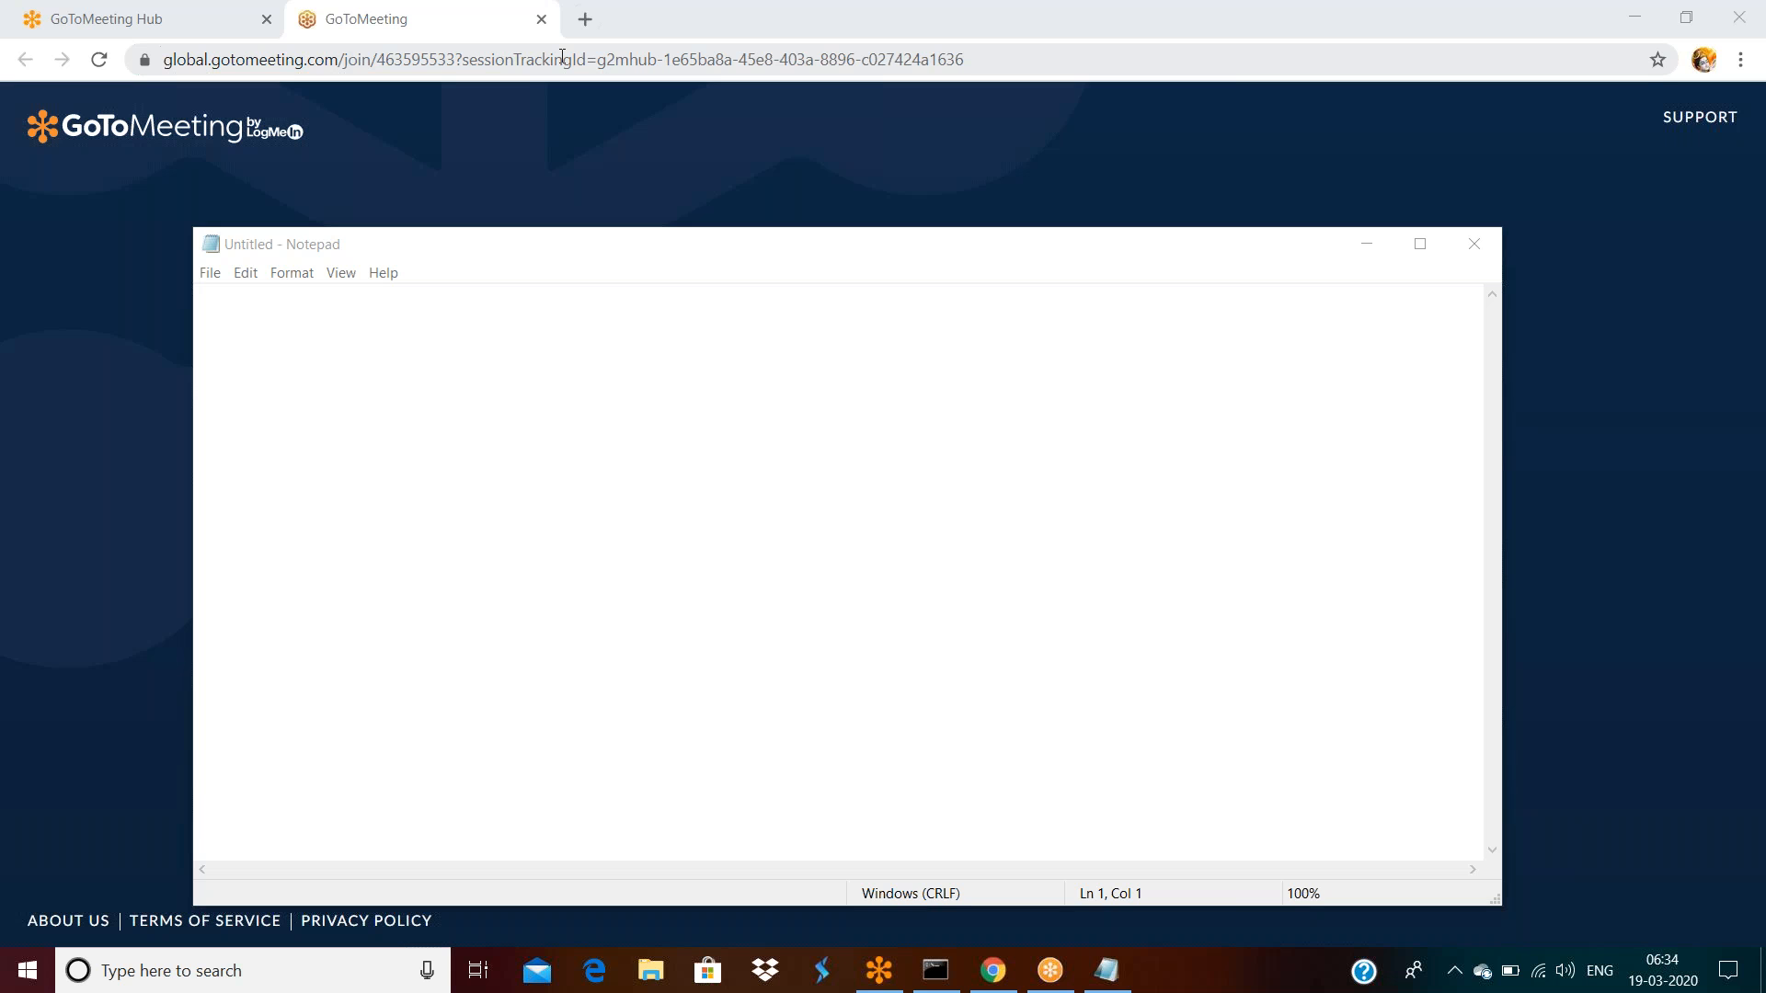
Go to the localhost Pega address in Chrome and log in to Designer Studio
left_click(562, 57)
type("l")
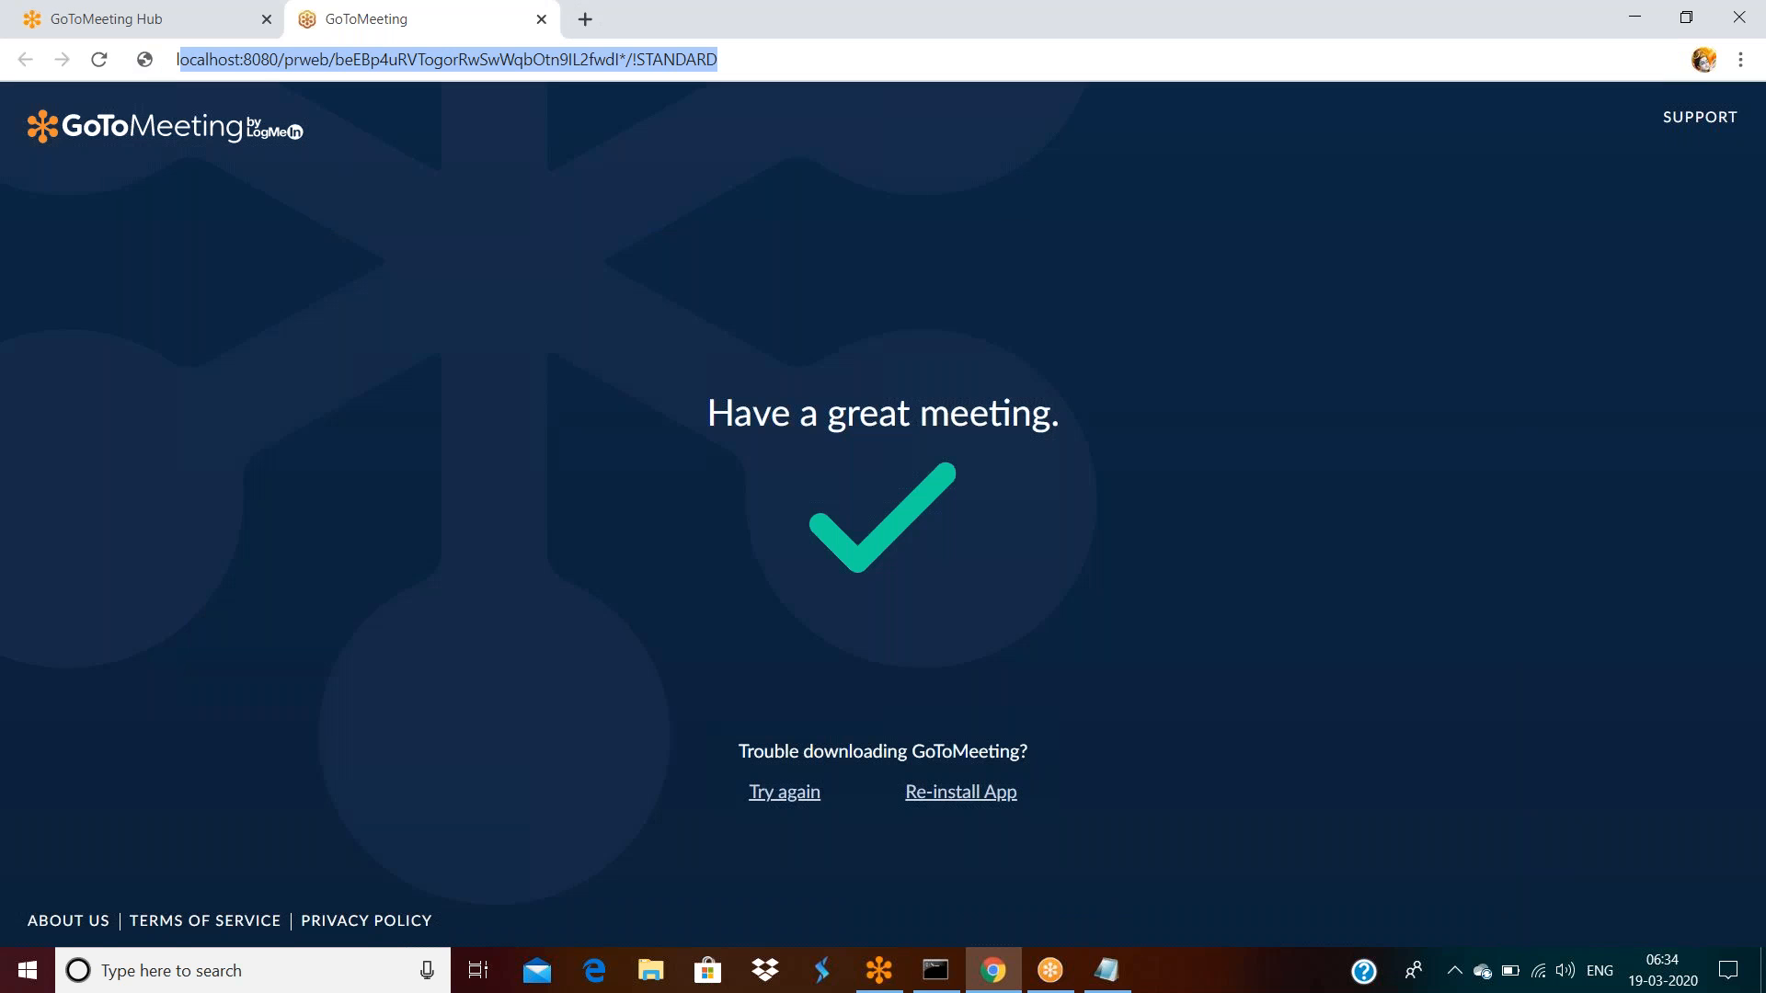
key("Return")
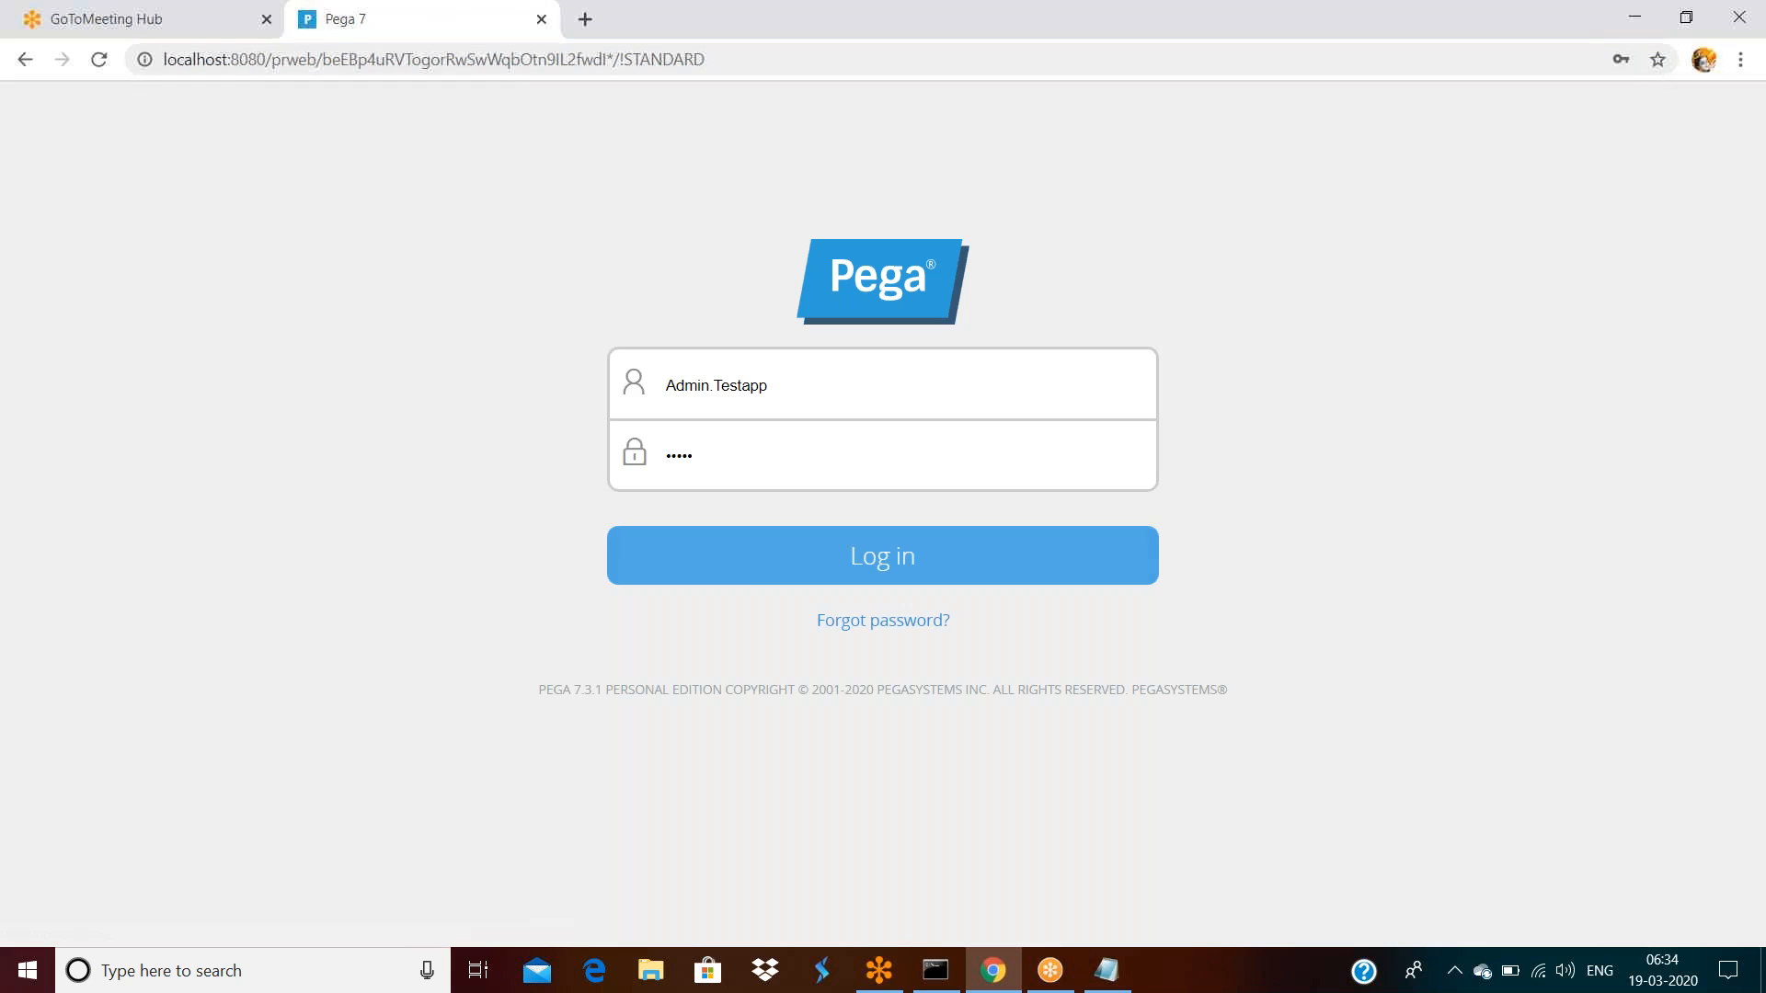
left_click(780, 555)
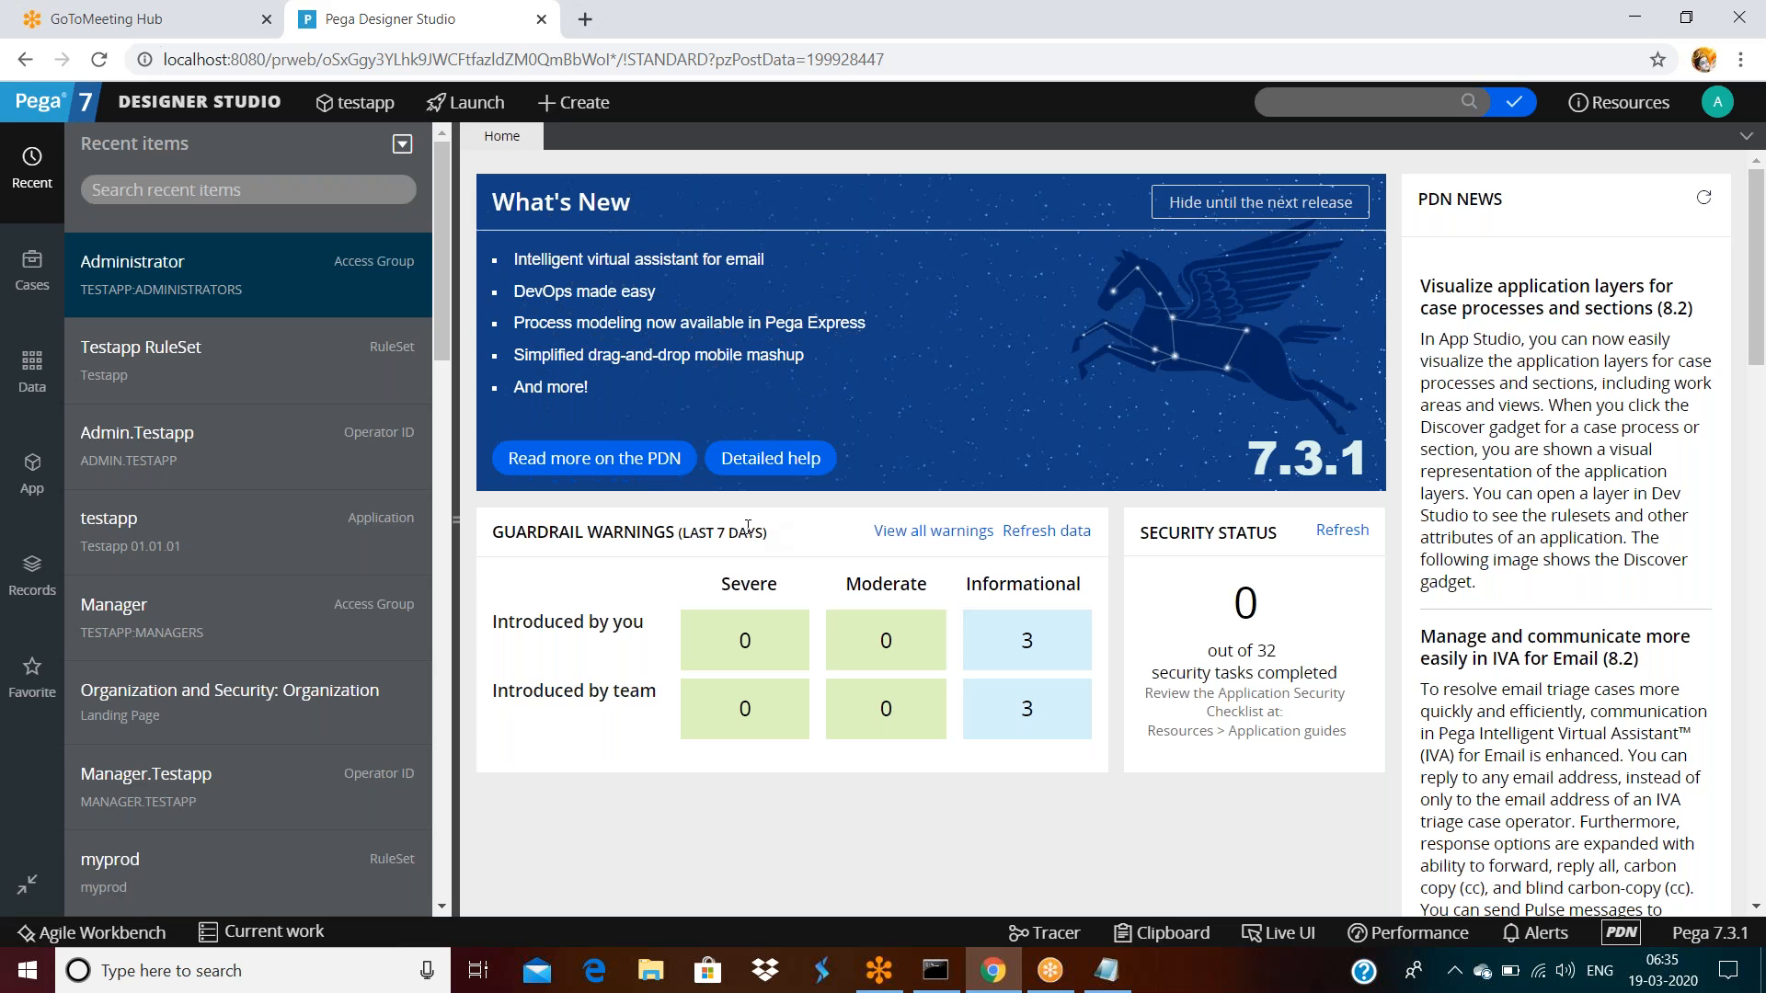
In Notepad, list Checkout, CheckIN, Private Edit and Branch on separate lines, then return to Chrome
left_click(1110, 968)
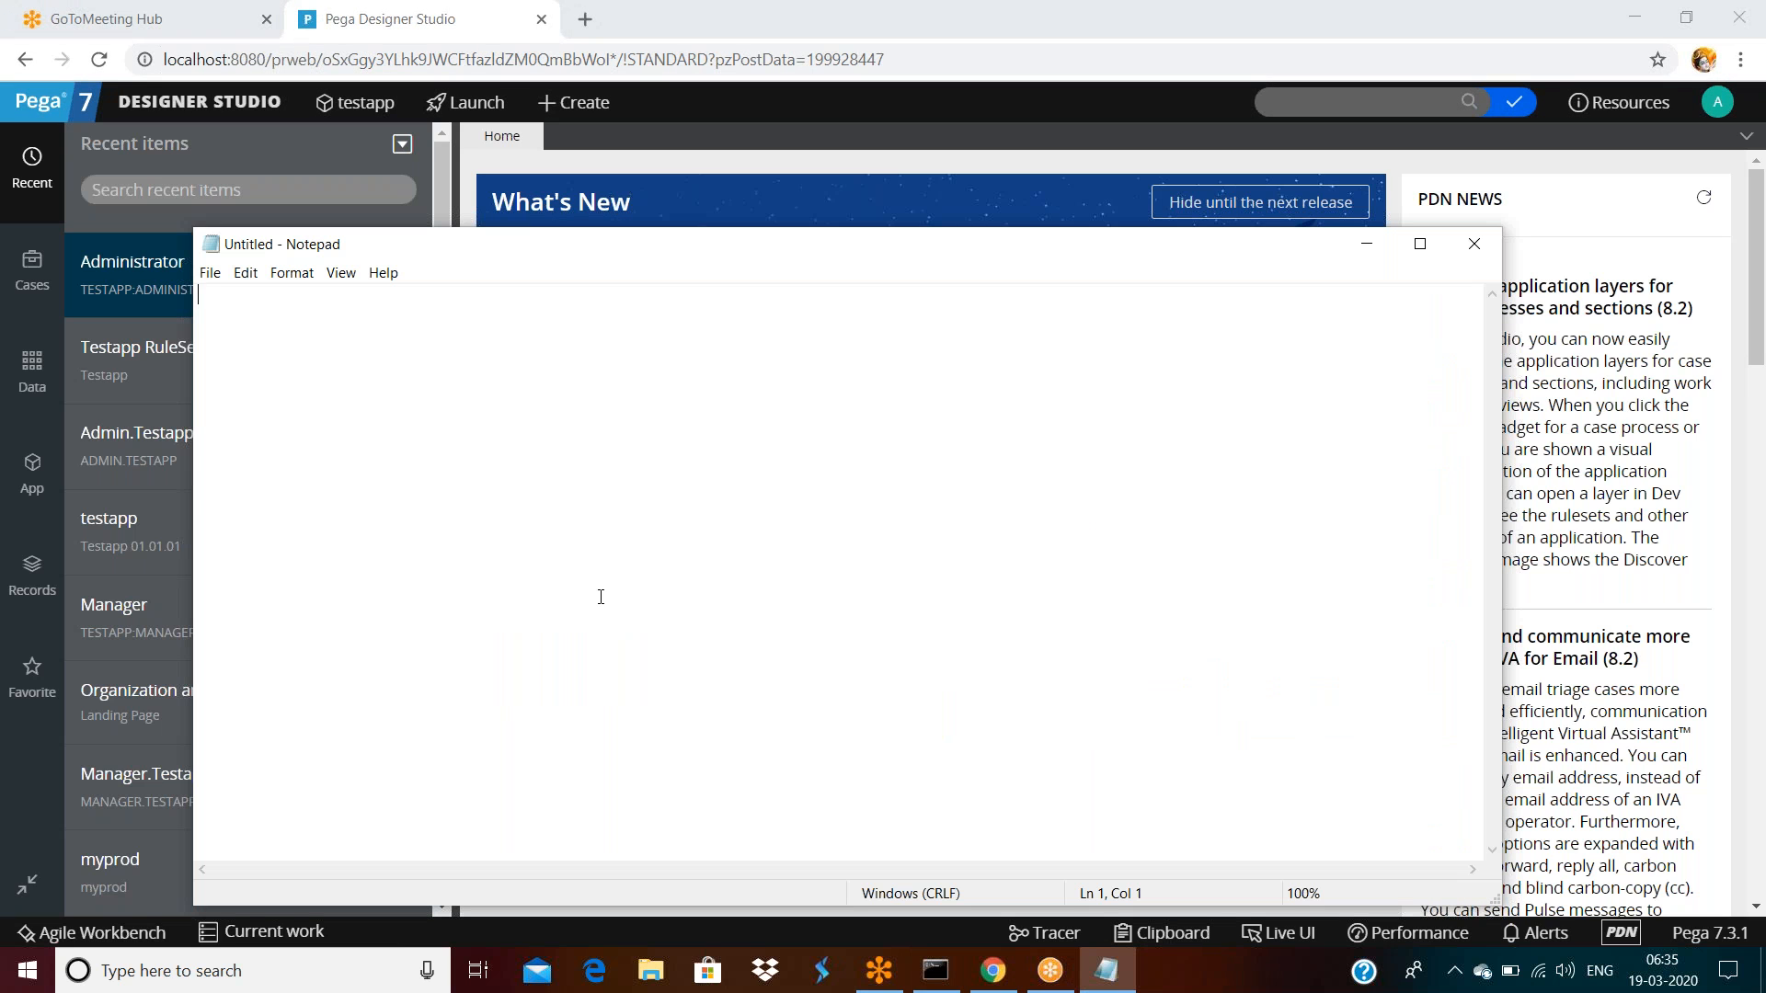
type("Checkout")
key("Return")
type("CheckIN")
key("Return")
type("Private Edit")
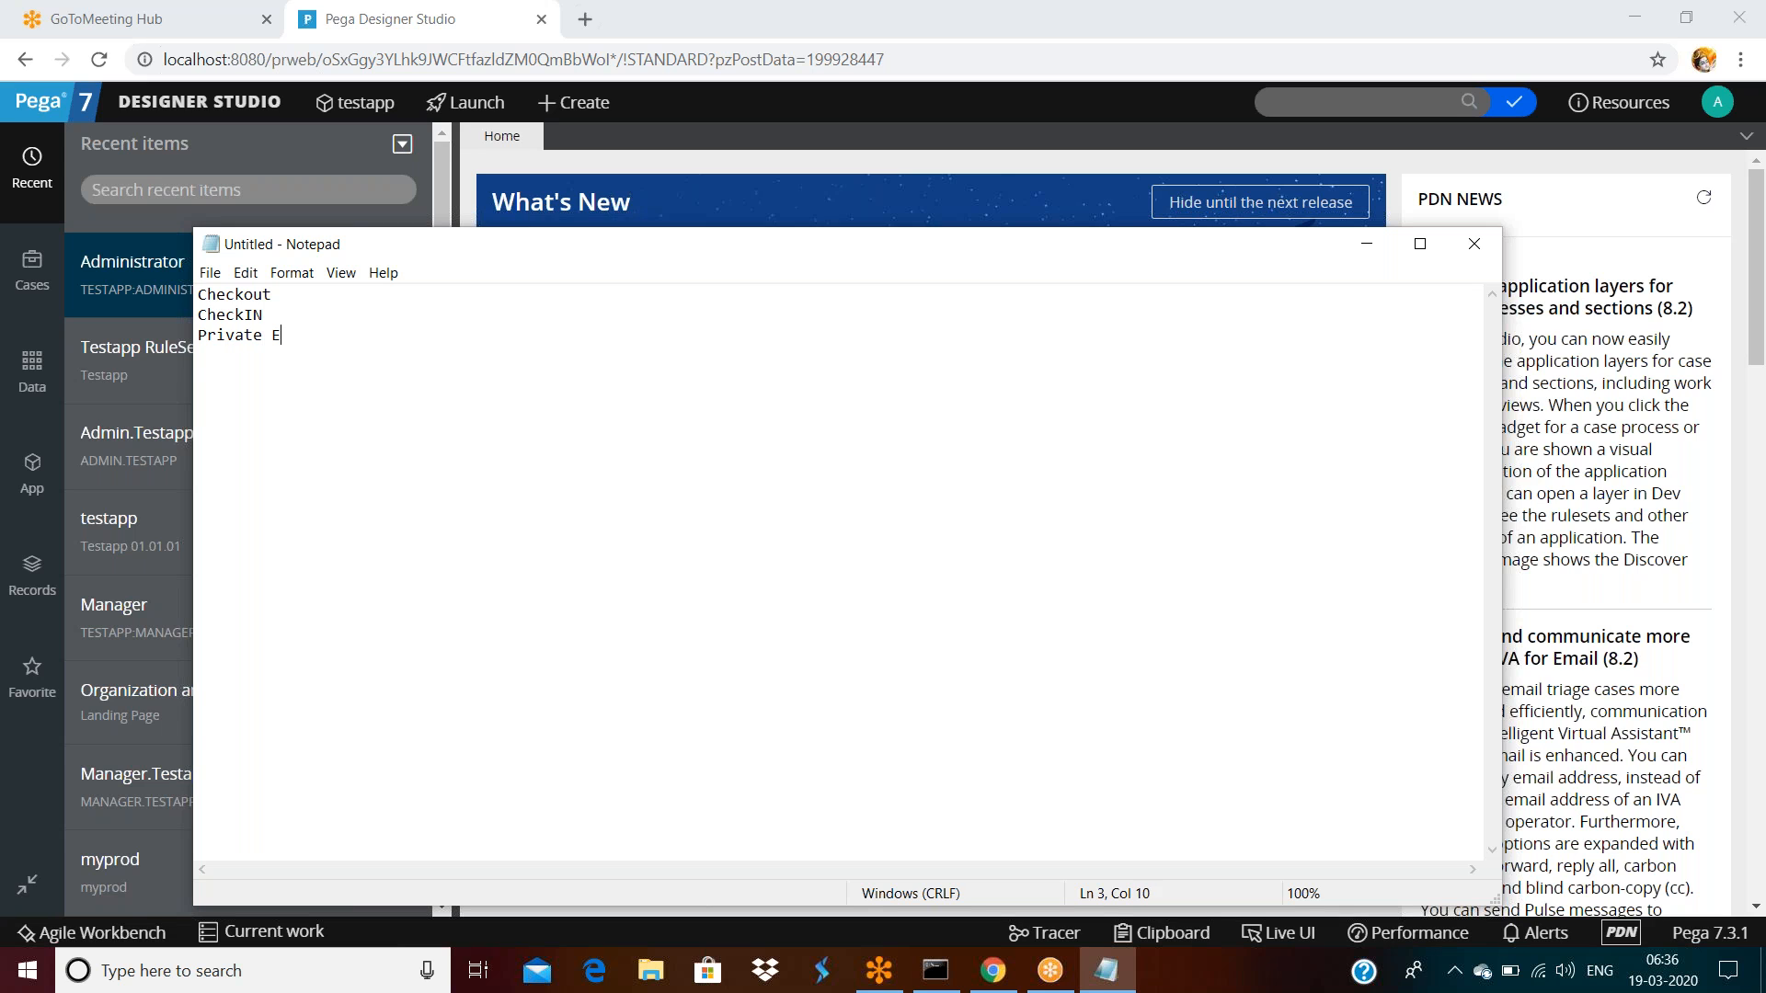
key("Return")
key("Return")
type("Branch")
left_click(703, 129)
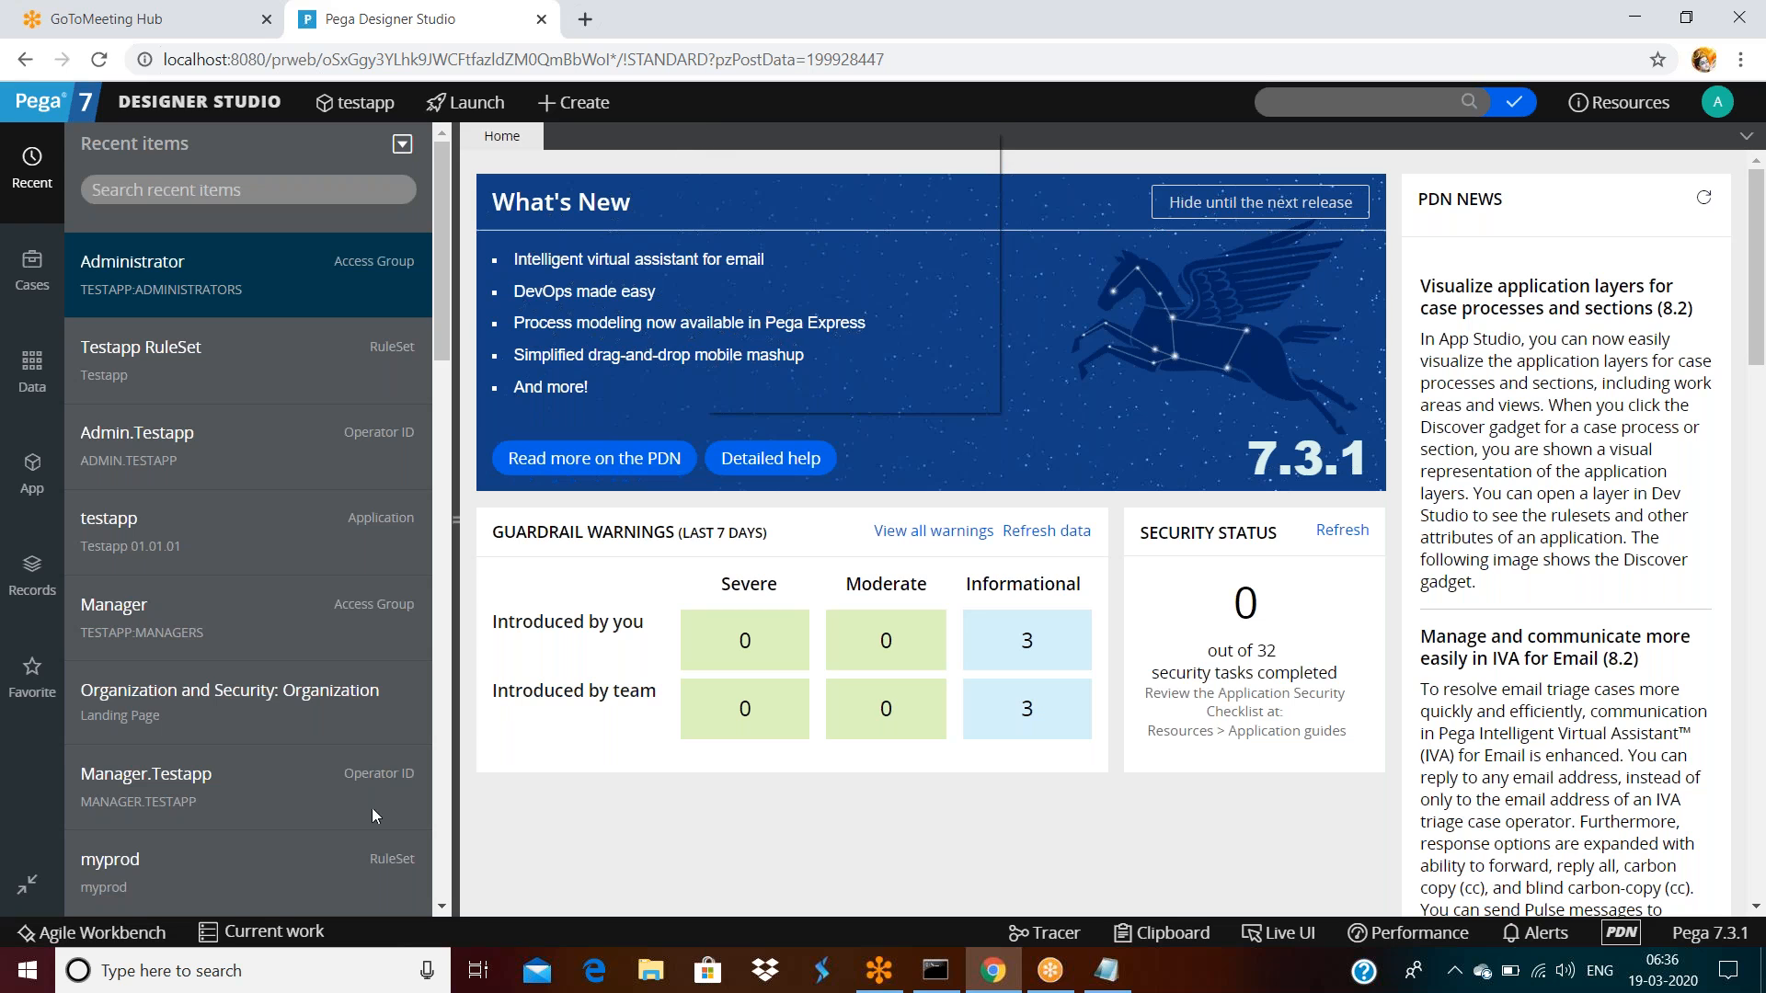
Open the Org & Security > Organization > Operators landing page from the Designer Studio menu
right_click(704, 132)
left_click_drag(1197, 164, 201, 119)
left_click(189, 110)
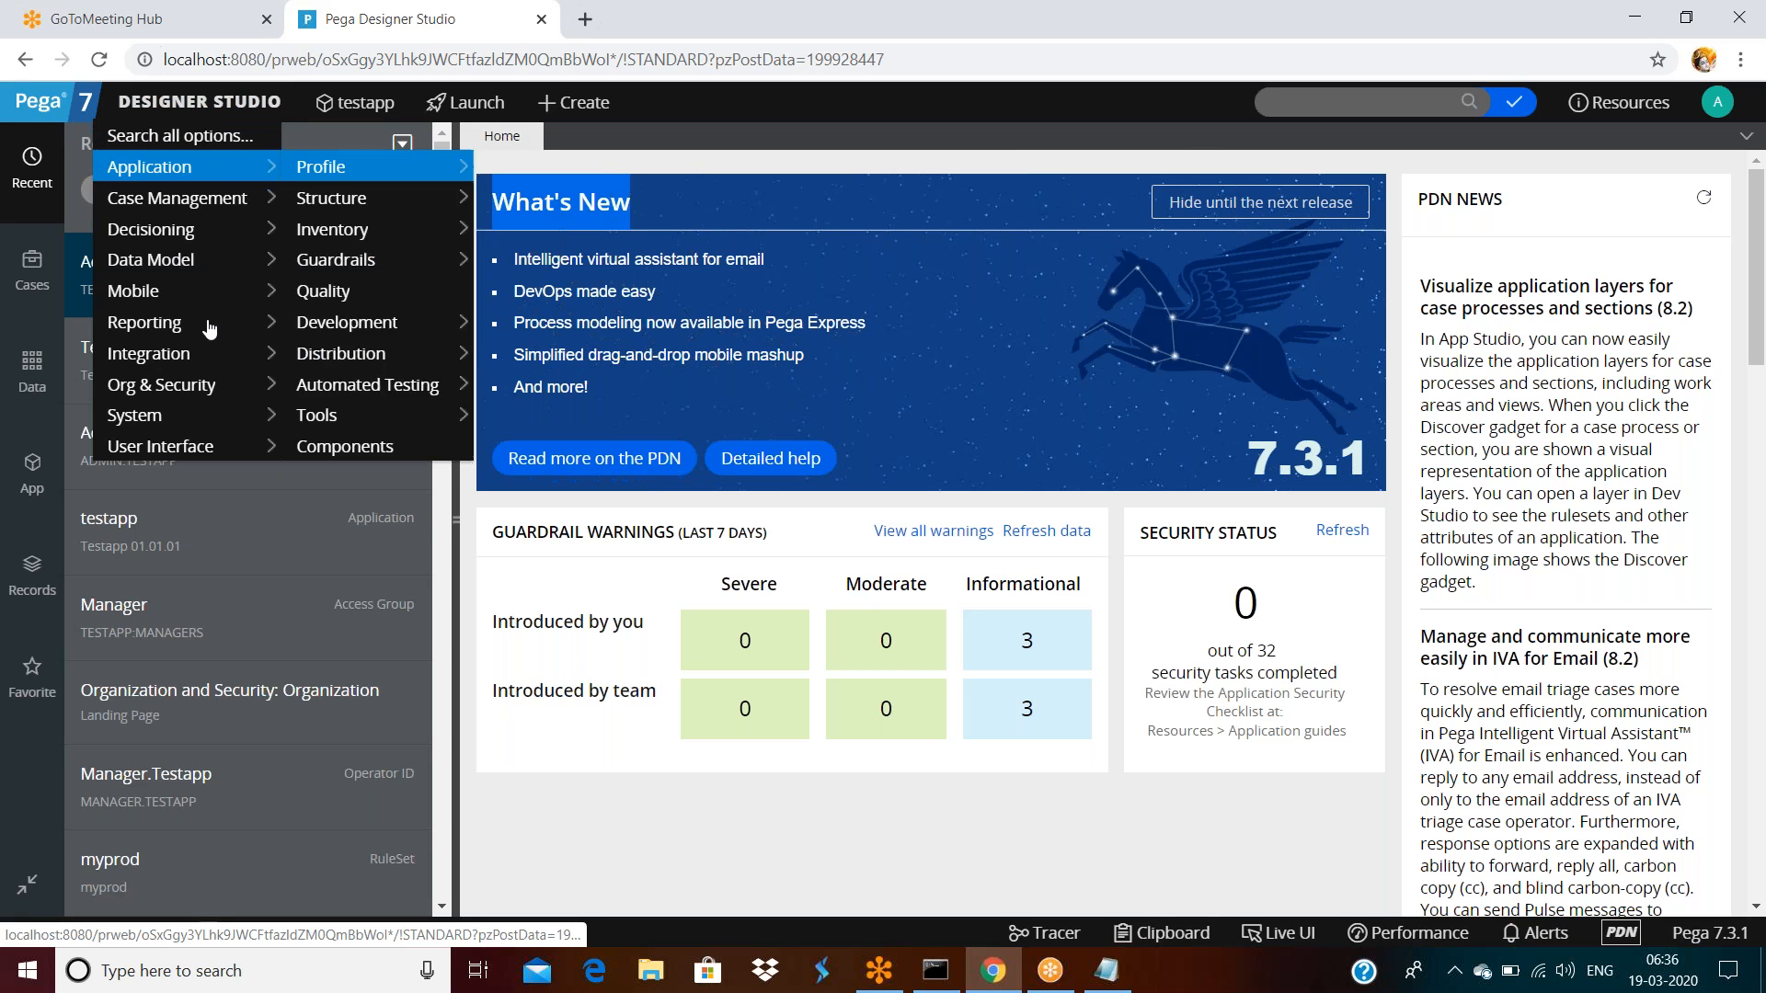
mouse_move(189, 383)
mouse_move(368, 388)
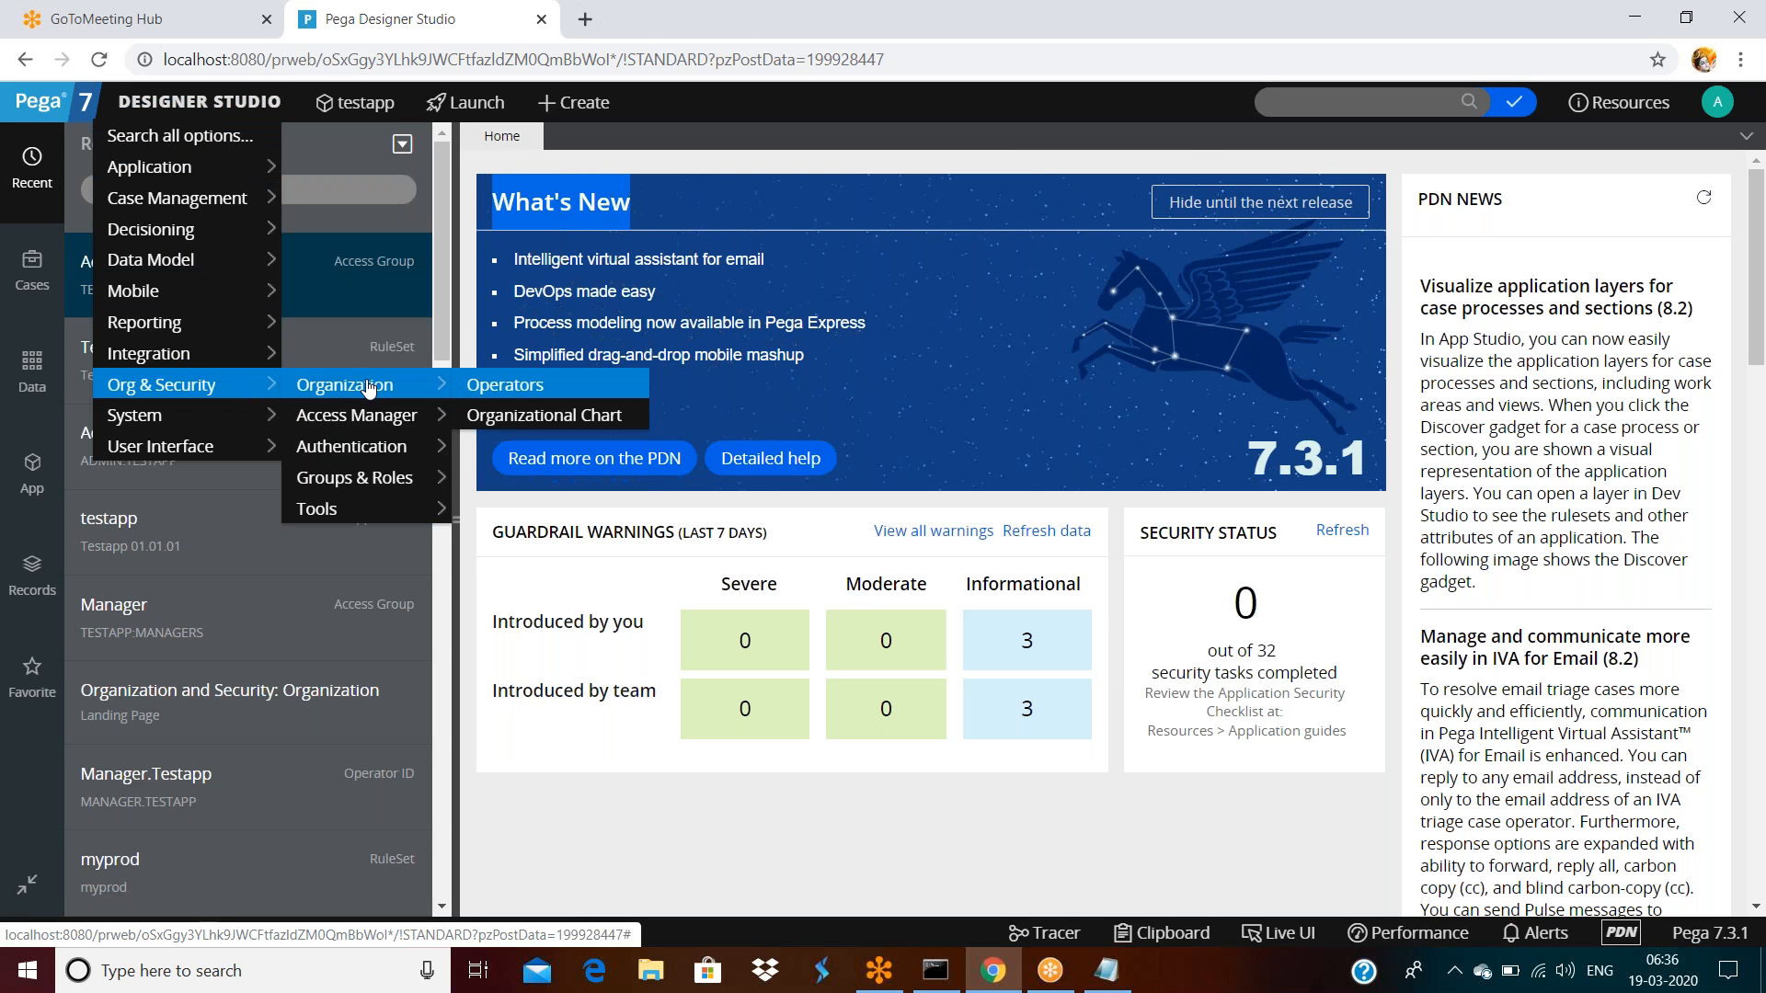
left_click(501, 386)
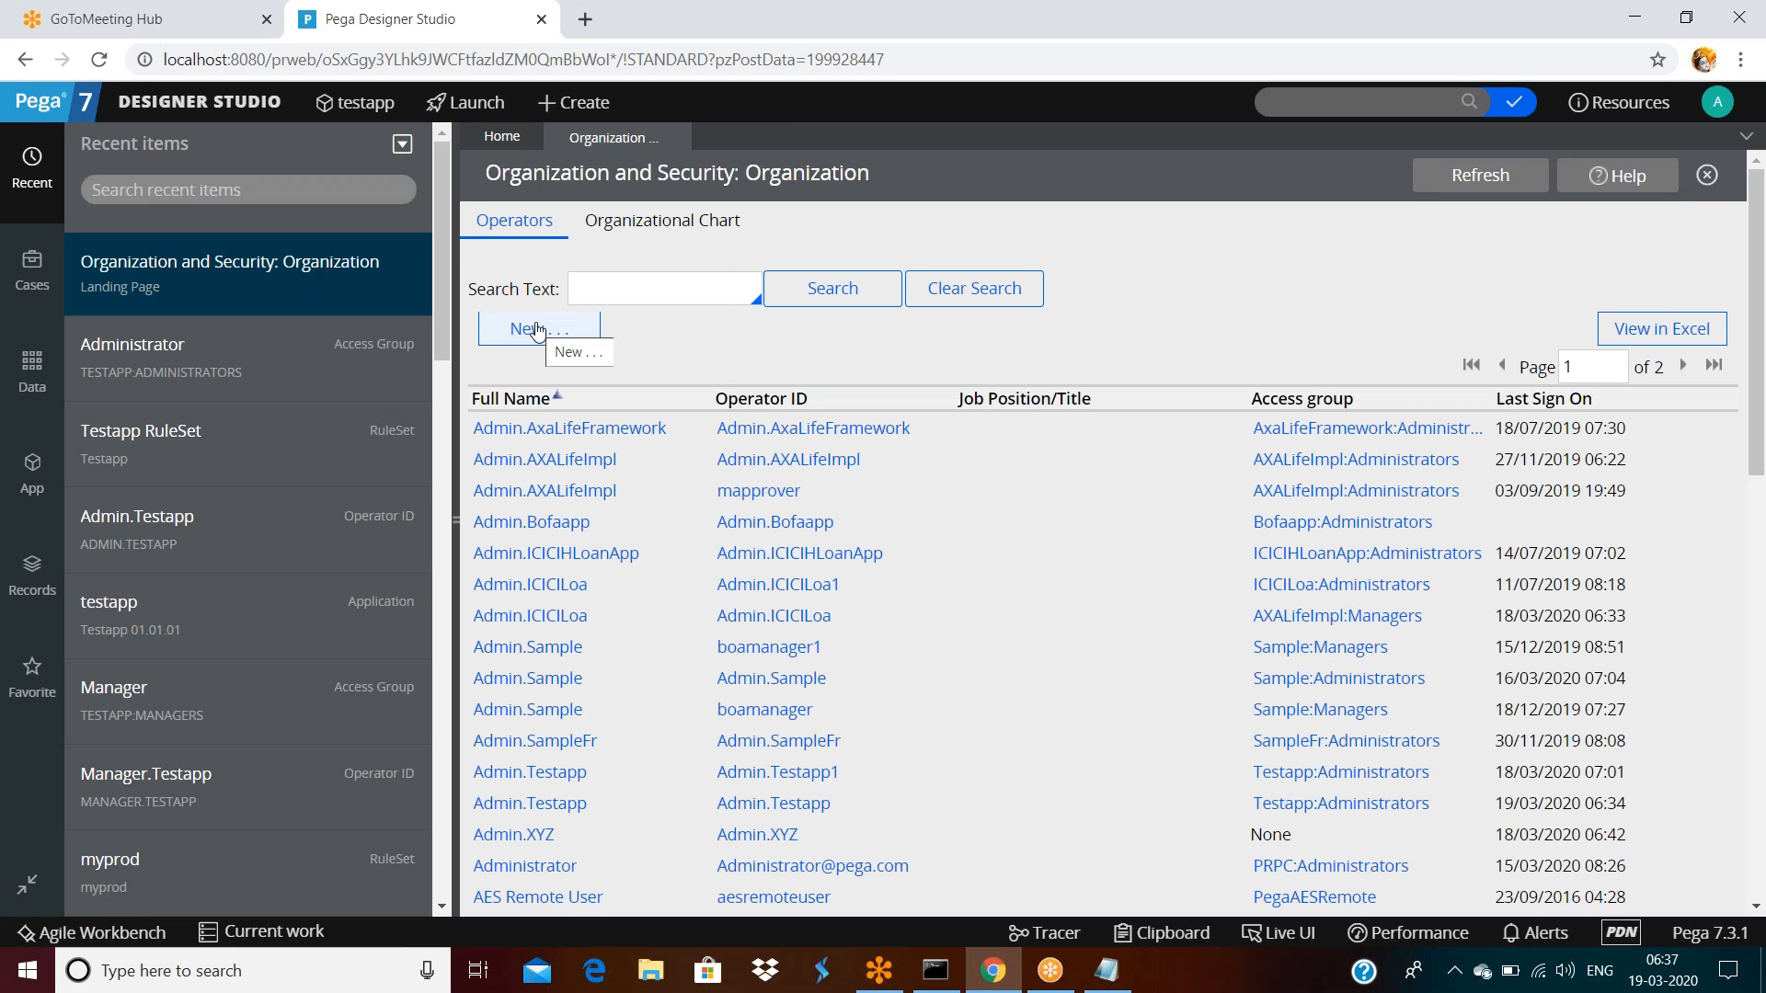
In the Records explorer, expand Organization and list all Operator ID instances
left_click(28, 581)
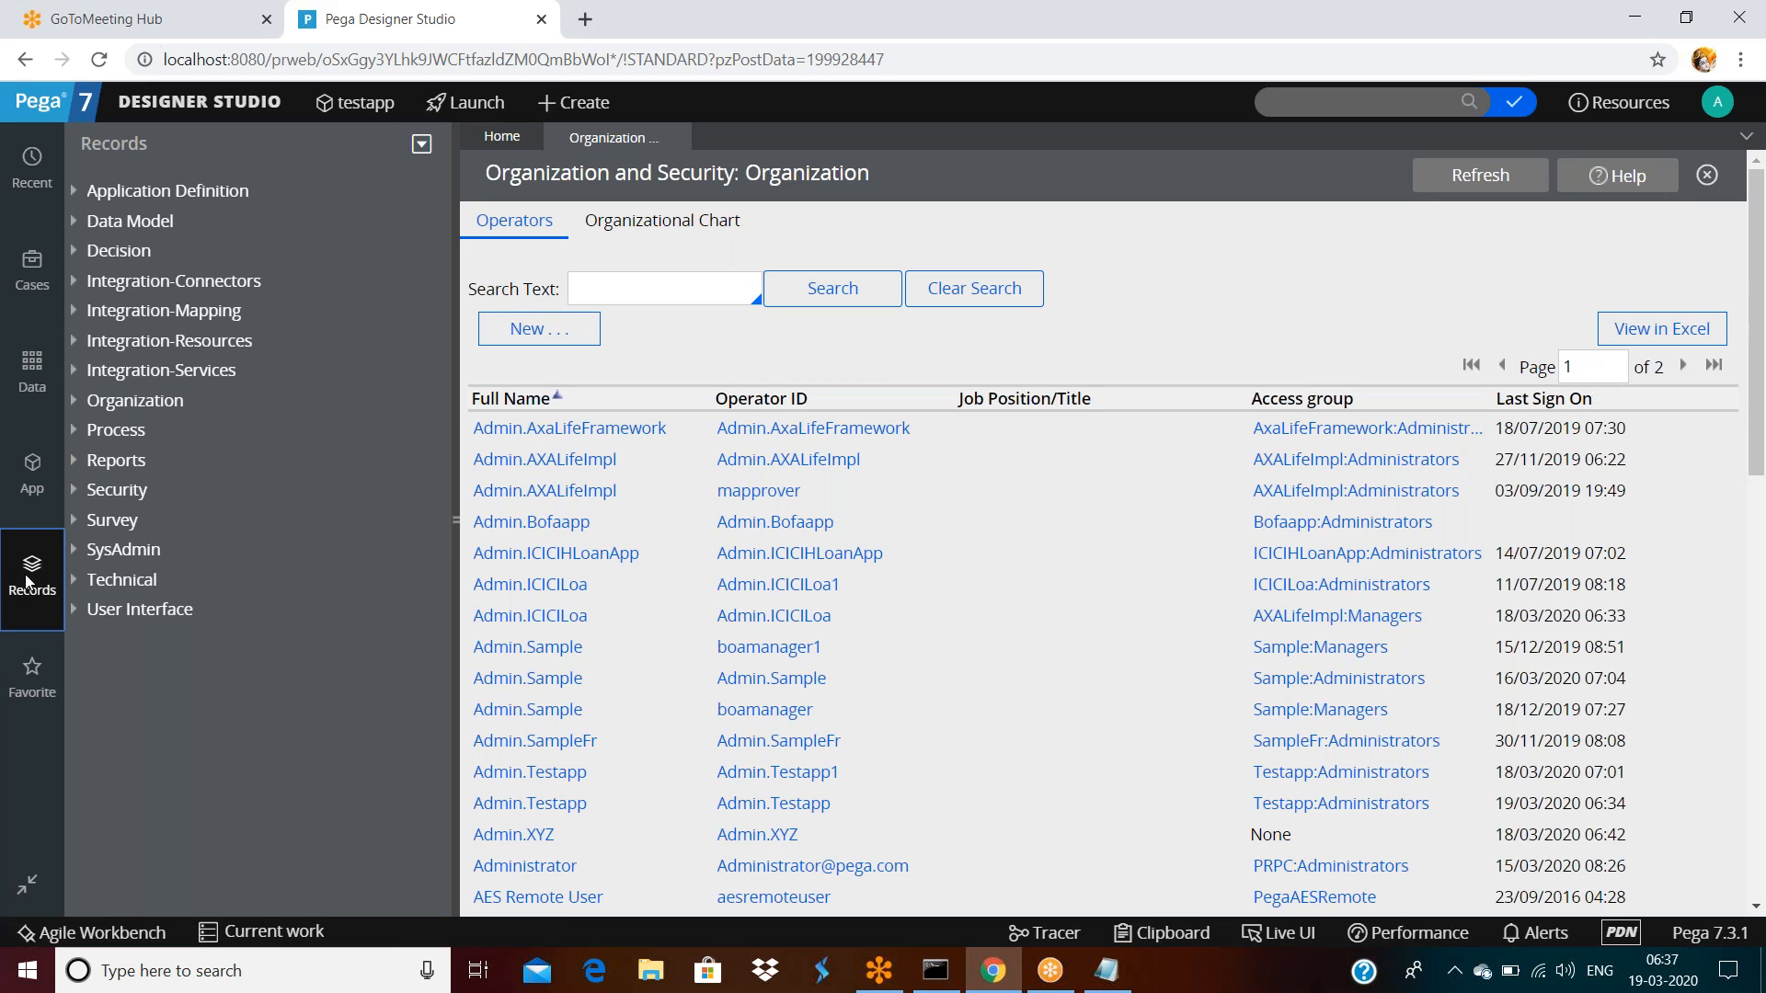
left_click(138, 550)
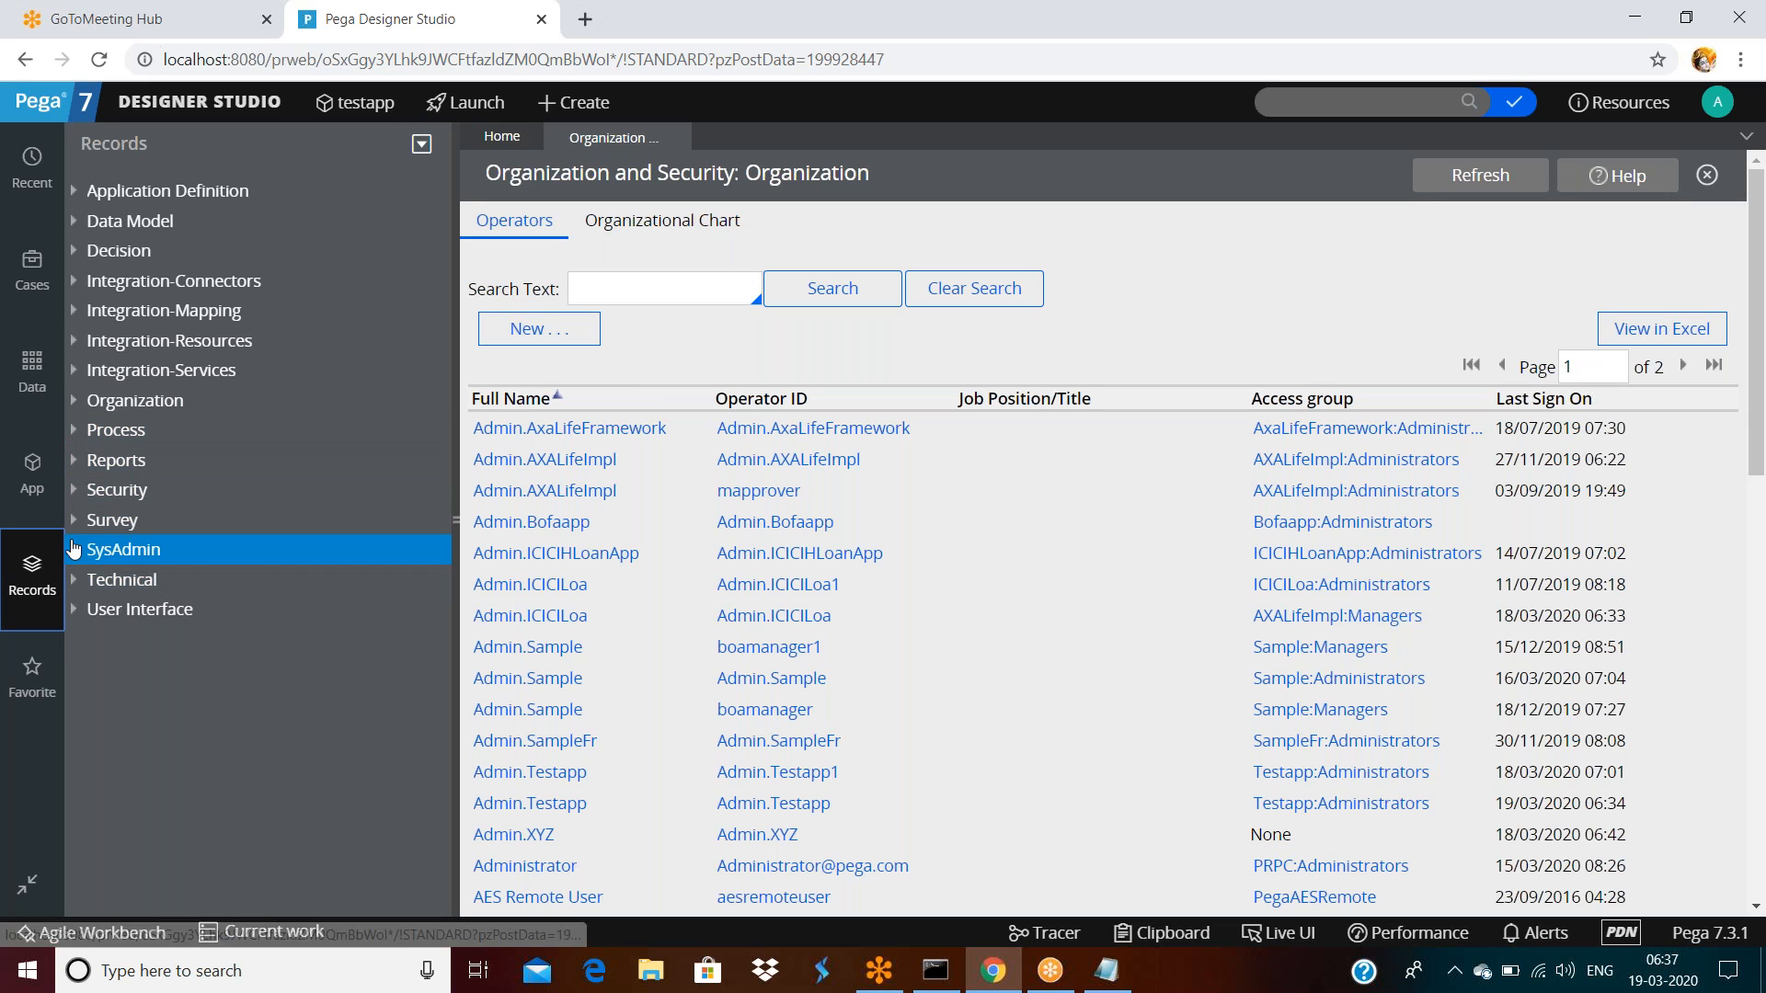
left_click(74, 550)
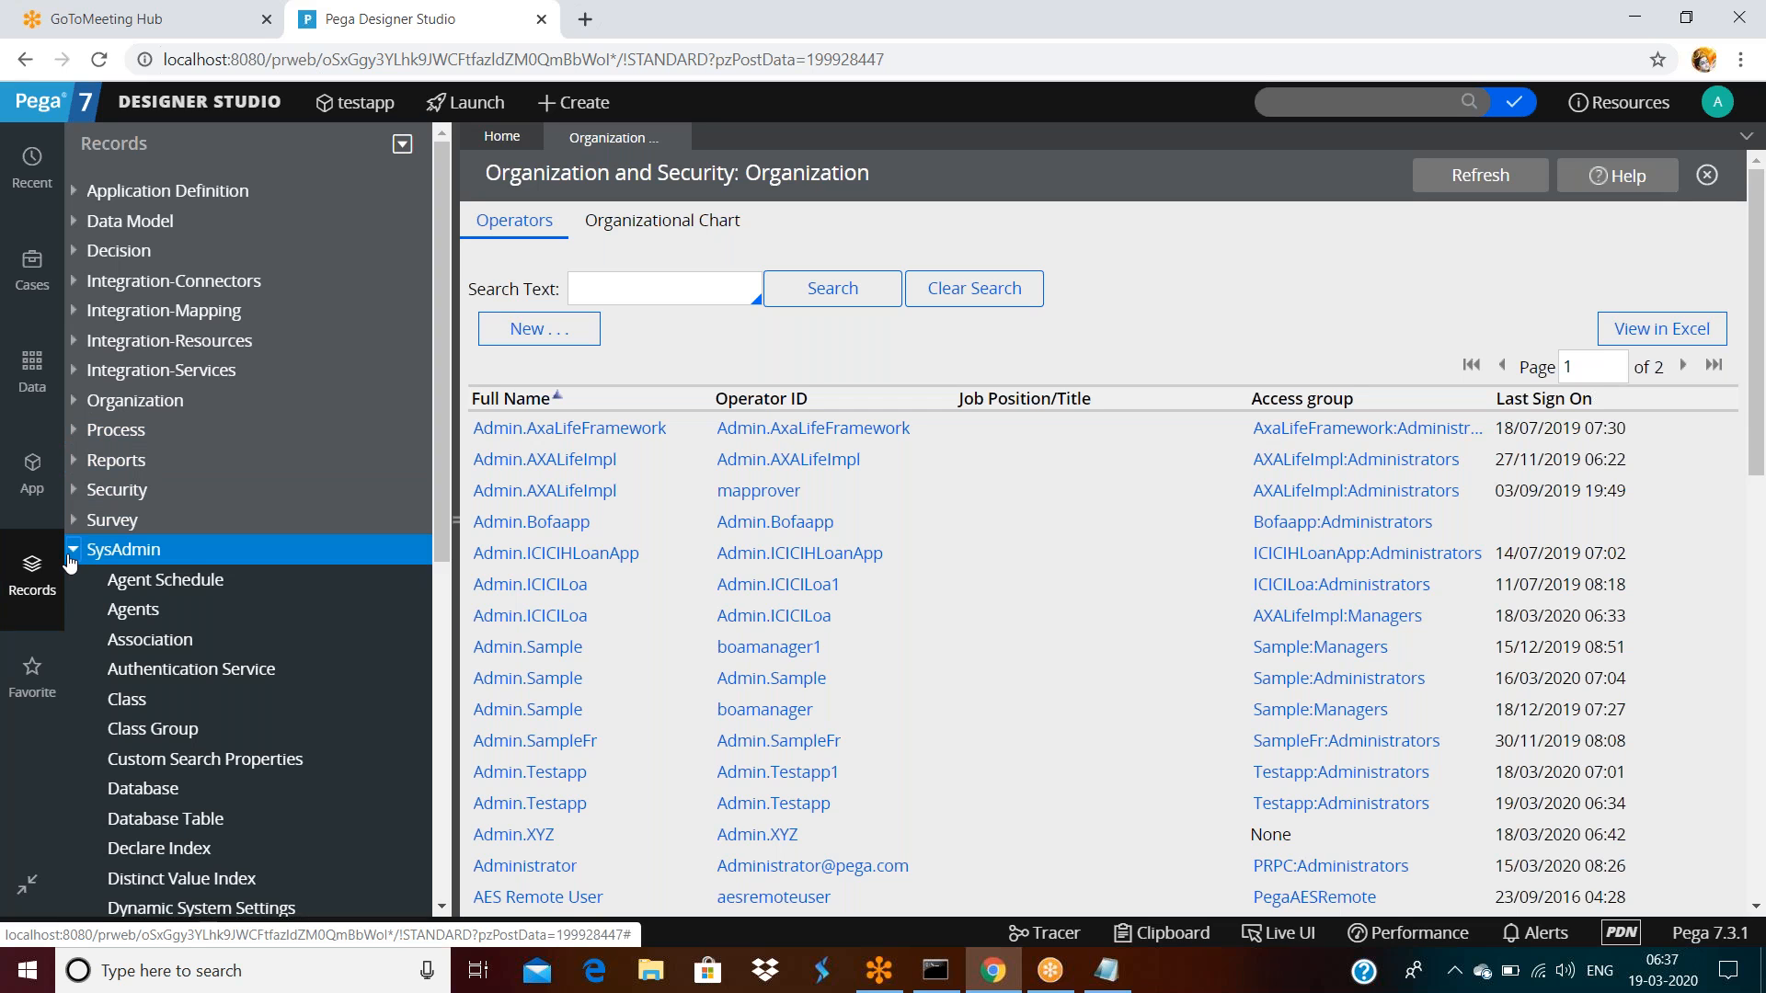
left_click(76, 551)
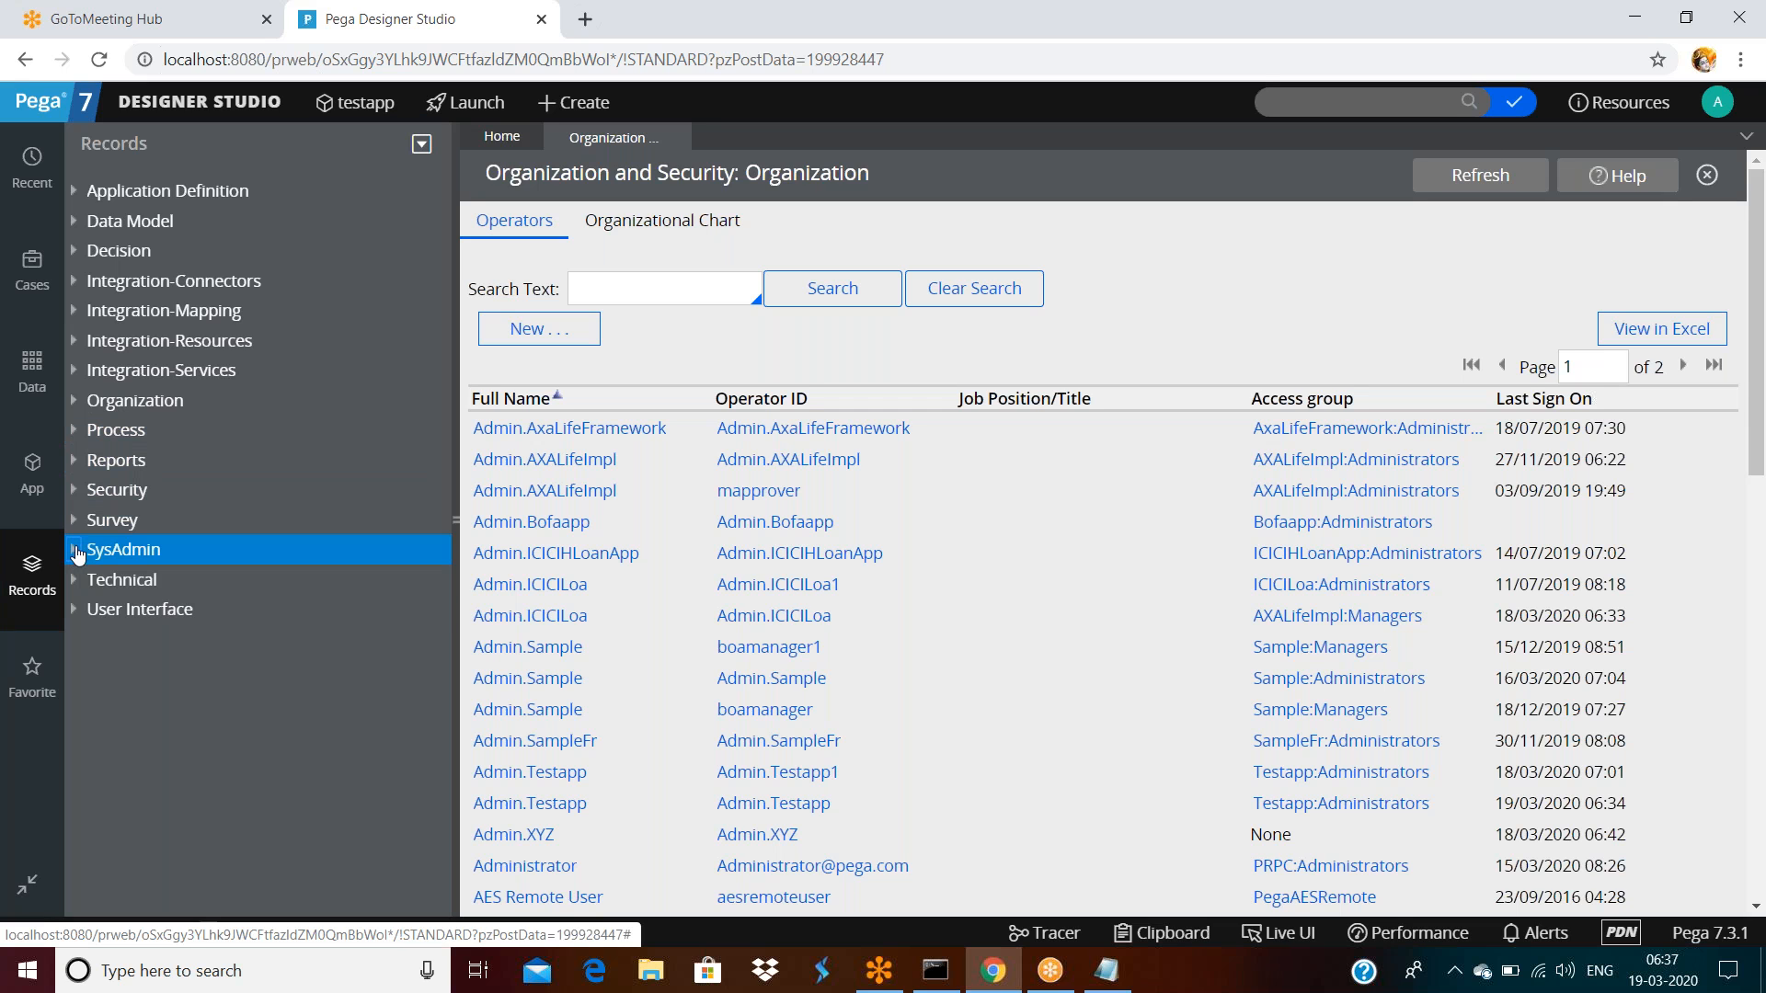
left_click(83, 404)
left_click(168, 490)
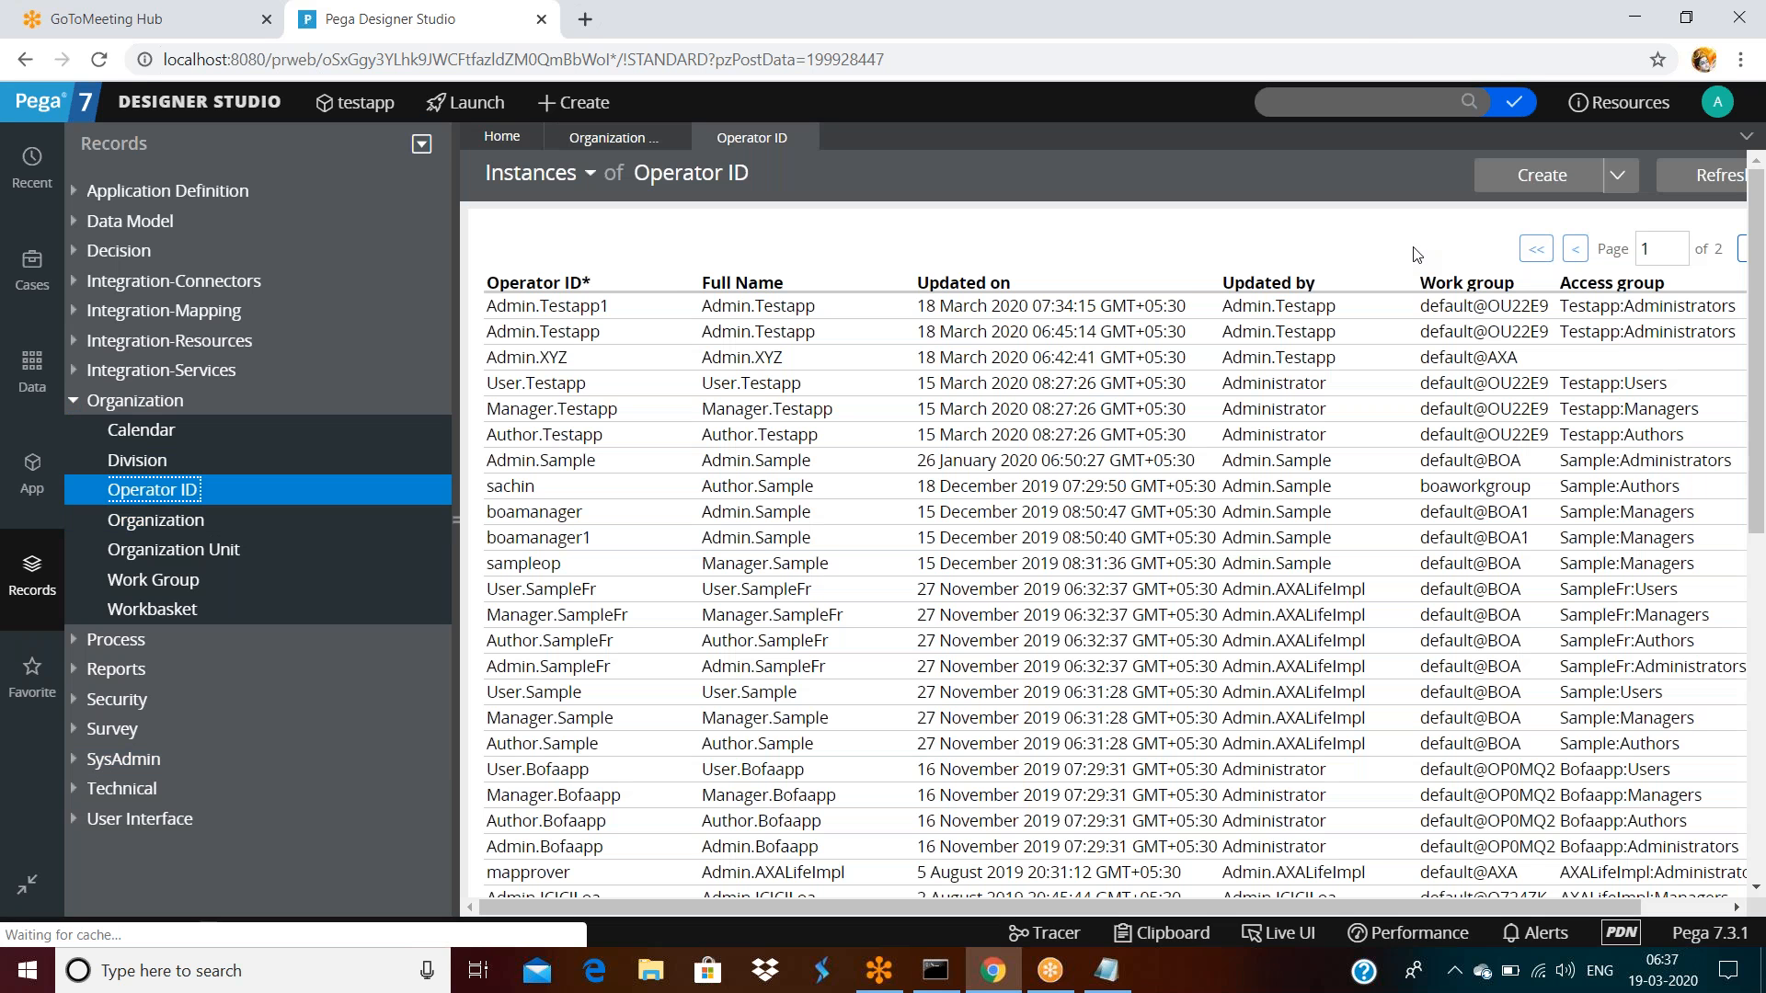
left_click(574, 103)
Create a throwaway Operator ID 'sadfsaf' described 'tesfdsa', inspect its form, then close it unsaved
mouse_move(699, 380)
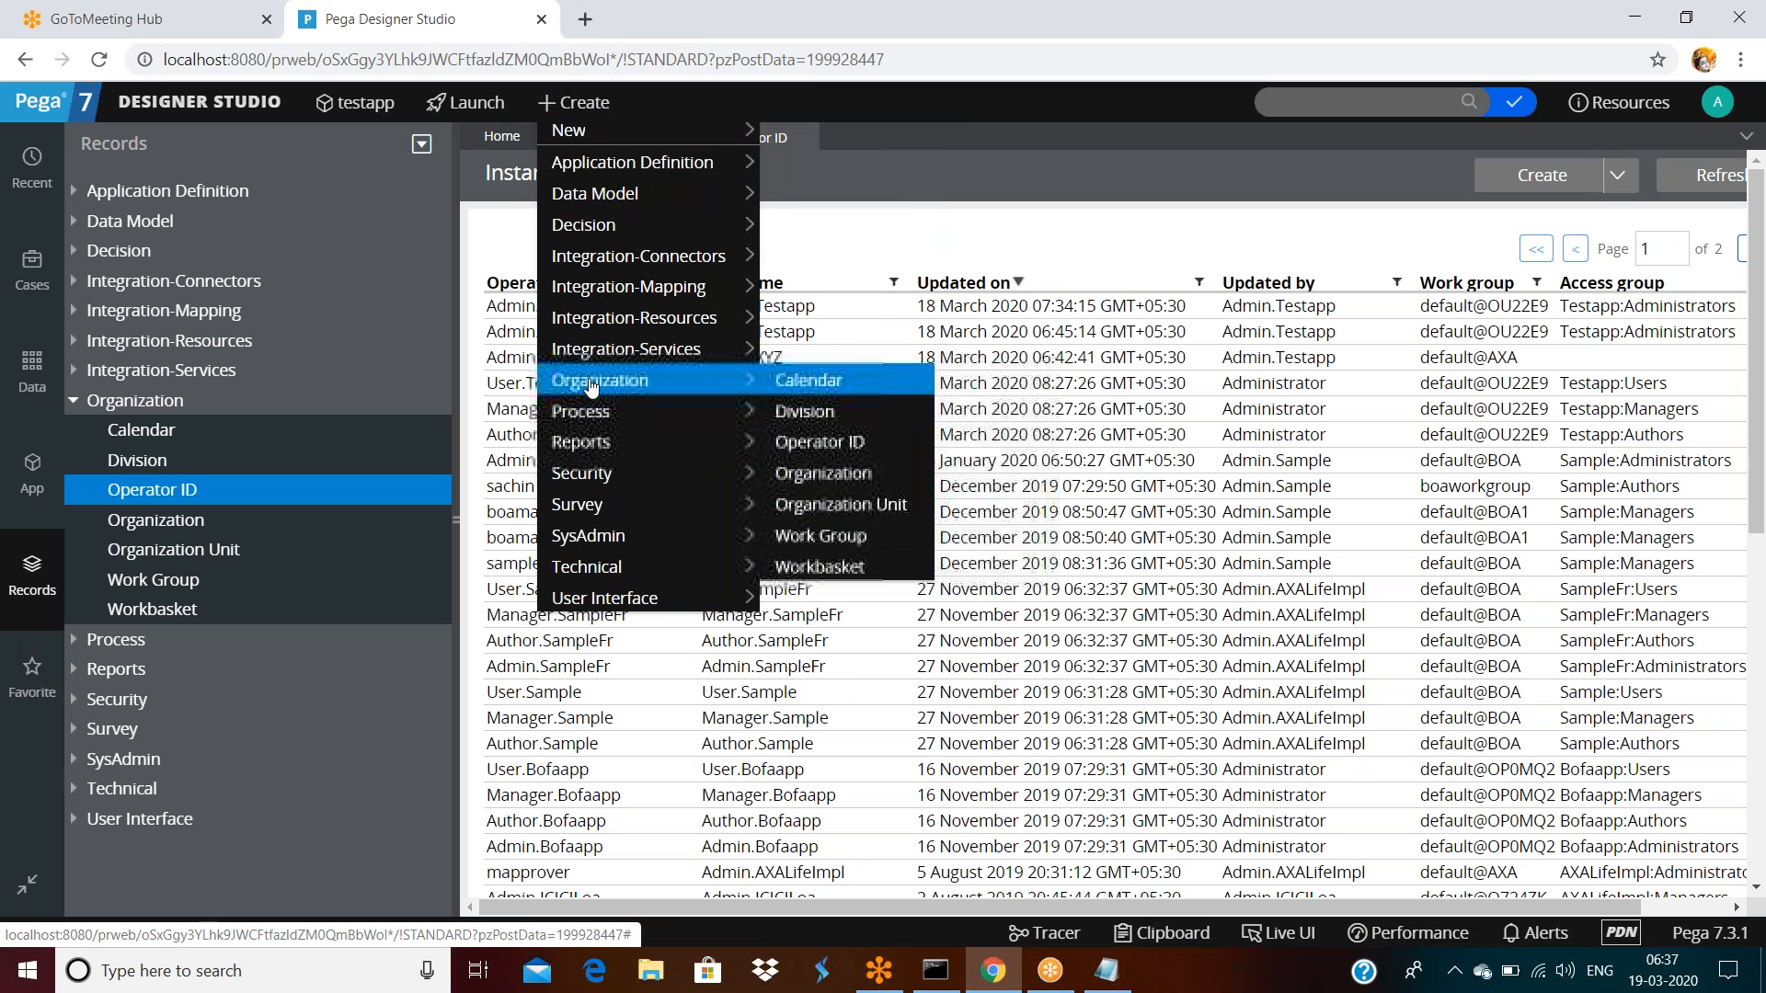
left_click(841, 445)
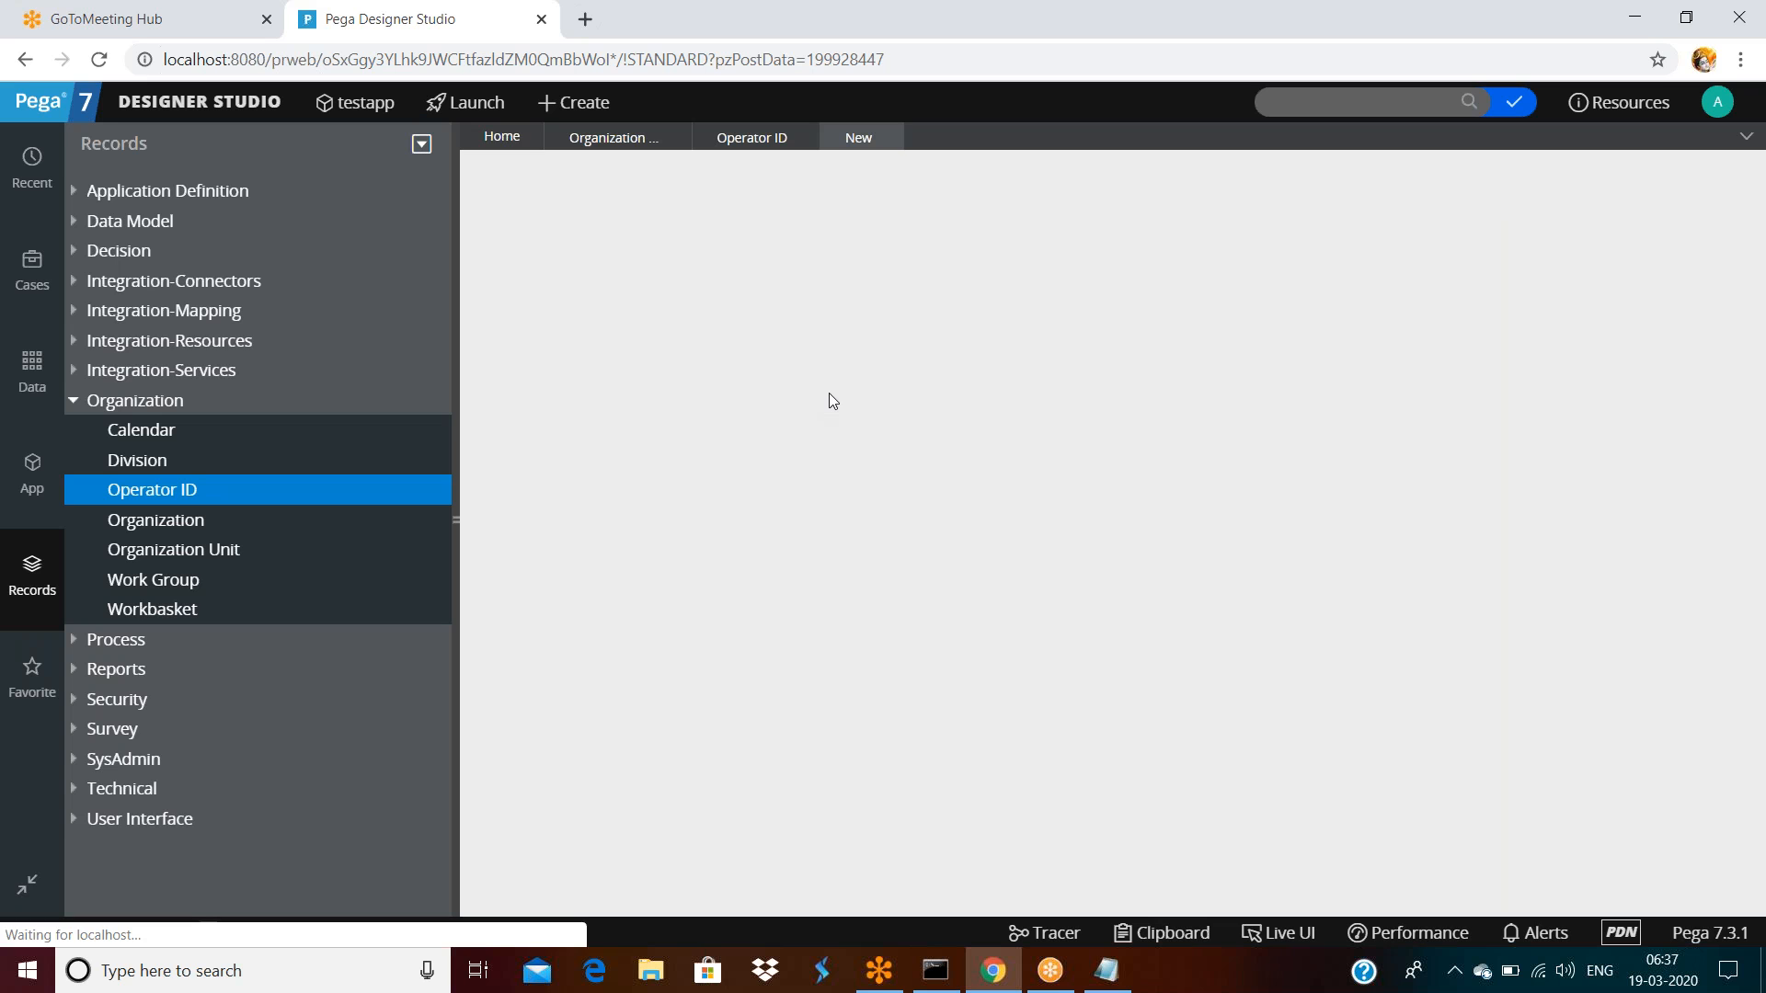
type("tesfdsa")
key("Tab")
type("sadfsaf")
left_click(1466, 182)
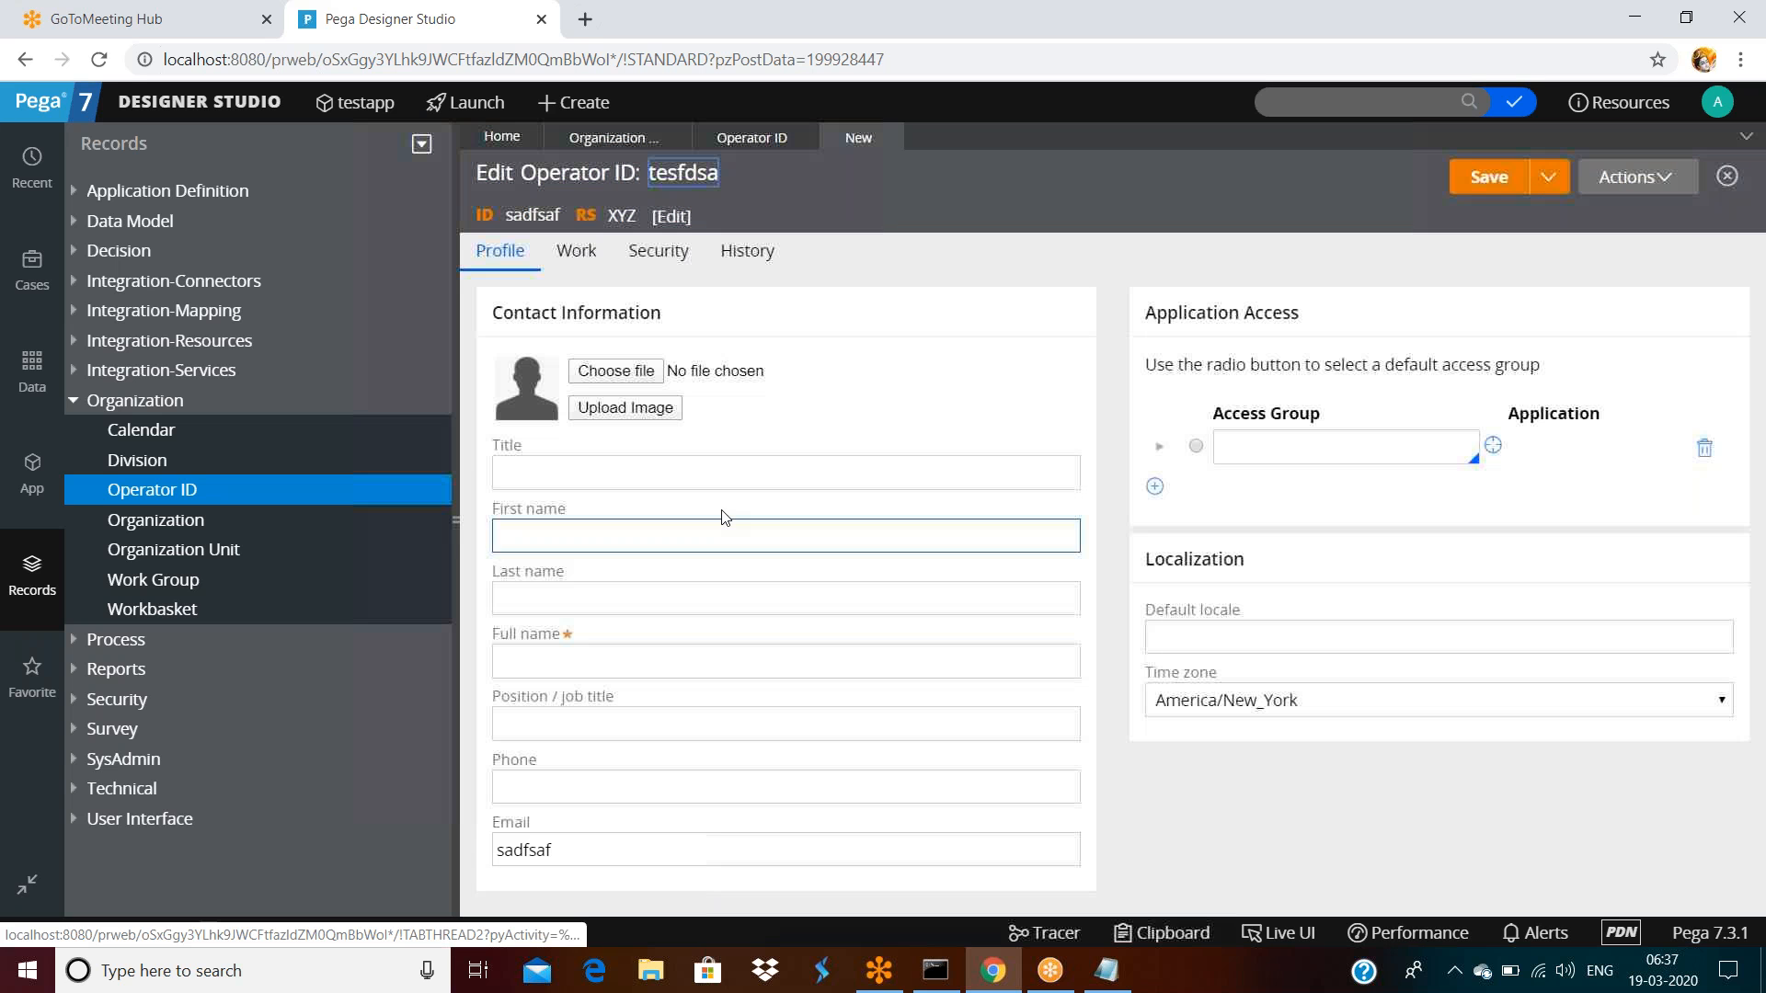
left_click(1280, 449)
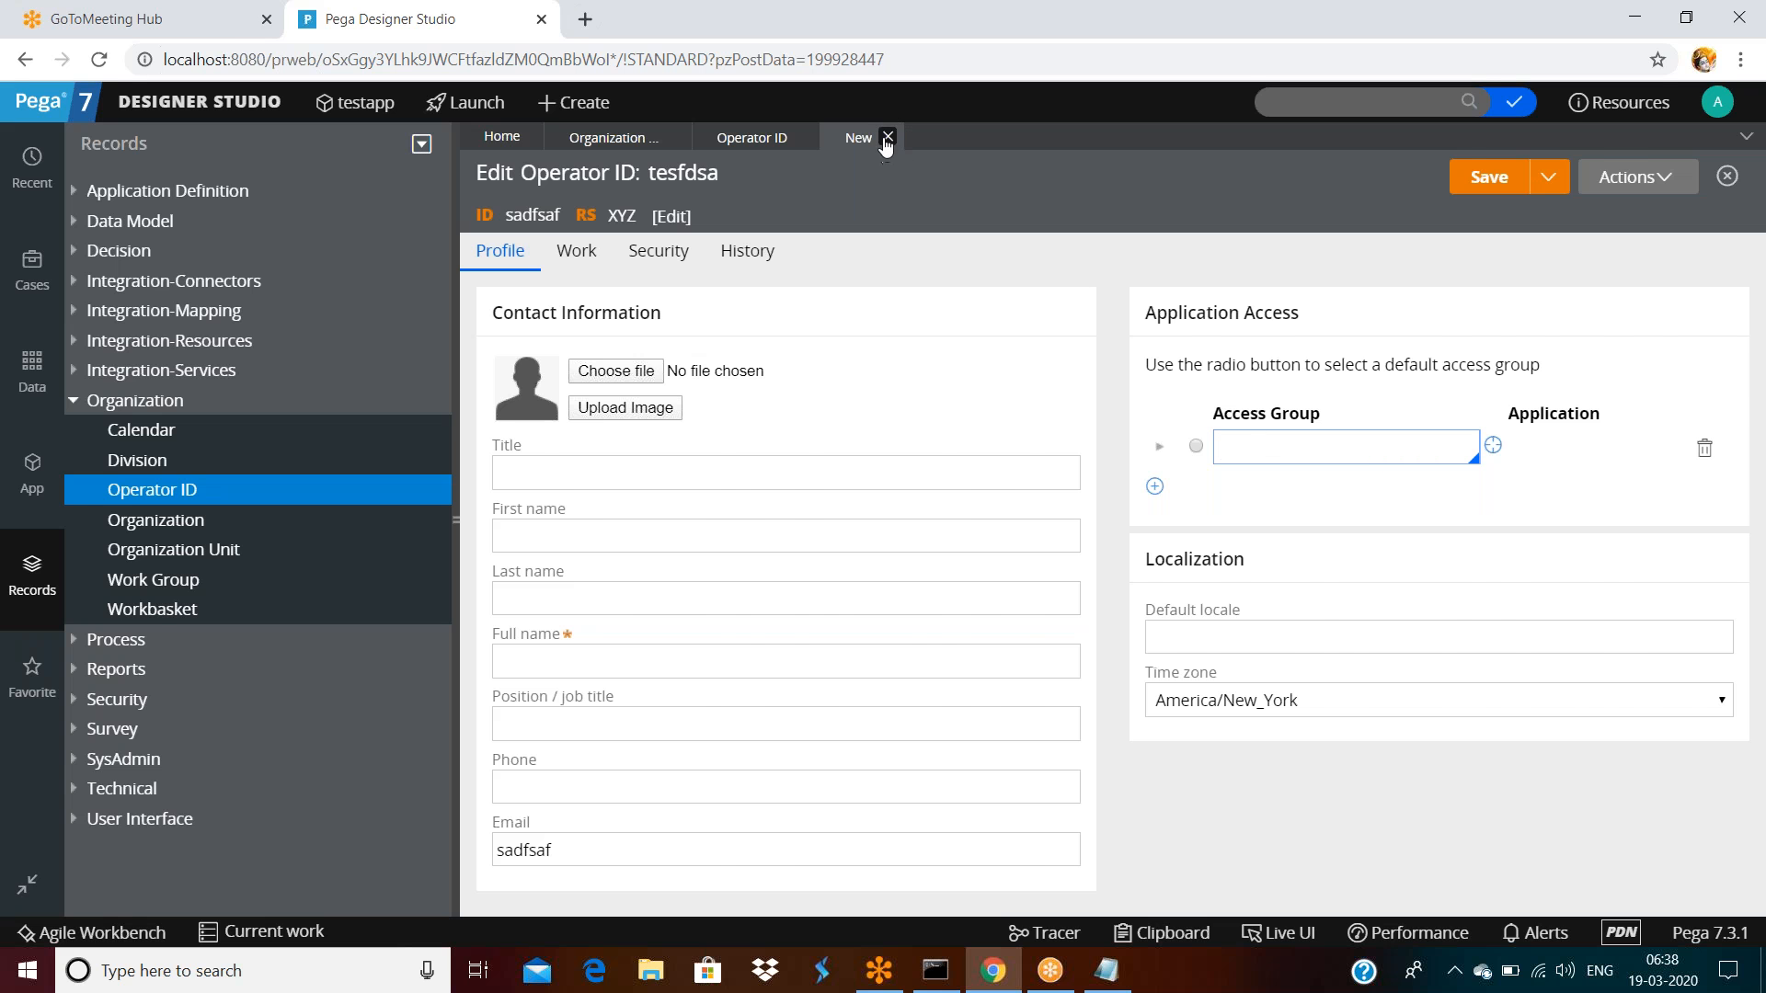
left_click(887, 138)
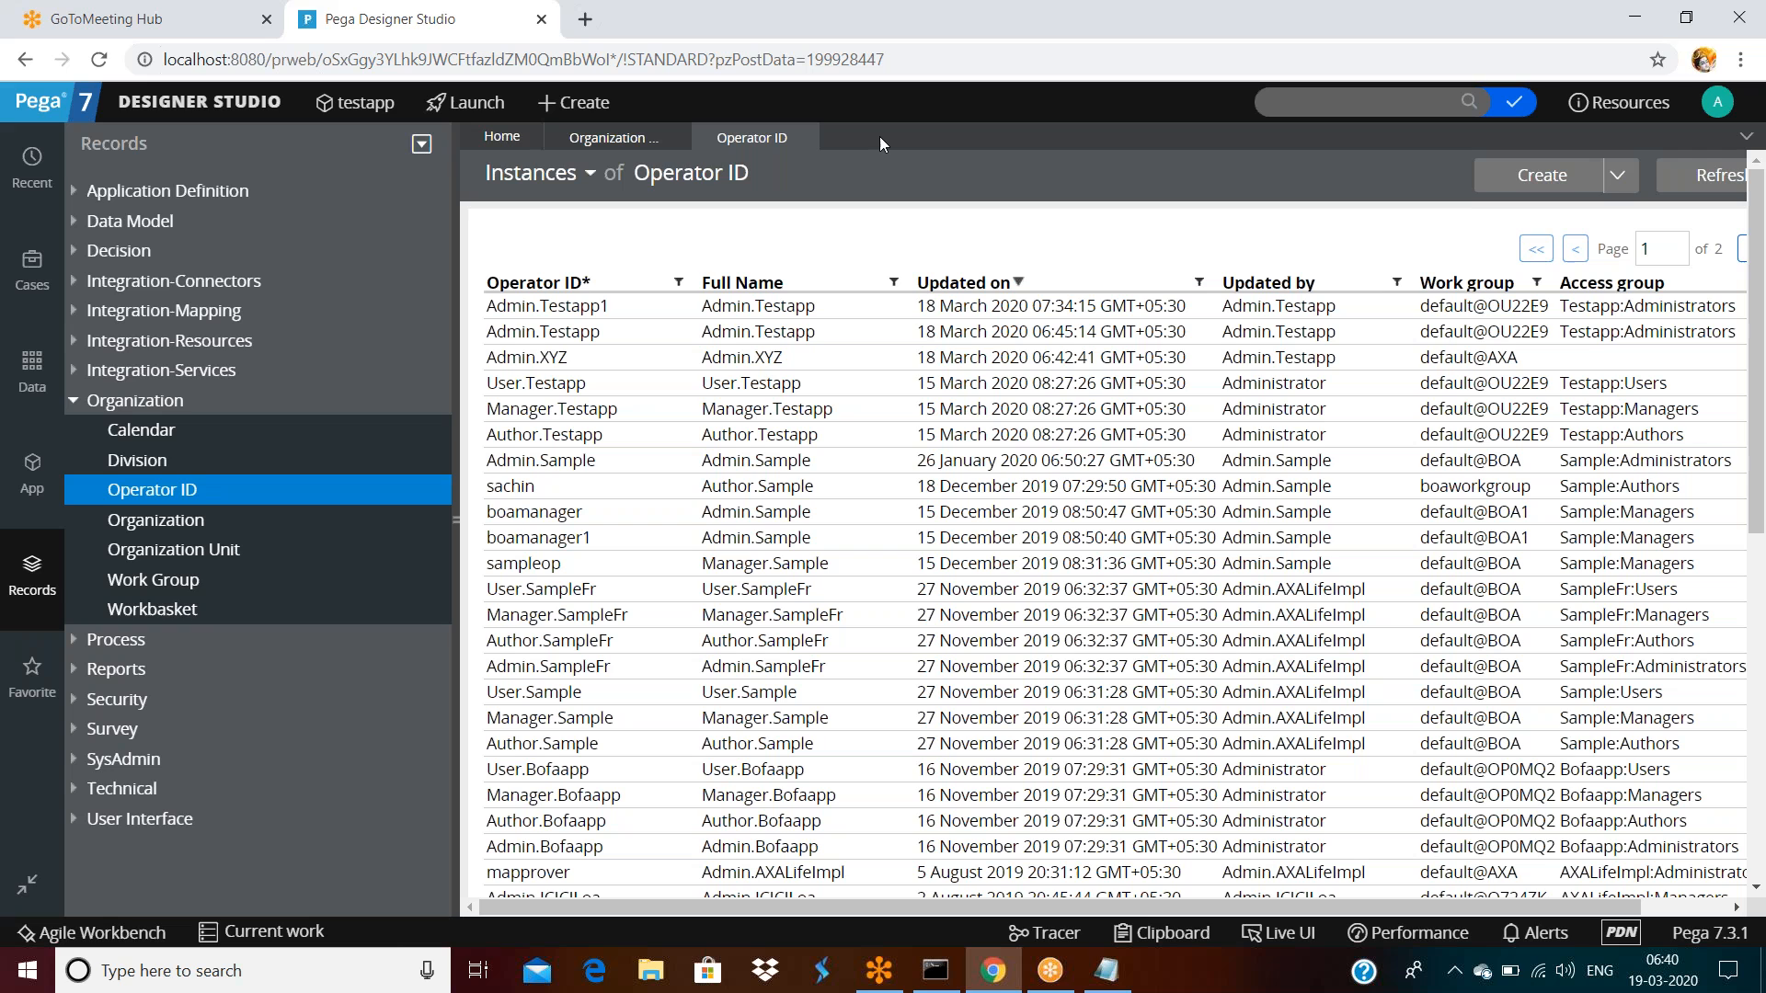
Open the Testapp 01.01.01 application rule from the current operator's record
left_click(1719, 106)
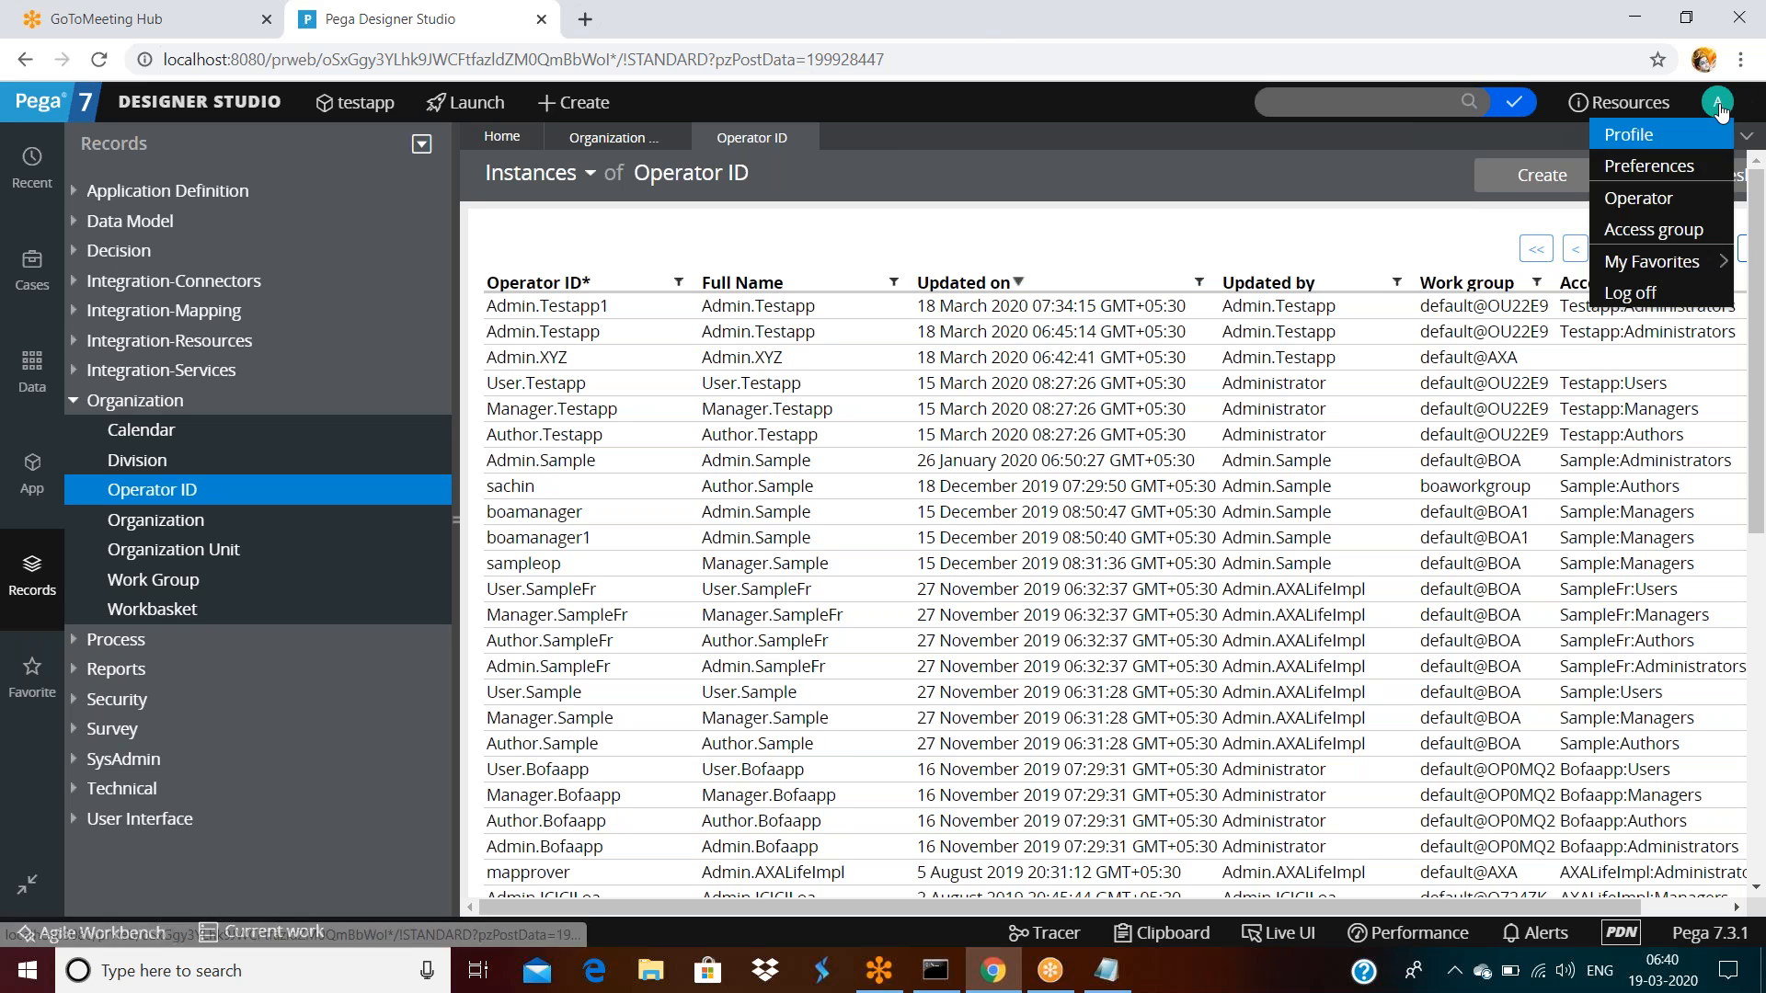
left_click(1651, 201)
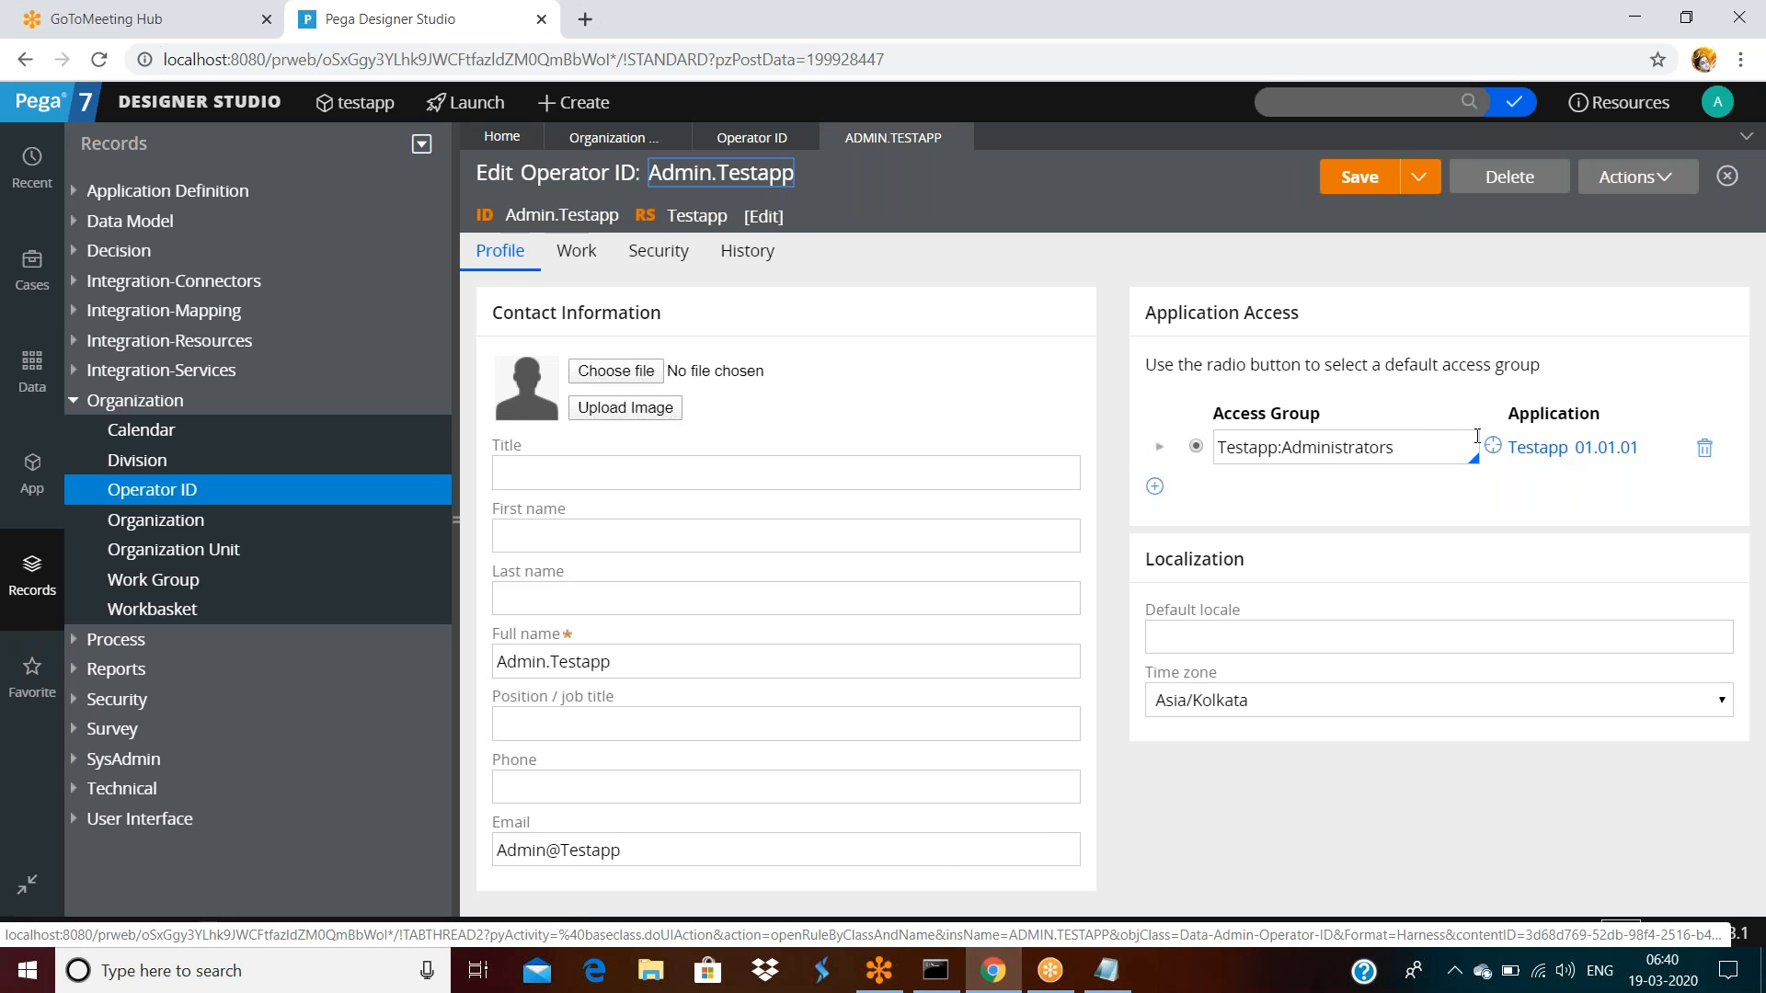
left_click(1553, 449)
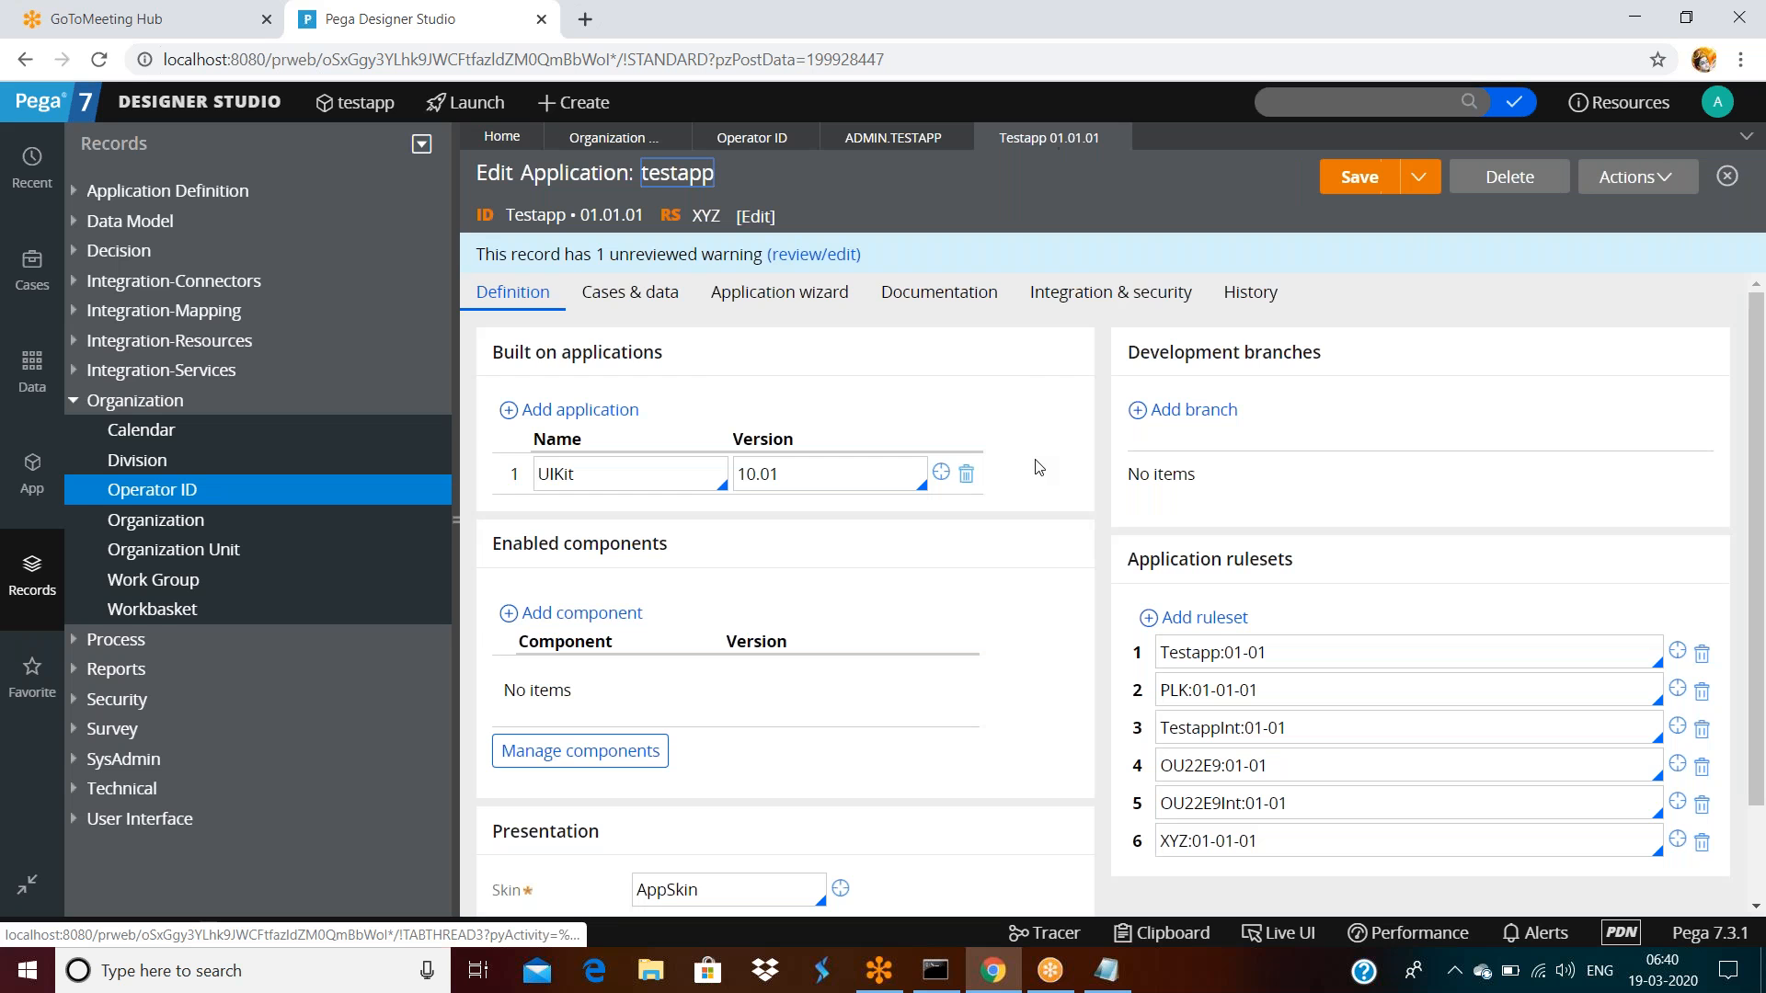
Scroll to the application rulesets and select the version of the sixth entry, XYZ:01-01-01
scroll(1102, 510, "down", 1)
left_click_drag(1281, 724, 1193, 725)
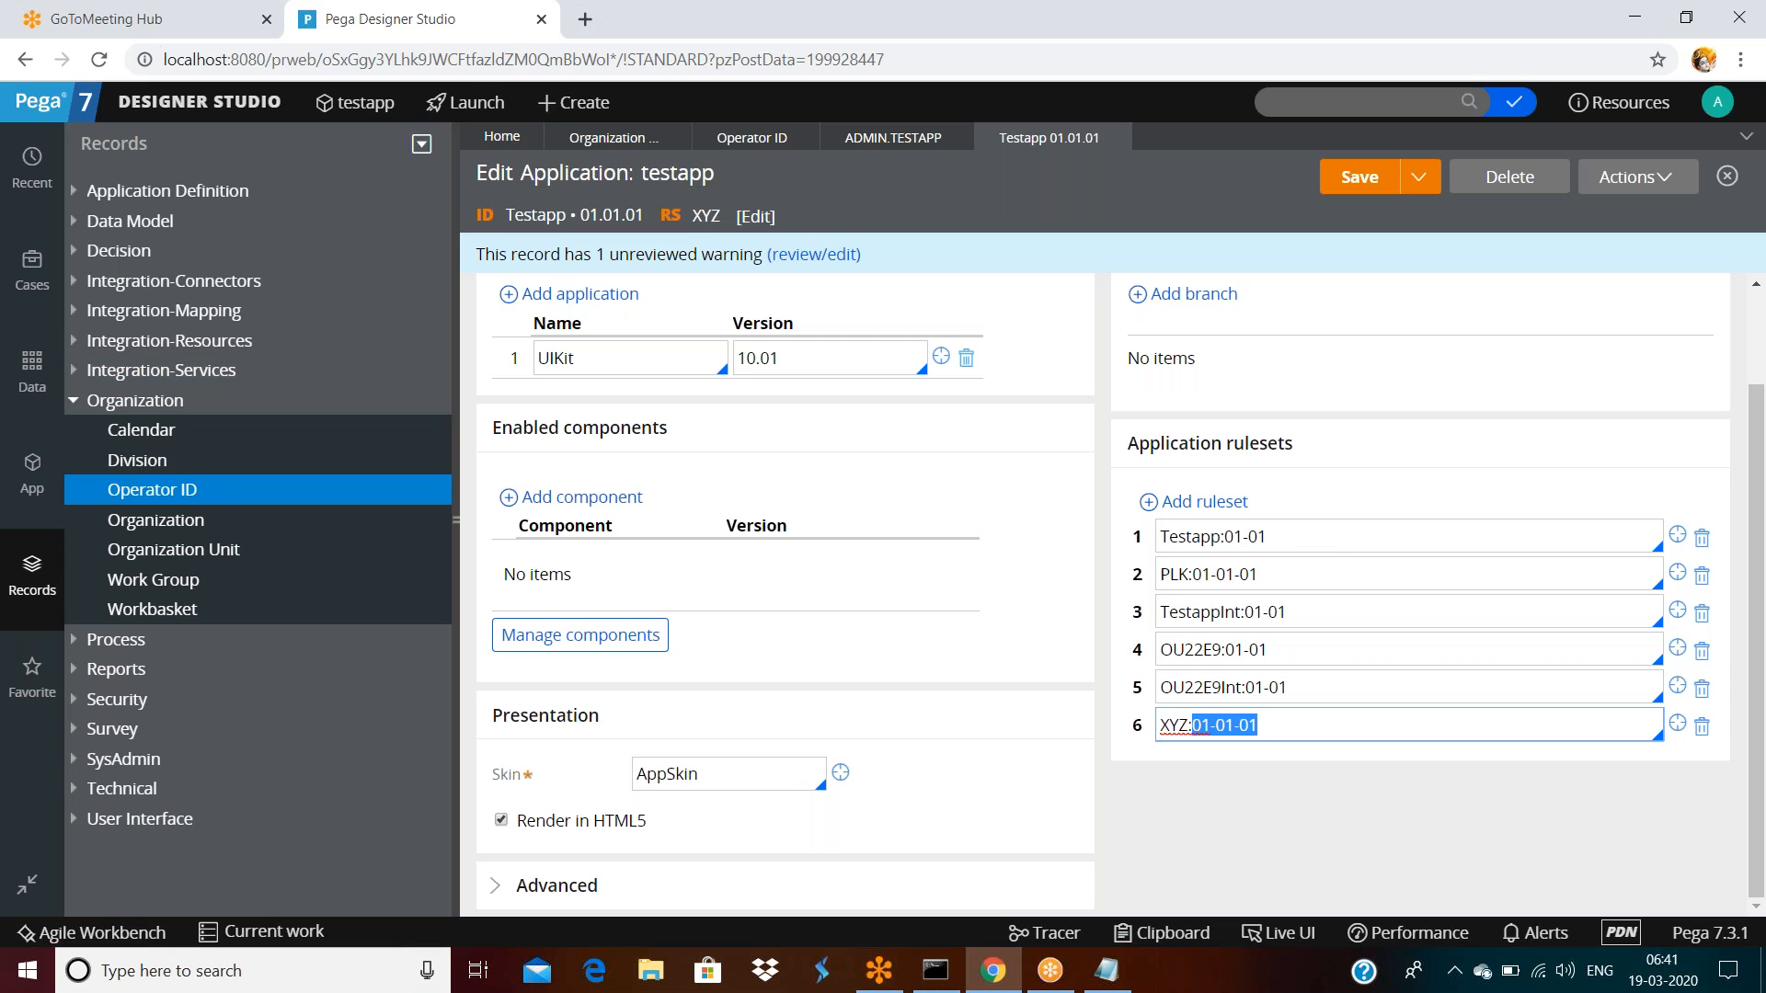
Browse the Create menu's New, Organization and Technical record categories
left_click(547, 104)
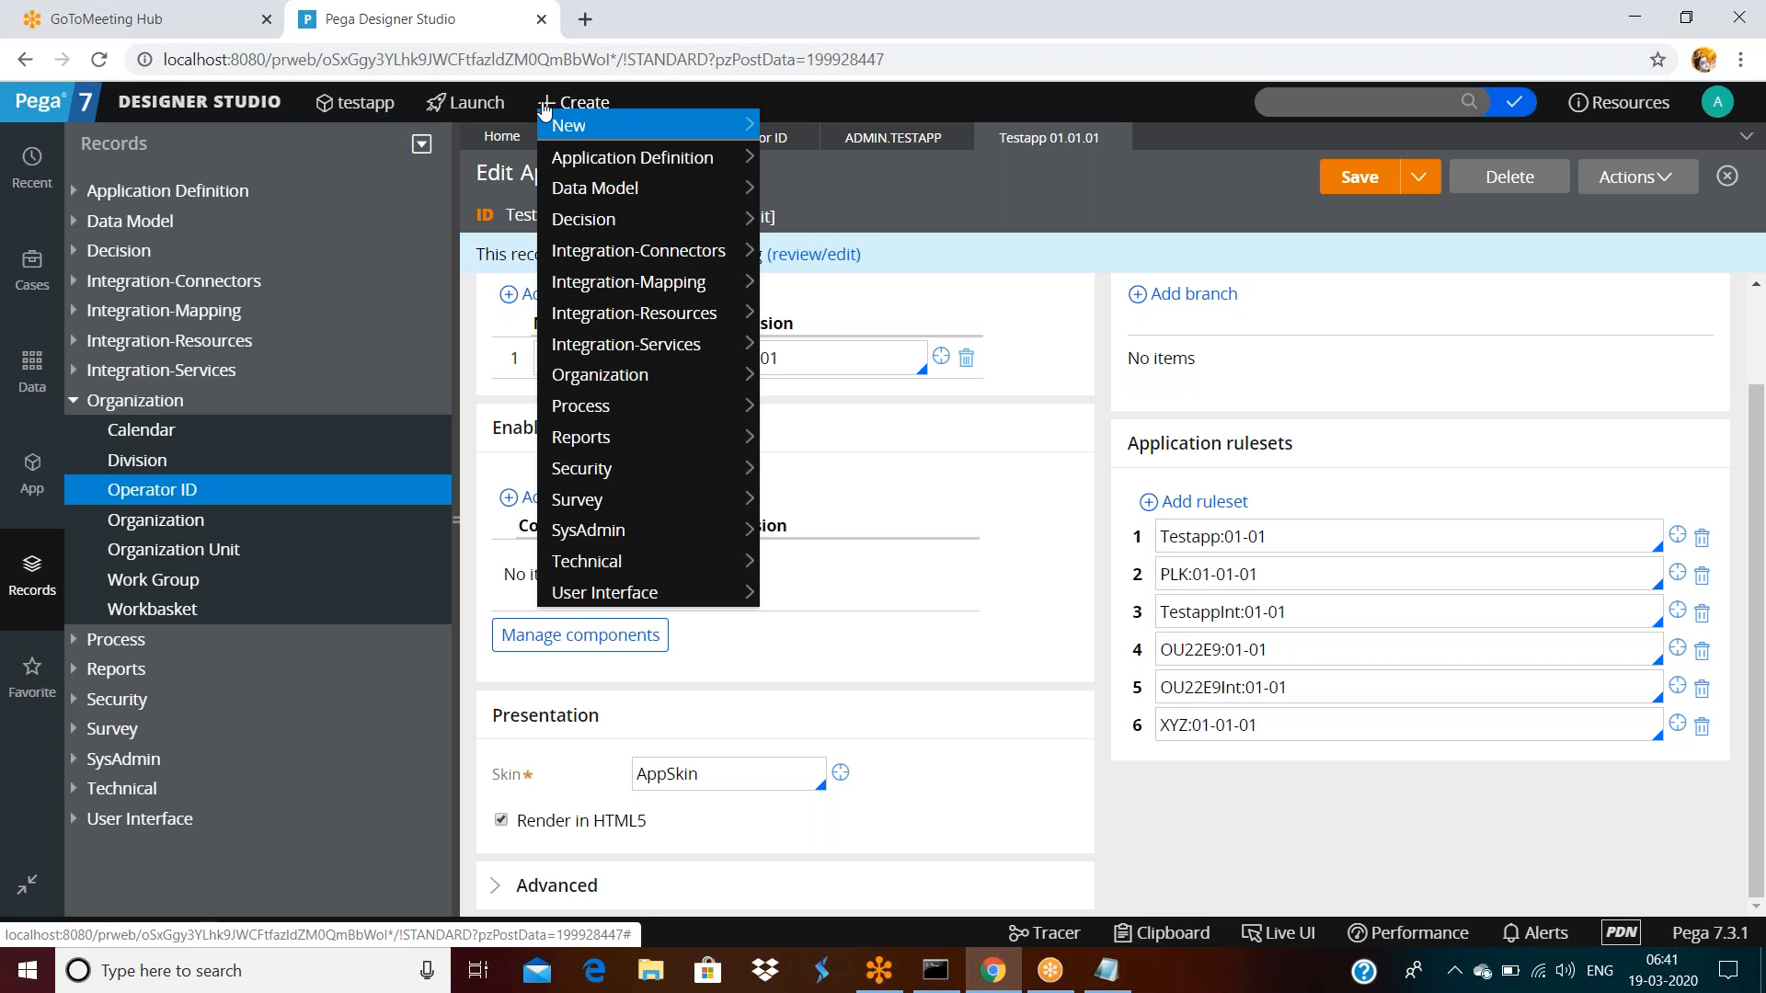
mouse_move(602, 393)
mouse_move(598, 147)
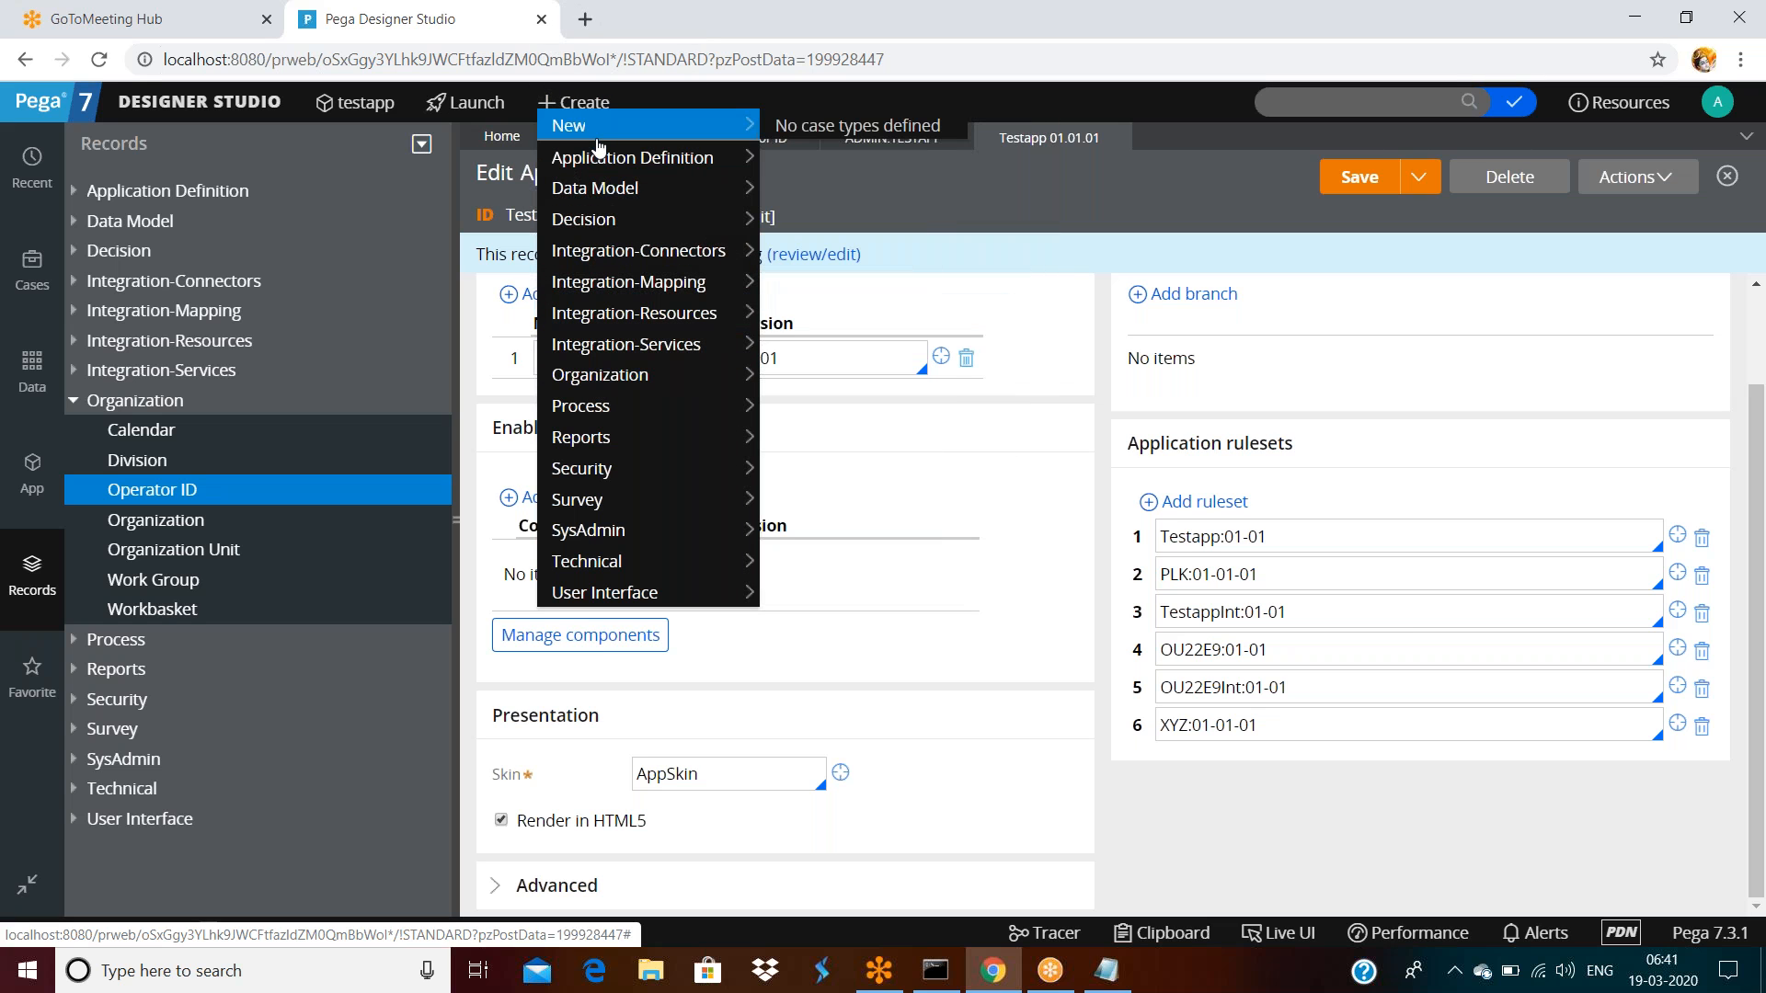
mouse_move(600, 563)
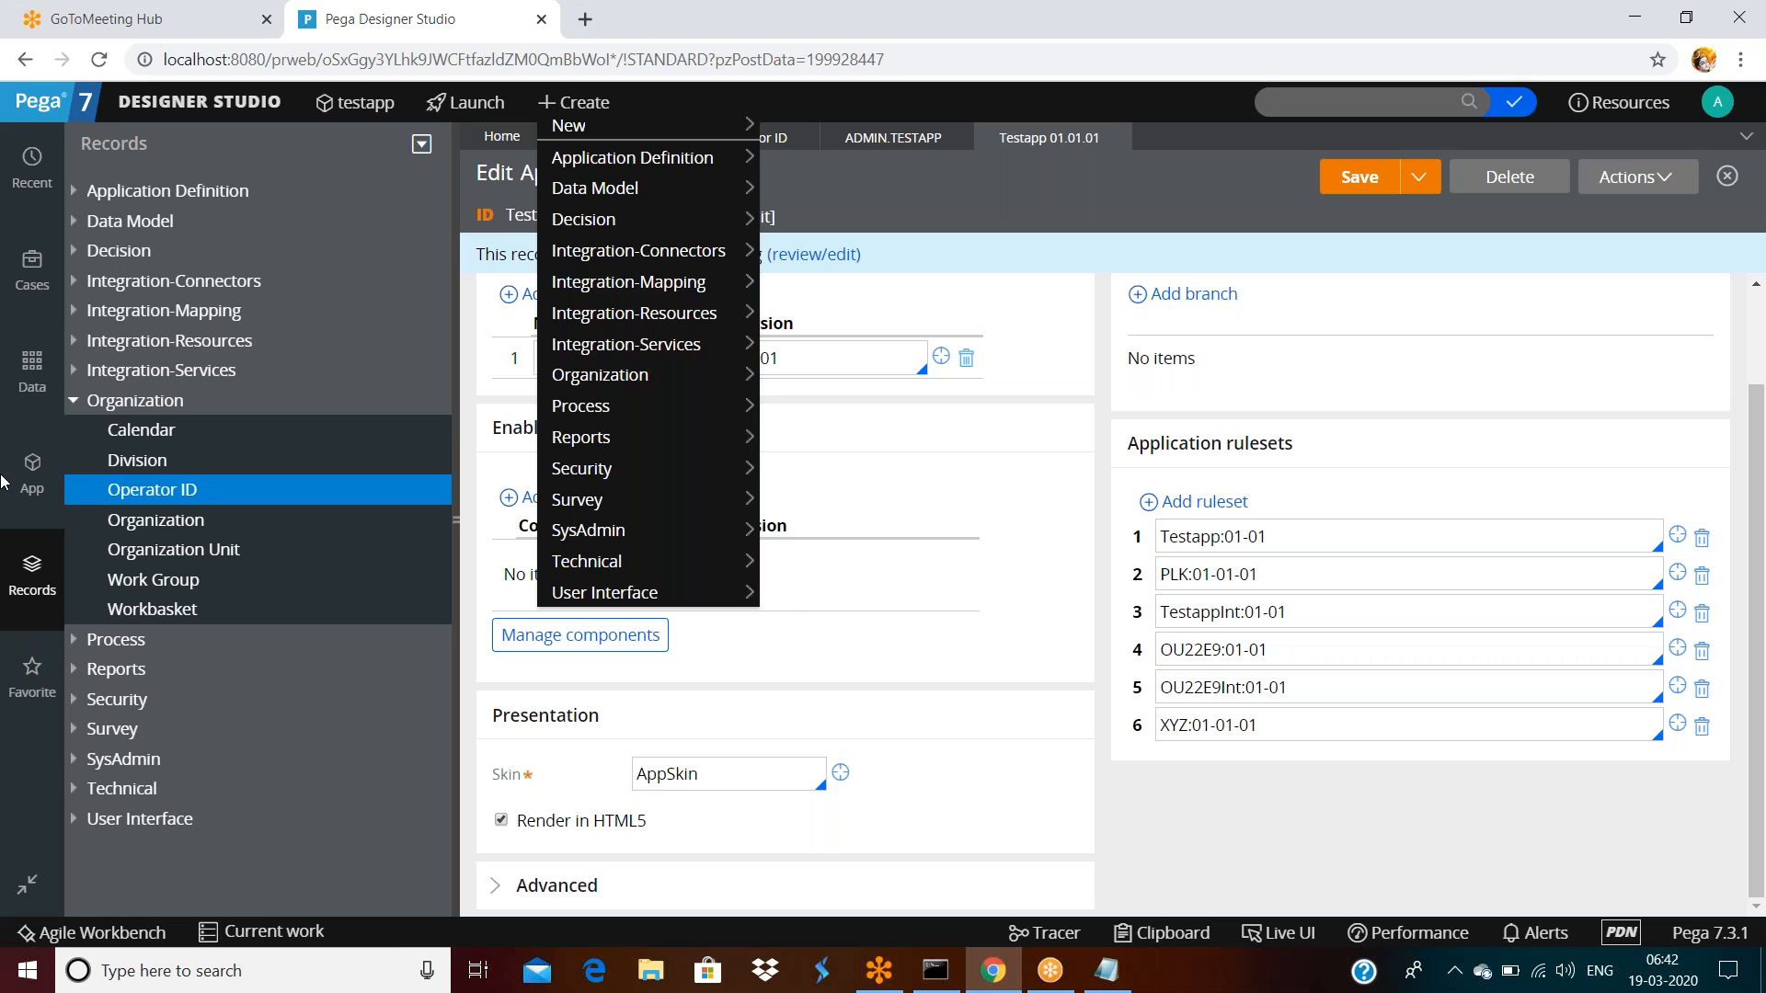
From the App explorer, start a Create > Technical > Message rule on OU22E9-Testapp-Work-Cards
left_click(32, 471)
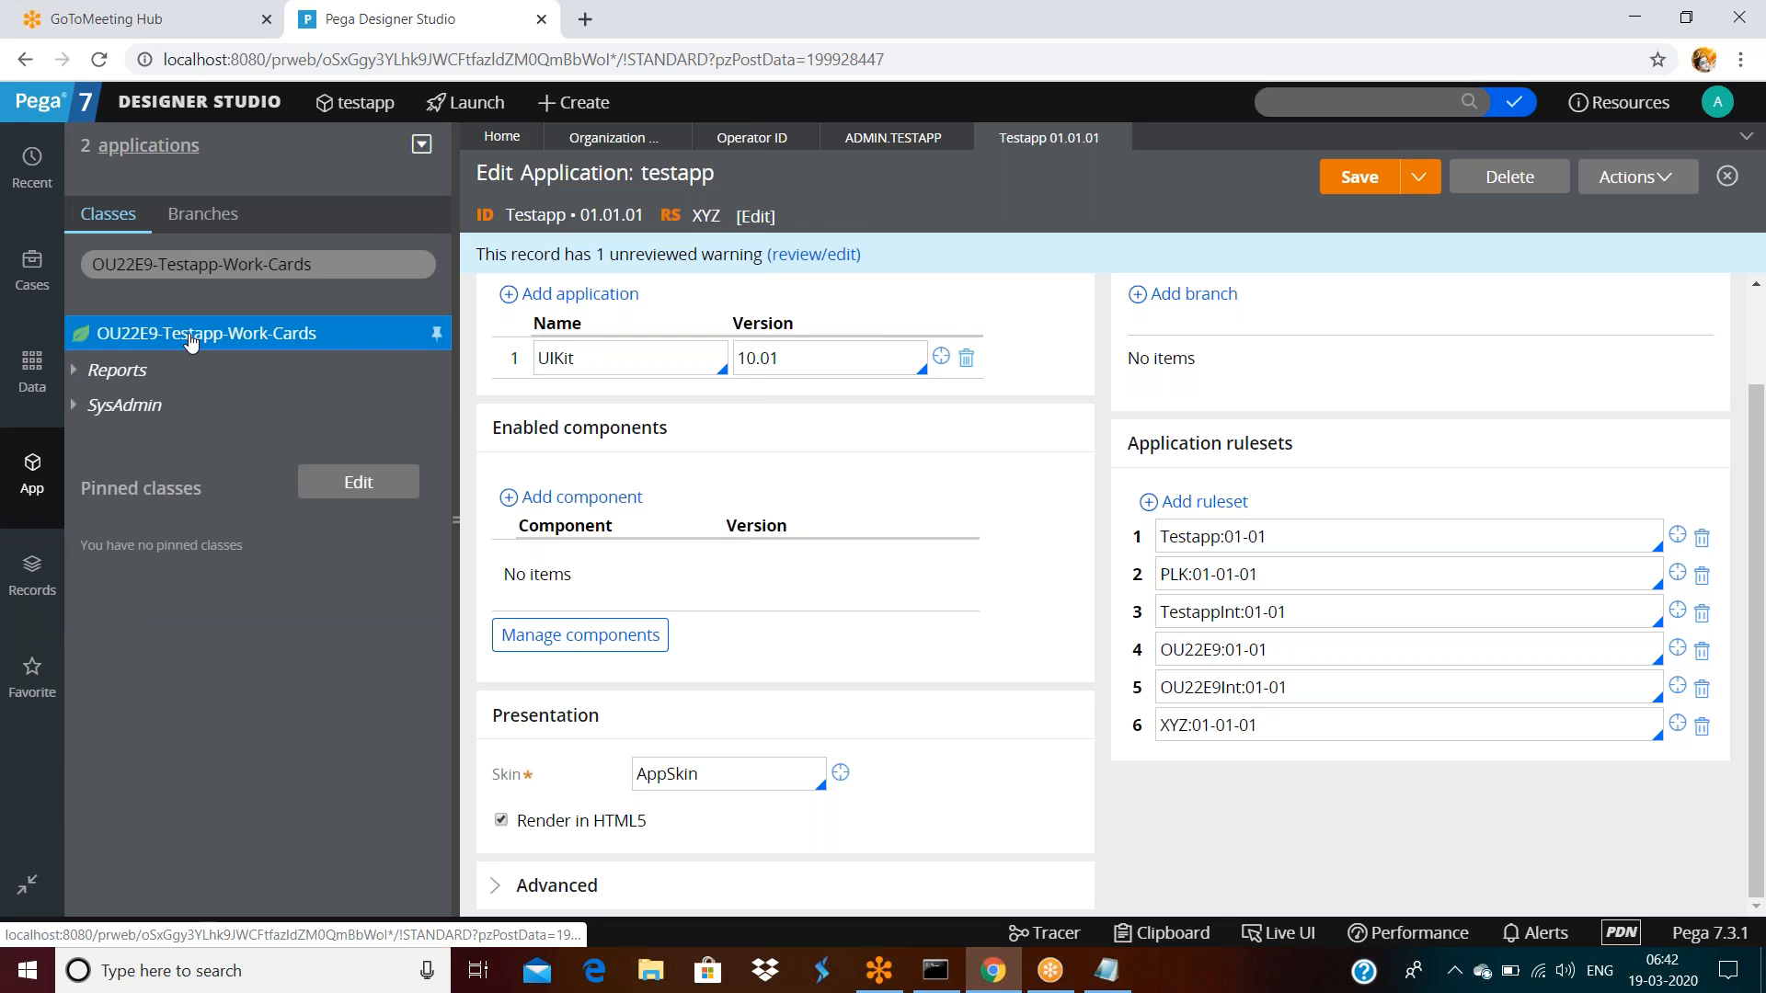
right_click(190, 343)
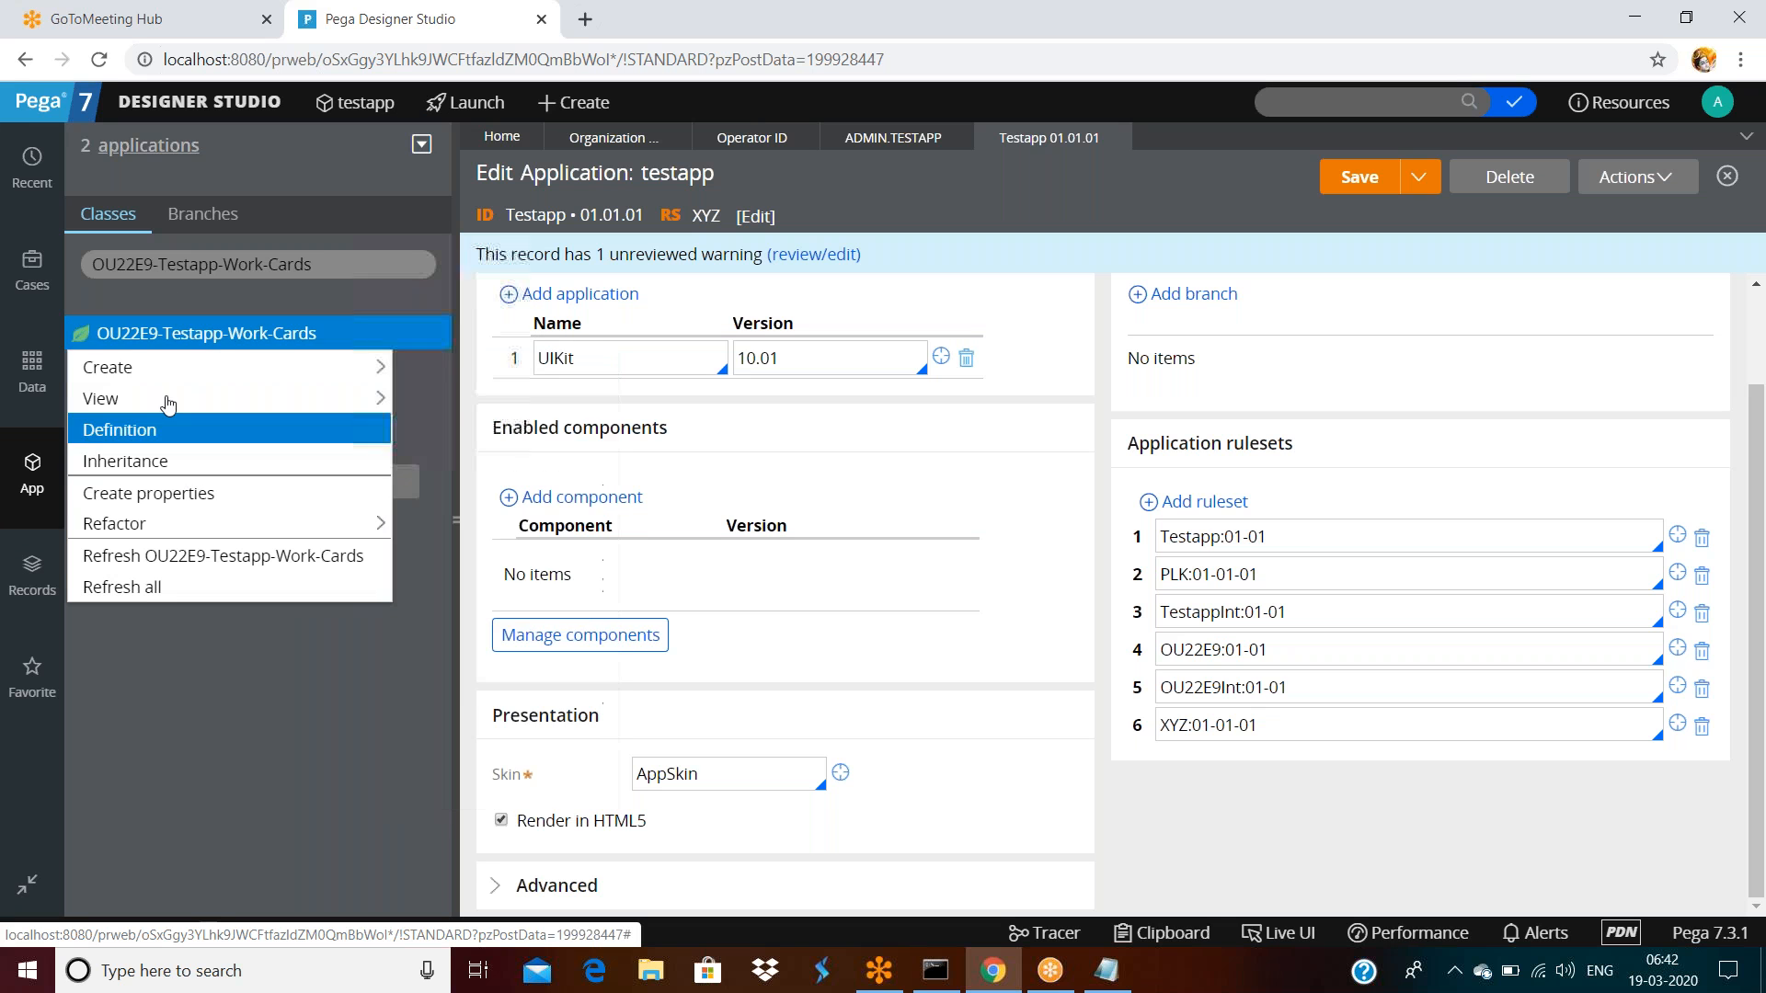
mouse_move(349, 367)
mouse_move(446, 774)
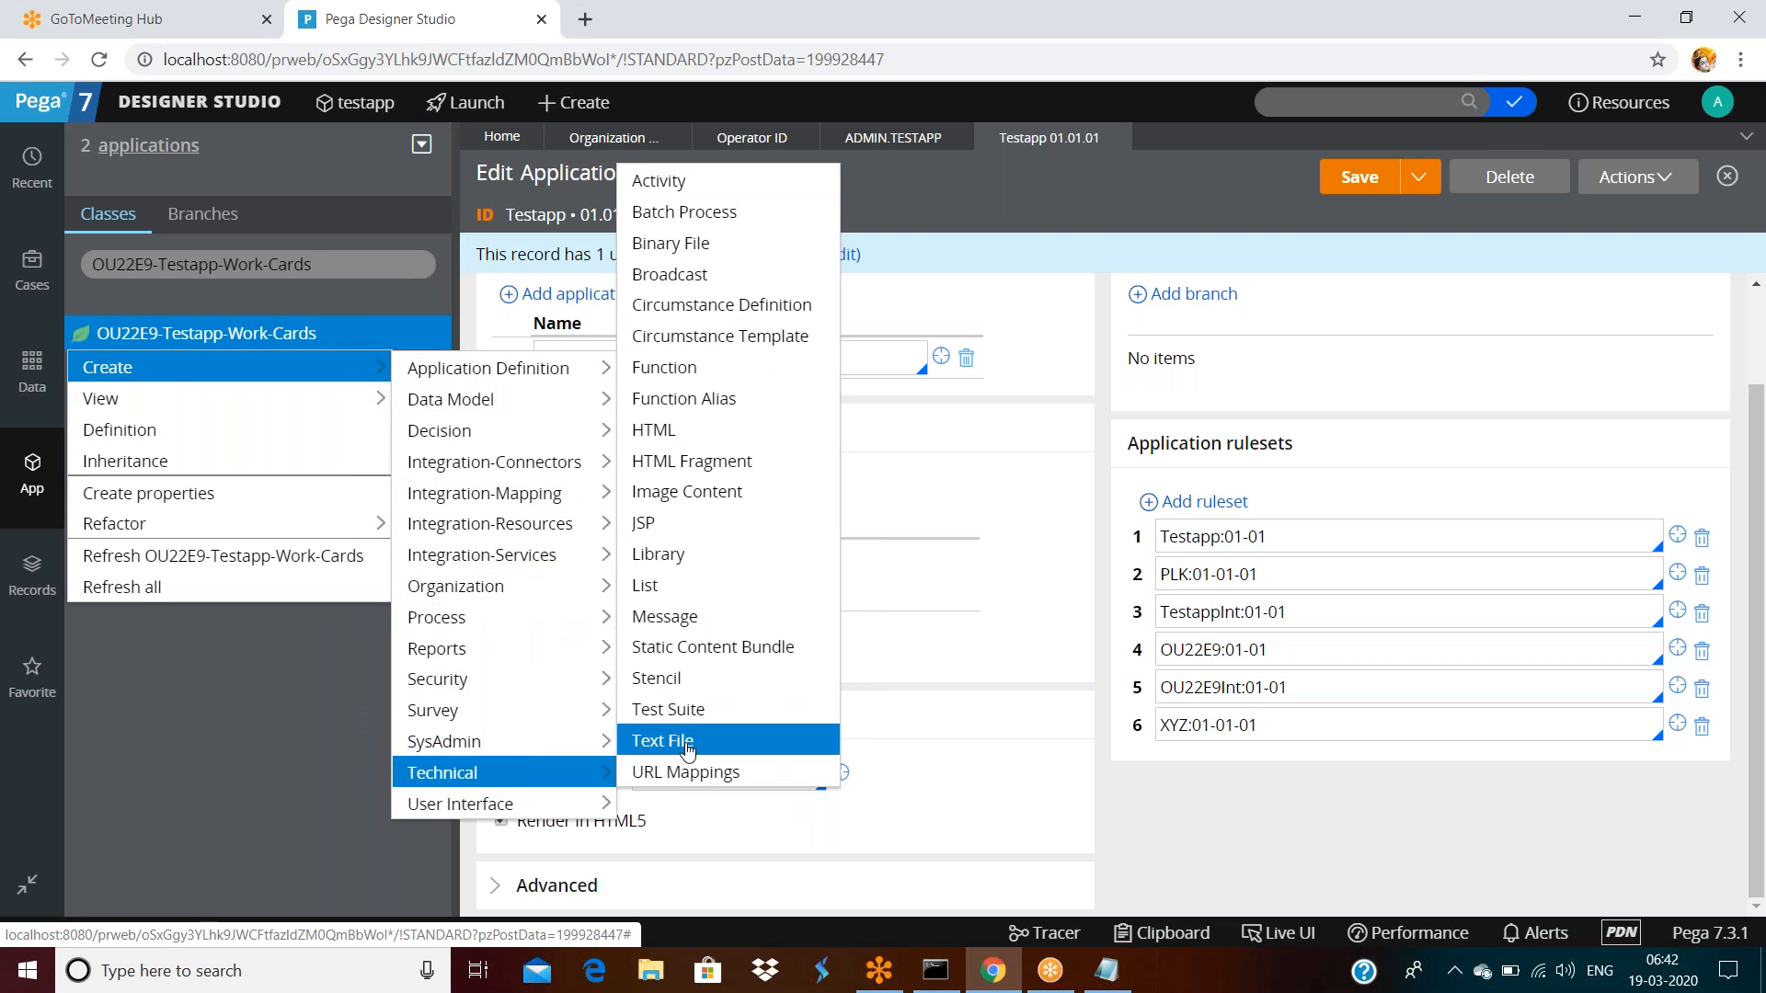
left_click(674, 618)
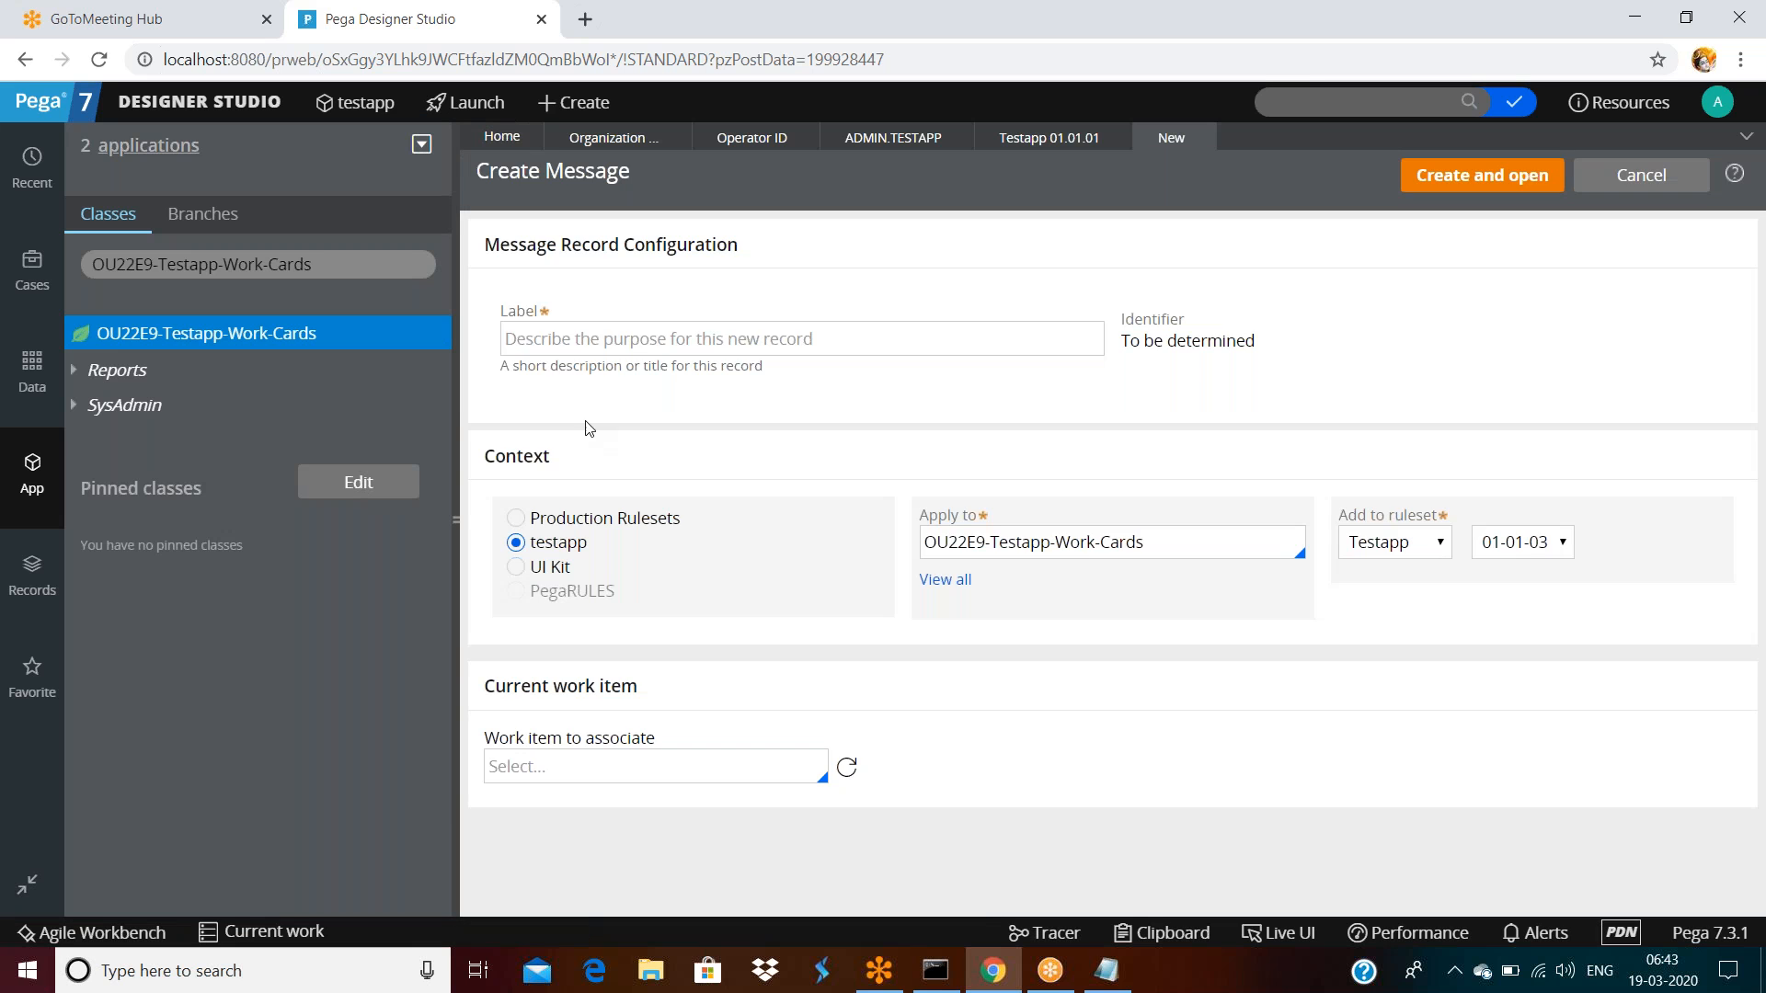
Enter the label 'errormessage' so the identifier Errormessage is generated
left_click(546, 347)
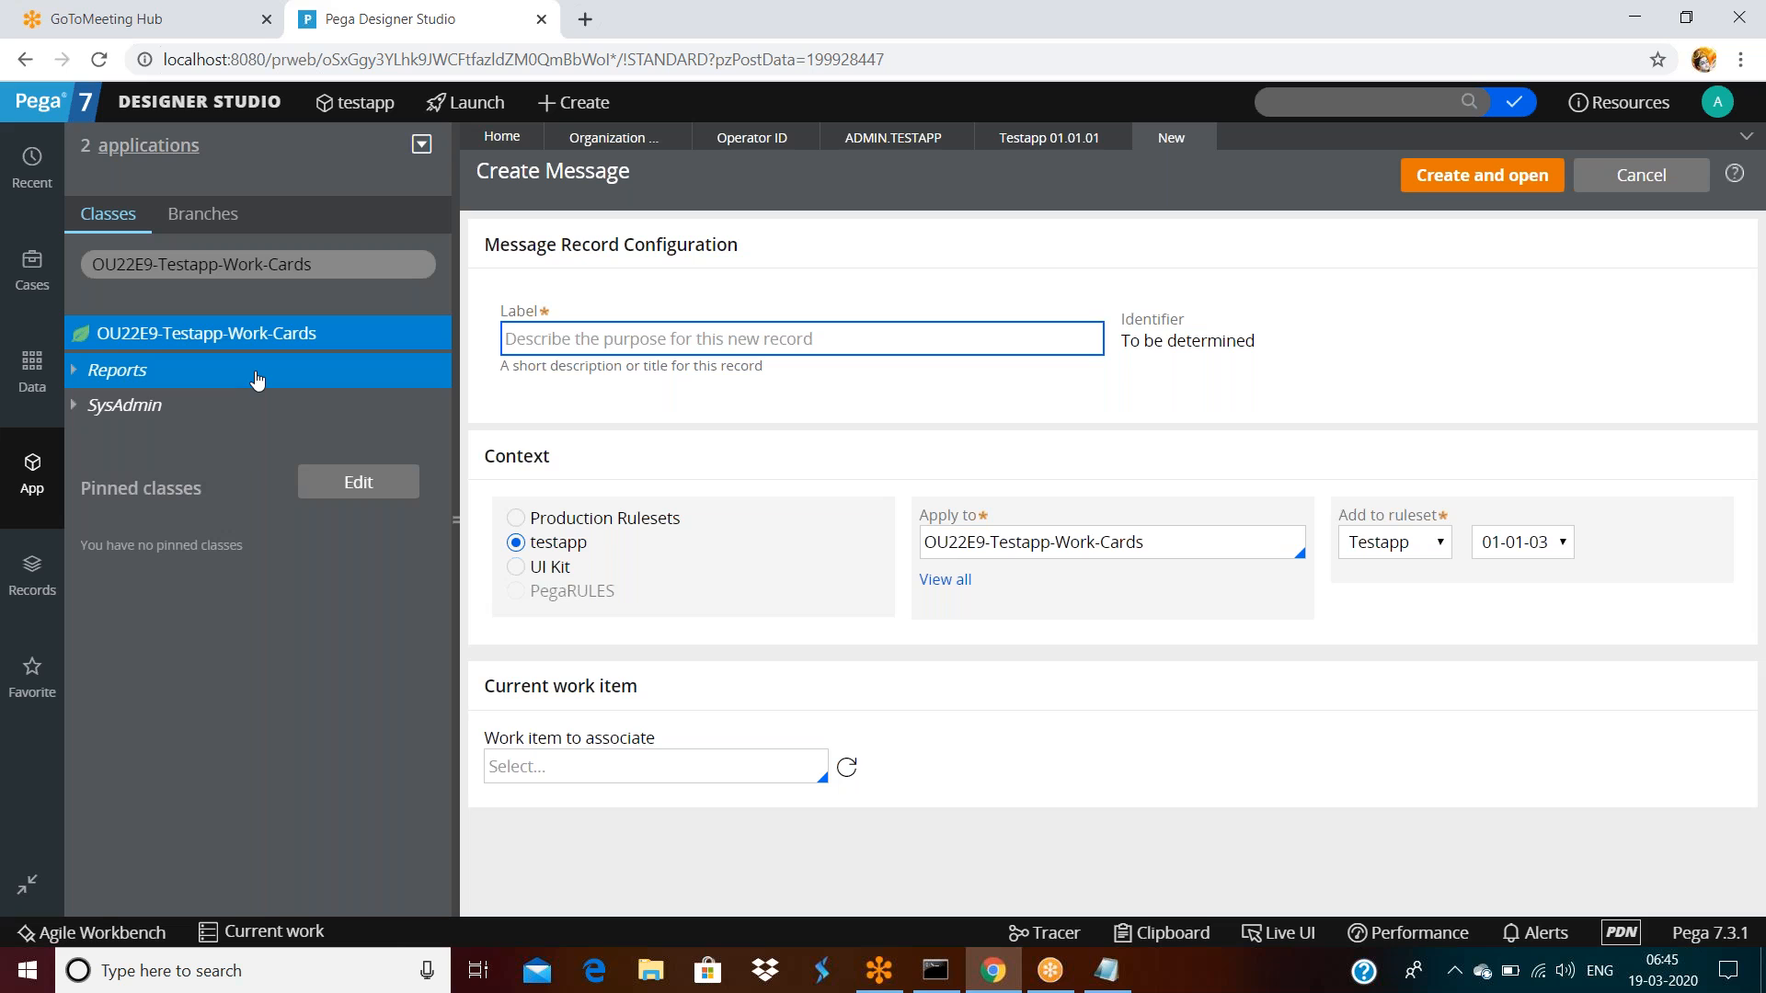
type("errorm")
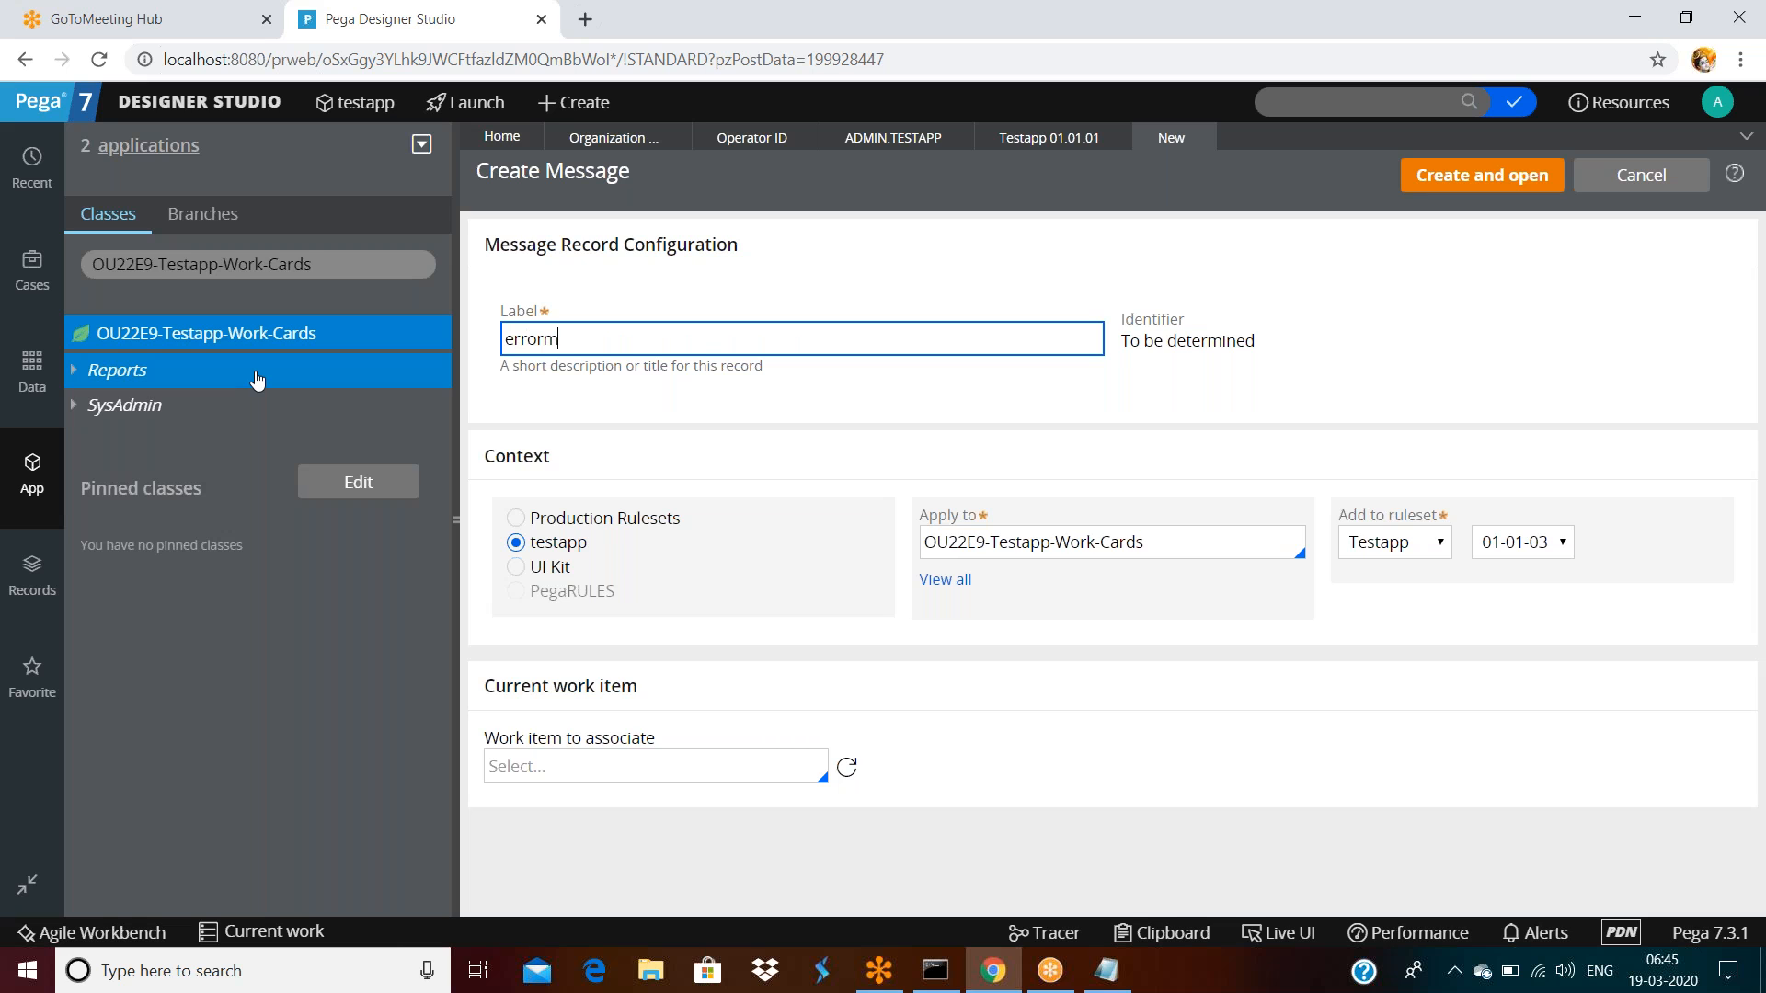
type("essage")
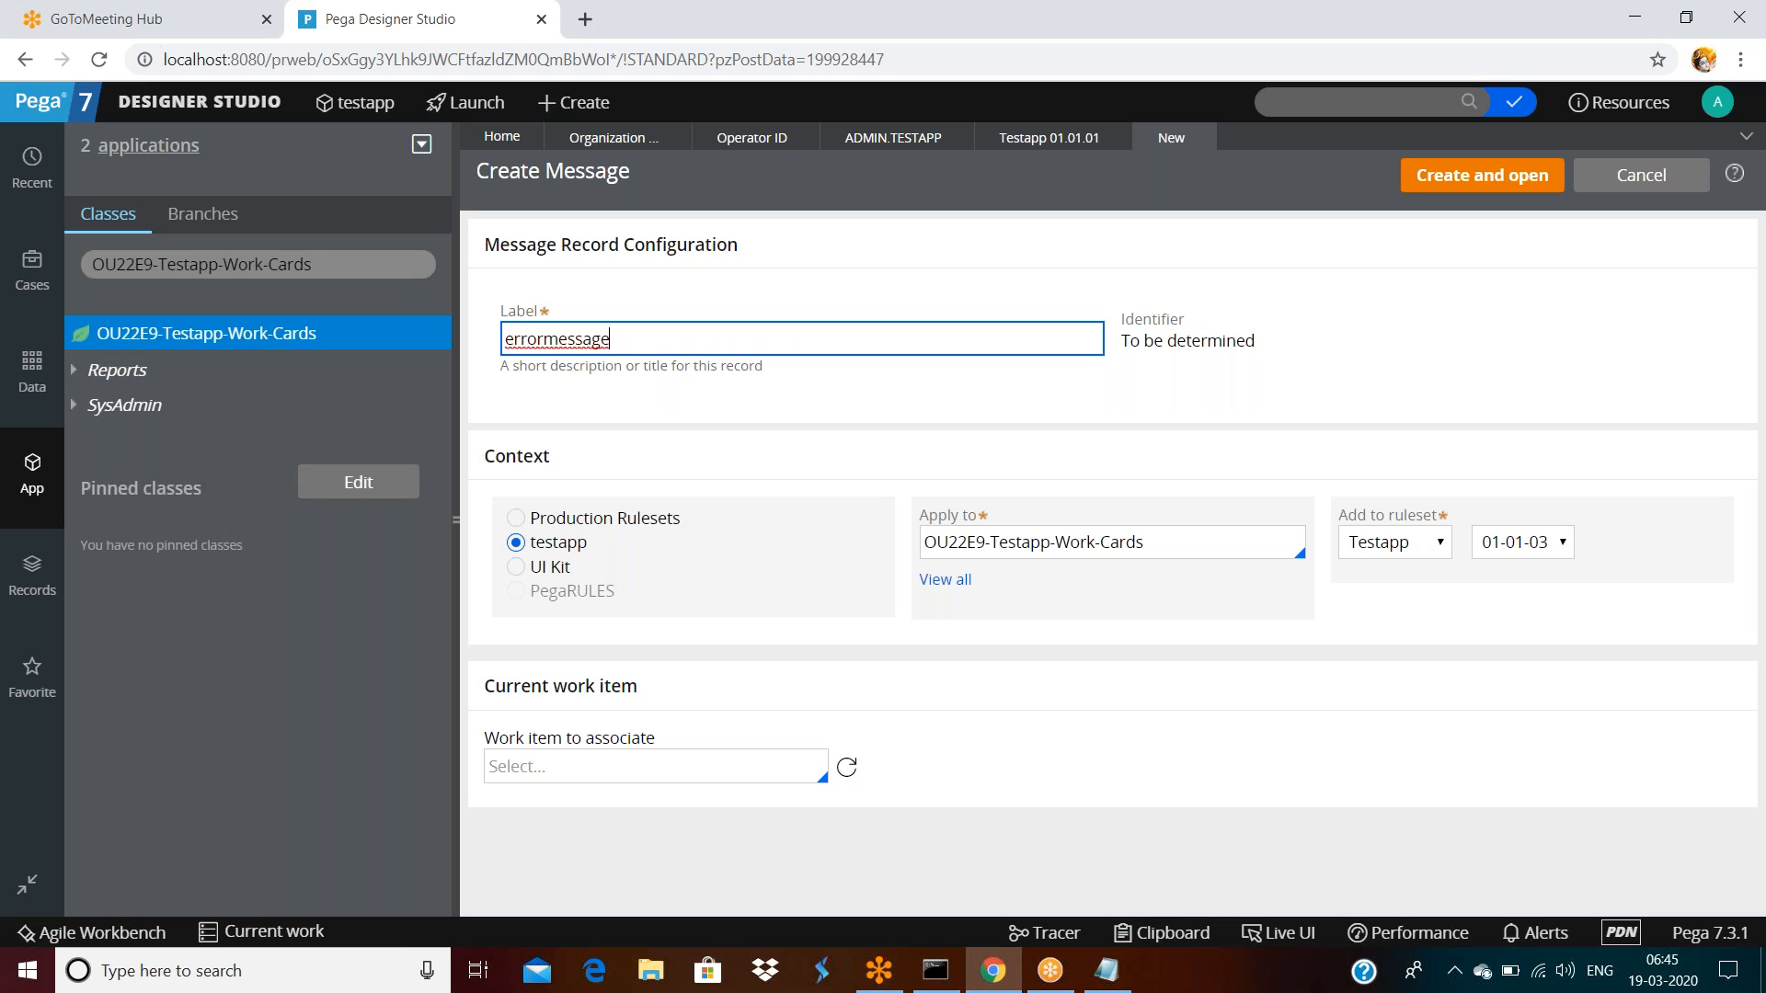
double_click(729, 330)
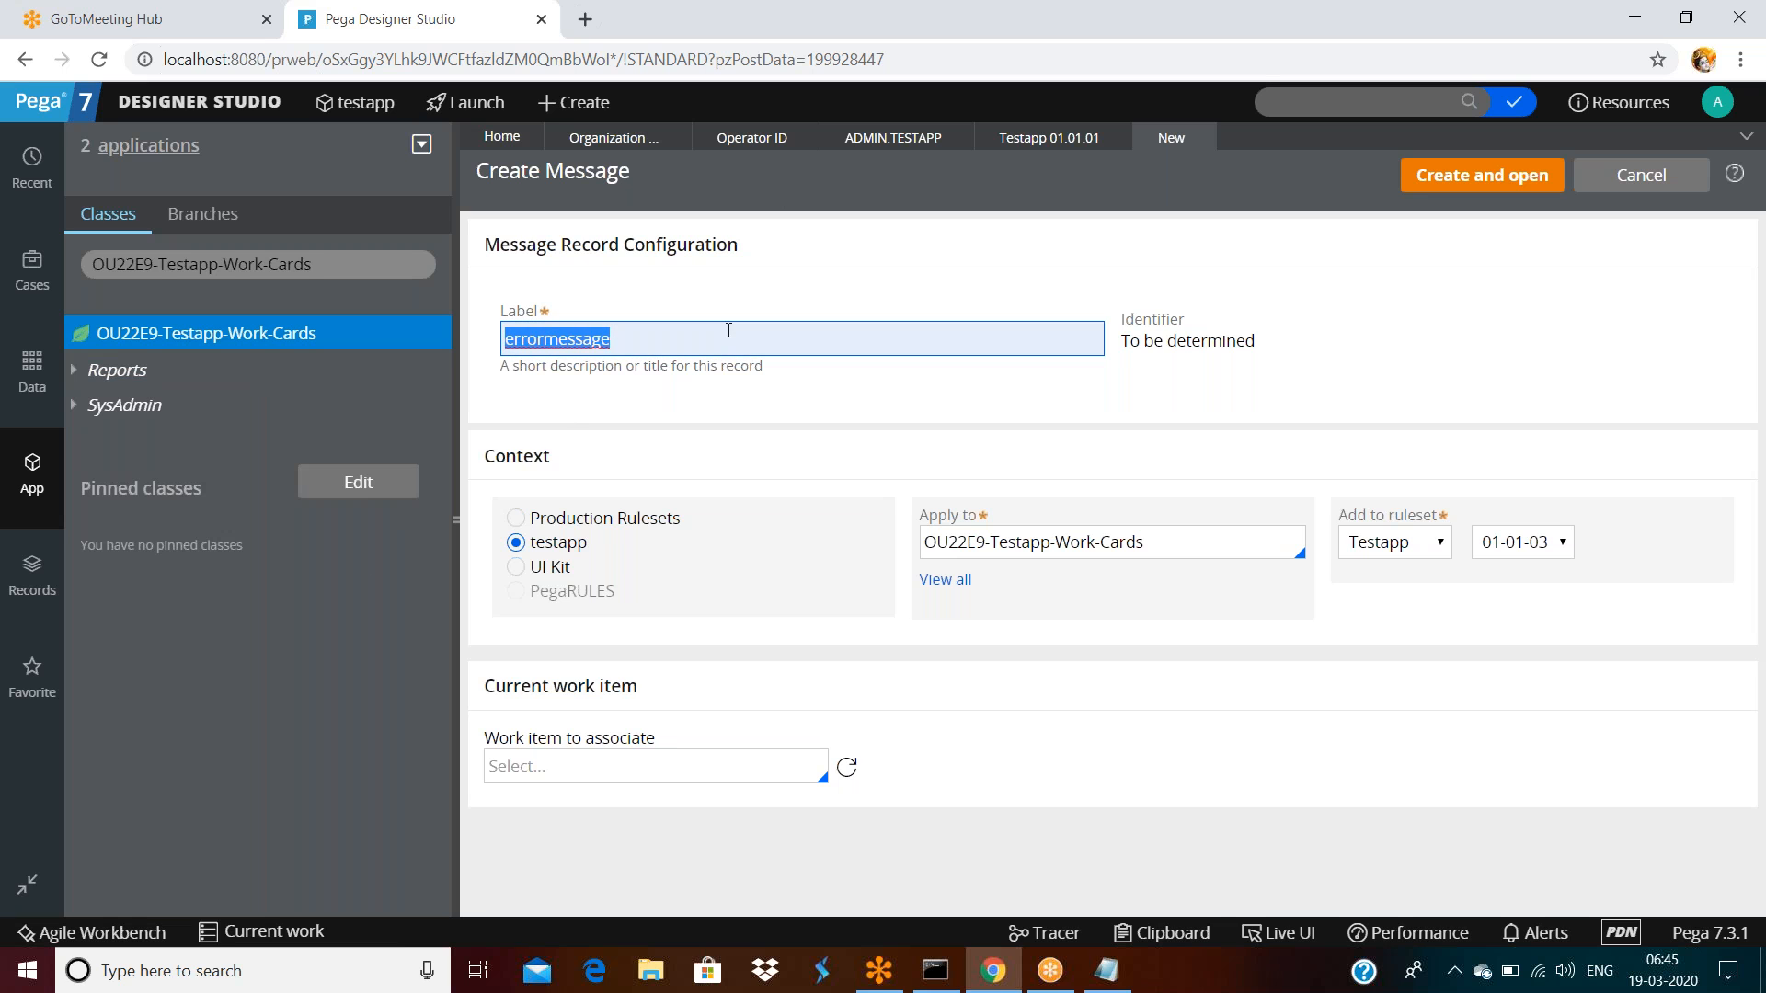
left_click(1186, 382)
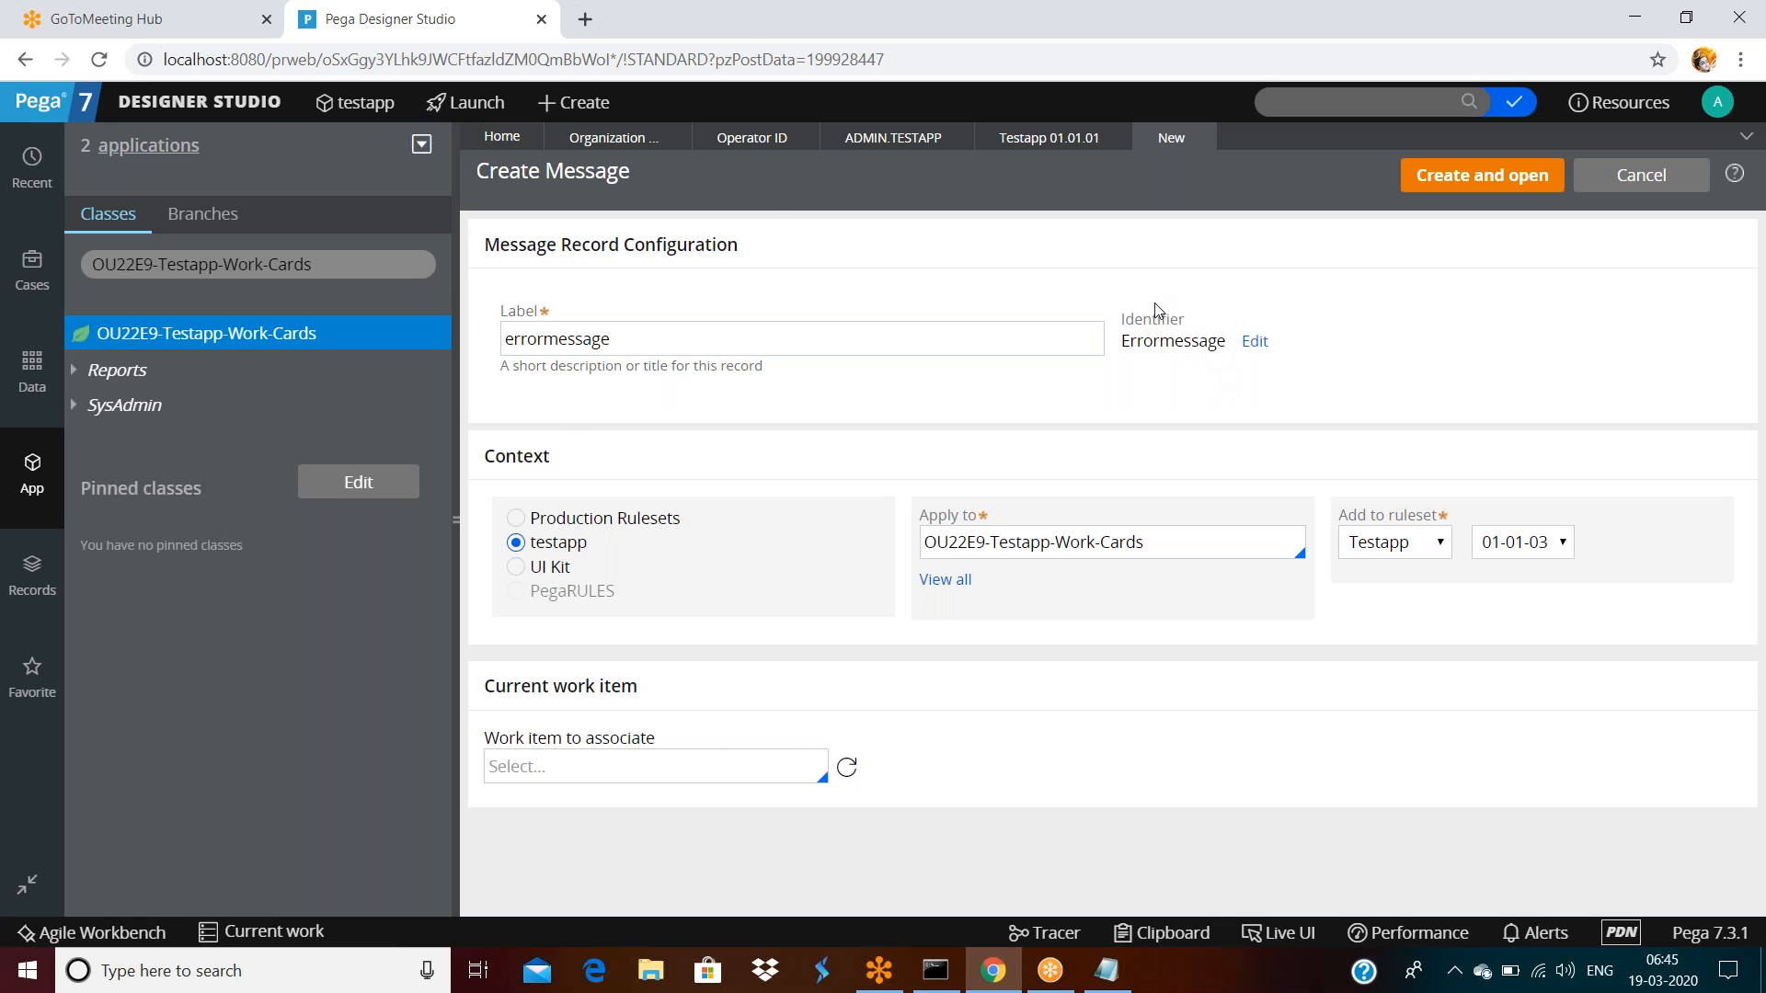
double_click(1161, 340)
double_click(521, 457)
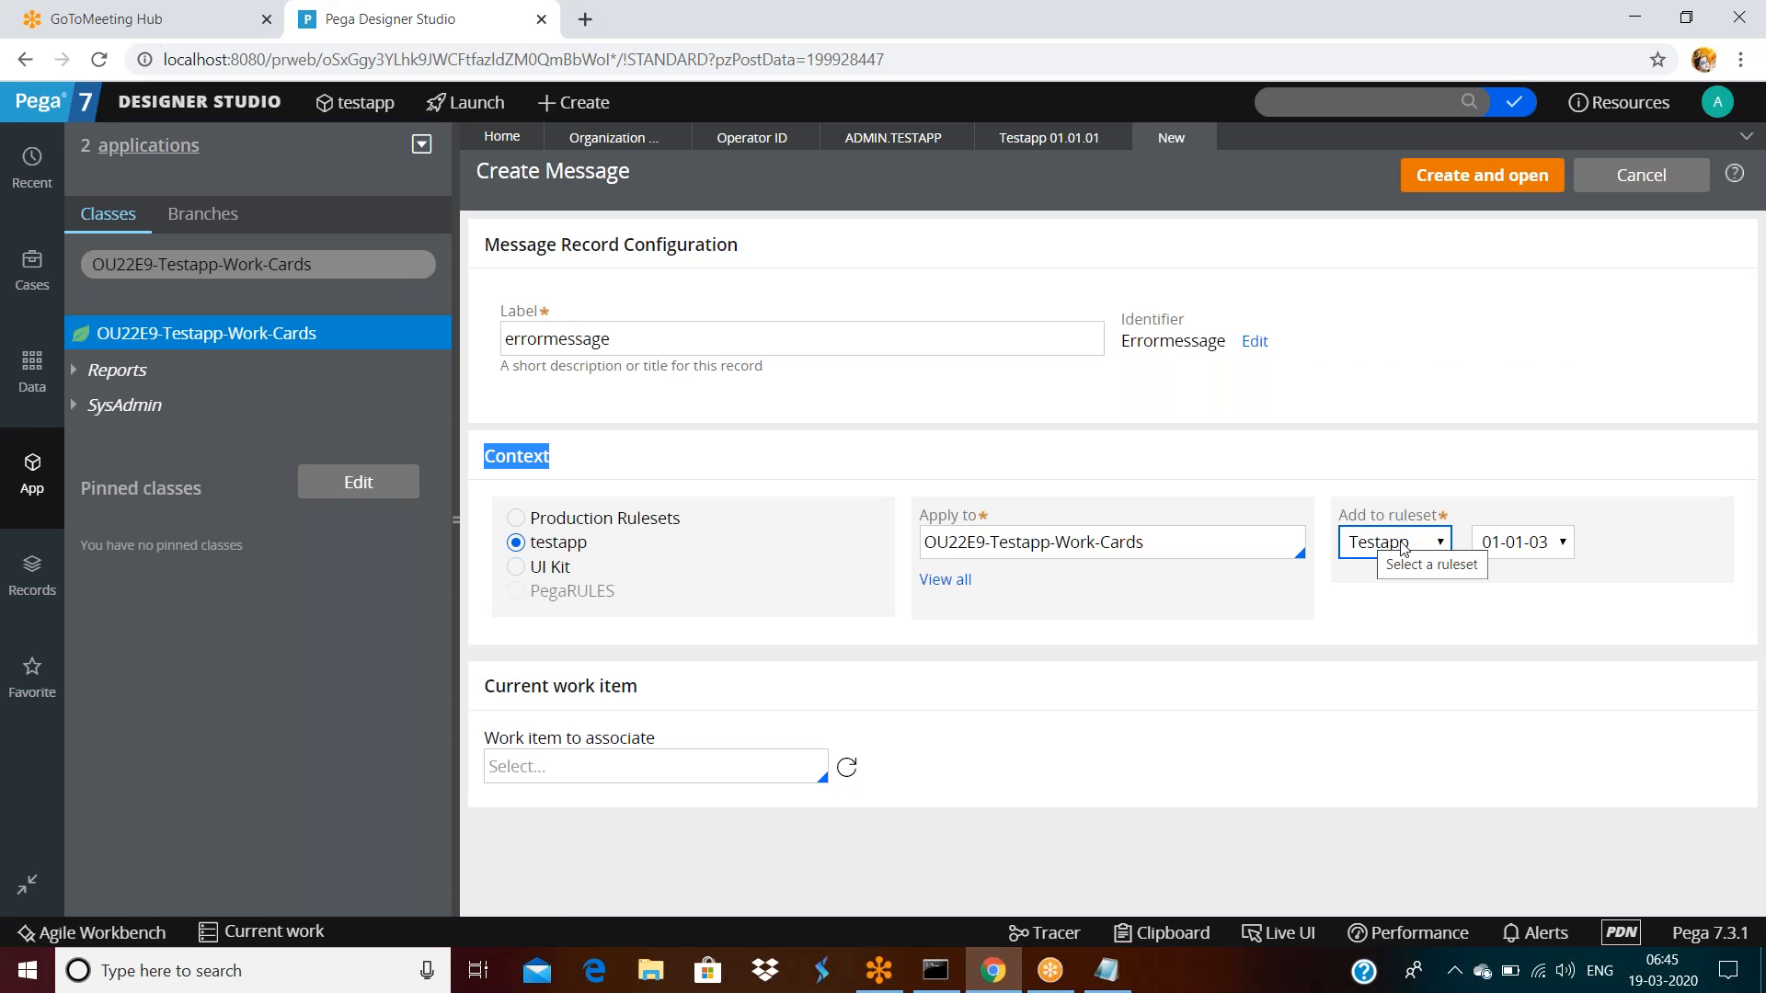
Review the available rulesets and versions, keeping the Testapp ruleset
left_click(1525, 550)
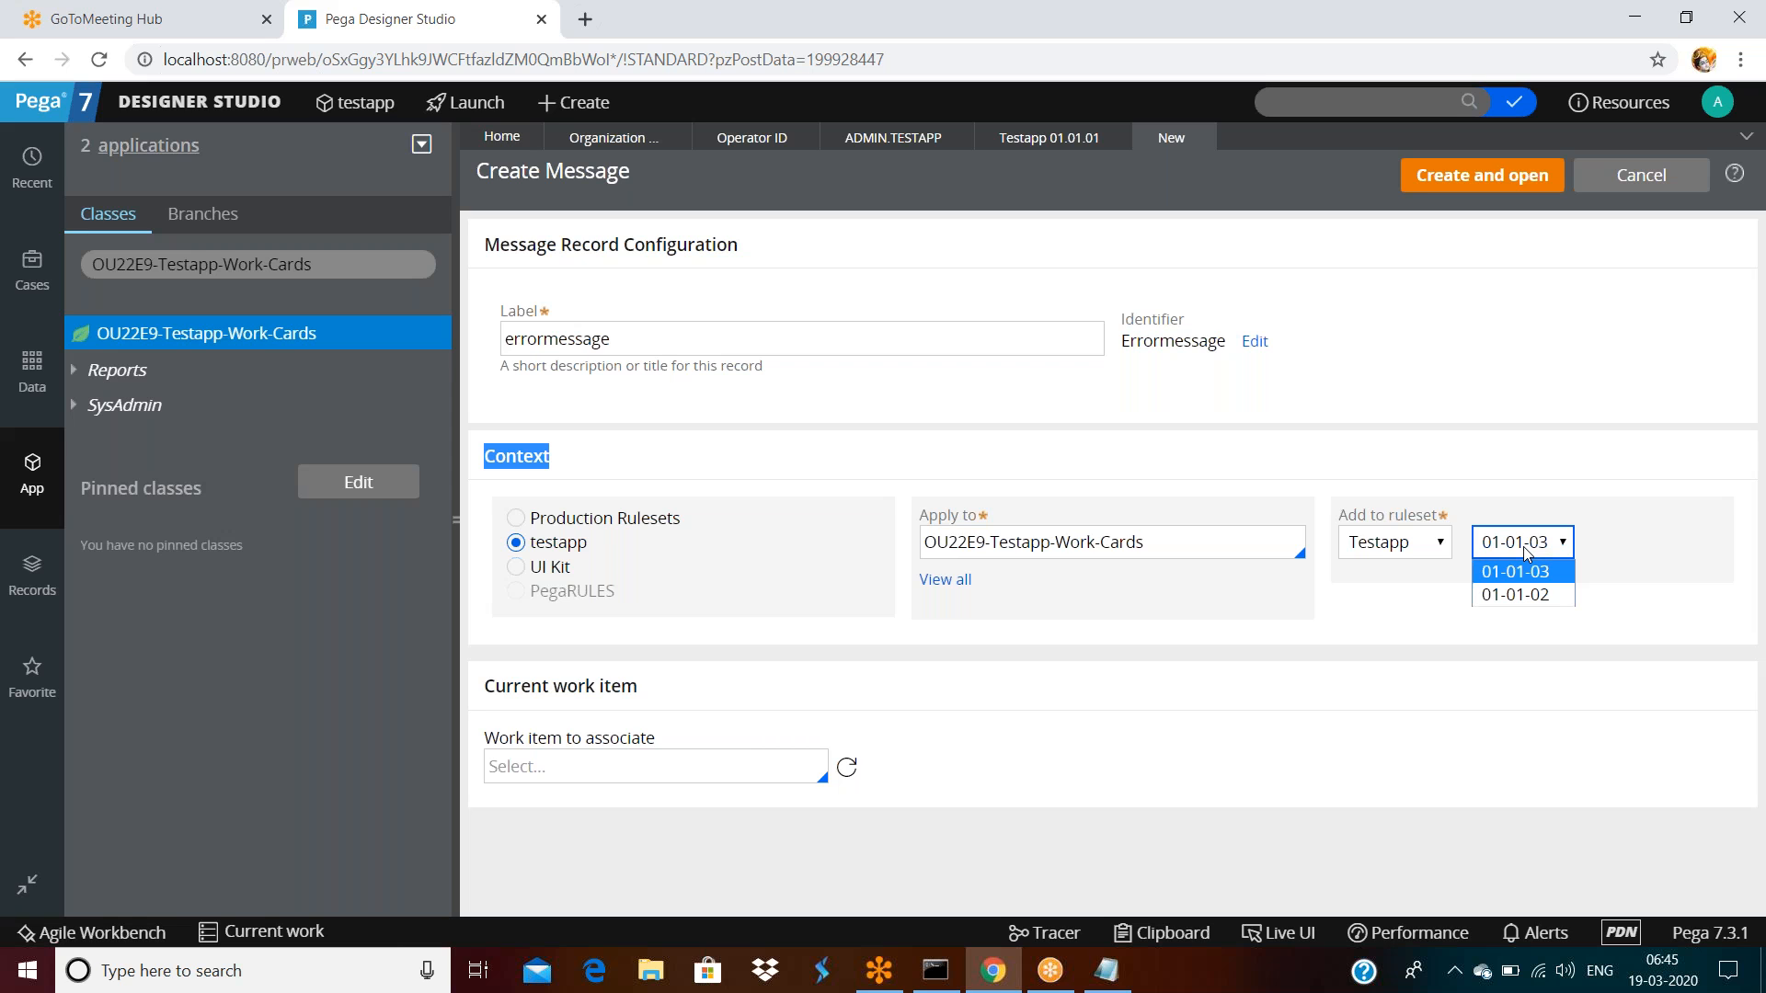
left_click(1421, 543)
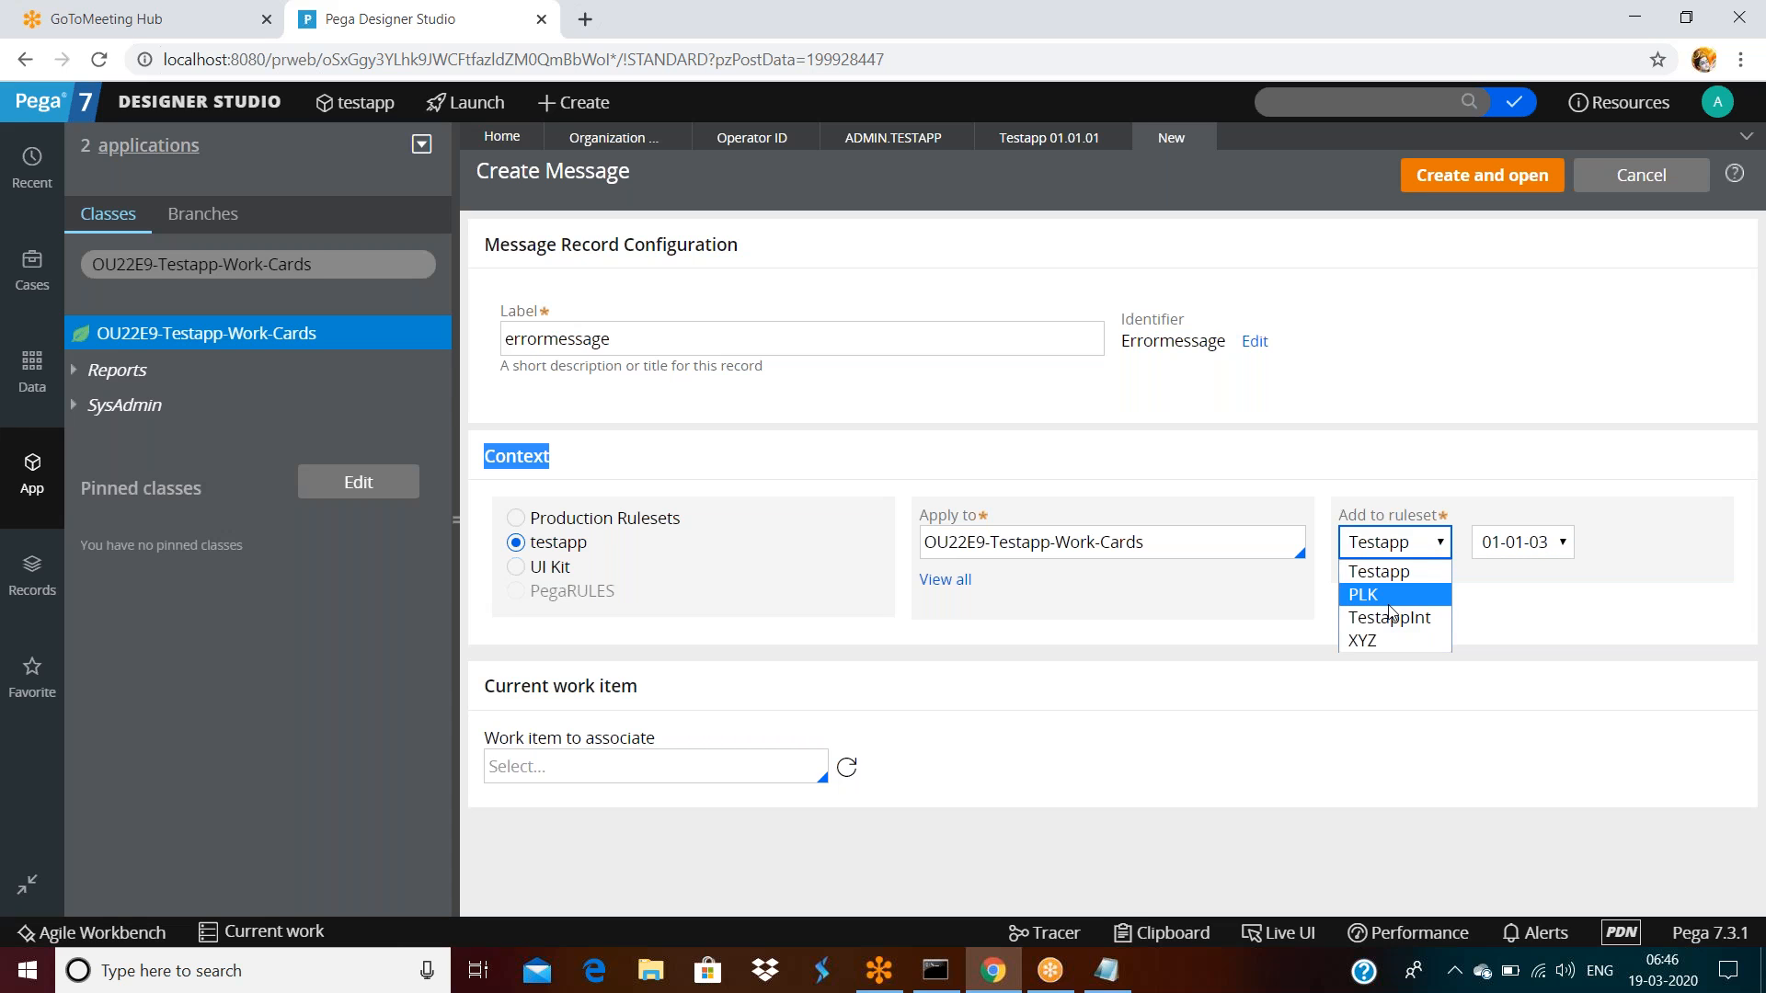
left_click(1359, 706)
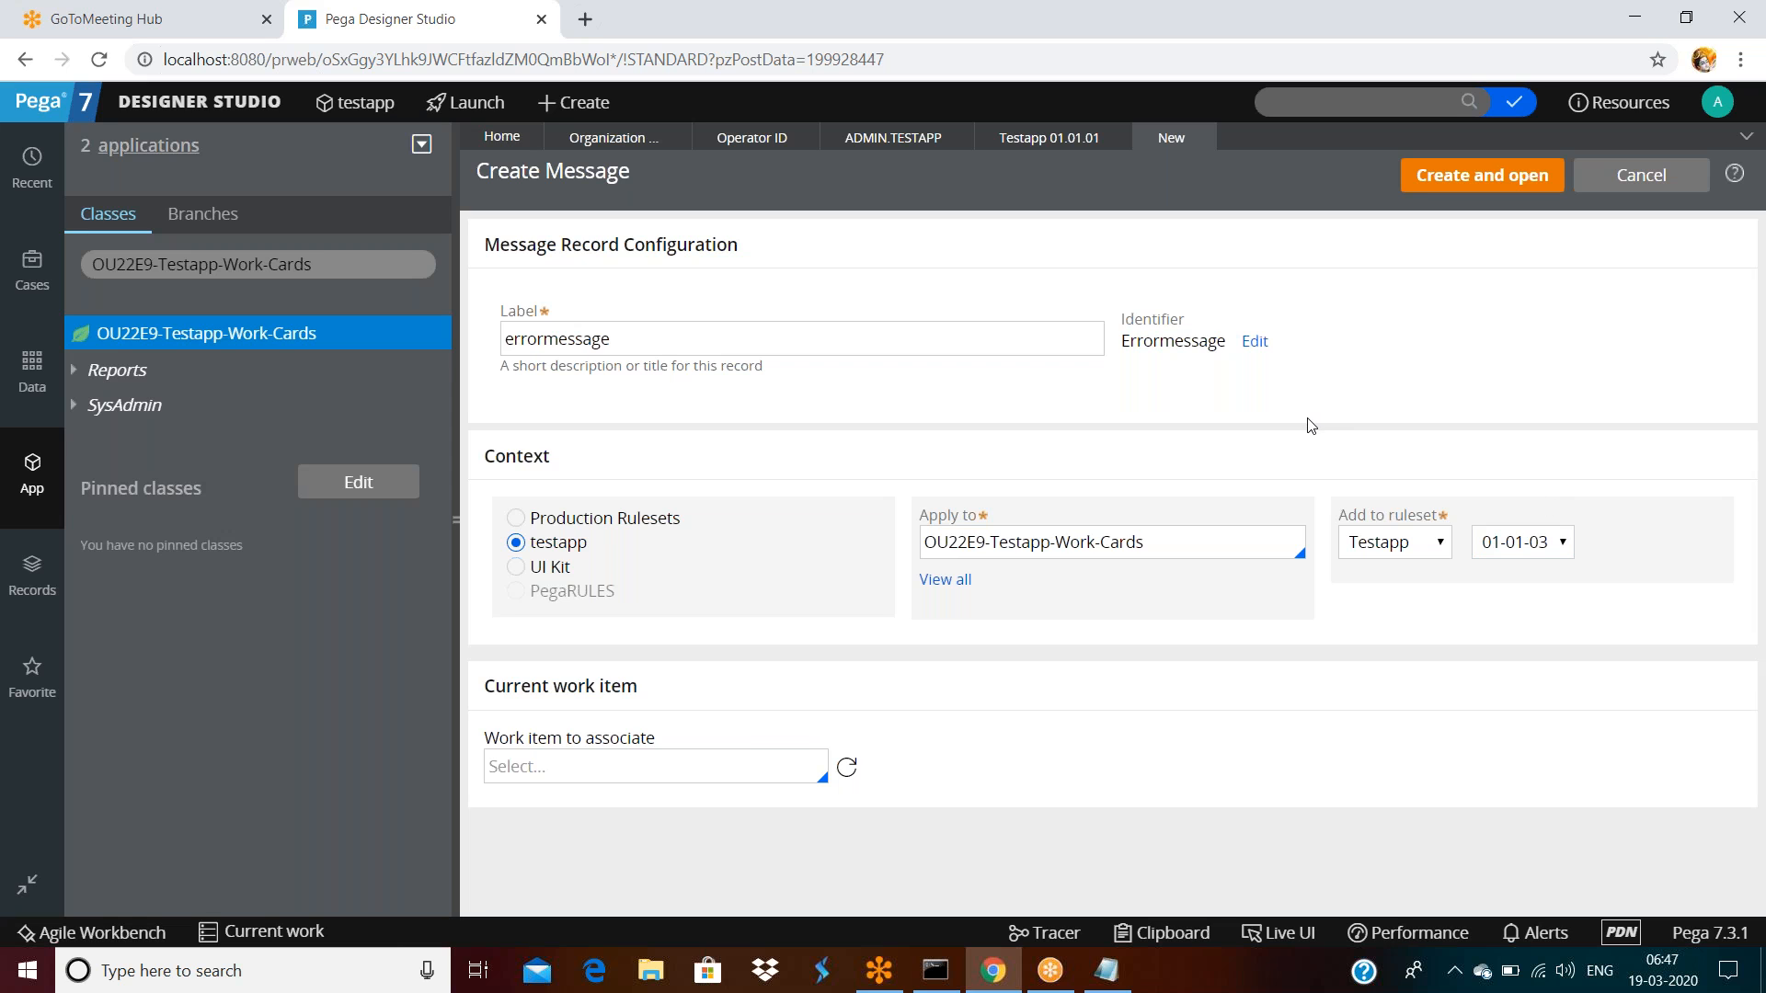
left_click(801, 333)
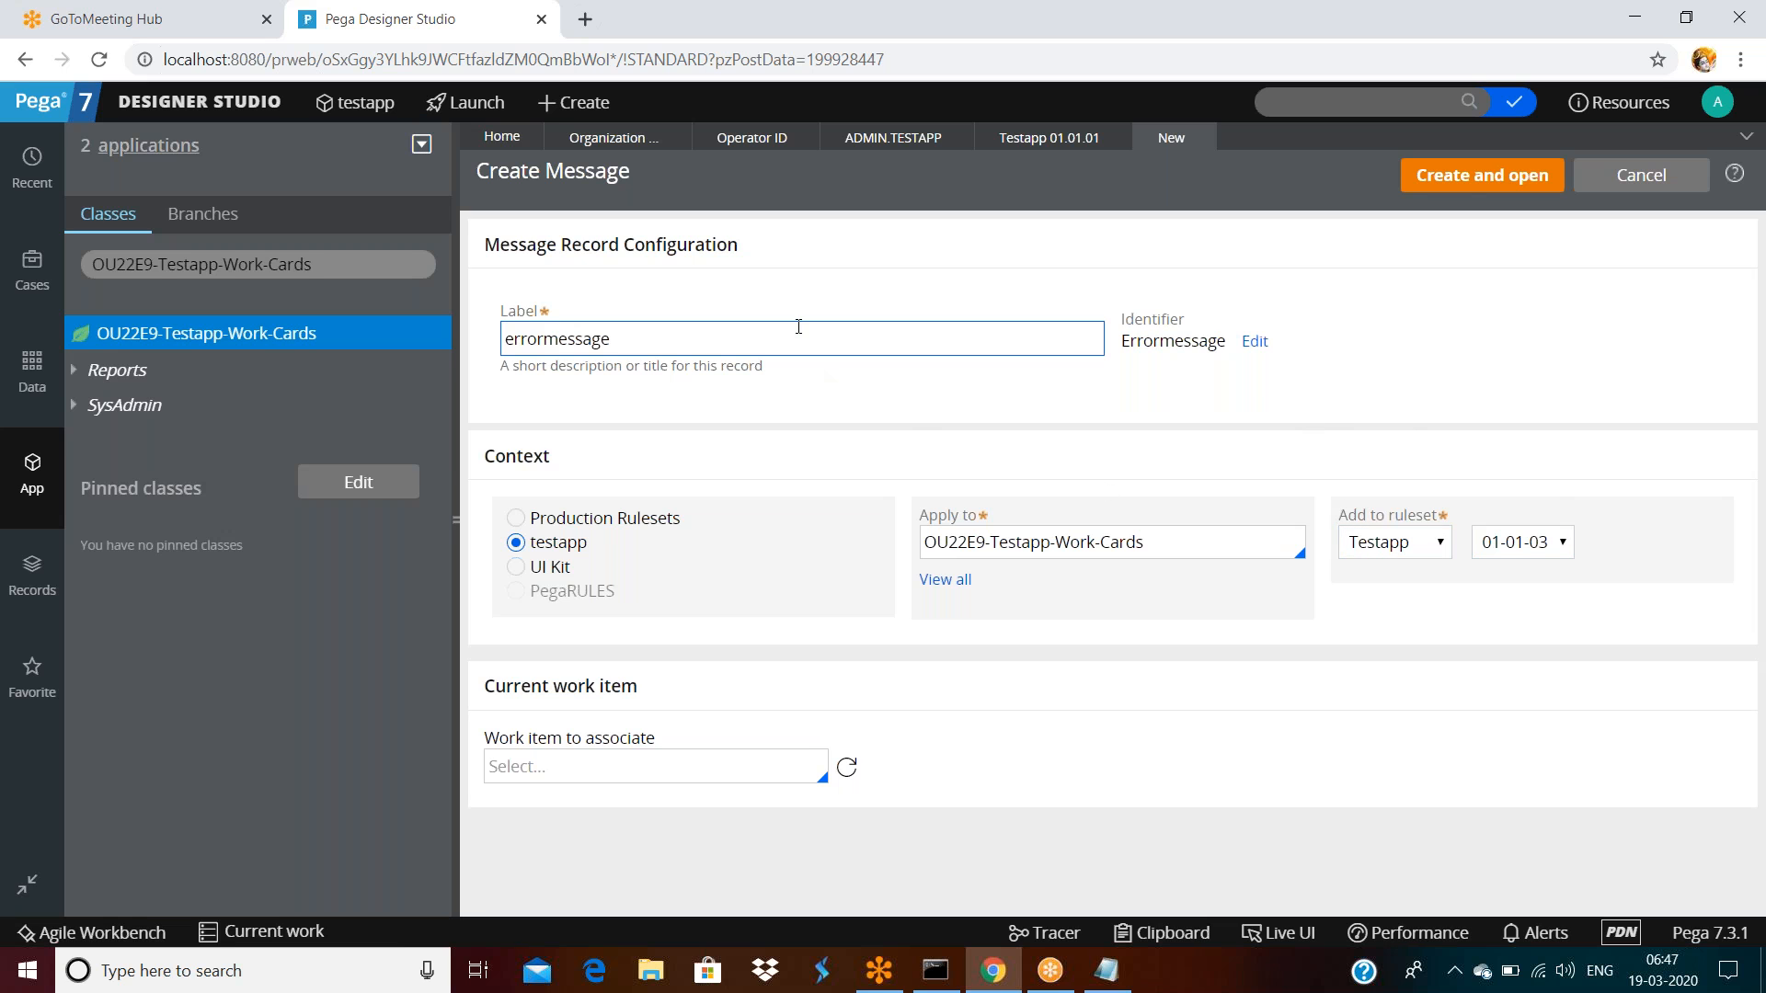
Create the errormessage Message rule in Testapp 01-01-03 and open its Category choices
double_click(800, 333)
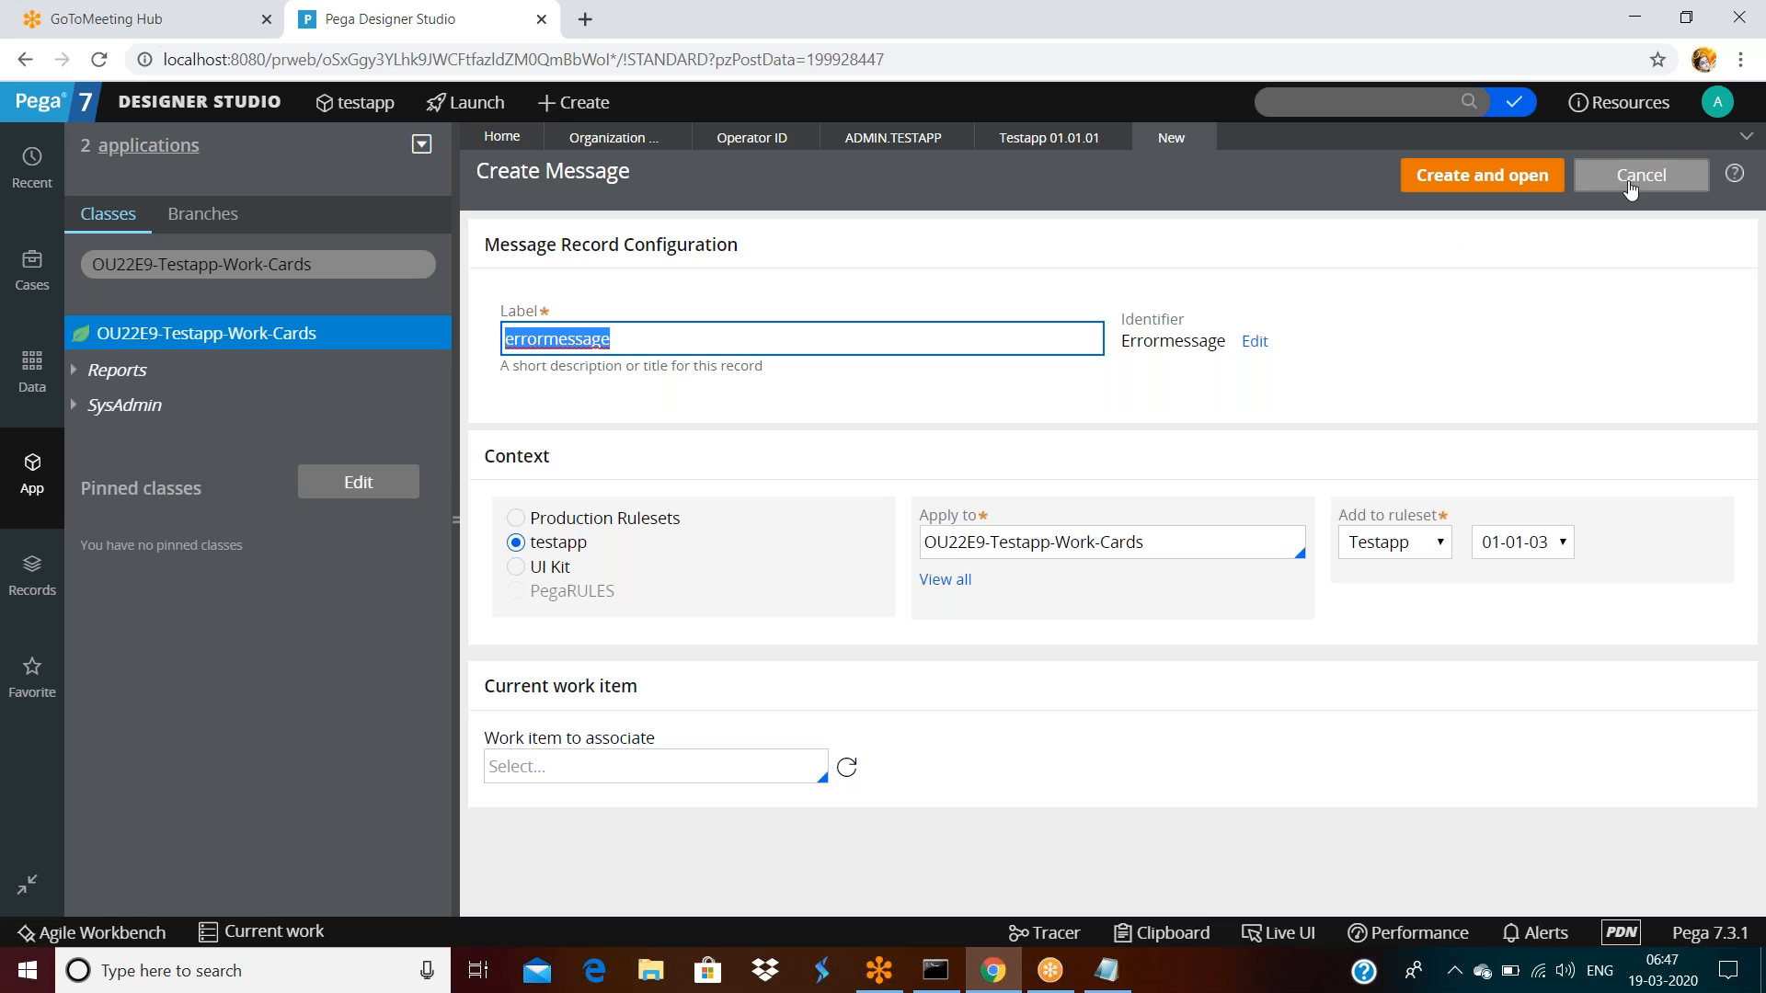
left_click(1483, 175)
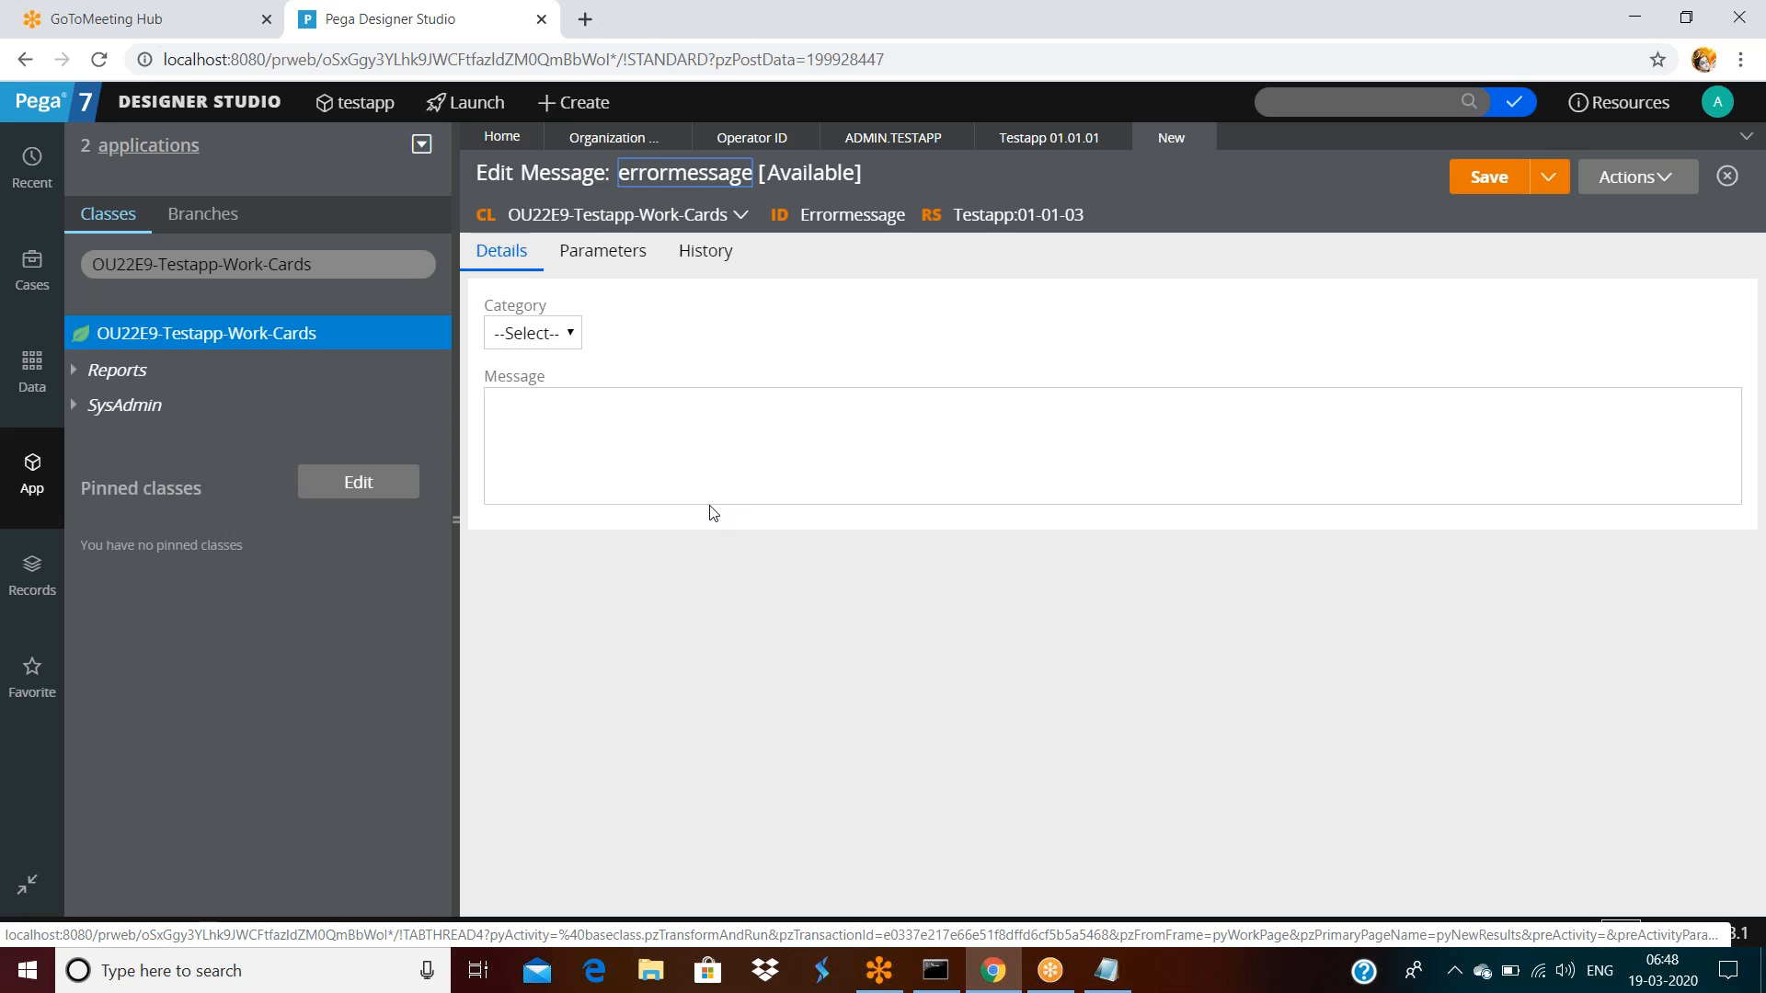
double_click(557, 175)
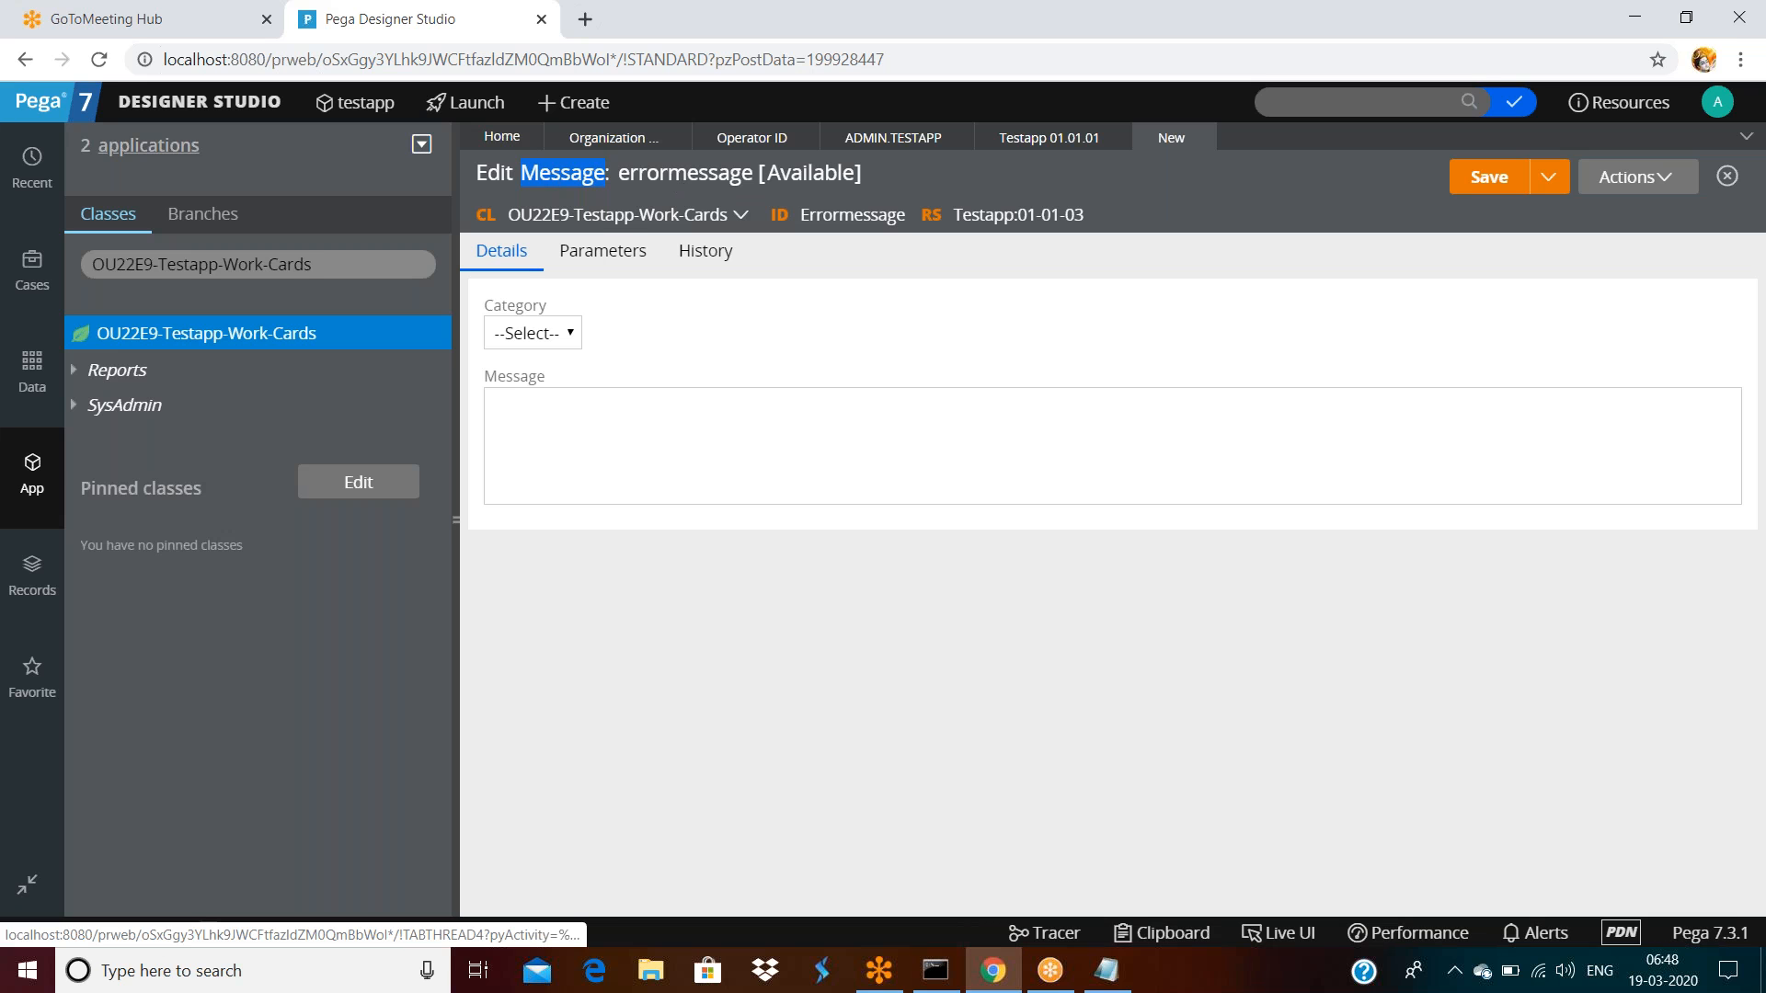
double_click(811, 214)
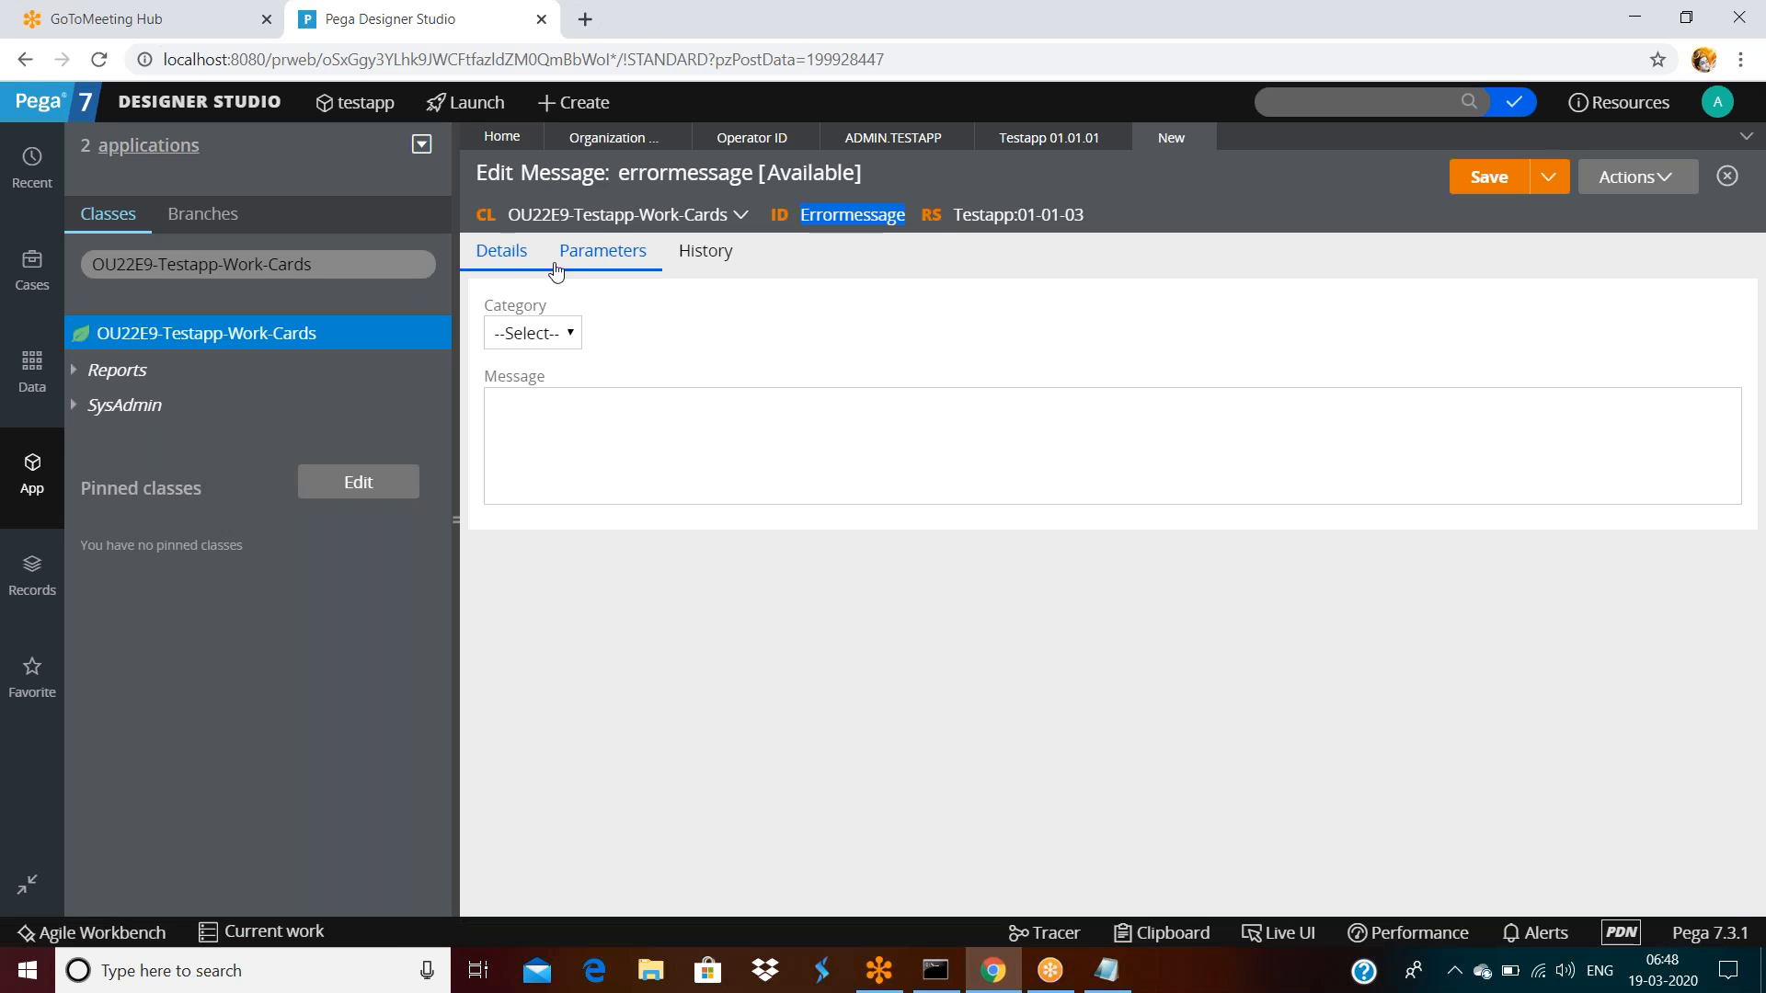
left_click(532, 337)
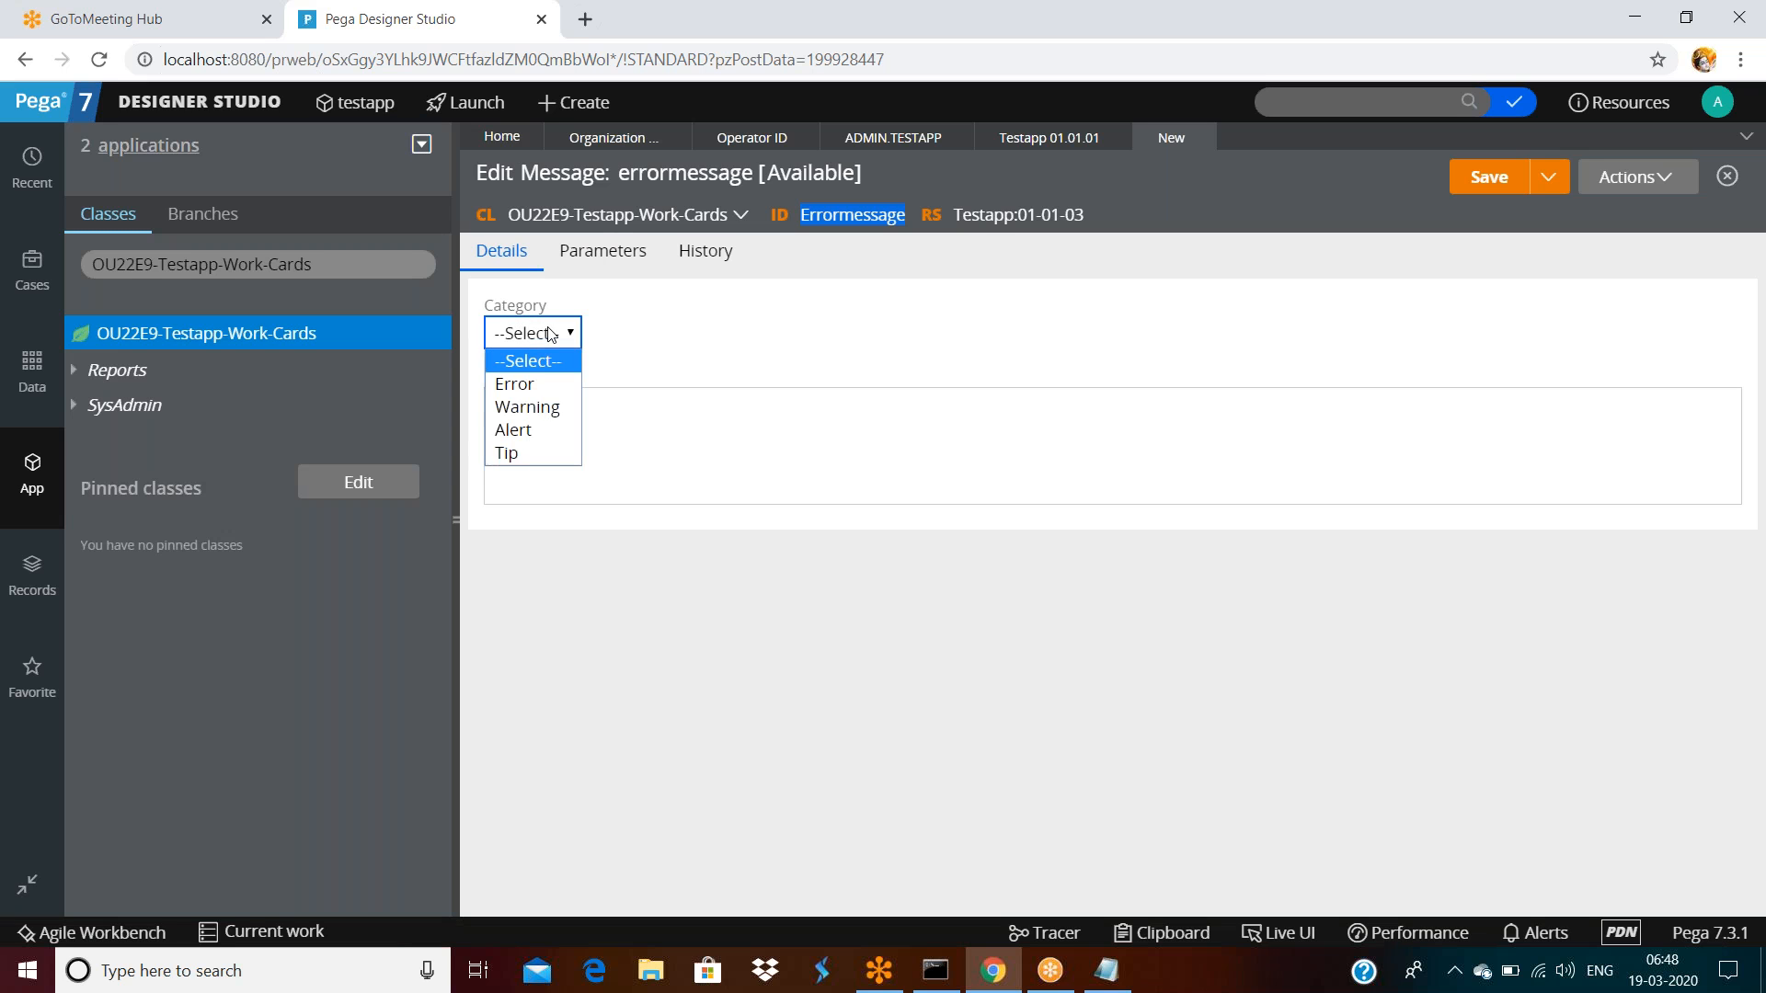
Set the message Category to Error and enter 'sadfsfdsfdsfds' as the message text
left_click(547, 385)
left_click(539, 336)
left_click(539, 387)
left_click(560, 423)
type("sadfsfdsfdsfds")
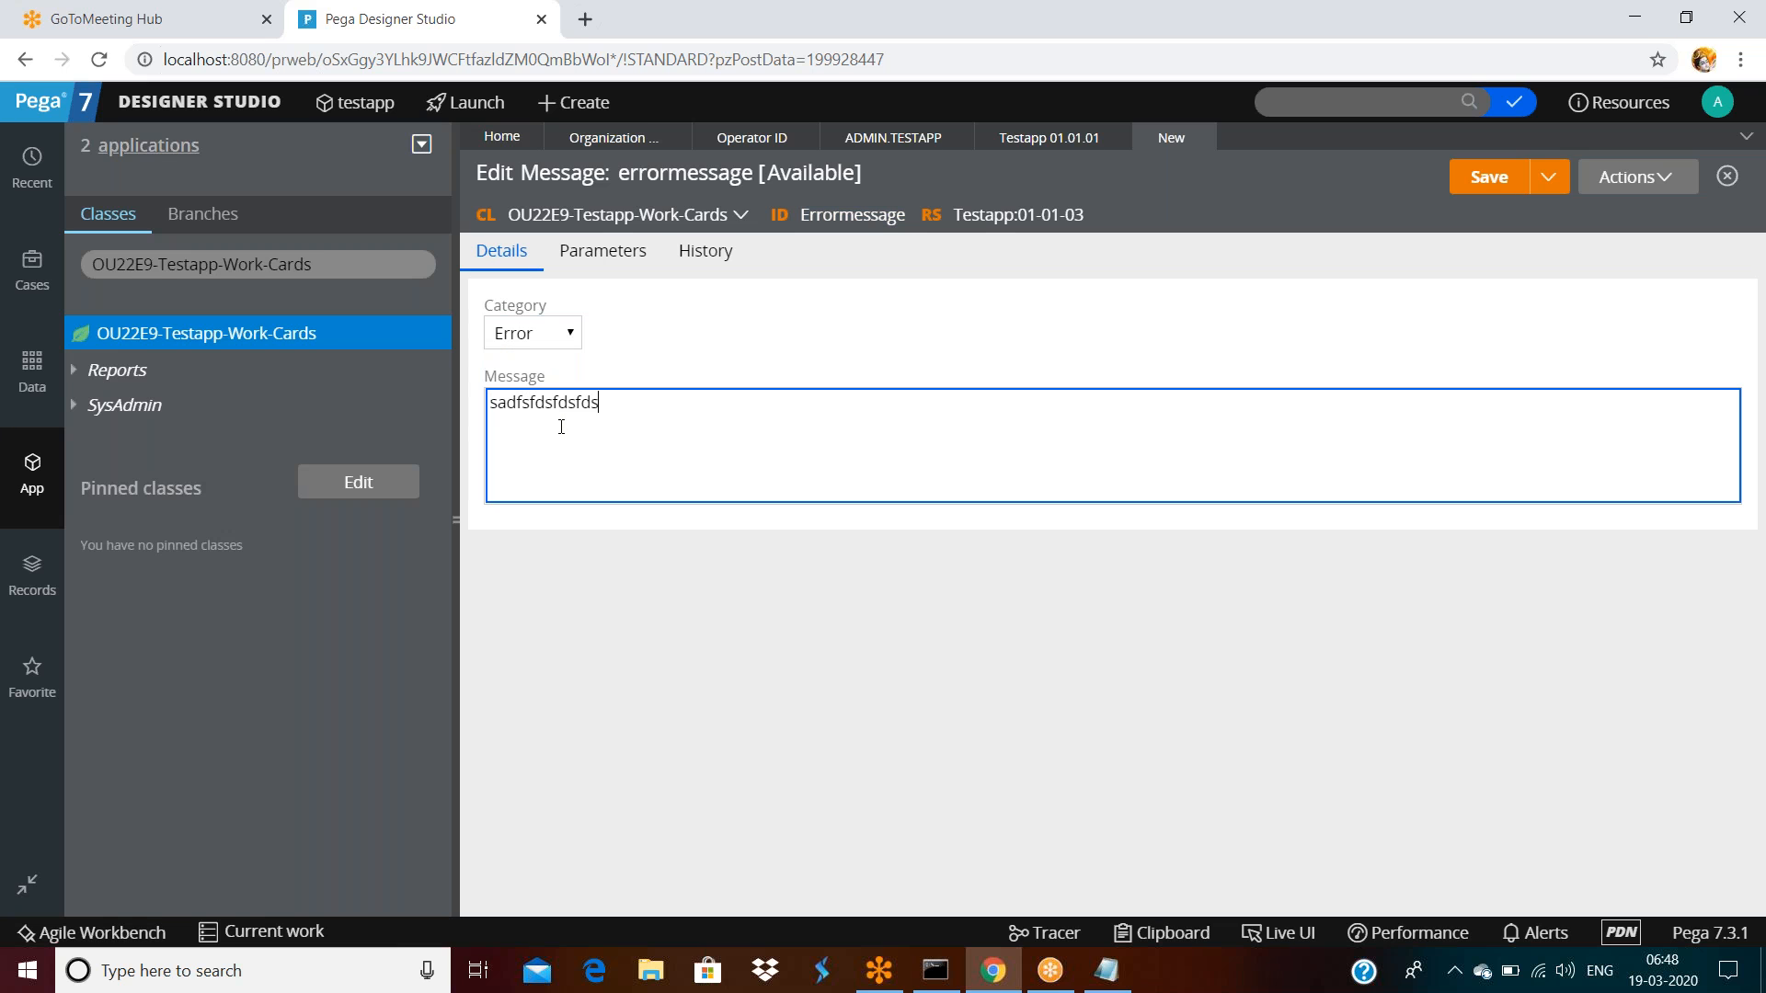
left_click(699, 261)
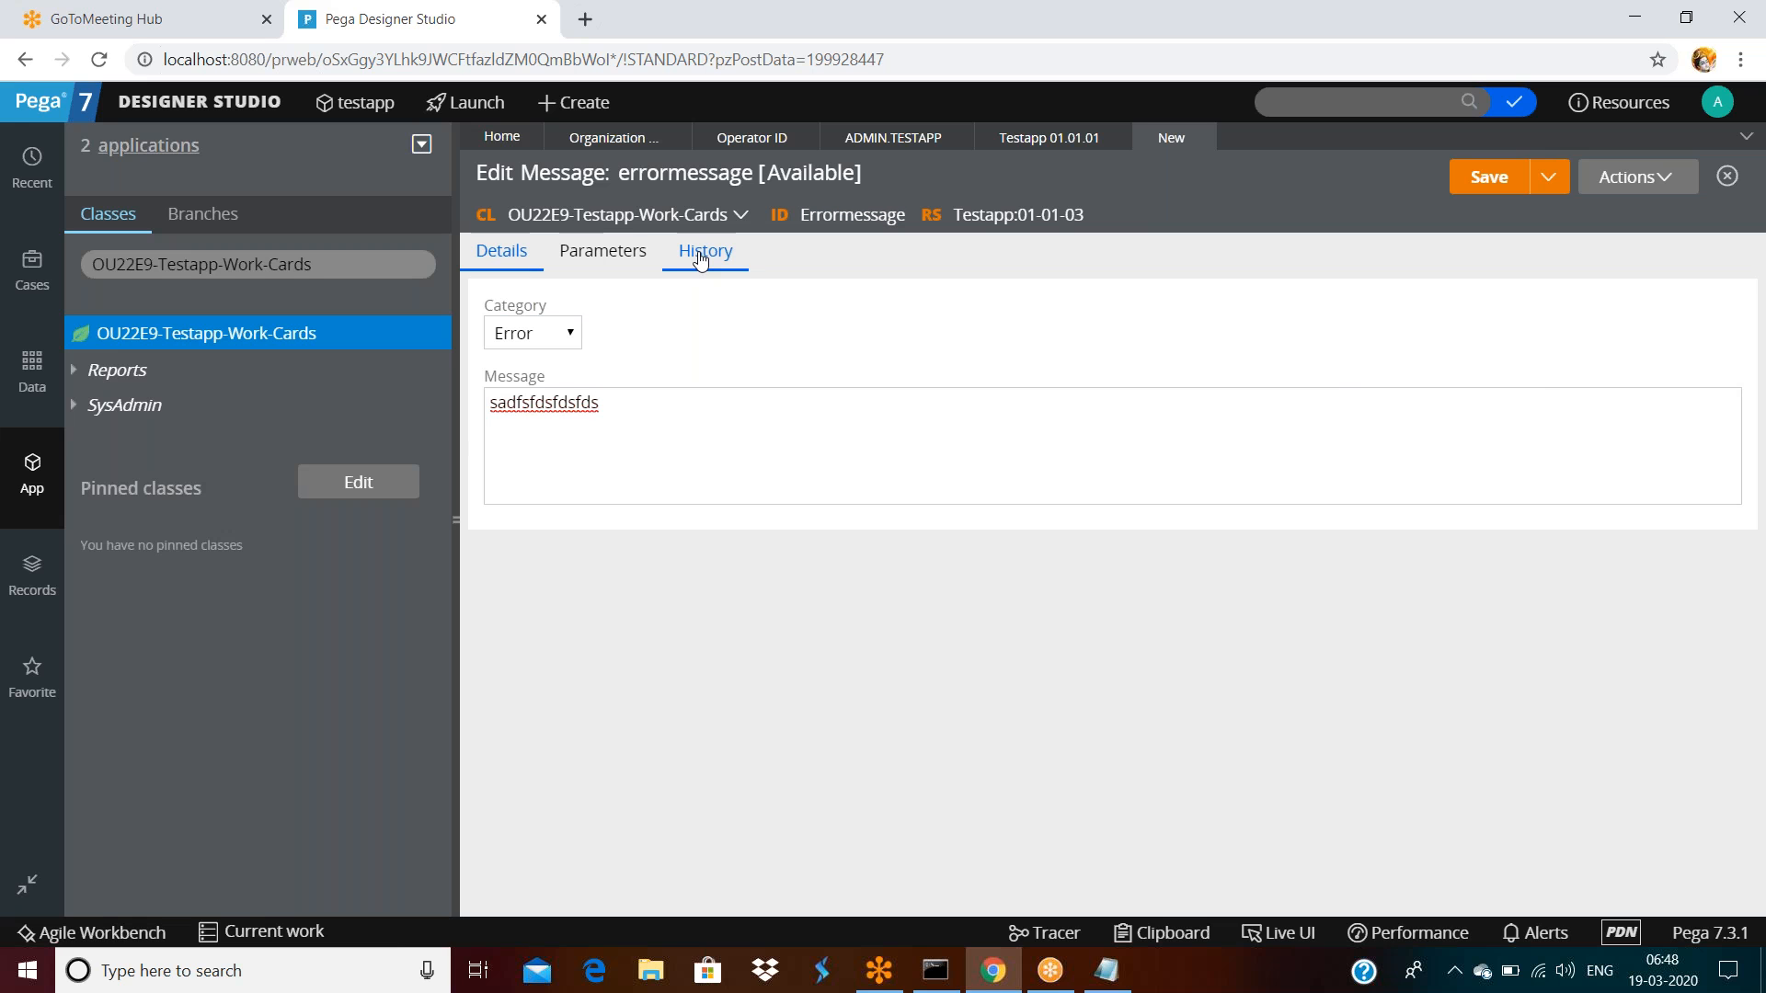
Describe the rule as showing an error while validating an email
left_click(617, 548)
left_click(592, 413)
type("e")
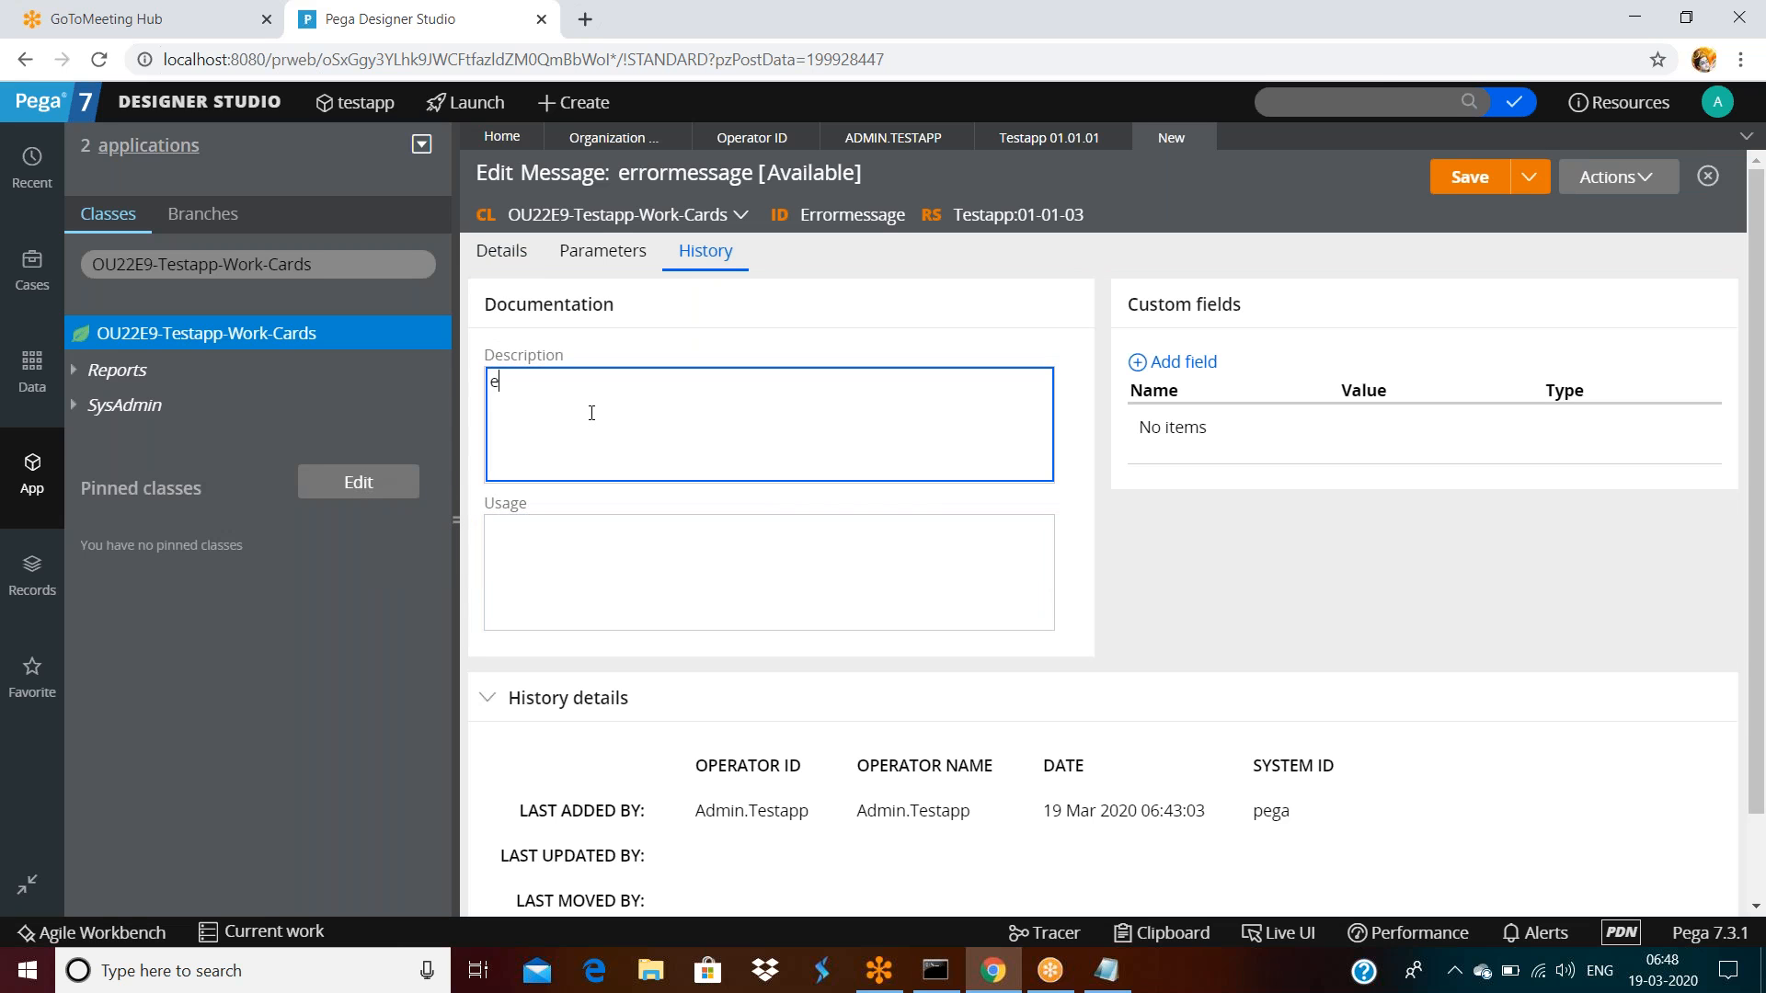
type("rror message rule for thwo")
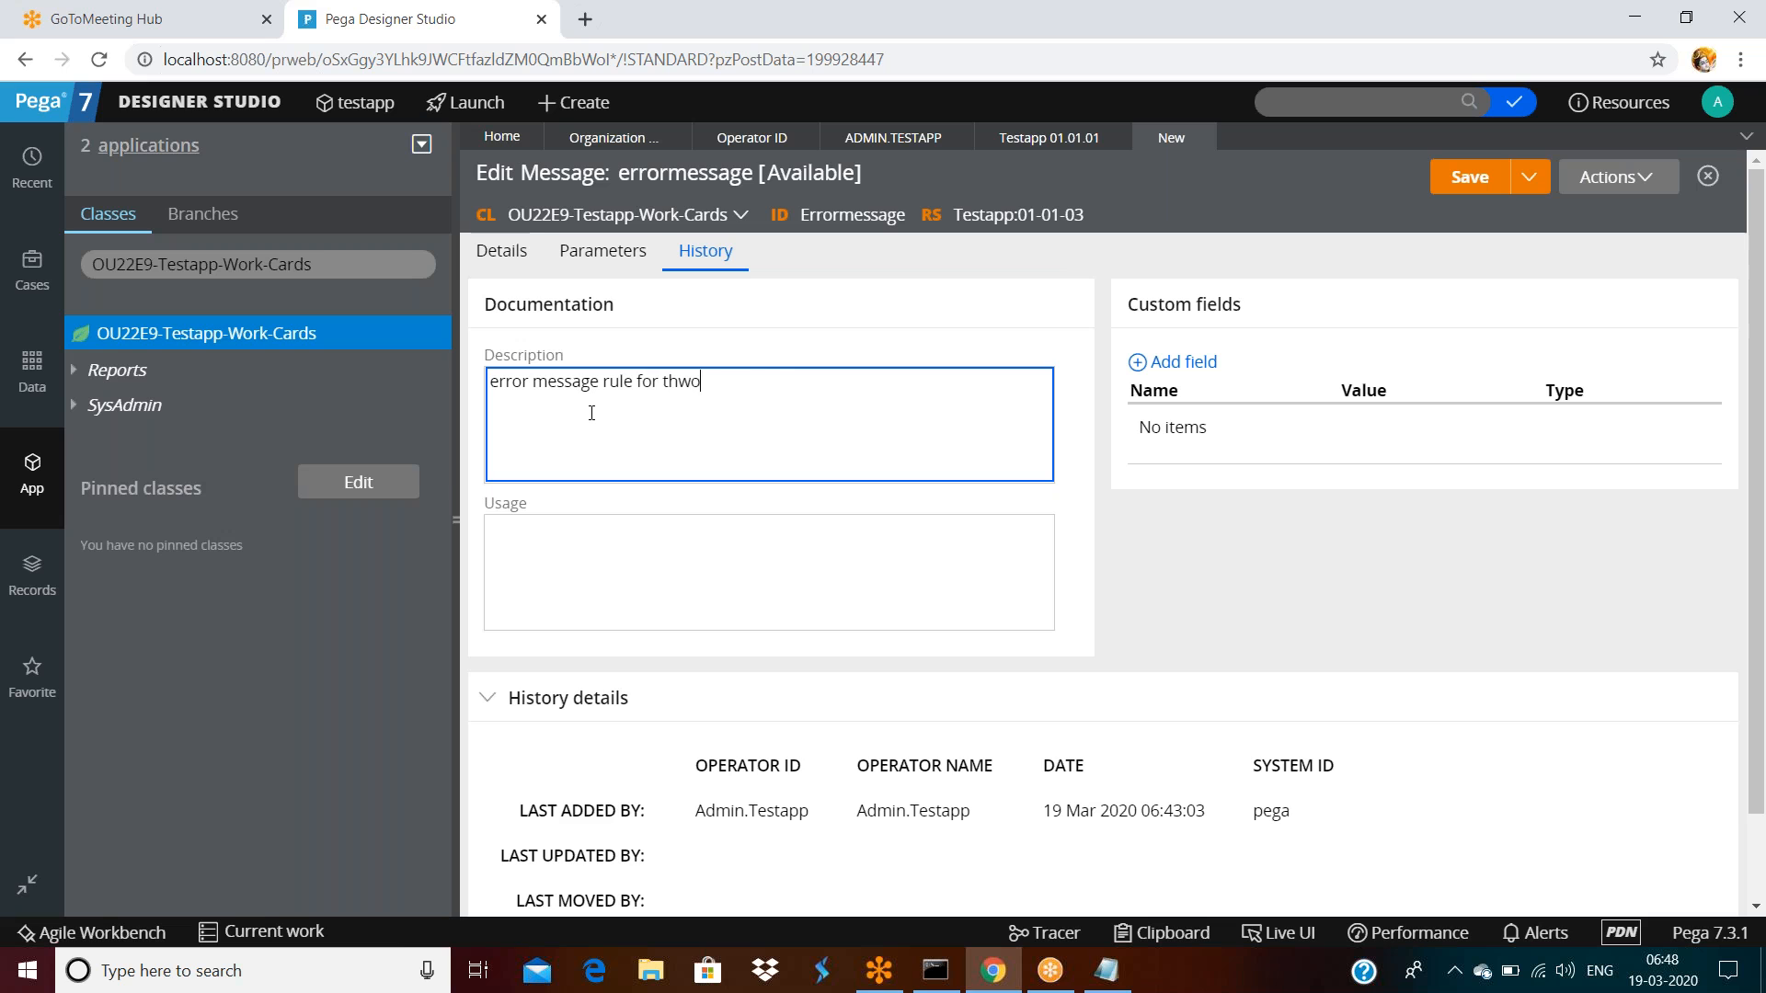
type("ring an err")
key("BackSpace")
key("BackSpace")
key("BackSpace")
key("BackSpace")
key("BackSpace")
key("BackSpace")
key("BackSpace")
key("BackSpace")
key("BackSpace")
key("BackSpace")
key("BackSpace")
key("BackSpace")
key("BackSpace")
key("BackSpace")
type("showing an error while valida")
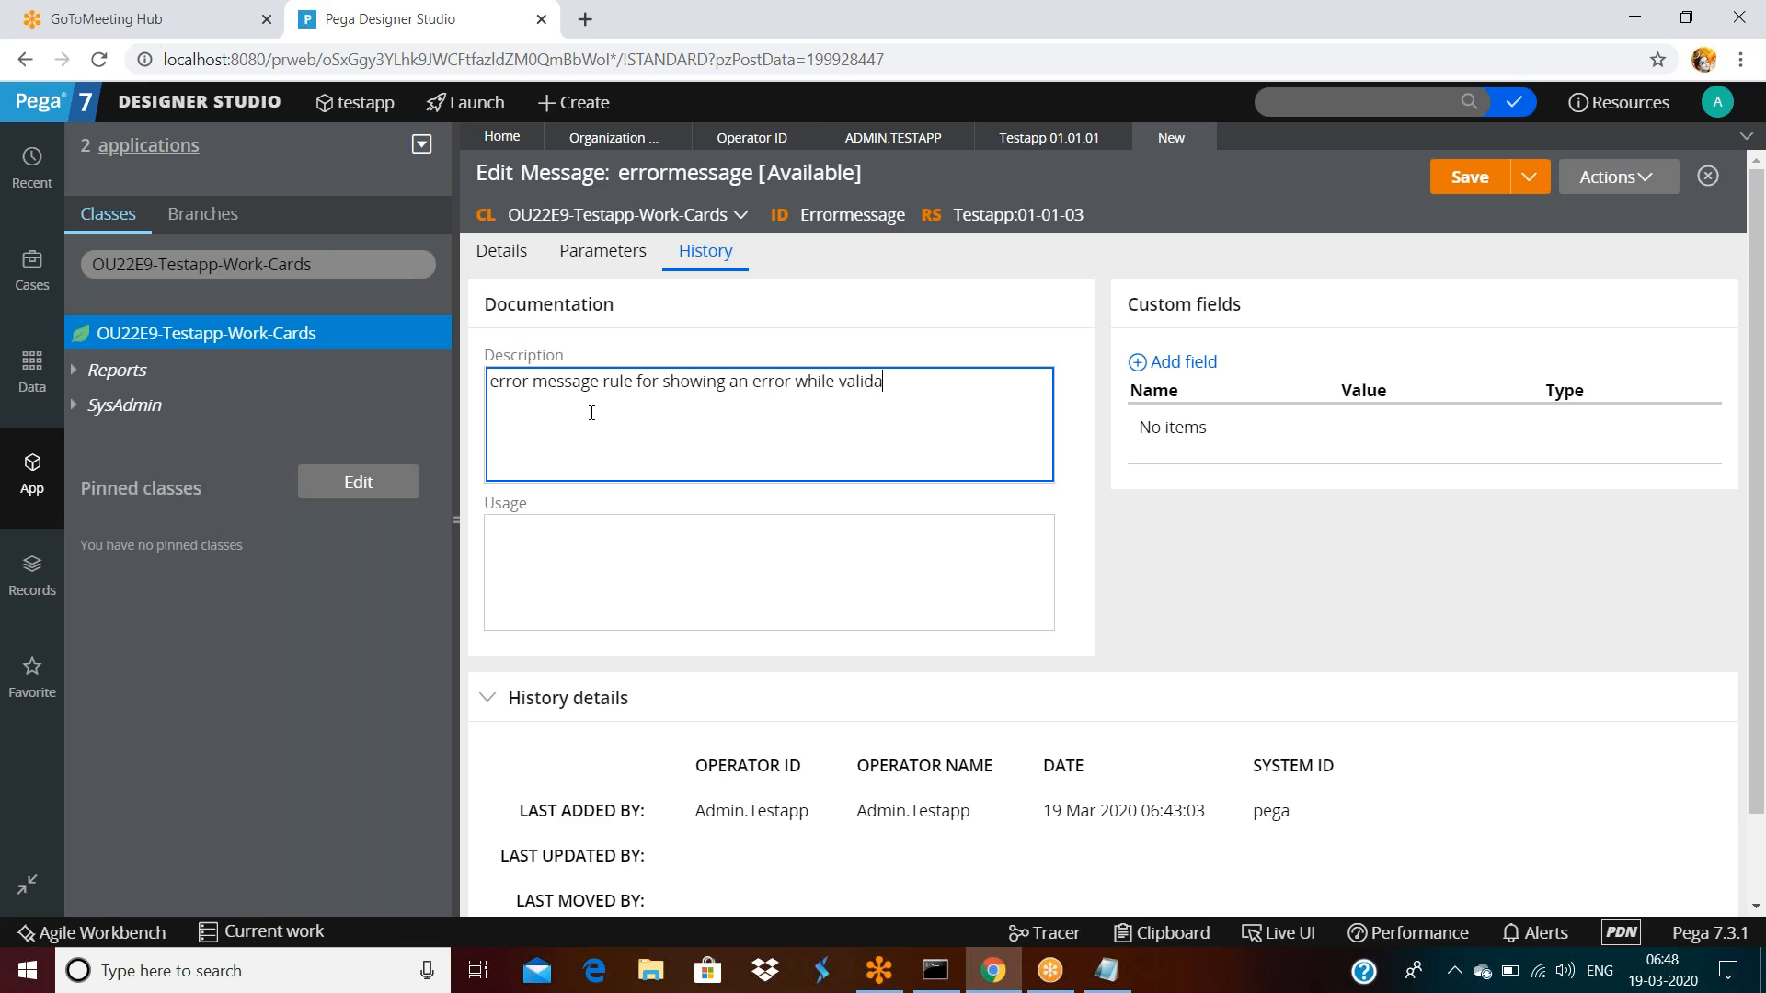
type("ting an email")
Add the usage note 'has been used in customer registration form' and scroll to History details
key("Tab")
type("whi")
key("BackSpace")
key("BackSpace")
key("BackSpace")
type("this is")
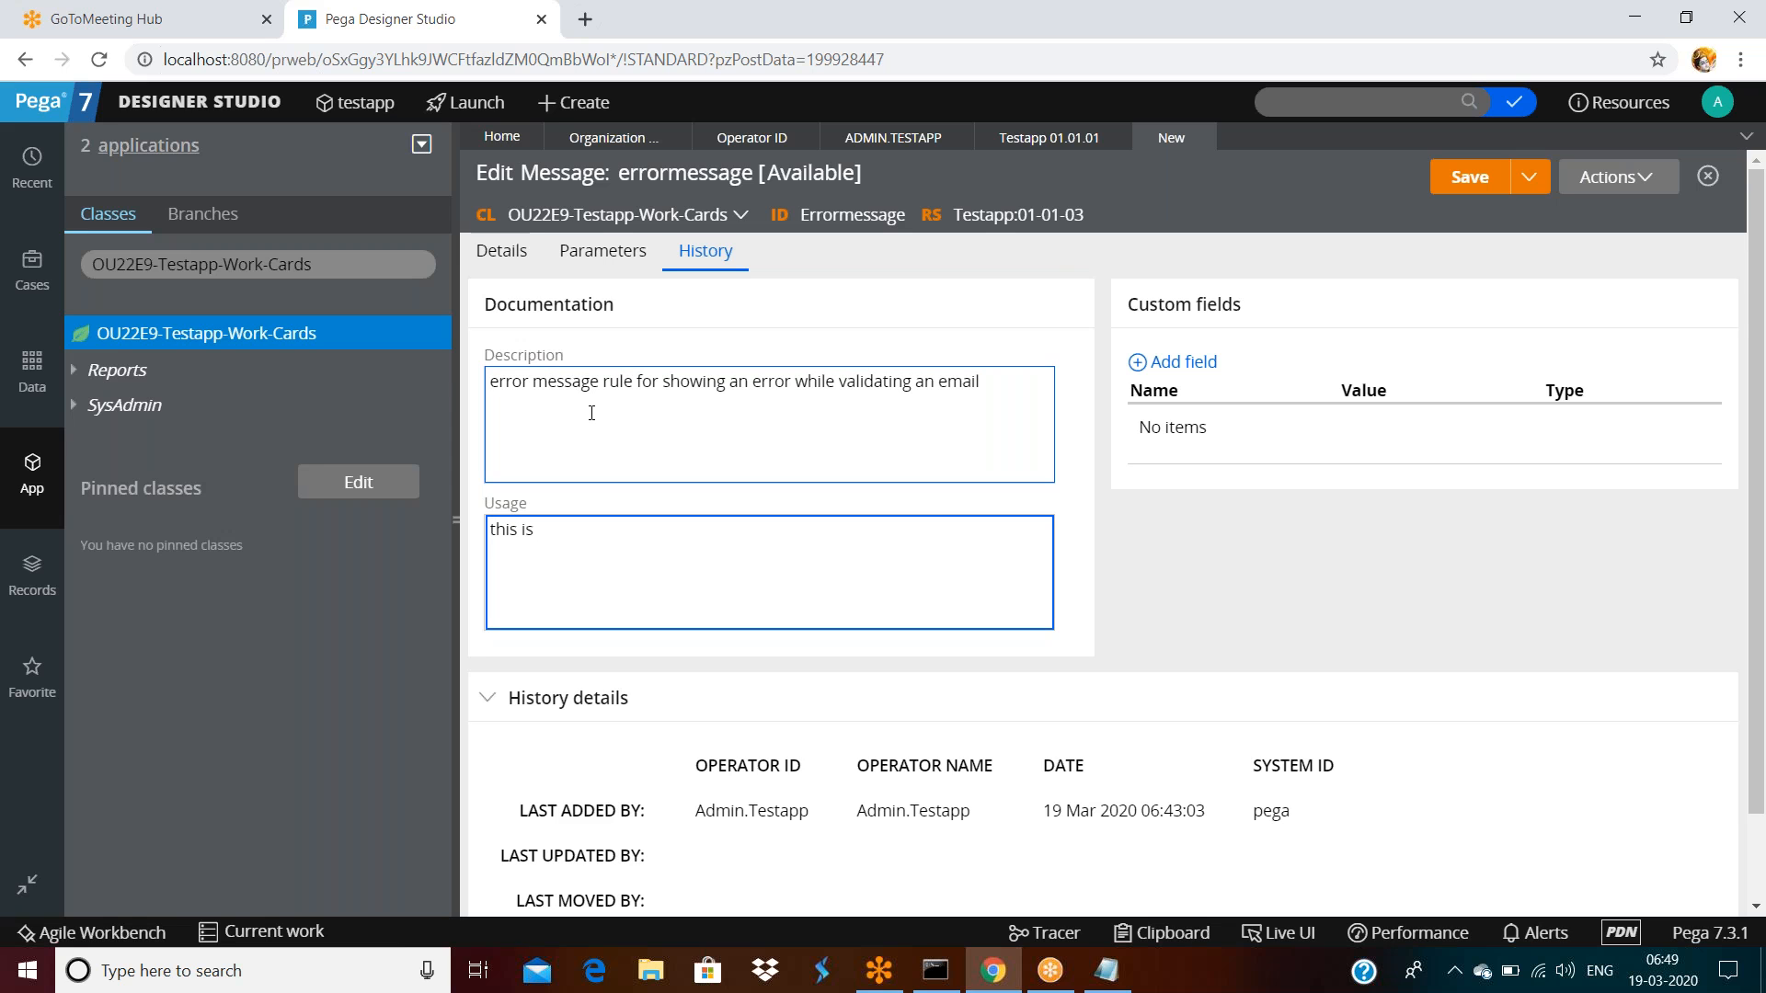
key("BackSpace")
key("BackSpace")
key("BackSpace")
type("has been used in customer rg")
key("BackSpace")
type("egistration")
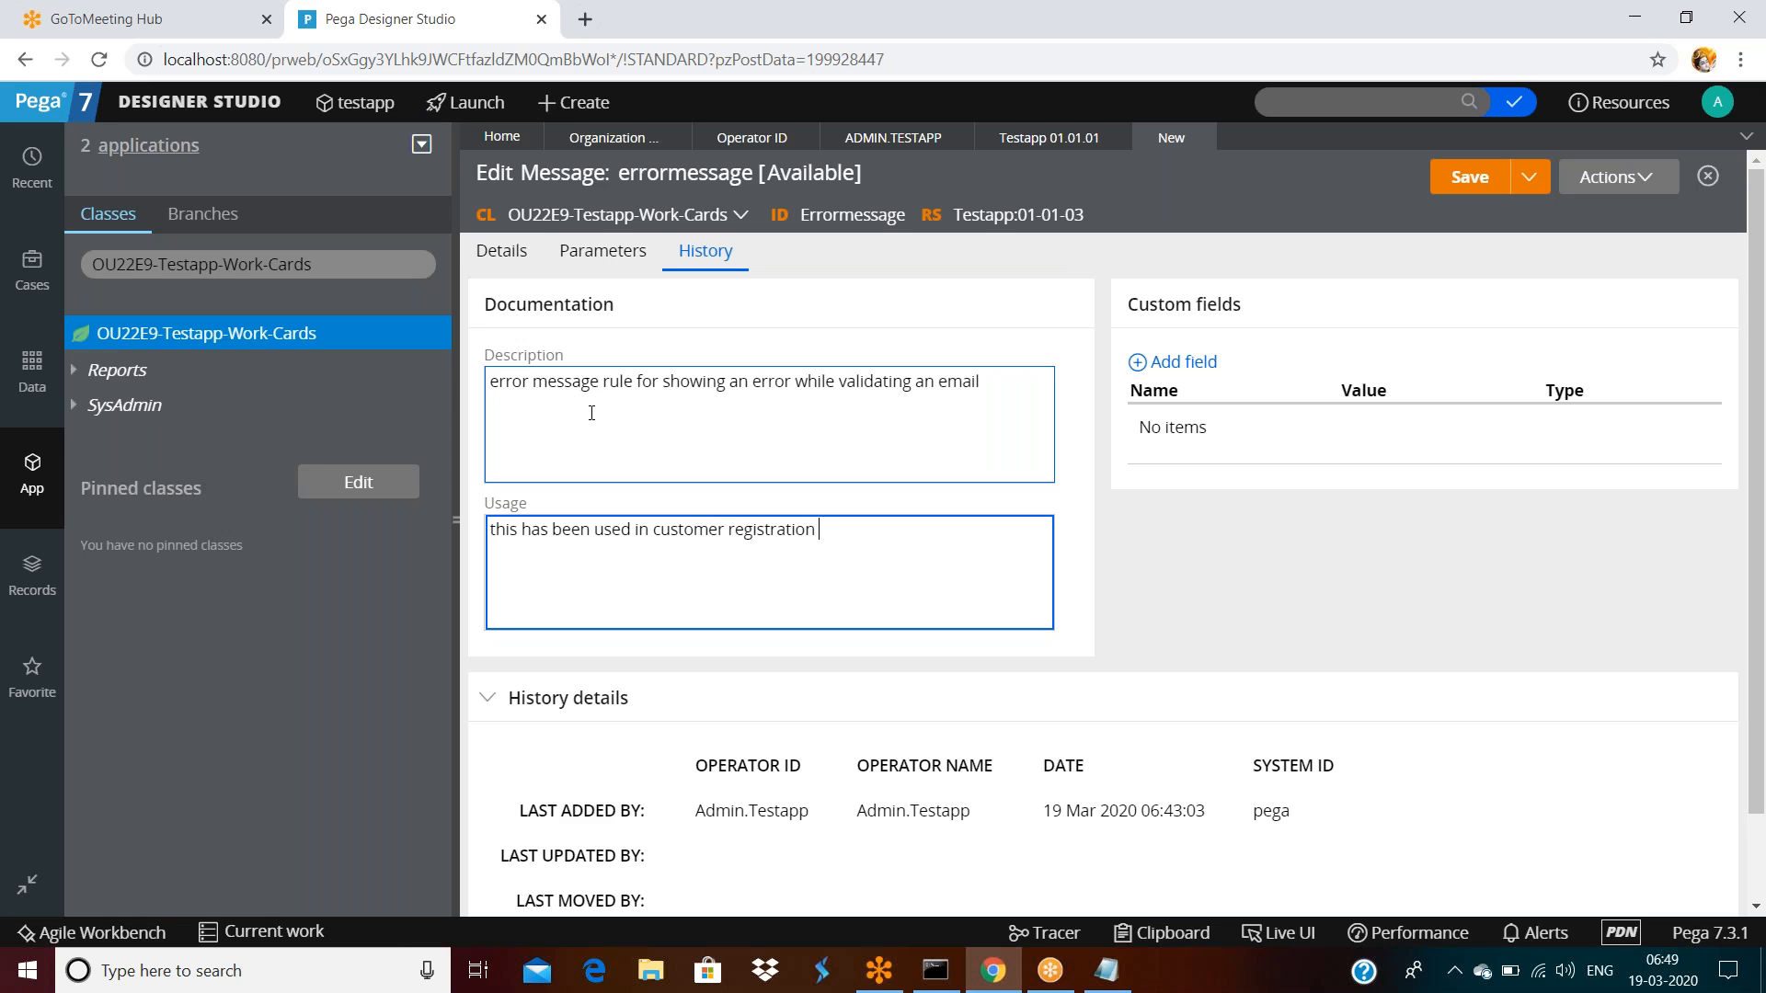
type(" form")
left_click(1457, 573)
left_click(978, 584)
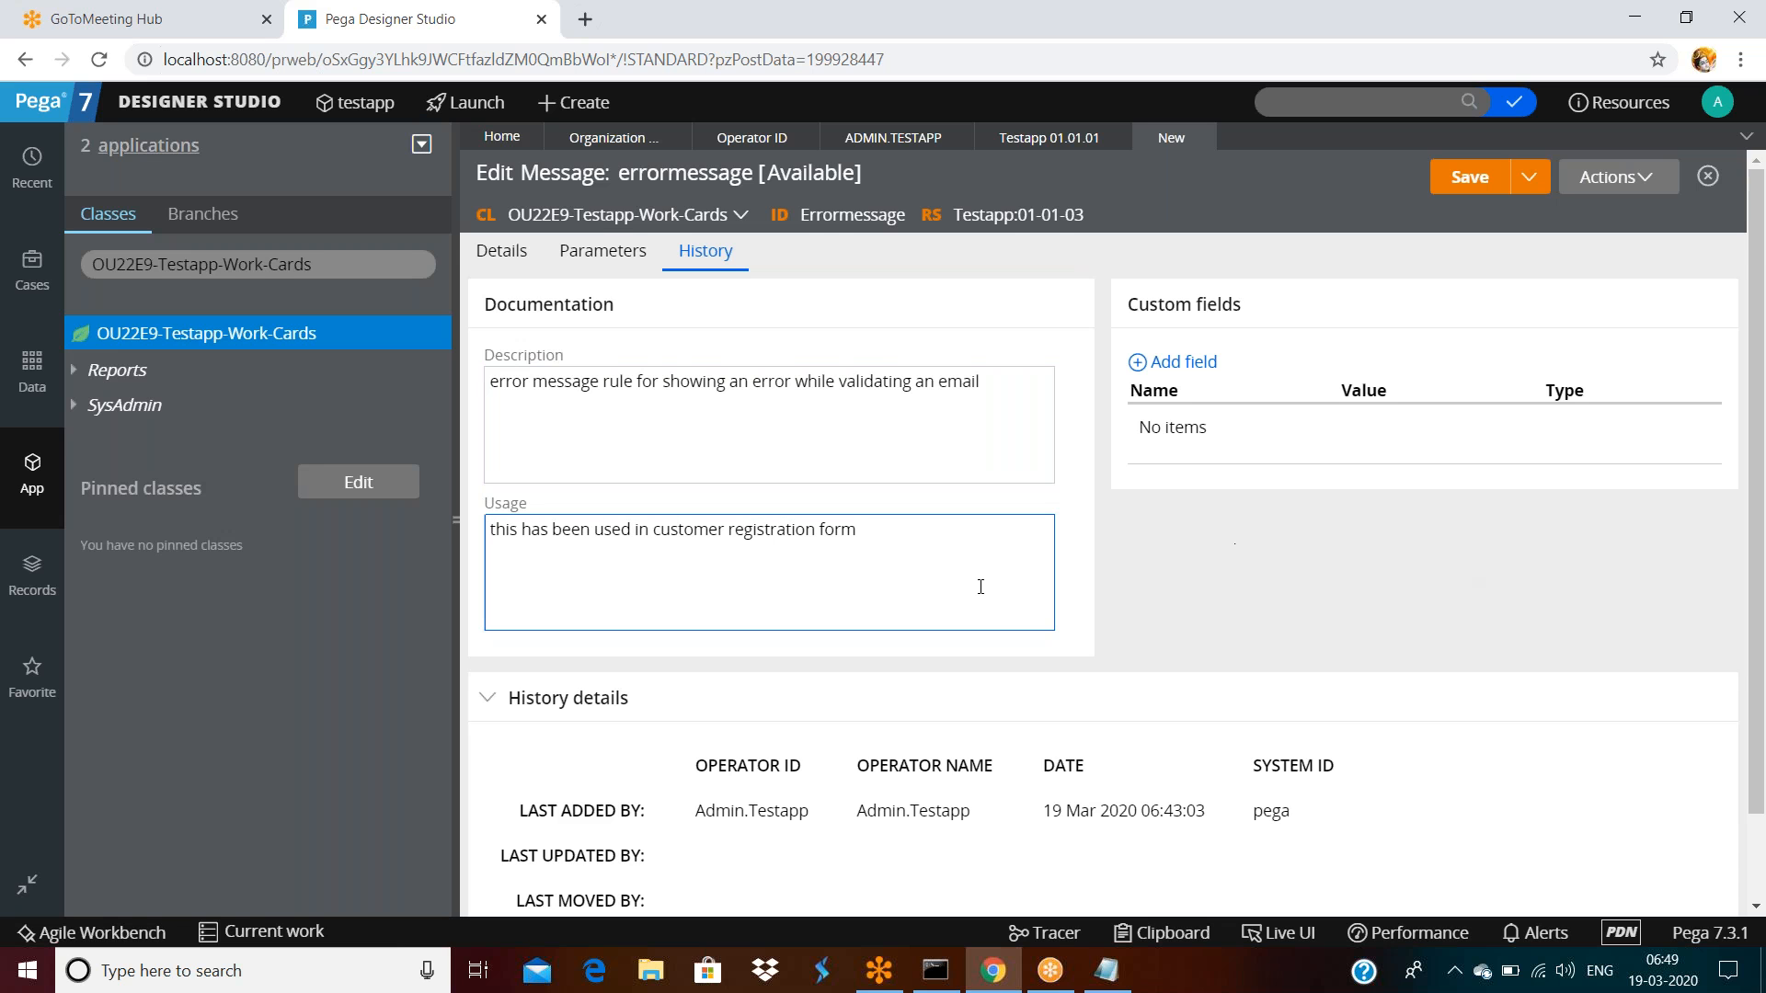
scroll(980, 585, "down", 1)
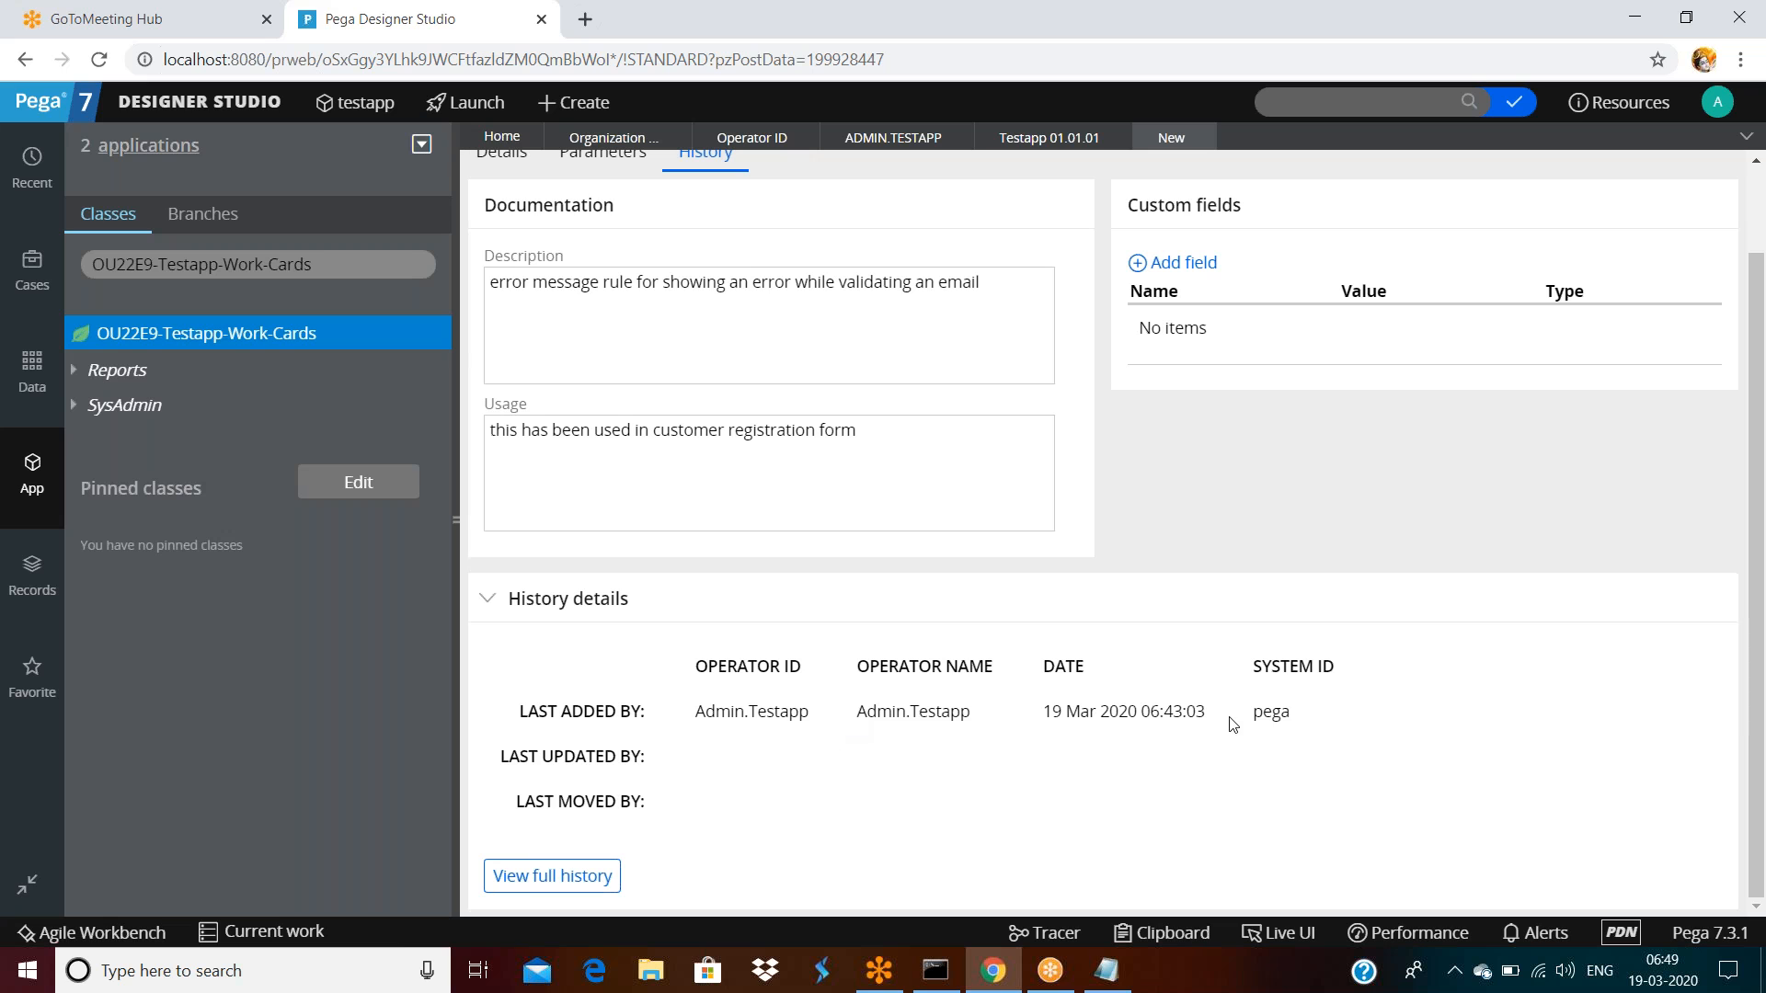
double_click(1273, 714)
Browse Records > SysAdmin > System to list the pega and prpc System instances
left_click(1316, 666)
left_click(33, 575)
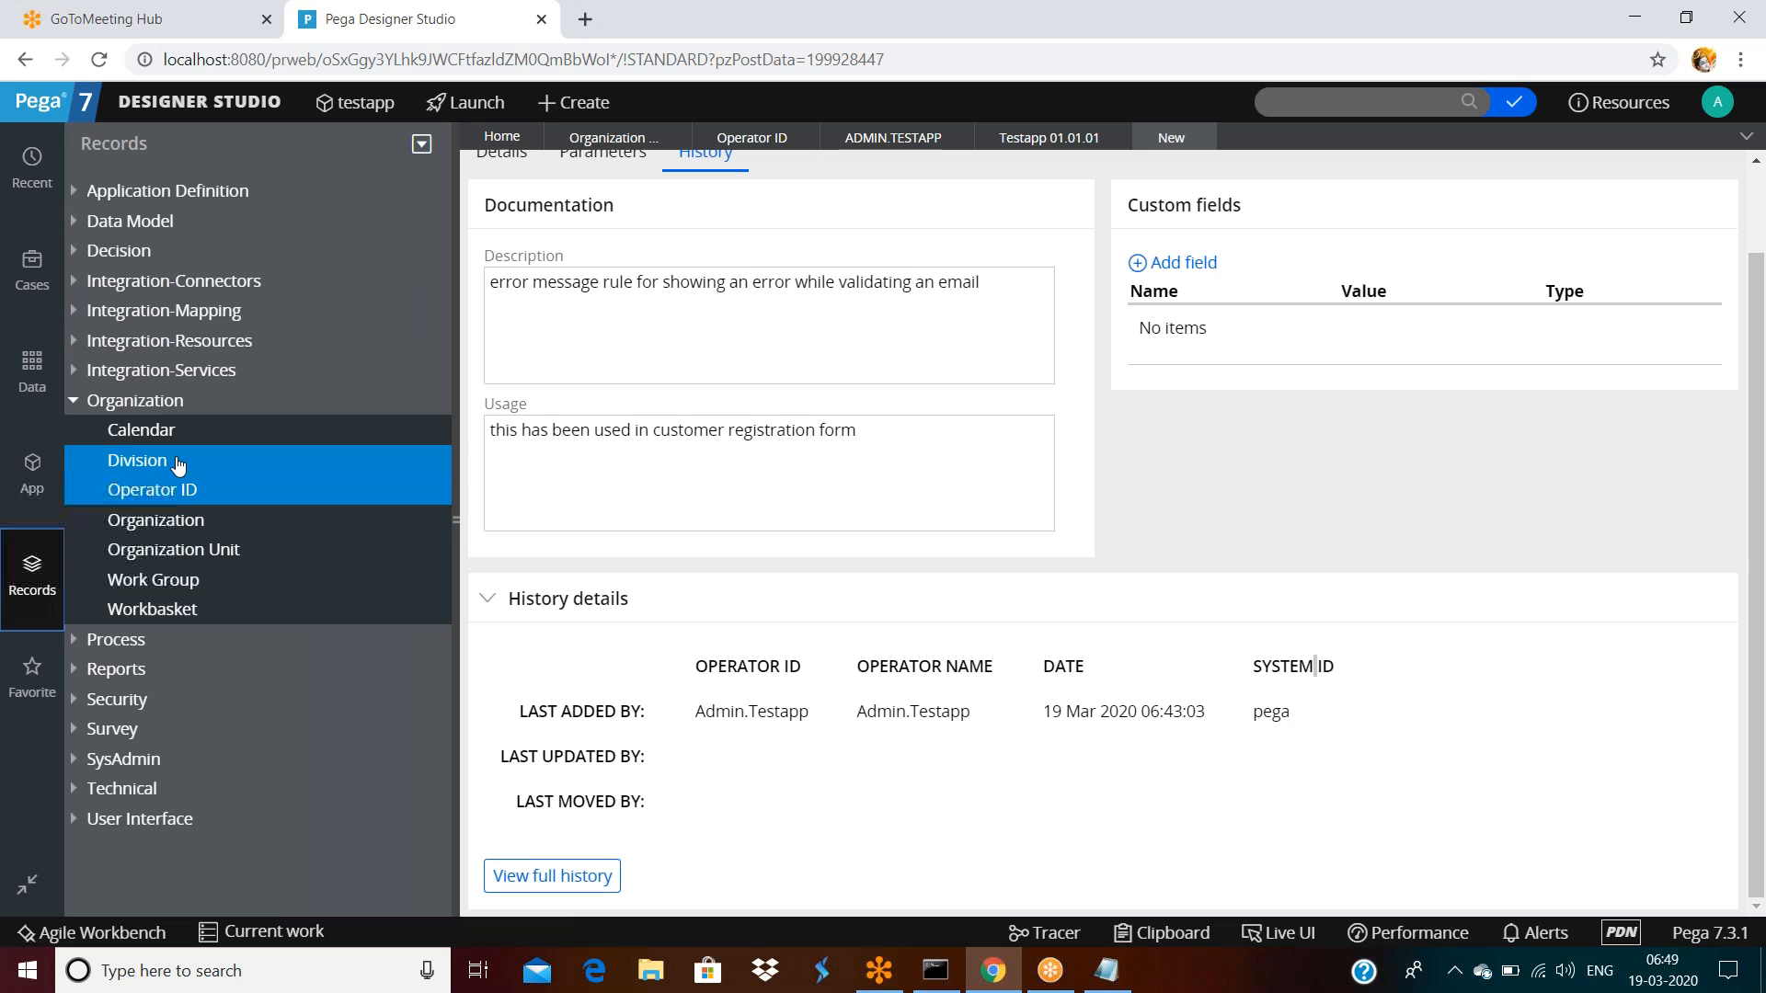
left_click(75, 761)
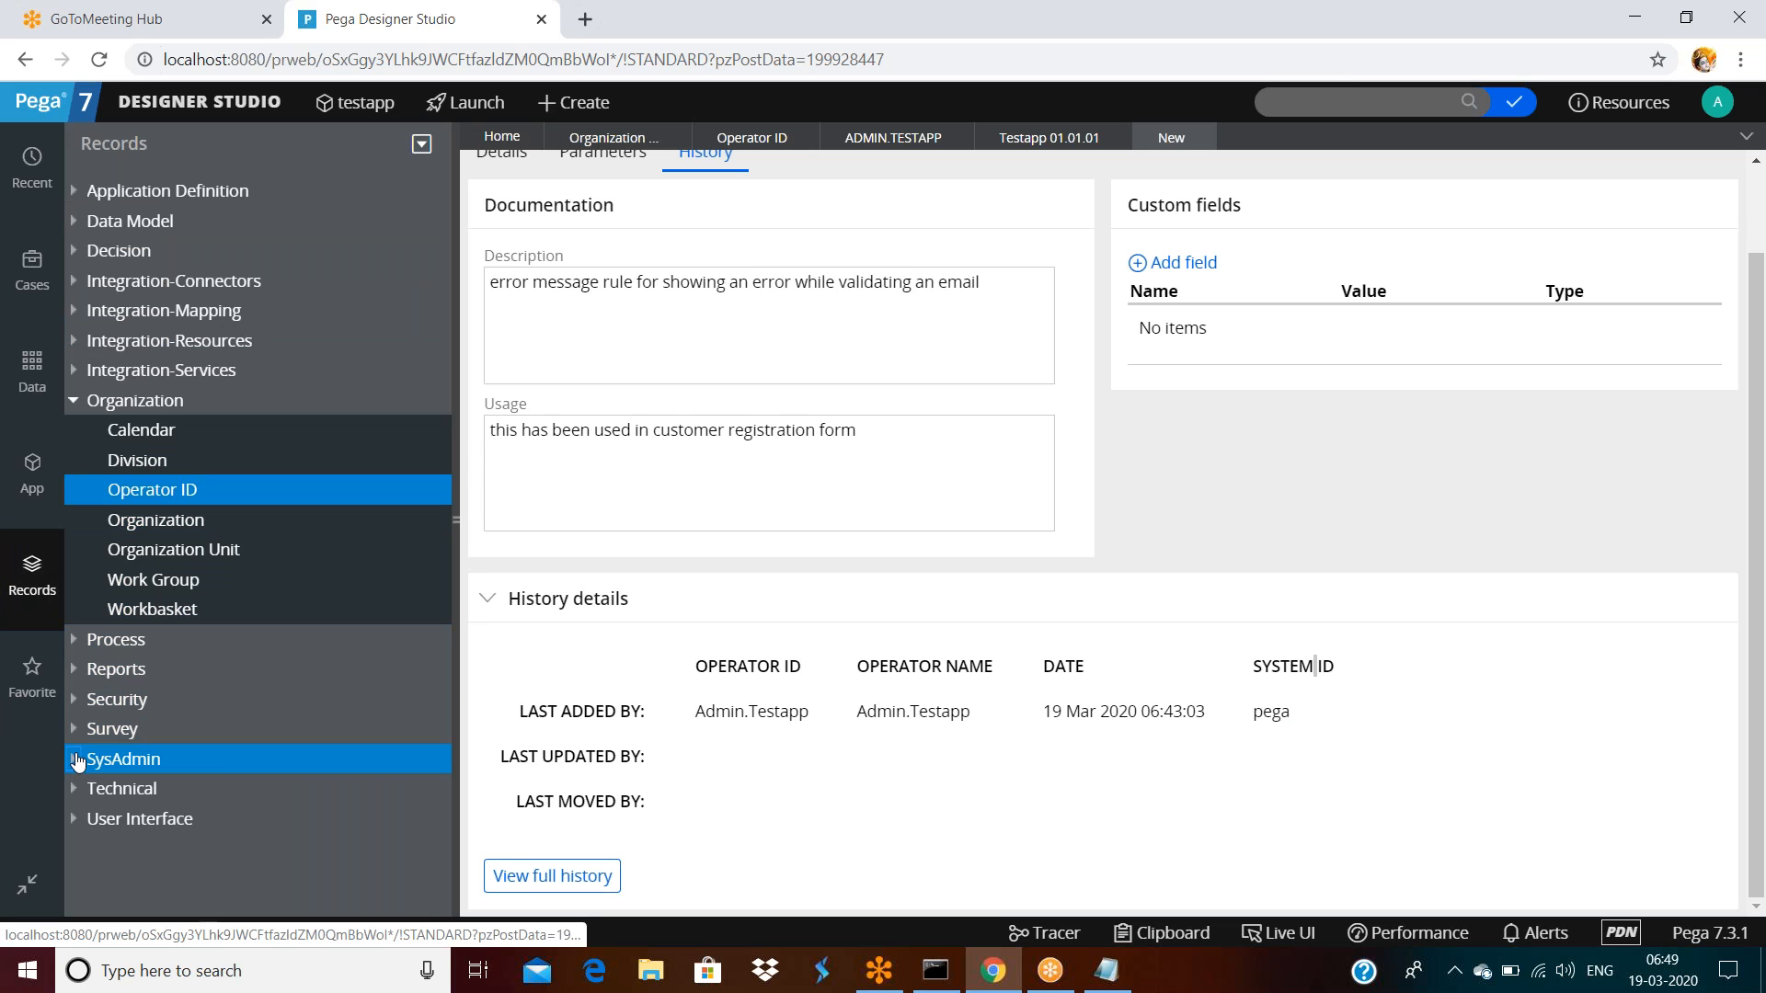
scroll(170, 736, "down", 7)
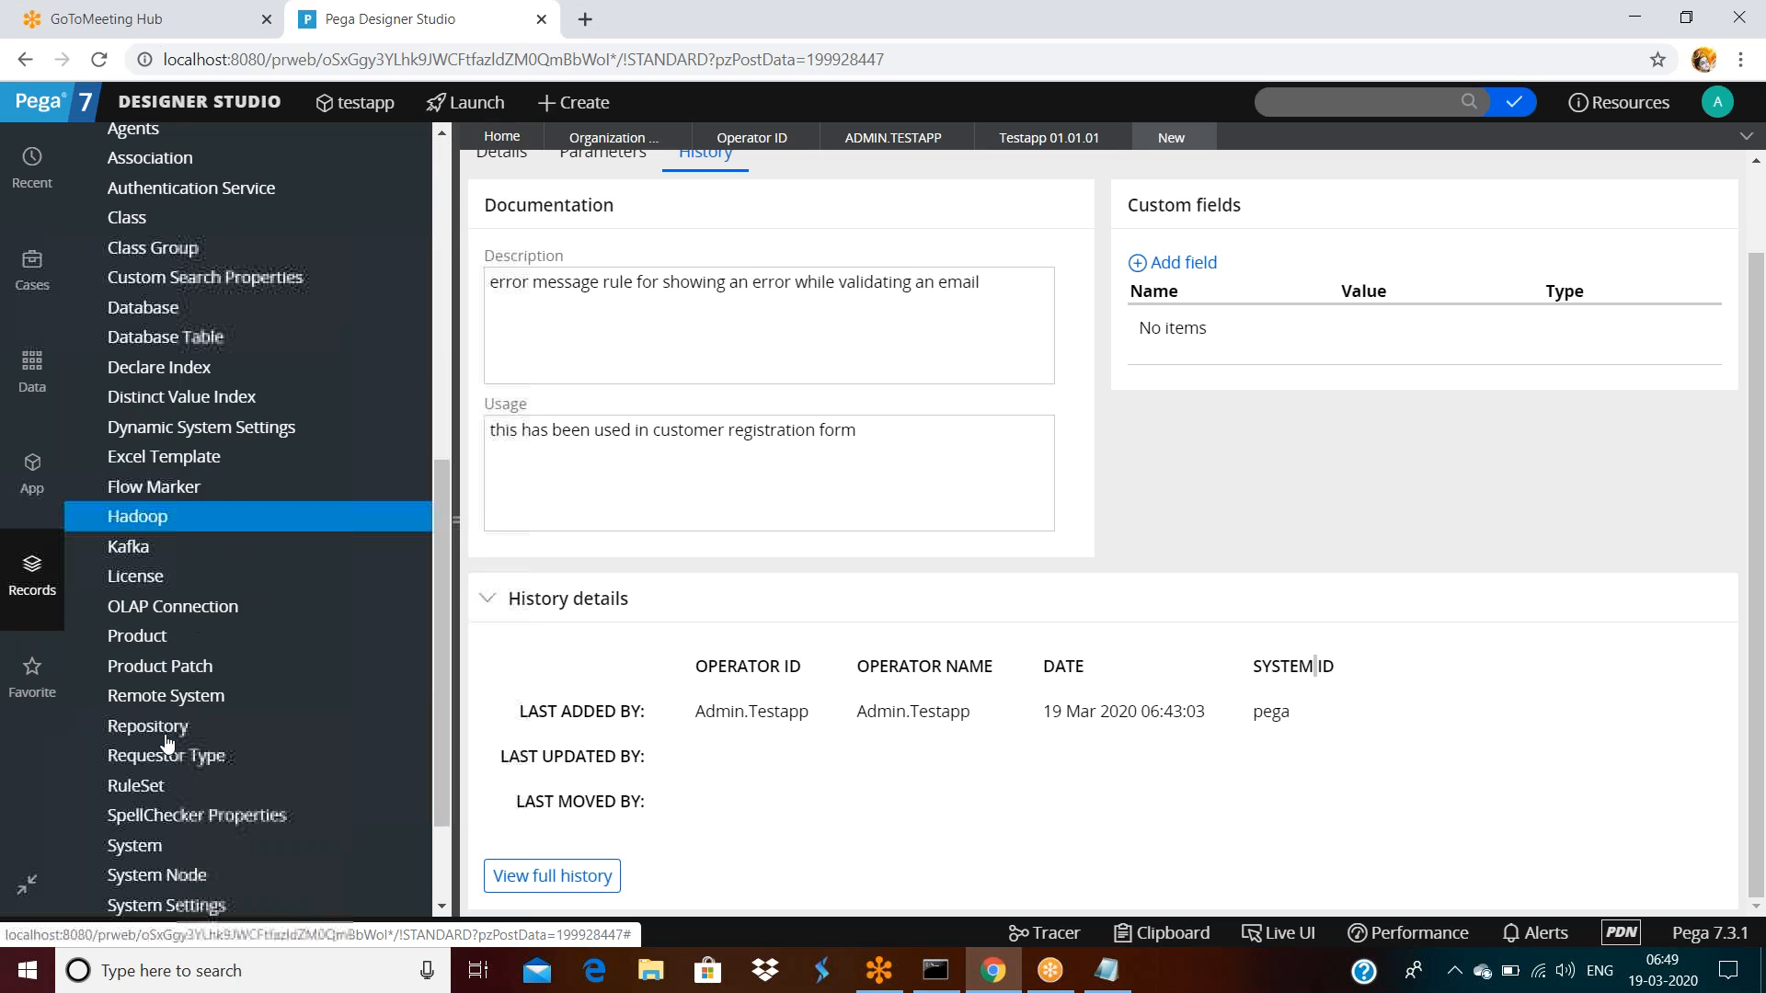
scroll(168, 741, "down", 2)
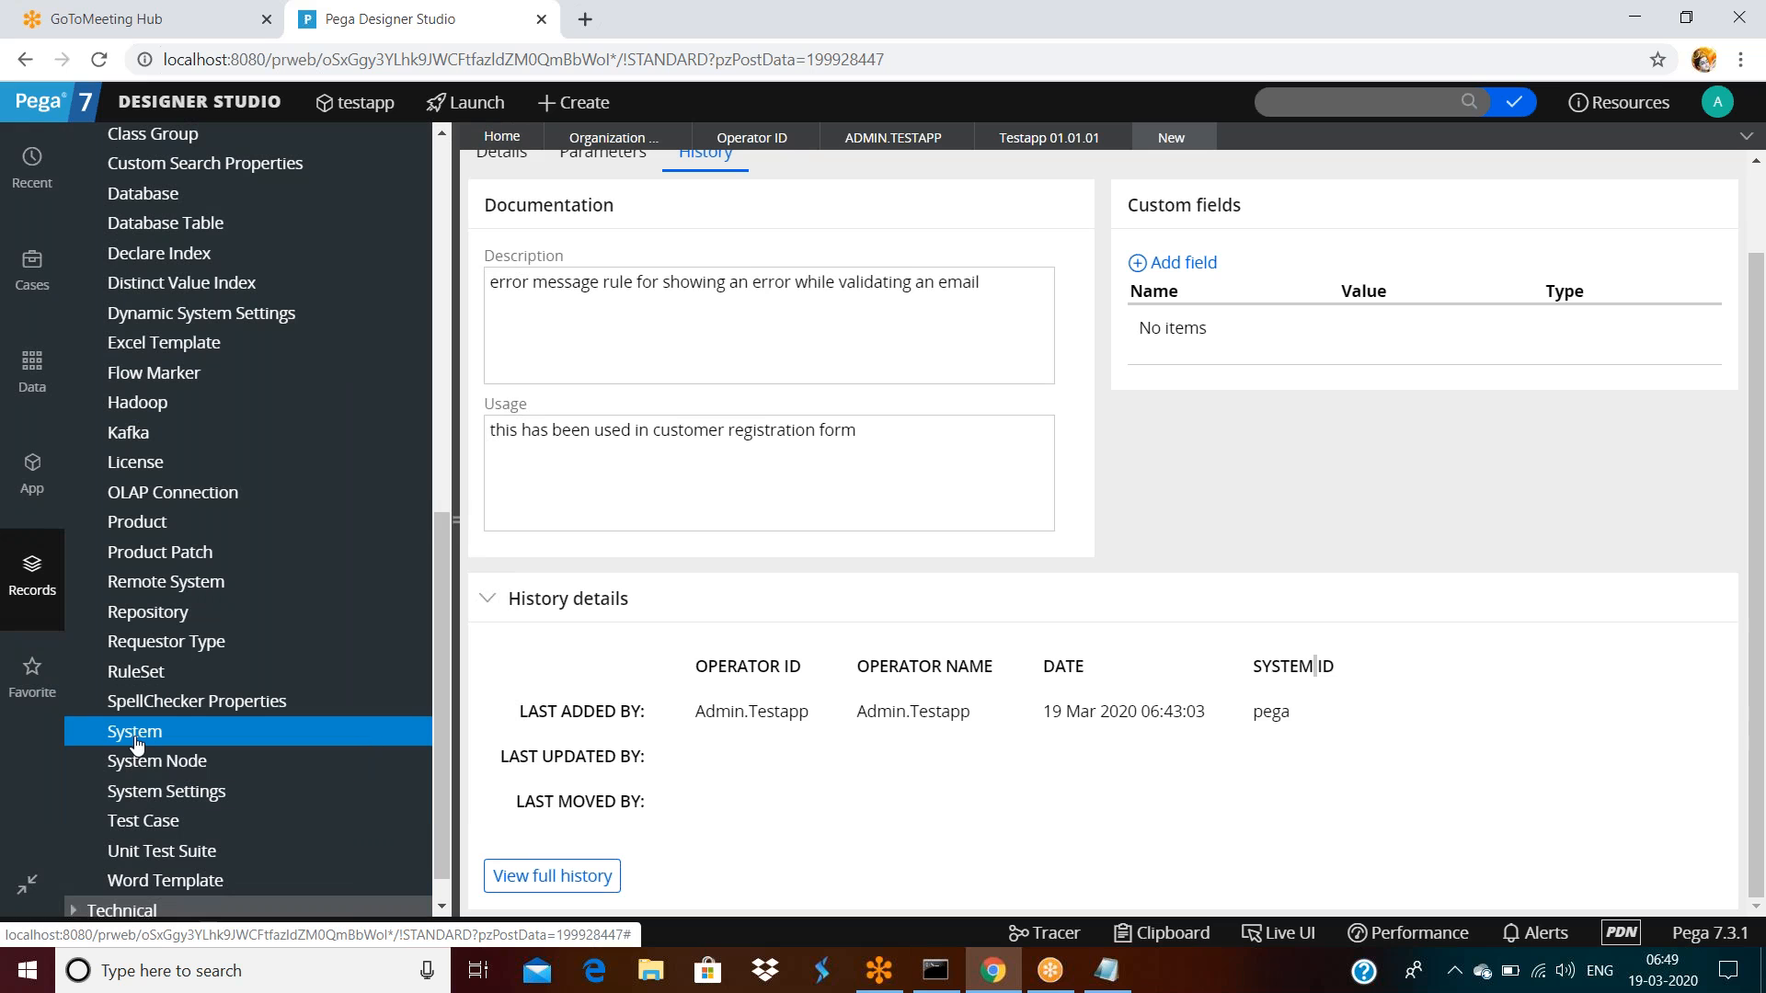
left_click(135, 733)
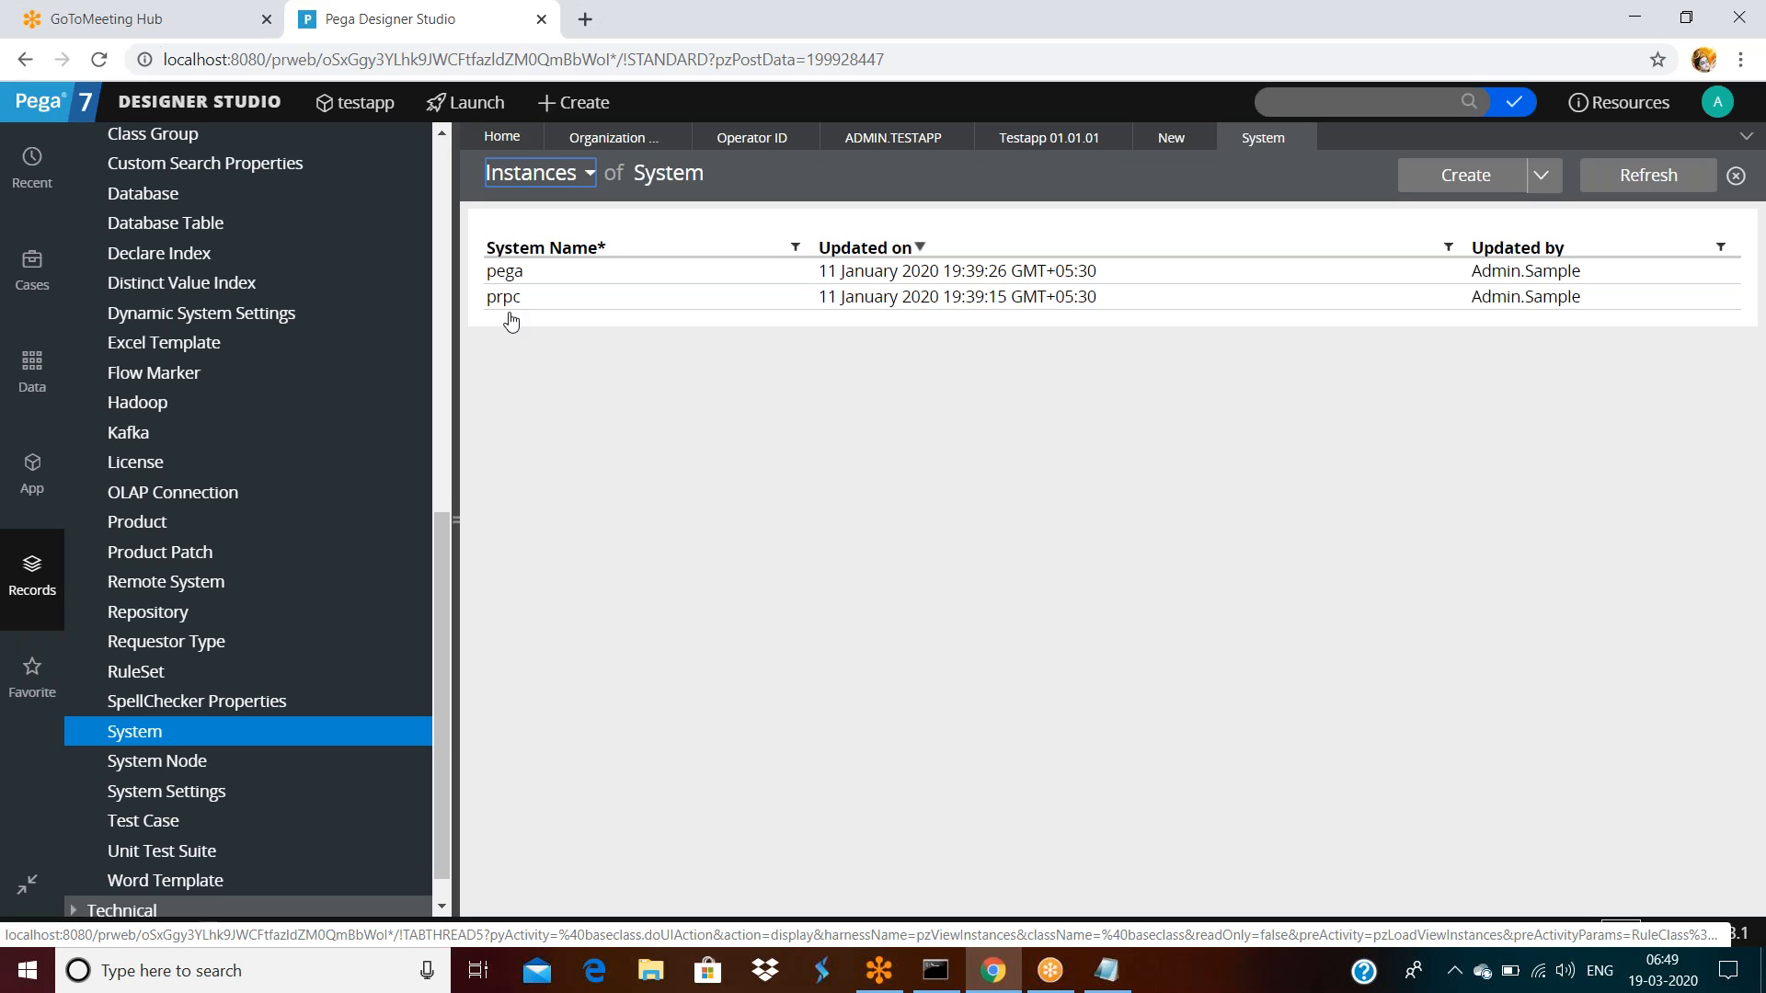
left_click(1171, 137)
double_click(1273, 810)
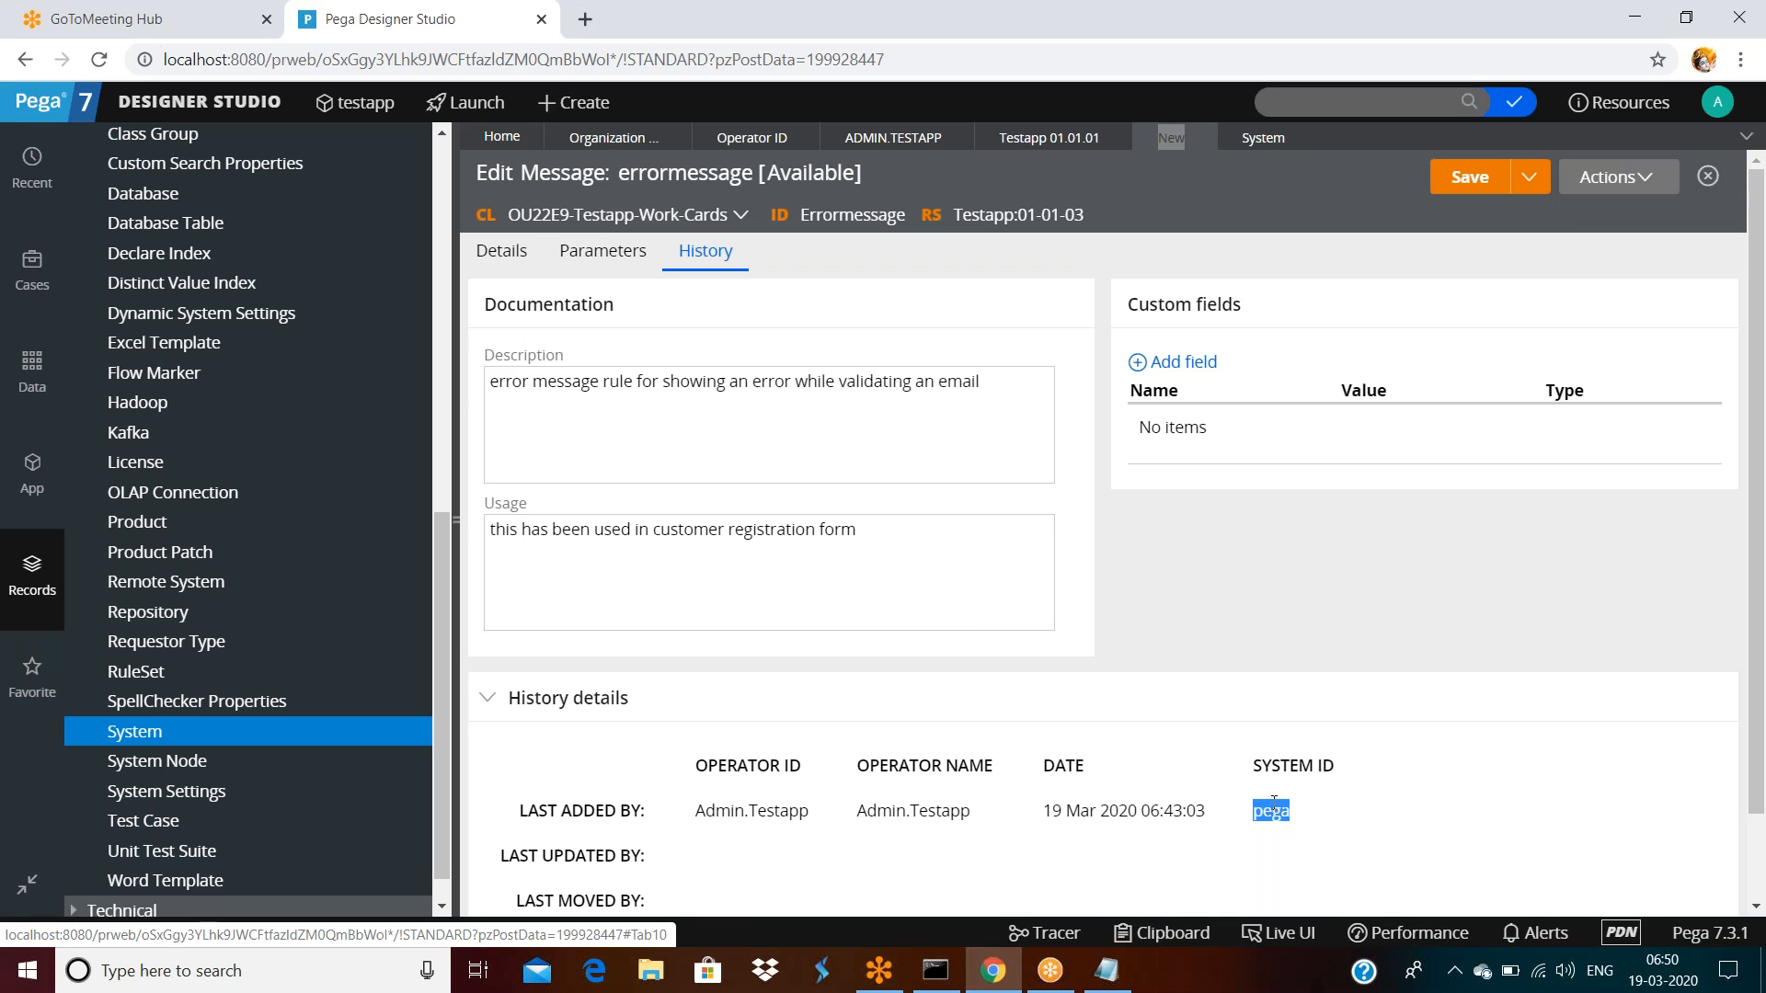
left_click(1258, 136)
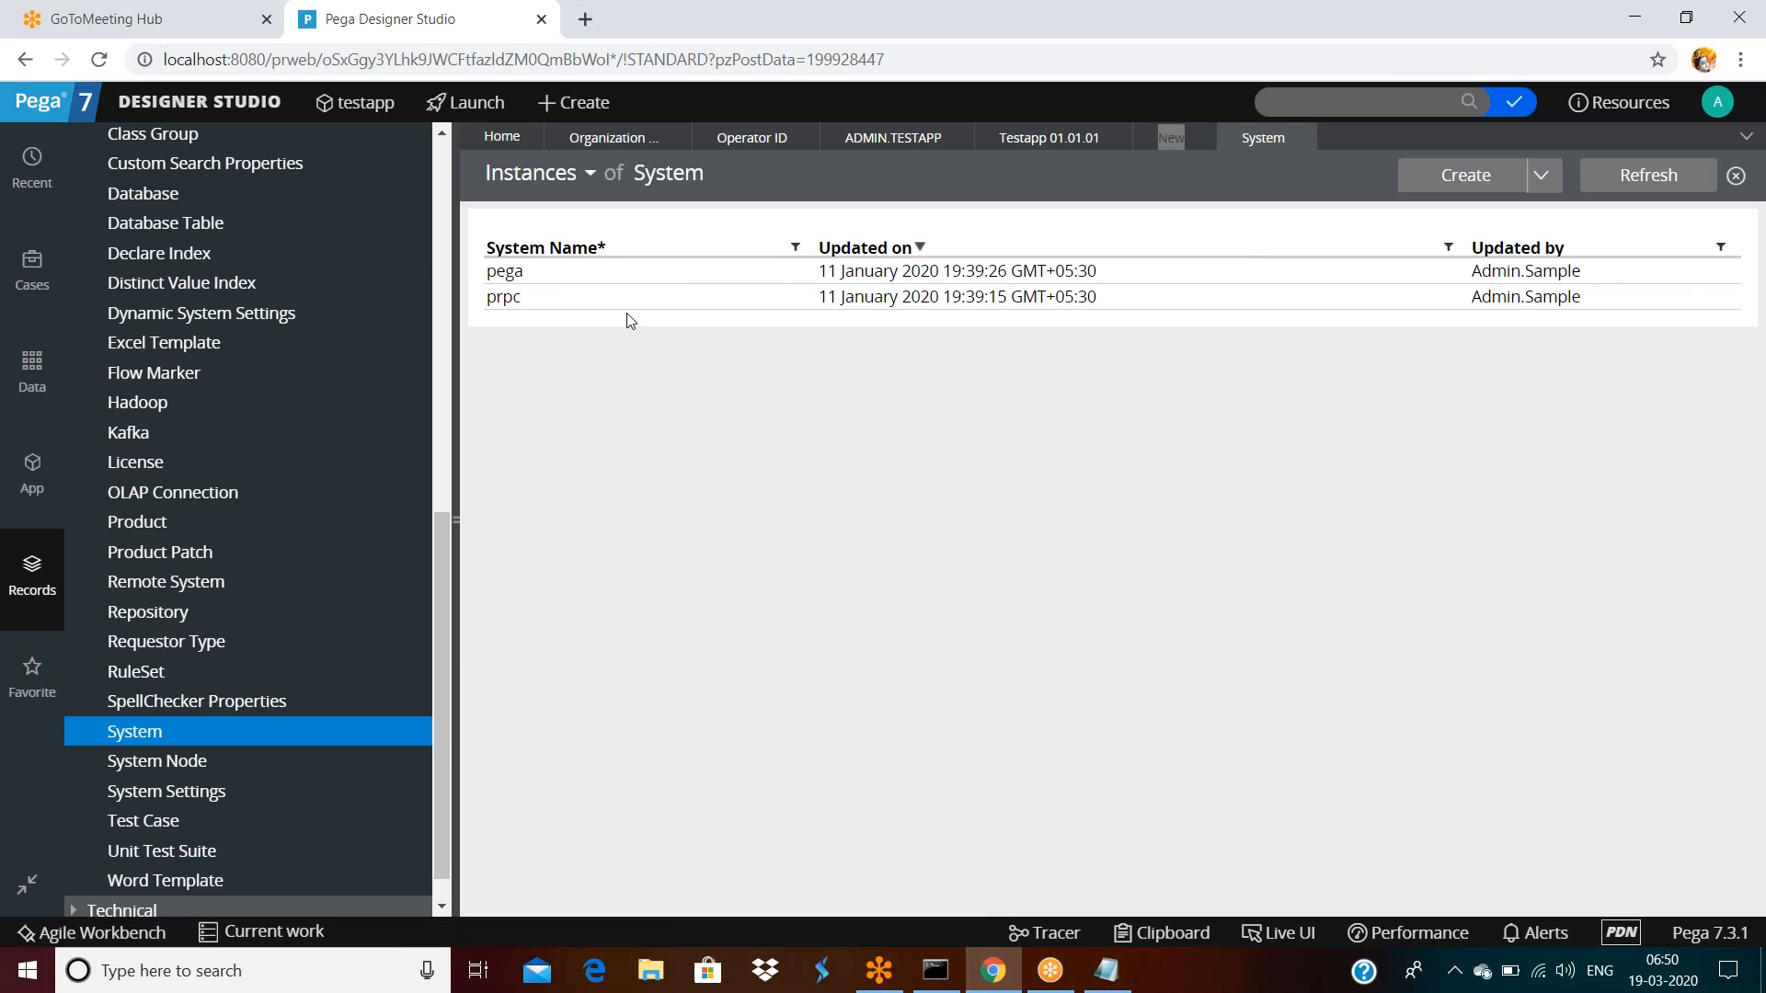
left_click(508, 275)
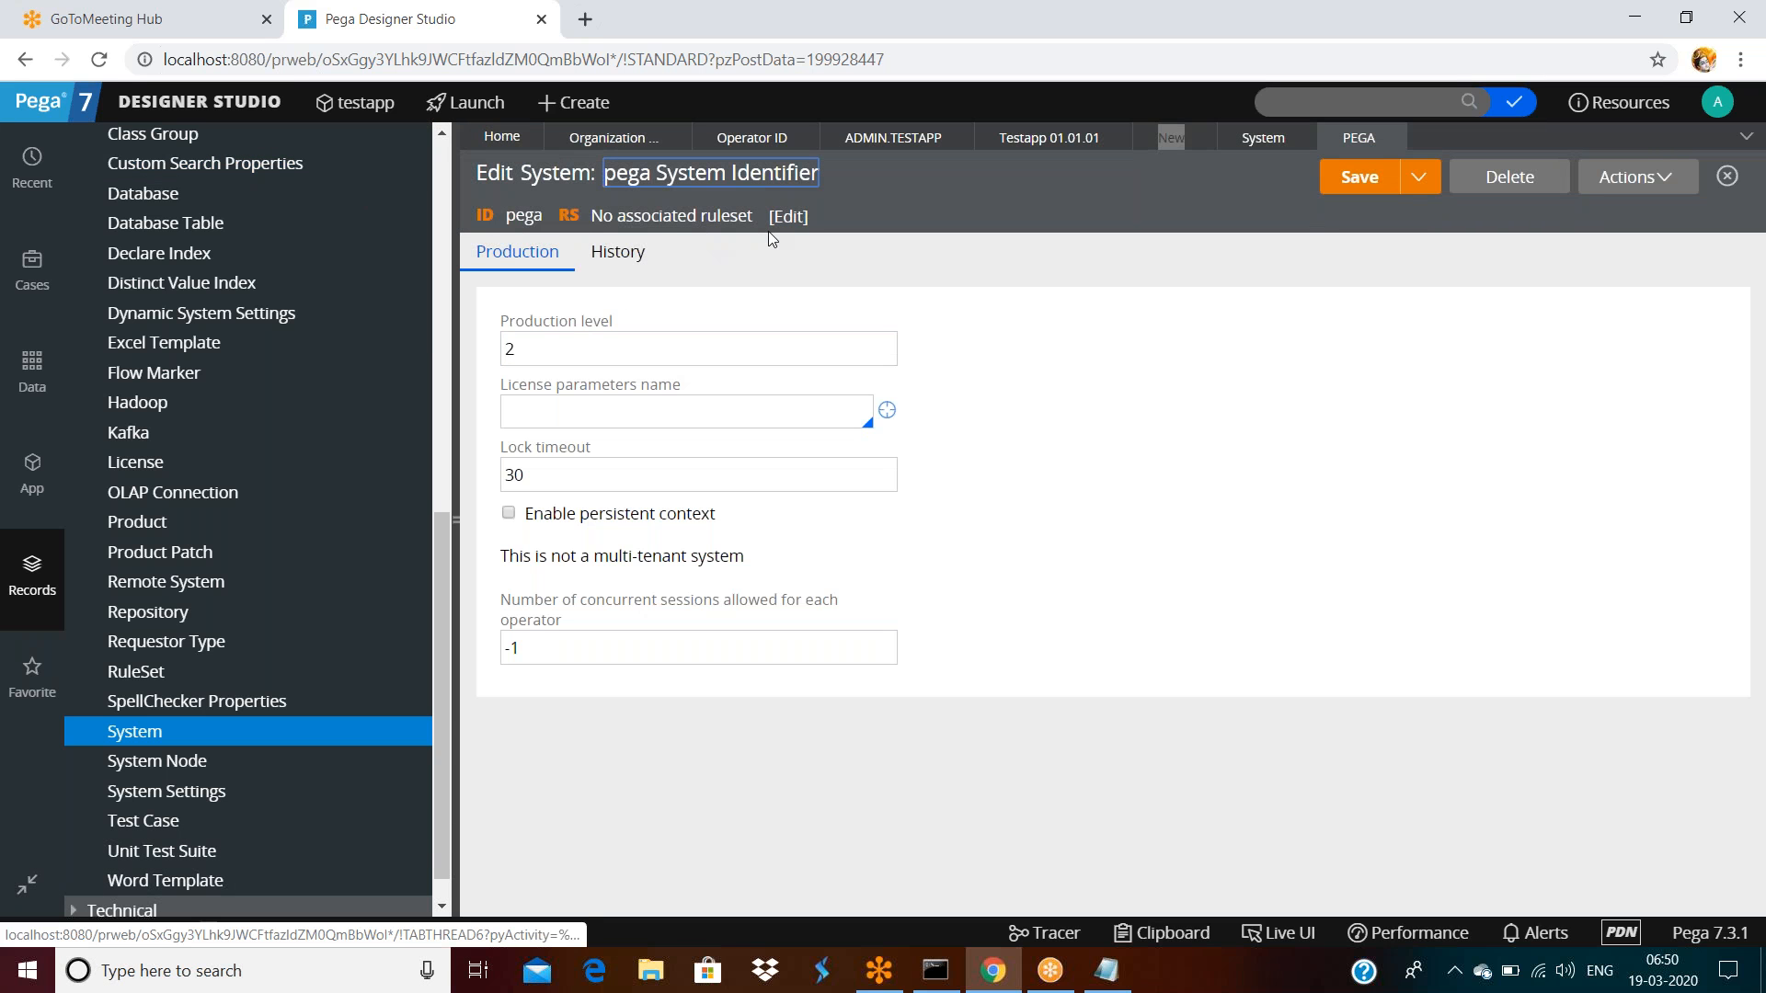
left_click(1392, 138)
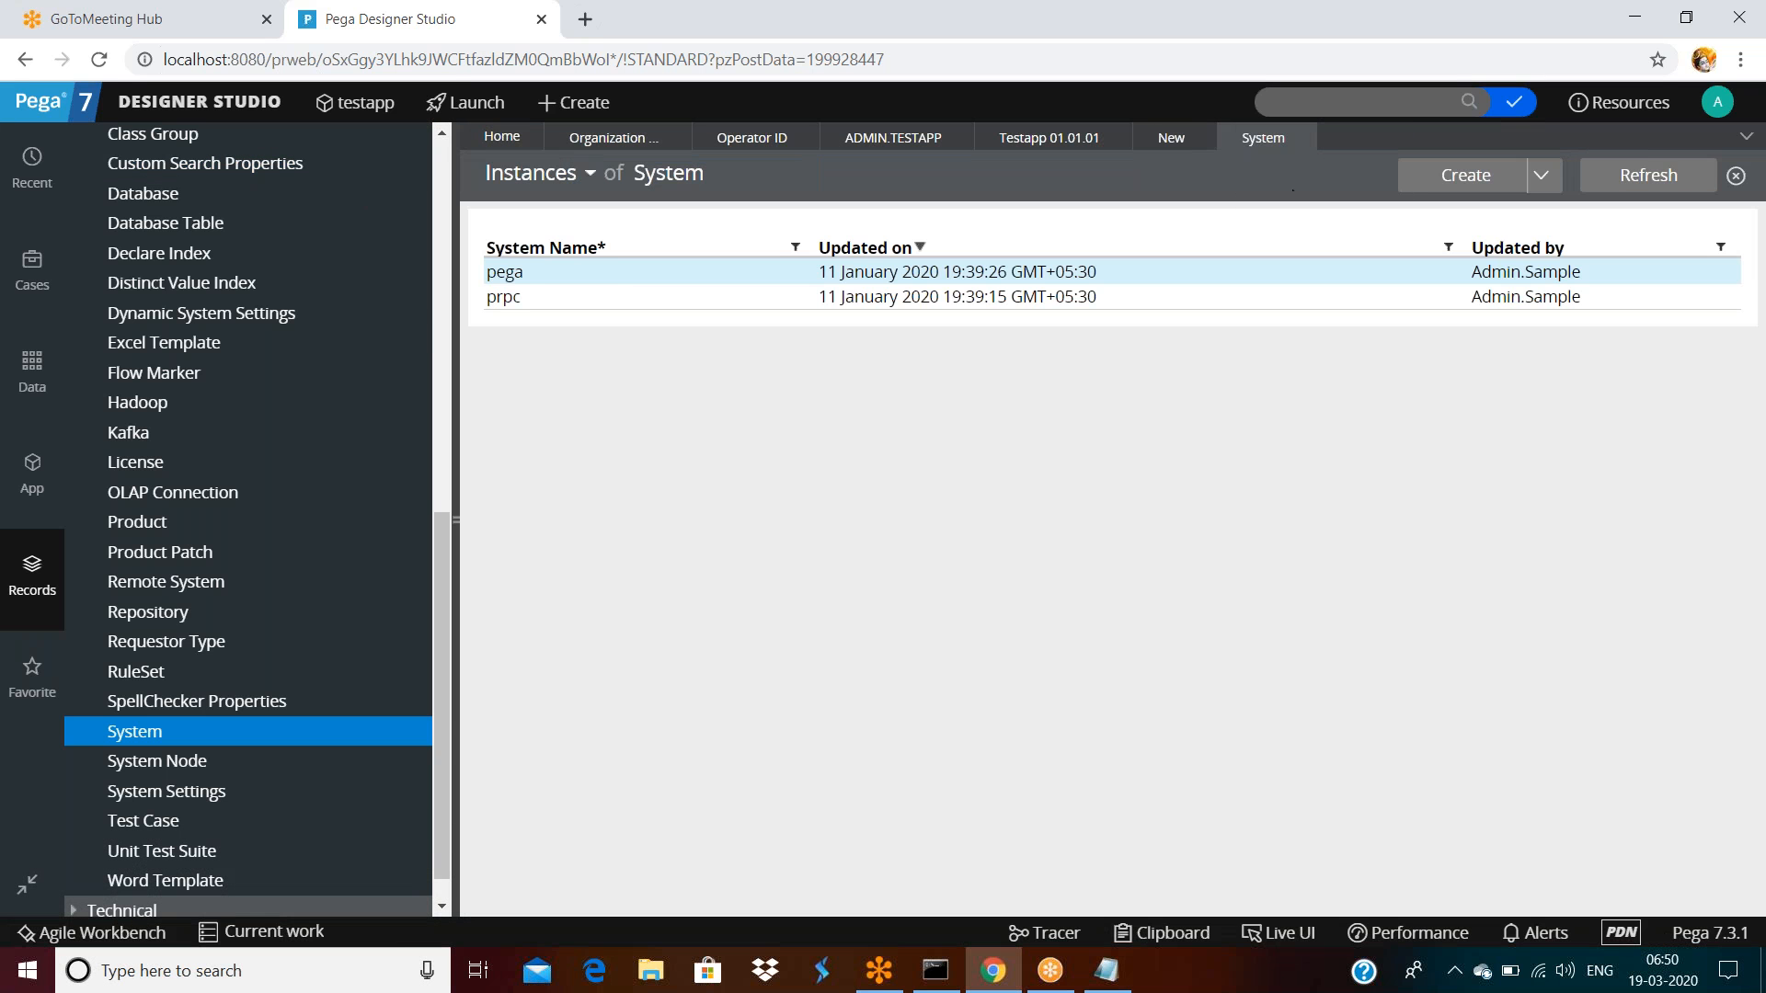
left_click(516, 295)
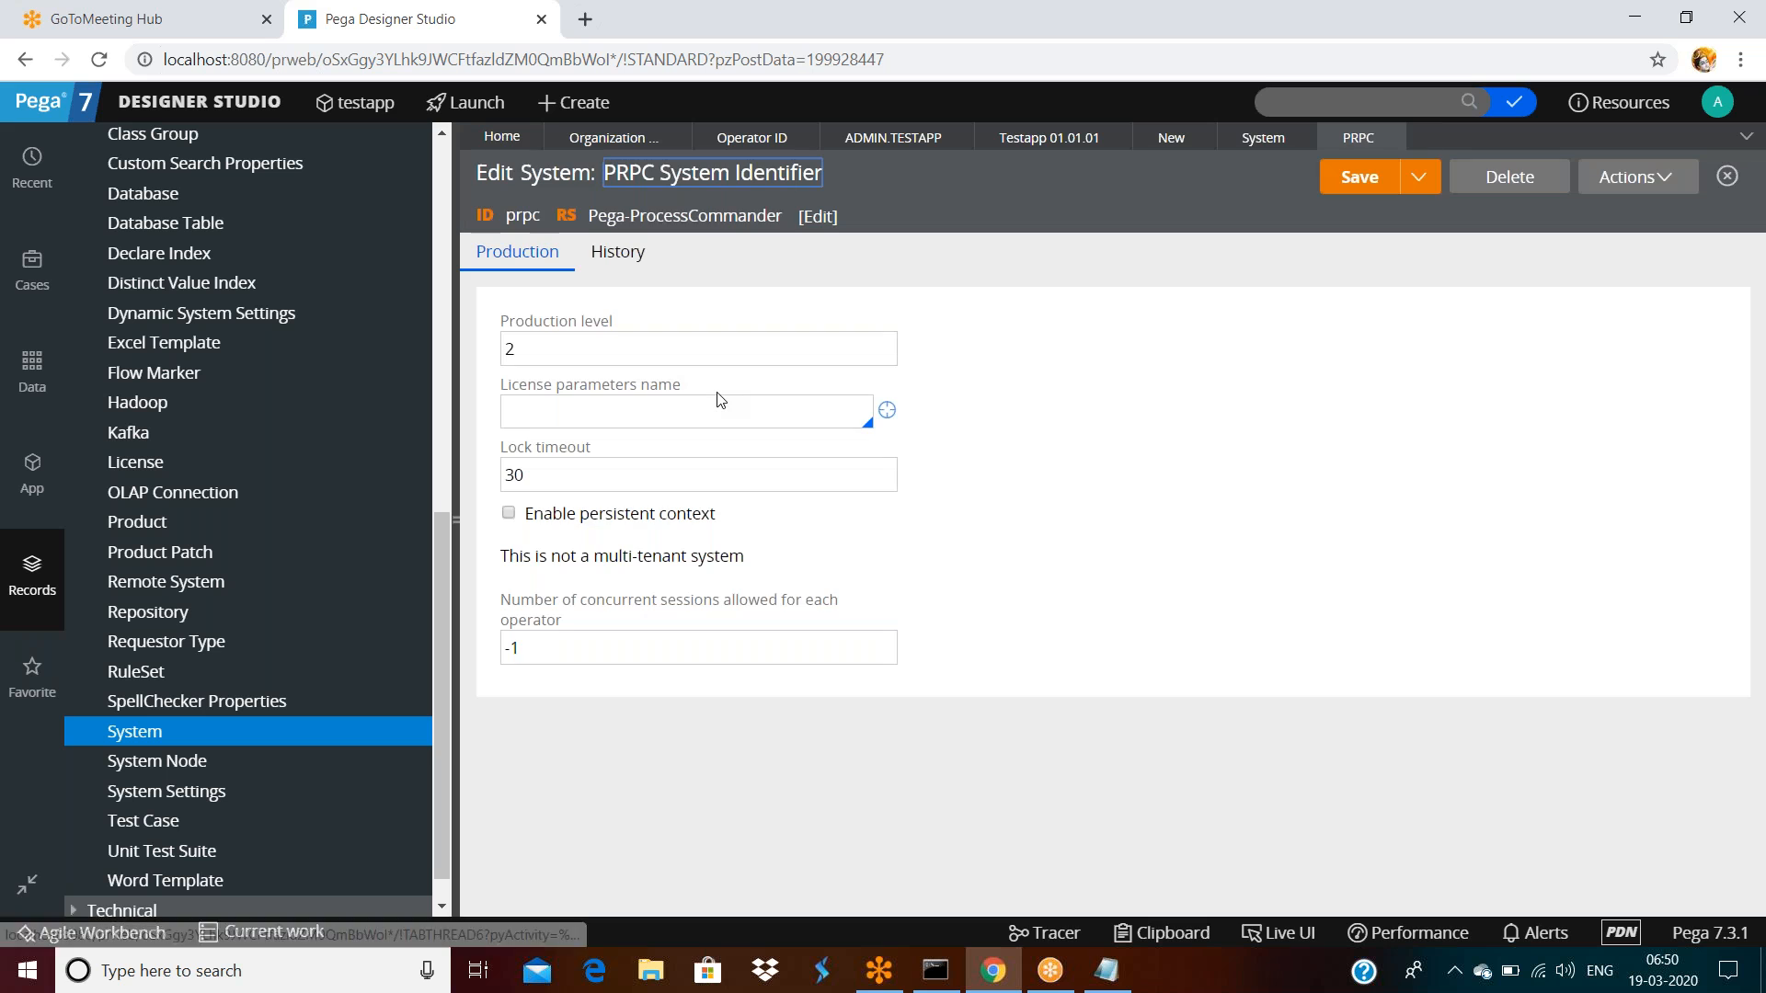
left_click(1390, 136)
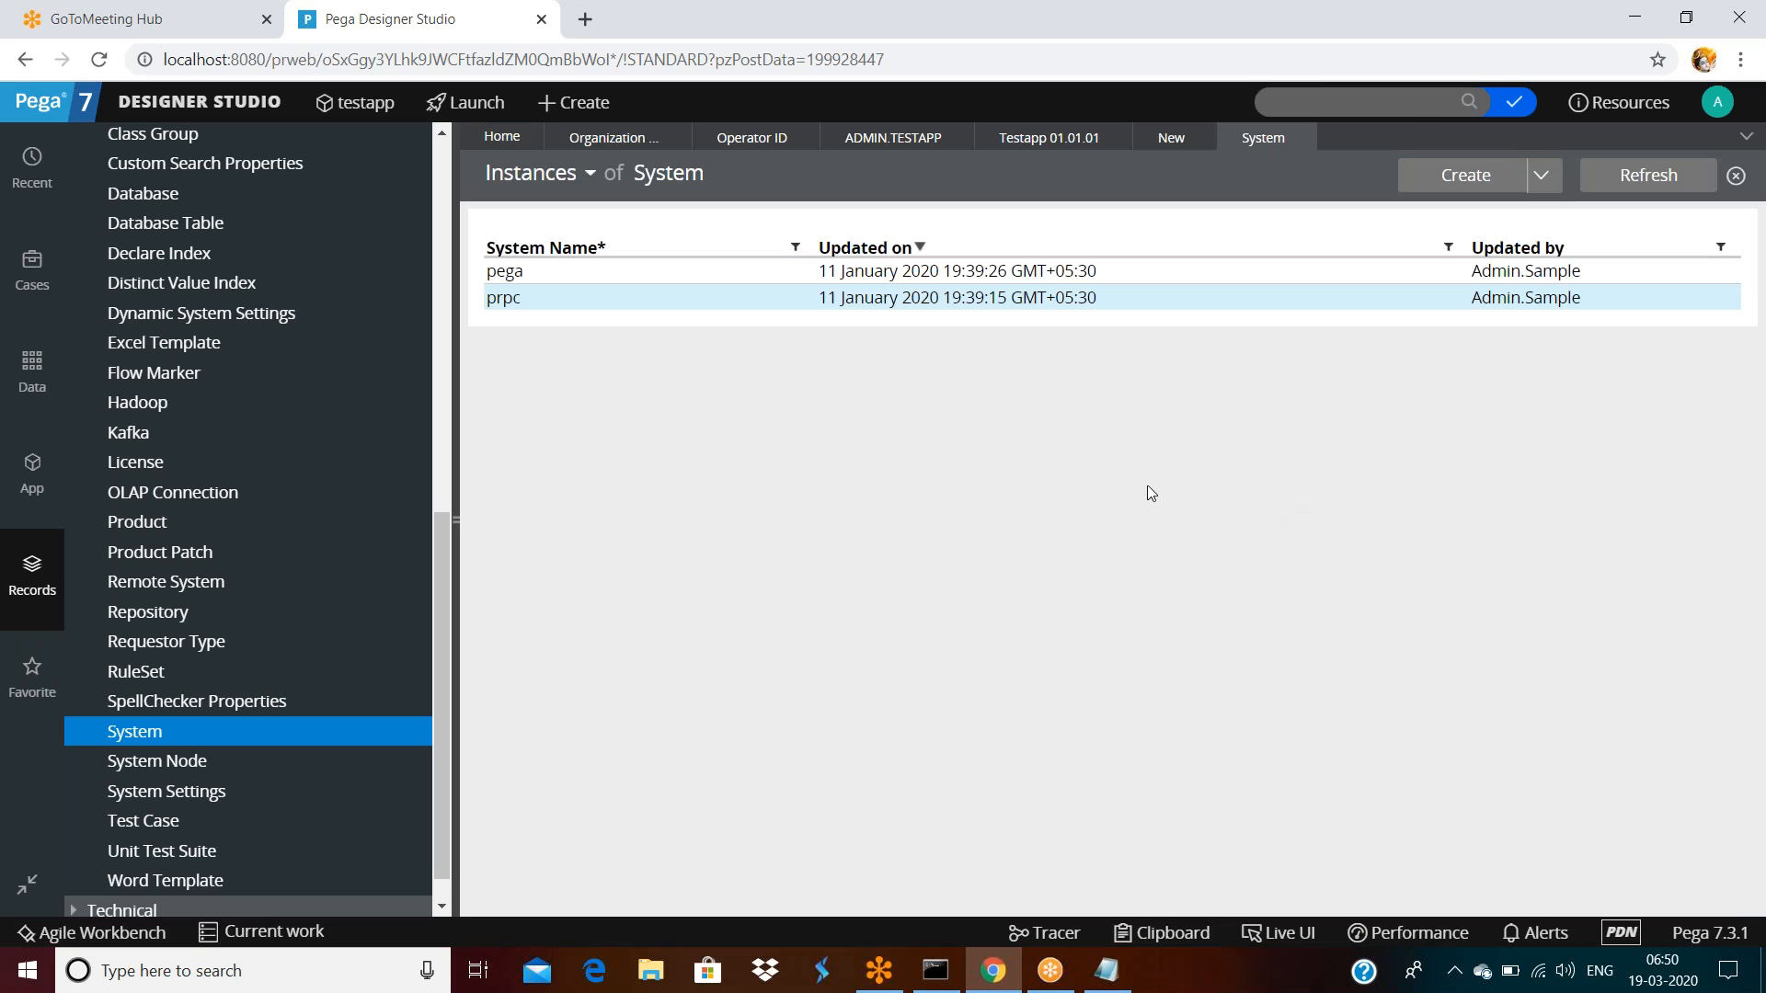
left_click(1169, 138)
Save the errormessage rule so its history shows a 19 Mar 2020 update
scroll(530, 640, "down", 1)
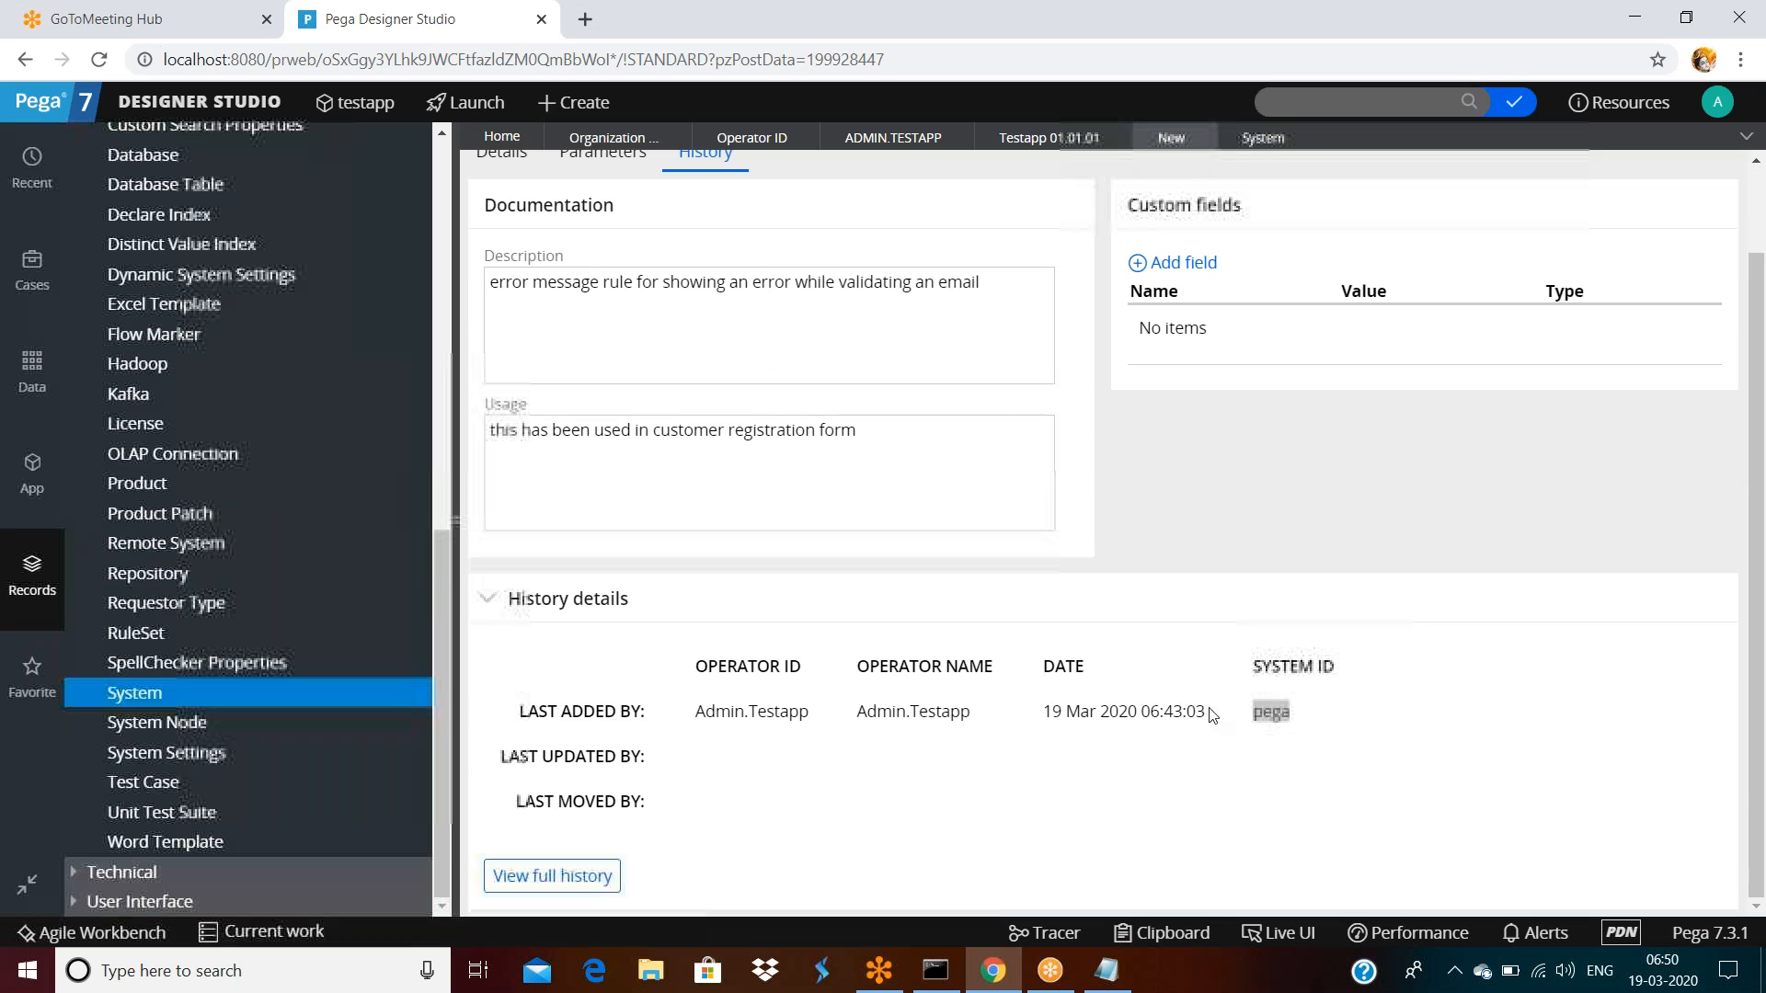
left_click_drag(693, 713, 1292, 713)
double_click(835, 591)
left_click(502, 700)
scroll(1227, 660, "down", 1)
scroll(1227, 661, "up", 1)
left_click(670, 554)
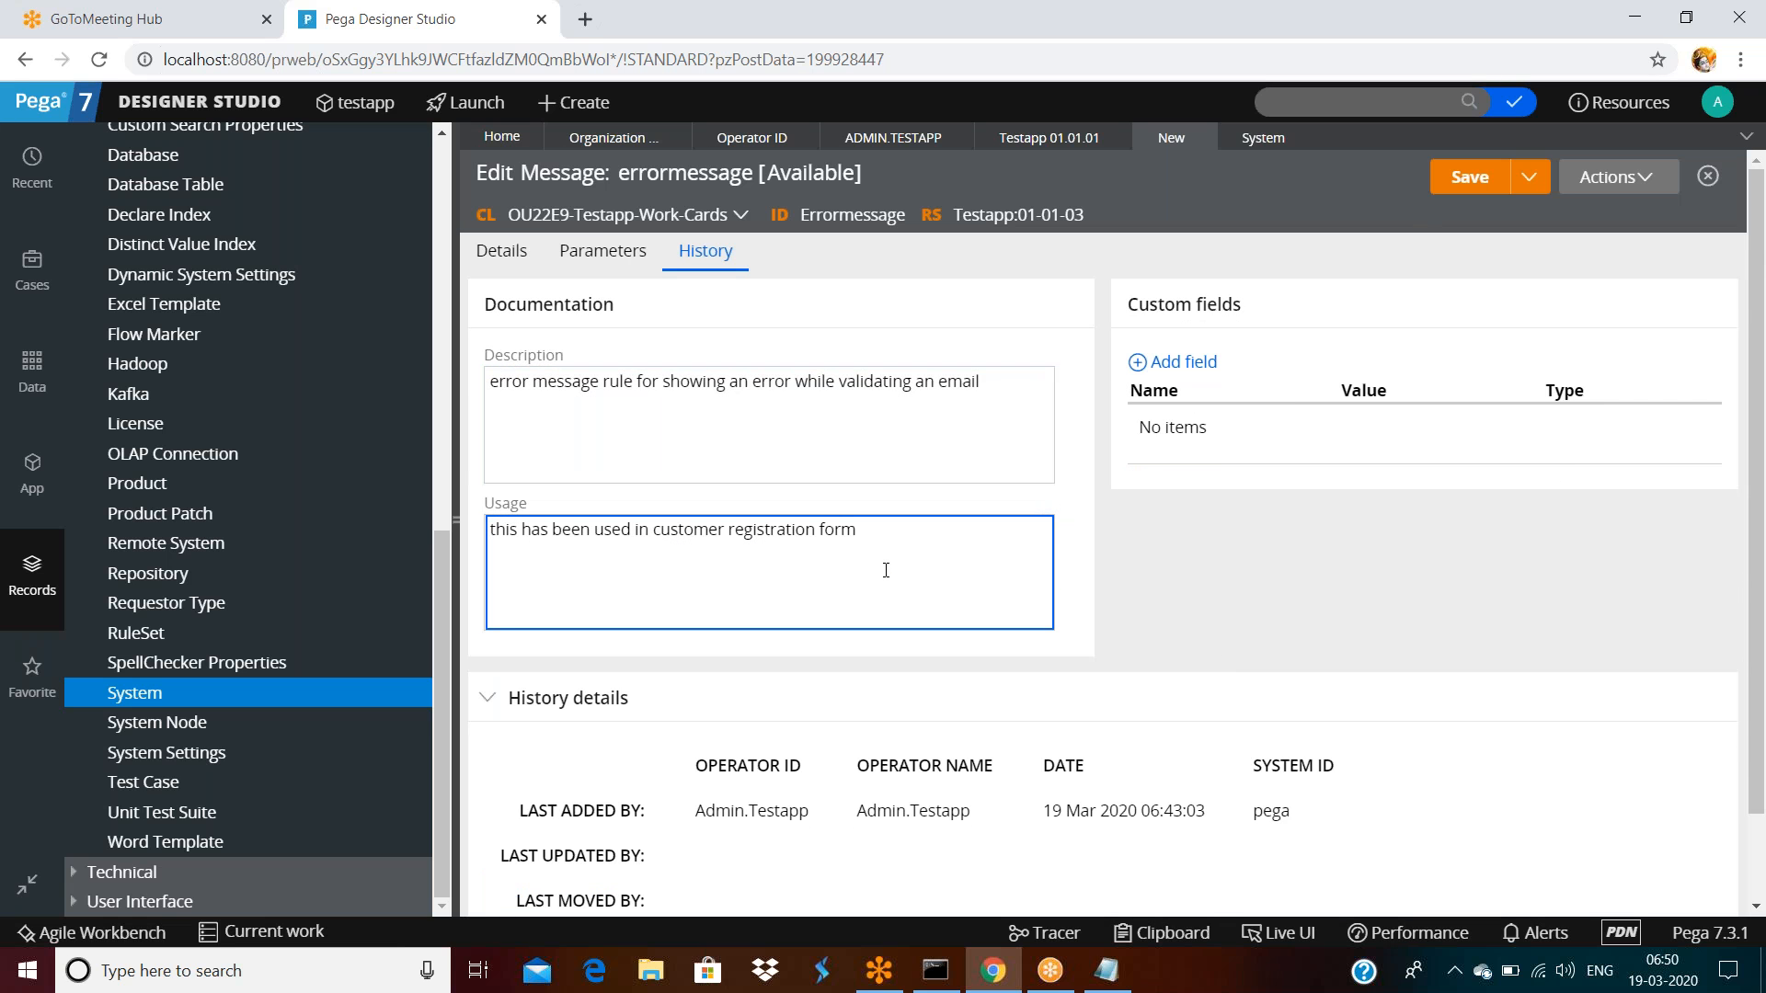
left_click(1470, 176)
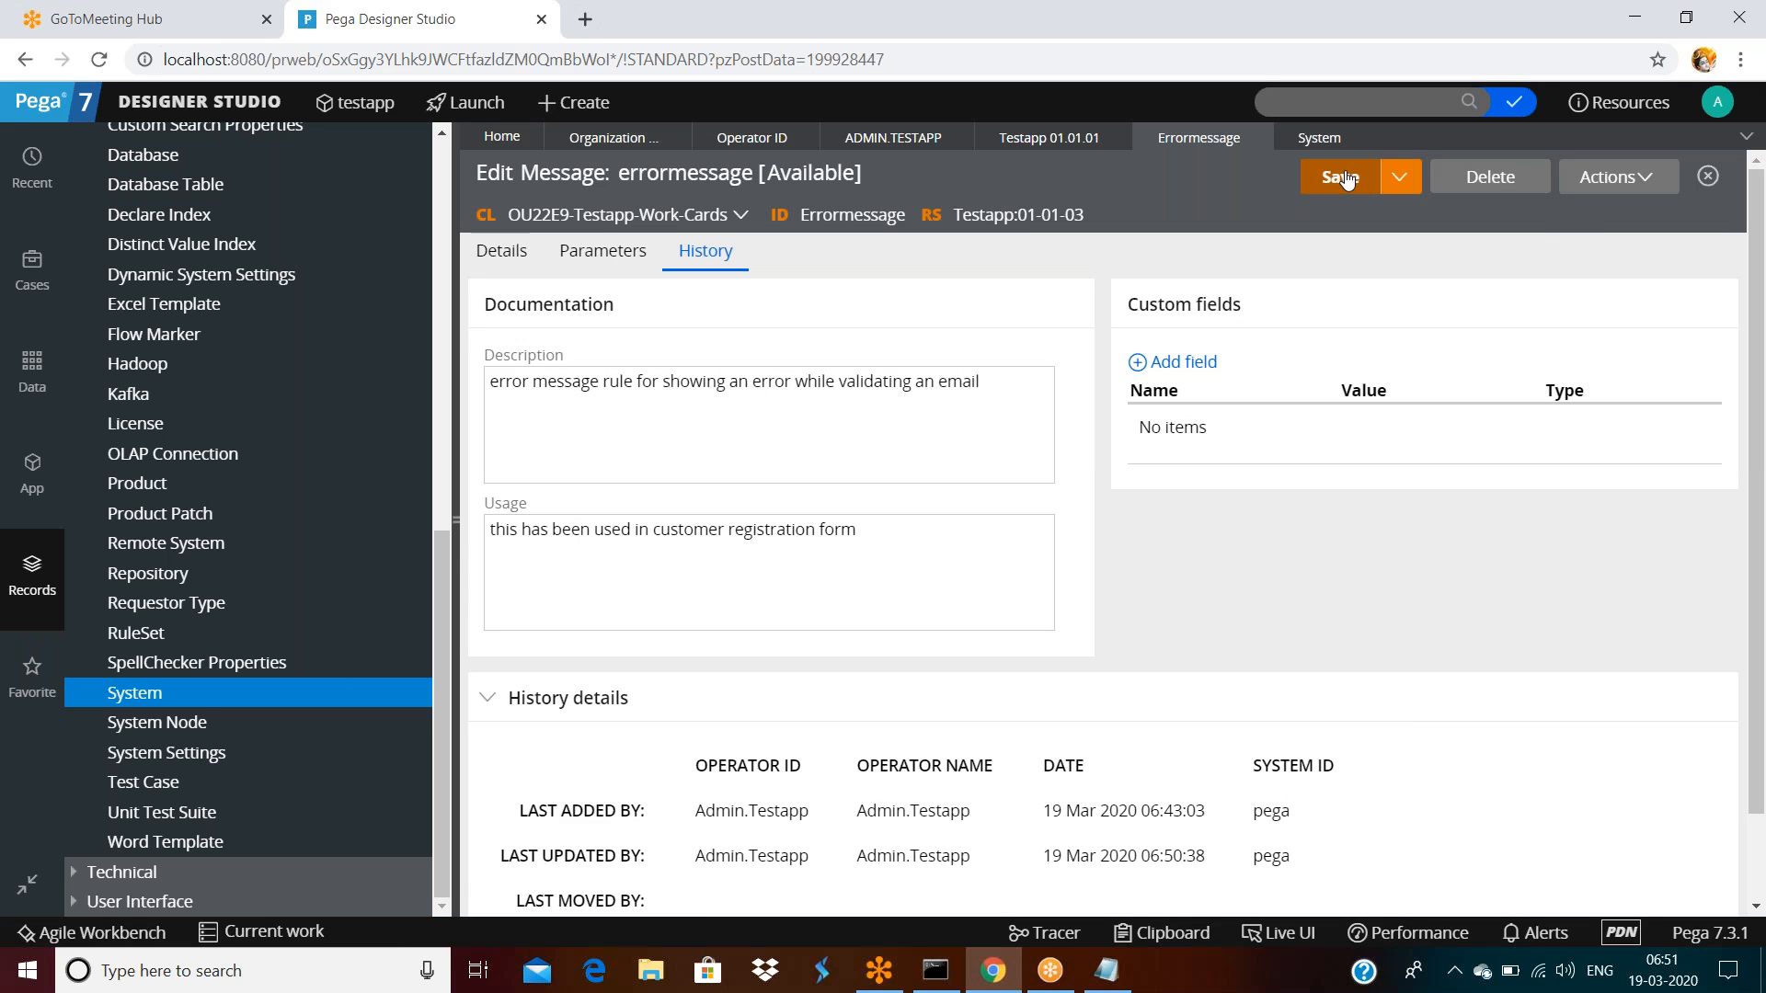
Re-save the errormessage rule and open its Testapp:01-01-03 RuleSet record
left_click(797, 385)
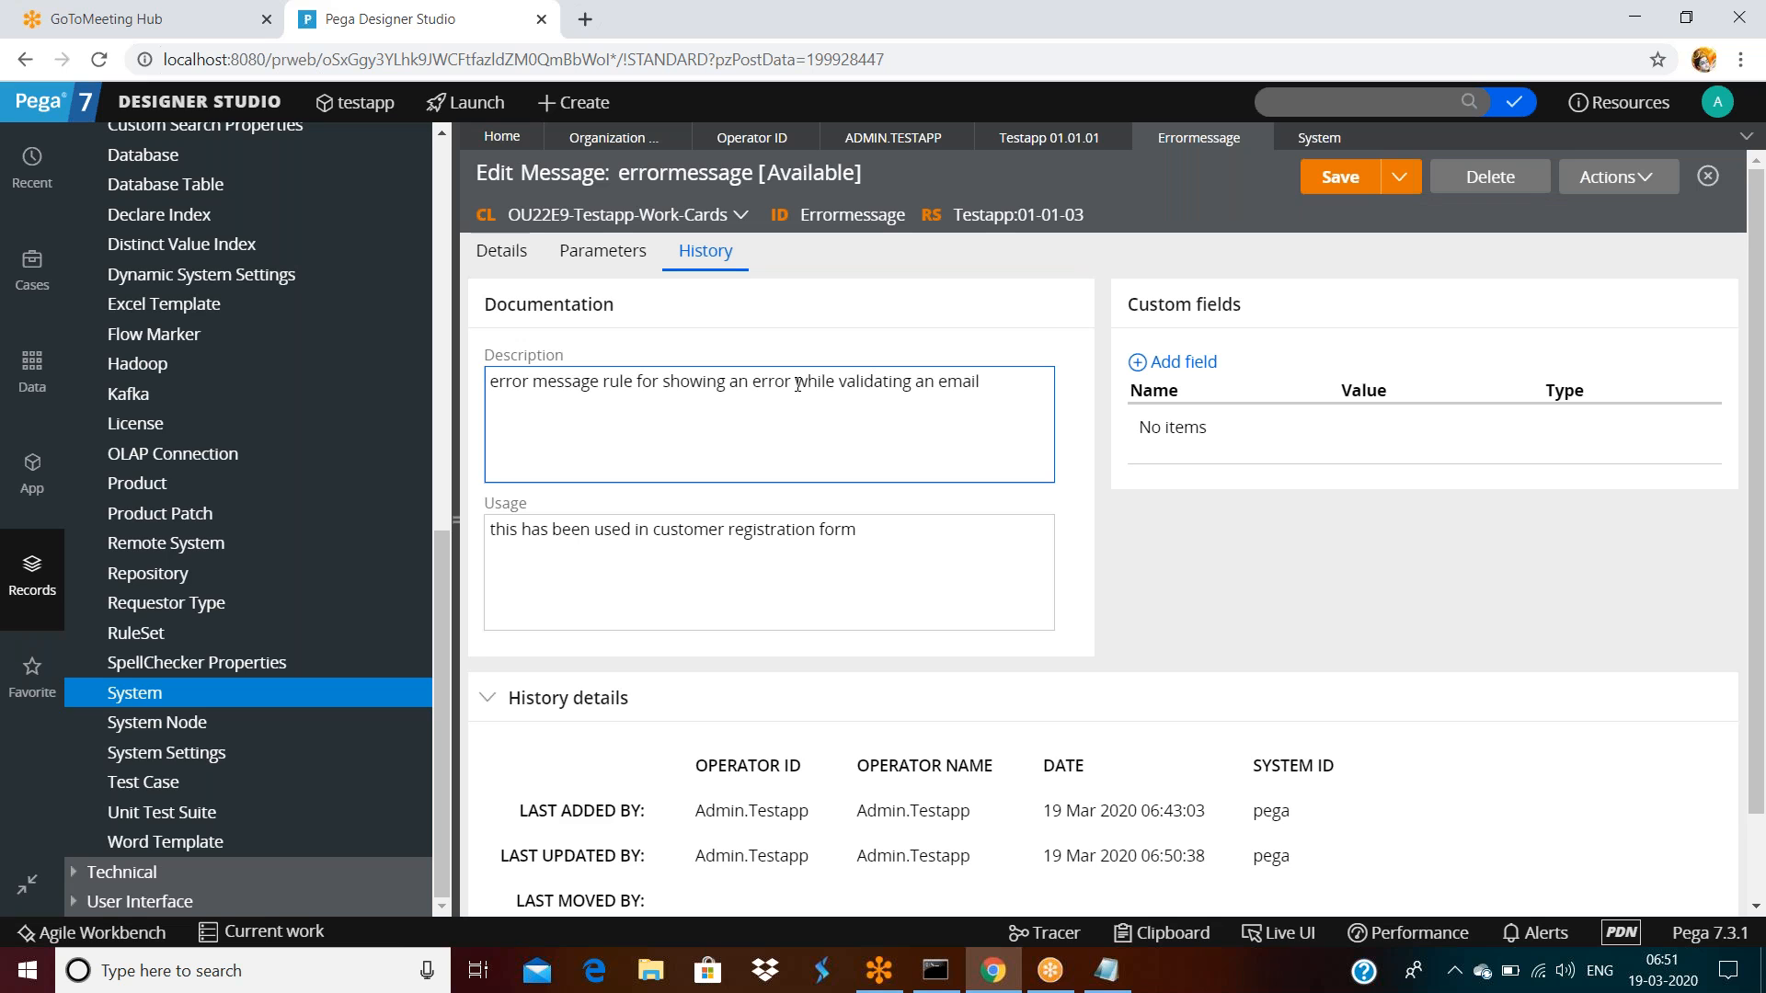
left_click(1339, 179)
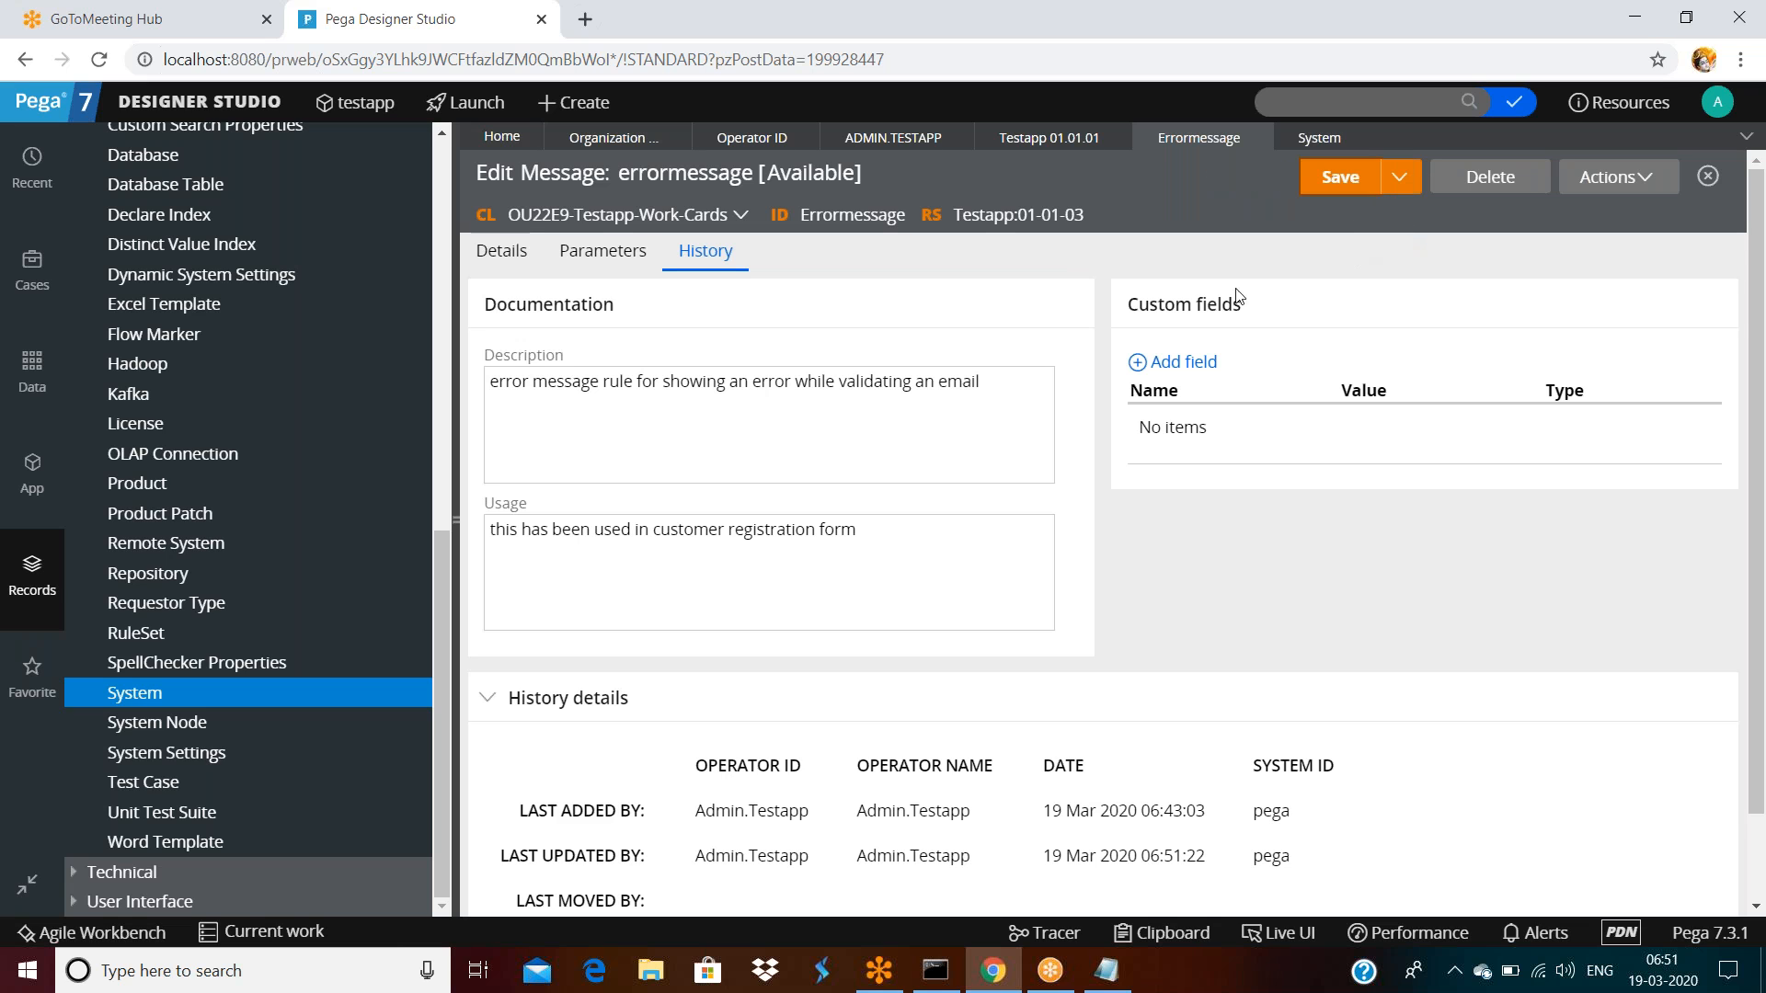
left_click(986, 215)
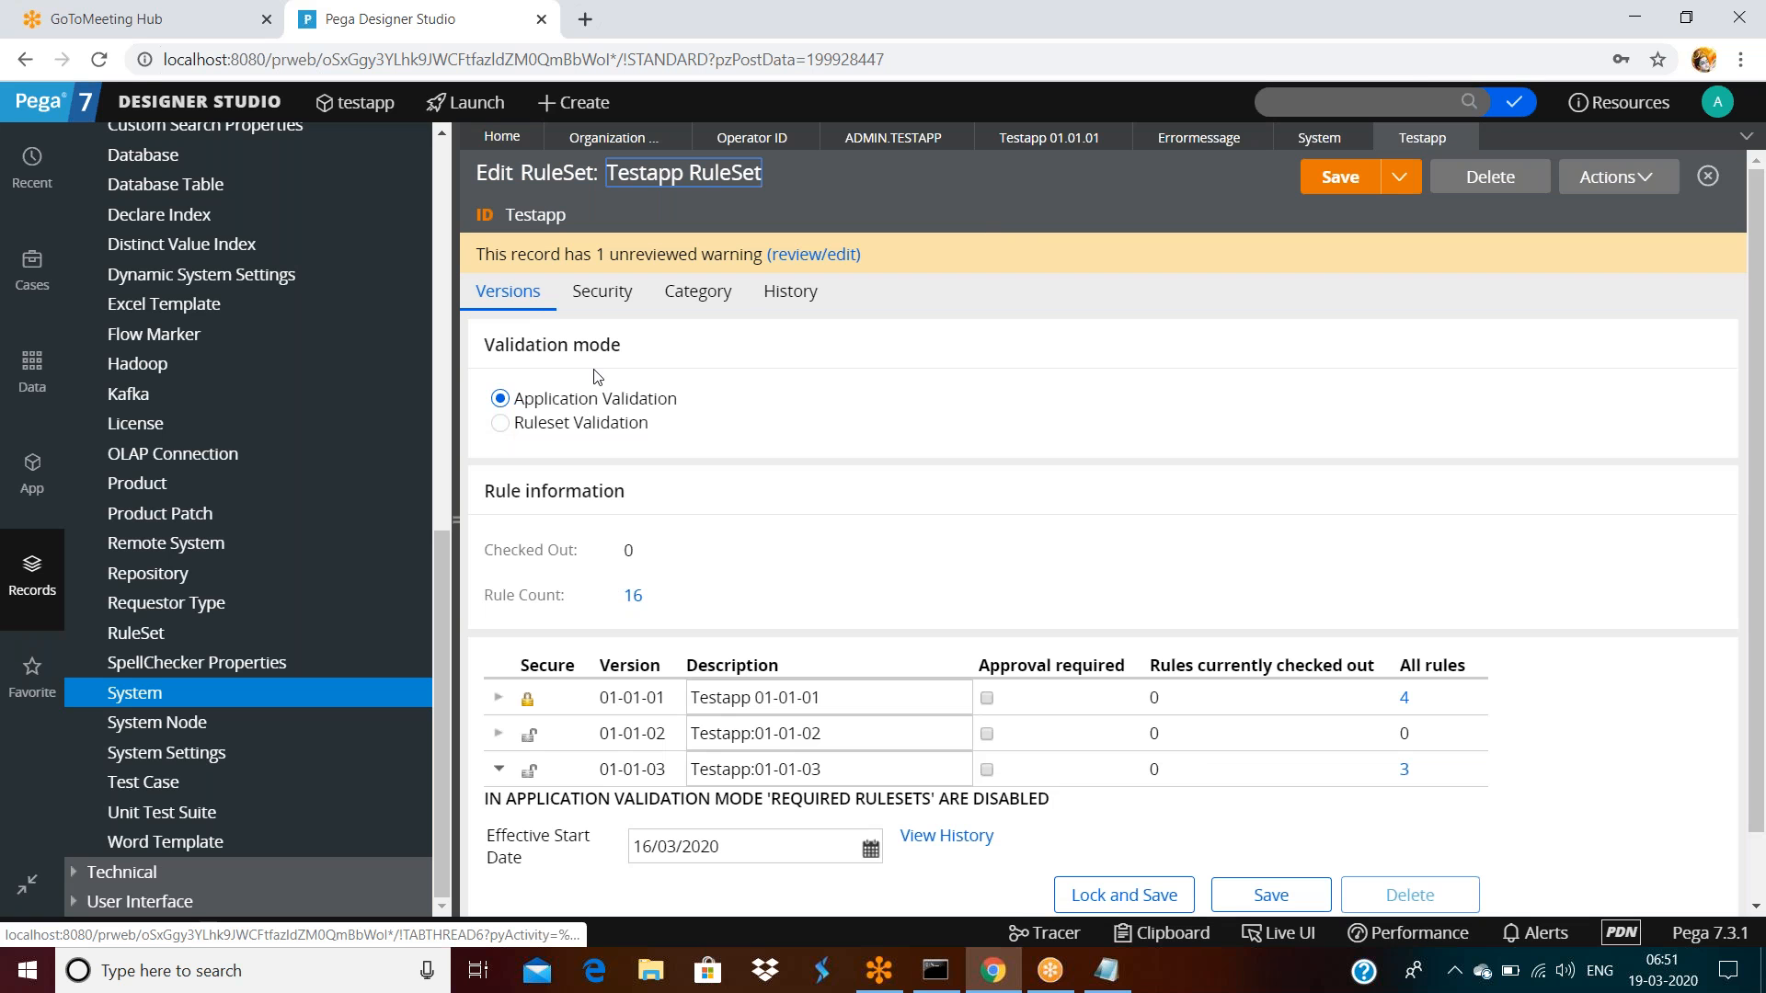
Enable Use check-out? on the Testapp RuleSet's Security tab and save it
left_click(600, 292)
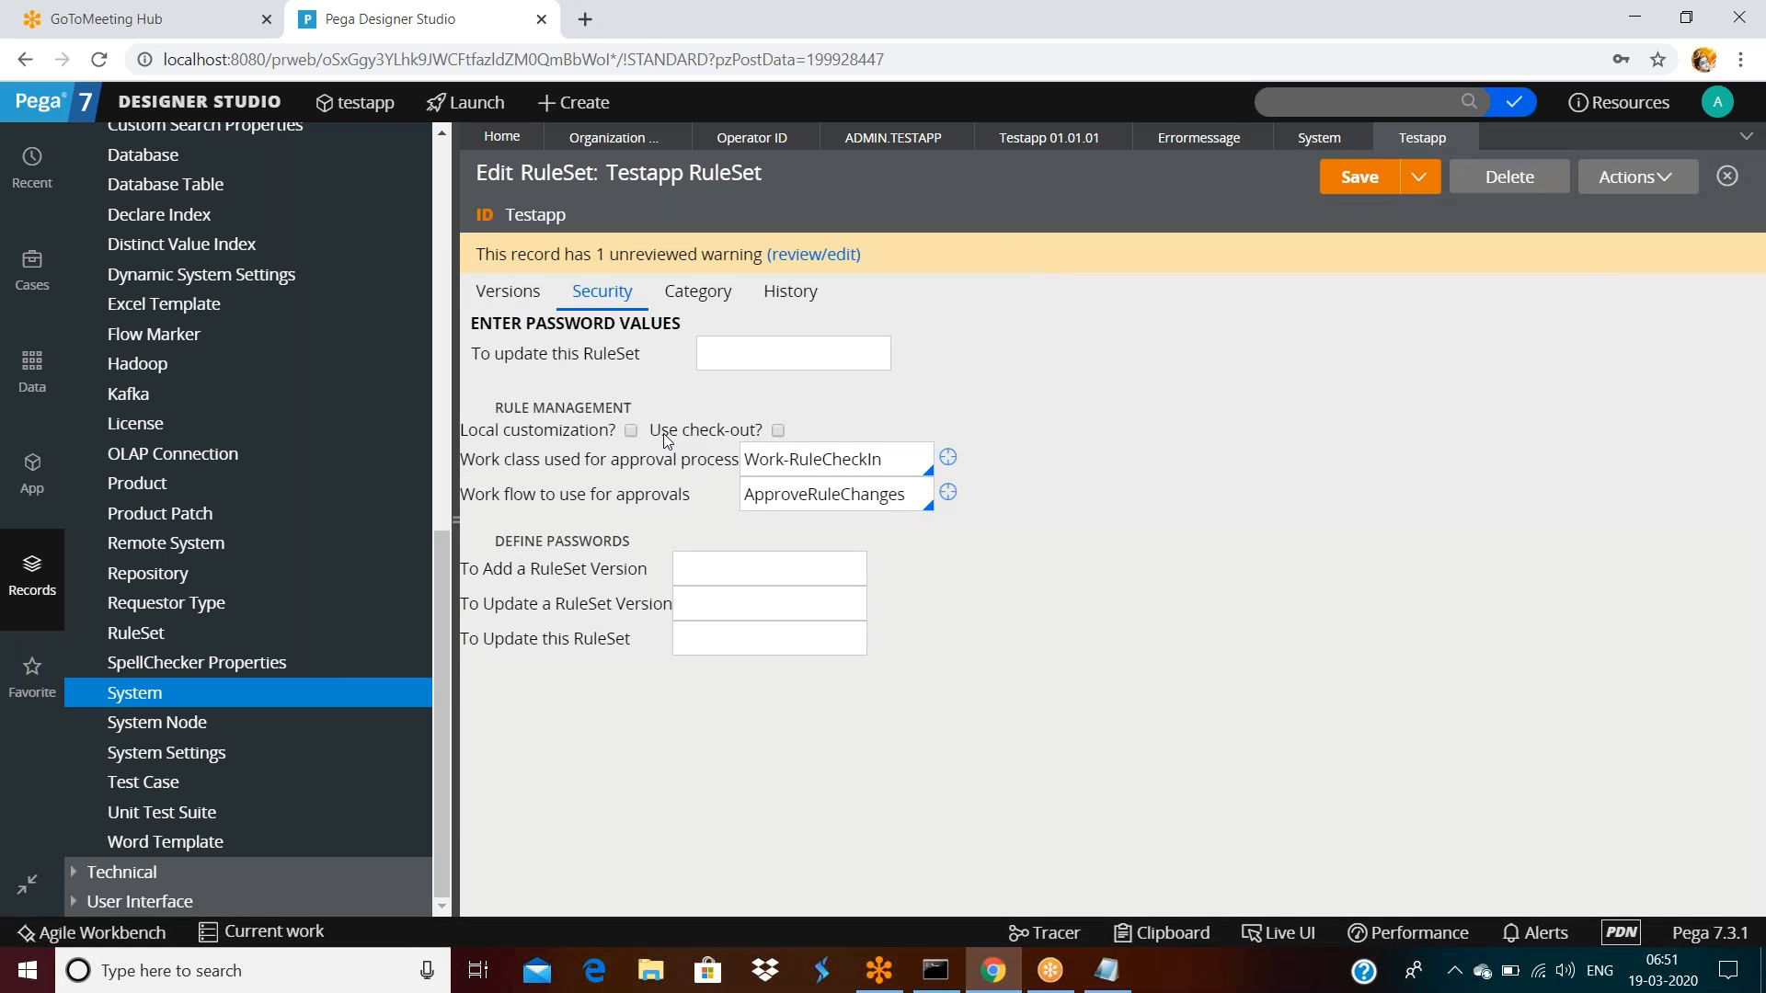
left_click_drag(651, 430, 777, 435)
left_click(780, 432)
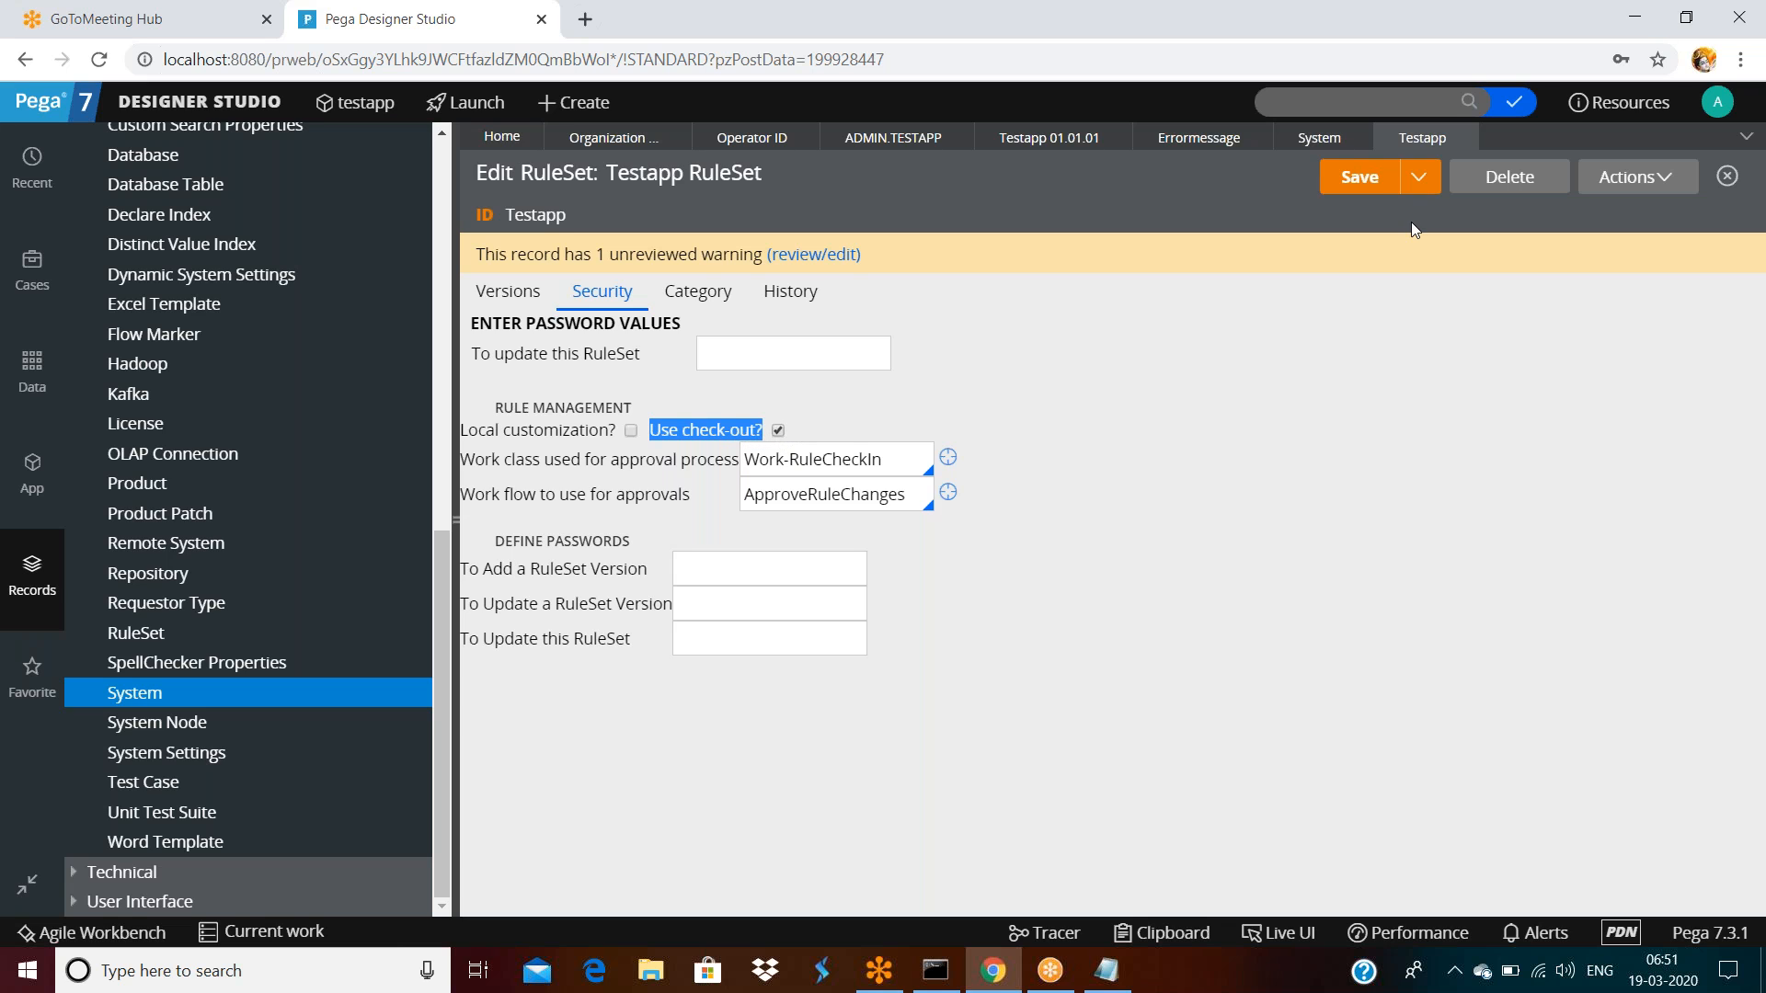
left_click(1357, 180)
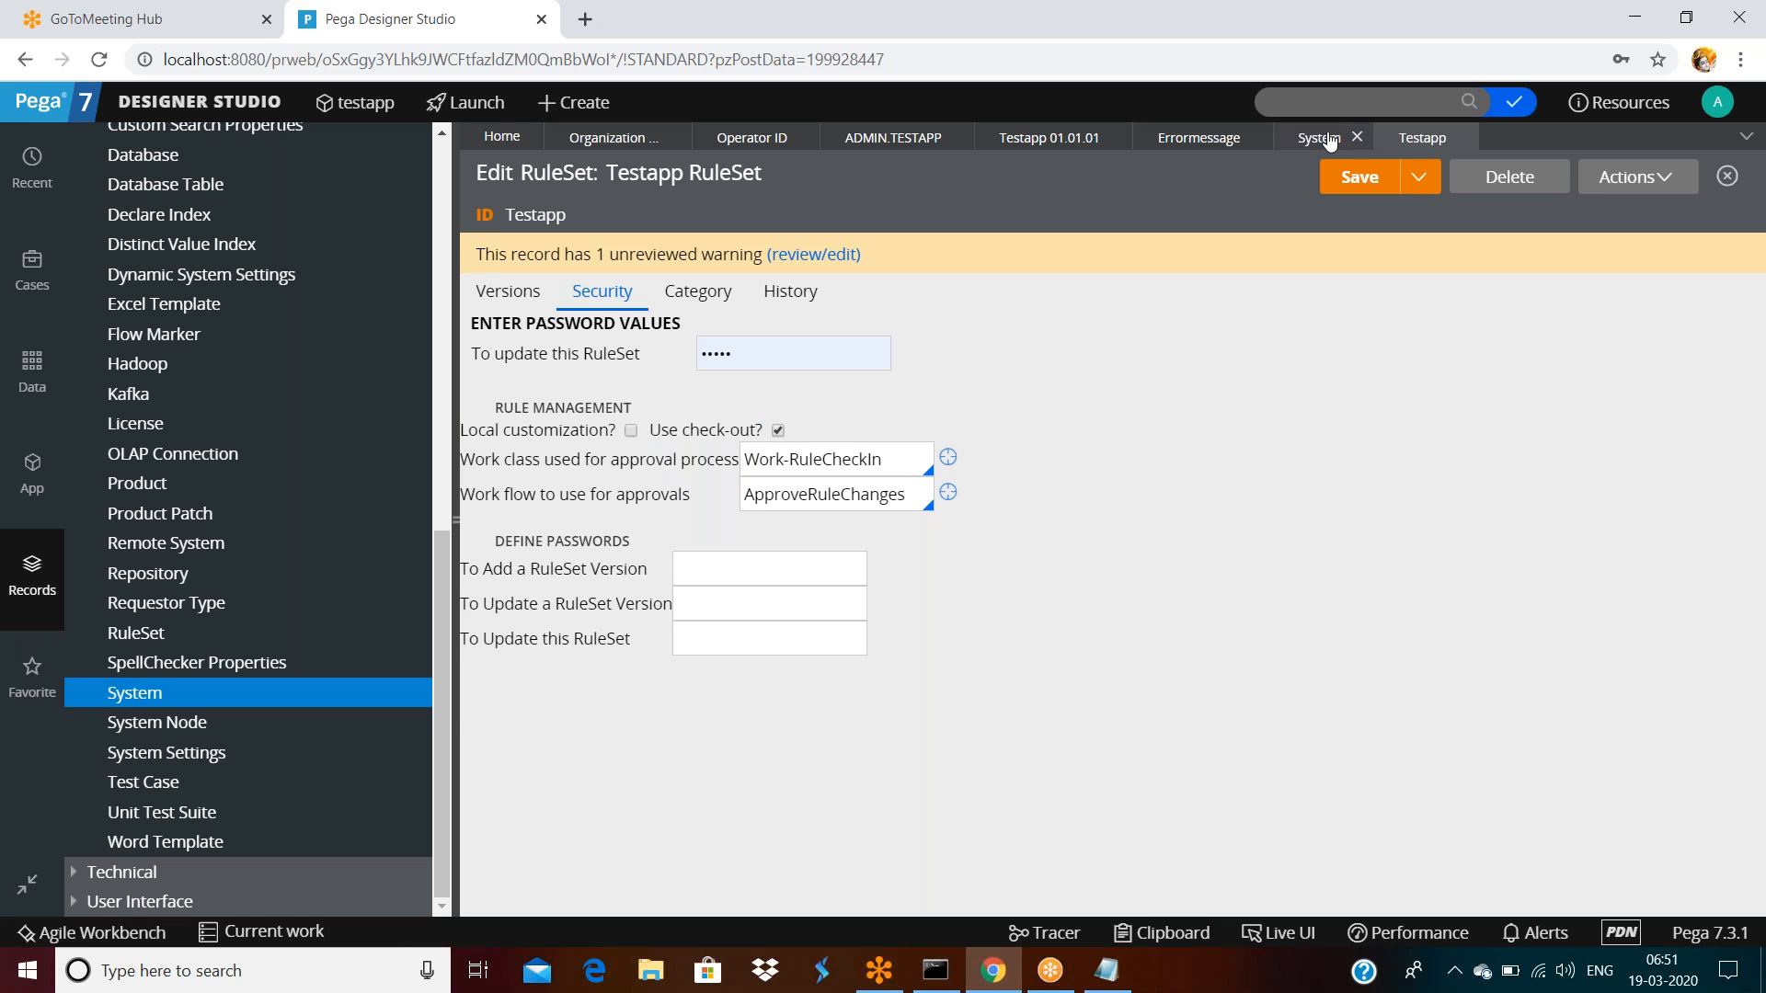
Refresh the Errormessage rule form via Actions > Refresh, then return to the Testapp RuleSet
left_click(1208, 148)
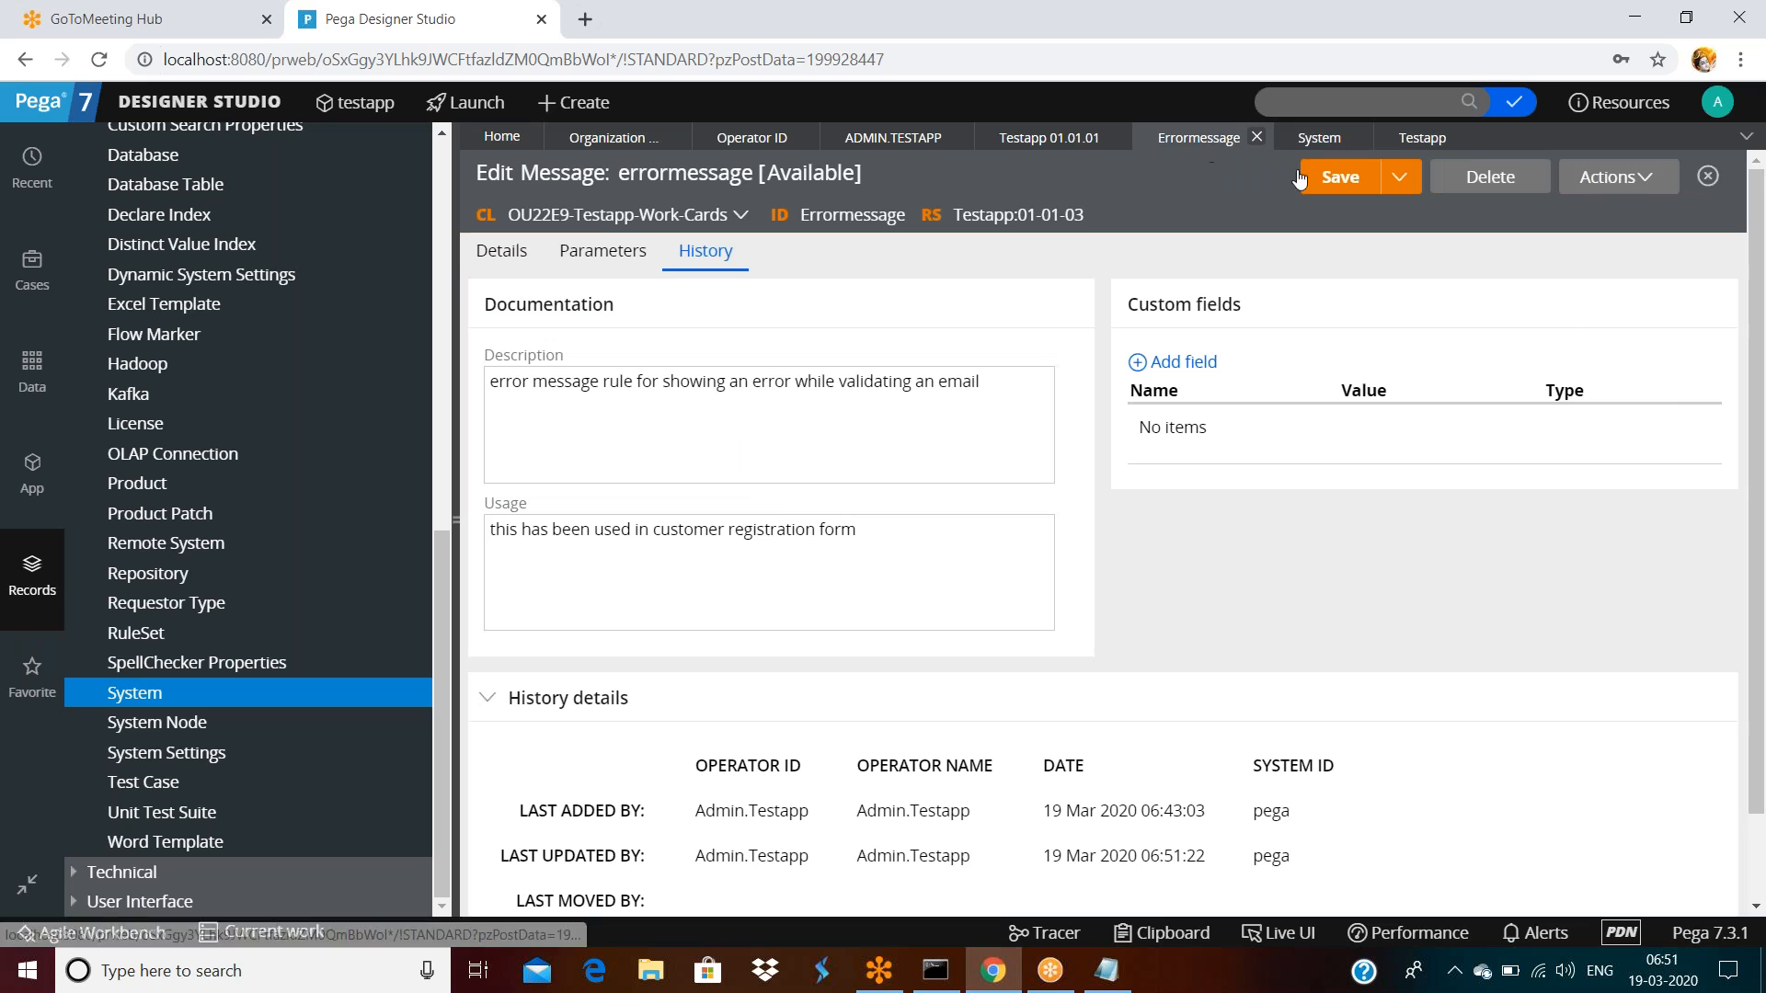
left_click(1645, 183)
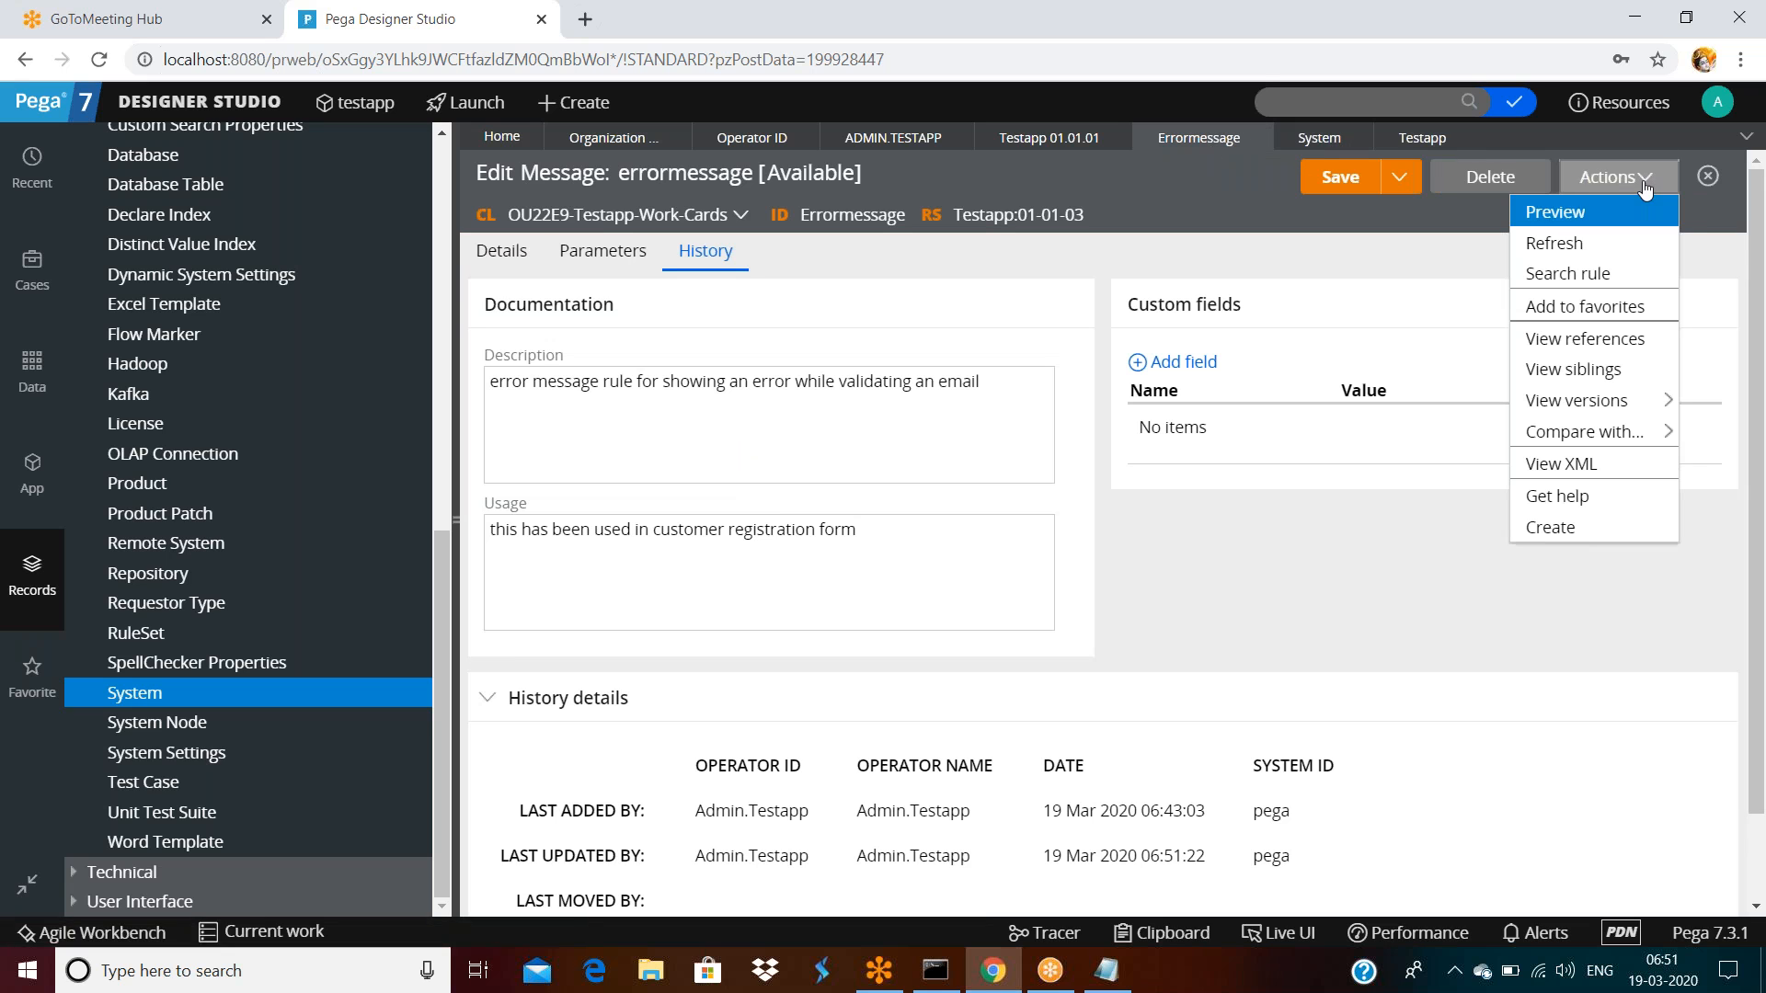
left_click(1559, 244)
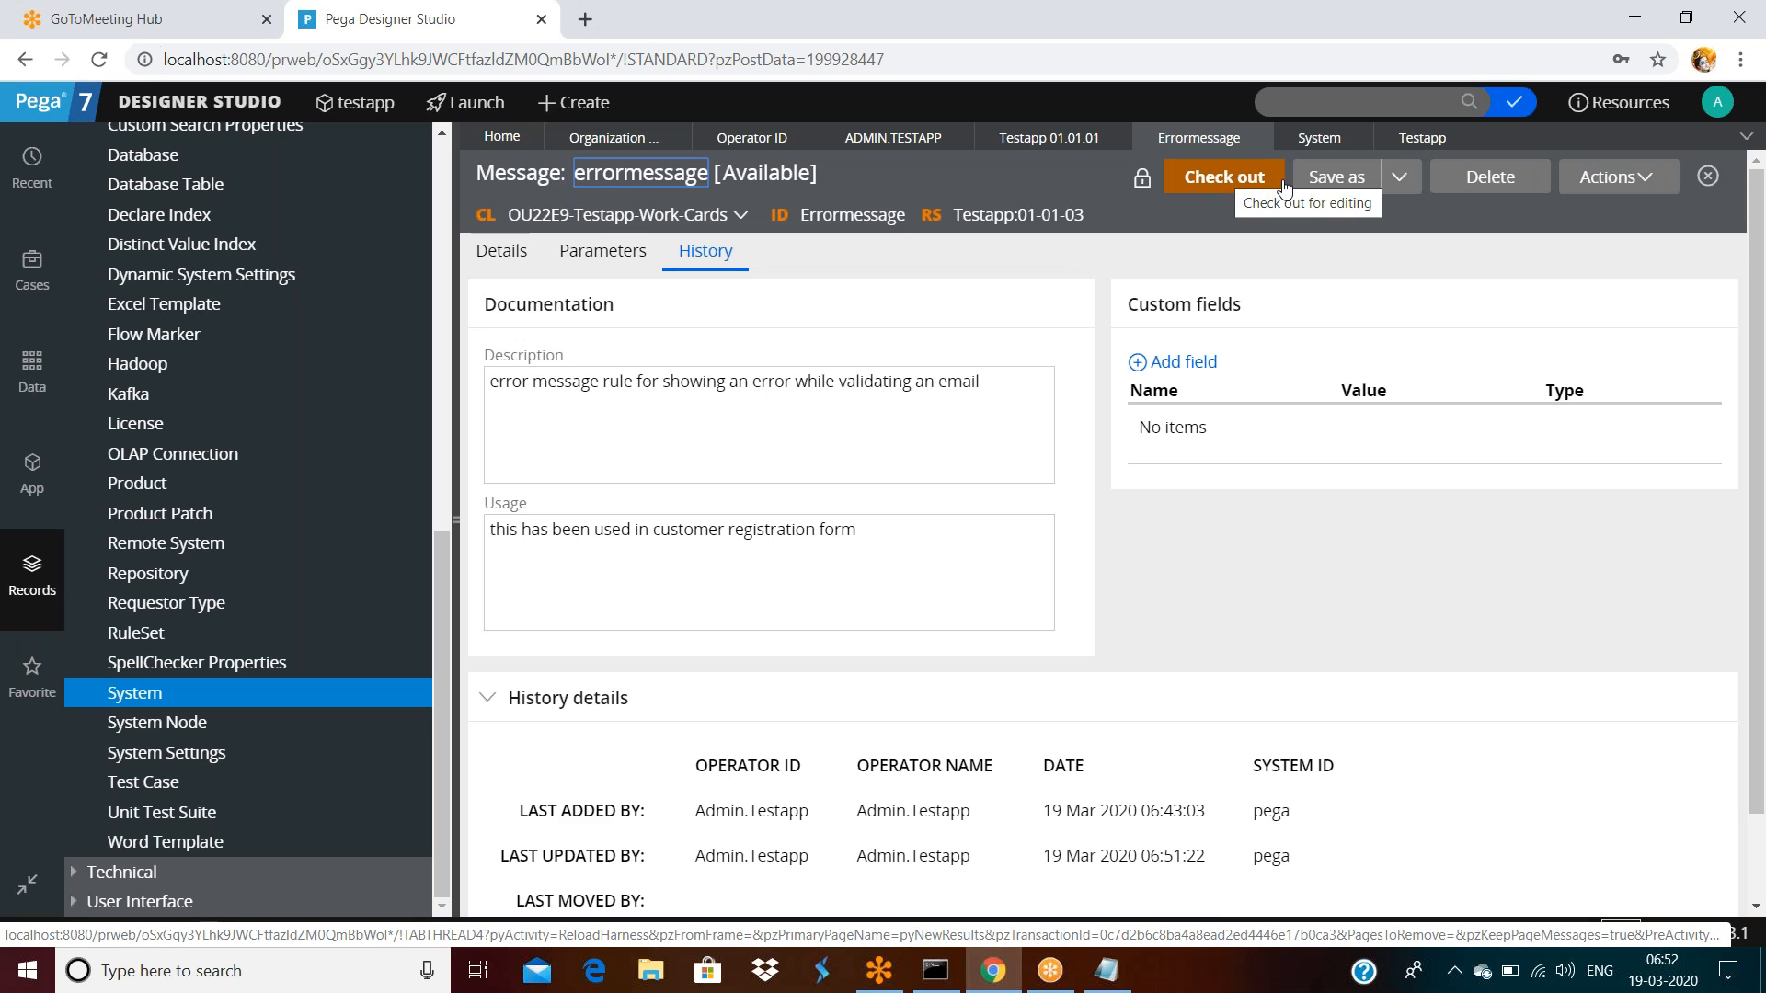
left_click(1410, 141)
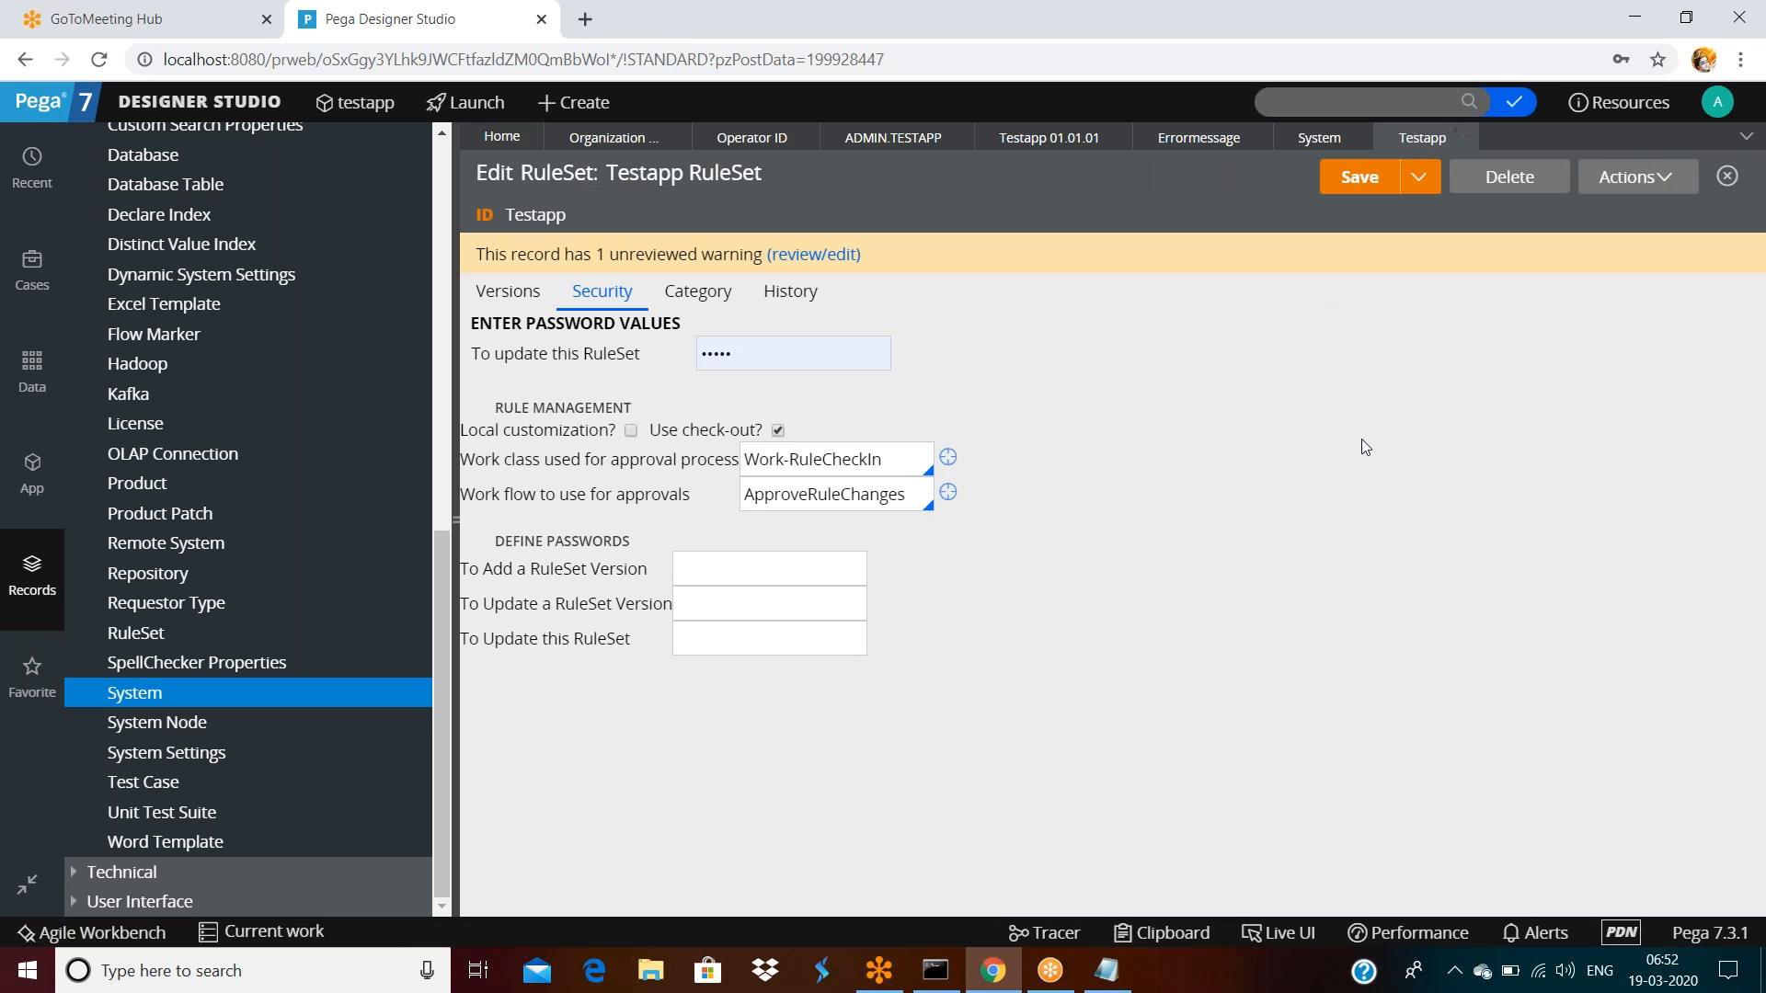
double_click(538, 211)
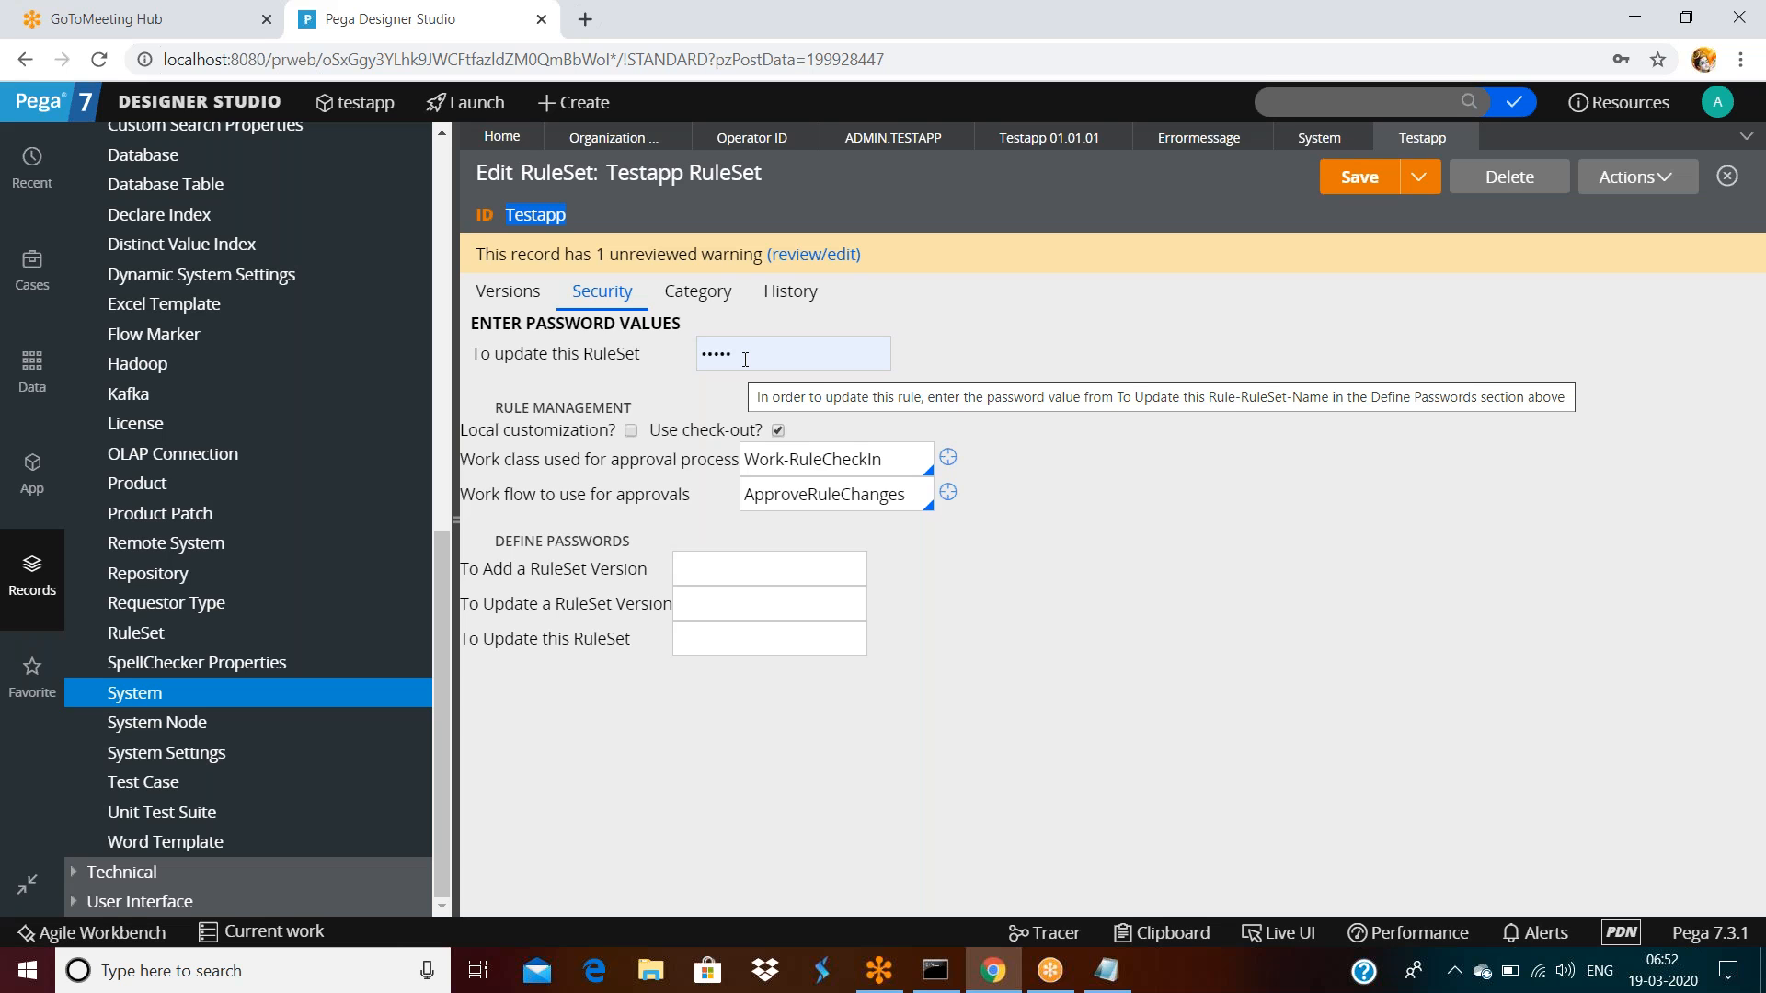
left_click(693, 583)
left_click(723, 605)
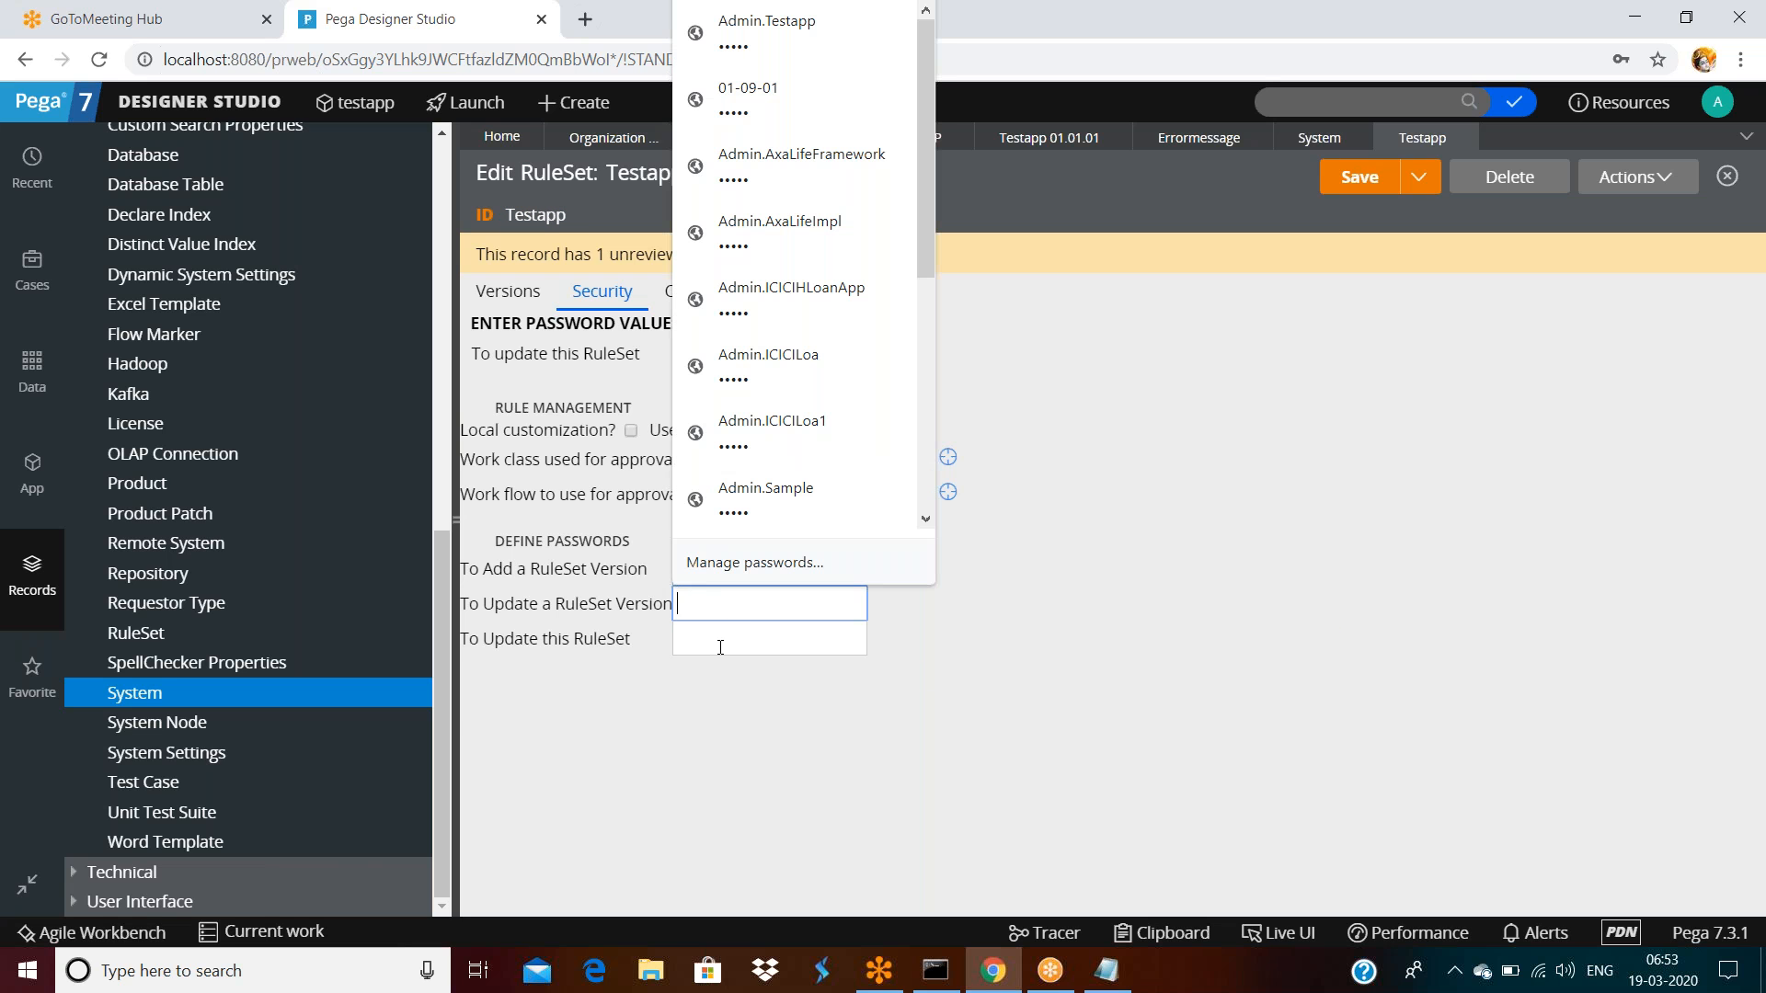
left_click(722, 637)
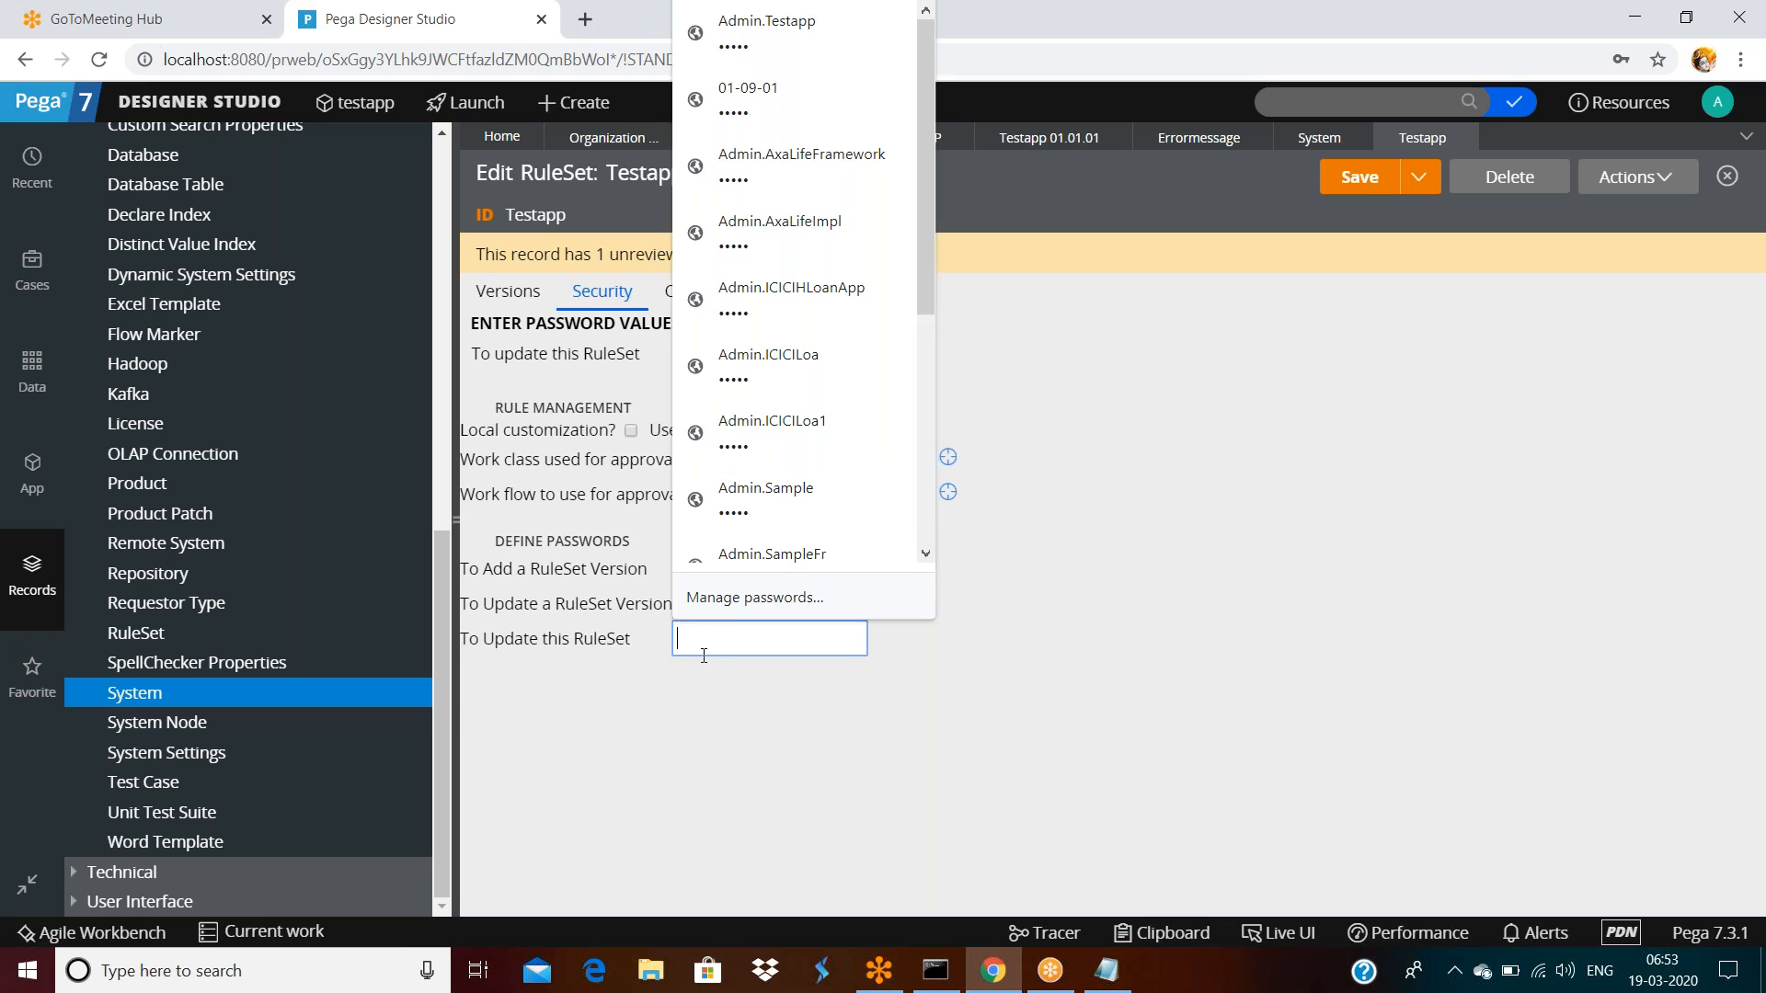
left_click(659, 663)
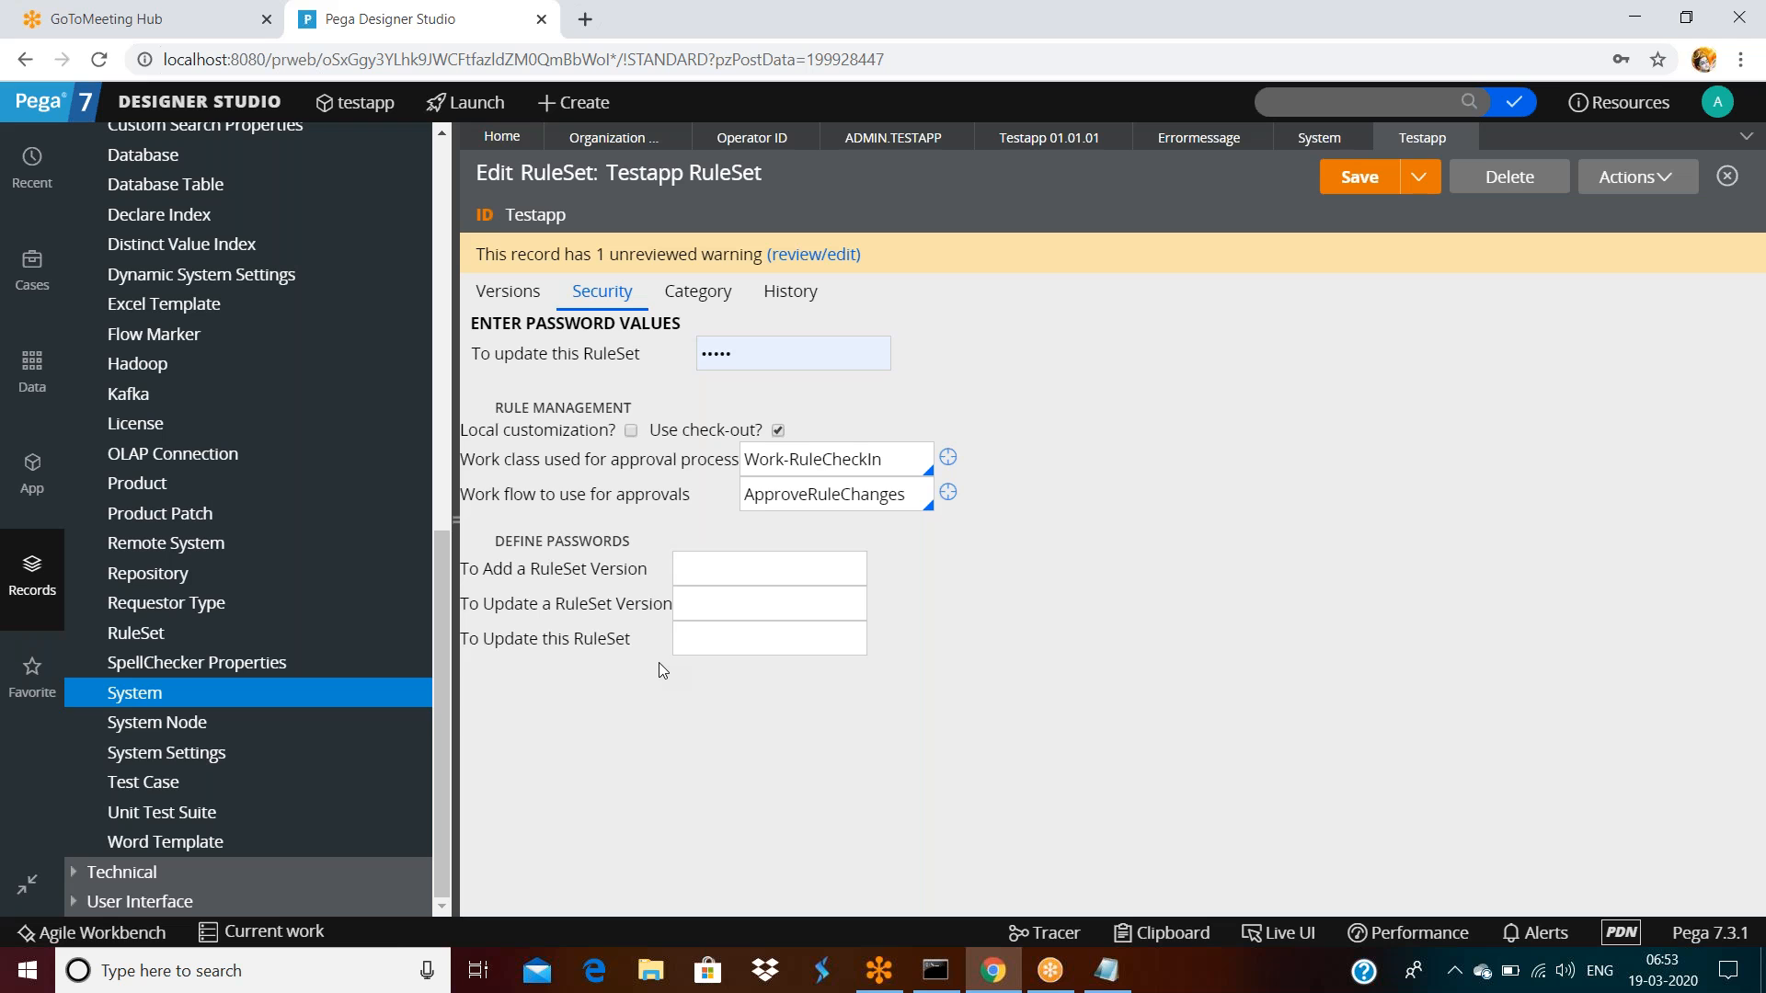
left_click(698, 632)
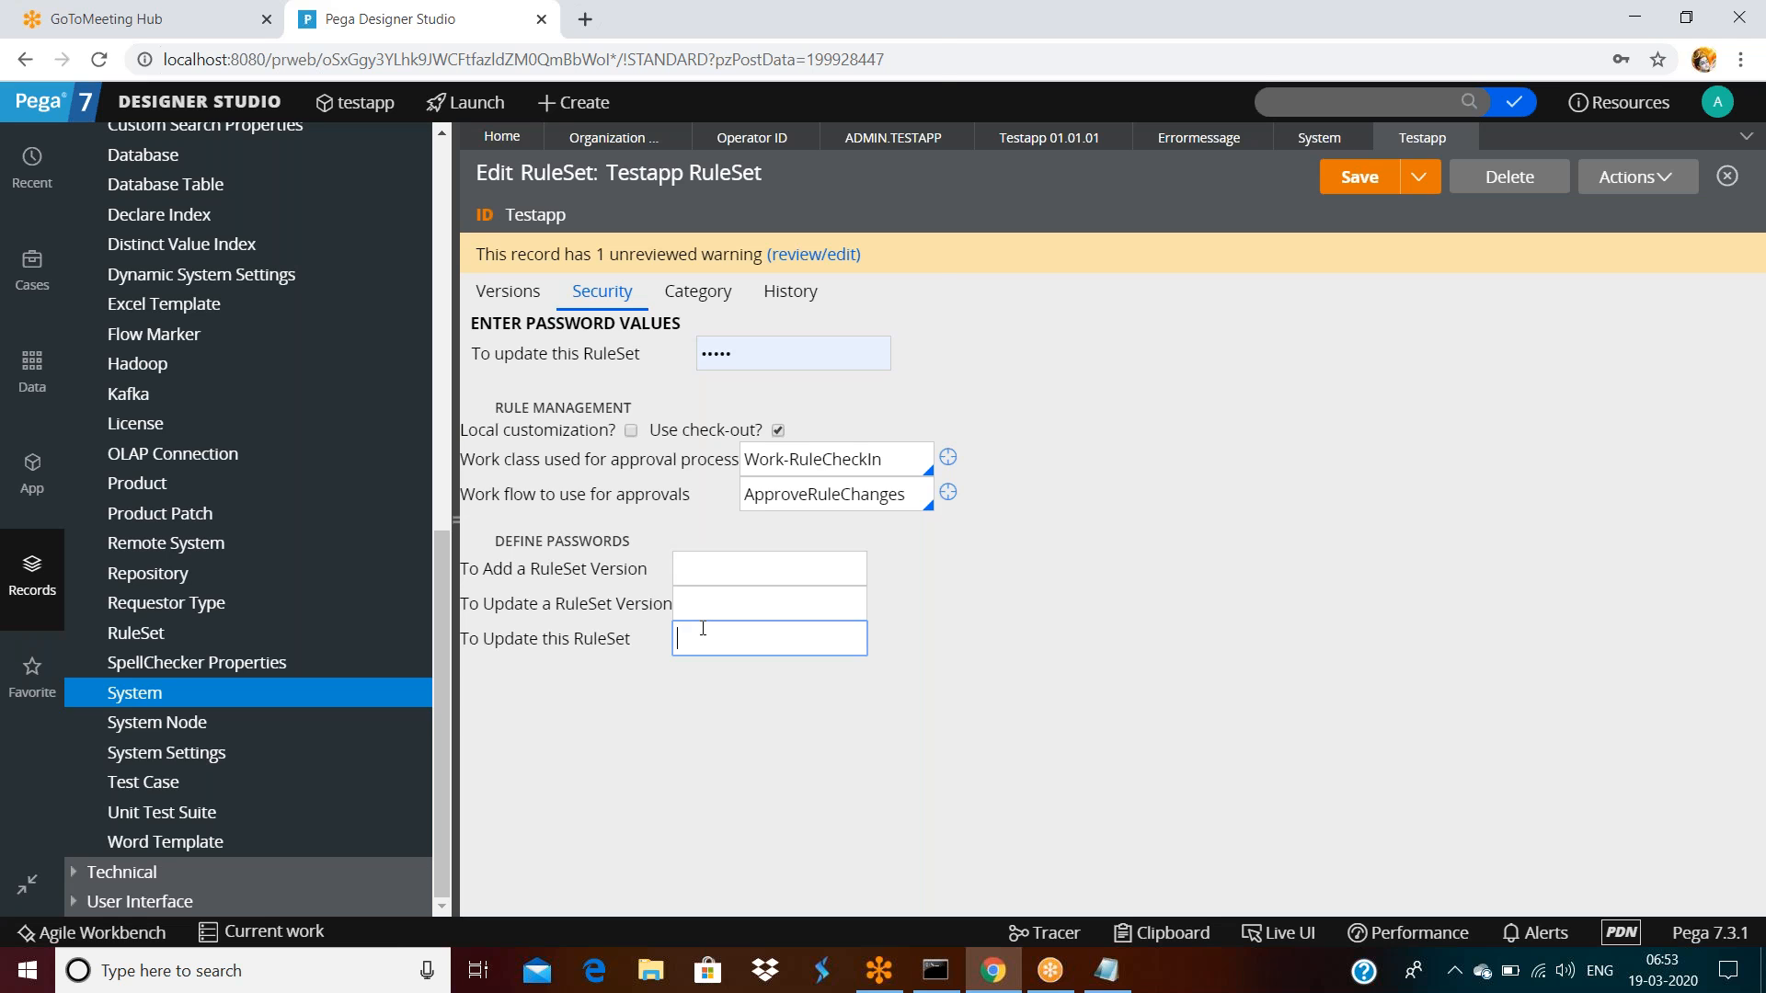
left_click(574, 564)
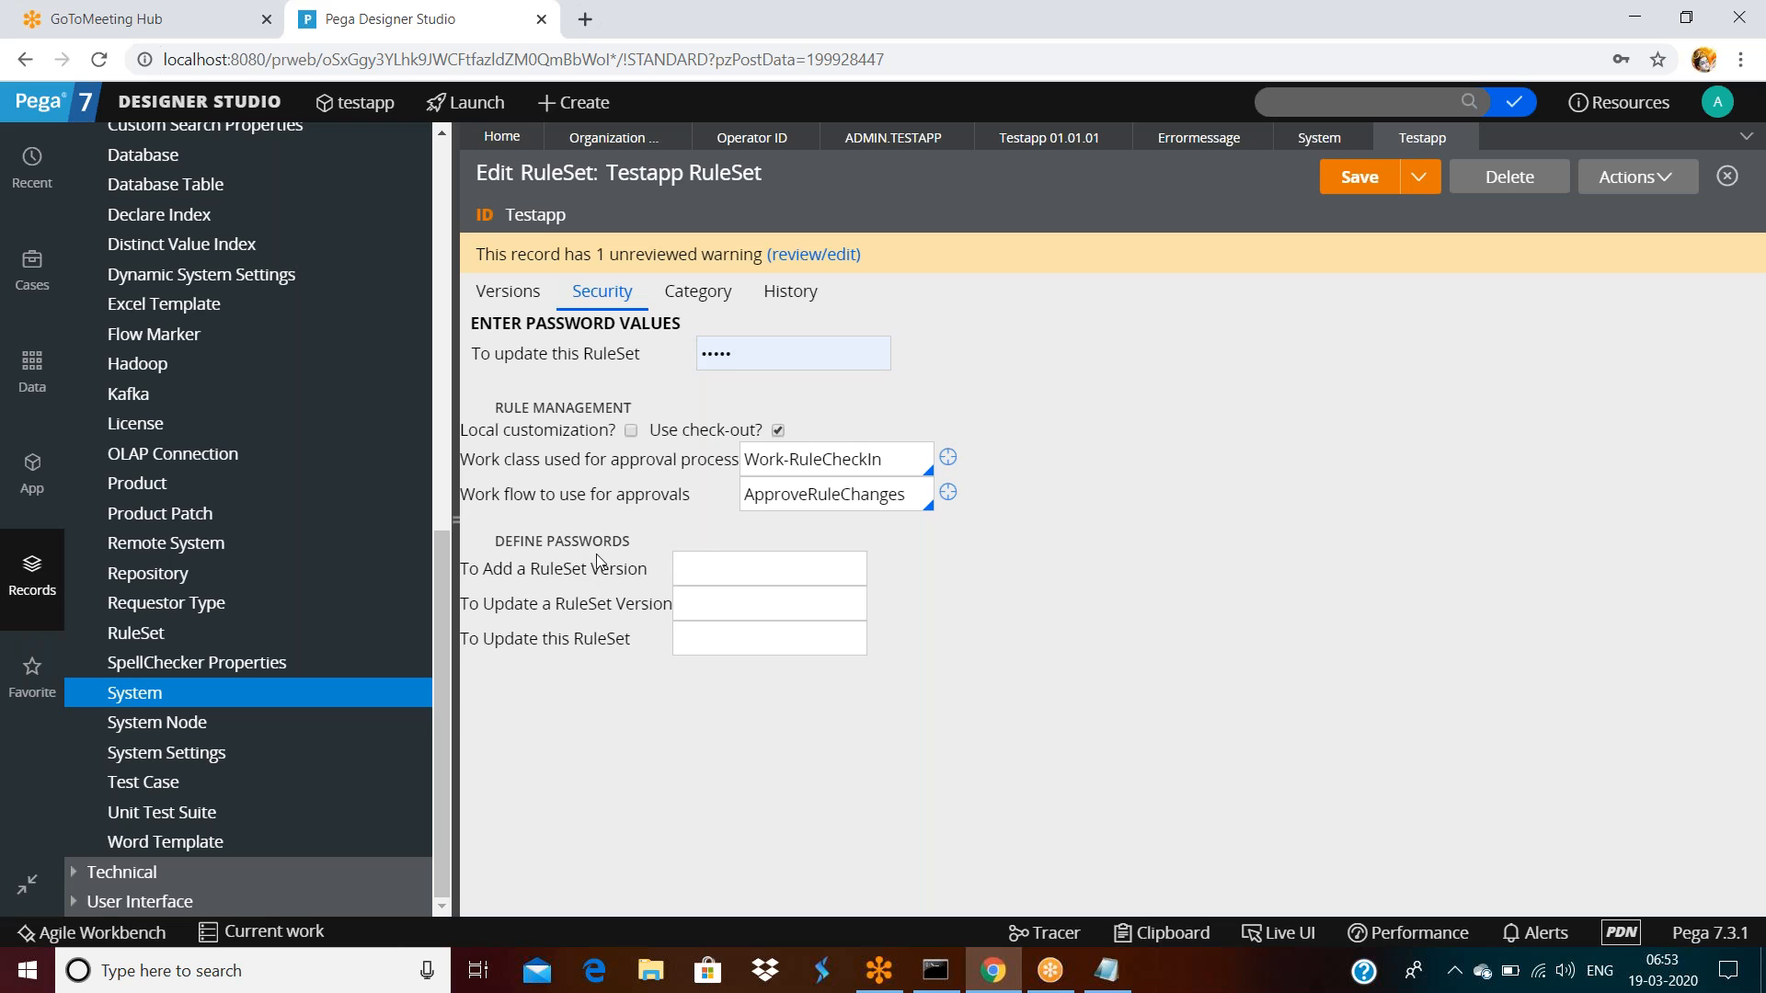
left_click(710, 564)
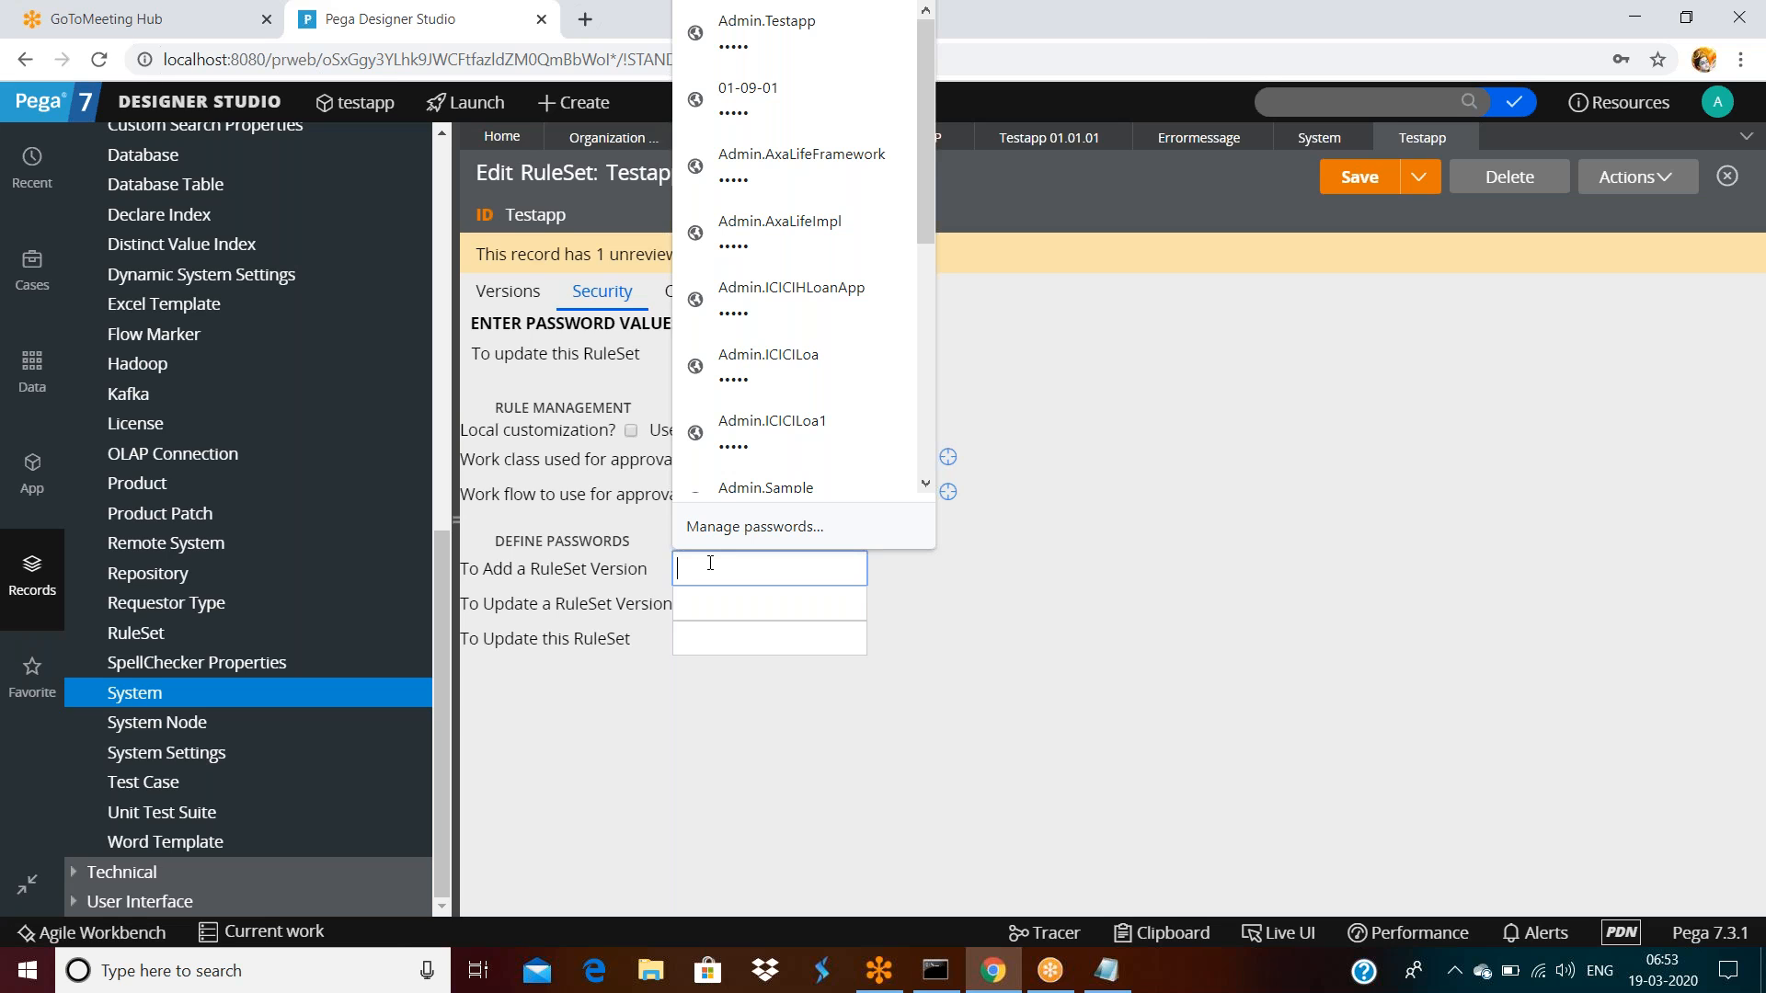
left_click(626, 292)
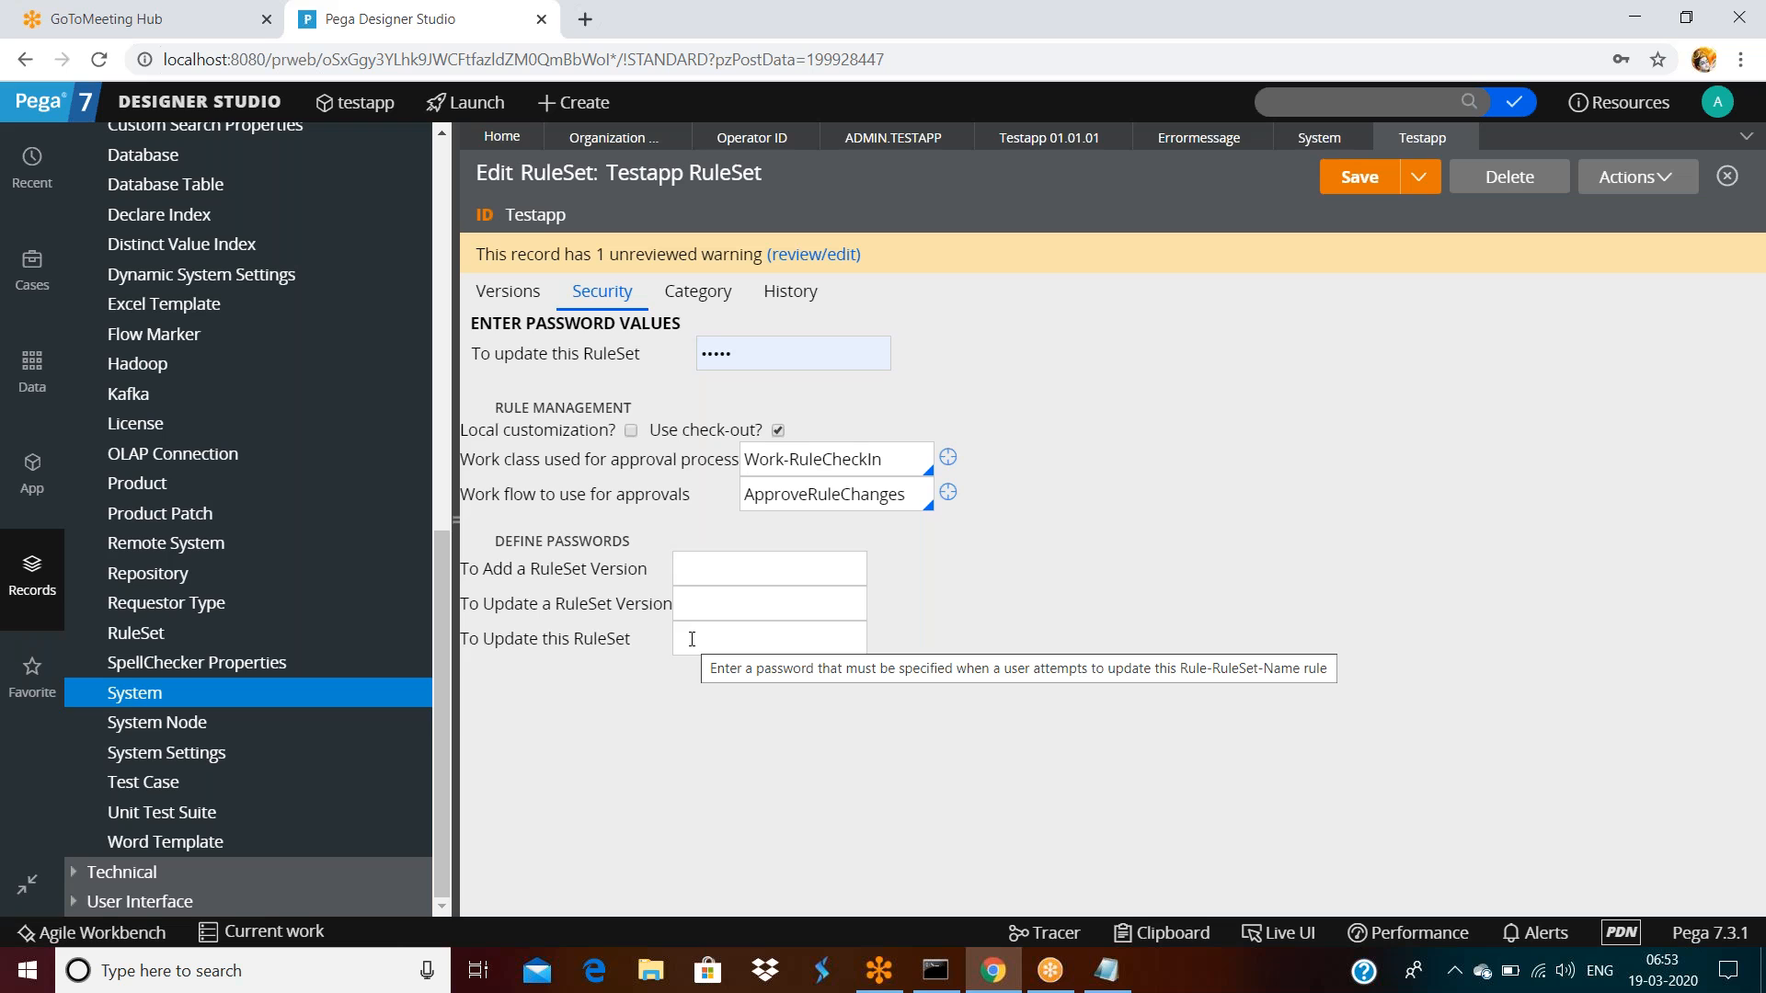
Review the Testapp RuleSet Type options Standard, Component and Shared, keeping Standard
left_click(696, 314)
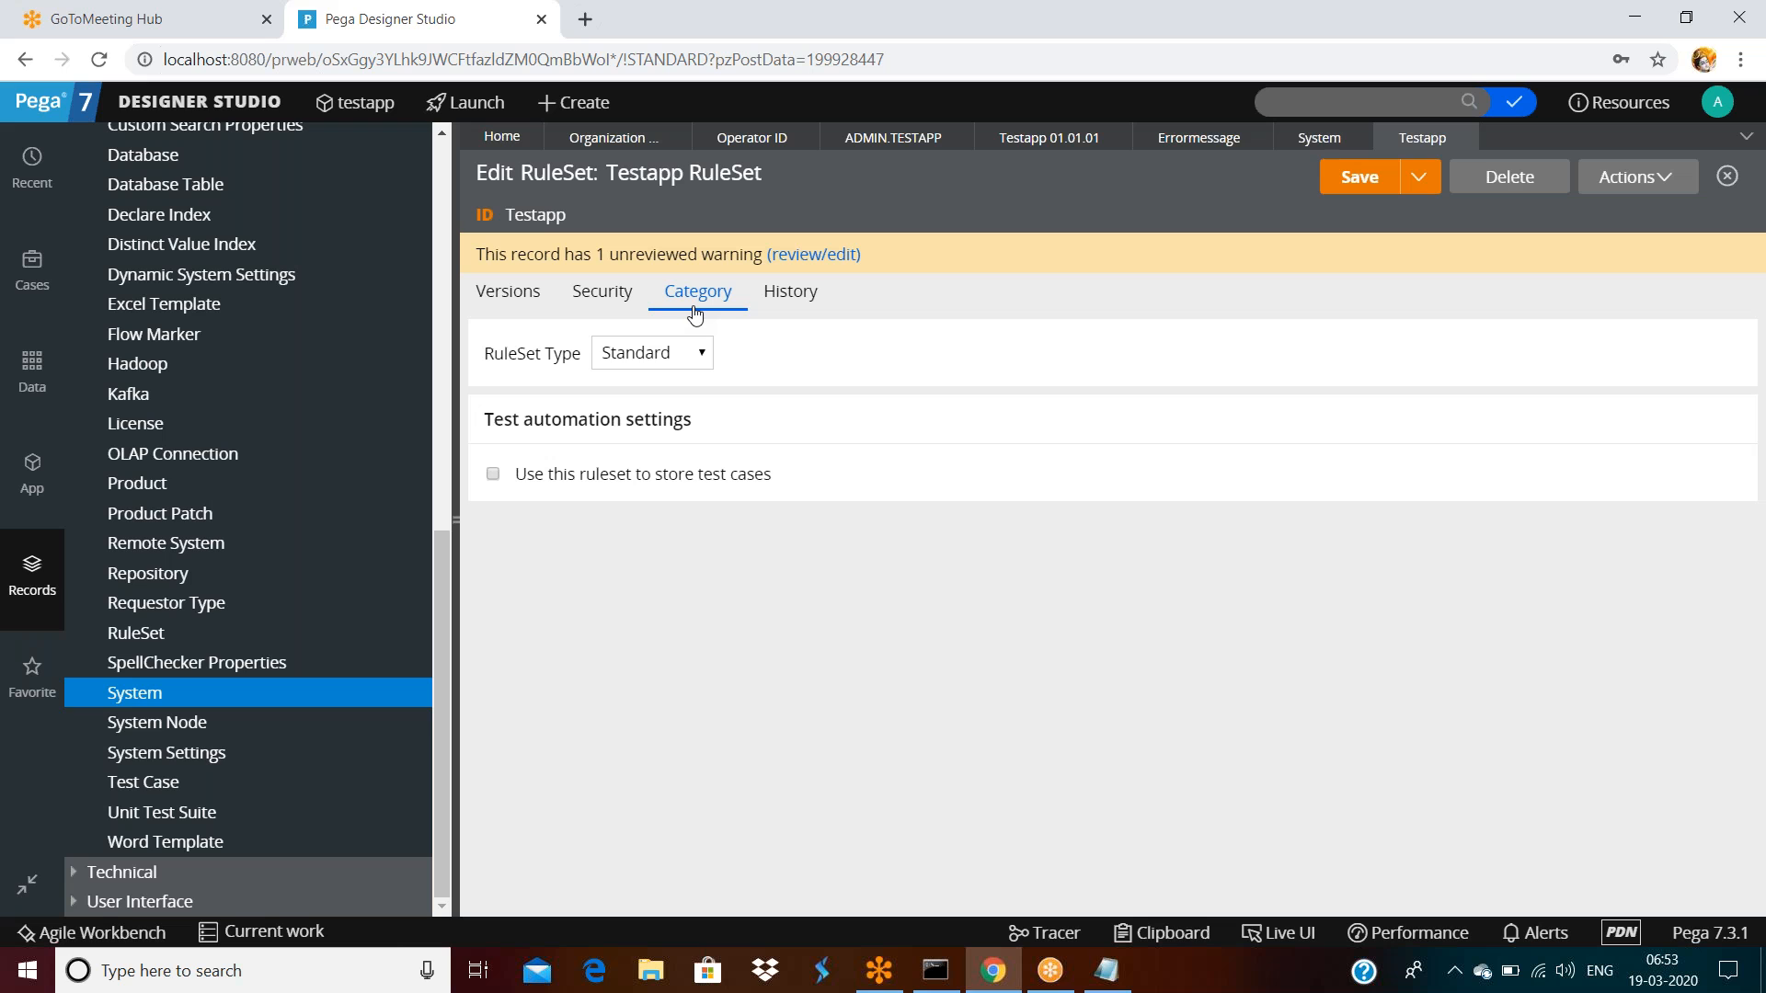
left_click(642, 356)
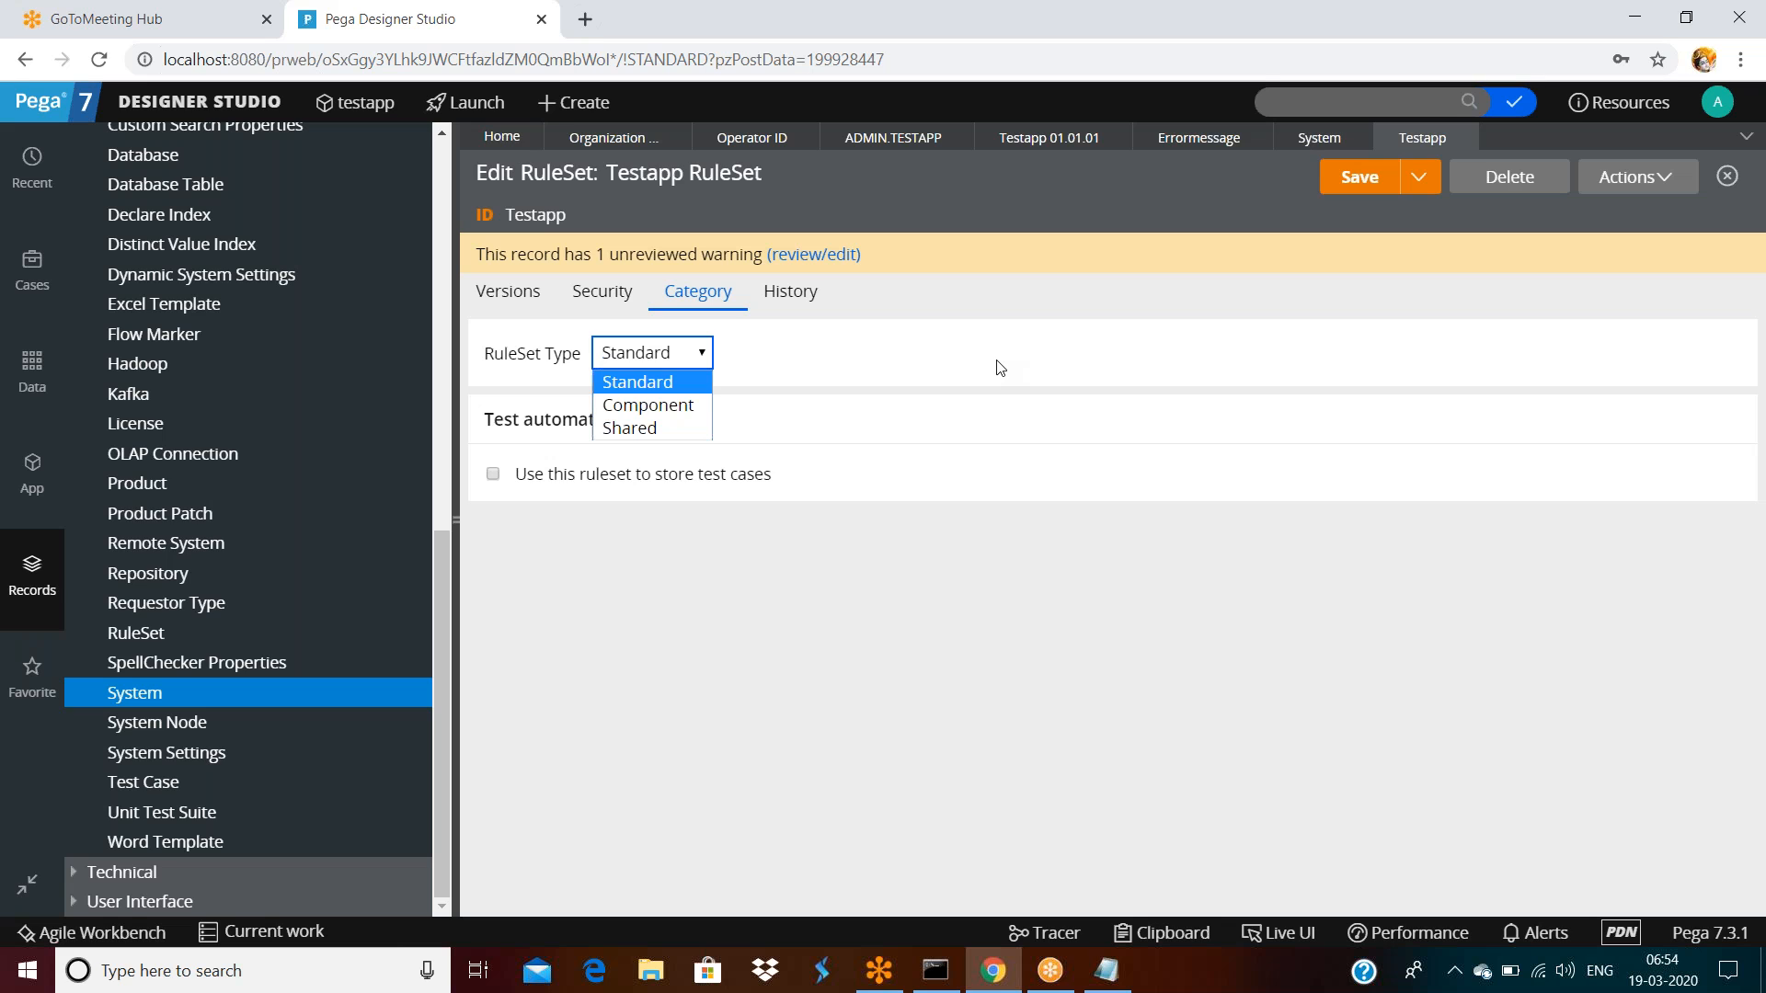
left_click(129, 100)
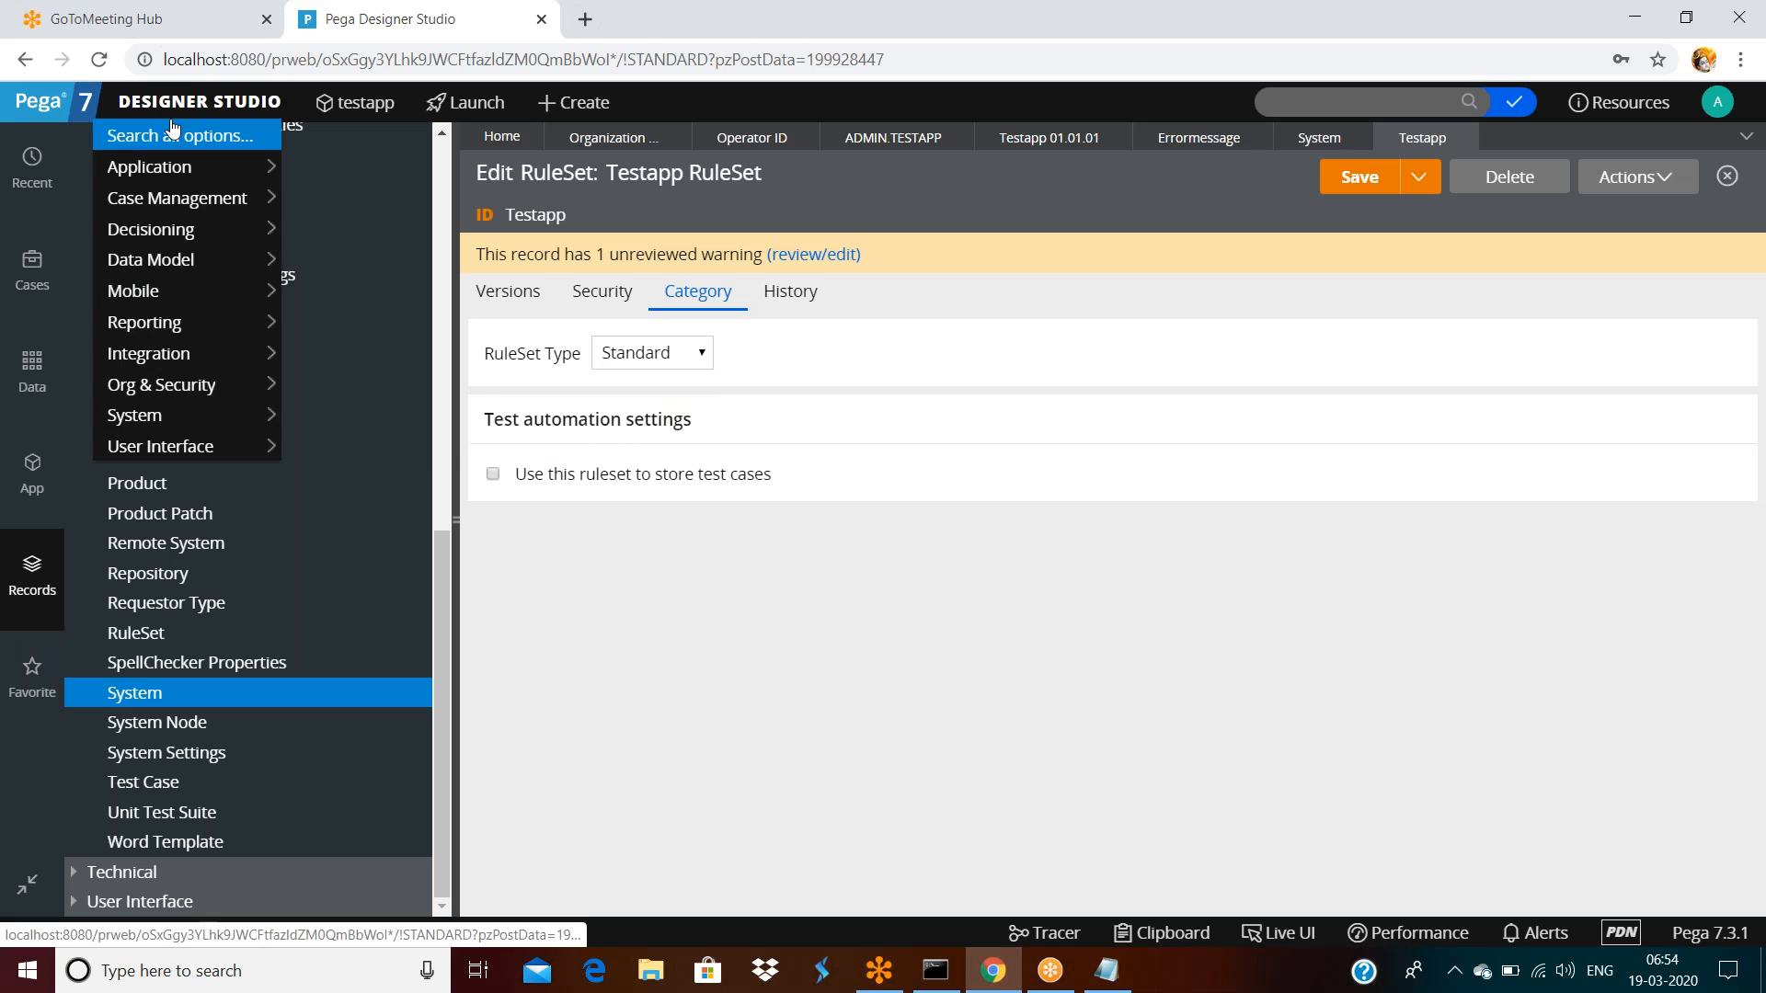
Open Application > Components from the Designer Studio menu, showing an empty list
mouse_move(169, 174)
mouse_move(327, 241)
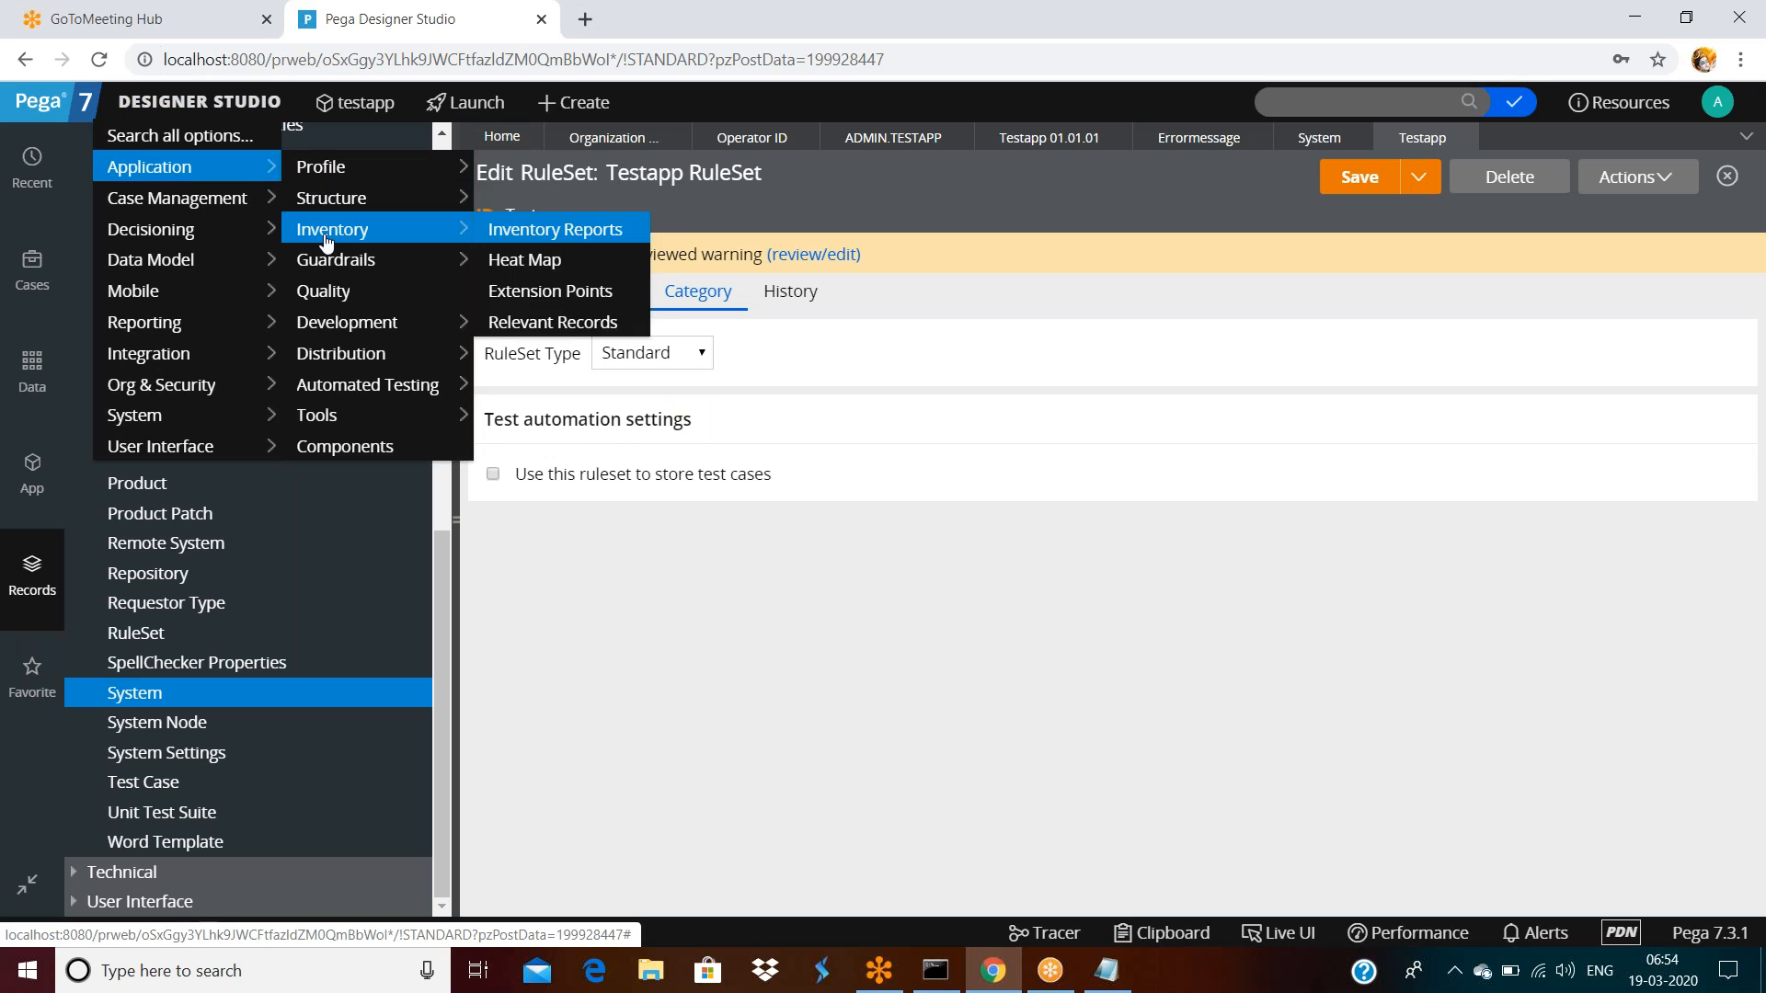
mouse_move(337, 334)
mouse_move(336, 371)
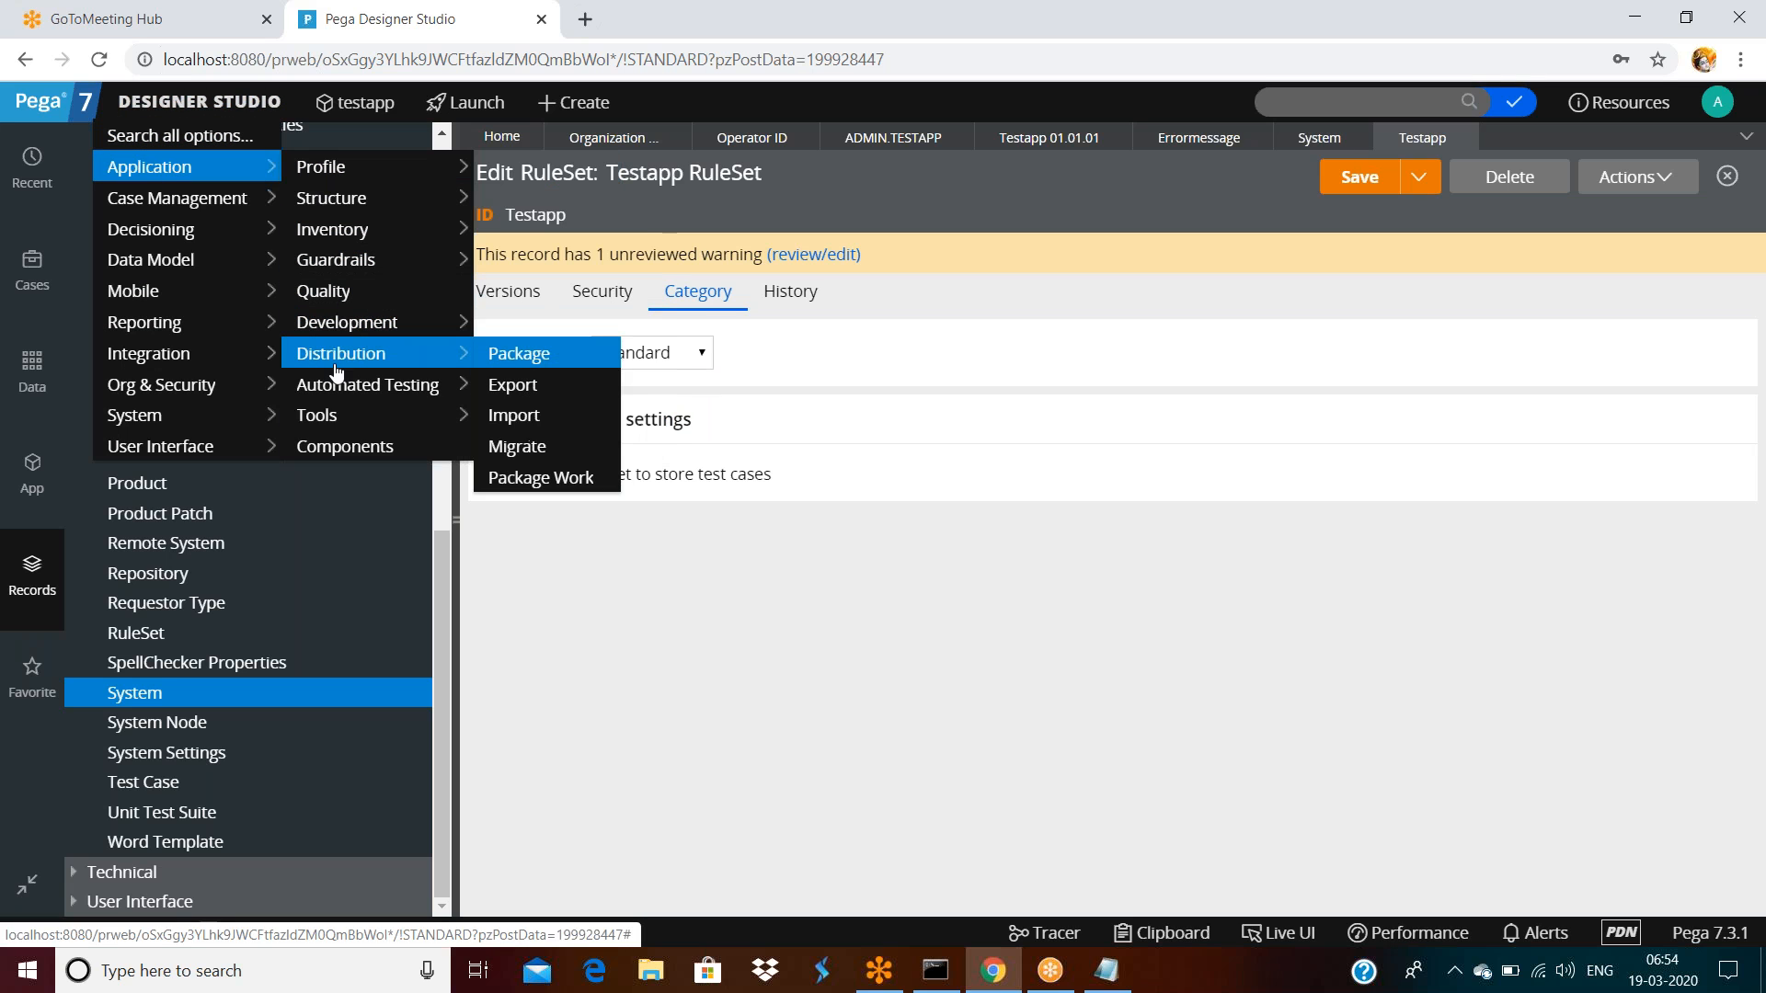
mouse_move(333, 412)
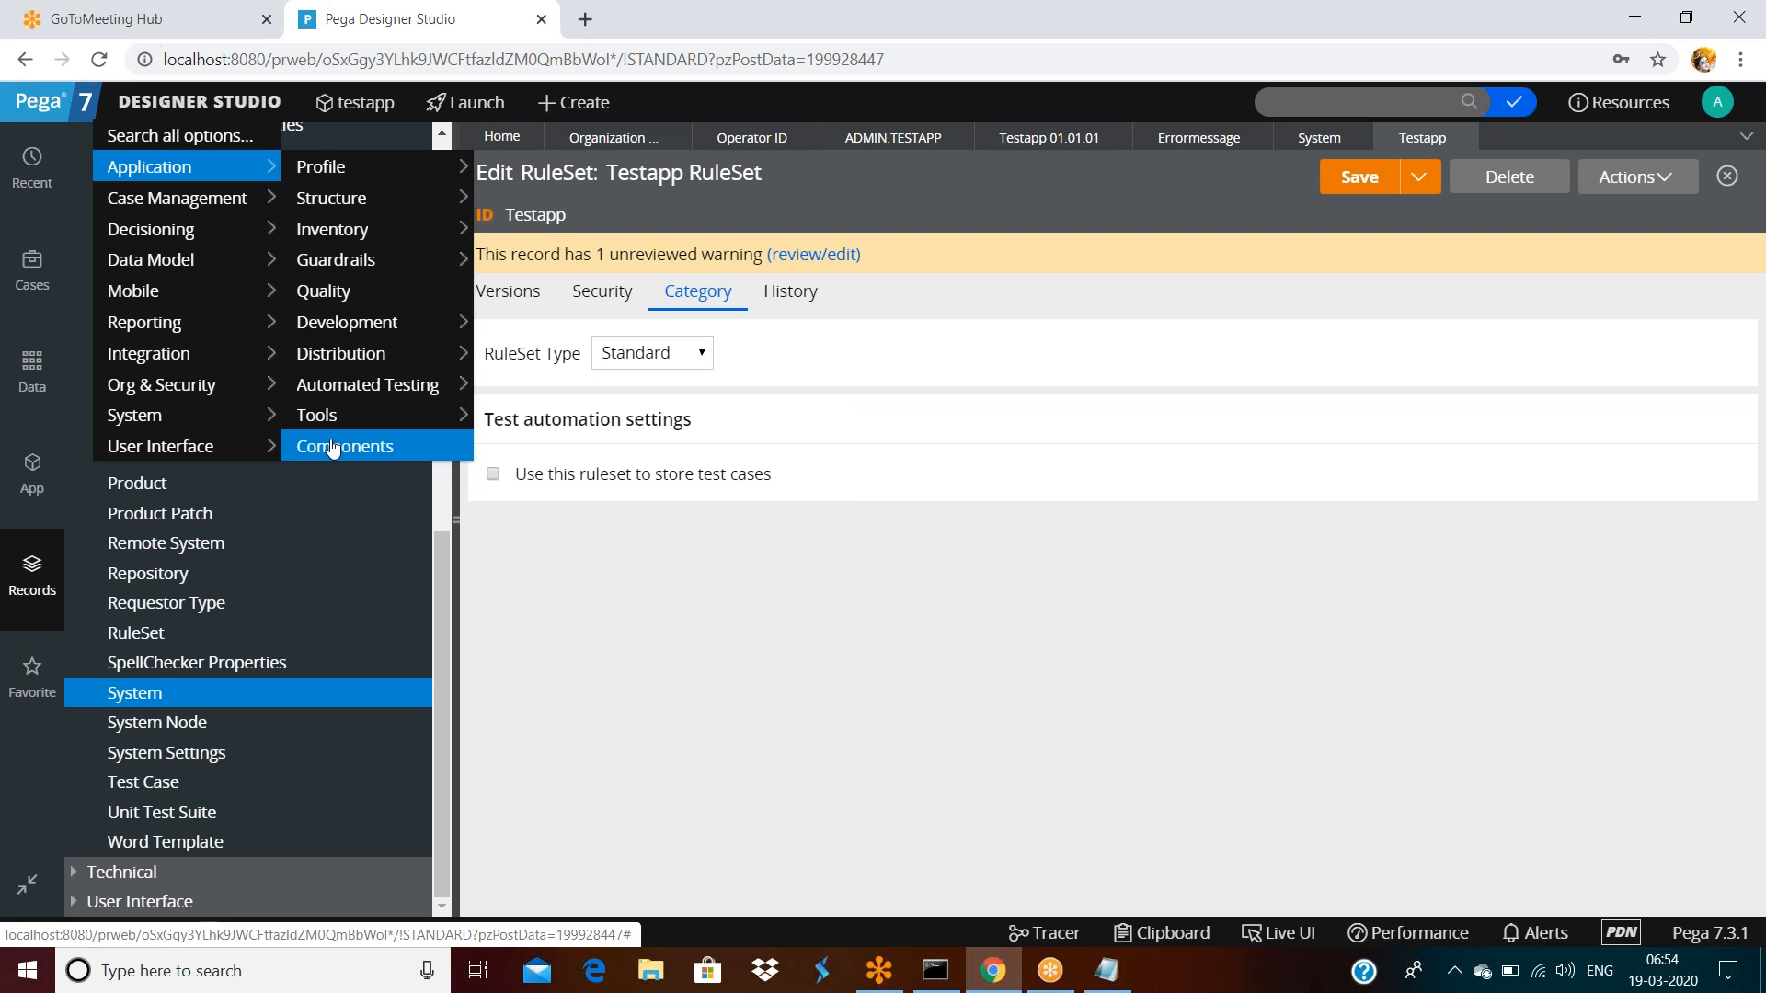
left_click(333, 448)
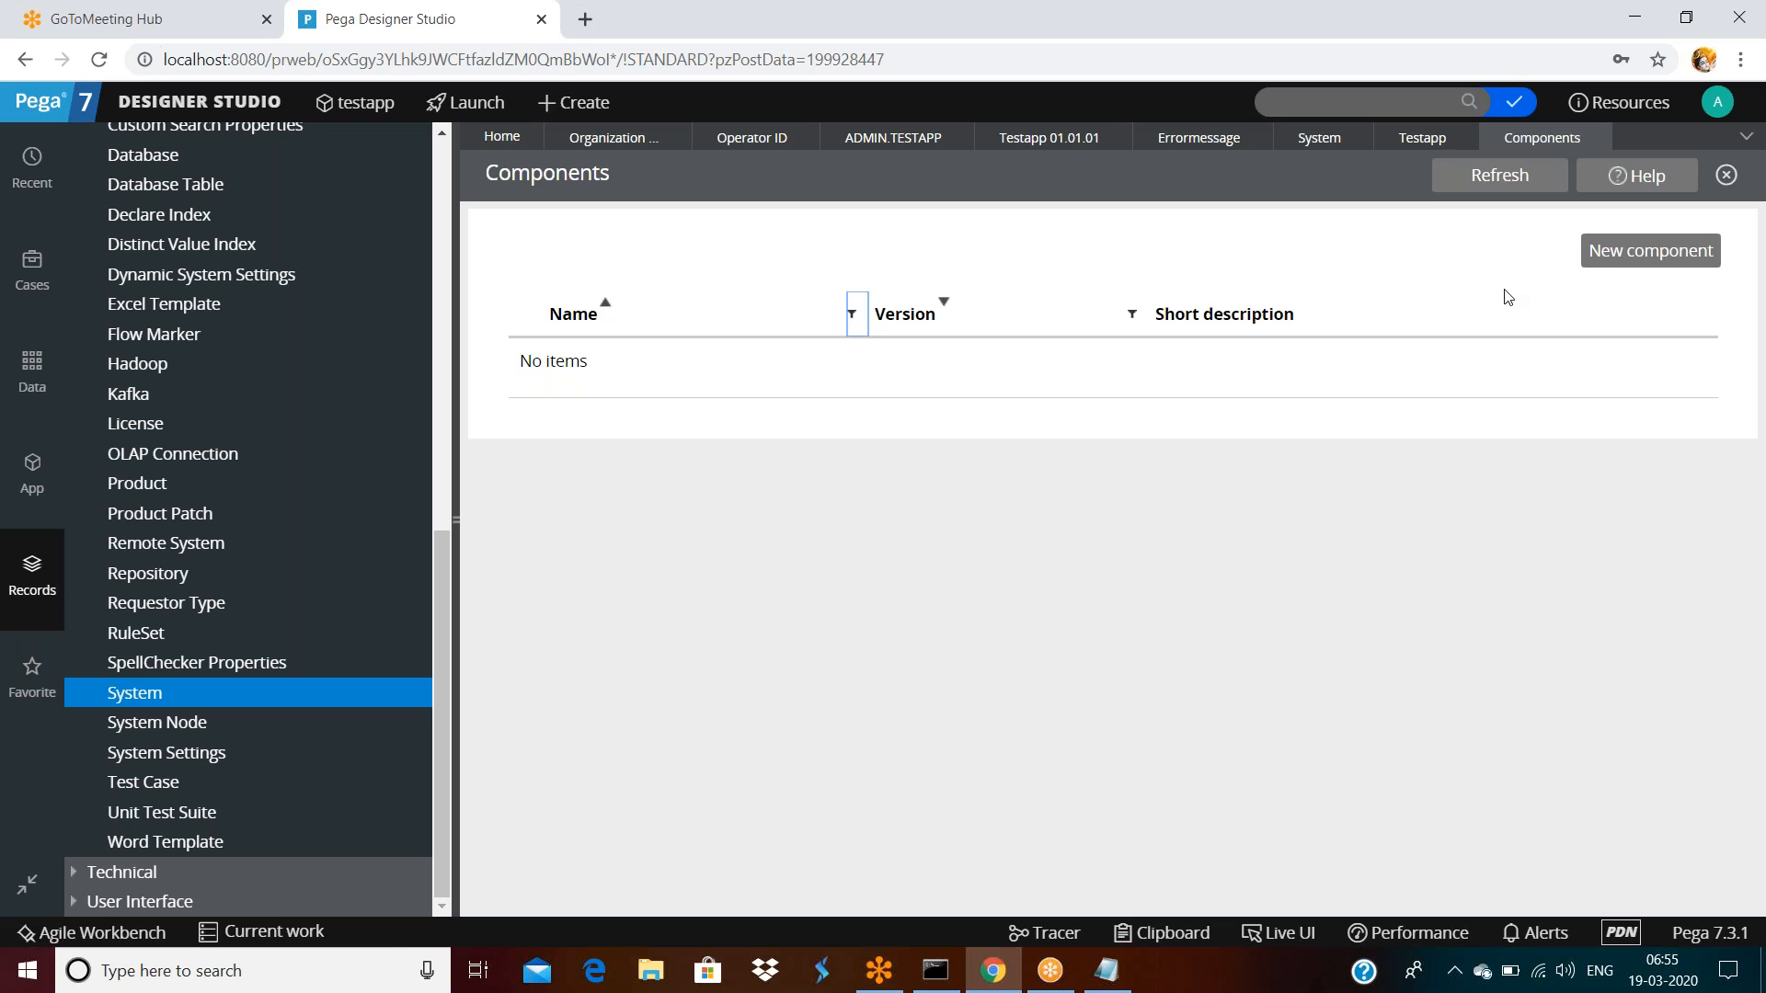
Start a new component labelled 'tedssfsaf' with version 01-01-01 and submit it
left_click(1629, 252)
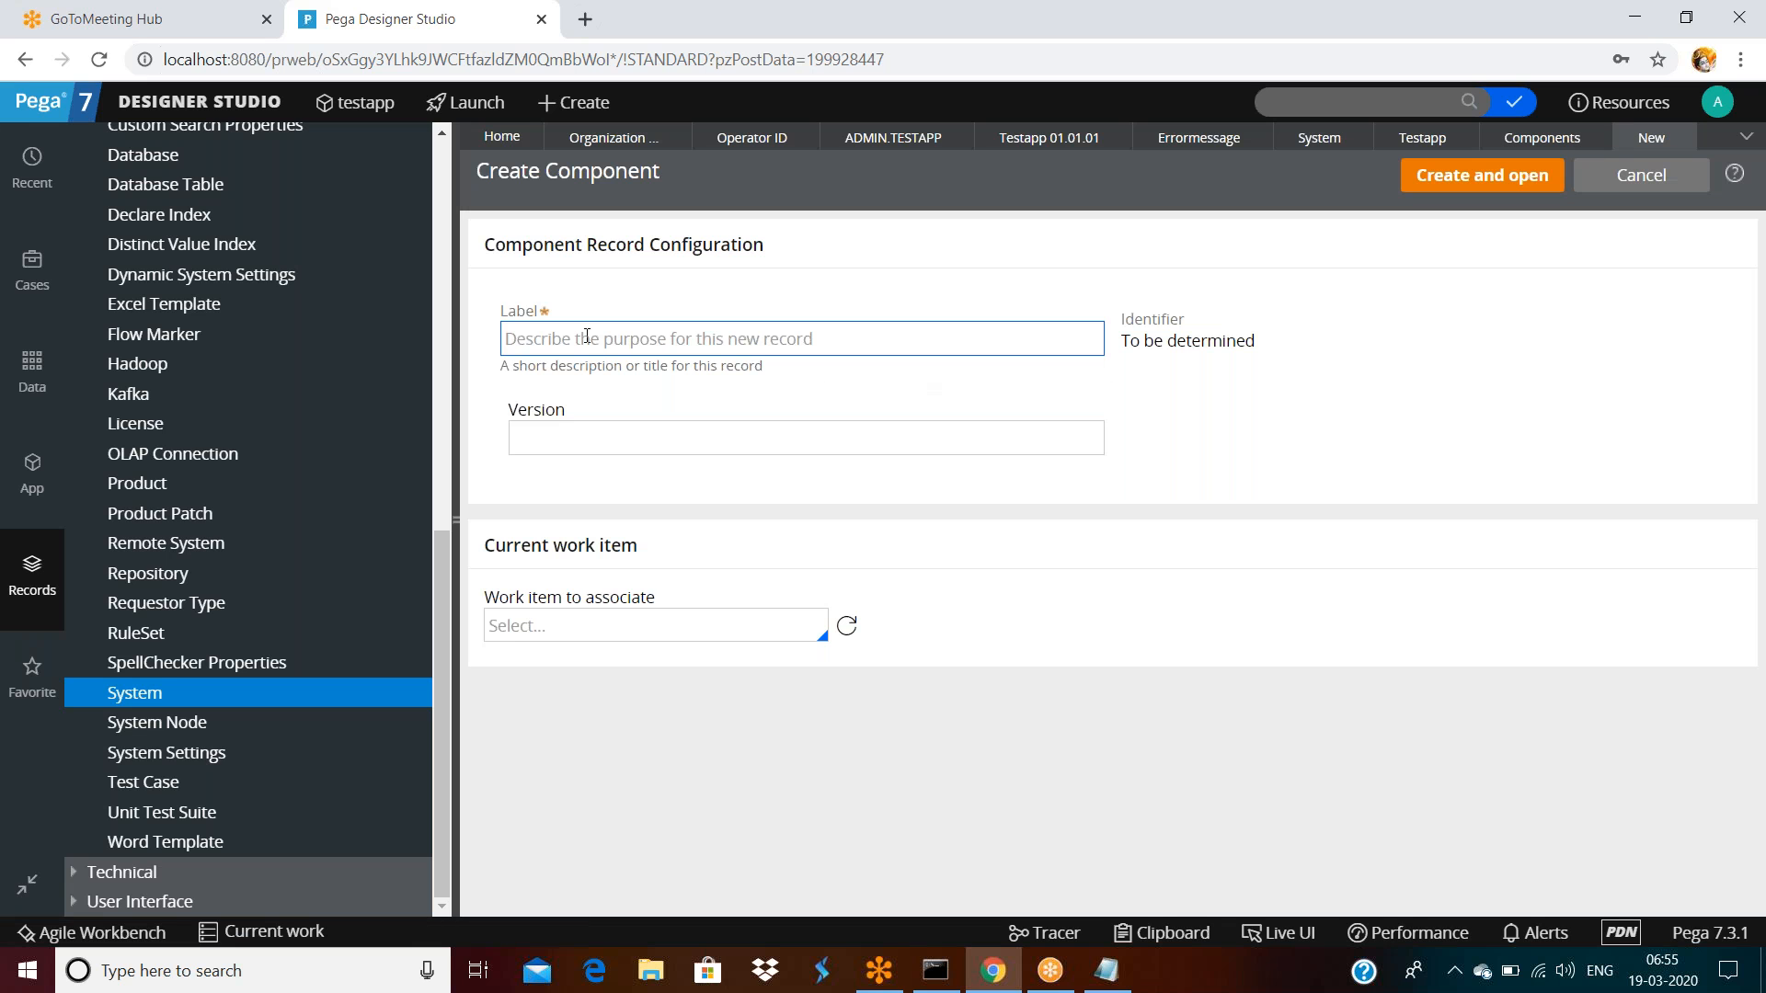
left_click(763, 353)
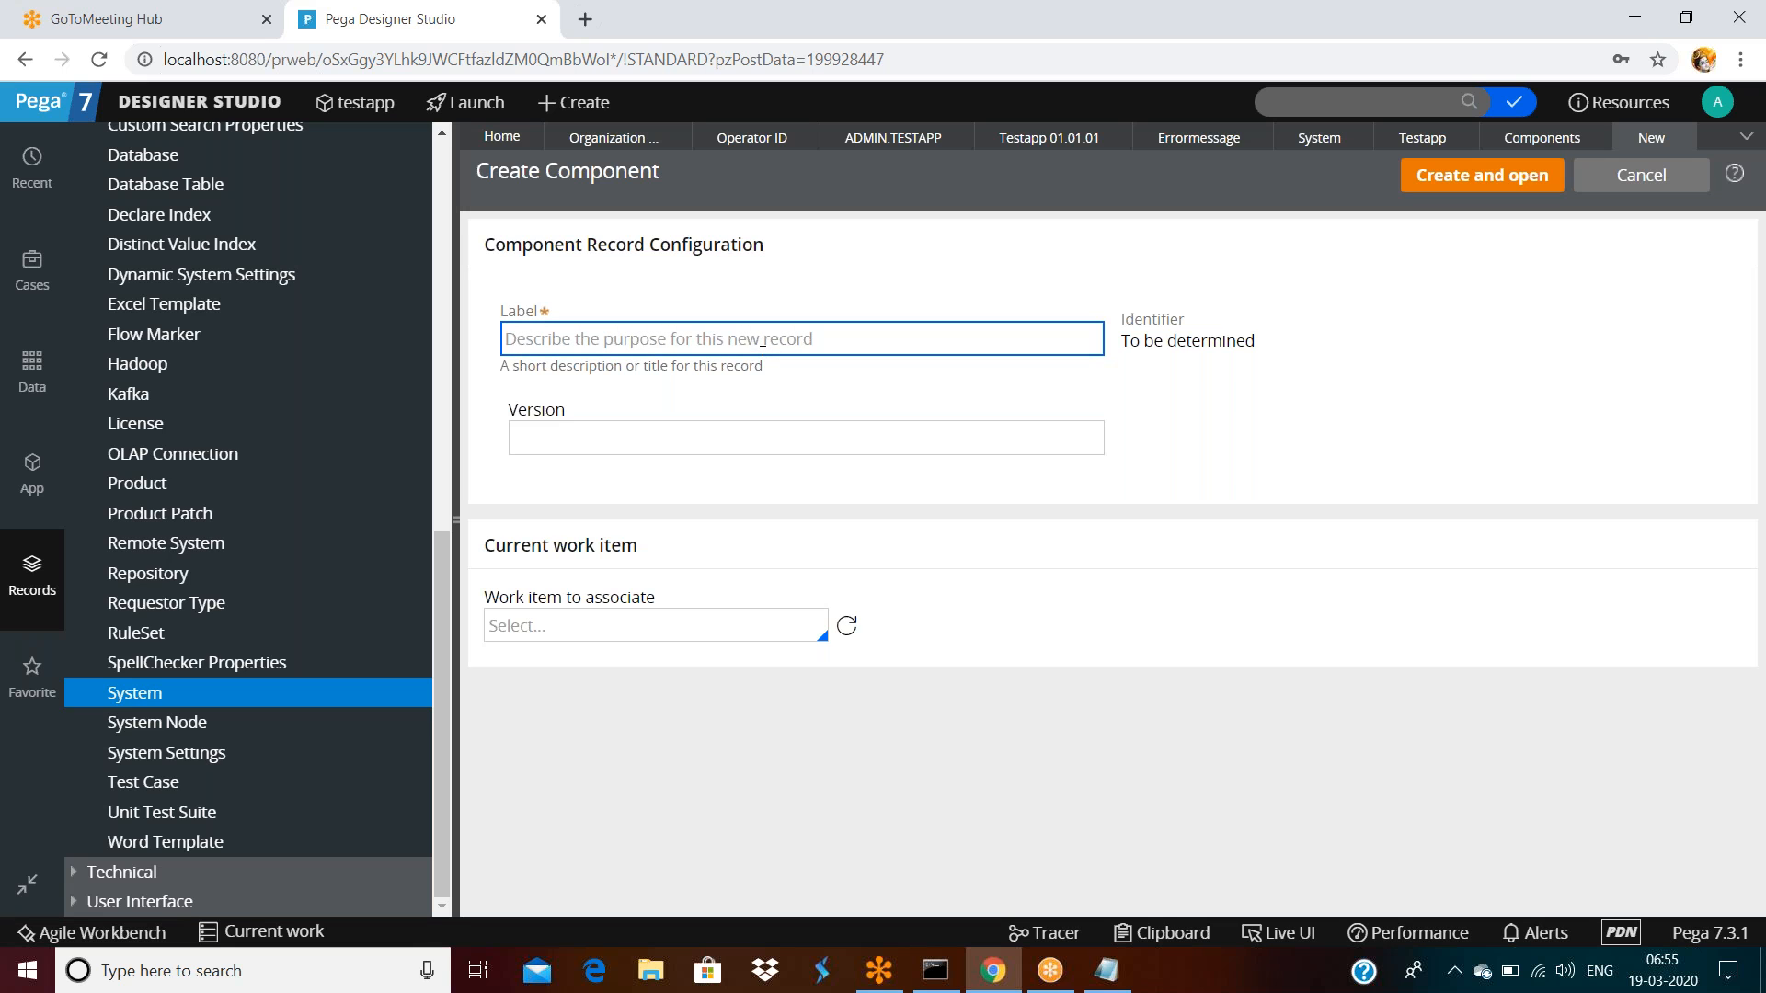
type("tedssfsaf")
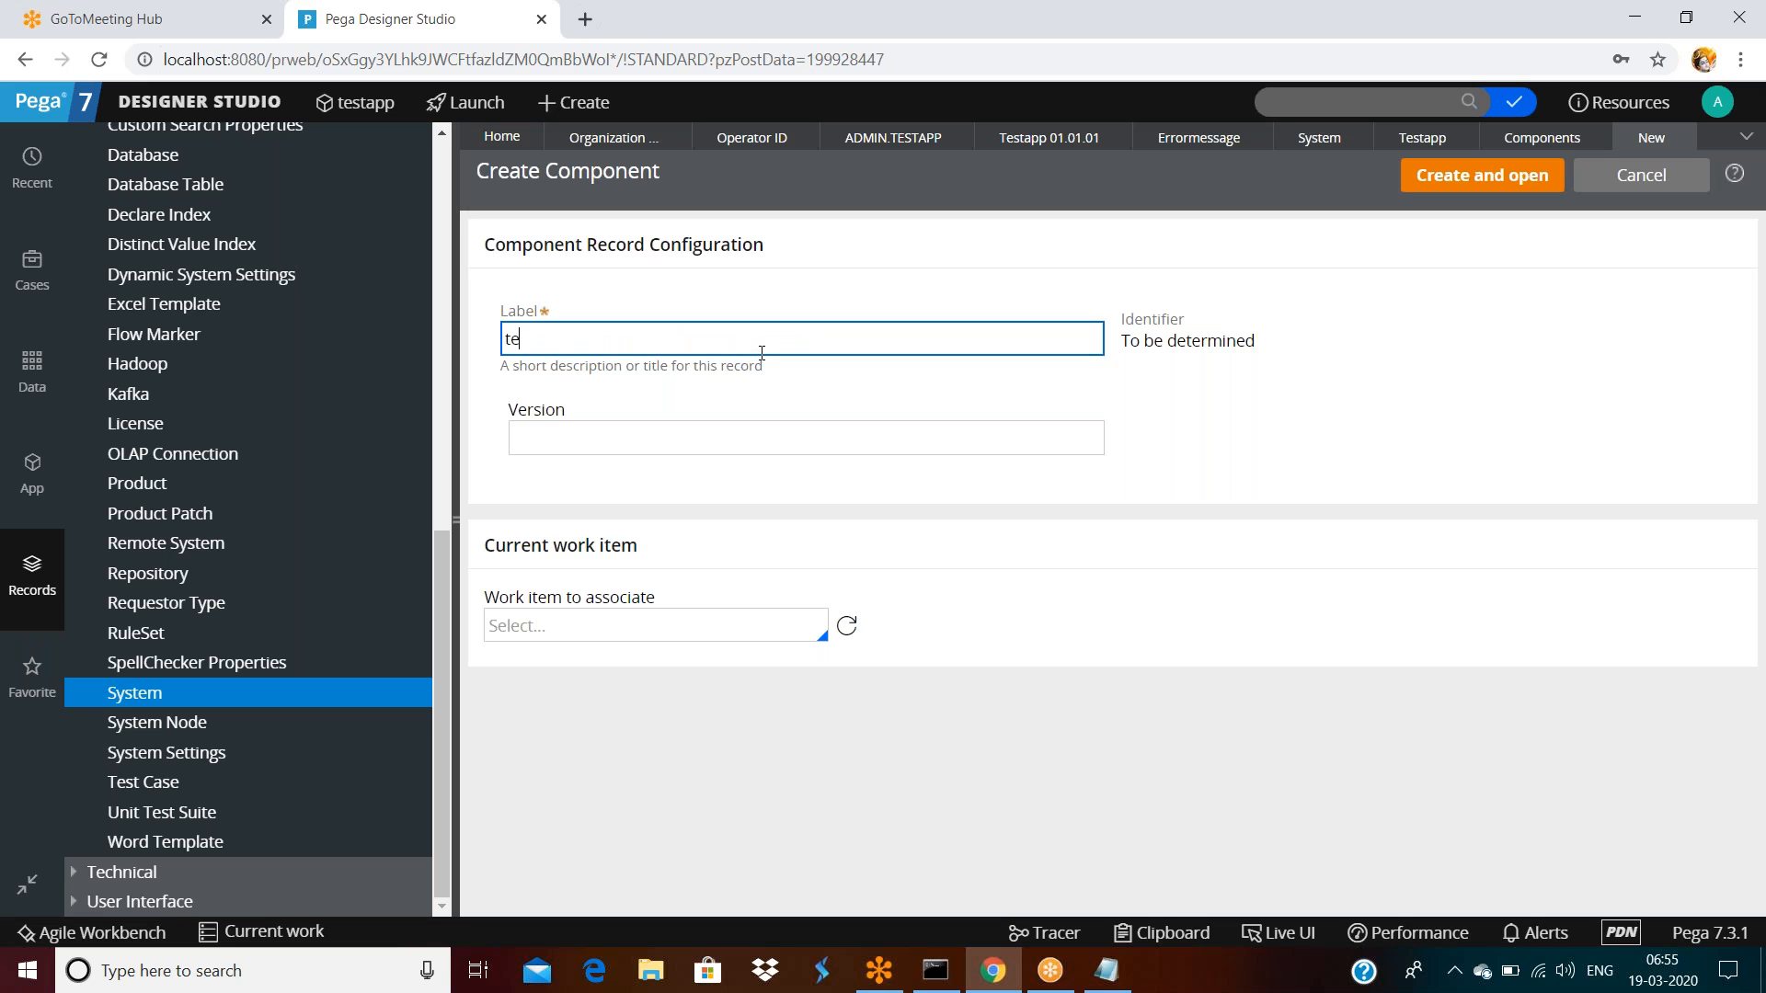
left_click(743, 439)
type("dsfasd")
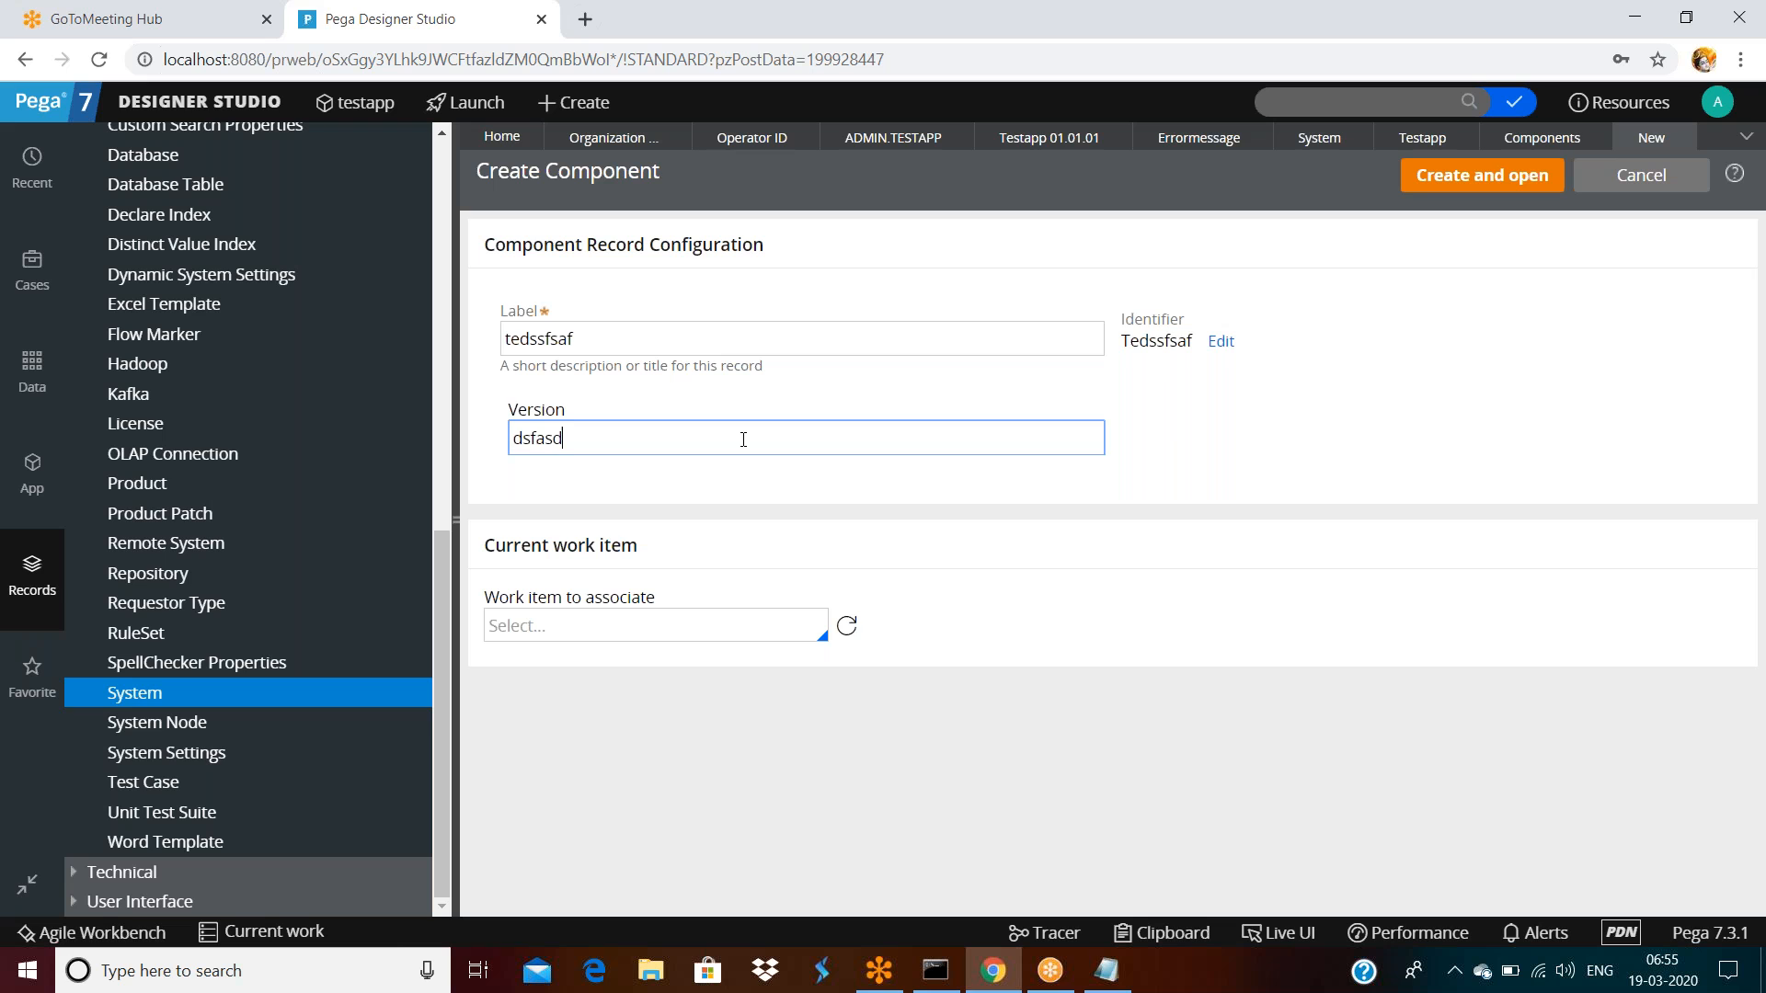
key("ctrl+a")
type("01-01-01")
left_click(1474, 177)
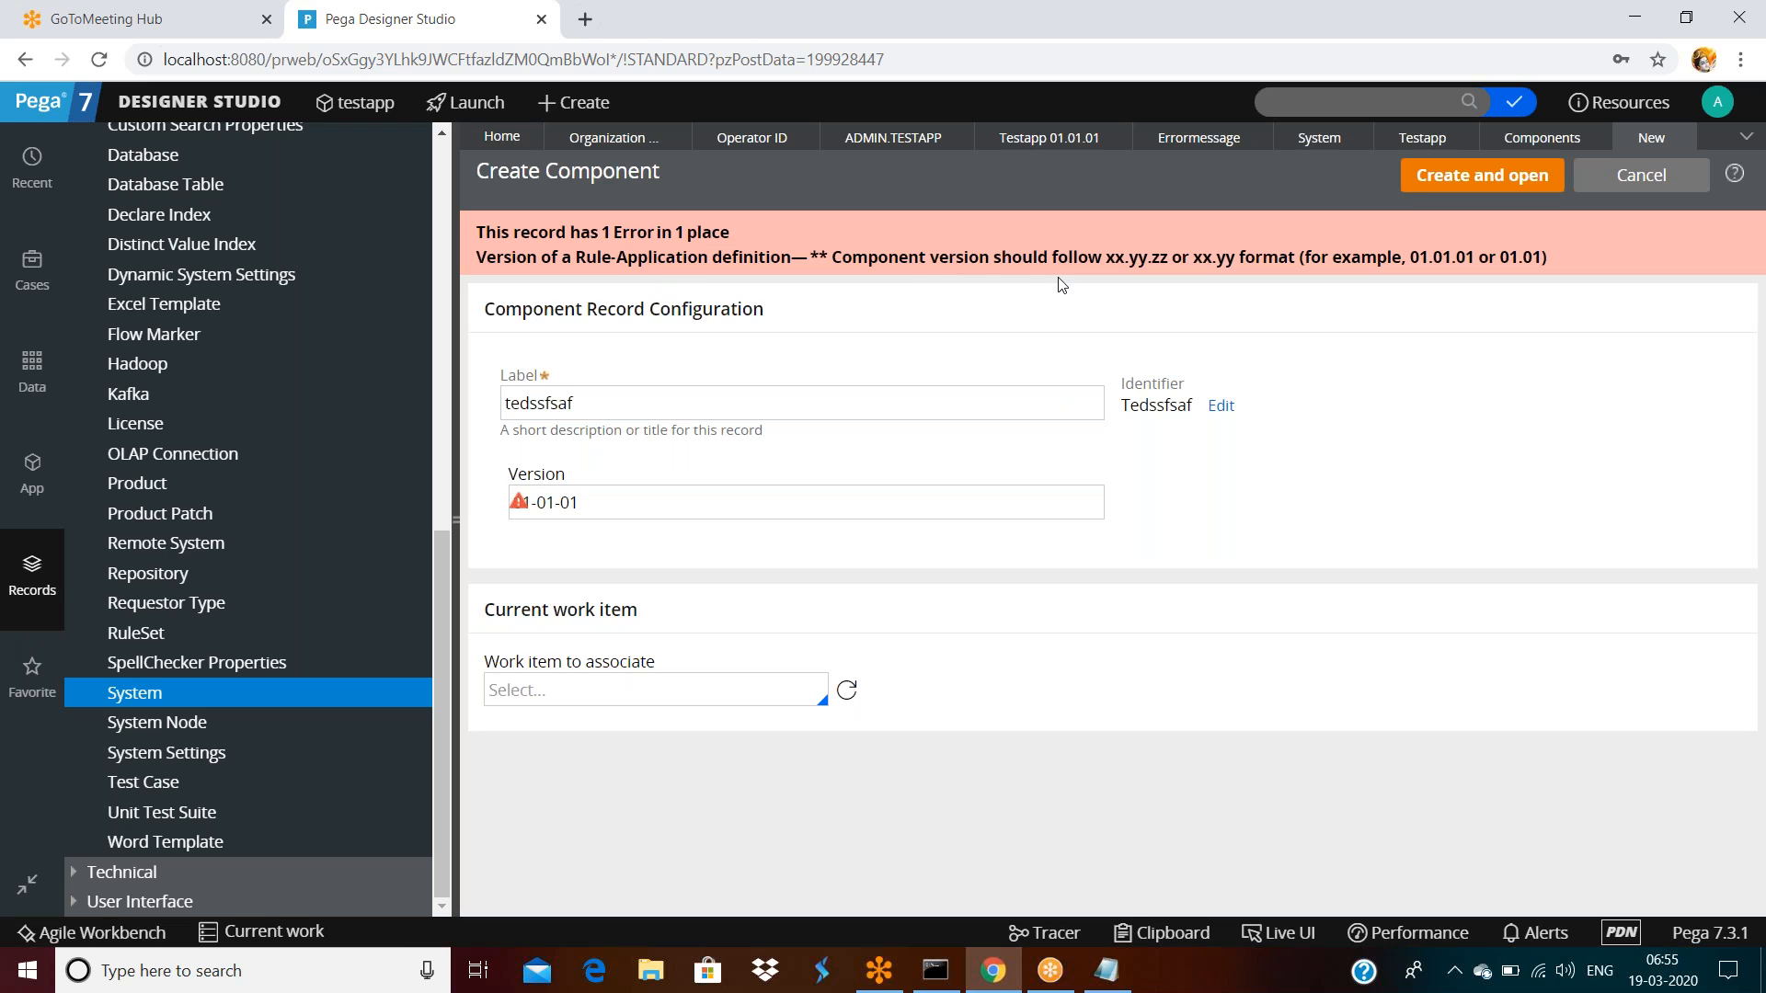
Correct the rejected version to 01.01.01 and resubmit to create and open the component
left_click(533, 504)
key("ctrl+a")
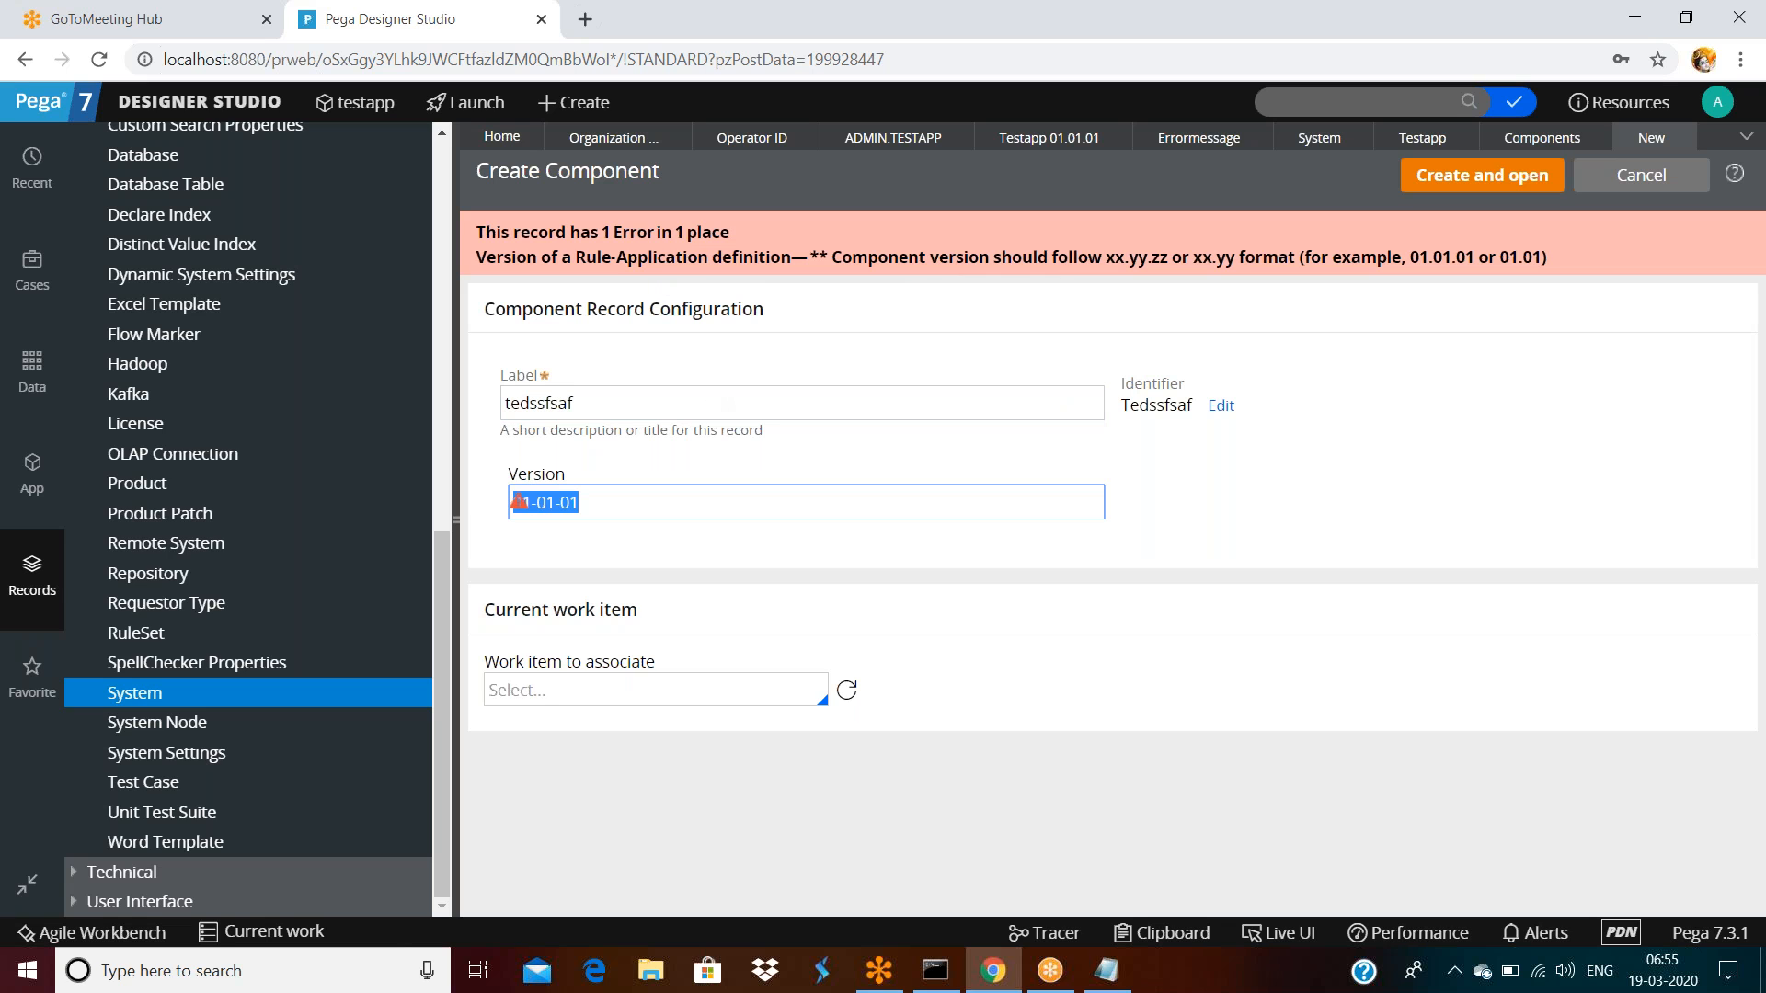
type("01.01.01")
key("Return")
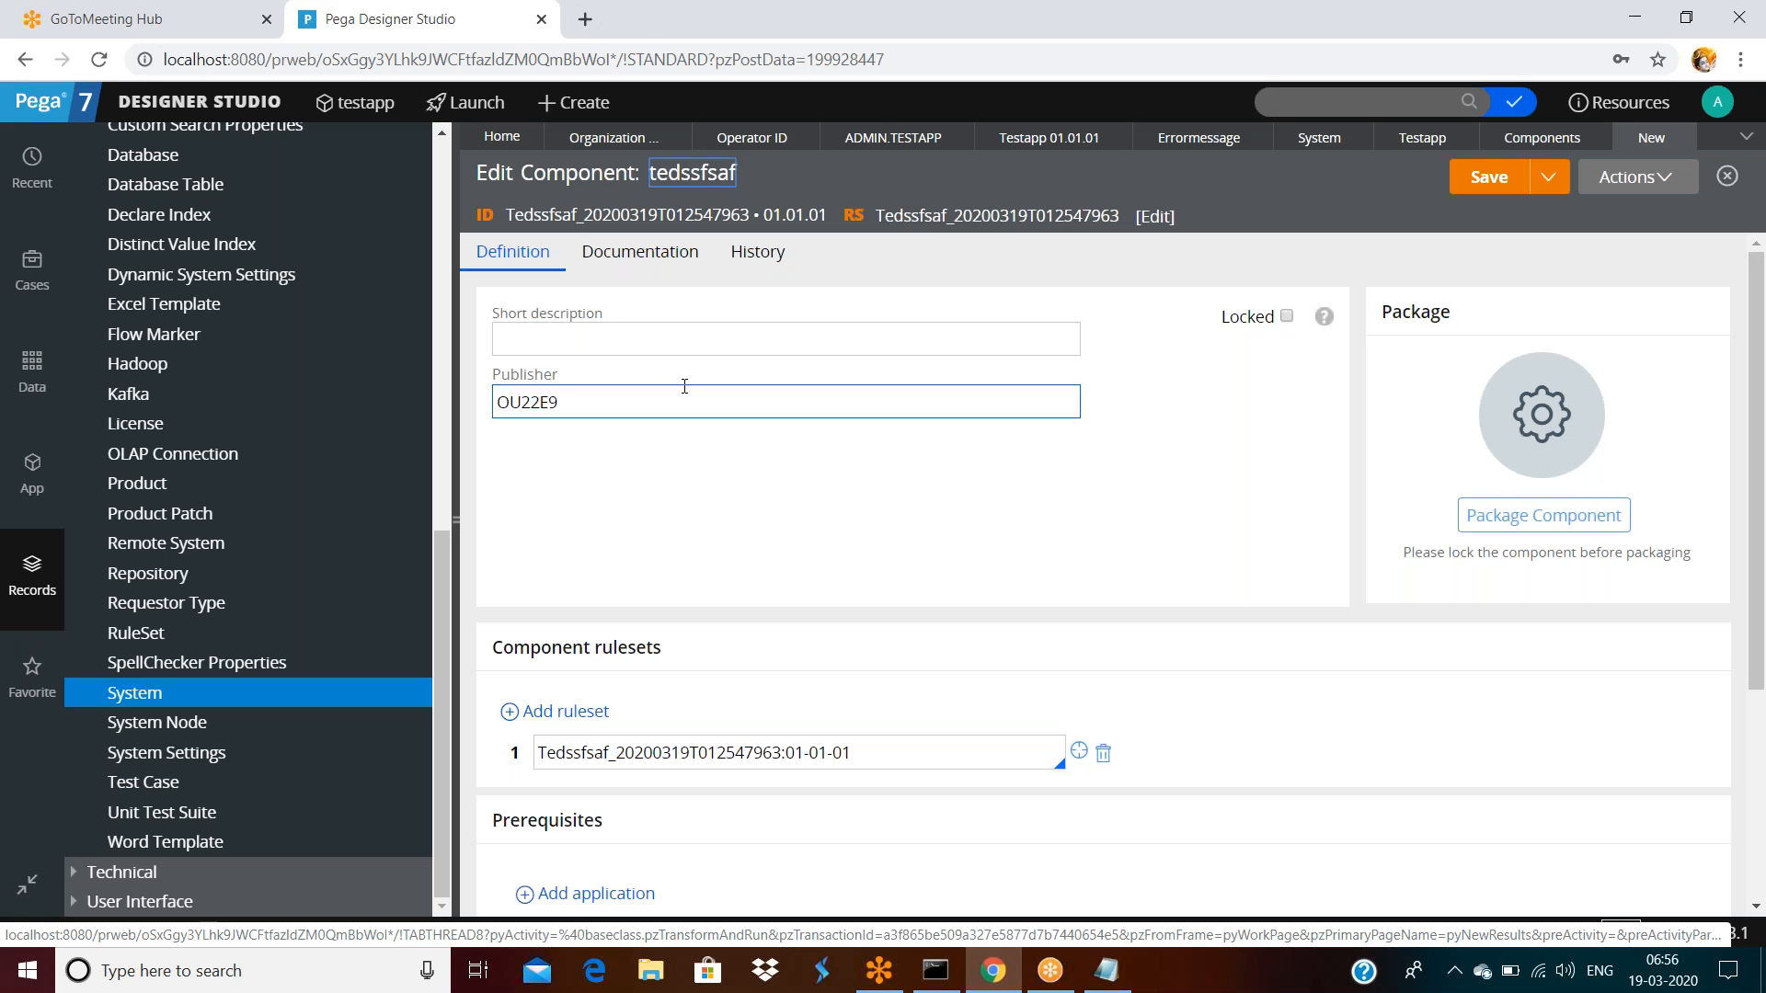
scroll(685, 386, "down", 3)
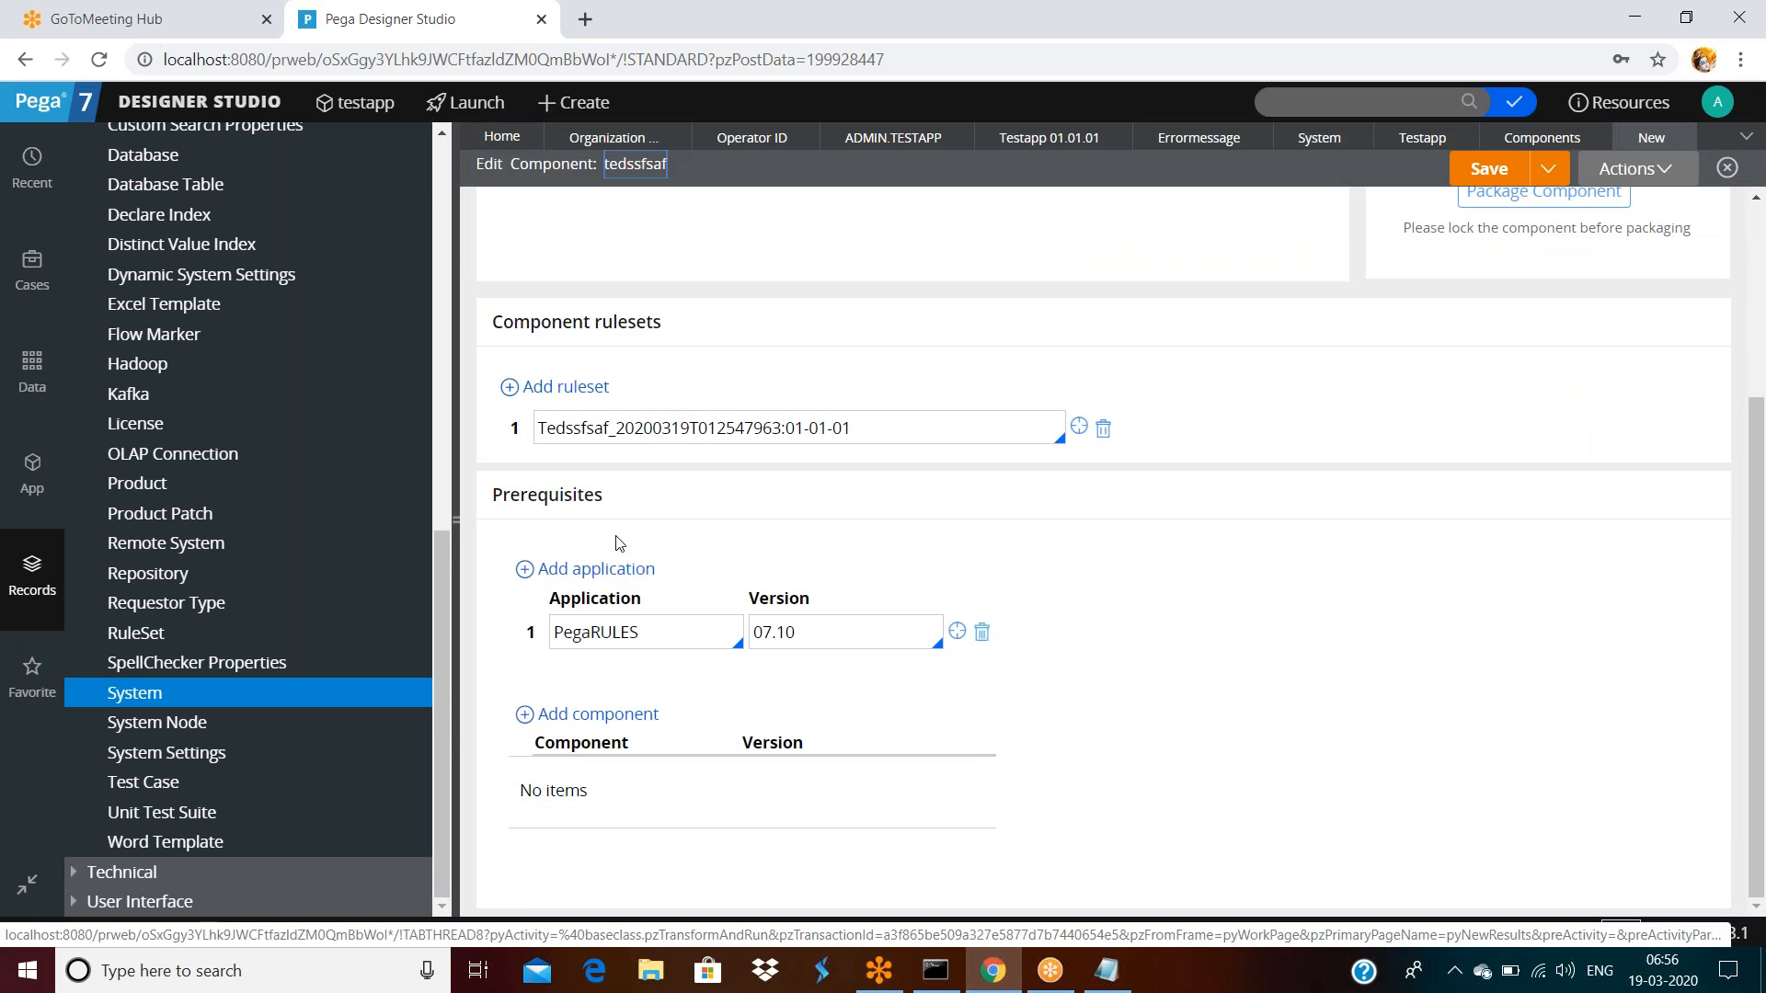
double_click(656, 631)
scroll(674, 550, "up", 3)
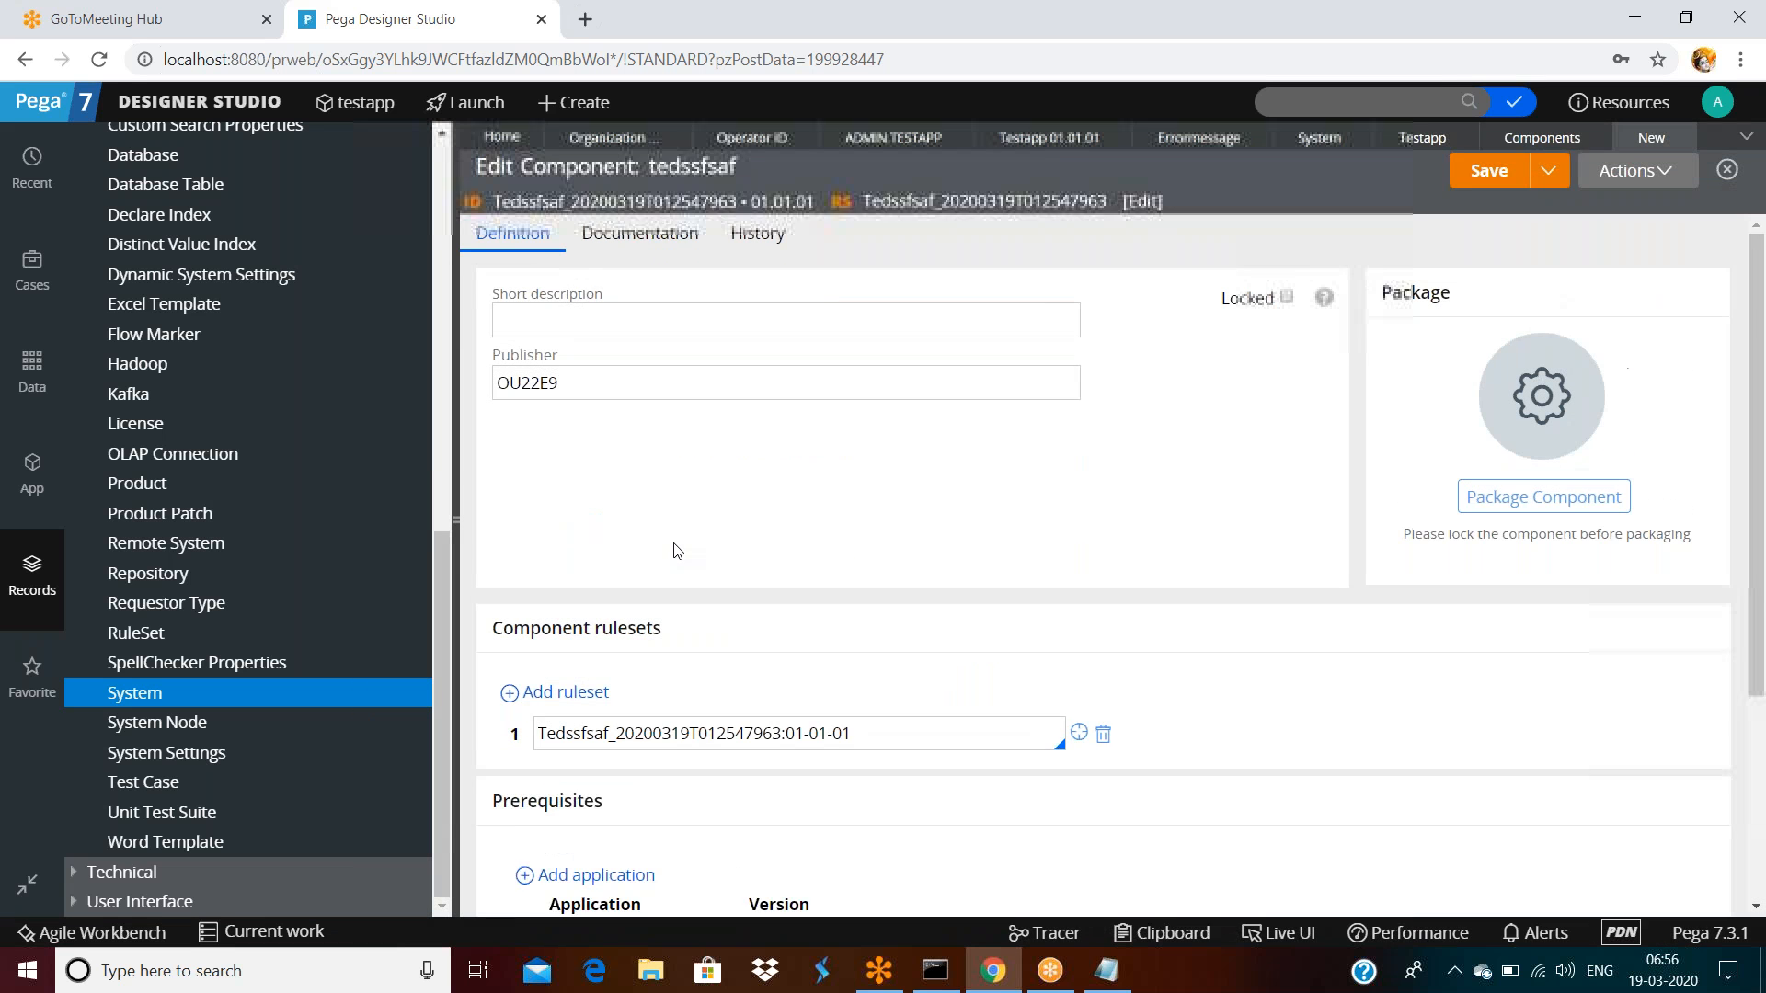
double_click(884, 760)
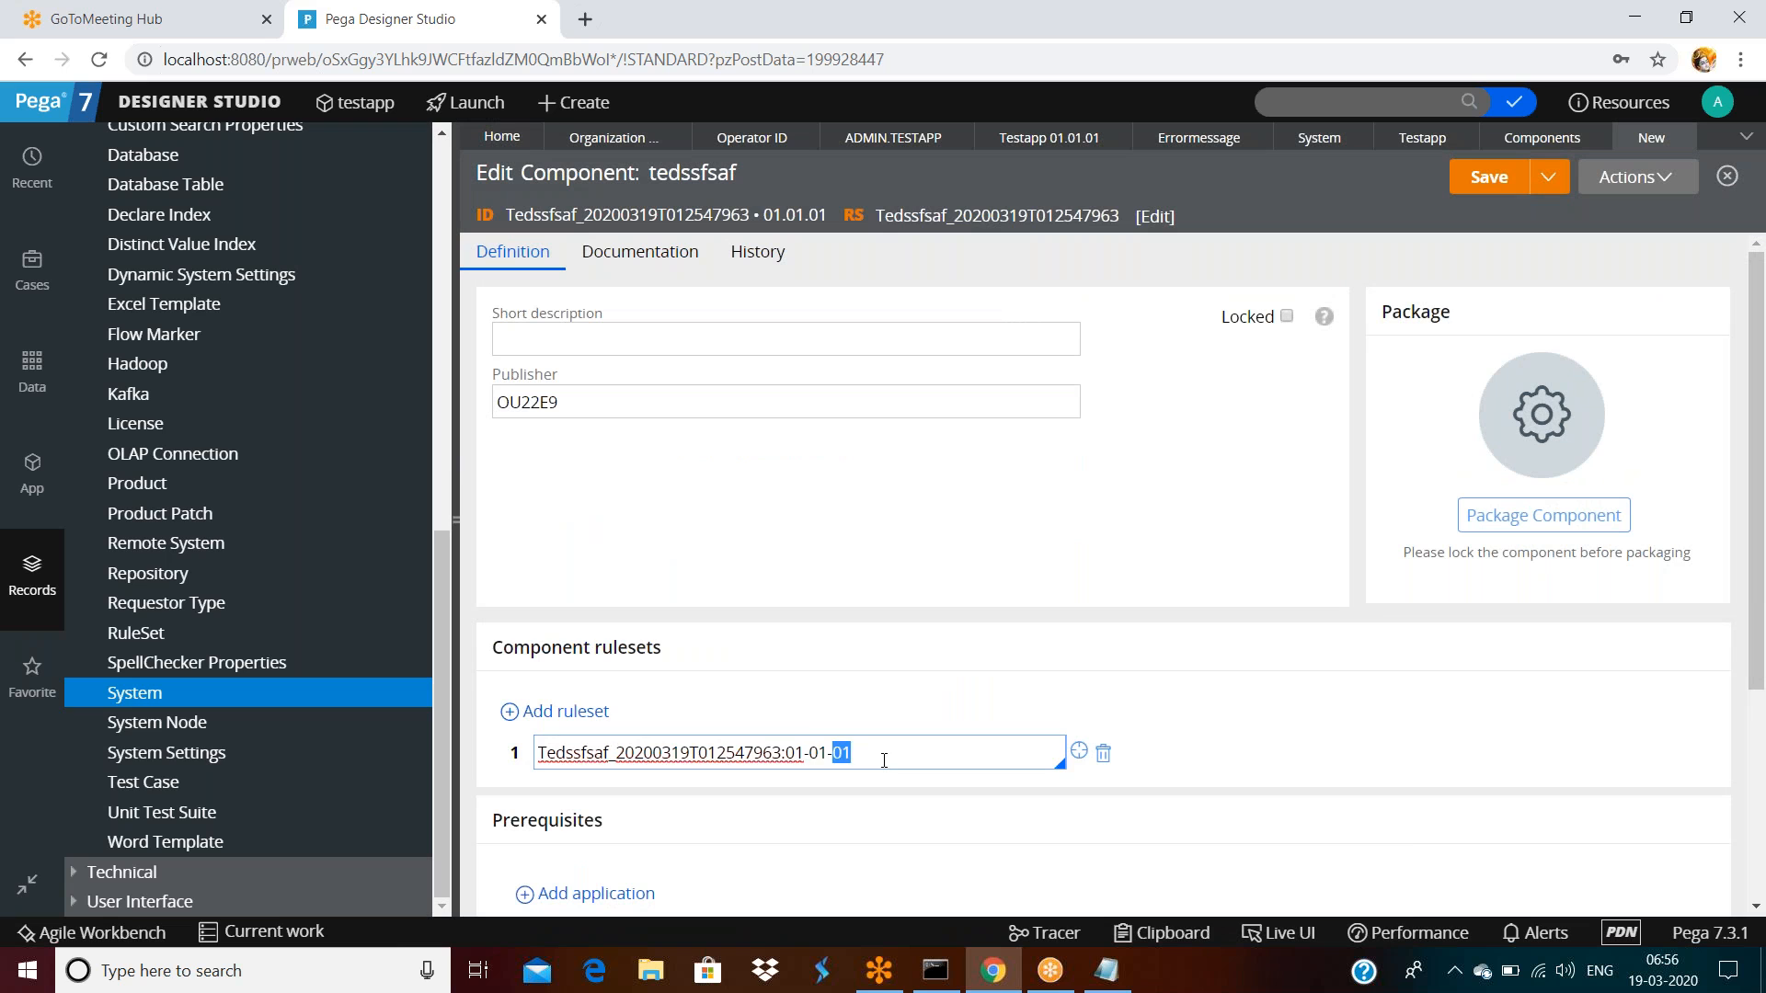
triple_click(883, 760)
triple_click(881, 760)
triple_click(641, 257)
left_click(760, 258)
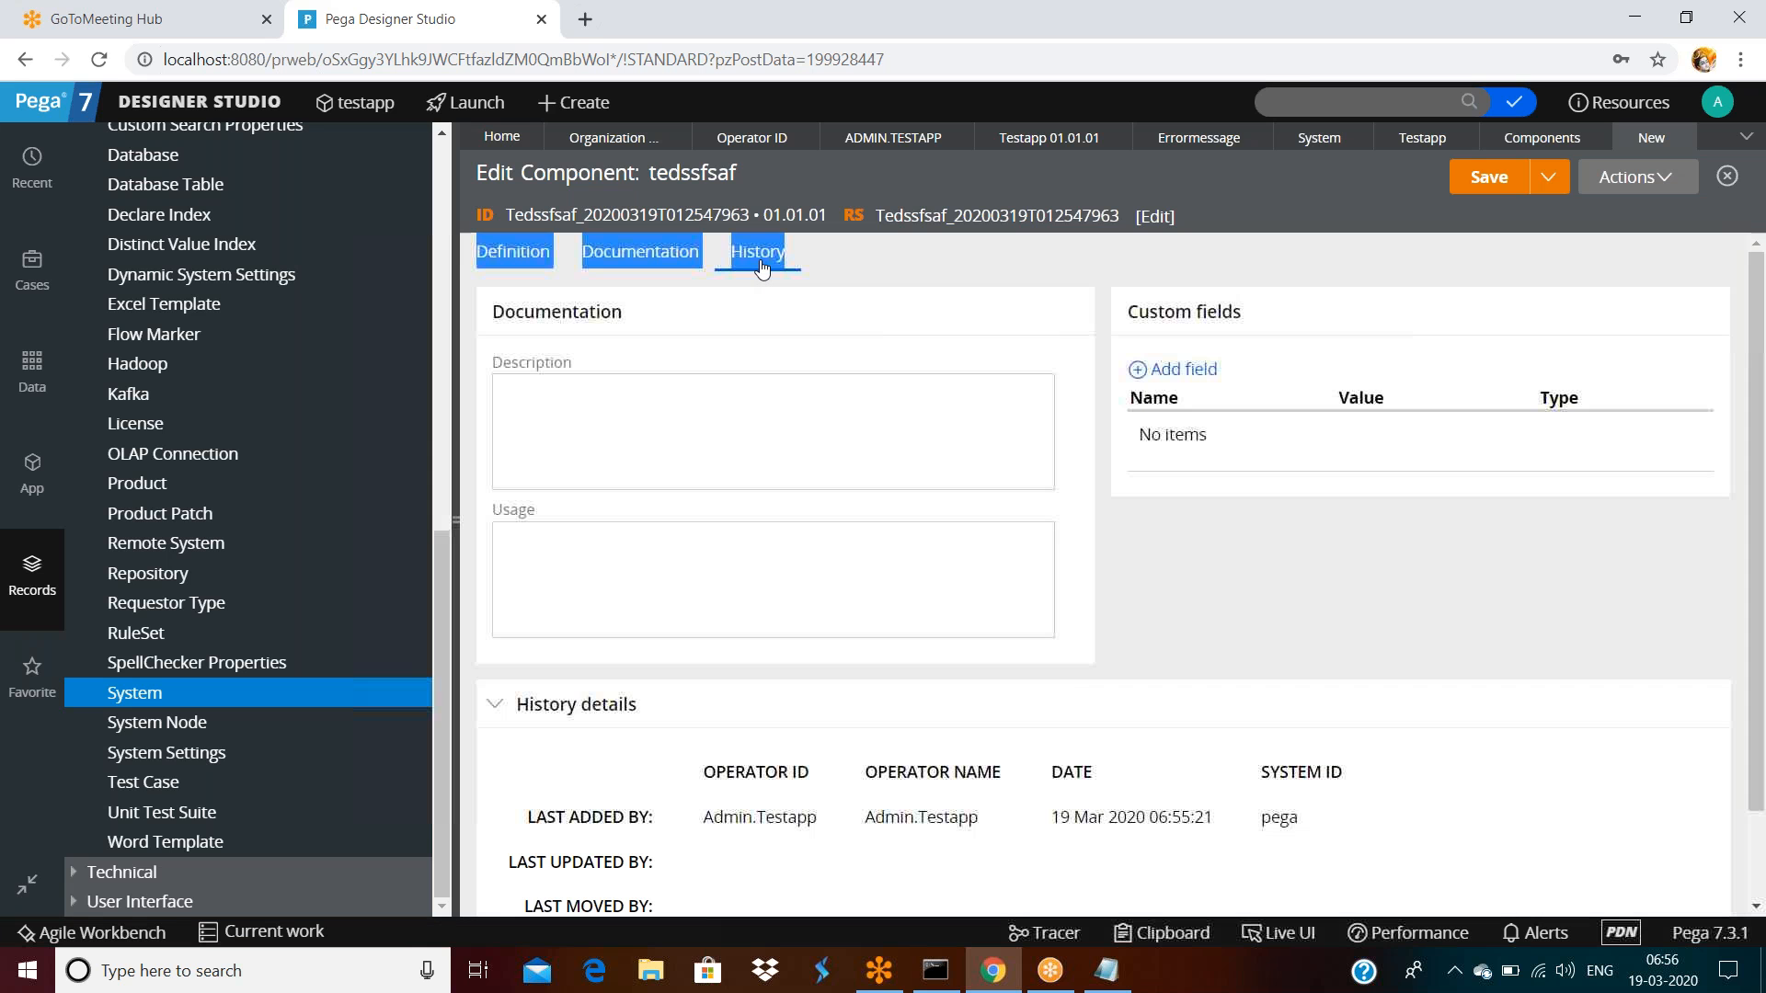
left_click(516, 261)
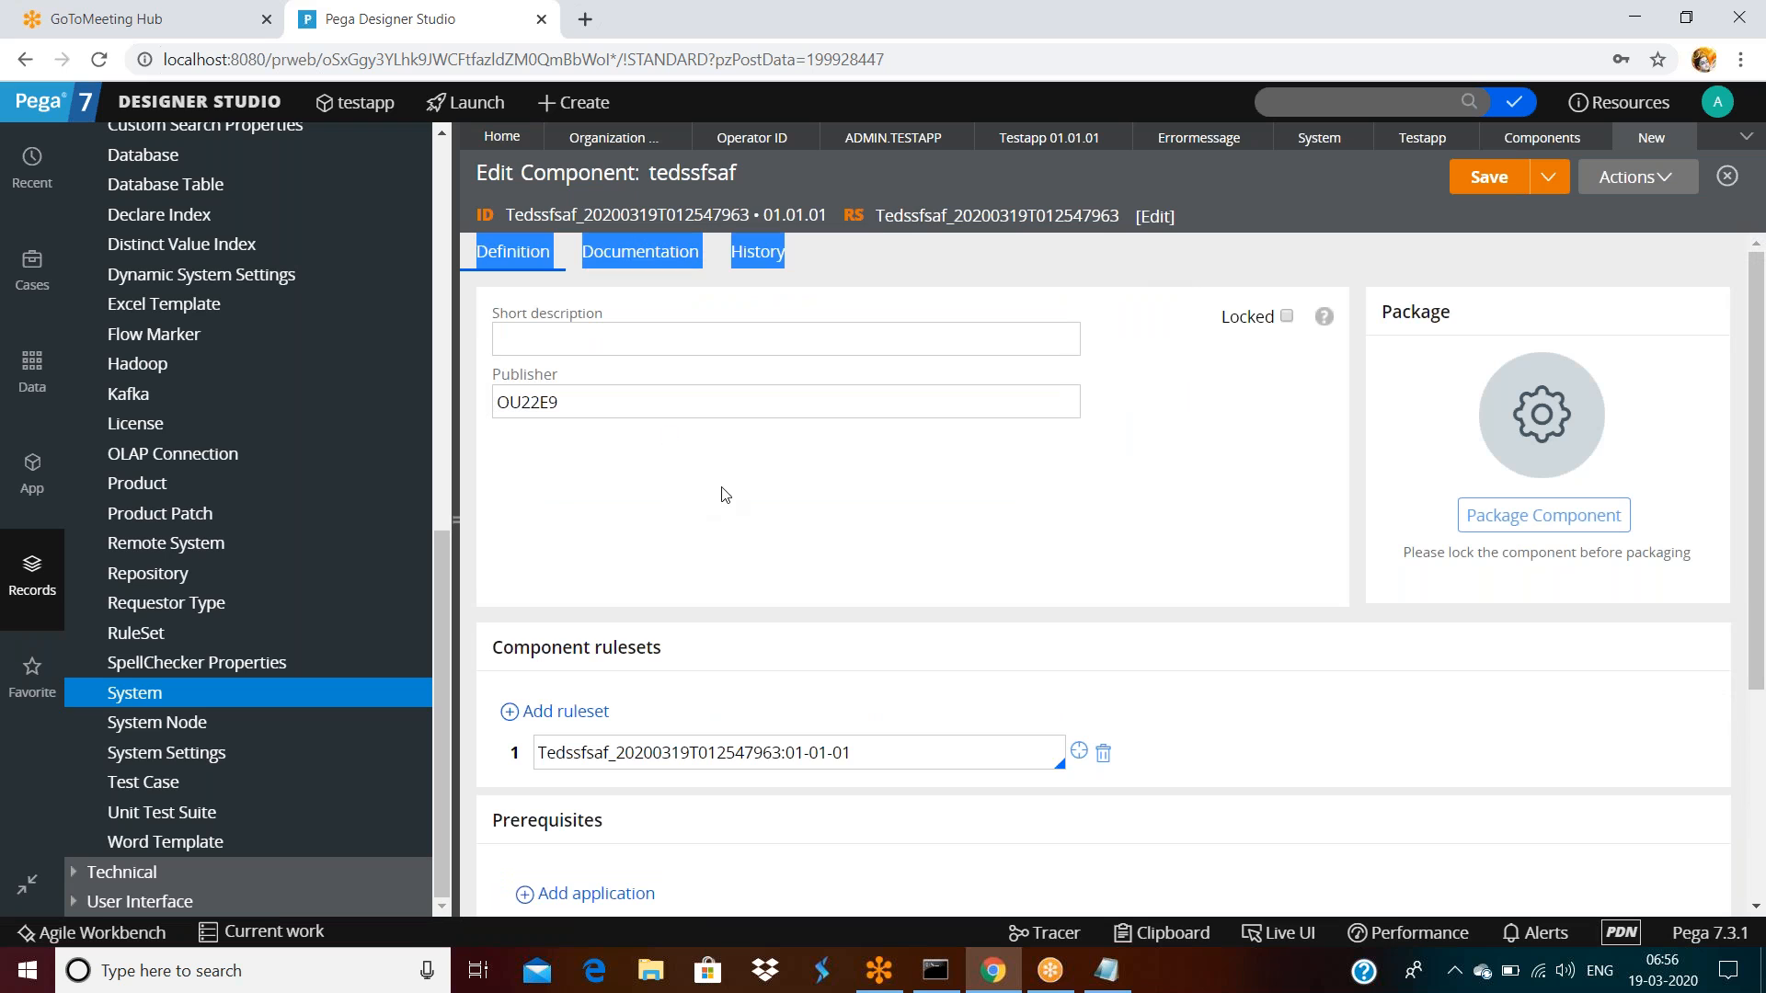
left_click(864, 403)
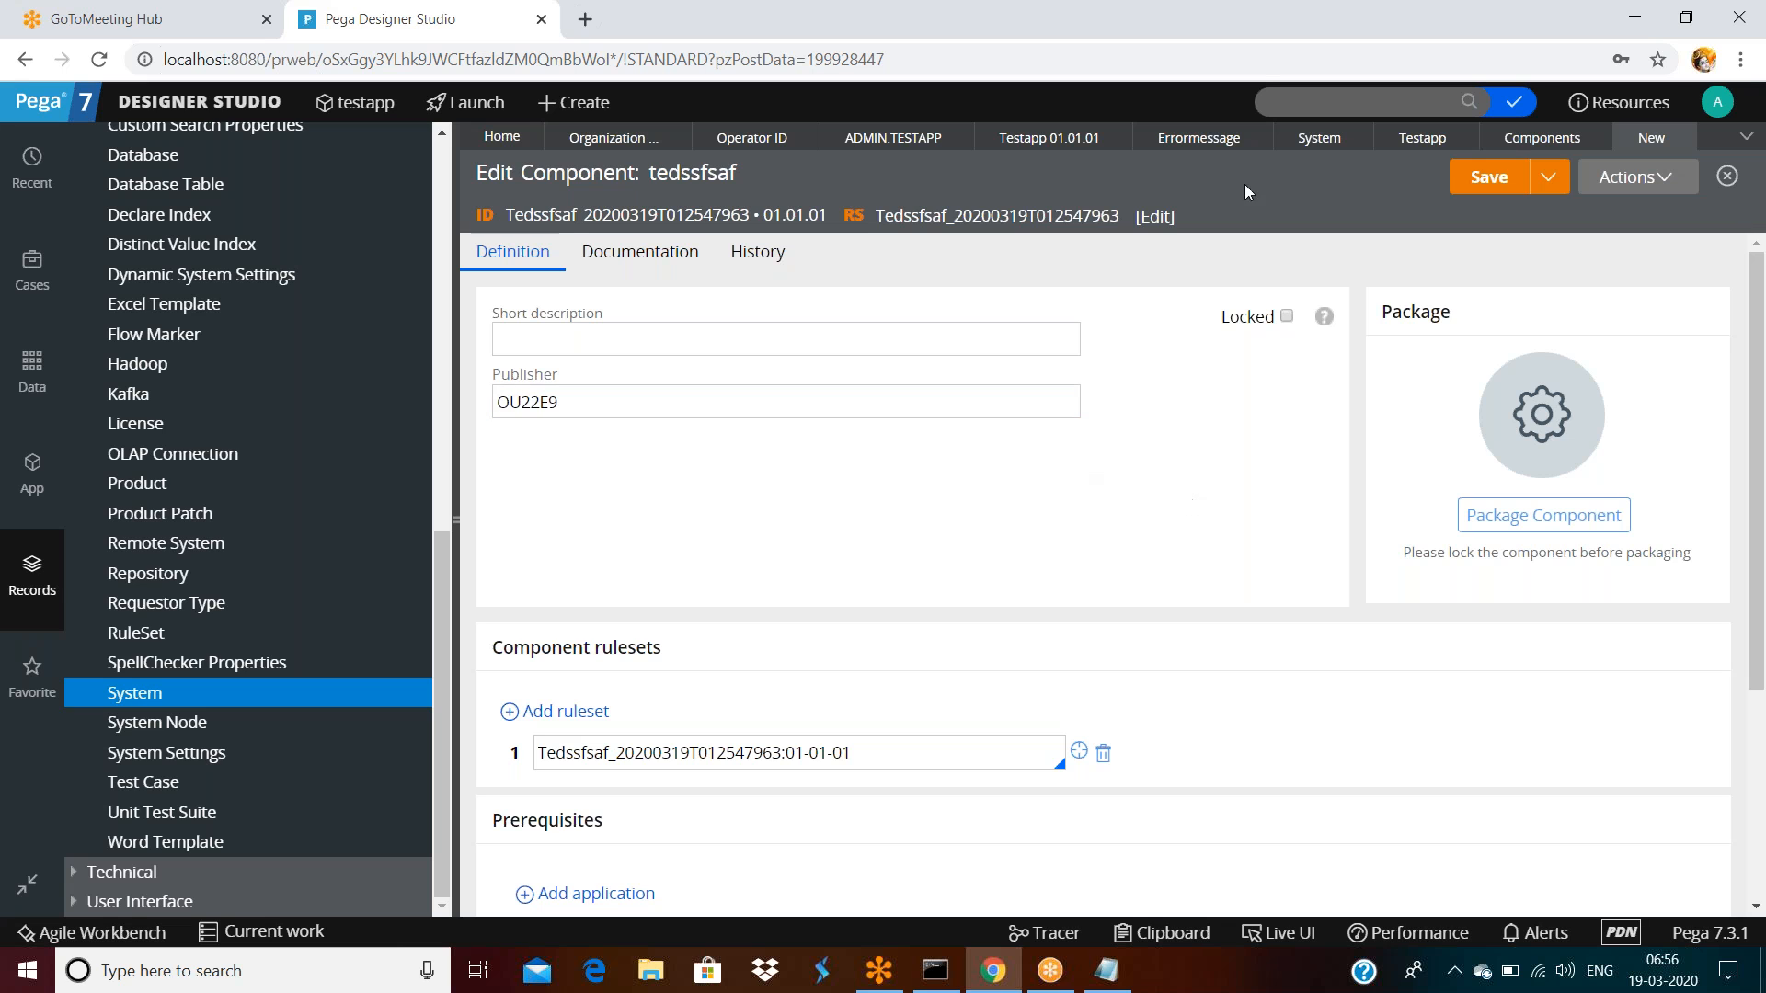
Close the component editor and list, keep Testapp's RuleSet type Standard, and return to testapp
left_click(1709, 138)
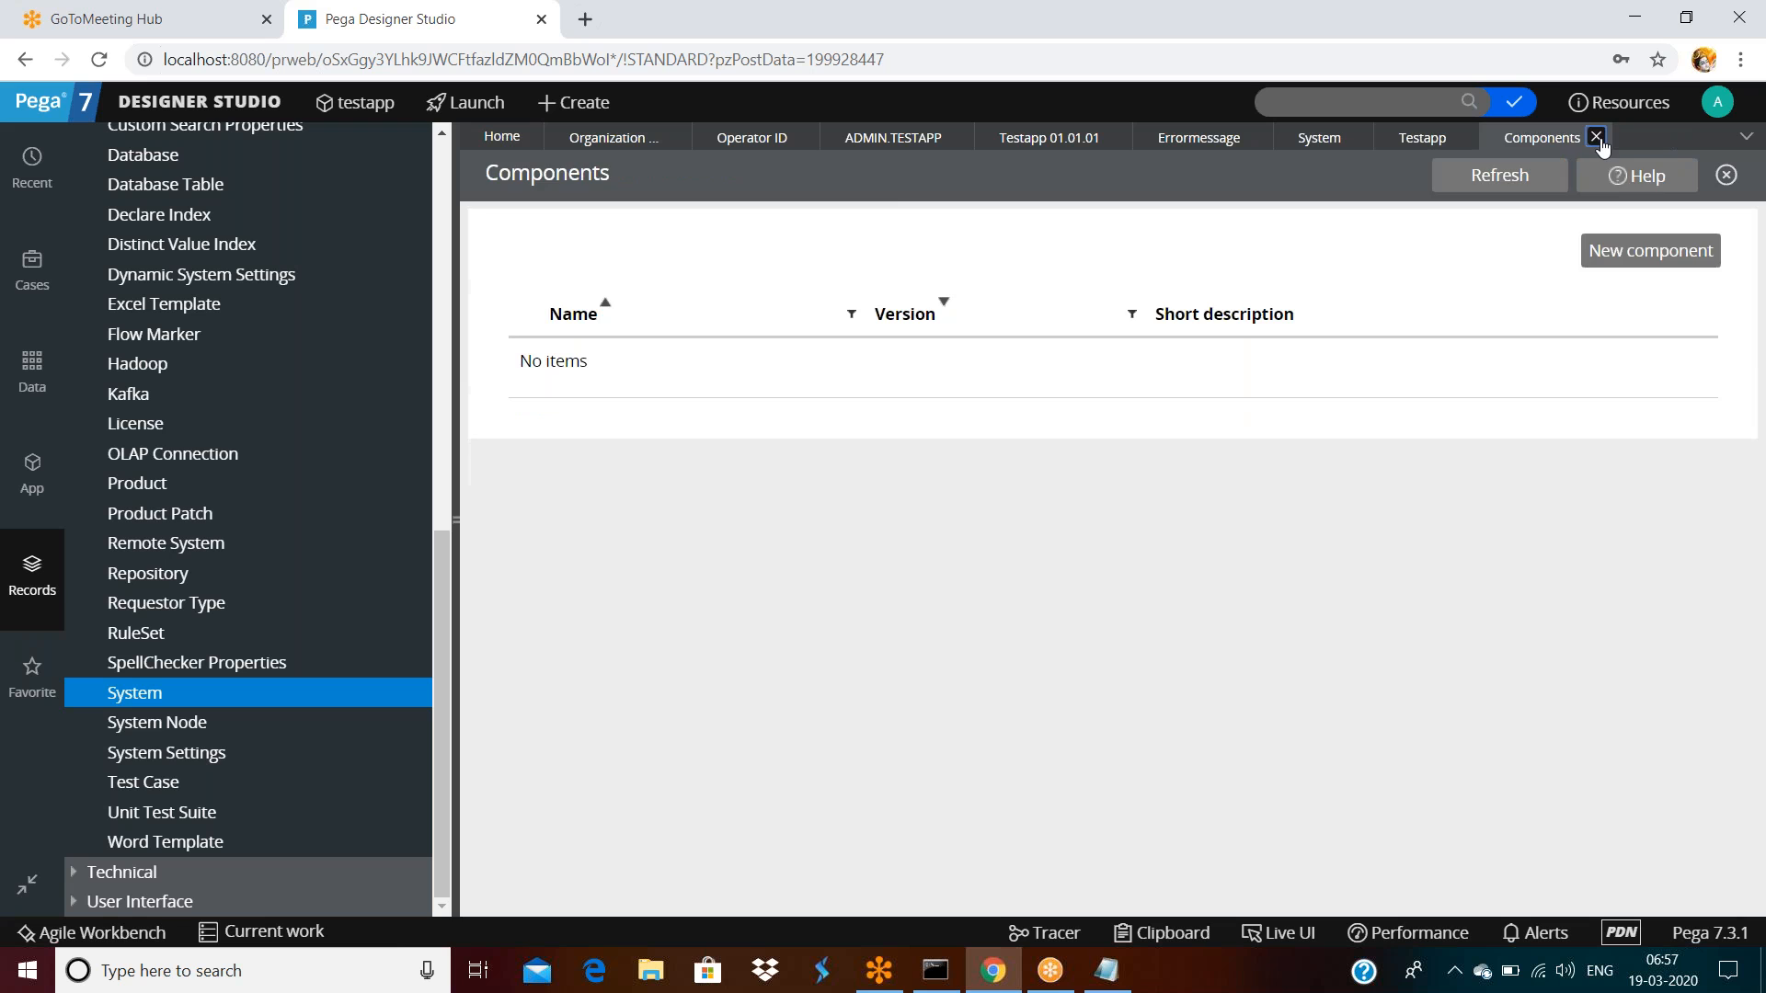
left_click(1598, 136)
left_click(637, 354)
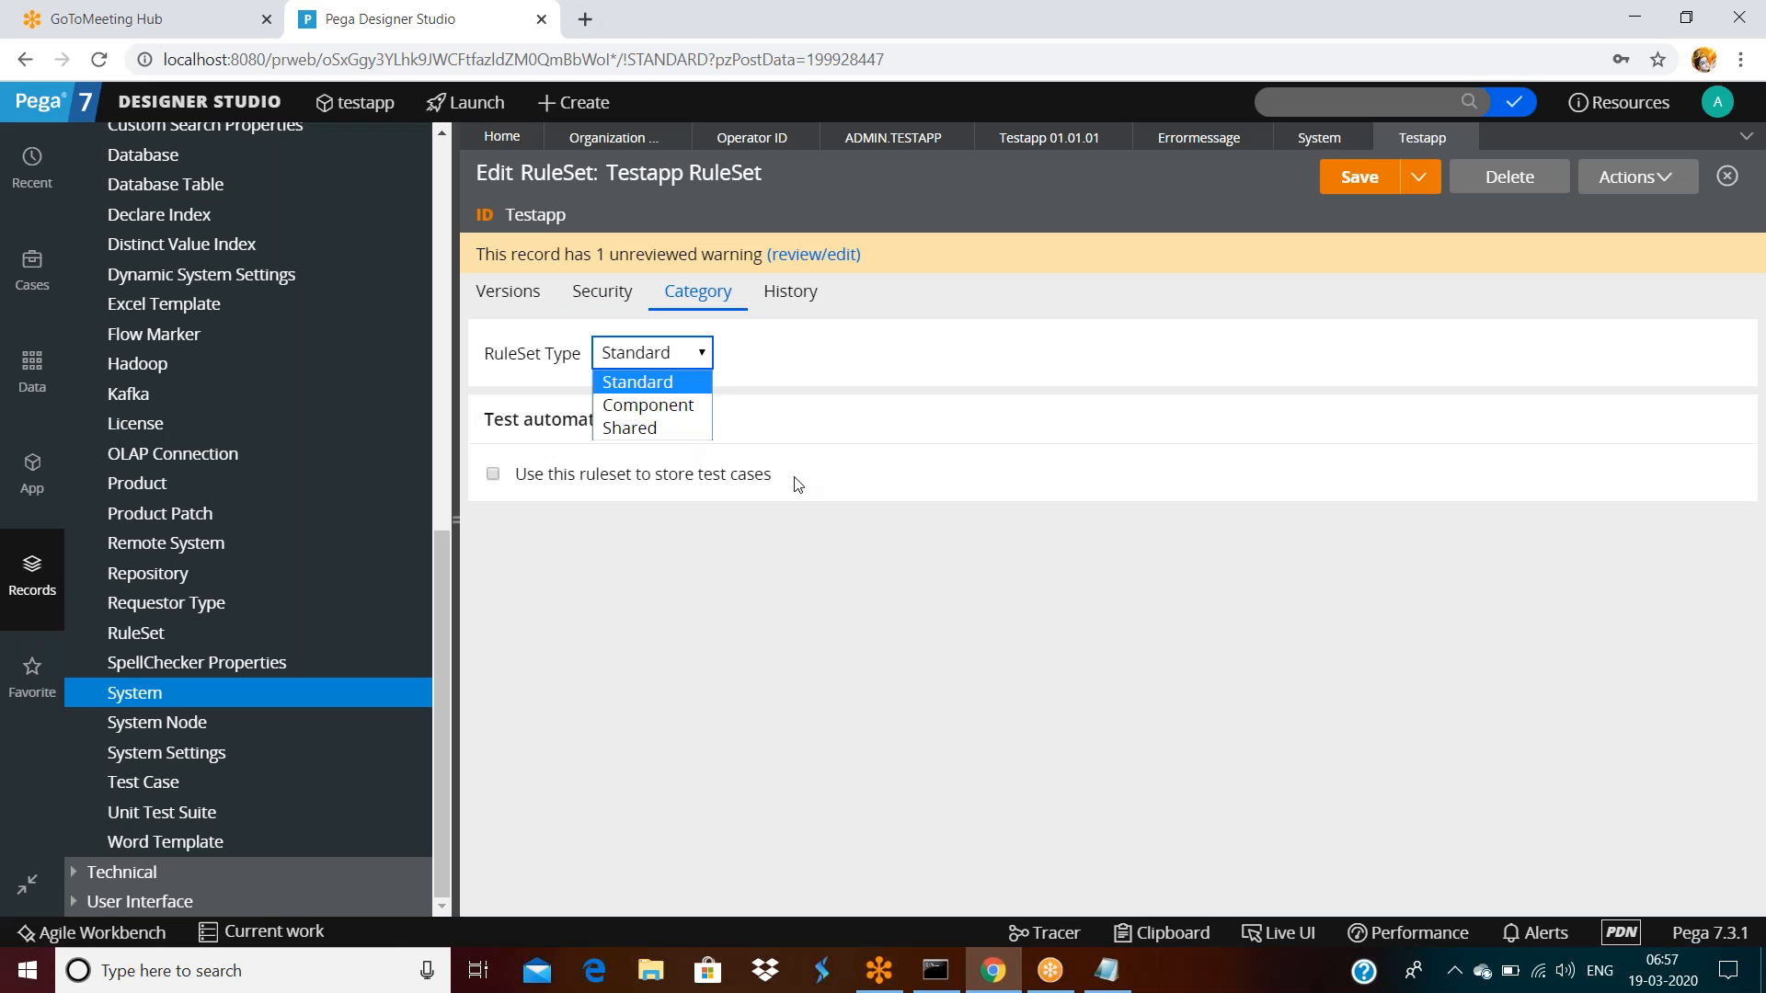
left_click(818, 372)
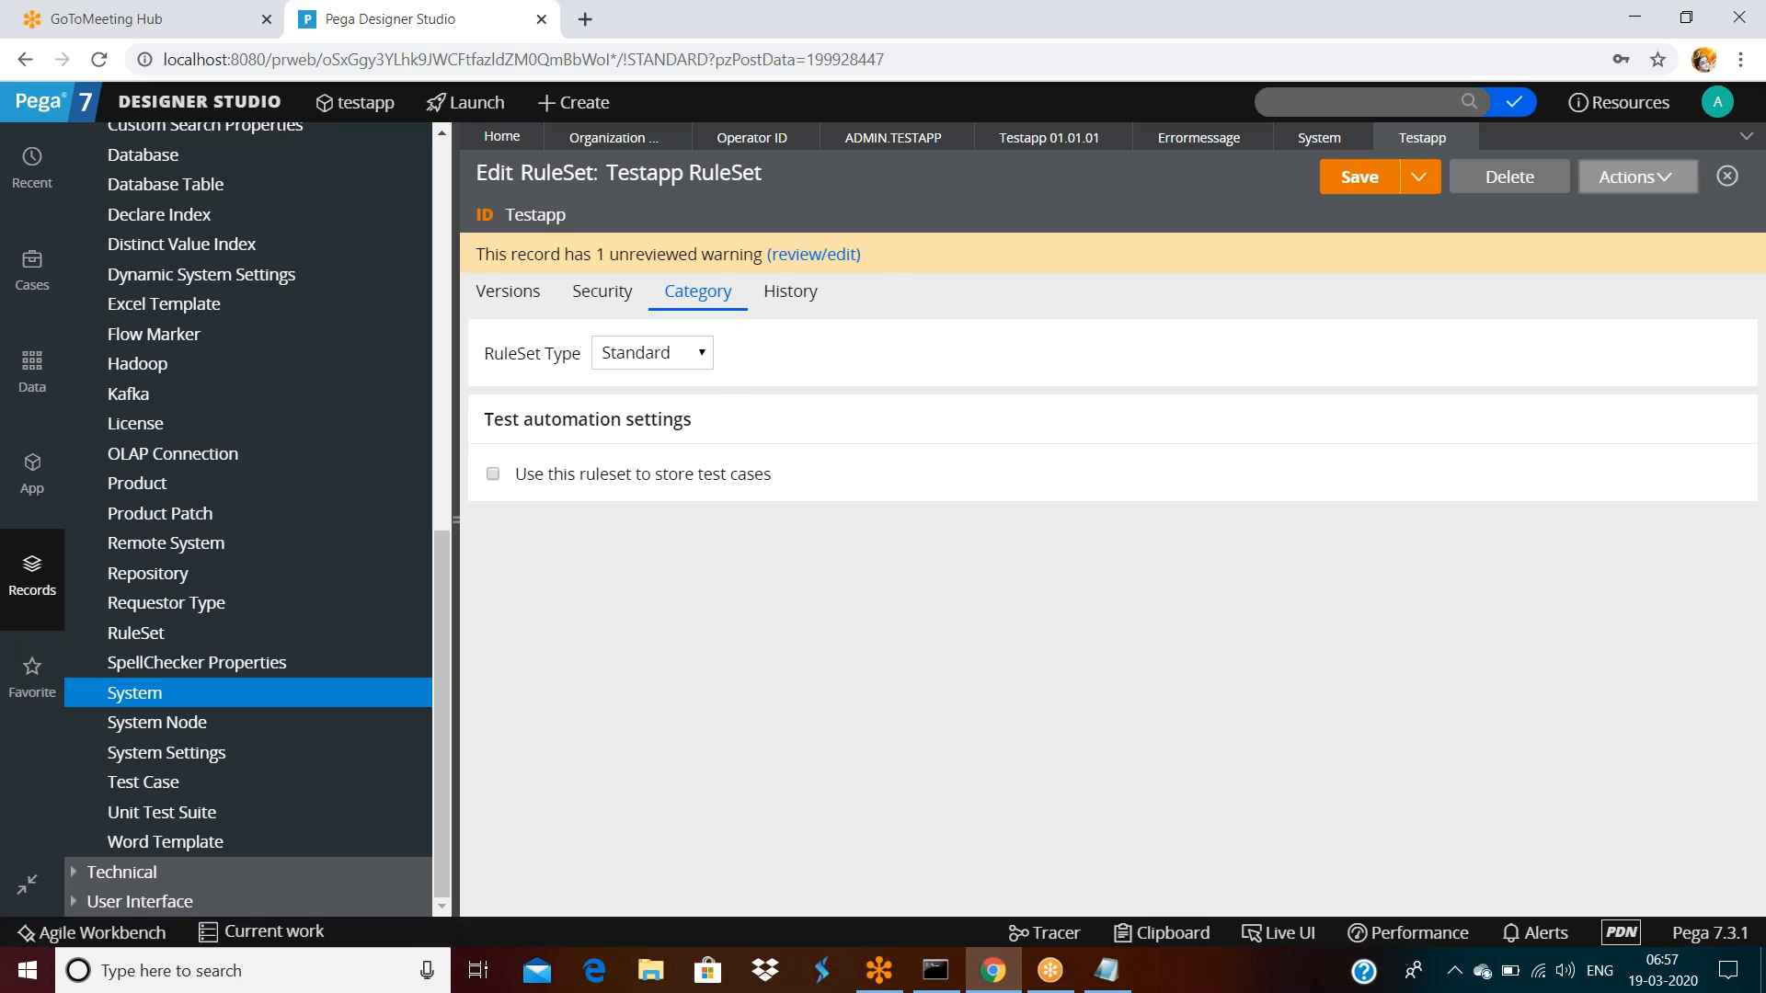
left_click(1030, 139)
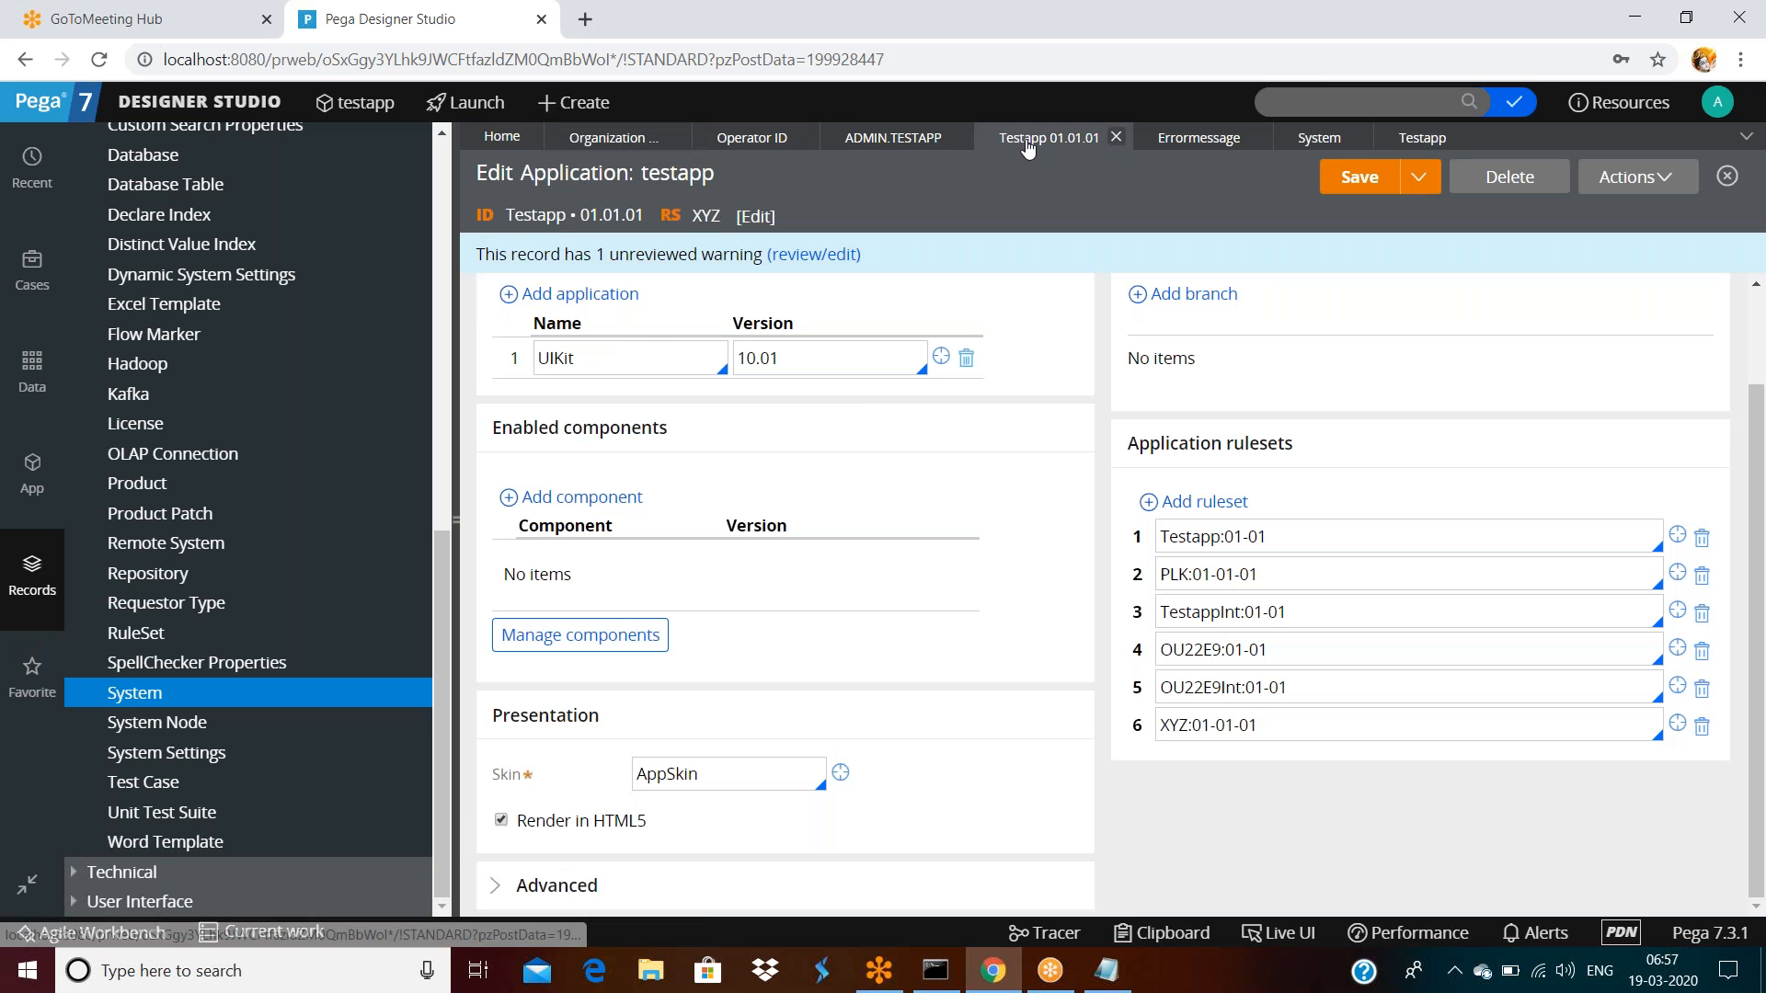
Open UIKit and PegaRULES, then check the Pega-RULES ruleset's category
left_click(940, 359)
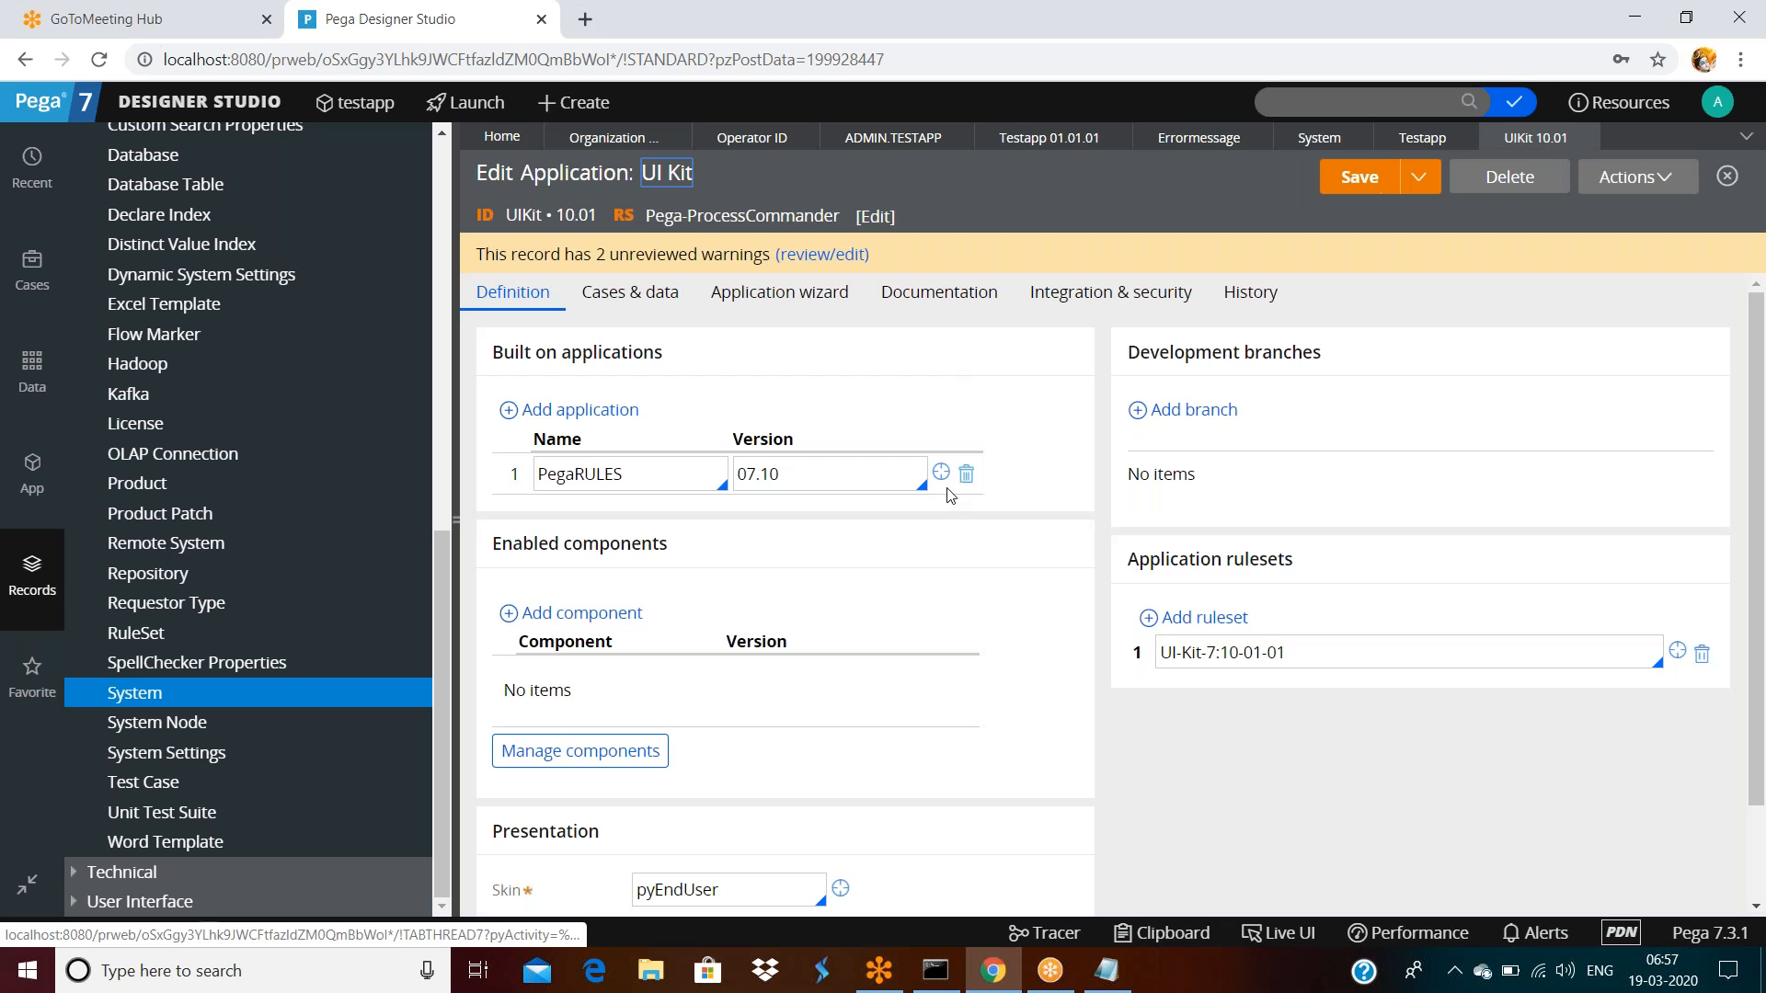
left_click(942, 480)
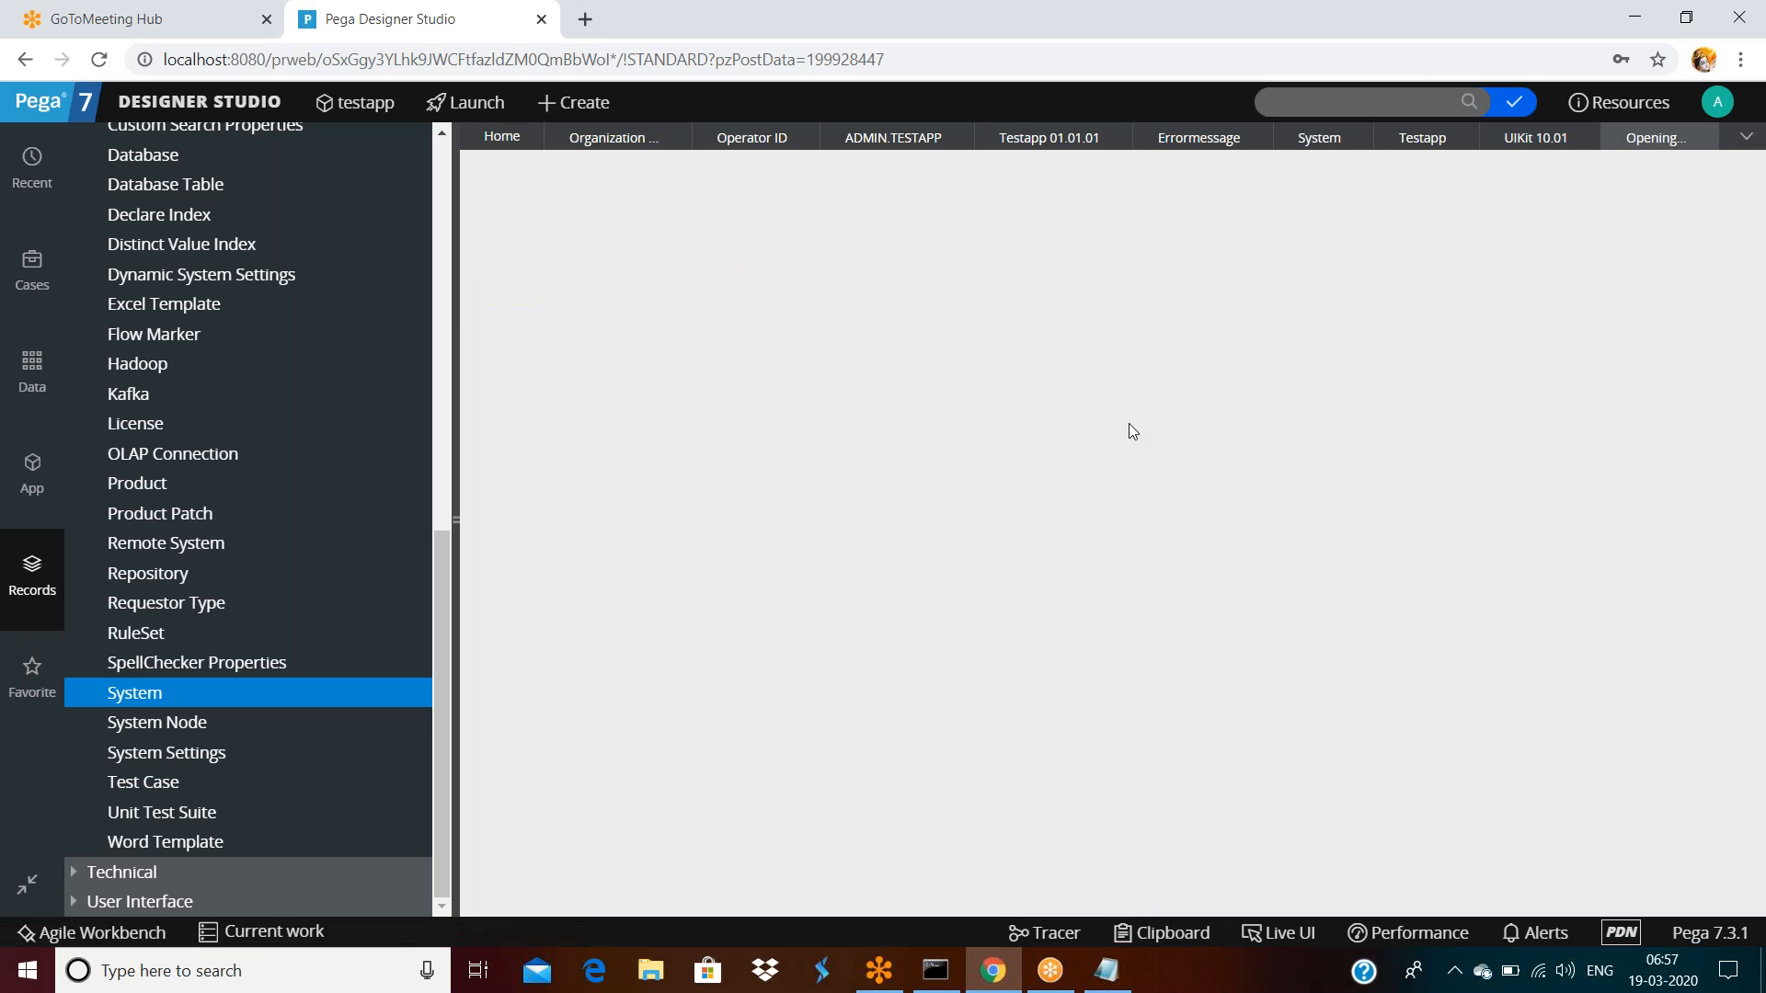
scroll(1393, 567, "down", 15)
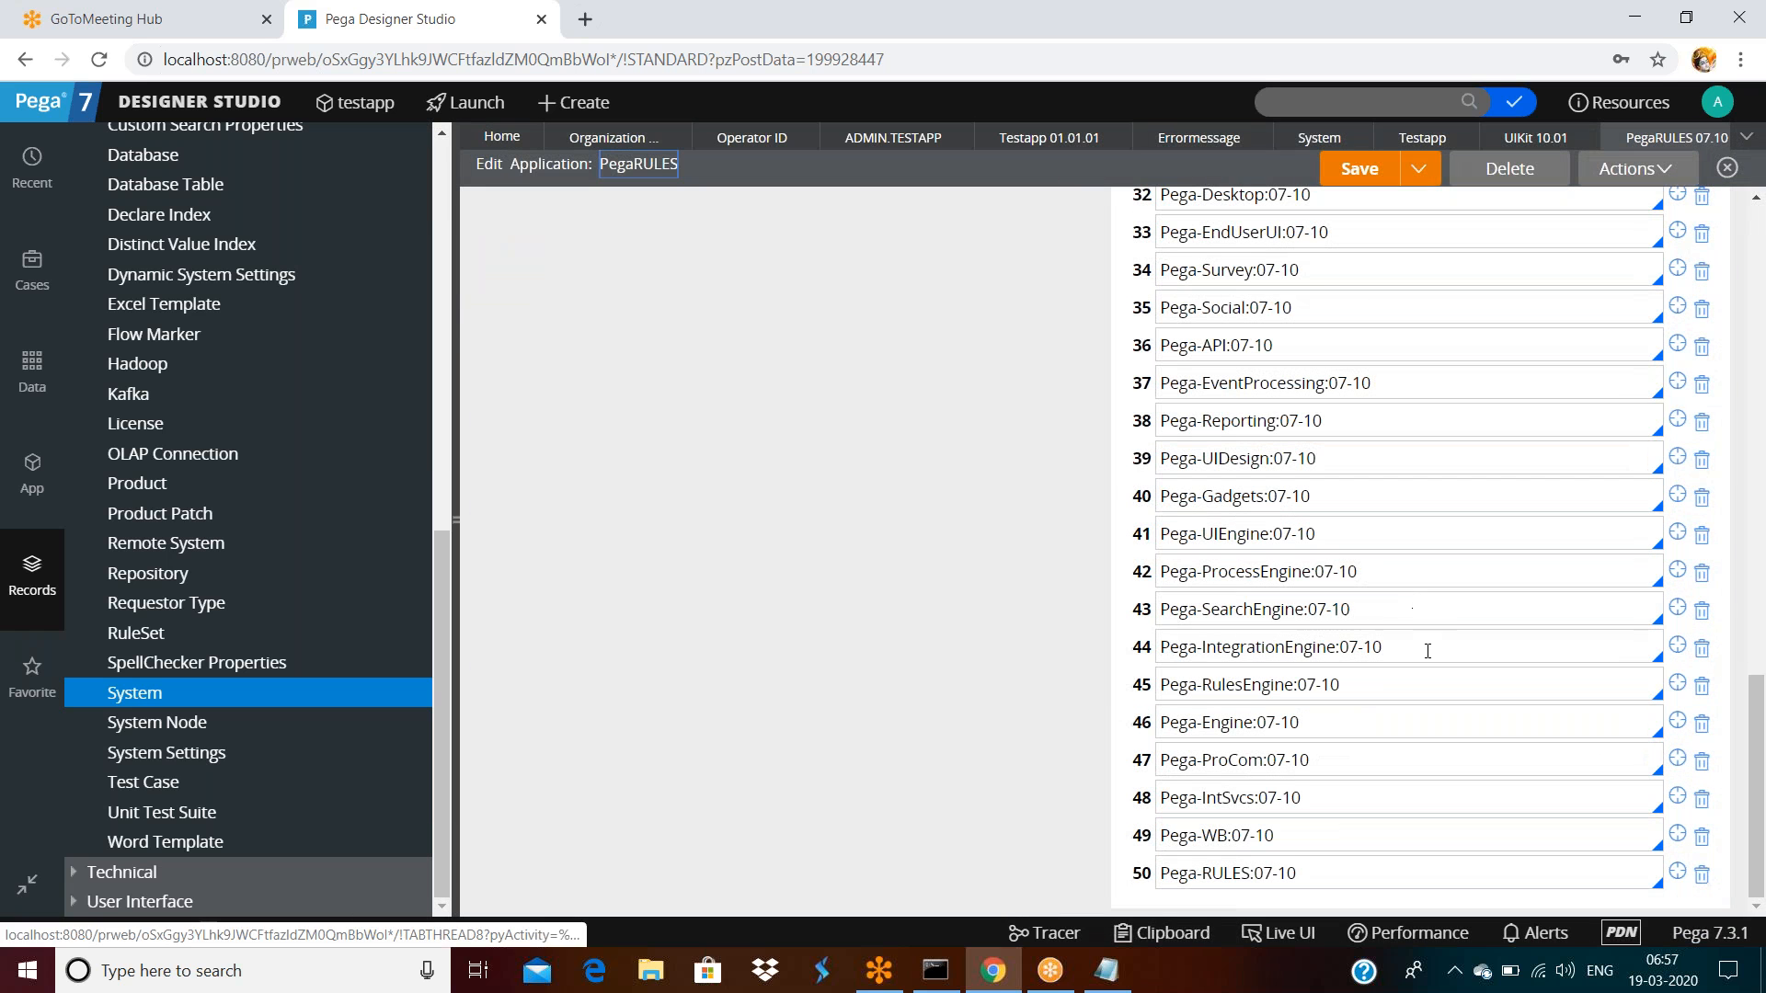
left_click(1675, 875)
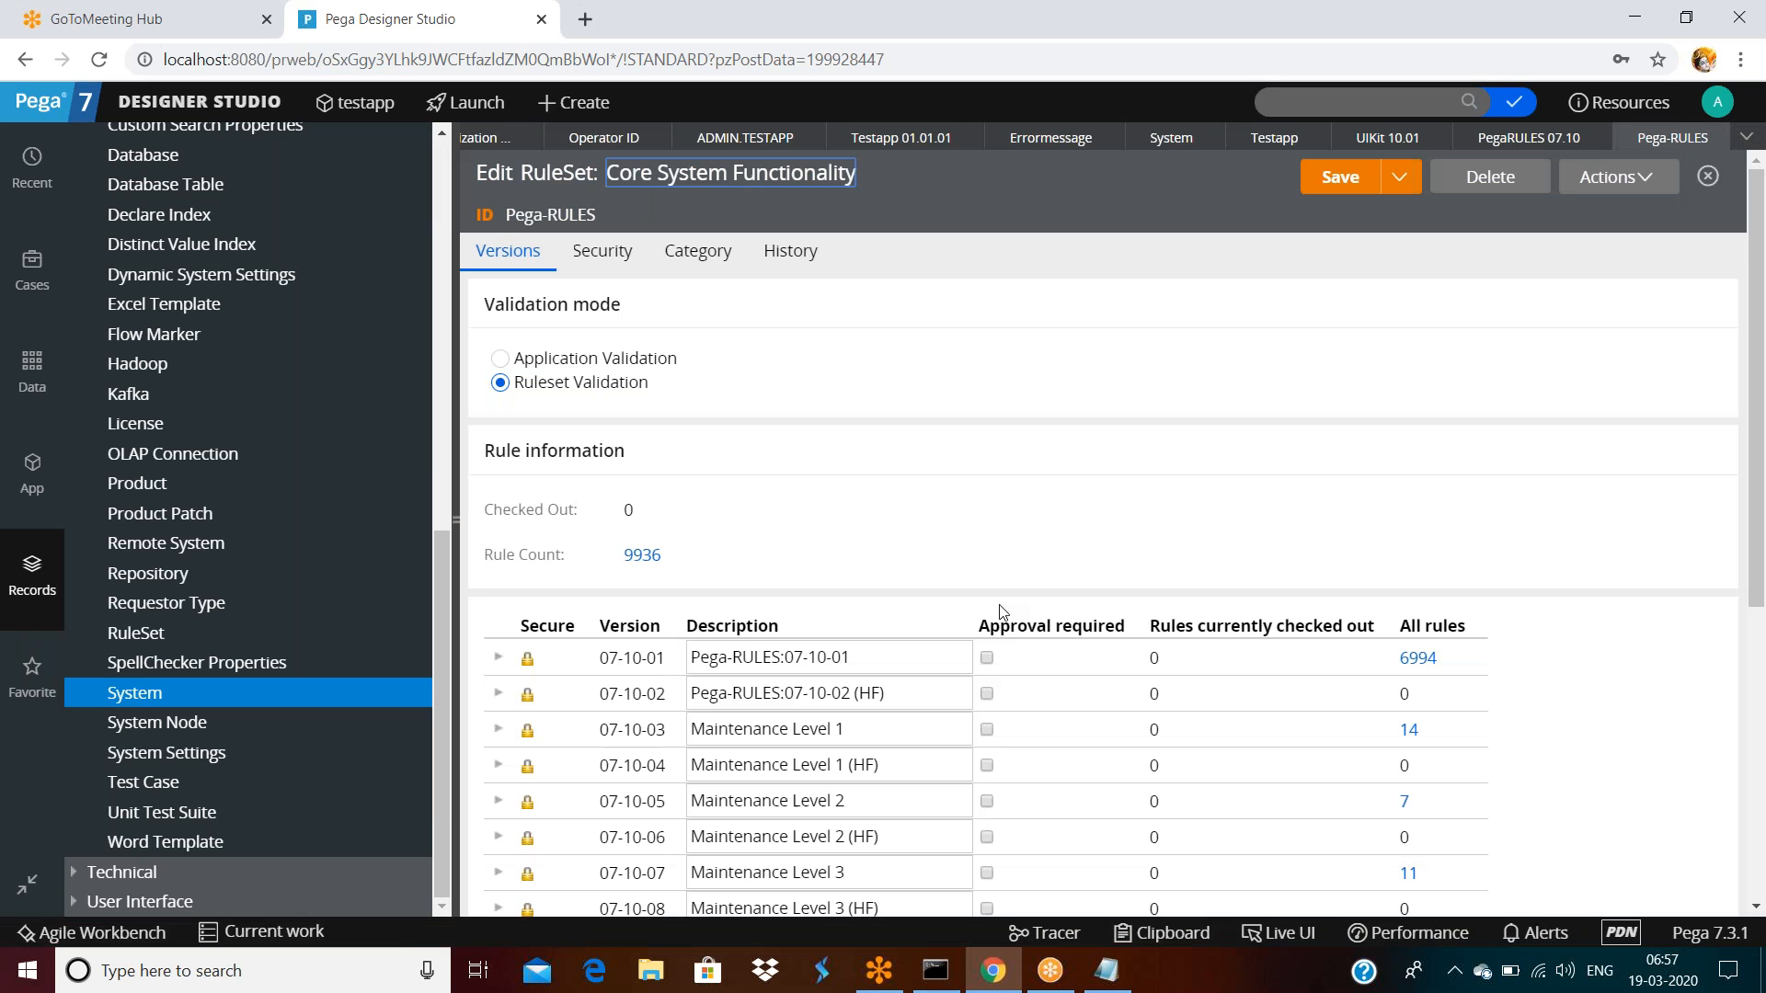
left_click(697, 253)
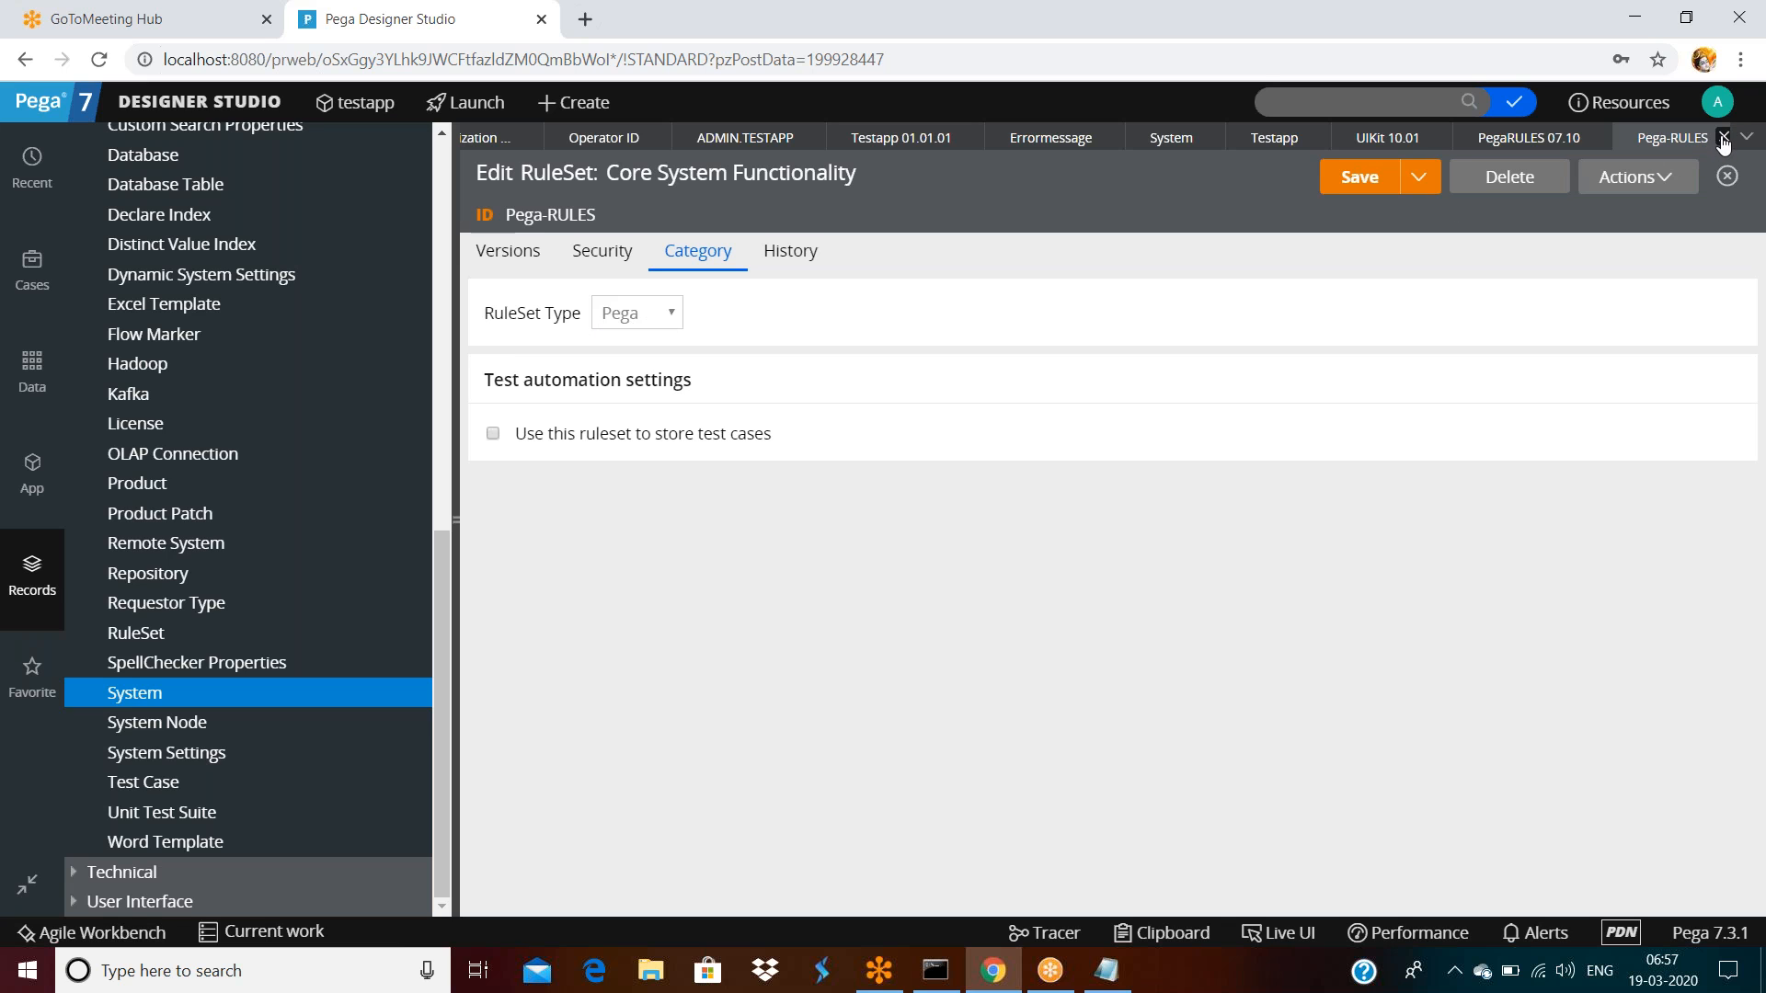
left_click(1723, 138)
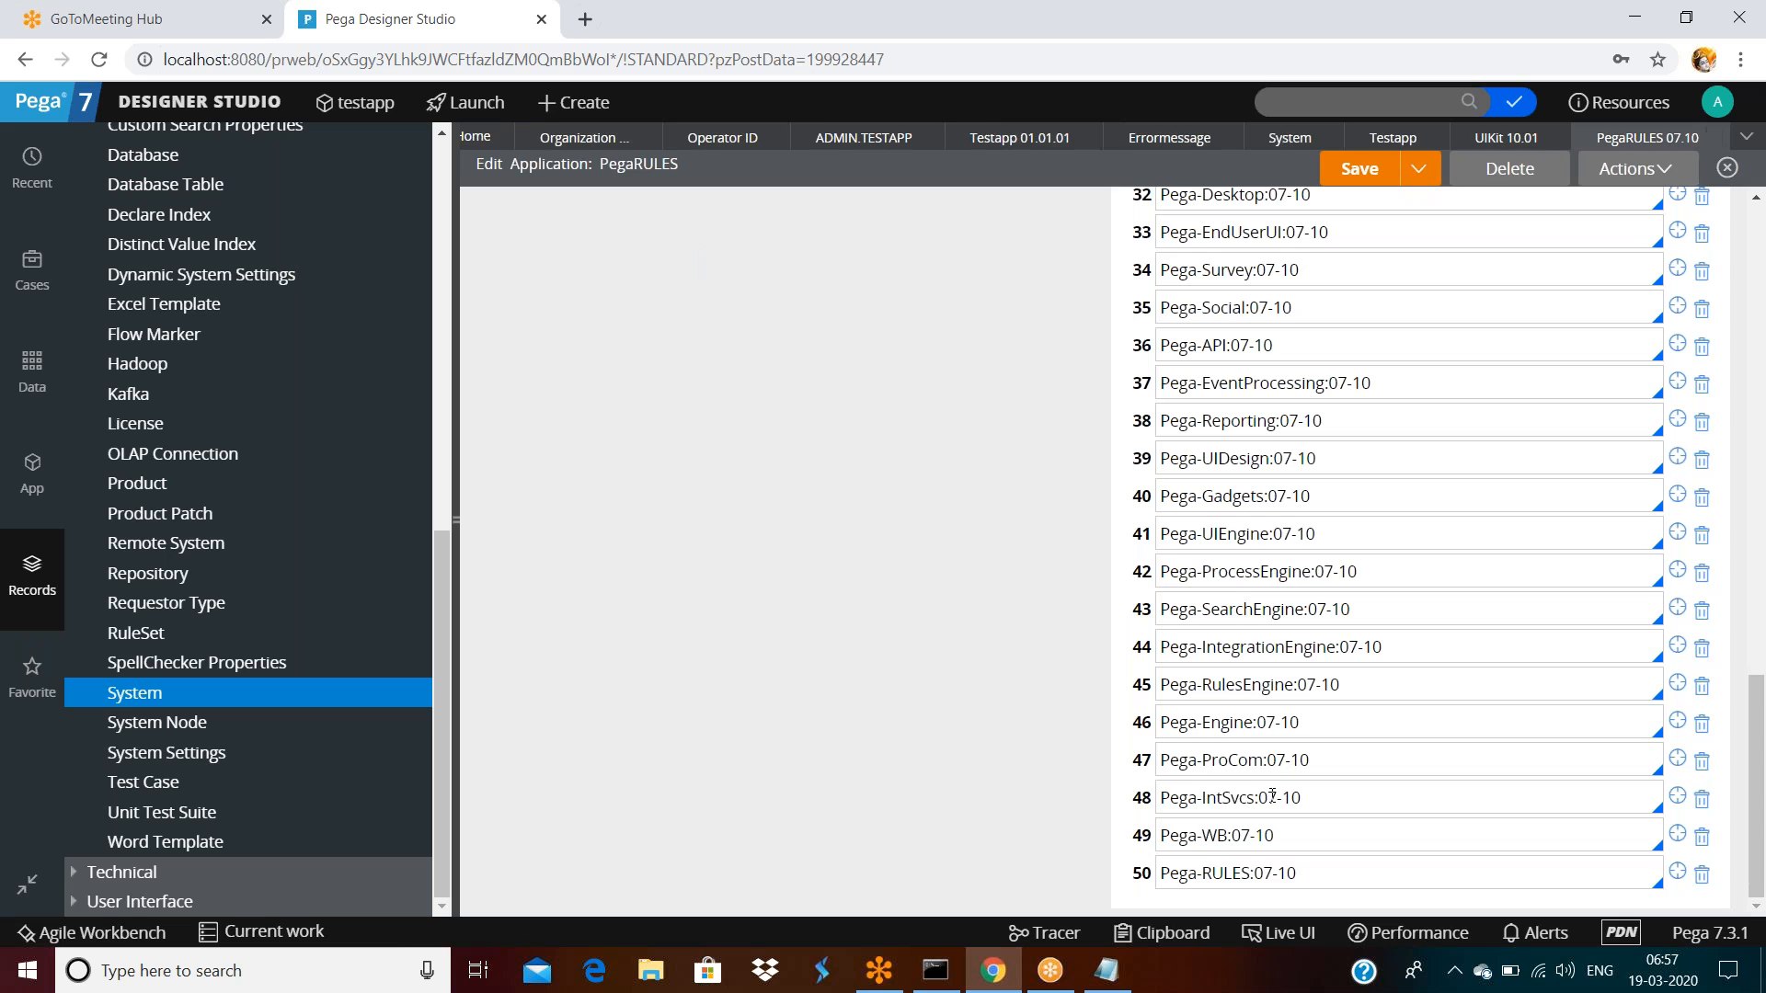
Confirm the Pega-Engine and Pega-Gadgets rulesets are type Pega
left_click(1677, 721)
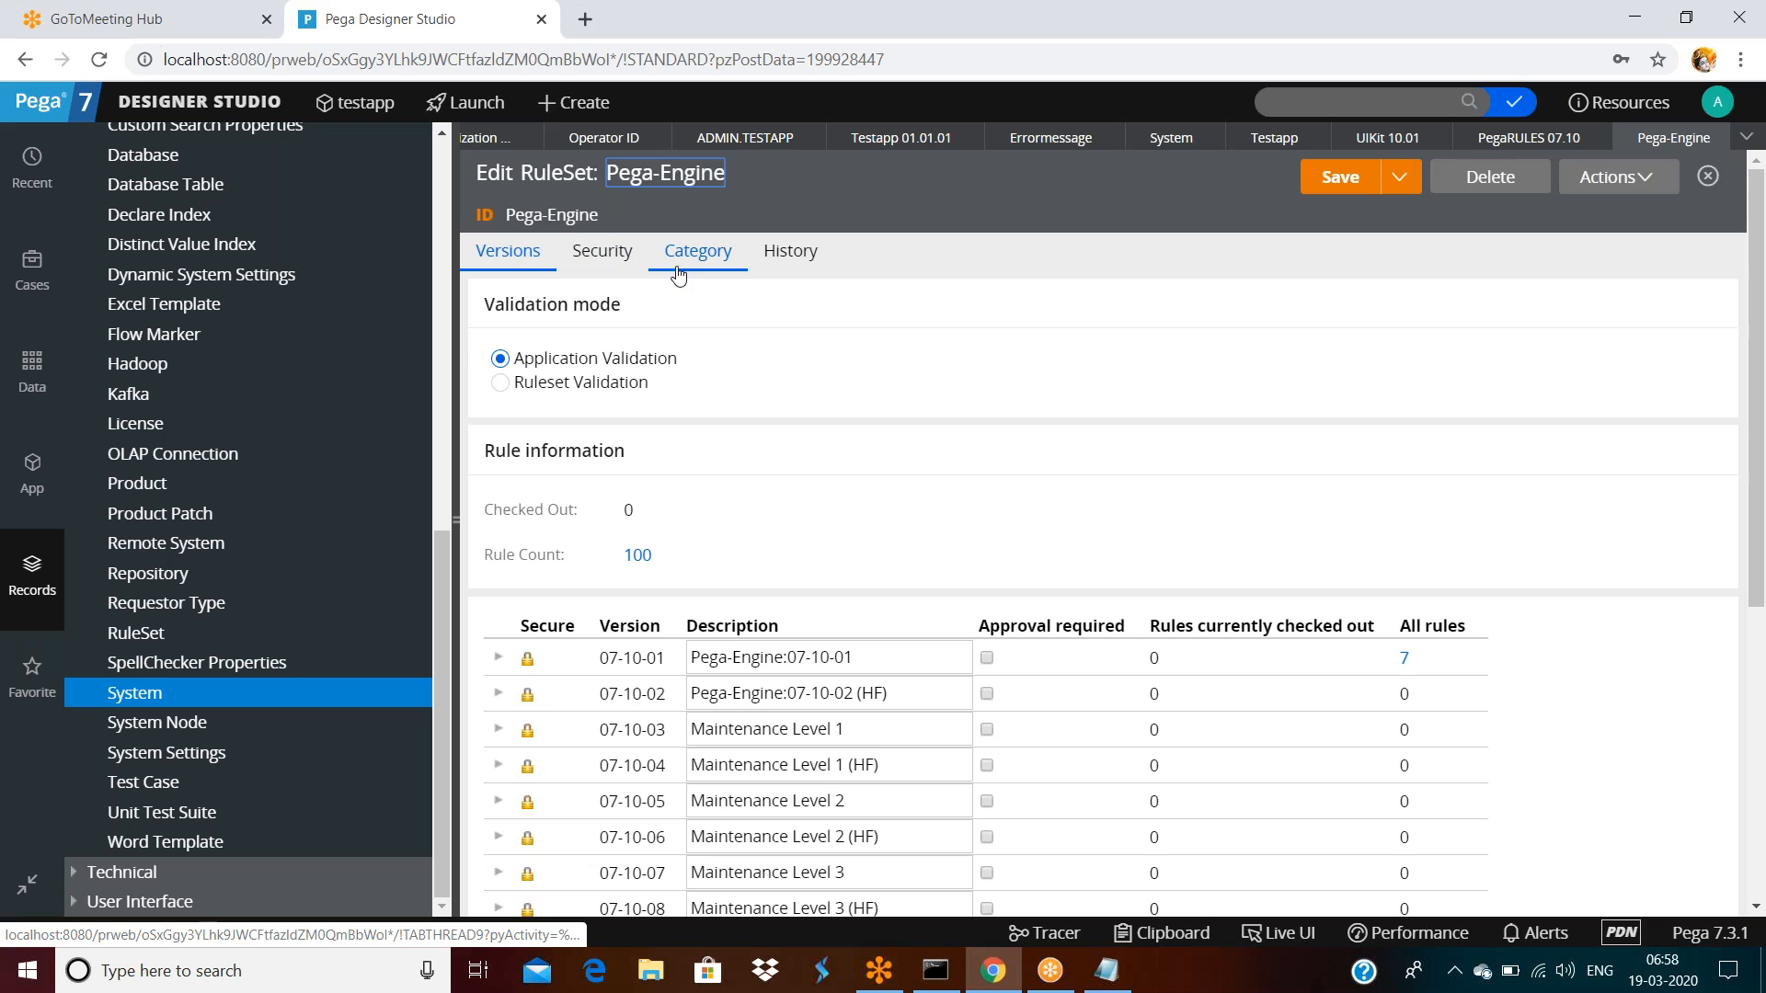
left_click(678, 275)
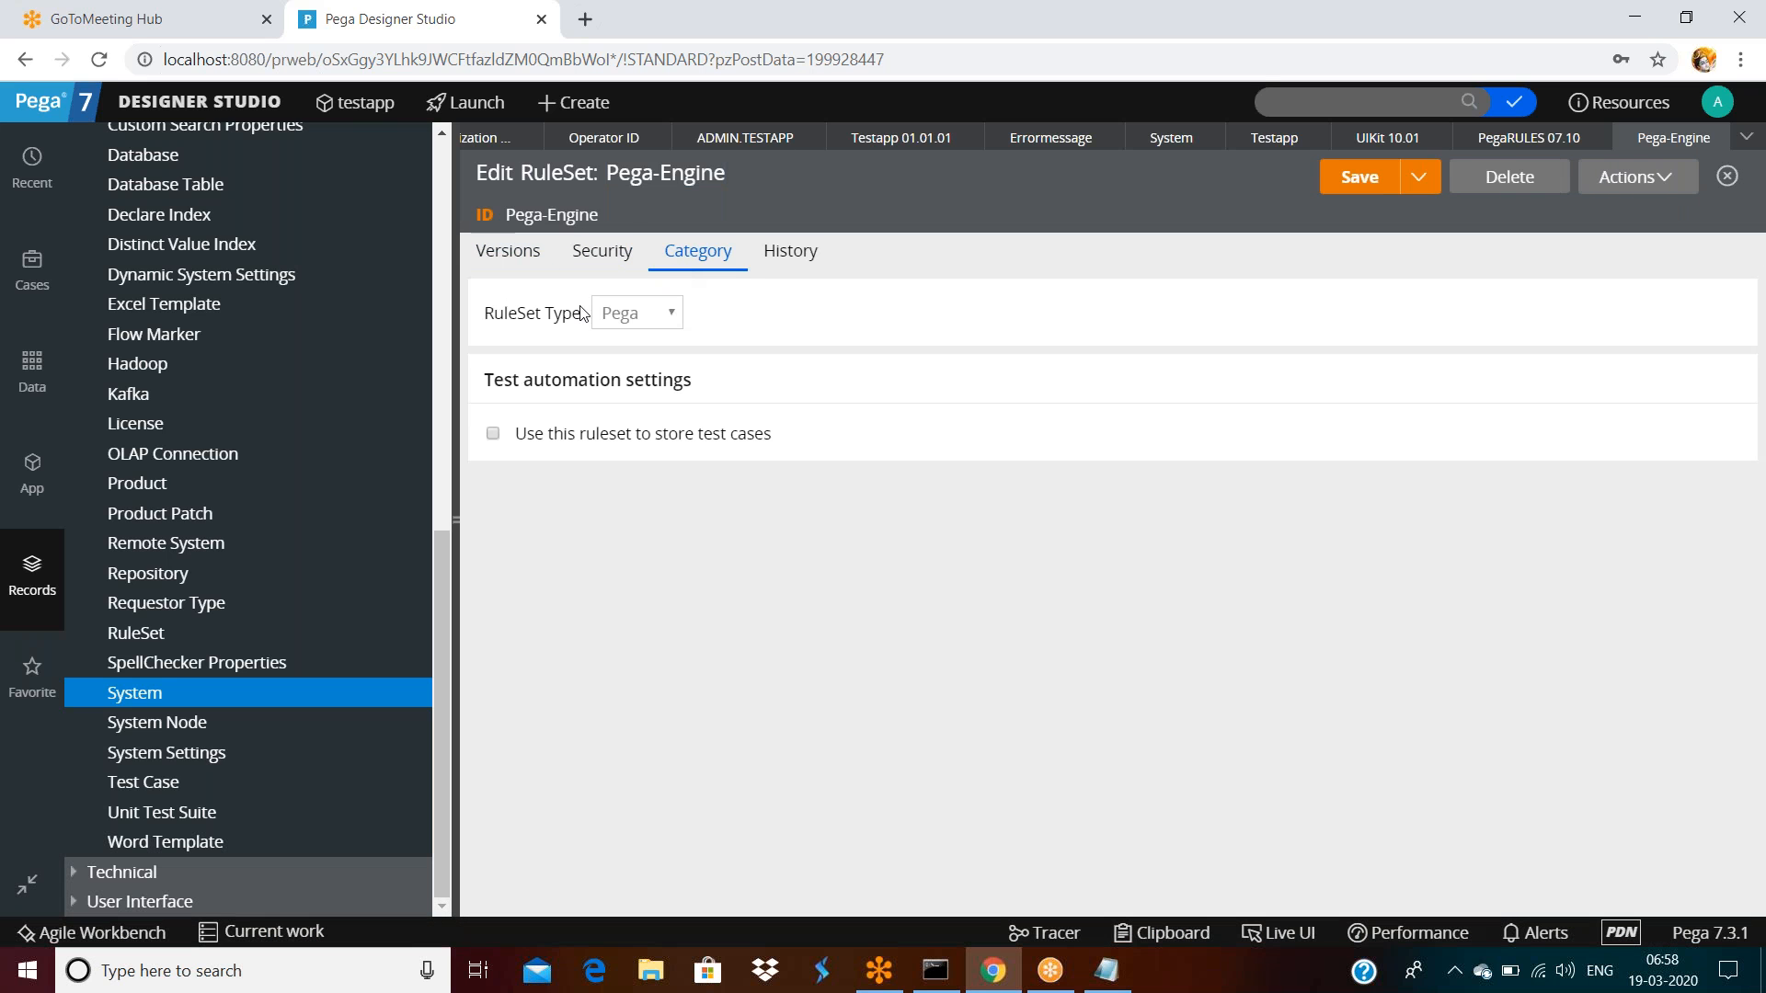
left_click_drag(484, 313, 517, 313)
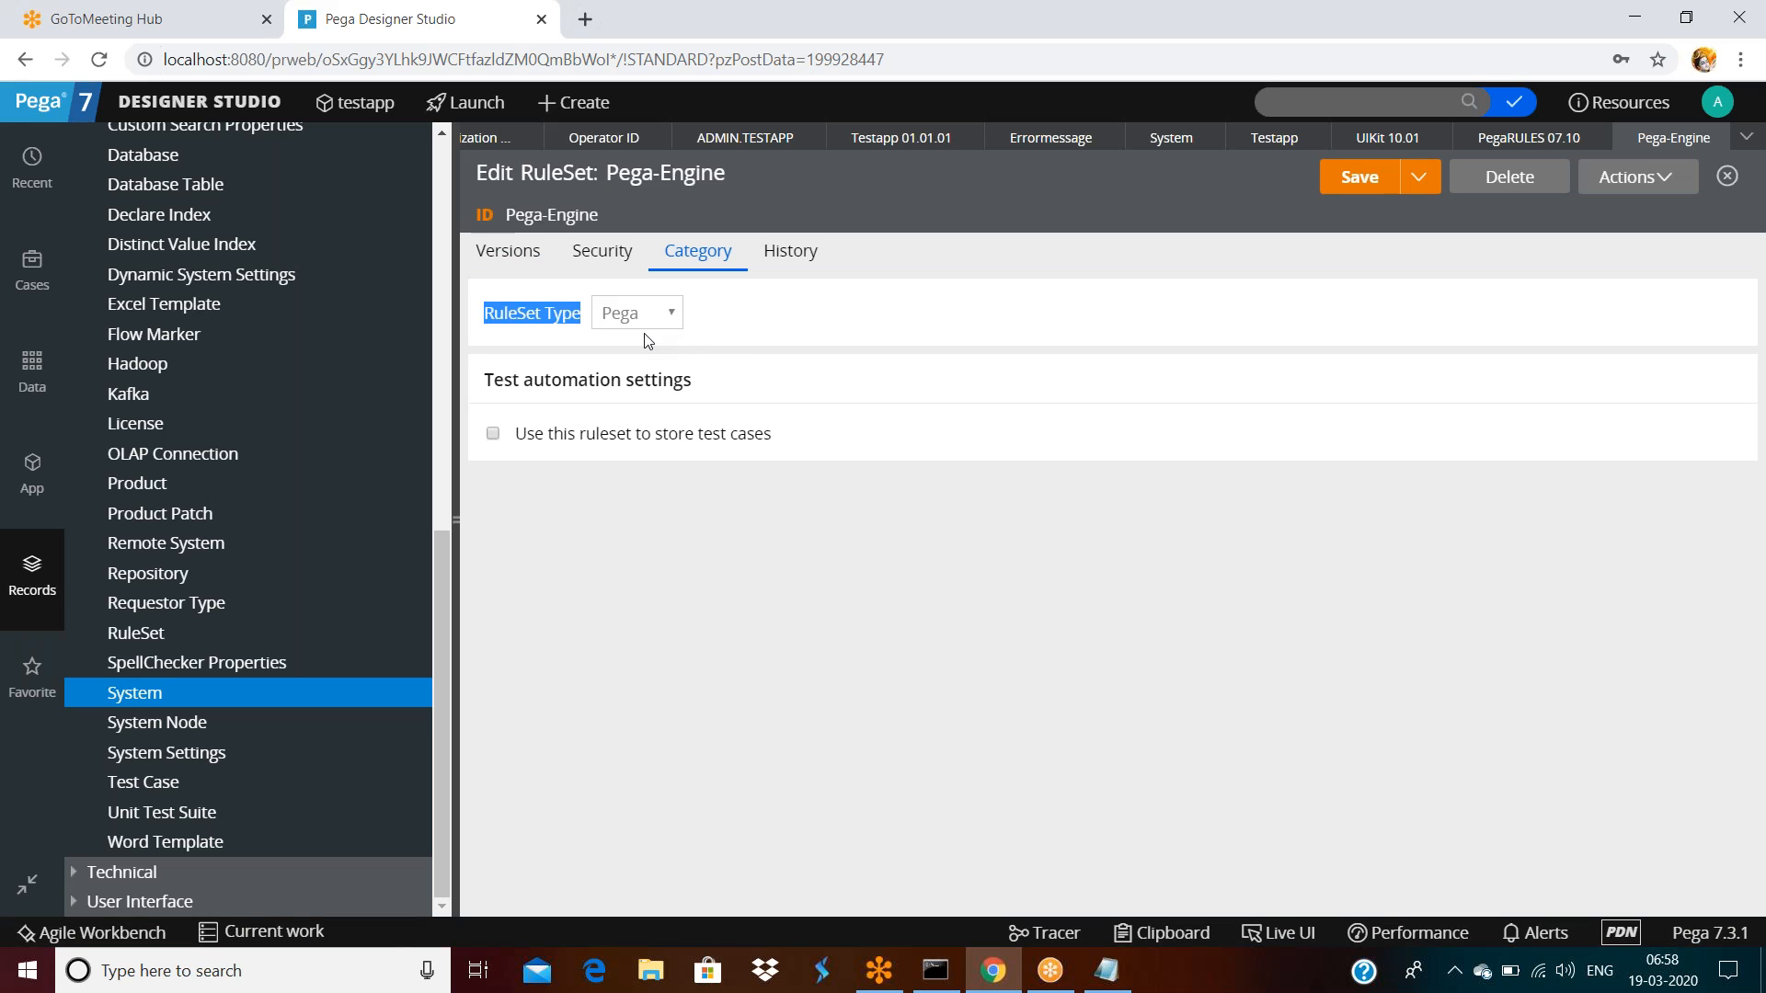
left_click(1727, 176)
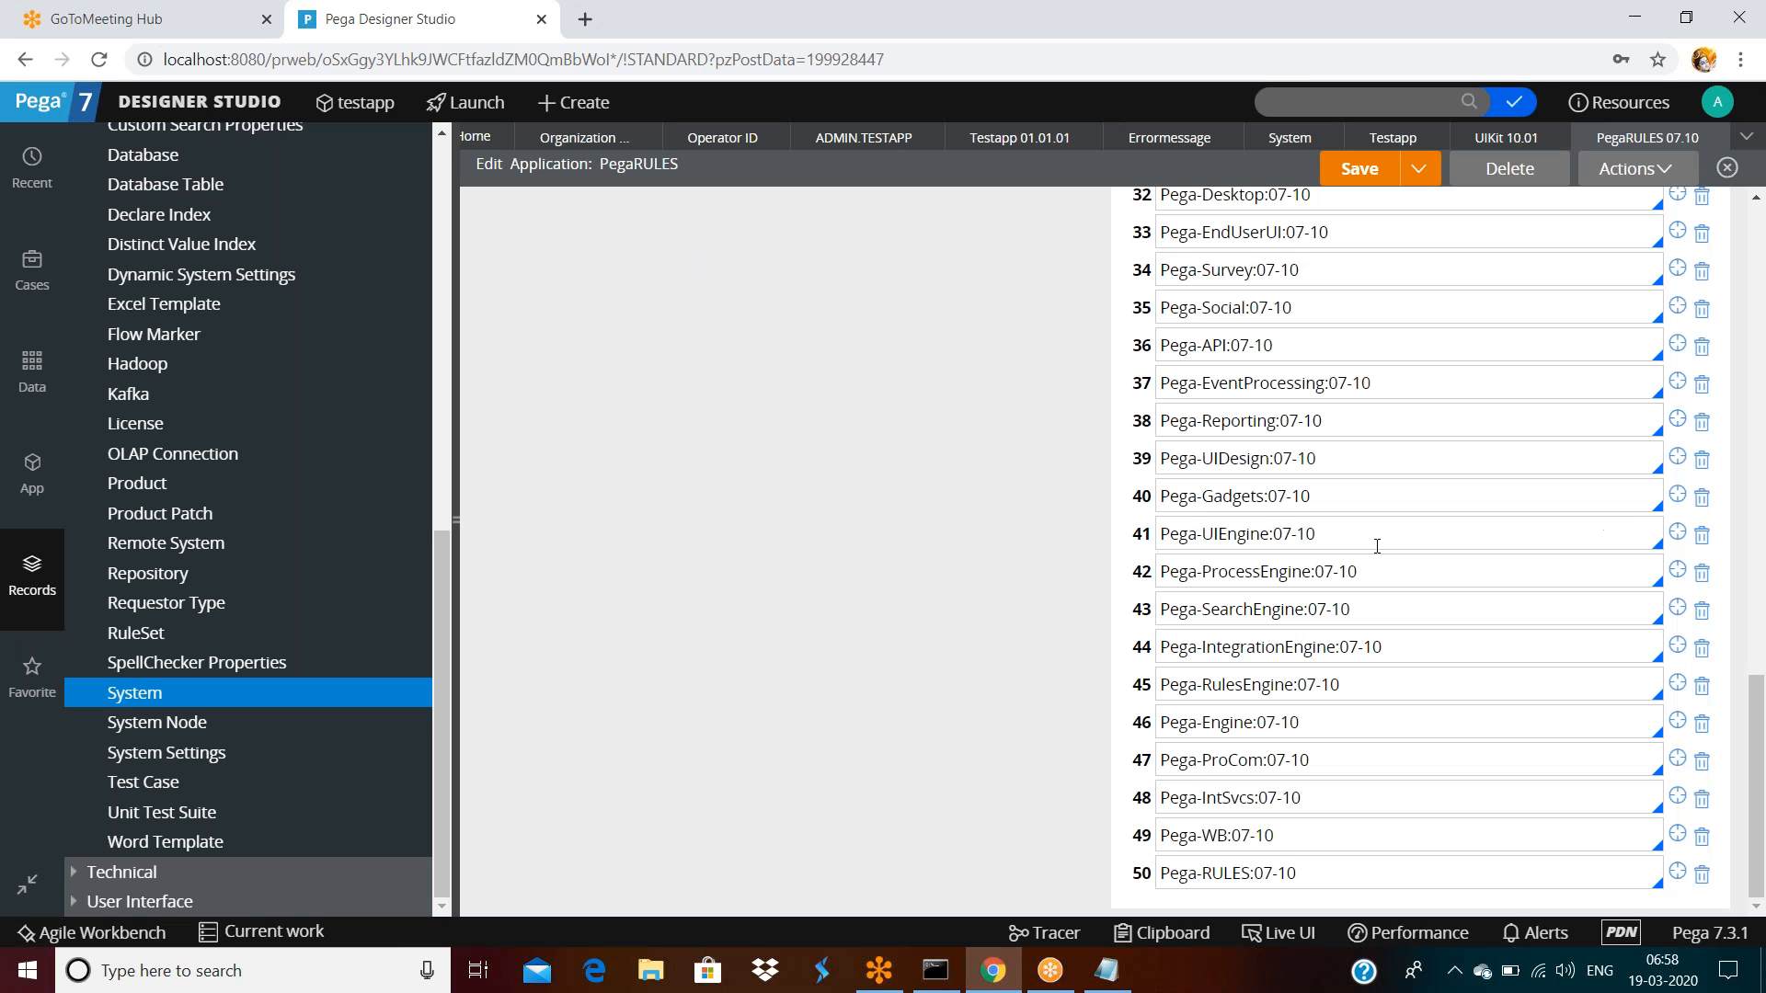
left_click(1678, 495)
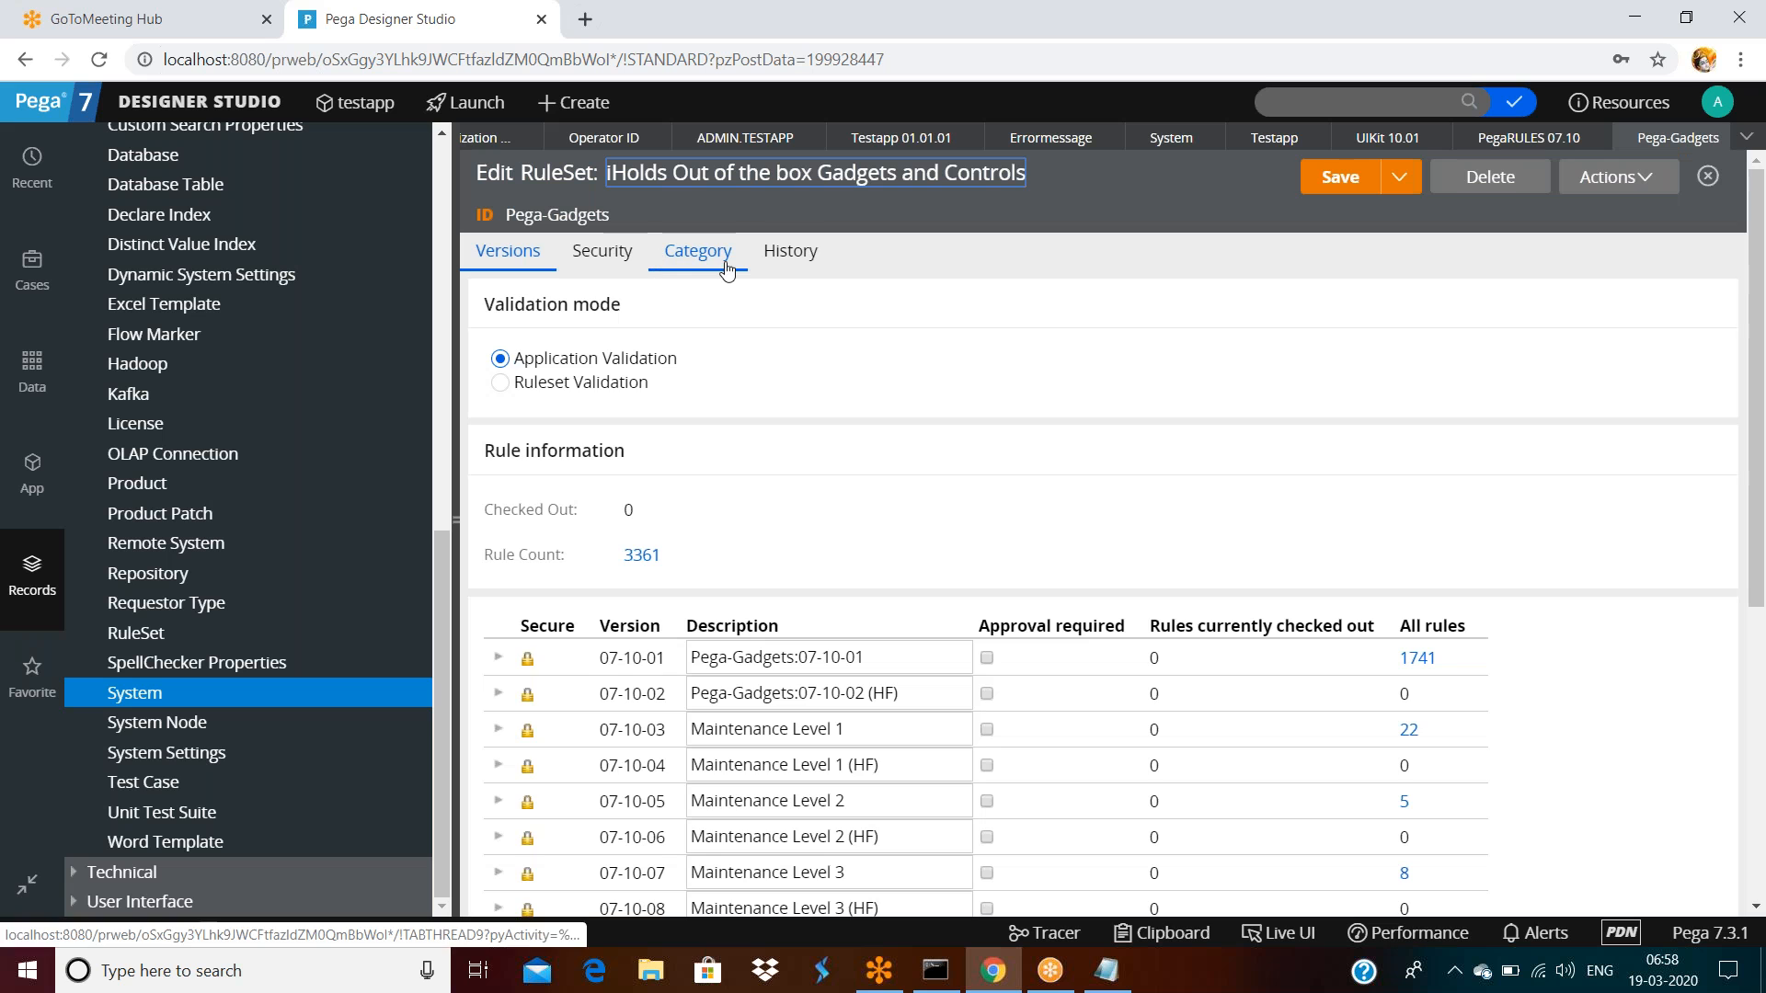
left_click(718, 266)
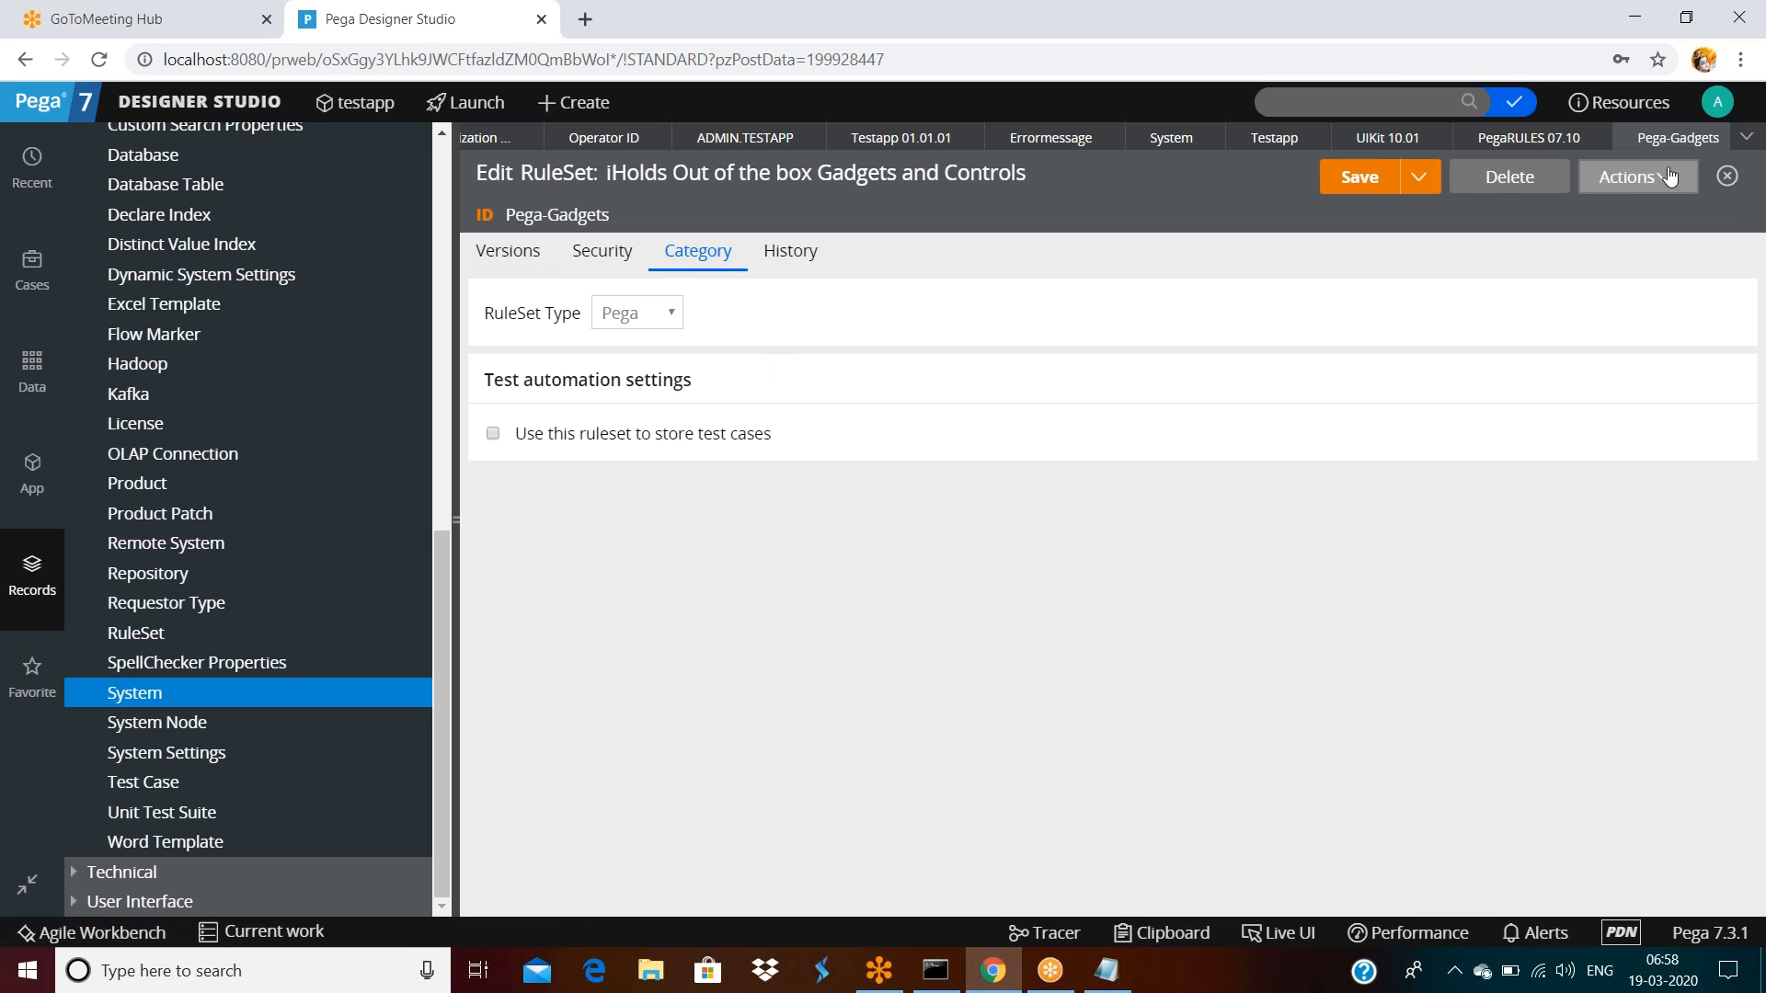
left_click(1717, 143)
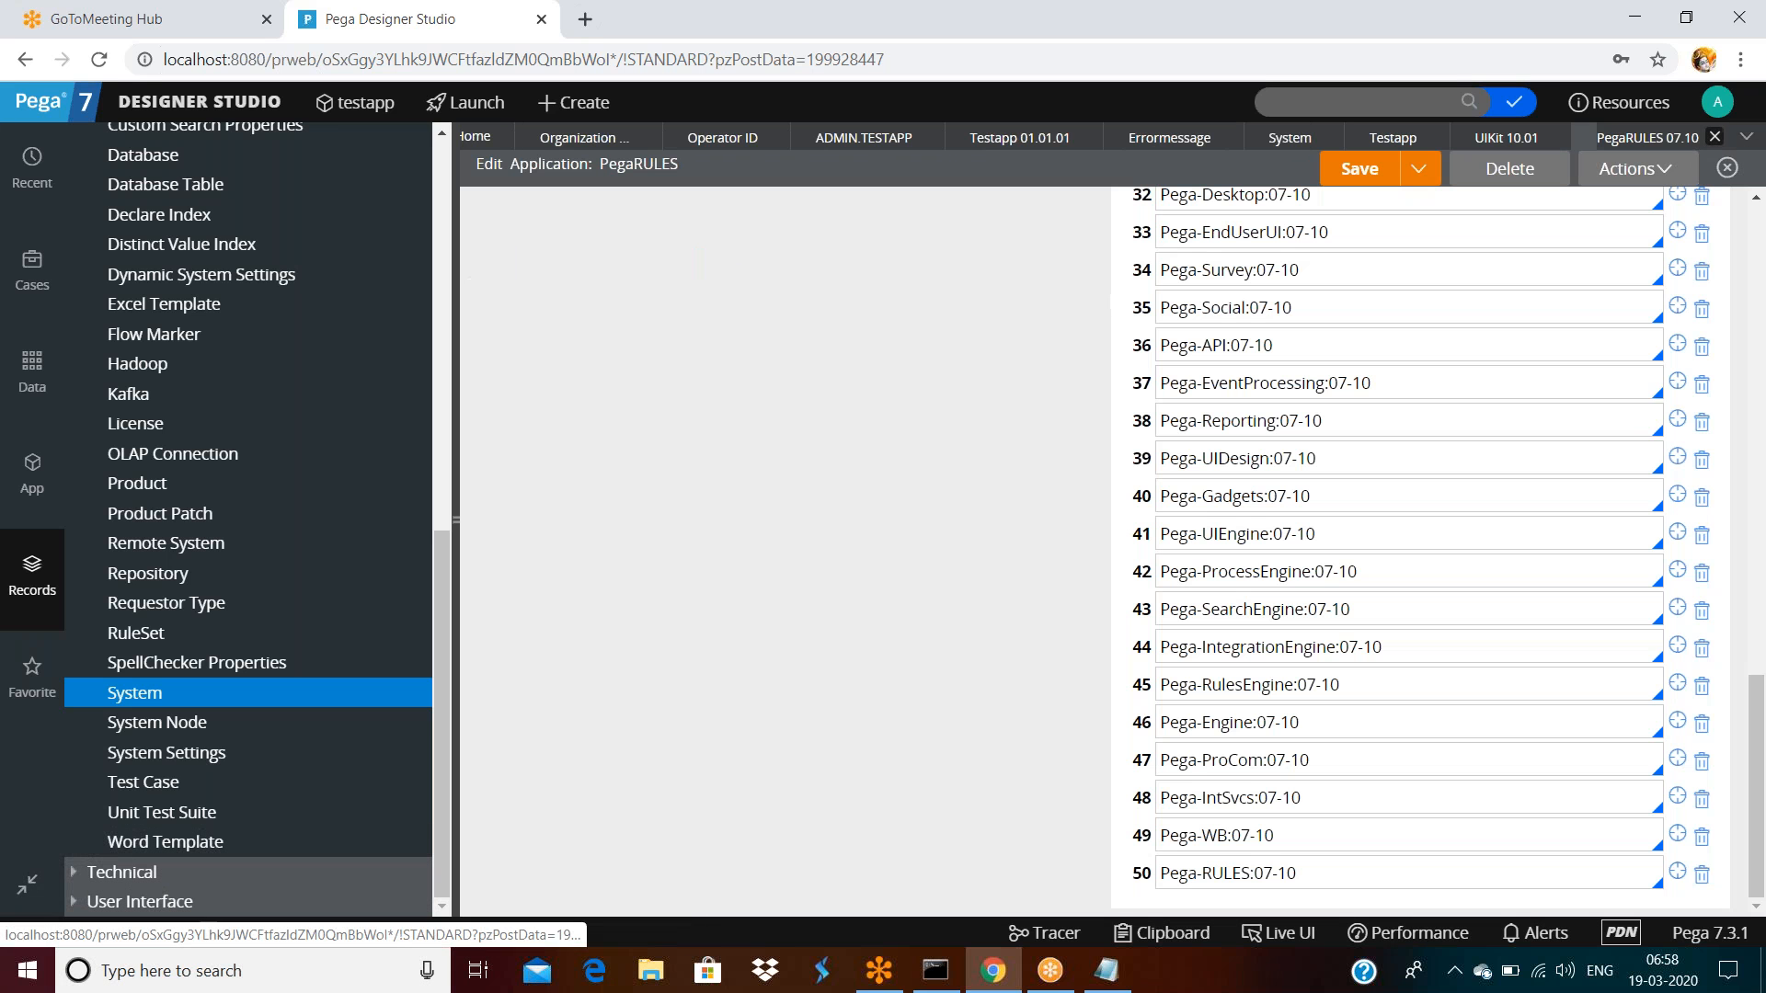
Confirm the Pega-Social ruleset is type Pega, then return to the testapp record
left_click(1678, 307)
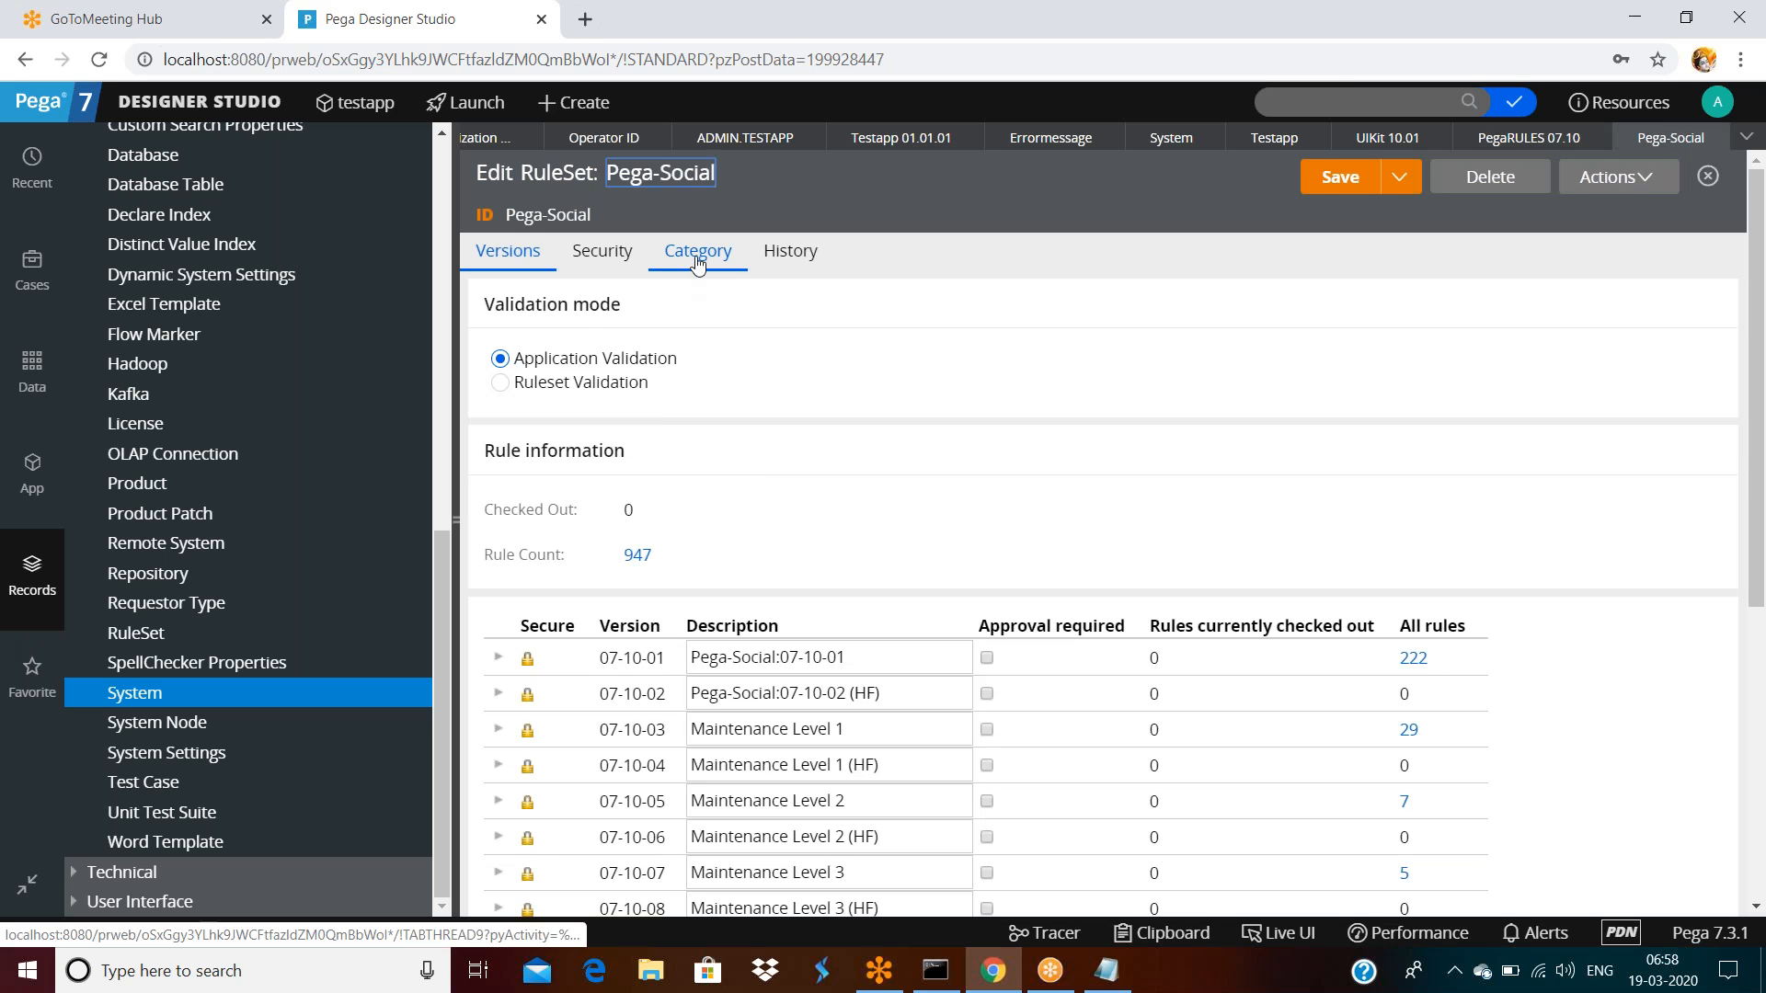
left_click(701, 268)
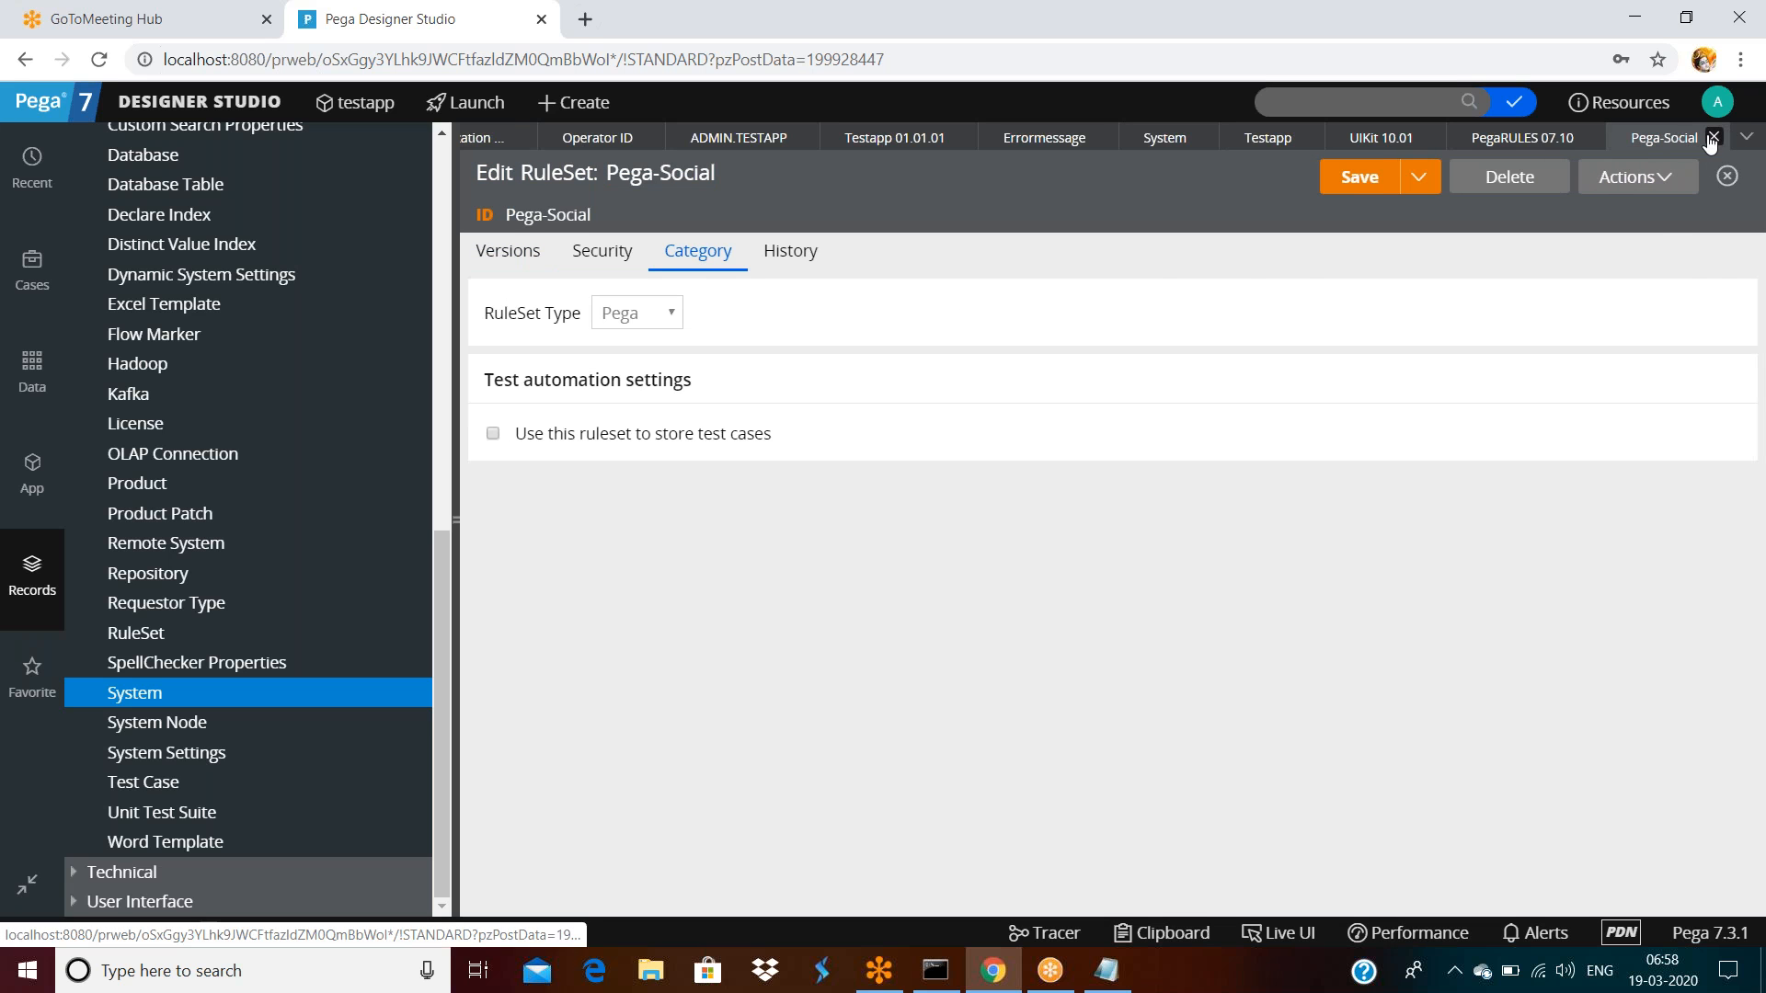
left_click(1713, 136)
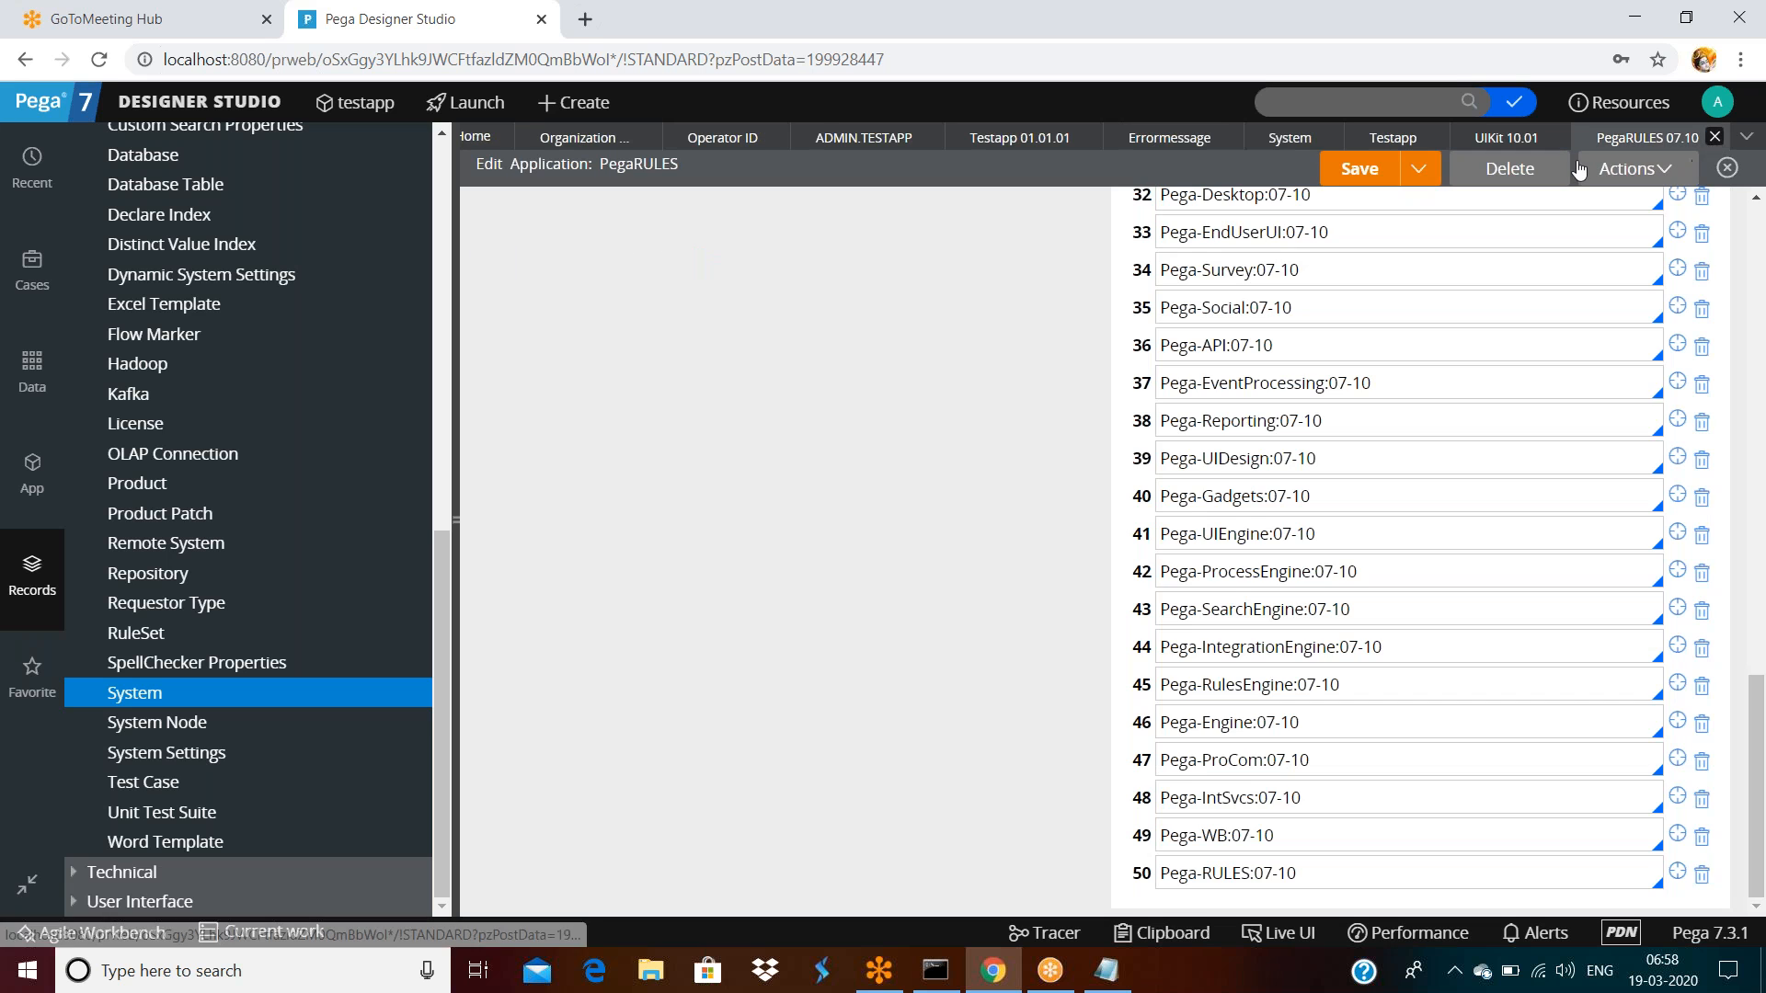
left_click(1016, 146)
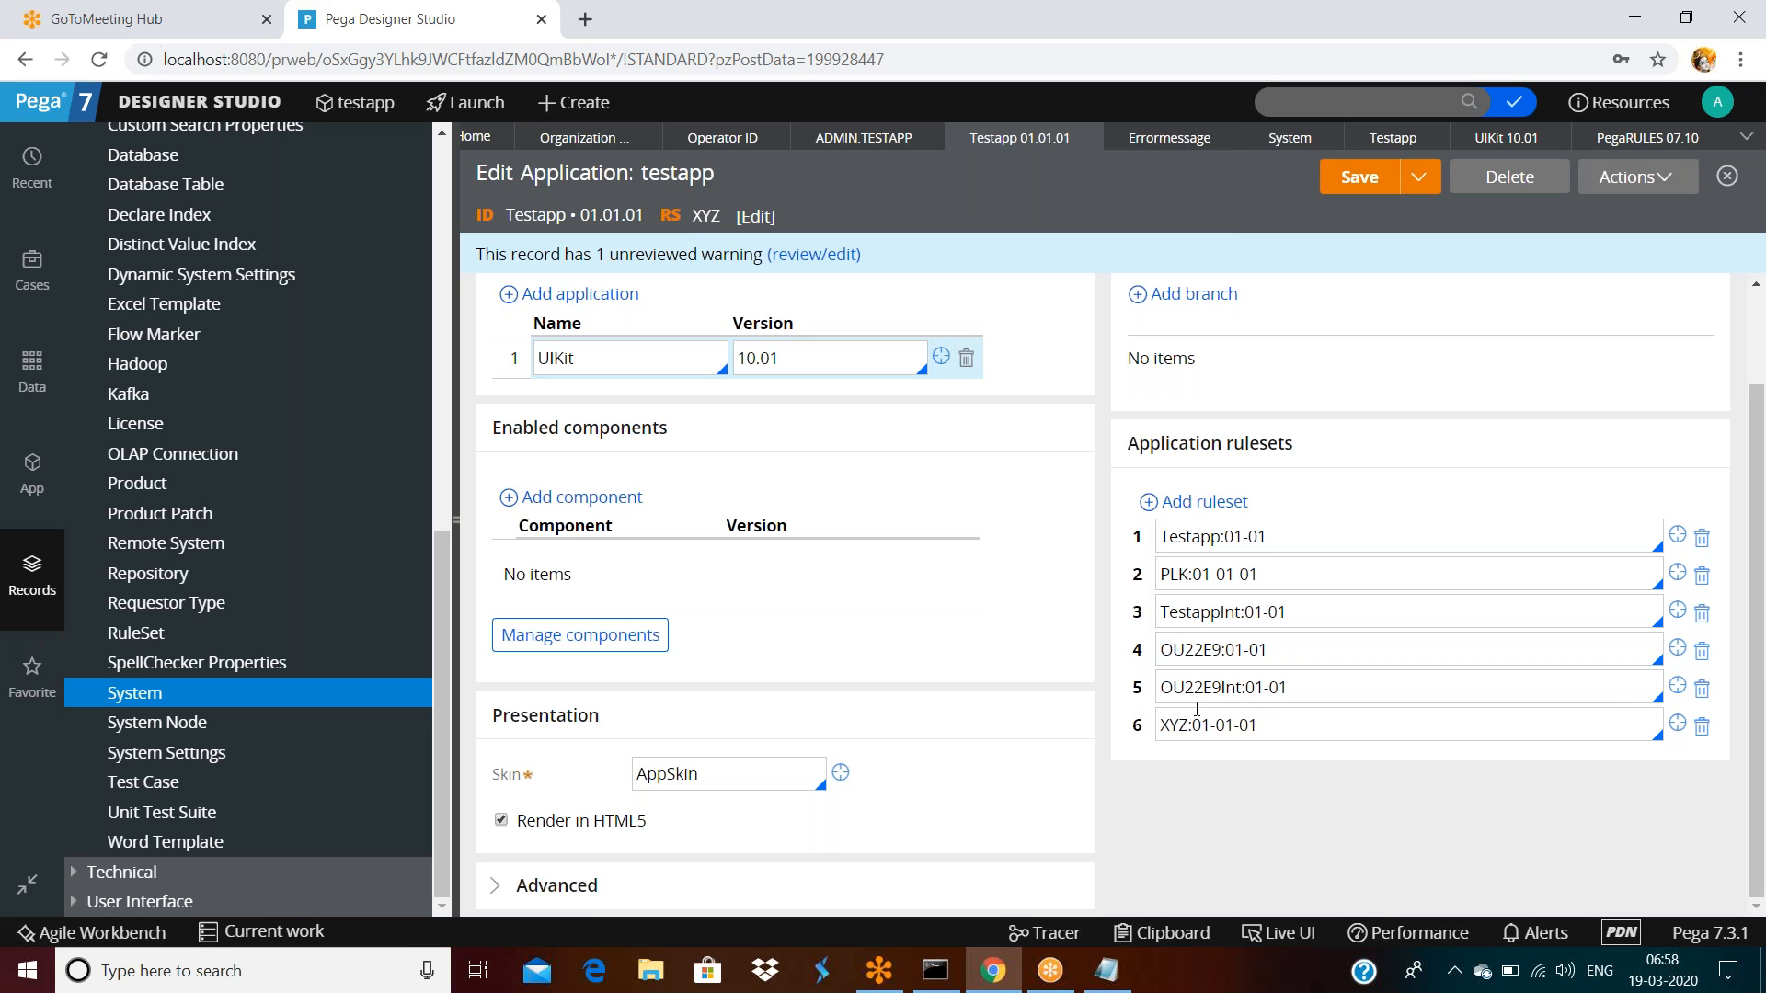
Confirm OU22E9 is Standard, discard it, hide the navigation panel and open the ADMIN.TESTAPP operator record
left_click(1678, 648)
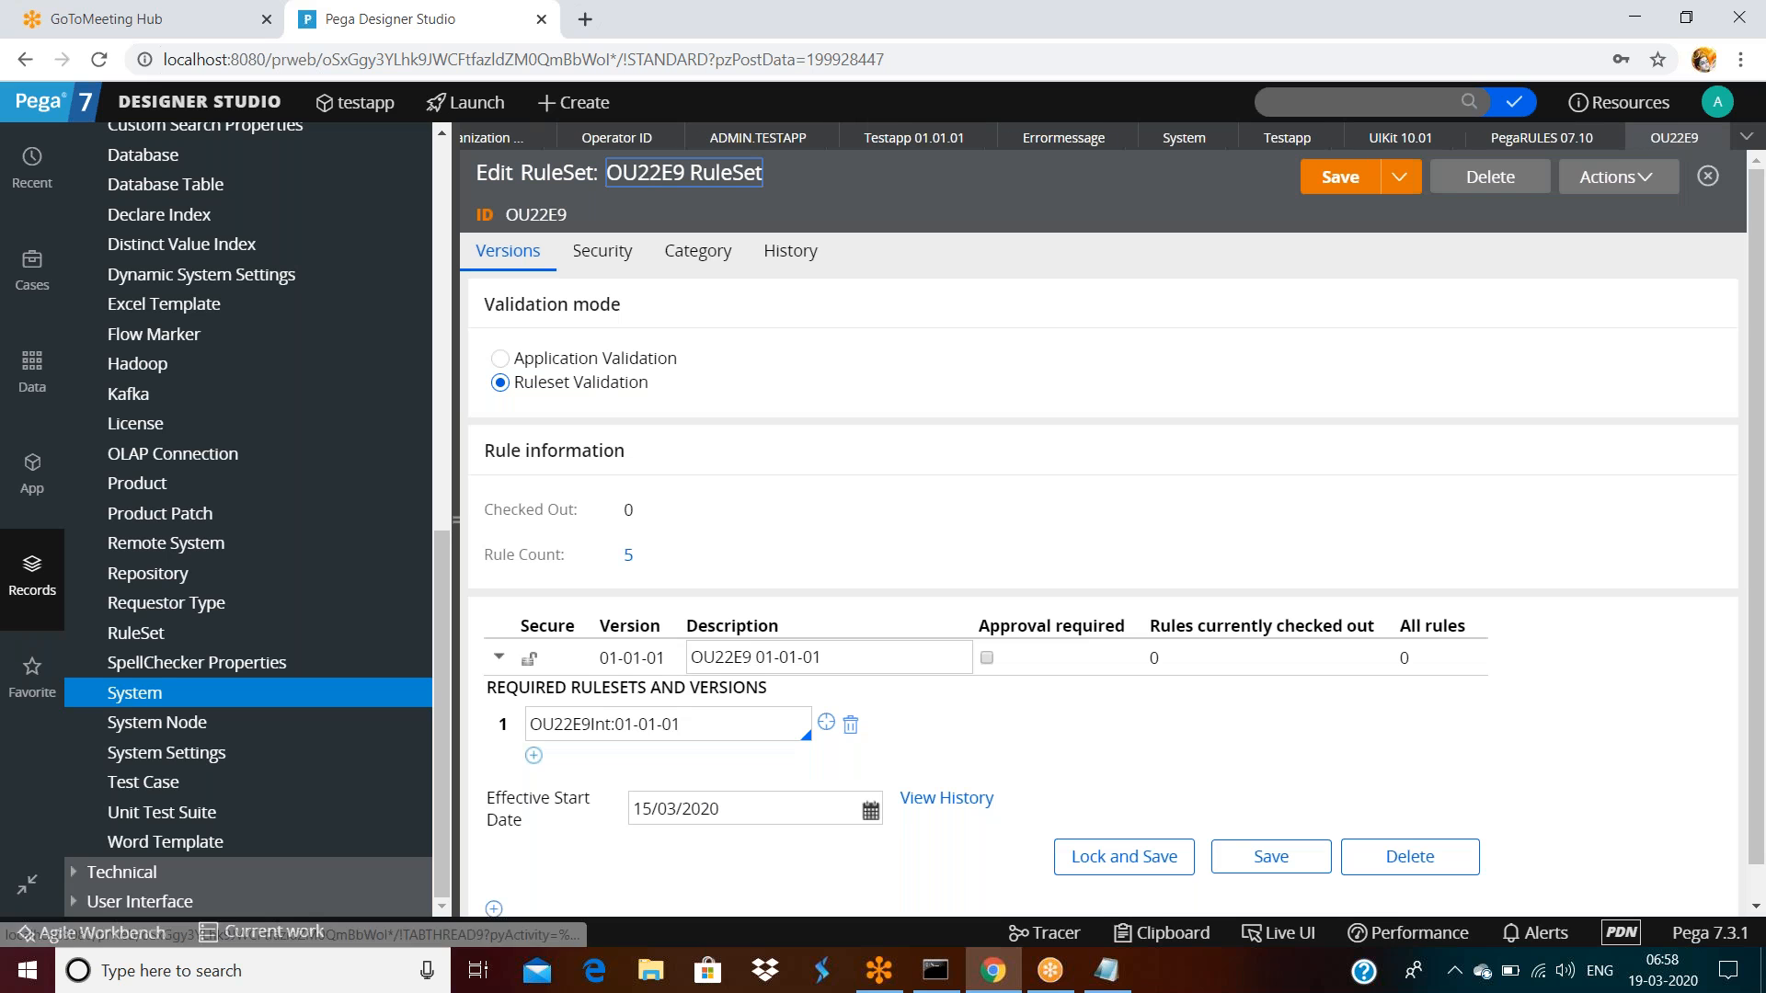
double_click(711, 260)
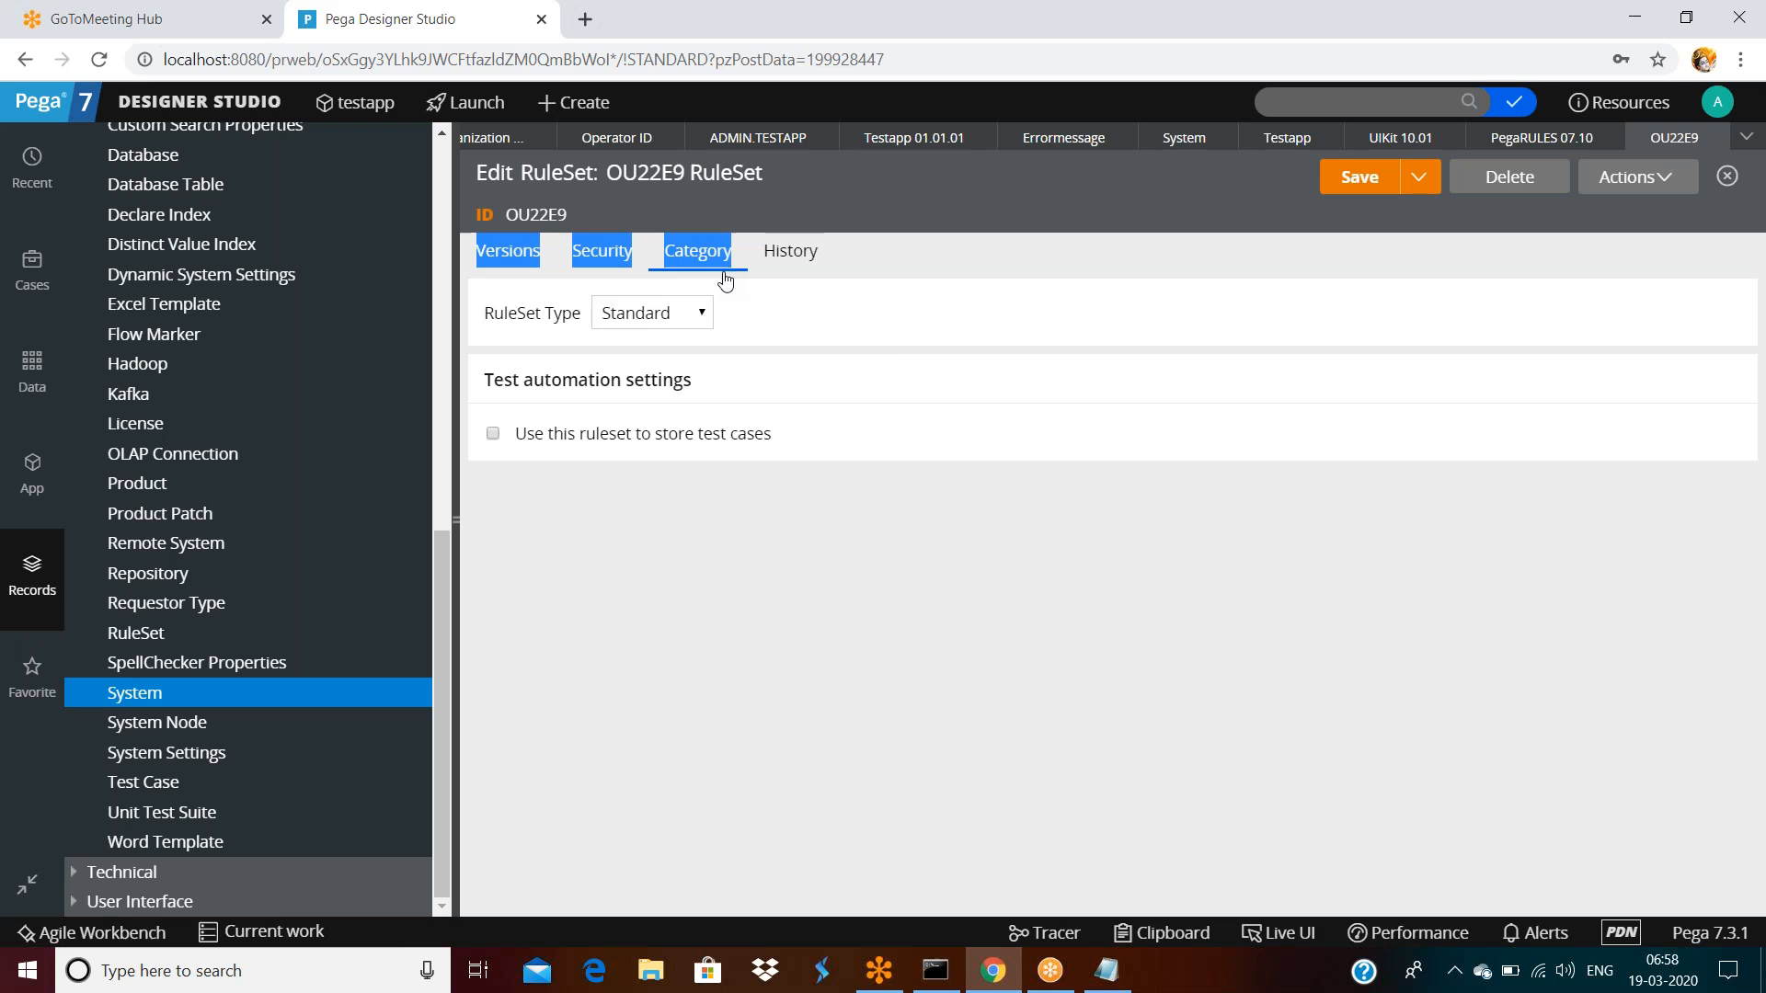
left_click(897, 370)
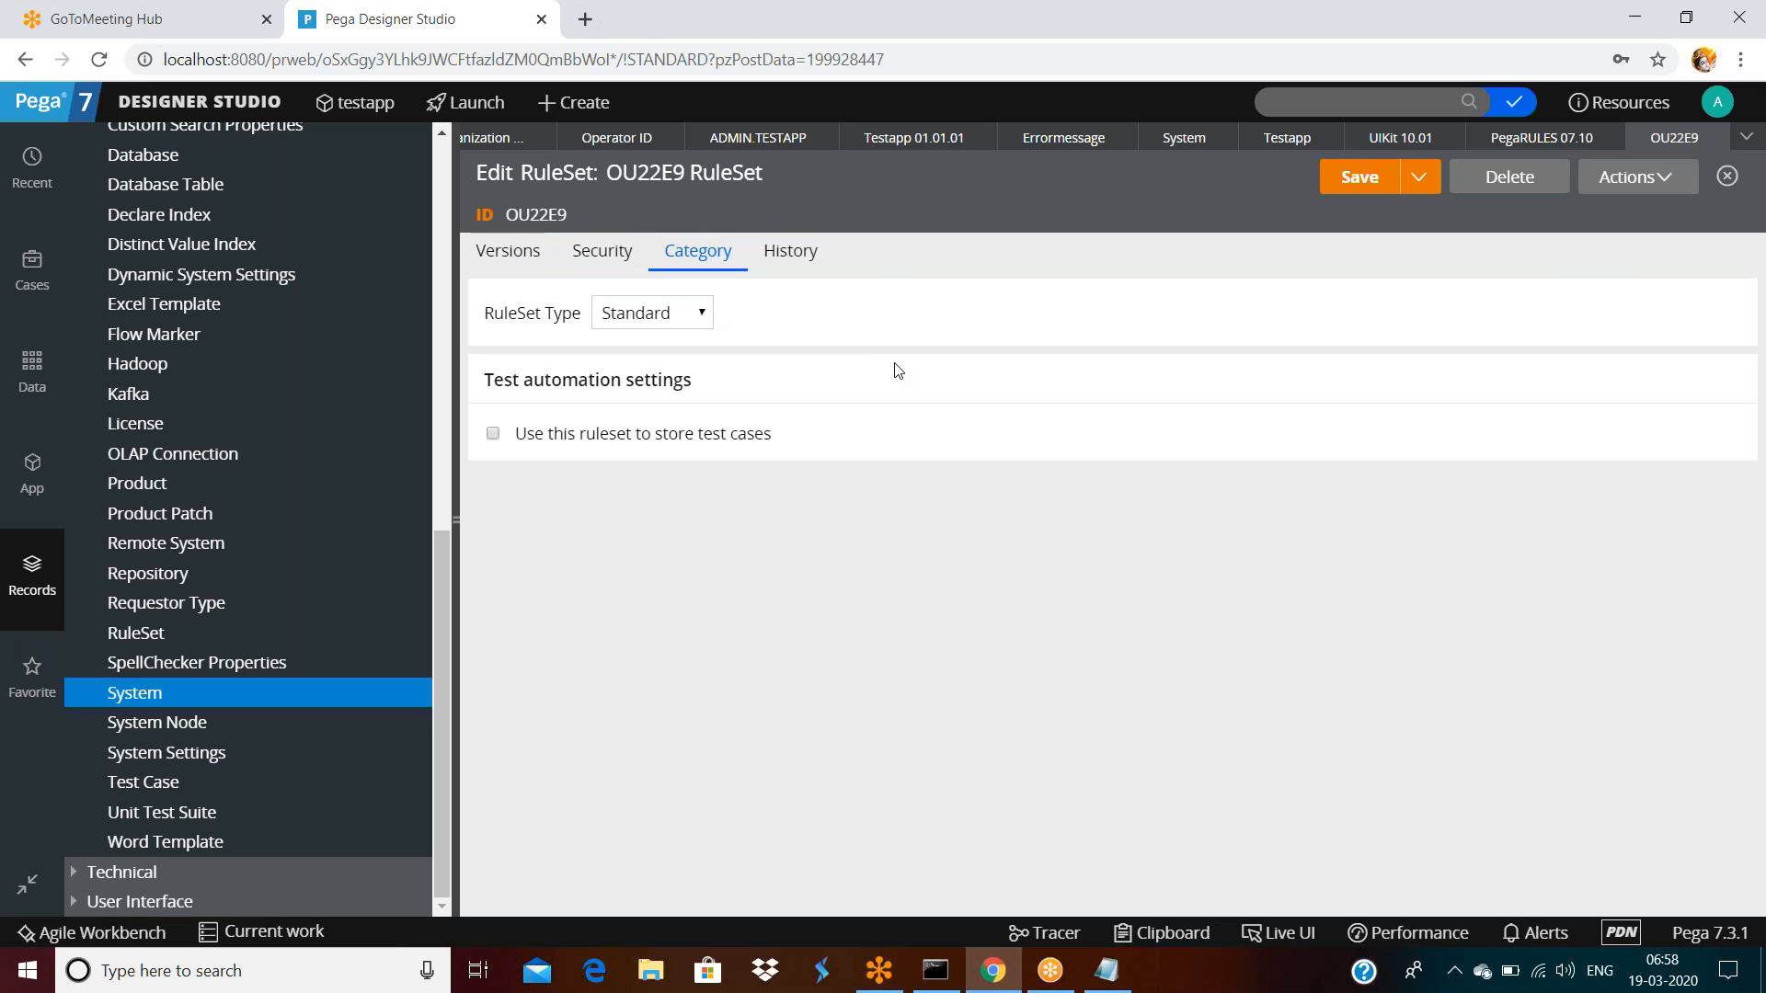
left_click(1716, 137)
left_click(1397, 579)
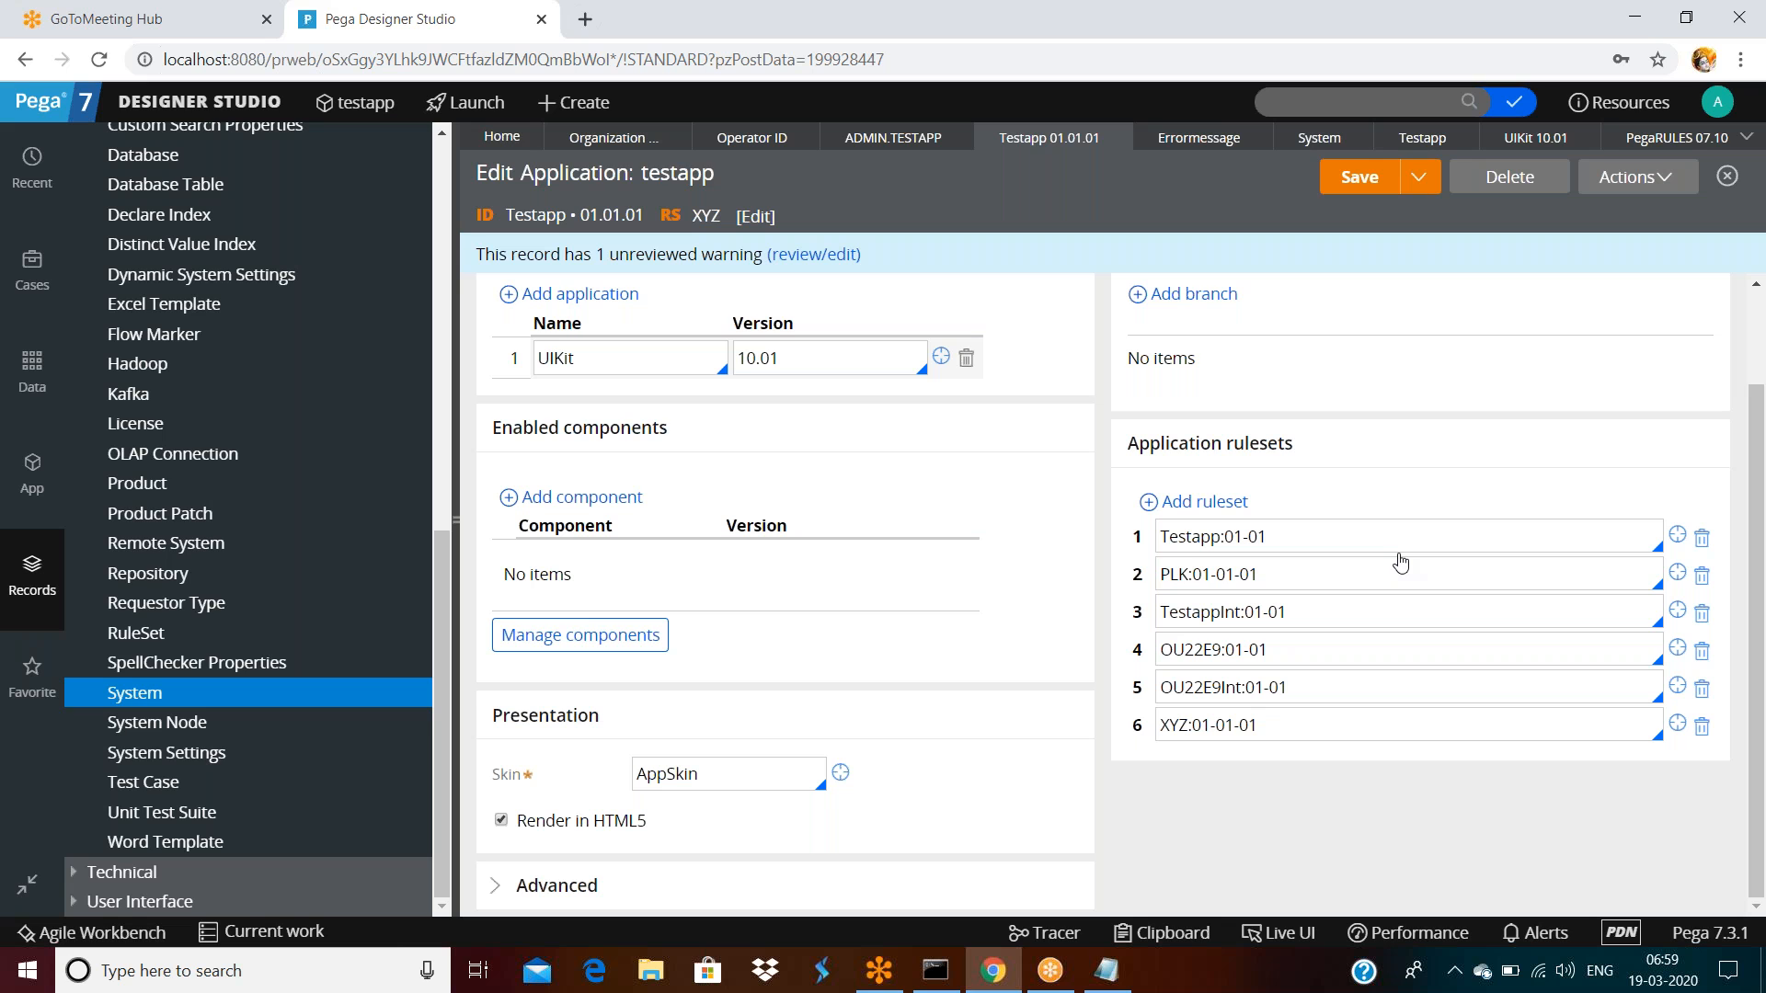
left_click(458, 520)
left_click(435, 138)
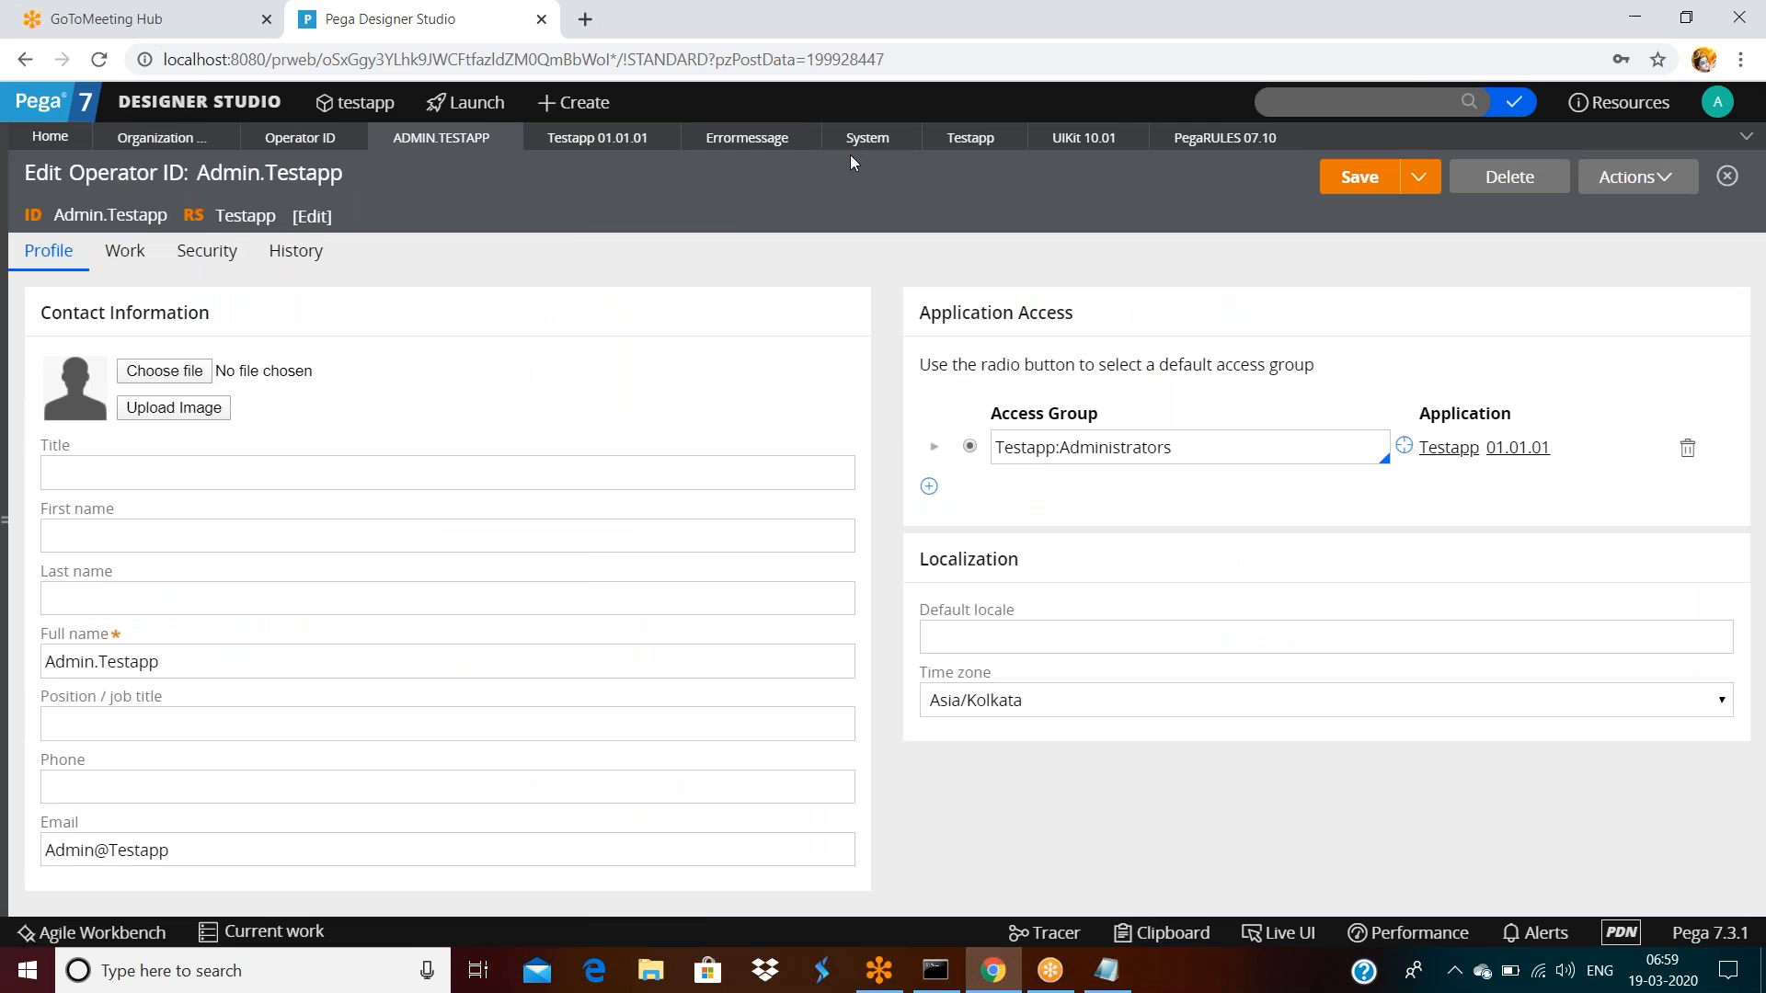
Inspect the Testapp RuleSet versions, then open the errormessage message rule to review its history
left_click(987, 147)
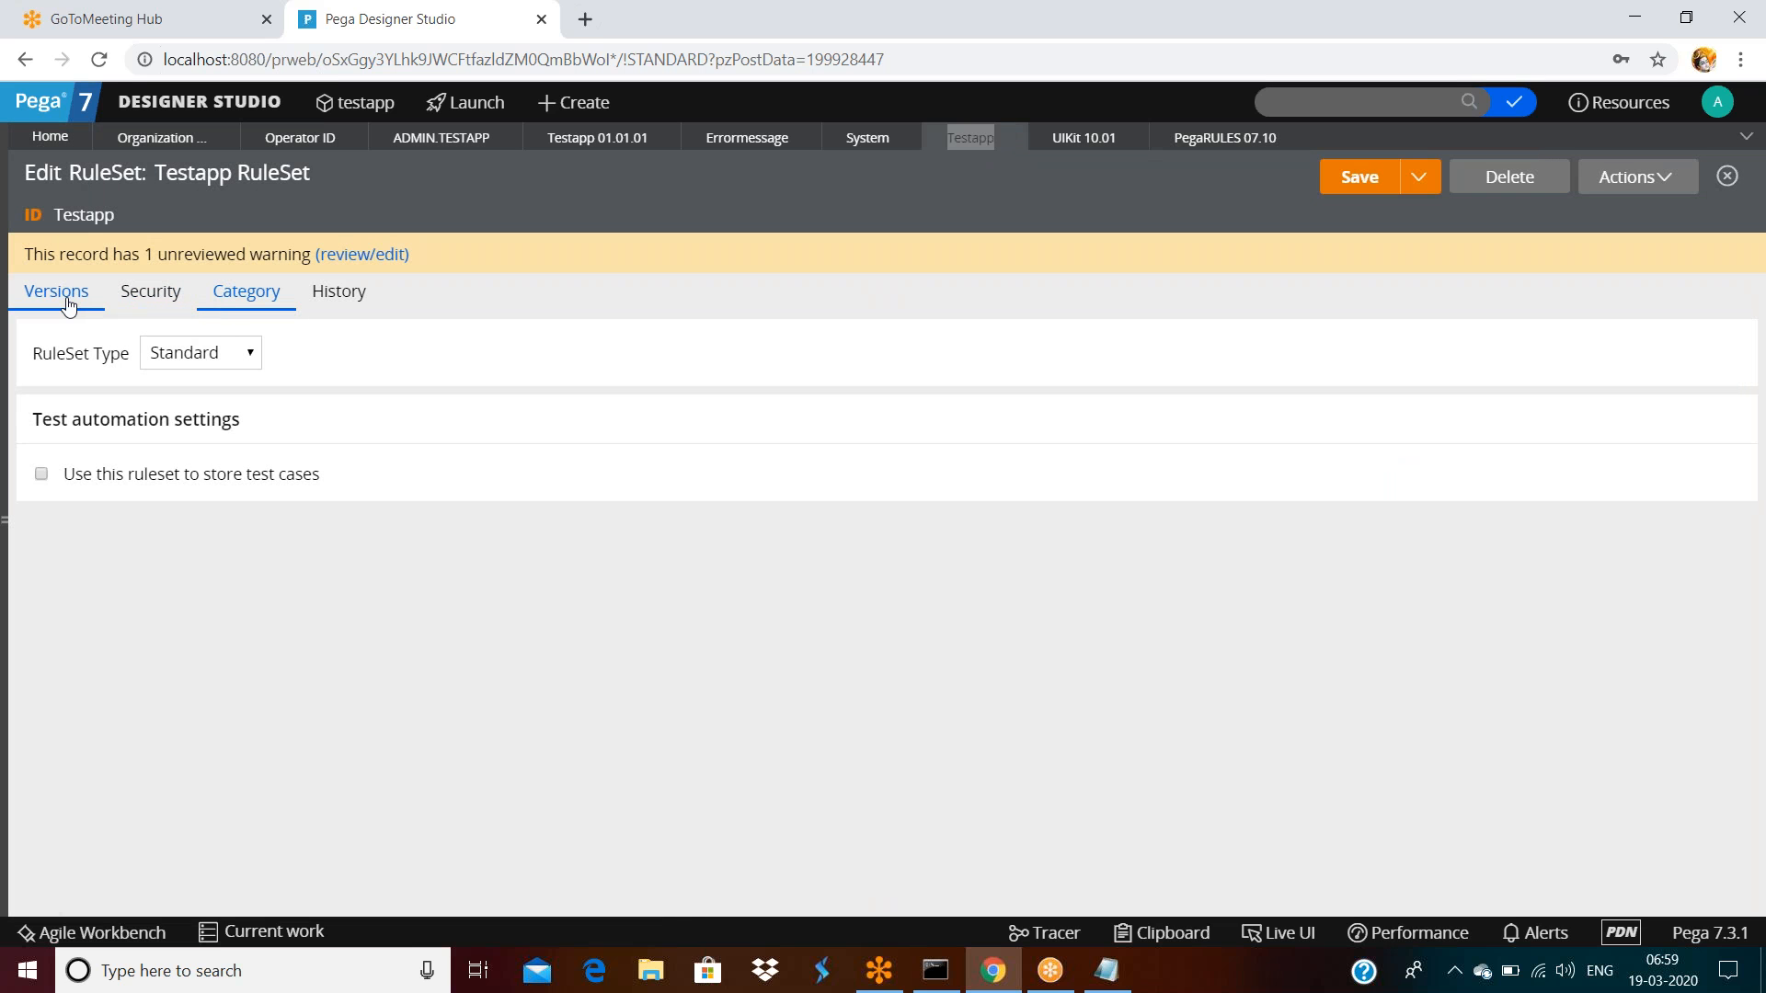
left_click(59, 294)
left_click_drag(48, 370, 189, 371)
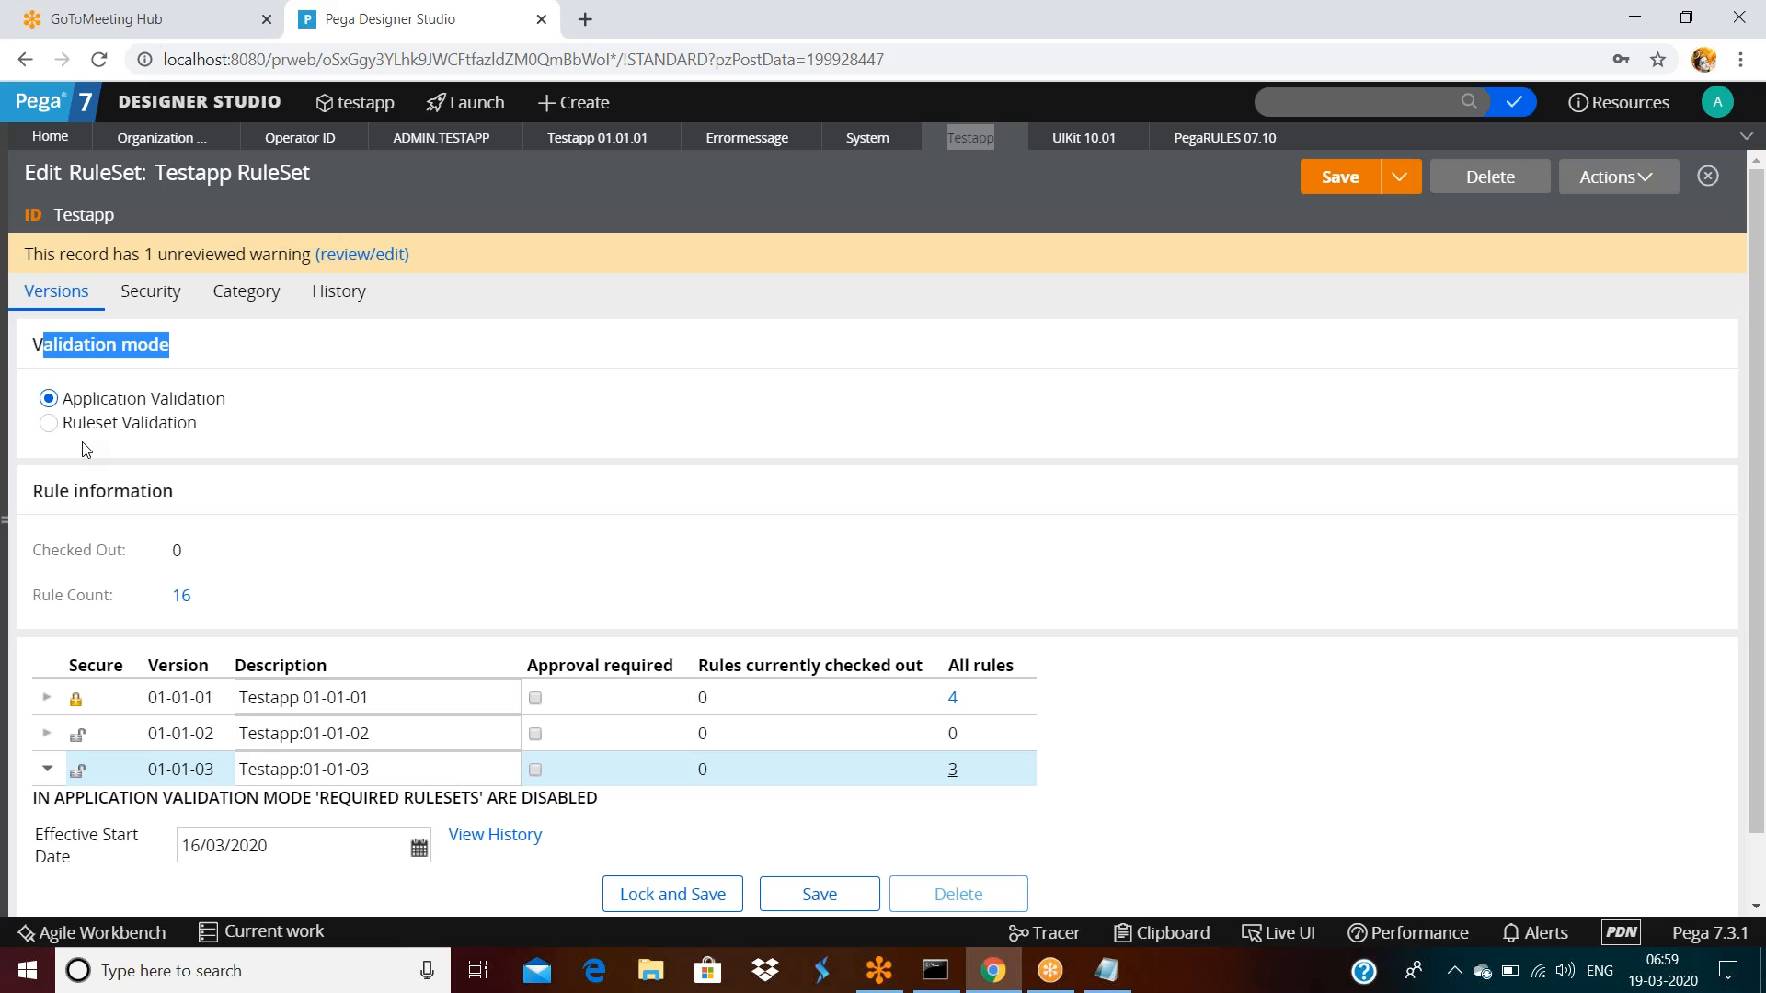
left_click(762, 143)
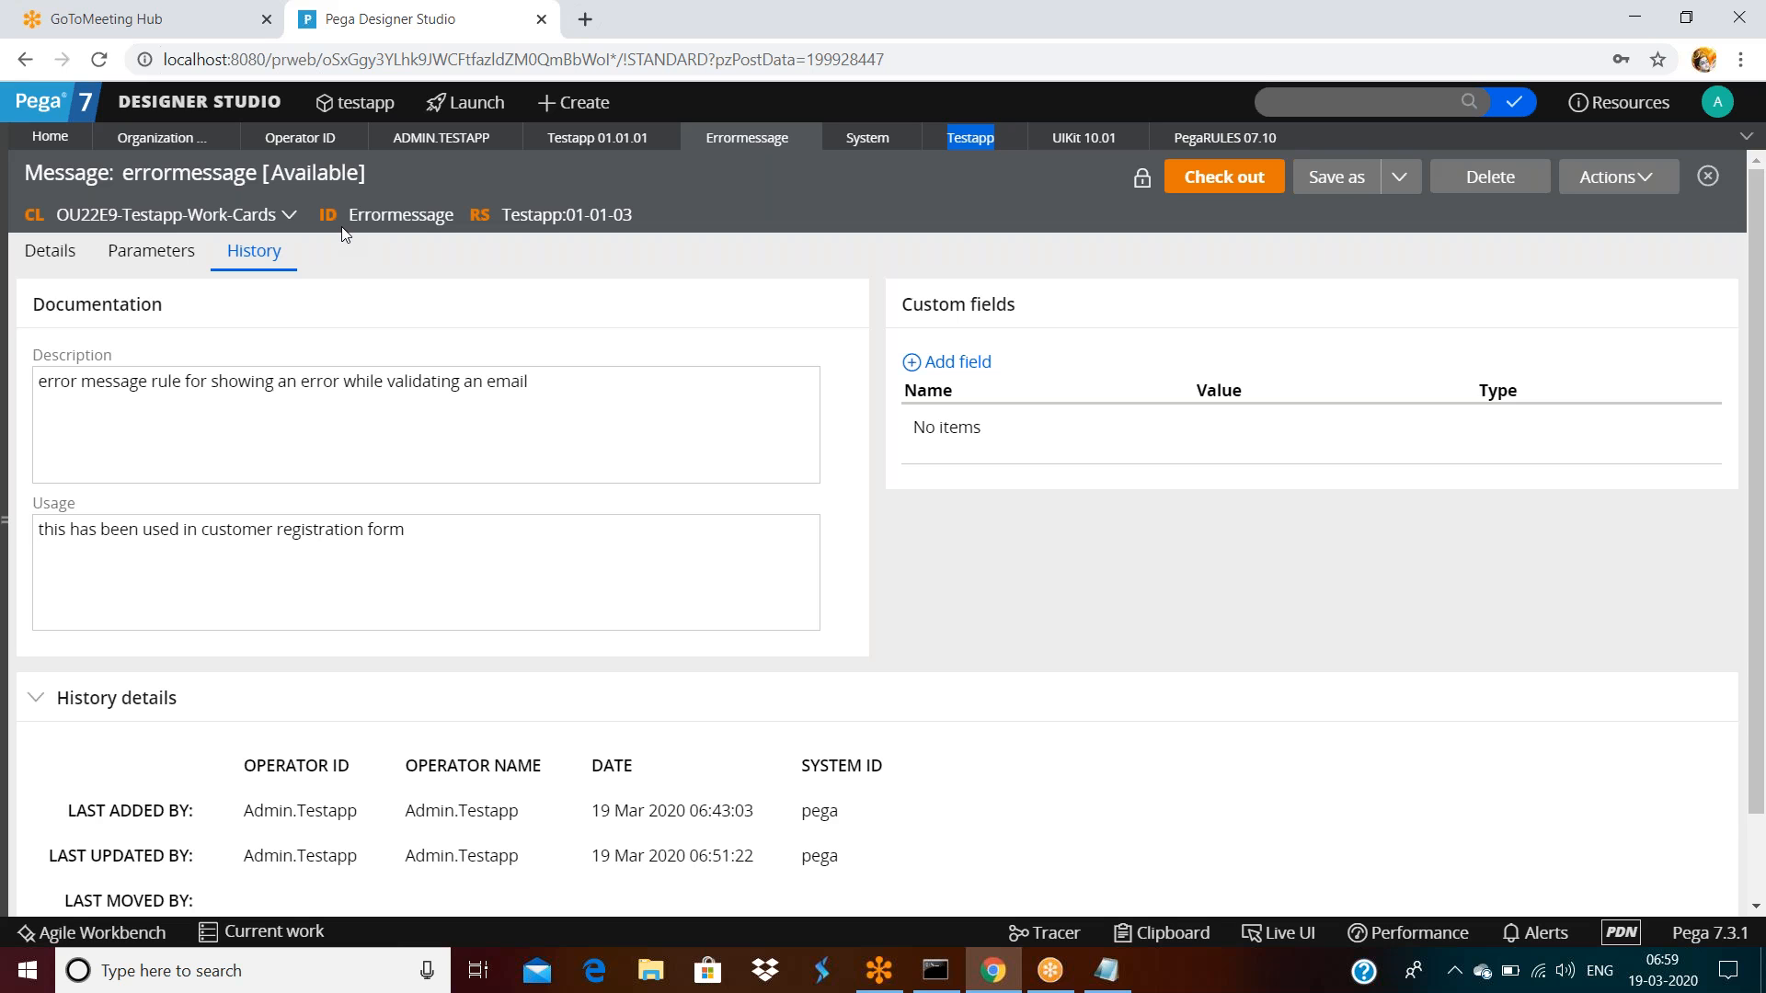
Show the application class tree and close the Operator ID, ADMIN.TESTAPP, Testapp, System, UIKit and PegaRULES tabs
left_click(11, 518)
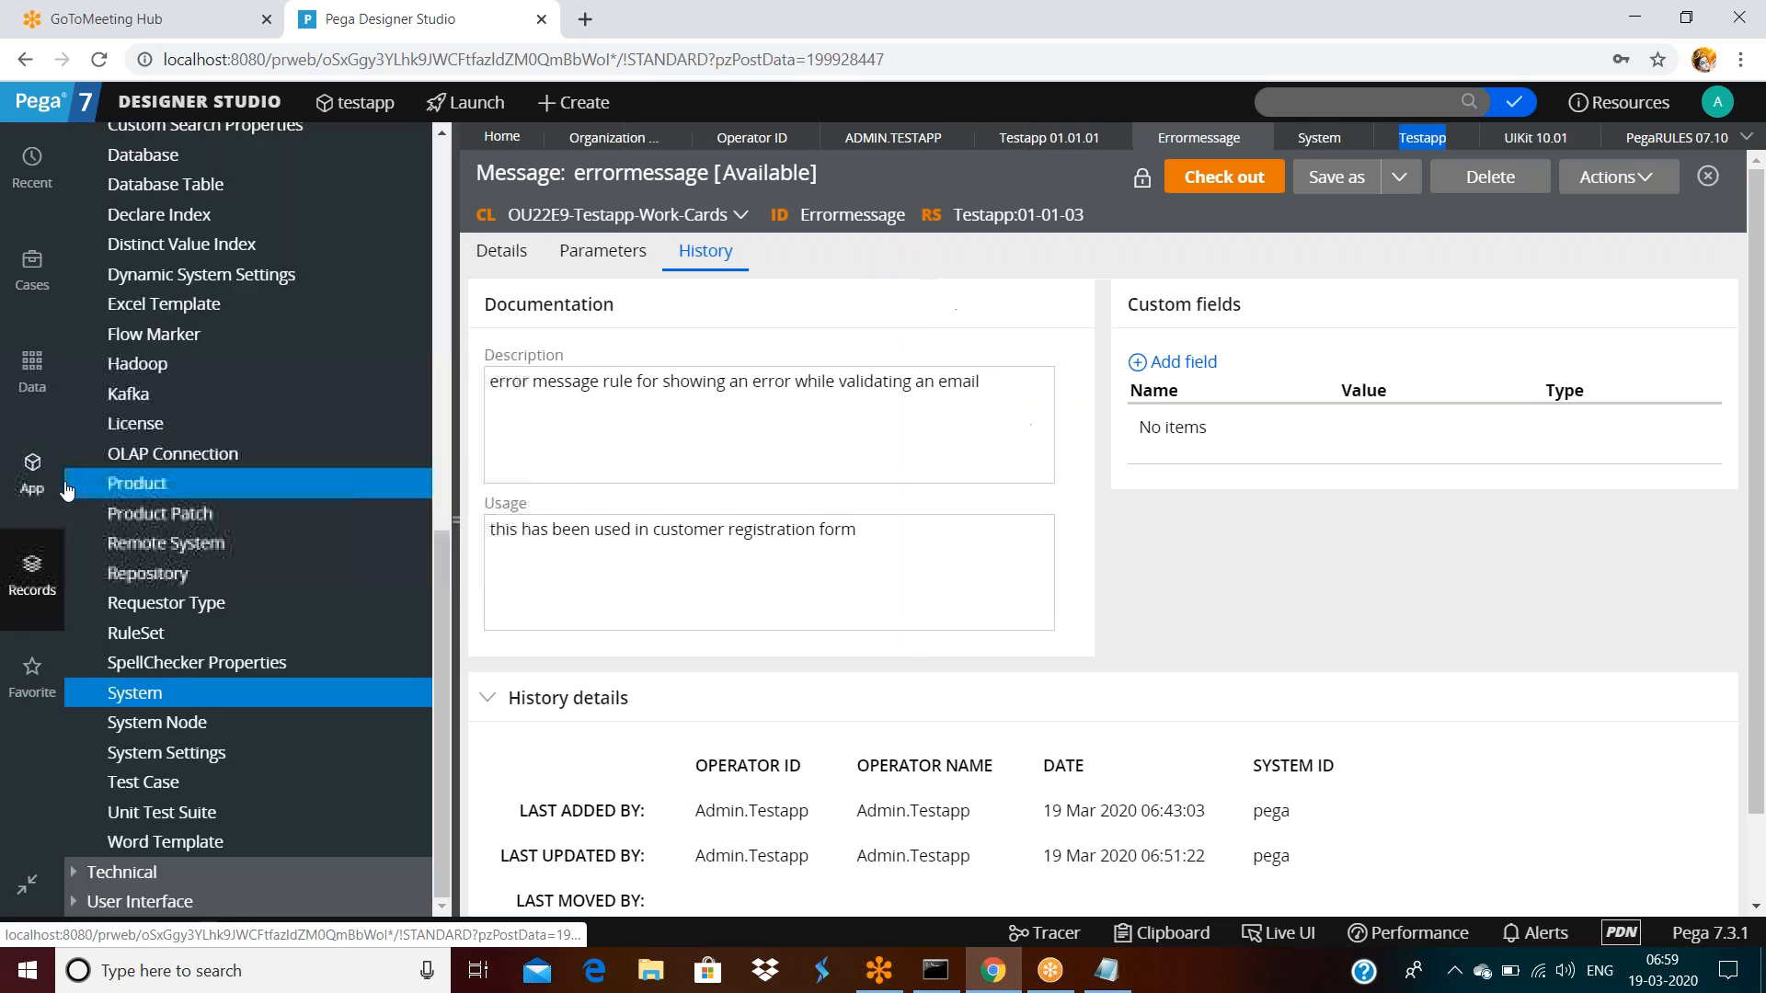
left_click(62, 484)
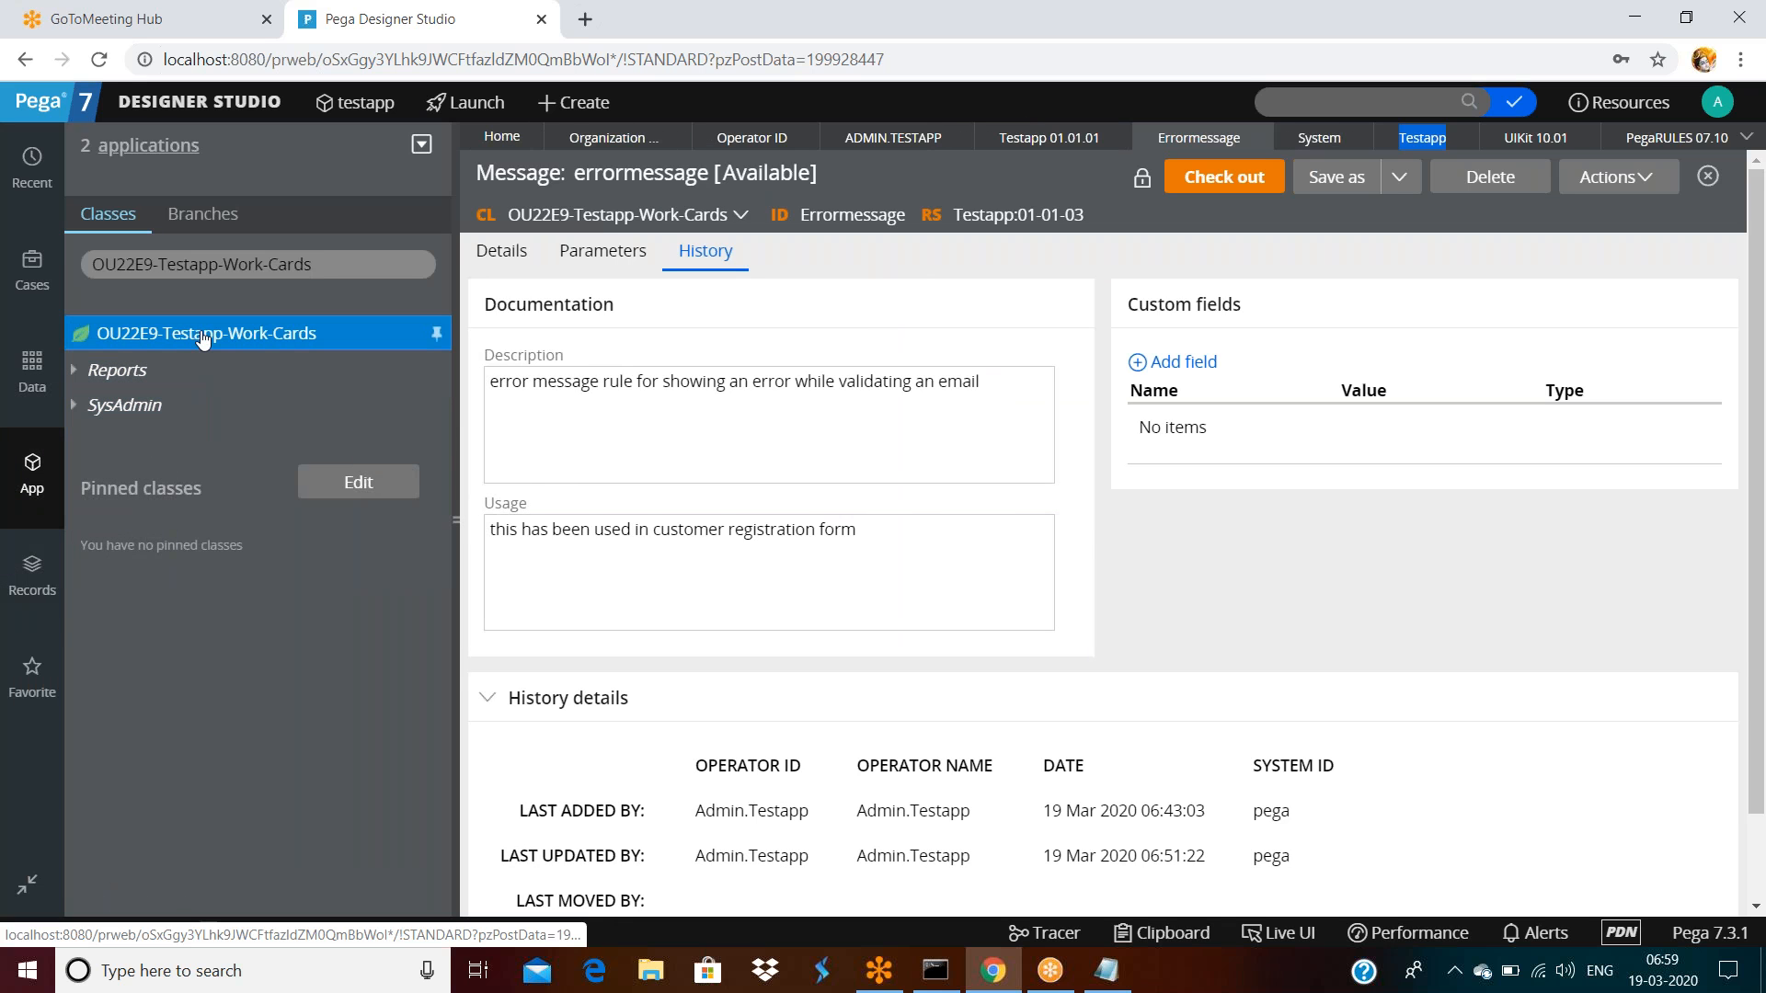
right_click(203, 340)
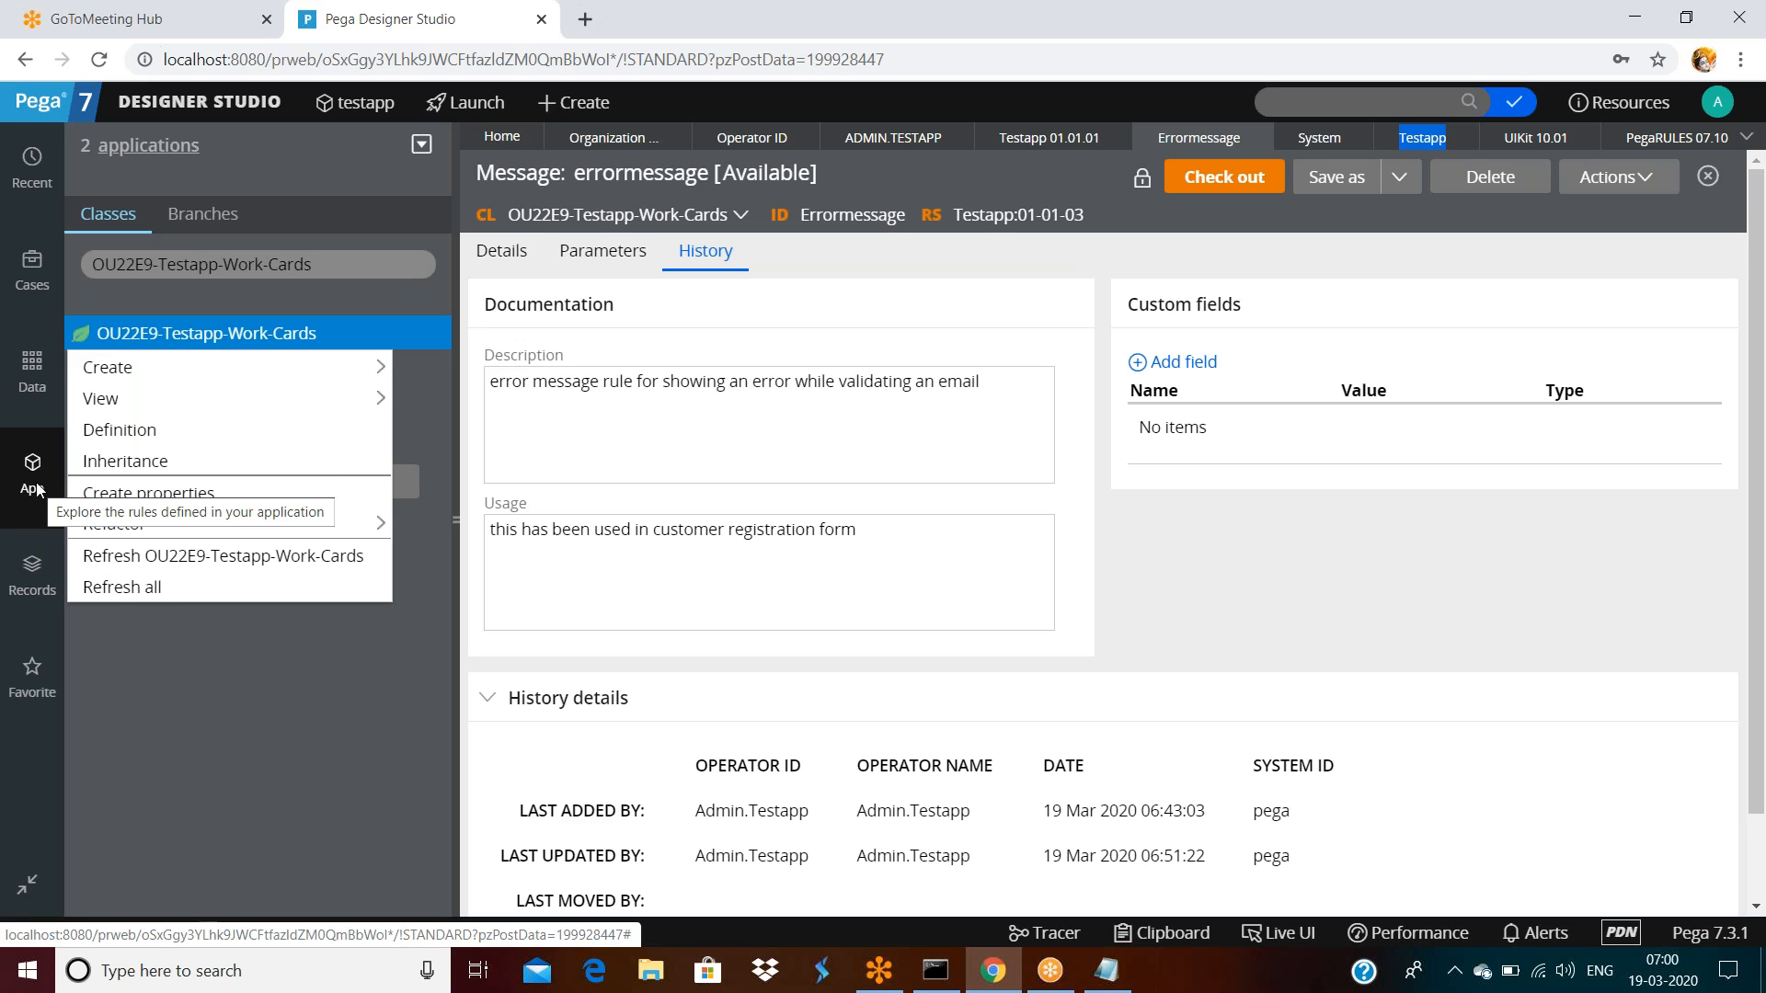
left_click(753, 576)
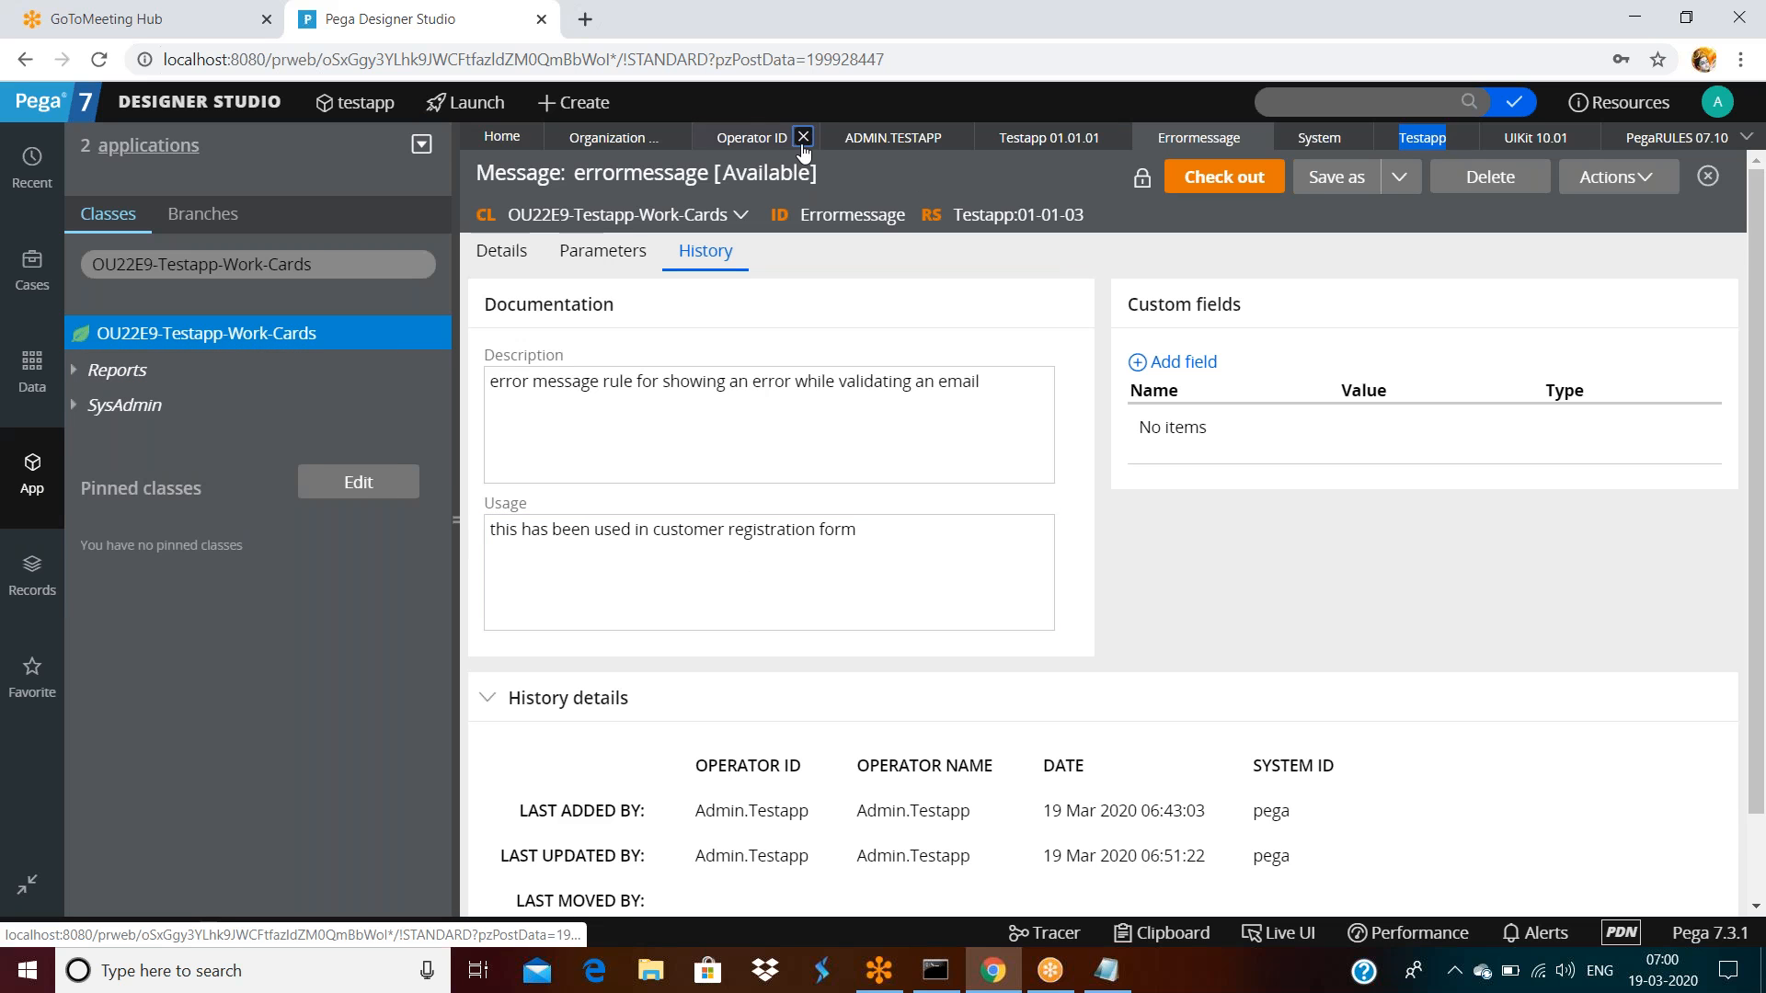
left_click(810, 138)
left_click(828, 137)
left_click(829, 137)
left_click(921, 137)
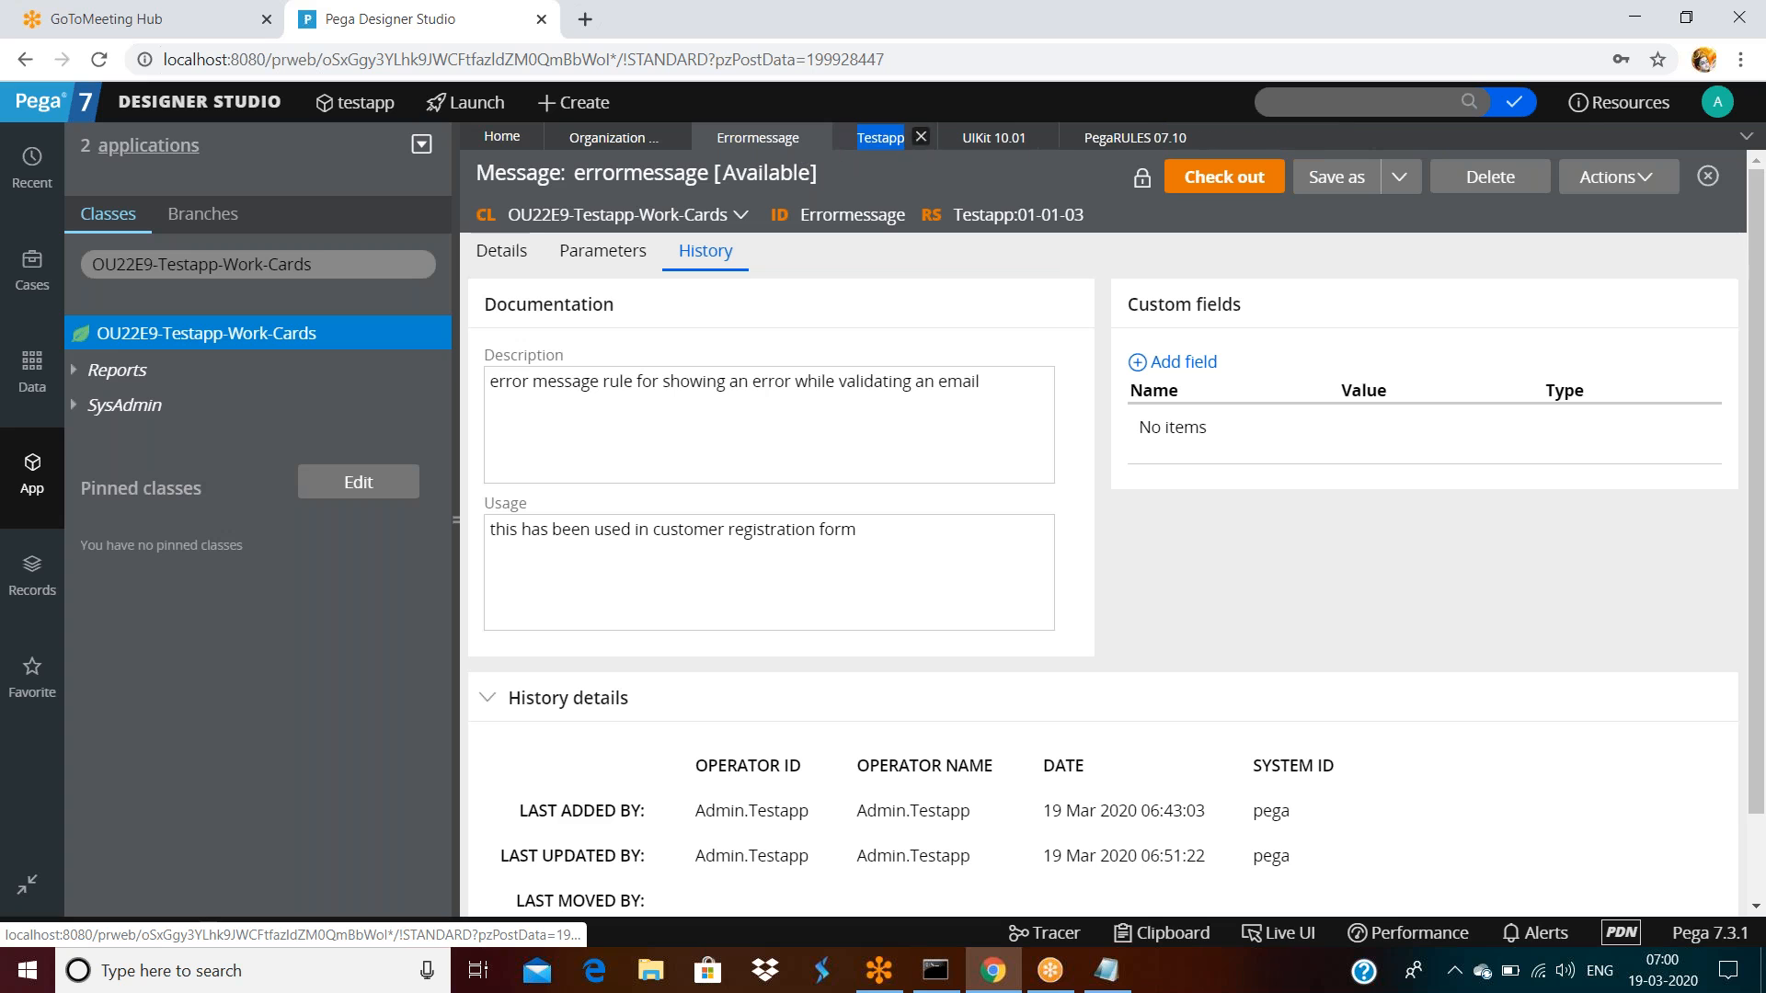
left_click(1040, 137)
left_click(1081, 137)
Start a new Activity for the OU22E9-Testapp-Work-Cards class from its Create menu
right_click(138, 333)
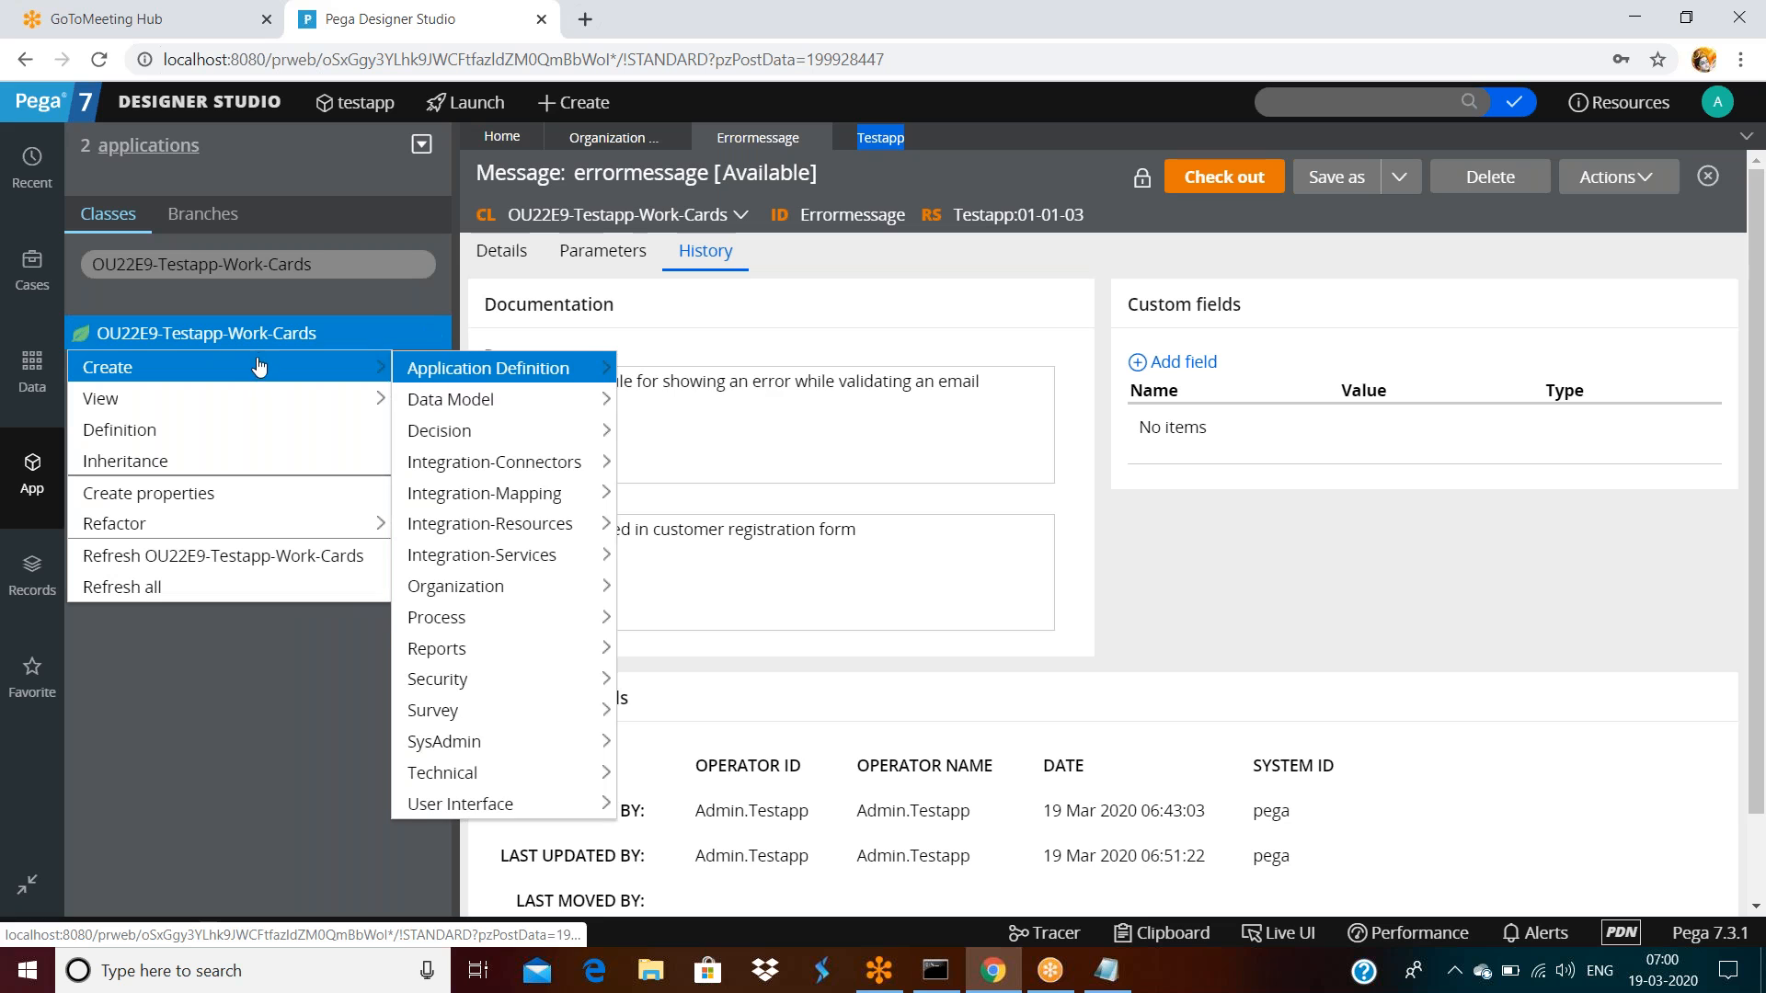
mouse_move(451, 777)
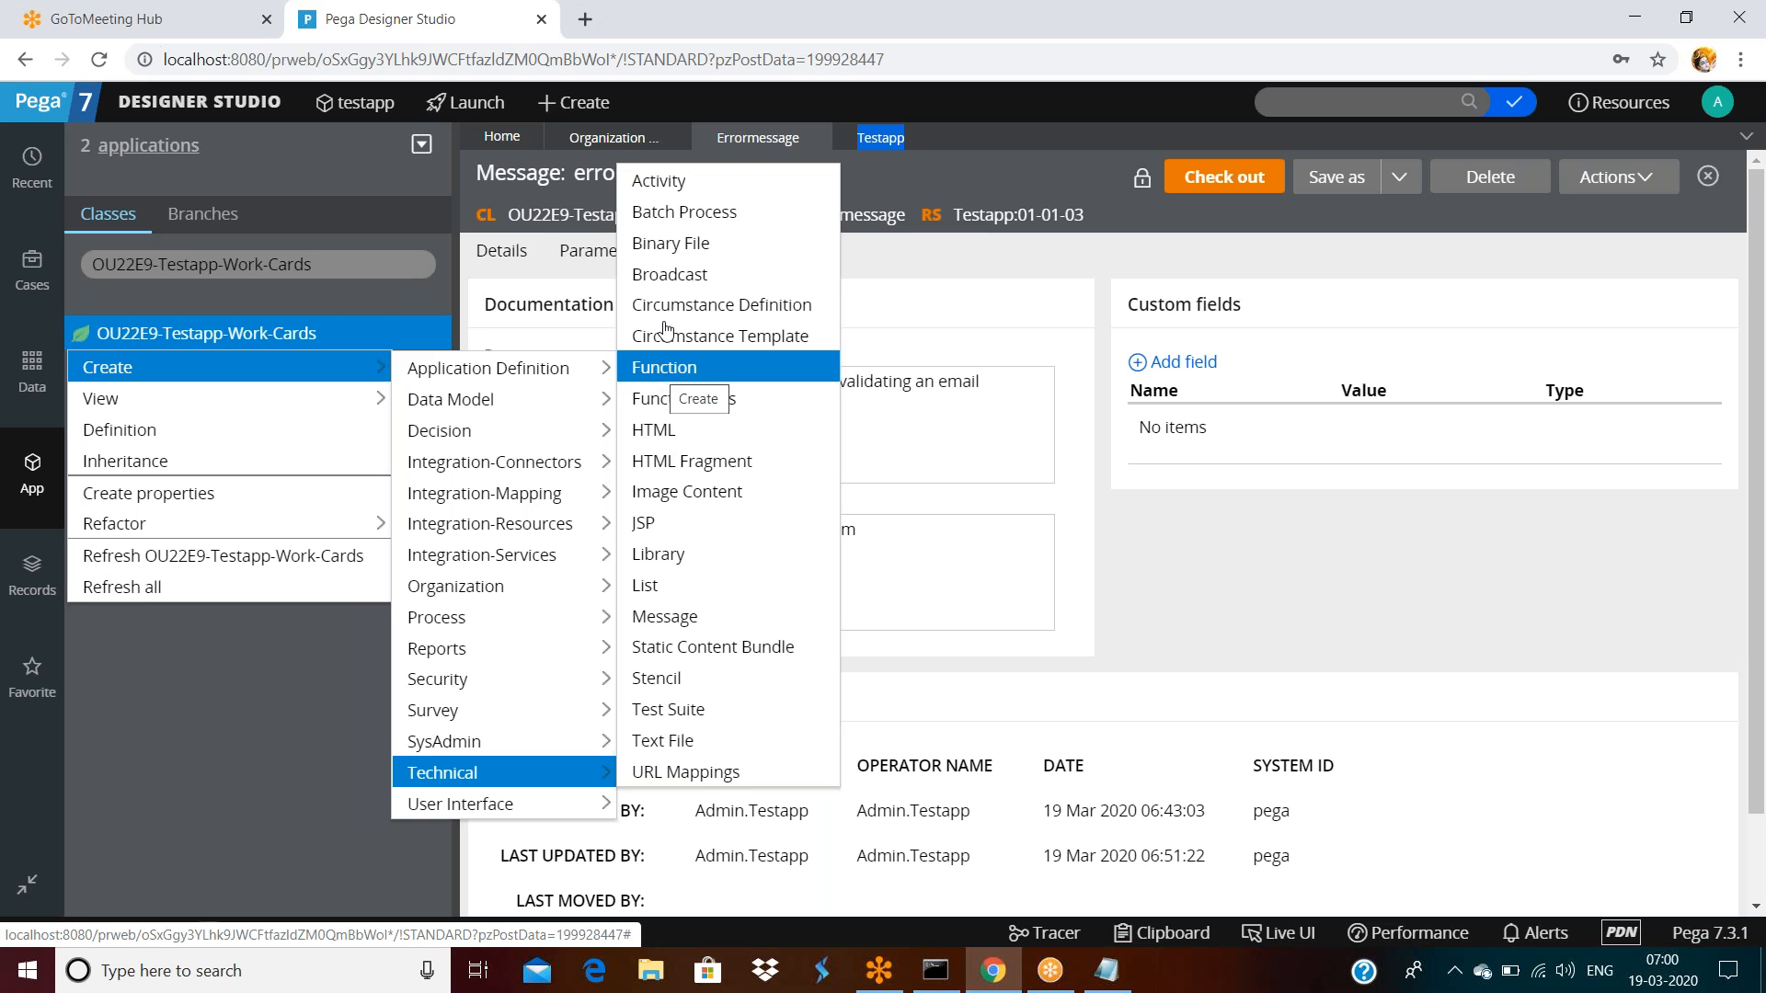
left_click(688, 187)
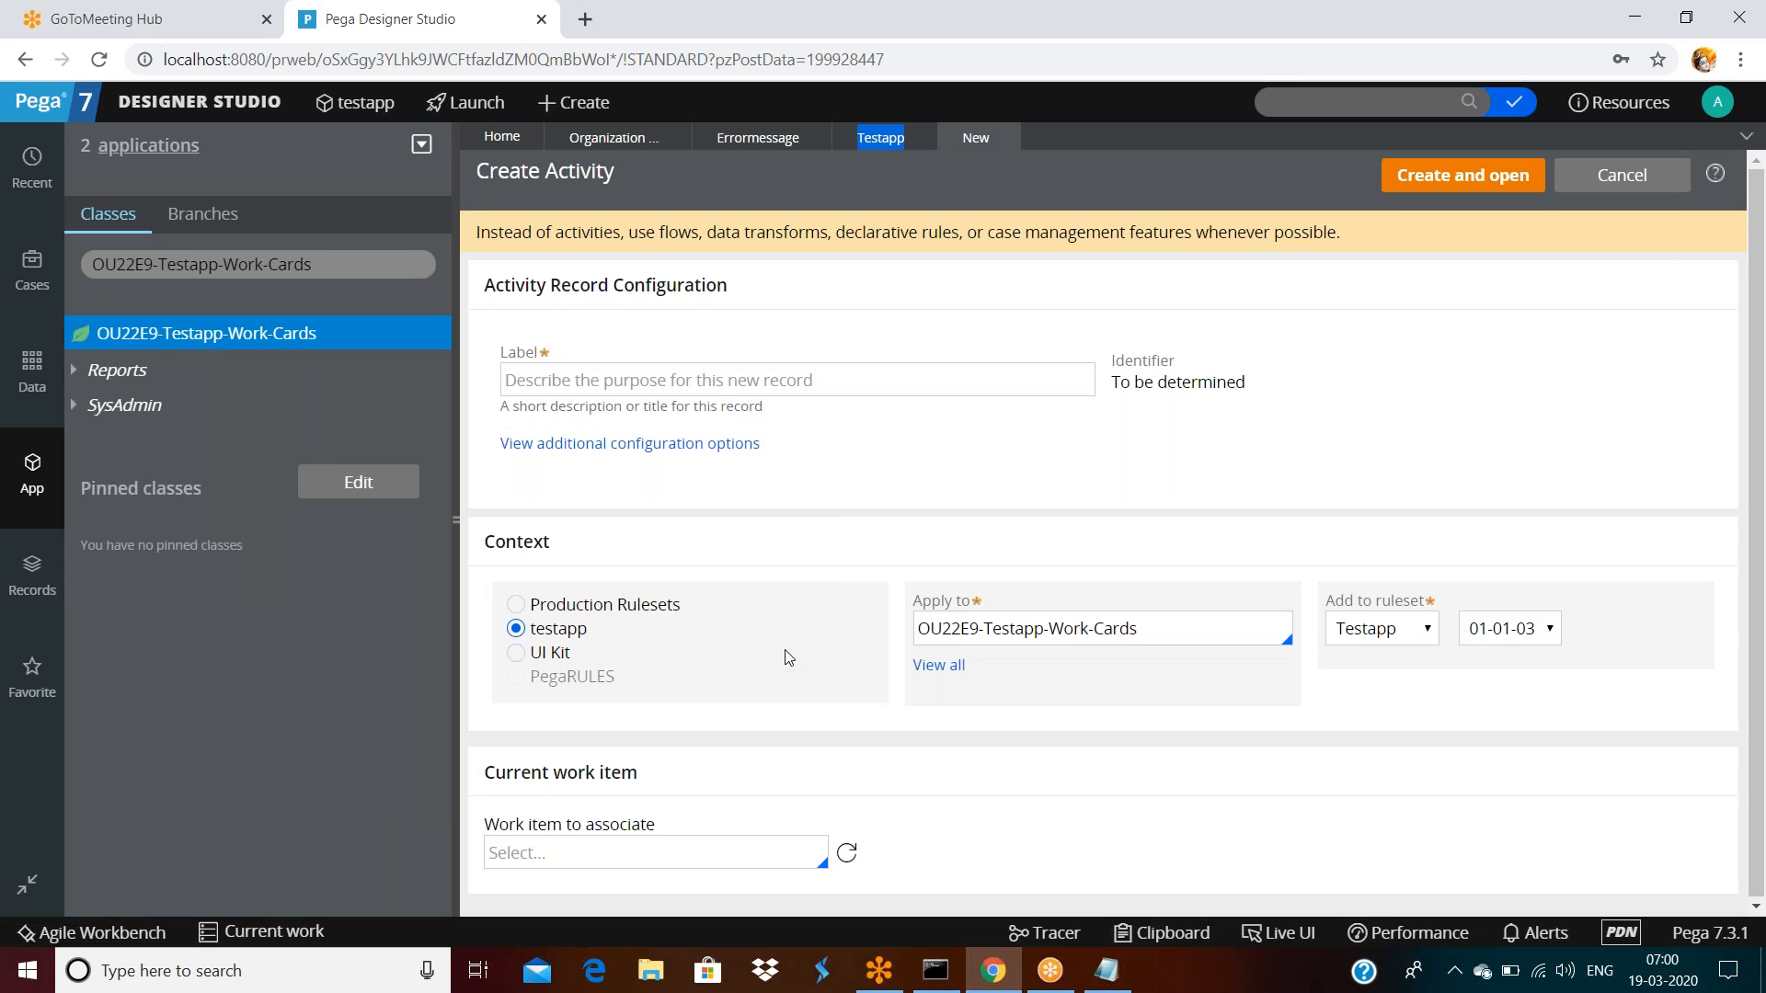
Set the testapp context and open a second blank Create Activity form
left_click(561, 631)
left_click(1186, 635)
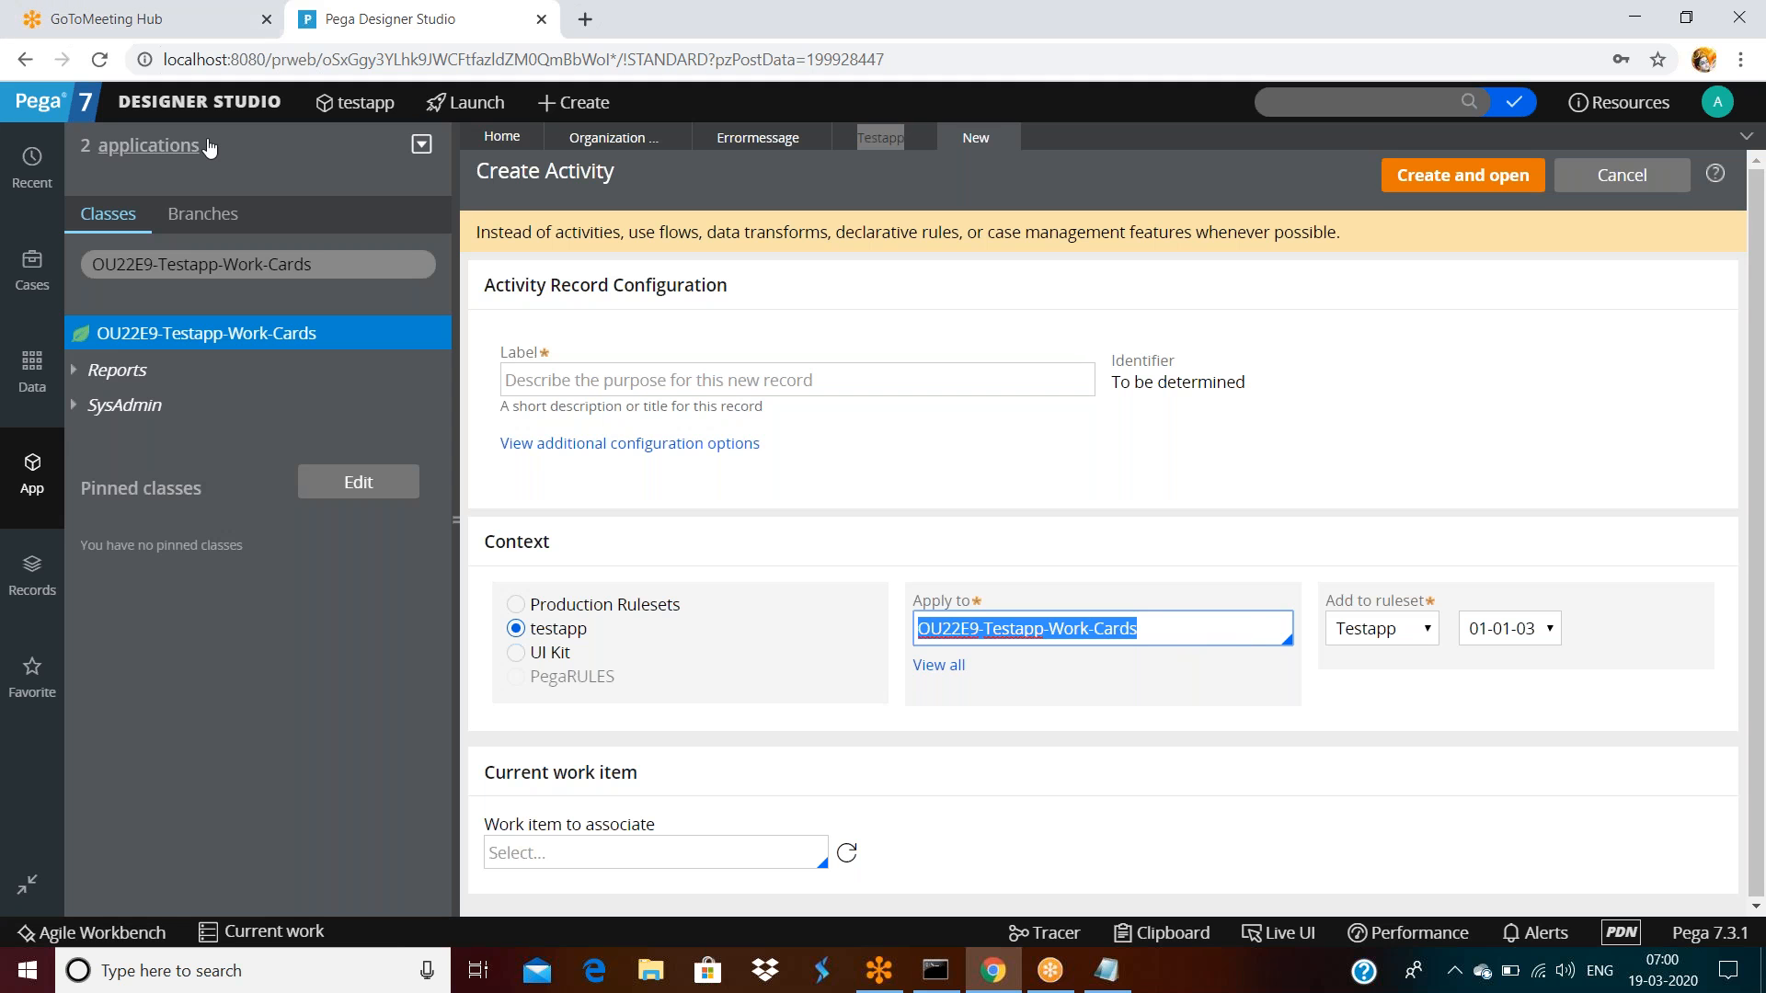
left_click(543, 103)
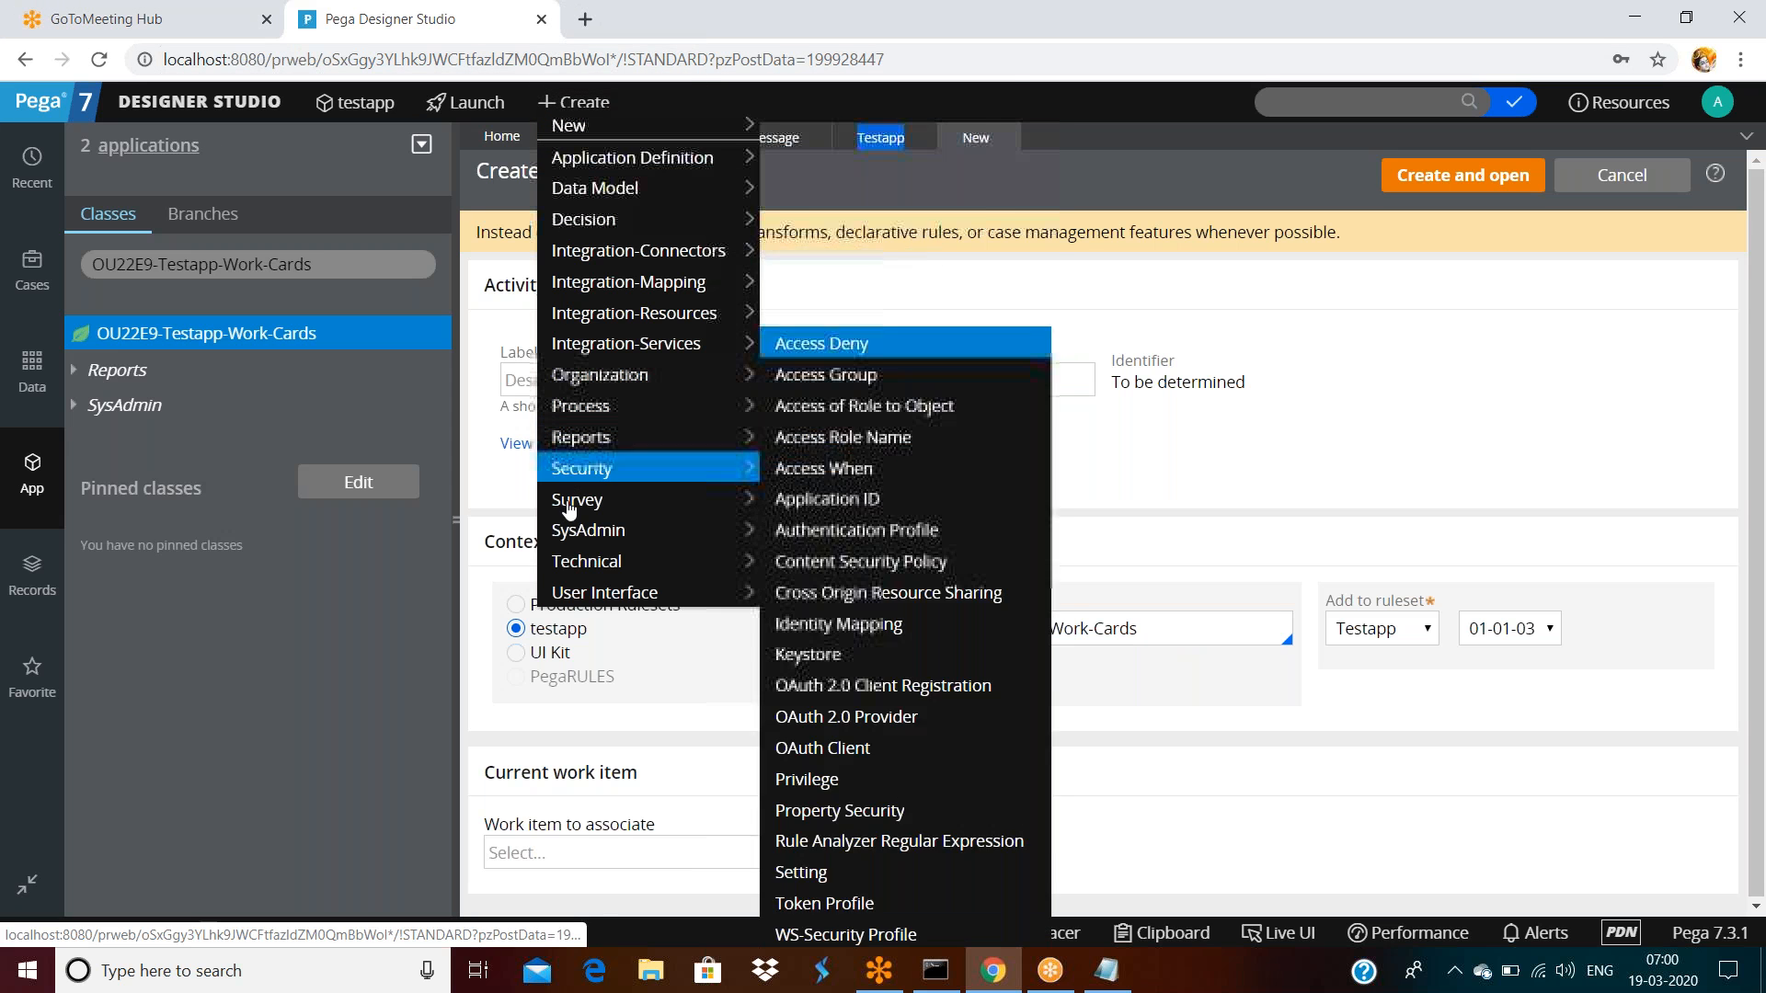
mouse_move(670, 563)
left_click(854, 101)
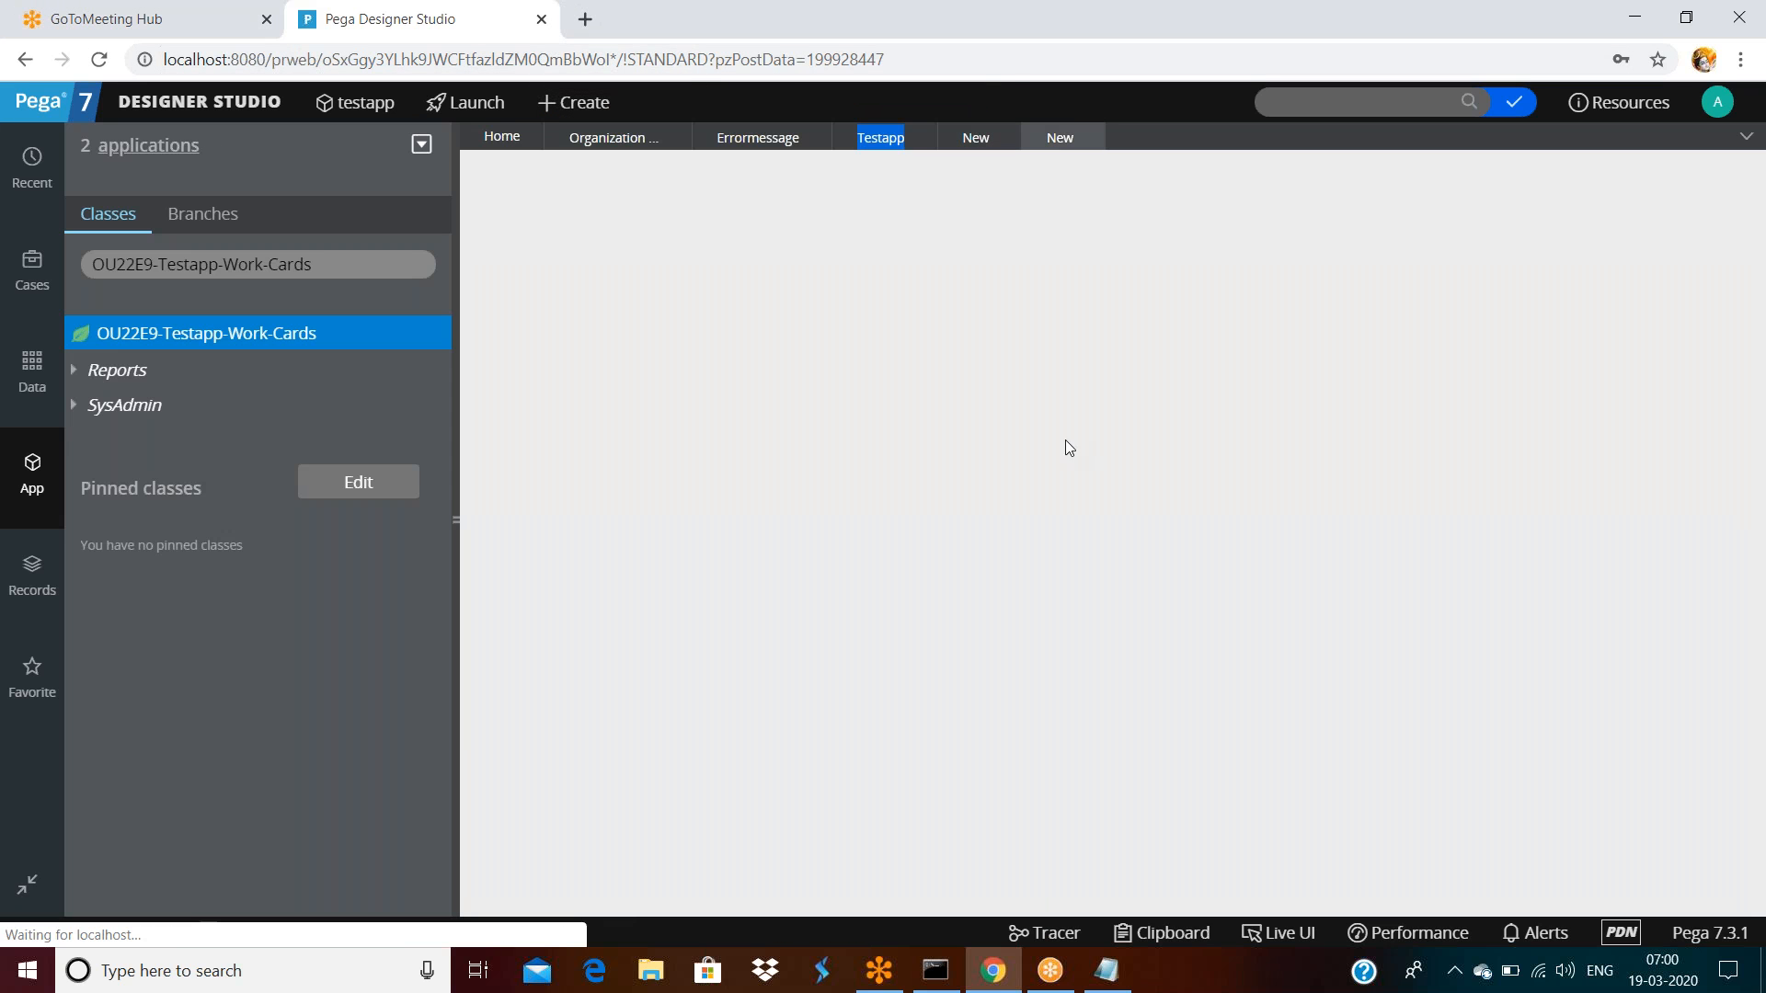
left_click(1136, 626)
List all Activity instances from the Technical category of the records explorer
left_click(32, 575)
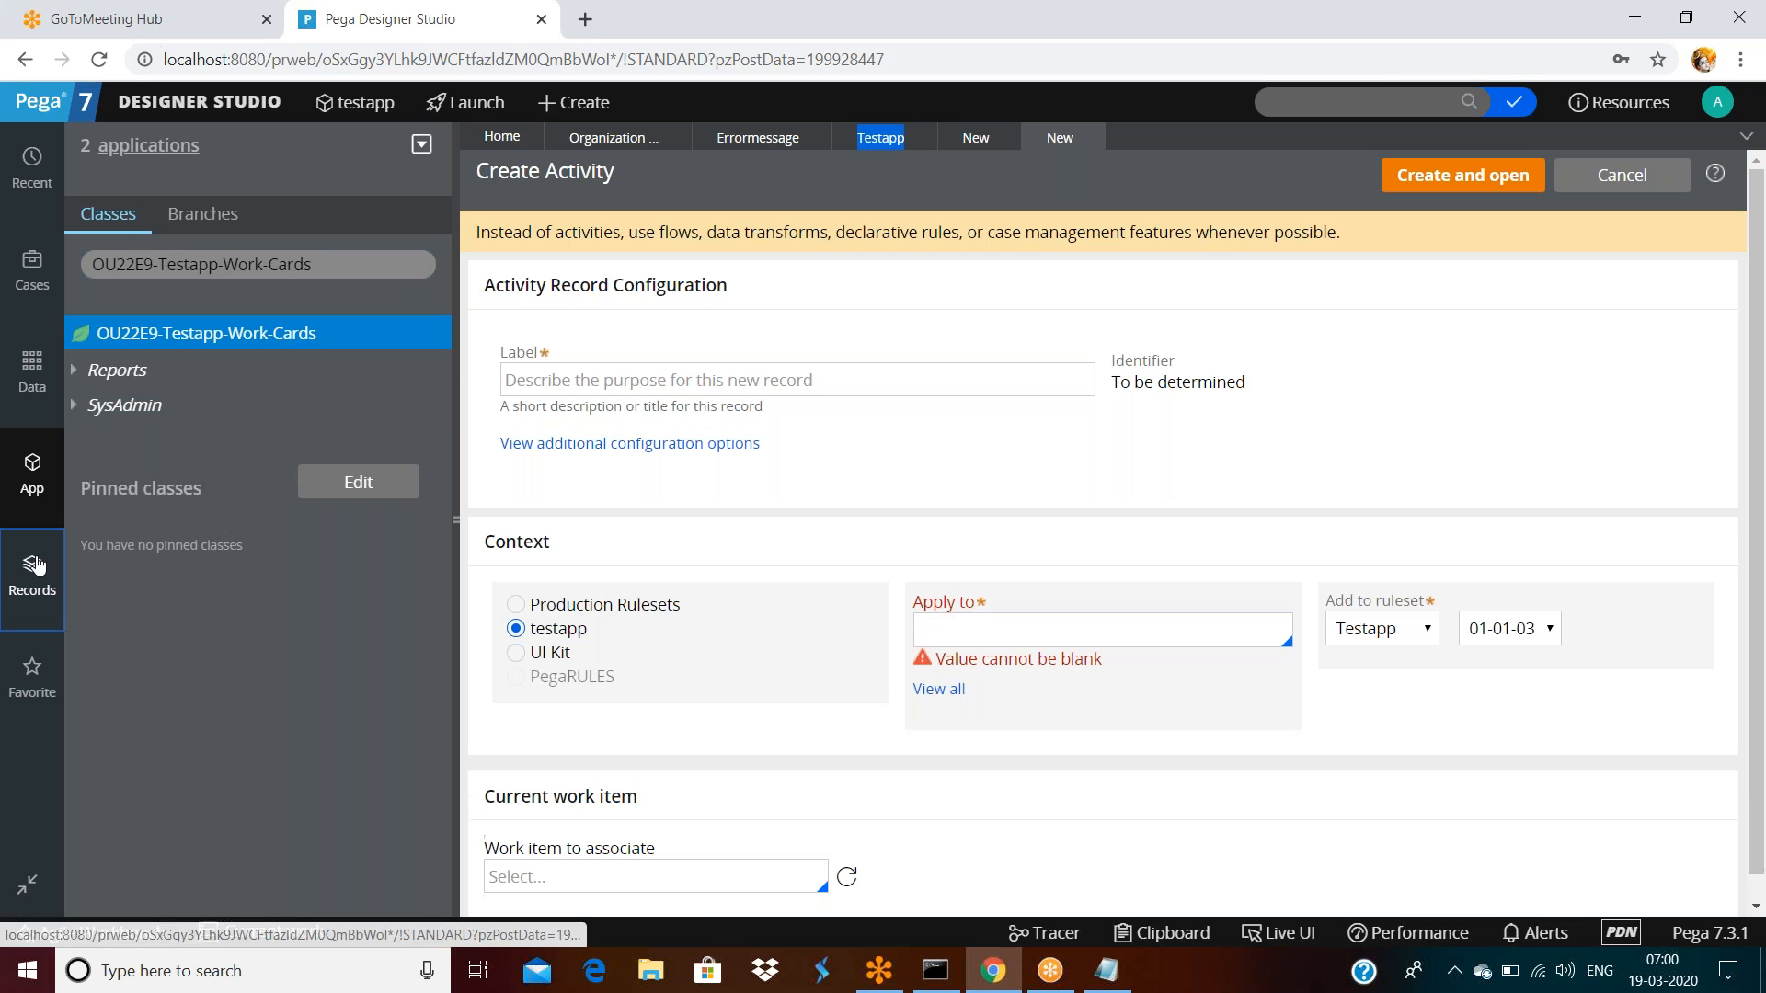
left_click(79, 405)
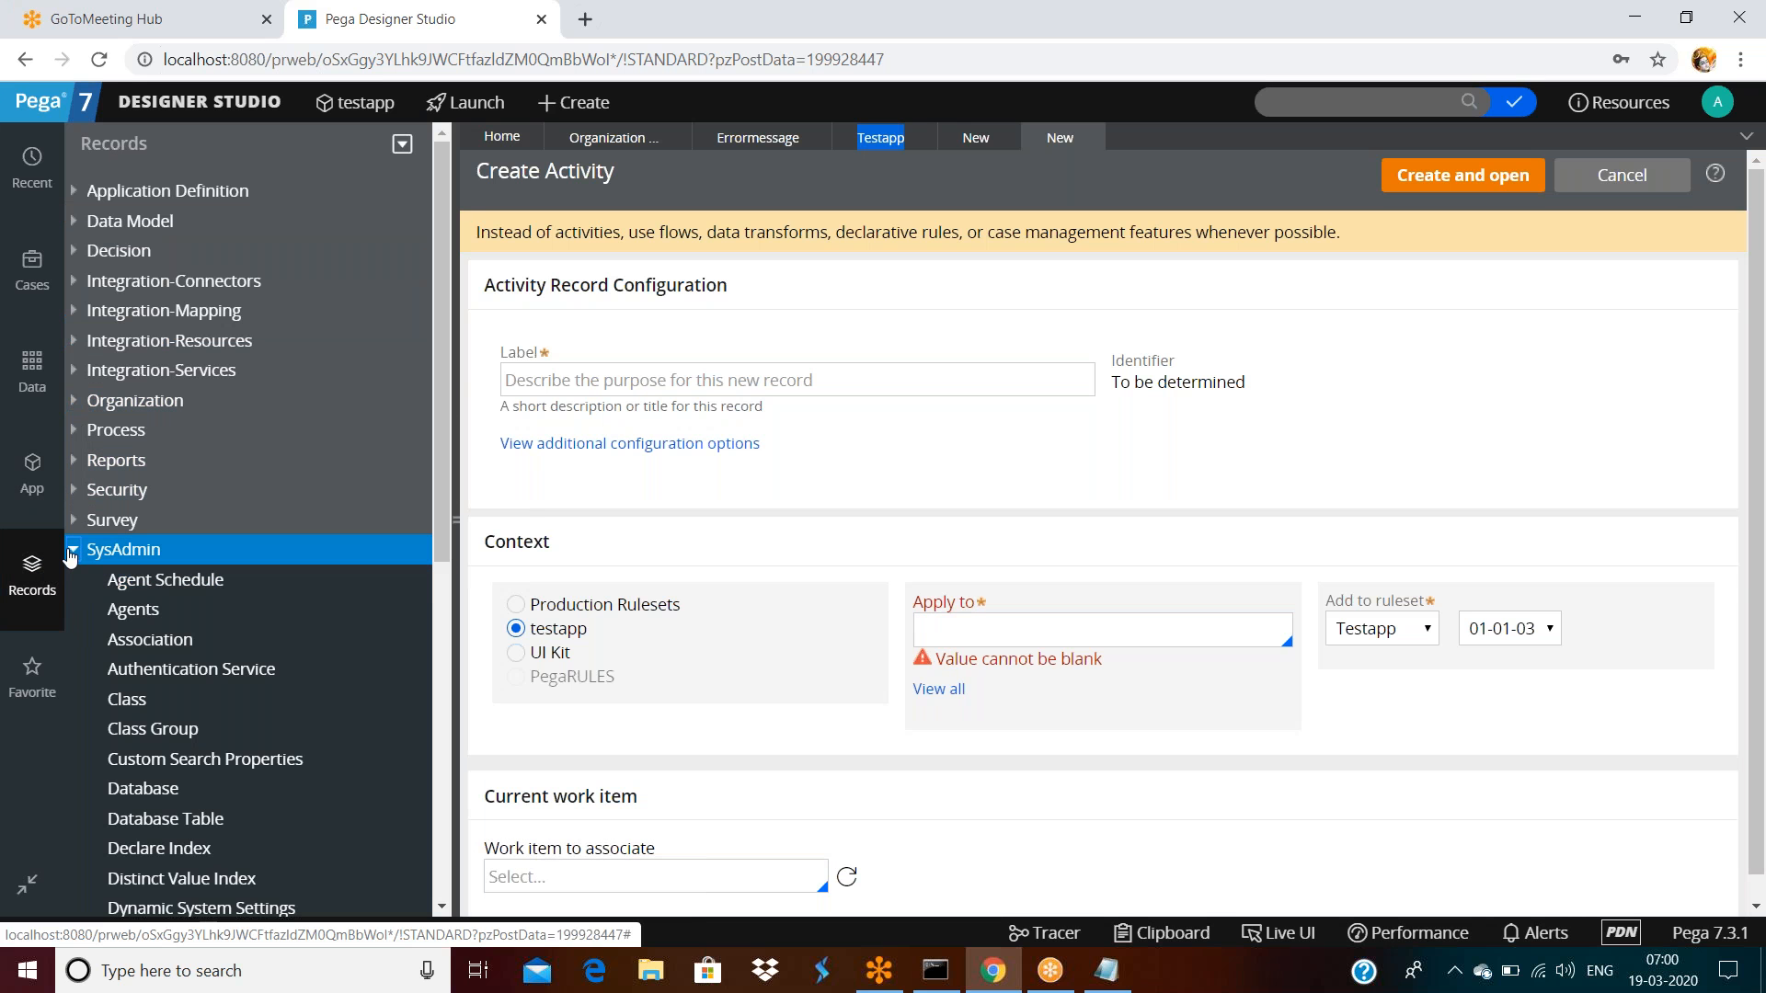
left_click(74, 549)
left_click(73, 579)
scroll(153, 599, "down", 3)
left_click(135, 304)
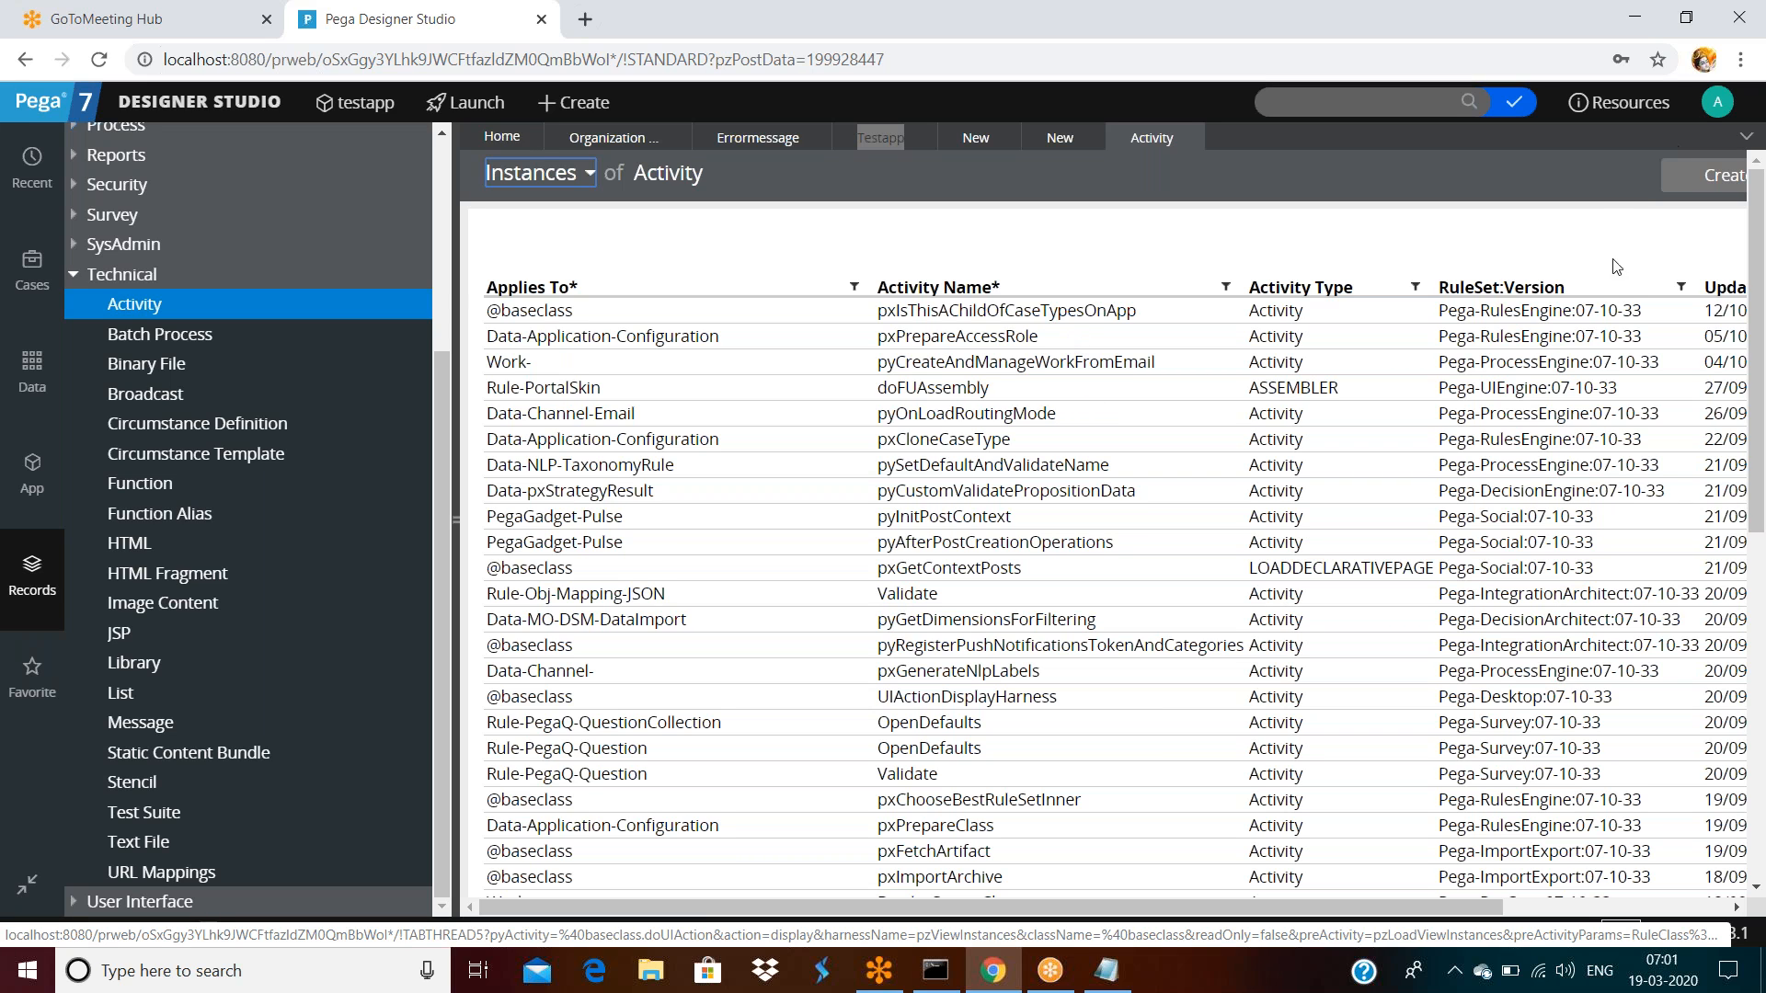
Start an Activity from the list, inspect its Rule-Obj-Activity Apply to value, close it and return to App explorer
left_click(1707, 174)
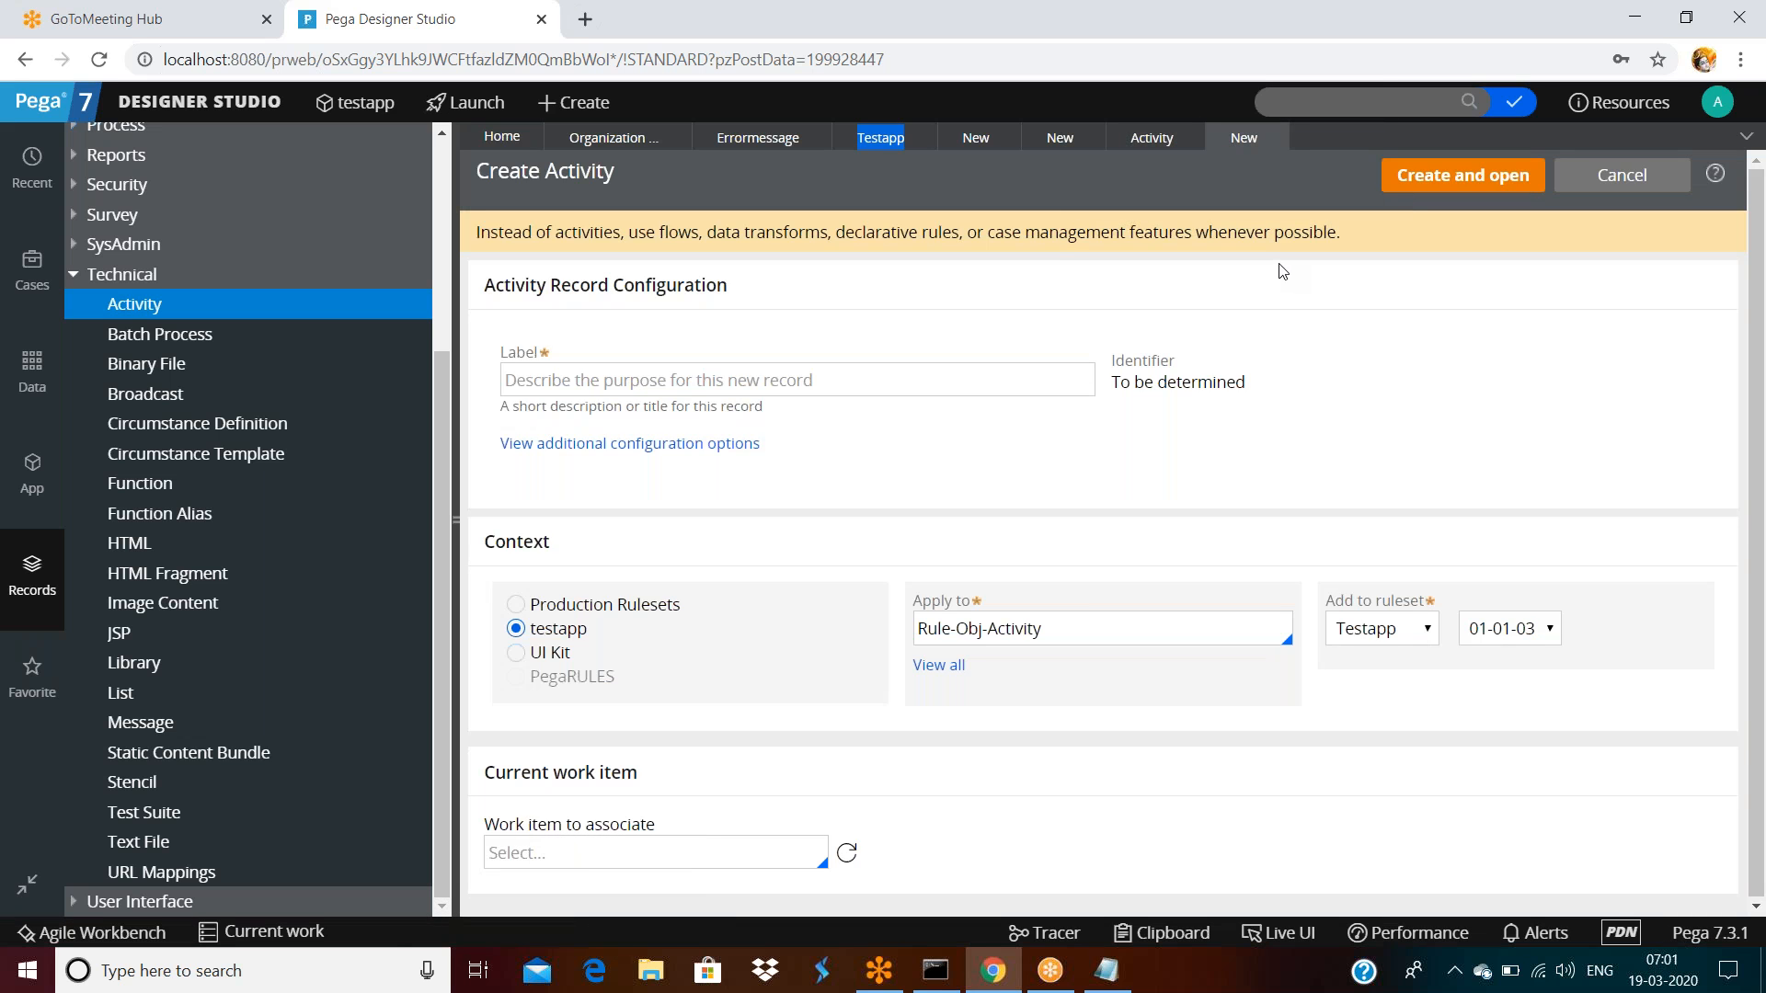
left_click(1061, 624)
triple_click(1061, 625)
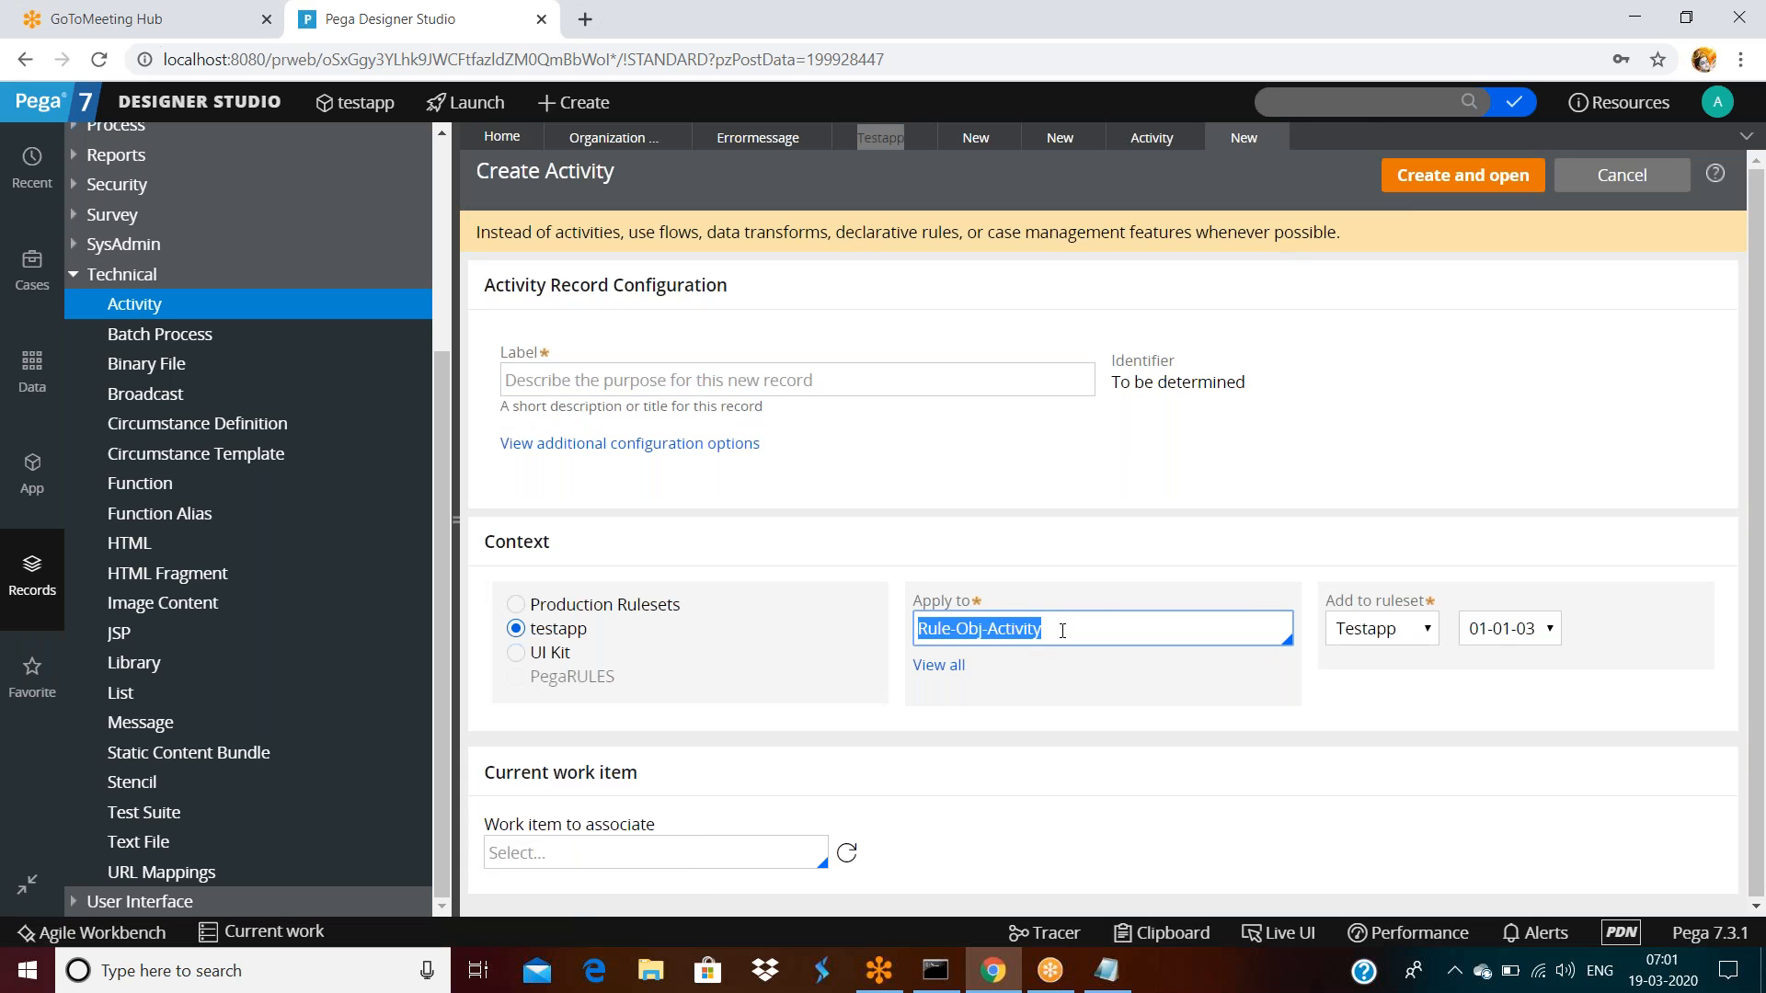
left_click(1063, 631)
triple_click(1064, 630)
left_click(1071, 629)
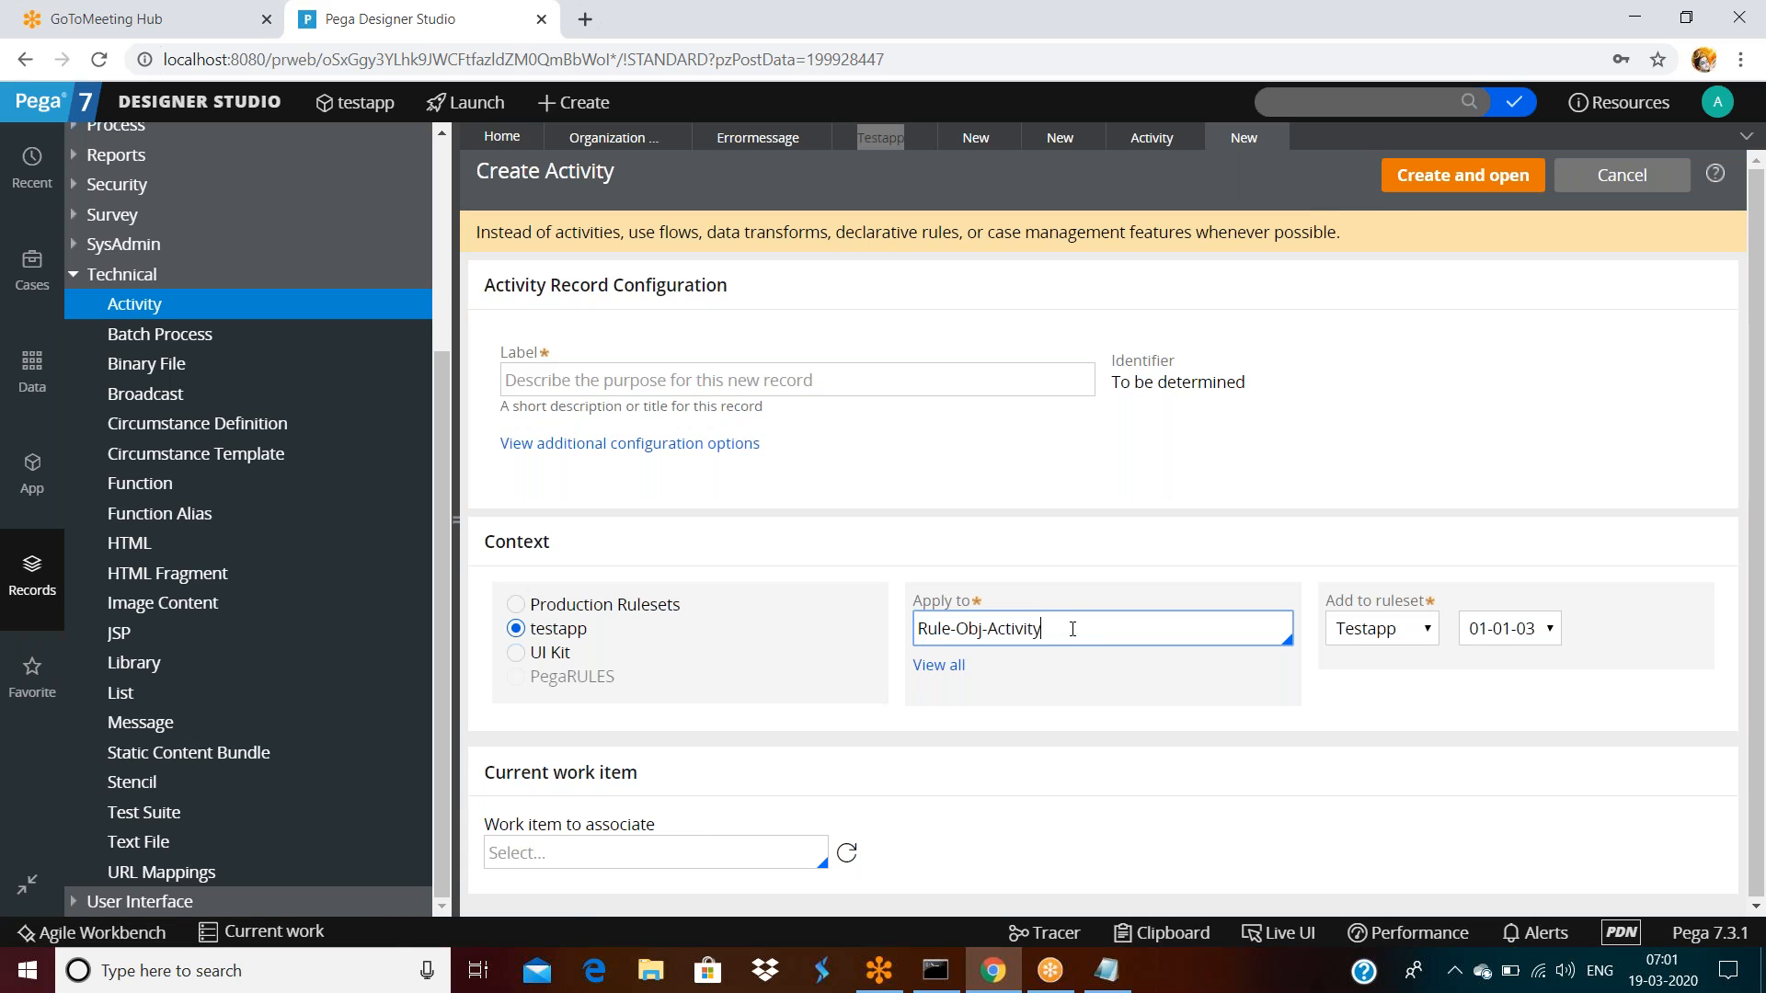
triple_click(1075, 625)
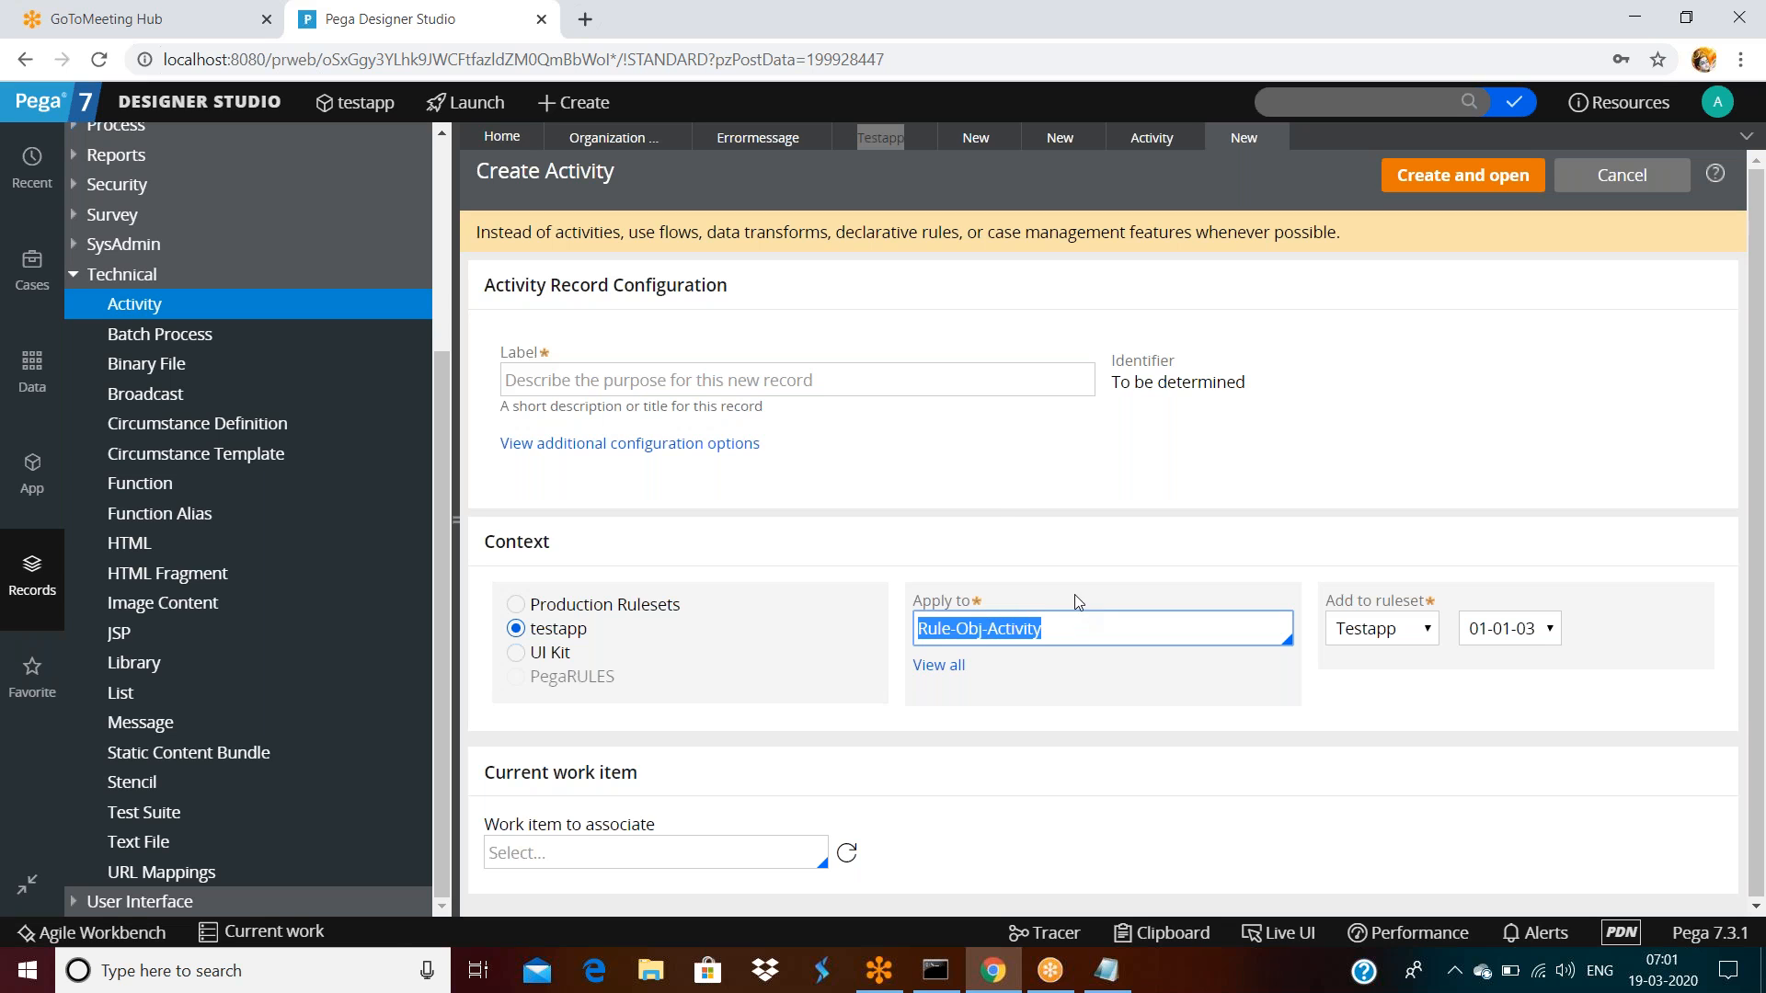
left_click(997, 504)
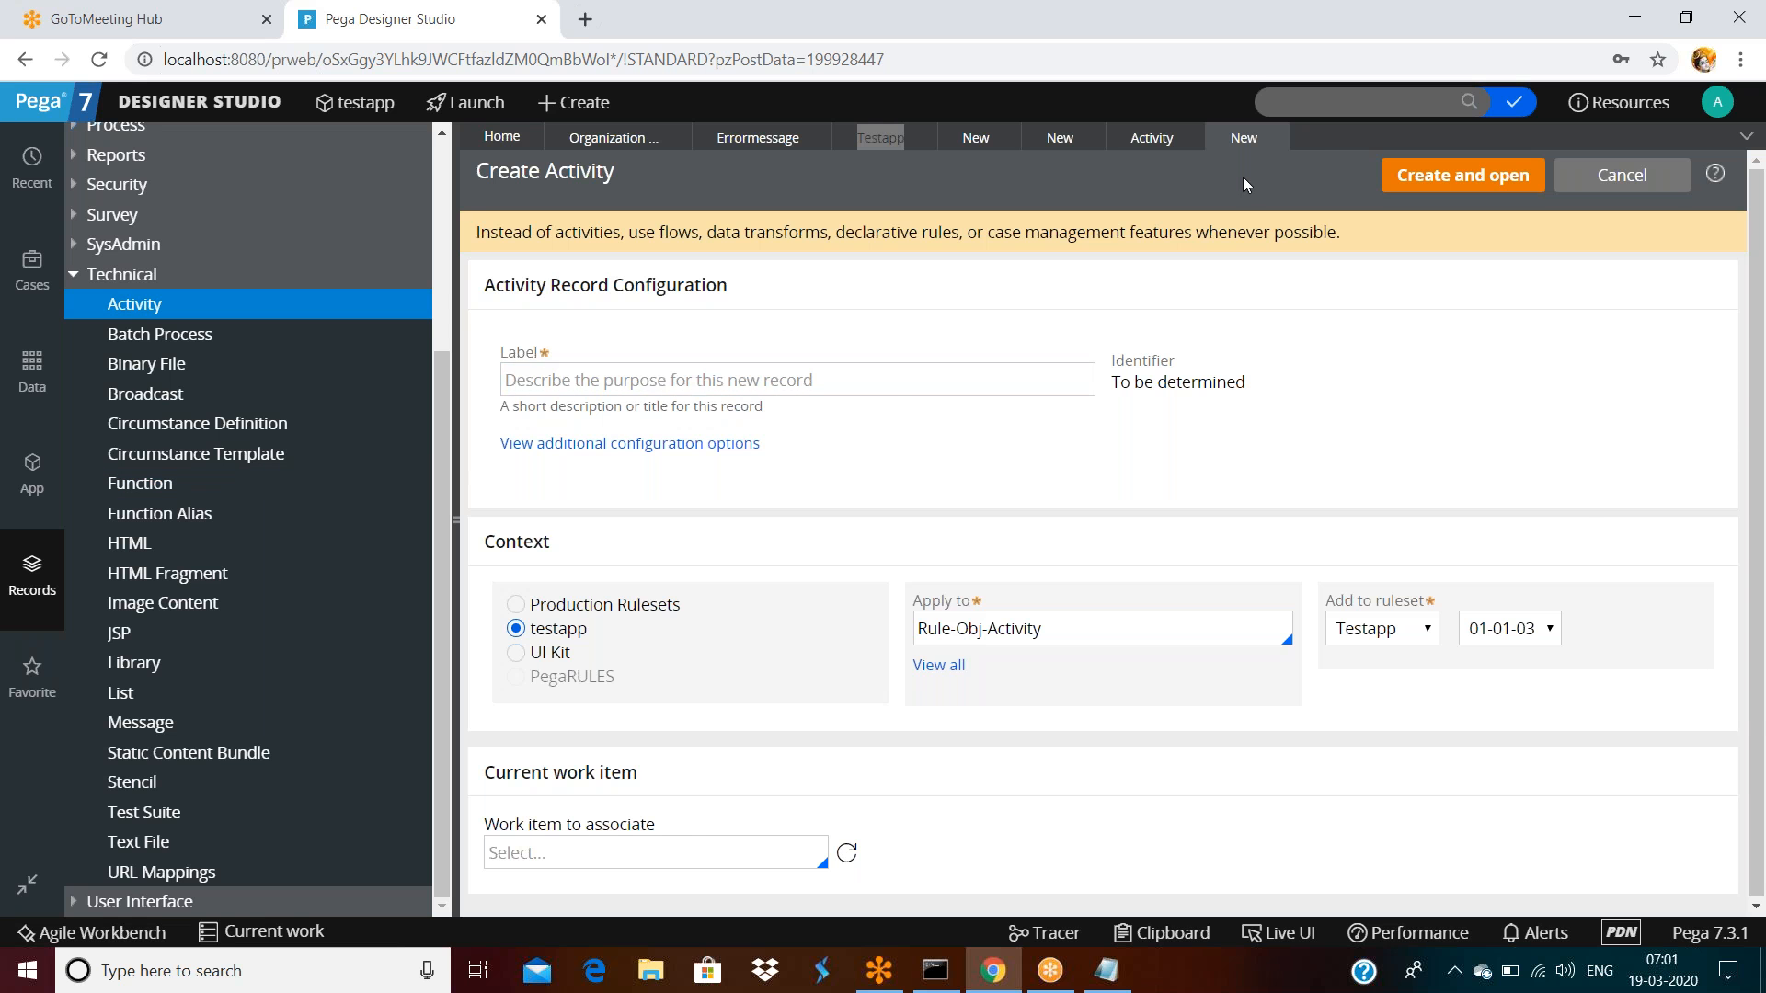
left_click(1280, 138)
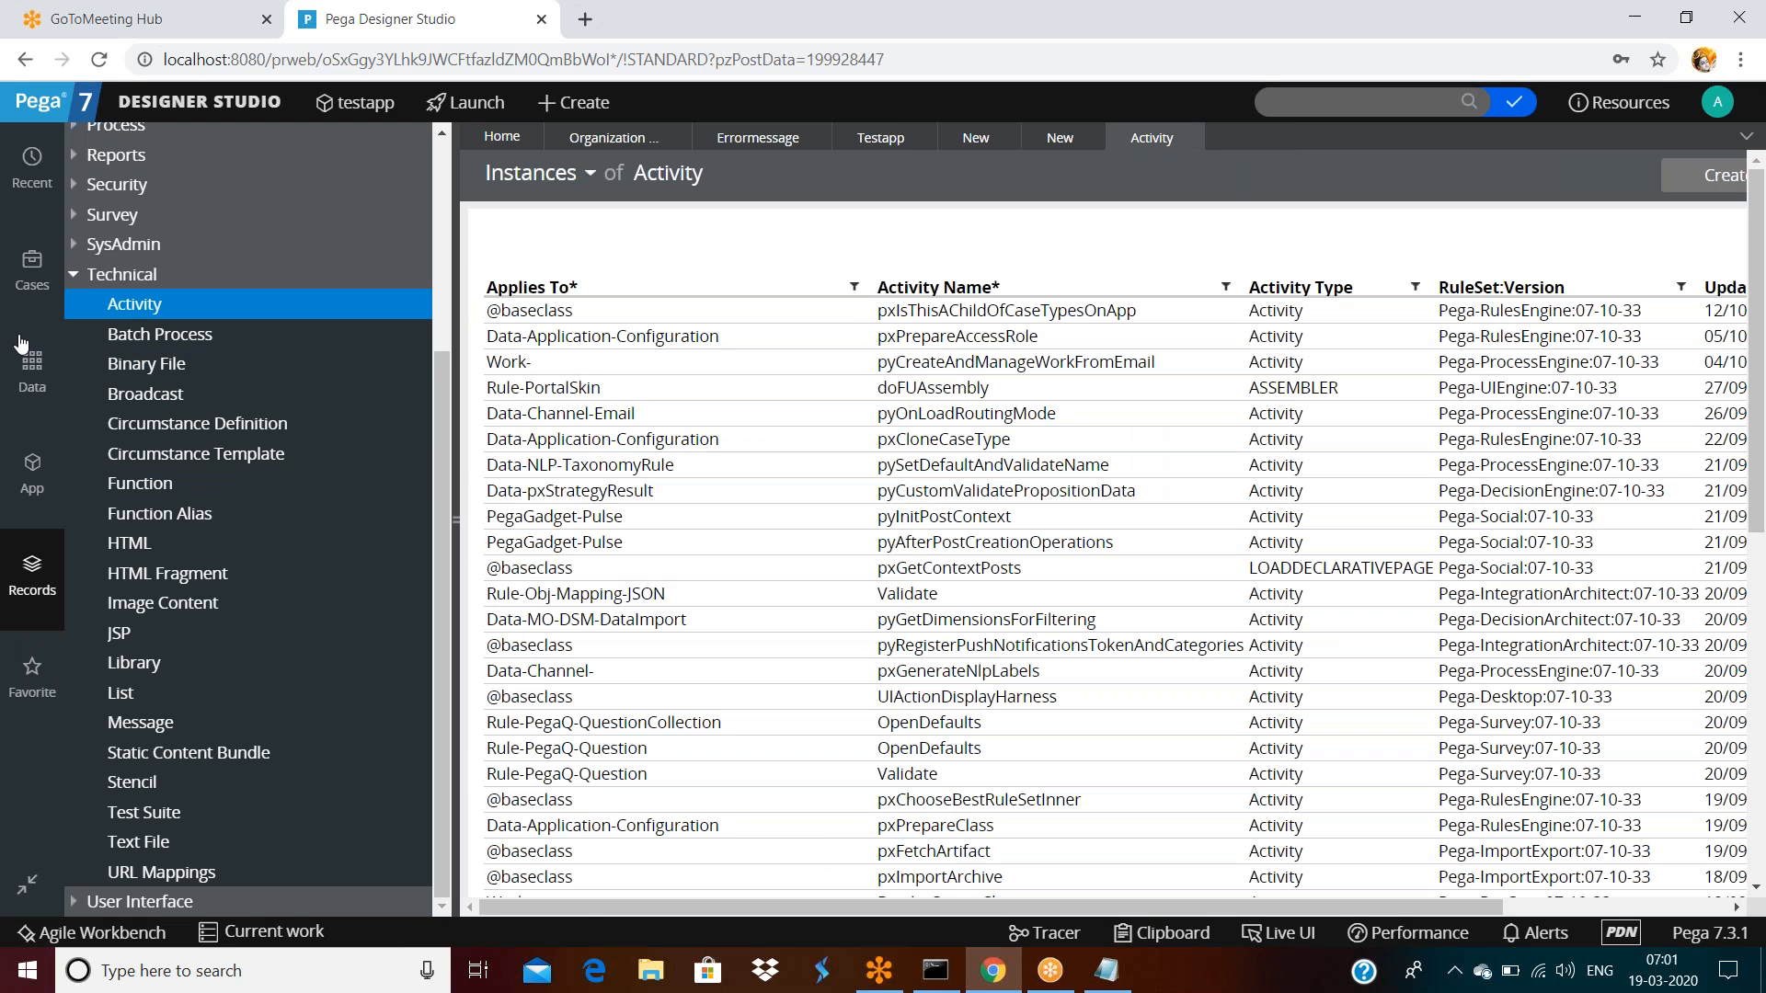
left_click(33, 474)
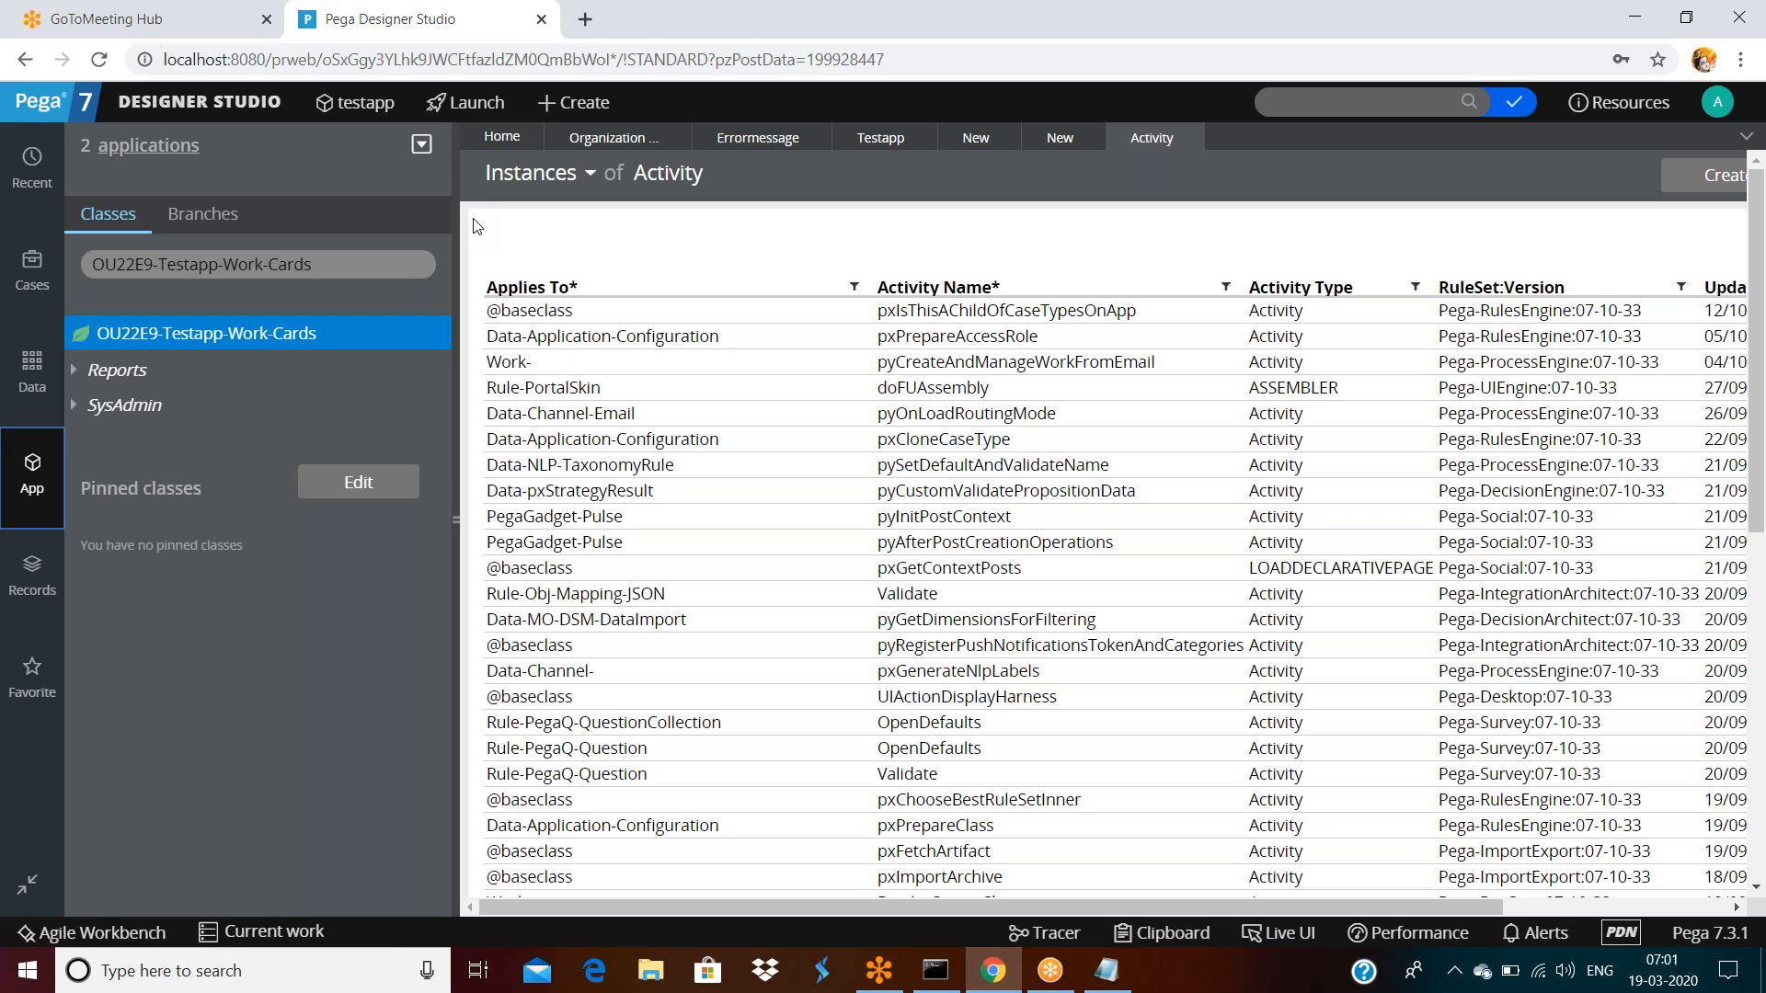
Close the Activity instances list and discard the second unfinished Create Activity form
left_click(1189, 136)
left_click(719, 382)
type("tes")
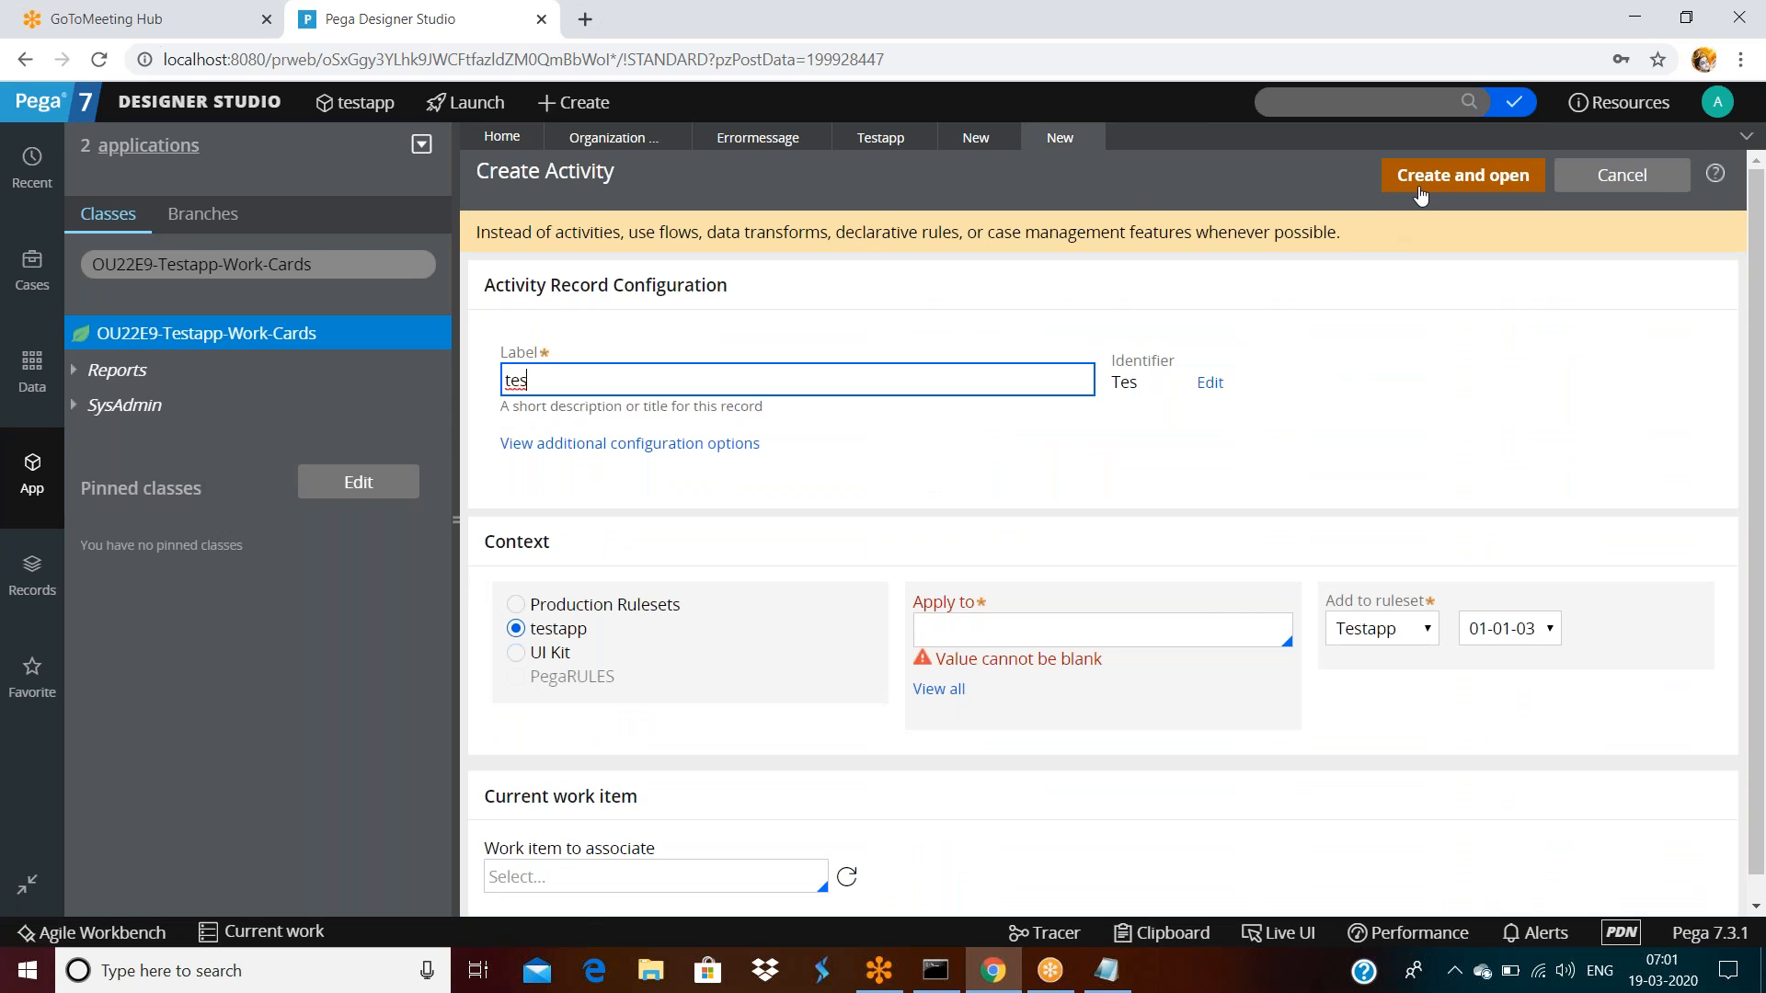
left_click(1089, 136)
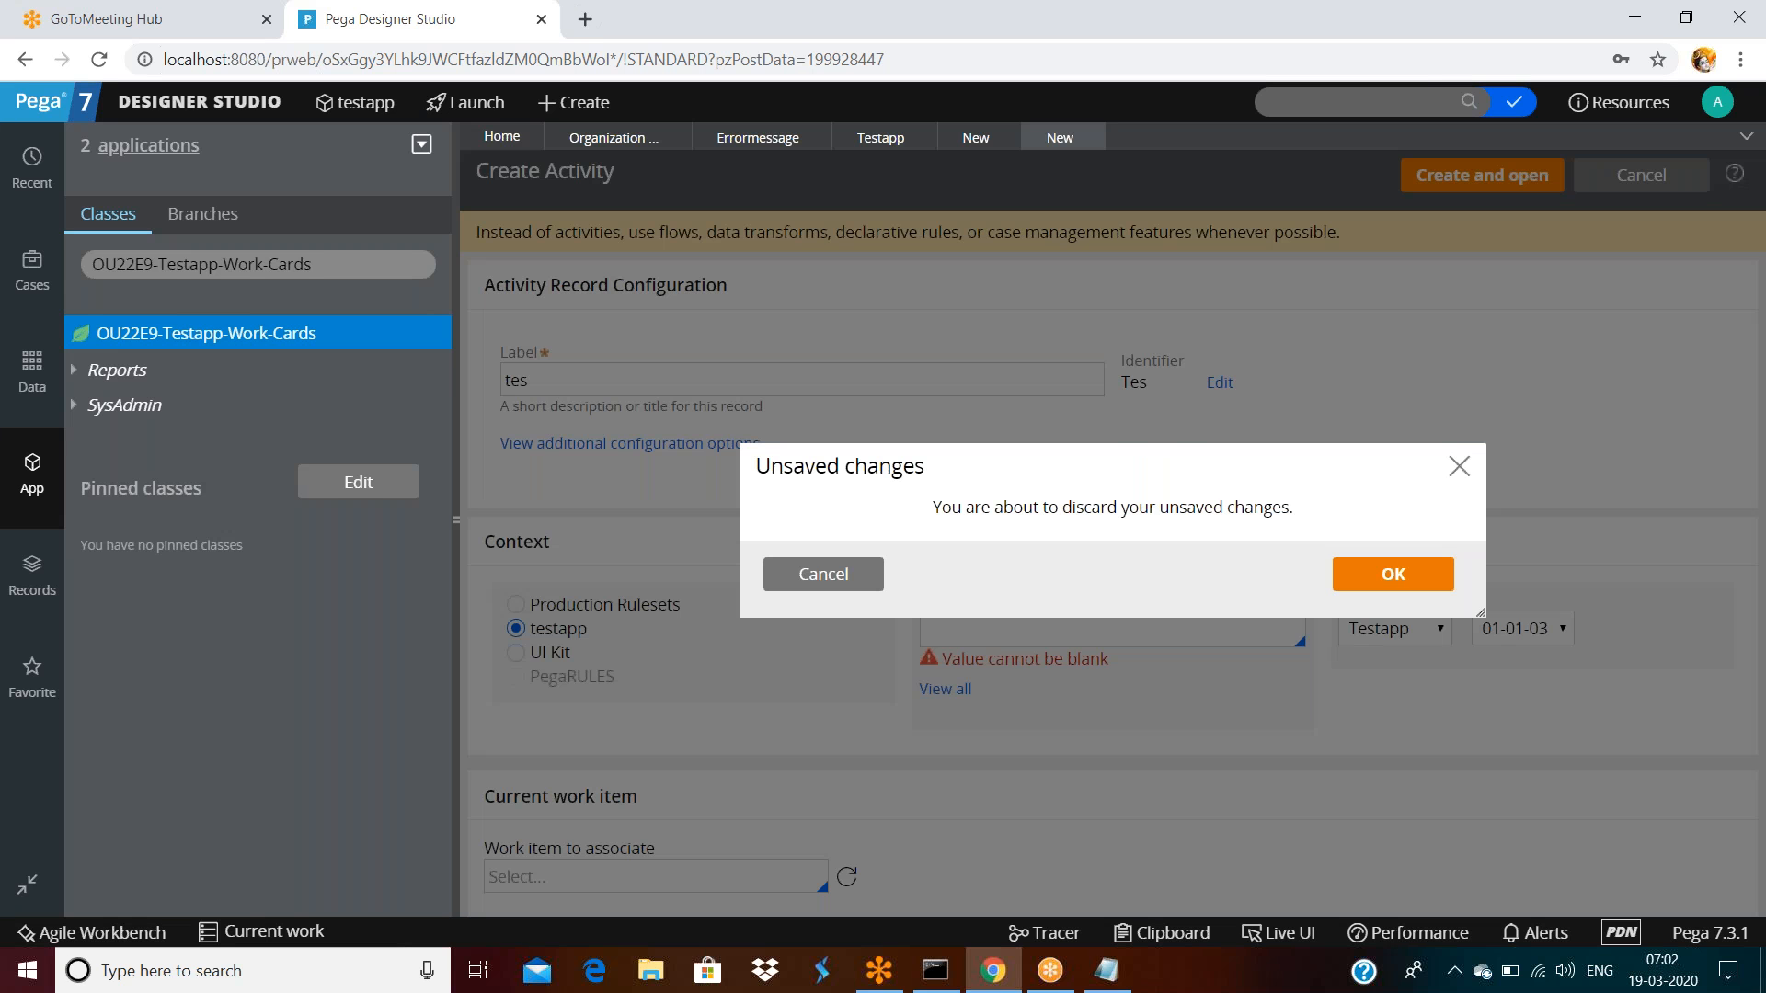
left_click(1387, 575)
Label the activity 'test', create and open it, then save it
left_click(789, 380)
type("test")
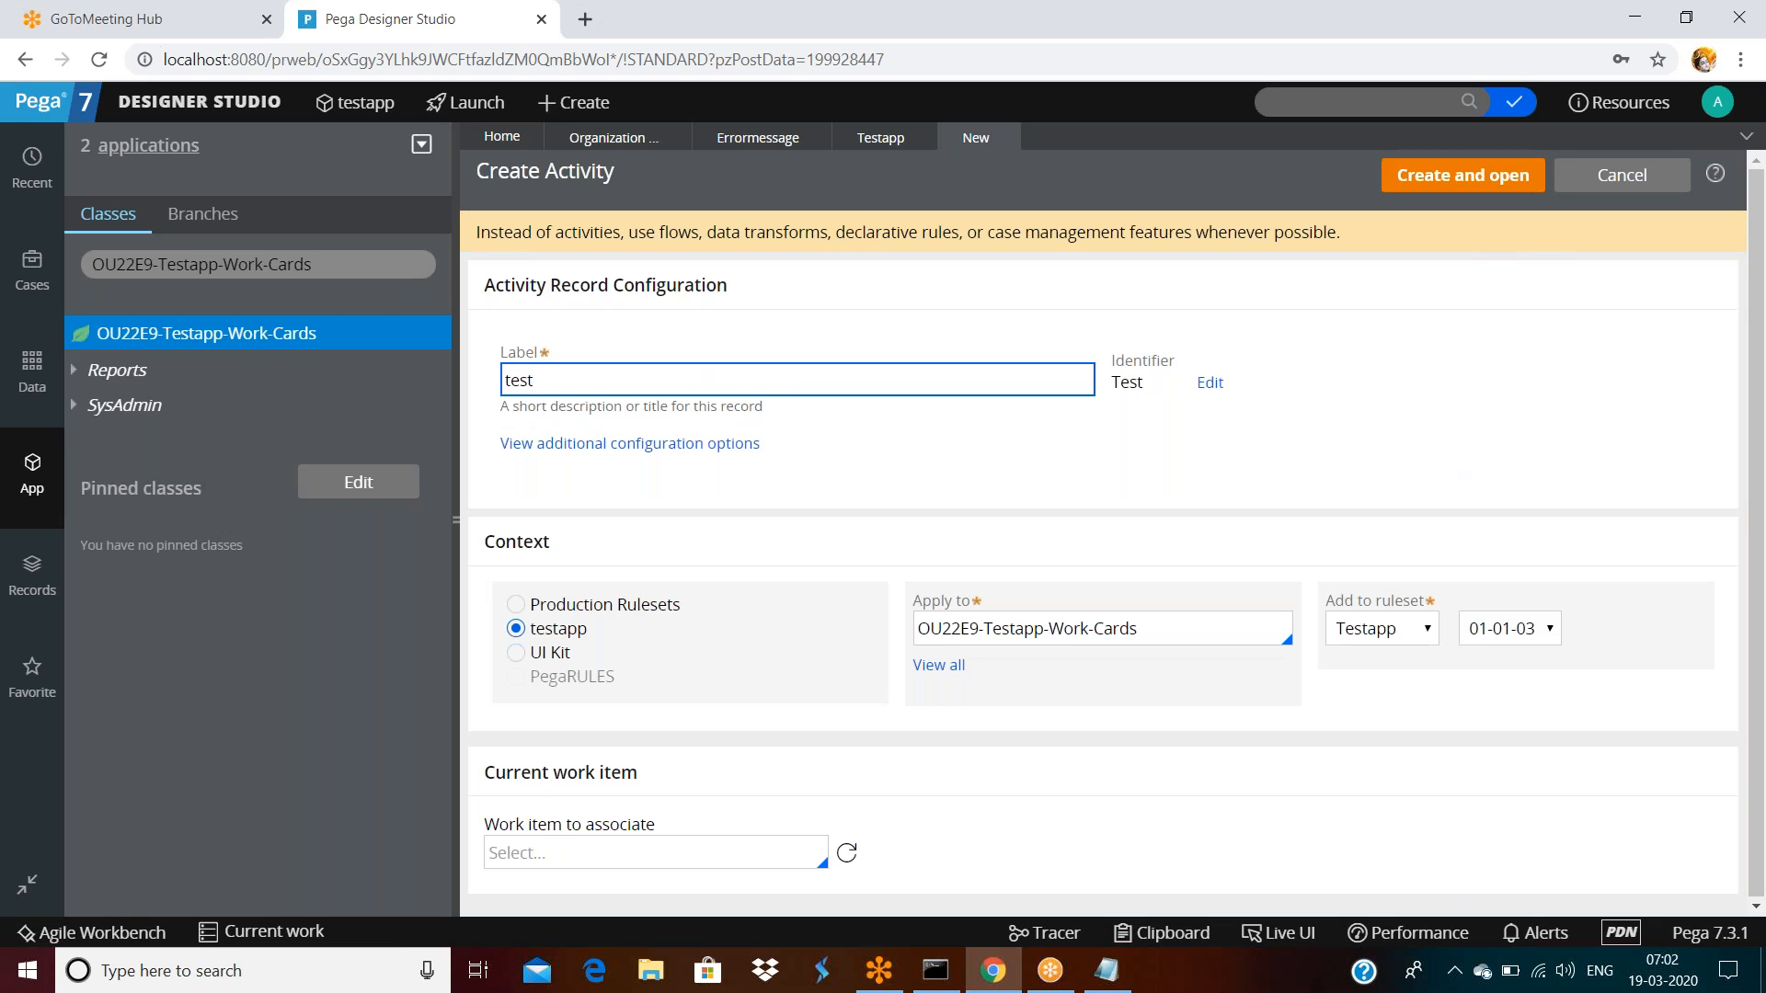
left_click(1472, 176)
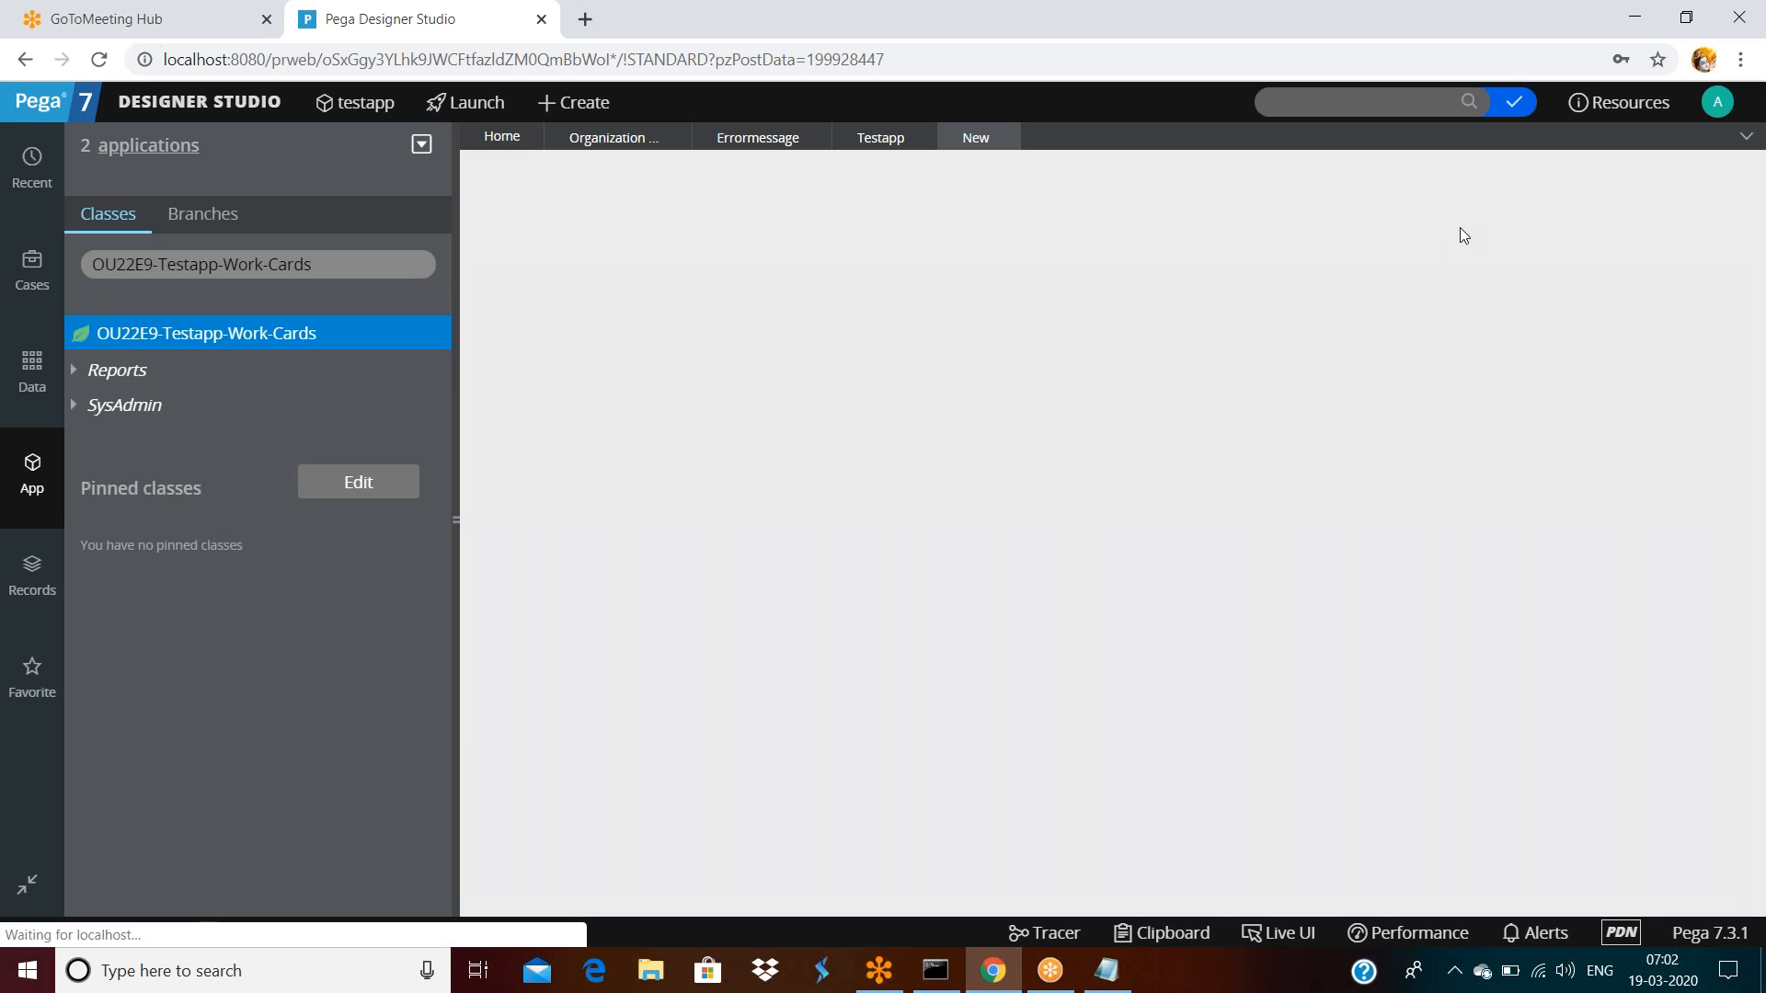
left_click(1487, 184)
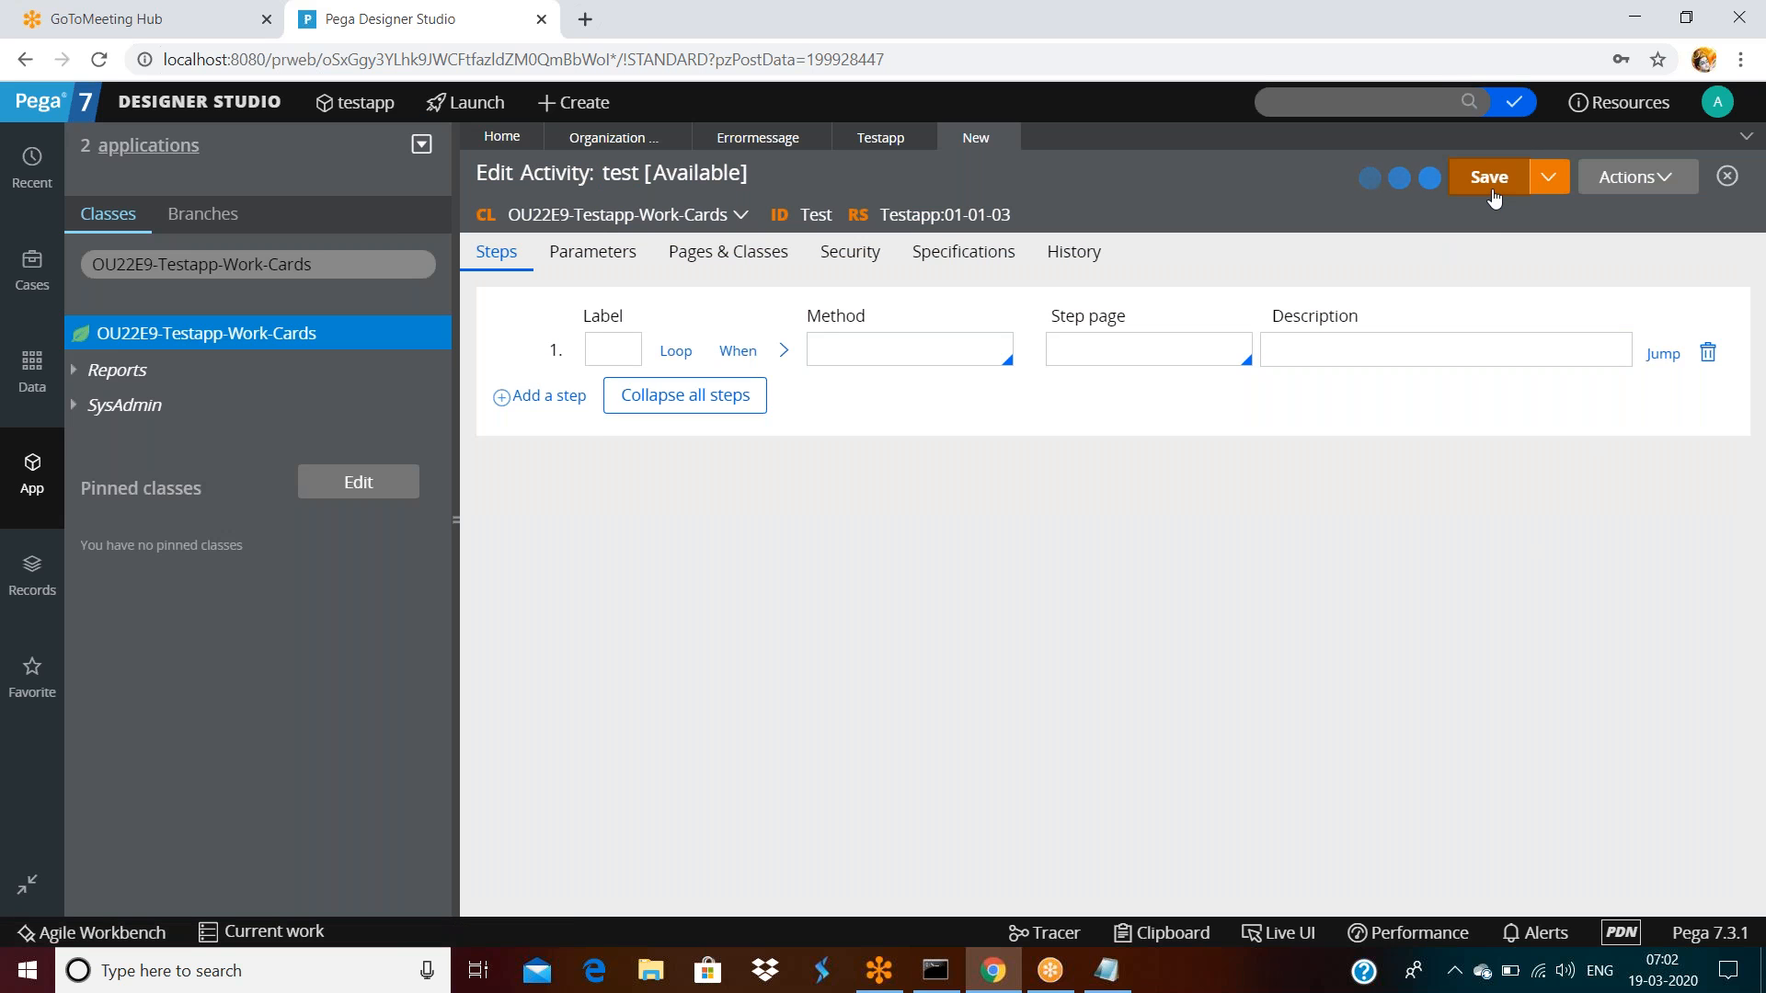
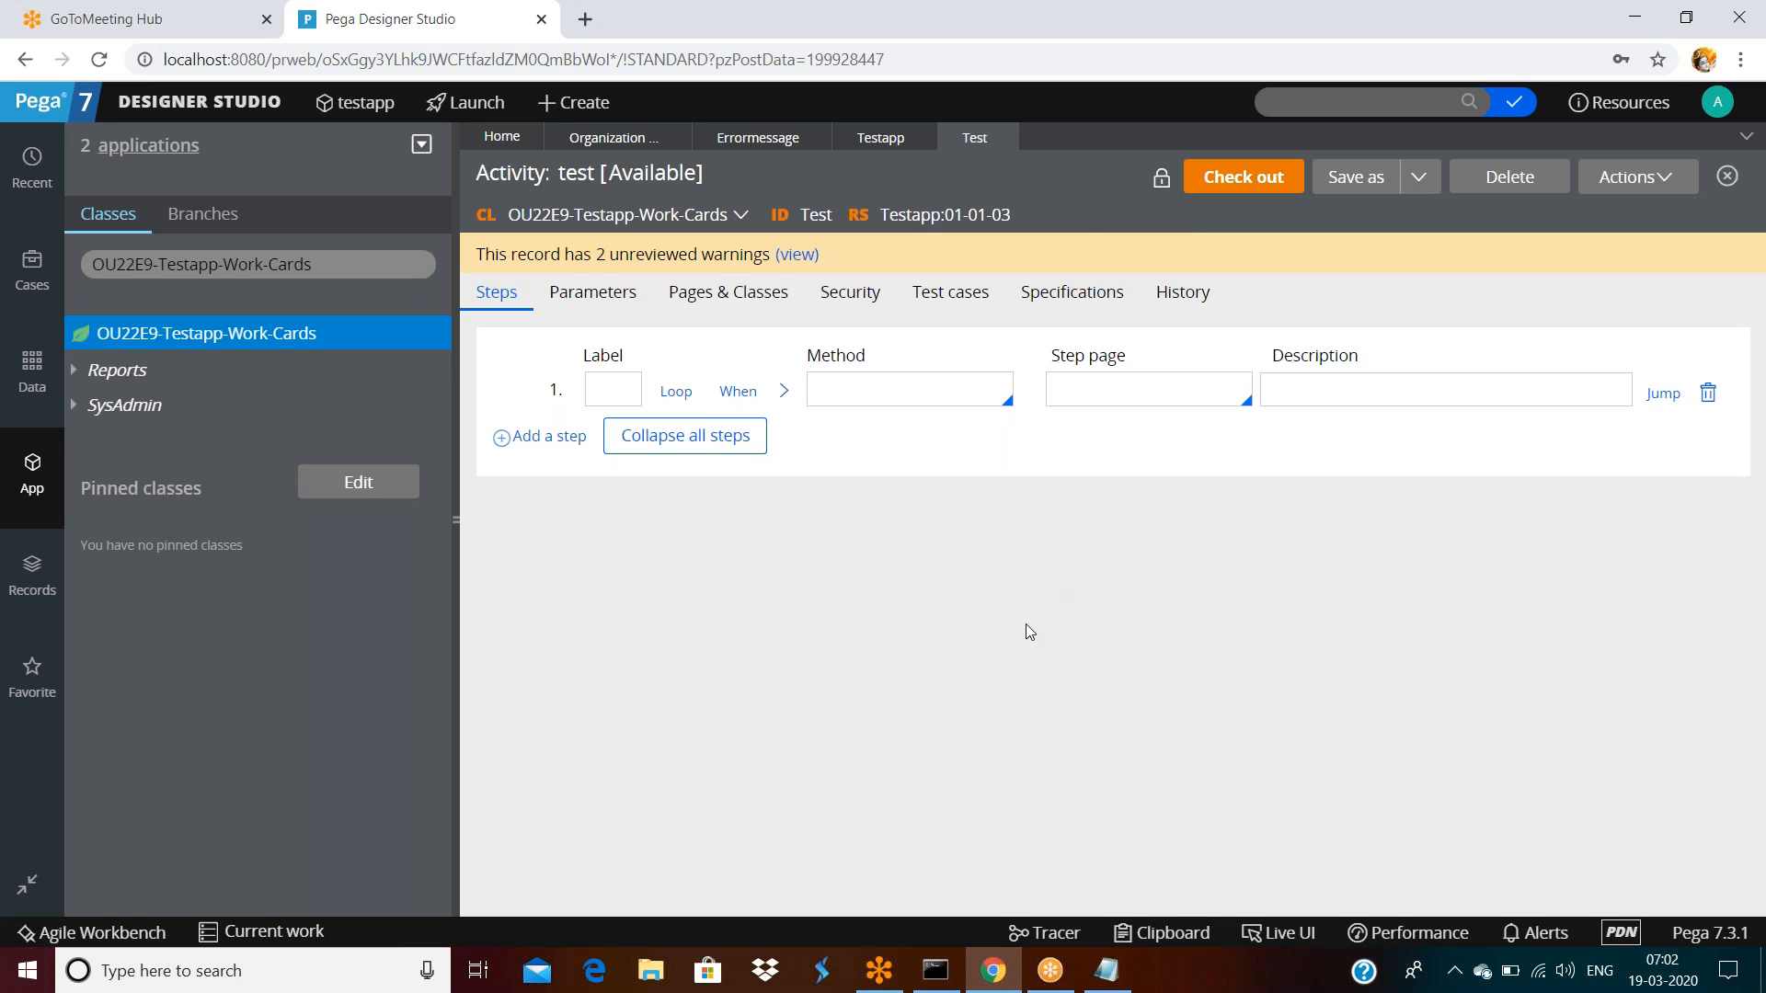
Close the Test activity and Testapp rule tabs and bring up the App explorer
left_click(1005, 137)
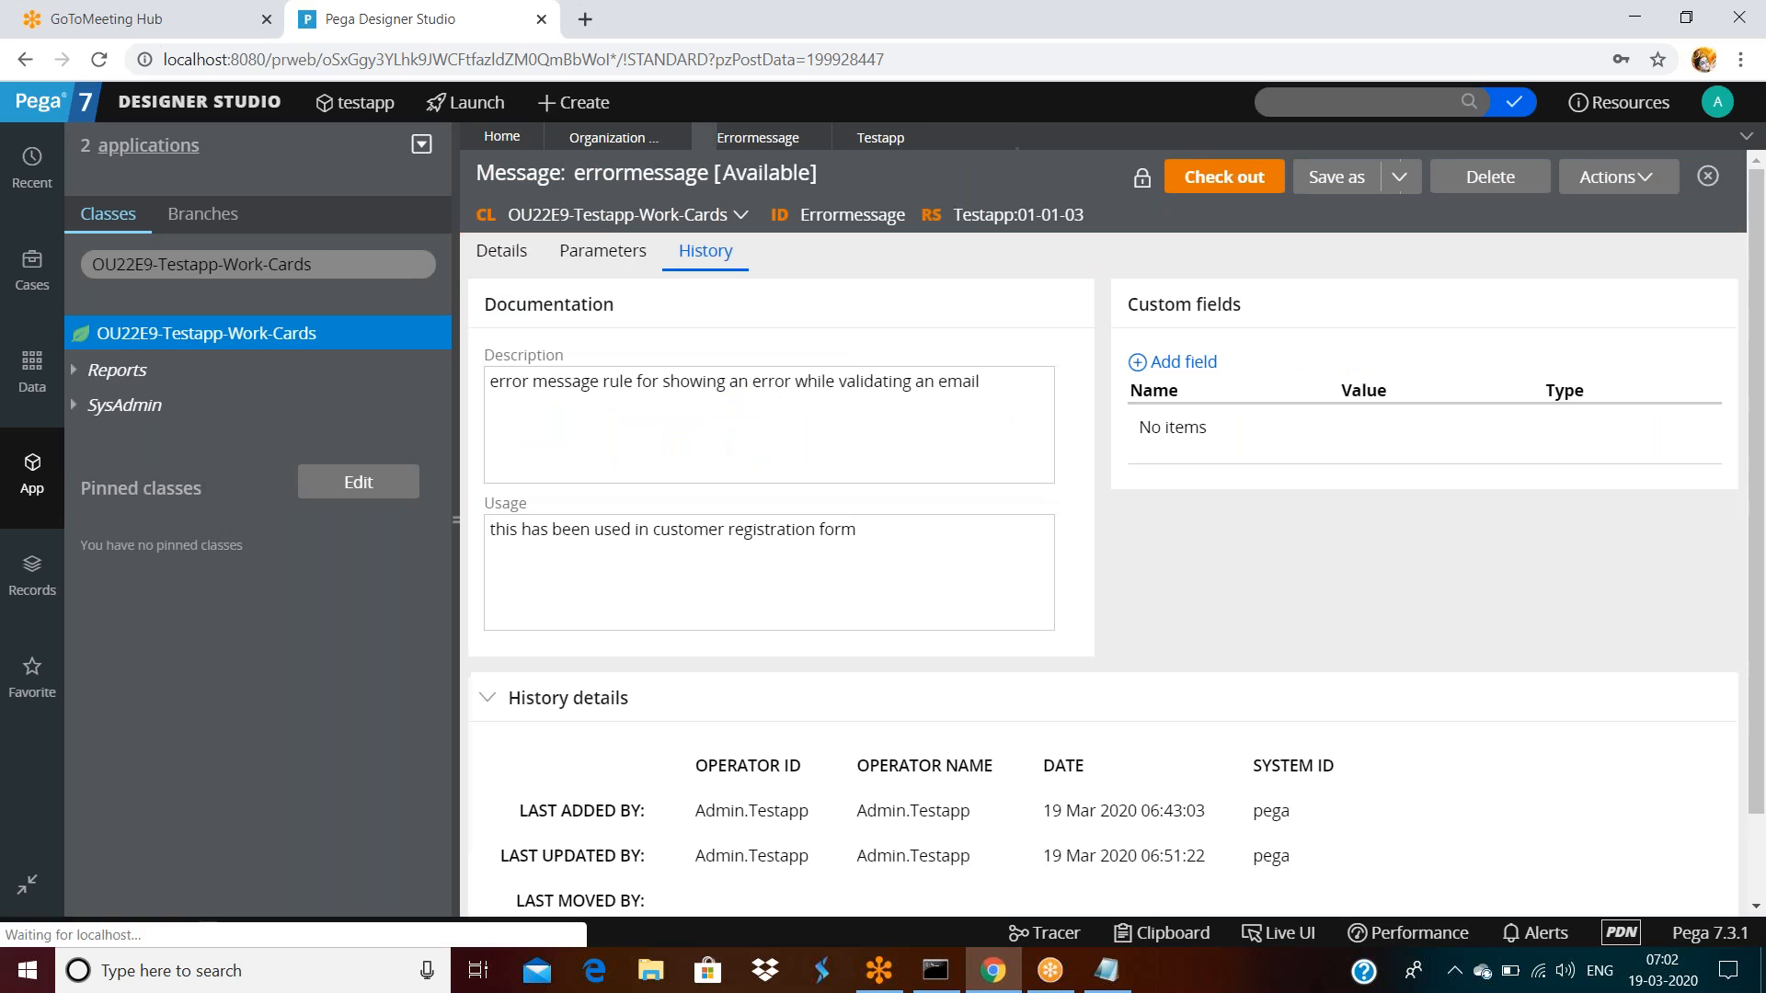
left_click(911, 137)
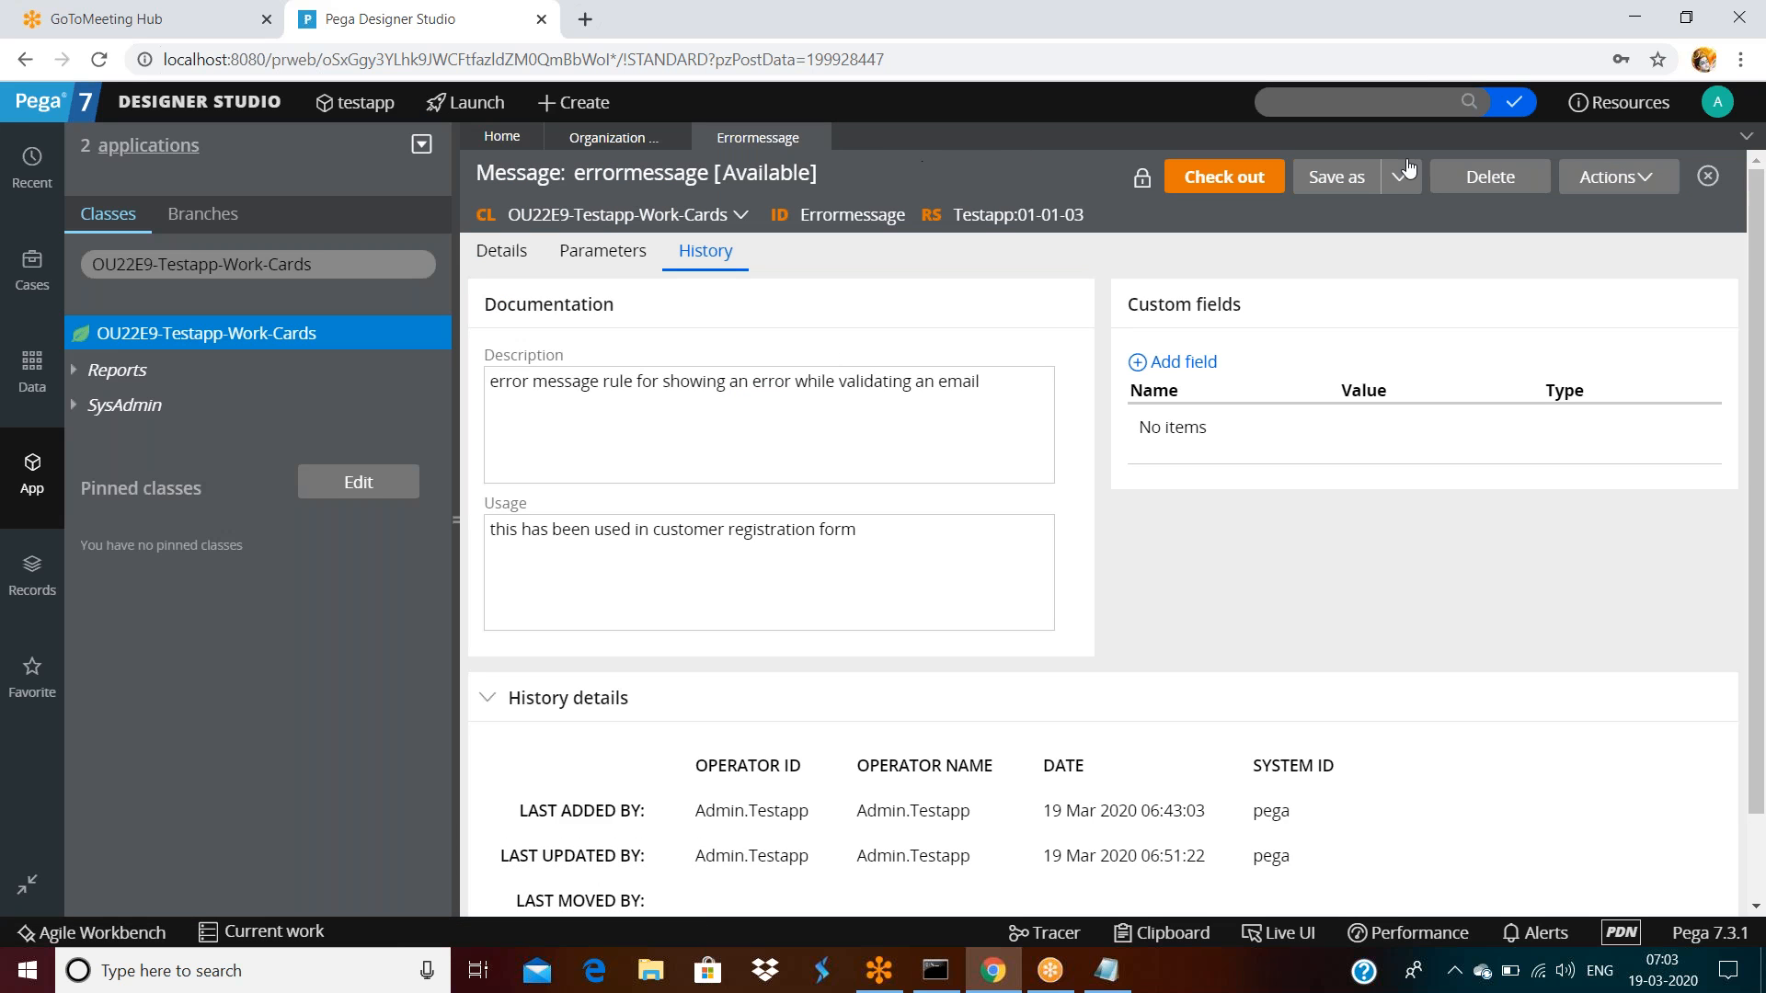
left_click(63, 478)
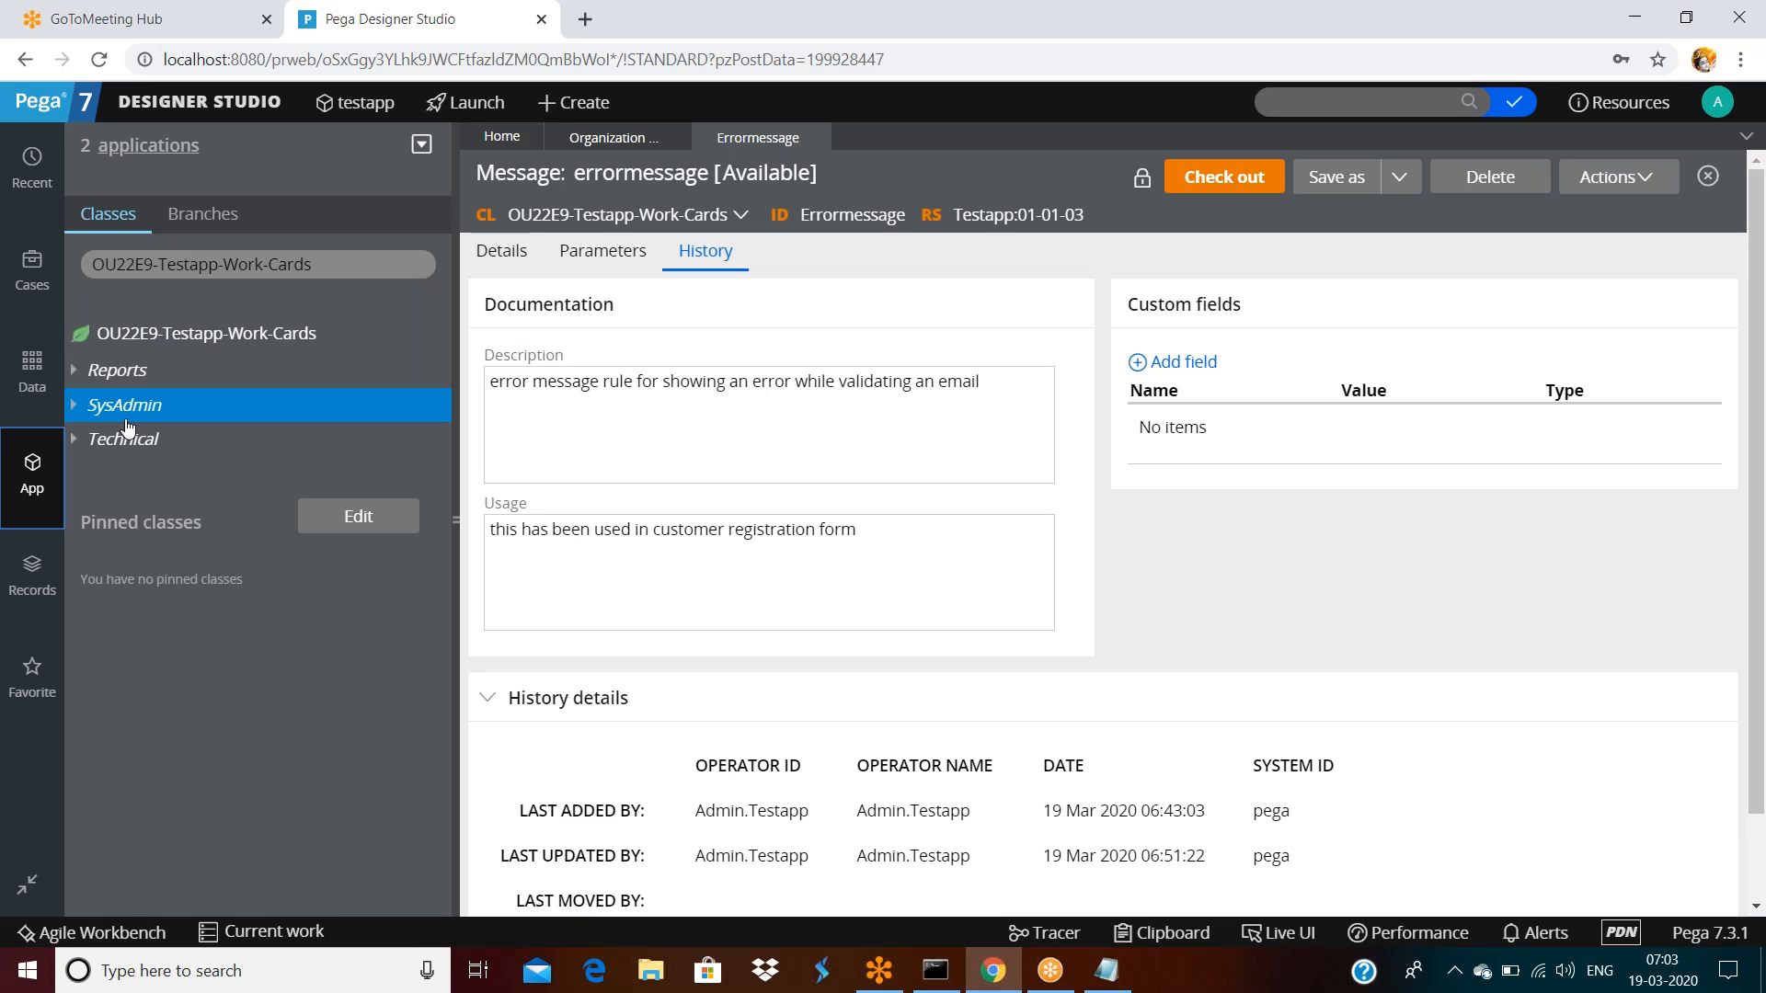
Select 'Cards' in the class filter and open the OU22E9-Testapp-Work-Cards class actions menu
left_click(322, 260)
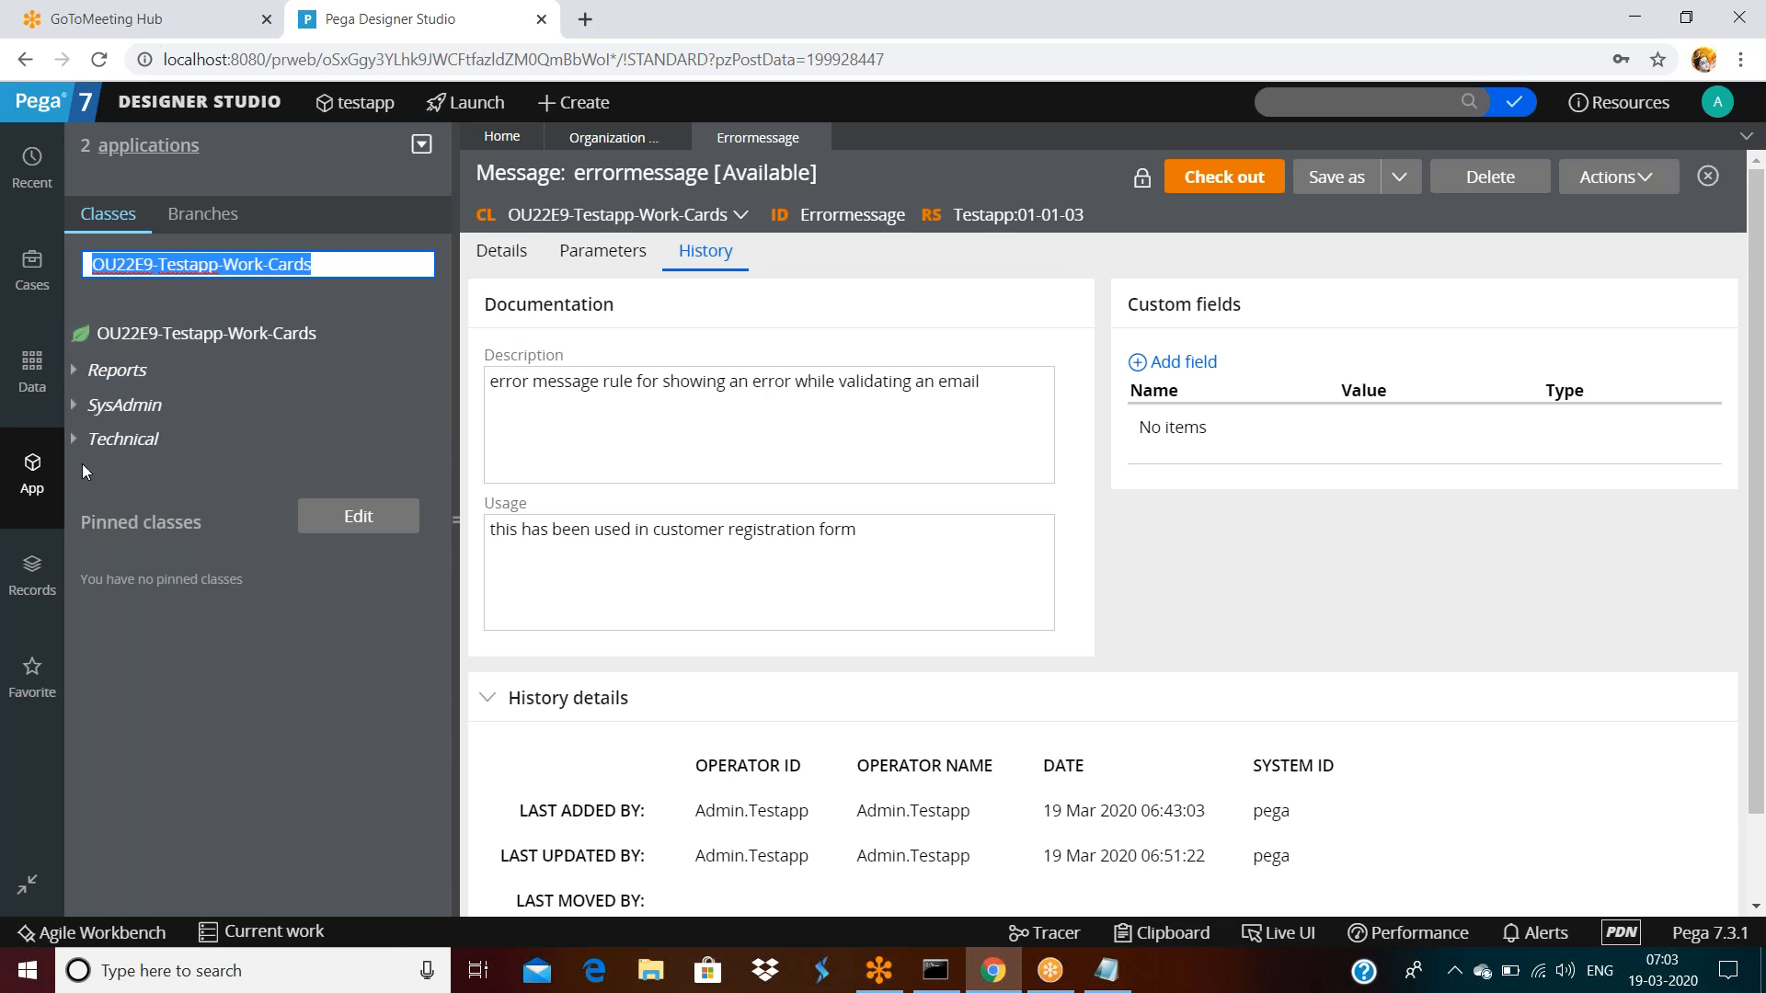
left_click_drag(320, 265, 90, 267)
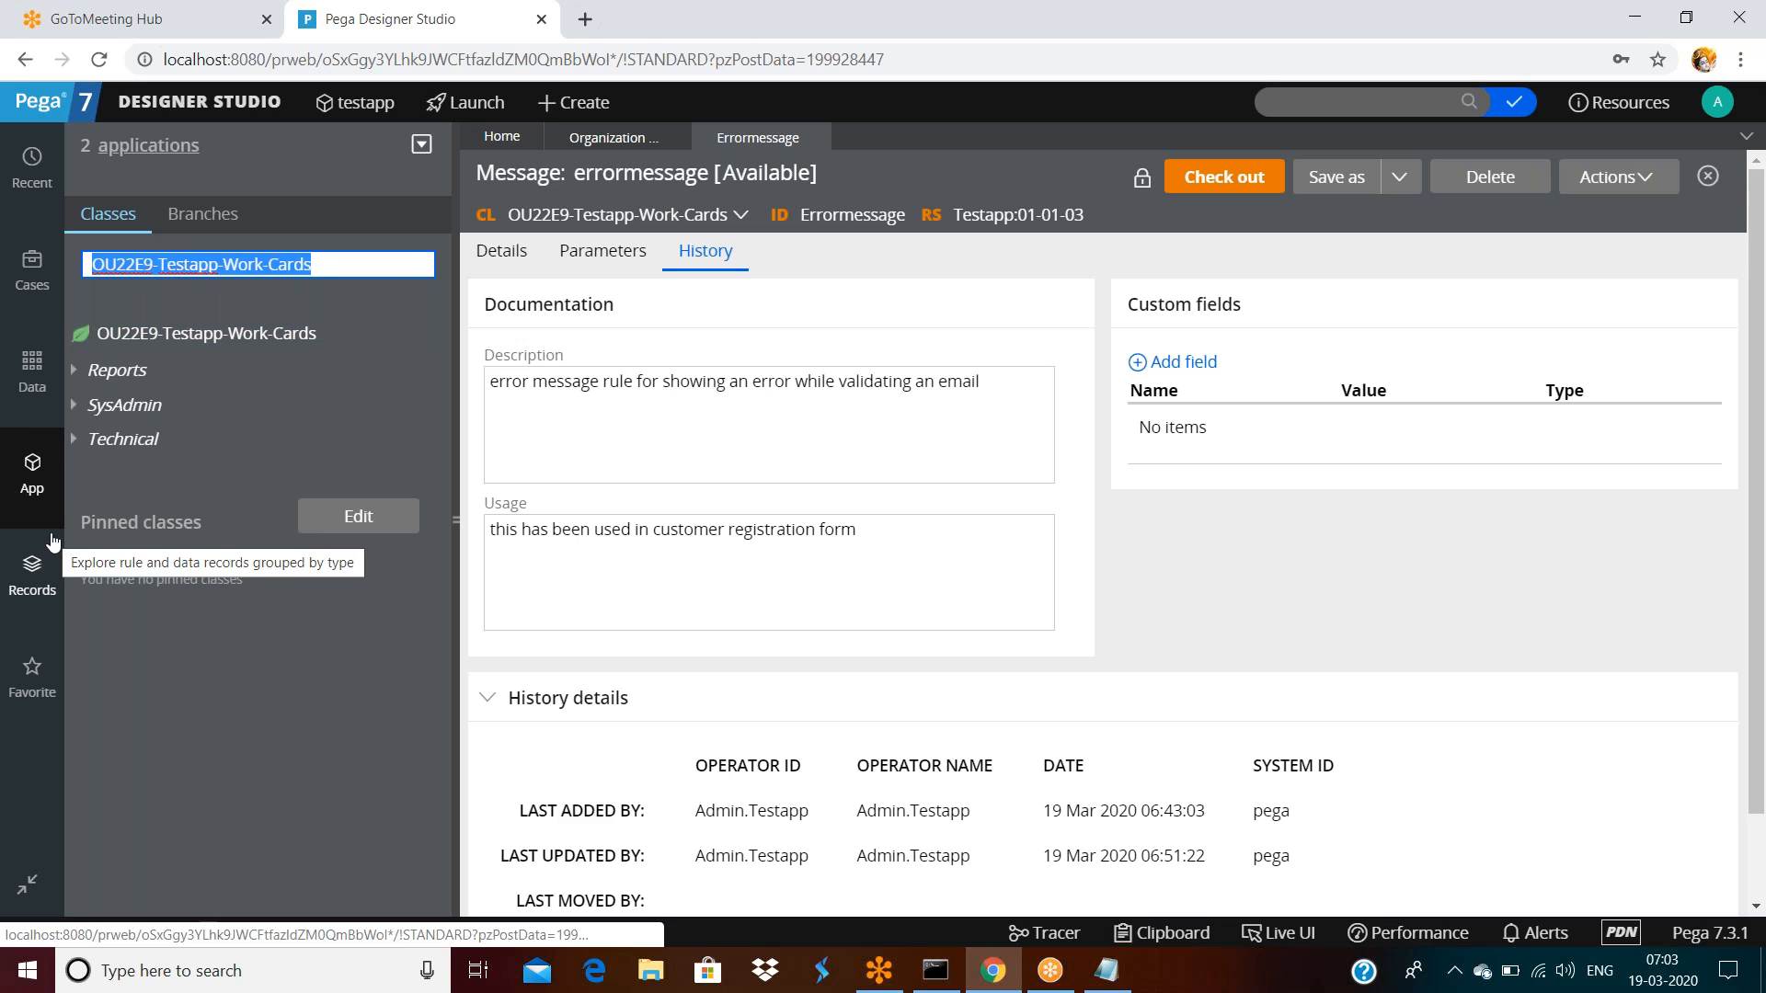
double_click(326, 263)
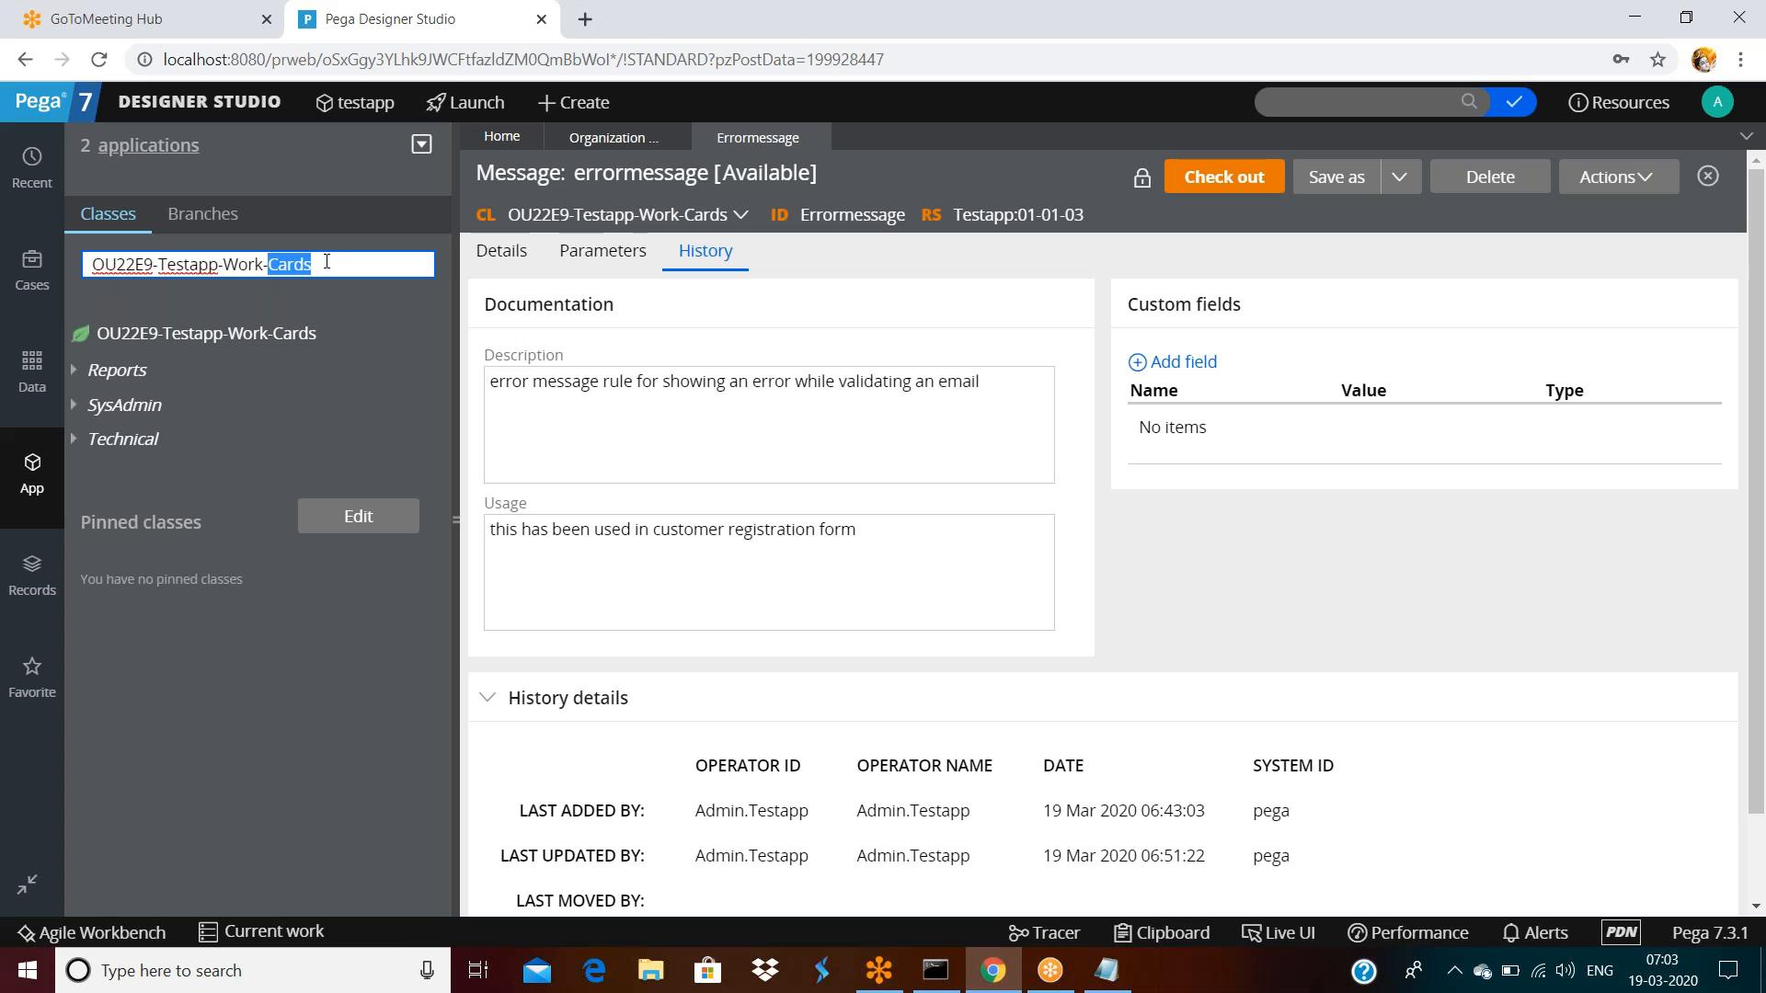
right_click(32, 485)
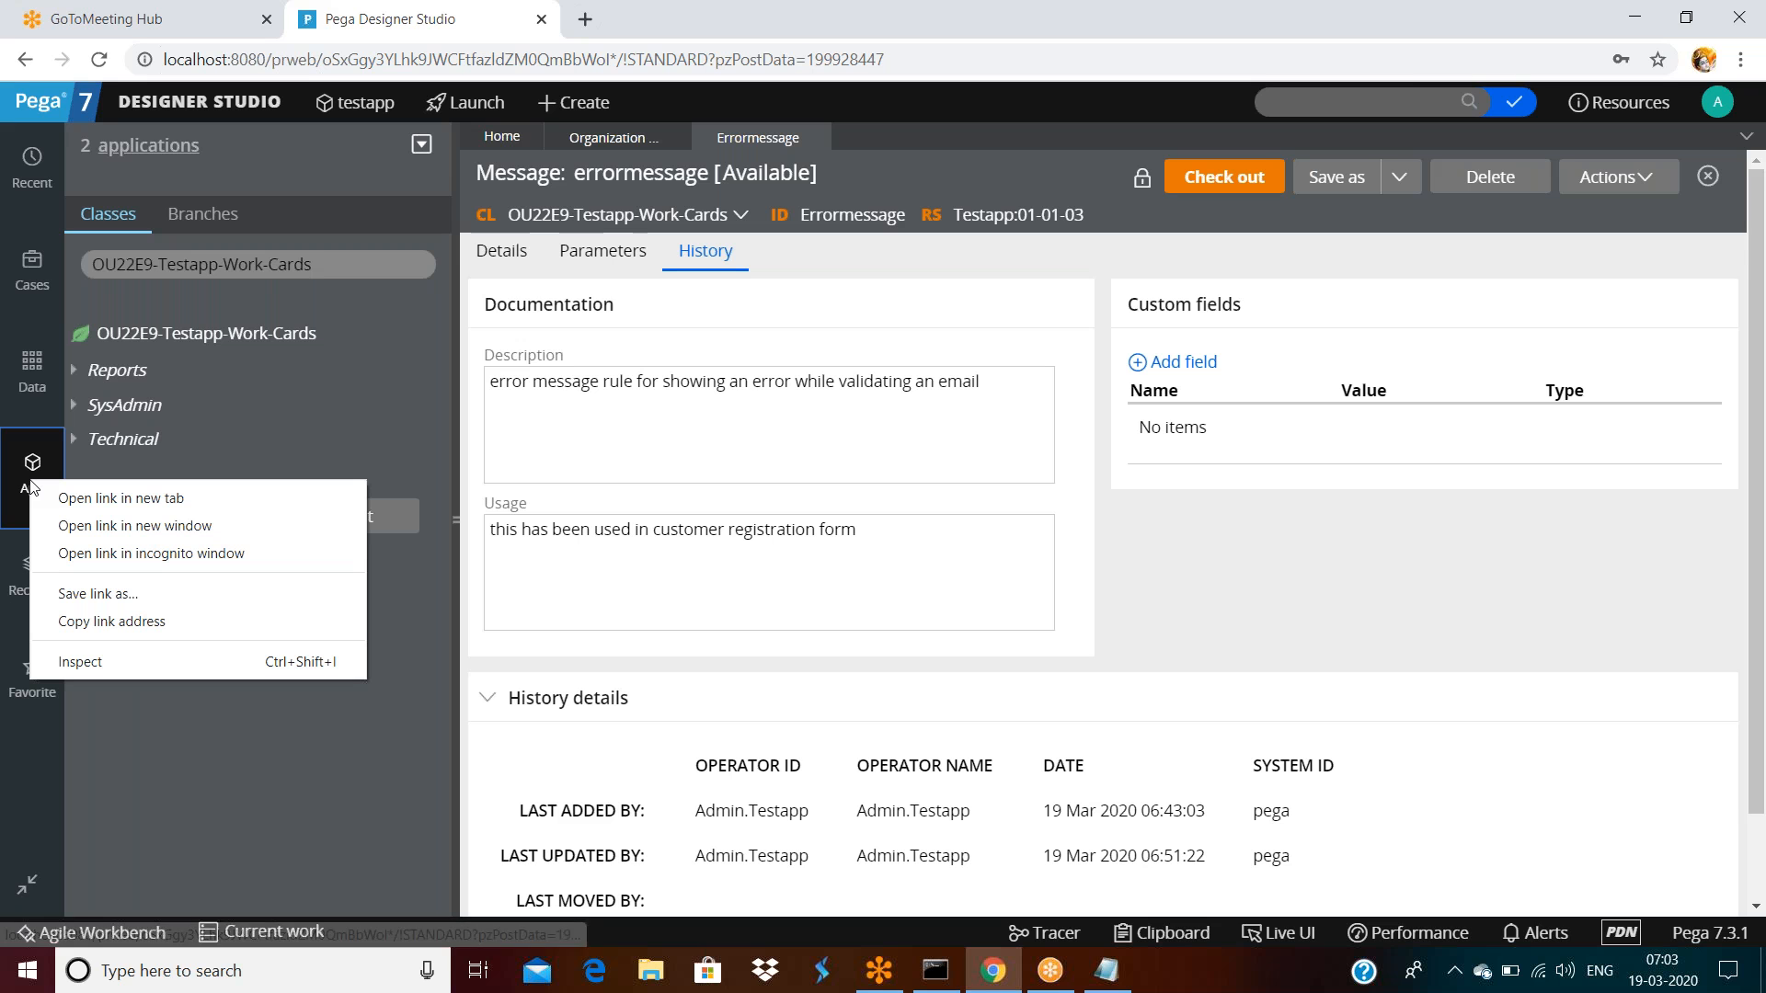
left_click(306, 329)
right_click(294, 335)
left_click(294, 335)
Start a new HTML rule from the class's Create > Technical menu
right_click(294, 335)
mouse_move(276, 367)
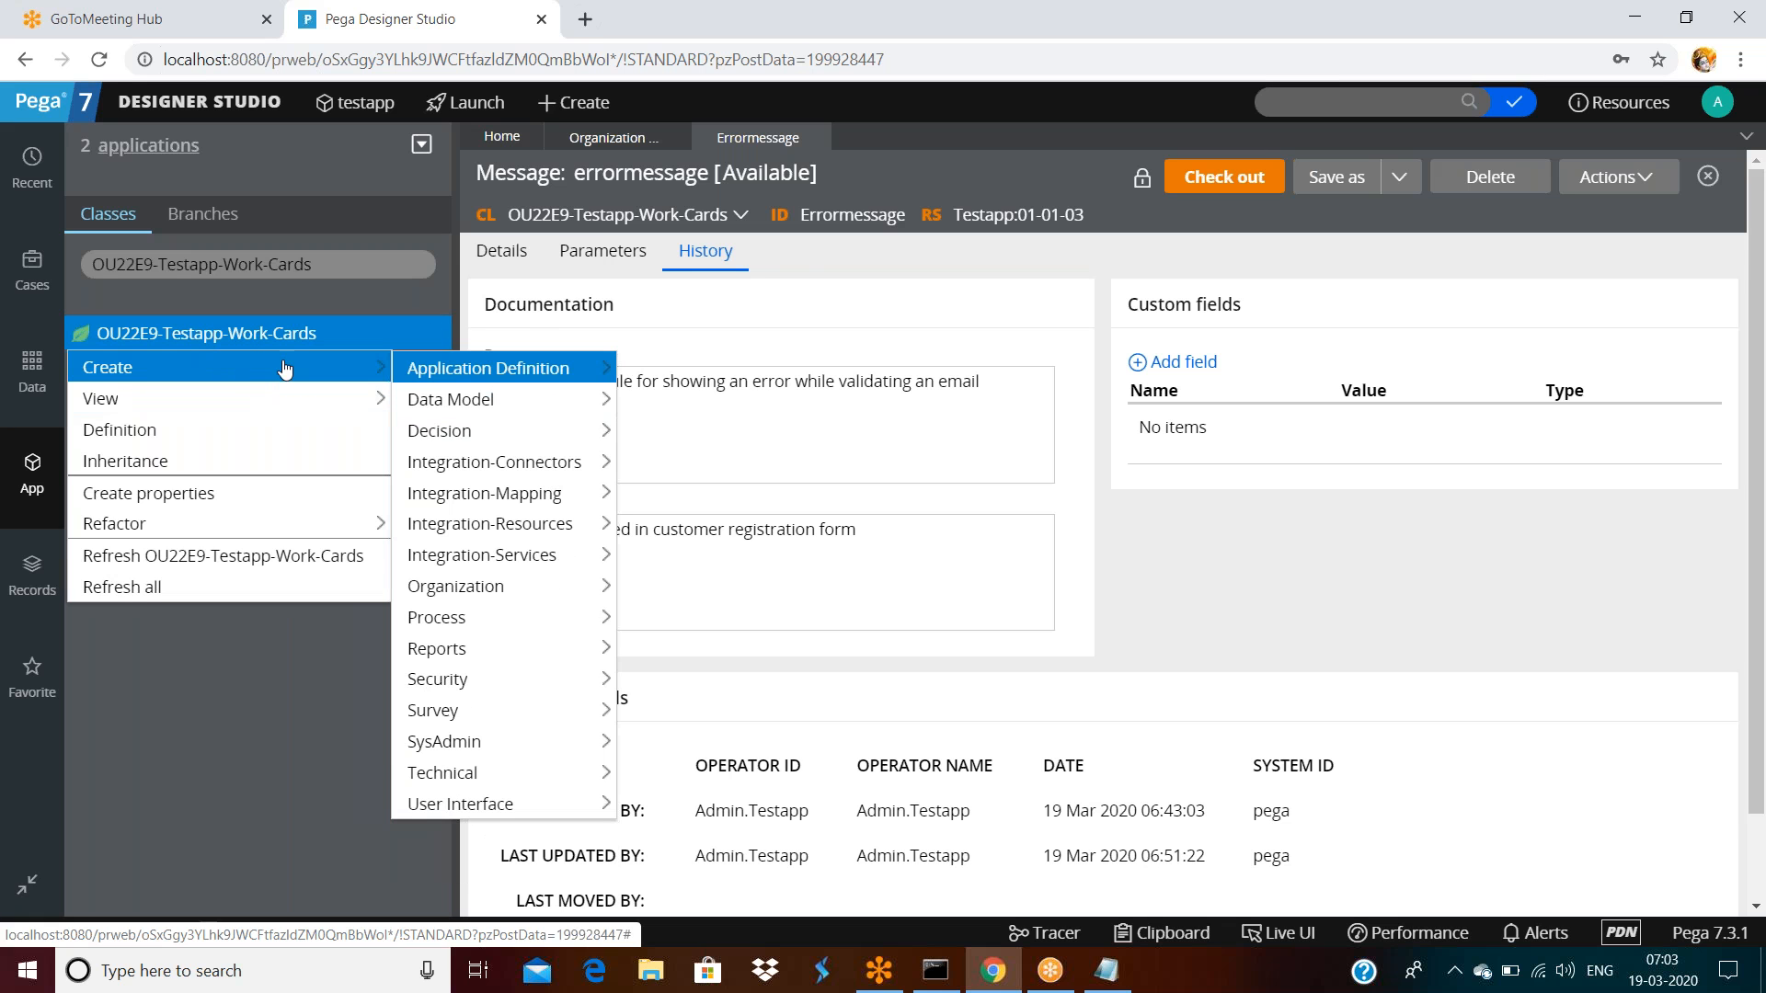
mouse_move(464, 775)
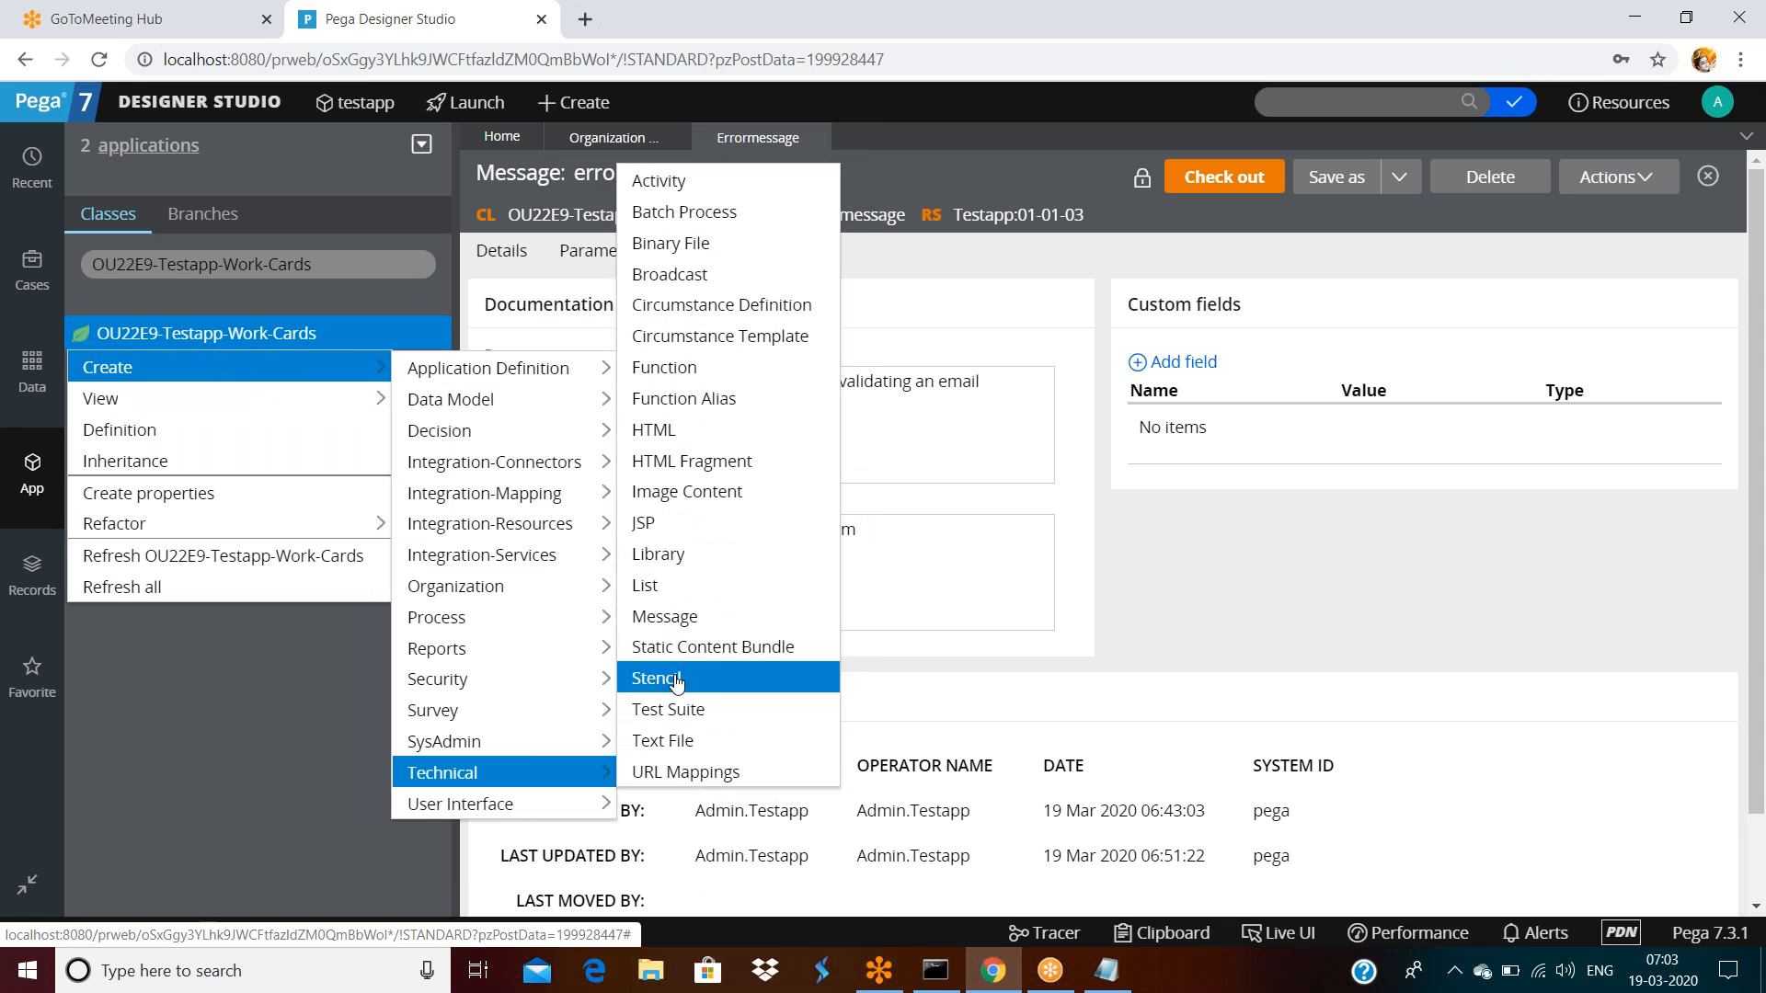
left_click(654, 432)
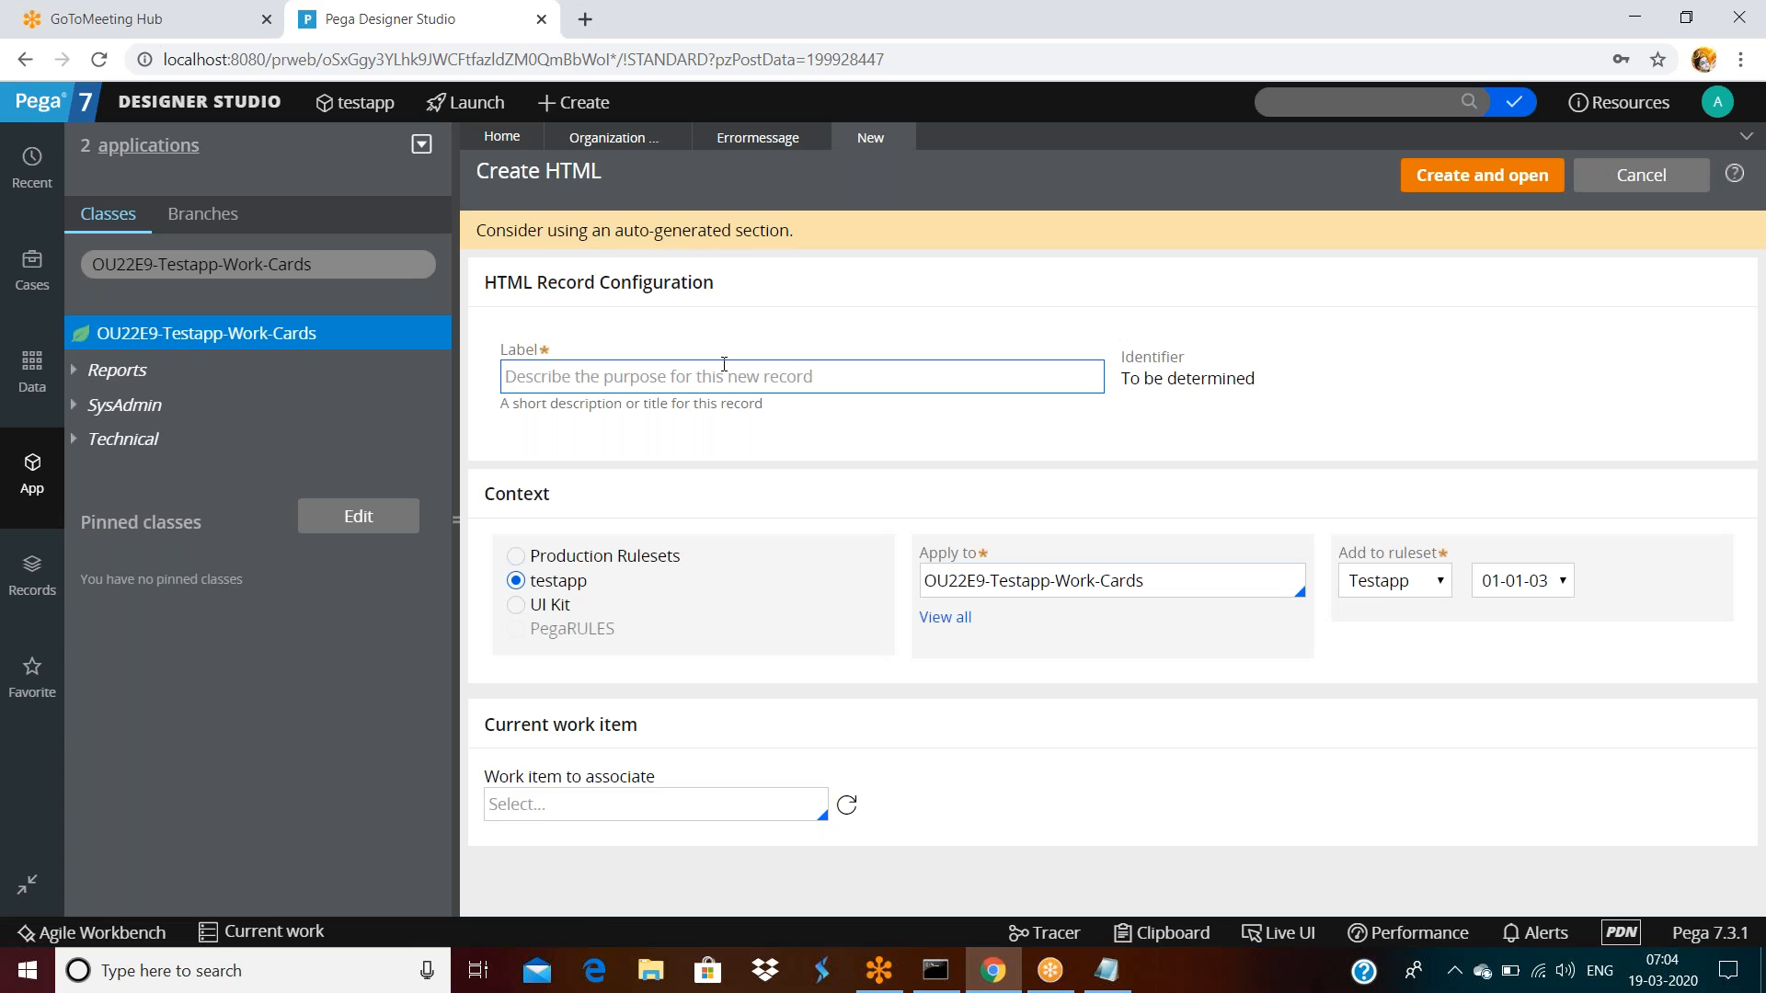
Apply it to OU22E9, label it asdadfsf, create and open it, then save
left_click(1198, 600)
left_click(1198, 571)
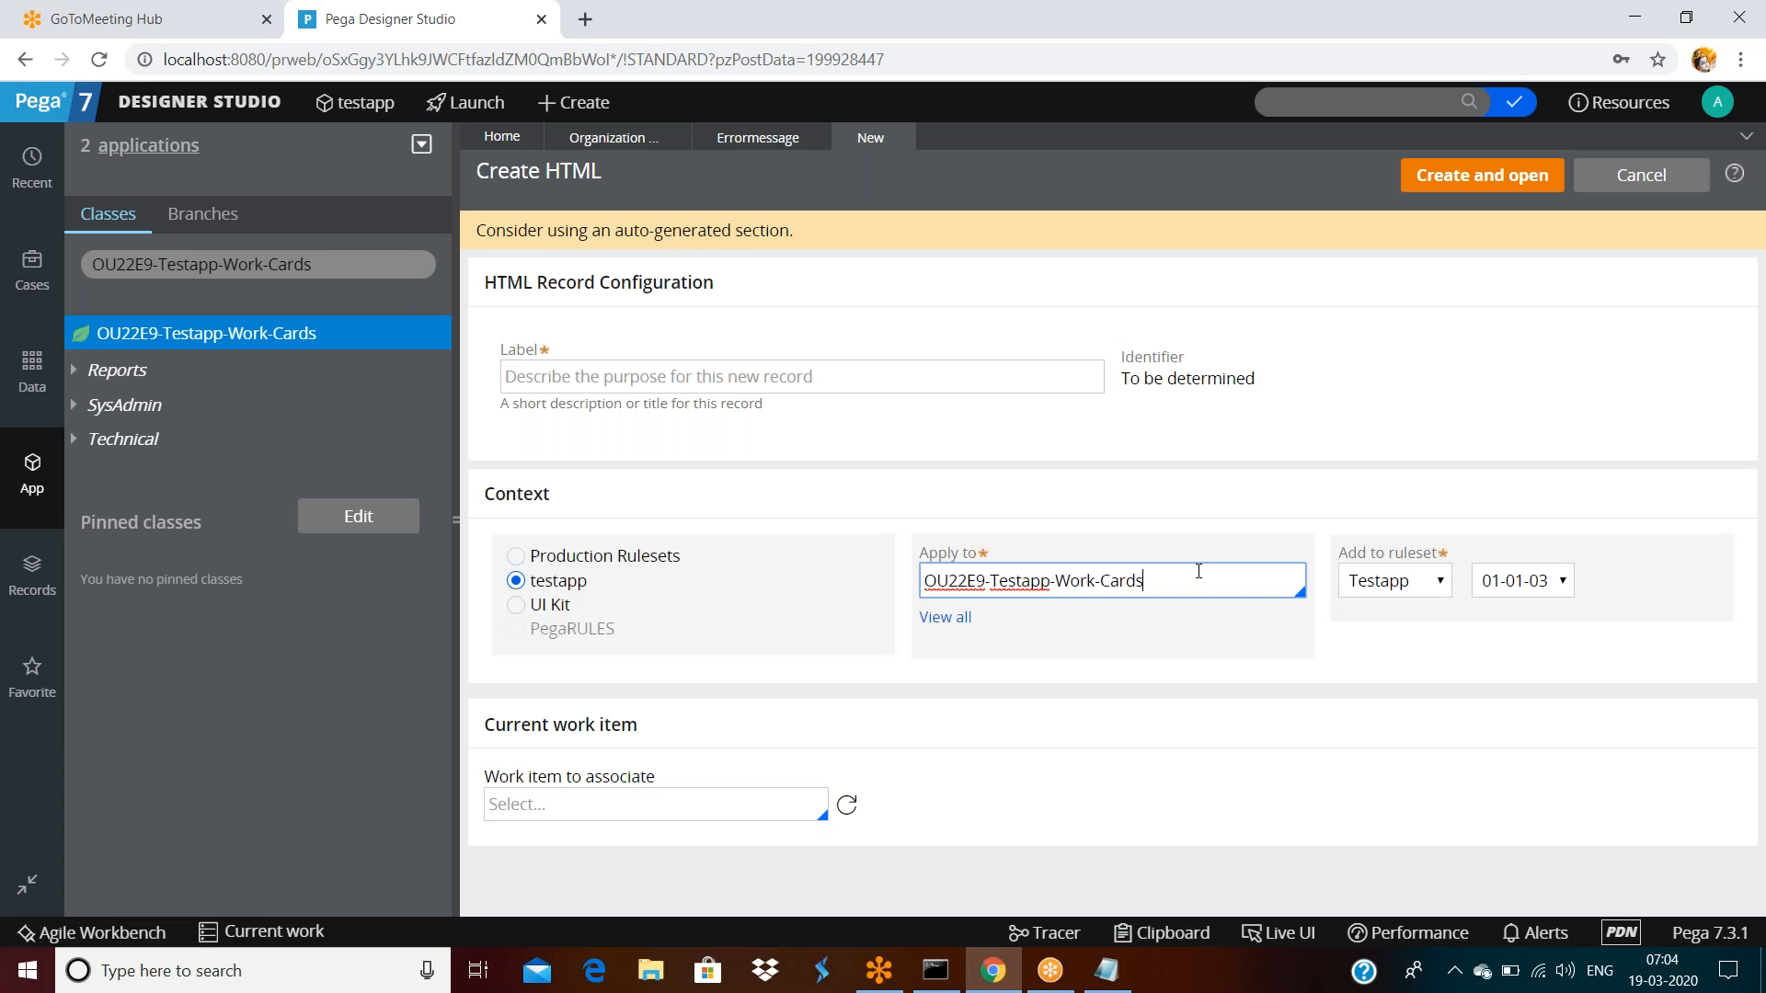
key("BackSpace")
key("BackSpace")
key("BackSpace")
key("BackSpace")
key("BackSpace")
key("BackSpace")
key("BackSpace")
key("BackSpace")
key("BackSpace")
key("BackSpace")
key("BackSpace")
key("BackSpace")
key("BackSpace")
key("BackSpace")
key("BackSpace")
key("BackSpace")
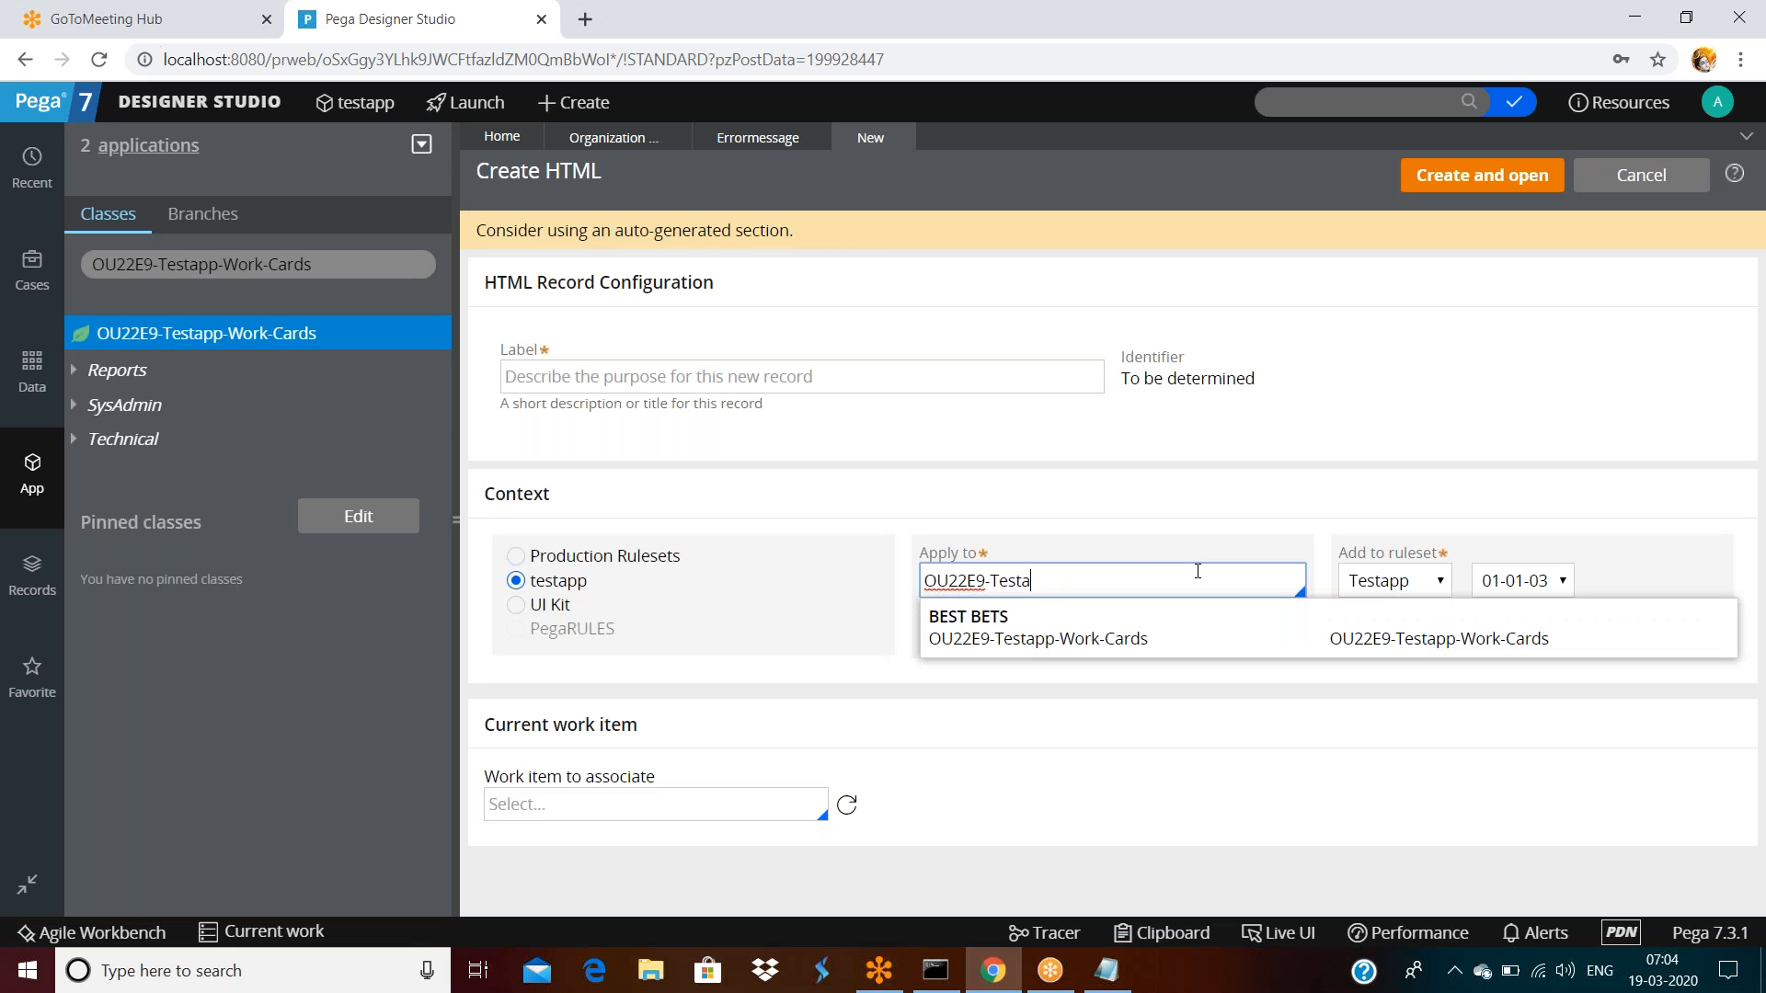
key("BackSpace")
key("BackSpace")
key("BackSpace")
left_click(947, 375)
type("asdadfsf")
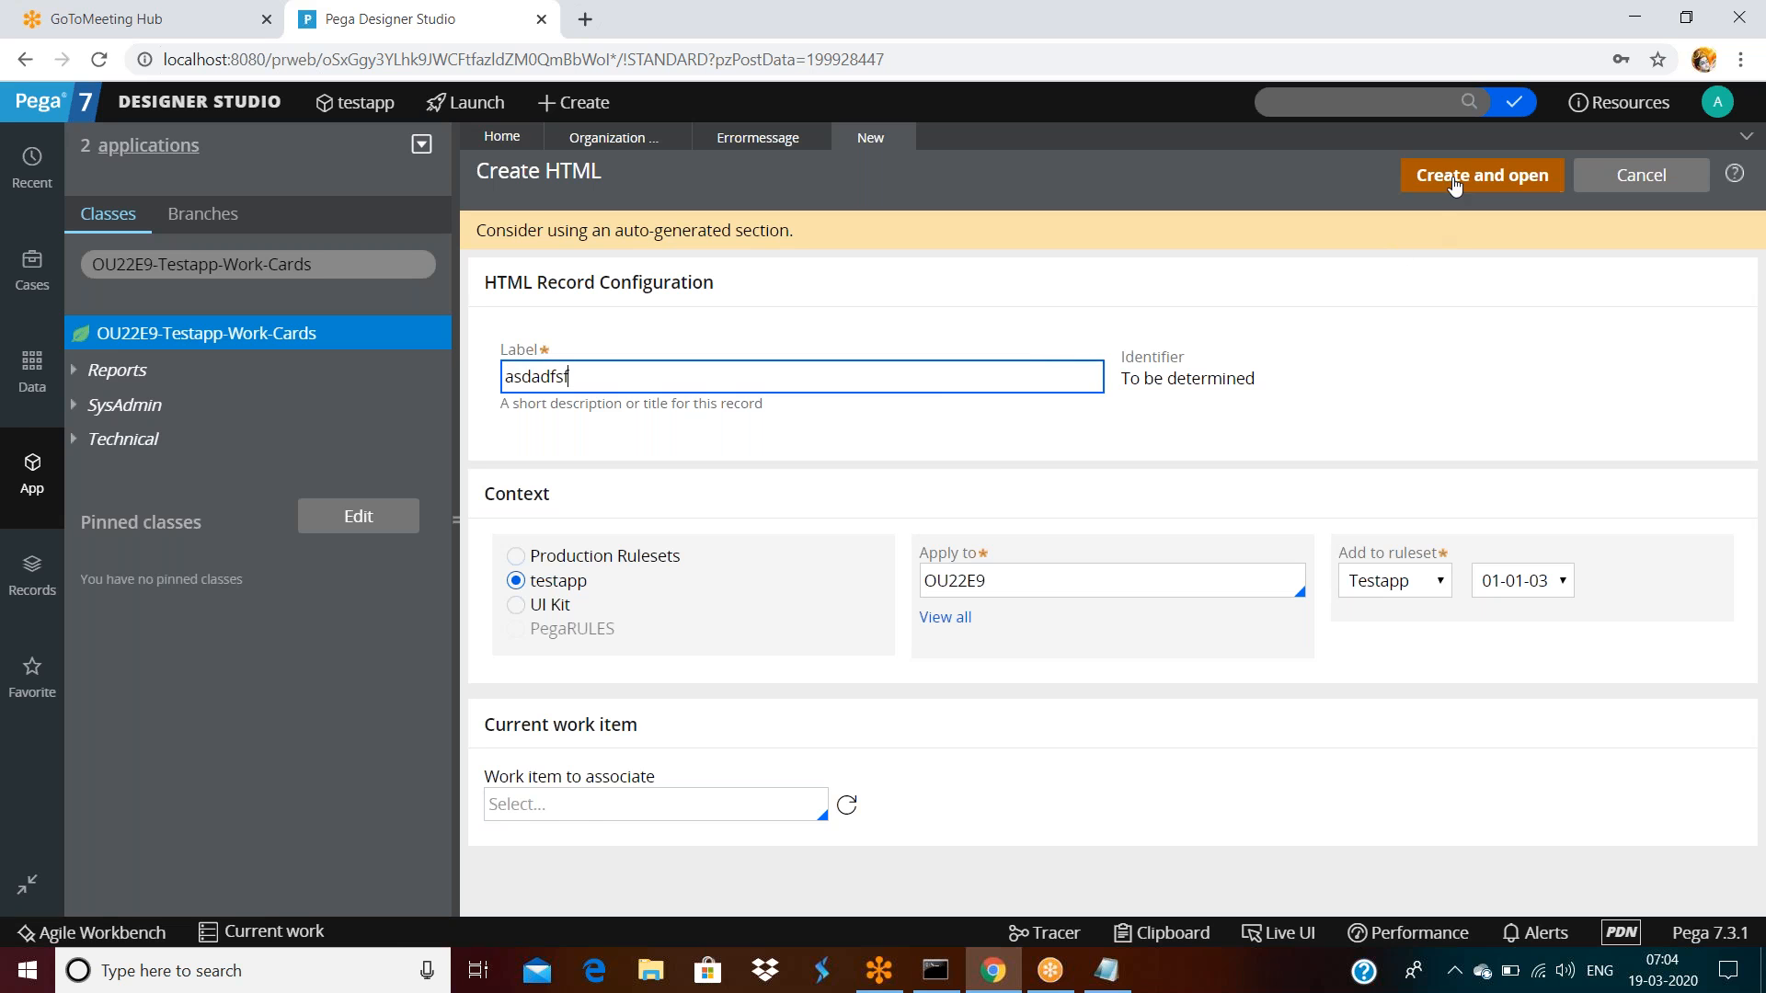
left_click(1453, 177)
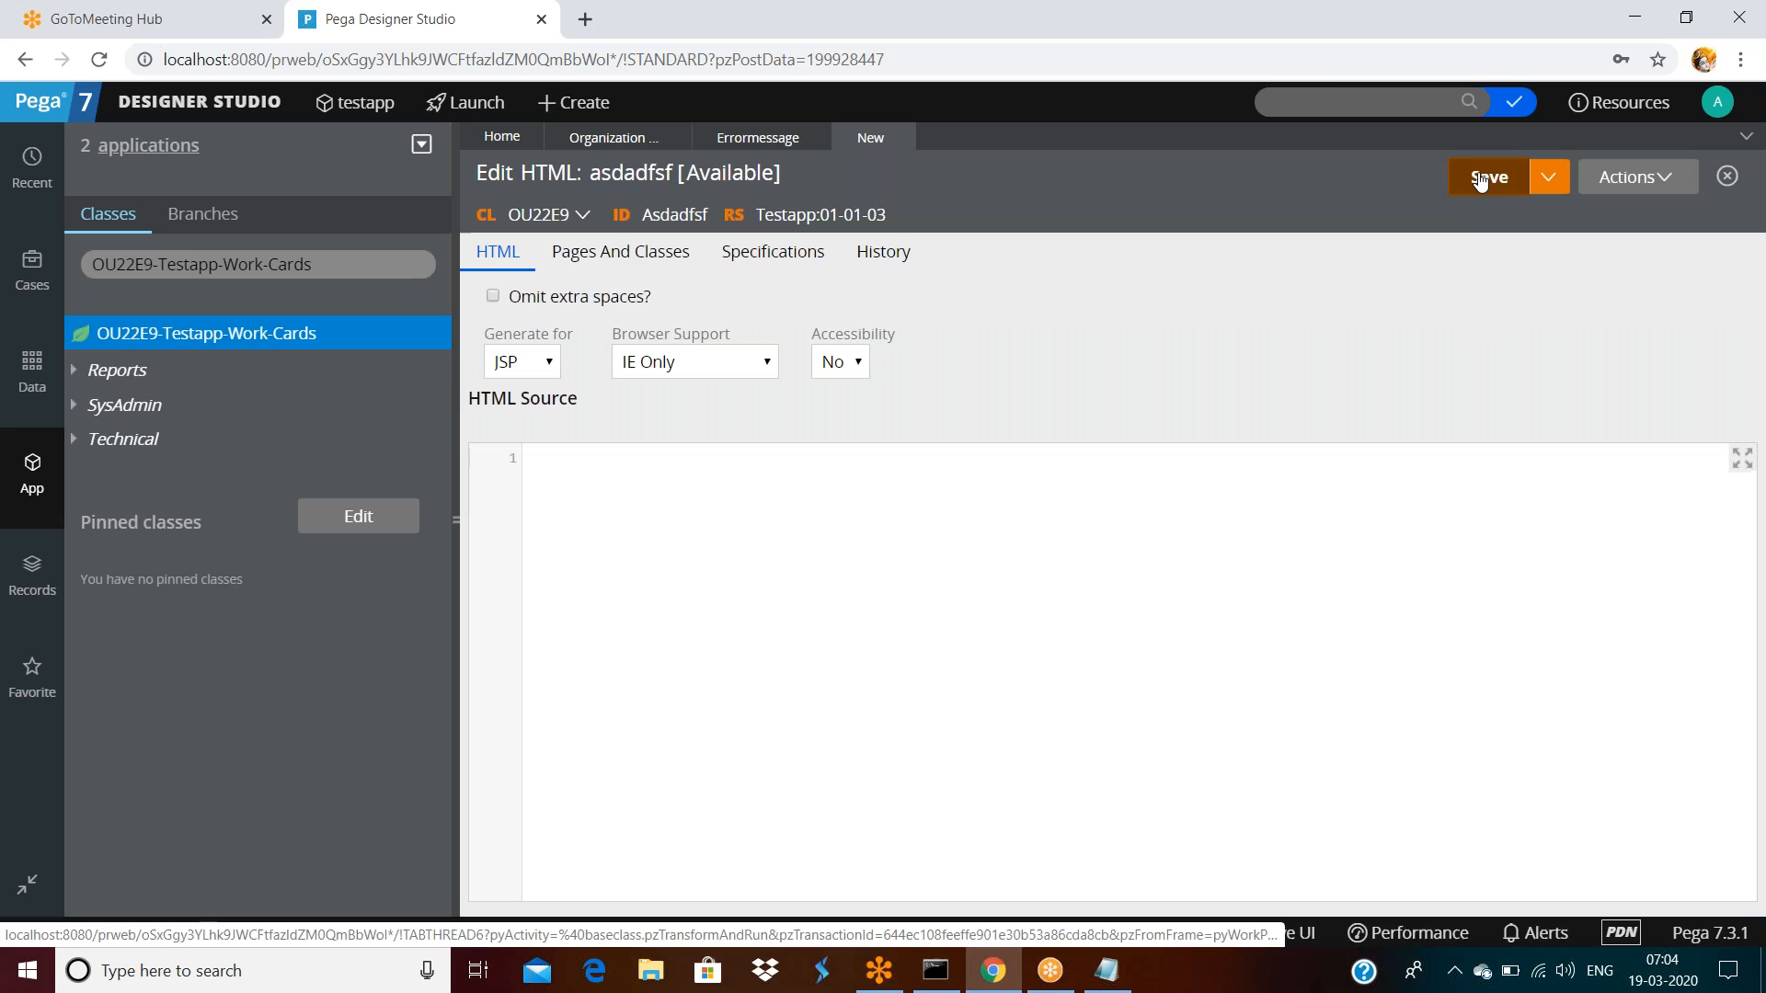
left_click(1483, 180)
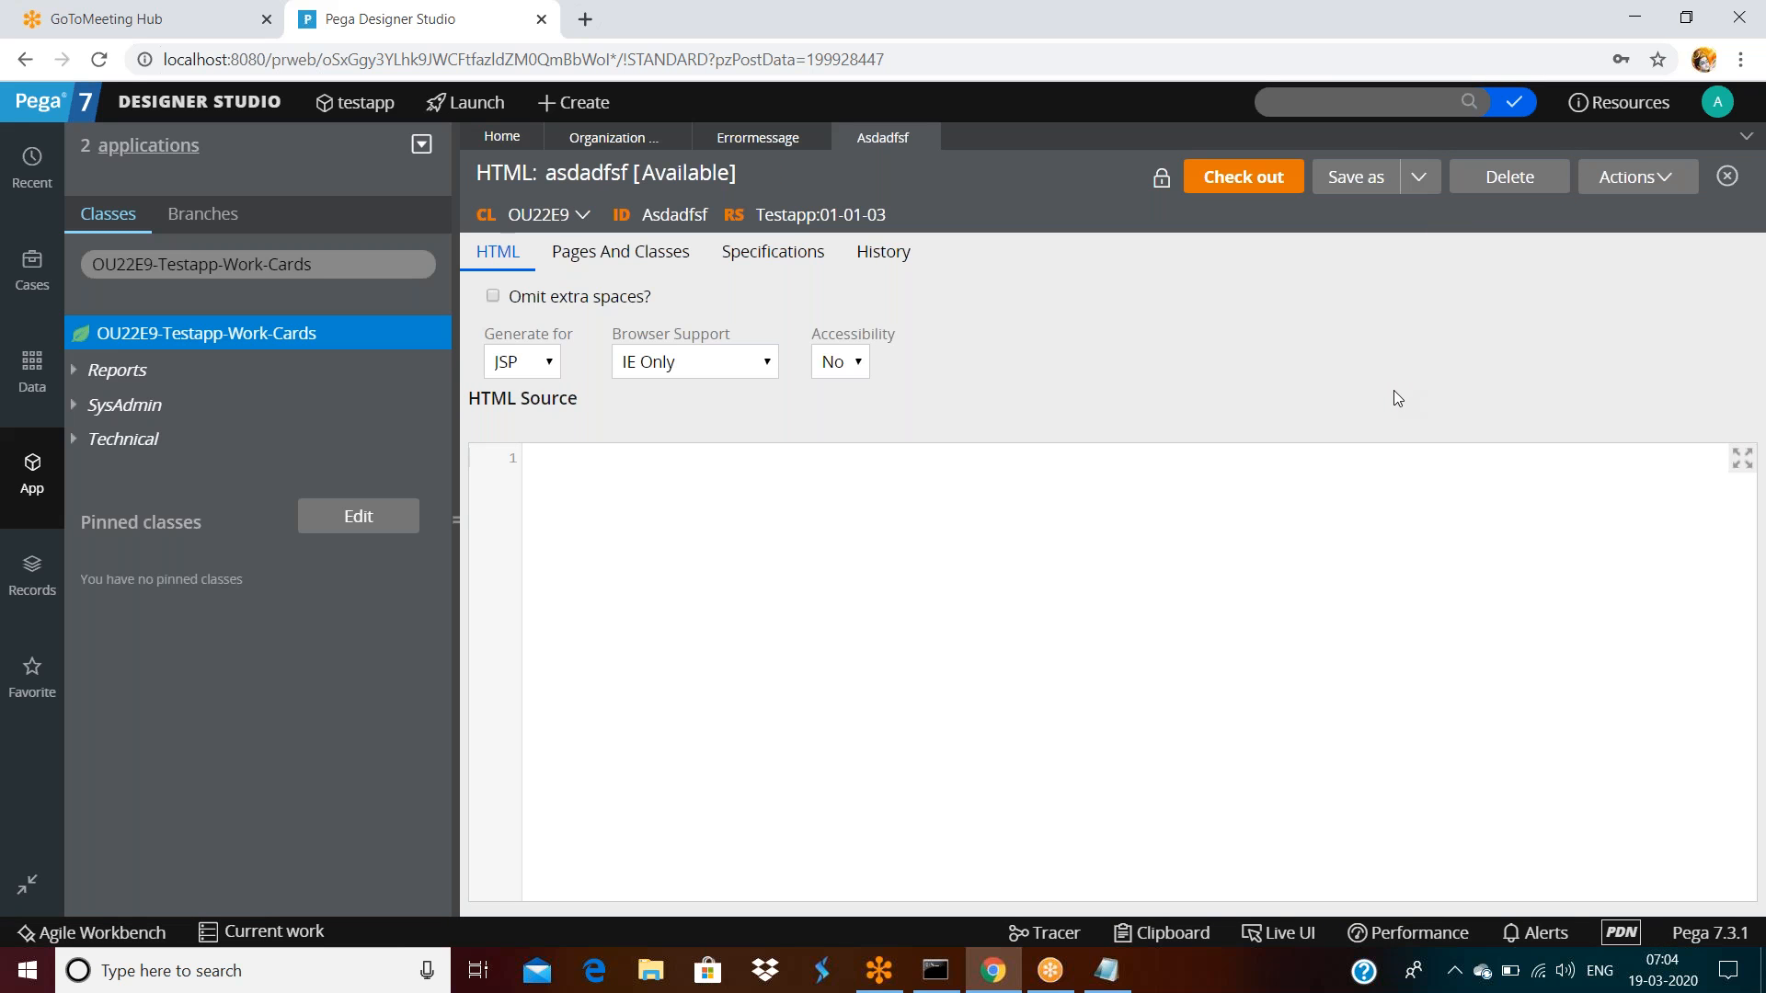
Show the asdadfsf rule's History and highlight its Last Added By and Last Updated By rows
left_click(873, 269)
scroll(644, 681, "down", 1)
double_click(577, 713)
left_click_drag(578, 716, 1274, 726)
left_click(1348, 720)
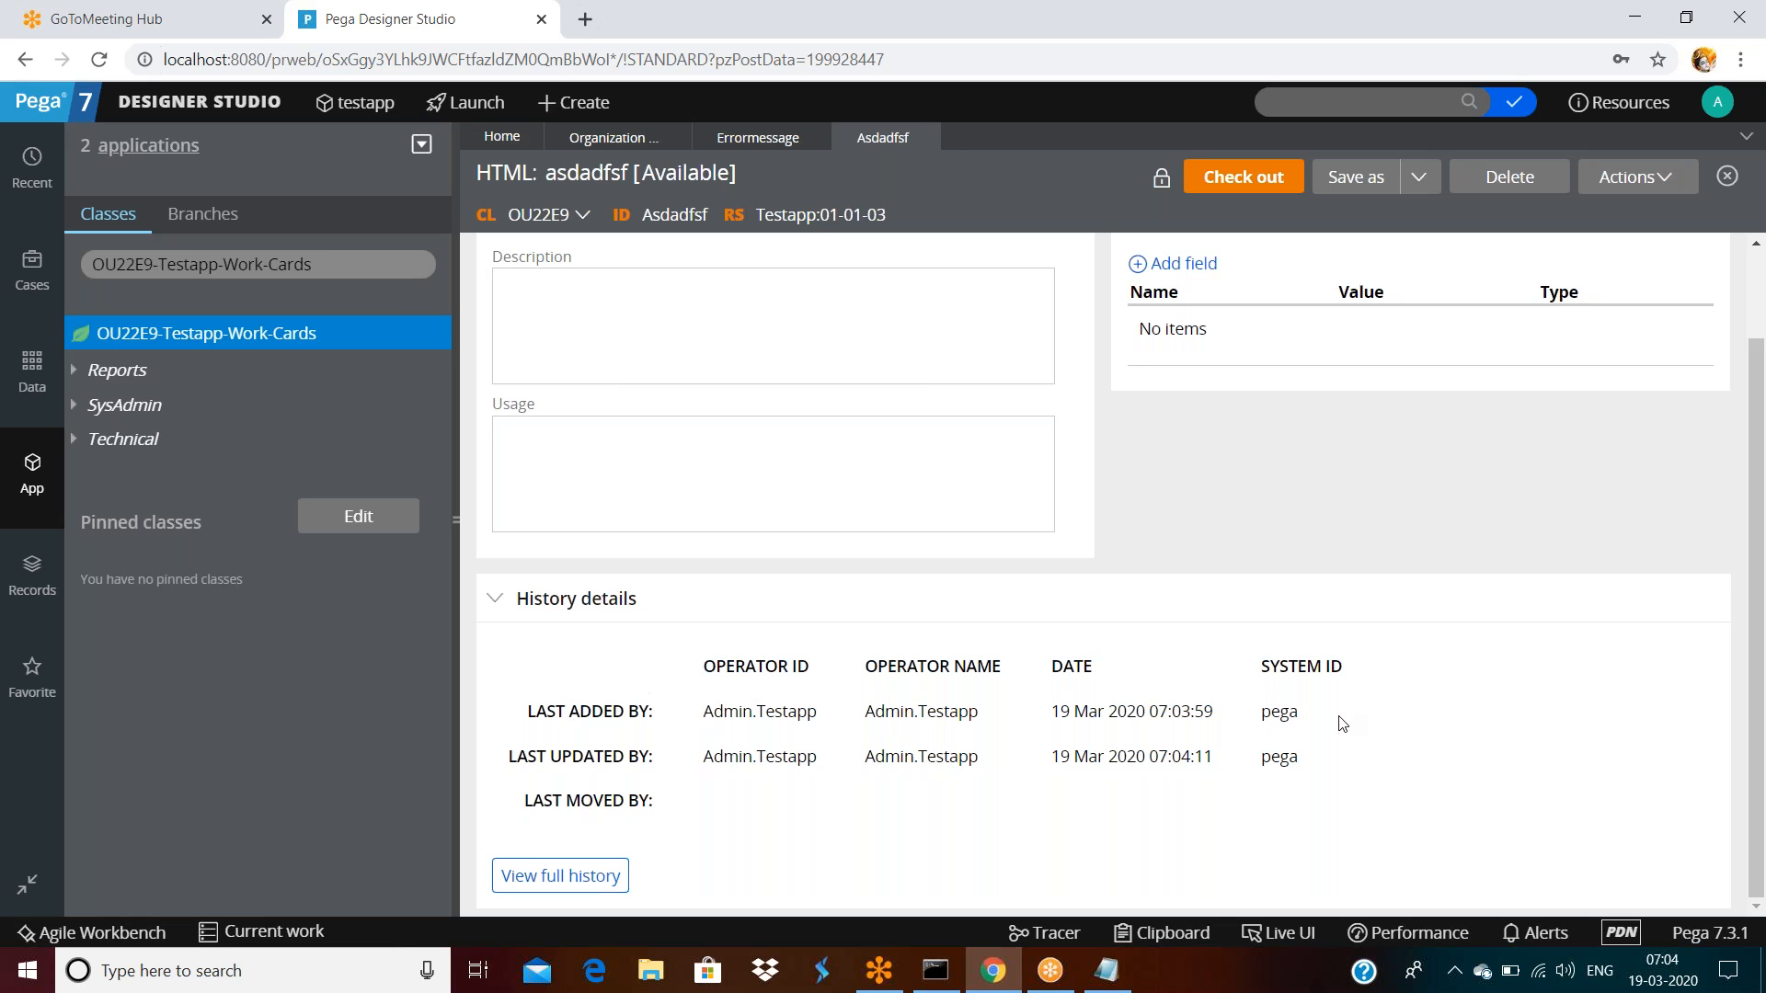
left_click_drag(694, 756, 1338, 760)
left_click(1365, 676)
left_click_drag(571, 756, 1359, 744)
left_click(1350, 760)
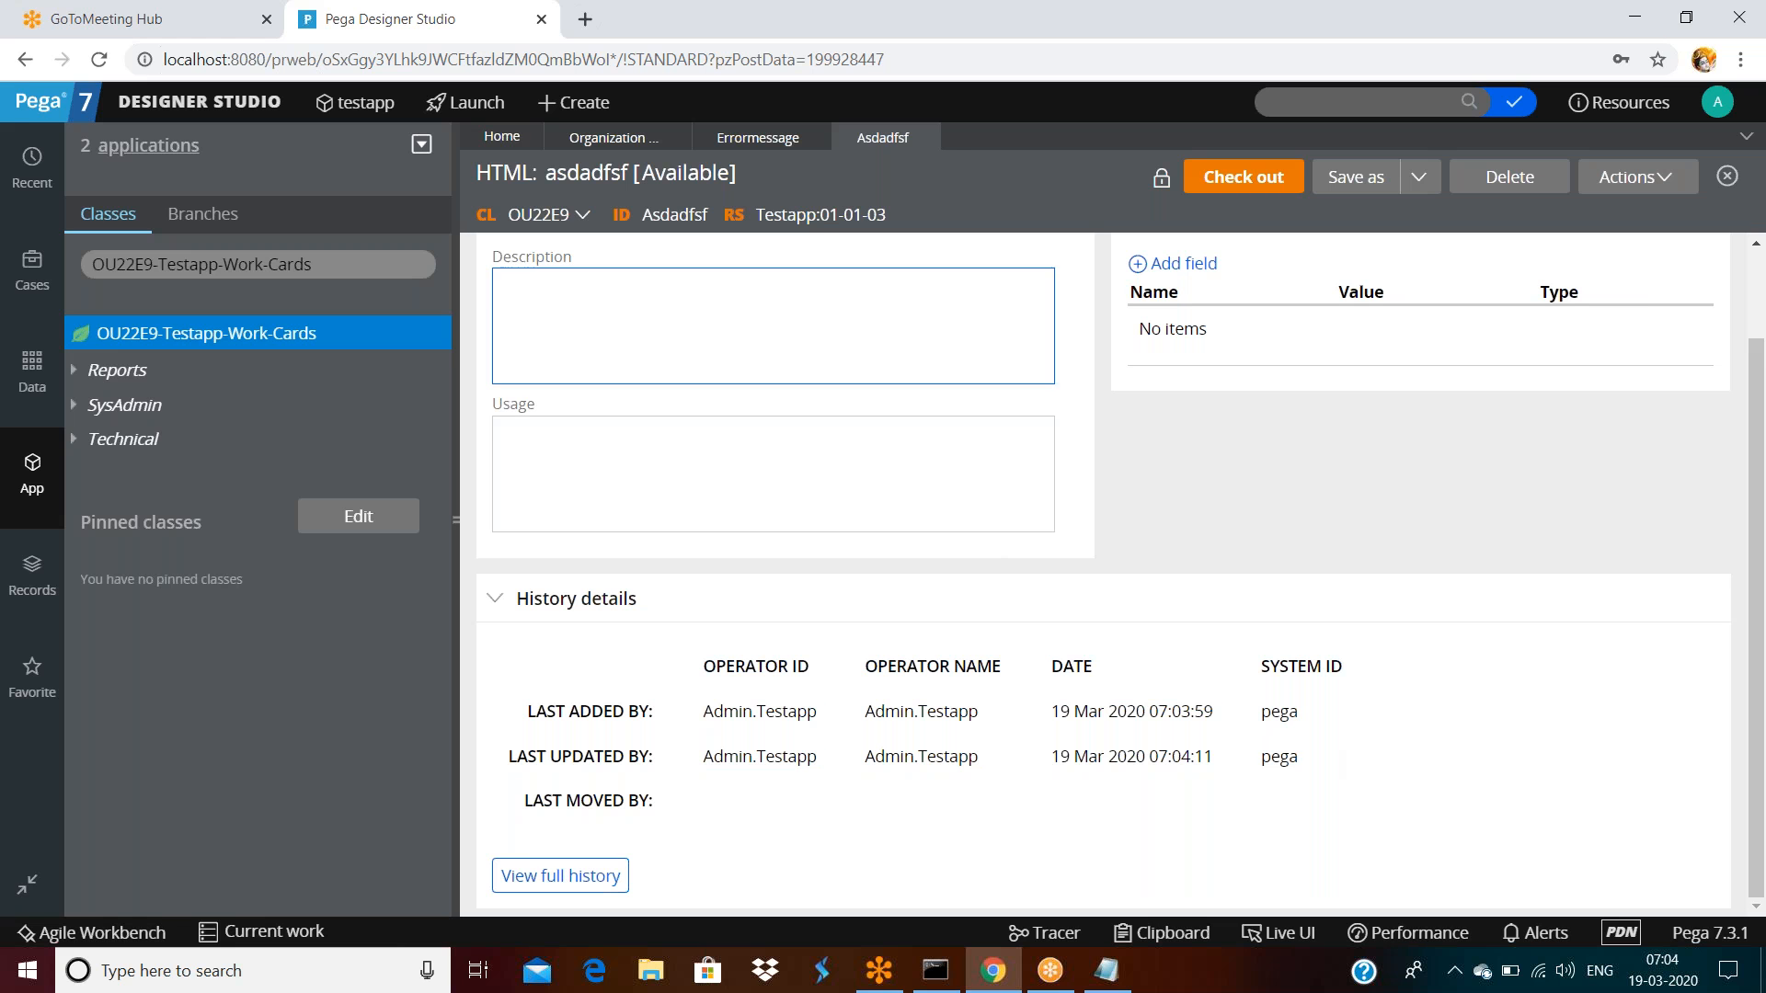
left_click(313, 267)
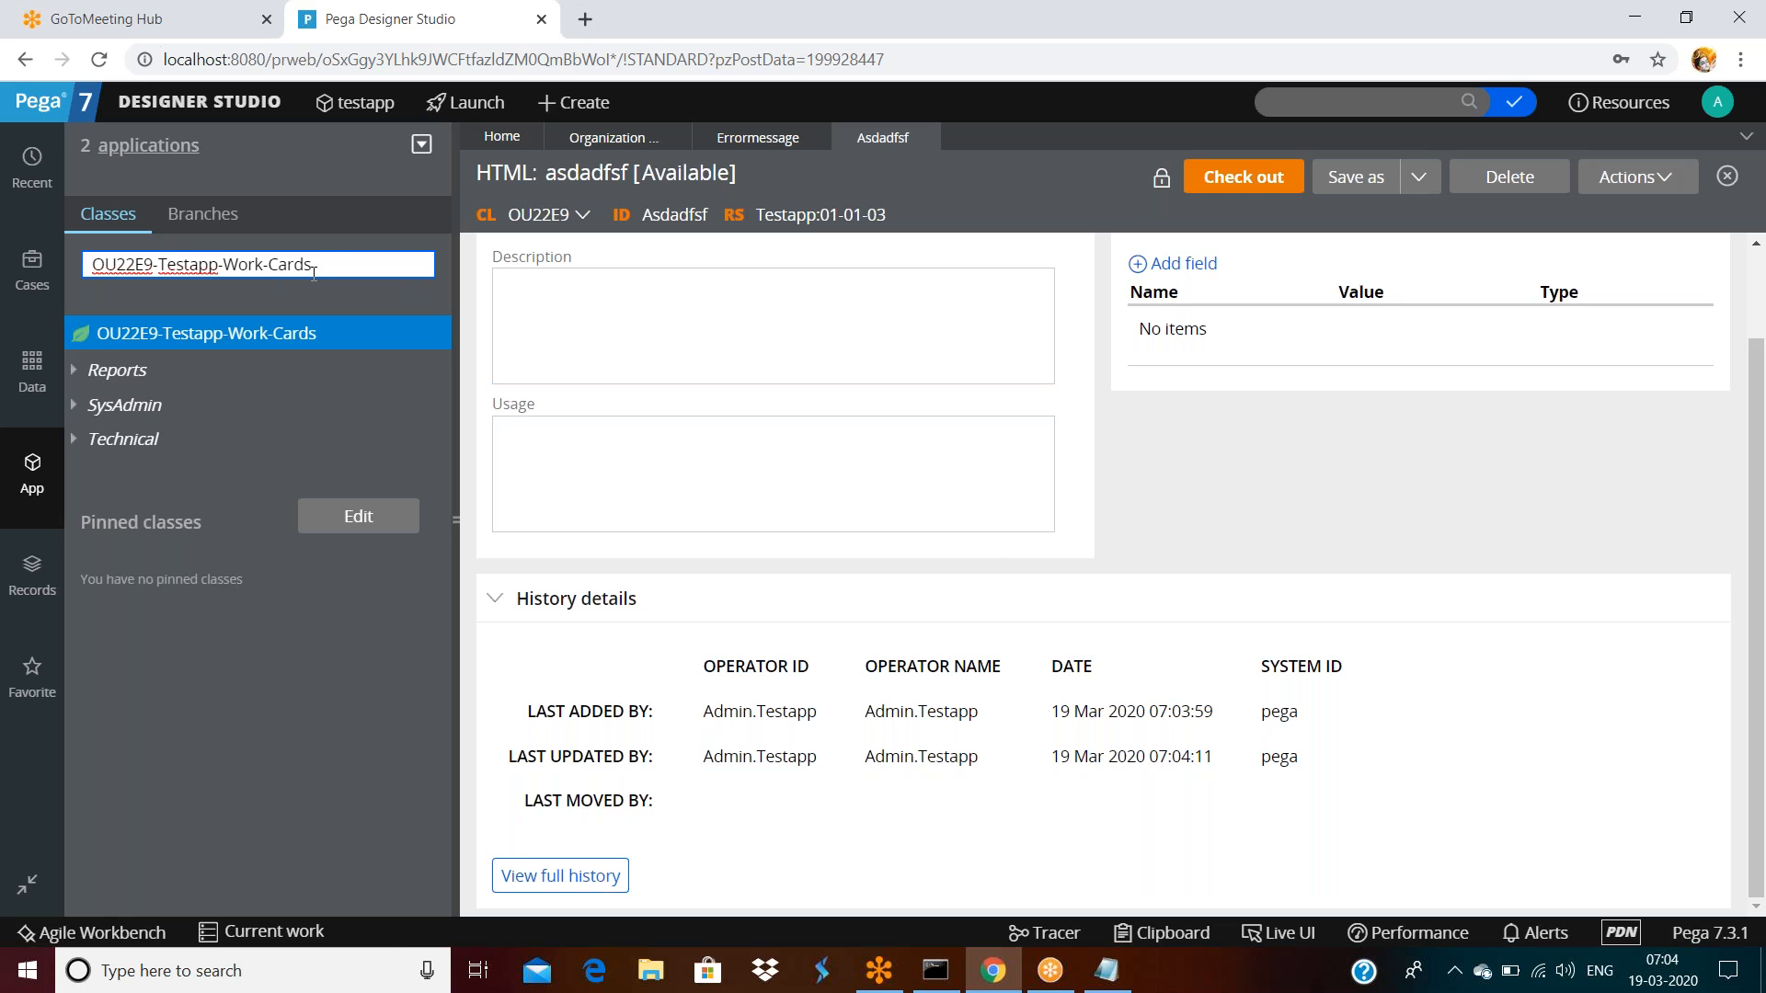
Apply the class filter, expand Technical and bring up the OU22E9-Testapp-Work-Cards actions menu
key("Return")
left_click(73, 449)
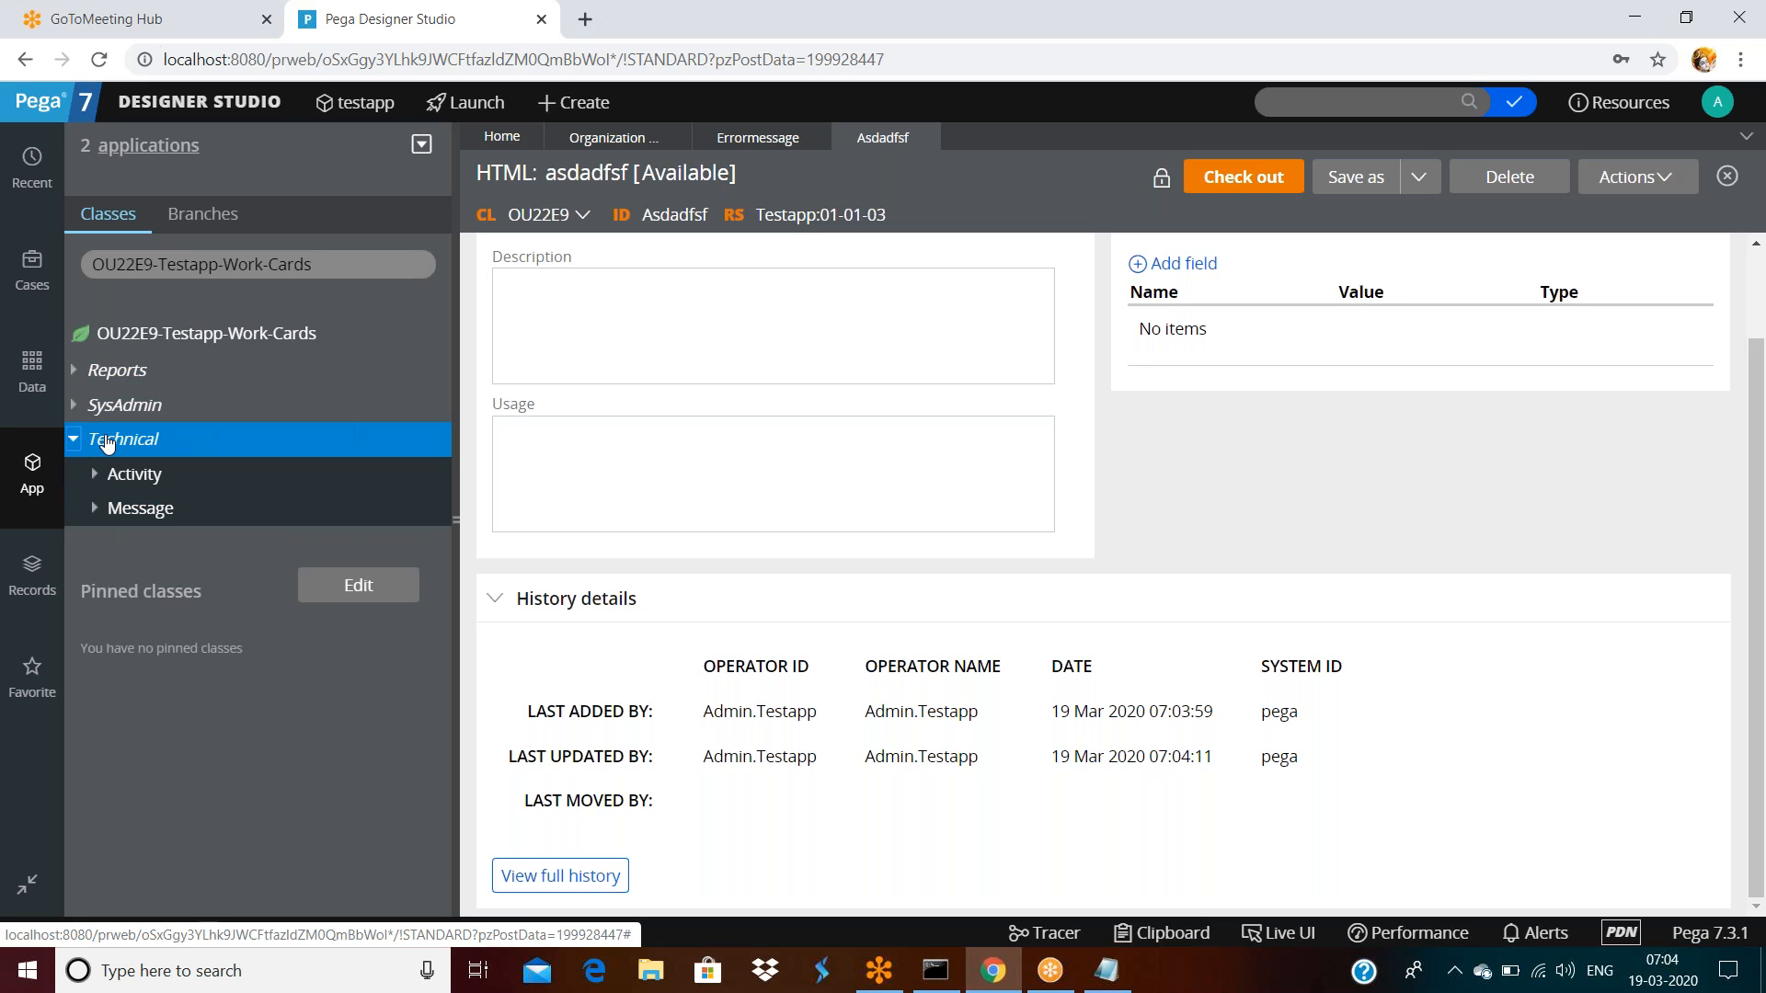
left_click(166, 342)
right_click(166, 342)
mouse_move(230, 367)
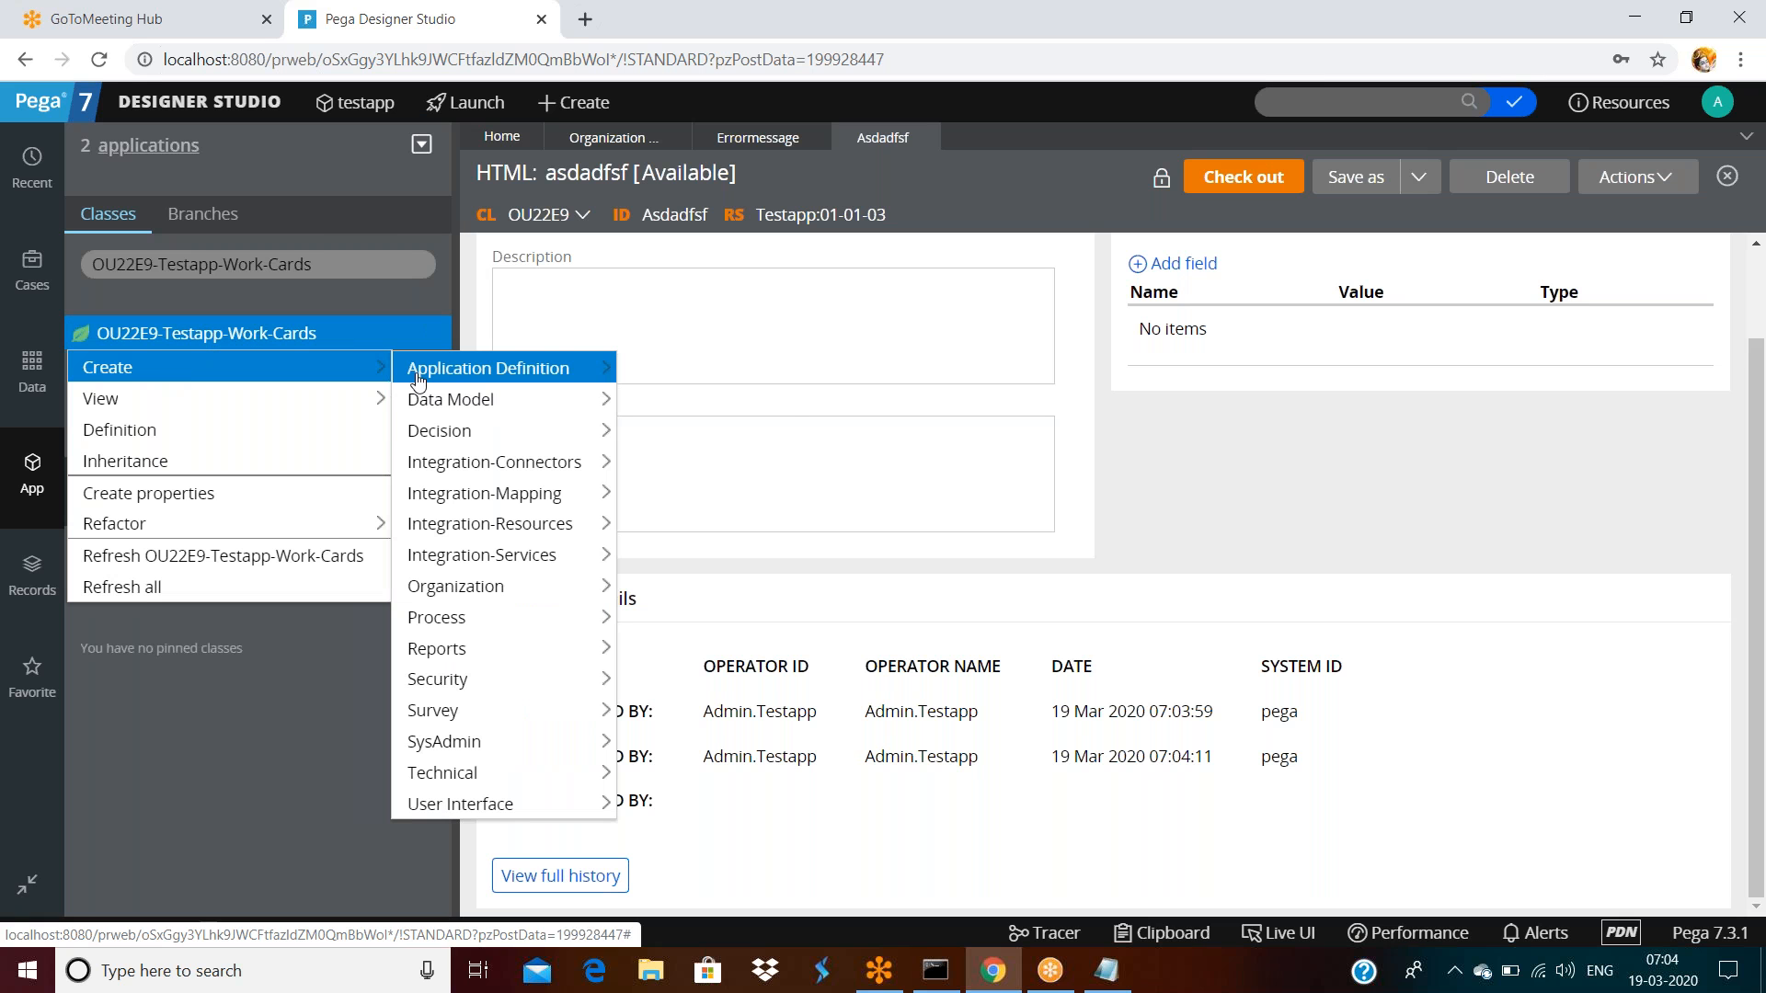
mouse_move(460, 773)
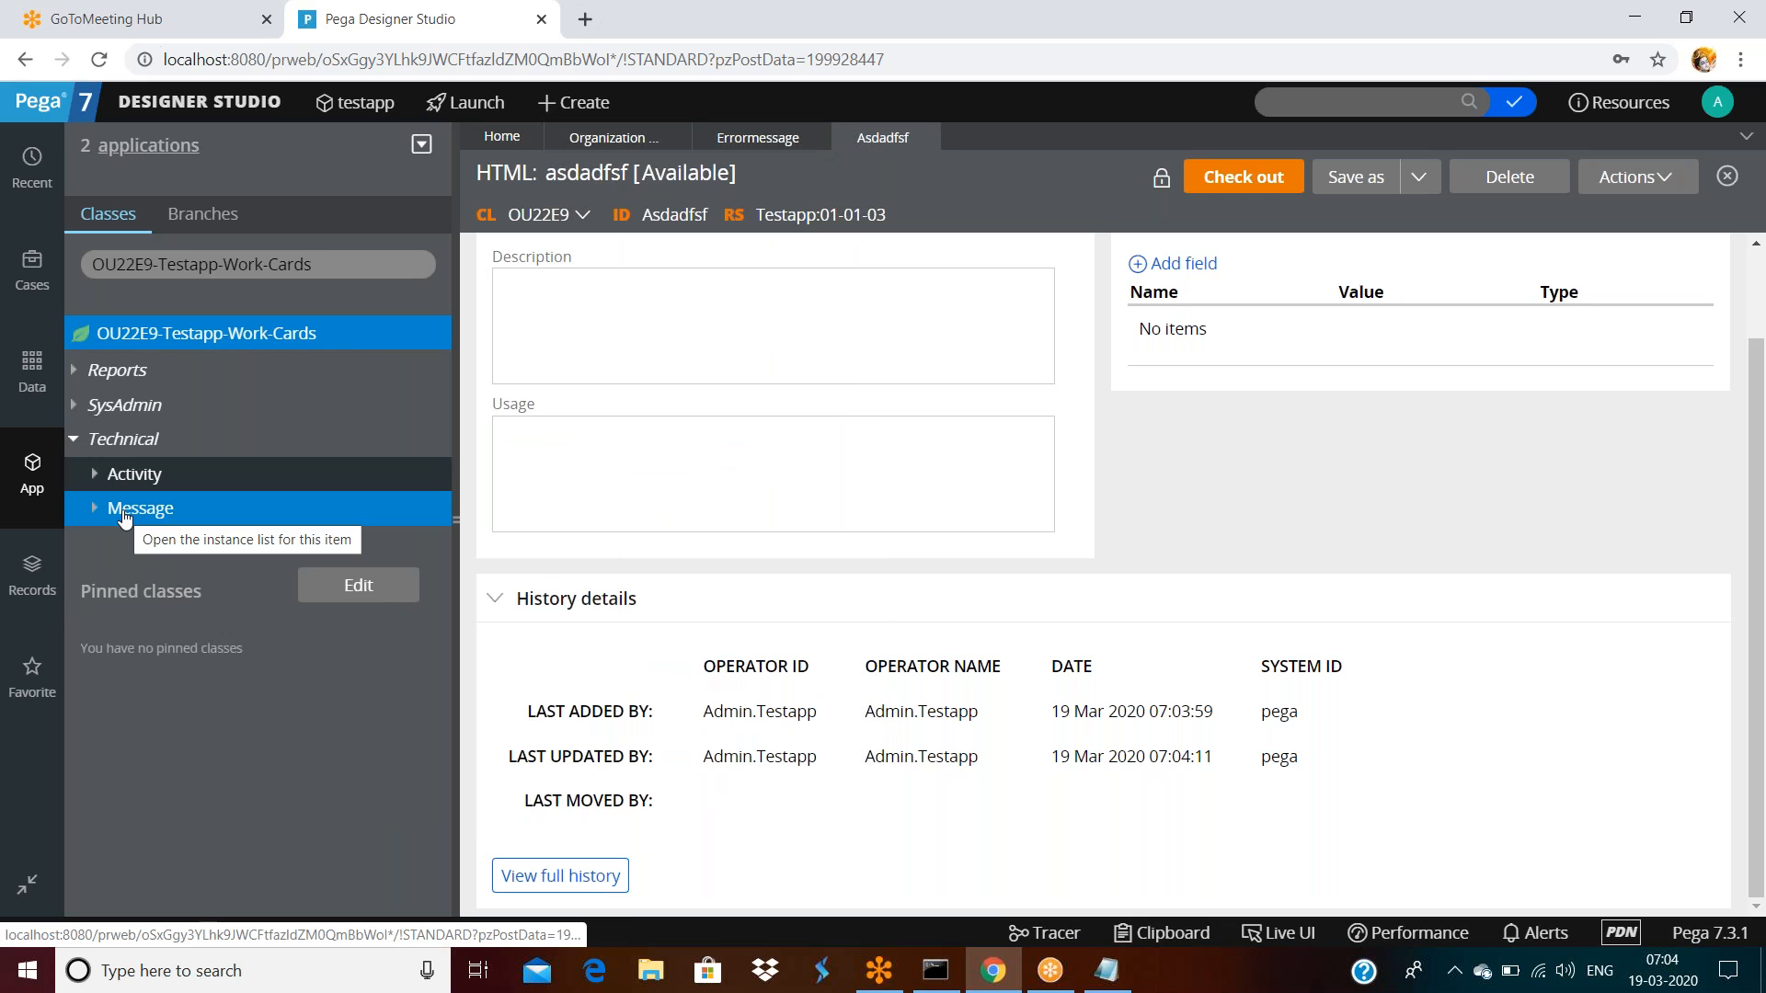
Narrow the filter to OU22E9, find Asdadfsf under Technical > HTML, then reload the page
left_click(331, 261)
key("BackSpace")
key("BackSpace")
key("BackSpace")
key("BackSpace")
key("BackSpace")
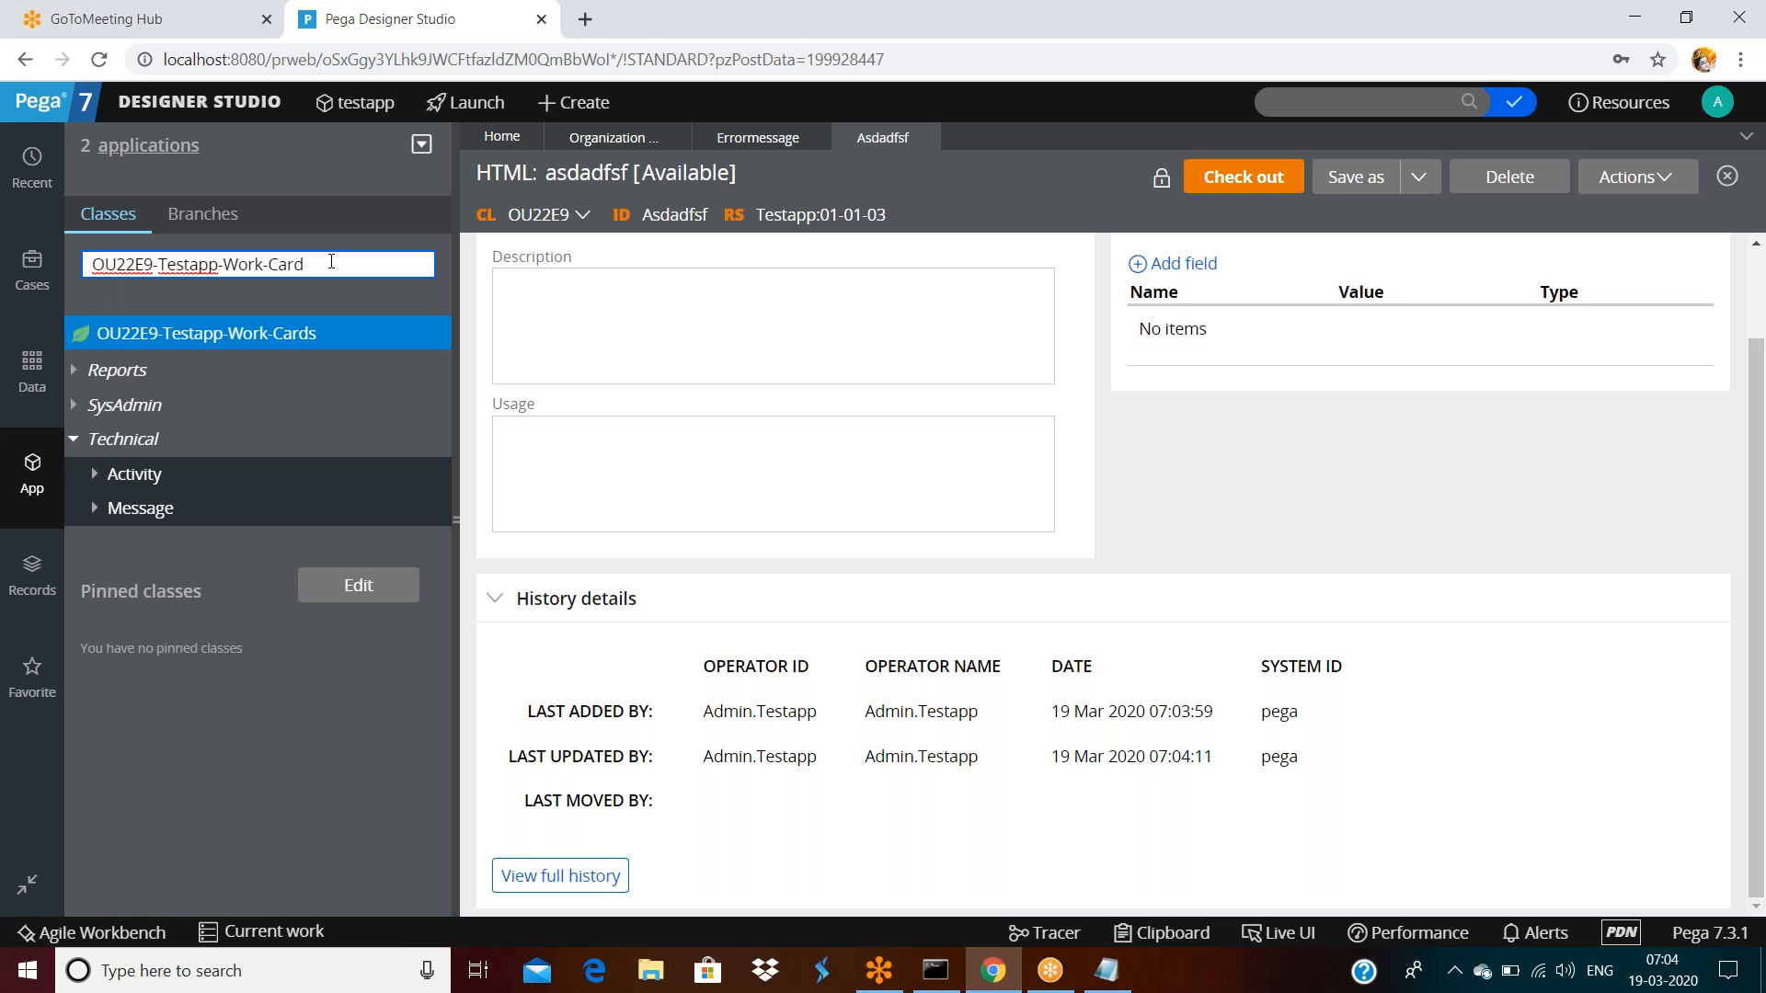
key("BackSpace")
key("BackSpace")
key("BackSpace")
key("BackSpace")
key("BackSpace")
key("BackSpace")
key("BackSpace")
key("BackSpace")
key("BackSpace")
key("BackSpace")
key("BackSpace")
key("BackSpace")
key("BackSpace")
key("BackSpace")
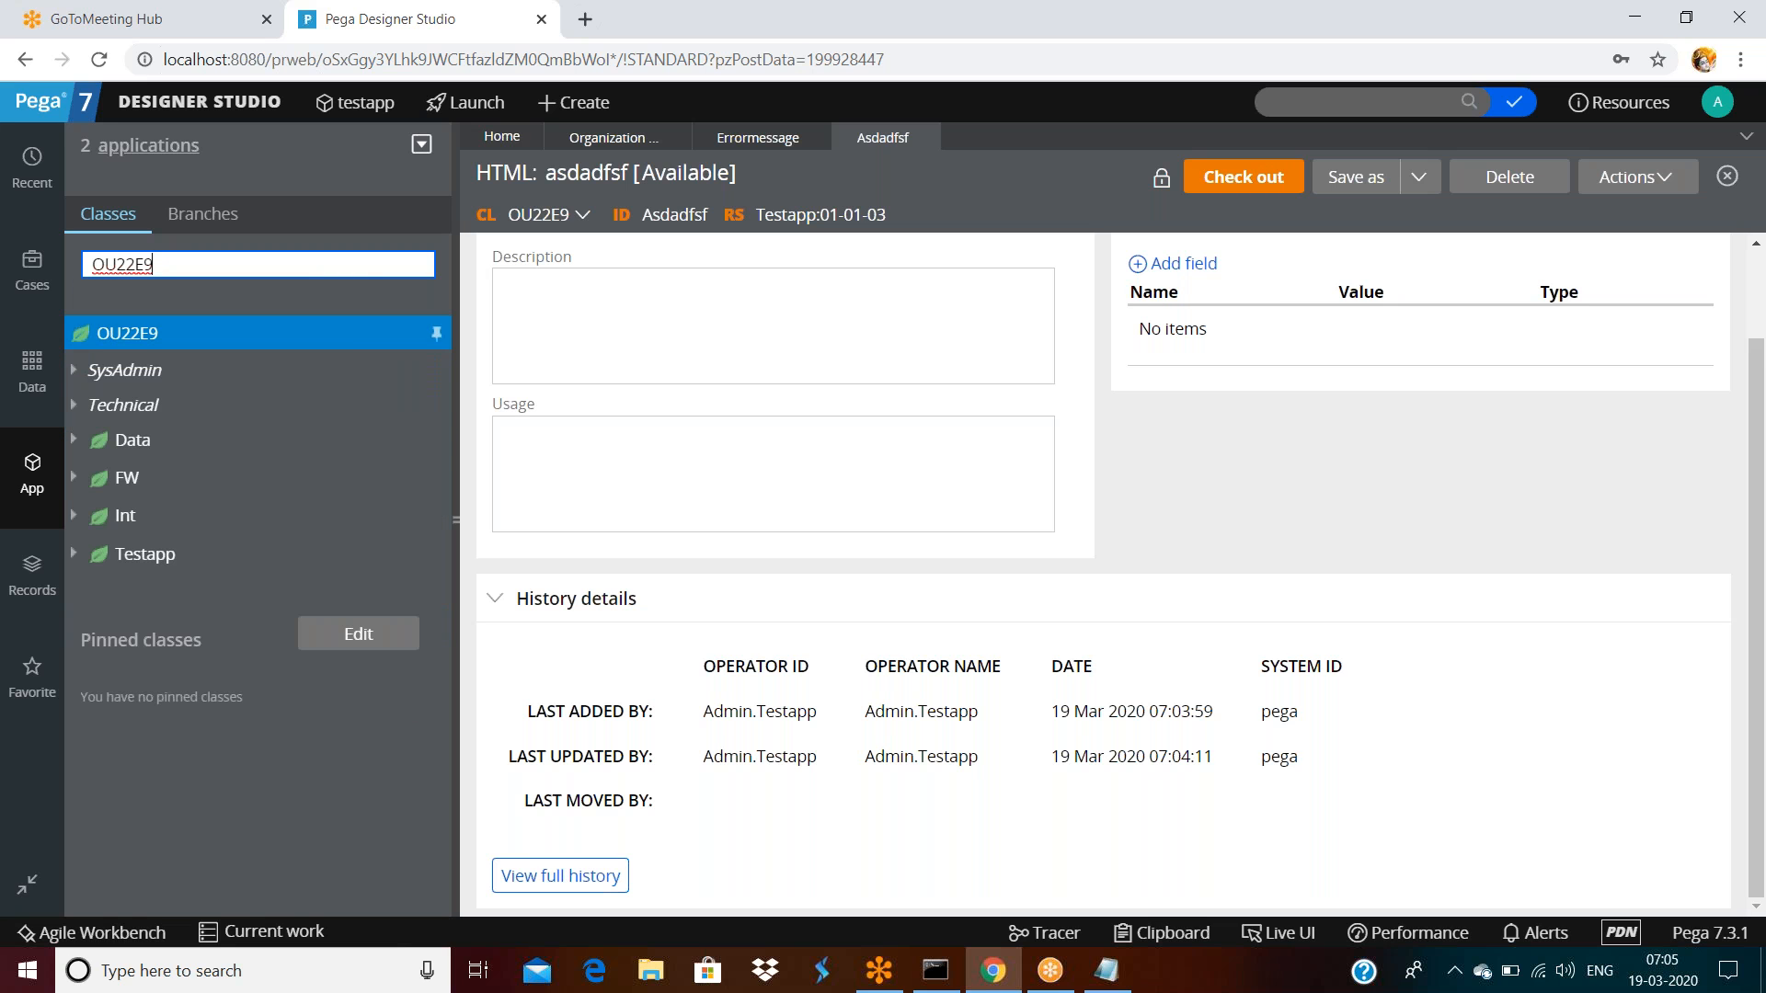
left_click(74, 405)
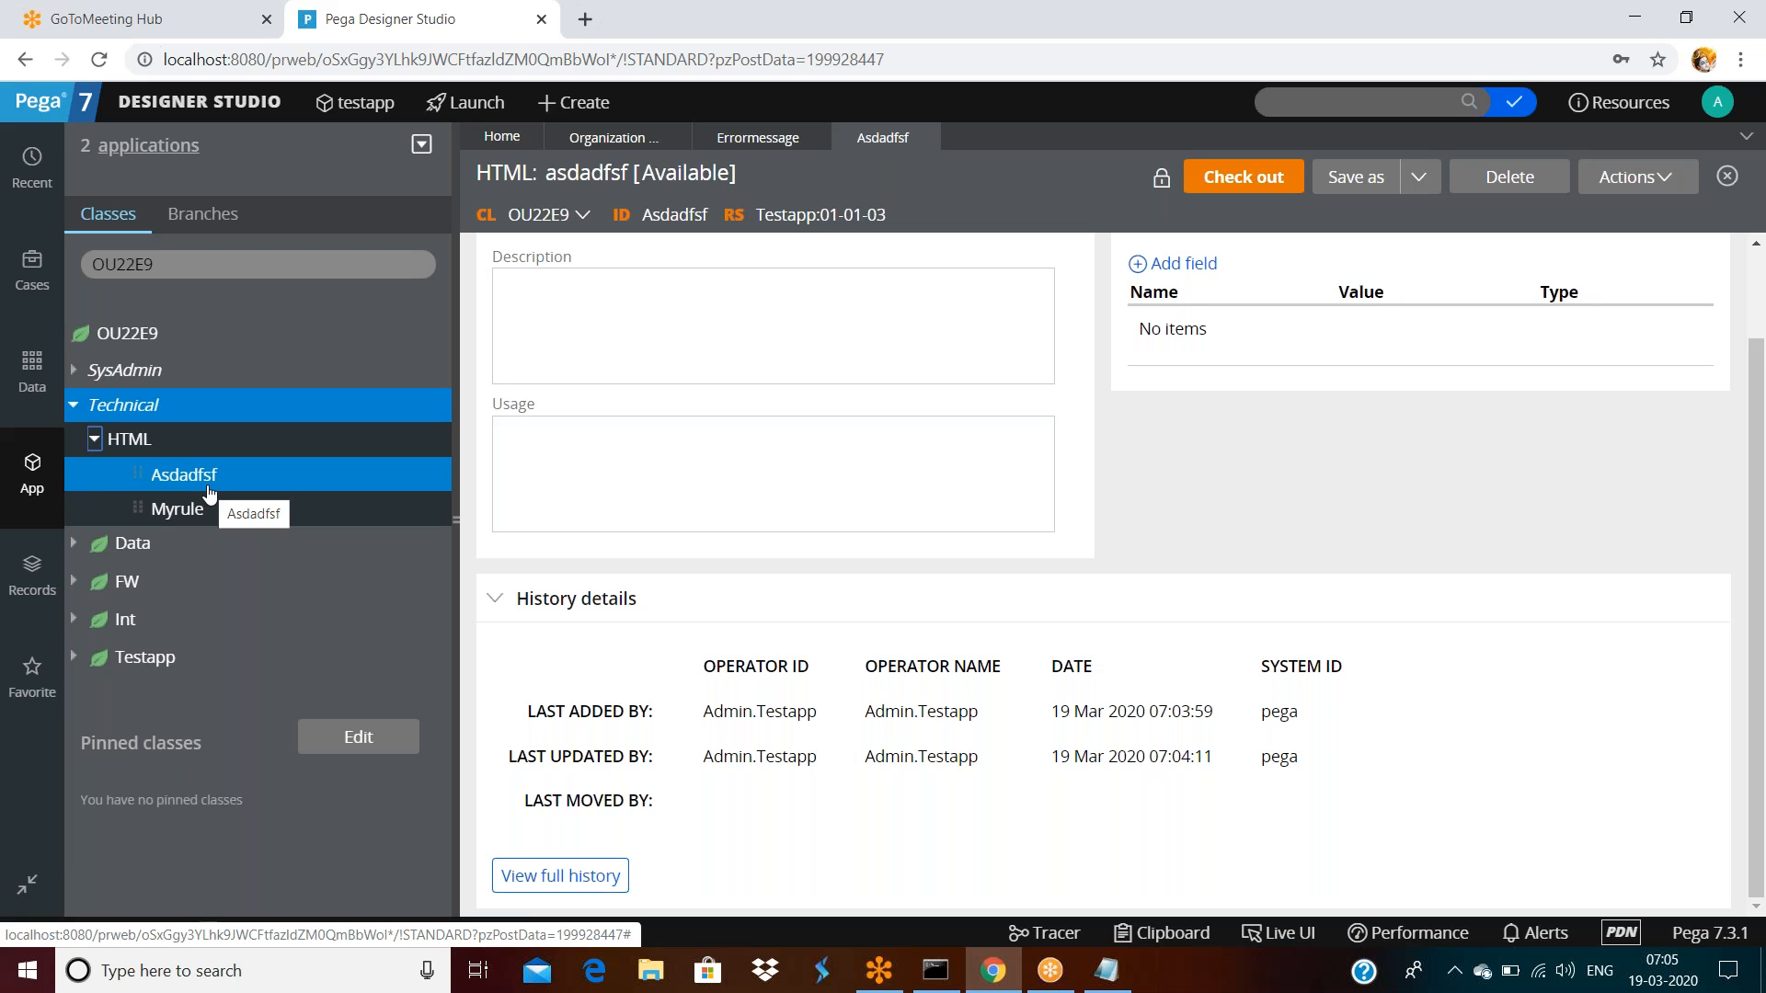
left_click(42, 491)
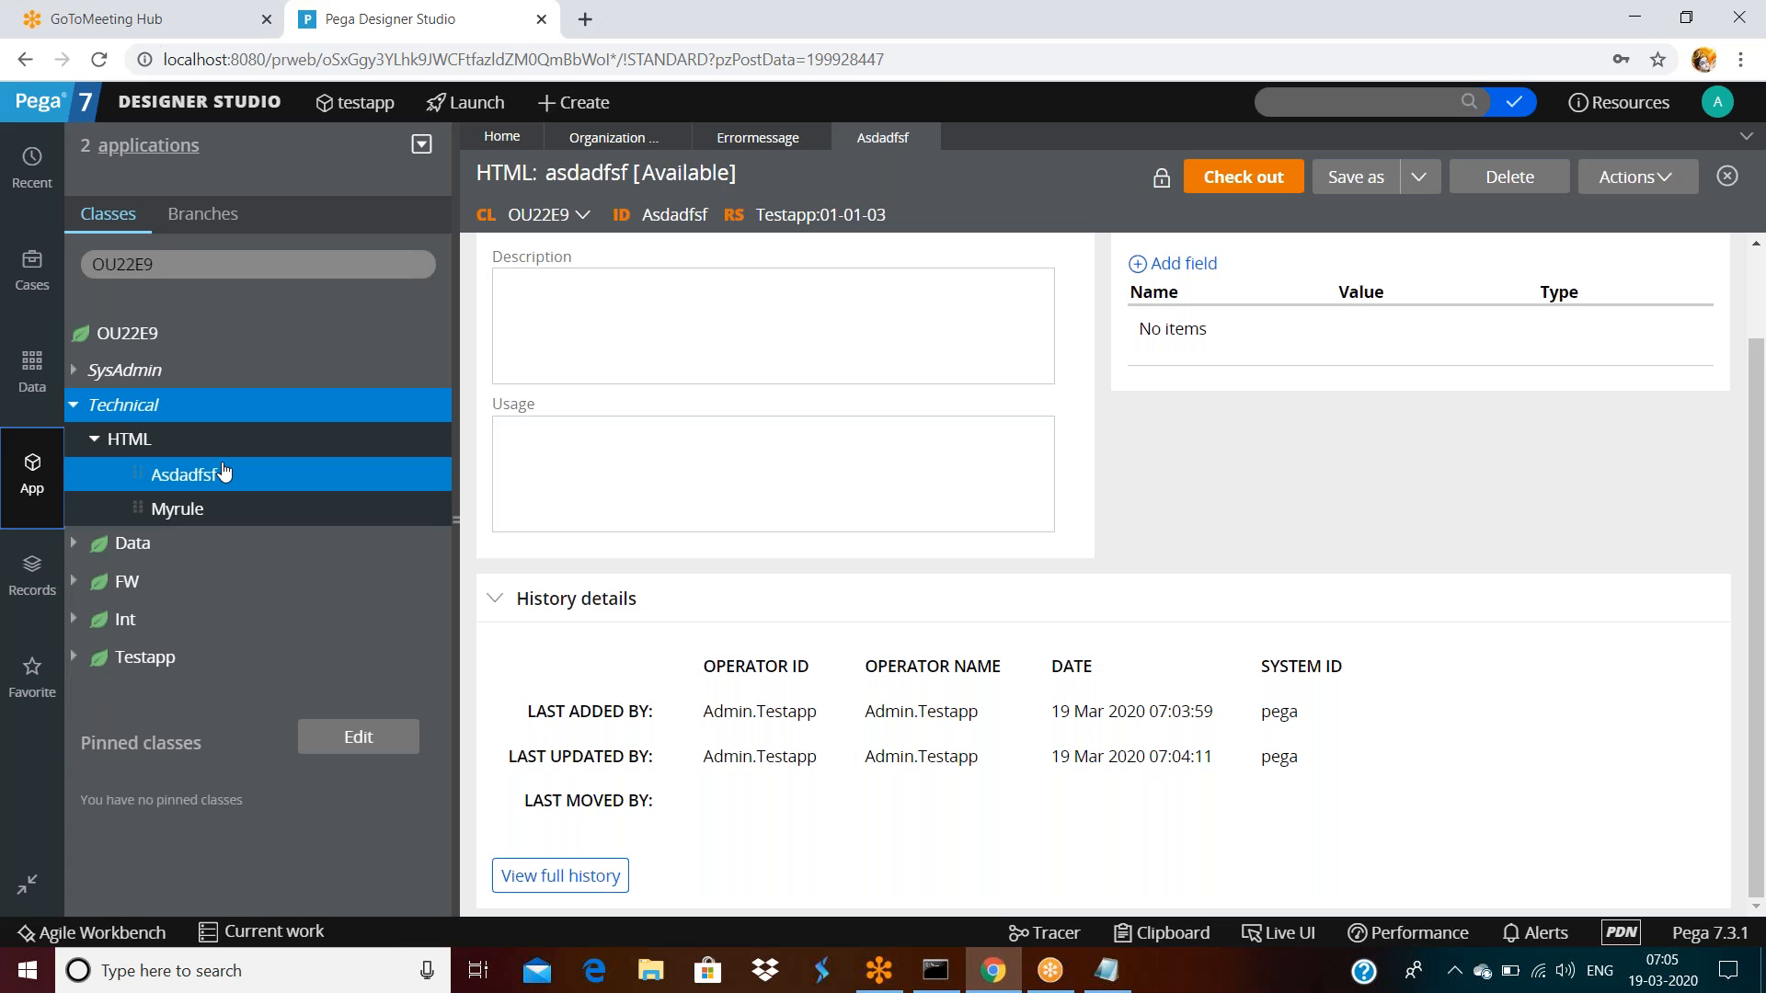
left_click(930, 57)
key("Return")
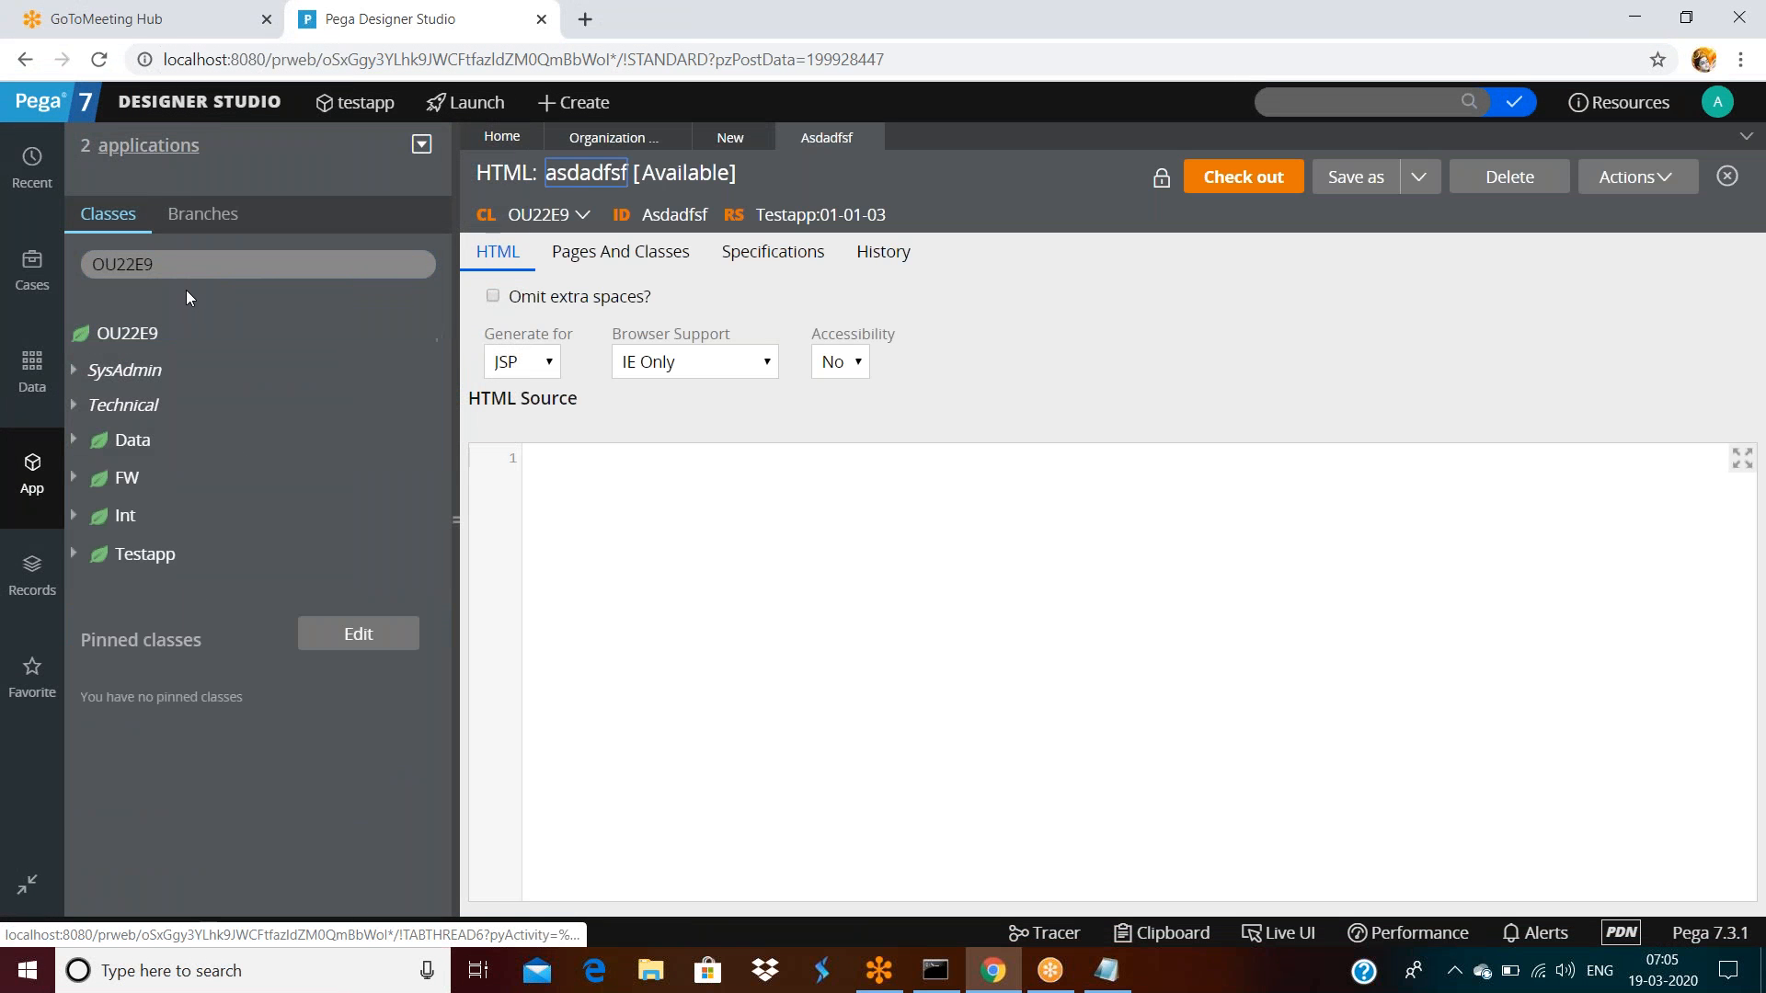
Pin the OU22E9 class, collapse the class explorer and close the Asdadfsf rule
left_click(179, 267)
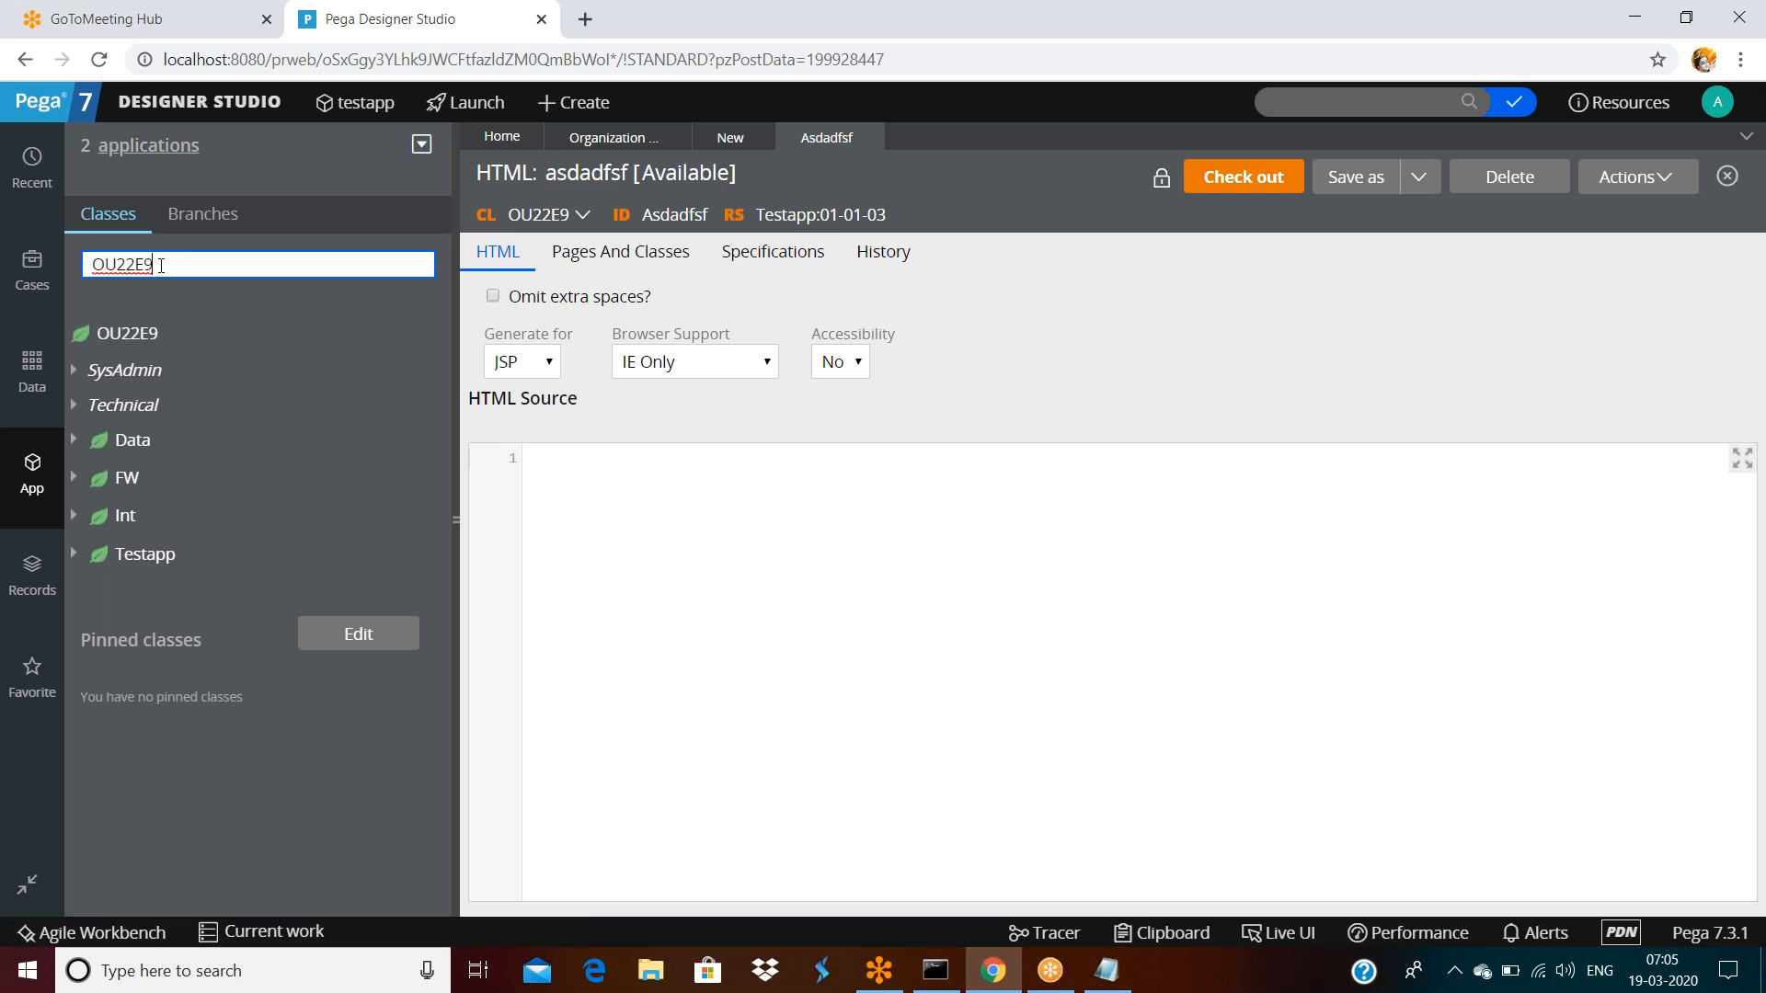
left_click(437, 339)
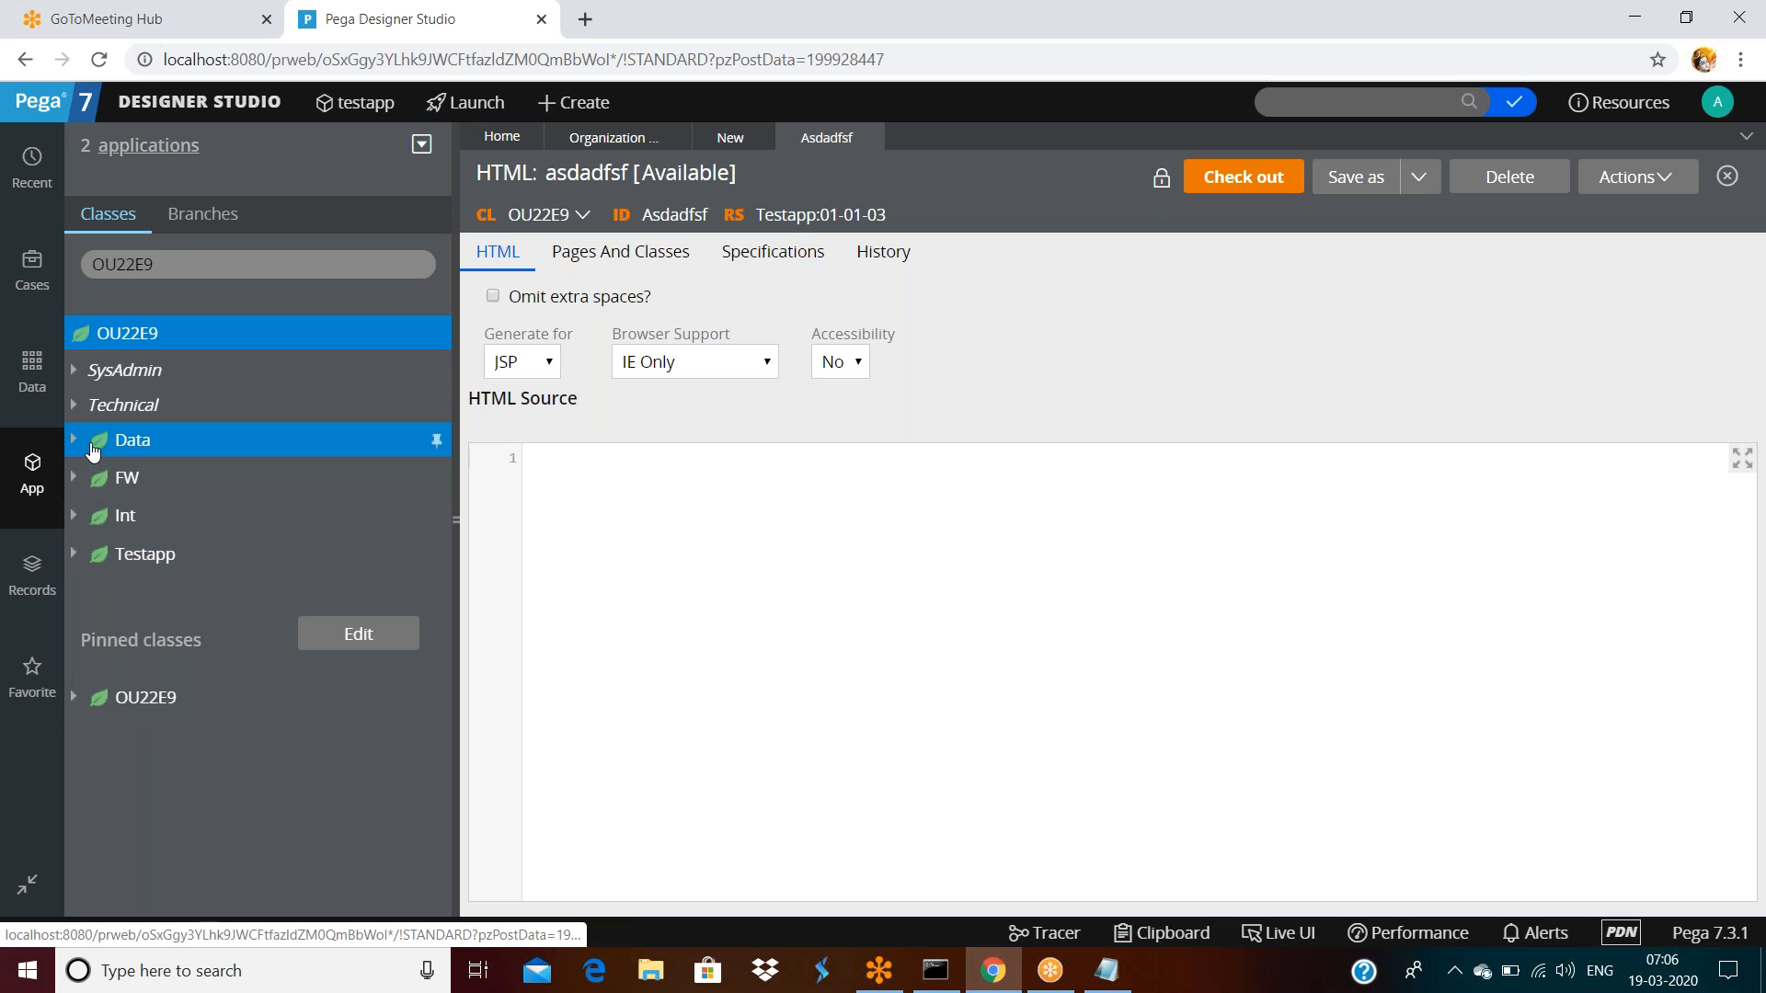
left_click(453, 518)
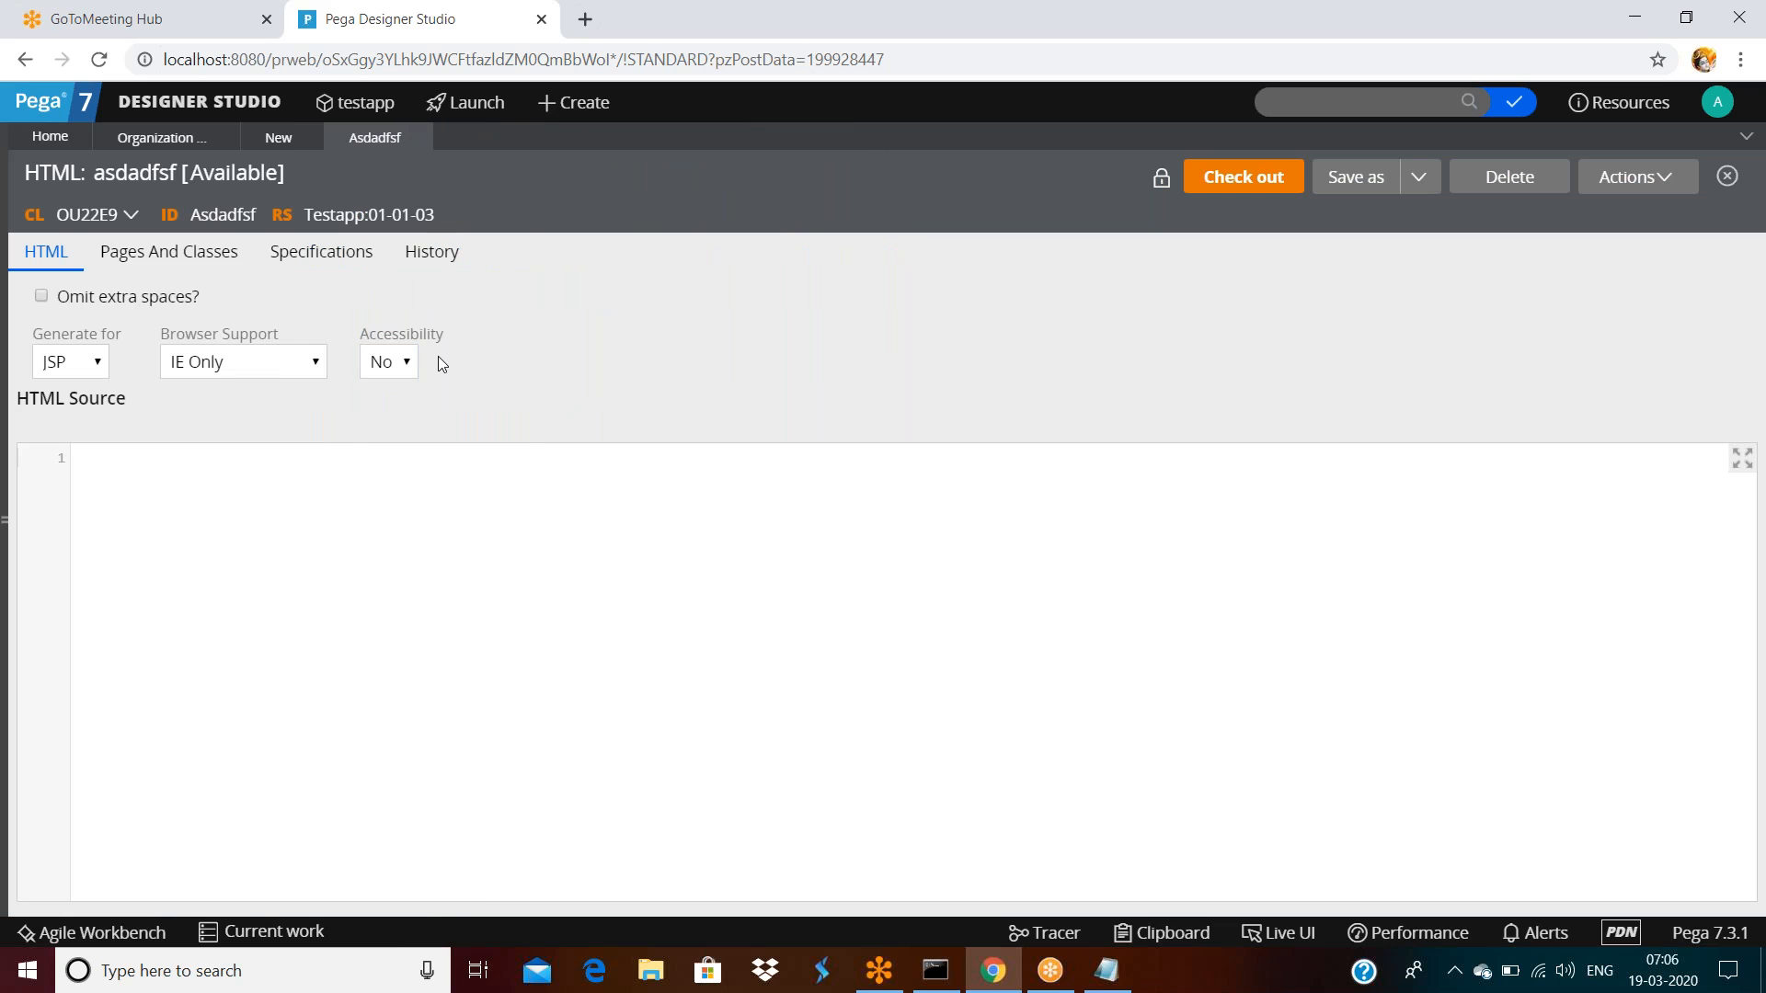
left_click(422, 140)
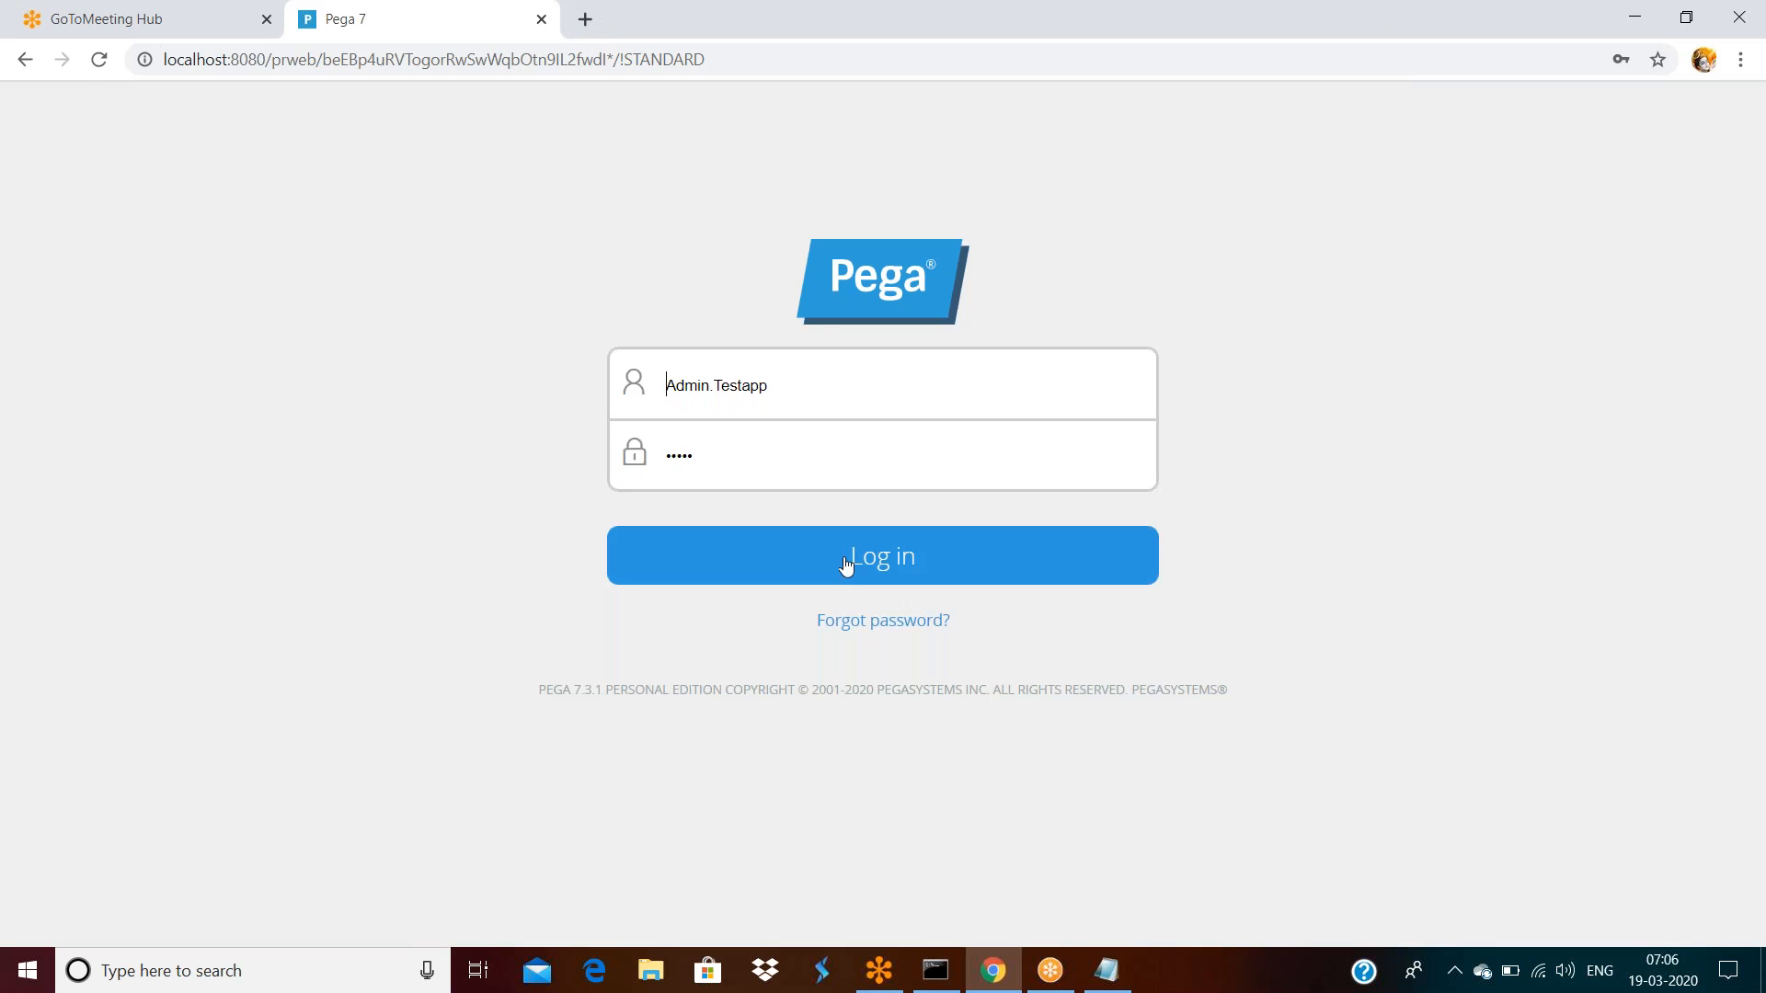
Log back in and show the App explorer with OU22E9 still pinned
left_click(844, 562)
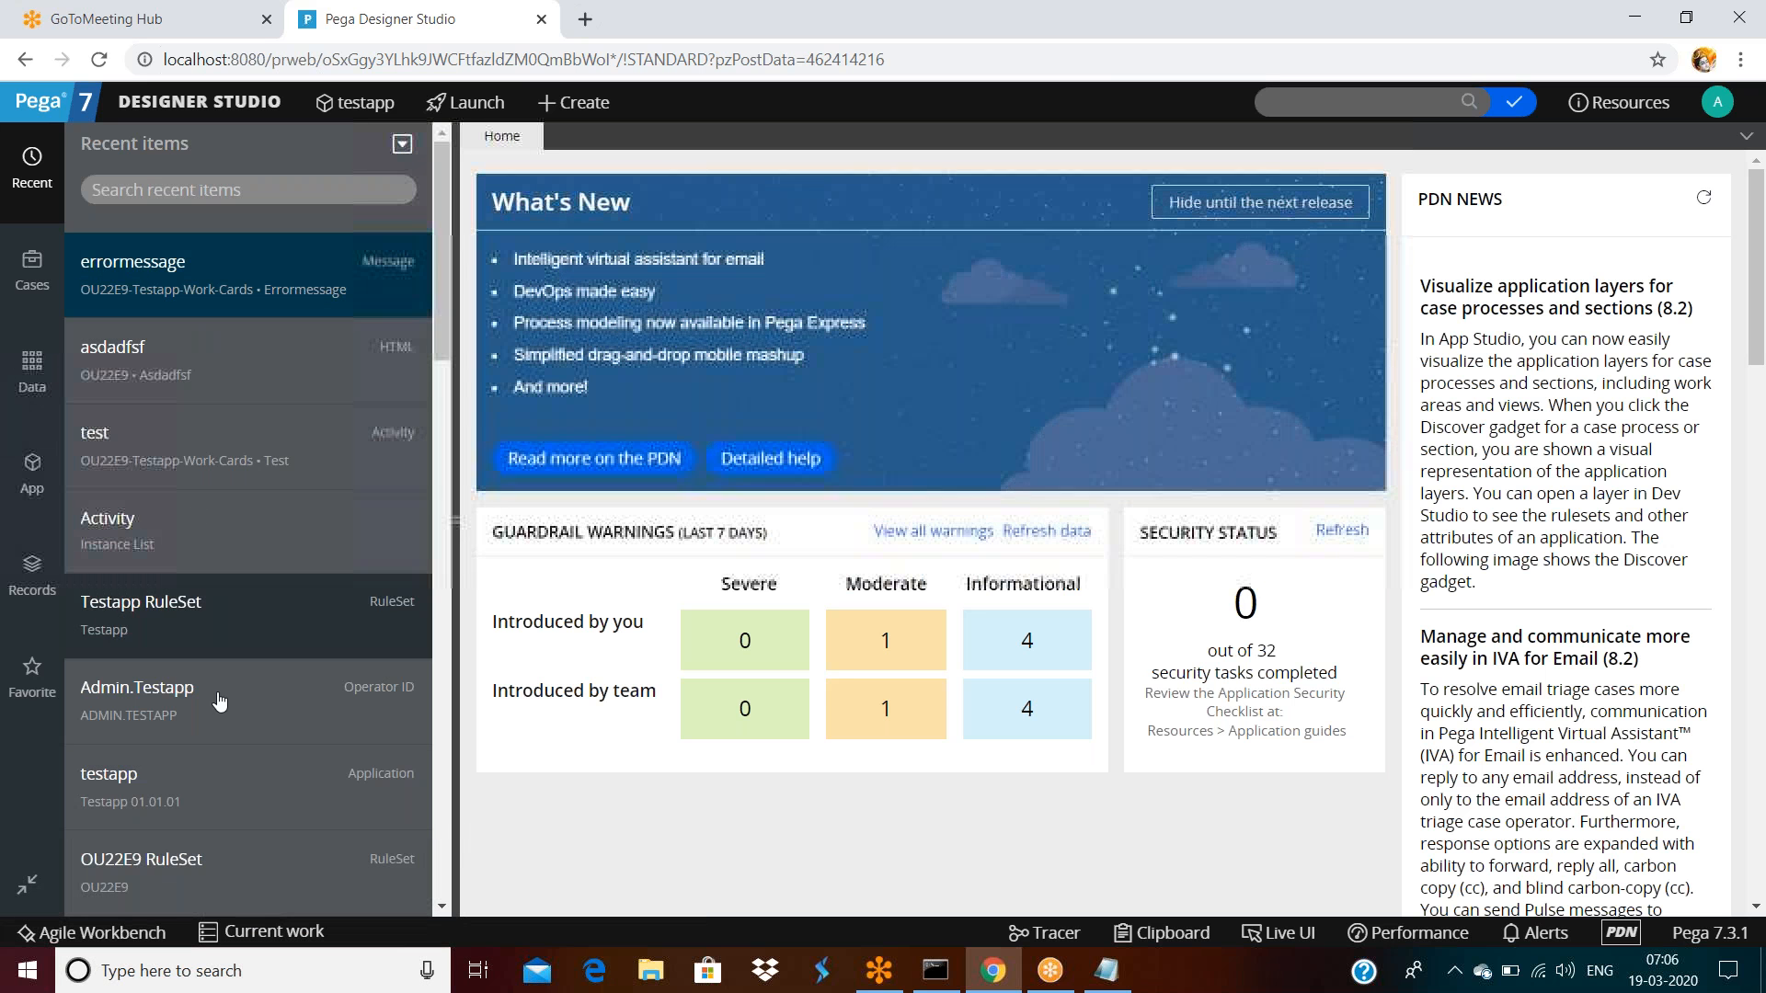
left_click(32, 496)
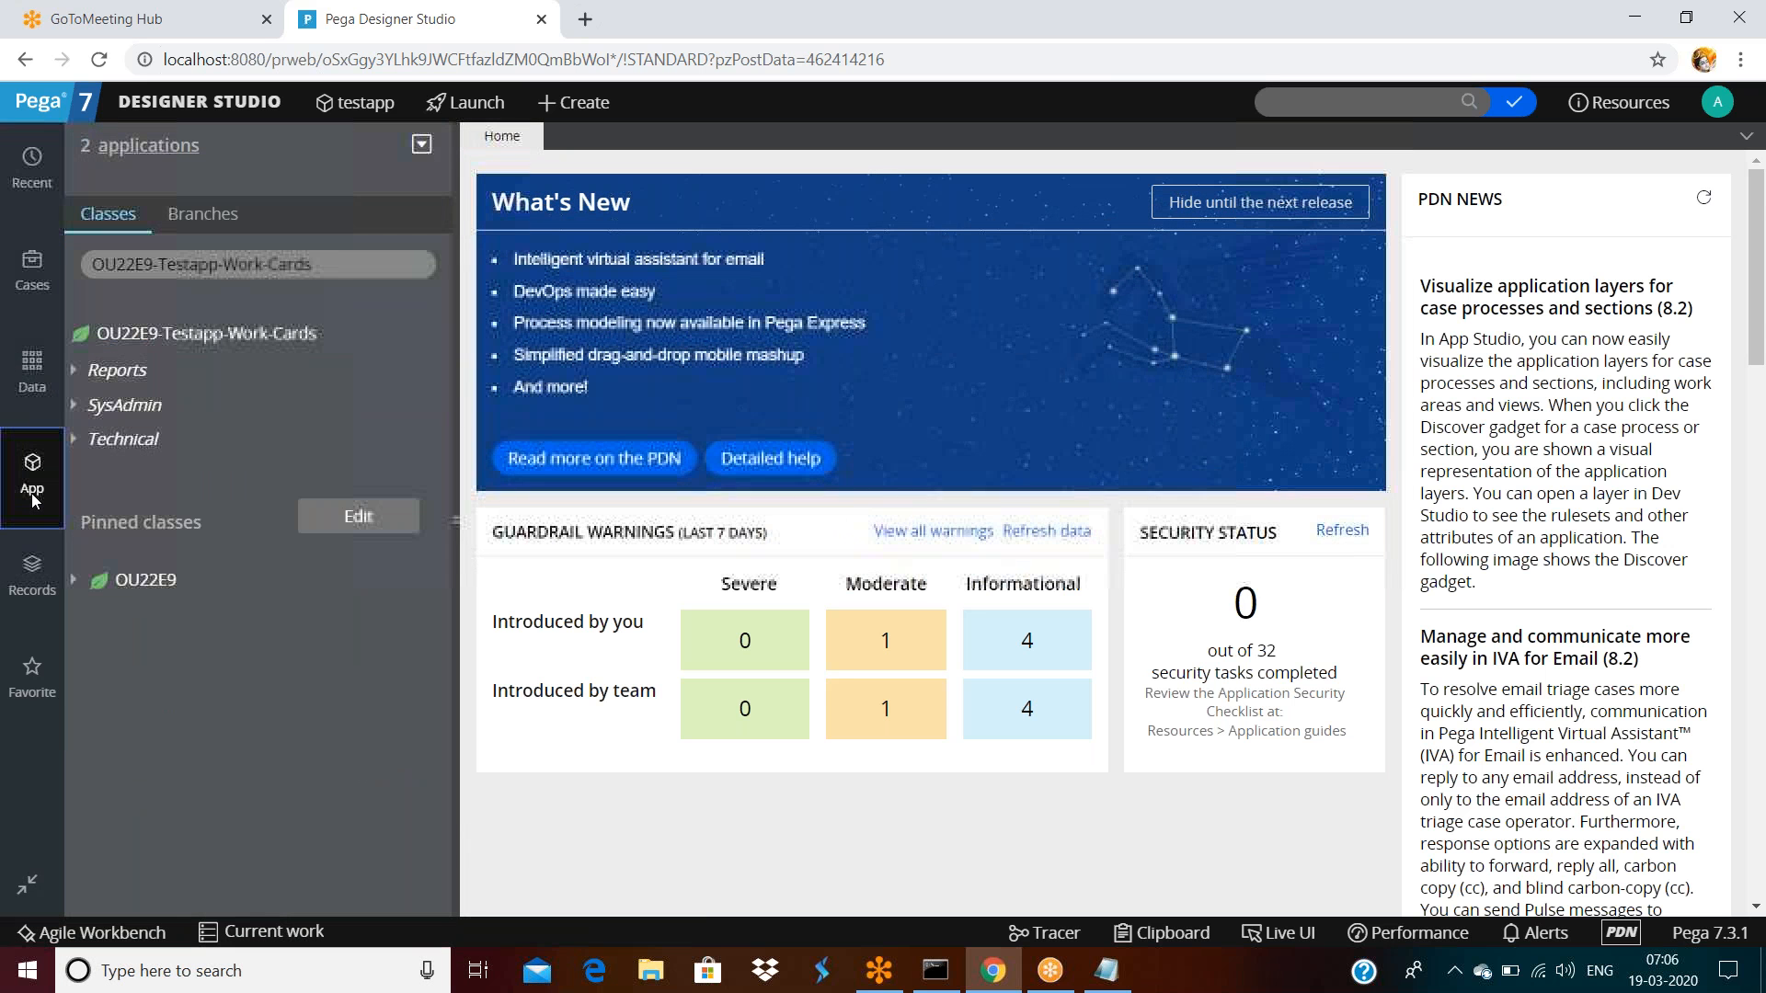
Expand Technical > Message, open the Errormessage rule and check it out
left_click(74, 439)
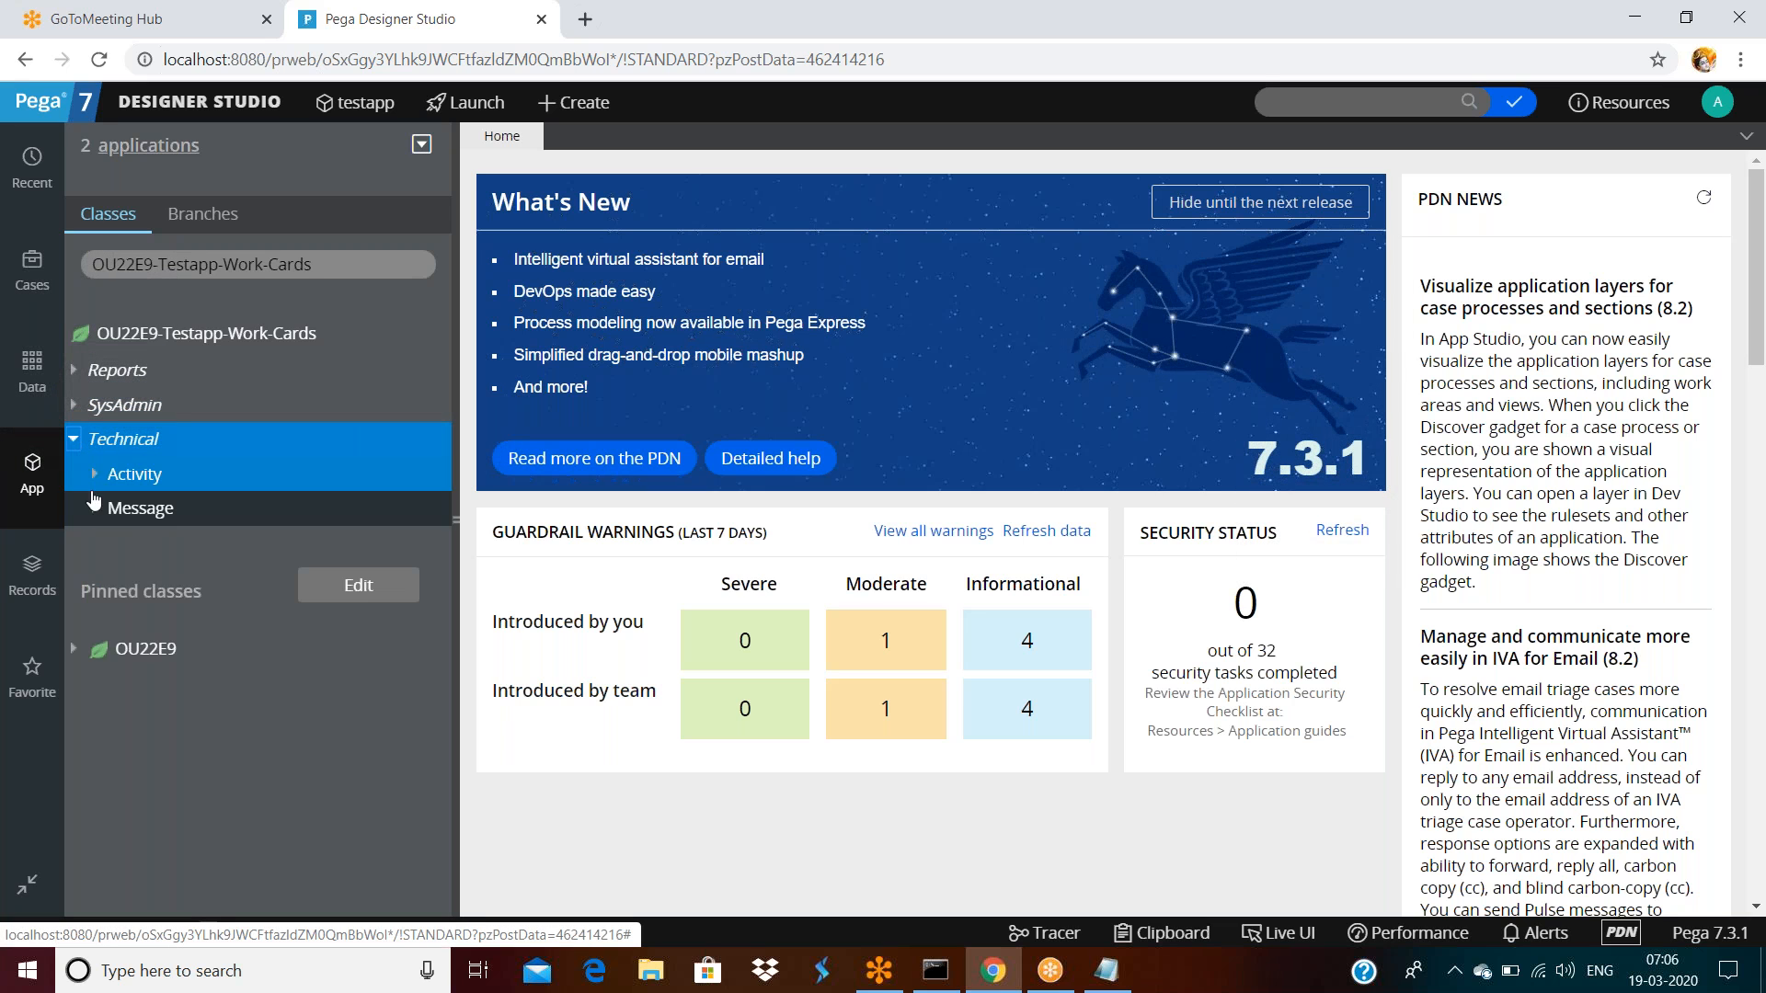
left_click(93, 508)
left_click(200, 545)
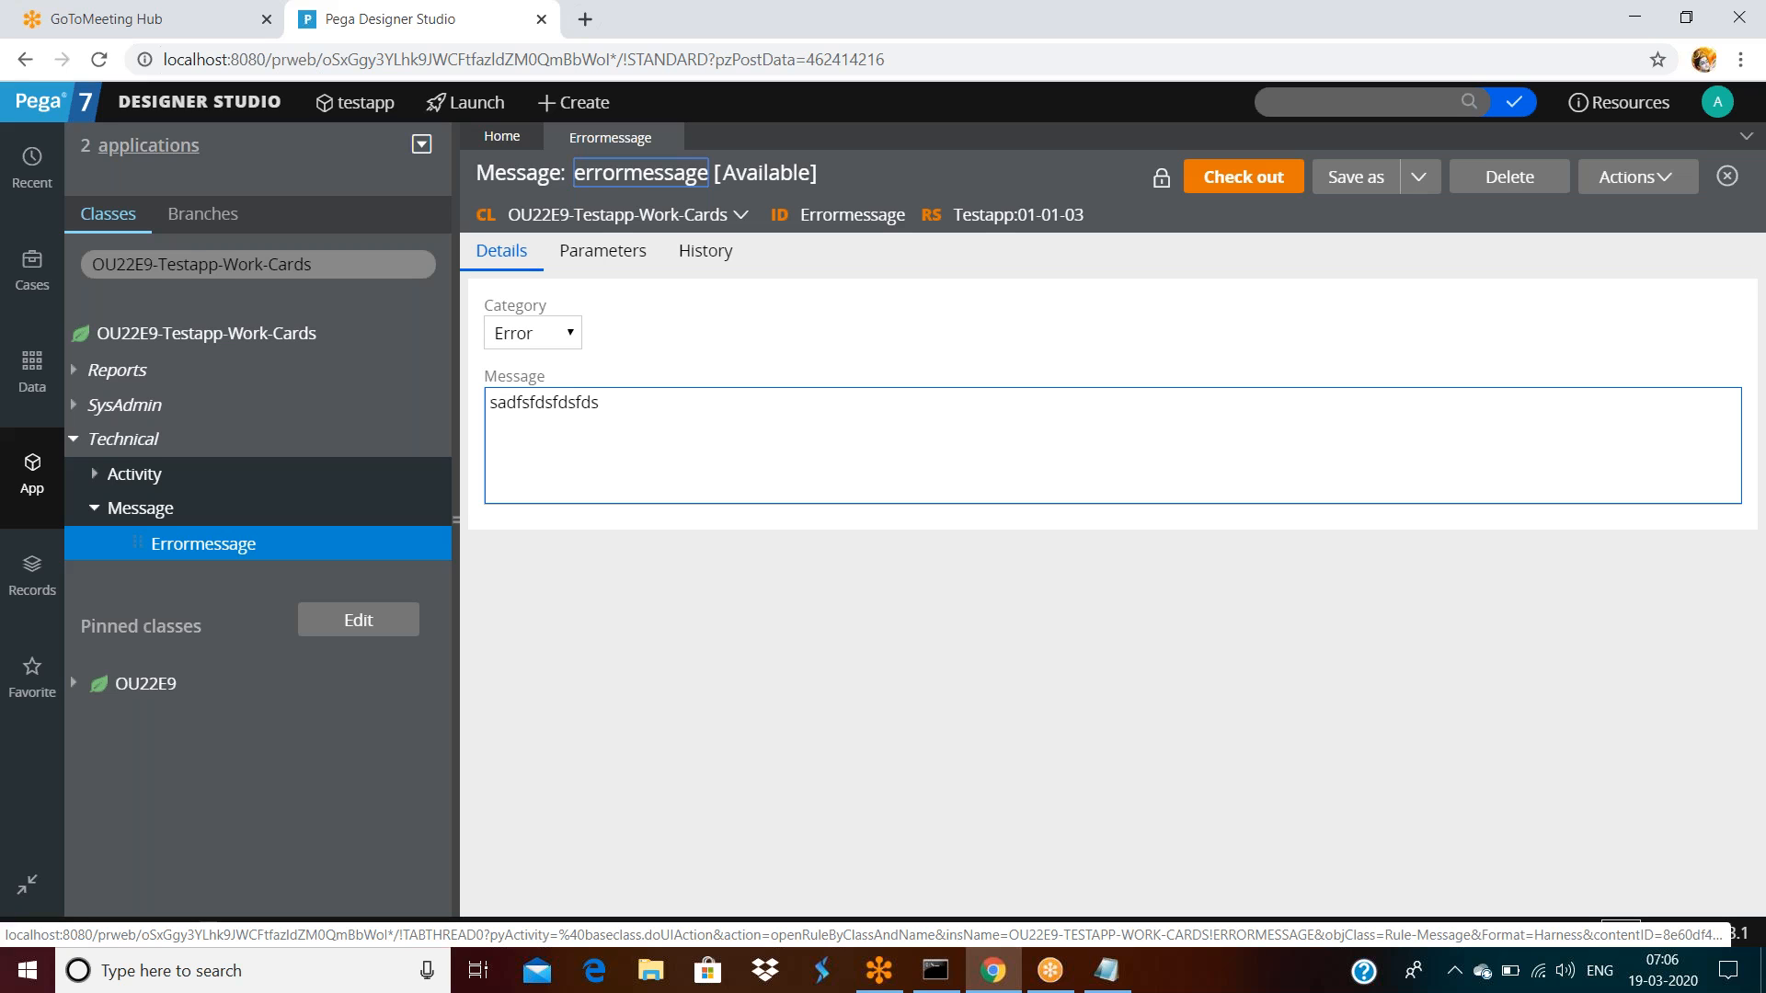
left_click(1252, 194)
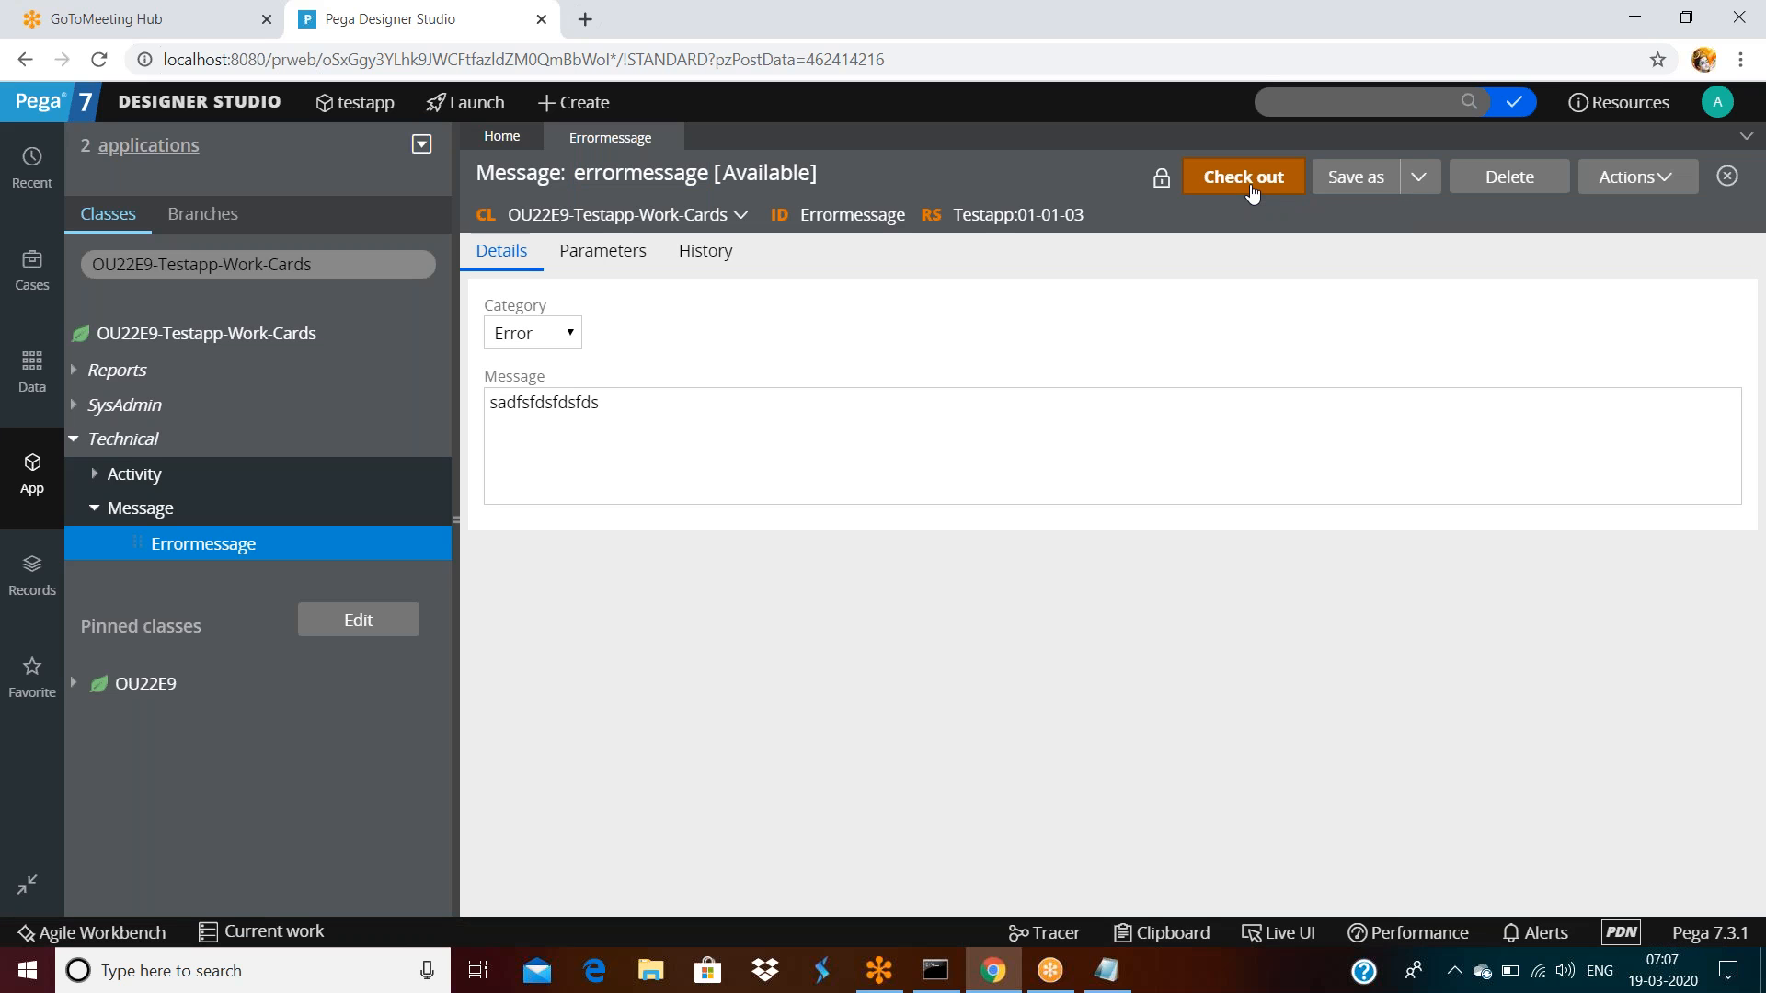
Change the message to 'ivalid email pelase enter proper email id' and view the rule's history
triple_click(694, 408)
key("BackSpace")
type("ivalid email pelase enea")
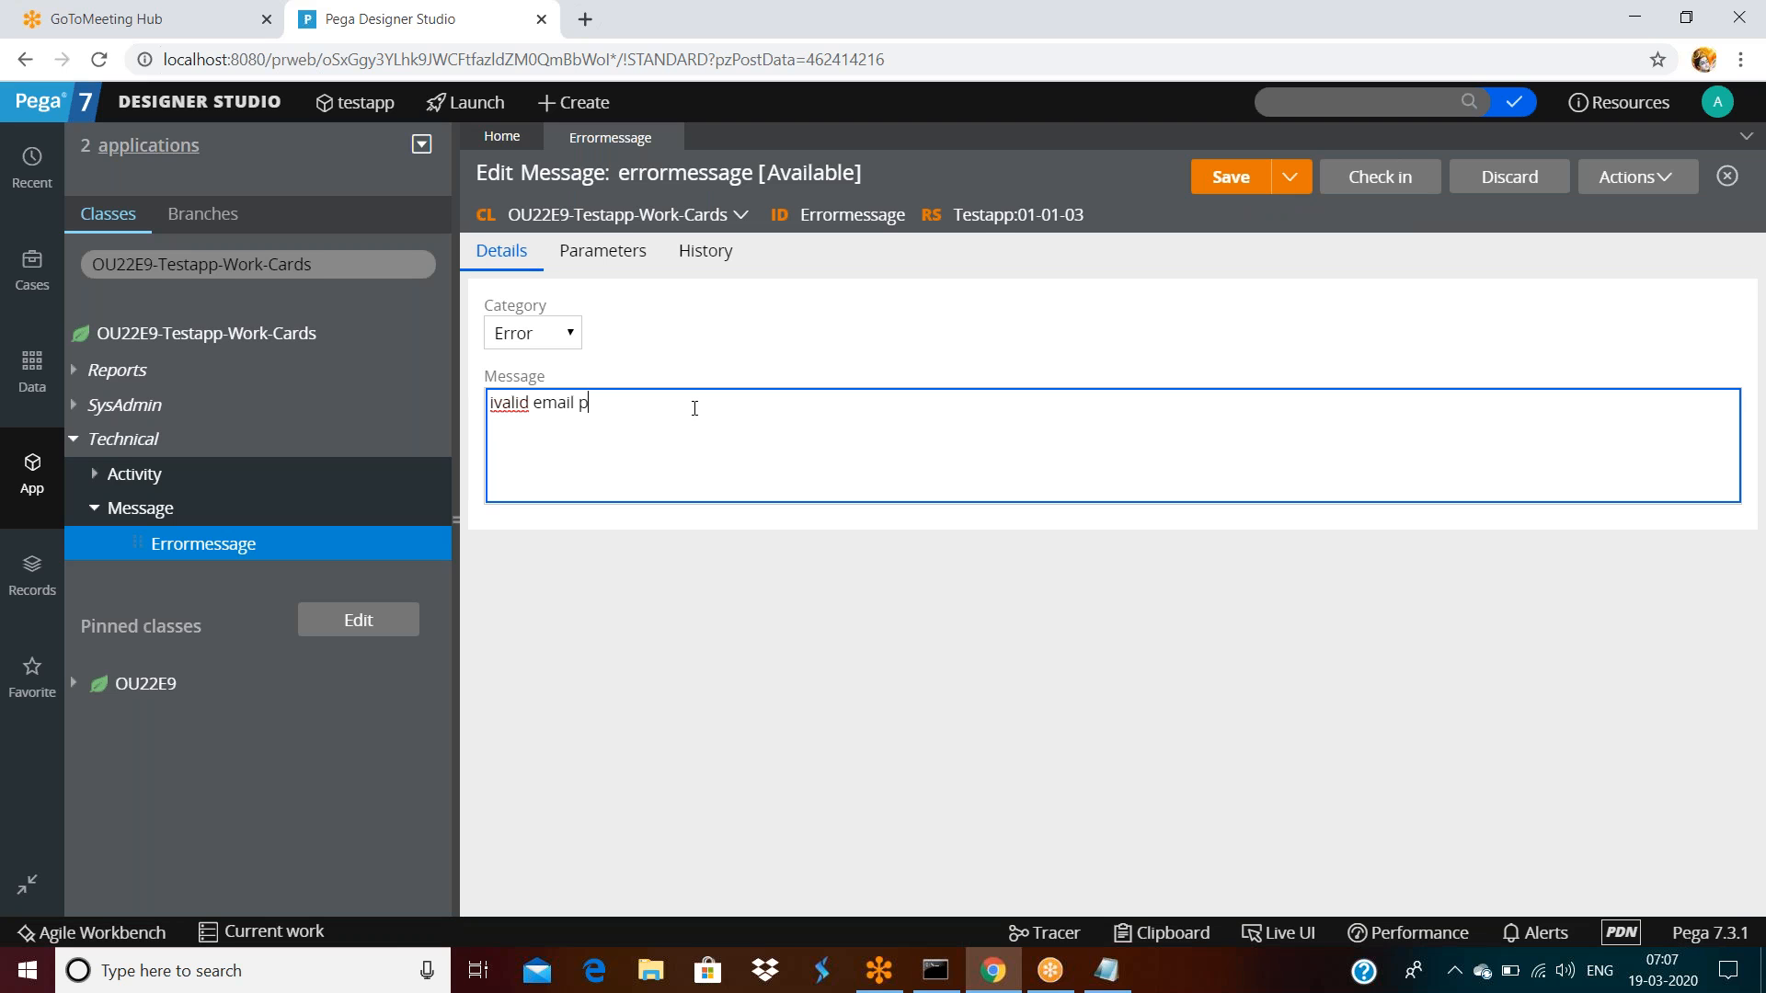
key("BackSpace")
key("BackSpace")
type("ter proper email id")
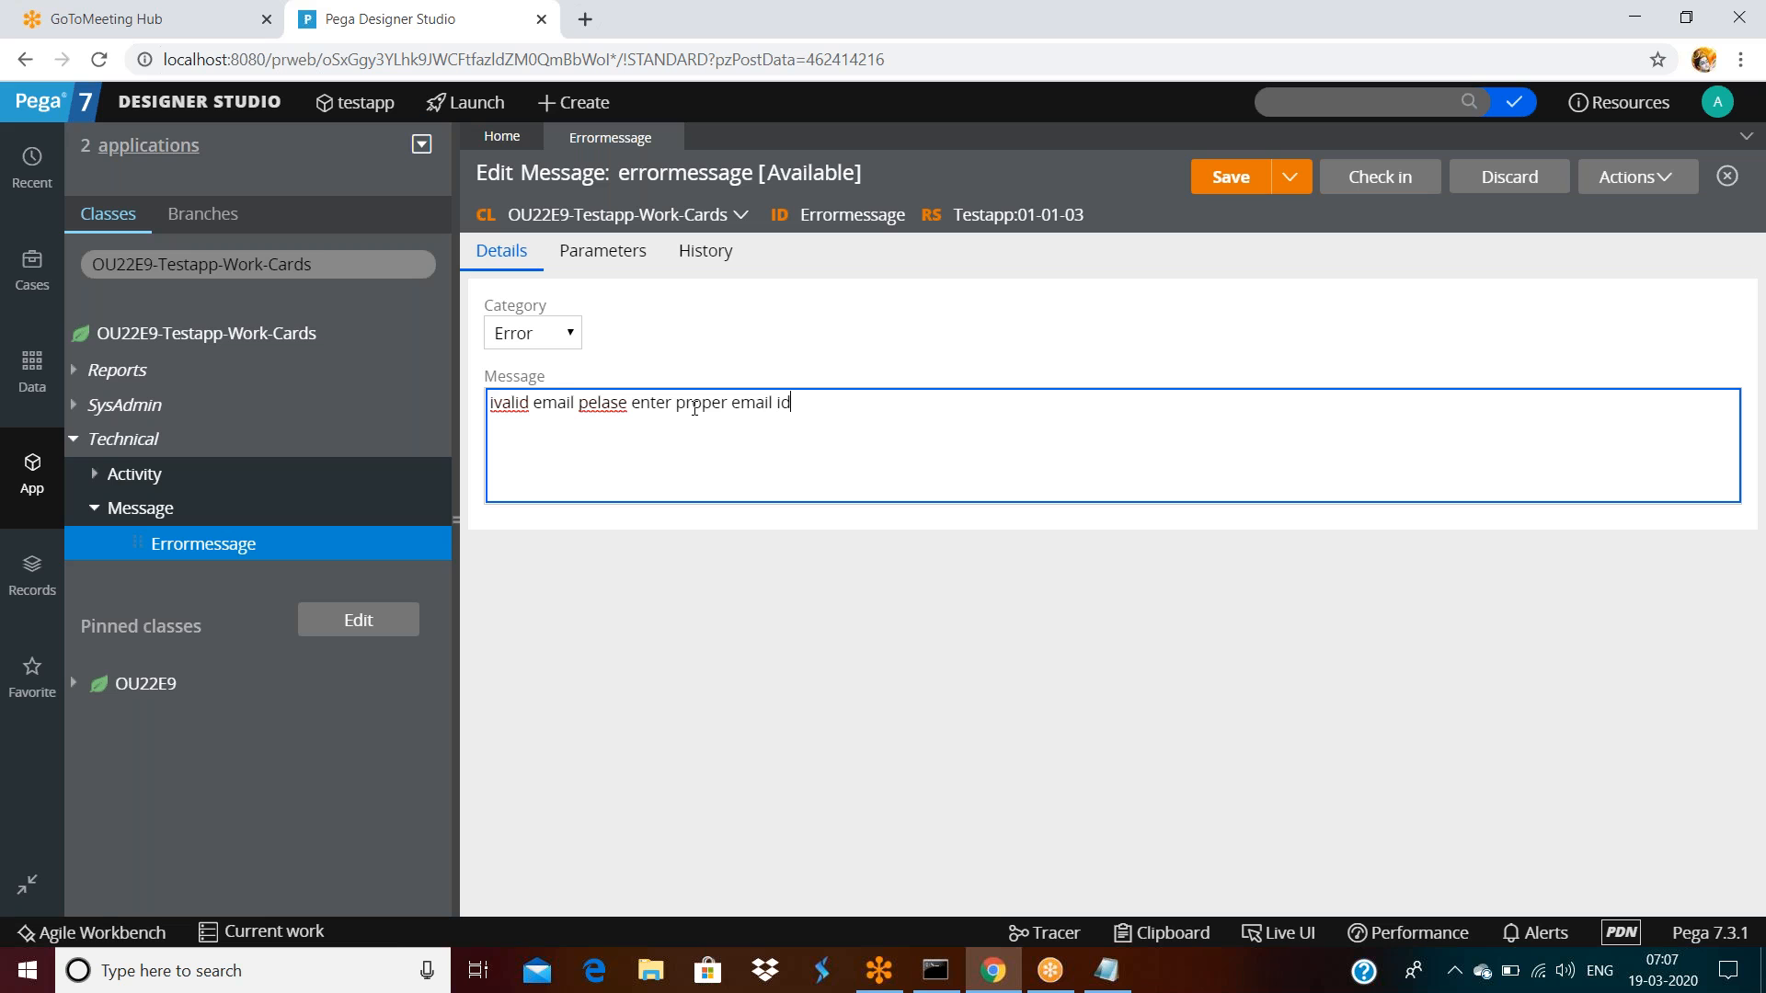
left_click(711, 264)
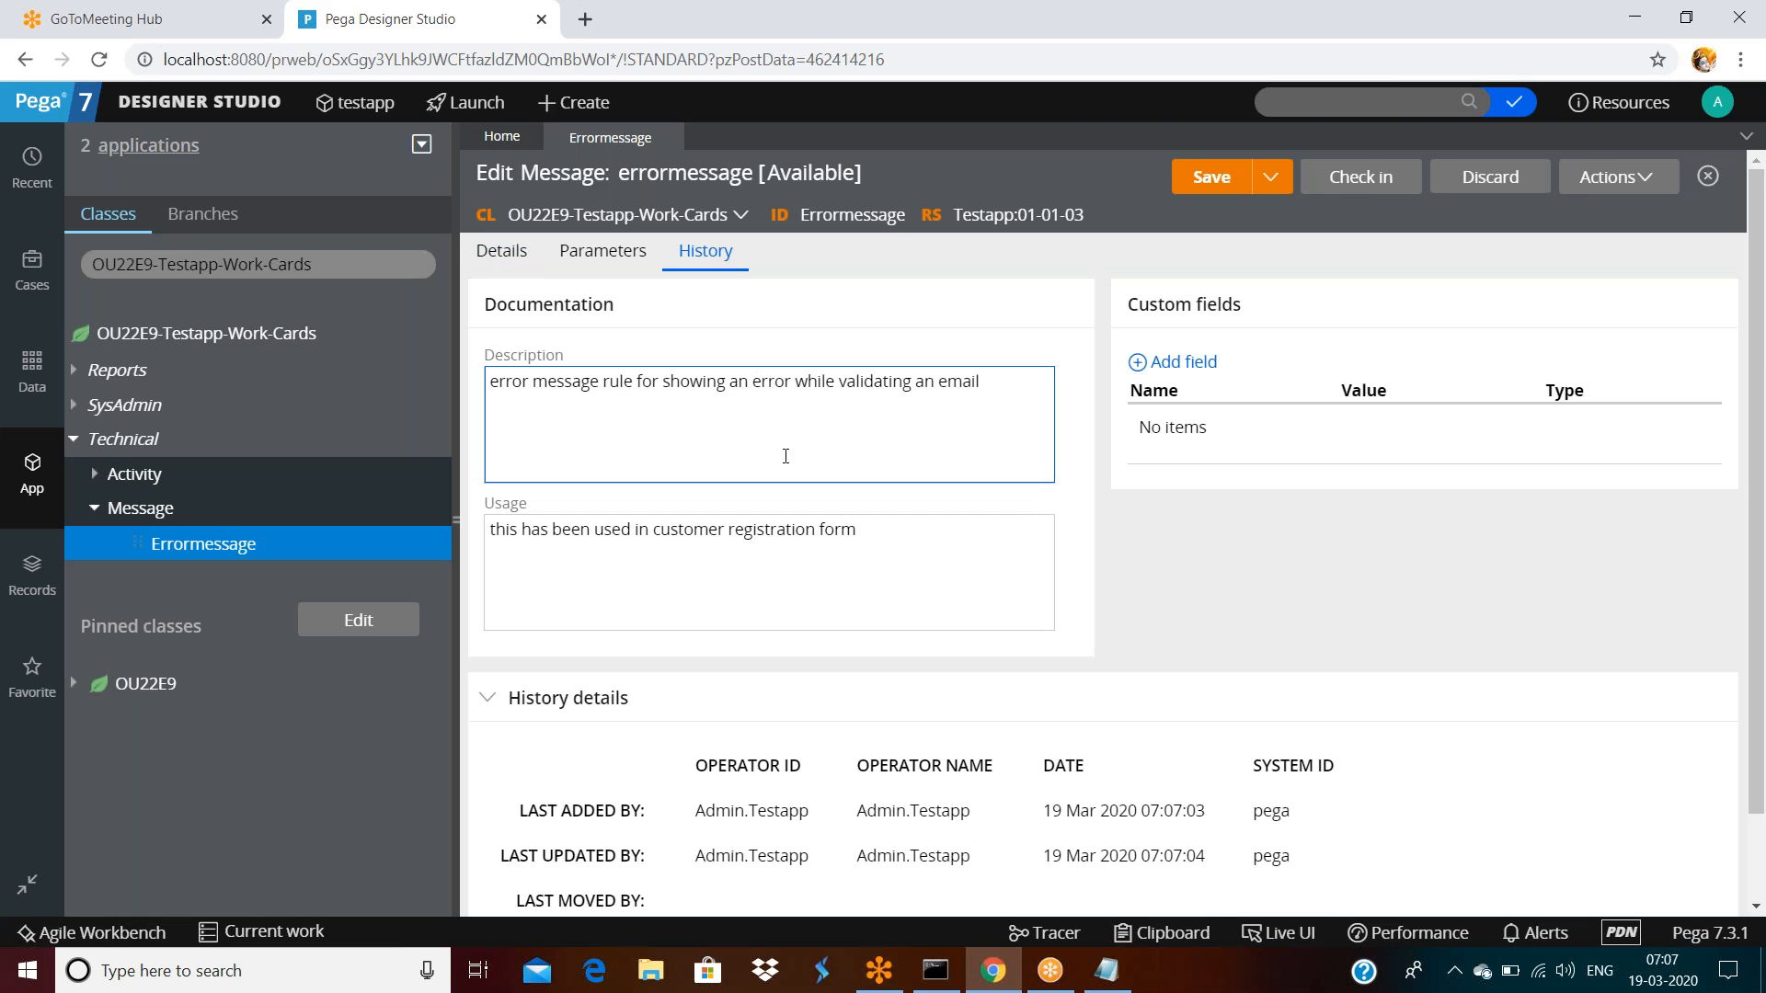
Review the Errormessage history's added and updated rows, then save the edited rule
scroll(784, 454, "down", 2)
left_click_drag(726, 711, 1282, 713)
left_click(686, 734)
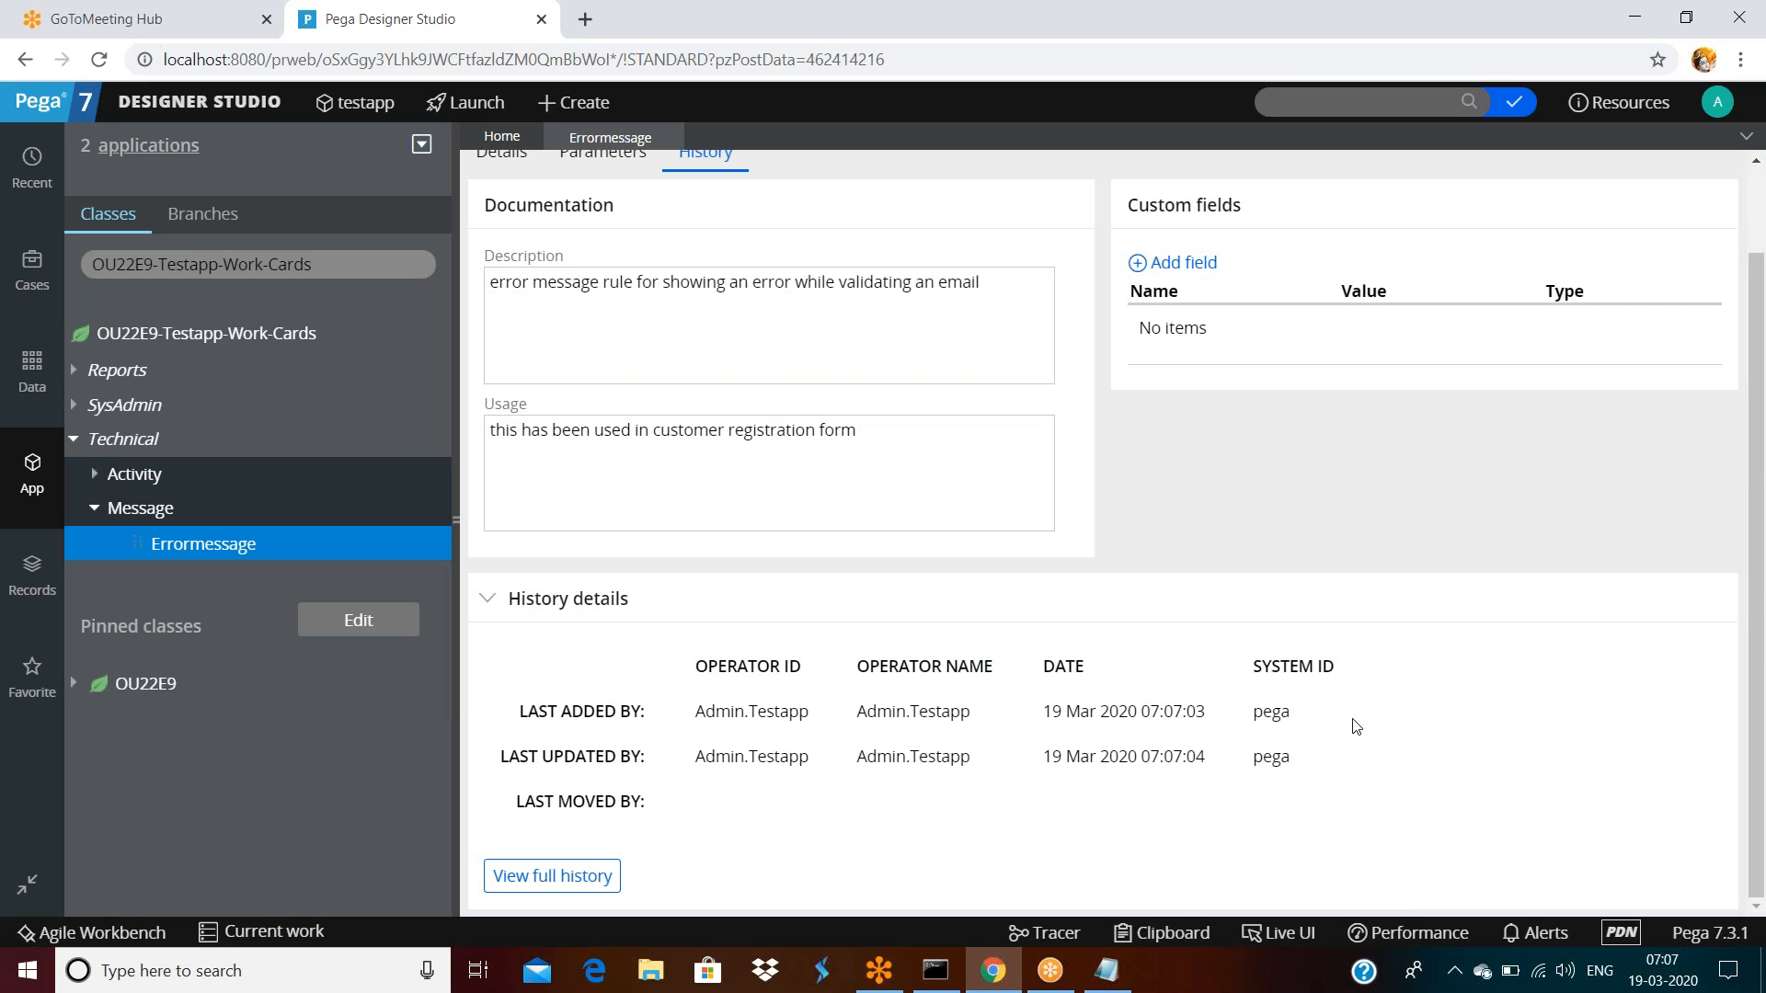
left_click_drag(859, 741, 1263, 745)
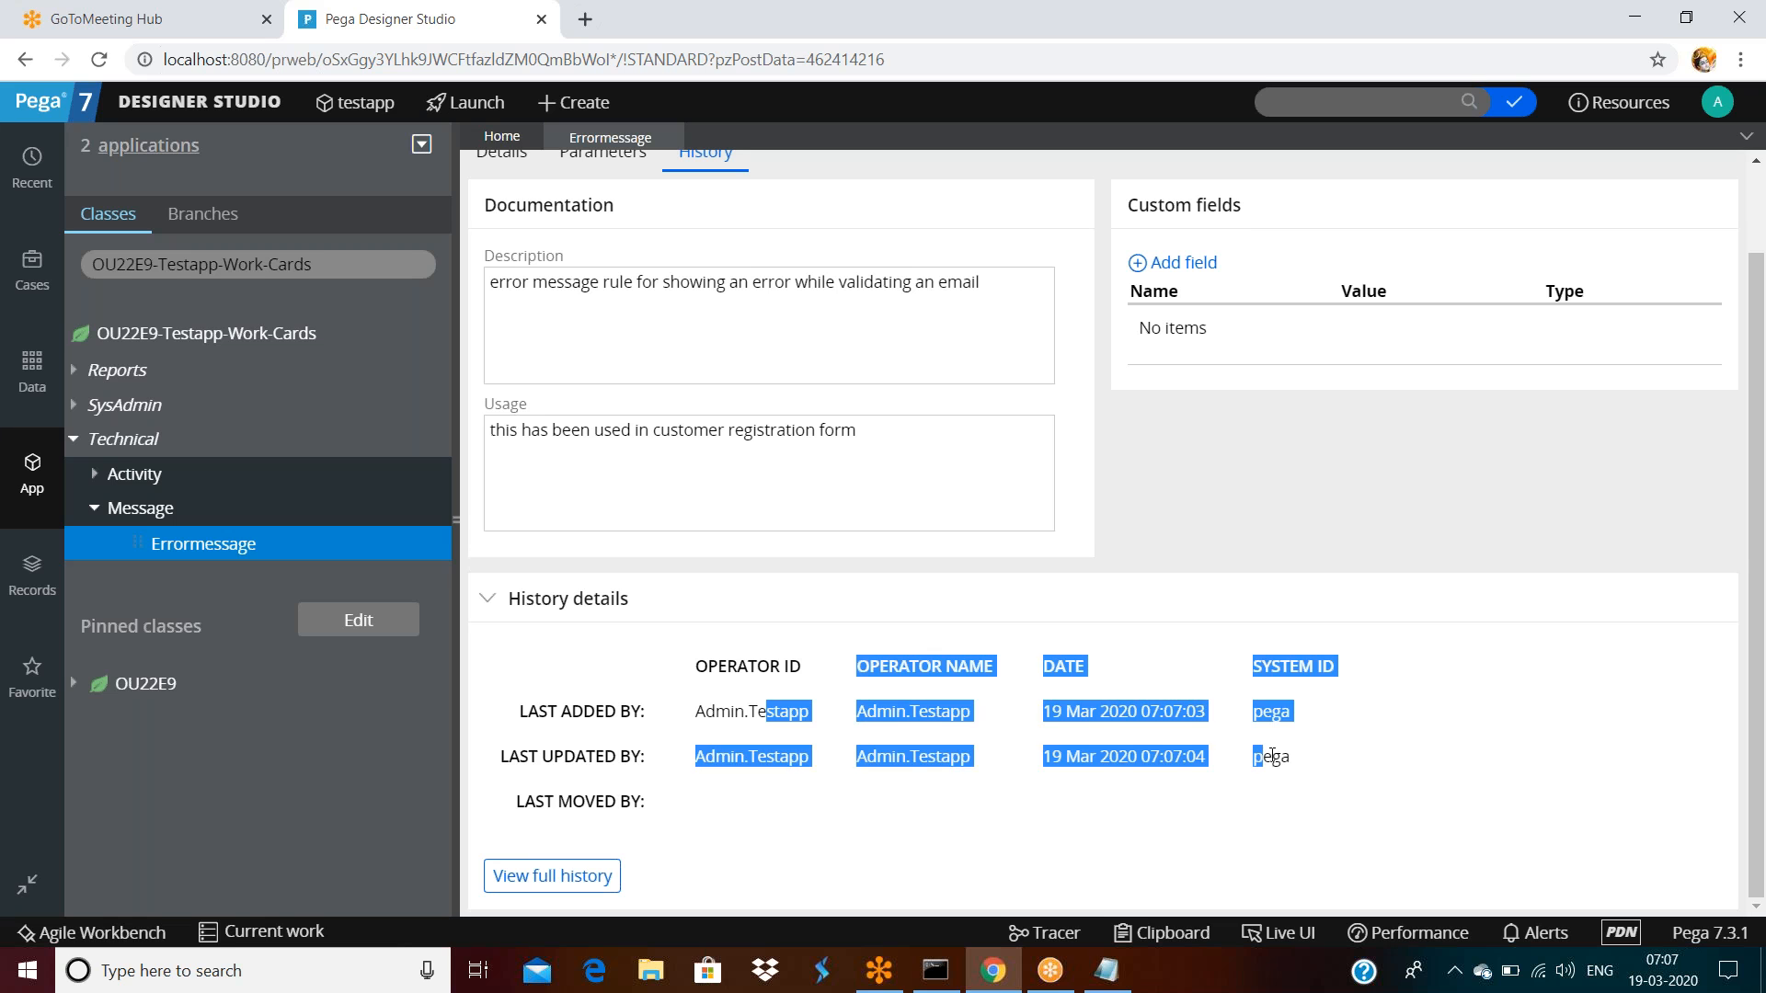
left_click(1311, 767)
scroll(1104, 534, "up", 1)
left_click(1196, 179)
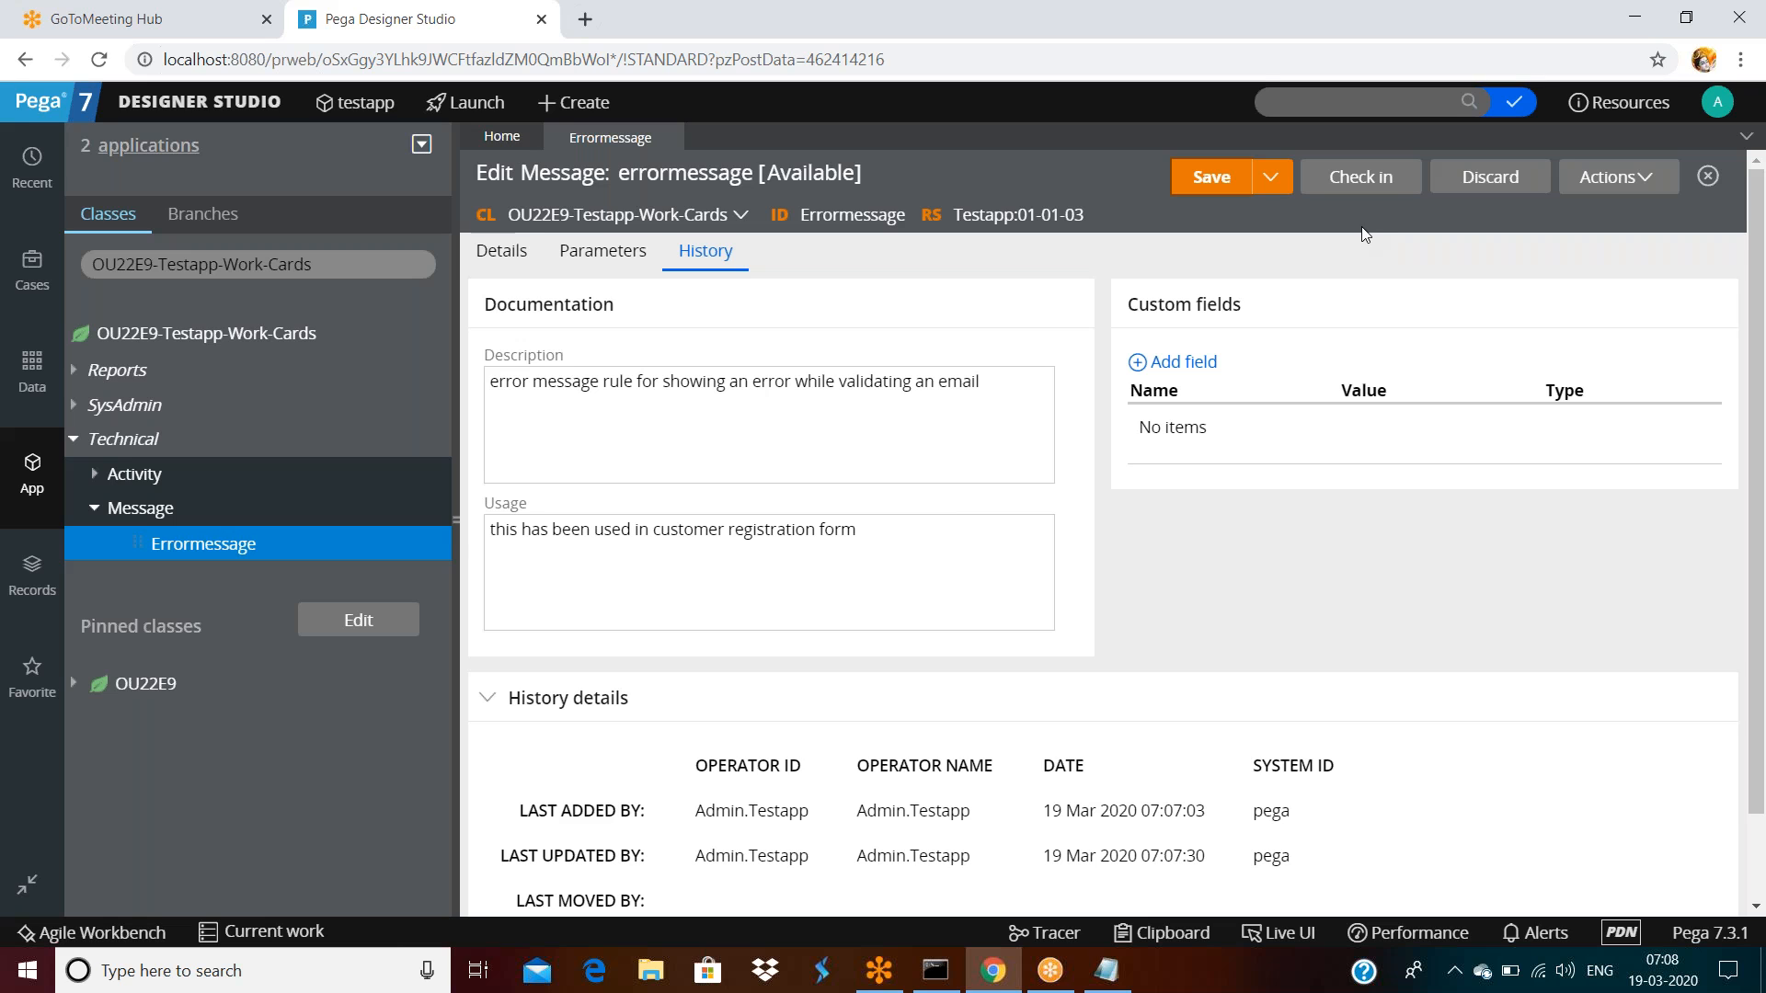
Search the rules for the Errormessage ID, browse the results and close them
double_click(828, 213)
key("ctrl+c")
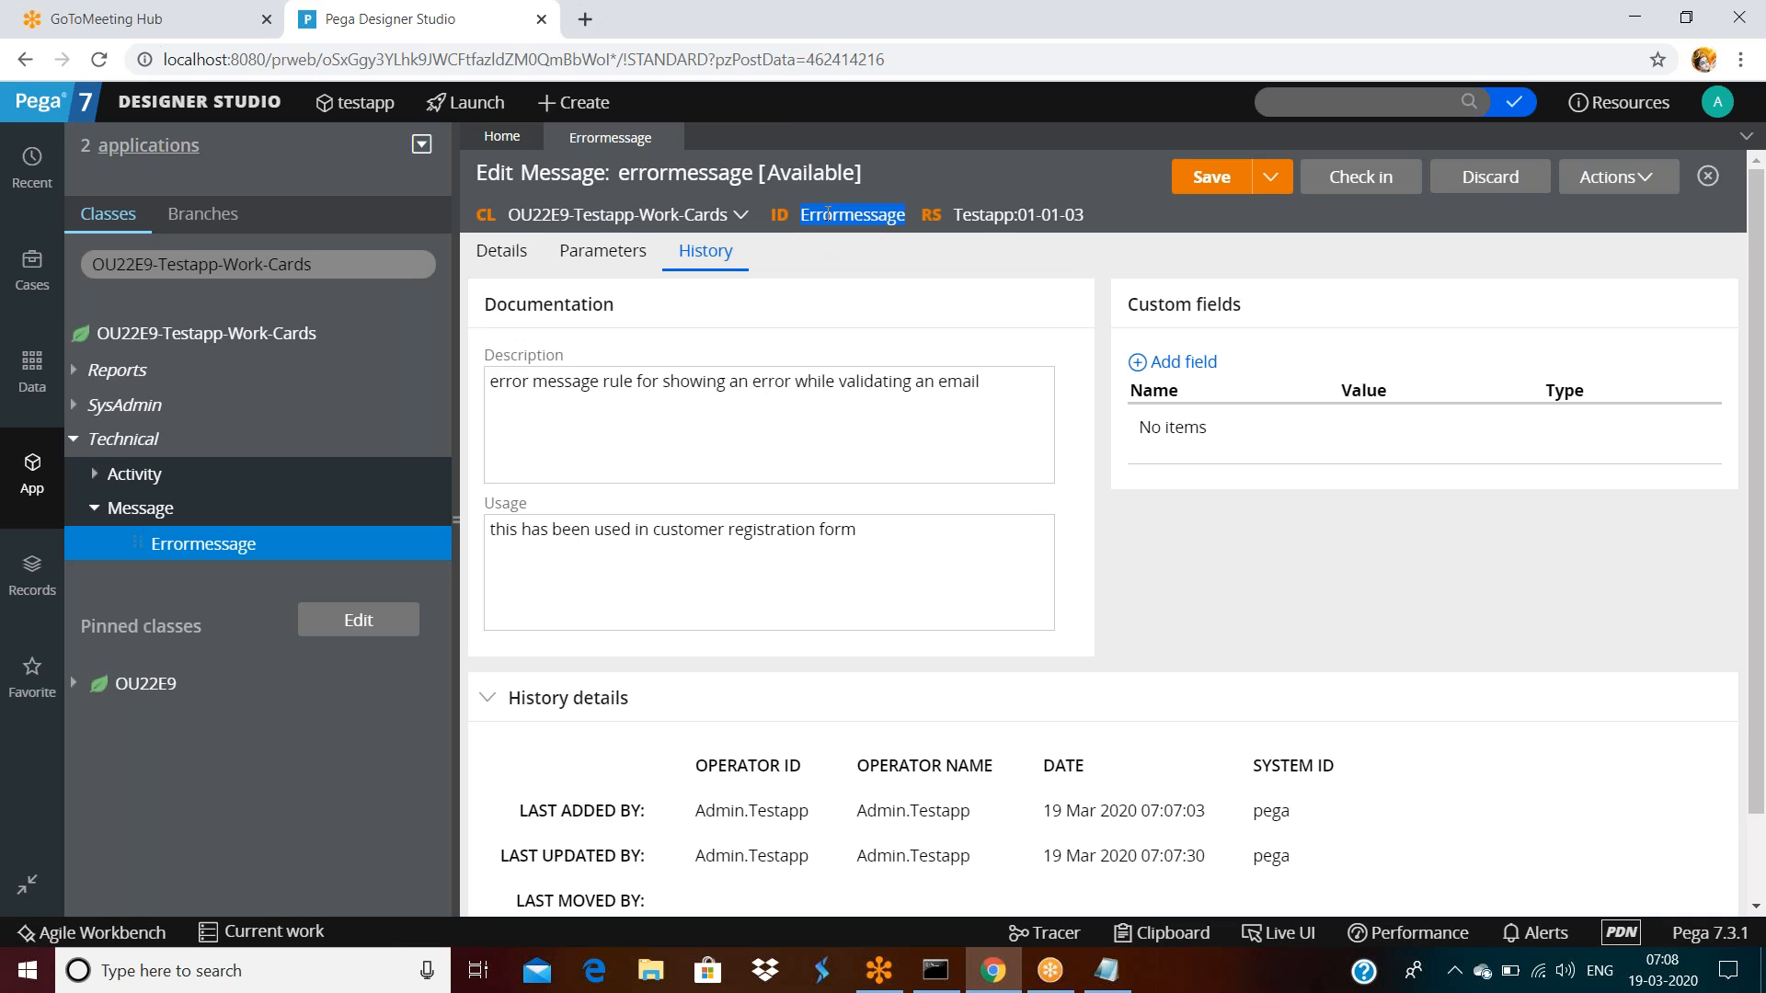
left_click(1319, 97)
key("ctrl+v")
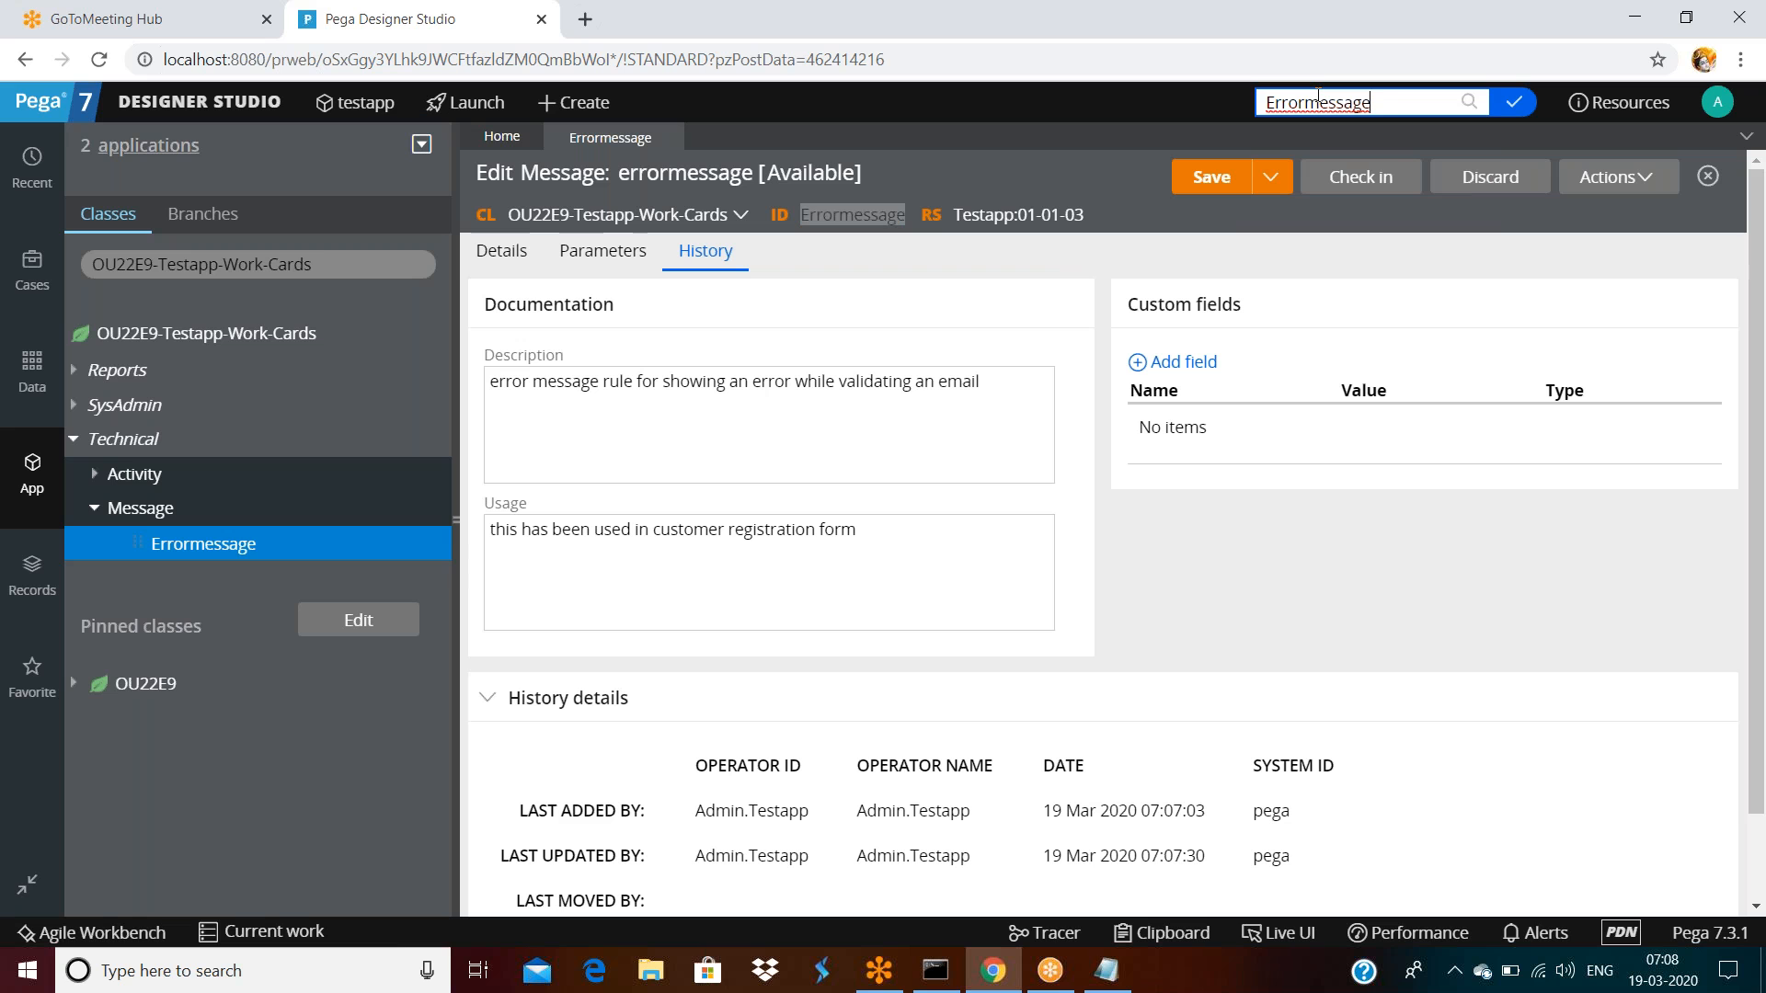
key("Return")
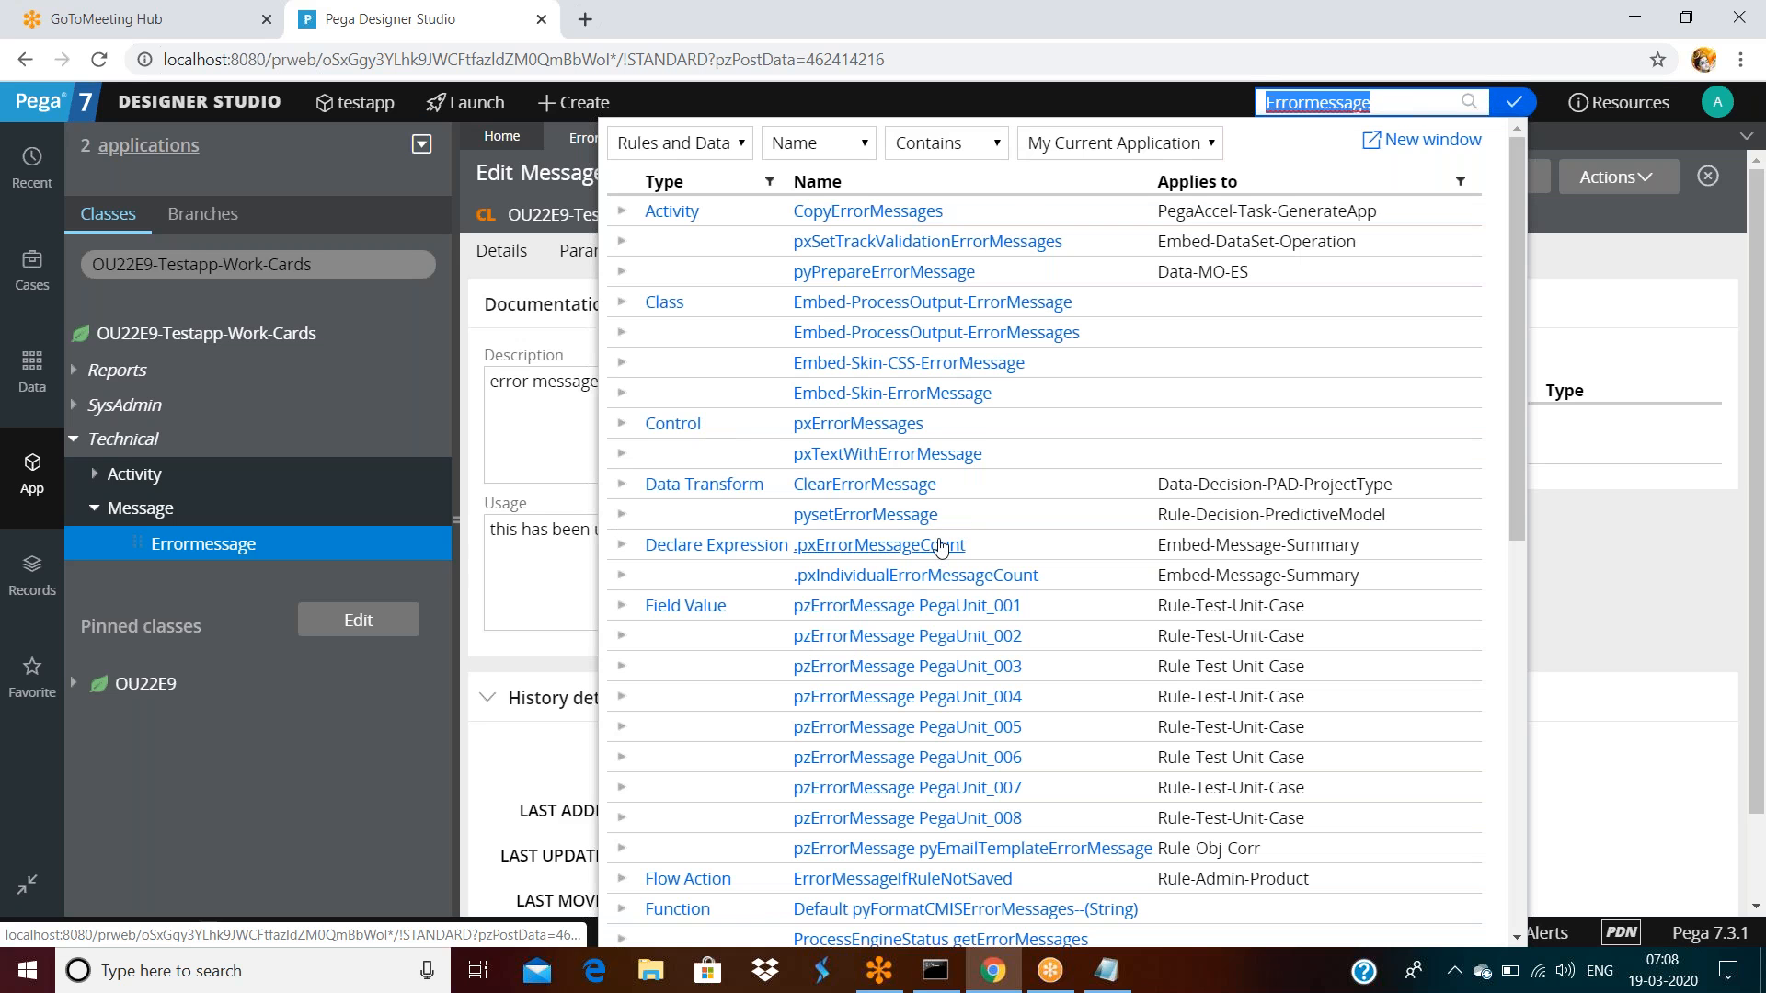
scroll(950, 442, "down", 9)
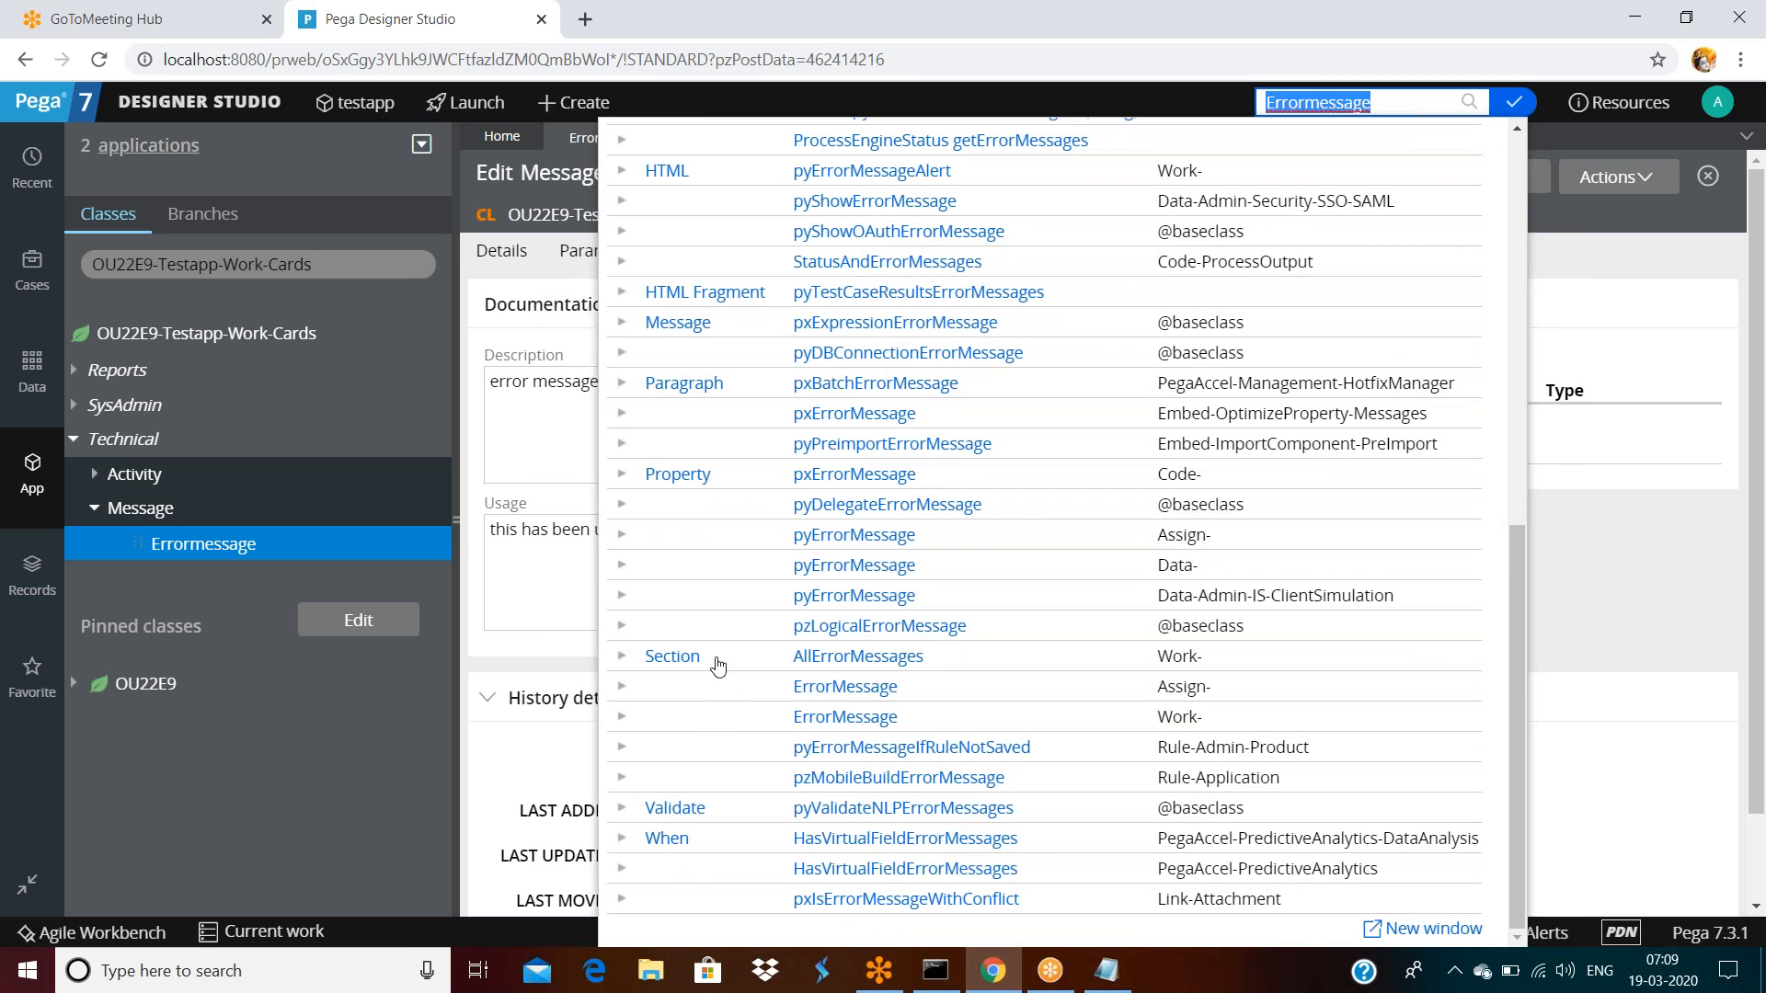
scroll(717, 666, "up", 2)
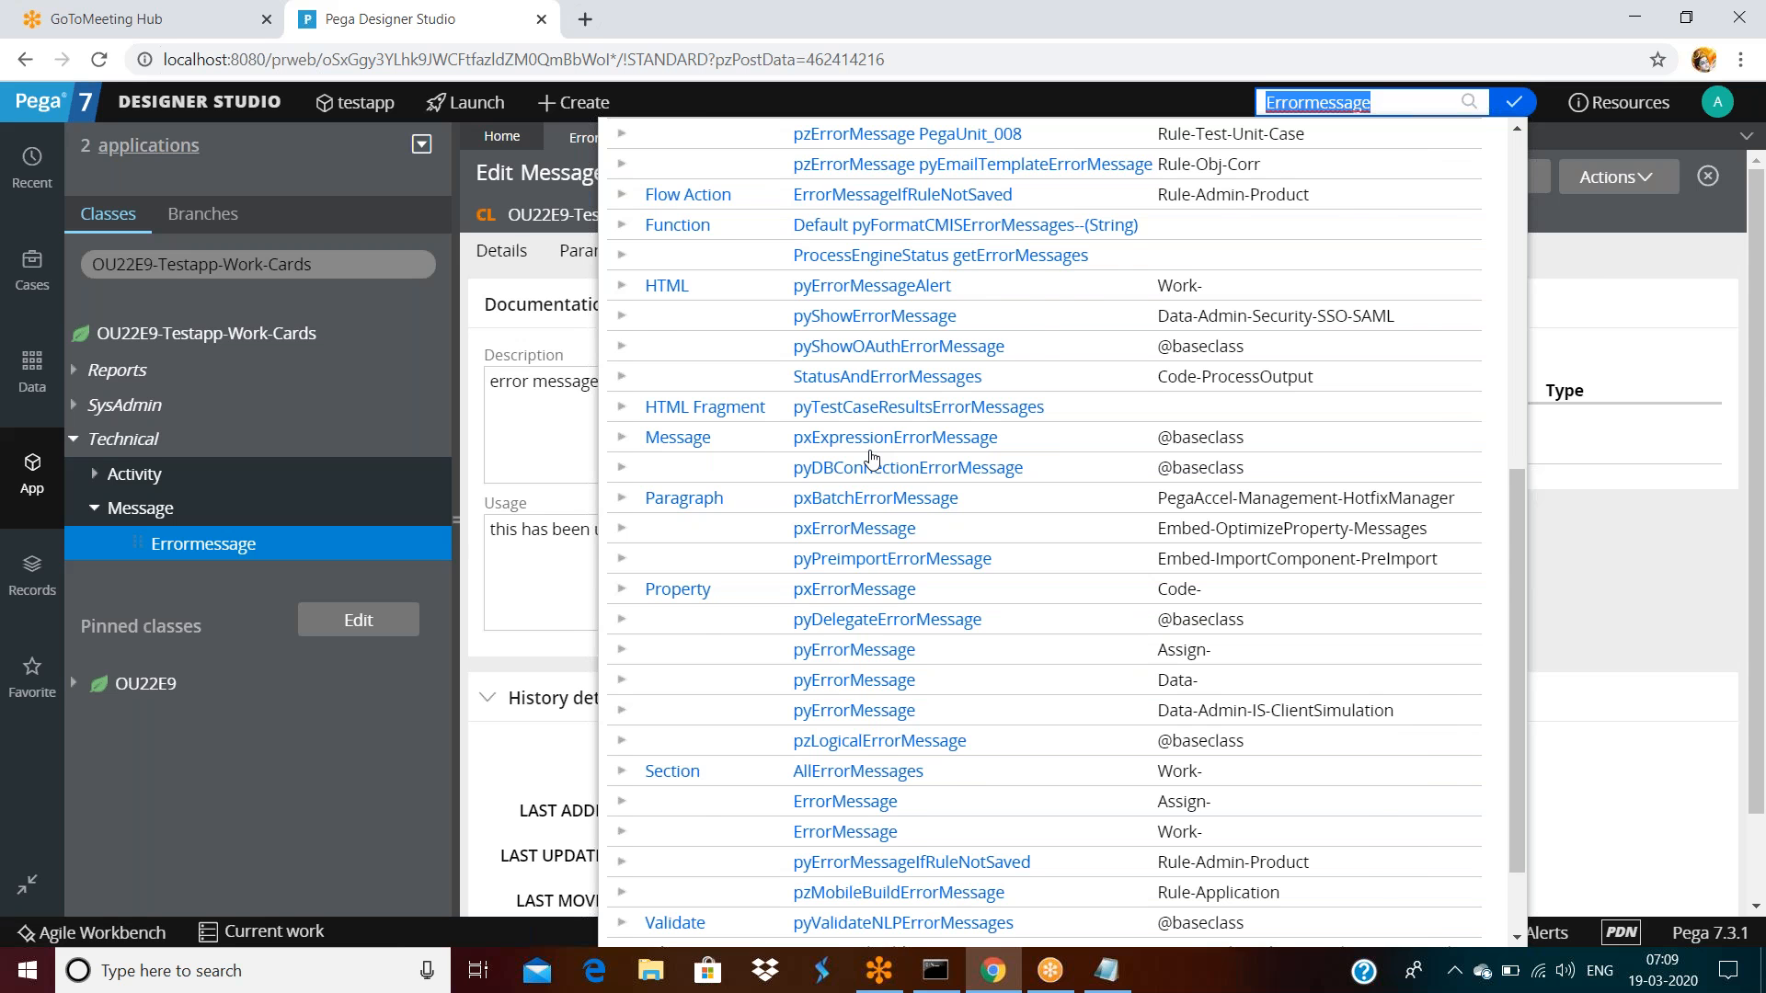
scroll(872, 457, "up", 7)
left_click(1687, 335)
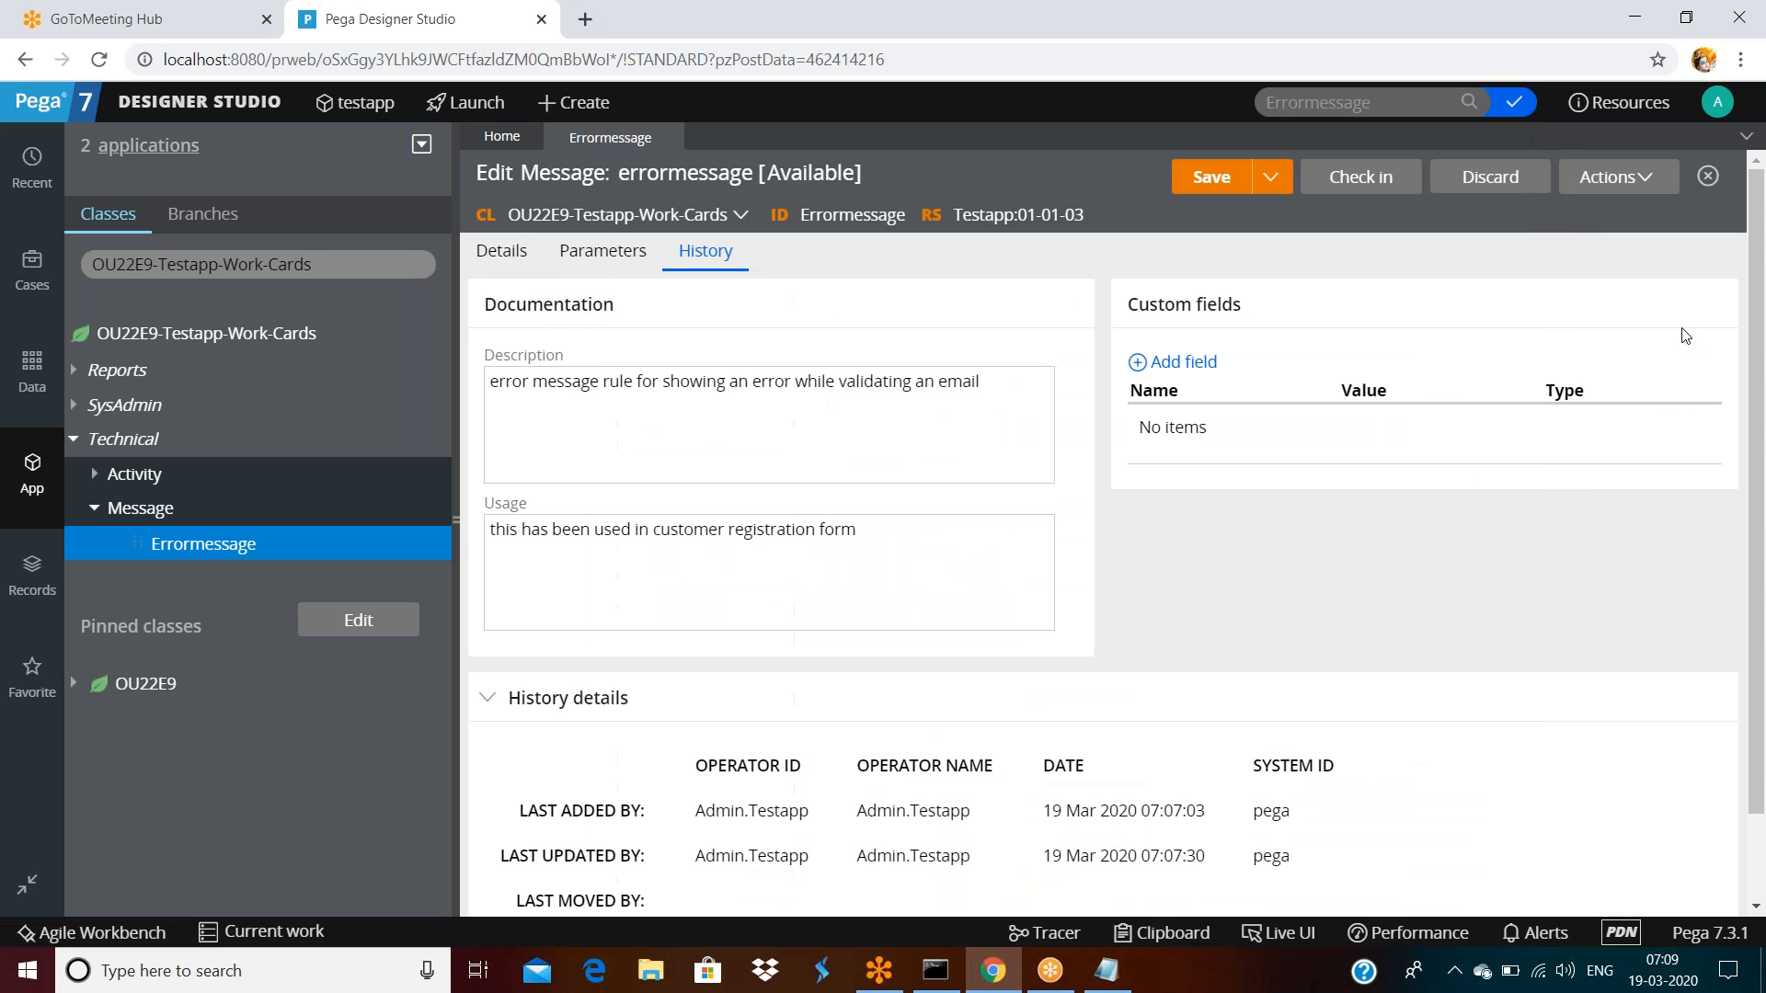
Rerun the search with lowercase 'errormessage' and close the results
left_click(662, 191)
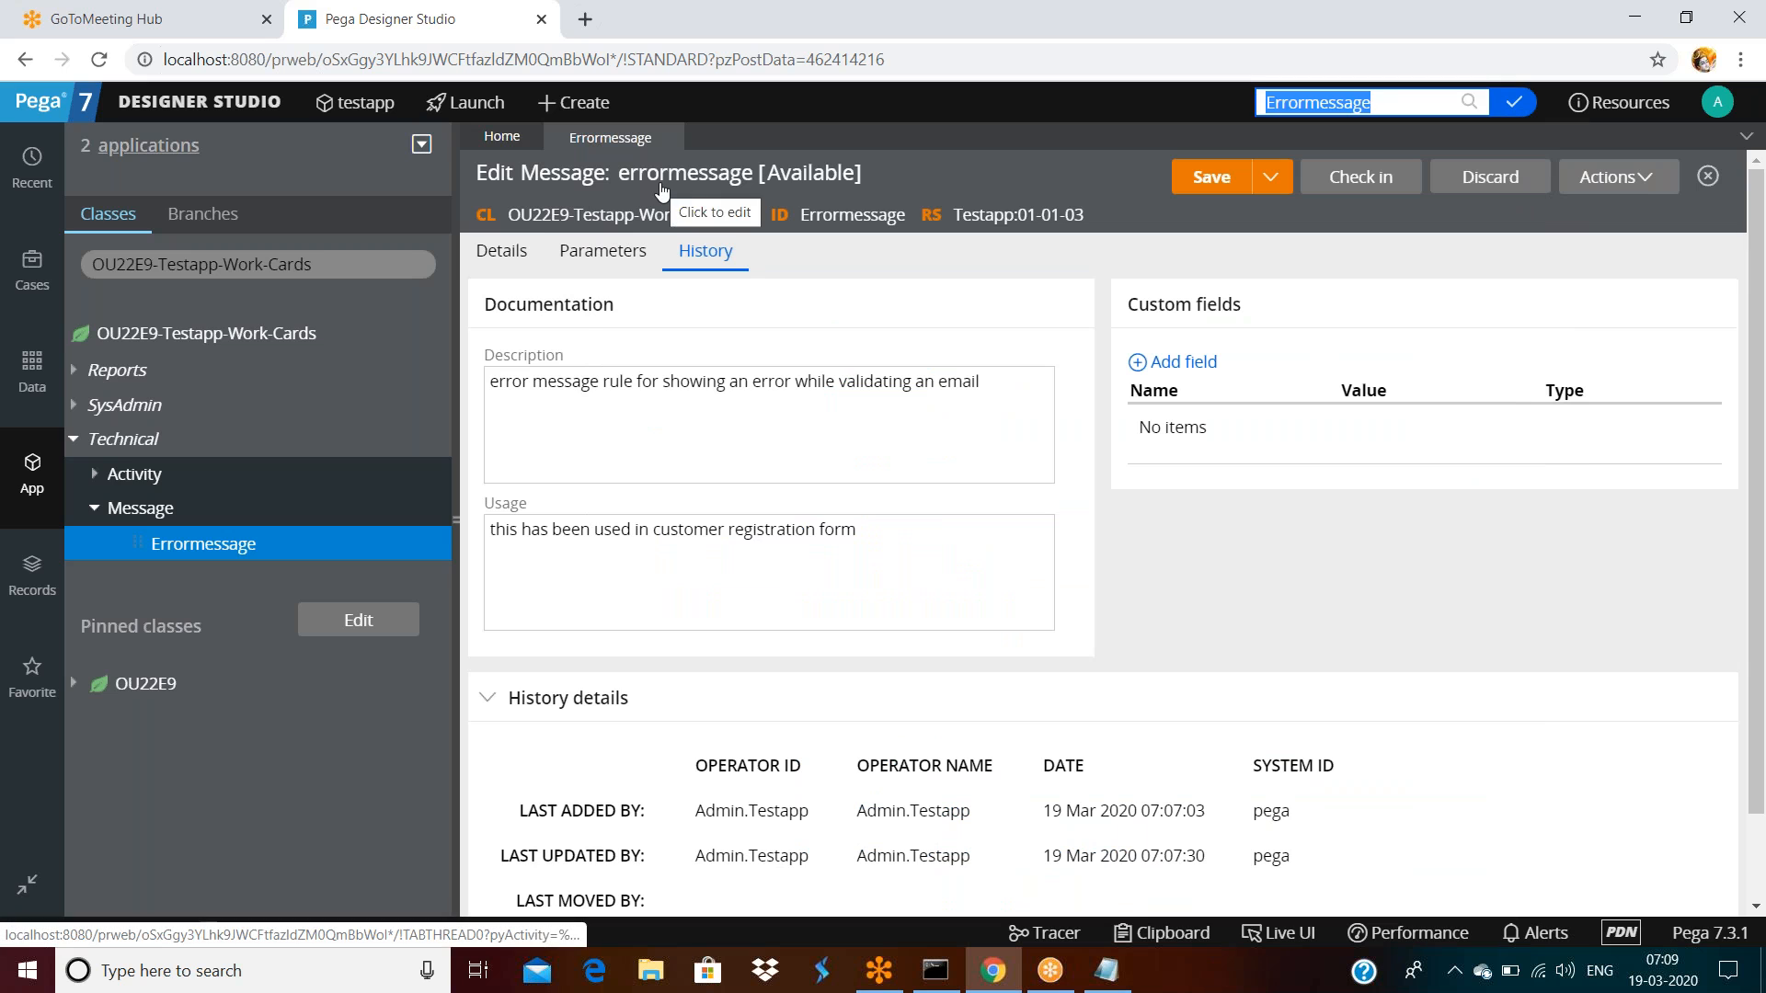
left_click(1279, 102)
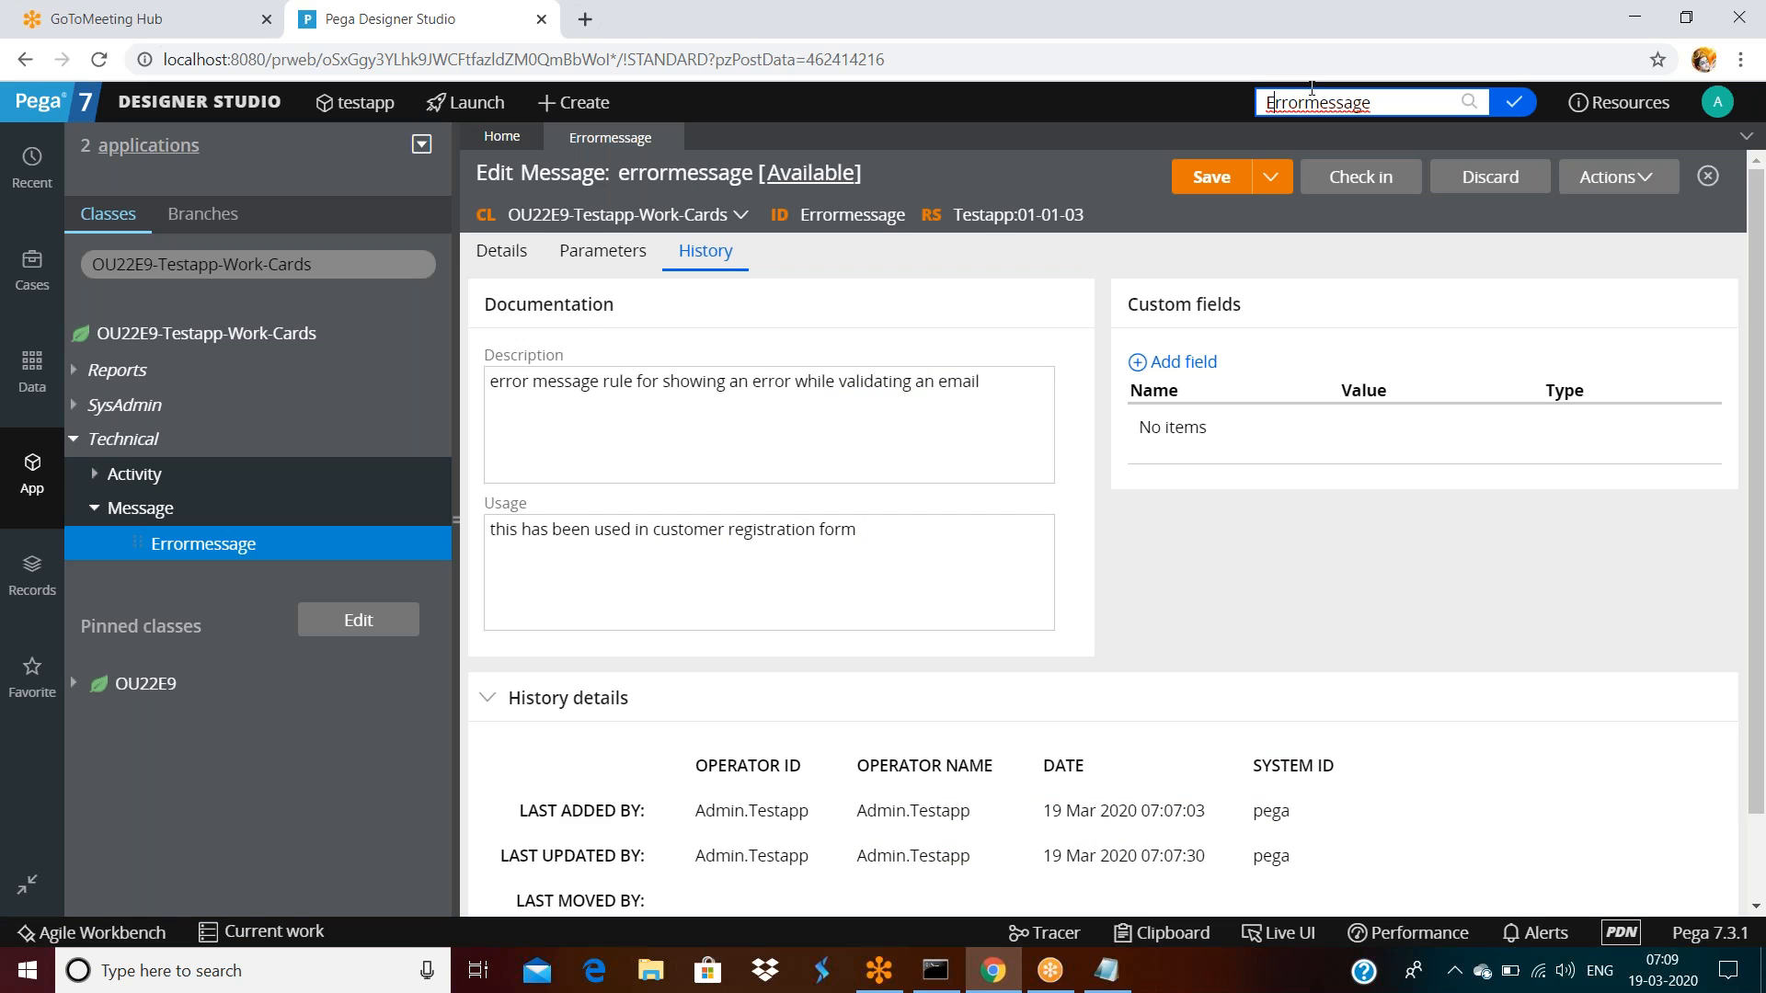
key("BackSpace")
type("e")
key("Return")
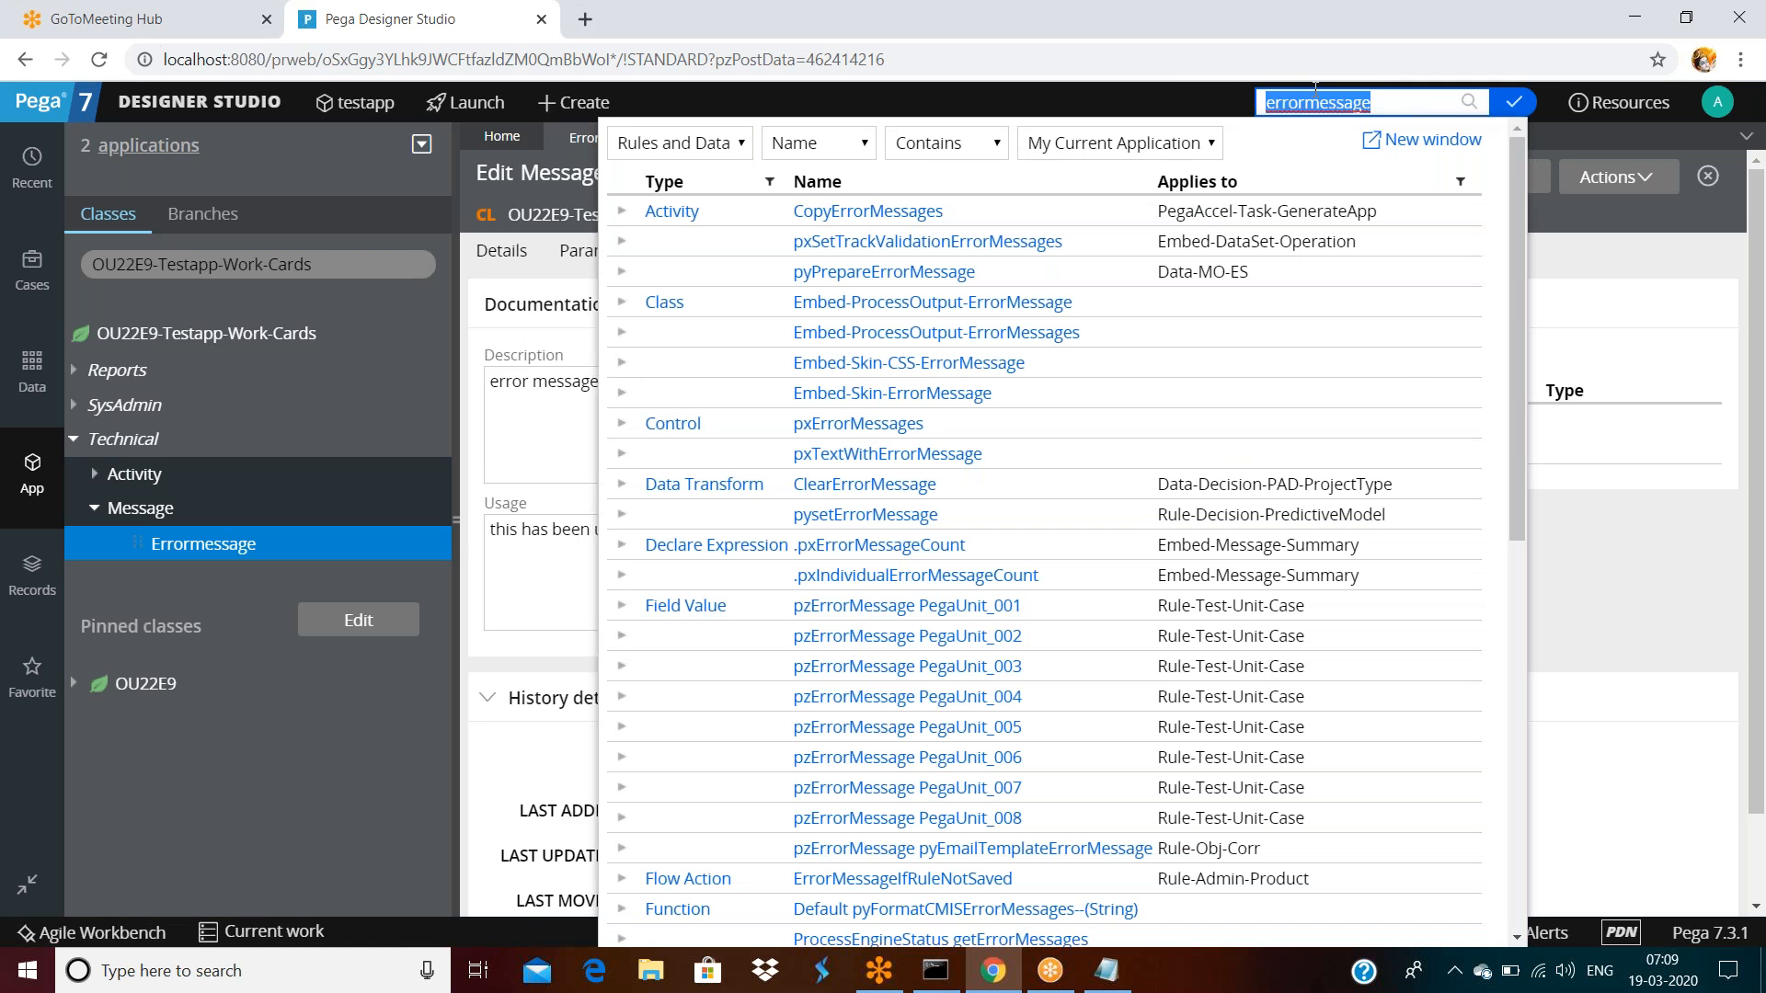
left_click(1601, 395)
Search Errormessage once more, browse the results, then save the rule again
double_click(856, 215)
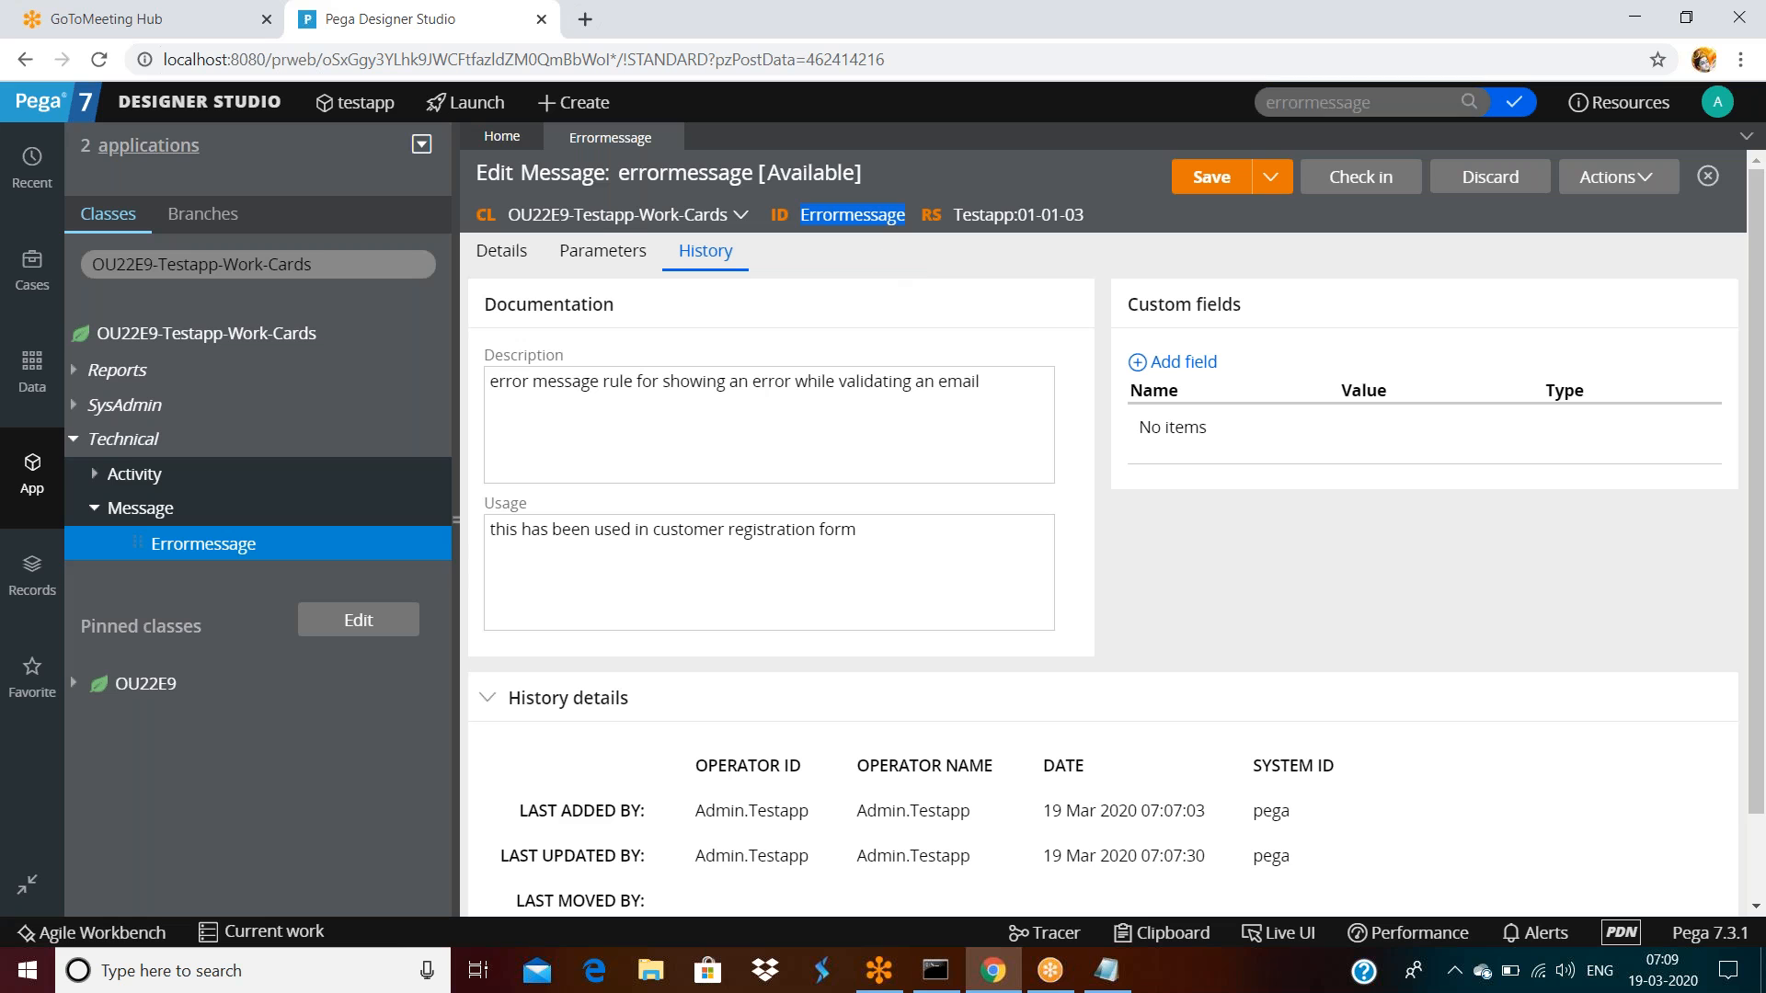
key("ctrl+c")
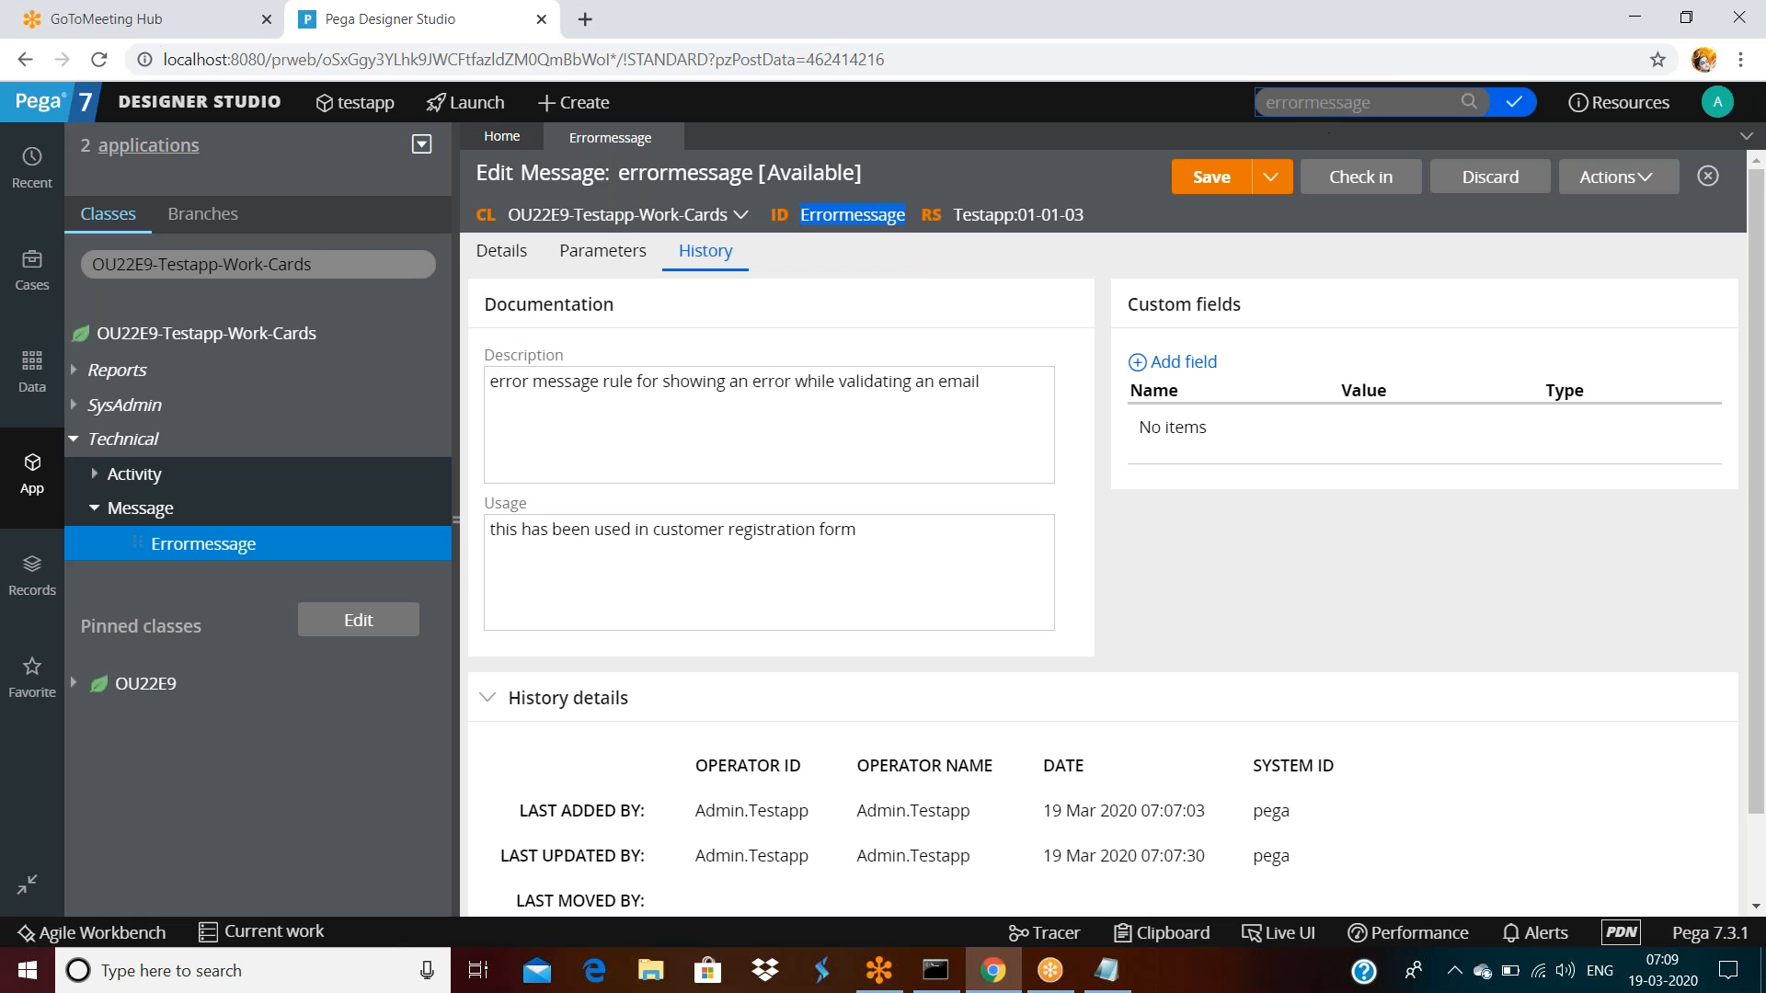
left_click(1324, 102)
key("ctrl+v")
key("Return")
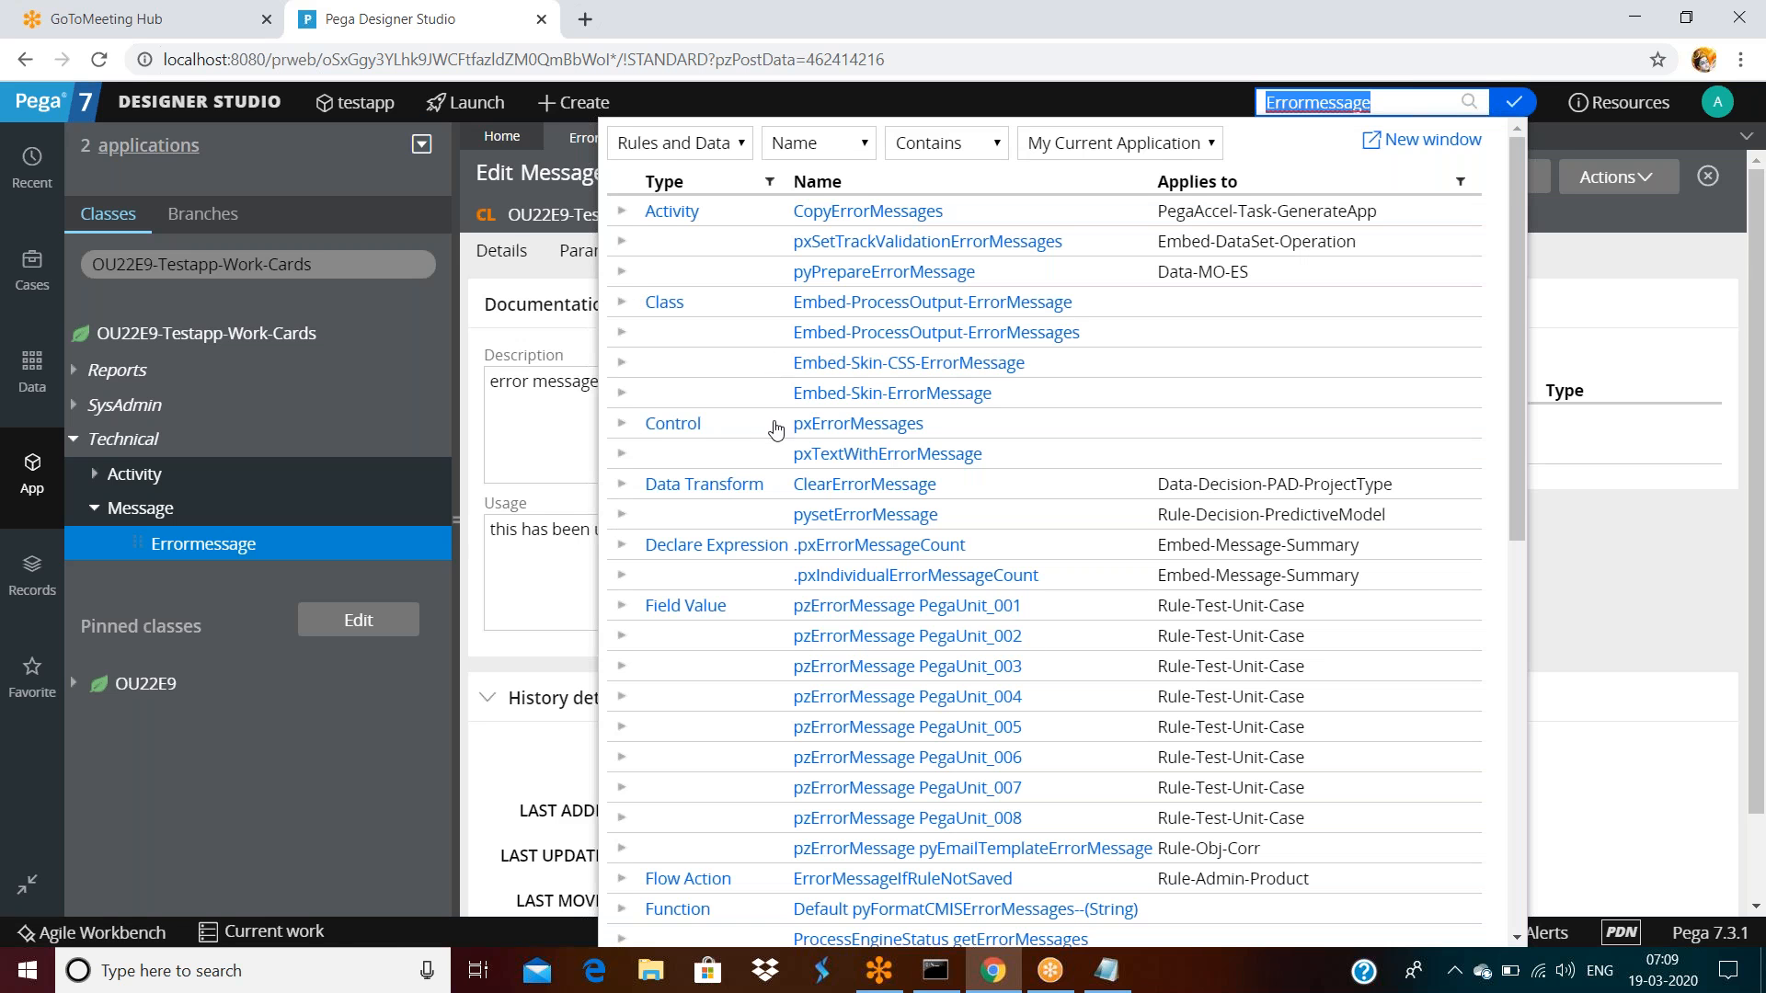
scroll(775, 429, "down", 2)
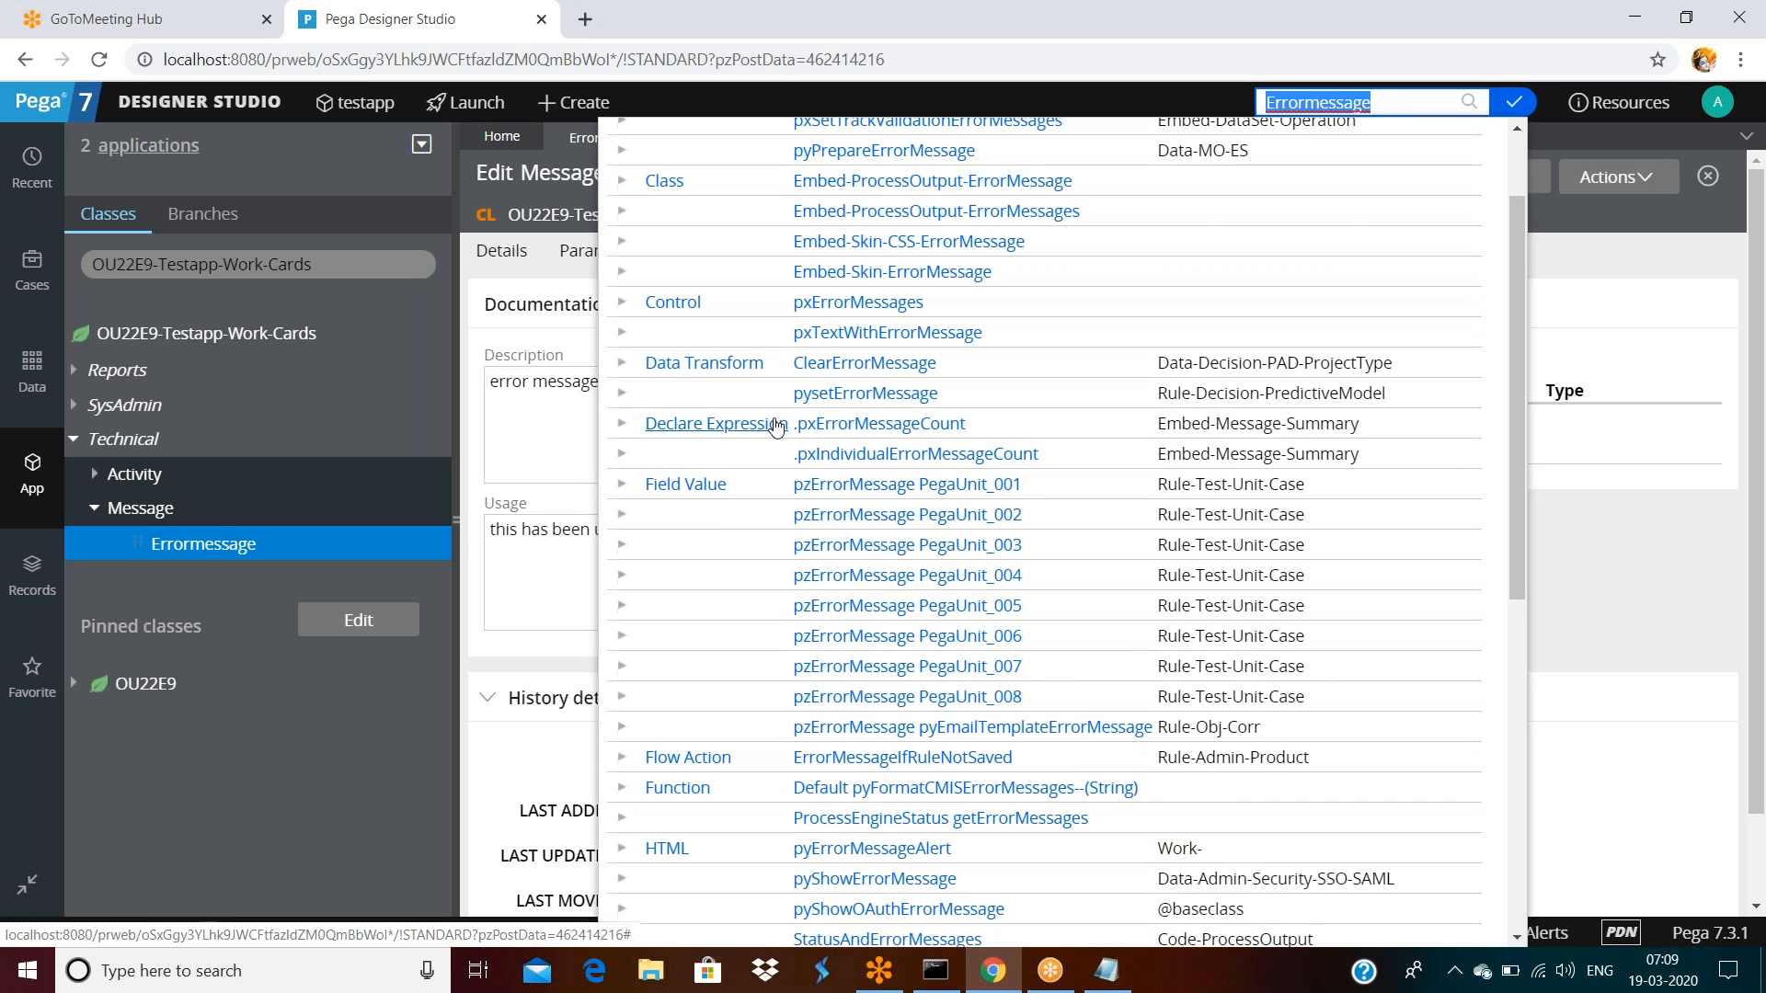
scroll(775, 429, "down", 3)
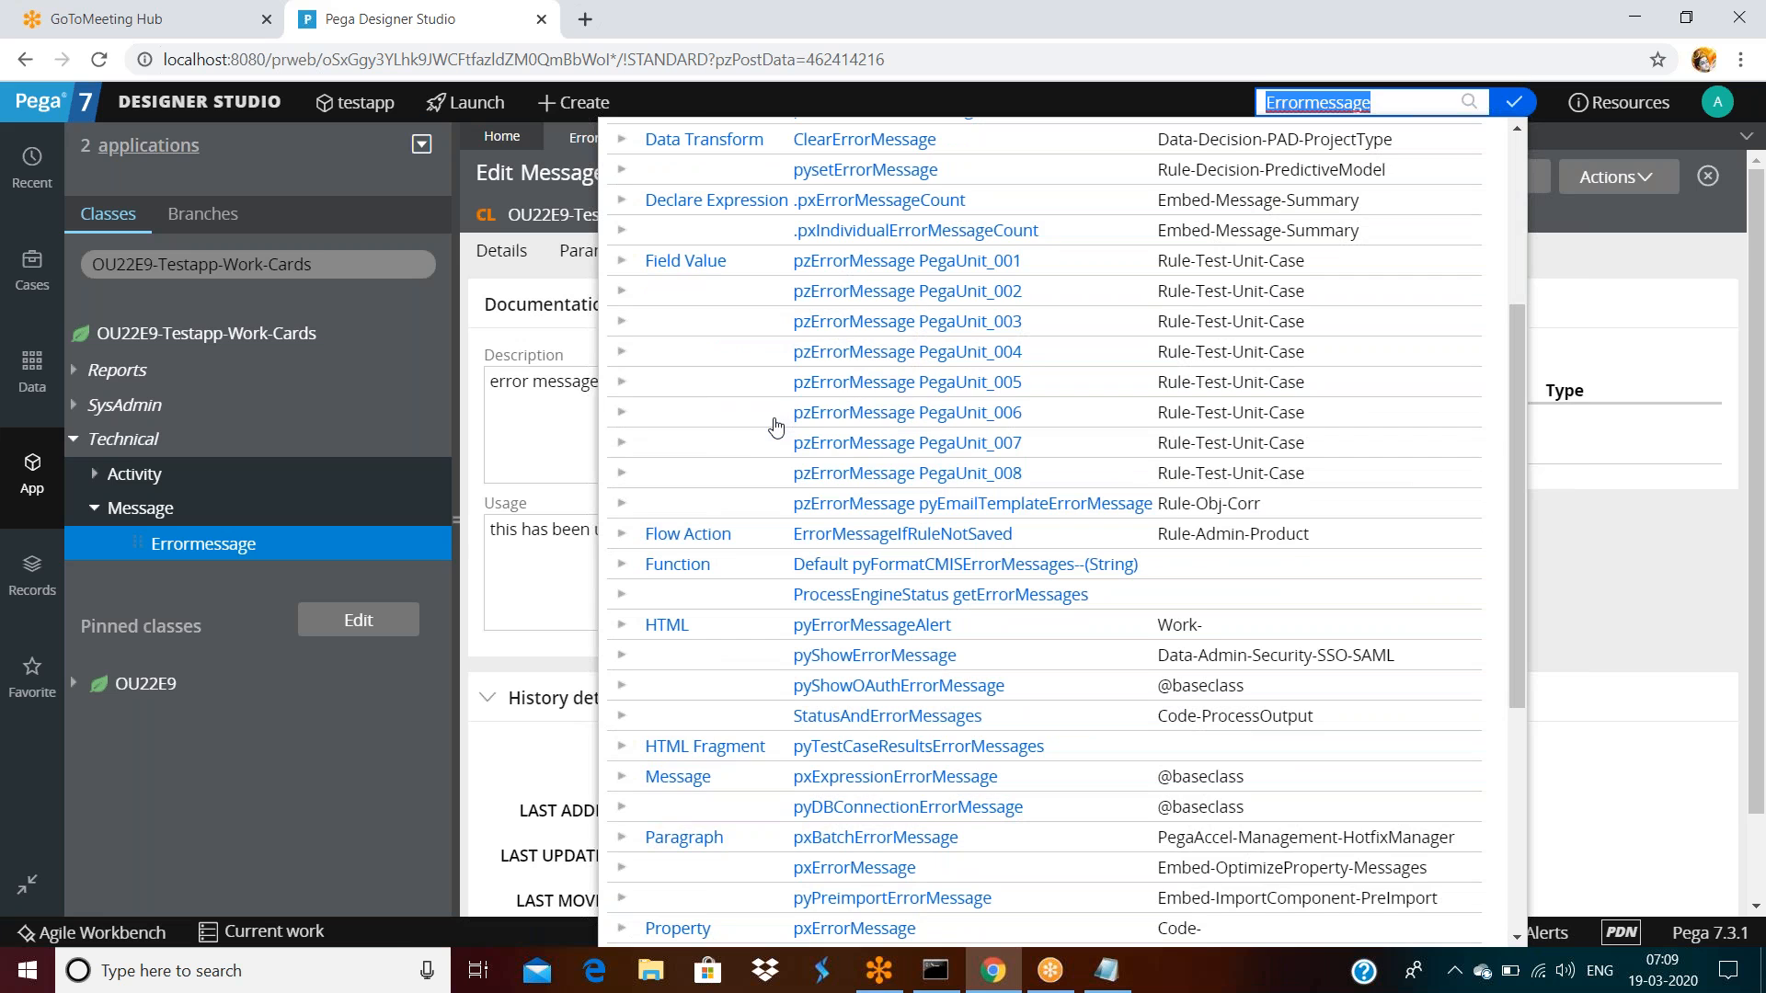
scroll(775, 427, "down", 5)
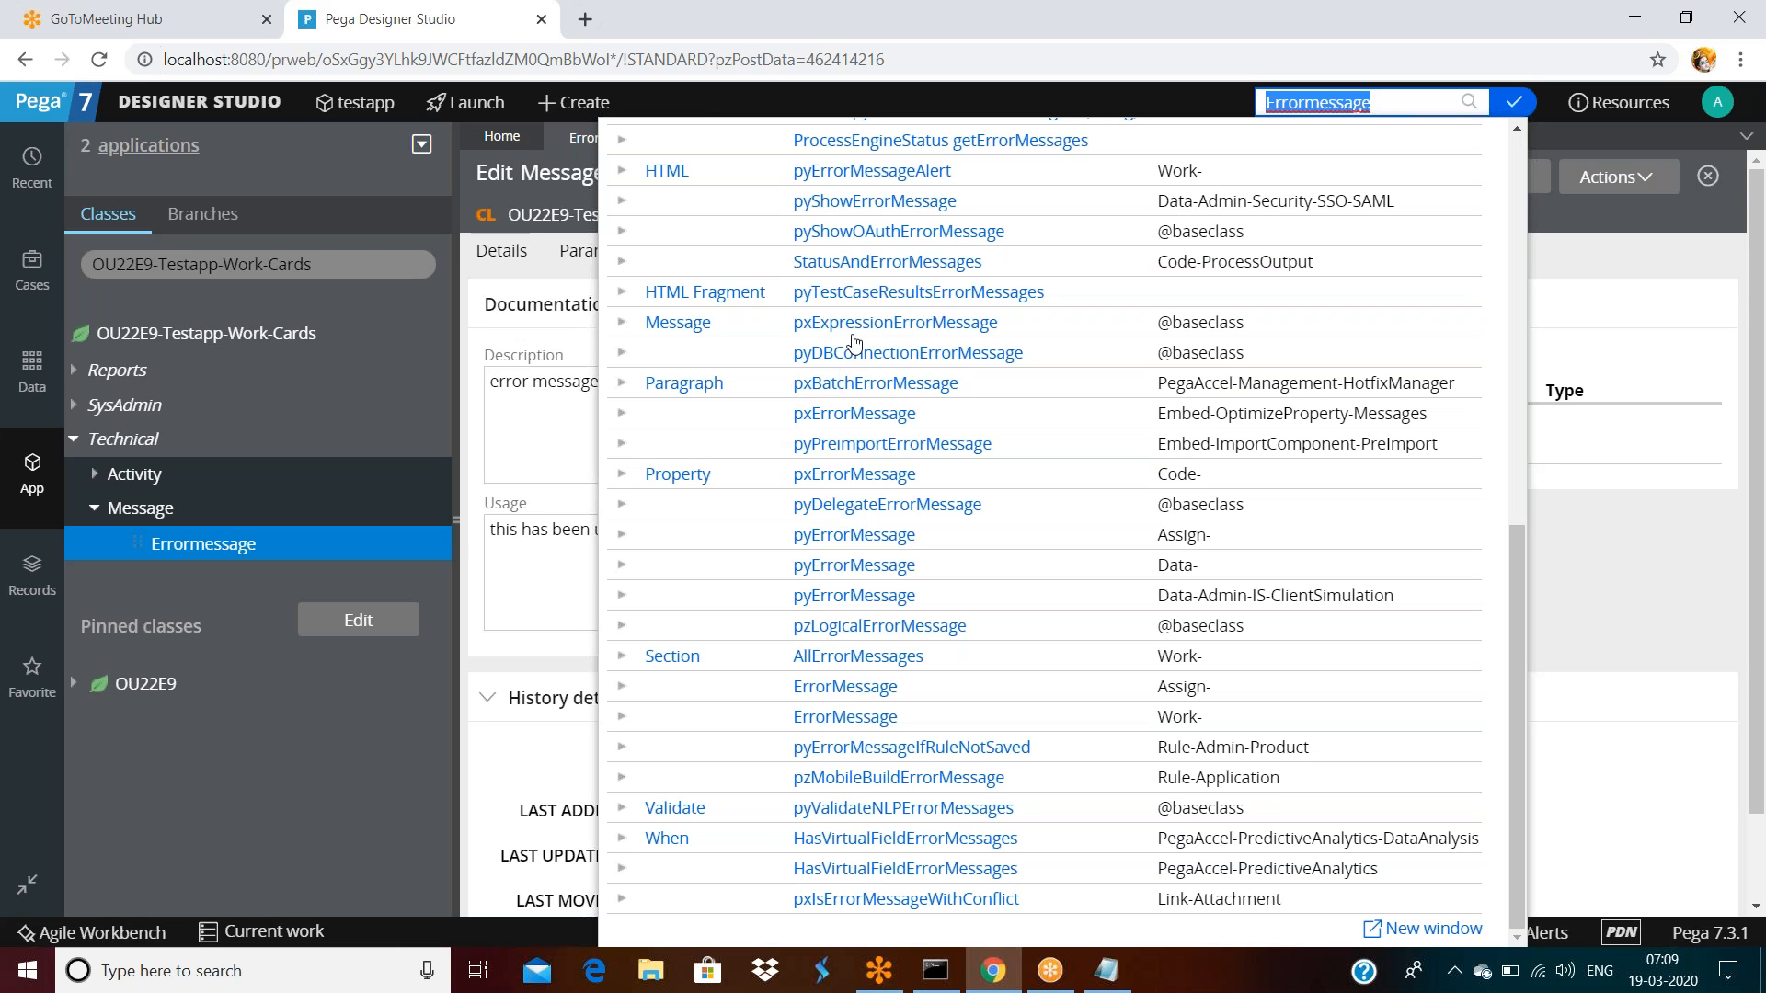
left_click(1679, 338)
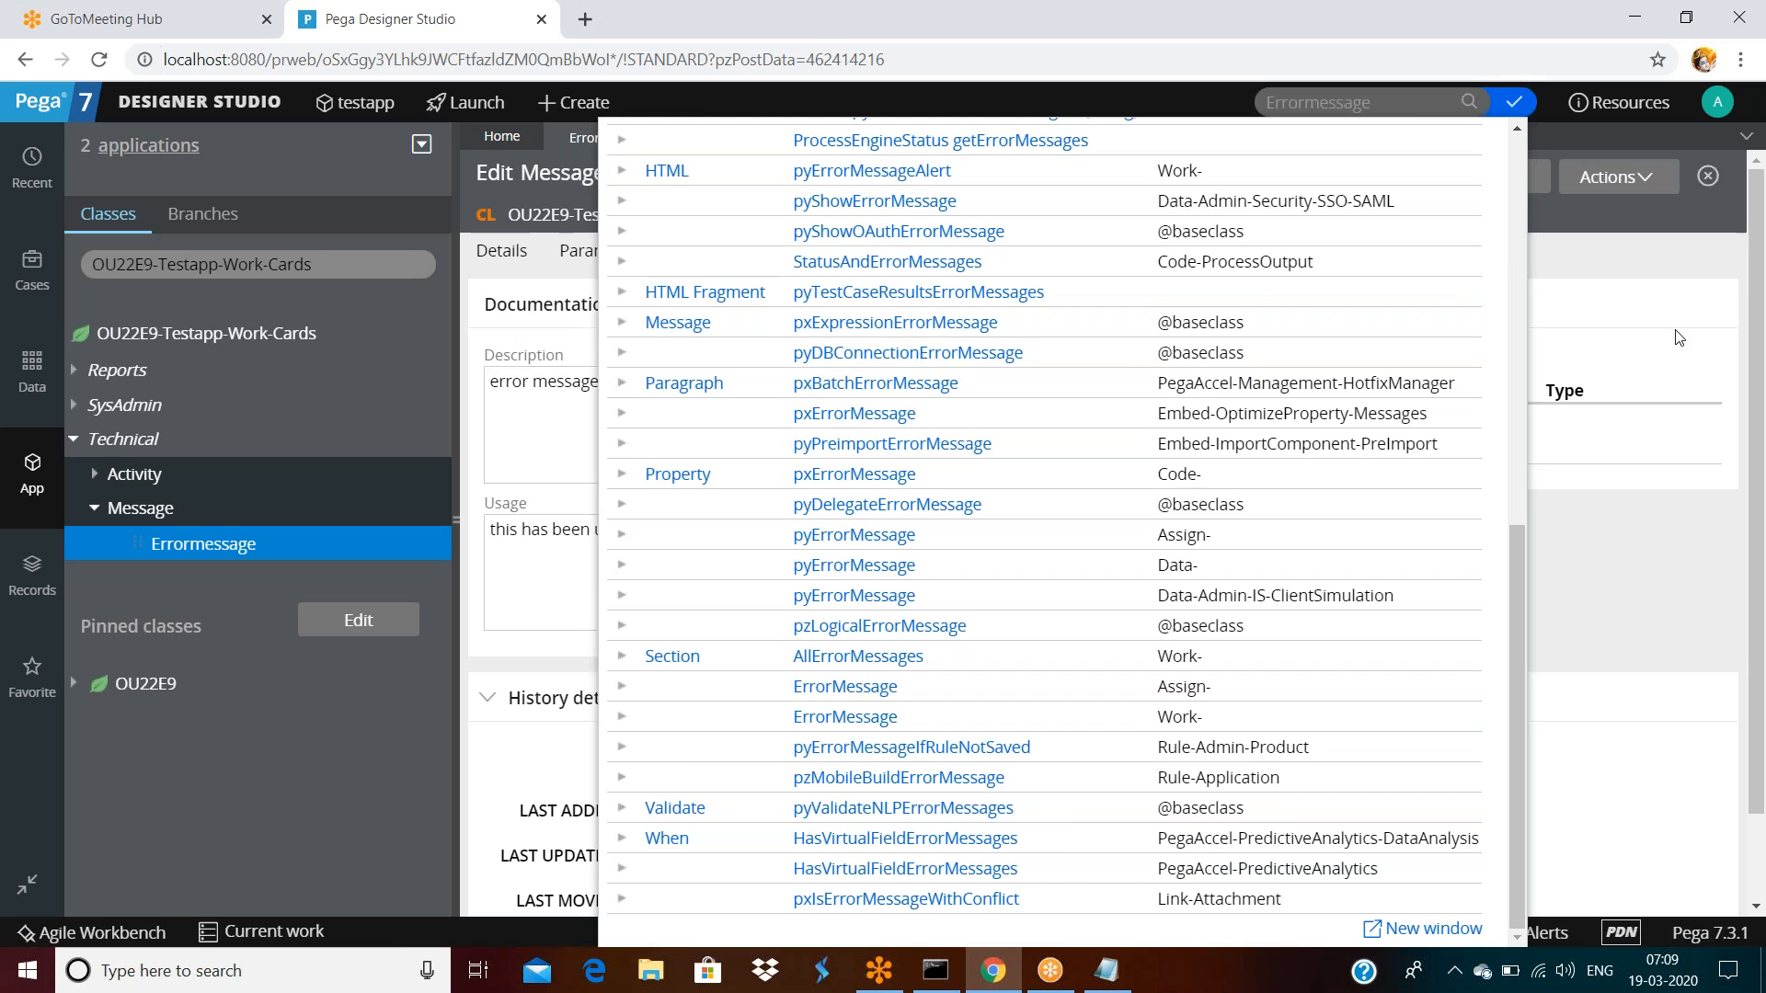
left_click(1198, 186)
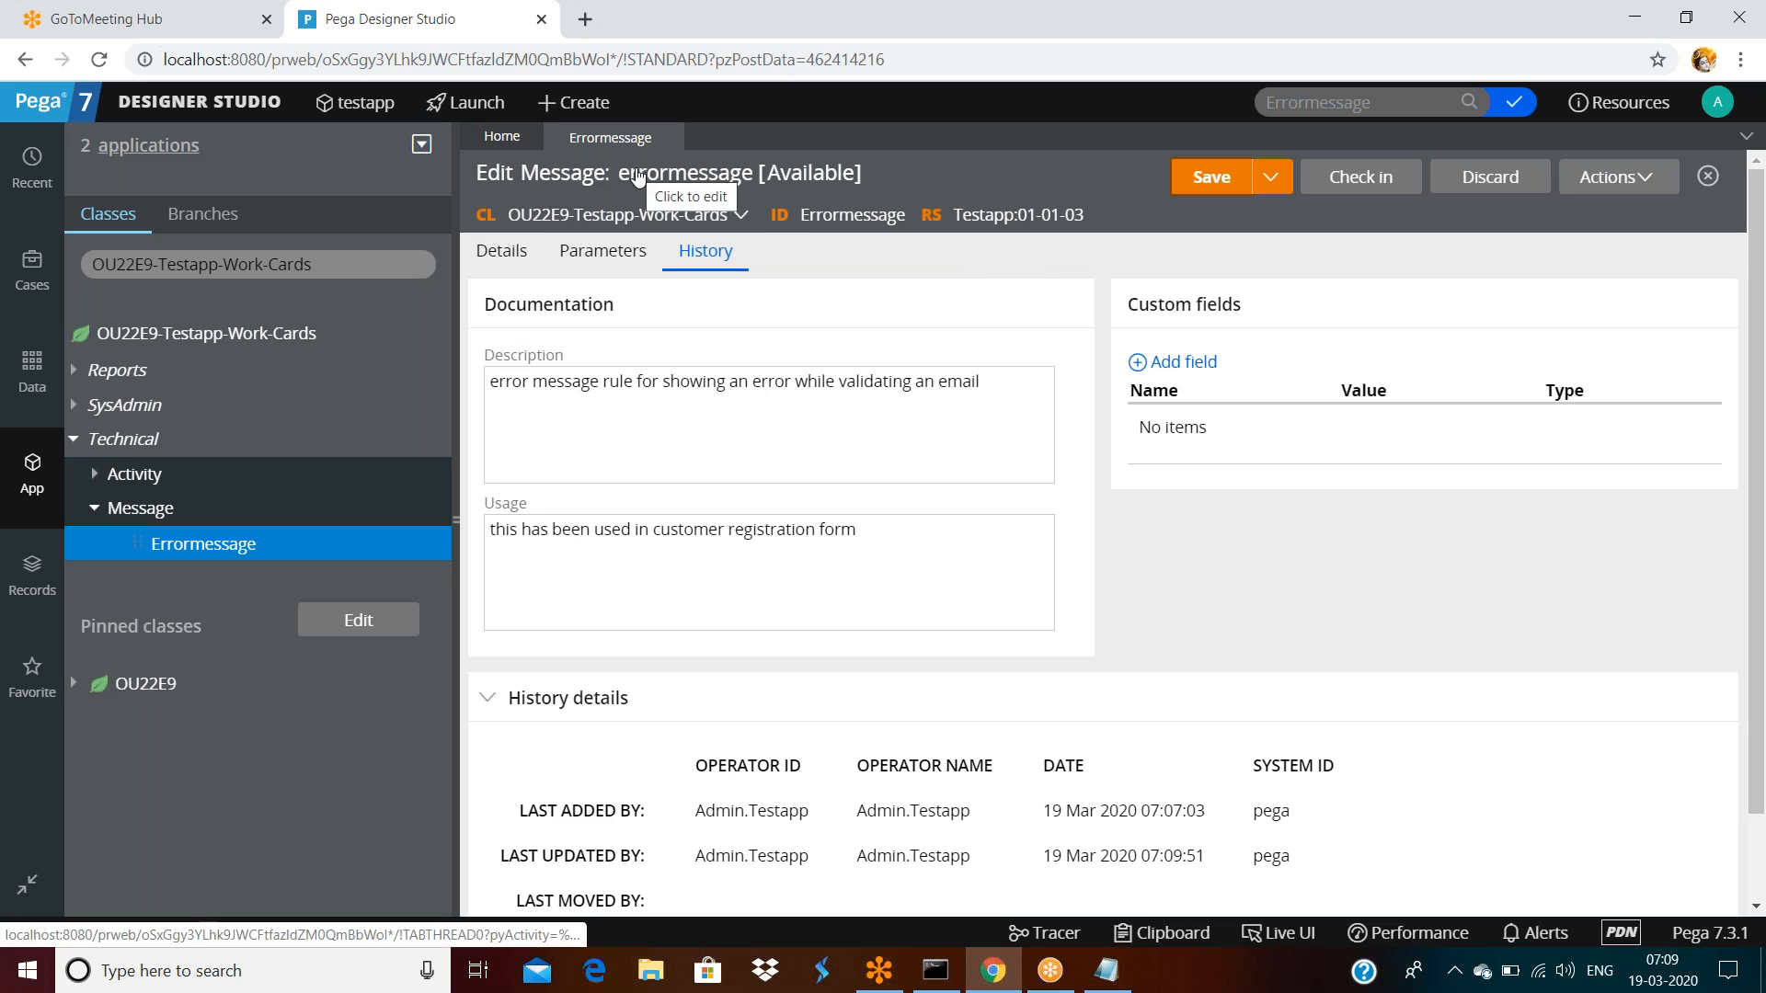
double_click(839, 214)
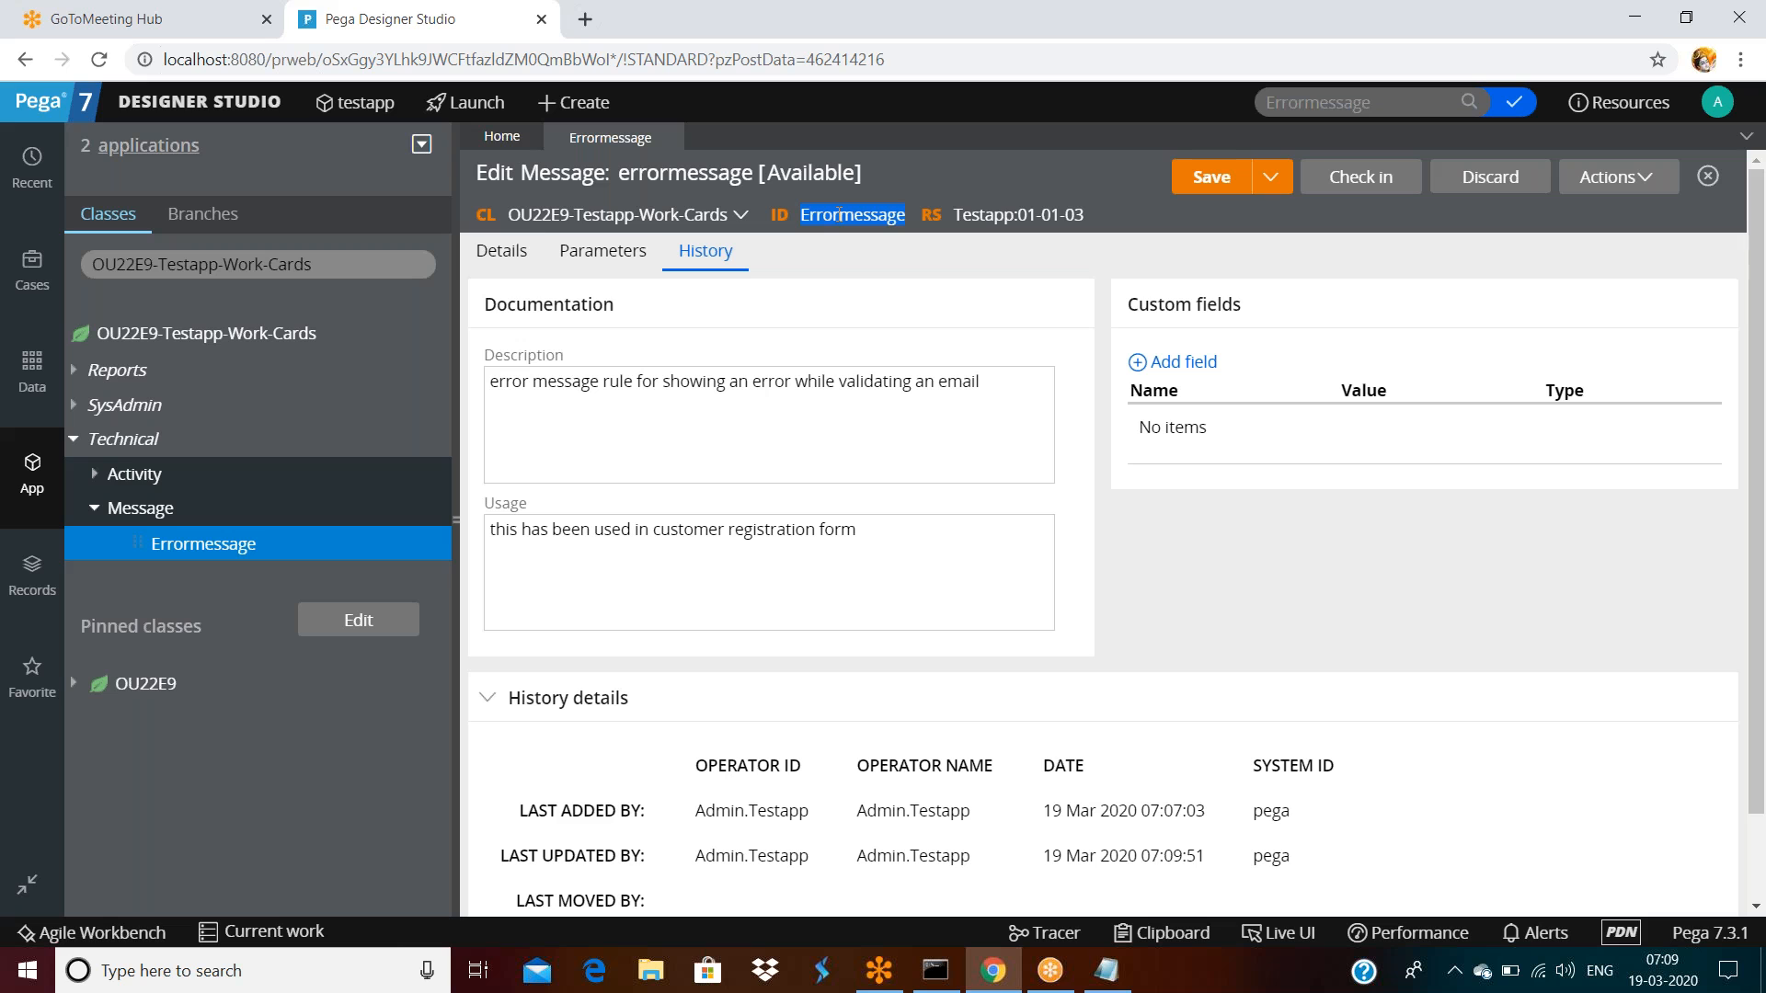
right_click(839, 214)
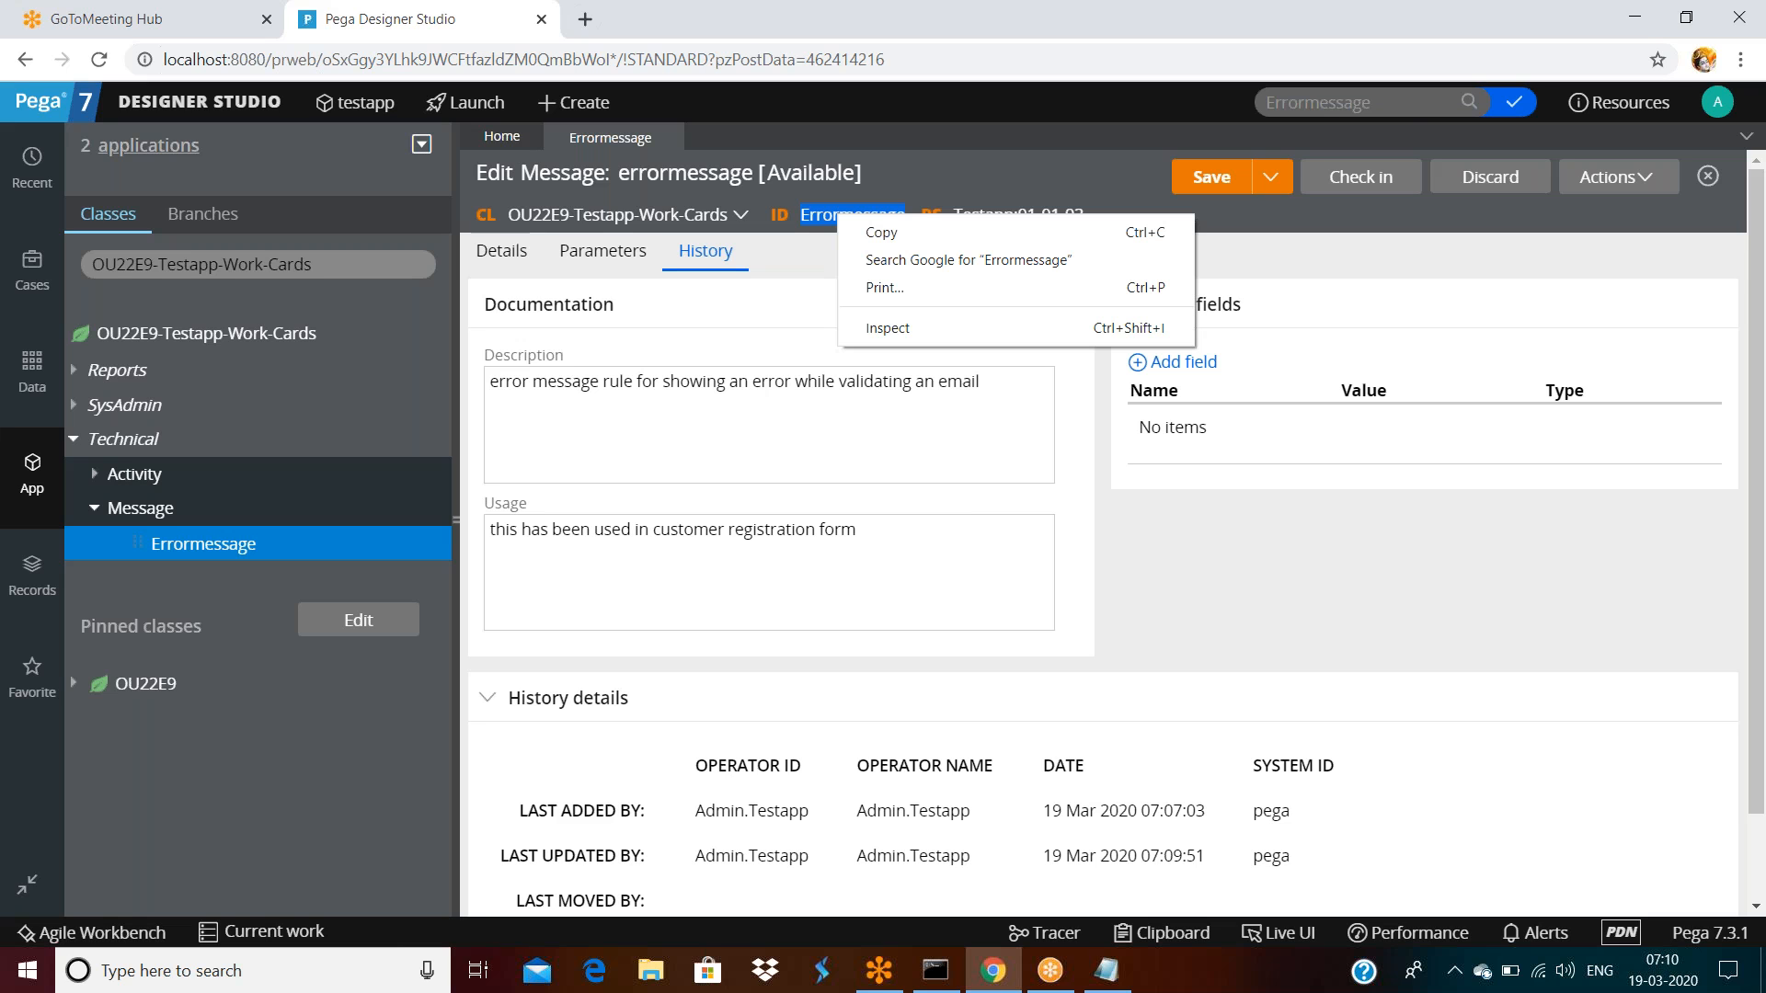
left_click(1396, 112)
key("ctrl+v")
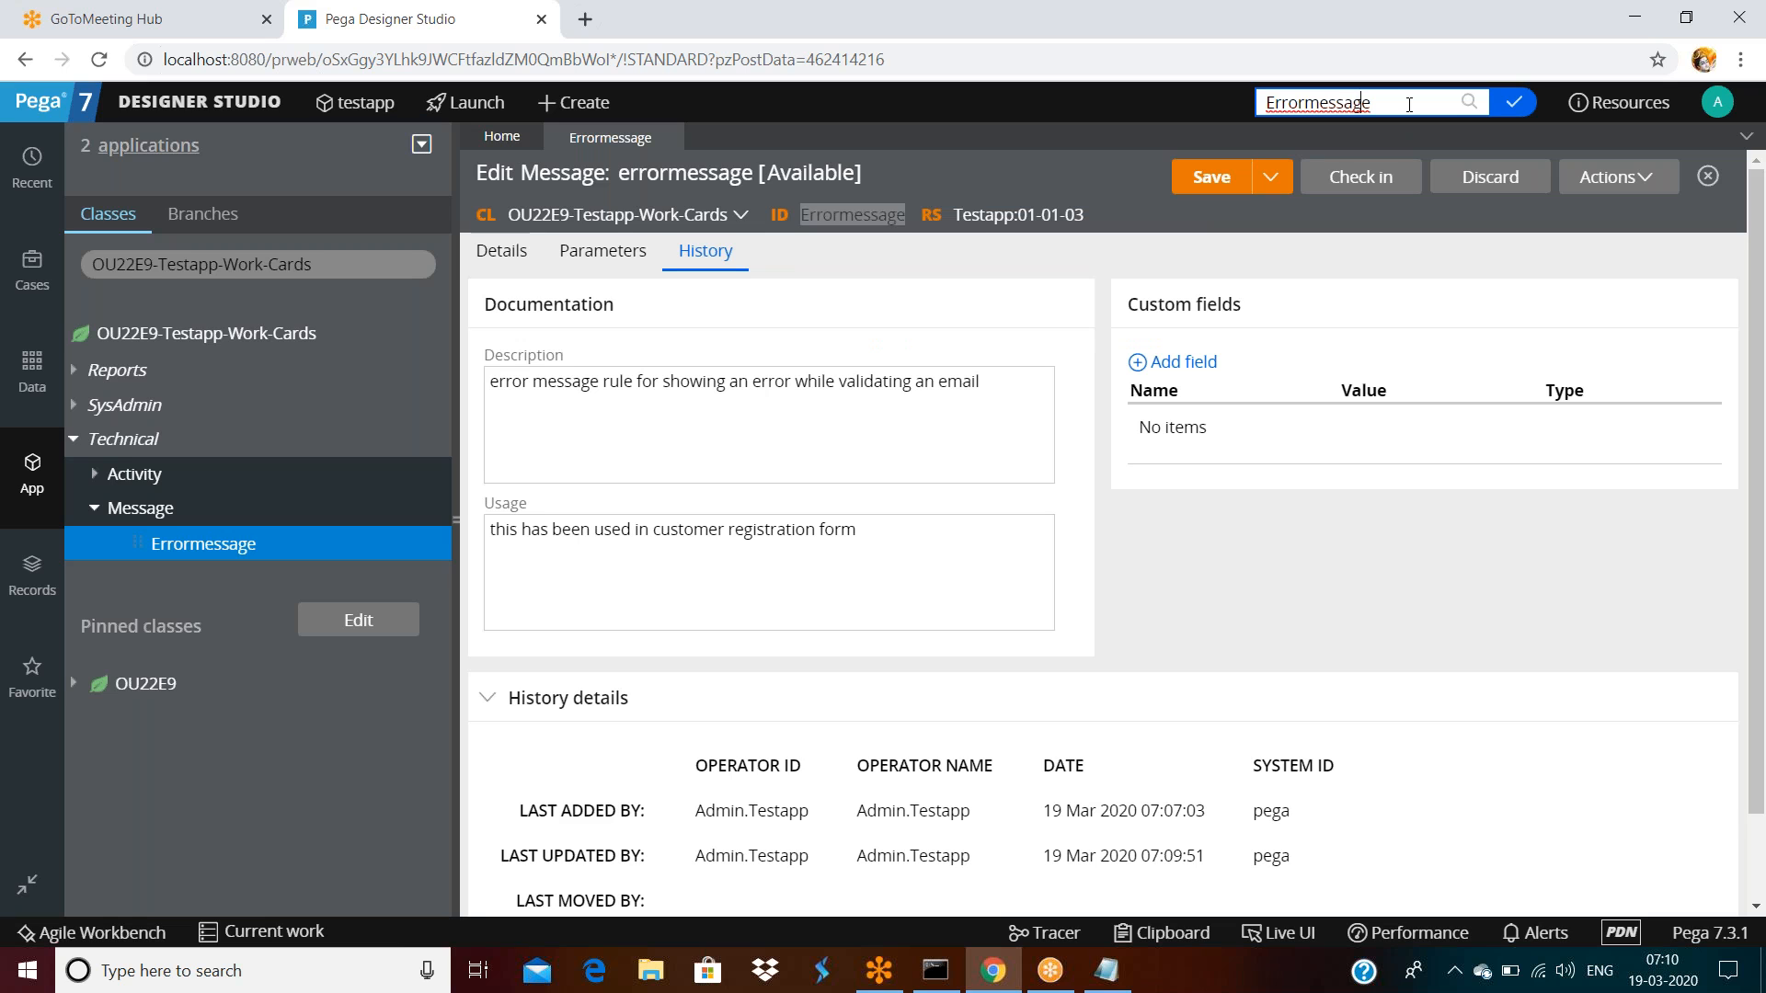
type("old:")
key("Return")
scroll(631, 575, "down", 5)
scroll(632, 575, "down", 15)
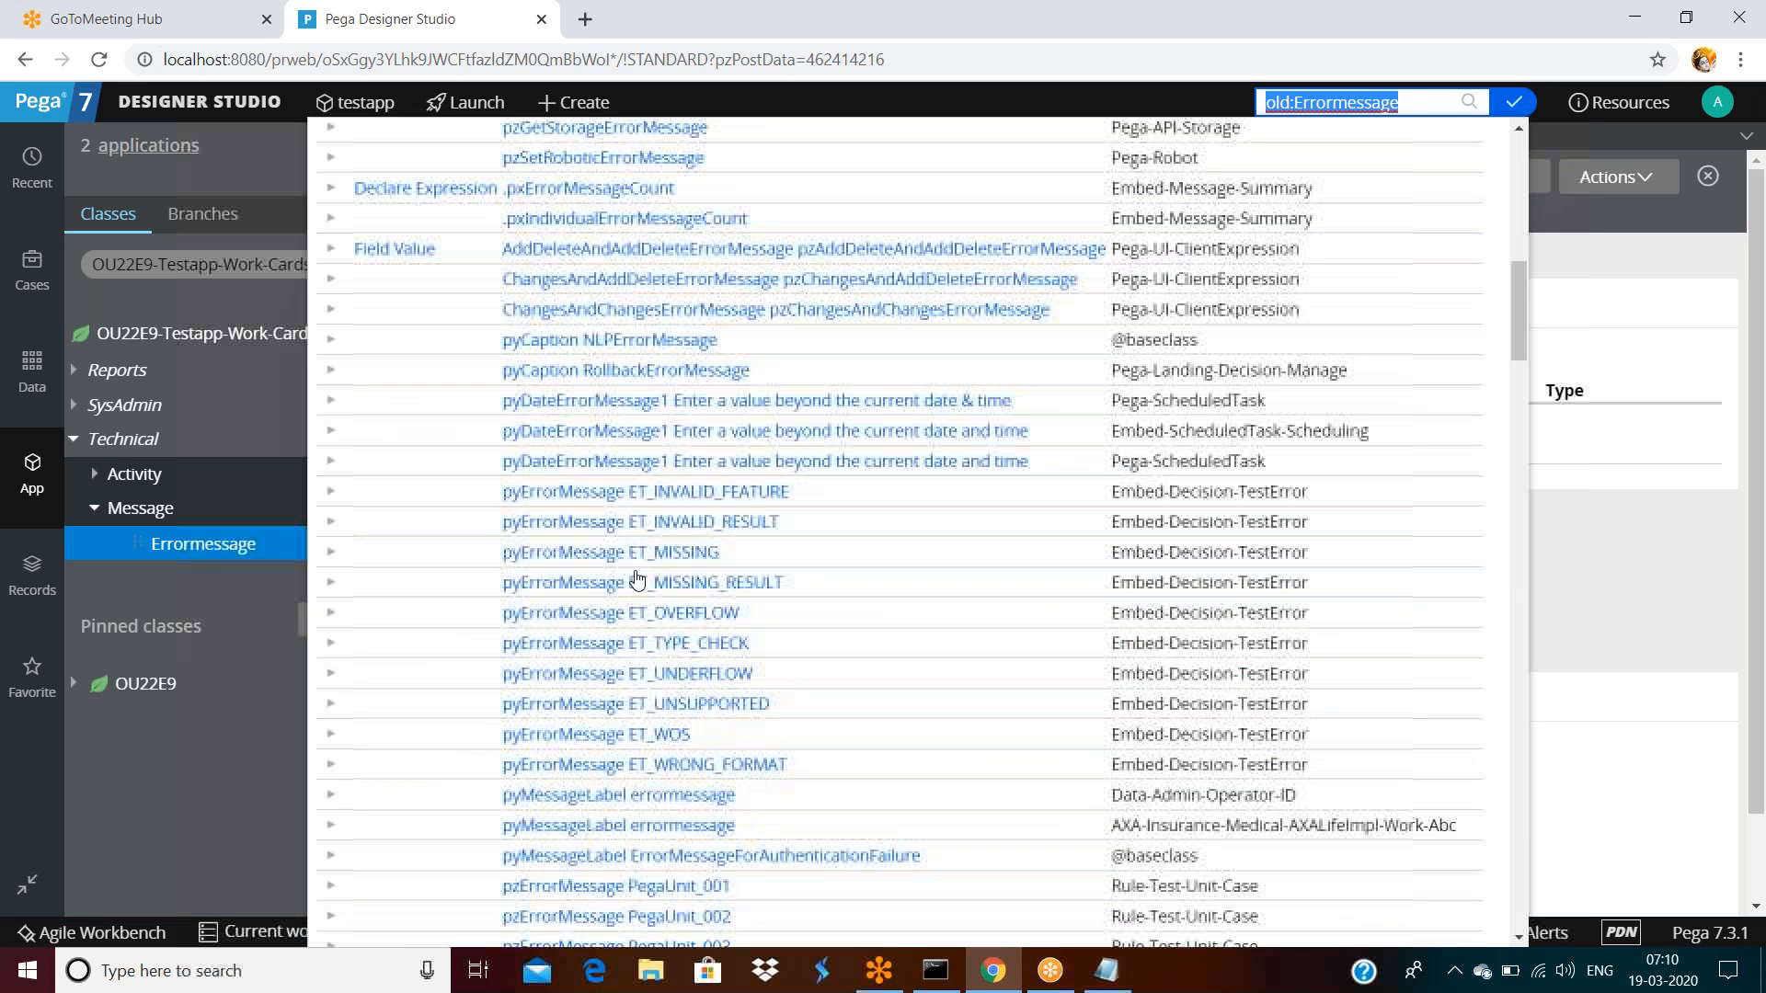
scroll(669, 602, "up", 5)
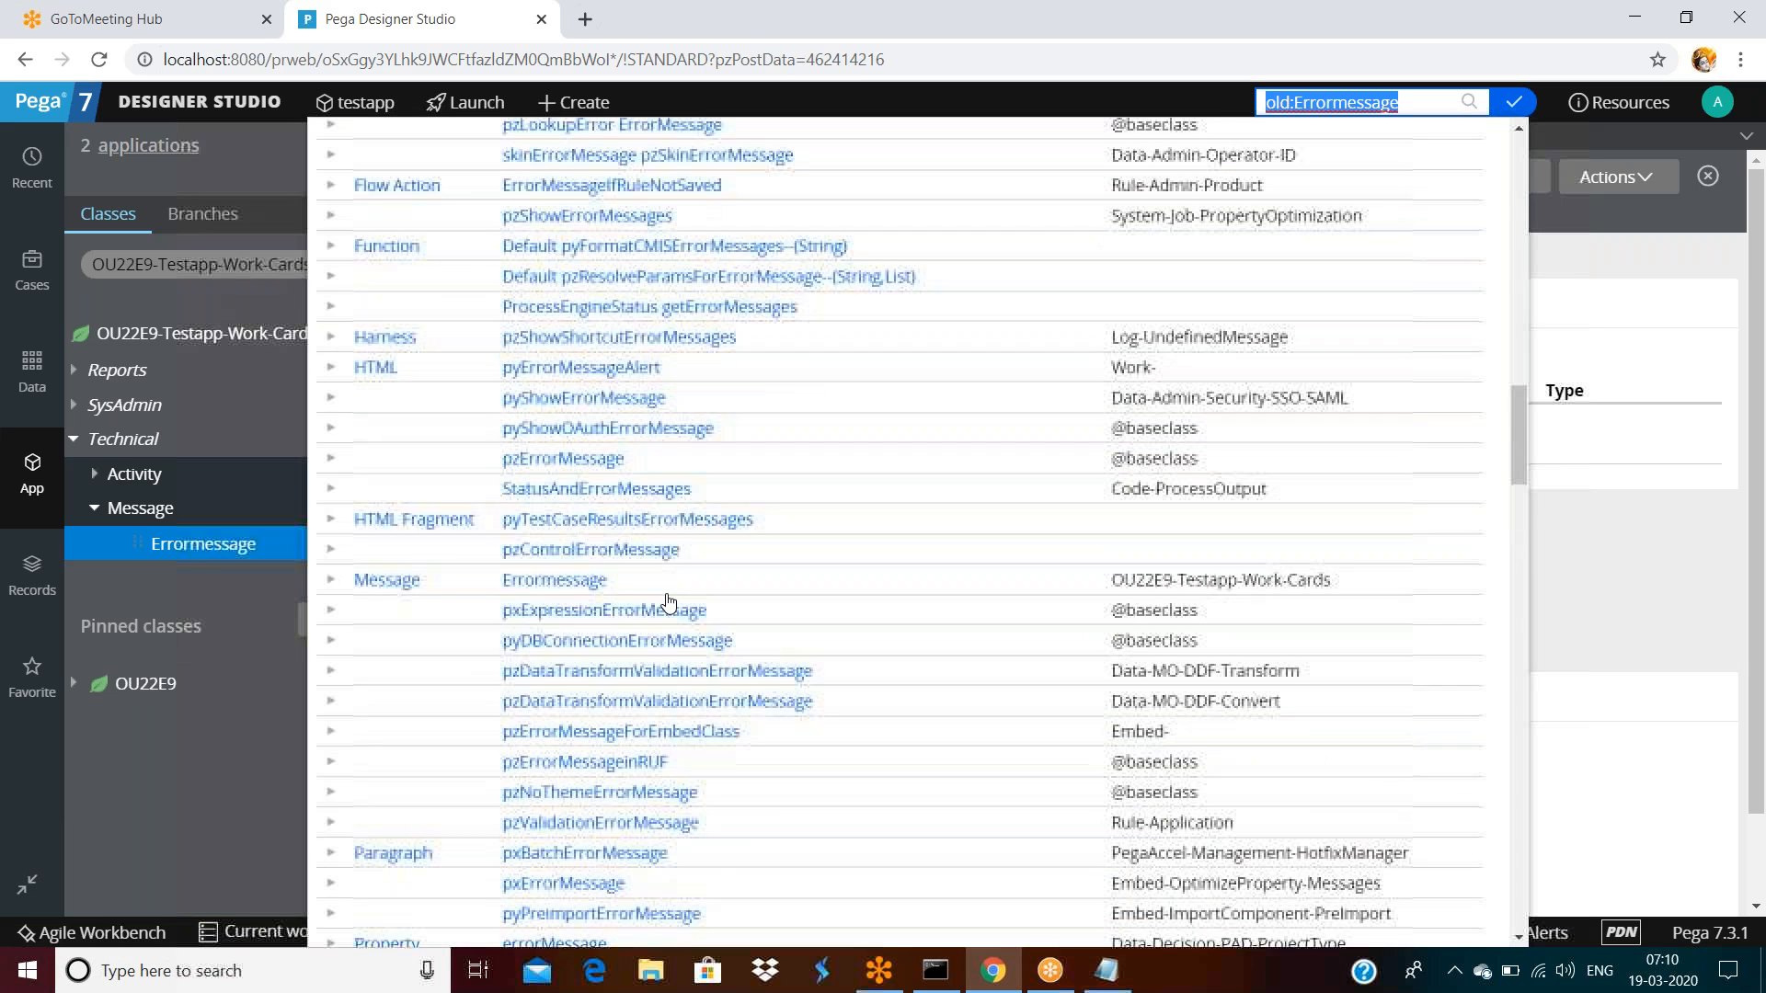
scroll(669, 598, "down", 3)
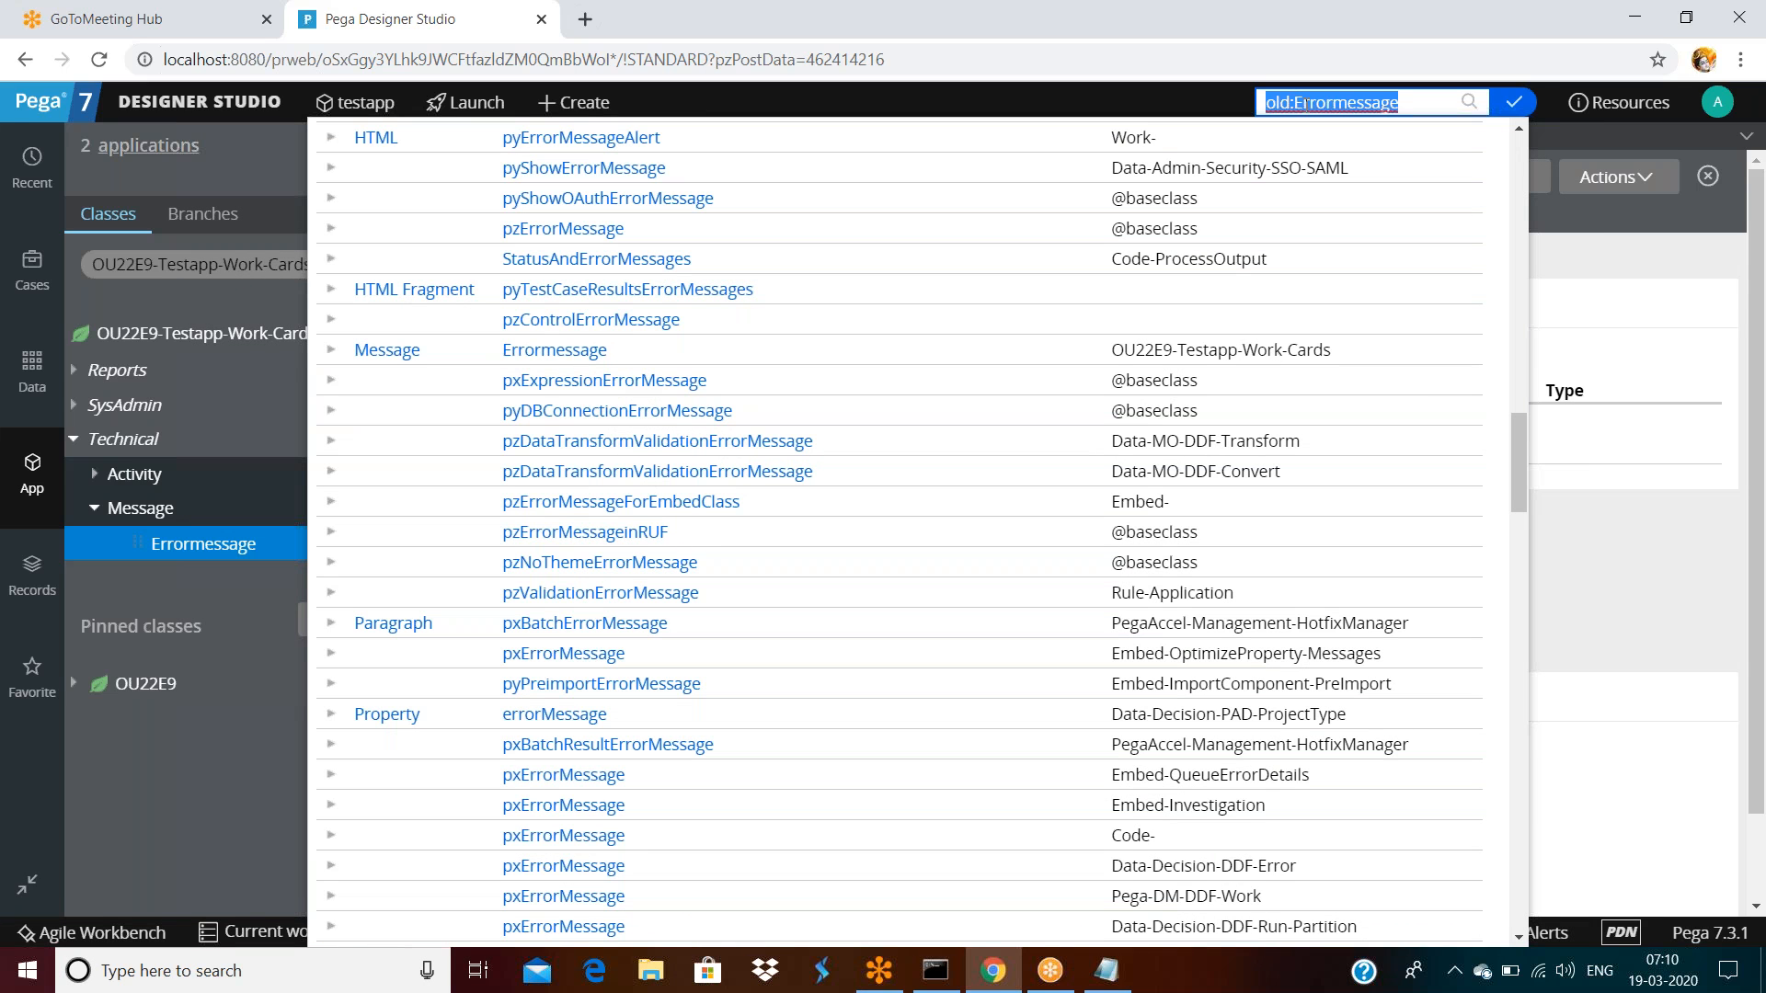
left_click(1406, 103)
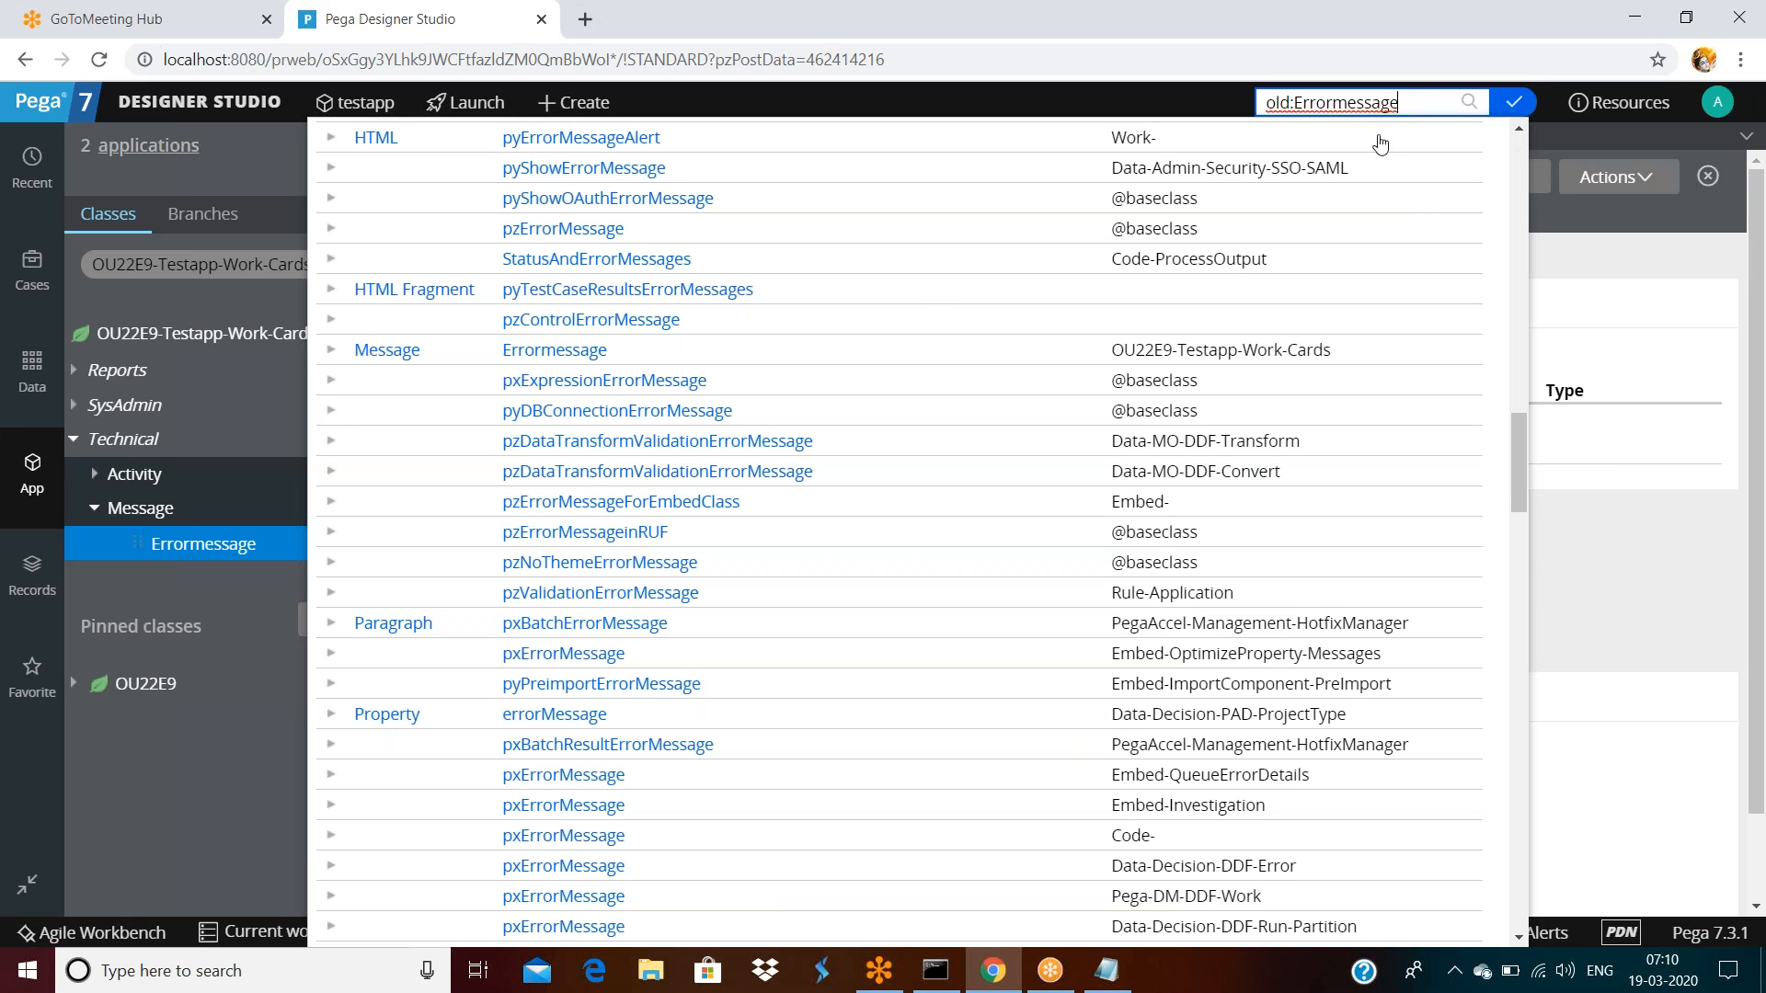
triple_click(1410, 103)
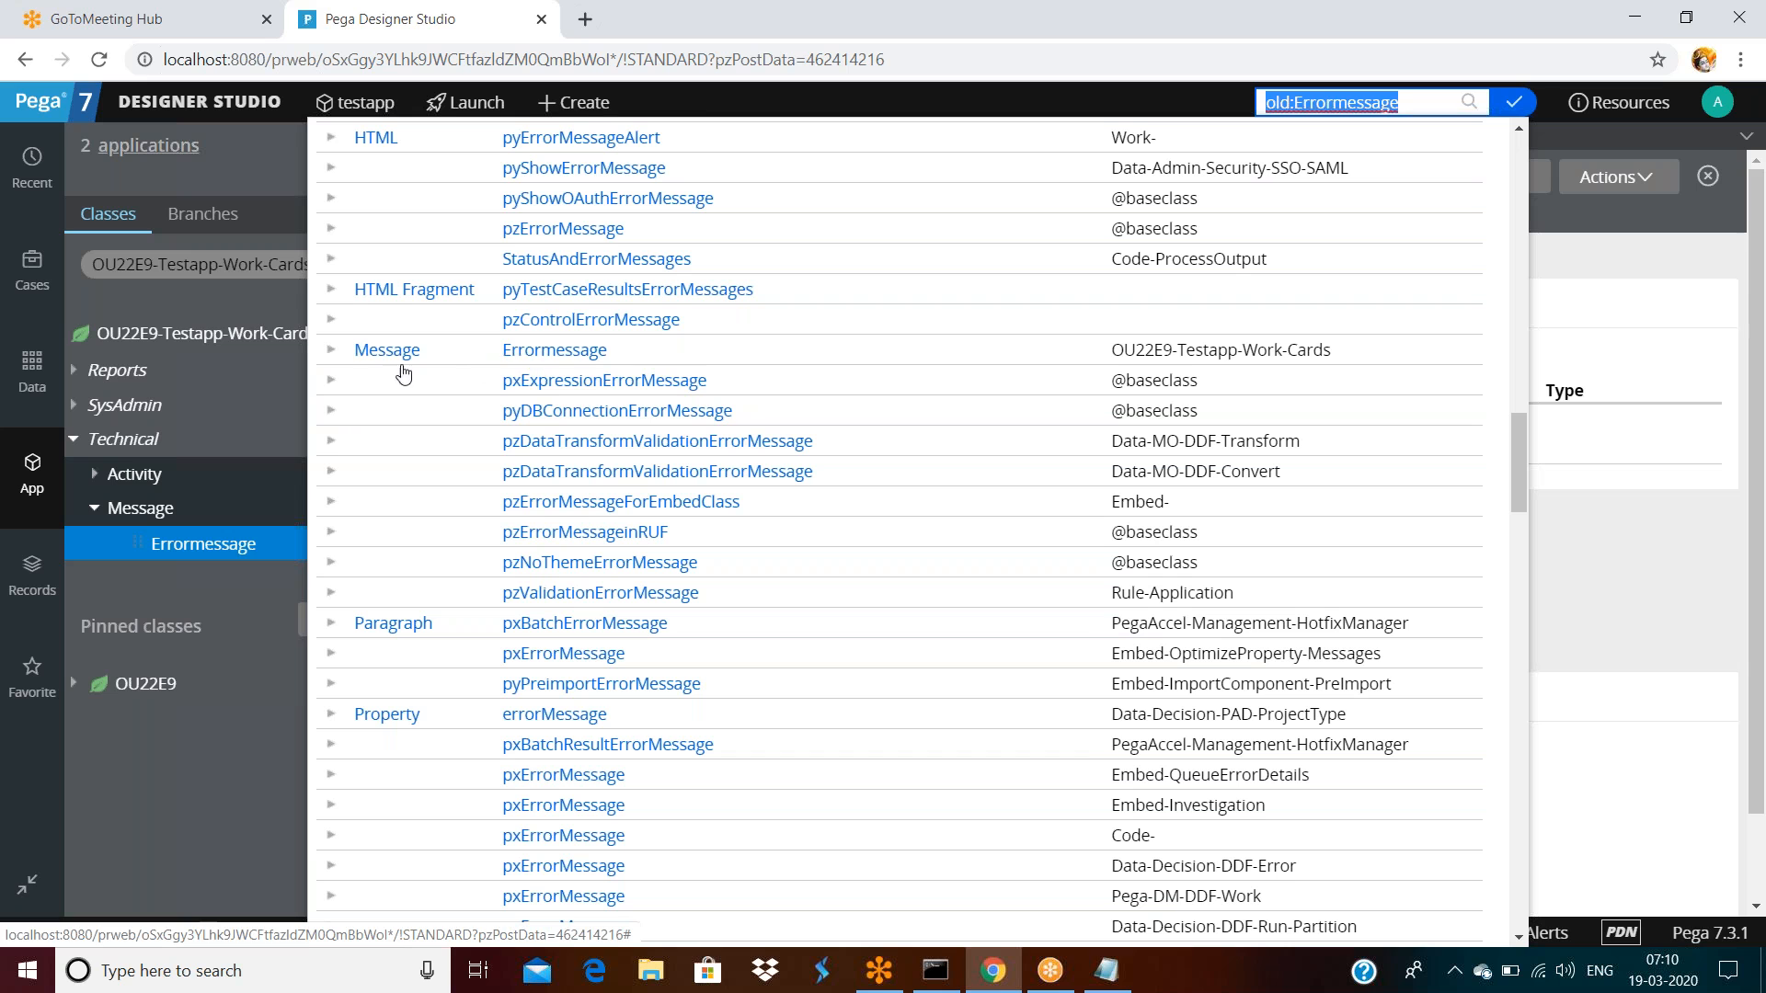
left_click(331, 357)
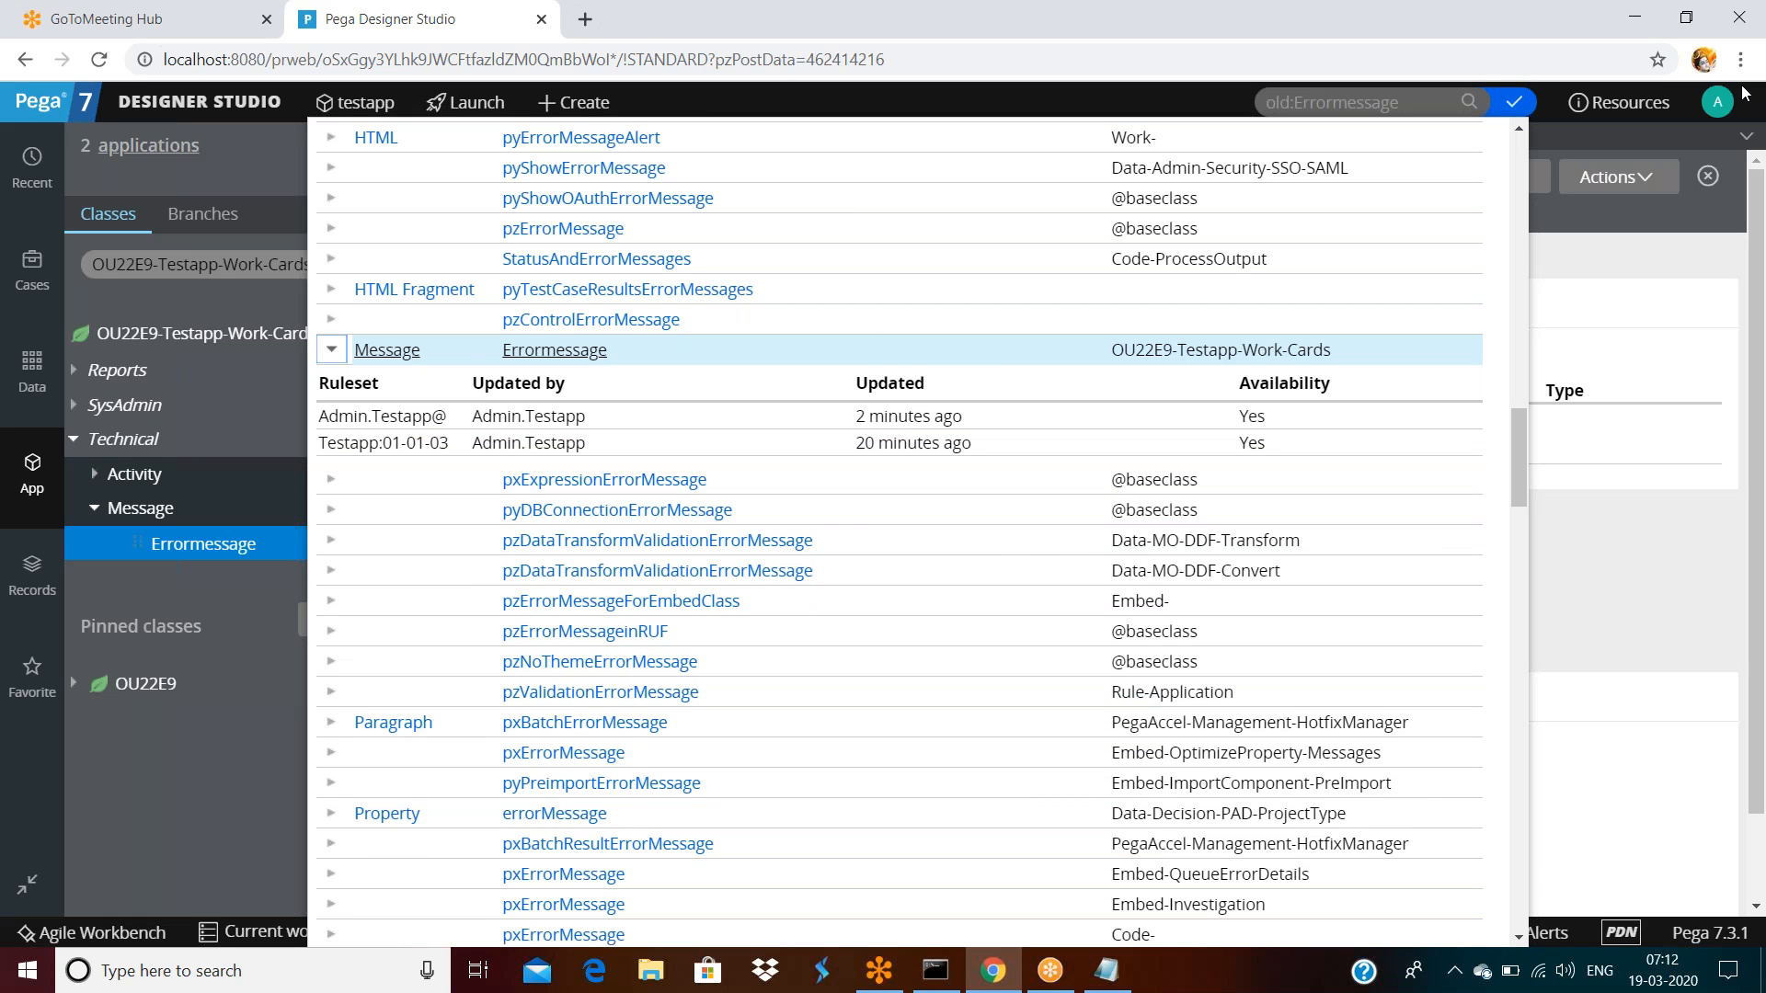
Open the Operator Profile and select the private ruleset name in its Rulesets list
left_click(1718, 101)
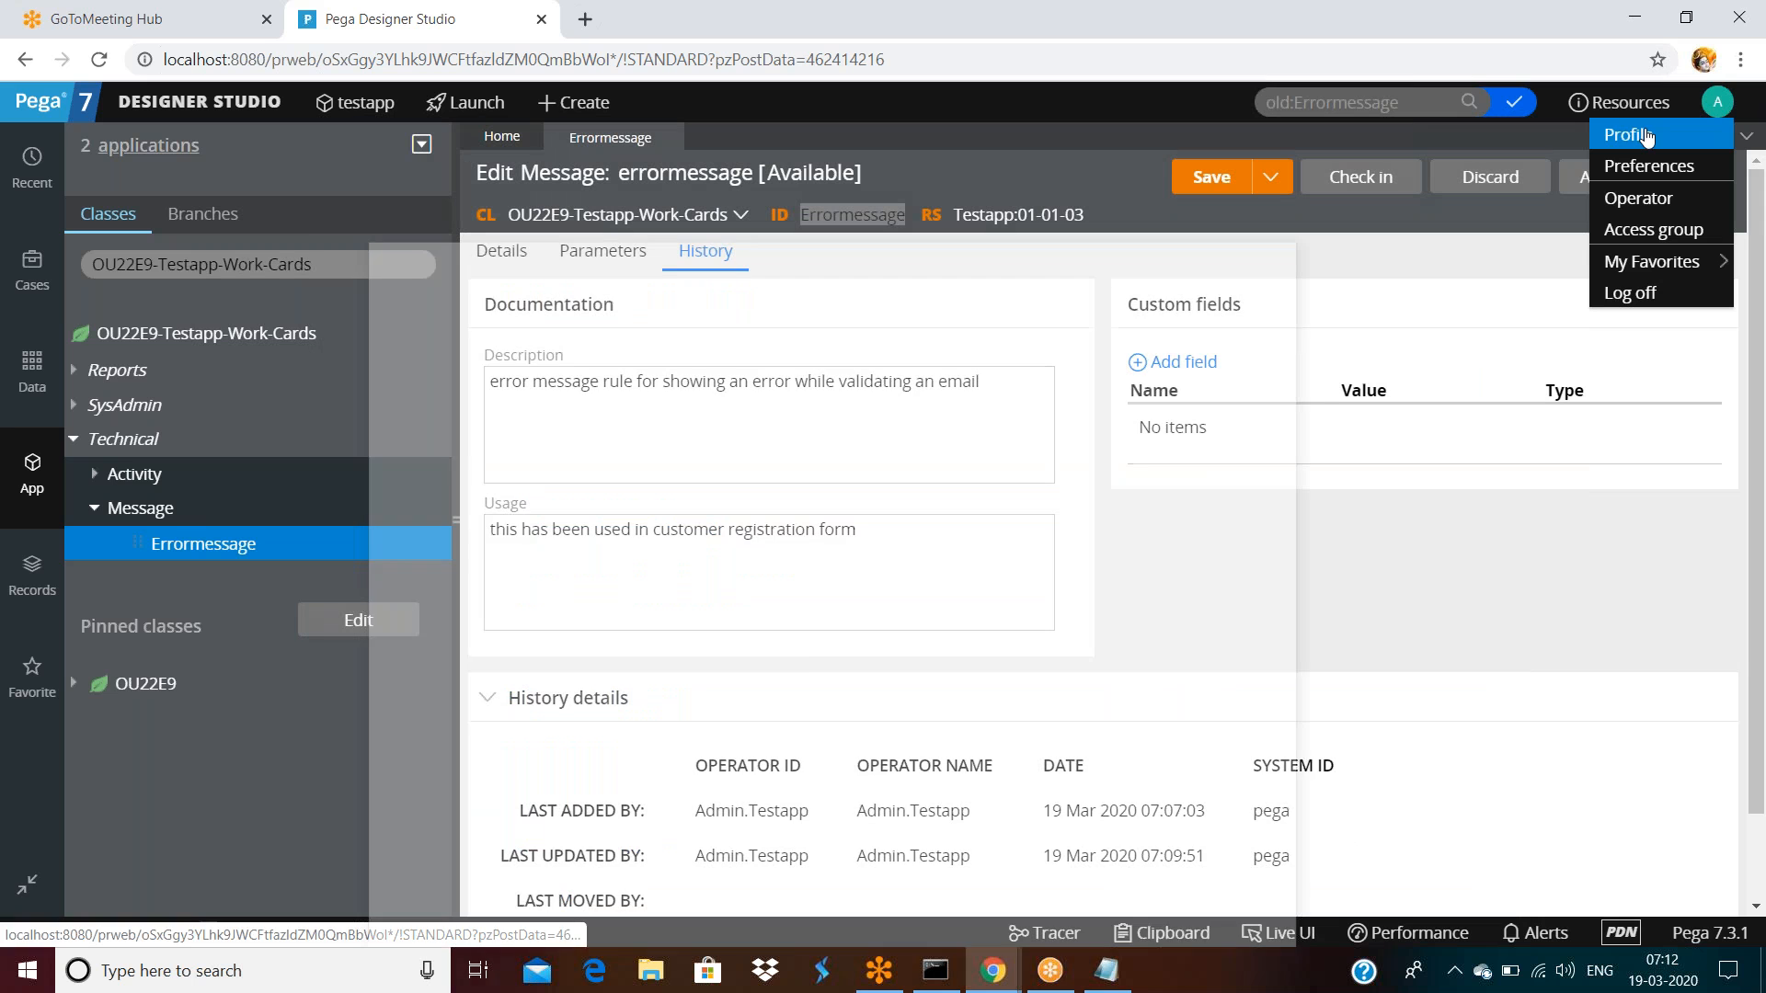
left_click(1628, 135)
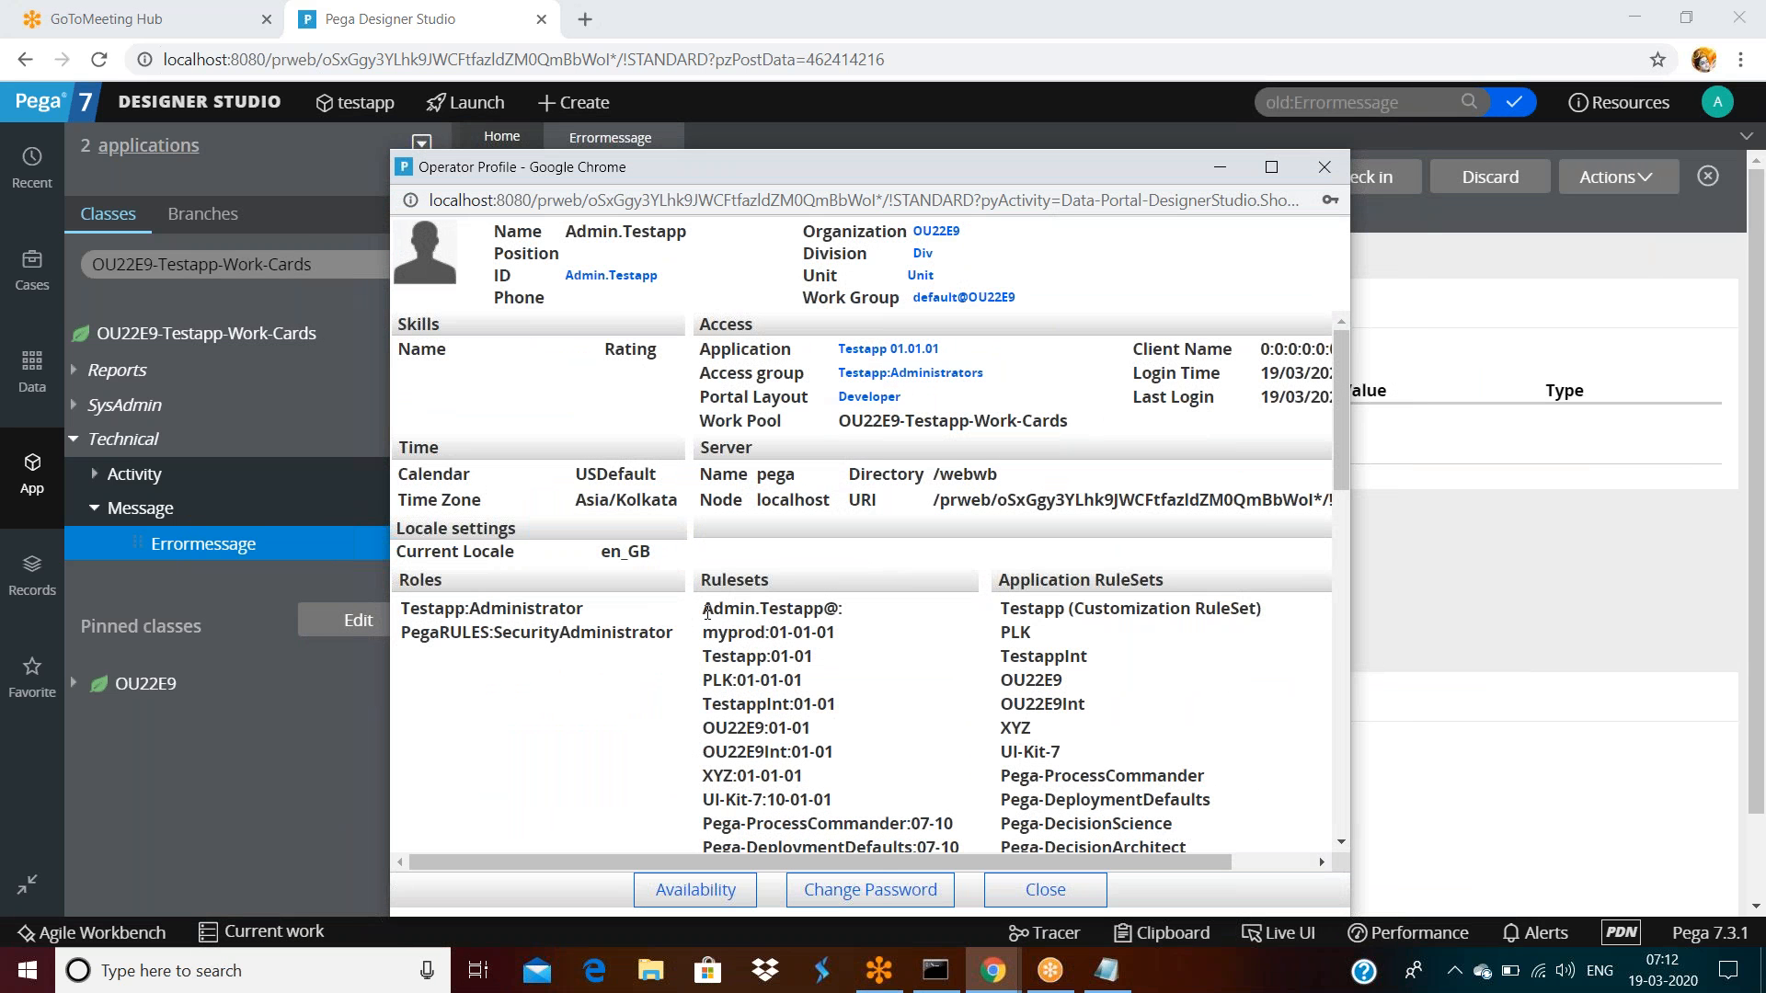
left_click_drag(706, 610, 833, 609)
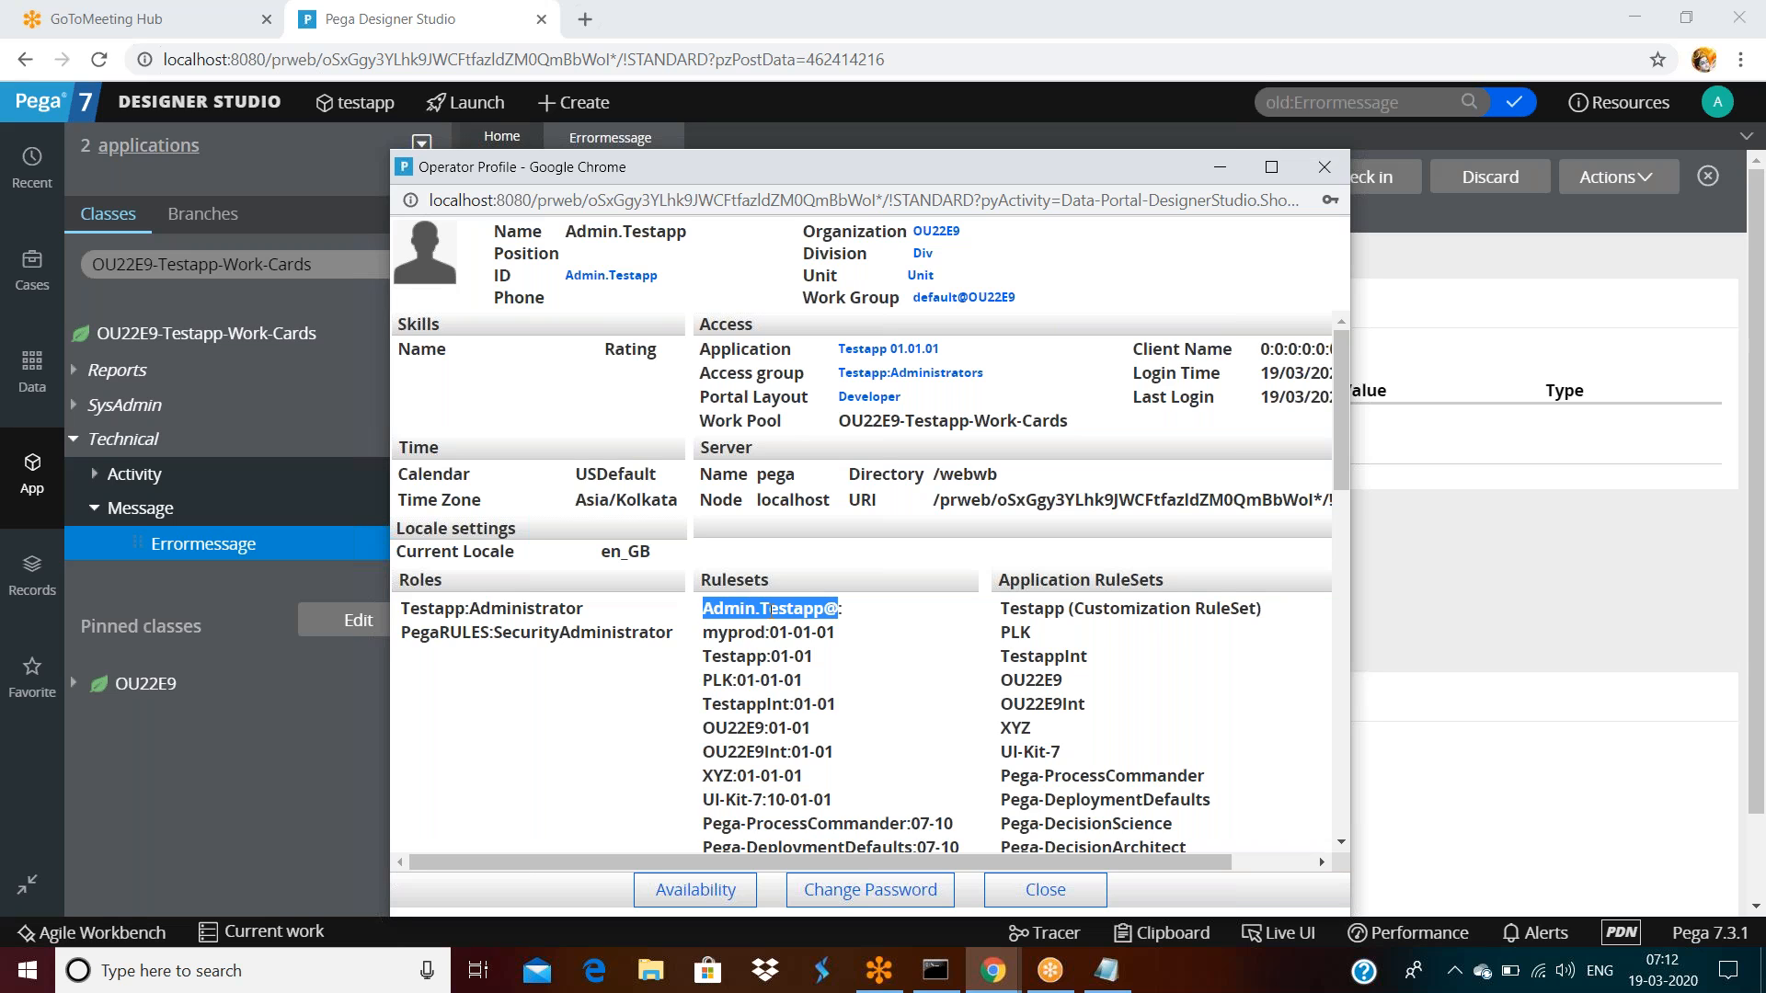
double_click(769, 610)
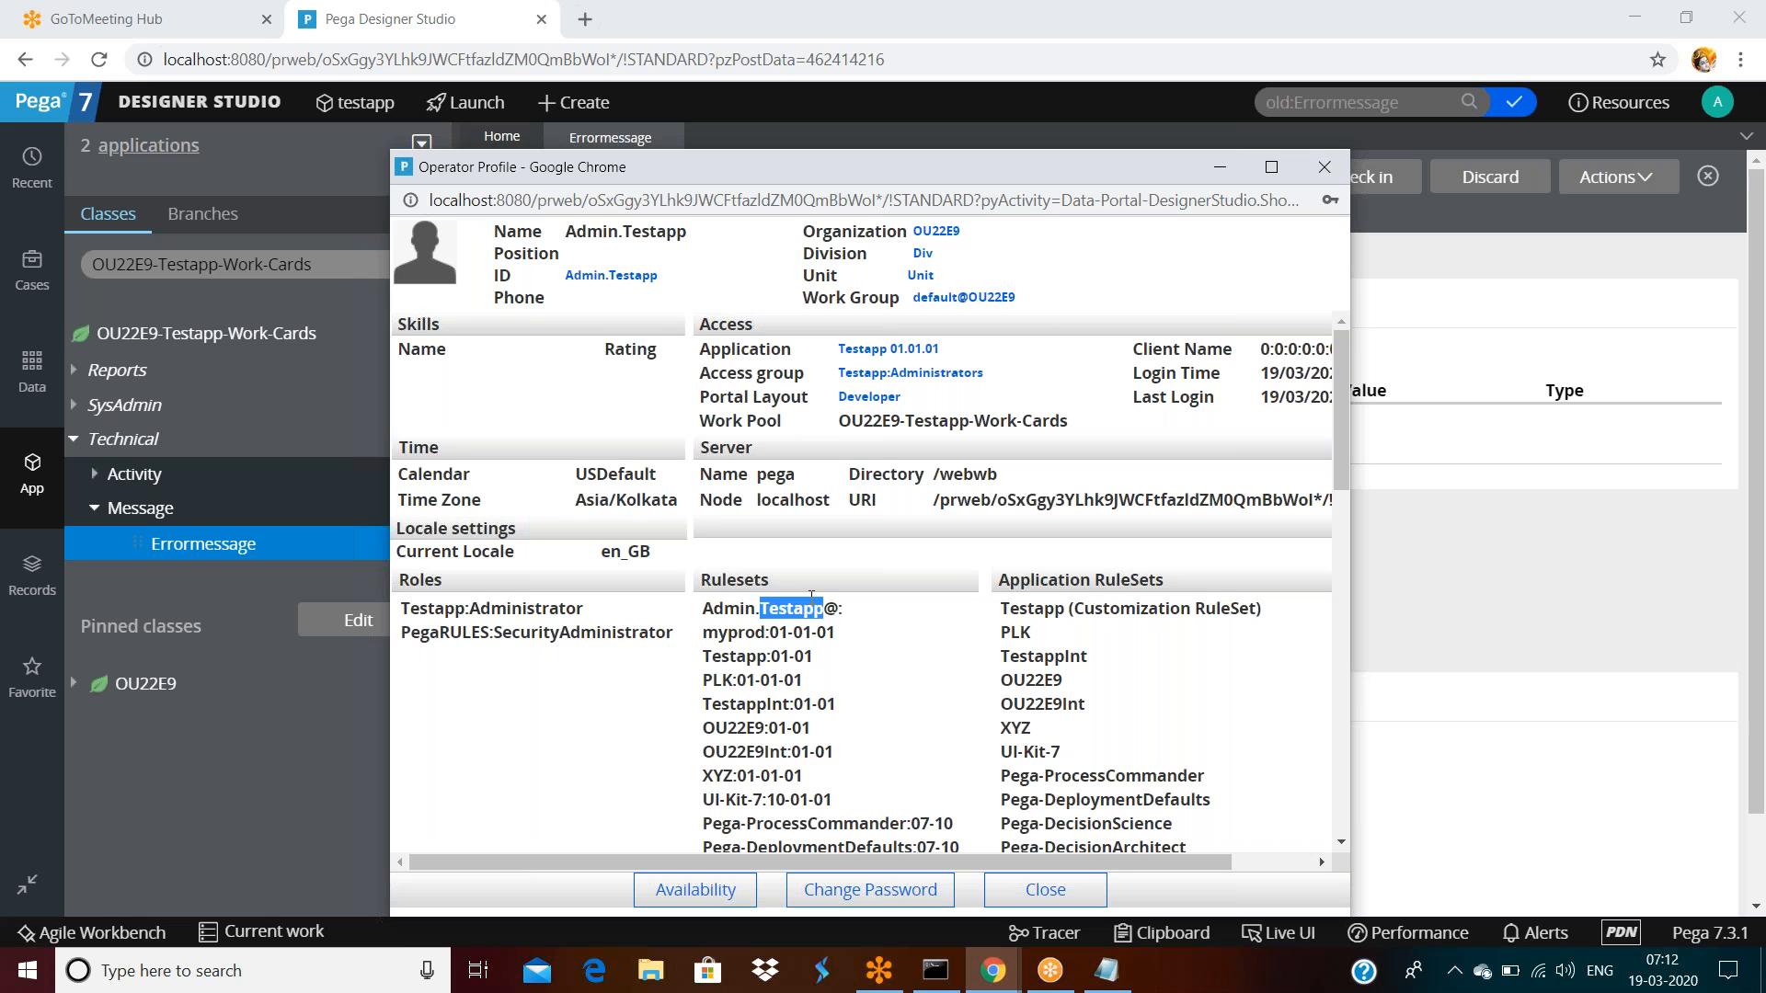
left_click_drag(842, 608, 713, 610)
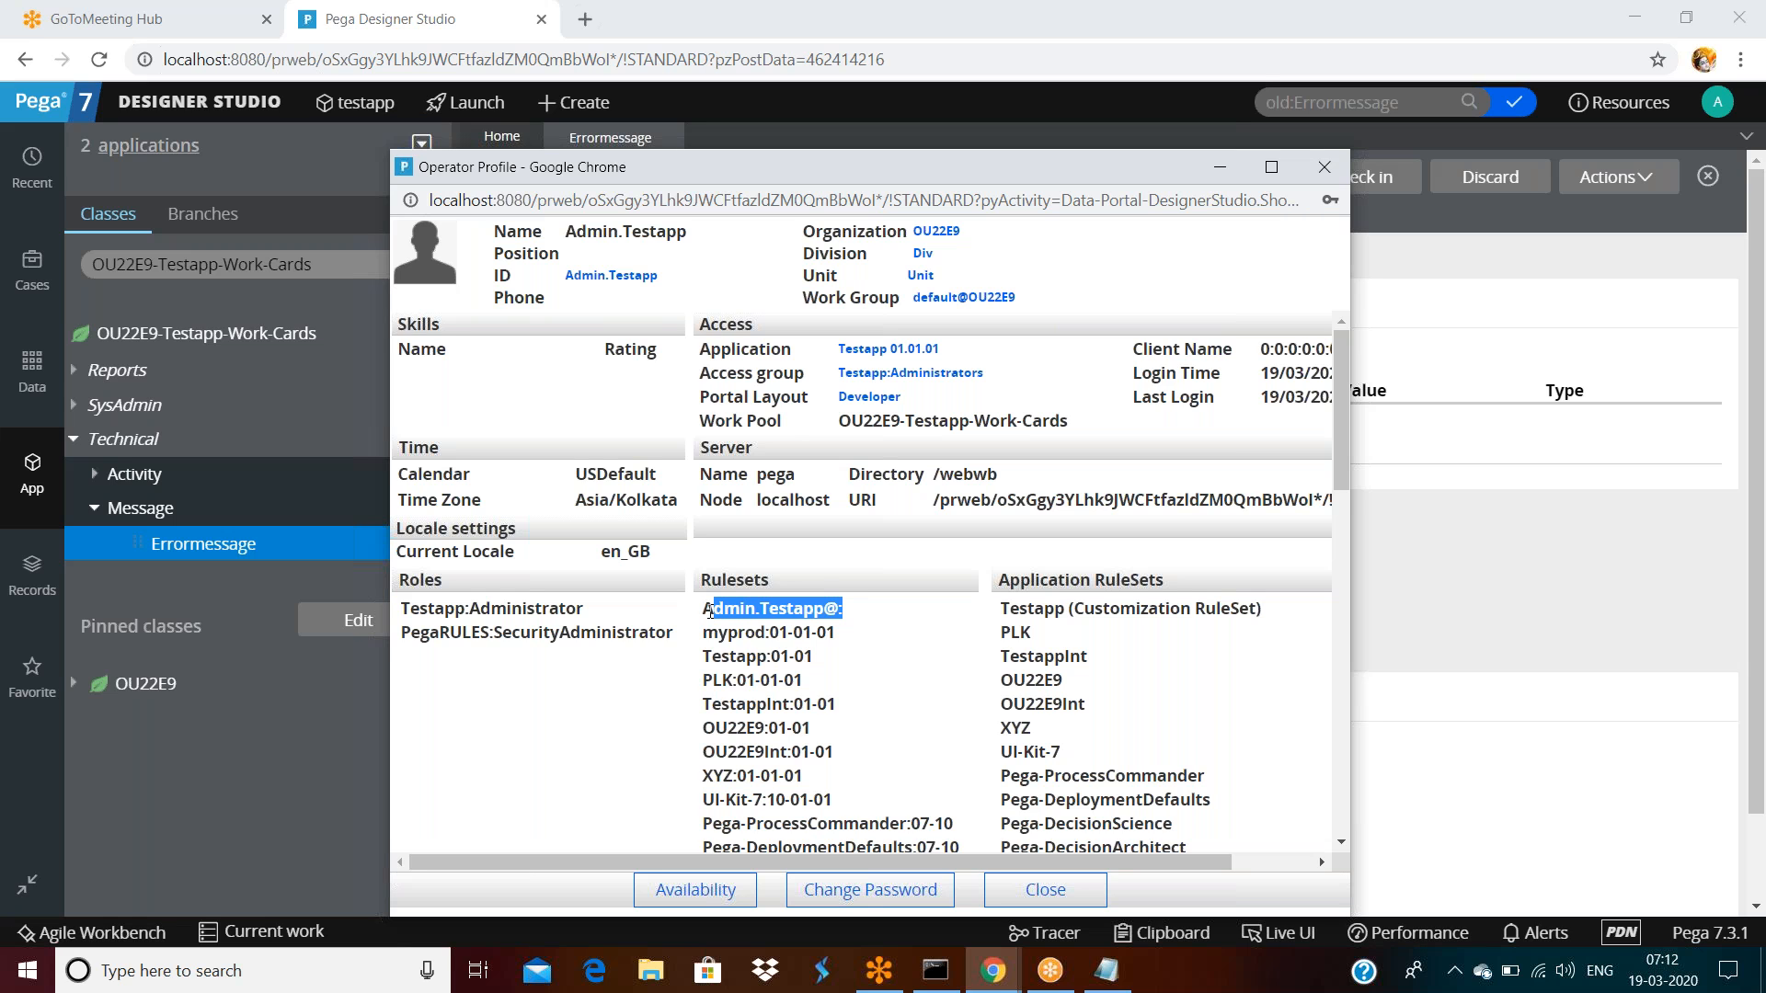
left_click_drag(704, 633, 763, 753)
left_click_drag(704, 609, 844, 609)
Save the Errormessage rule from its message details view
left_click(1569, 248)
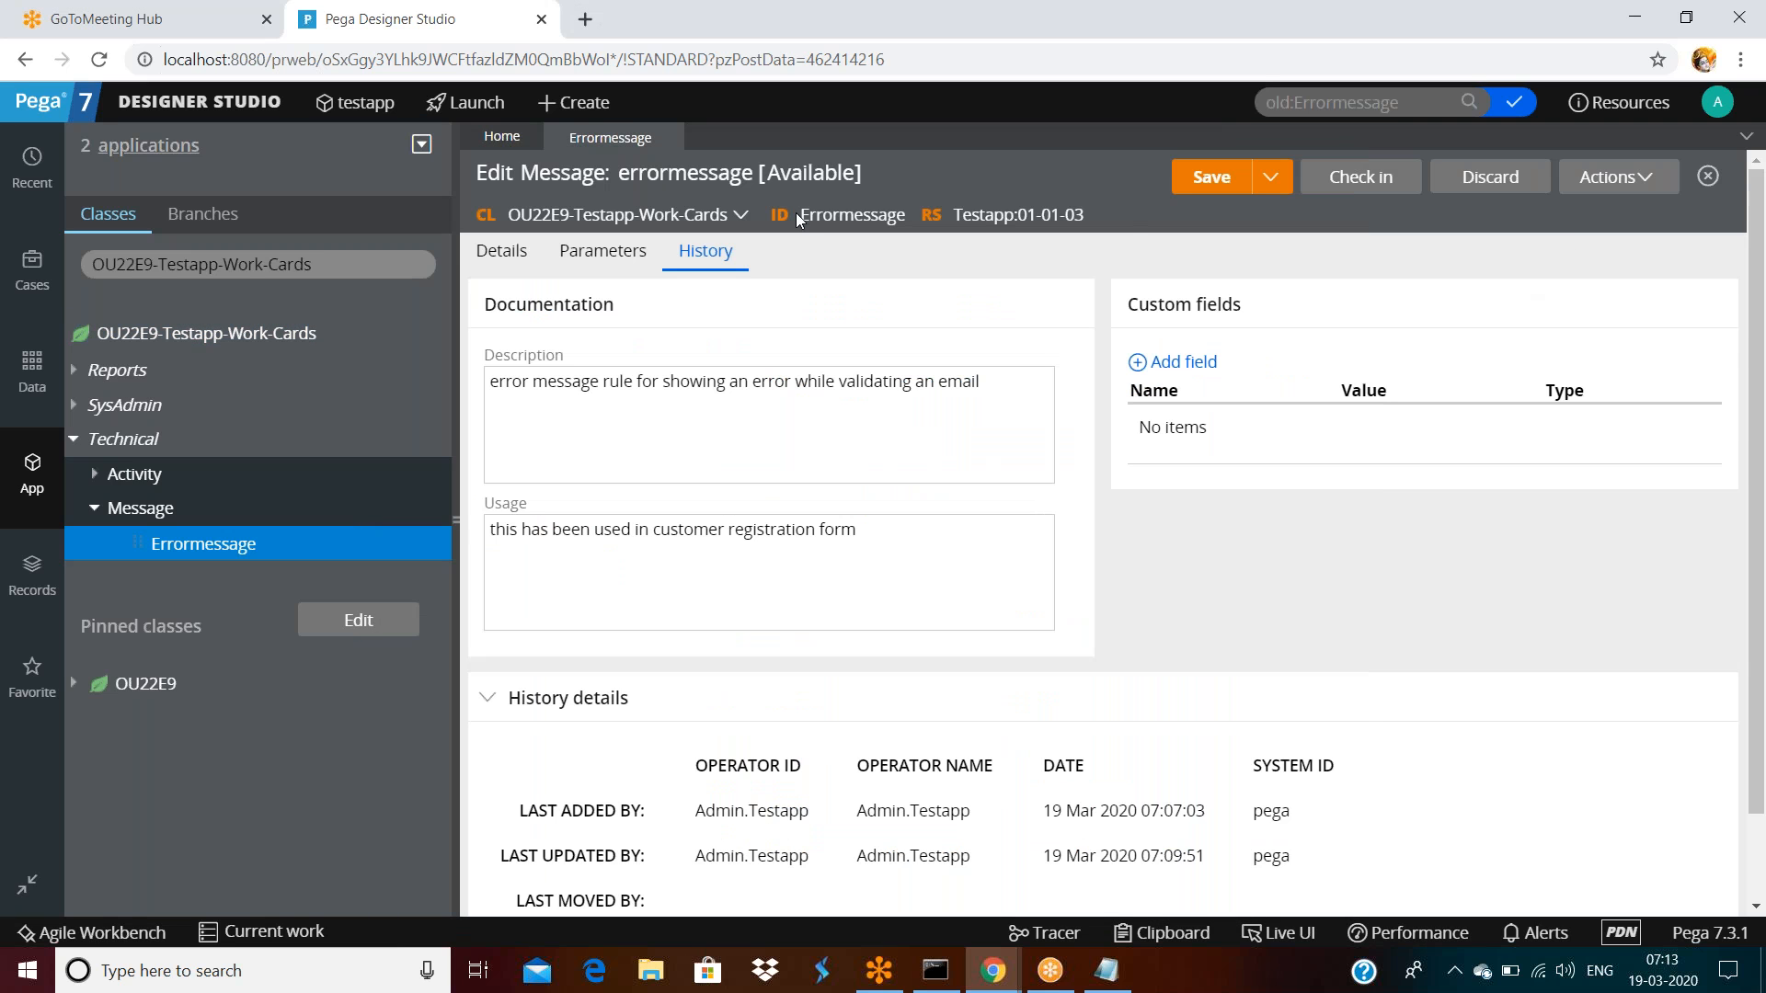
left_click(503, 251)
left_click(1241, 179)
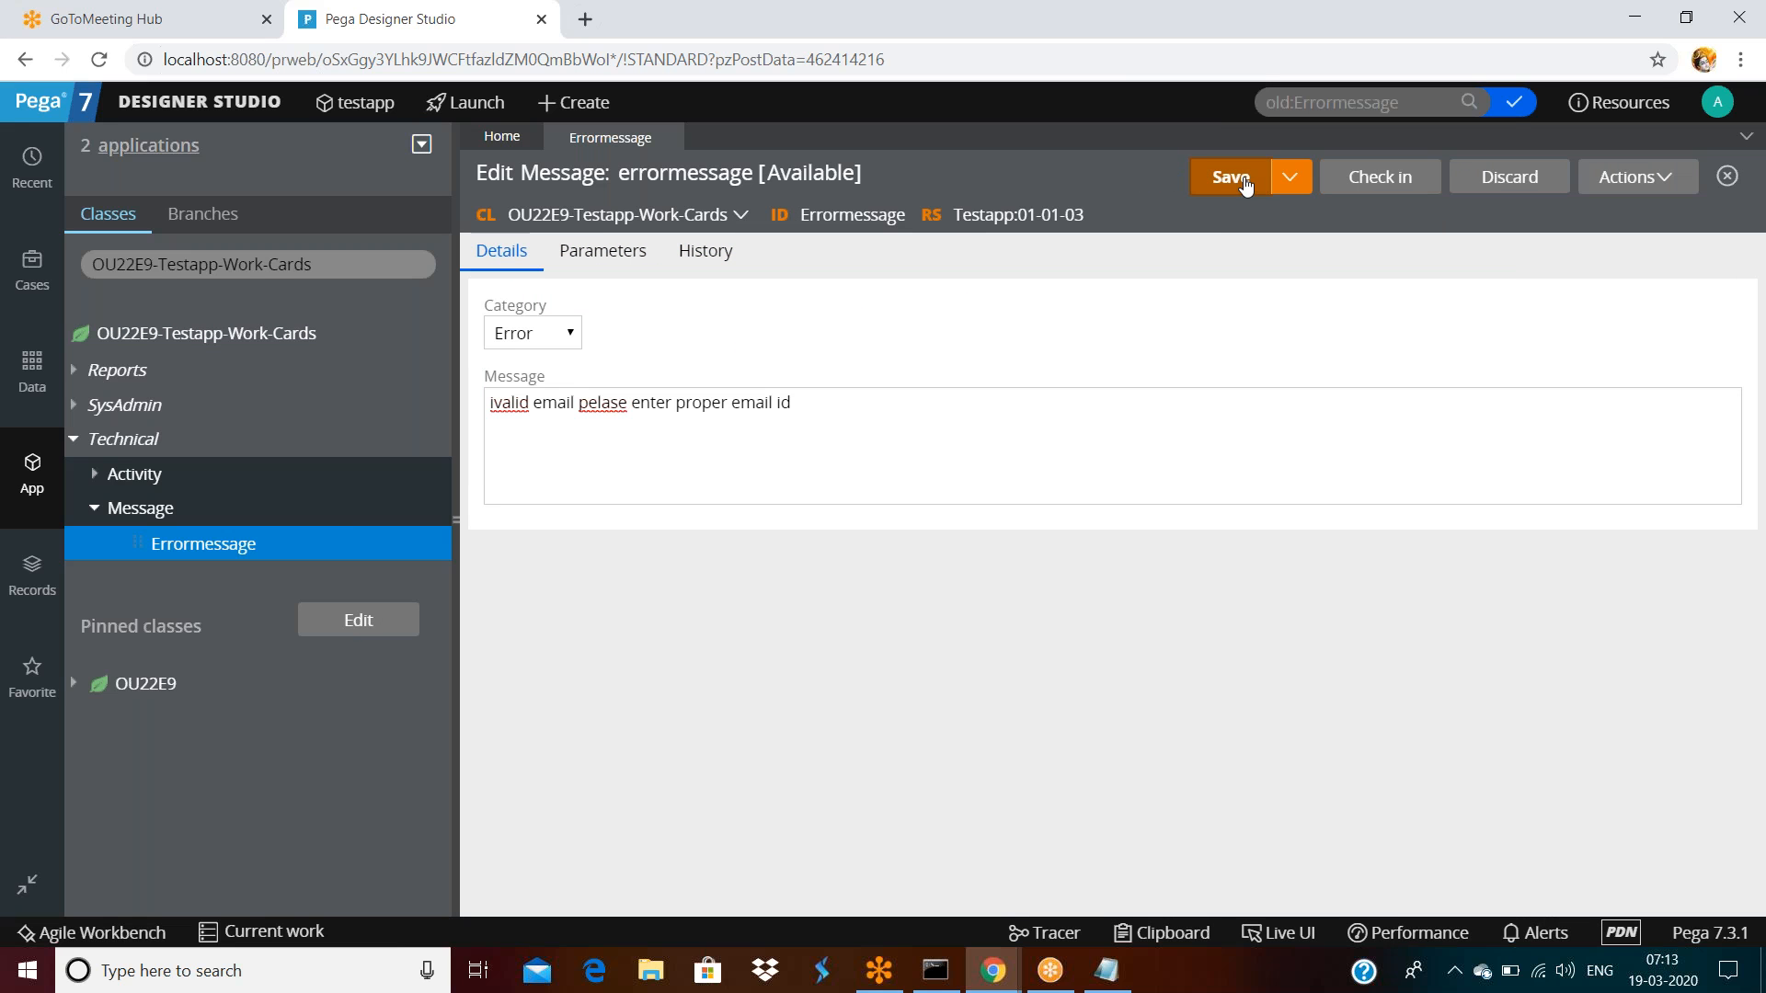
Log off and log back in to Designer Studio with the saved credentials
left_click(1718, 99)
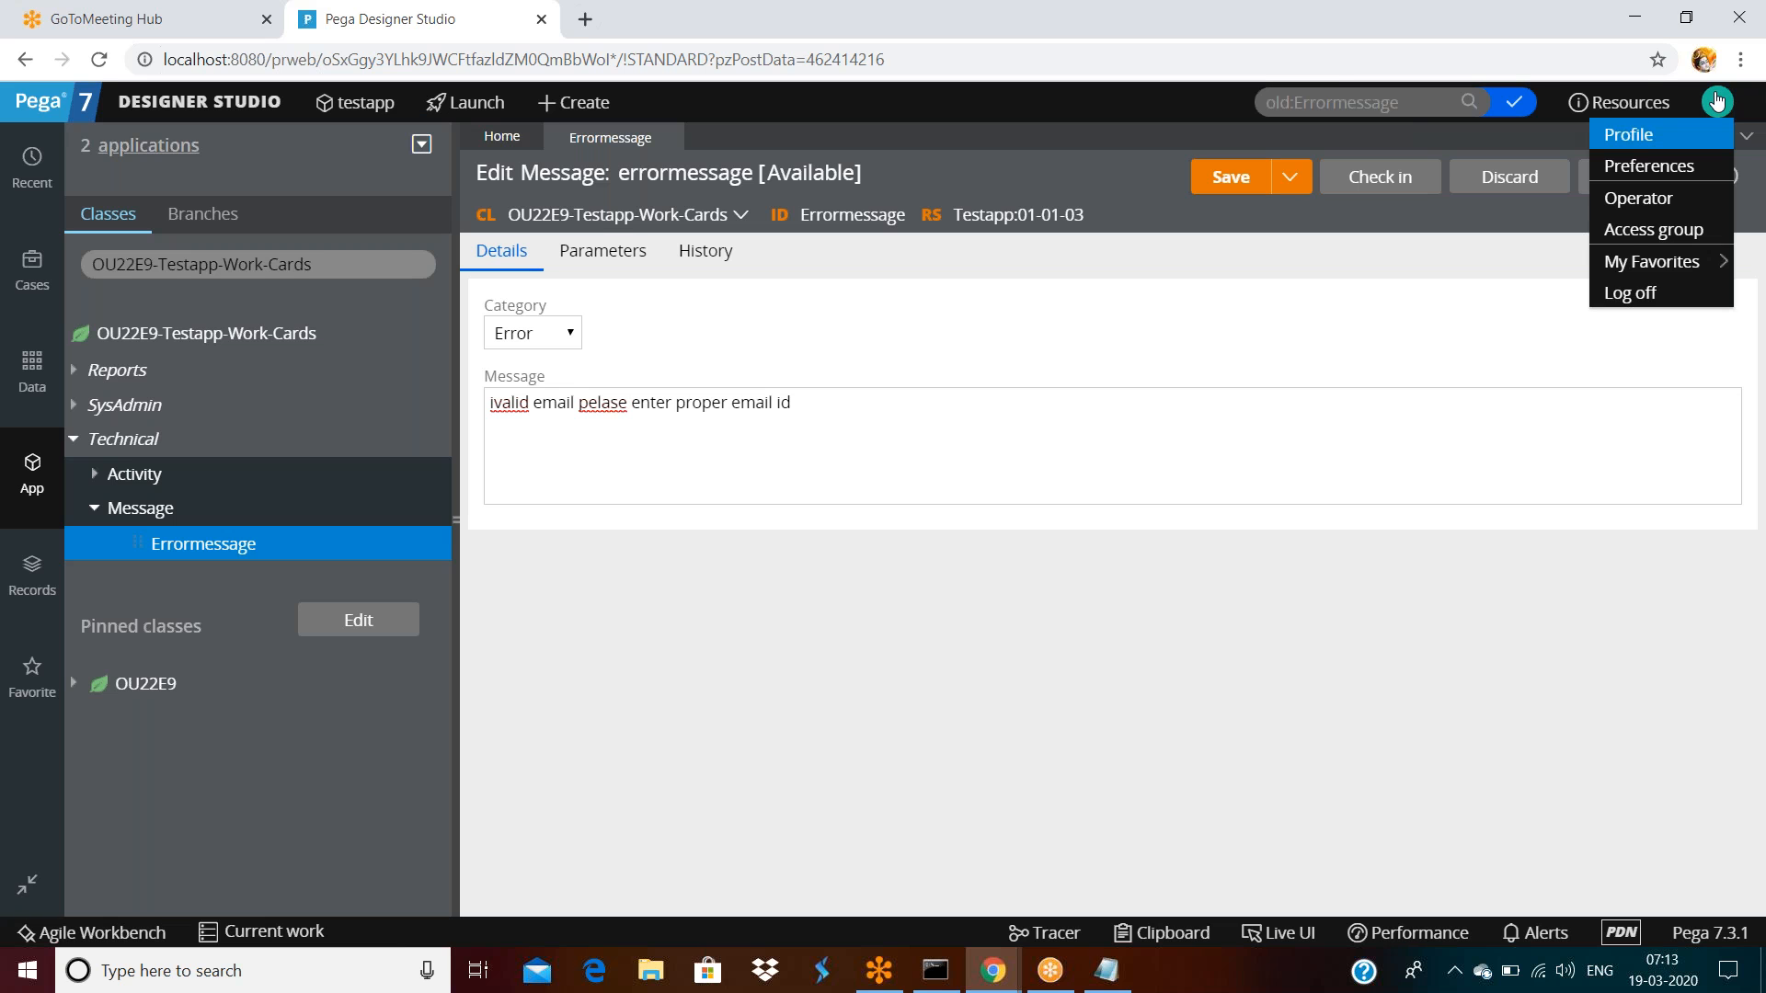
left_click(1635, 294)
left_click(785, 386)
double_click(786, 386)
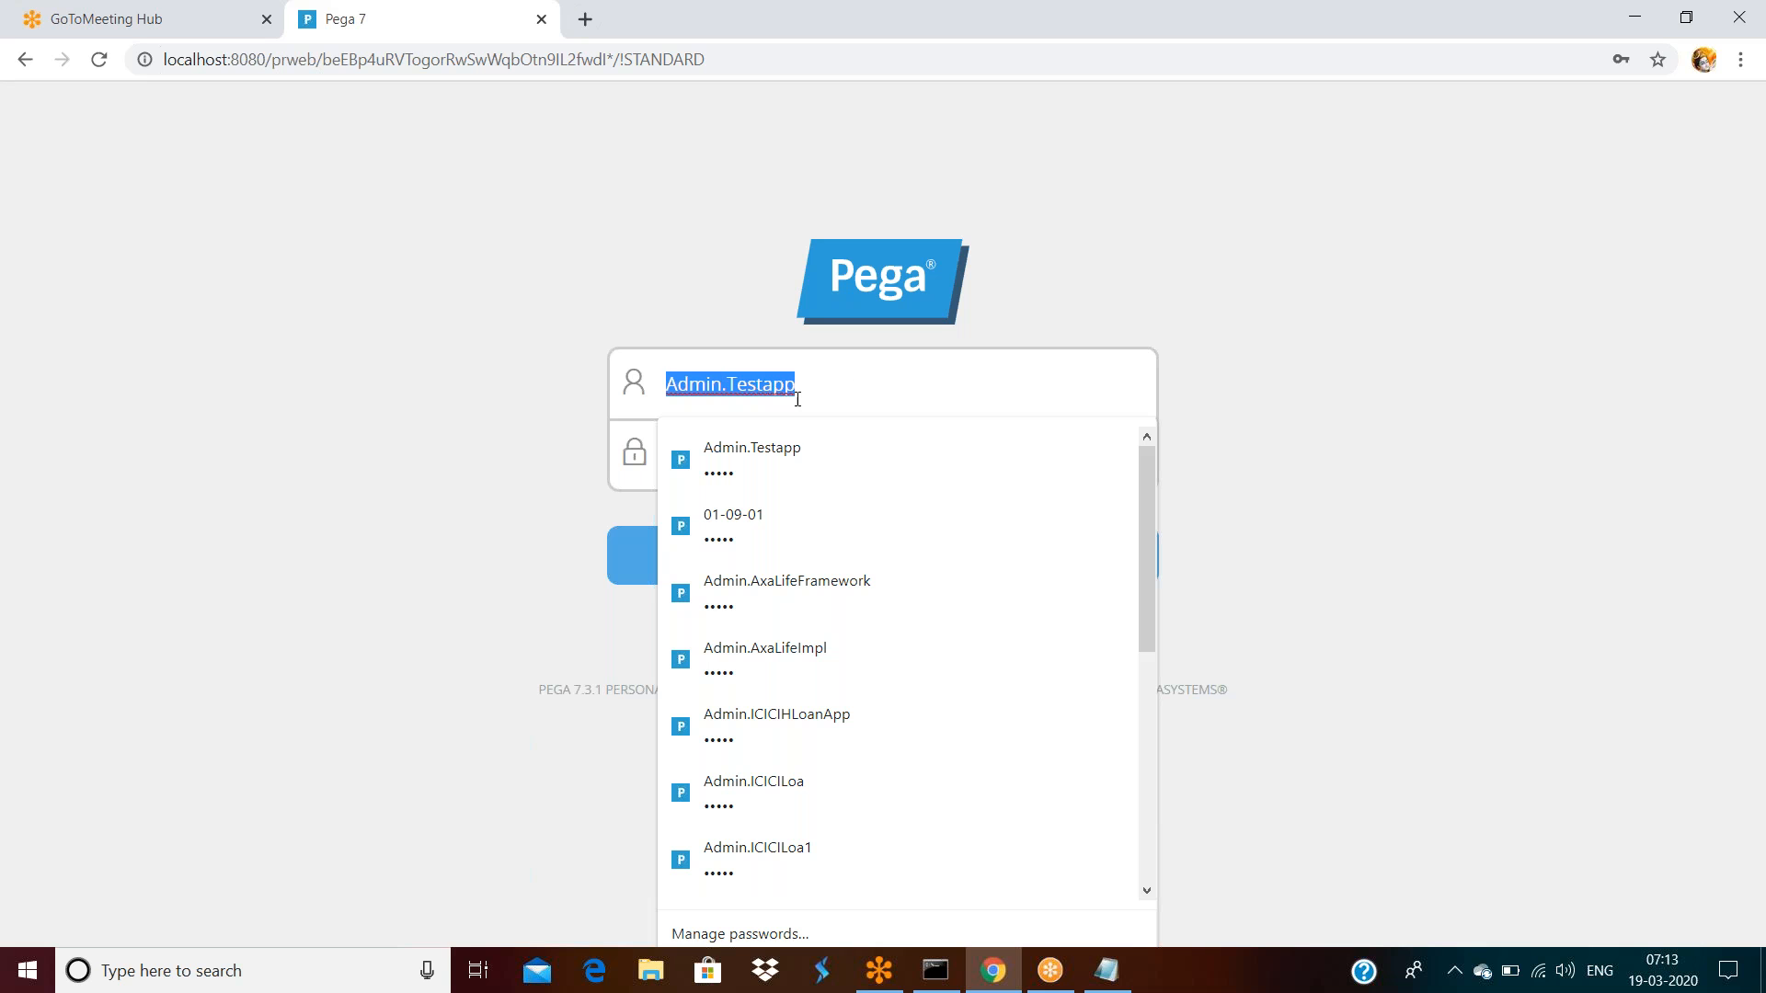
left_click(884, 366)
left_click(1389, 365)
left_click(910, 560)
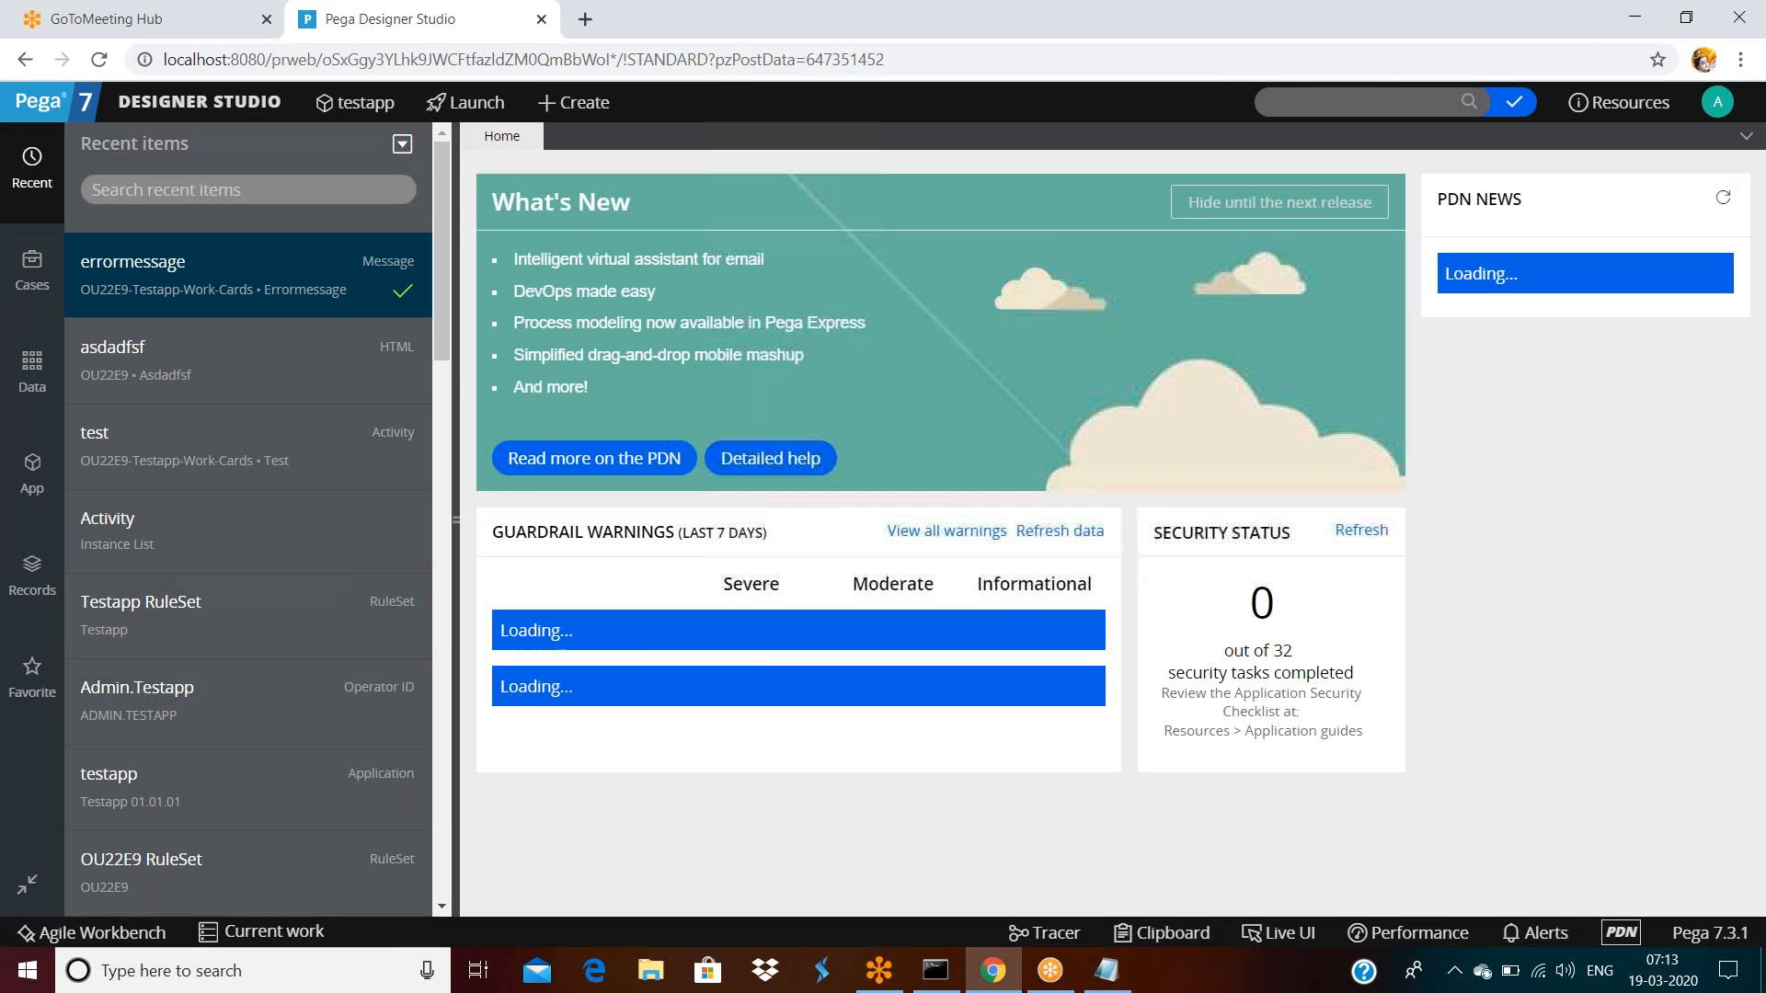
left_click(1713, 103)
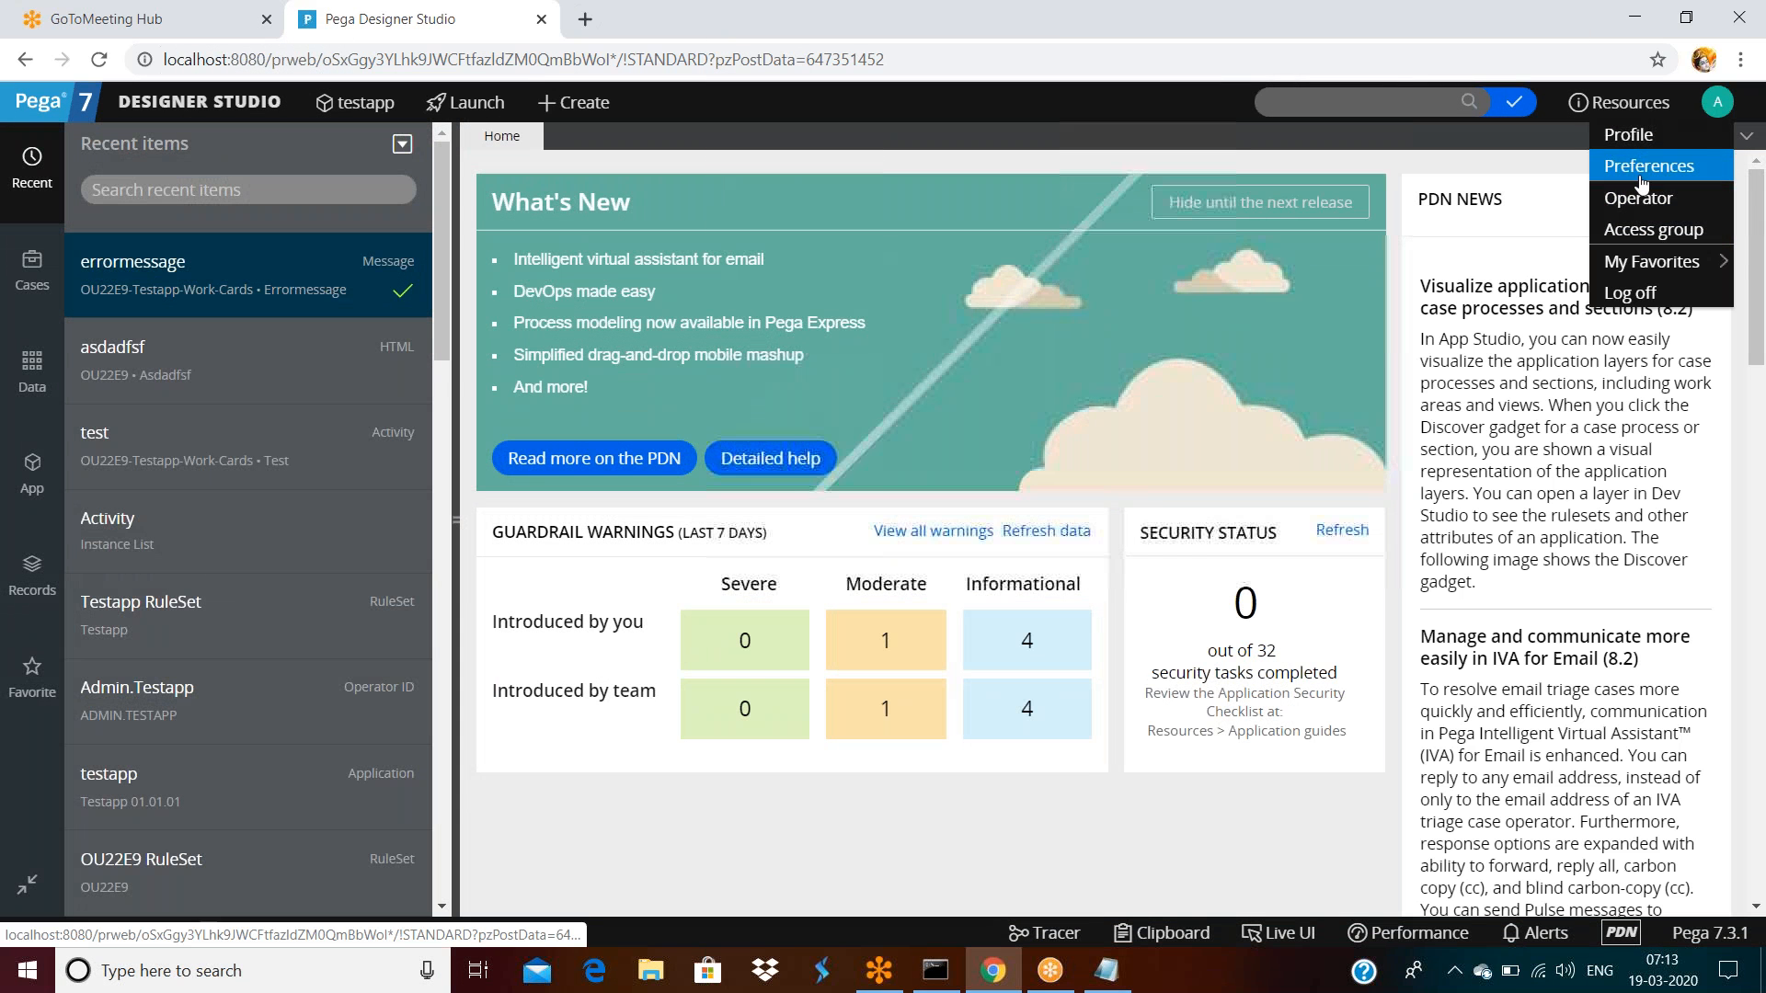
Save the current operator as a new record, appending 3 to its description and operator ID
left_click(1636, 204)
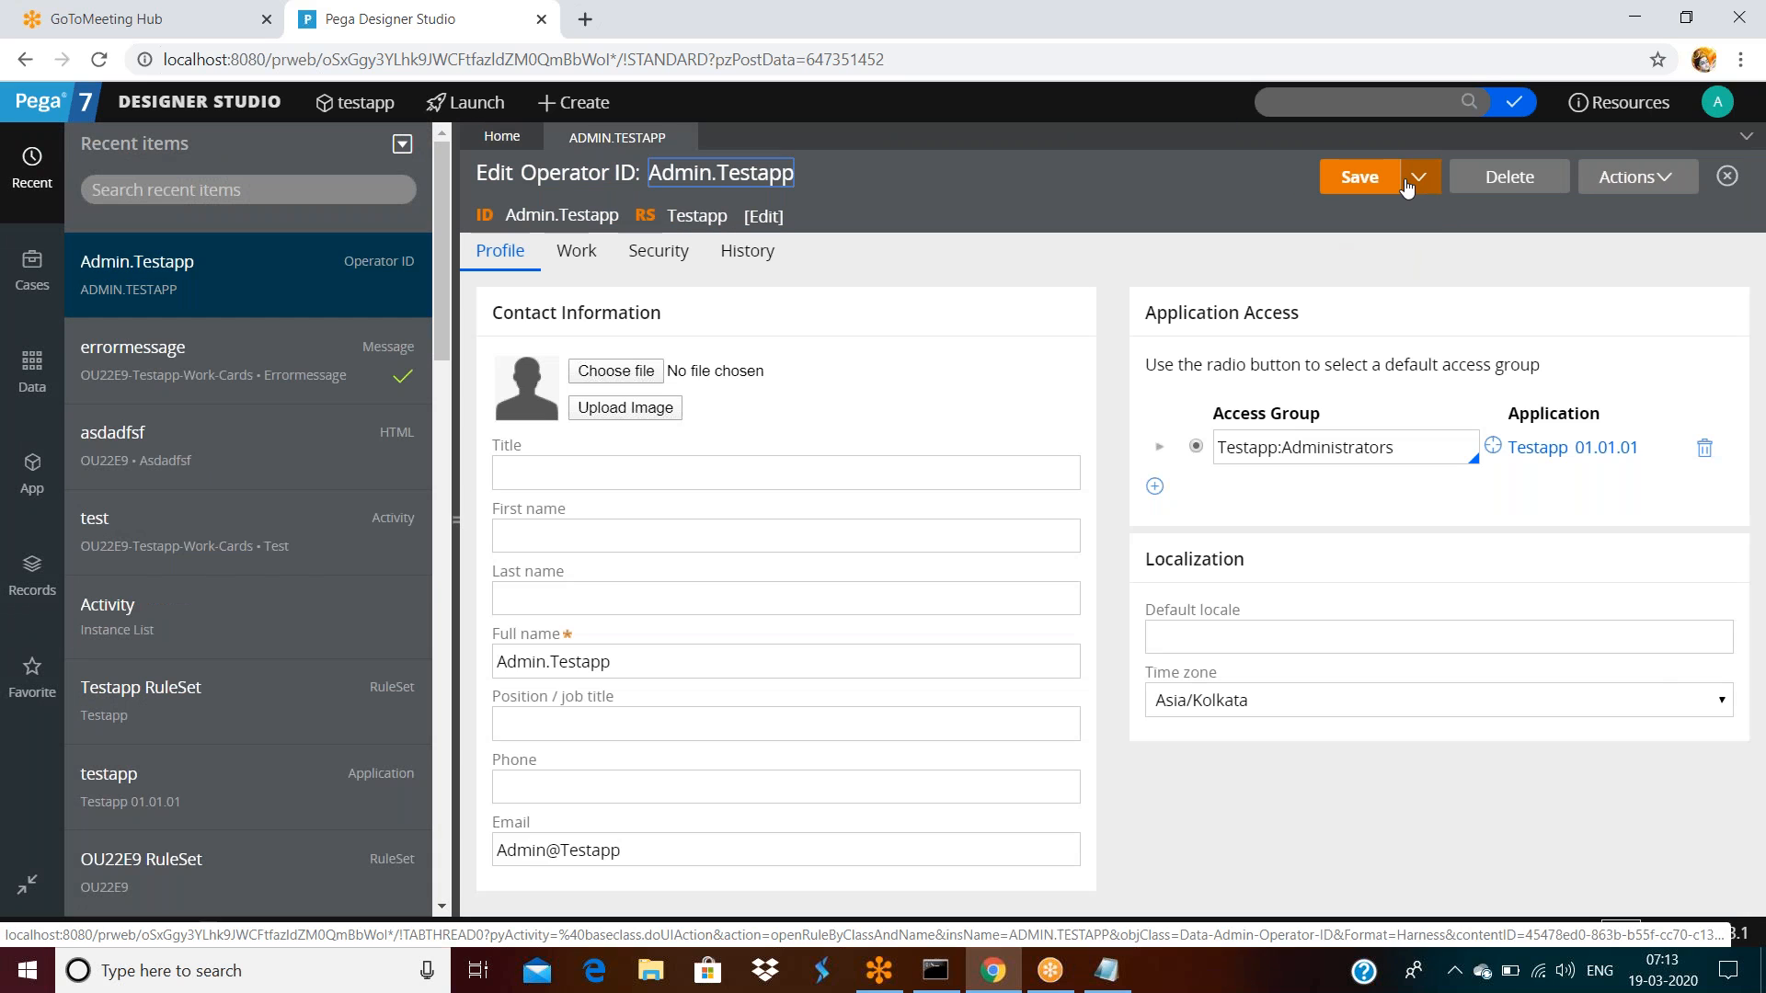
left_click(1403, 177)
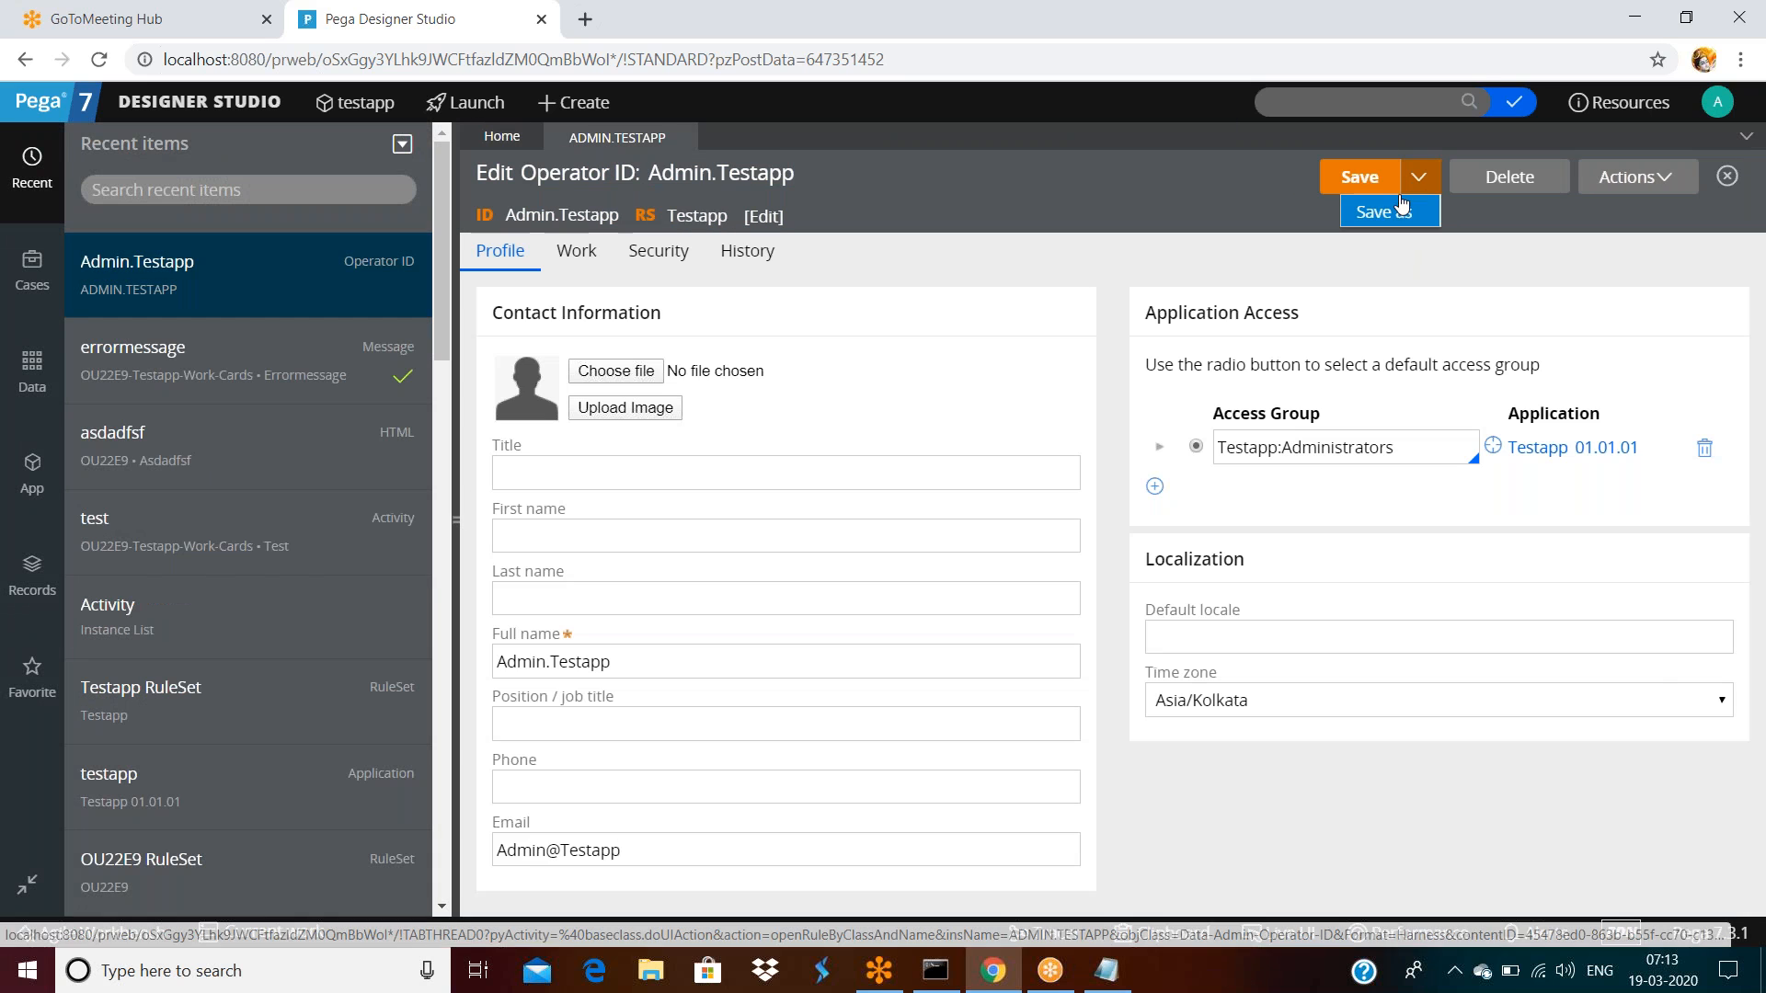
left_click(1380, 209)
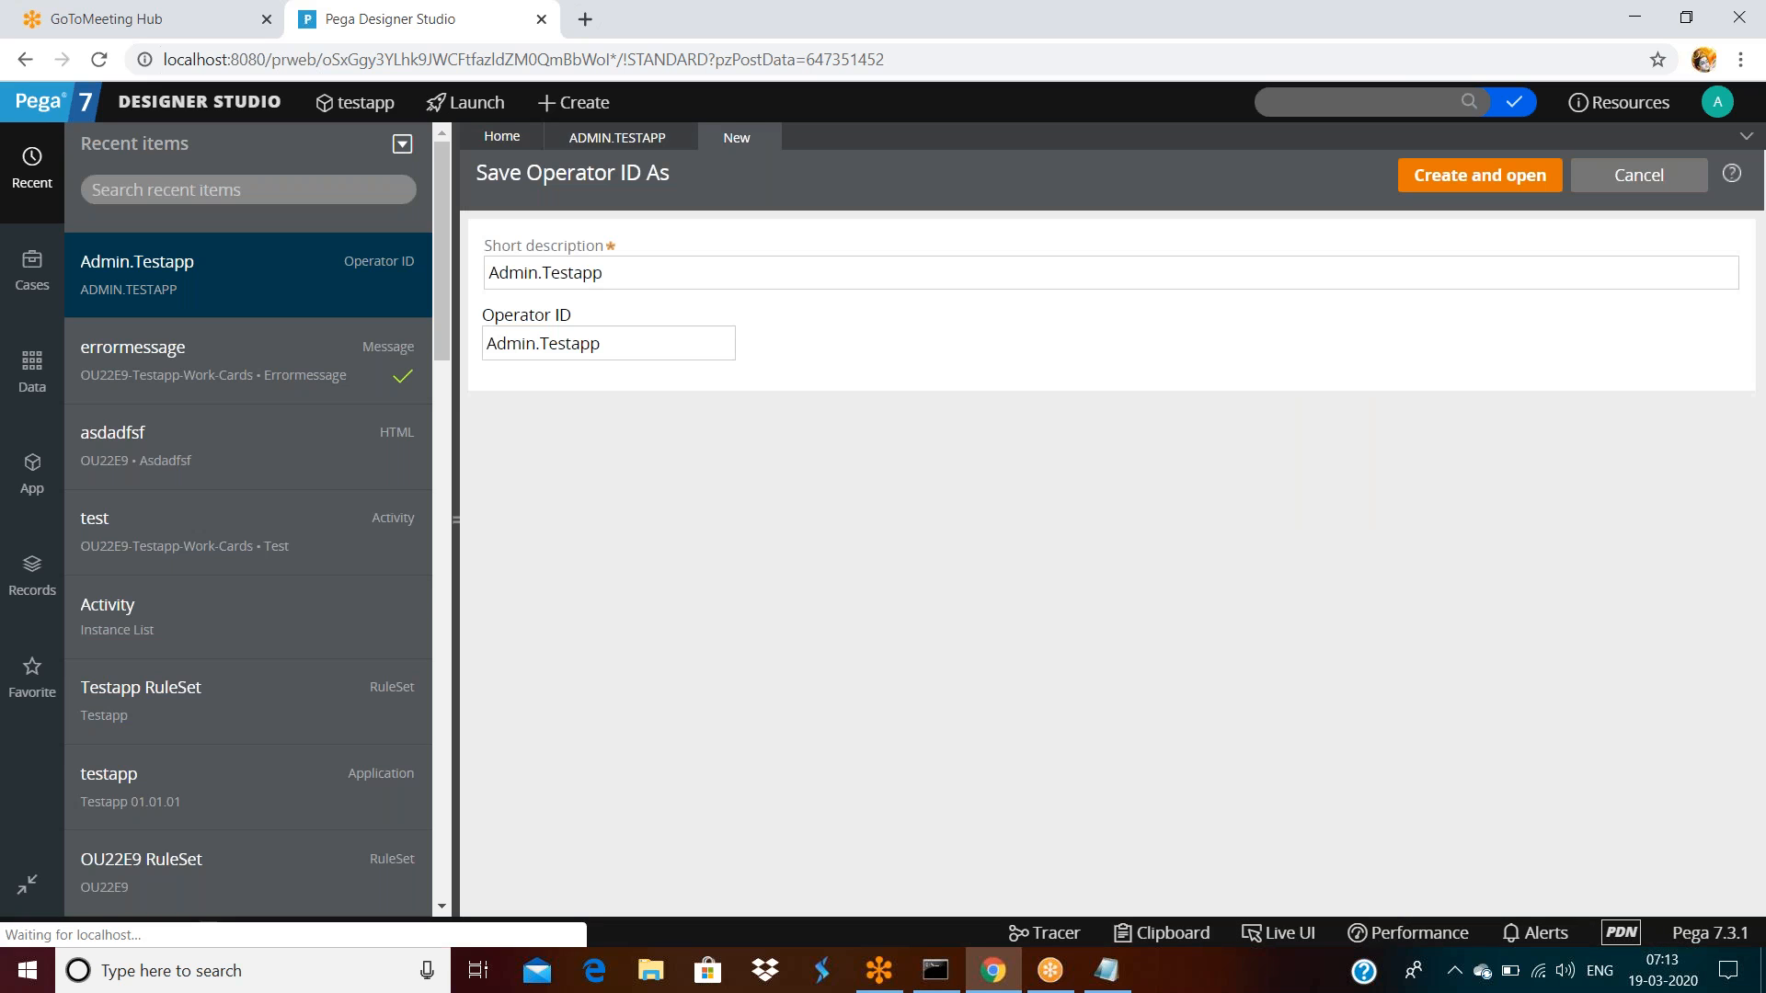
left_click(659, 274)
type("3")
left_click(669, 345)
type("3")
left_click(1405, 184)
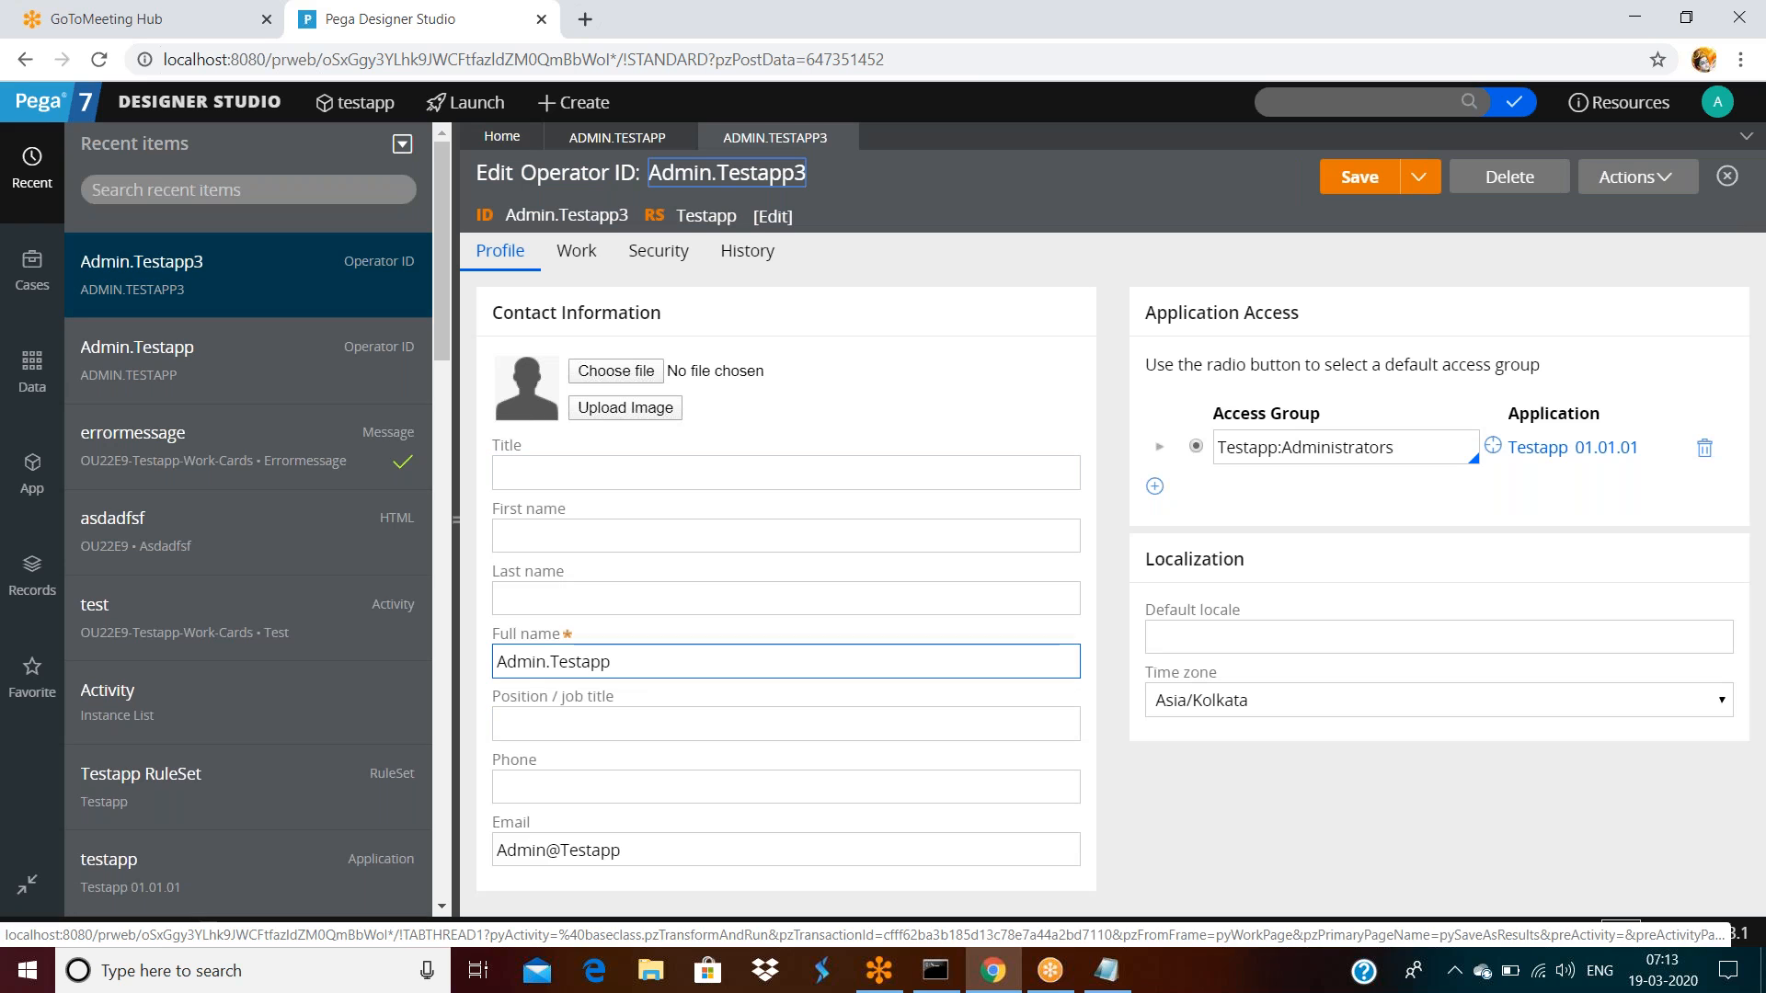
Append 3 to the new operator's full name and e-mail, then log off
left_click(664, 662)
type("3")
left_click(659, 848)
type("3")
left_click(1516, 293)
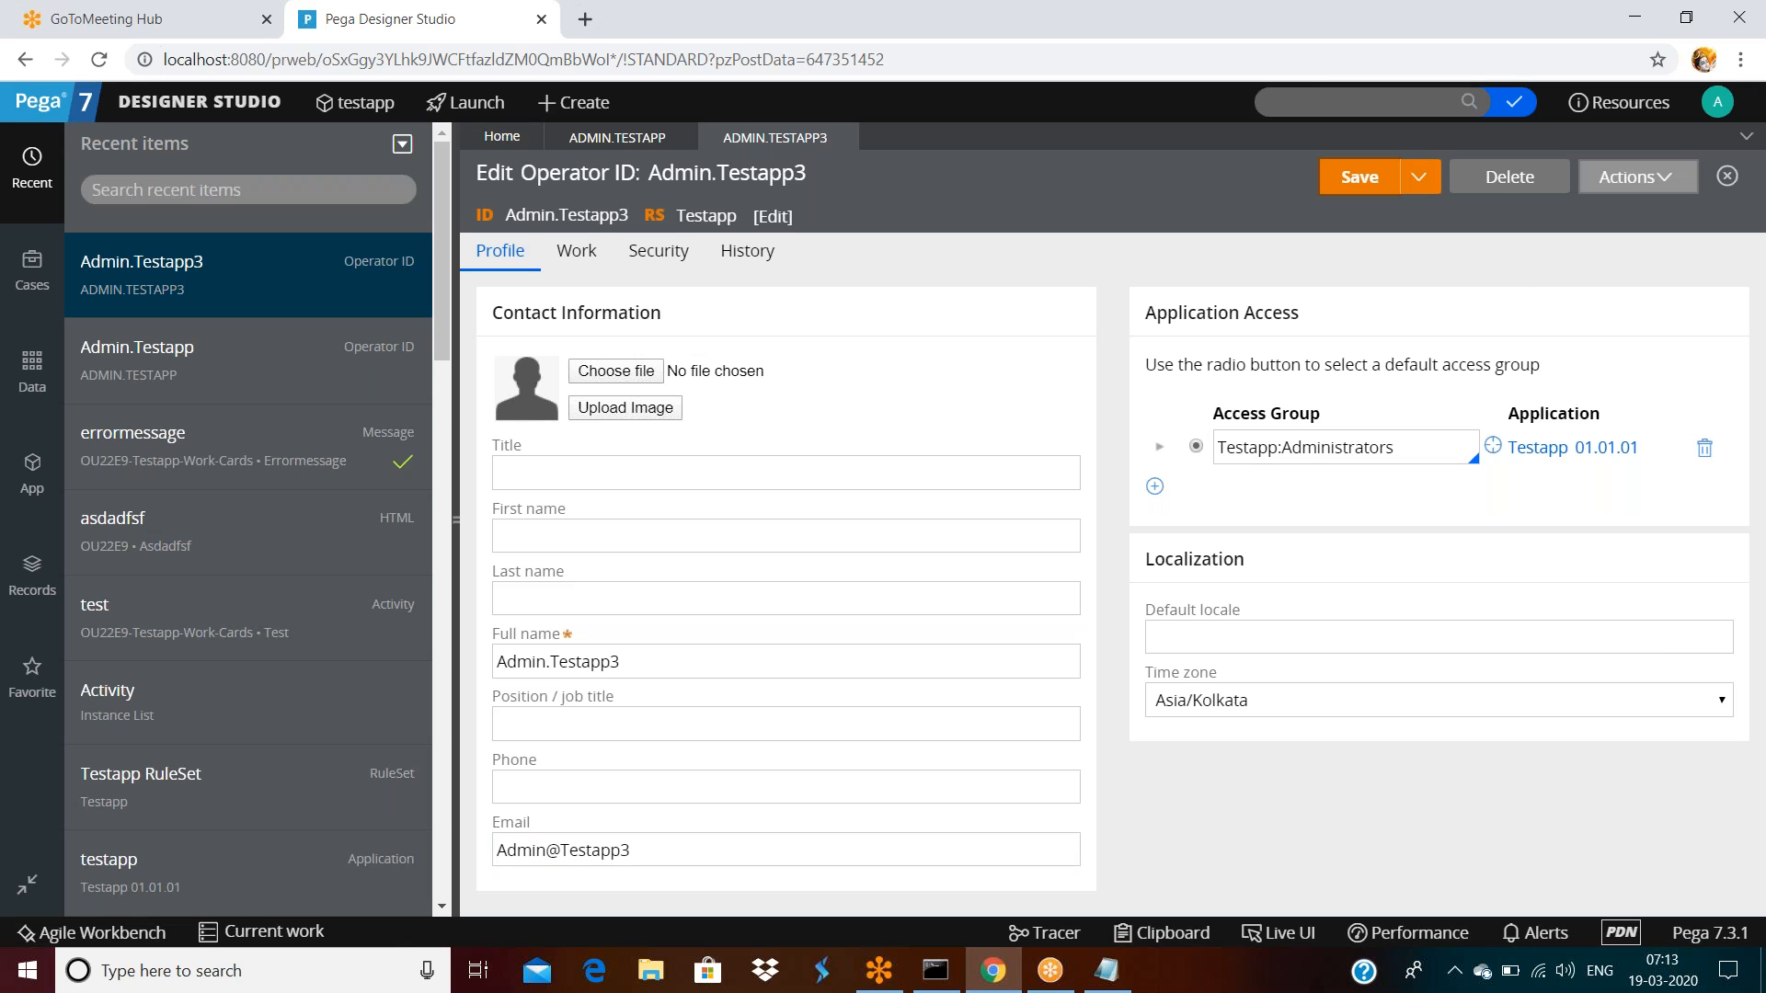
left_click(1718, 103)
left_click(1628, 292)
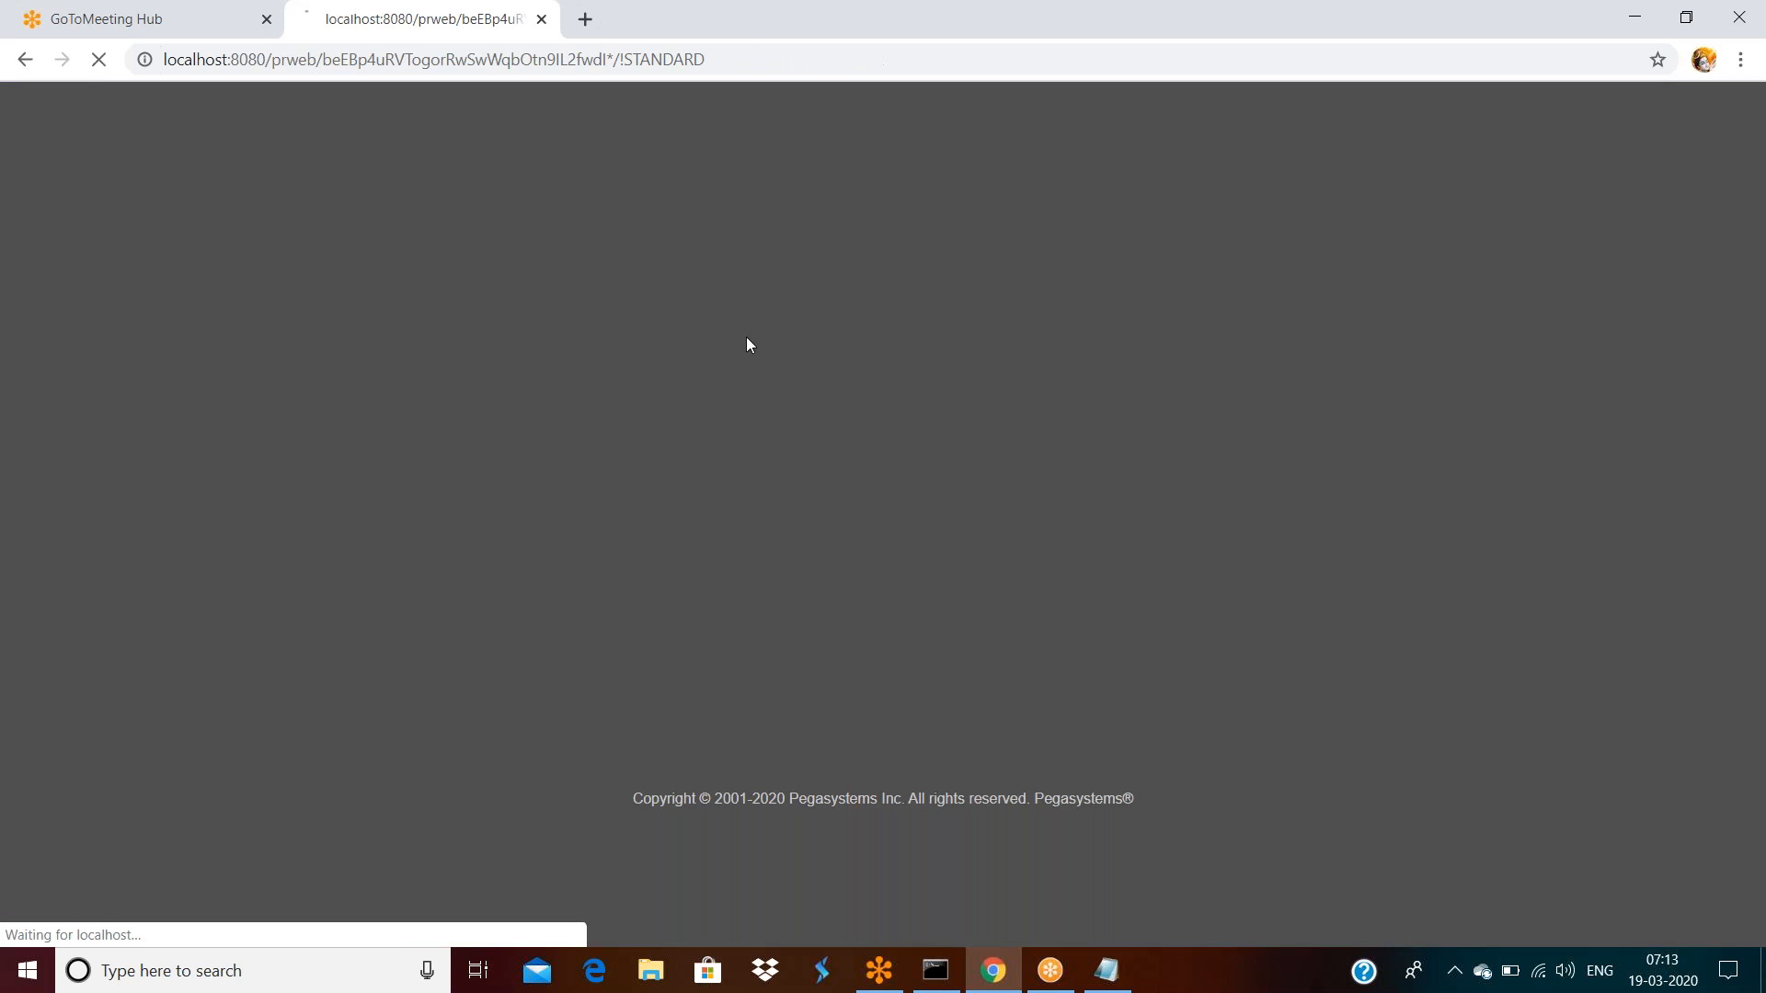
Log in as the new operator (username with 3 appended) and dismiss the save-password prompt
double_click(856, 386)
left_click(894, 381)
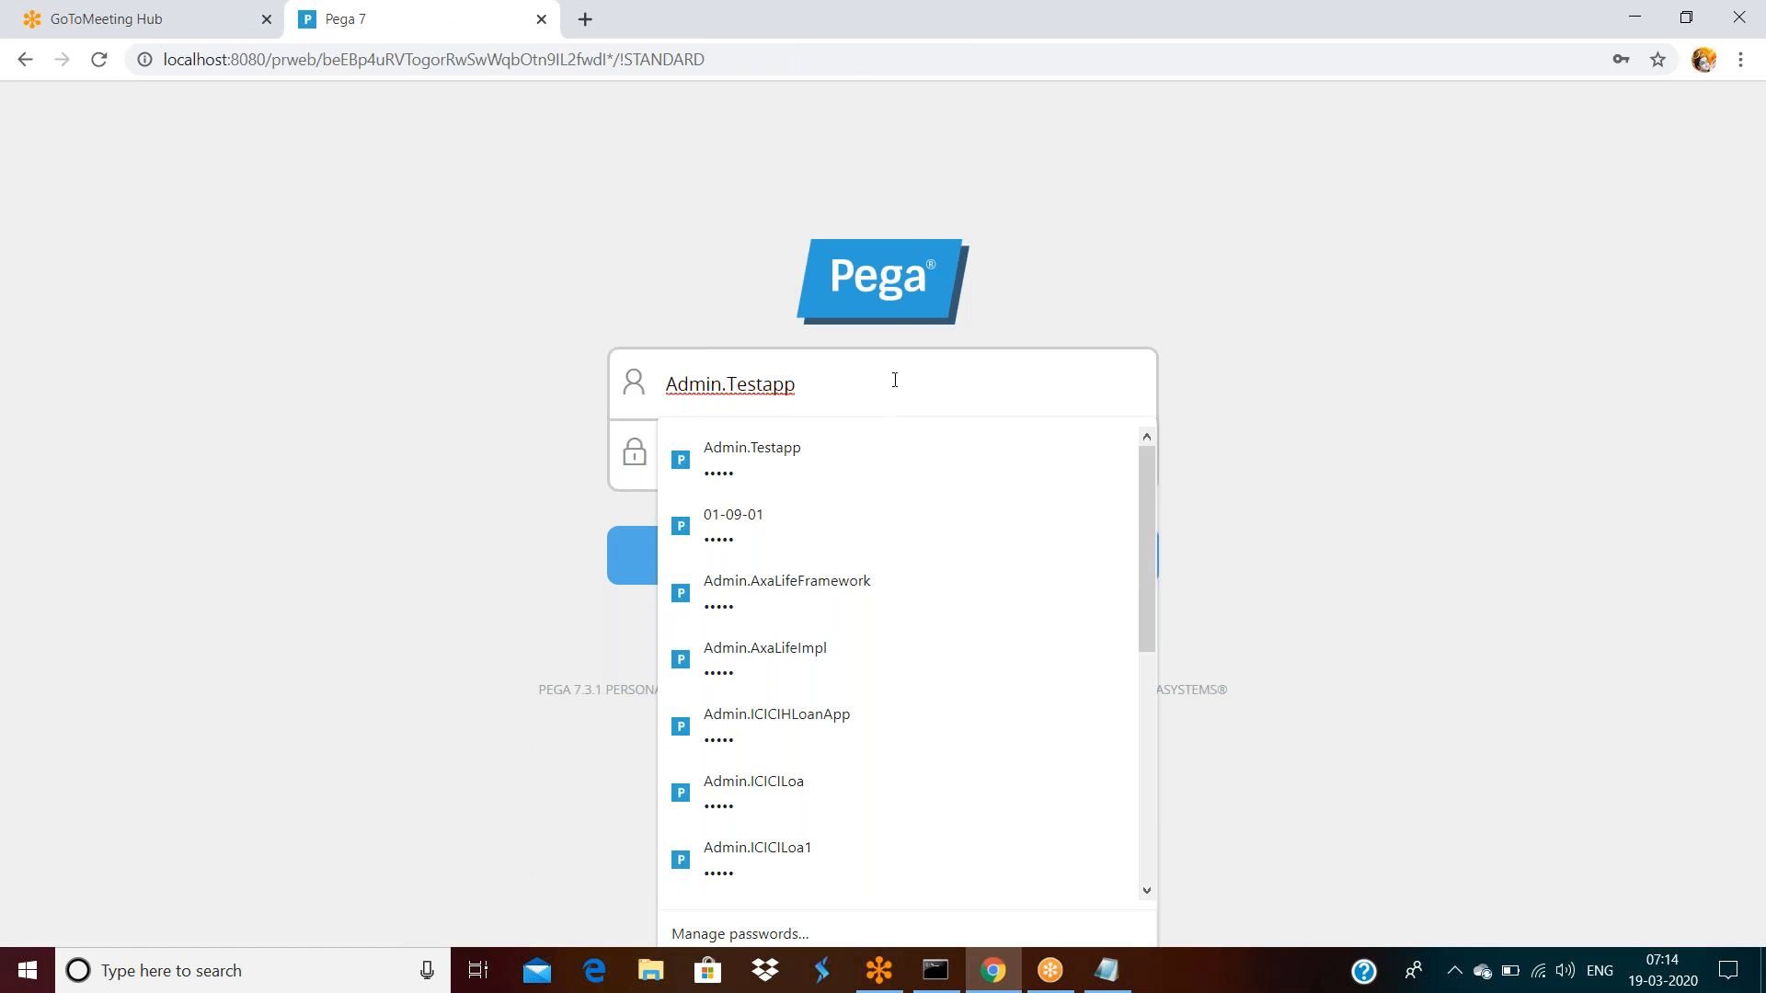
type("3")
key("Return")
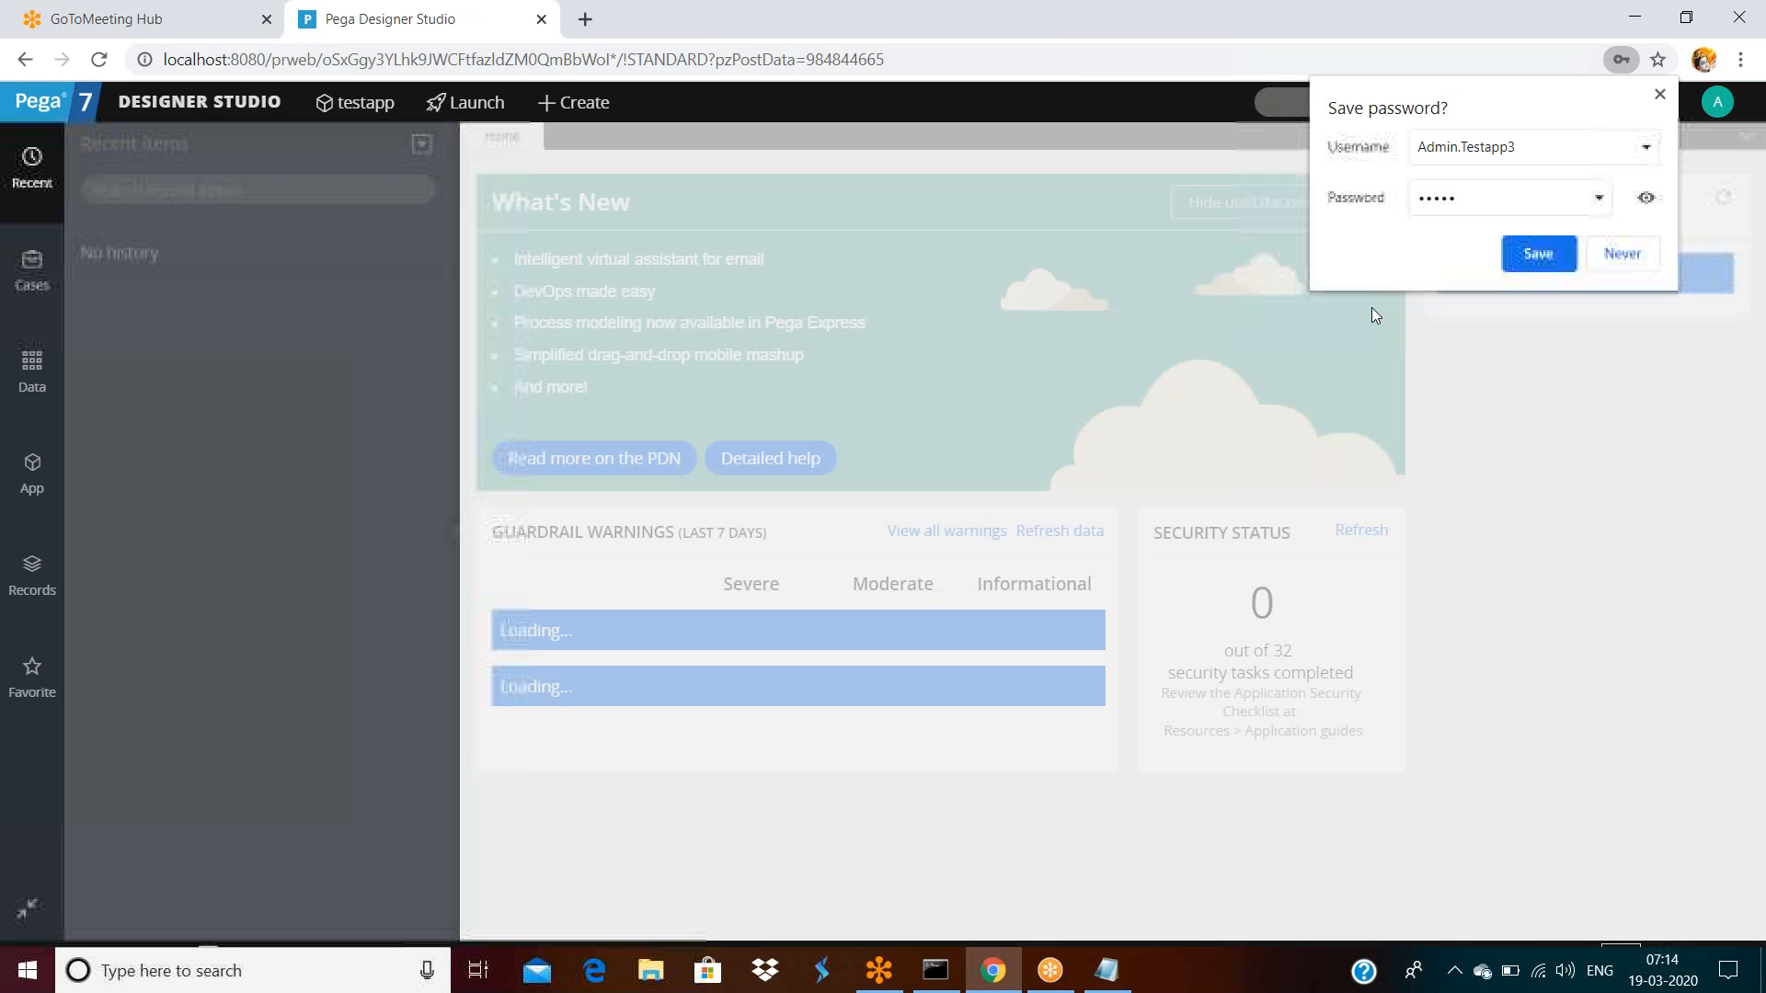
left_click(1660, 95)
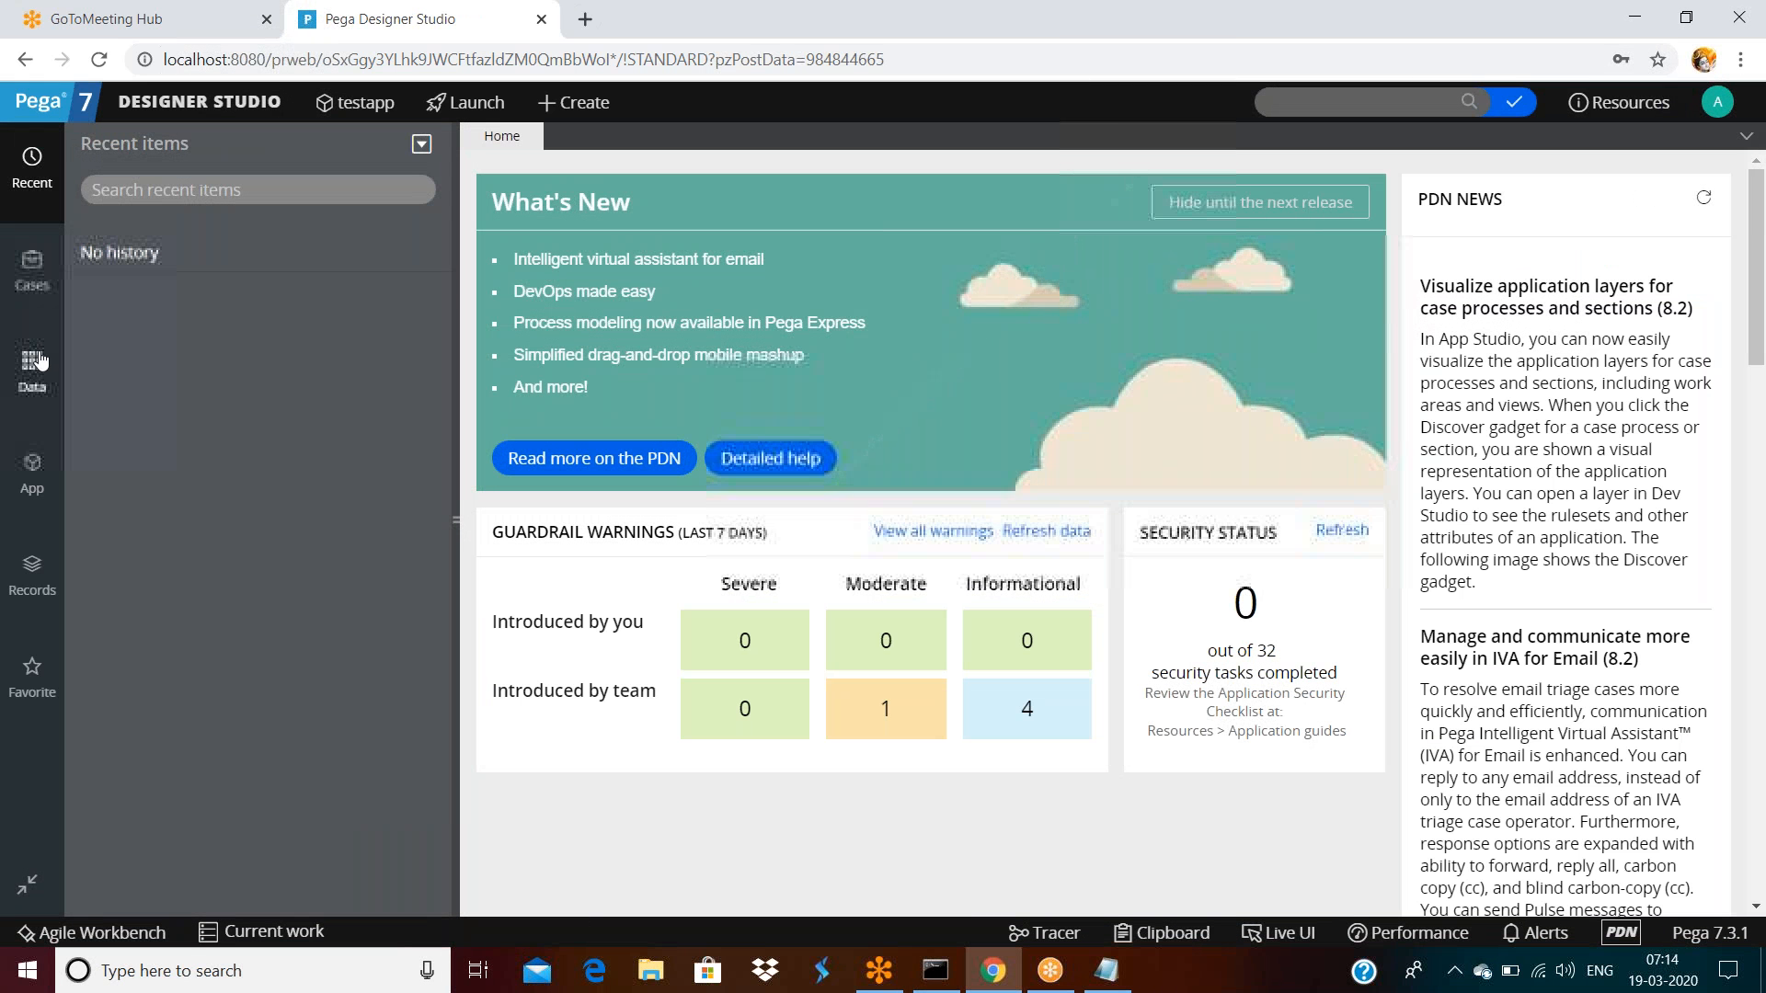
Search the application for 'old:errormessage'
left_click(32, 465)
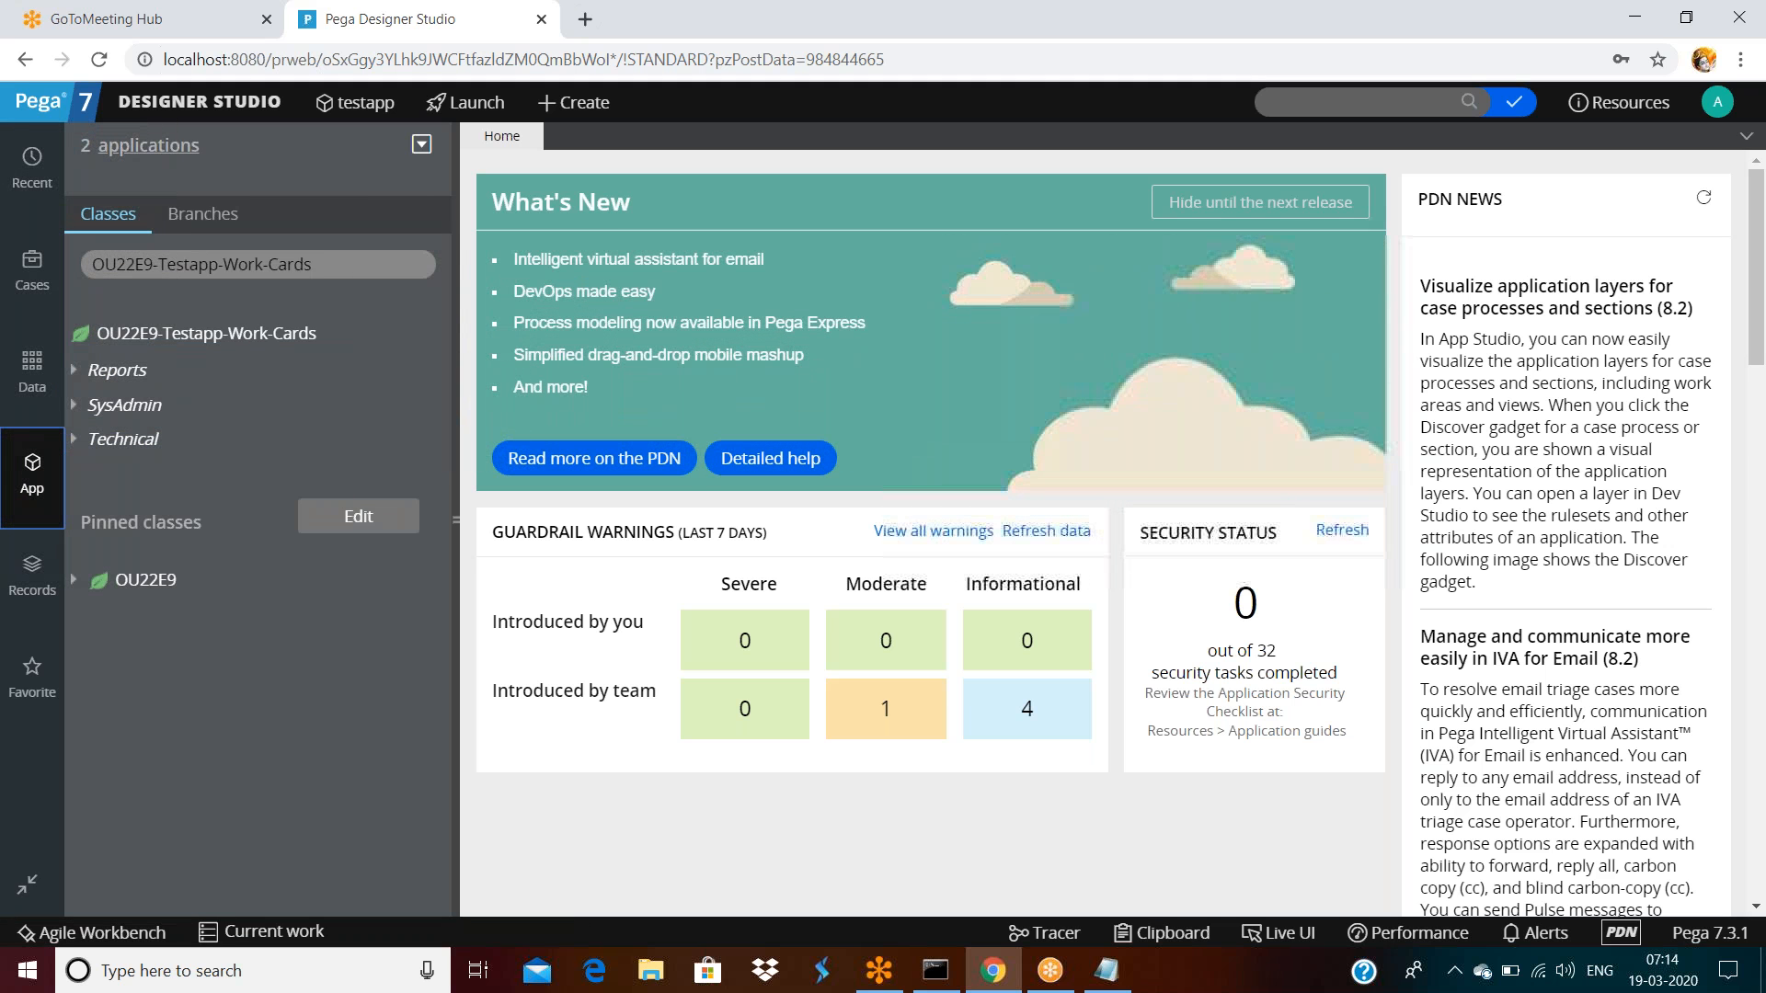
left_click(1336, 101)
type("old;error")
key("BackSpace")
key("BackSpace")
key("BackSpace")
key("BackSpace")
key("BackSpace")
key("BackSpace")
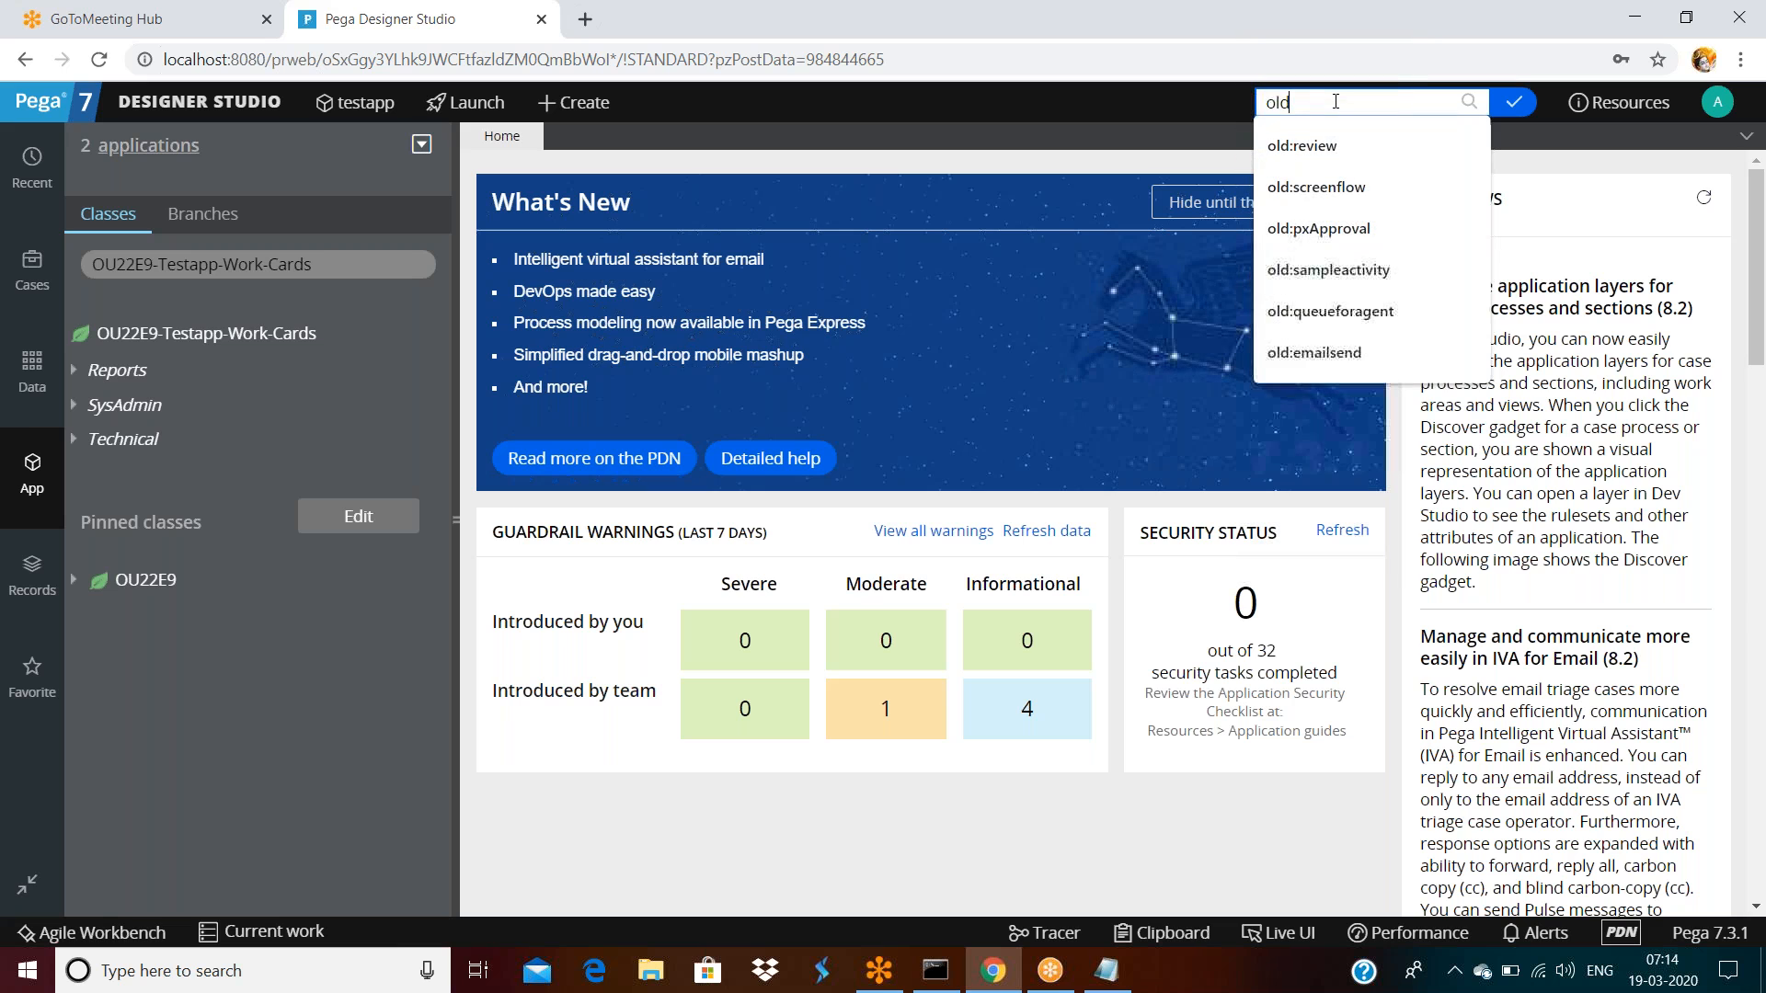
type(":errorline")
type("ssage")
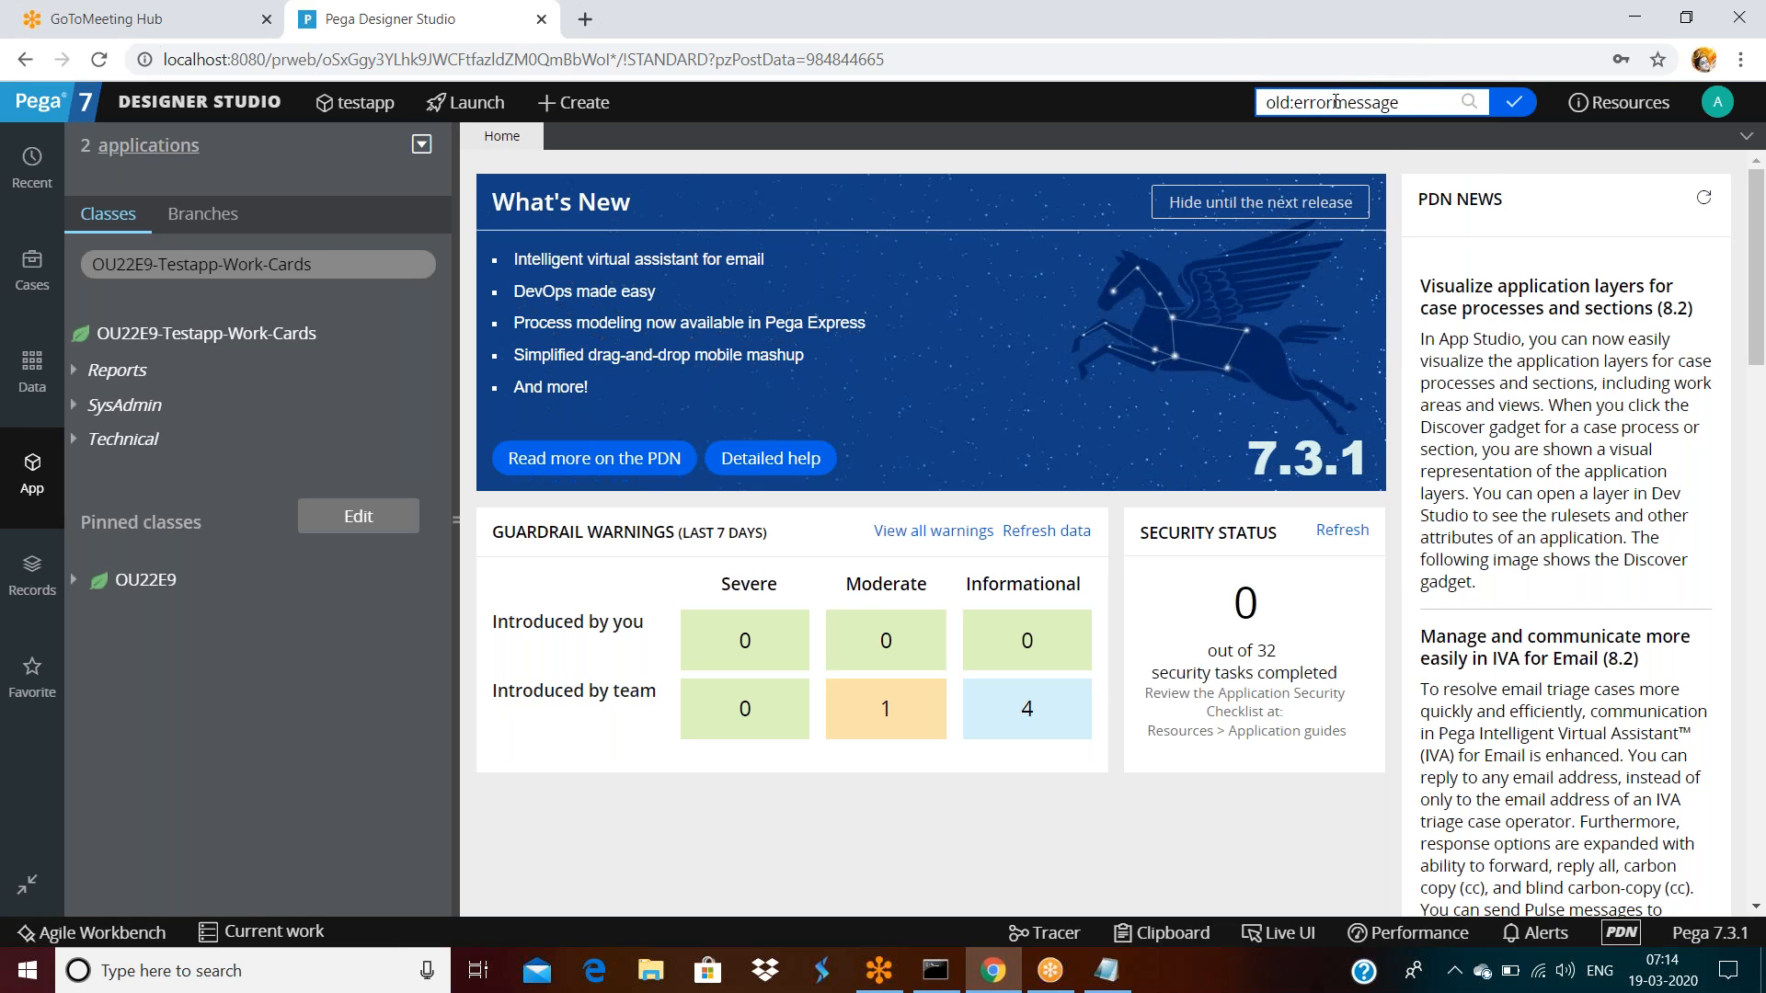
key("Return")
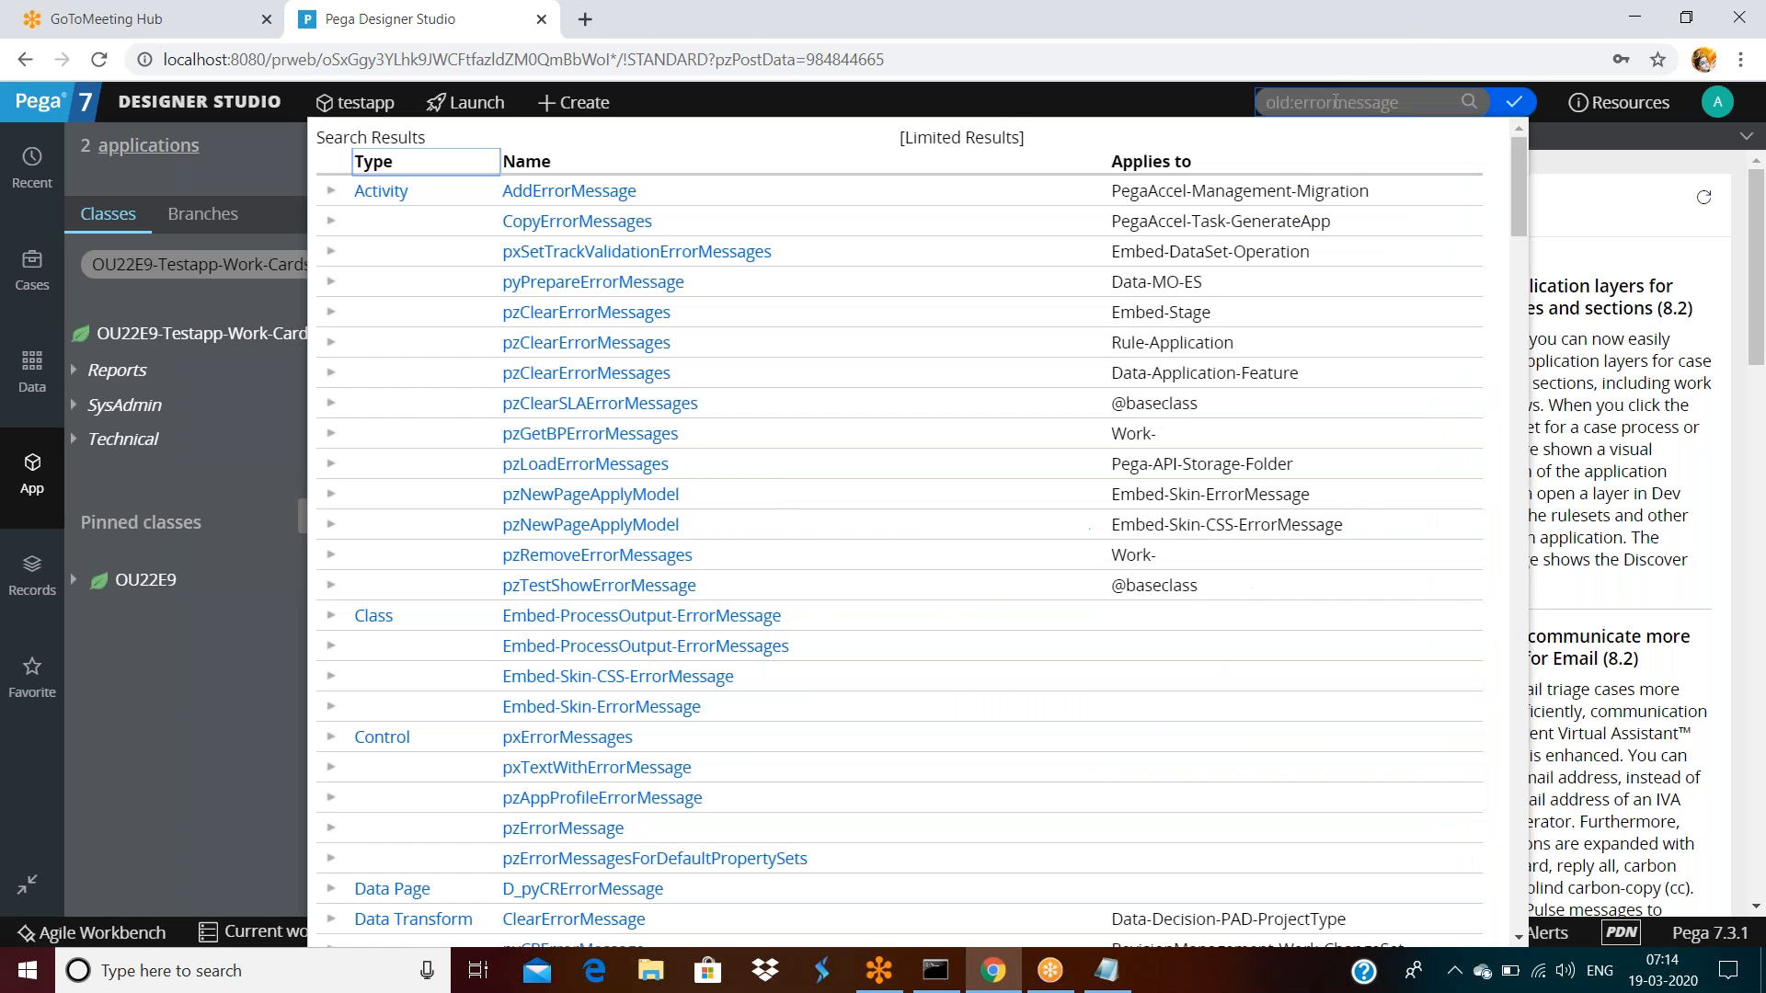
Open the Errormessage rule from the results and inspect its checked-out lock notice
scroll(551, 368, "down", 20)
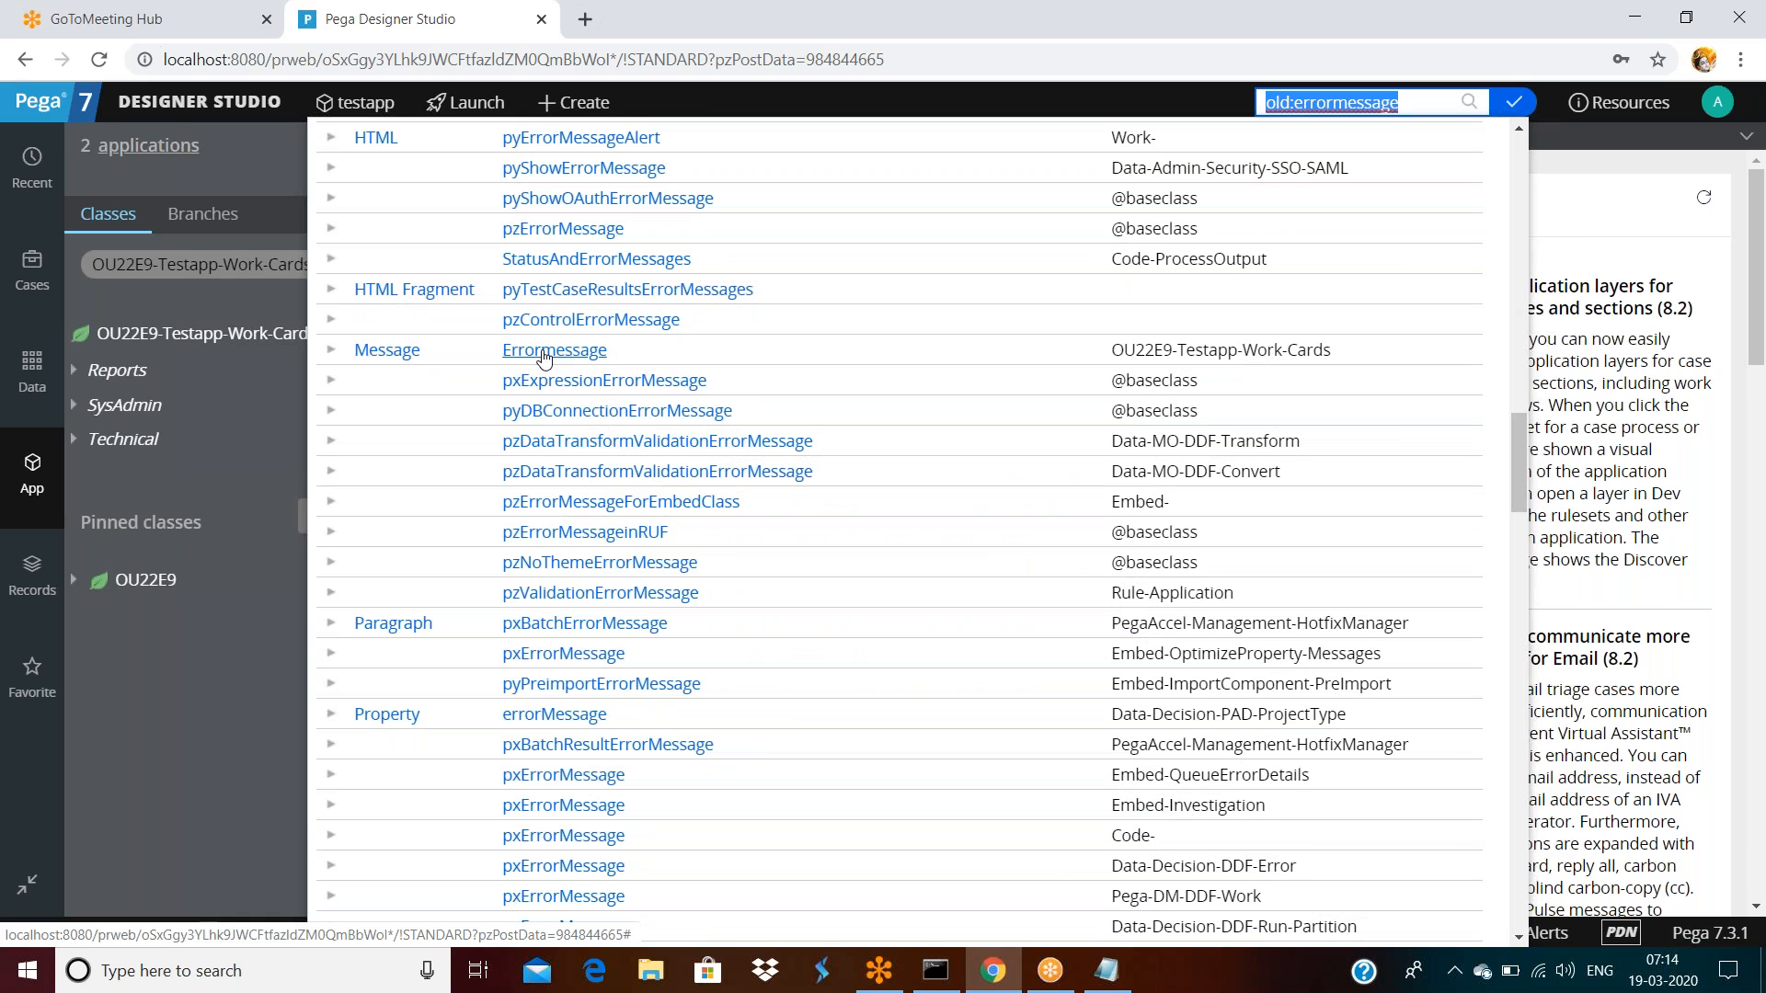
left_click(545, 357)
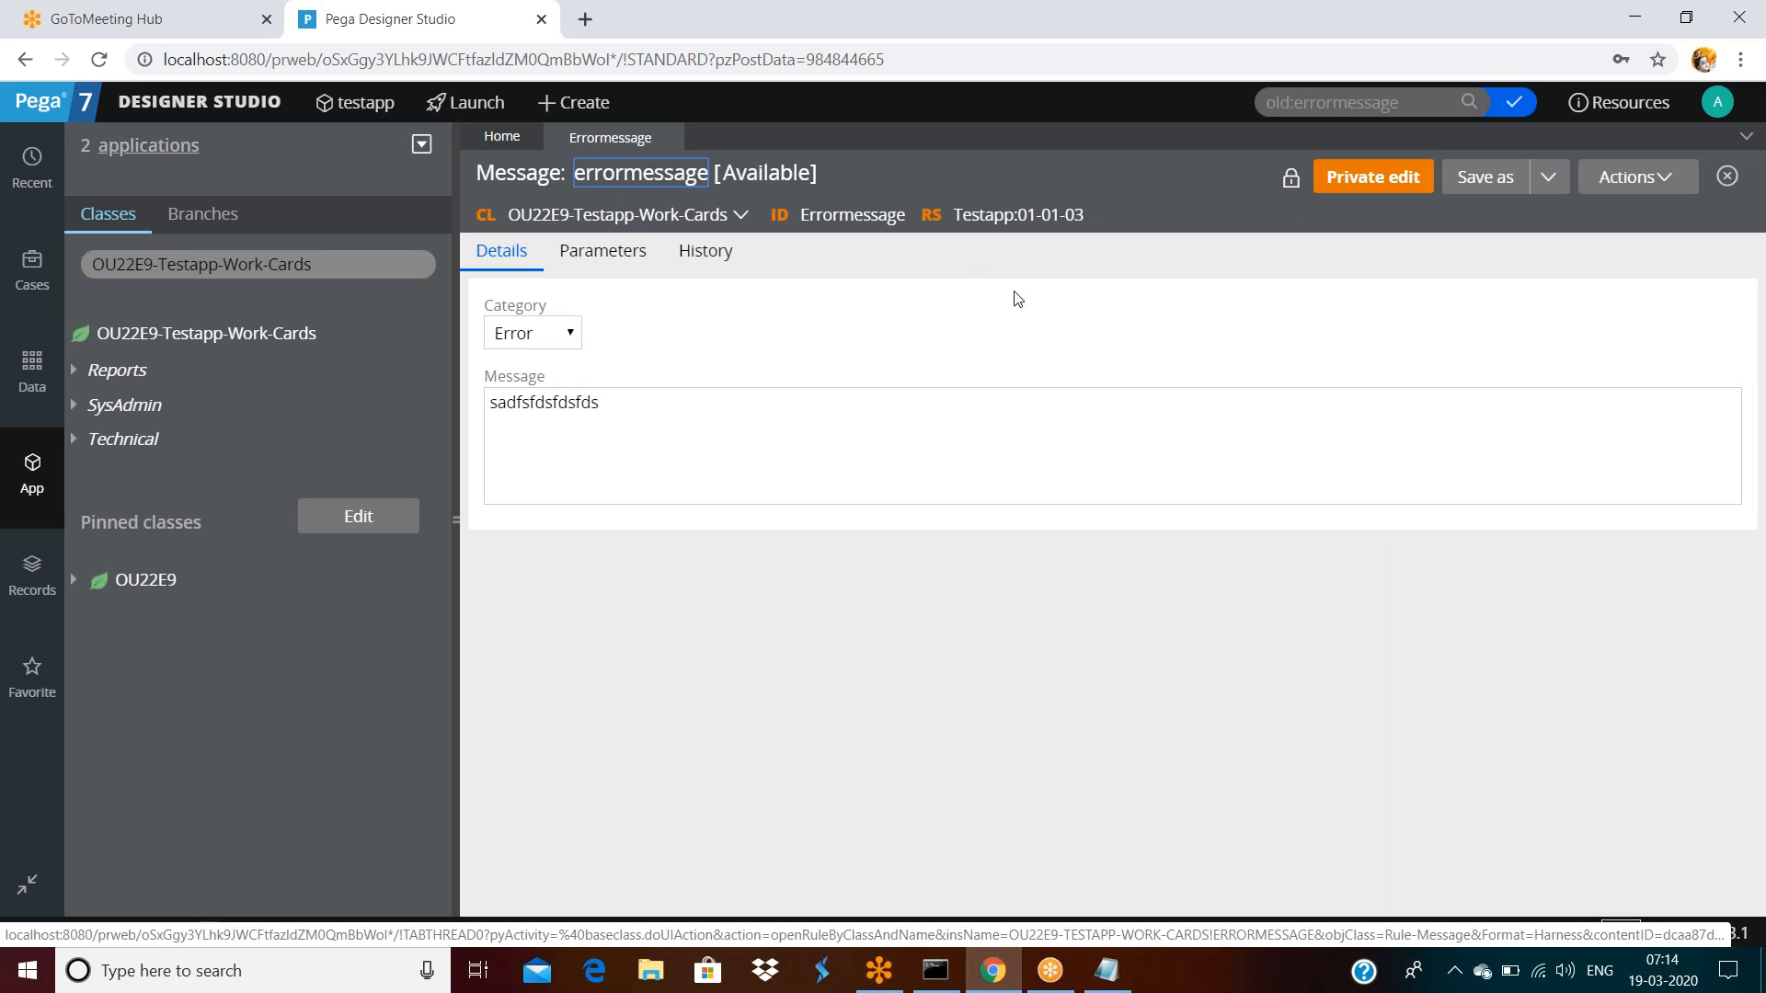
double_click(867, 218)
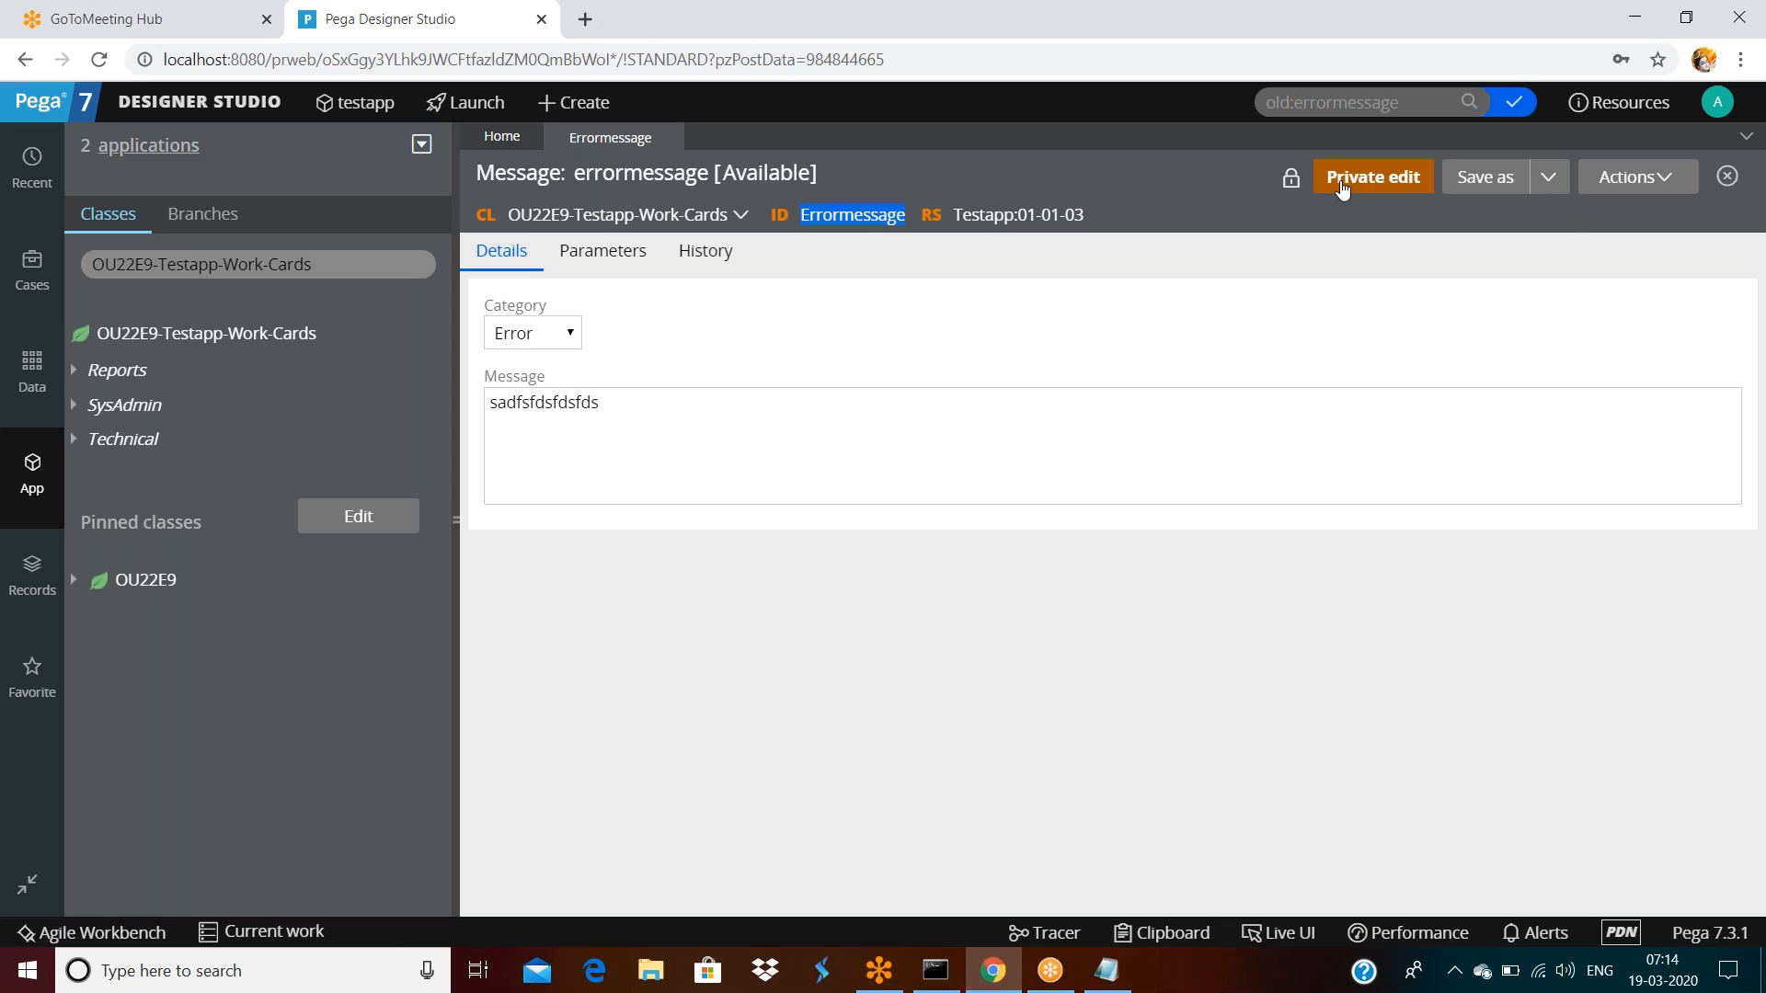
left_click(1292, 183)
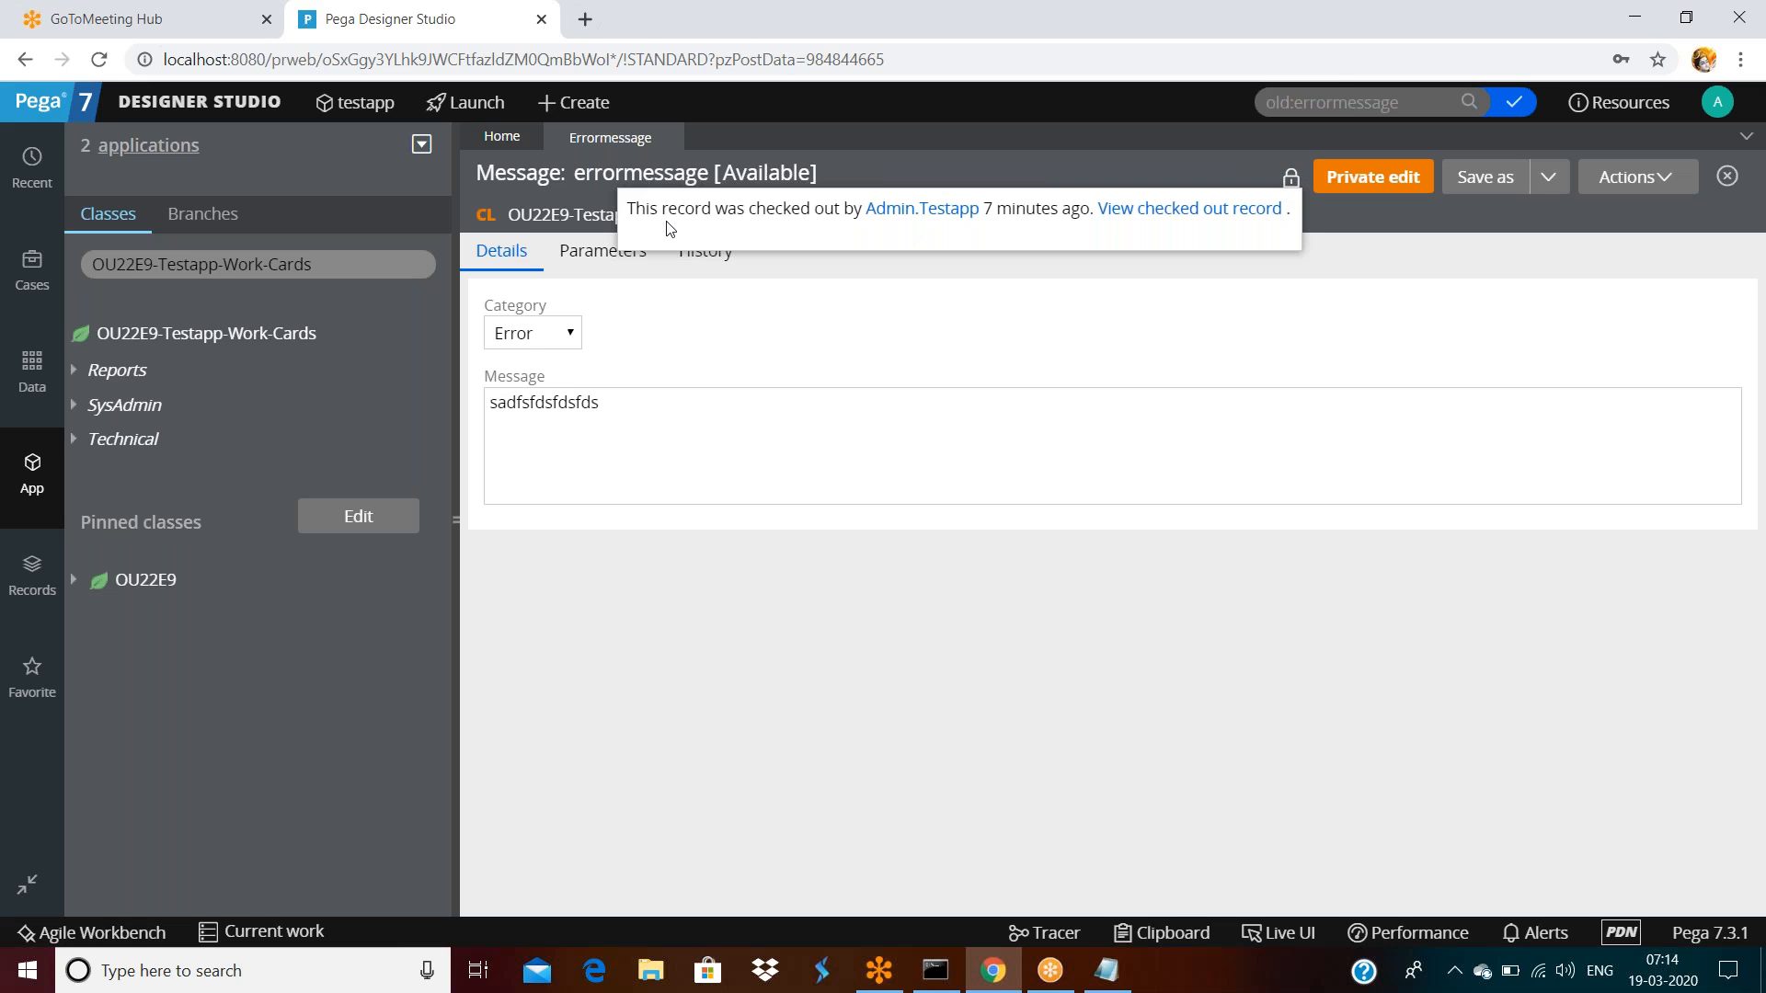
left_click_drag(670, 208, 860, 214)
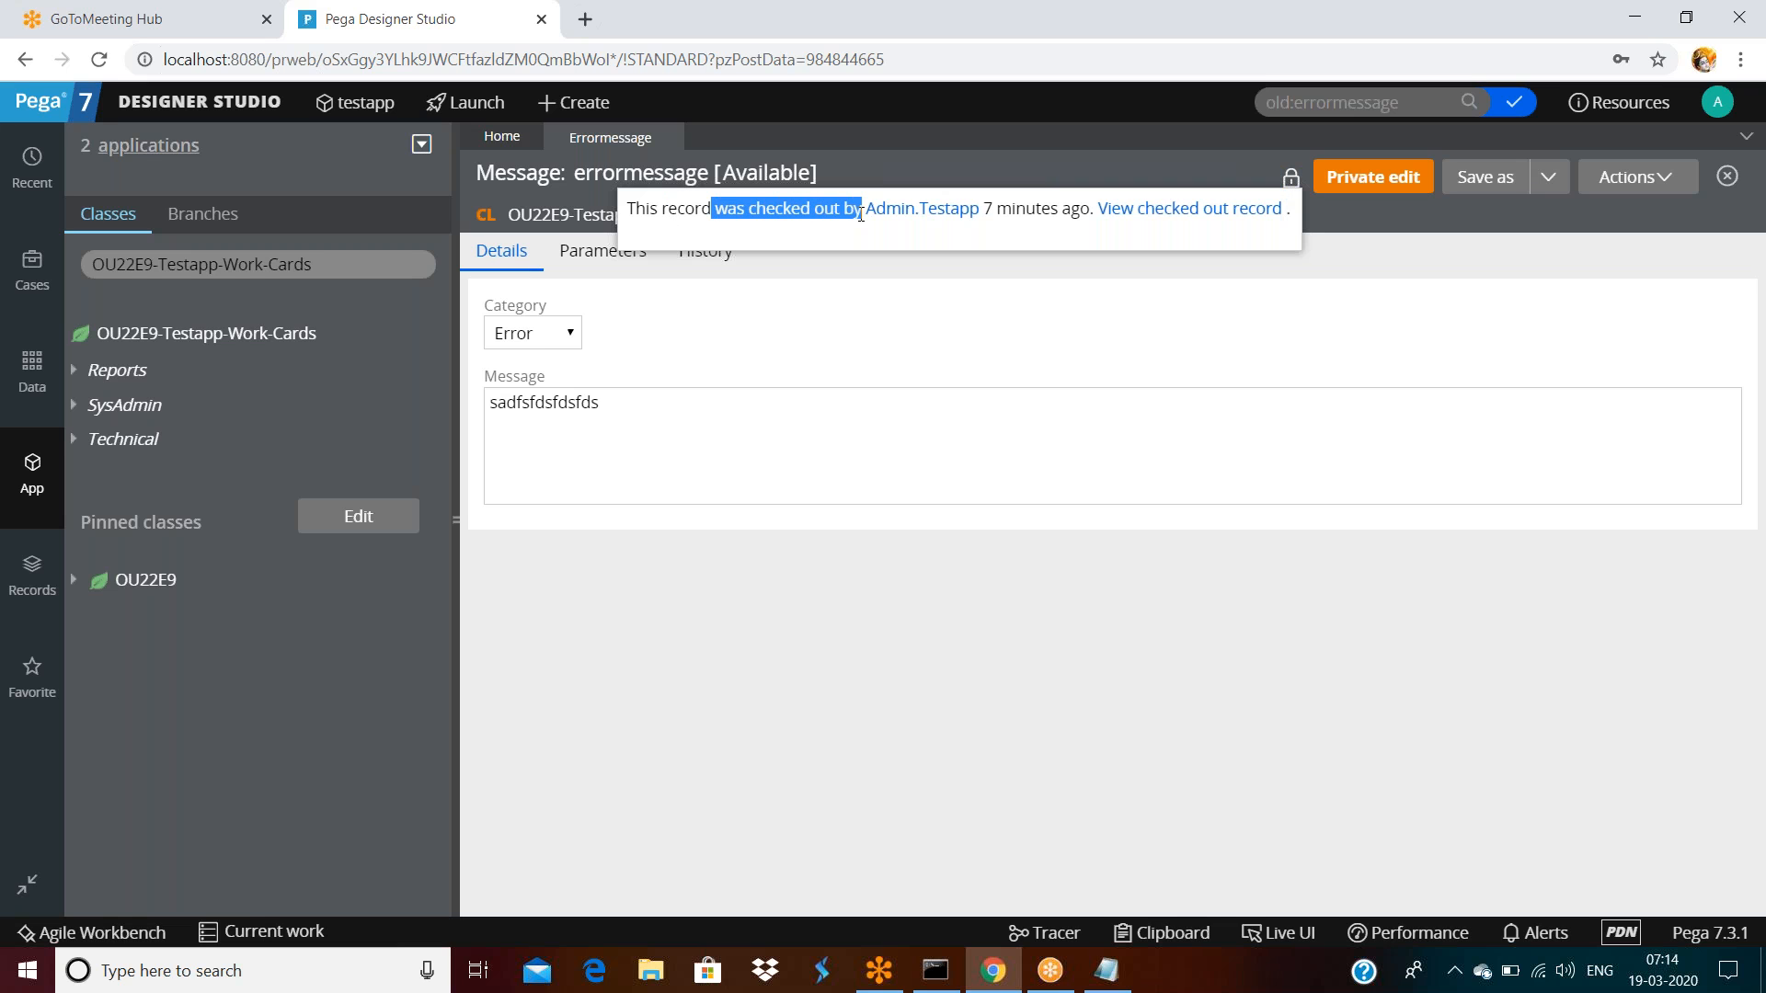
left_click(861, 213)
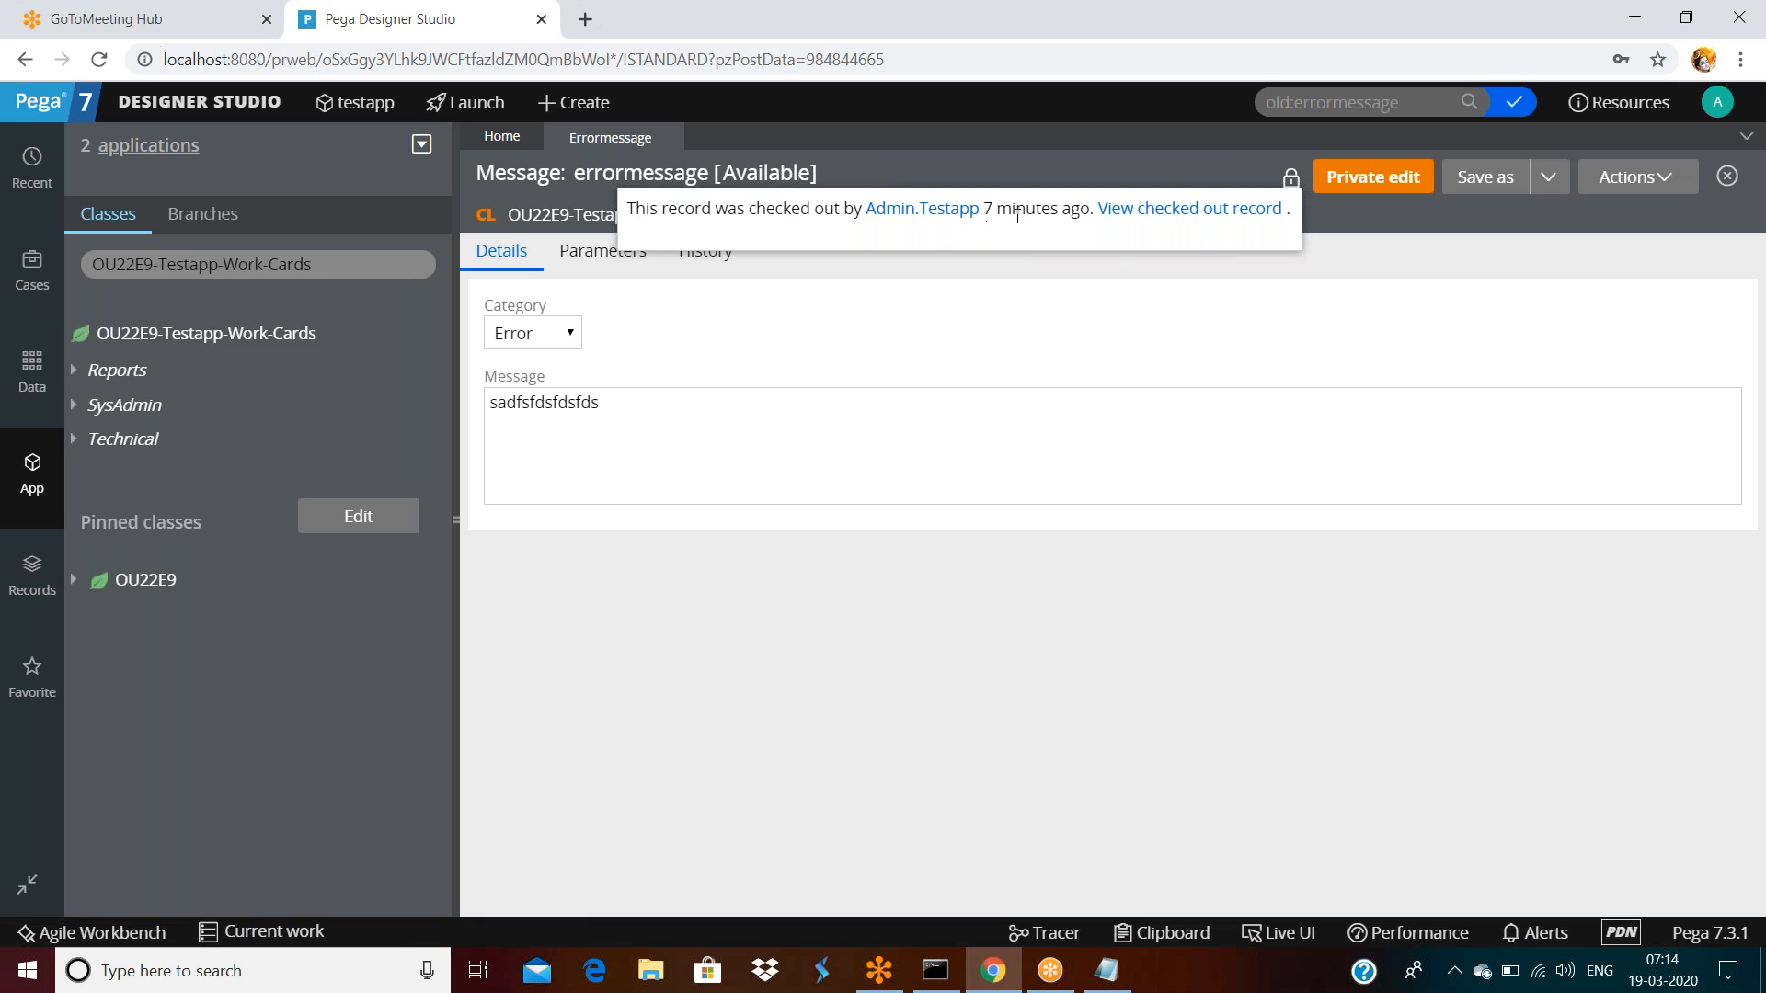
Open the checked-out copy in its own tab and select its message text
left_click(1170, 217)
left_click(487, 424)
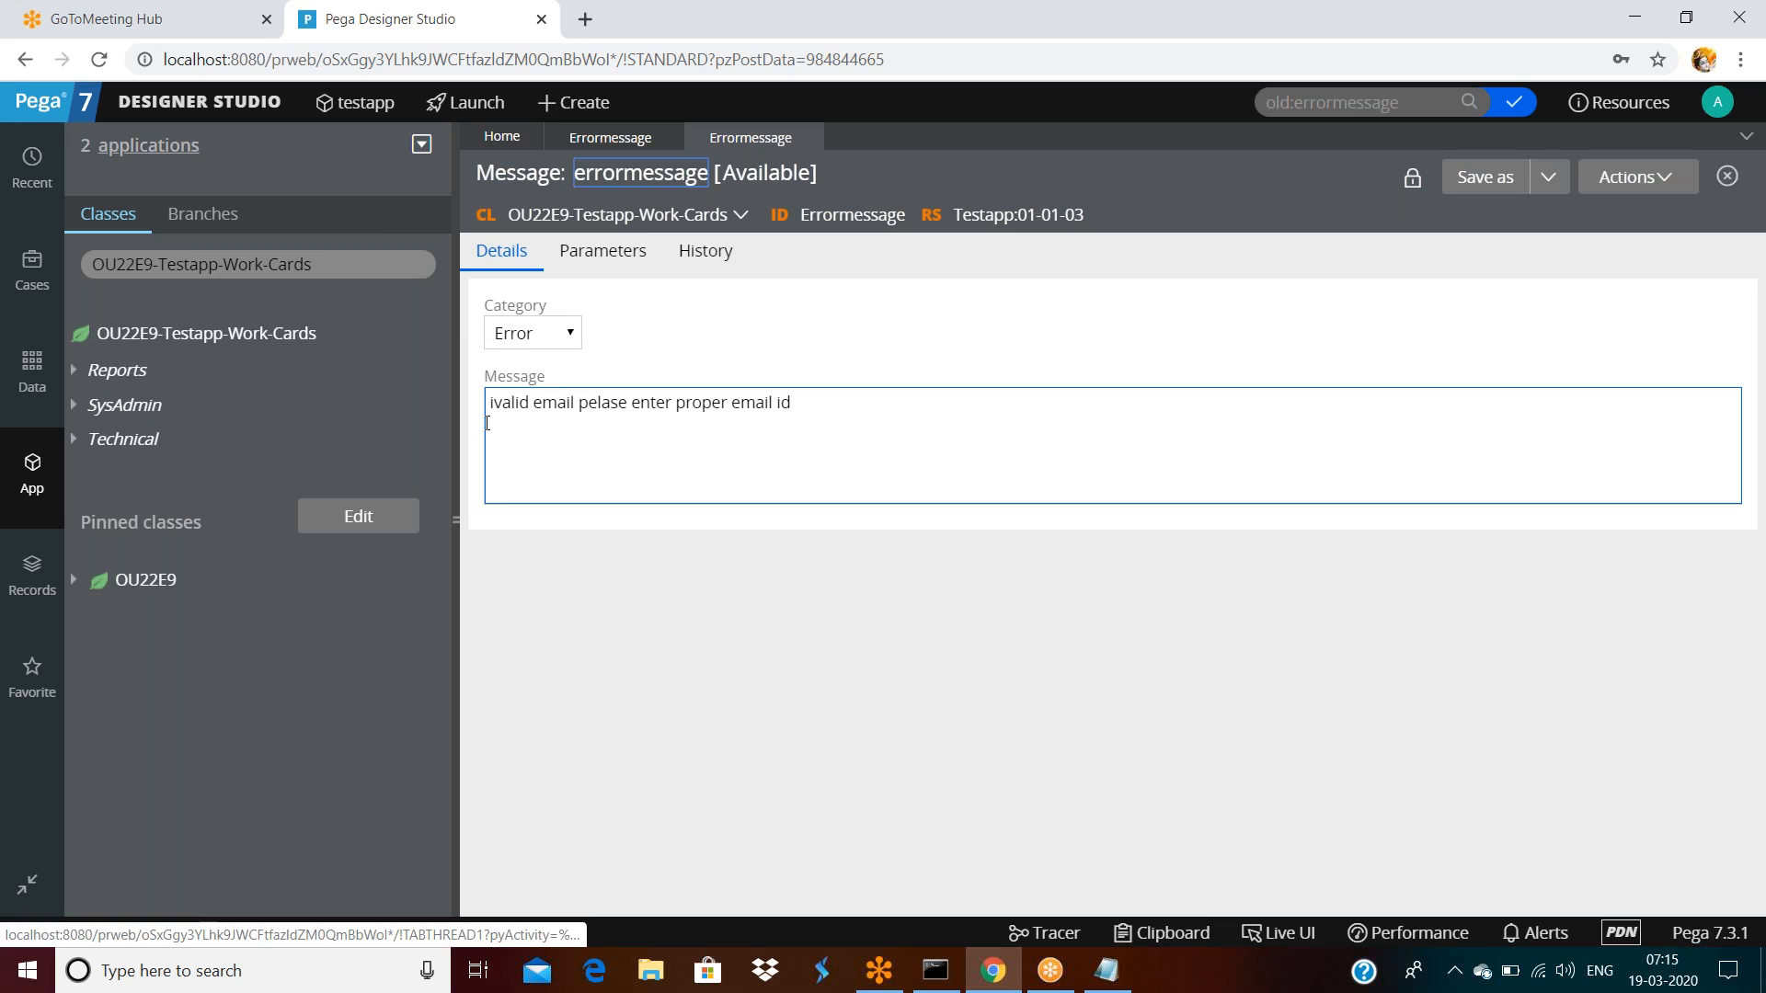
triple_click(867, 414)
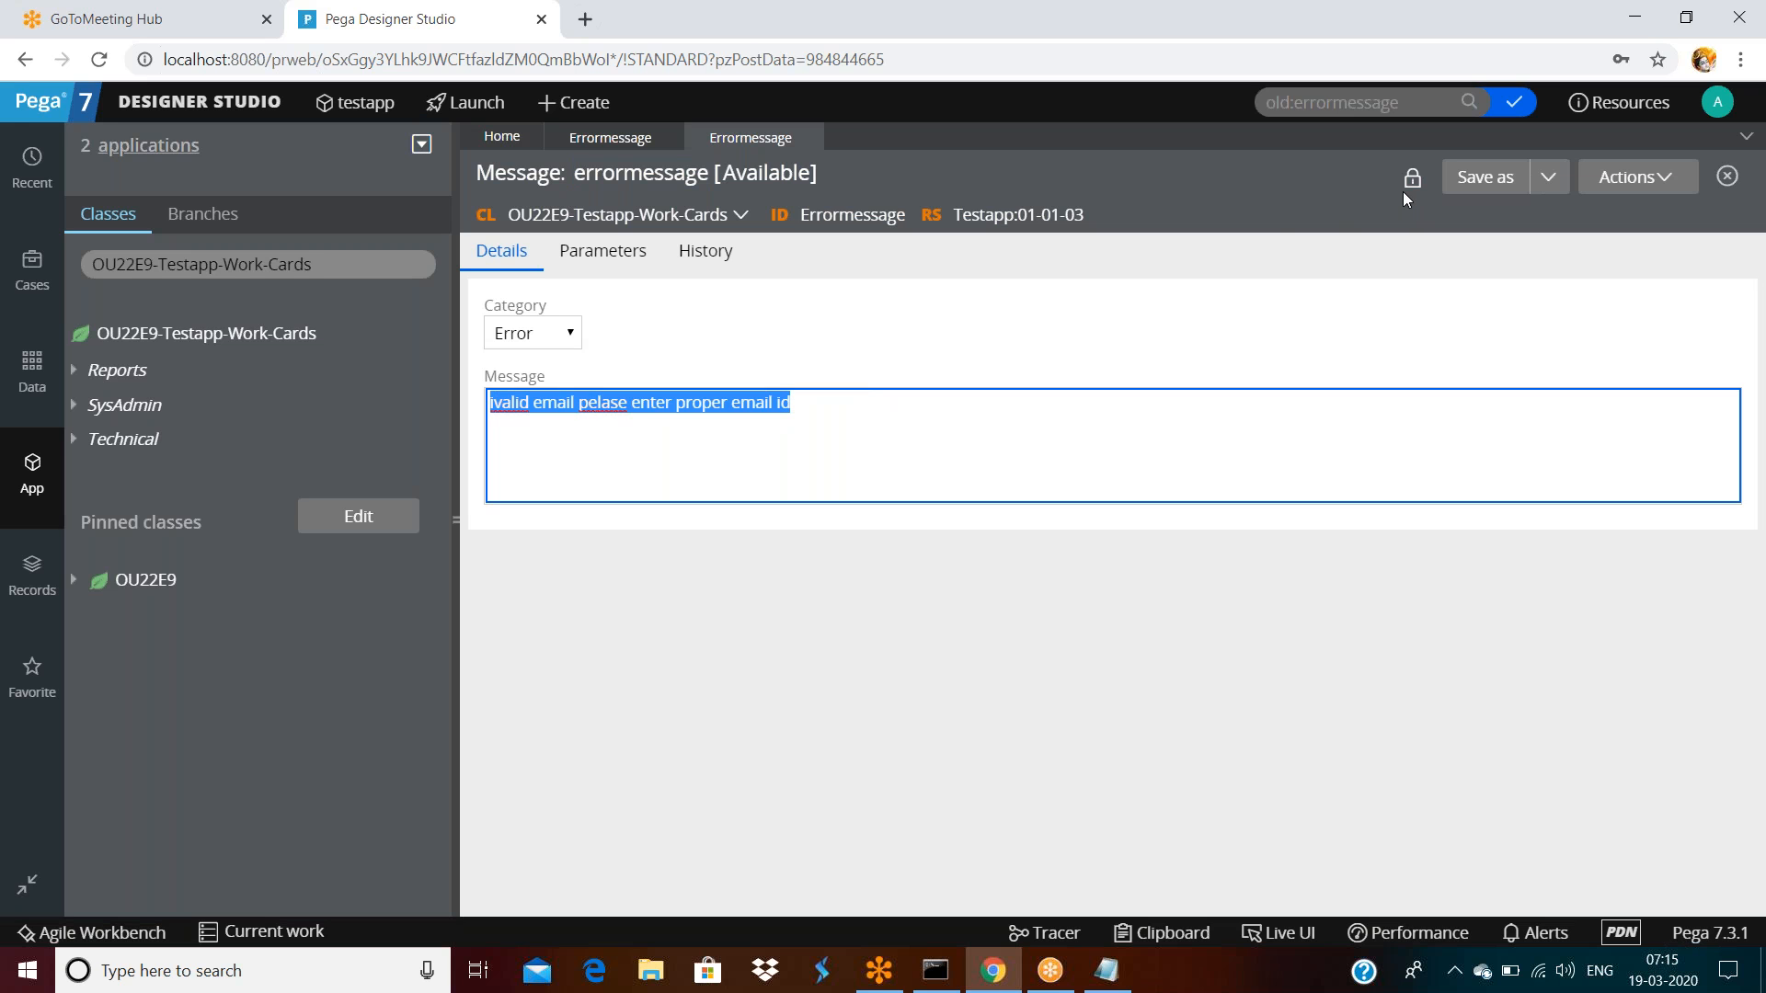
Return to the original Errormessage tab and select its message text
left_click(624, 140)
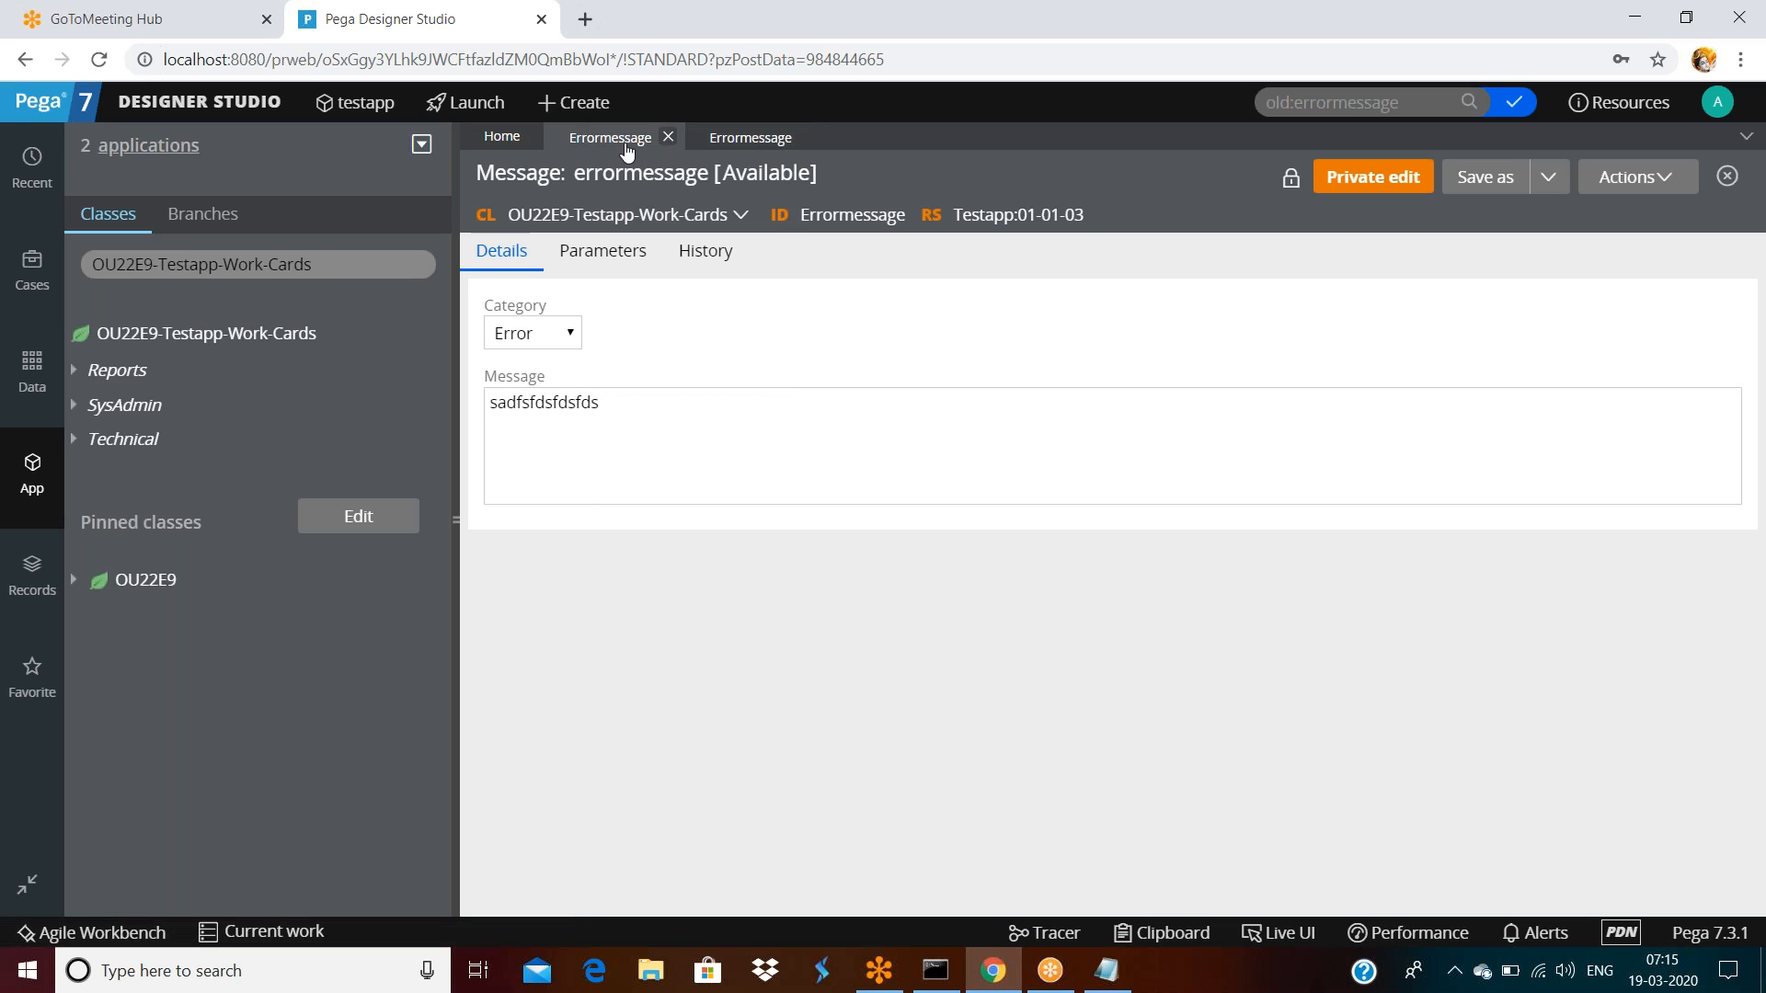
left_click(612, 397)
double_click(611, 397)
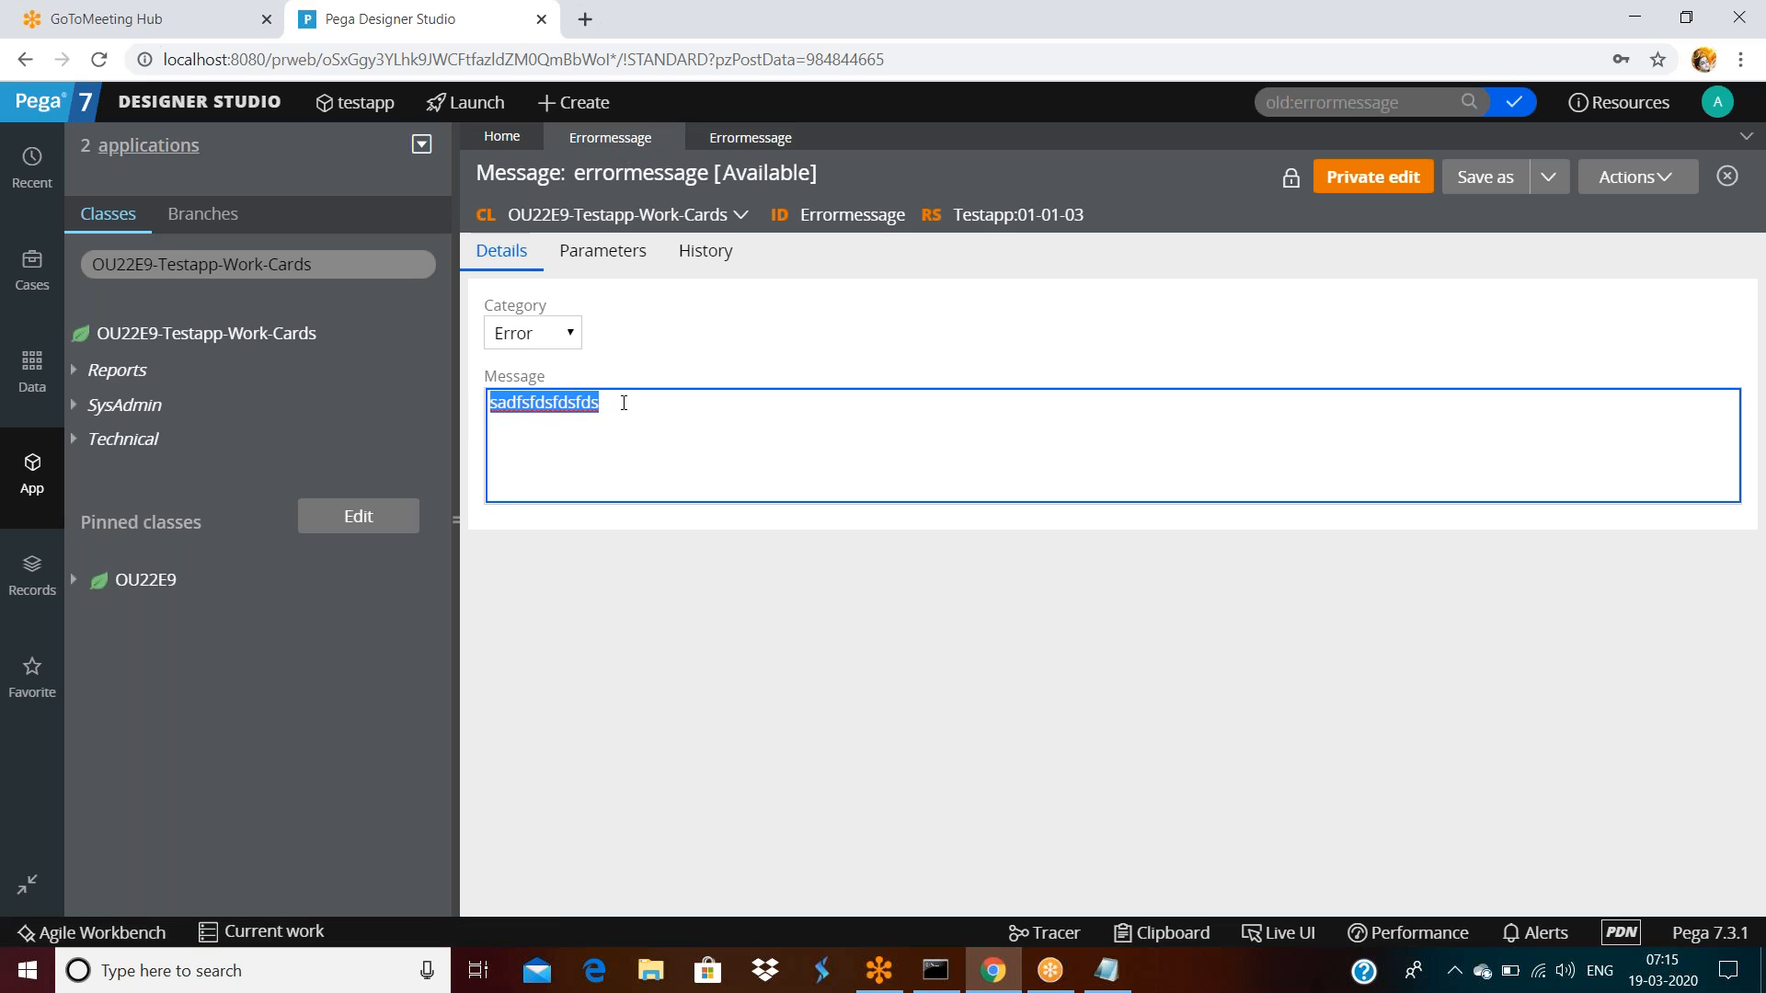
left_click(624, 397)
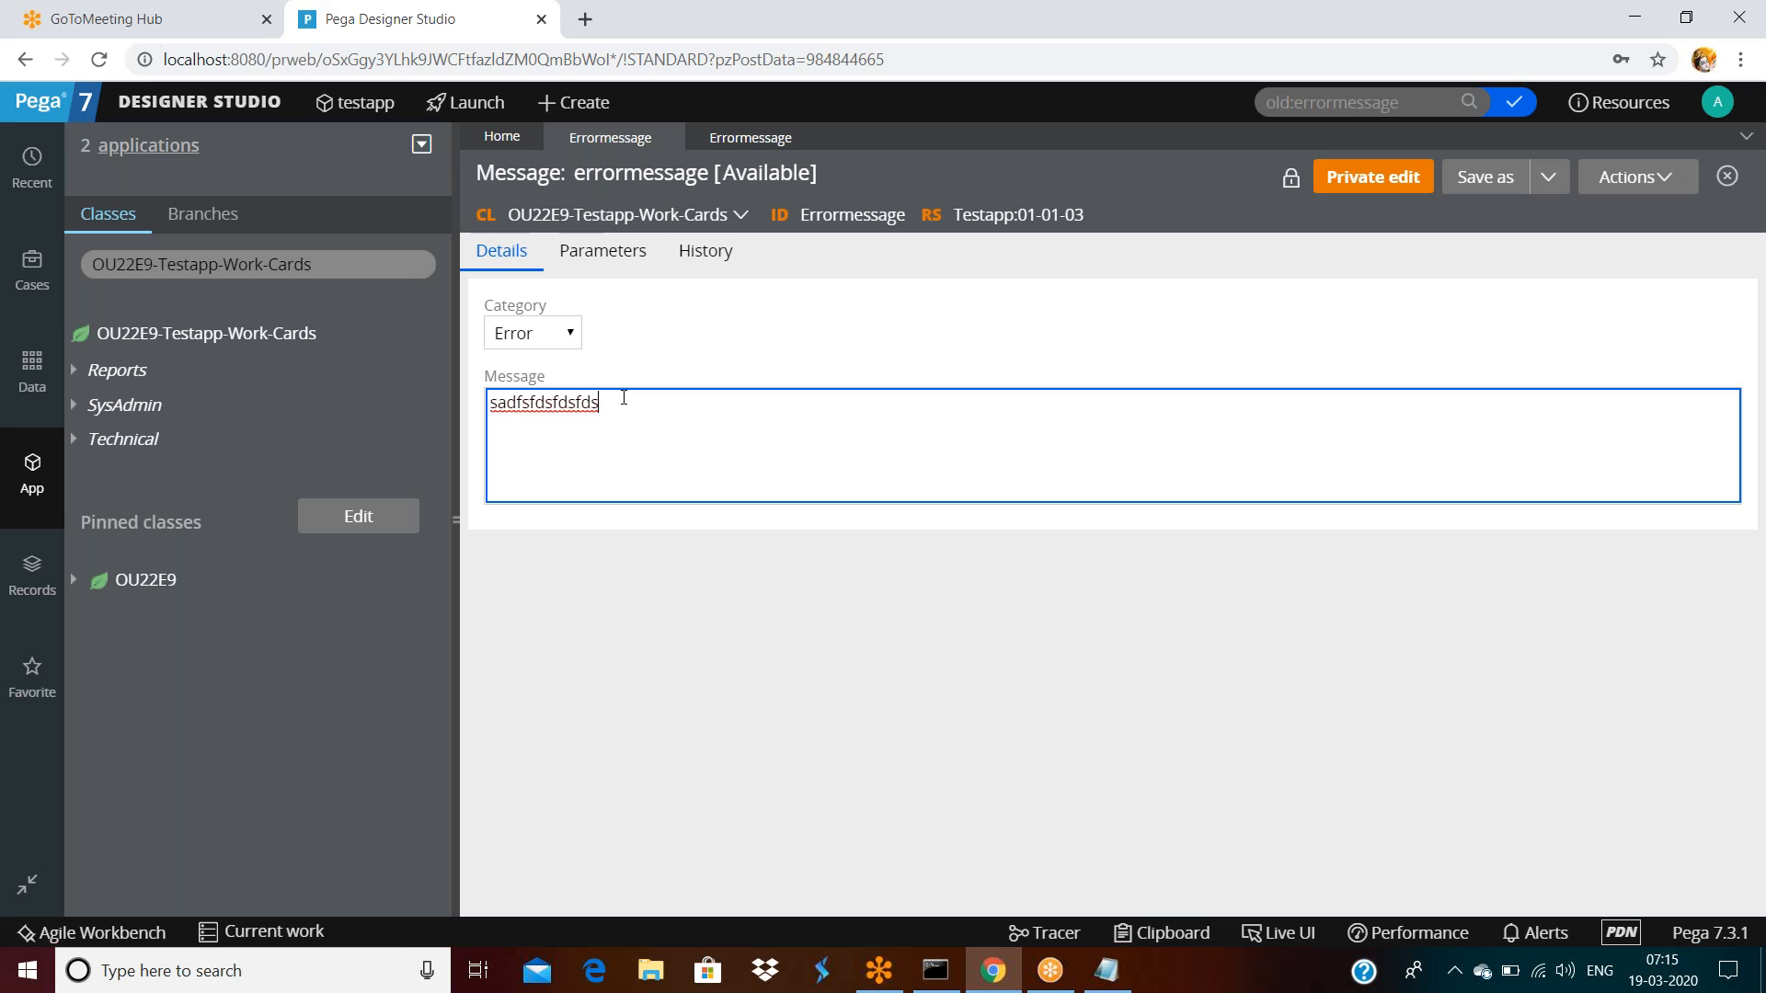
double_click(623, 416)
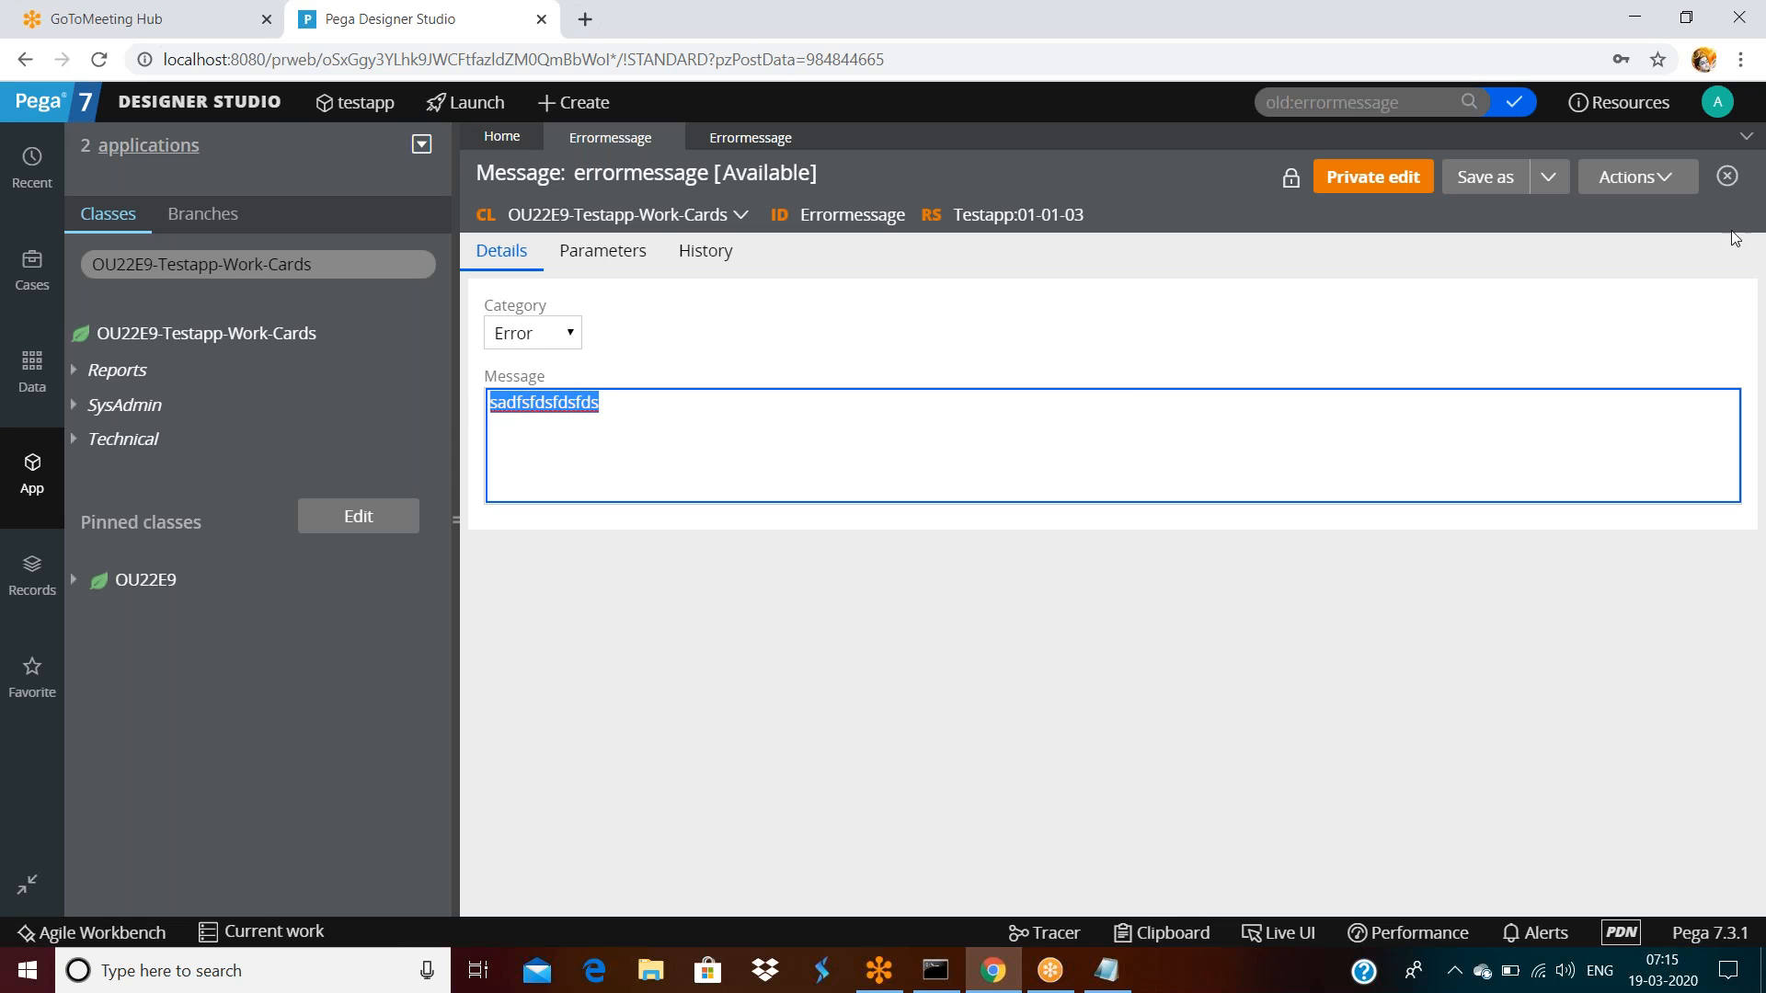
Review the Operator Profile window, close it, and log off
left_click(1713, 108)
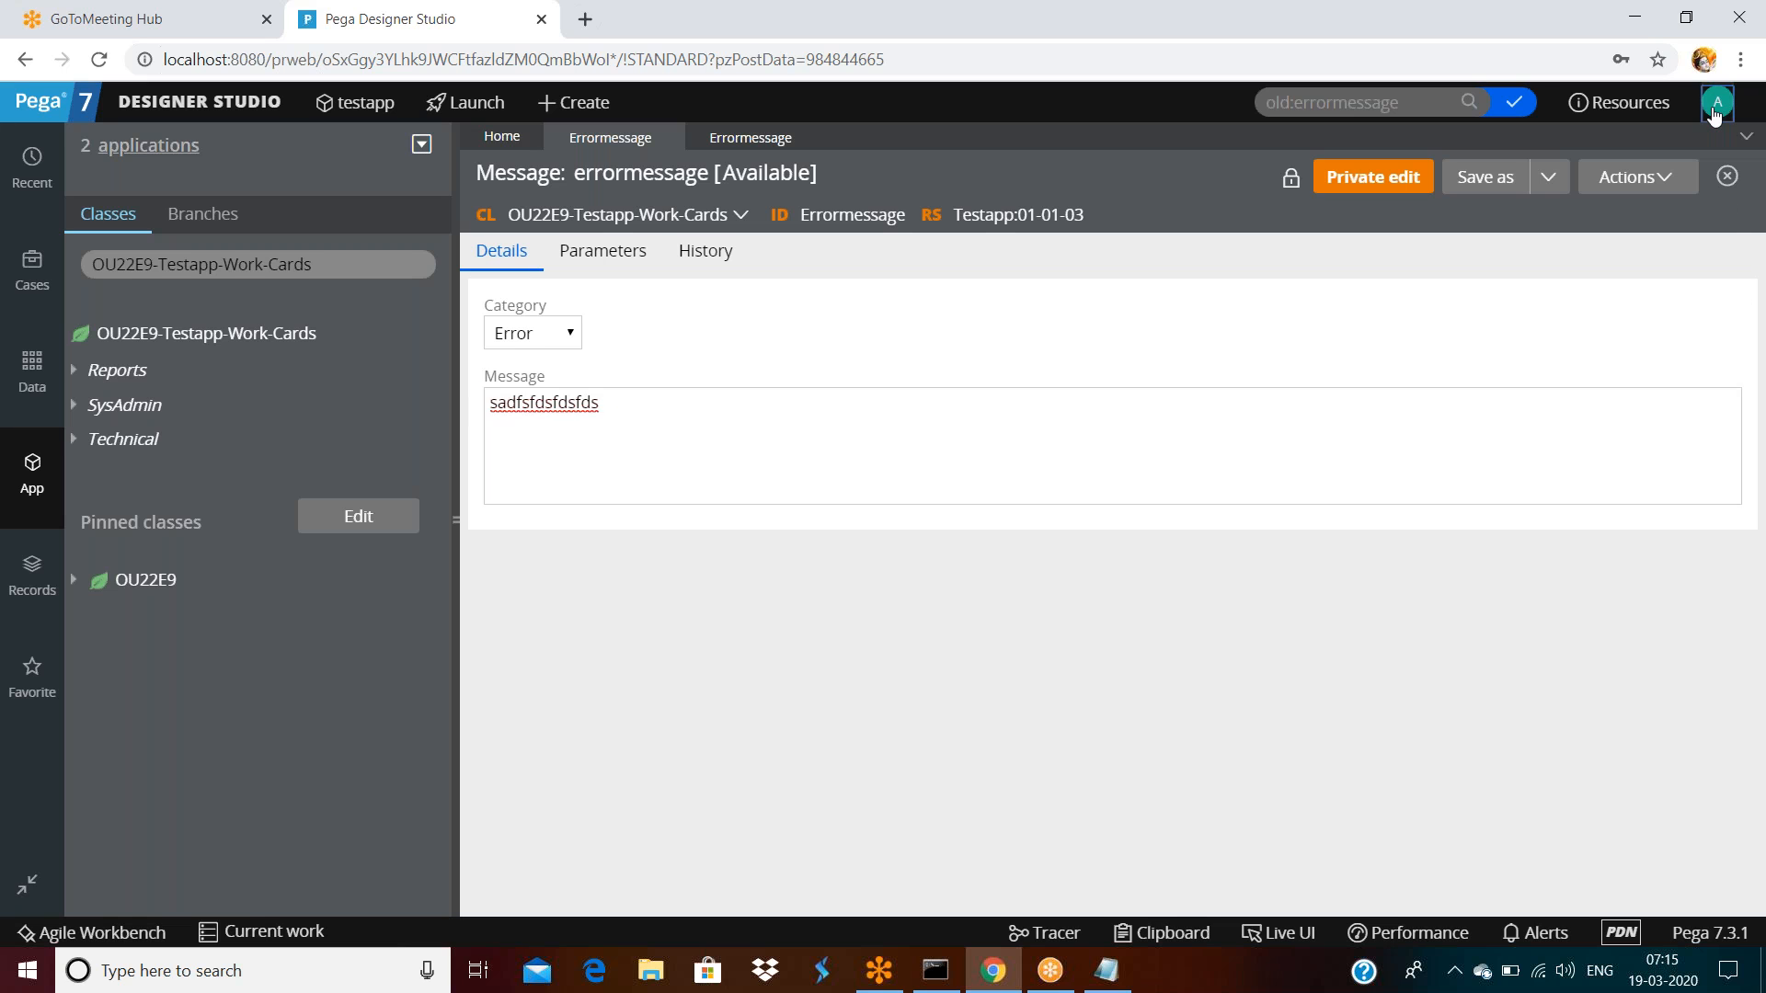
left_click(1183, 215)
left_click(1716, 103)
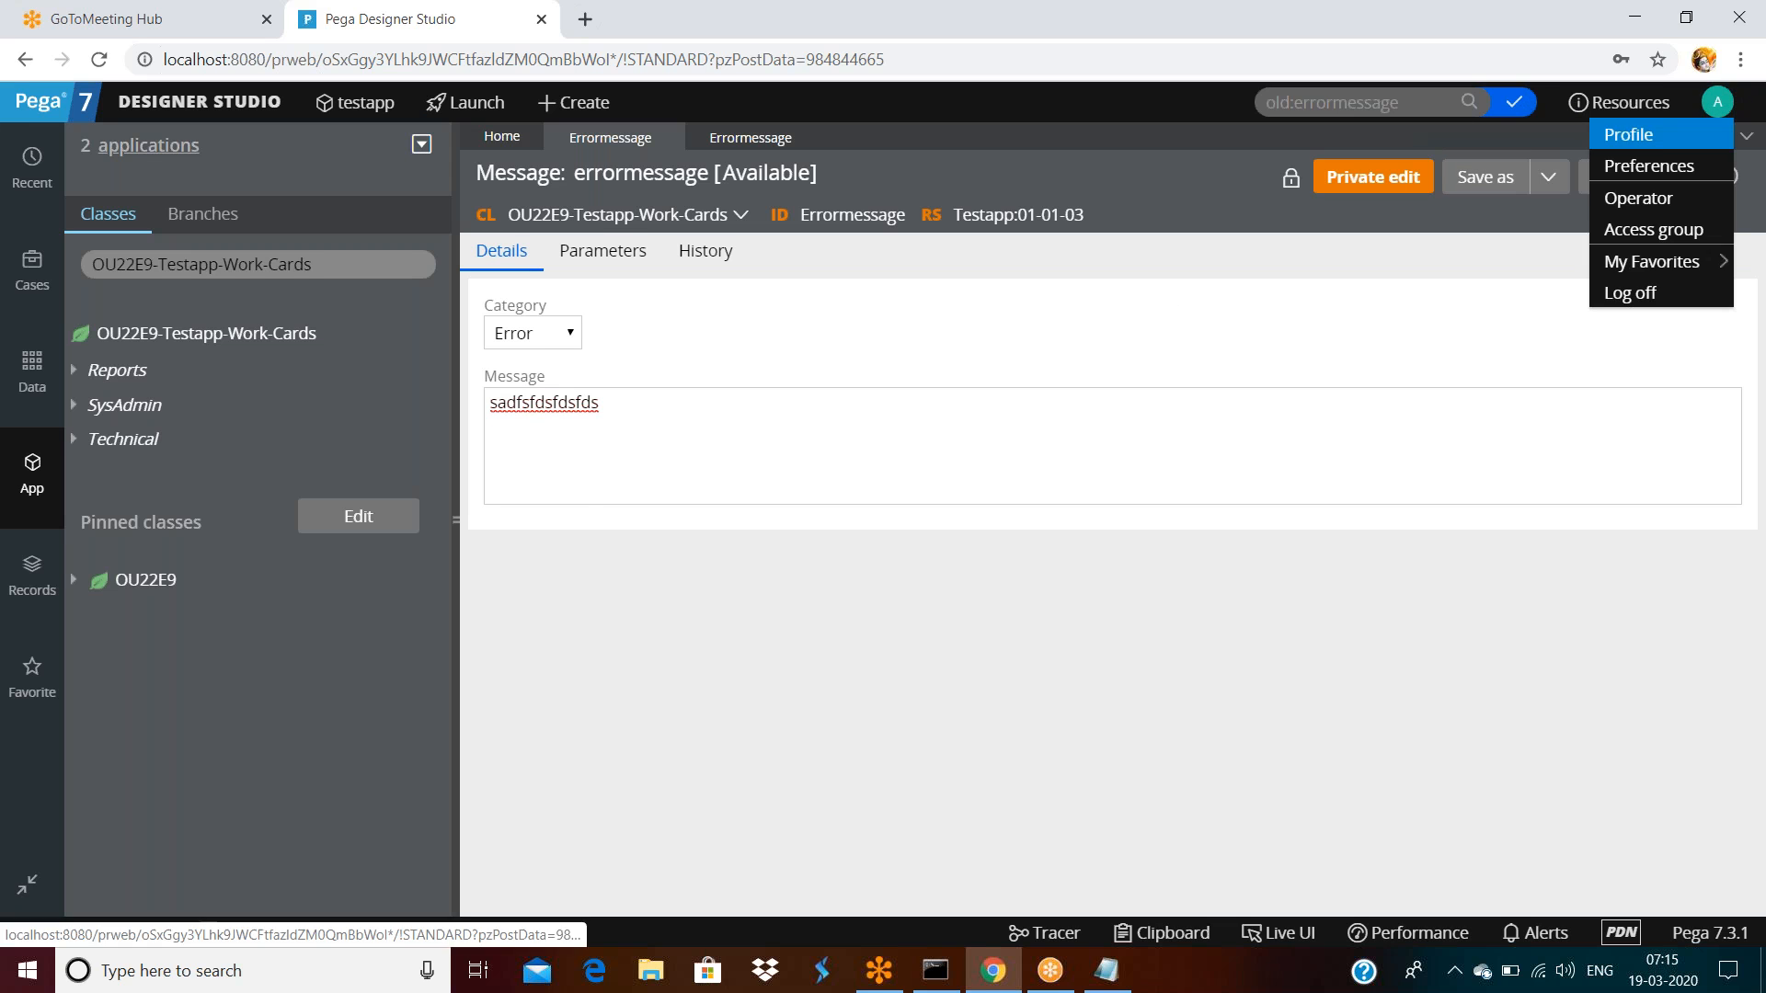
double_click(1643, 146)
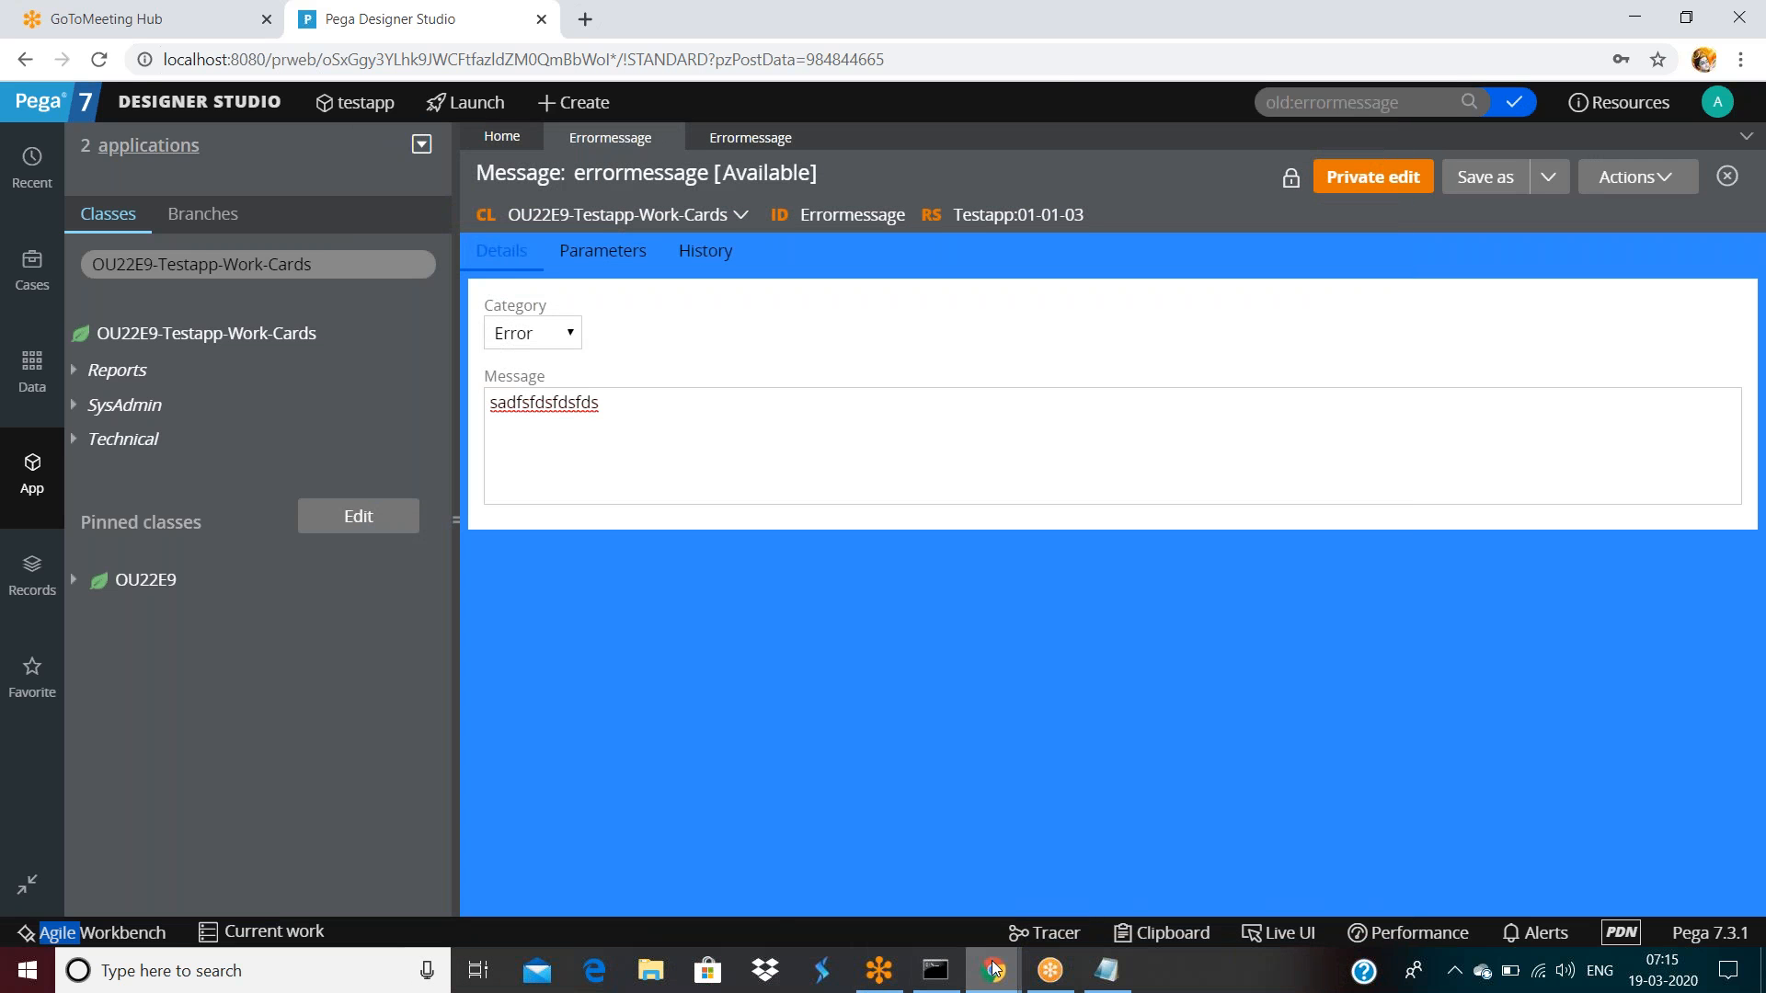
mouse_move(993, 968)
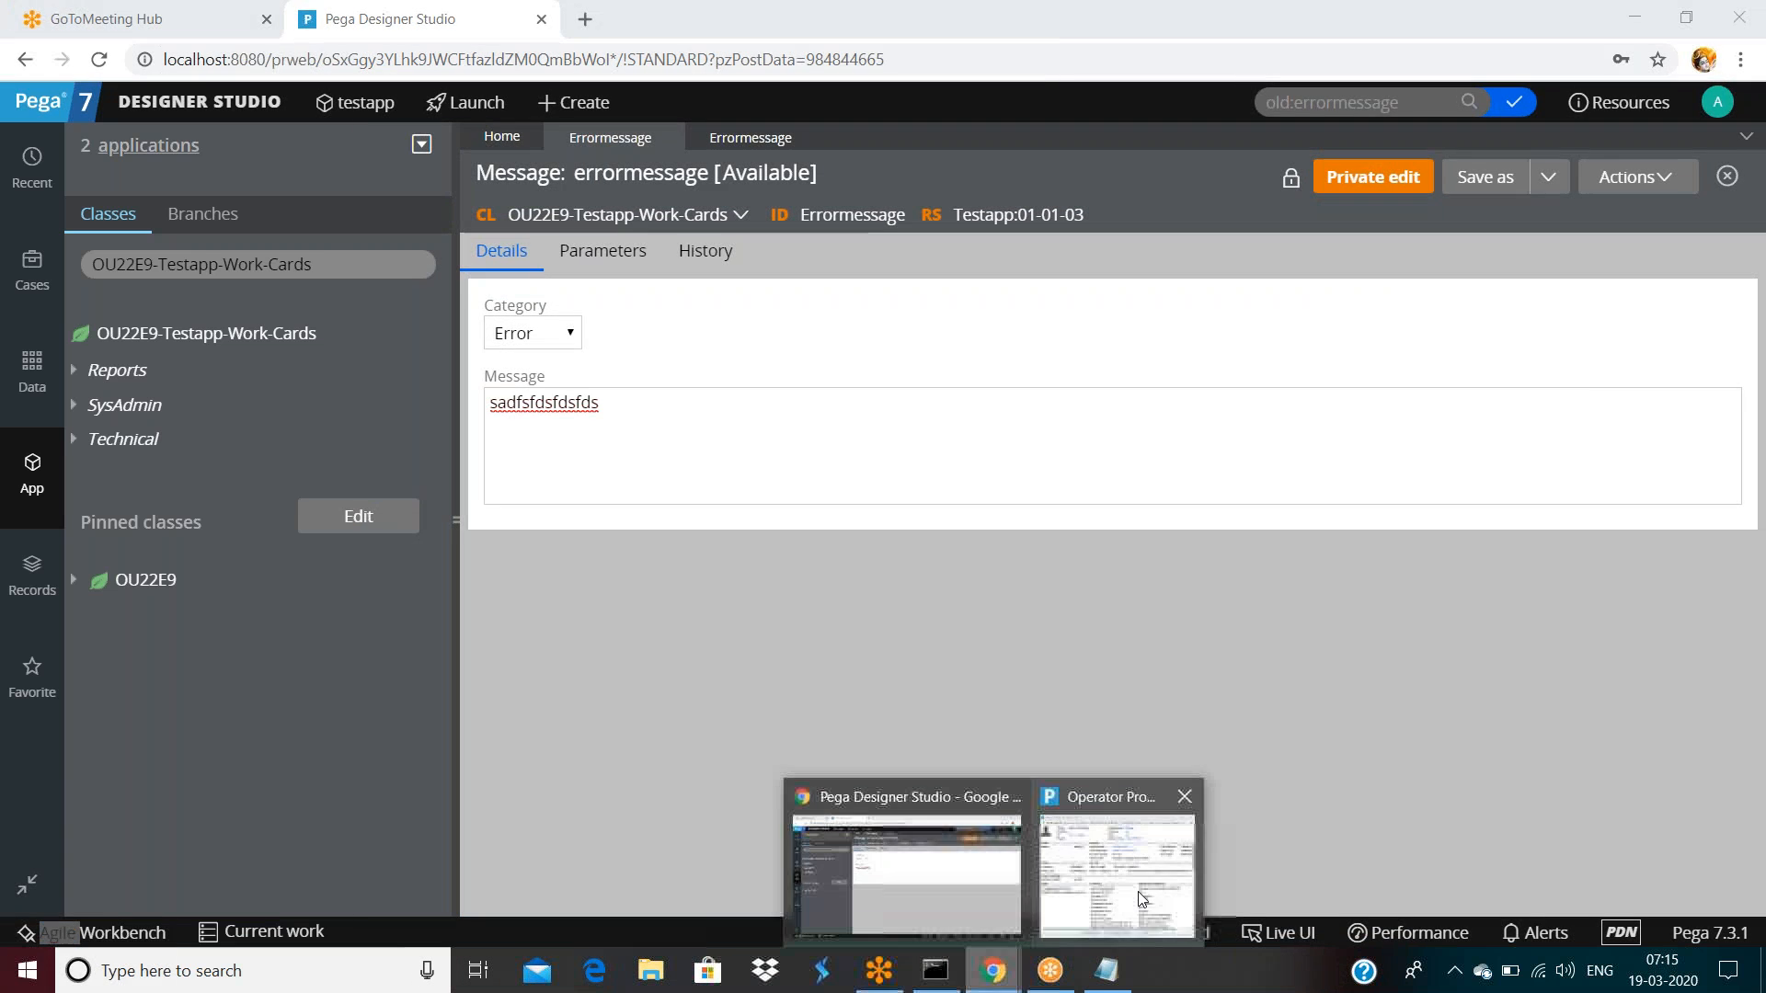
left_click(1150, 915)
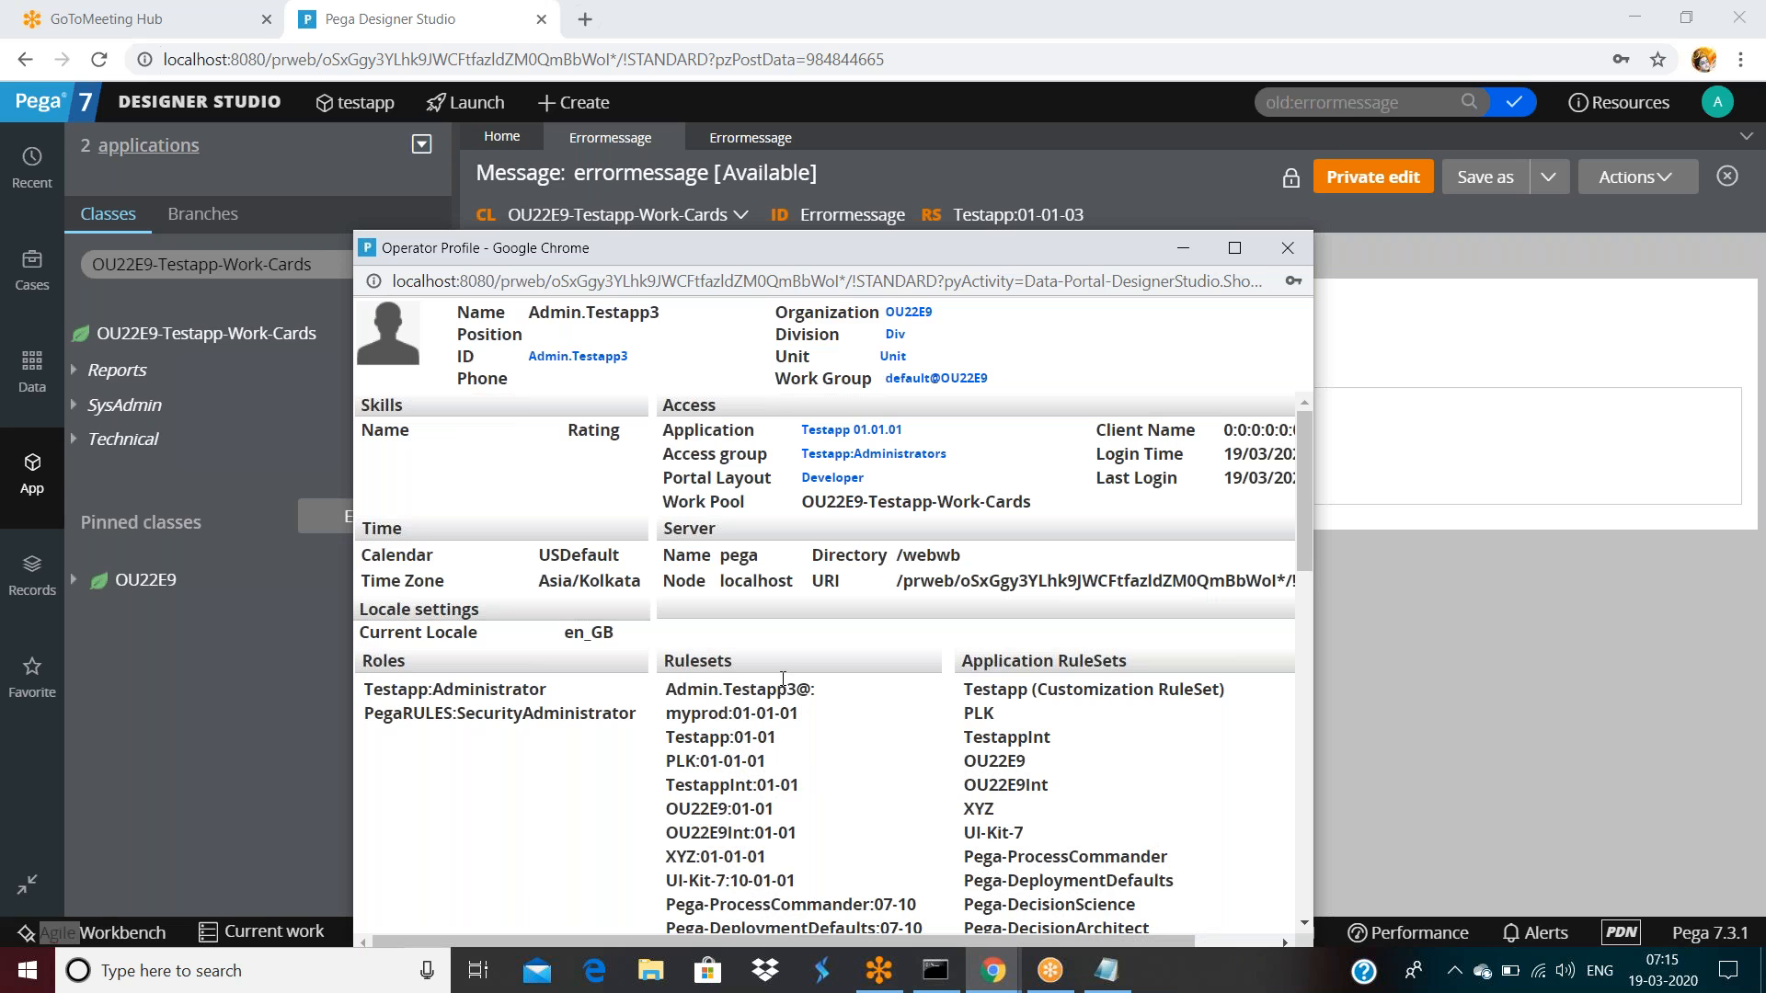
left_click(1294, 248)
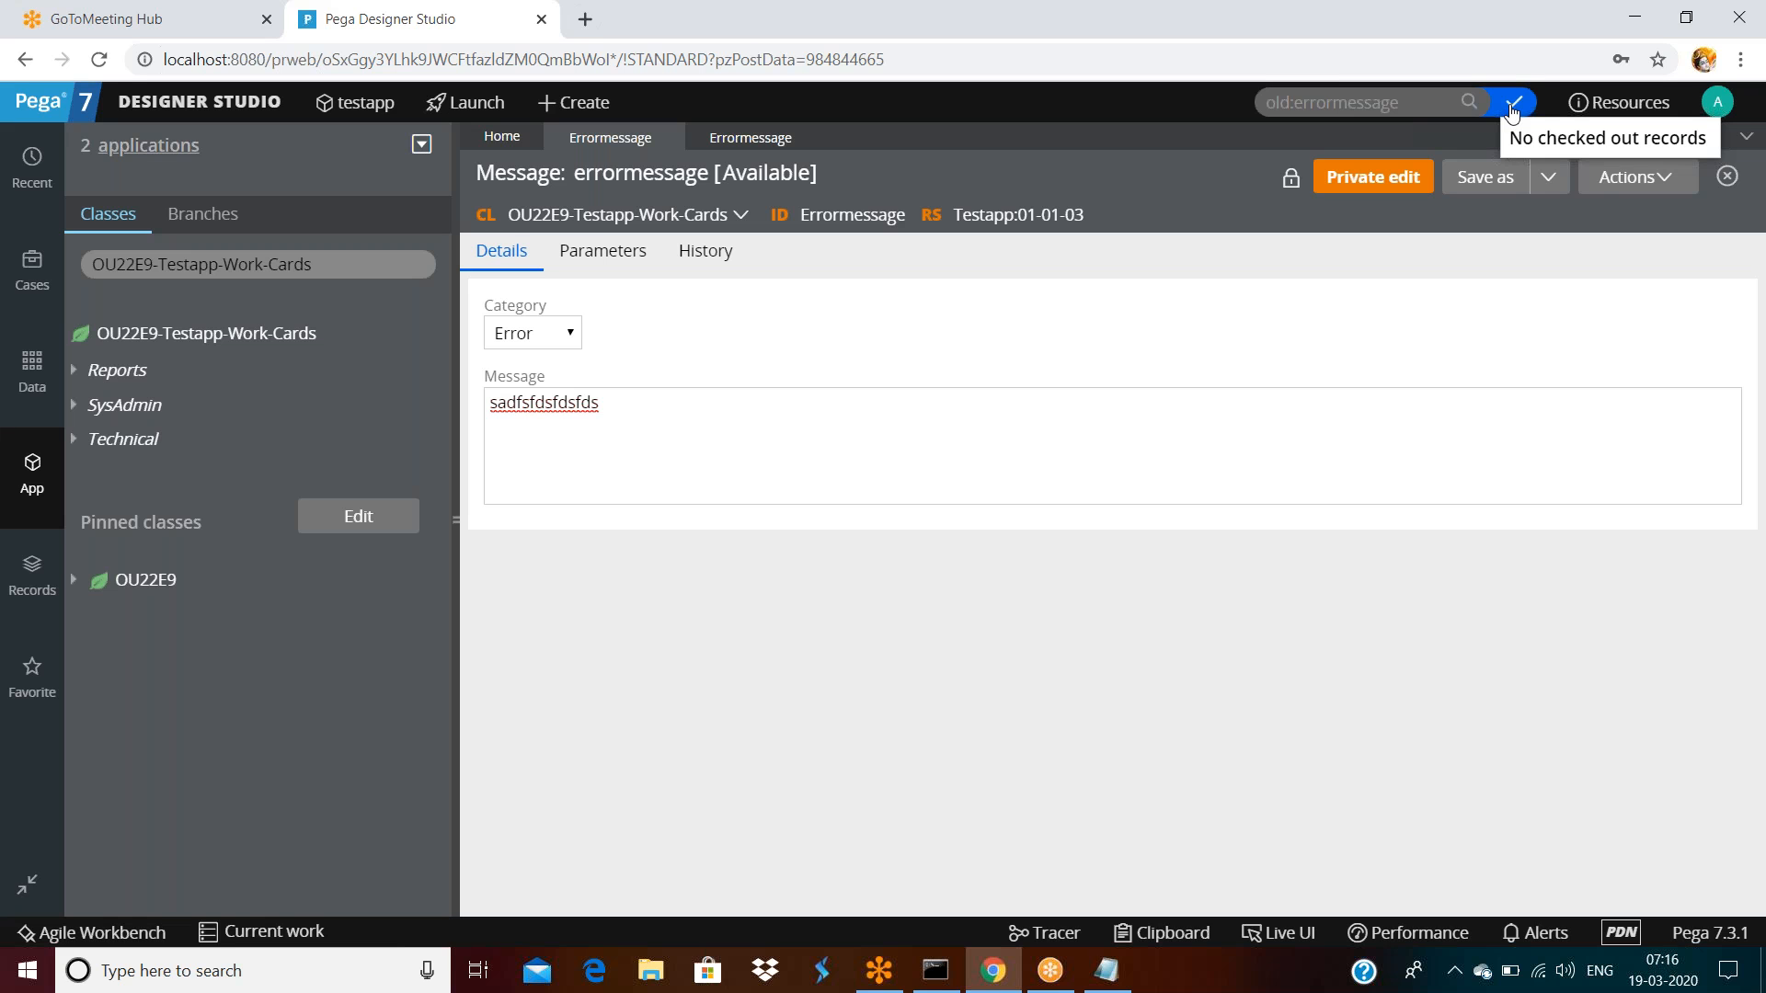
left_click(1722, 107)
left_click(1636, 292)
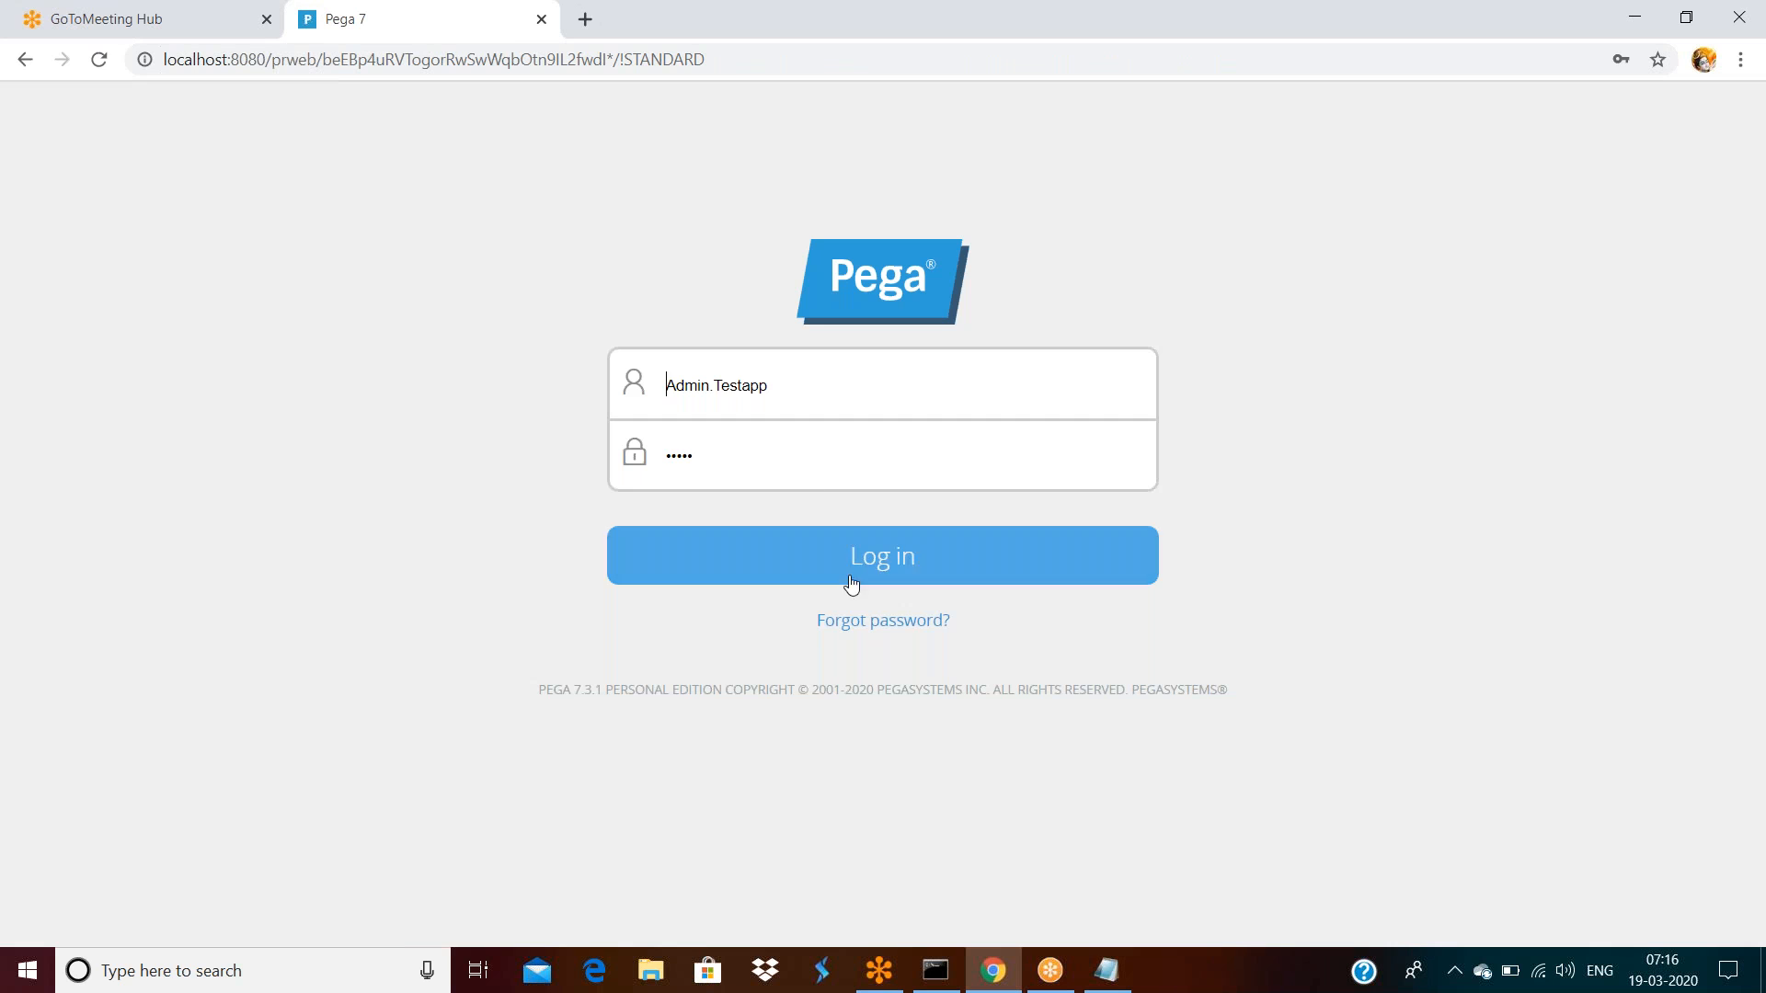
Log in, open errormessage from the checked-out records list, and select its invalid-email message
left_click(851, 569)
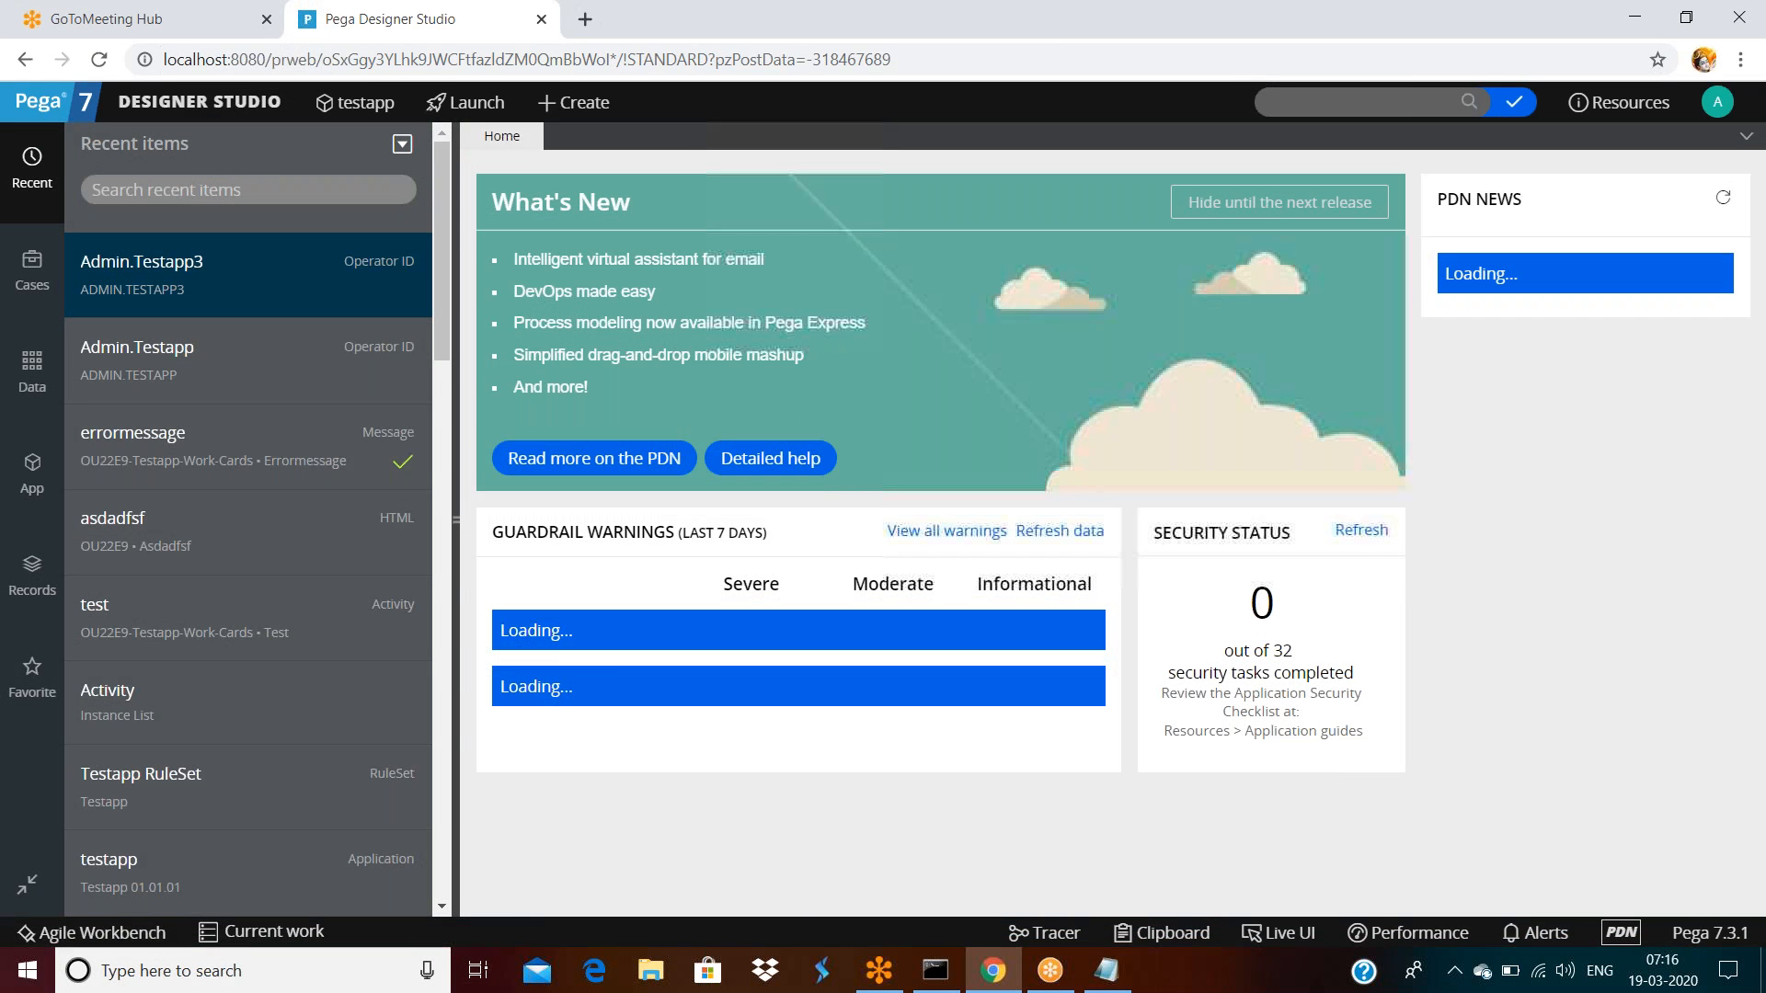
left_click(1514, 102)
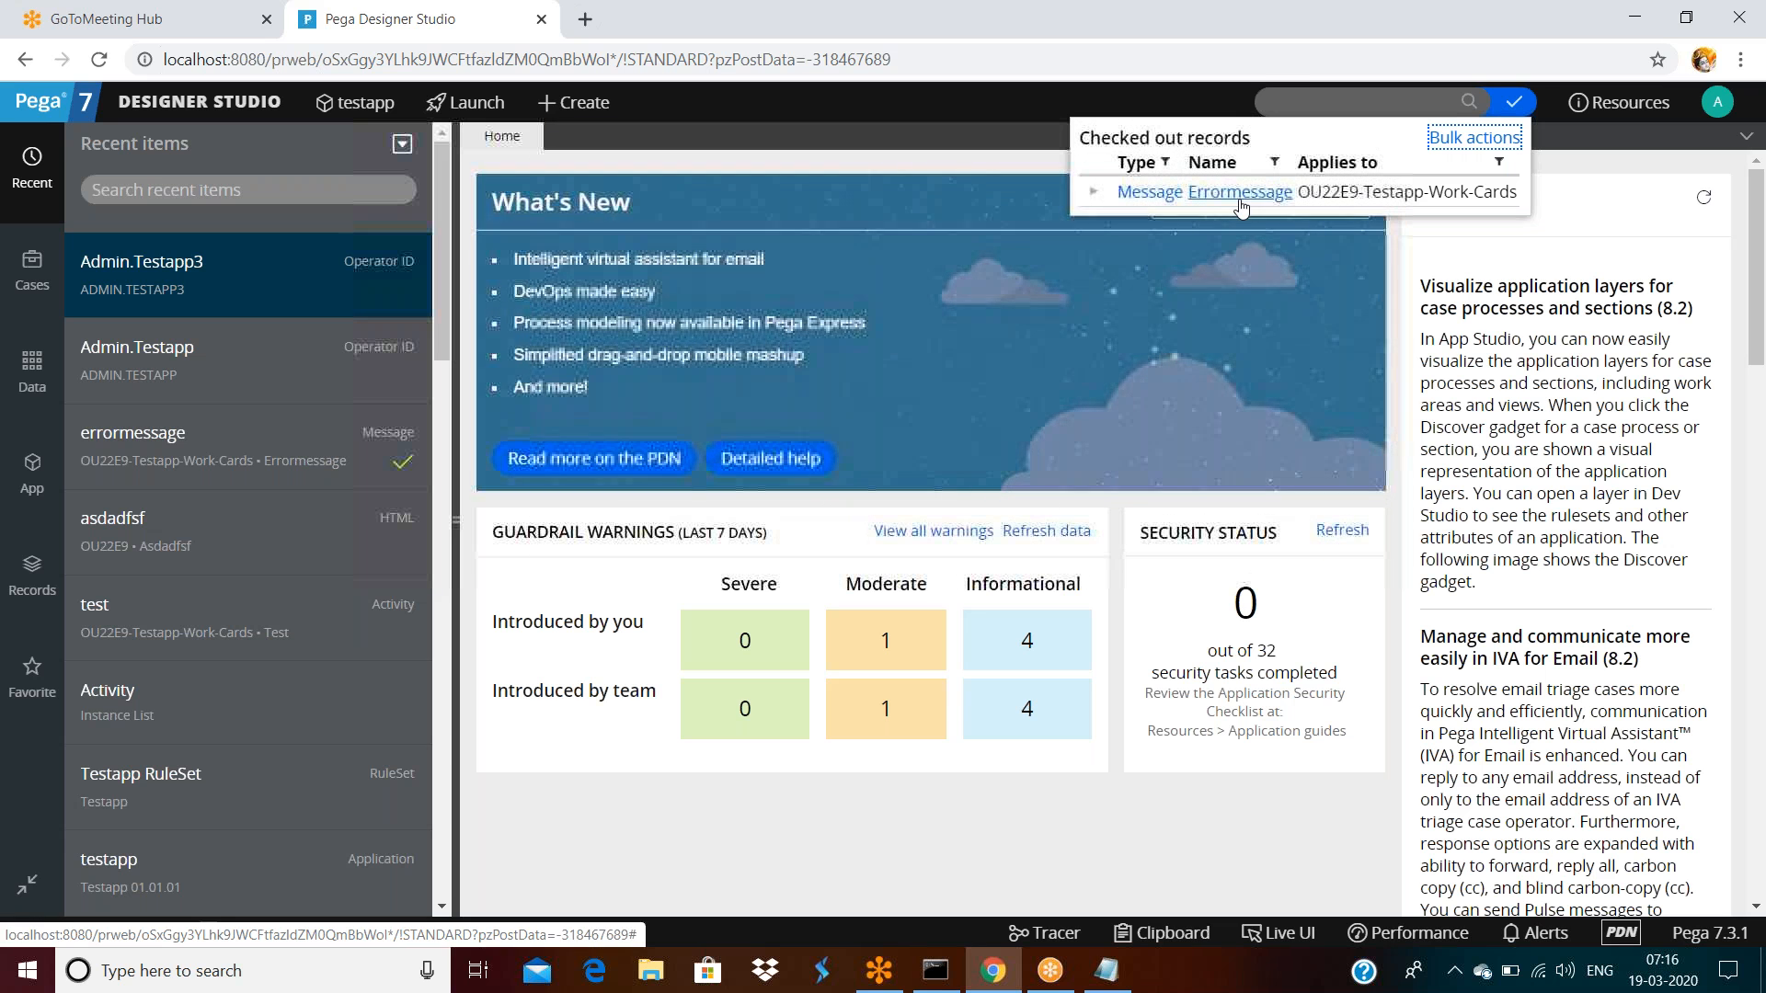
left_click(1240, 201)
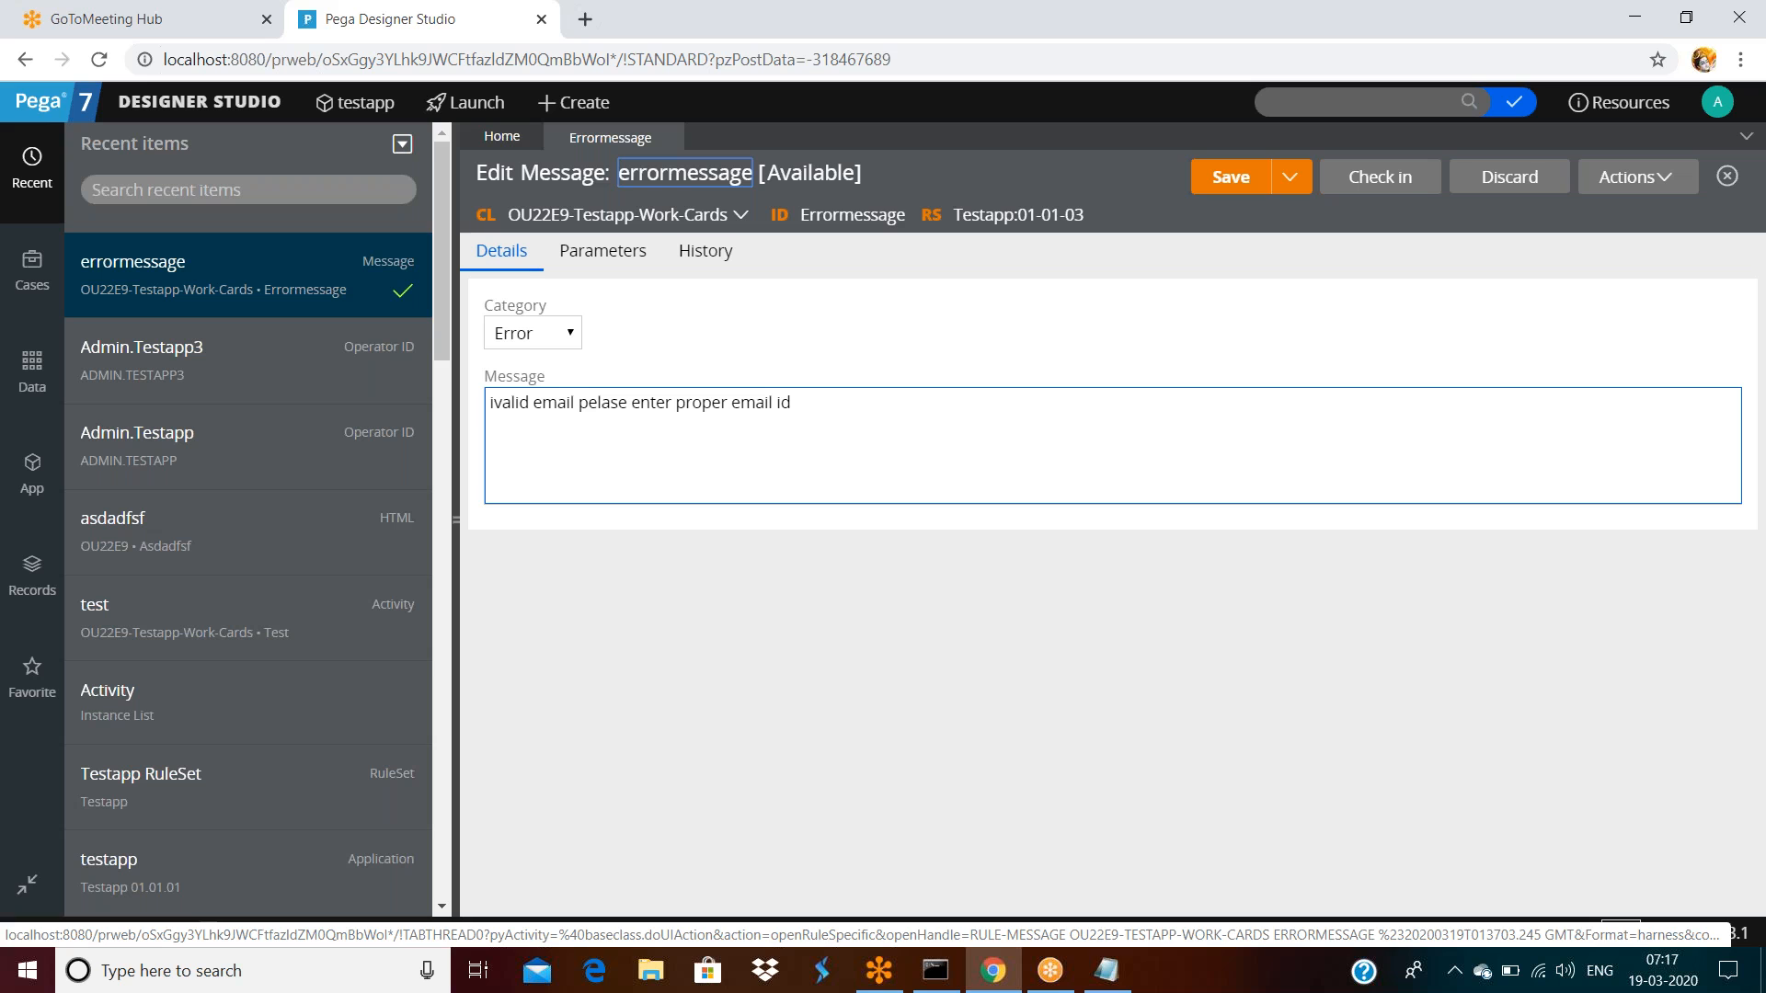
double_click(852, 409)
triple_click(852, 410)
left_click(890, 328)
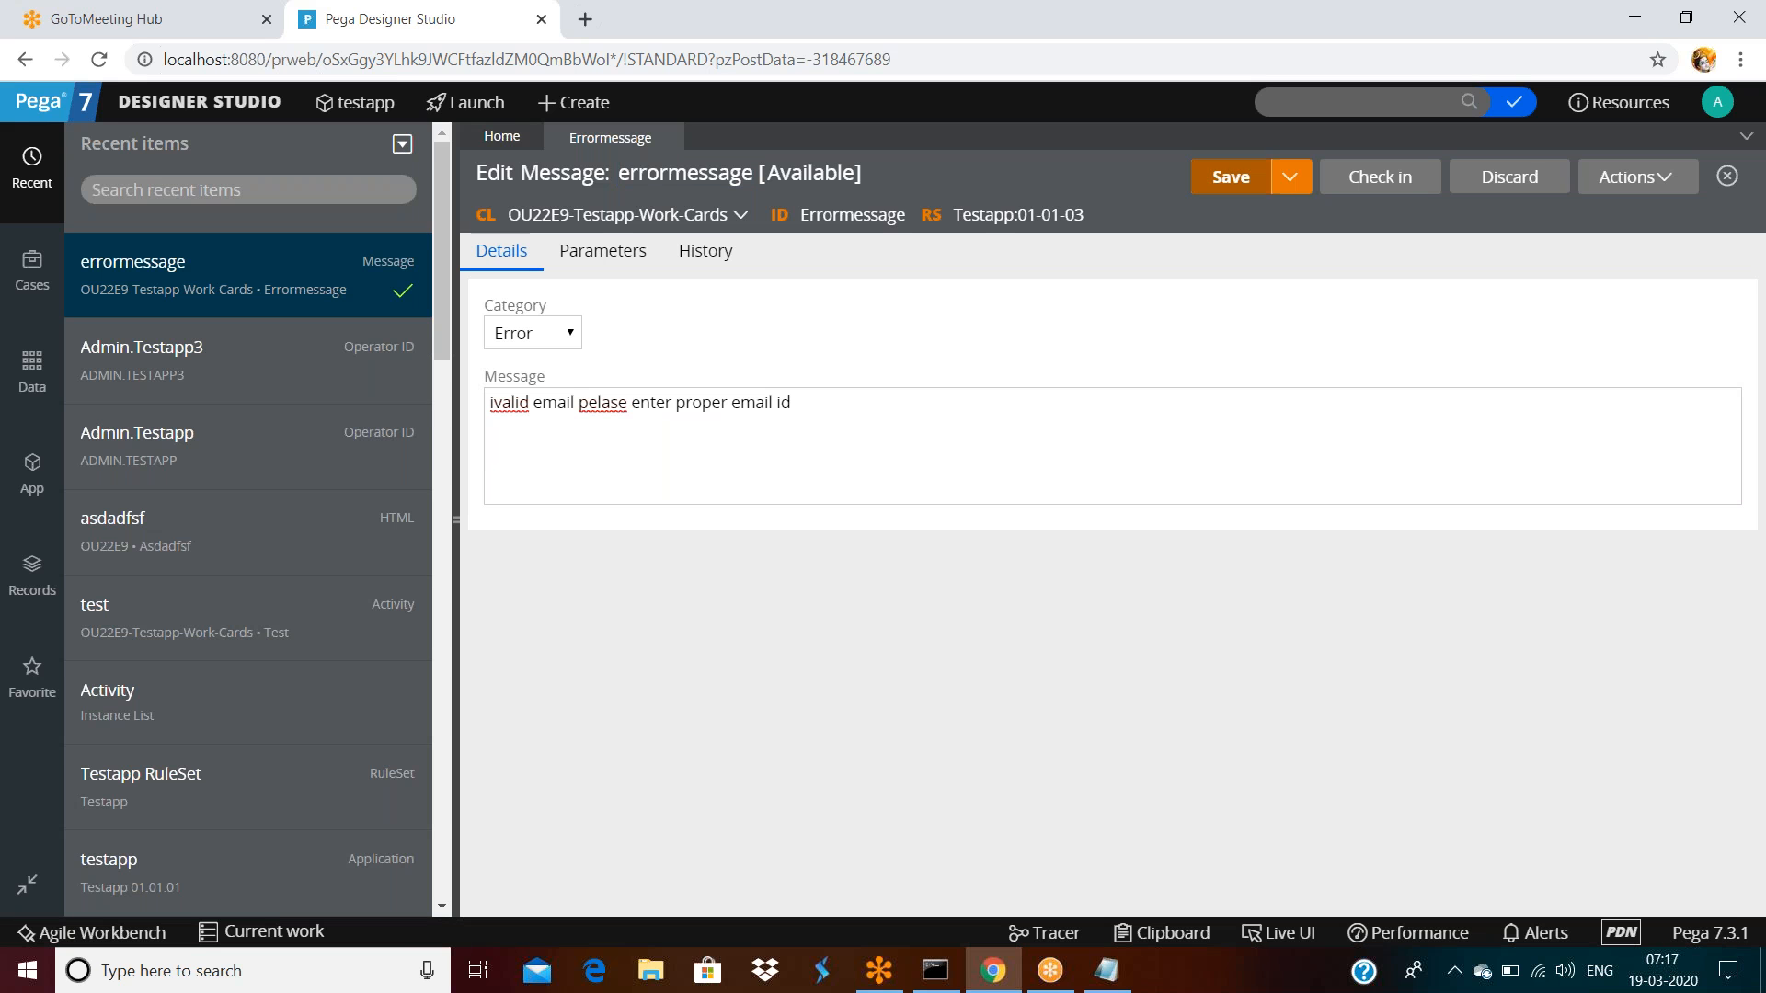
Check in errormessage with comment 'serror mesage is updated based on the client requirements'
left_click(1374, 177)
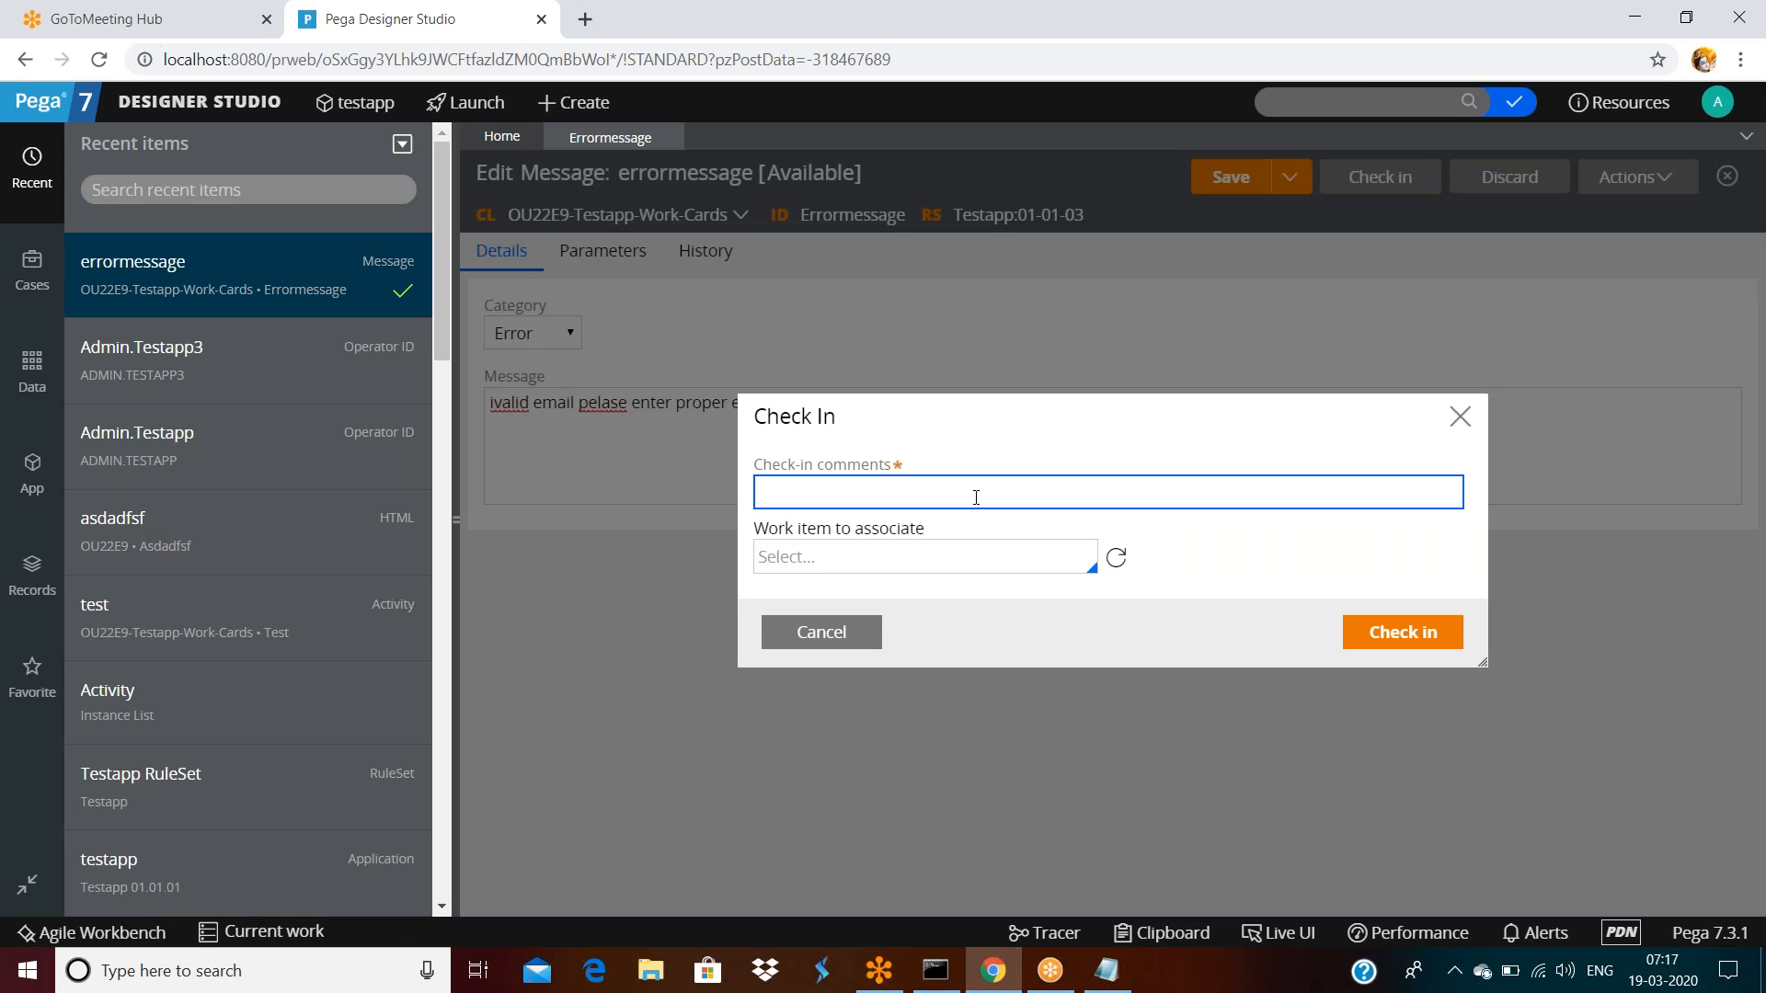
type("serror mesage")
type("is upda")
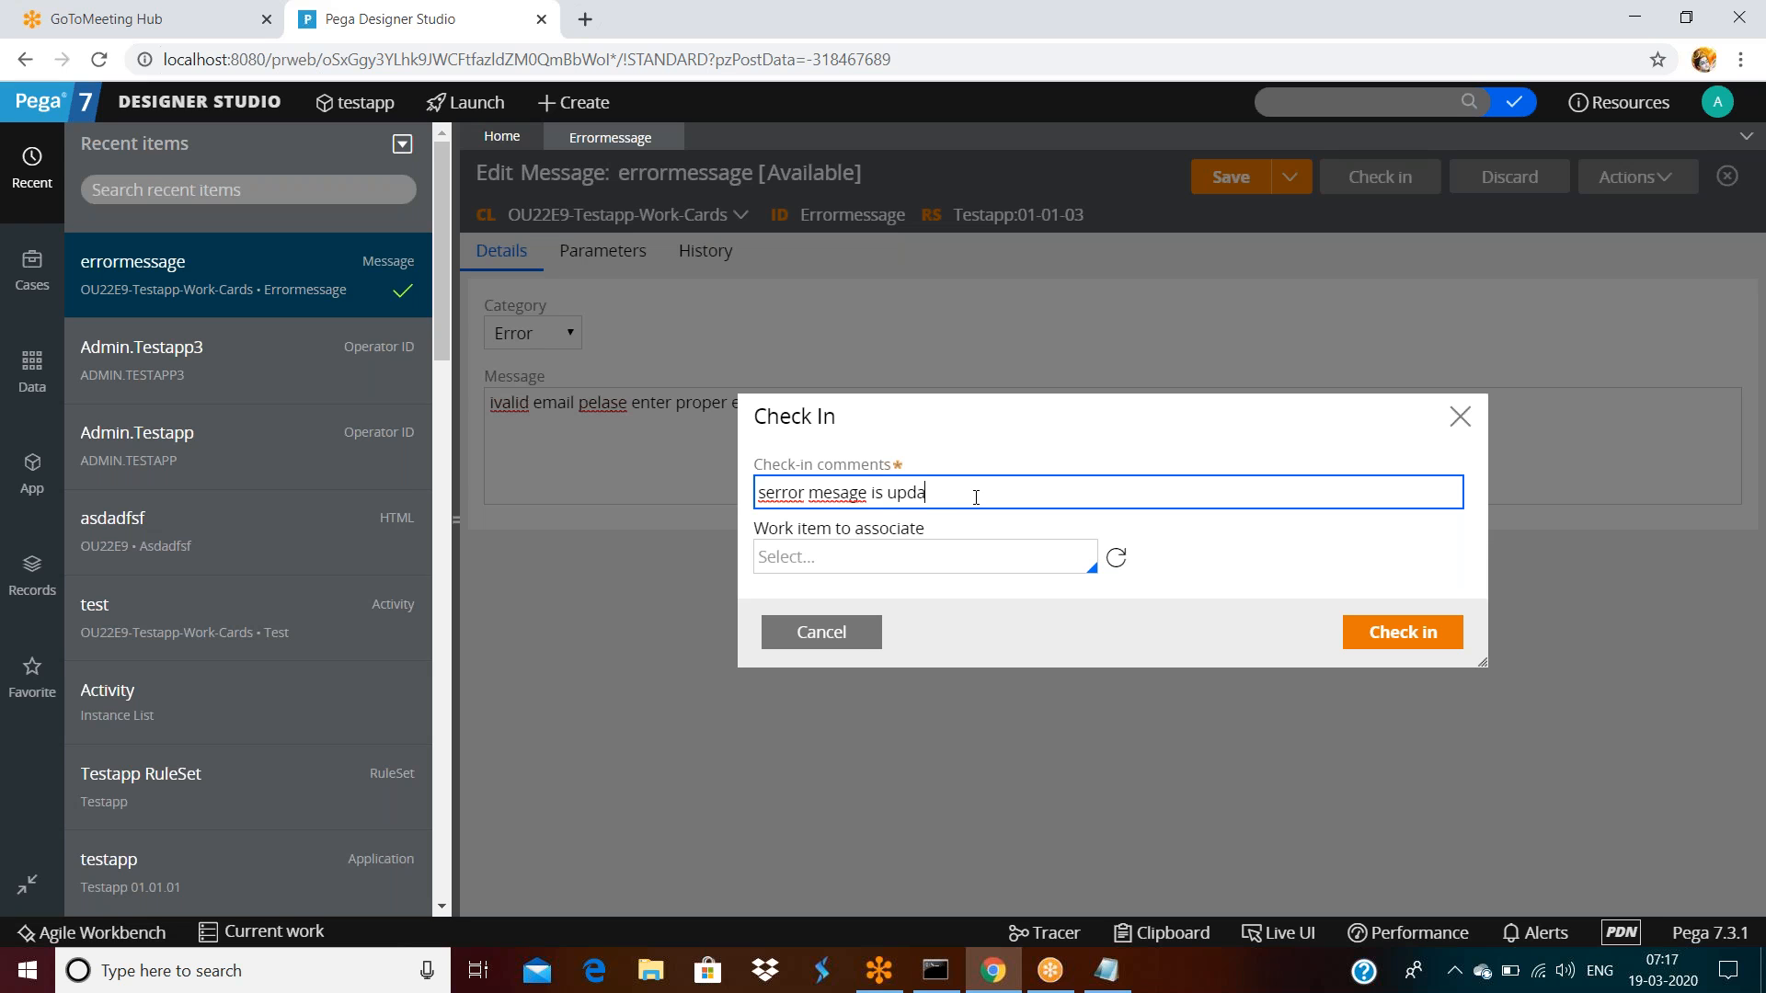
type("ted based on the client requirements")
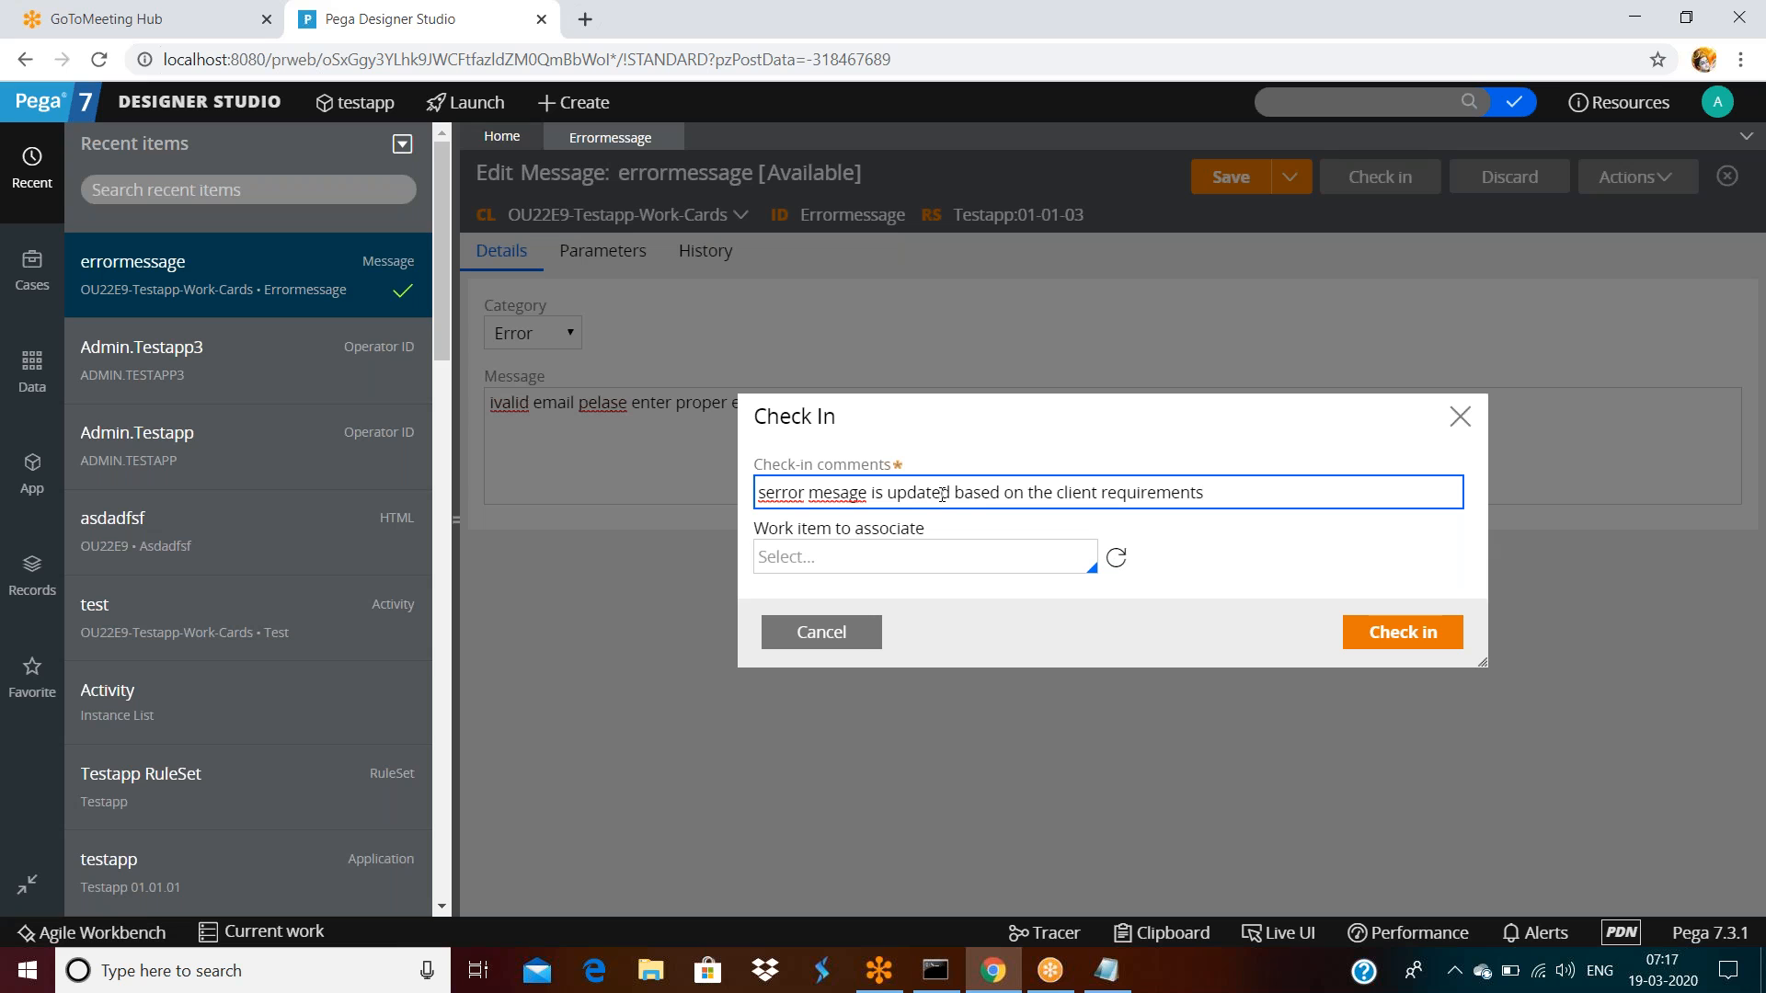
left_click(1395, 642)
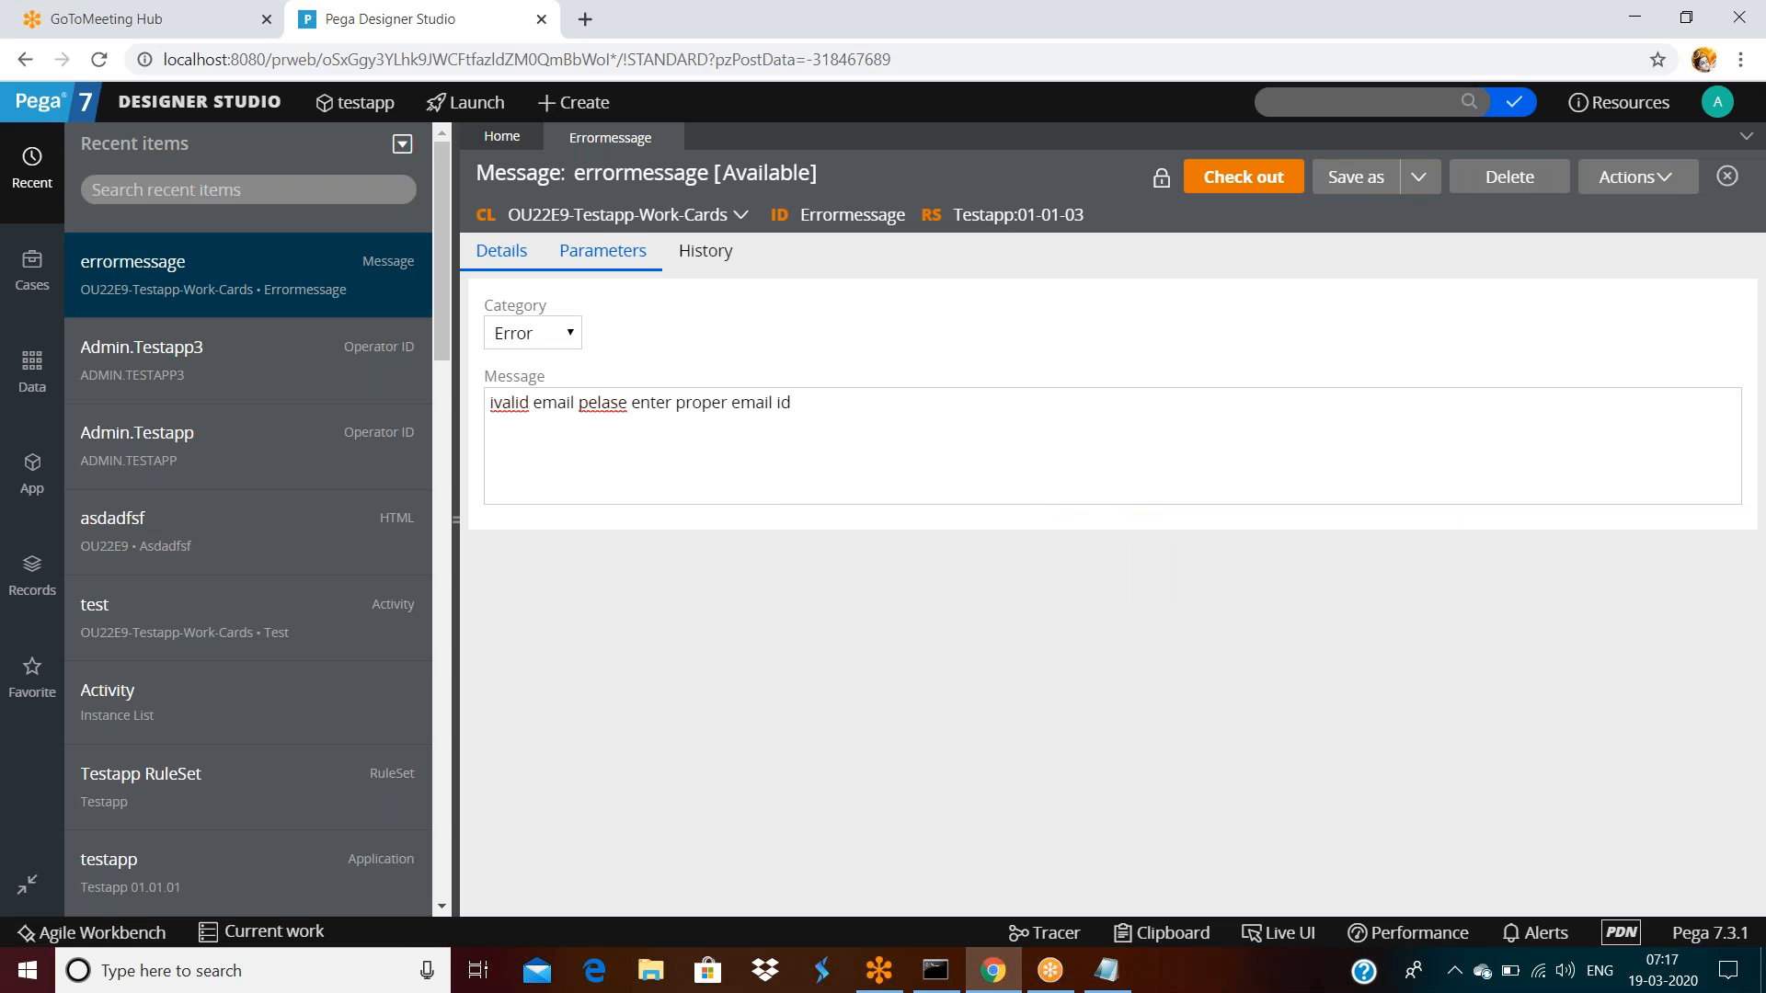
Review the rule's History details, including the added date and last-updated time 07:17:52
left_click(686, 252)
scroll(718, 616, "down", 1)
left_click_drag(692, 773, 966, 756)
left_click(980, 777)
left_click_drag(1140, 757, 1205, 756)
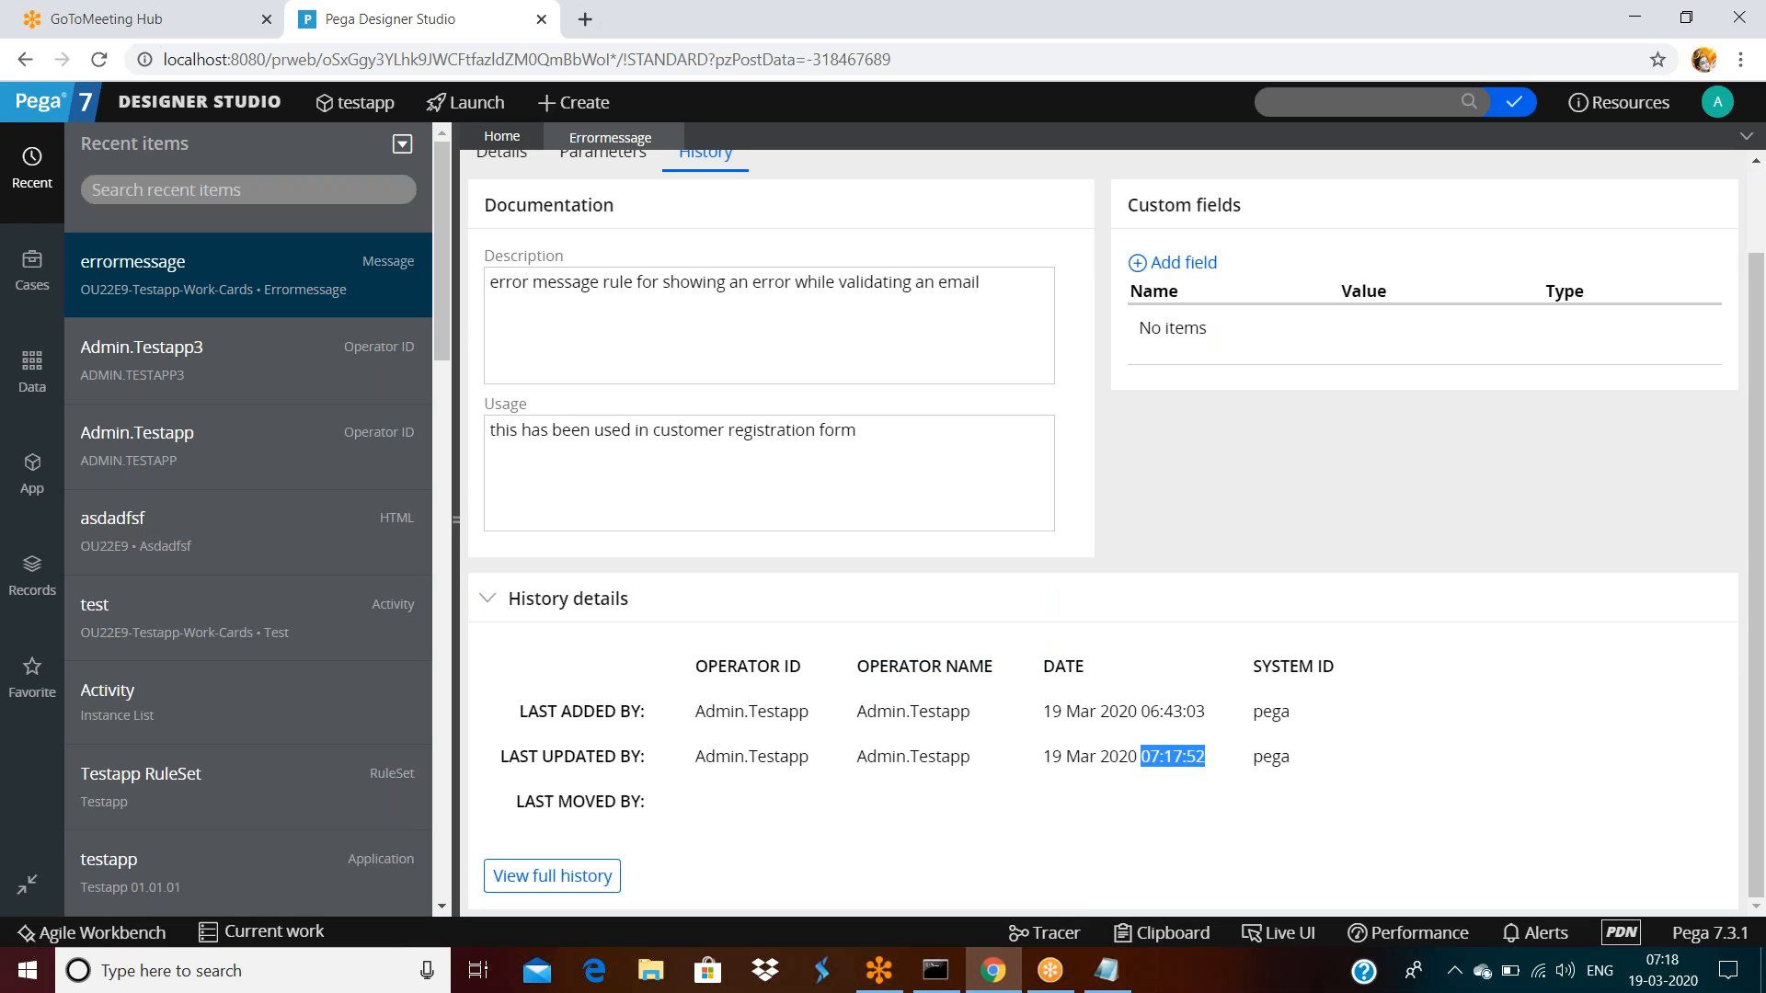
triple_click(1150, 711)
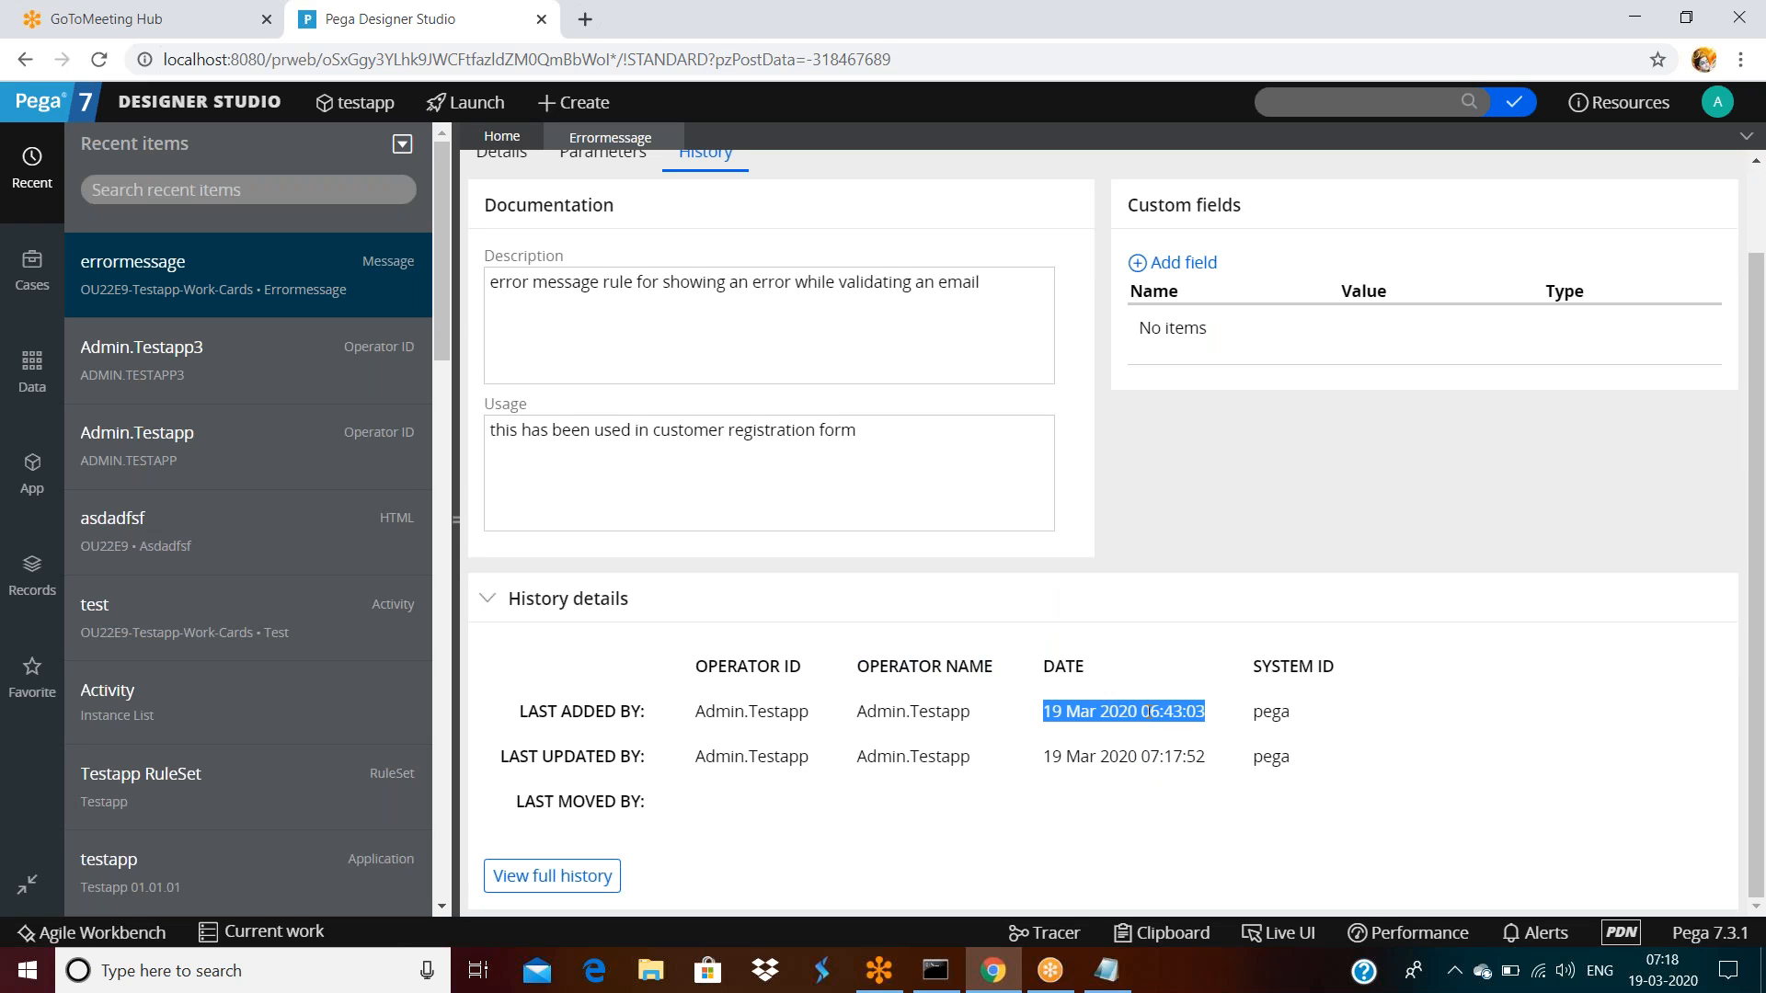
left_click(1440, 644)
scroll(483, 599, "up", 1)
scroll(1104, 459, "up", 1)
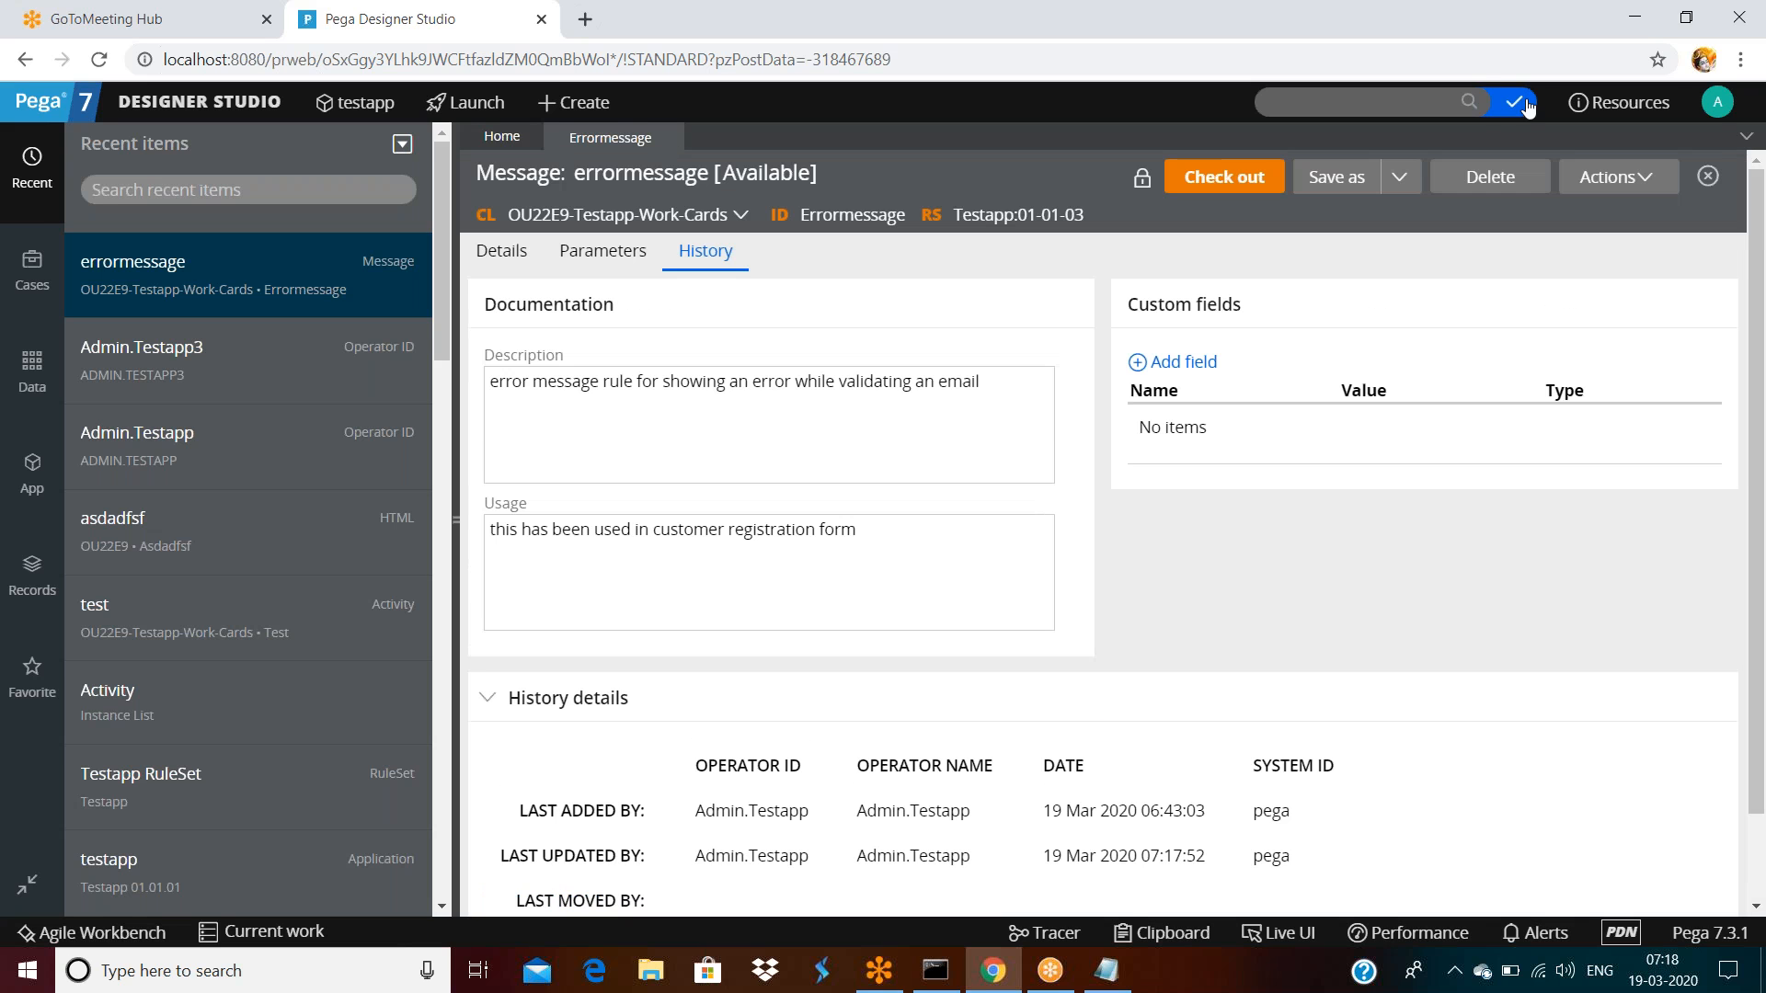
Log off and log in as the other operator, appending 3 to the username
left_click(1710, 112)
left_click(1627, 295)
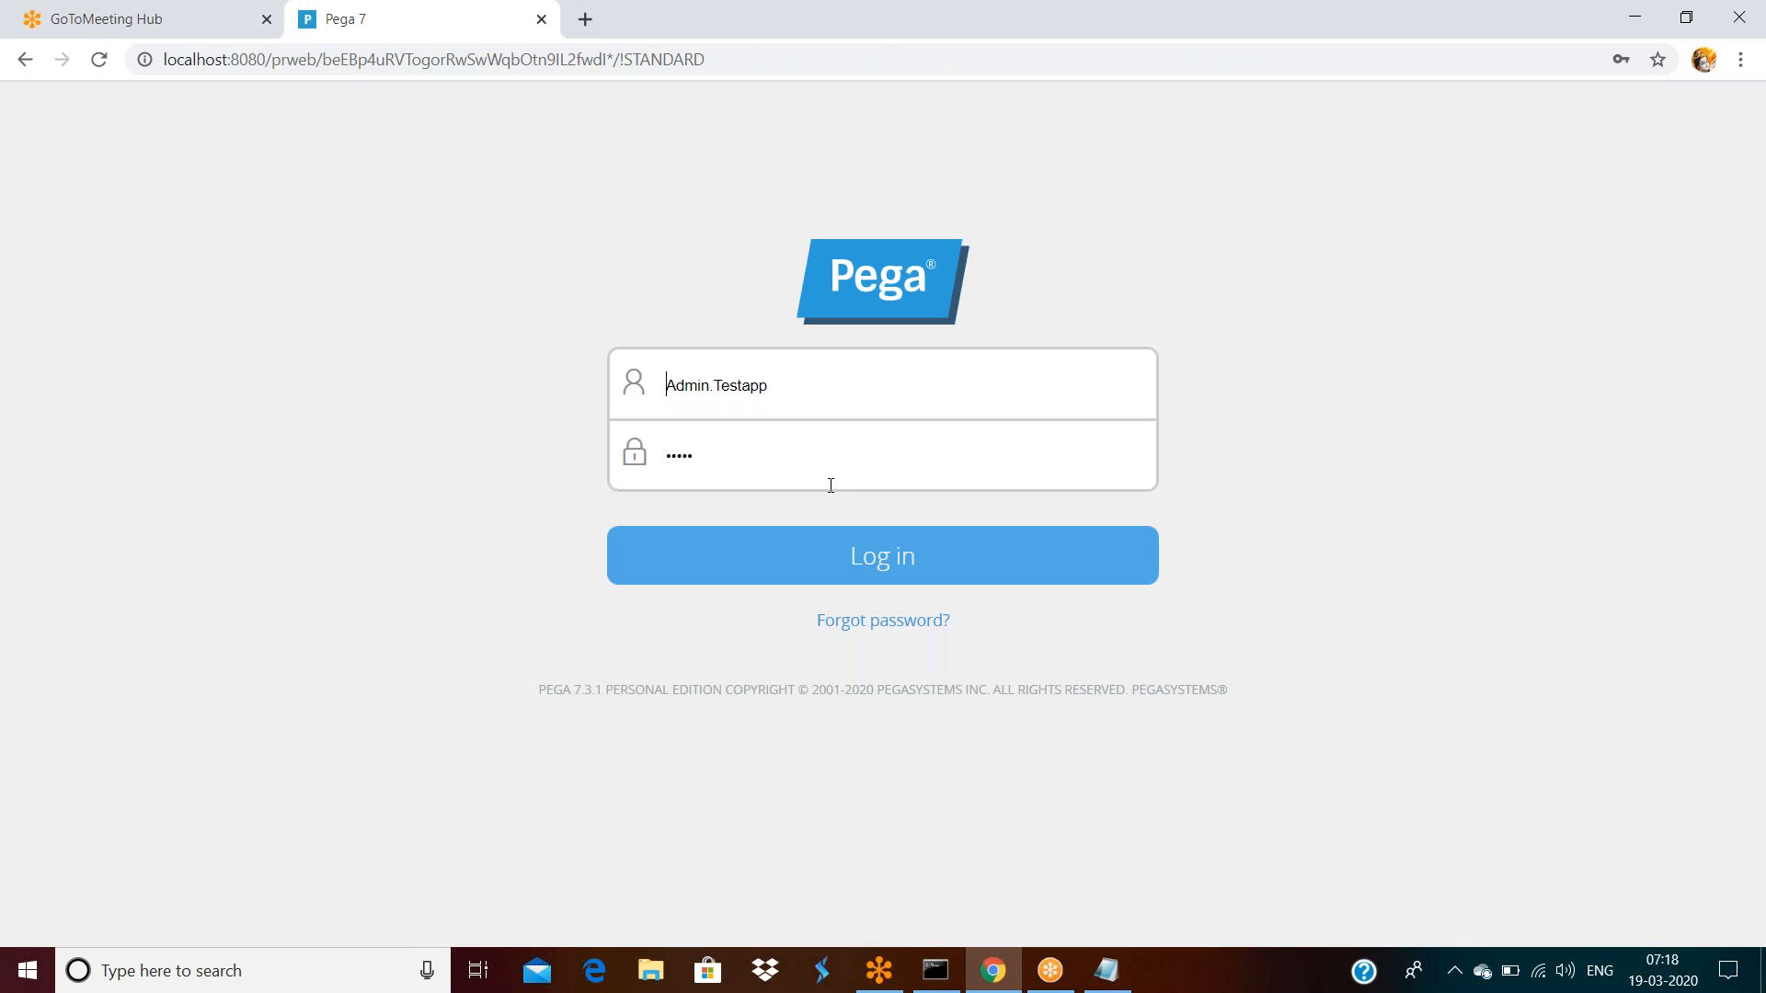
left_click(838, 396)
type("3")
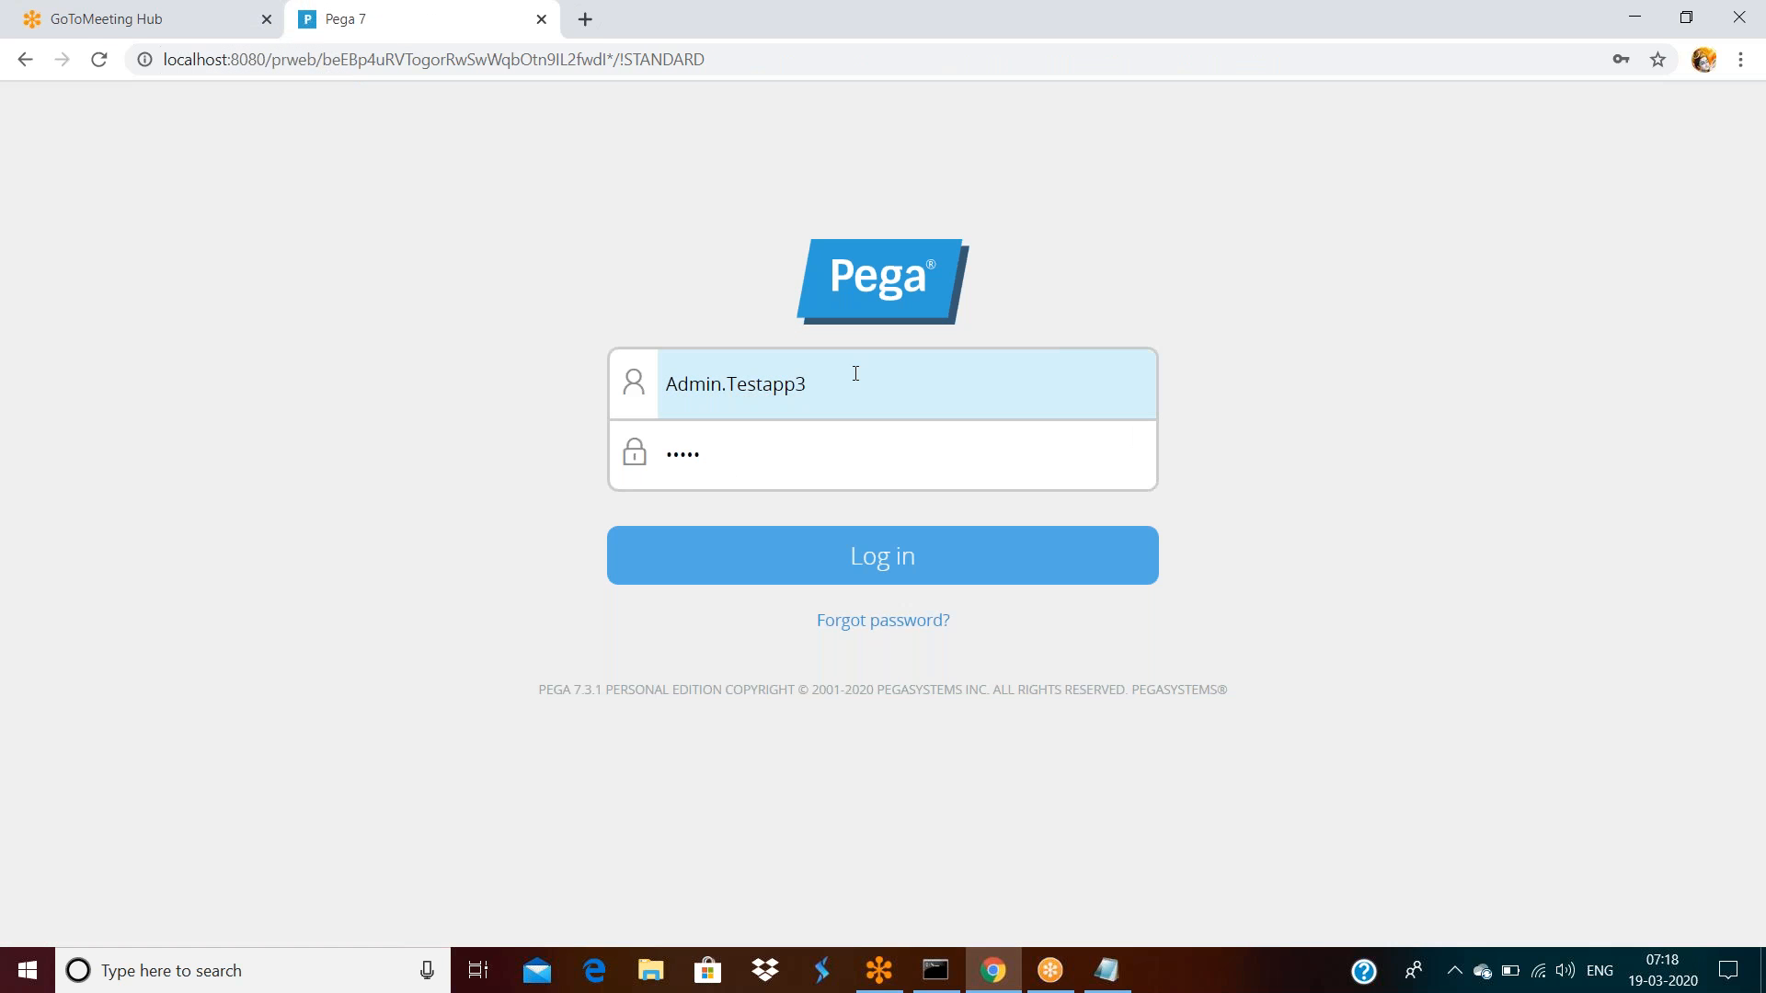
key("Return")
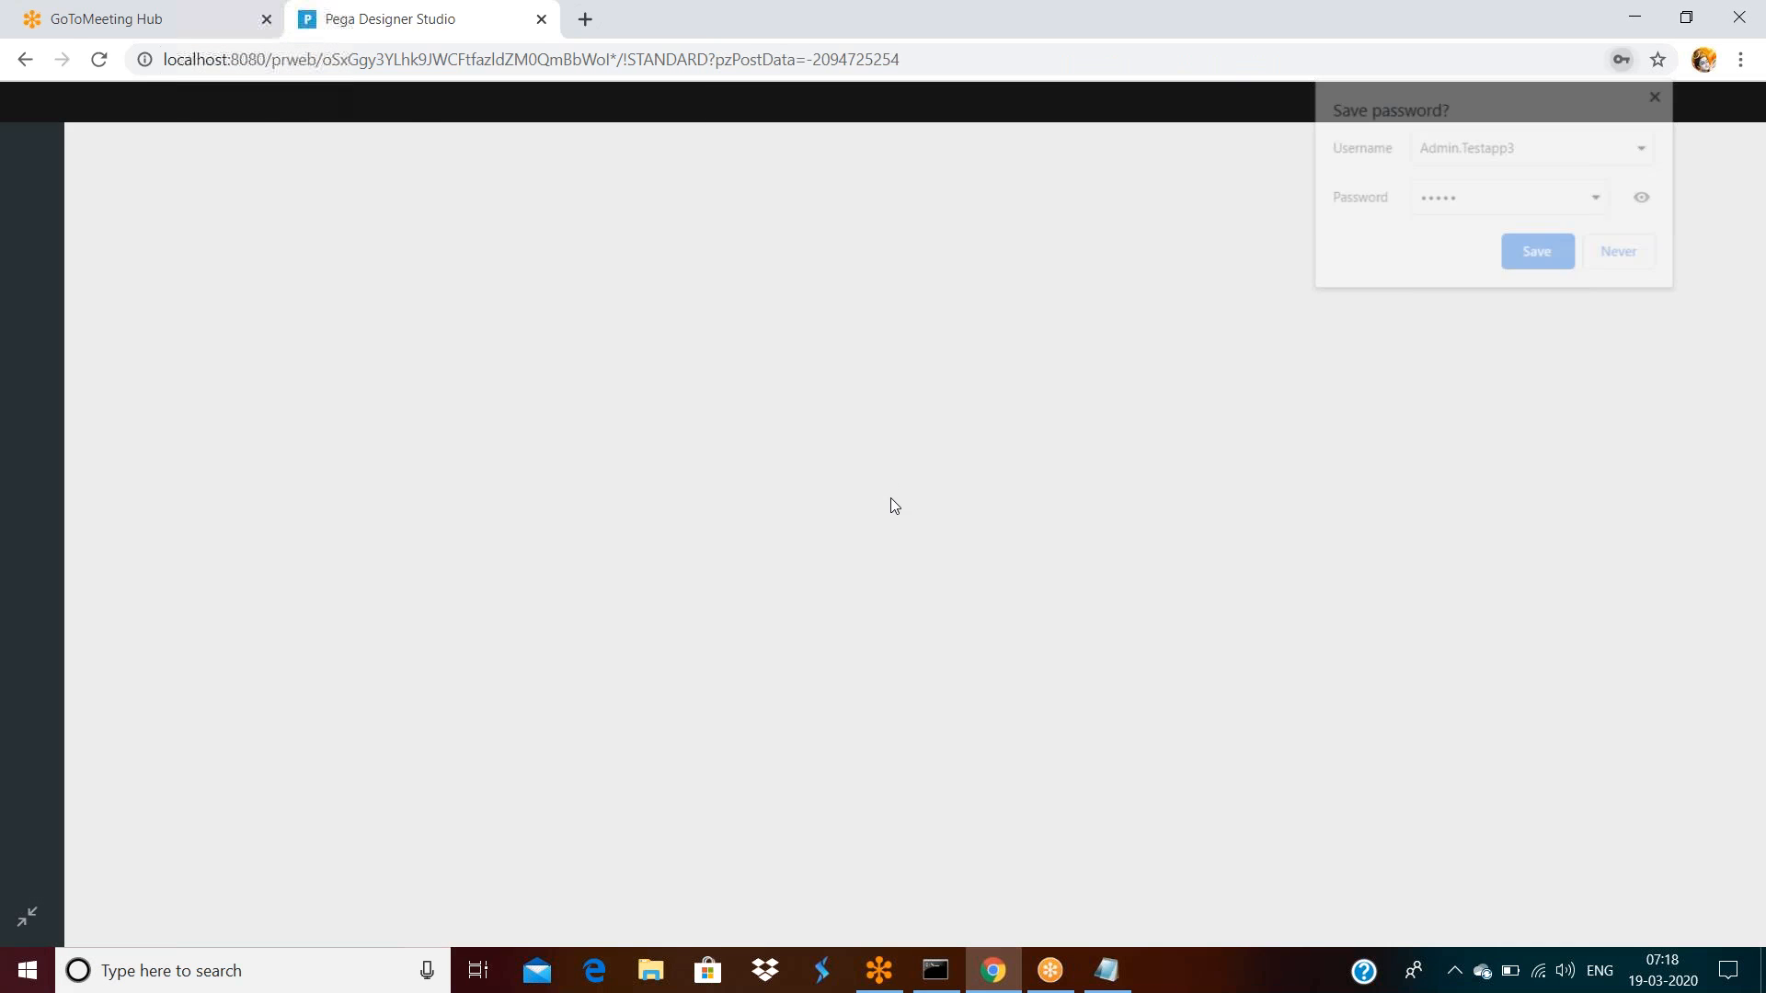
Open errormessage from Recent items and select its 'ivalid email pelase enter proper email id' message
left_click(1607, 298)
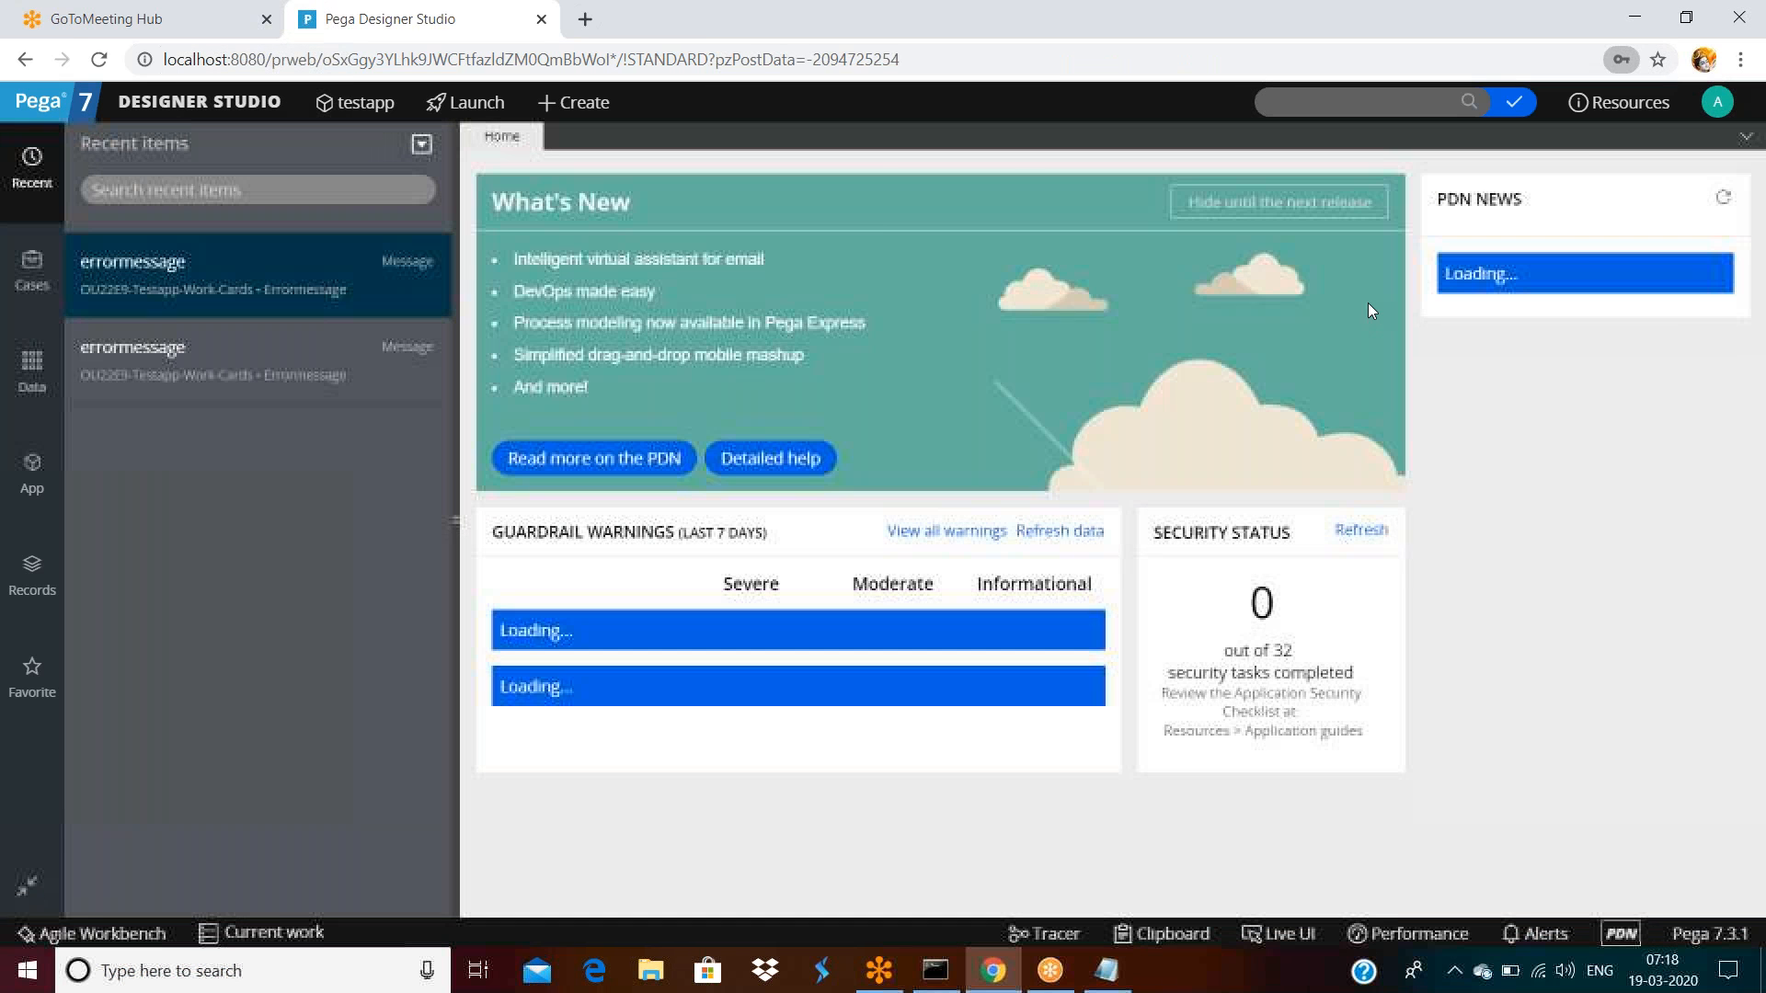
left_click(164, 268)
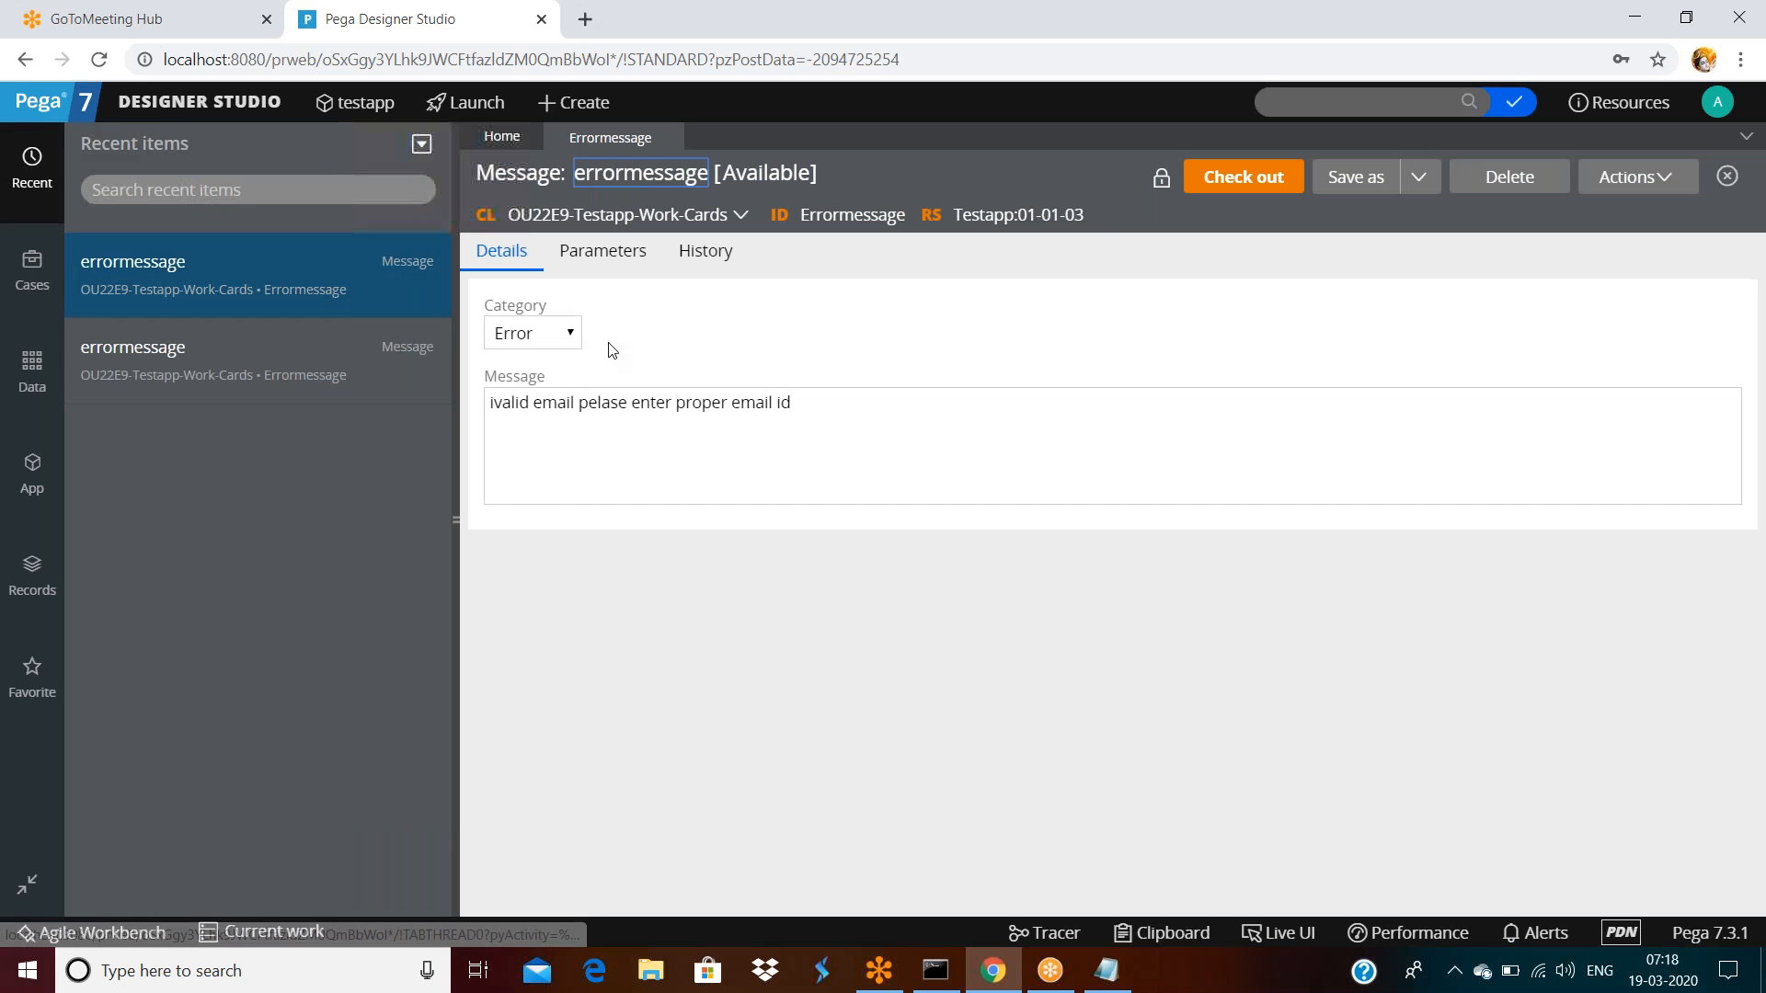
triple_click(850, 402)
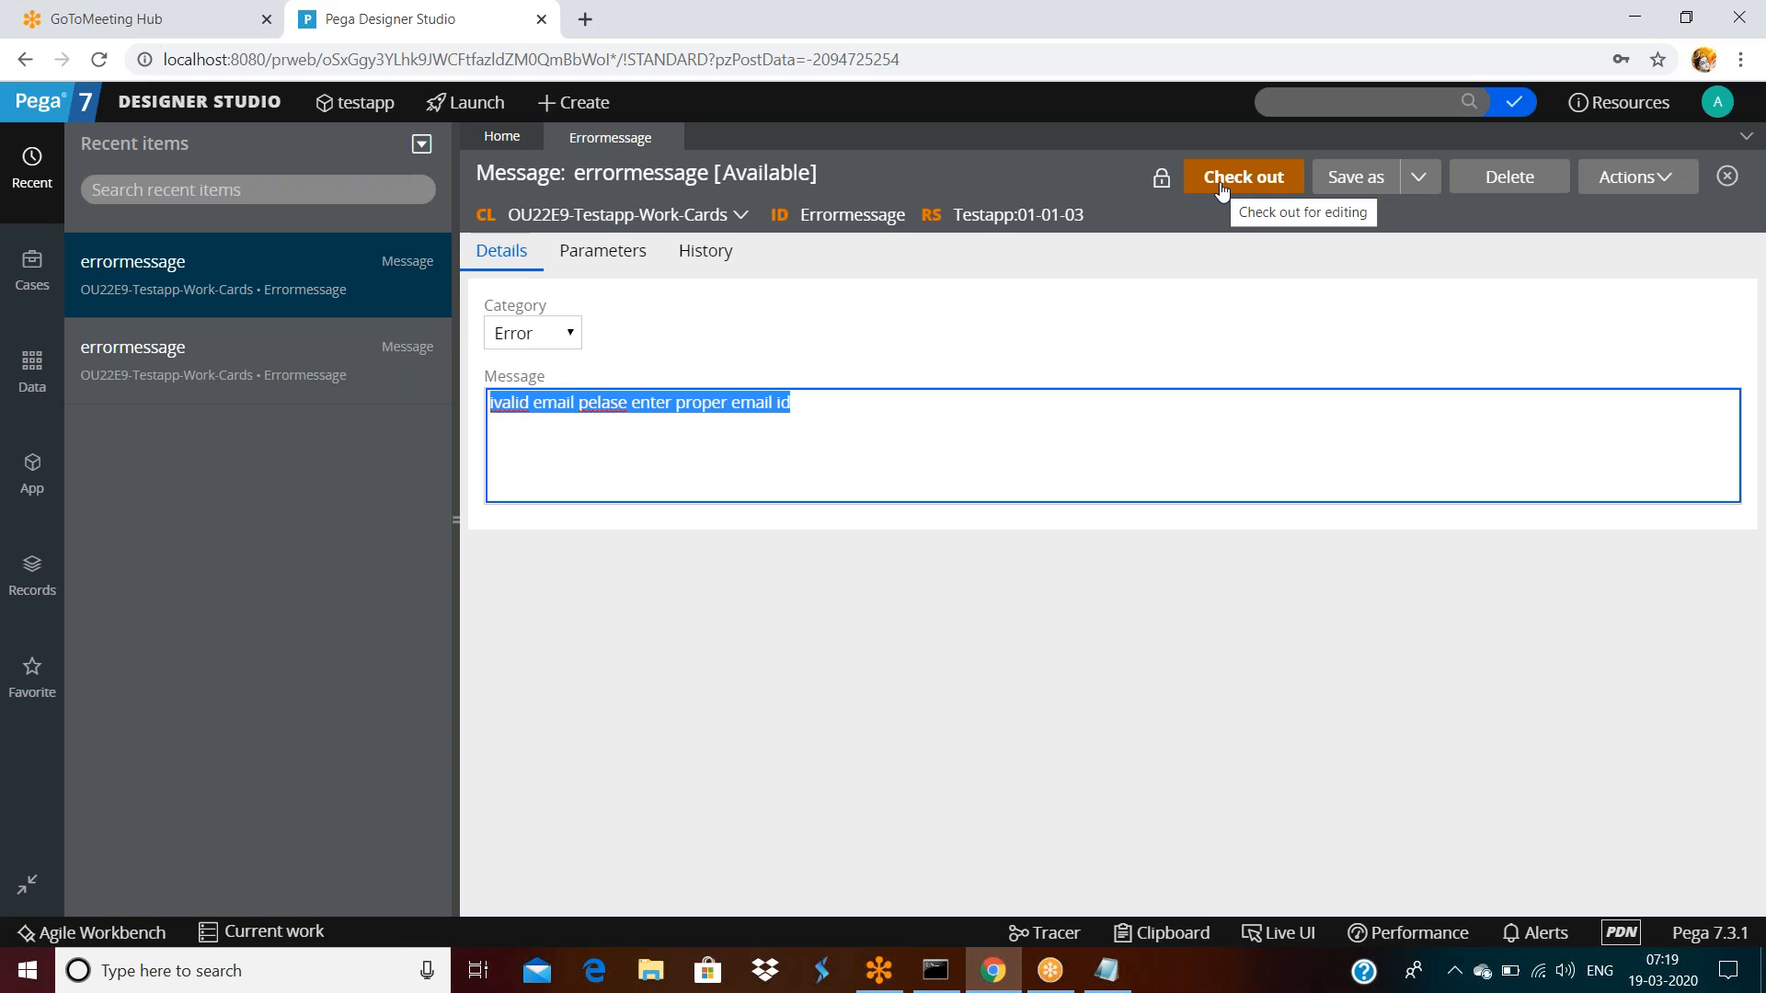
Check out Errormessage, append a full stop to its message text, and save it
left_click(1177, 647)
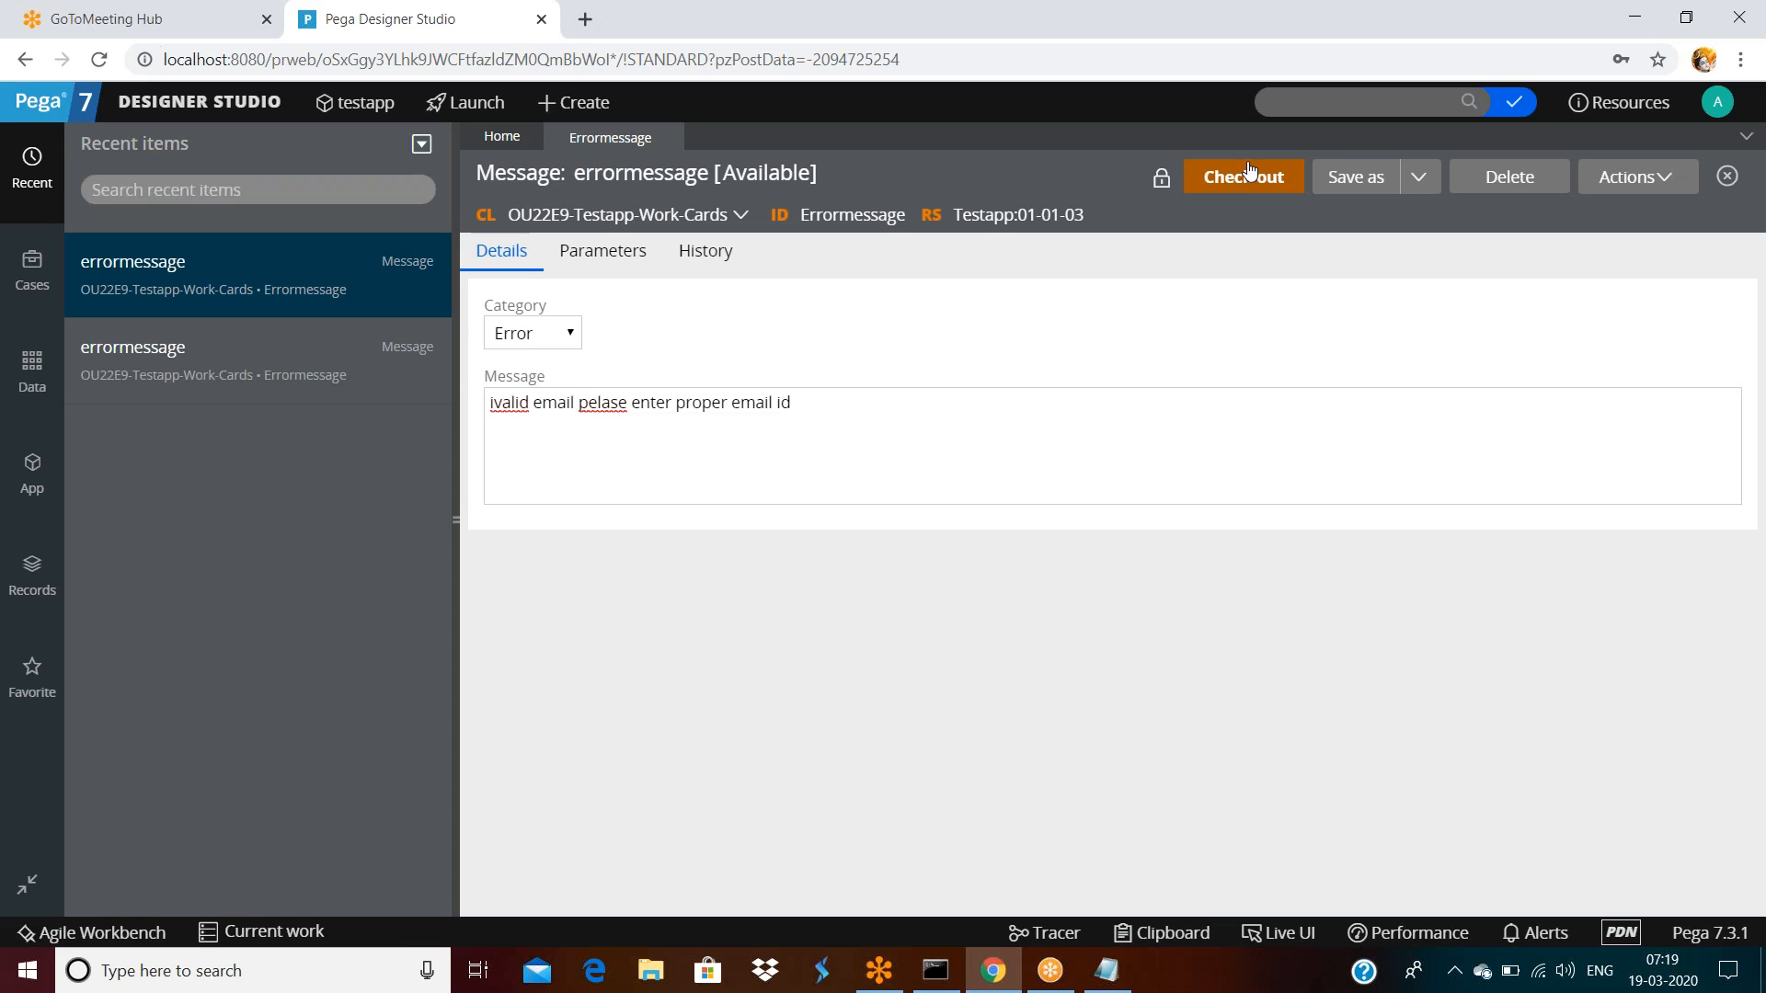
left_click(1249, 183)
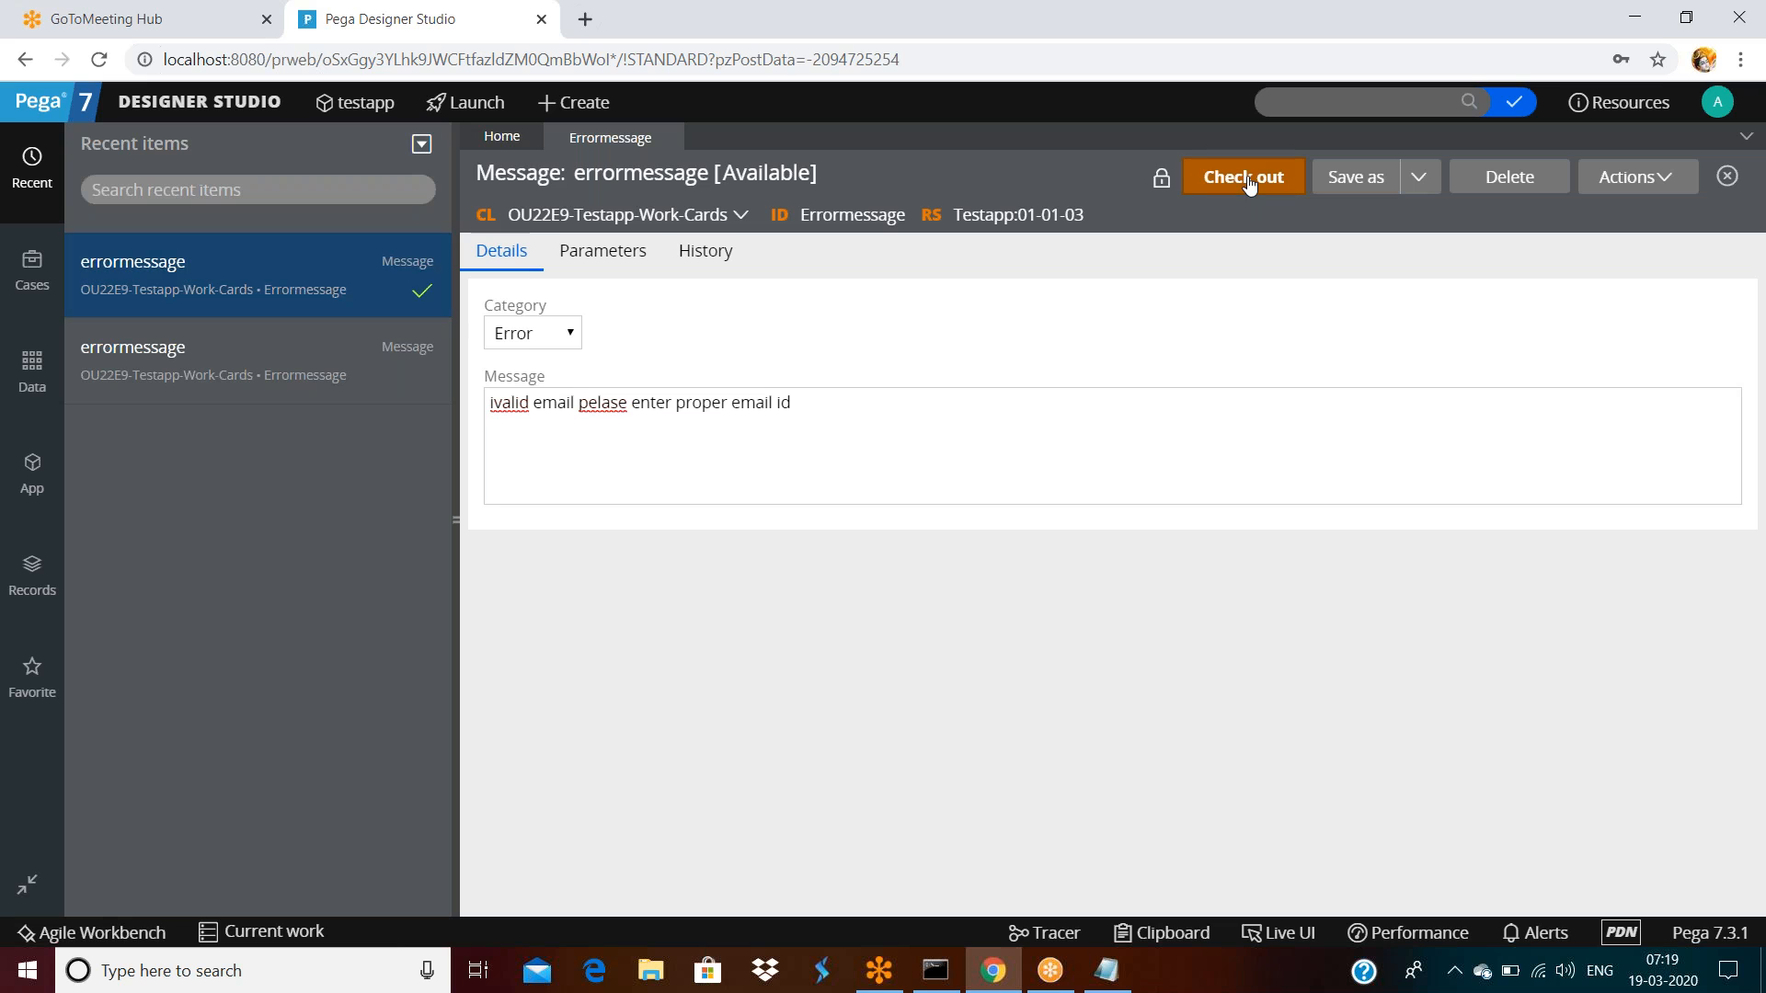
left_click(894, 414)
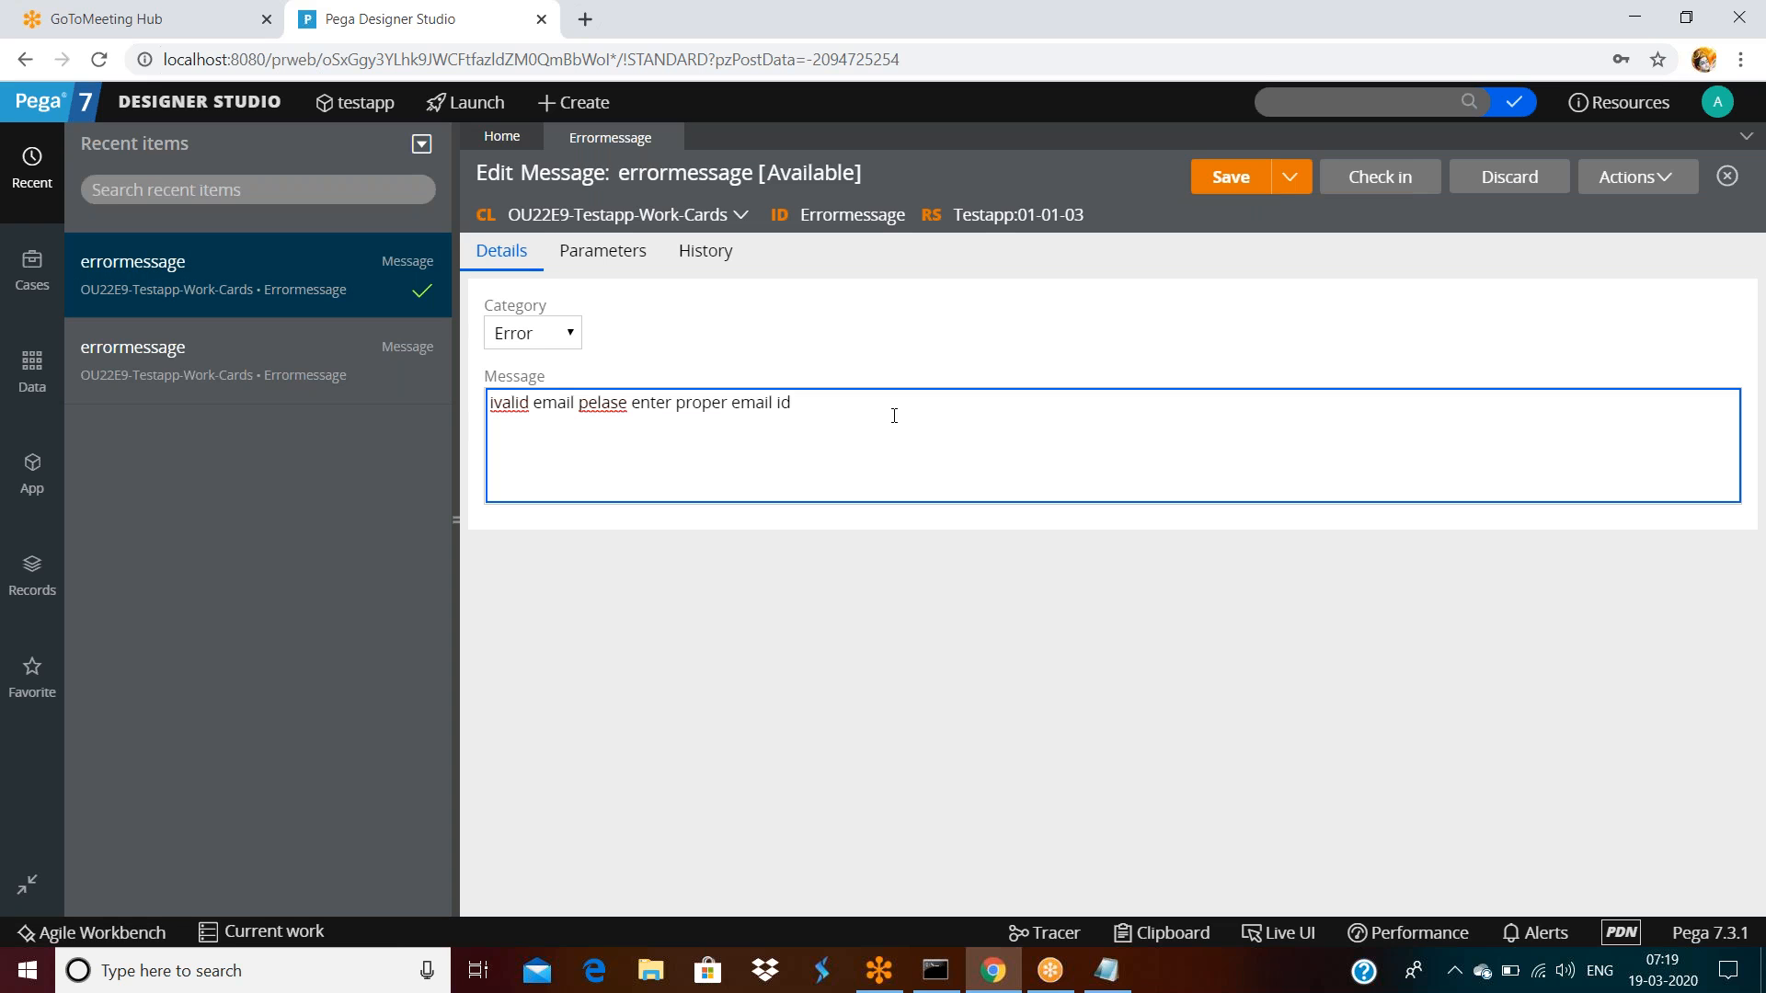
type(".")
left_click(1242, 177)
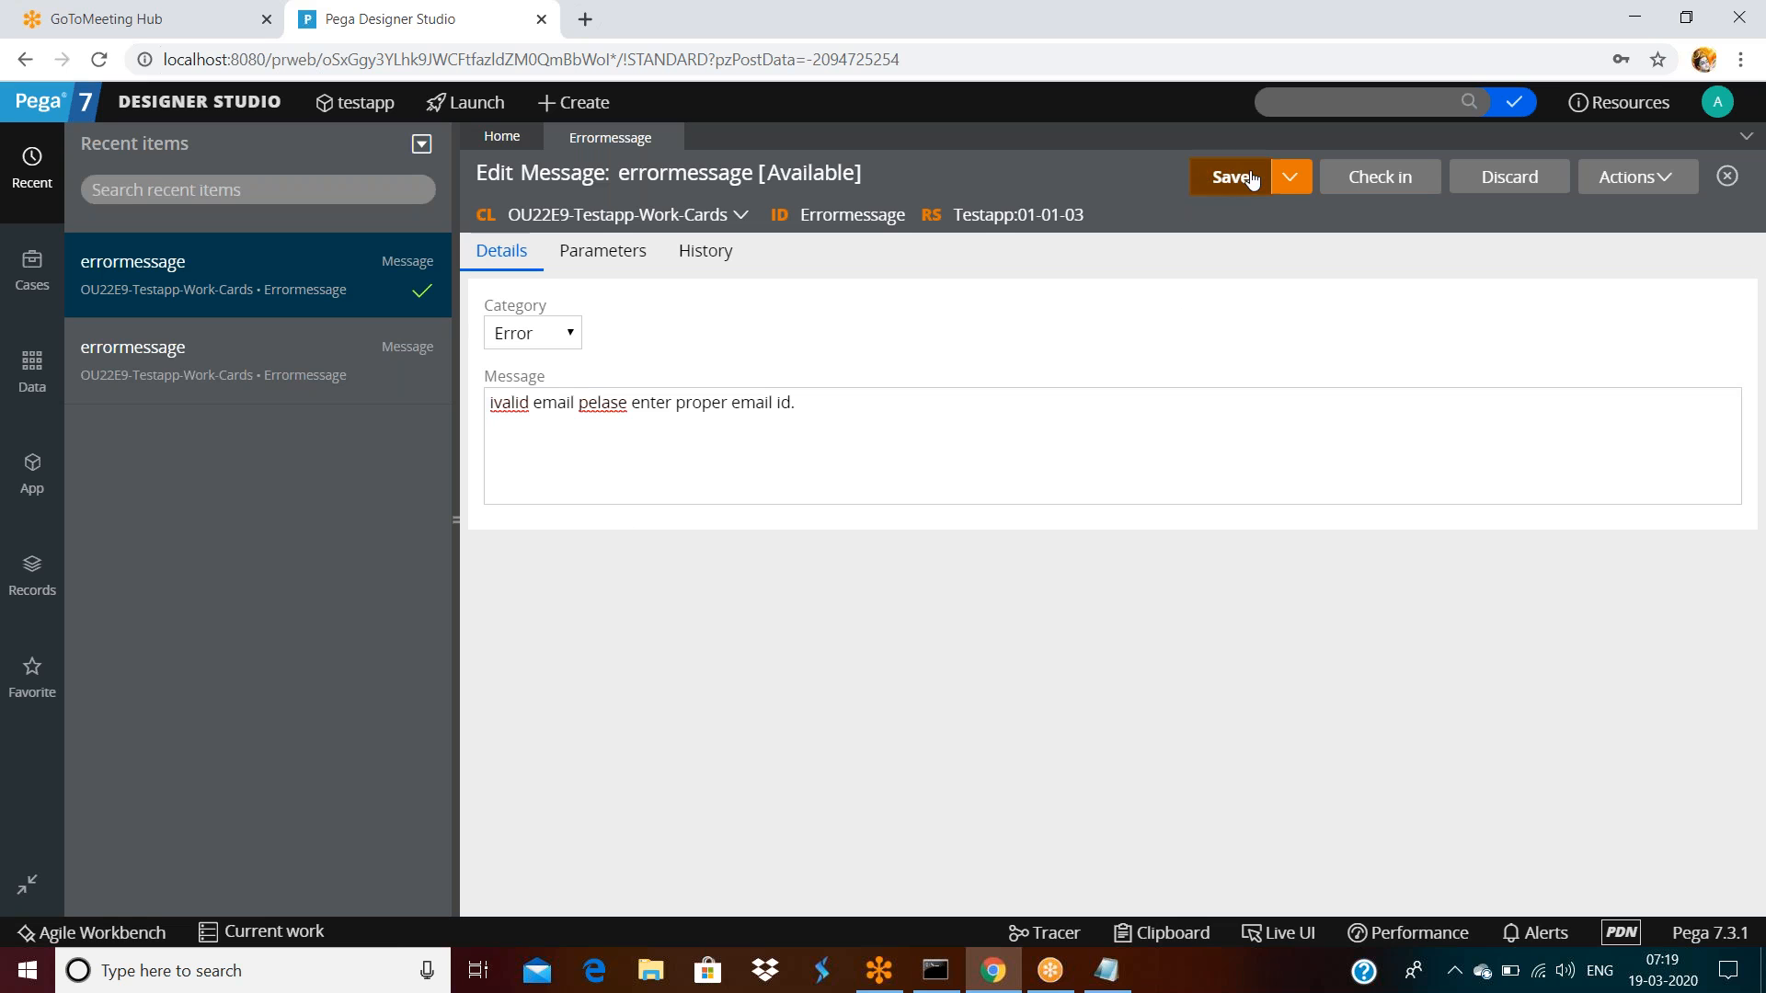
Check the rule back in with the comment 'added pullstop end of the message'
left_click(1379, 175)
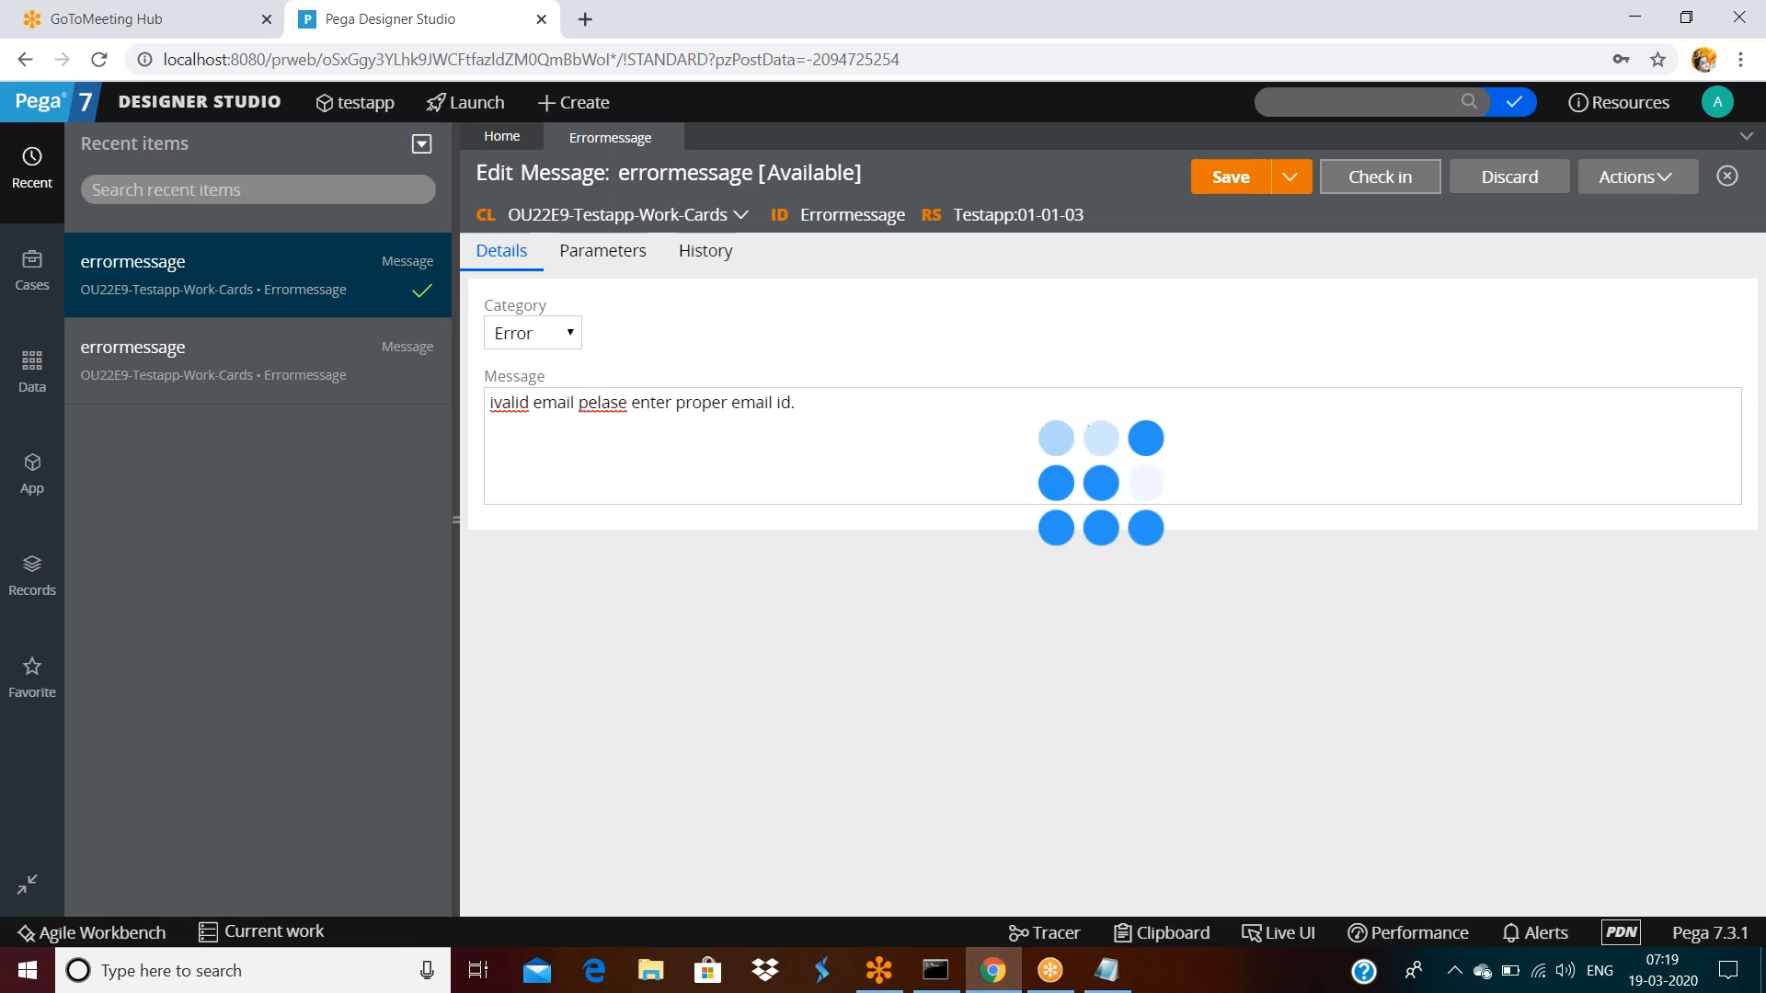
left_click(843, 491)
type("ad")
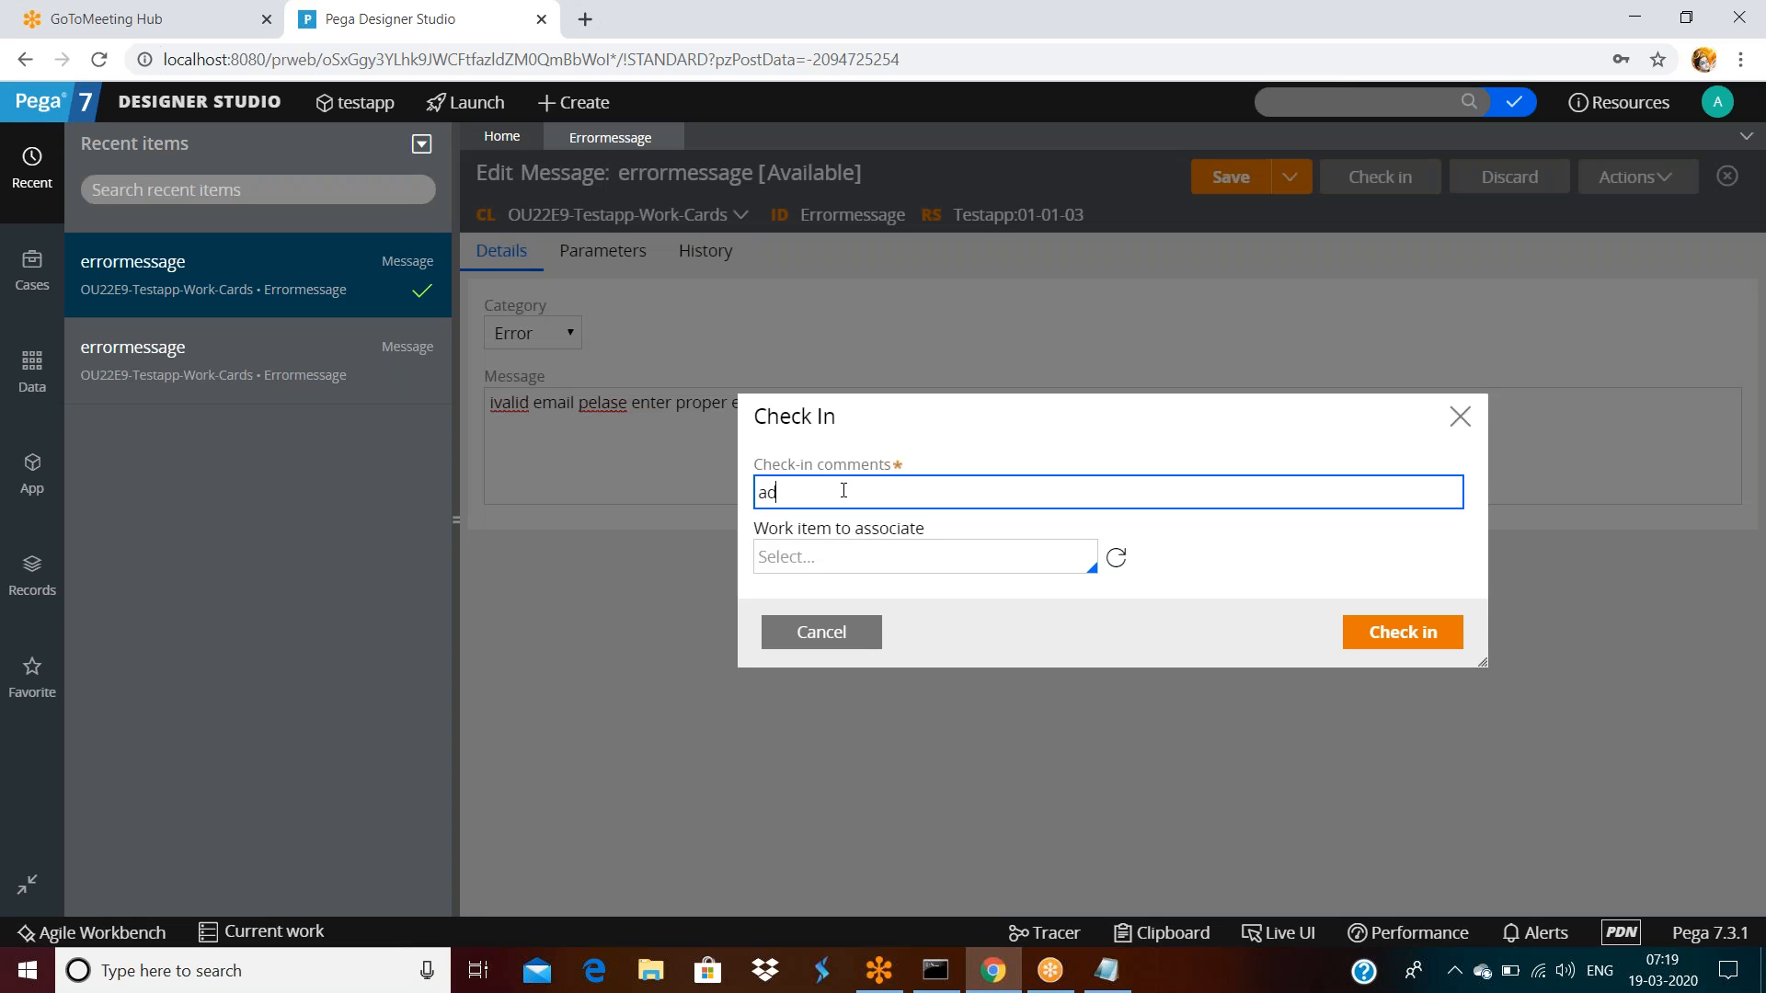
type("ded pullstop end of the essage")
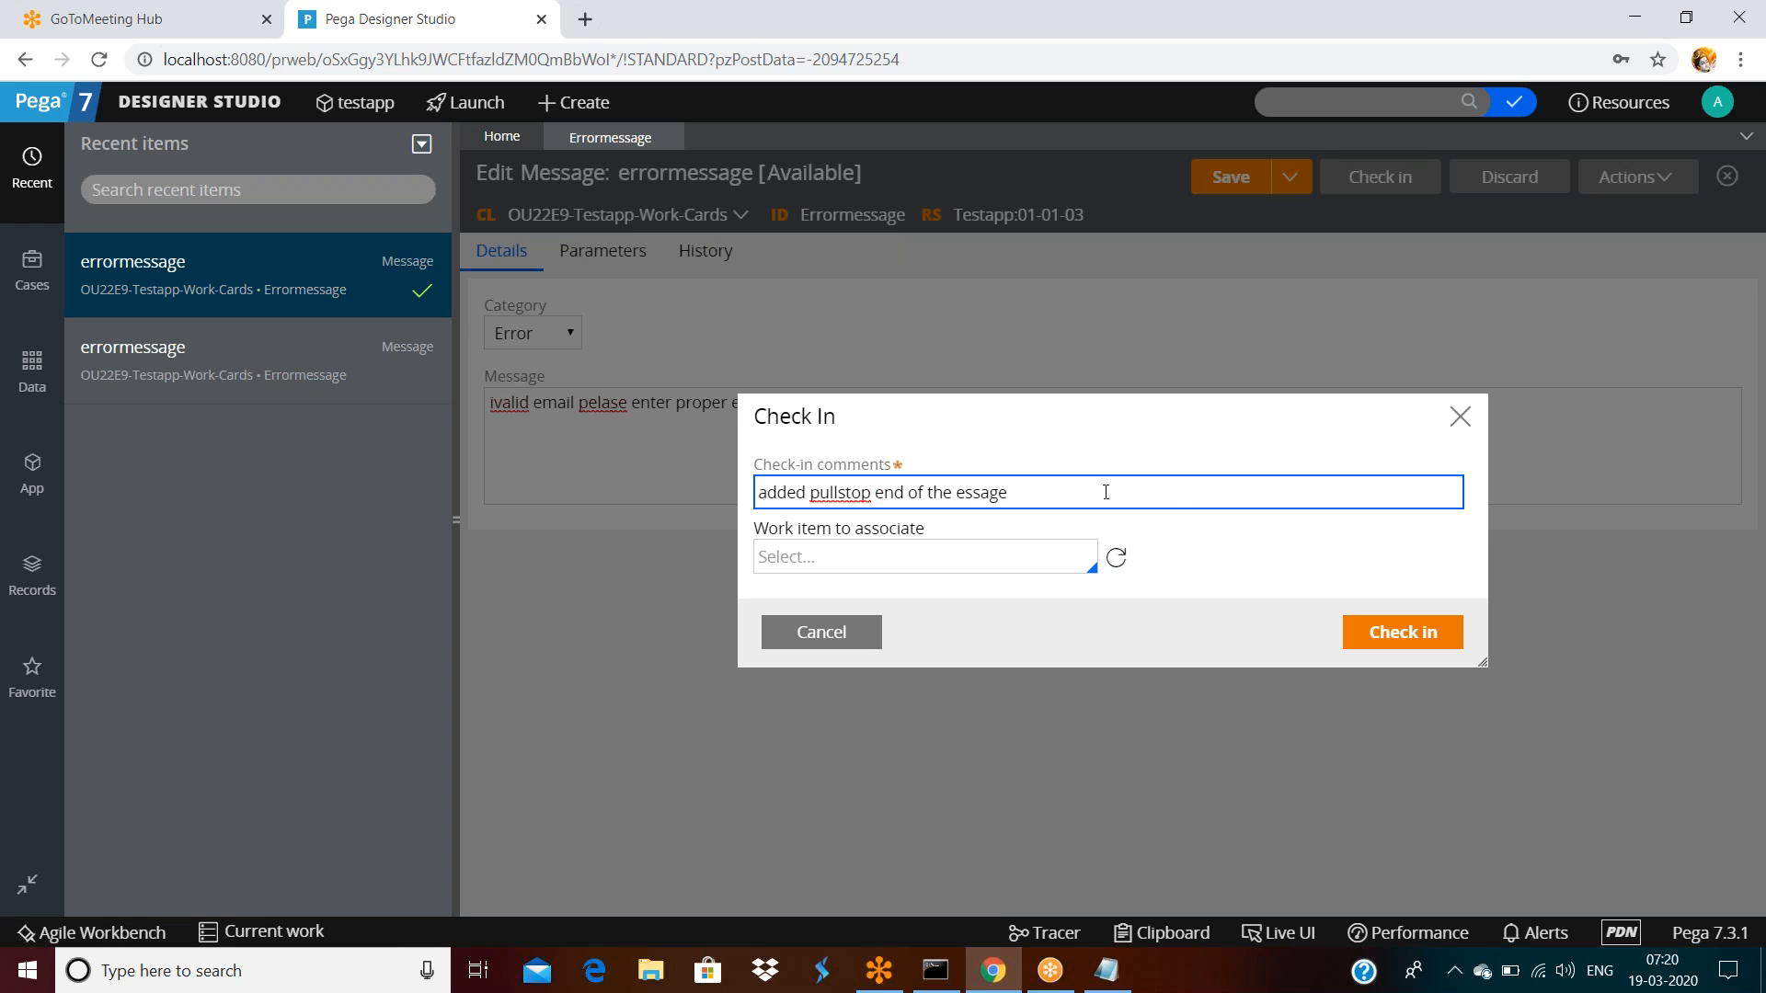
left_click(1426, 635)
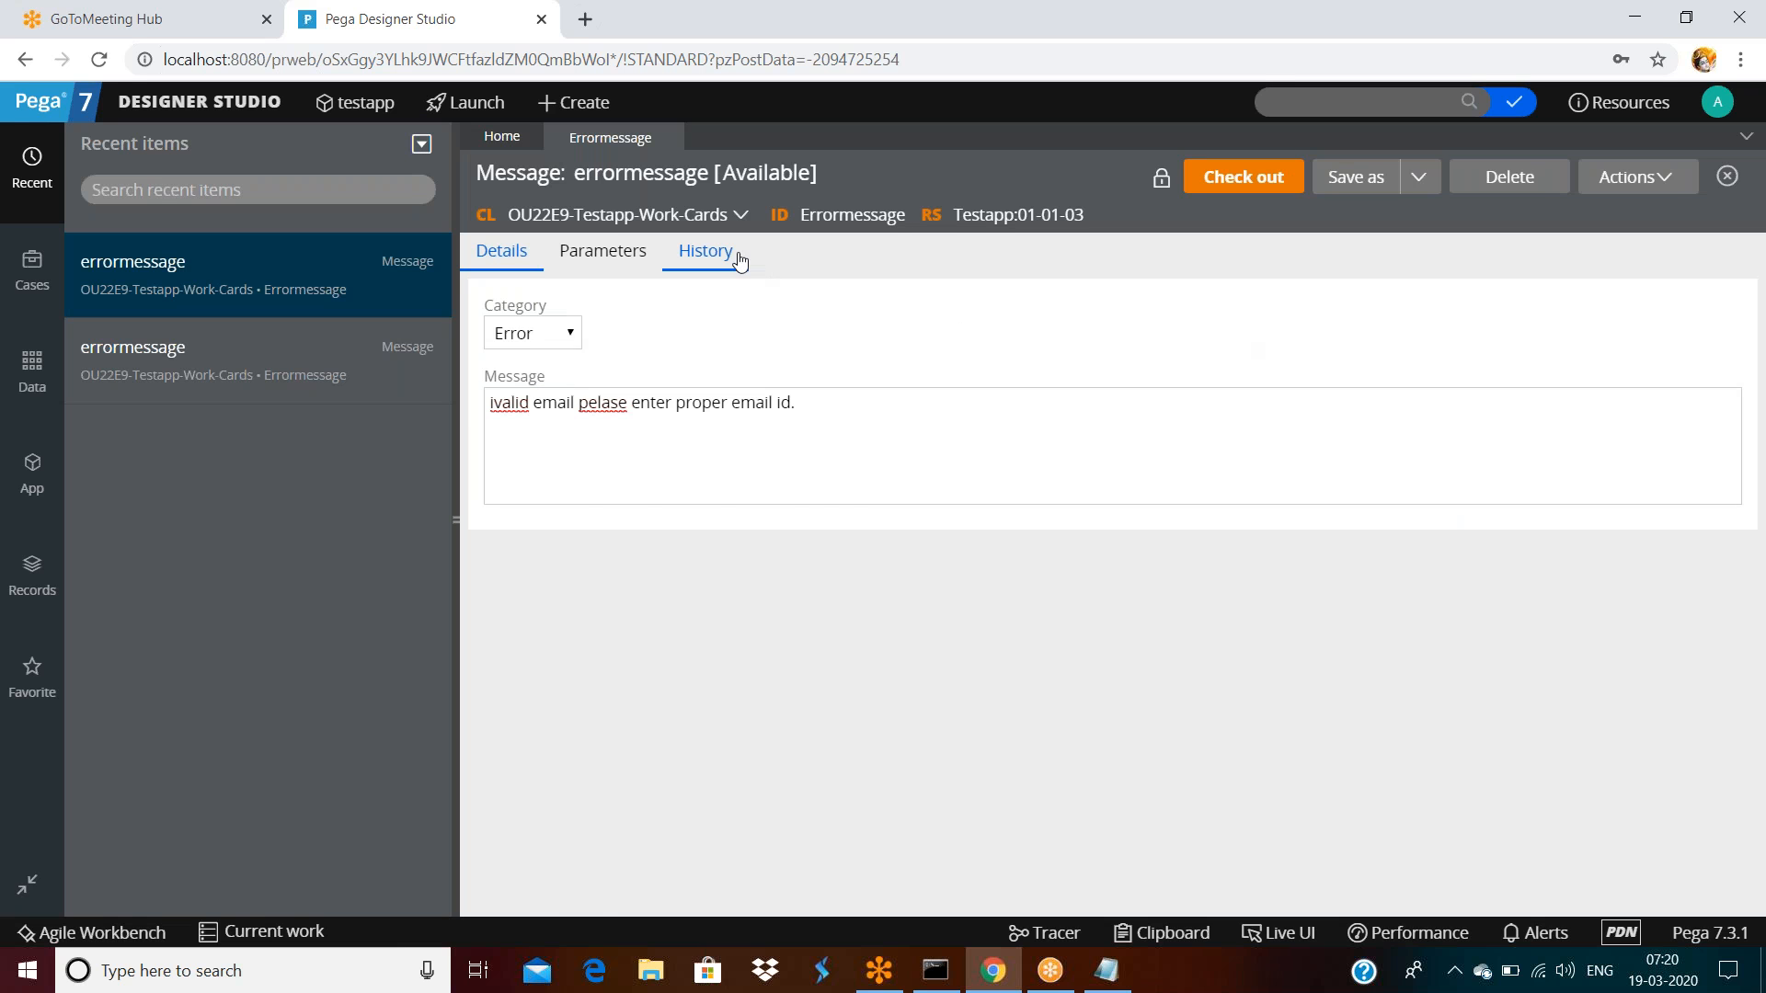
left_click(706, 251)
scroll(792, 500, "down", 1)
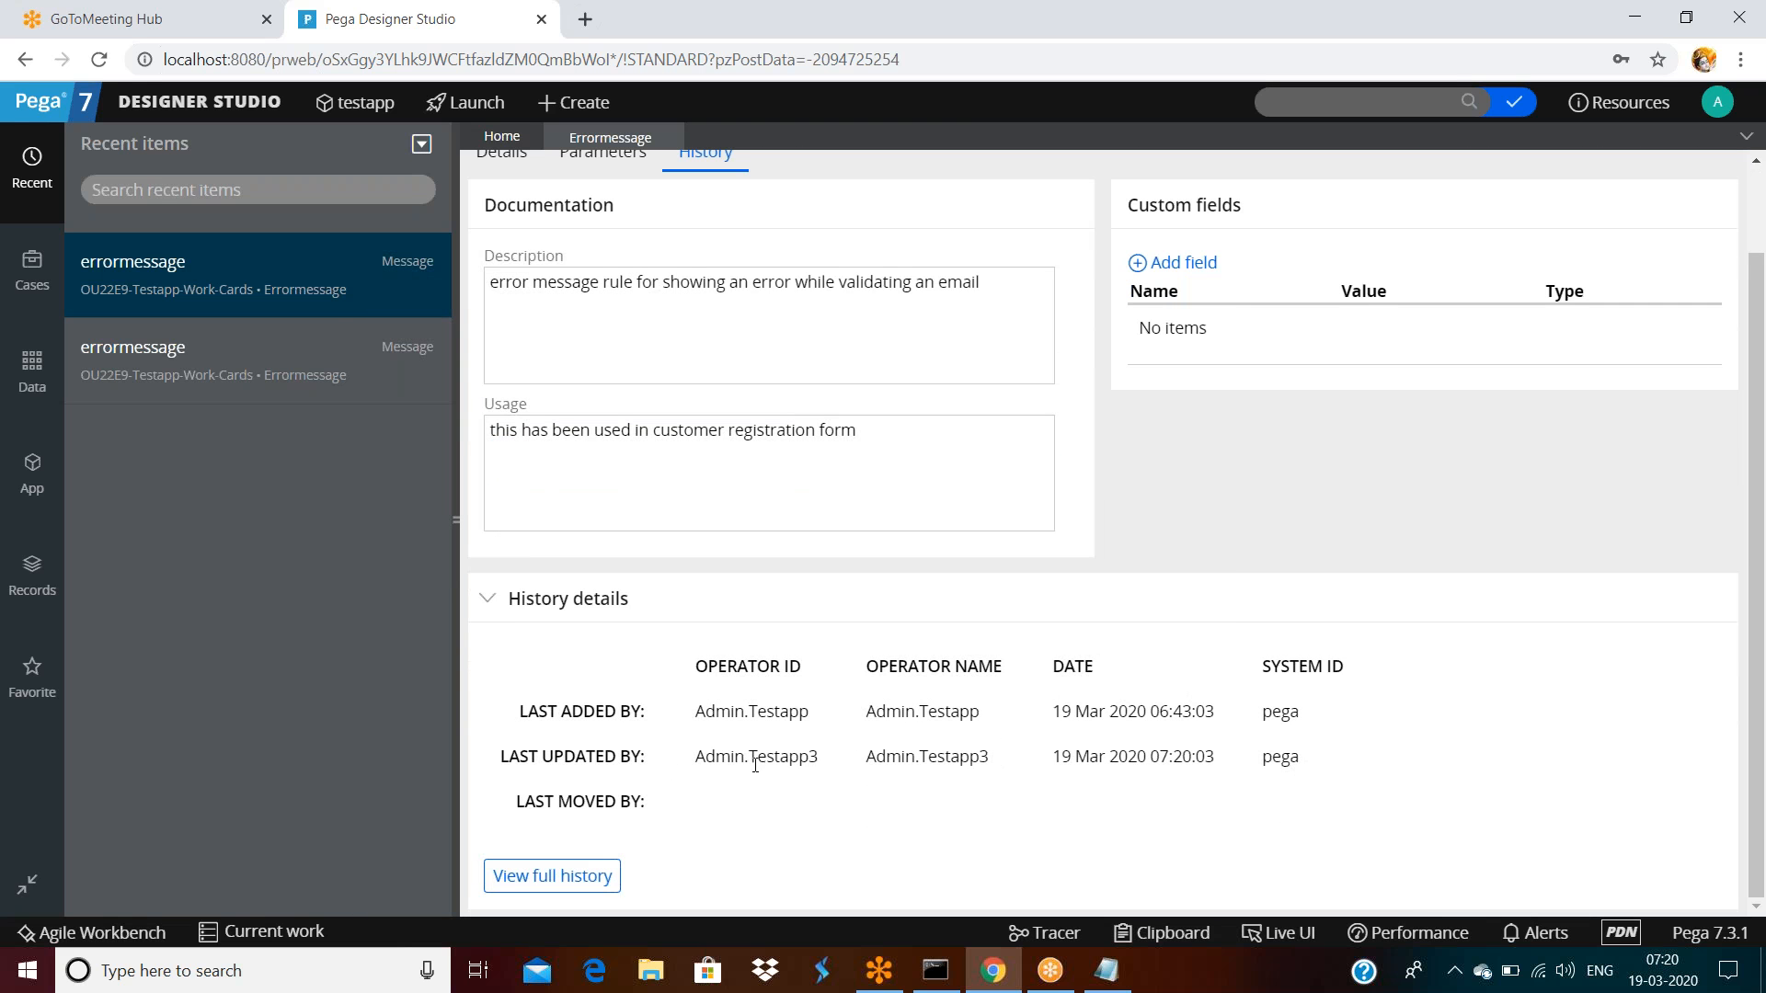
left_click_drag(905, 757, 1389, 756)
left_click(1391, 756)
left_click(564, 891)
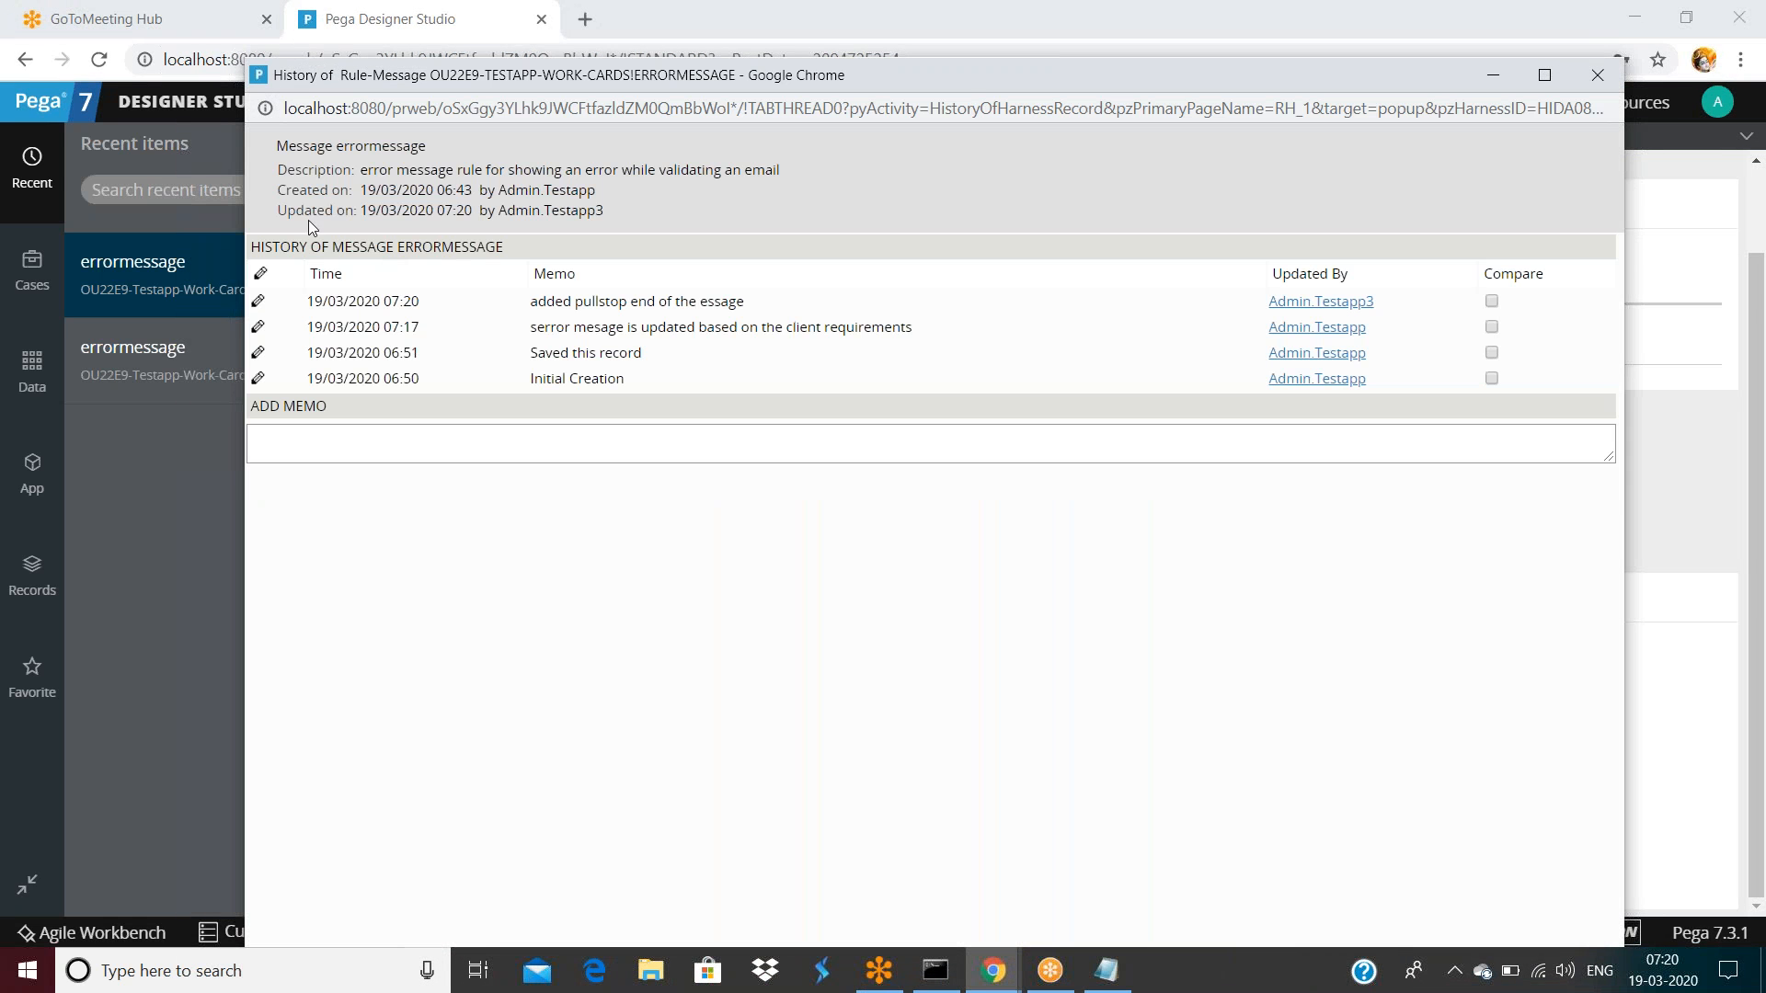
left_click_drag(353, 171, 809, 174)
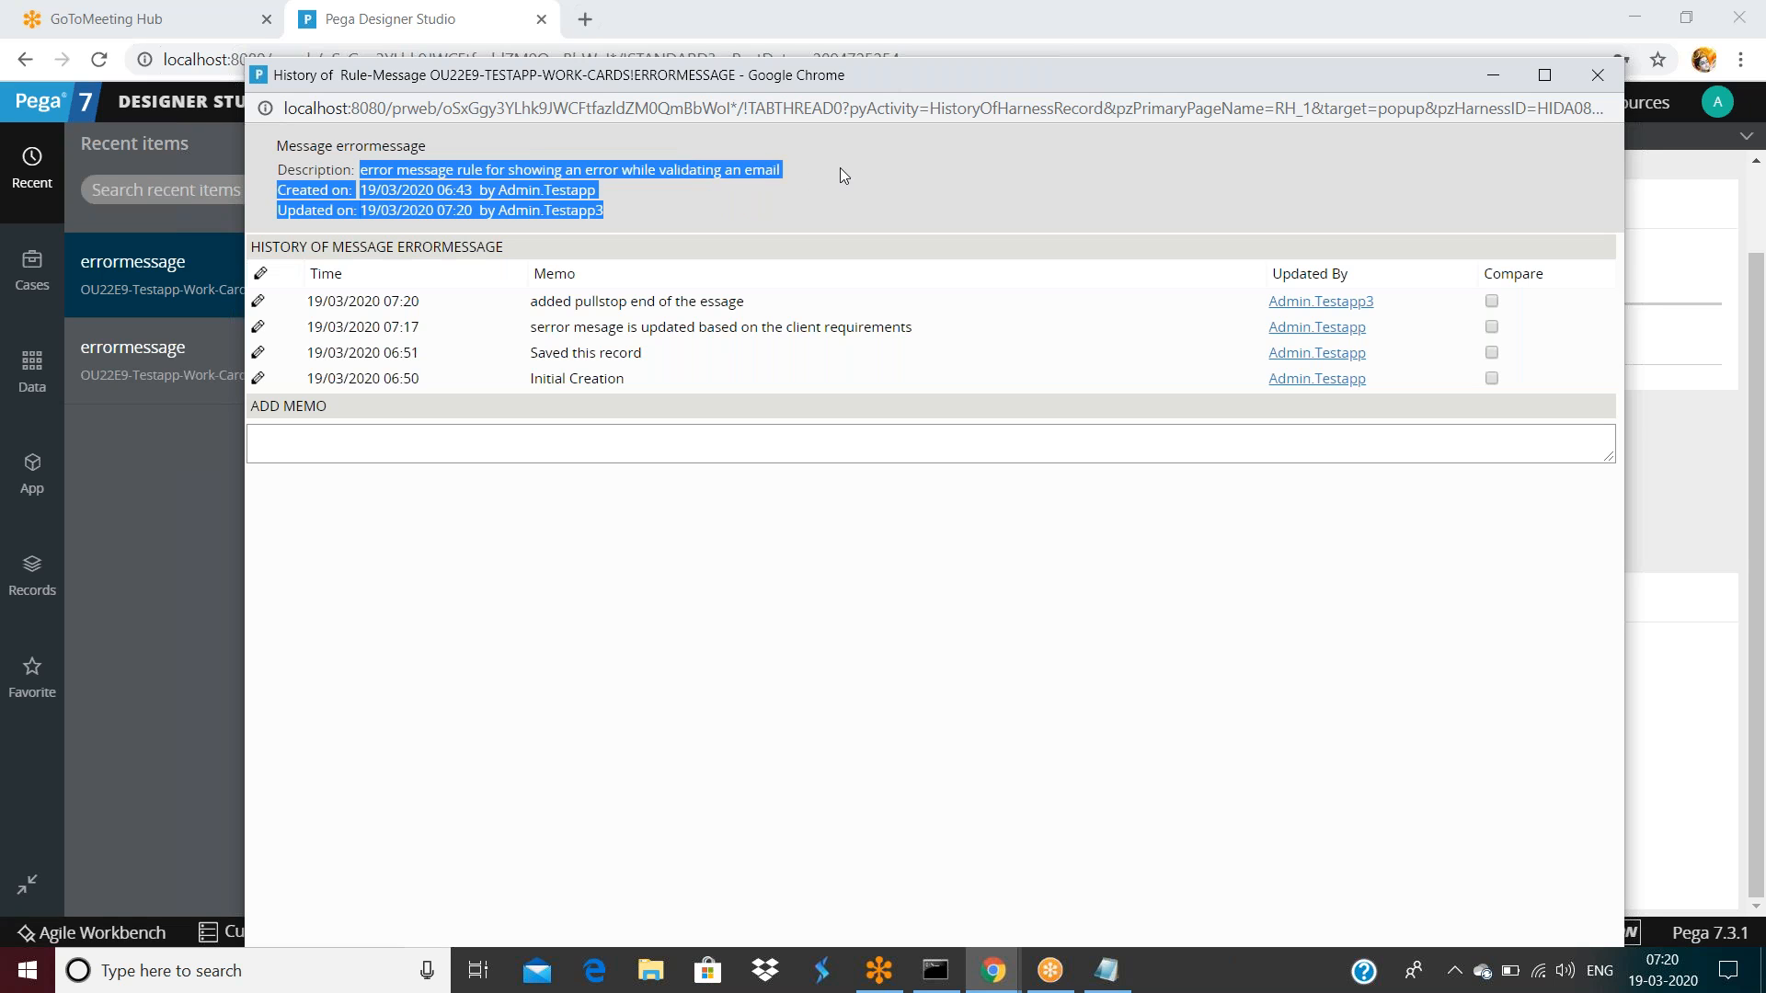
left_click(841, 168)
left_click_drag(359, 192, 619, 197)
left_click(370, 211)
left_click_drag(371, 211, 622, 212)
left_click(699, 200)
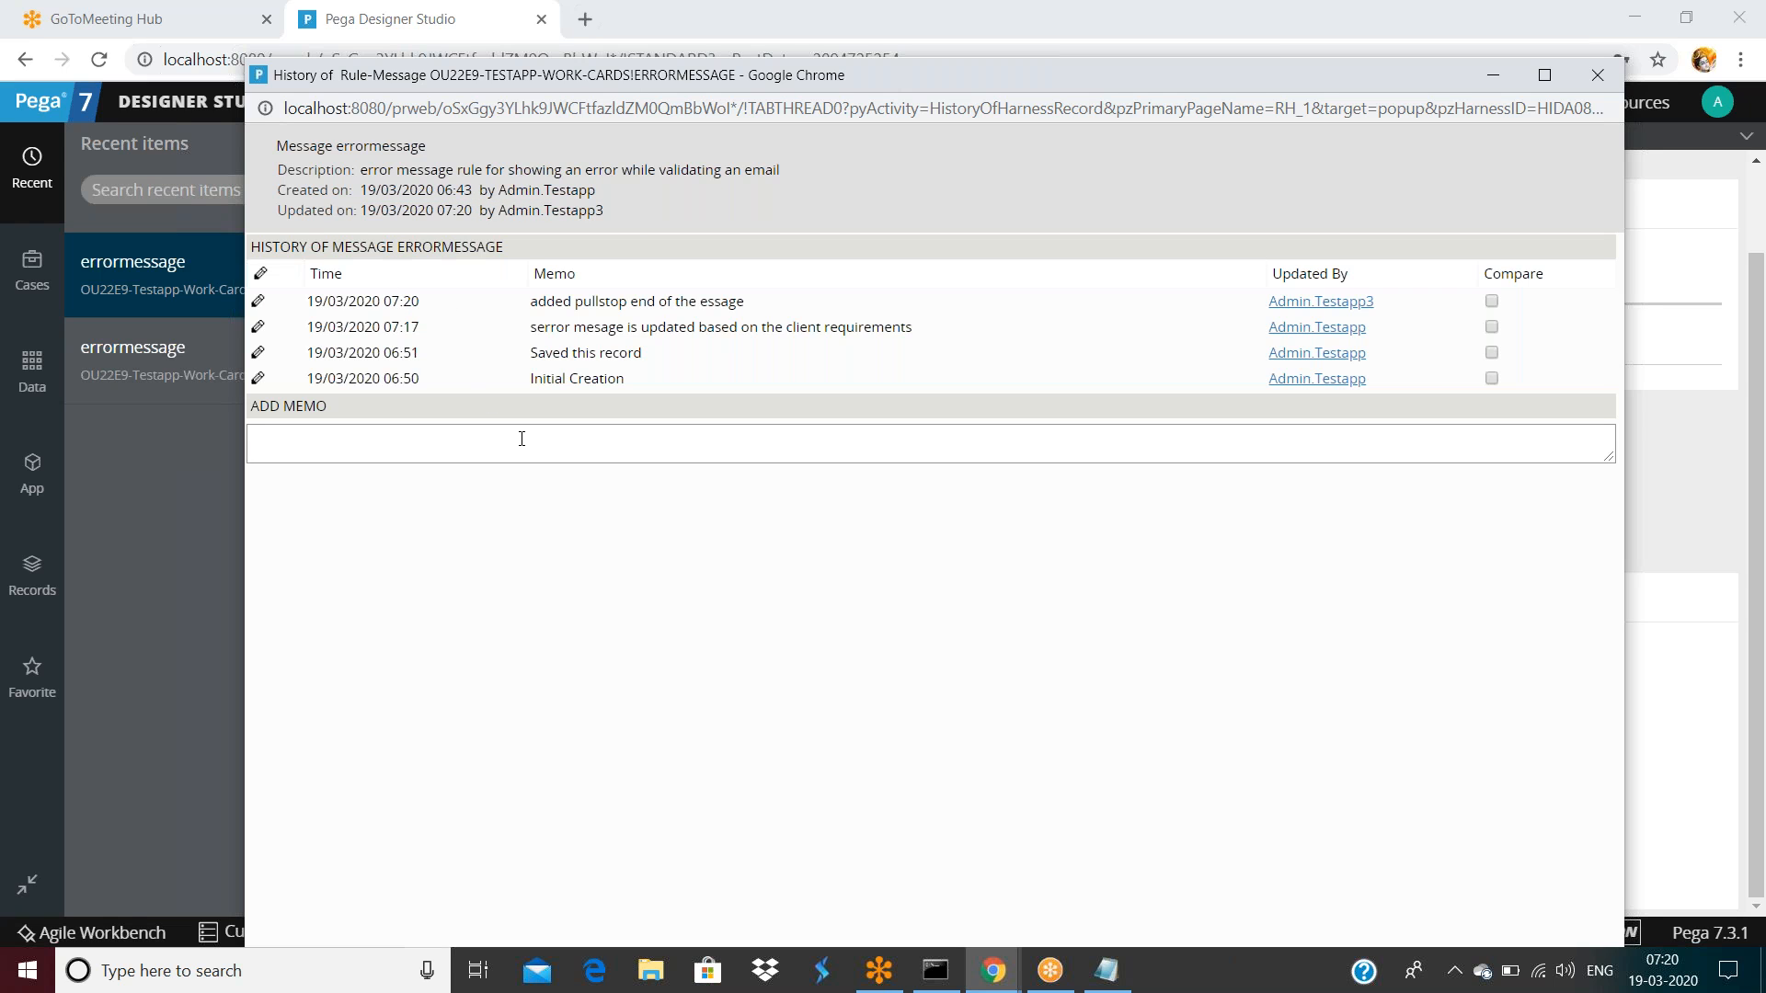
left_click(1647, 379)
scroll(1017, 441, "up", 3)
left_click(501, 250)
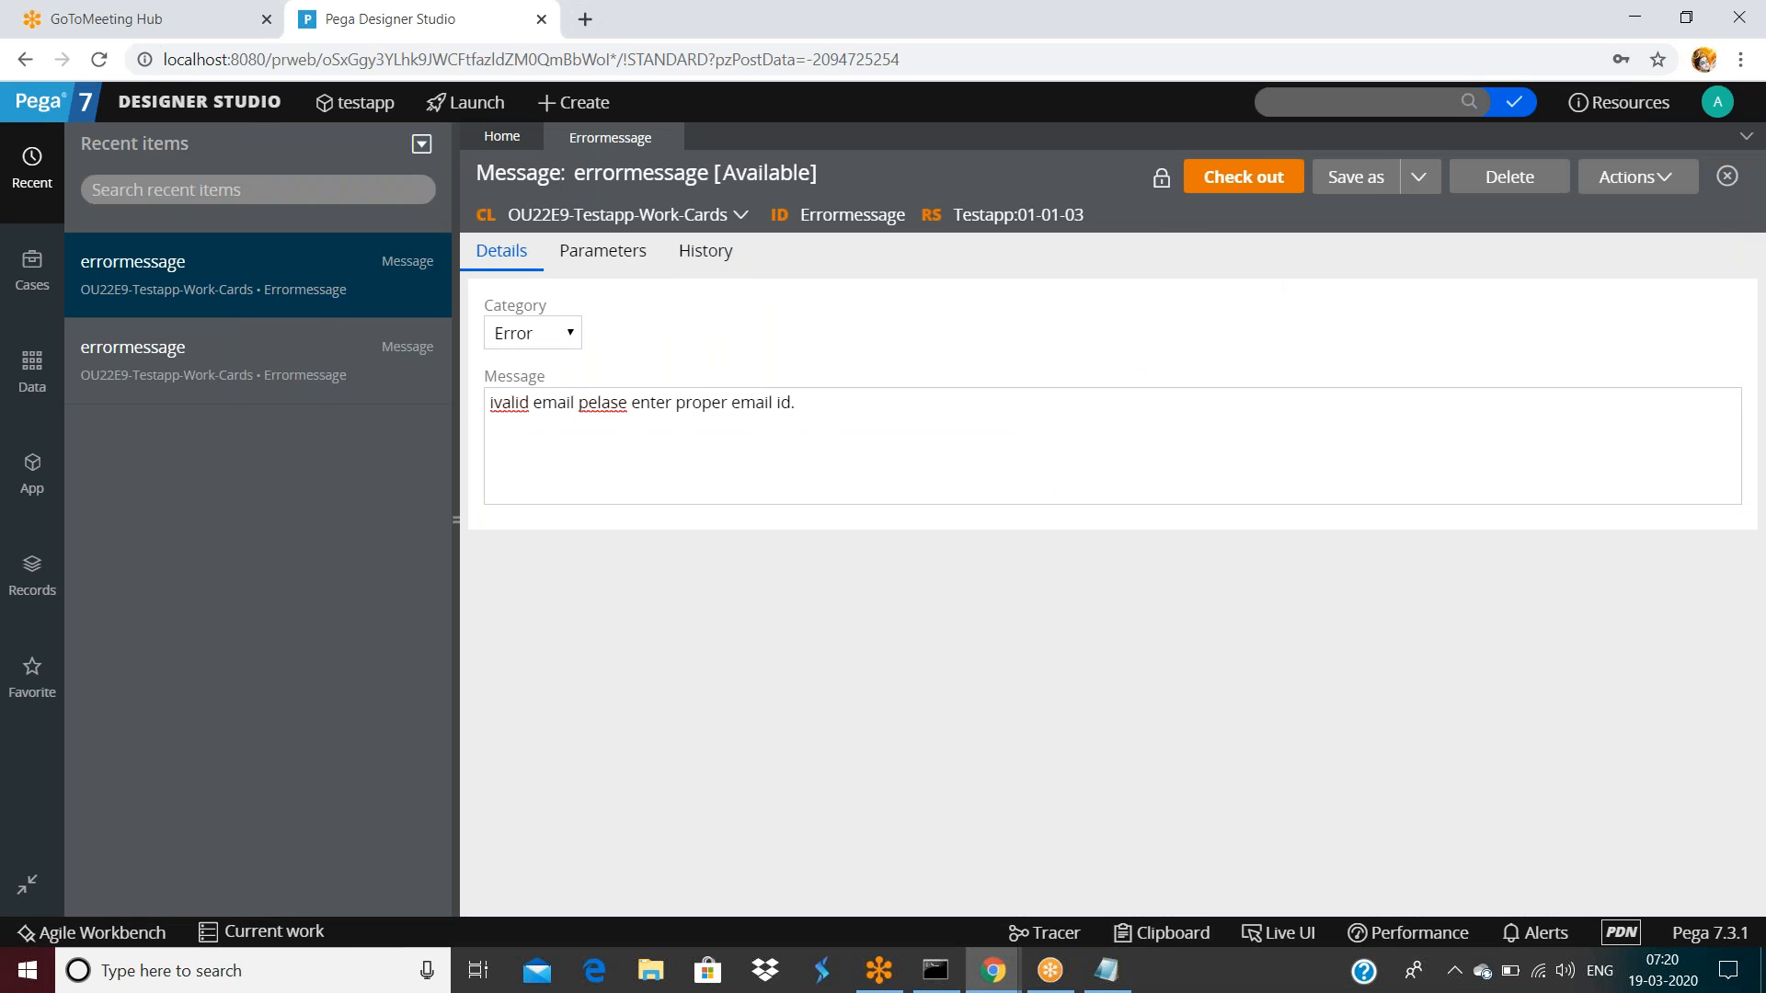
Show errormessage's History details and bring its full history popup back to the front
triple_click(831, 394)
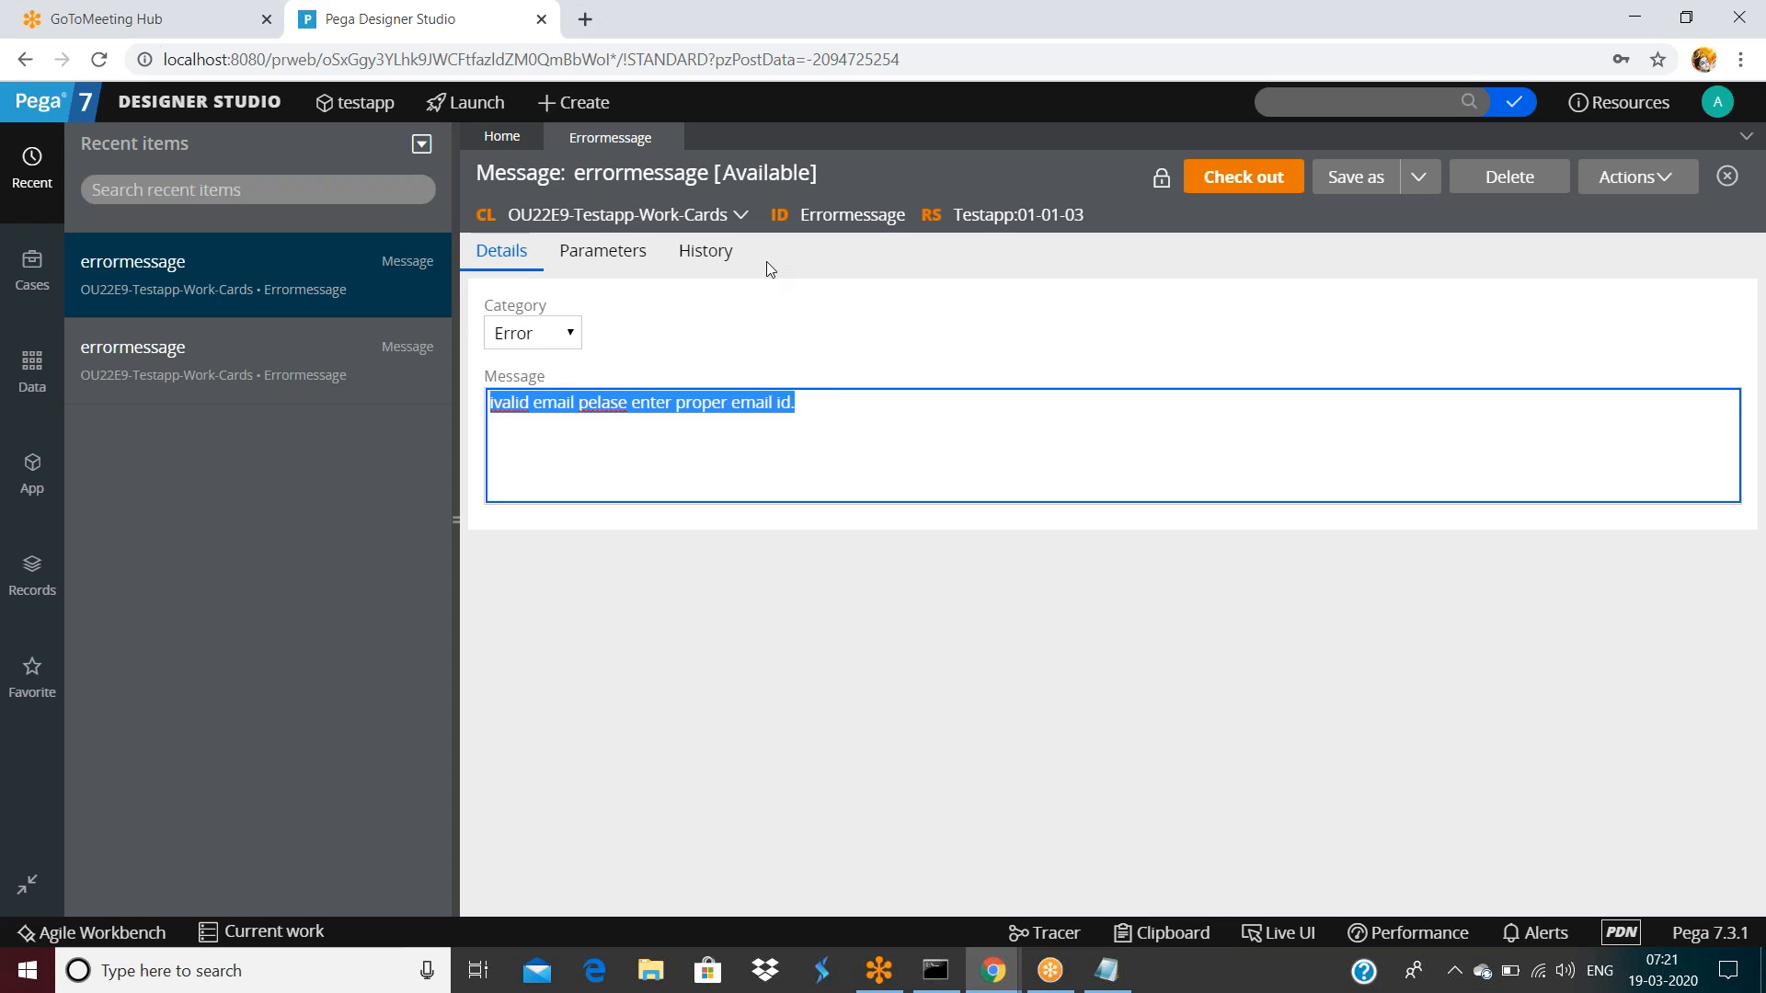
left_click(706, 254)
scroll(708, 552, "down", 2)
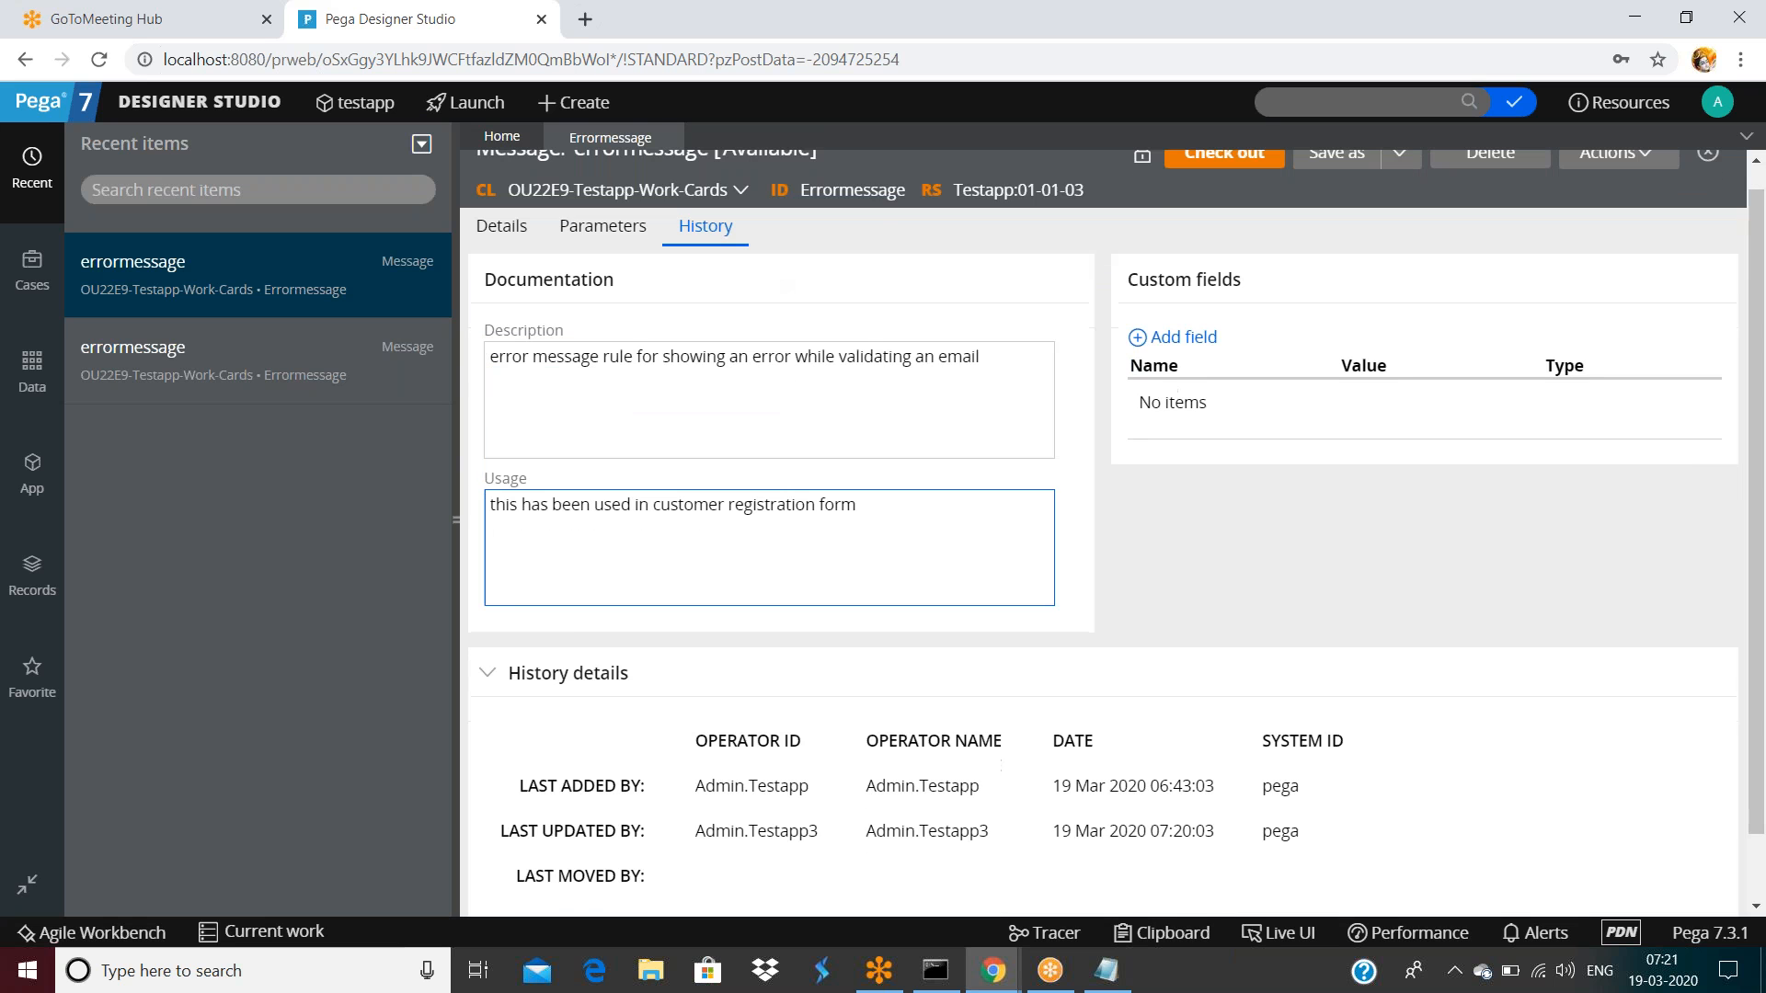
scroll(585, 876, "up", 2)
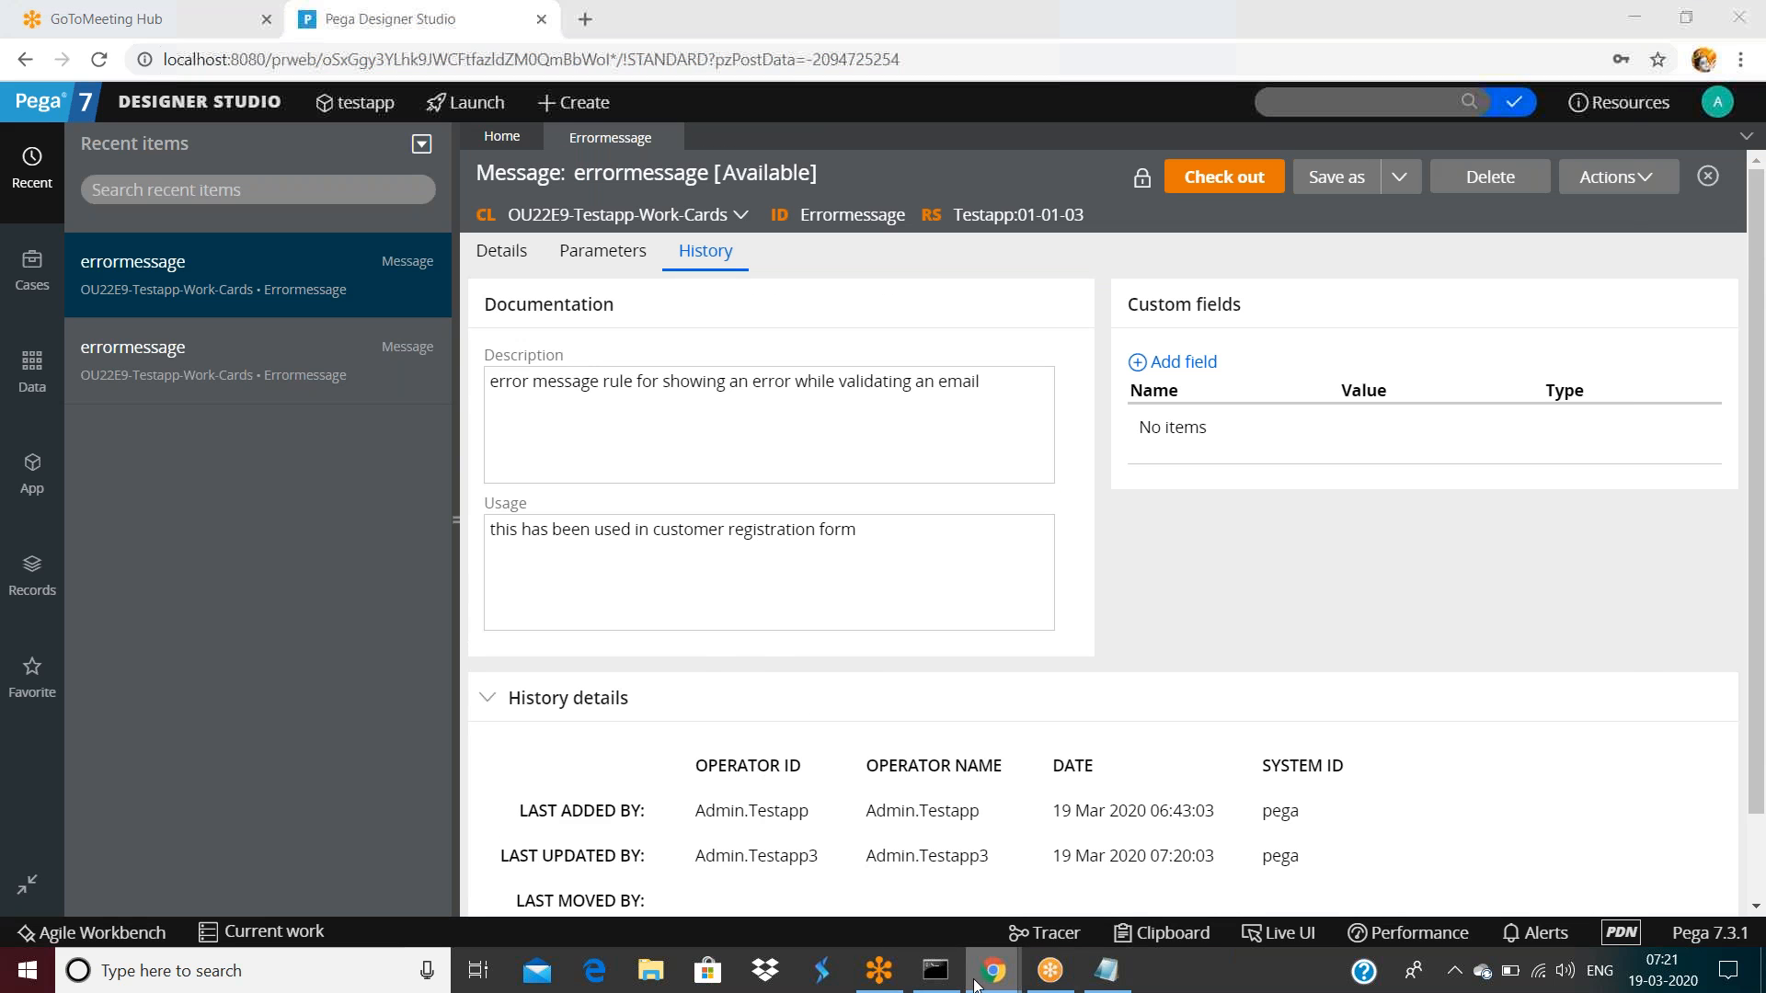
mouse_move(992, 970)
left_click(1128, 874)
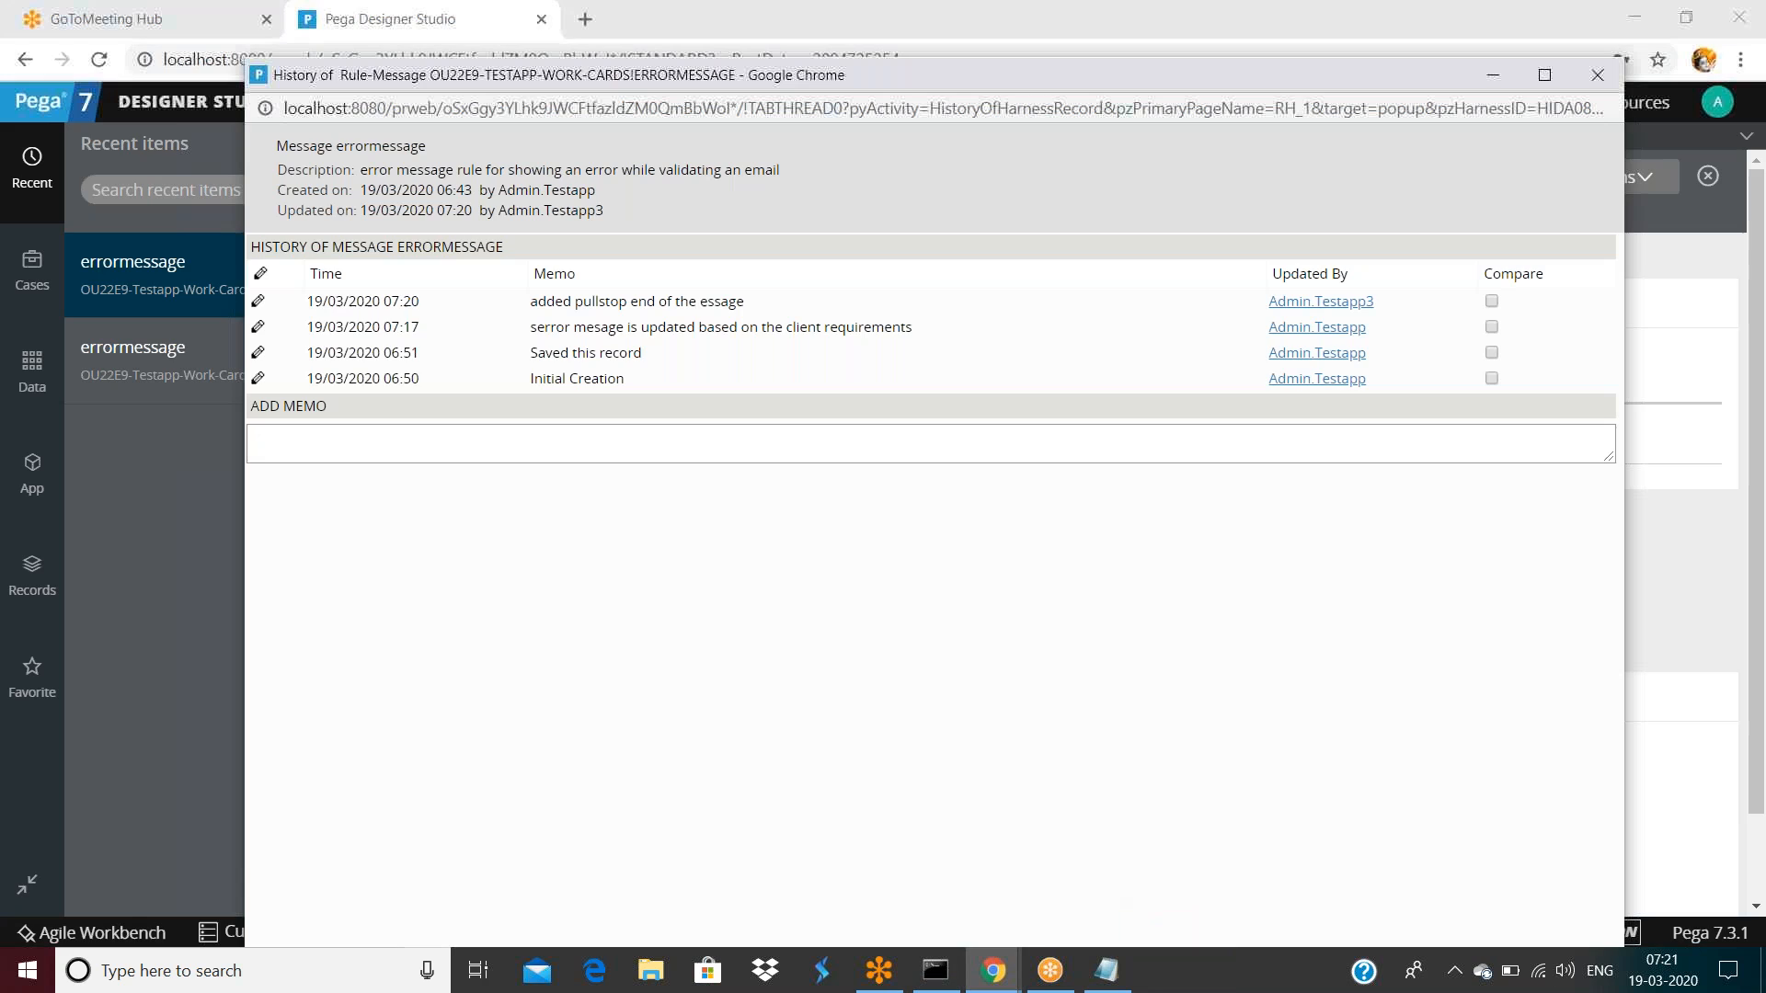
Maximize the history window and highlight the Initial Creation, Saved and client-requirements memos
double_click(618, 74)
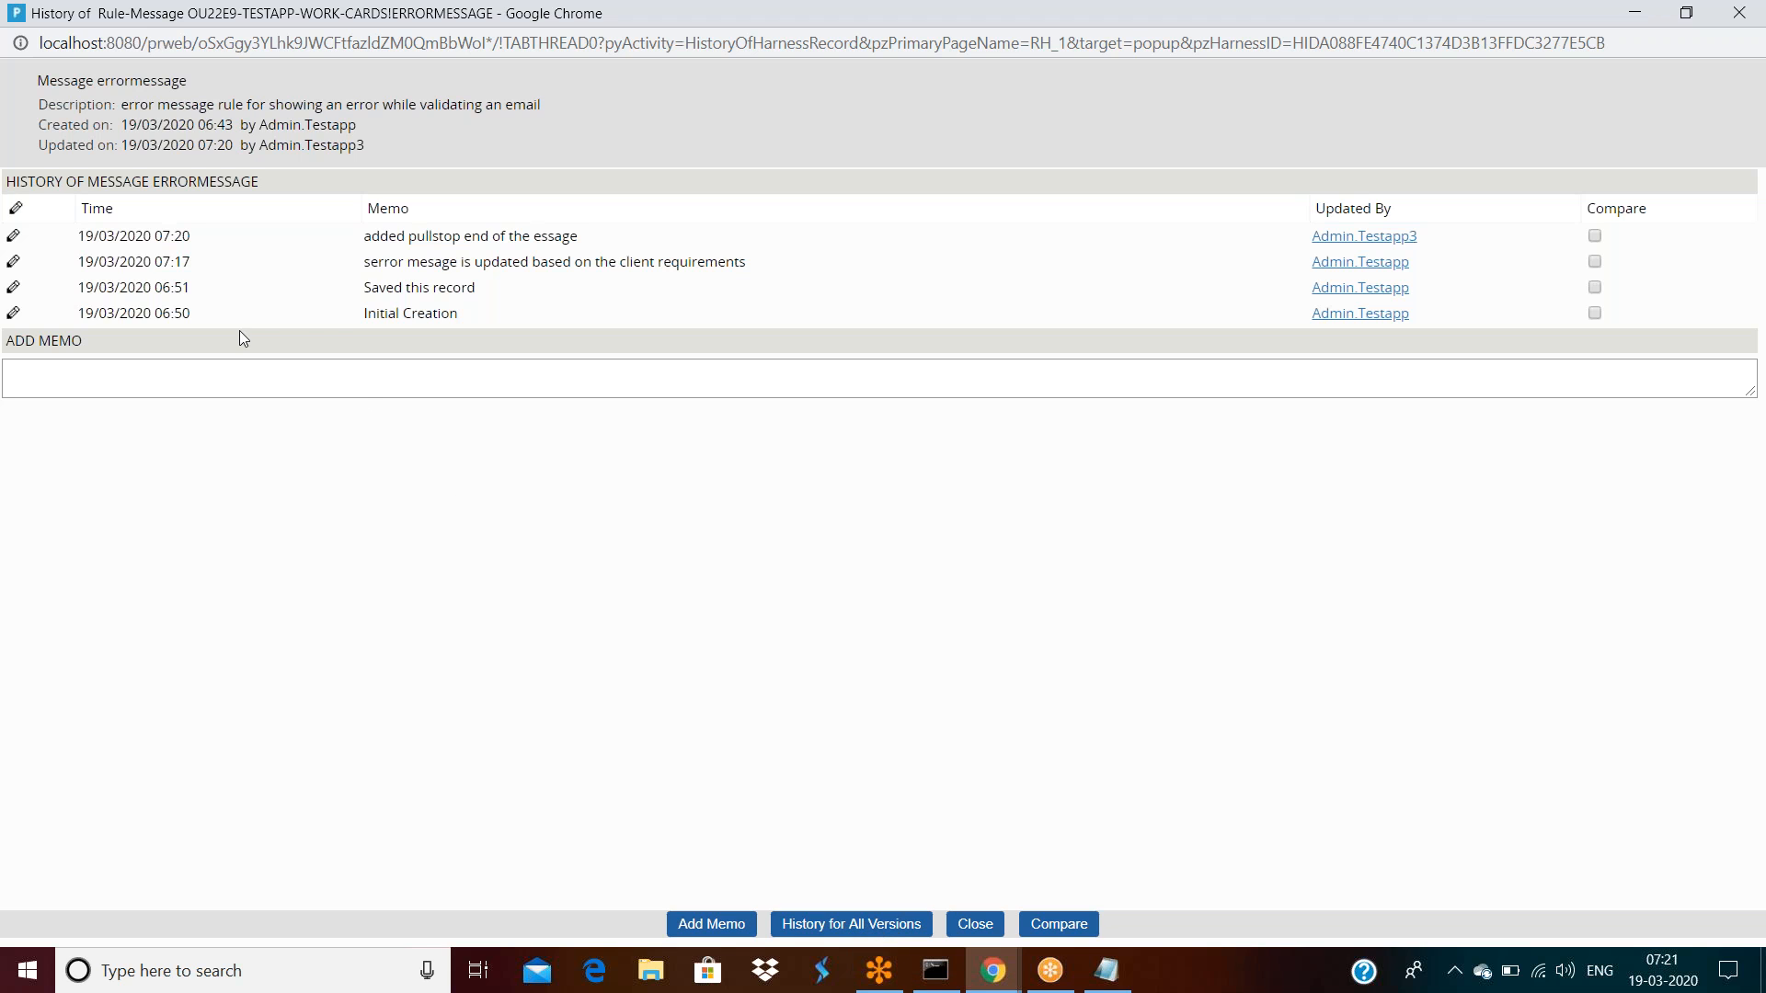
left_click_drag(83, 316, 515, 322)
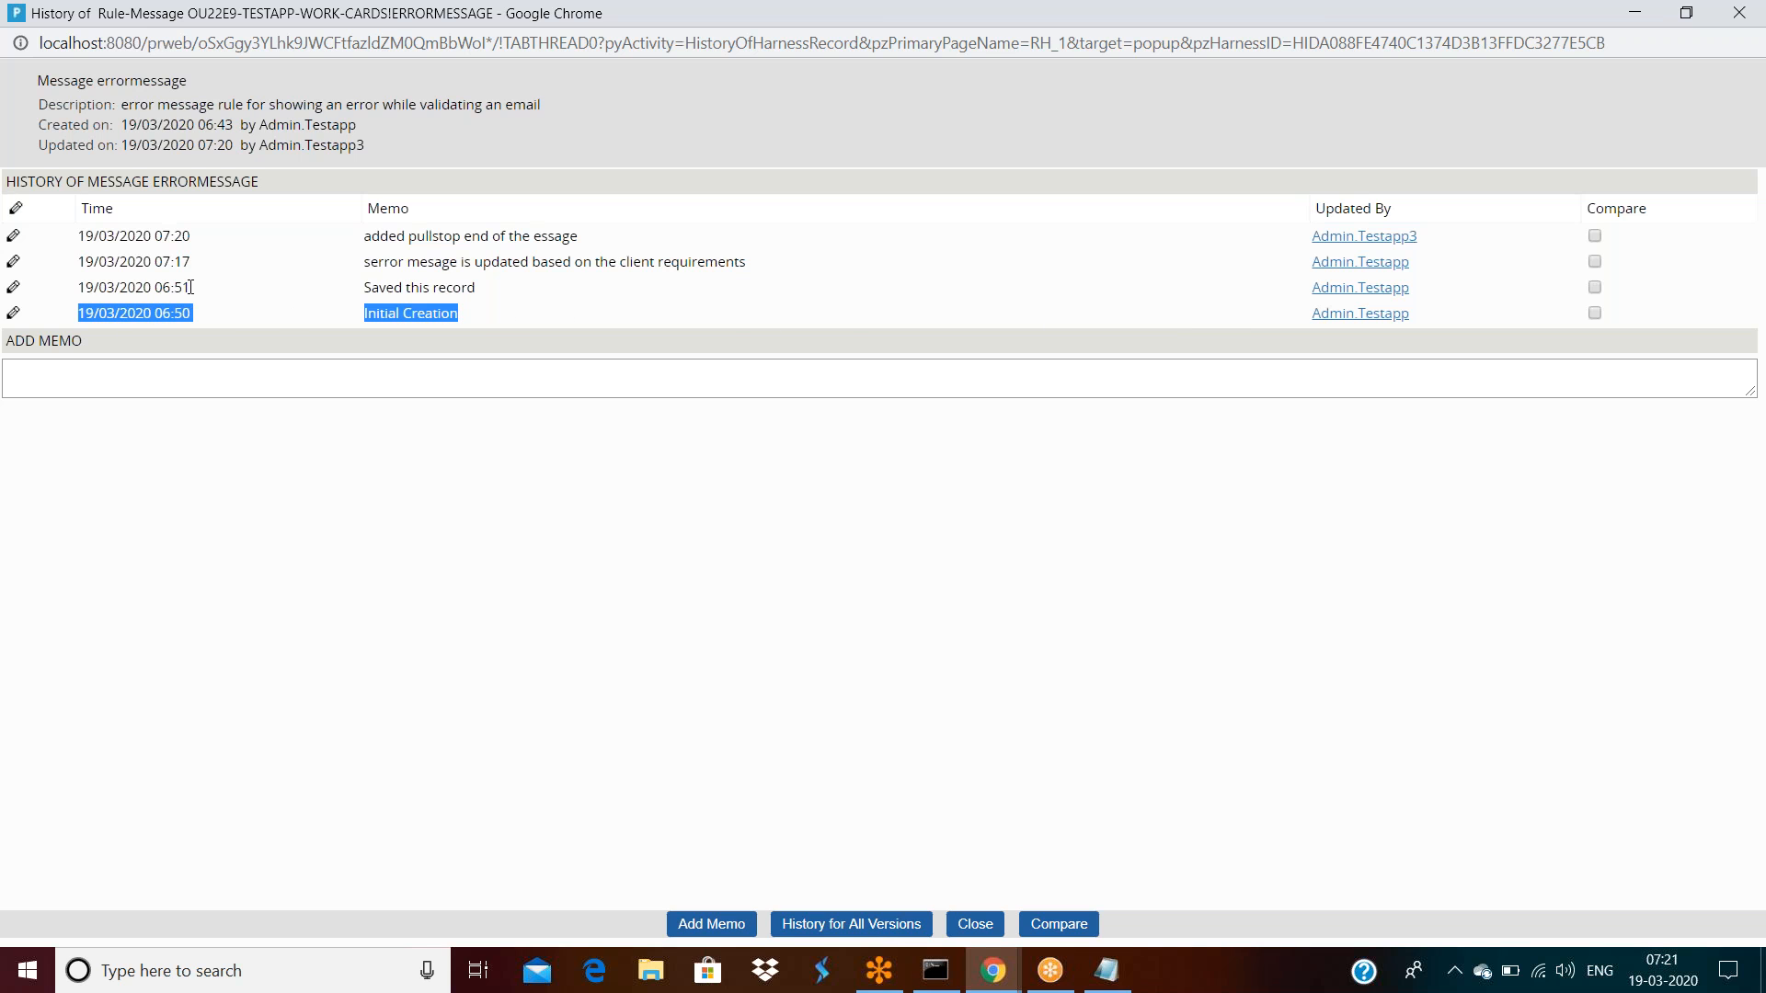
left_click_drag(363, 288, 454, 289)
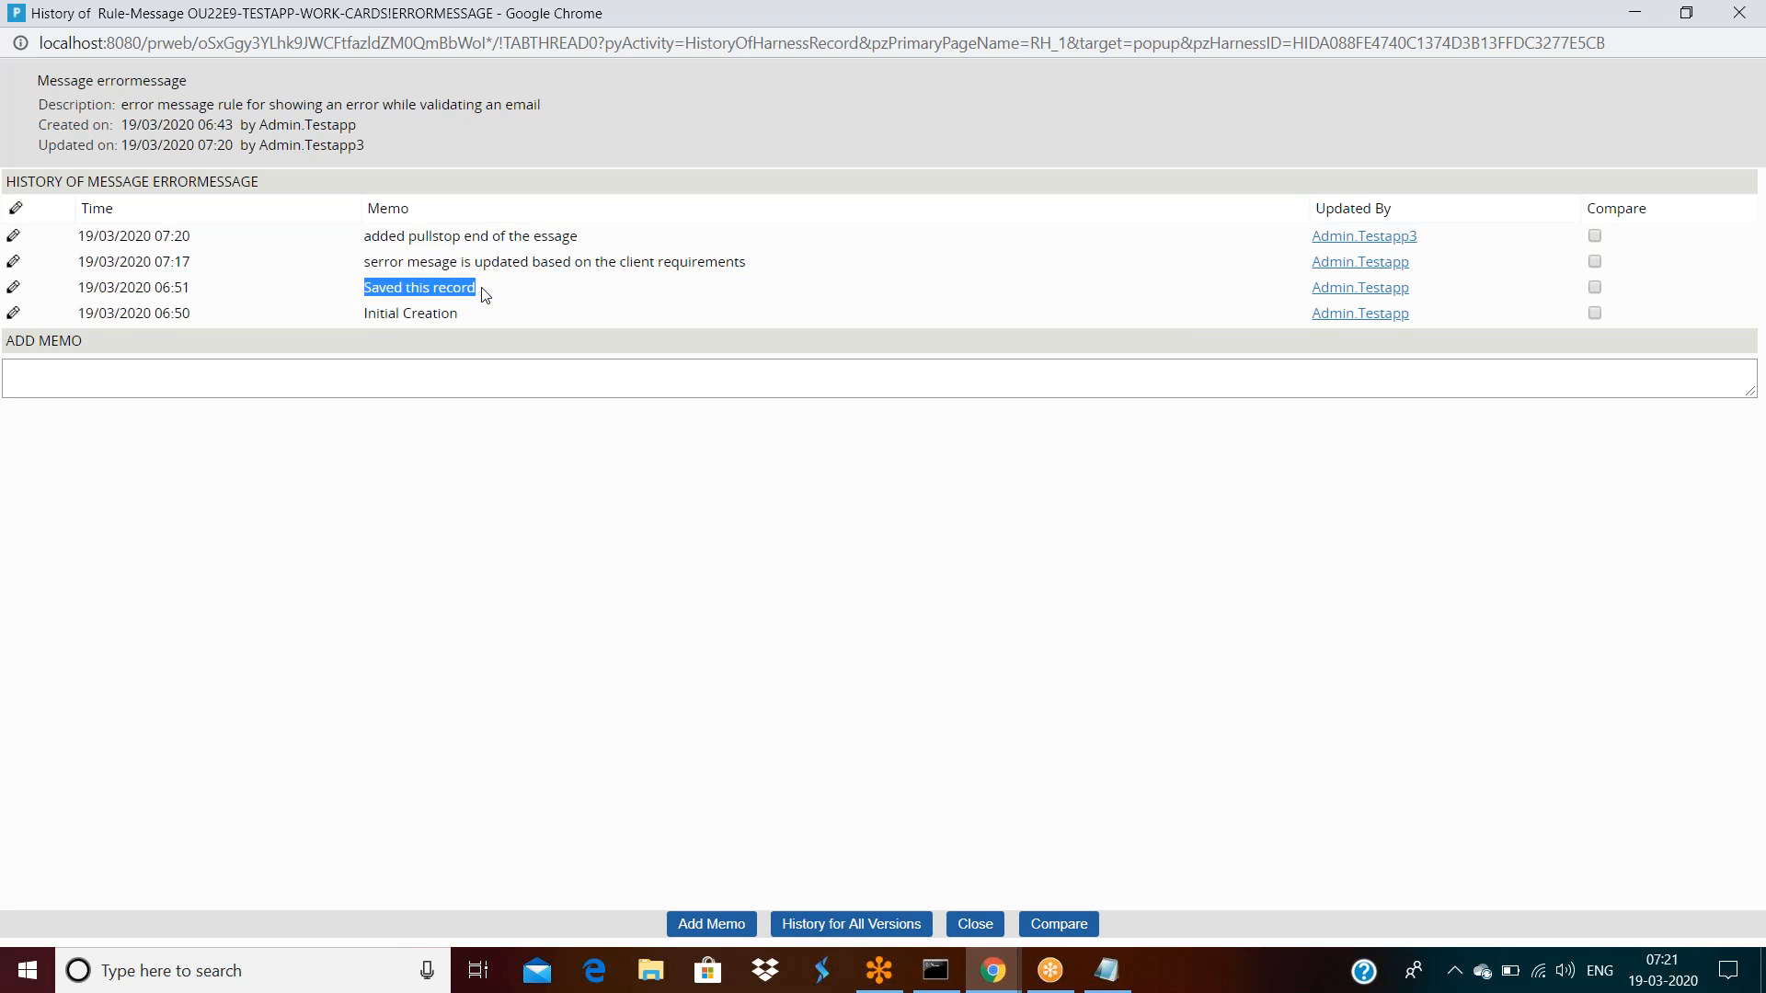
left_click(364, 262)
left_click_drag(475, 262, 779, 274)
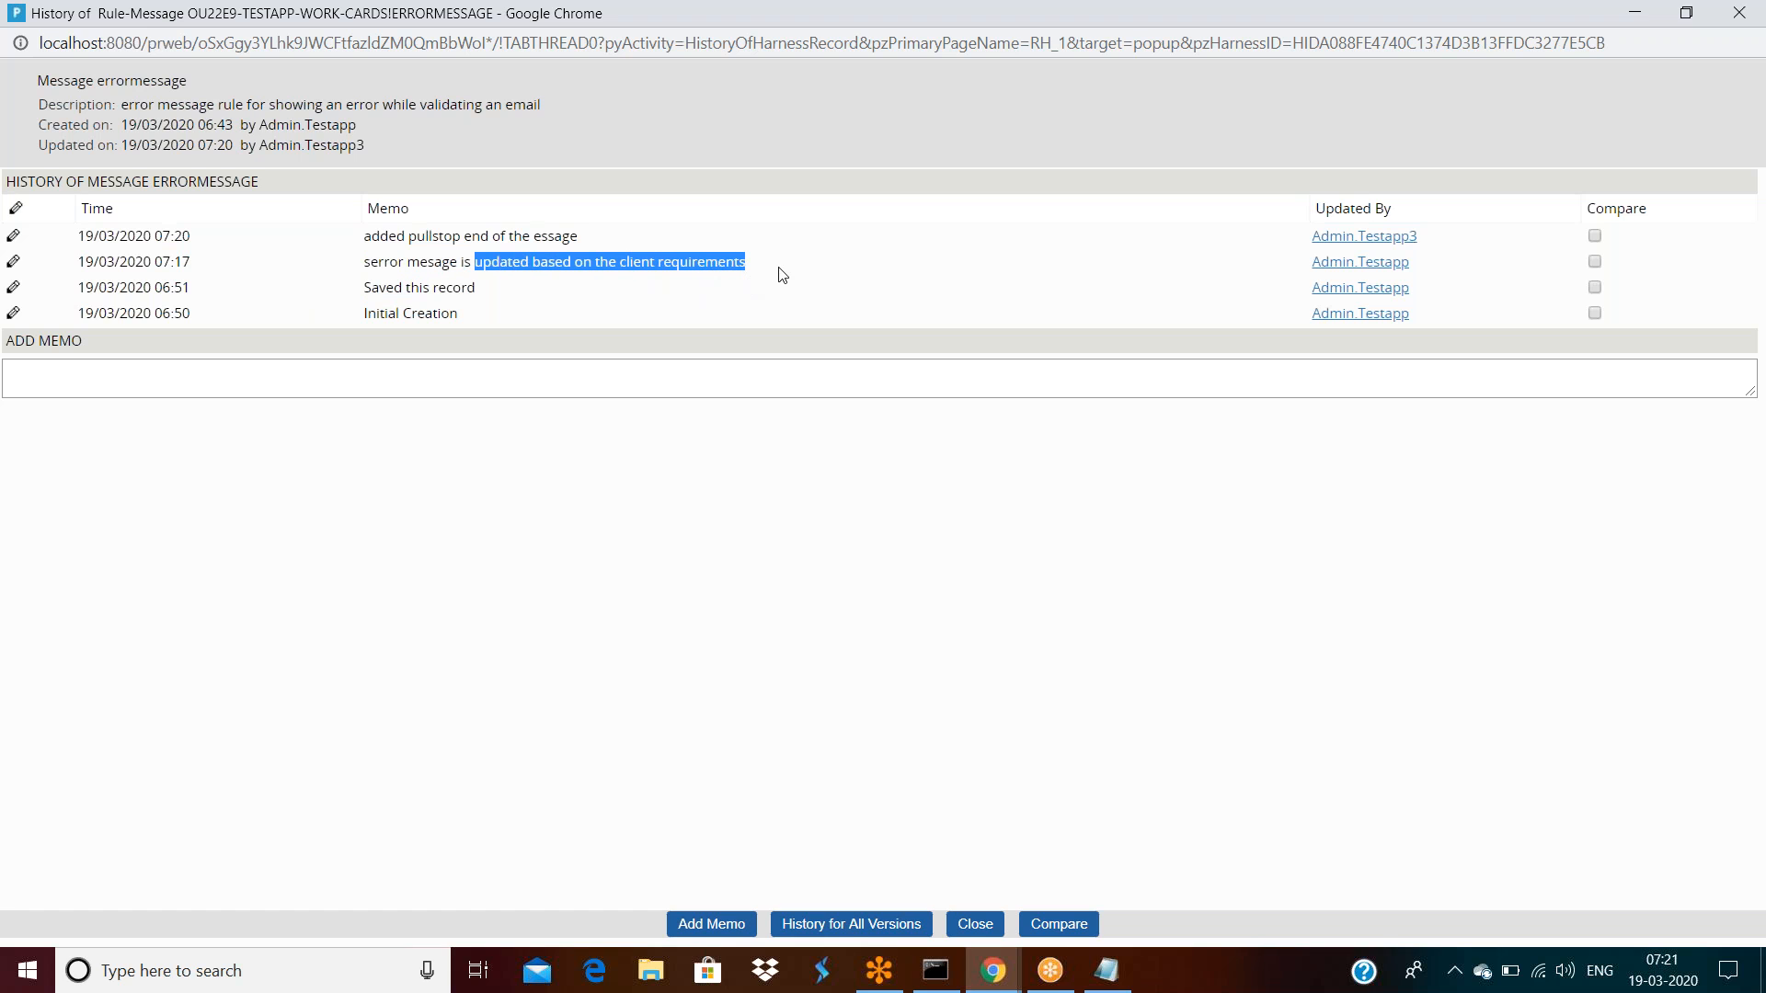
left_click(481, 265)
left_click_drag(453, 261, 745, 263)
Select the latest full-stop memo line, then return to the Designer Studio window
left_click_drag(365, 241, 593, 246)
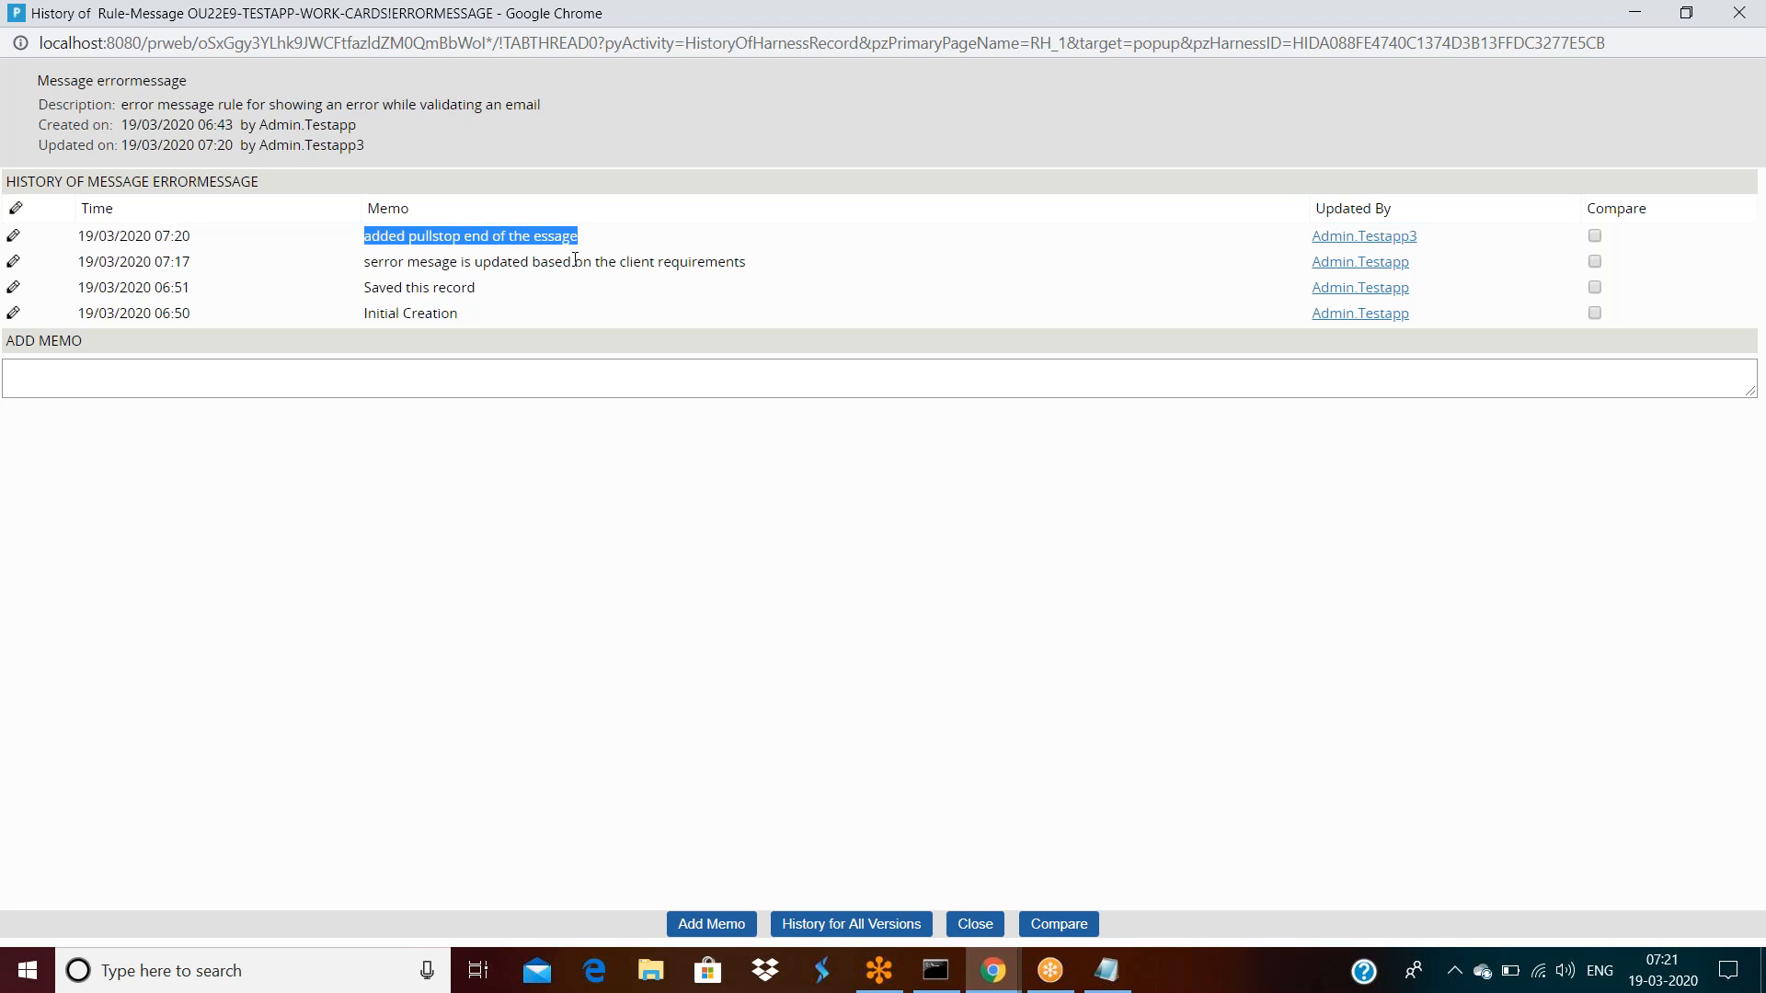
triple_click(443, 238)
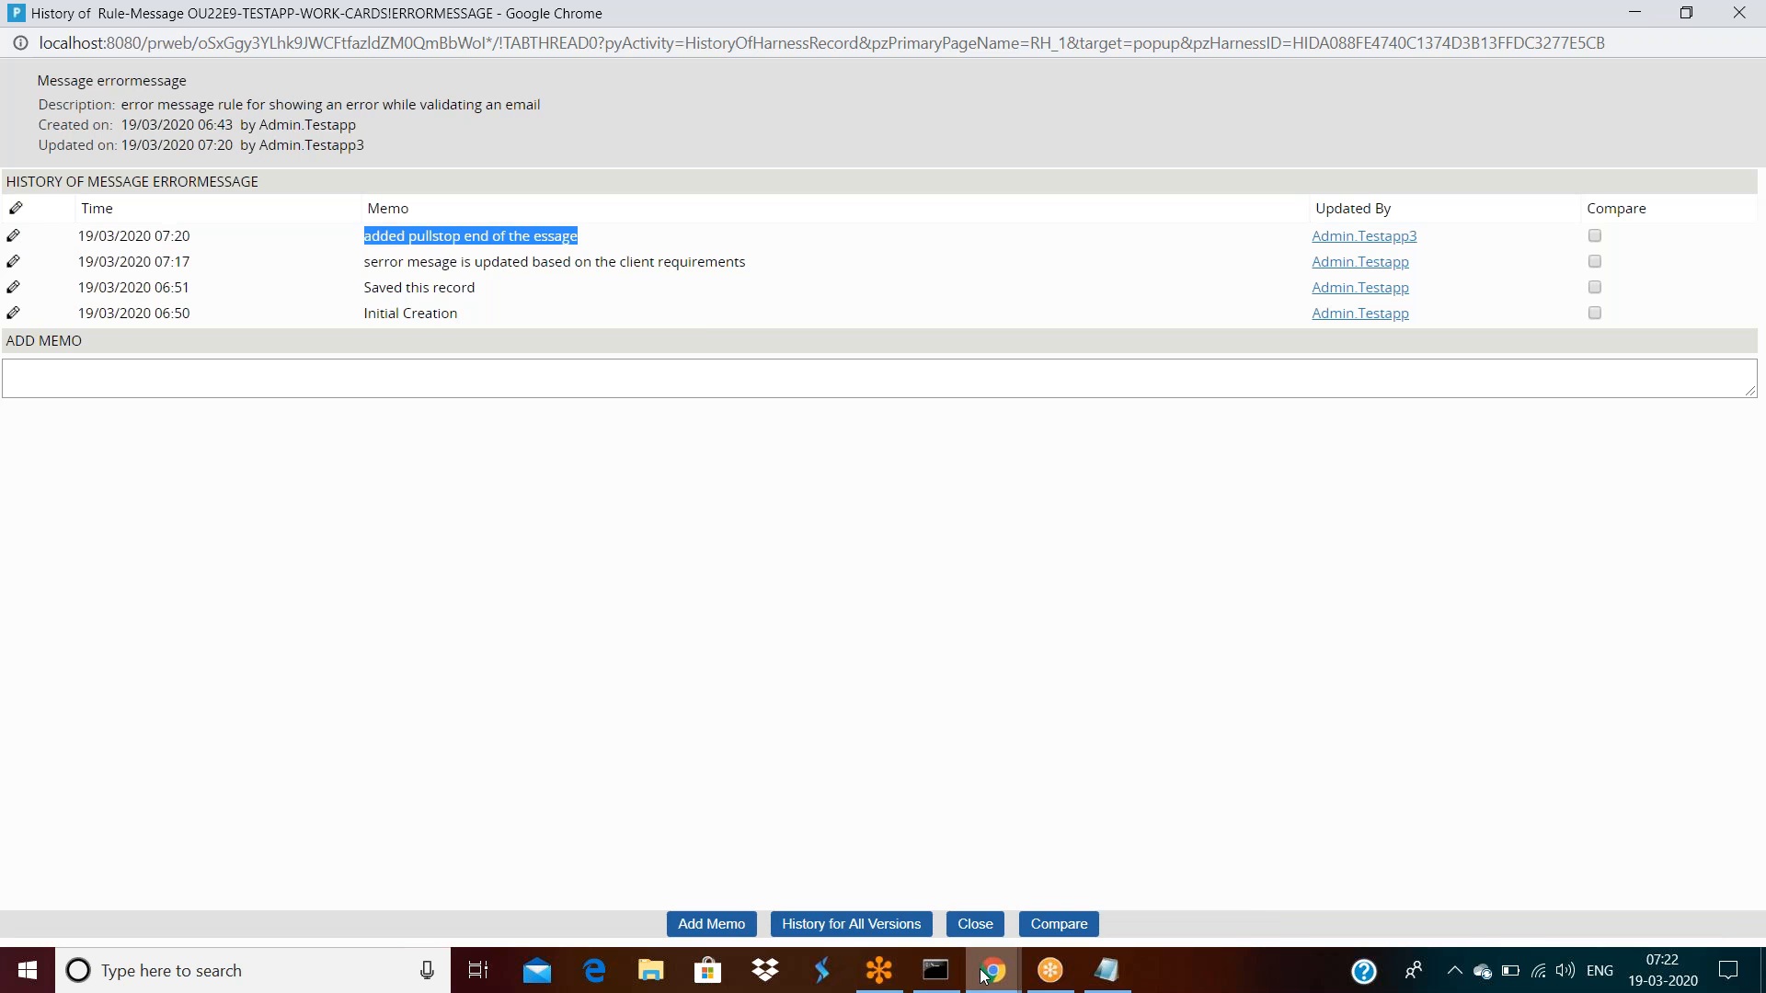
mouse_move(992, 970)
left_click(865, 869)
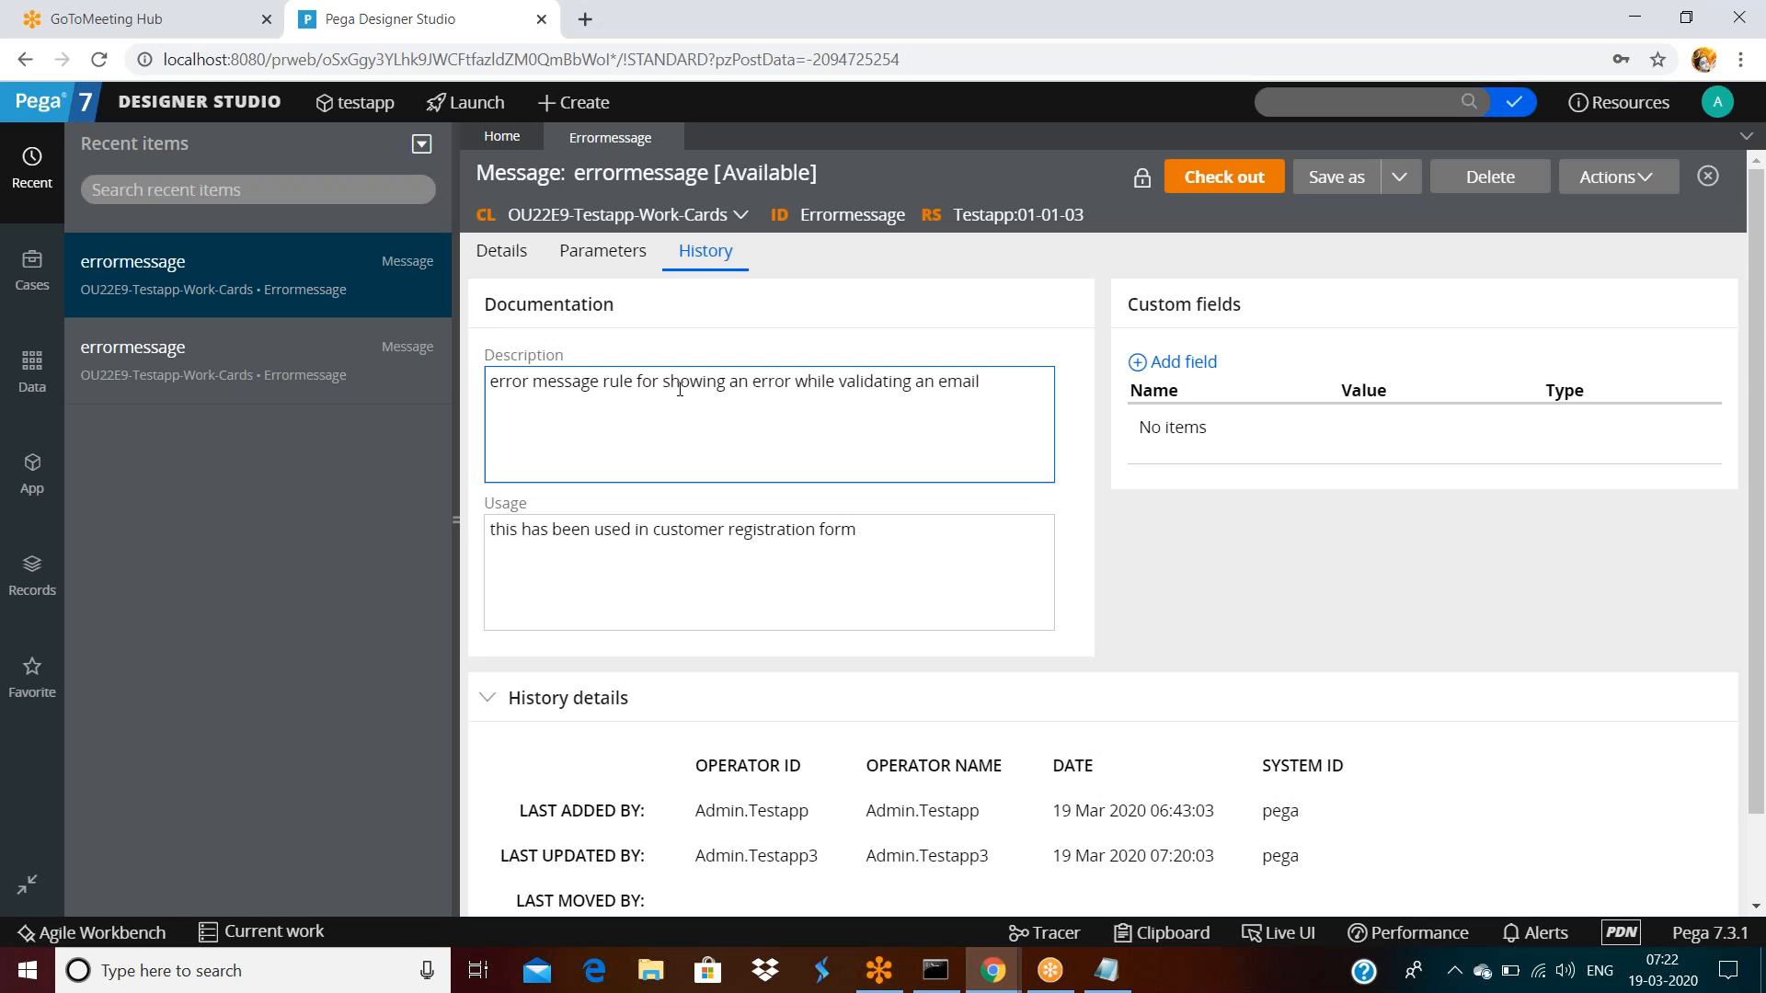
left_click(501, 251)
left_click(883, 421)
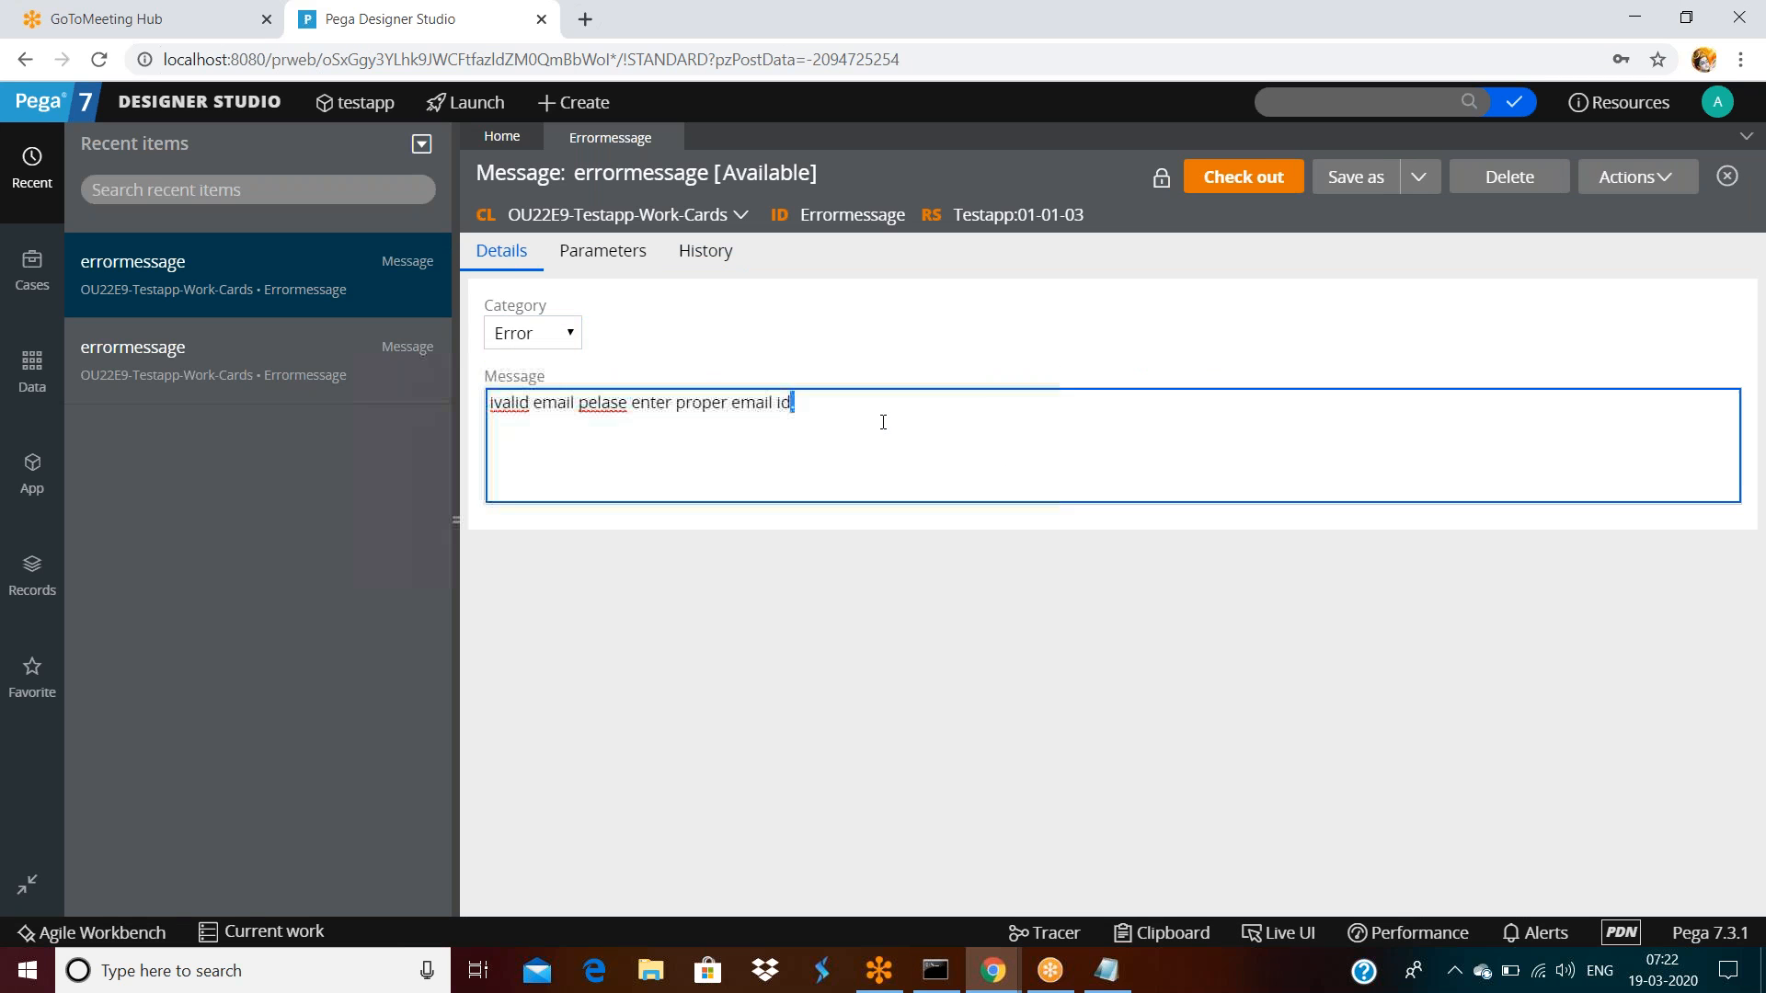
triple_click(810, 413)
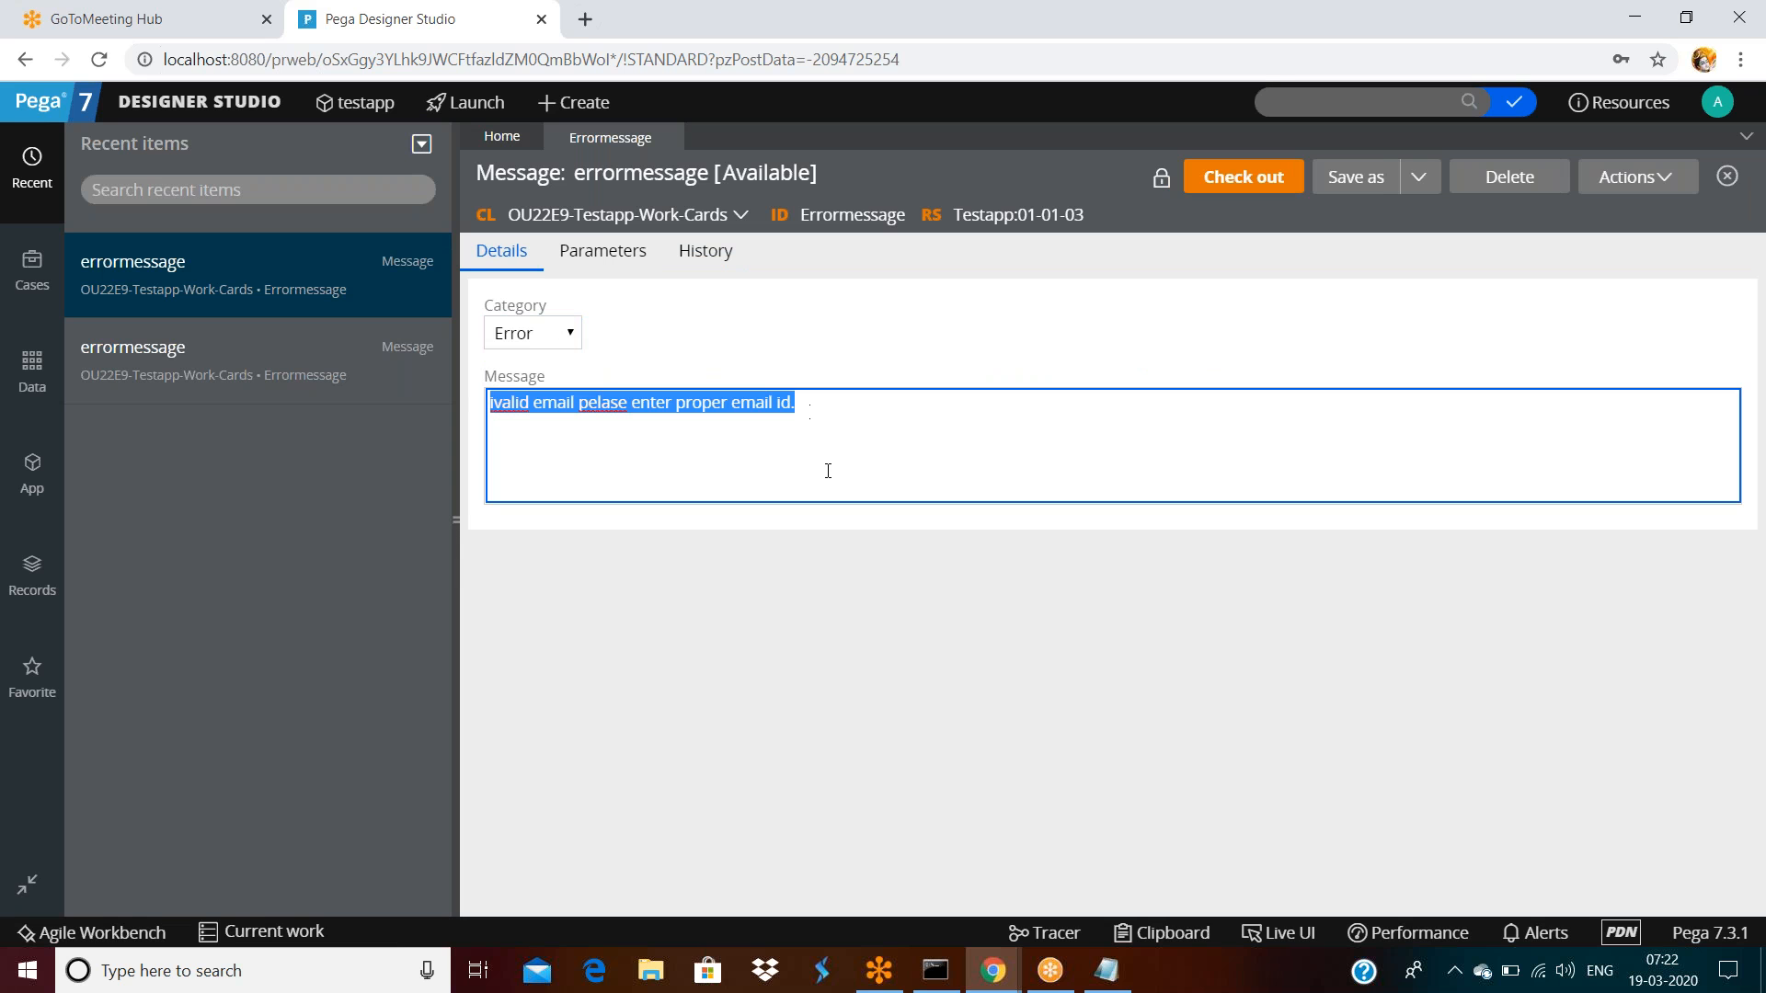
left_click(992, 970)
mouse_move(1081, 886)
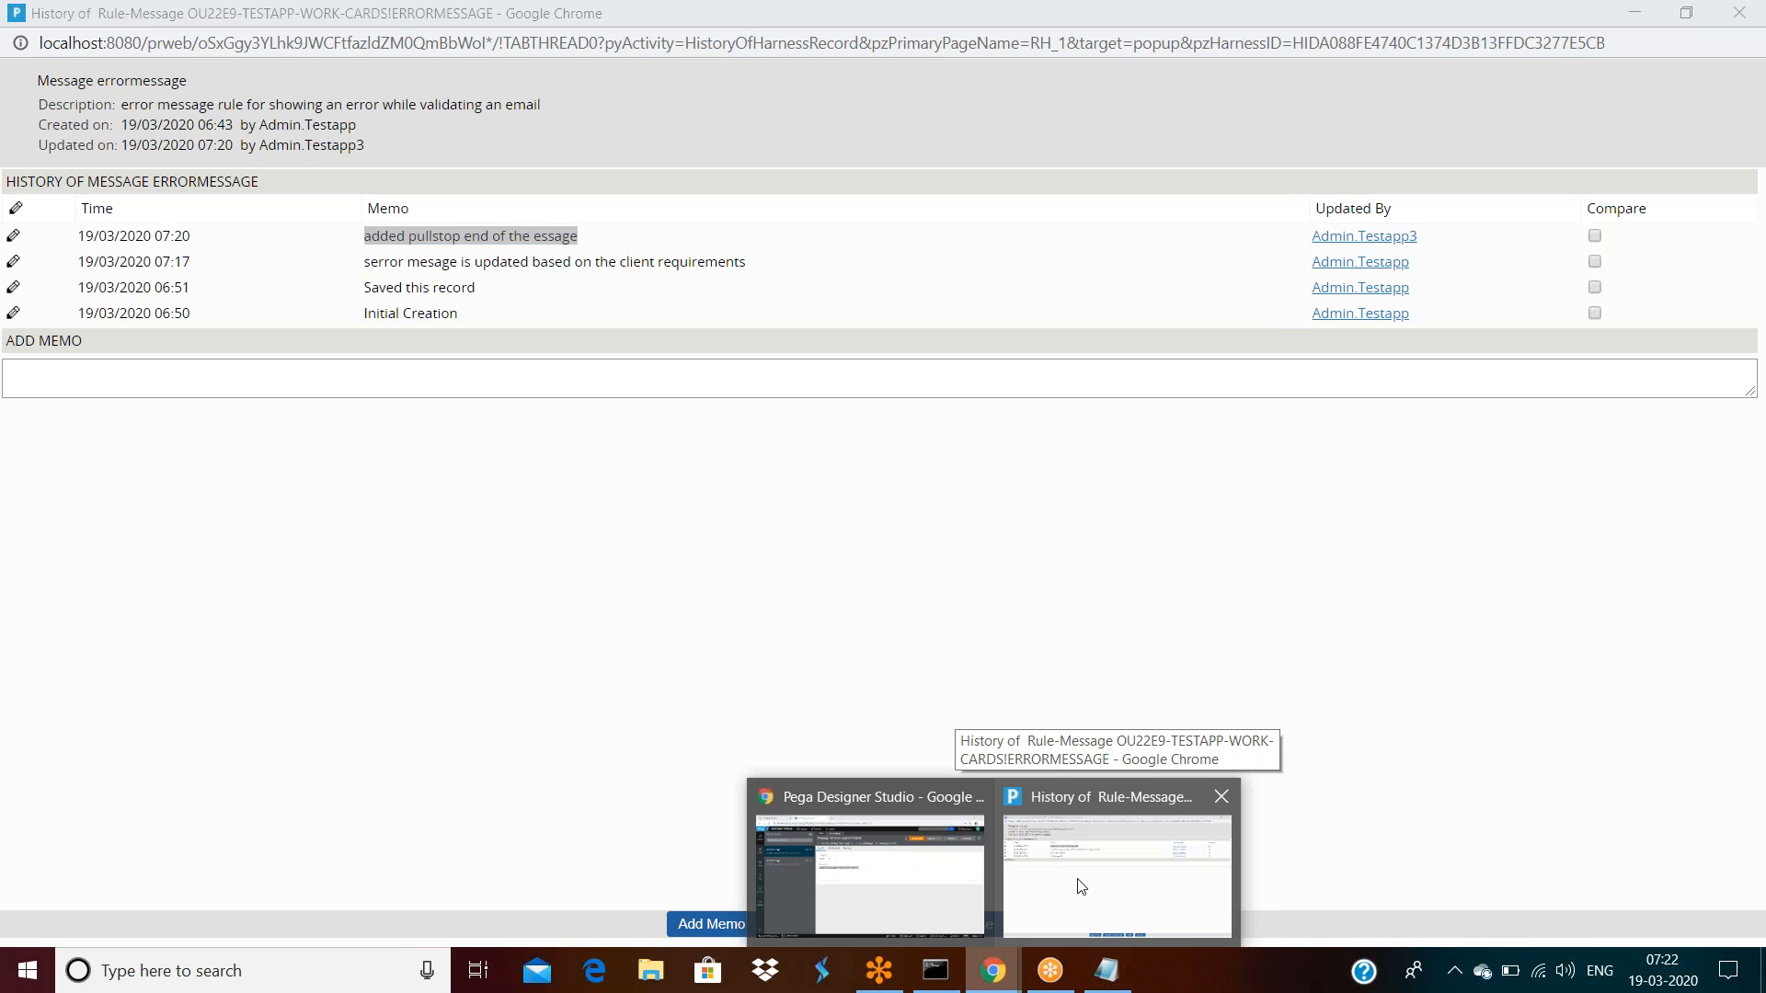
left_click(1081, 885)
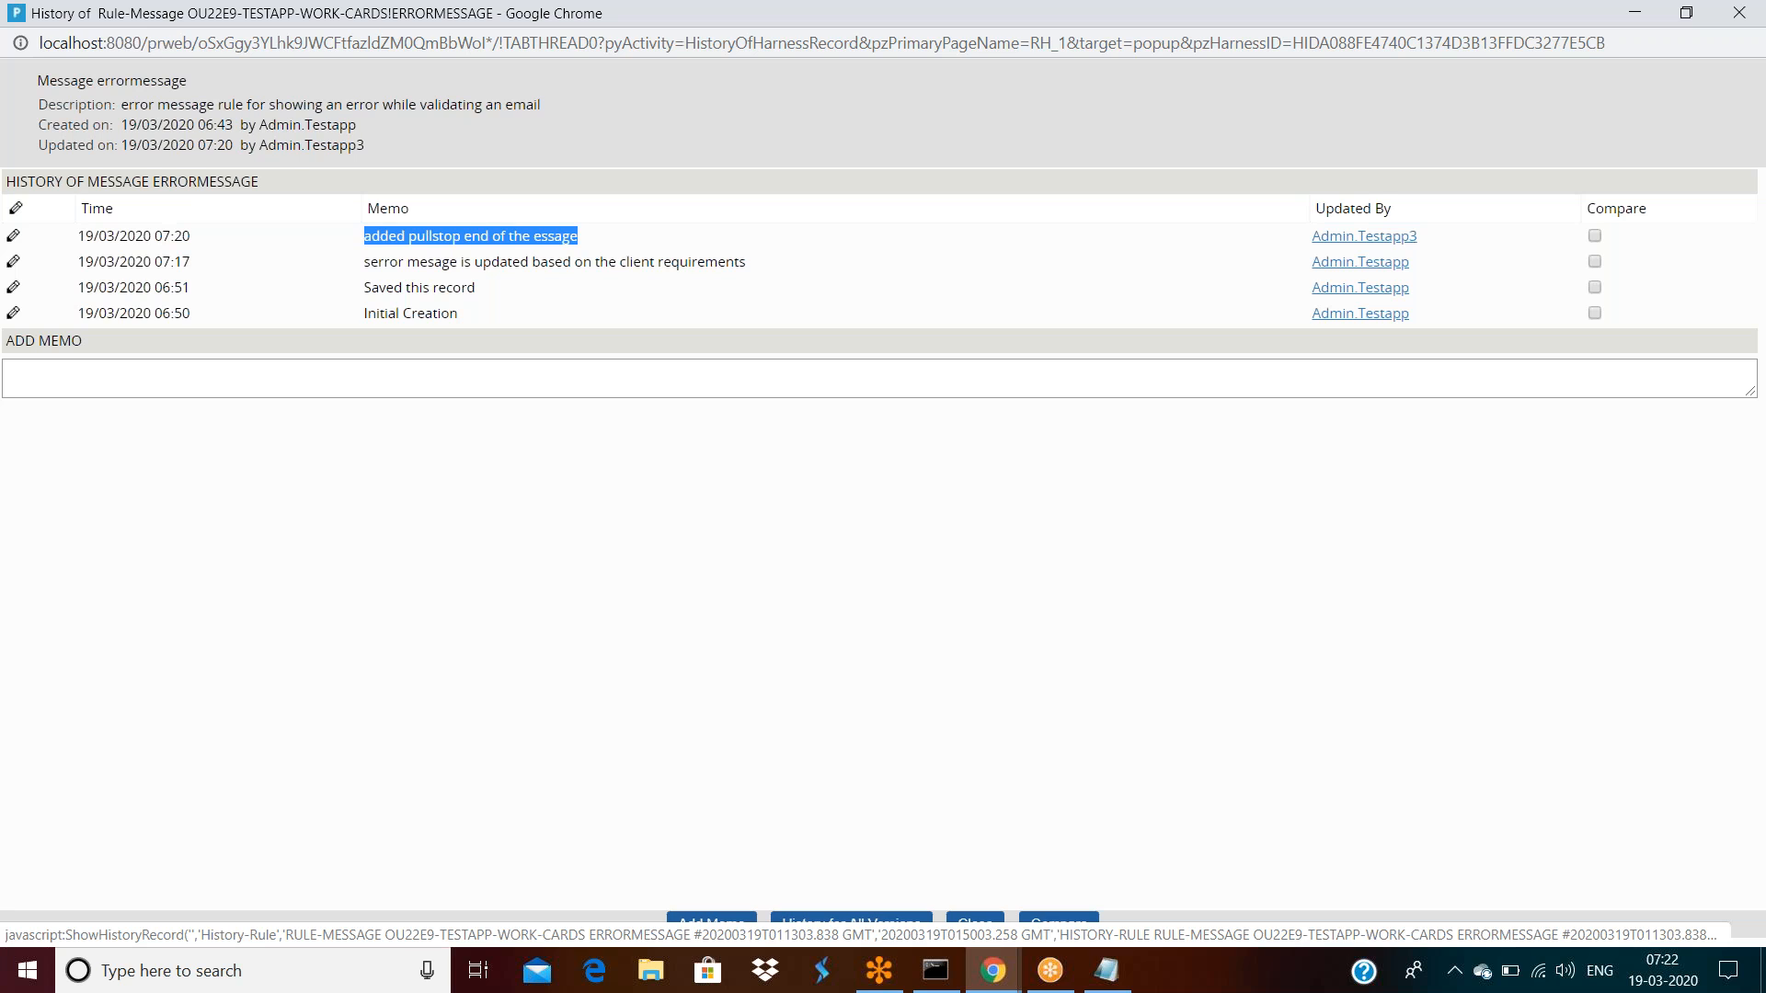
left_click(992, 971)
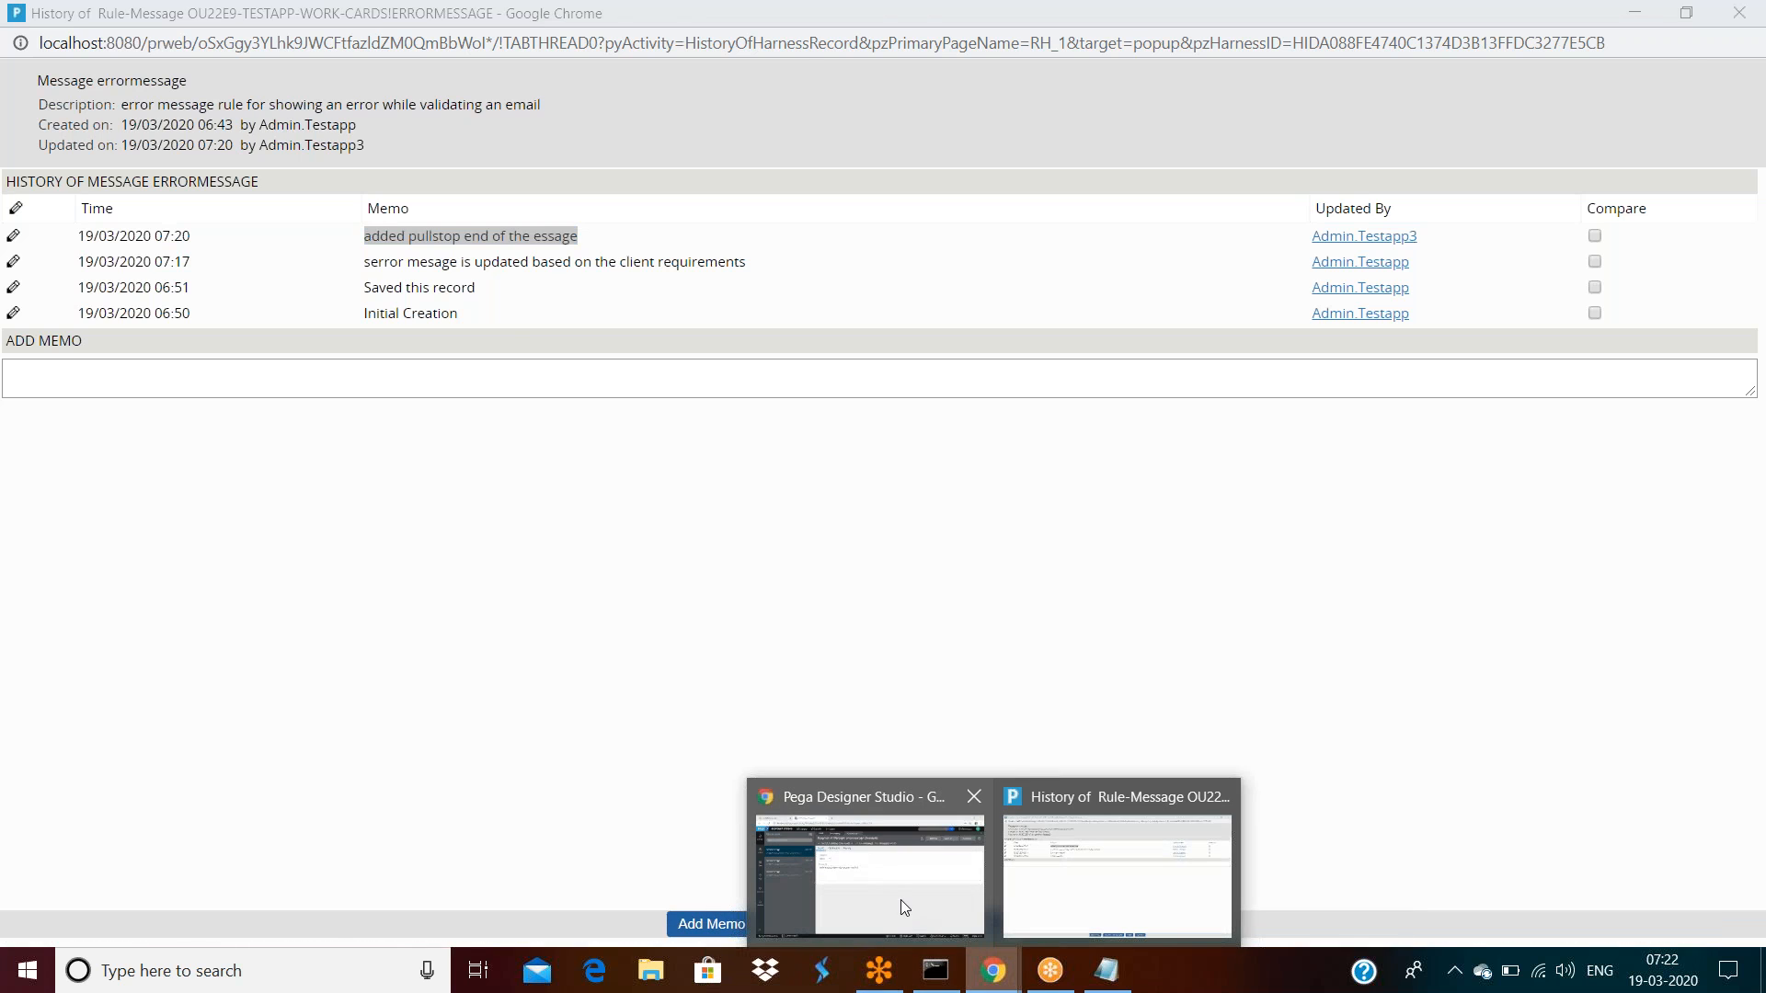
mouse_move(900, 896)
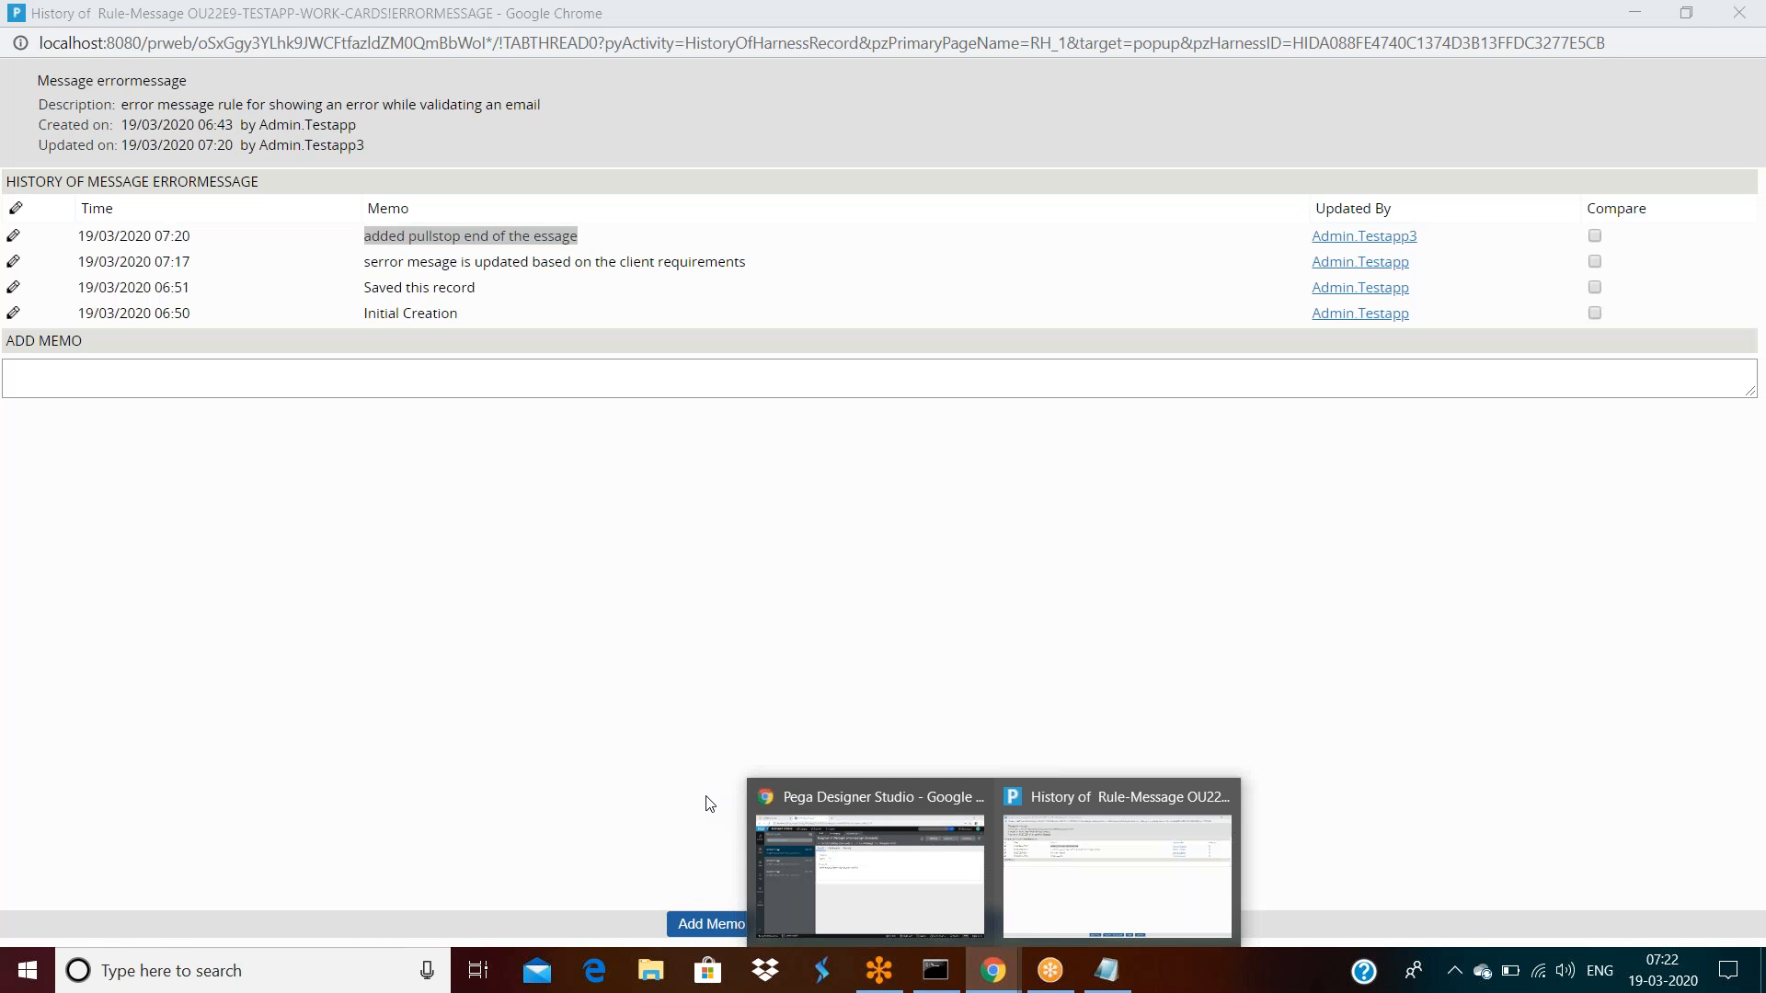
Compare the snapshot's message text against the rule history window
left_click(924, 885)
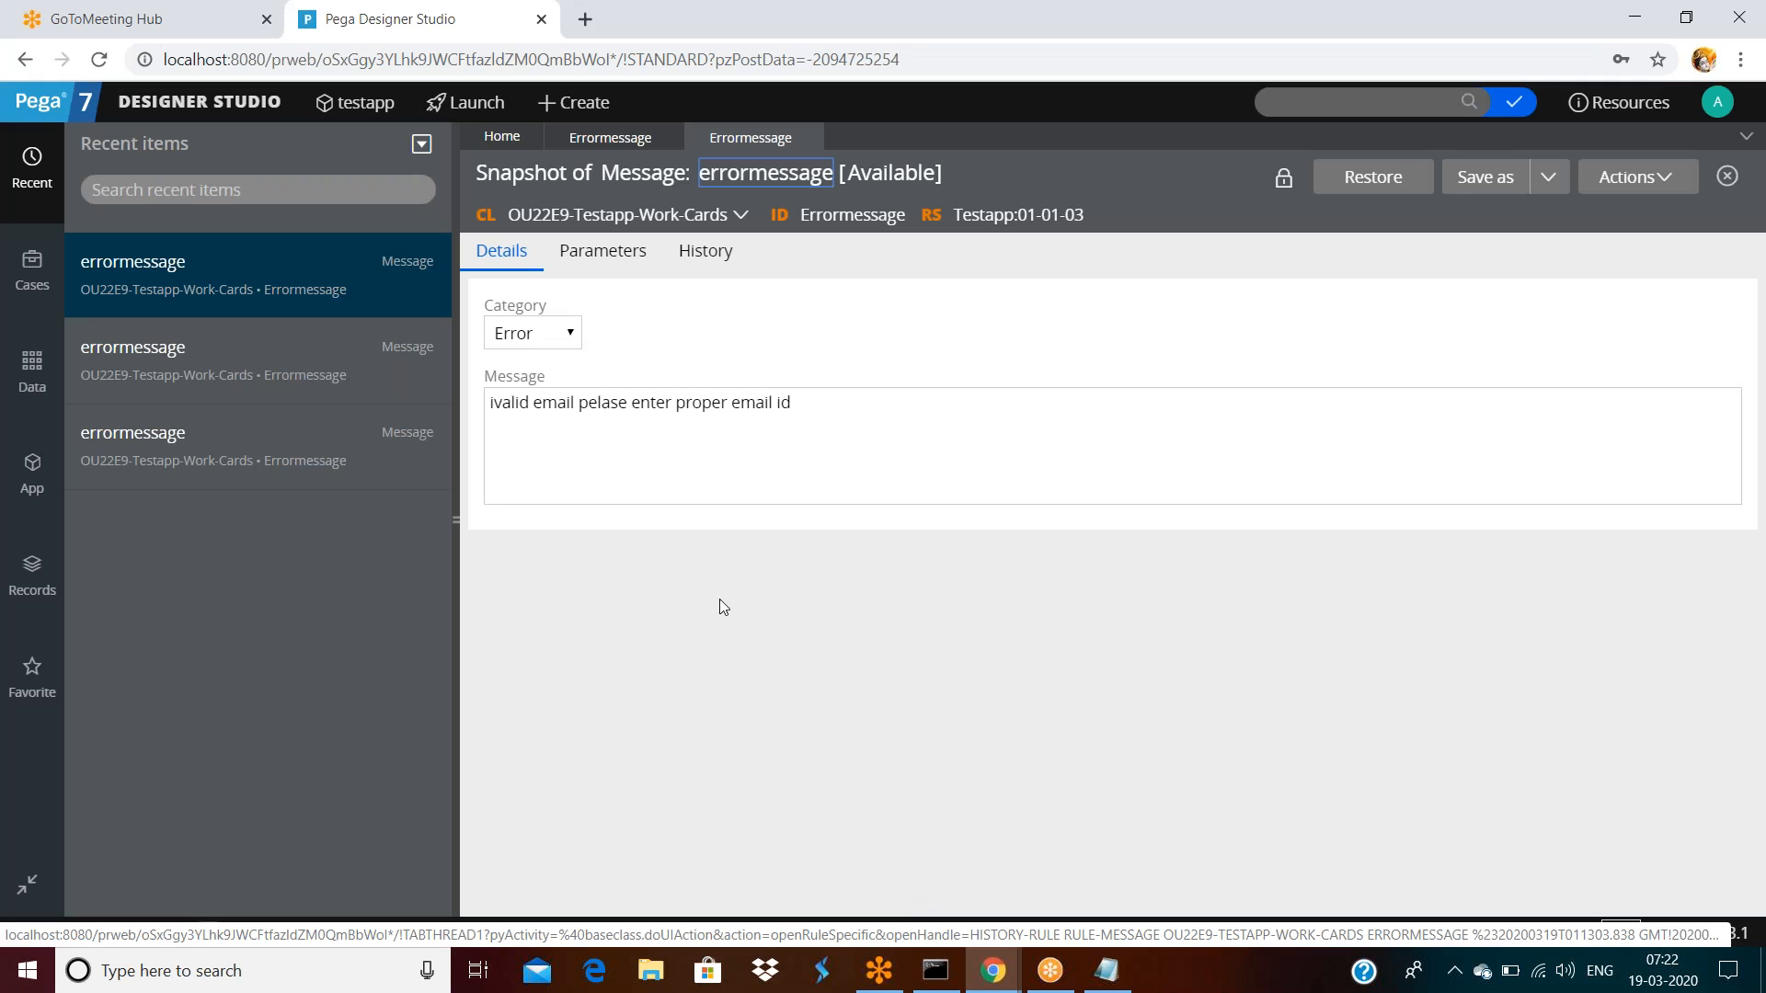
left_click(818, 410)
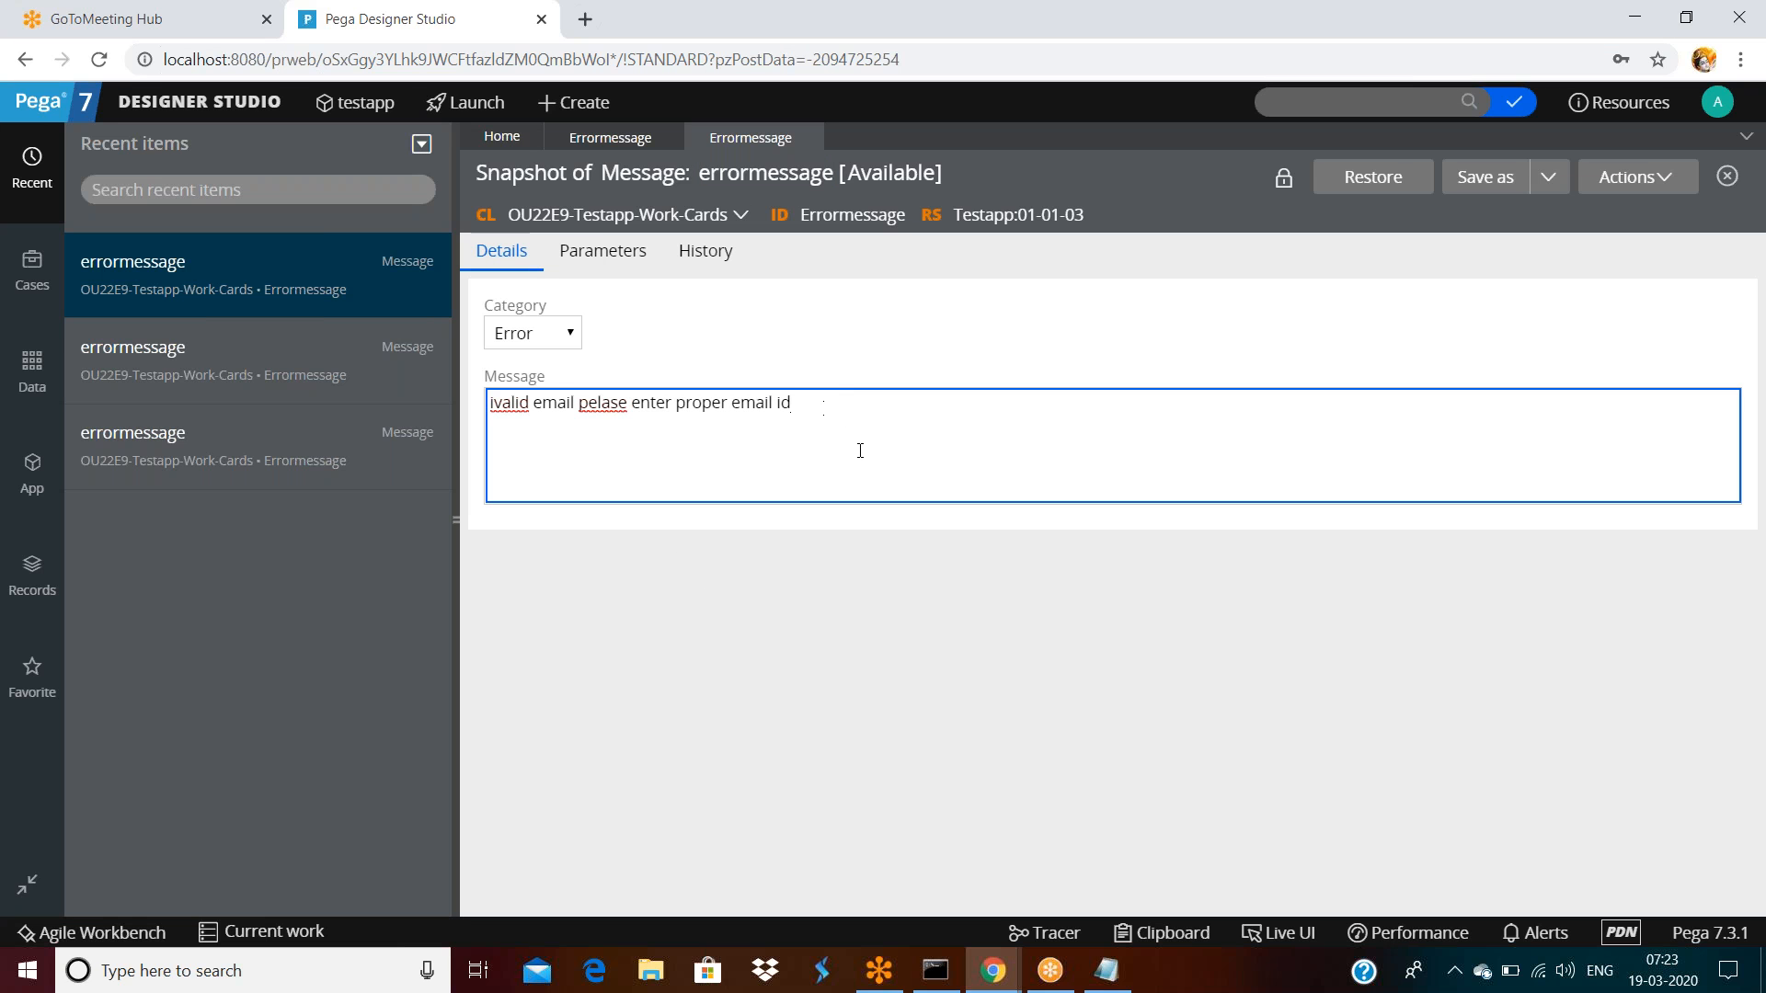
mouse_move(986, 973)
left_click(1123, 850)
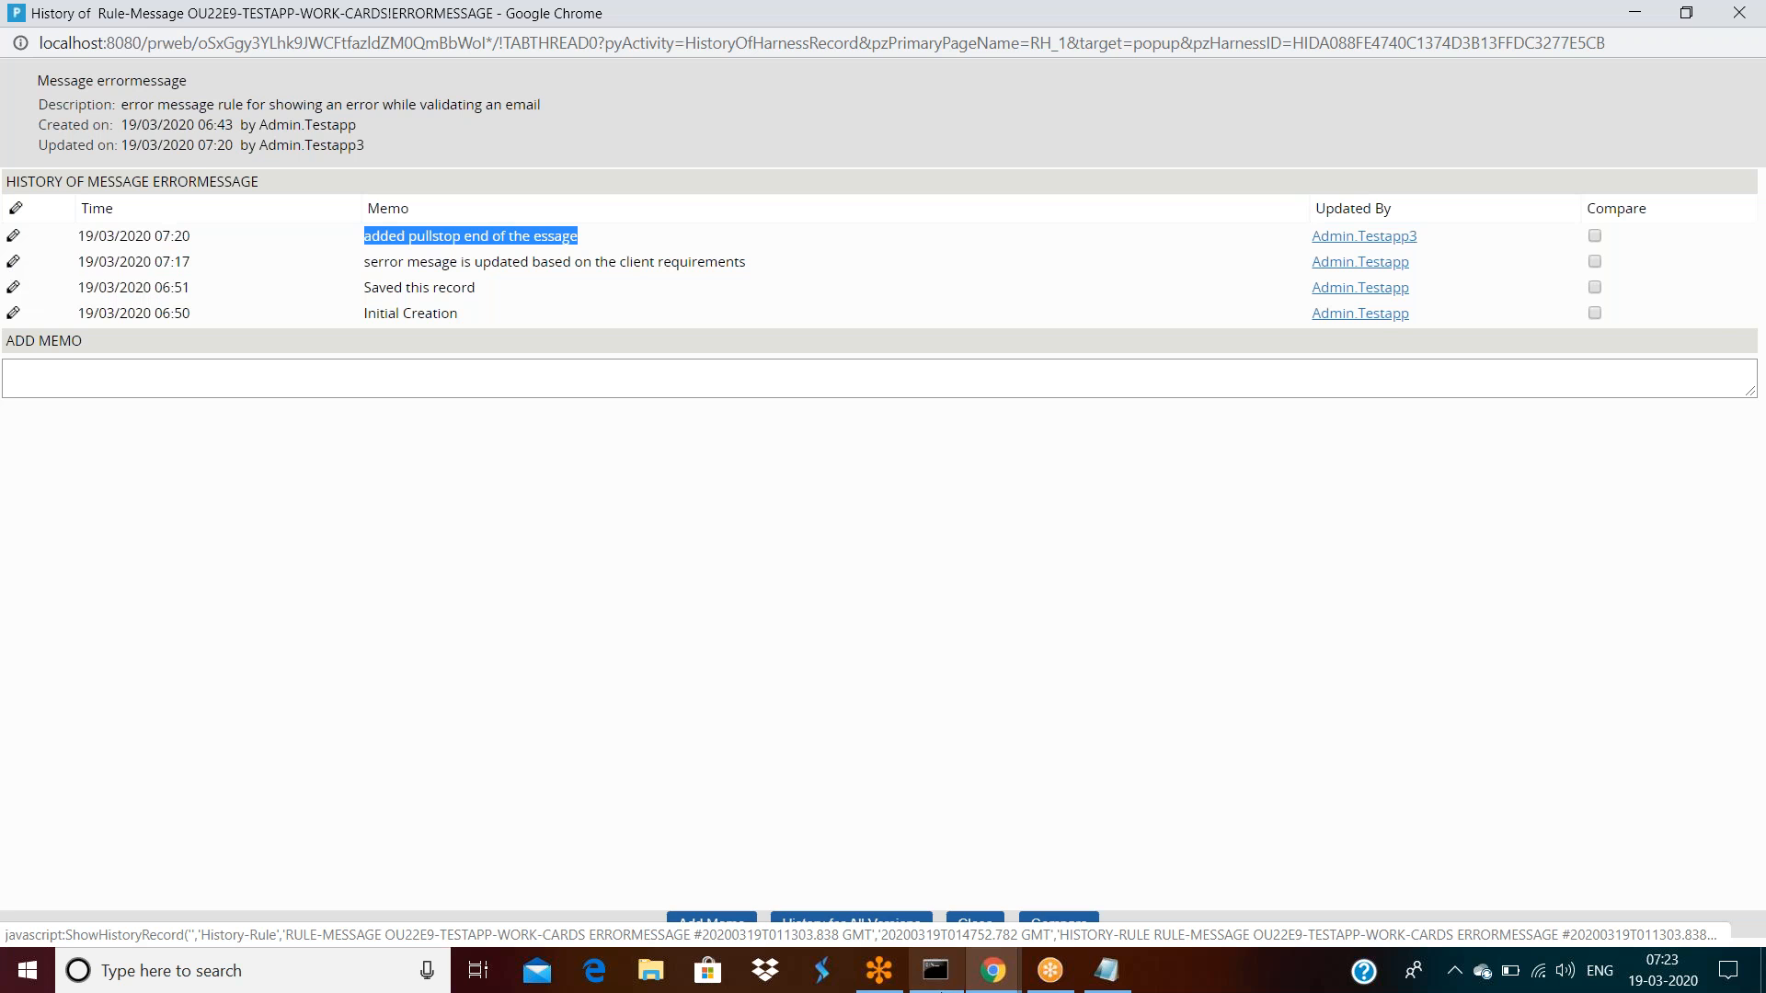
left_click(992, 970)
left_click(869, 887)
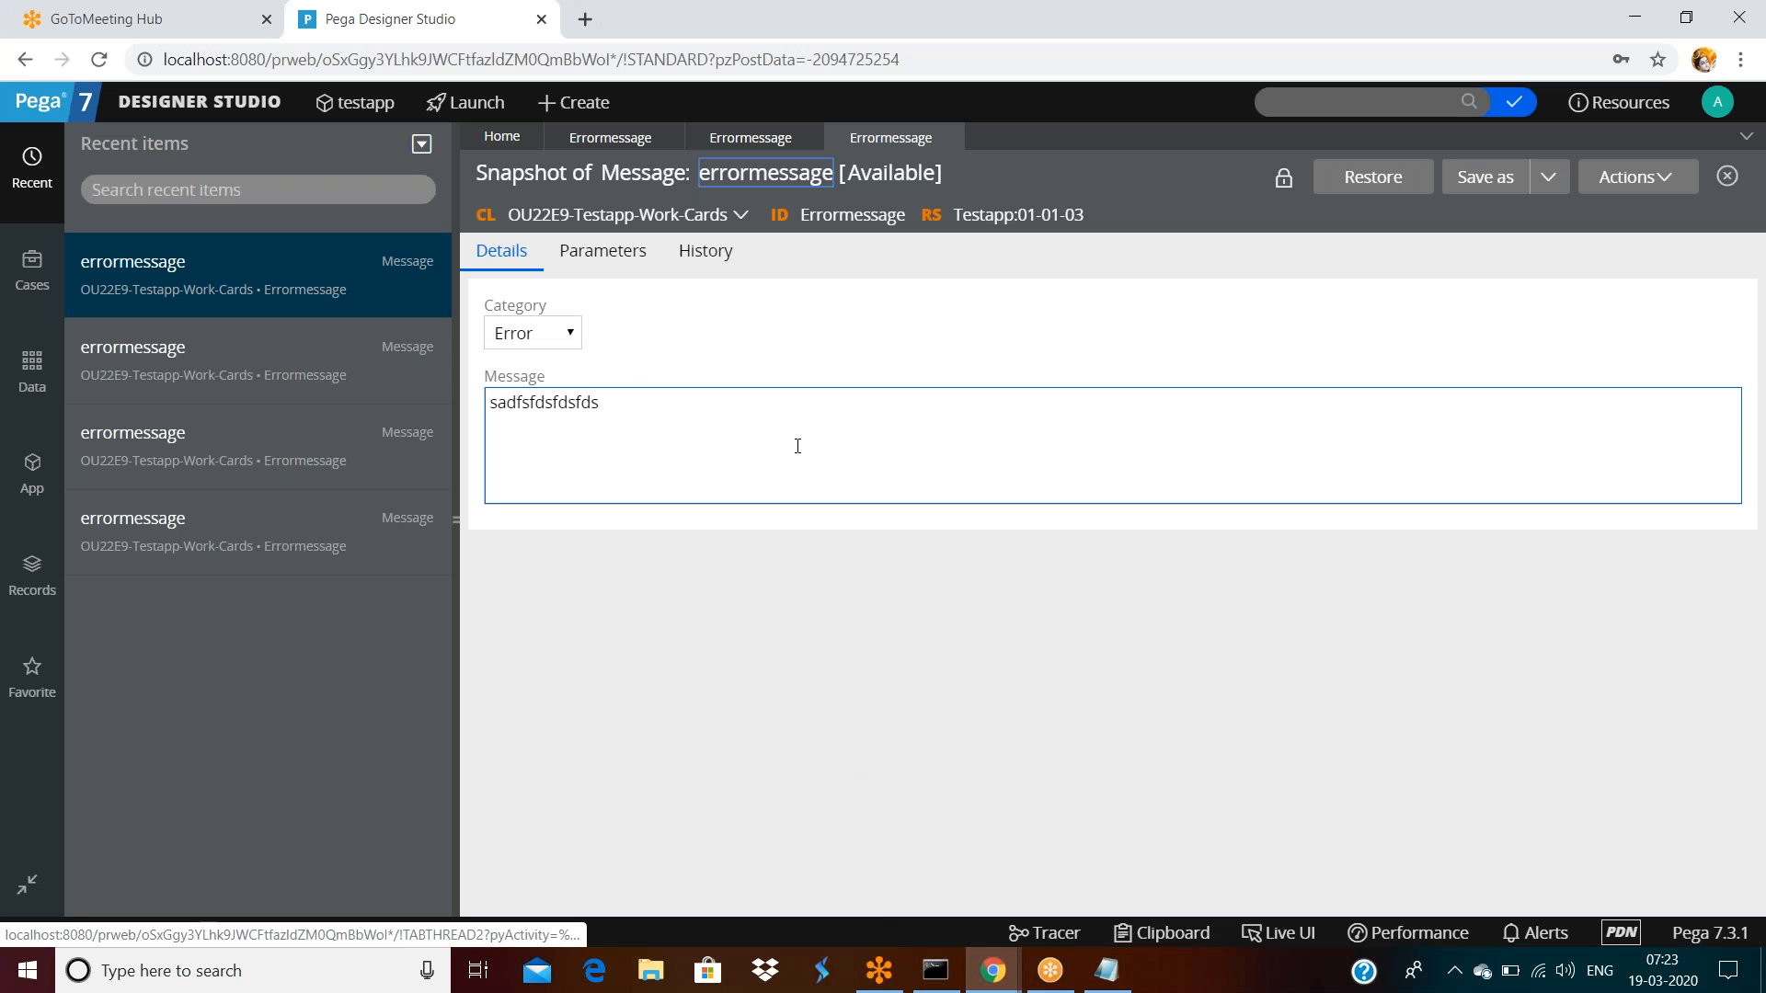
double_click(636, 397)
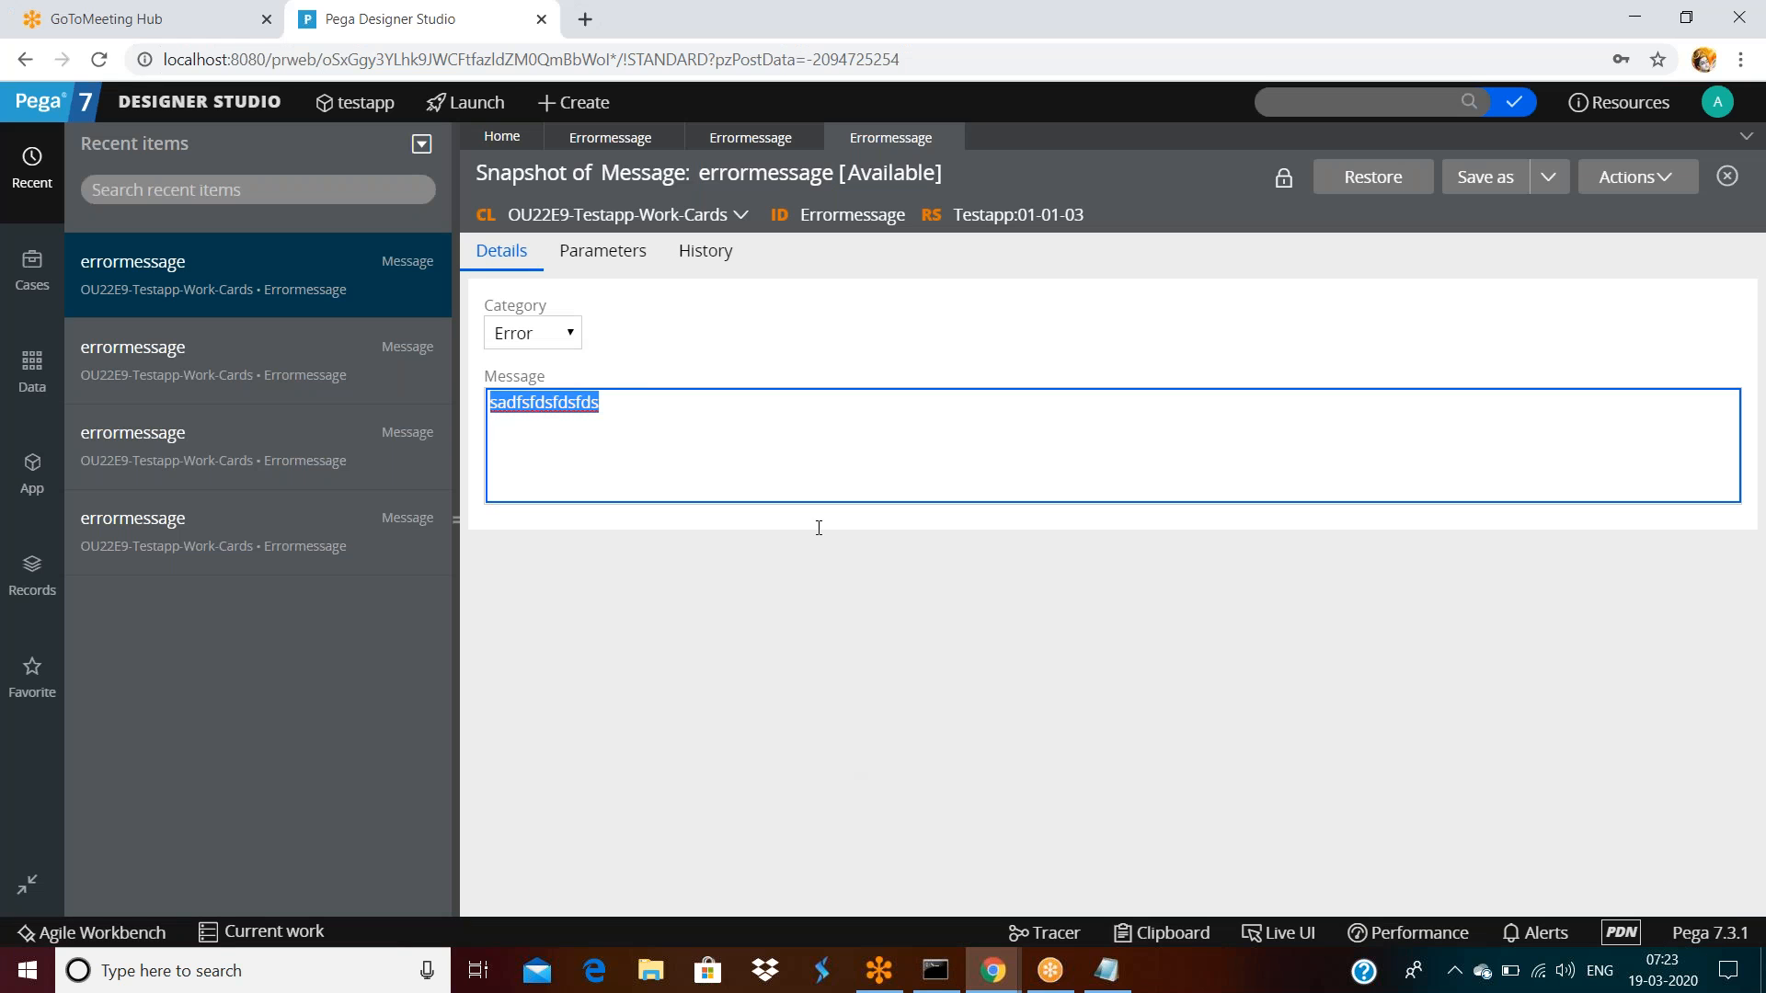
left_click(992, 970)
left_click(1108, 891)
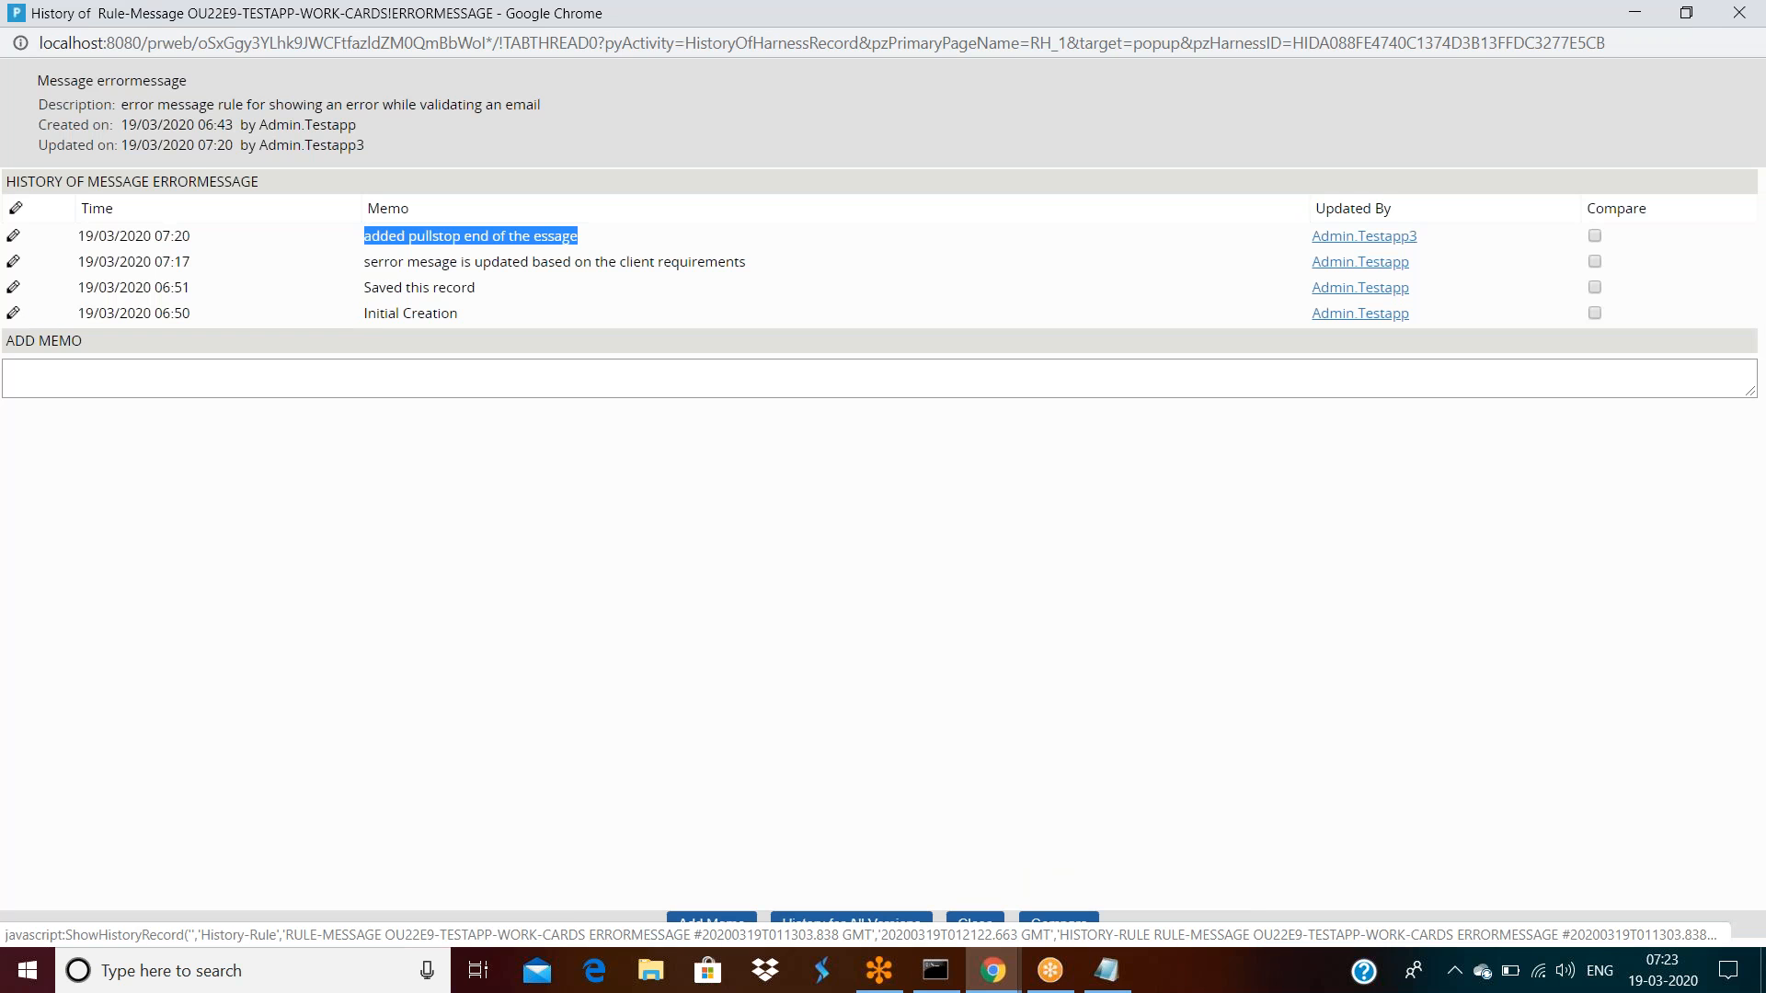
left_click(993, 971)
left_click(859, 907)
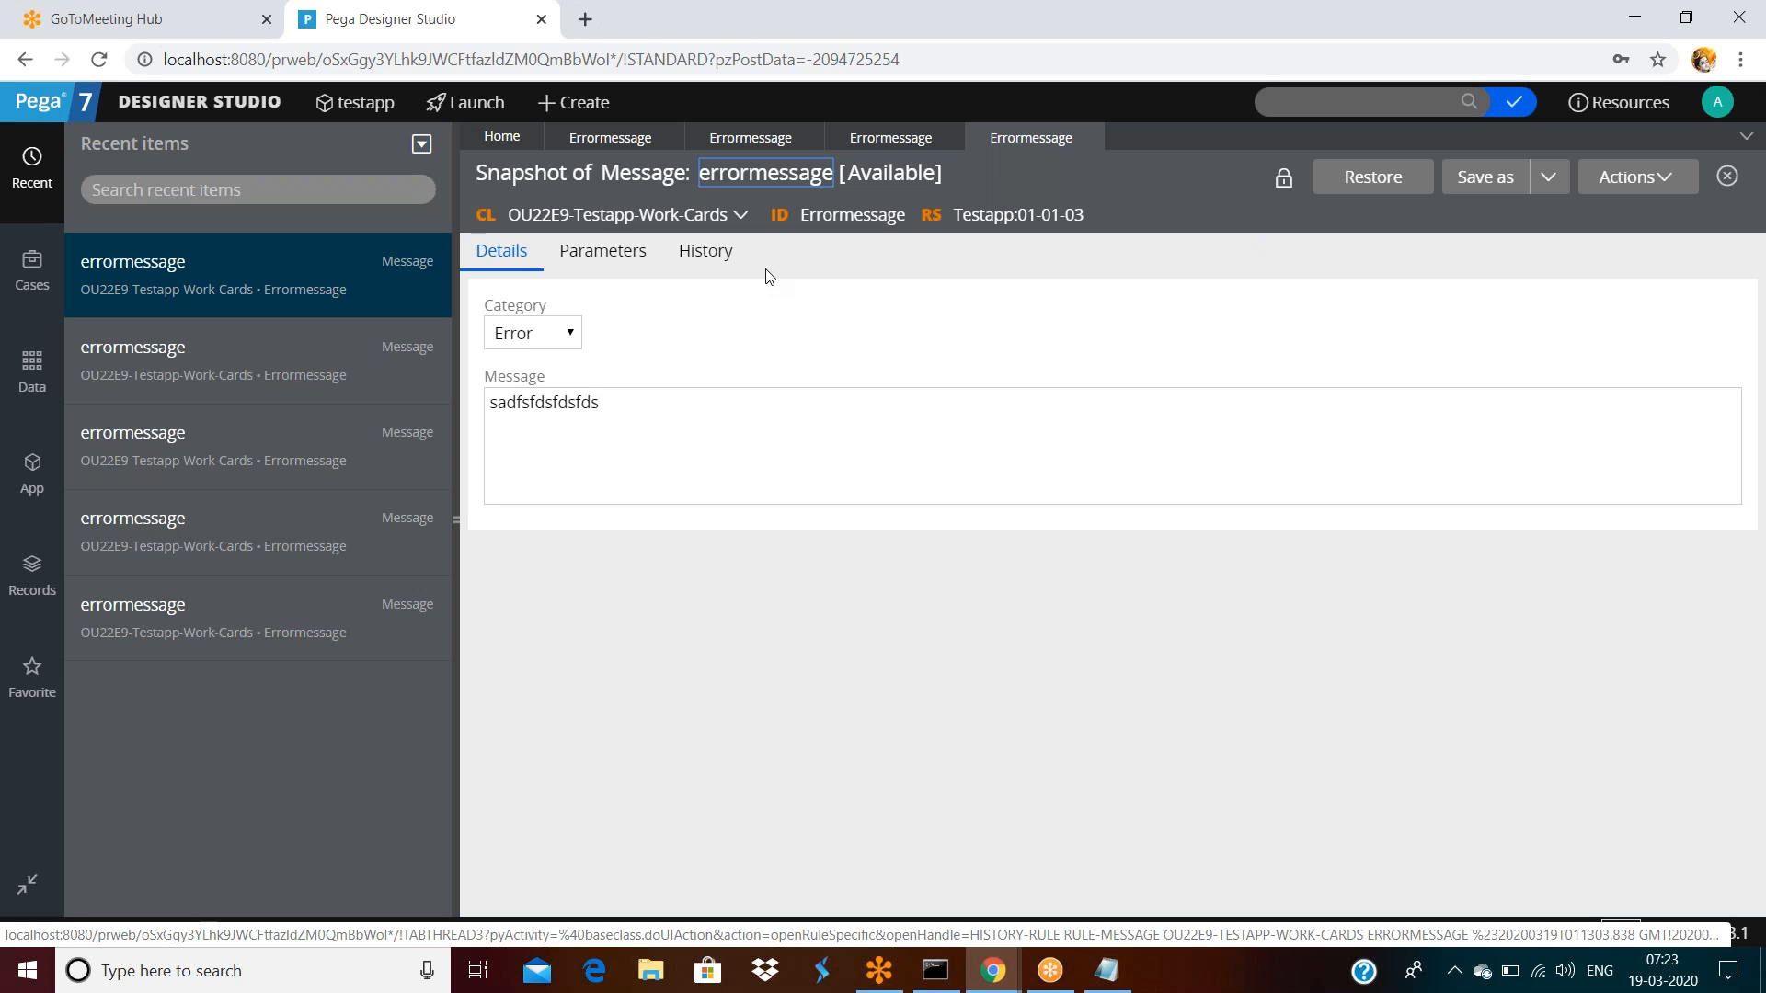
Check the current errormessage message text and close the two extra errormessage tabs
left_click(618, 139)
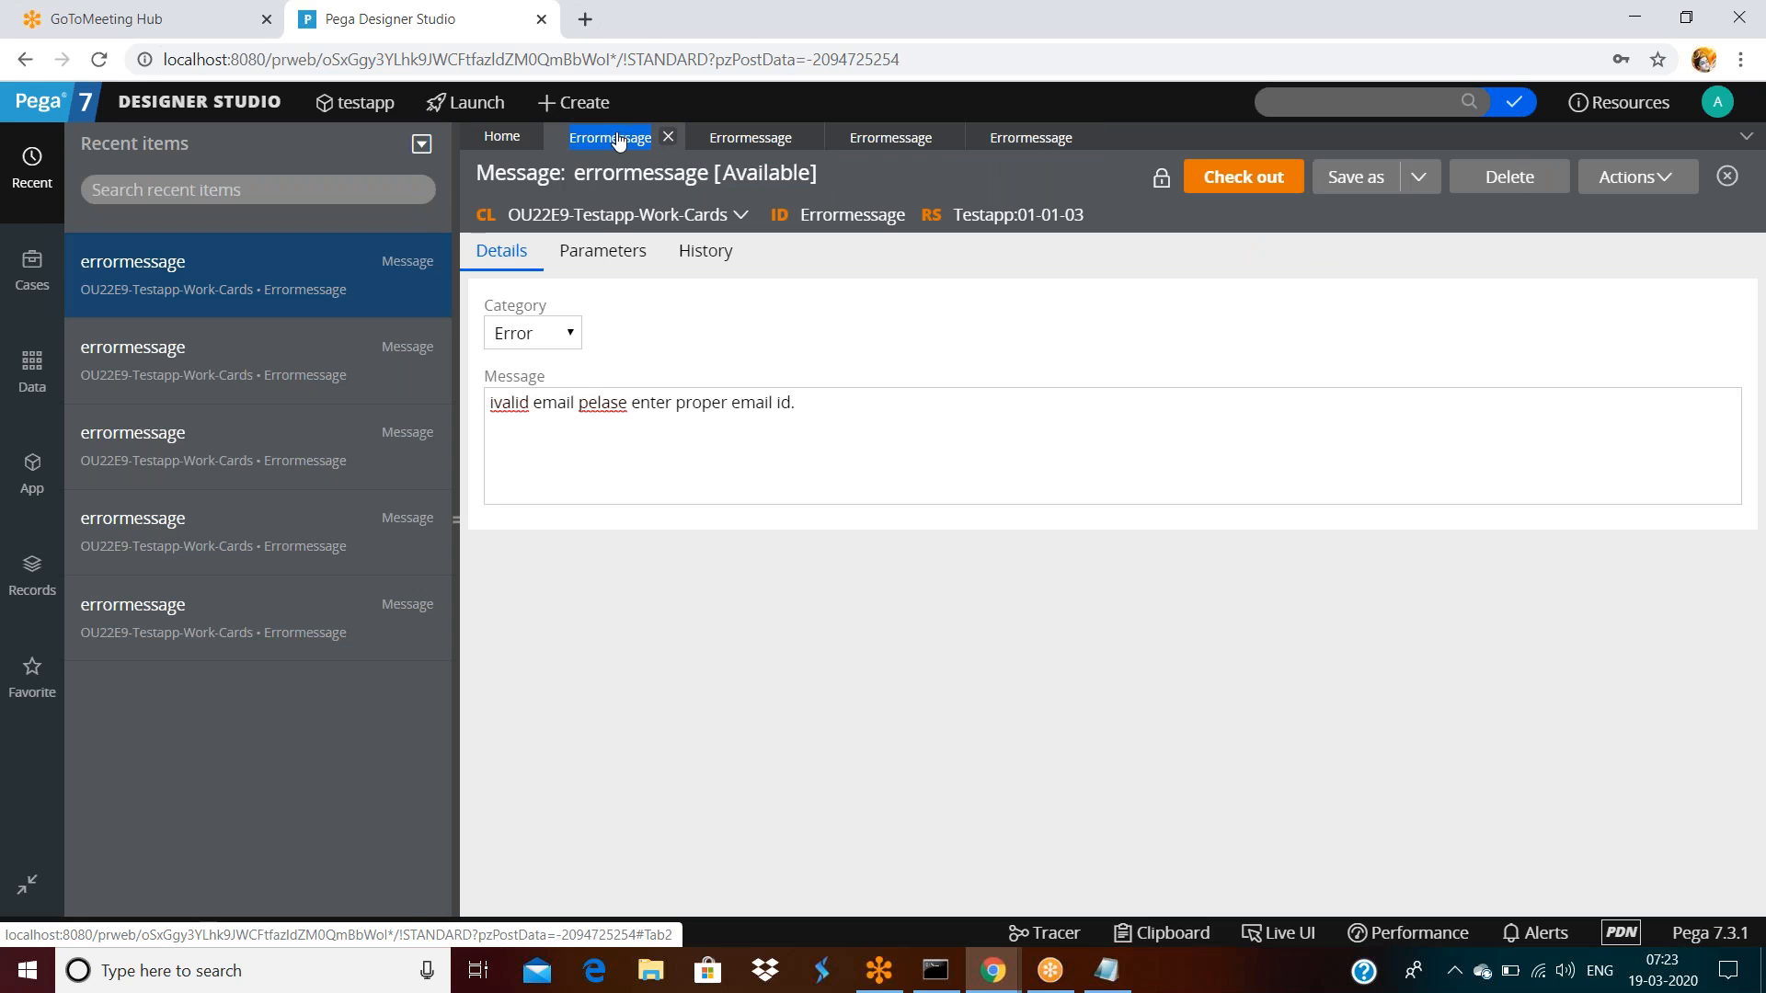
left_click(777, 426)
key("ctrl+a")
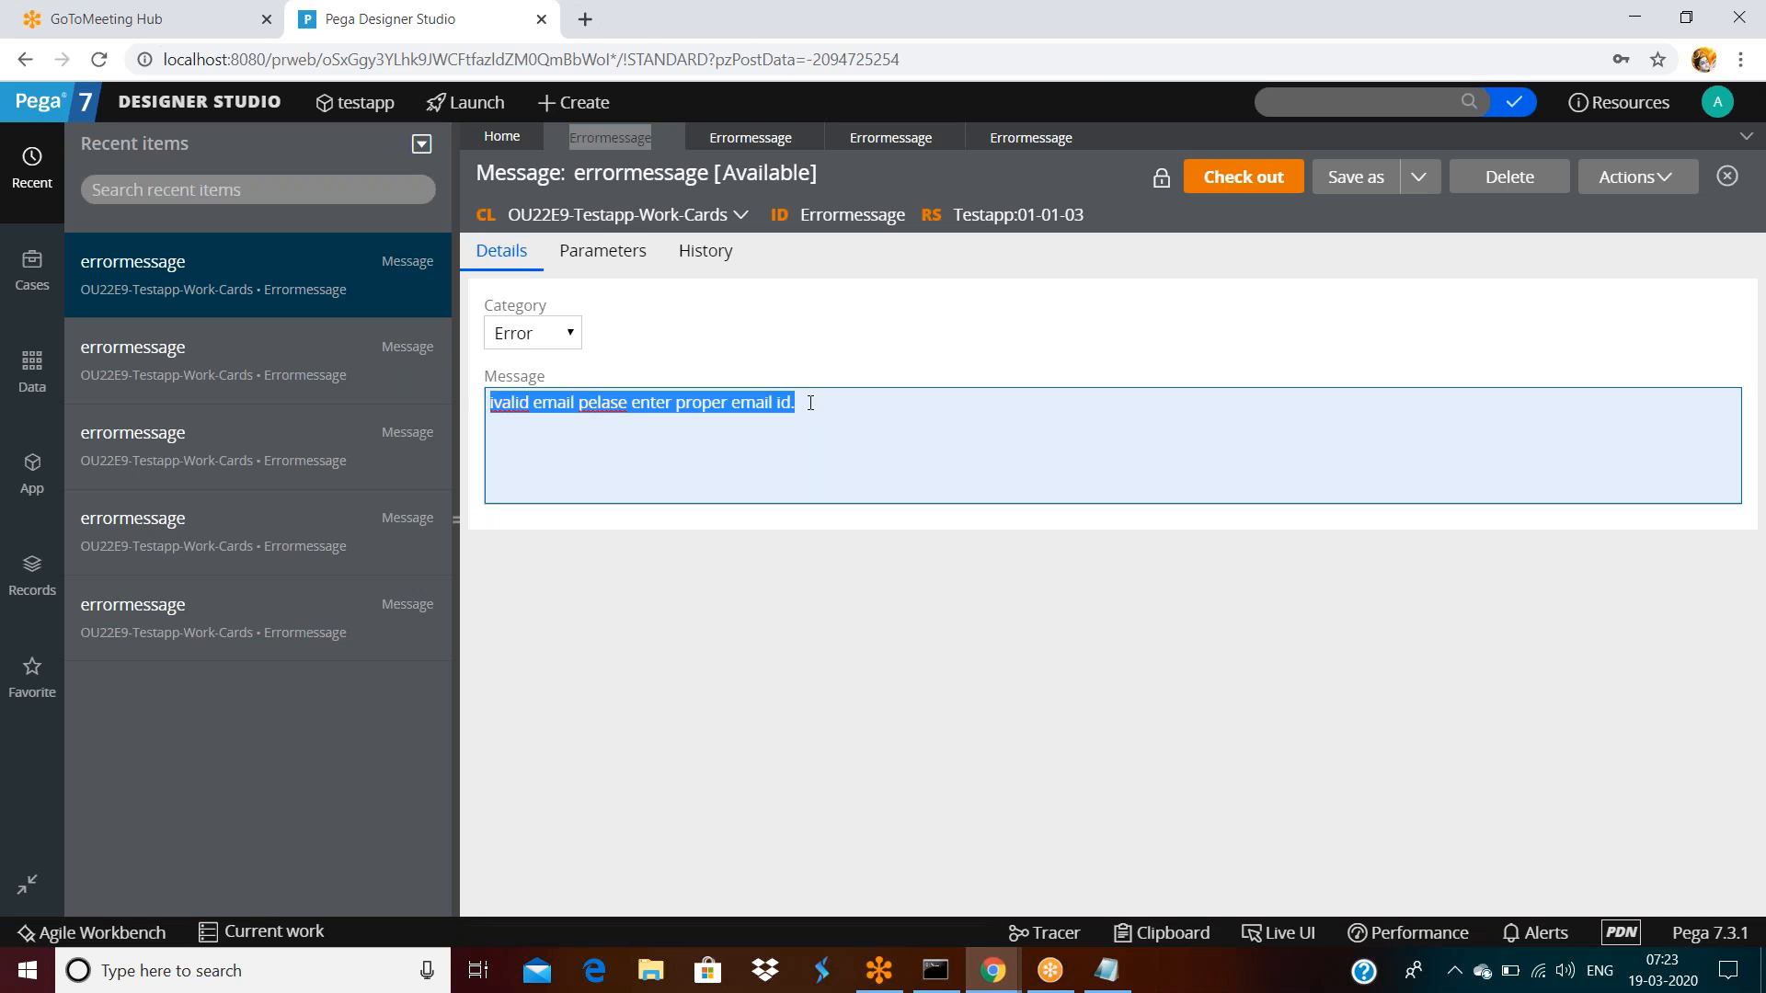
left_click(810, 403)
key("shift+Left")
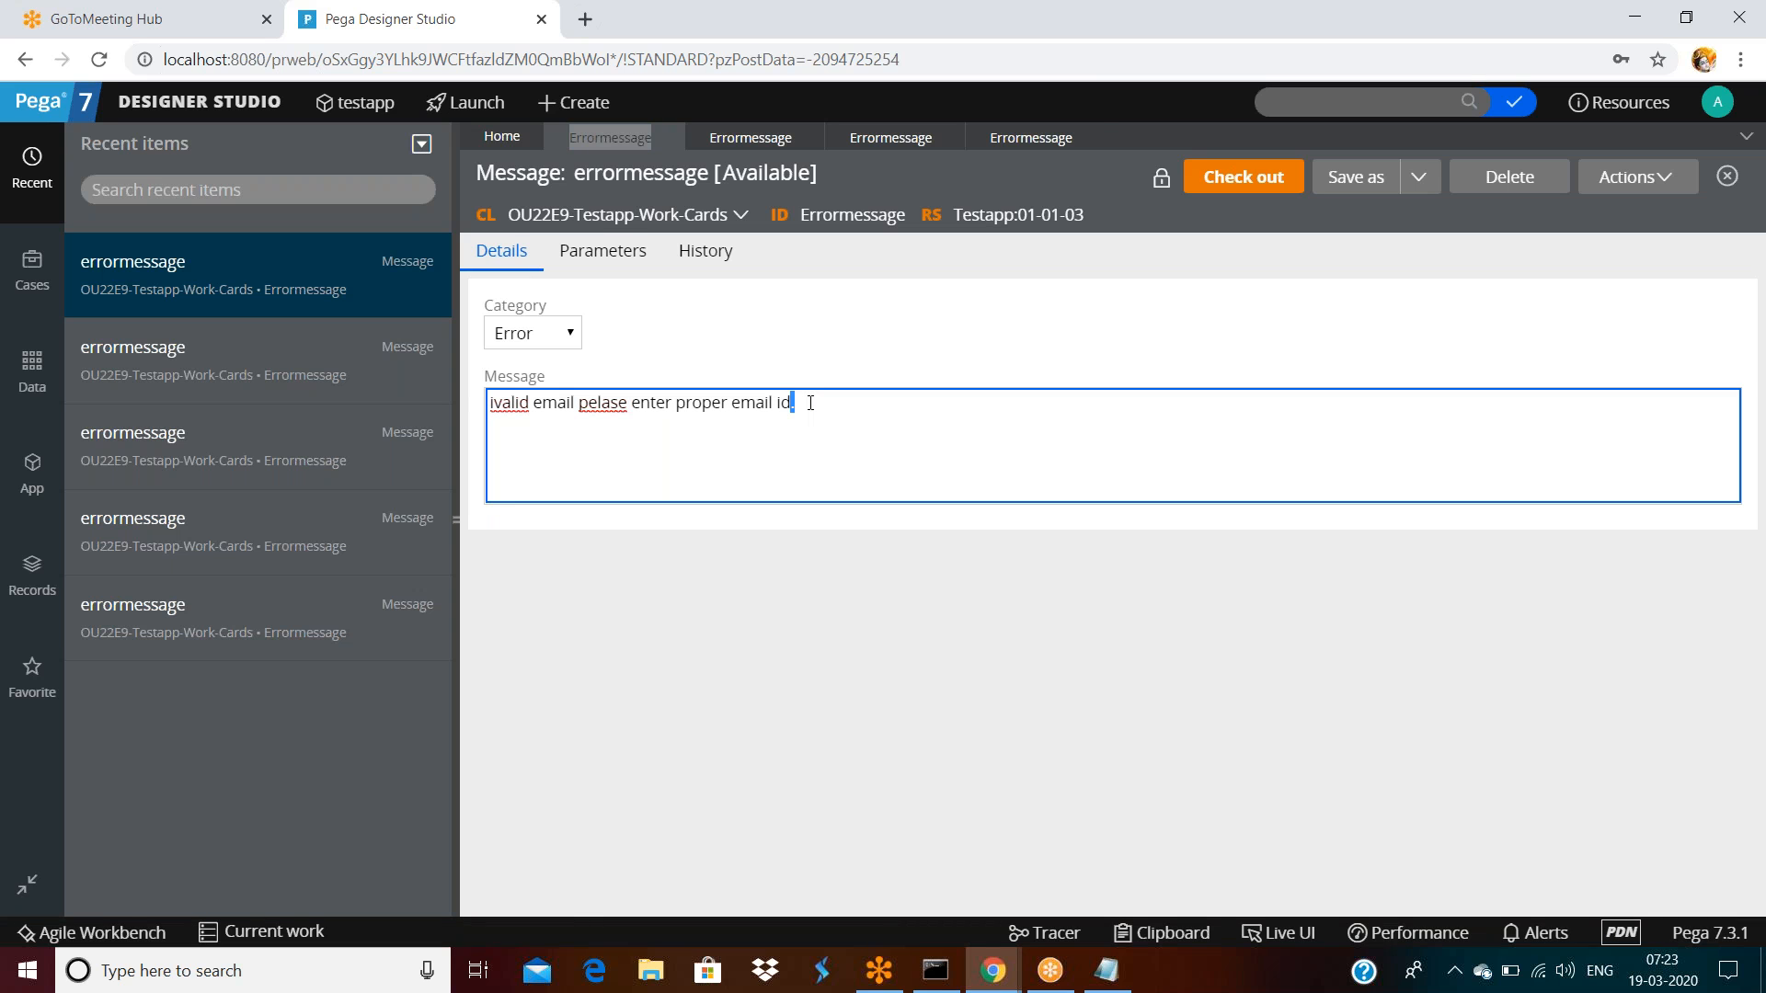
left_click(809, 137)
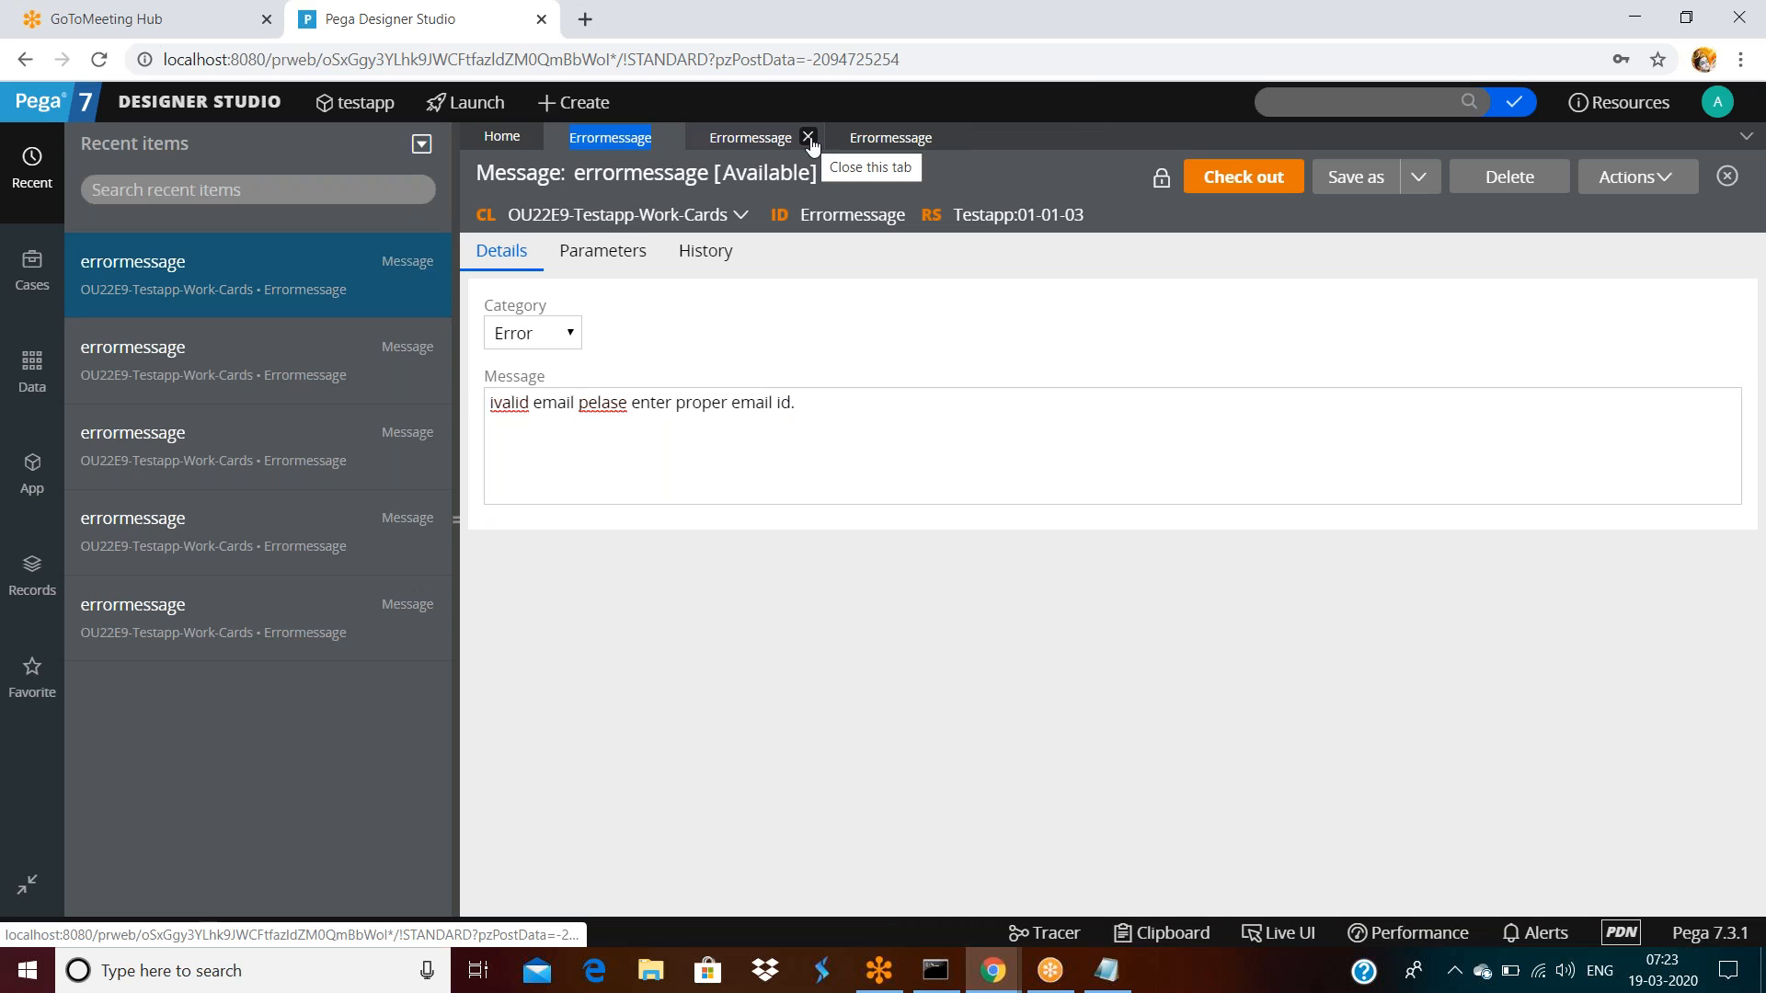
left_click(808, 137)
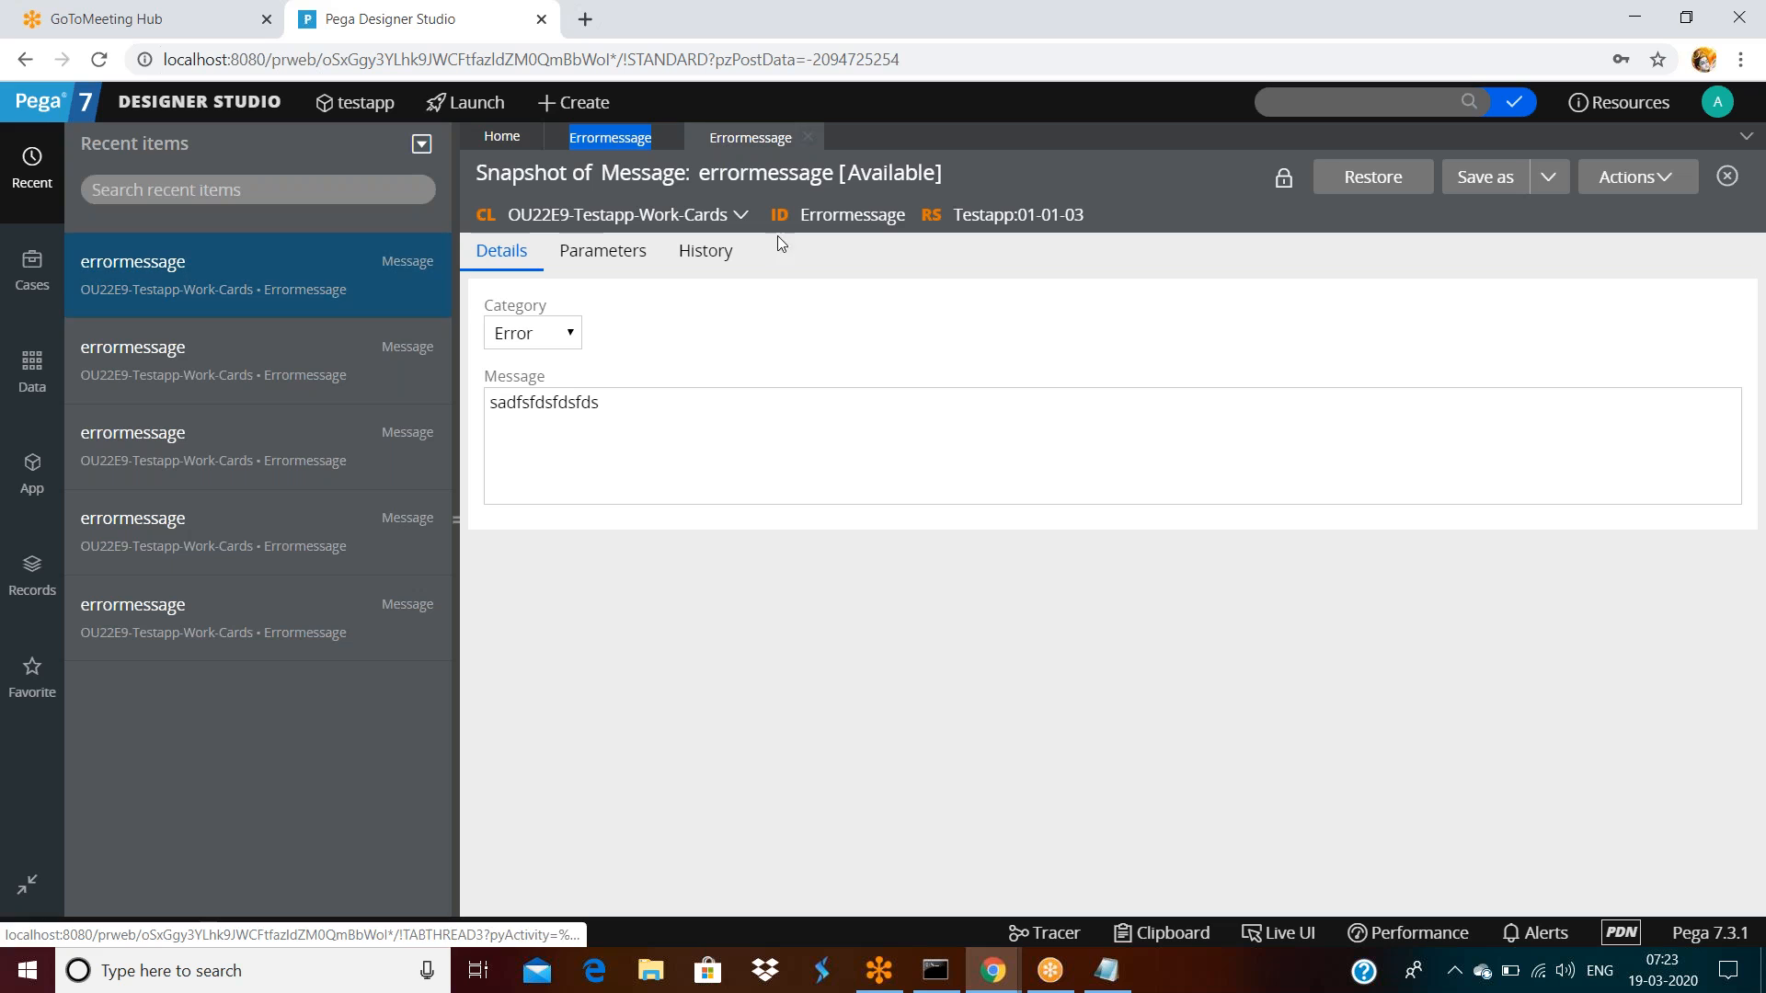
Restore the rule from the sadfsfdsfdsfds snapshot and open its History details
left_click(1331, 491)
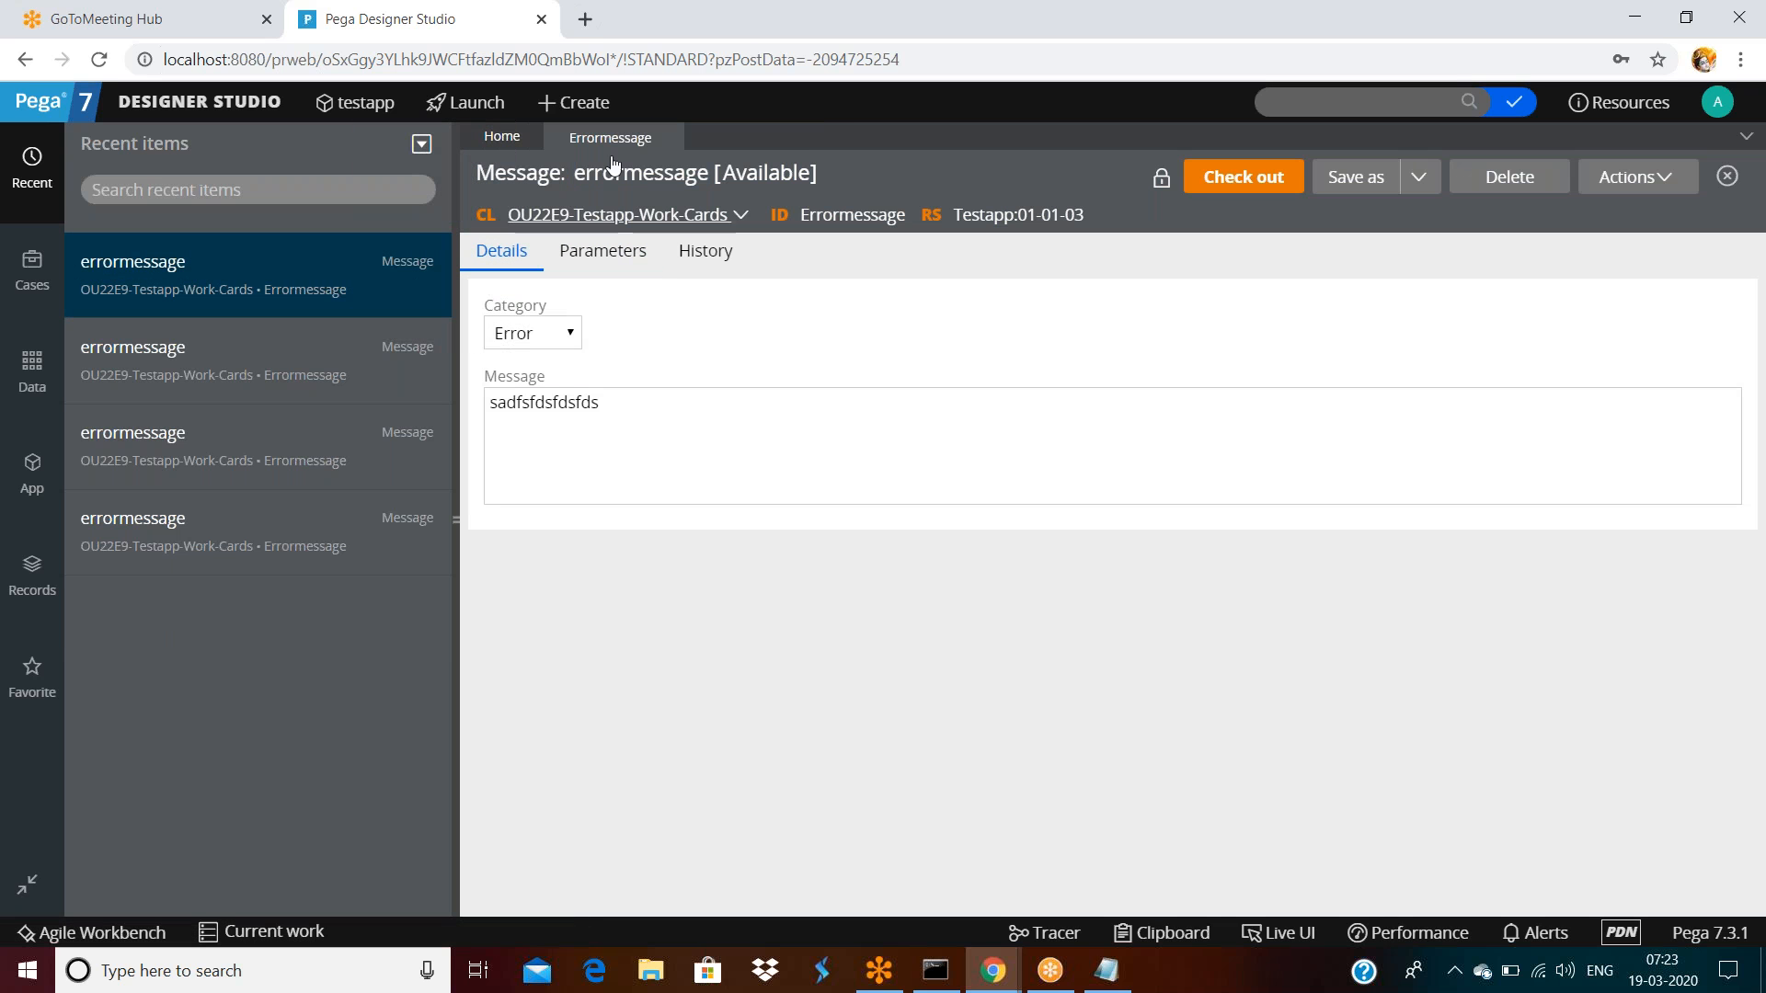
left_click(667, 398)
double_click(667, 398)
left_click(699, 253)
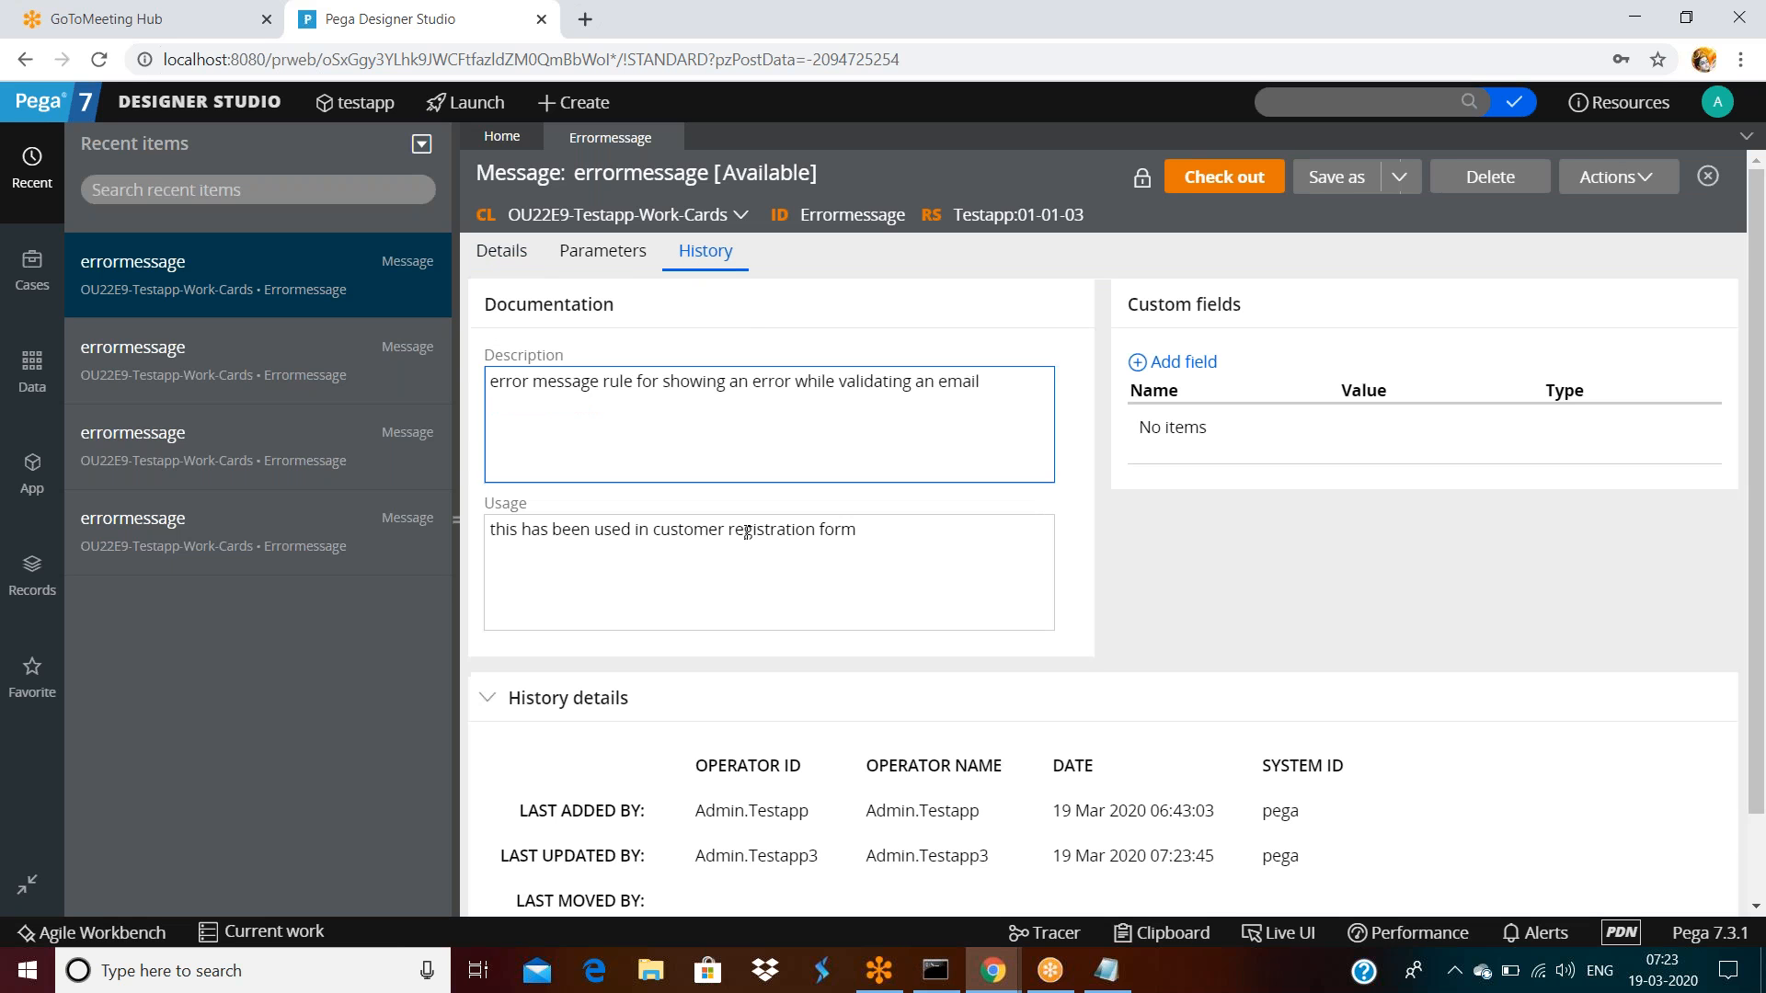
Scroll down errormessage's History tab and open View full history
scroll(598, 736, "down", 1)
left_click(557, 875)
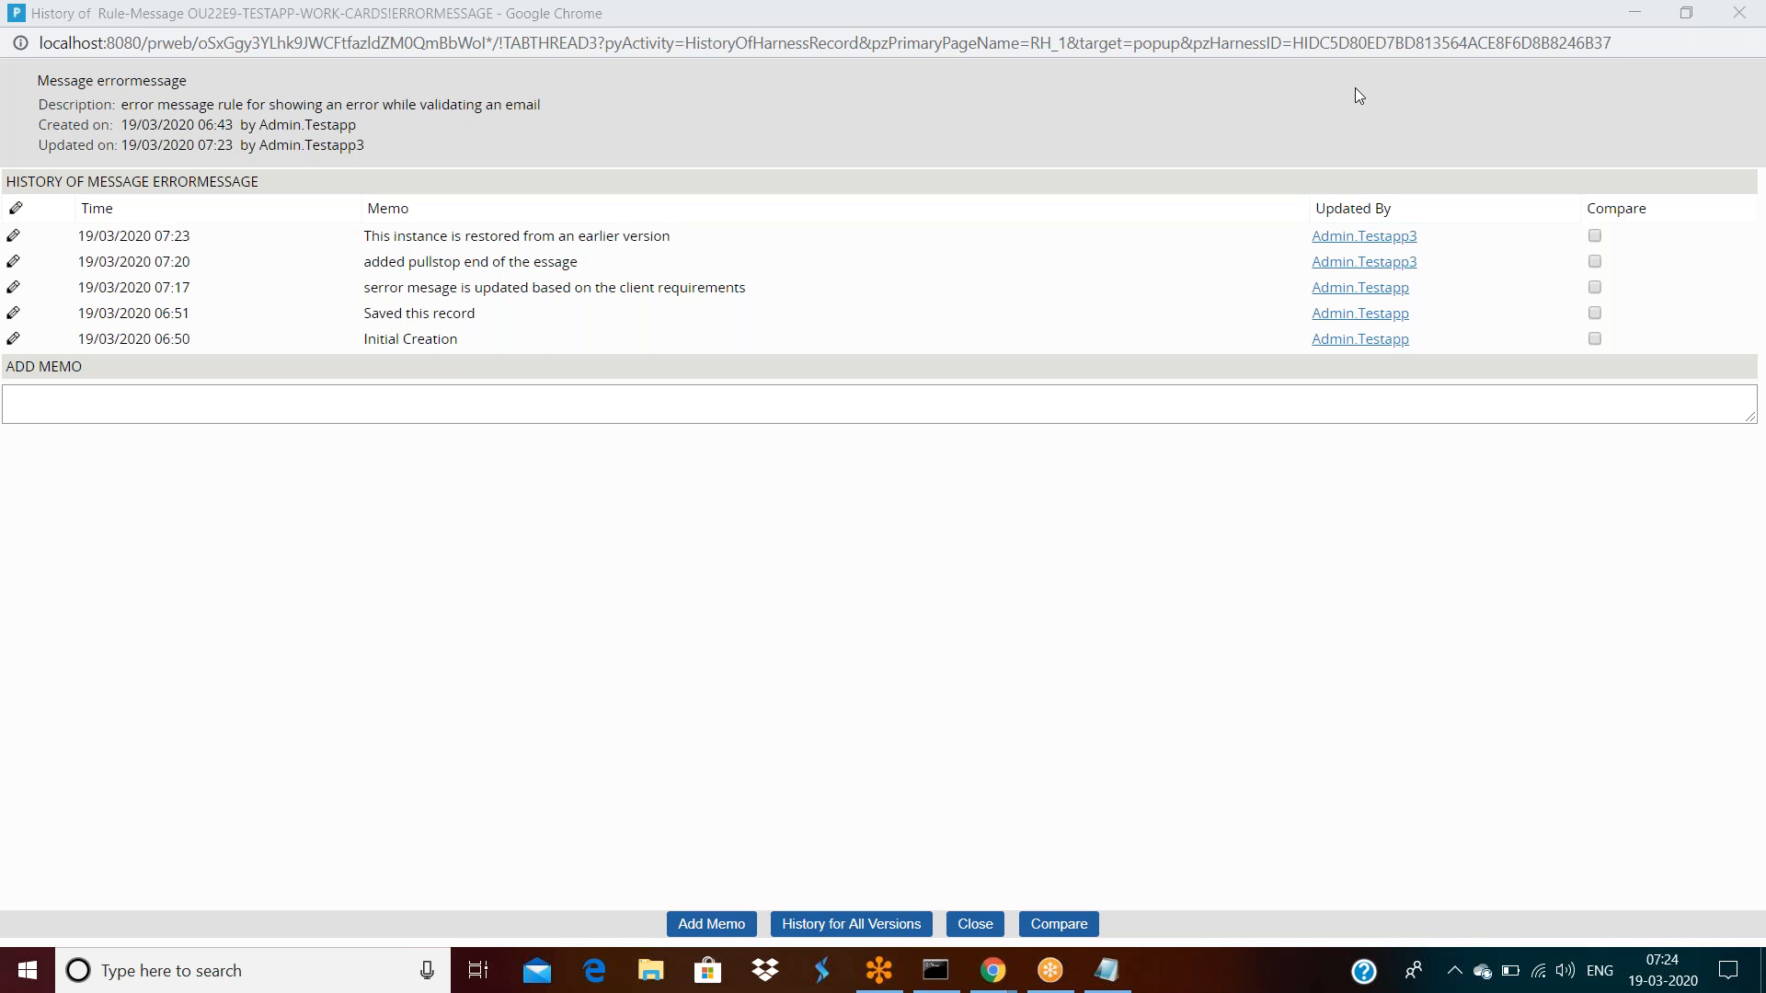
mouse_move(990, 975)
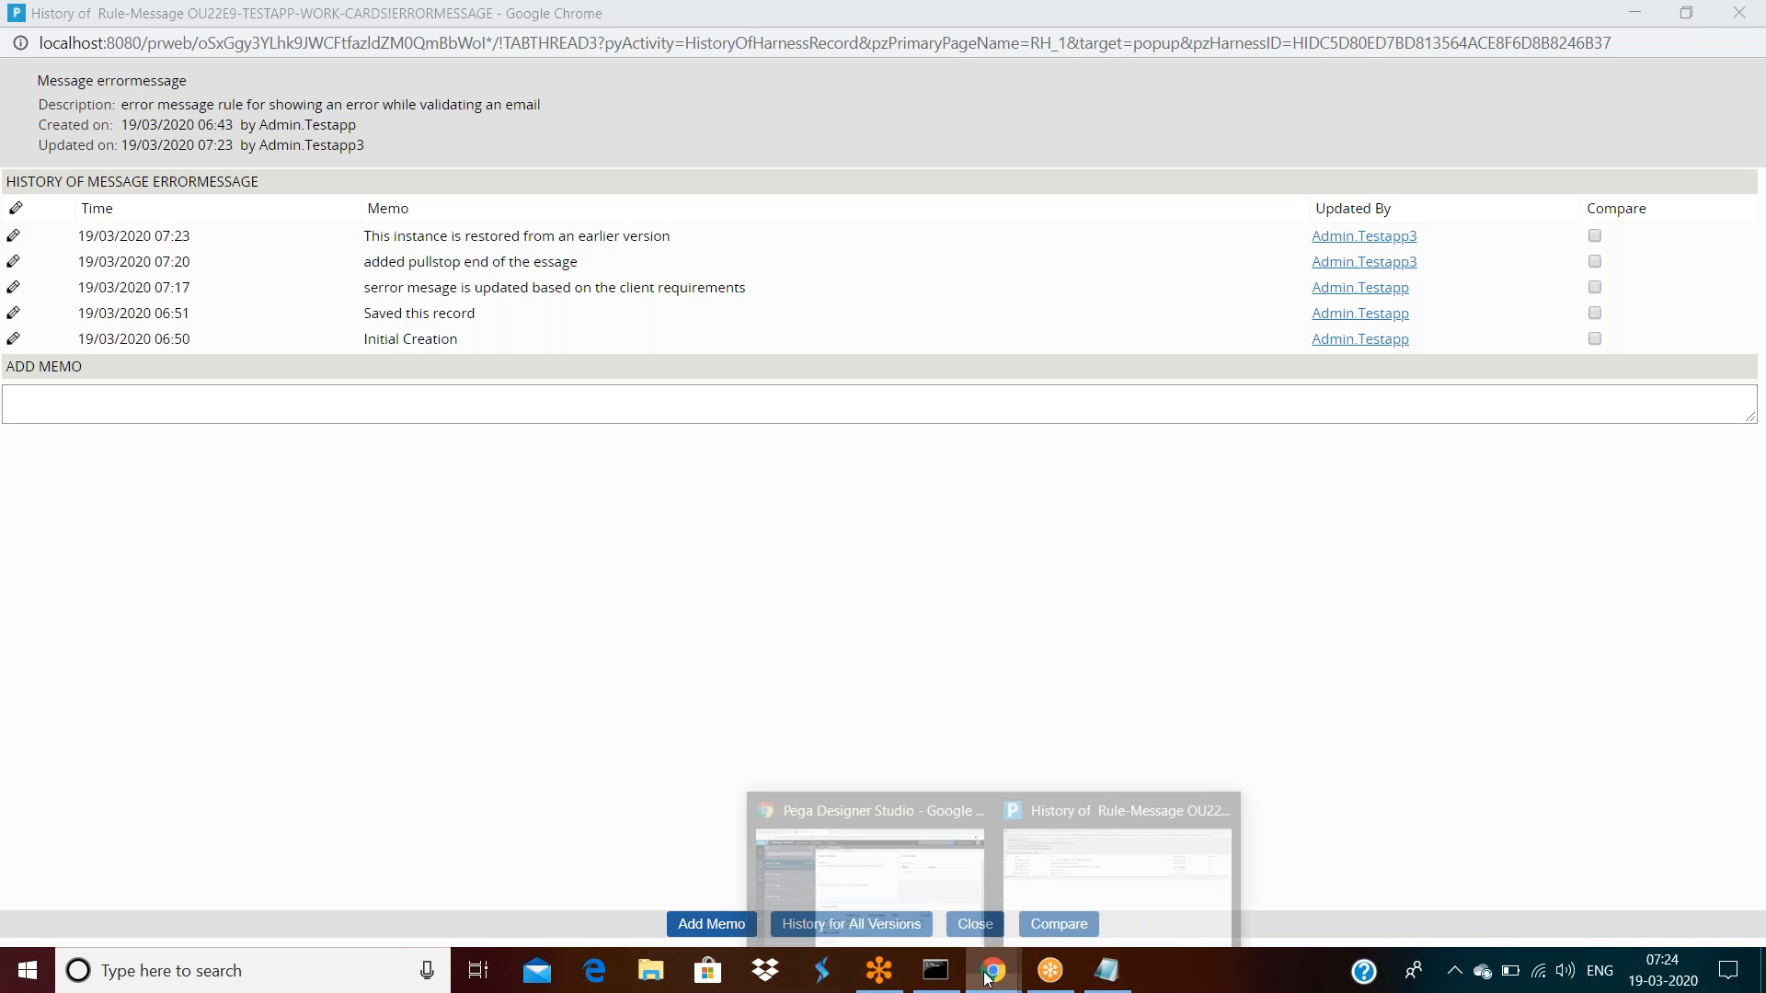
left_click(907, 885)
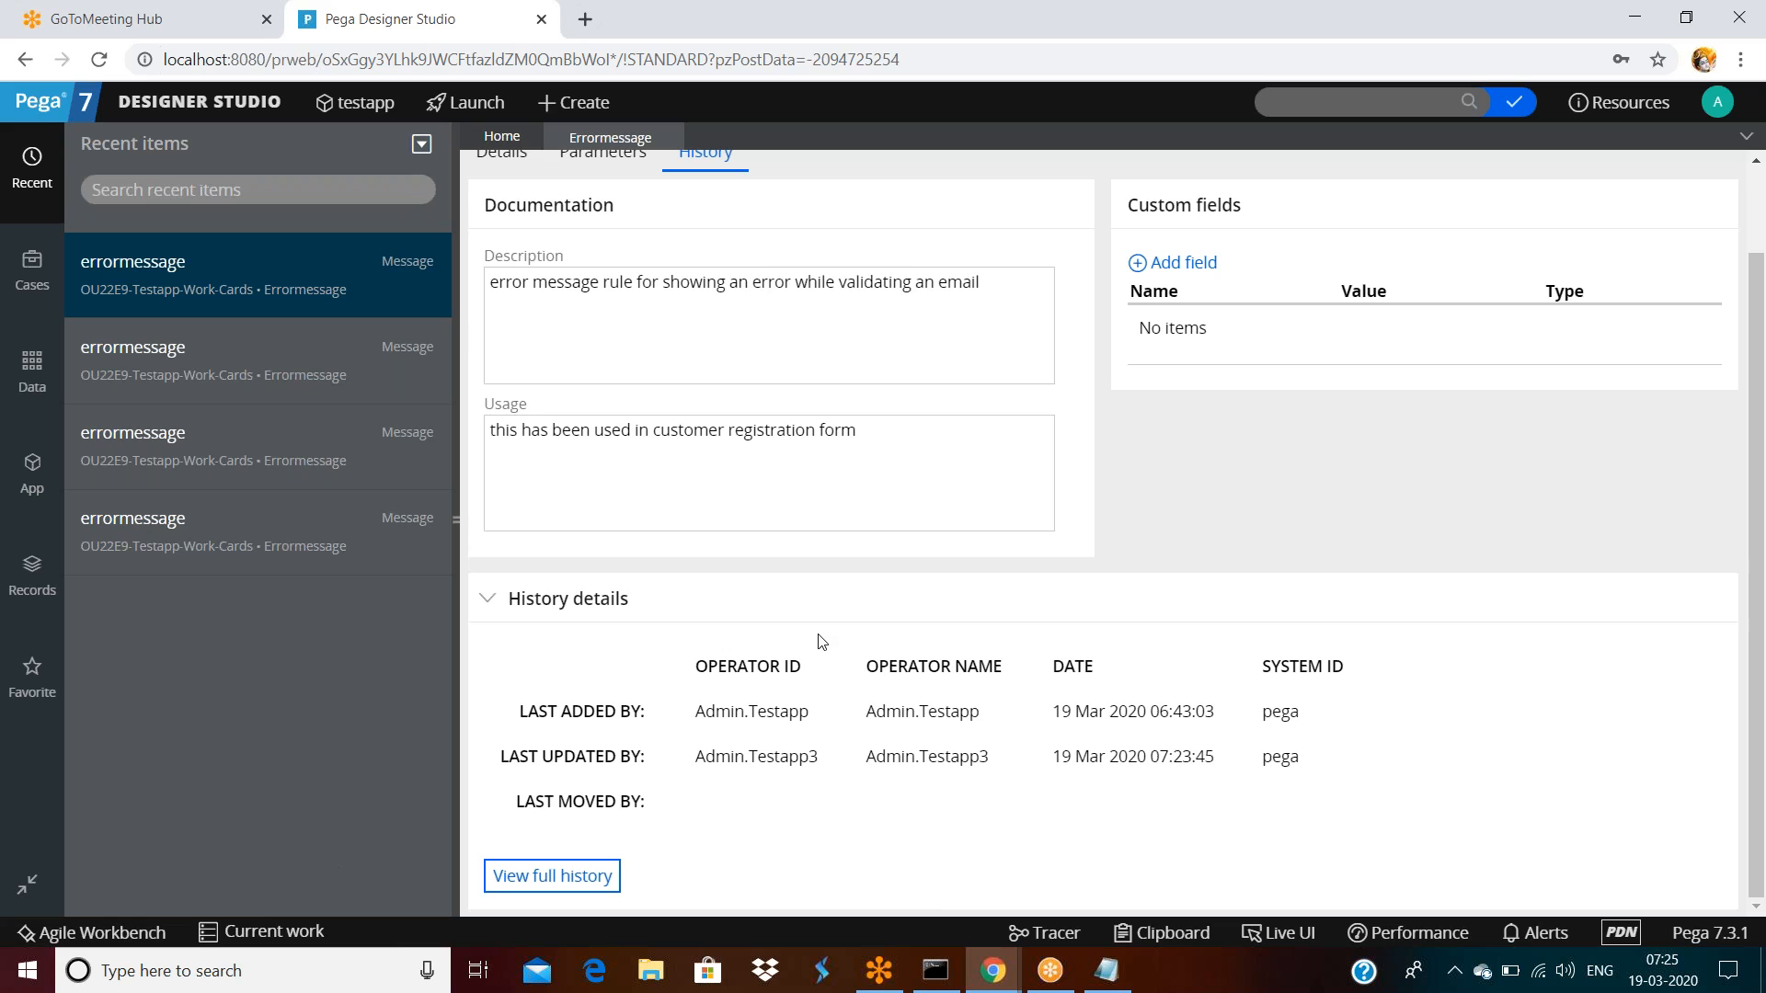
scroll(821, 641, "up", 1)
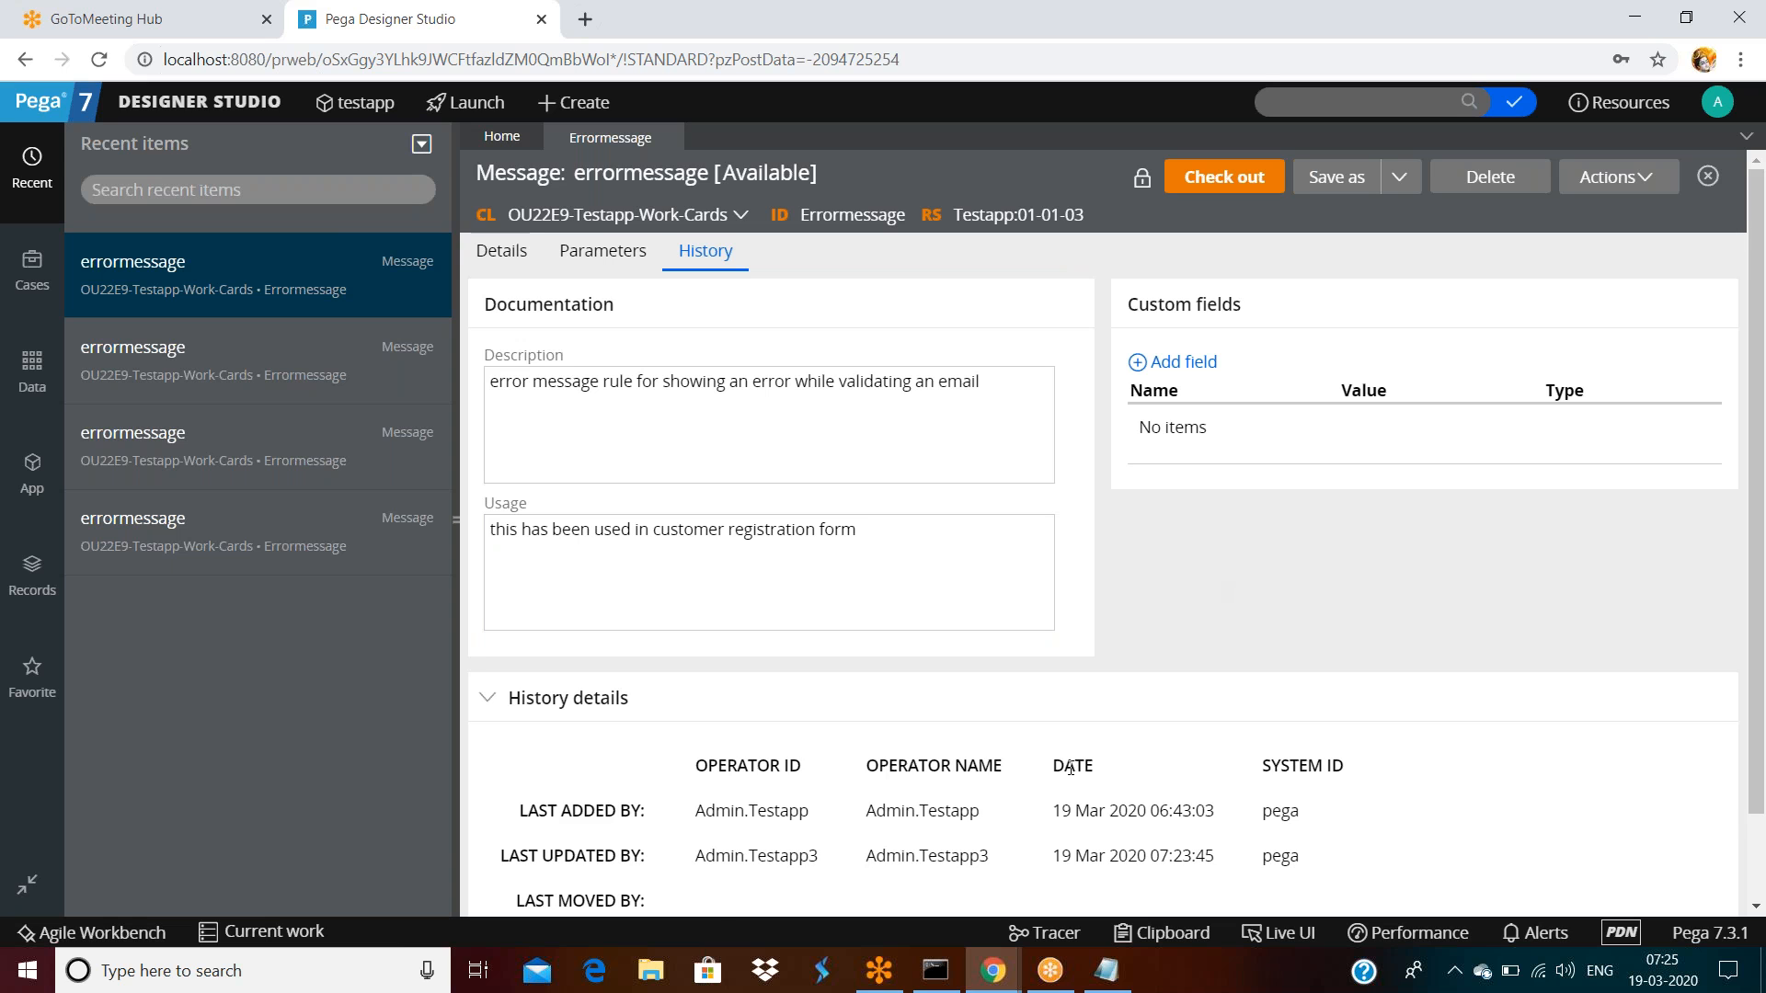
left_click(501, 250)
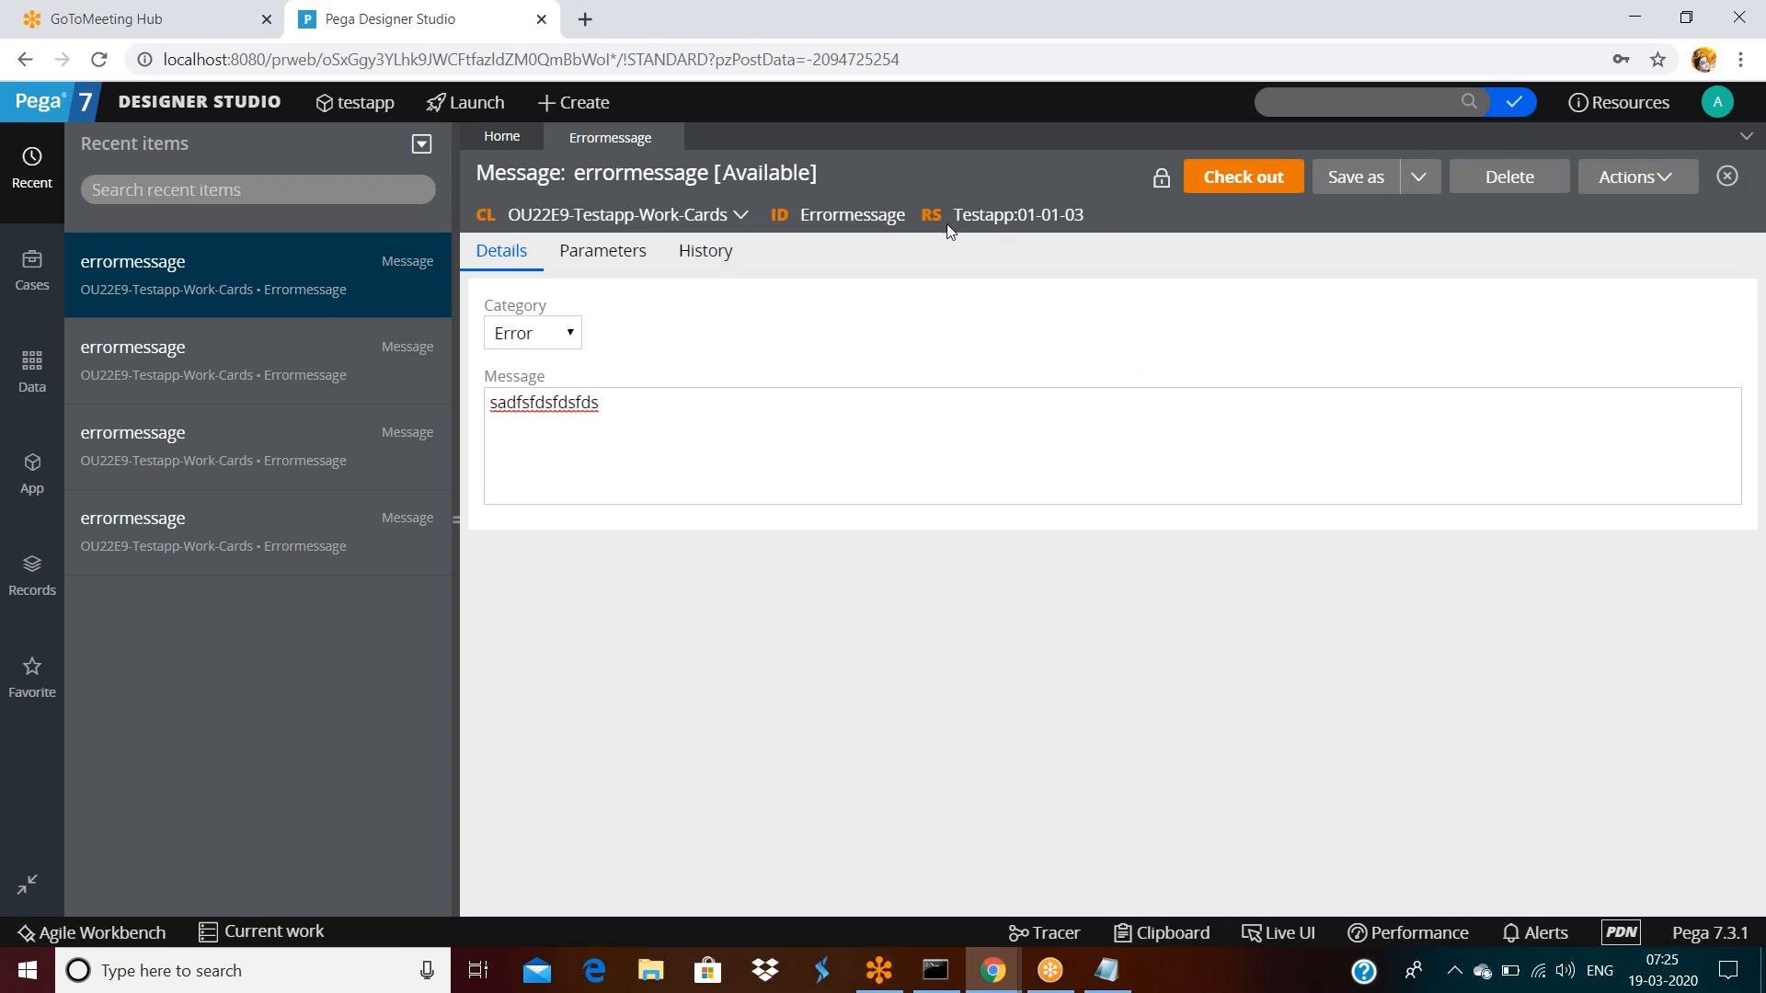
triple_click(727, 255)
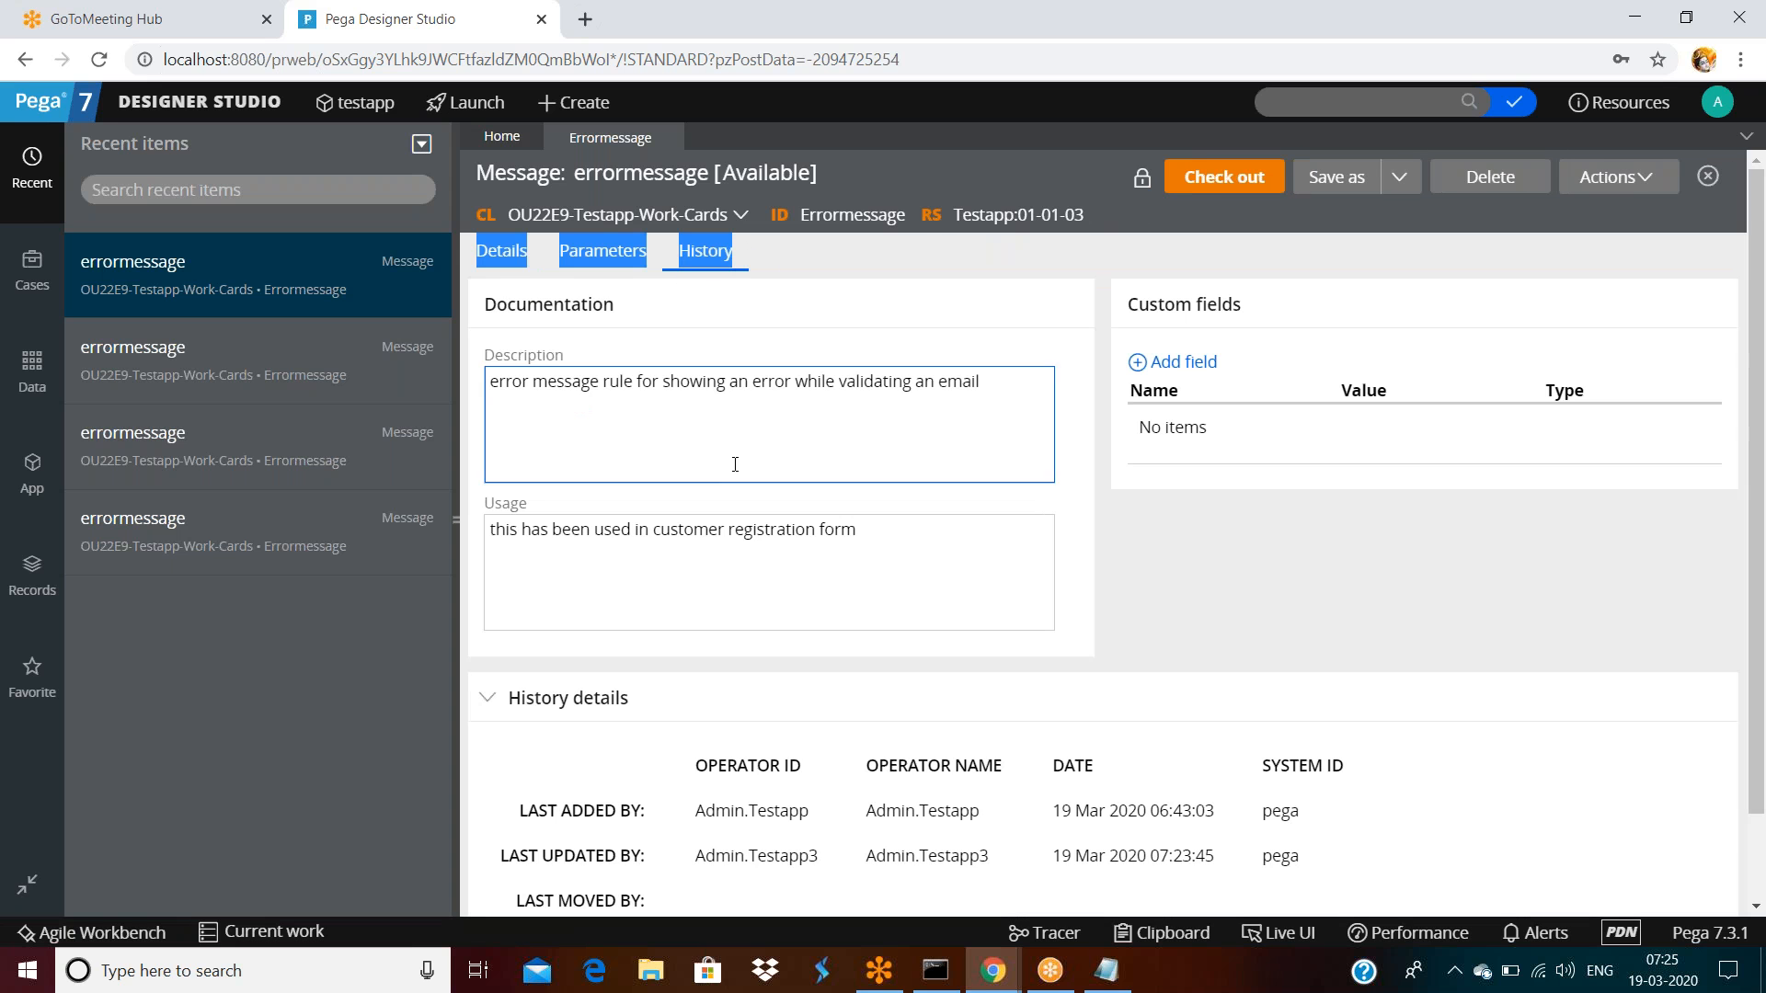
scroll(741, 488, "down", 2)
left_click(808, 837)
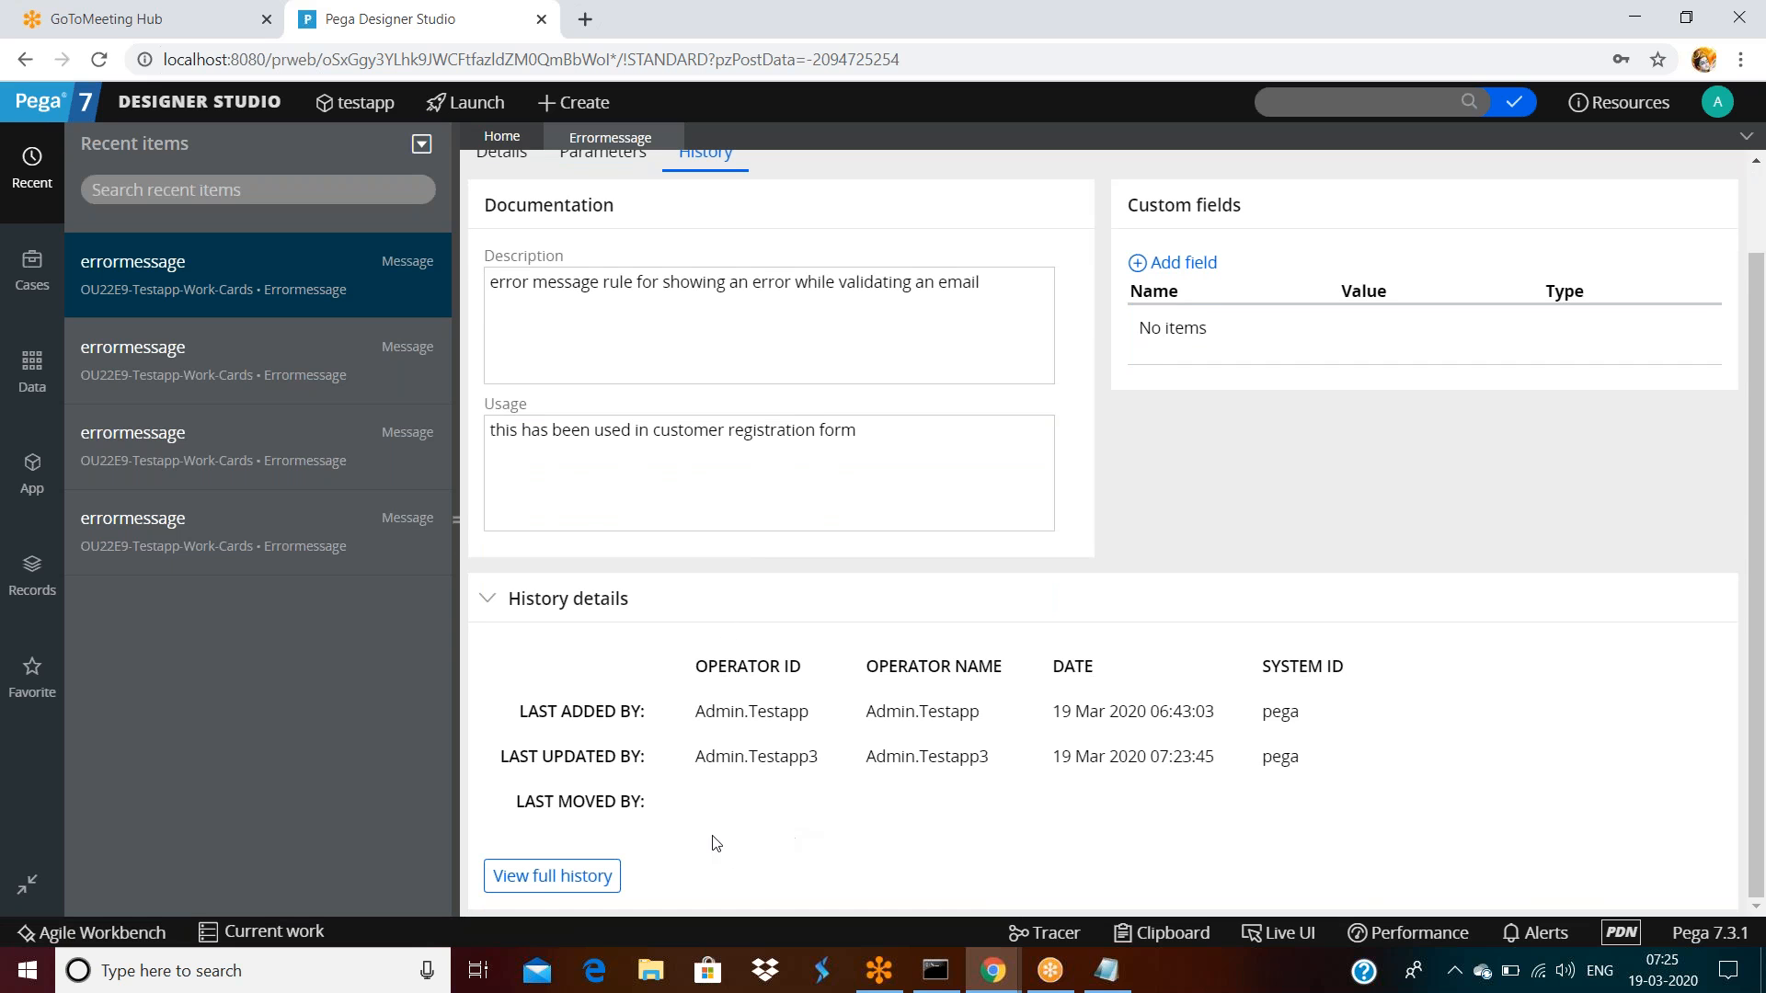
left_click(589, 866)
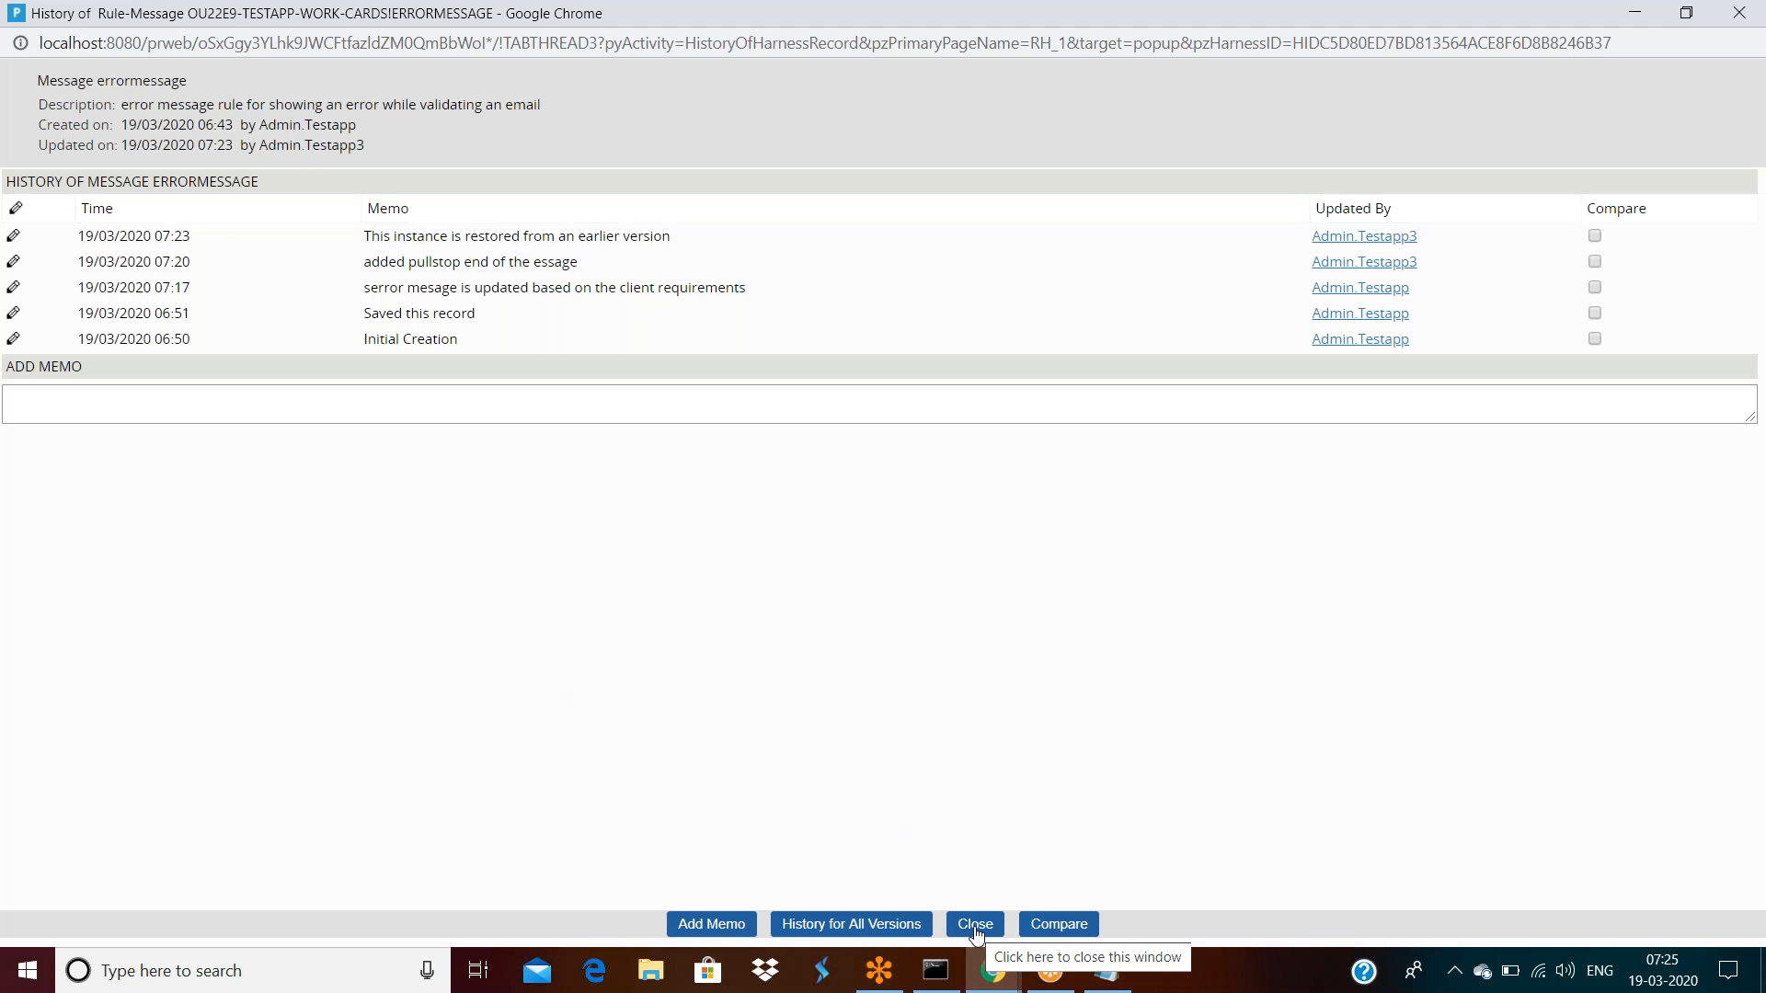
Dismiss the empty-memo warning and check the 07:23 restore entry
left_click(706, 924)
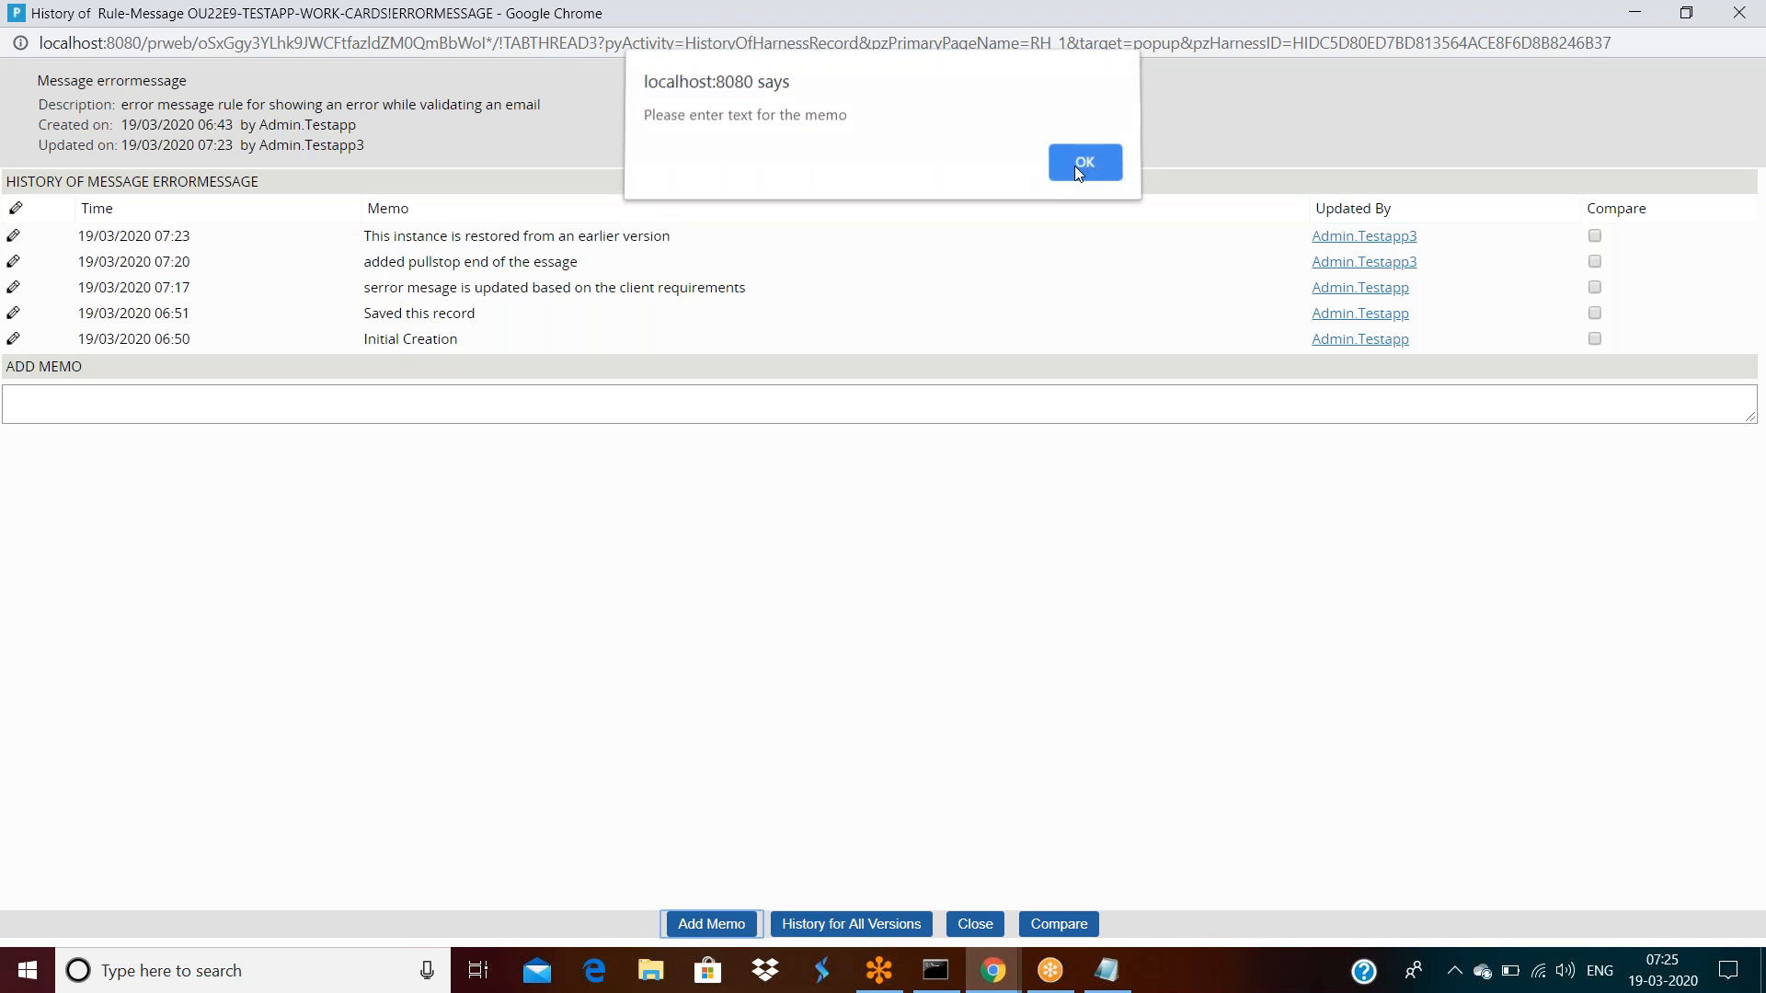
left_click(1081, 168)
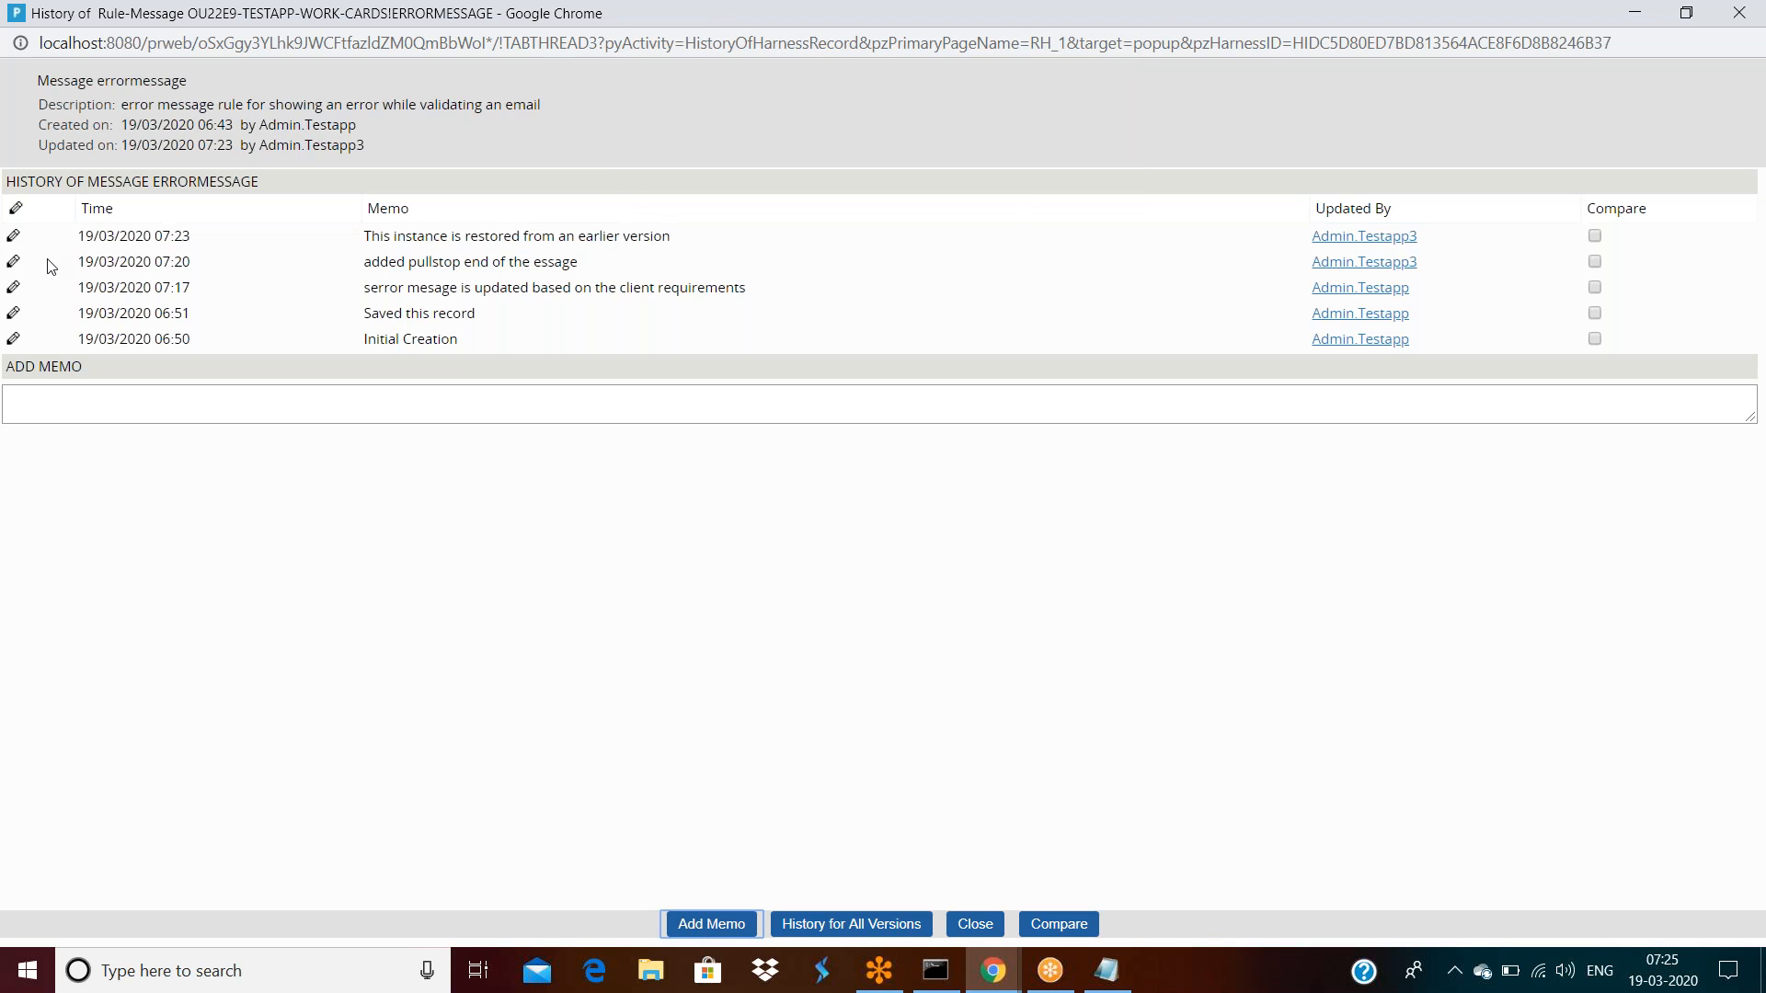
left_click(468, 240)
left_click(1596, 238)
Add the memo 'this is my memo' to errormessage's history
left_click(726, 922)
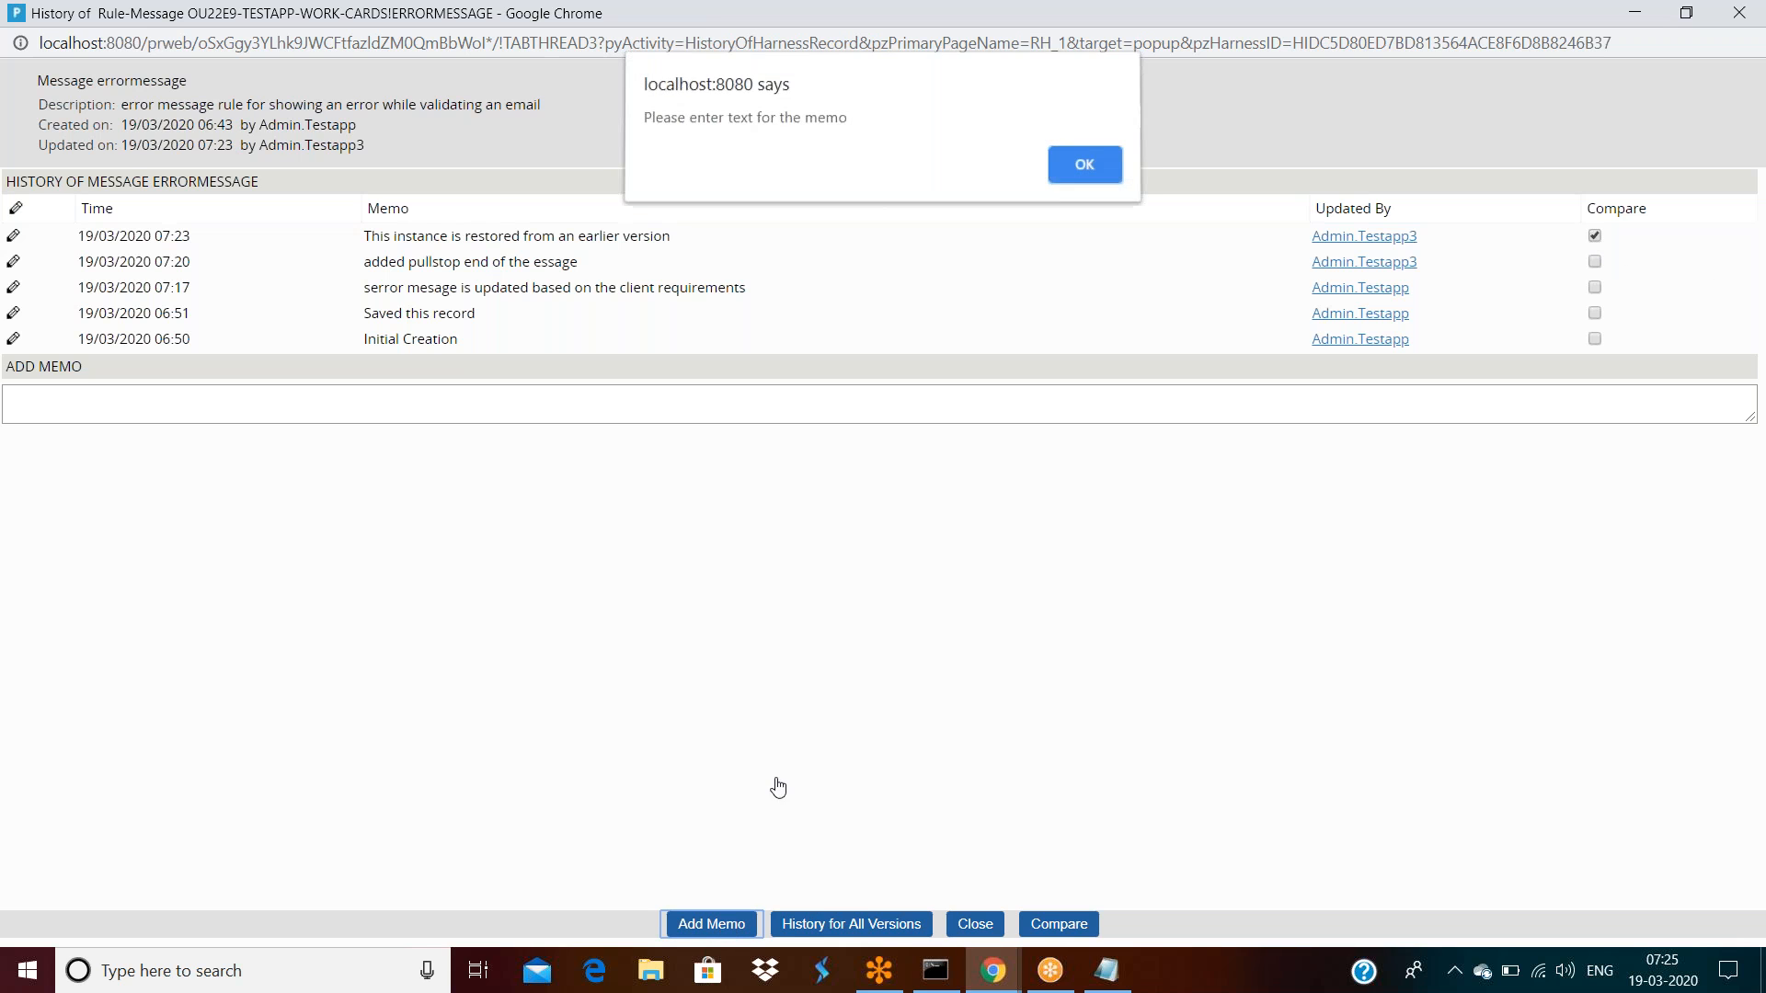
left_click(1090, 169)
left_click(208, 417)
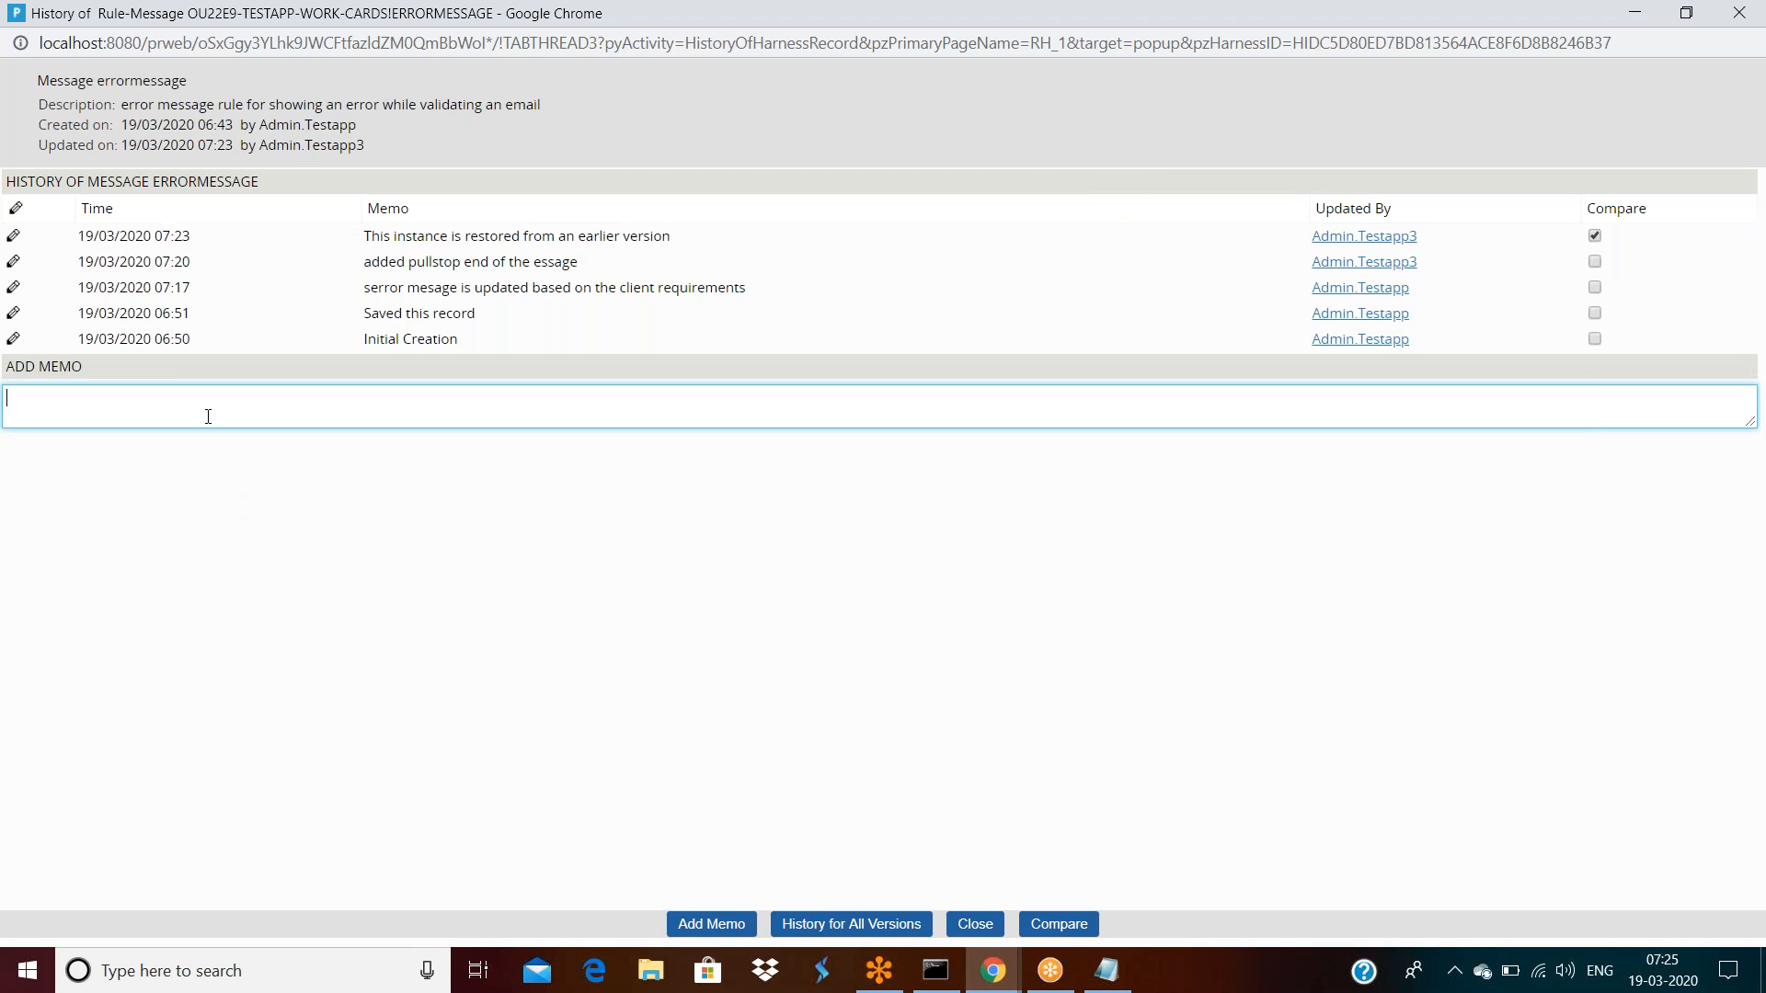
type("this is my memo")
left_click(726, 929)
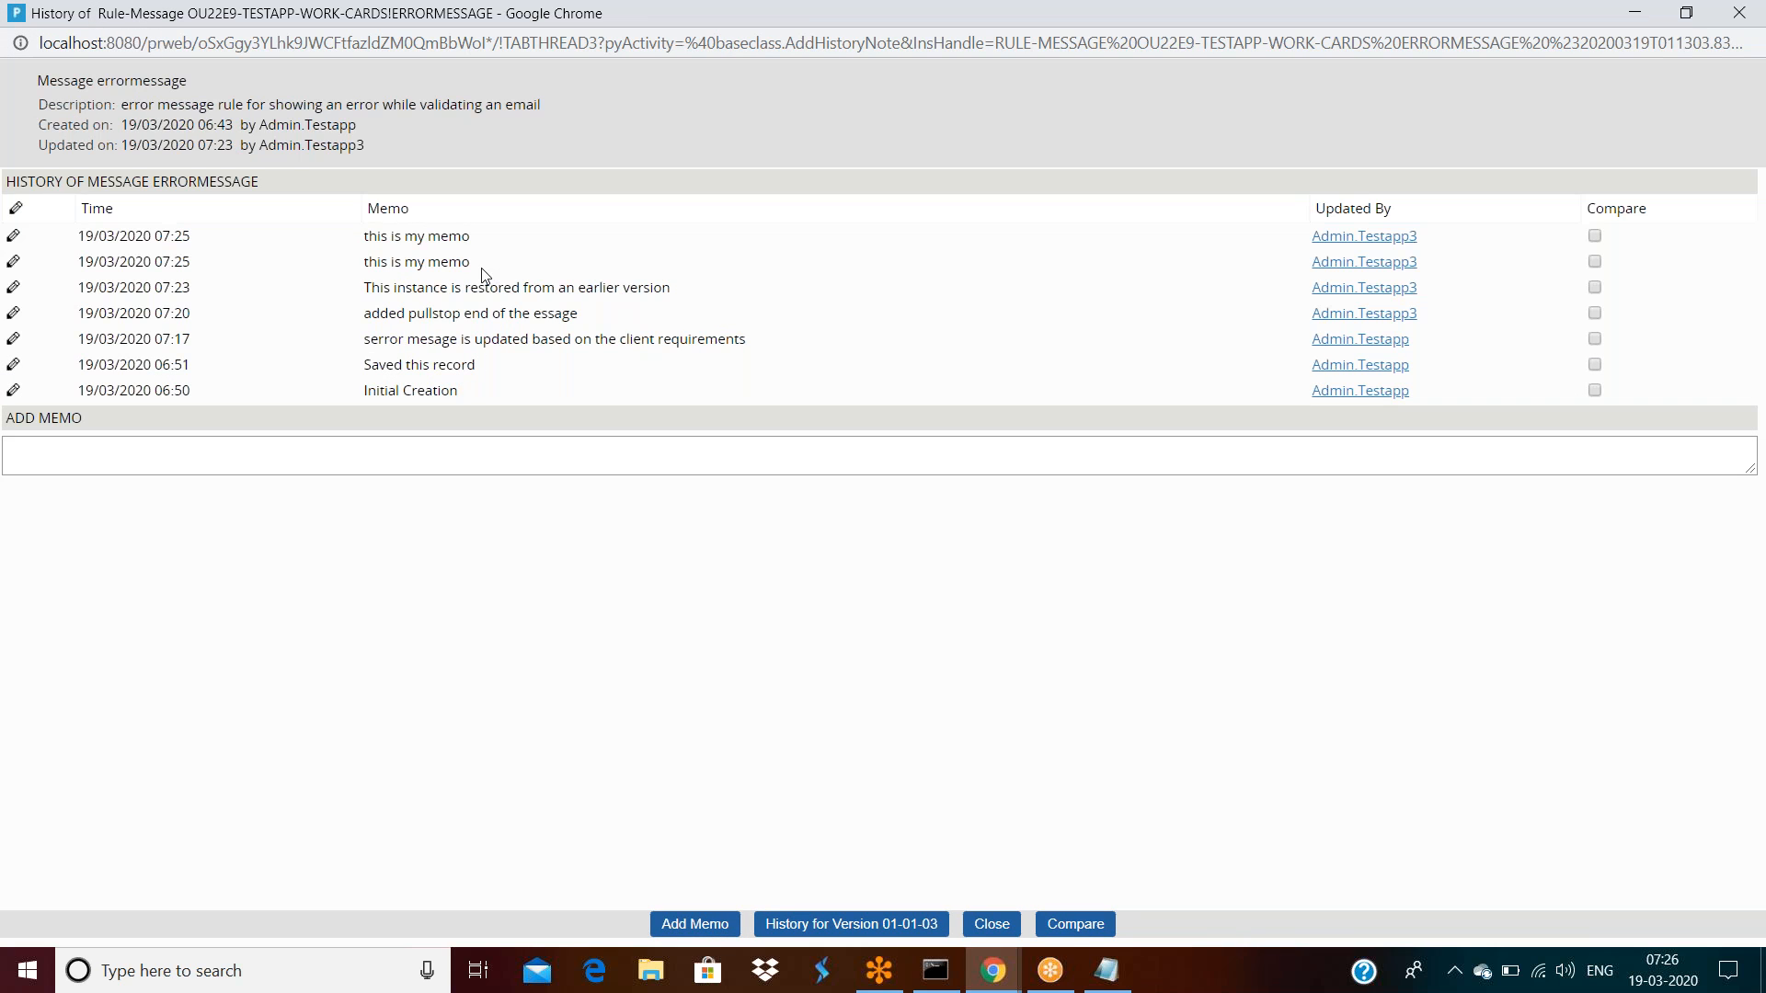
Compare the checked history versions and view the .pxCommitDateTime value difference
left_click(1594, 288)
left_click(1064, 925)
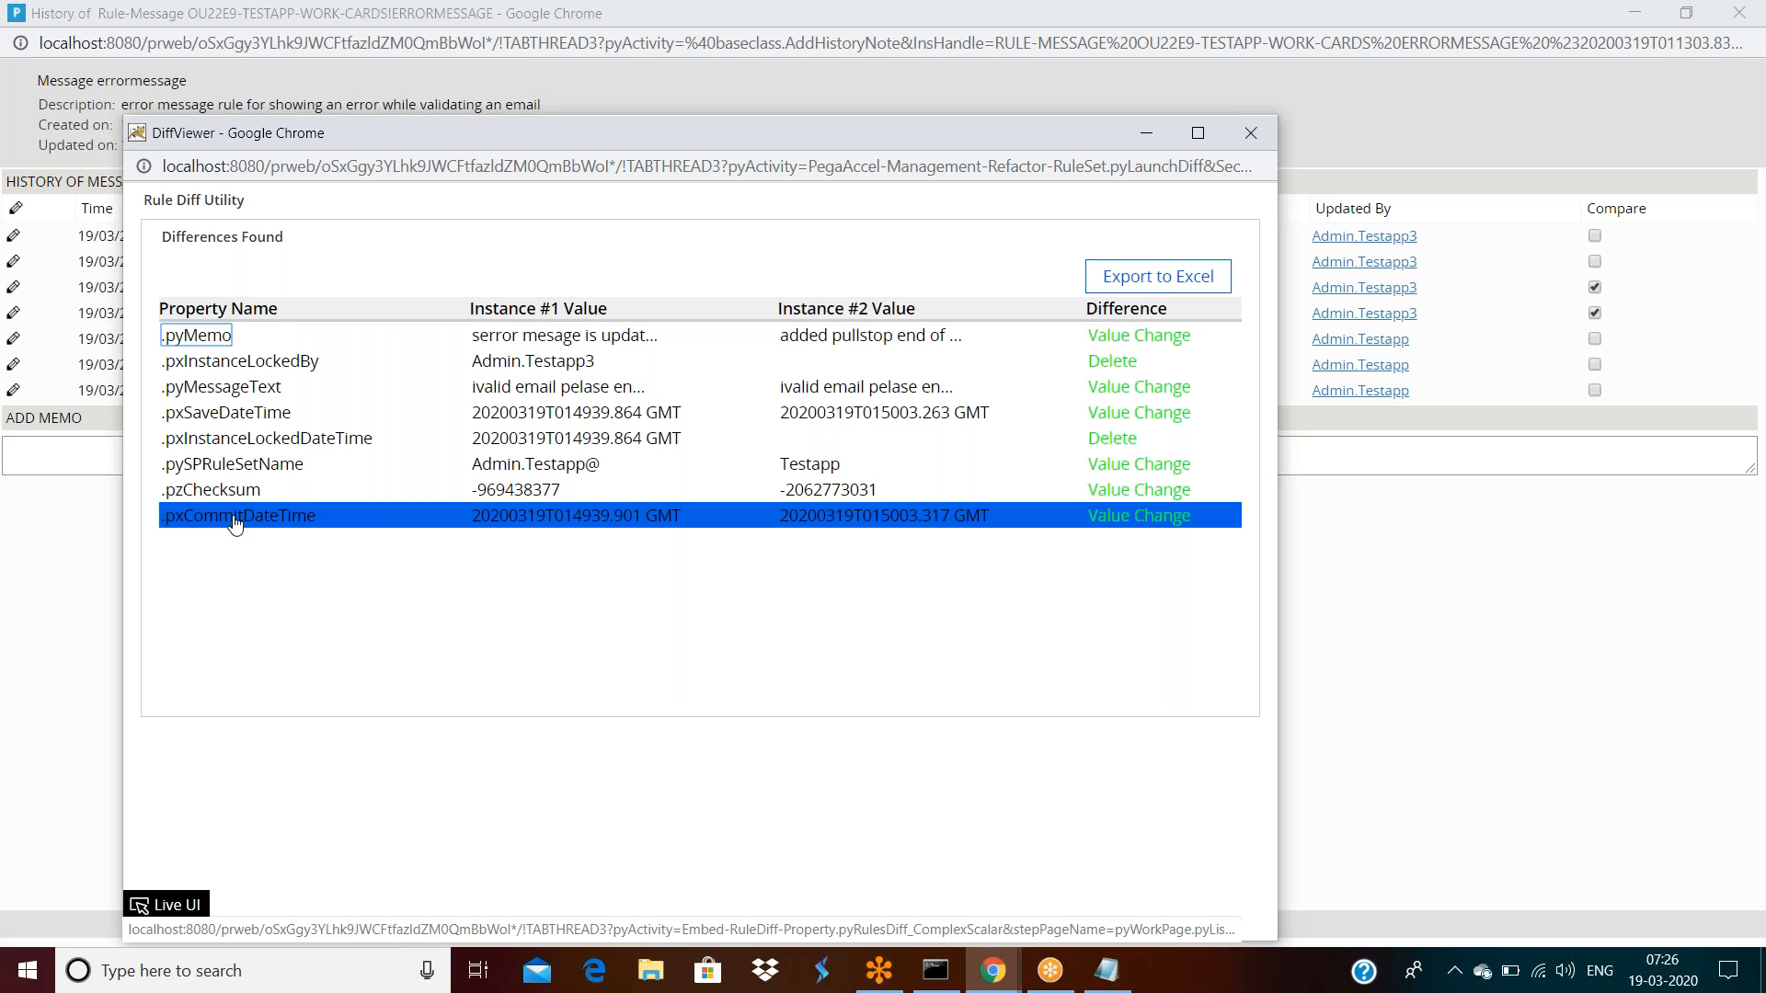
left_click(1130, 518)
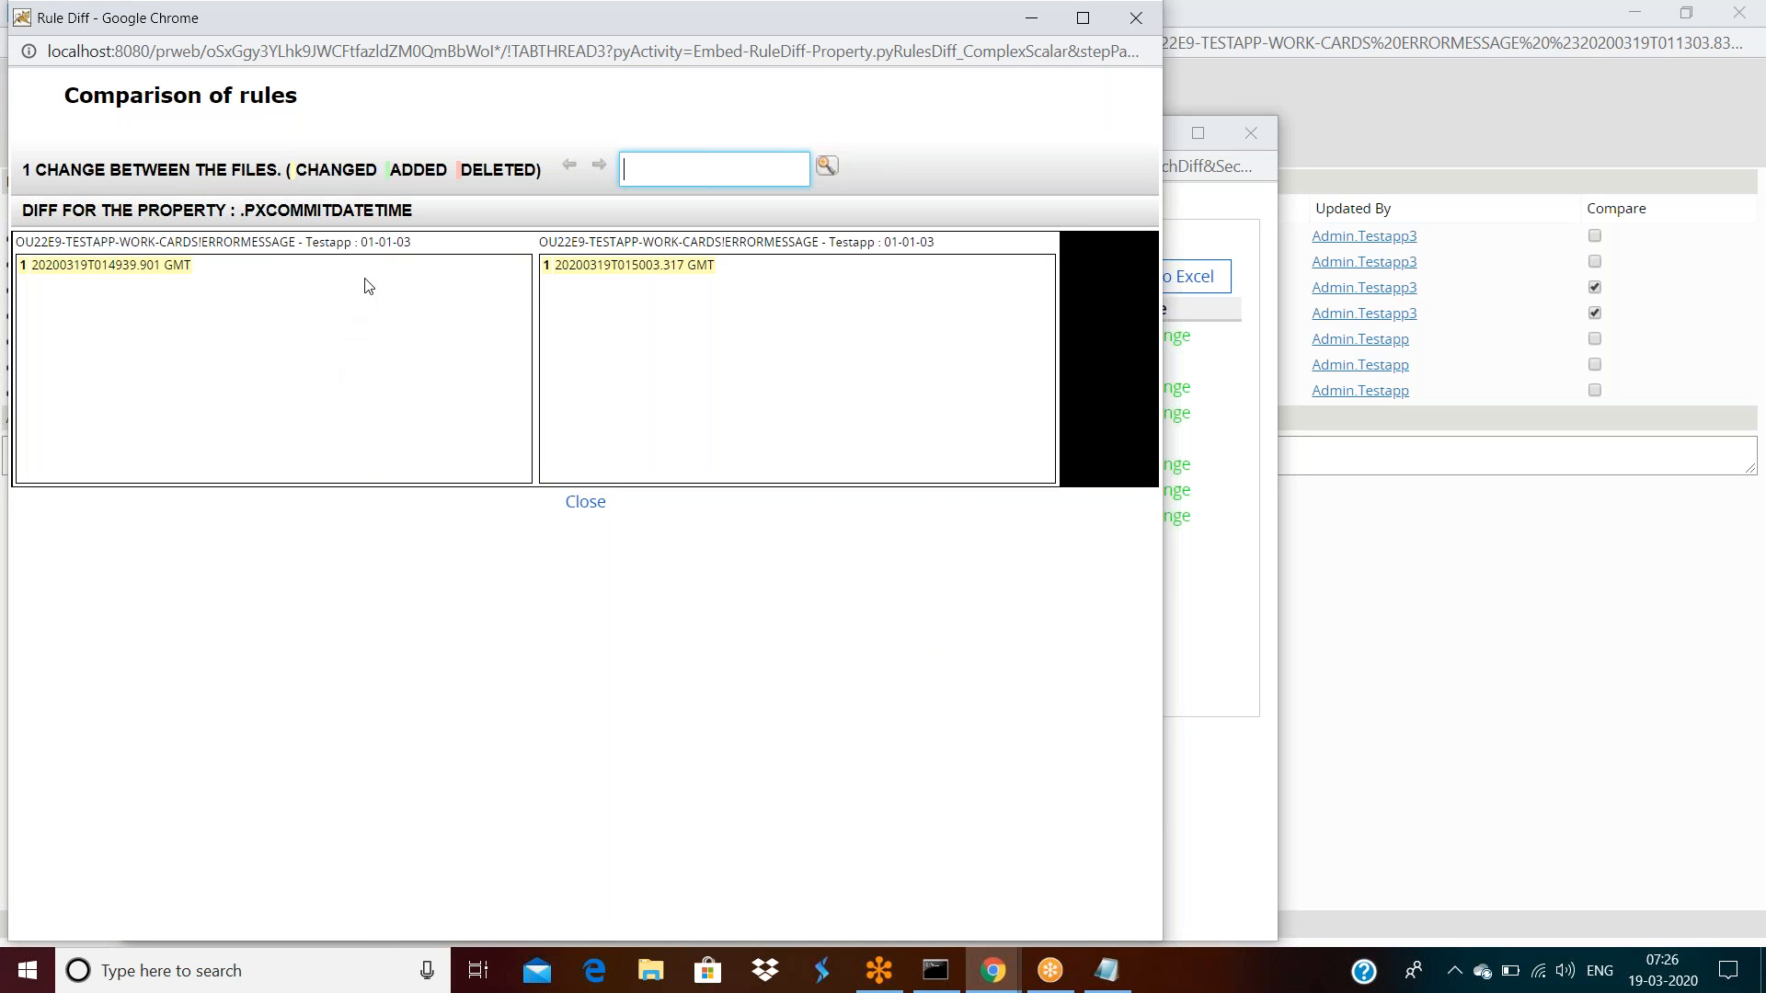
left_click(116, 273)
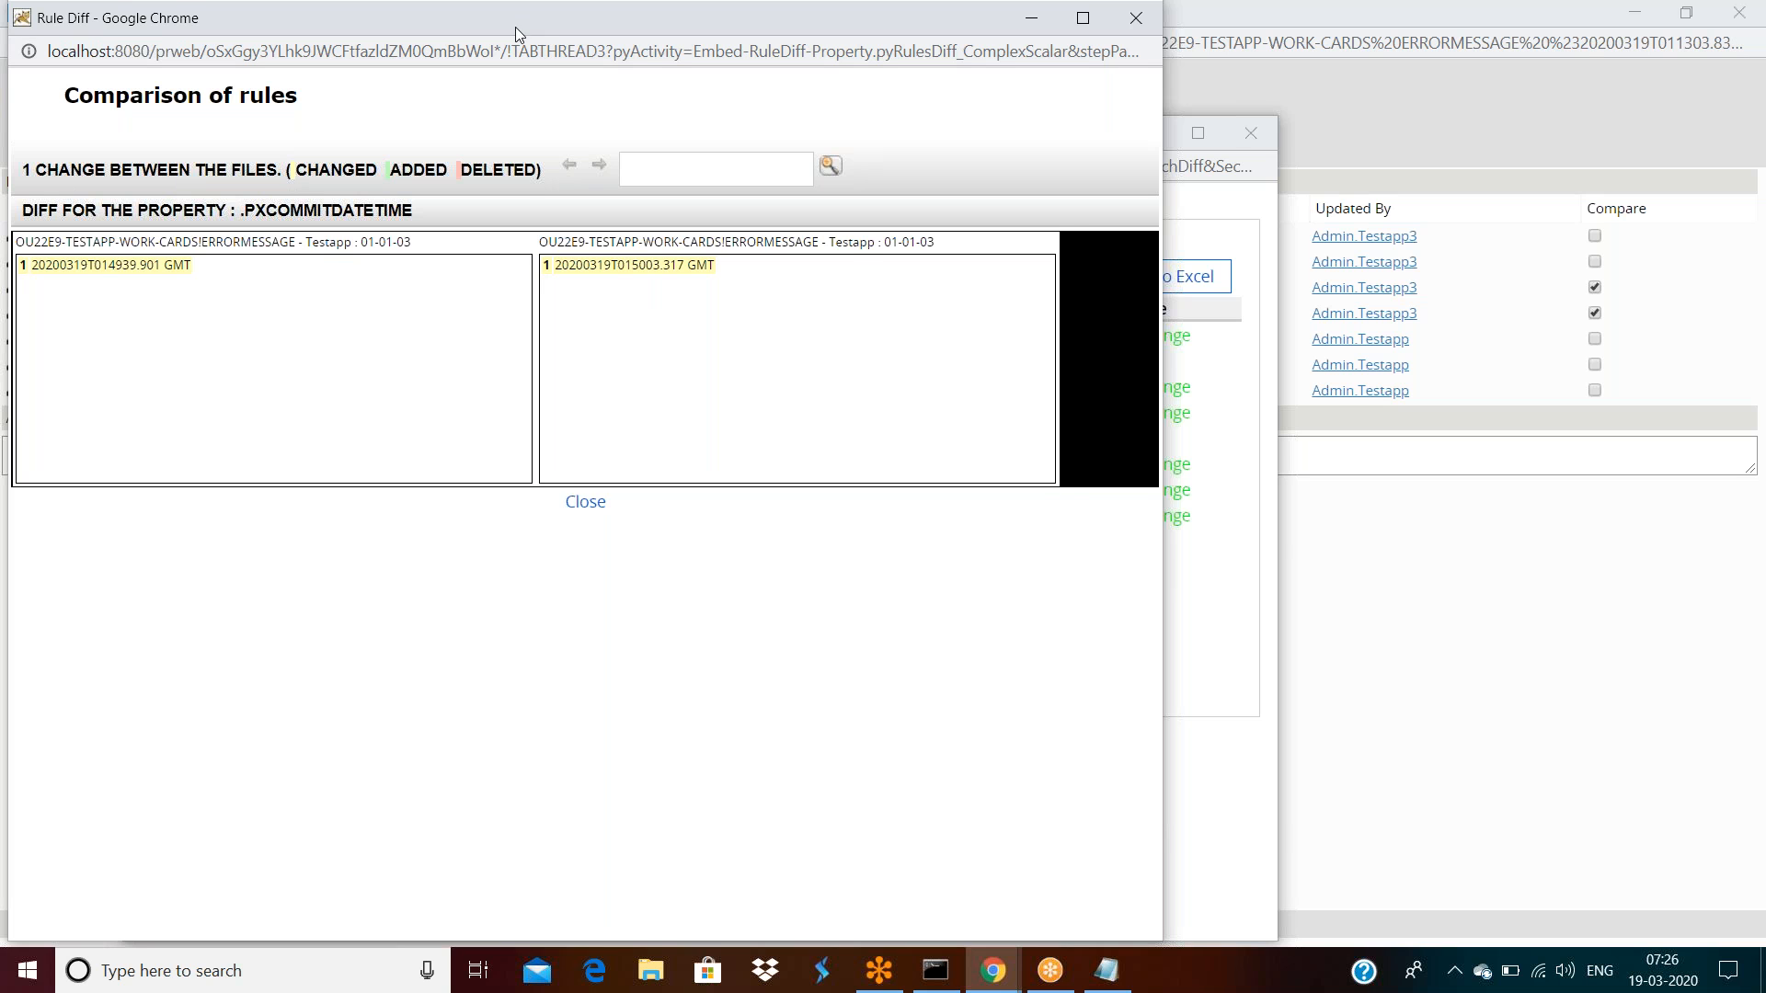
Close the commit-time comparison window and then the differences list
left_click_drag(515, 26, 524, 157)
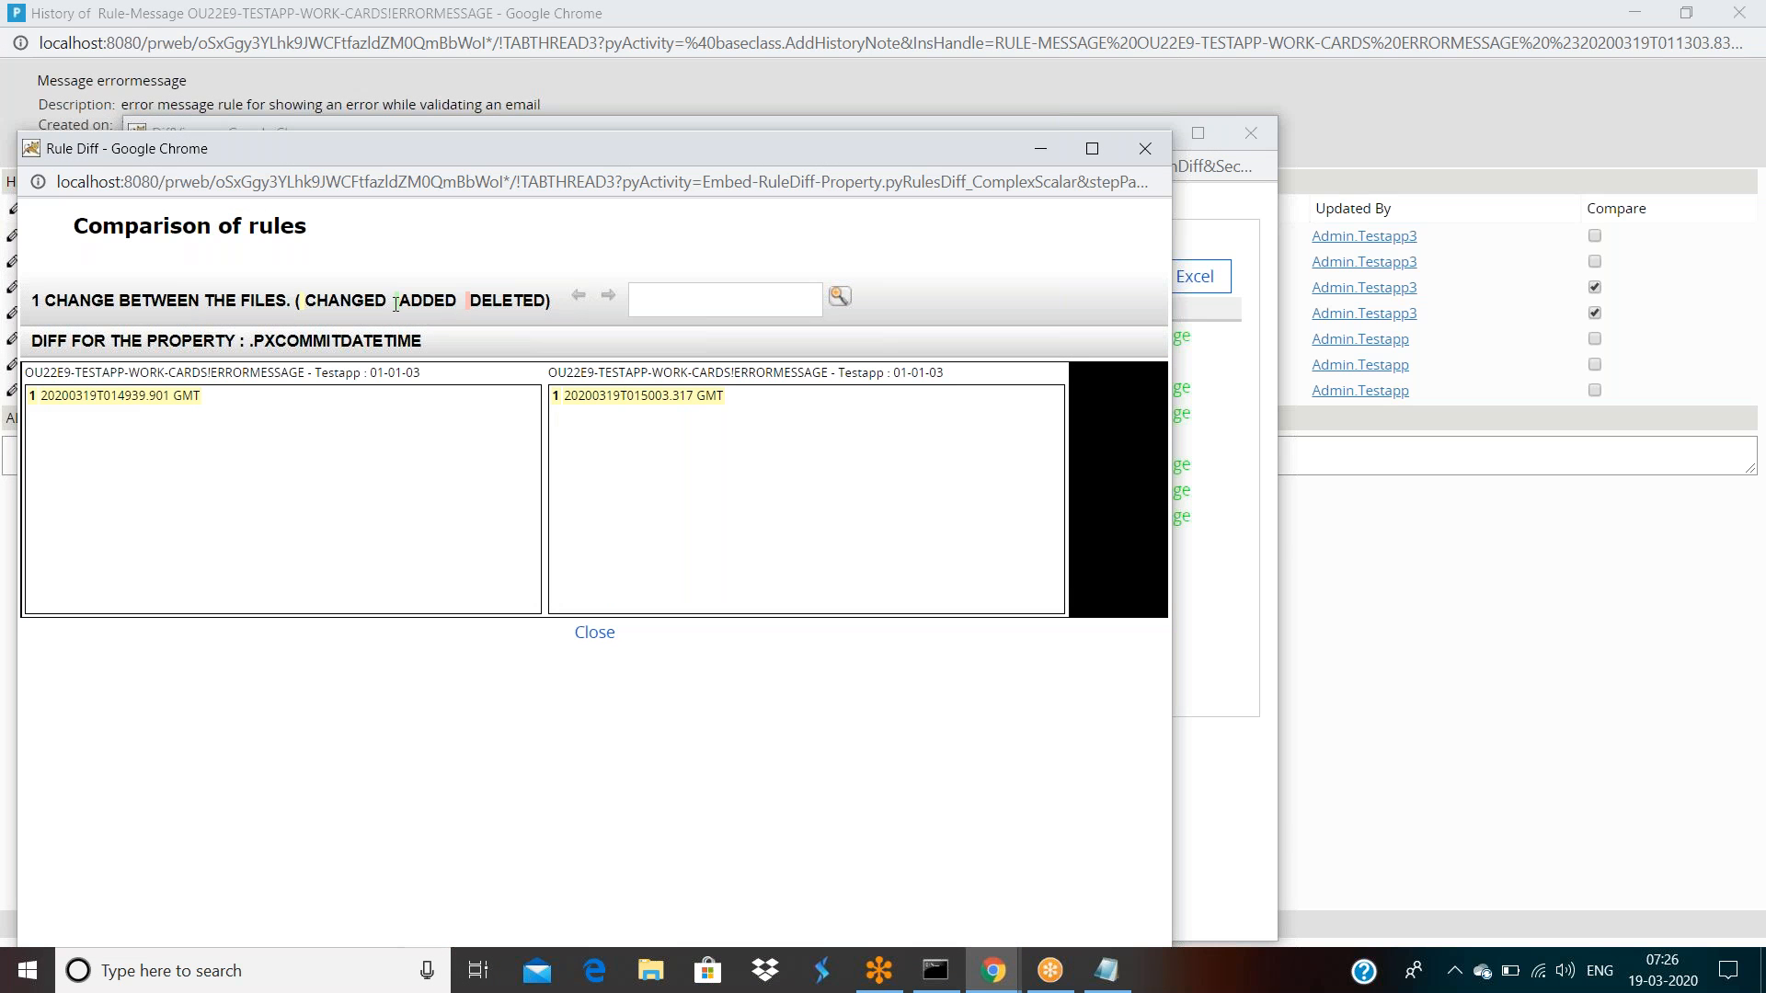
left_click(1145, 148)
left_click(585, 517)
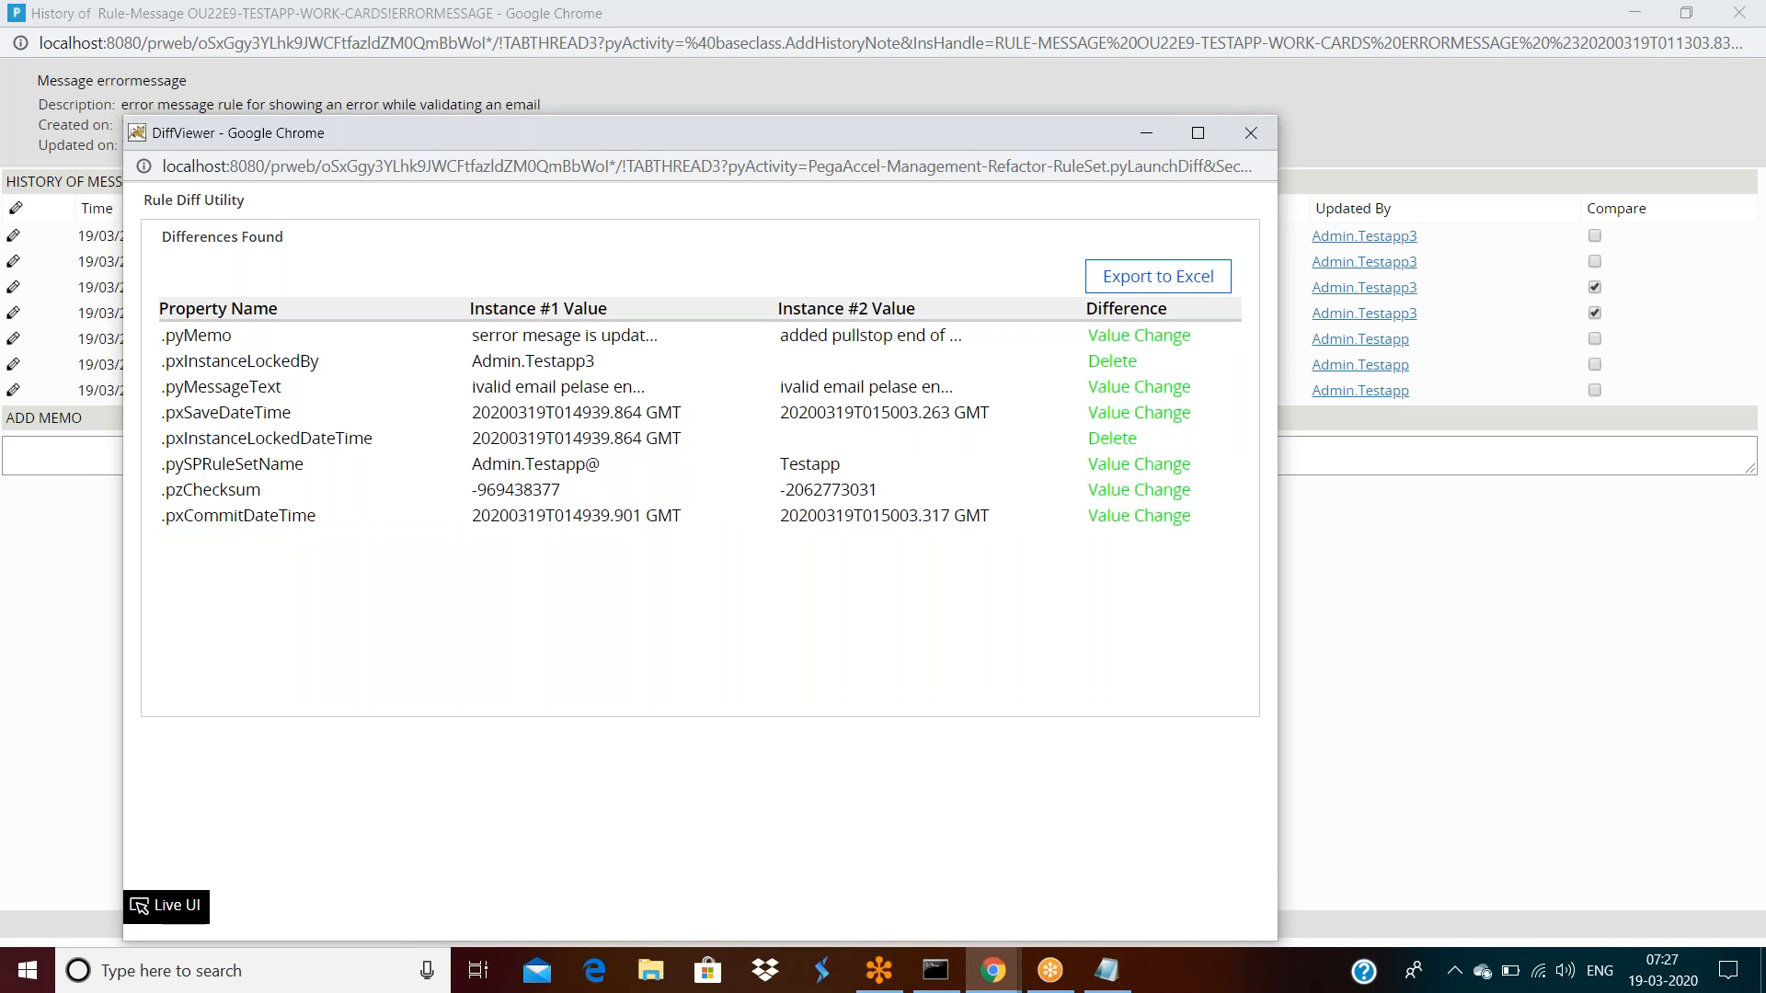
left_click(1251, 134)
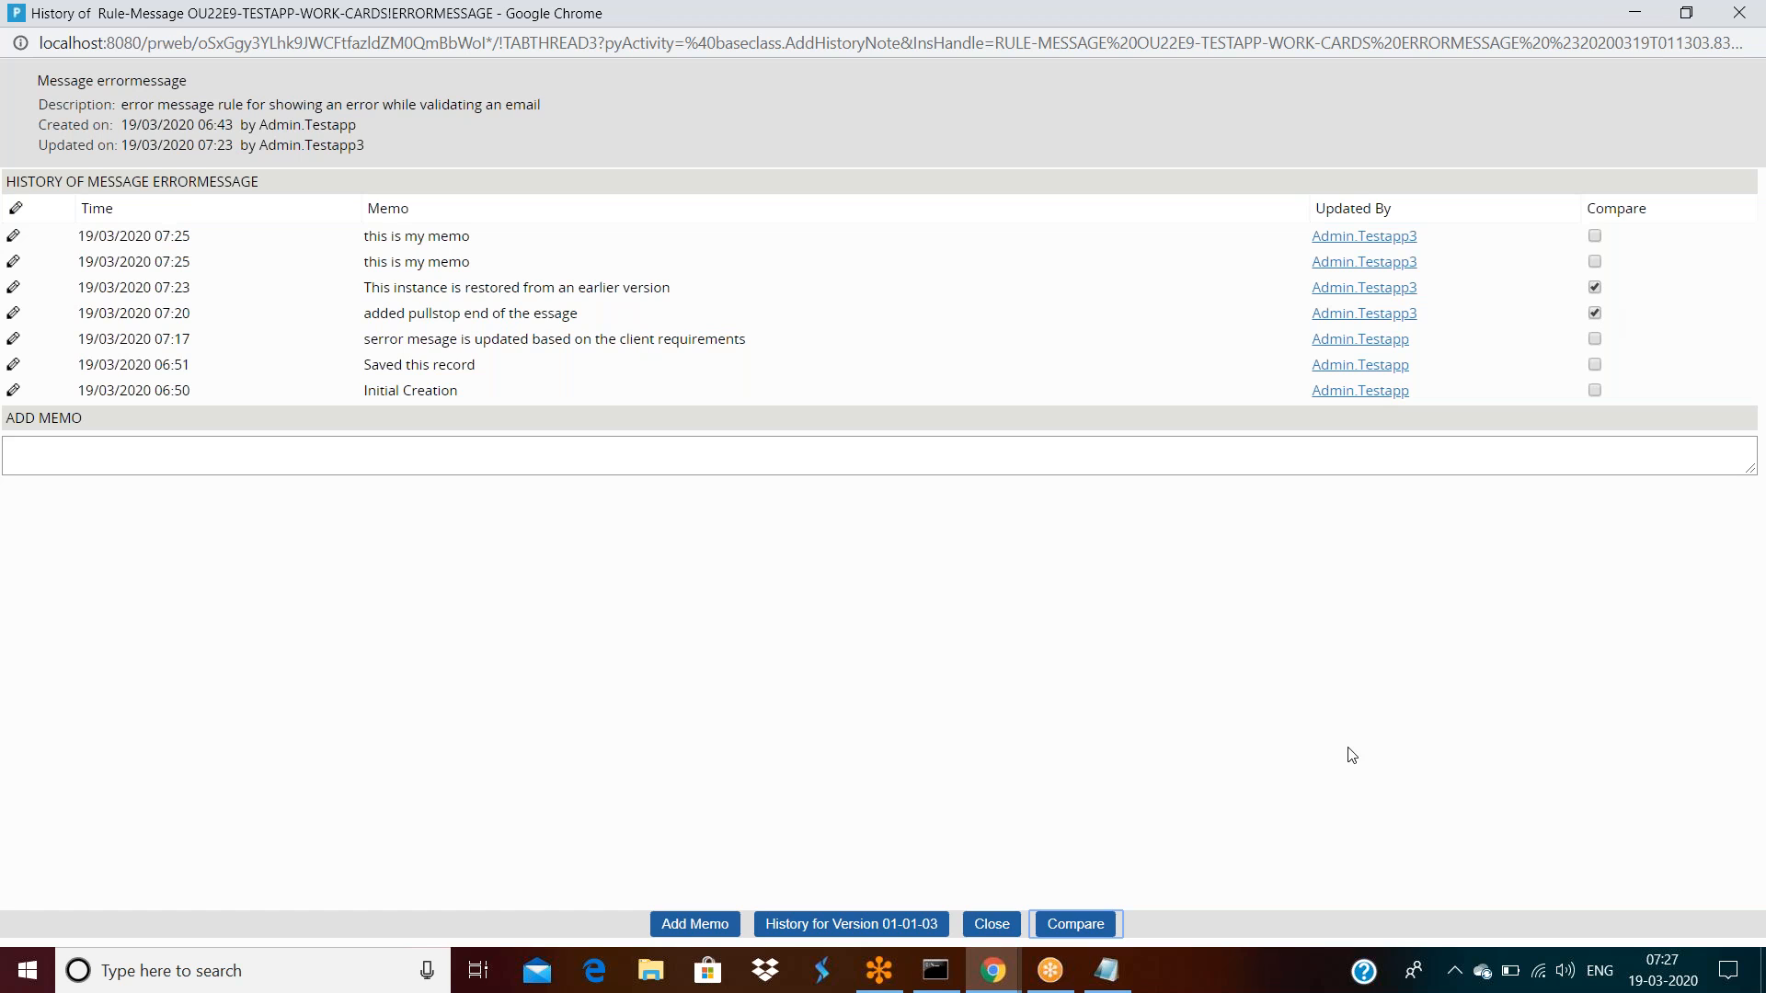
Swap the 07:23 entry for the 06:51 one and compare the 07:20 and 06:51 versions
left_click(1076, 925)
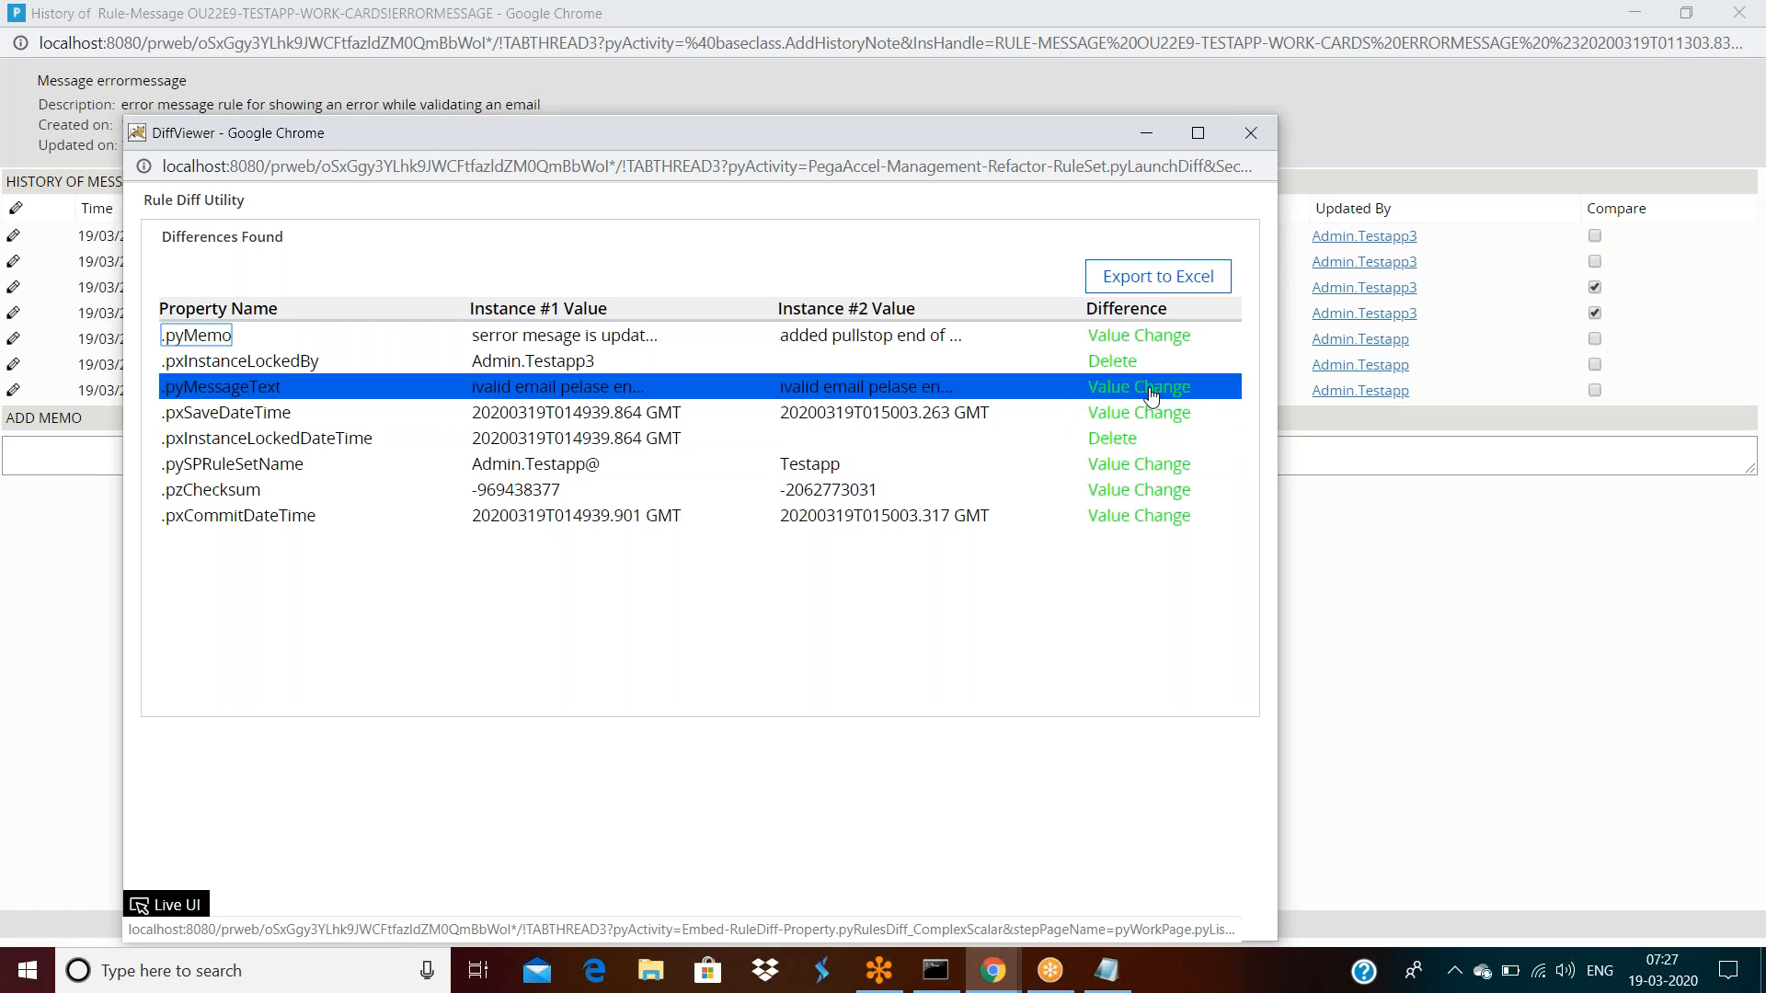
left_click(1274, 138)
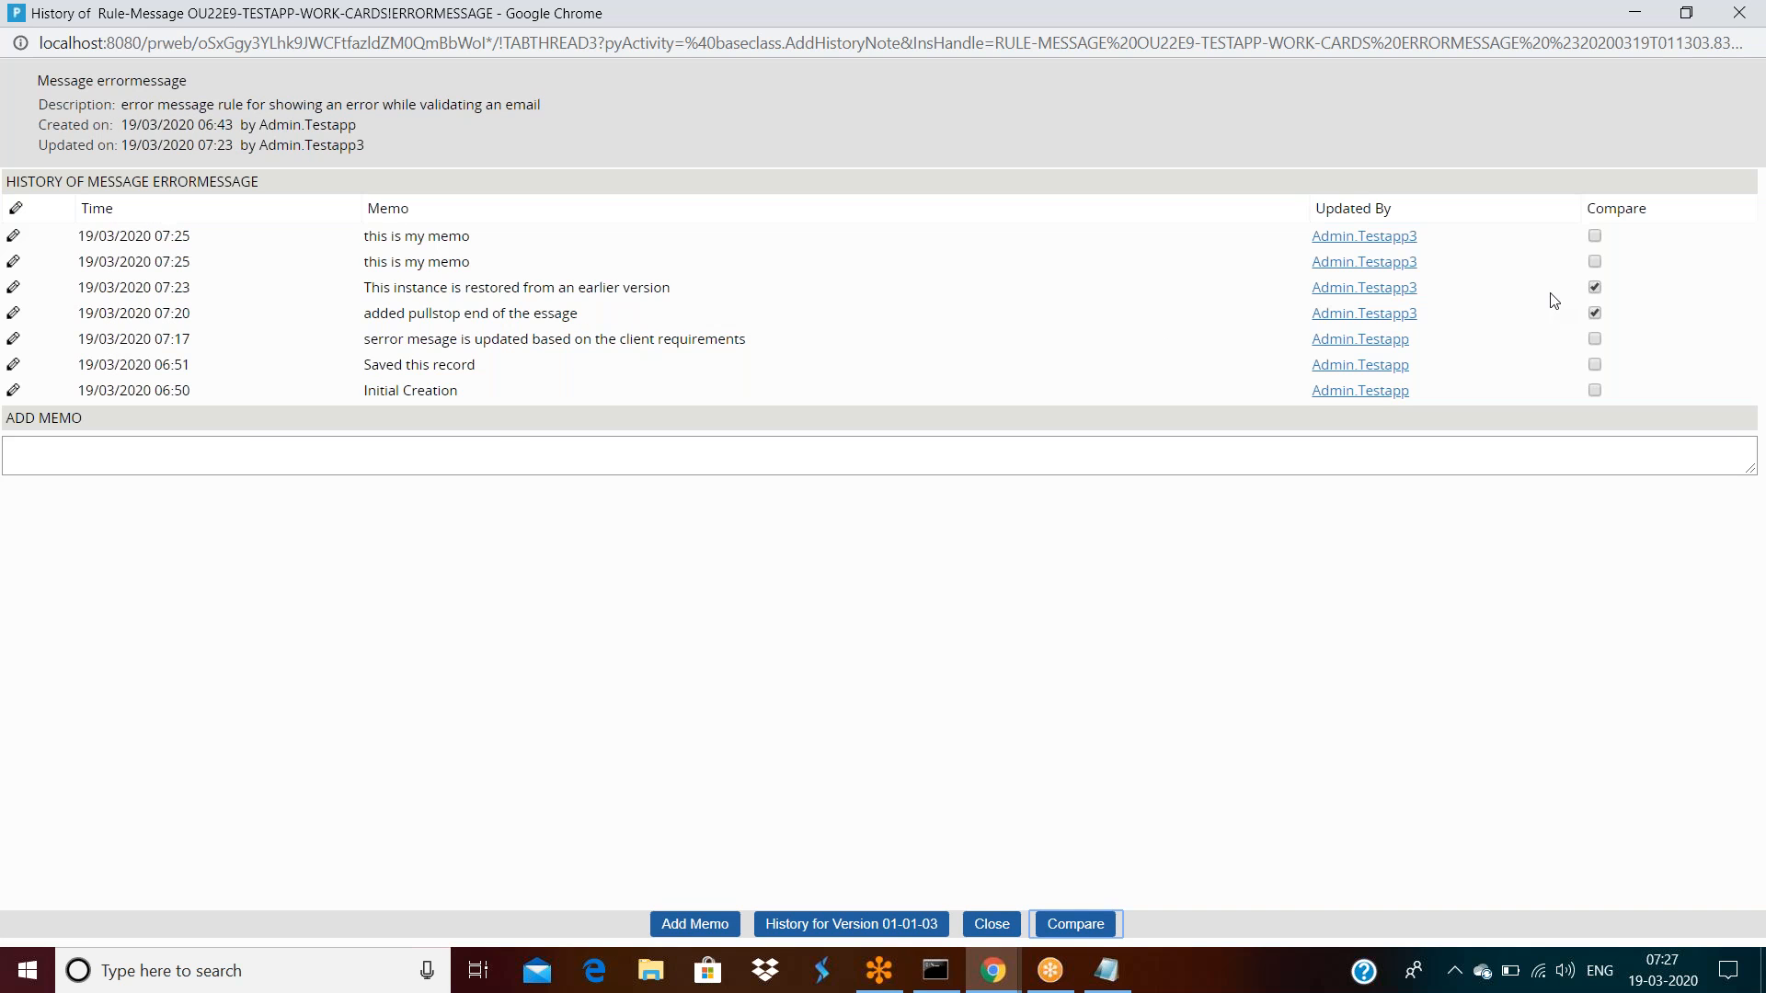
left_click(1594, 287)
left_click(1594, 364)
left_click(1092, 923)
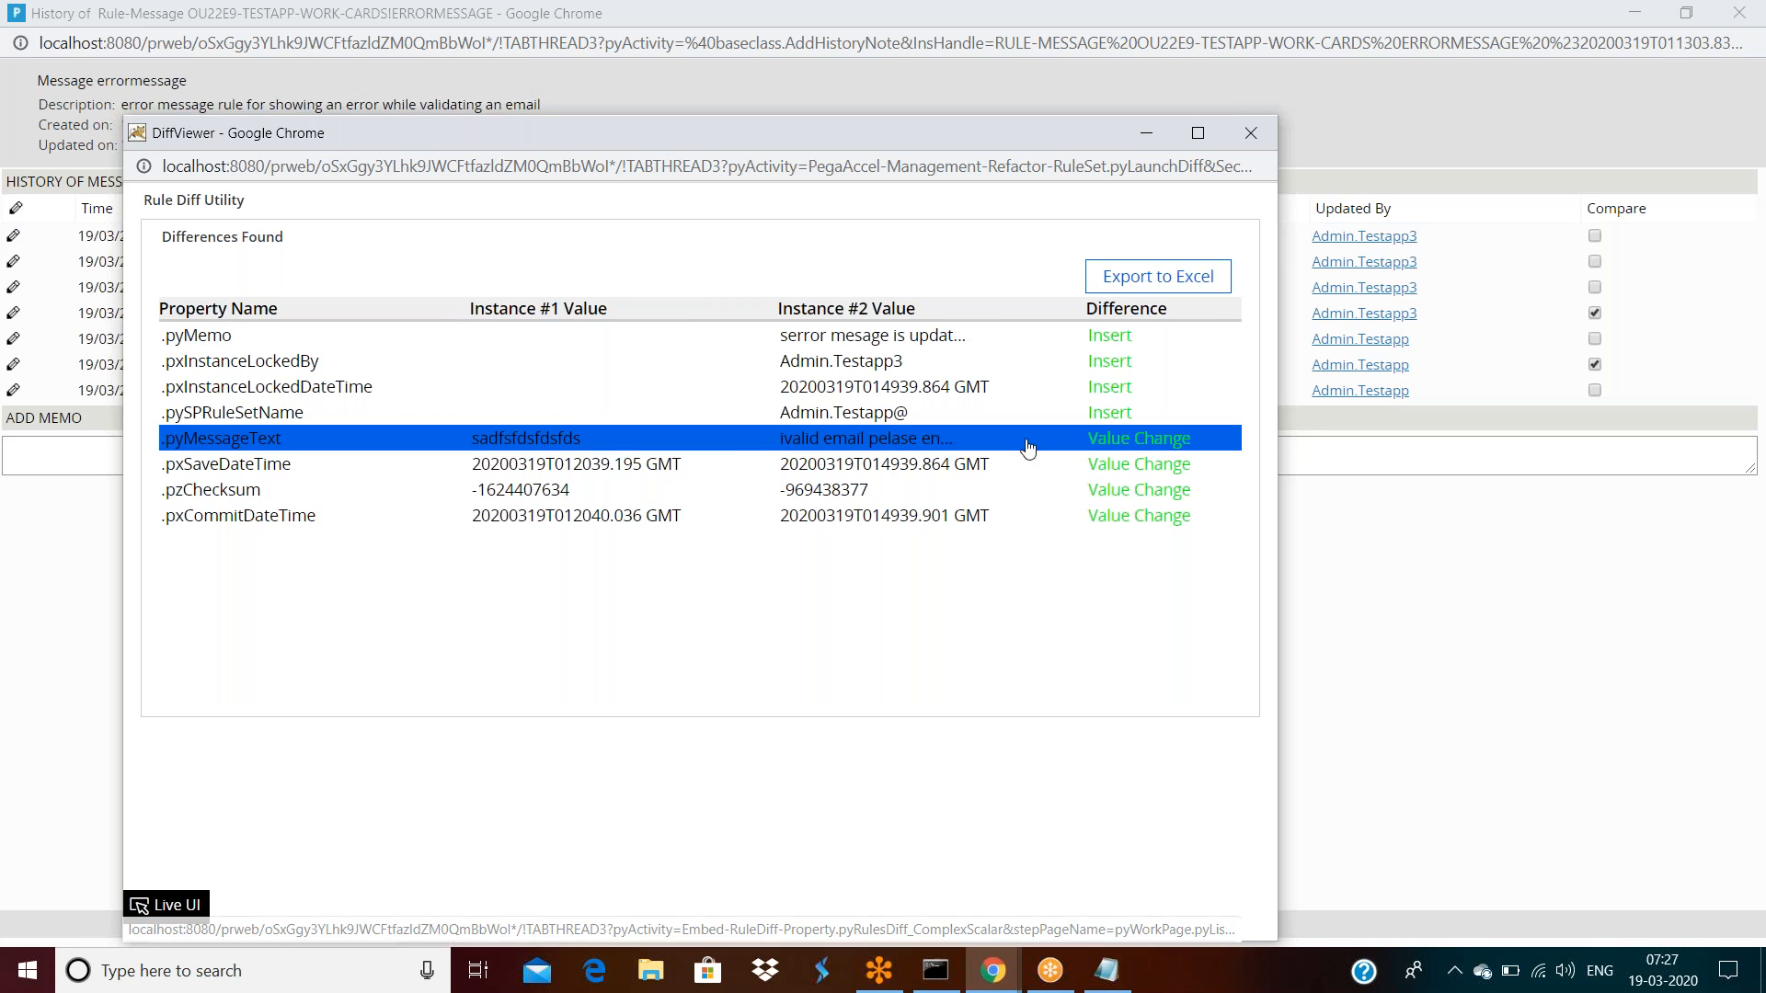
Review the .pyMessageText value change, then close both comparison windows
left_click(1122, 447)
double_click(803, 269)
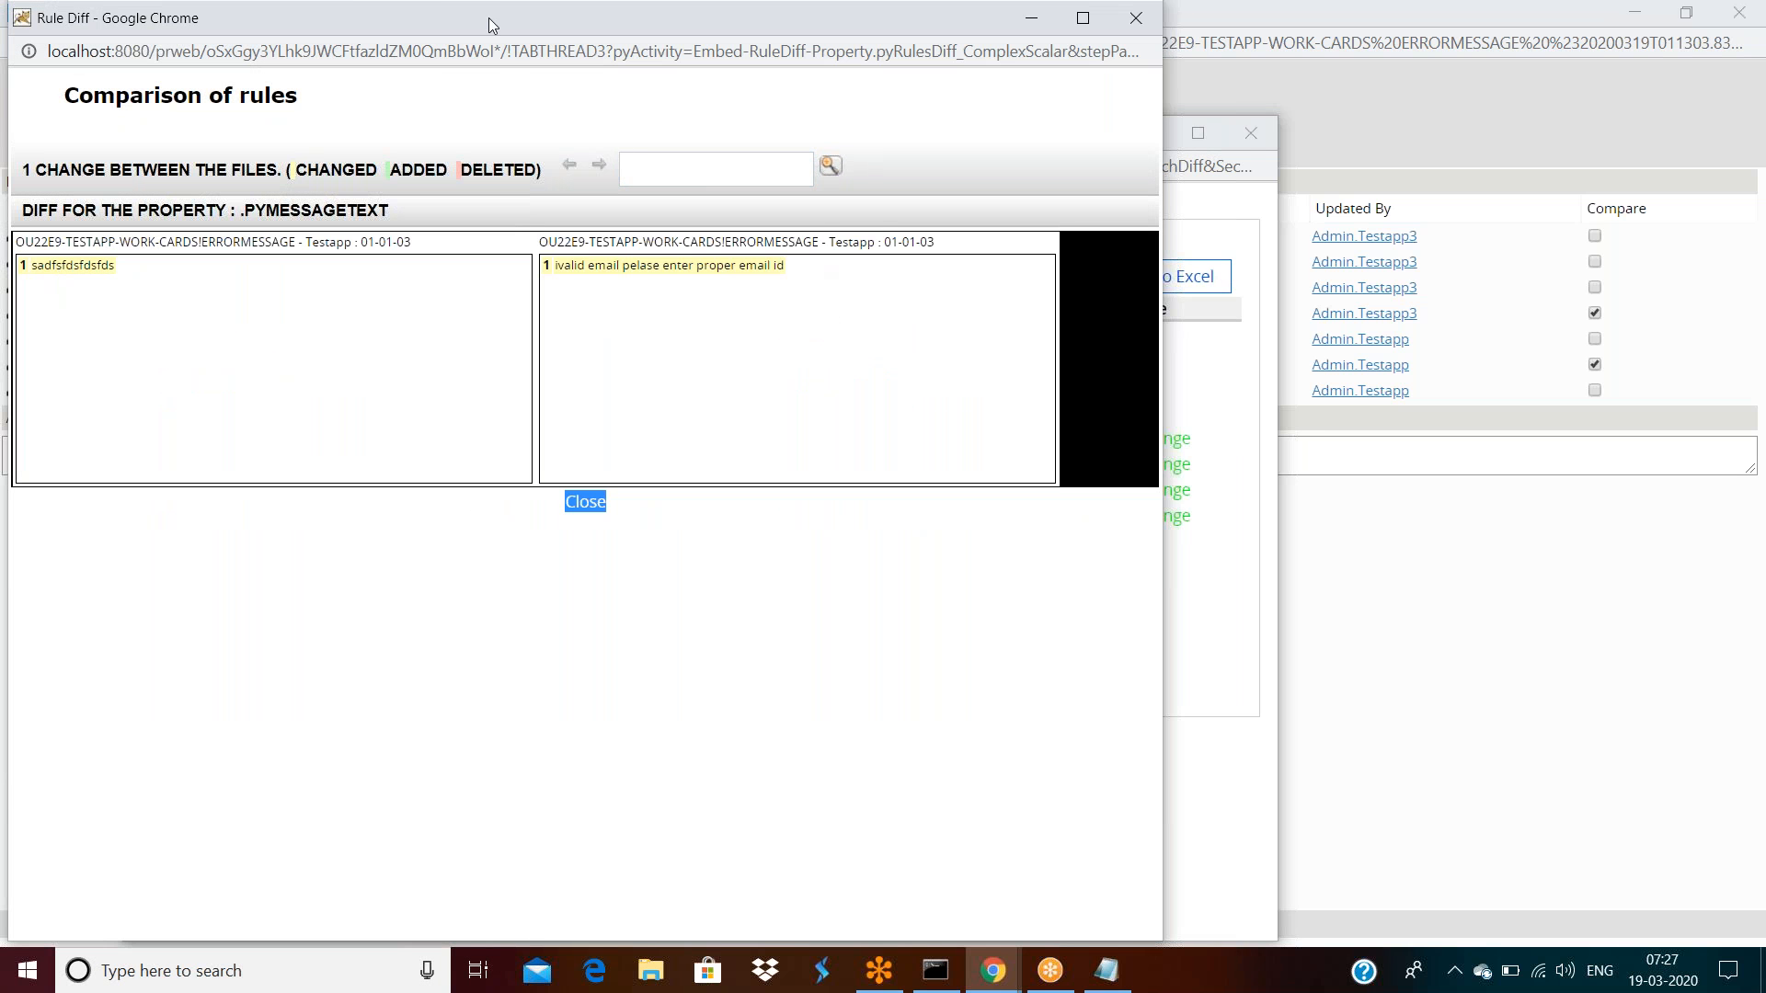
left_click_drag(488, 18, 551, 235)
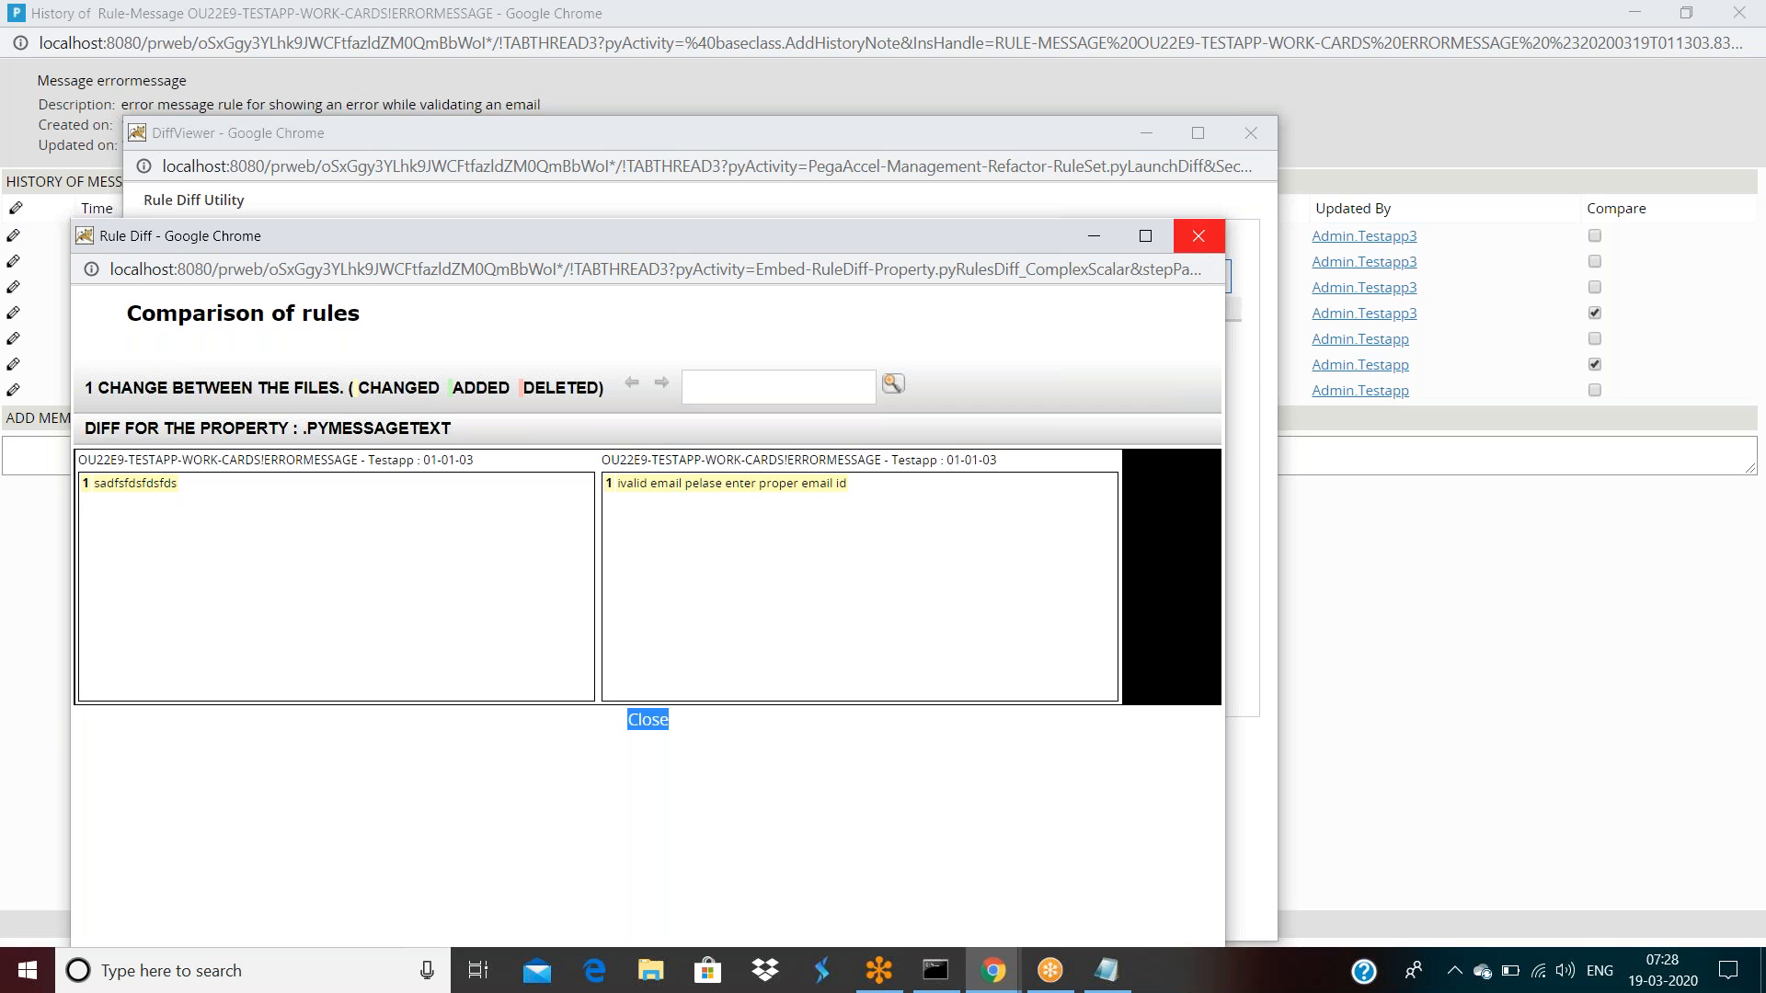
left_click(1198, 235)
left_click(1250, 132)
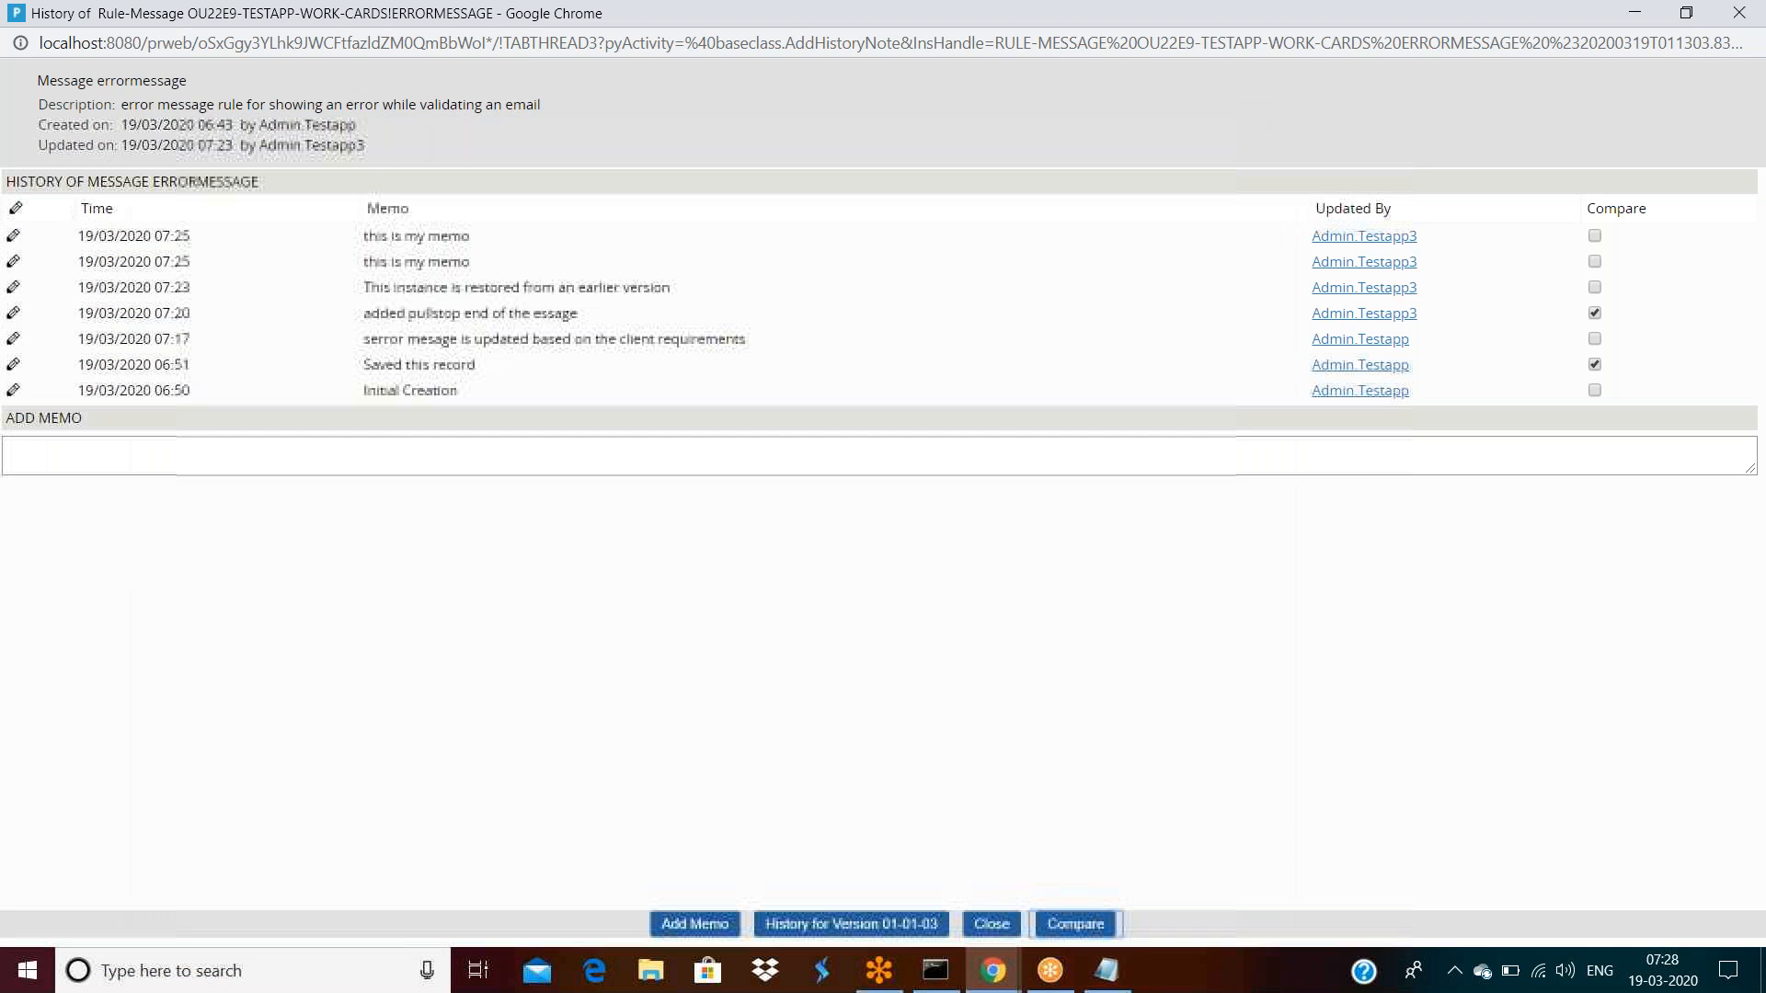
Close the history window and delete errormessage with the reason 'nt required'
double_click(1195, 19)
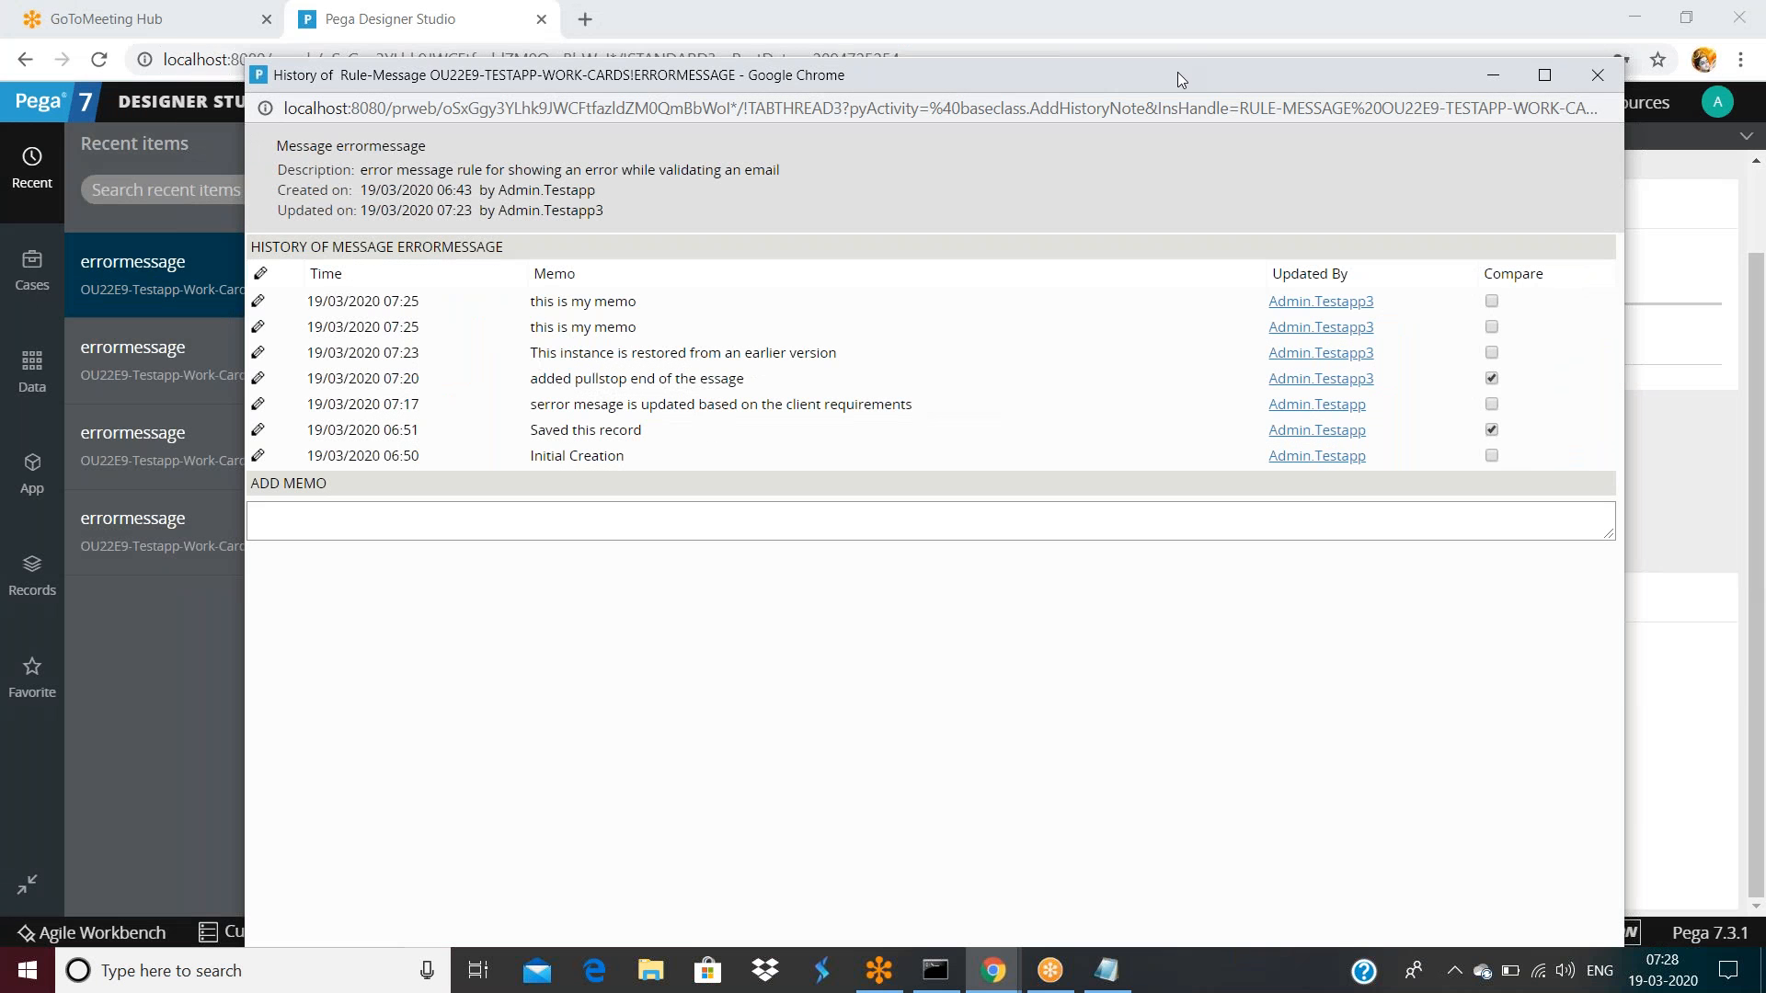
left_click(1599, 90)
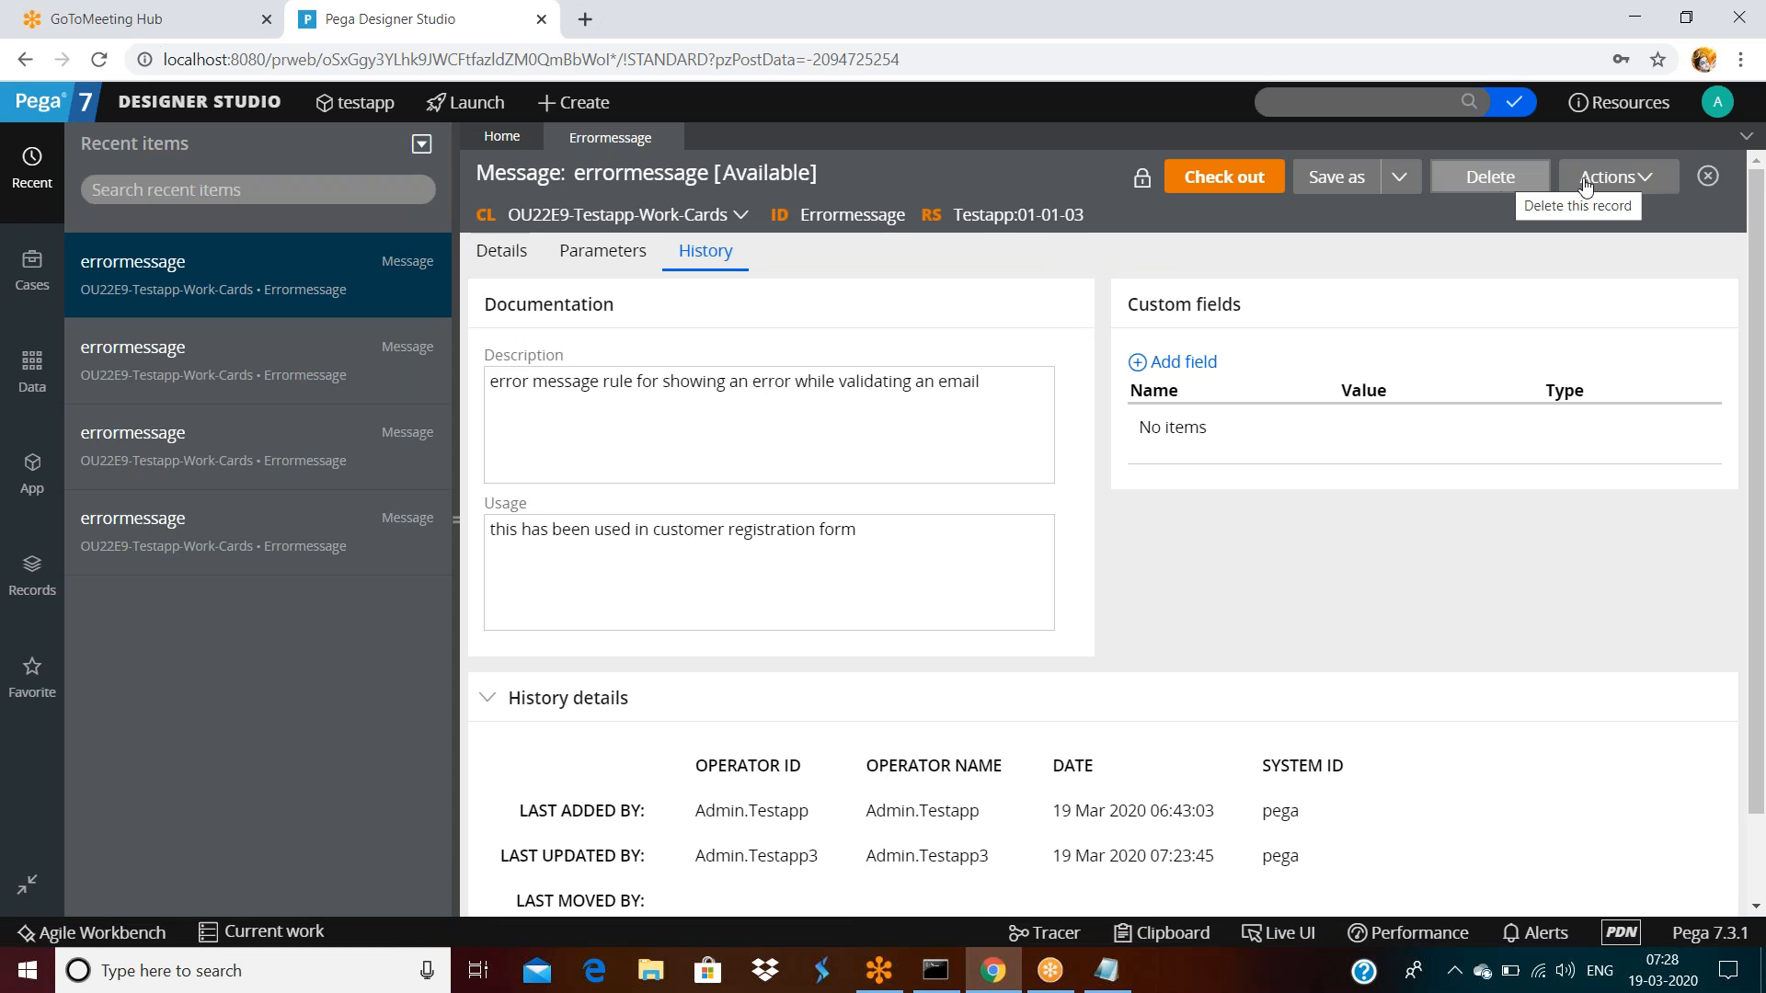
left_click(1494, 193)
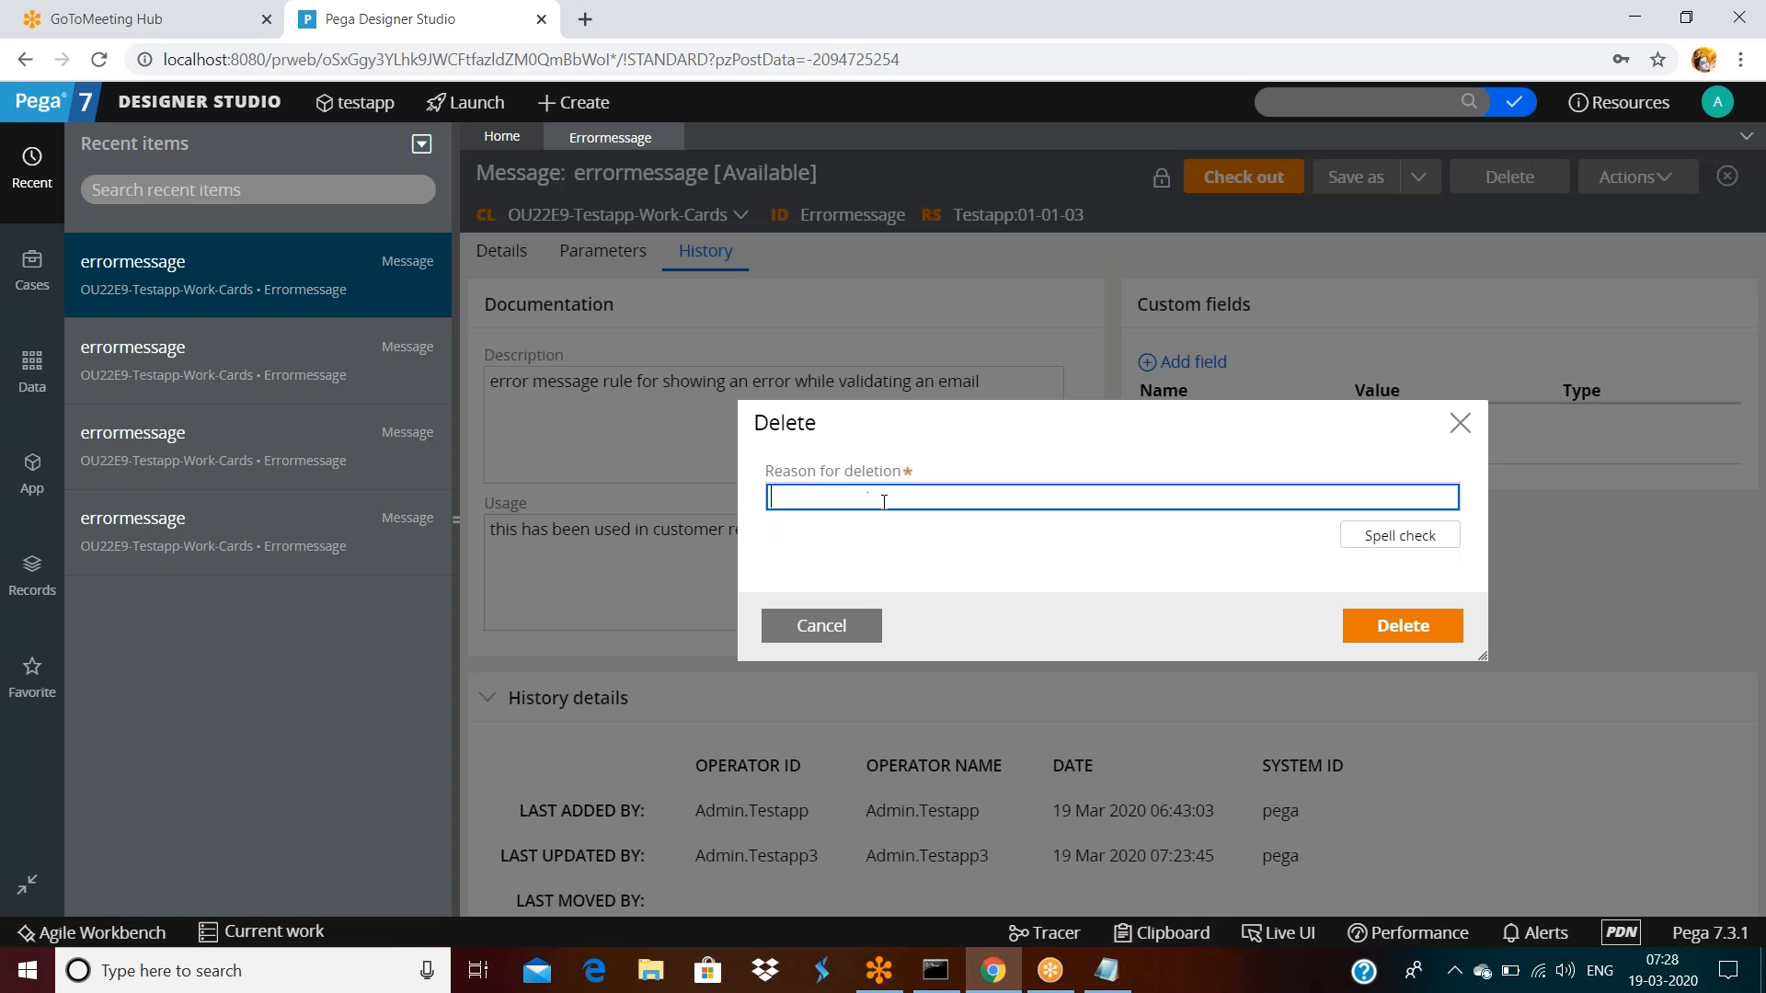
type("nt required")
left_click(1414, 633)
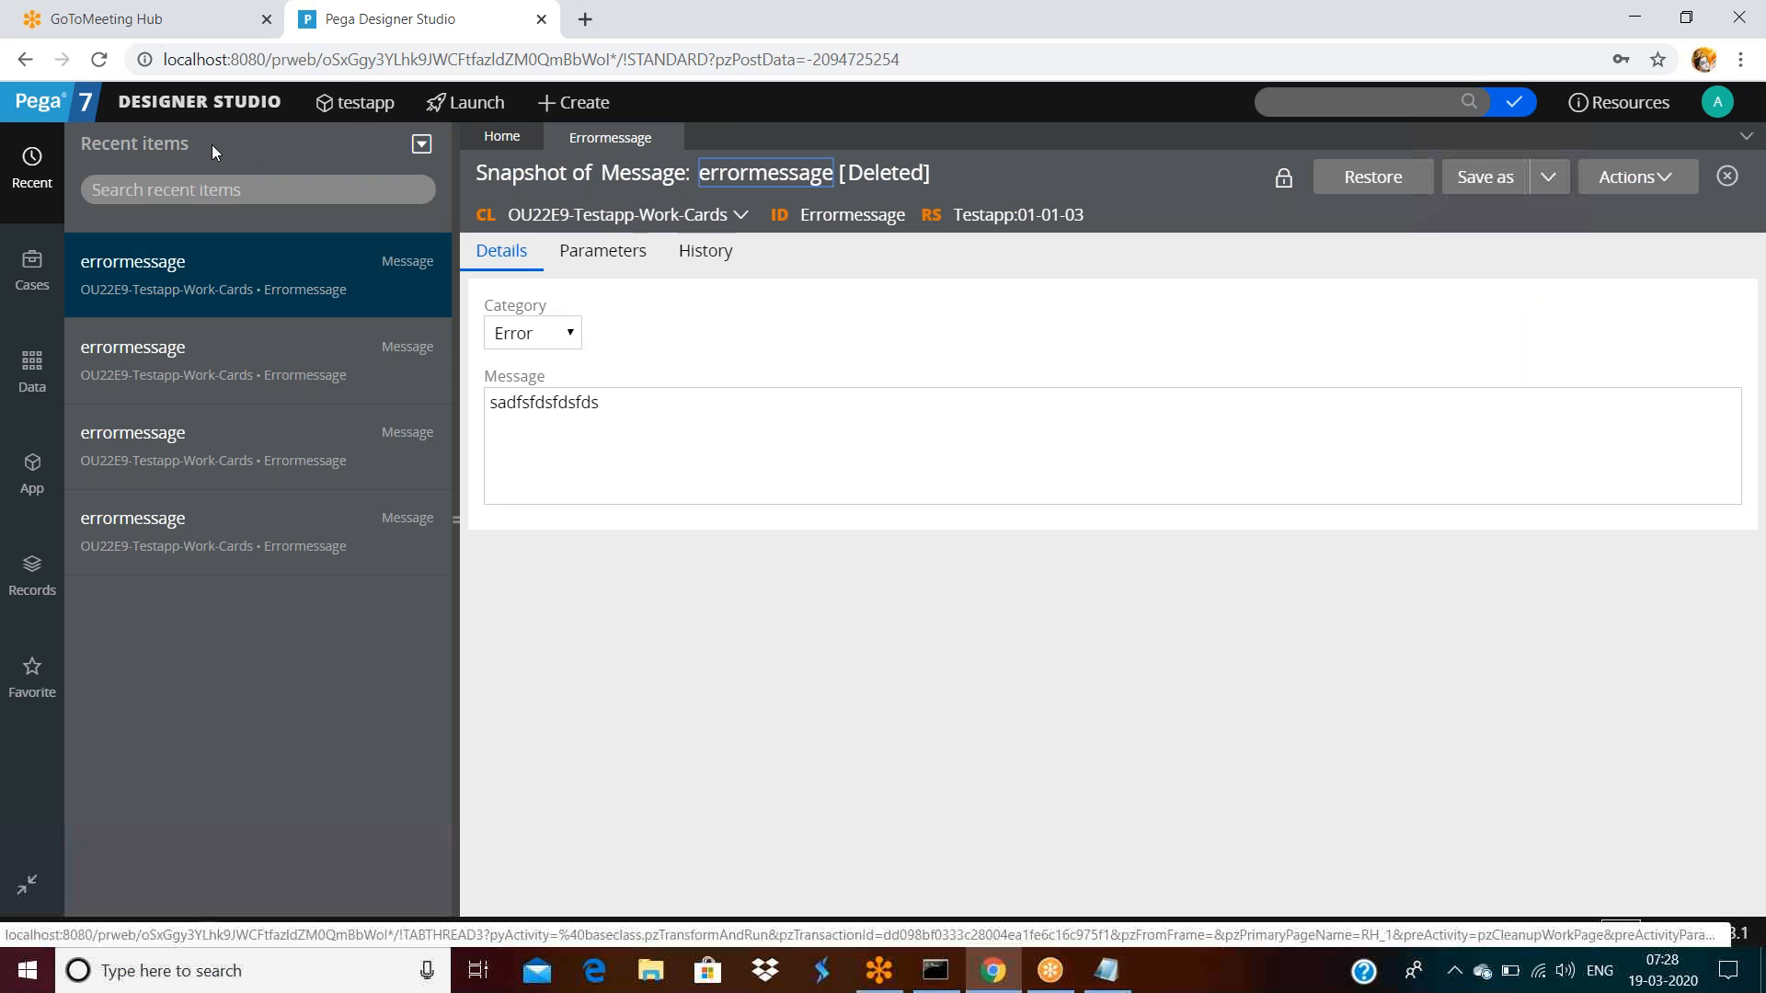
Open Application > Development > Recent Actions and scroll through the recent rule changes
left_click(192, 102)
mouse_move(346, 321)
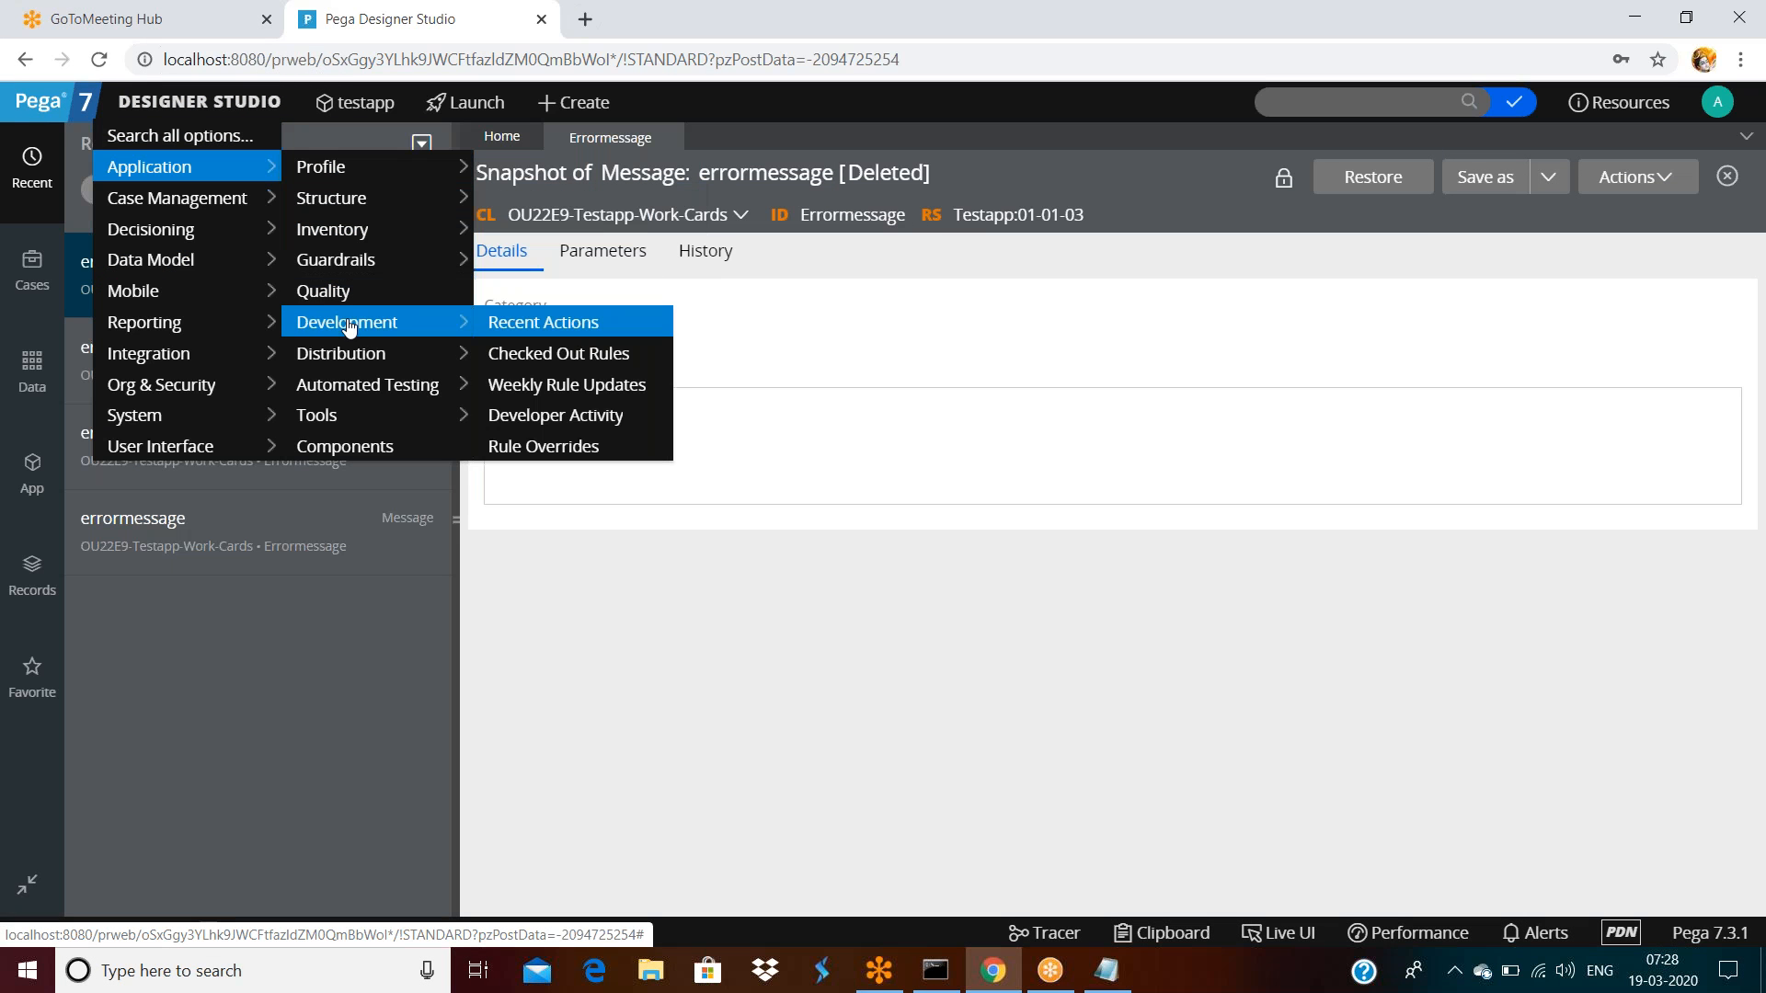
left_click(539, 323)
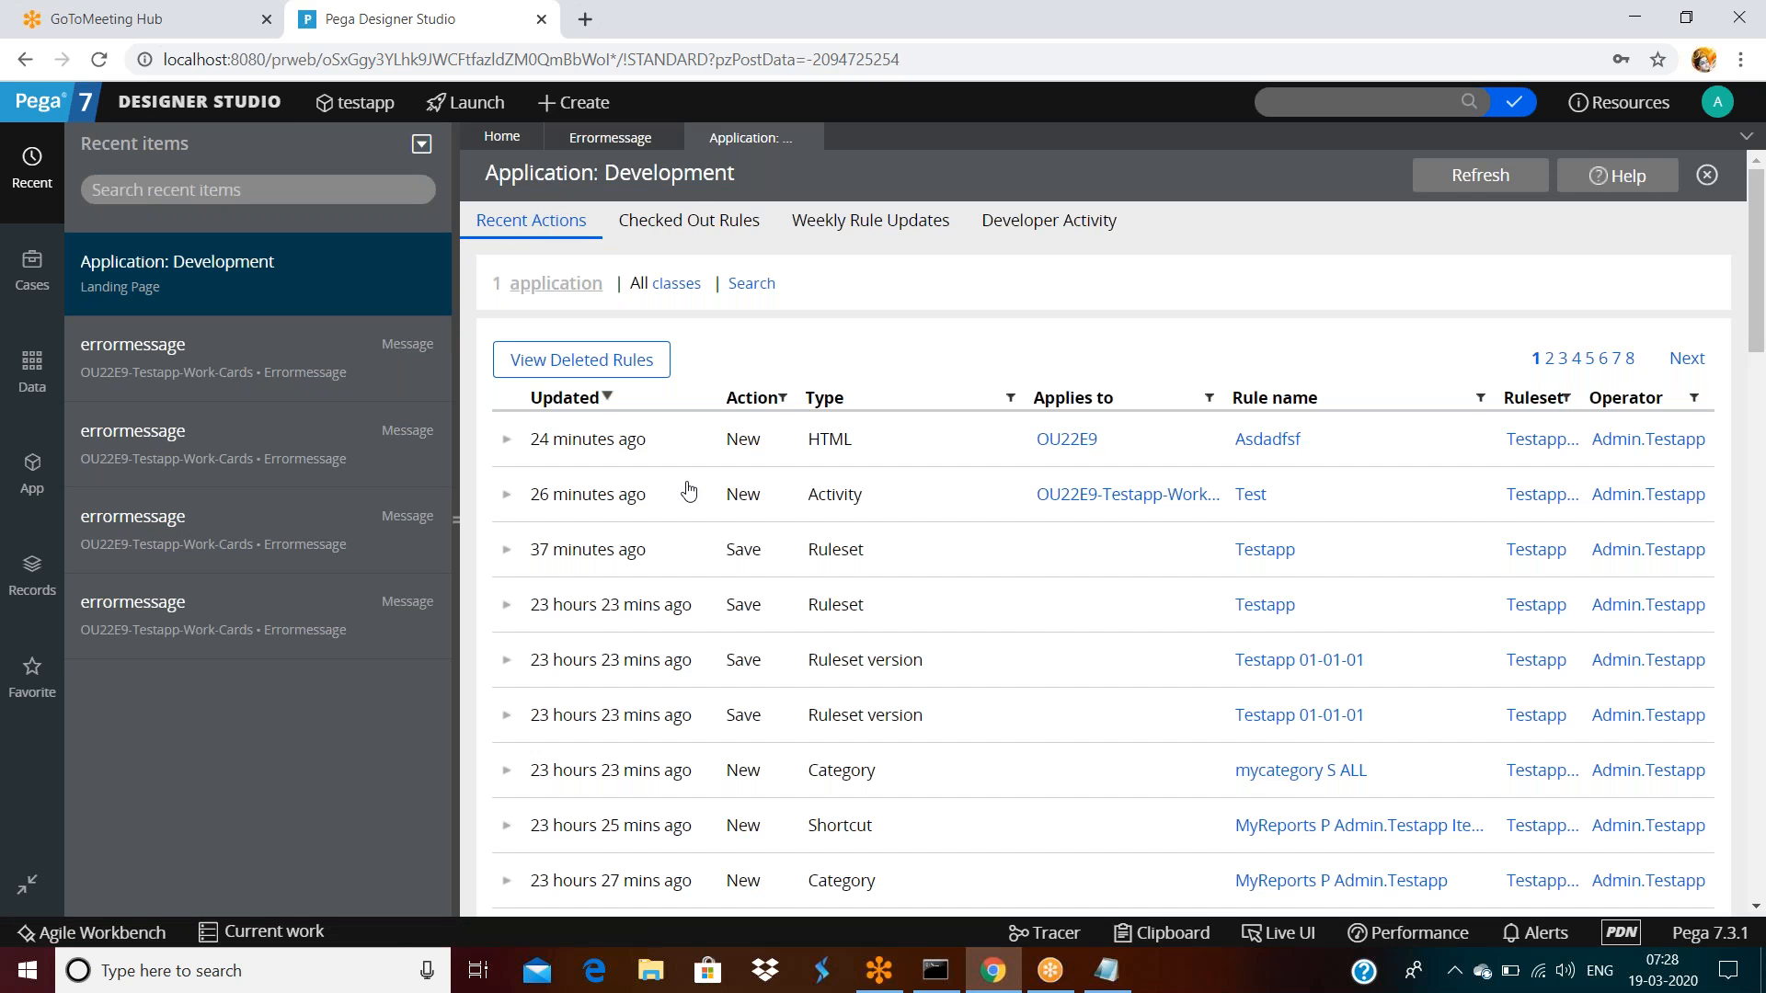
scroll(1181, 514, "down", 1)
scroll(1181, 515, "down", 14)
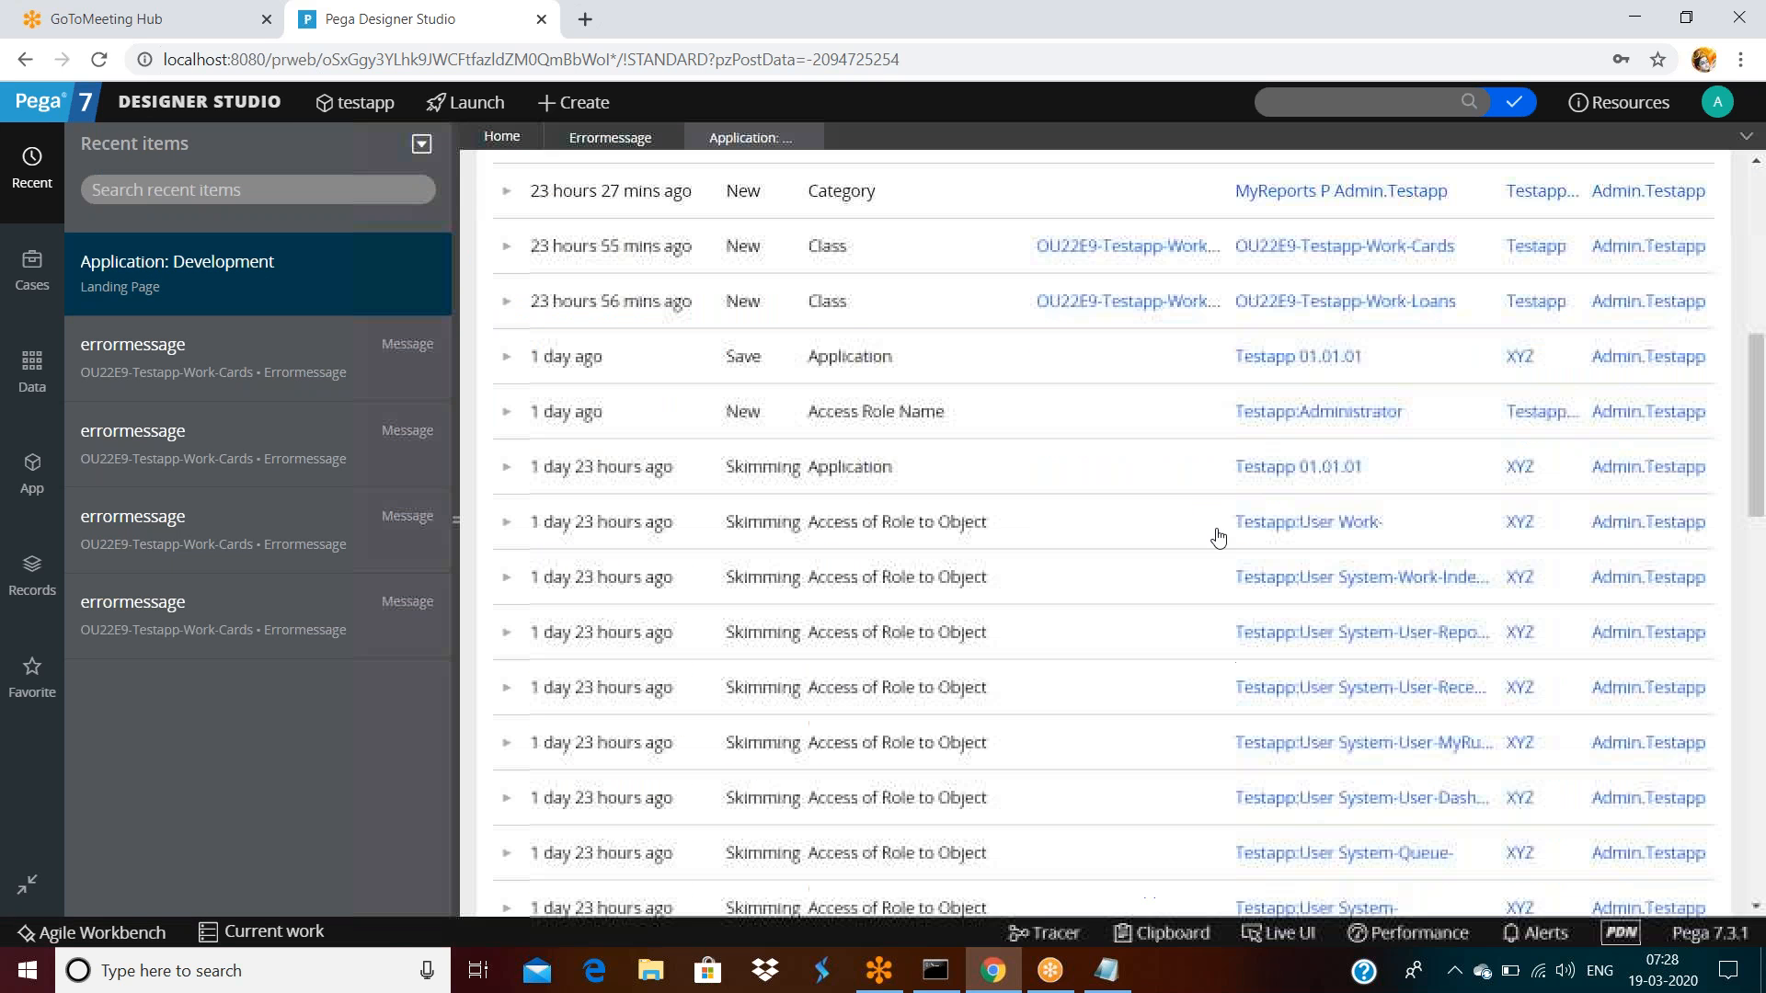
scroll(1297, 567, "up", 15)
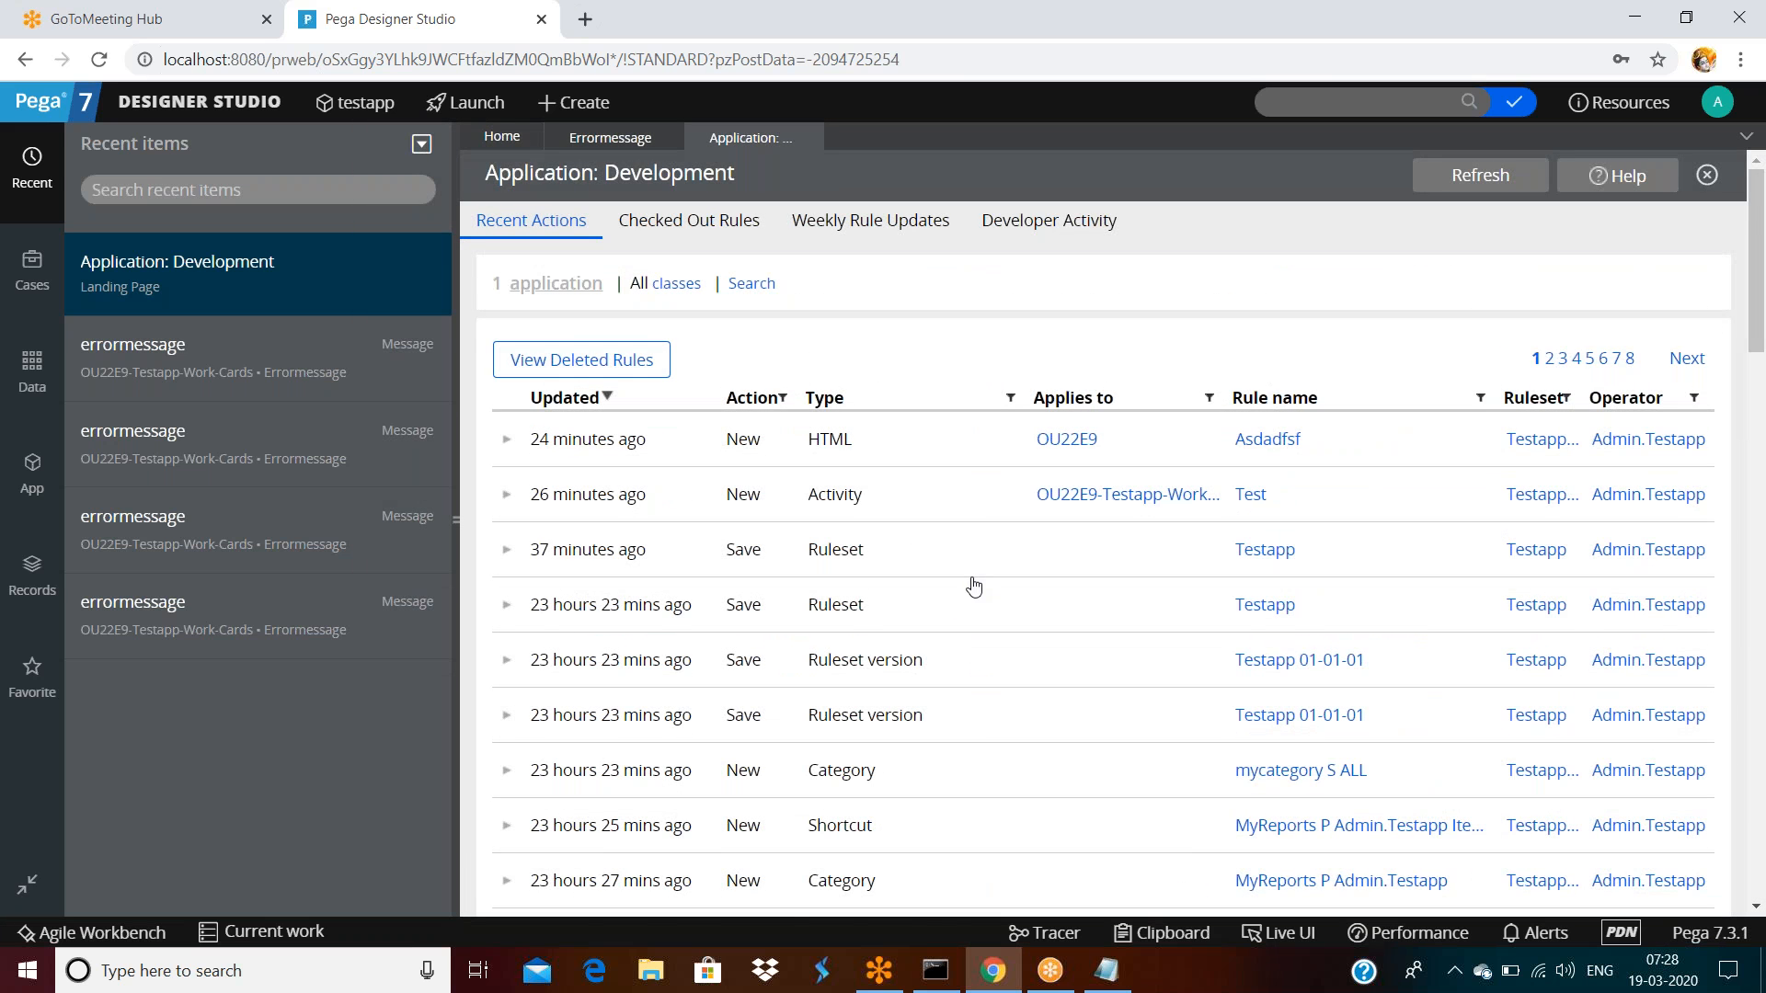
scroll(974, 584, "down", 6)
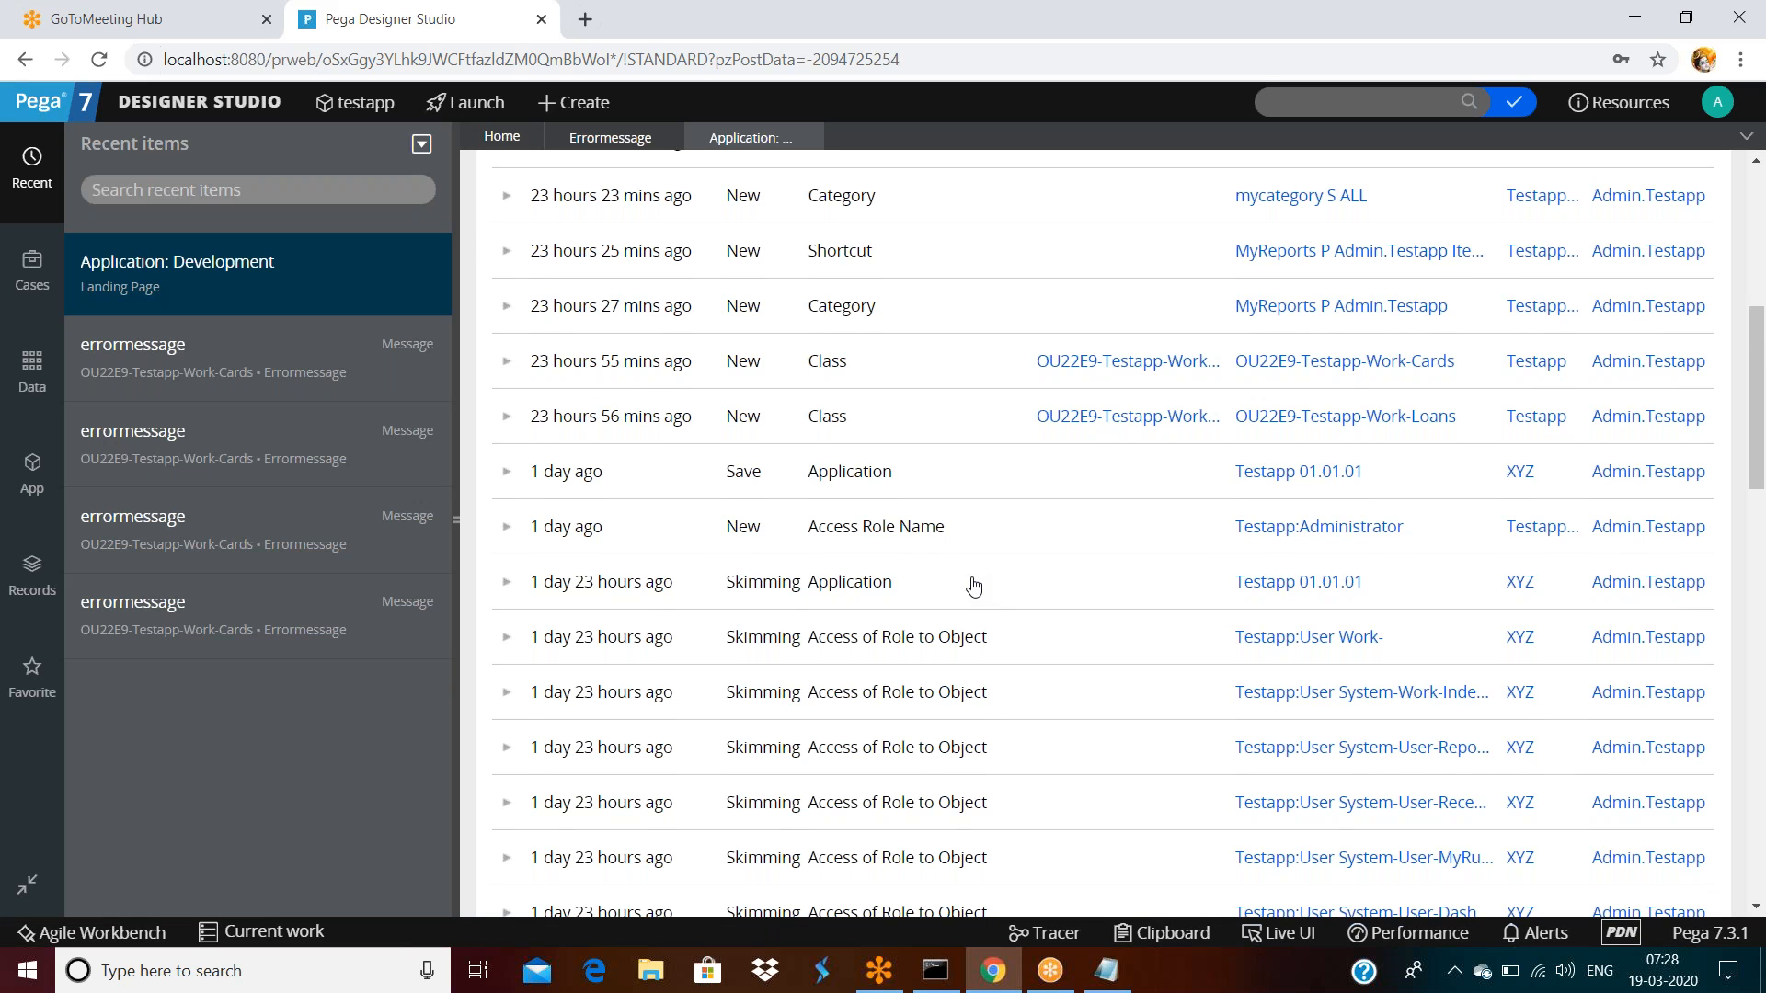
scroll(974, 586, "down", 10)
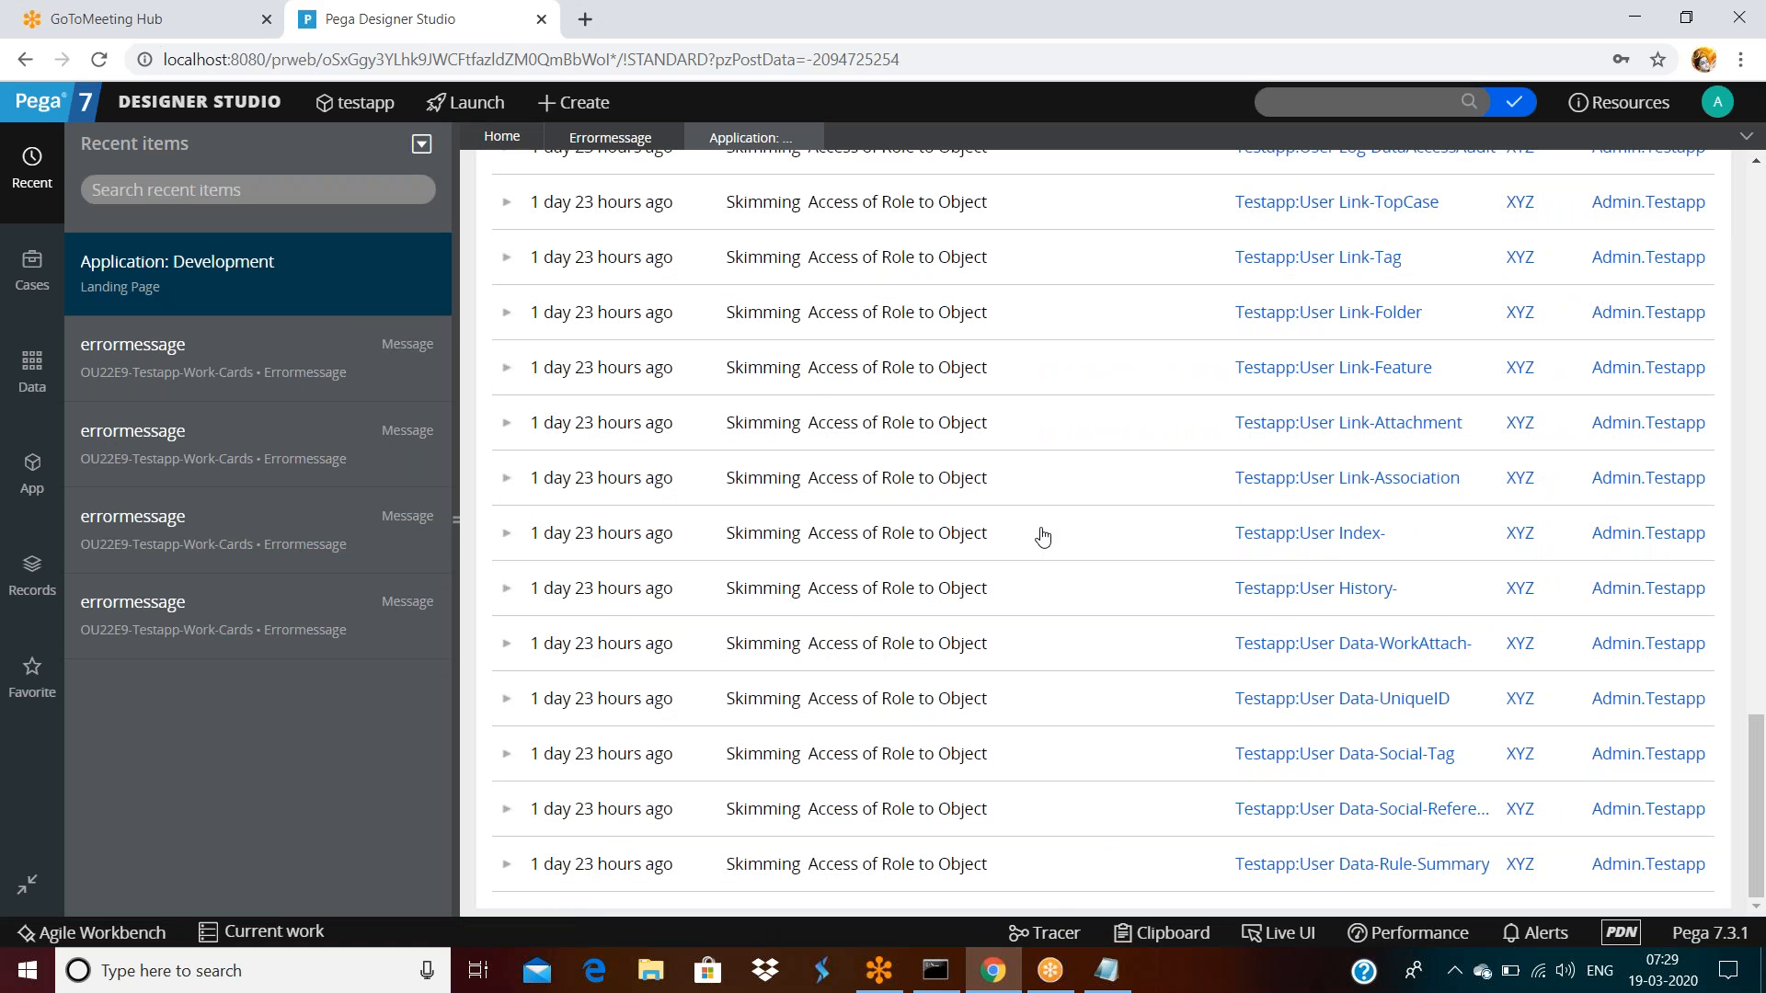
Read the ERRORMESSAGE deletion comment in the deleted rules list, then go back to its snapshot
scroll(1040, 537, "up", 15)
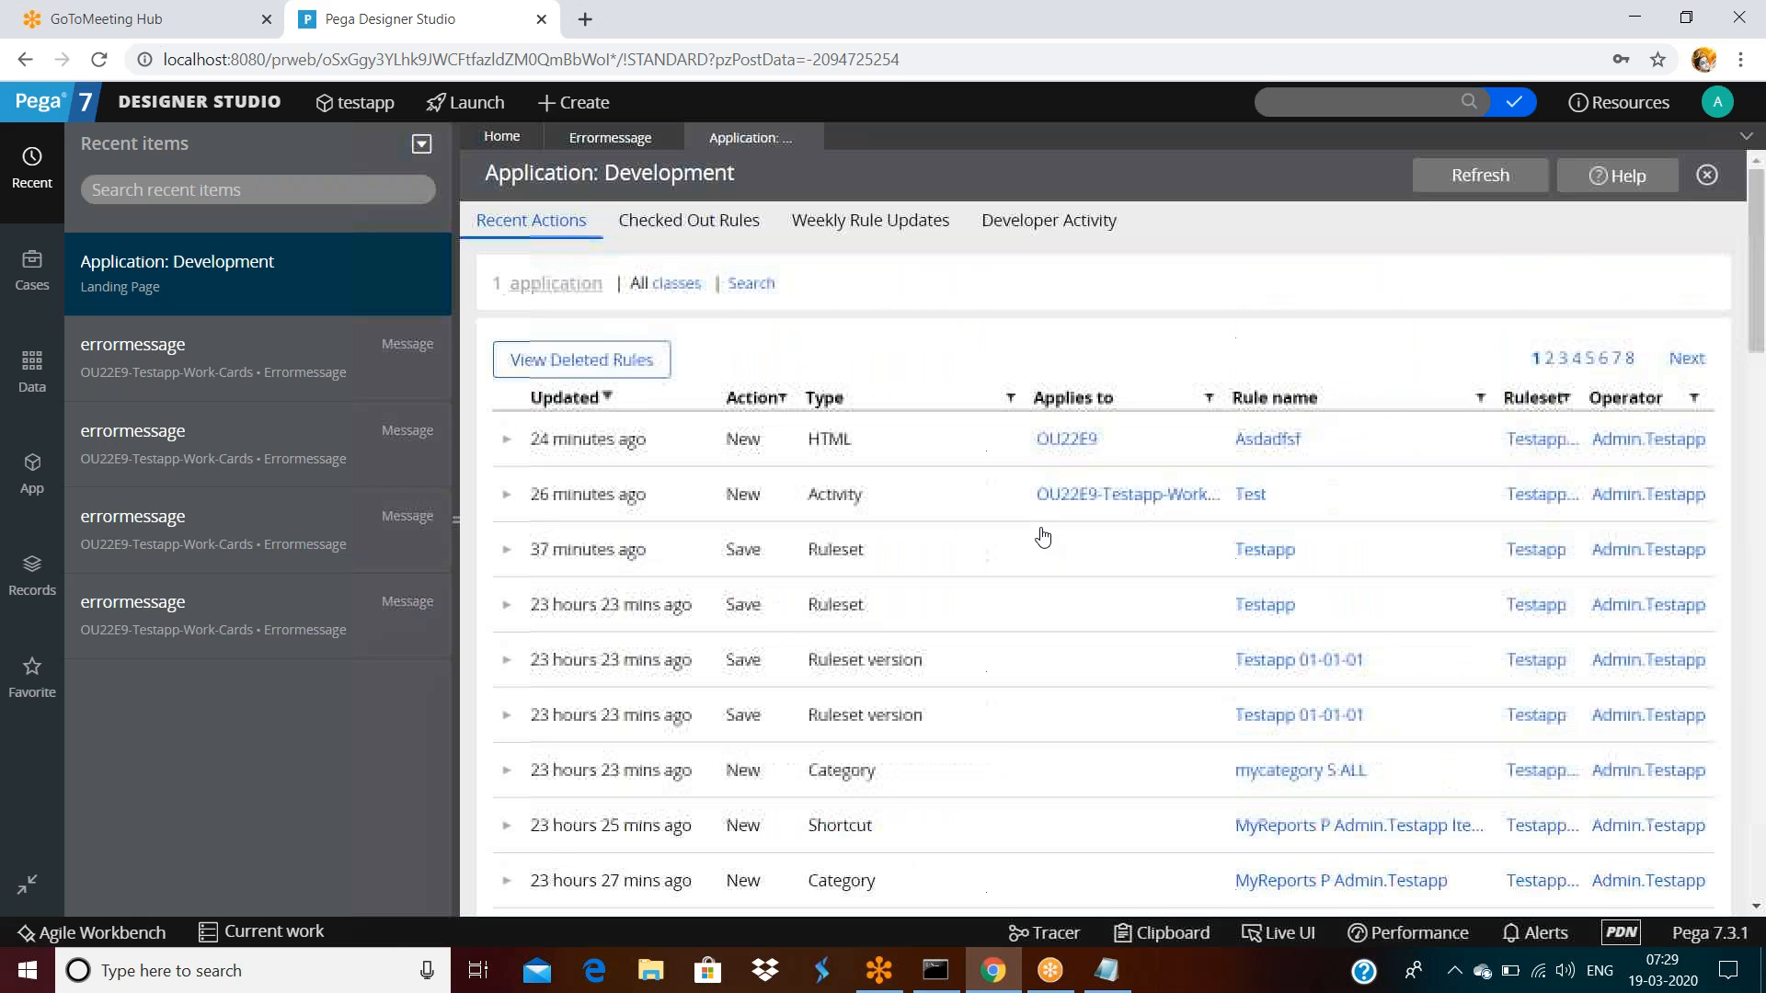
left_click(603, 358)
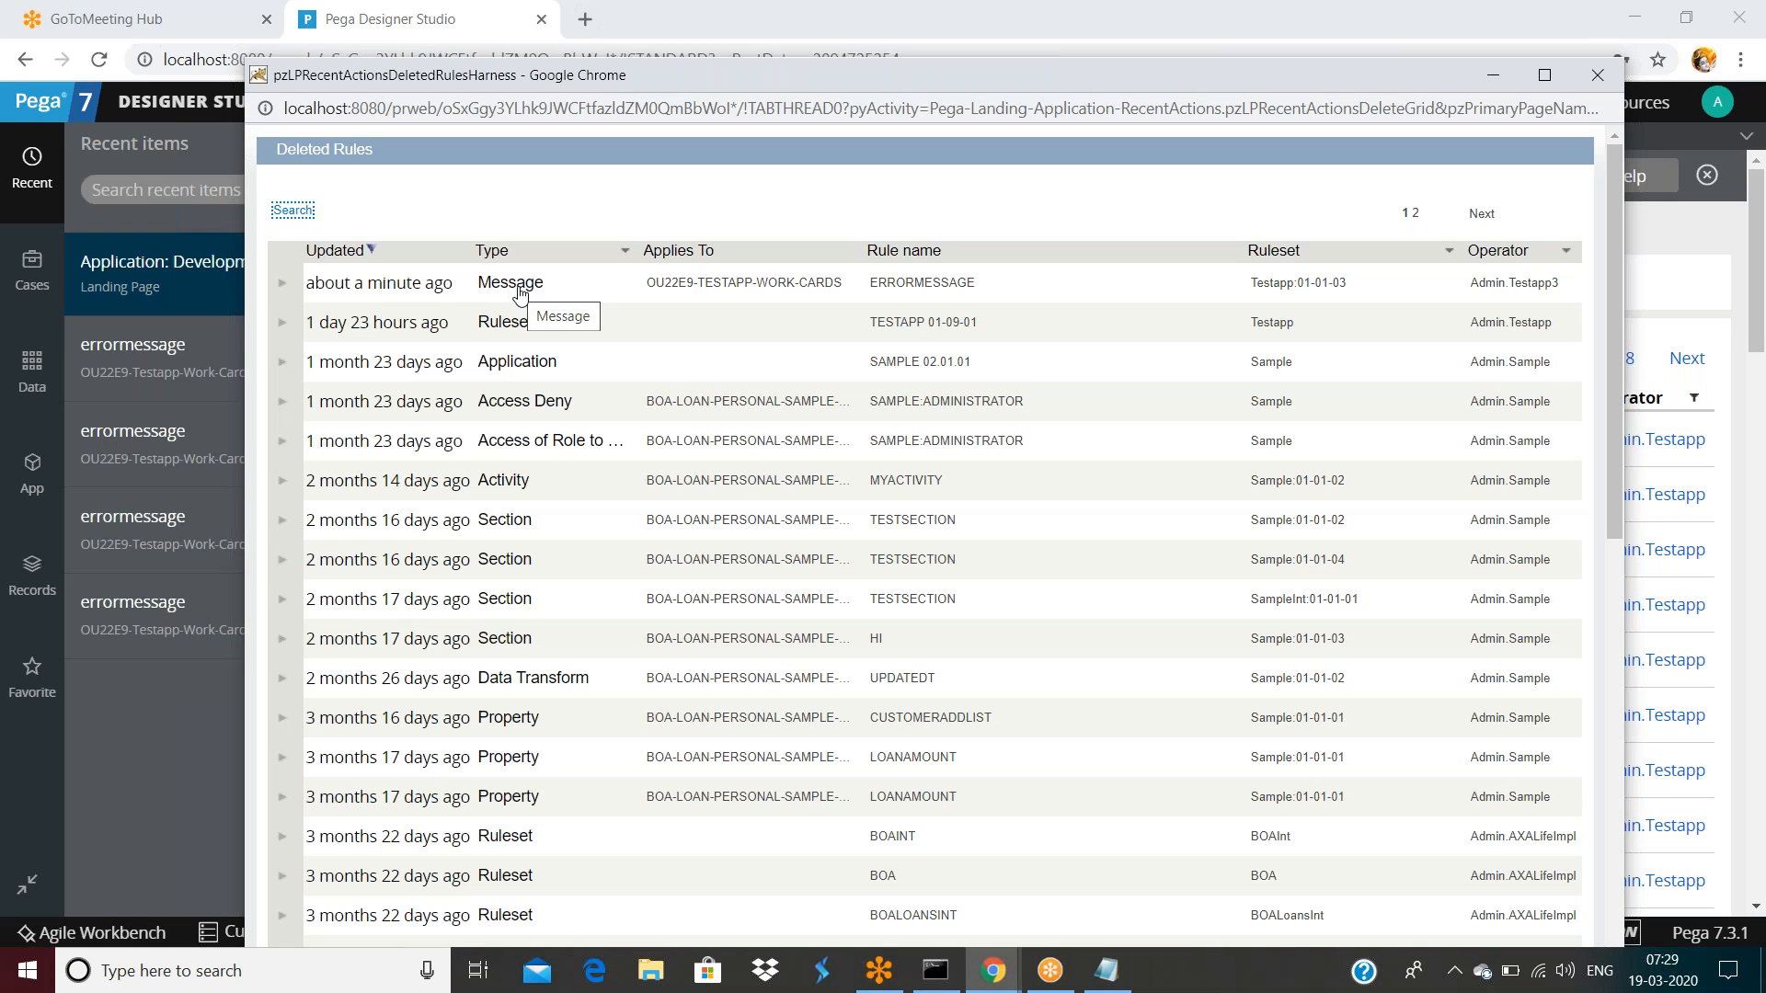
left_click_drag(502, 285, 509, 286)
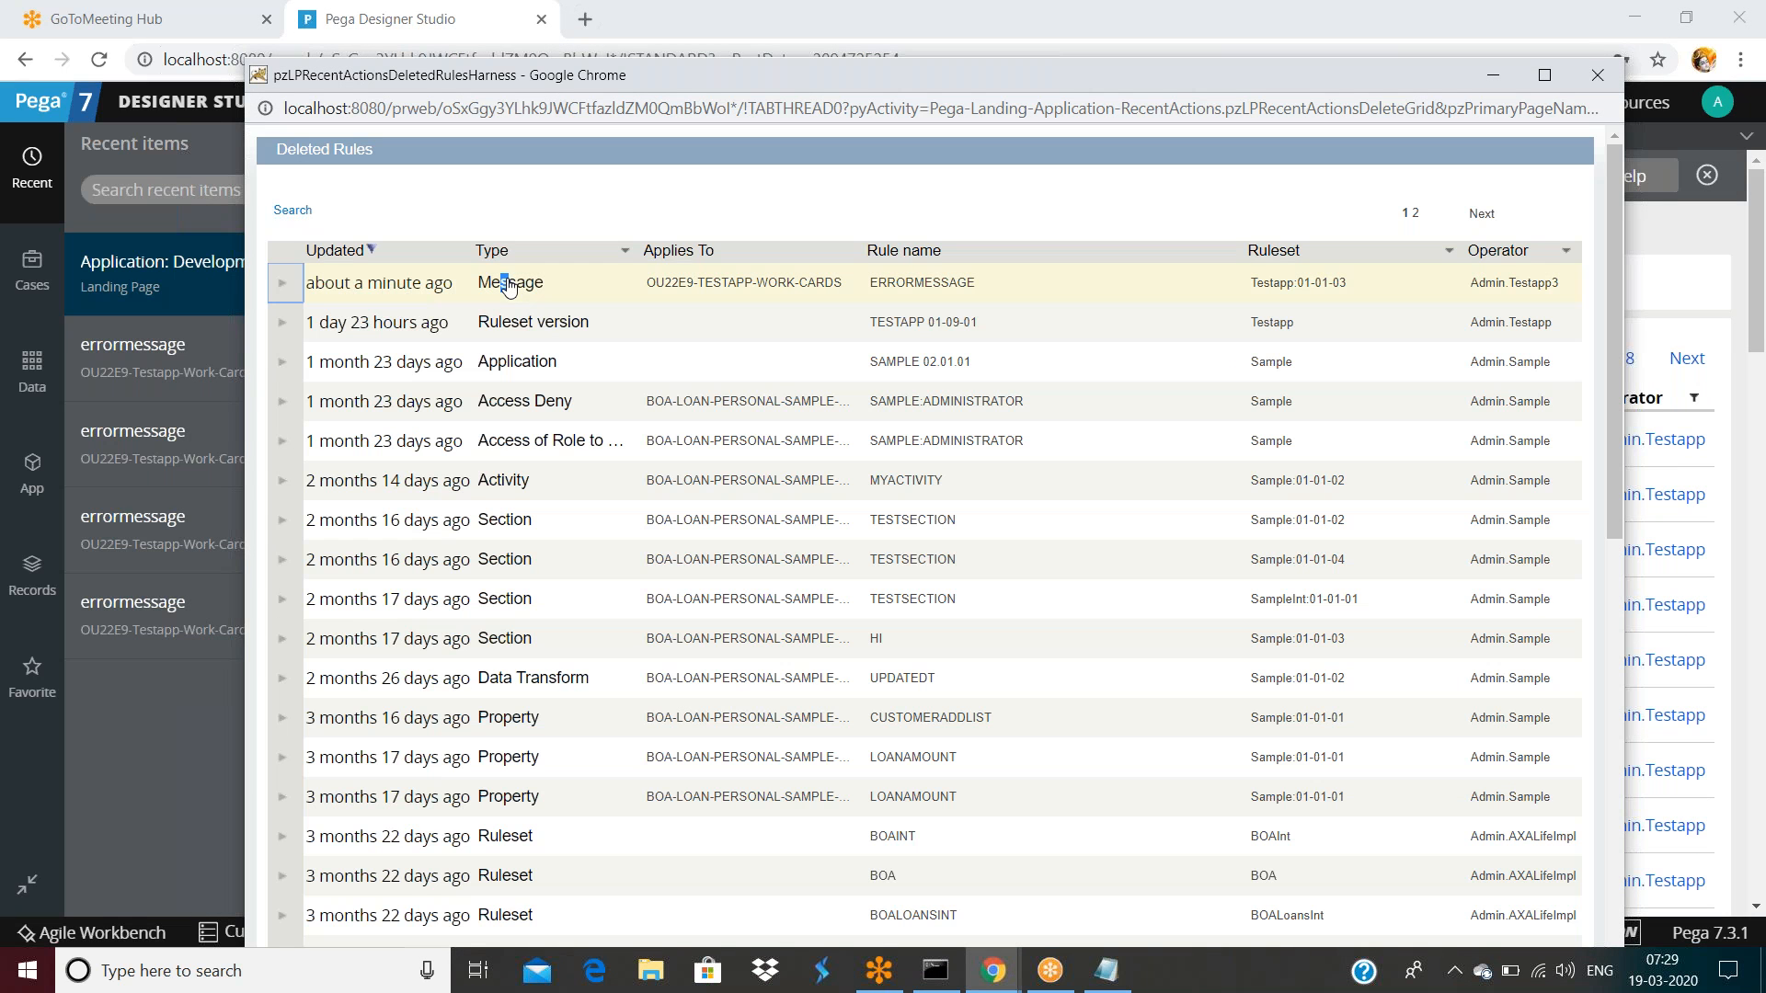
double_click(508, 286)
left_click(285, 290)
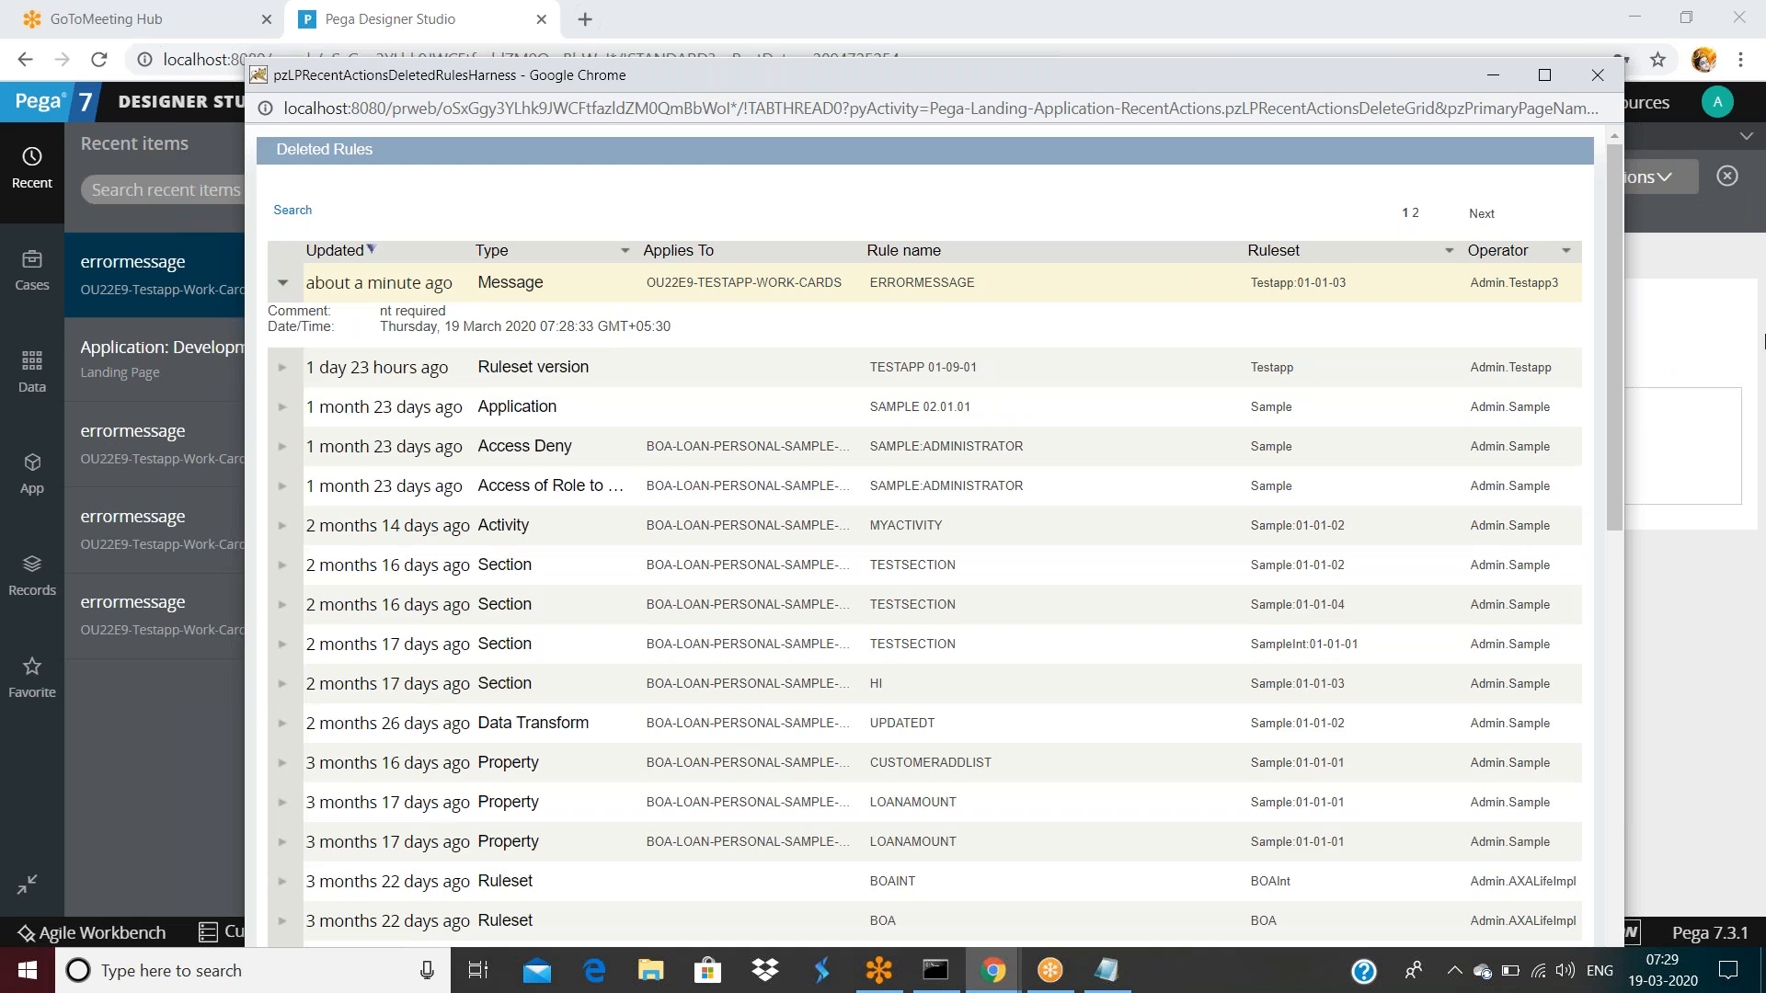
left_click(1704, 318)
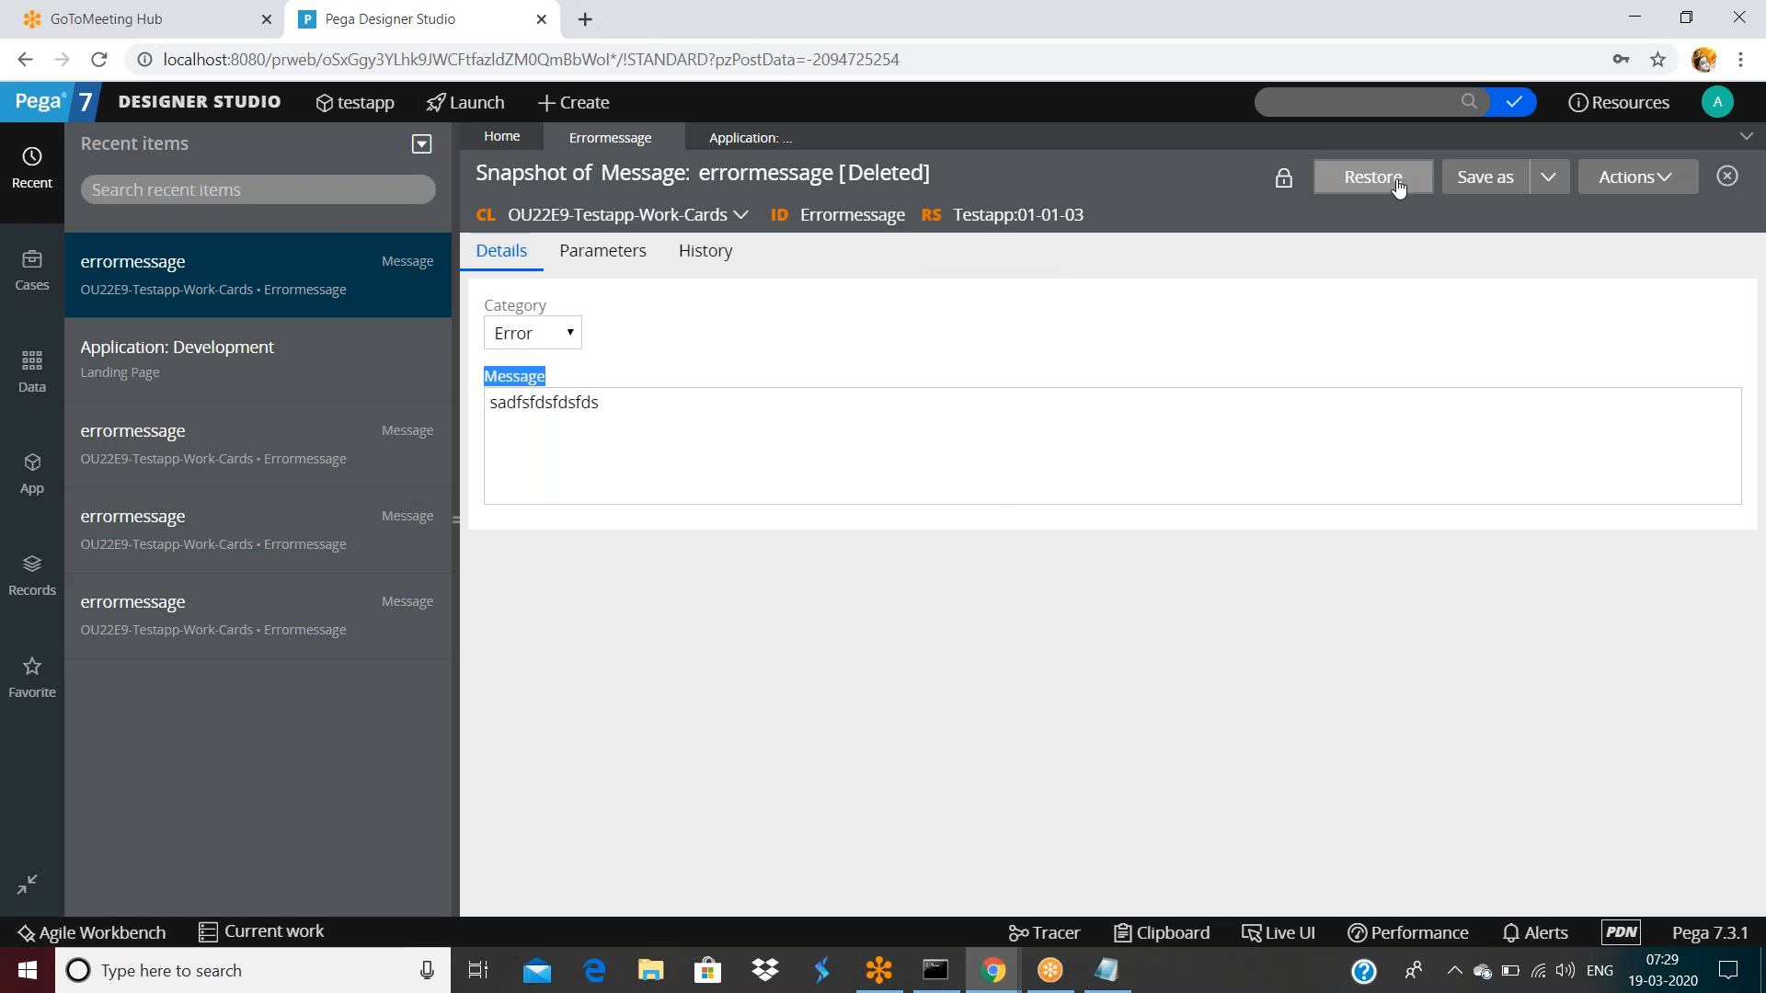
Reopen the Development landing page from the Designer Studio navigation menu
left_click(926, 264)
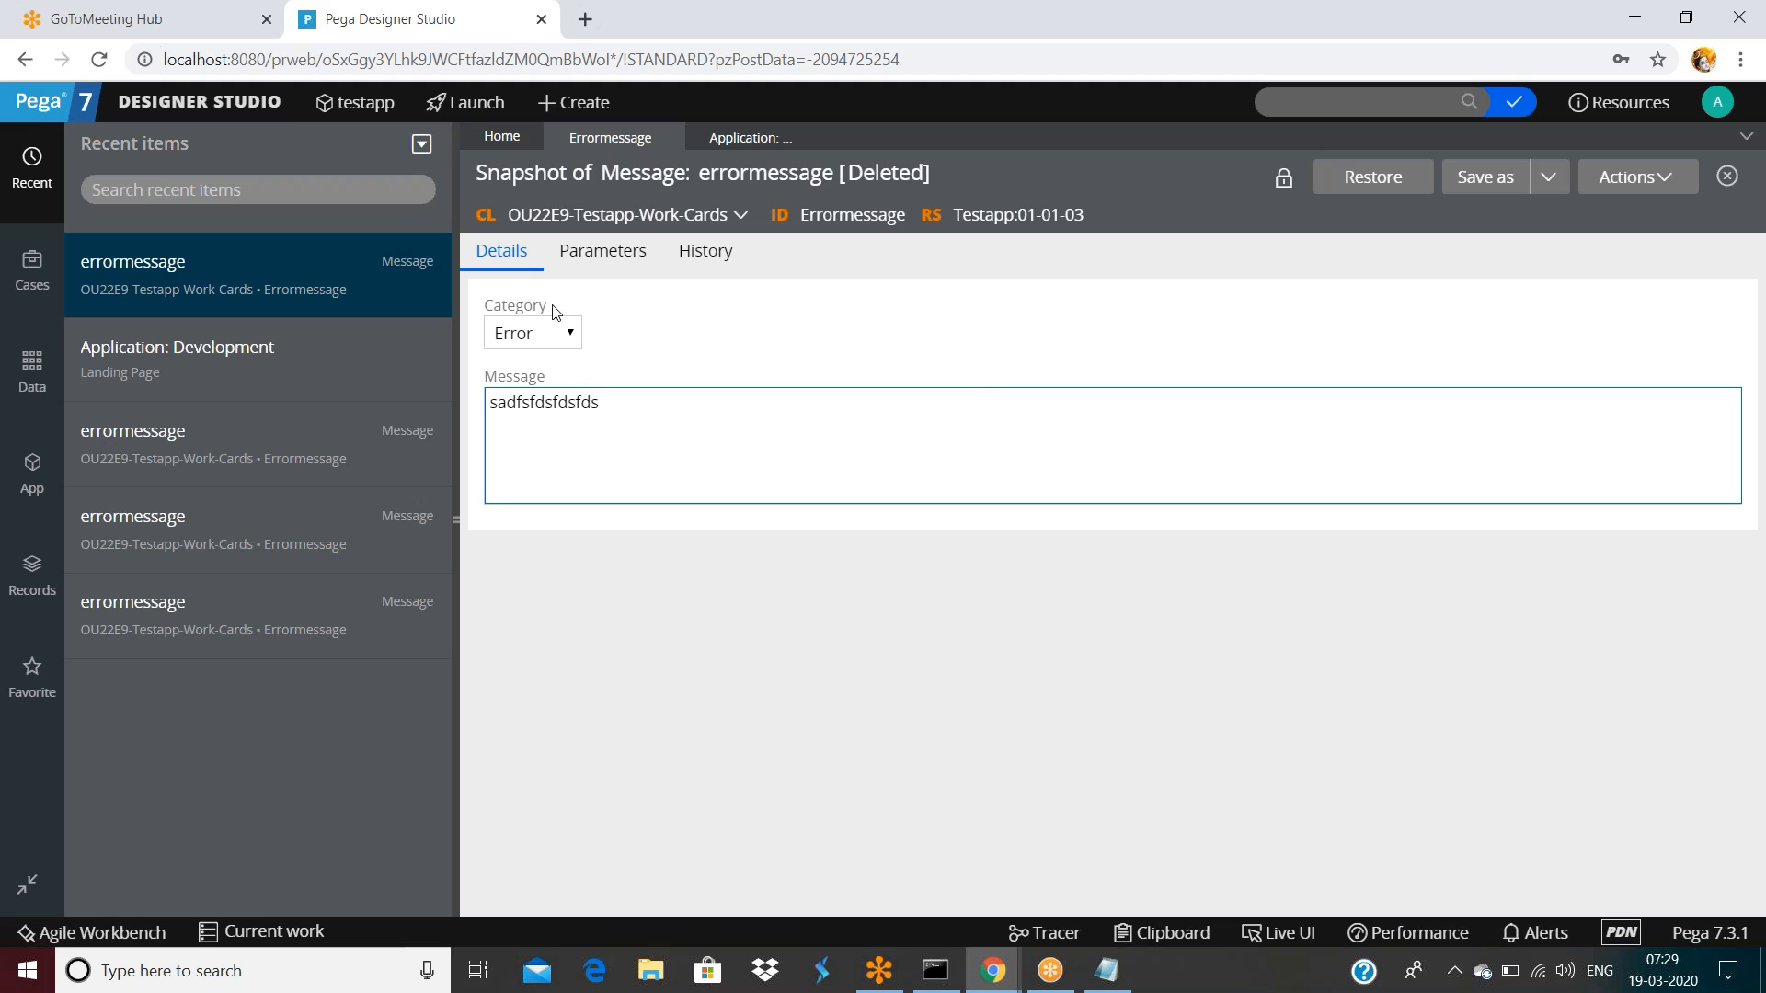
left_click(200, 101)
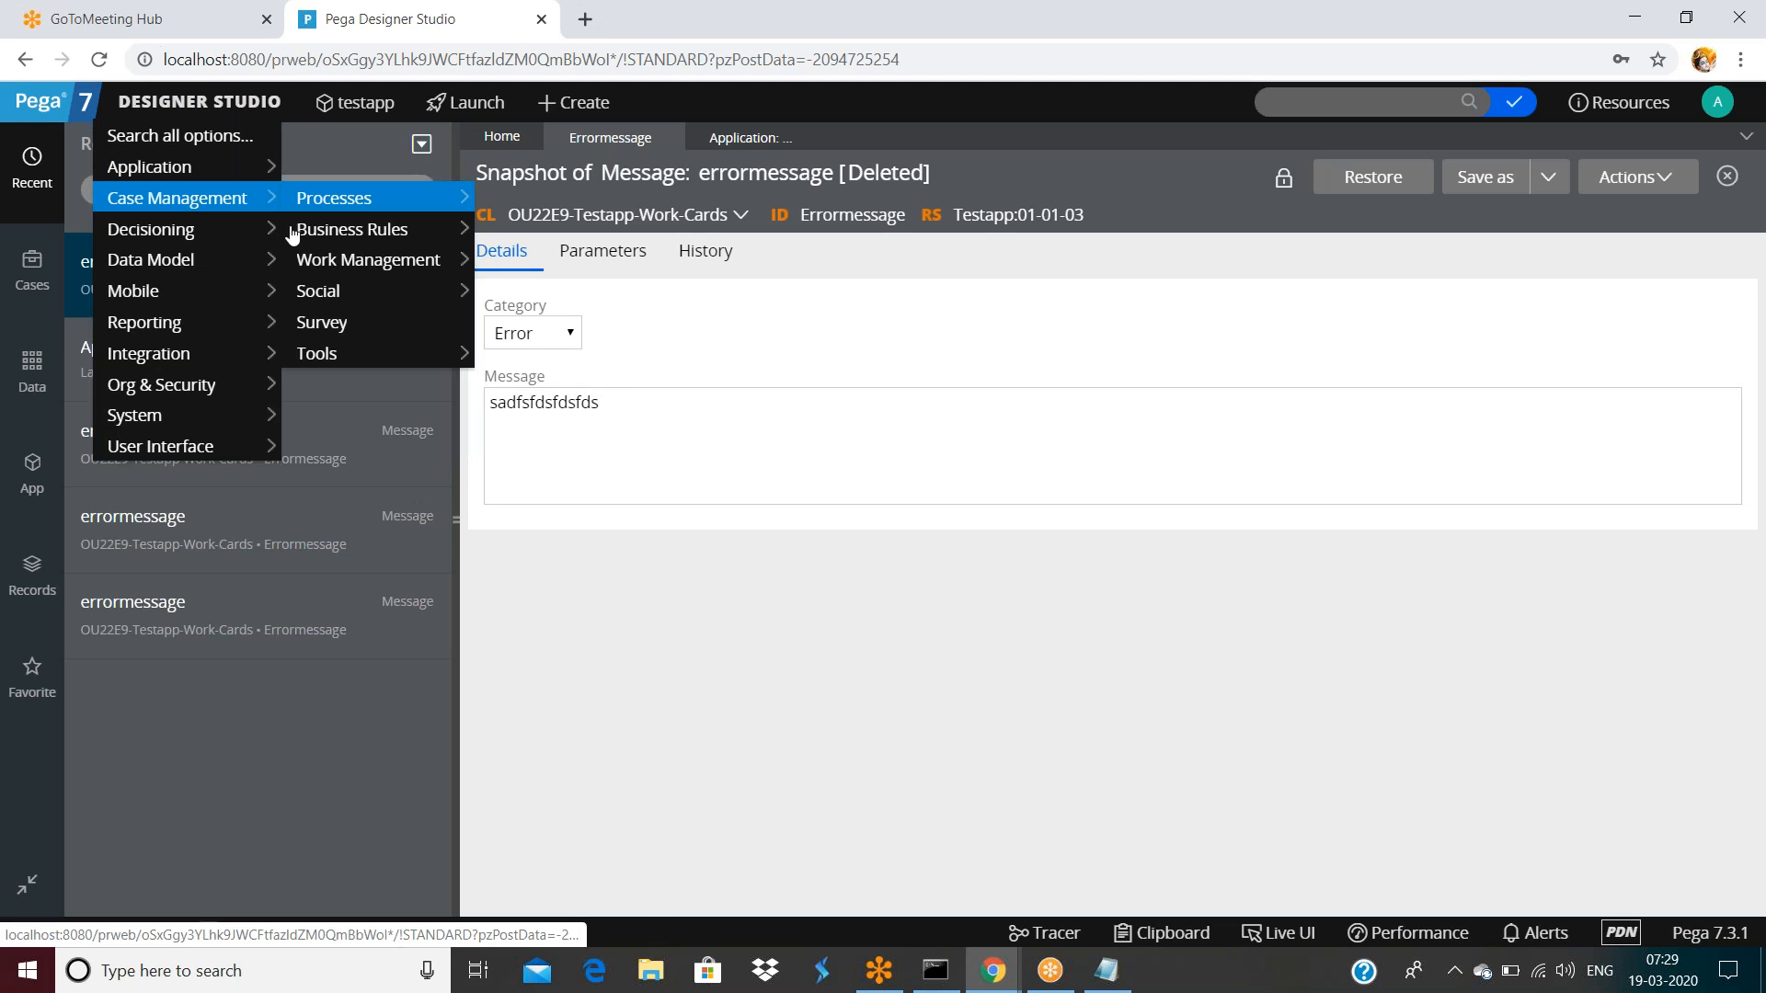
mouse_move(332, 359)
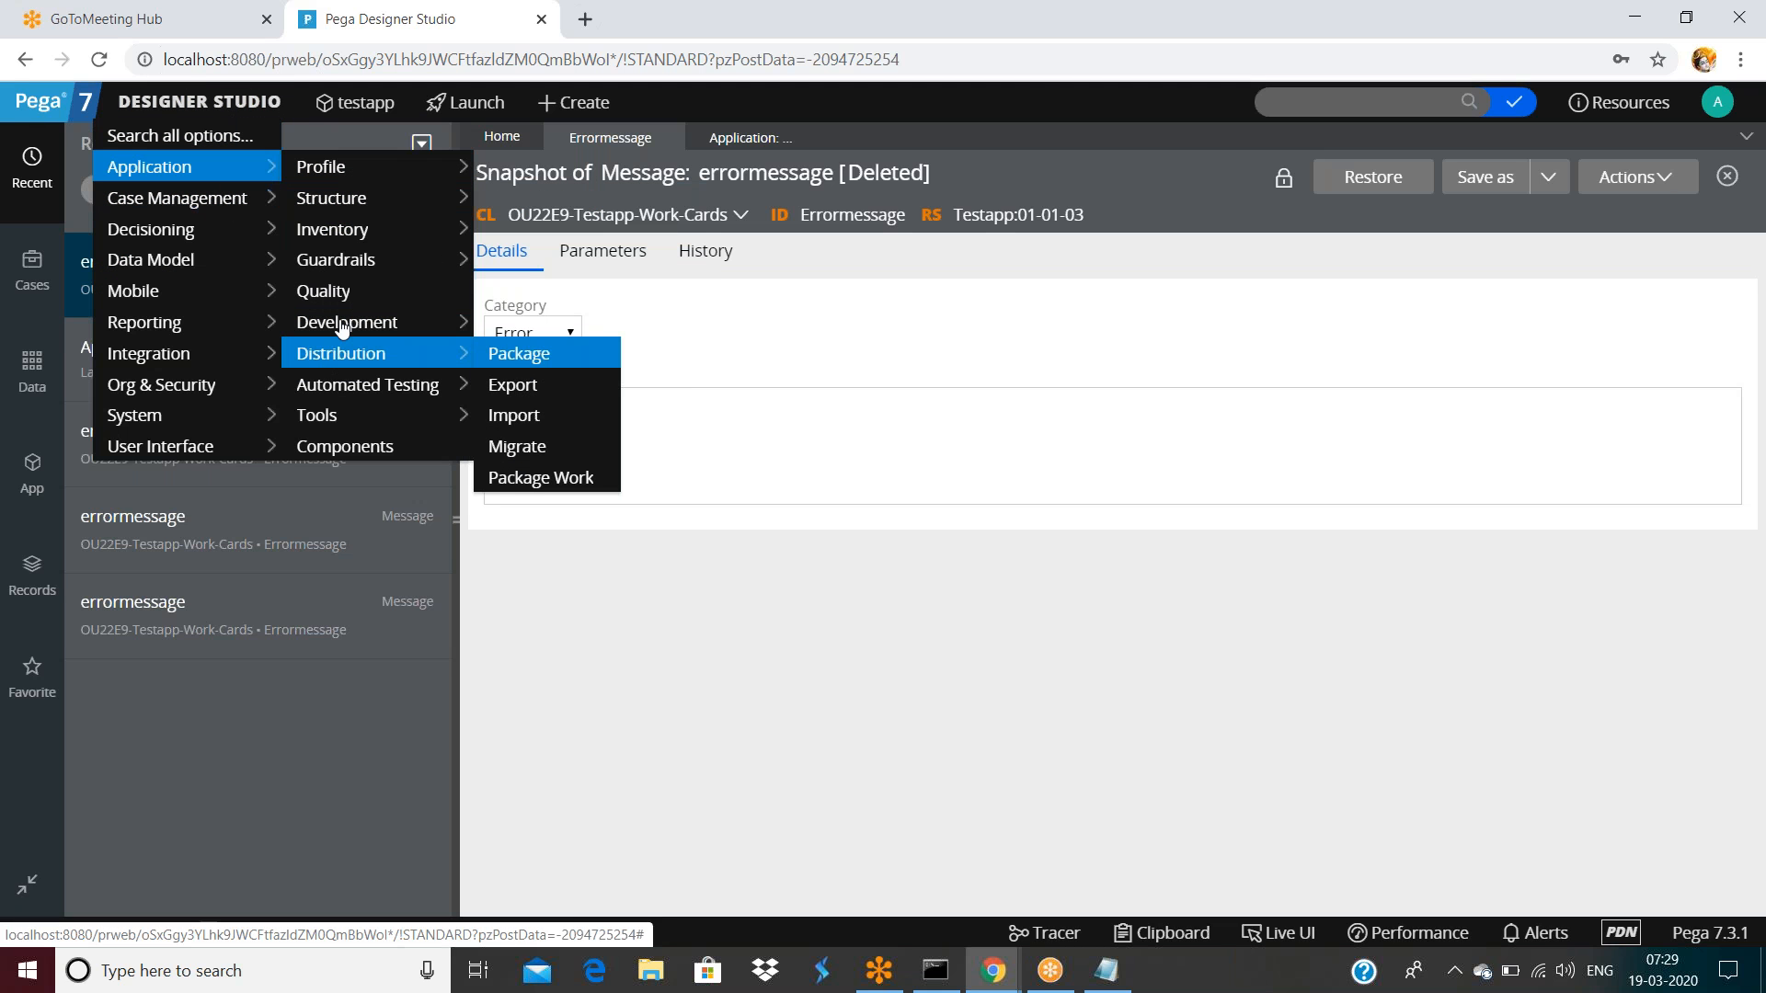
mouse_move(386, 324)
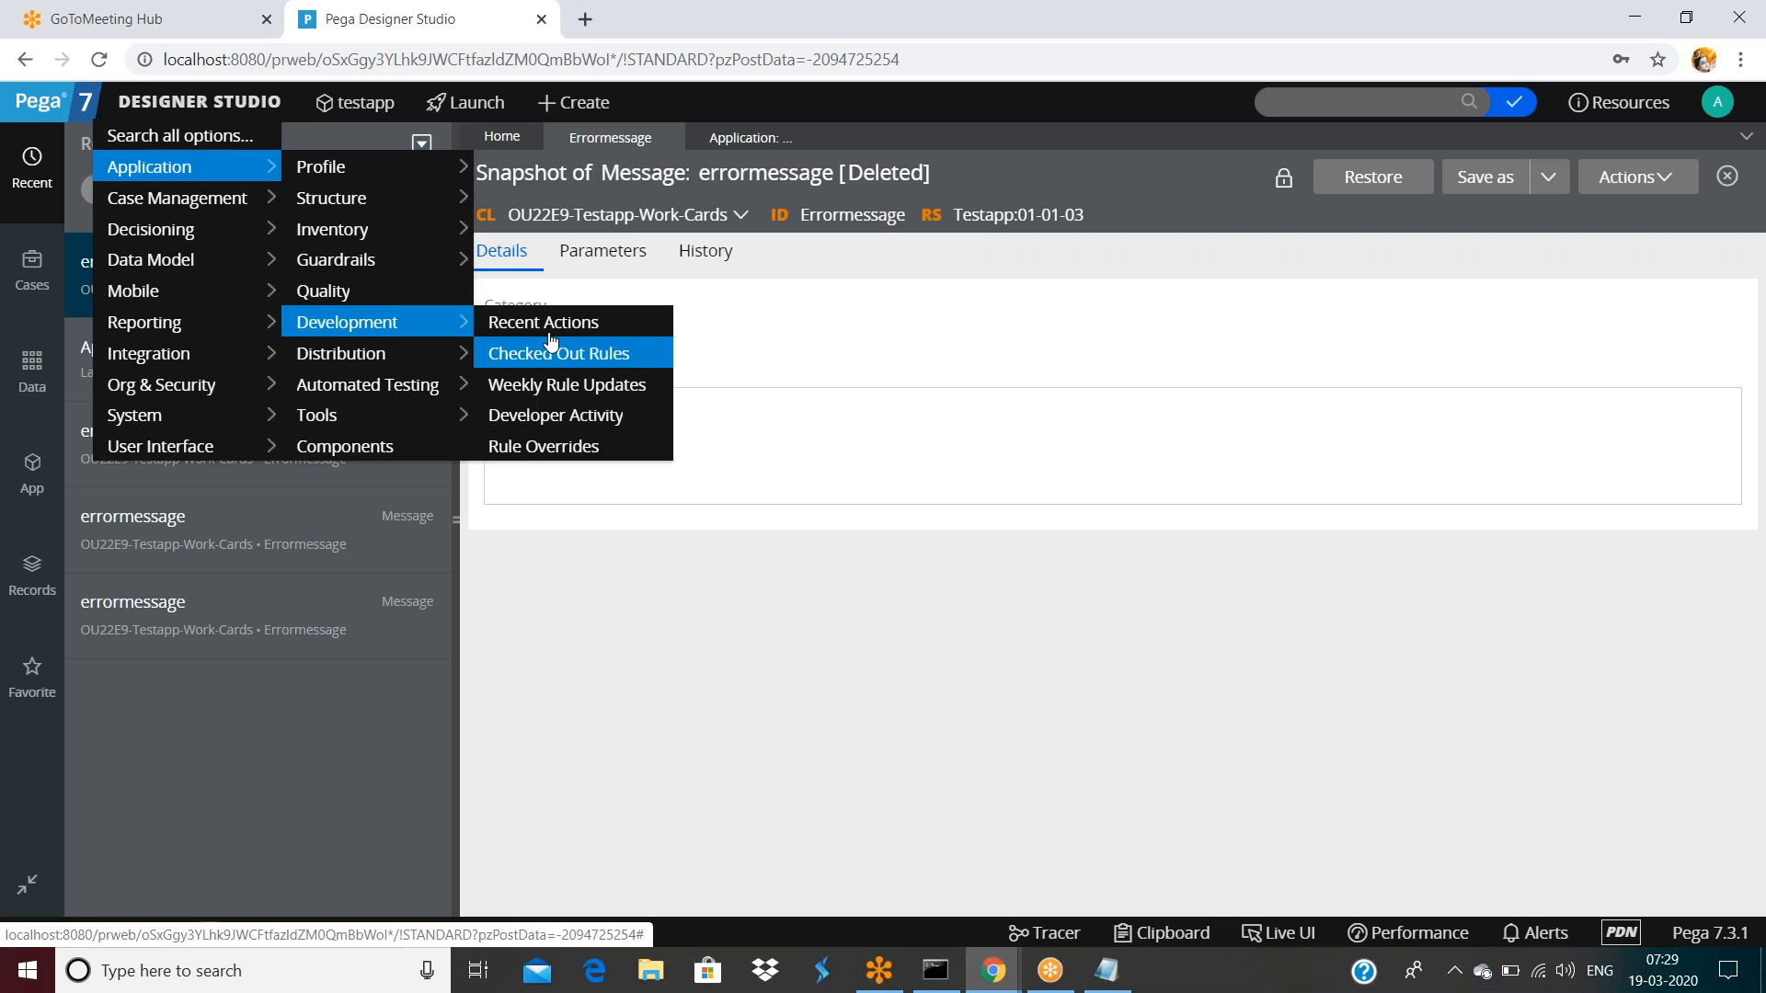
left_click(740, 138)
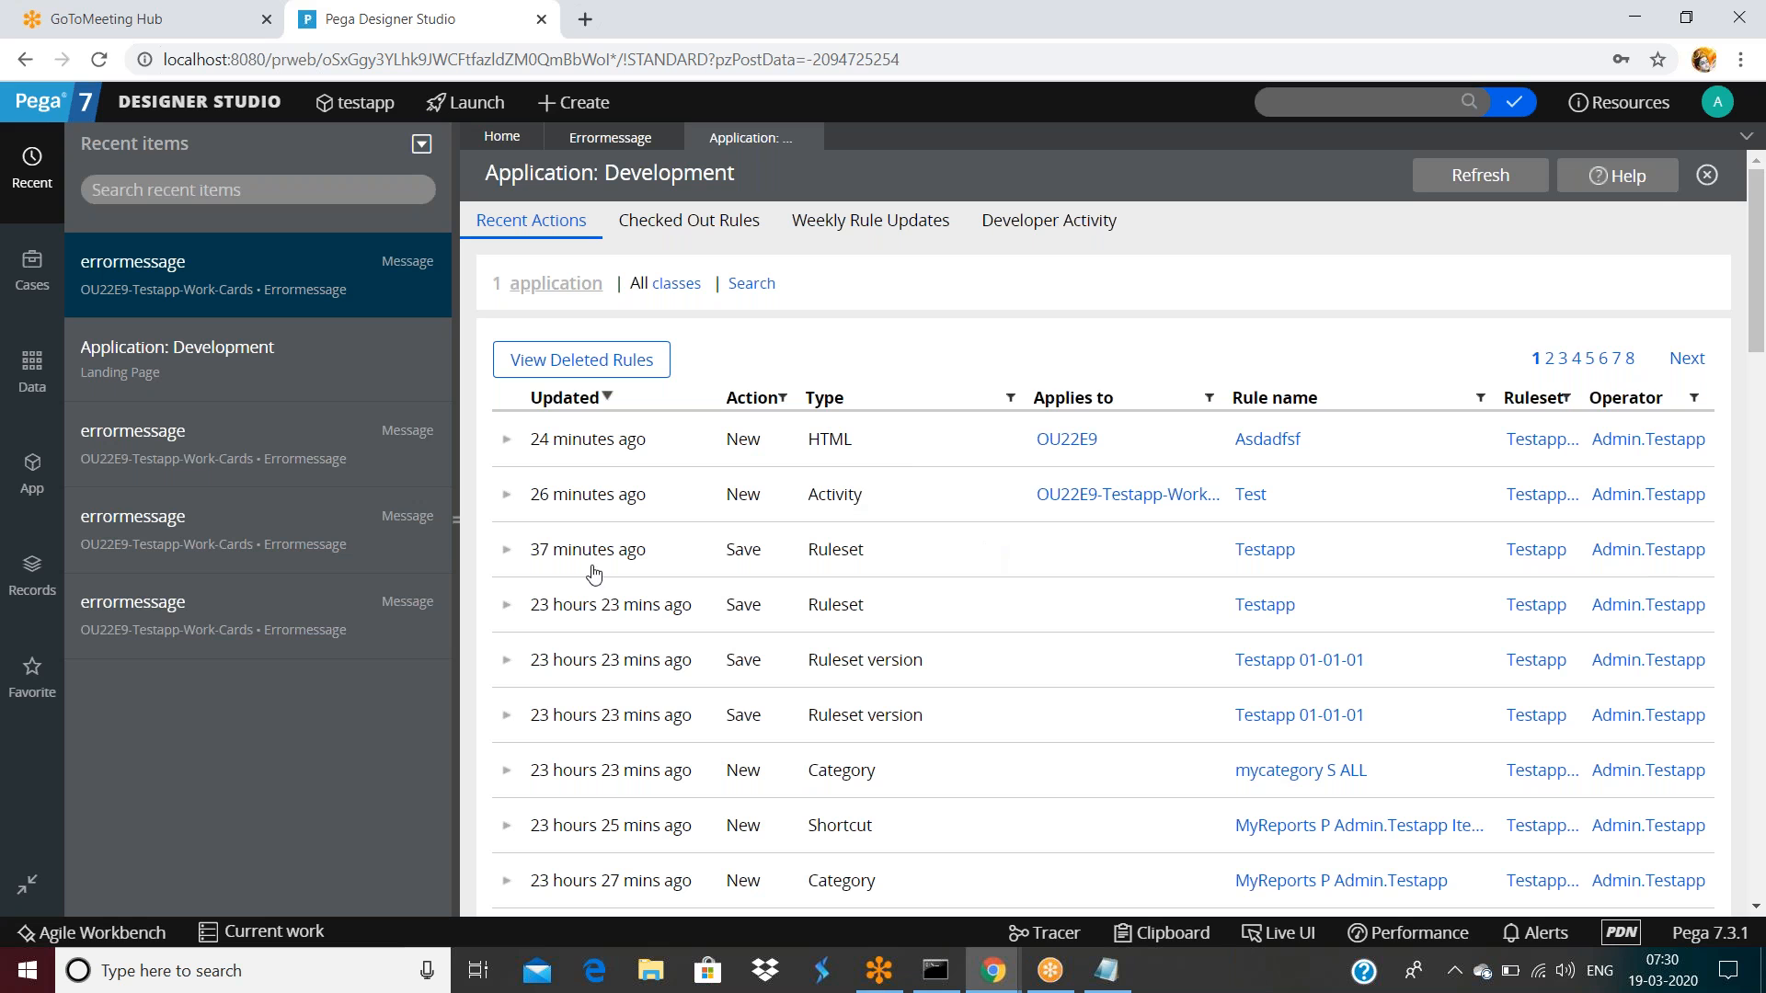
Collapse the Recent items panel and show the Checked Out Rules list, which is empty
left_click_drag(460, 529, 9, 531)
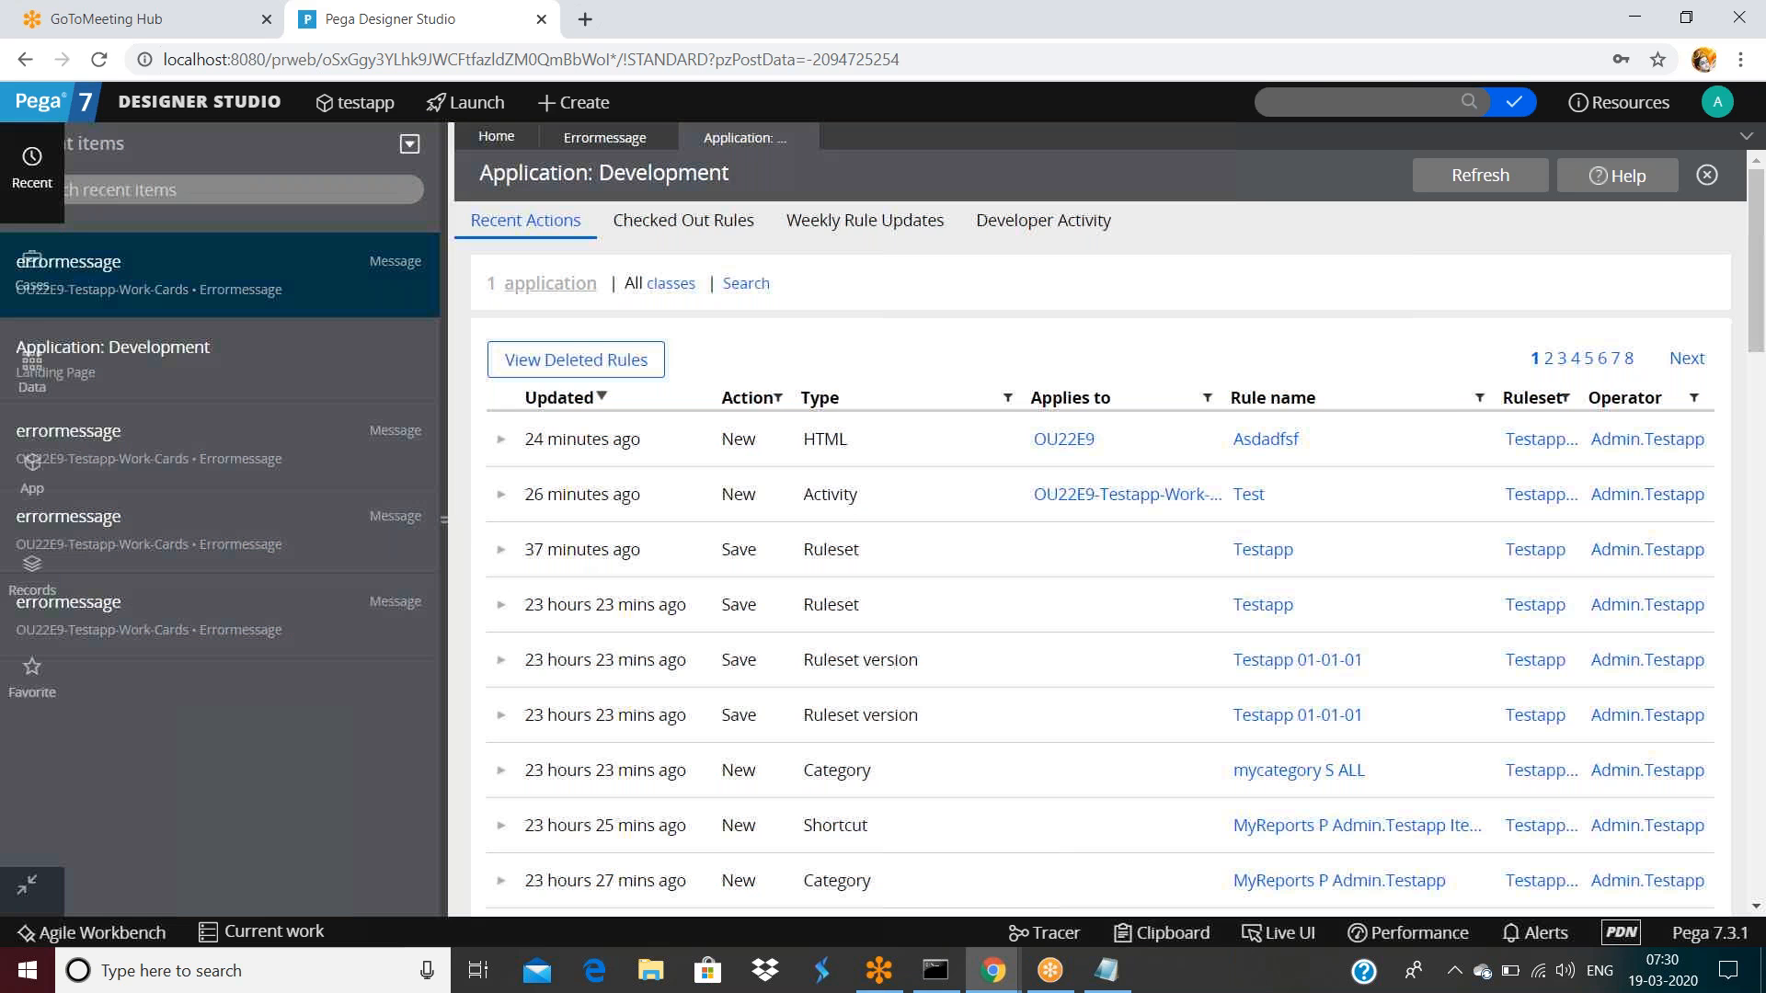
left_click_drag(9, 531, 463, 526)
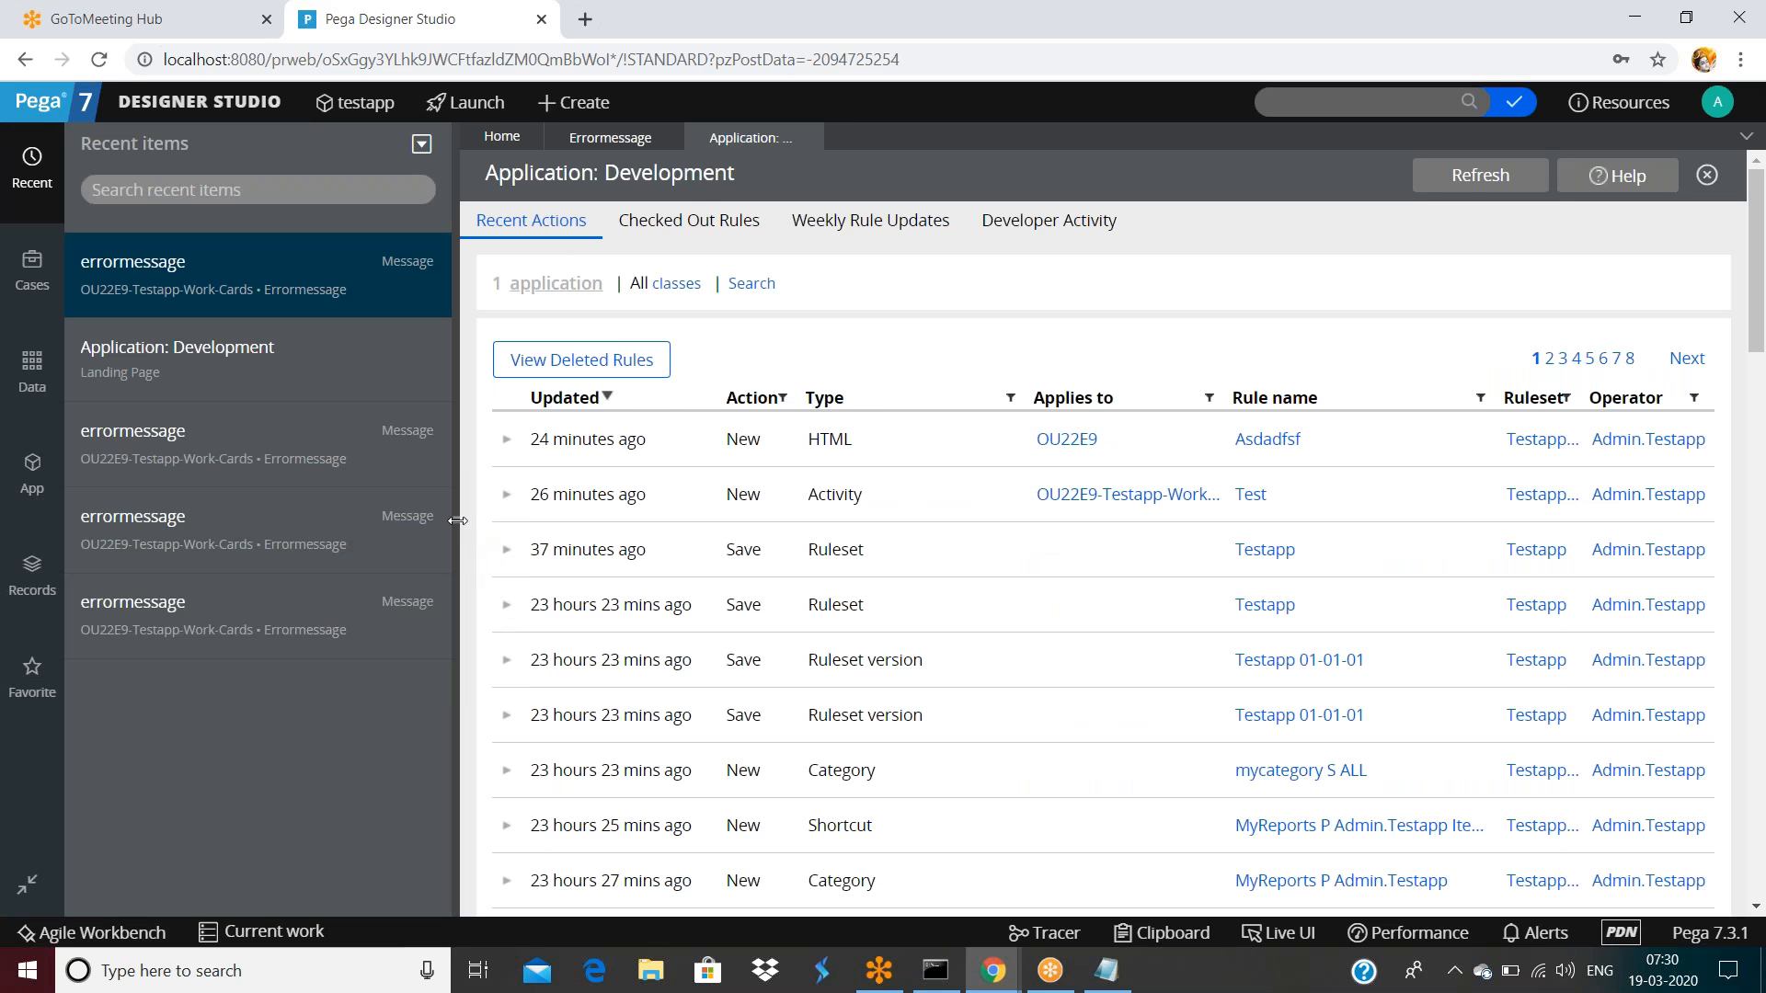
left_click(457, 520)
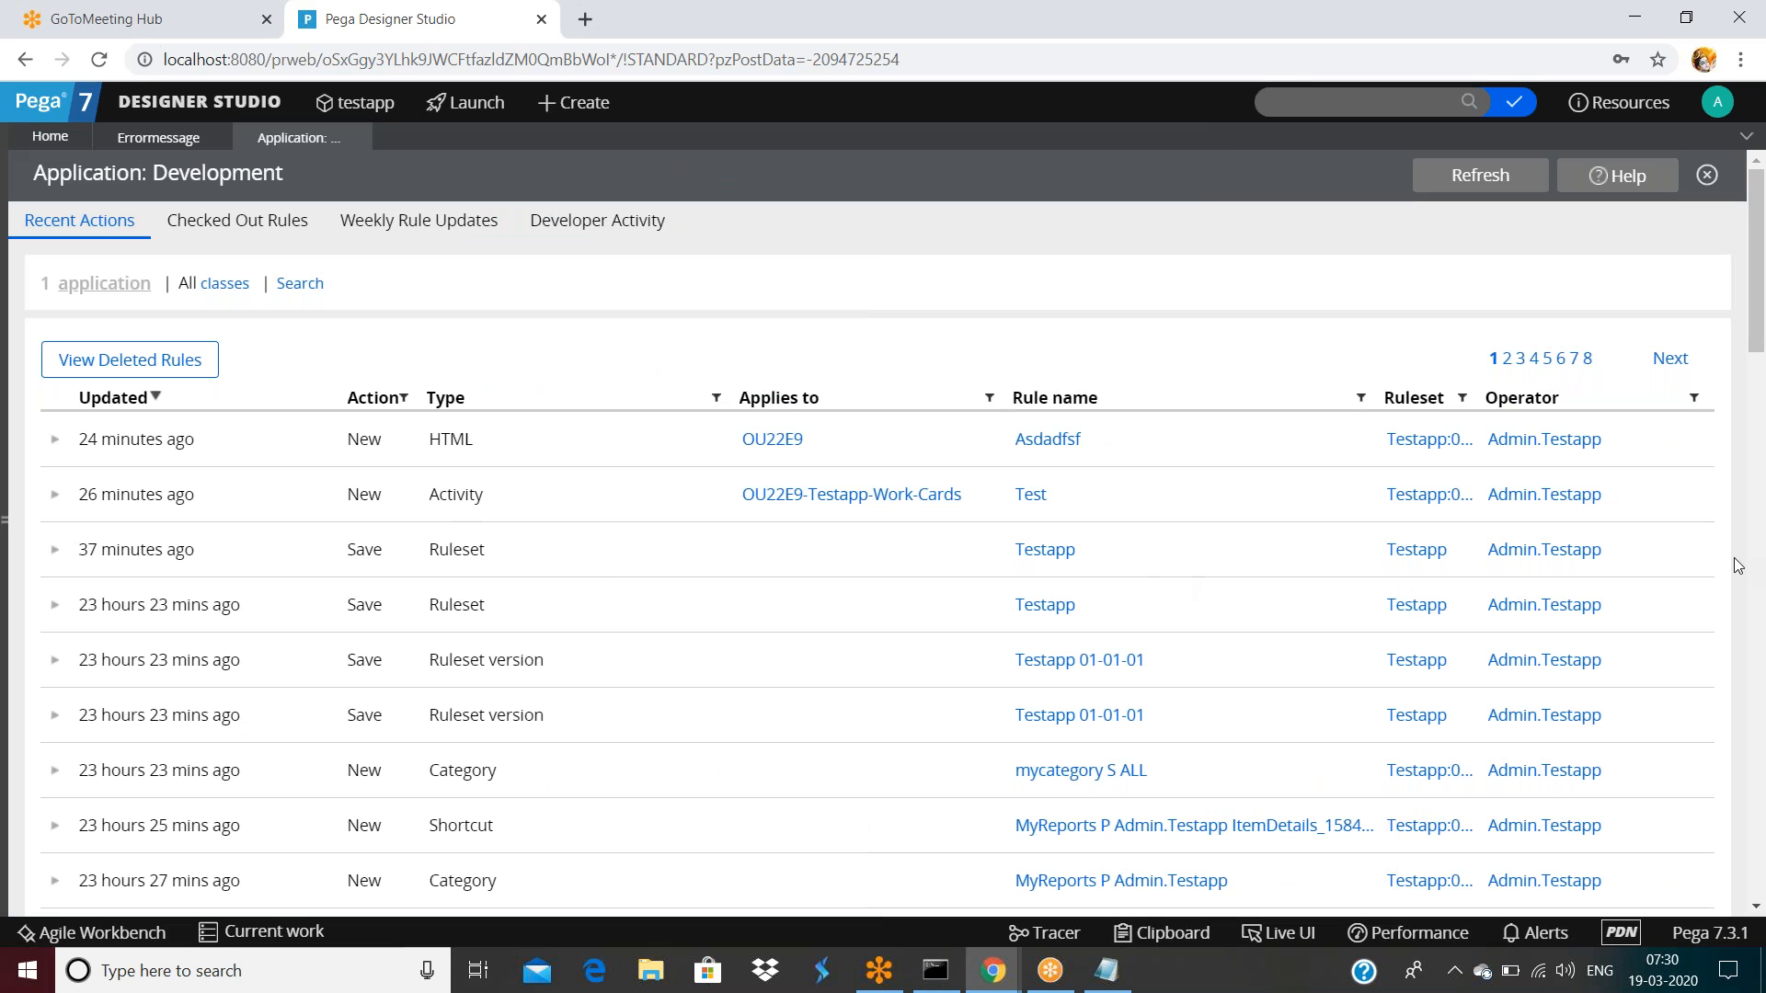
scroll(839, 579, "down", 1)
scroll(841, 582, "up", 1)
left_click(212, 233)
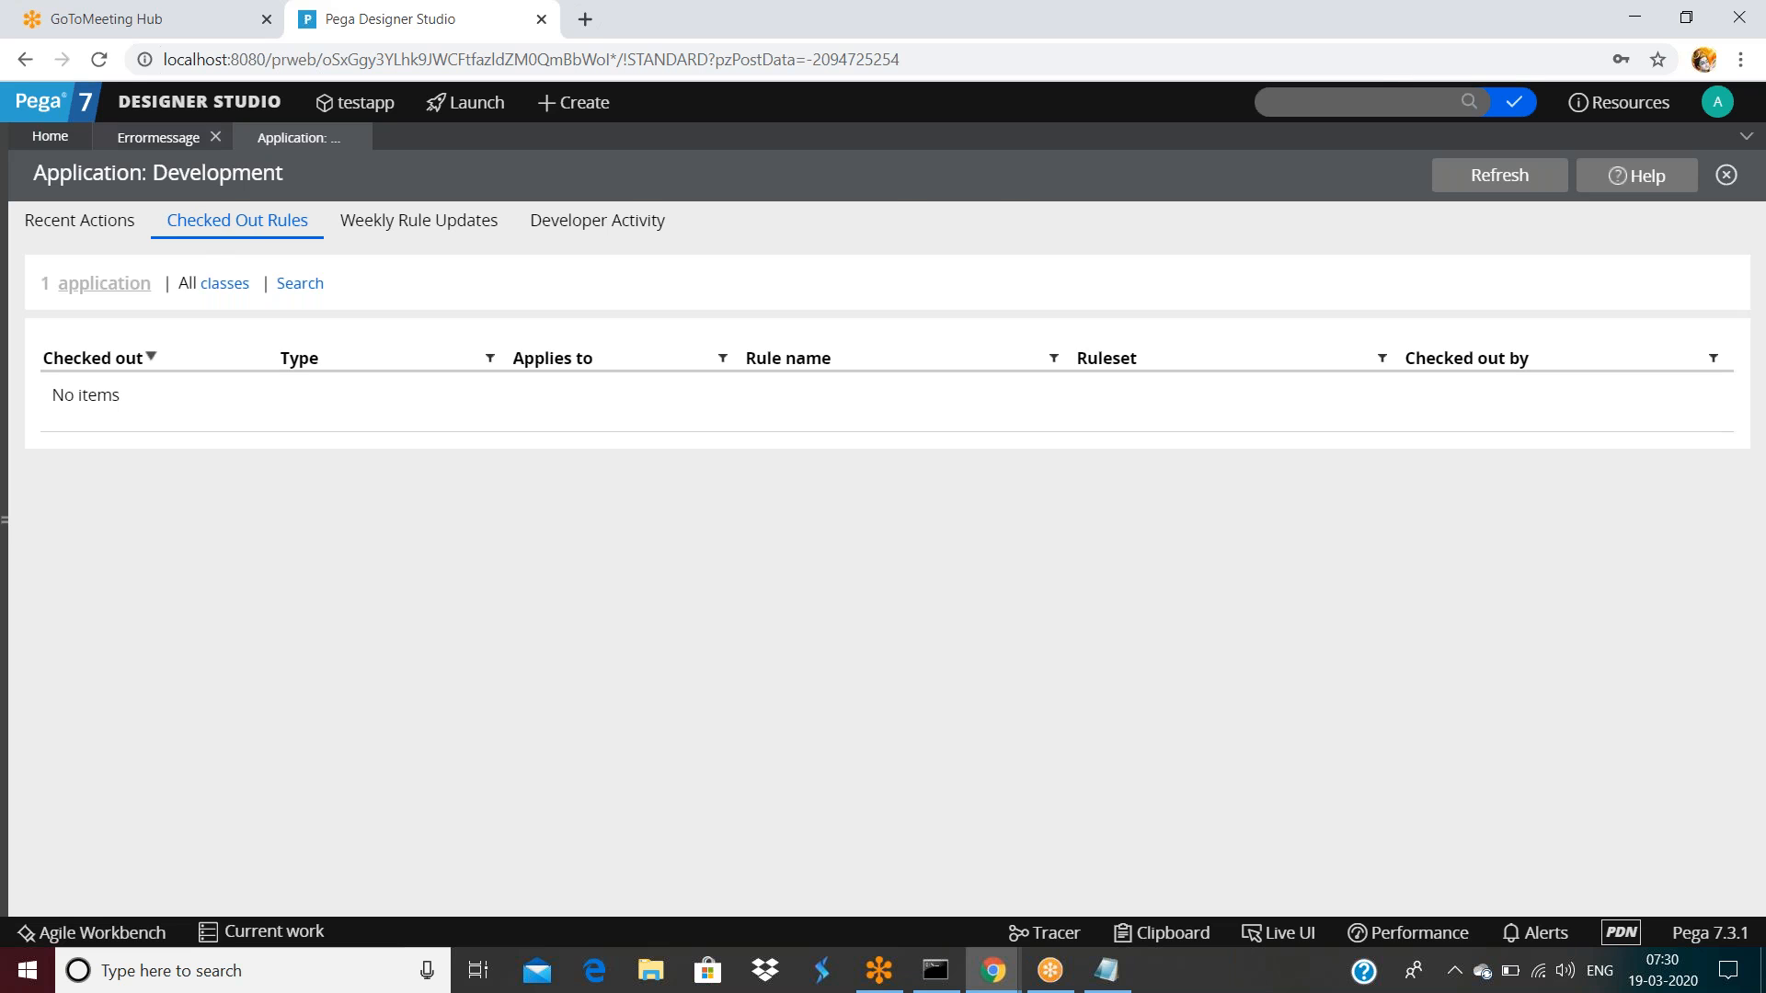
Restore the deleted errormessage rule from its snapshot and open its history details
left_click(214, 137)
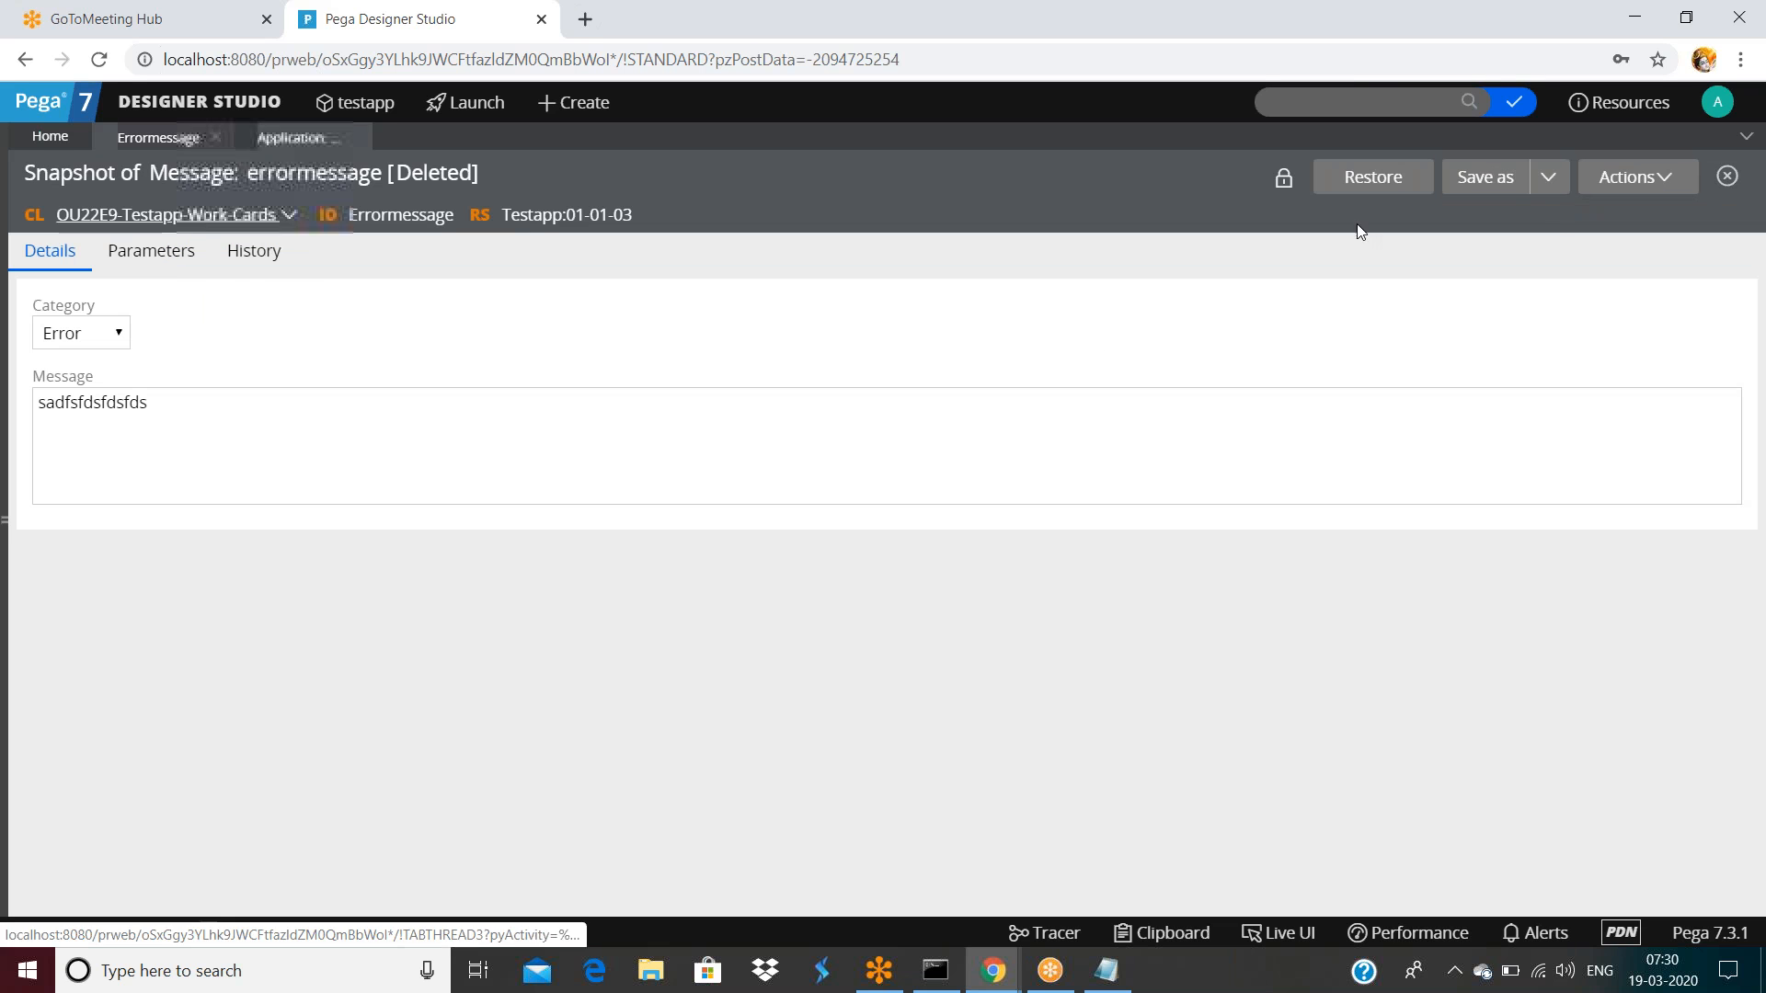
left_click(1385, 184)
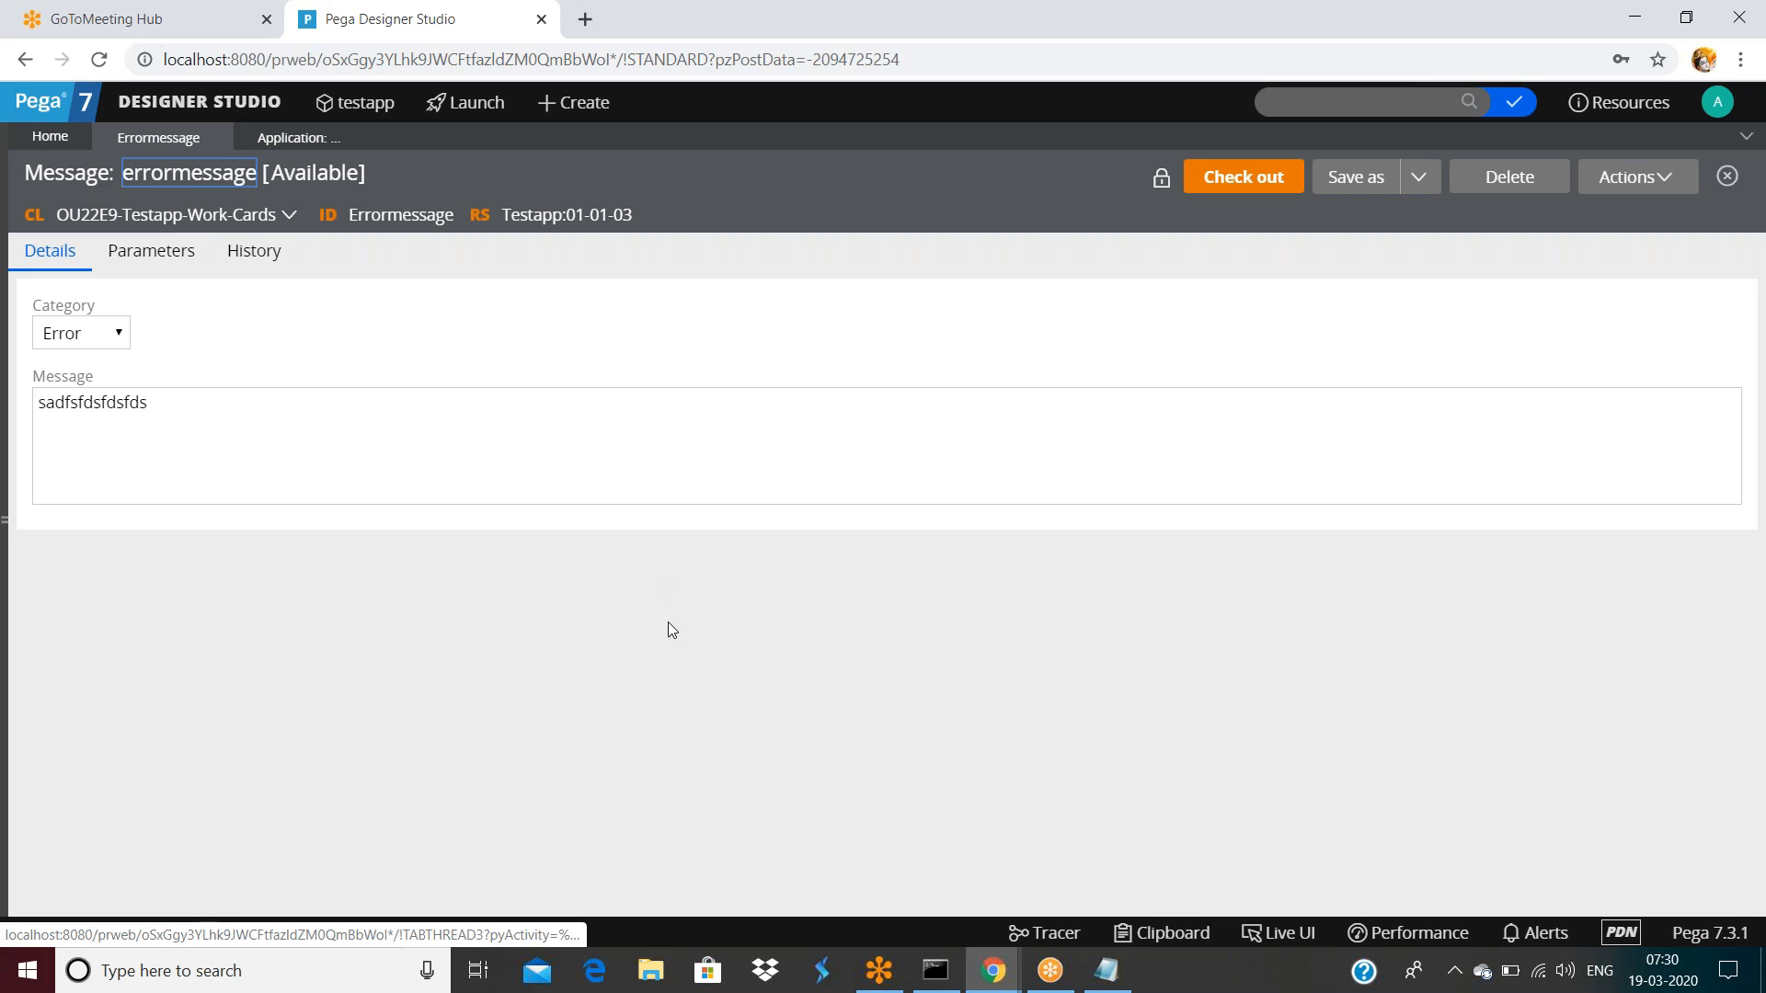
left_click(248, 256)
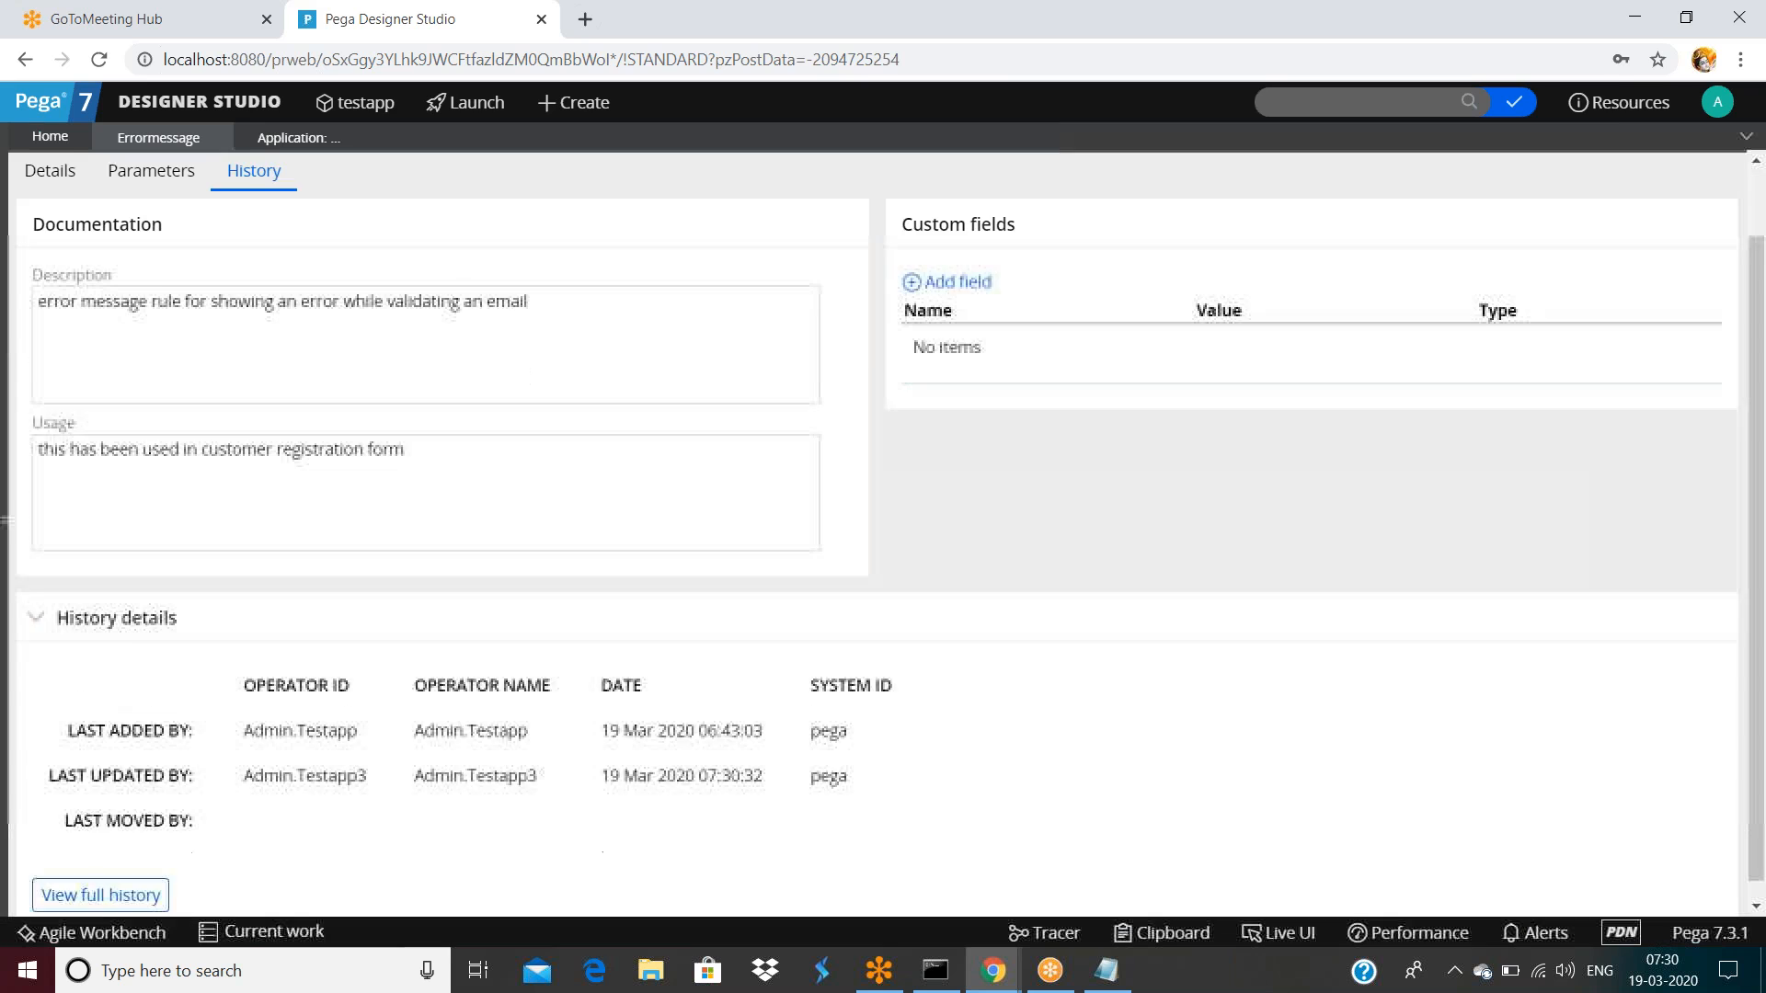
Review the full history memos, including 'Saved this record', then check out the restored errormessage rule
scroll(98, 883, "down", 1)
left_click(98, 875)
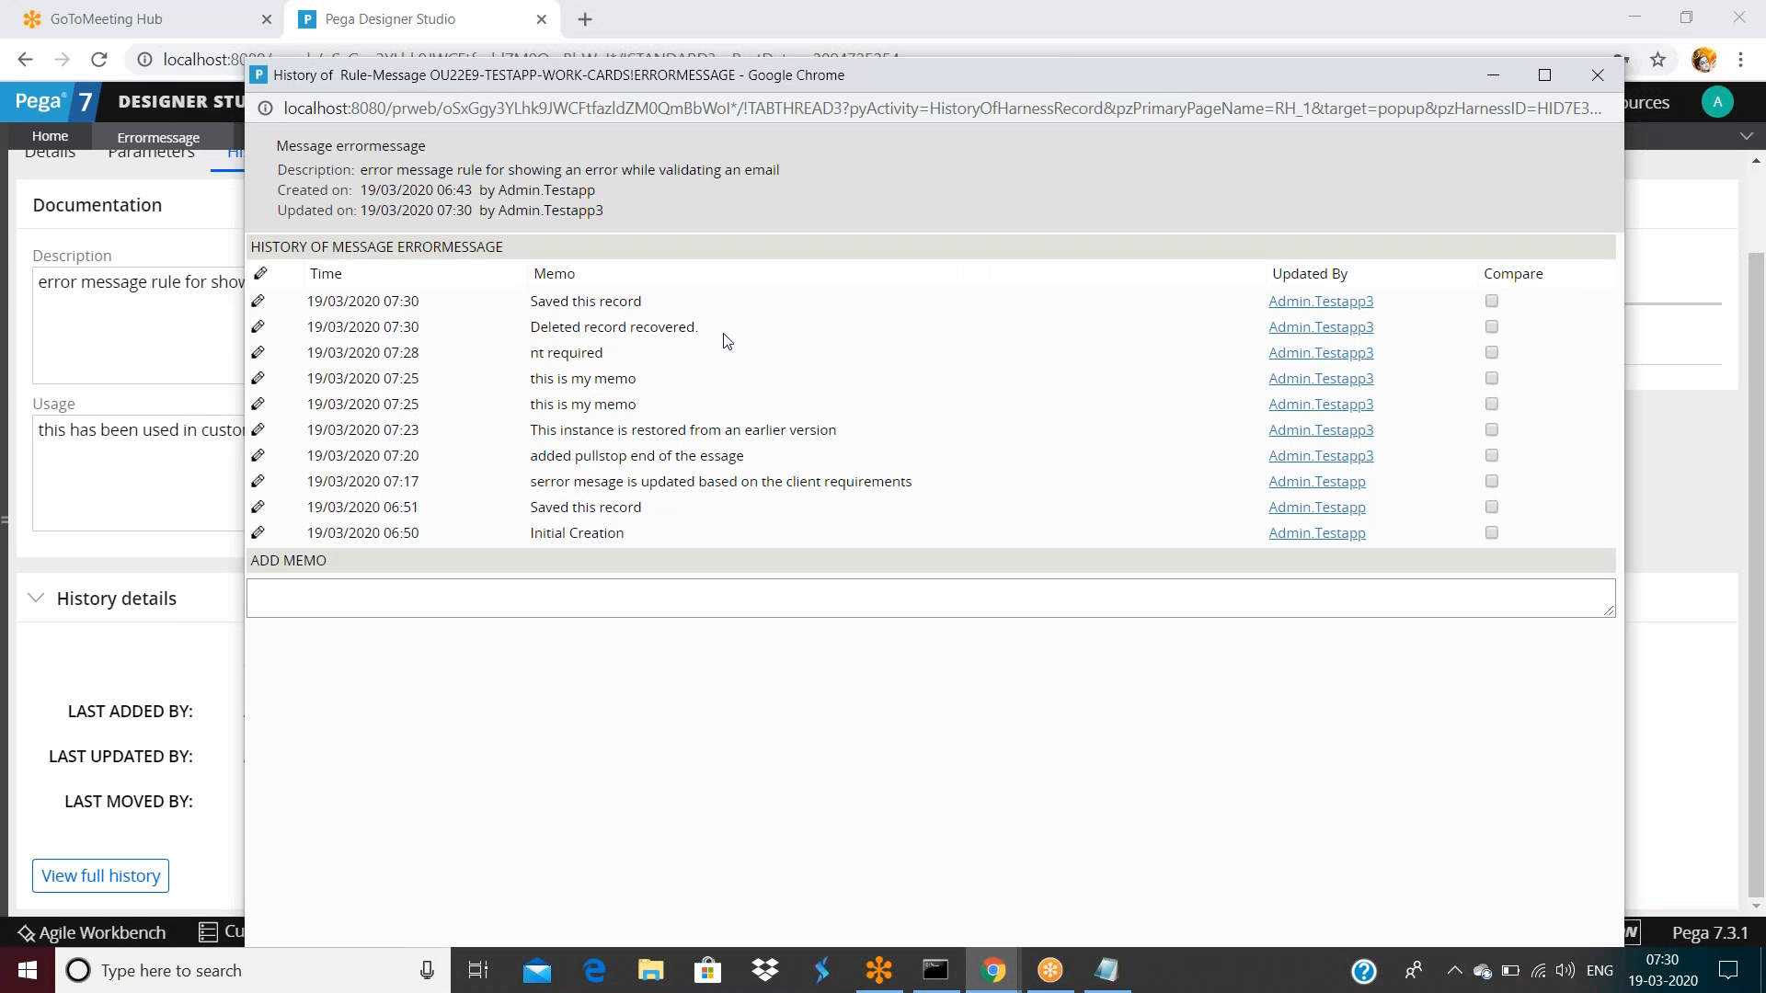
left_click_drag(529, 357, 691, 333)
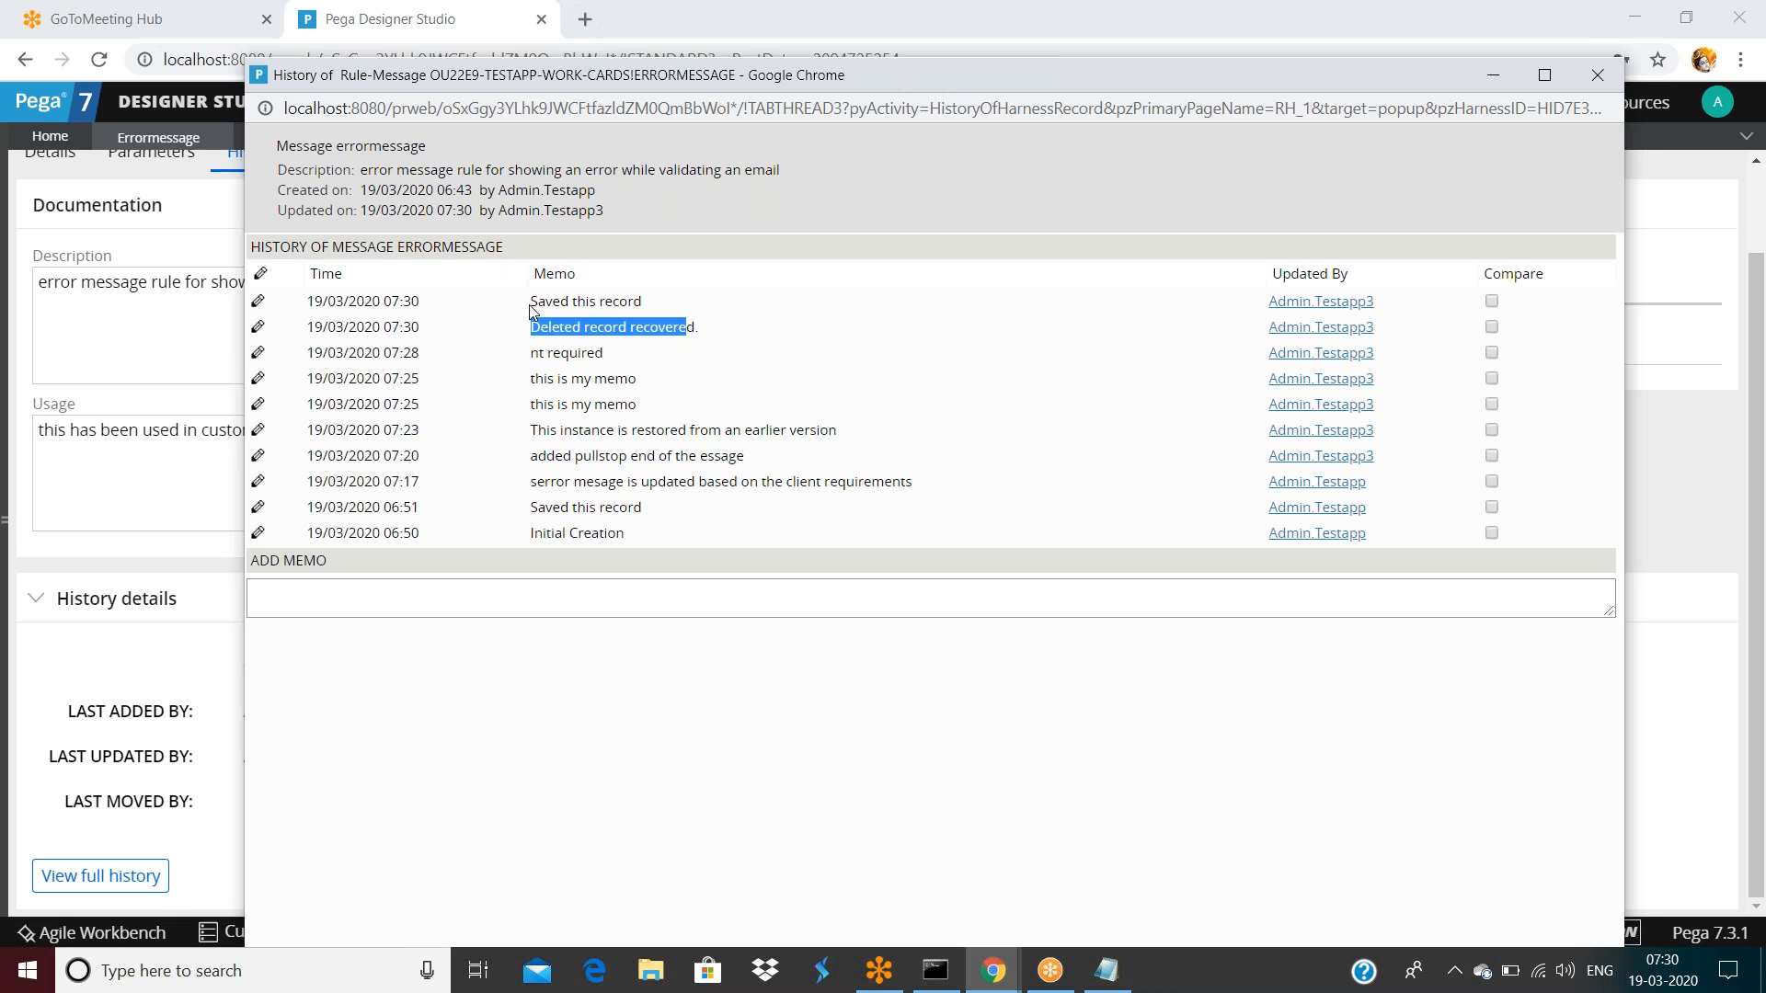
left_click_drag(538, 301, 643, 303)
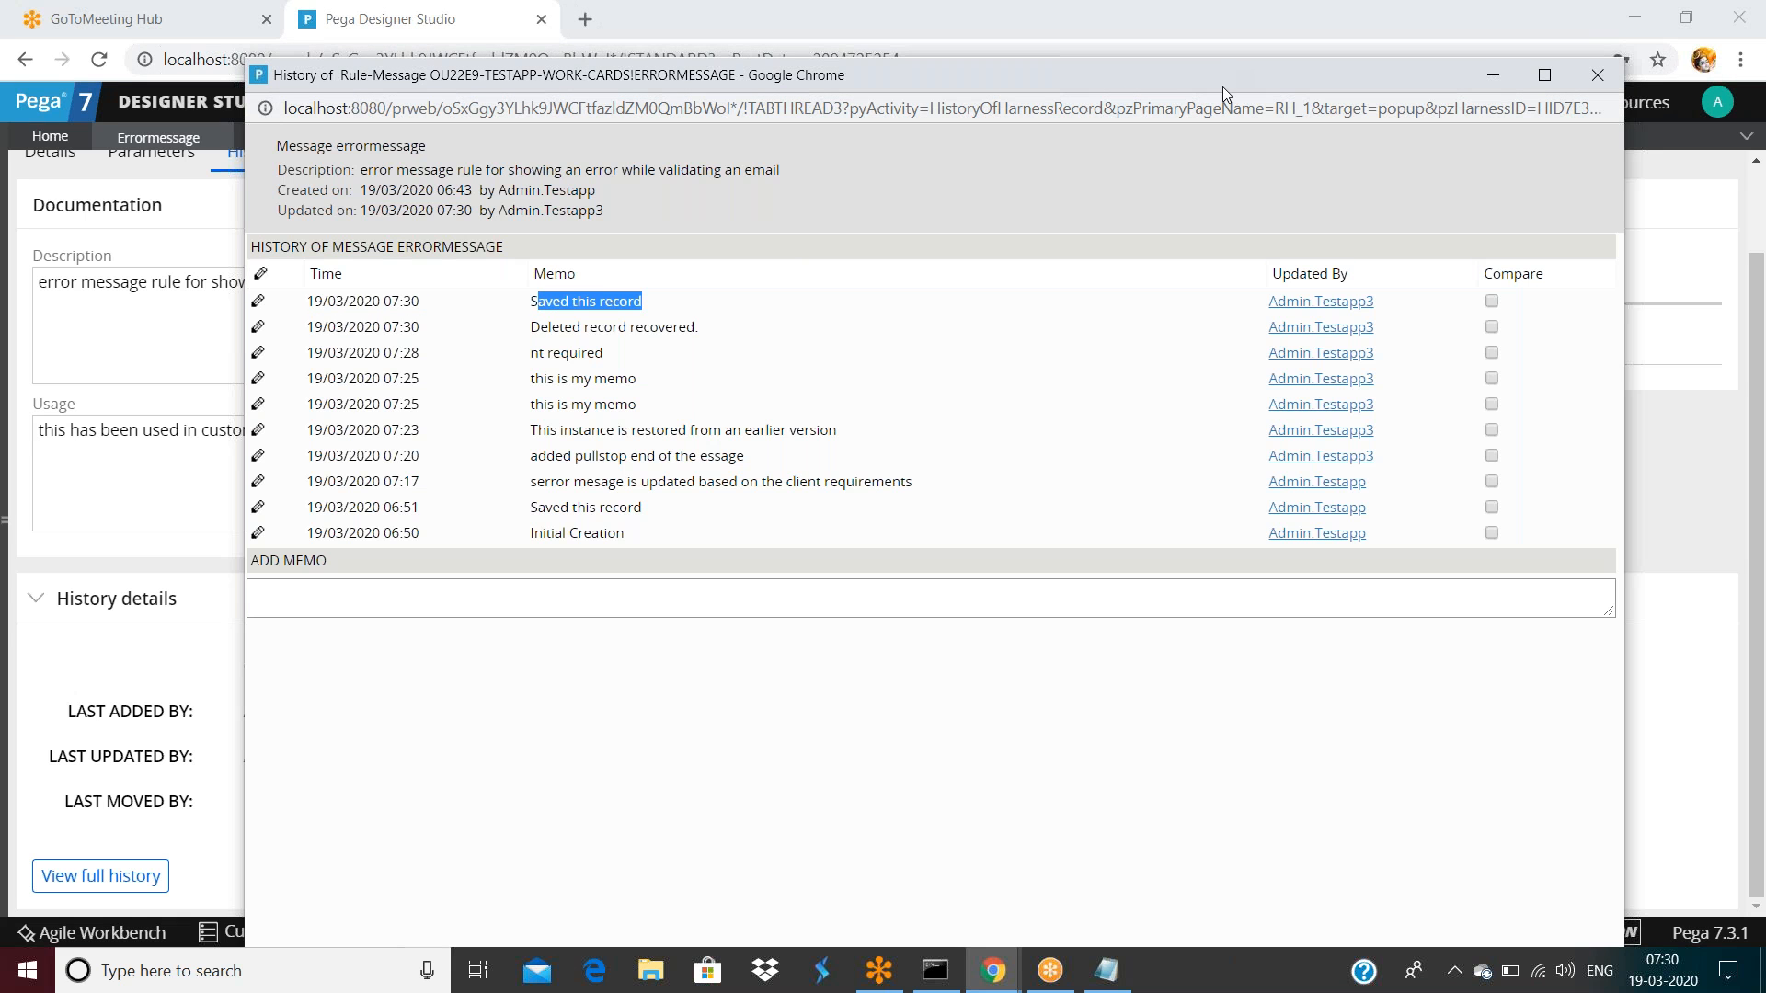
left_click_drag(1222, 86, 1198, 201)
left_click(1571, 191)
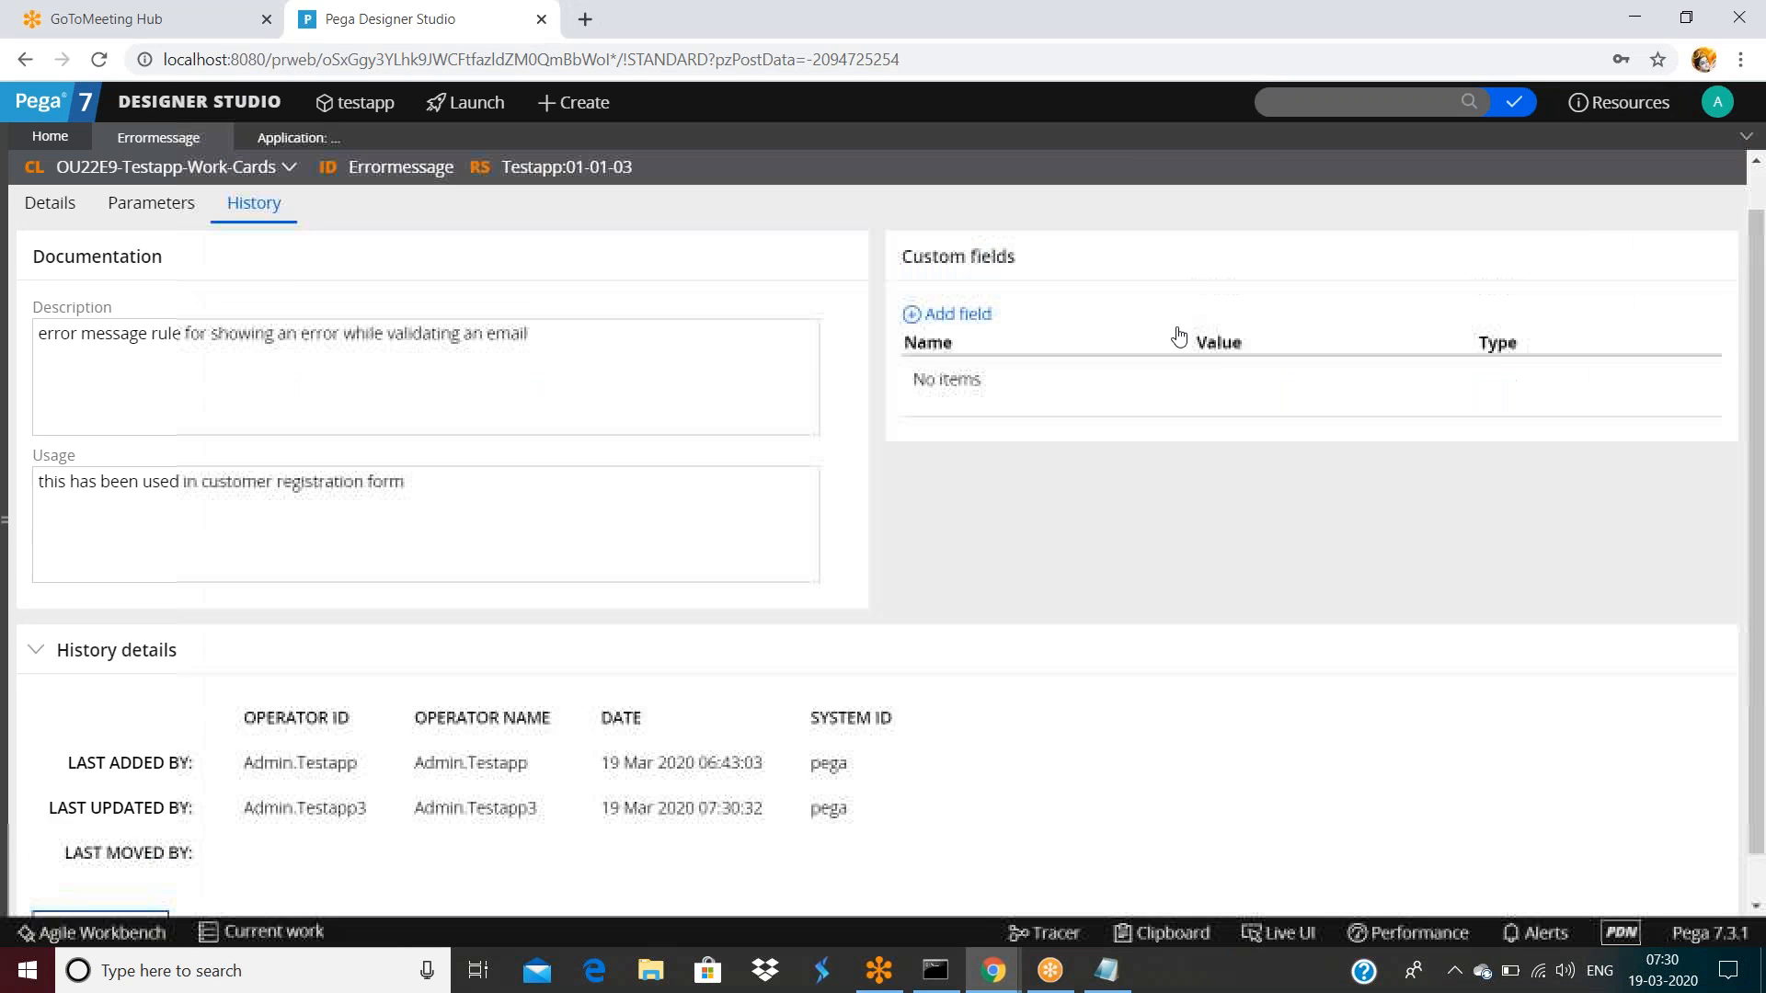
left_click(1223, 175)
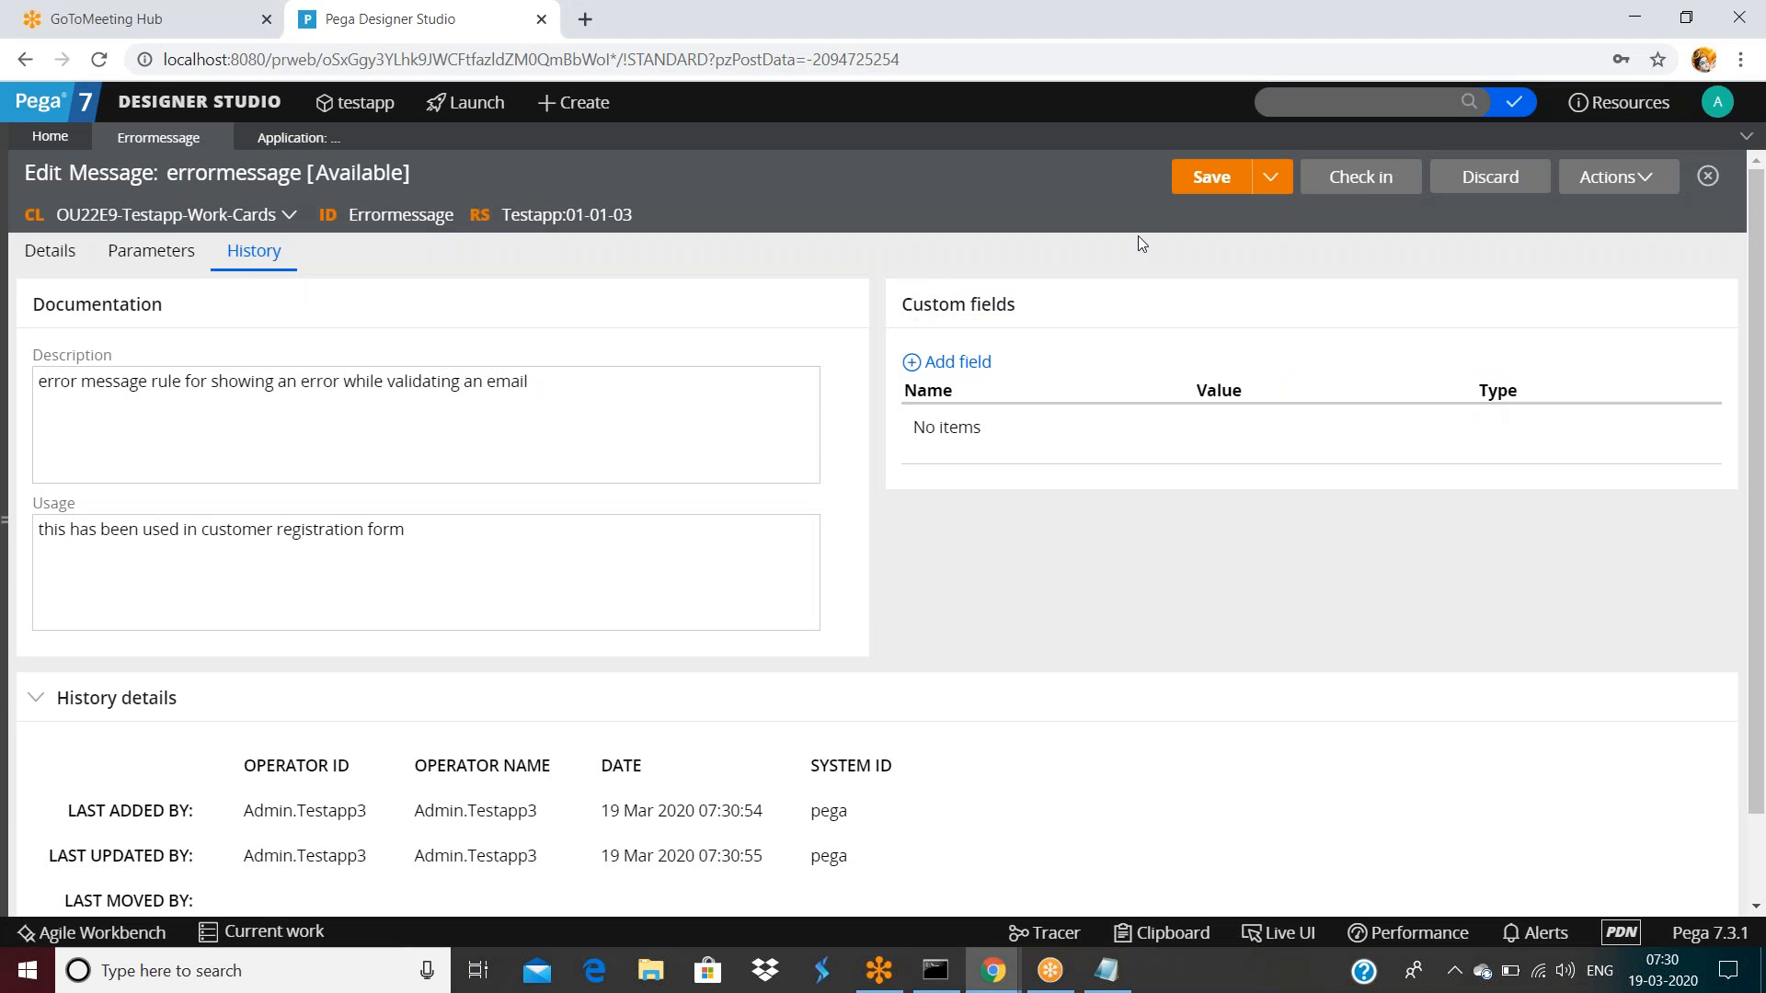
Save the checked-out errormessage rule twice, rechecking its full history, then go back to Development
left_click(1211, 184)
mouse_move(995, 970)
mouse_move(1144, 869)
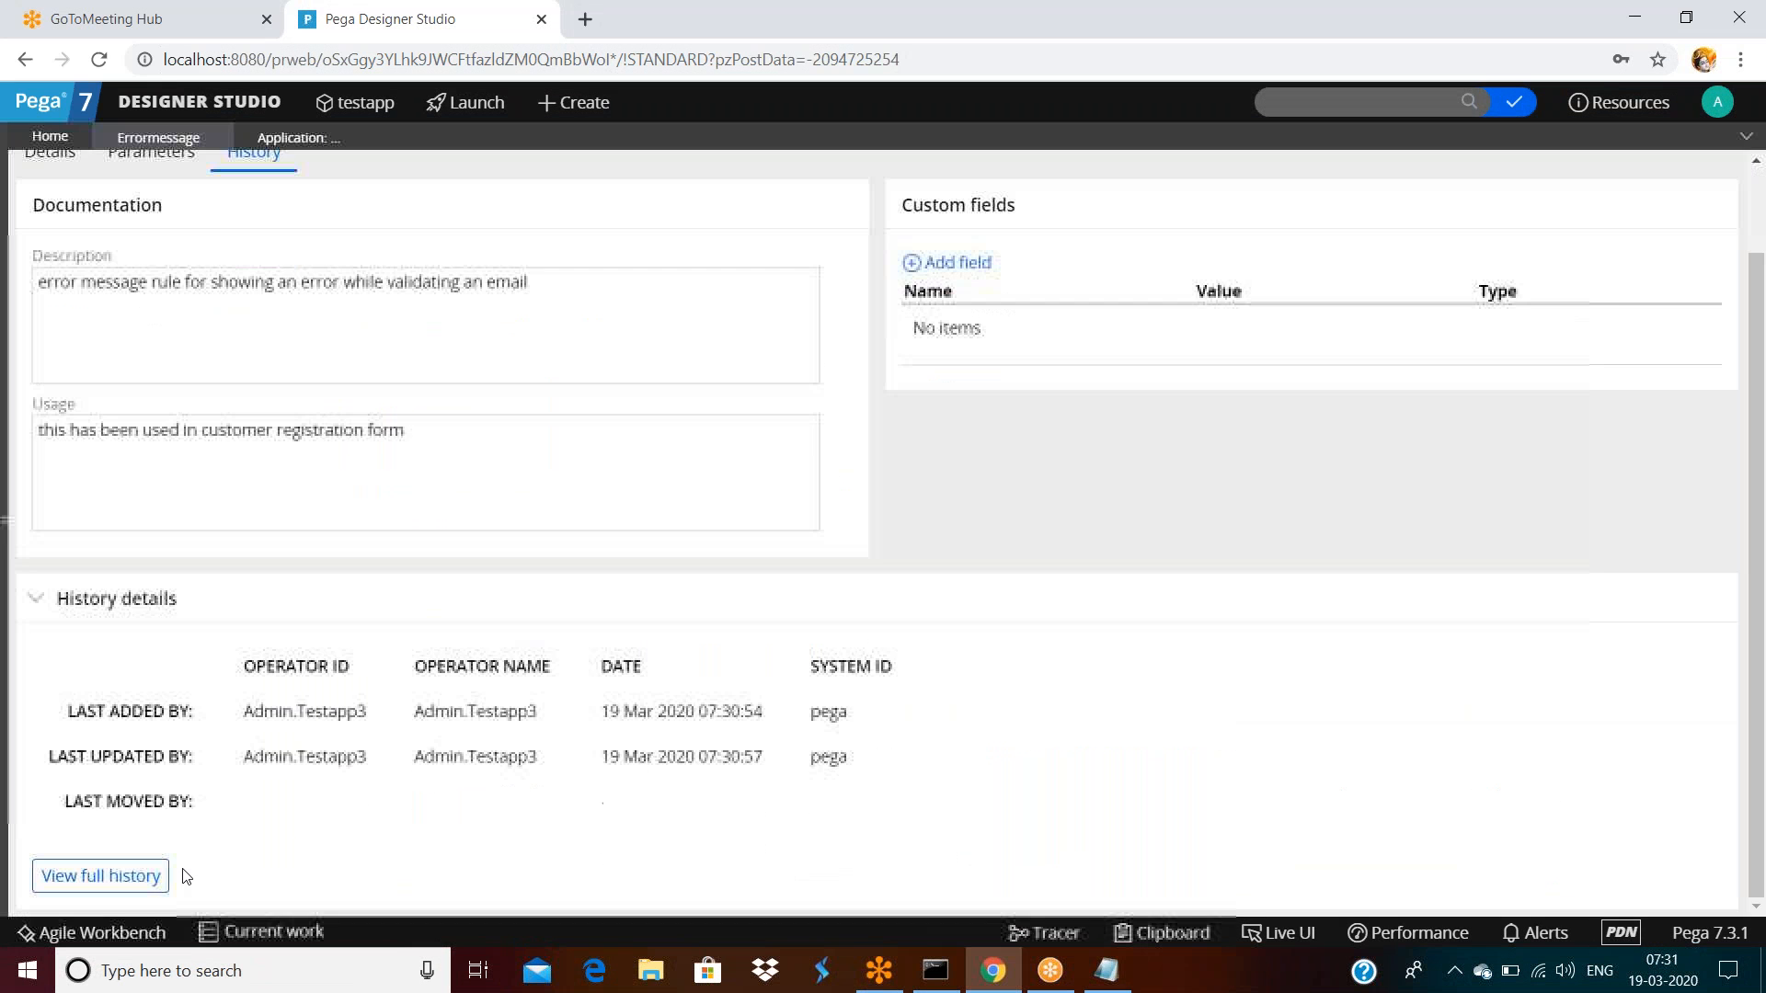
left_click(138, 875)
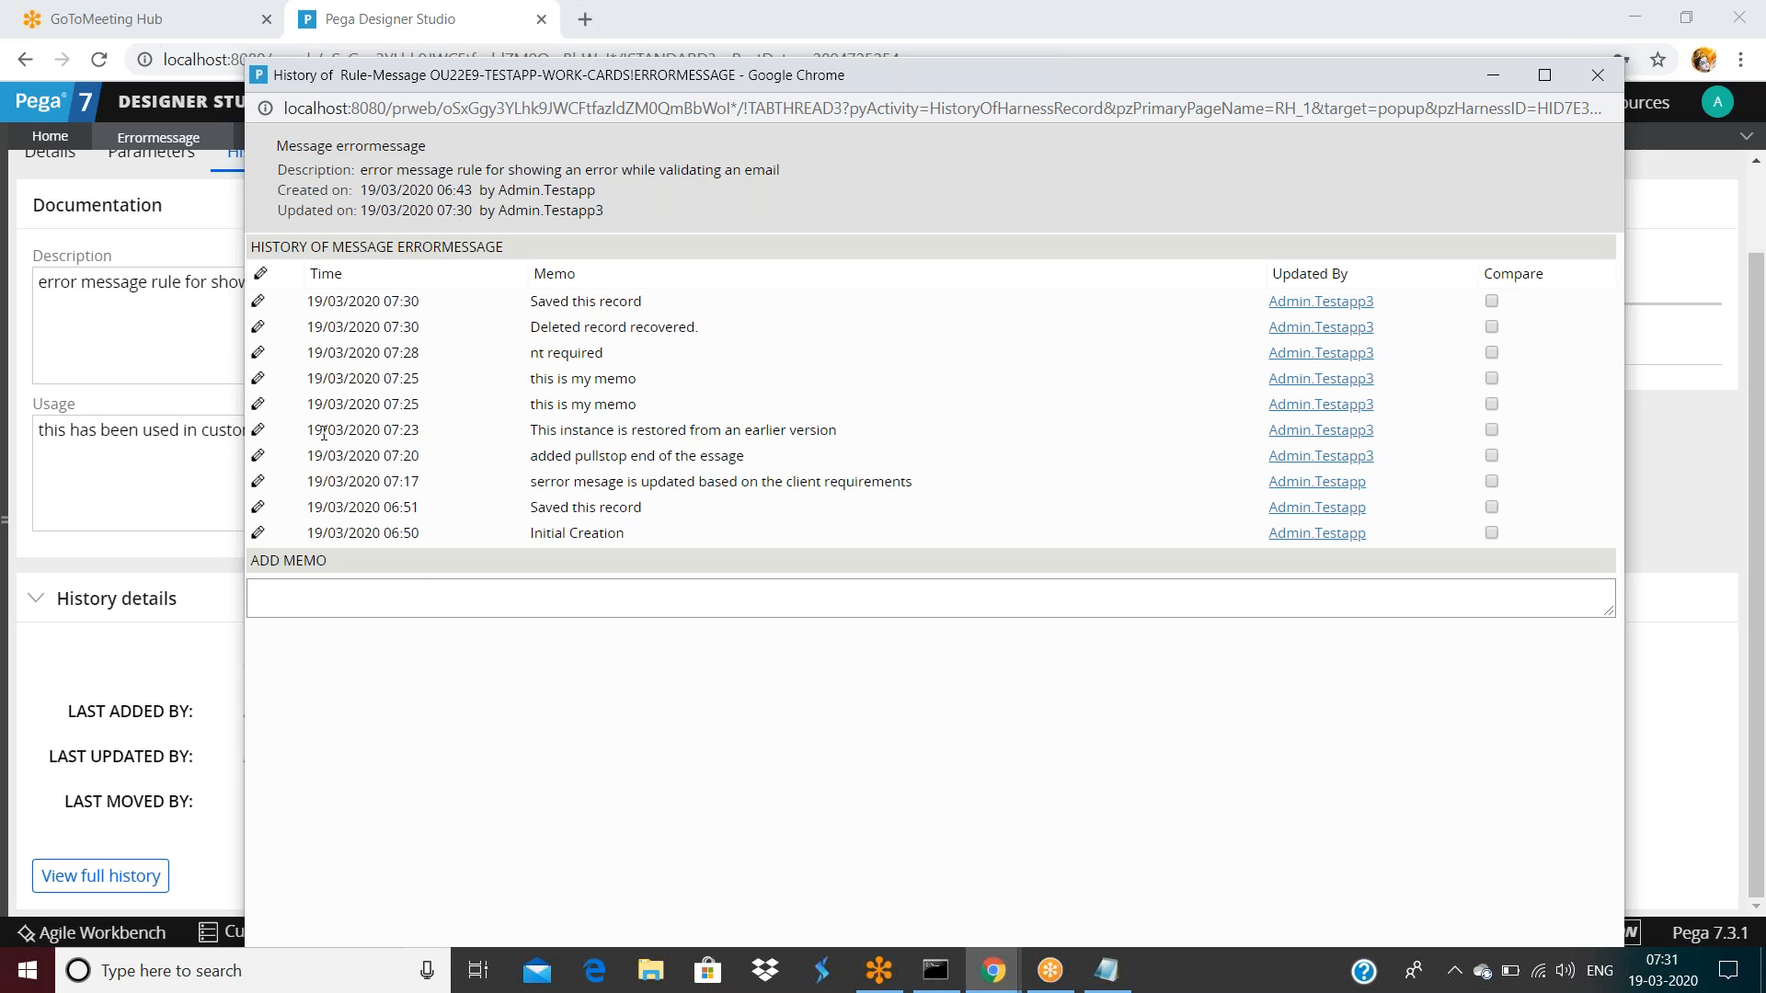
left_click(88, 687)
scroll(957, 368, "up", 2)
left_click(1202, 189)
left_click(274, 136)
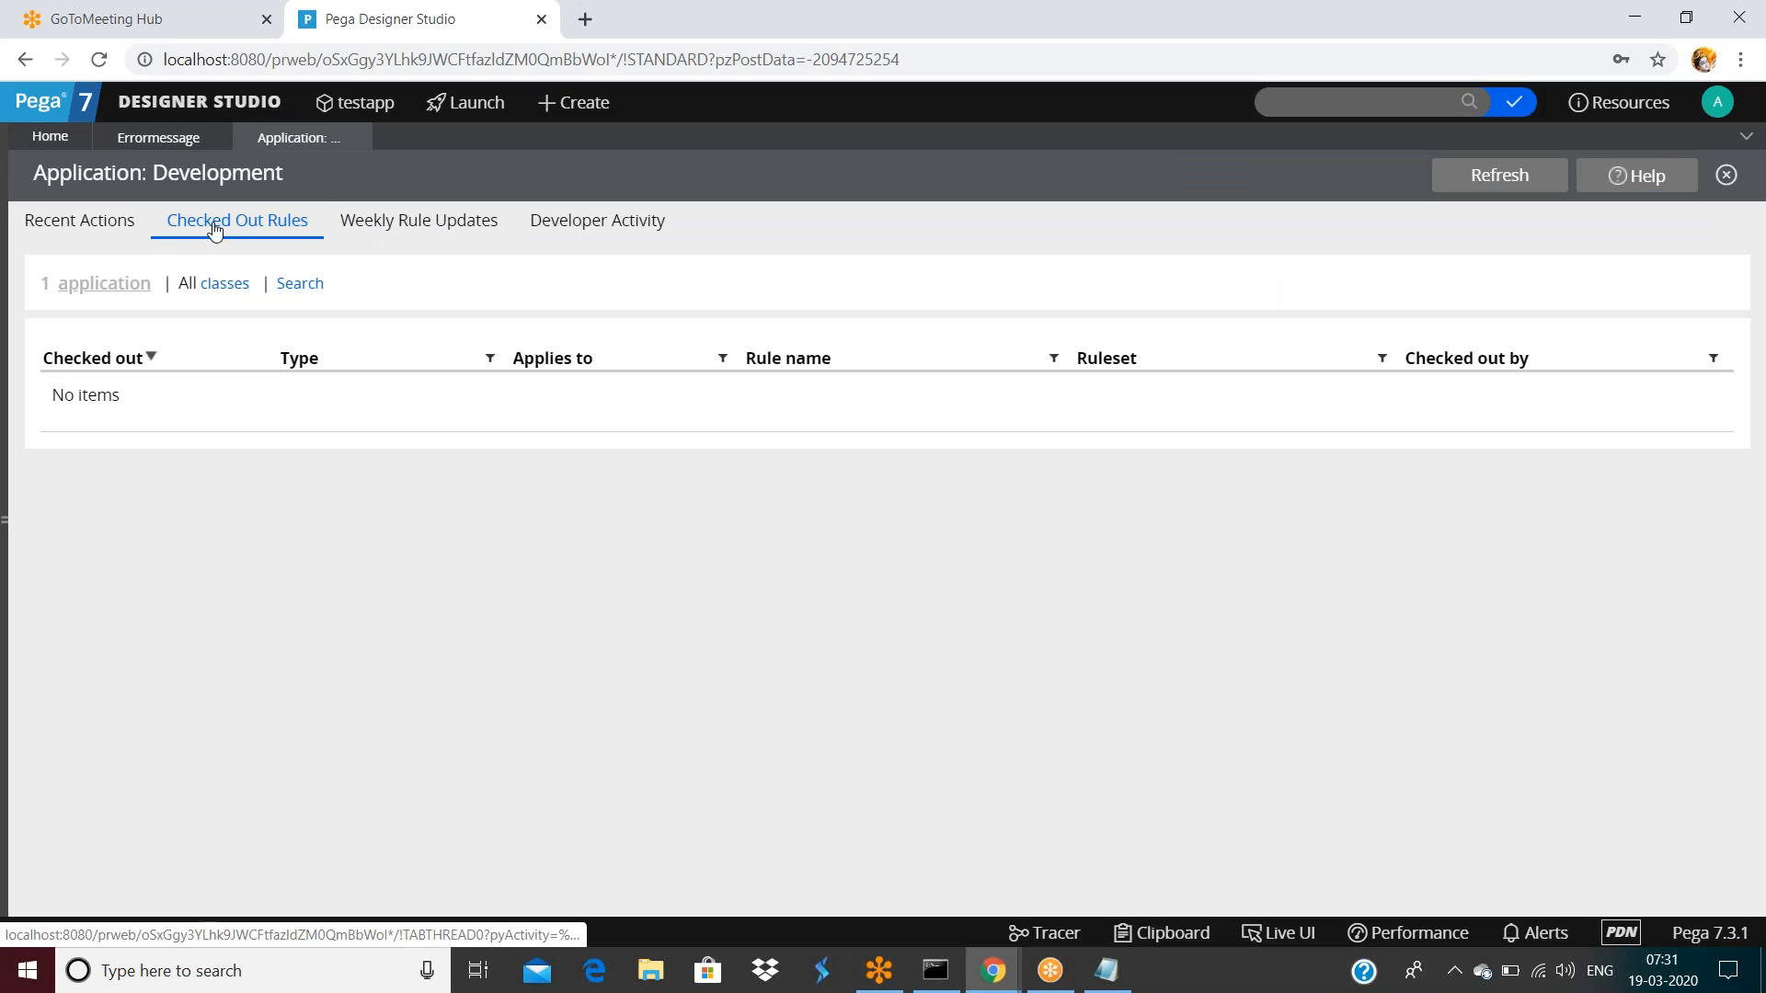
Refresh Development, confirm Errormessage under Checked Out Rules, and show Weekly Rule Updates
left_click(1462, 182)
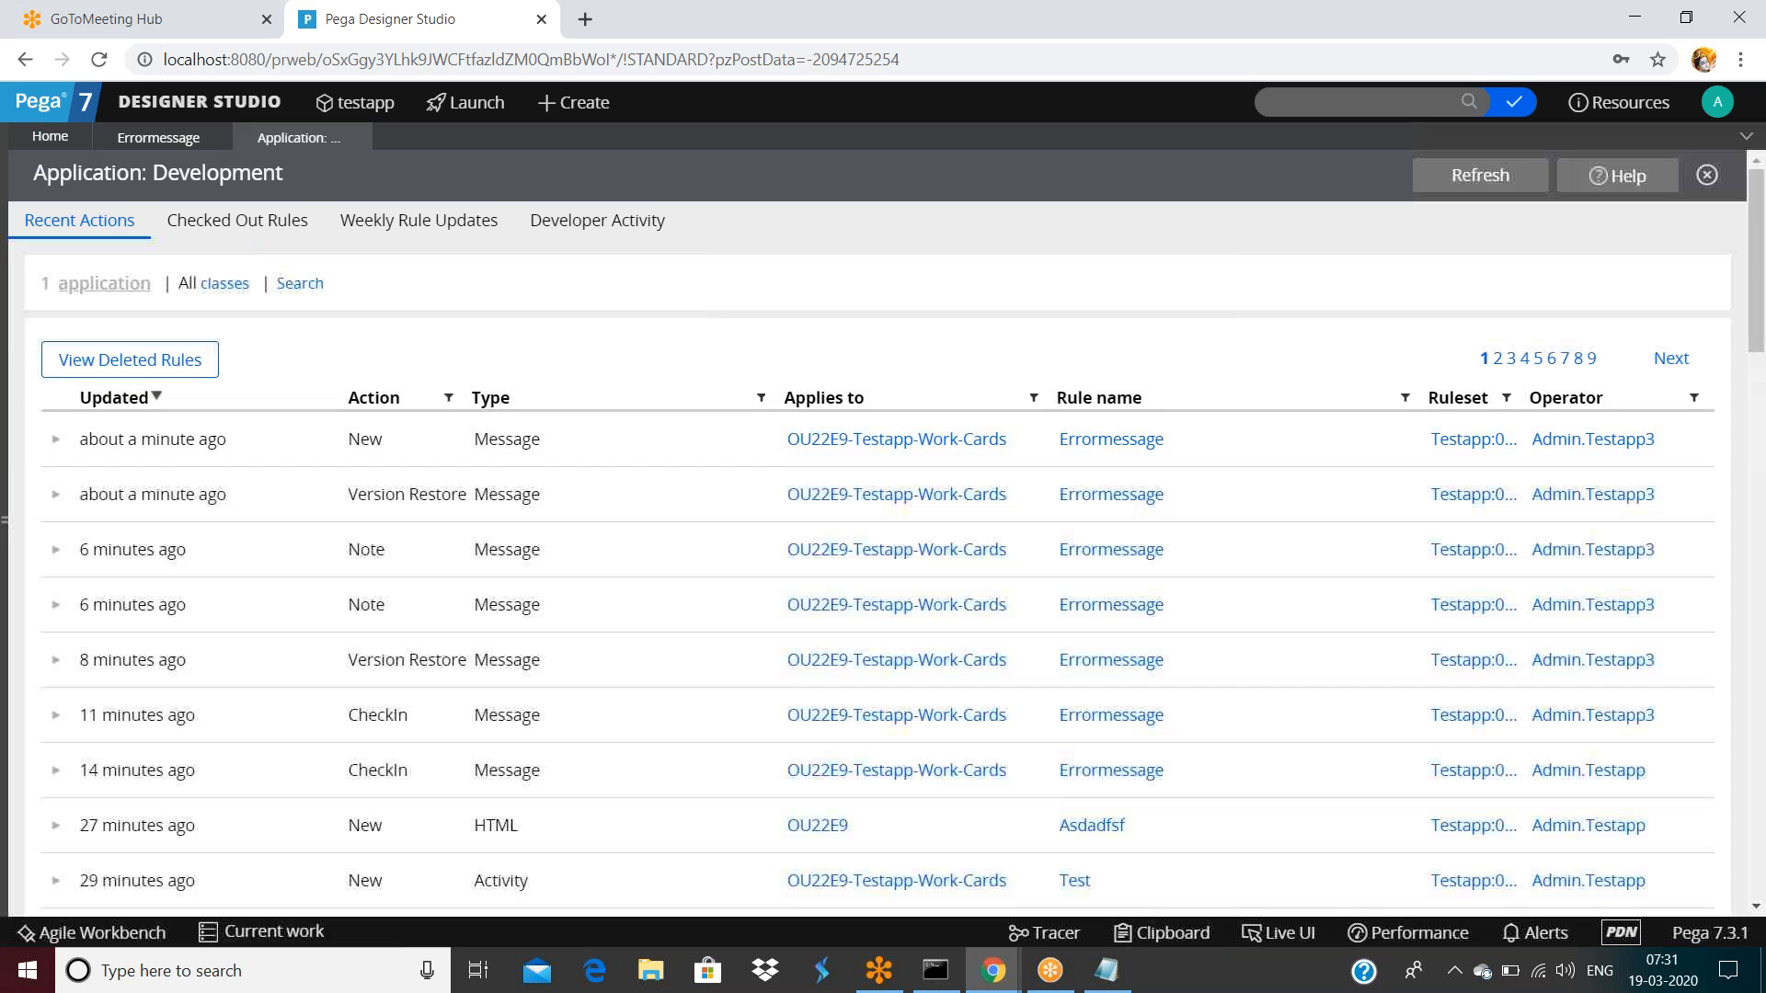
left_click(238, 221)
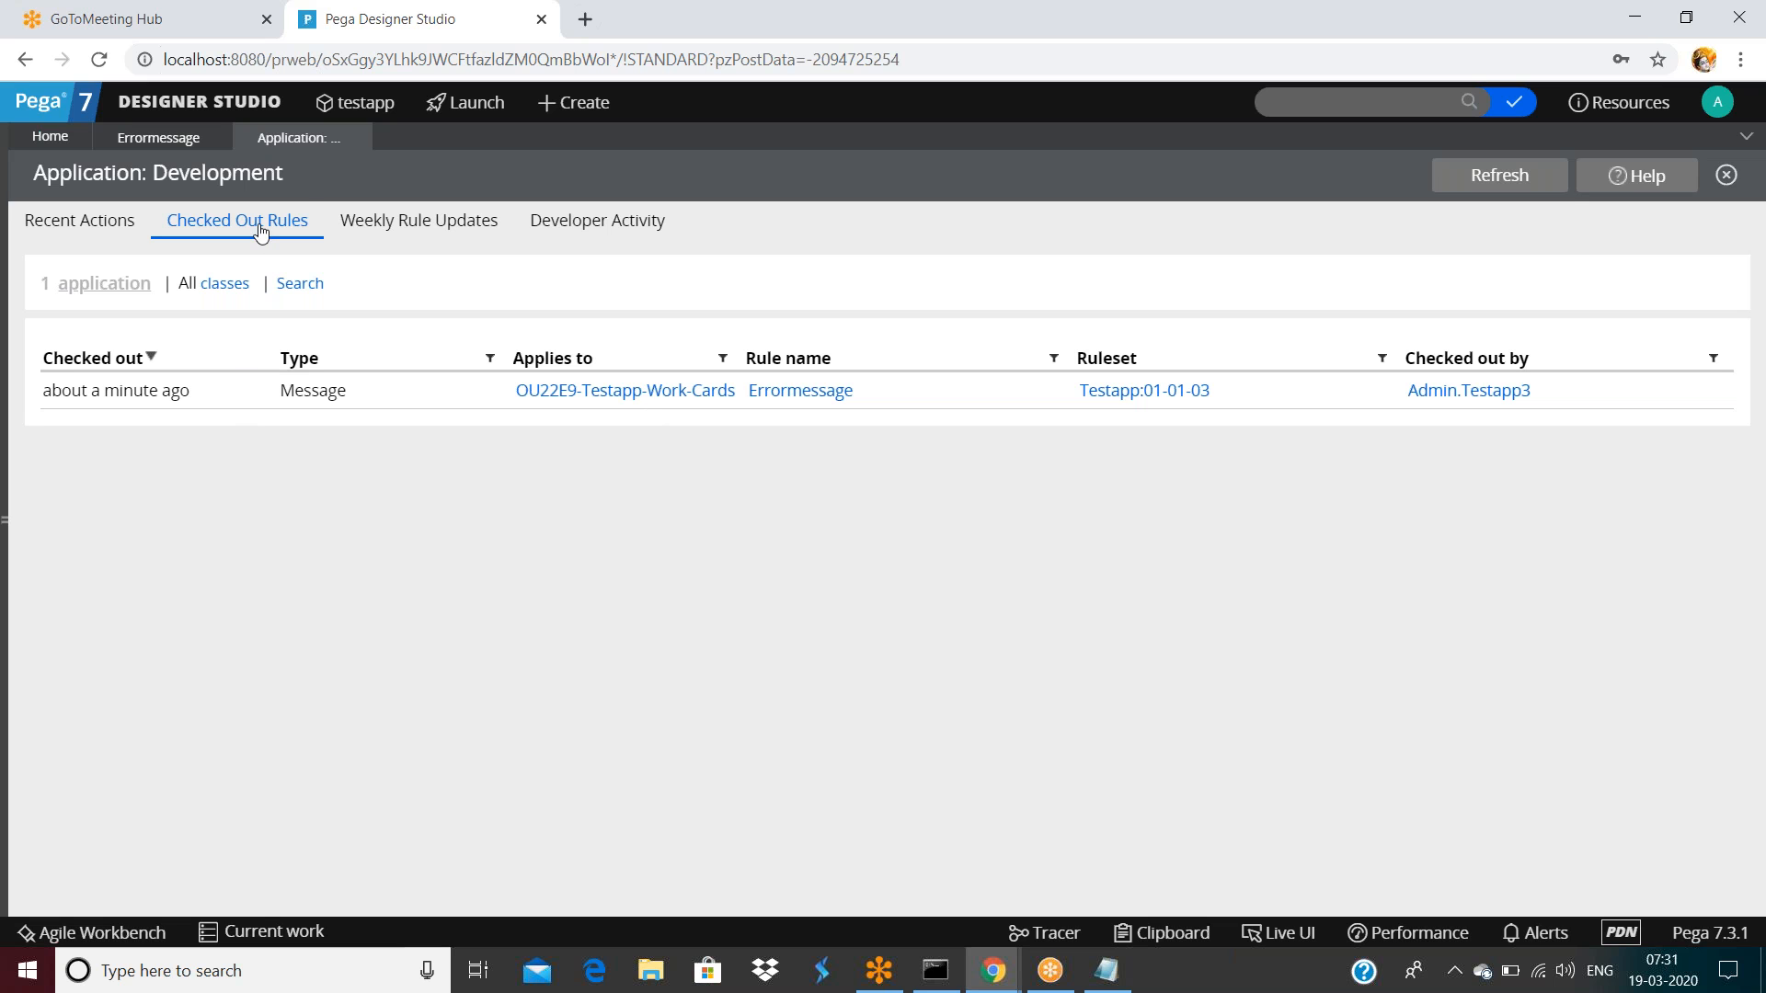
double_click(390, 221)
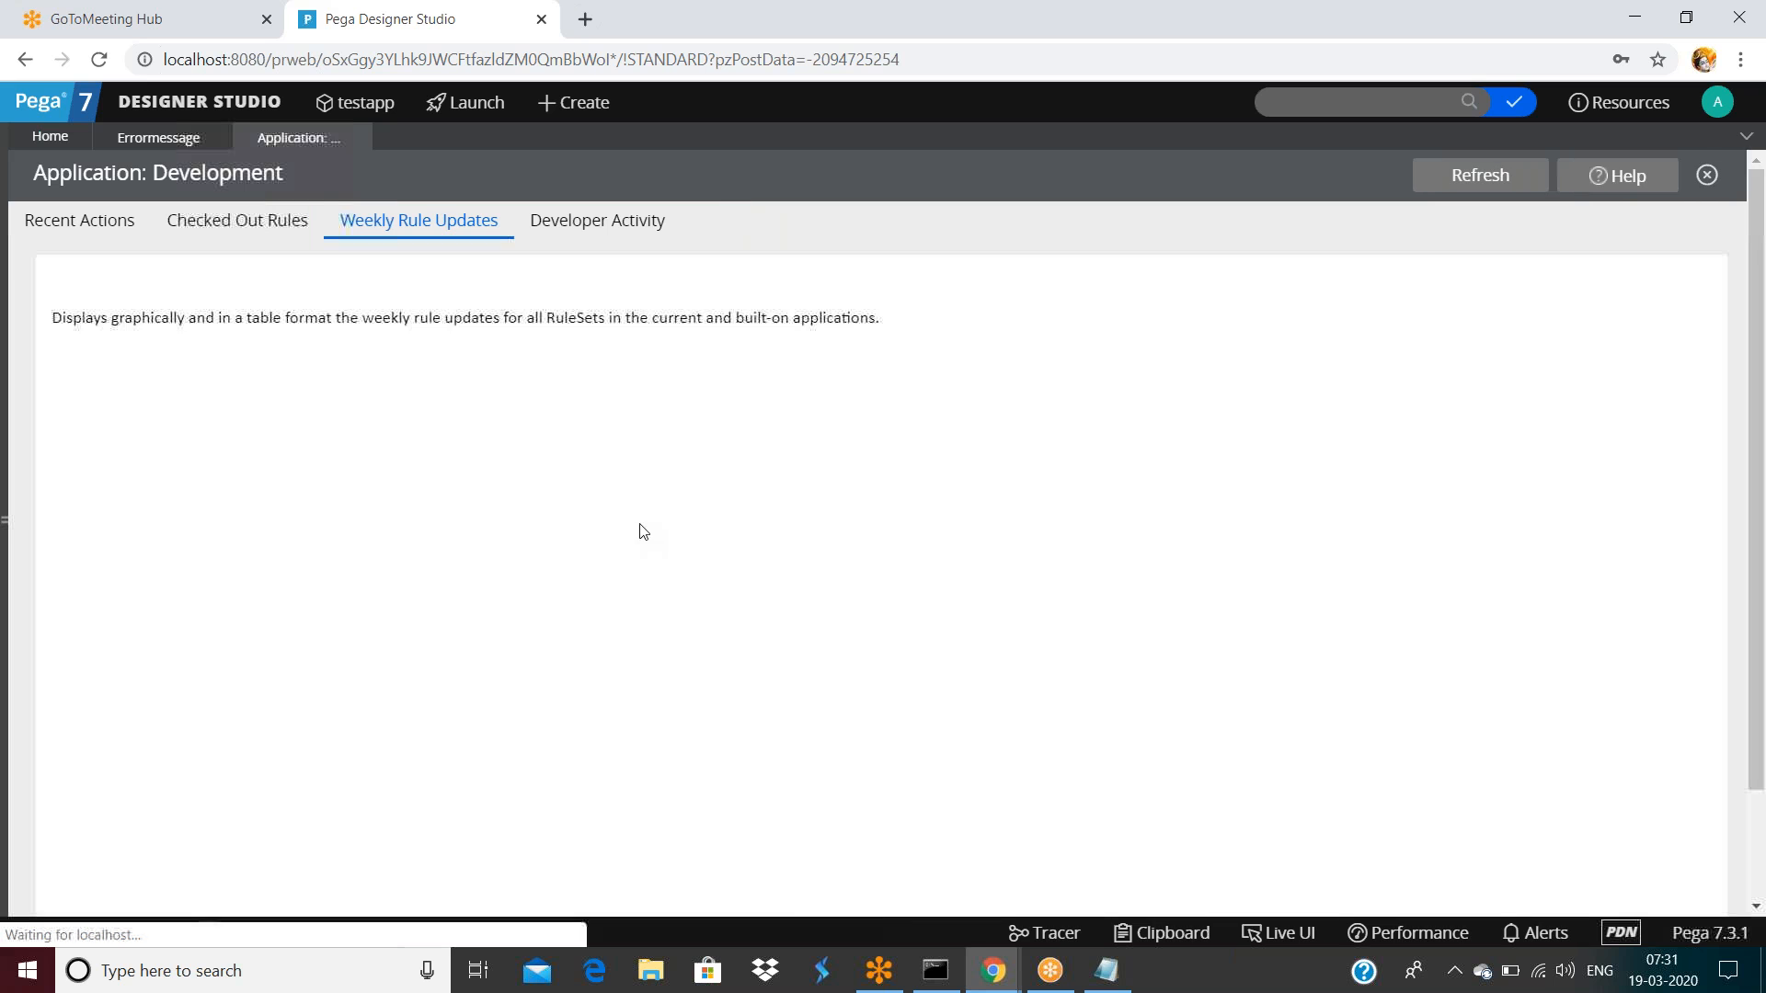
Review the Rules Updated (Weekly) table, then view Developer Activity check-ins: 441 and 7, 448 total
scroll(210, 705, "down", 1)
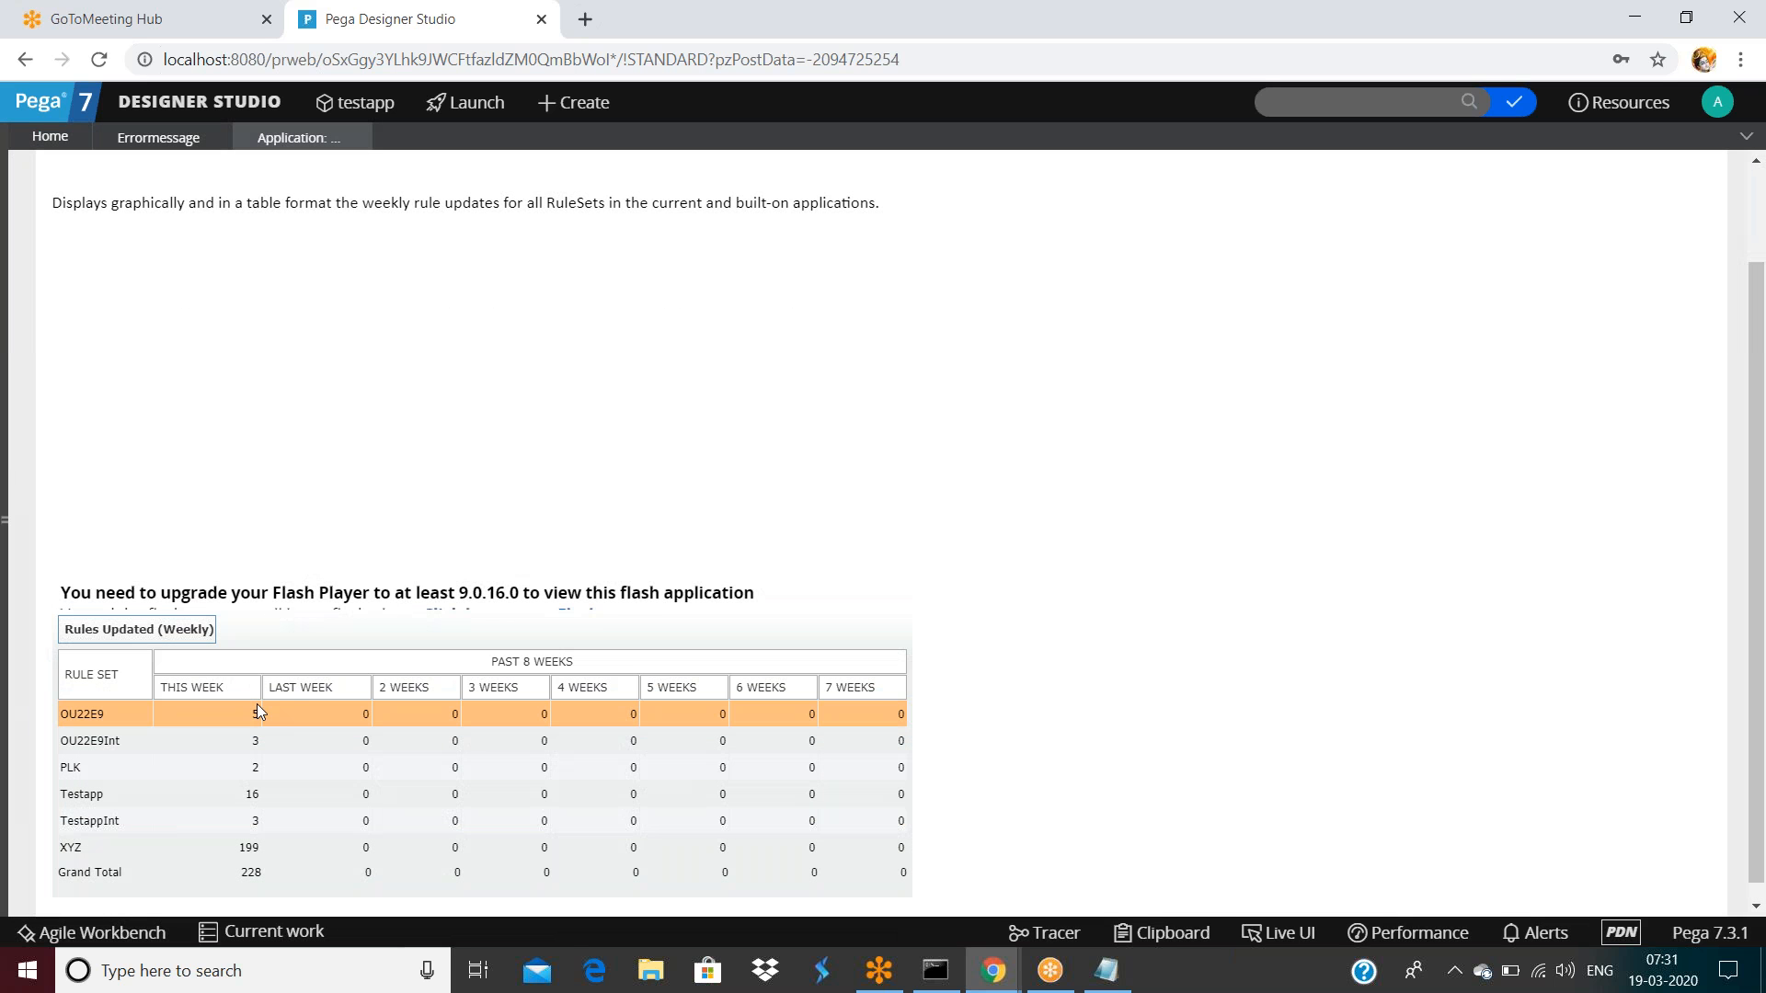
scroll(261, 712, "down", 1)
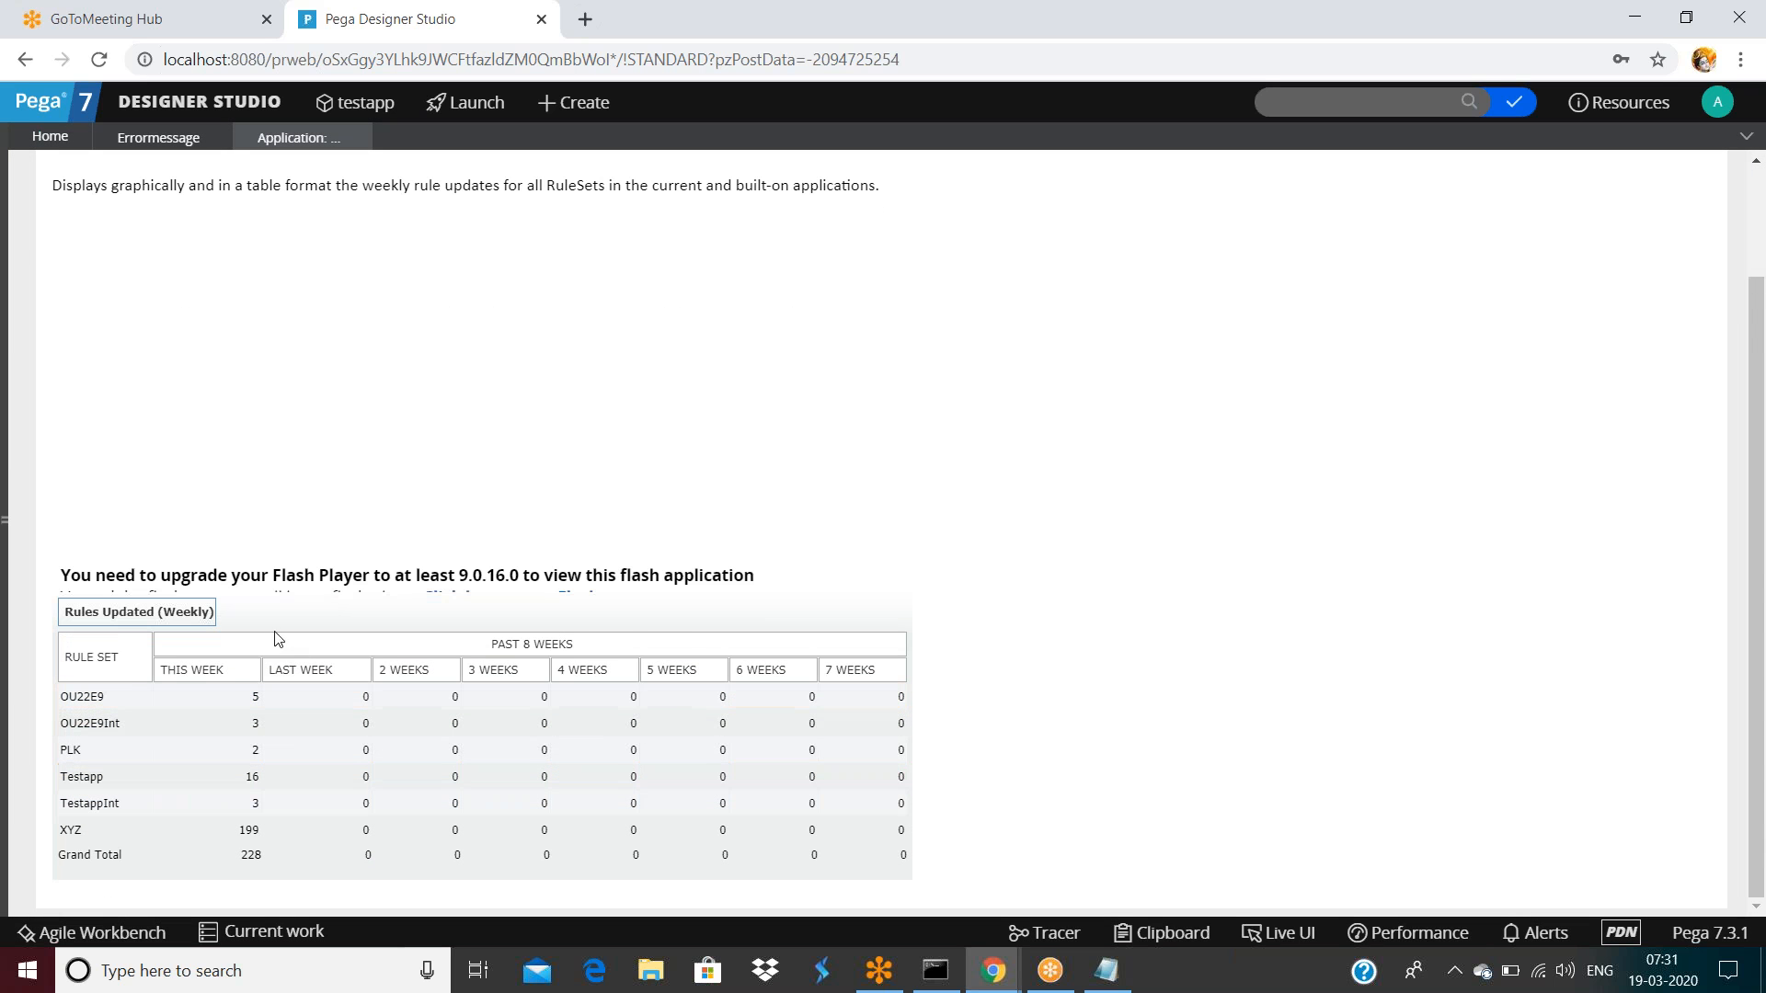
scroll(459, 430, "up", 3)
left_click(581, 222)
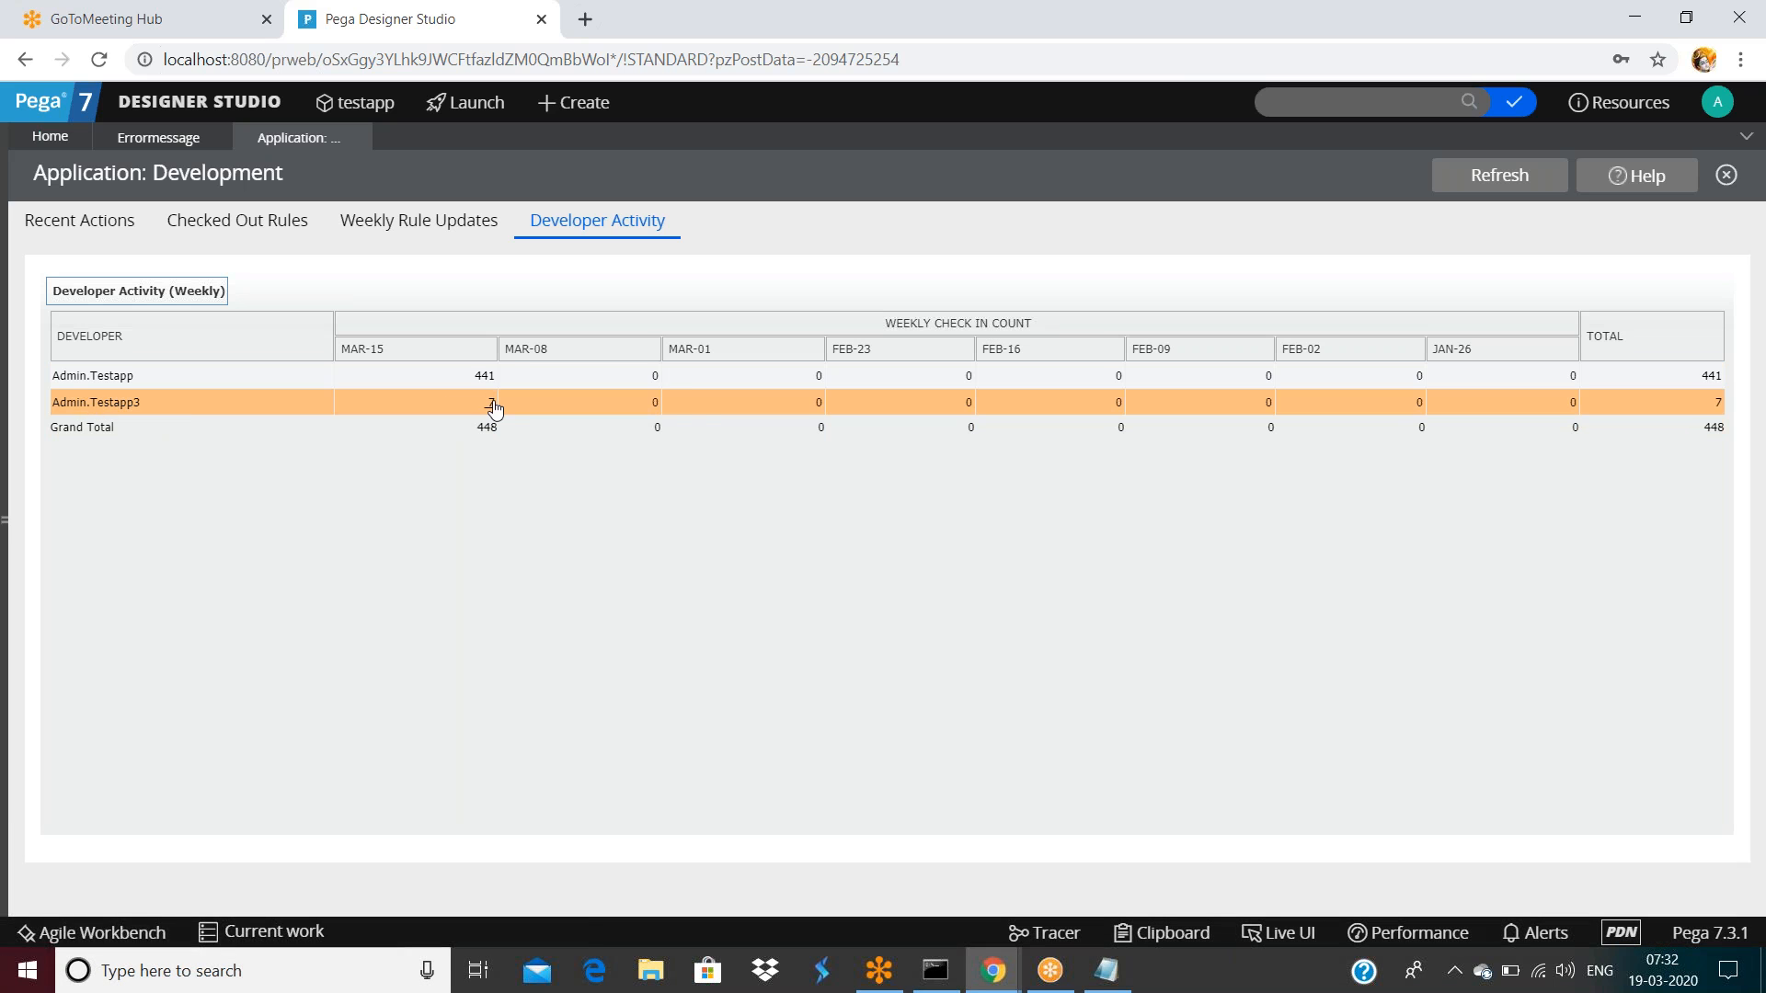
Open the updates behind the MAR-15 count of 7: seven errormessage changes, 07:20–07:30
double_click(196, 291)
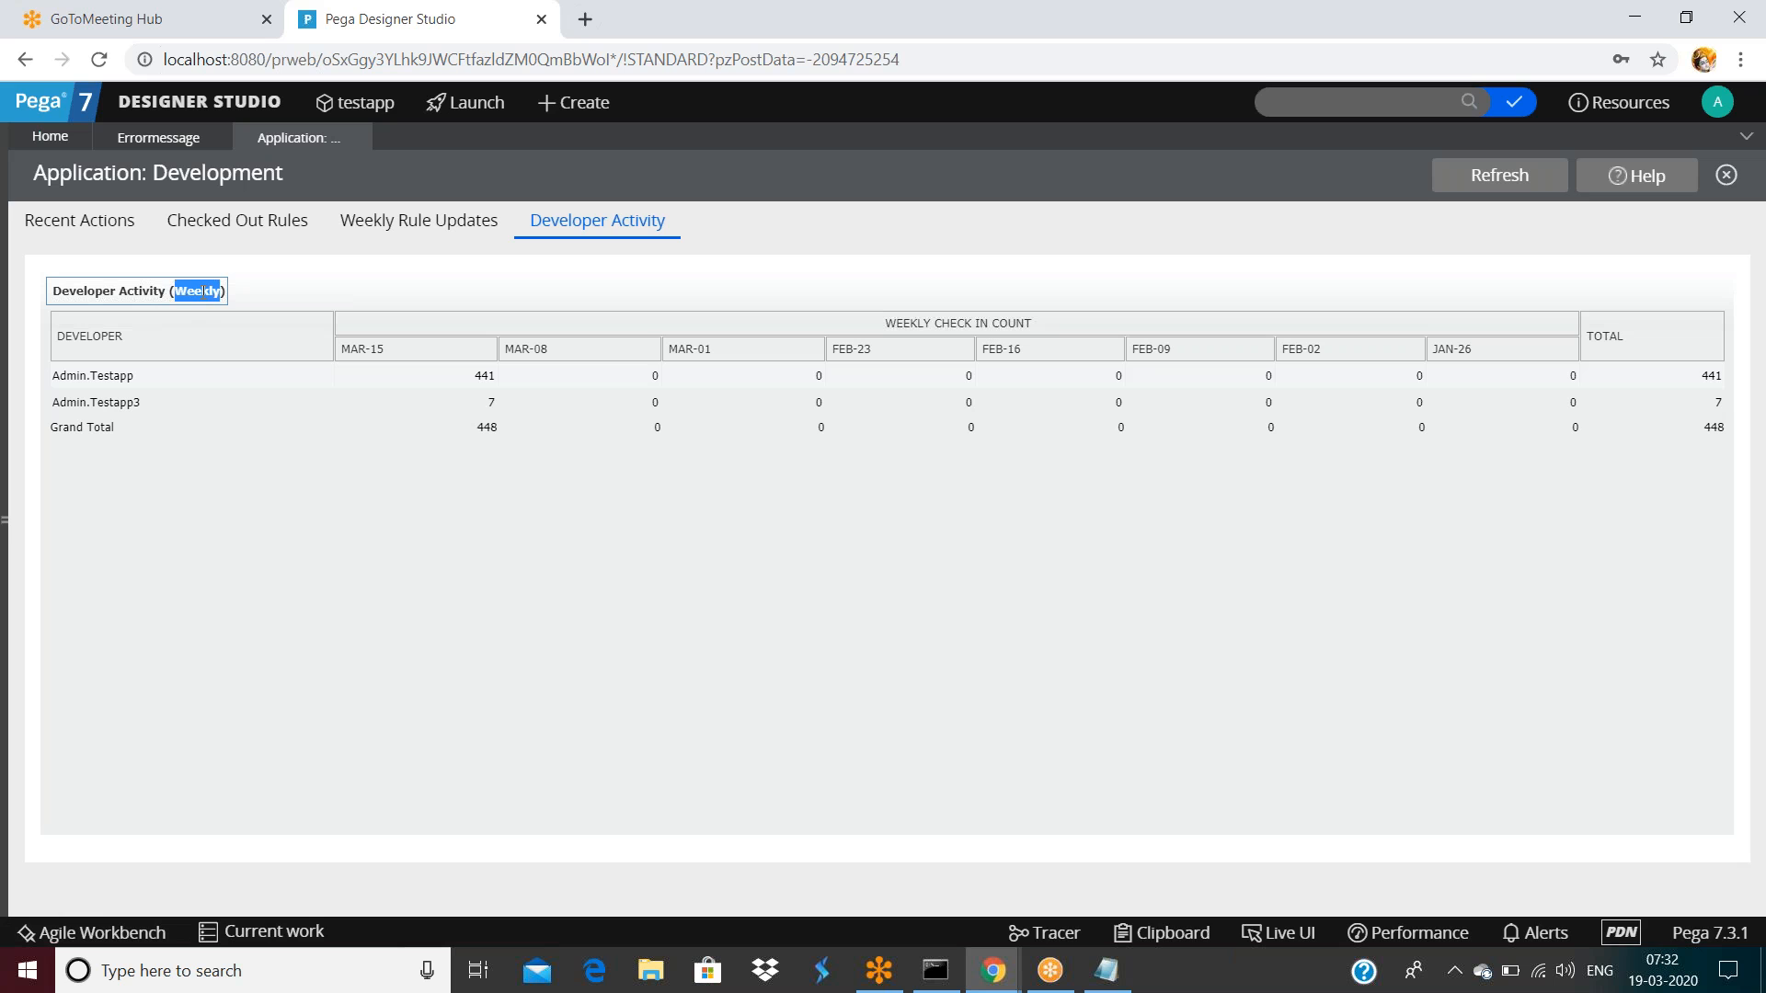
left_click(1647, 982)
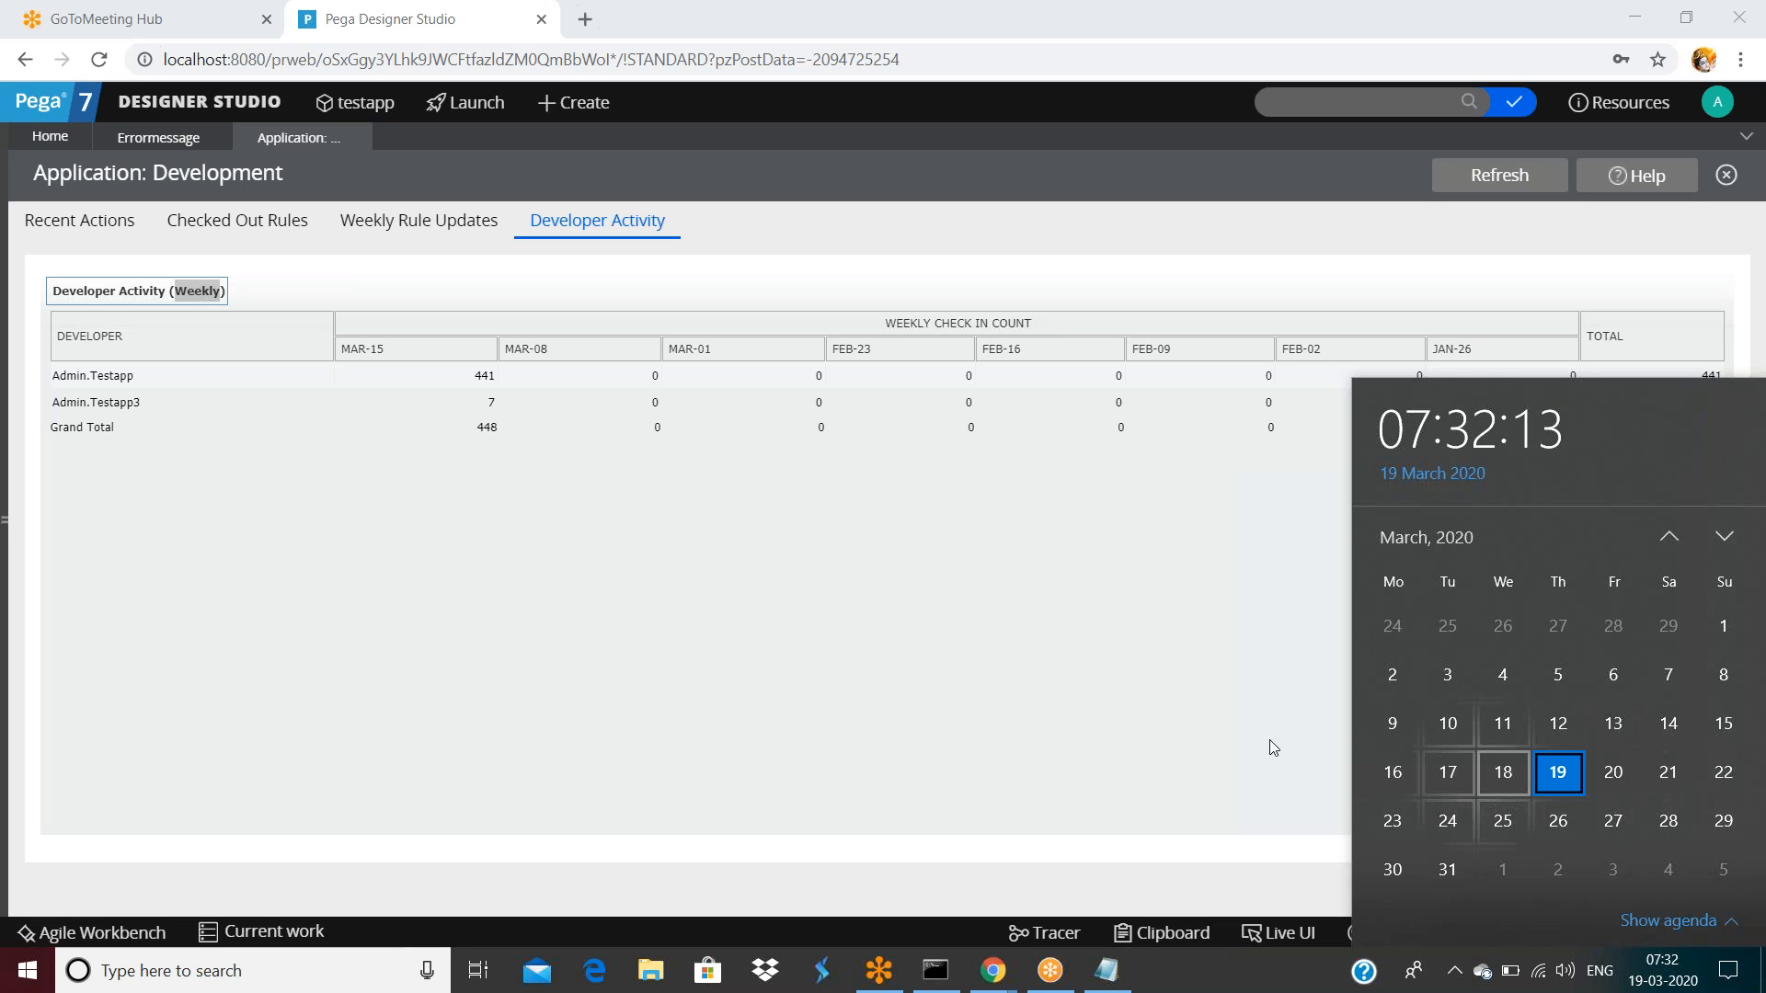
left_click(487, 493)
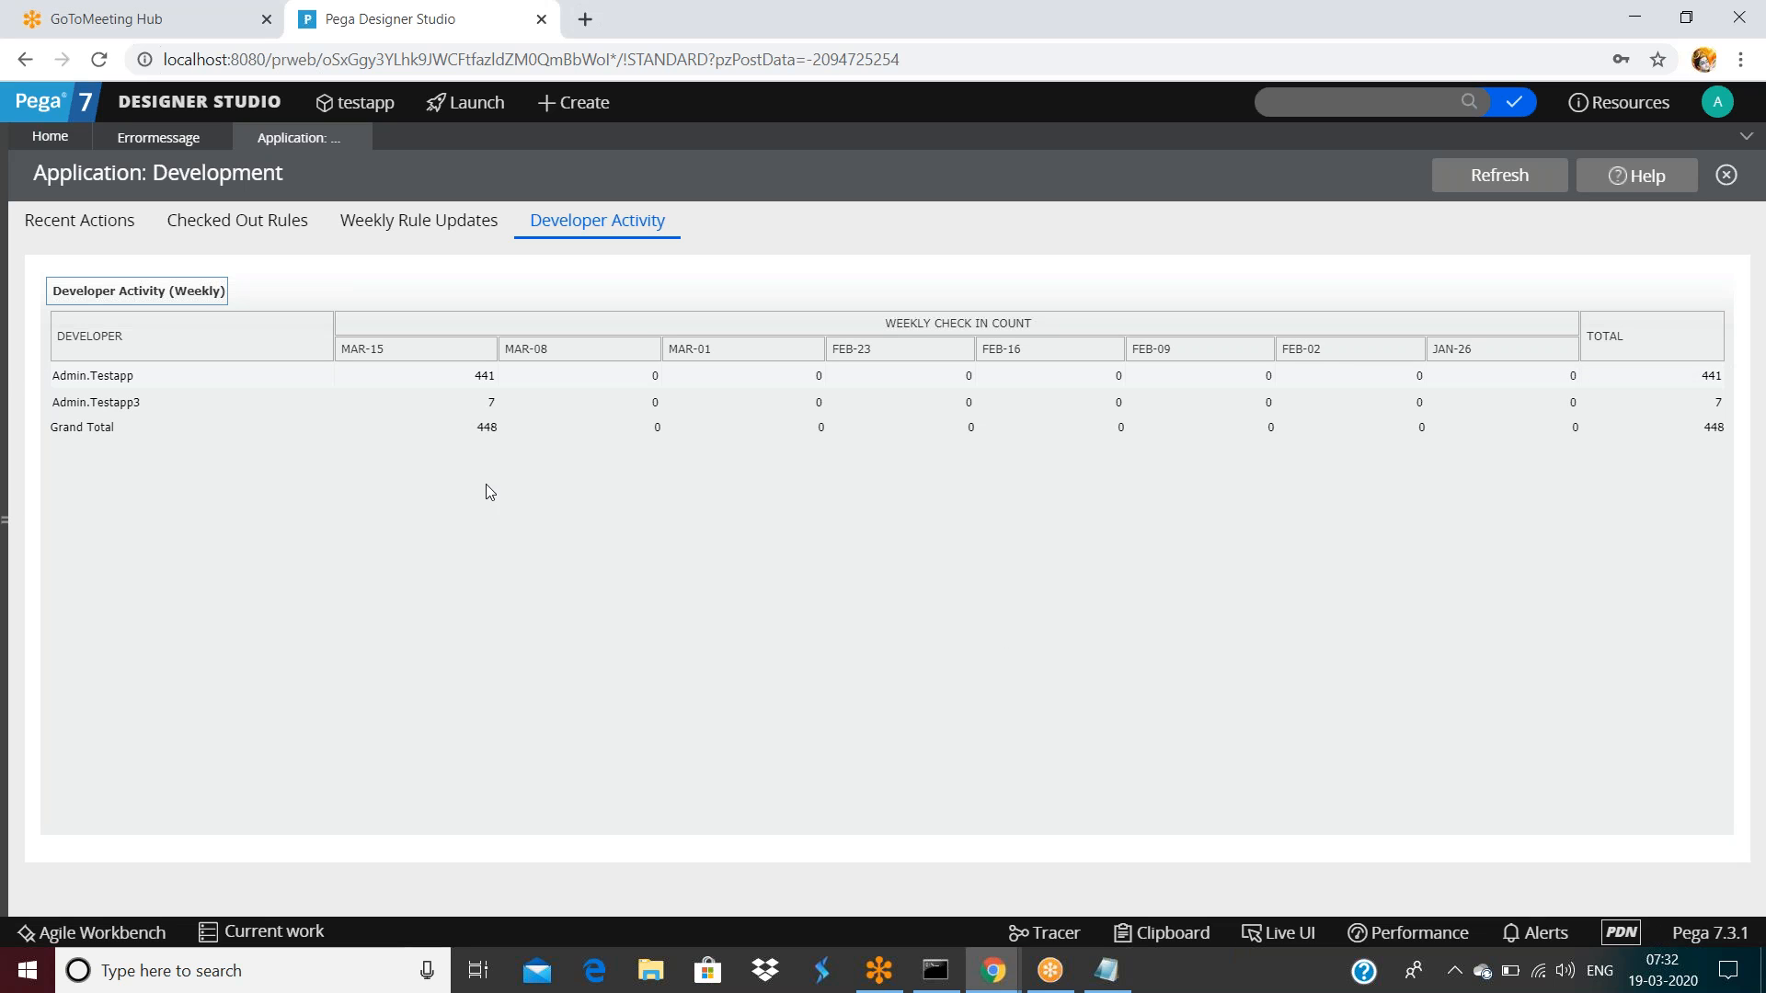
left_click(492, 402)
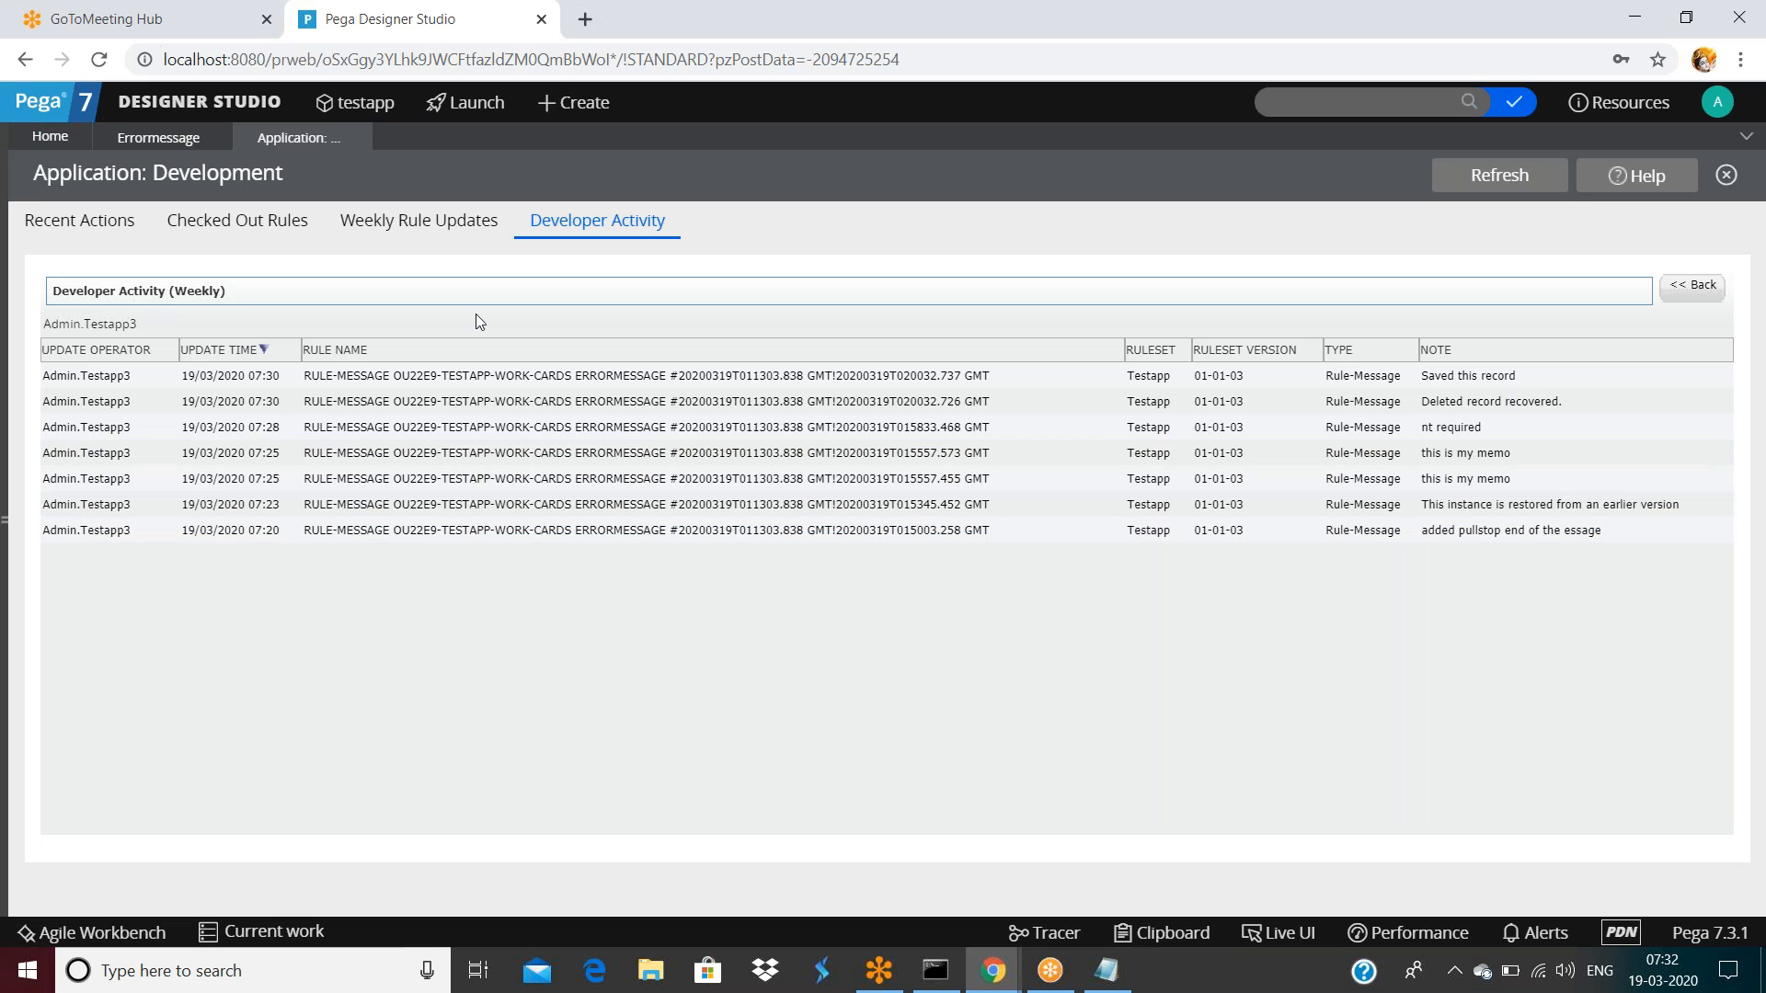
mouse_move(362, 150)
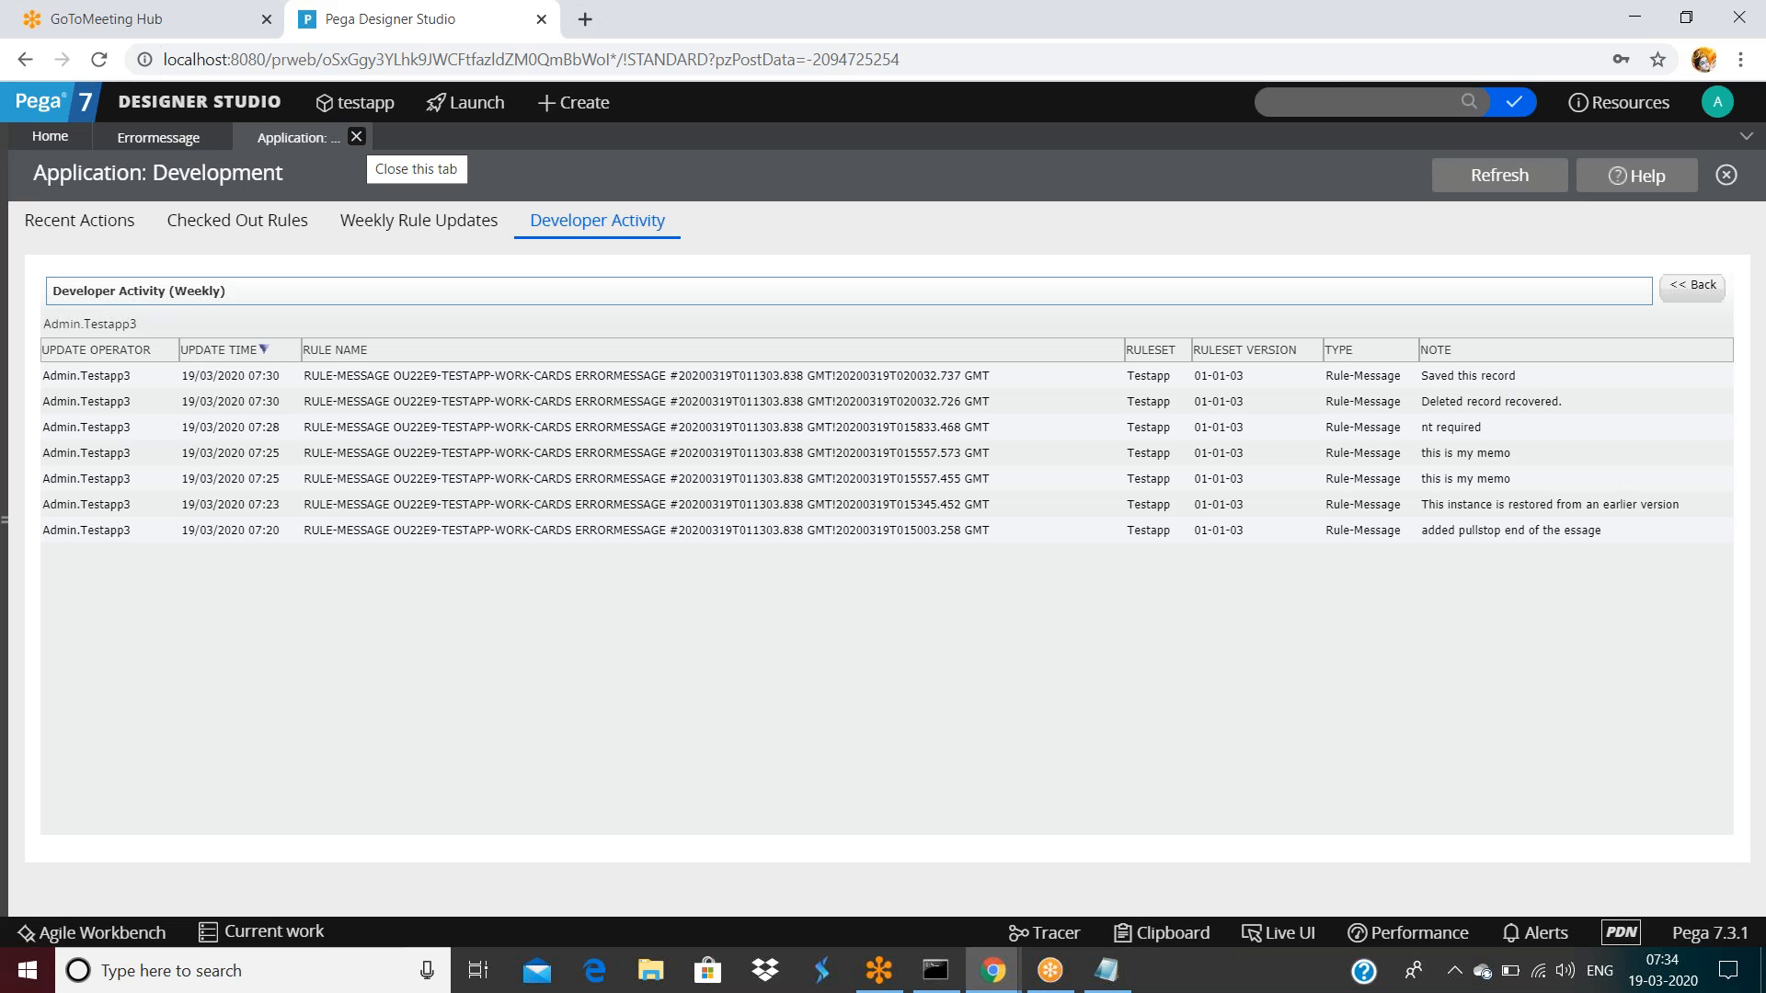
Open File Explorer and go to the Downloads folder
left_click(651, 972)
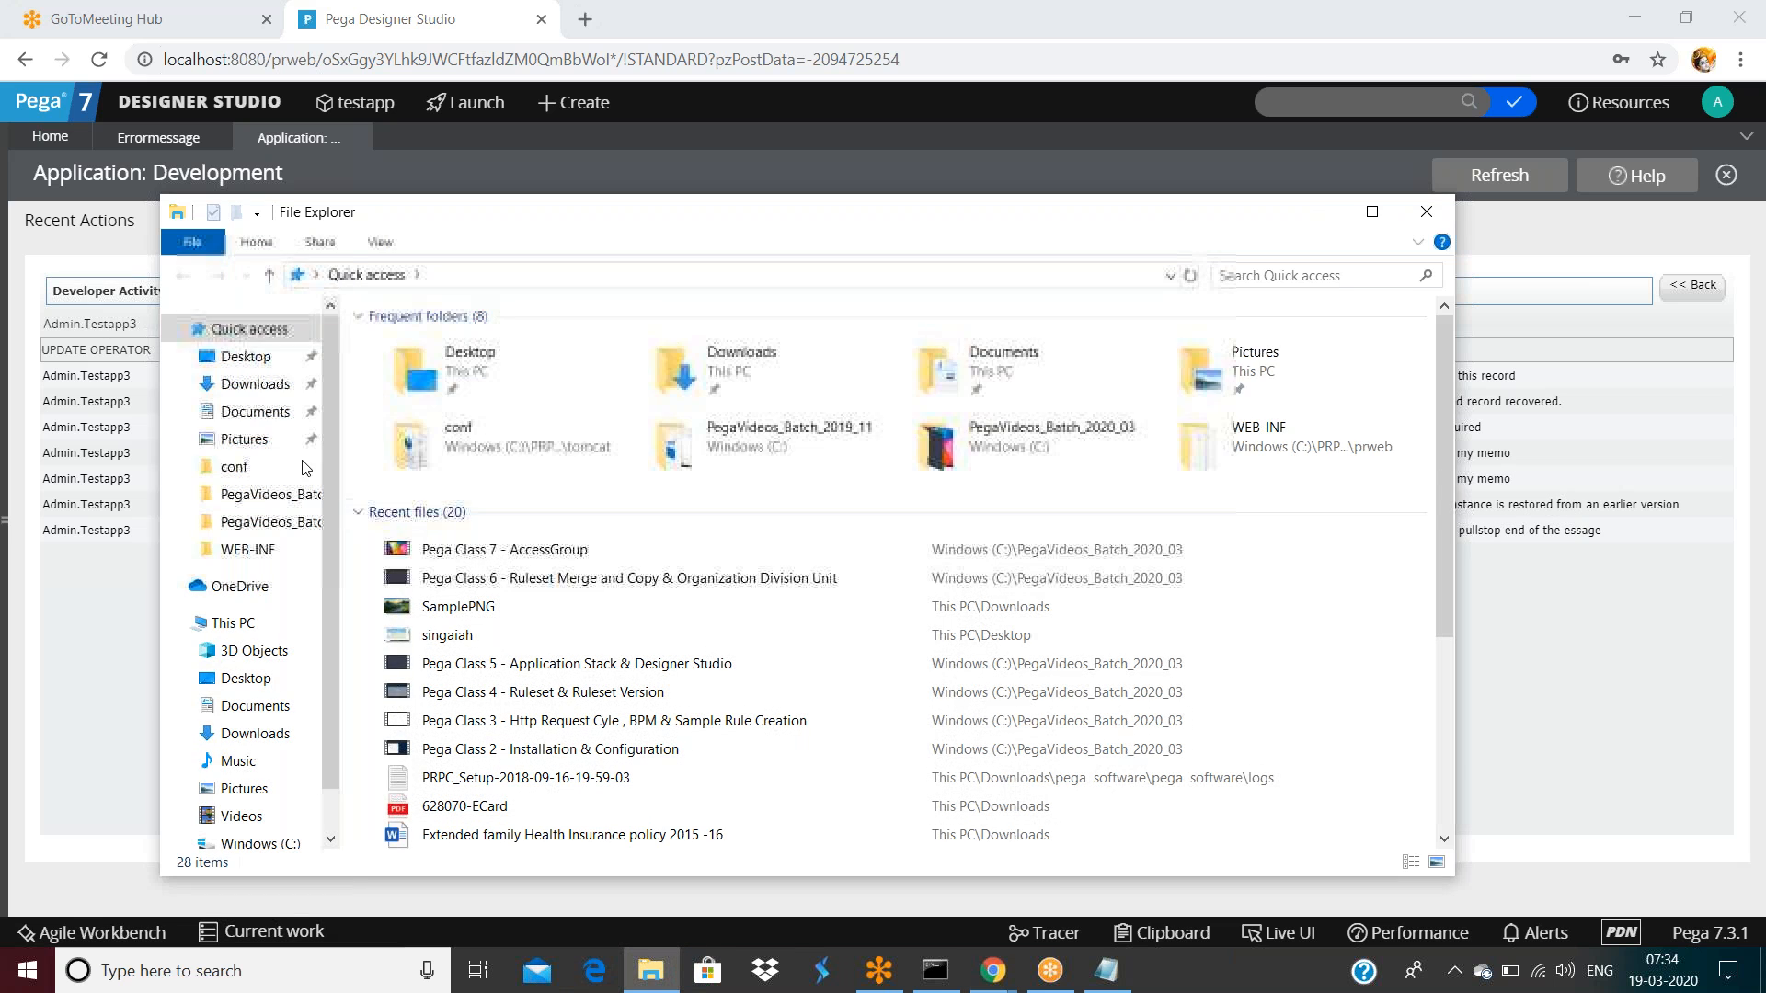
left_click(255, 384)
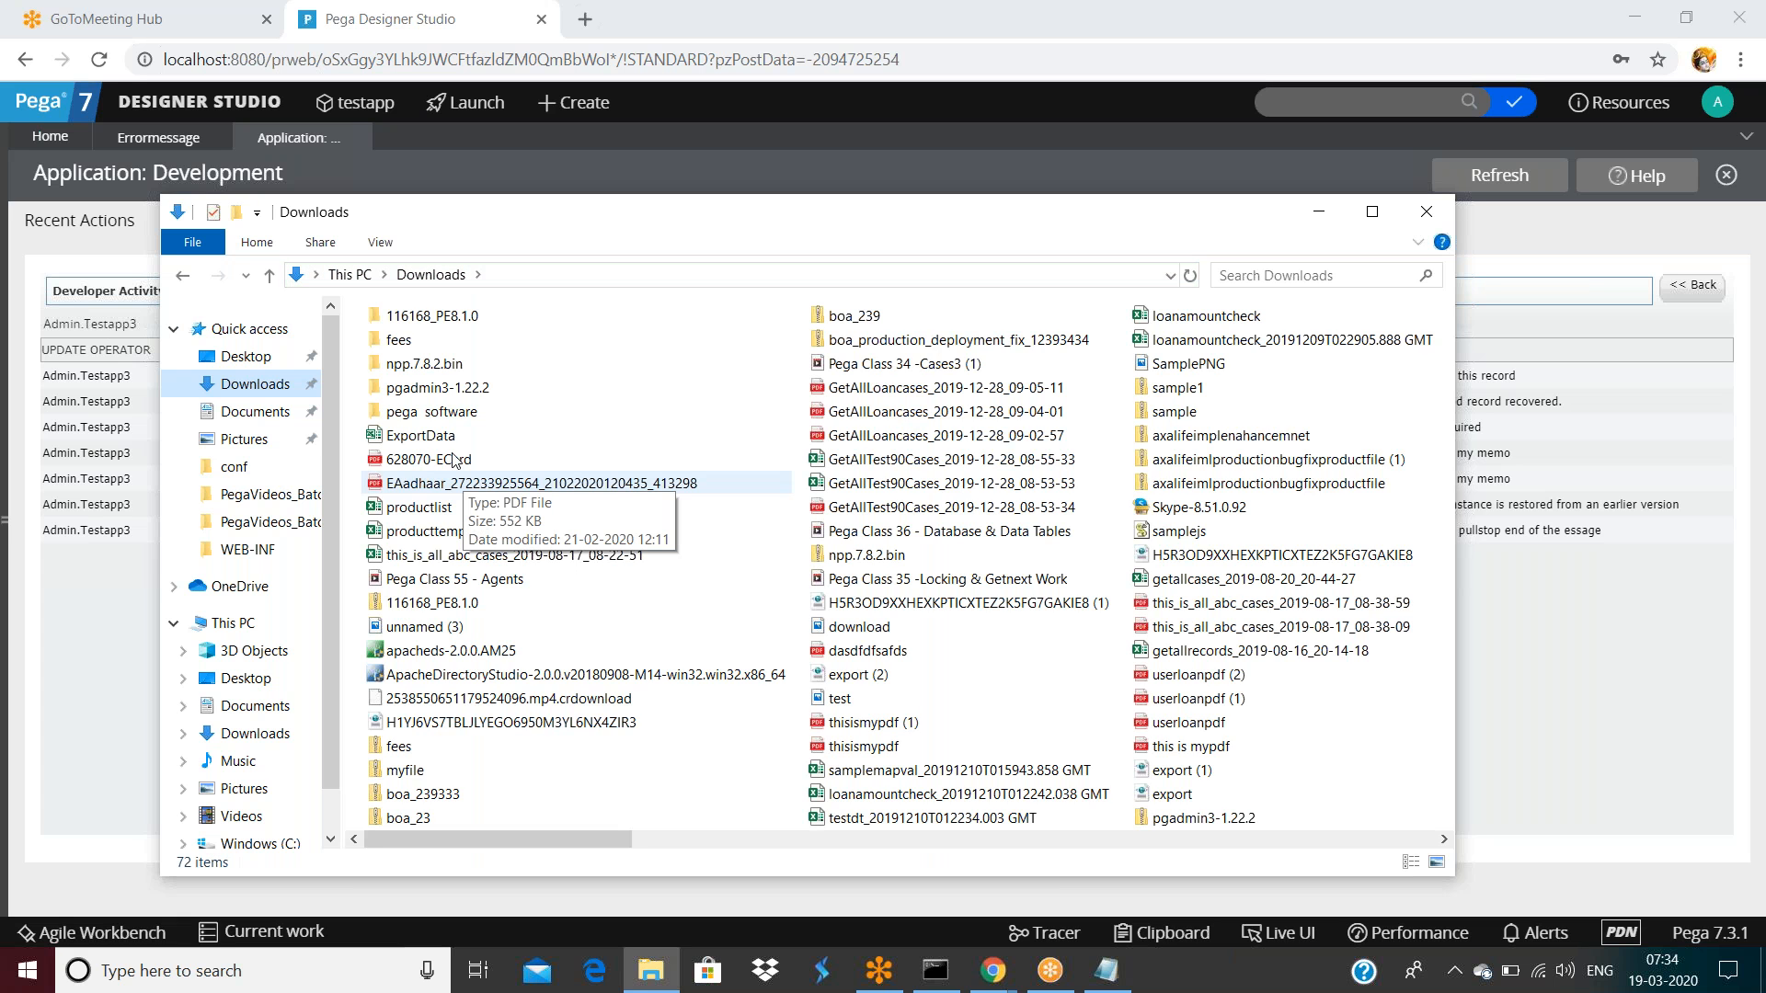
Browse pega software > pega software > data to the pega dump file, then return to Designer Studio
left_click(414, 413)
double_click(406, 348)
double_click(405, 372)
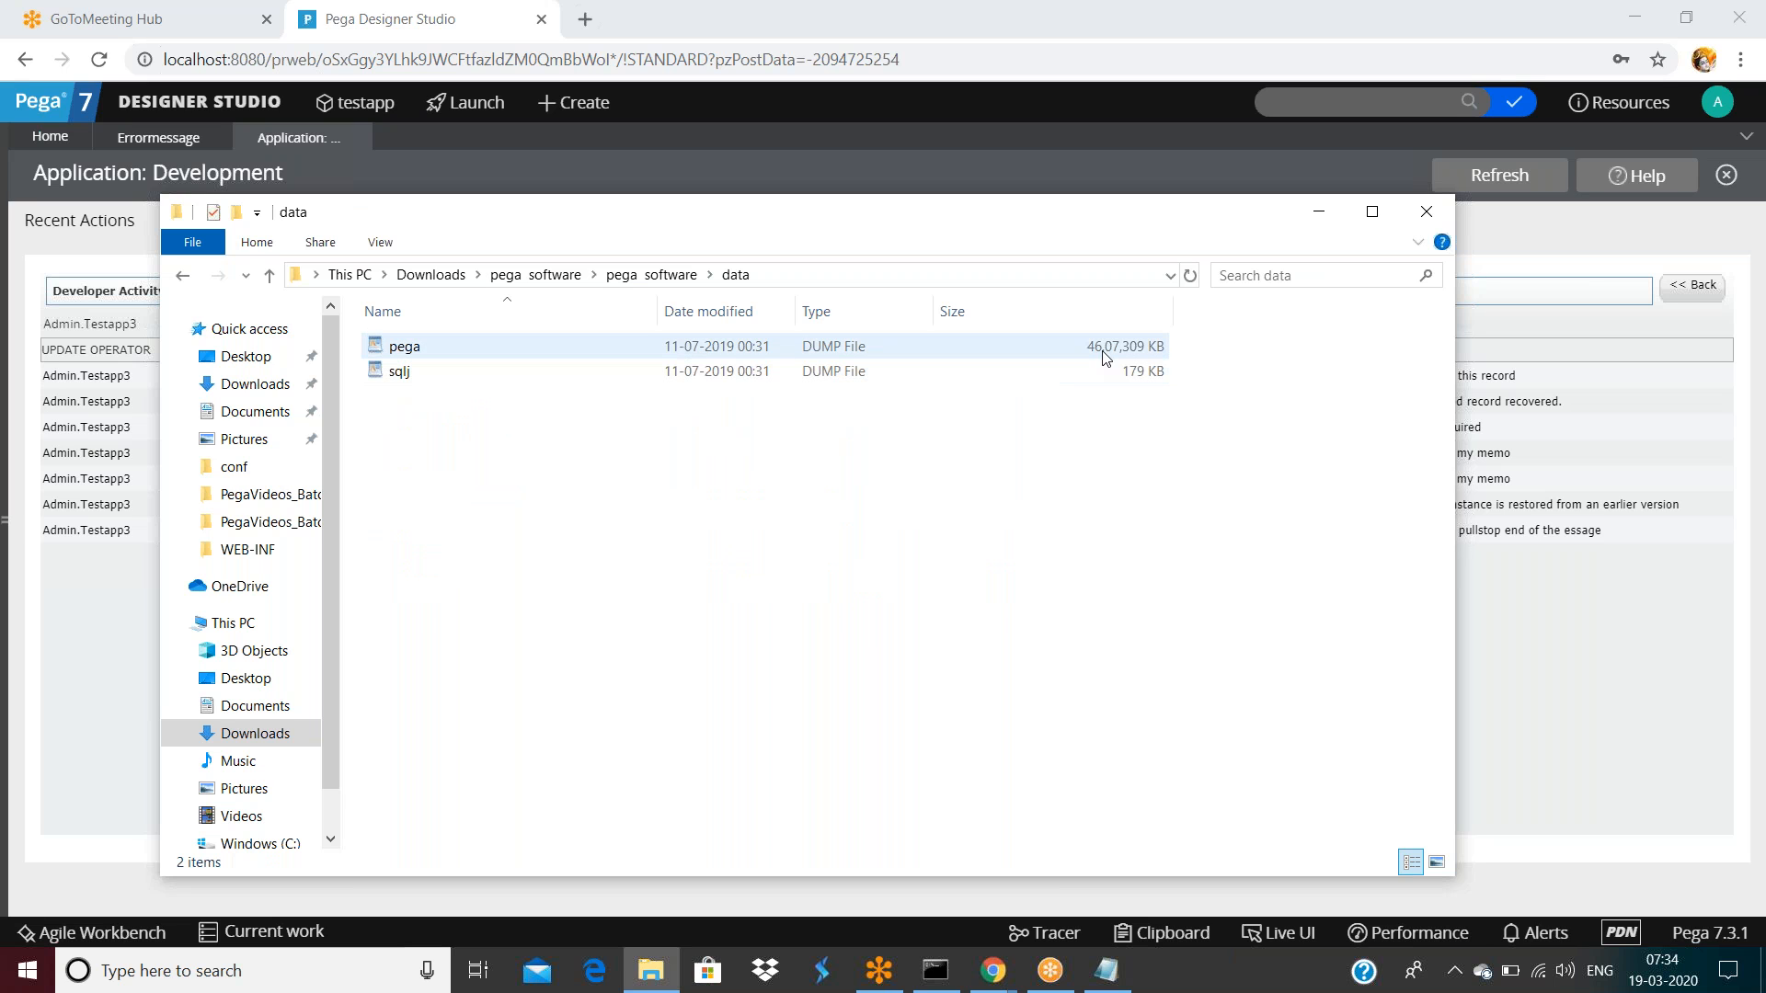
left_click(401, 350)
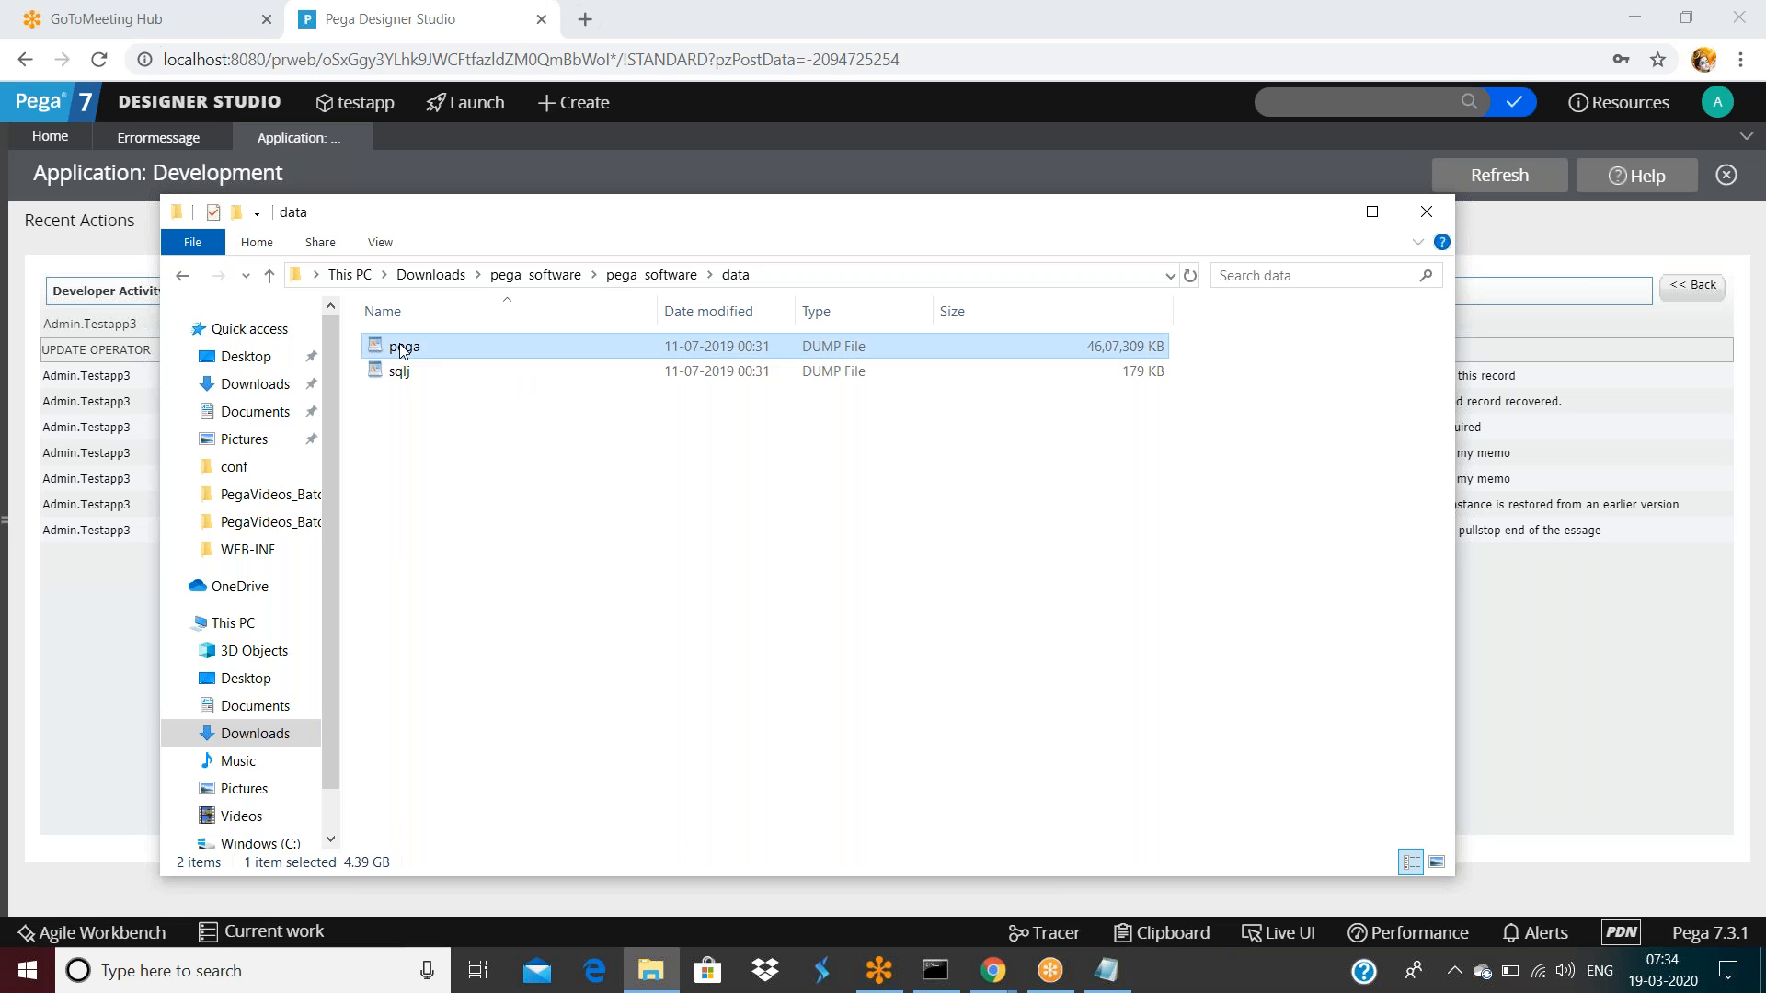
right_click(402, 349)
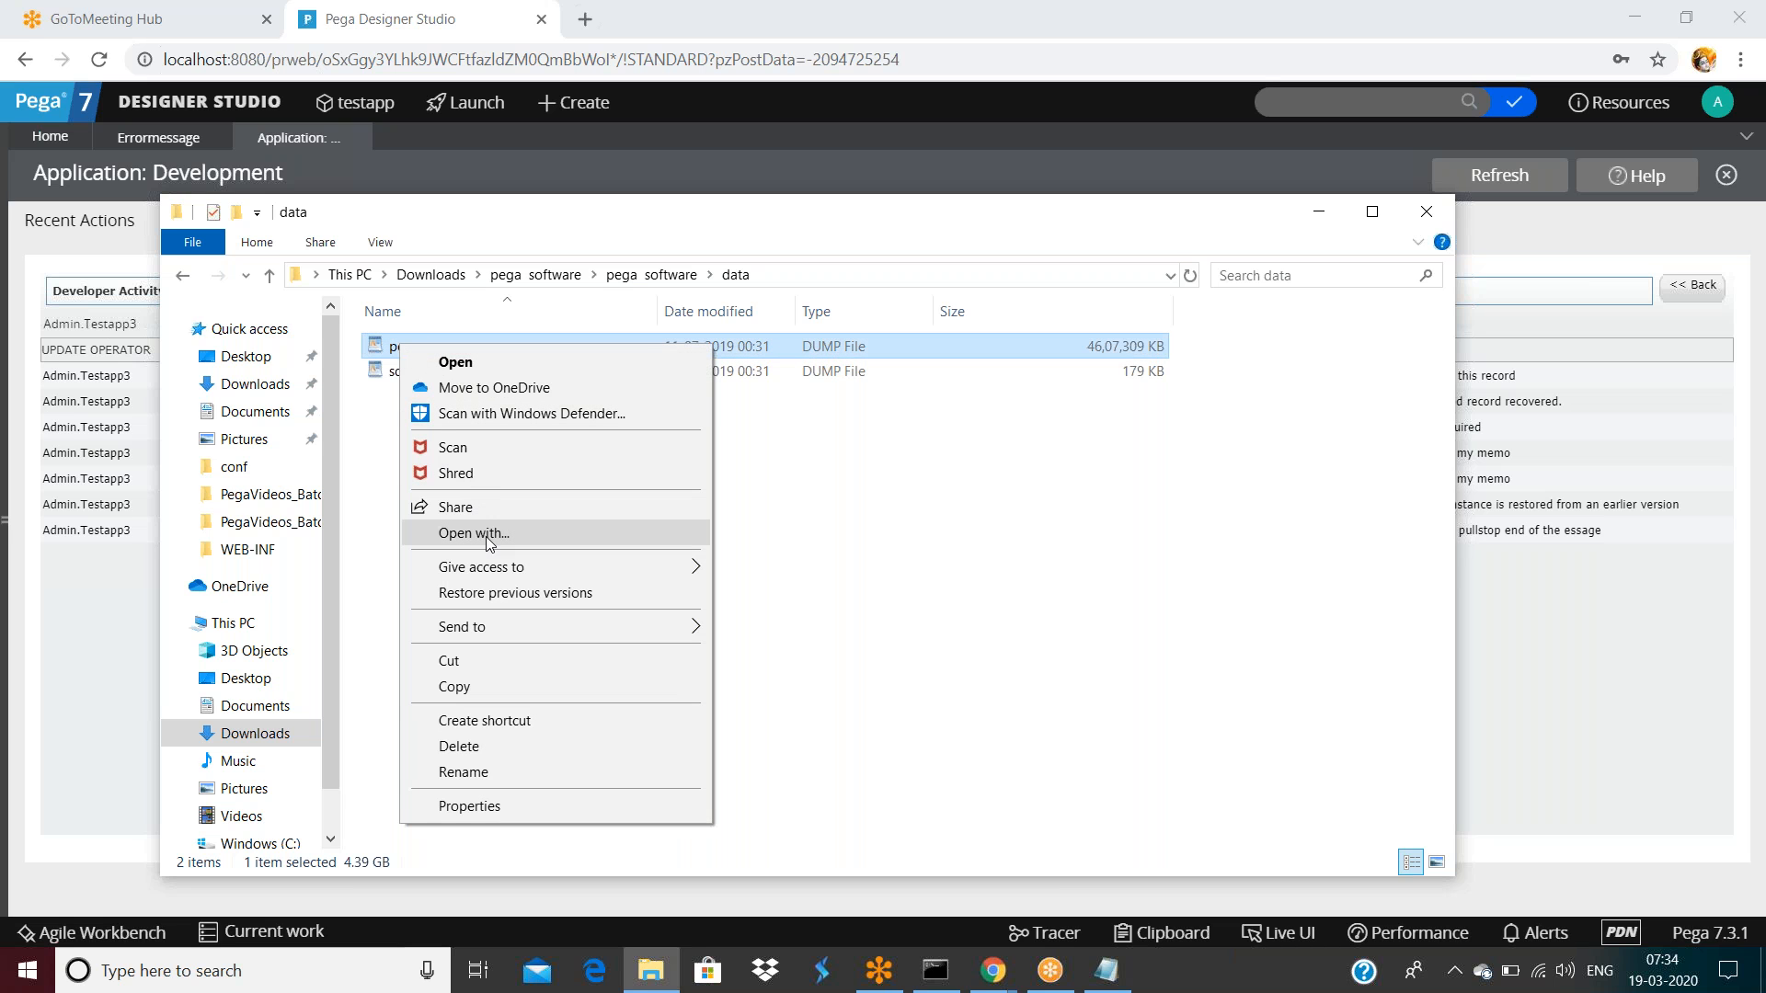
left_click(1116, 543)
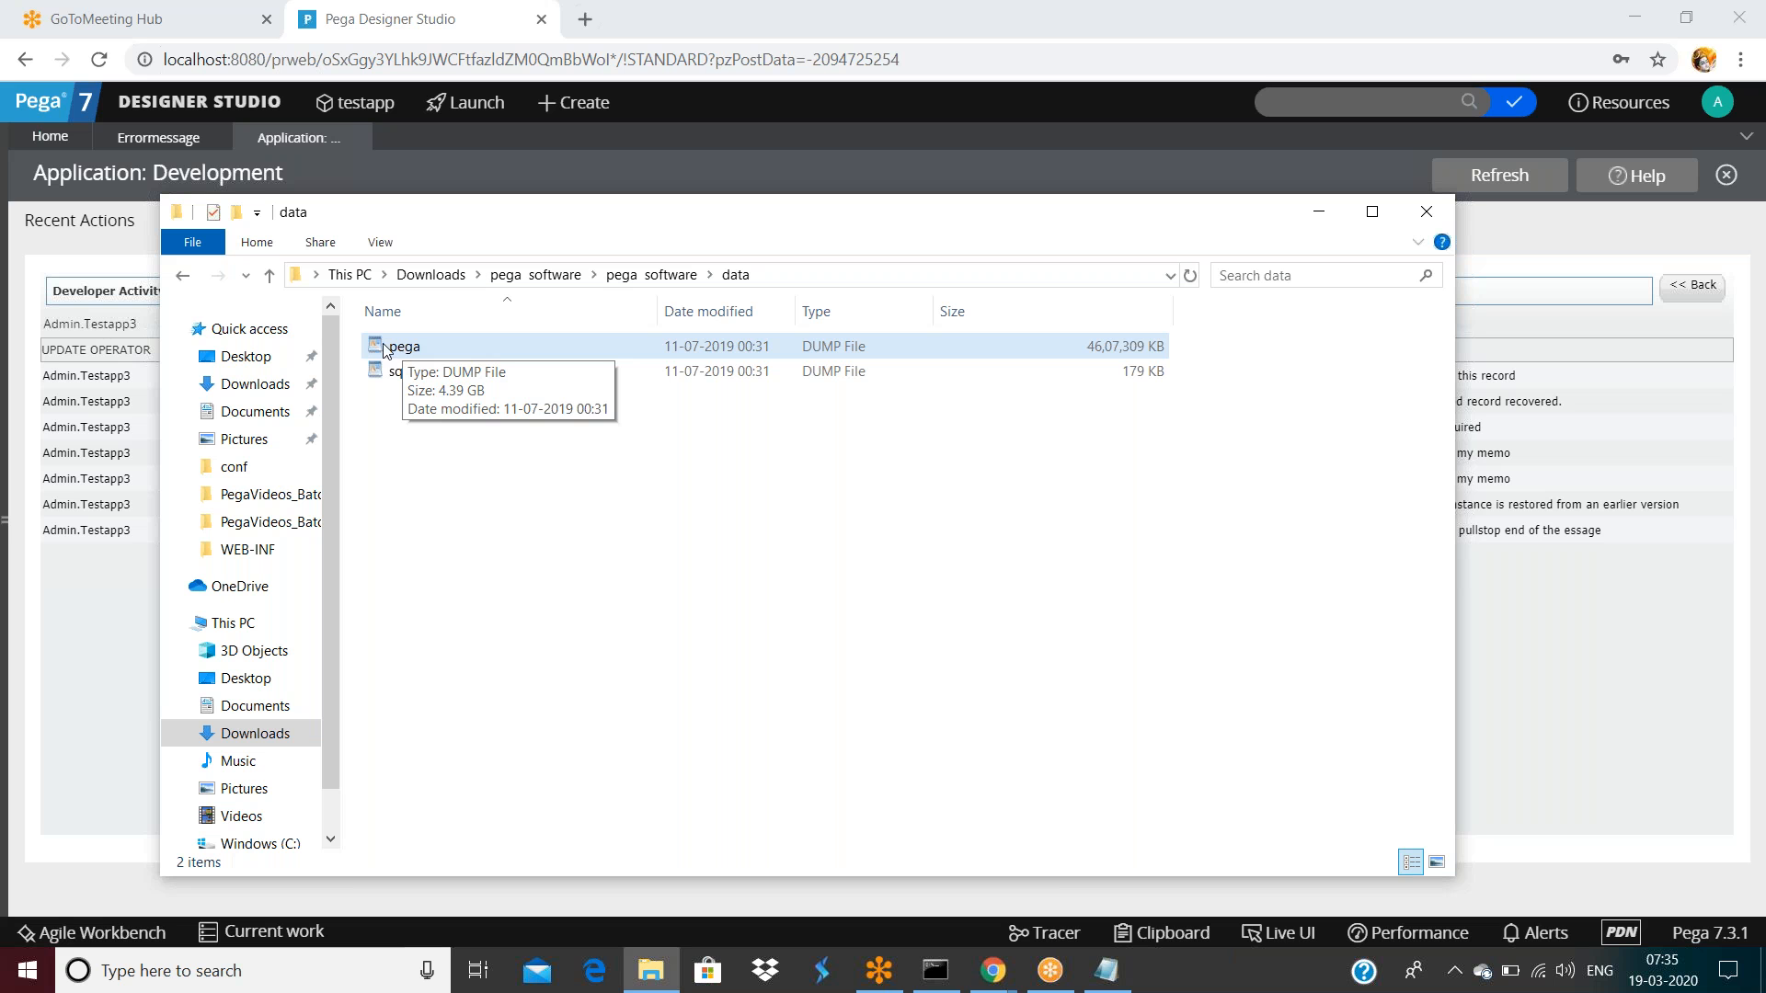
left_click(684, 143)
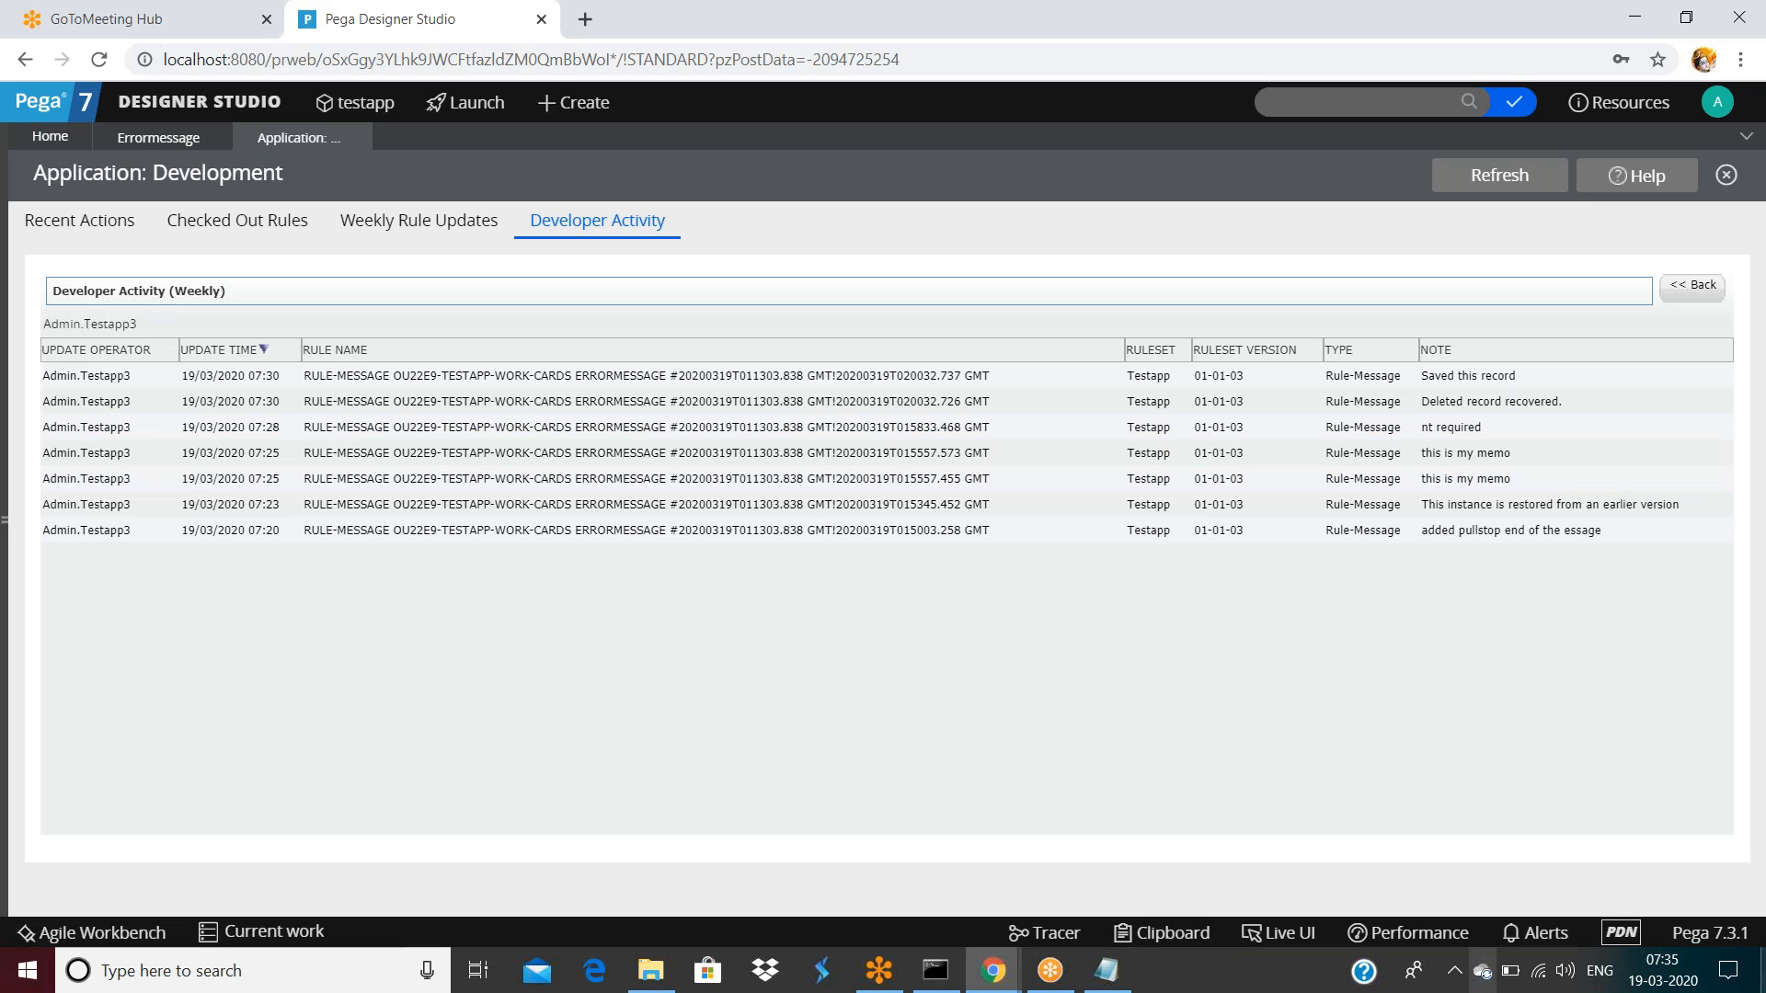
Save the errormessage rule, then open a cleared Tracer with Max Trace Events set to 50000000
left_click(140, 138)
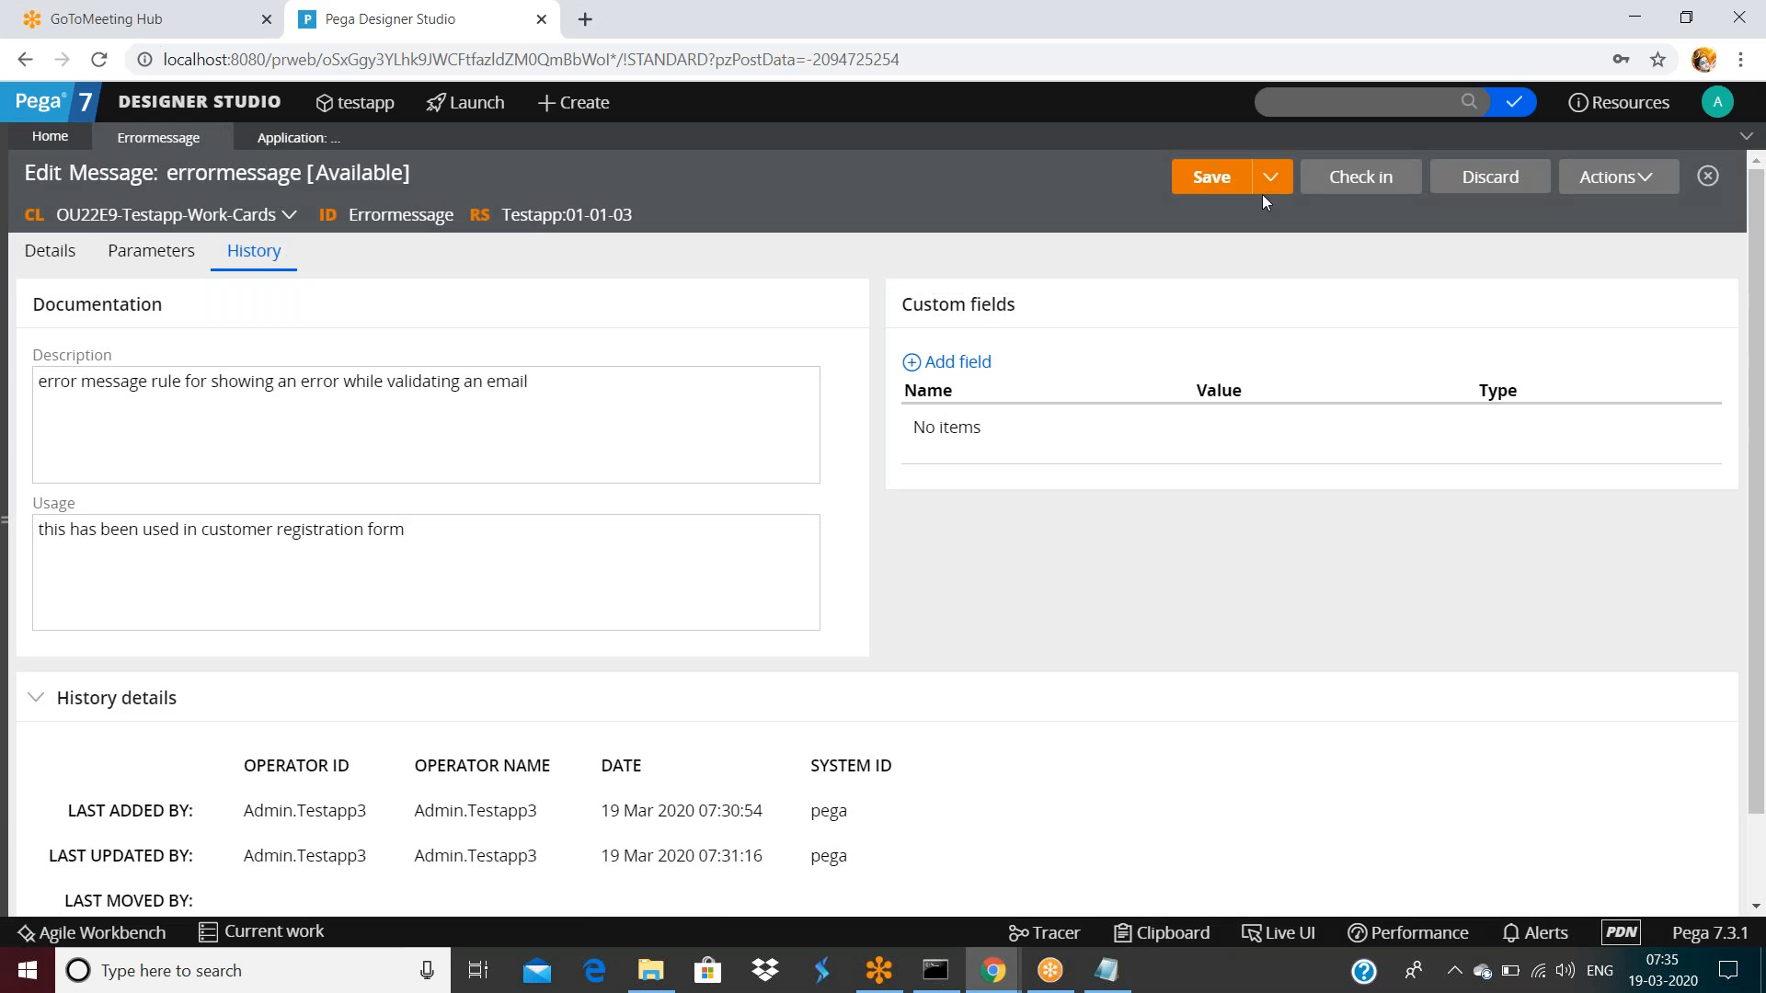
left_click(1208, 177)
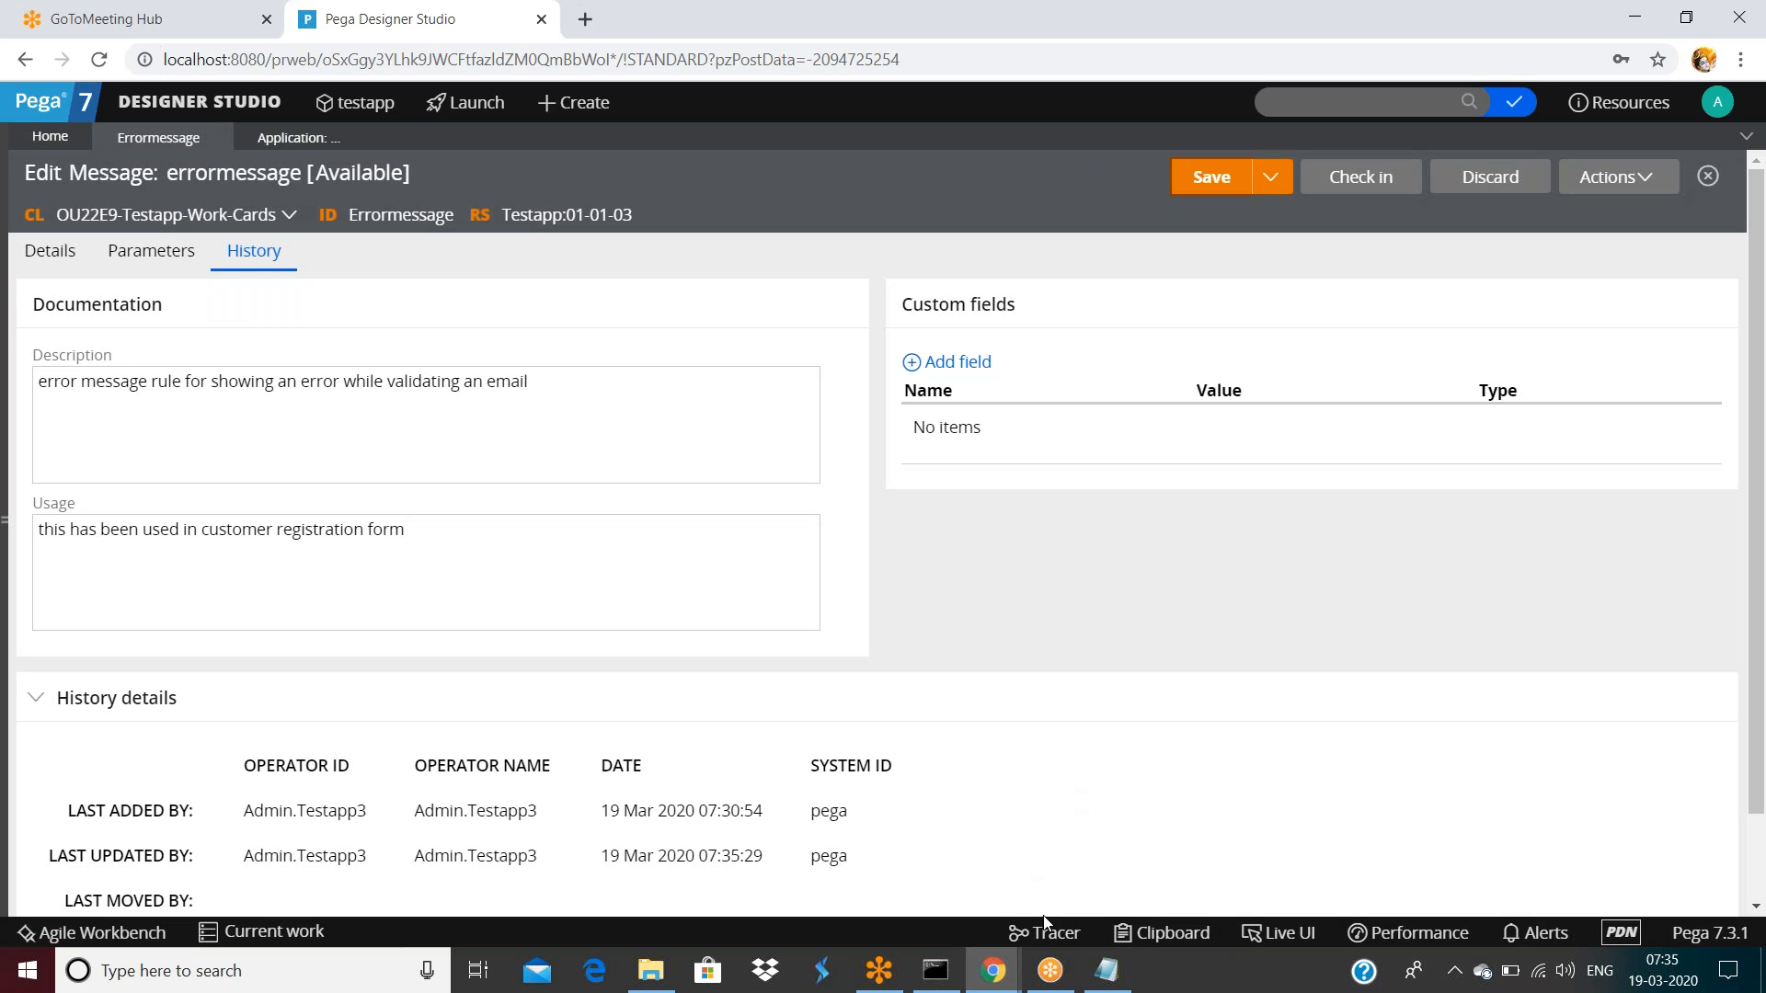
left_click(1054, 936)
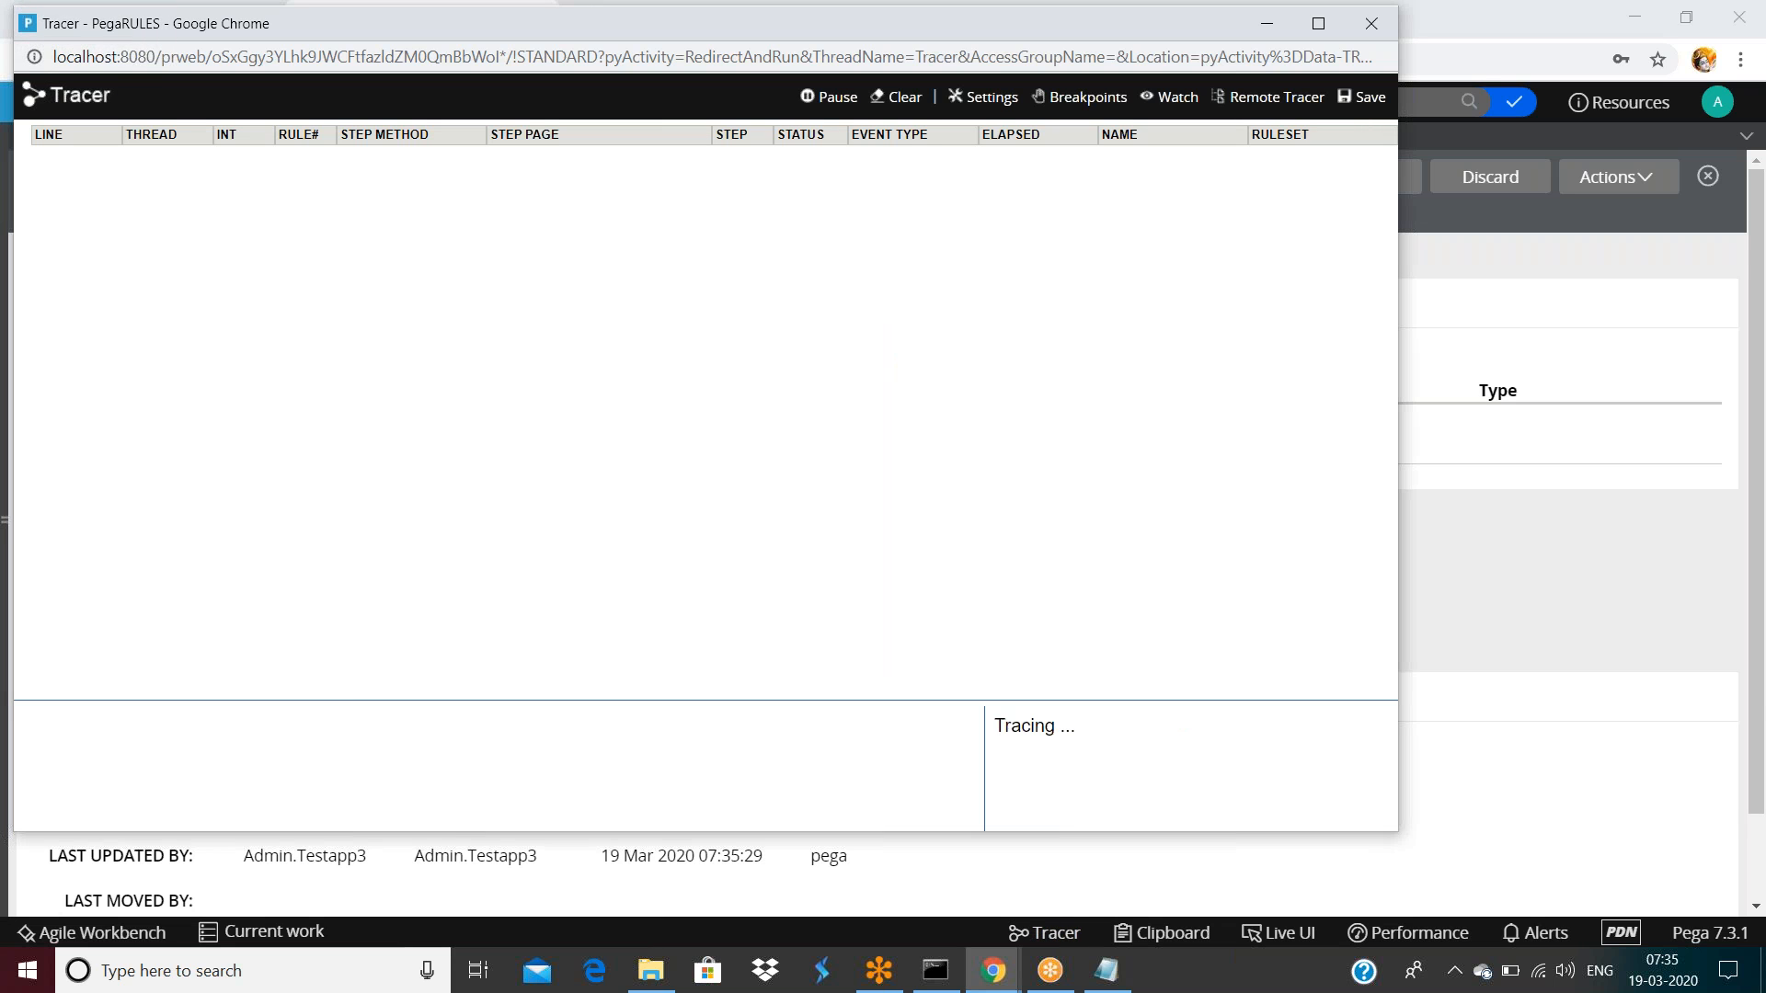
left_click(996, 109)
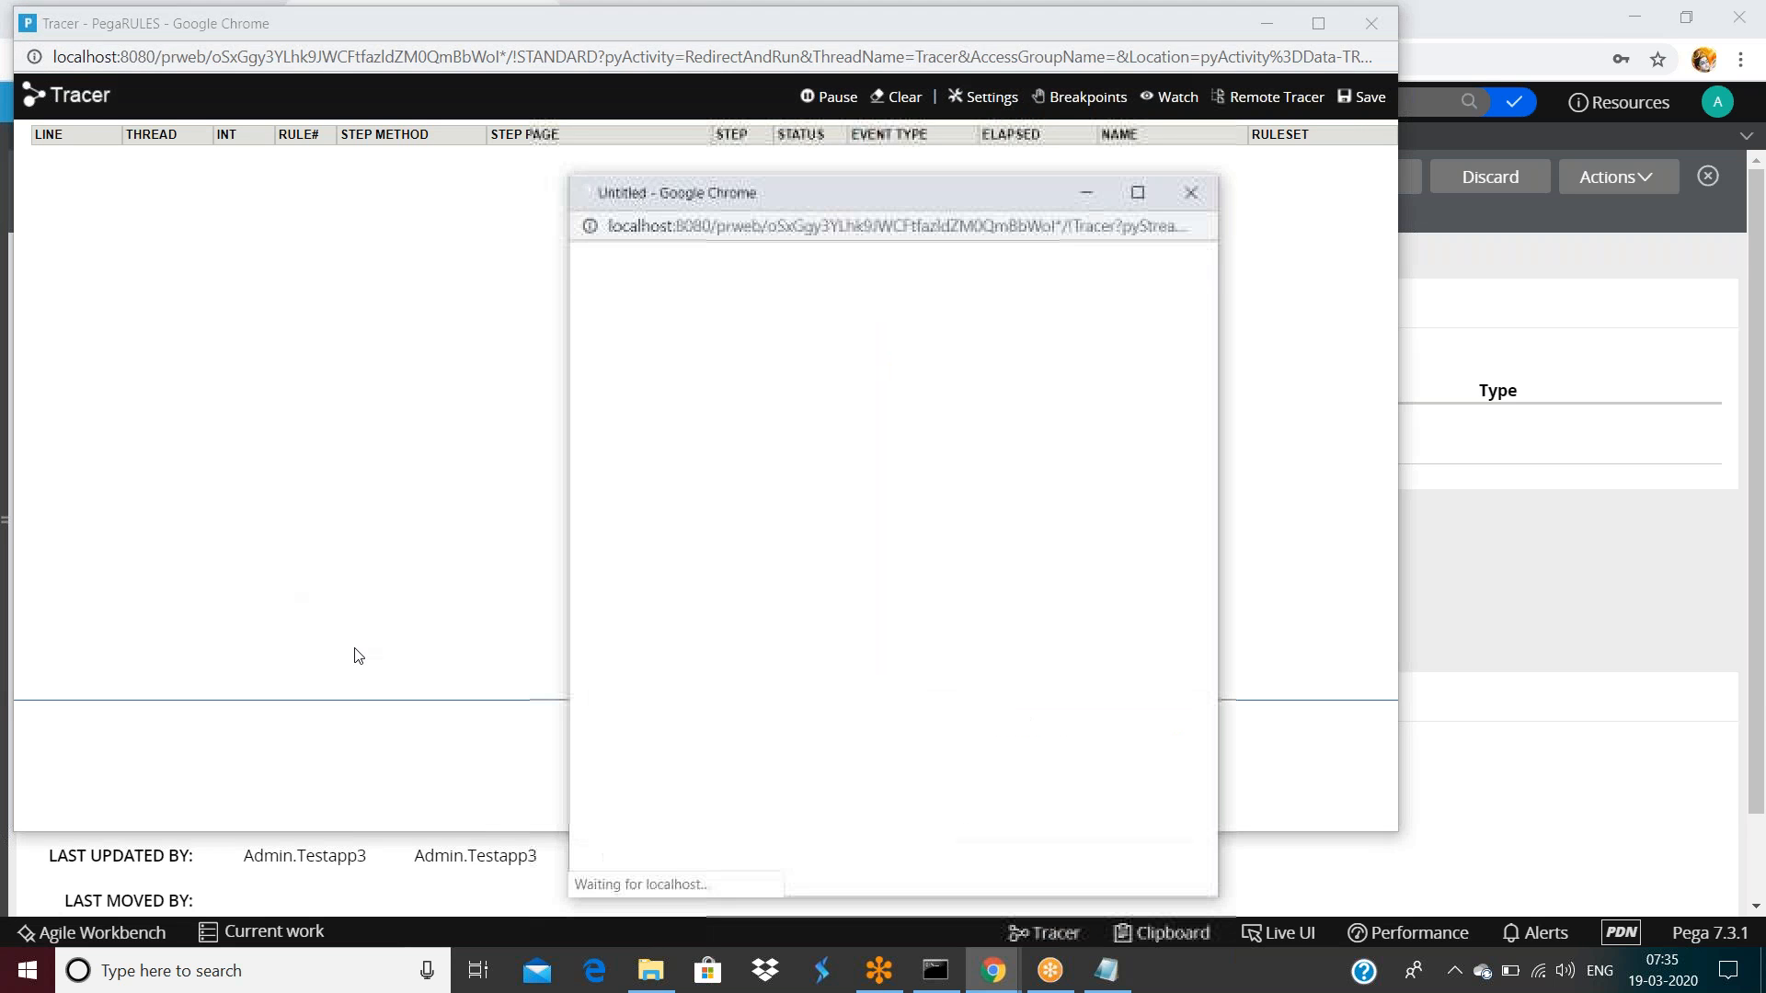
scroll(789, 752, "down", 10)
scroll(789, 752, "down", 11)
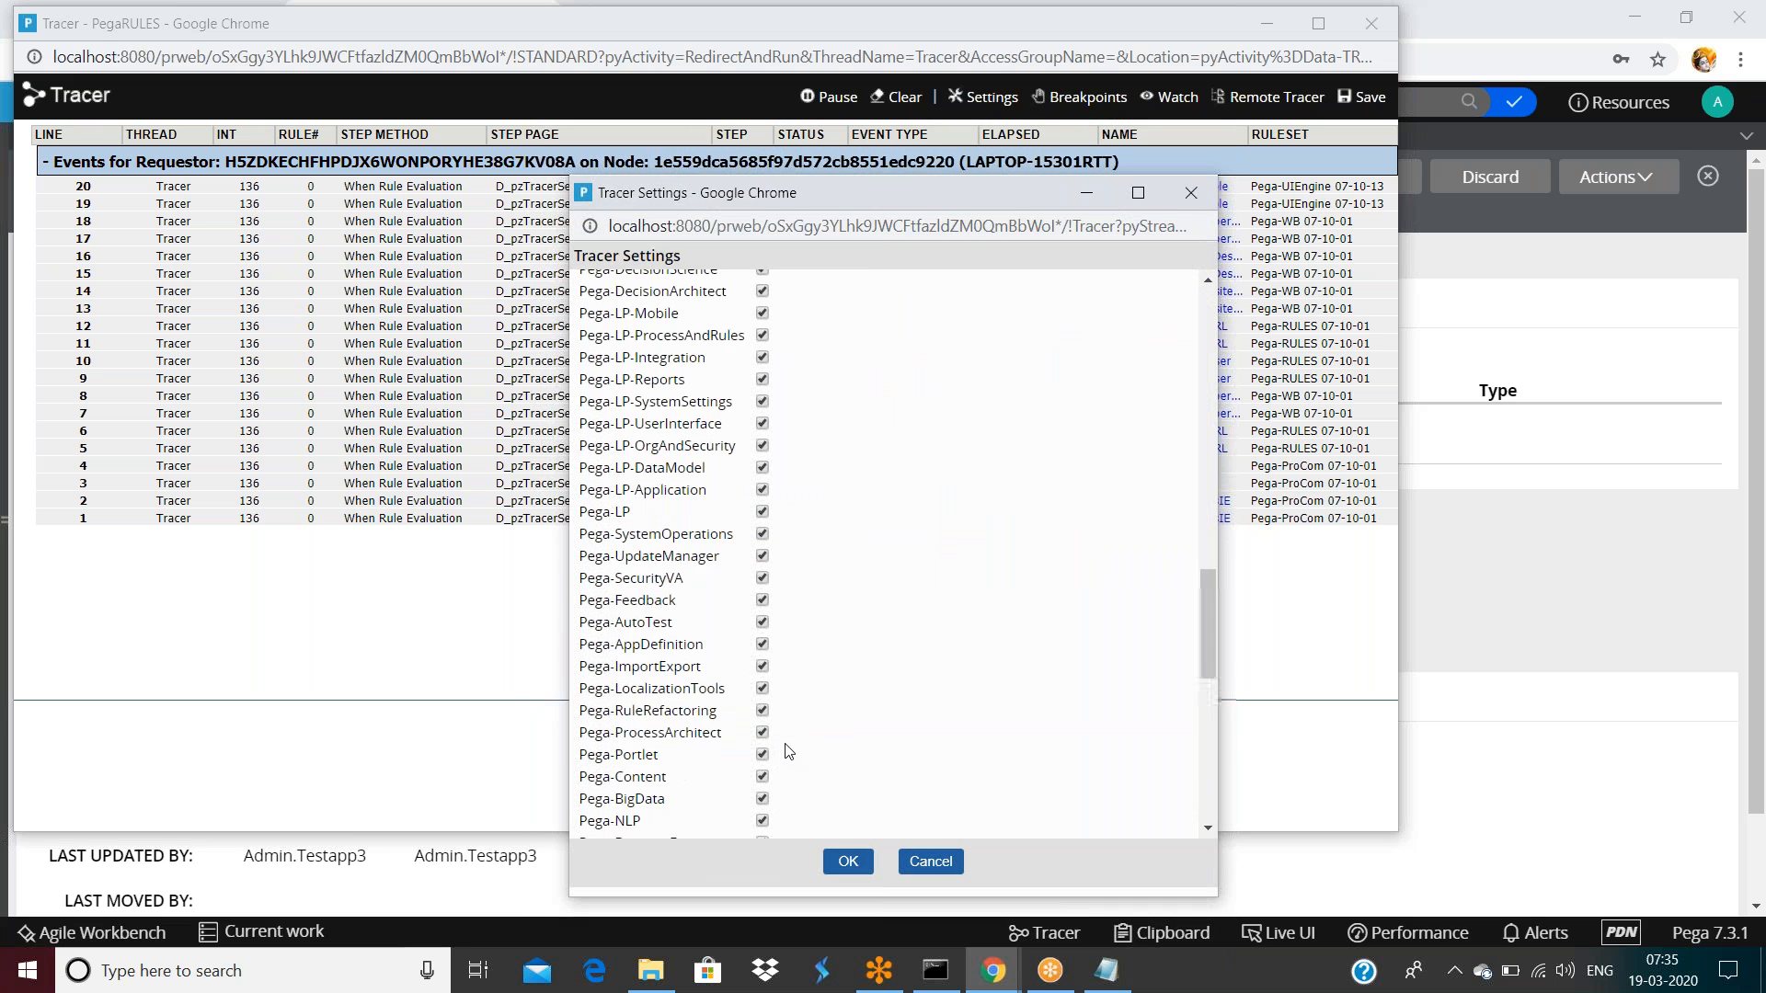
left_click(819, 812)
type("0000000")
left_click(840, 862)
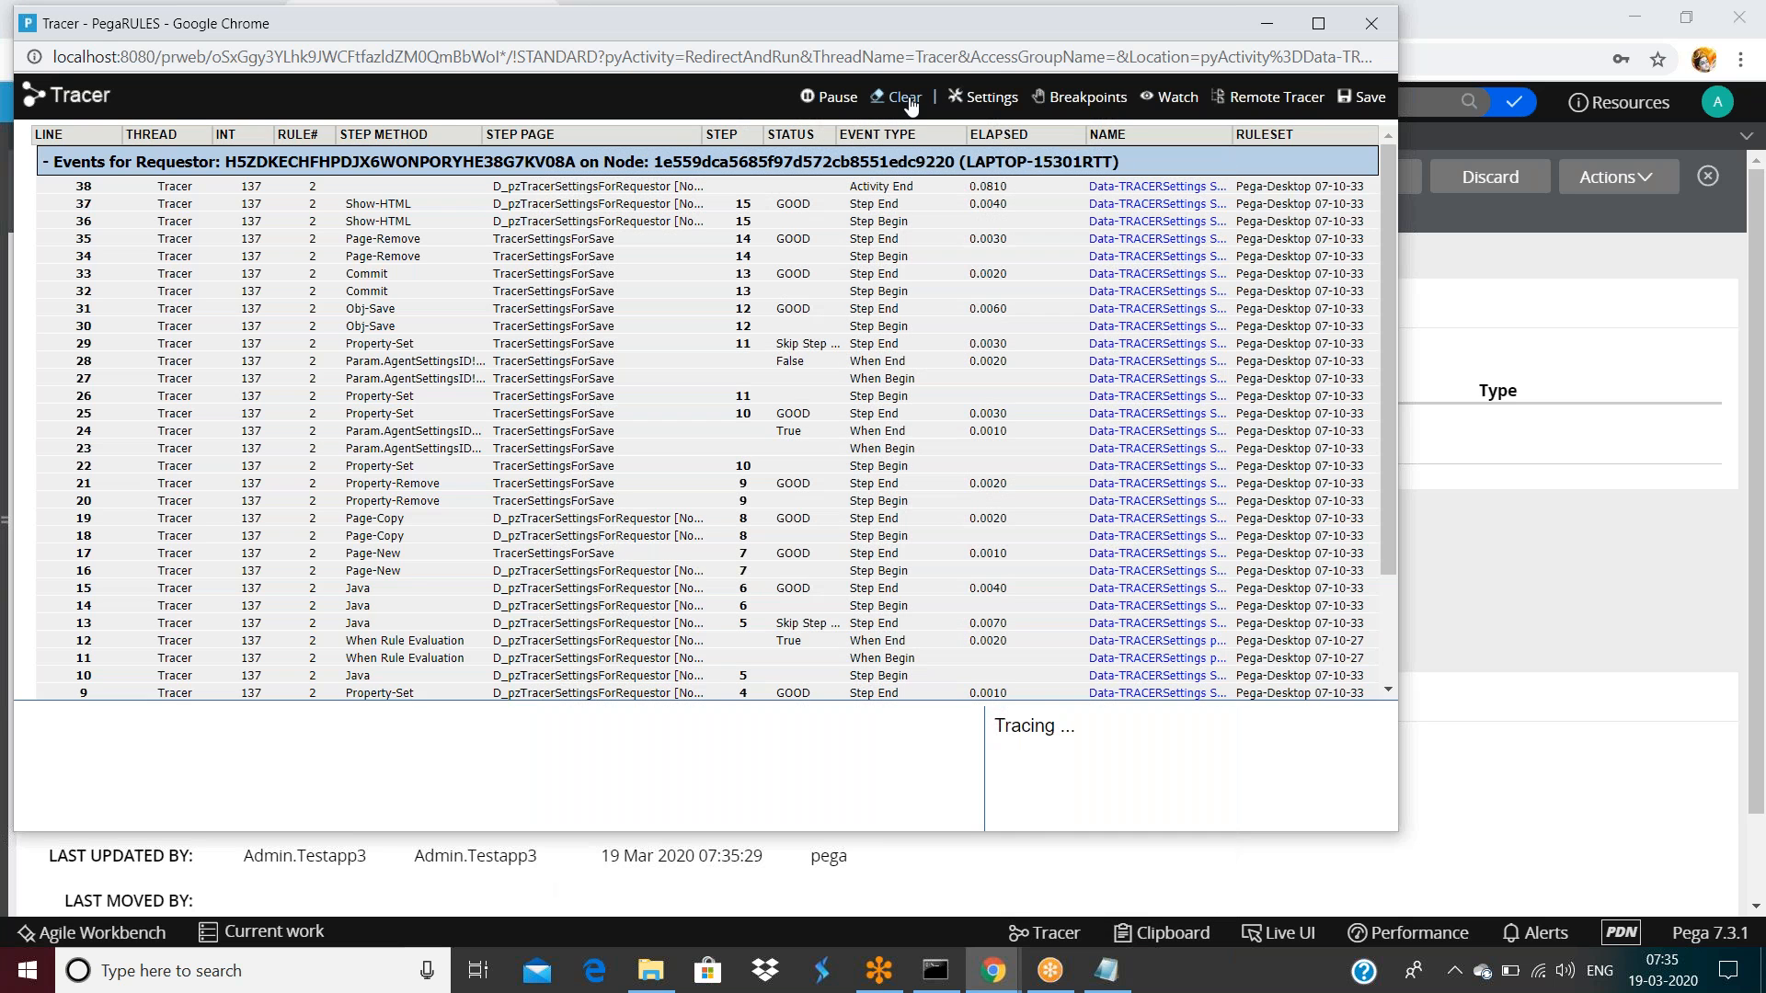
left_click(900, 97)
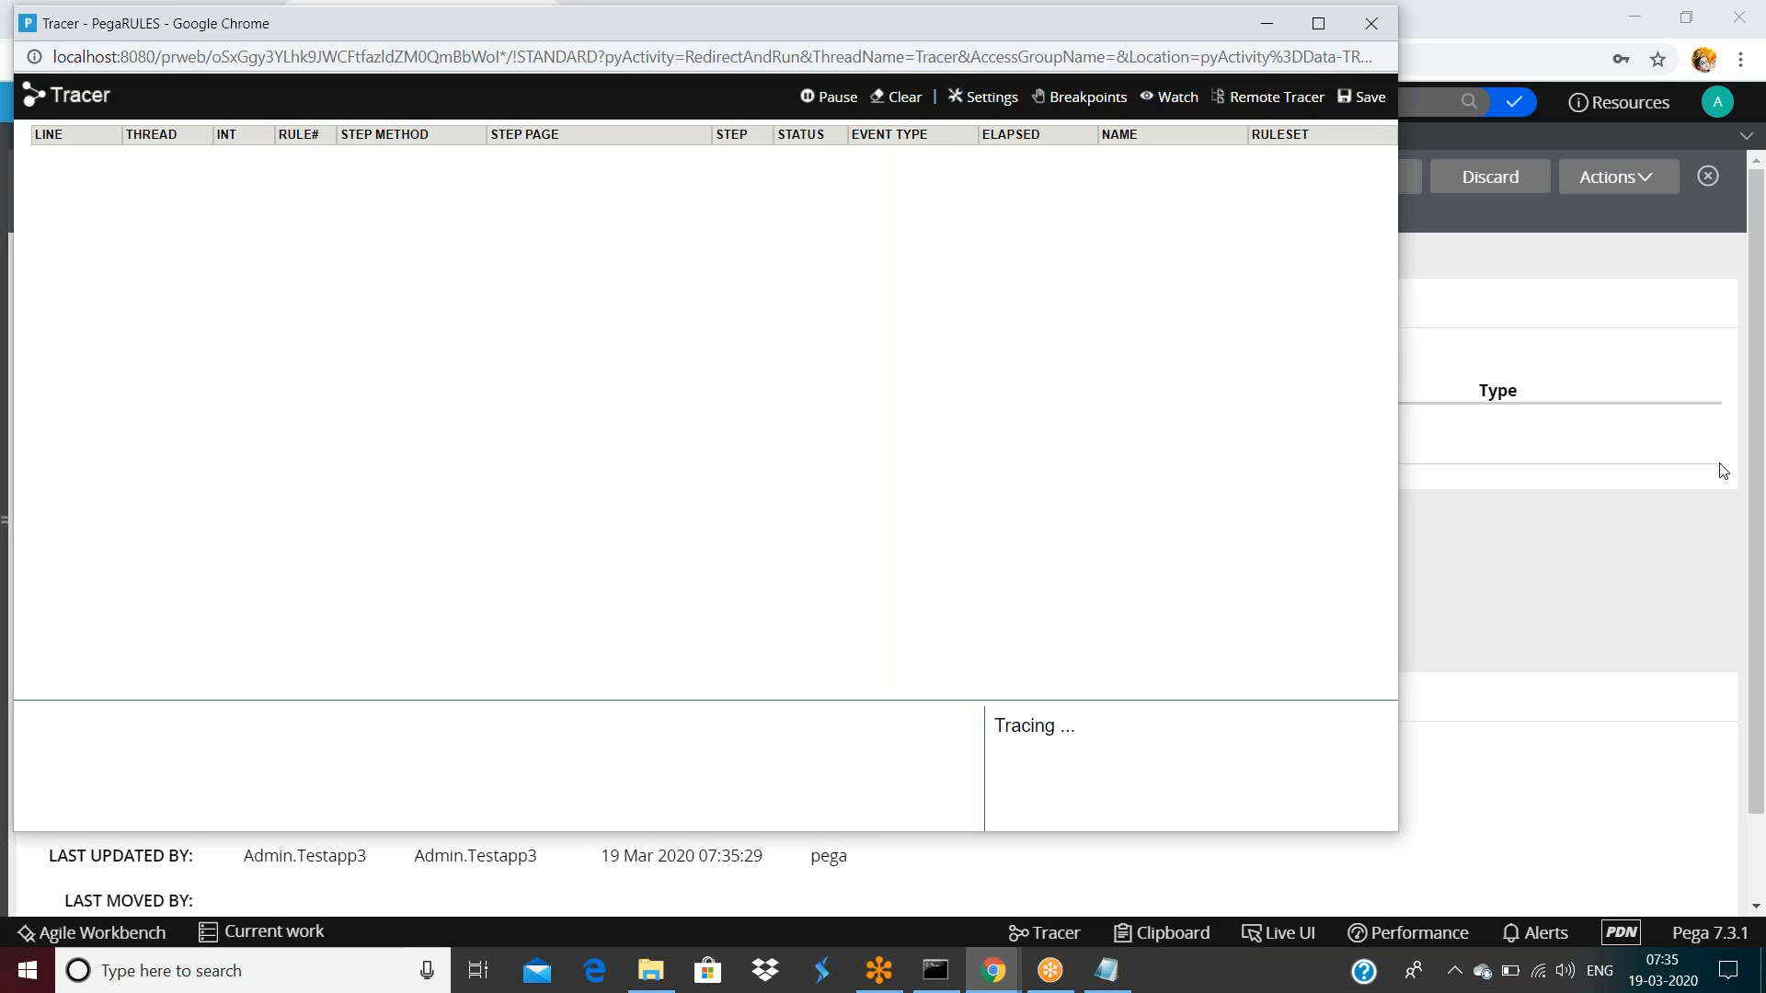
left_click(1655, 379)
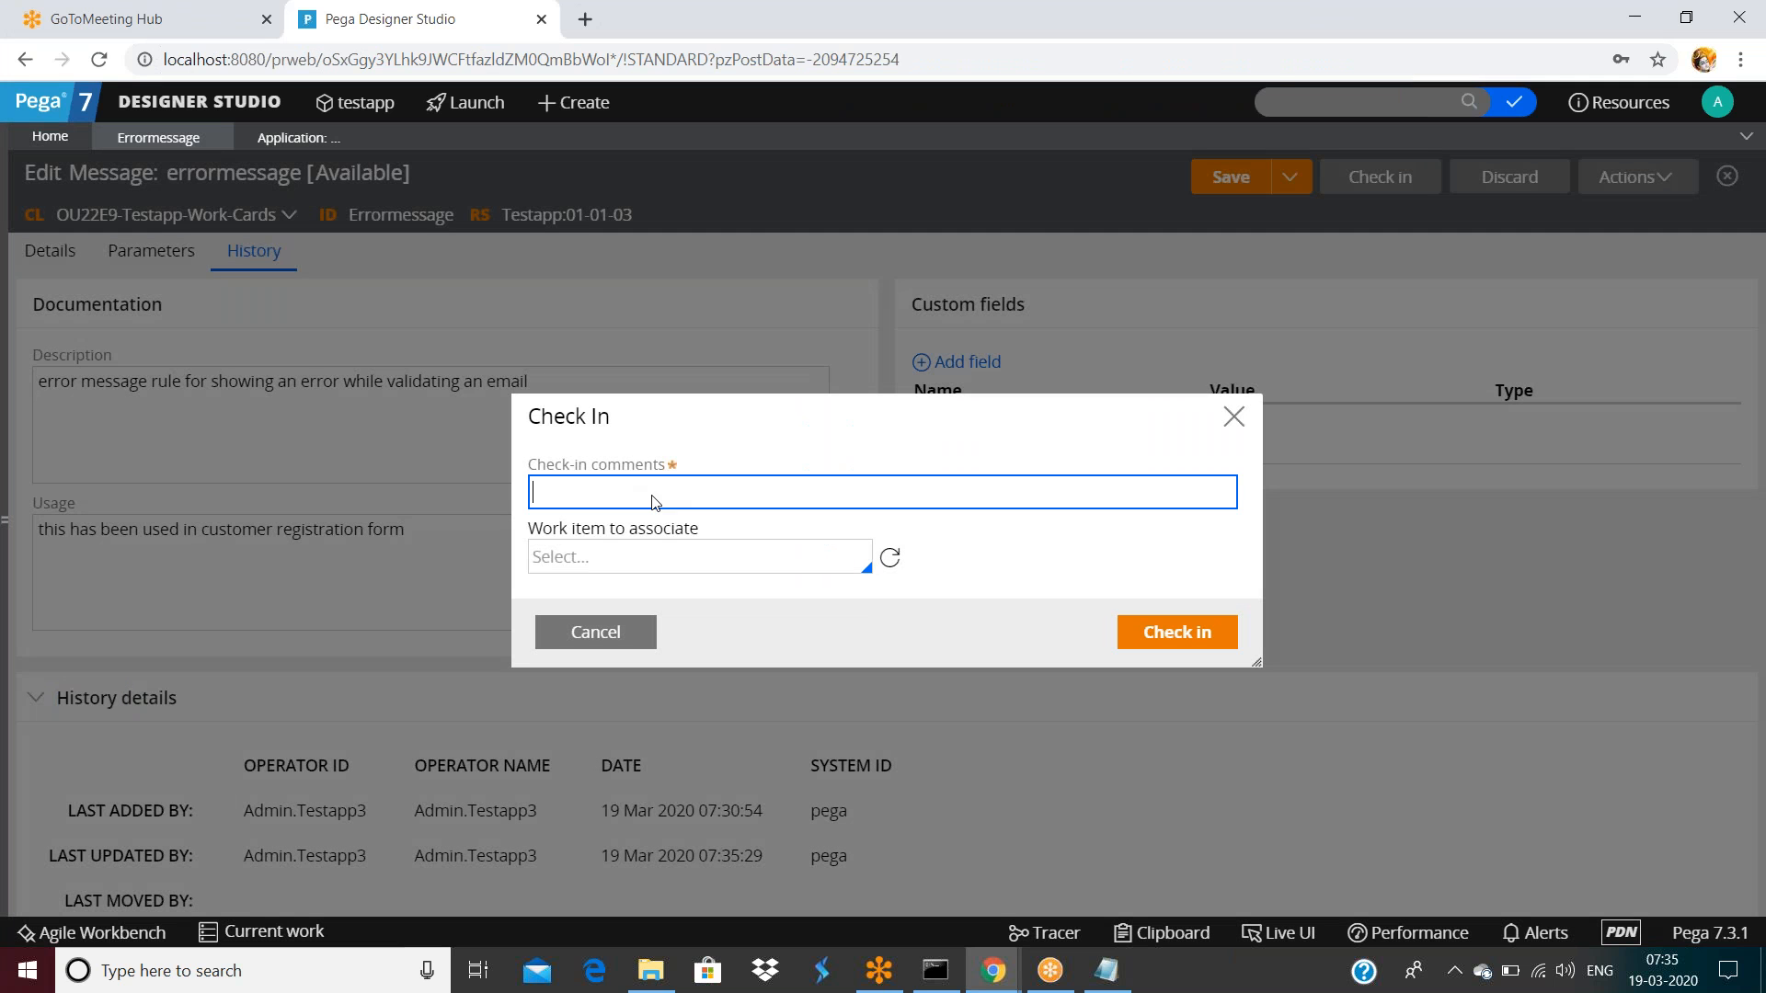
Check in the errormessage rule with the comment 'fsafsafsafs'
type("fsafsafsafs")
left_click(1203, 632)
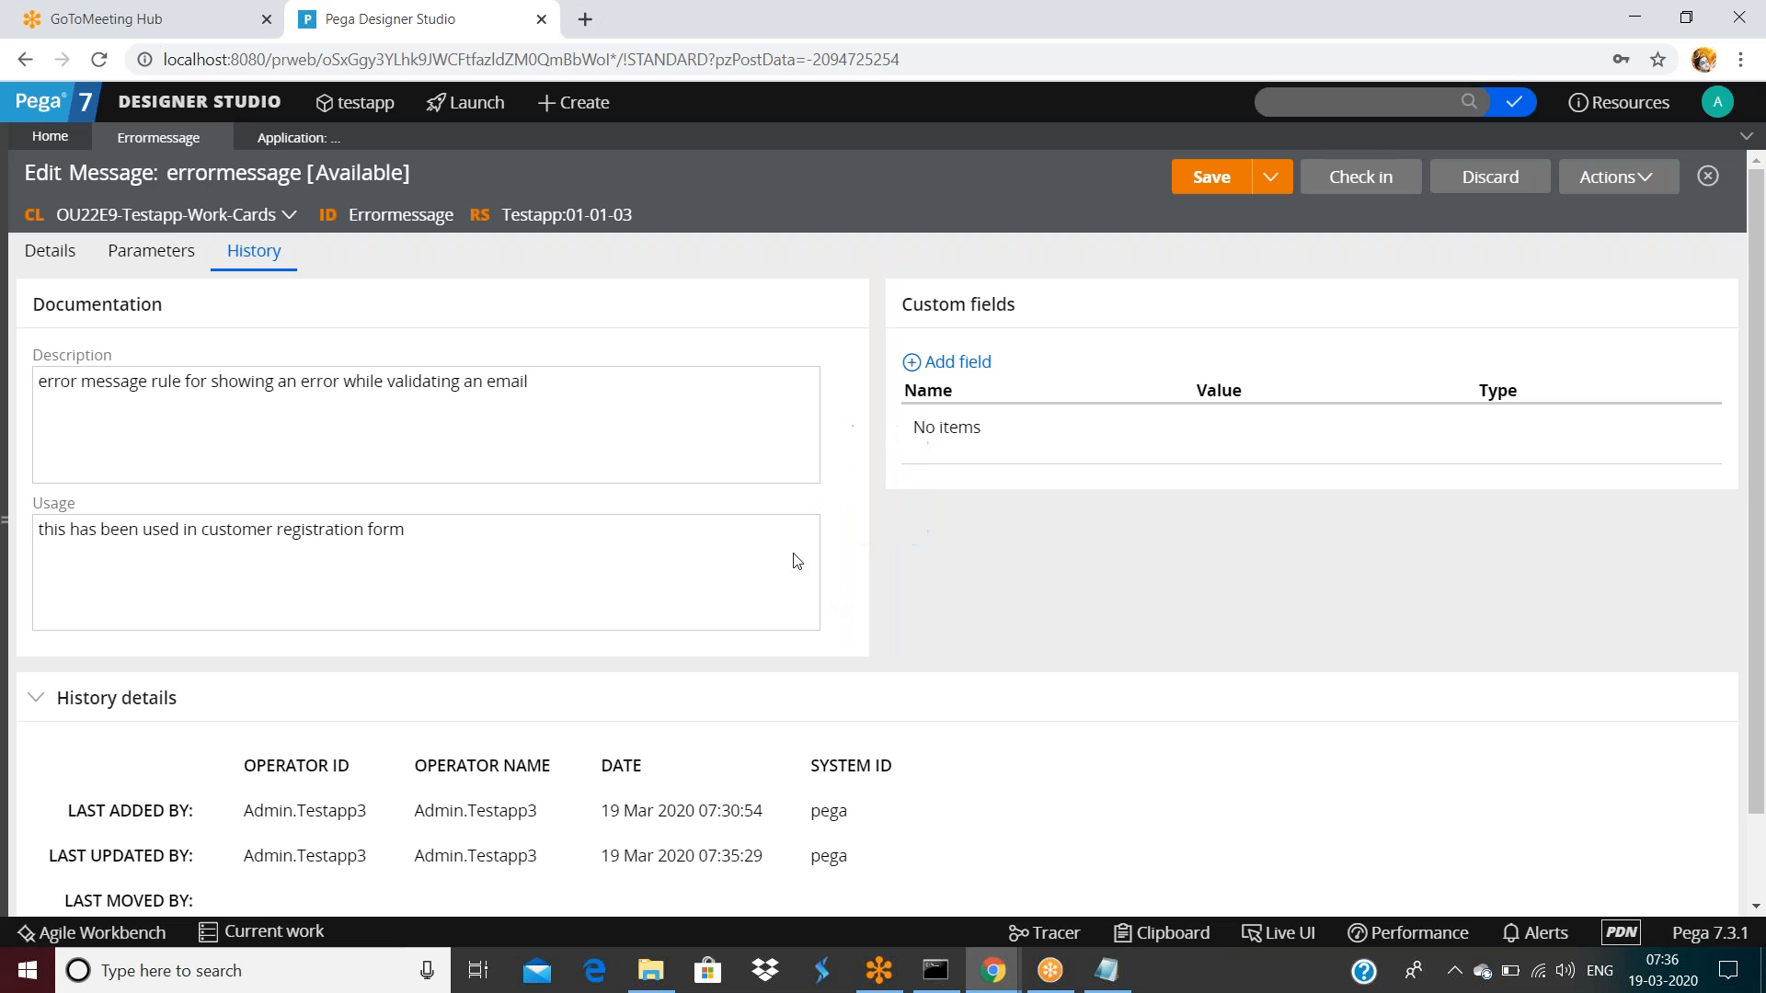
left_click(988, 985)
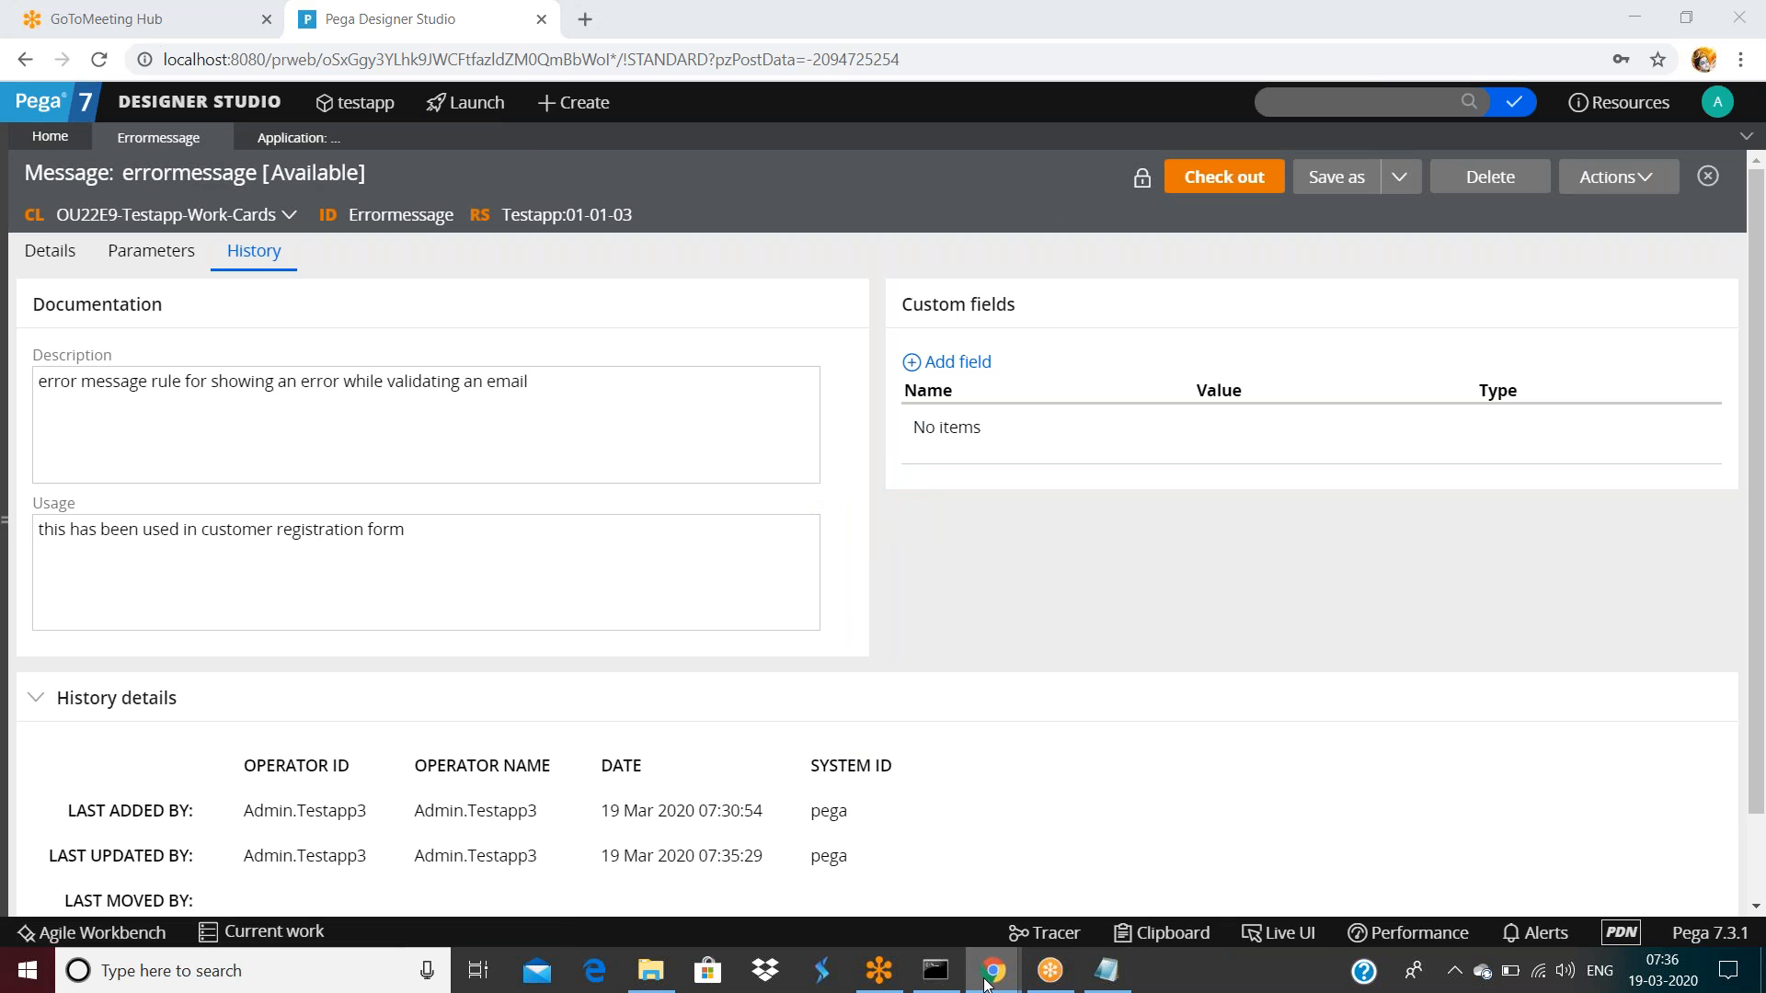
mouse_move(987, 983)
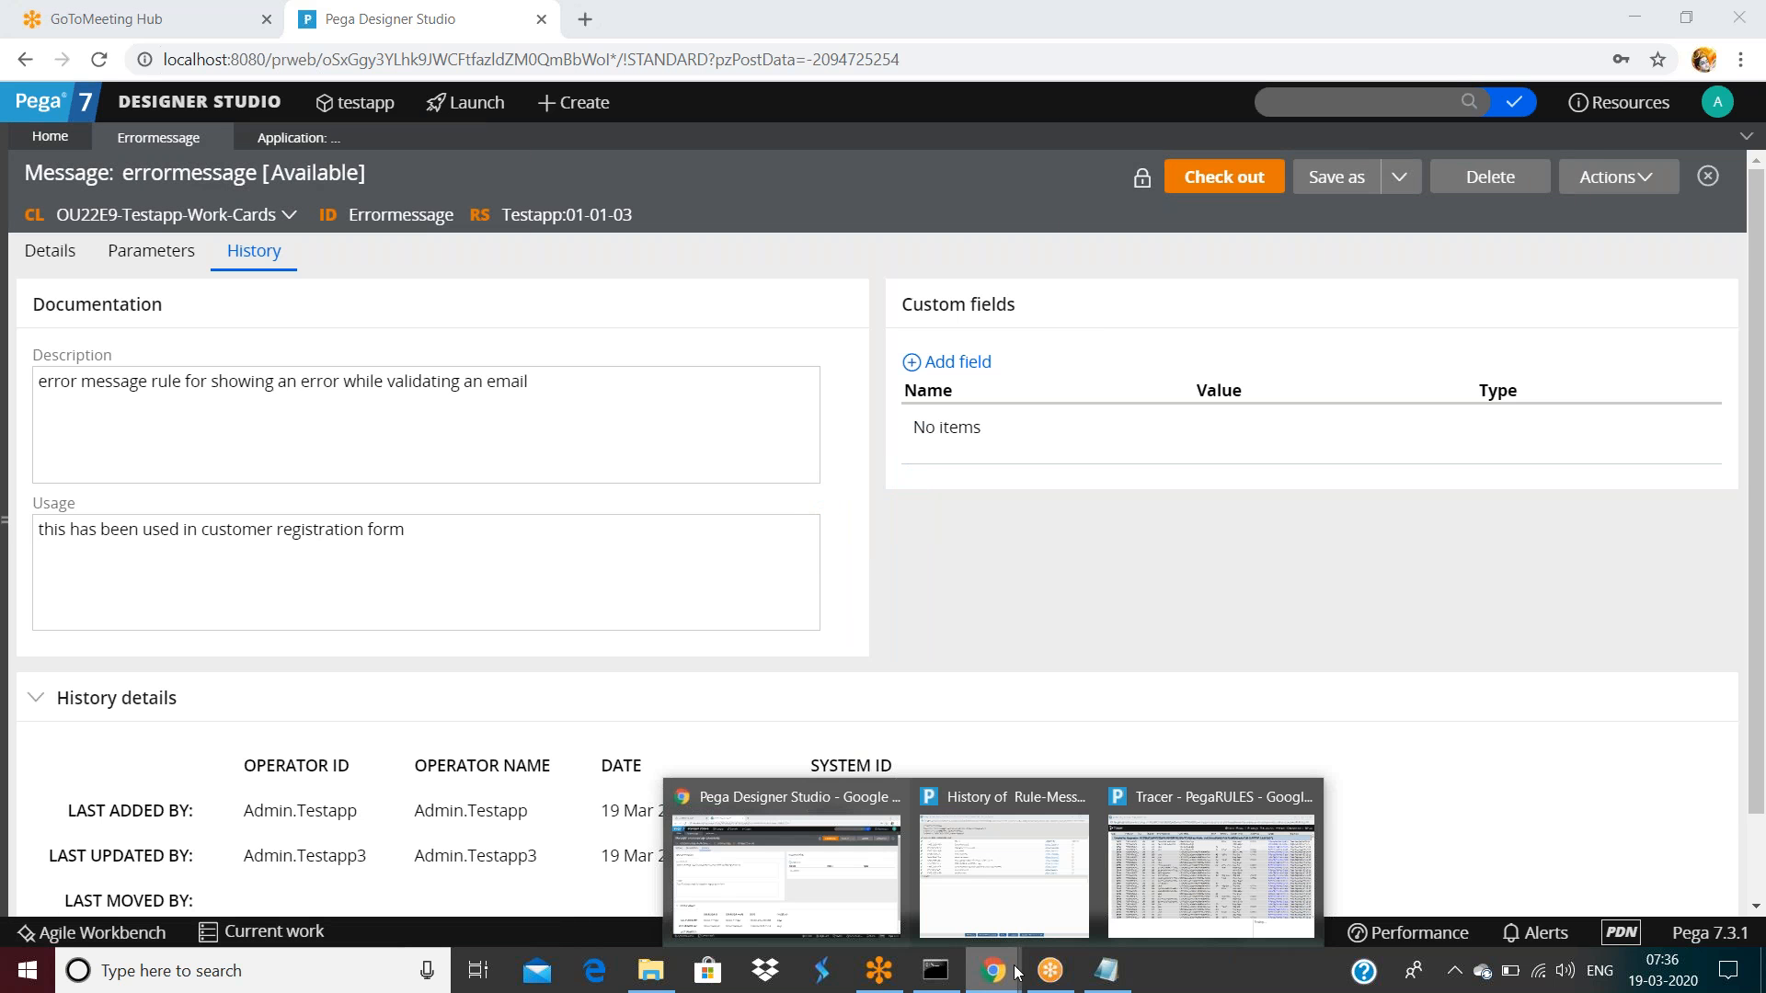
mouse_move(1256, 901)
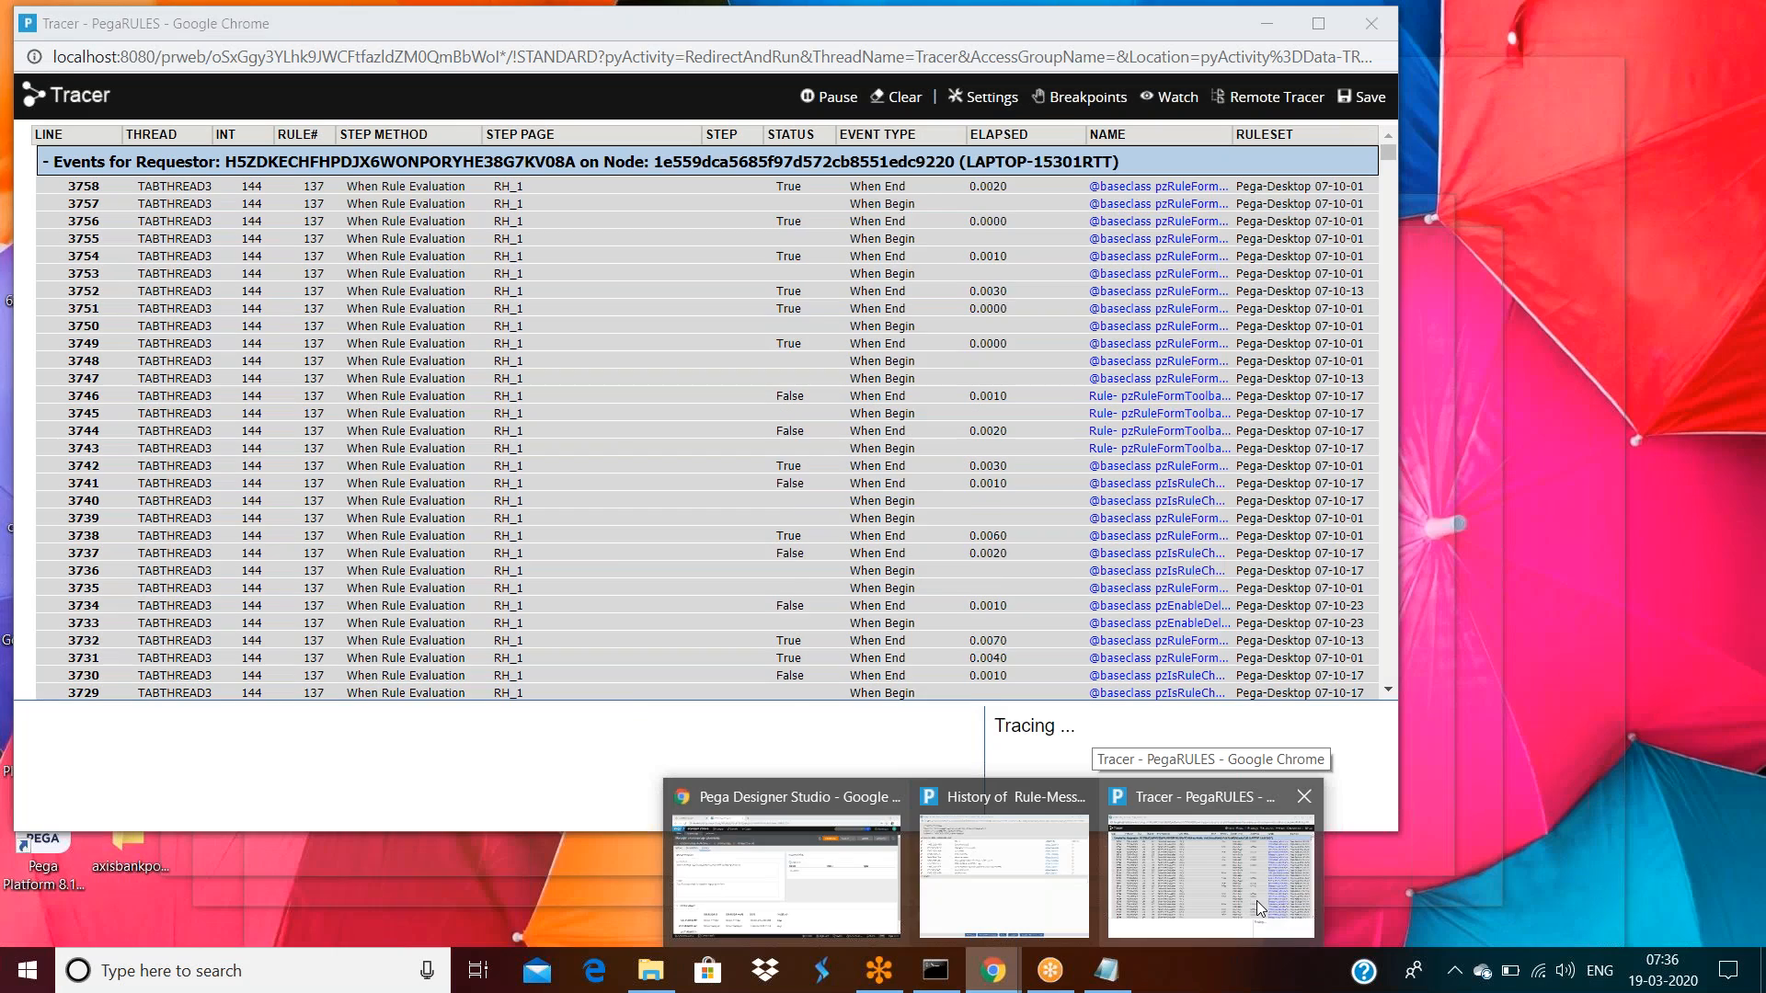
Scroll through the Tracer's events captured during the check-in
left_click(1256, 906)
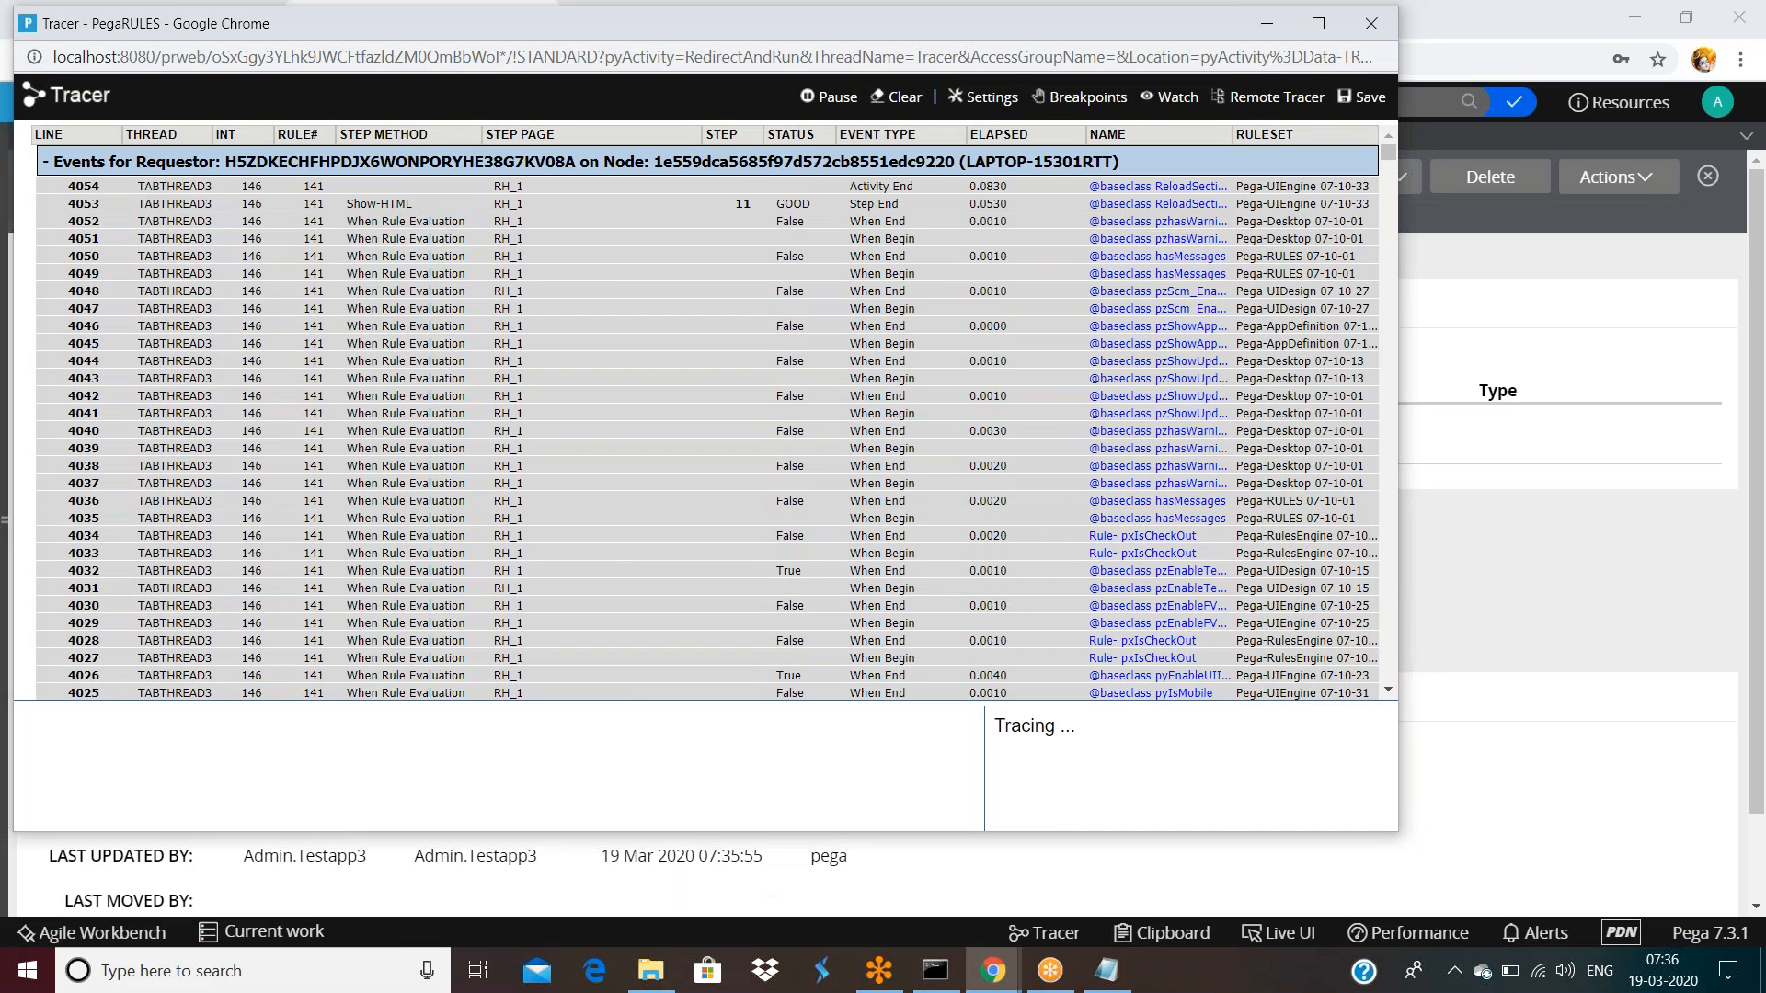
scroll(812, 487, "down", 10)
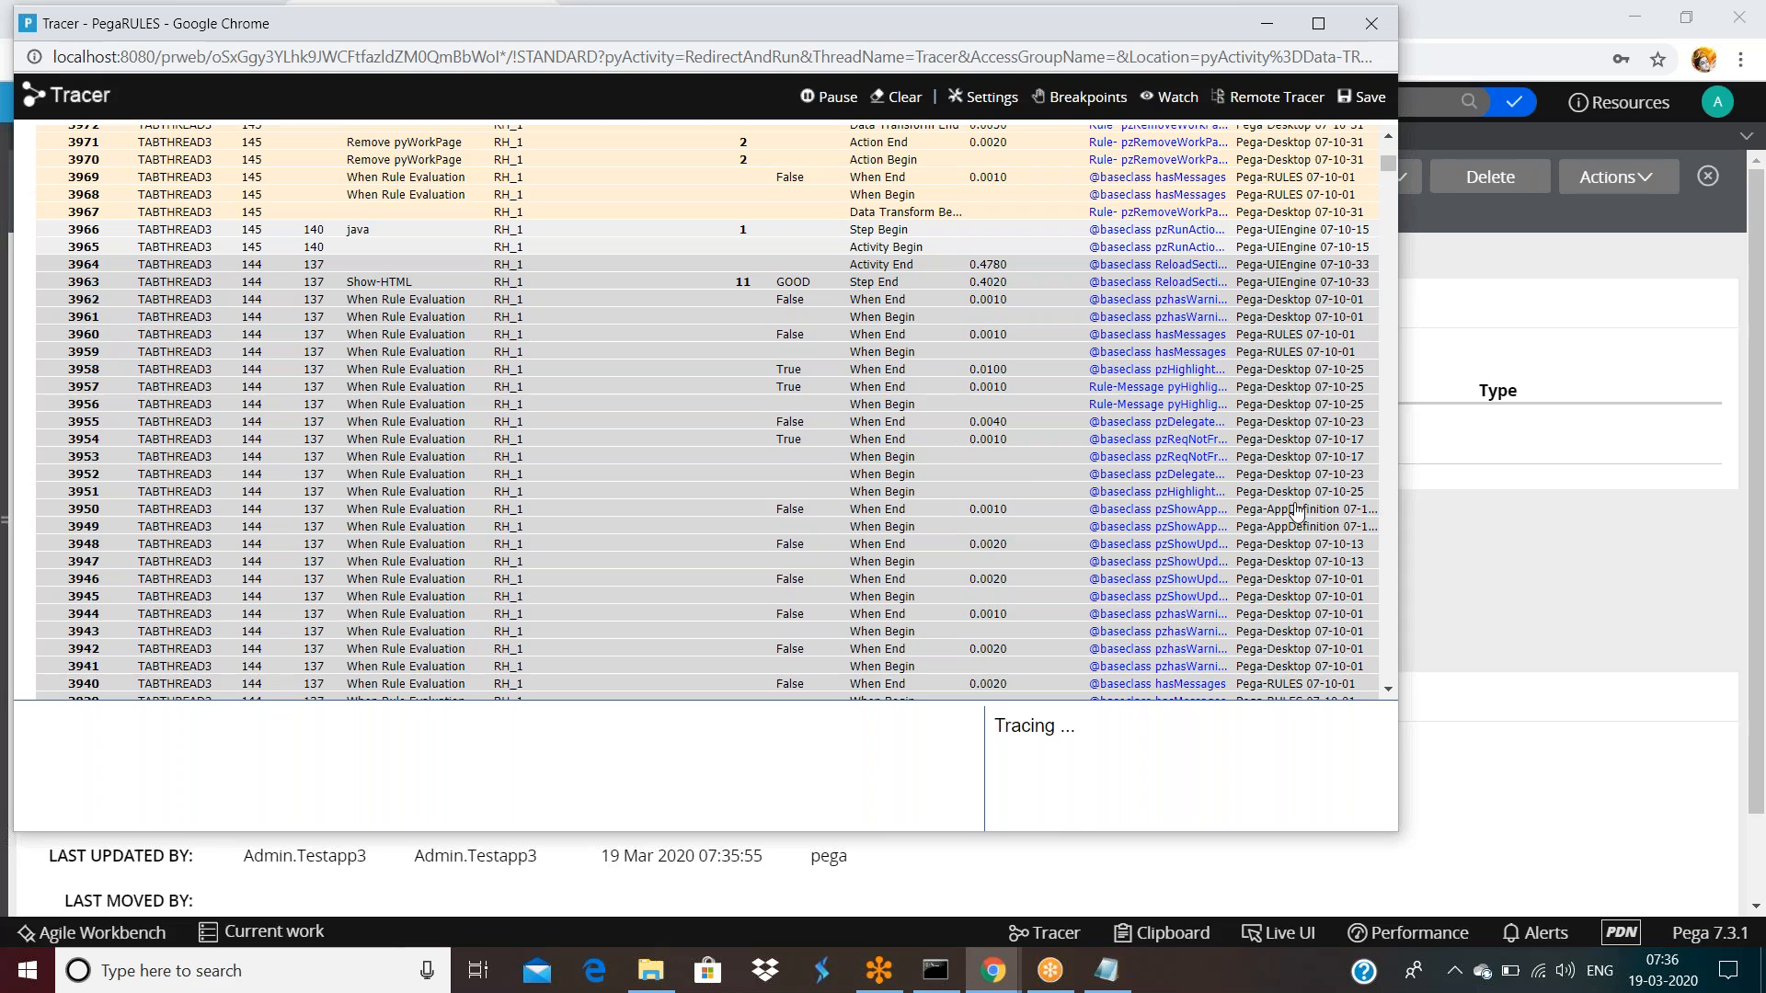
scroll(1298, 460, "down", 4)
scroll(1299, 451, "down", 20)
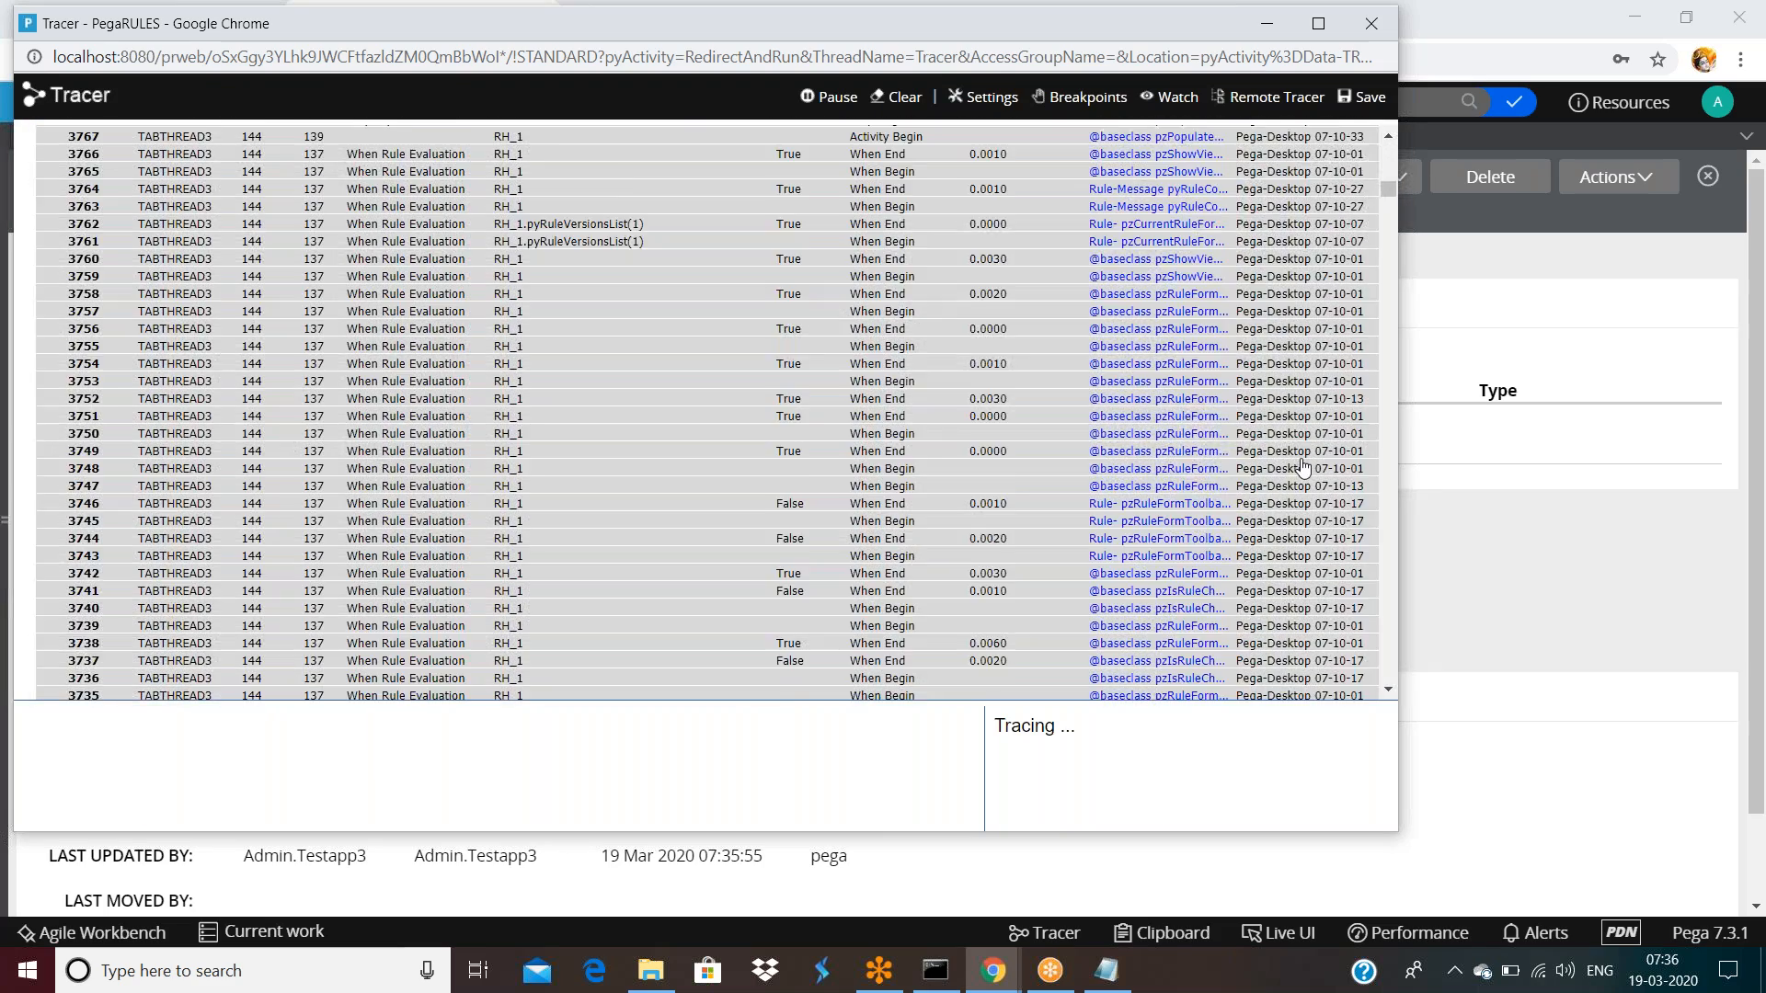
scroll(1302, 467, "down", 20)
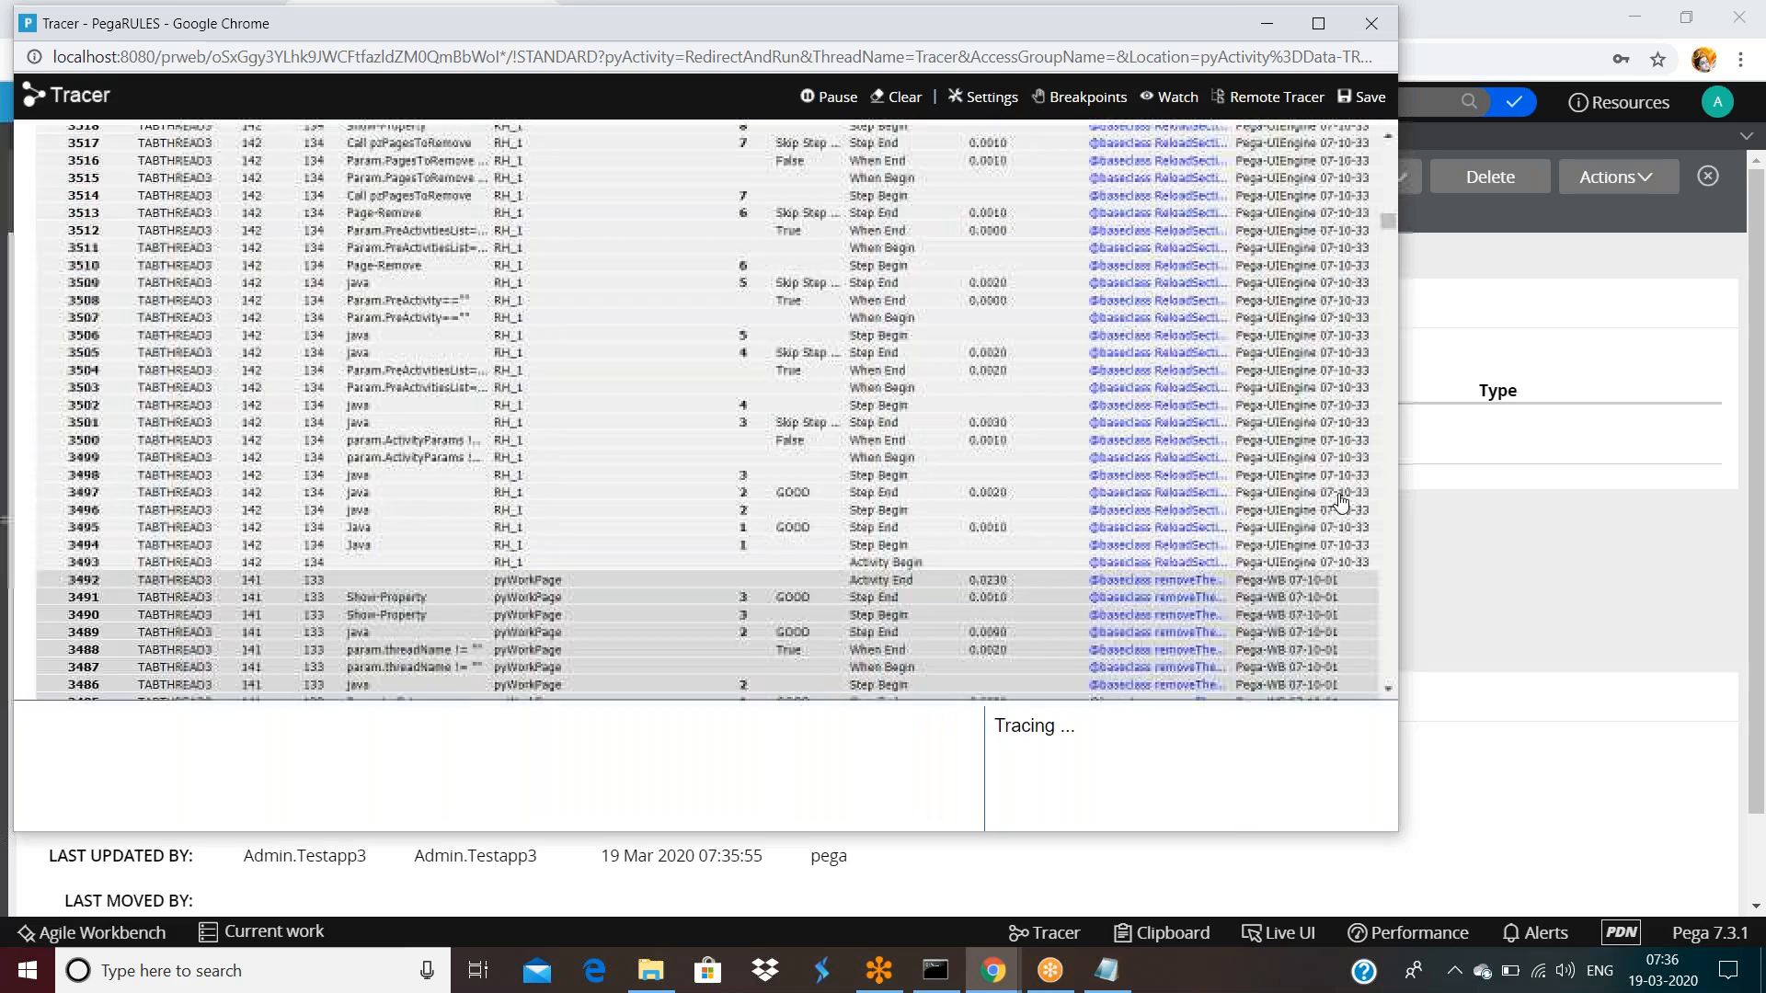
scroll(1339, 501, "down", 20)
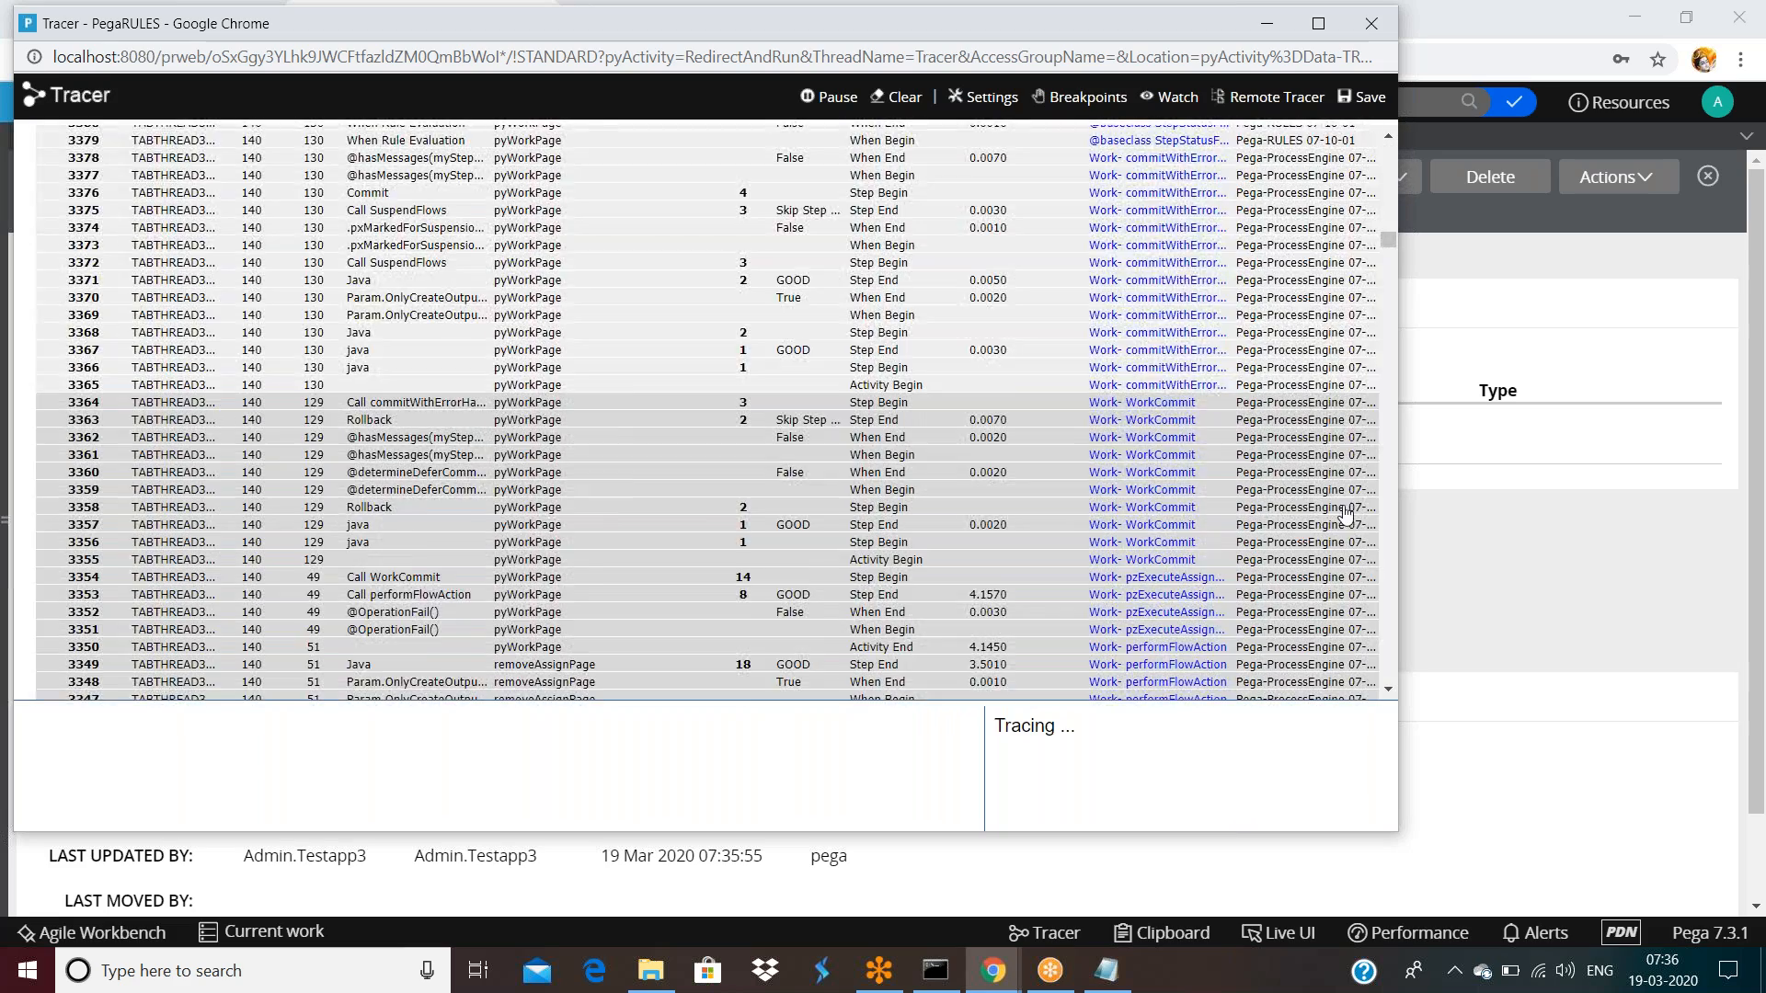
scroll(1347, 534, "down", 12)
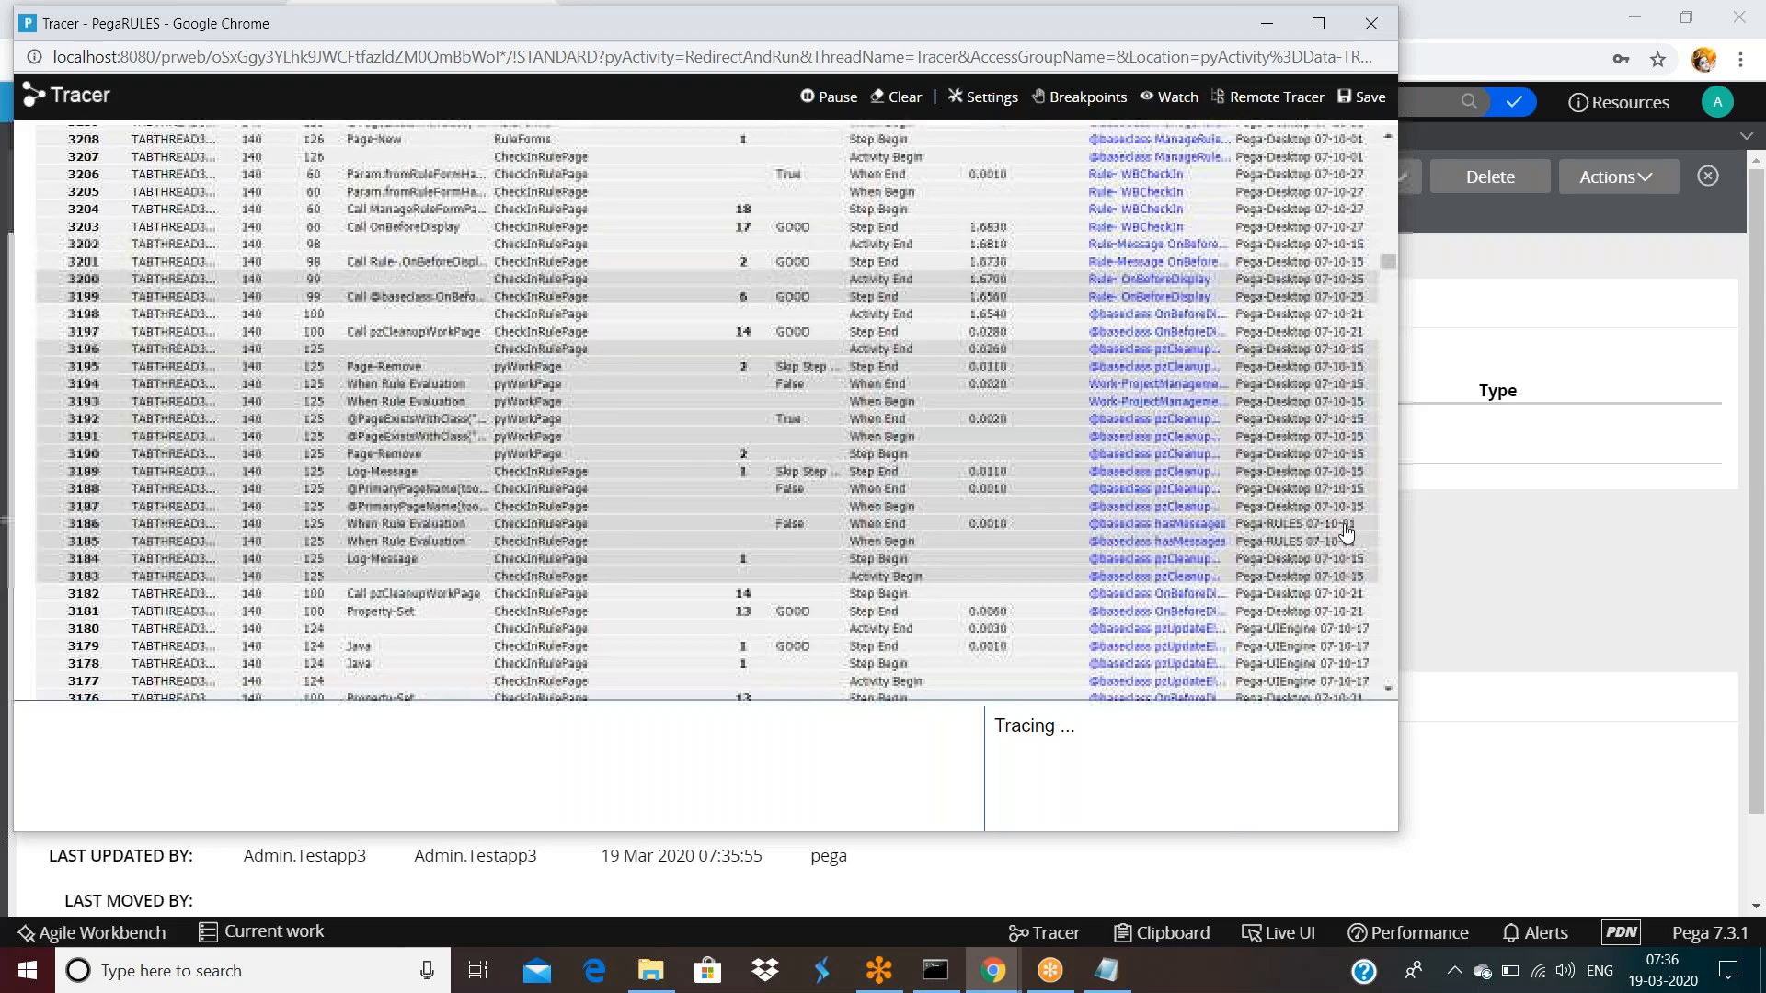
scroll(1347, 533, "down", 16)
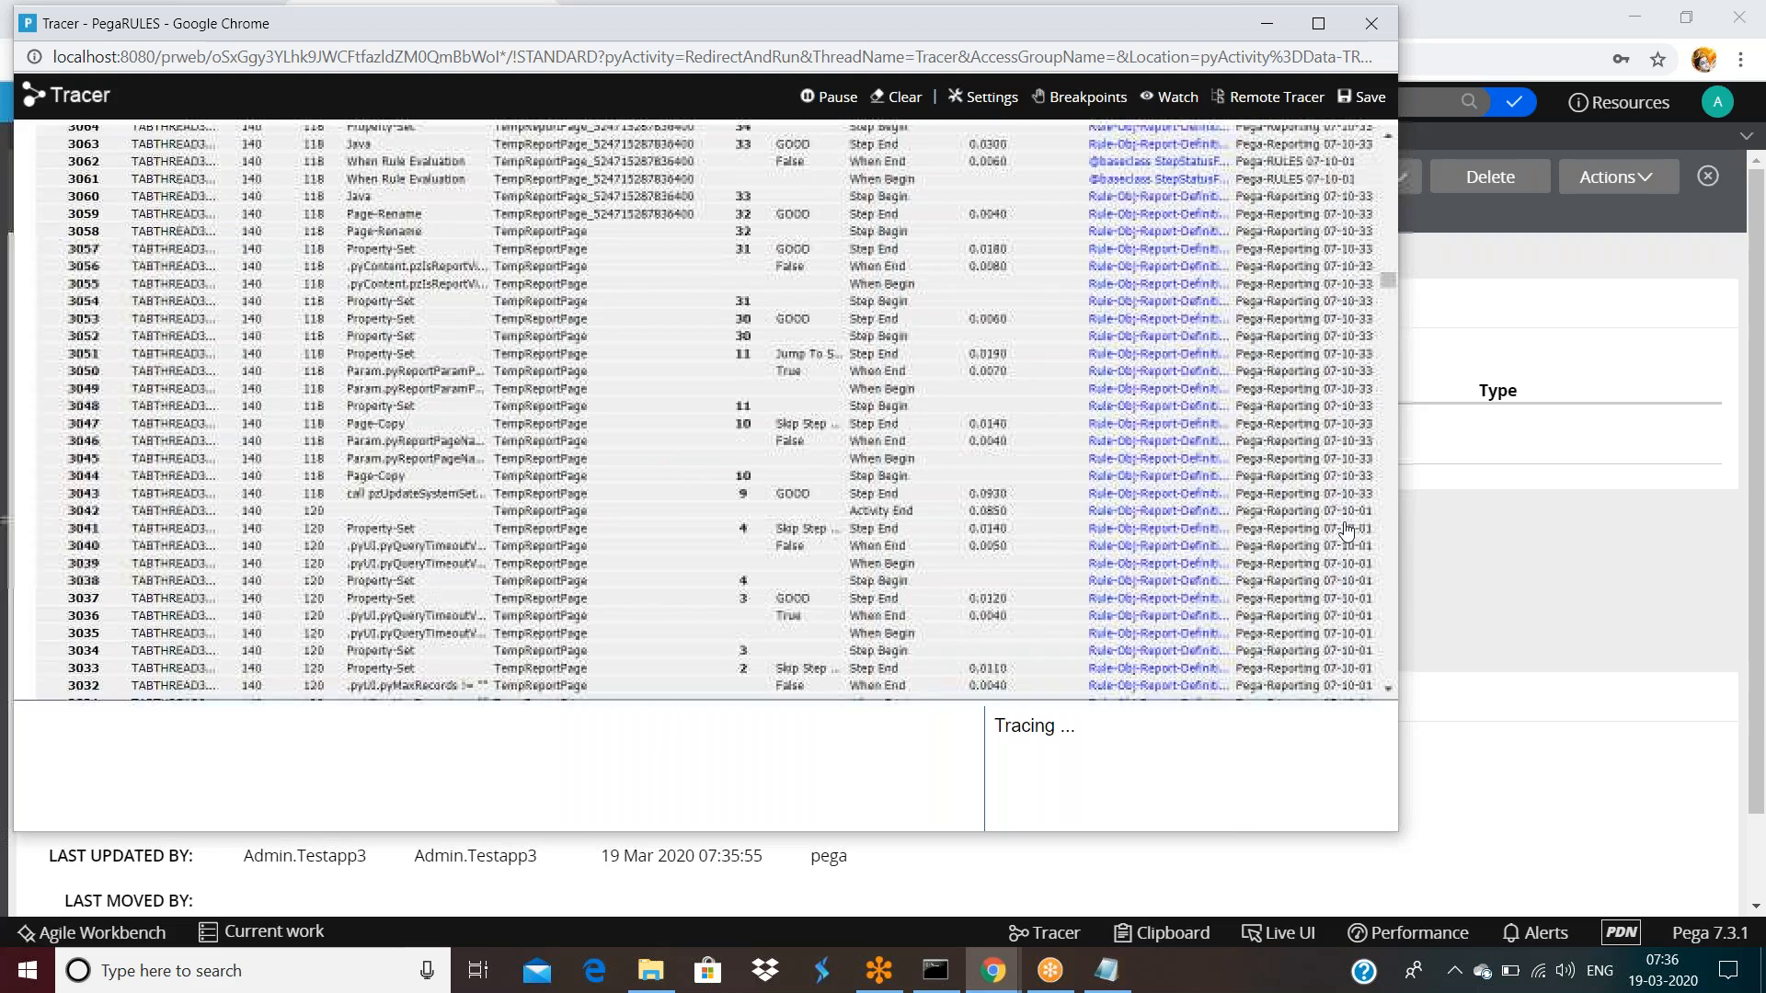
scroll(1346, 531, "down", 16)
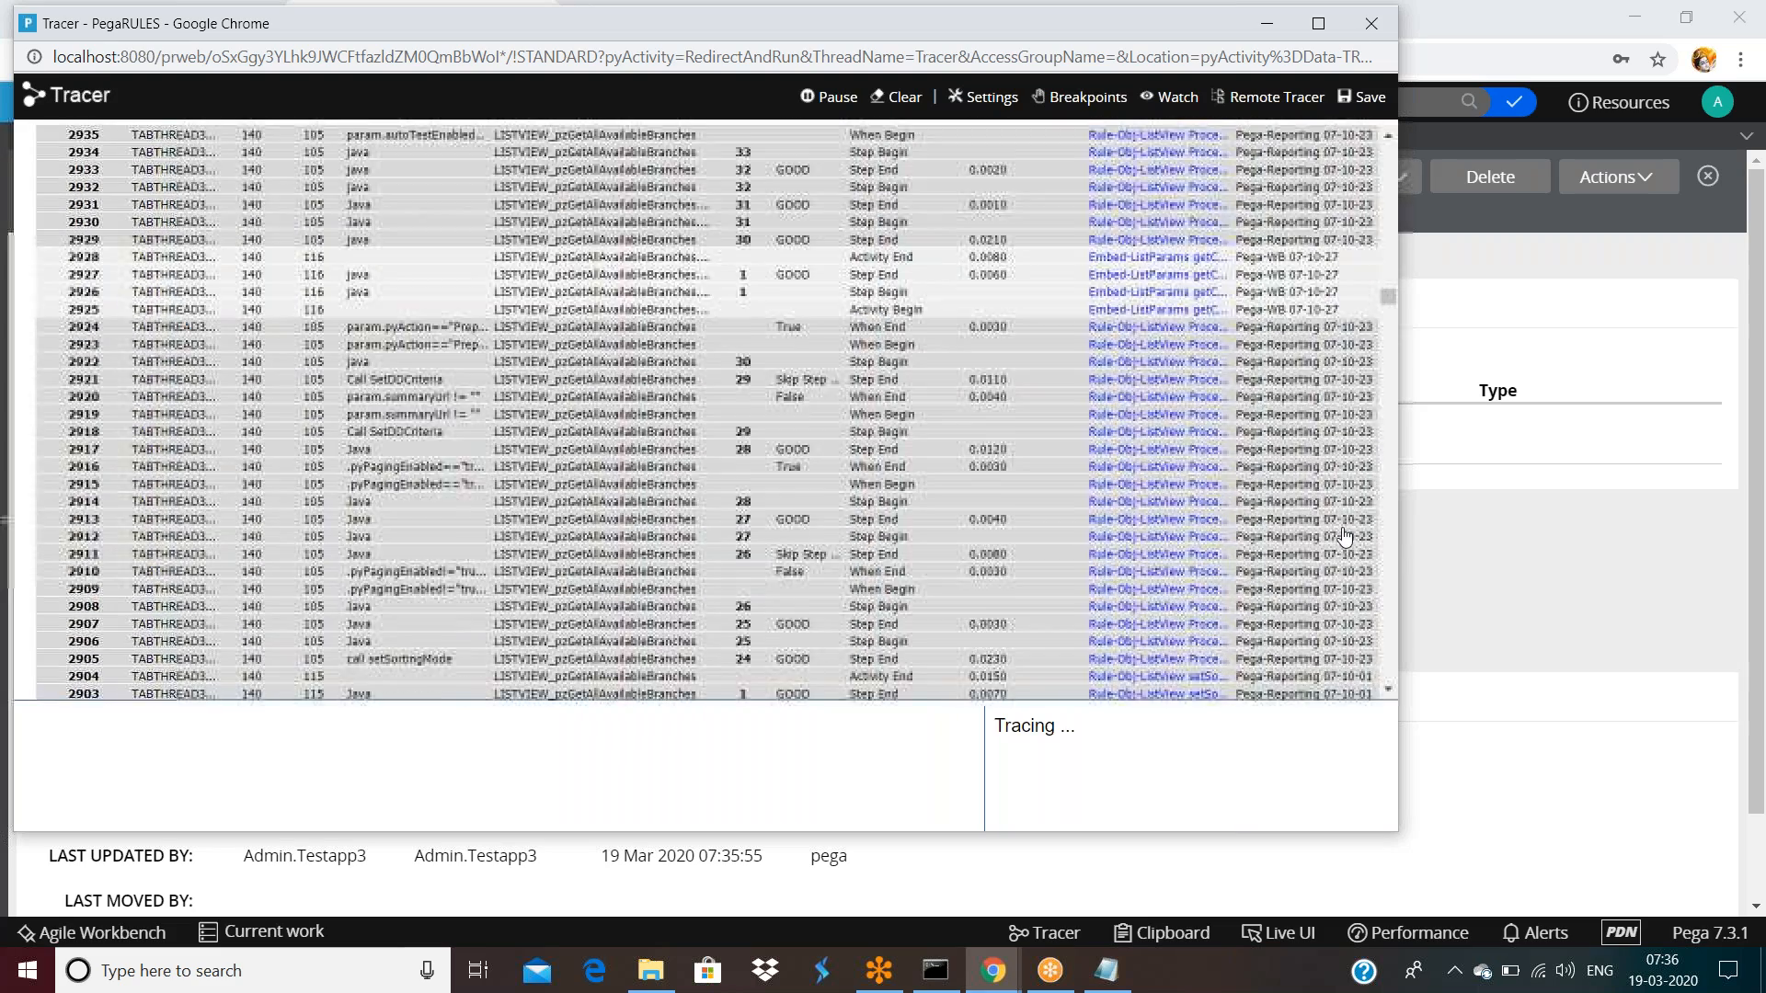
scroll(1345, 538, "down", 6)
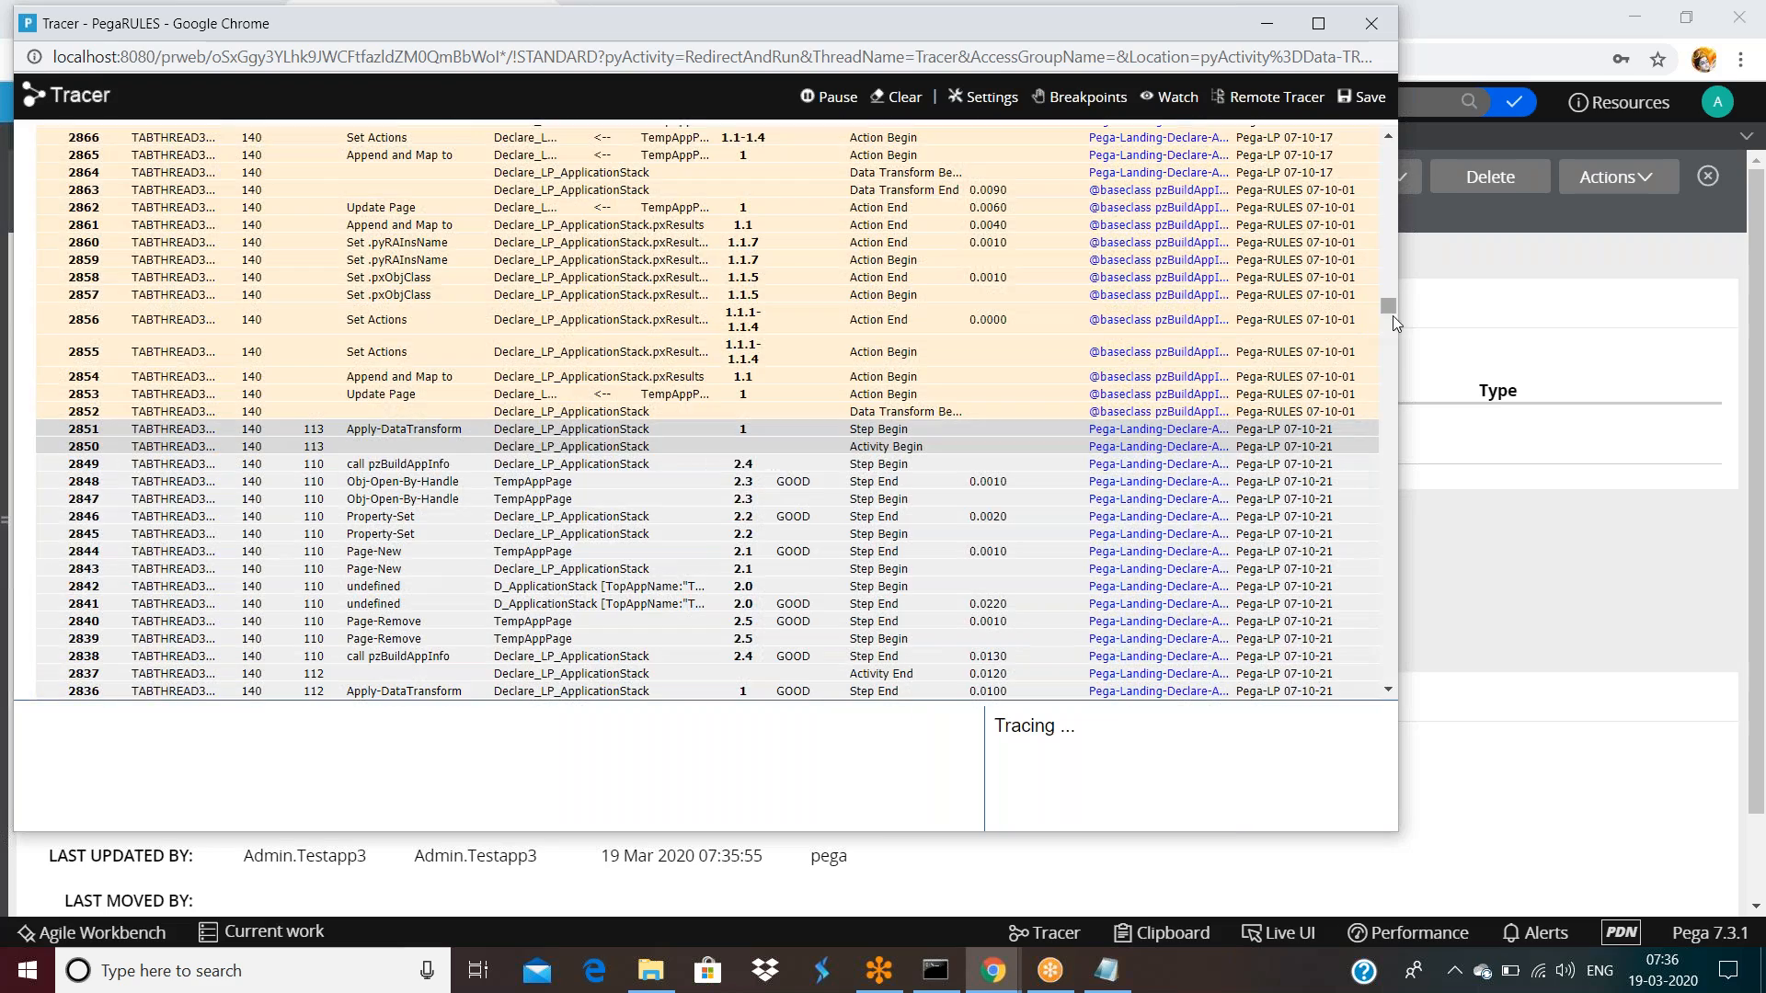
left_click_drag(1400, 364, 1398, 713)
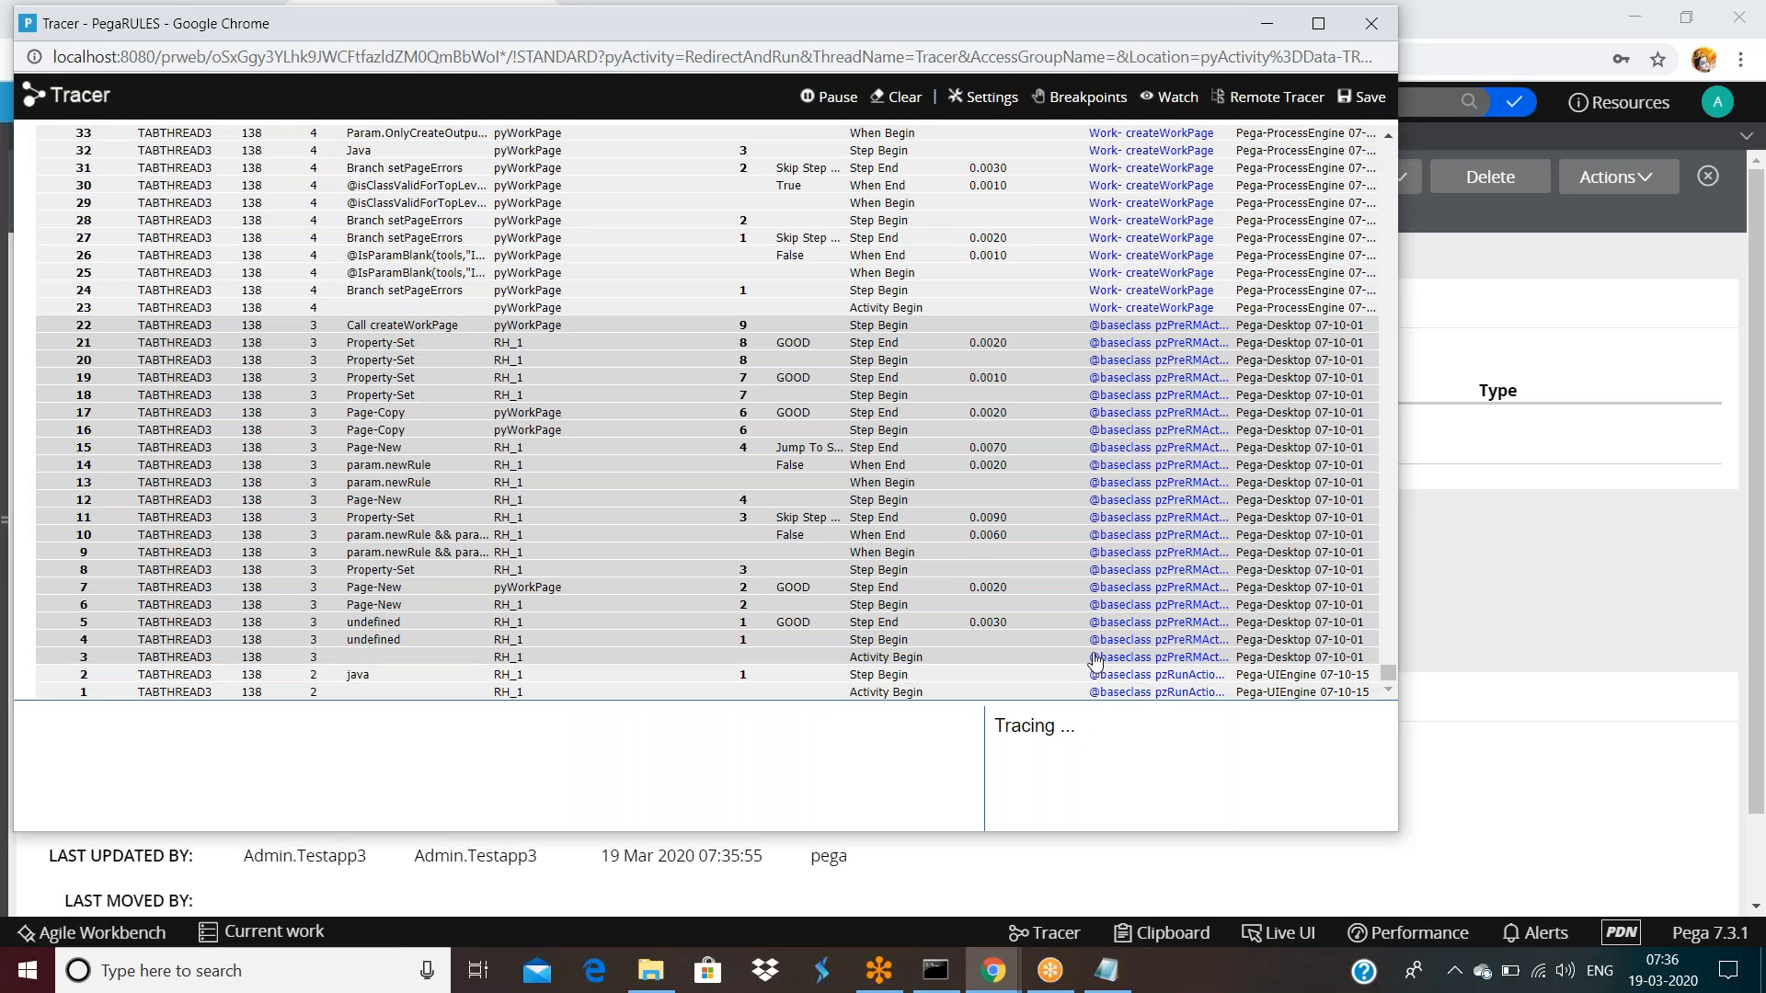
Pause tracing and minimize the Tracer window
left_click(837, 110)
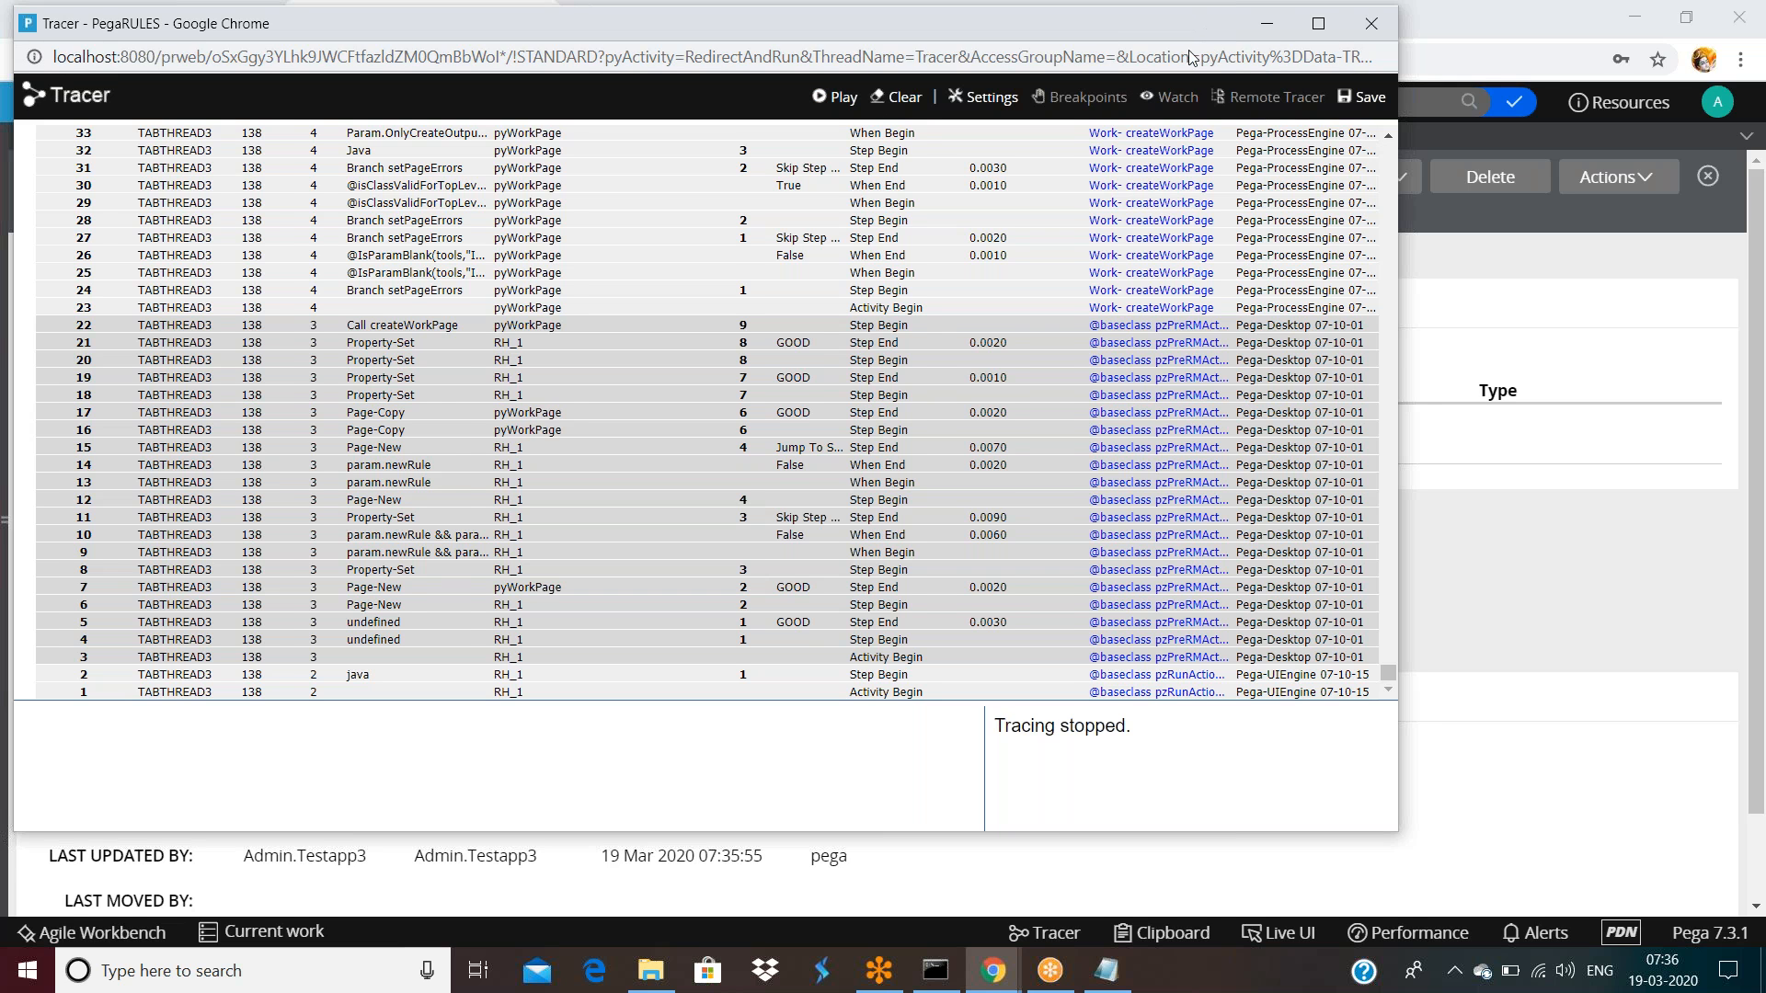
left_click_drag(1190, 41, 1172, 64)
left_click(1248, 50)
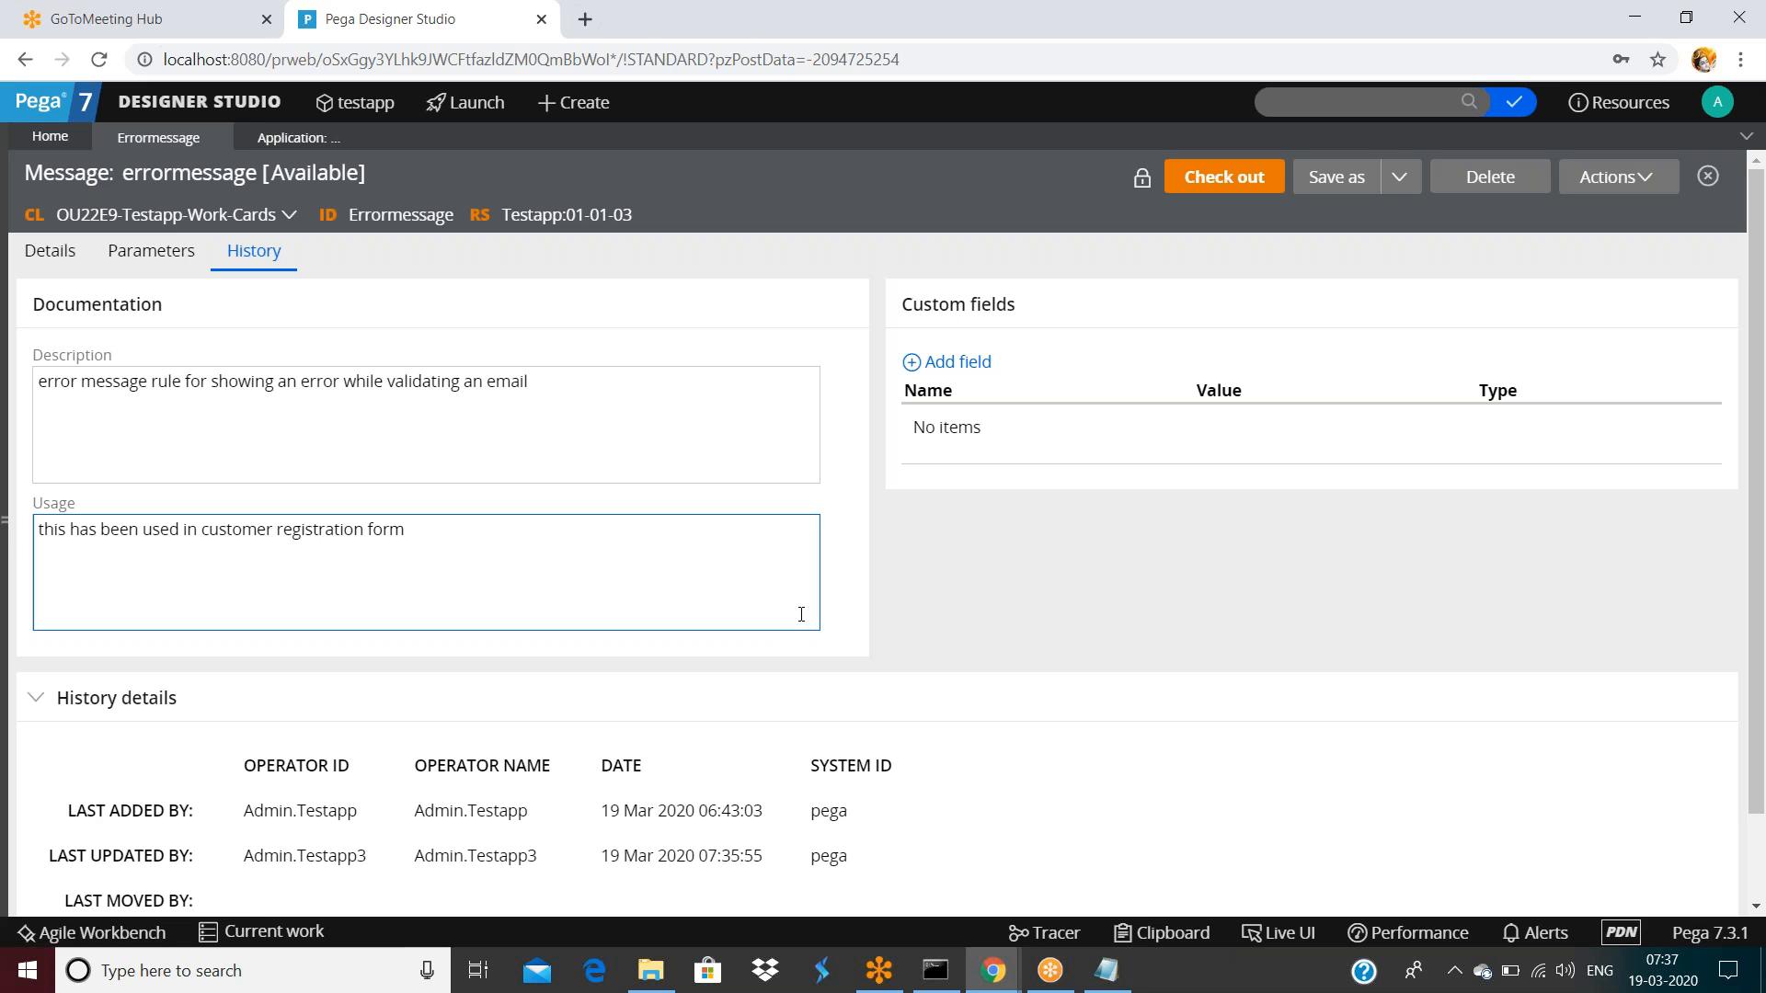
Review errormessage's Details and full change history, then open ruleset version Testapp:01-01-03
left_click(52, 258)
left_click(262, 259)
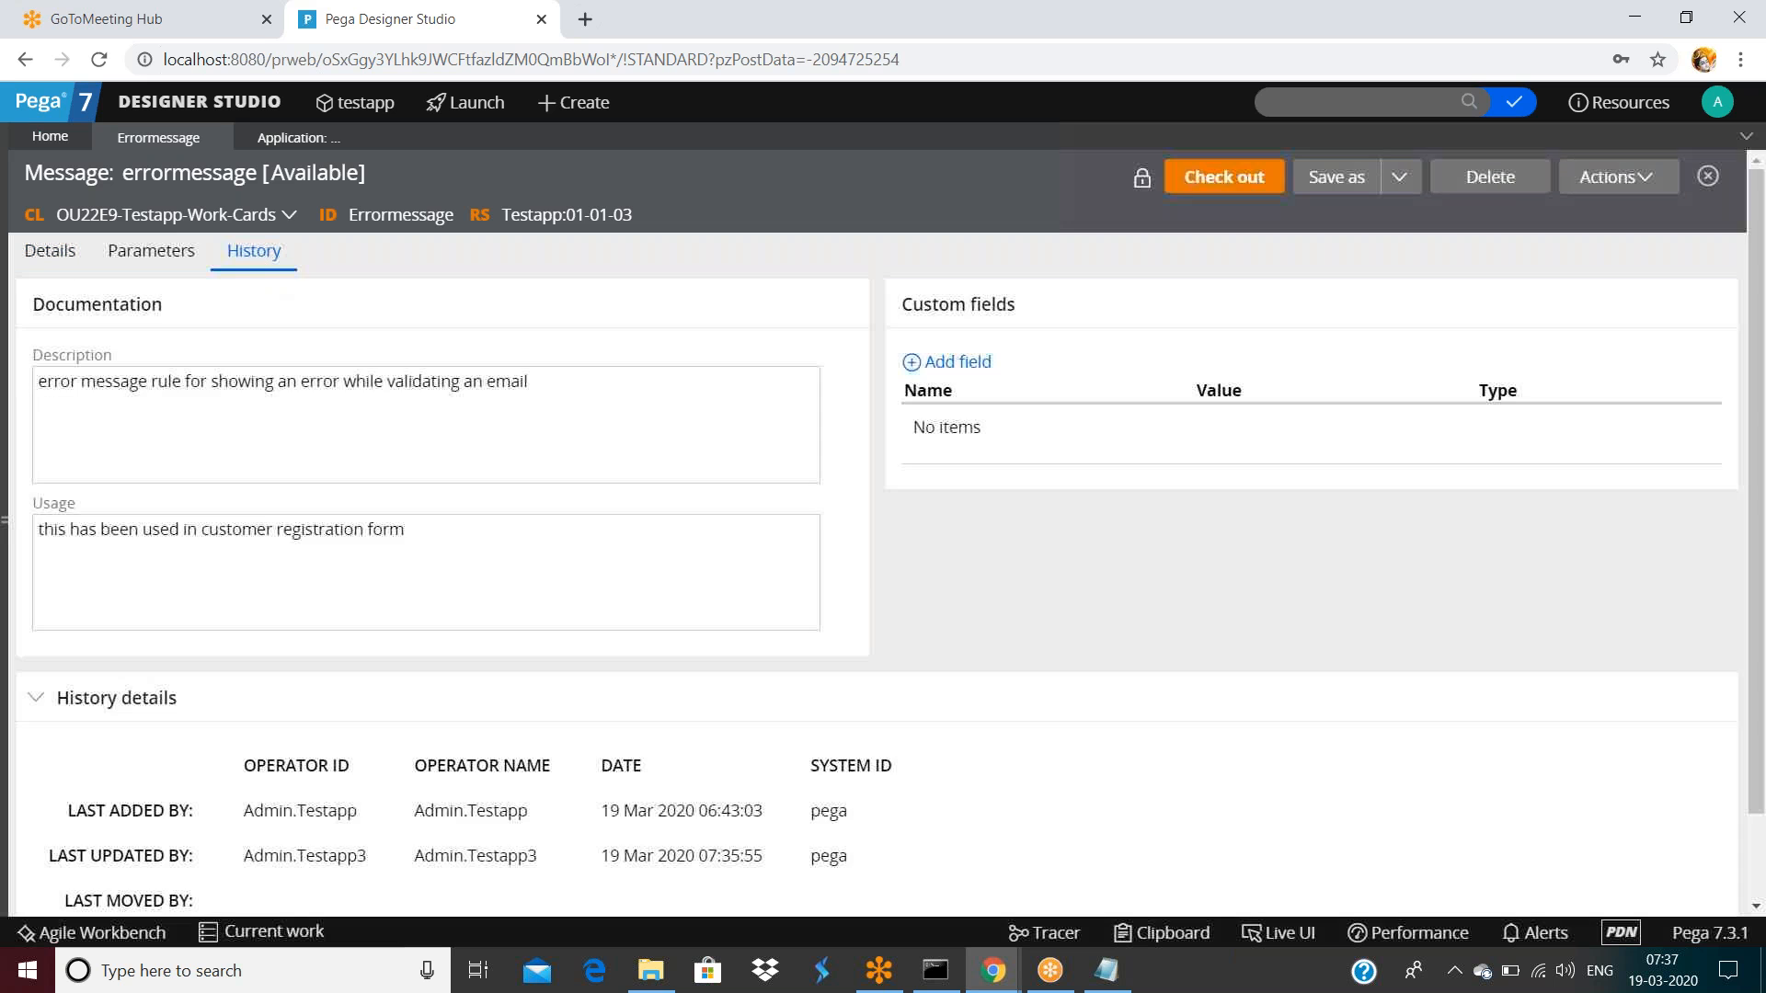
scroll(776, 539, "down", 1)
left_click(138, 874)
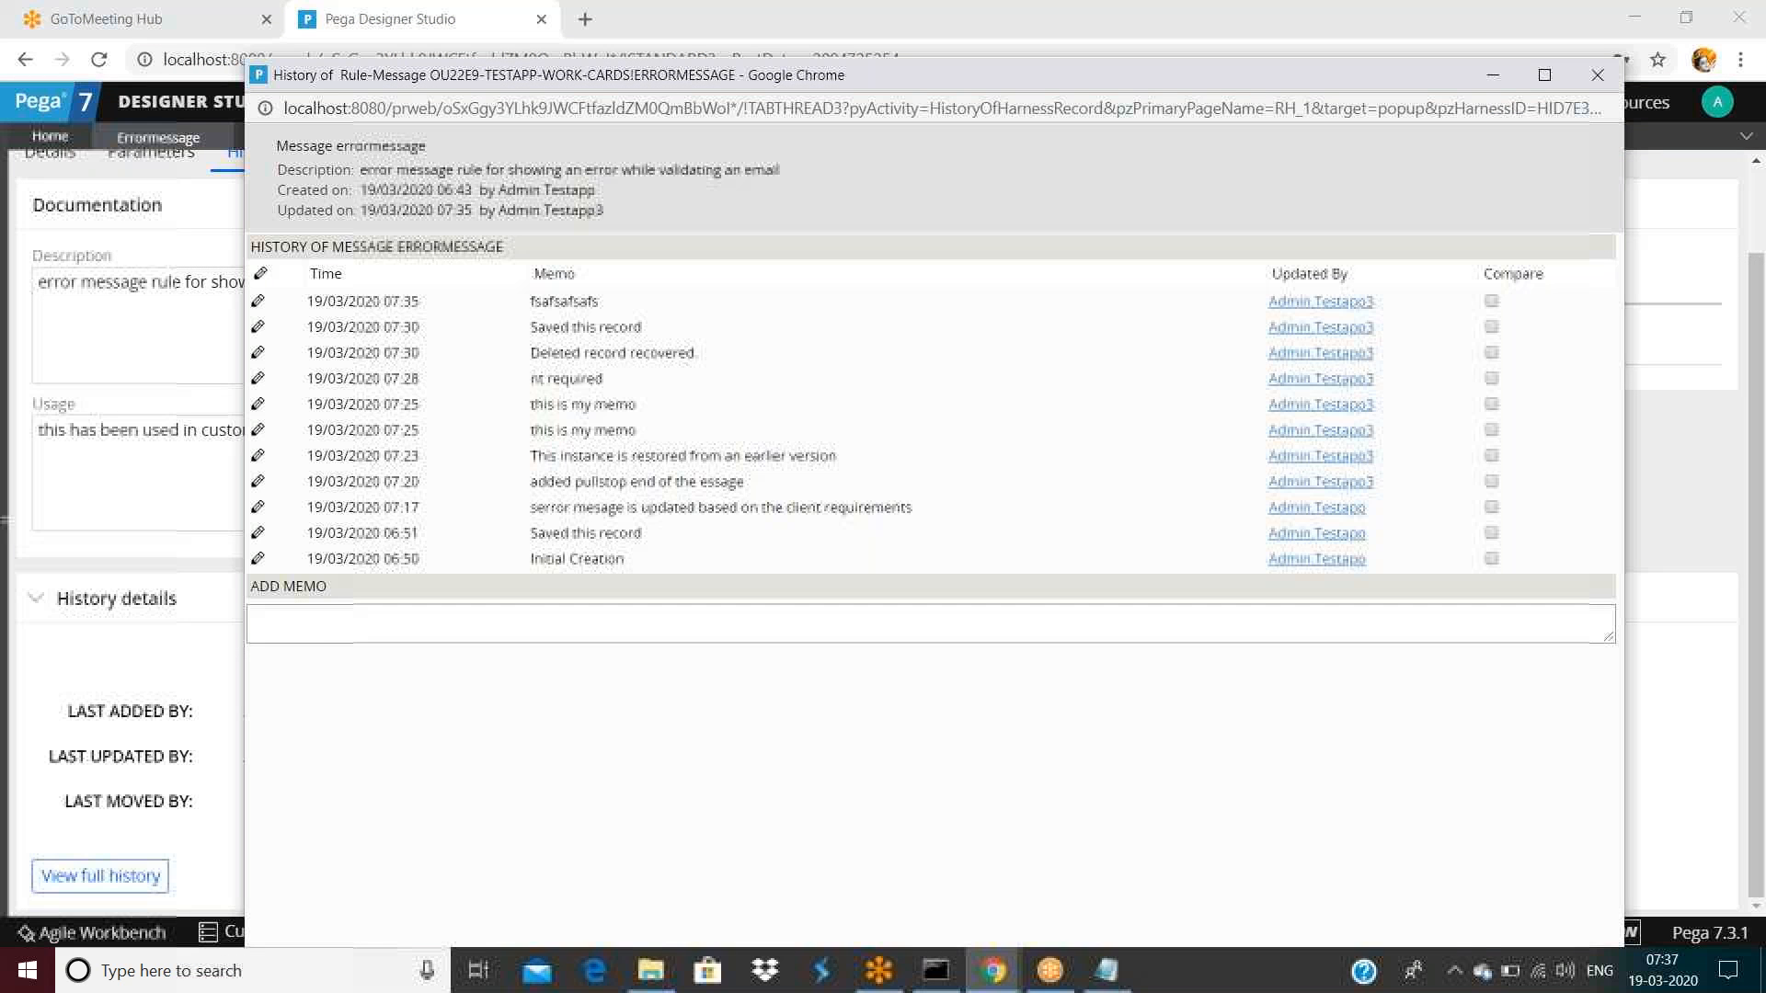
left_click(1697, 467)
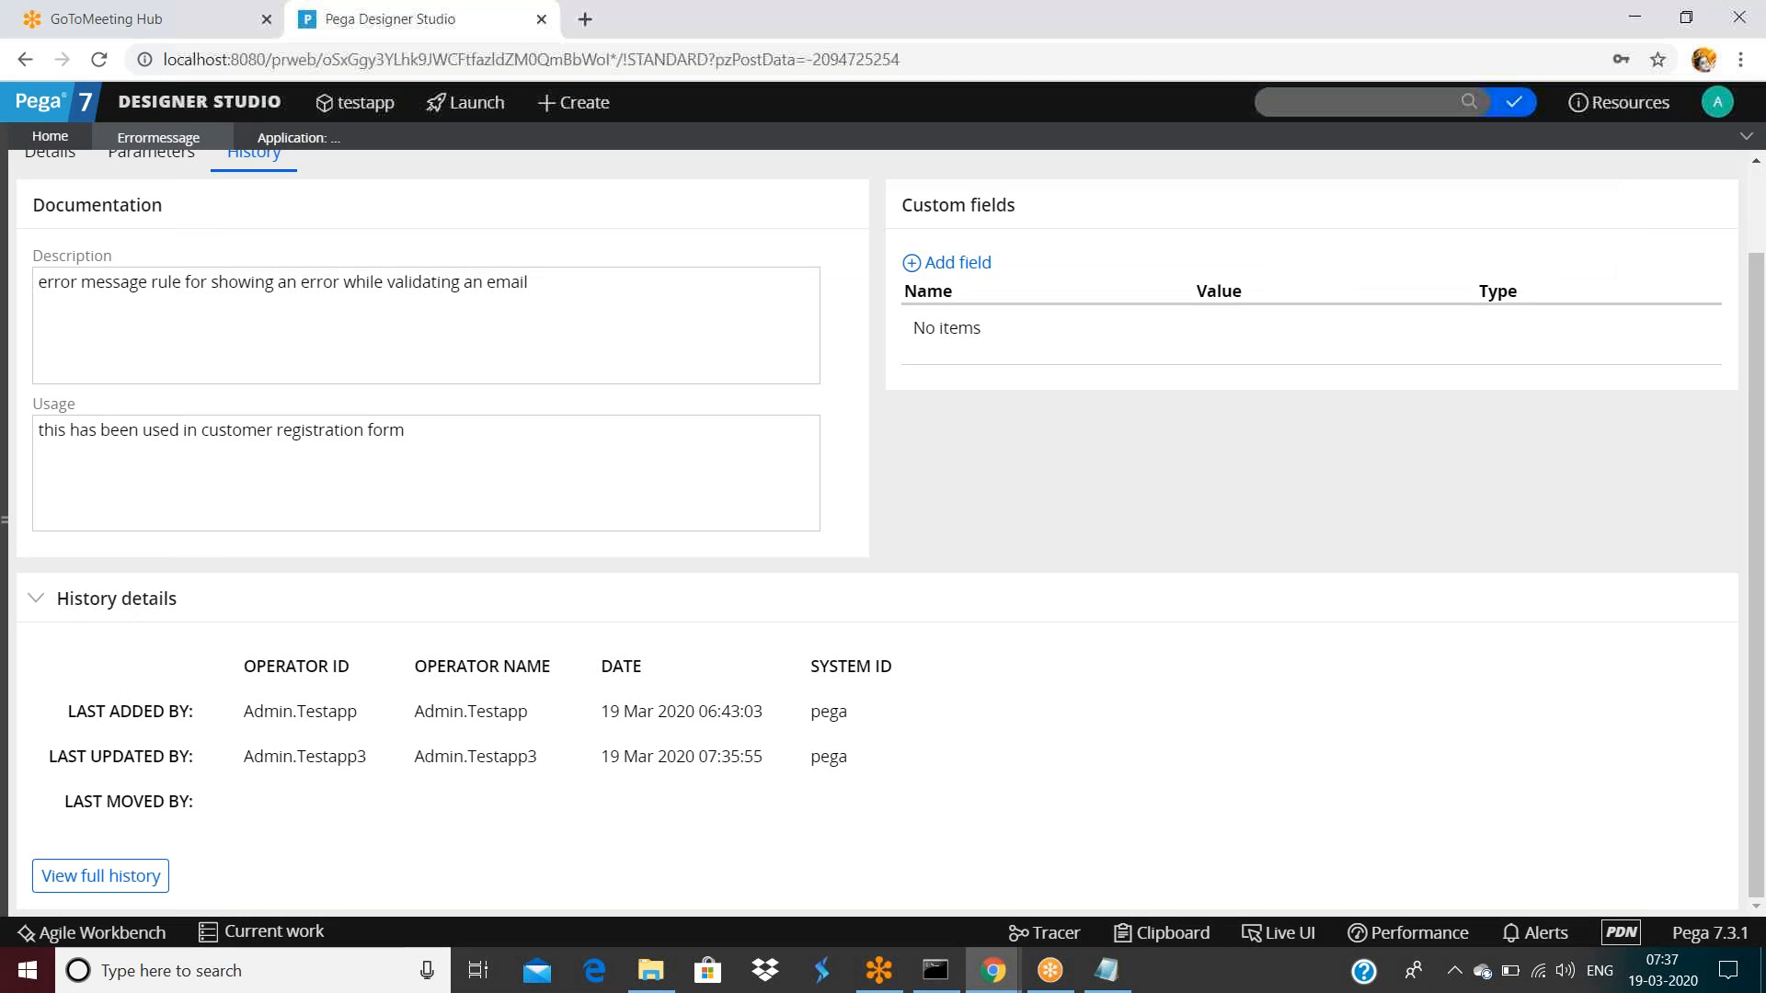
scroll(702, 276, "up", 1)
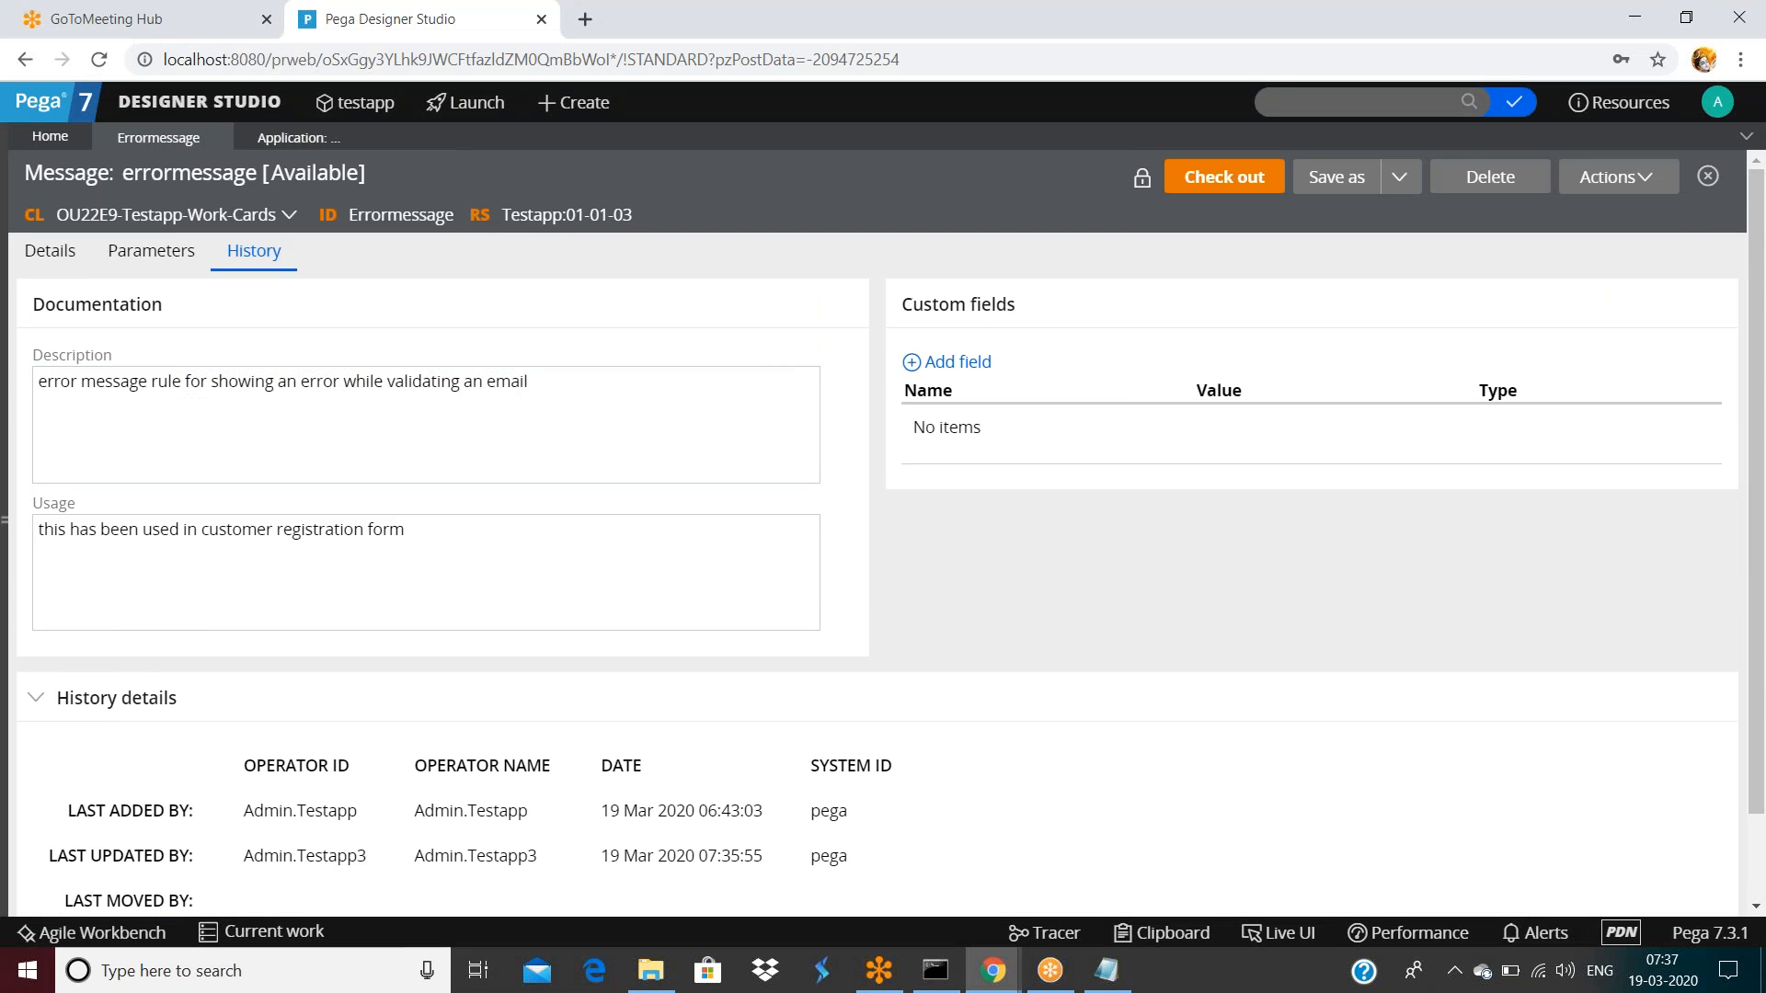
left_click(515, 219)
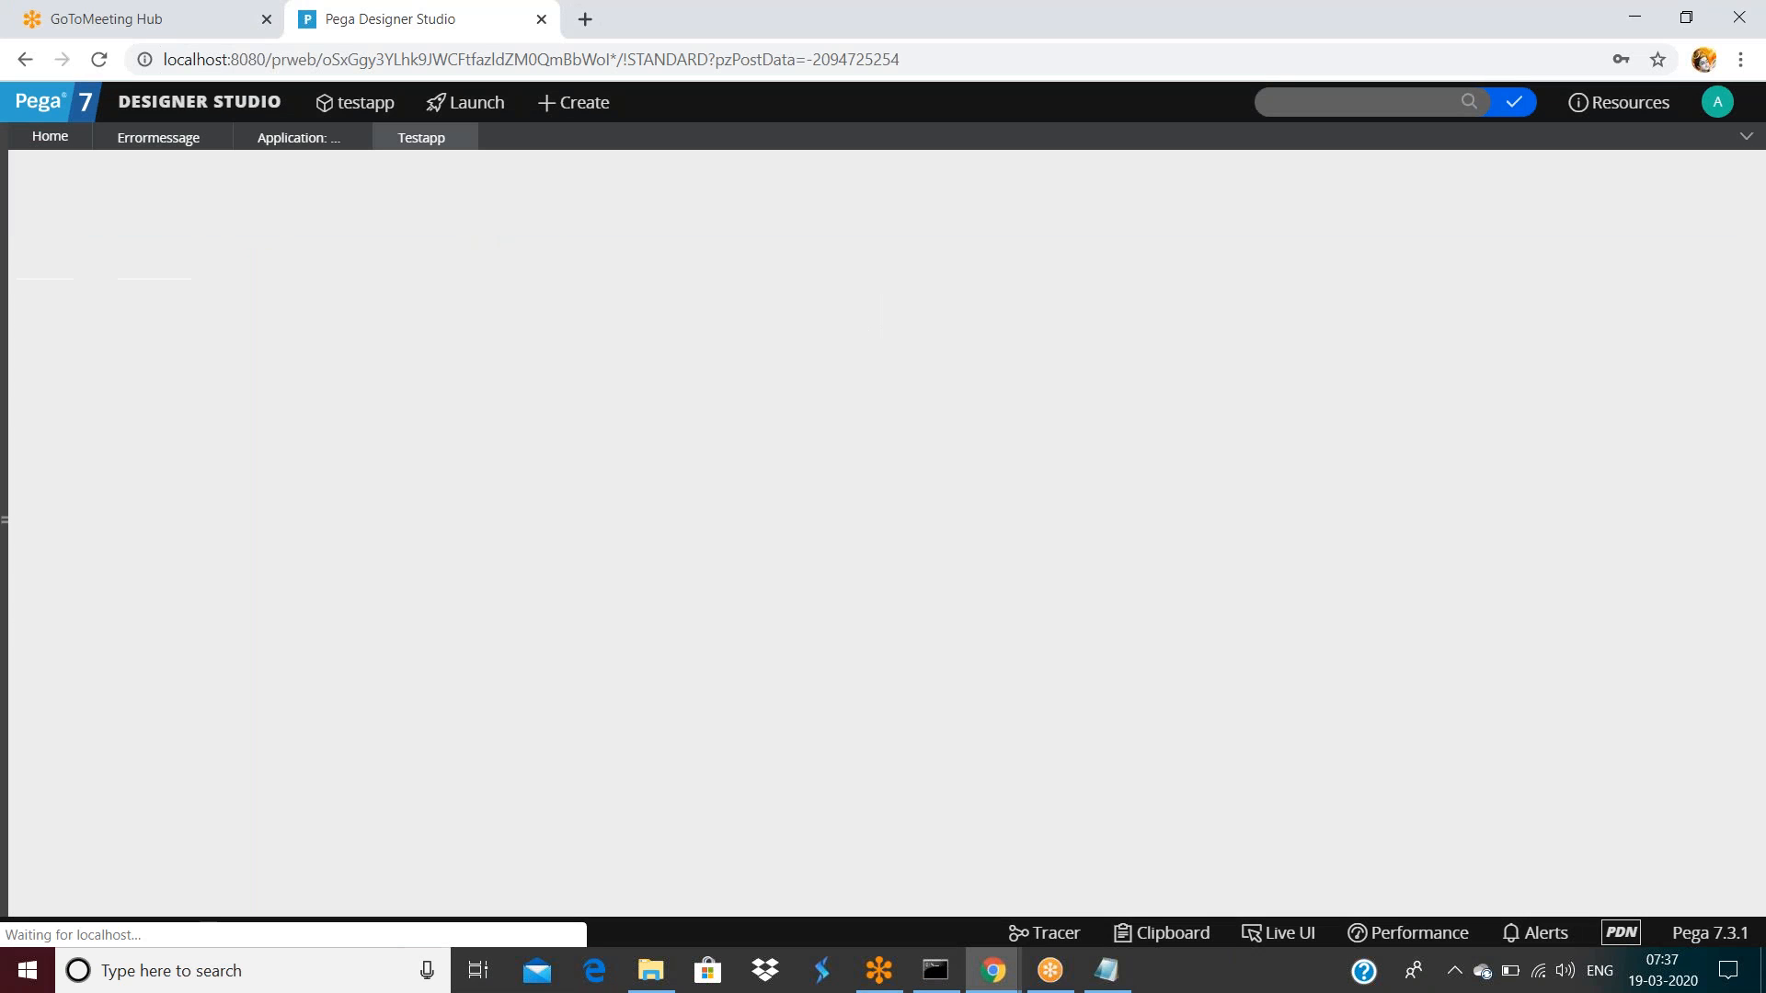
Lock Testapp ruleset version 01-01-03 with a password
scroll(786, 534, "down", 1)
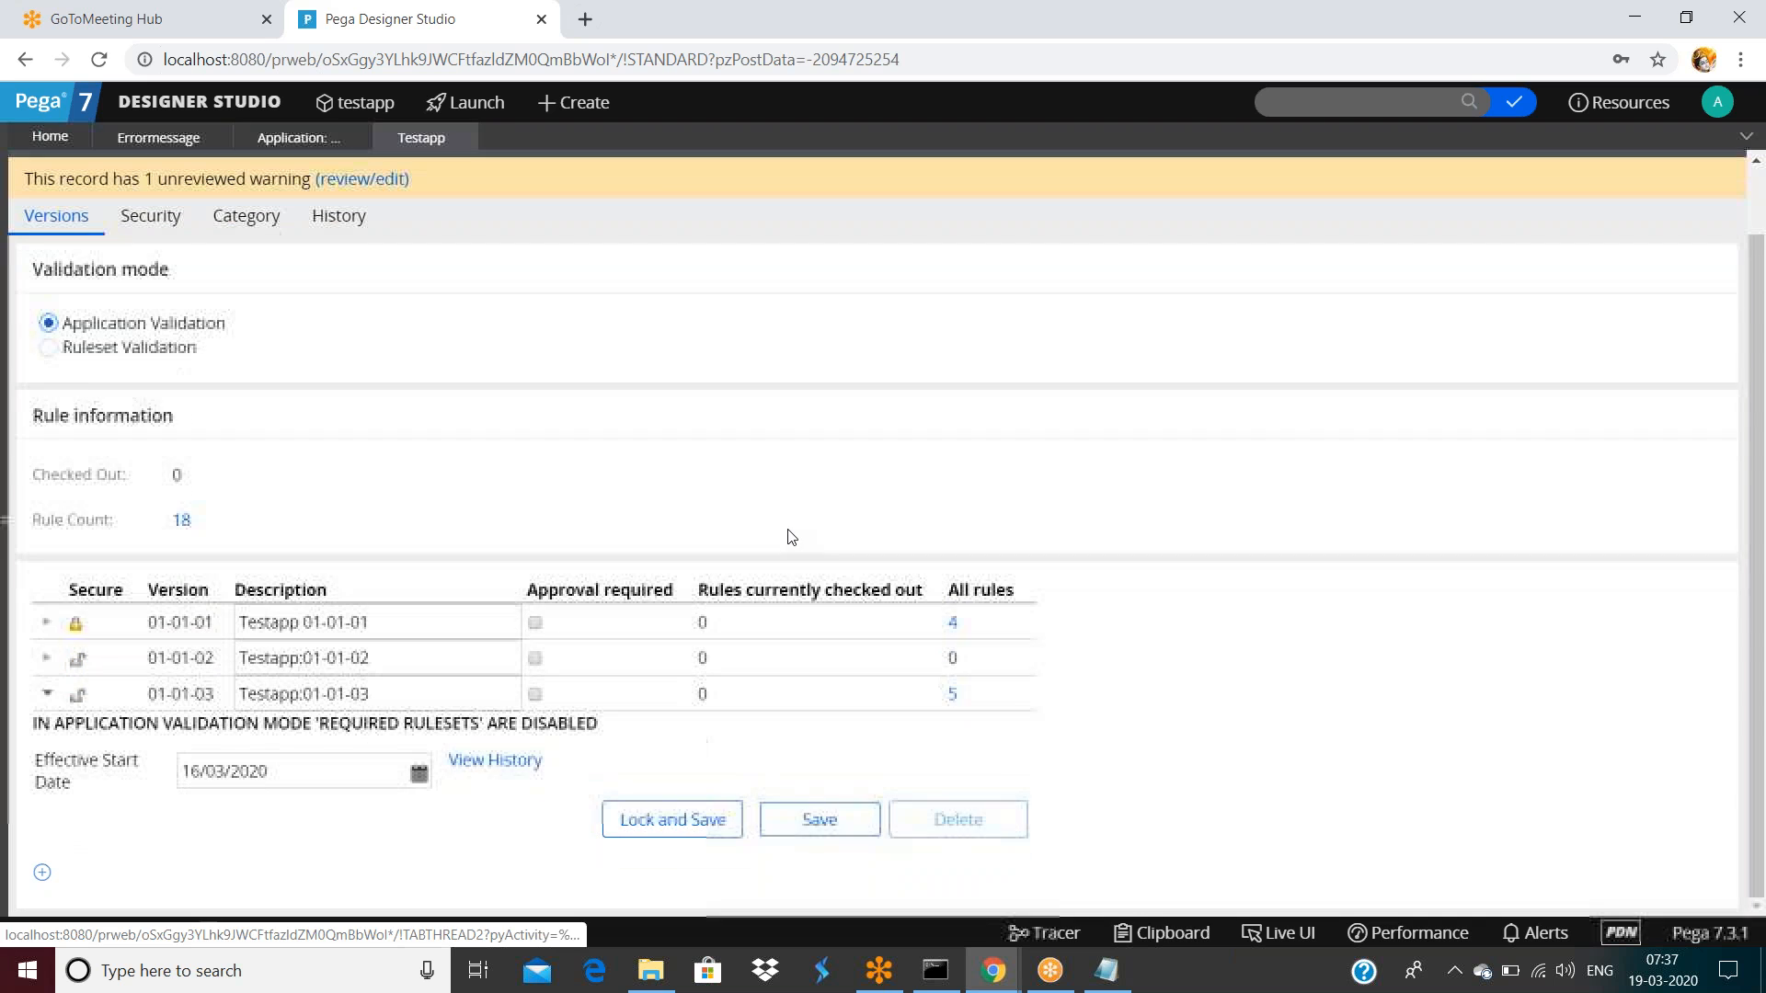
left_click(371, 696)
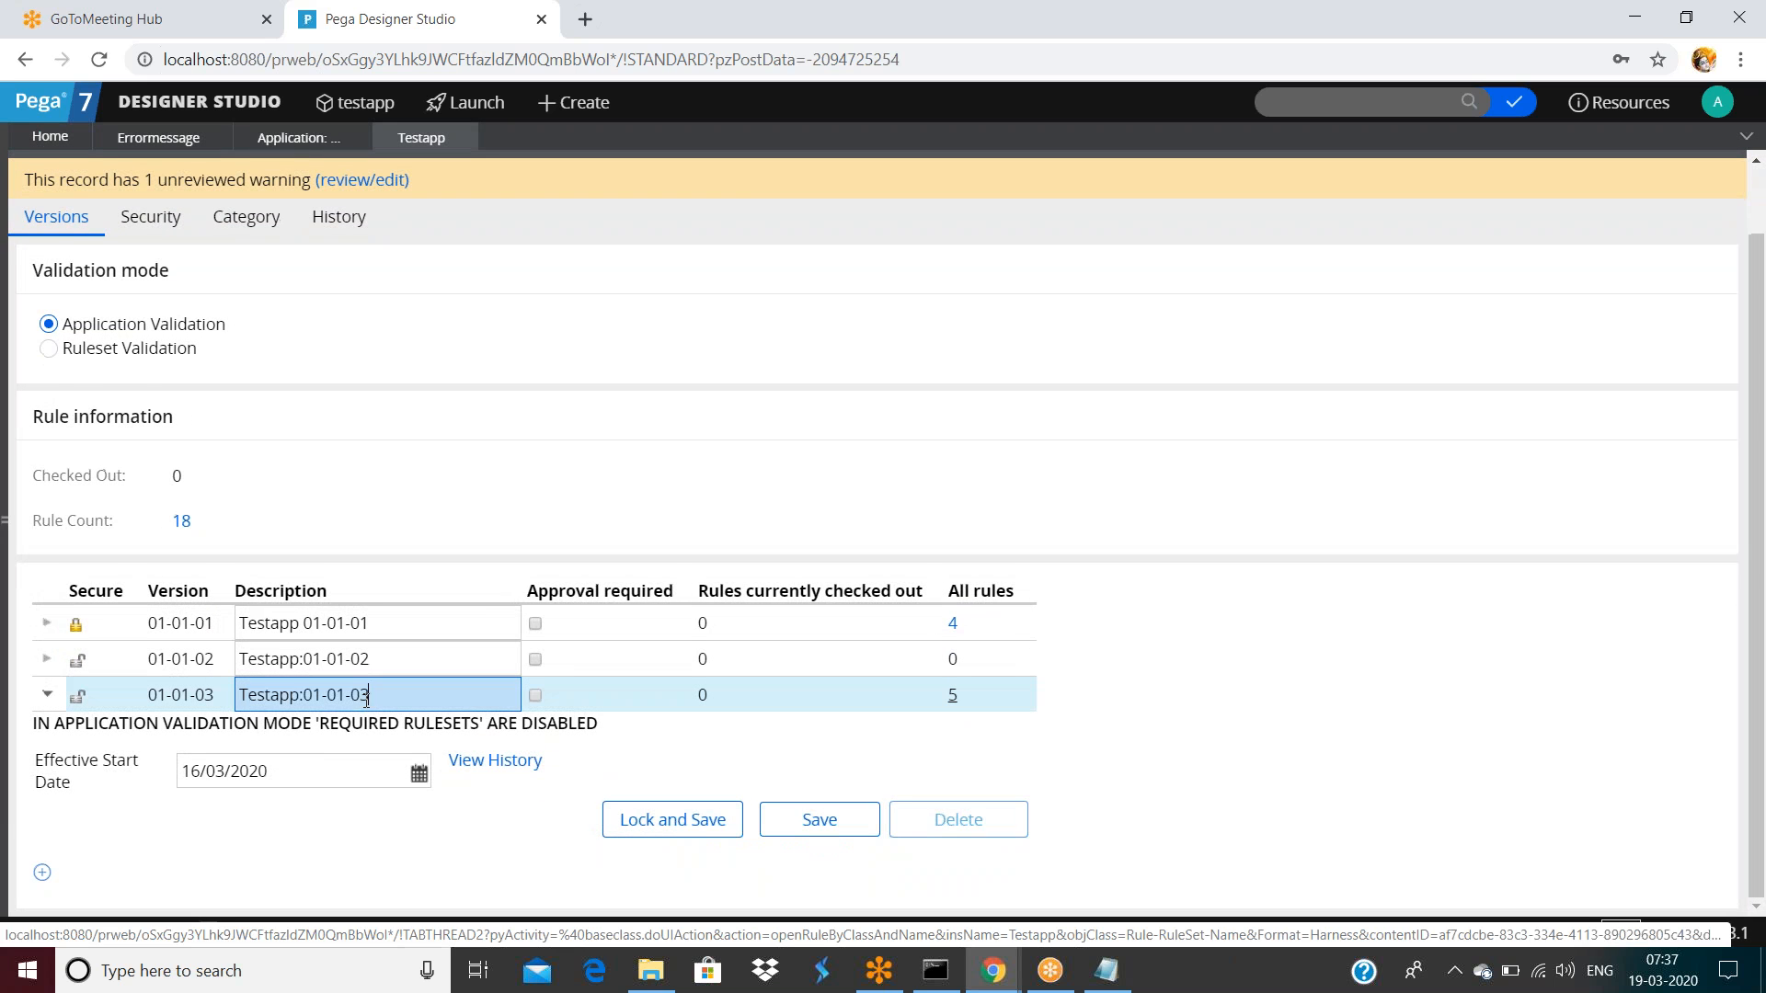
left_click(674, 820)
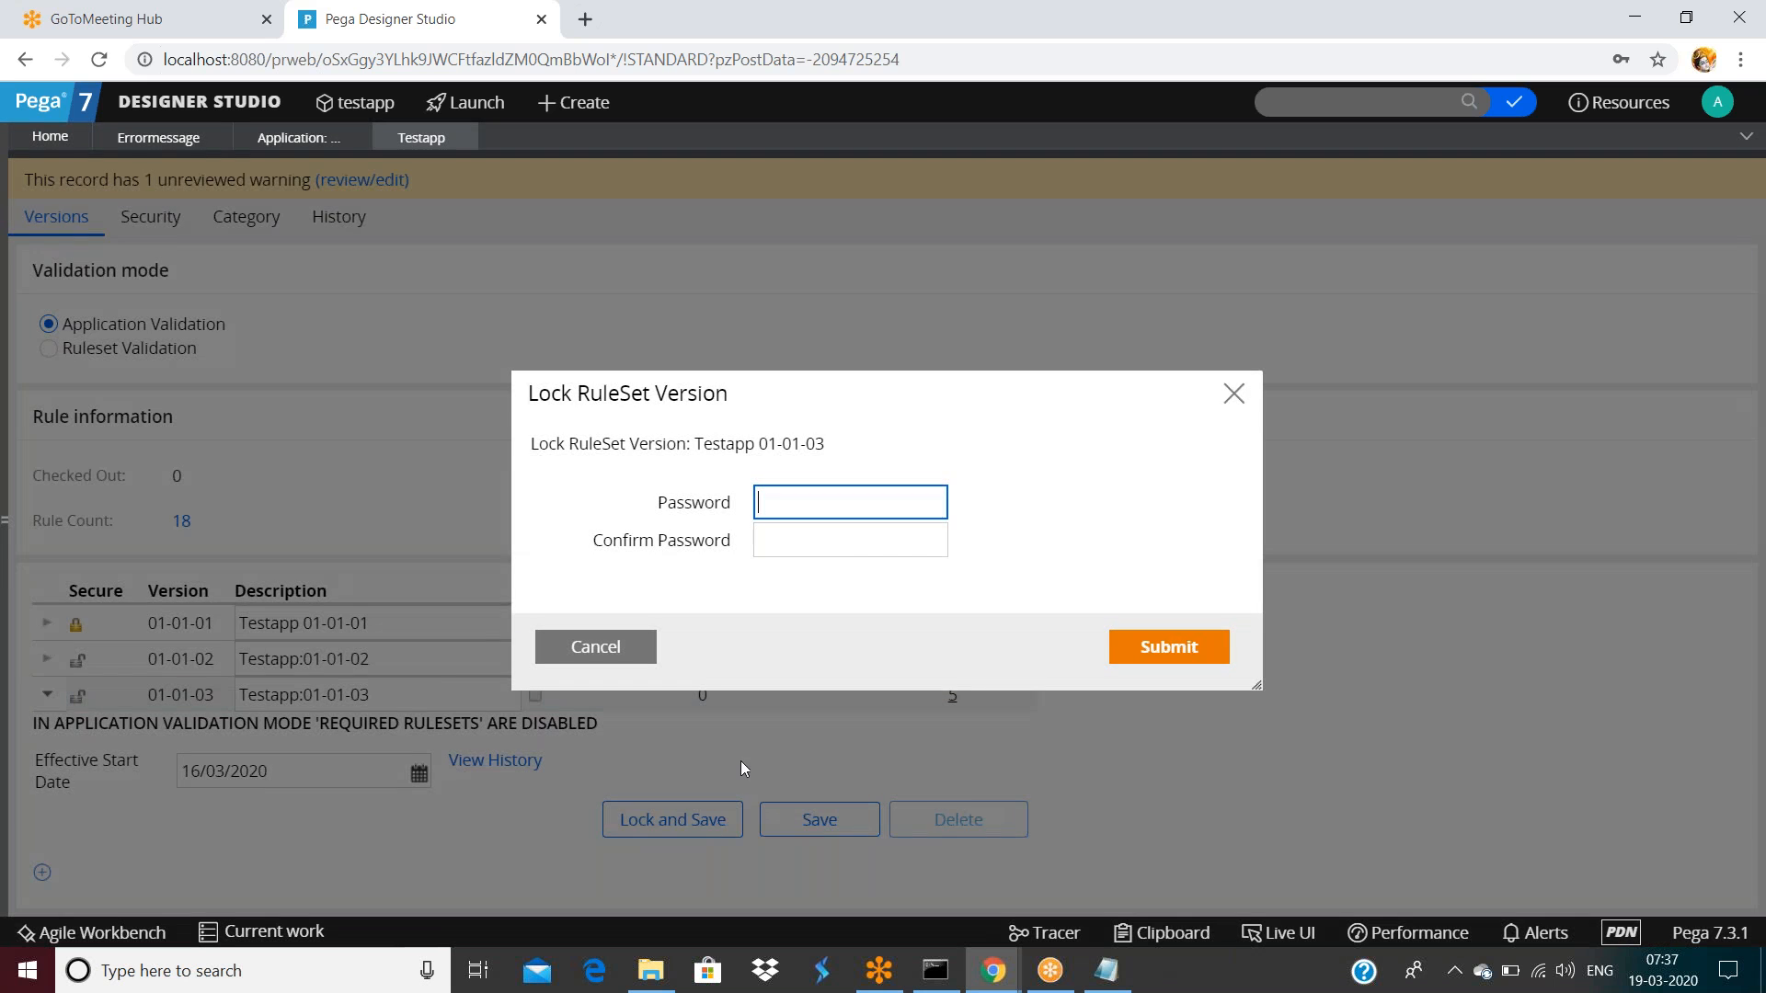
left_click(828, 499)
type("••••")
key("Tab")
type("••••")
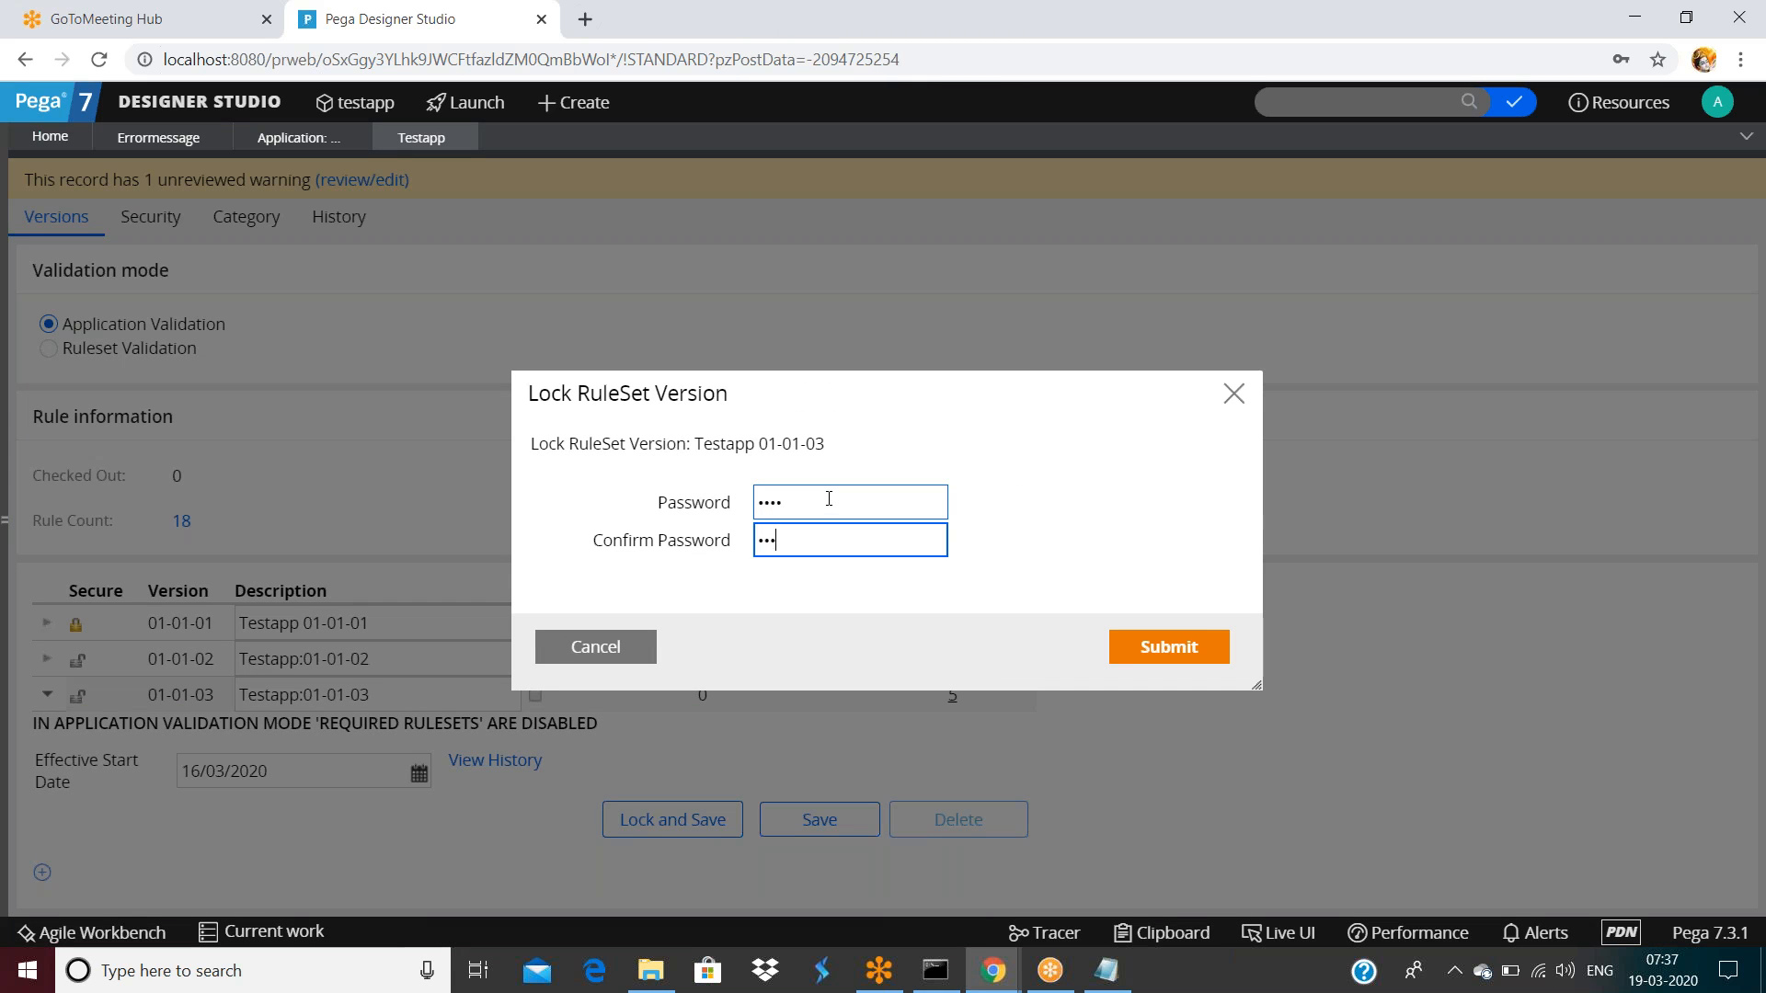
left_click(1157, 658)
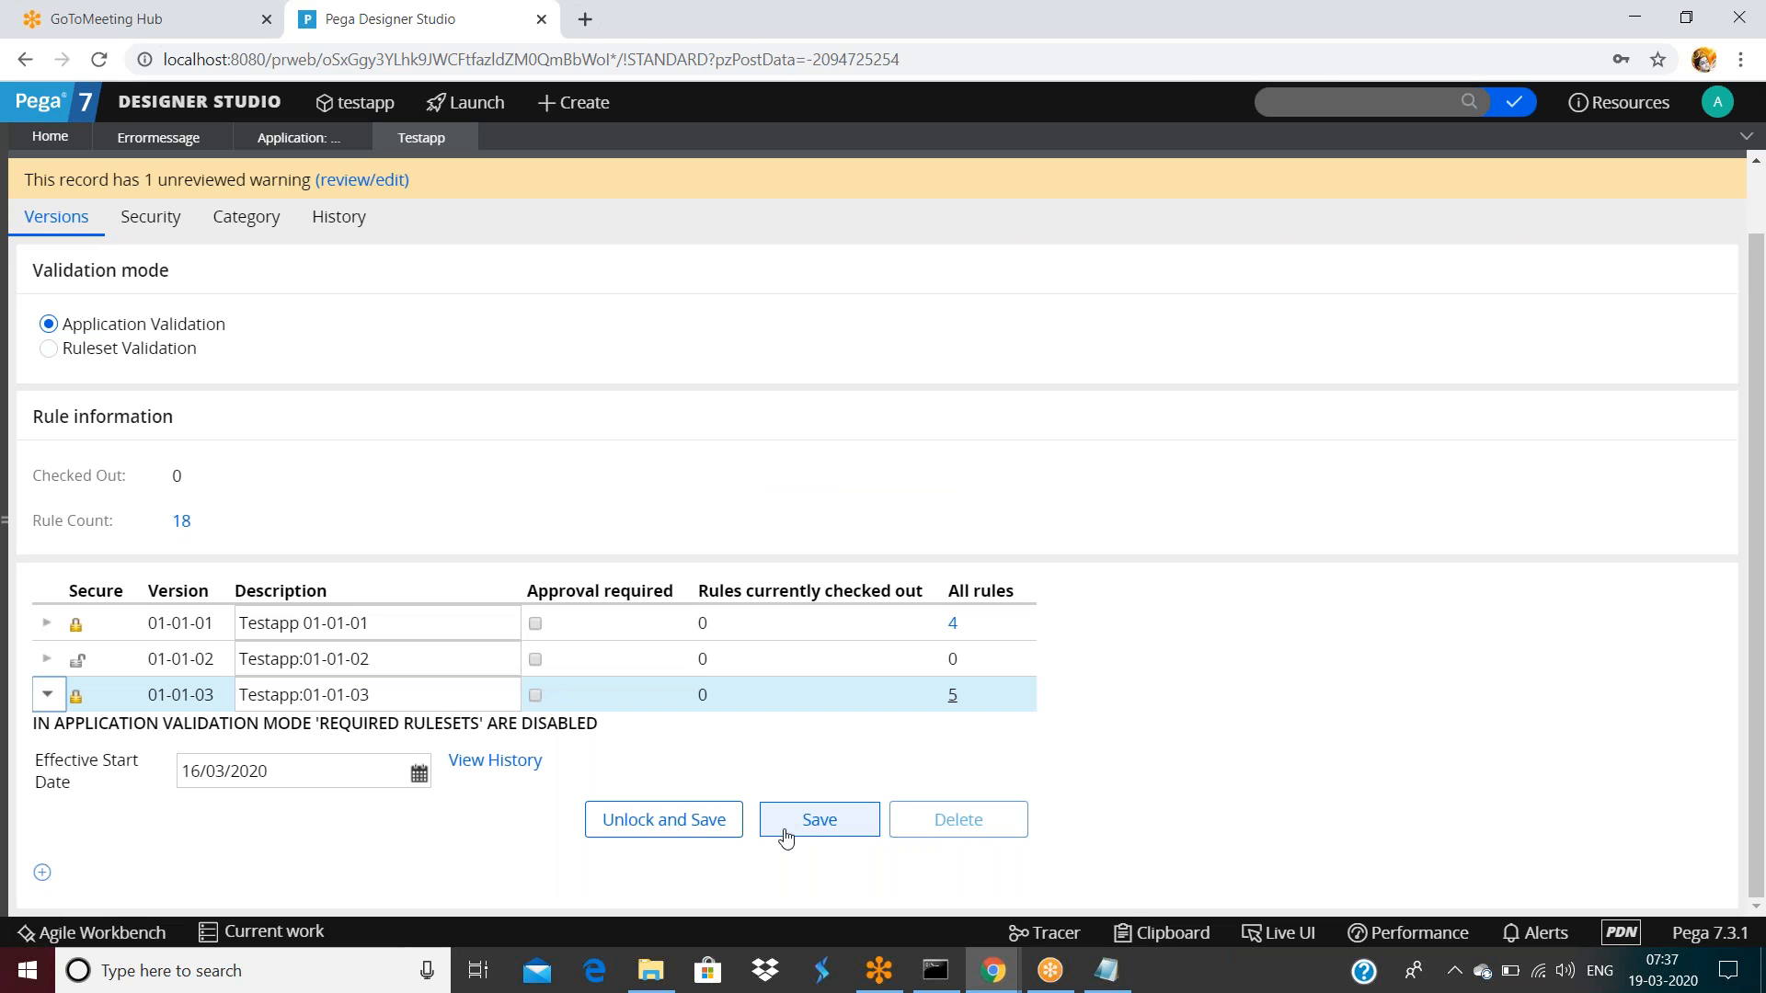
Save the Testapp ruleset
left_click(822, 822)
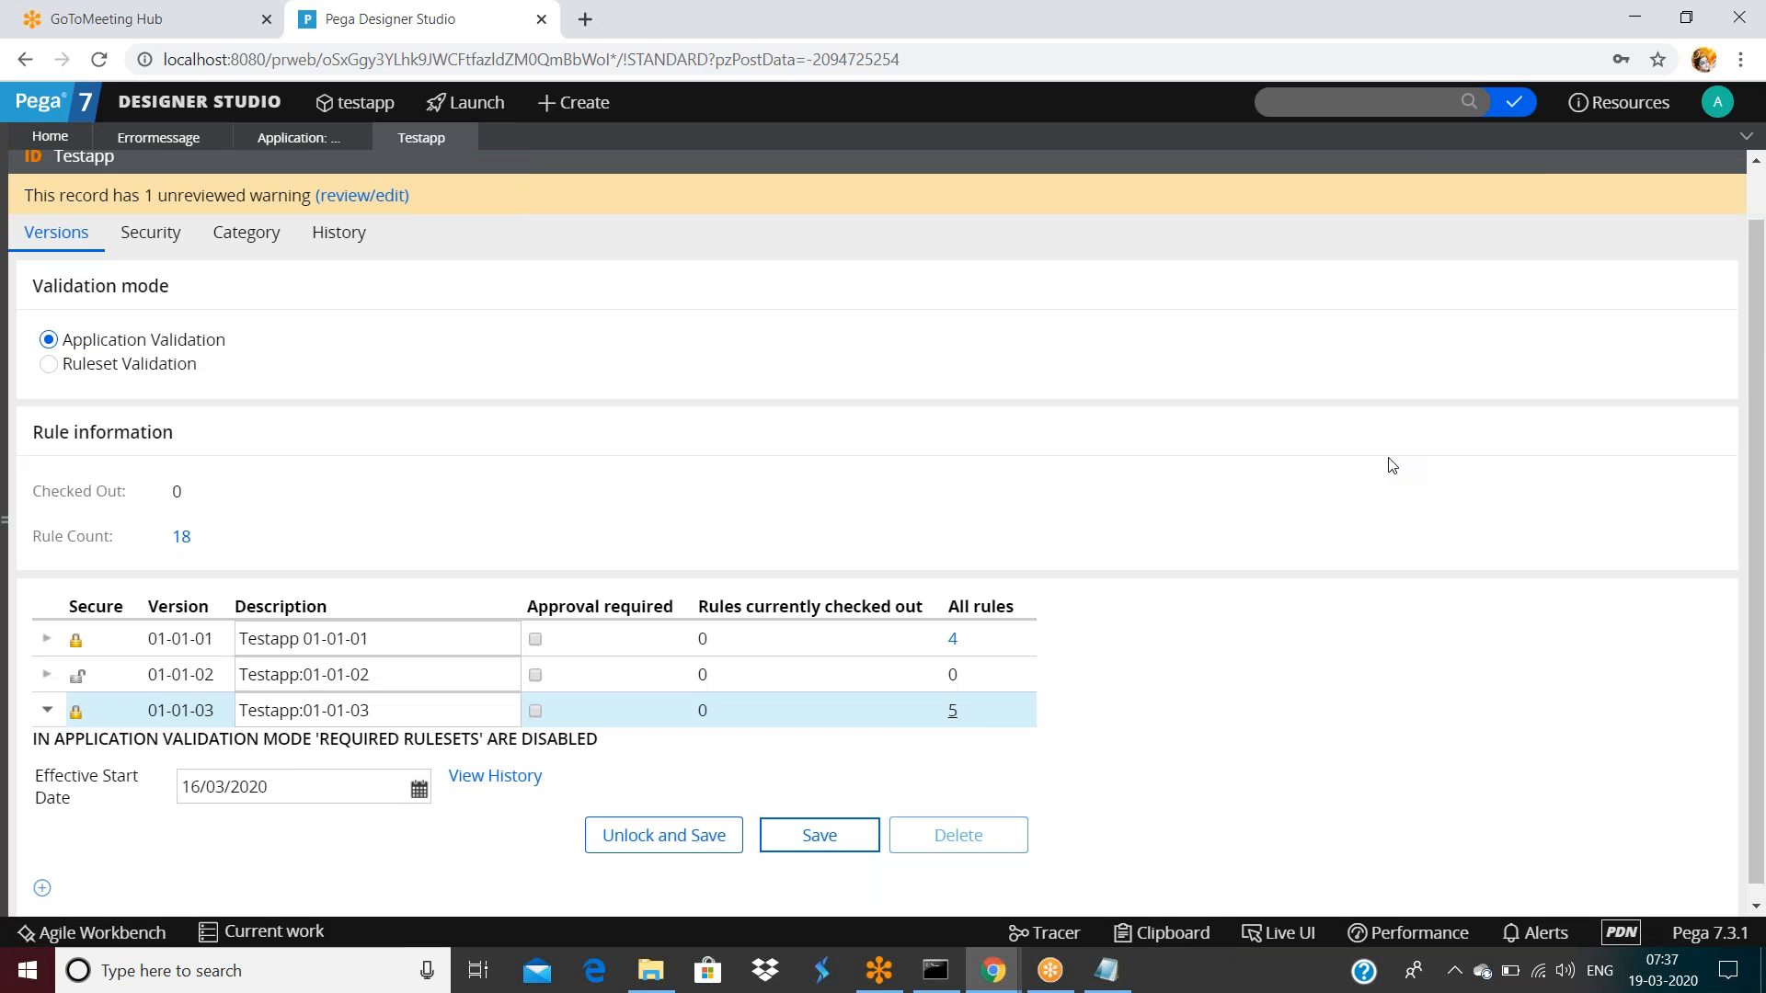
scroll(1388, 458, "up", 2)
left_click(1347, 181)
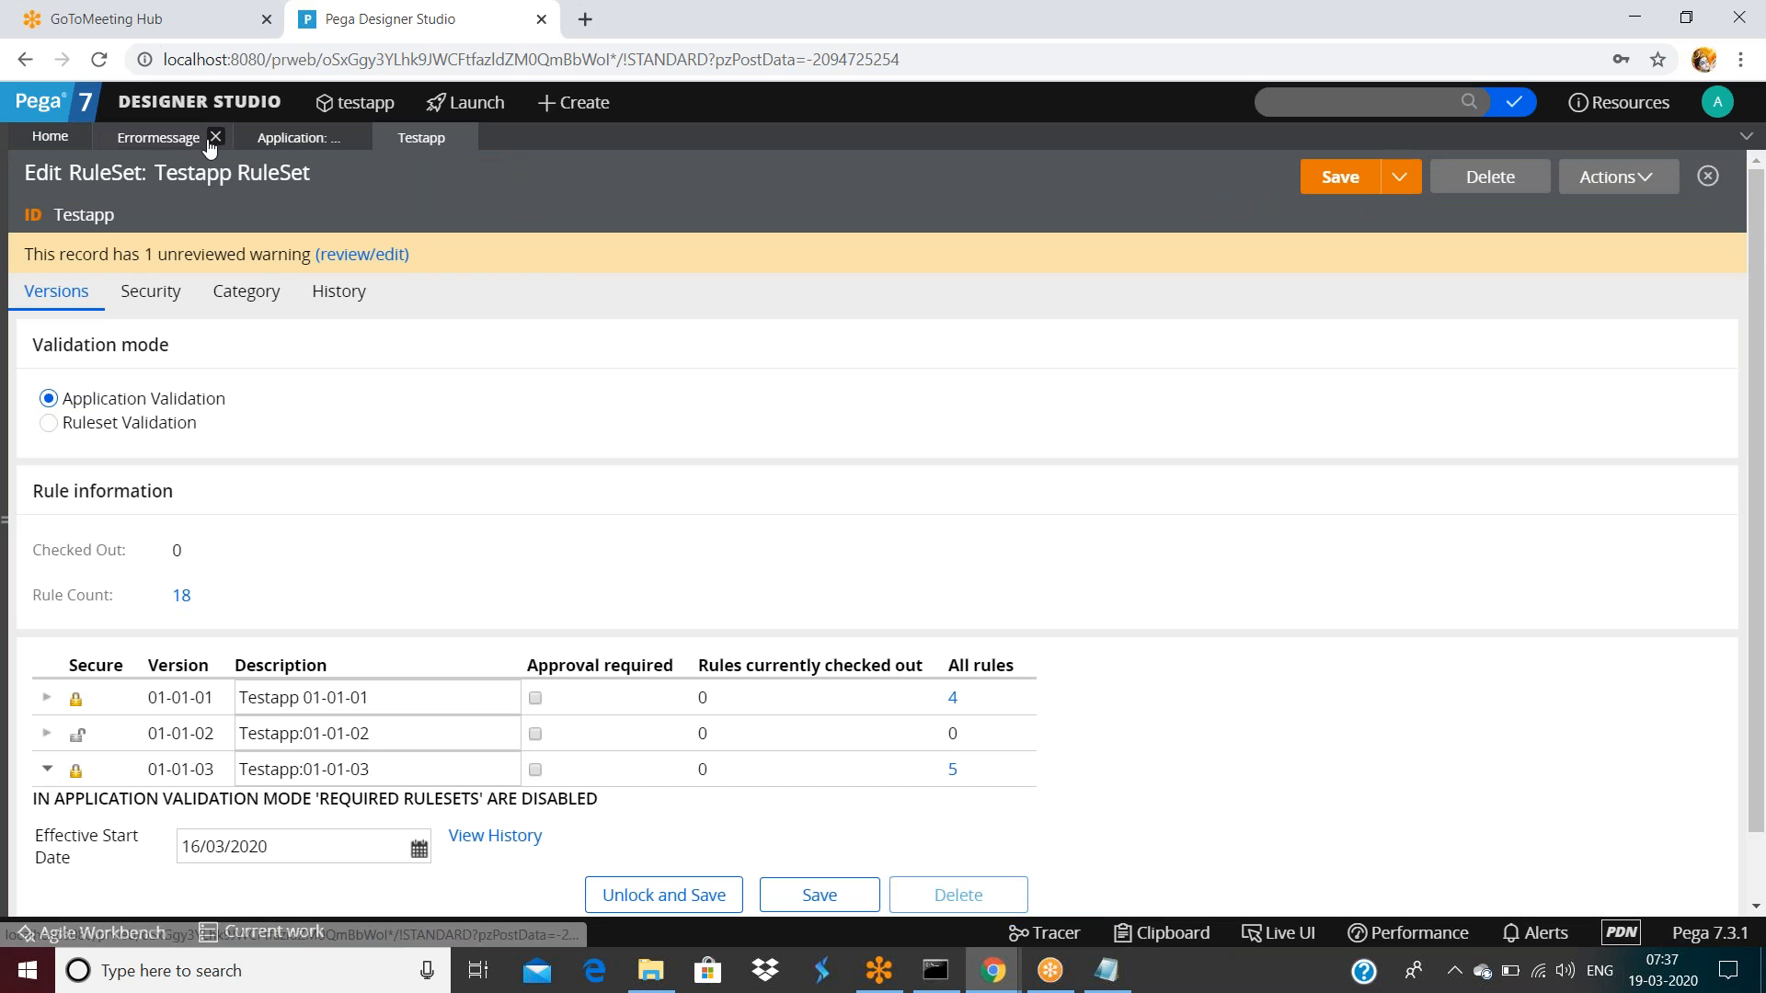
Refresh the errormessage rule and check its lock message
left_click(206, 143)
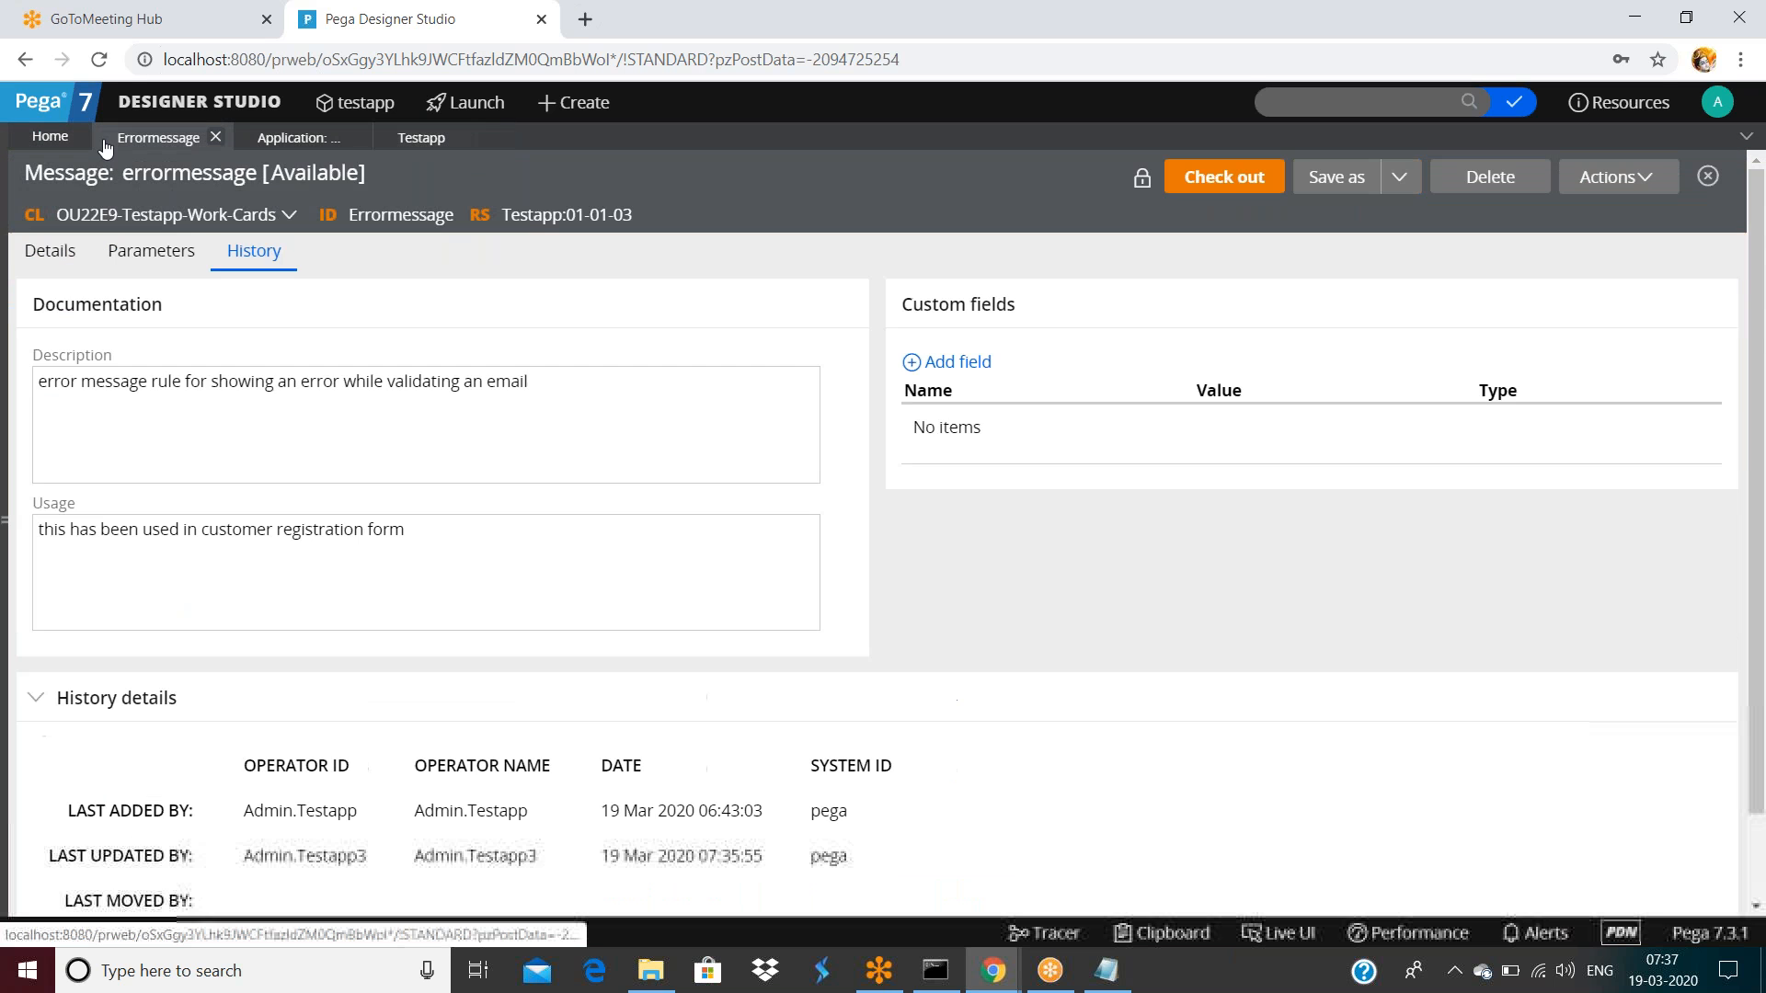
left_click(1611, 179)
left_click(1579, 246)
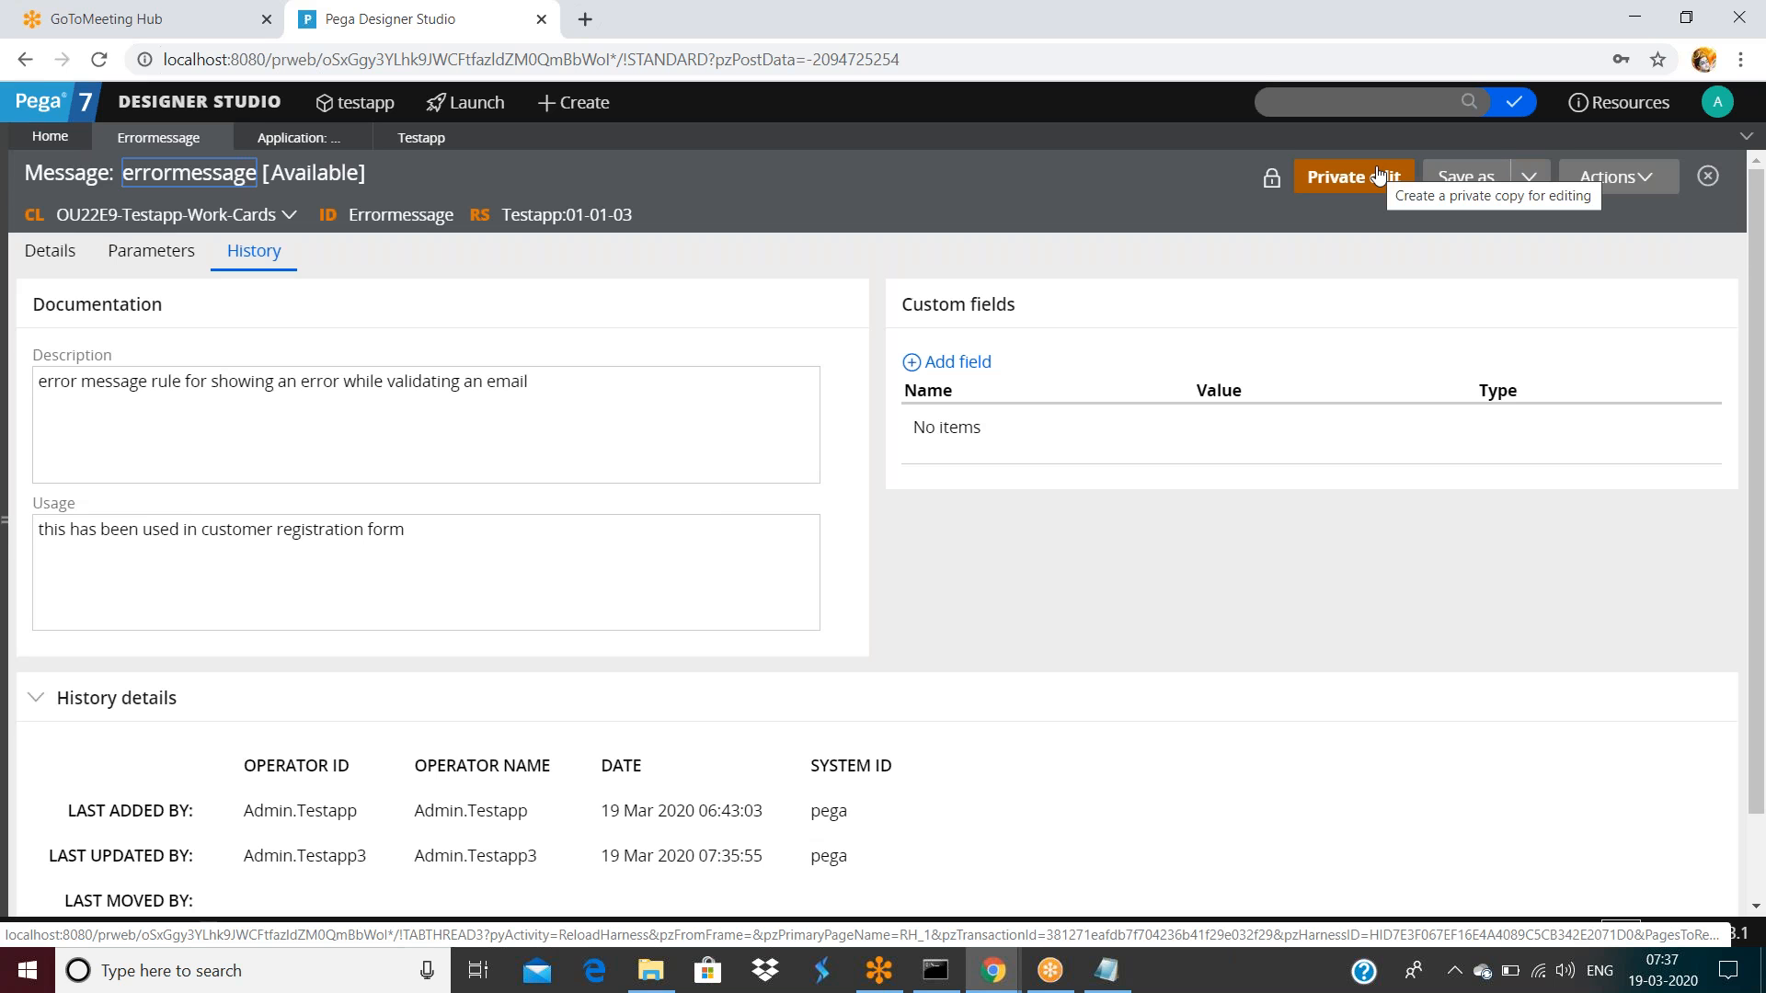
left_click(1270, 187)
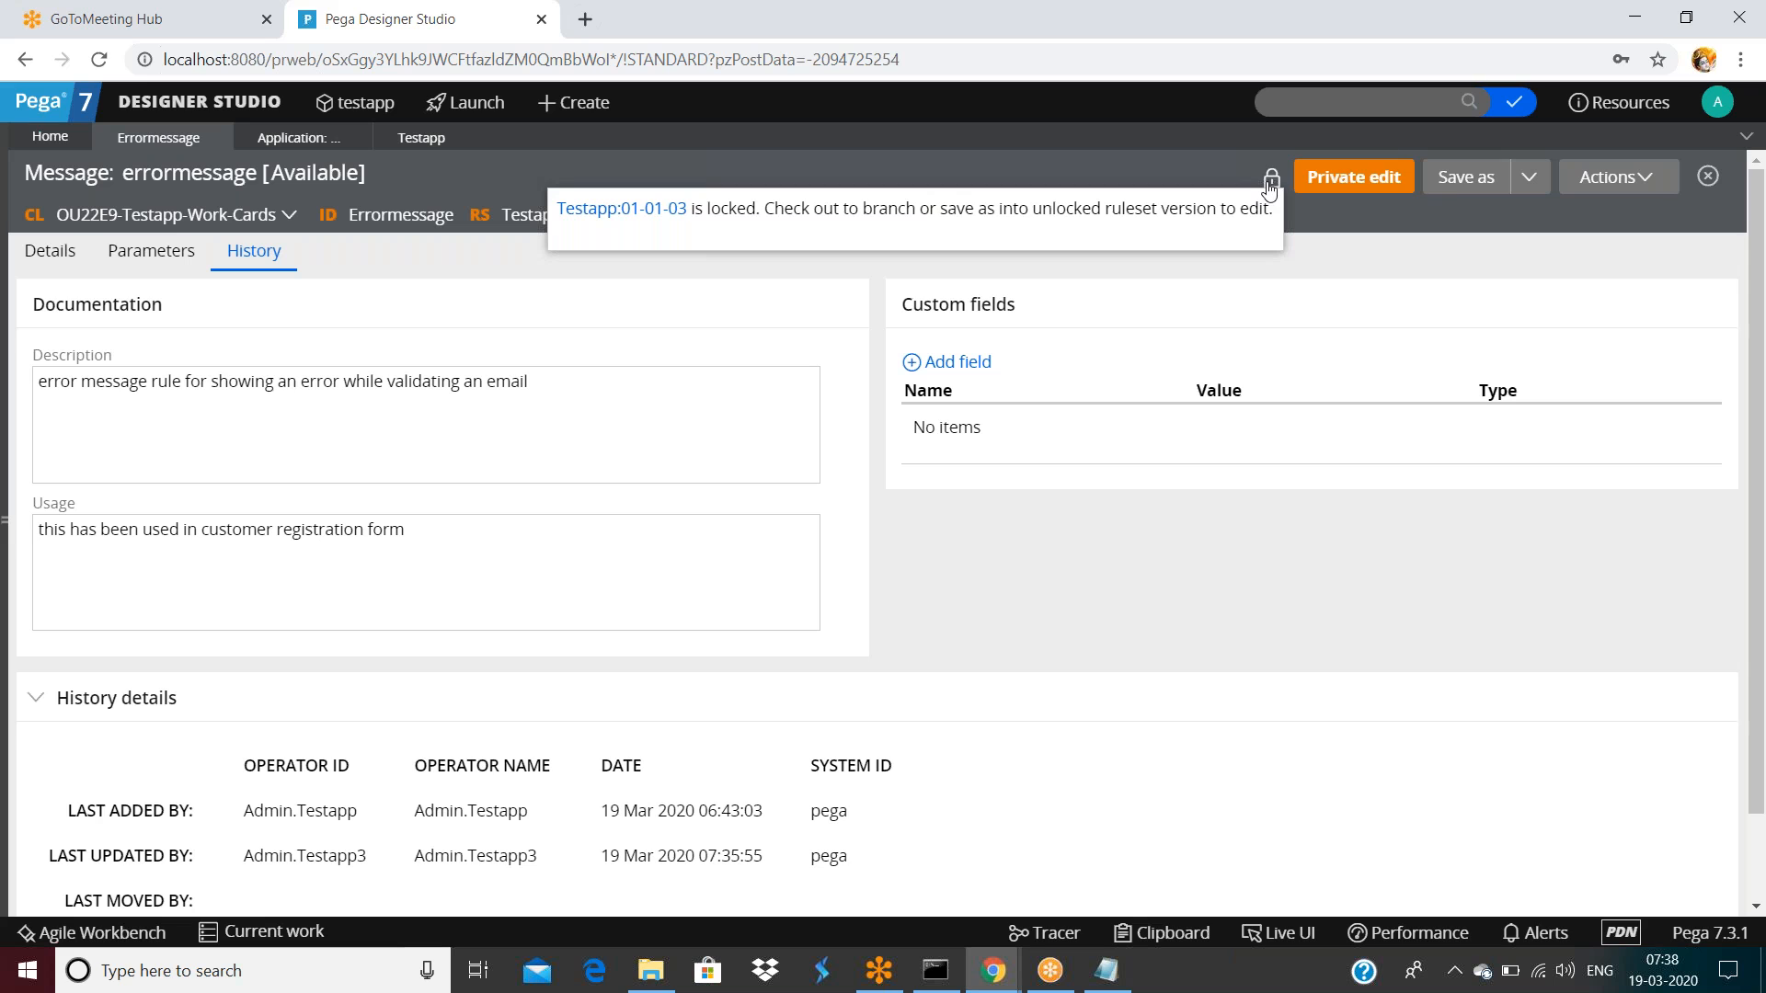
Start a Save As copy of errormessage, targeting Testapp 01-01-02
left_click(1450, 180)
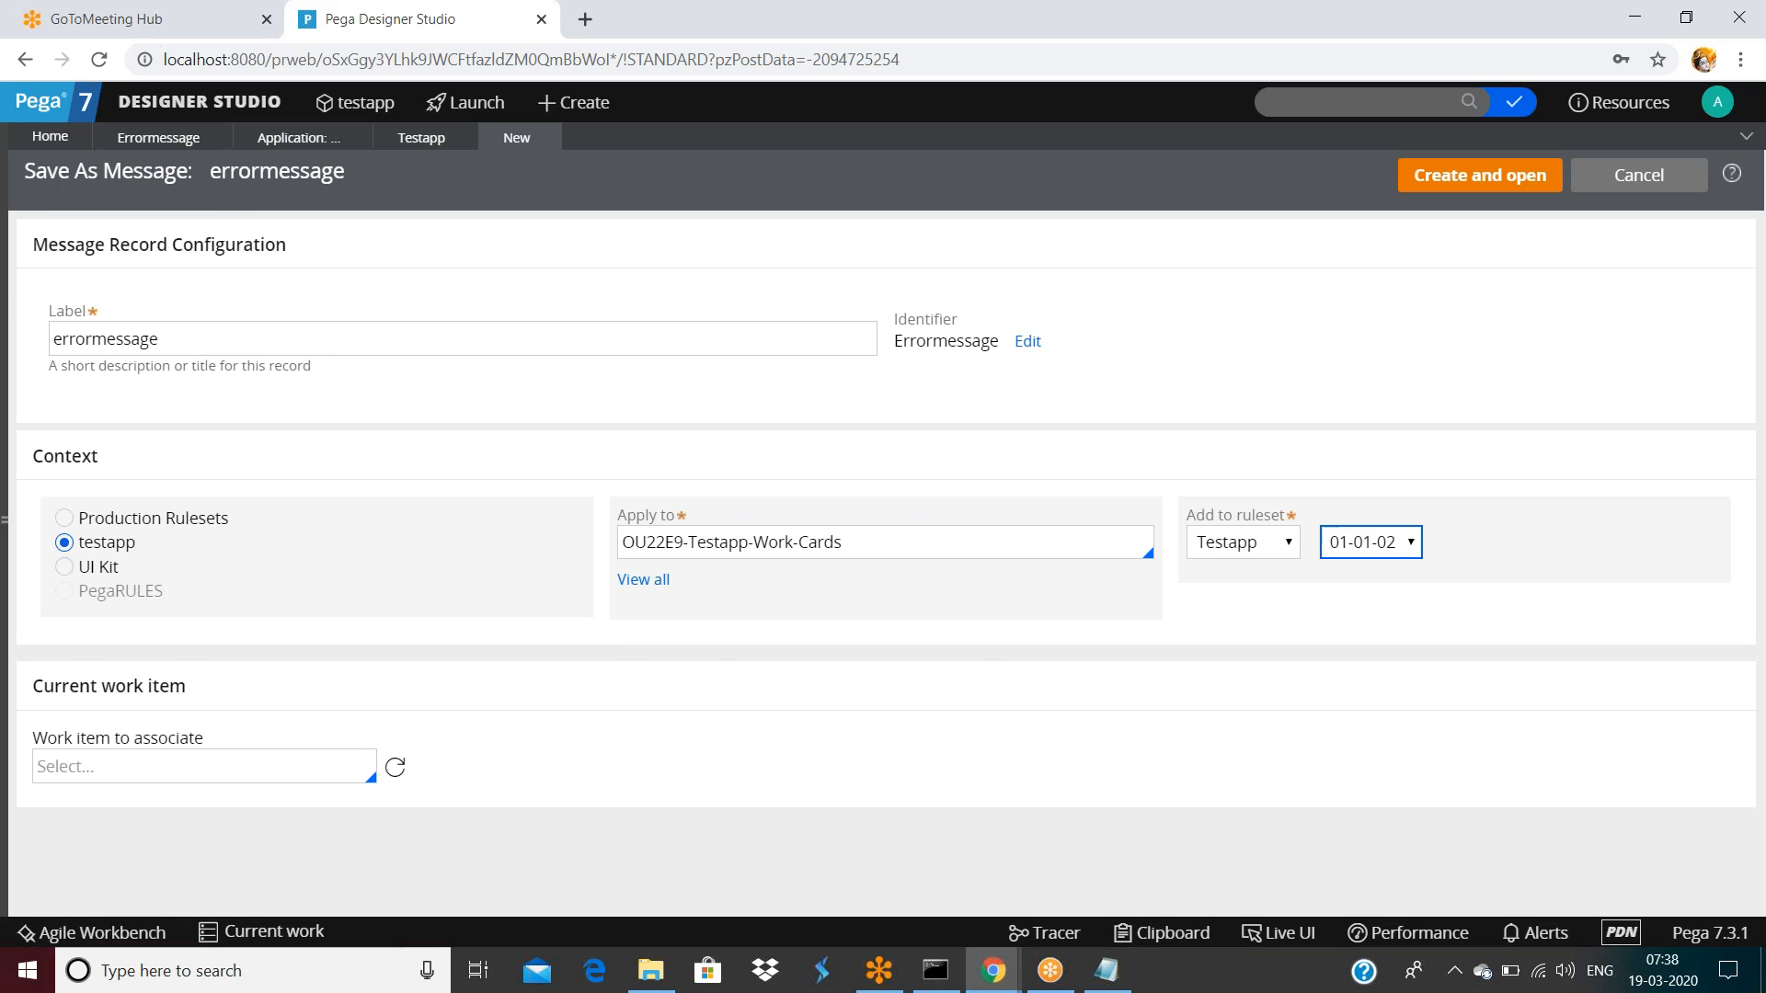
left_click(411, 143)
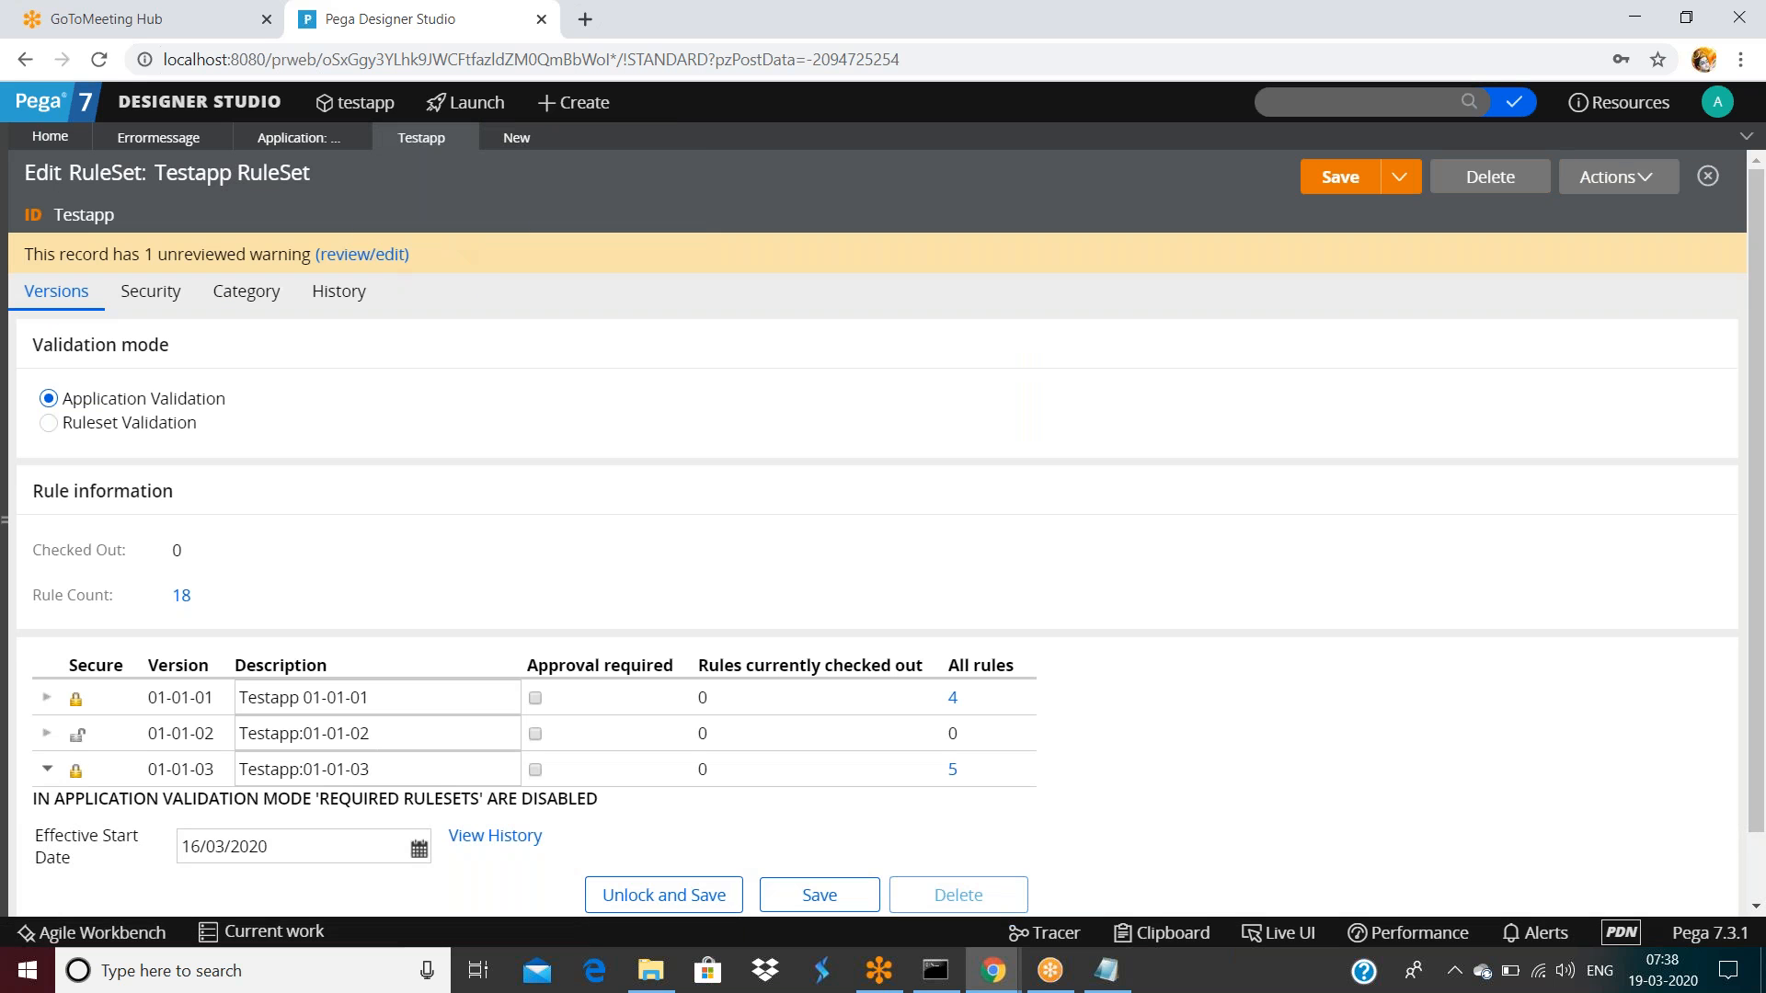
left_click(315, 138)
left_click(513, 143)
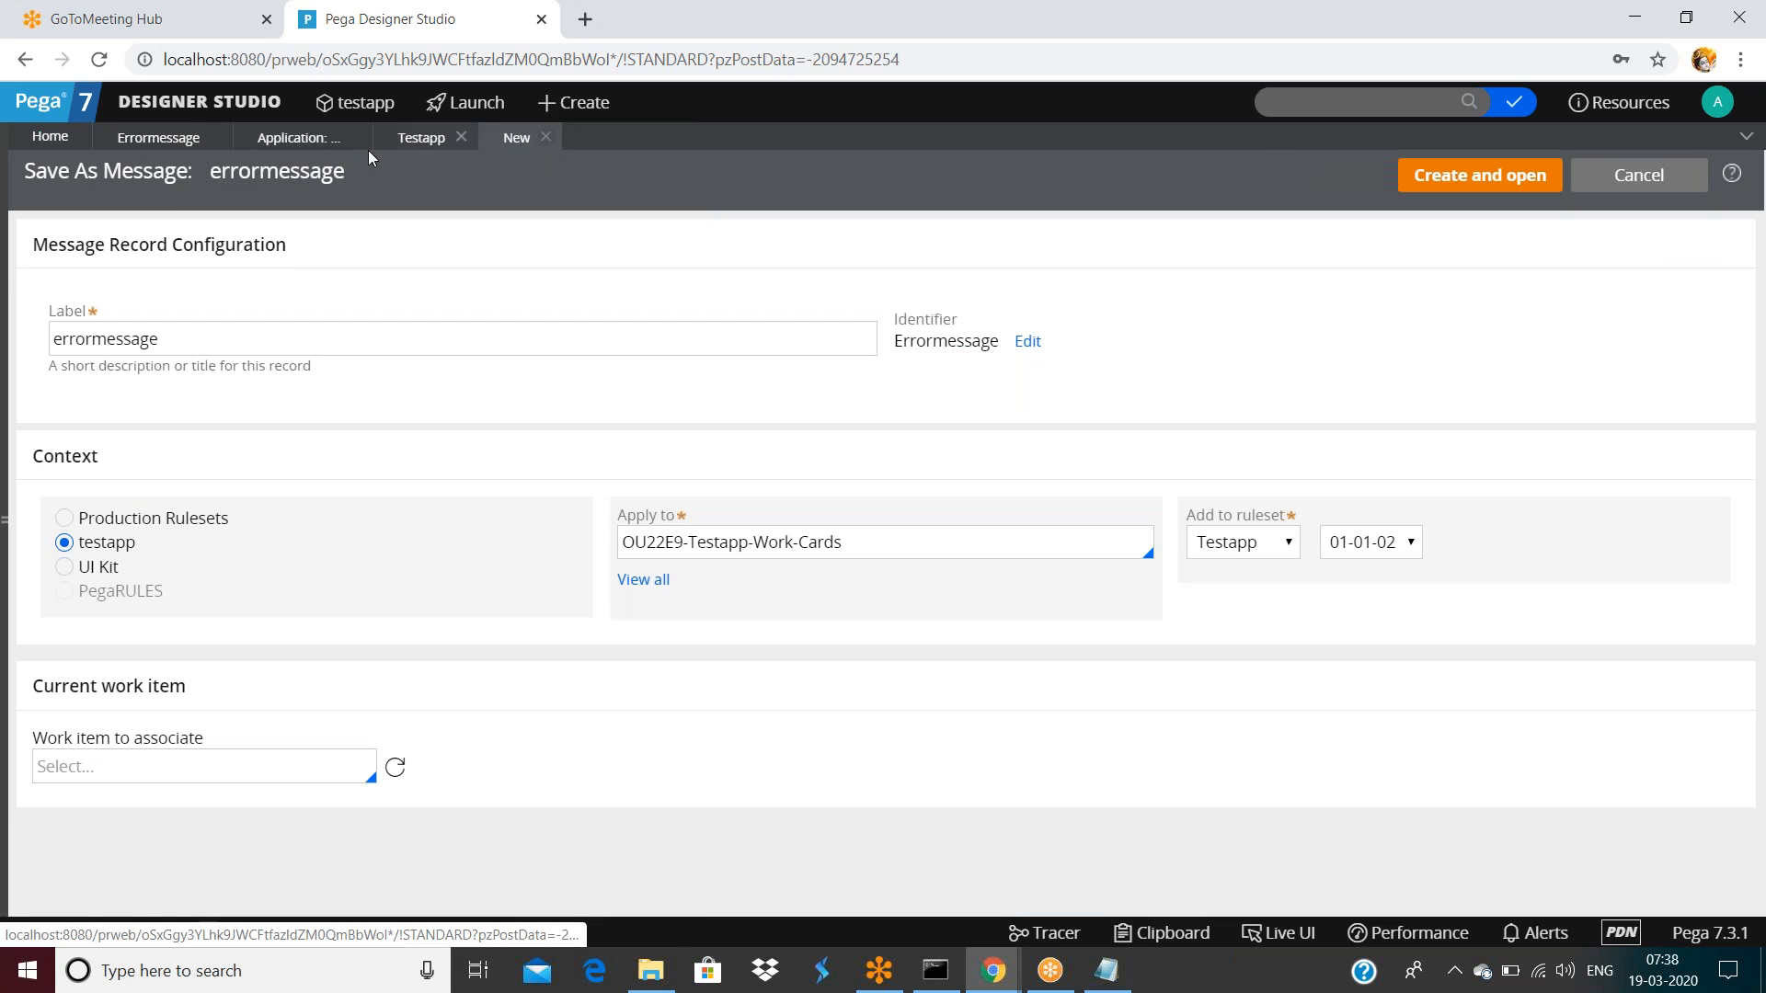
Lock Testapp ruleset version 01-01-02 with a password
left_click(134, 145)
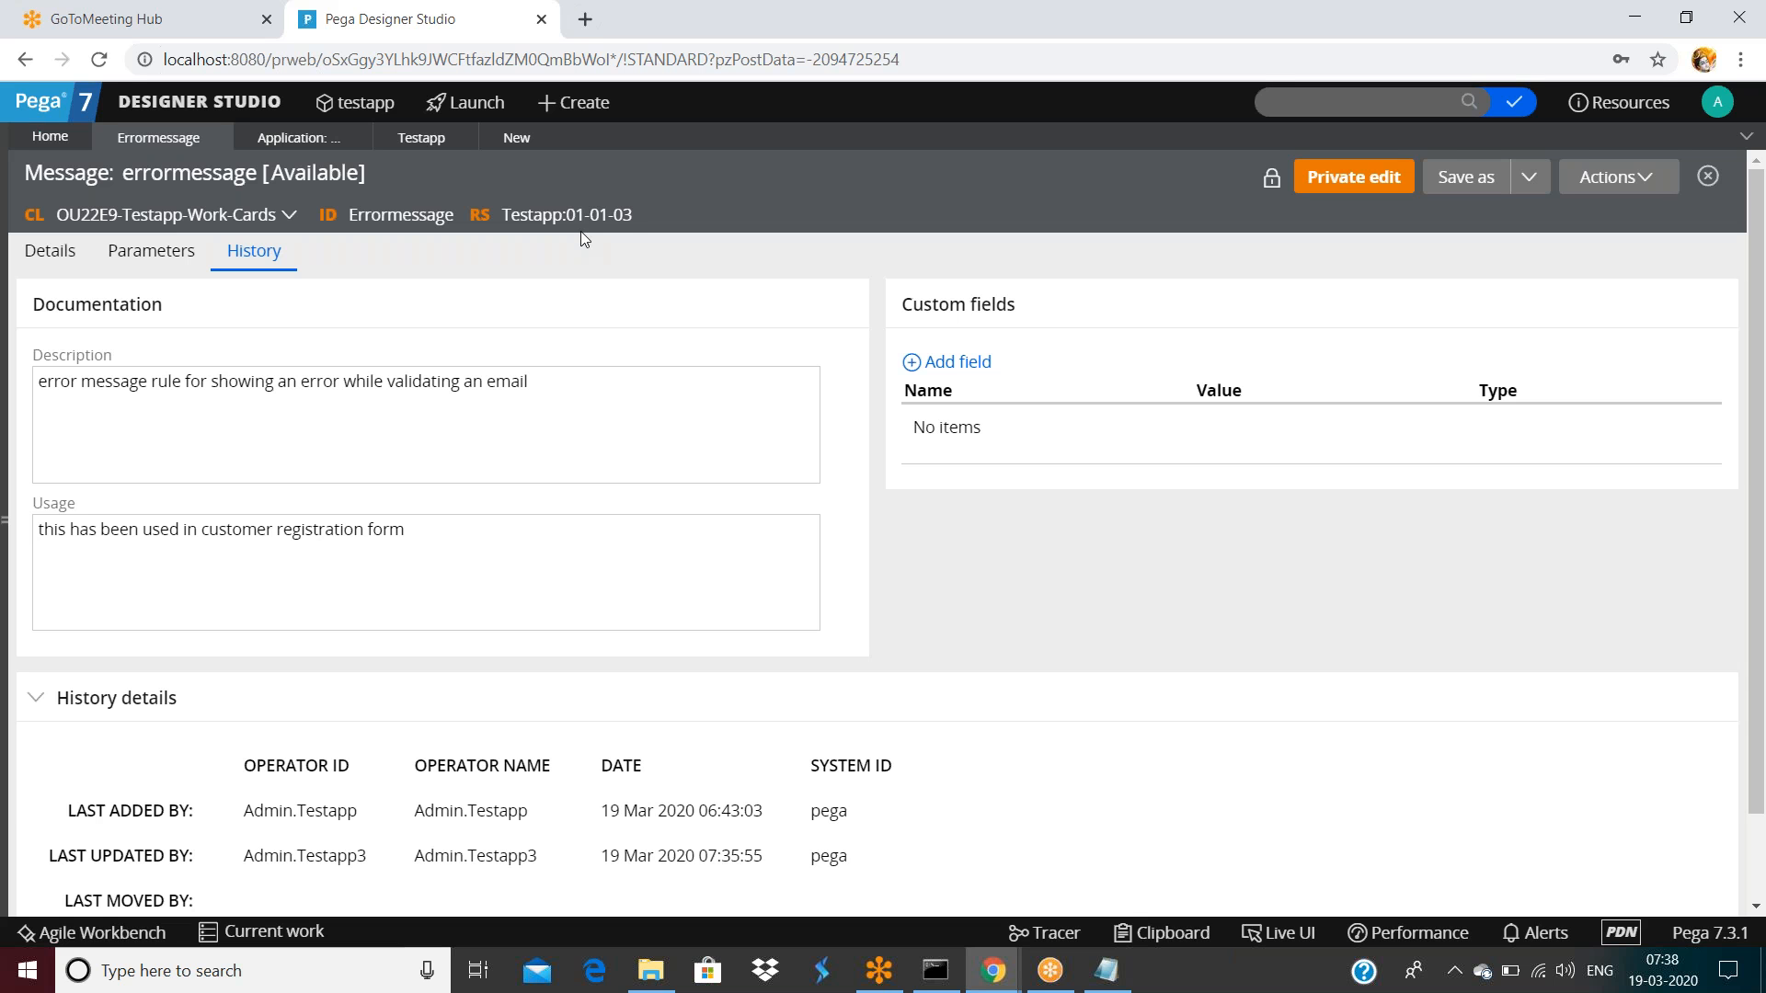
left_click(426, 144)
scroll(552, 487, "down", 1)
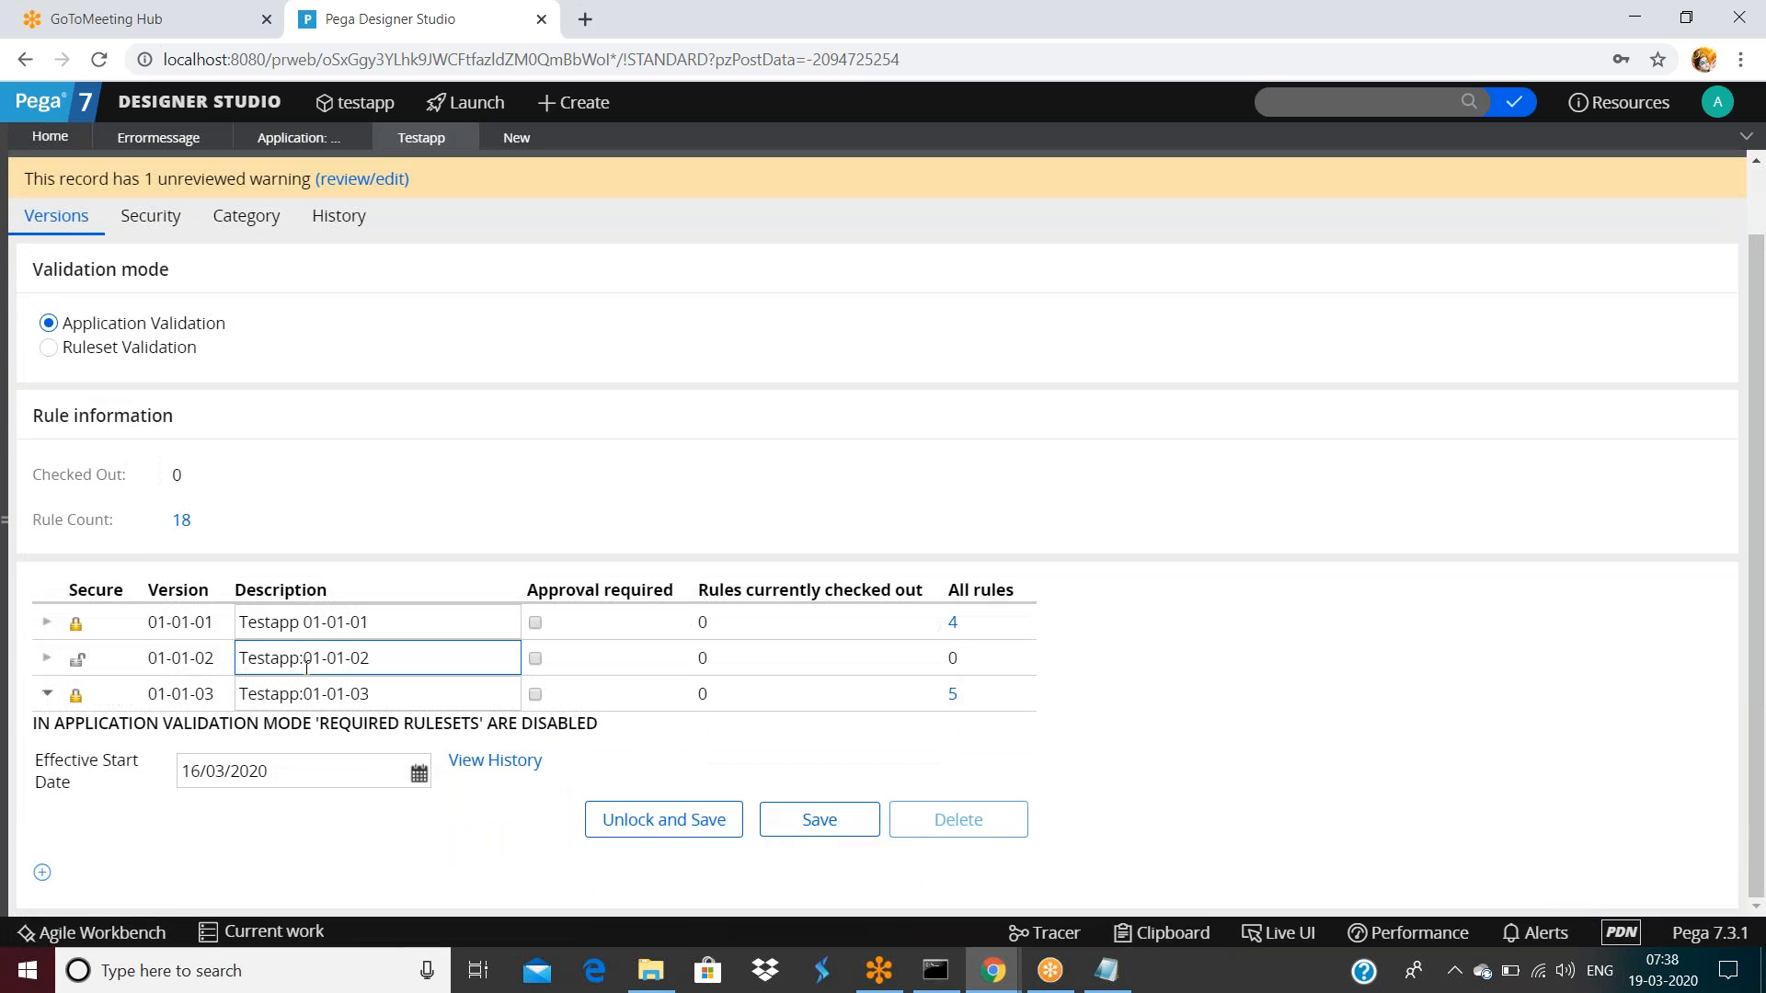
left_click(414, 670)
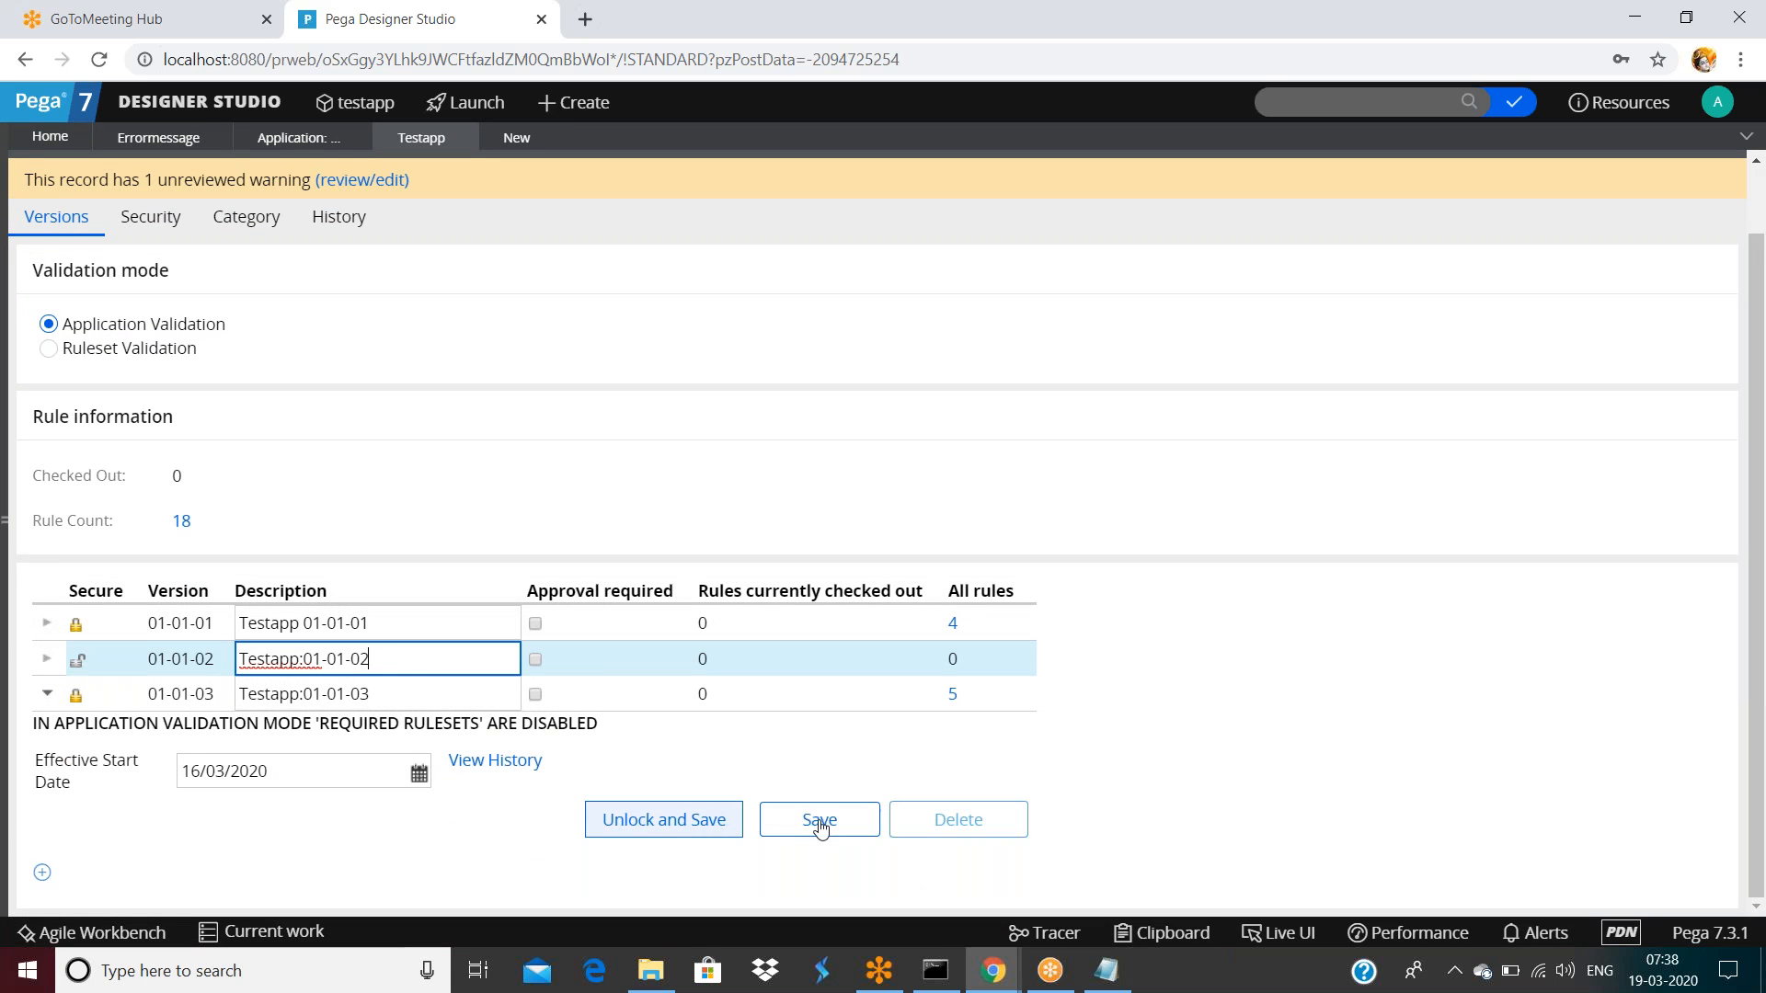
left_click(50, 659)
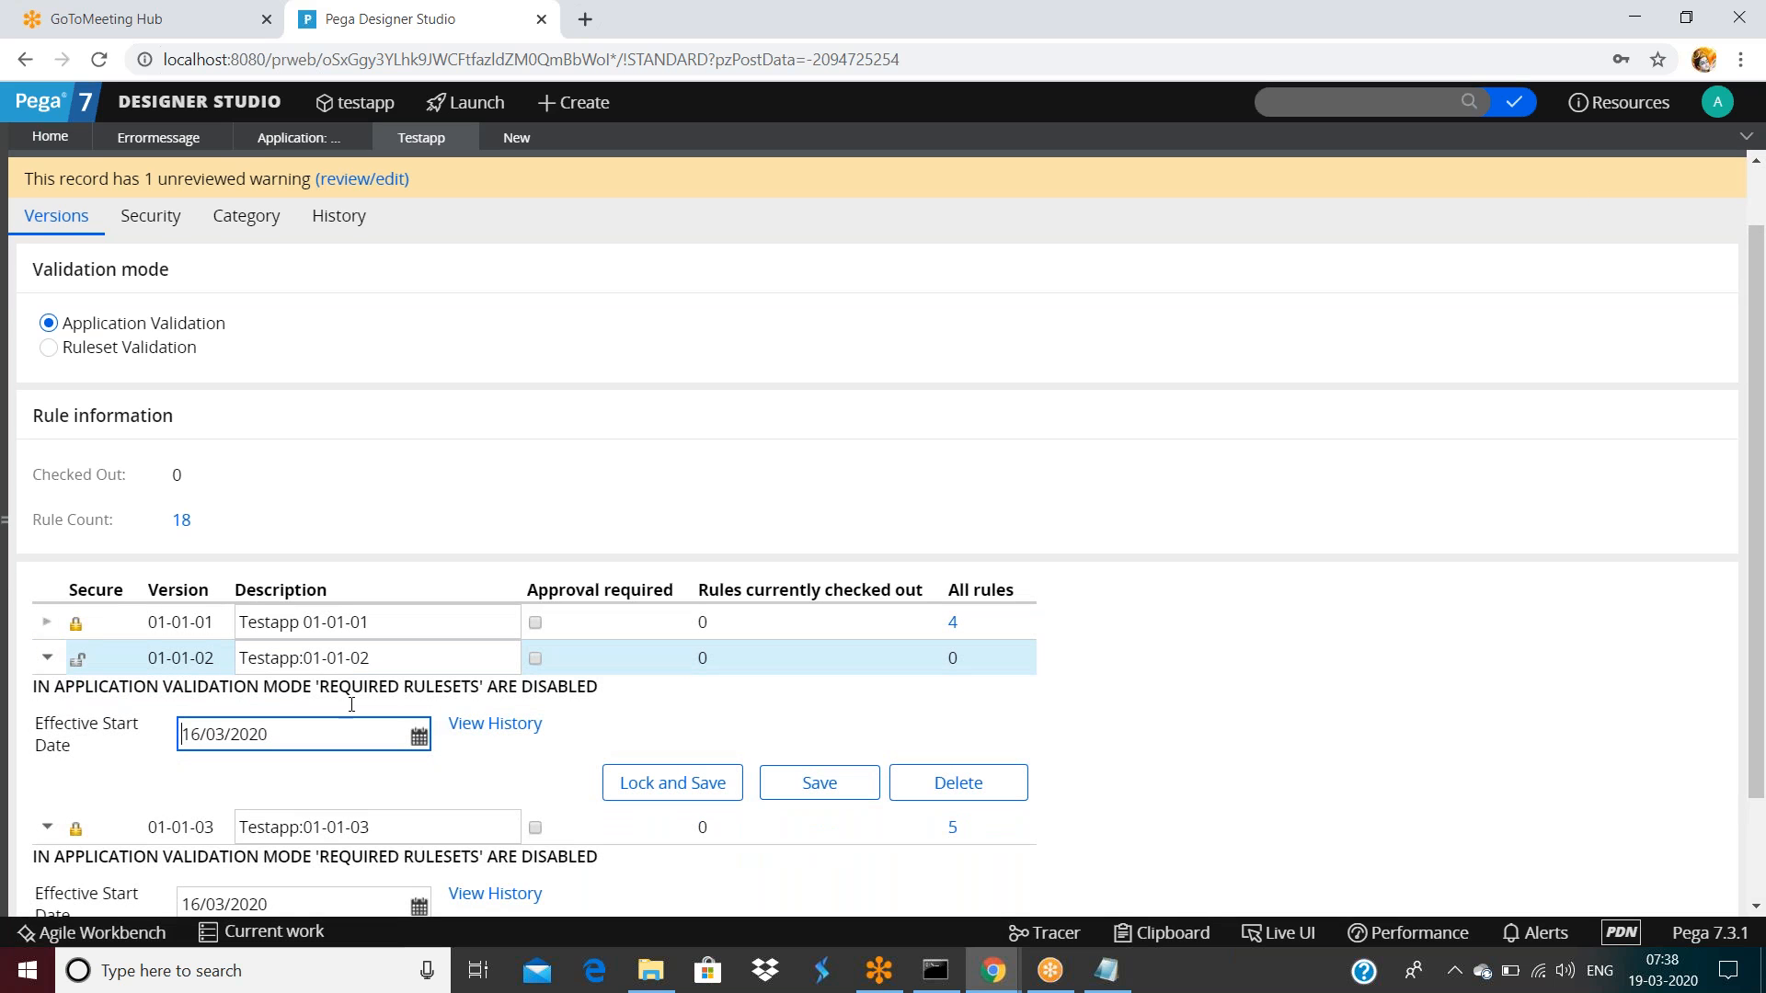
left_click(436, 652)
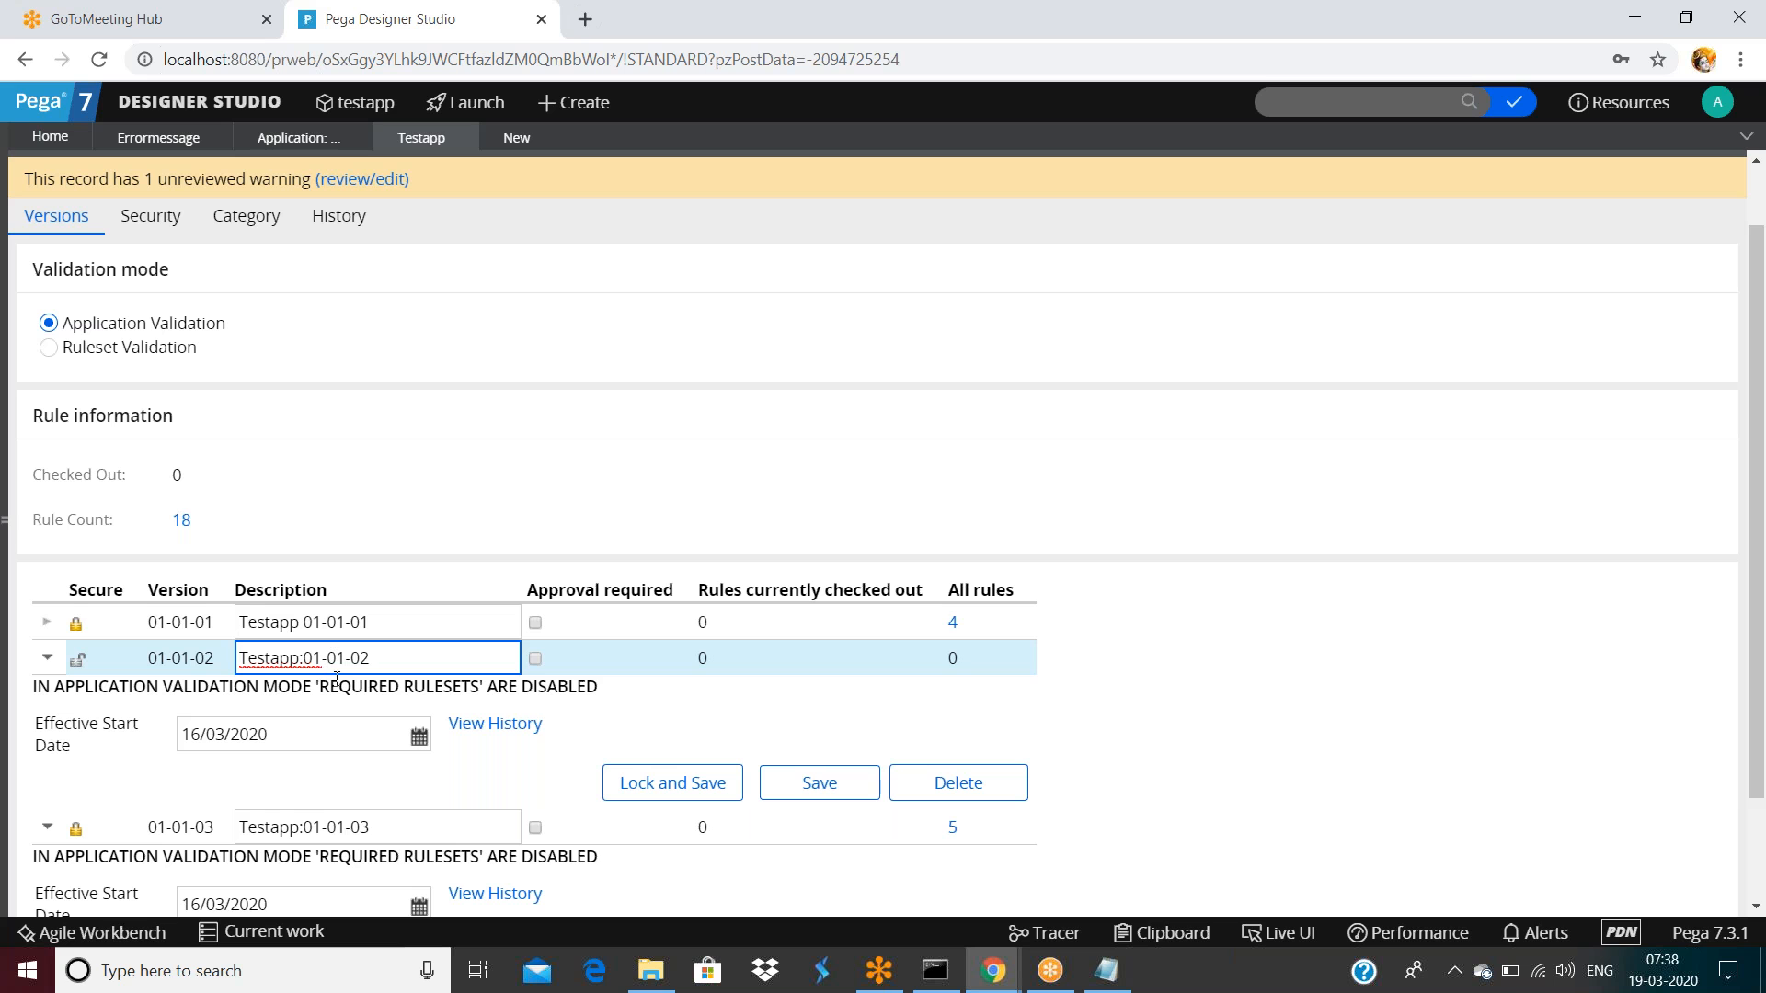
left_click(685, 783)
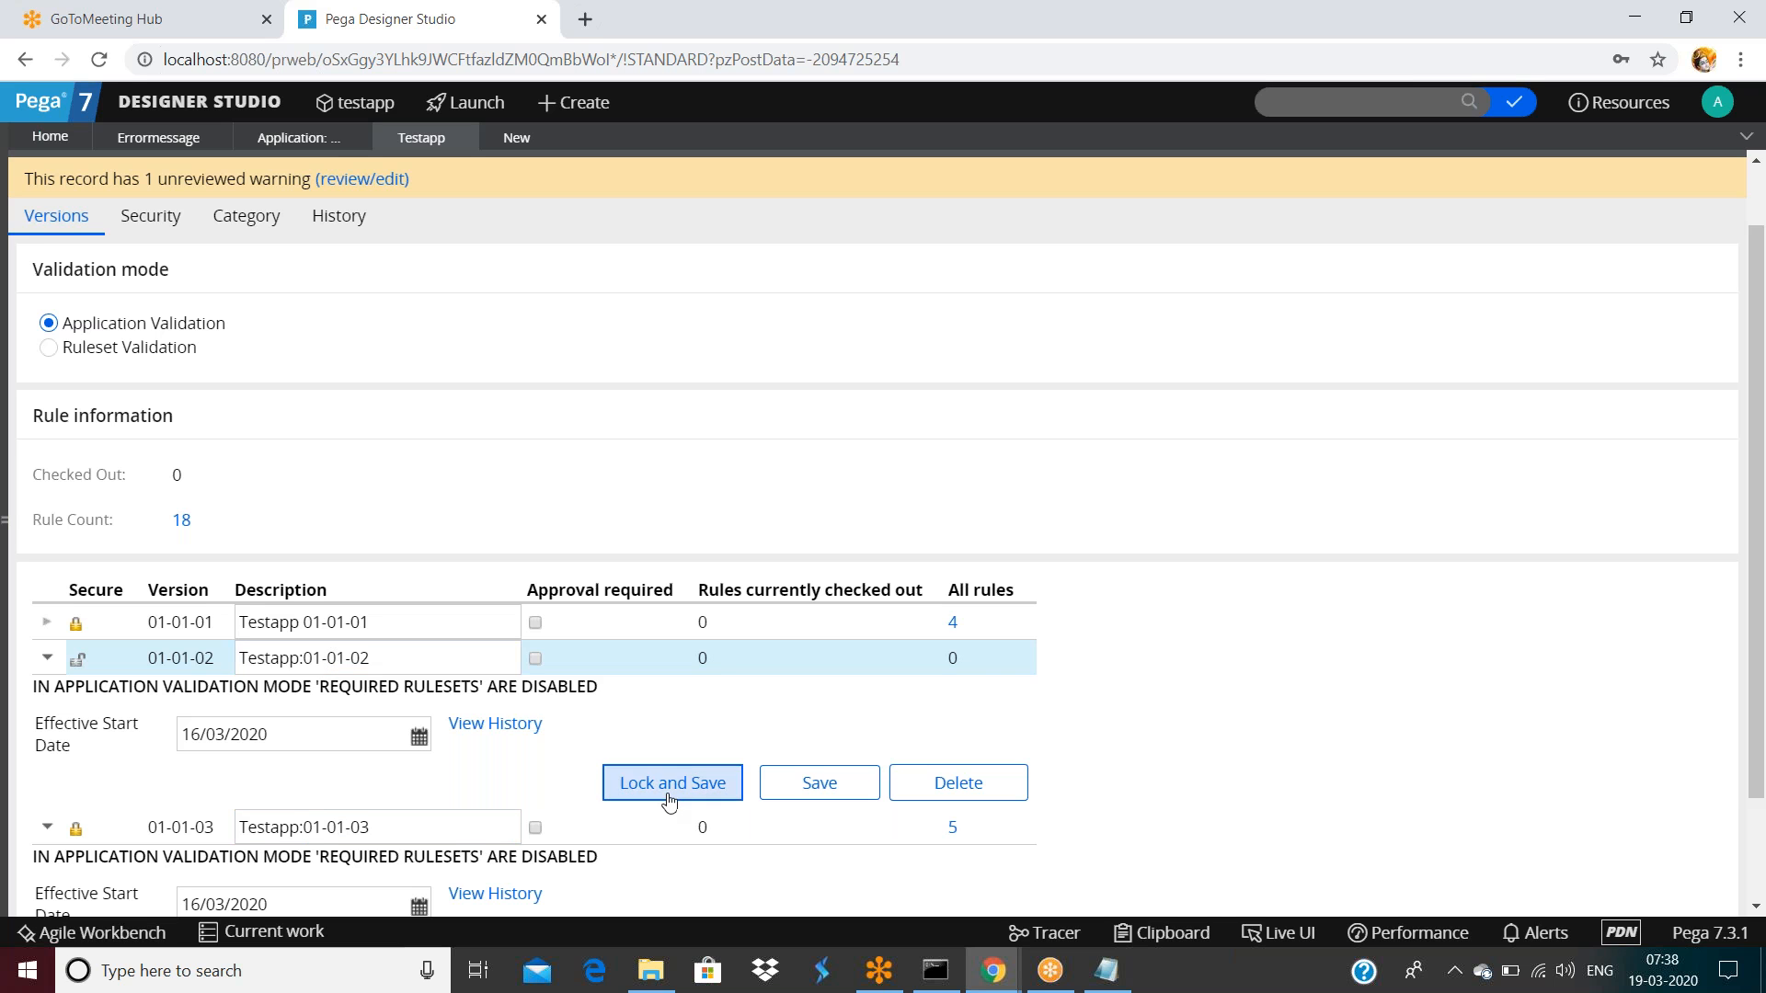
left_click(821, 495)
type("••••")
key("Tab")
type("••••")
left_click(1155, 643)
Discard the unfinished copy and start a fresh Save As of errormessage targeting PLK 01-01-01
scroll(1113, 520, "up", 1)
left_click(543, 139)
left_click(181, 139)
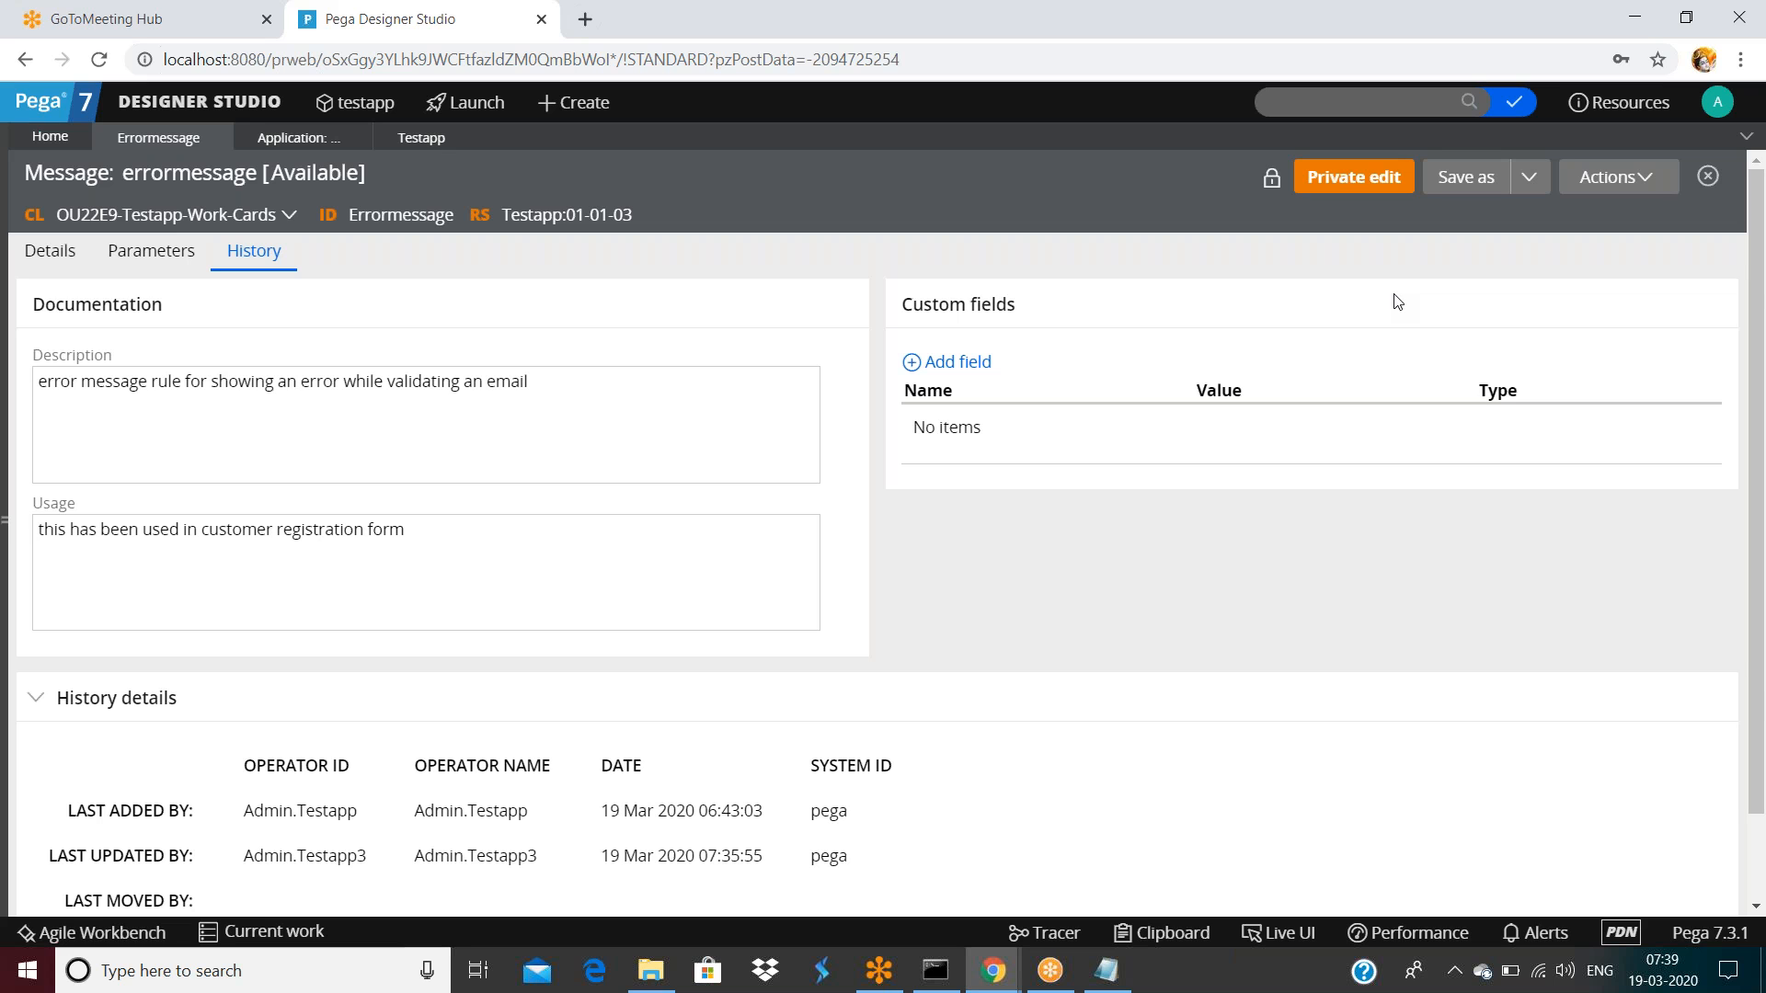
left_click(1470, 179)
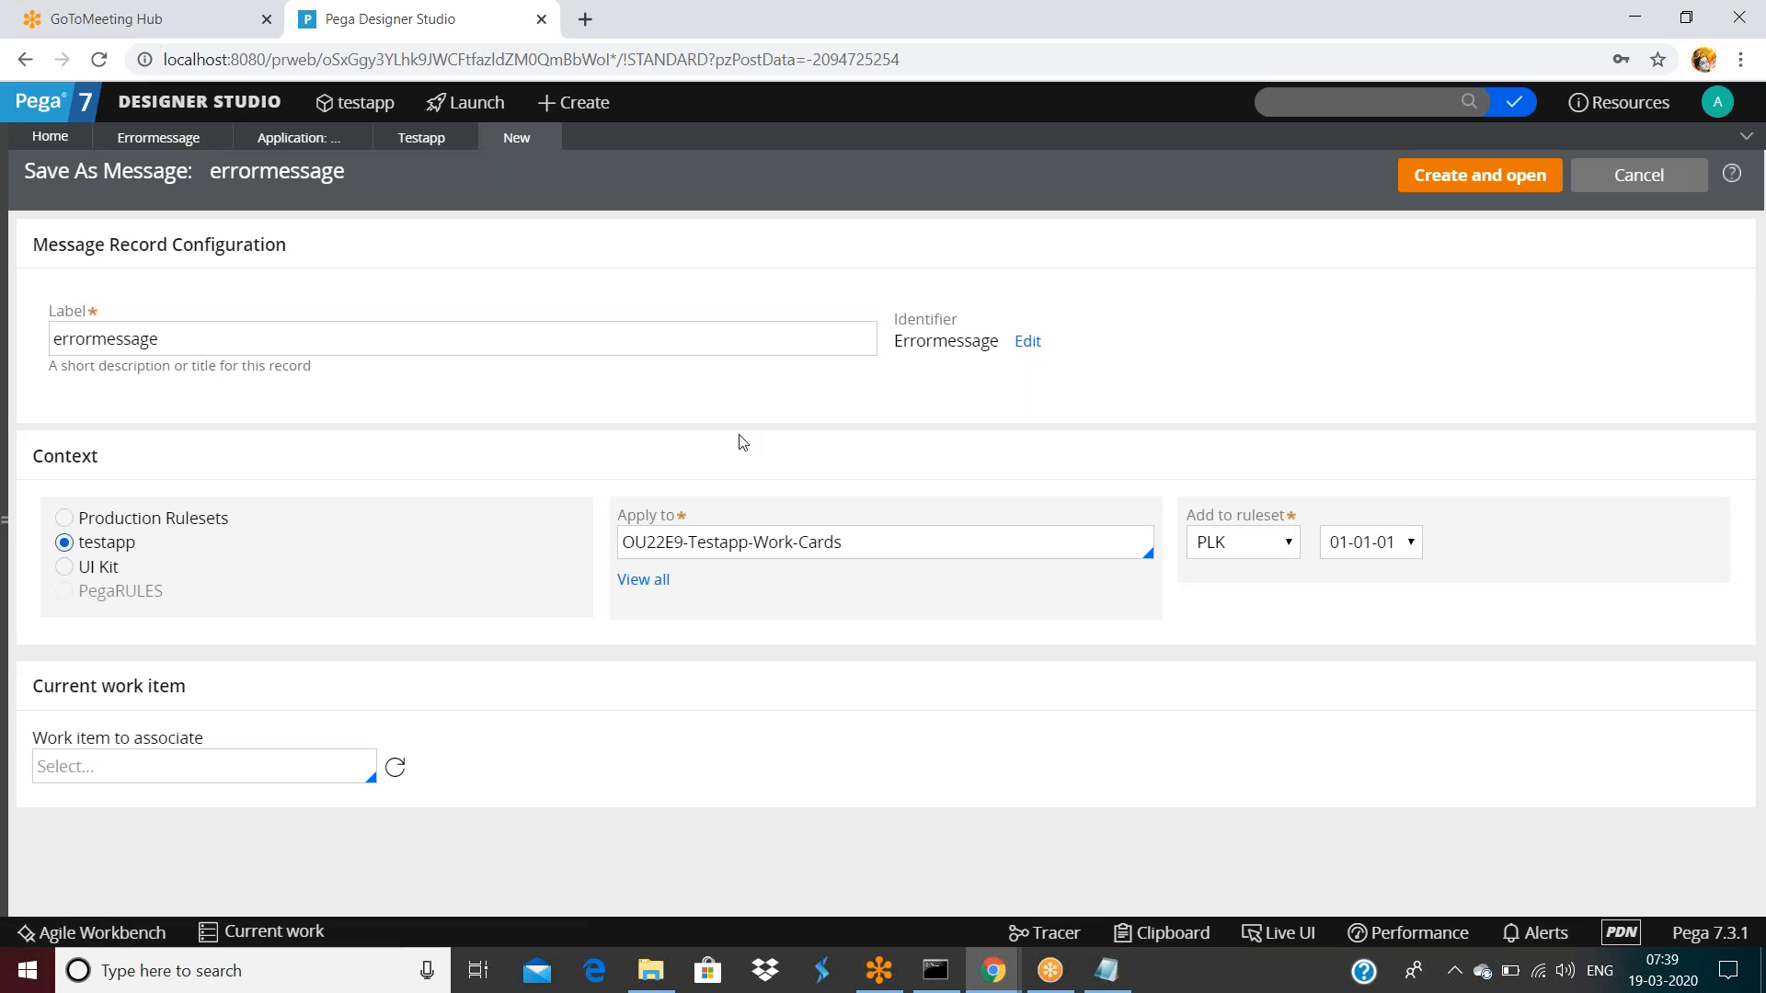
Check the Add to ruleset options (PLK, TestappInt, XYZ), keep PLK, and return to Testapp
double_click(389, 470)
left_click(1238, 544)
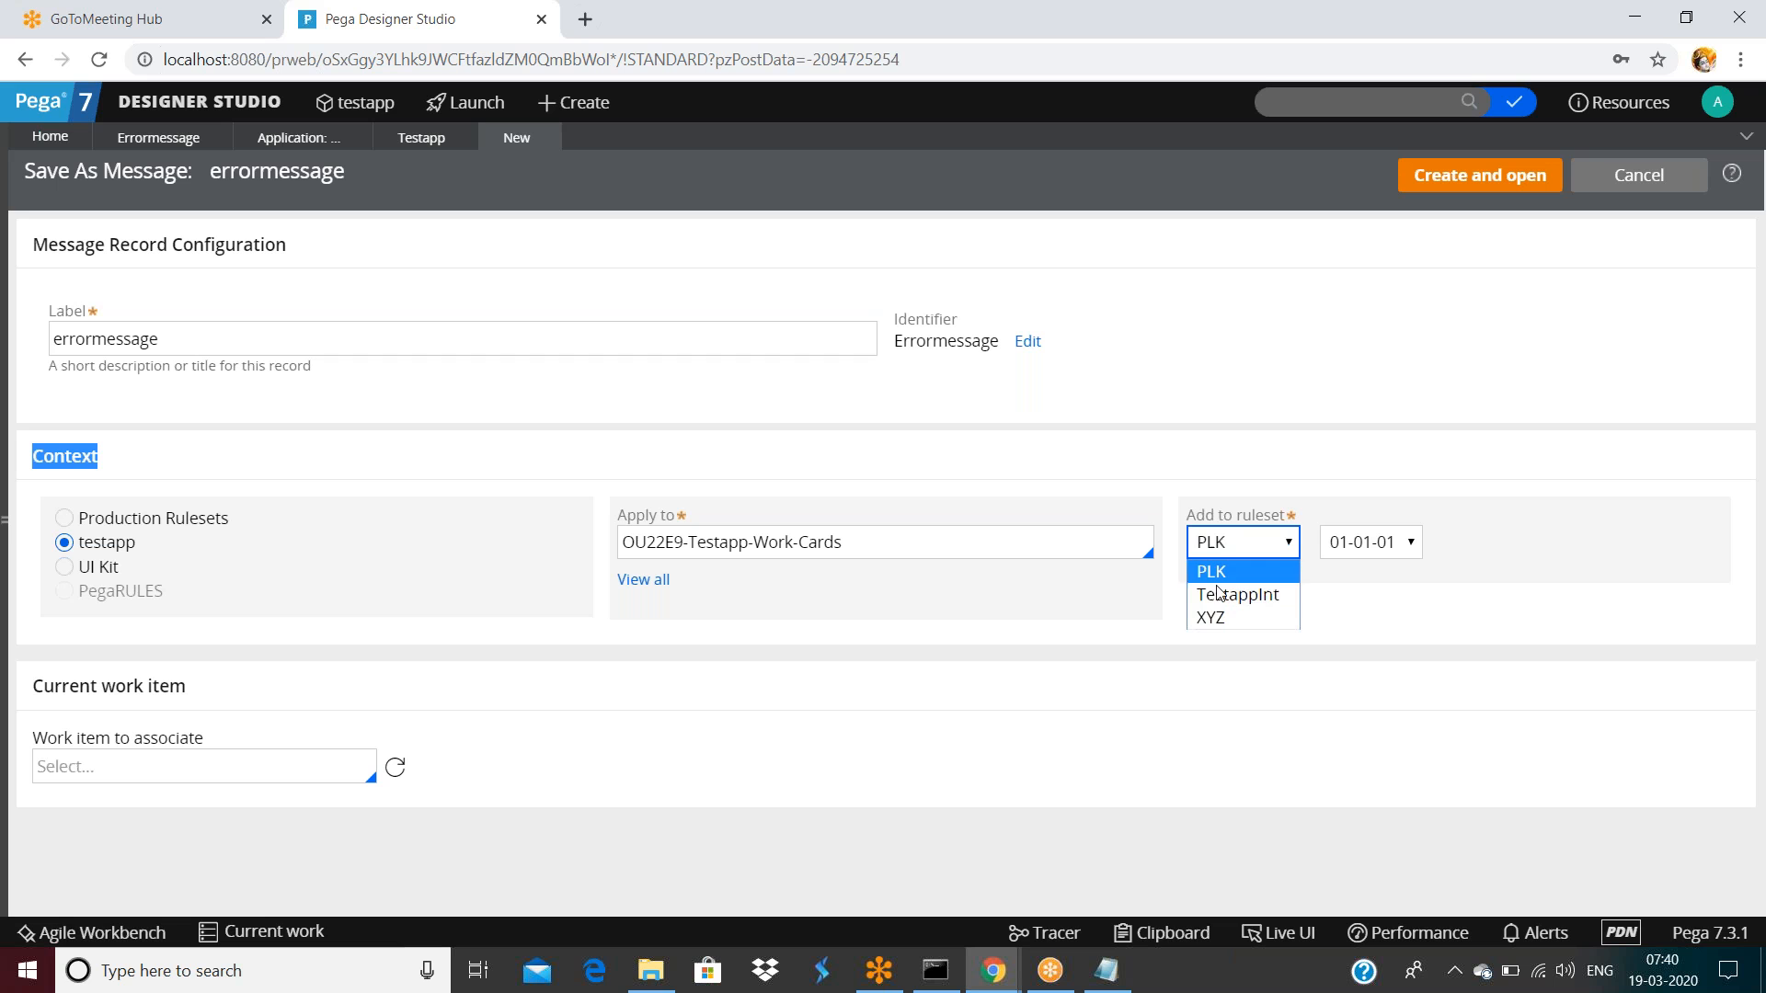
left_click(1246, 396)
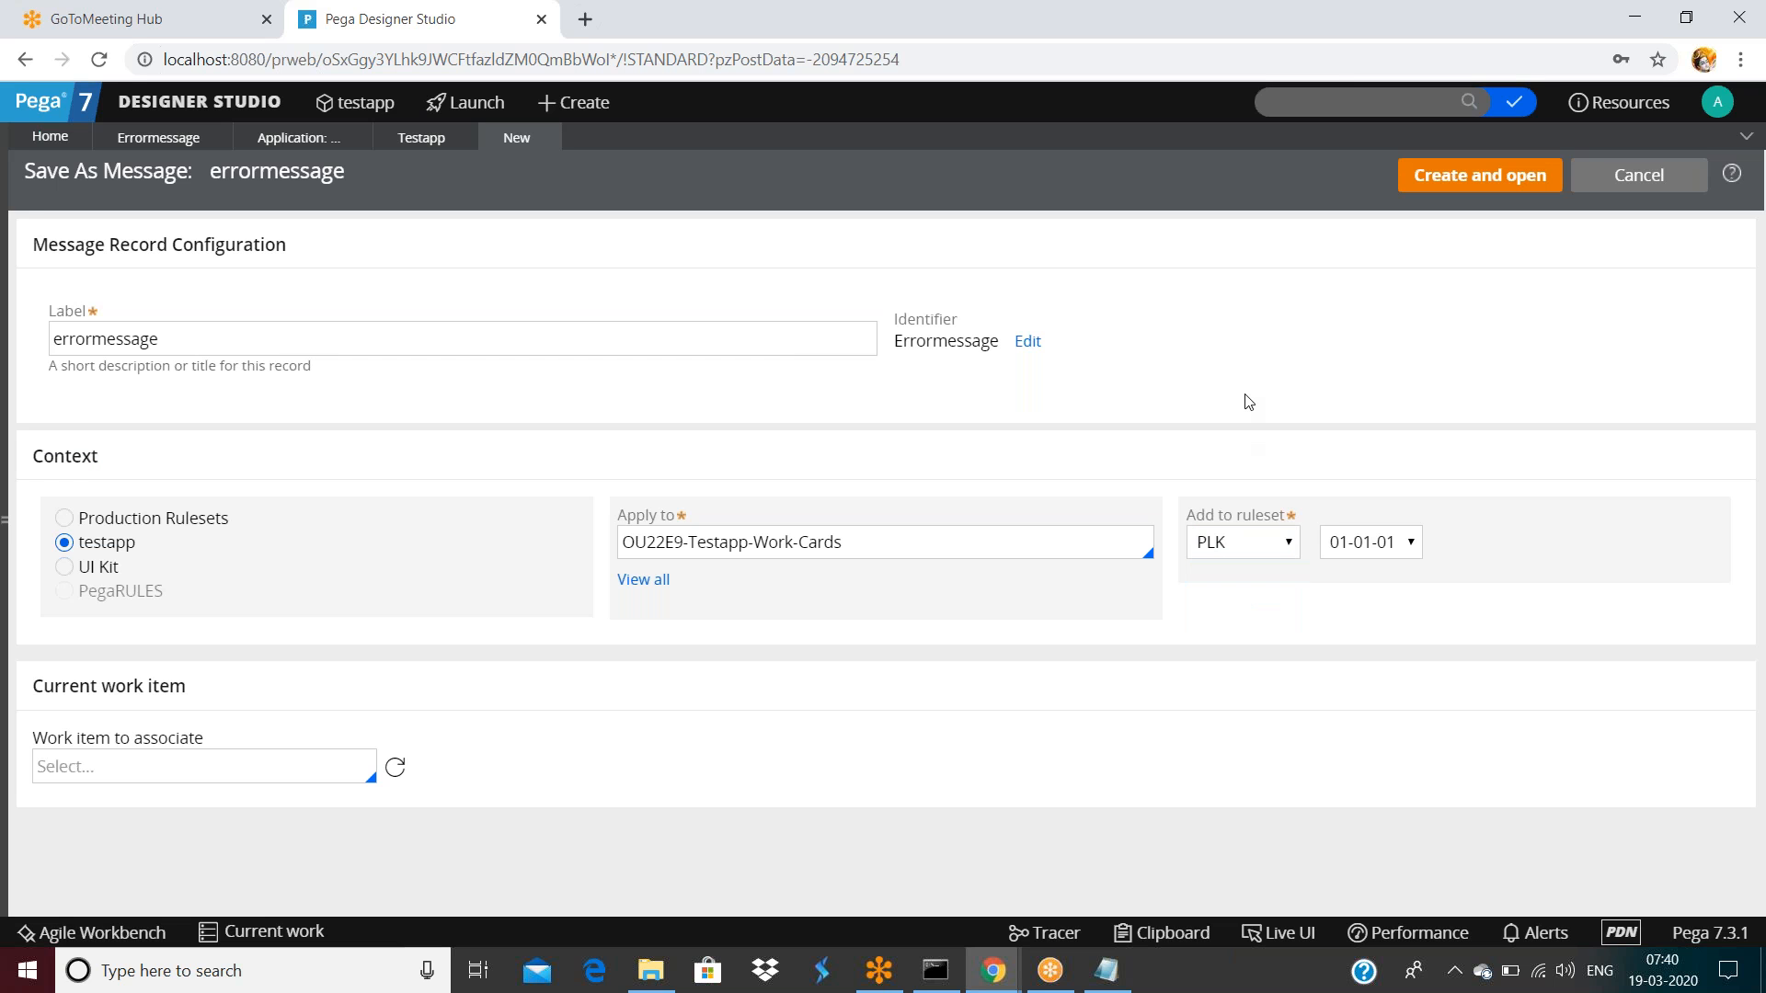
left_click(419, 137)
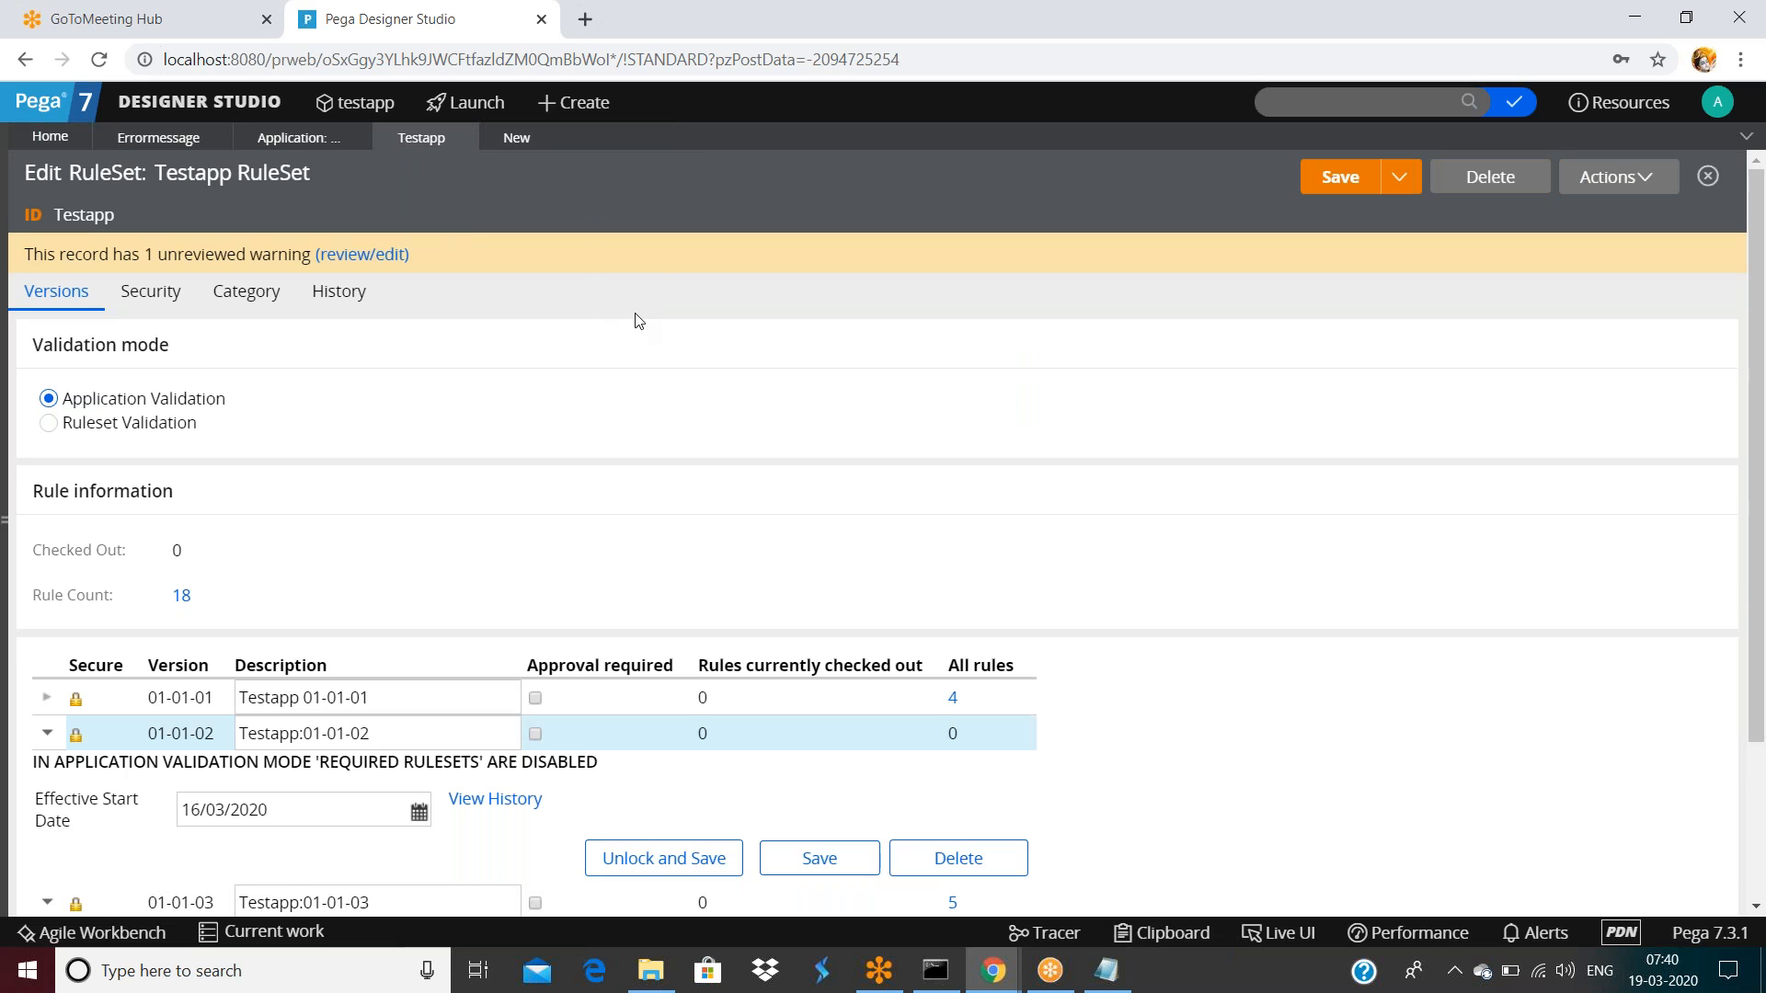
Describe the new ruleset version as 'Testapp:01-01-04 (Production defect fix)'
scroll(635, 319, "down", 3)
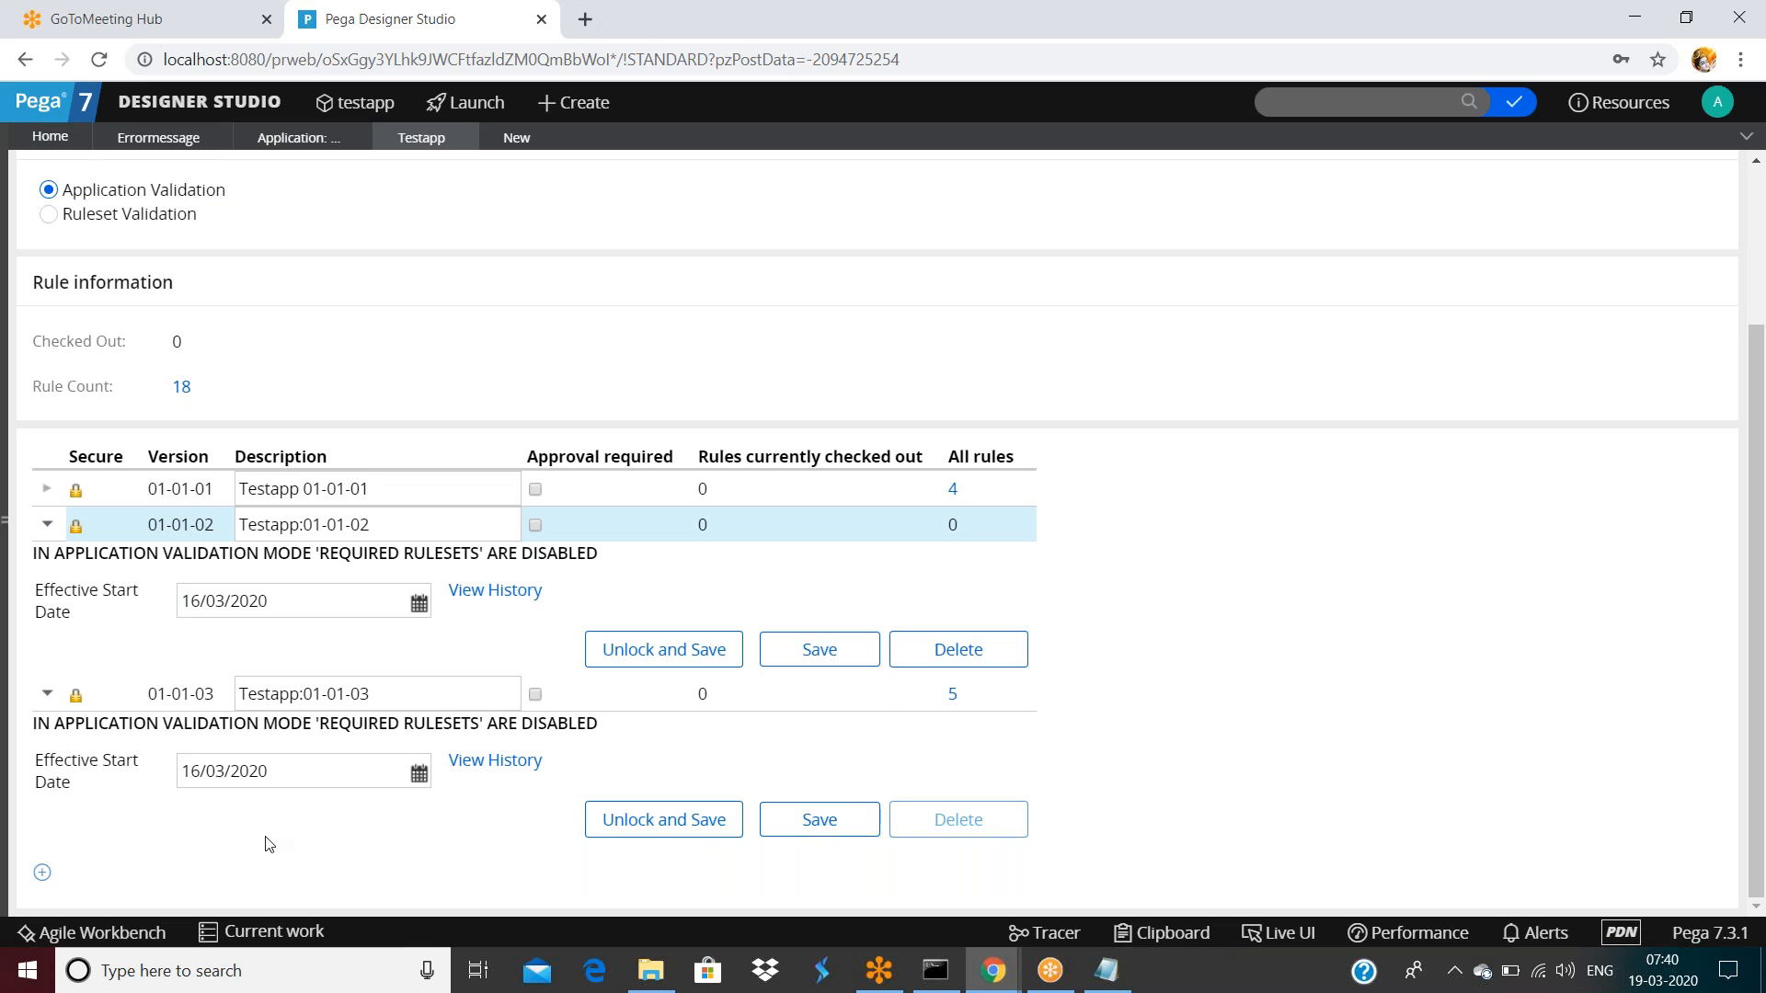
double_click(392, 687)
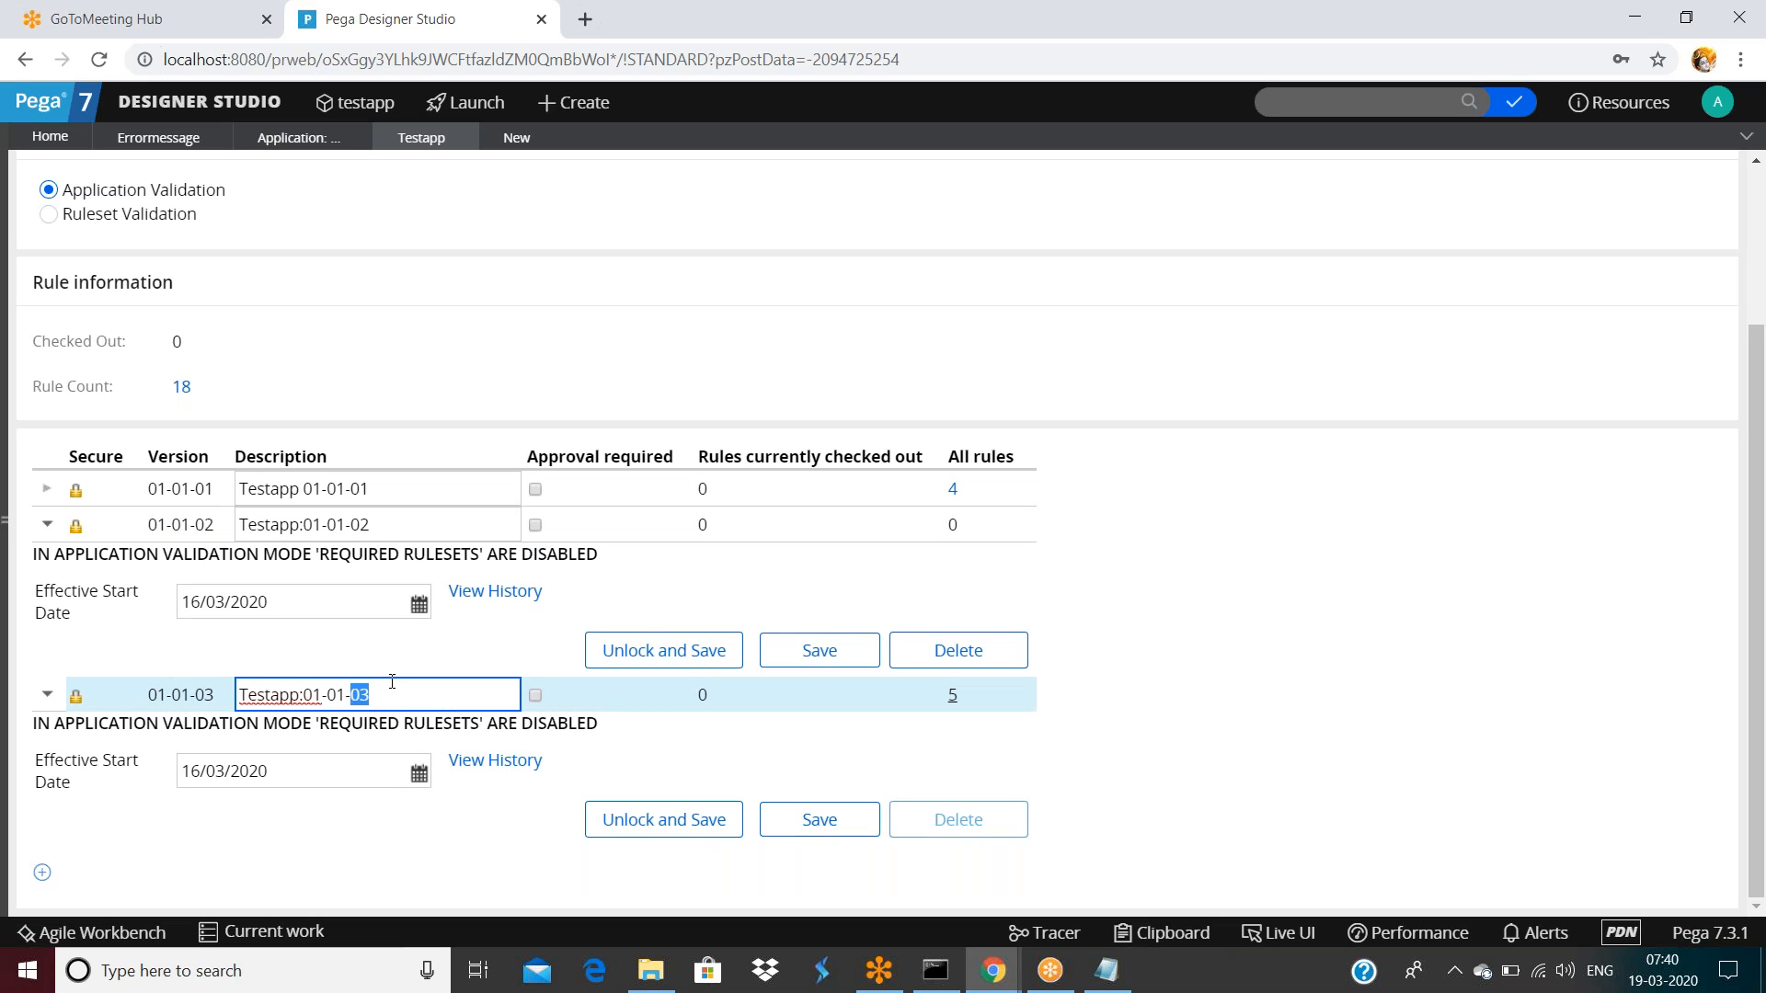
left_click(516, 140)
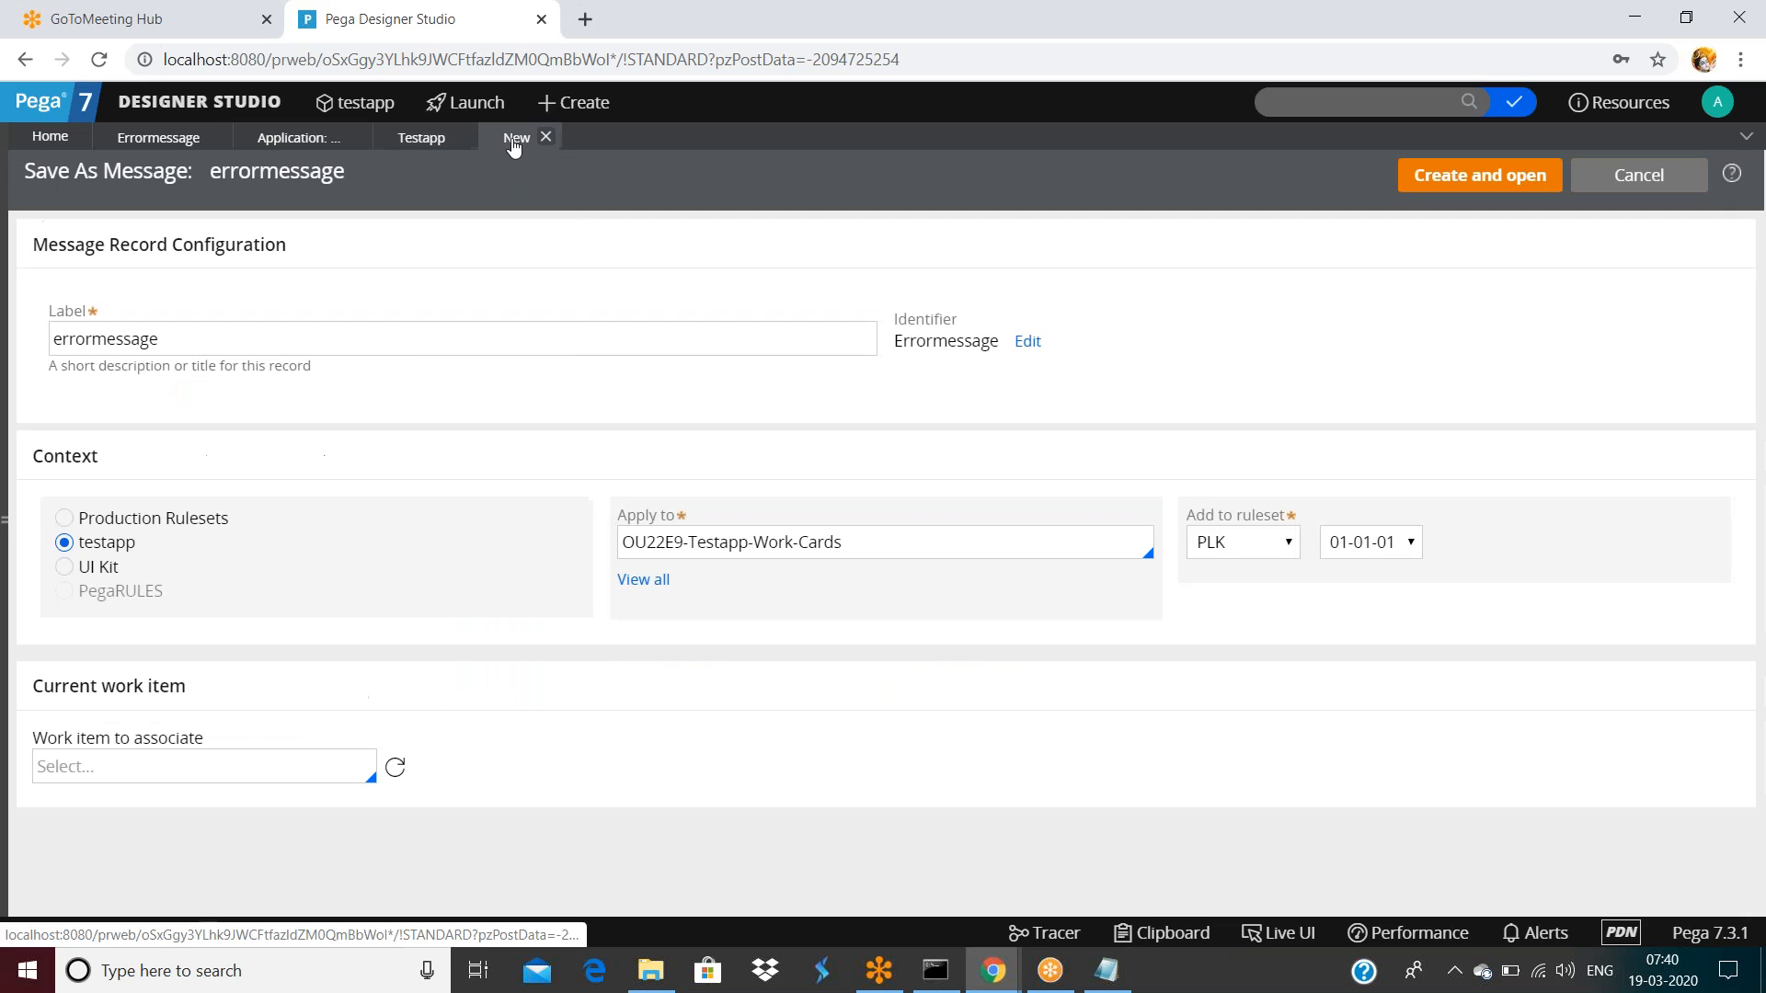
left_click(445, 138)
scroll(457, 639, "down", 2)
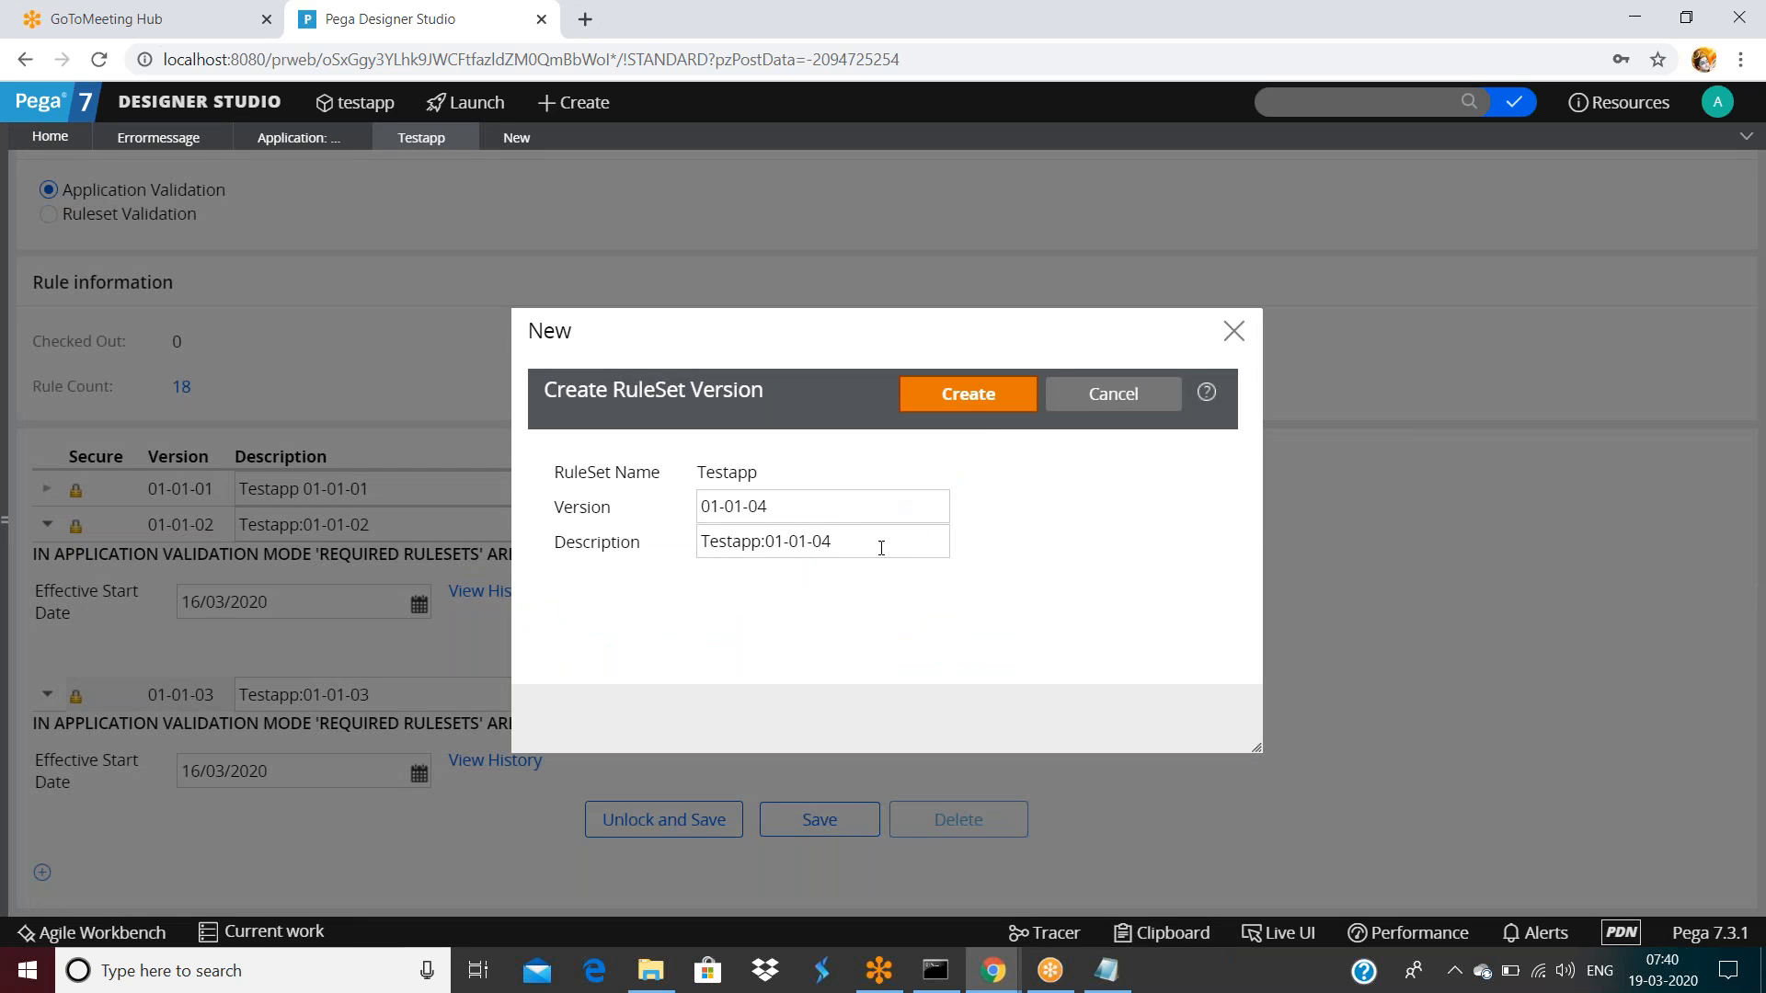
double_click(880, 541)
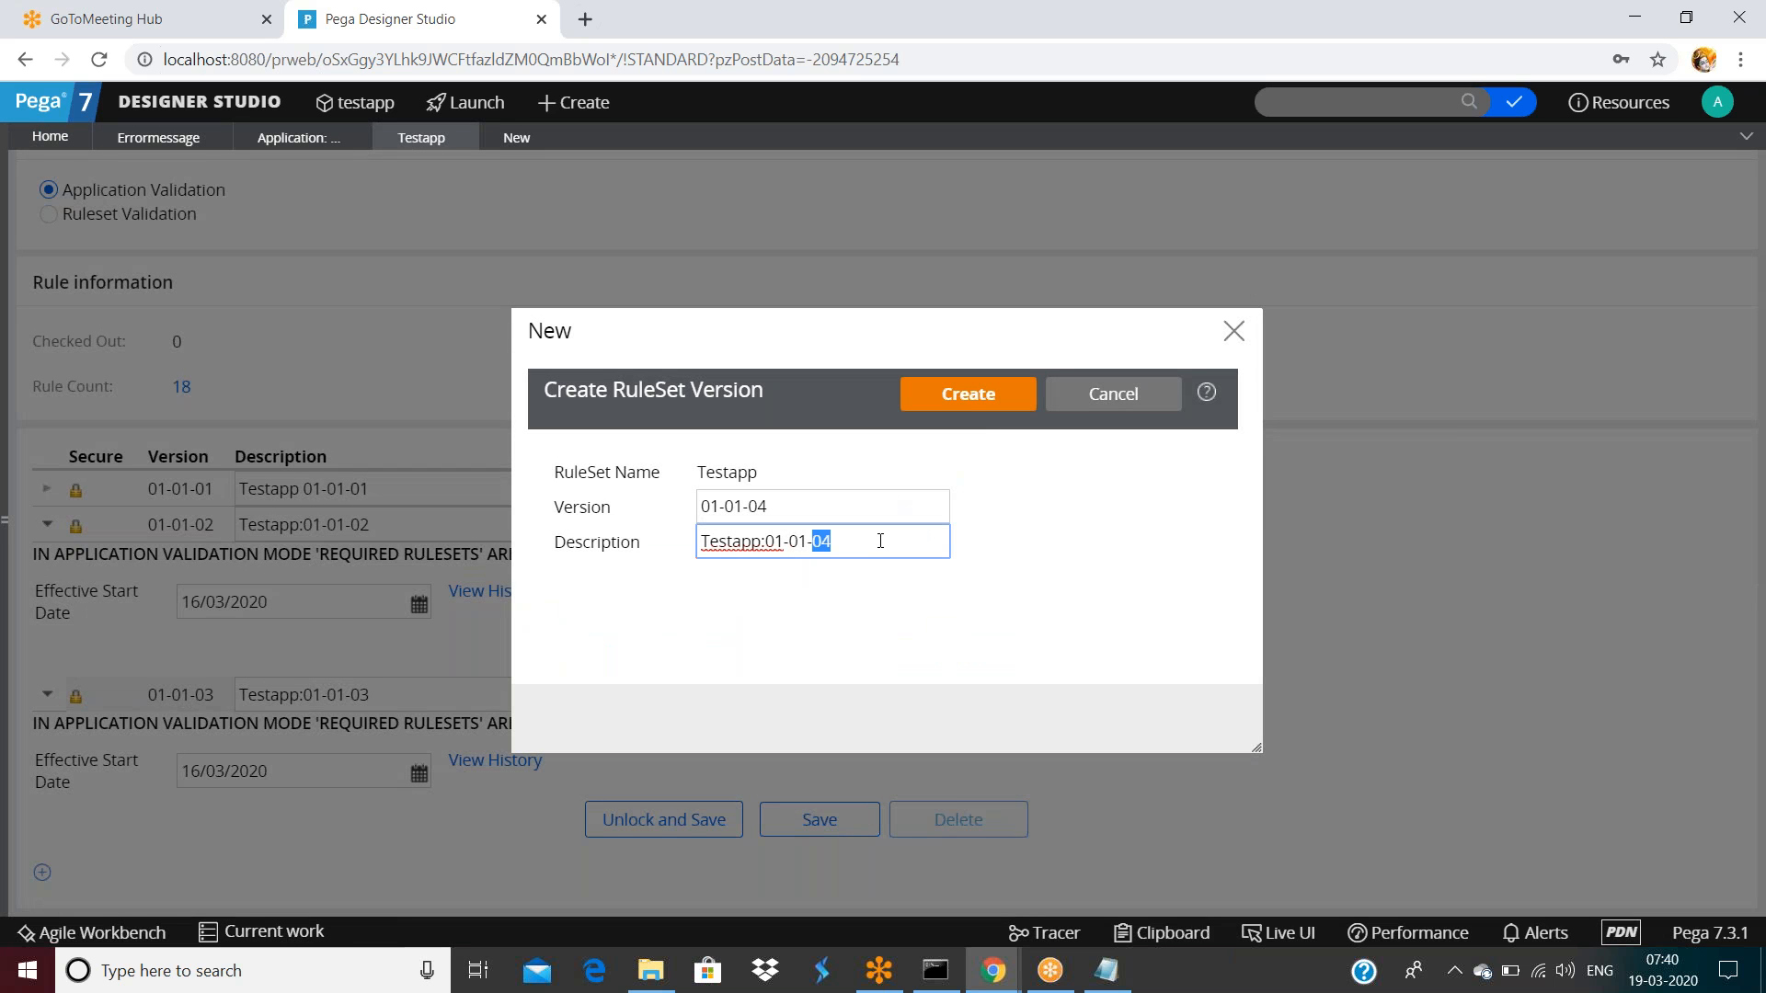
left_click(880, 541)
type("(Product ion defe")
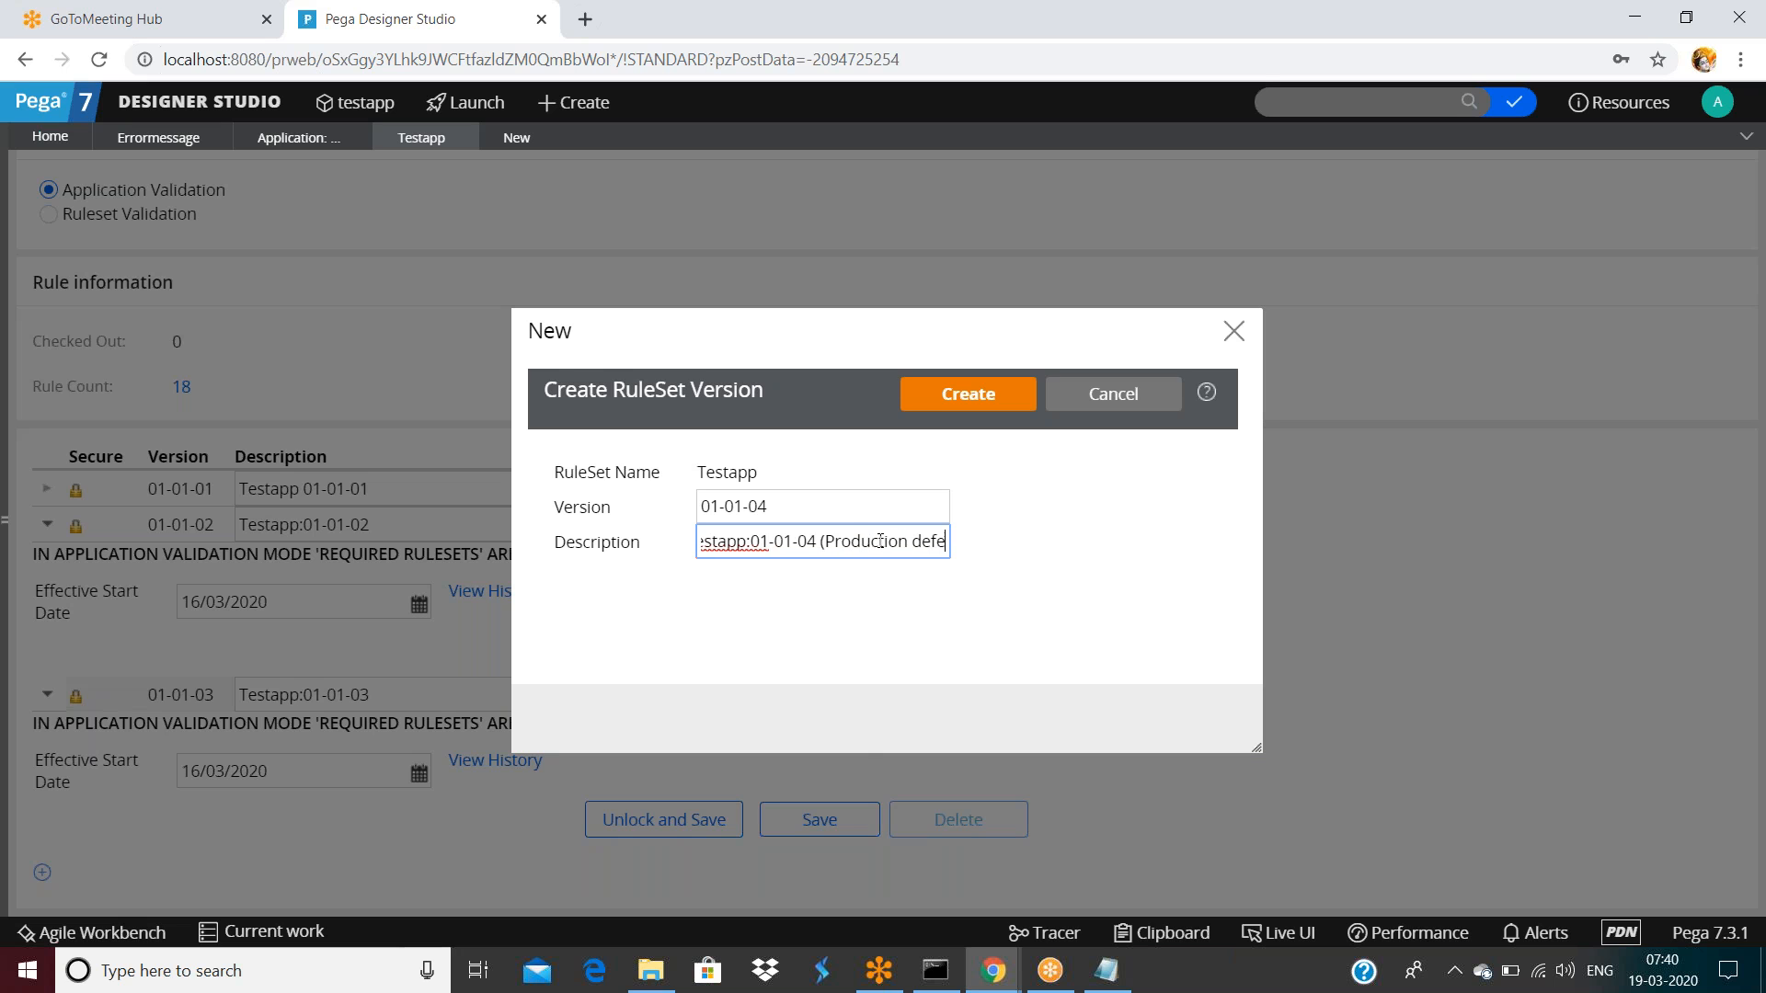
type("ct fix)")
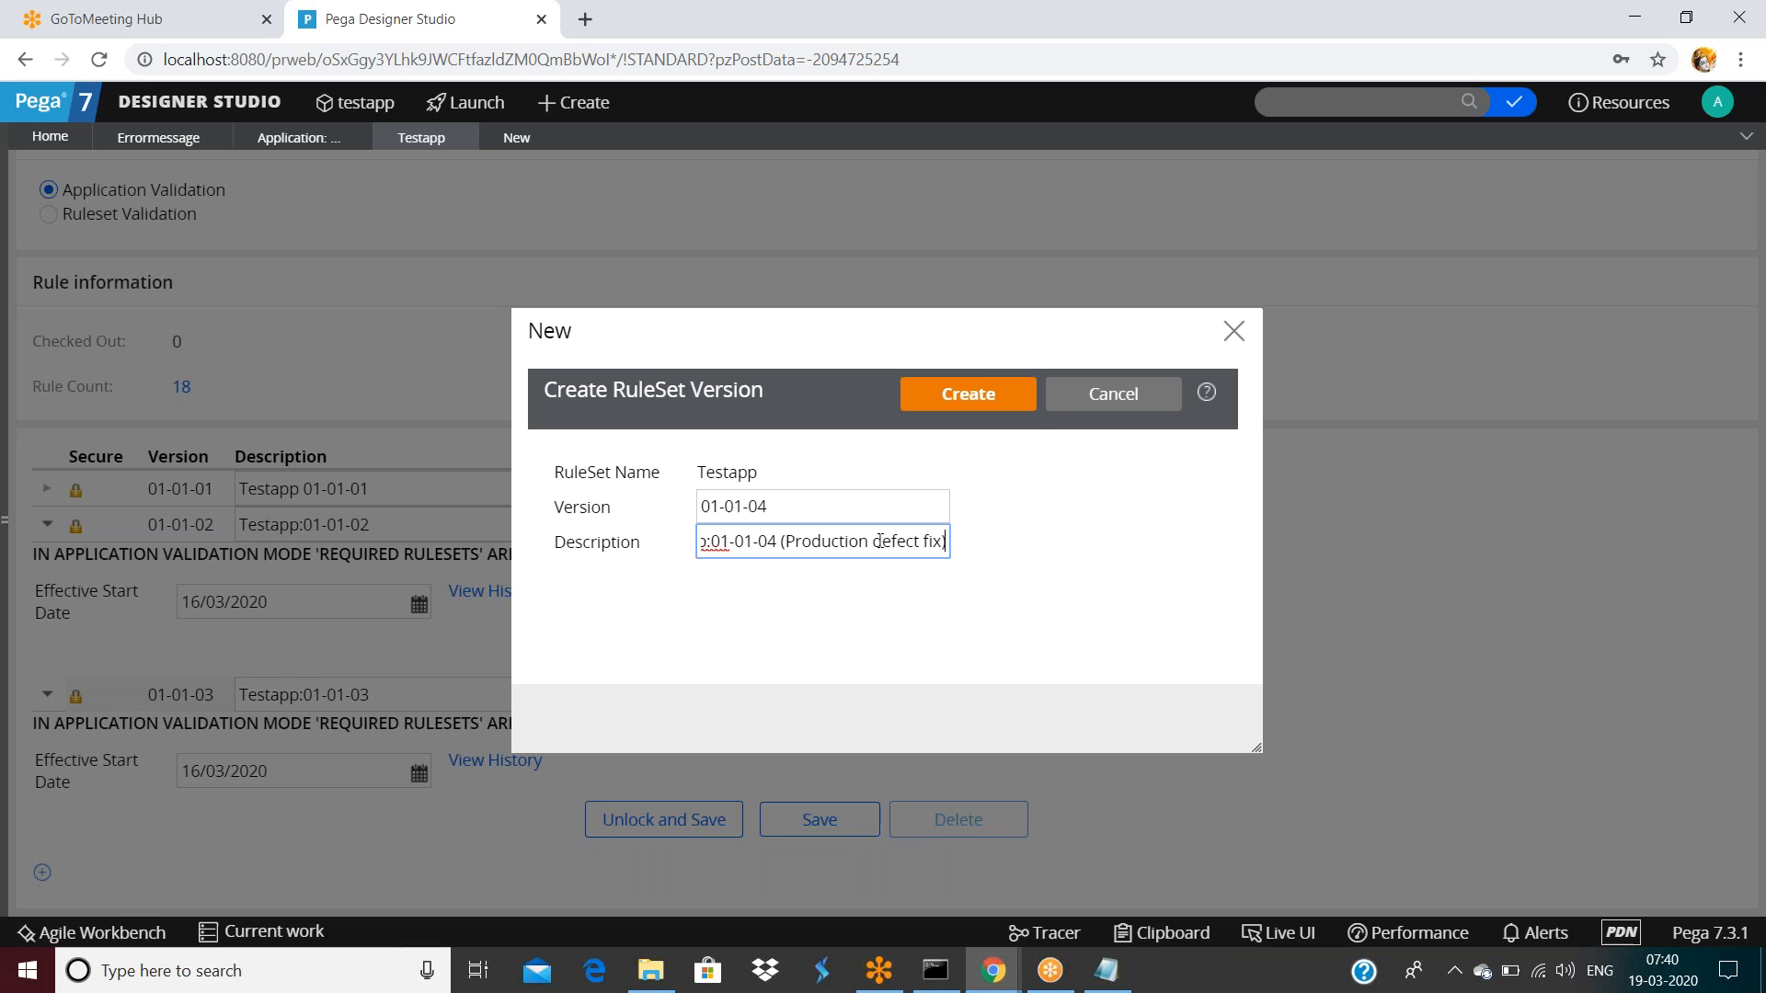
Create version 01-01-04 and save both the version row and the Testapp ruleset
left_click(982, 394)
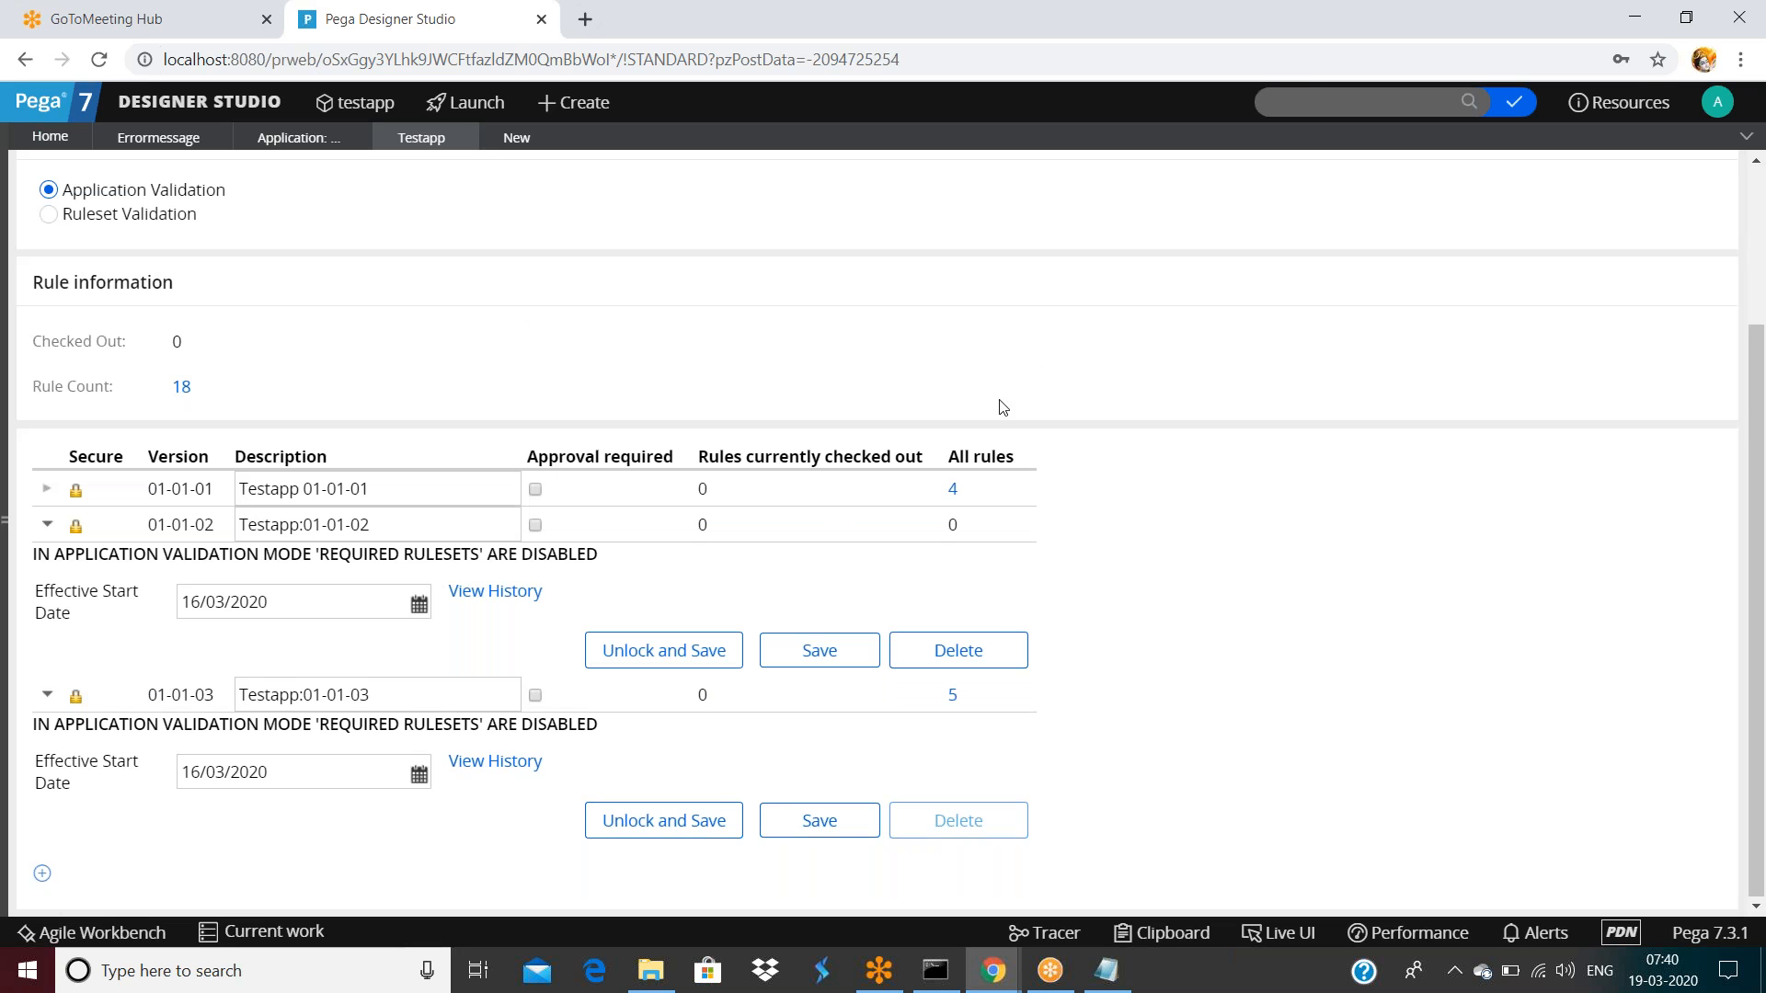
scroll(1006, 549, "down", 2)
left_click(819, 821)
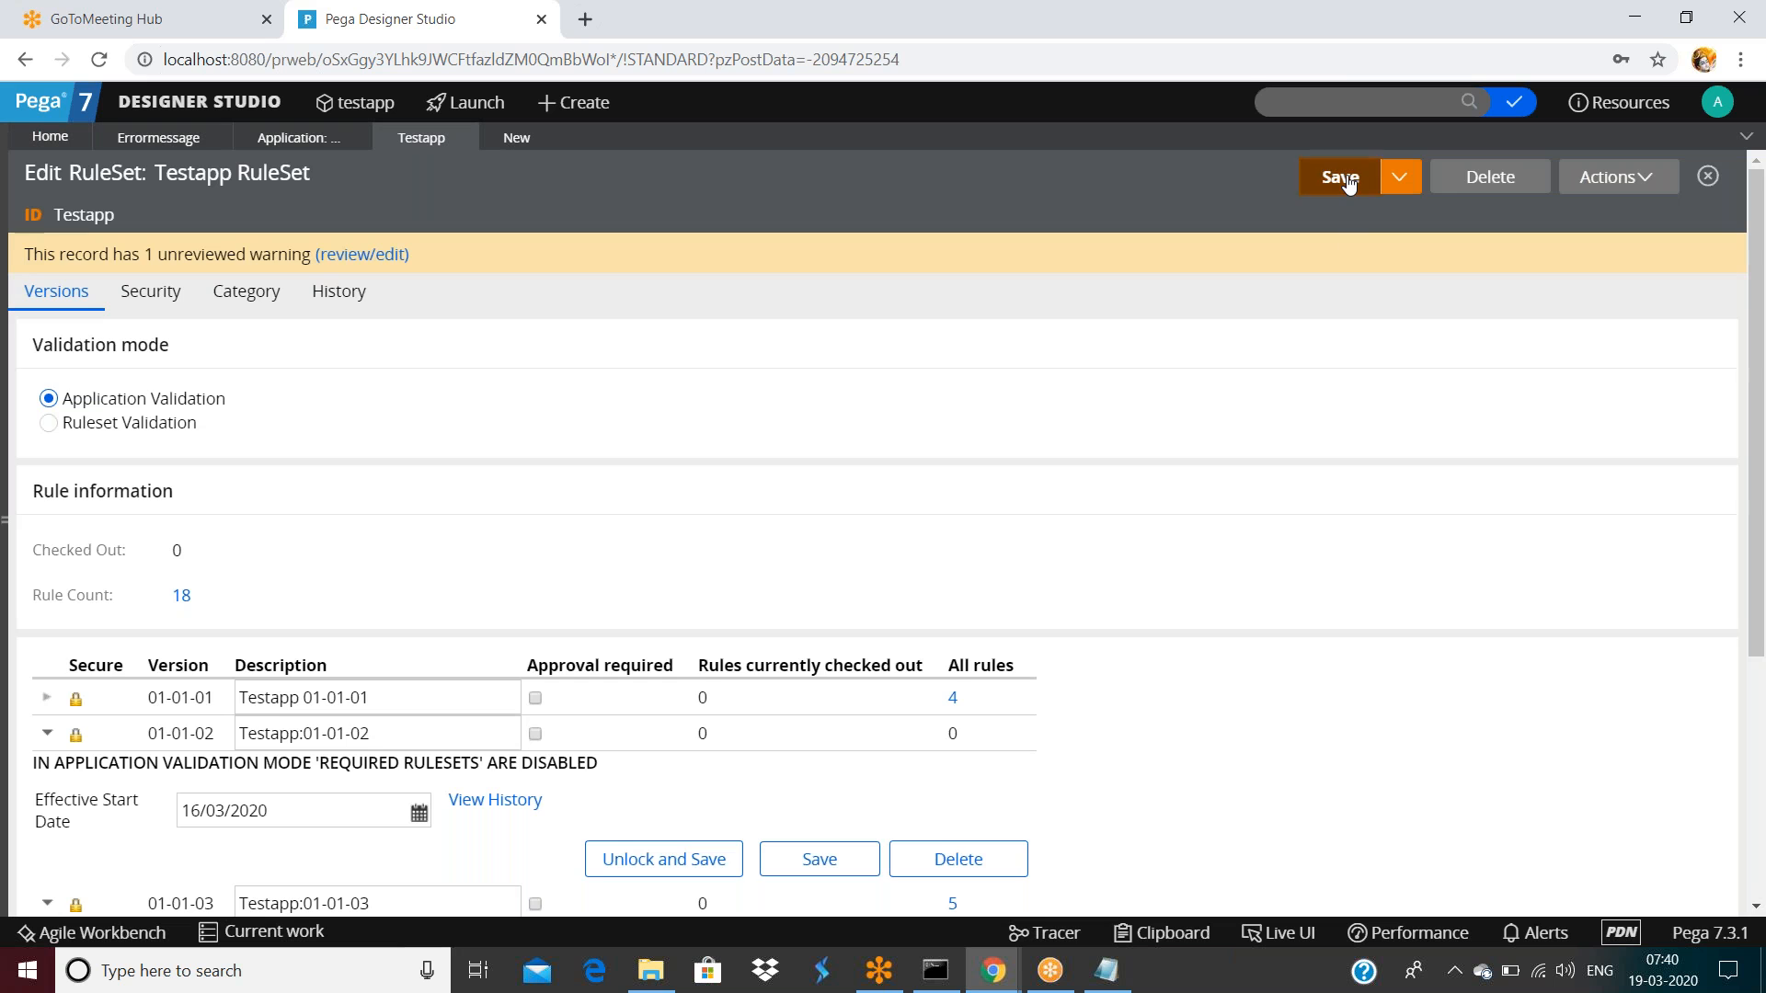
left_click(1345, 180)
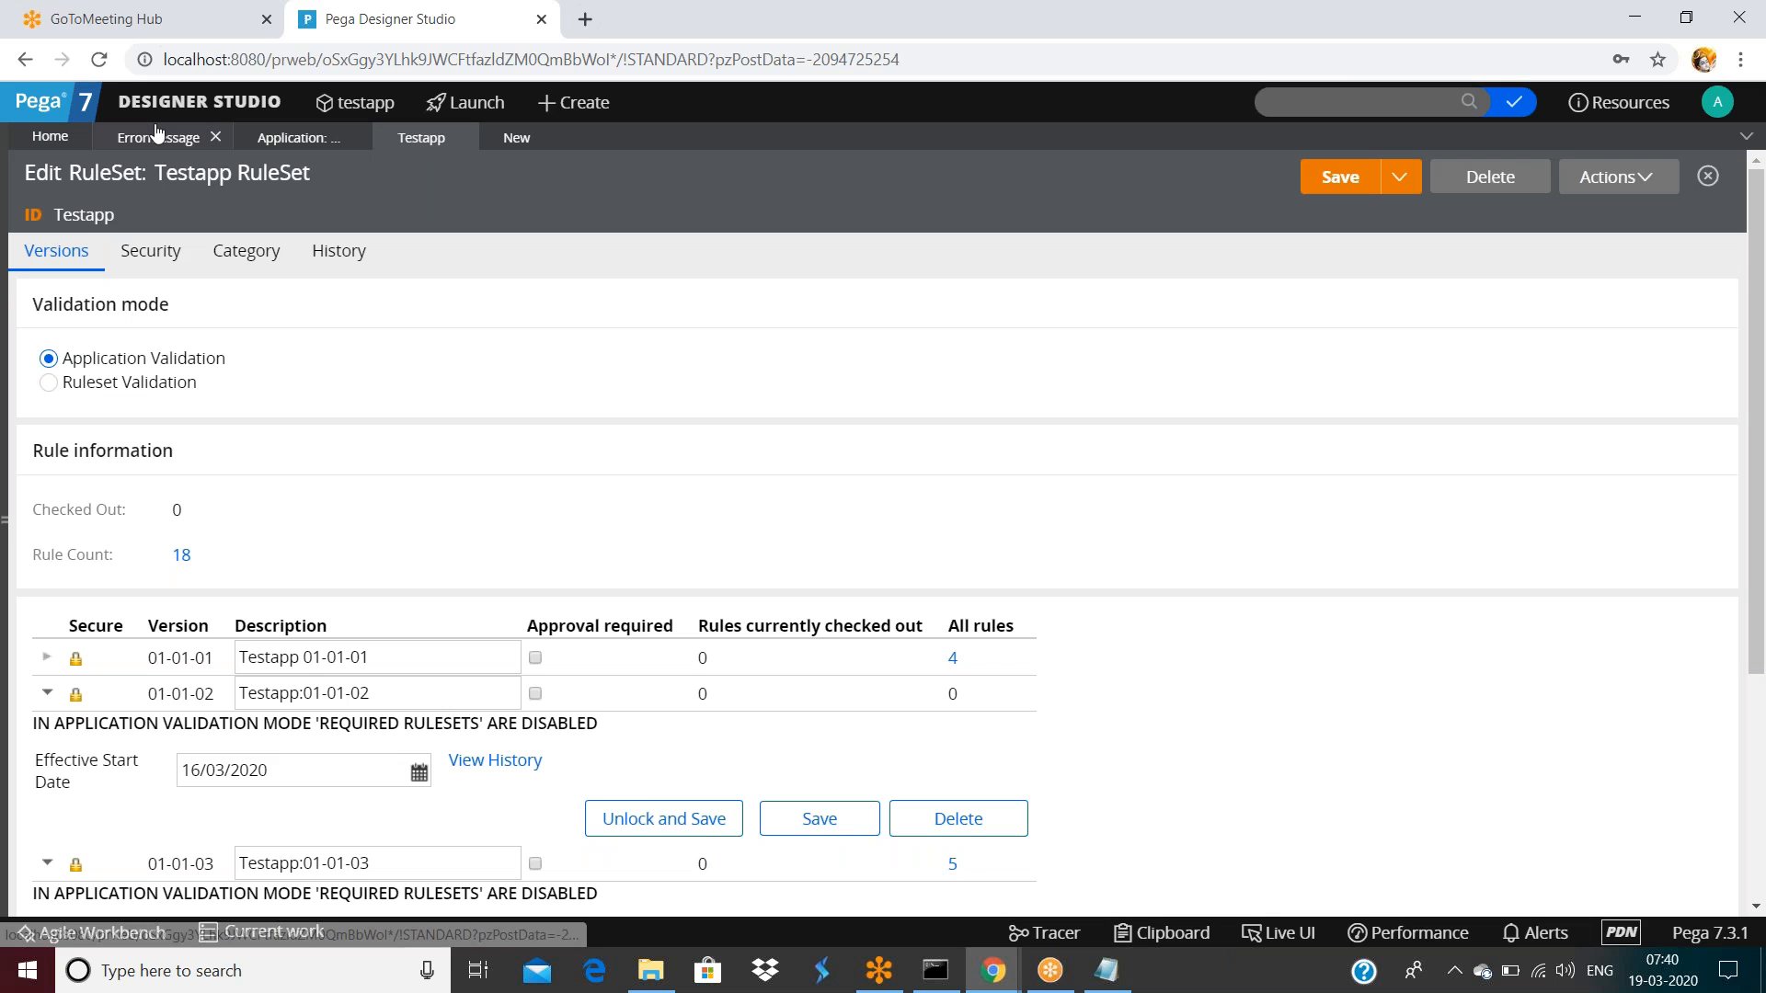
Save a copy of the errormessage rule into Testapp 01-01-04, postponing the Windows restart notice
left_click(160, 138)
left_click(1467, 177)
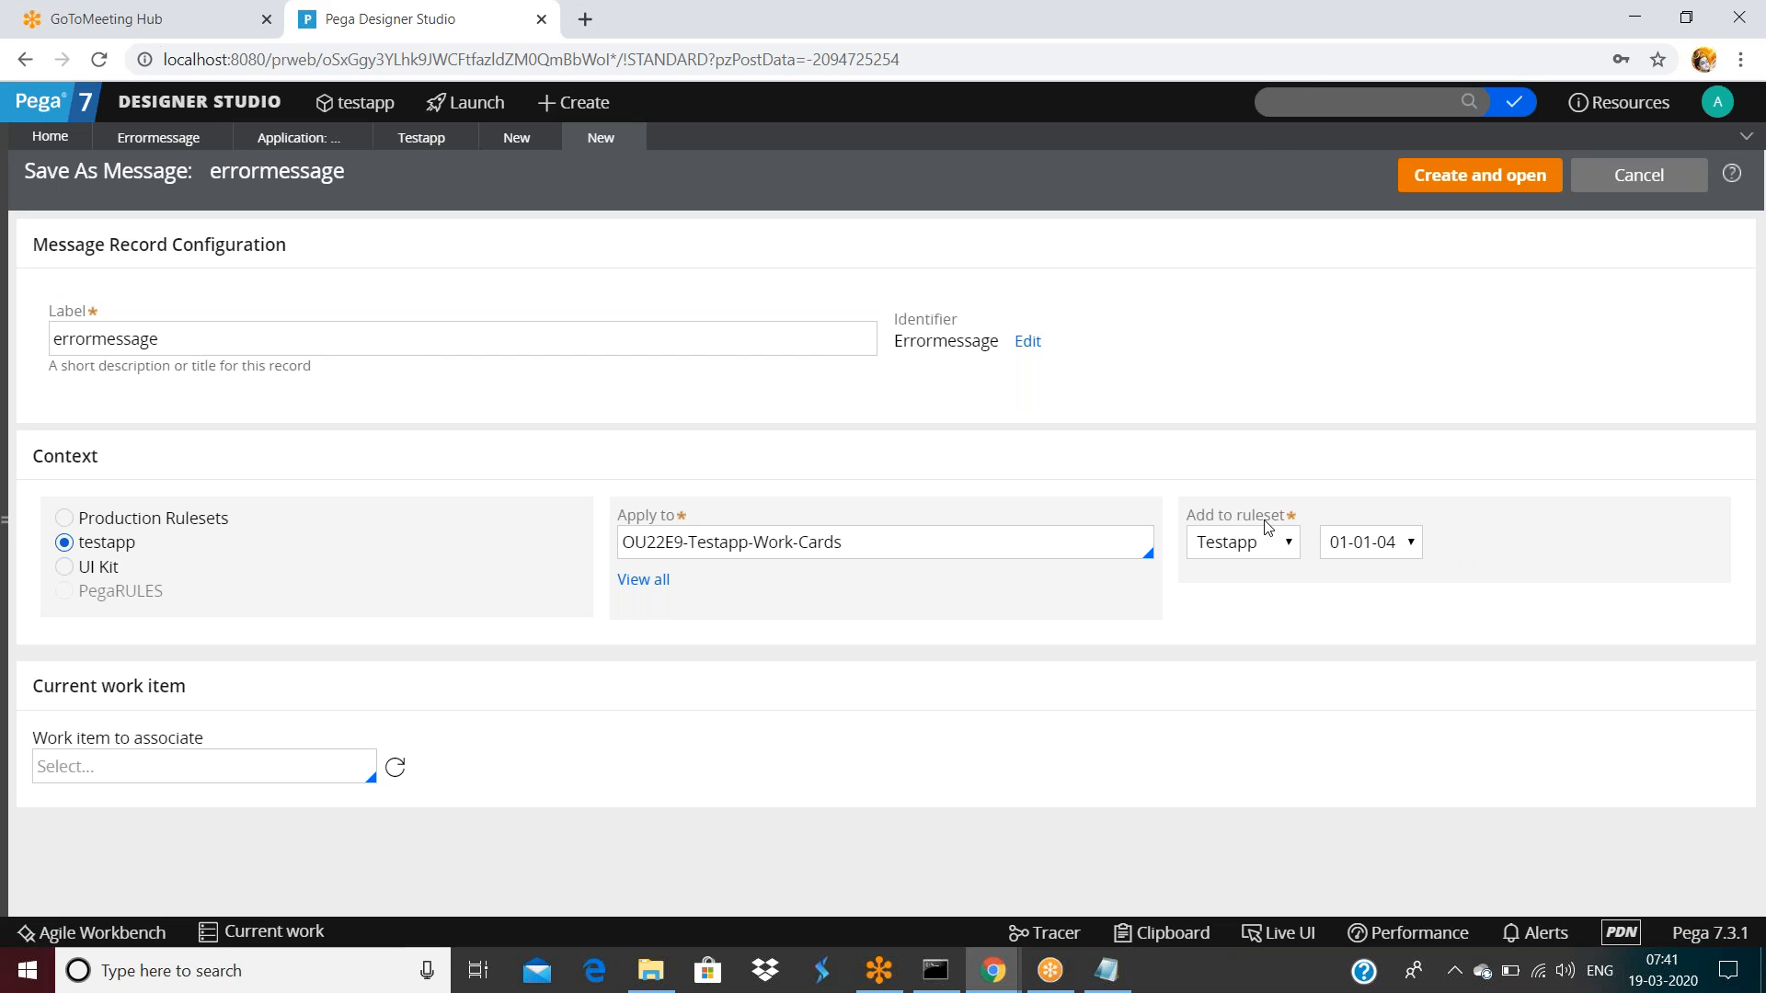
left_click(138, 140)
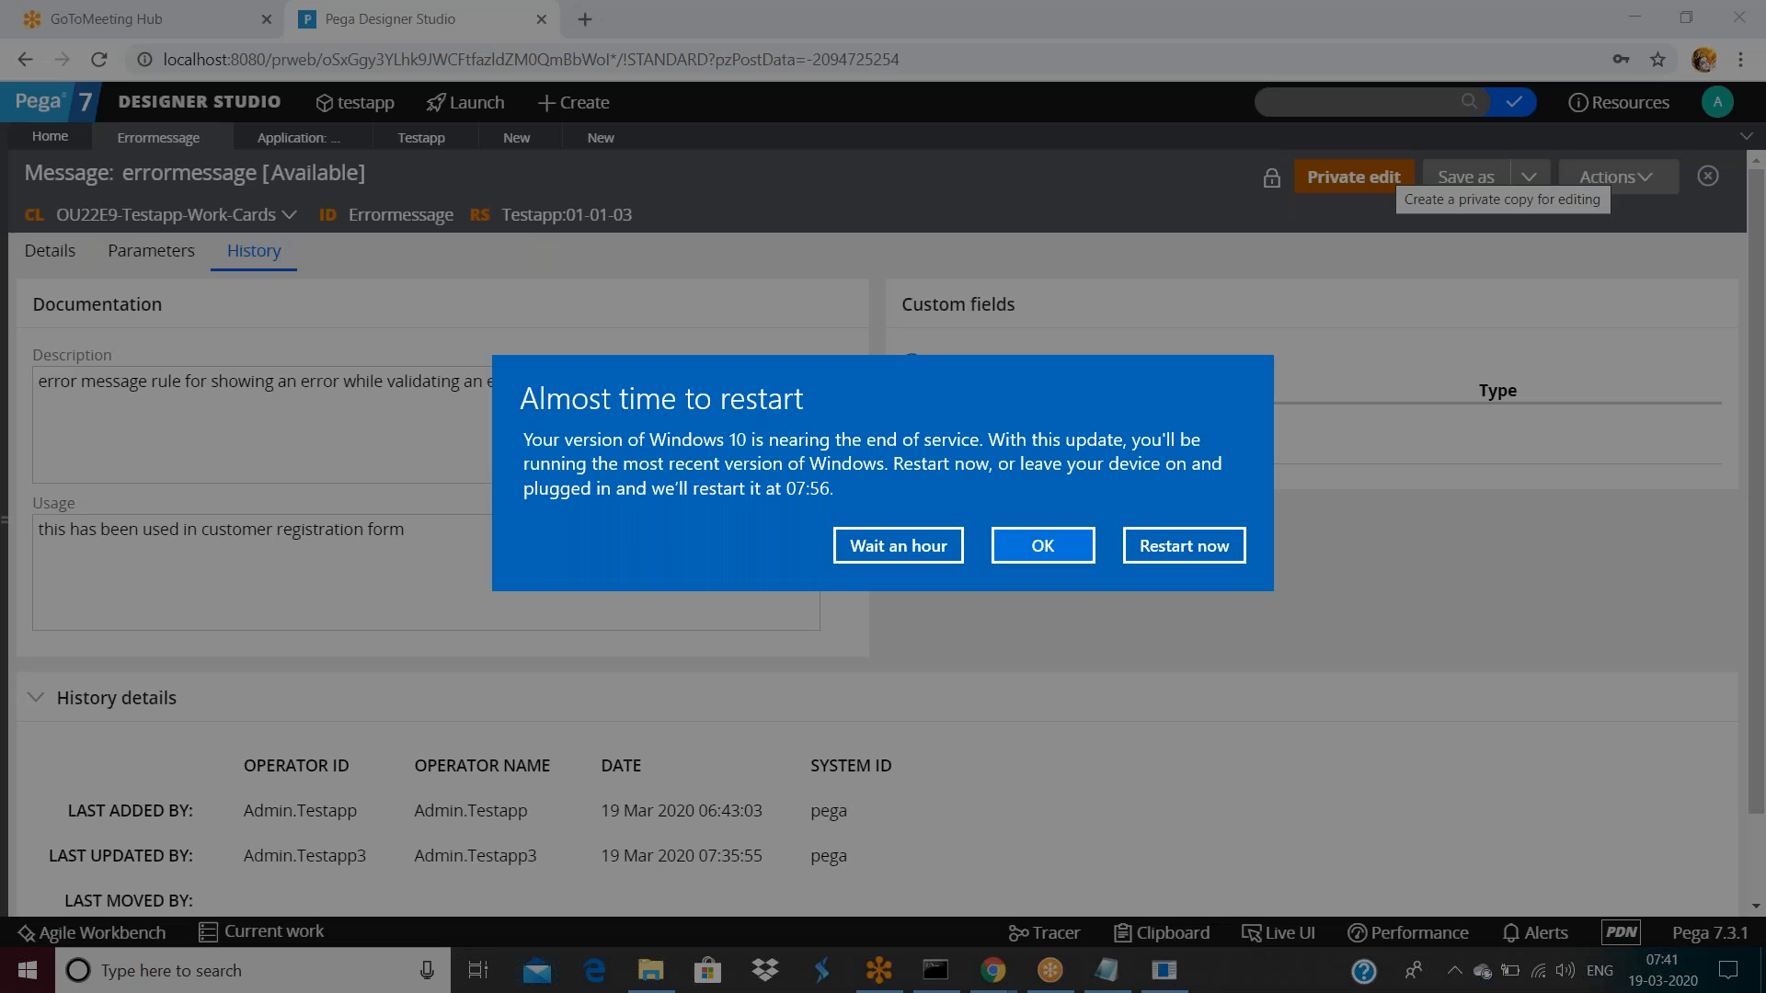
left_click(905, 547)
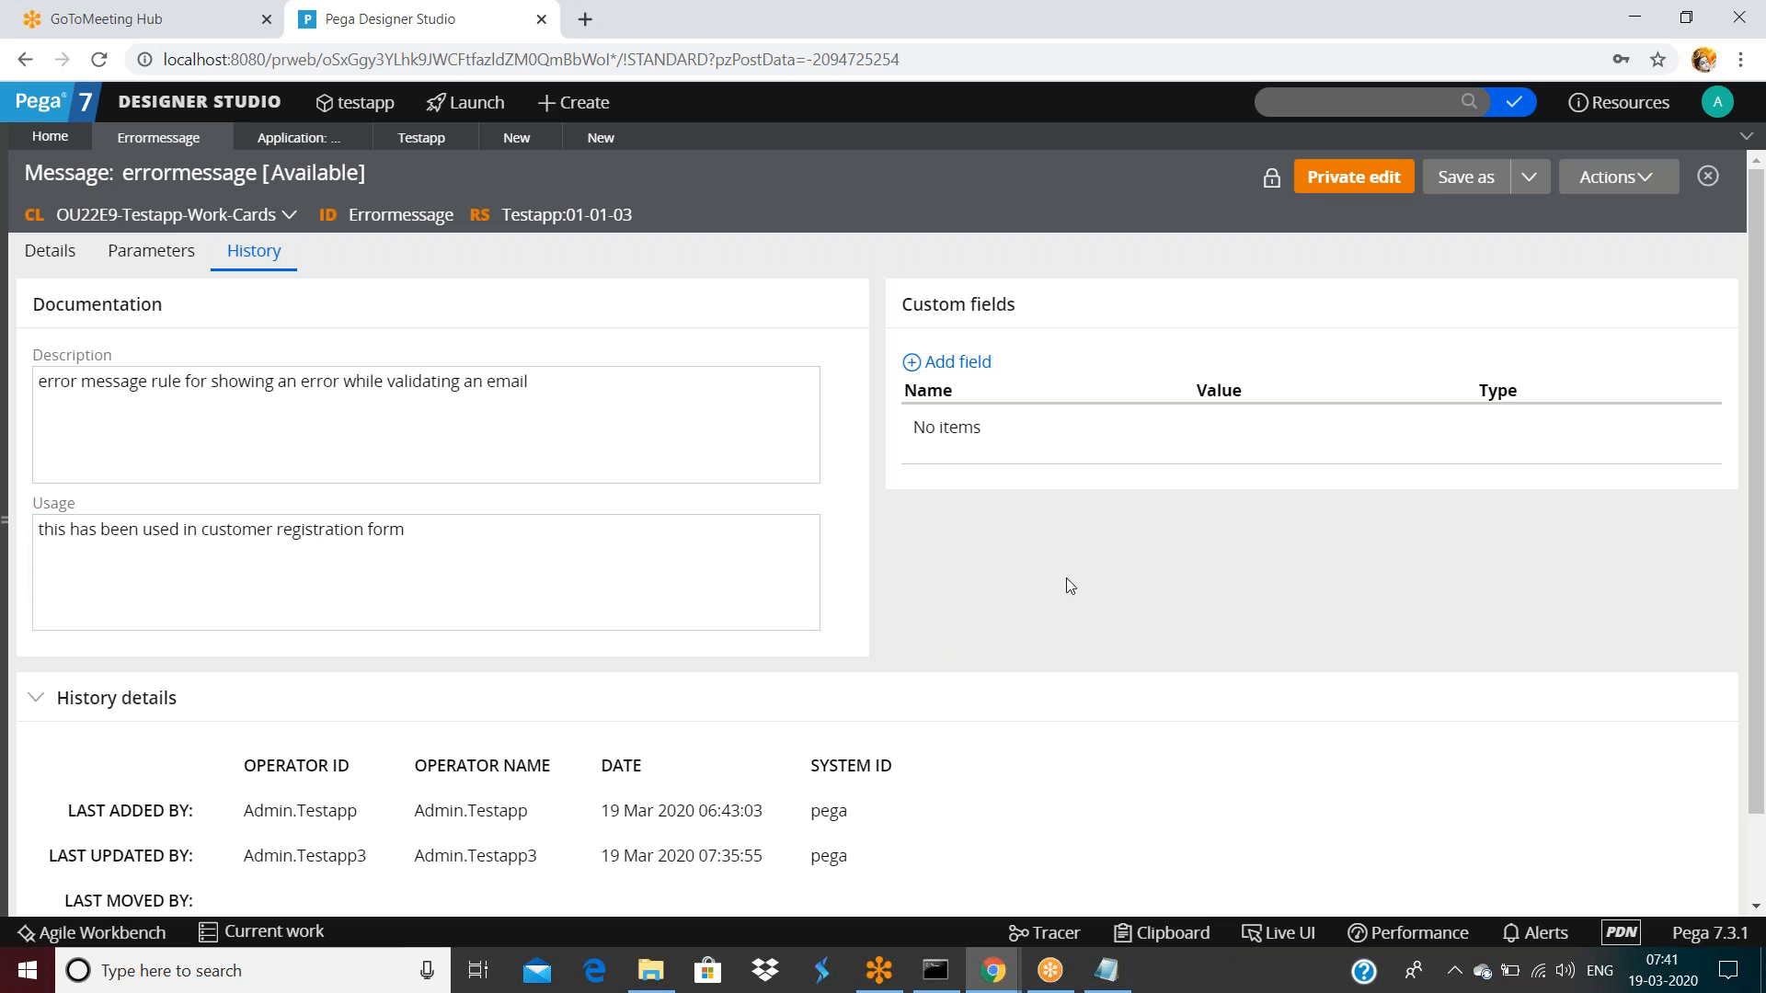
left_click(598, 138)
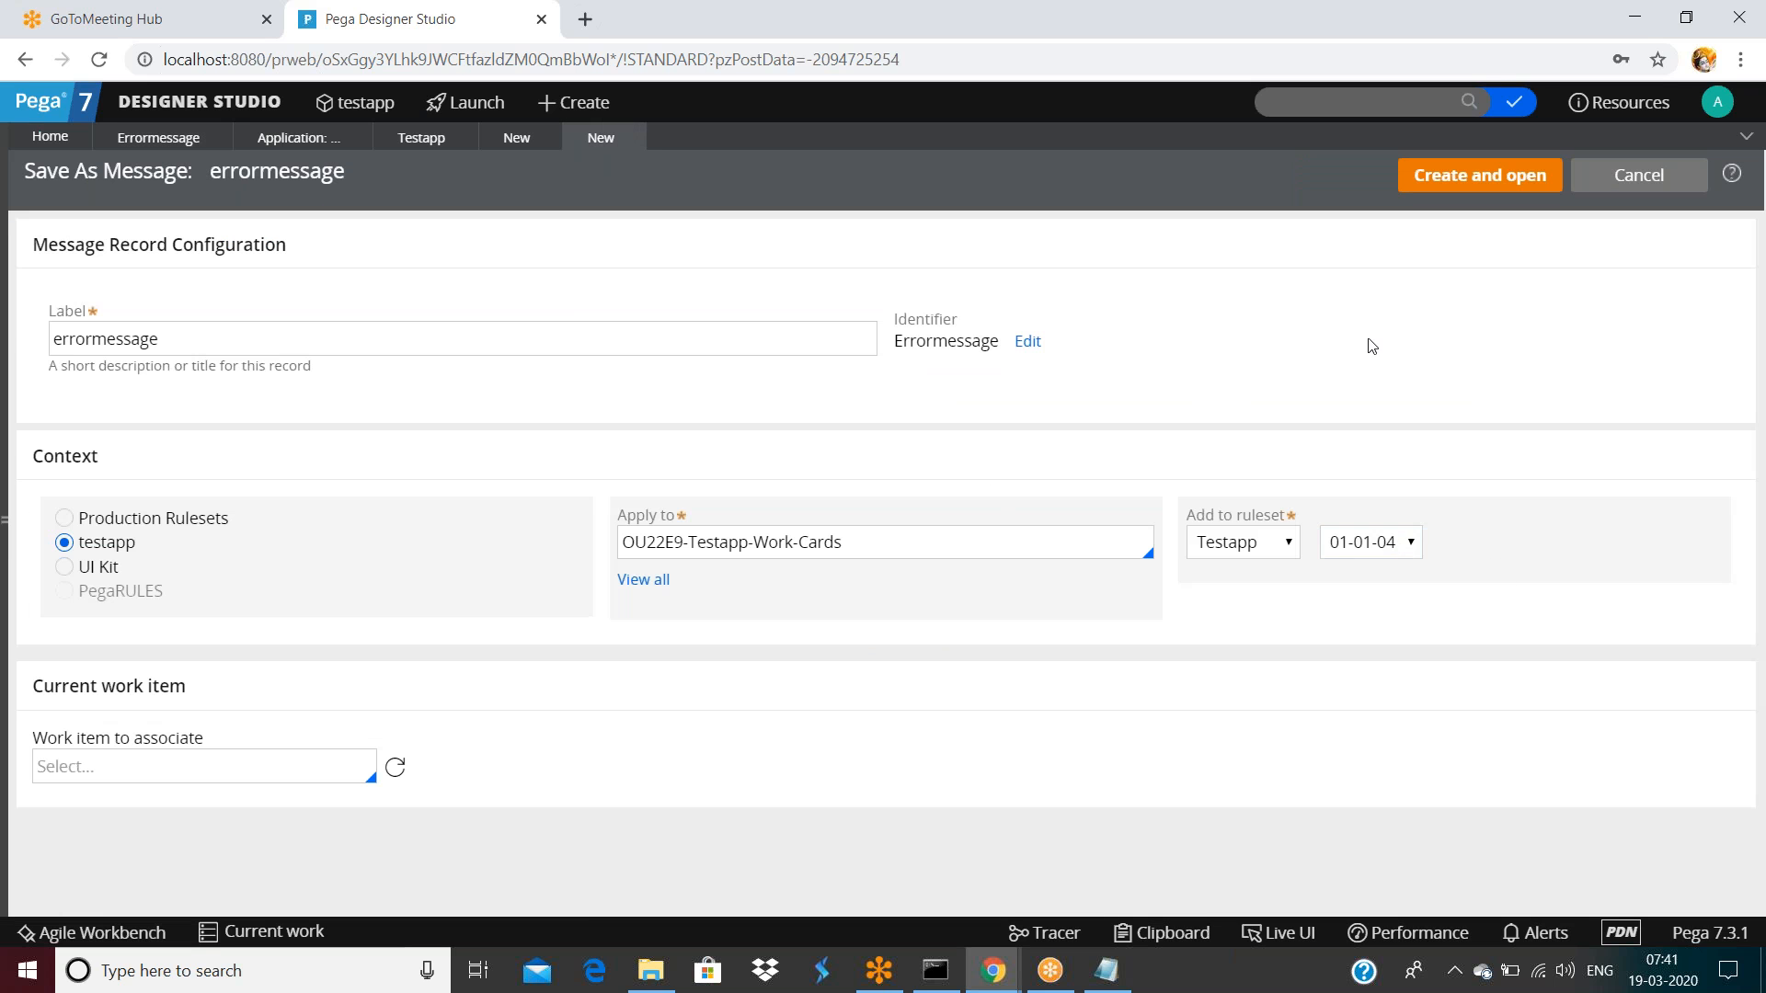
left_click(1483, 184)
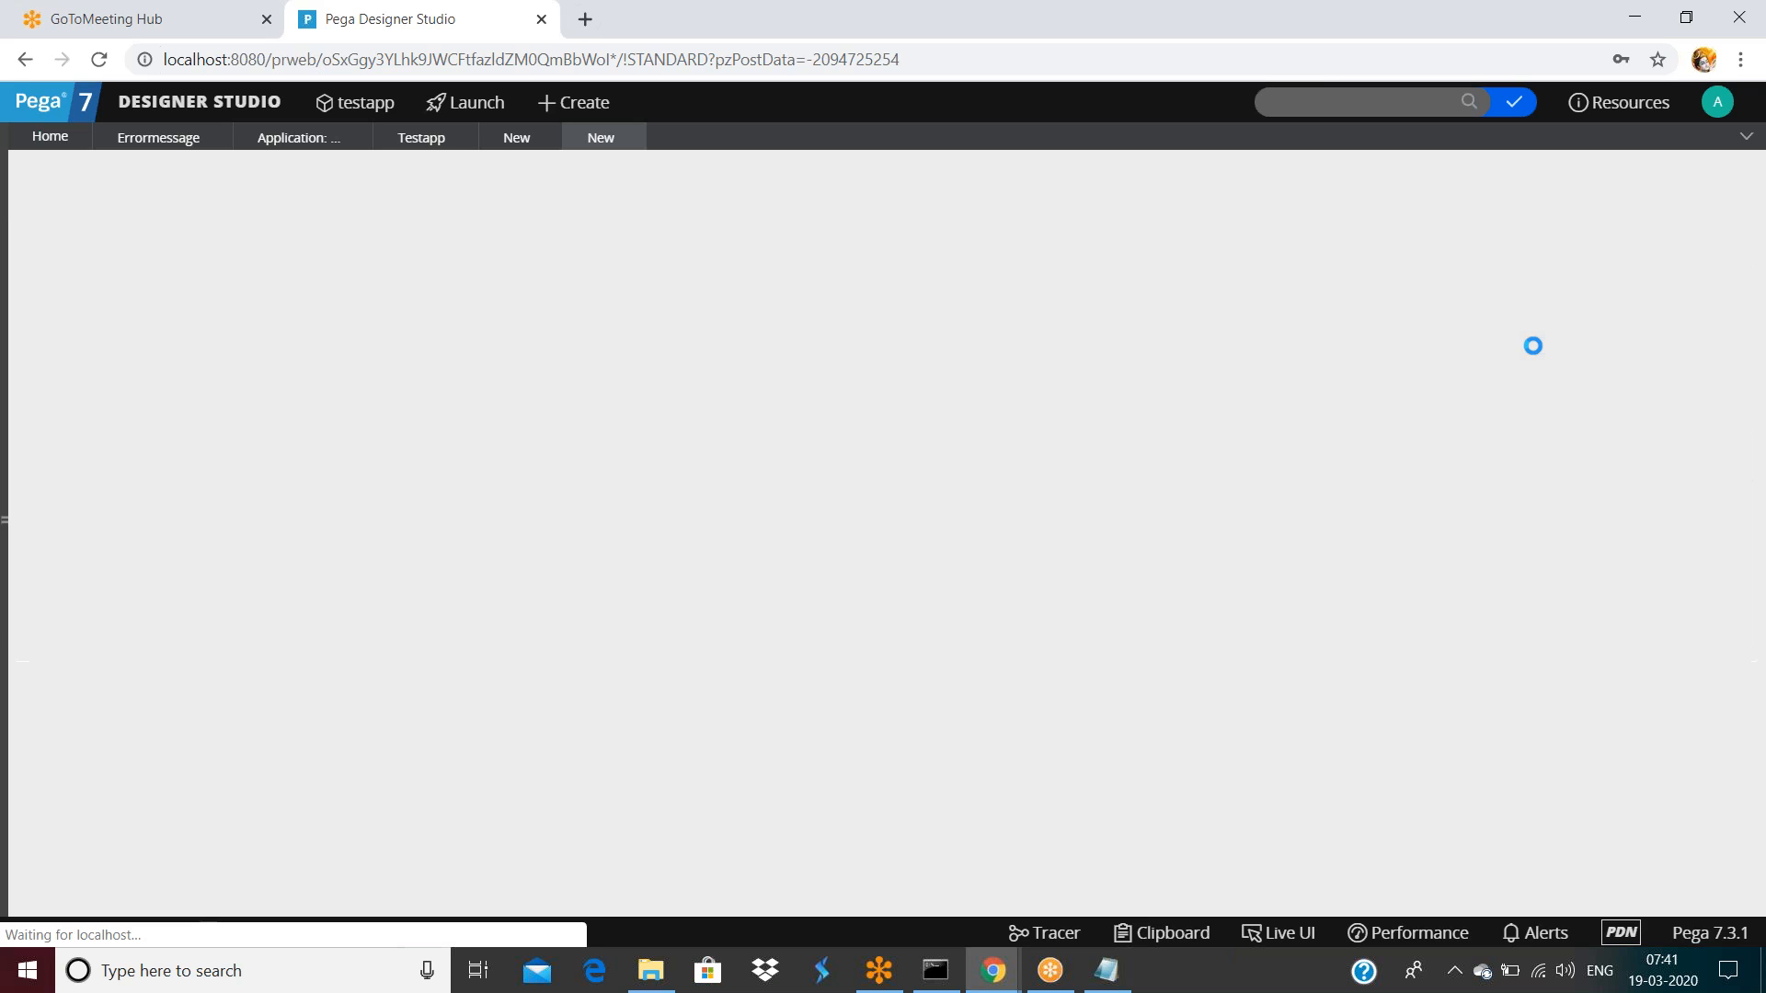
Check the original rule's message, then change the copy's message to 'ivalid meail'
left_click(288, 441)
key("ctrl+a")
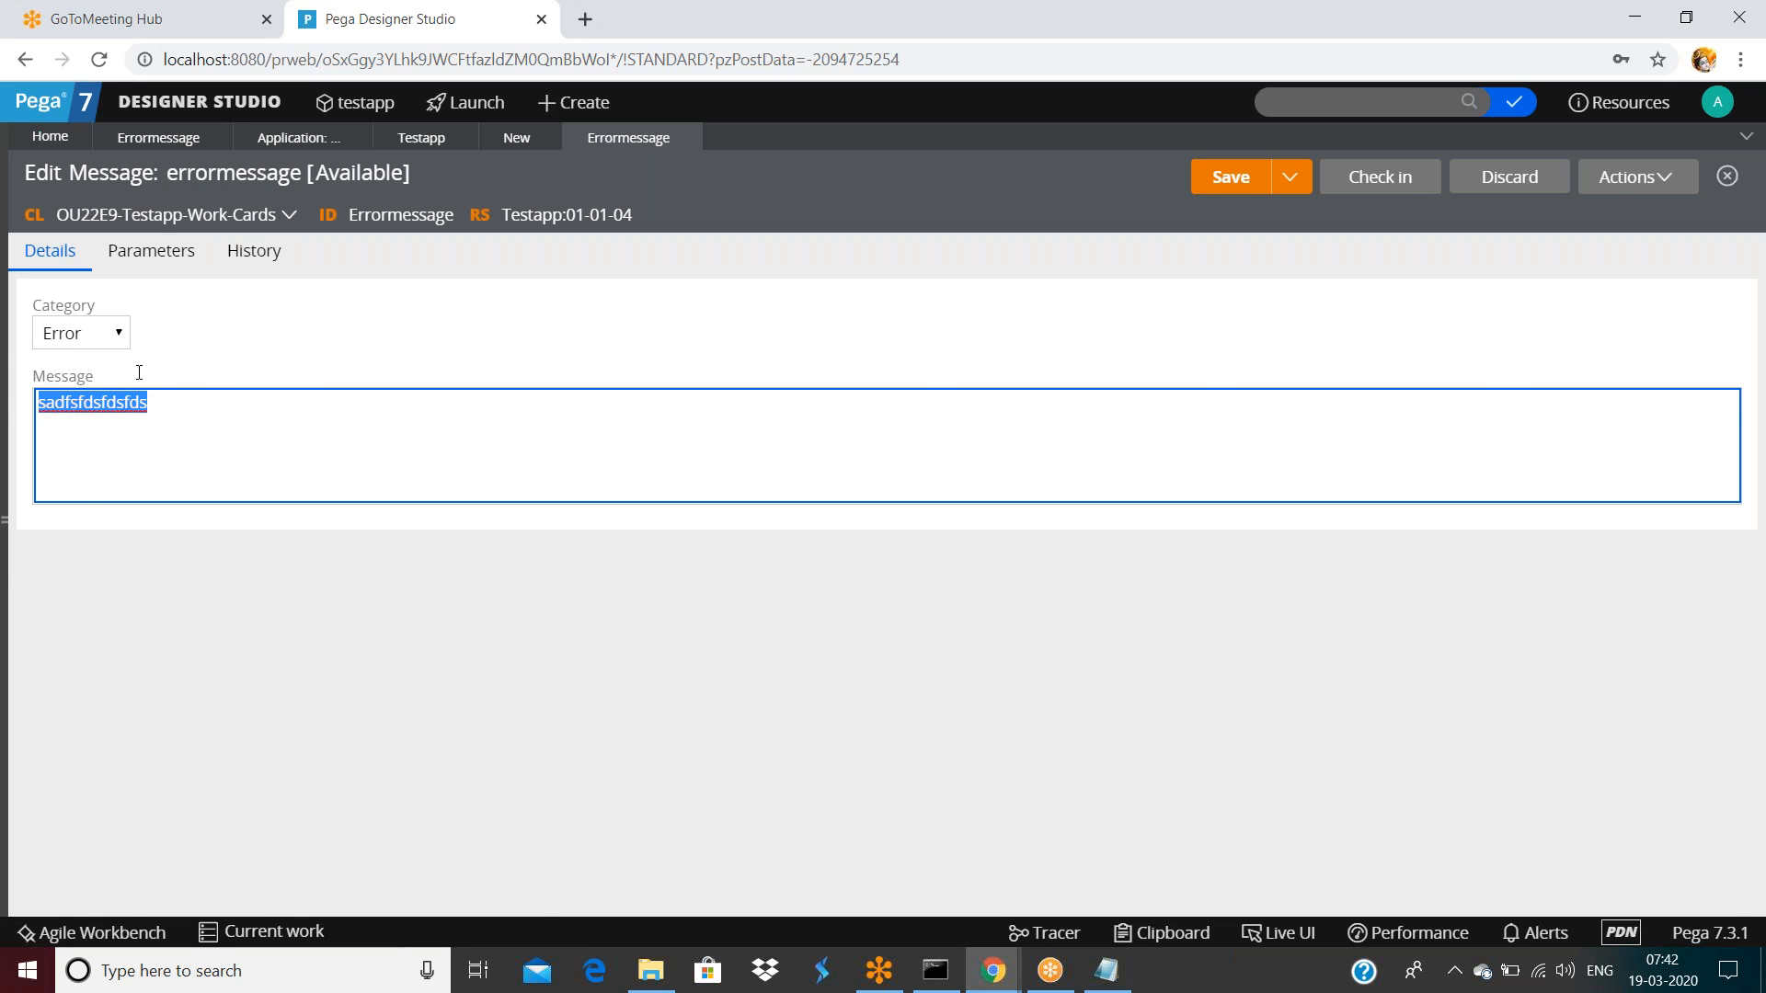
left_click(162, 138)
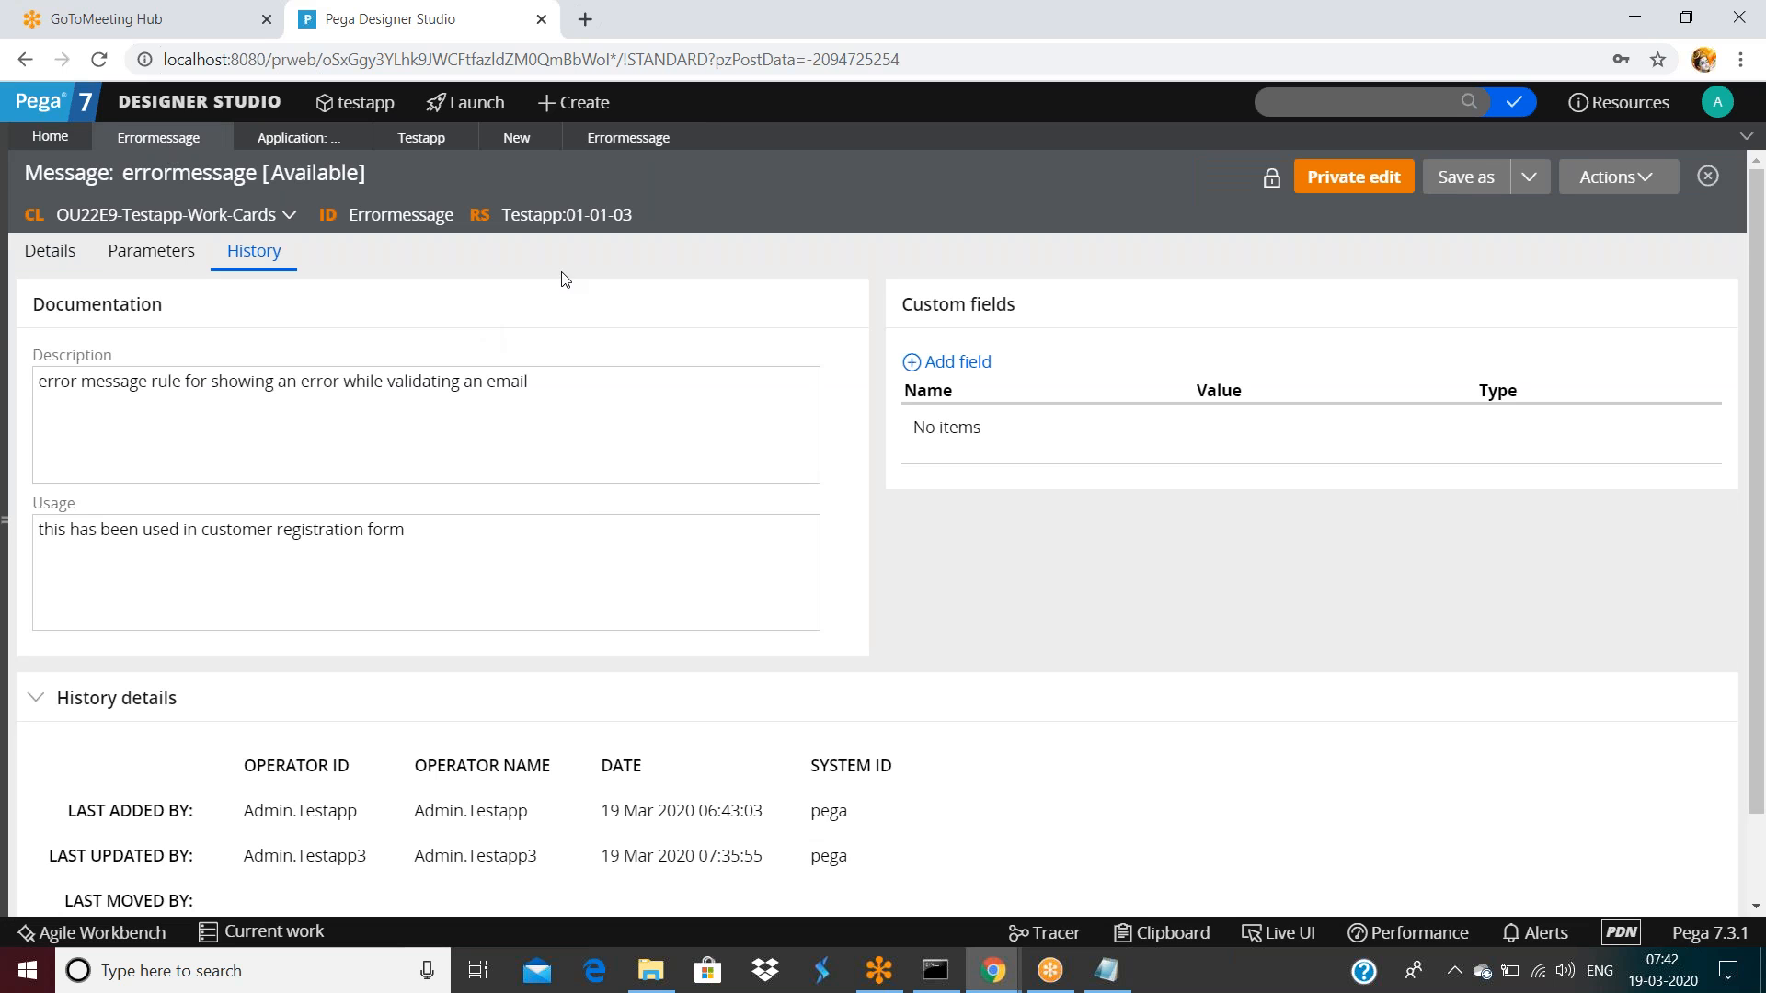
scroll(470, 732, "down", 1)
scroll(500, 652, "up", 1)
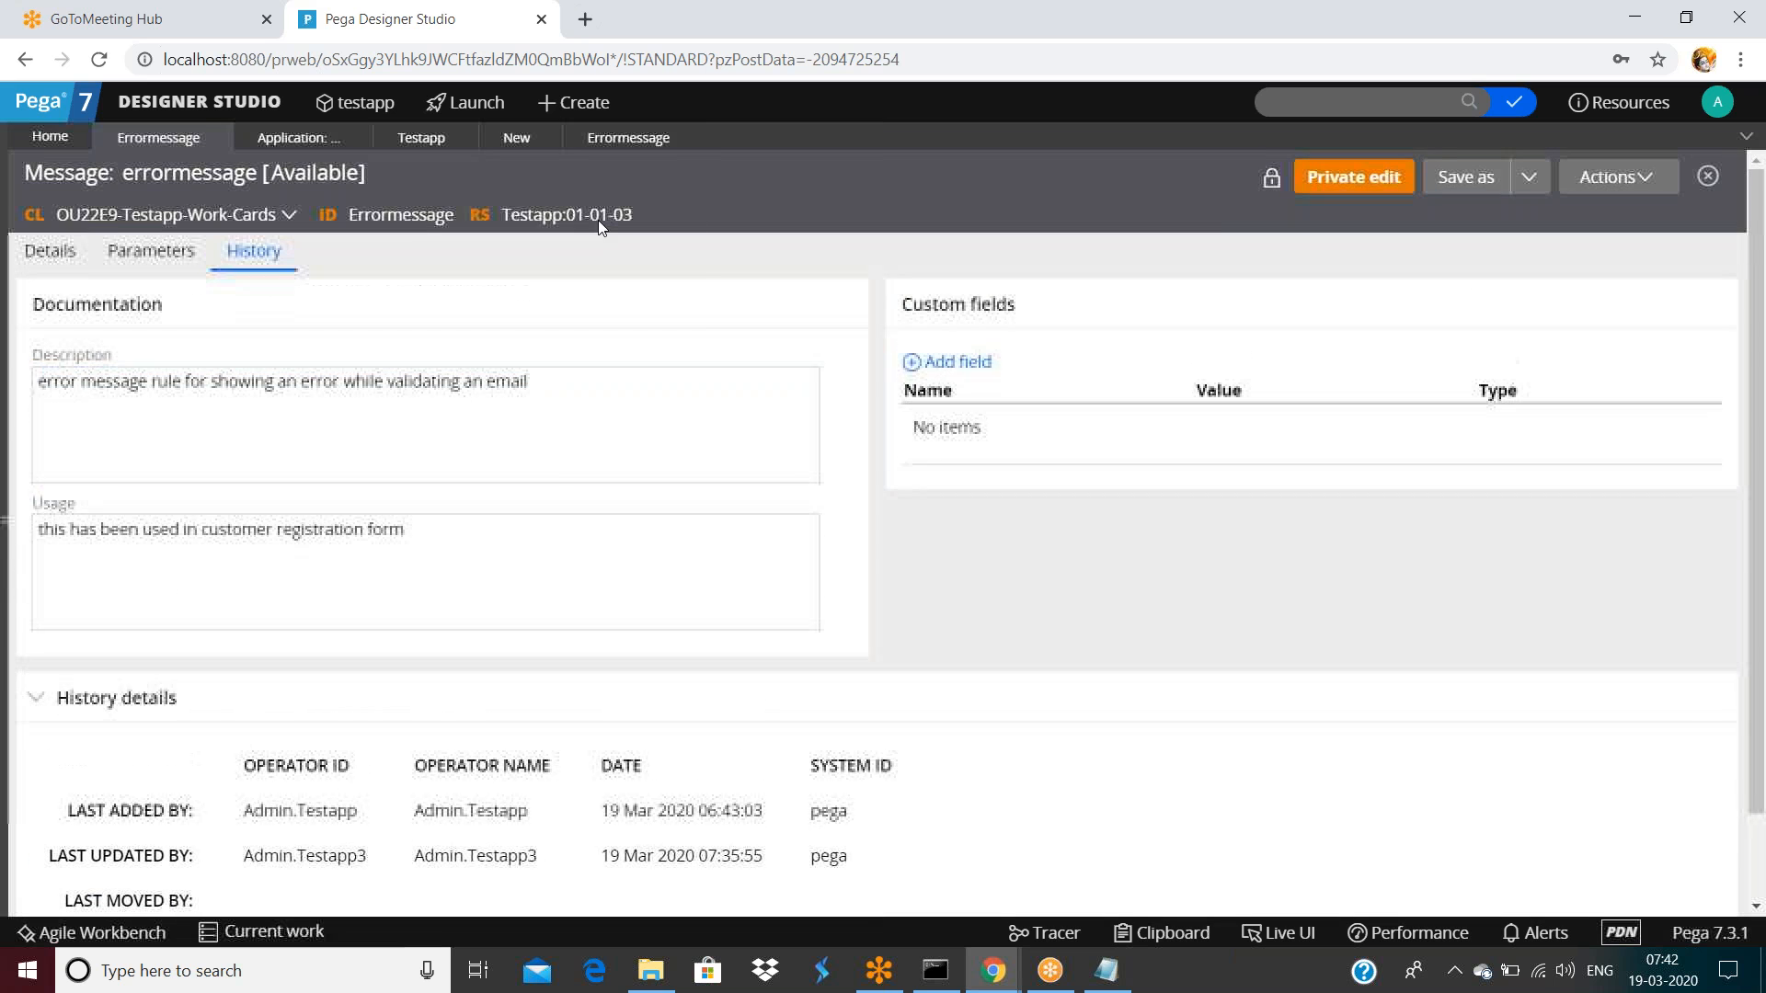
left_click(50, 257)
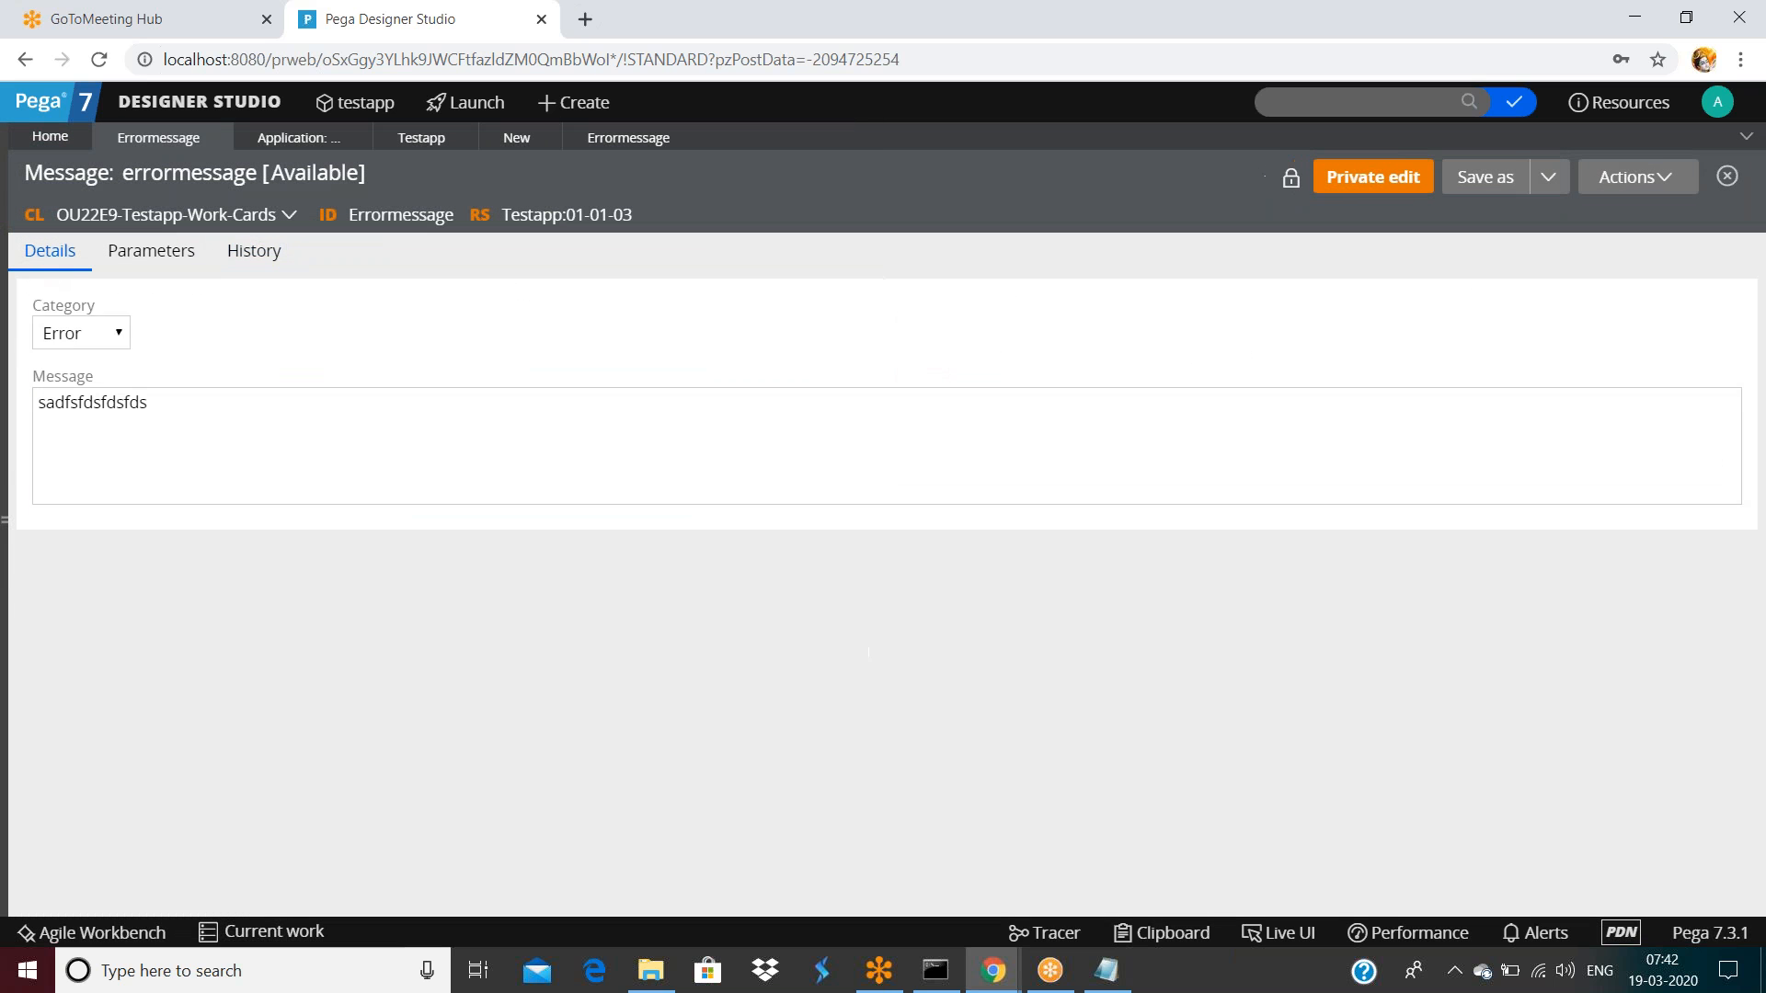
left_click(590, 149)
double_click(356, 399)
type("in")
key("BackSpace")
key("BackSpace")
type("ivalid meail")
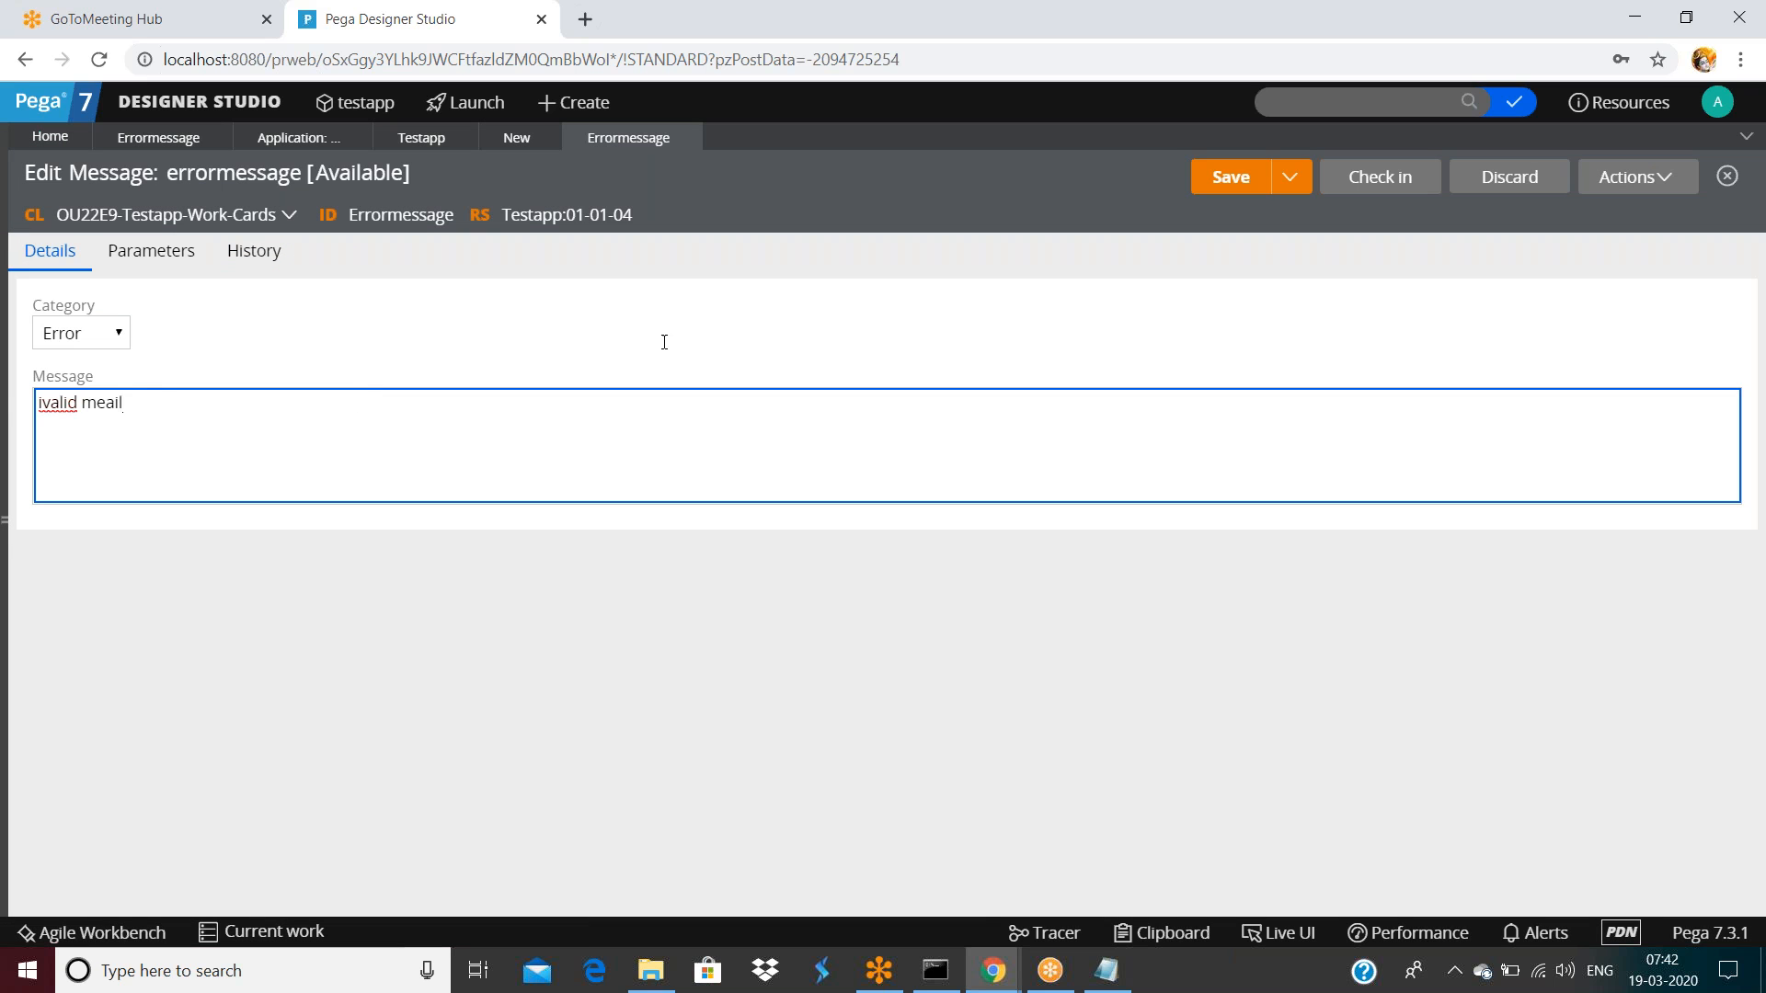
Save the updated message and check the rule in with a comment
left_click(1233, 184)
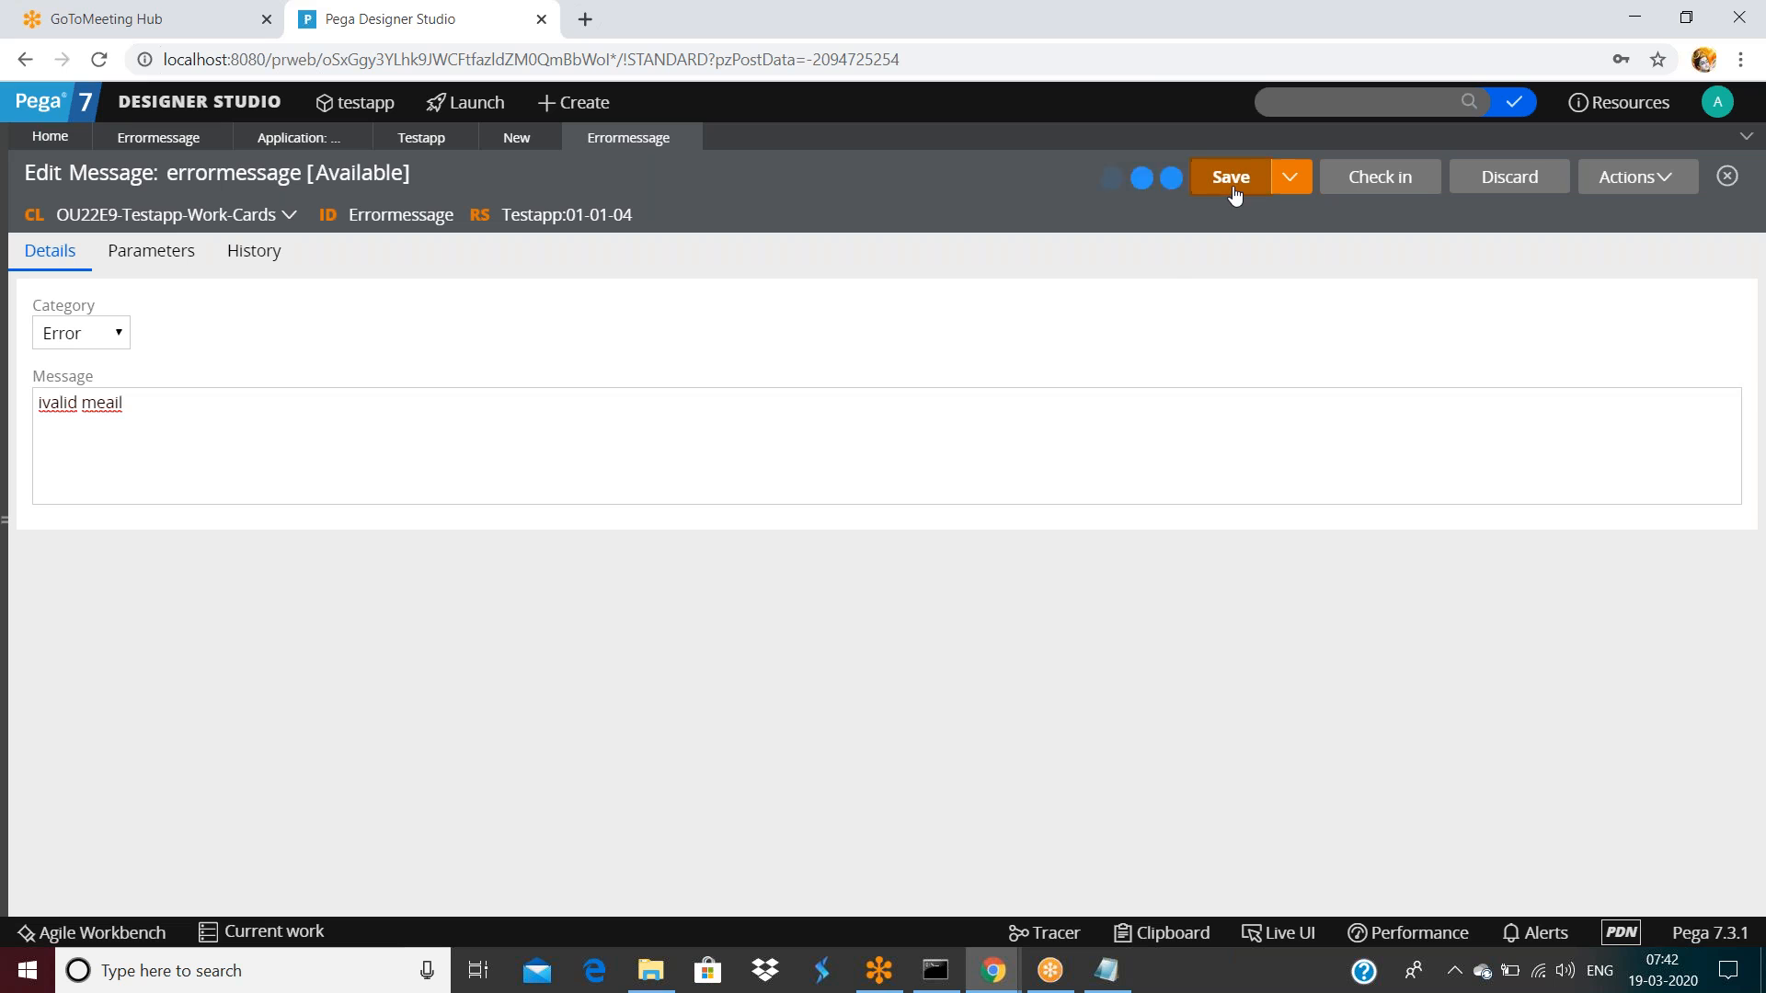
left_click(1234, 500)
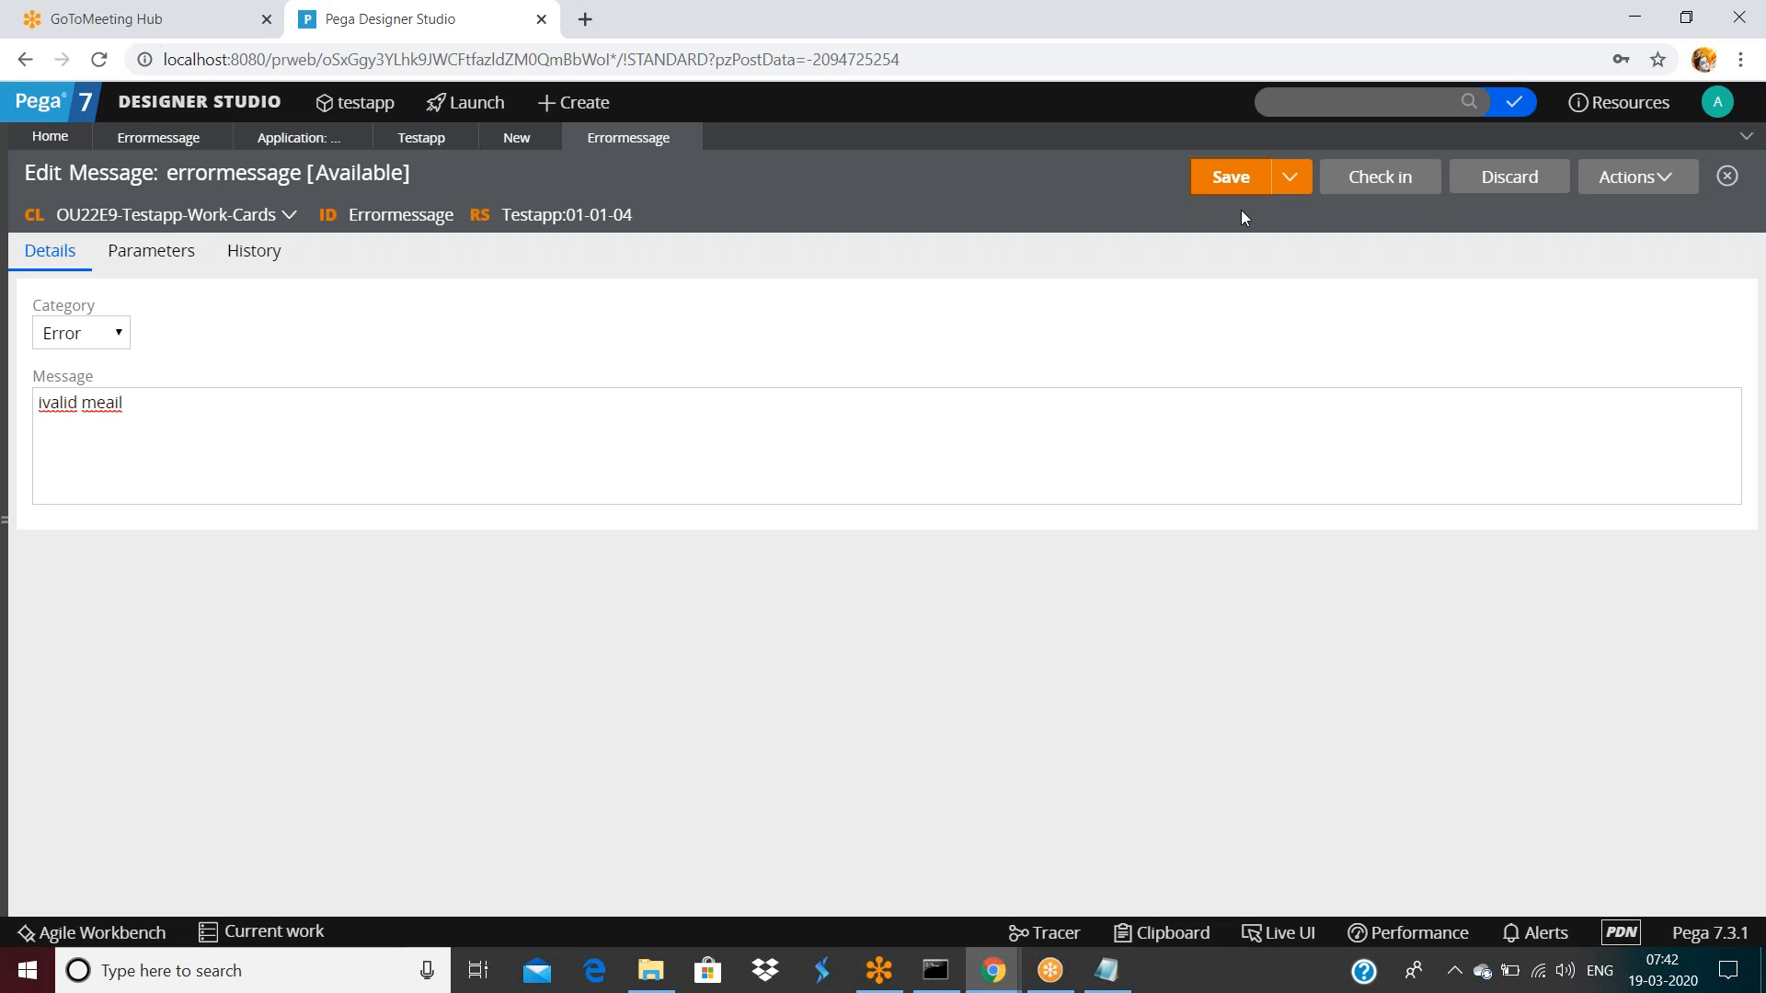
left_click(1375, 181)
type("asd fsdsafsaf")
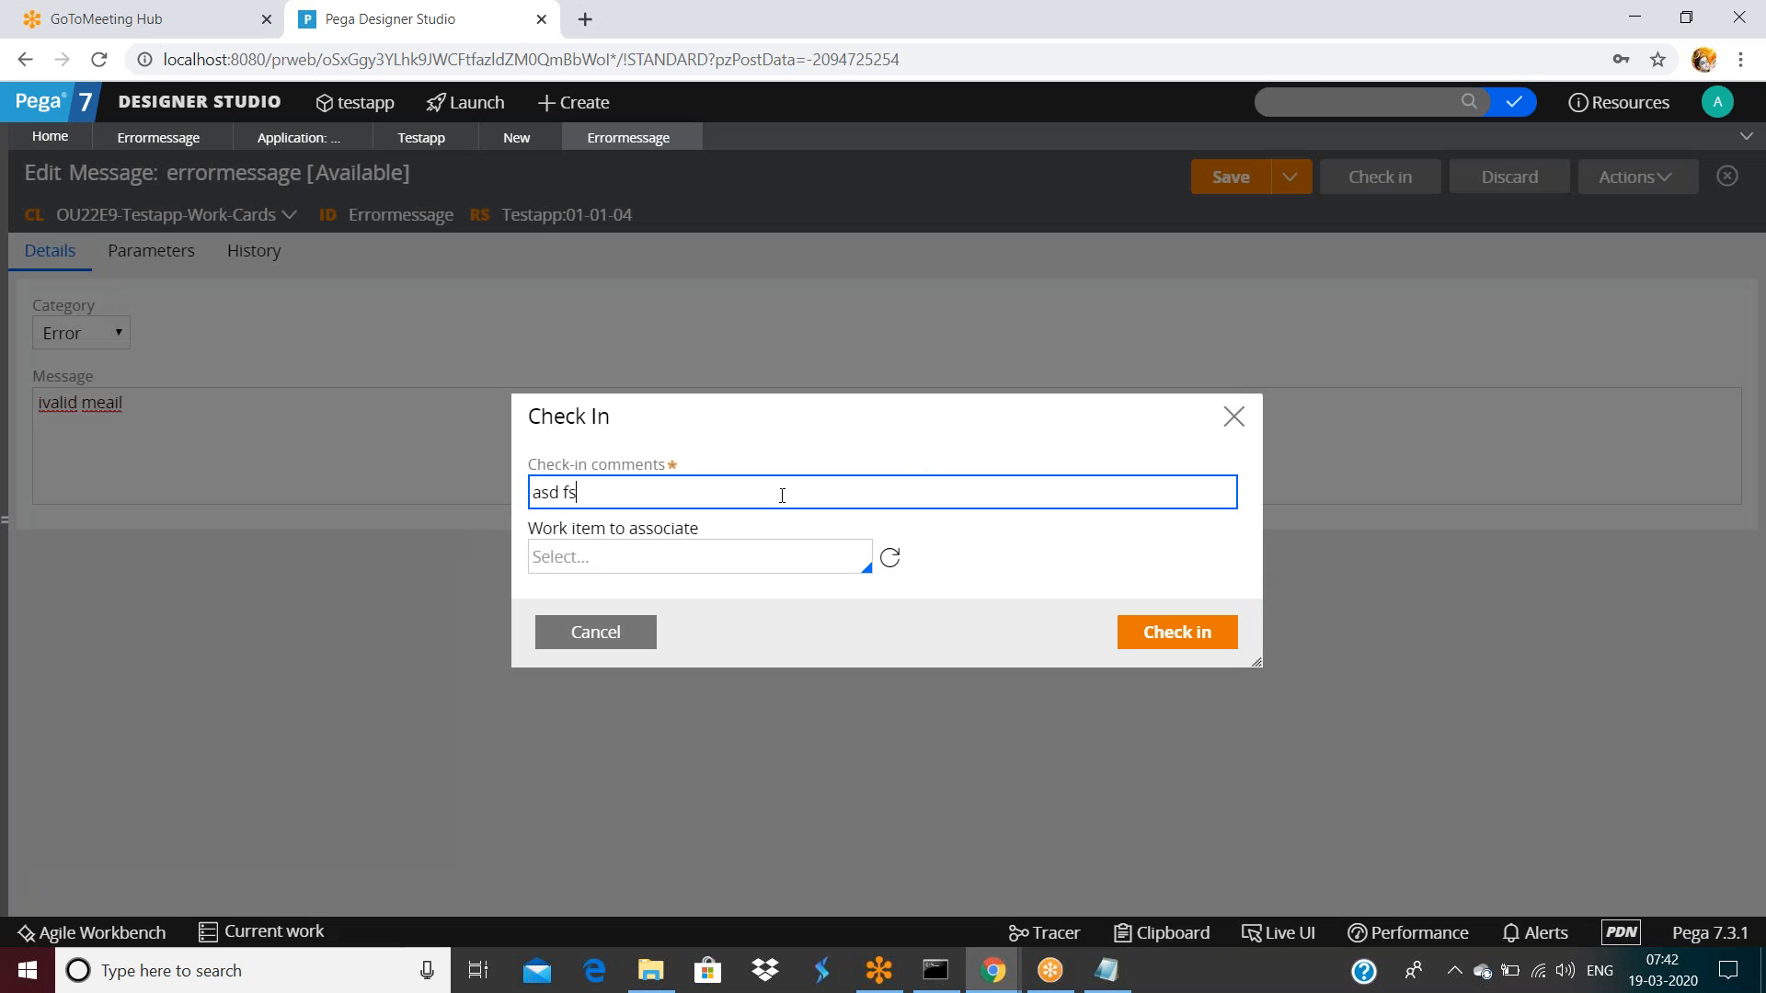
left_click(1177, 636)
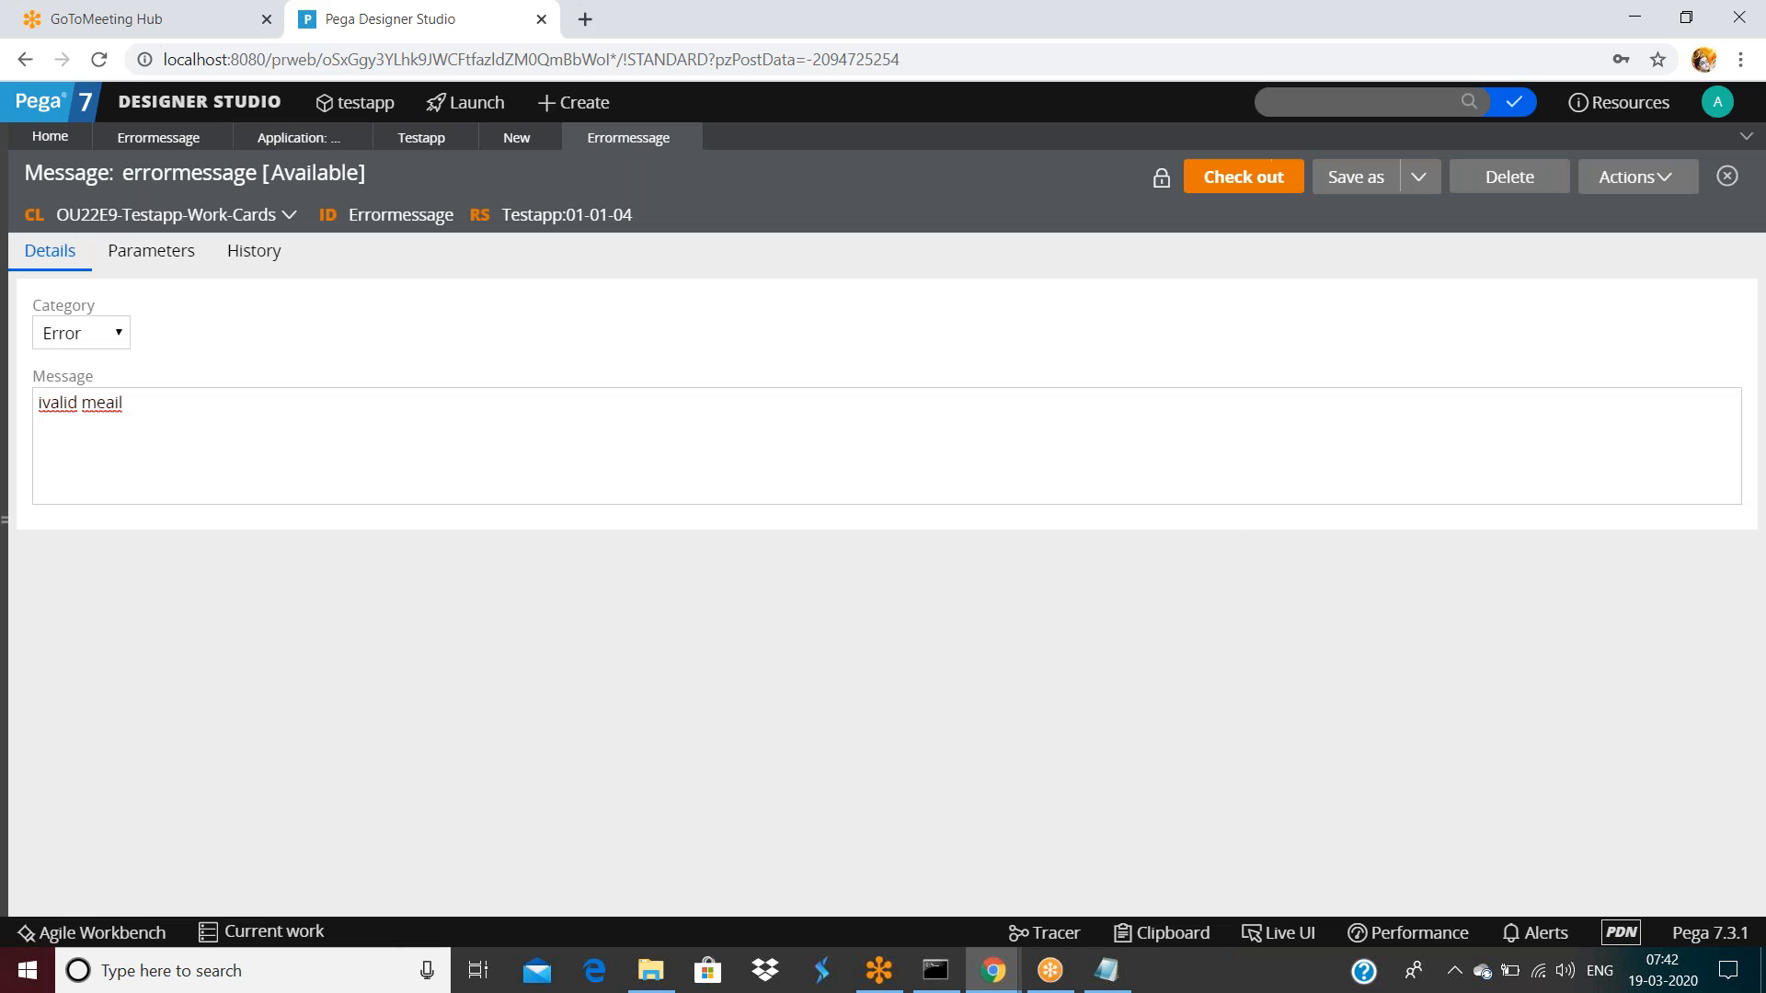
Inspect the copied rule's history details and operator IDs, then open View full history
left_click(278, 267)
scroll(433, 538, "down", 1)
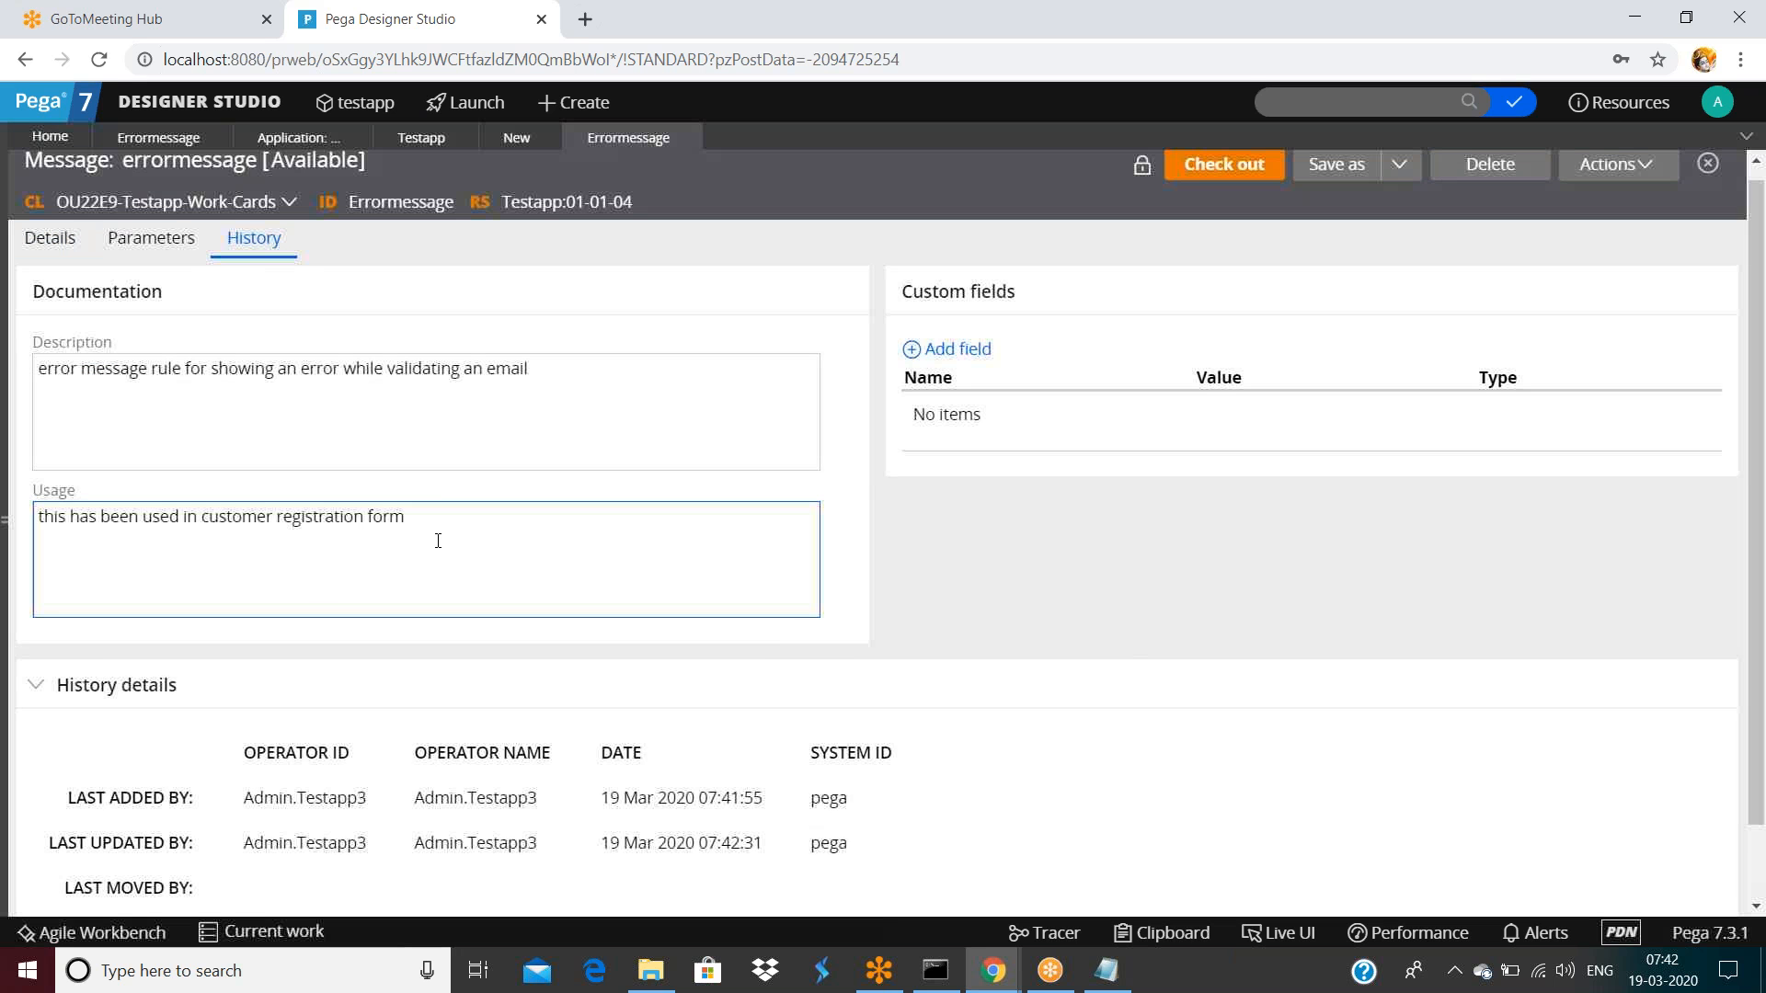
left_click_drag(244, 711, 776, 721)
left_click(317, 777)
left_click_drag(263, 756, 488, 759)
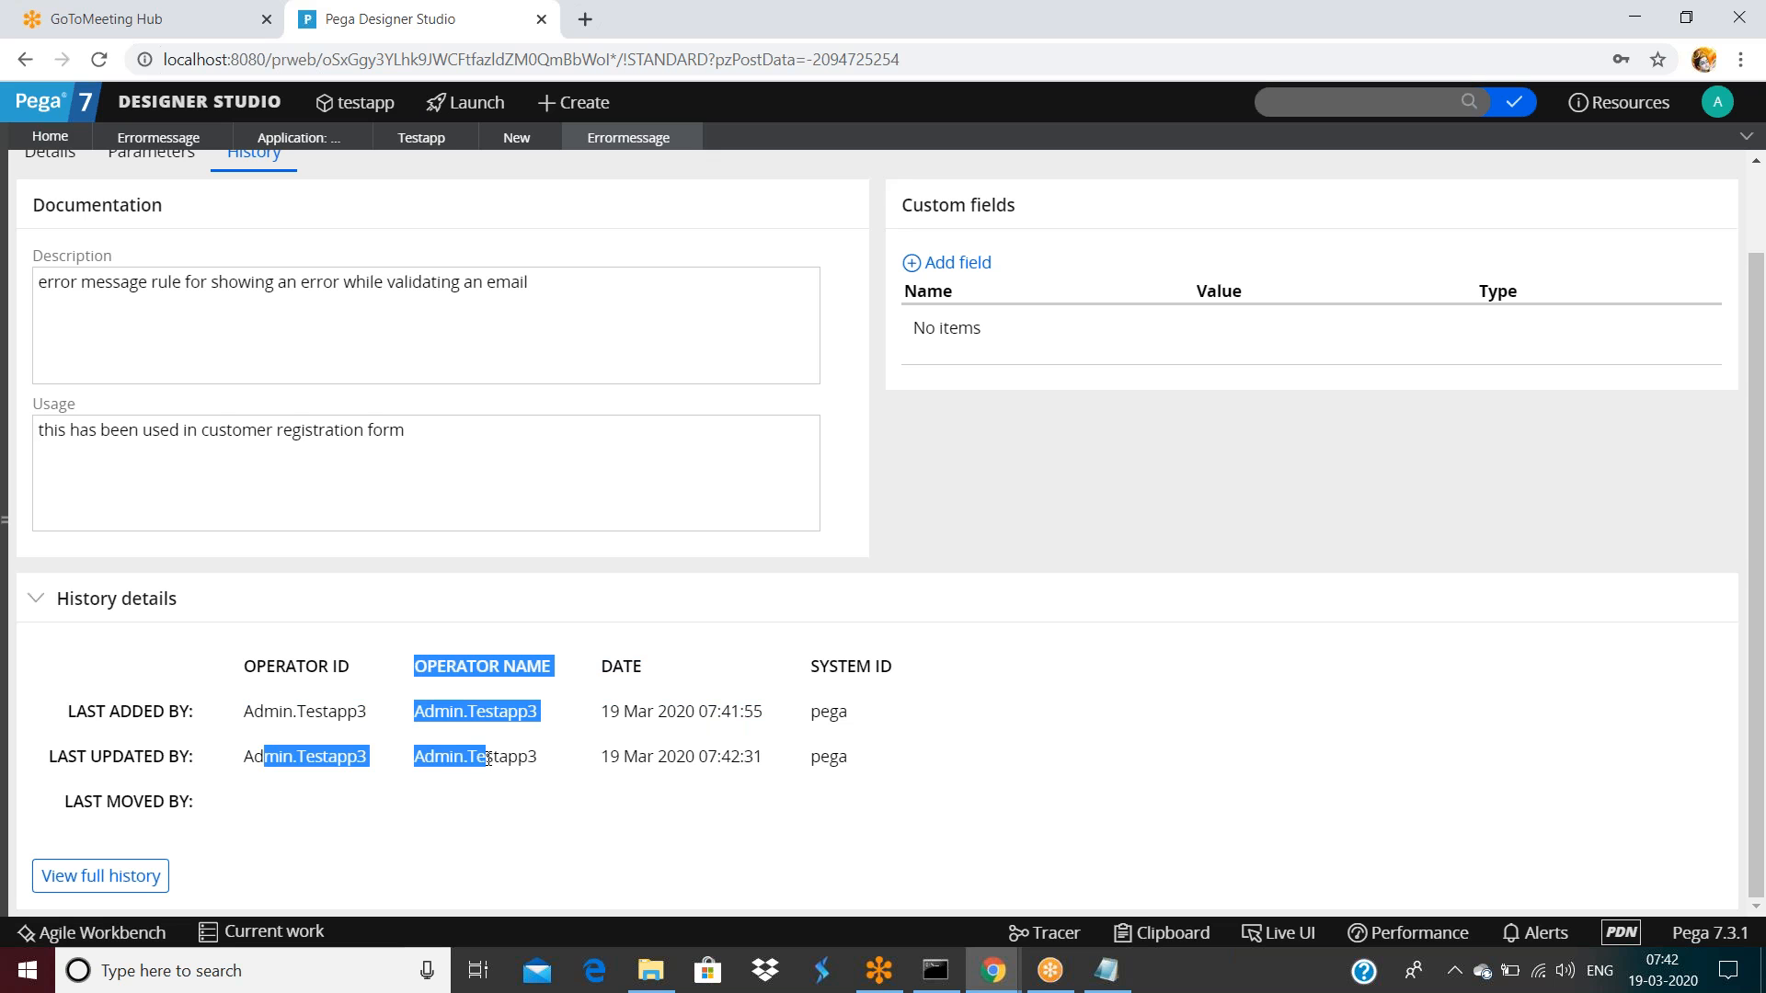
left_click(576, 776)
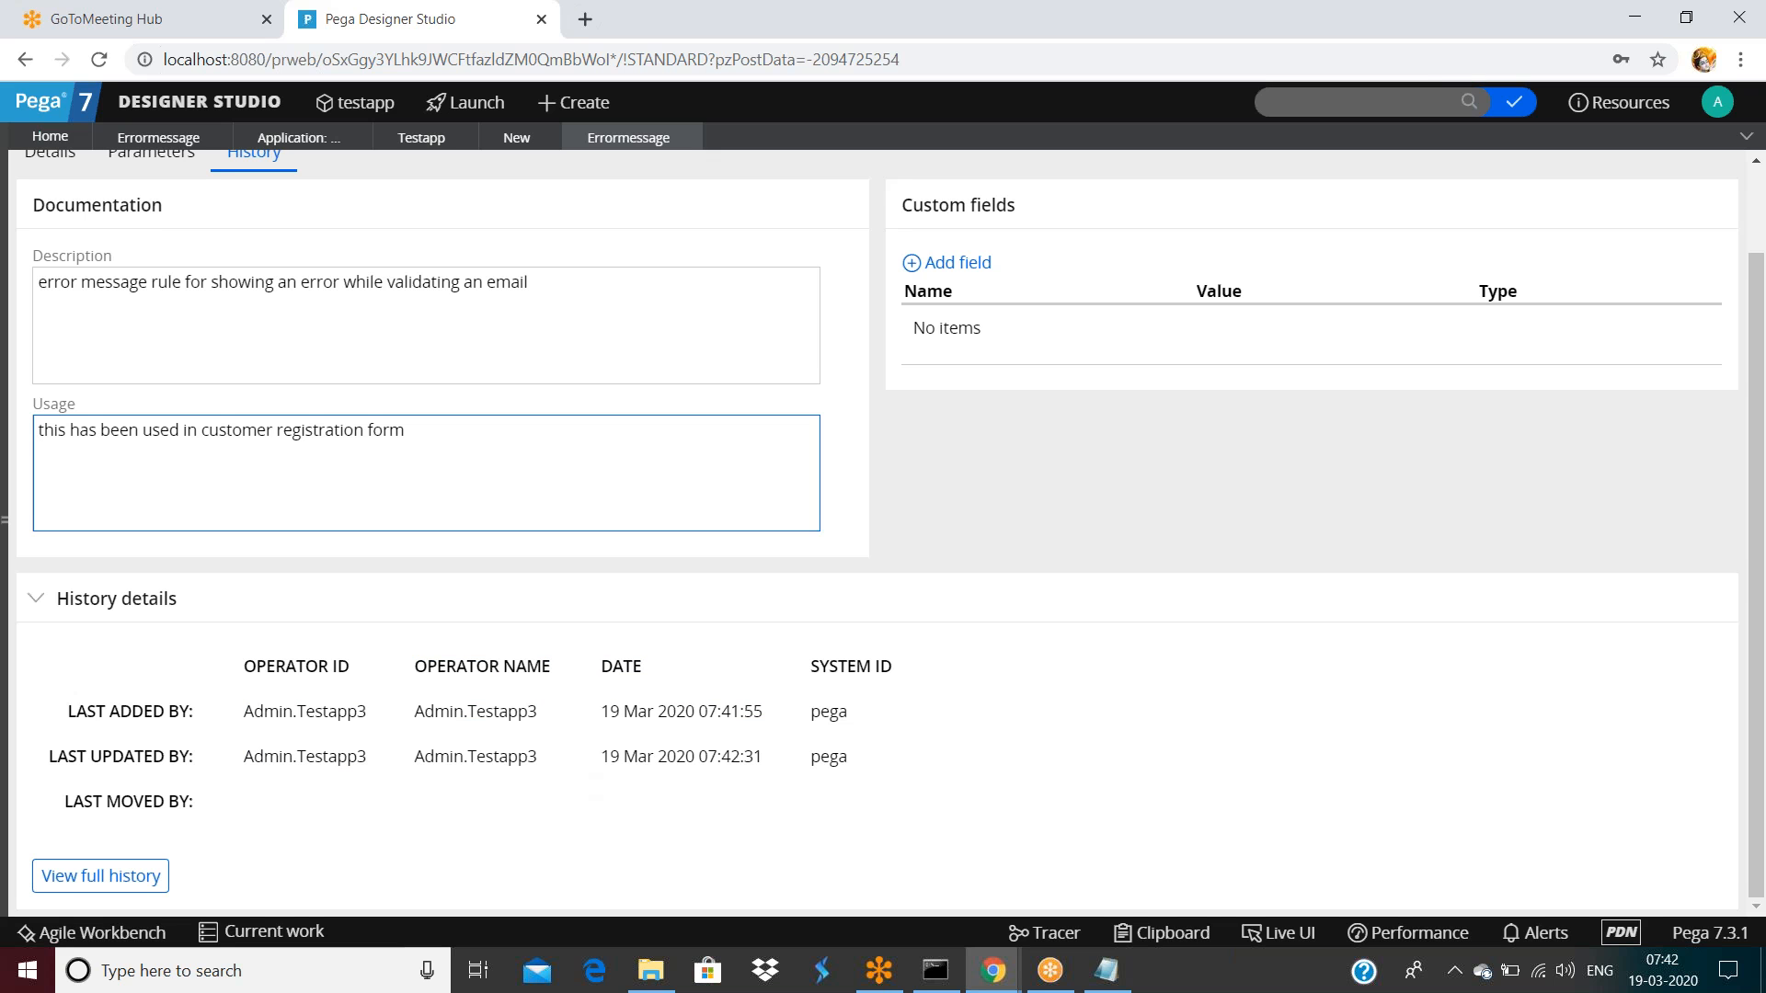
scroll(543, 247, "up", 2)
double_click(403, 217)
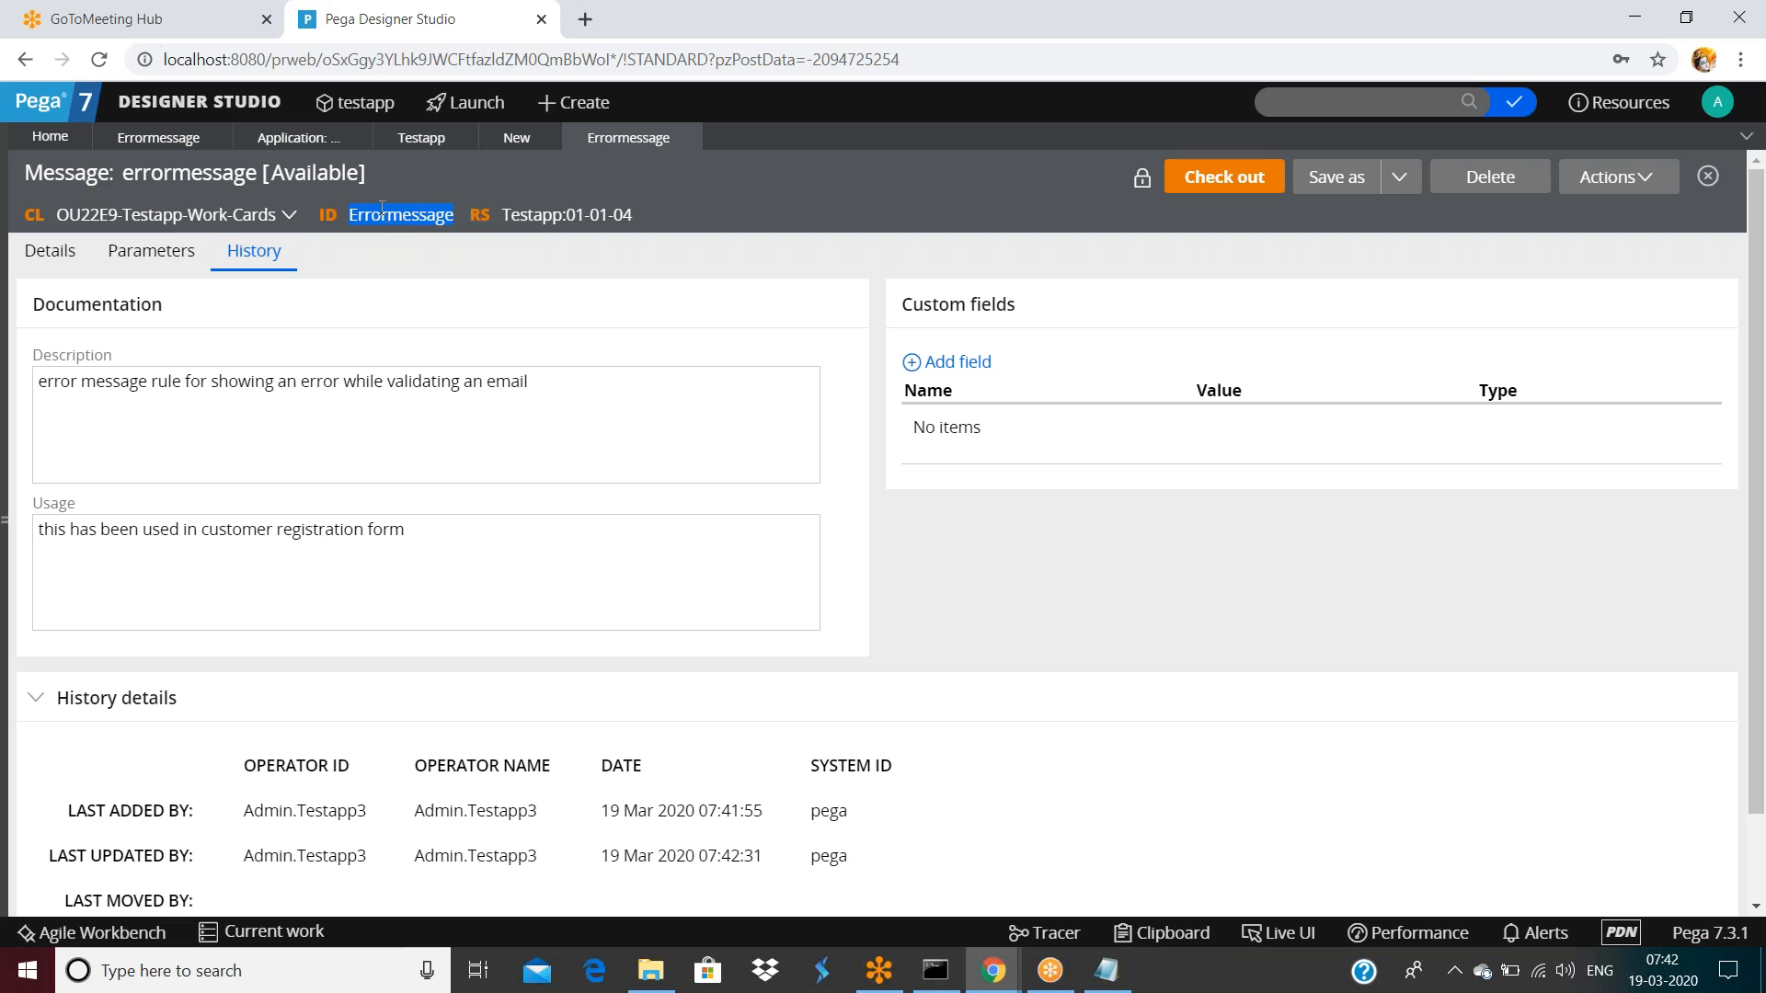
left_click(246, 261)
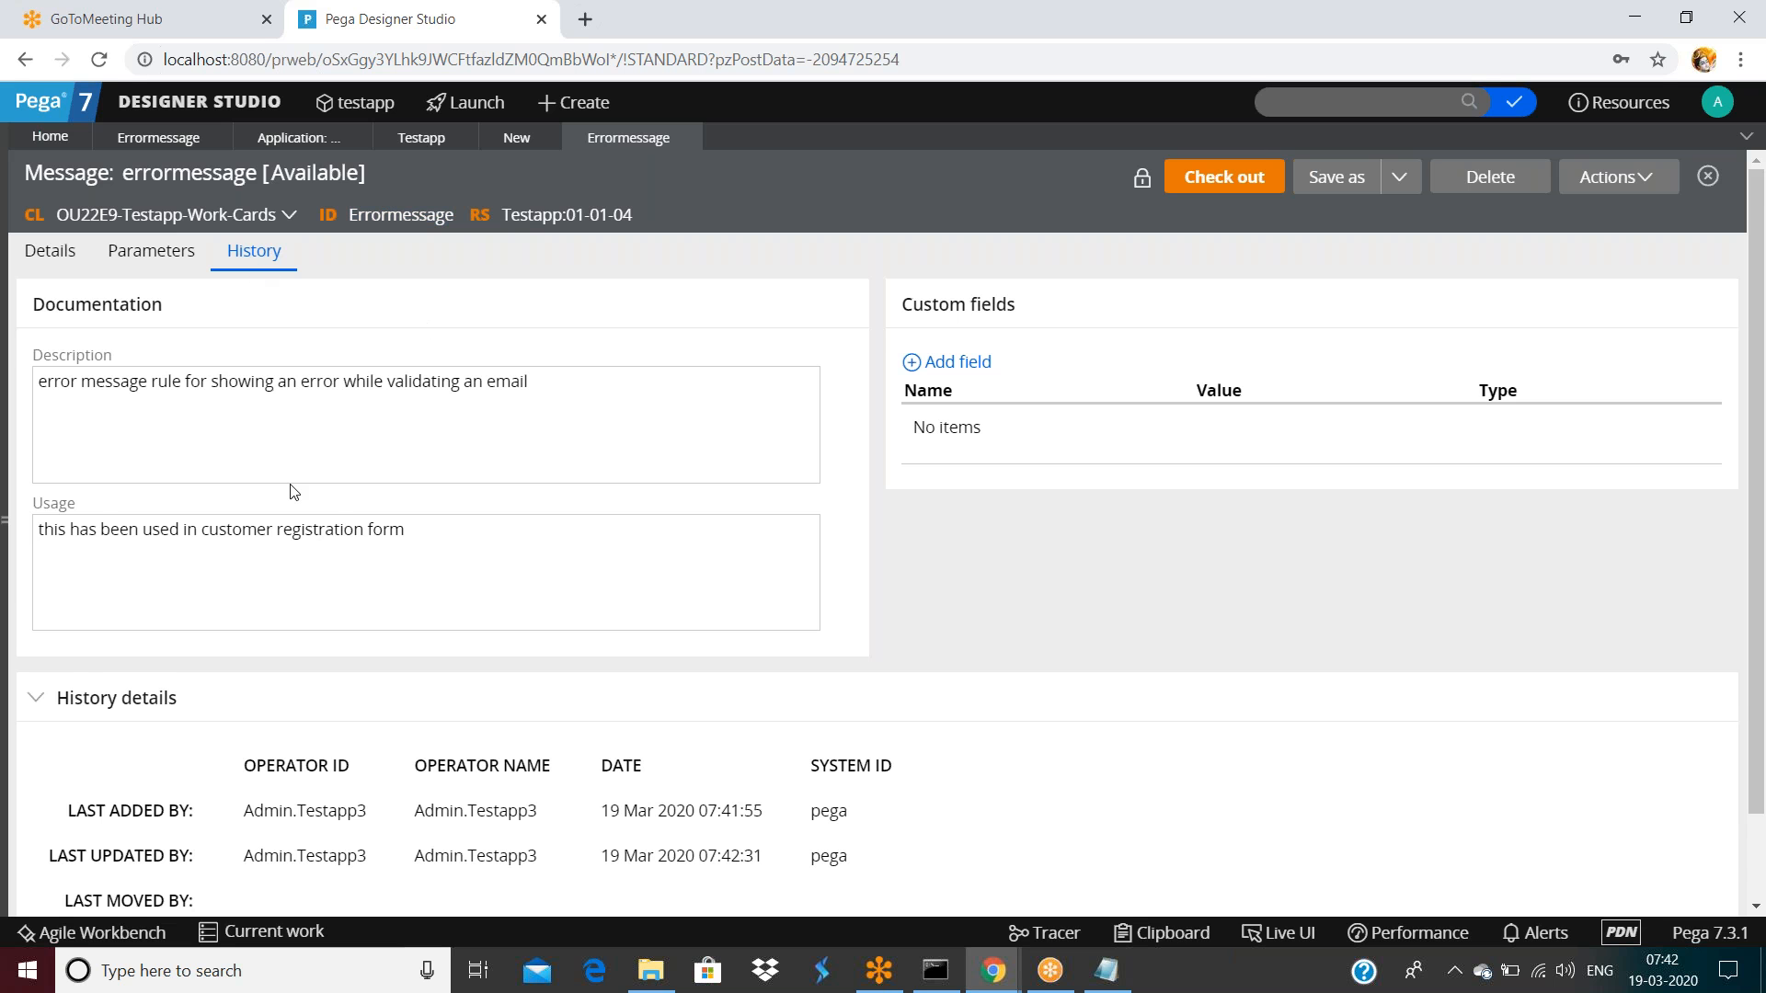
scroll(300, 521, "down", 2)
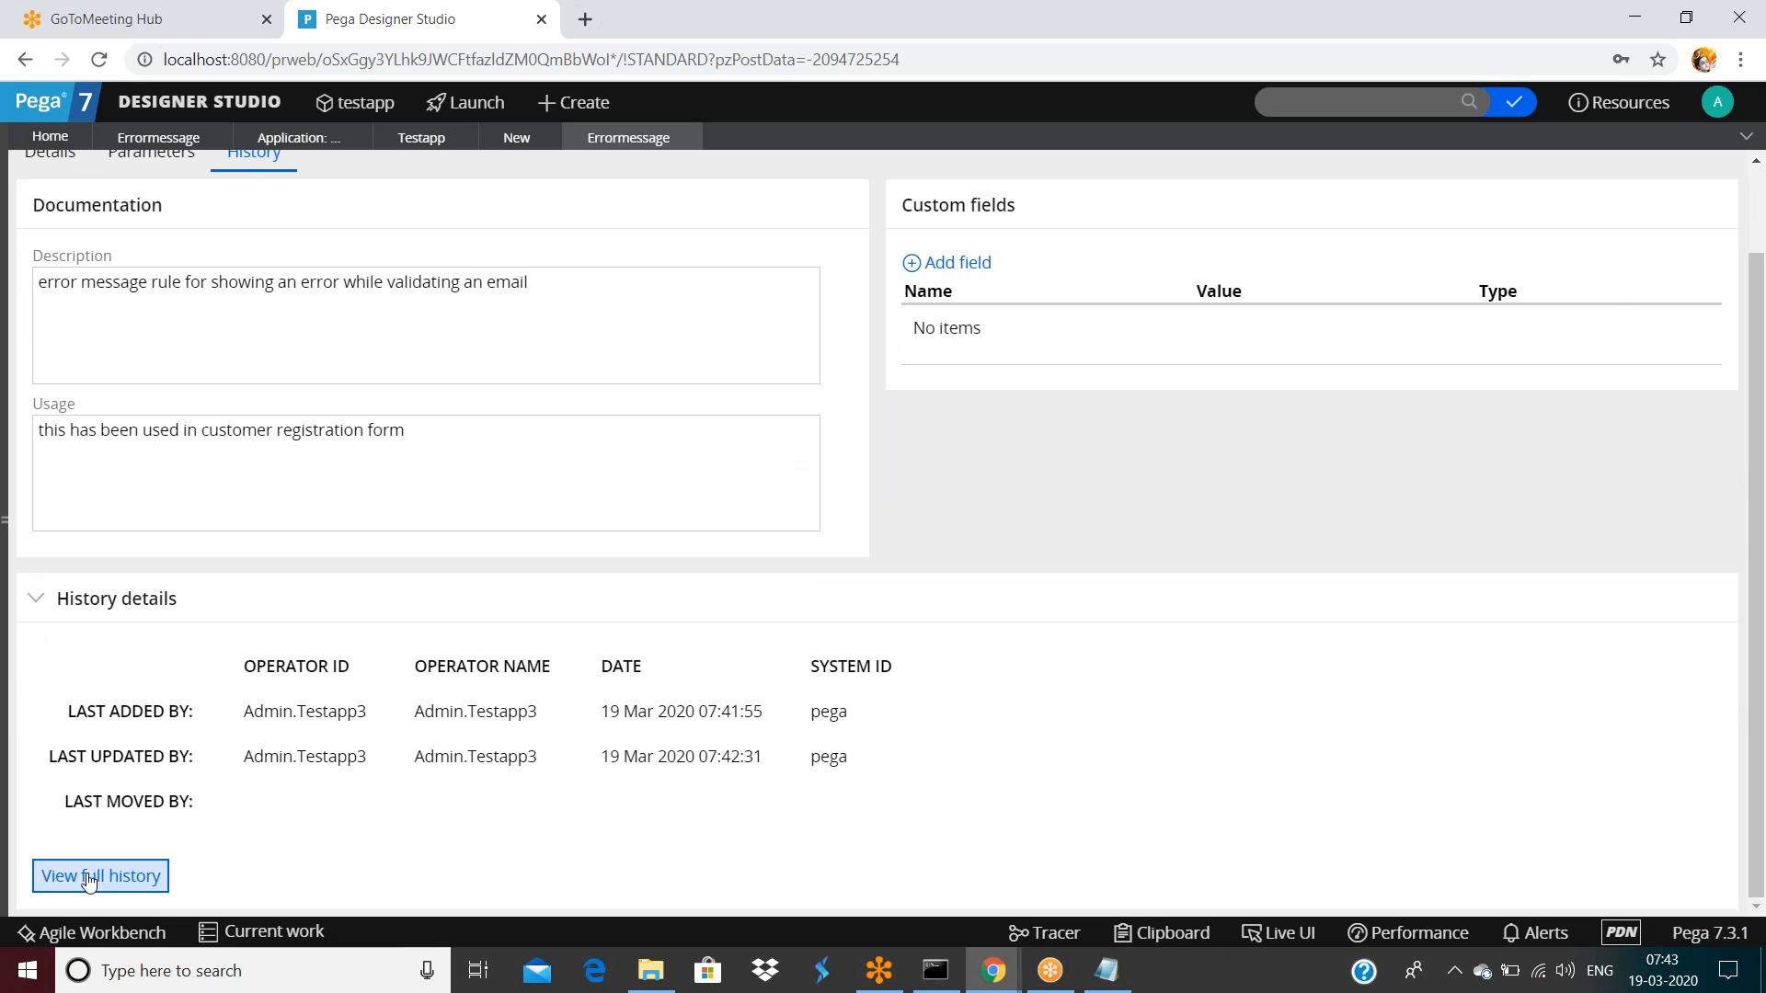
left_click(90, 879)
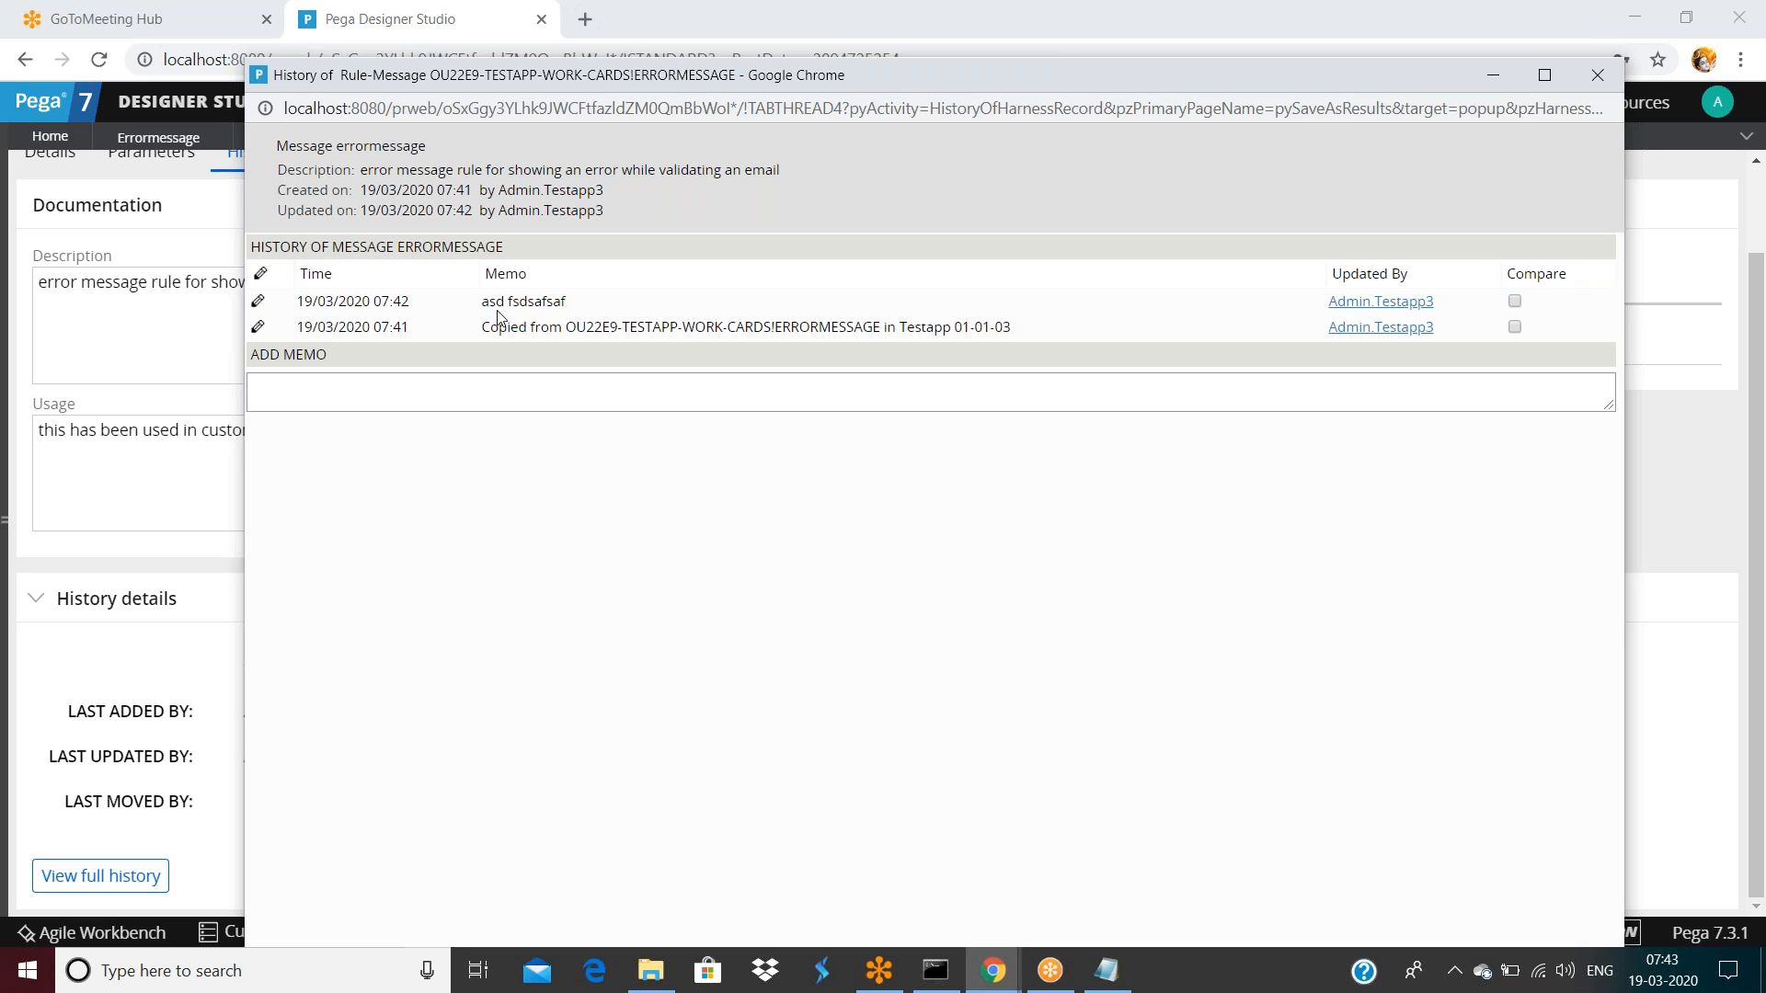
Review the maximized history for all versions, then check out and save the 01-01-04 rule
left_click_drag(482, 302, 582, 304)
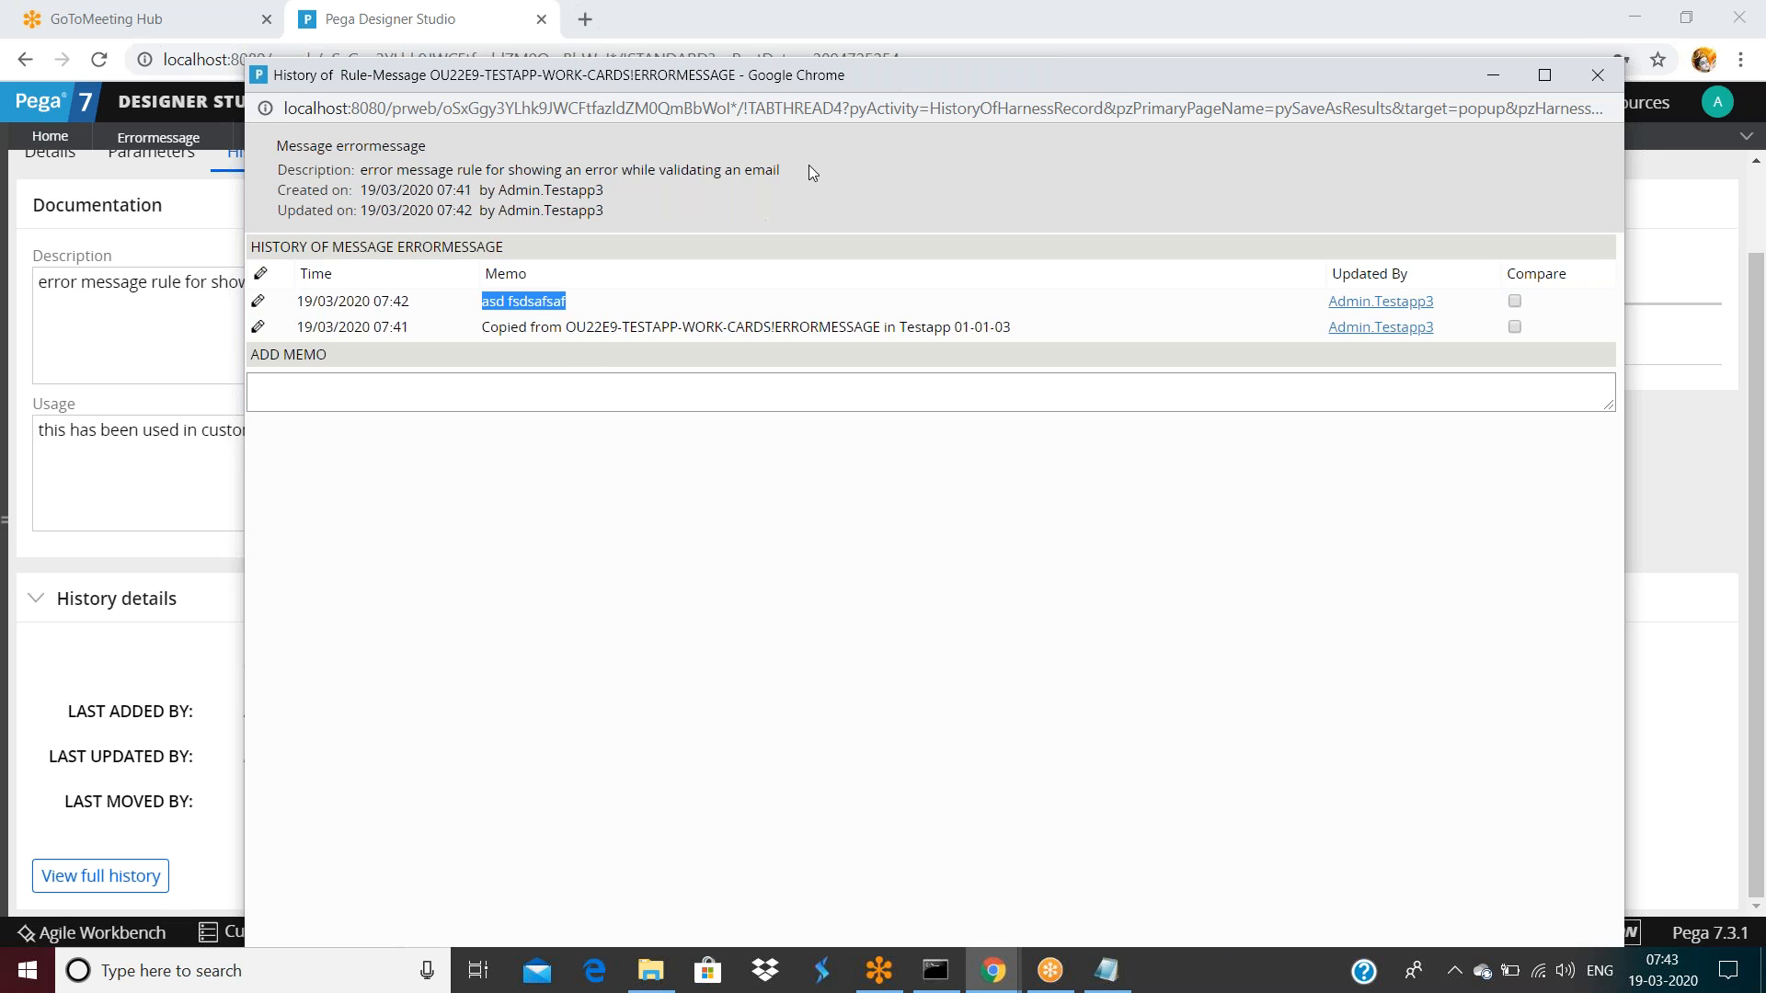
double_click(777, 81)
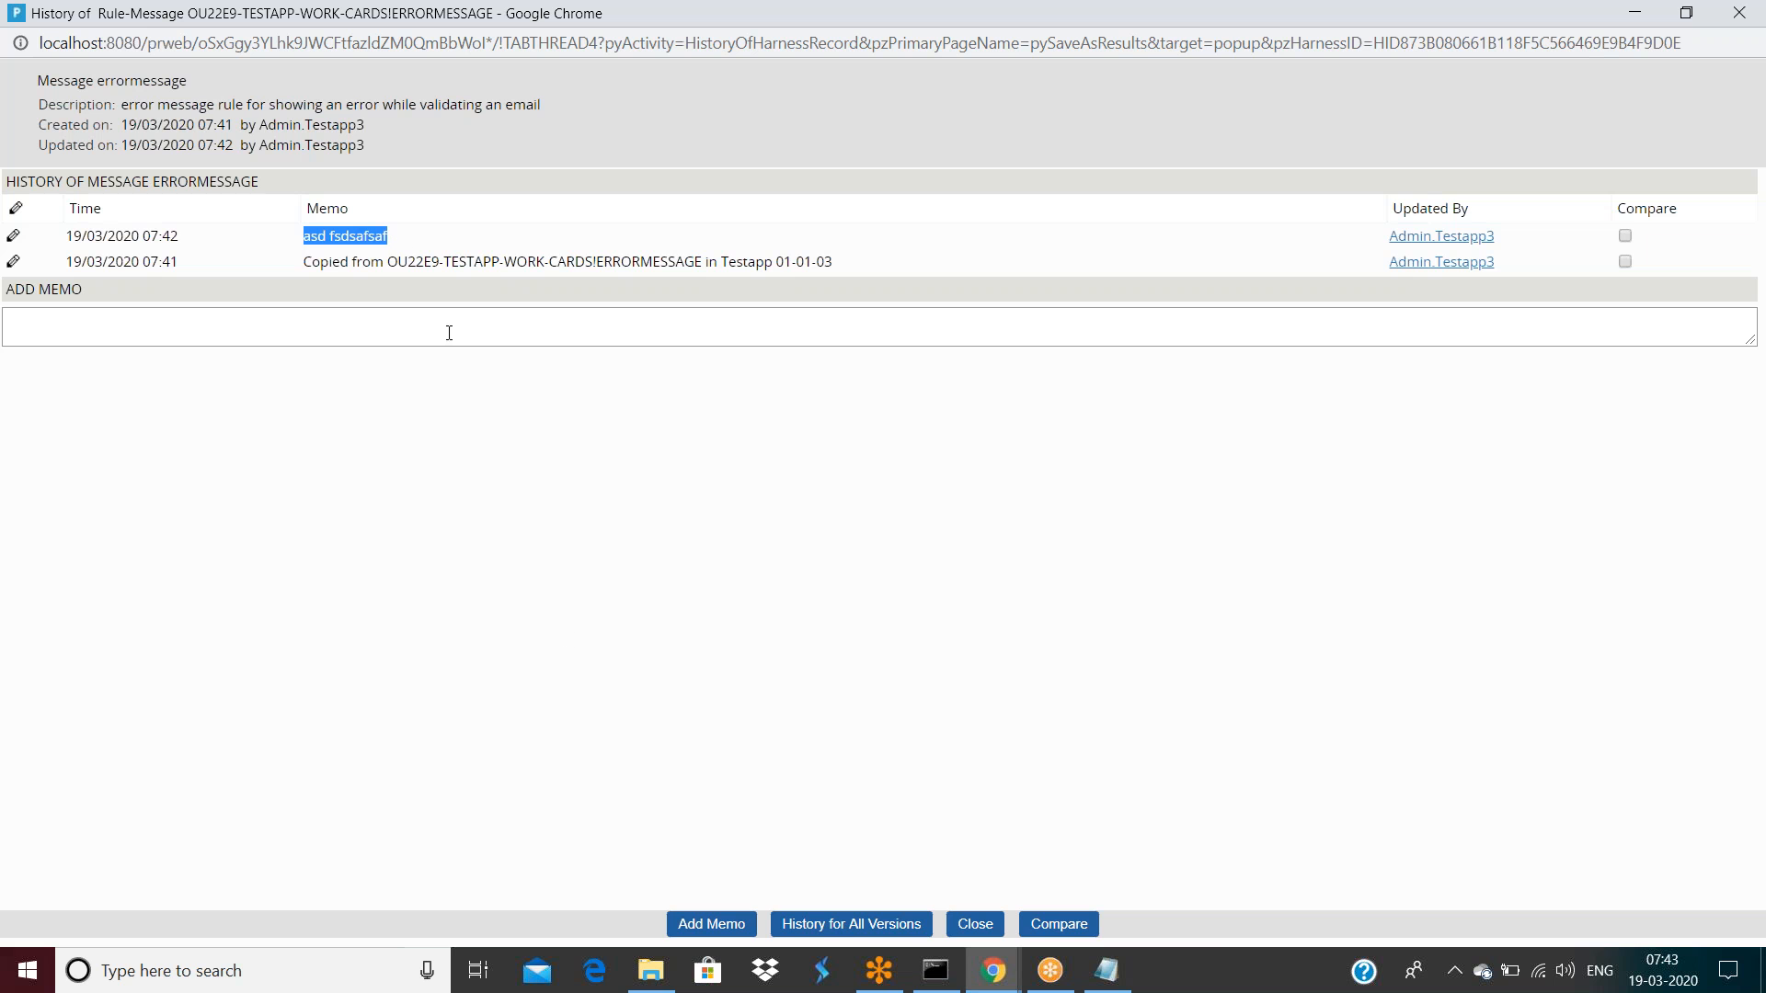
left_click(818, 929)
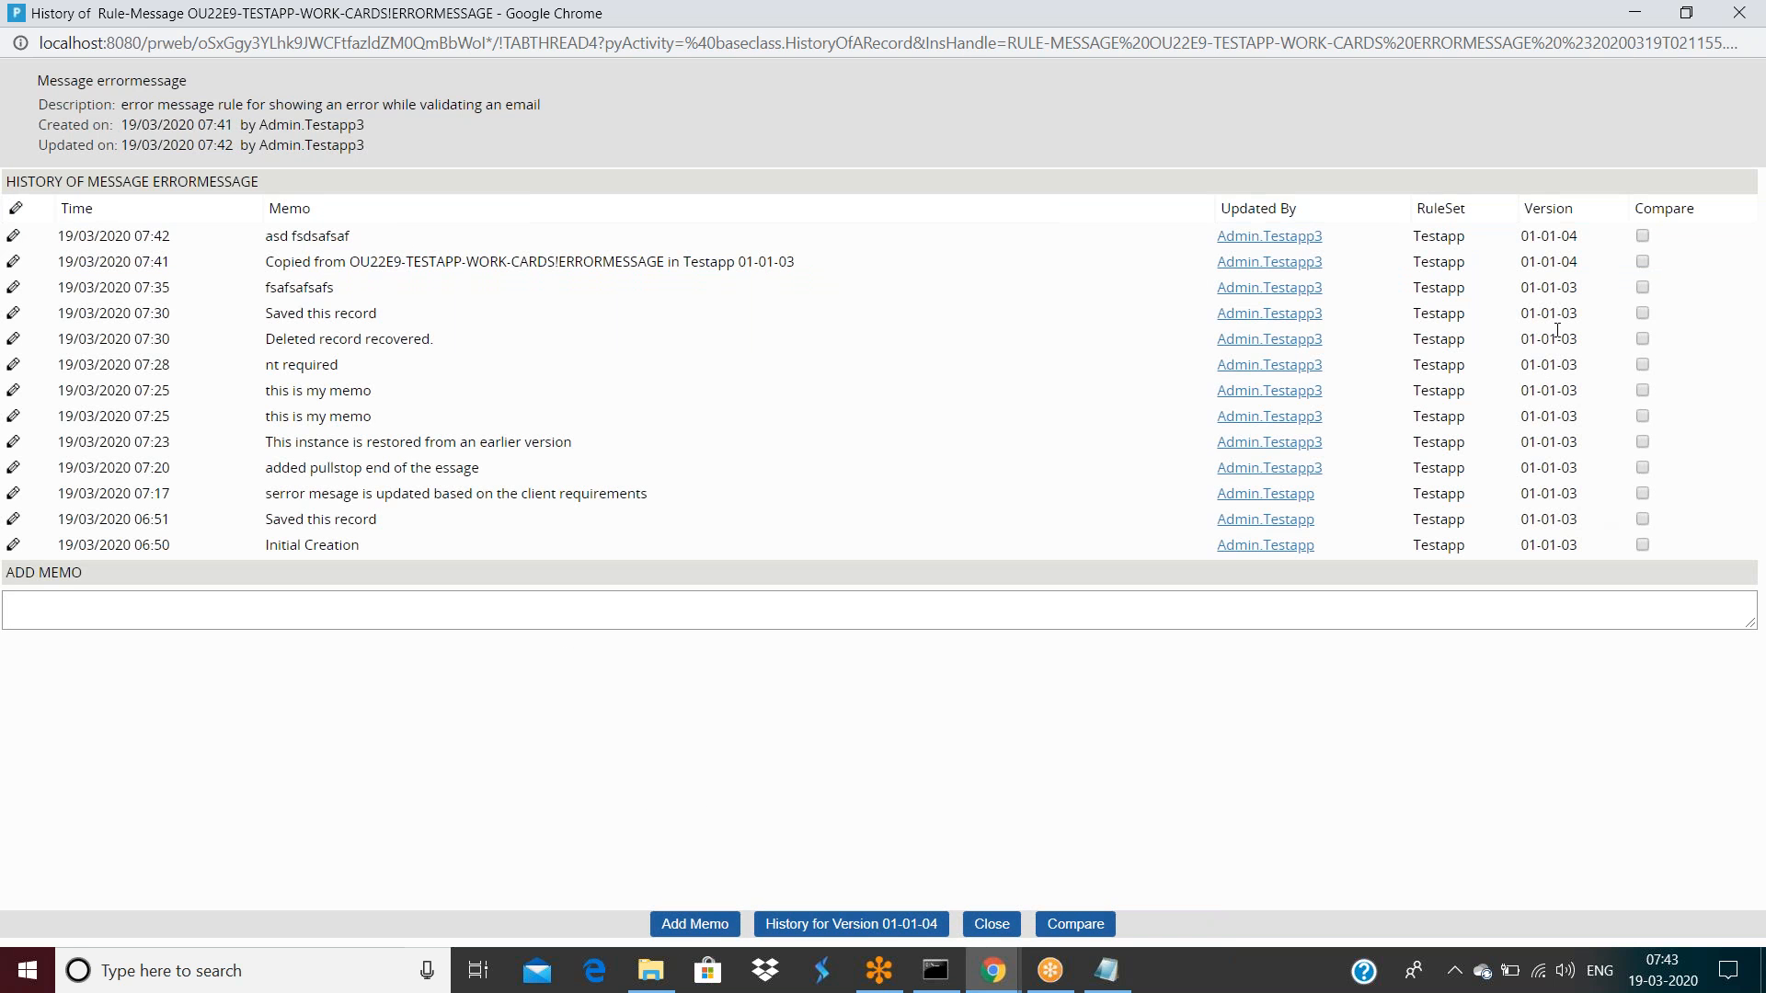
left_click_drag(1586, 396, 1589, 547)
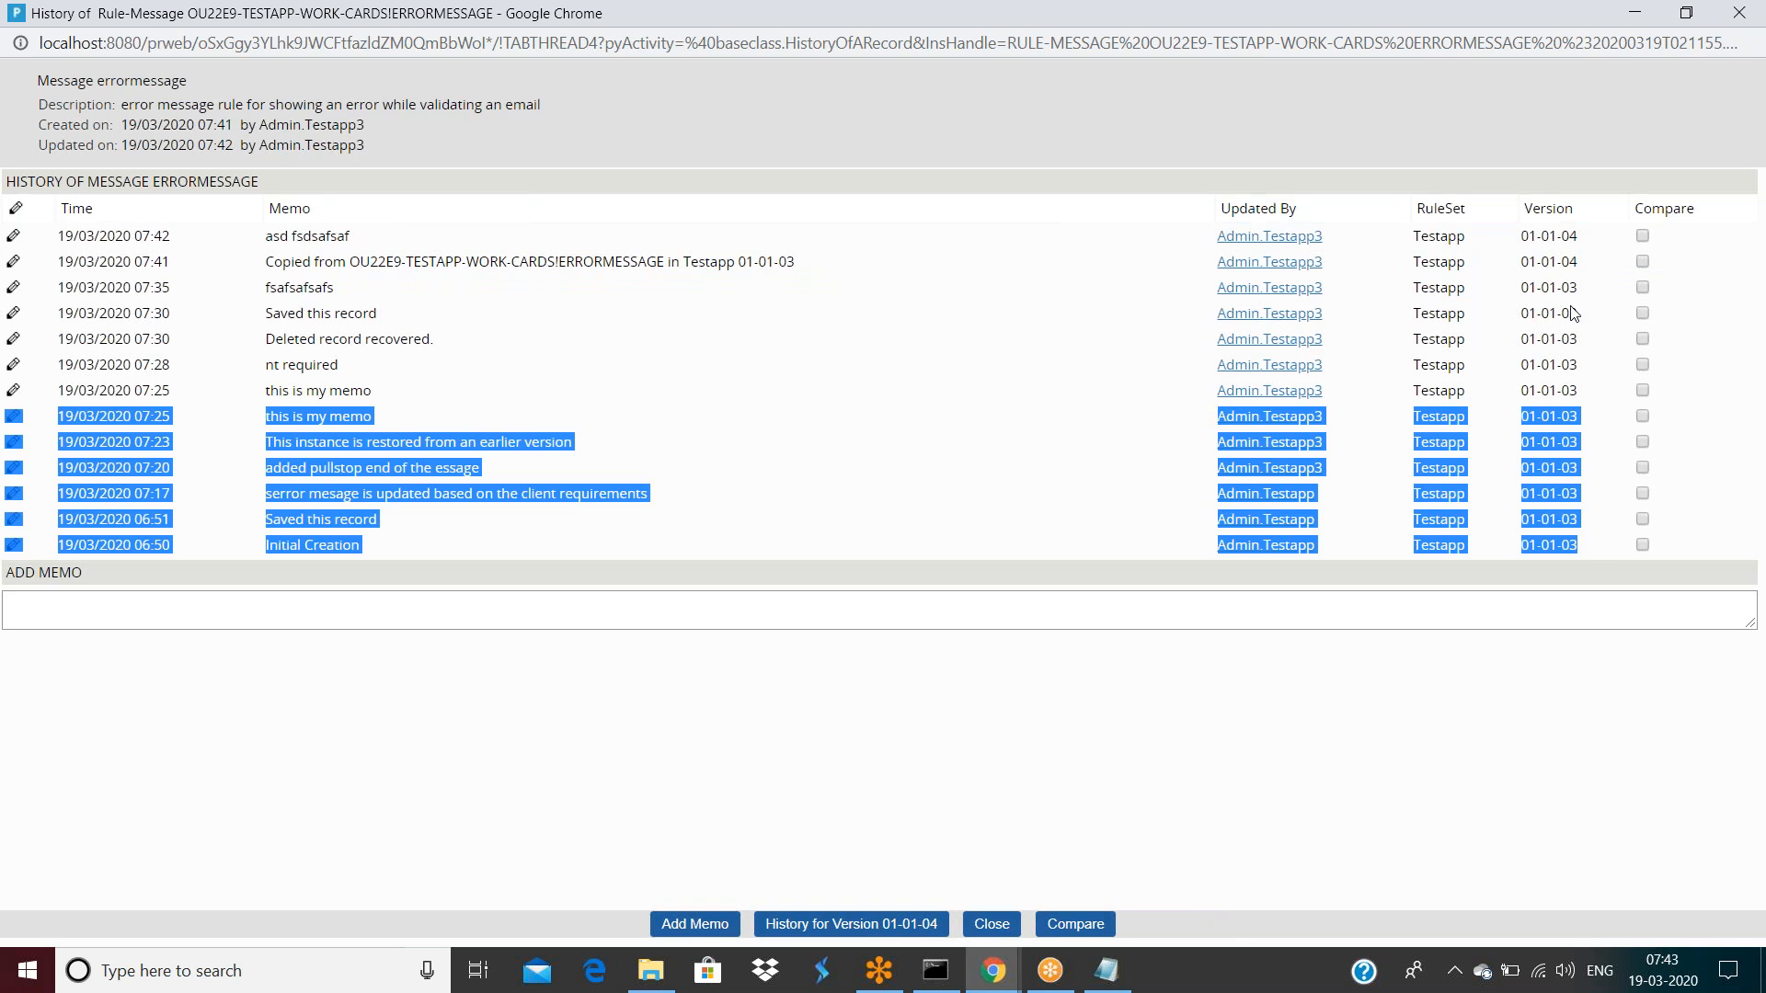
left_click_drag(1575, 258, 1528, 236)
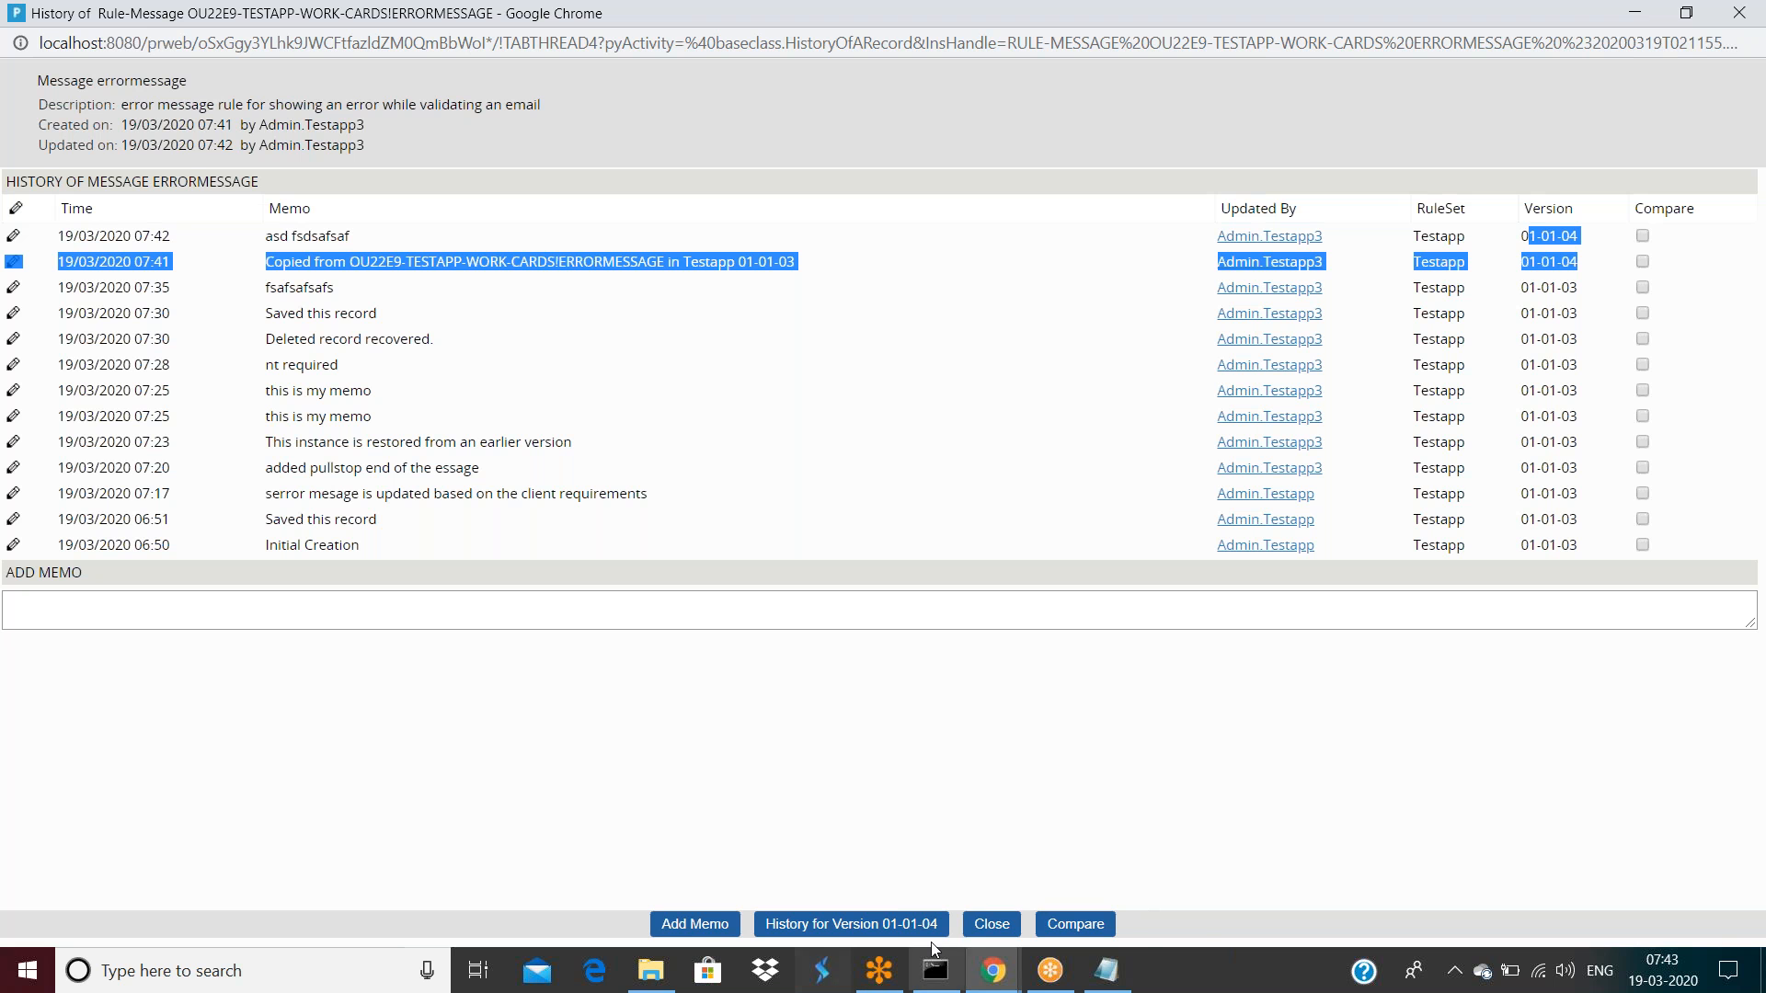
left_click(991, 924)
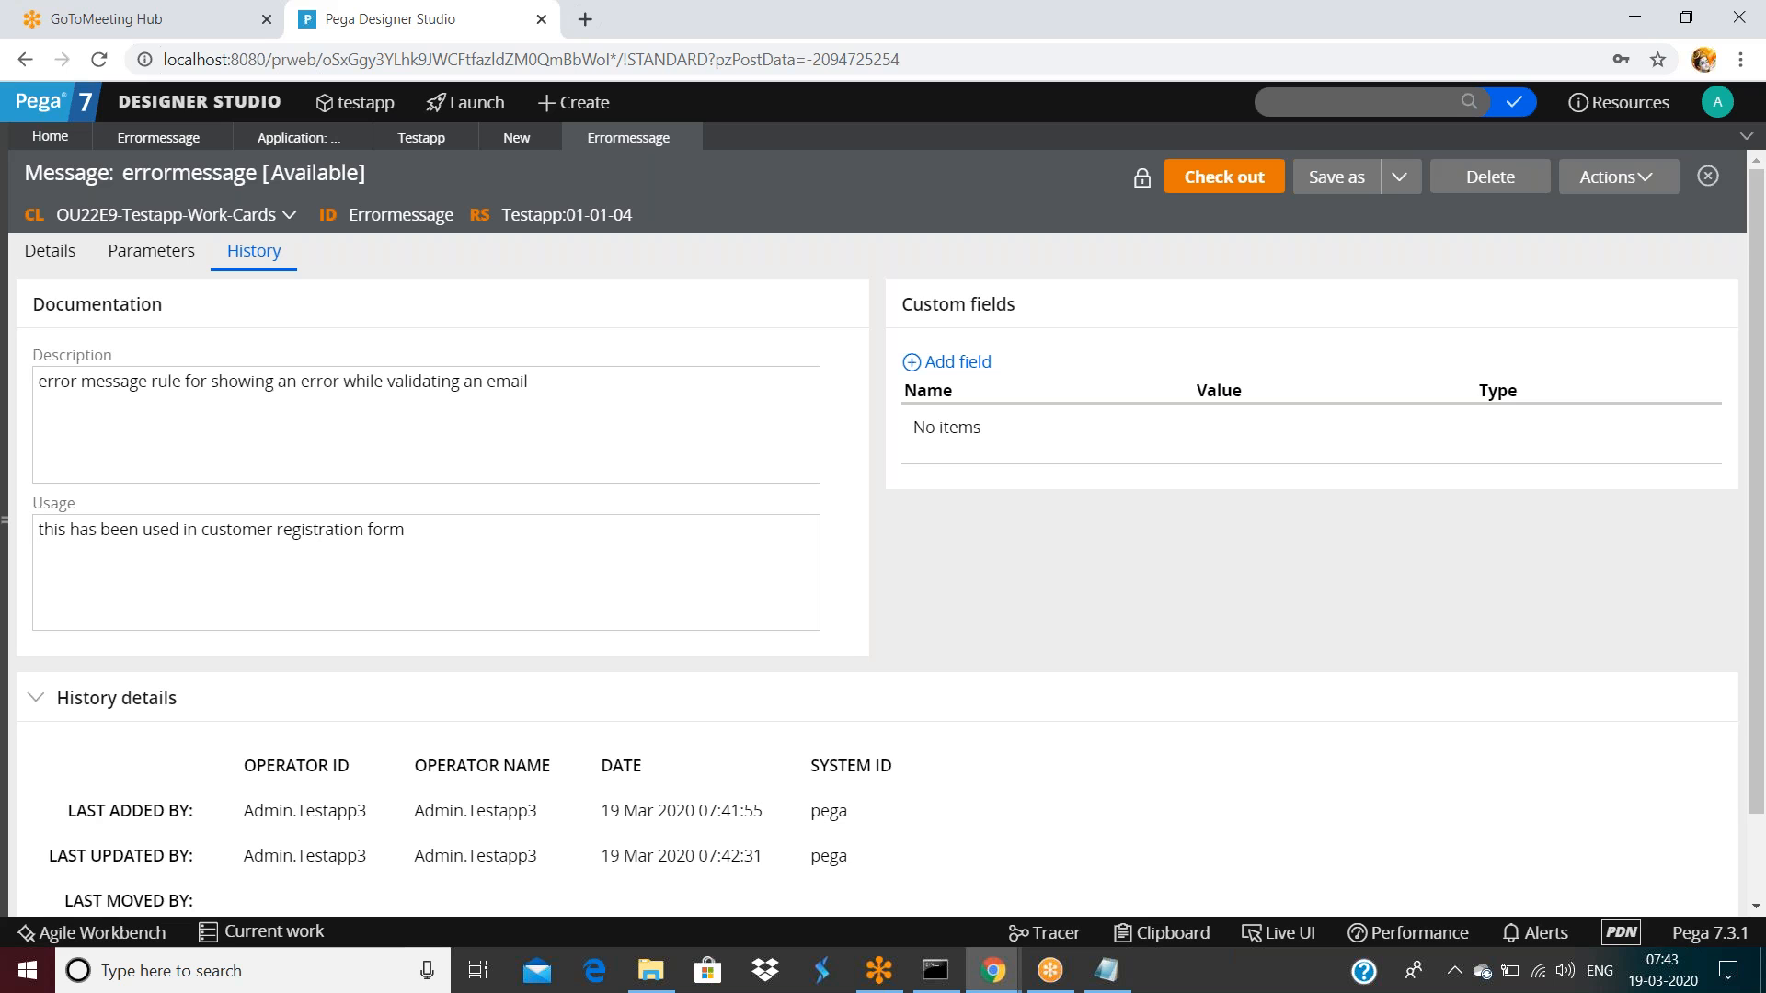
left_click(1209, 187)
left_click(1209, 187)
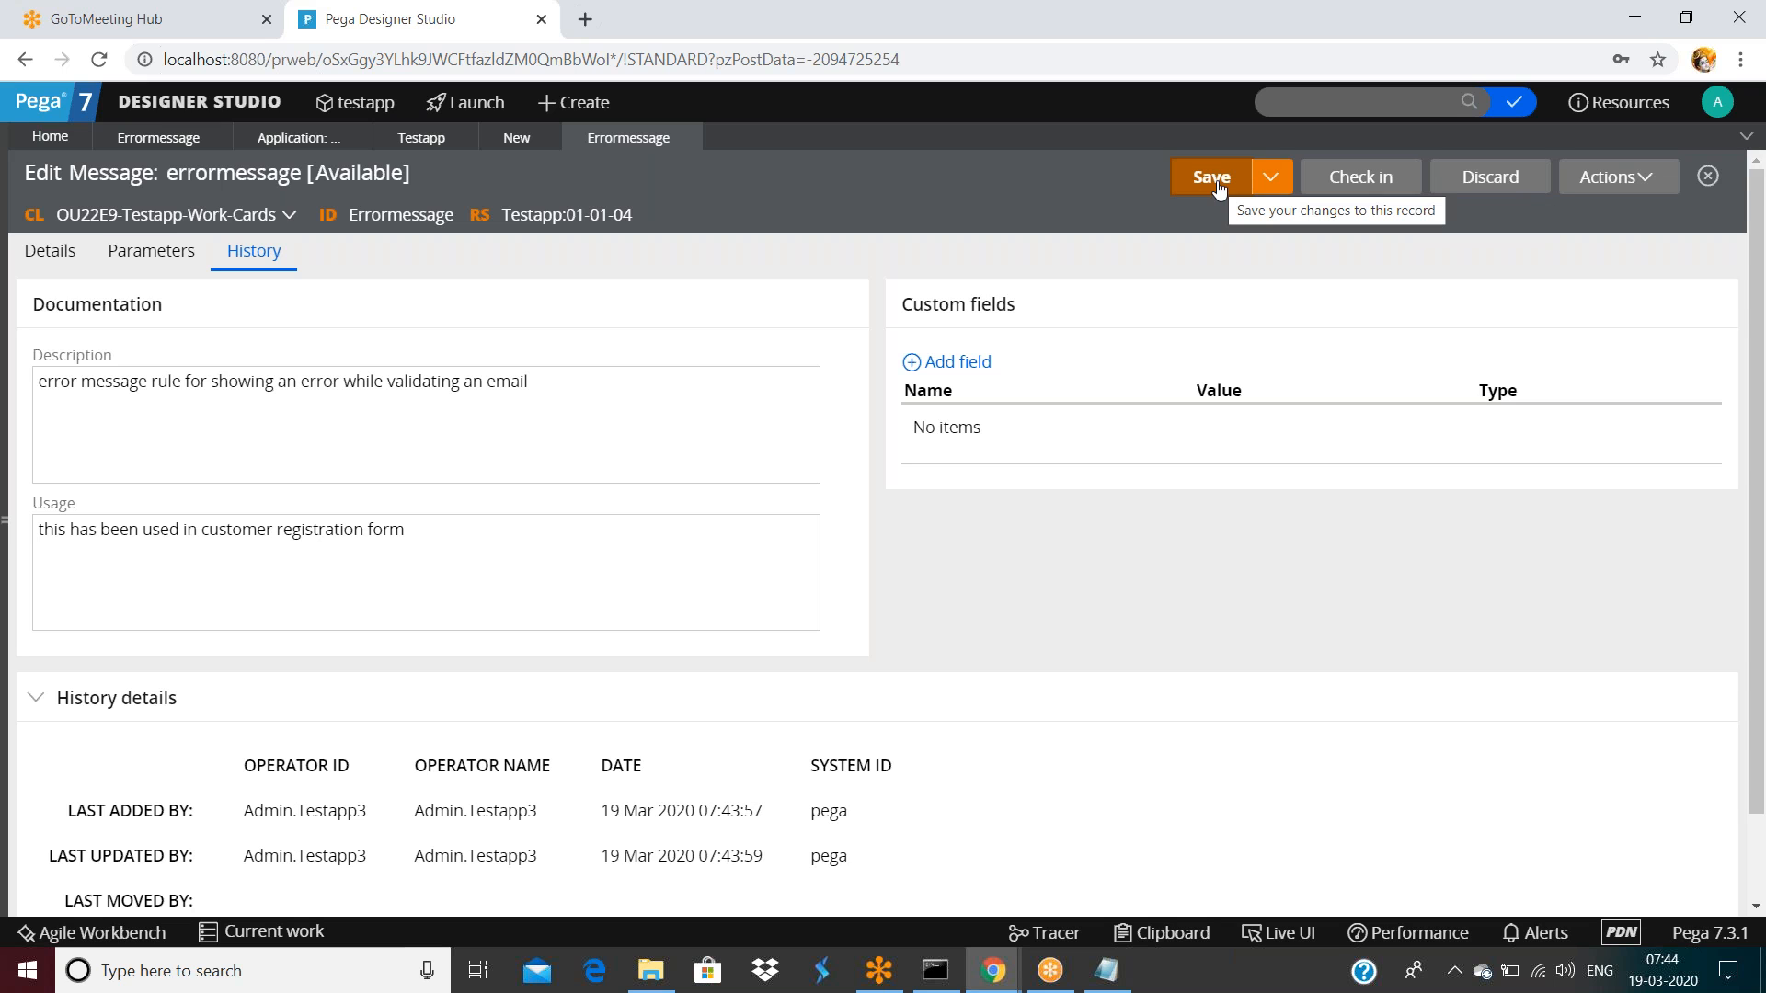
Show the rule's Details and discard the current checkout
left_click(370, 453)
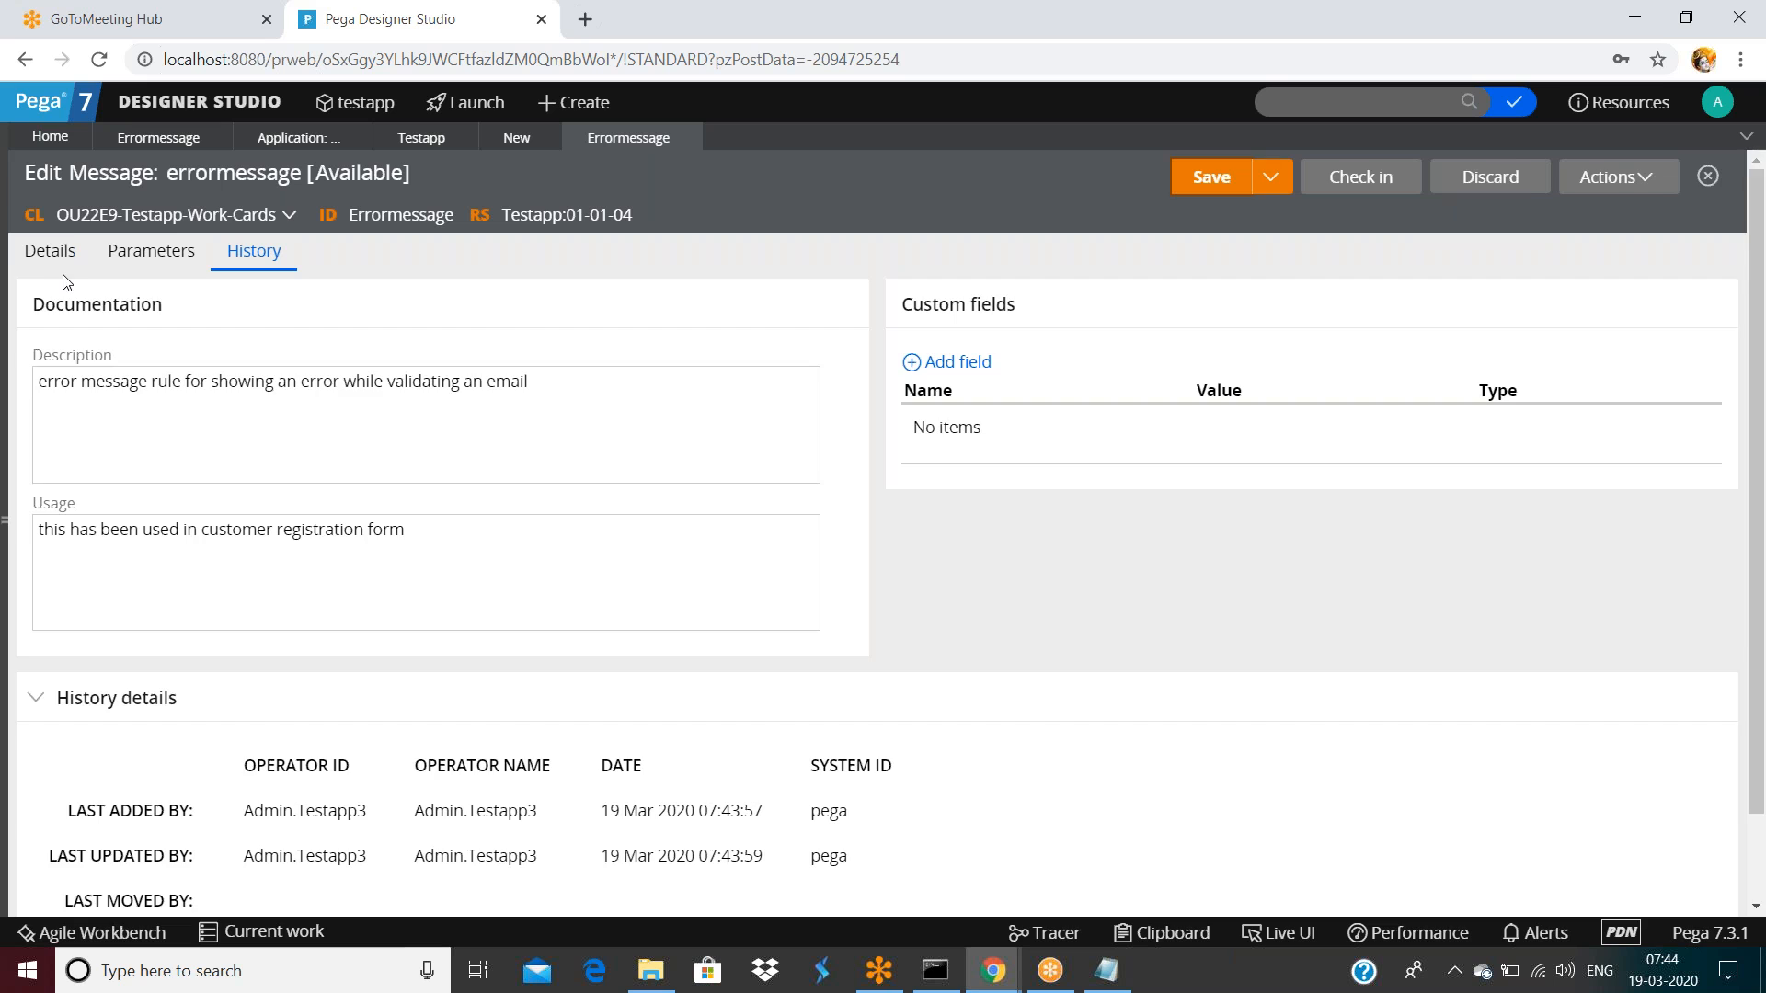
left_click(52, 258)
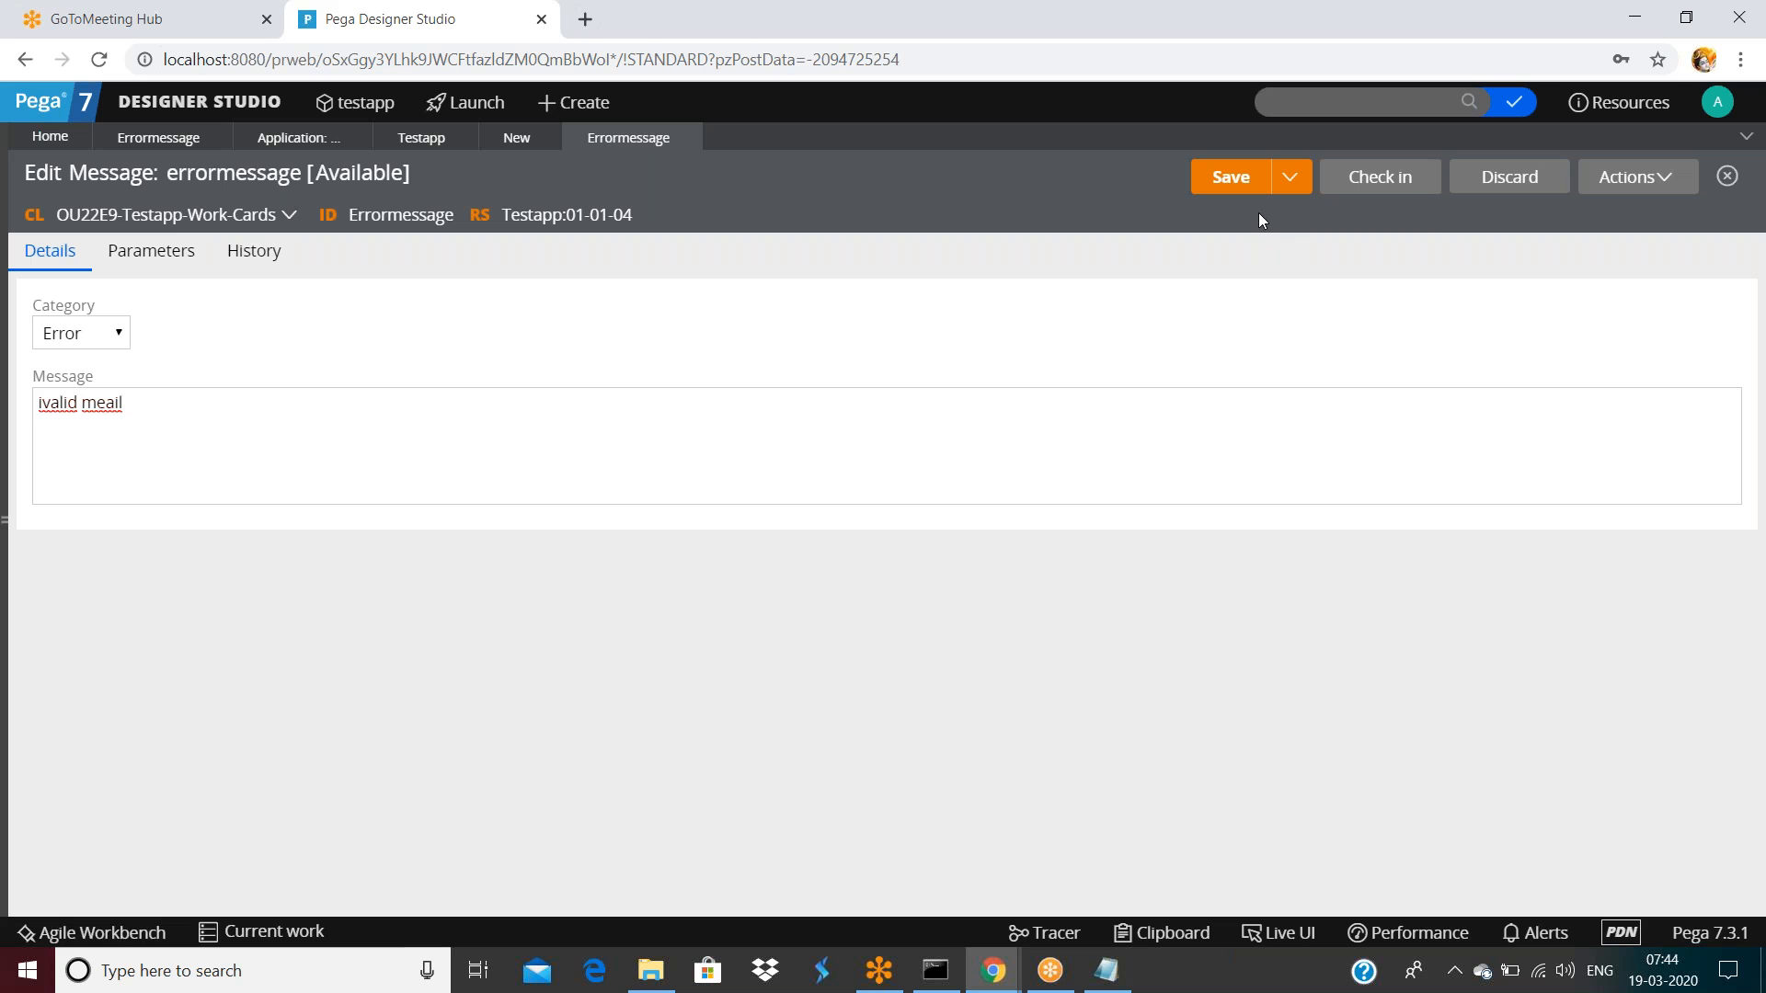
left_click(1511, 180)
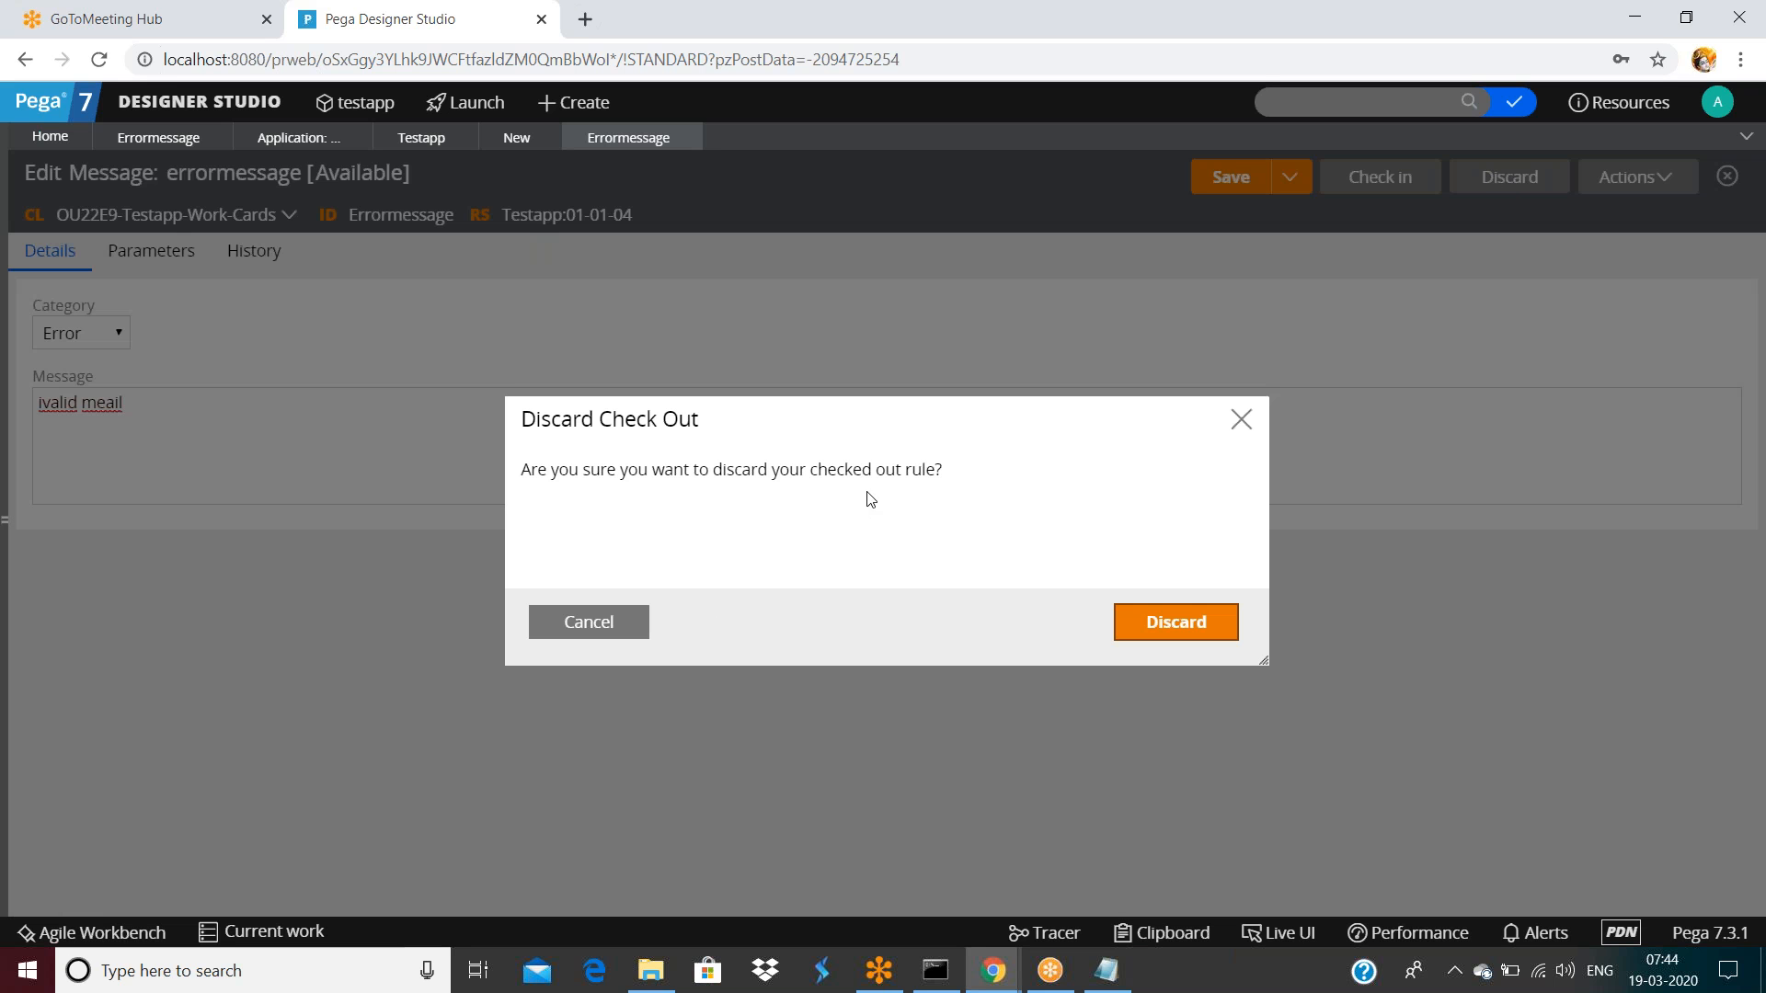
left_click(1168, 626)
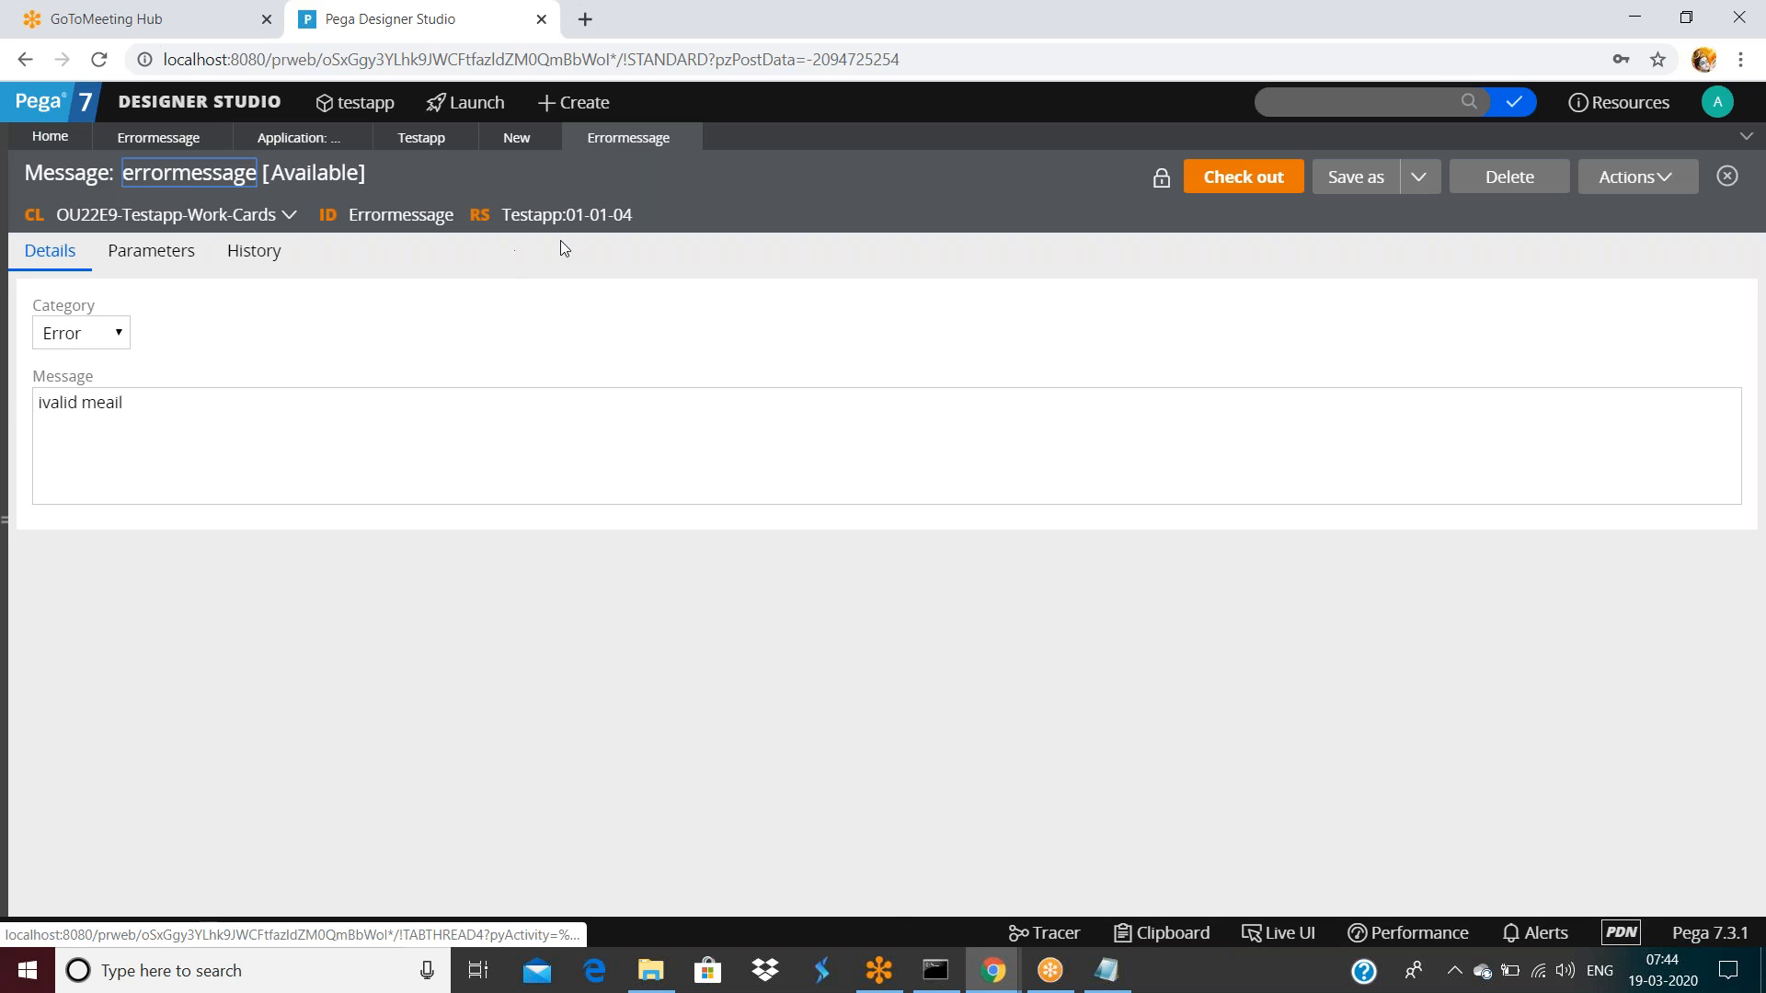
Check out again, add test text 'asdfsafsafsa' to the message, save, then discard the checkout
left_click(579, 448)
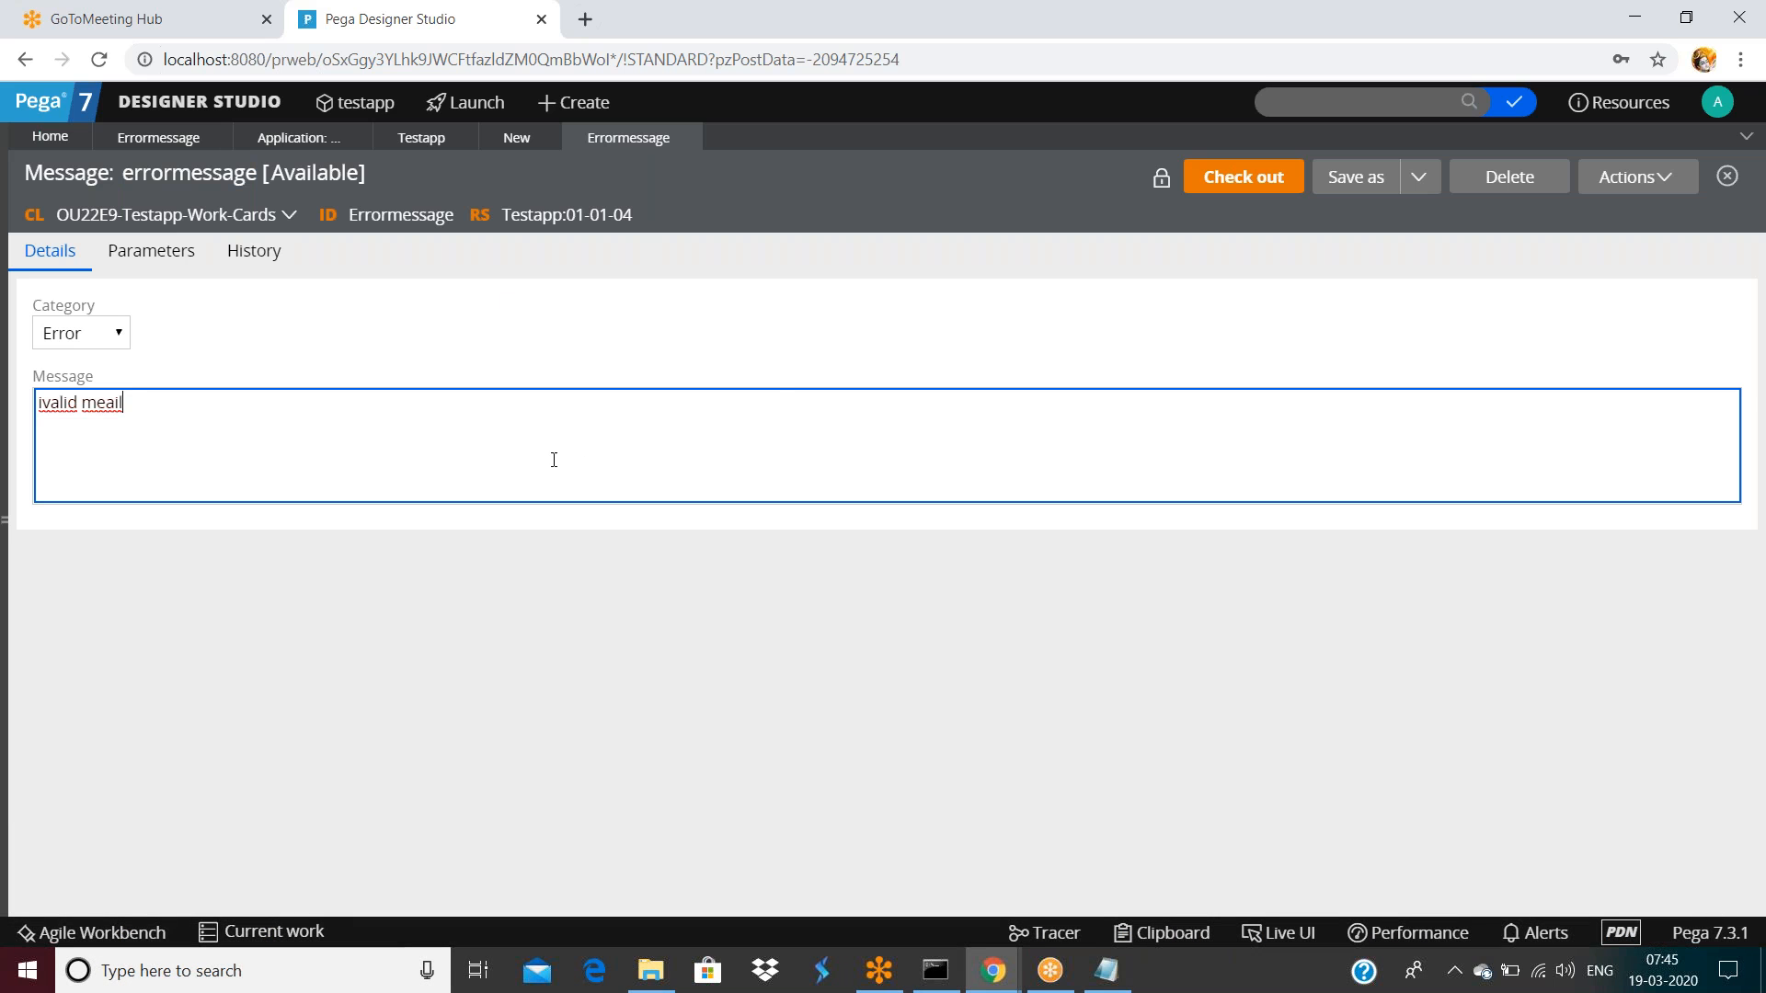
left_click(1238, 188)
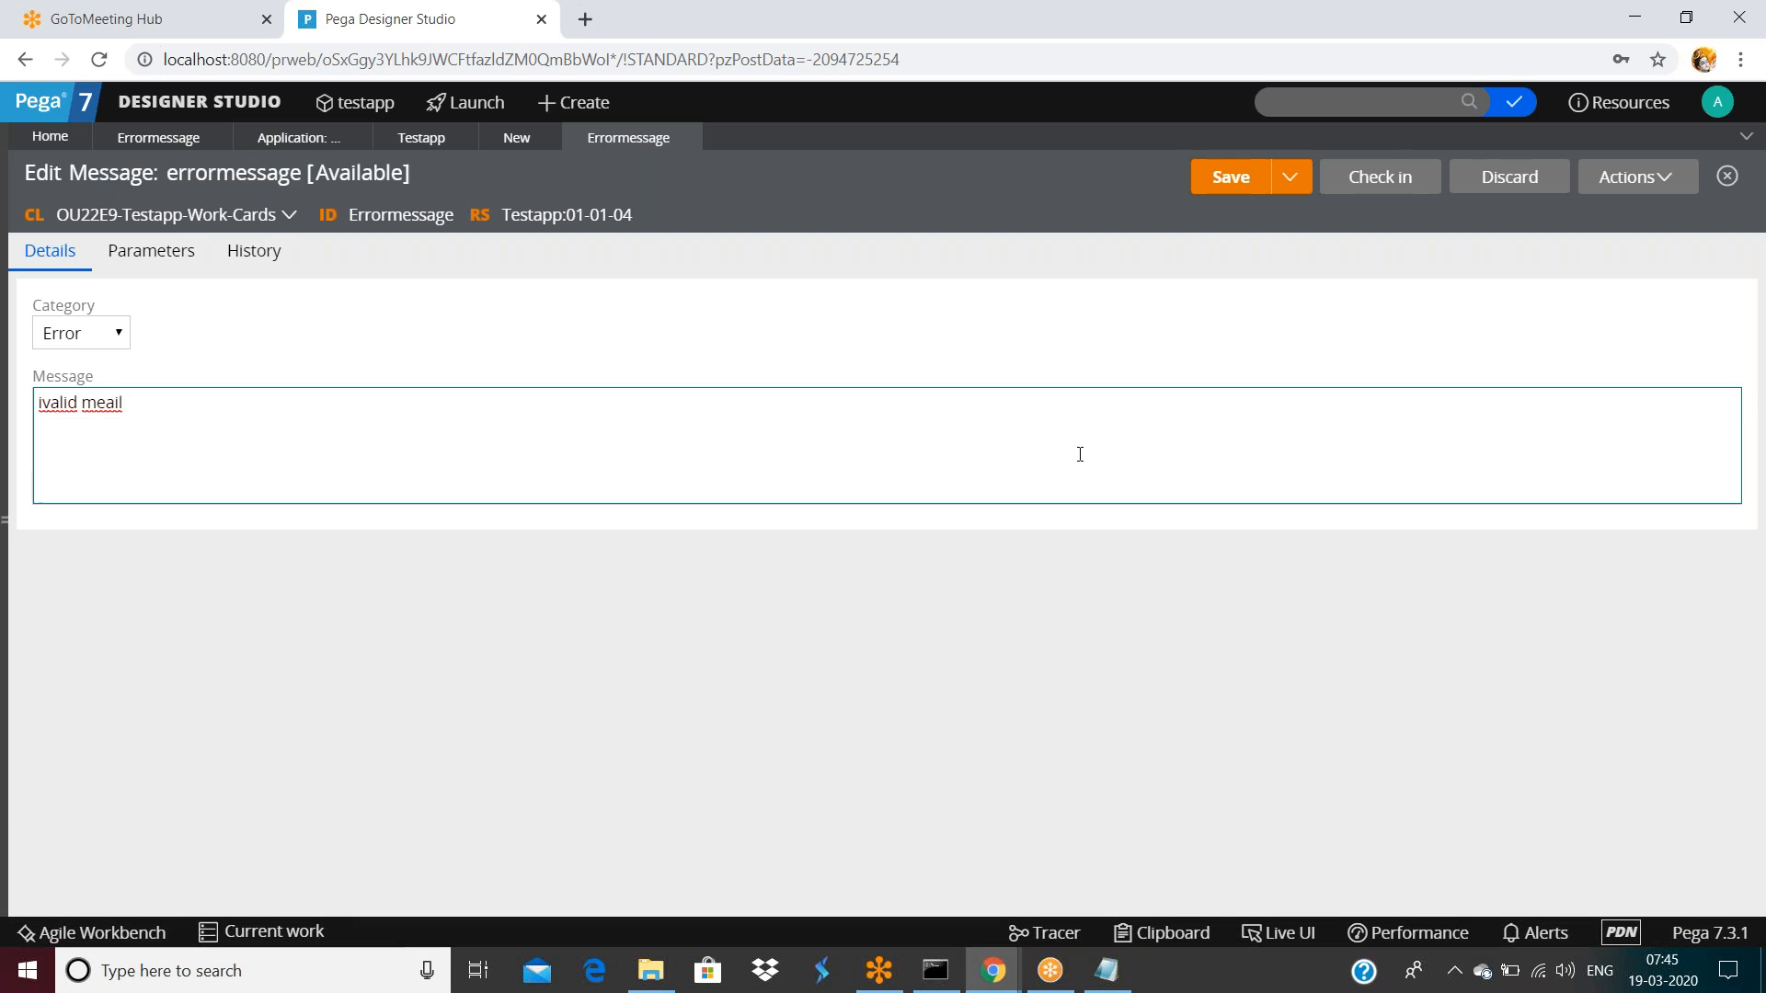
left_click(267, 440)
type("asdfsafsafsa")
left_click(1237, 181)
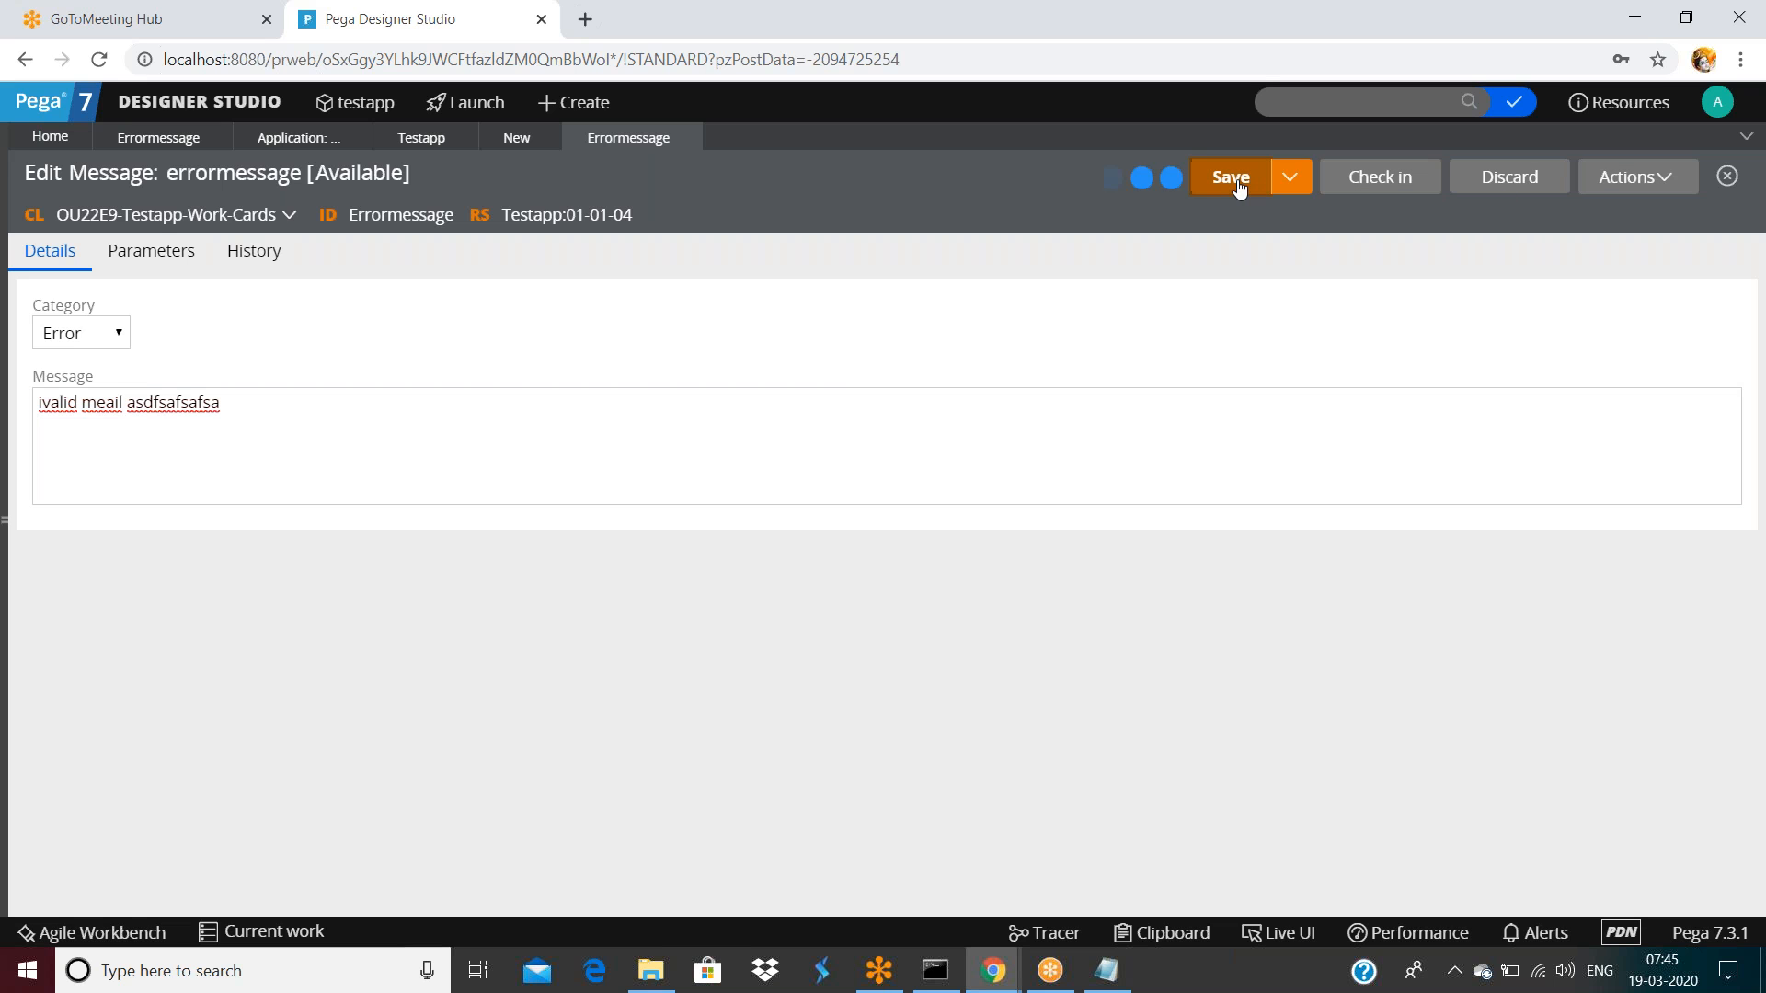
left_click(1207, 182)
left_click(1212, 186)
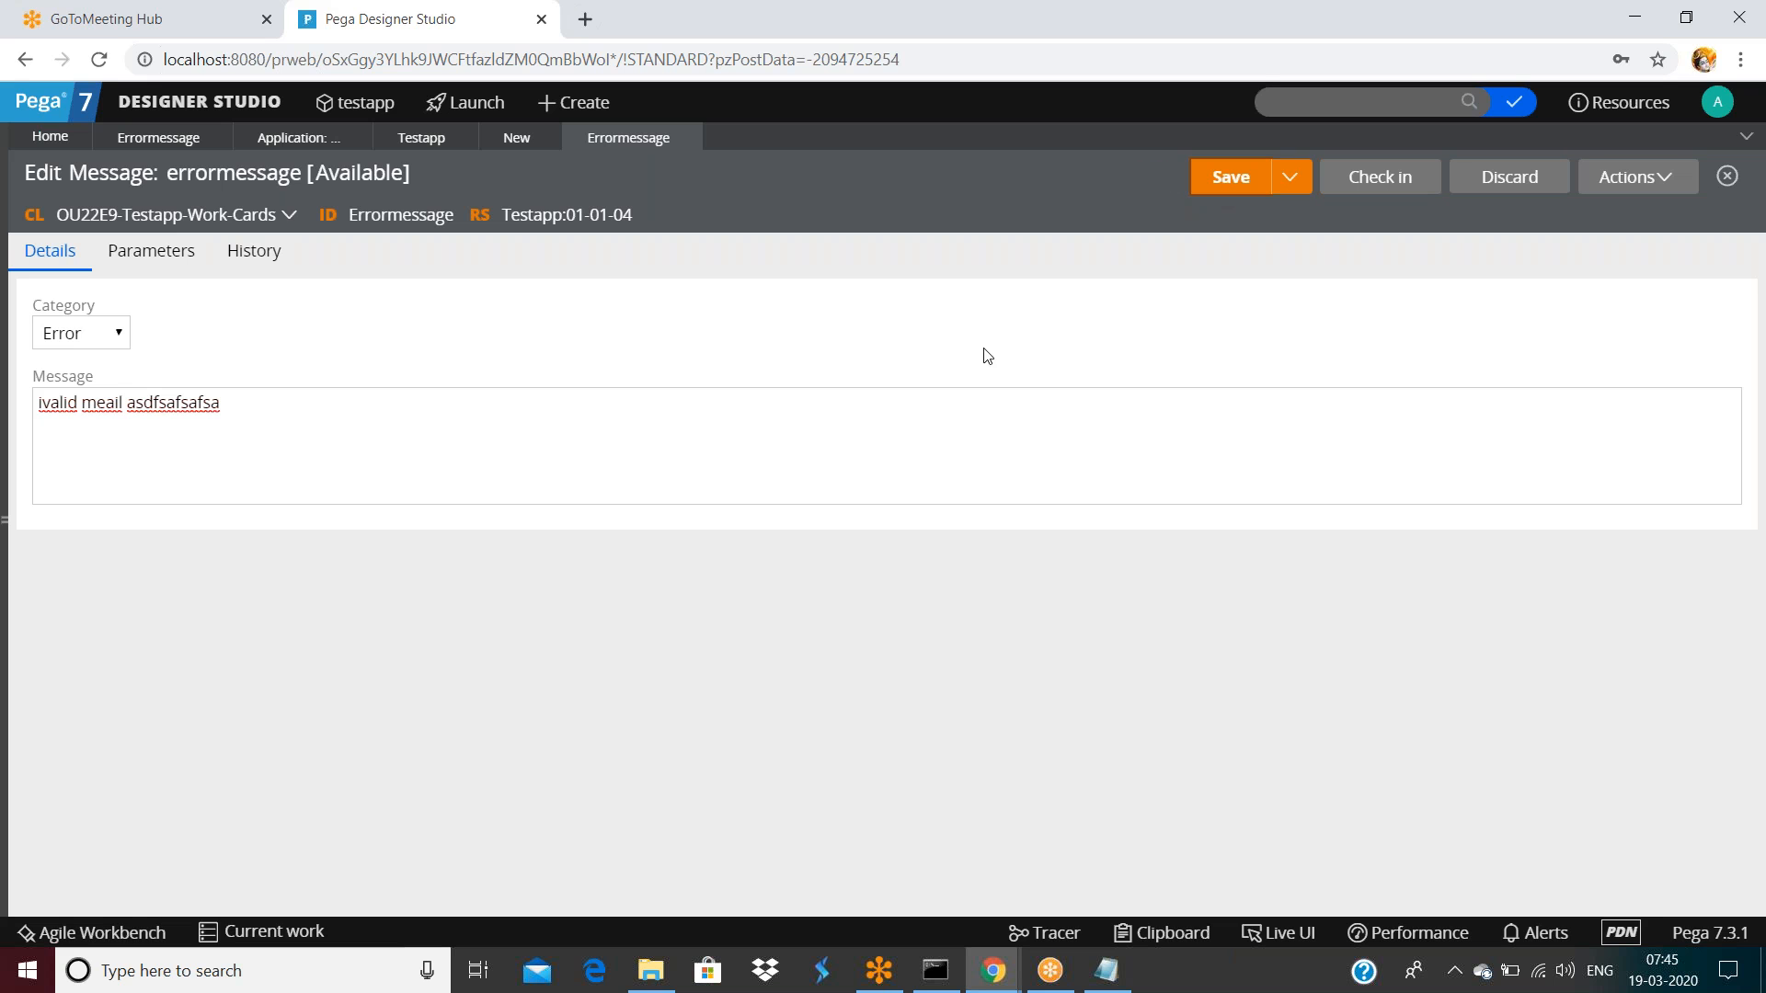
left_click(1490, 196)
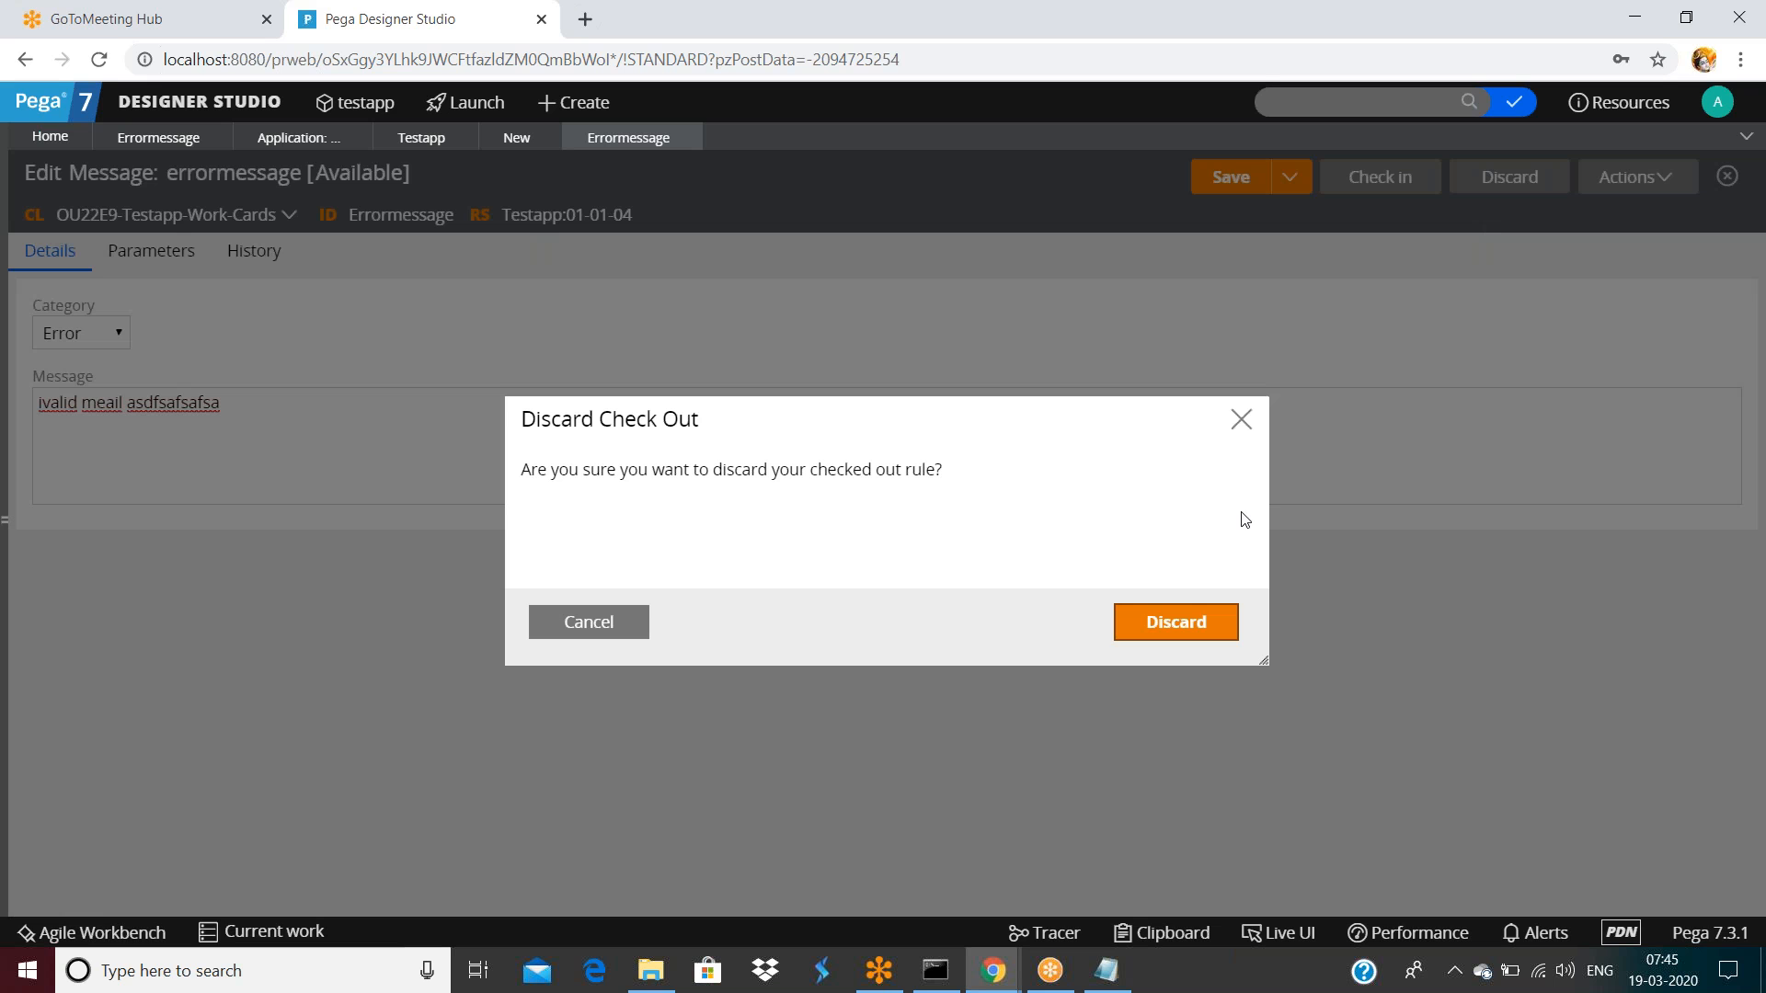
left_click(1214, 612)
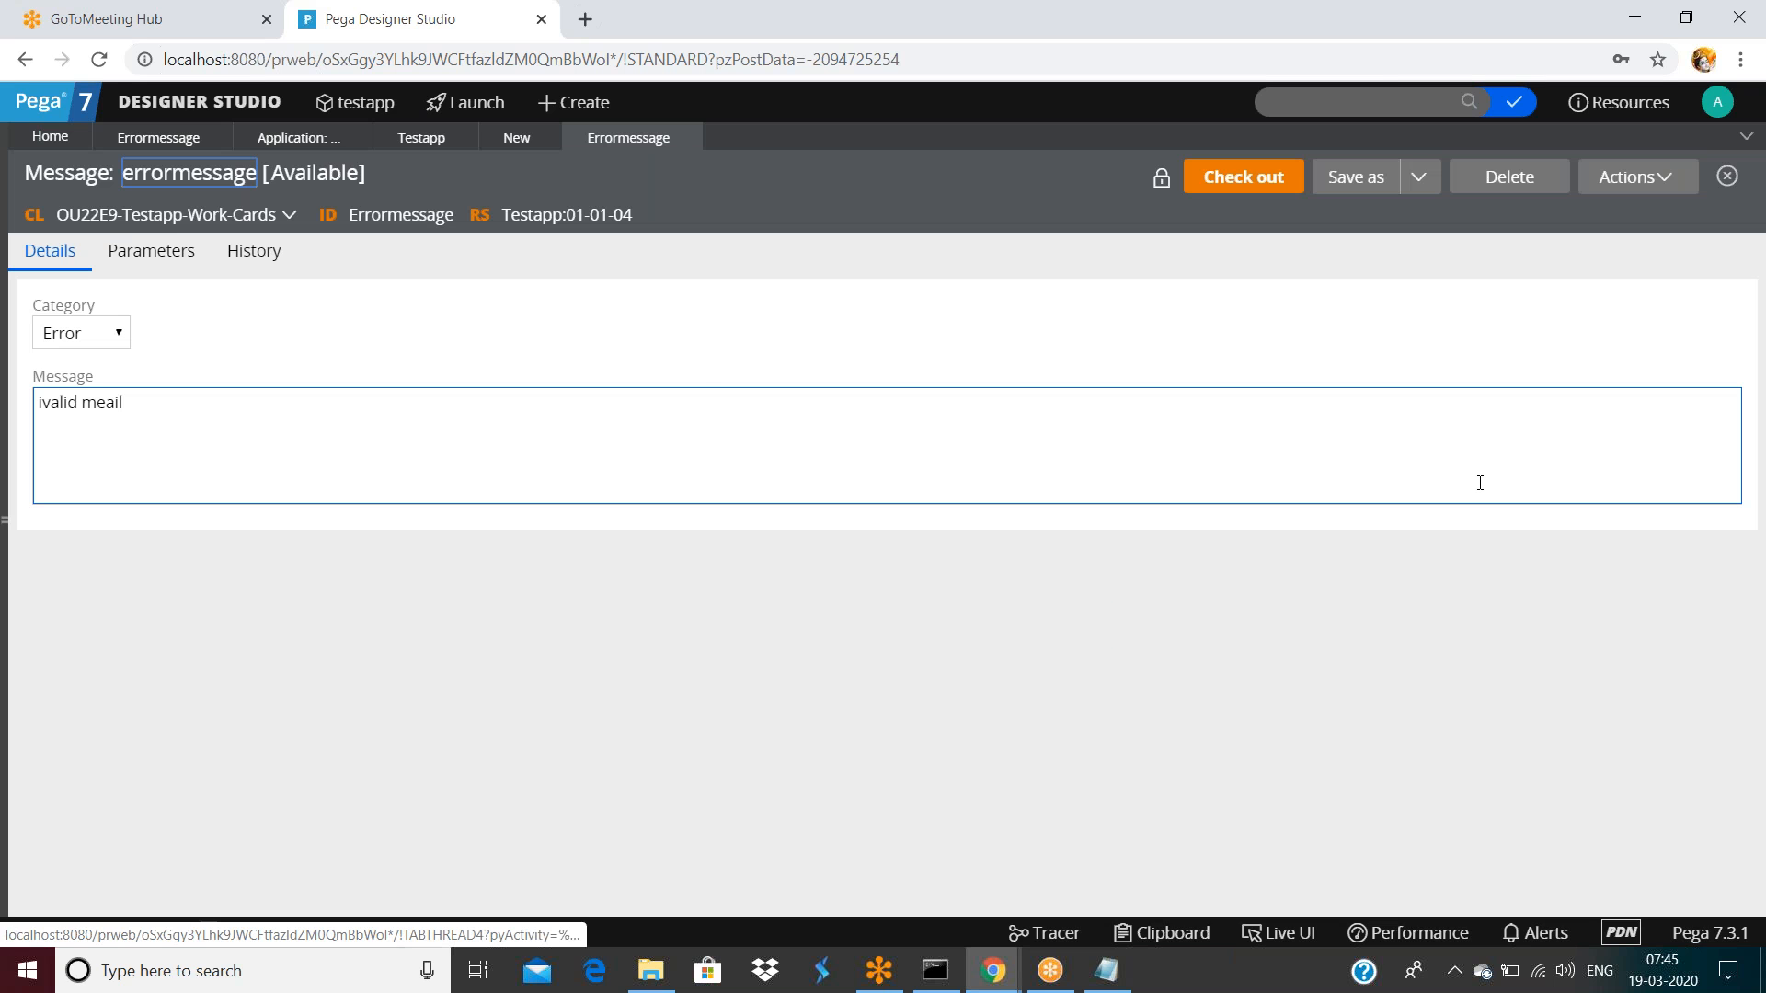
left_click(249, 262)
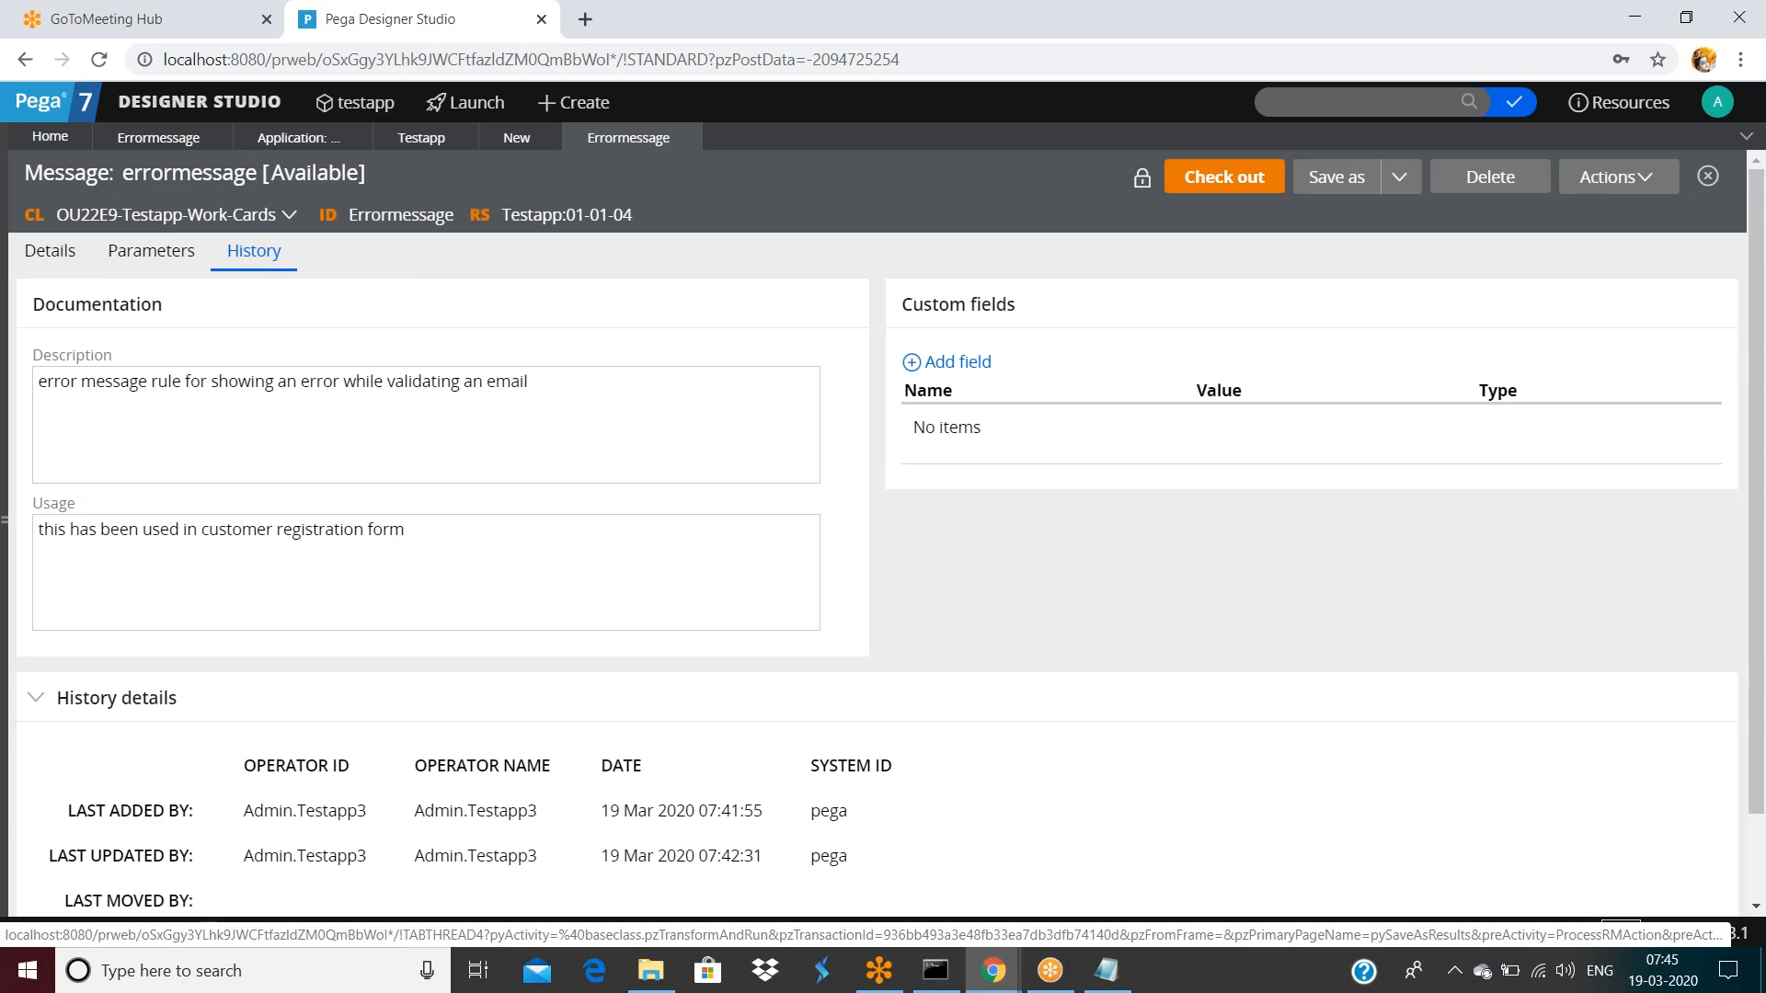
Close the full history window and choose Save As from the rule's save-as menu
scroll(92, 883, "down", 1)
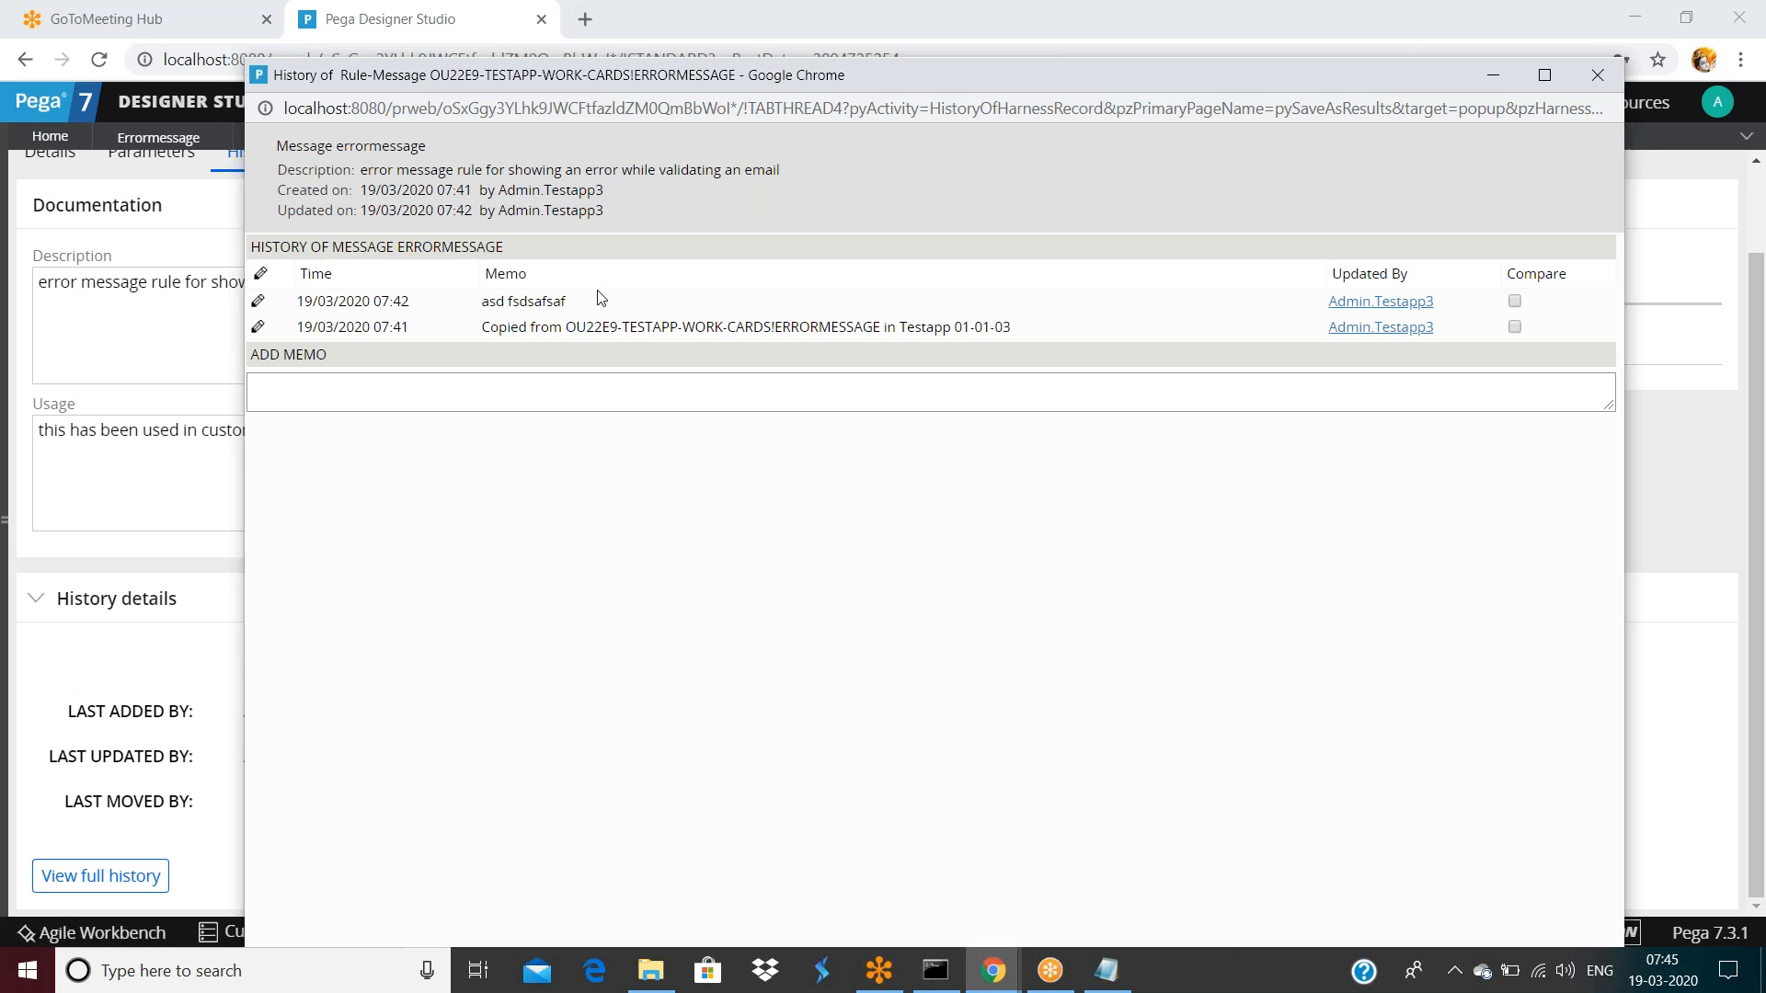
left_click_drag(1266, 75, 1162, 223)
left_click(1496, 223)
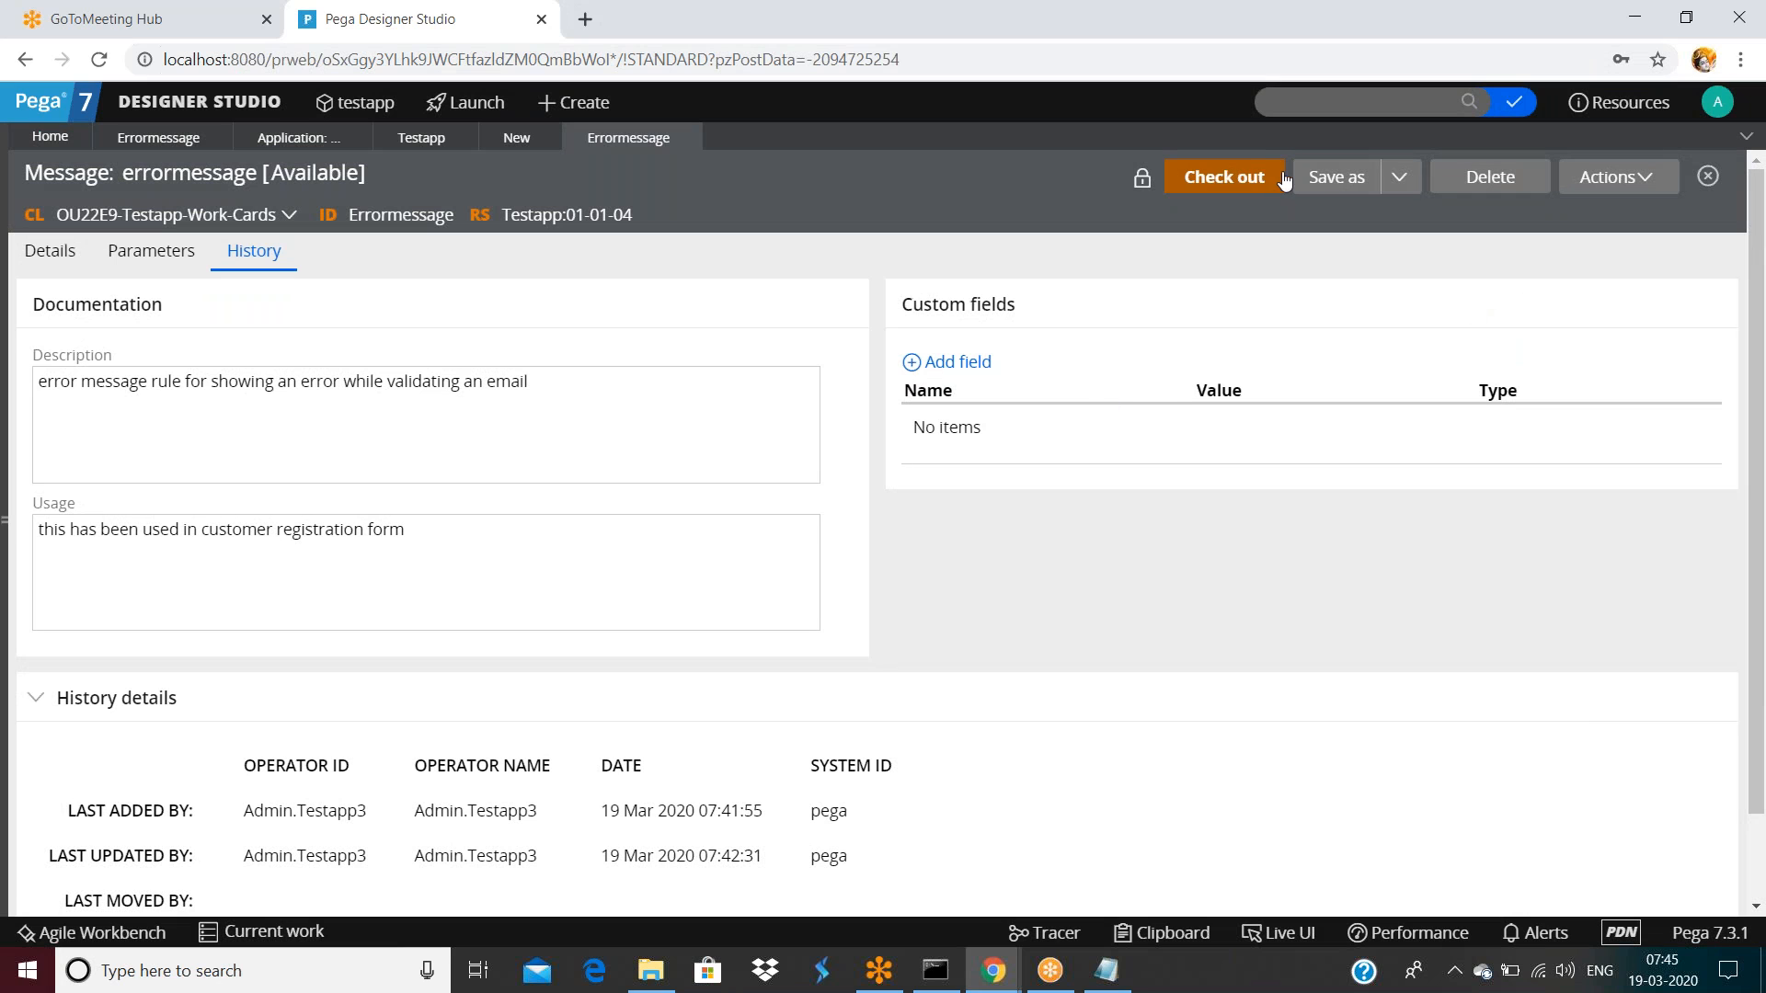
left_click(1400, 181)
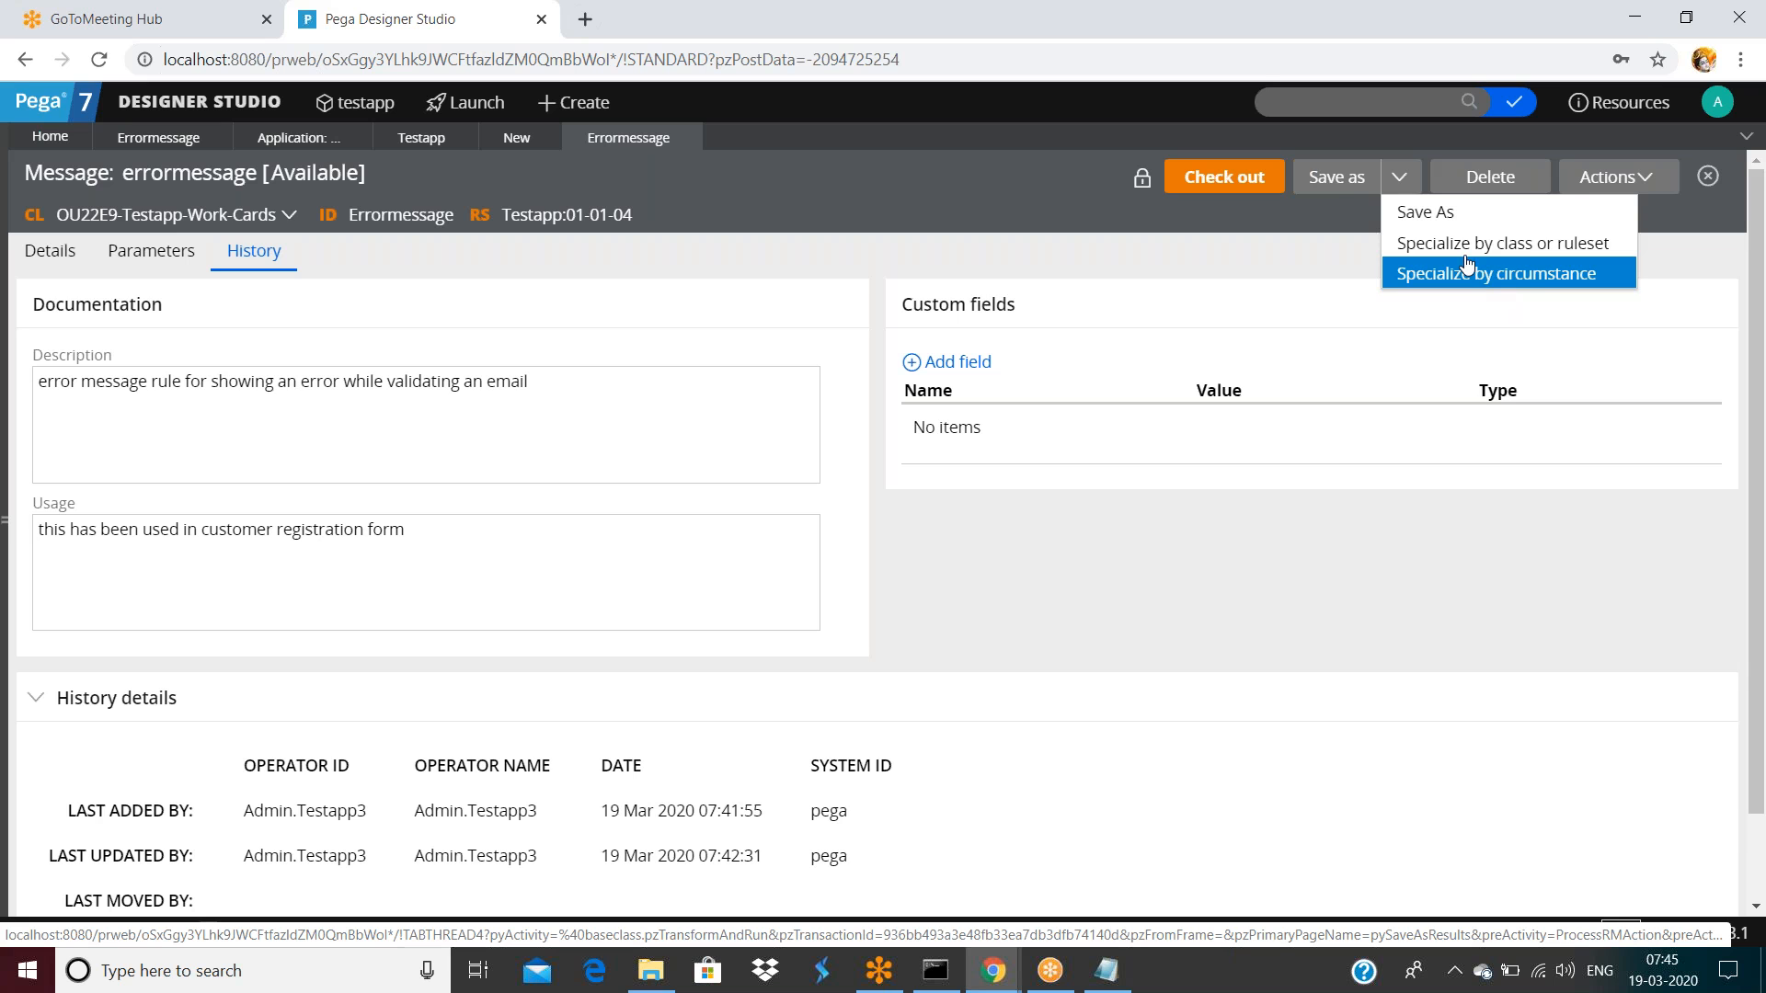
left_click(1342, 184)
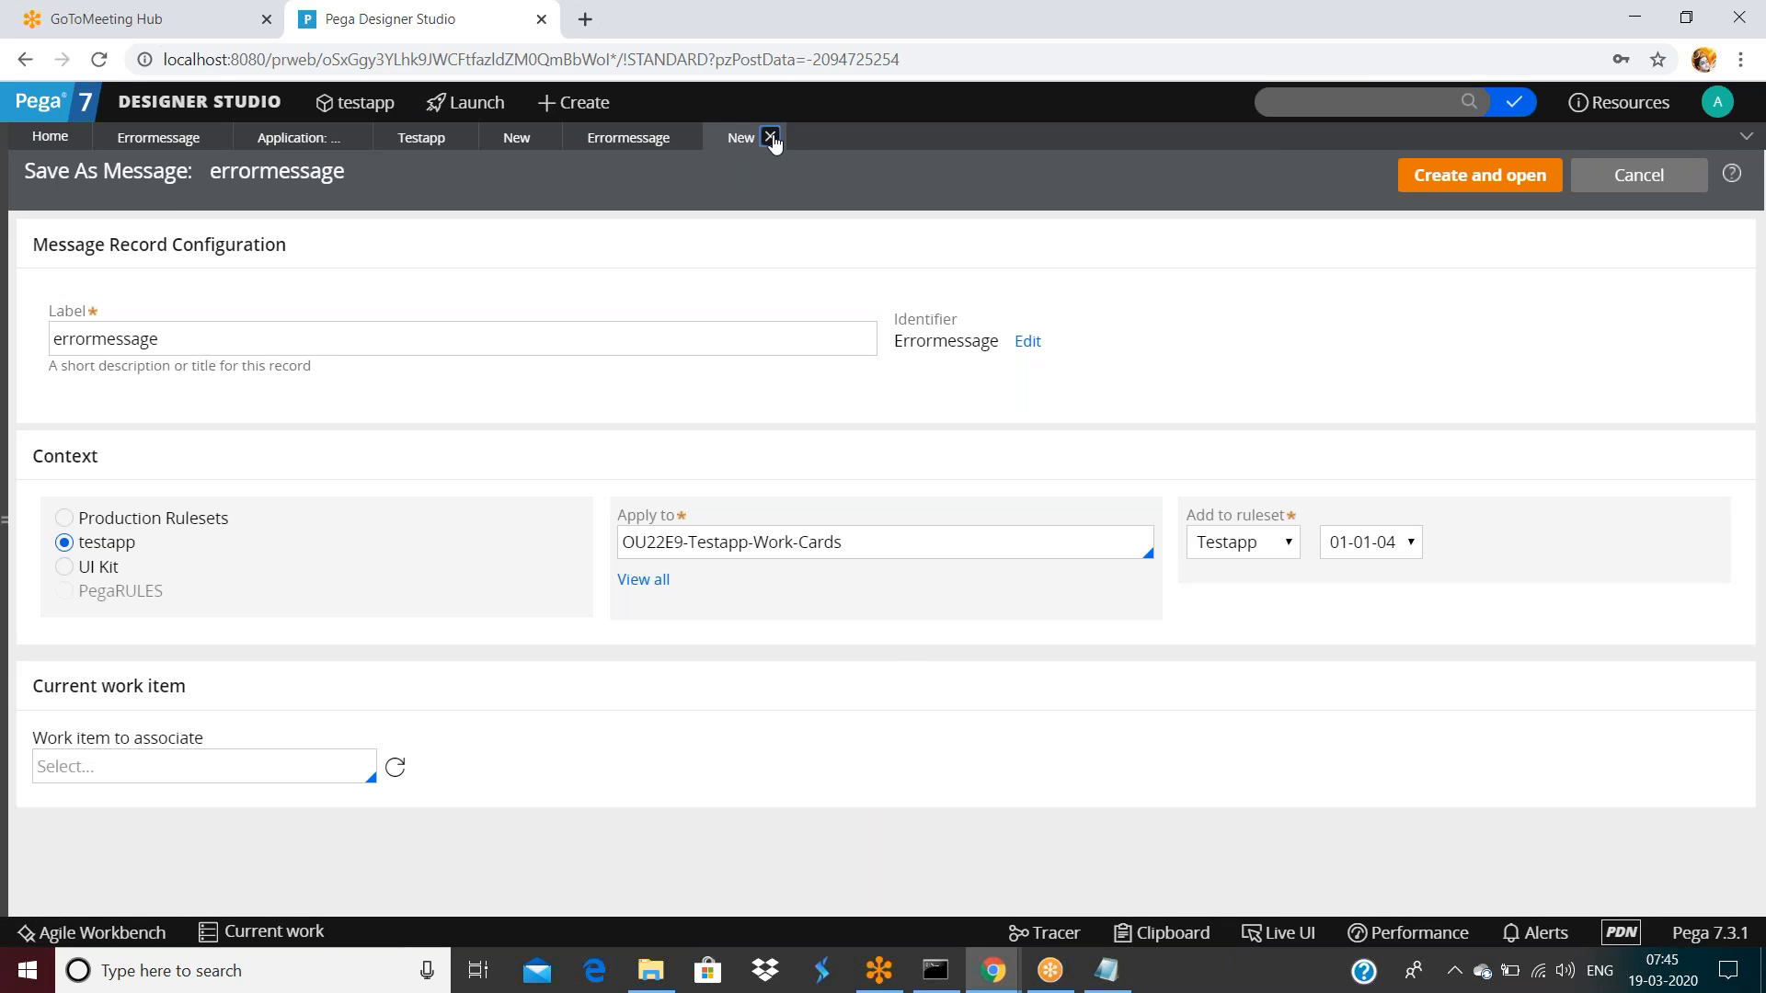
Close the New save-as tab without creating a copy
left_click(771, 137)
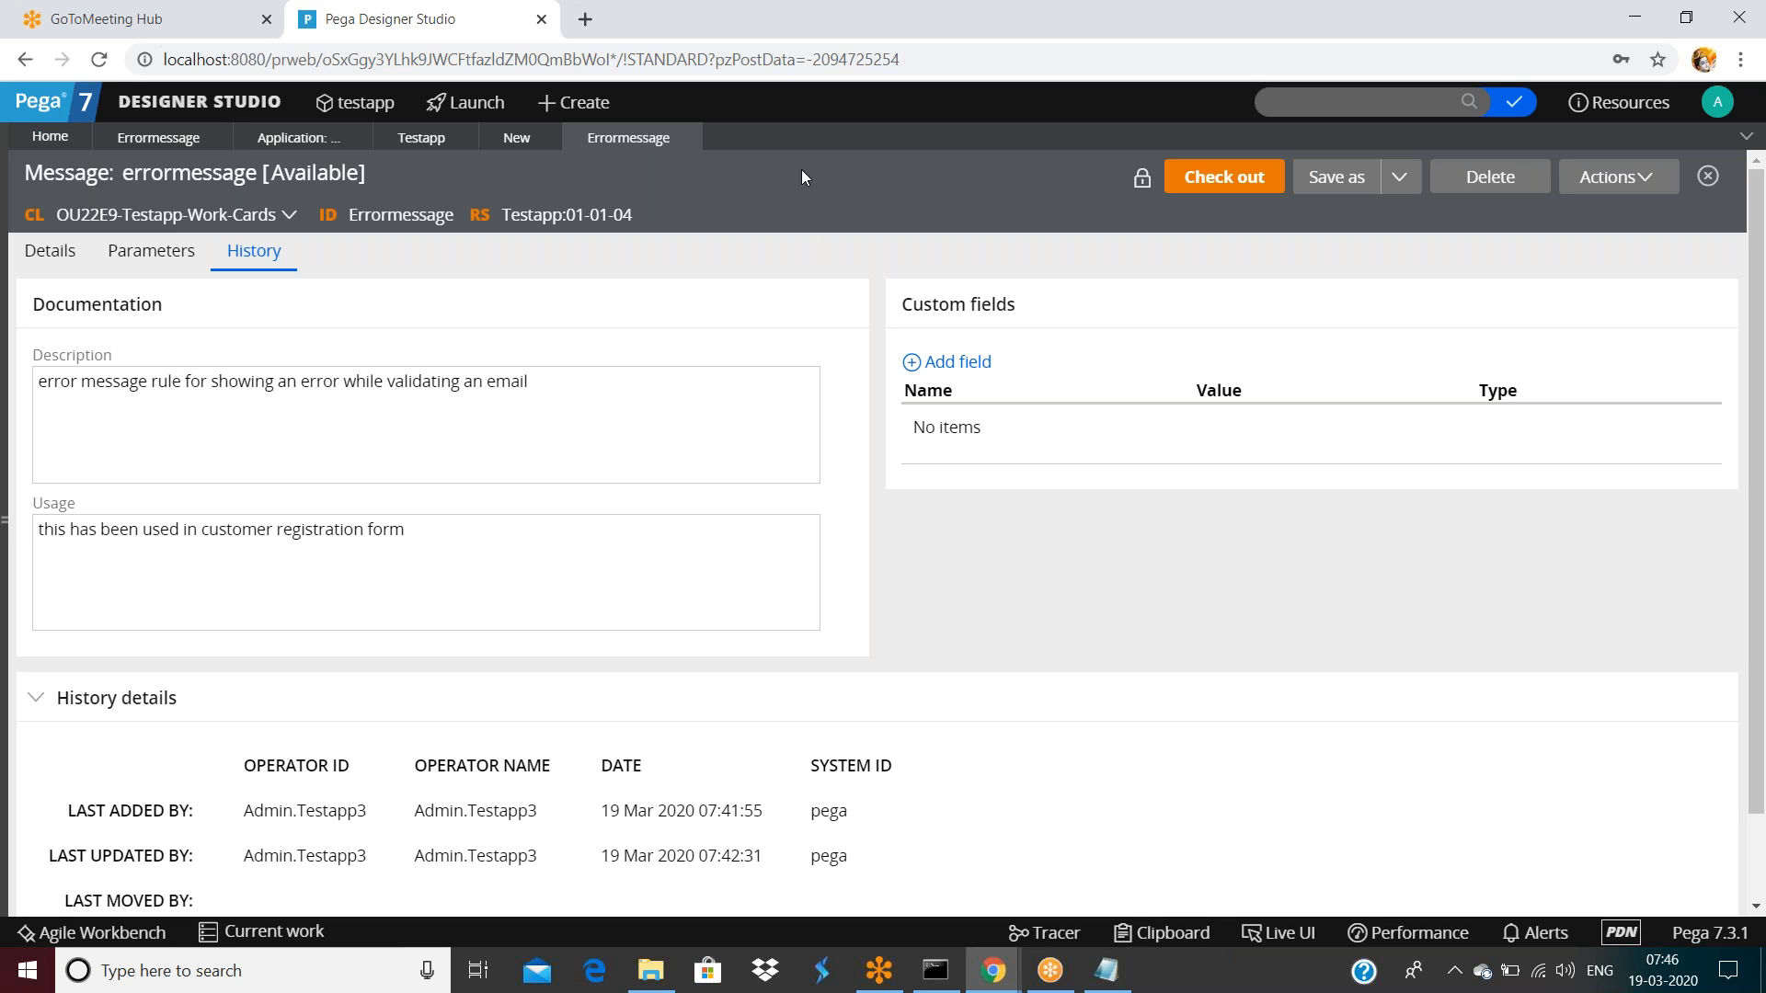
Preview the errormessage rule's error in a popup, then close the preview
scroll(925, 819, "down", 1)
scroll(924, 818, "up", 1)
left_click(1609, 177)
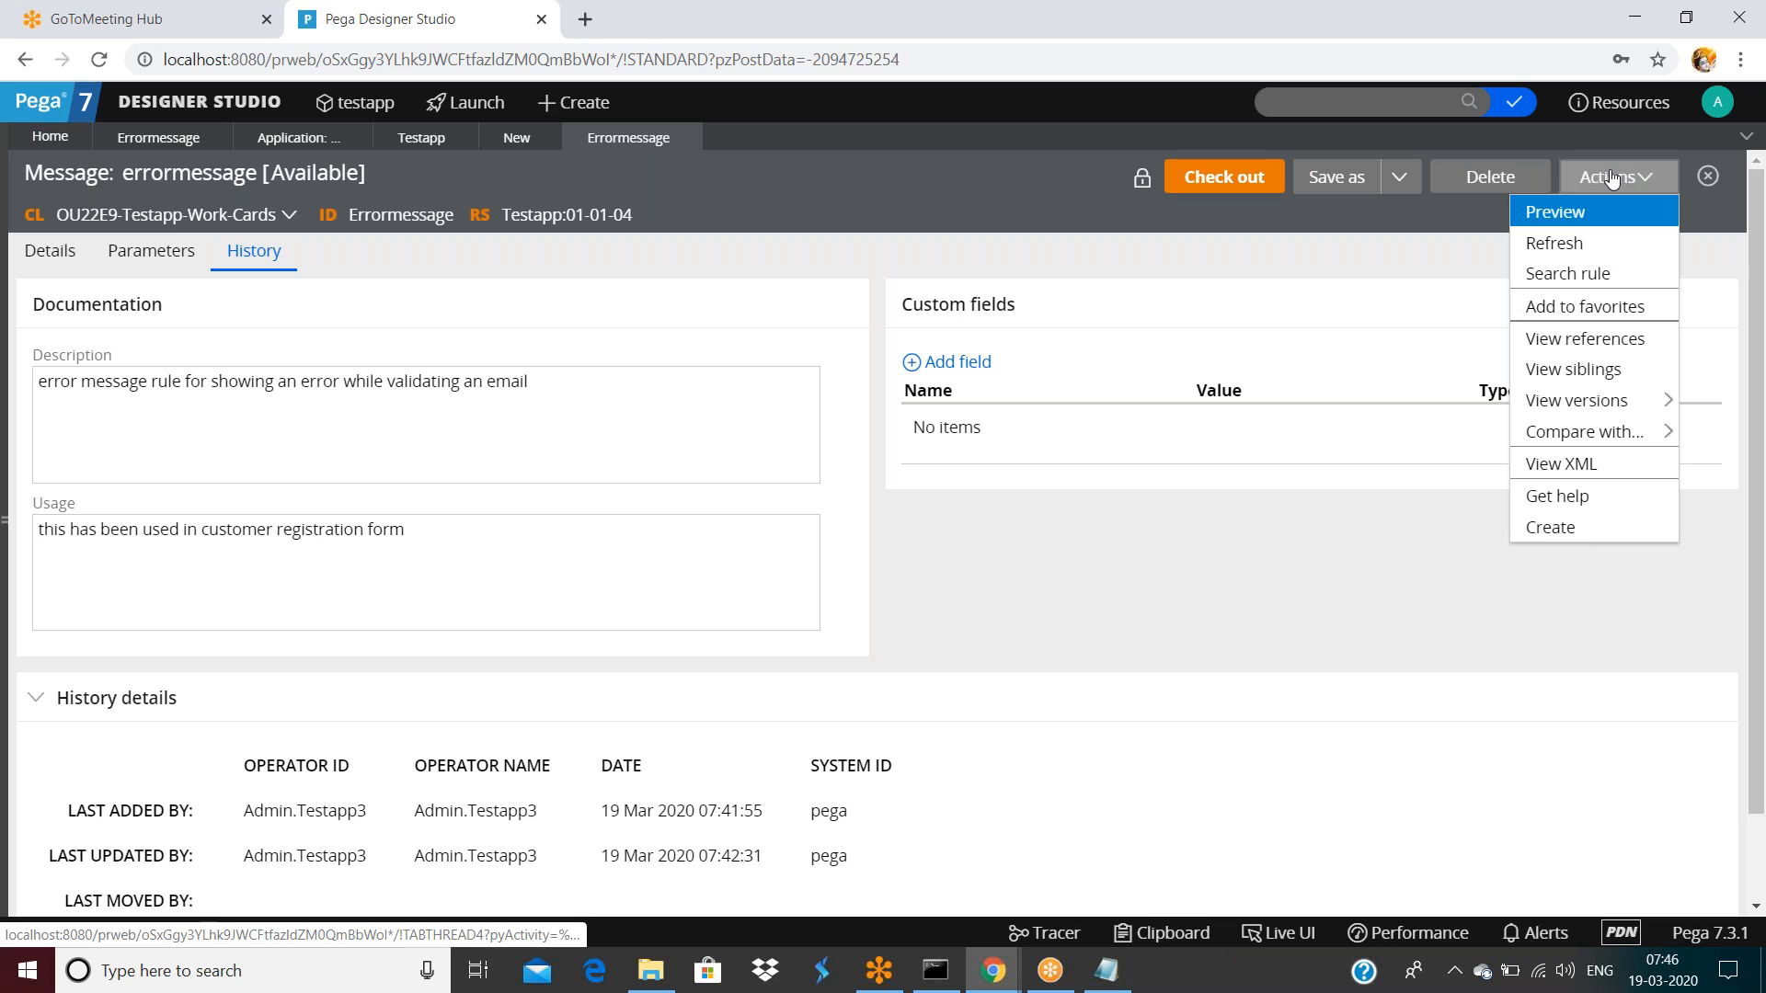
left_click(1566, 216)
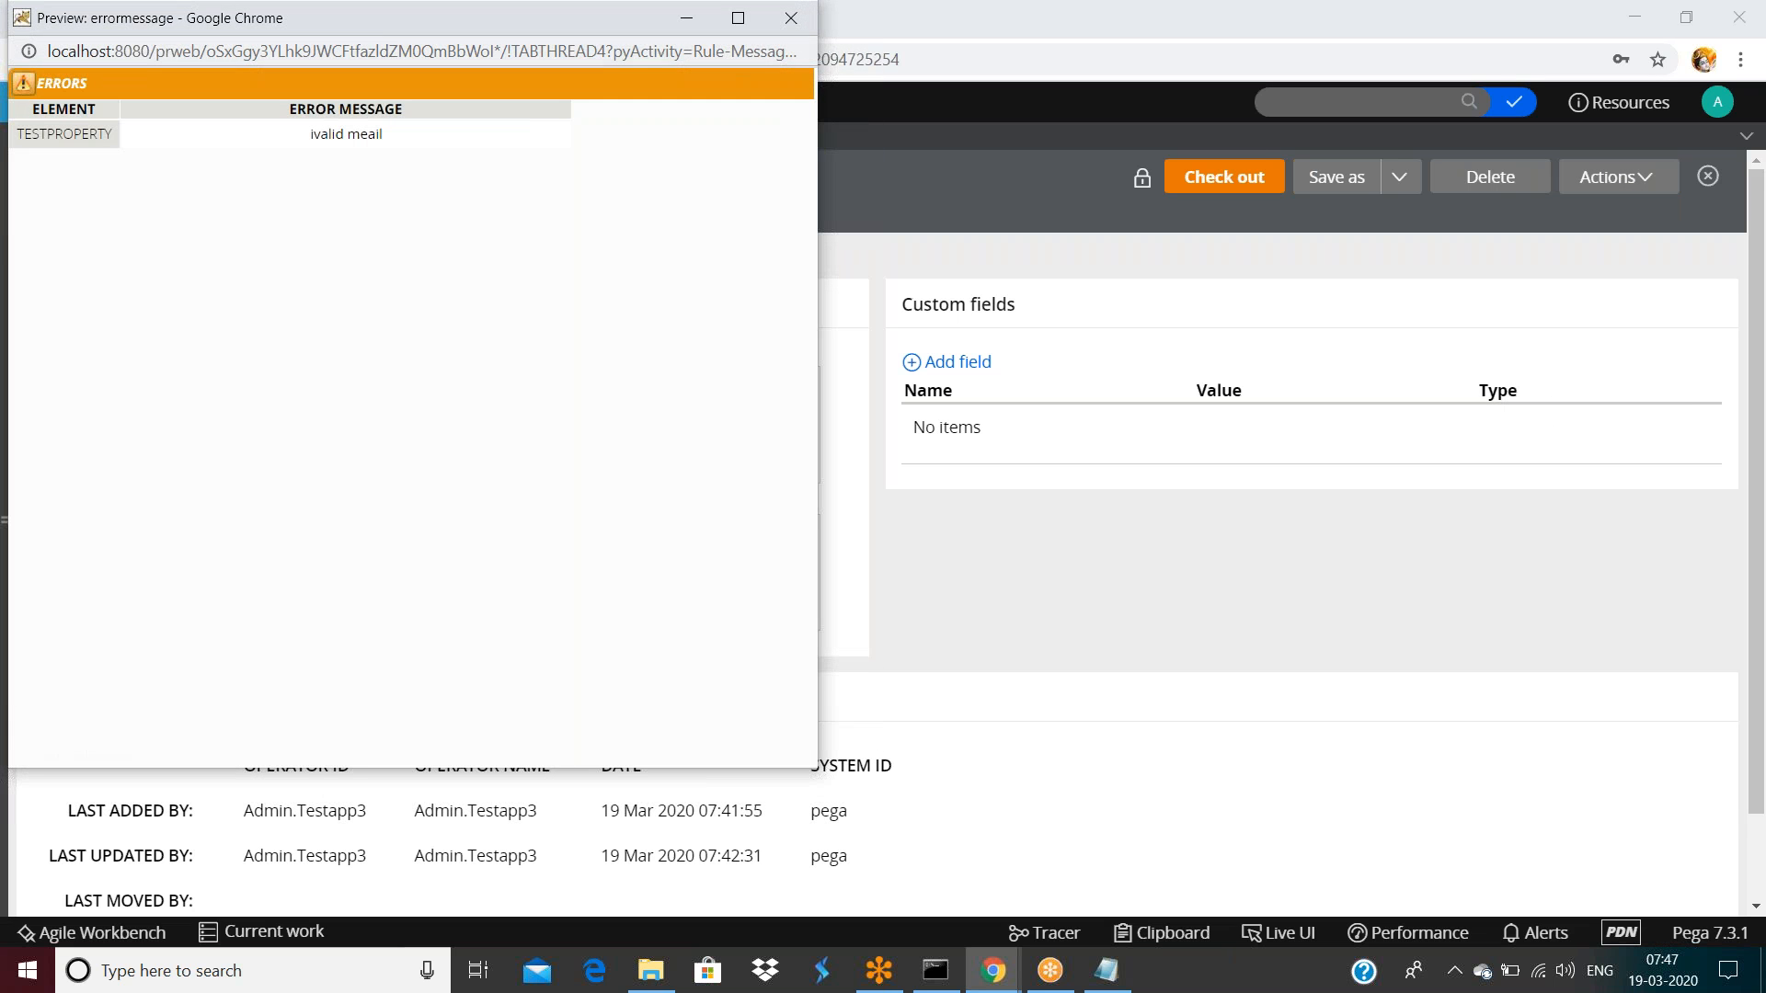
left_click_drag(386, 19, 396, 110)
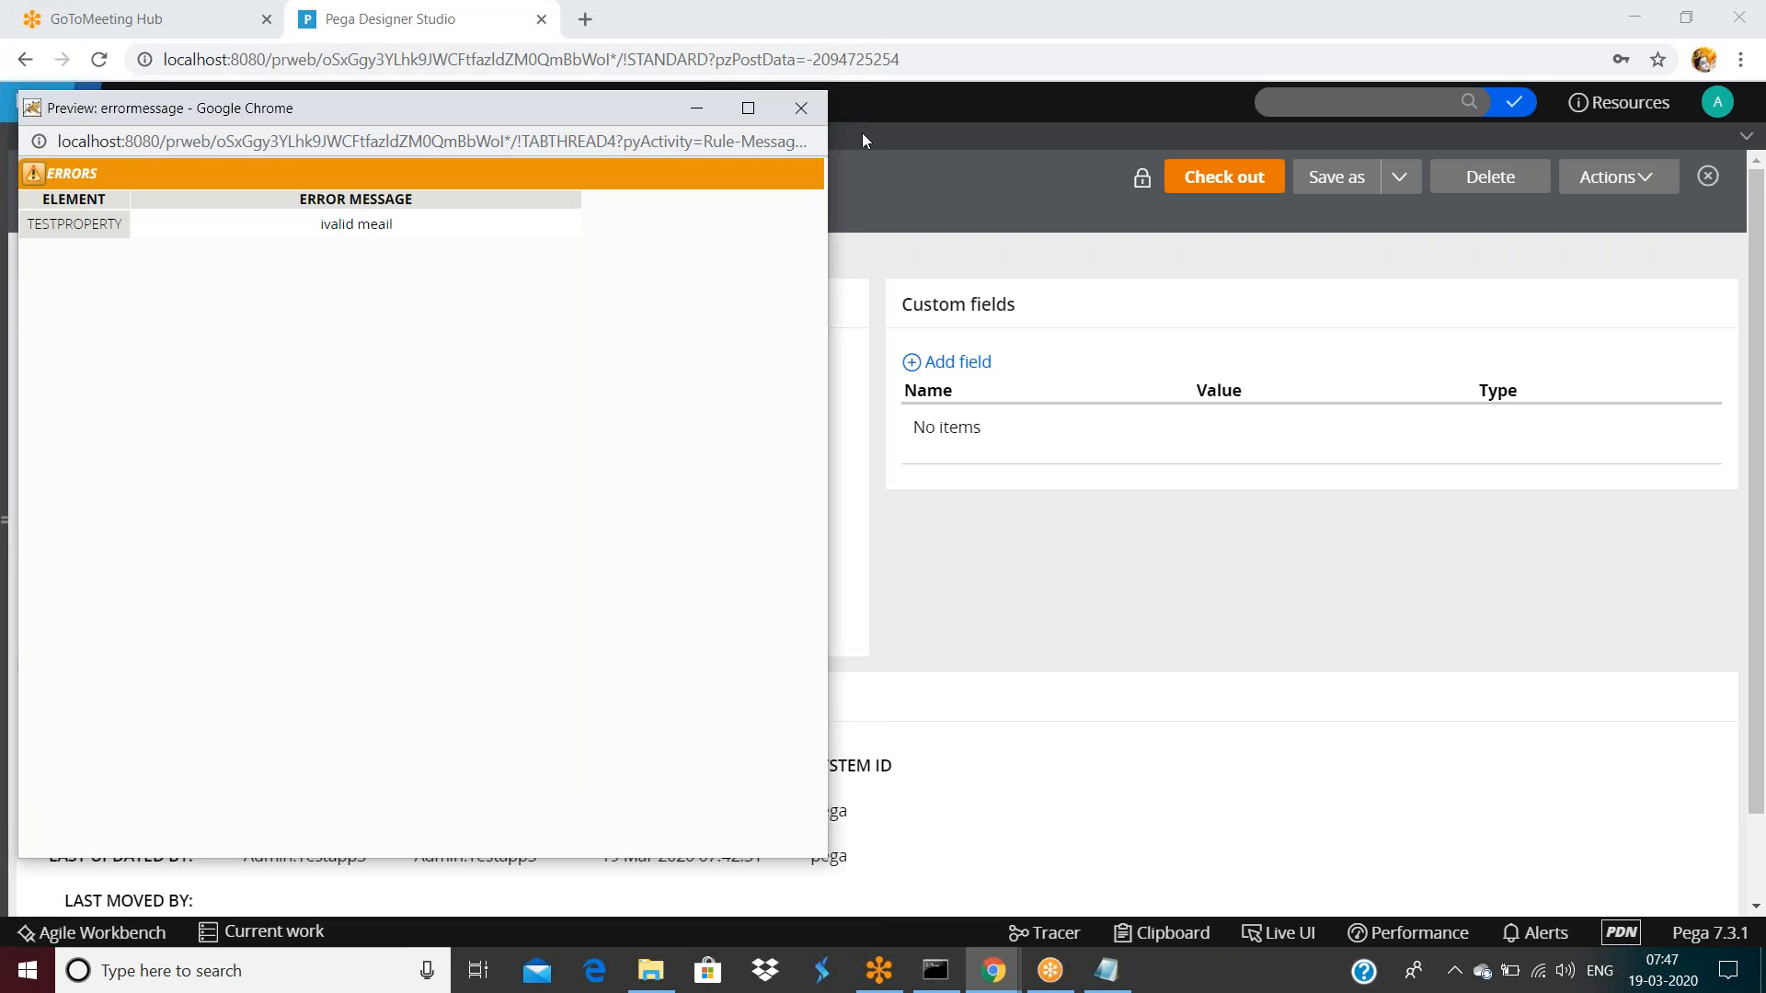
left_click(802, 109)
Refresh the rule form and point to View versions in the Actions menu
left_click(1611, 177)
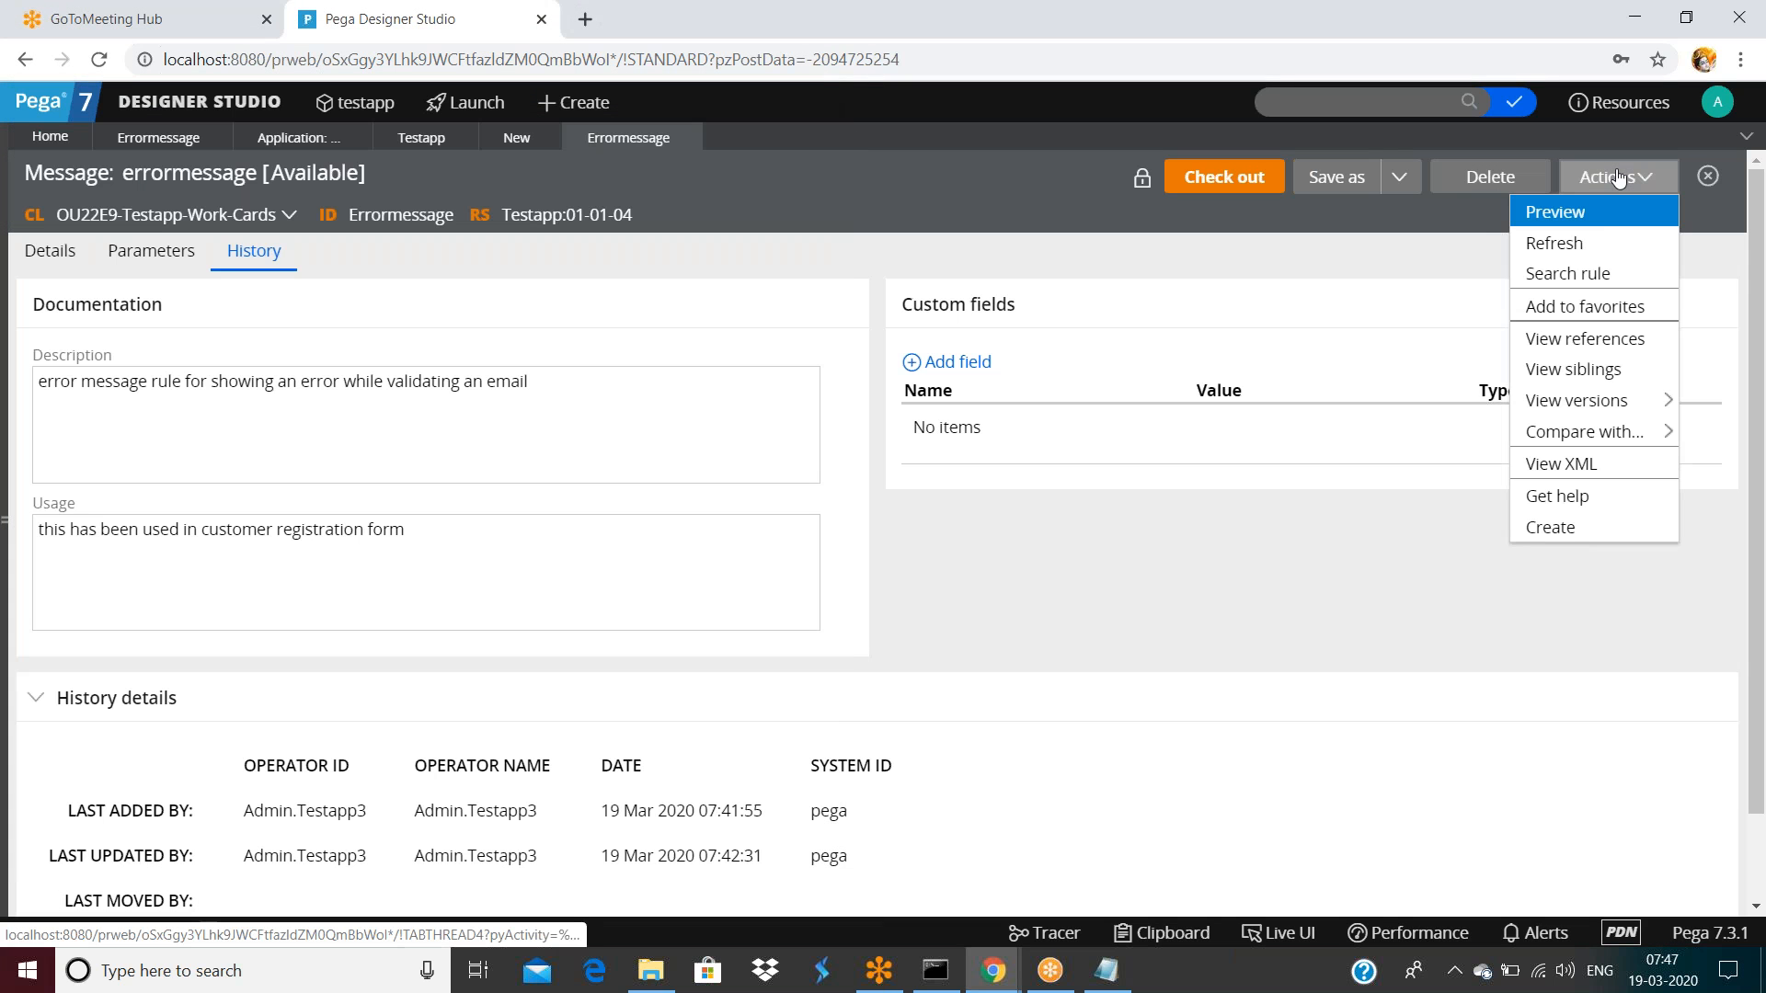
left_click(1577, 251)
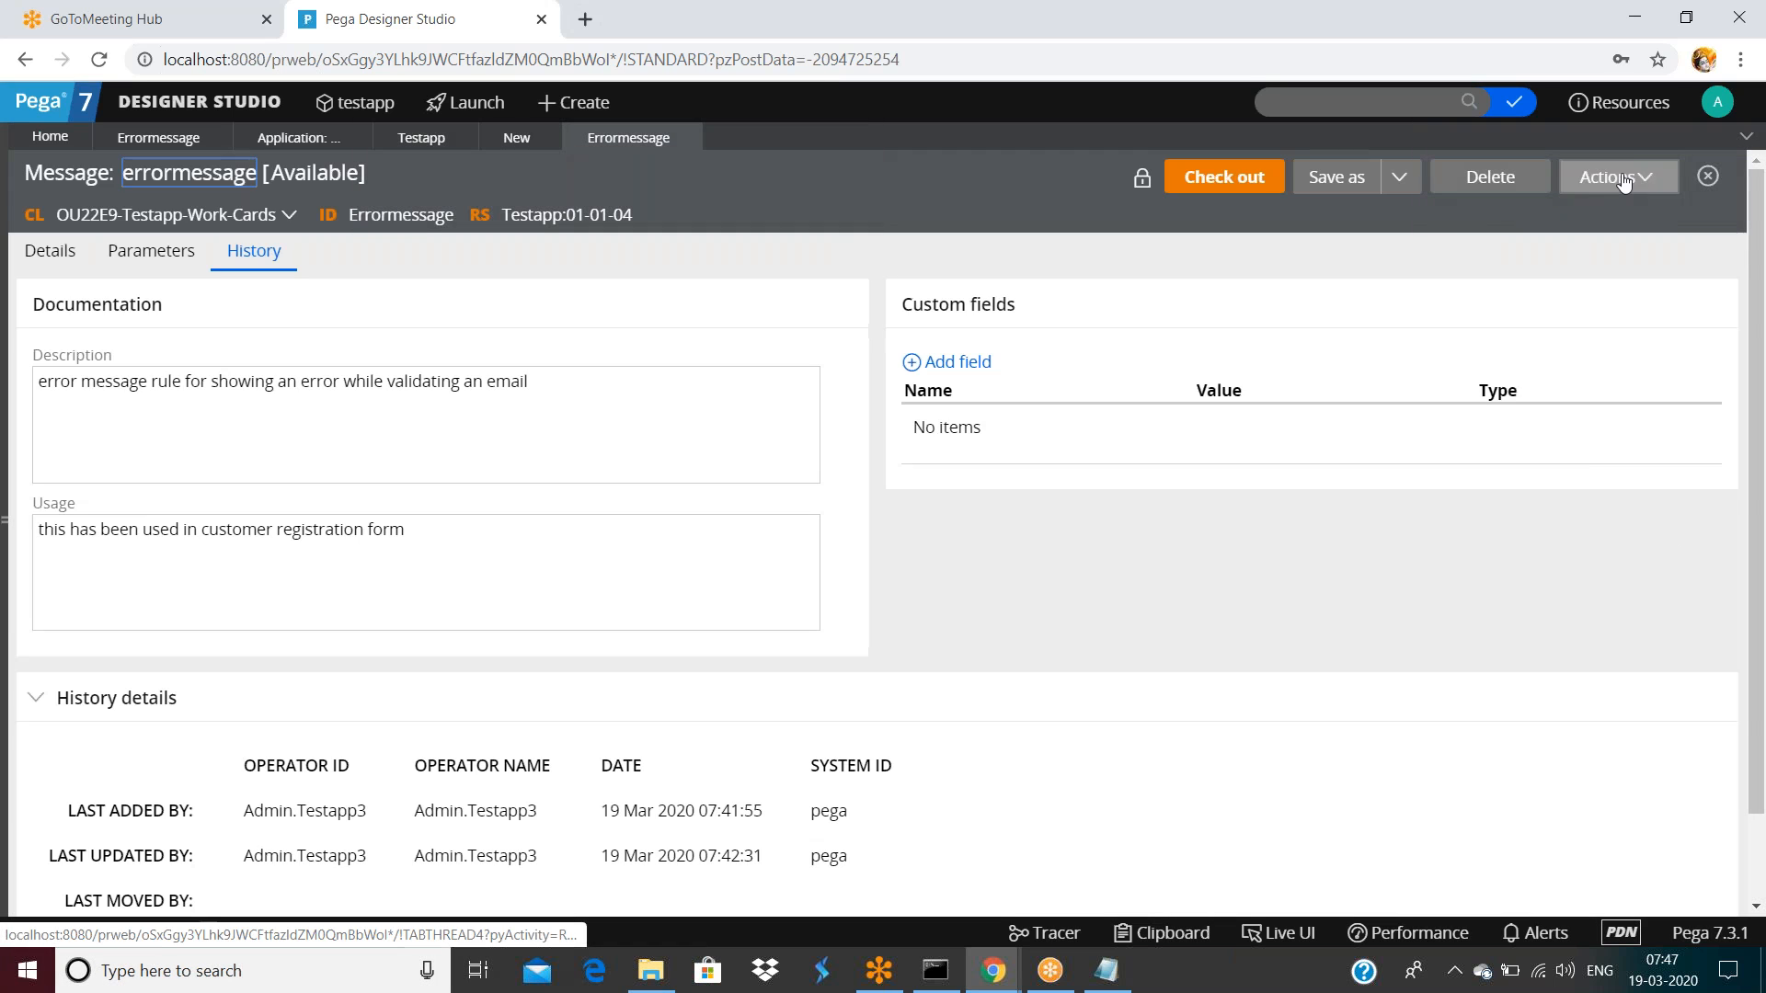
left_click(1624, 180)
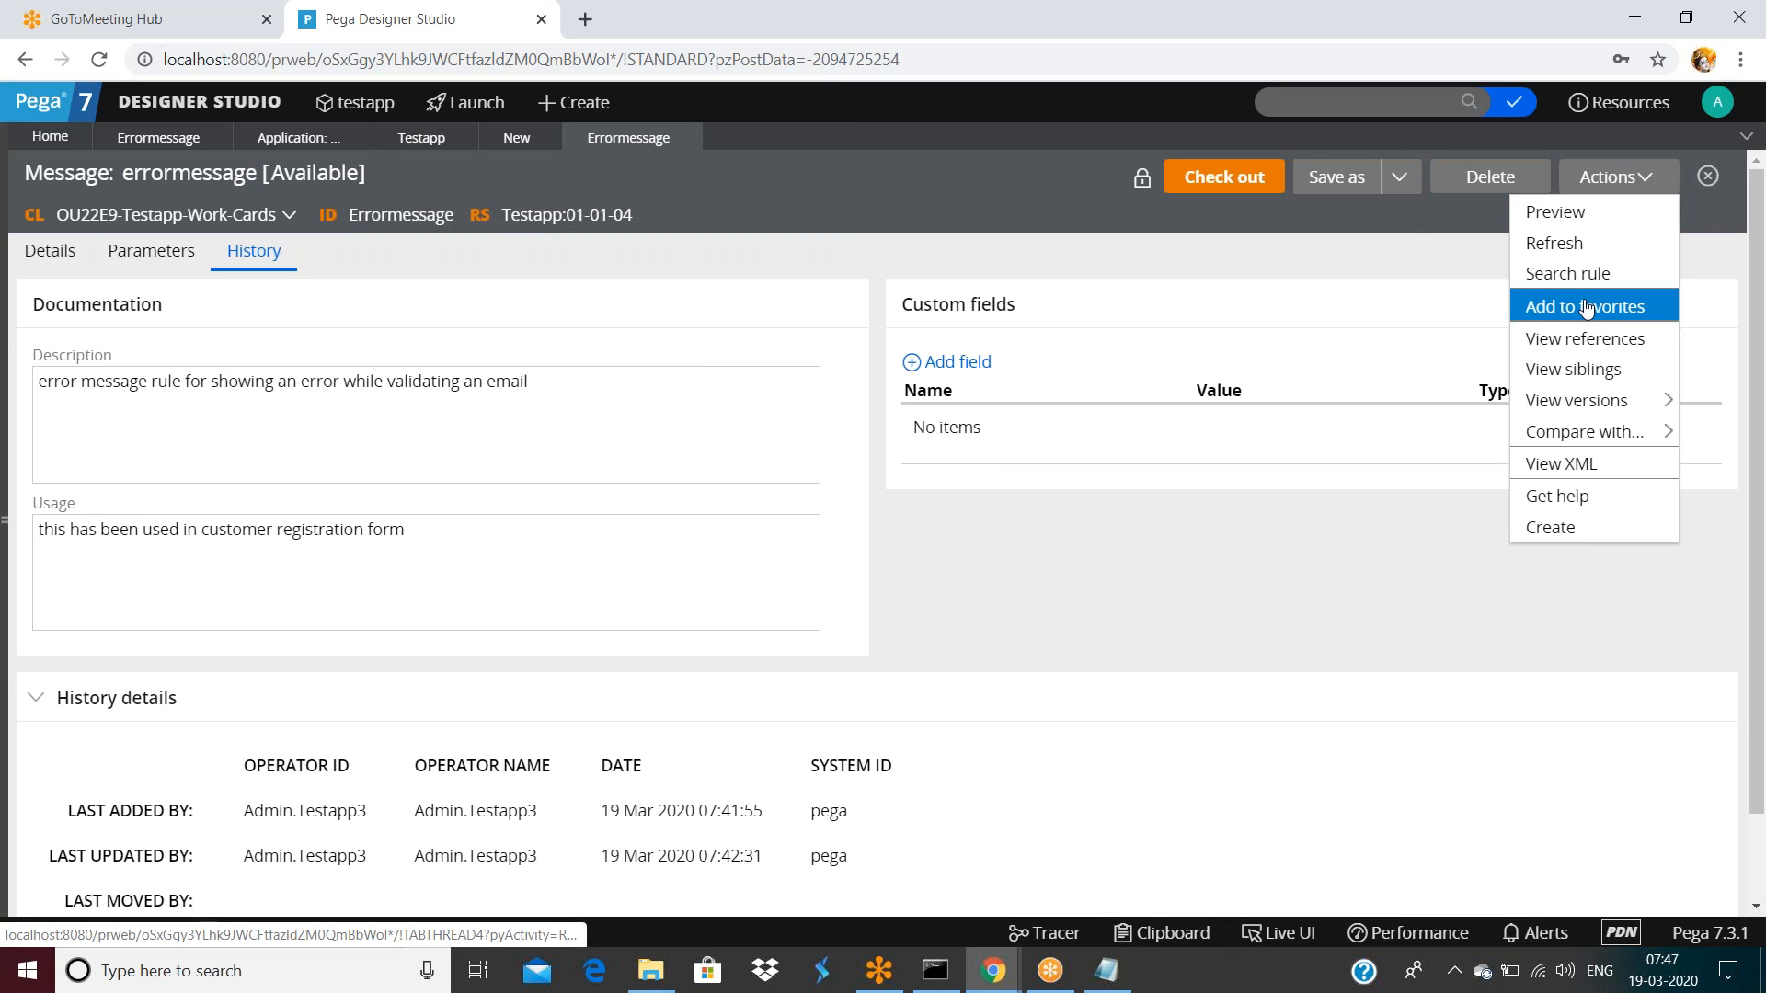
mouse_move(1601, 409)
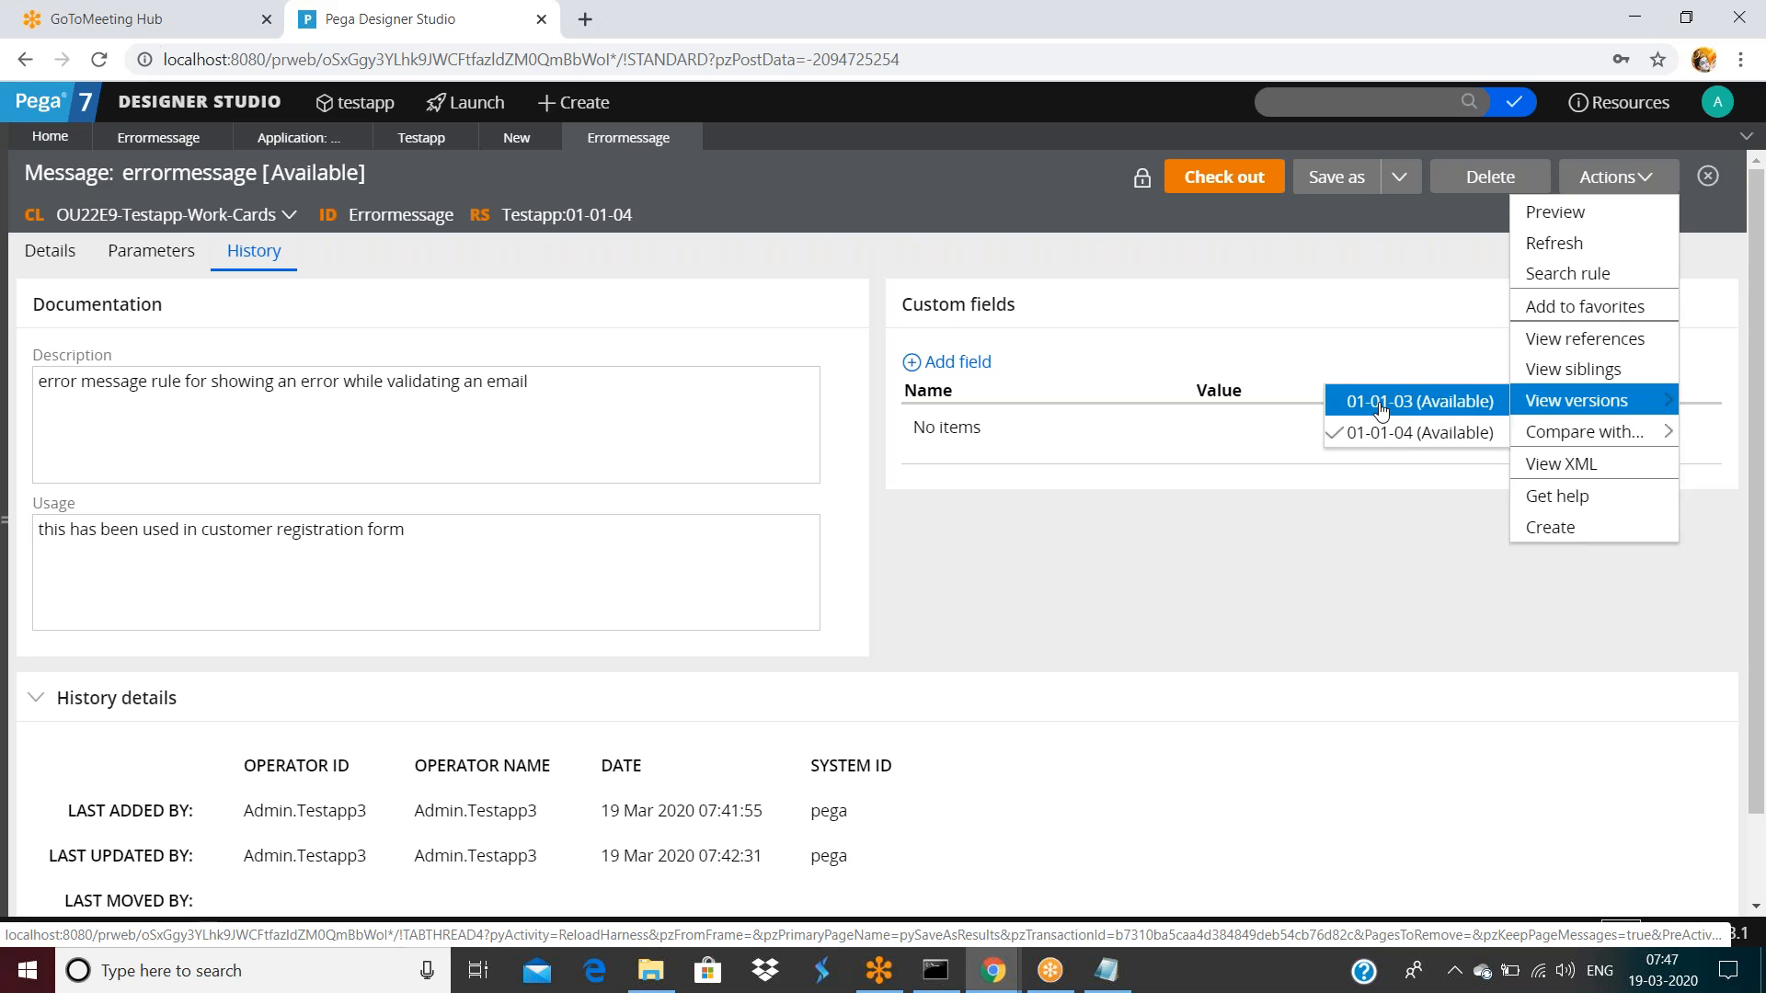
Open the rule checked out from 01-01-04, append 'sadfsafdsafds' to the message, and save
left_click(1238, 178)
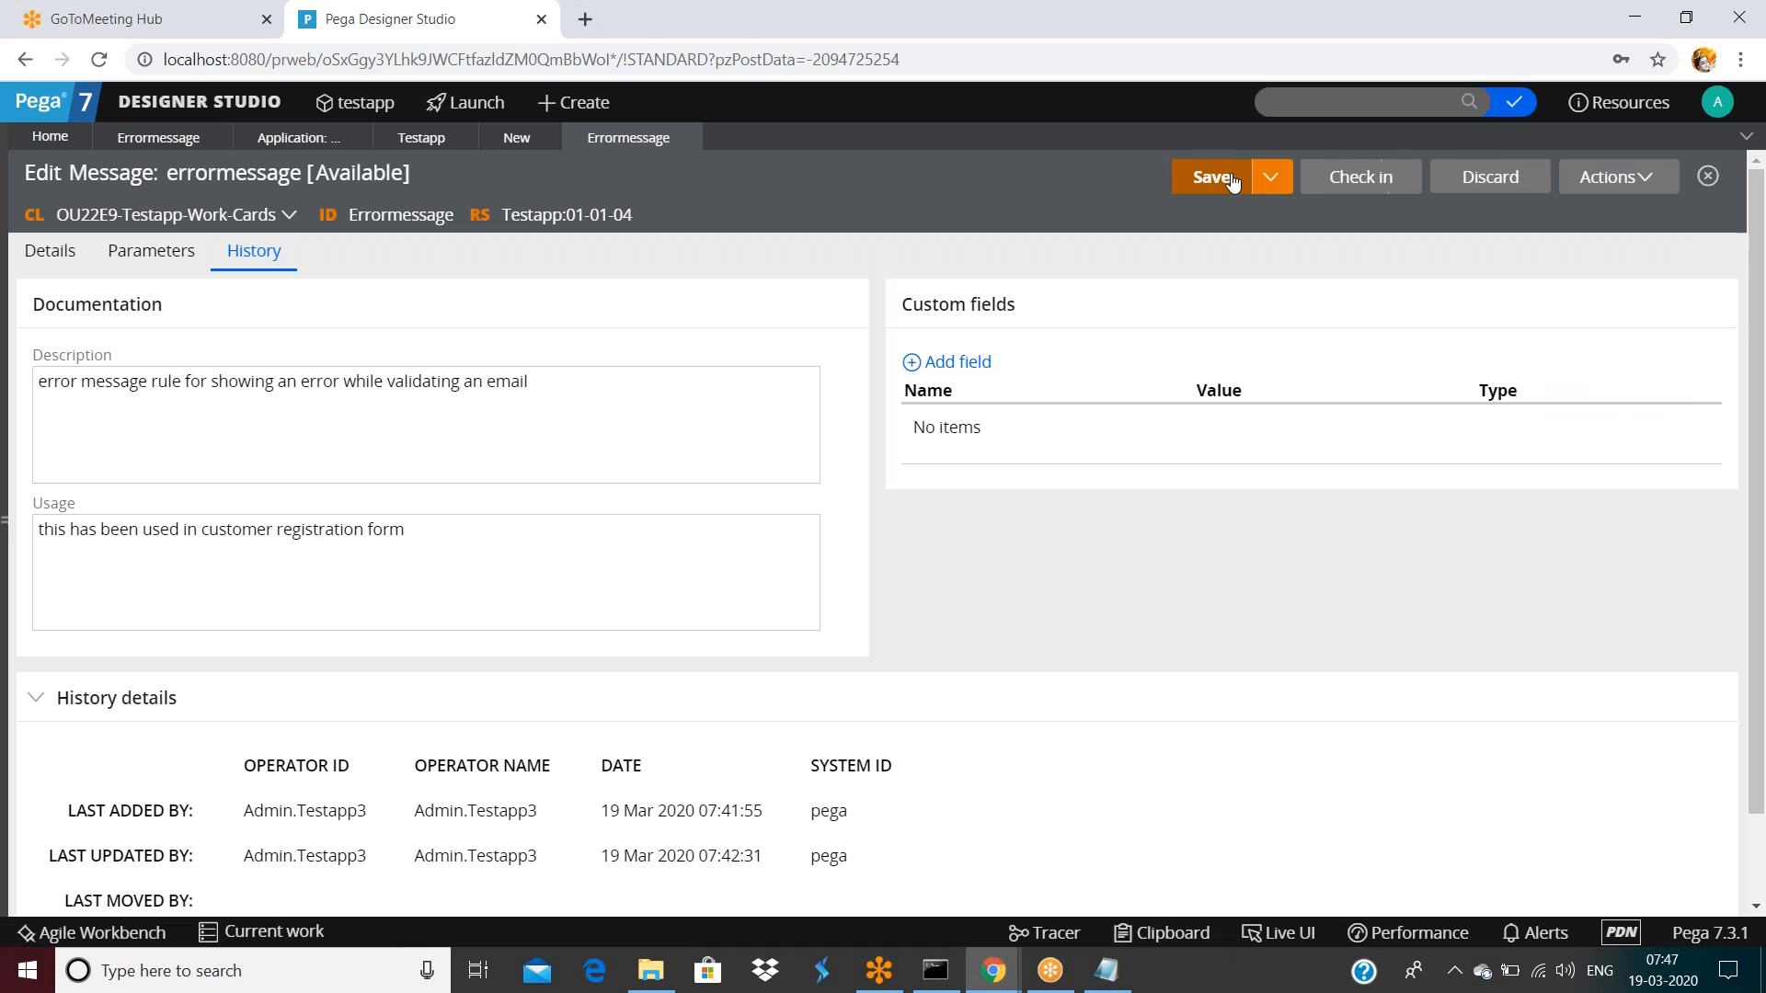
left_click(1244, 178)
left_click(1616, 177)
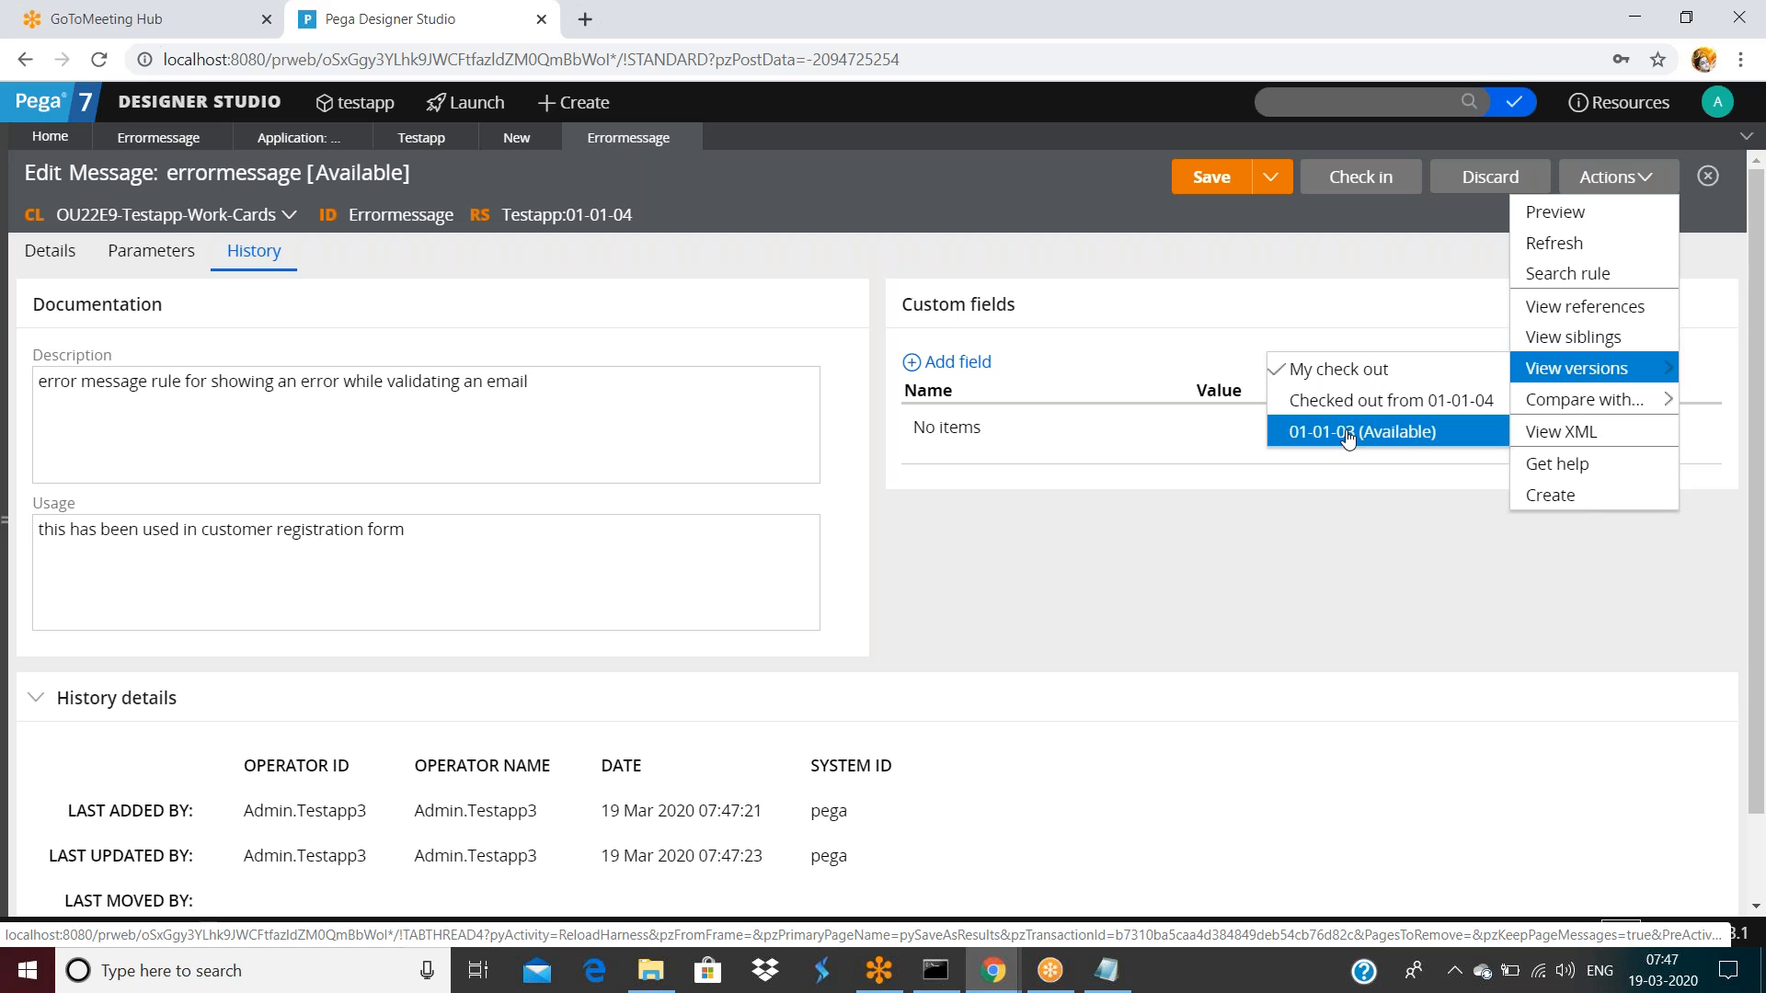
left_click(1407, 411)
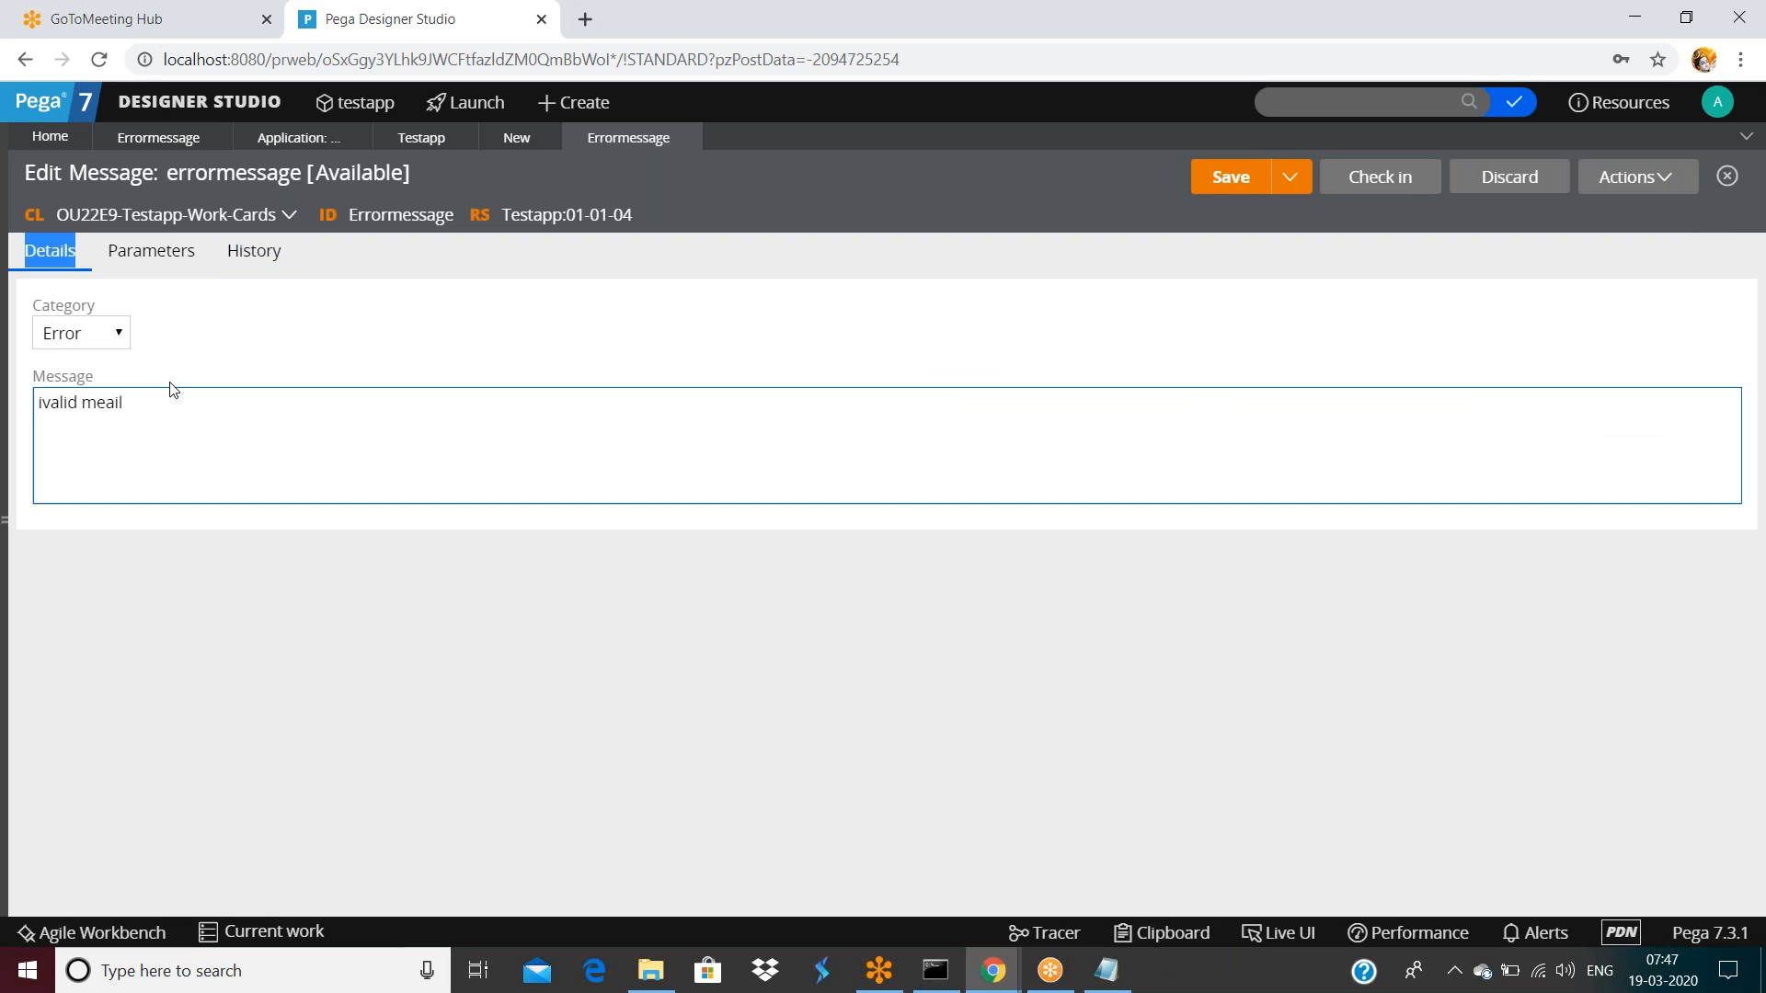
left_click(173, 391)
type("sadfsafdsafds")
left_click(1219, 188)
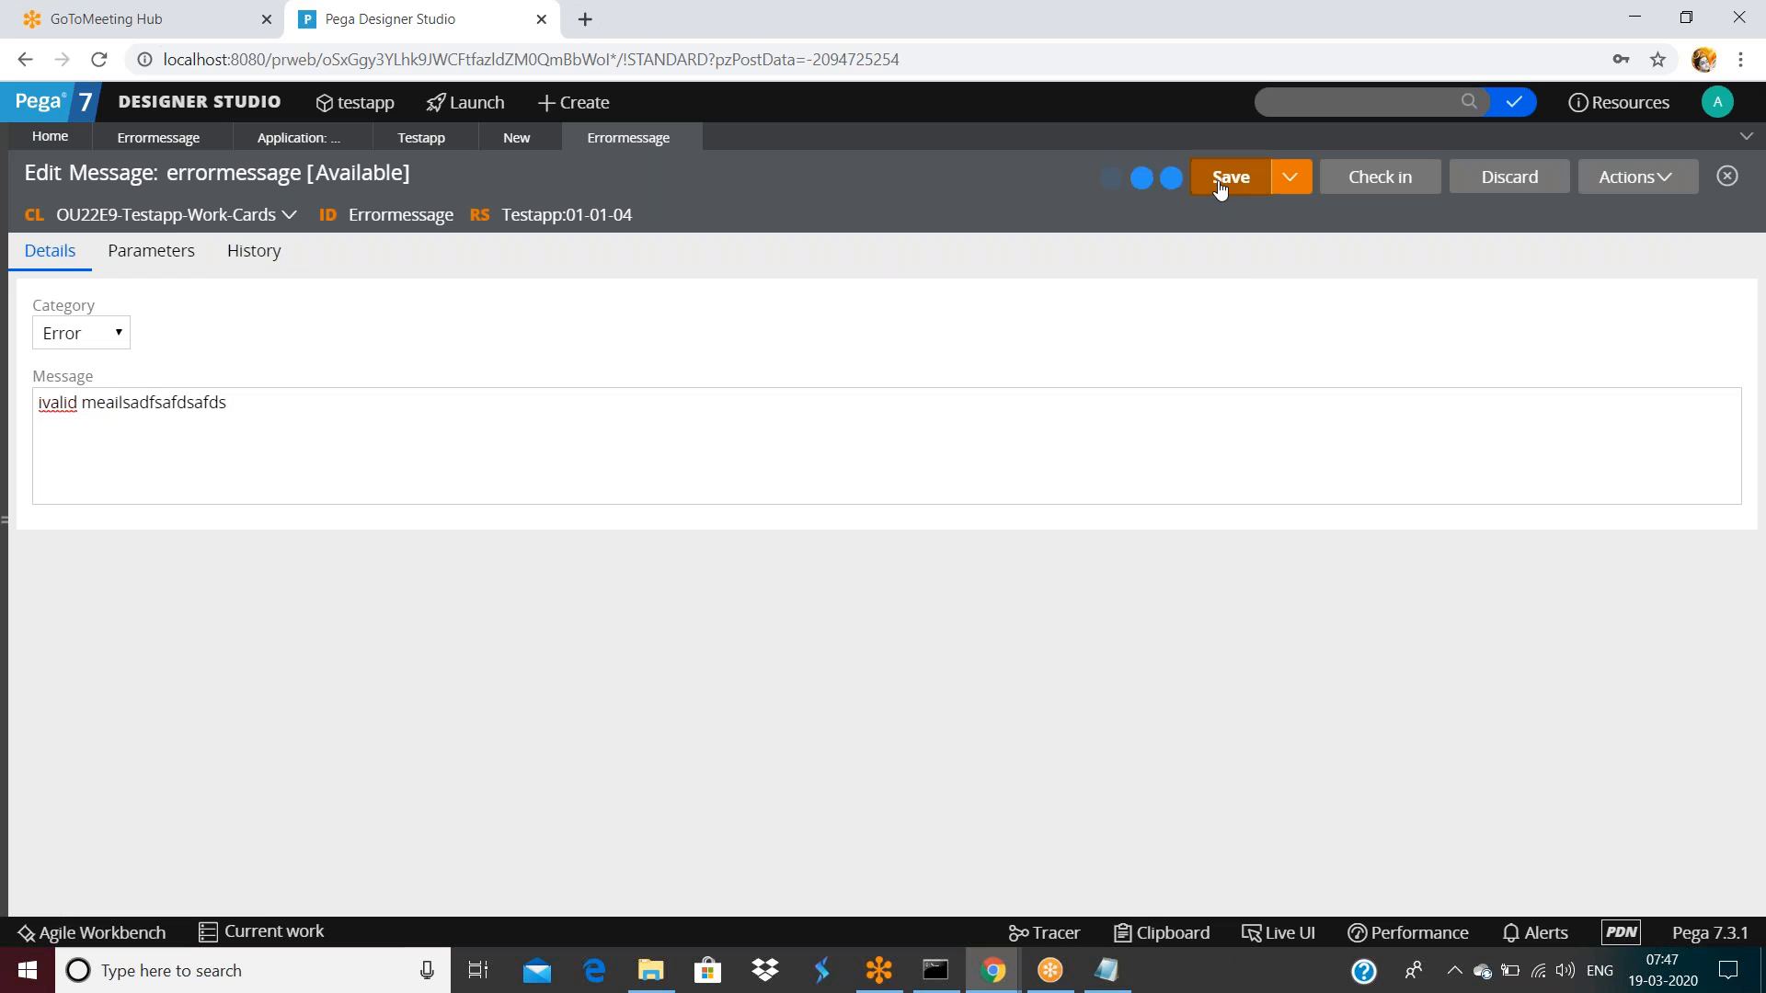
Open the saved 01-01-04 and 01-01-03 versions in their own tabs via View versions
left_click(1660, 177)
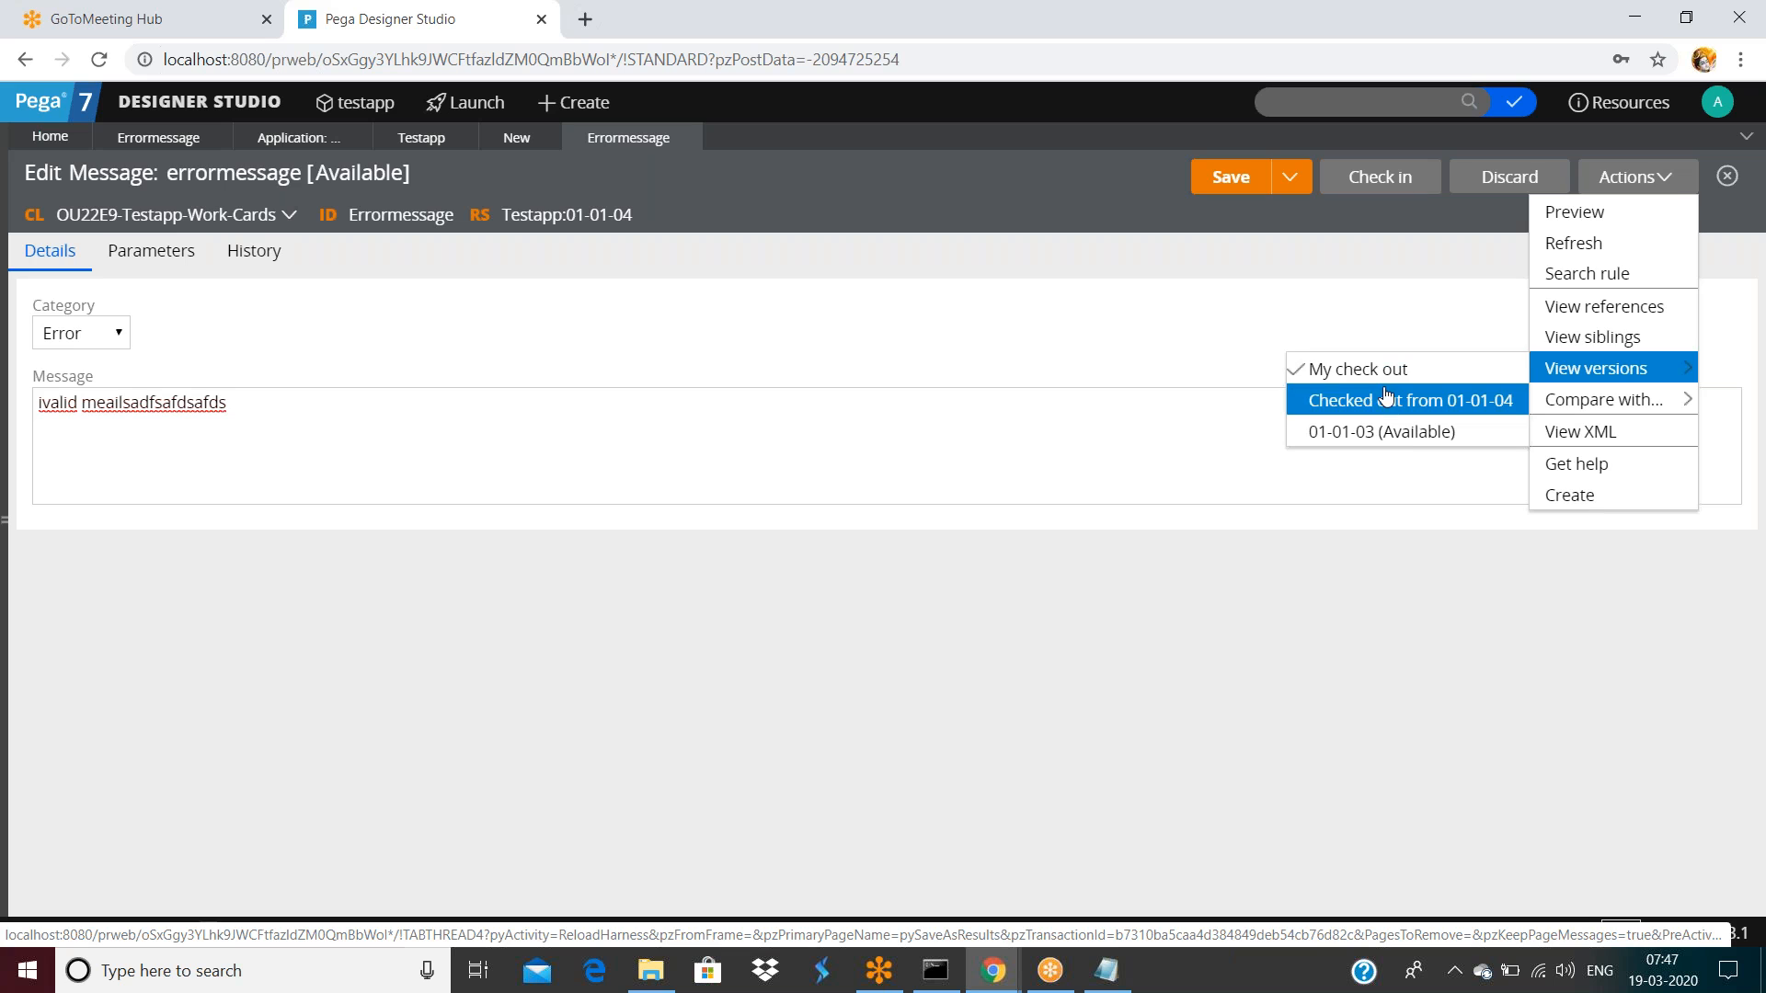
left_click(1387, 399)
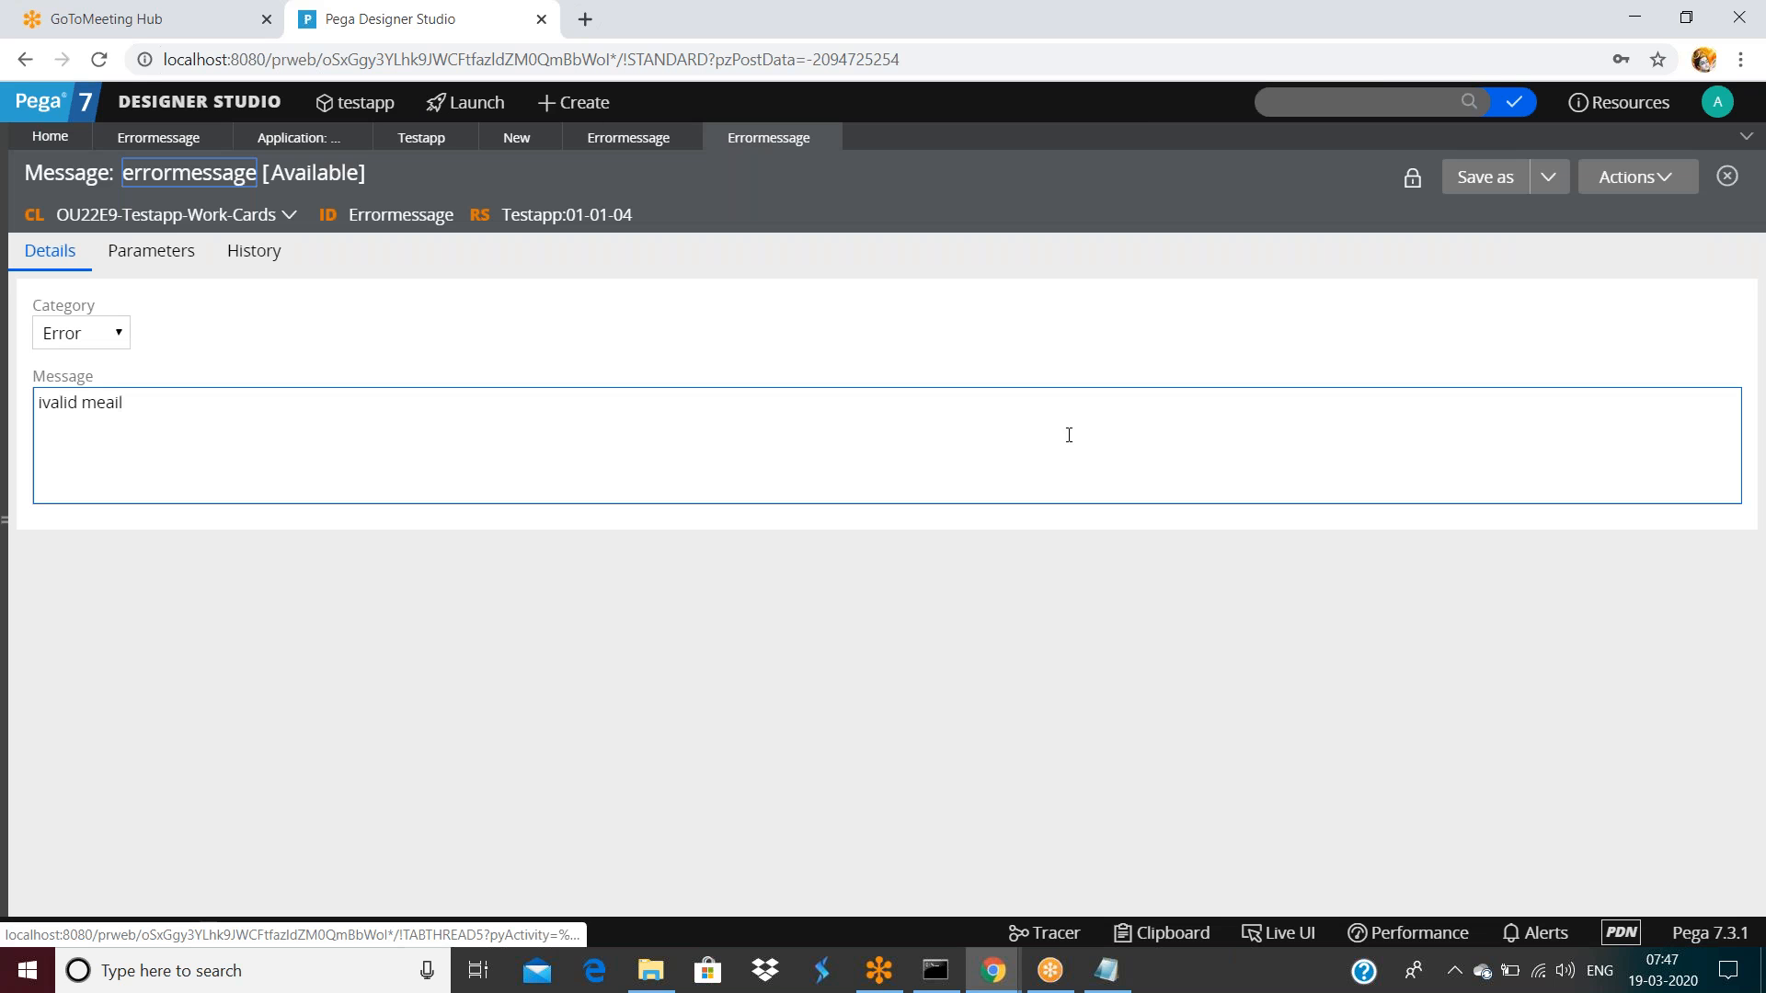
left_click(1636, 188)
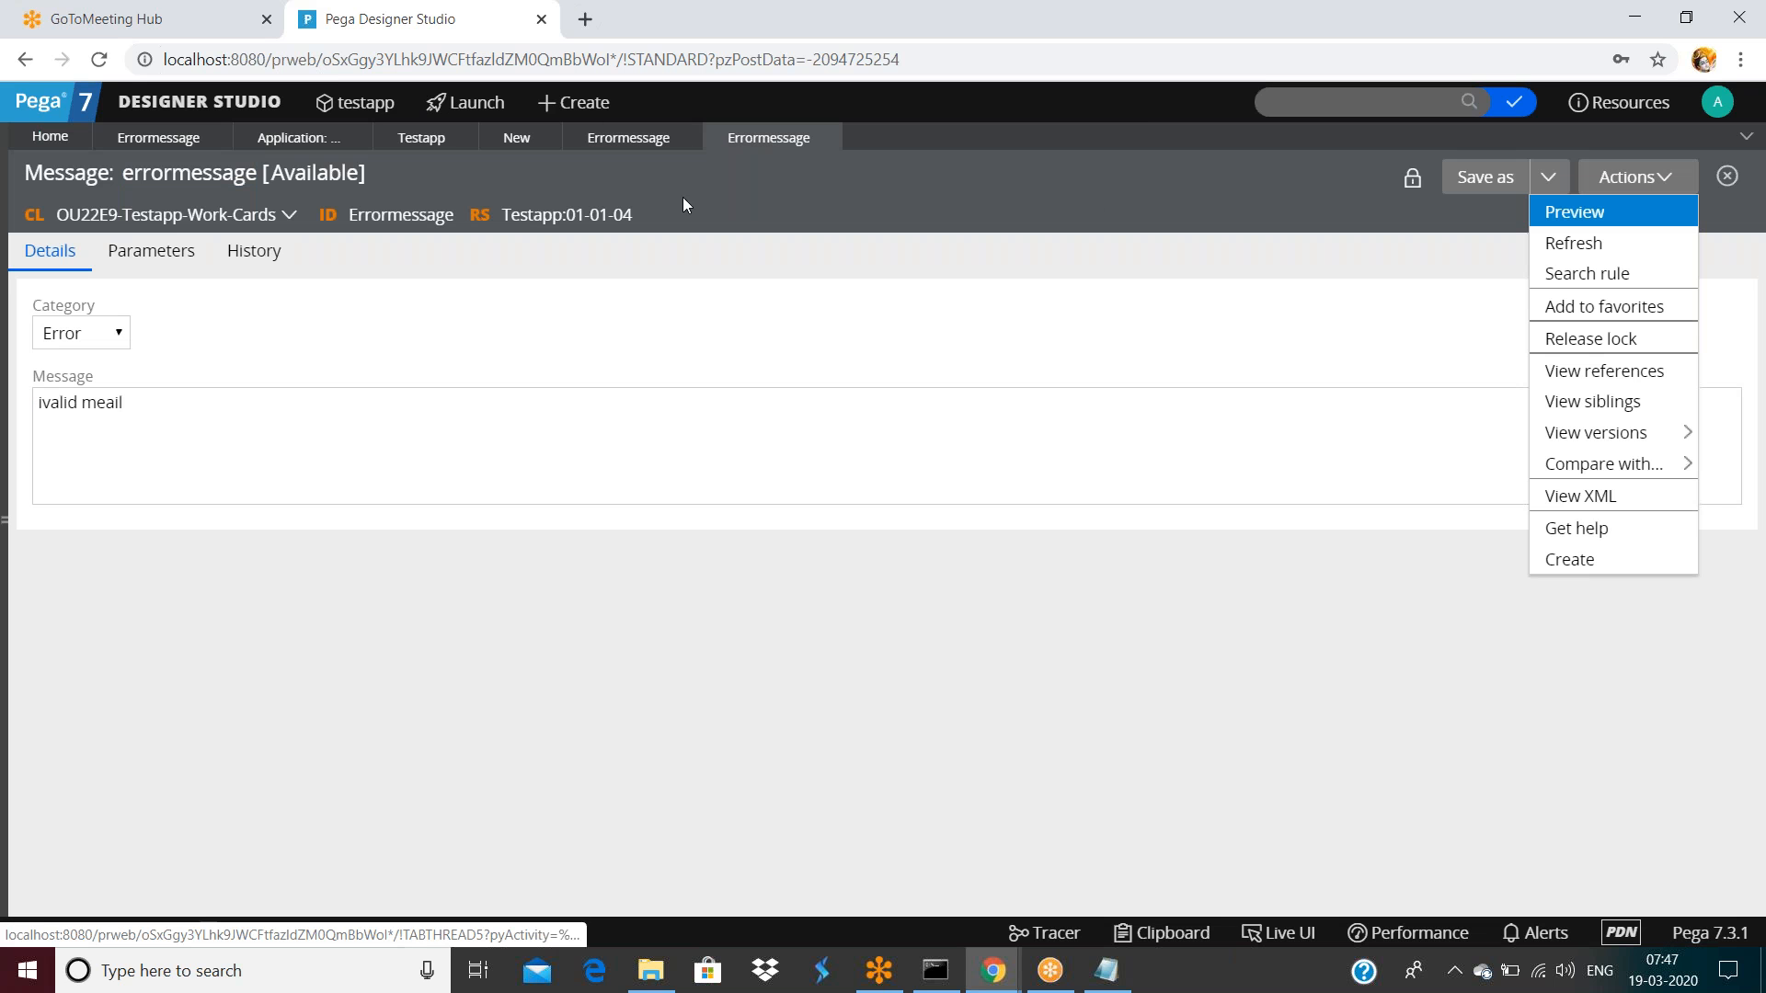
left_click(607, 143)
left_click(1647, 178)
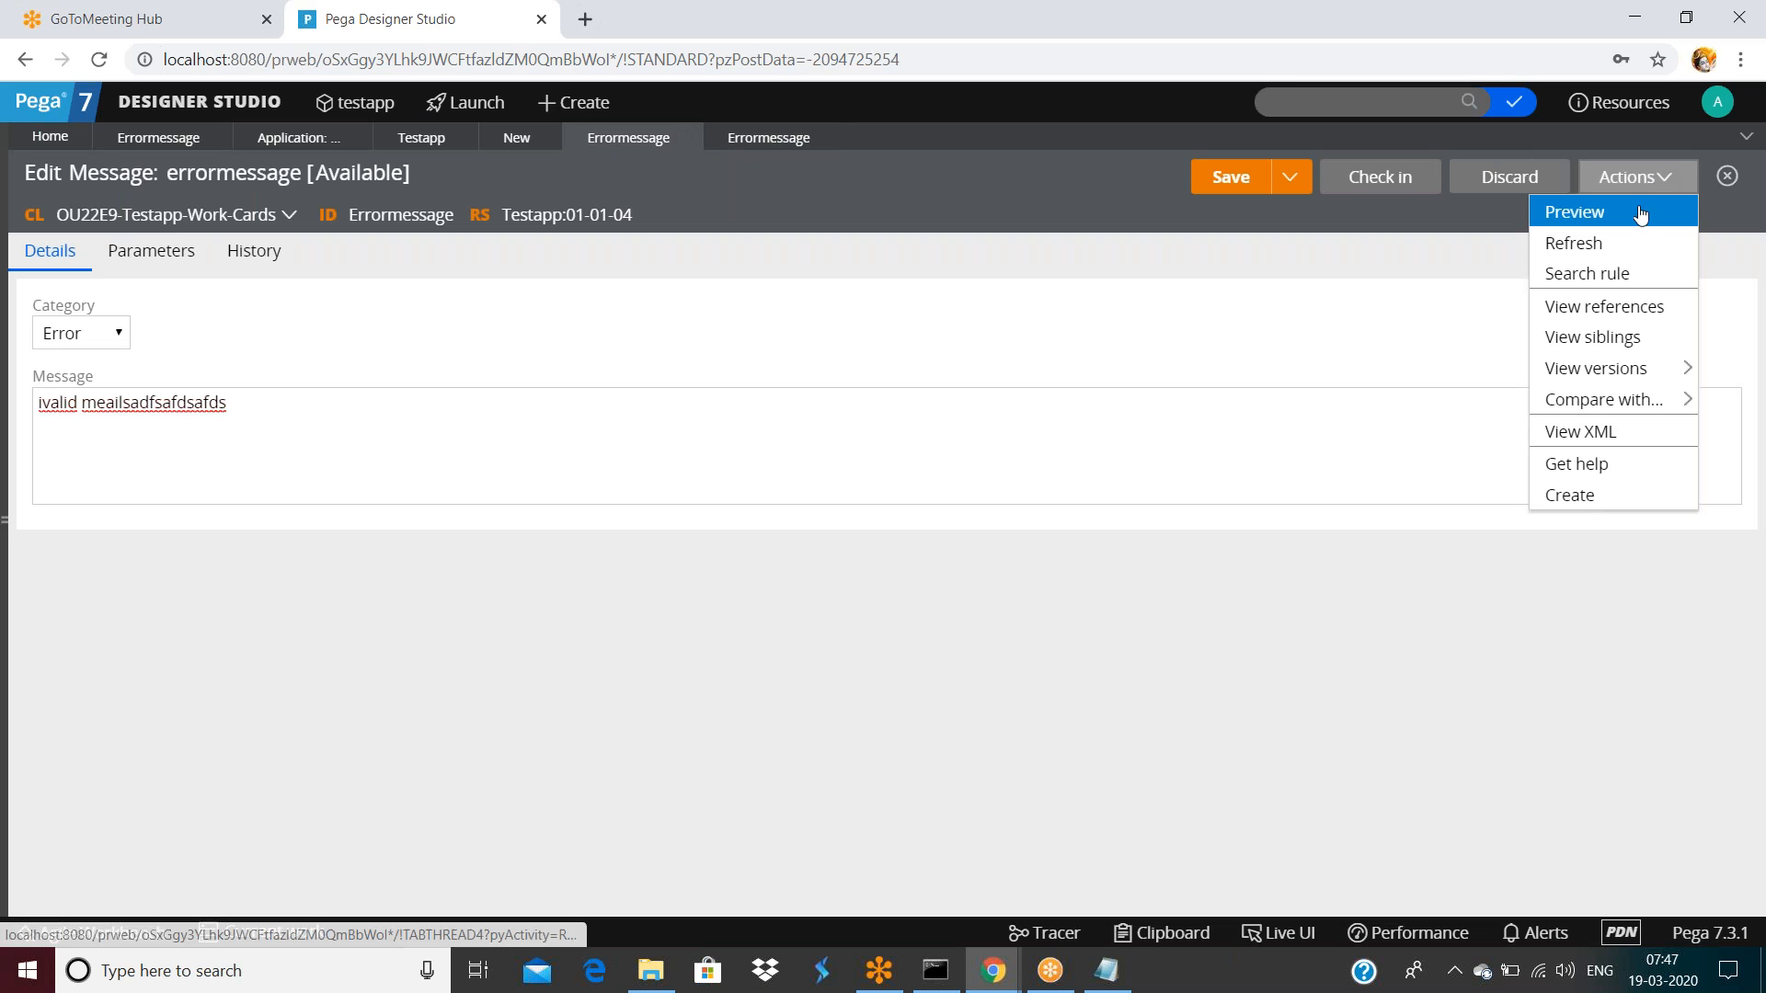
mouse_move(1610, 372)
left_click(1377, 436)
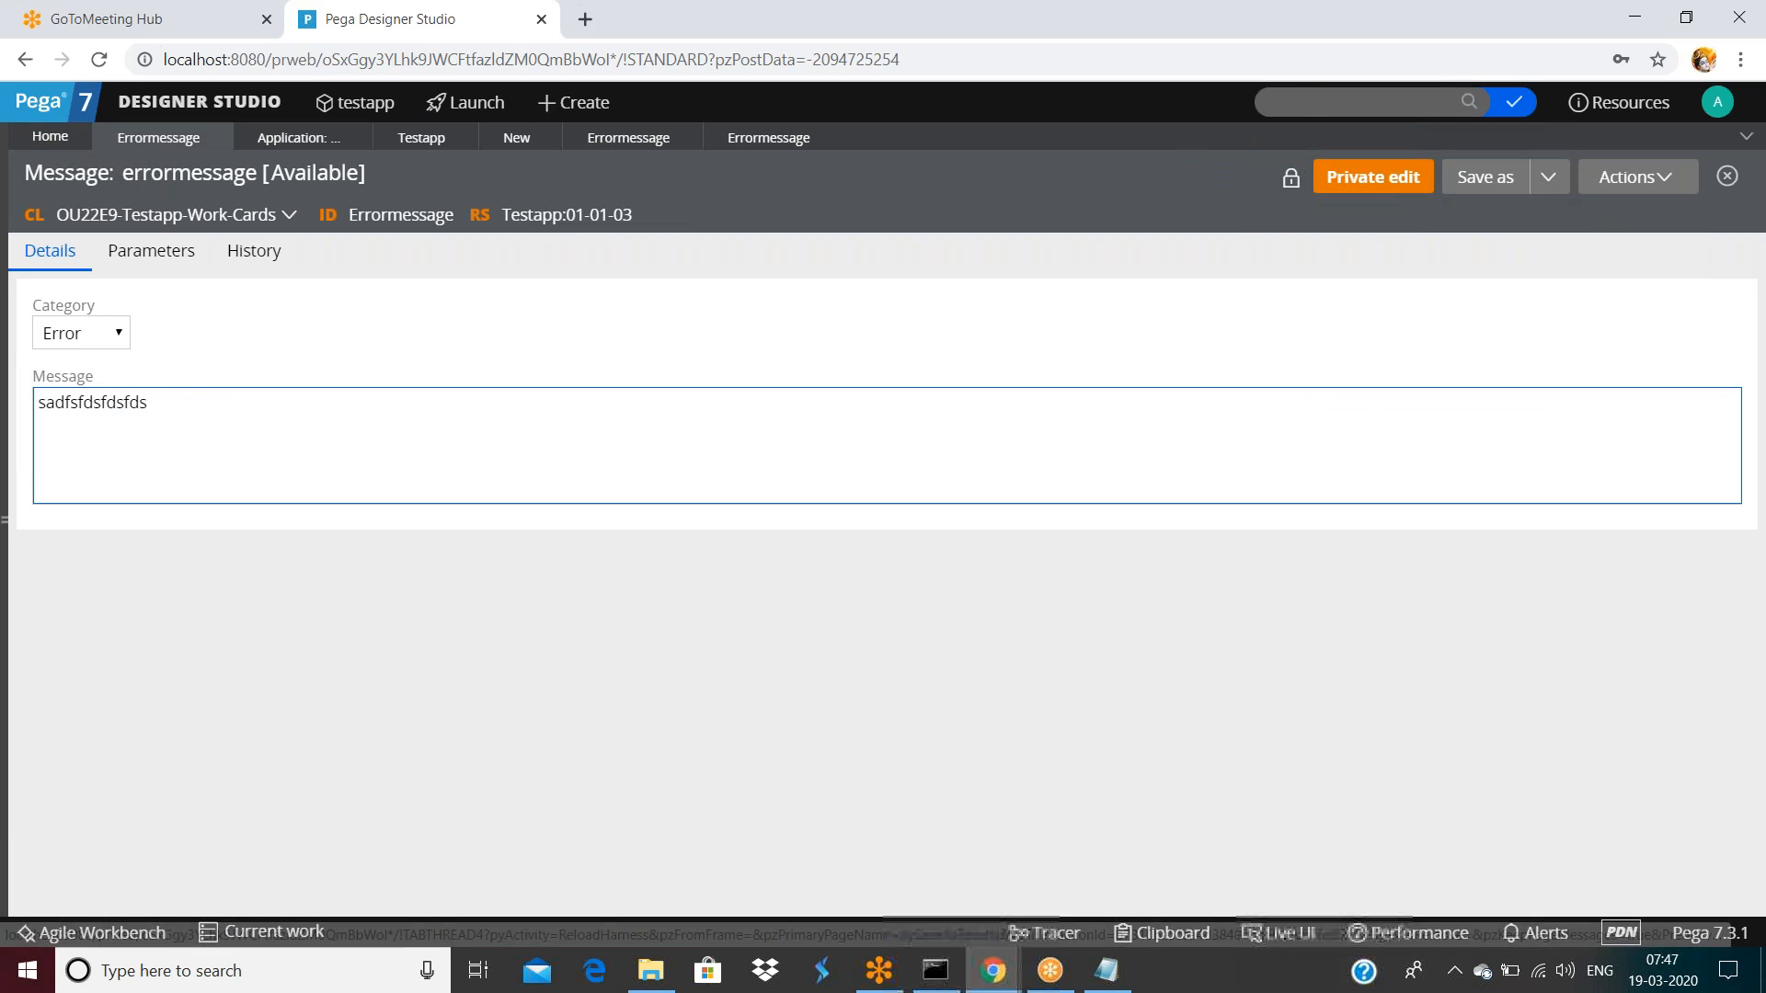
Compare the message text across the 01-01-03, 01-01-04 and checked-out tabs, then close 01-01-04
double_click(174, 404)
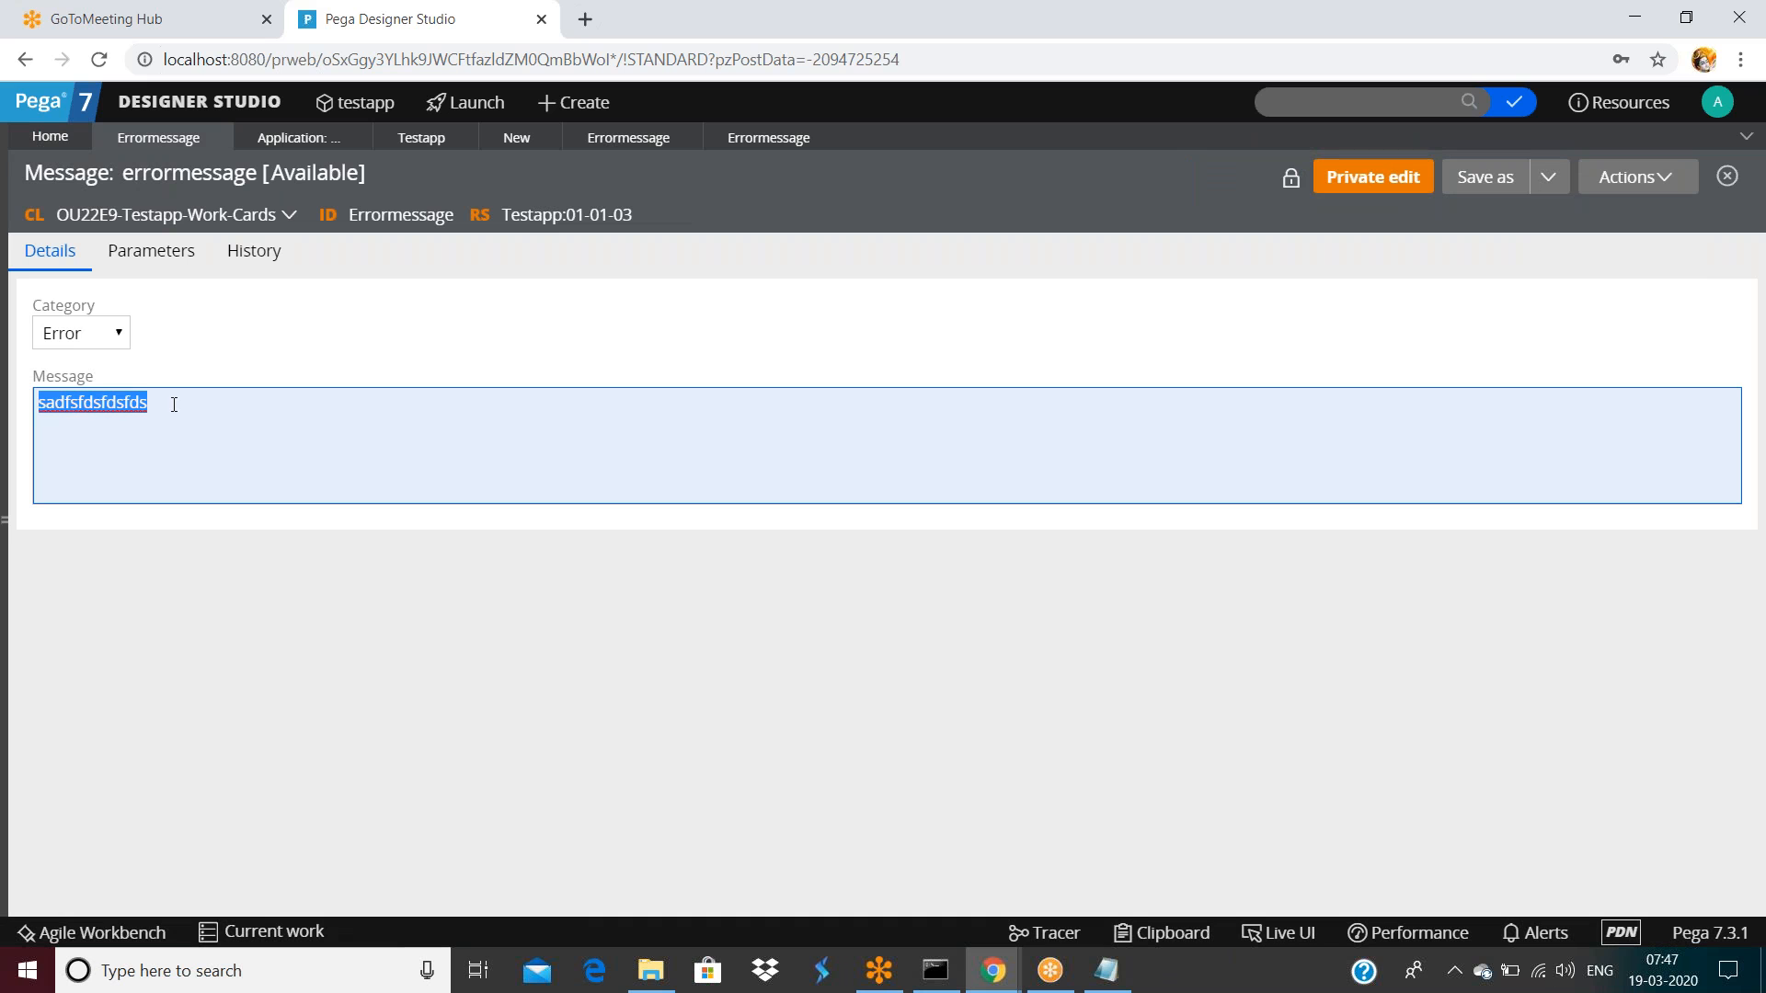
left_click(625, 138)
triple_click(275, 397)
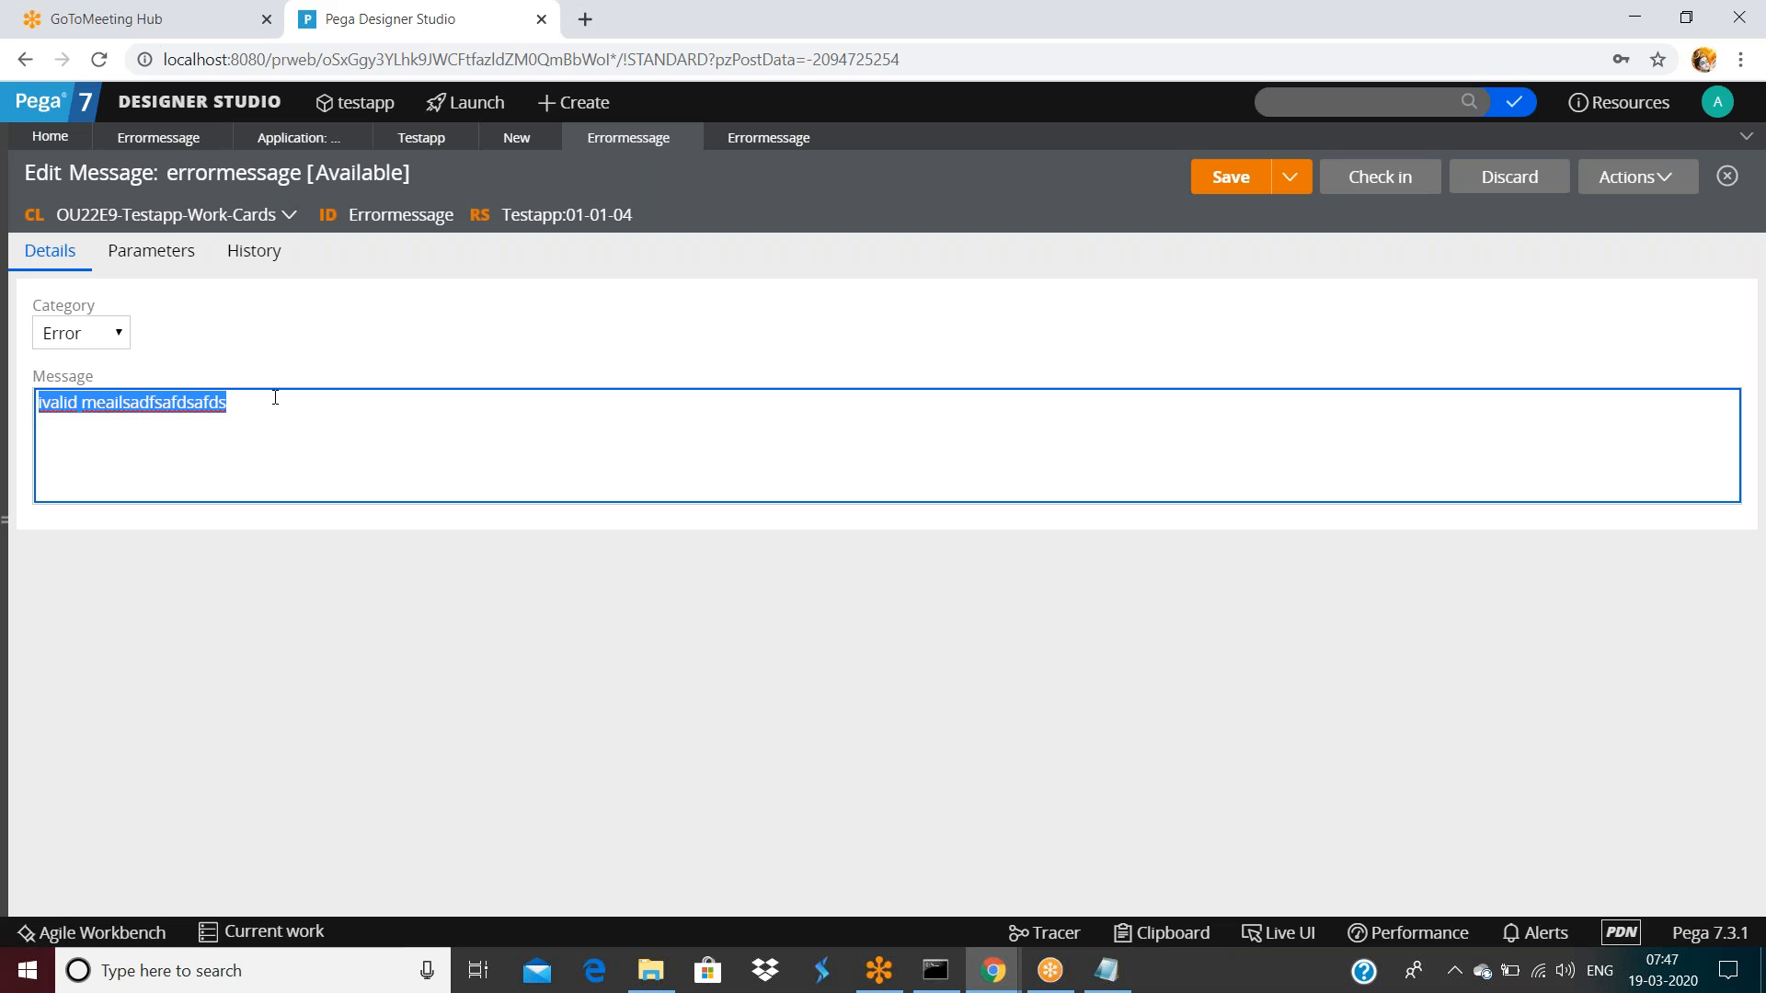
left_click(163, 142)
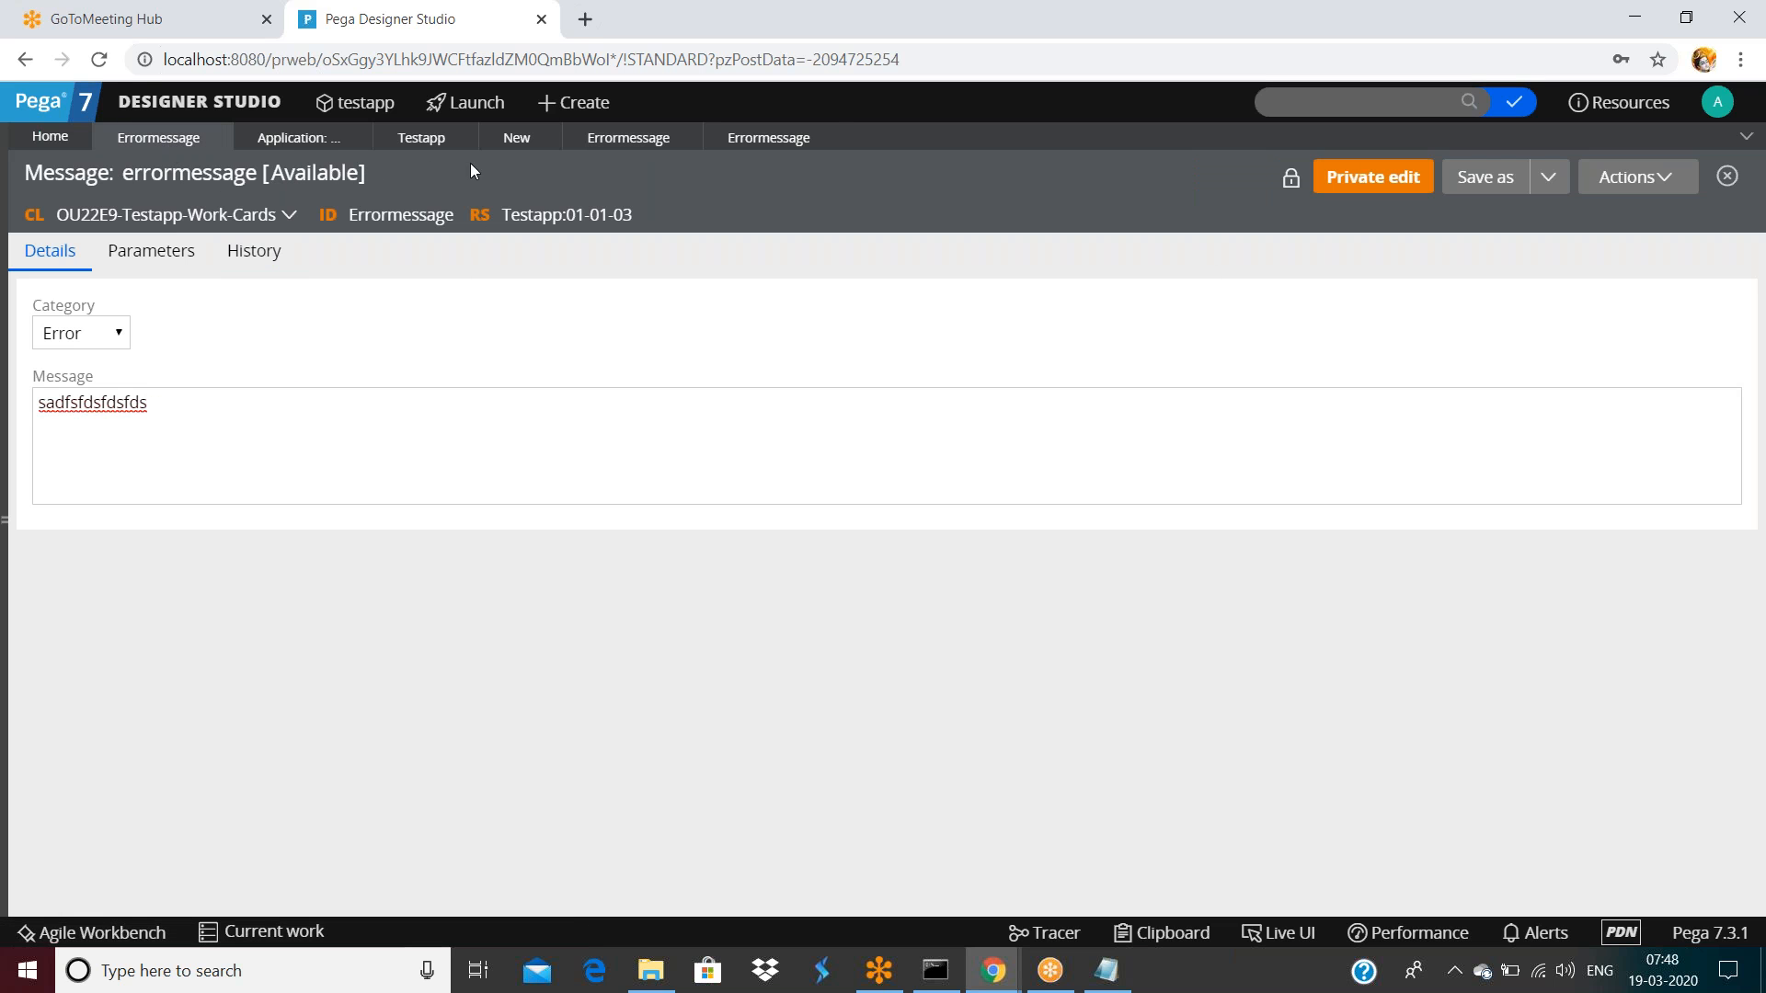
left_click(759, 137)
triple_click(231, 395)
left_click(826, 137)
Close the 01-01-03 Errormessage and leftover New tabs, and discard a new message record started by mistake
left_click(221, 137)
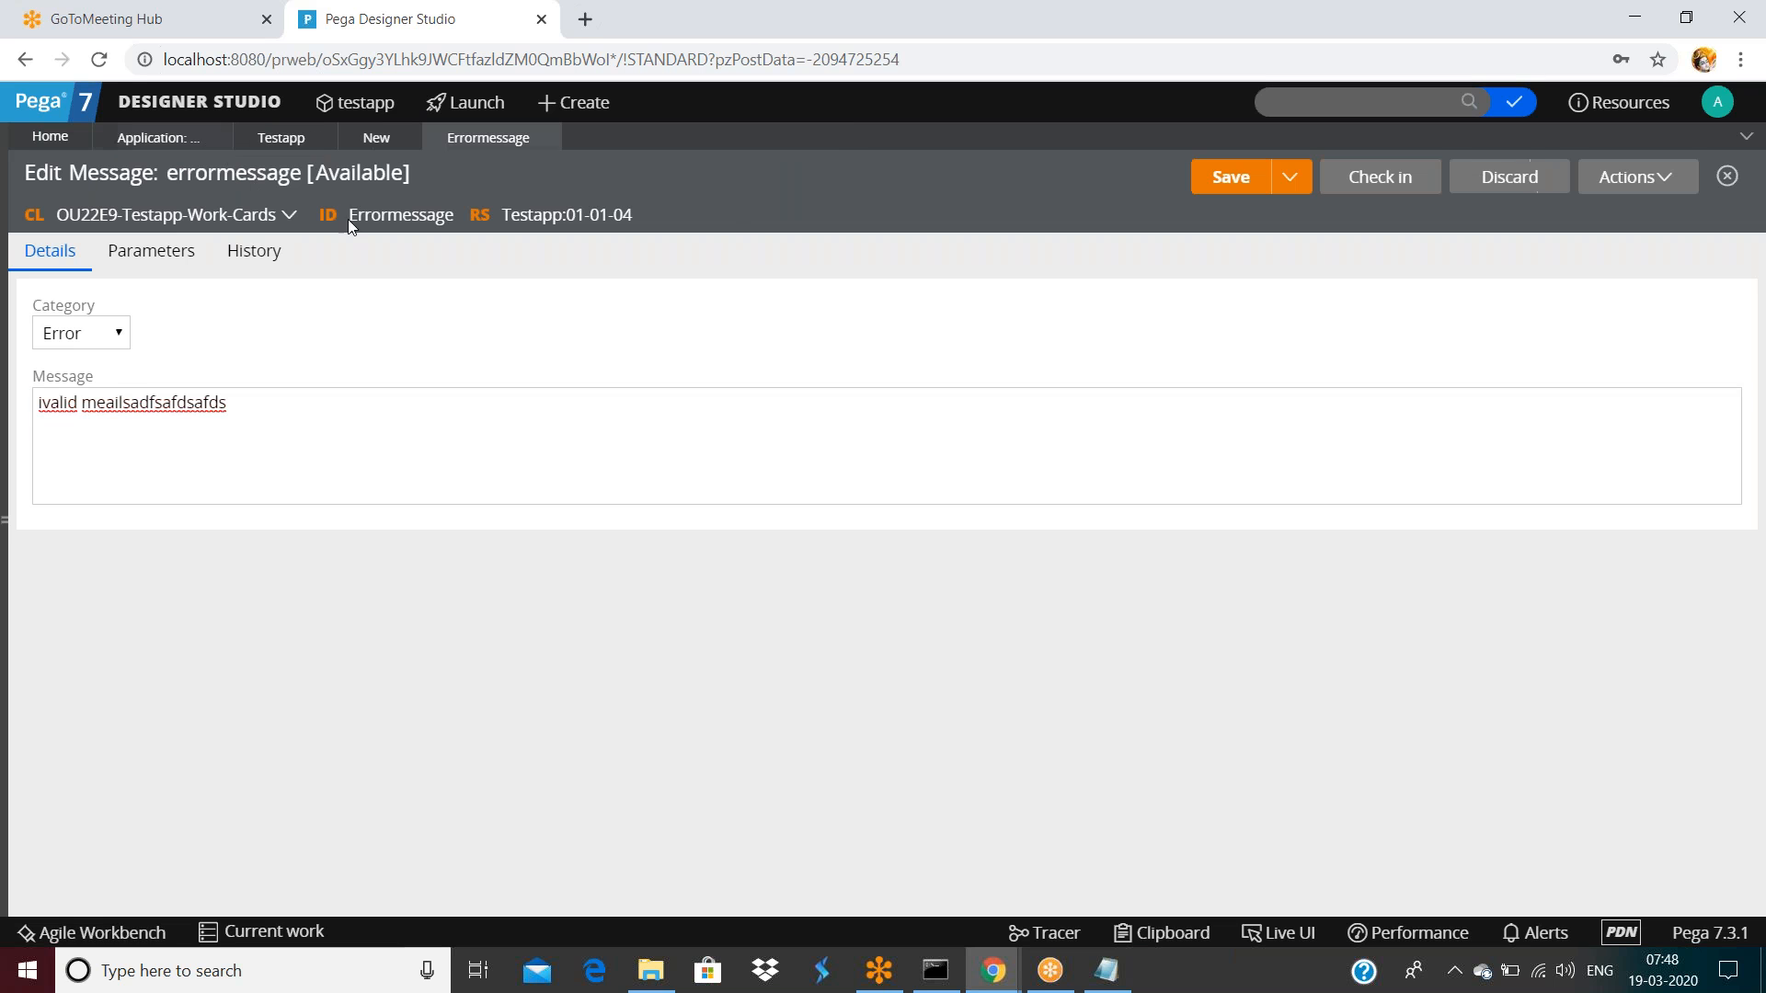
left_click(406, 137)
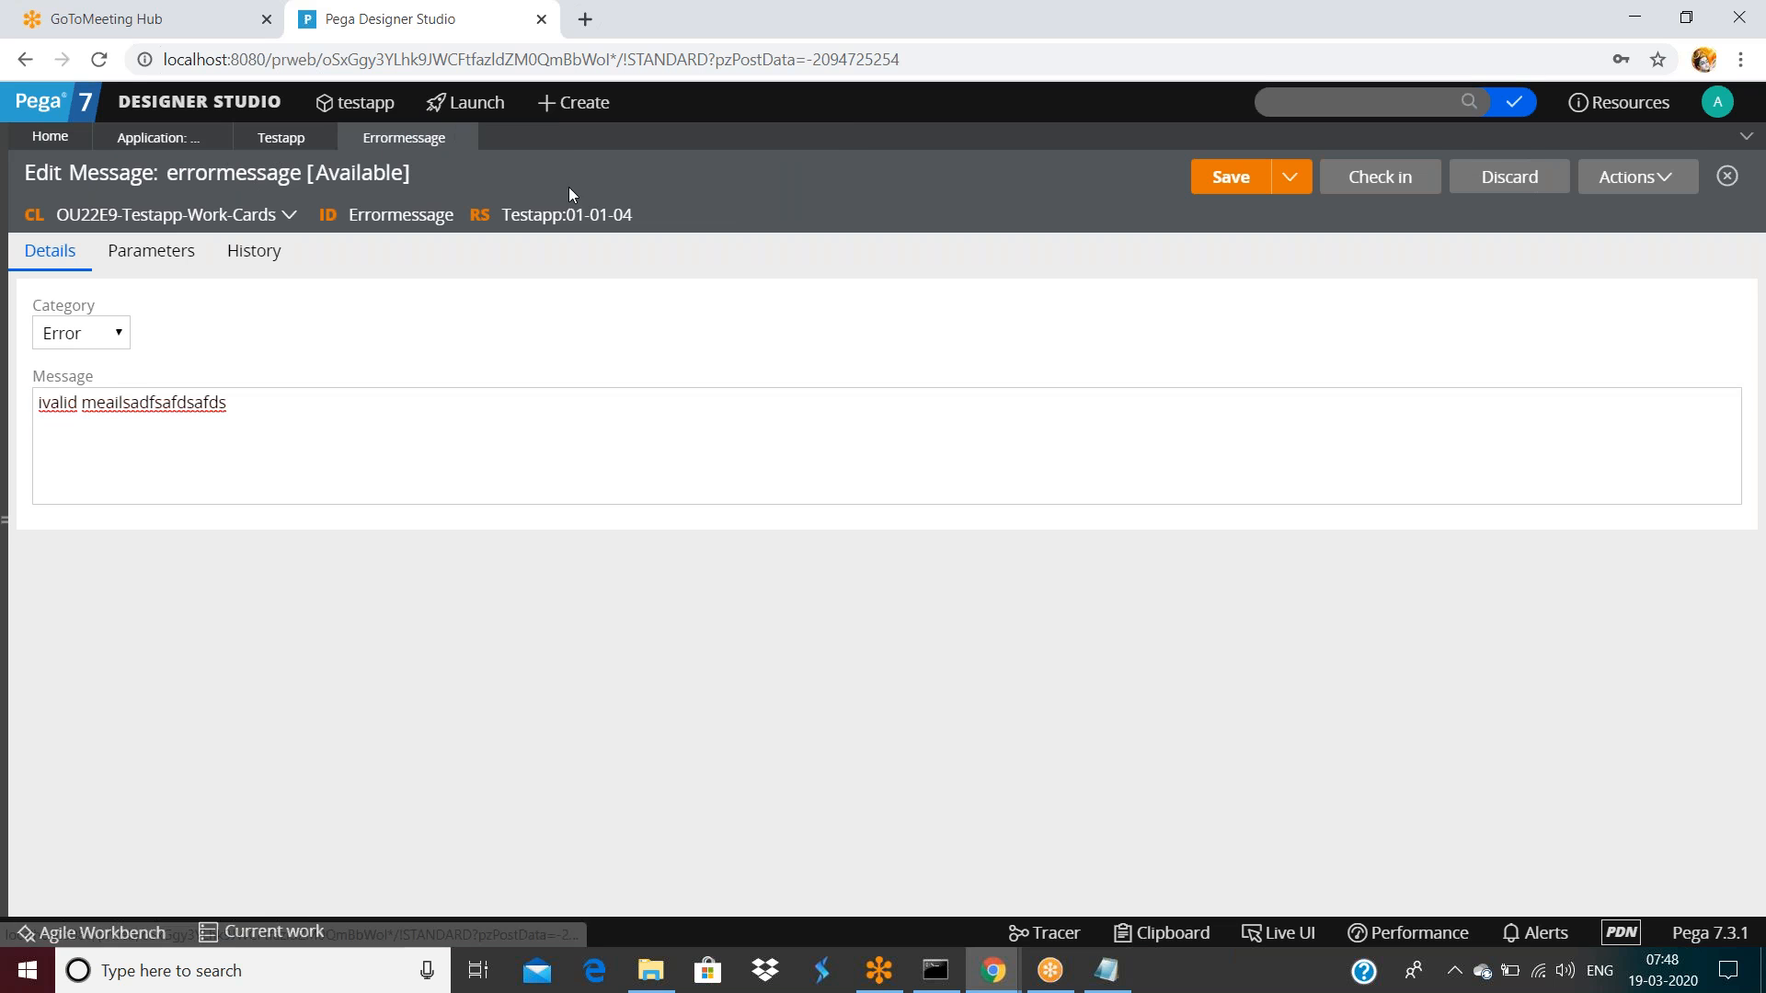
left_click(1636, 176)
mouse_move(1629, 370)
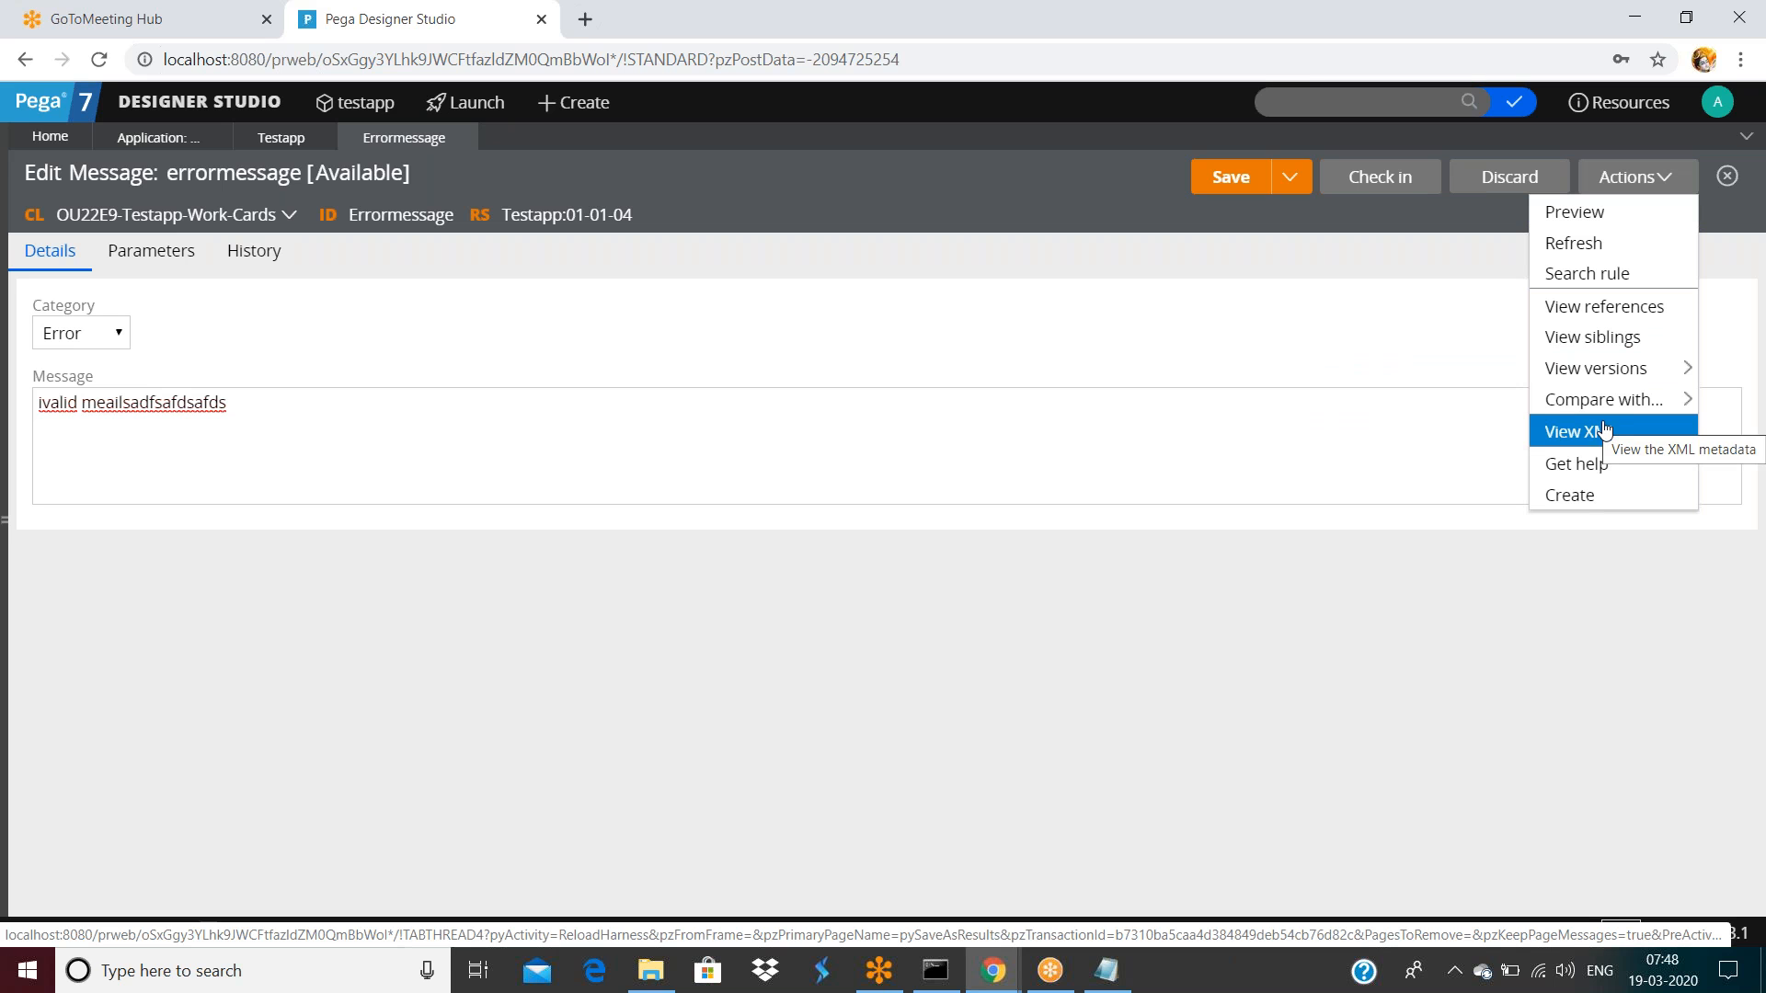
left_click(1573, 496)
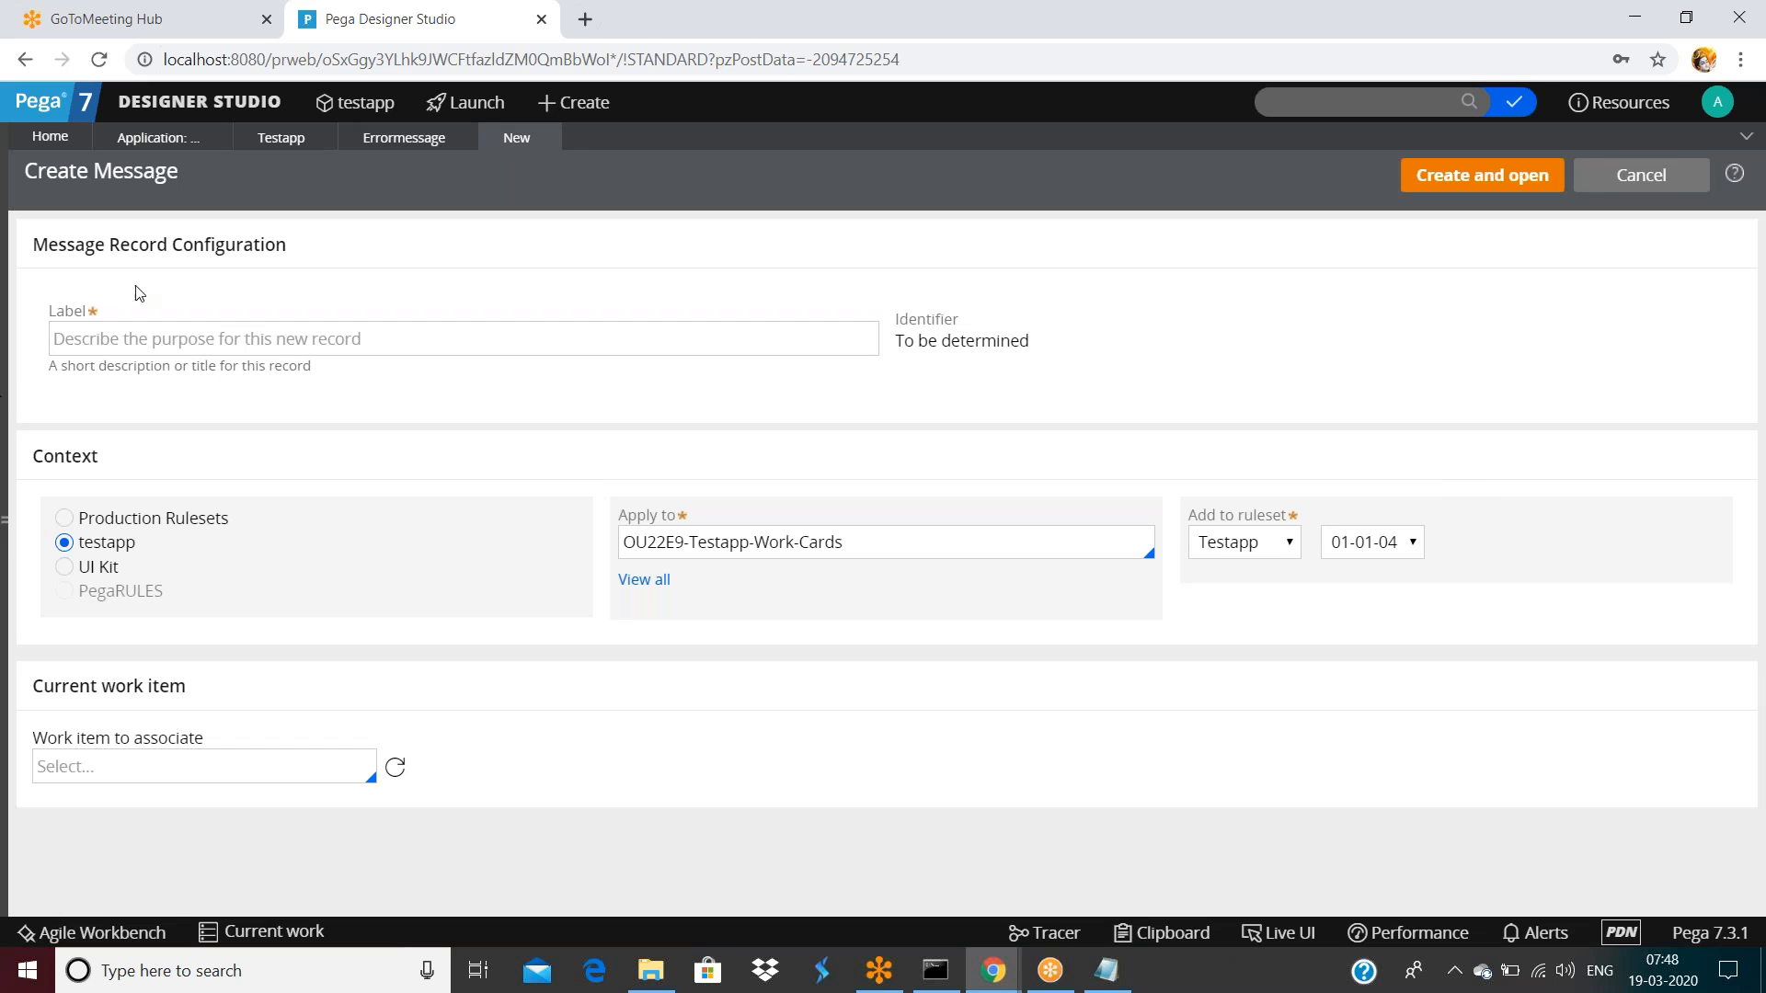
left_click(145, 340)
left_click(545, 136)
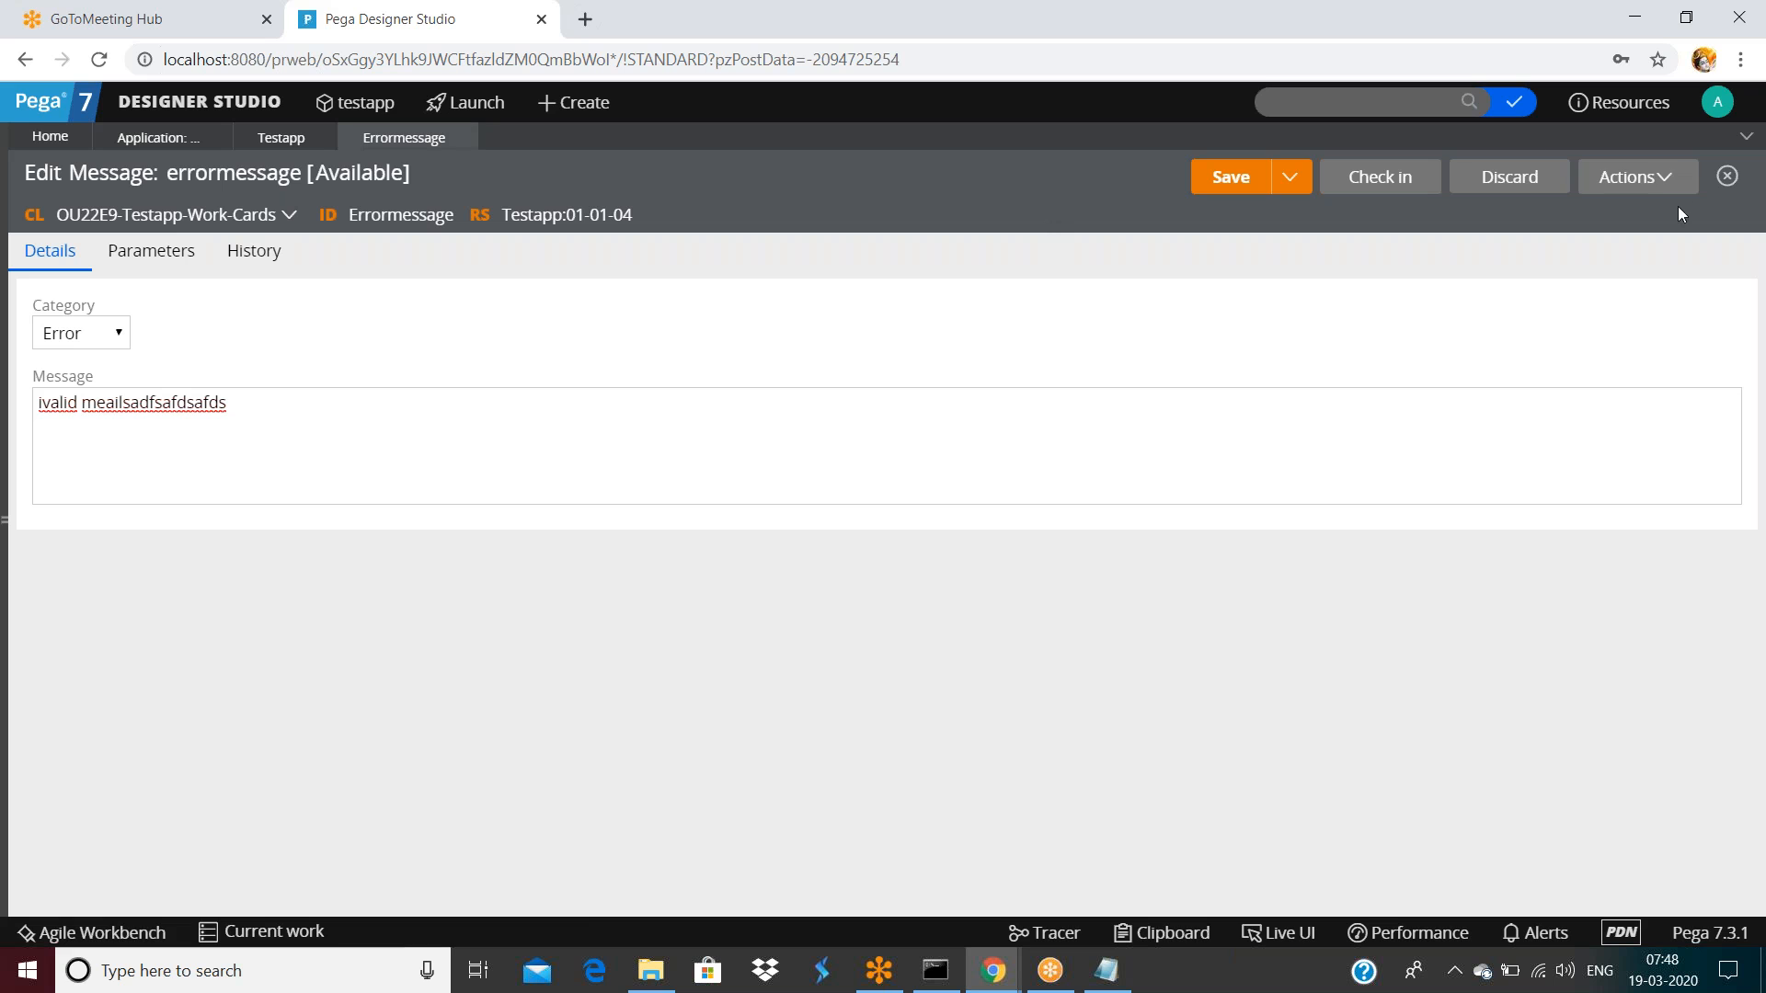
Show the errormessage siblings: Testapp 01-01-03, Testapp 01-01-04 and Admin.Testapp3@ 01-01-01
left_click(1647, 179)
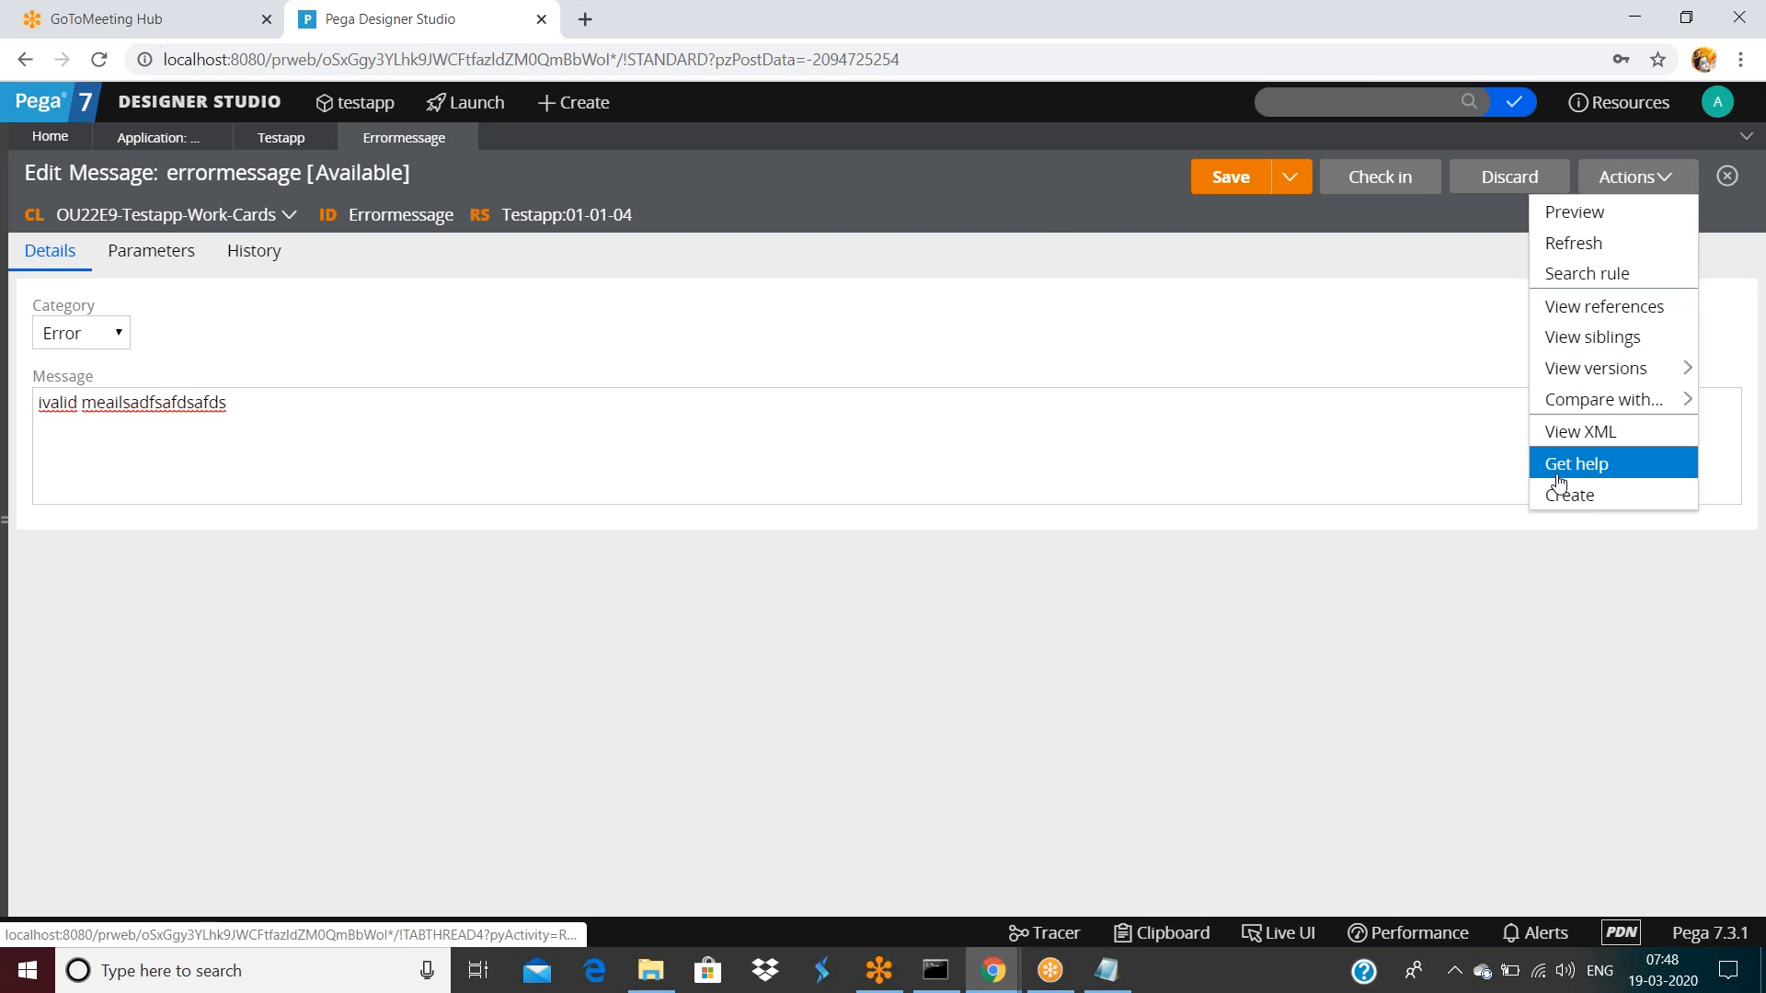
mouse_move(1585, 399)
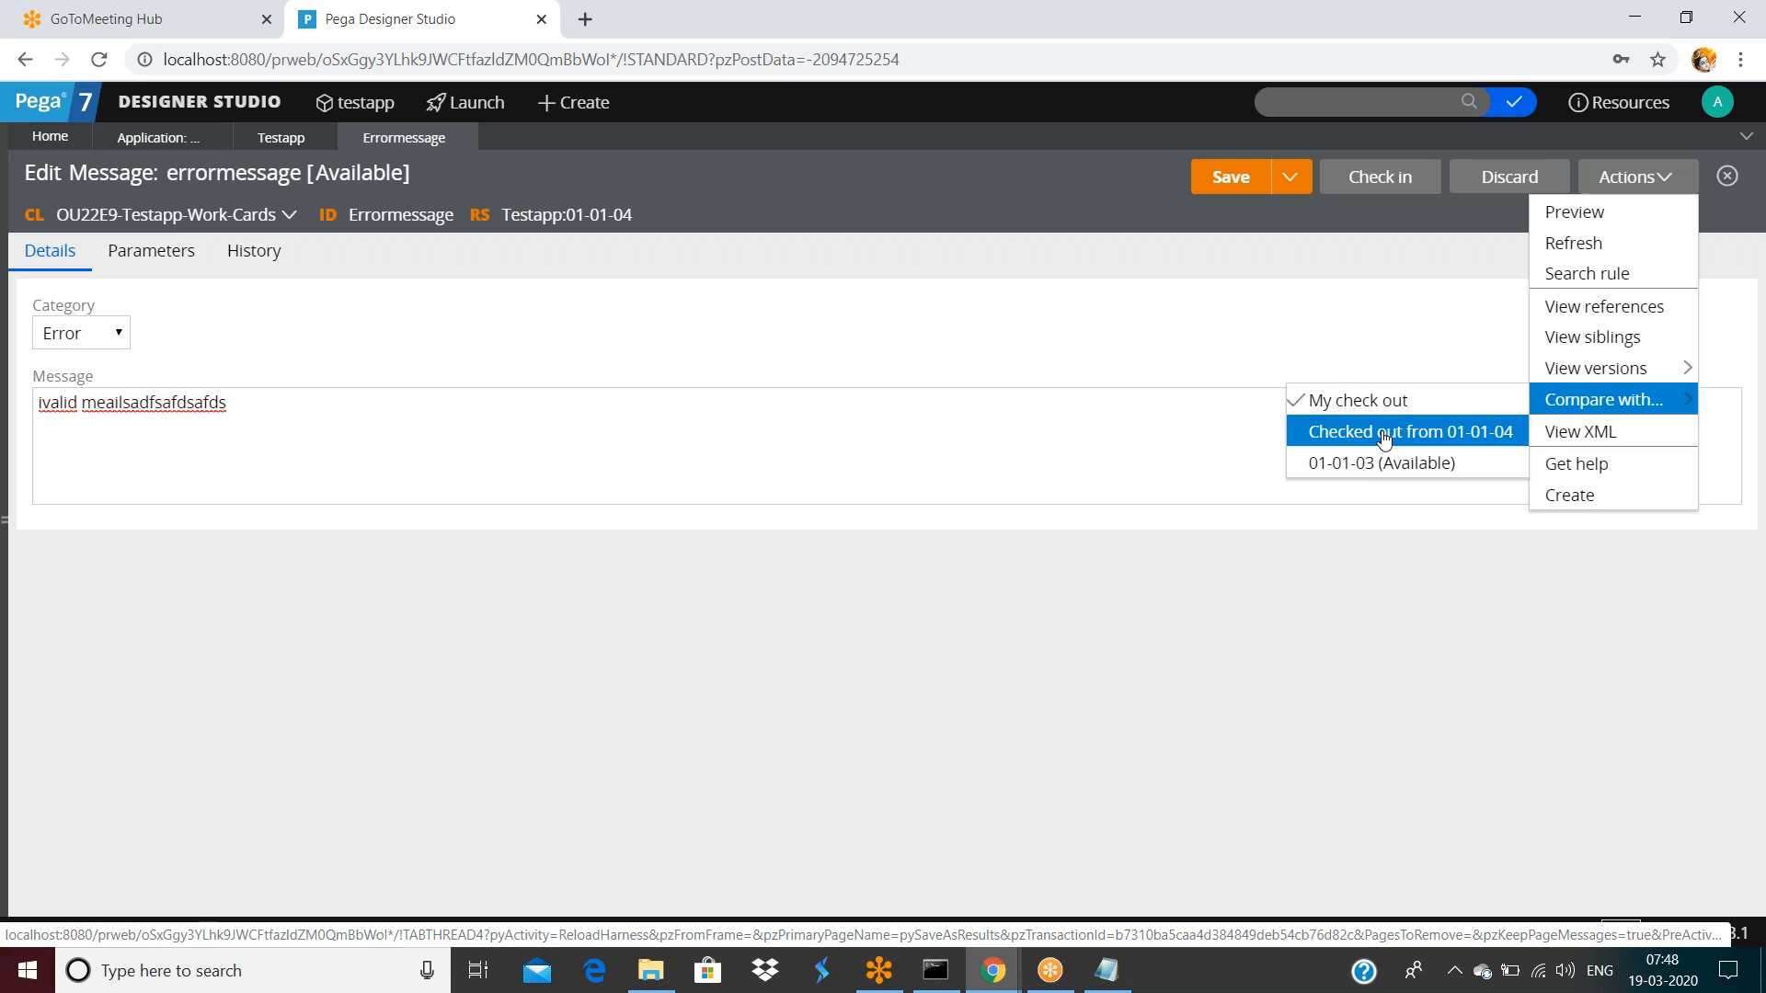
left_click(1560, 343)
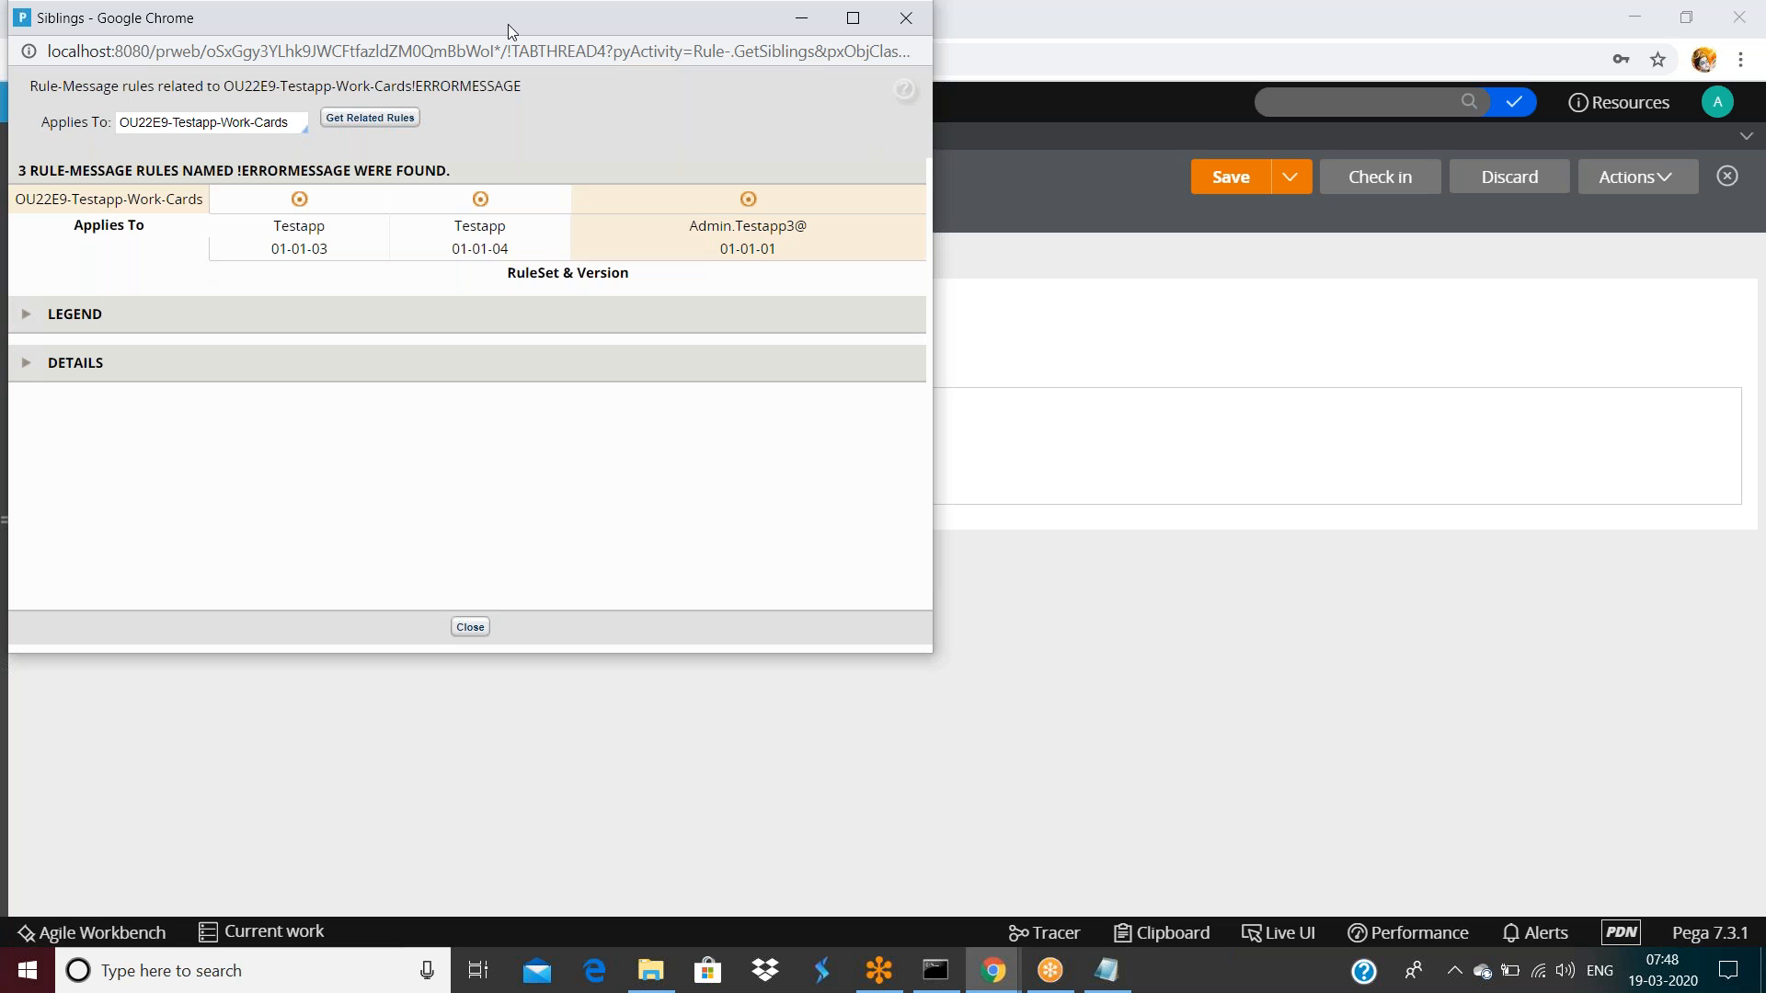
Expand the details of the three sibling rules, then close the Siblings window
left_click_drag(511, 28, 964, 186)
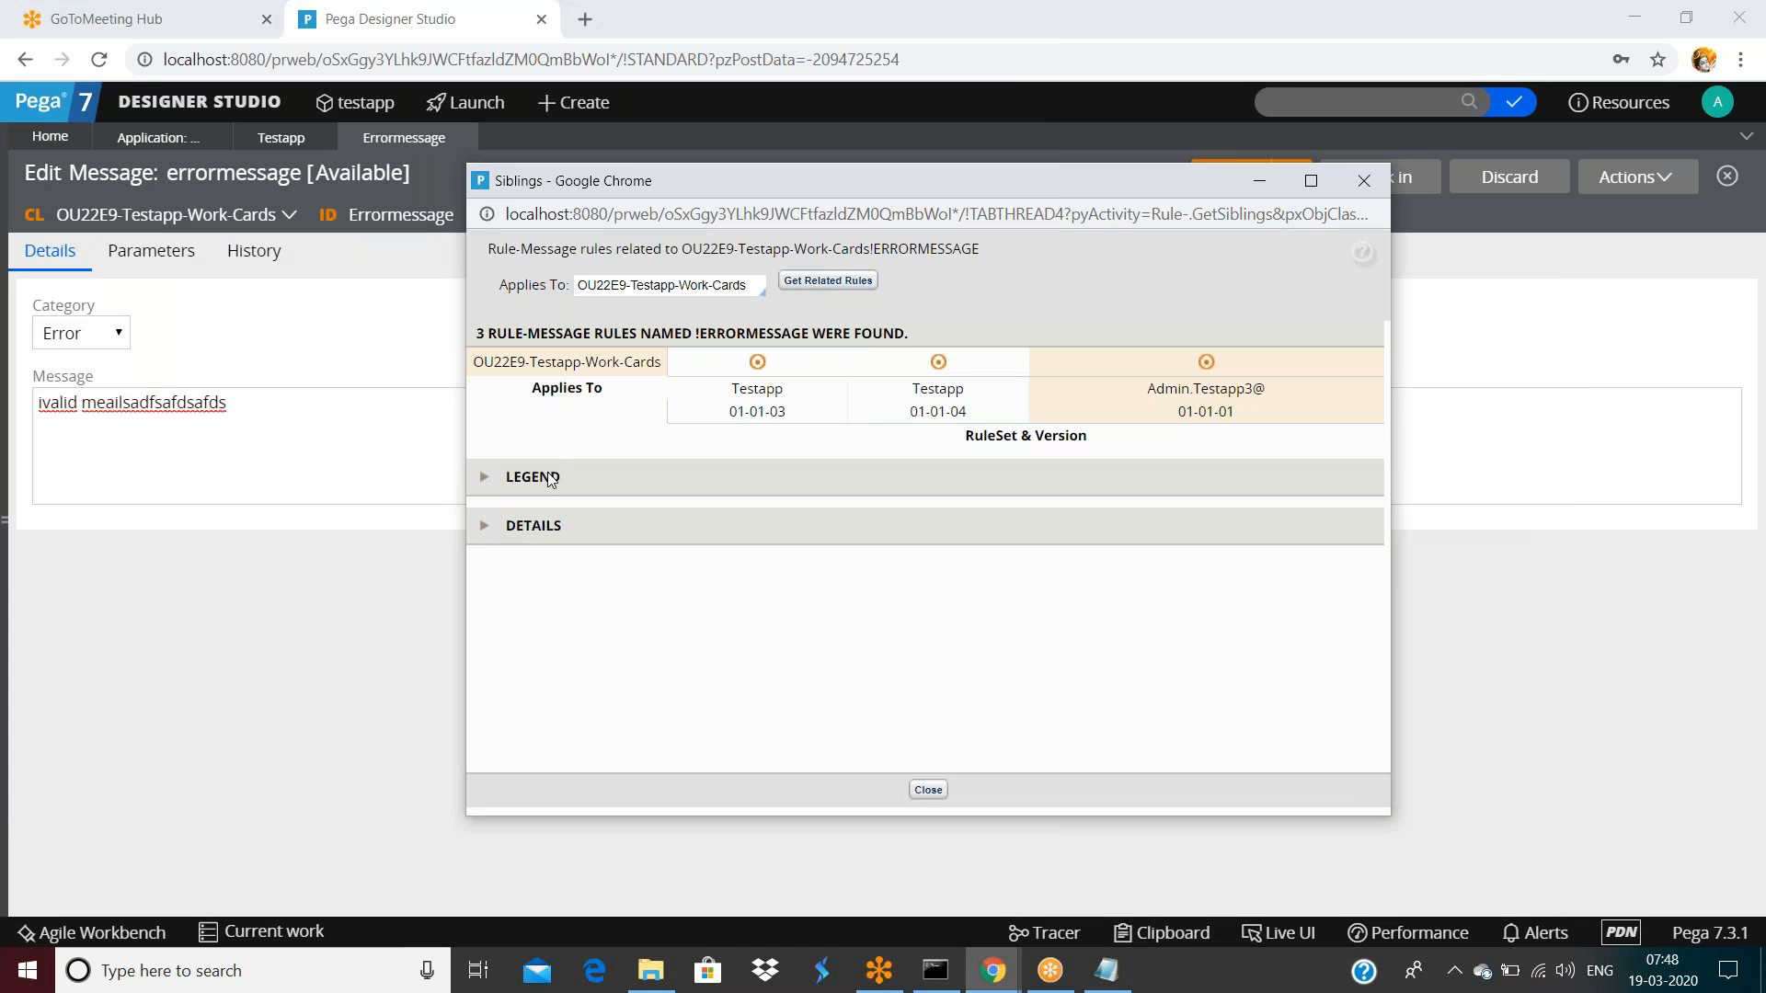
left_click(479, 529)
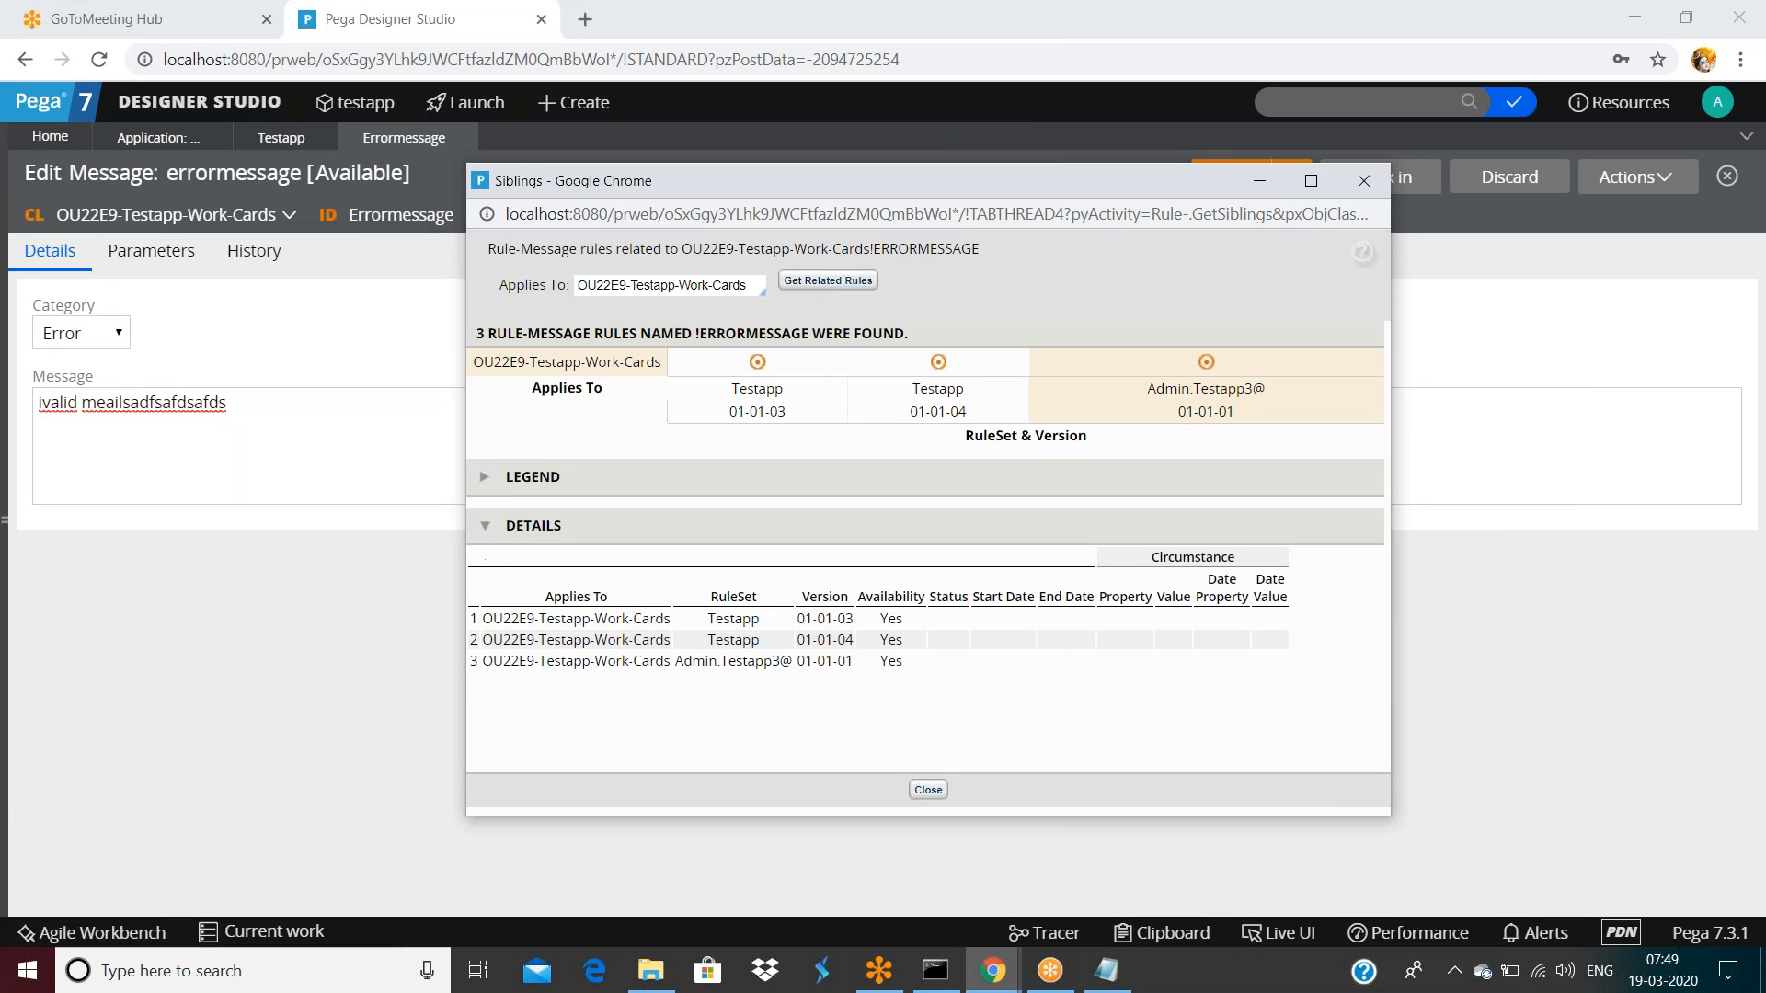
left_click(1361, 181)
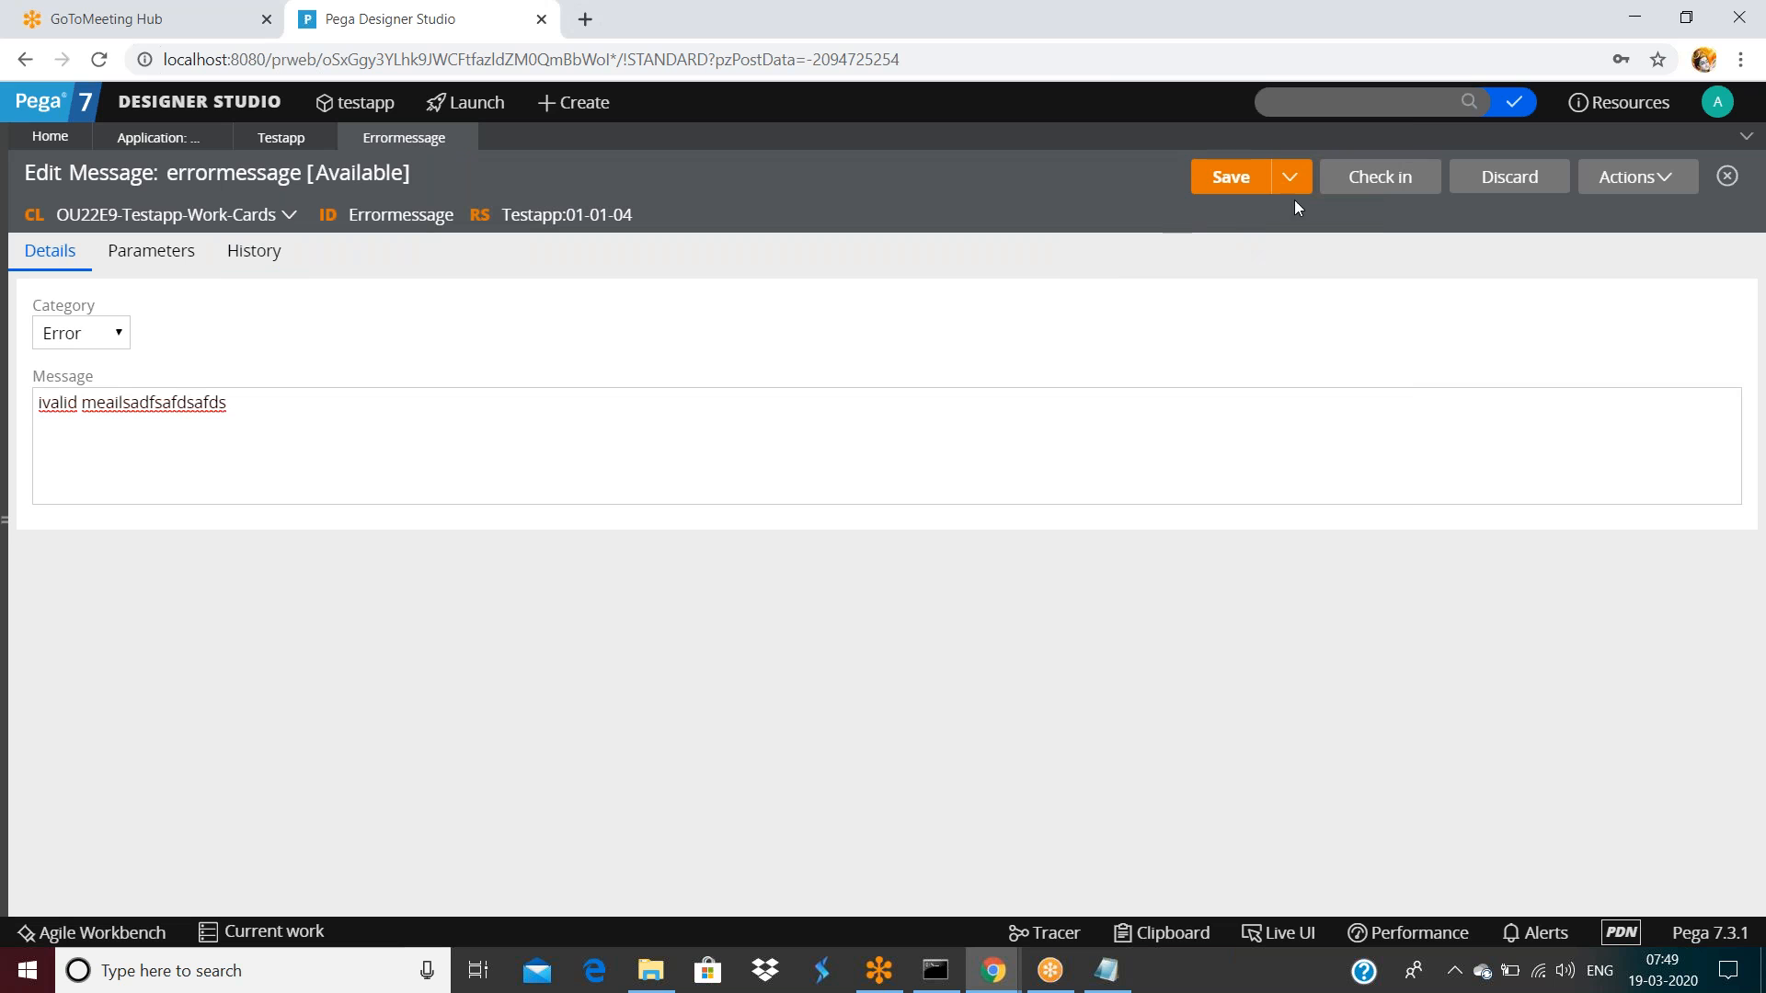
Check the errormessage rule in with the comment 'safds'
left_click(1371, 182)
left_click(887, 488)
type("safds")
left_click(1195, 642)
Start a Save As copy of the errormessage rule
left_click(1631, 181)
mouse_move(1633, 428)
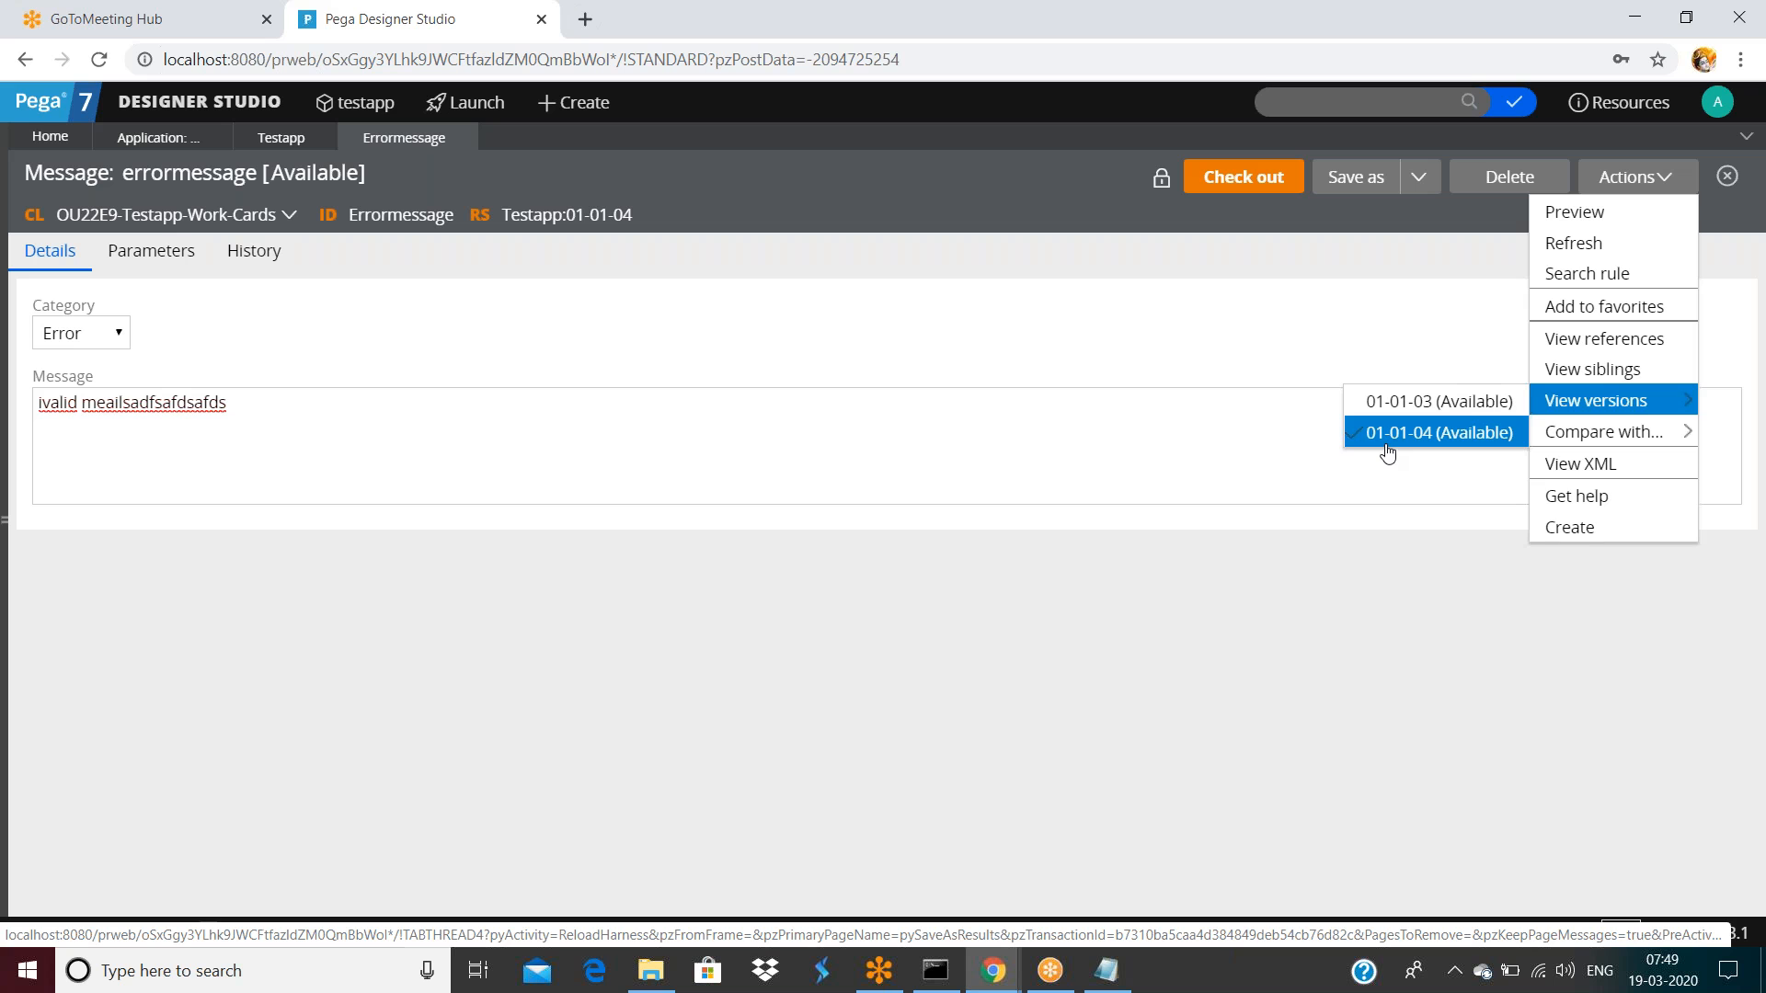
left_click(1388, 451)
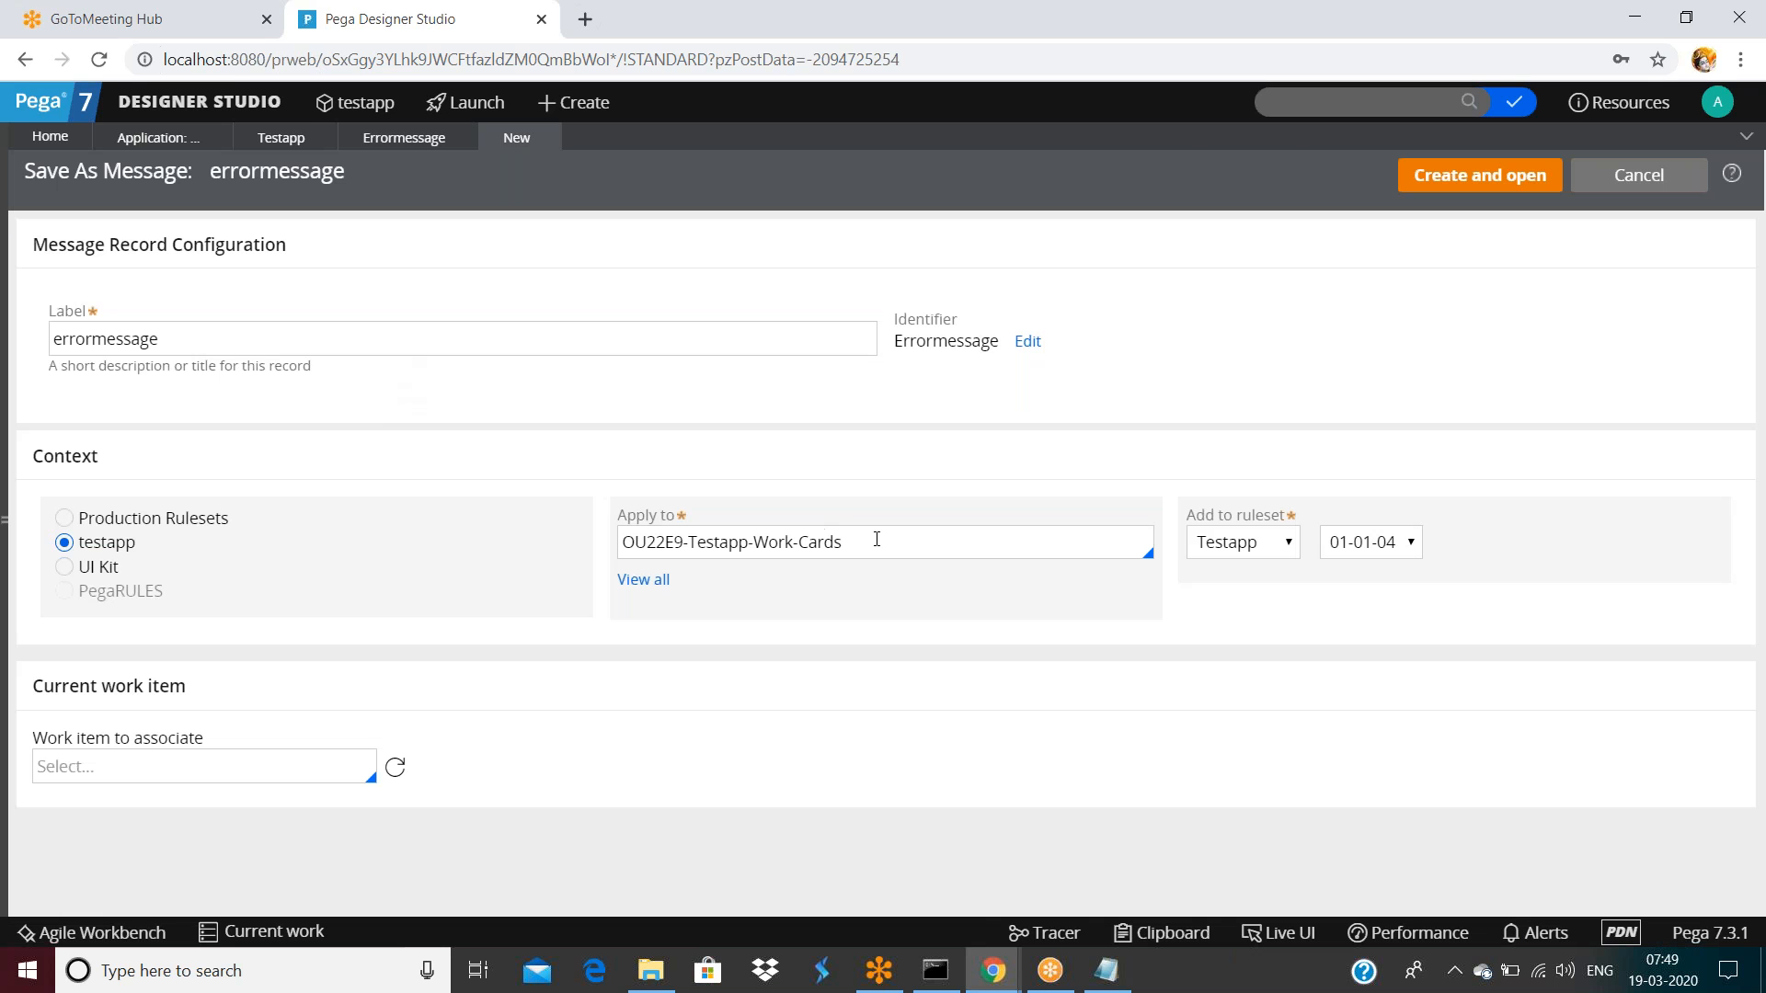
Create and open an errormessage copy applied to class OU22E9
left_click(877, 540)
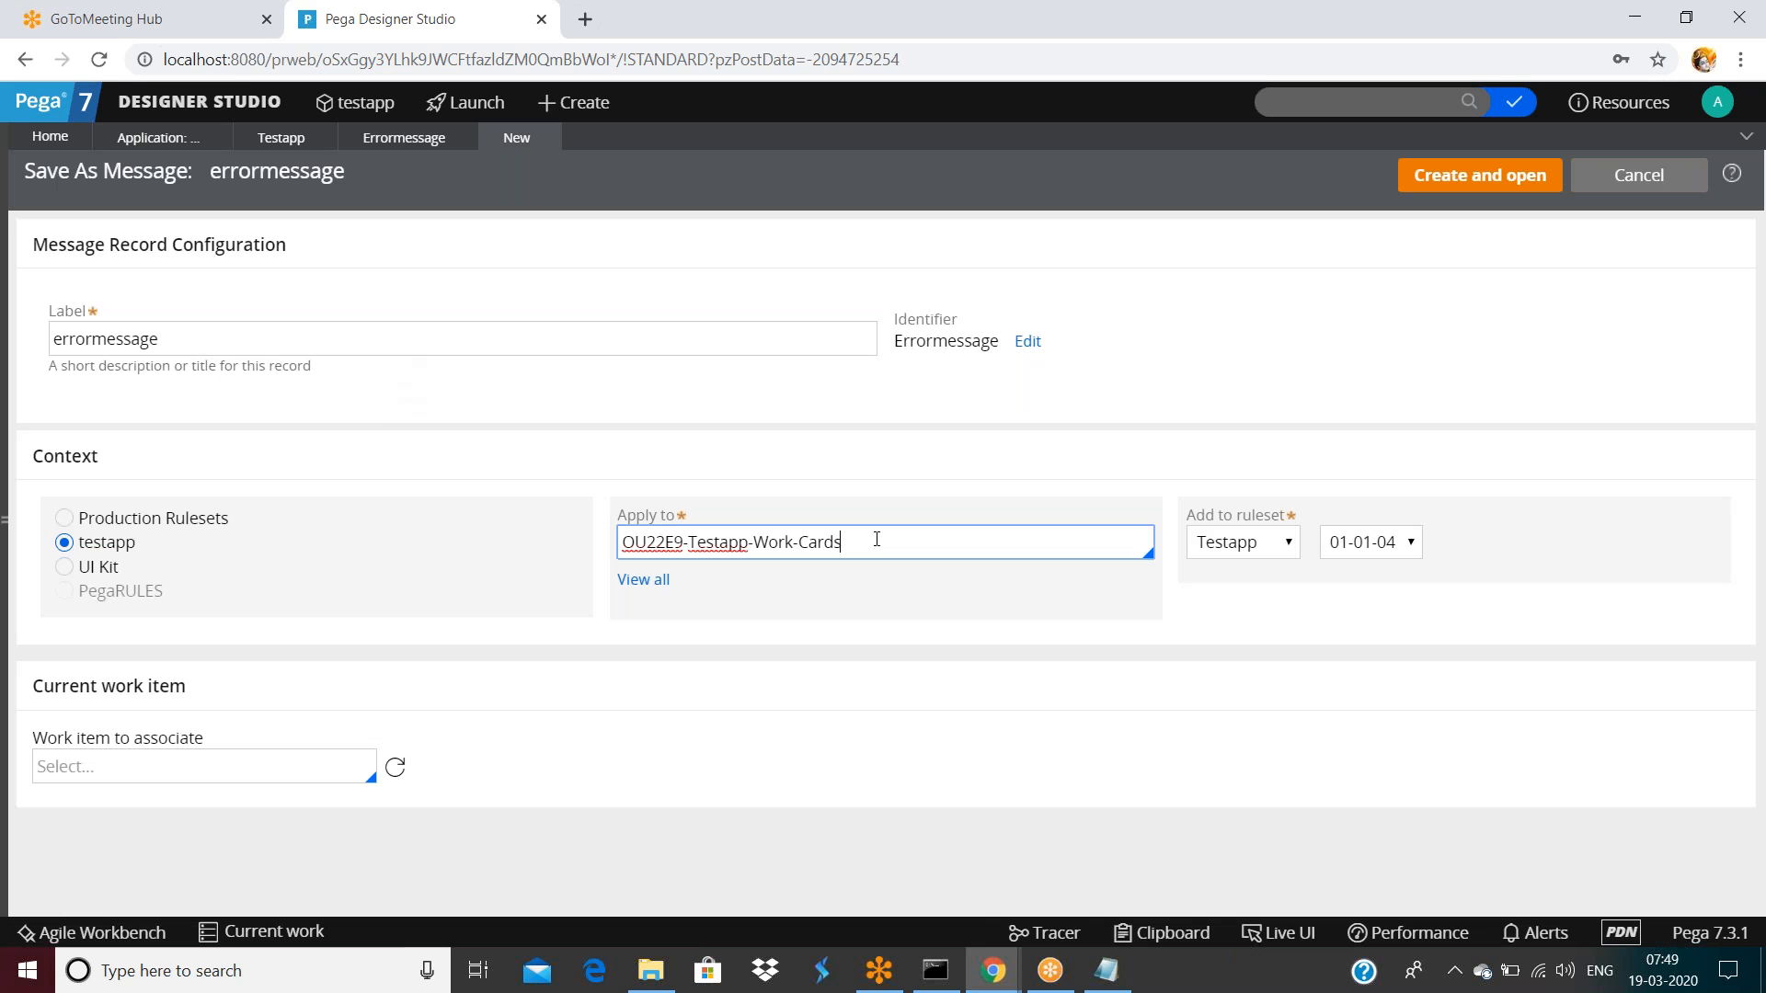
key("BackSpace")
key("BackSpace")
key("BackSpace")
key("BackSpace")
key("BackSpace")
key("BackSpace")
key("BackSpace")
key("BackSpace")
key("BackSpace")
key("BackSpace")
key("BackSpace")
key("BackSpace")
key("BackSpace")
key("BackSpace")
key("BackSpace")
key("BackSpace")
key("BackSpace")
key("BackSpace")
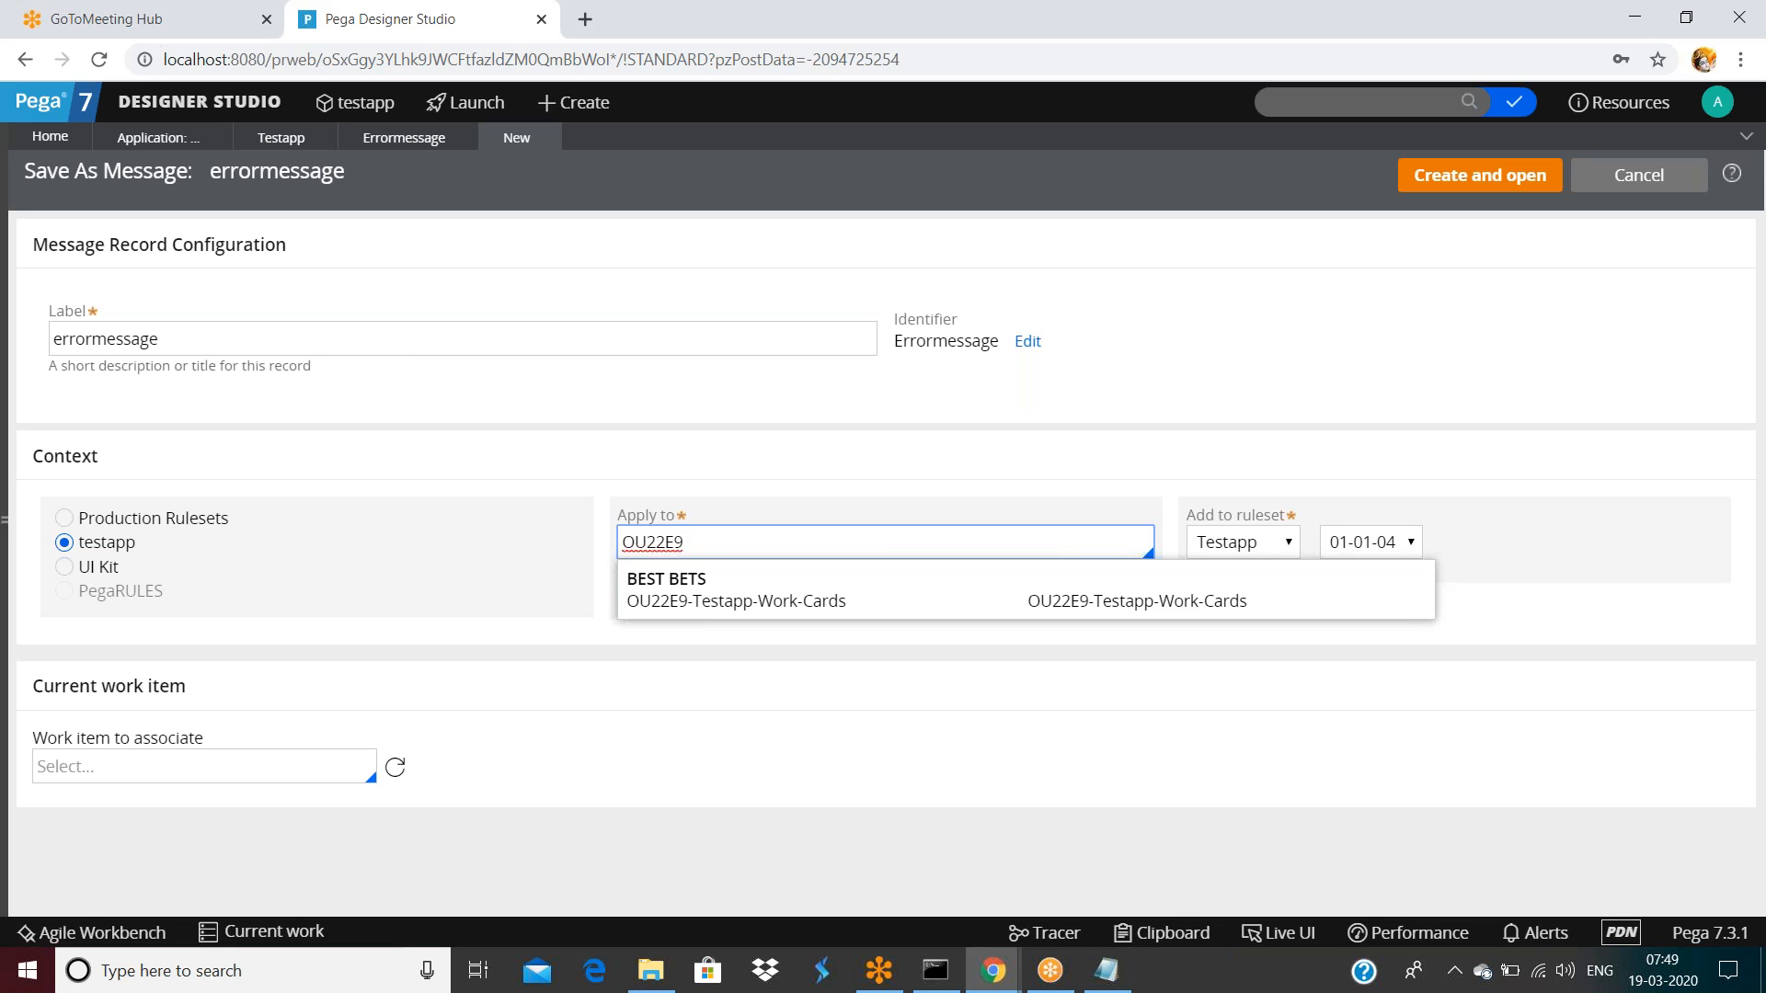
left_click(1436, 191)
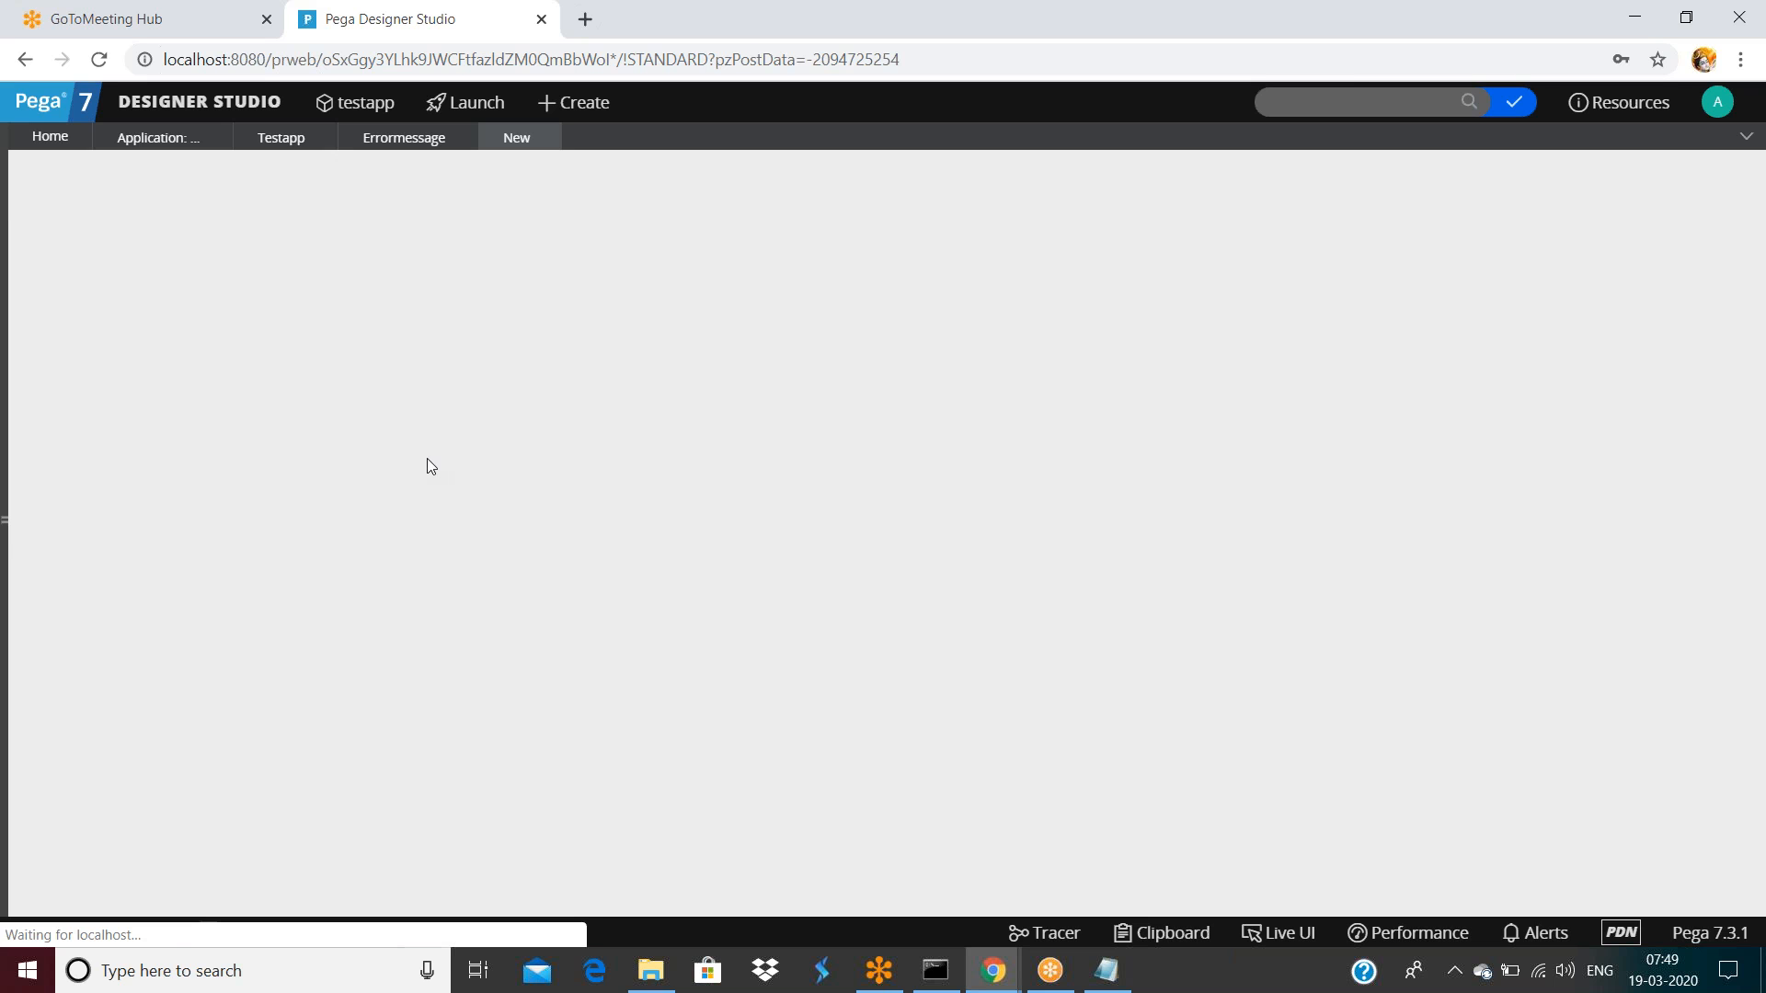
Append extra text to the copy's message, save it, and check it in with a comment
left_click(443, 410)
type("dsa")
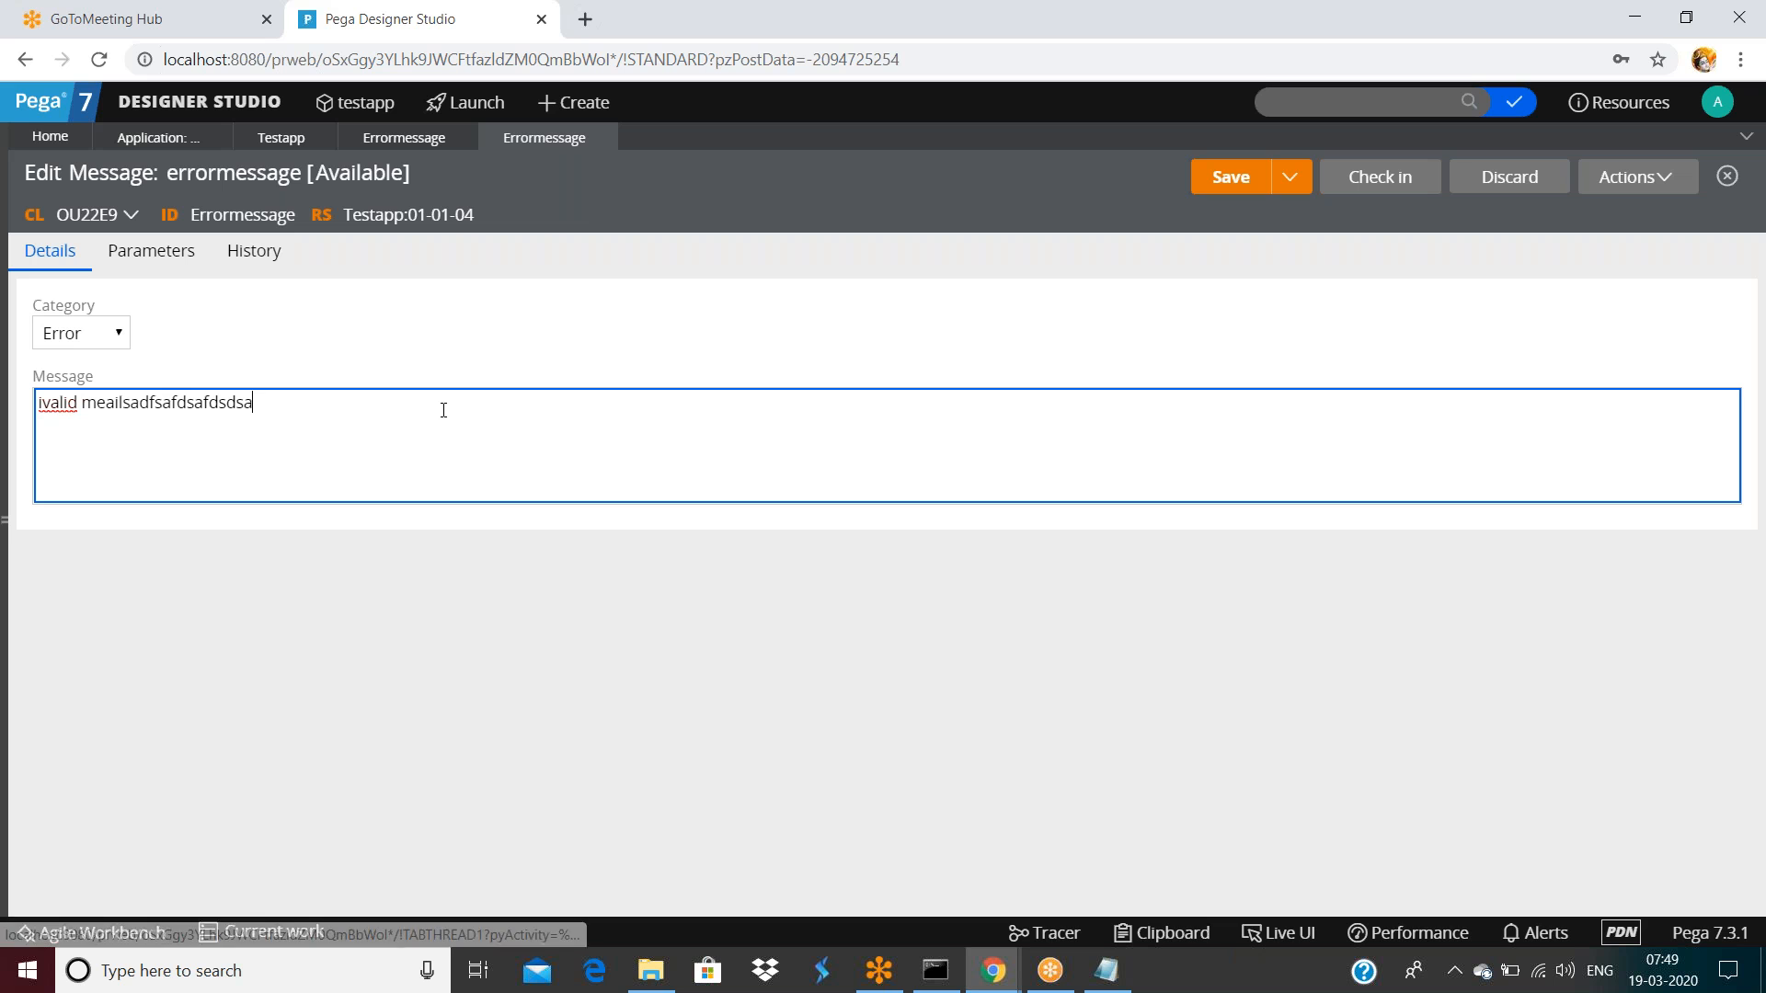
type("fsafsssssssssssssssssssss")
left_click(1219, 178)
left_click(1380, 180)
type("dsafsaf")
left_click(1166, 632)
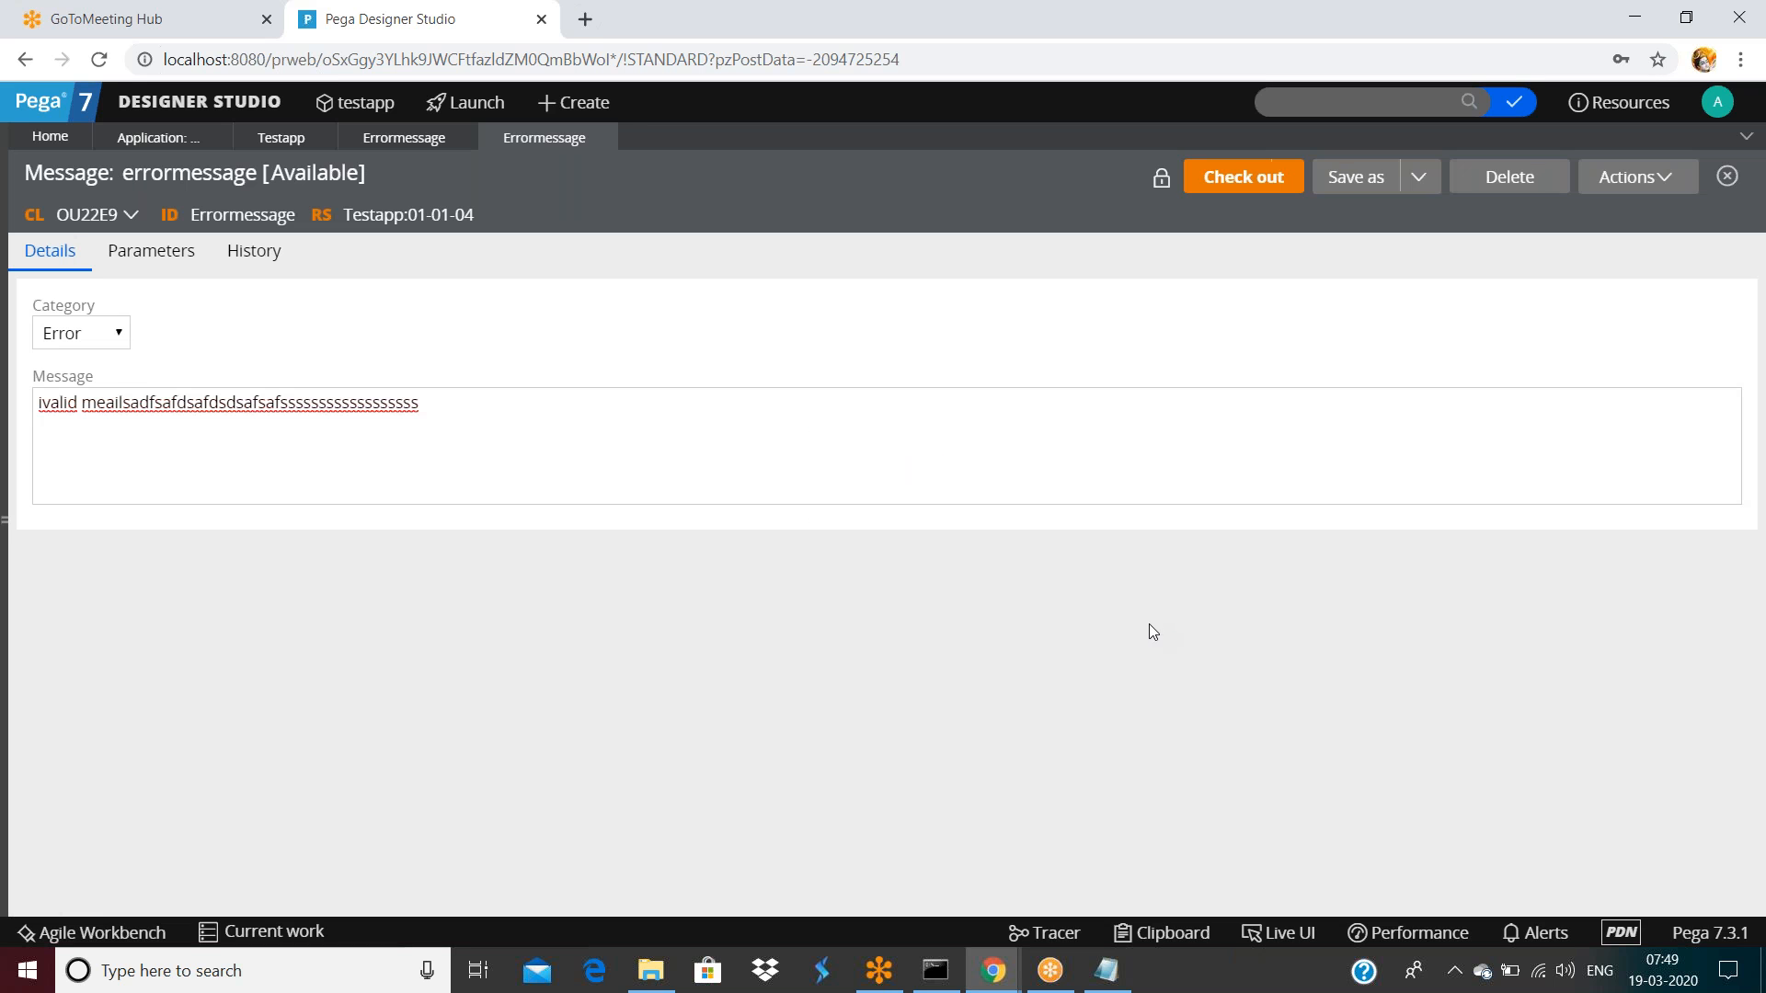
List the errormessage siblings and view related rules for OU22E9-Testapp-Work-Cards and OU22E9
left_click(1617, 179)
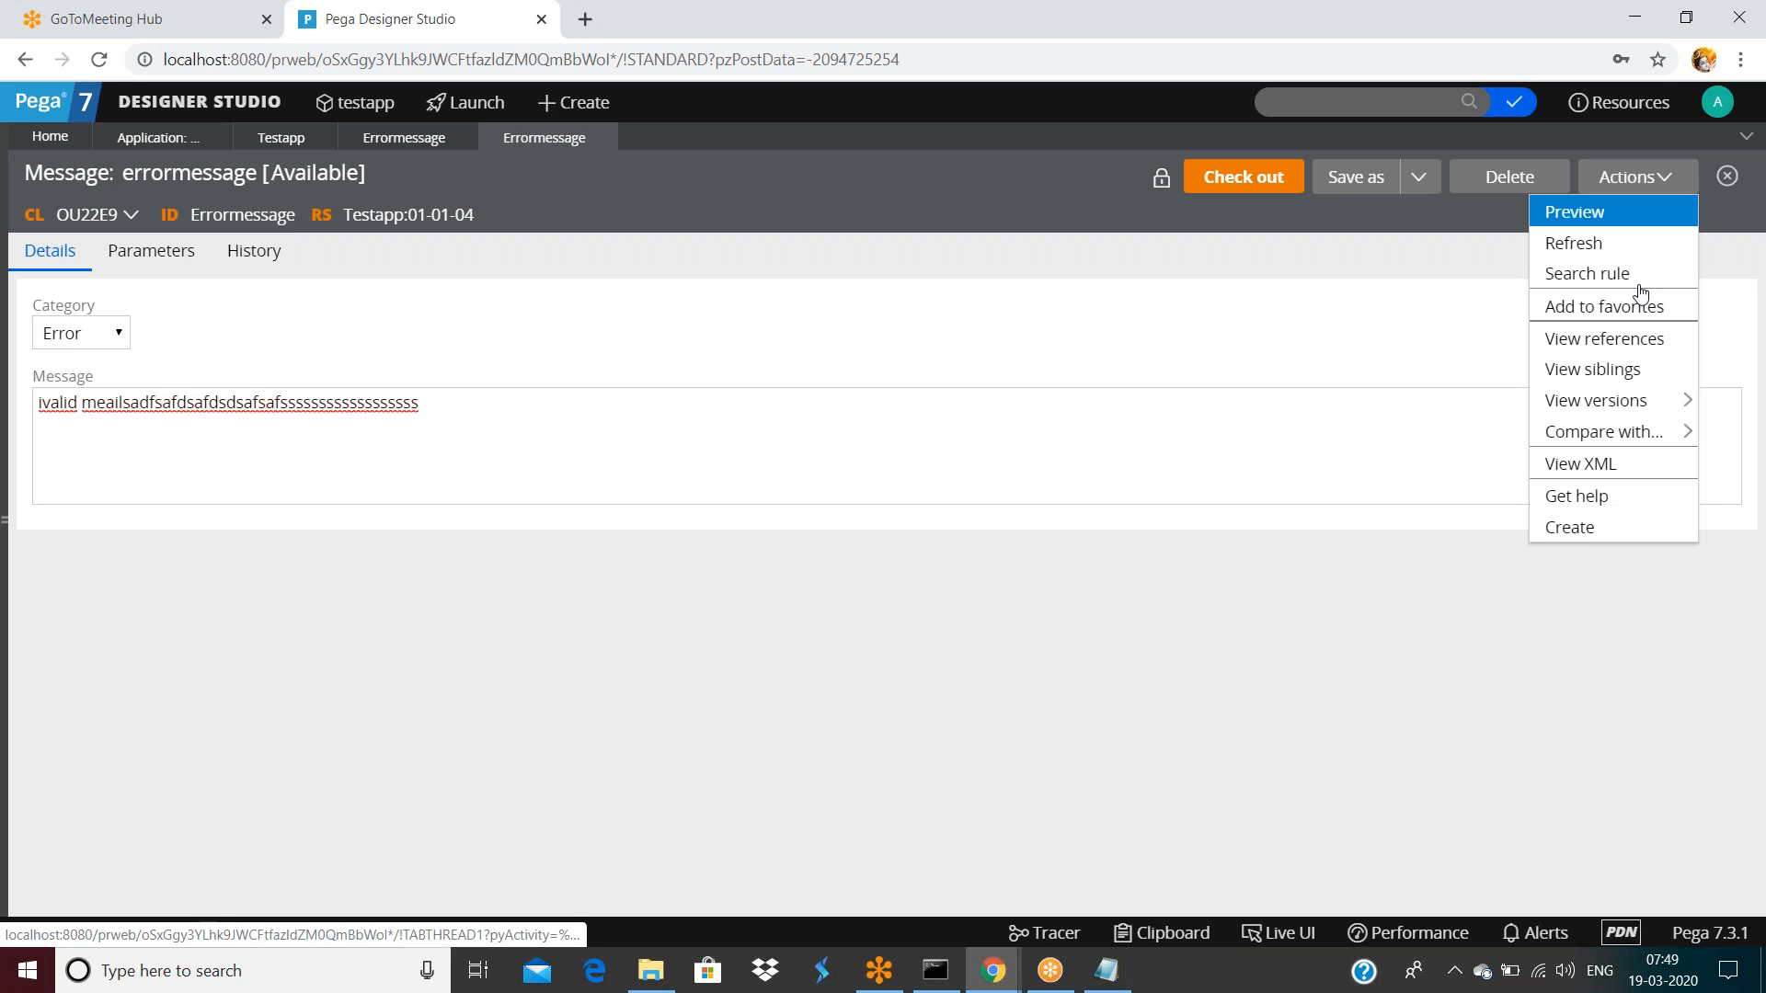
left_click(1642, 373)
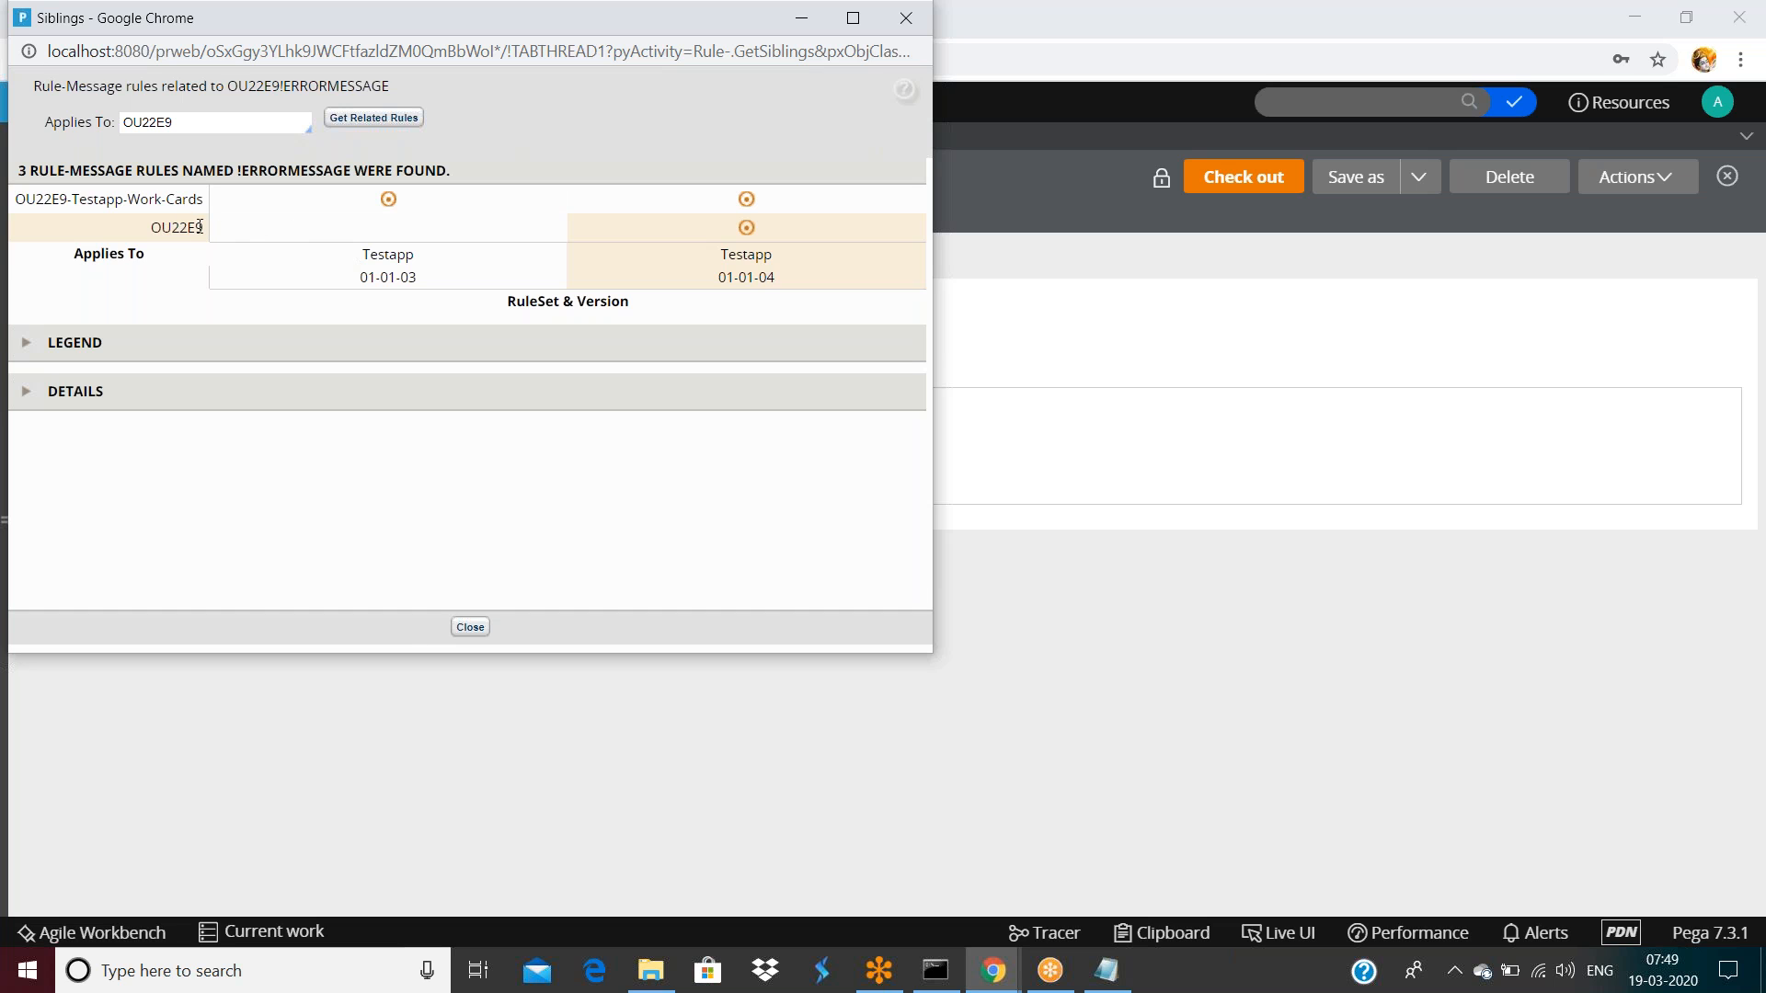
left_click(183, 203)
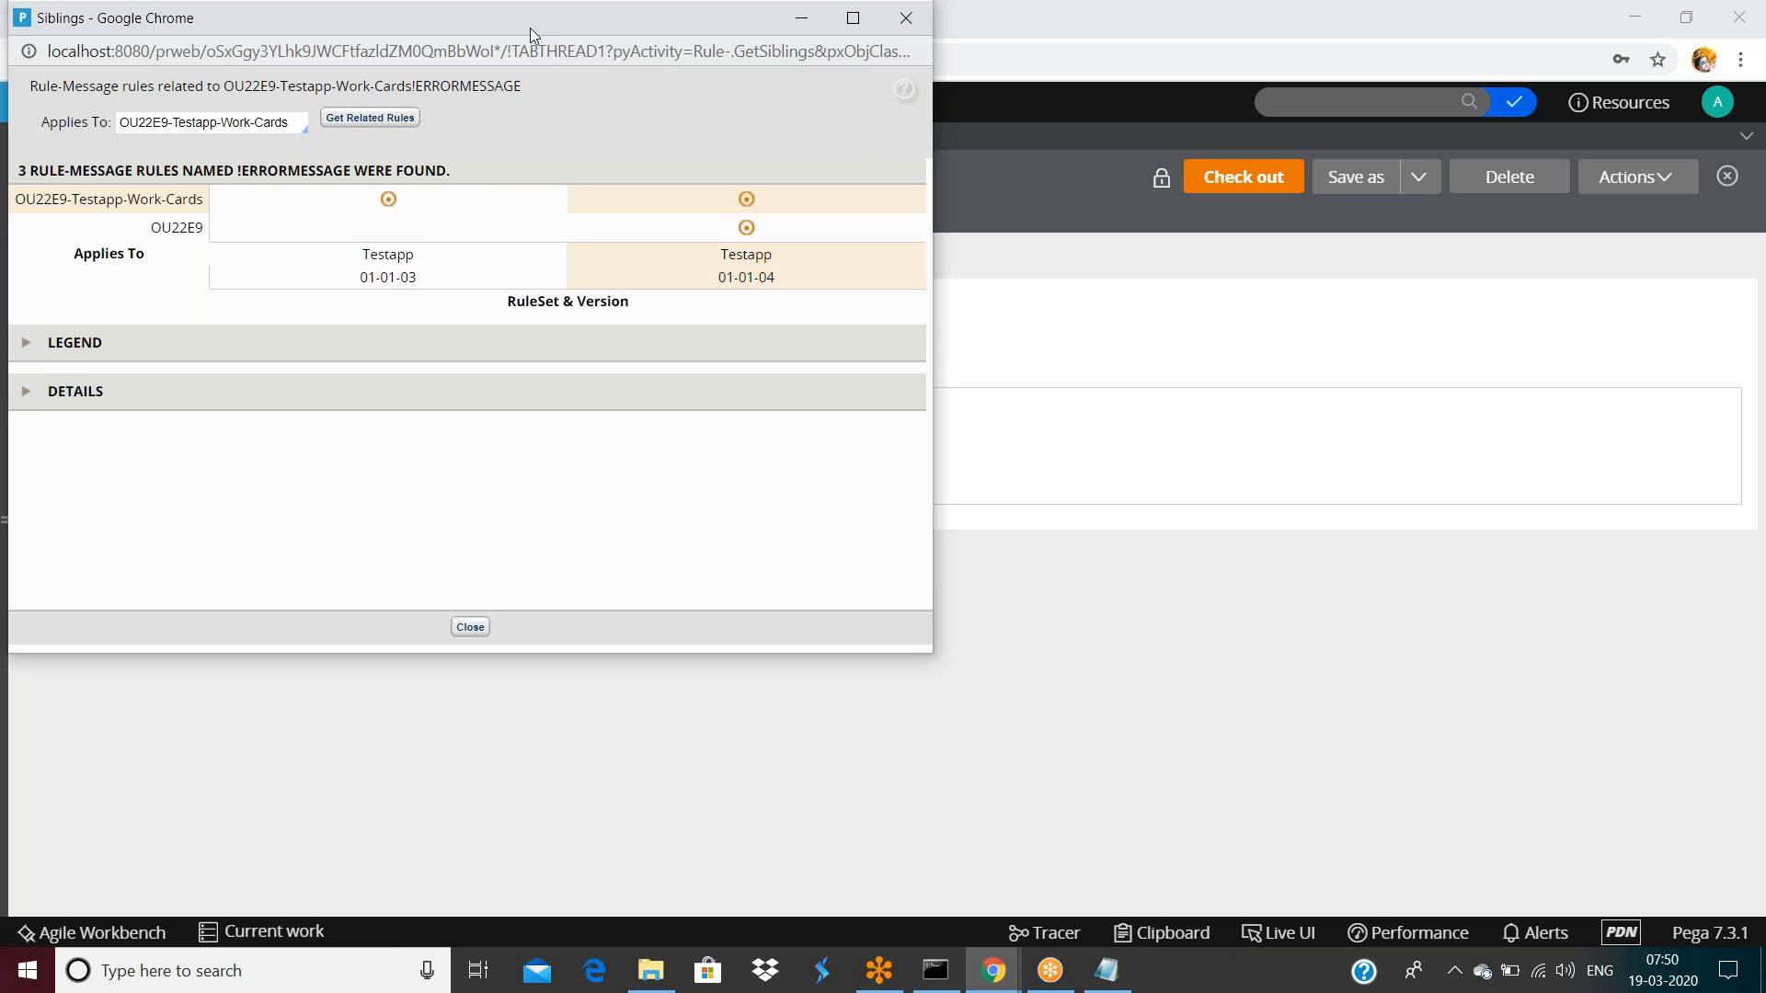
left_click_drag(530, 24, 771, 224)
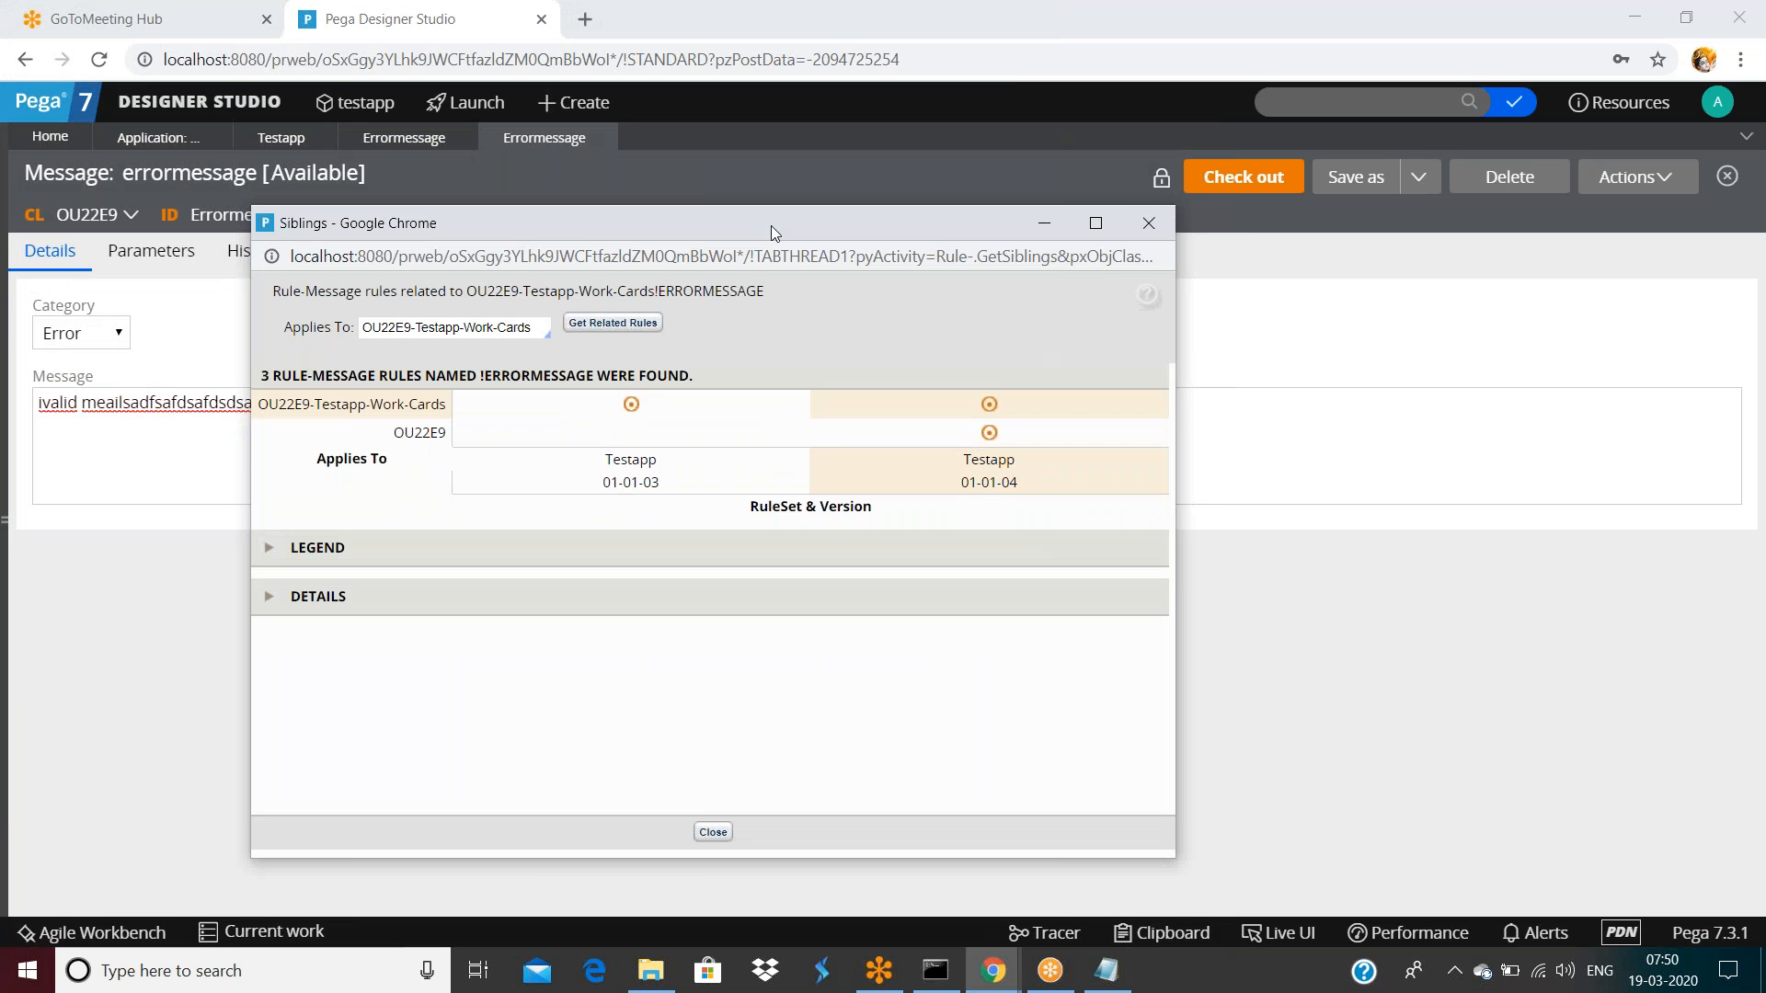
left_click(420, 433)
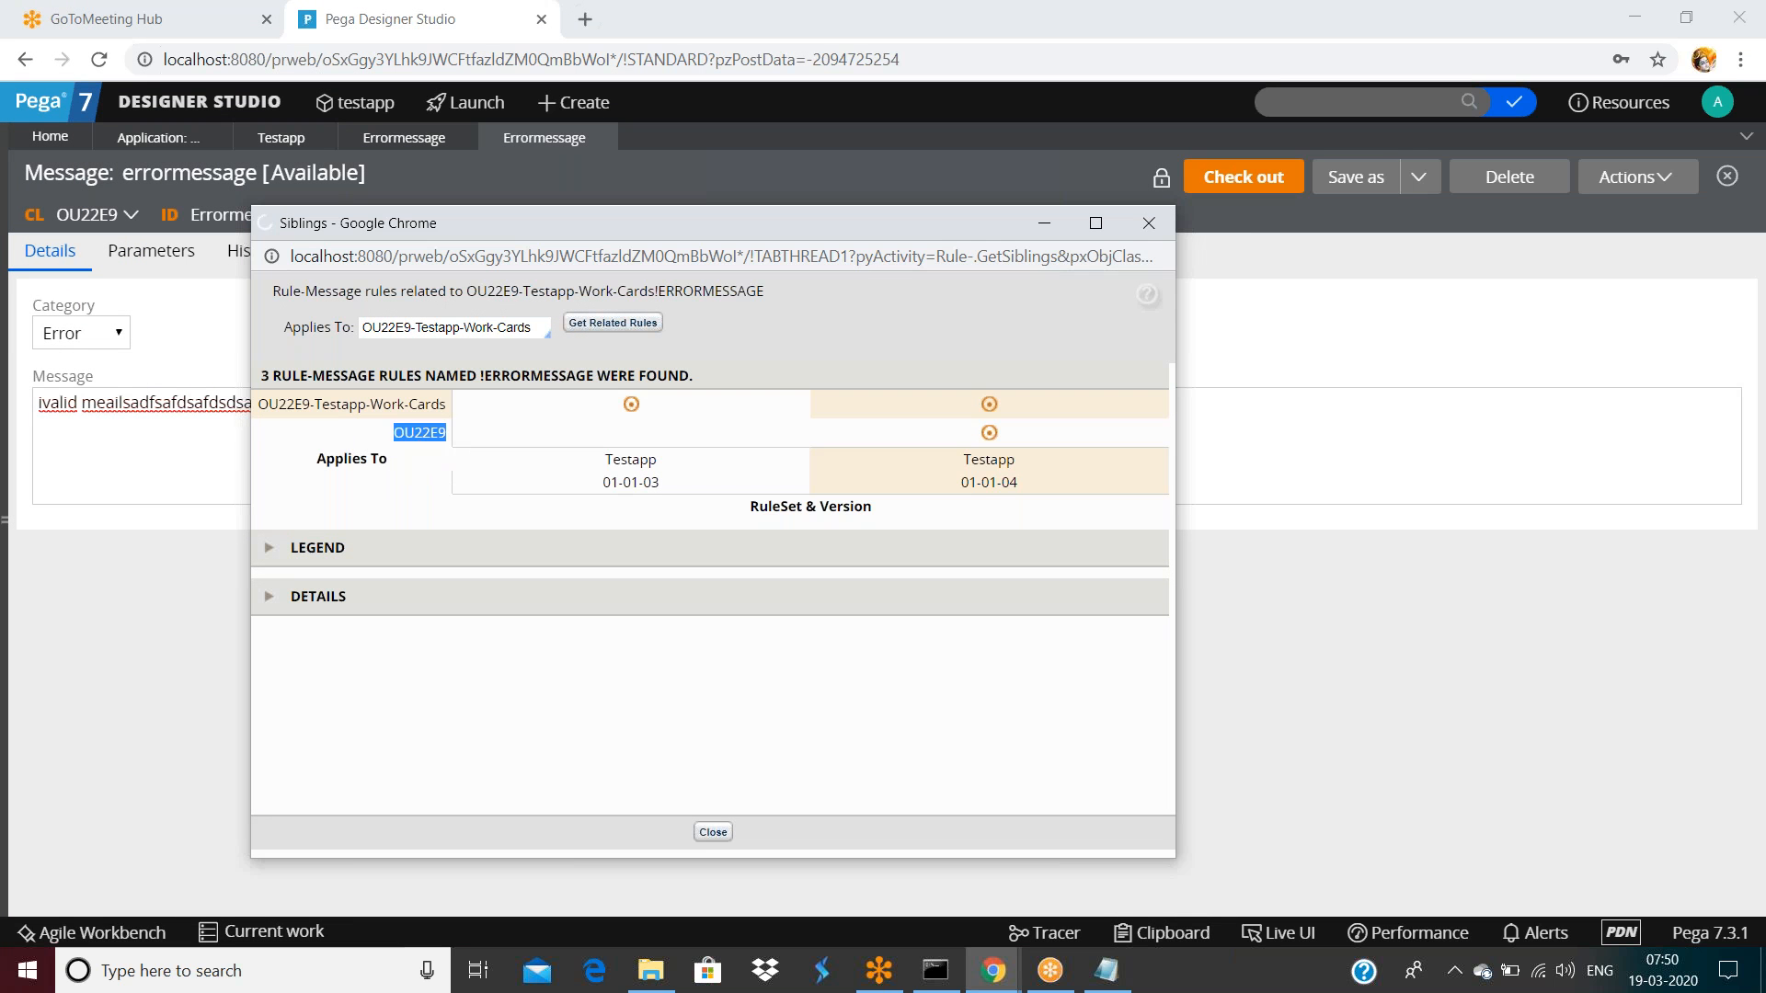
left_click(429, 409)
Highlight the 'RULES NAMED ERRORMESSAGE' heading and class names, compare both classes again, then close the window
left_click_drag(272, 376, 376, 370)
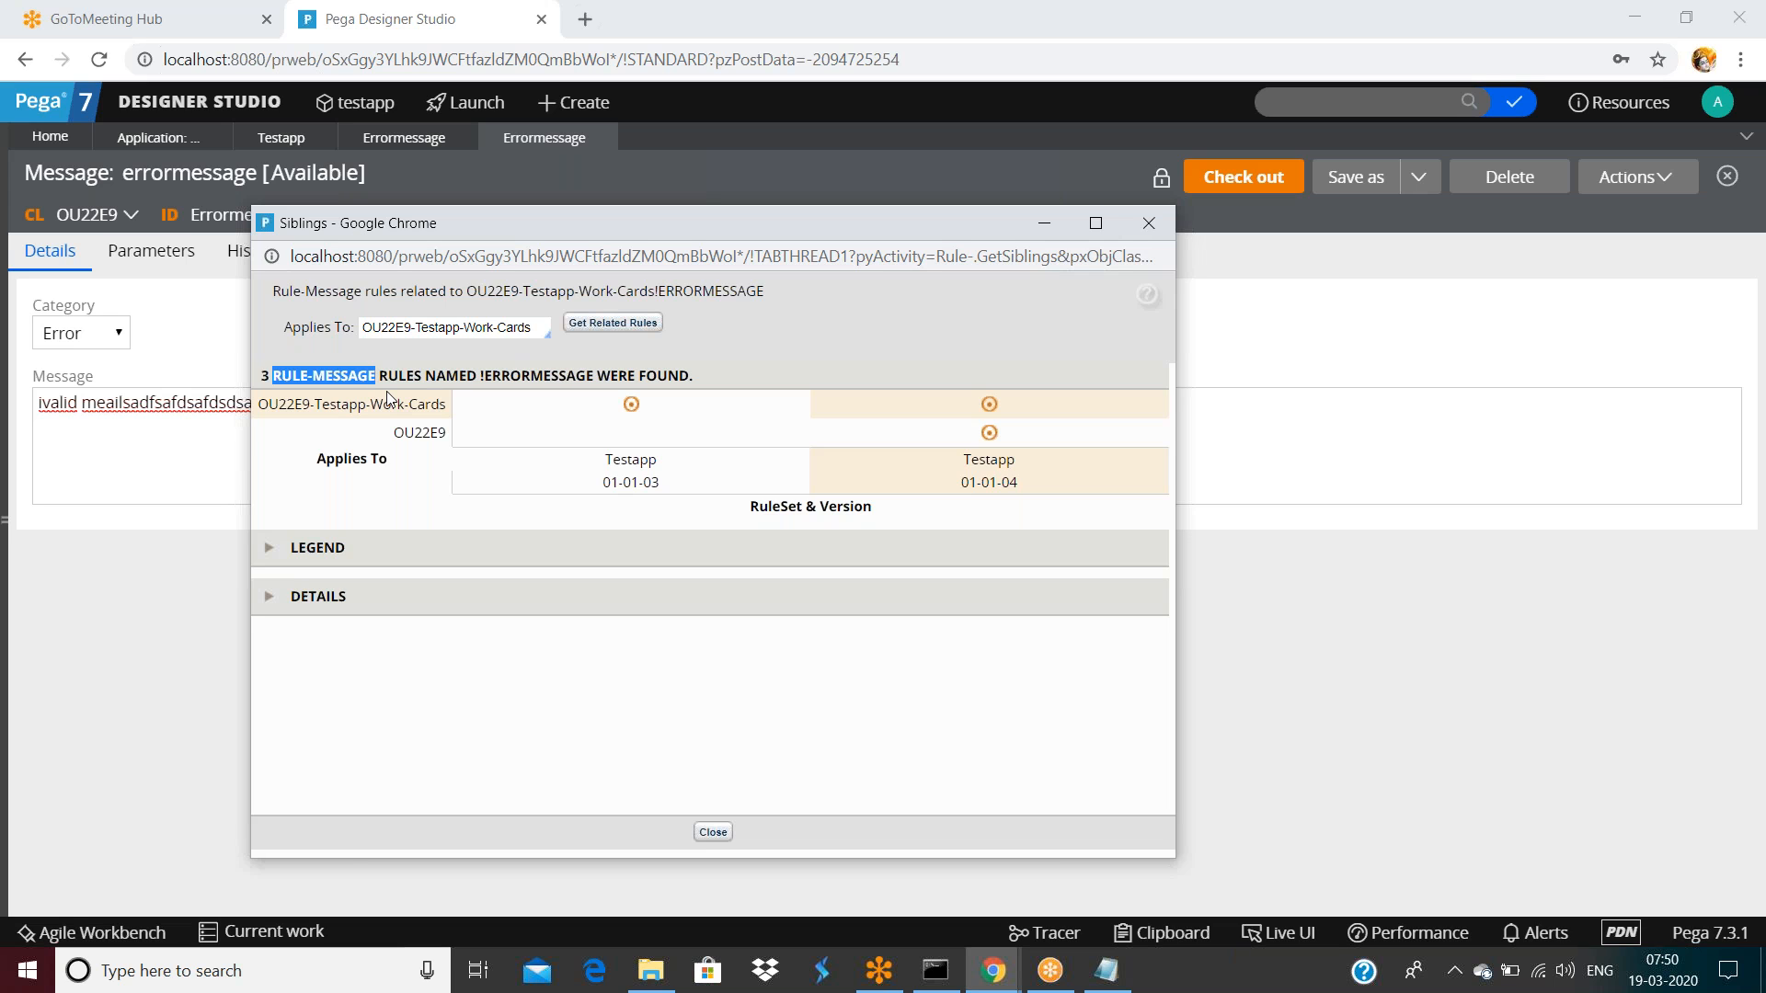
left_click(401, 386)
left_click_drag(379, 376, 478, 377)
double_click(530, 372)
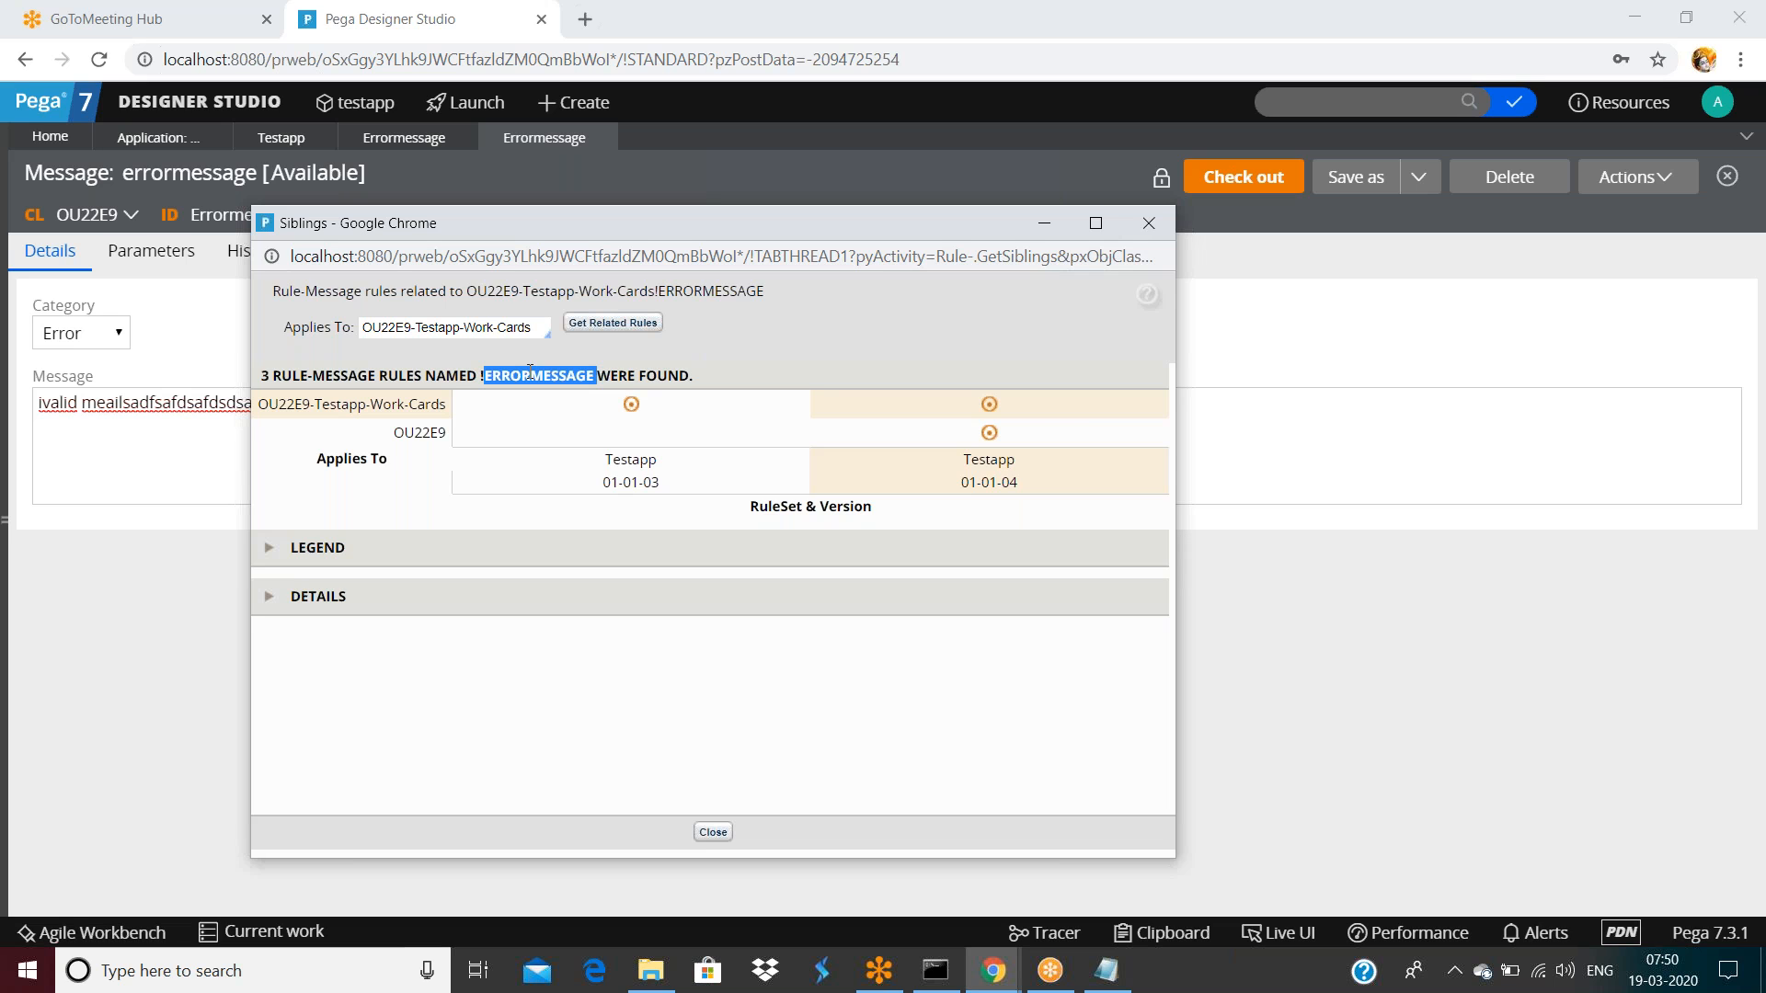
triple_click(350, 402)
left_click(437, 434)
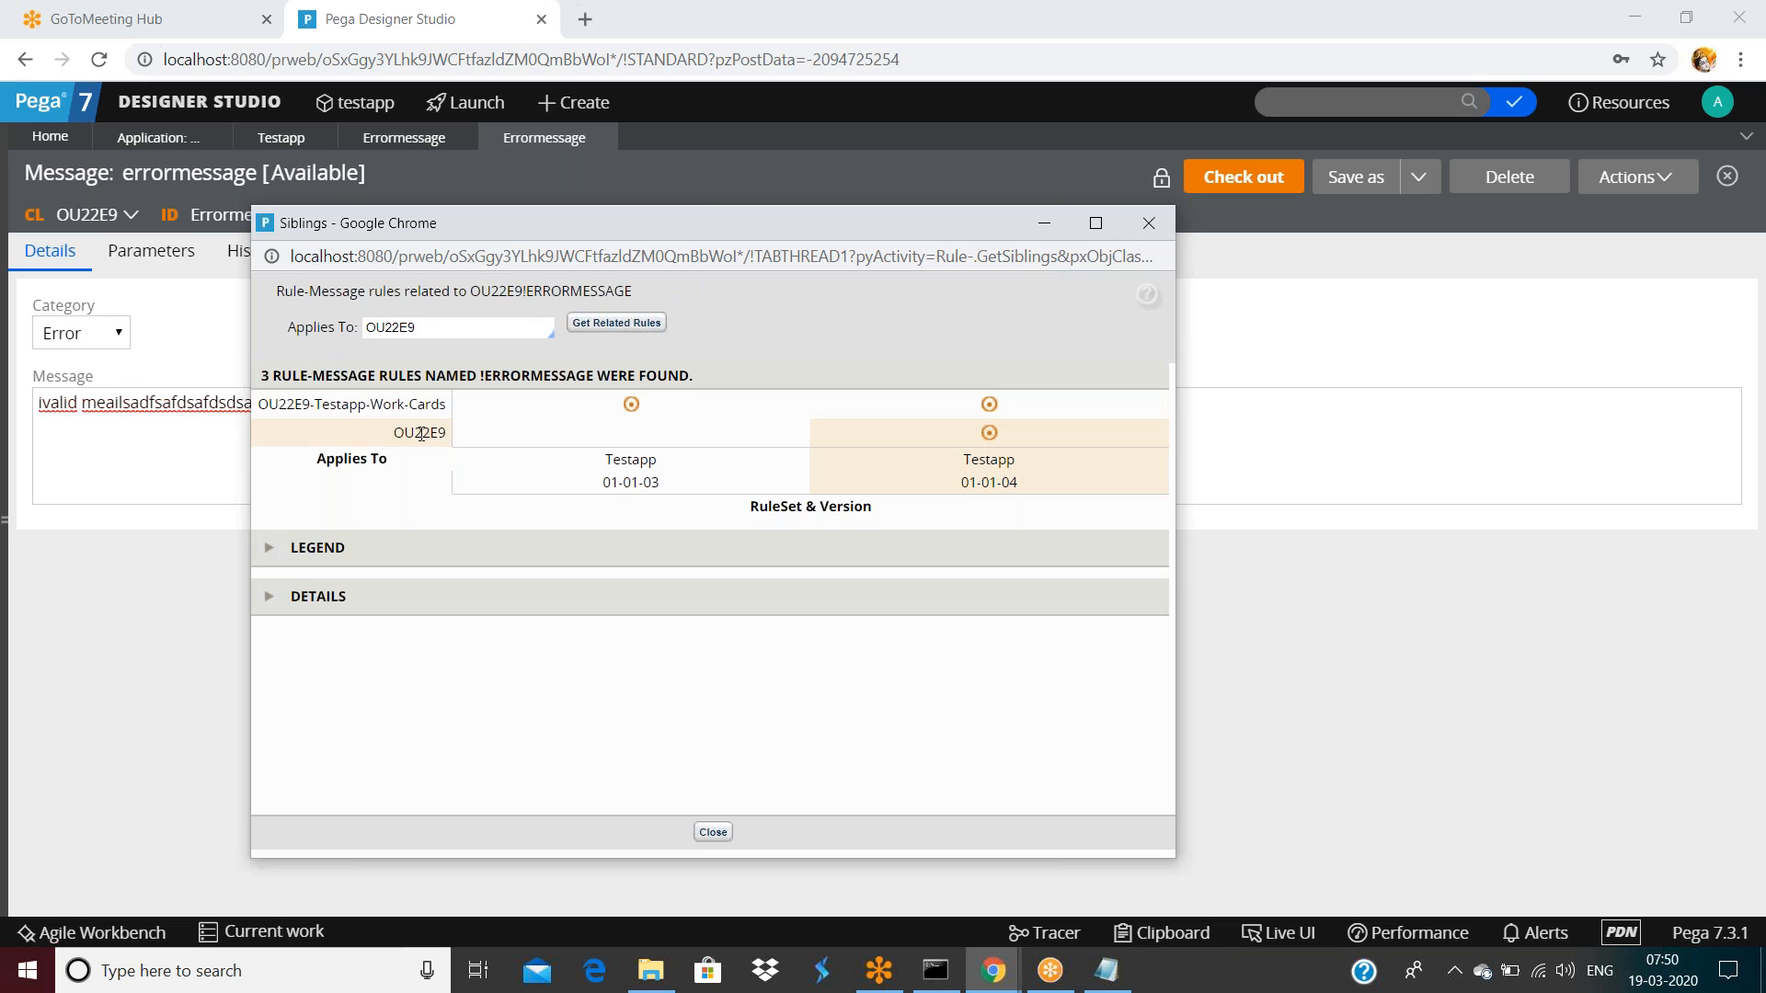
double_click(419, 433)
left_click(410, 412)
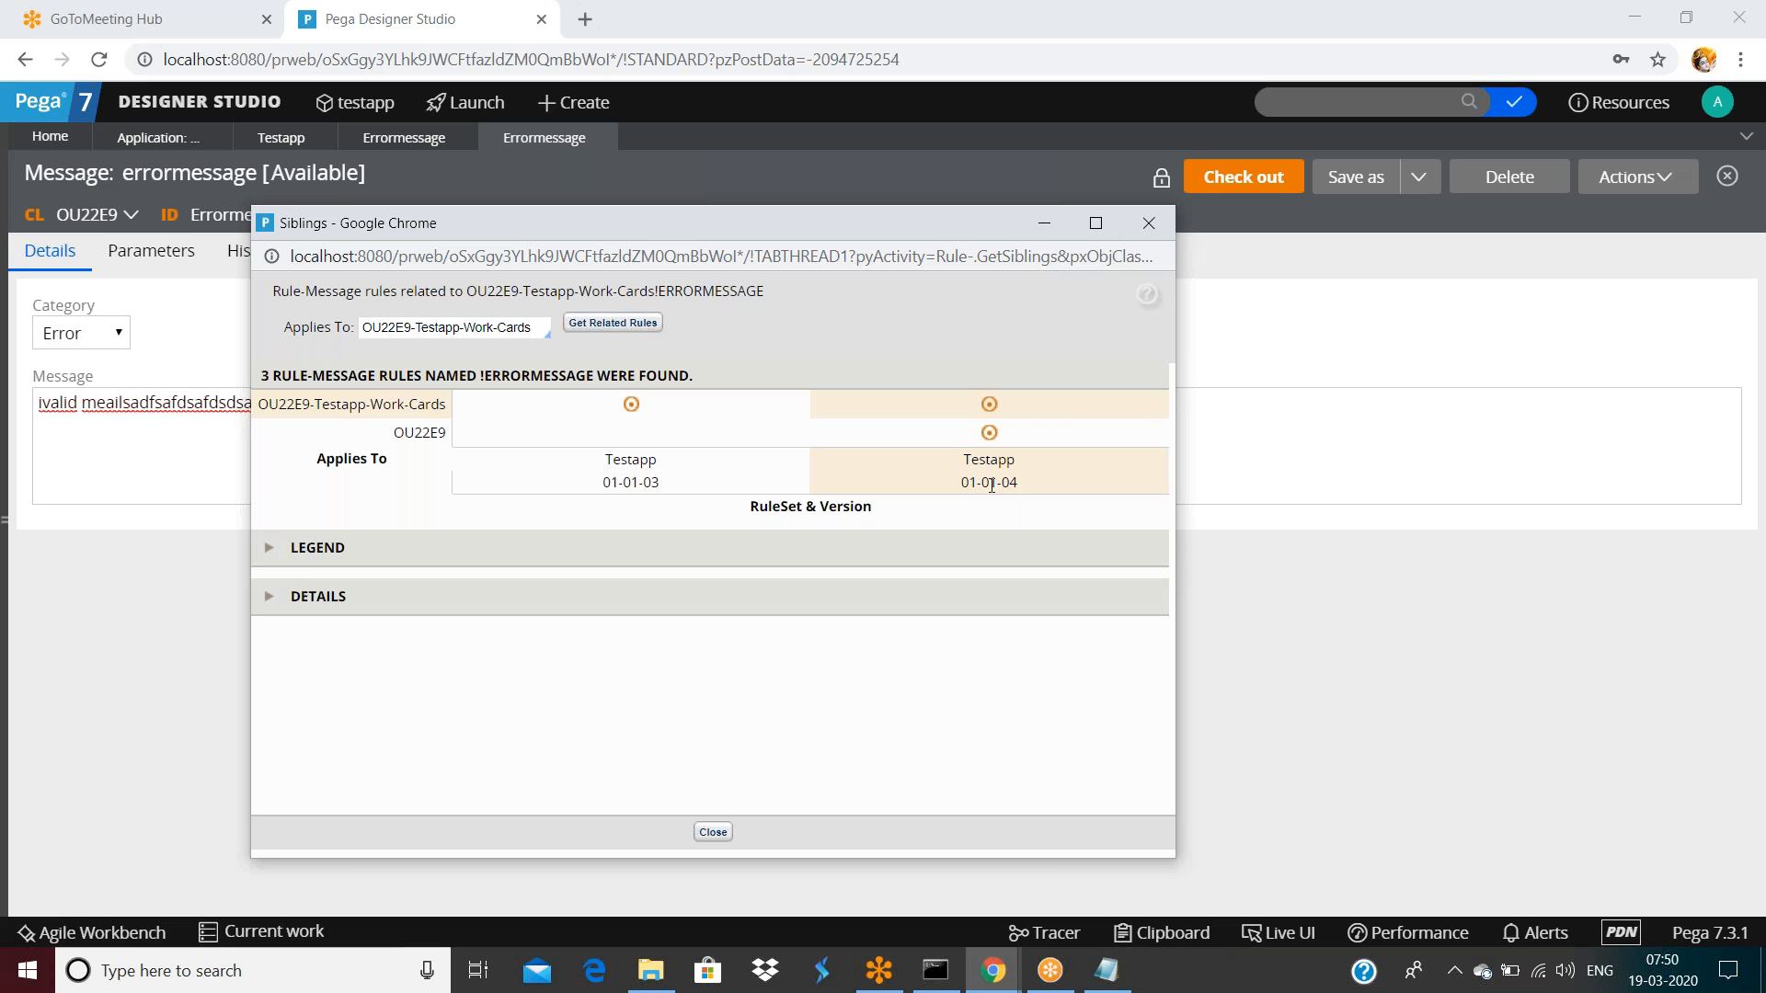
left_click(425, 438)
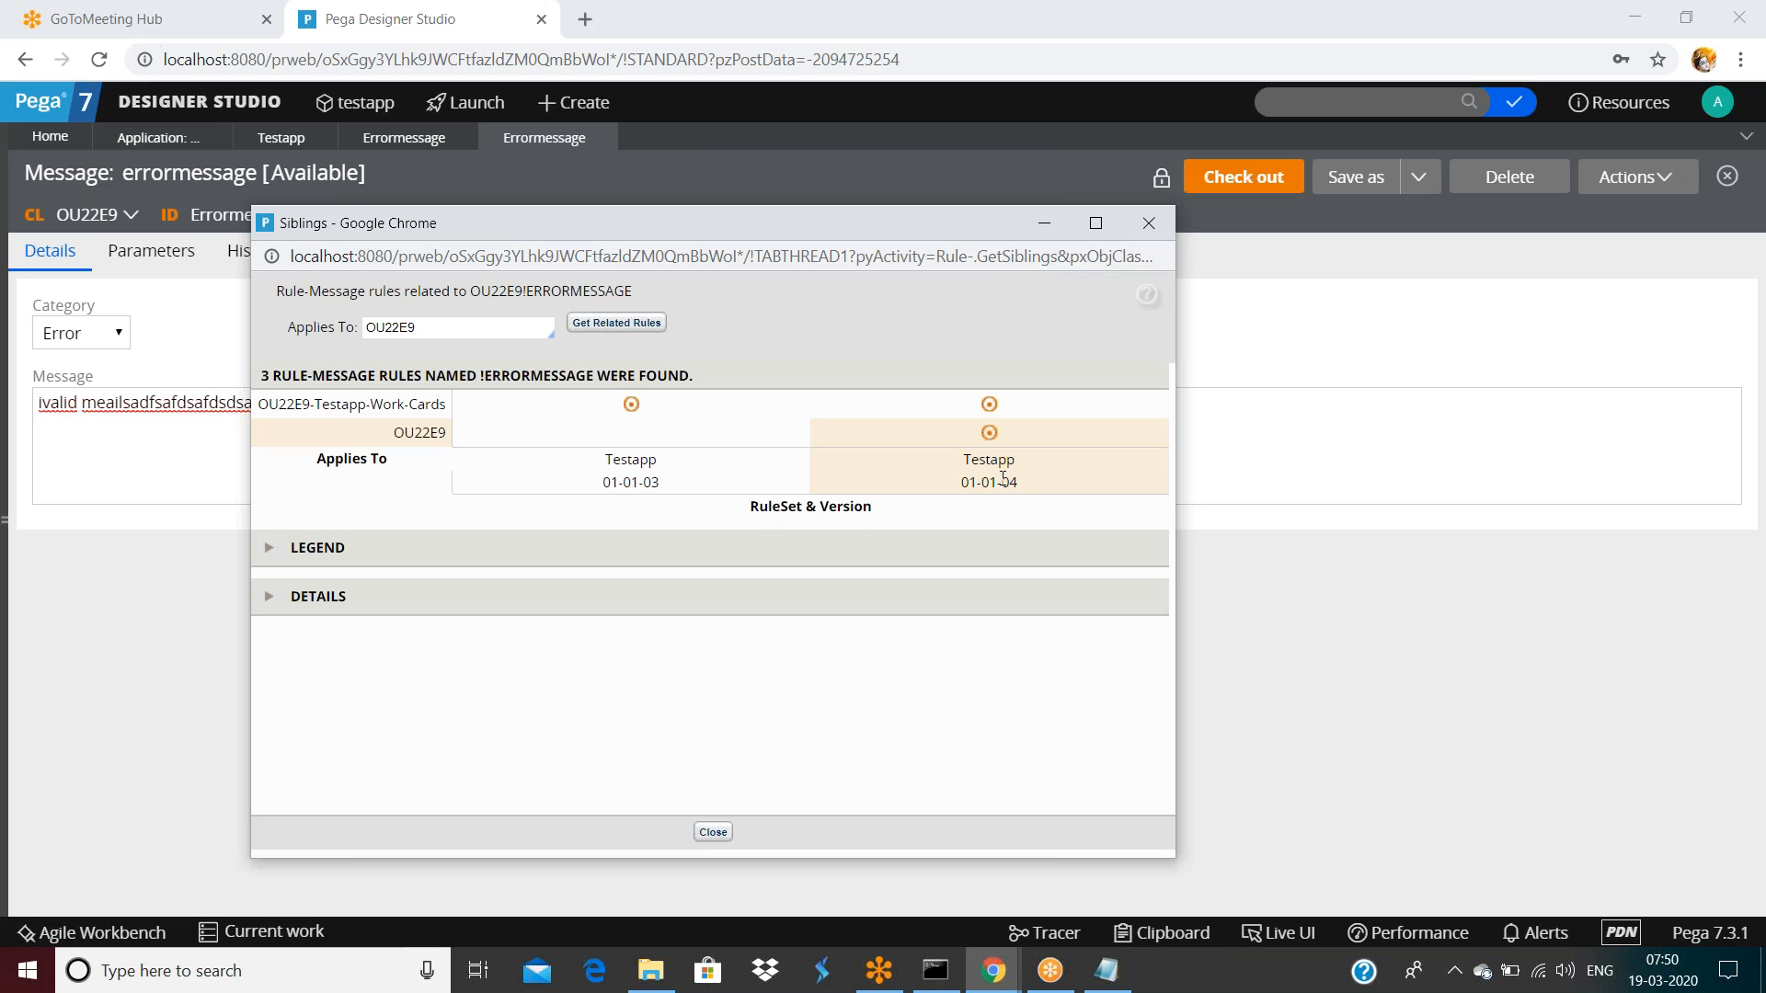
left_click(1148, 224)
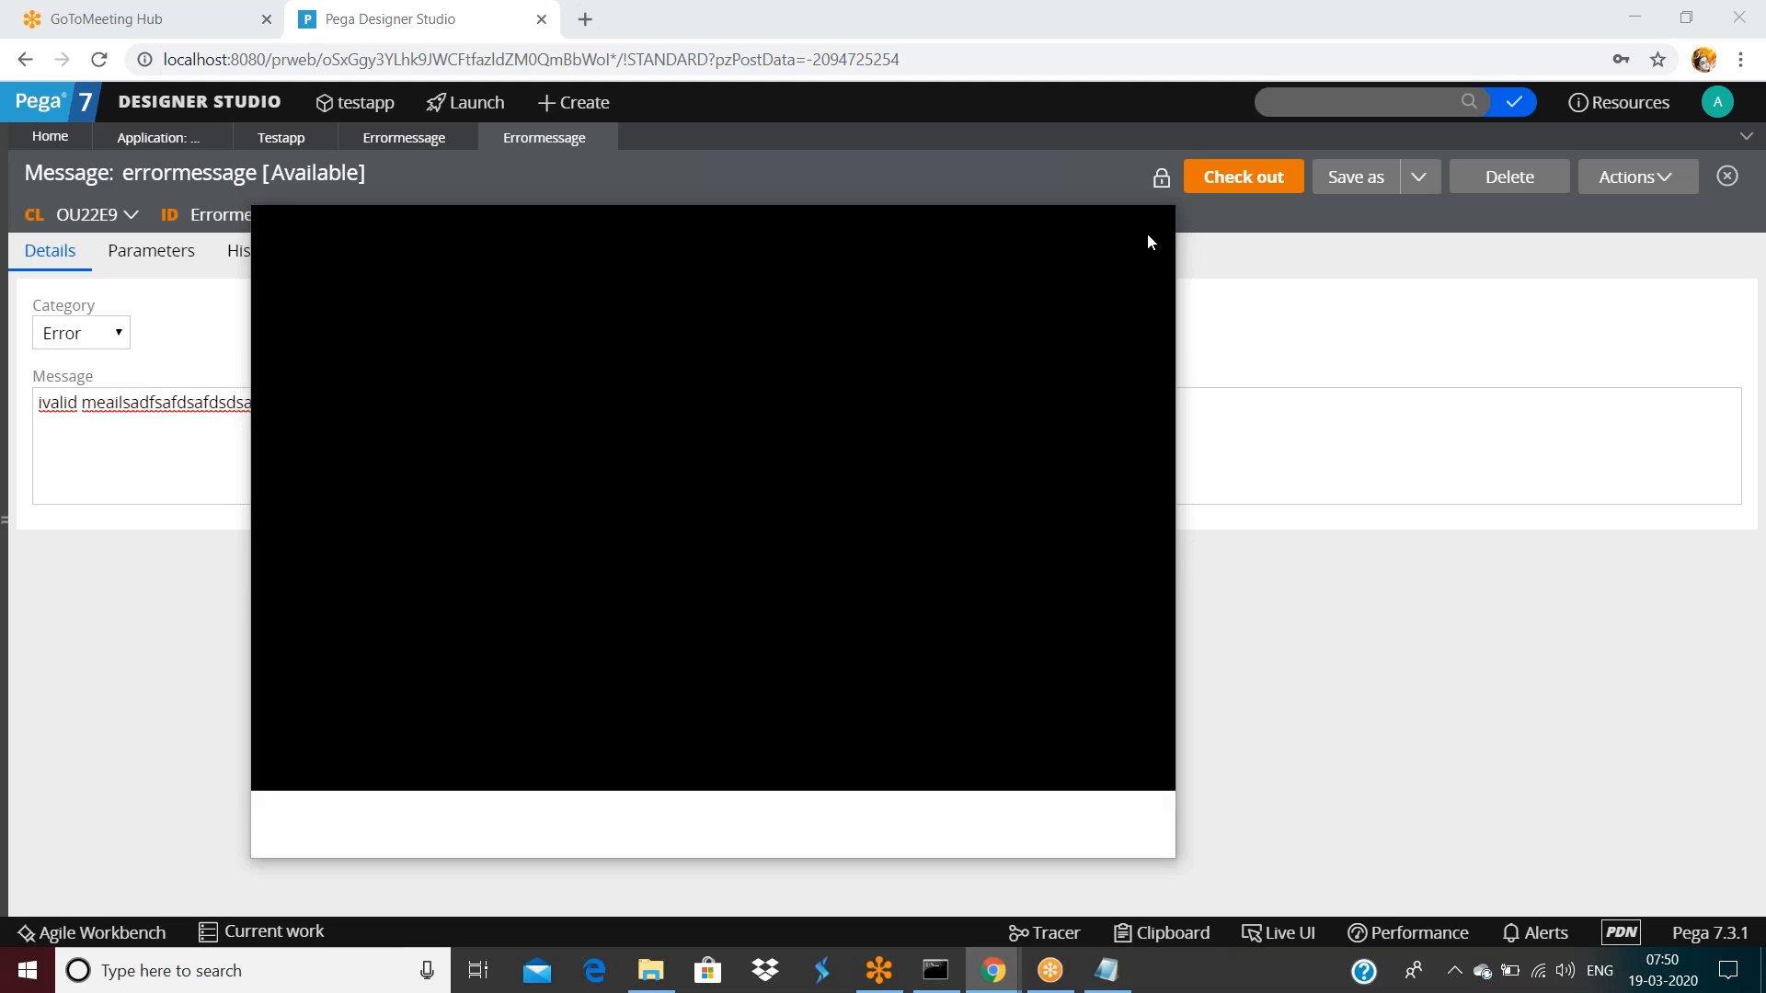
Copy errormessage into ruleset PLK 01-01-01, then save and check it in with a comment
left_click(1334, 180)
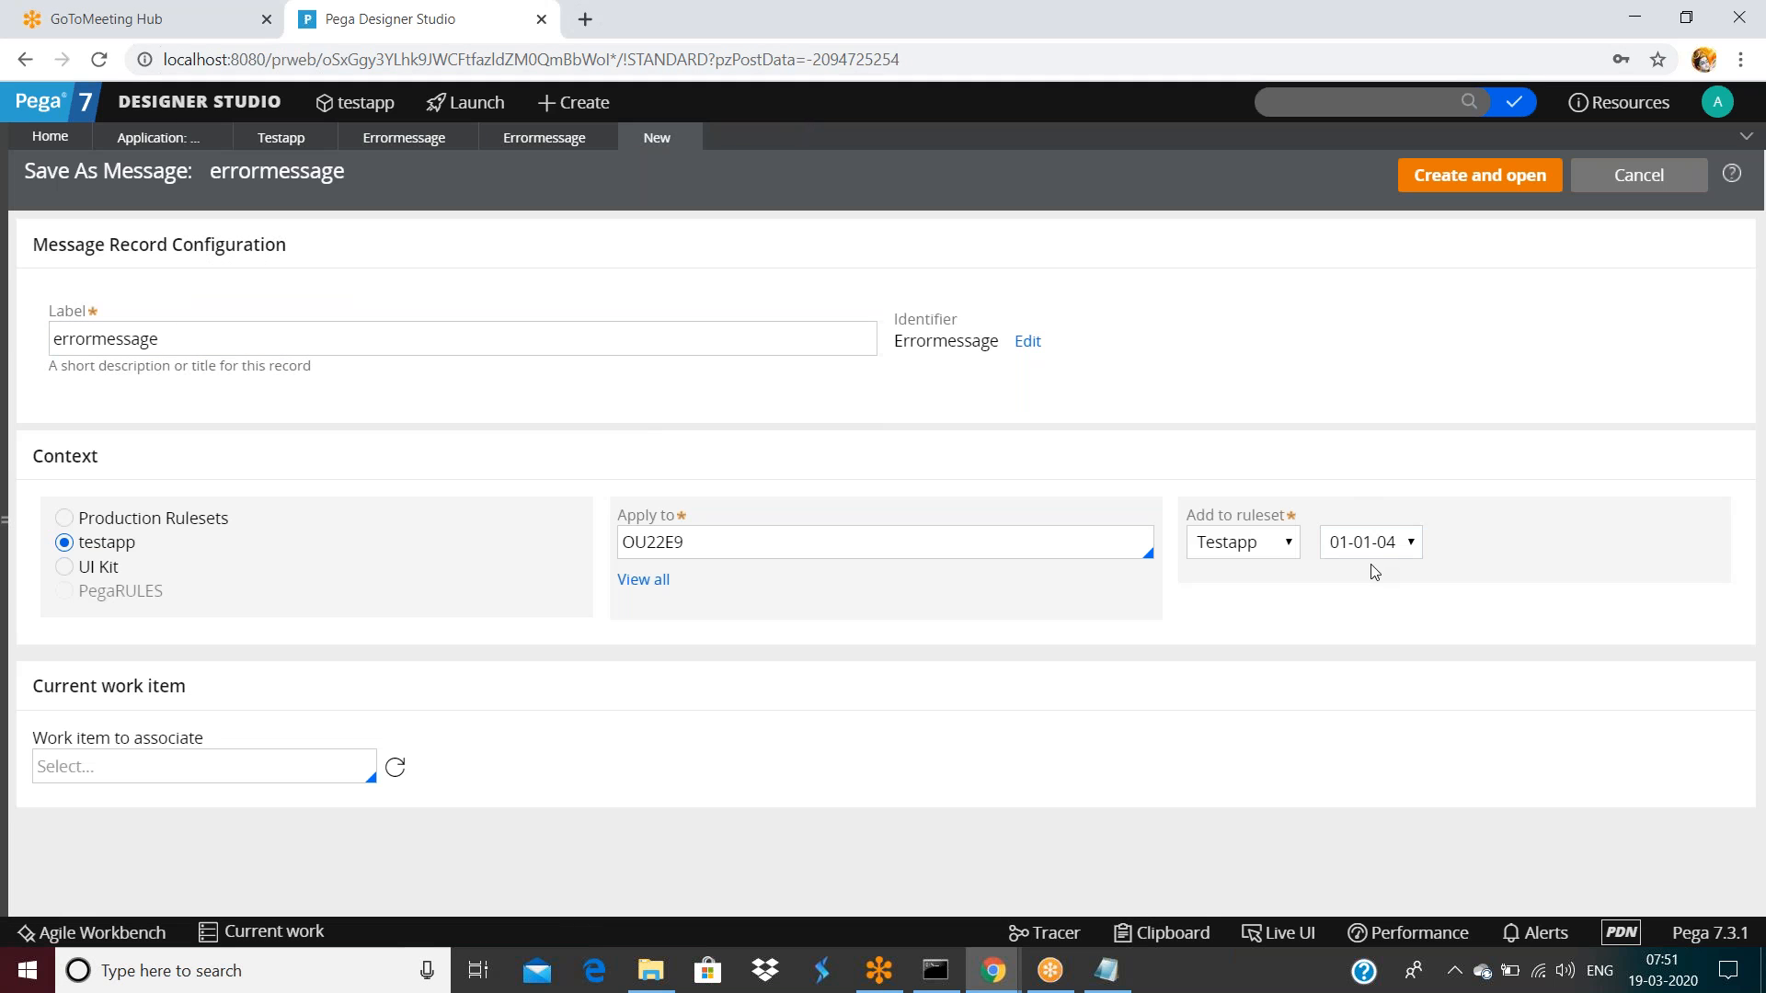
left_click(1233, 543)
left_click(1226, 596)
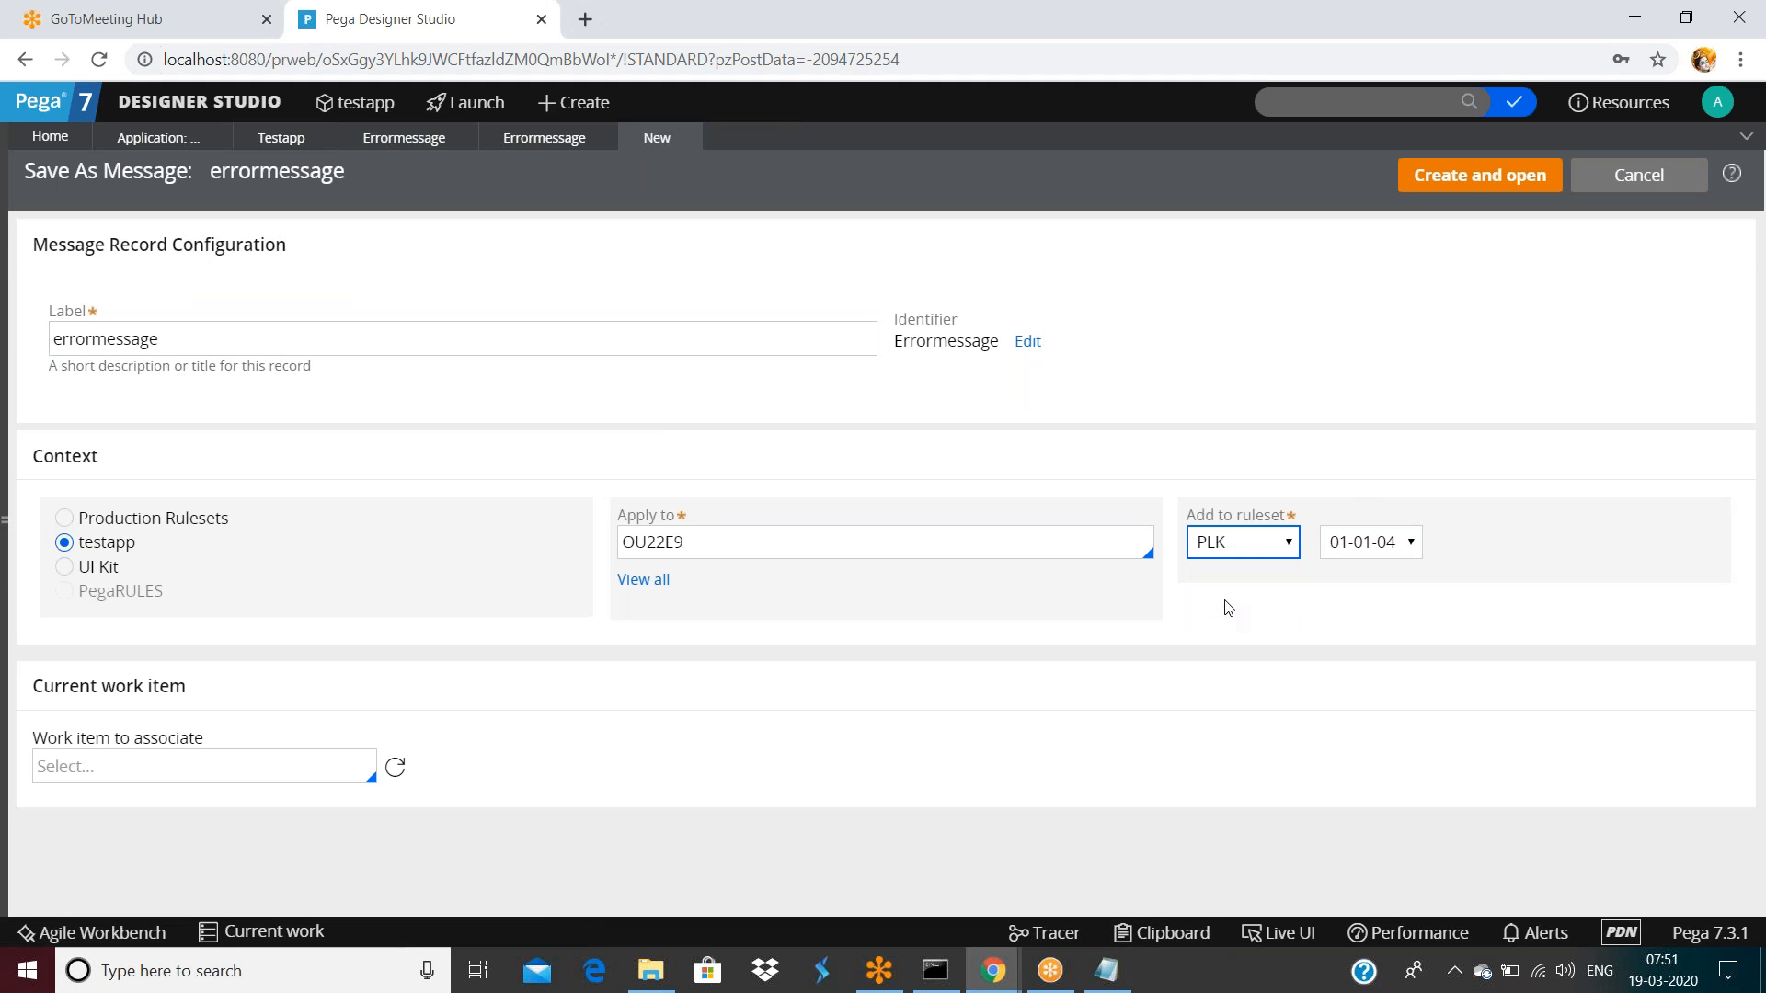
left_click(1470, 186)
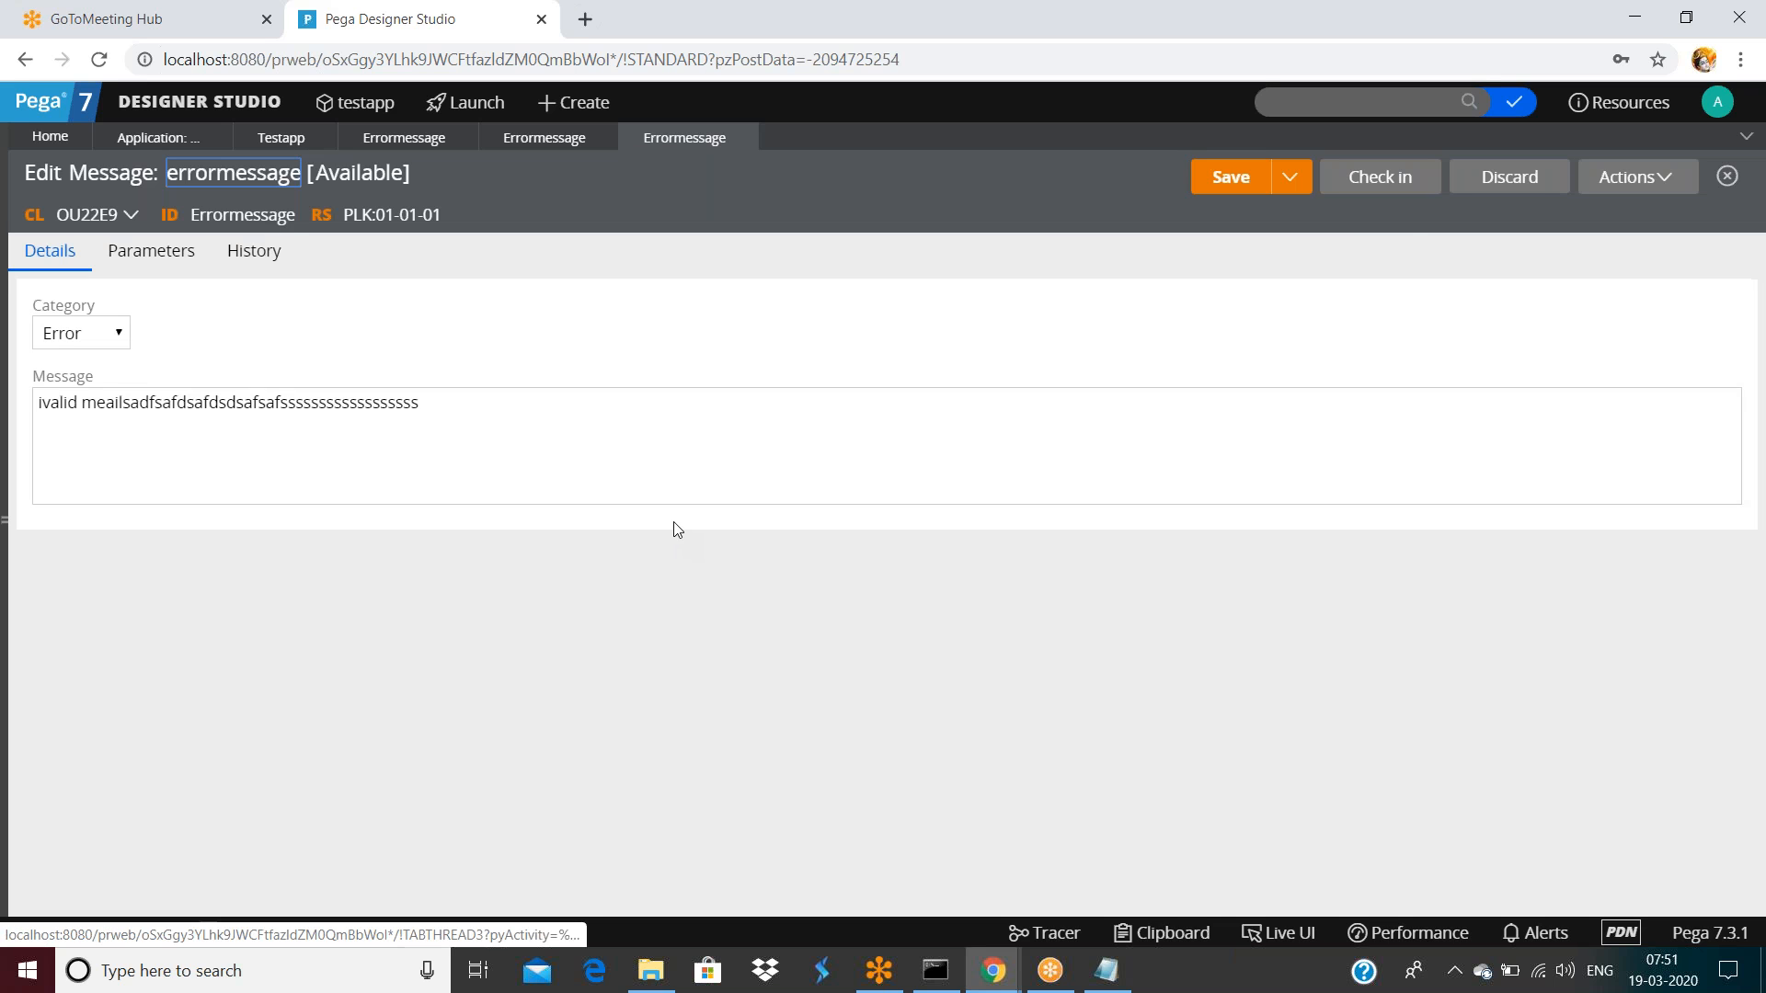
left_click(1233, 177)
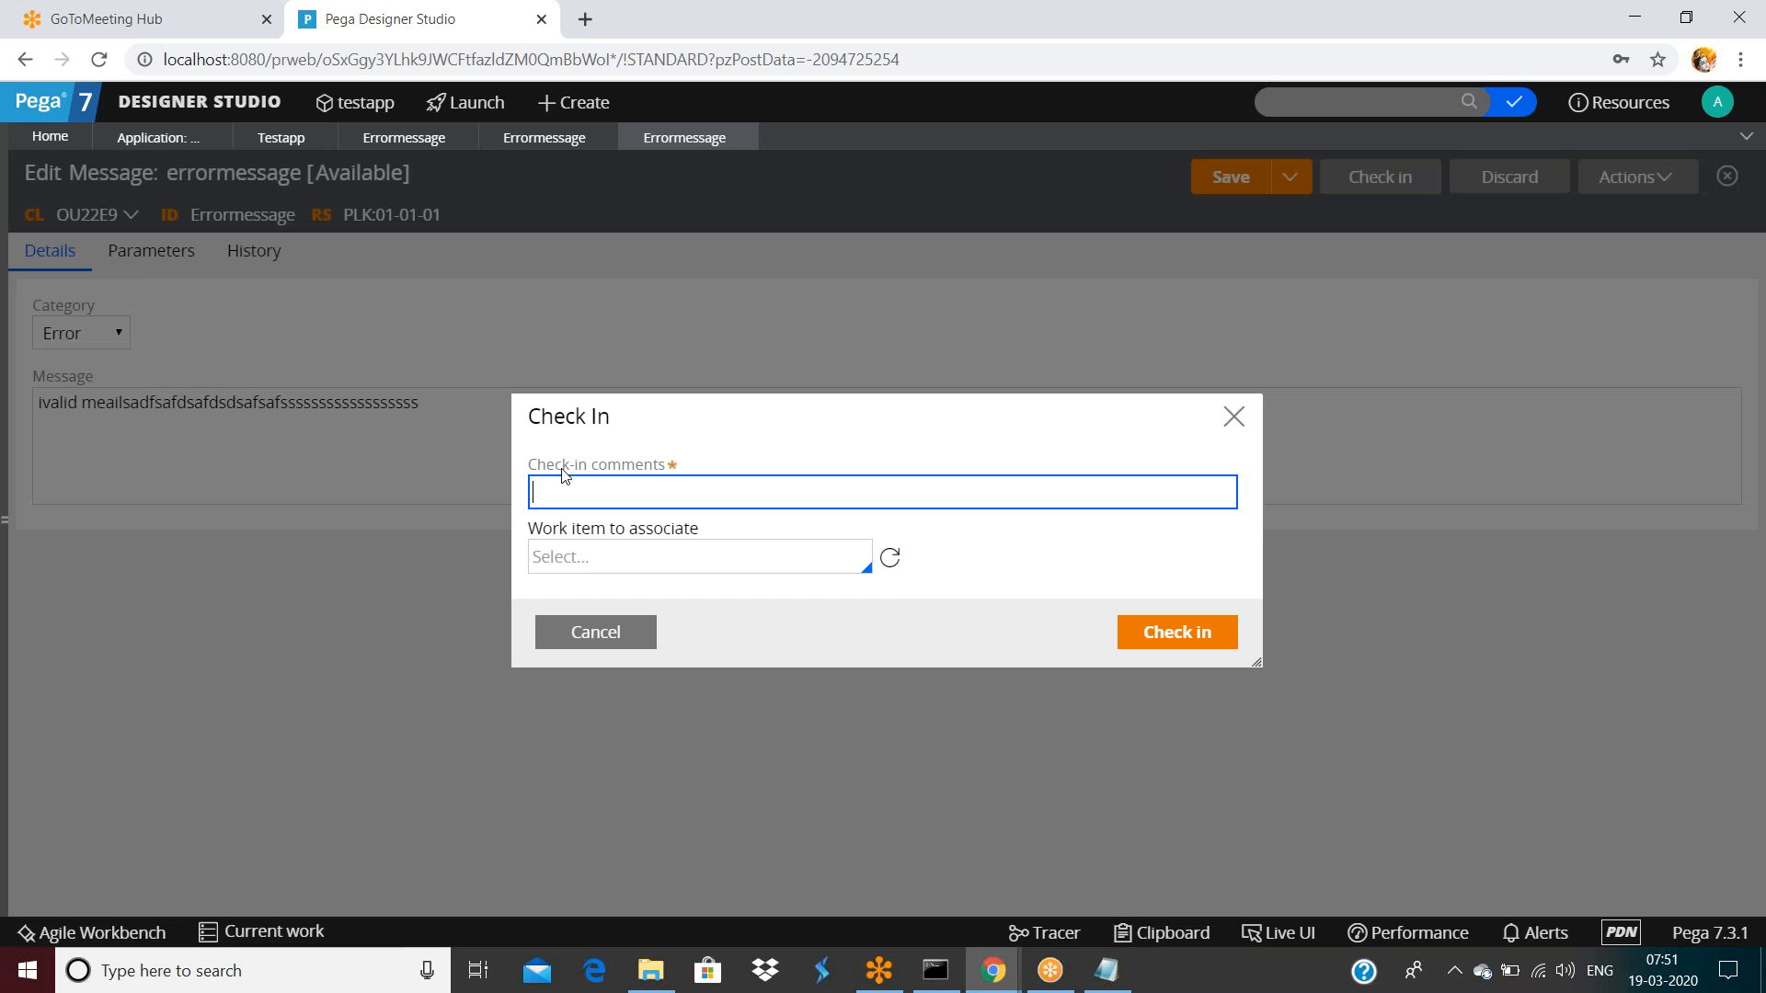
type("asdfsaf")
left_click(1170, 633)
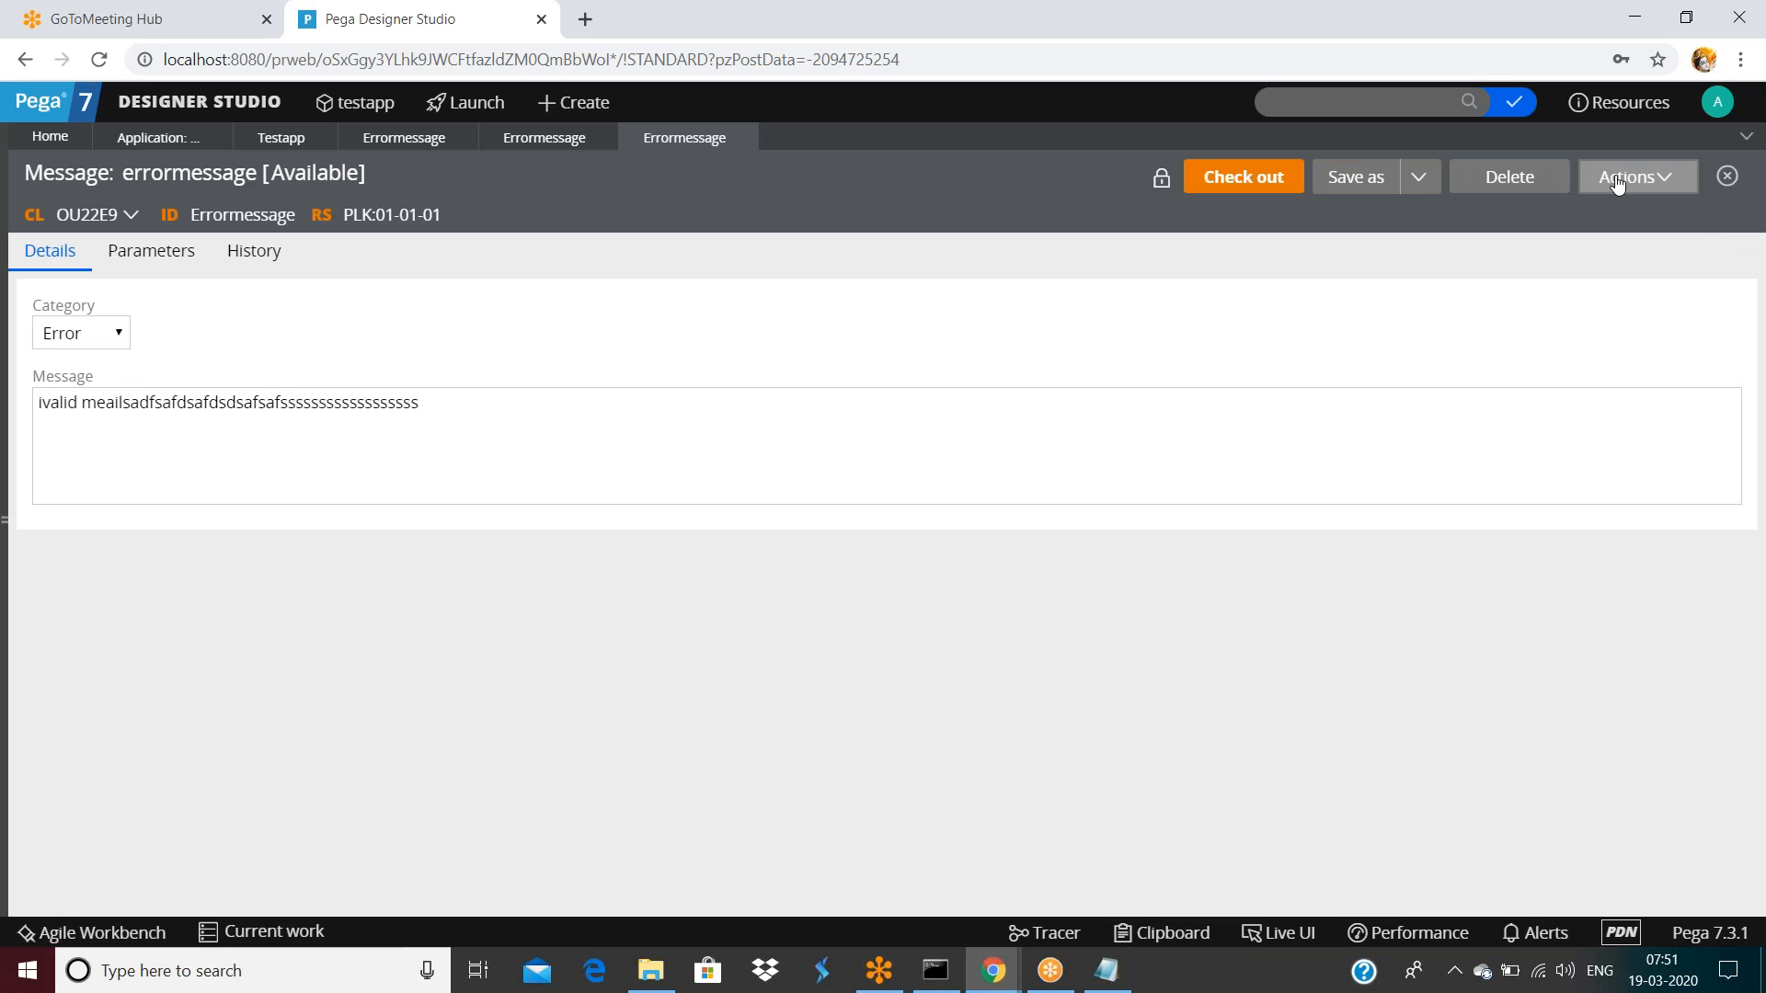
left_click(1636, 176)
left_click(1617, 372)
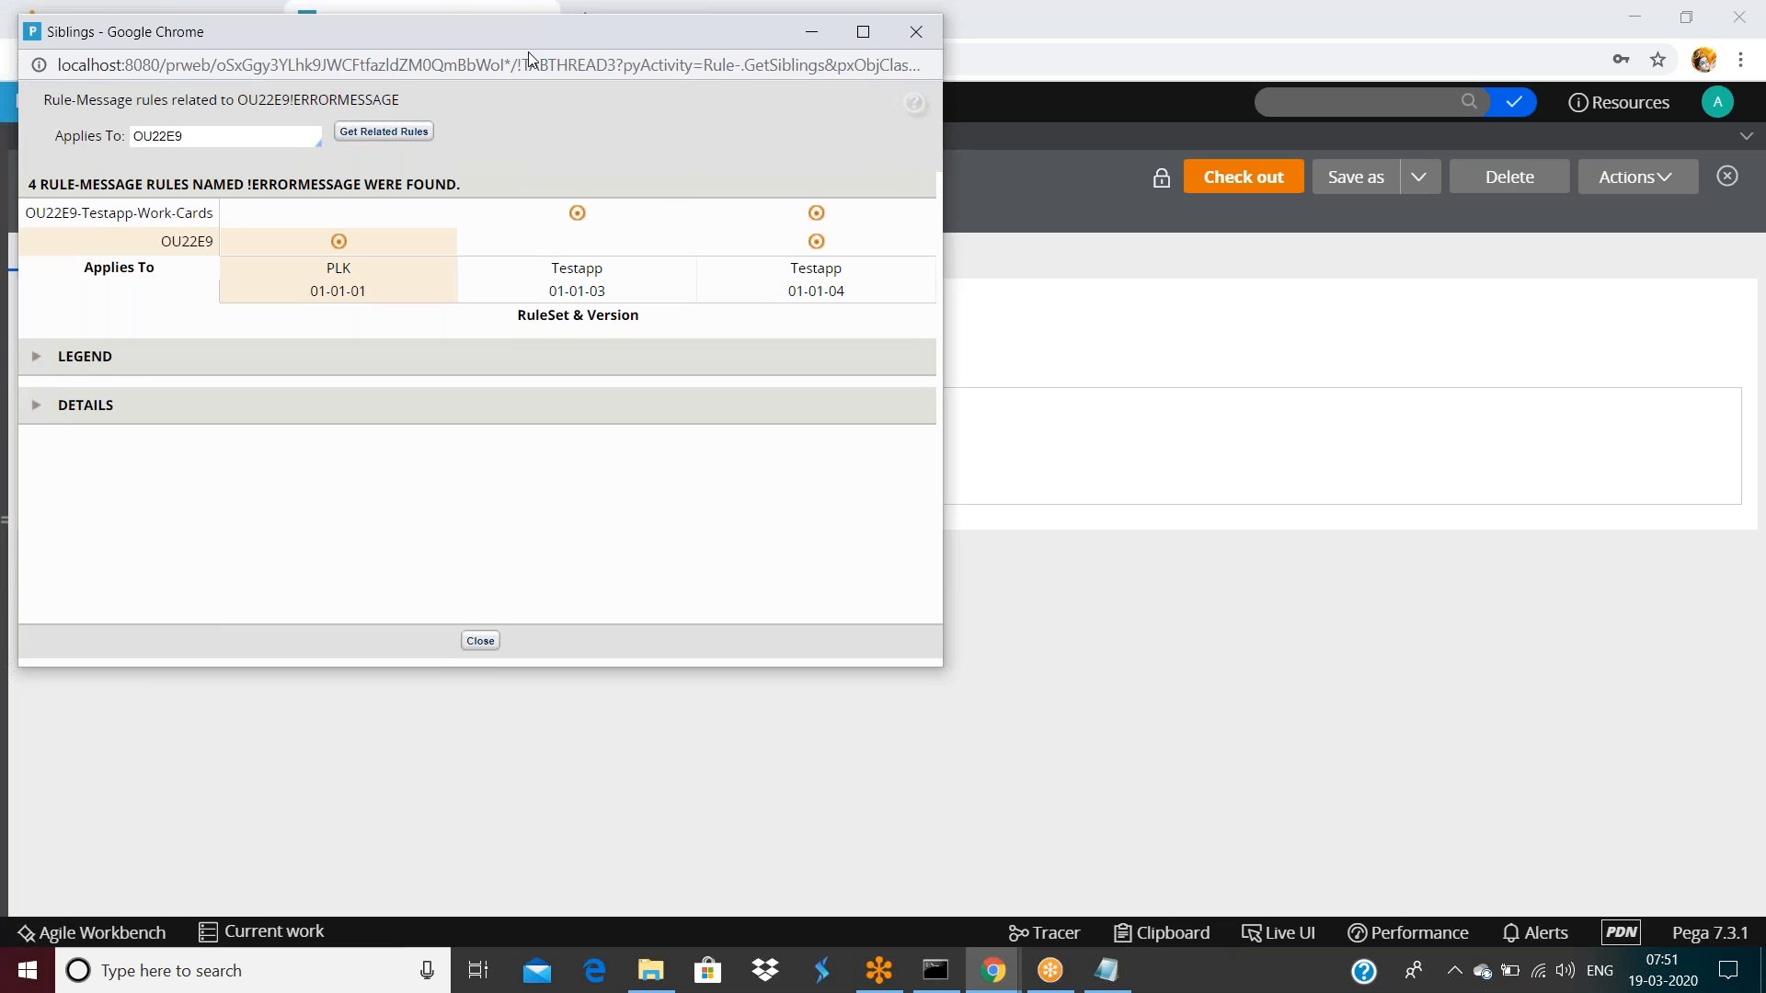
left_click_drag(515, 22, 585, 197)
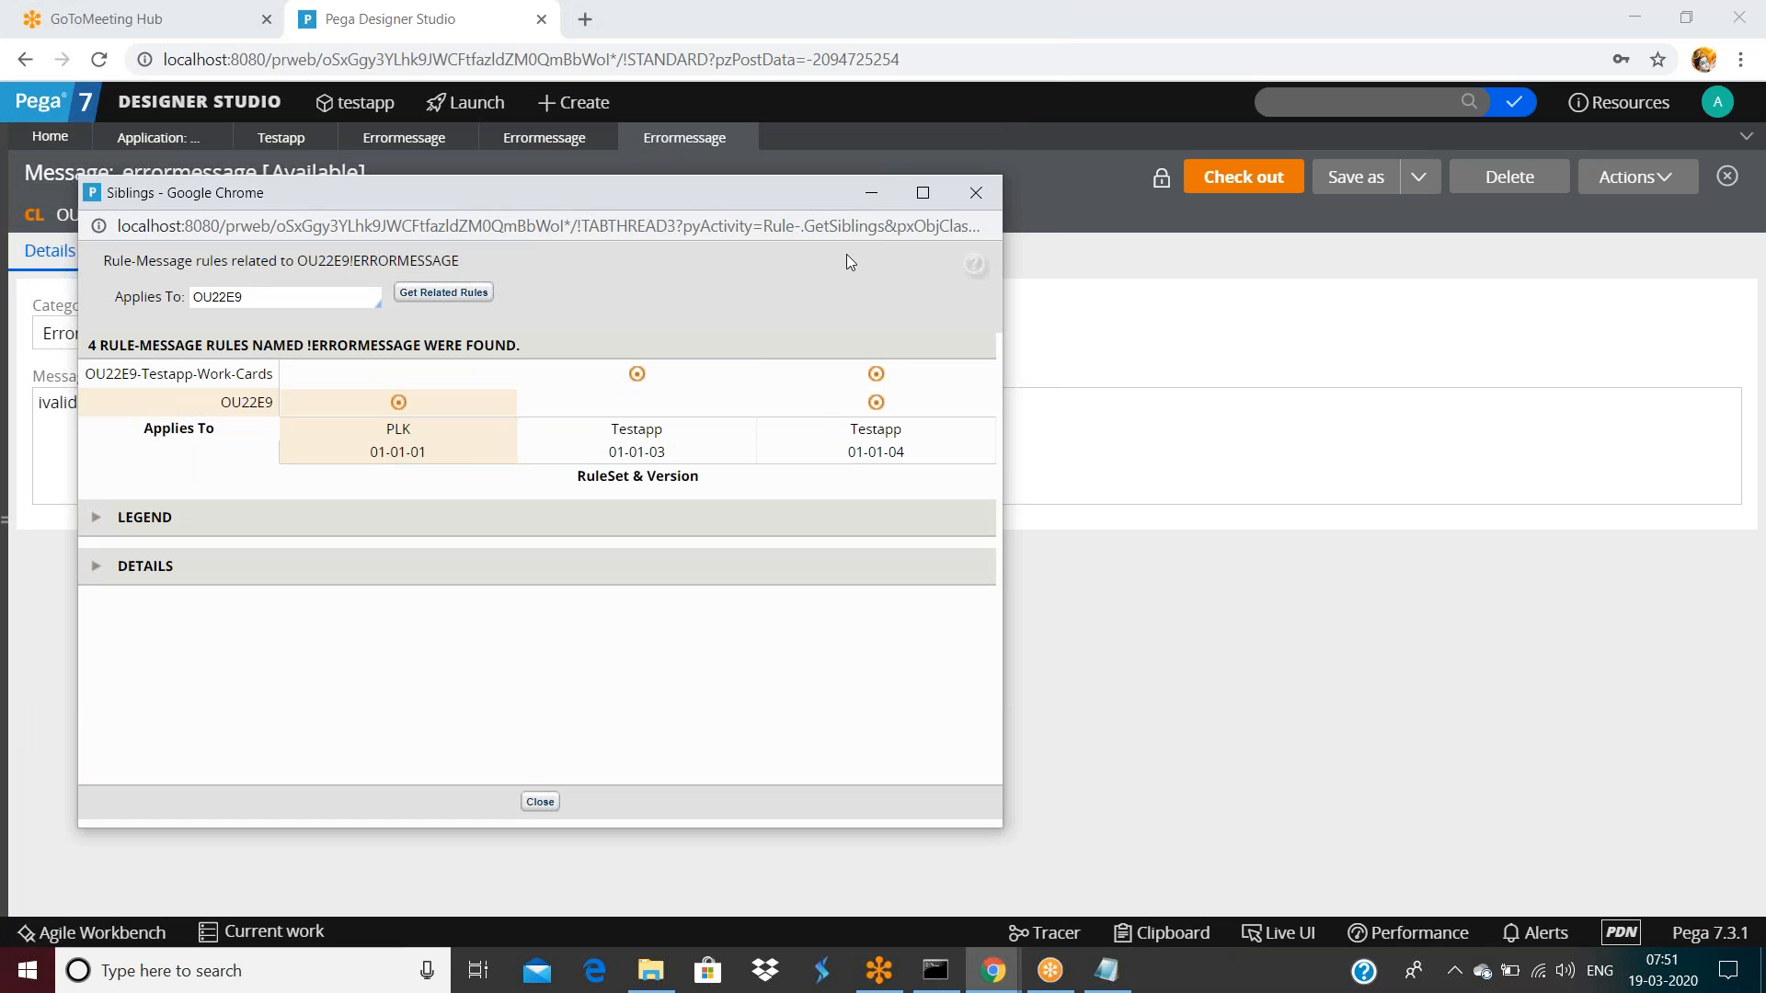
left_click(964, 197)
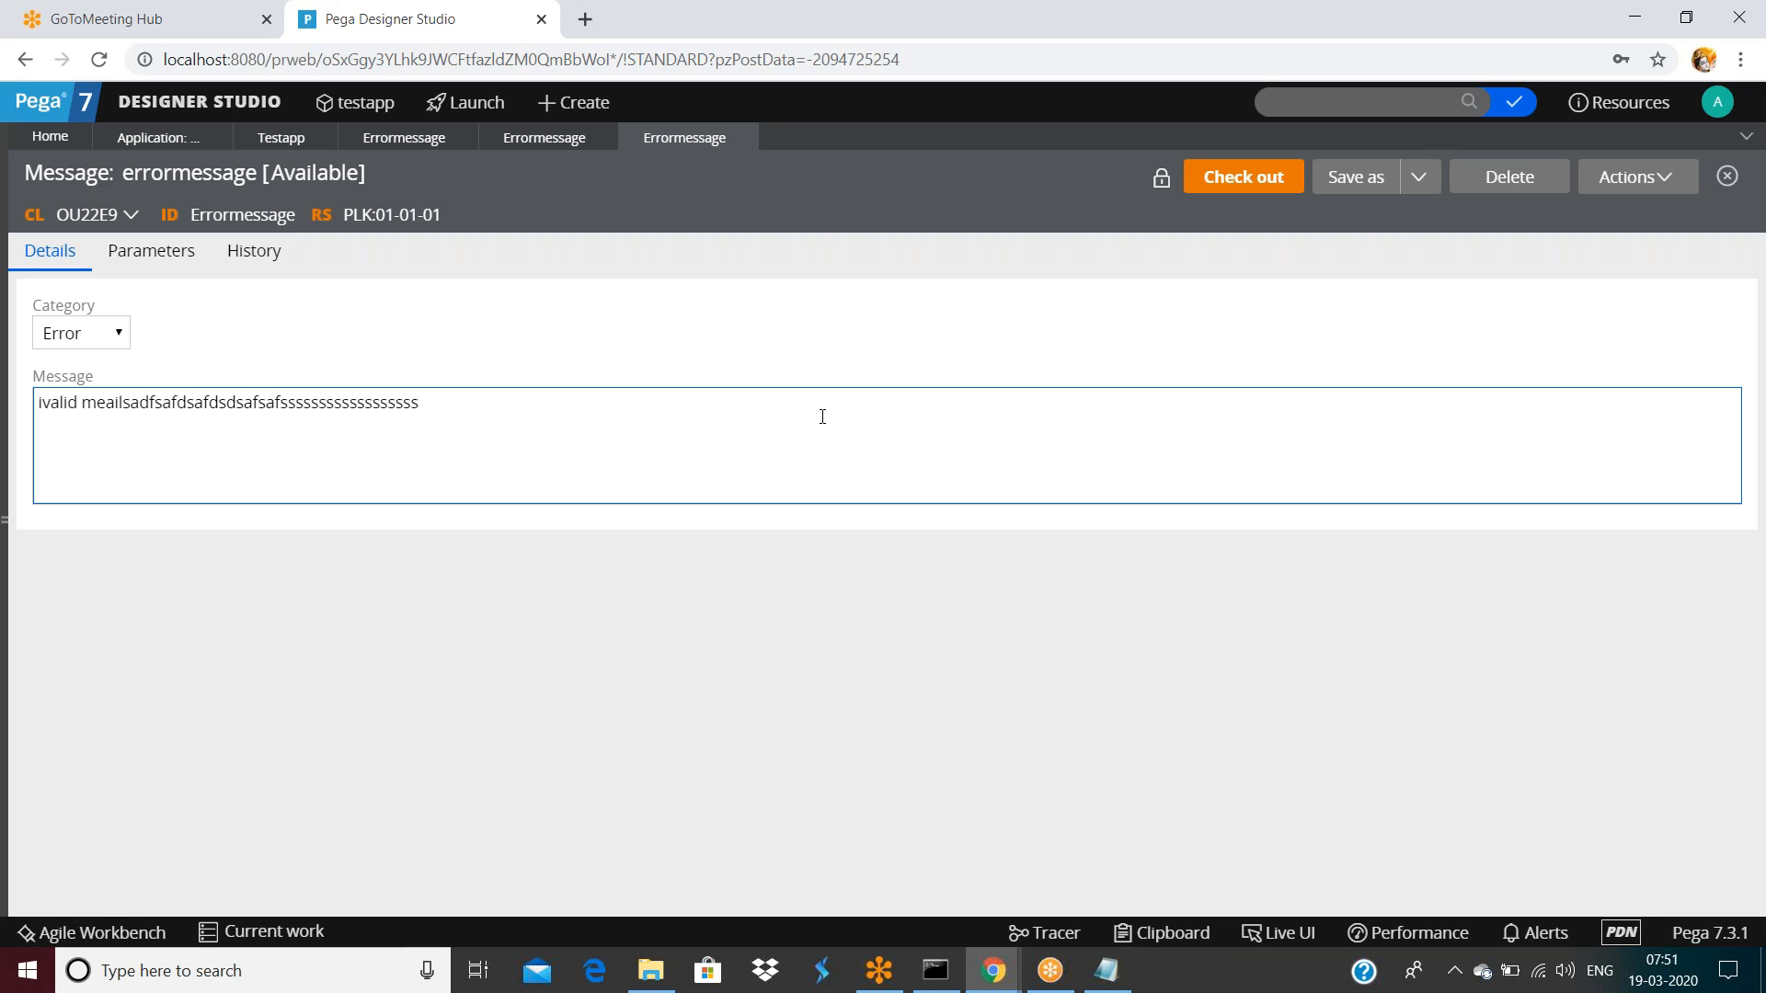
left_click(1717, 102)
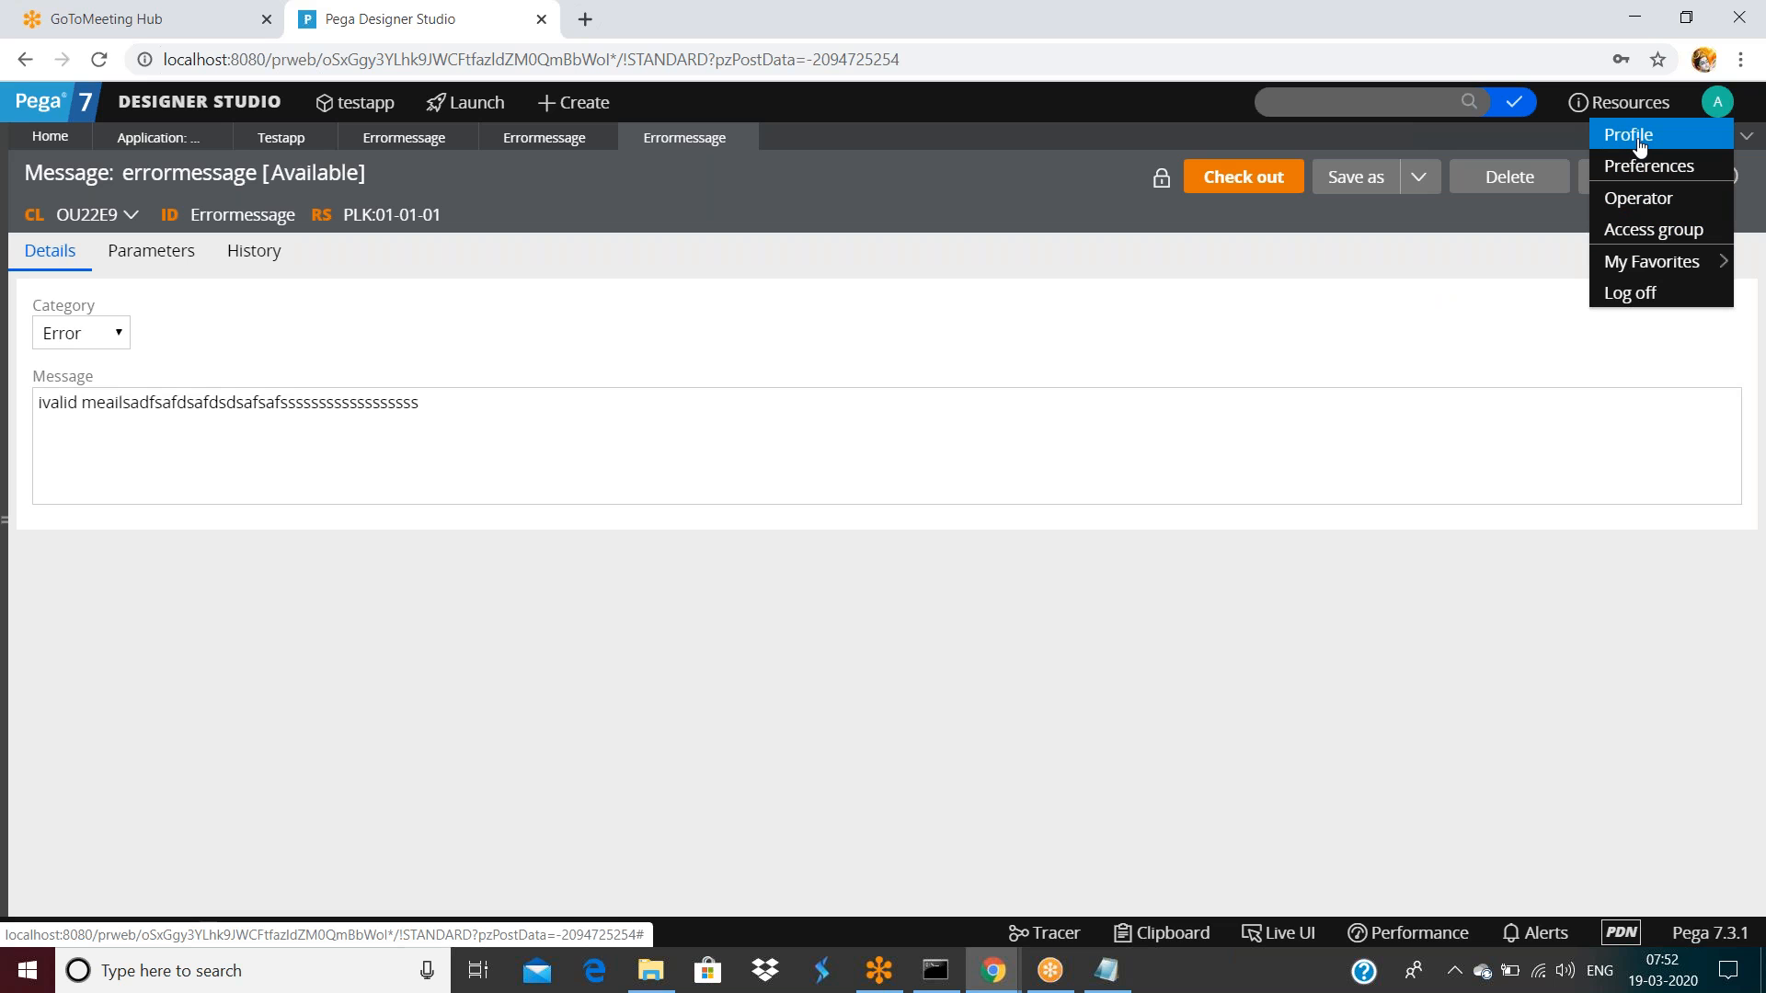
left_click(957, 303)
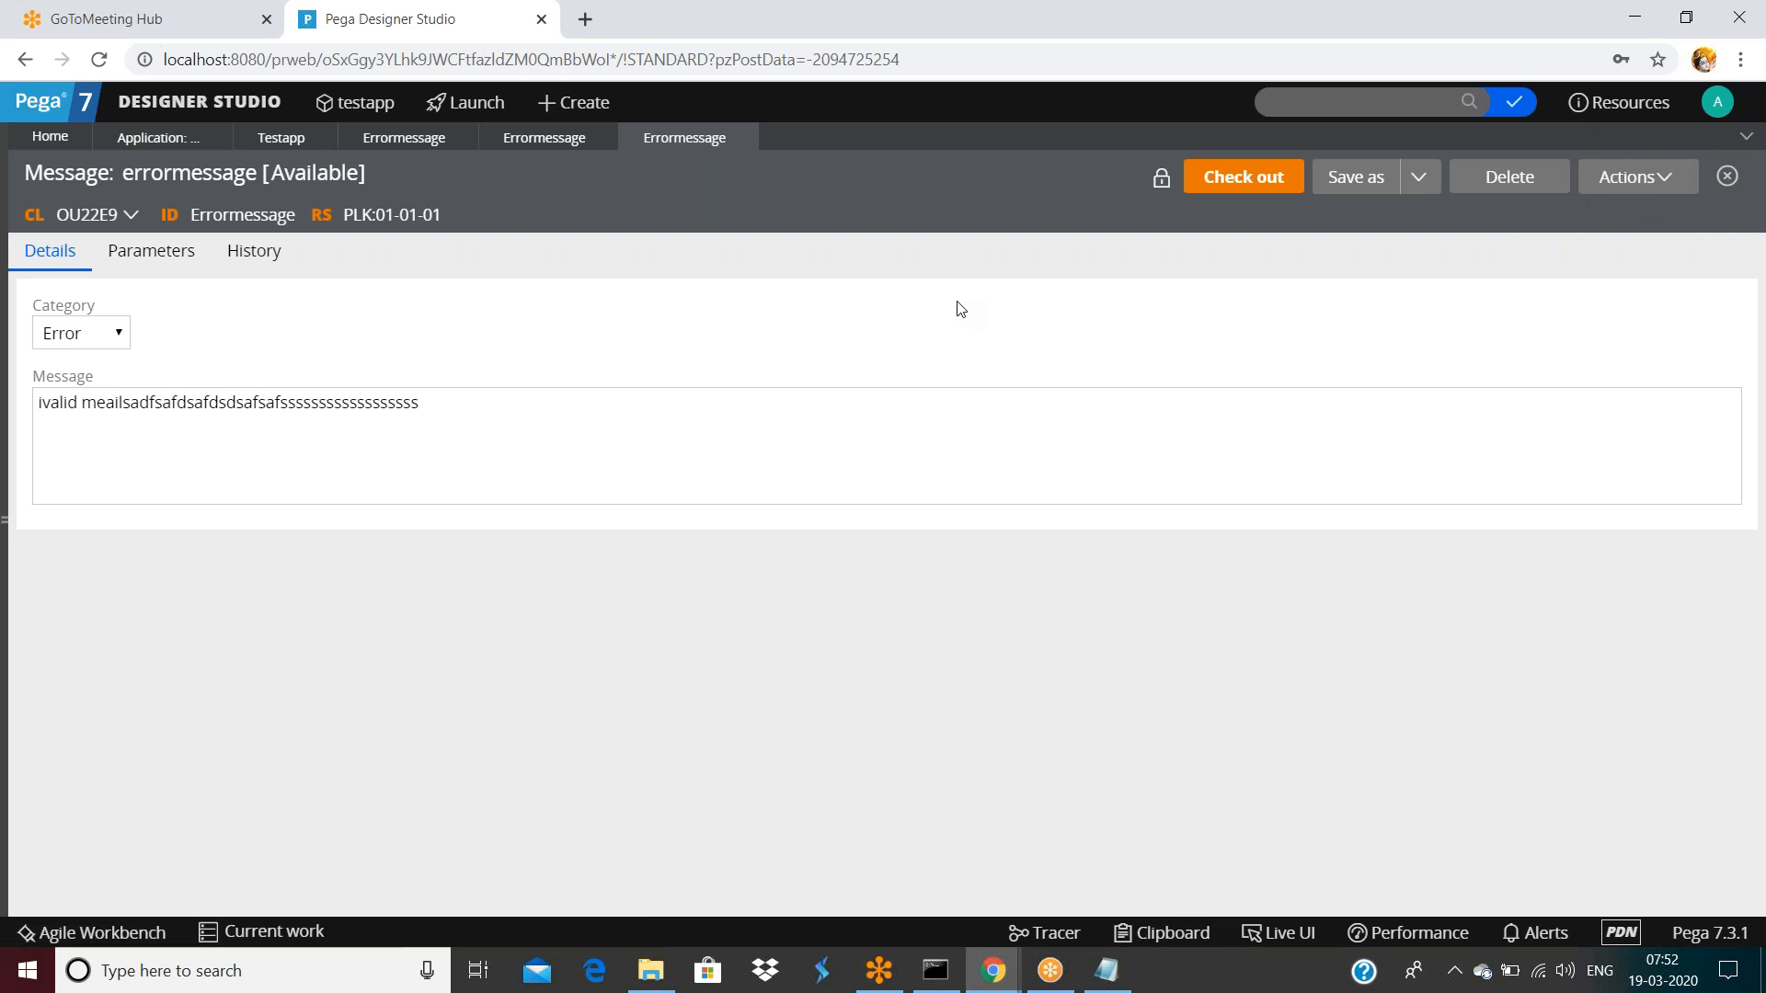
double_click(234, 214)
key("ctrl+c")
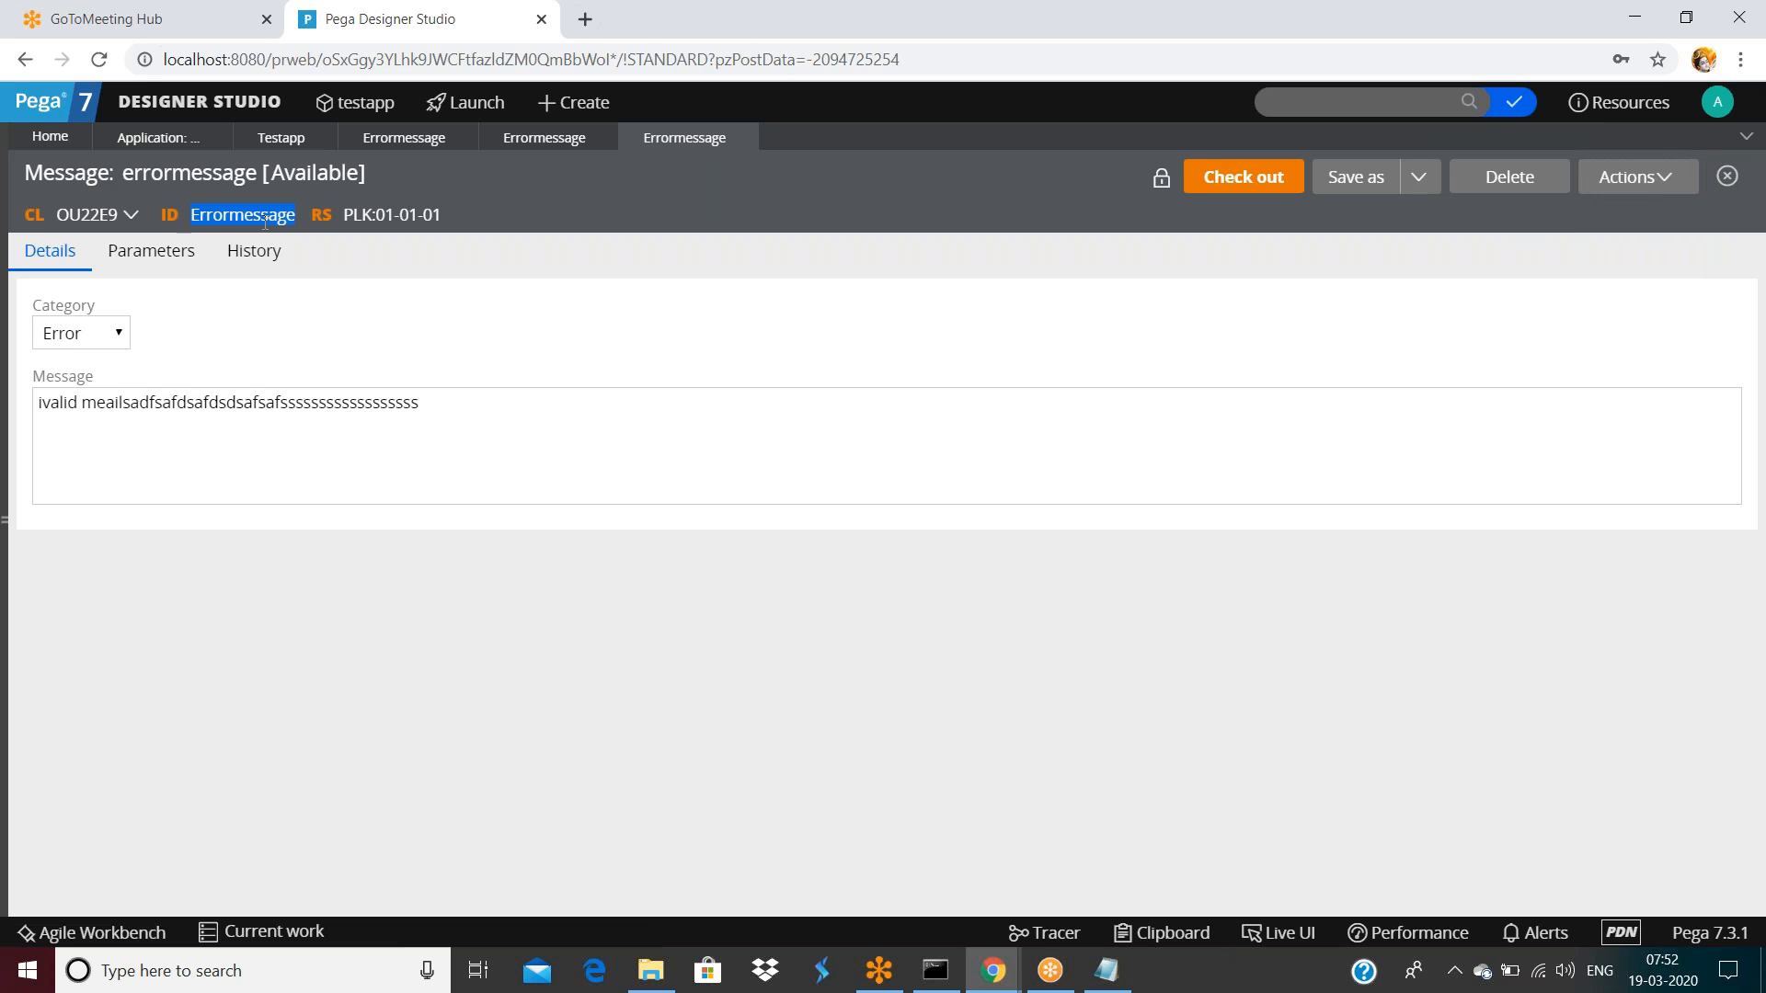
left_click(1421, 103)
type("old:")
key("ctrl+v")
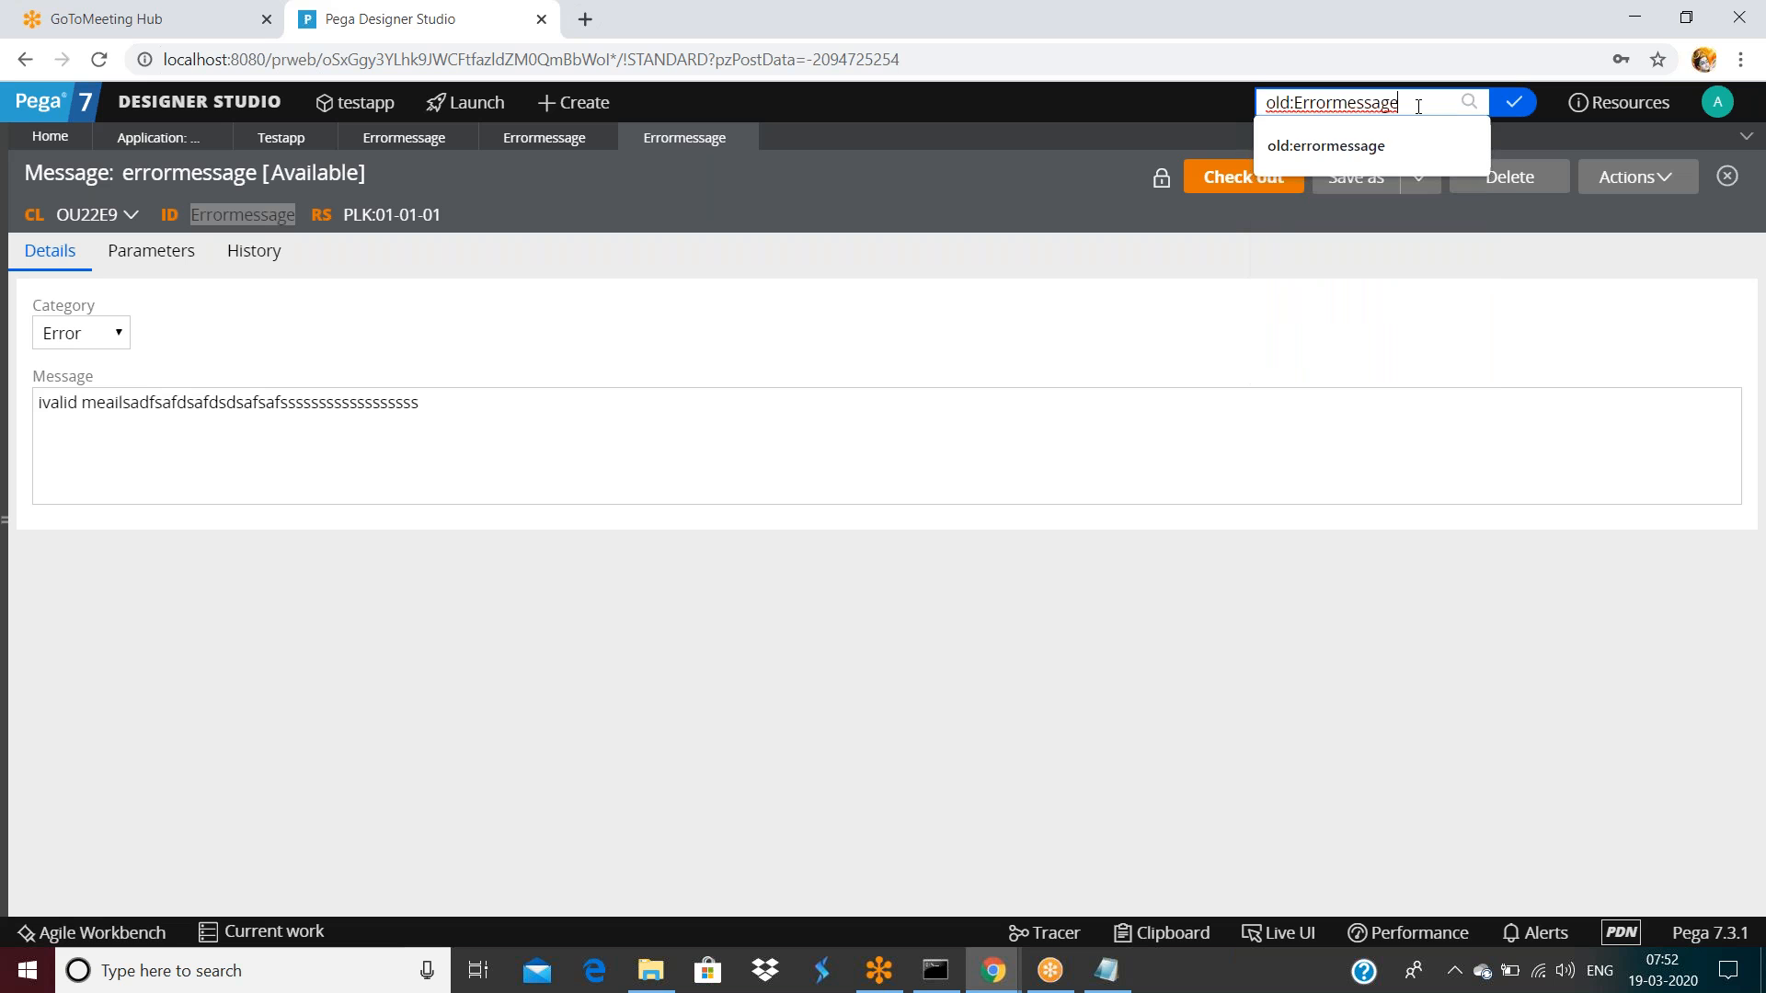
key("Return")
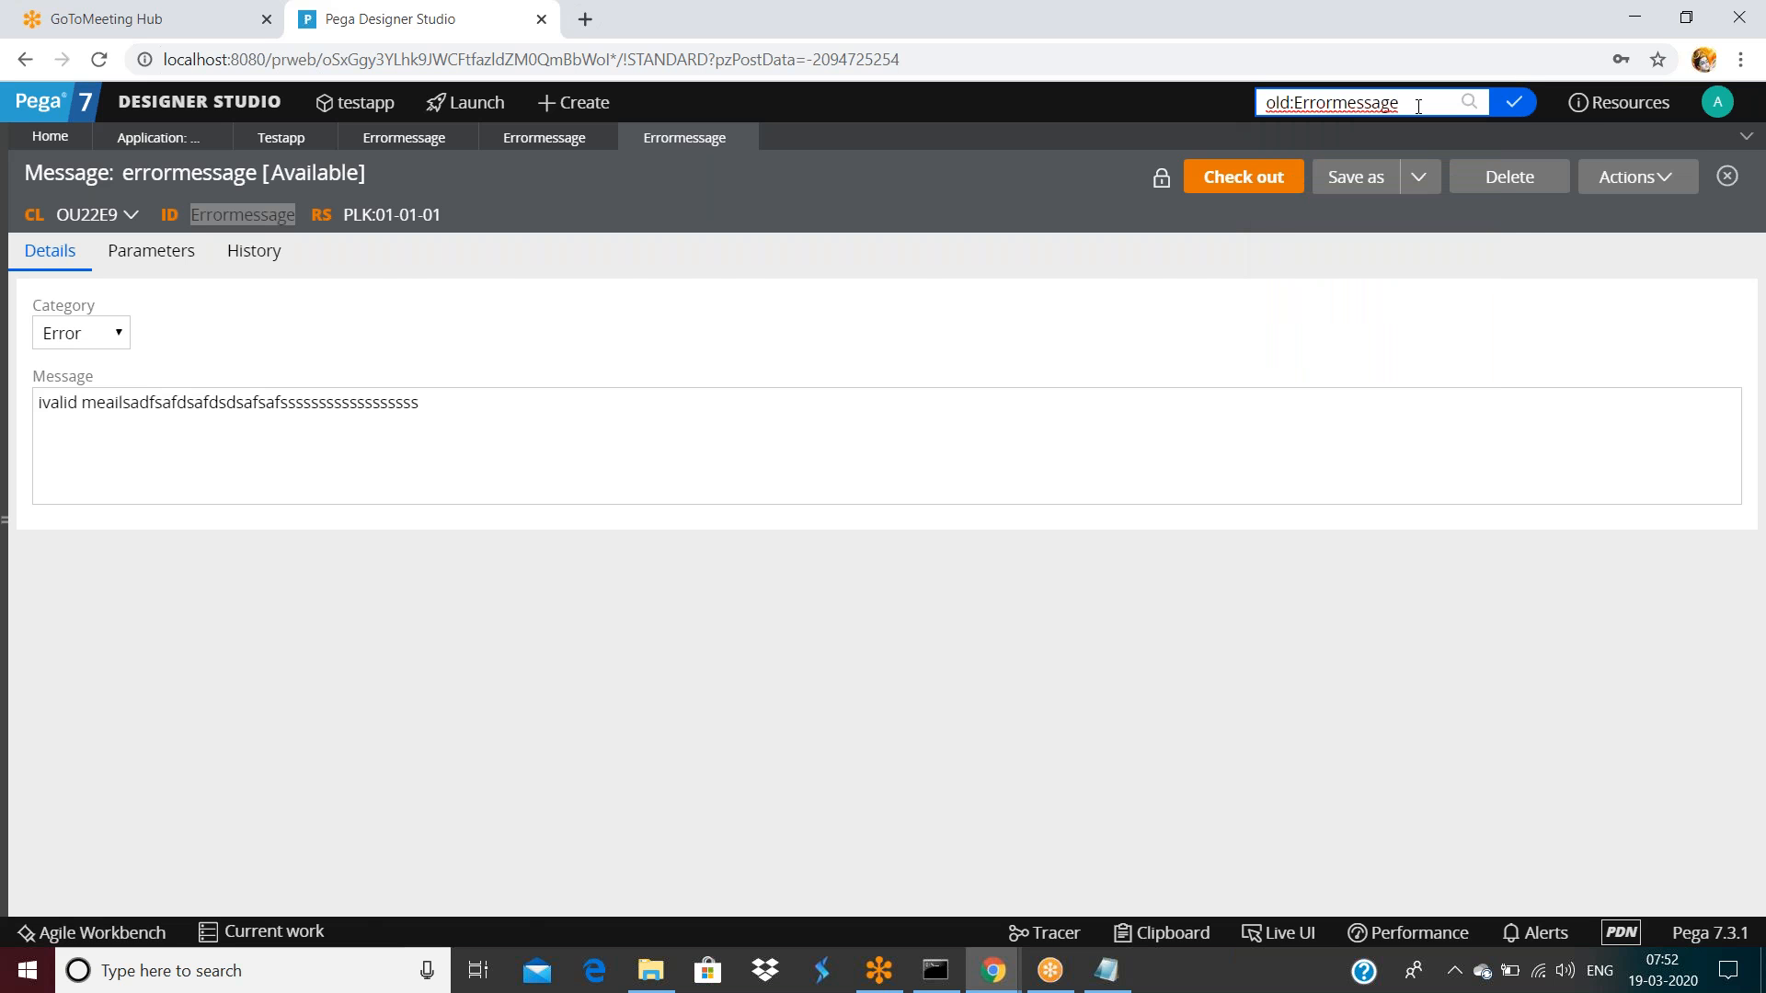
scroll(560, 542, "down", 10)
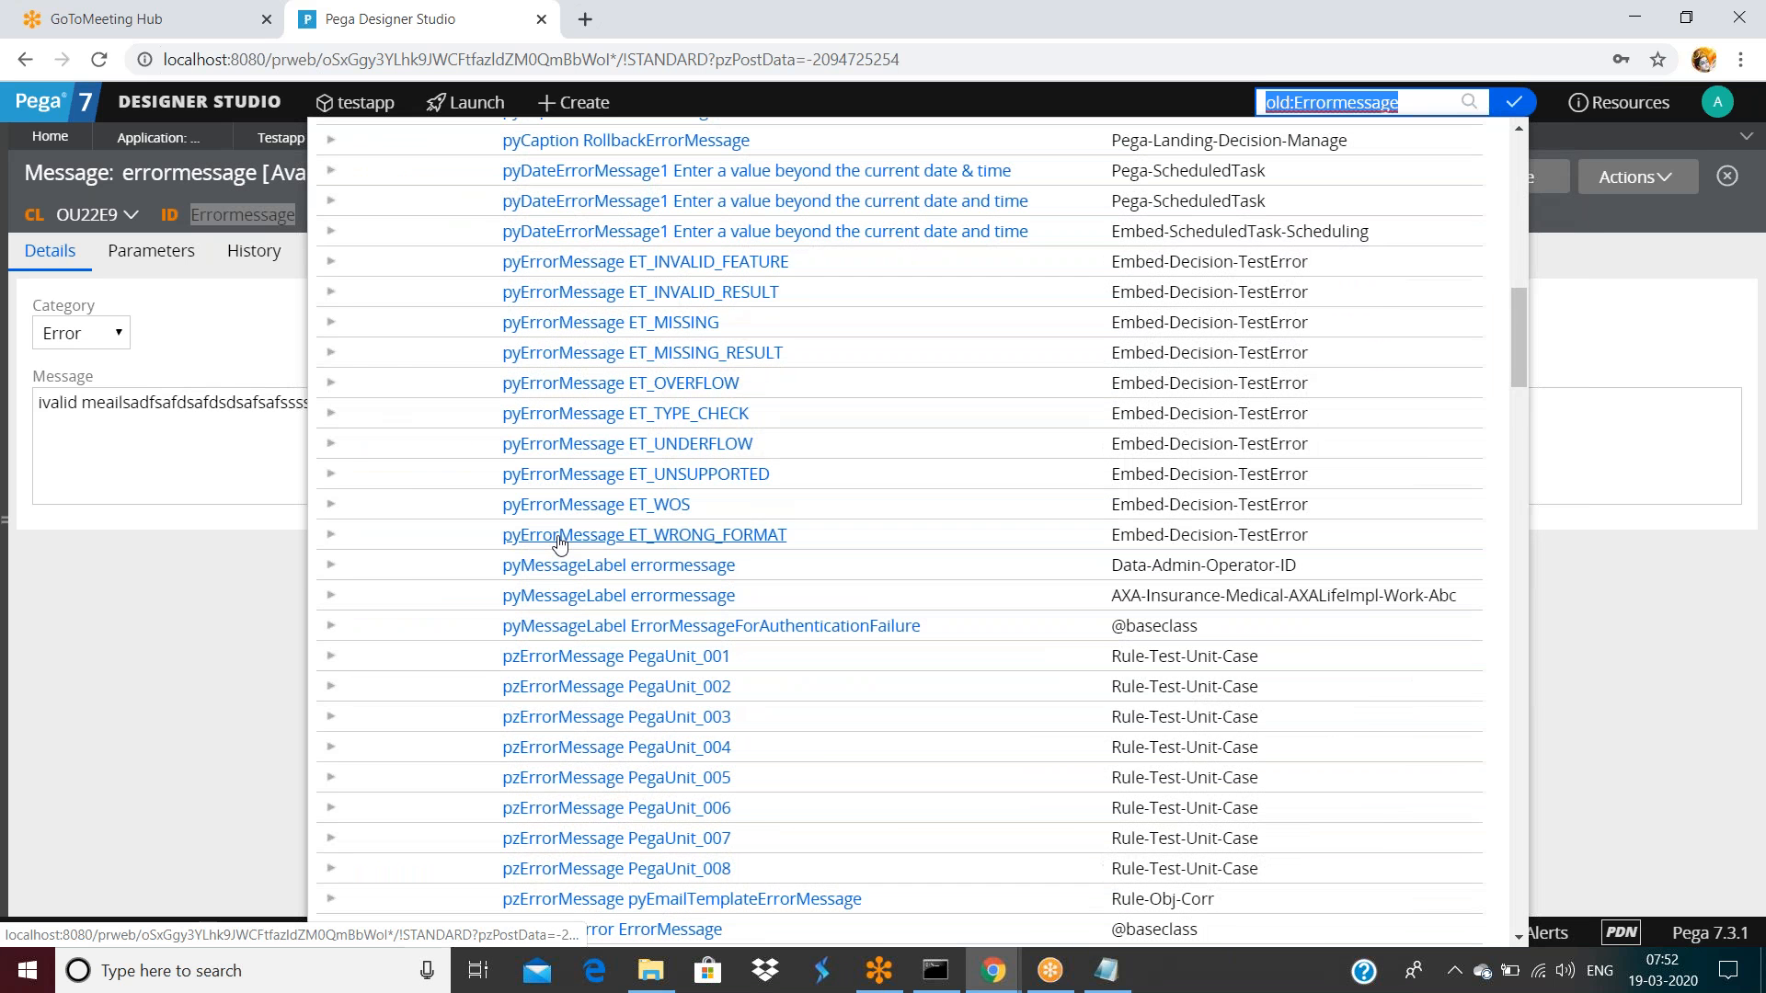
scroll(559, 543, "down", 10)
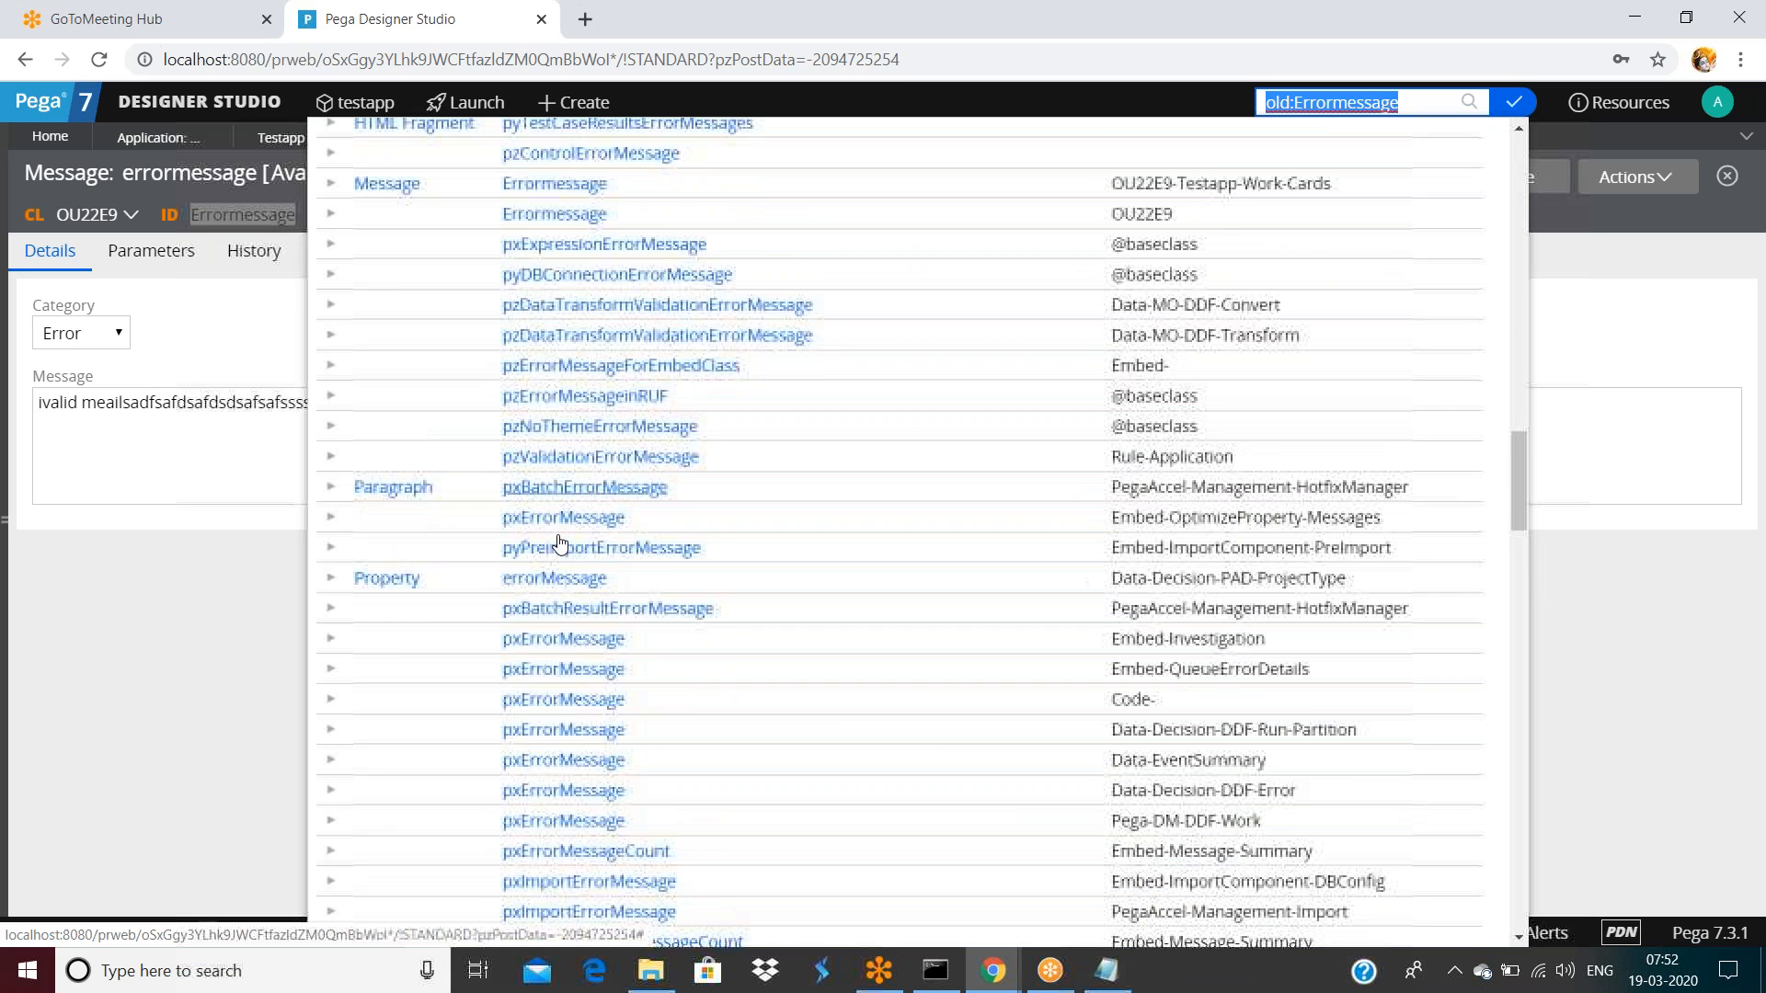
scroll(559, 543, "up", 2)
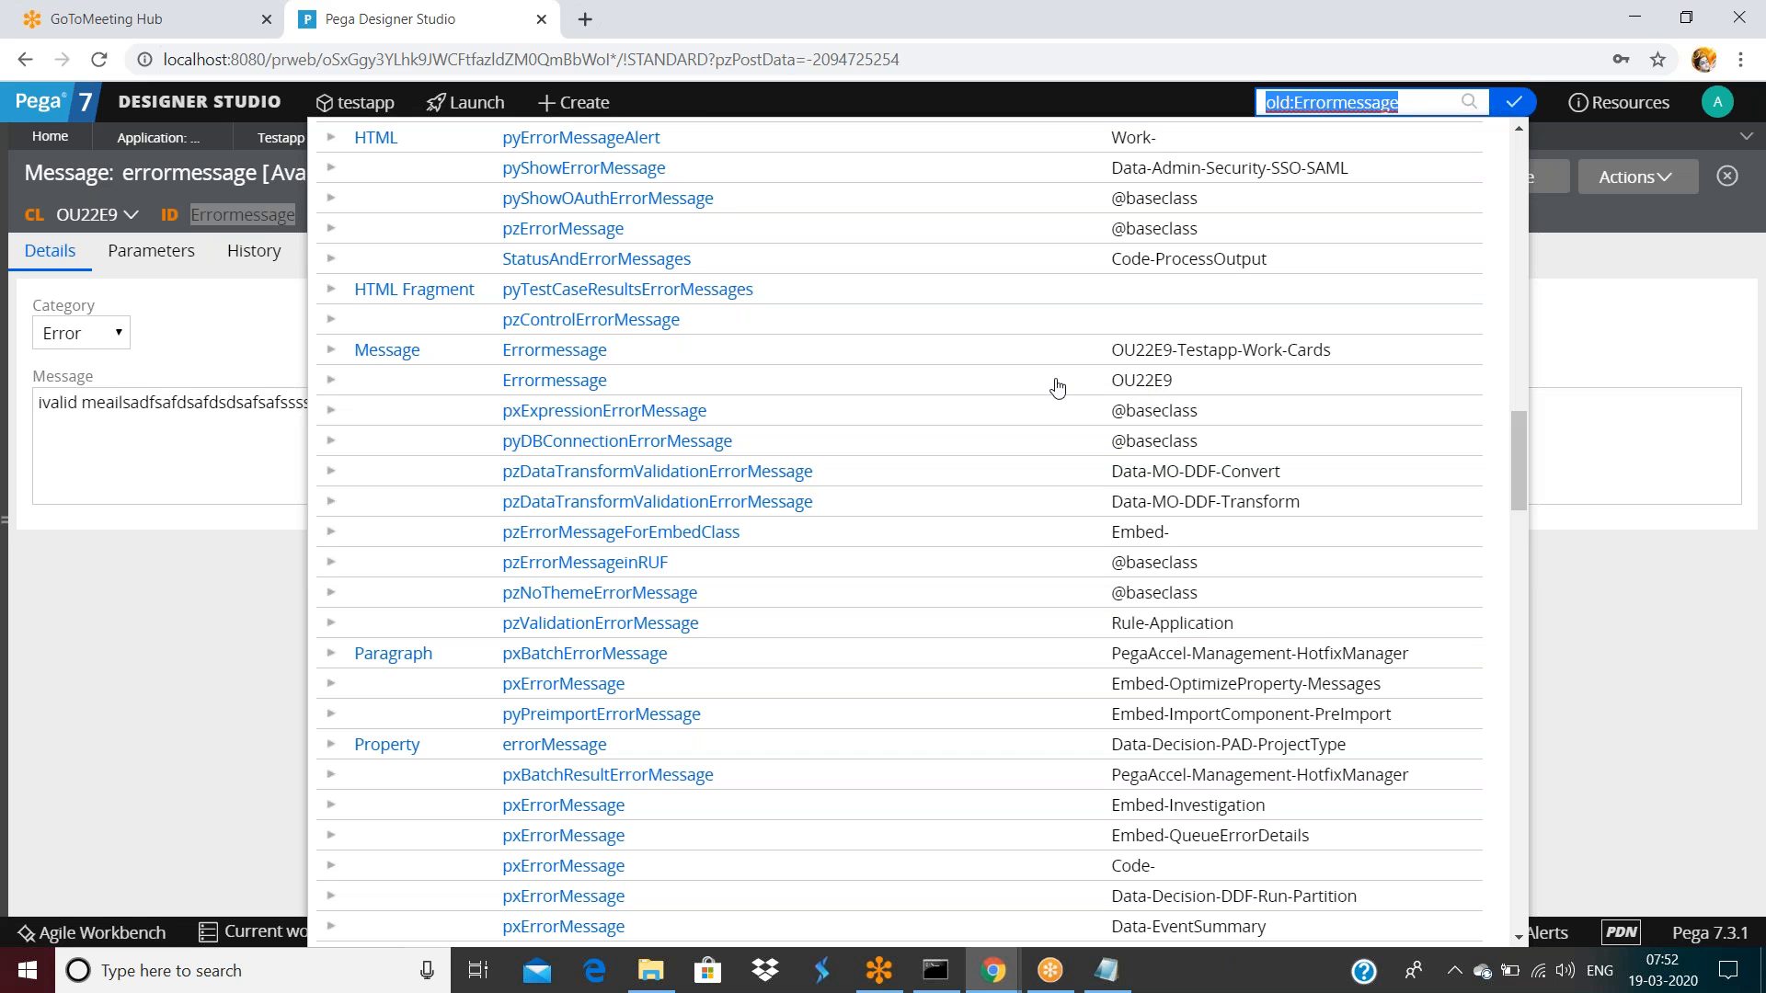
left_click(328, 357)
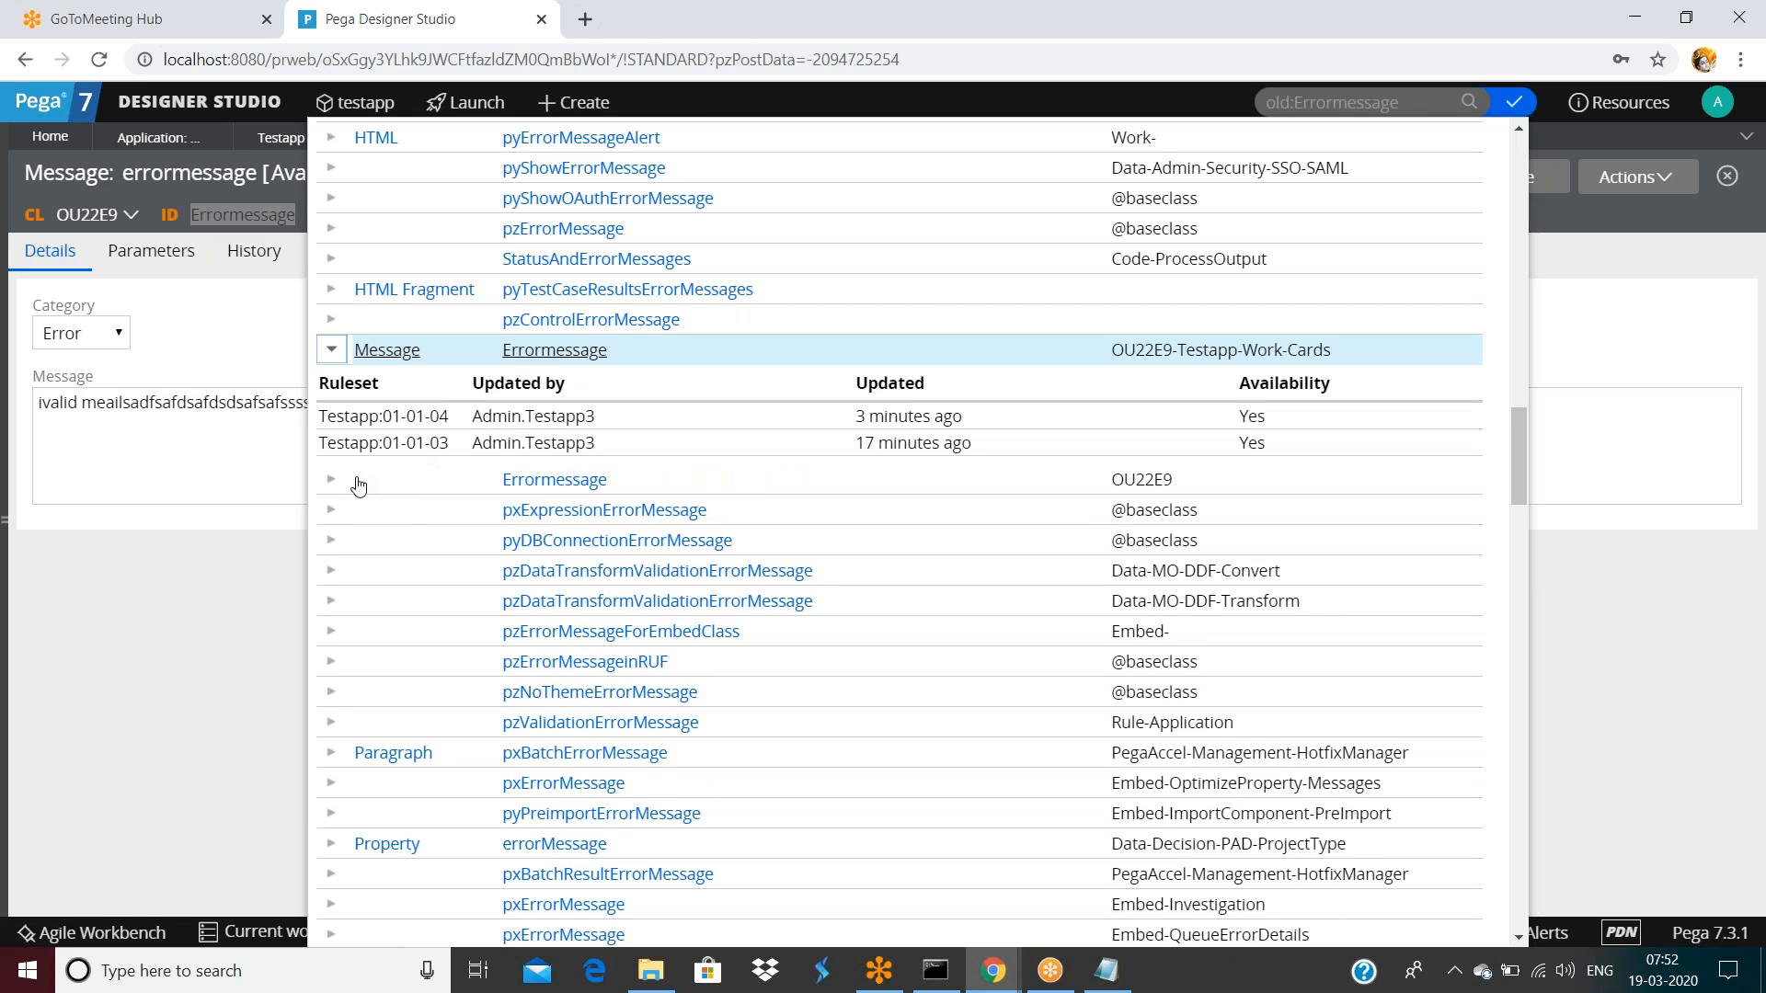
left_click(331, 484)
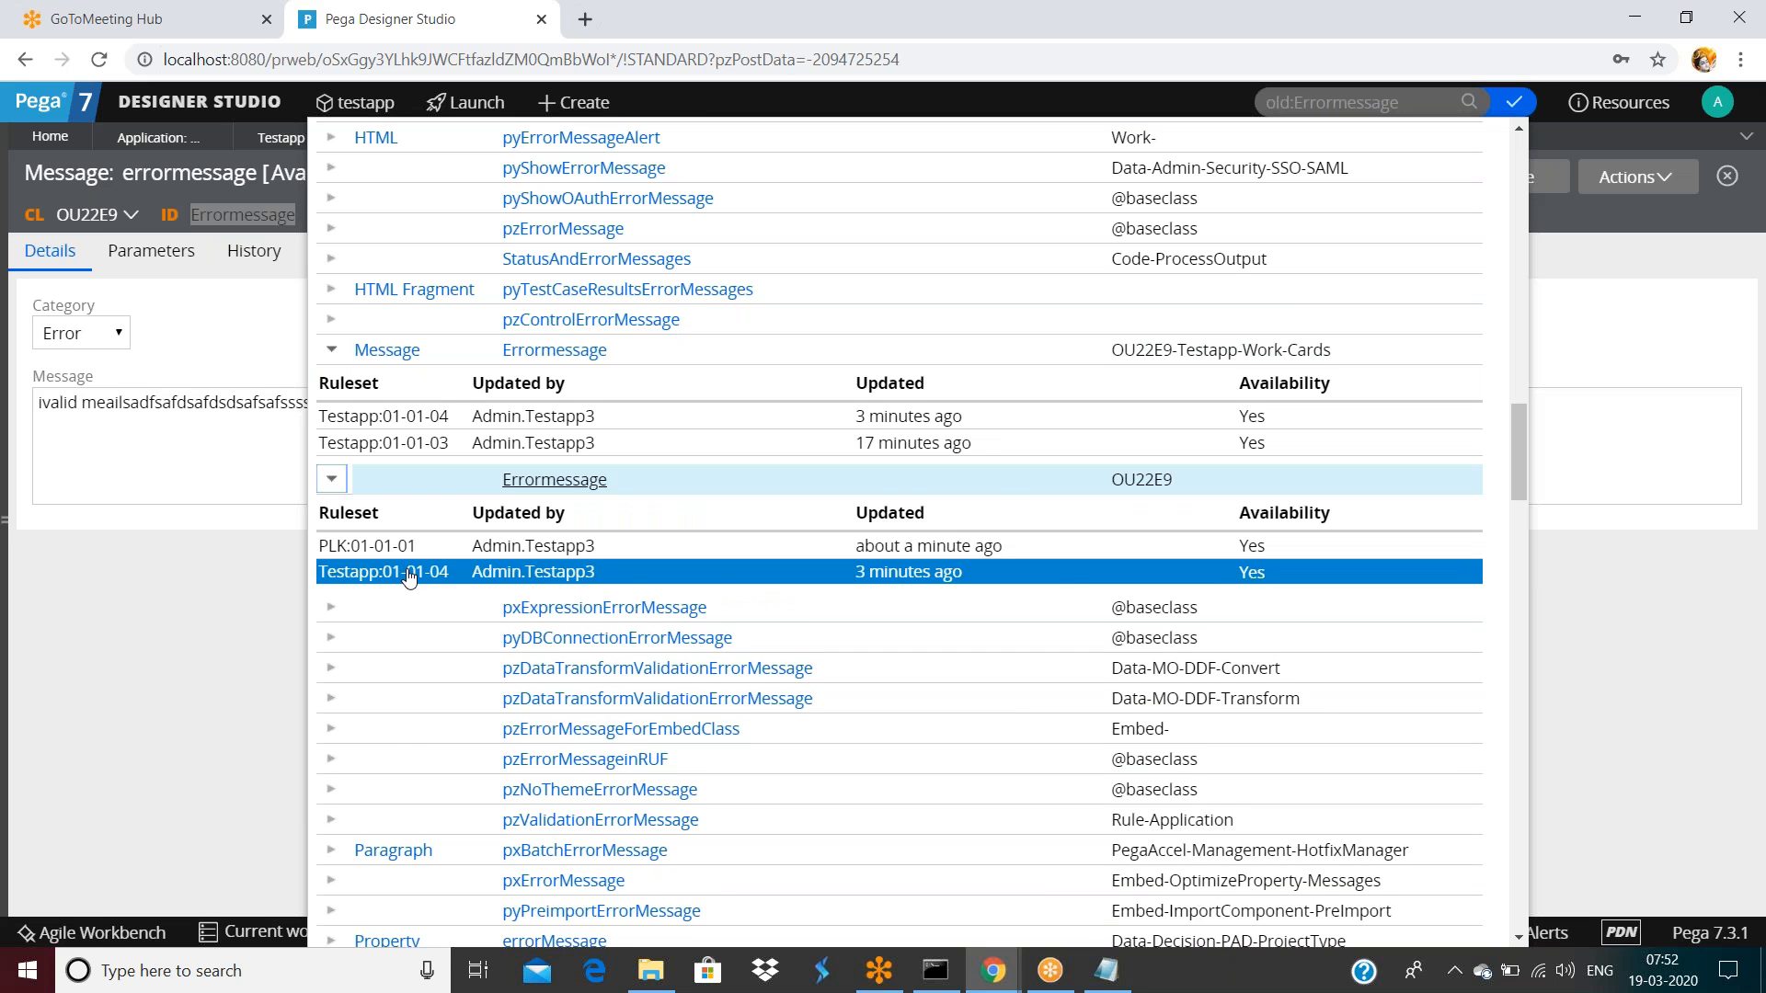
left_click(409, 572)
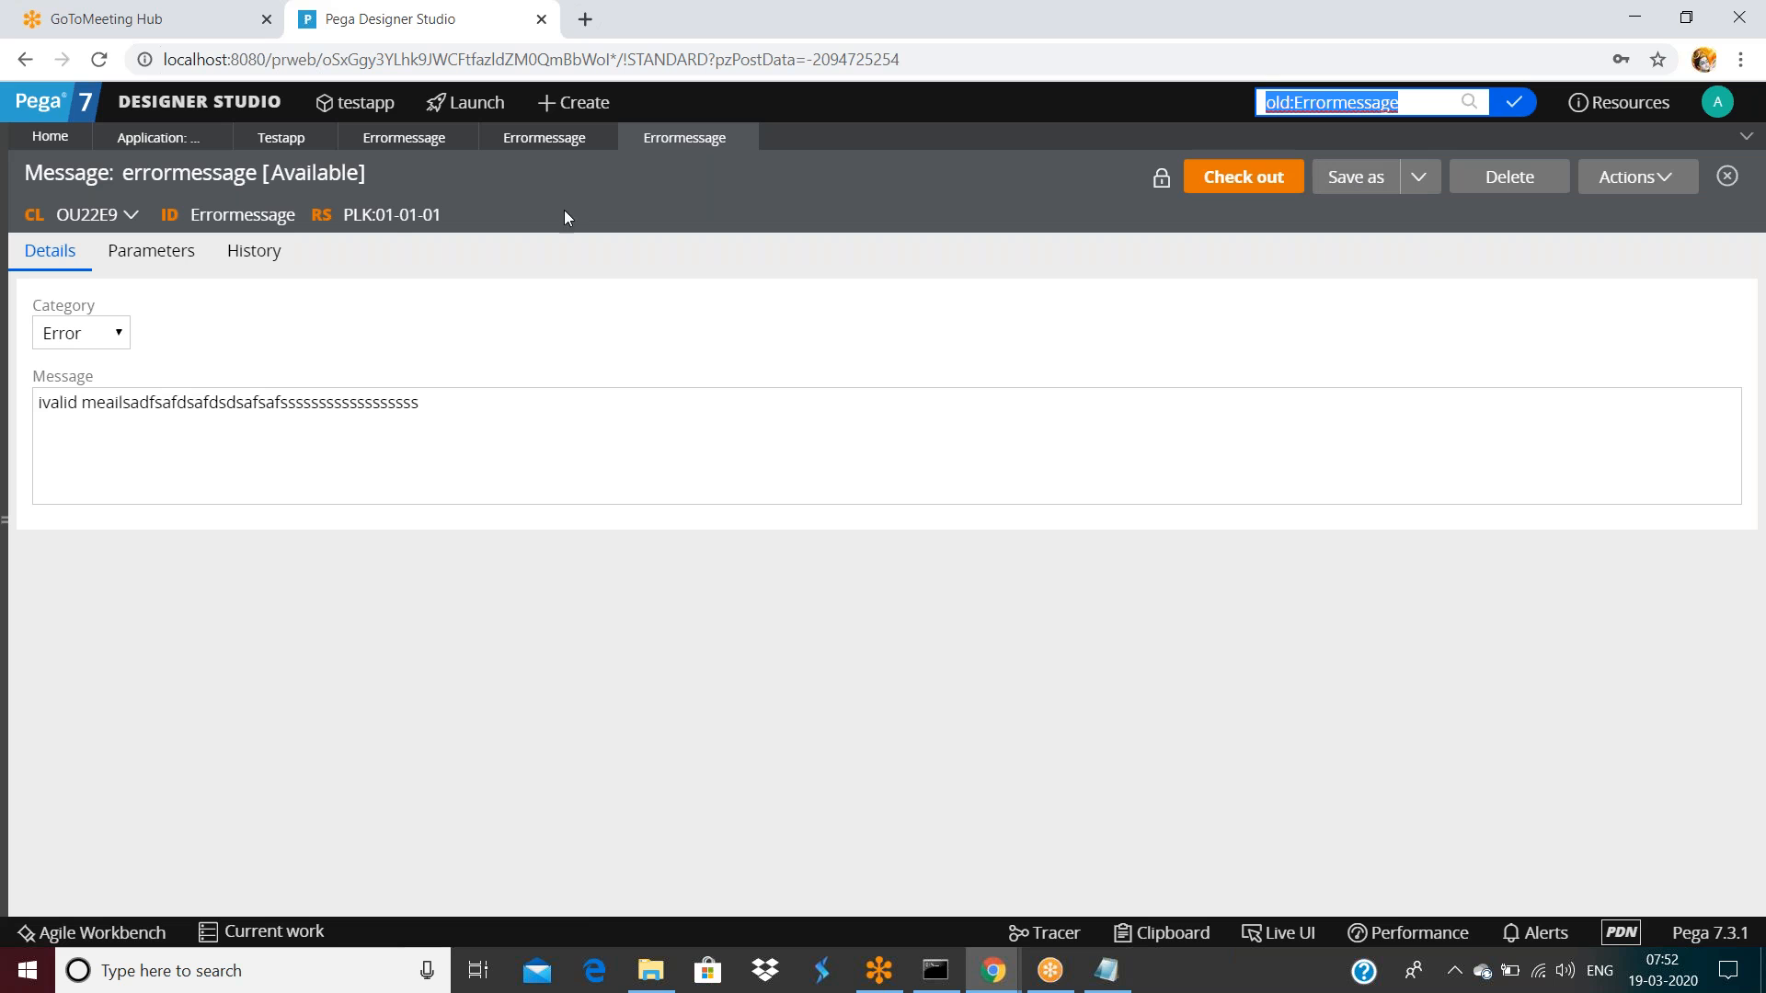
left_click(549, 138)
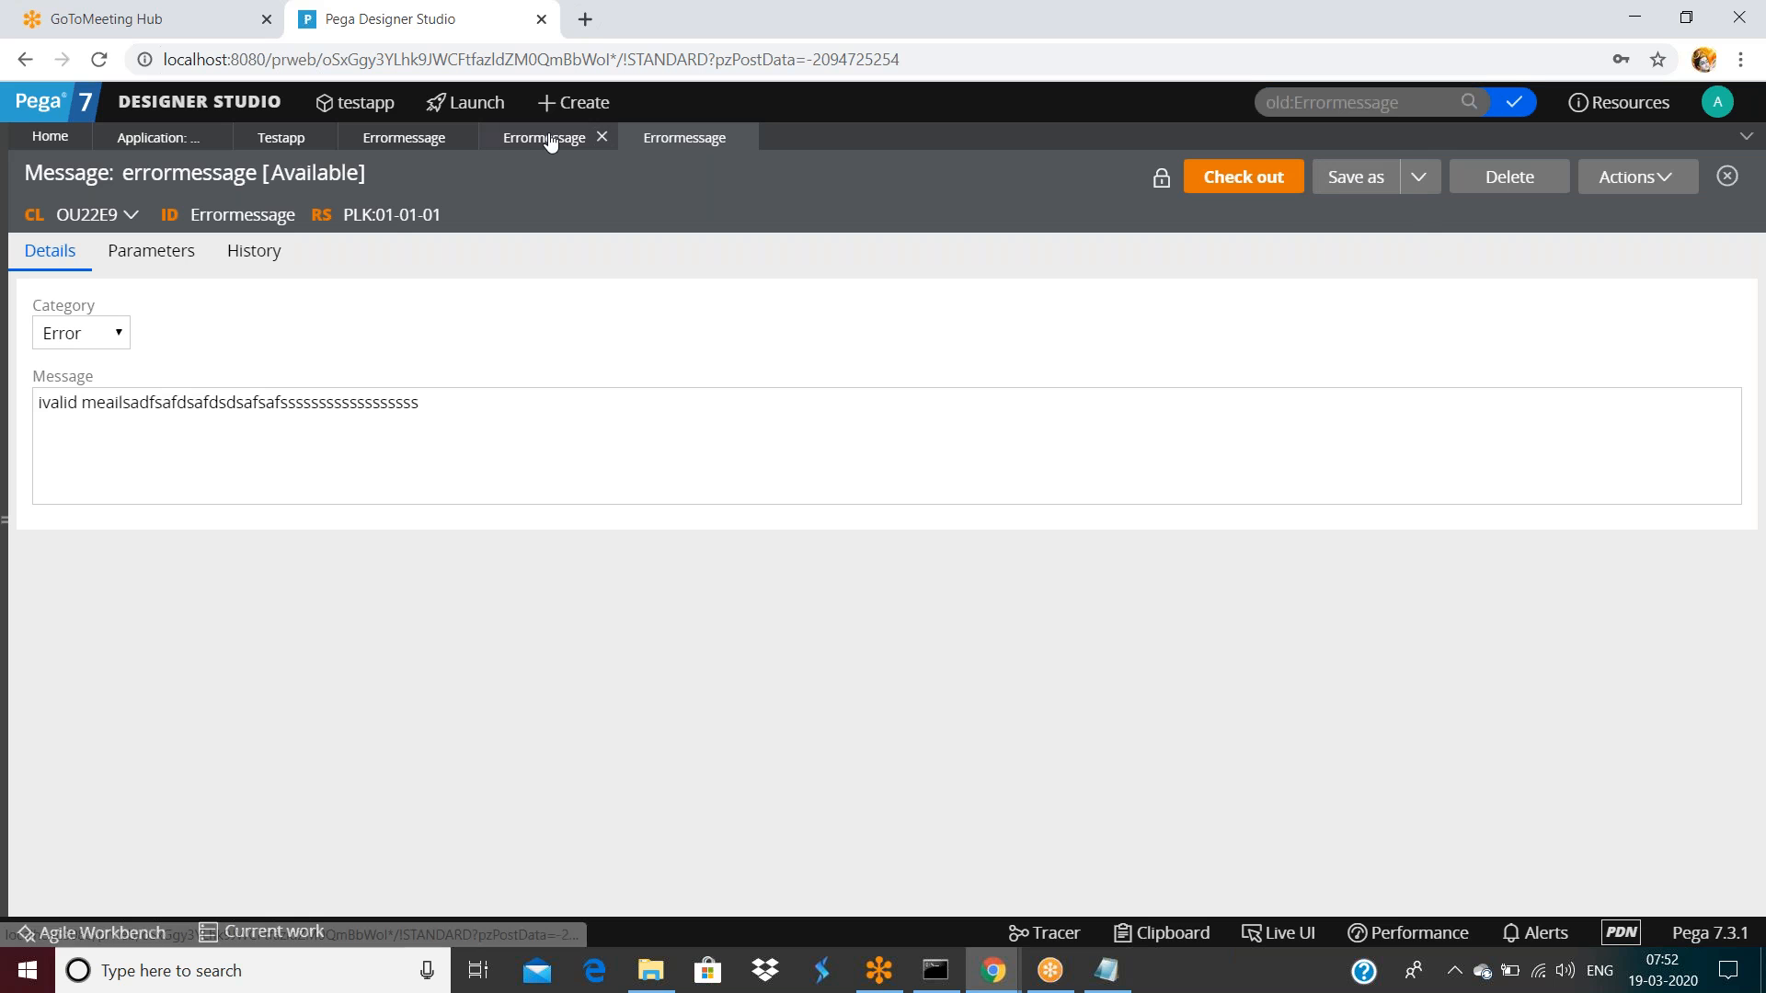
left_click(1515, 103)
left_click(784, 626)
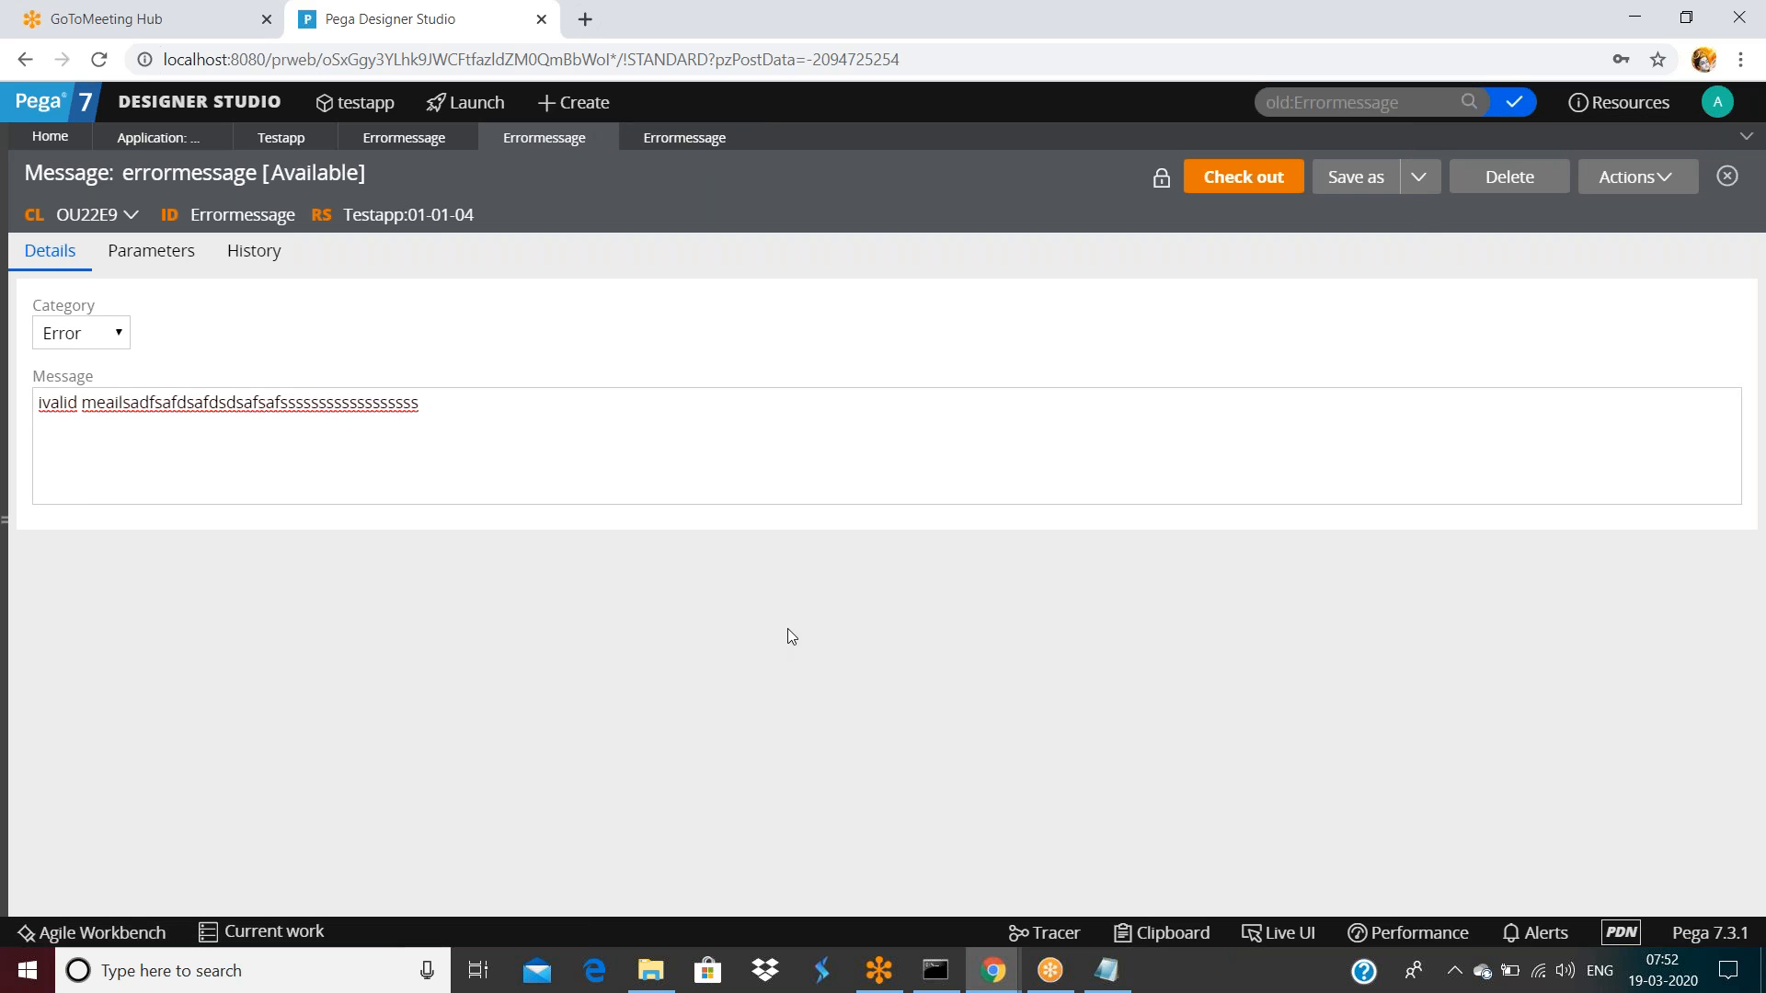
left_click(993, 970)
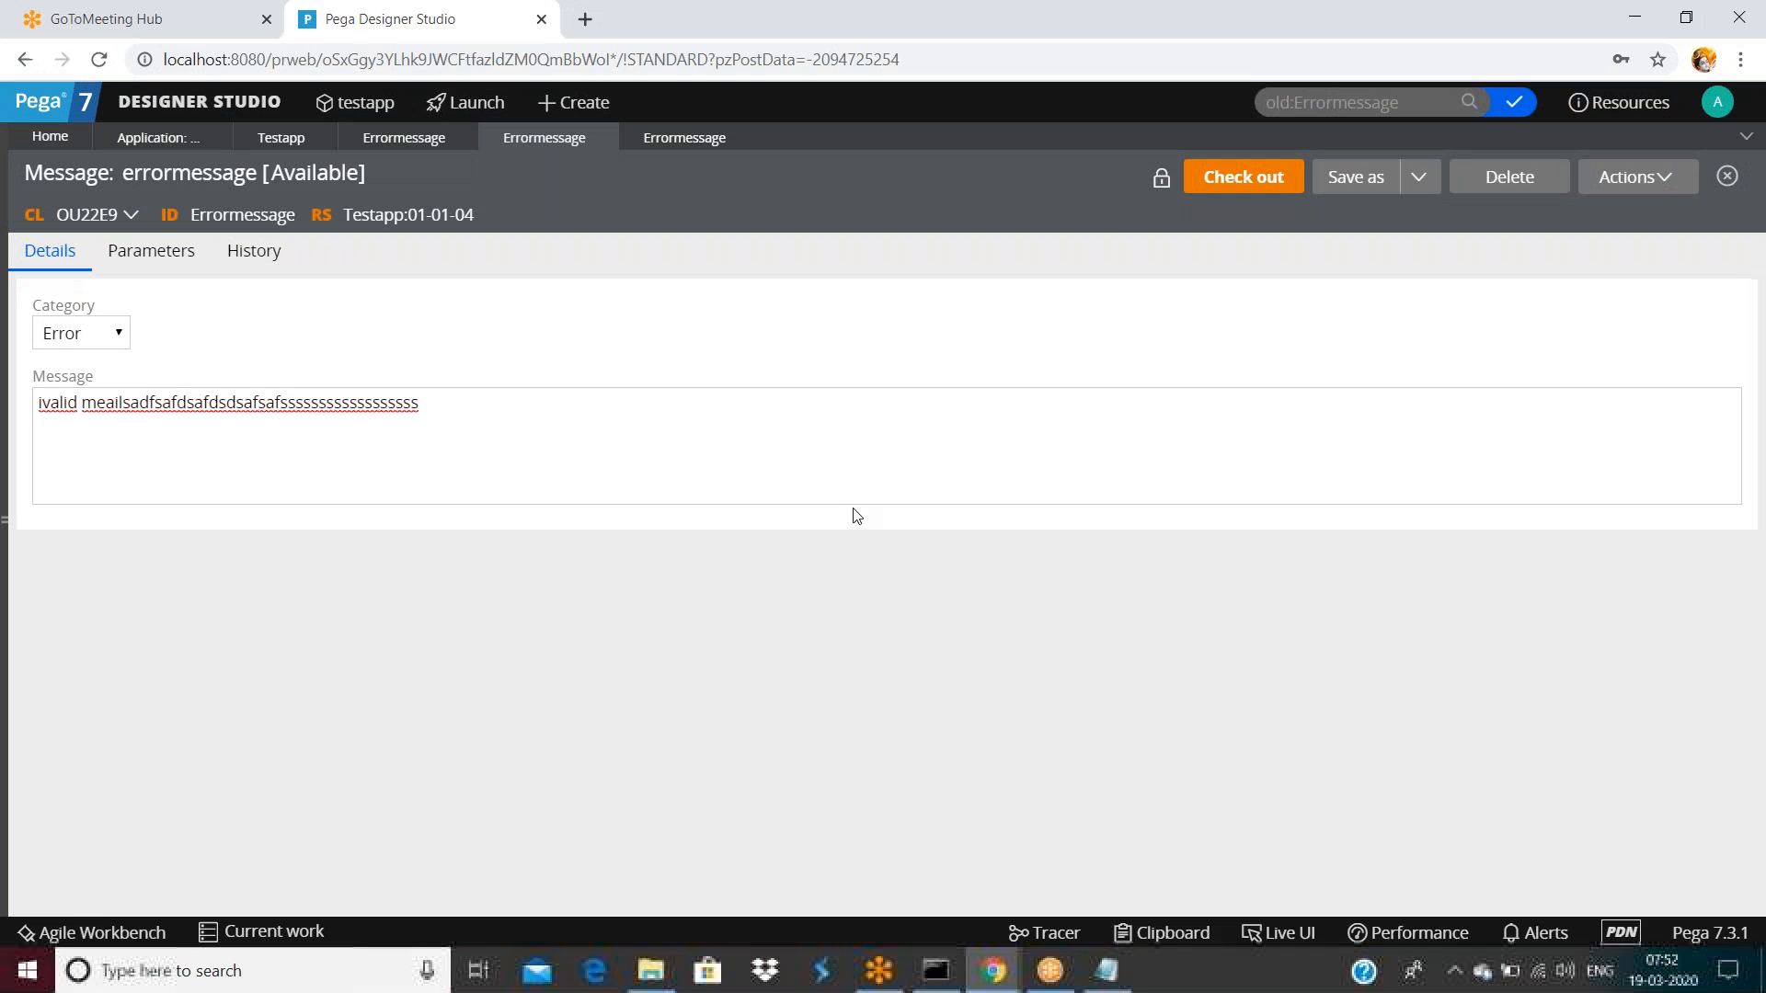
Rerun the Errormessage search and confirm the OU22E9 rule exists in PLK:01-01-01 and Testapp:01-01-04
left_click(1417, 102)
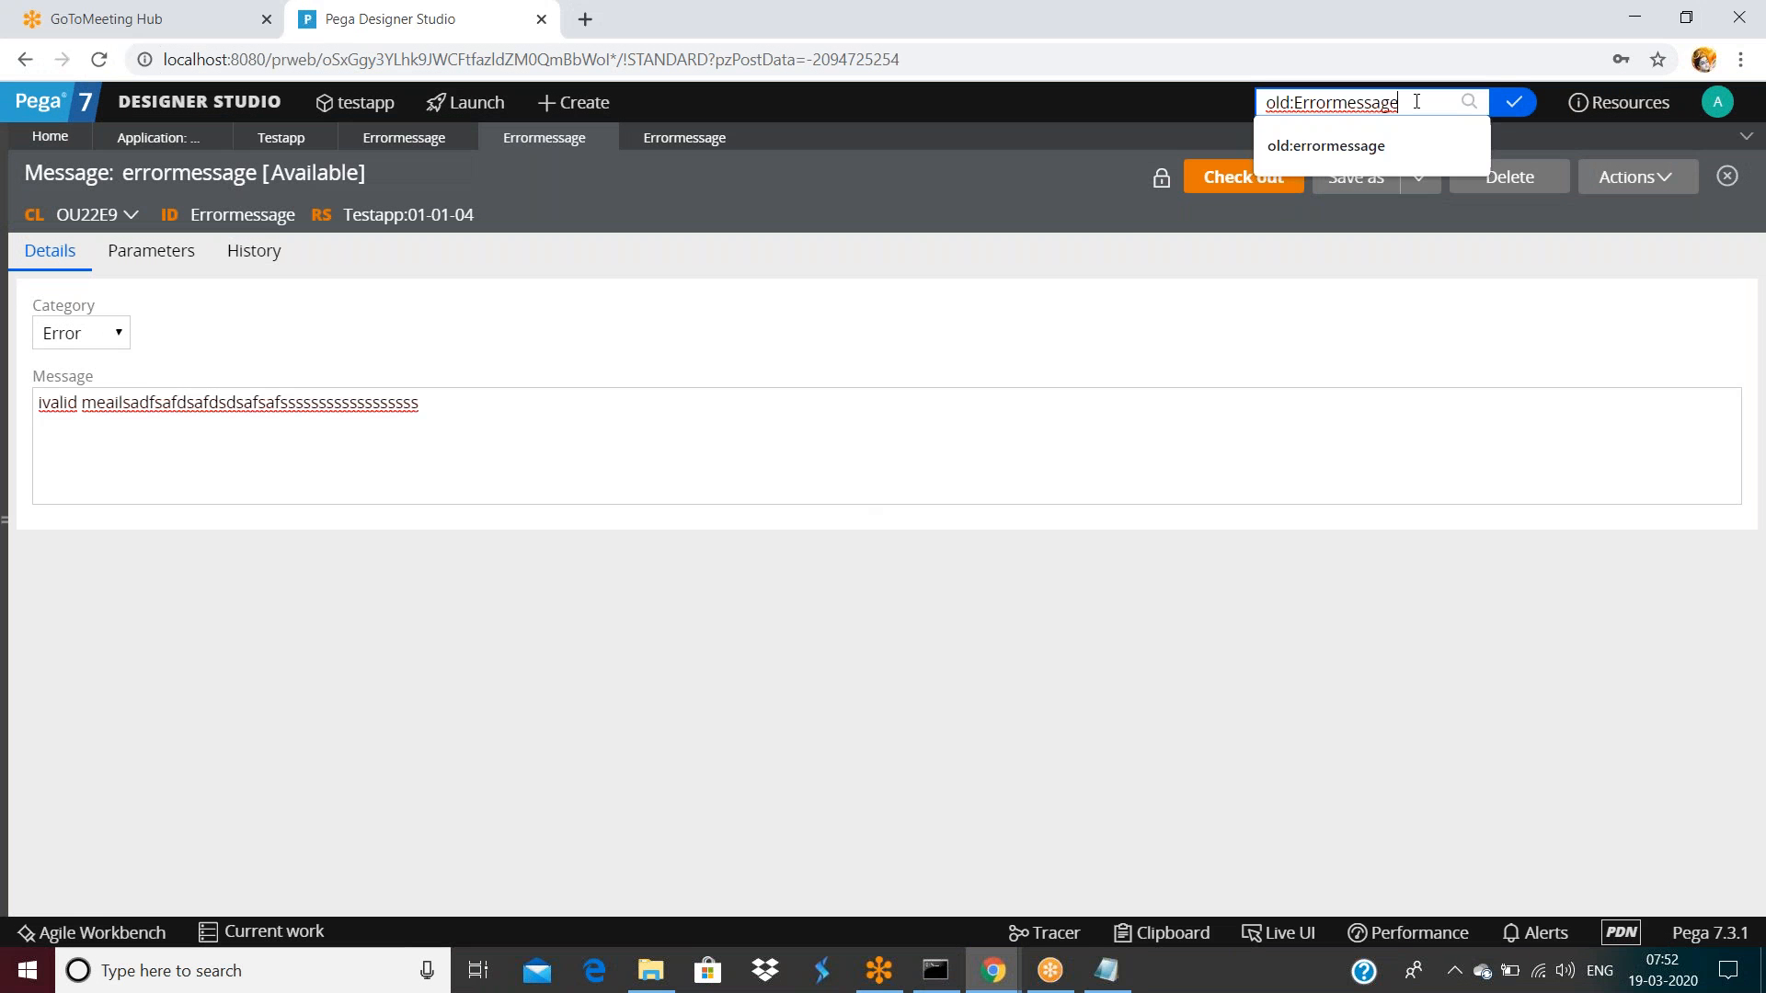
key("Return")
scroll(533, 649, "down", 15)
scroll(434, 591, "down", 2)
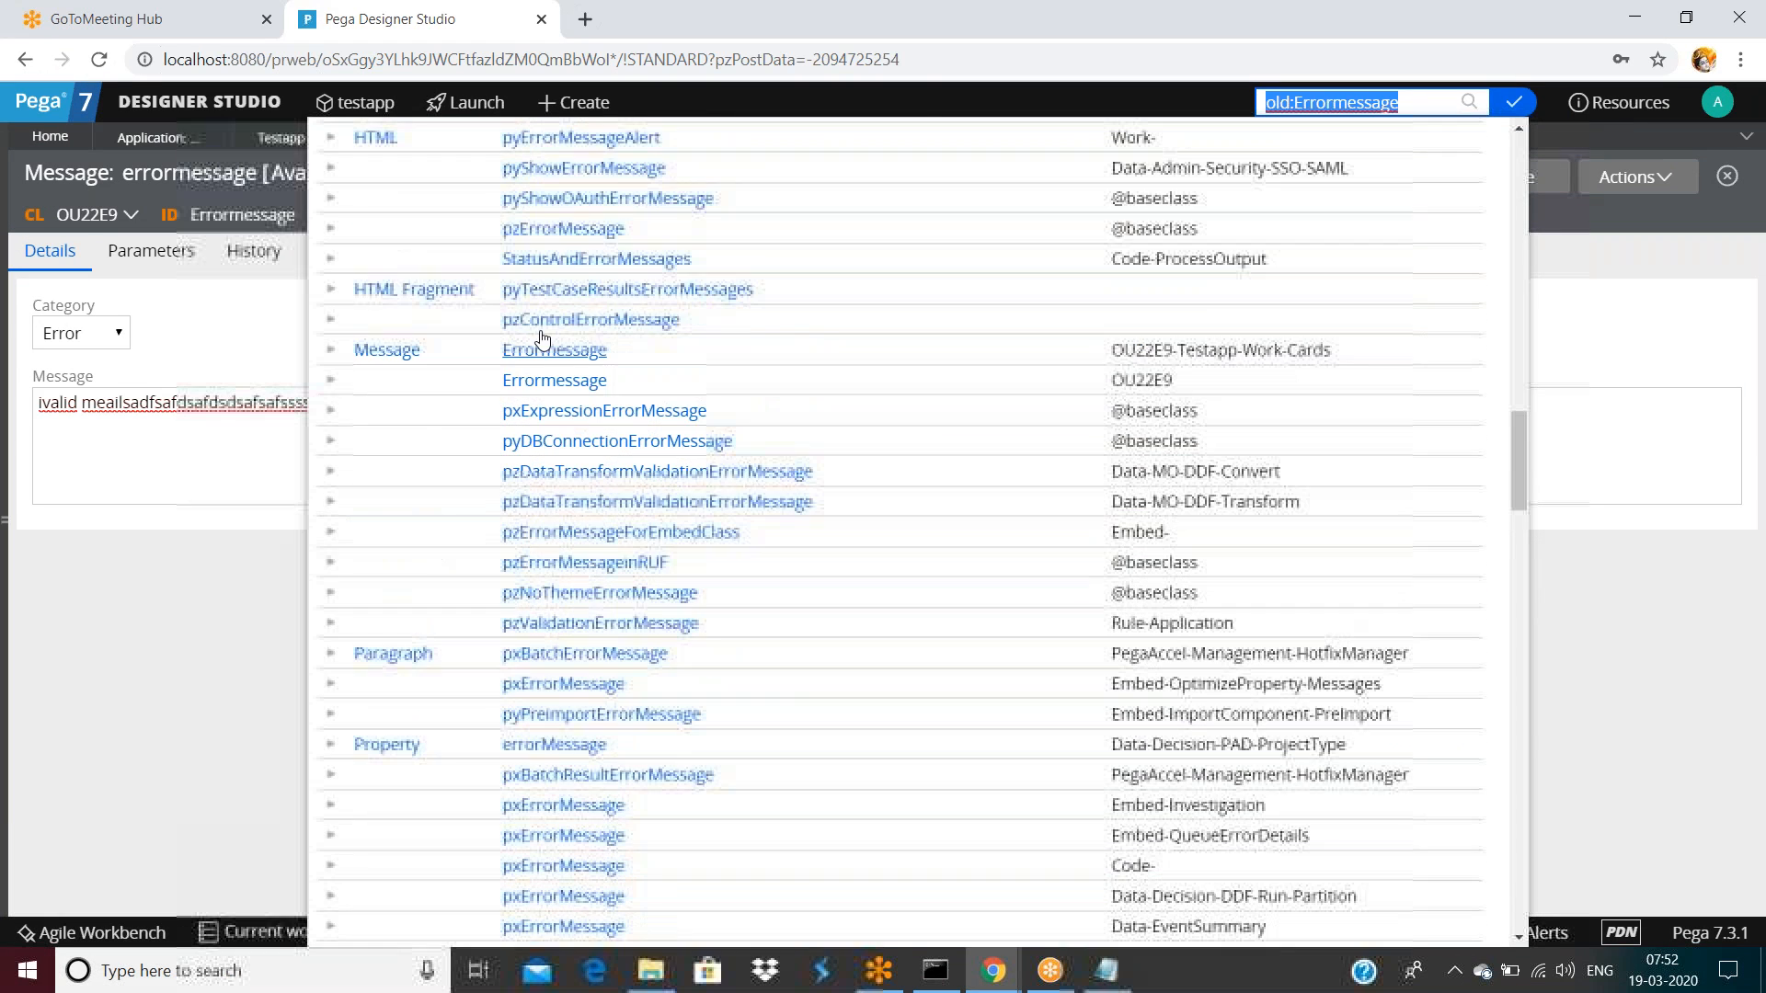
left_click(330, 379)
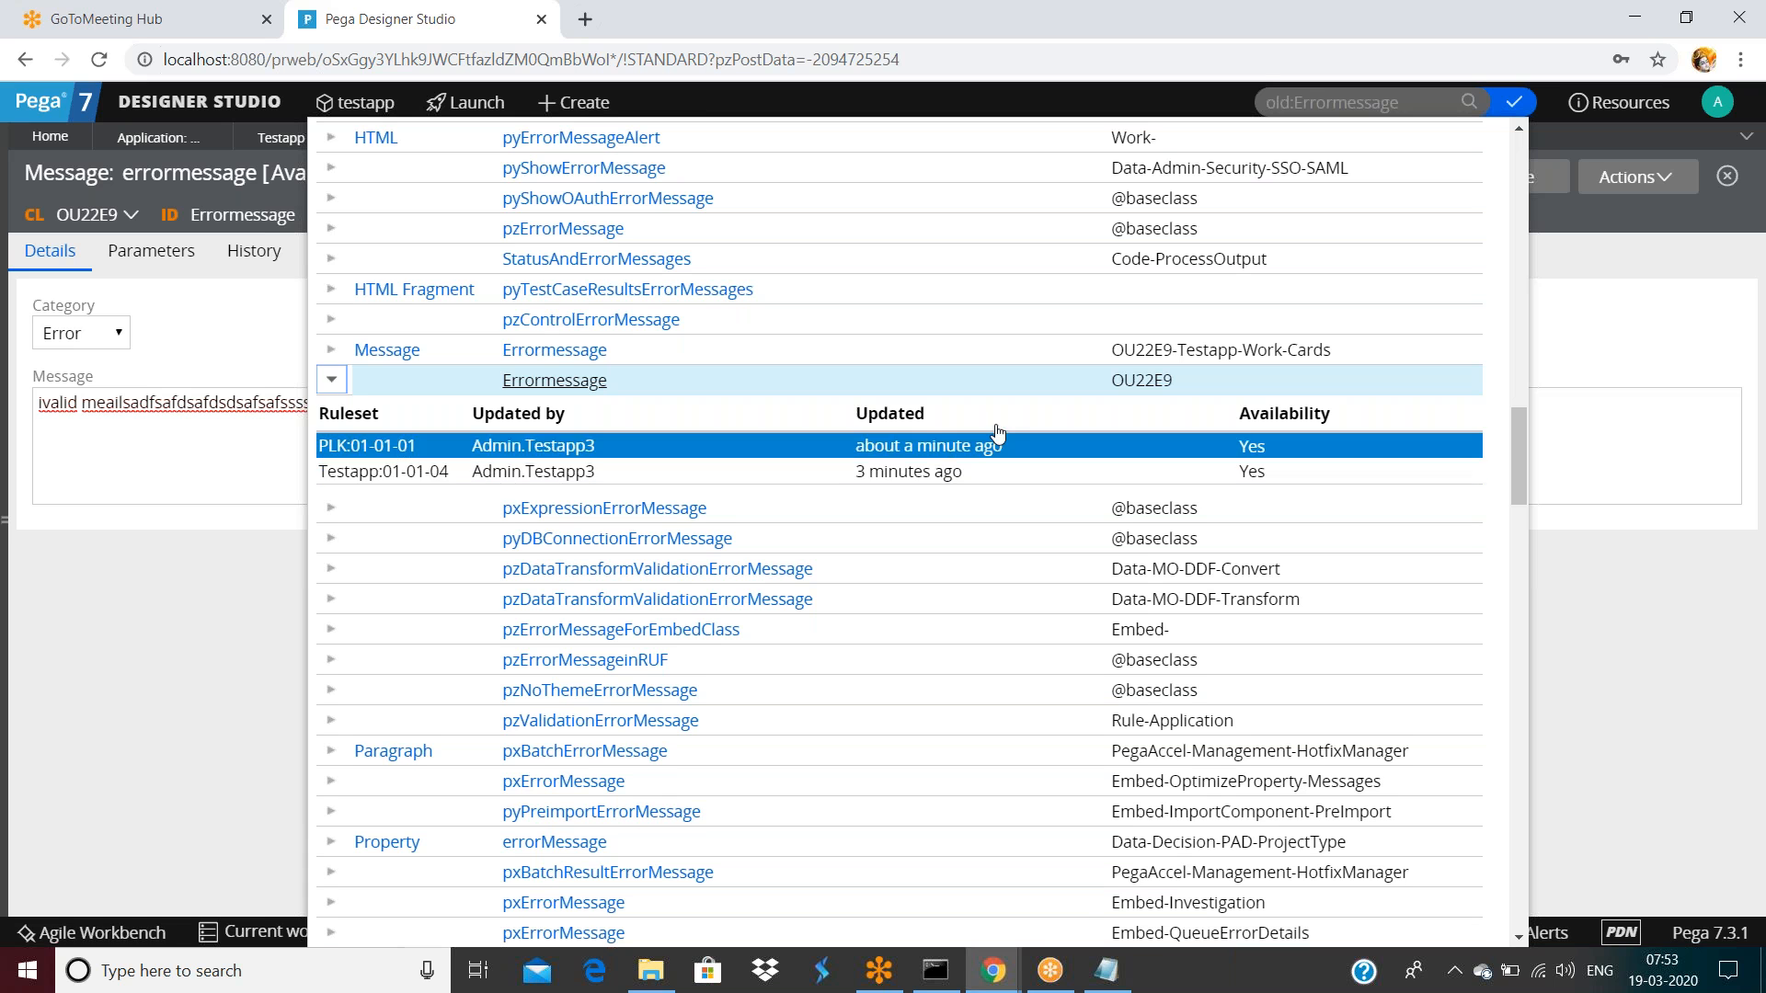
left_click(1665, 306)
left_click(1717, 101)
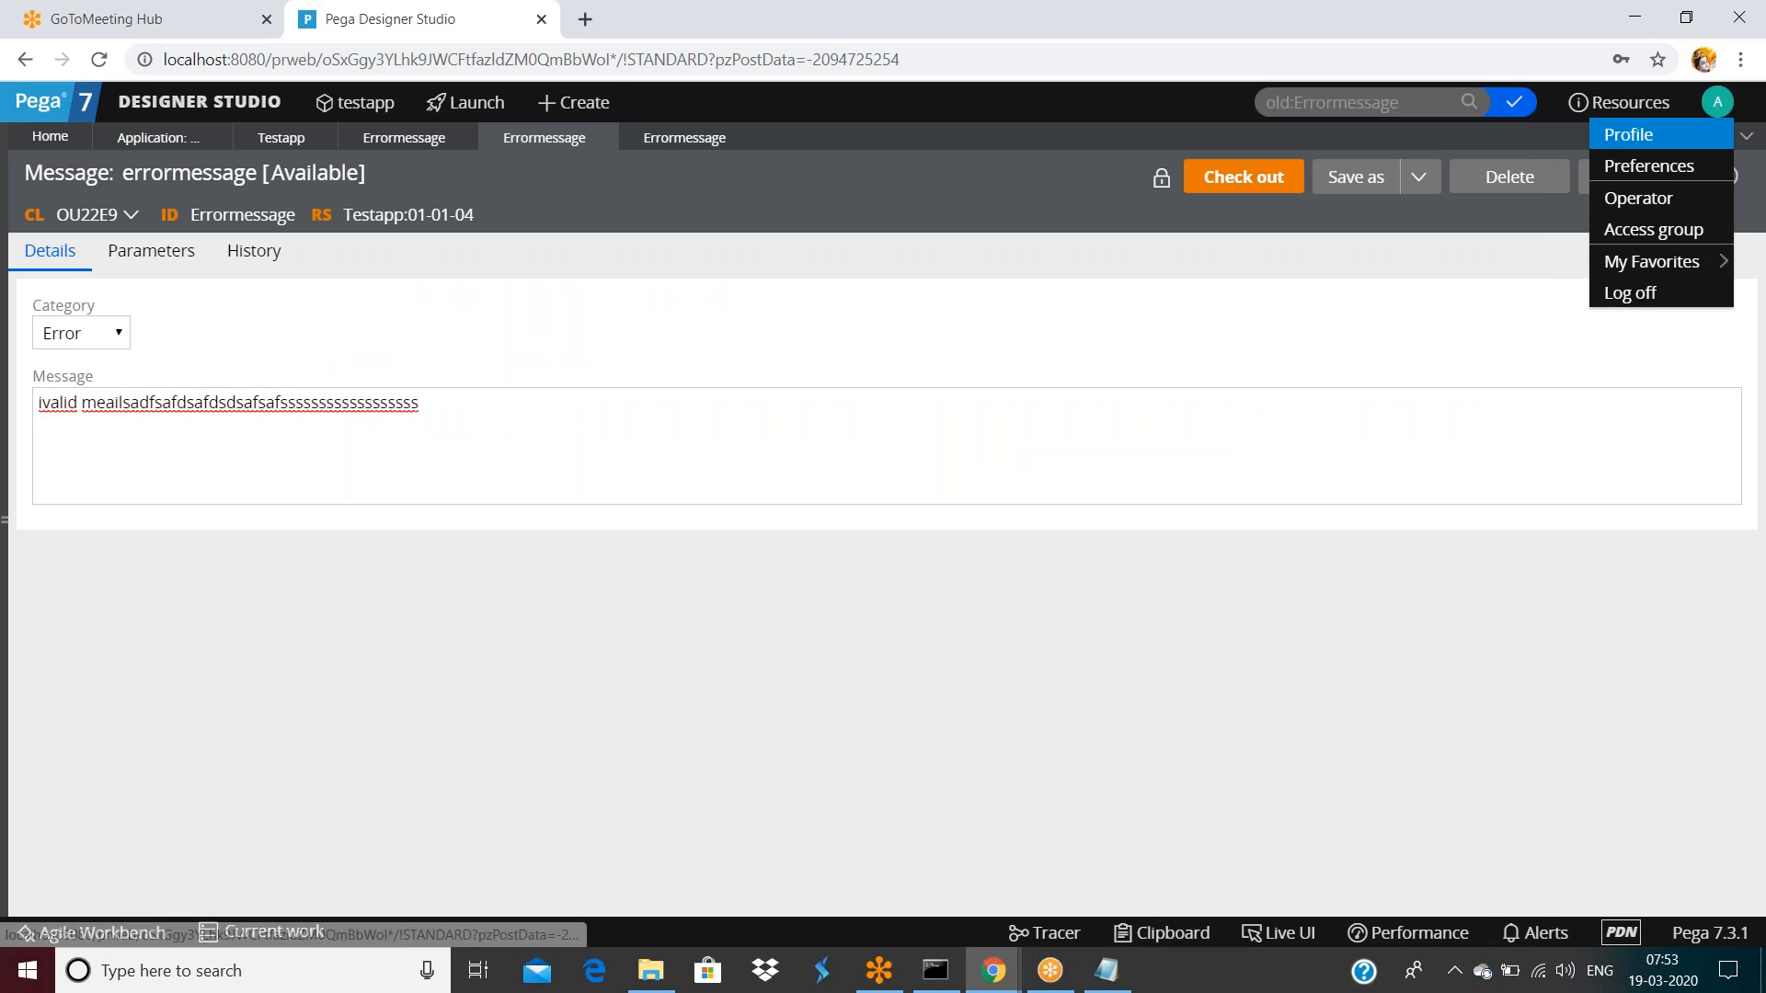
Open the testapp application definition via the operator record and inspect its Testapp:01-01 and PLK:01-01-01 rulesets
left_click(1647, 204)
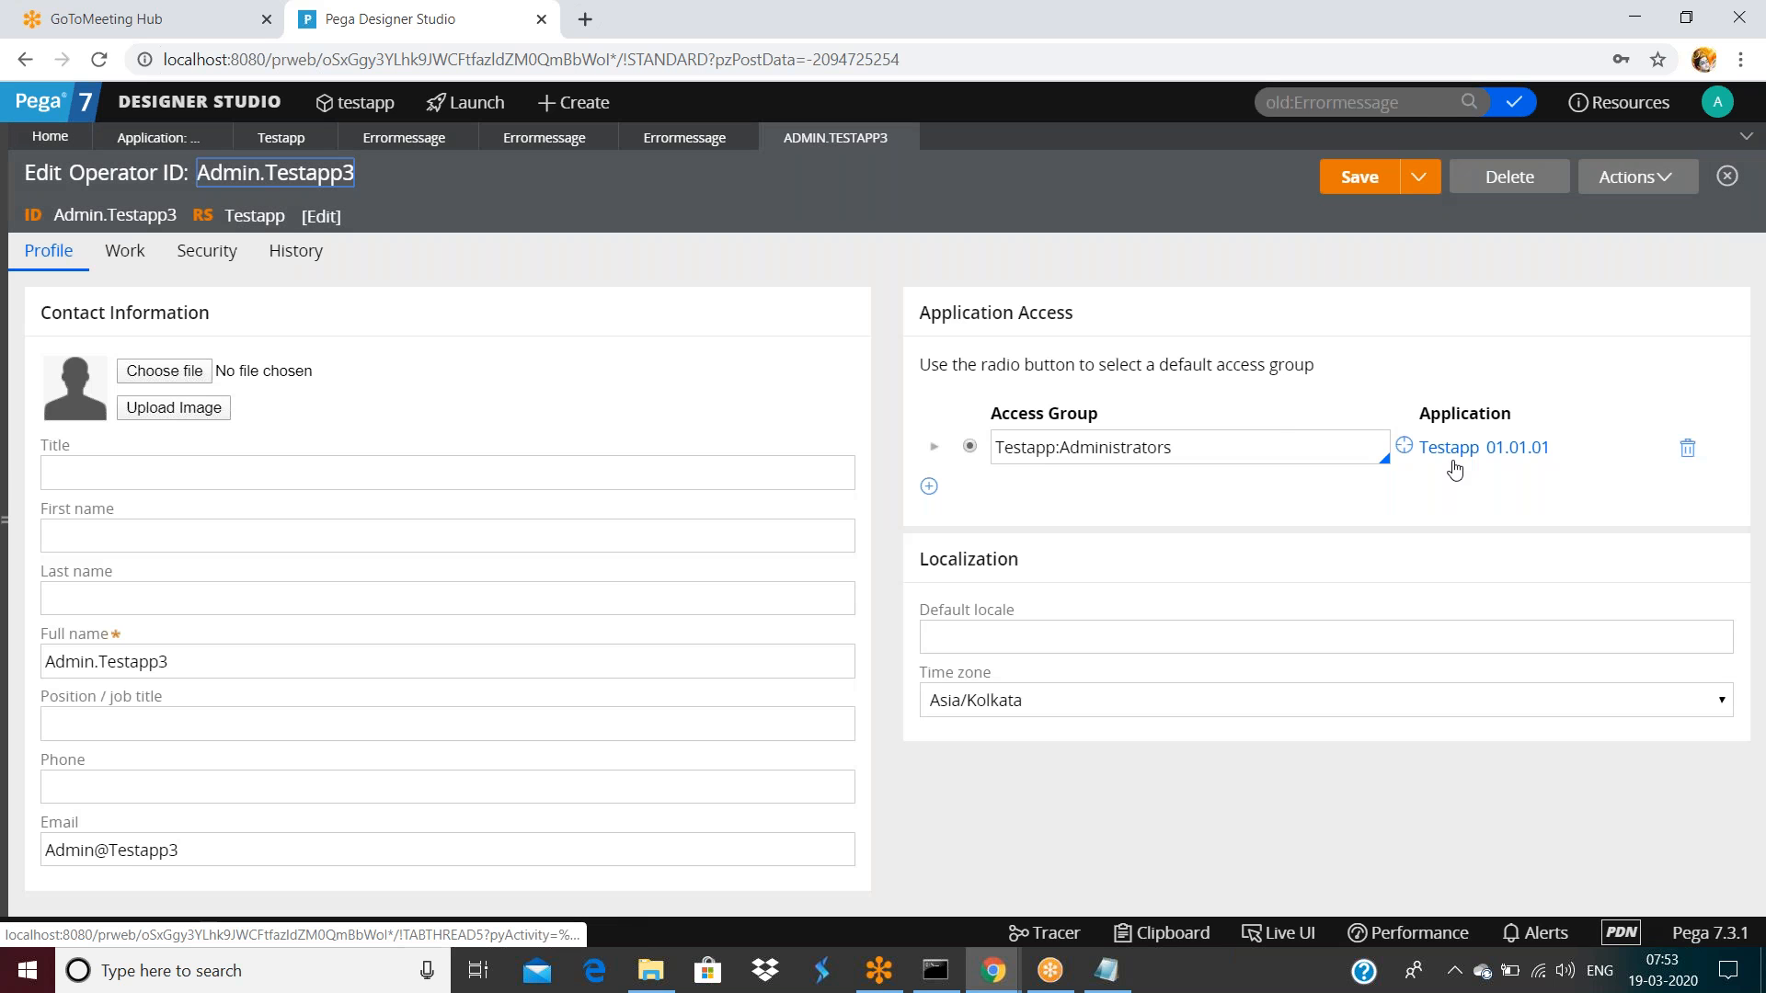
left_click(1453, 460)
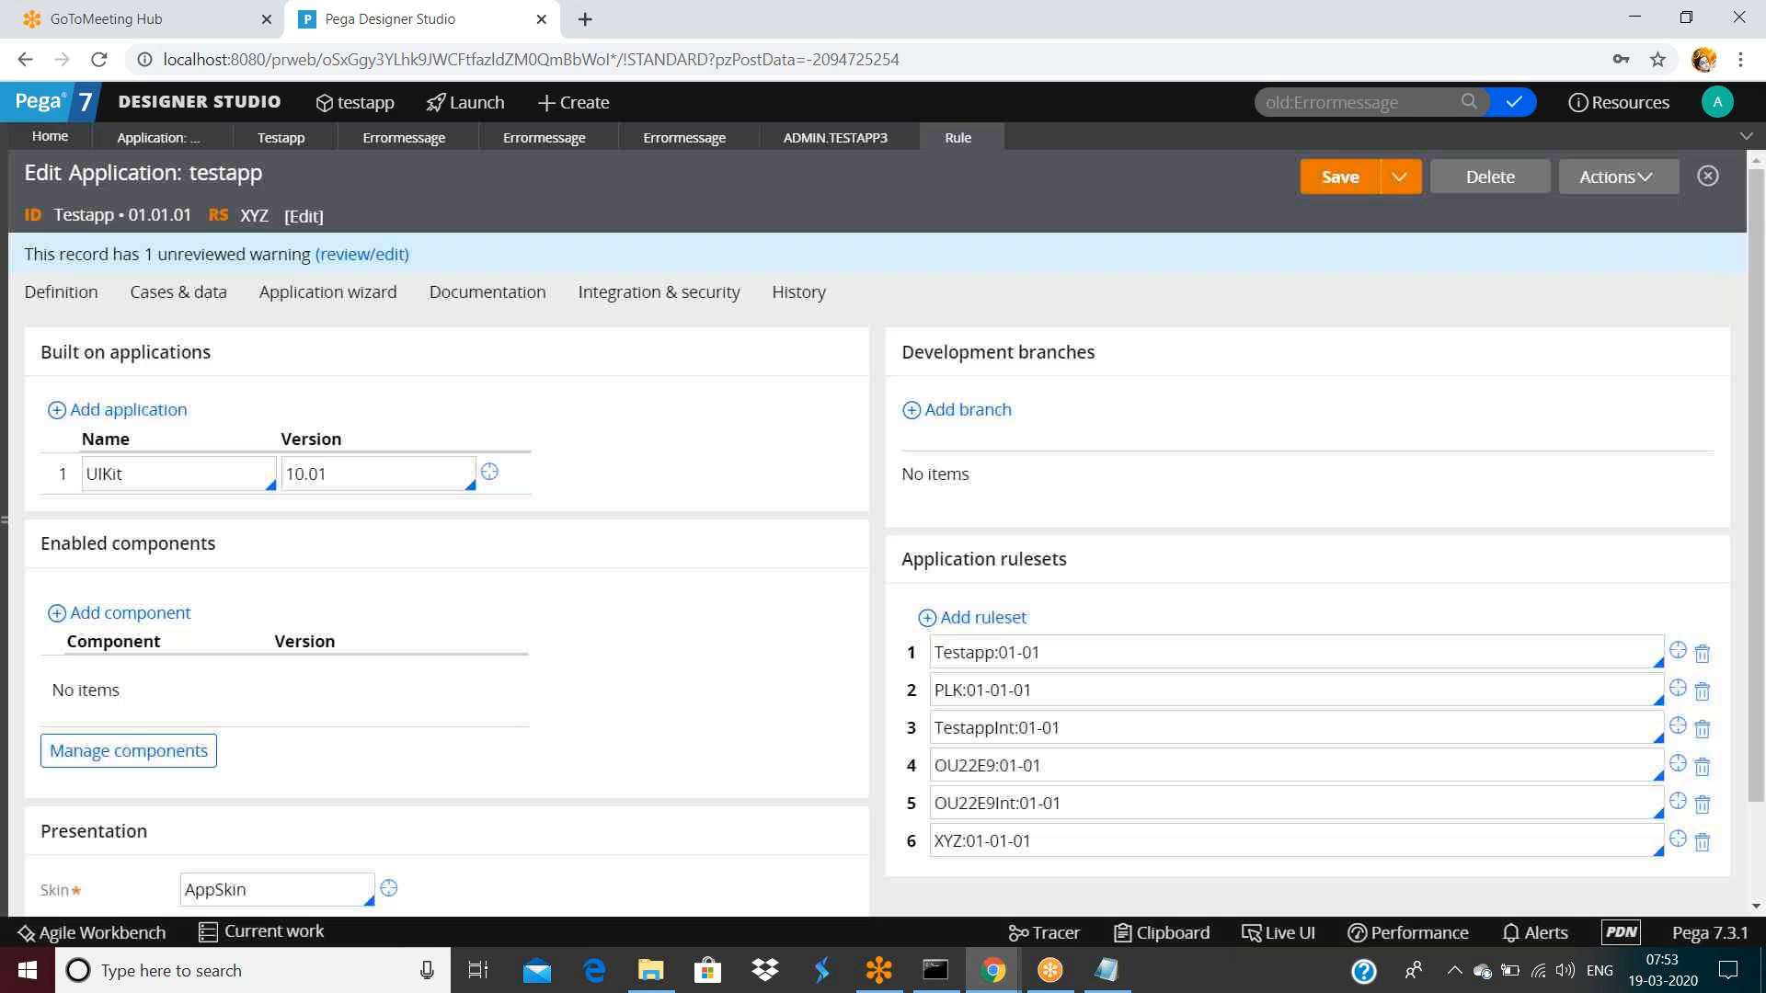
scroll(1224, 462, "down", 2)
double_click(1051, 536)
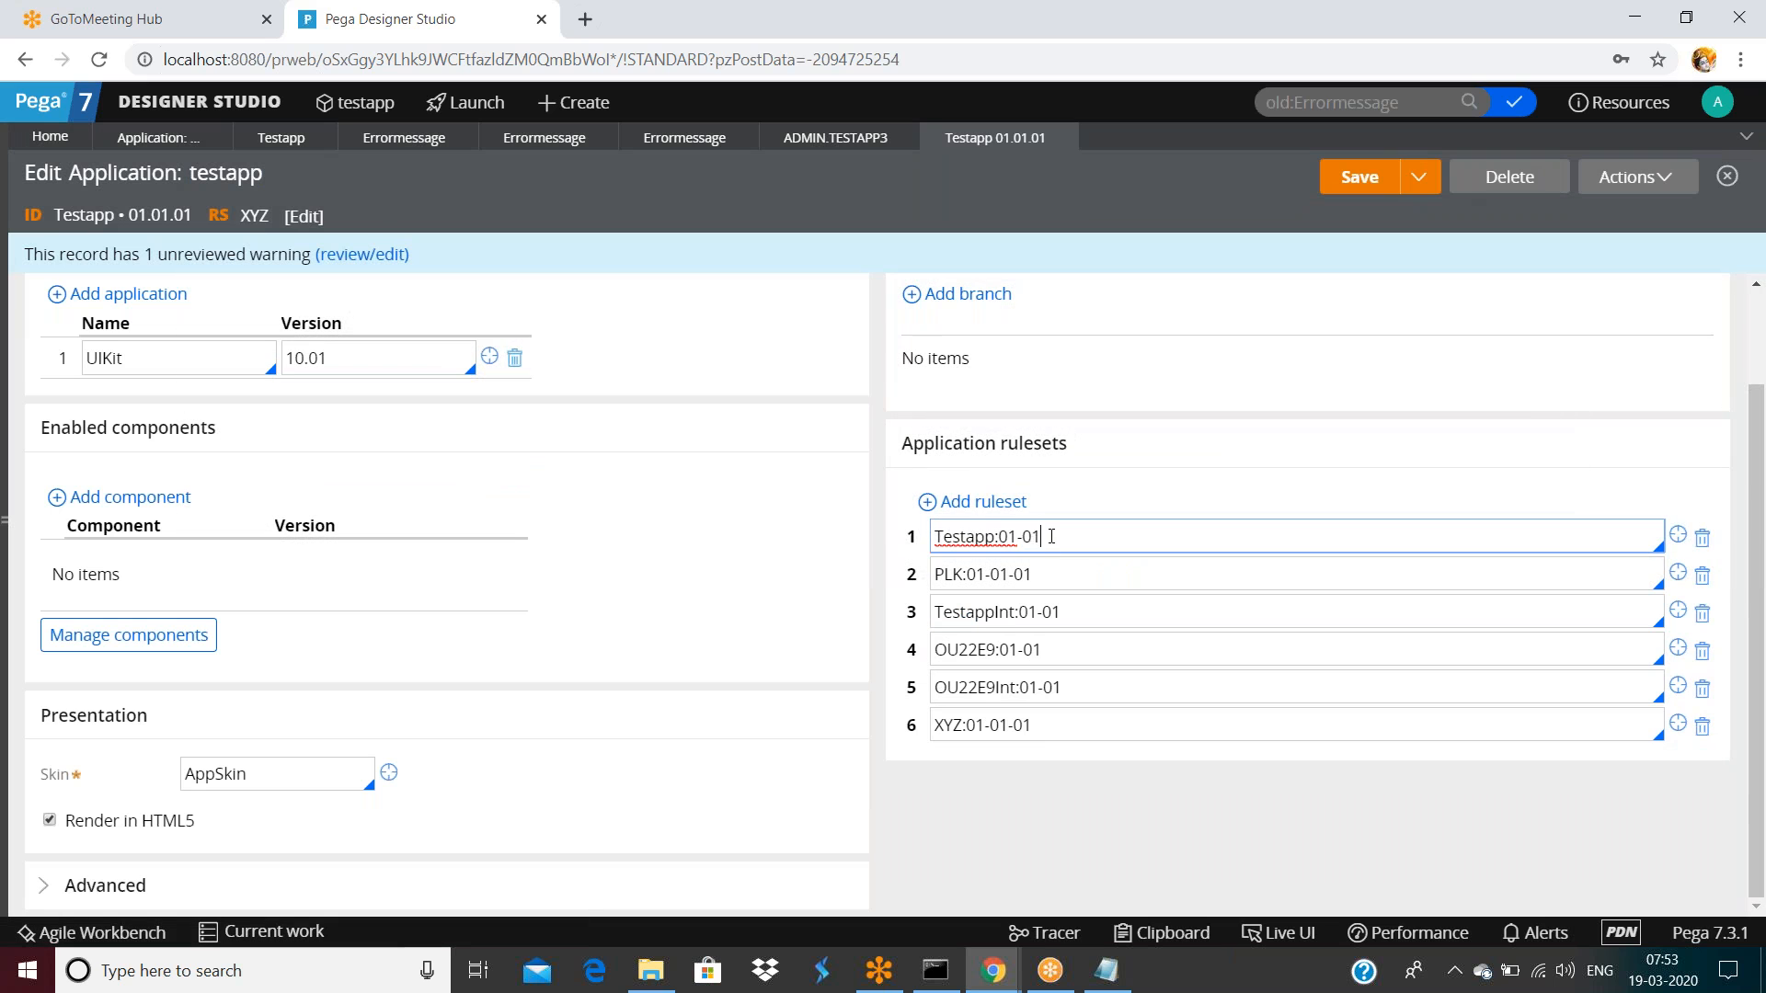
triple_click(1051, 536)
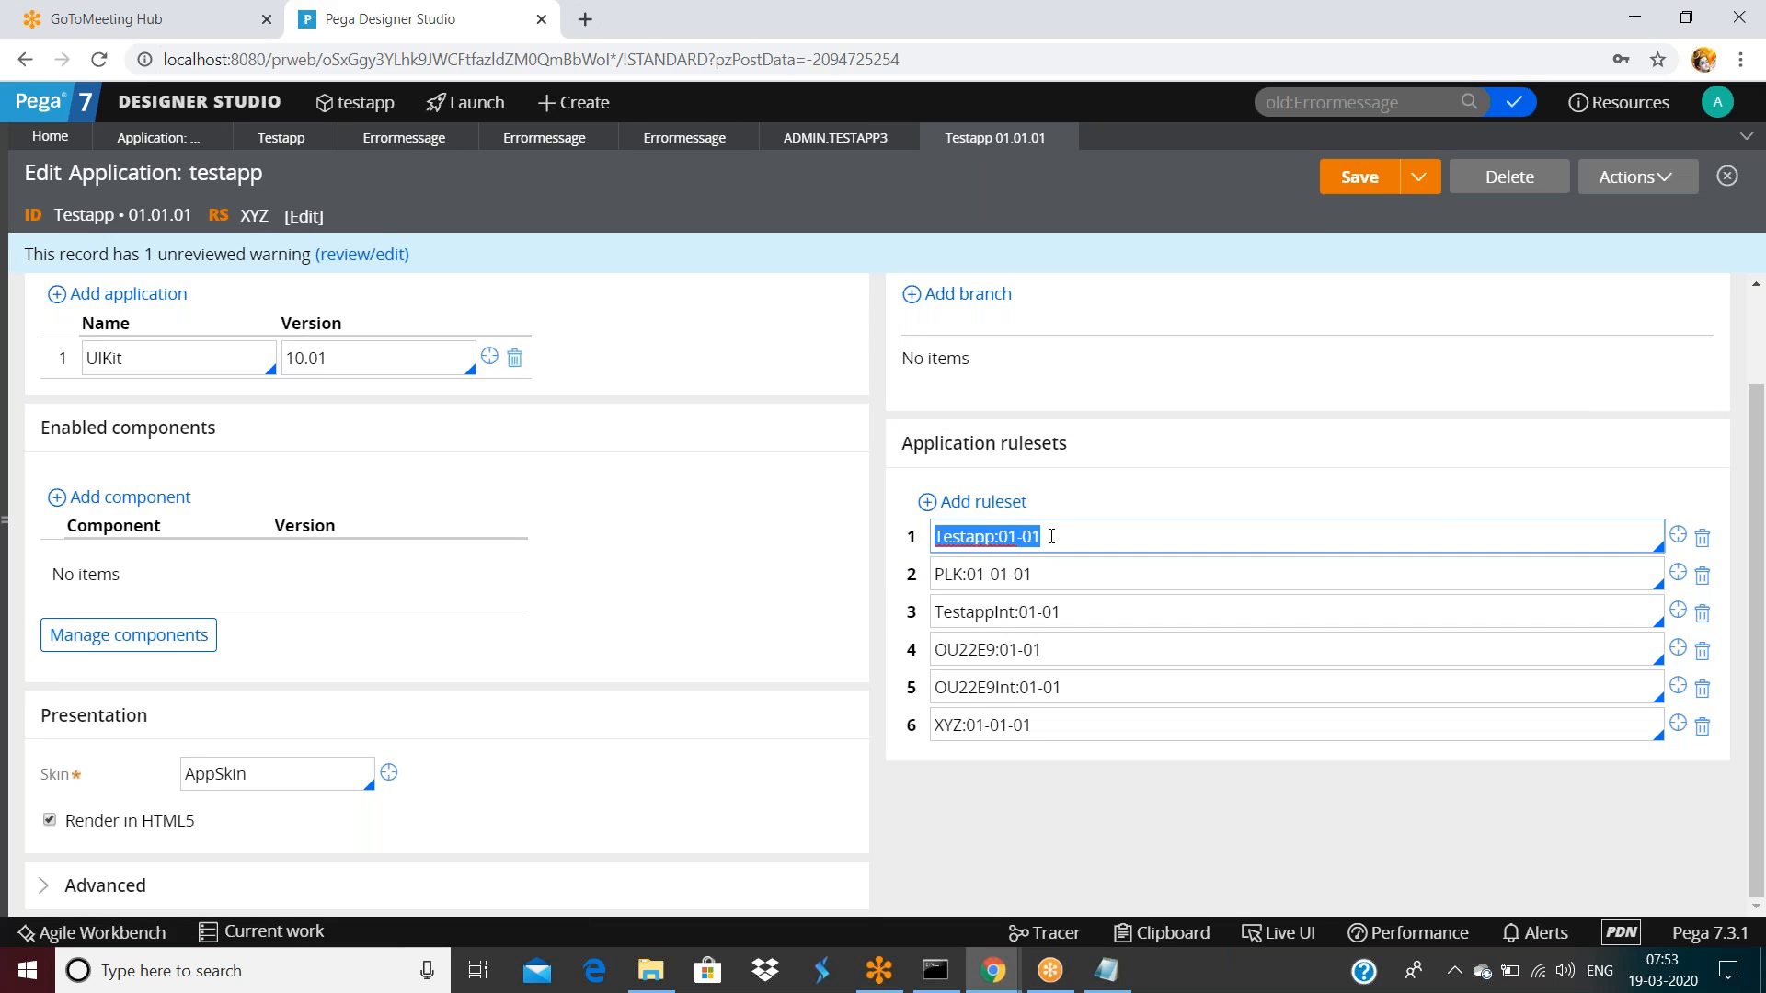
left_click(1061, 538)
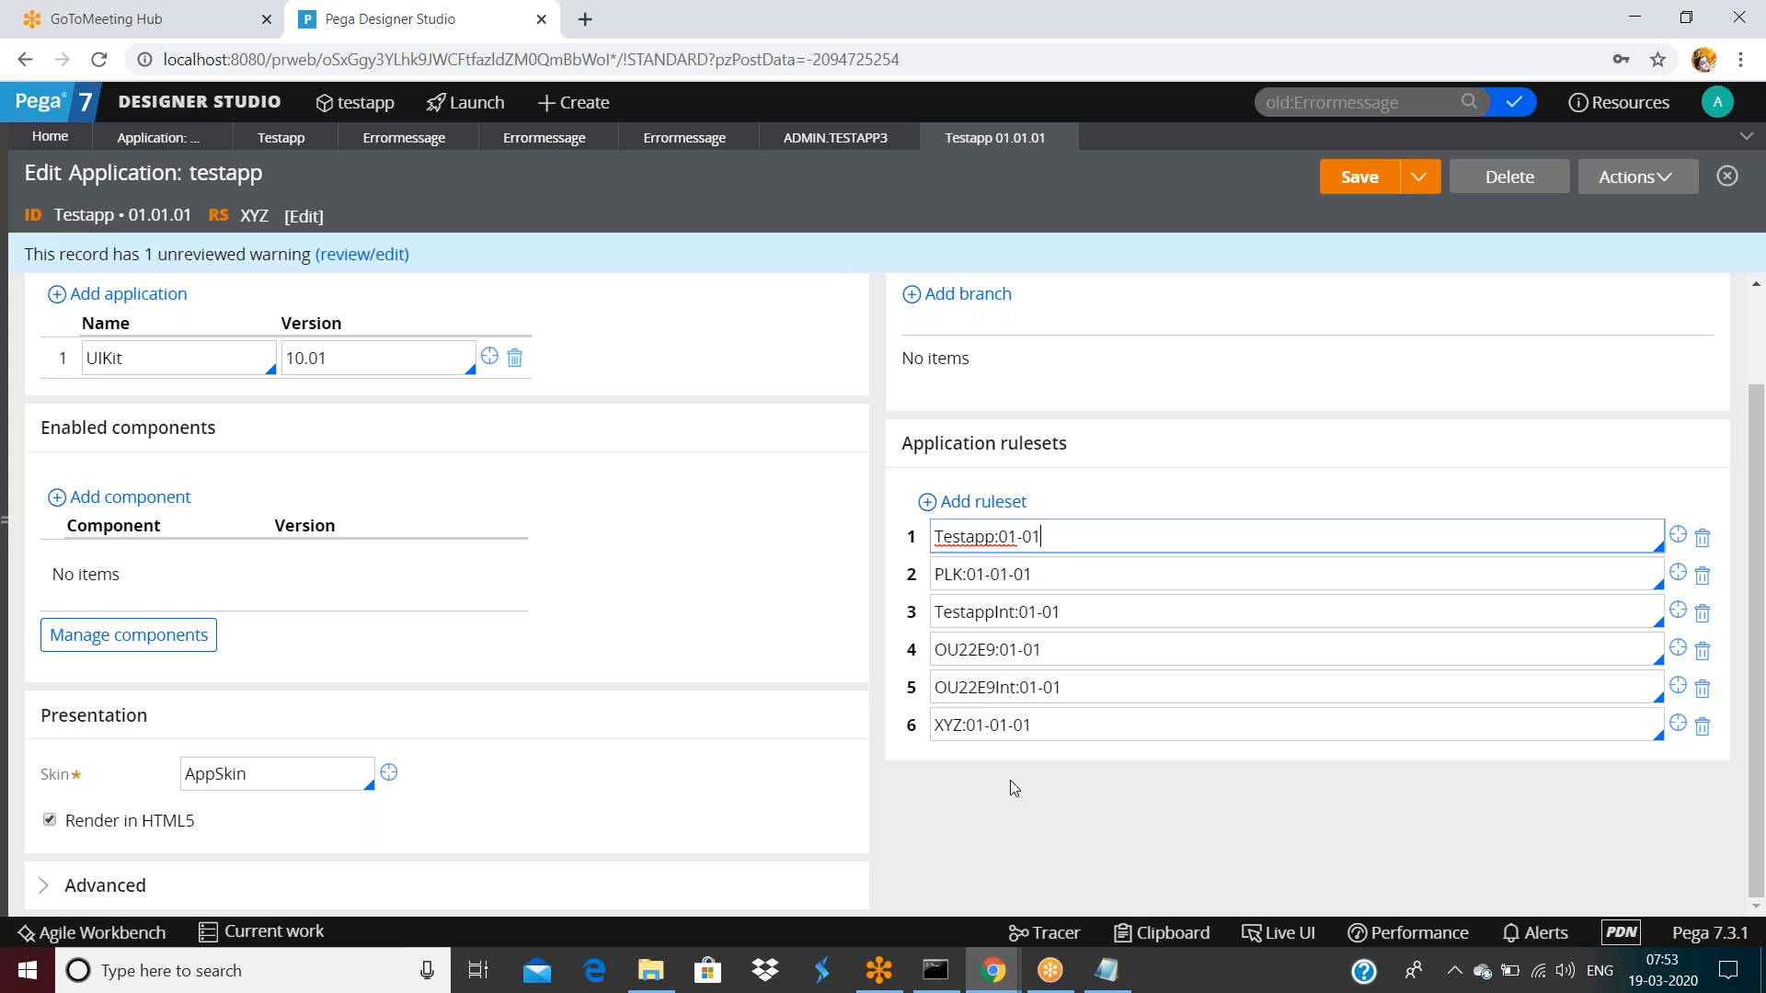
left_click(1060, 569)
key("ctrl+a")
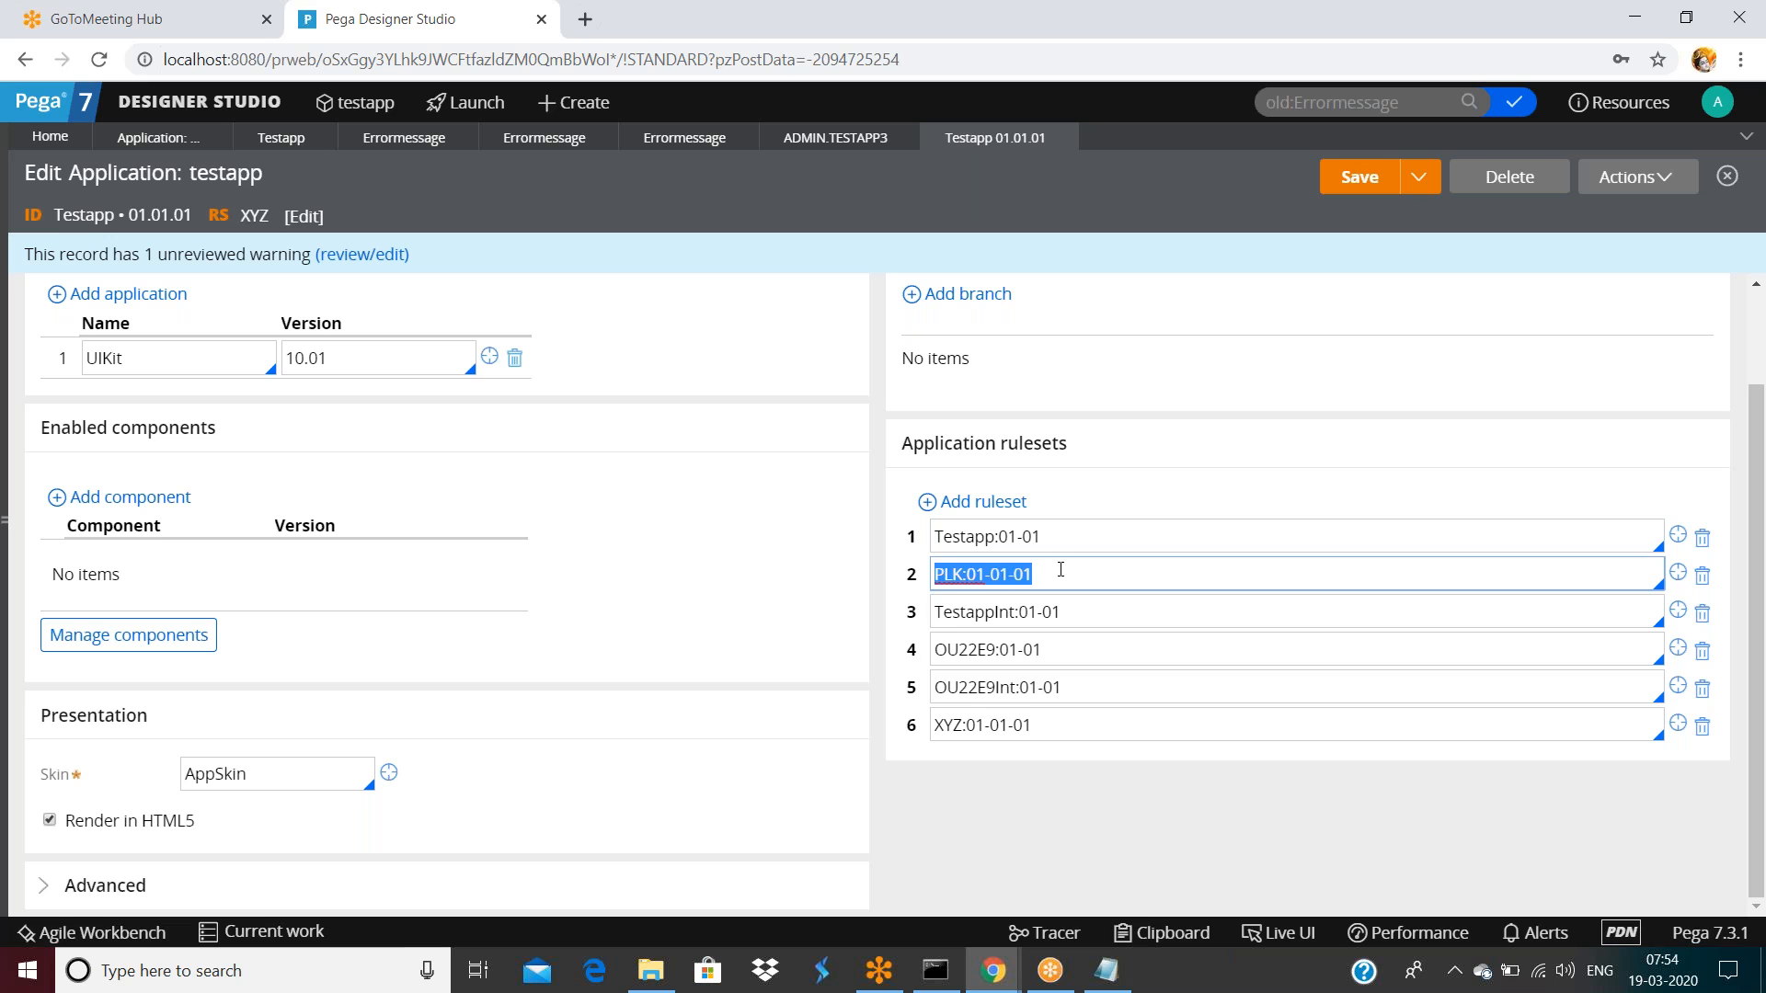
left_click(1067, 528)
key("ctrl+a")
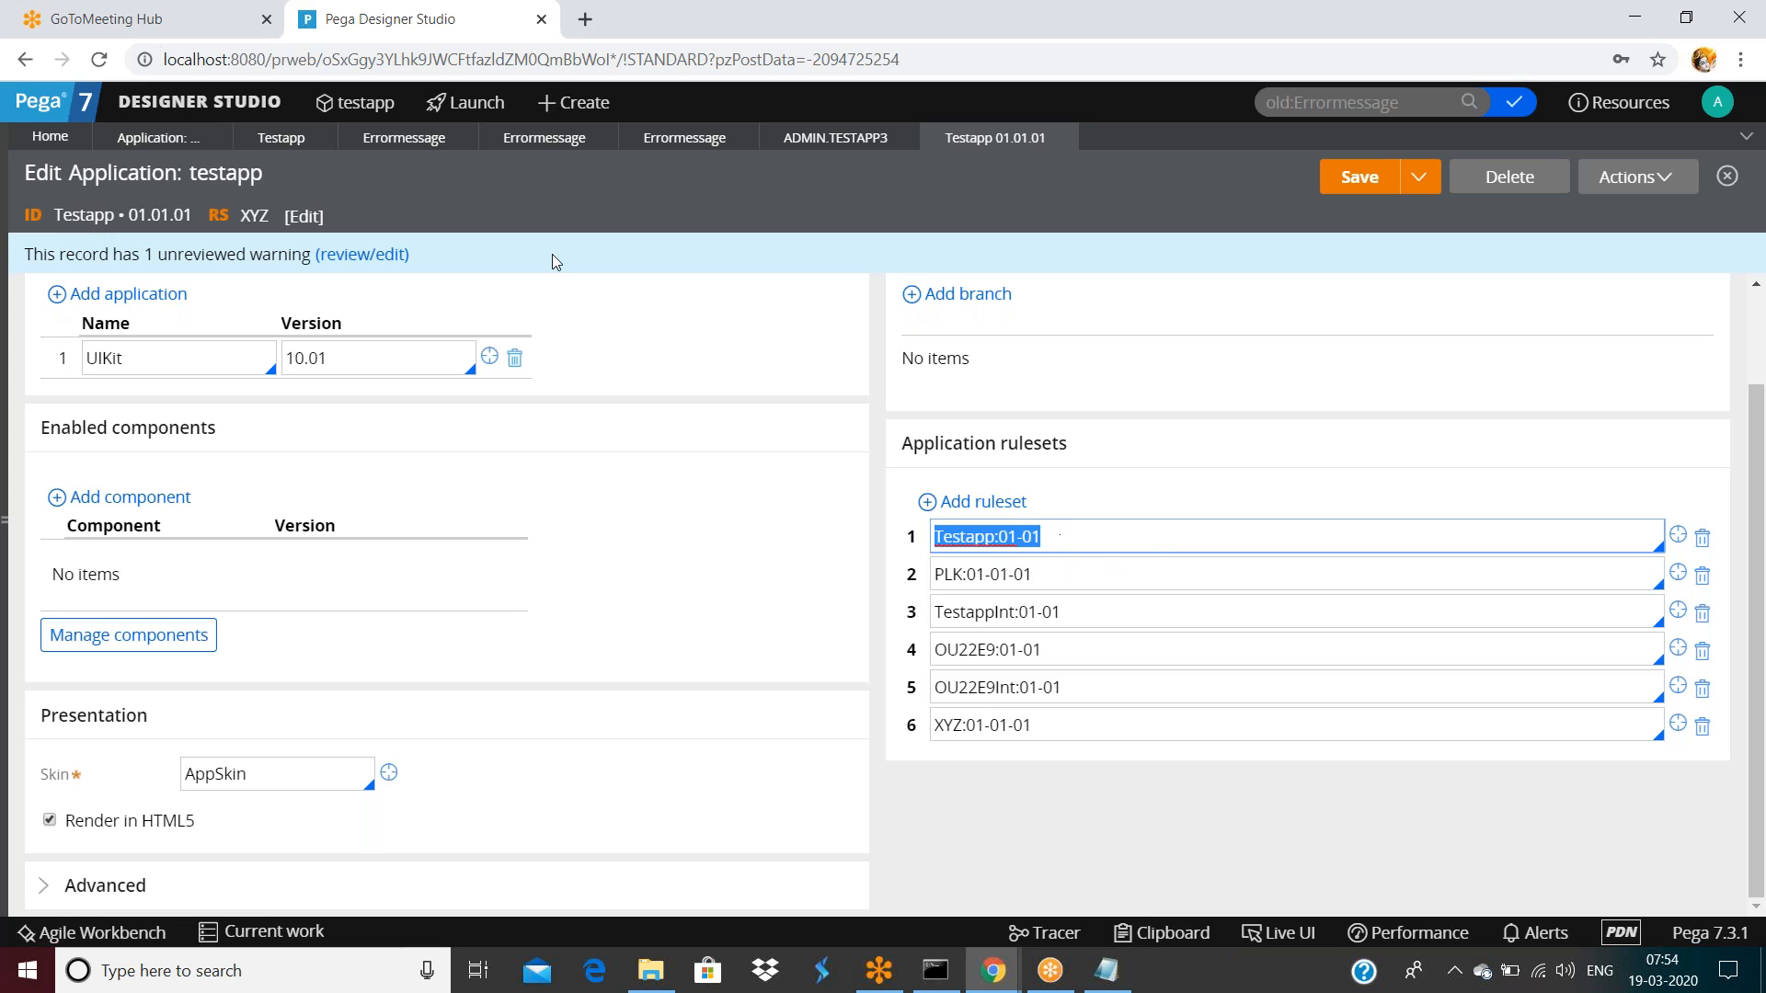
Refresh the Testapp ruleset record and list the 2 rules in version 01-01-04
left_click(285, 138)
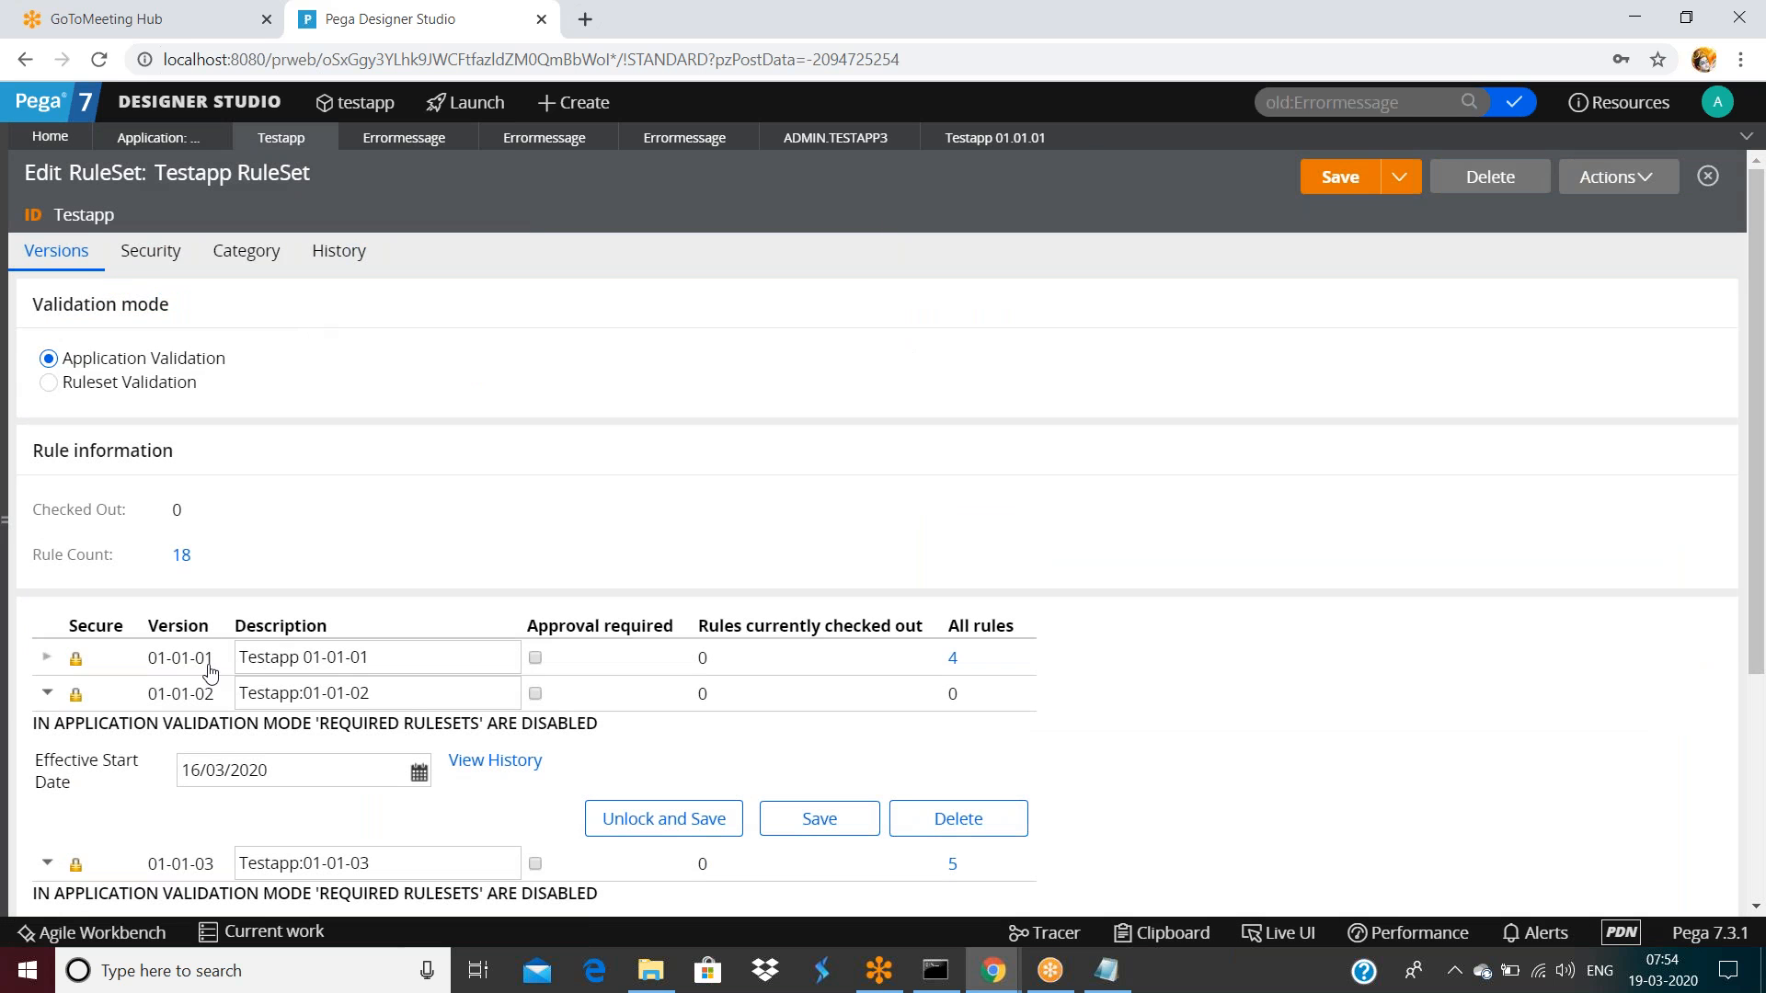
scroll(210, 672, "down", 4)
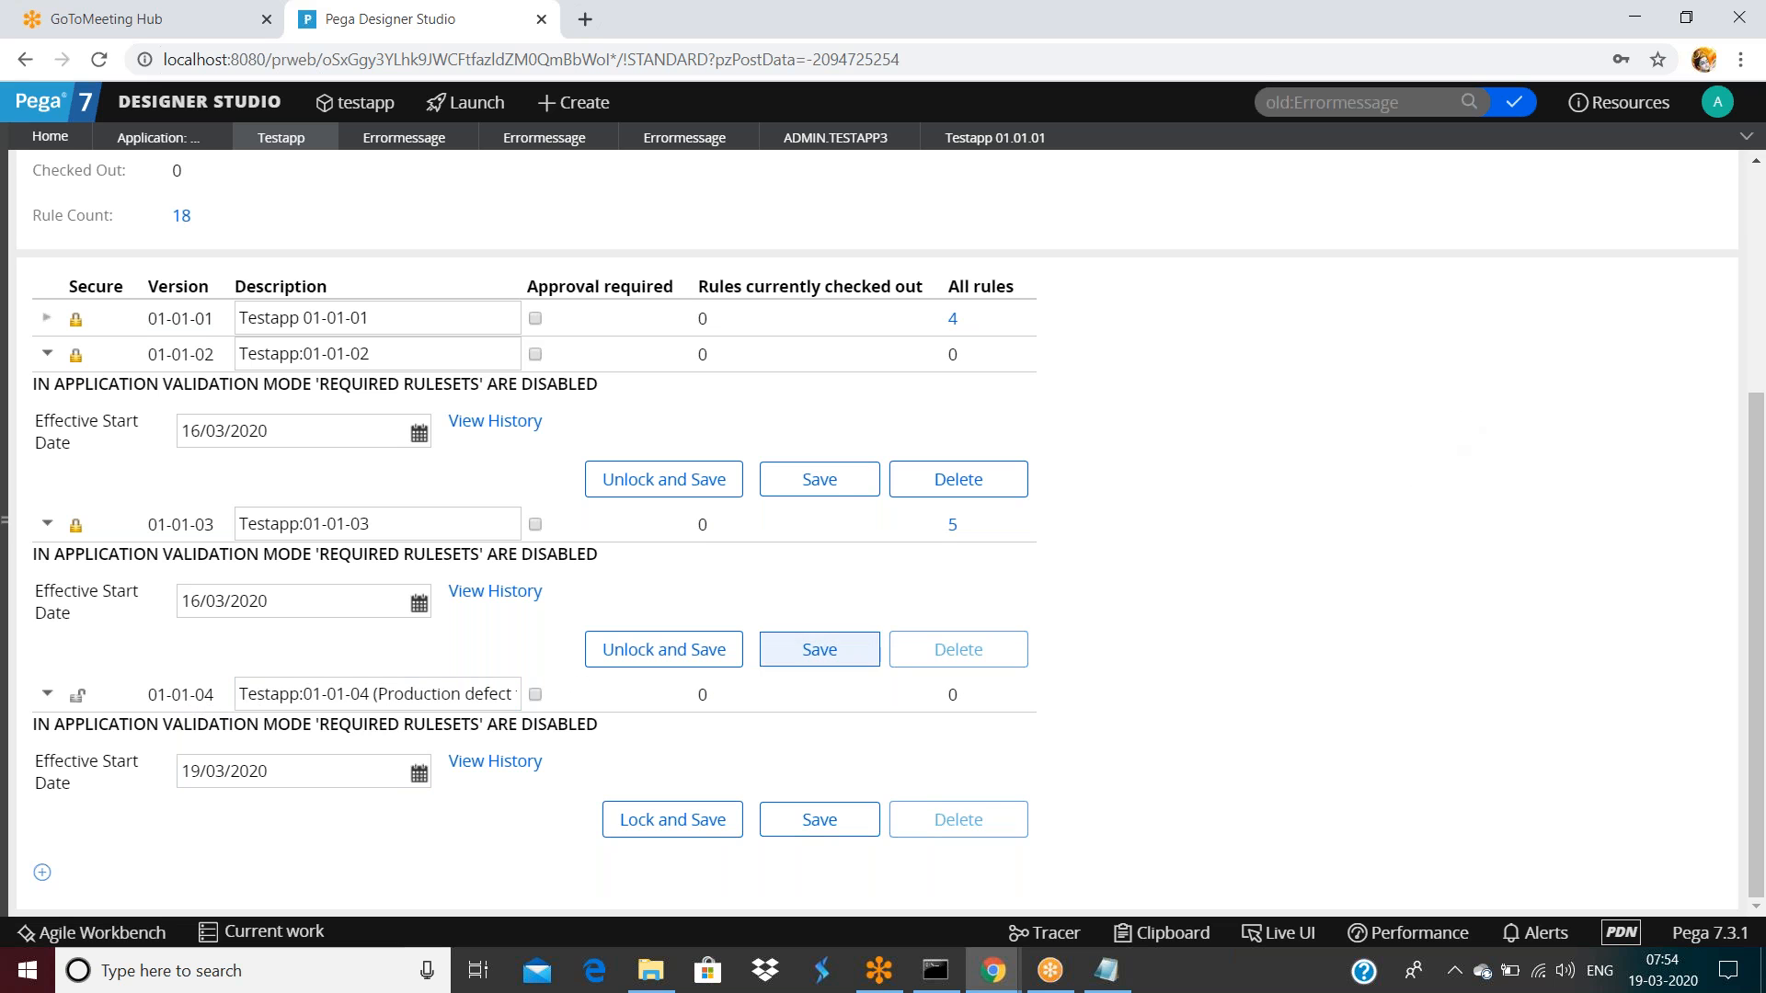
scroll(1281, 448, "up", 4)
left_click(1615, 176)
left_click(1578, 215)
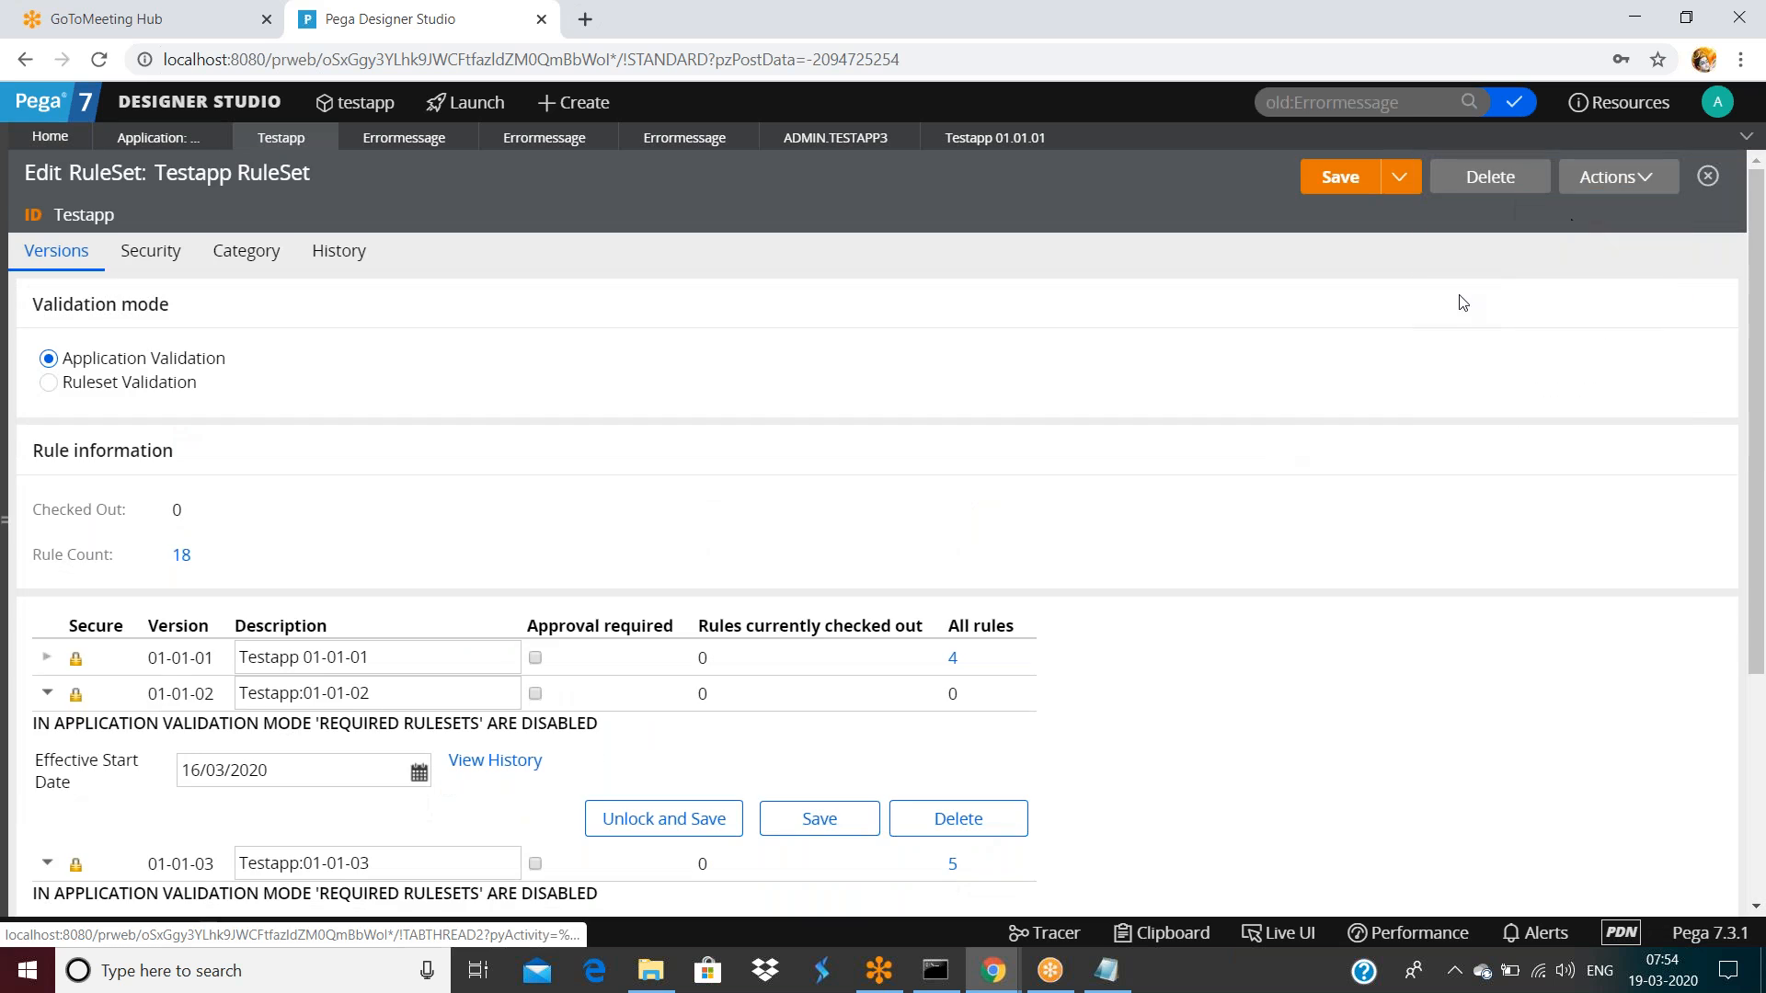
scroll(671, 658, "down", 1)
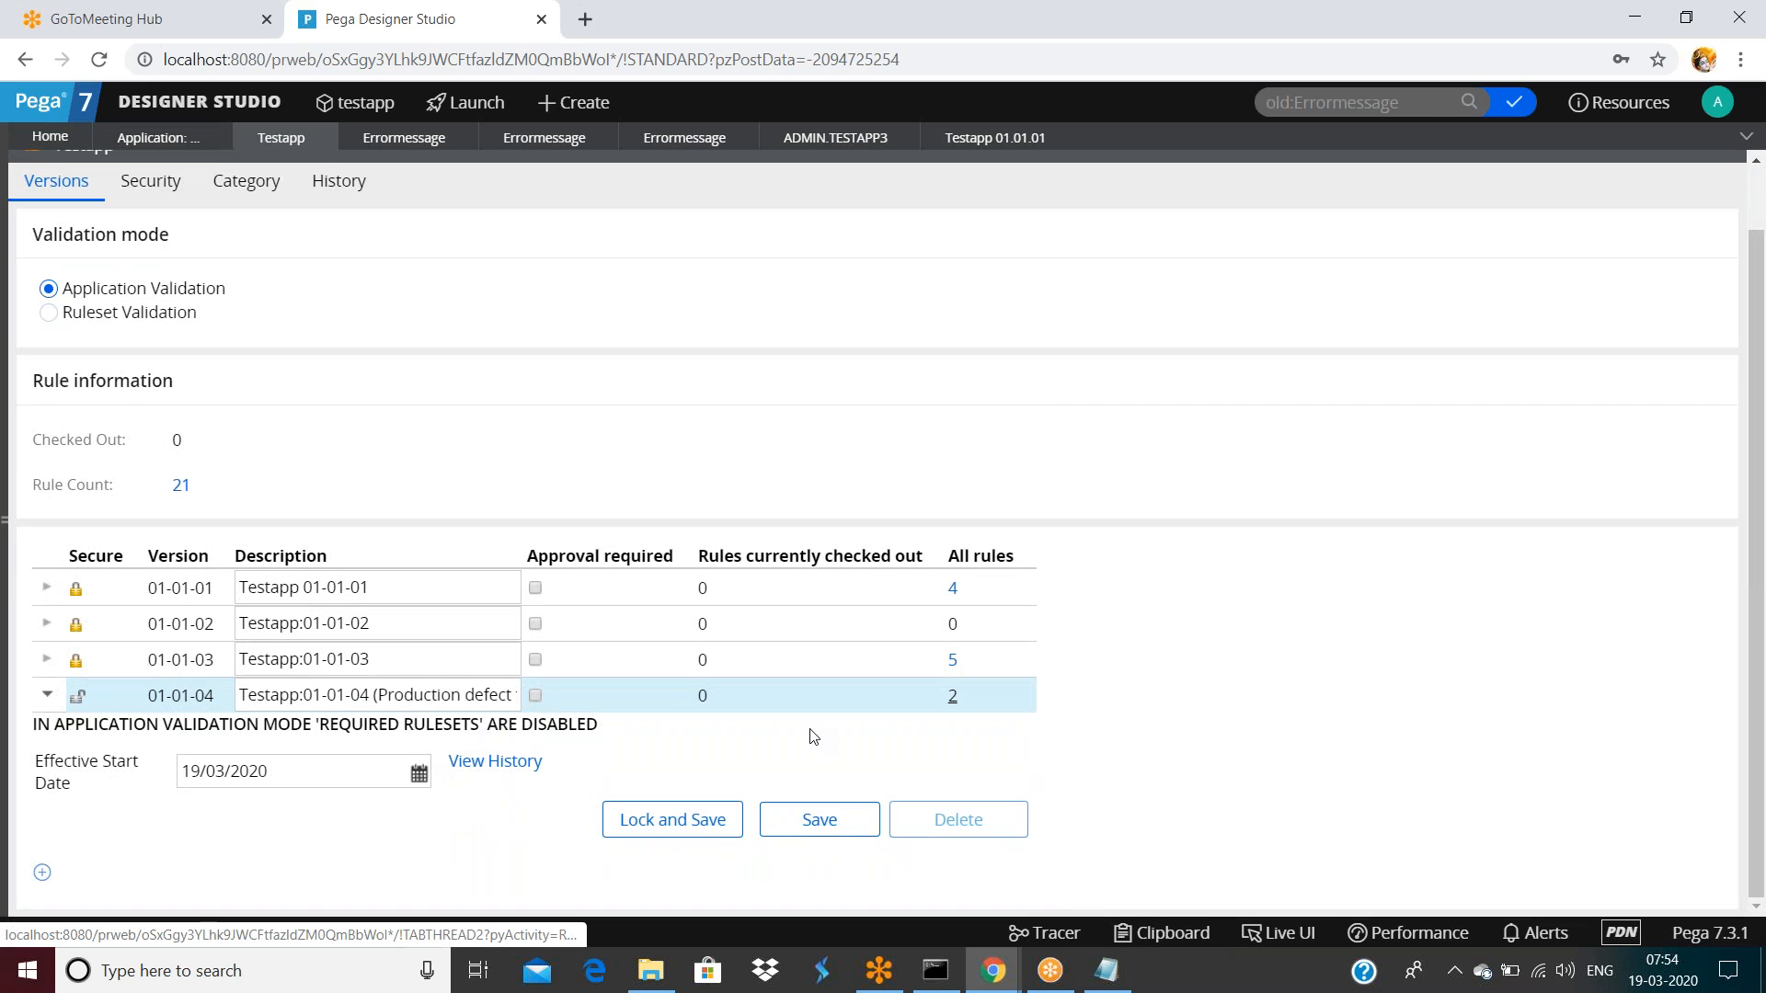
left_click(955, 697)
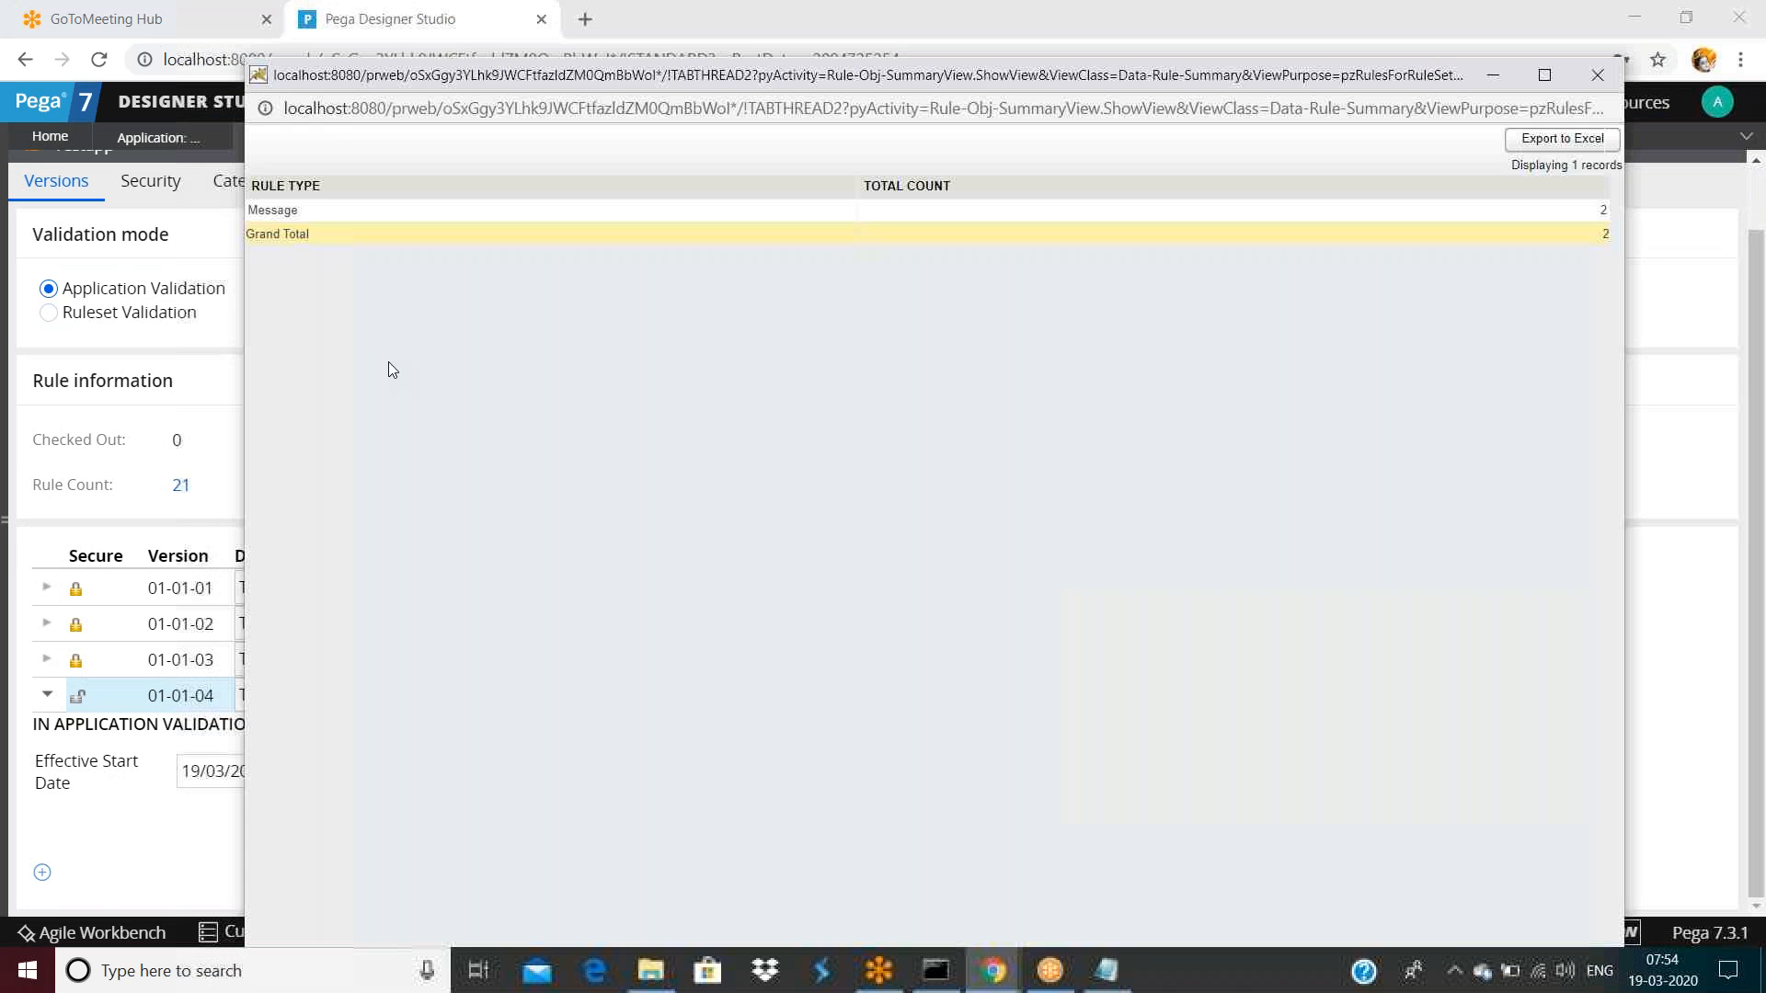
Review the two errormessage Message rules for OU22E9-Testapp-Work-Cards and OU22E9, then return to the ruleset
left_click(1605, 211)
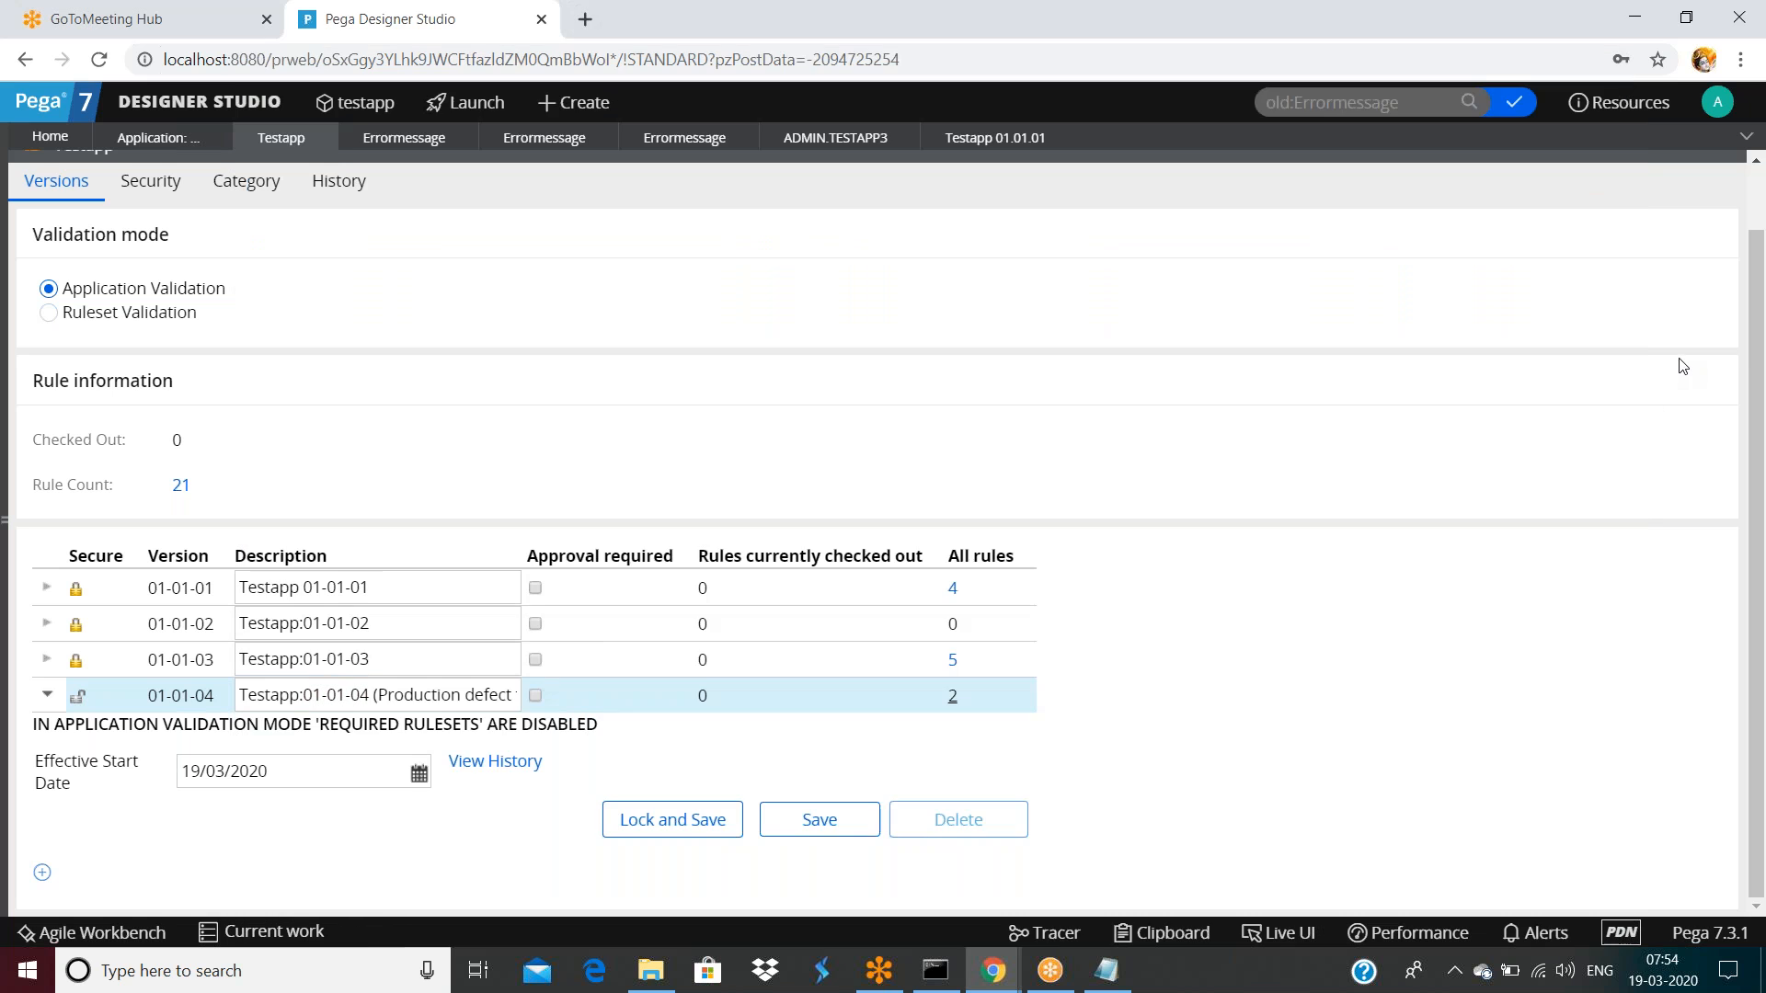
left_click(1680, 361)
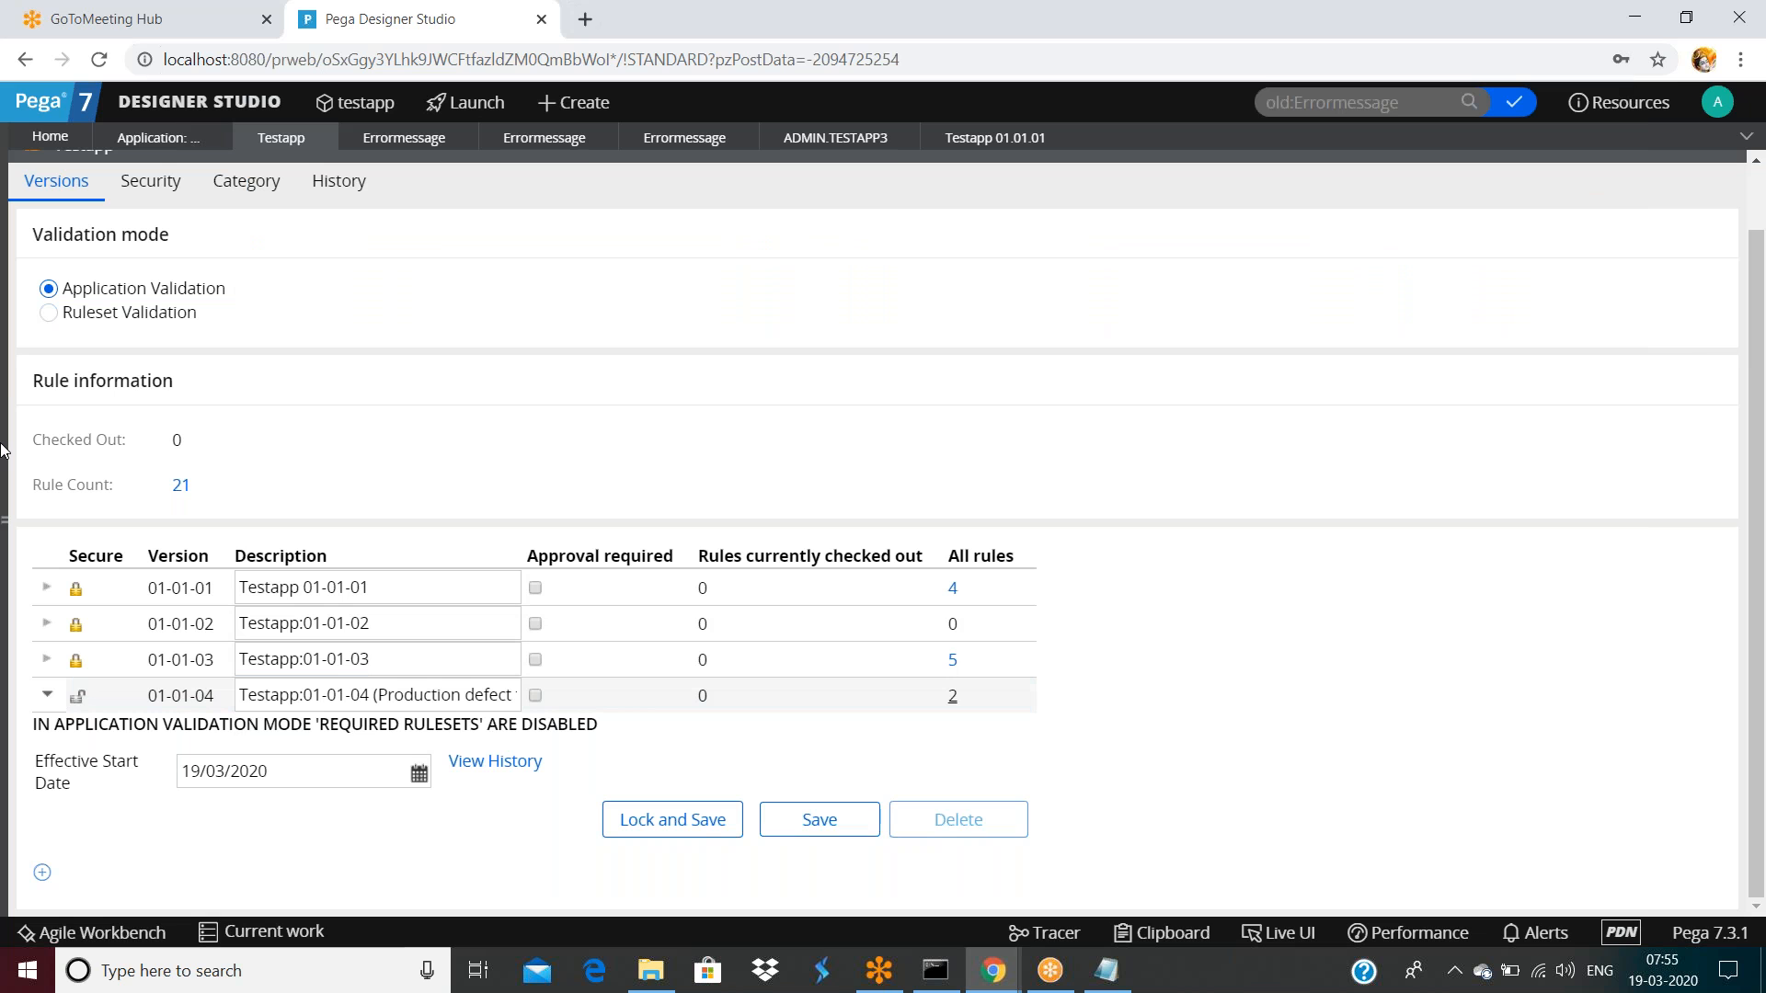
Open the Test activity from Technical > Activity in the App explorer
left_click(3, 511)
left_click(9, 520)
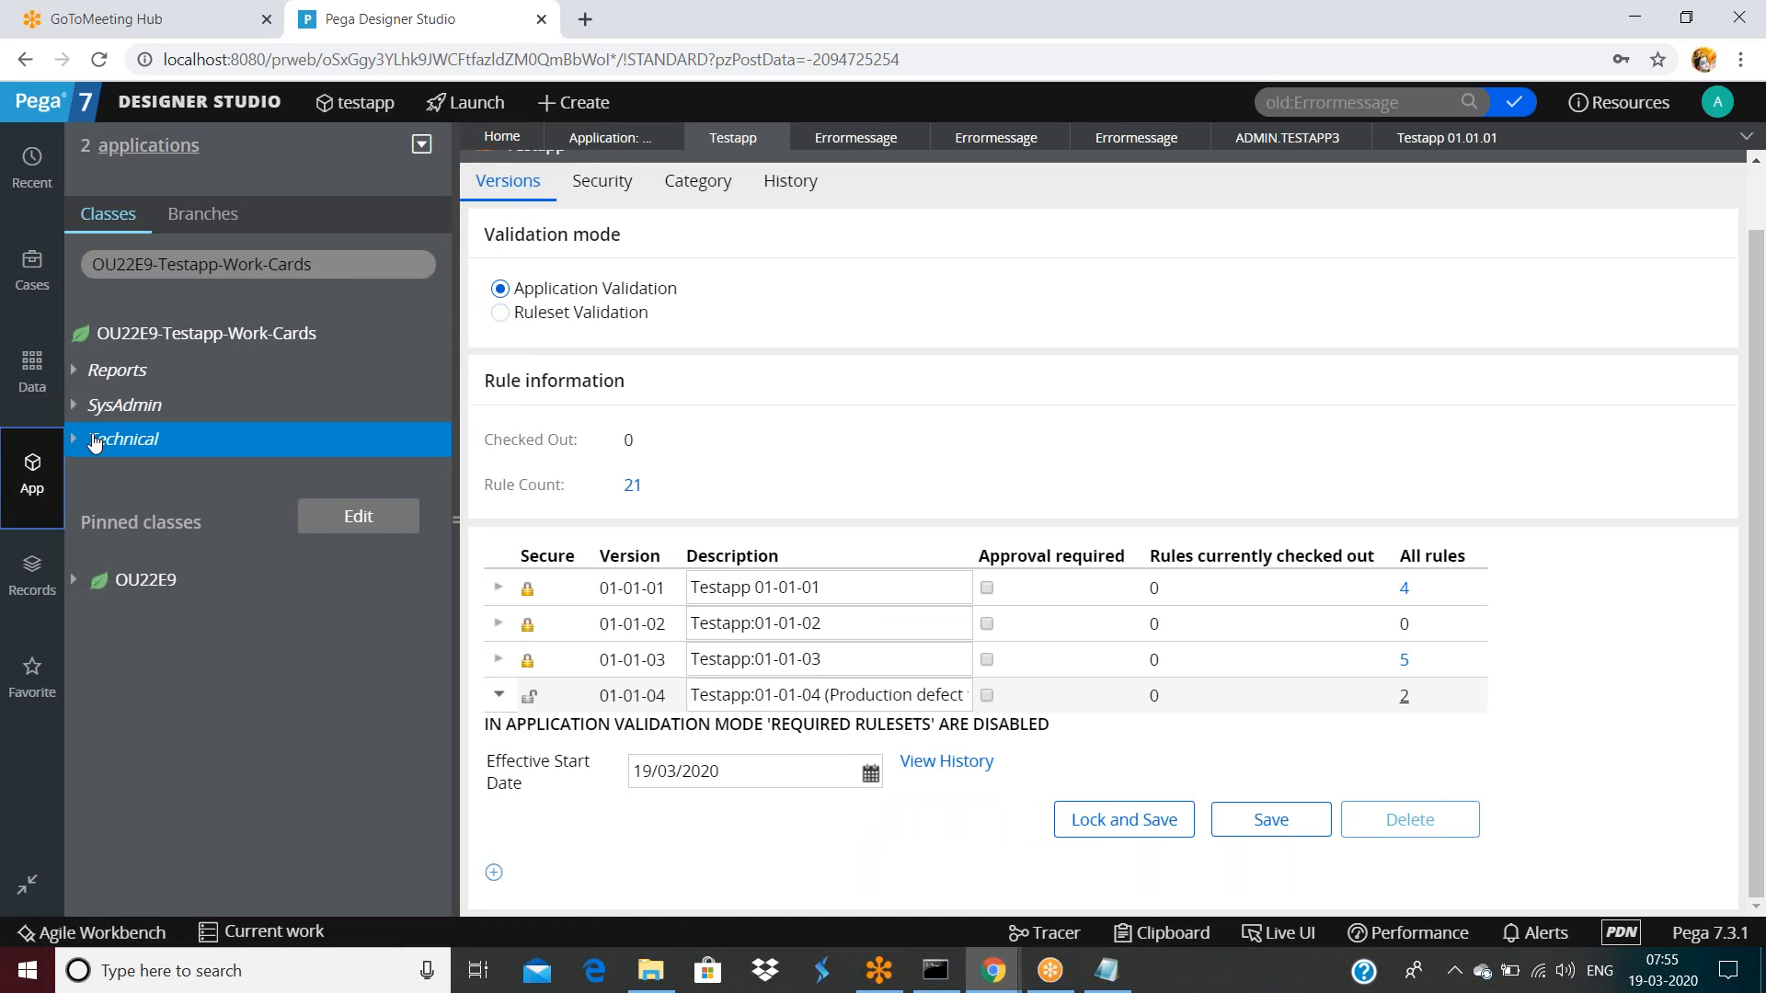
left_click(74, 440)
left_click(94, 473)
left_click(165, 509)
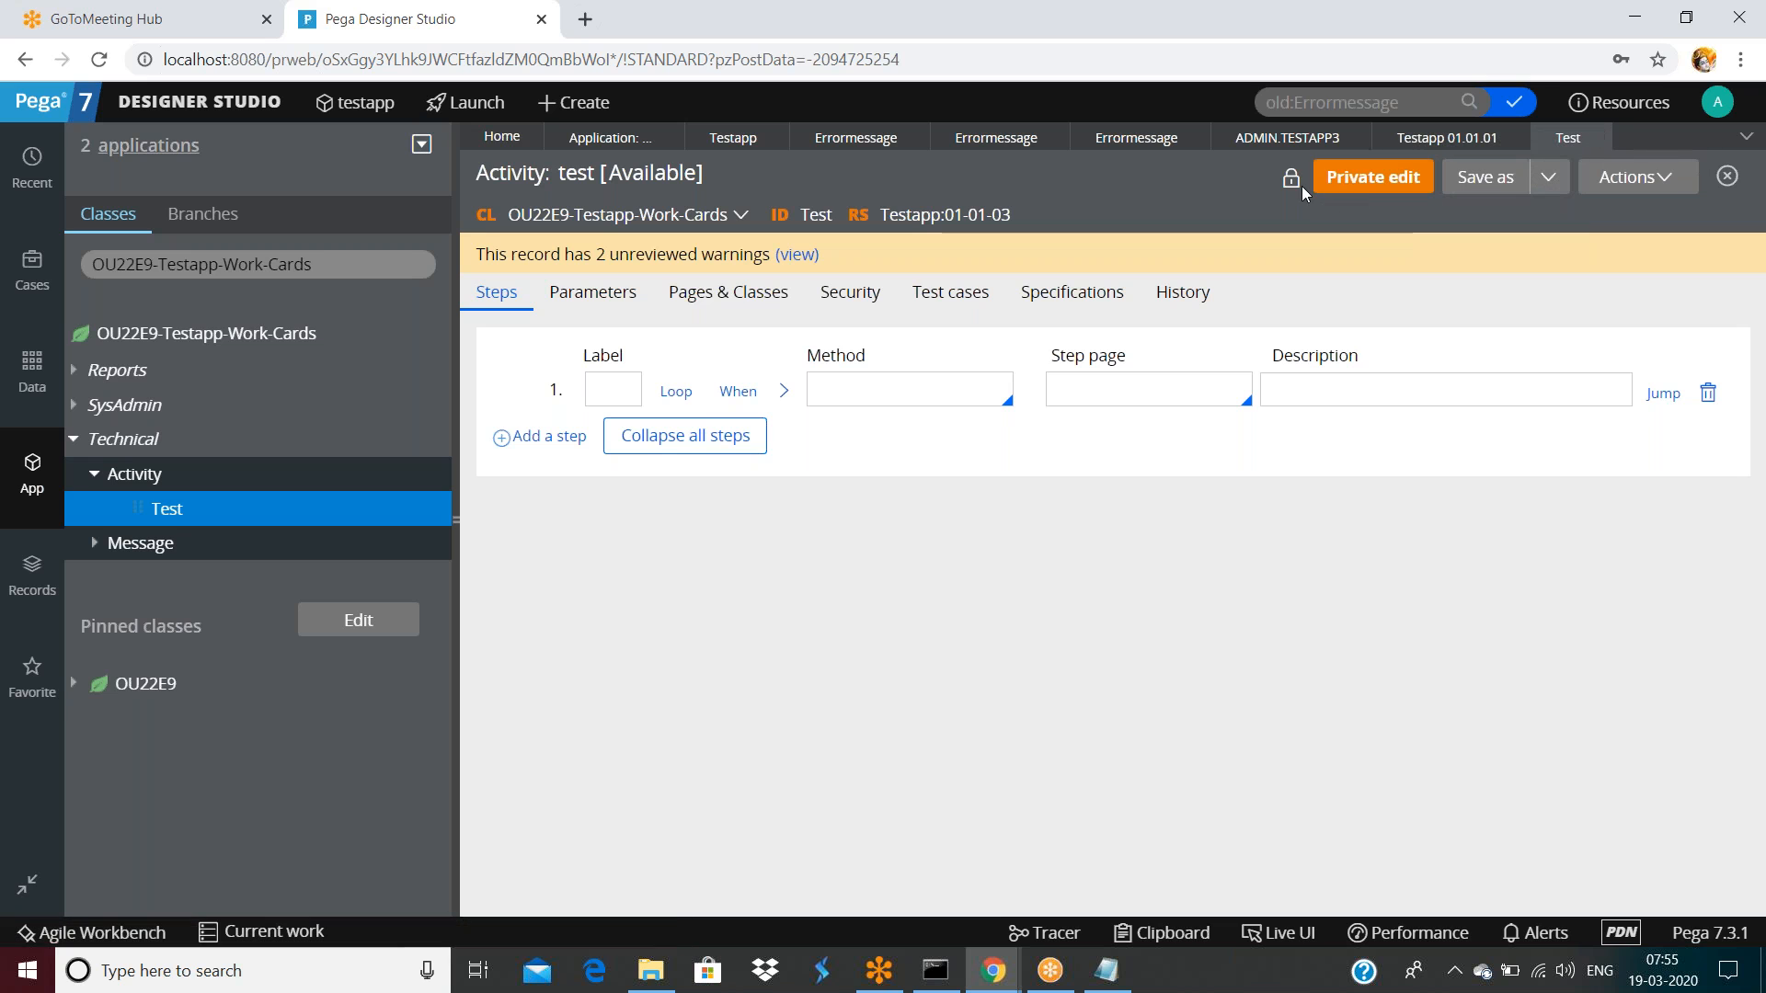
Save a copy of the Test activity into Testapp version 01-01-04 and open it
left_click(1477, 178)
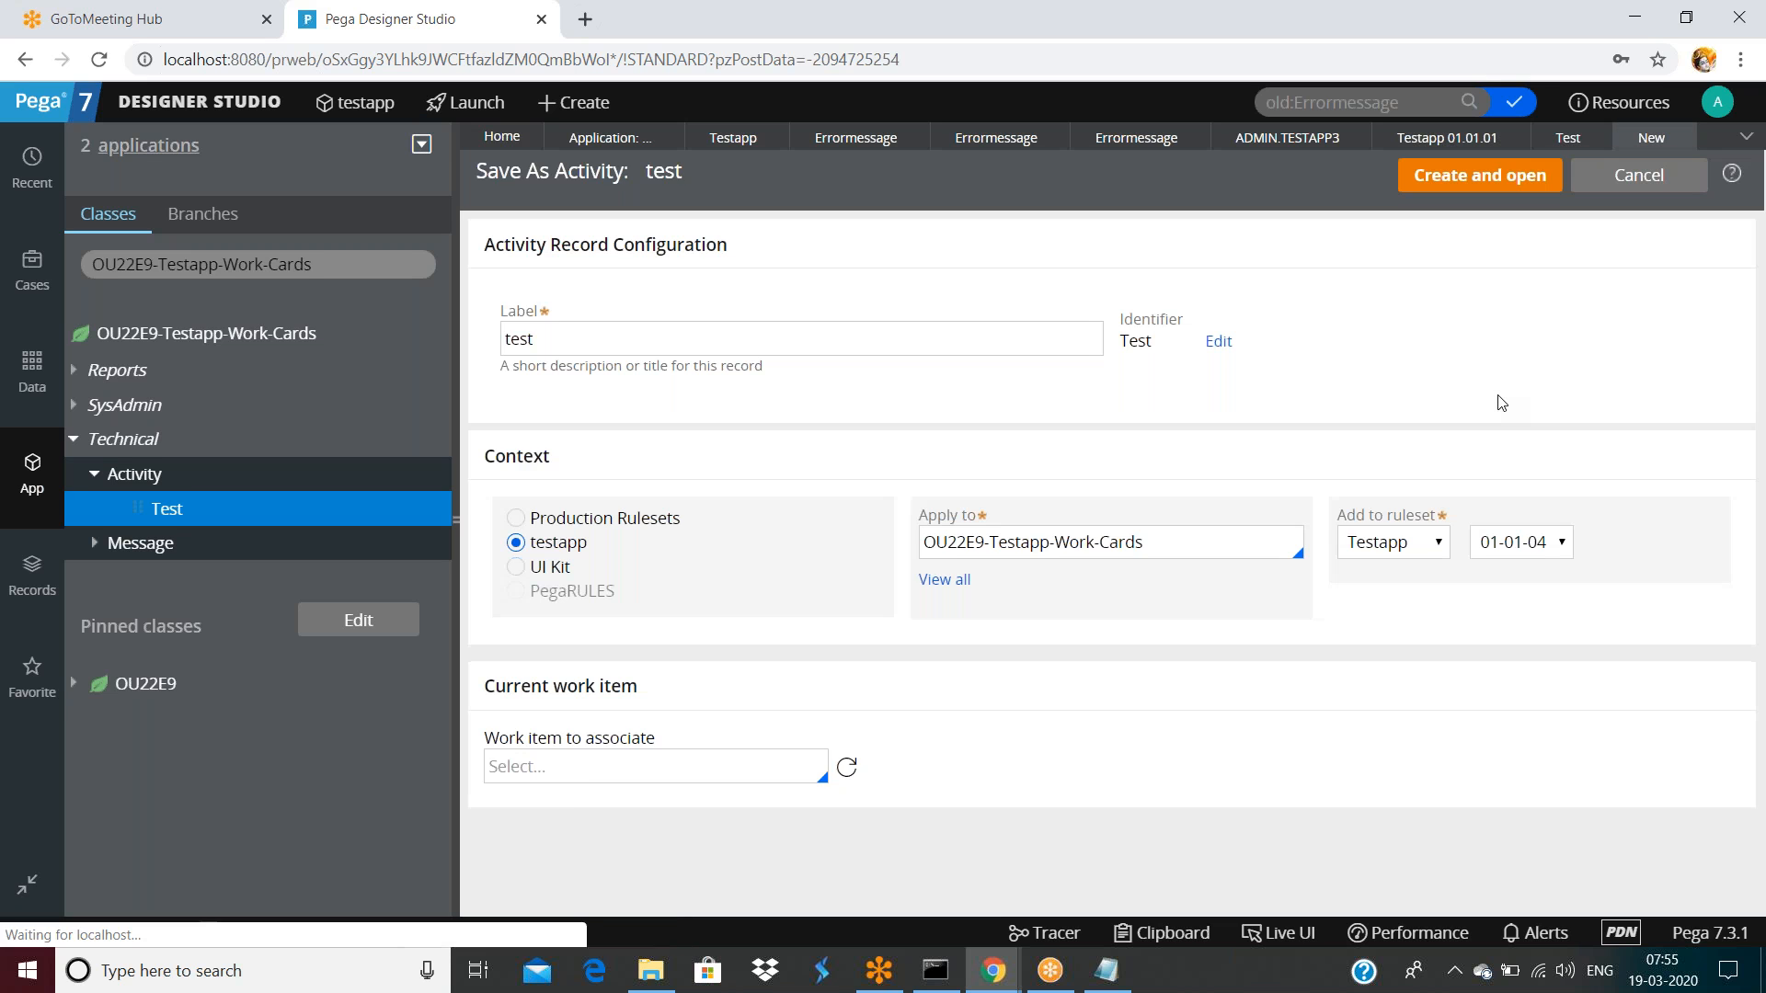
left_click(1559, 542)
left_click(1480, 175)
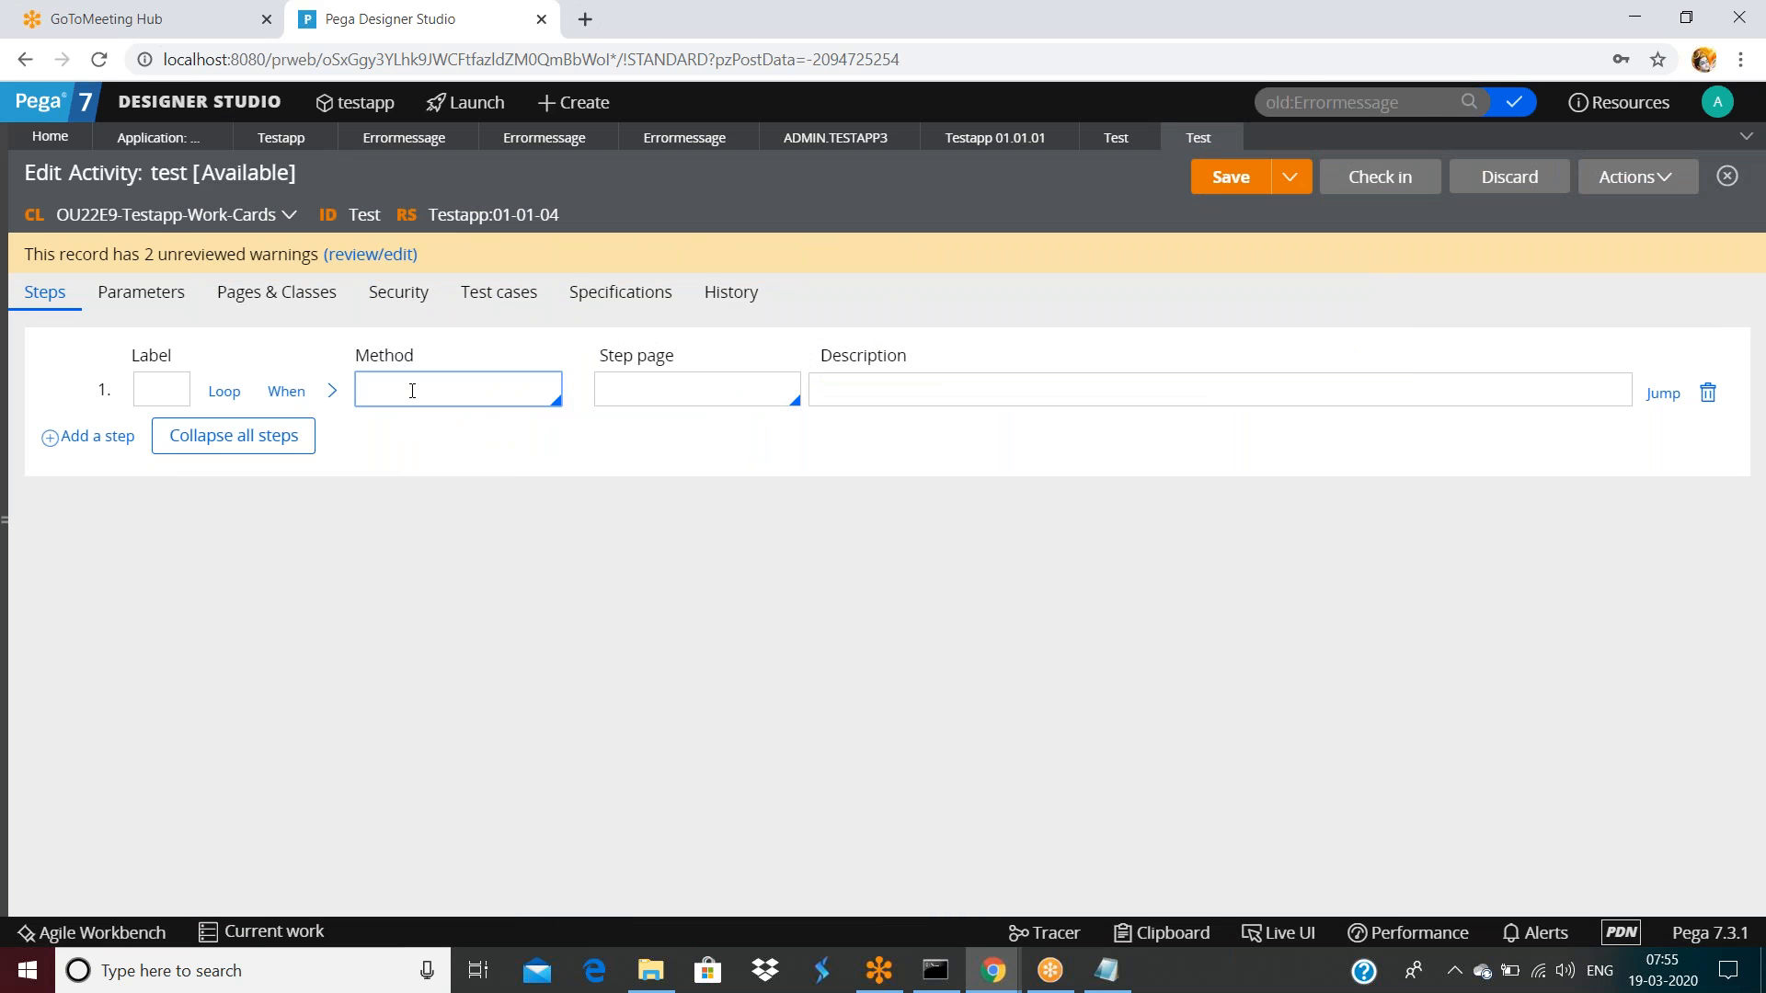
Set step 1's method to Page-Set-Messages and expand its parameters
type("Page-Set-Messages")
left_click(332, 391)
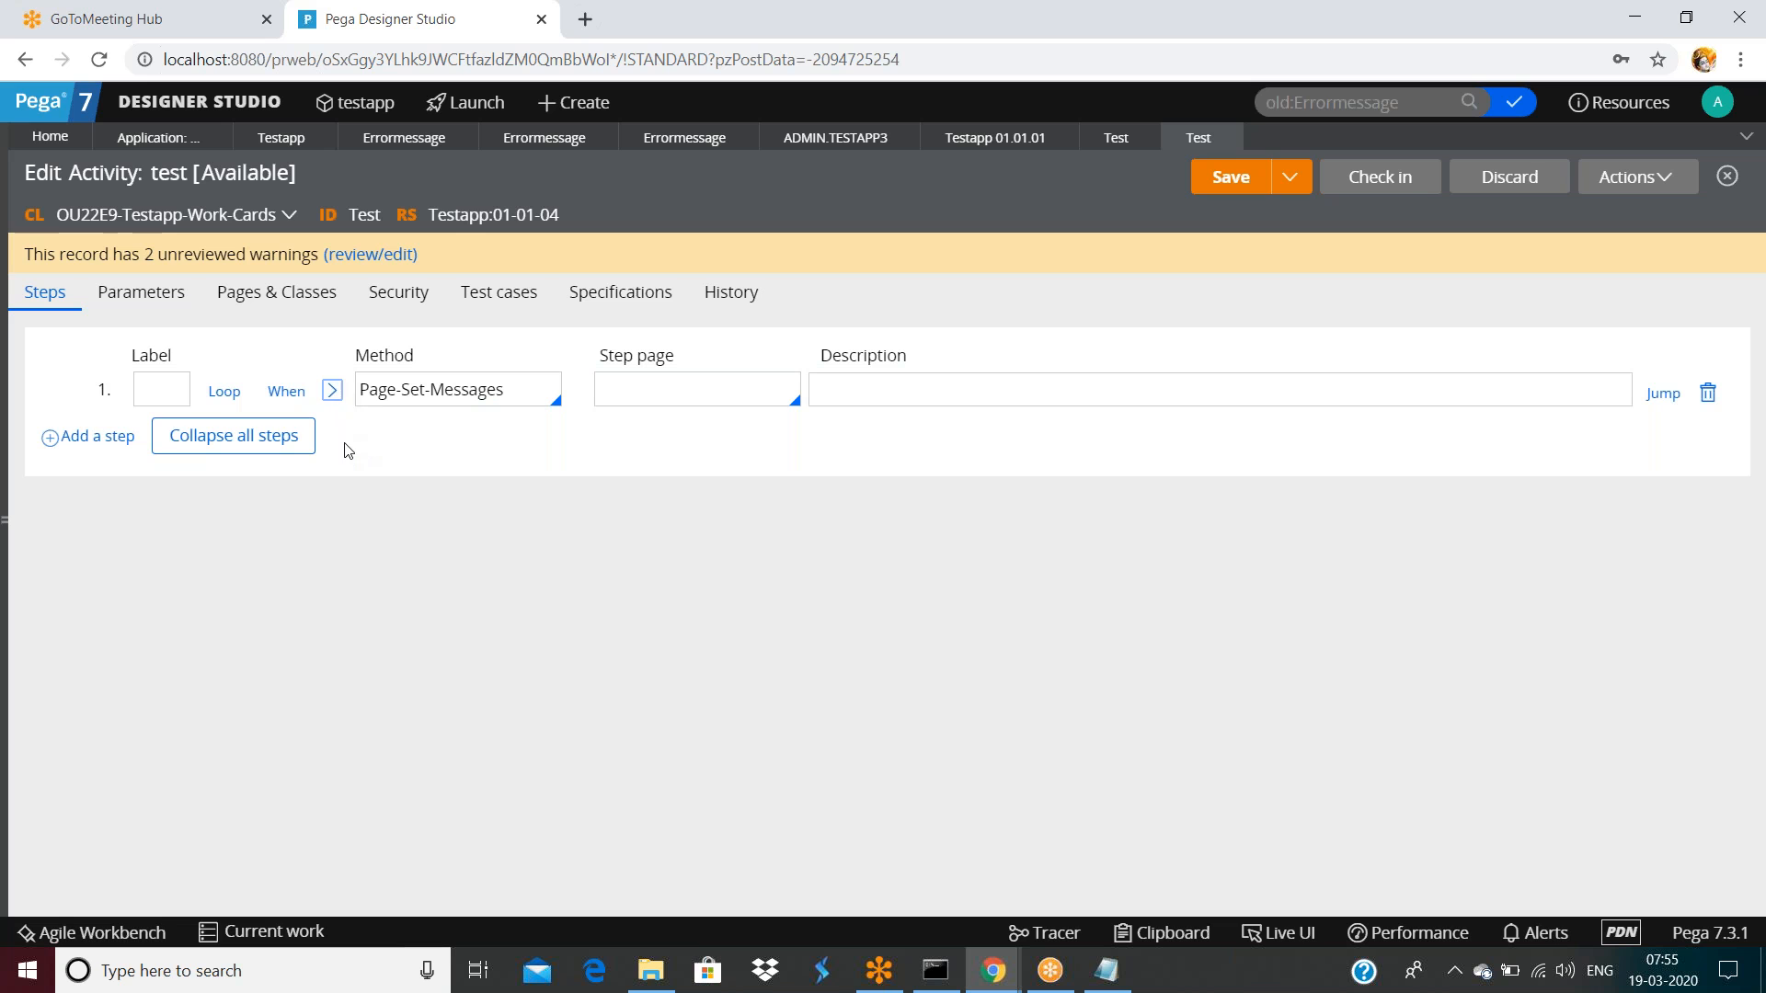
left_click(268, 617)
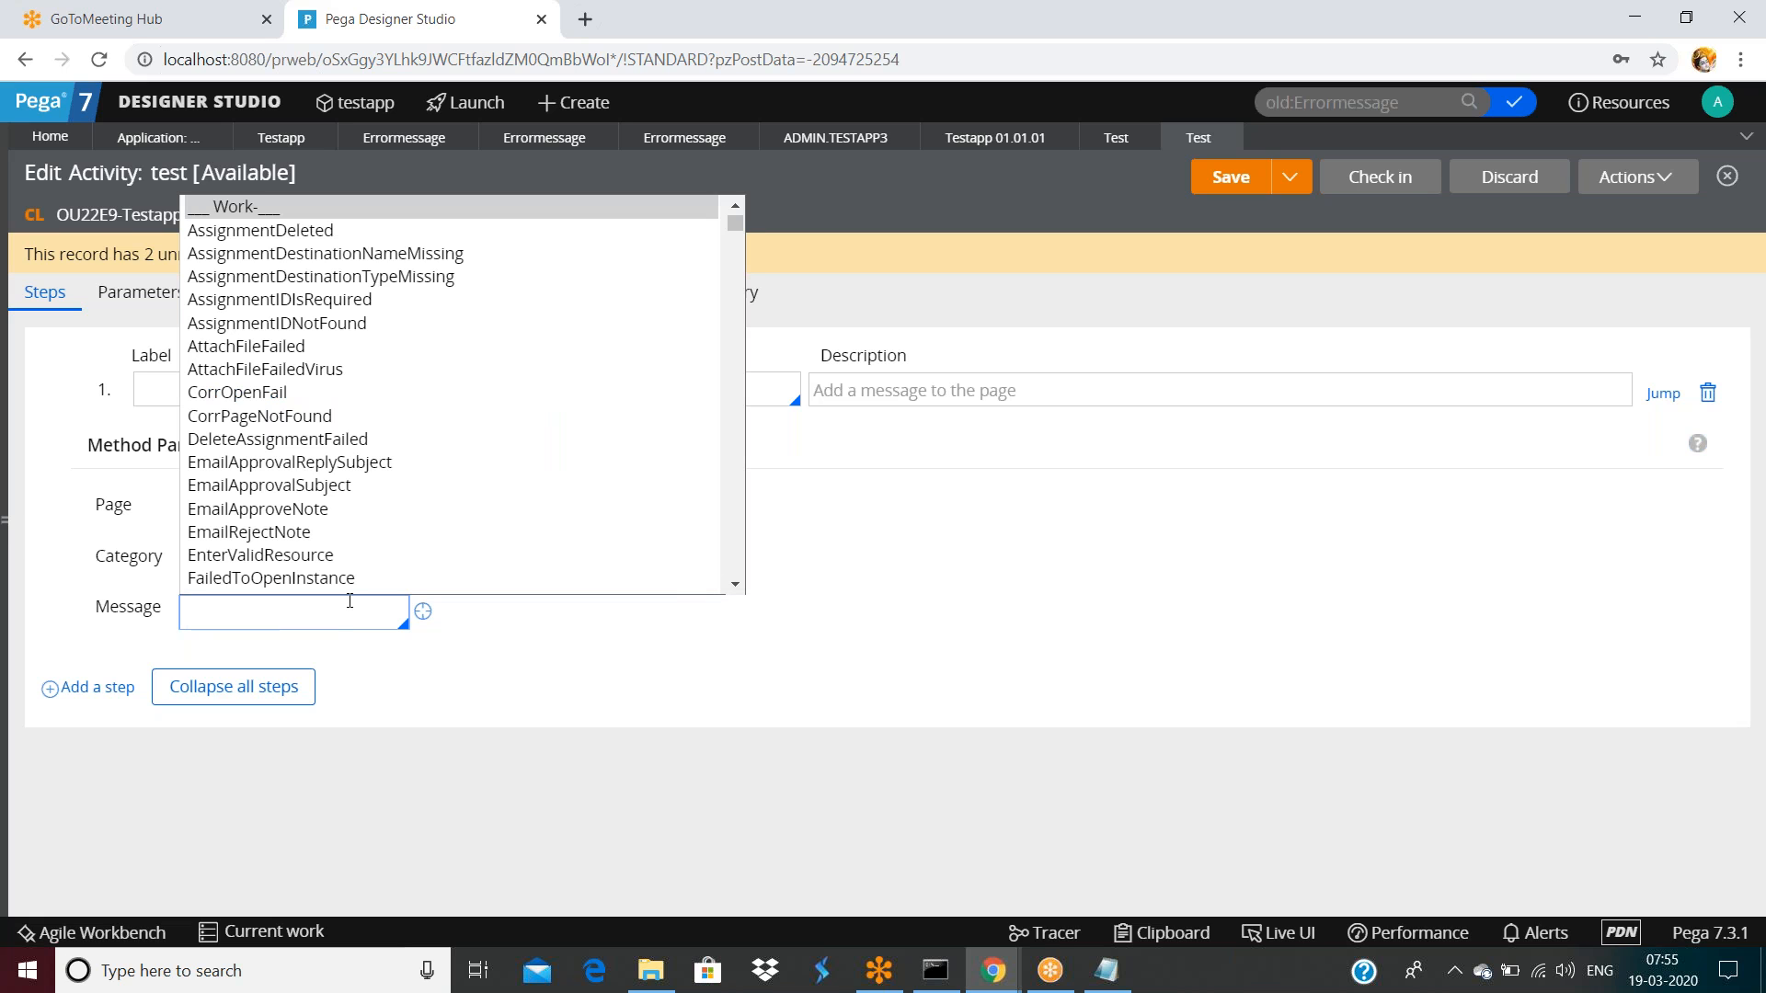
left_click(927, 599)
Enter 'Errormesage' as the step's message, which gets flagged as nonexistent
left_click(308, 615)
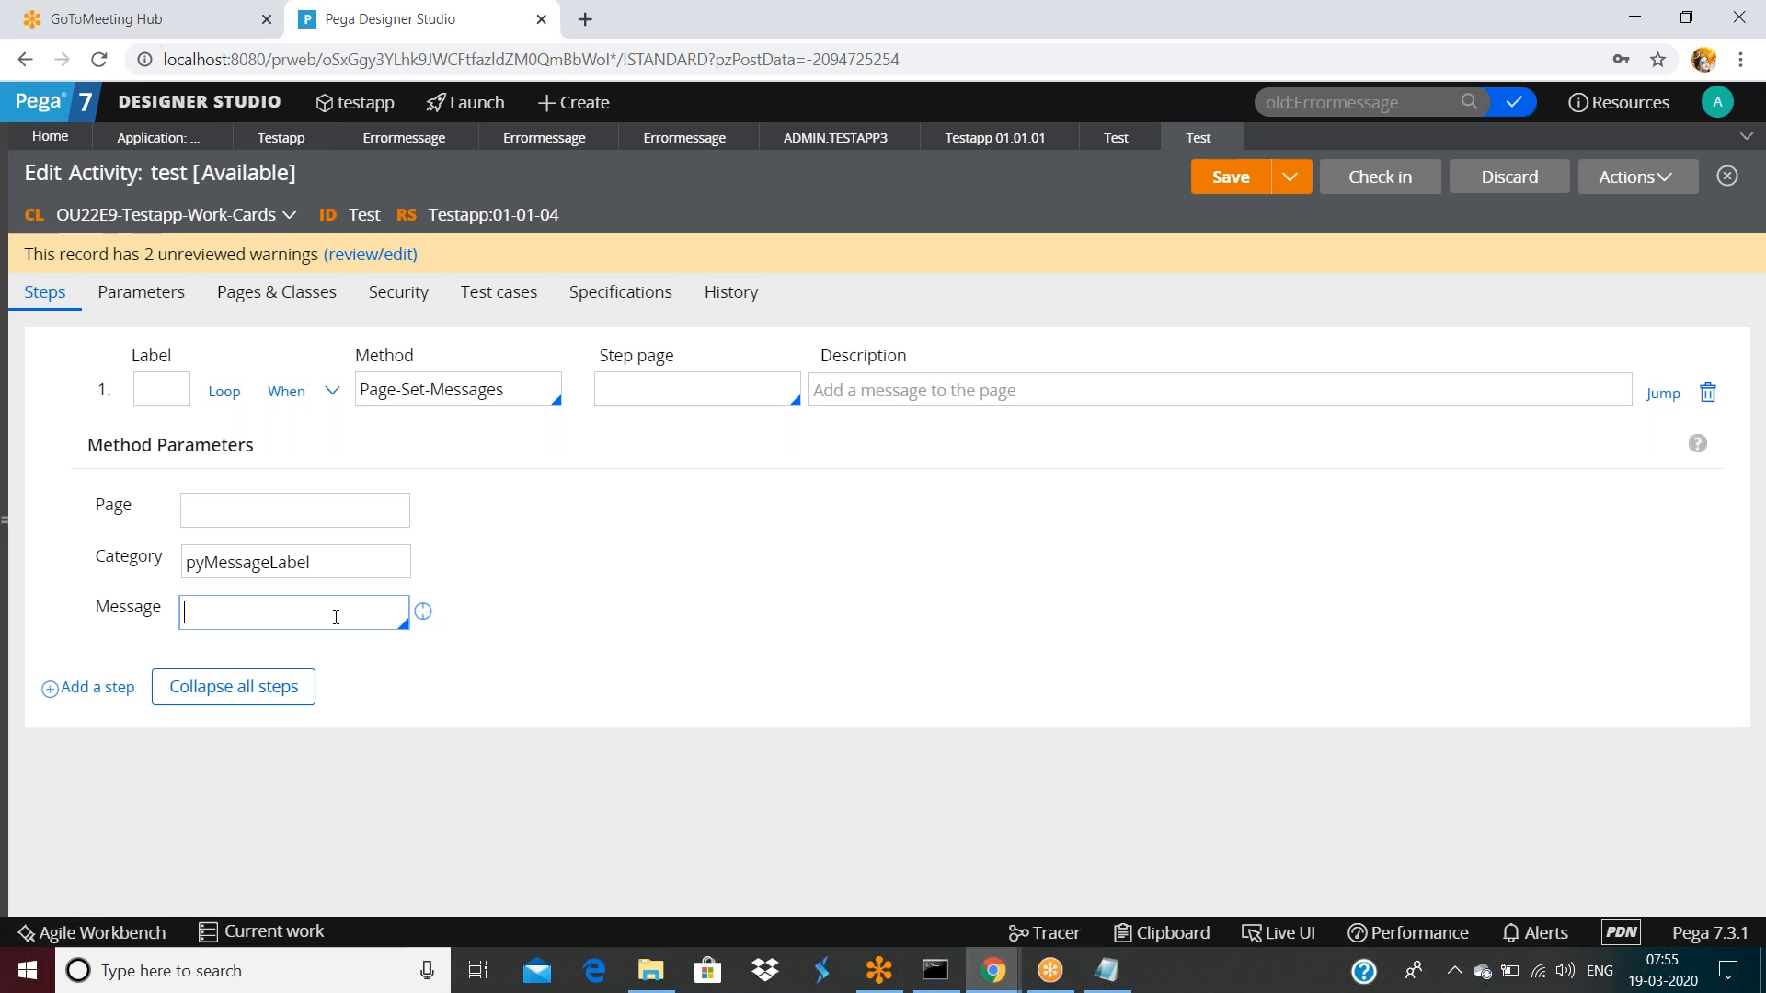
type("Errormesage")
left_click(1233, 184)
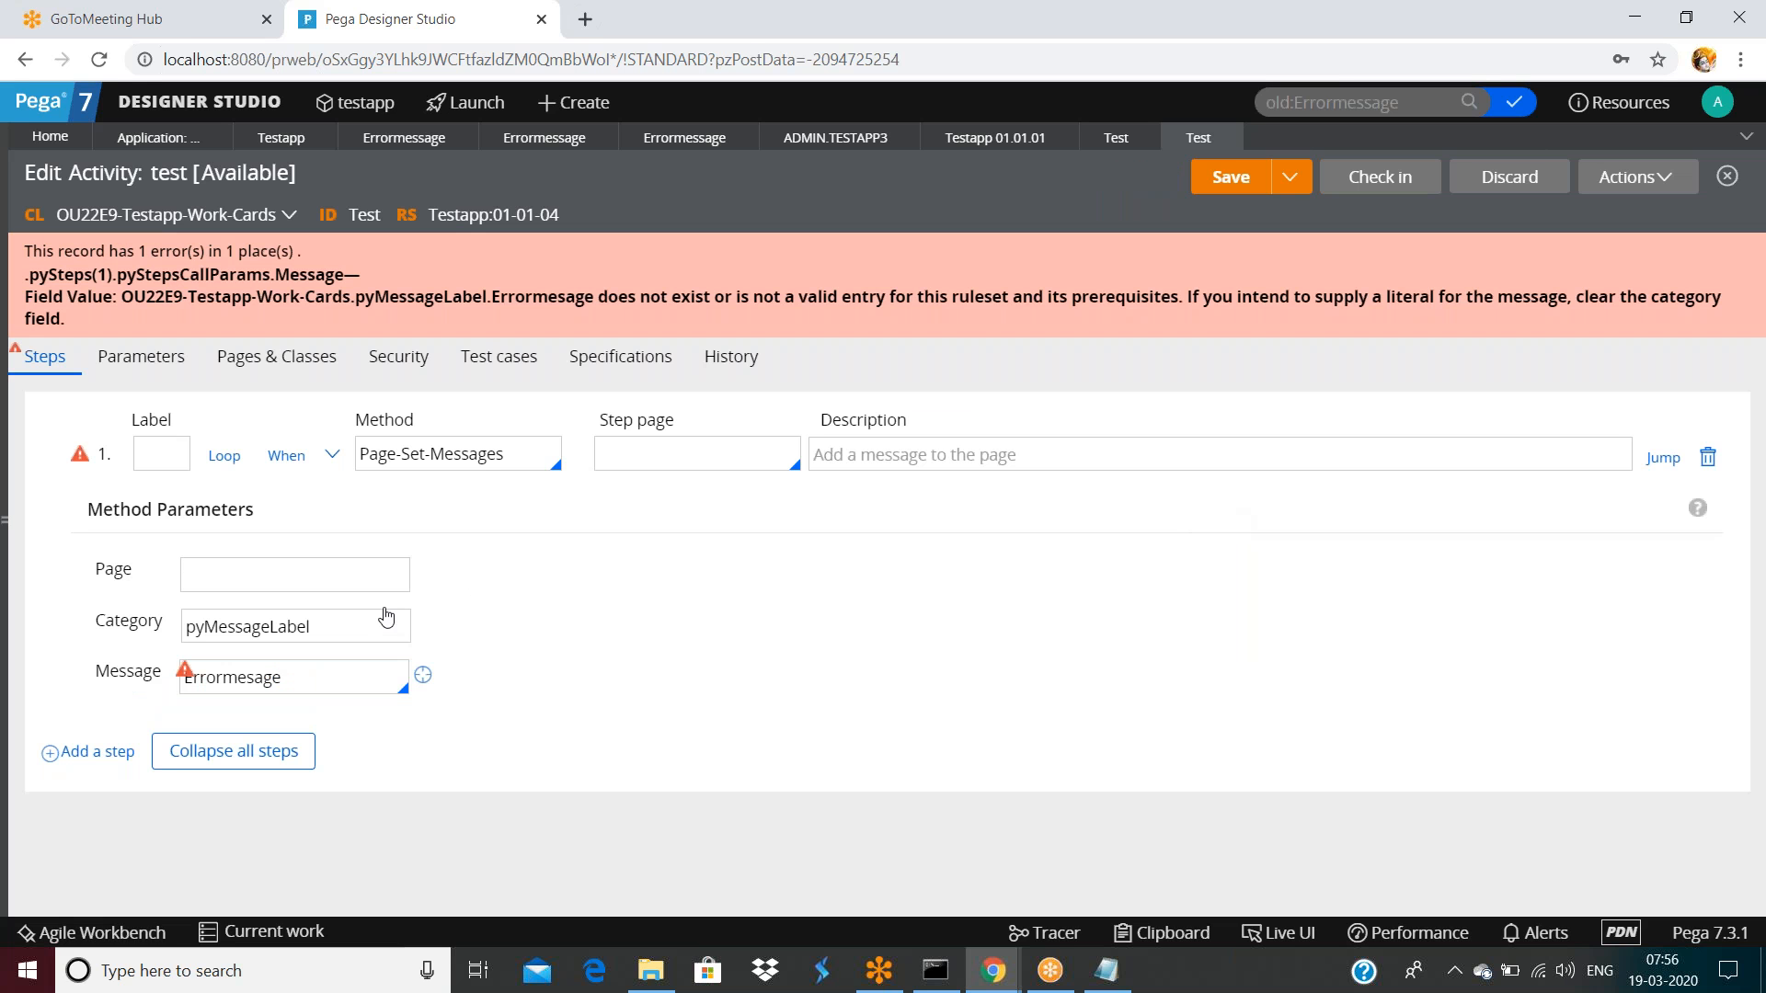
left_click(318, 685)
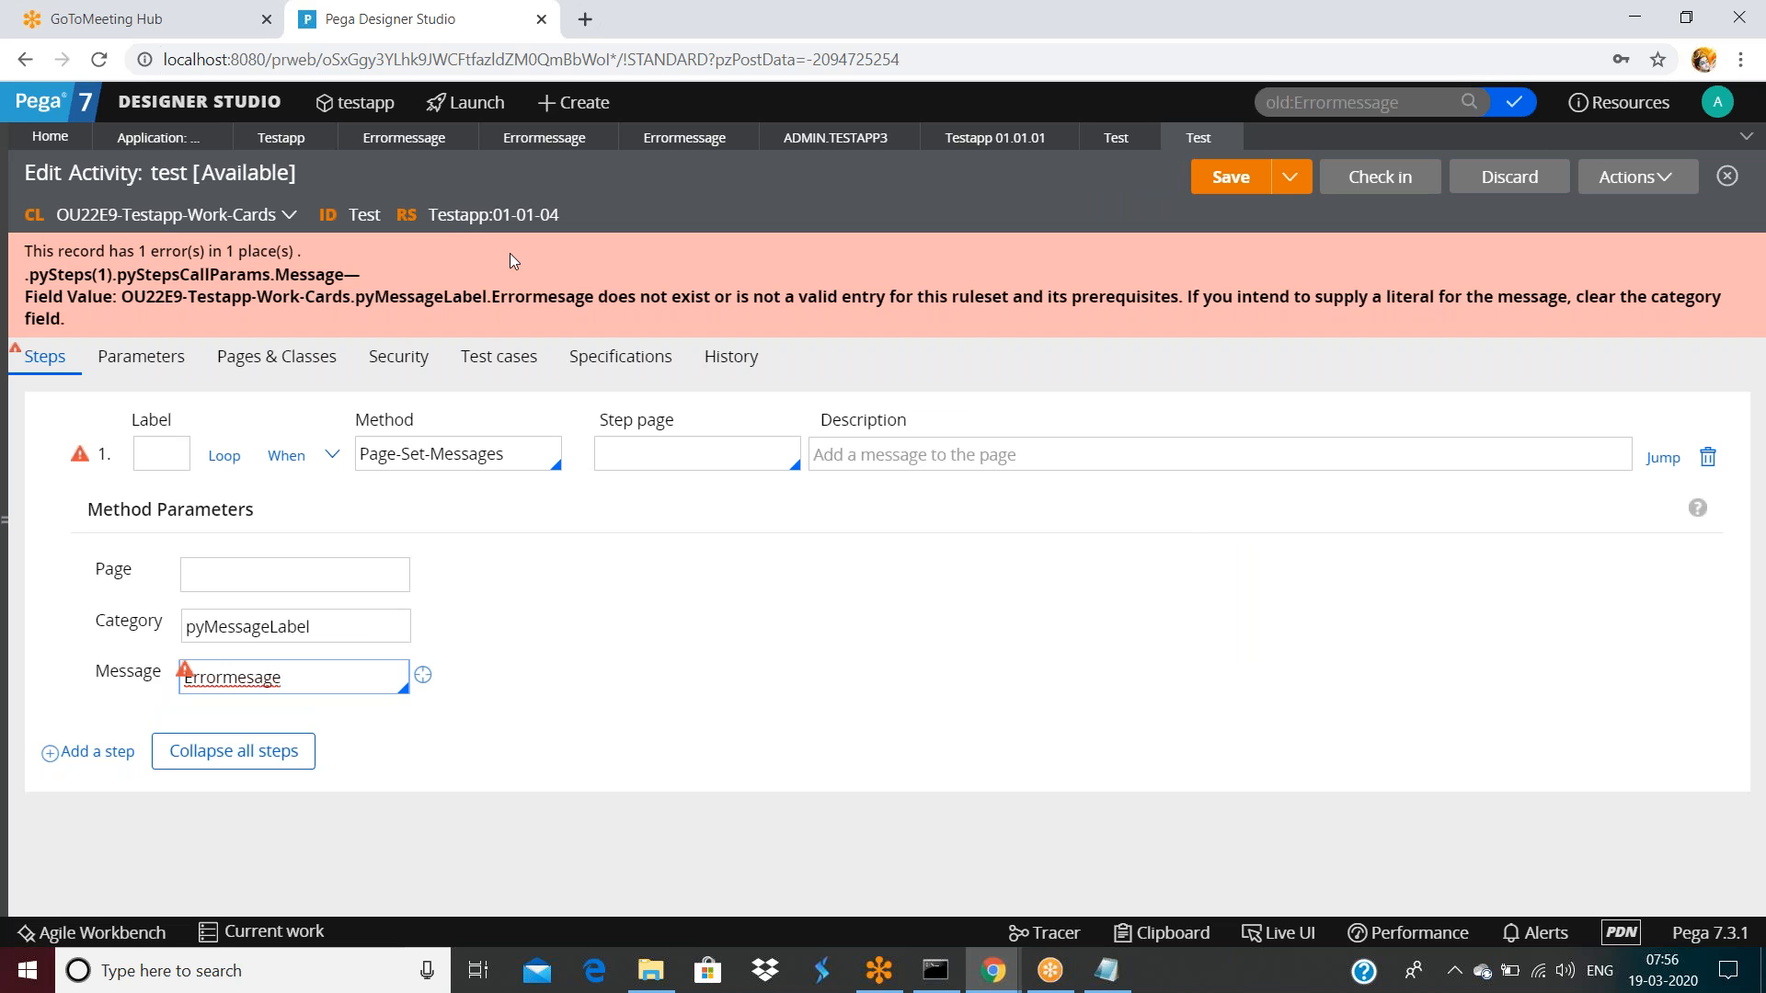
left_click(534, 137)
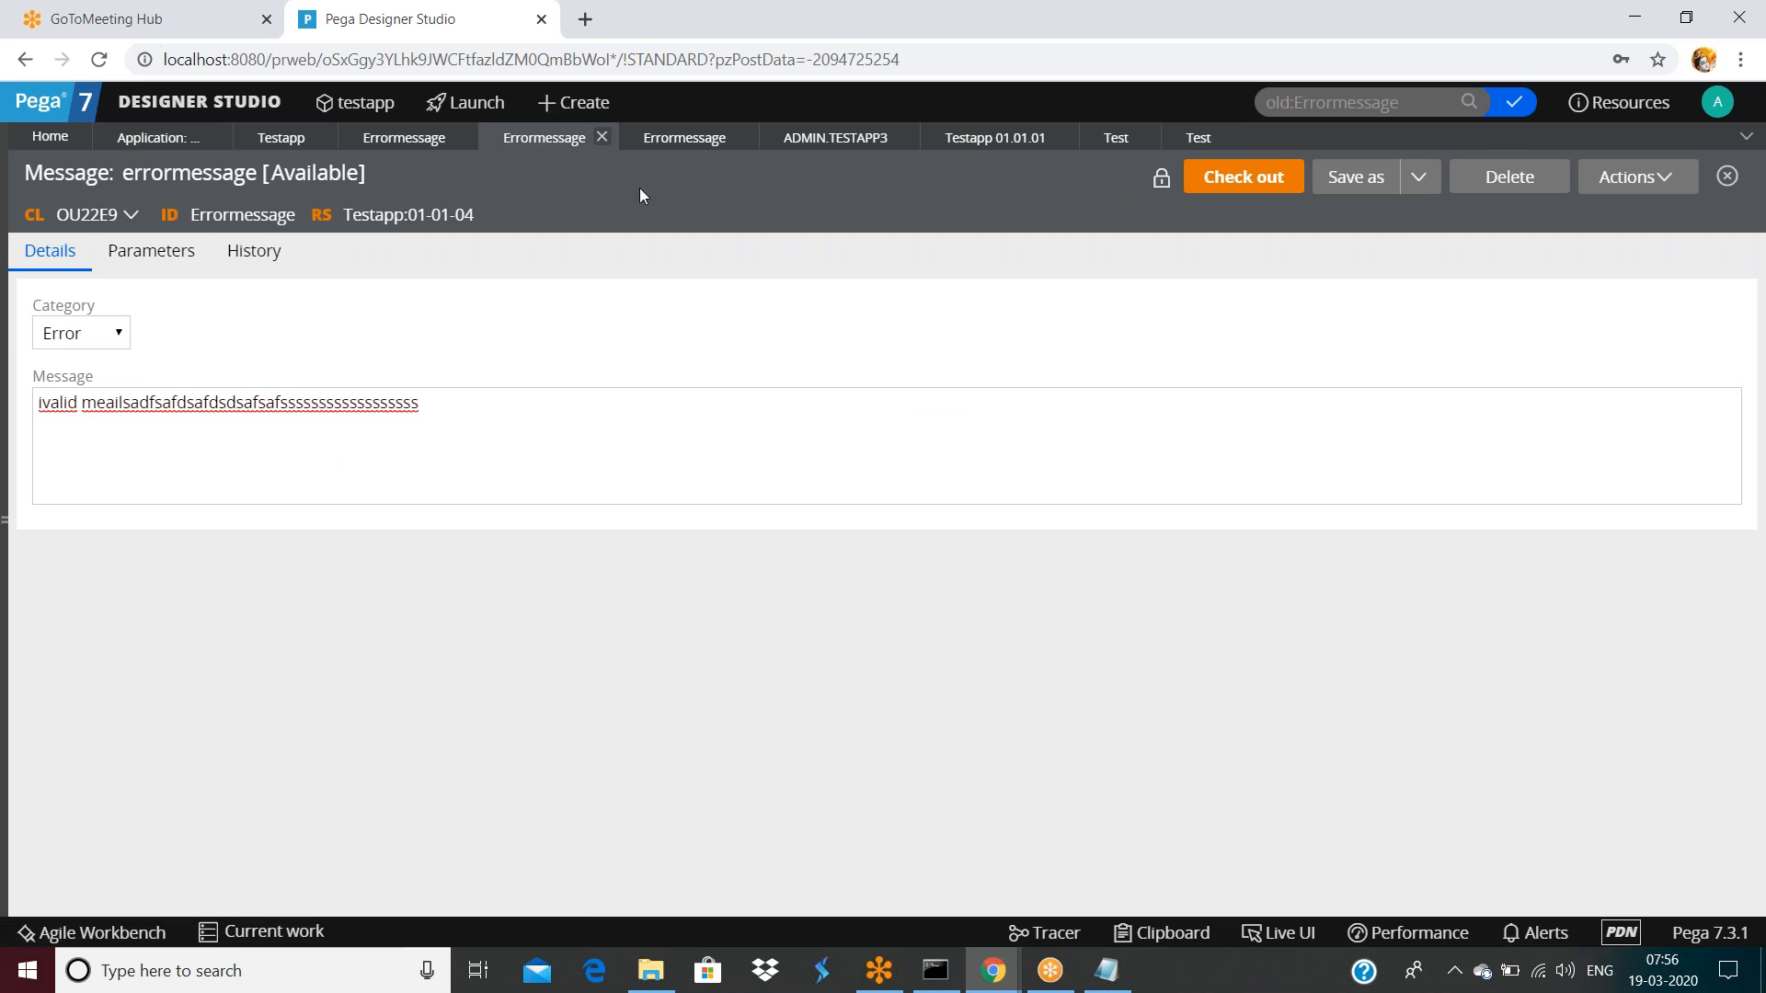
In the test activity, open a new field value form for the missing Errormessage, then close it
left_click(1197, 138)
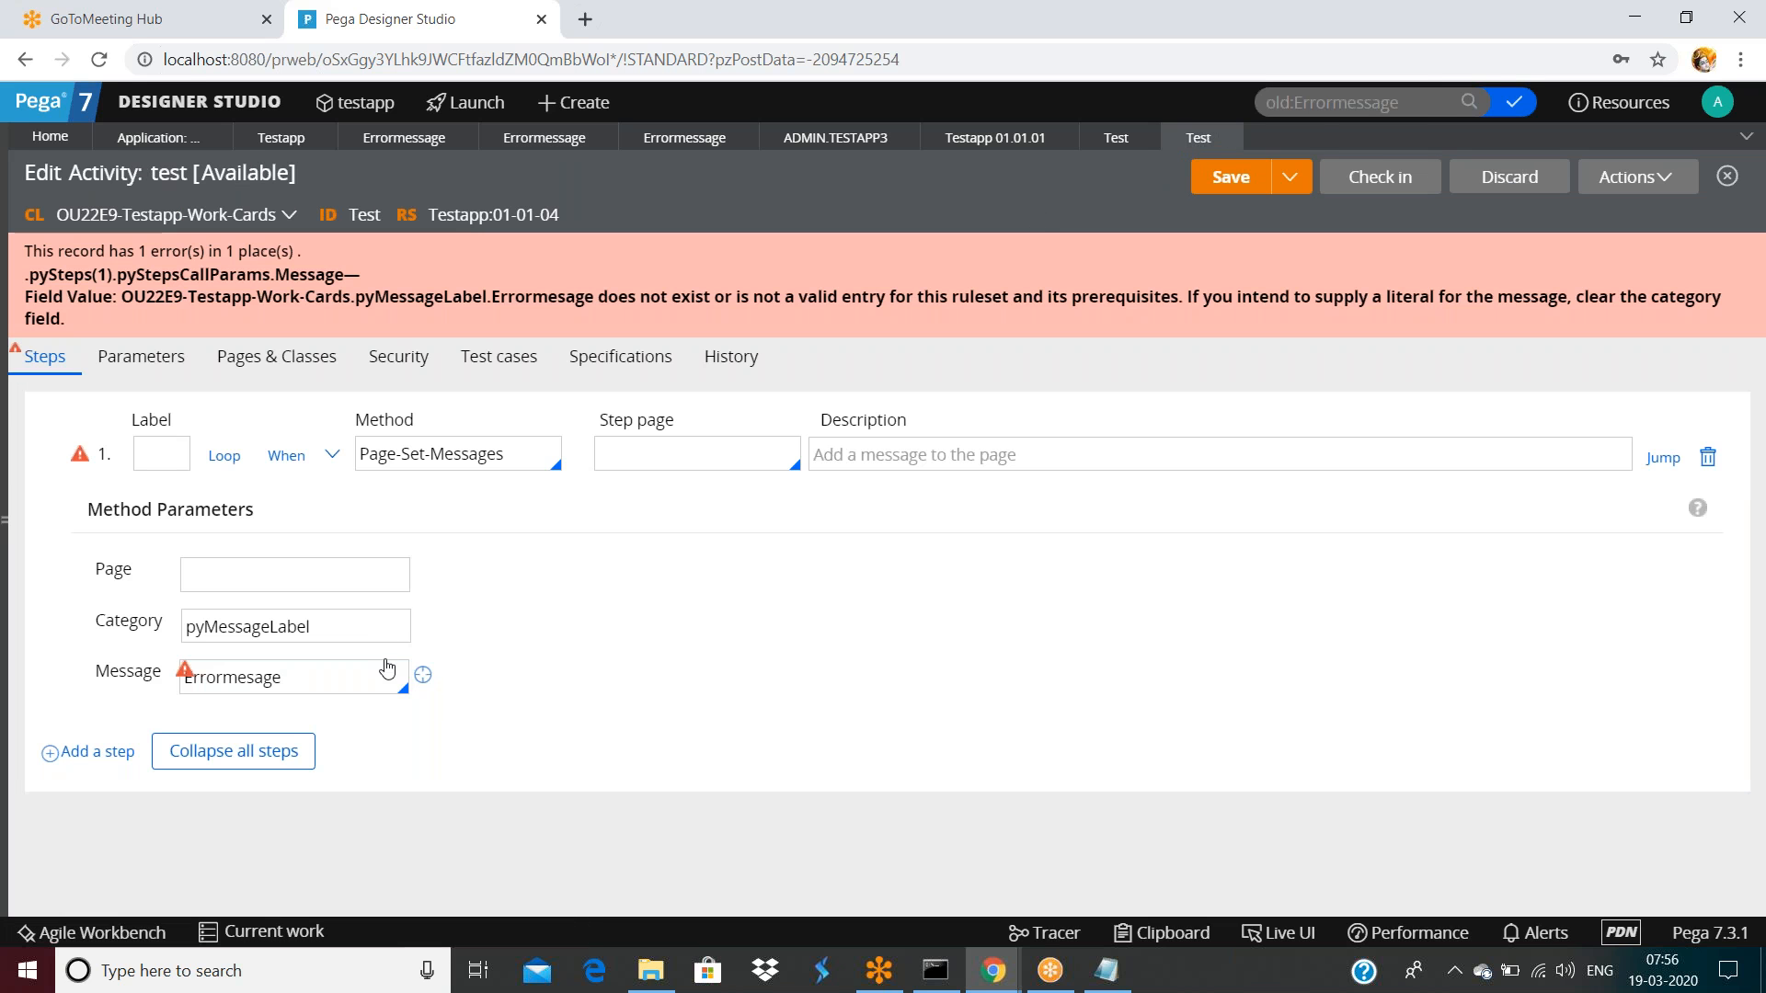
left_click(424, 678)
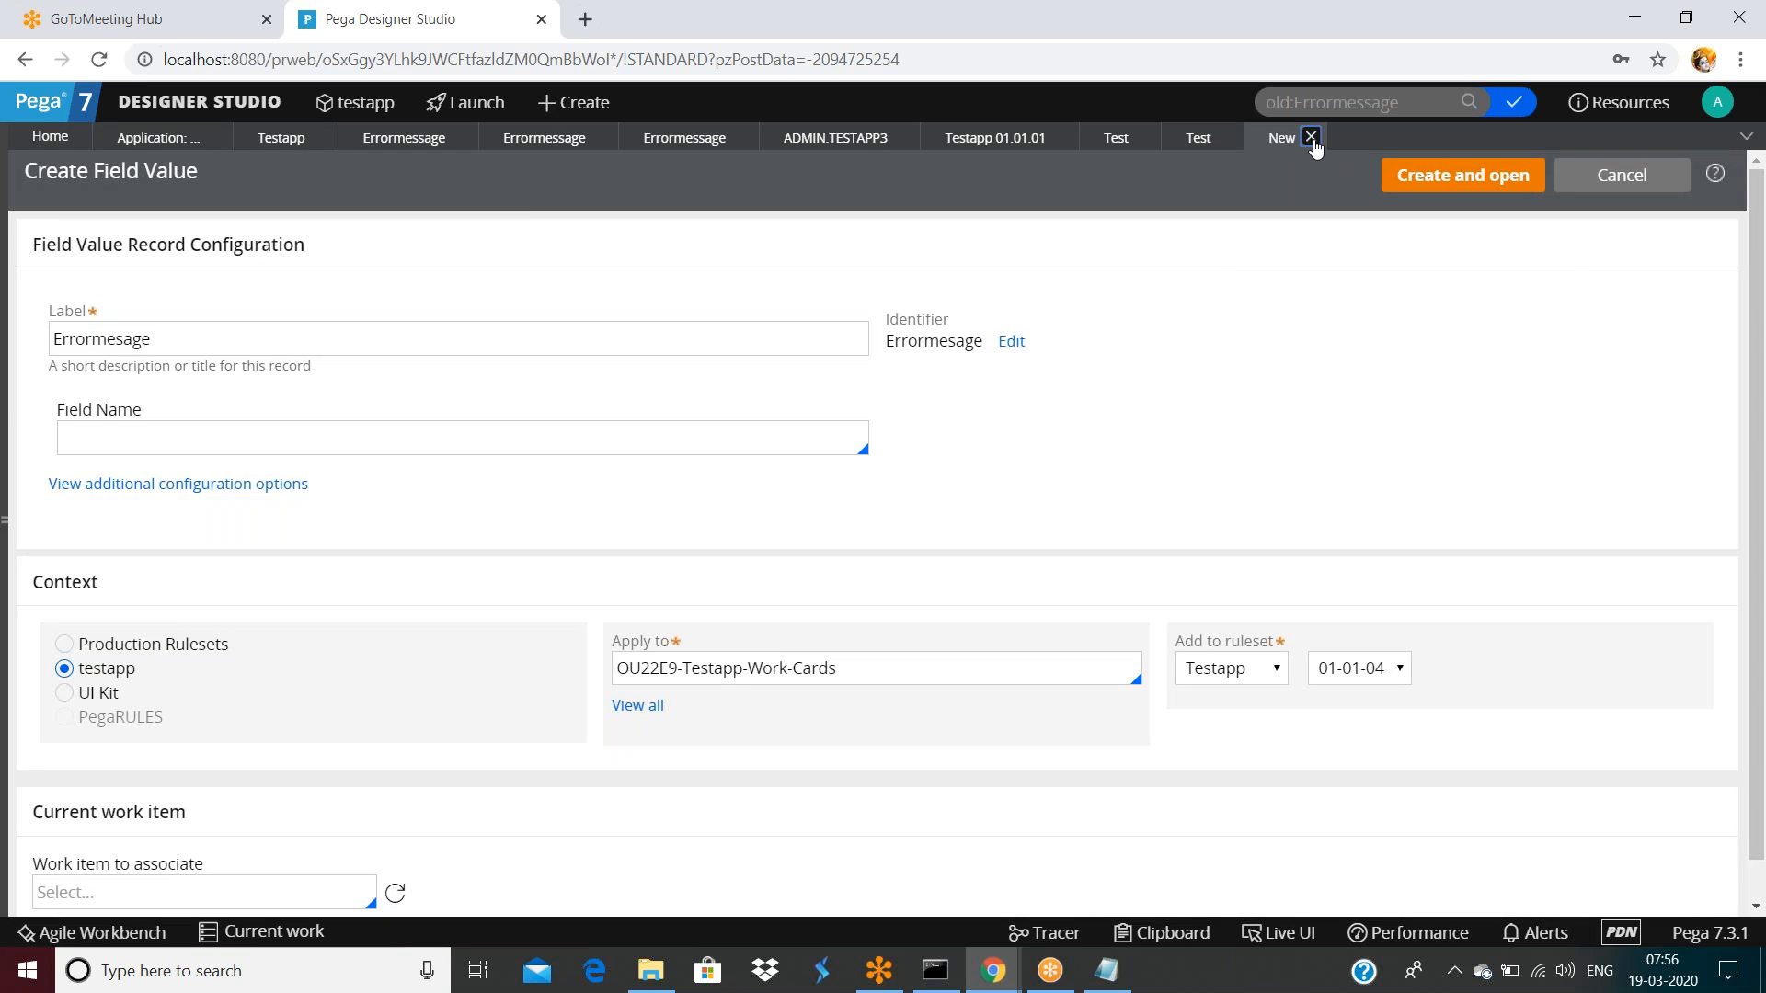
left_click(1310, 138)
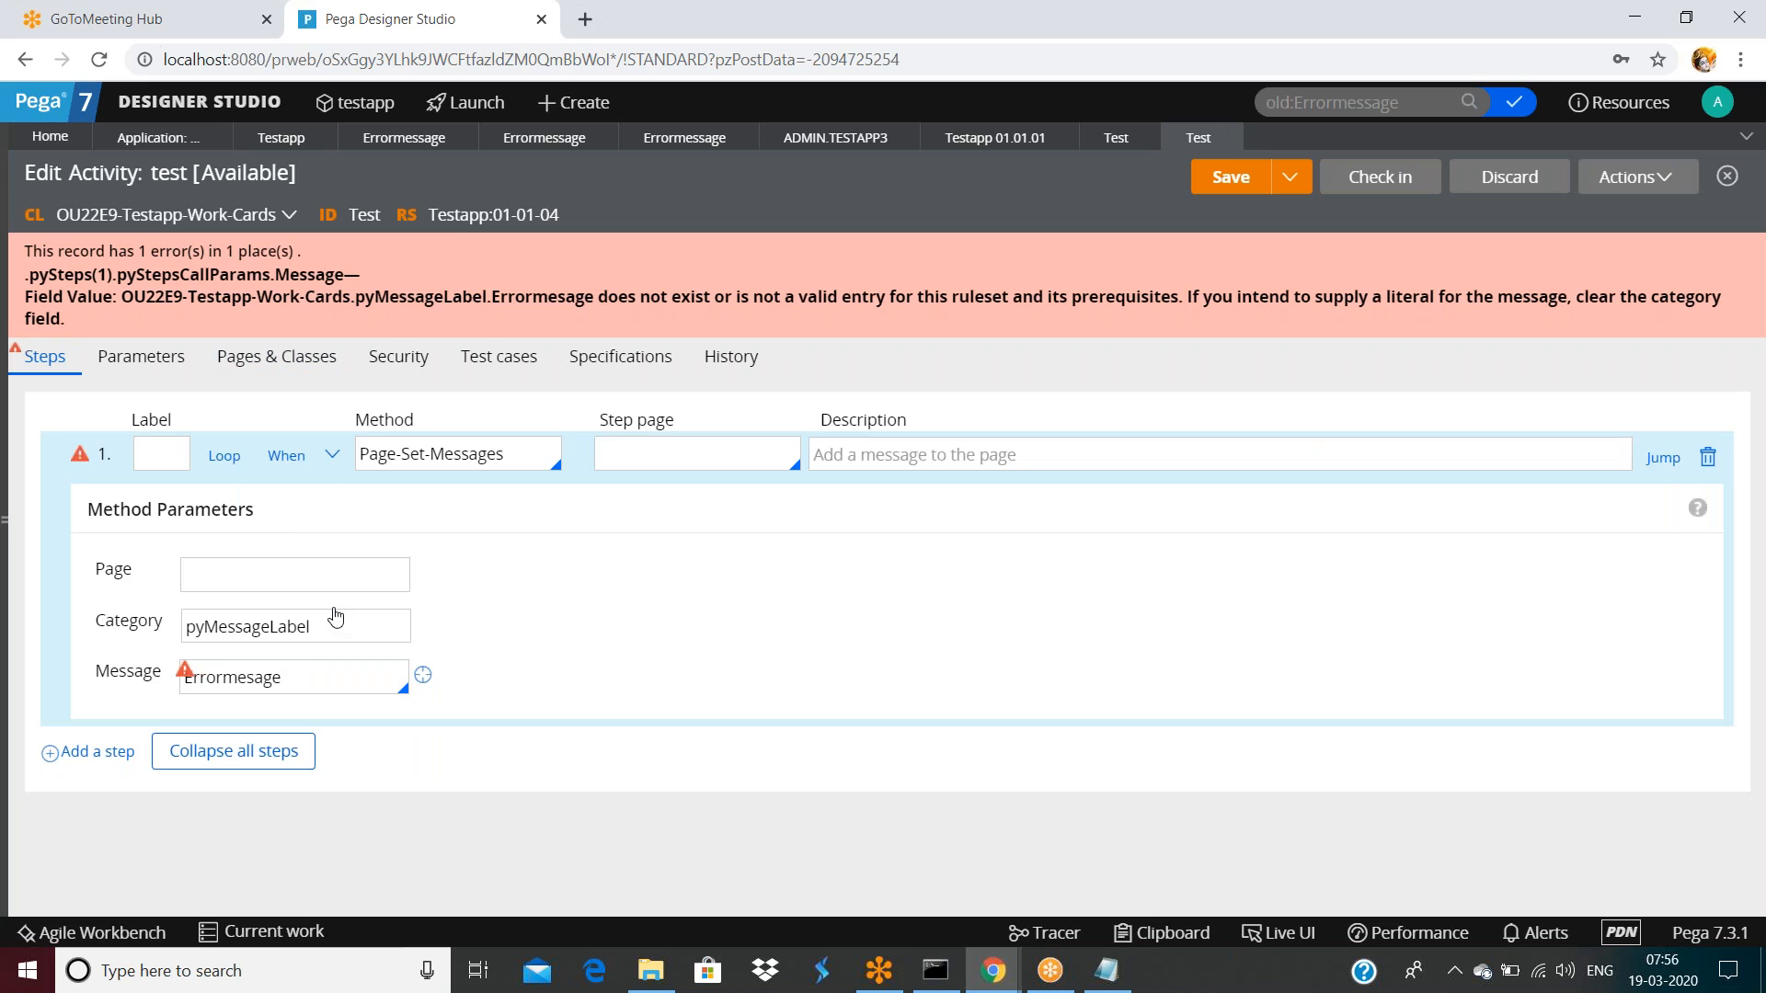
Clear the step's method, close the test activity discarding changes, and expand the class explorer
triple_click(530, 459)
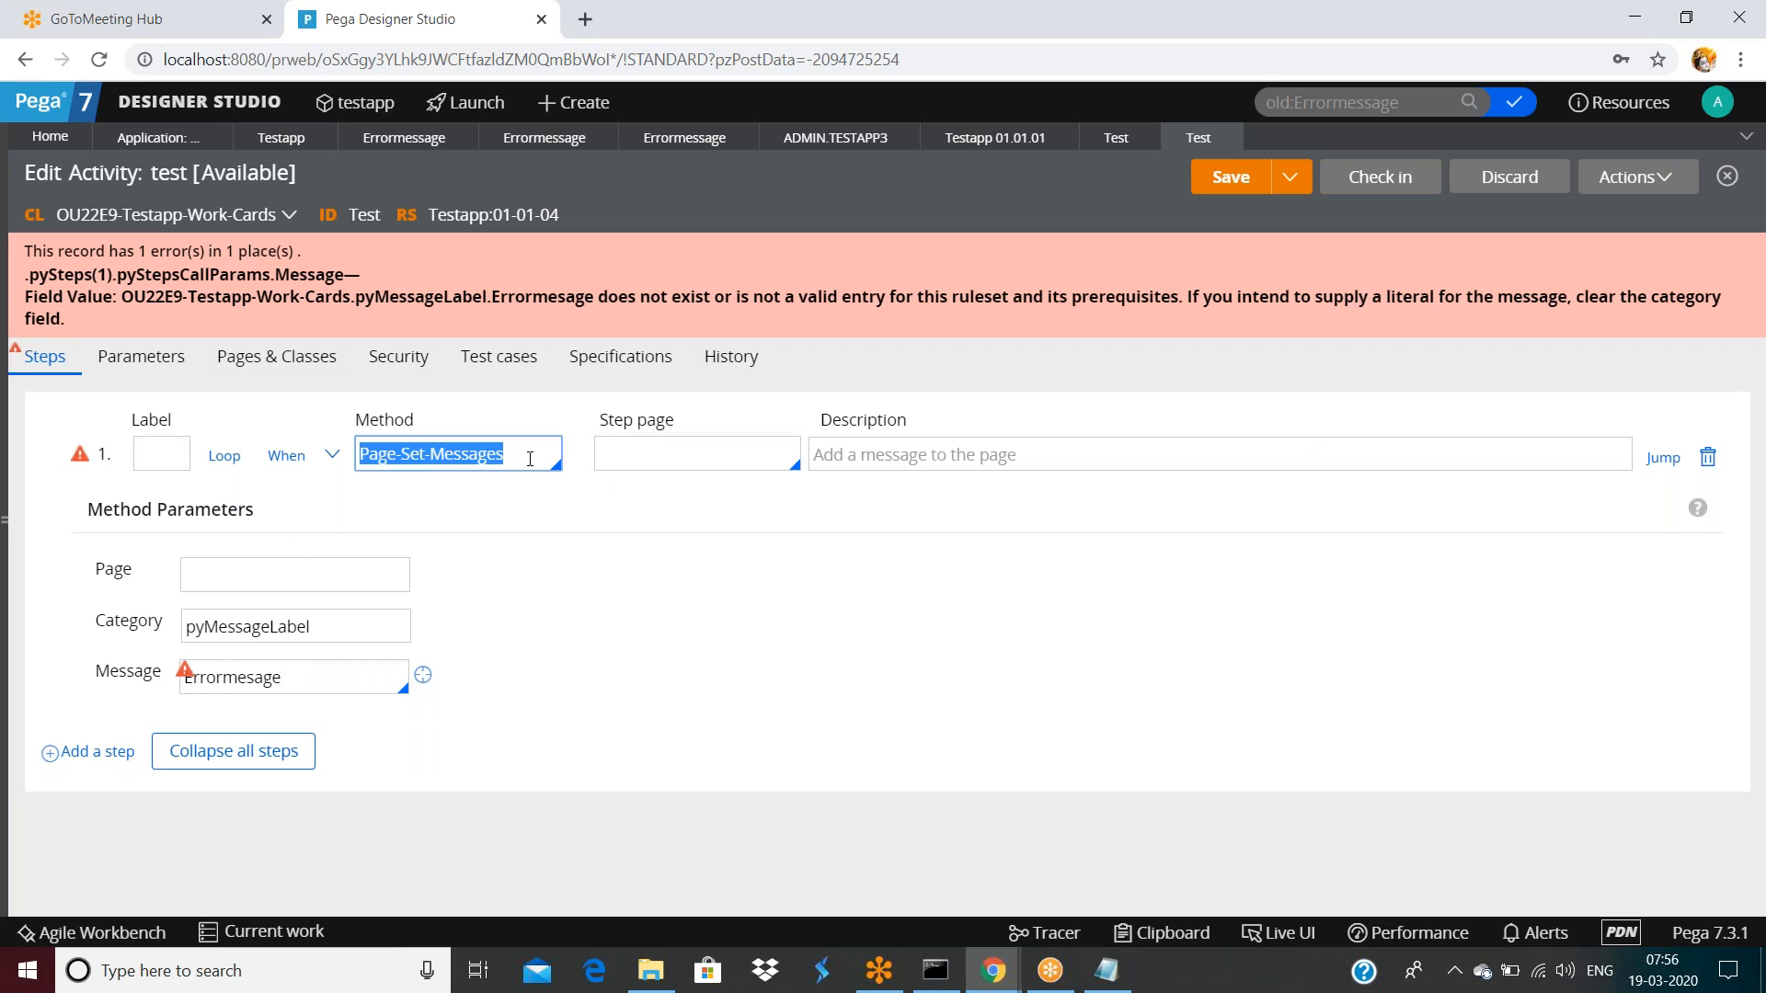
type("Propety")
key("BackSpace")
key("BackSpace")
key("BackSpace")
key("BackSpace")
key("BackSpace")
key("BackSpace")
key("BackSpace")
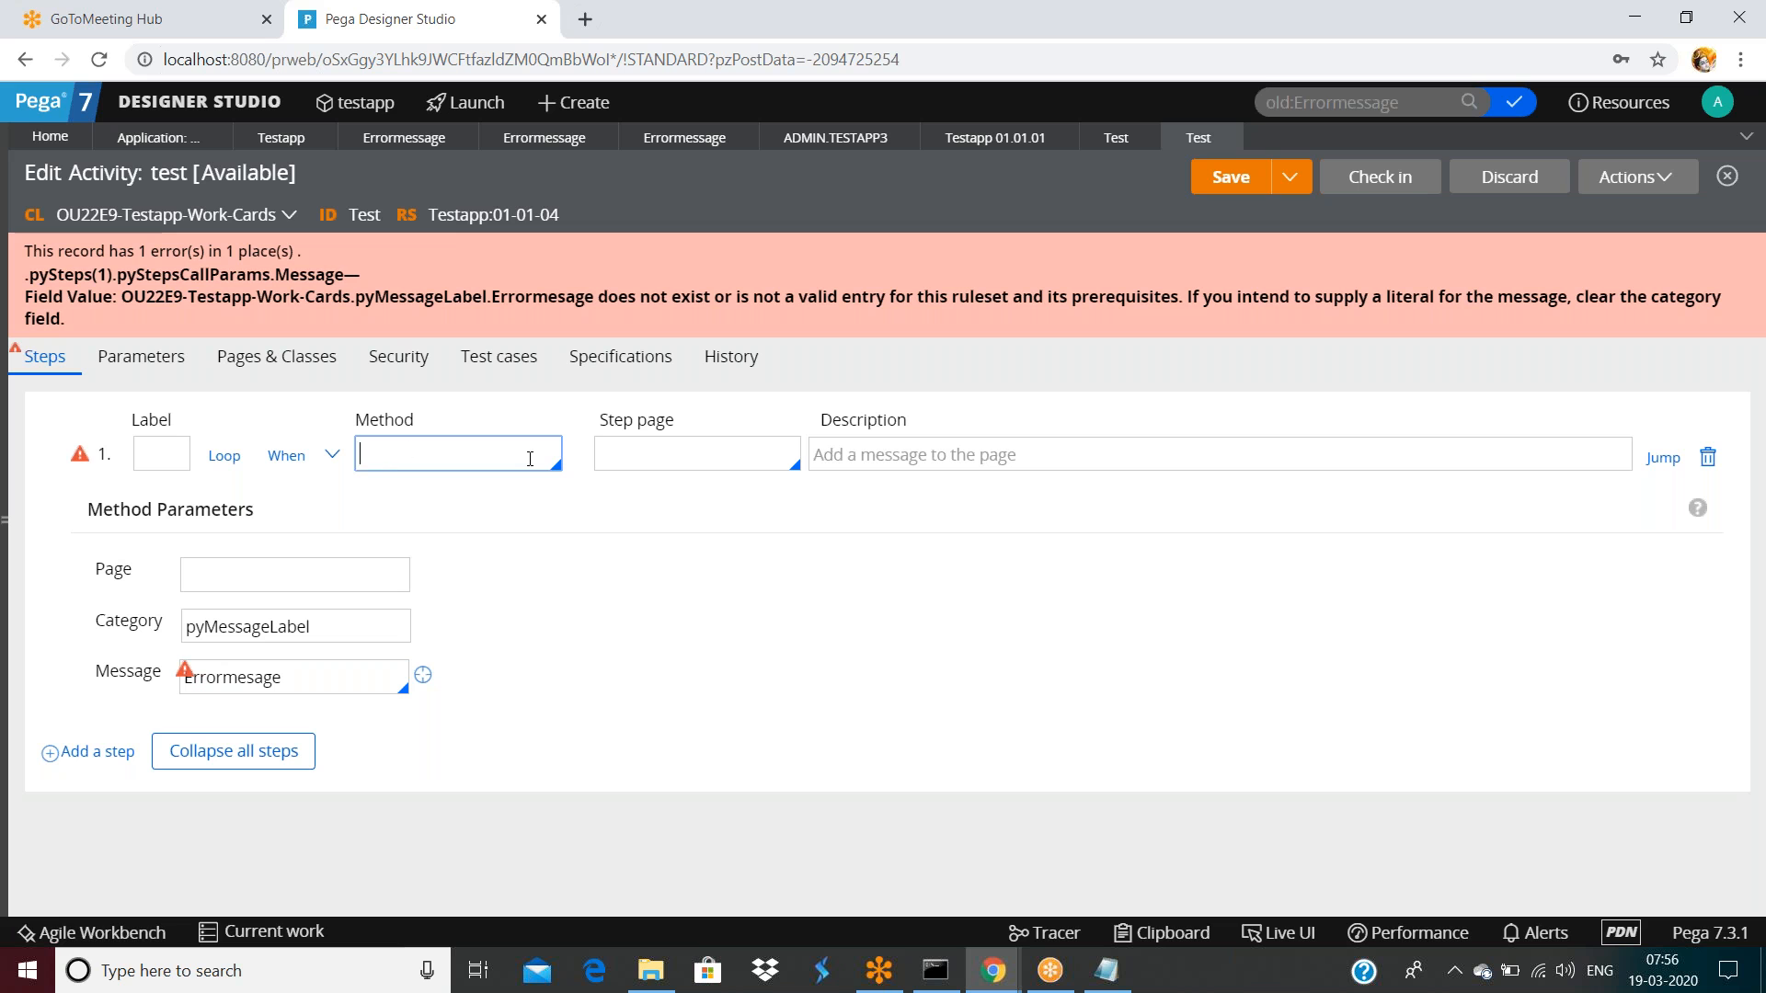
left_click(1233, 138)
left_click(1167, 572)
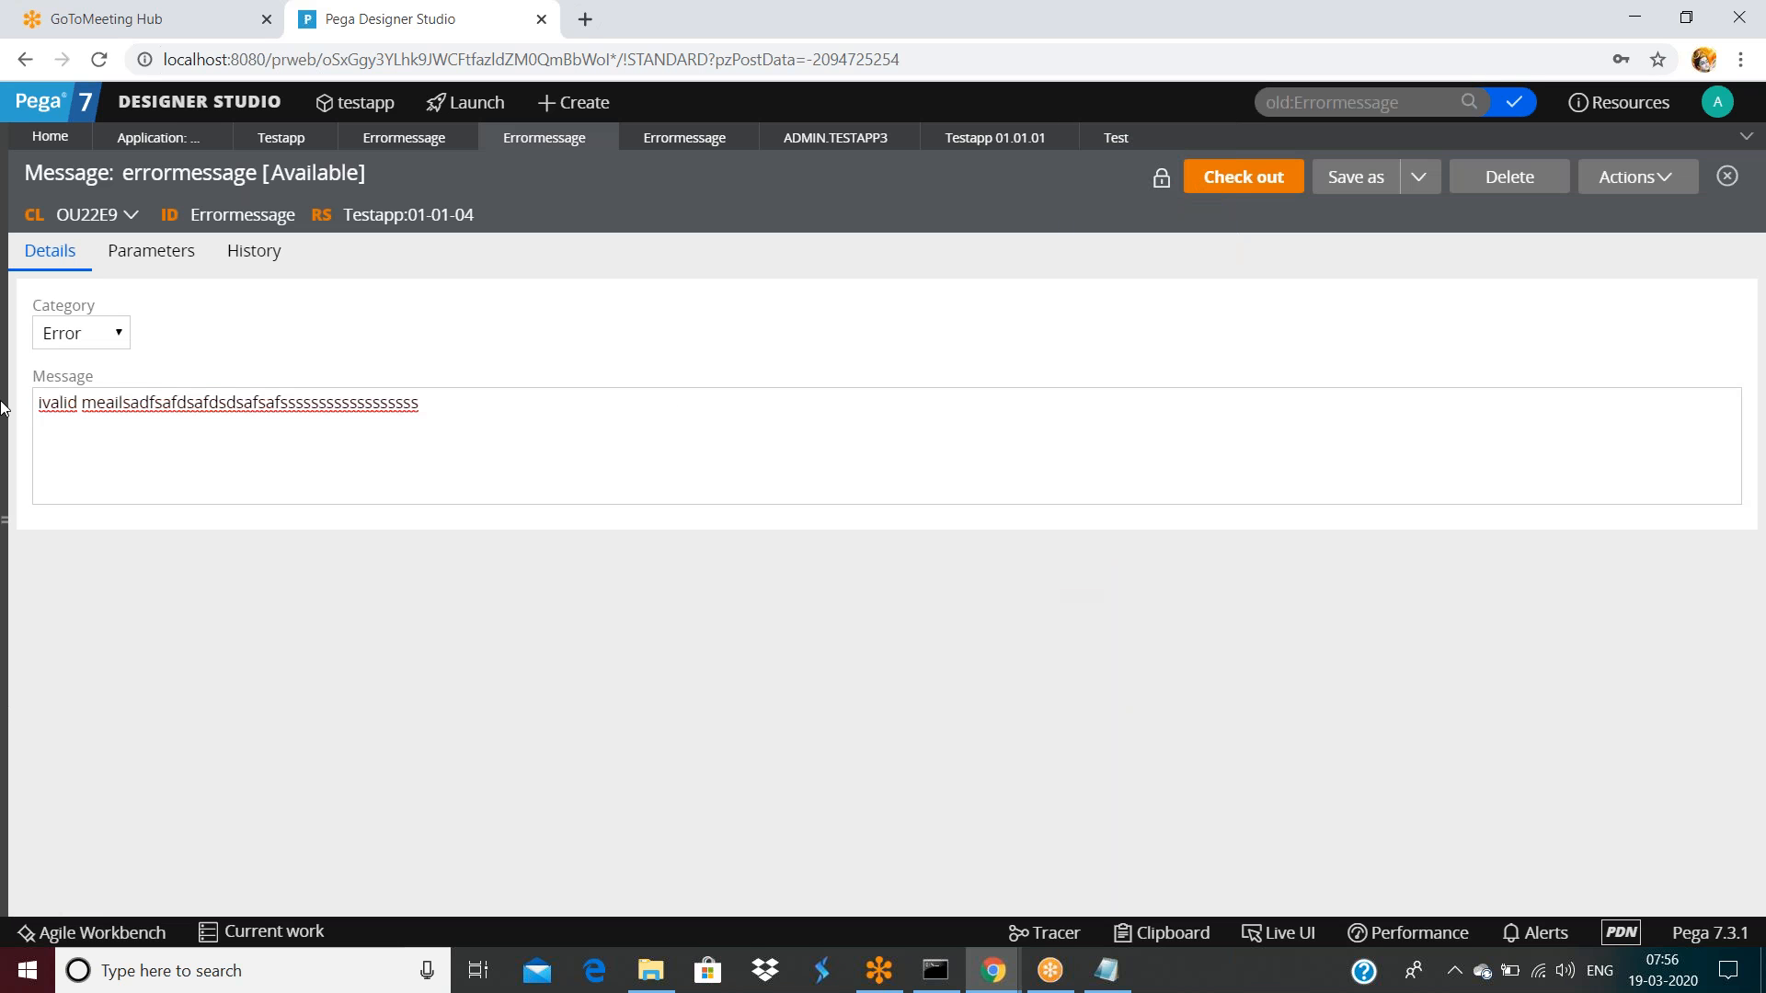
left_click(7, 512)
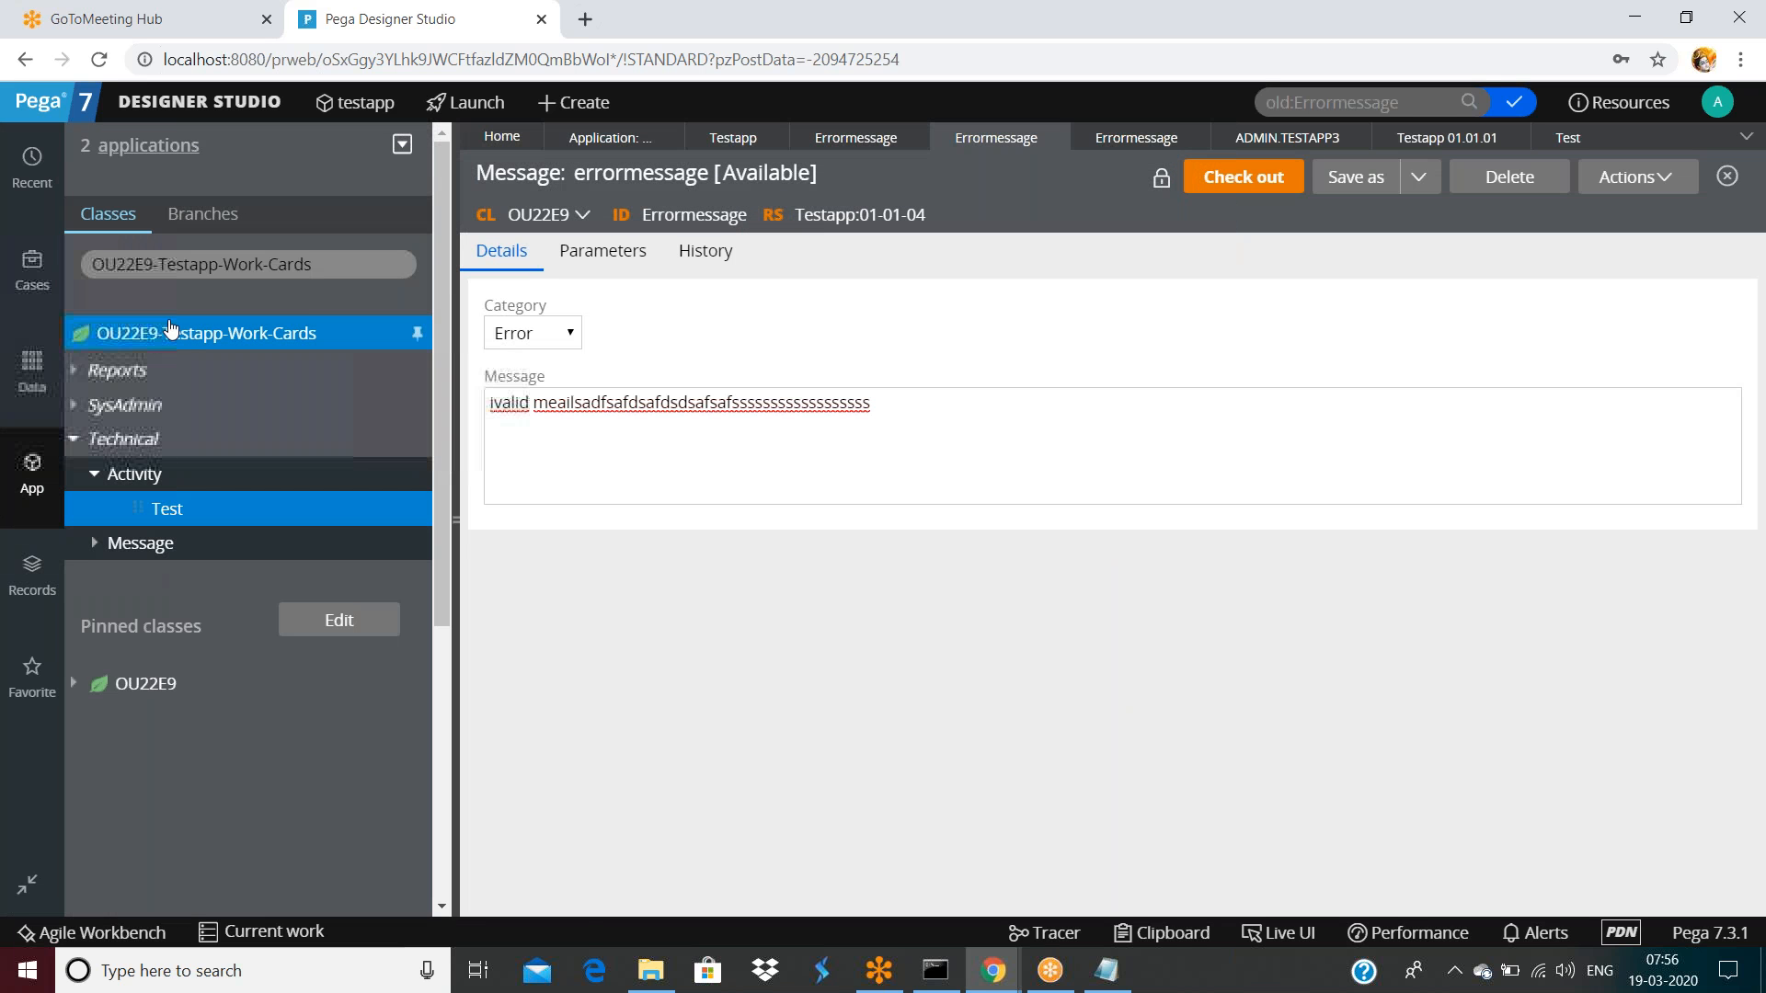
From the OU22E9-Testapp-Work-Cards class menu, create Validate rule 'dsafsaf' and start choosing its property
right_click(170, 336)
mouse_move(171, 363)
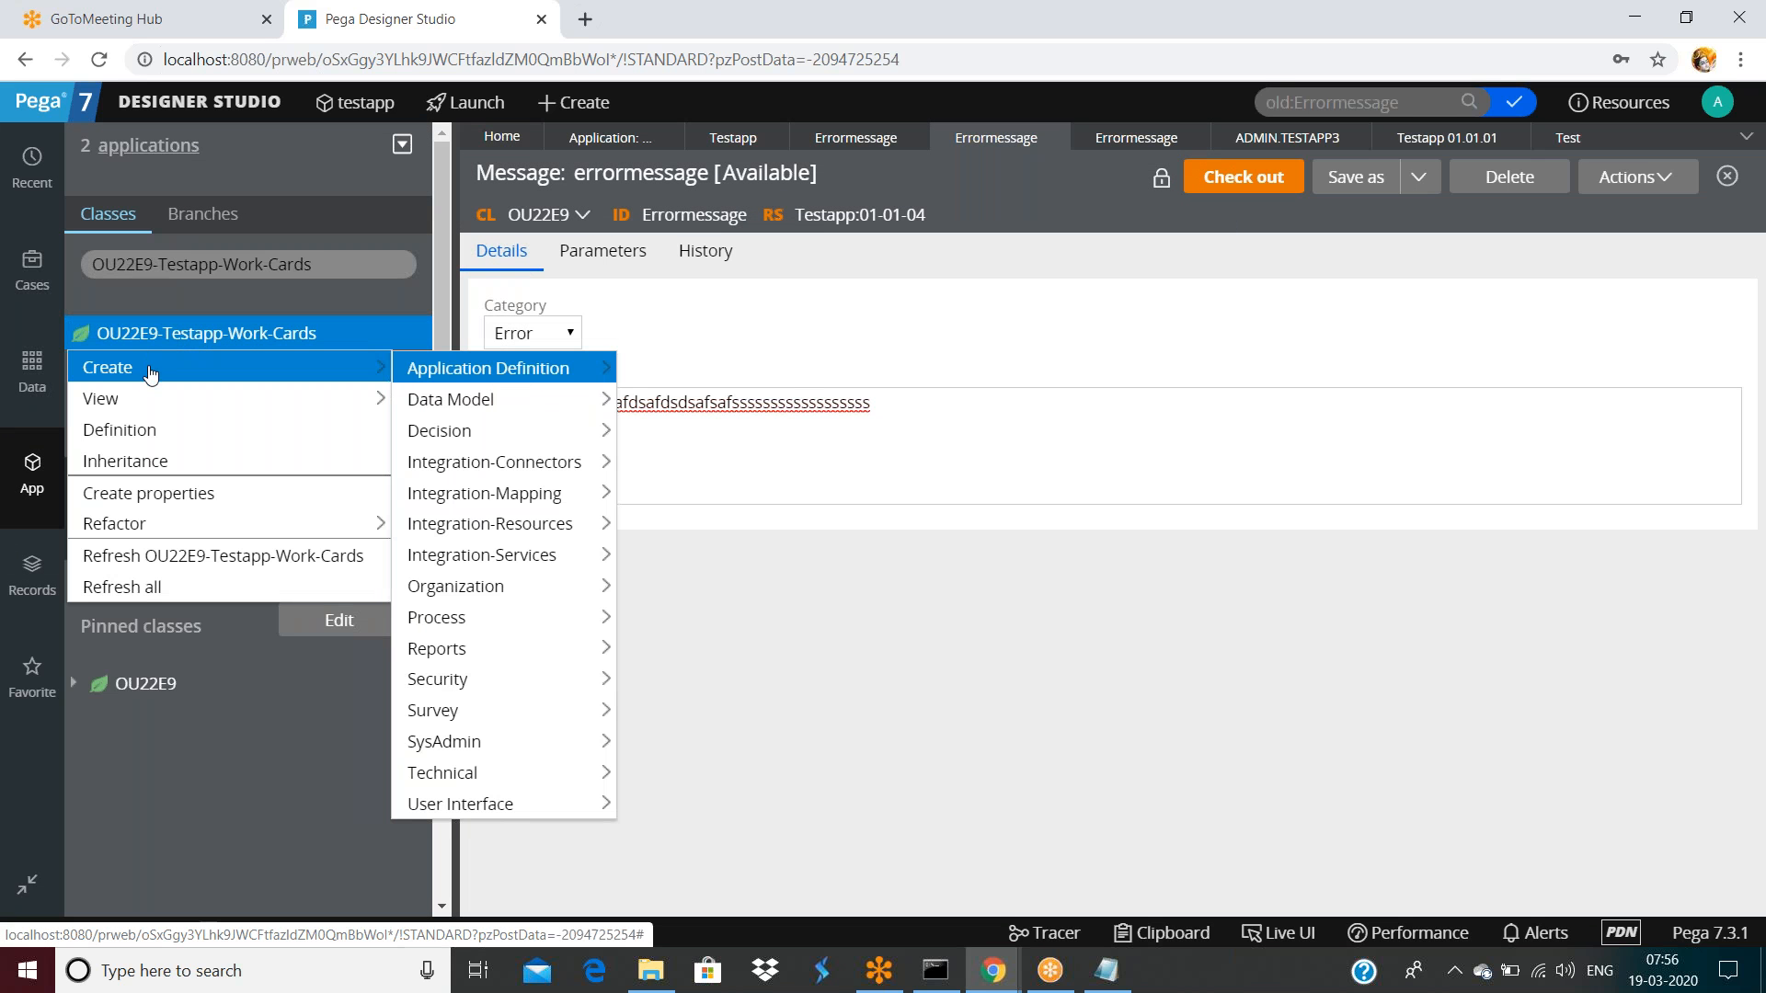
mouse_move(439, 619)
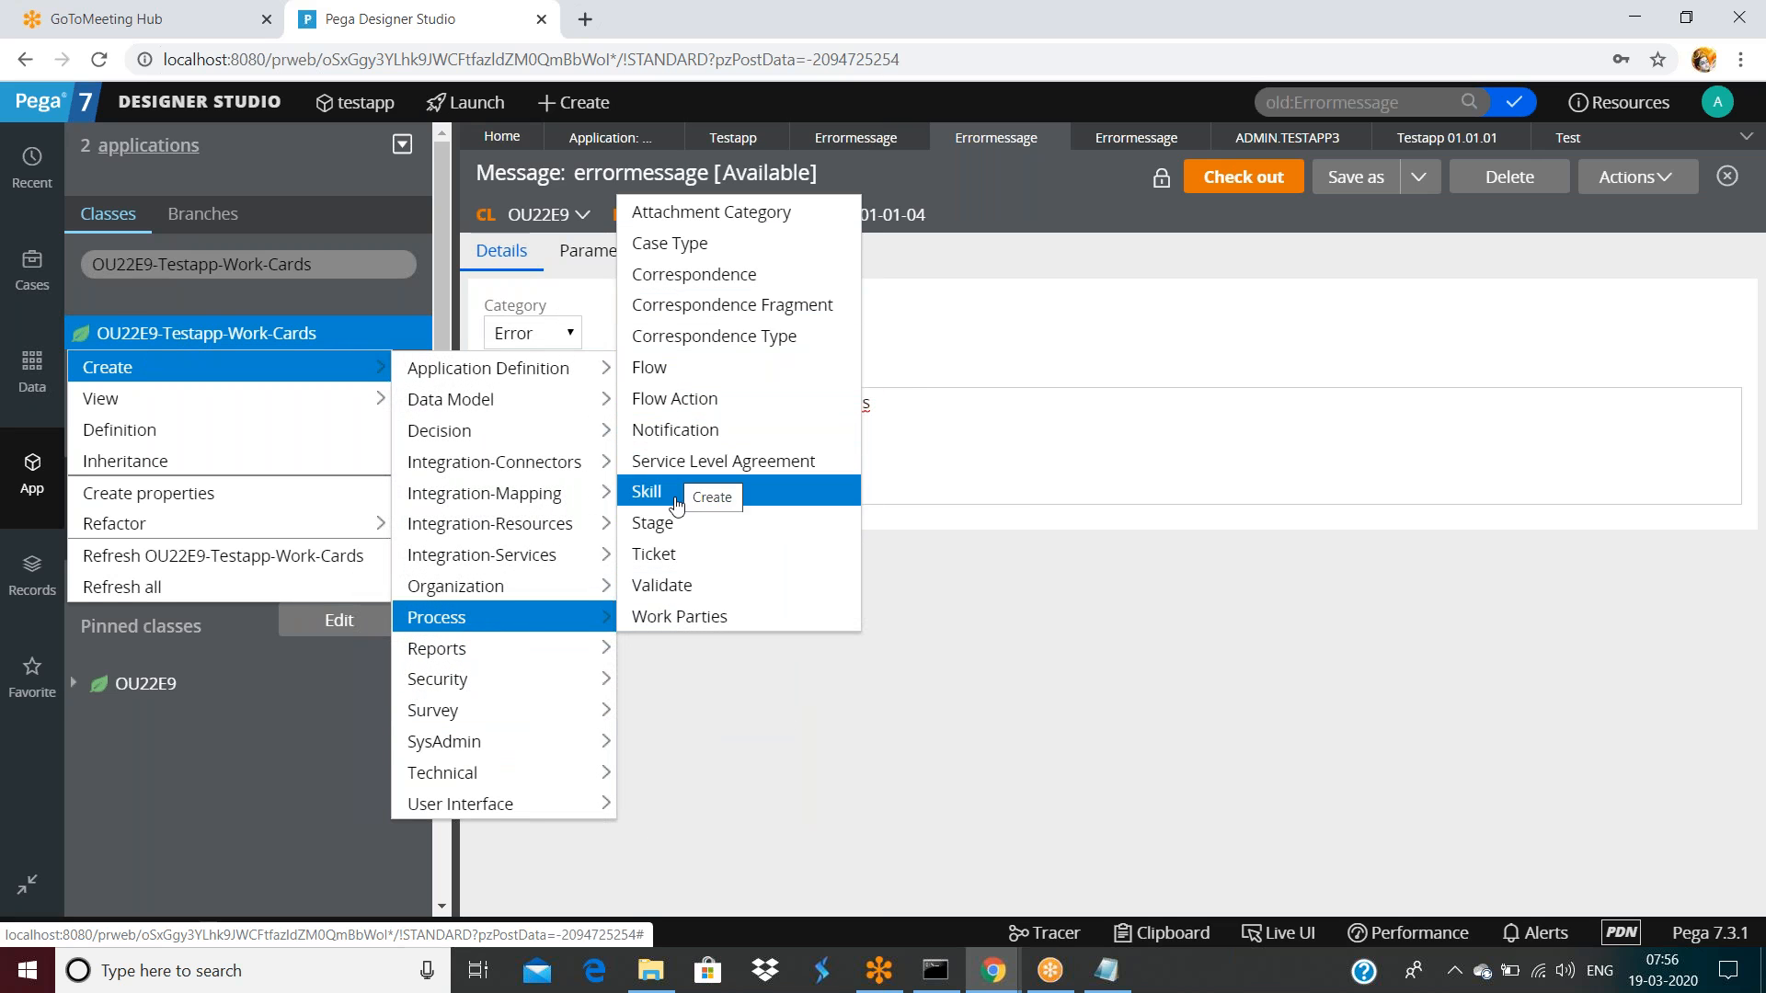
left_click(683, 585)
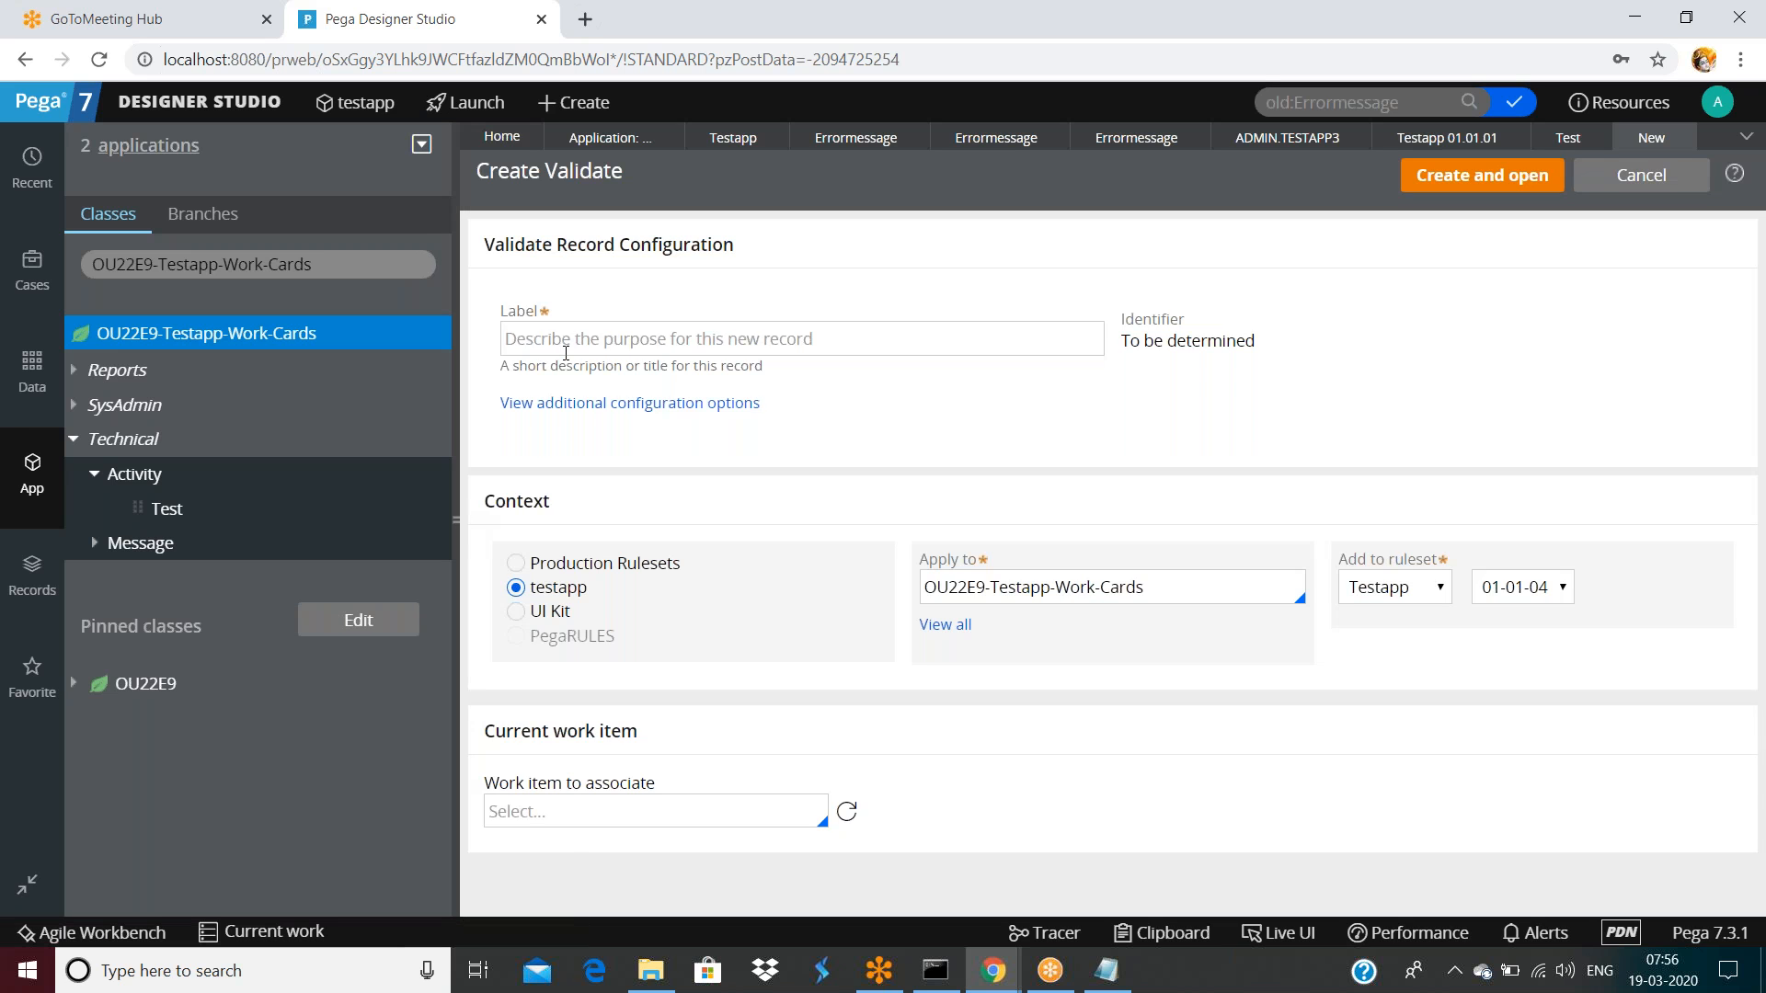
left_click(565, 353)
type("dsafsaf")
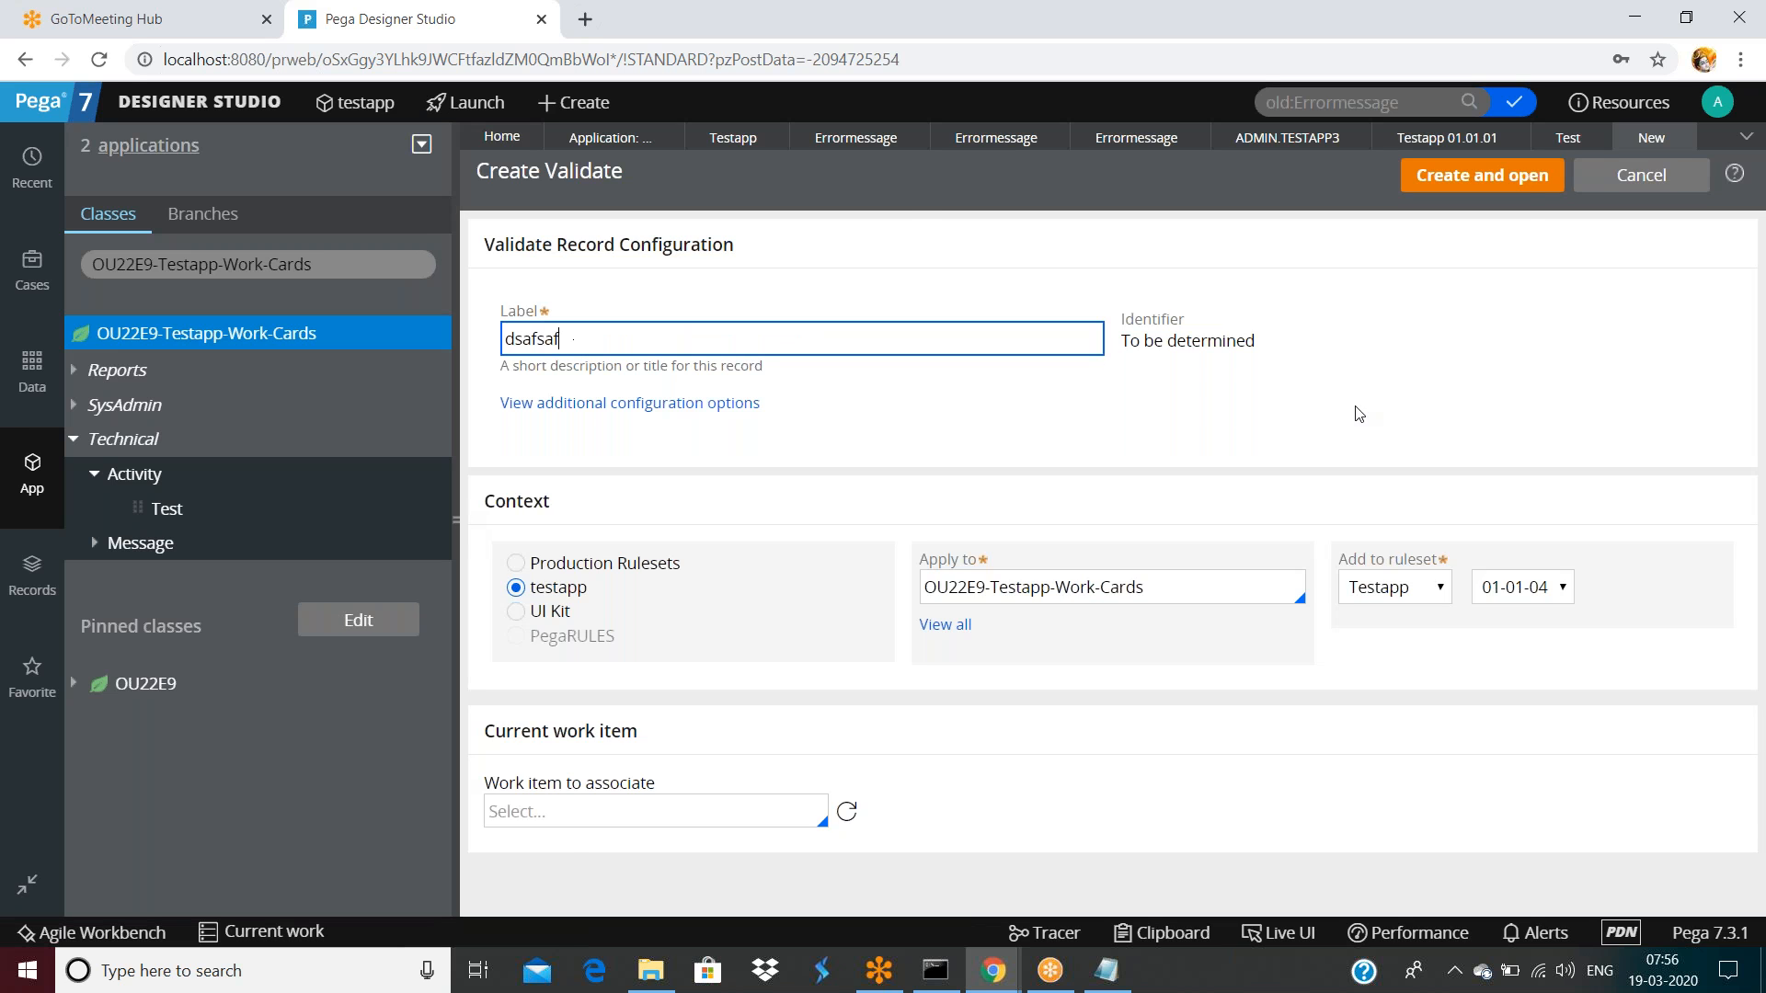
left_click(1514, 197)
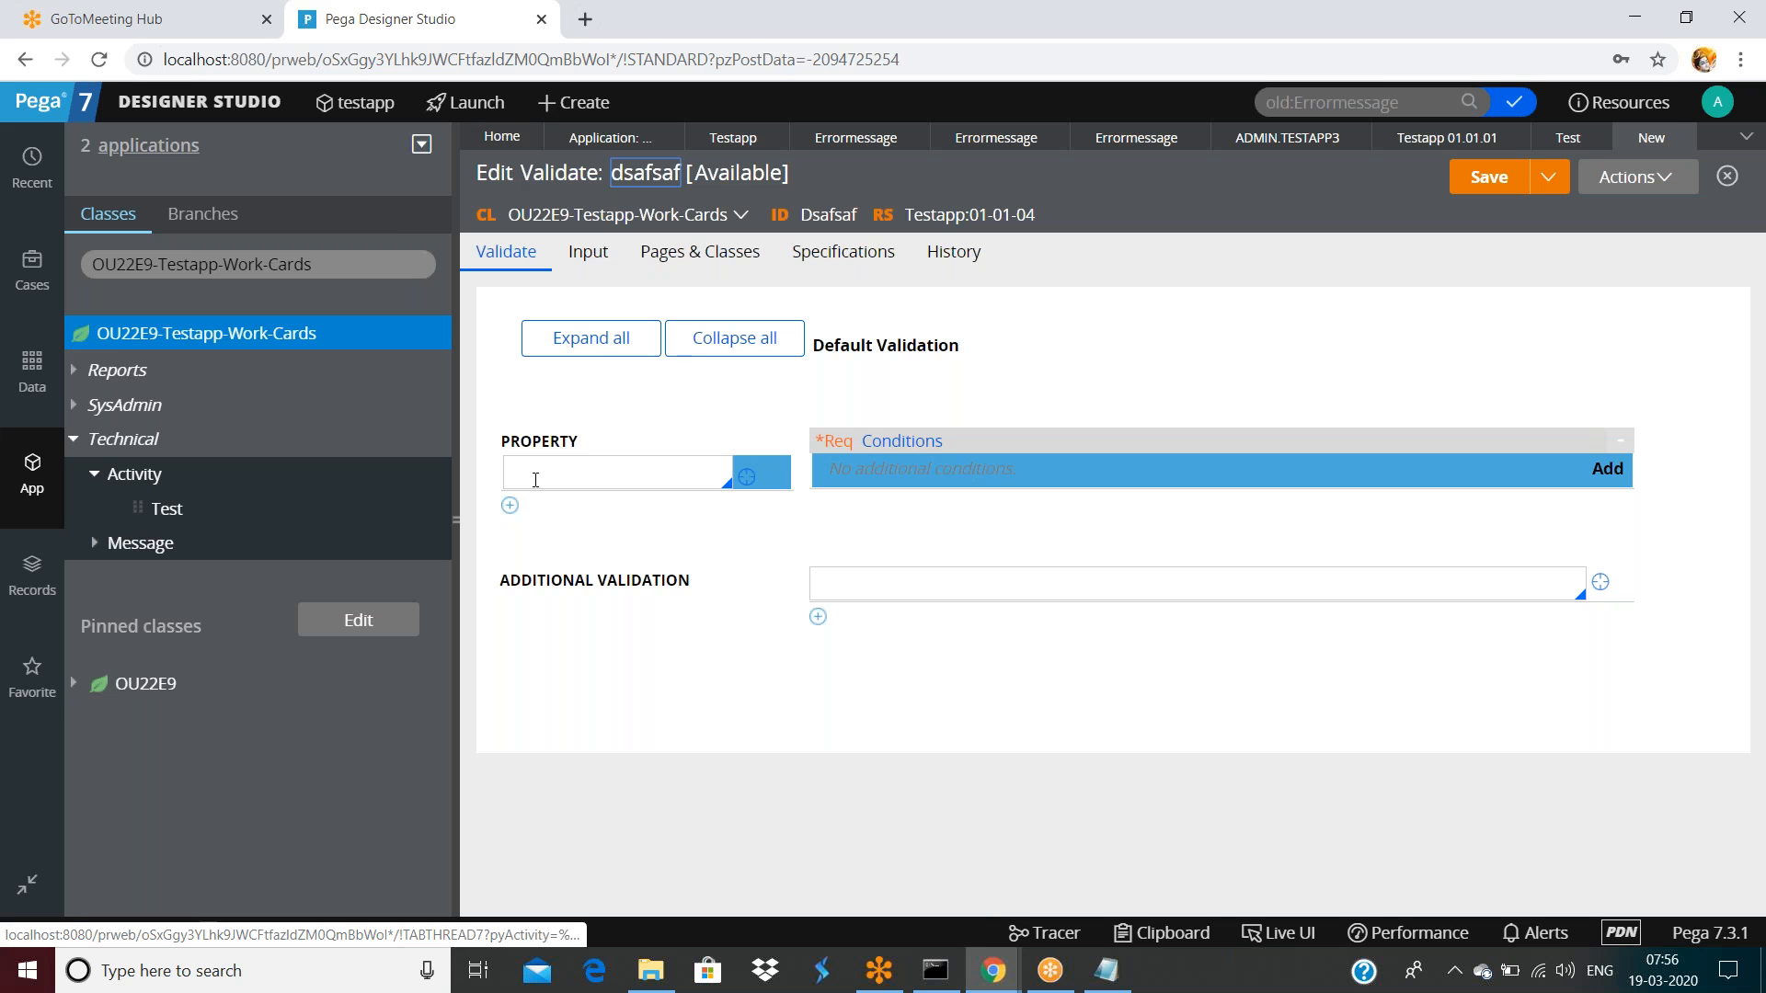
left_click(535, 479)
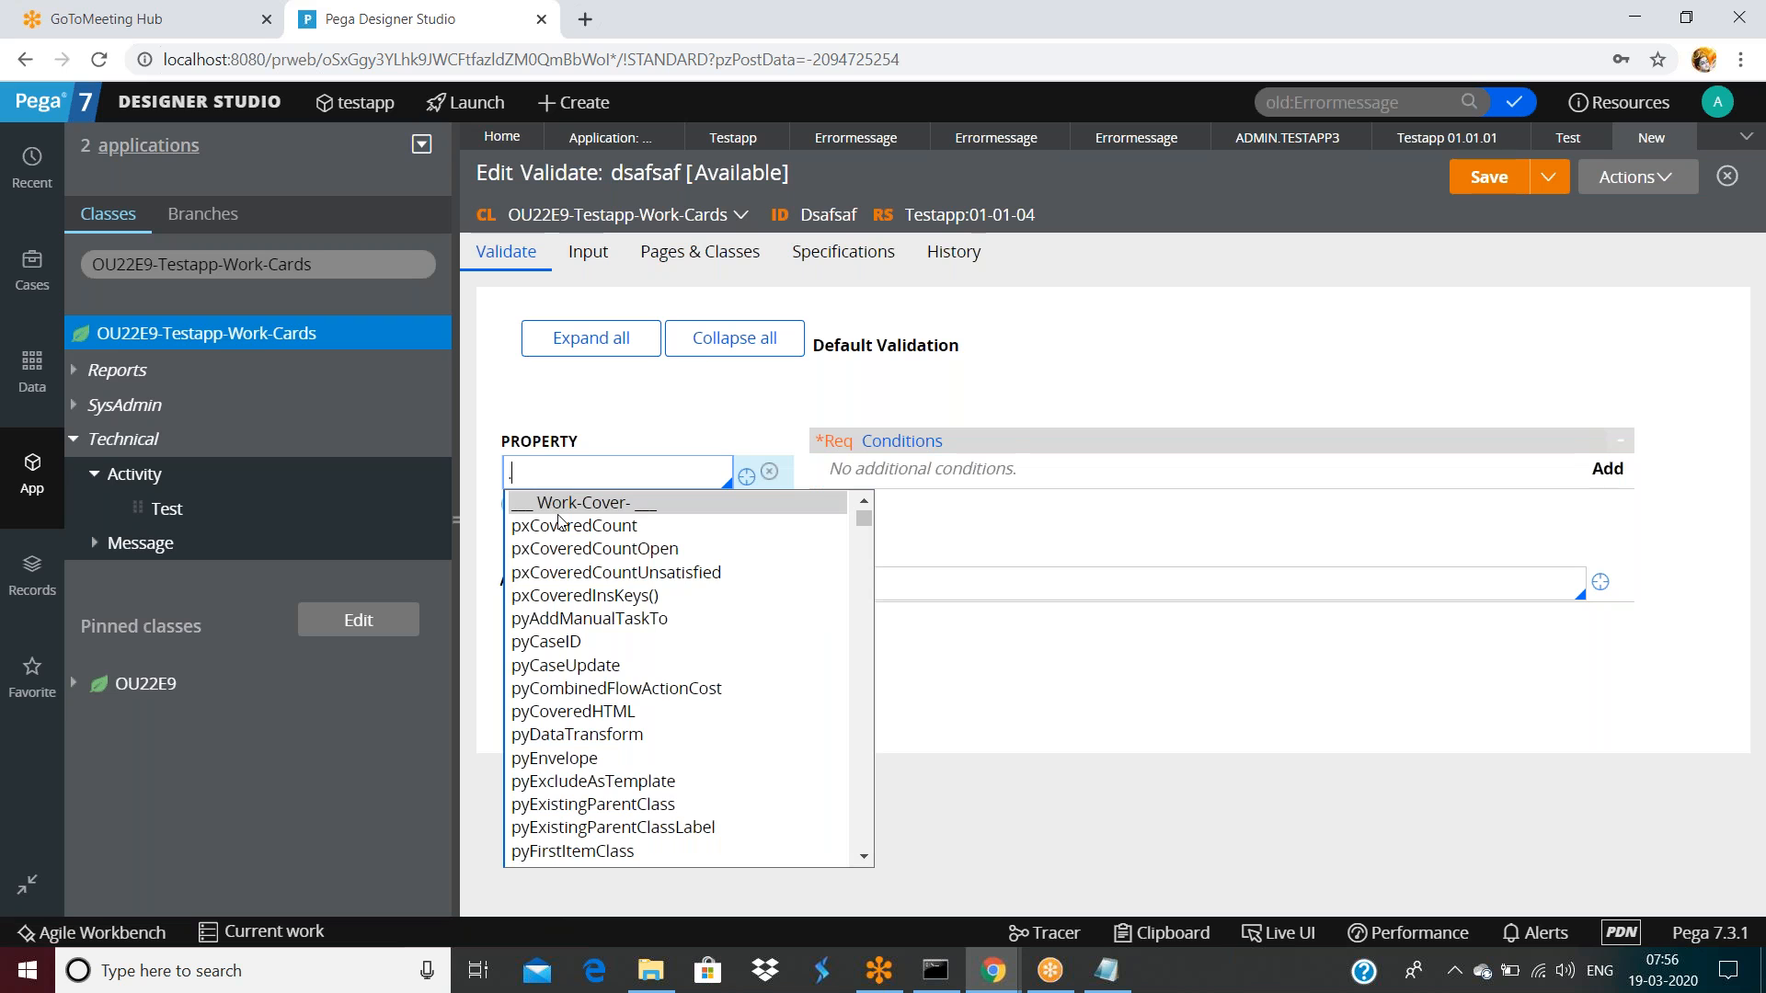
Validate pyCaseID as Required, conditions disabled, with message Errormessage, then save dsafsaf
left_click(555, 641)
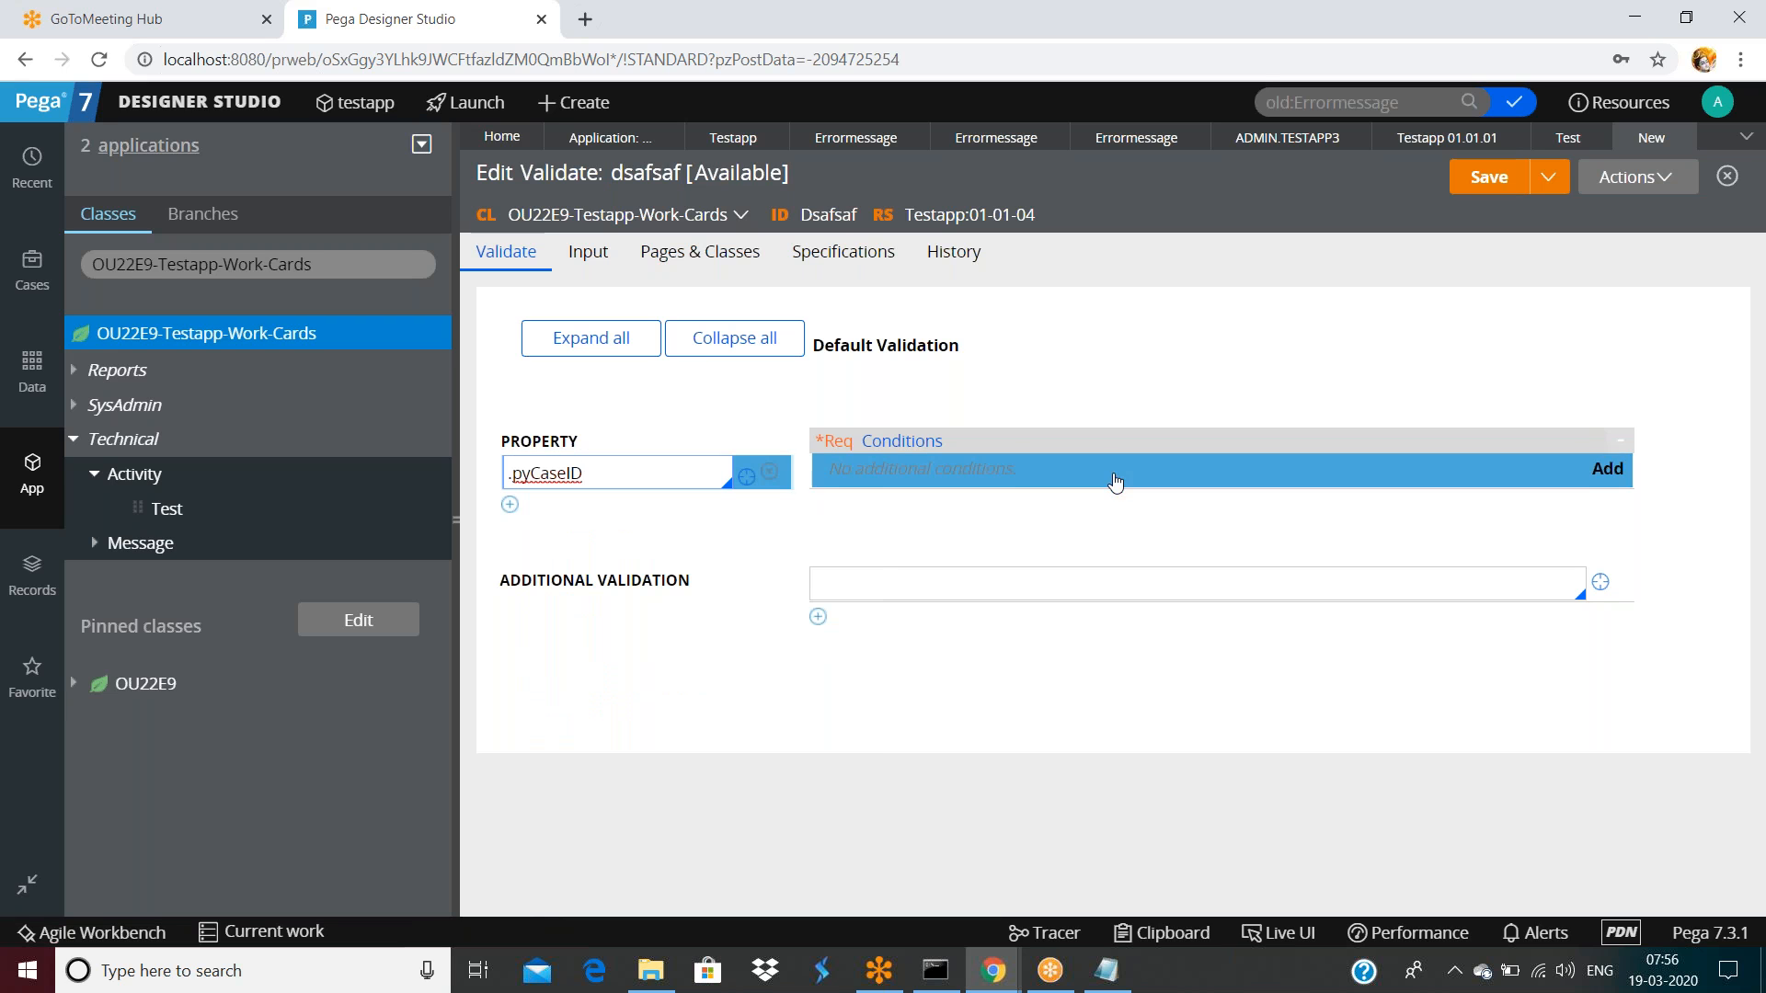
left_click(1605, 471)
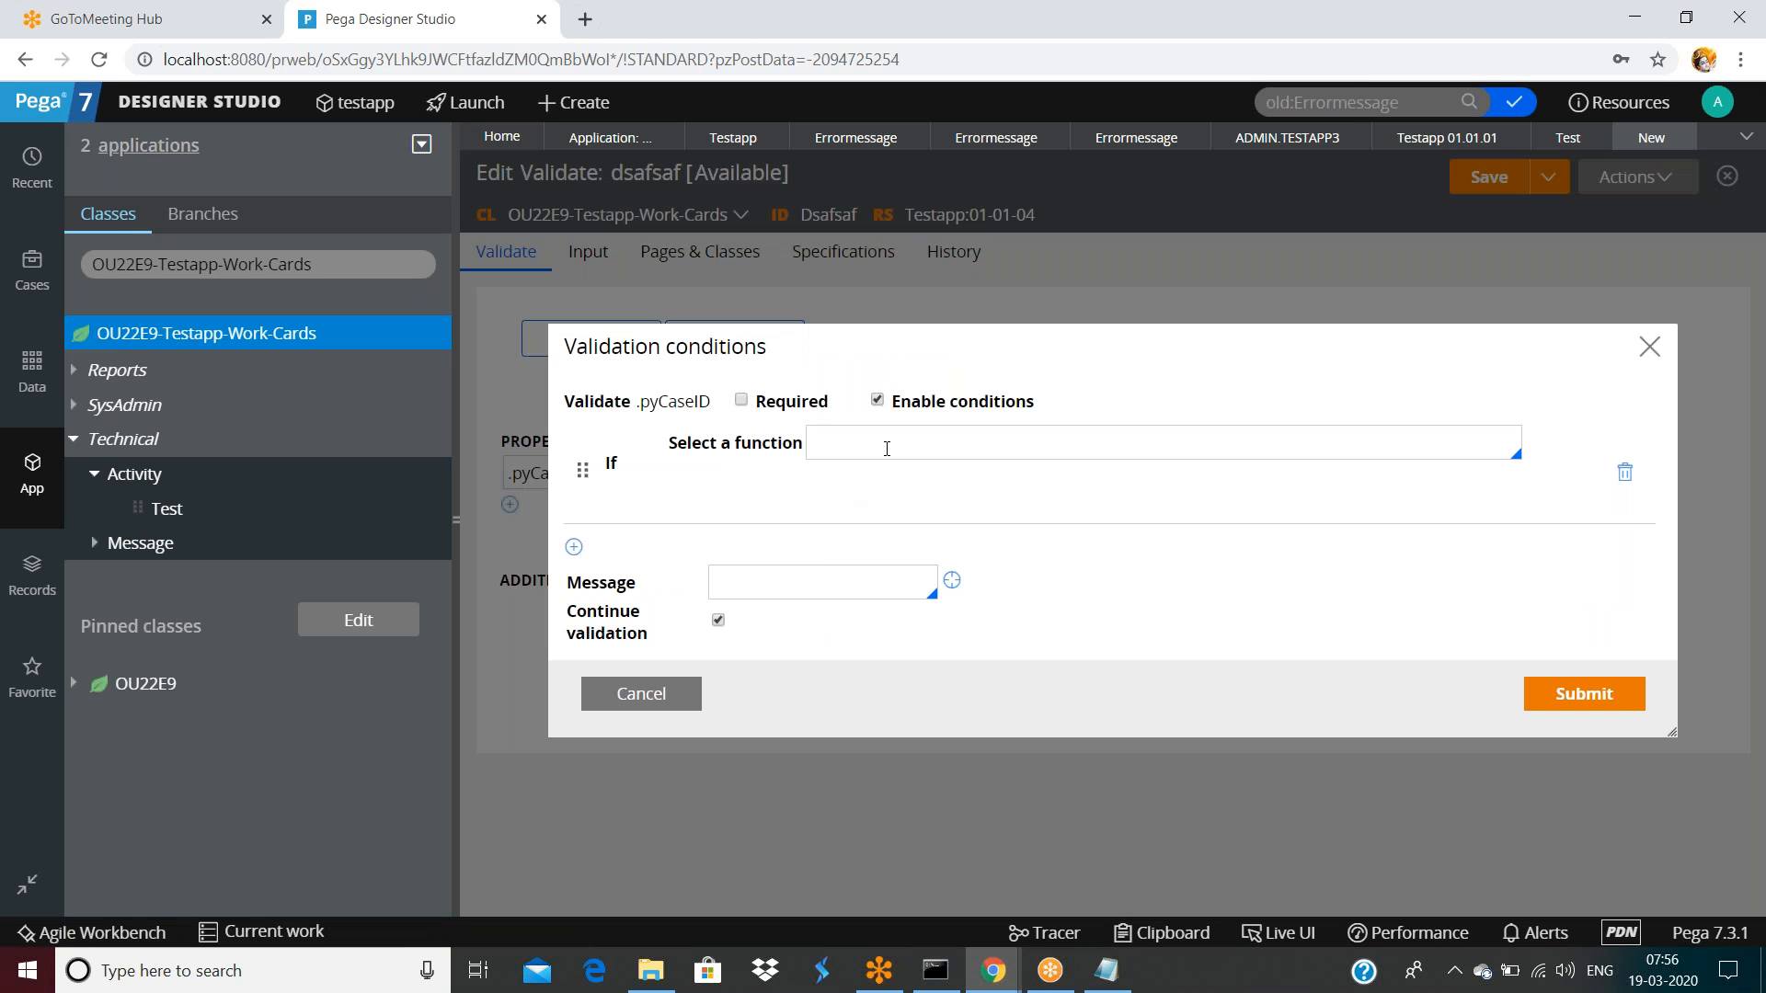
left_click(747, 412)
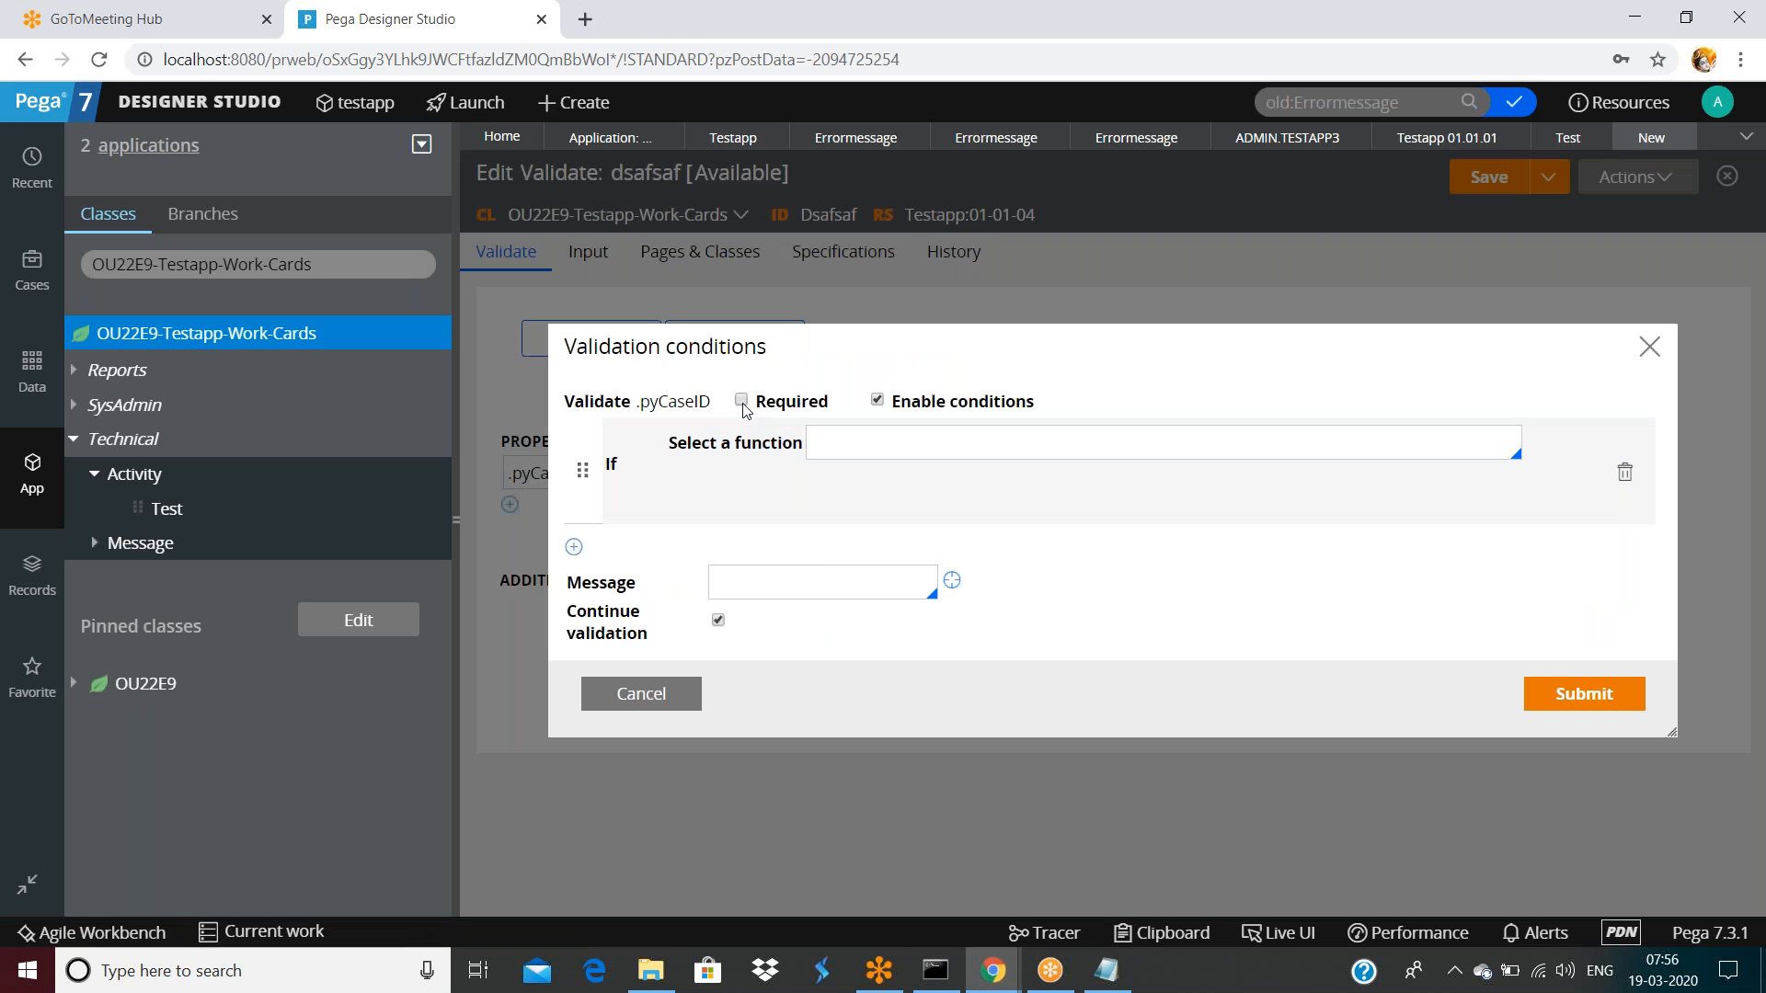
left_click(742, 401)
left_click(879, 403)
left_click(797, 586)
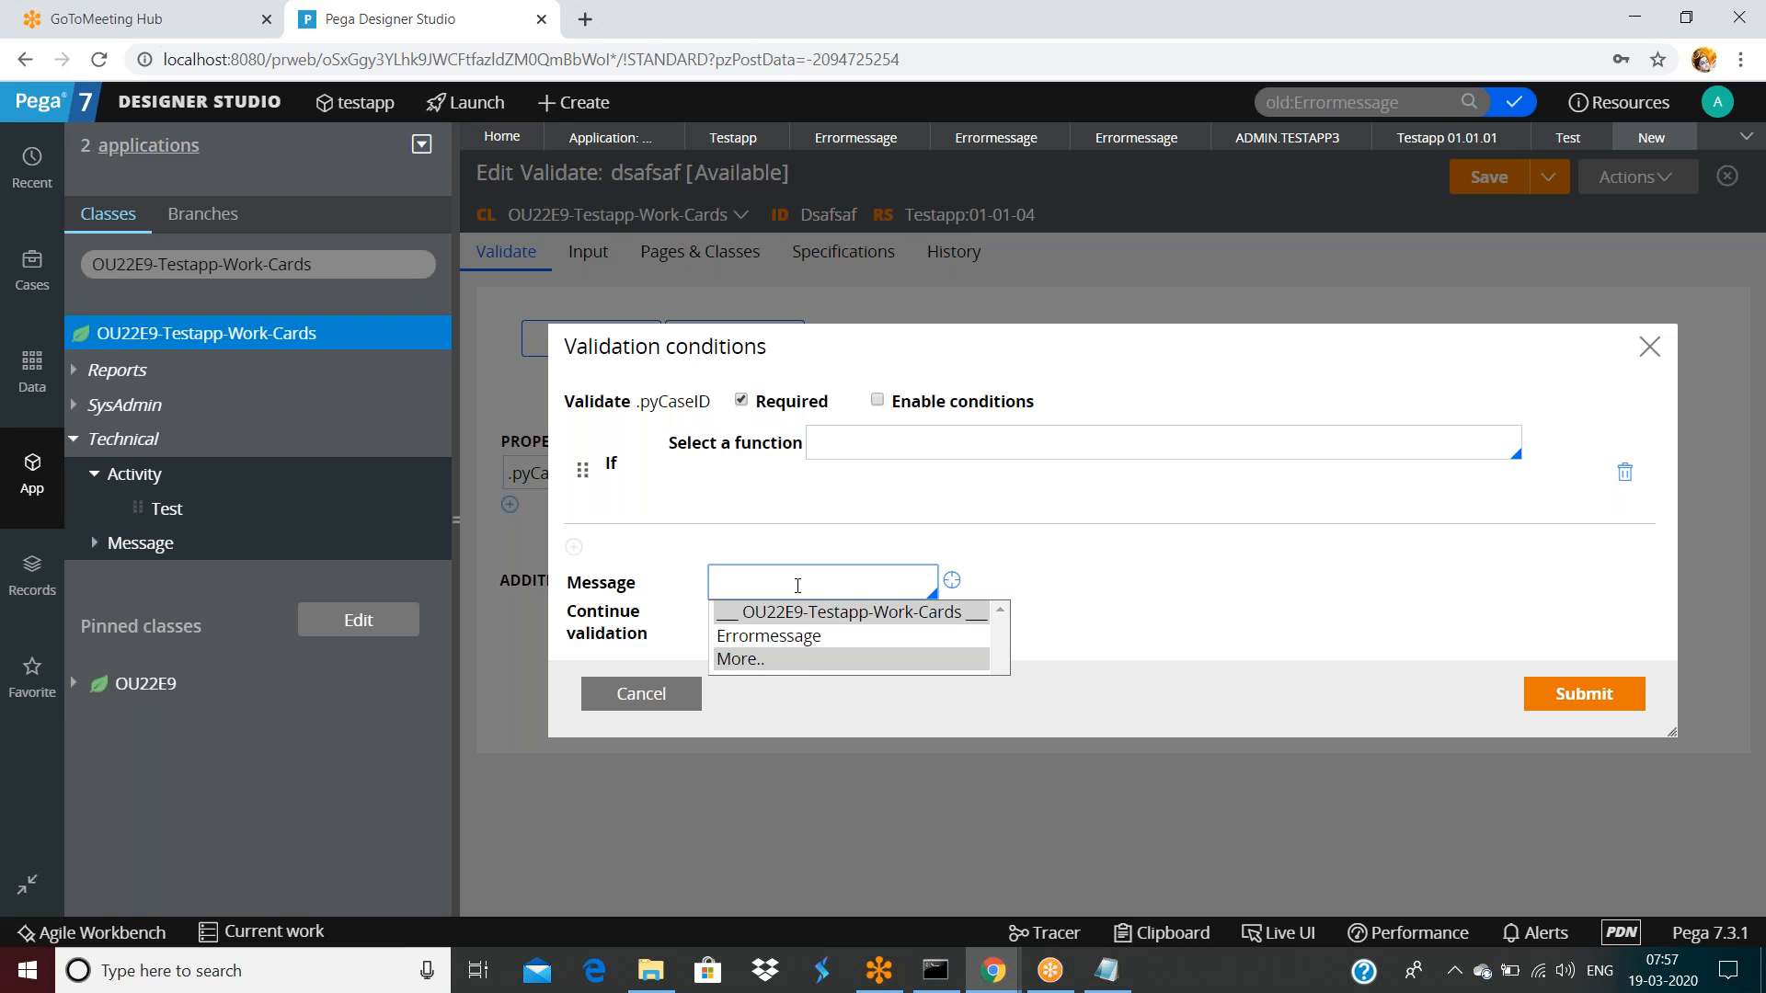
left_click(785, 641)
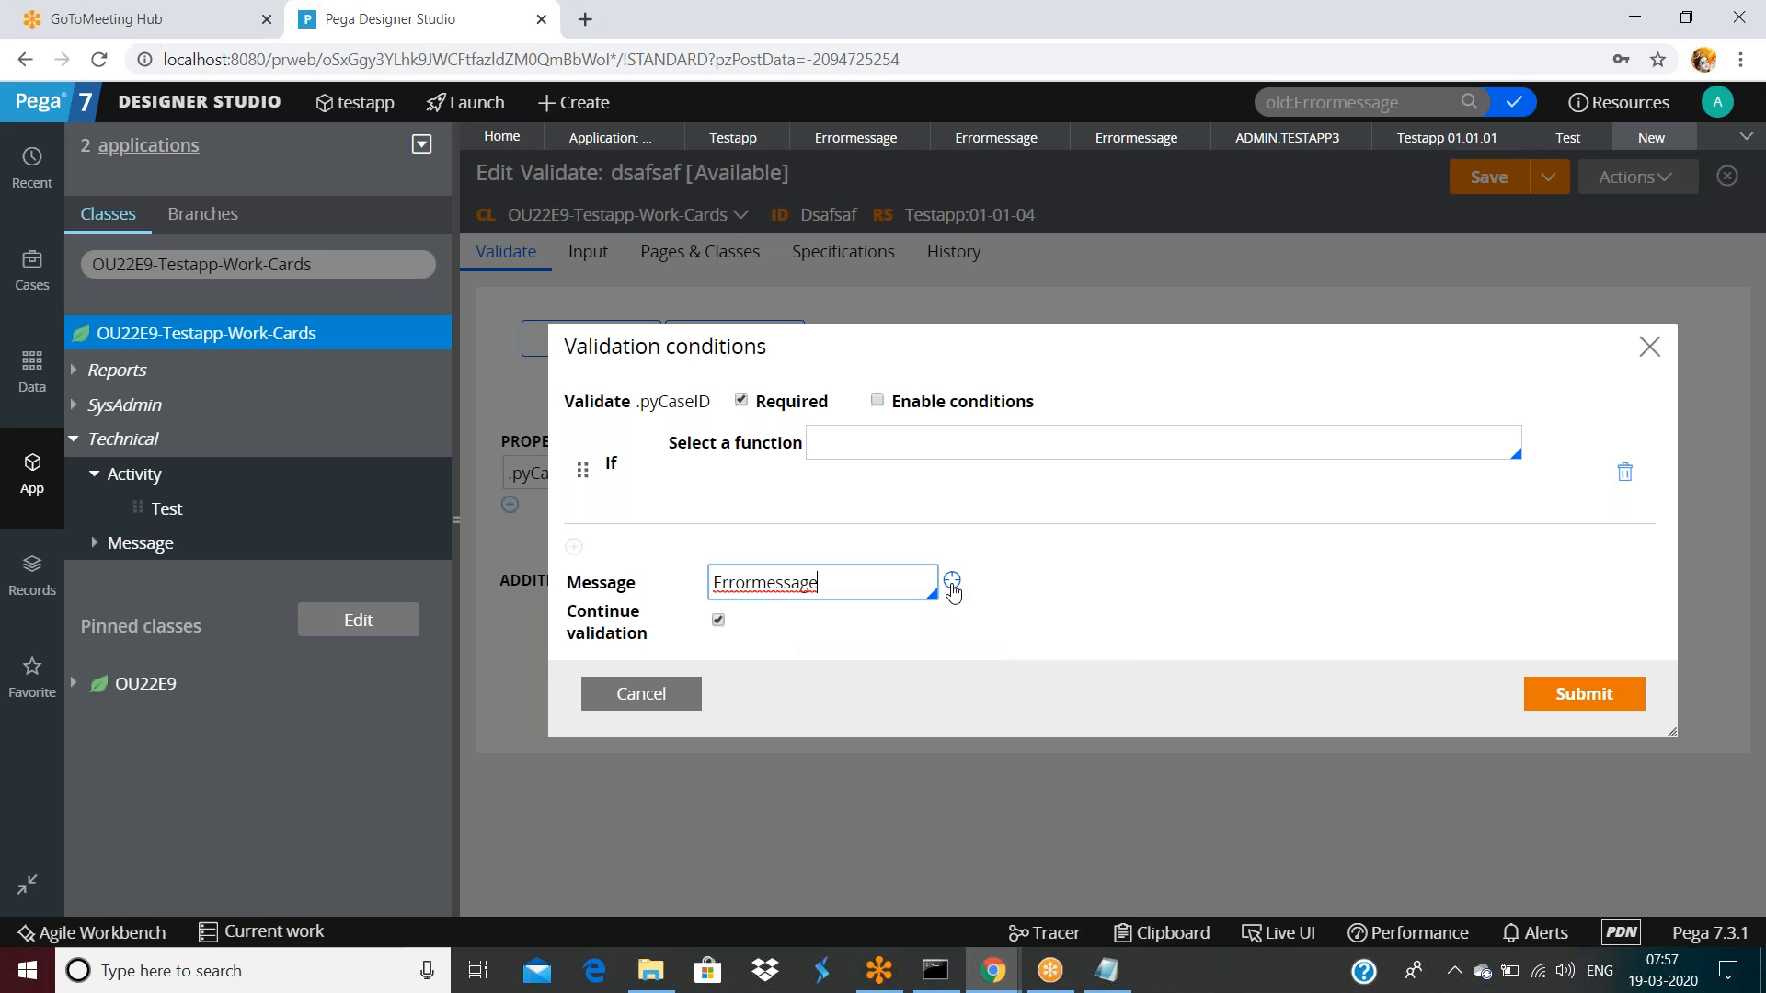
left_click(1575, 696)
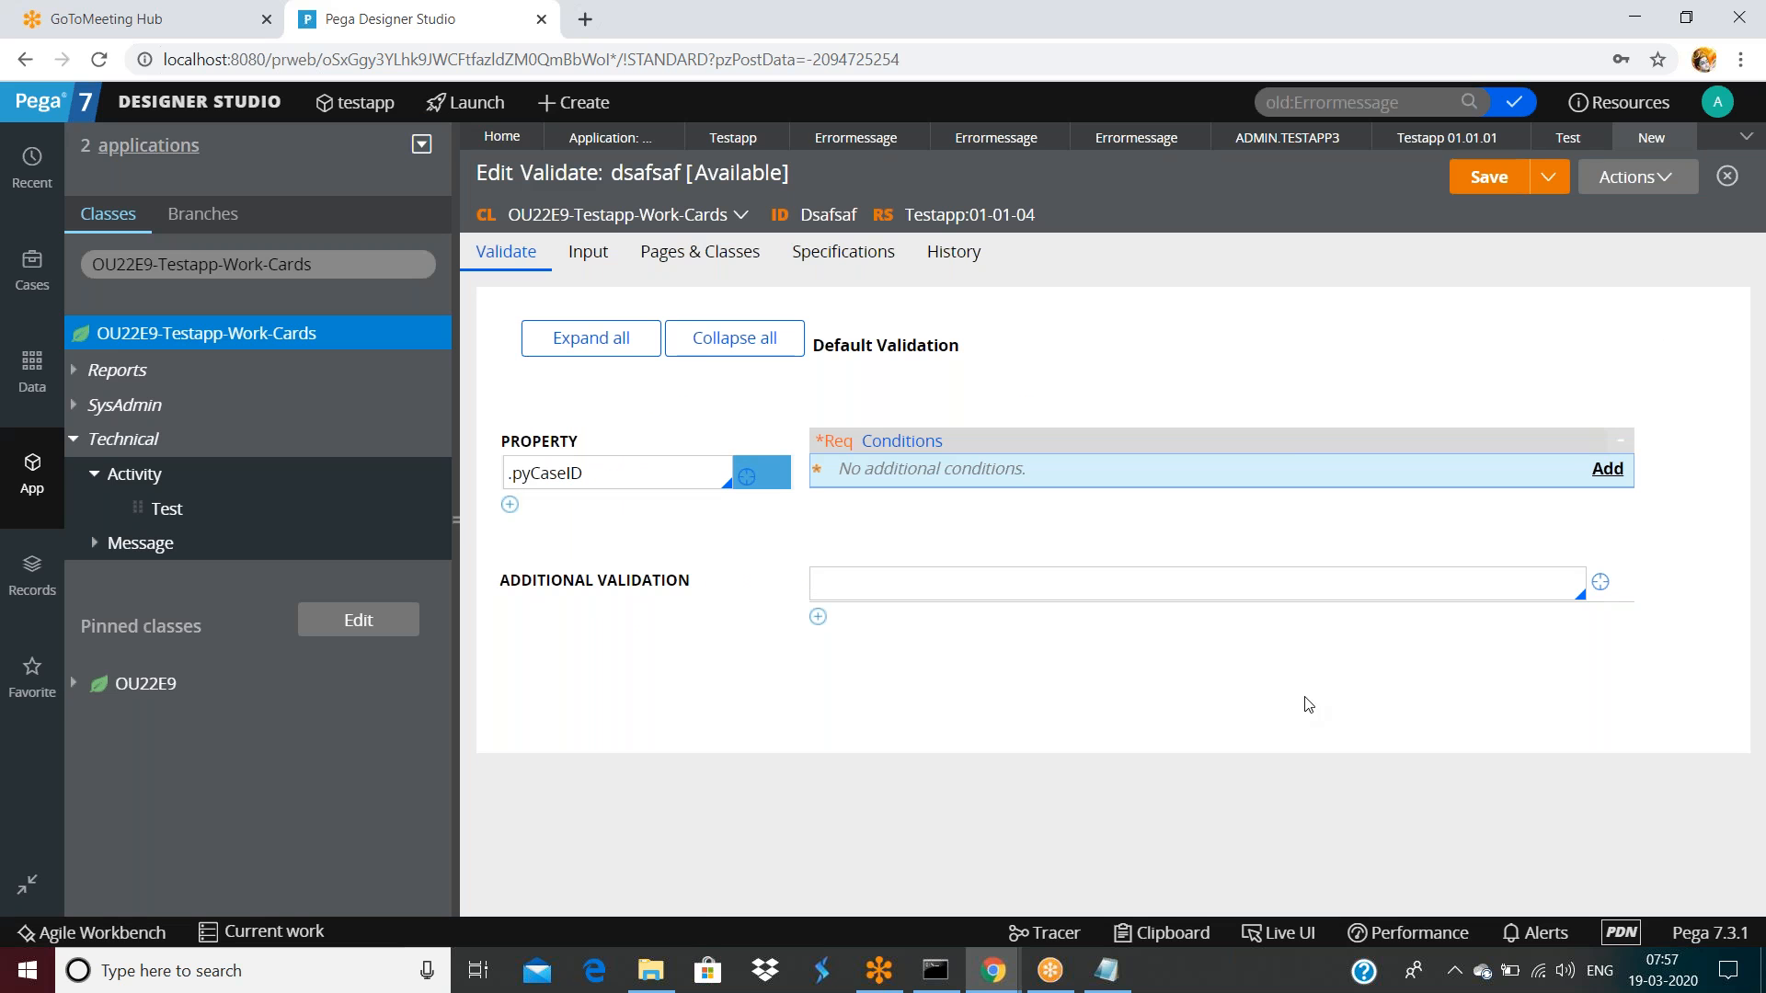
left_click(1494, 181)
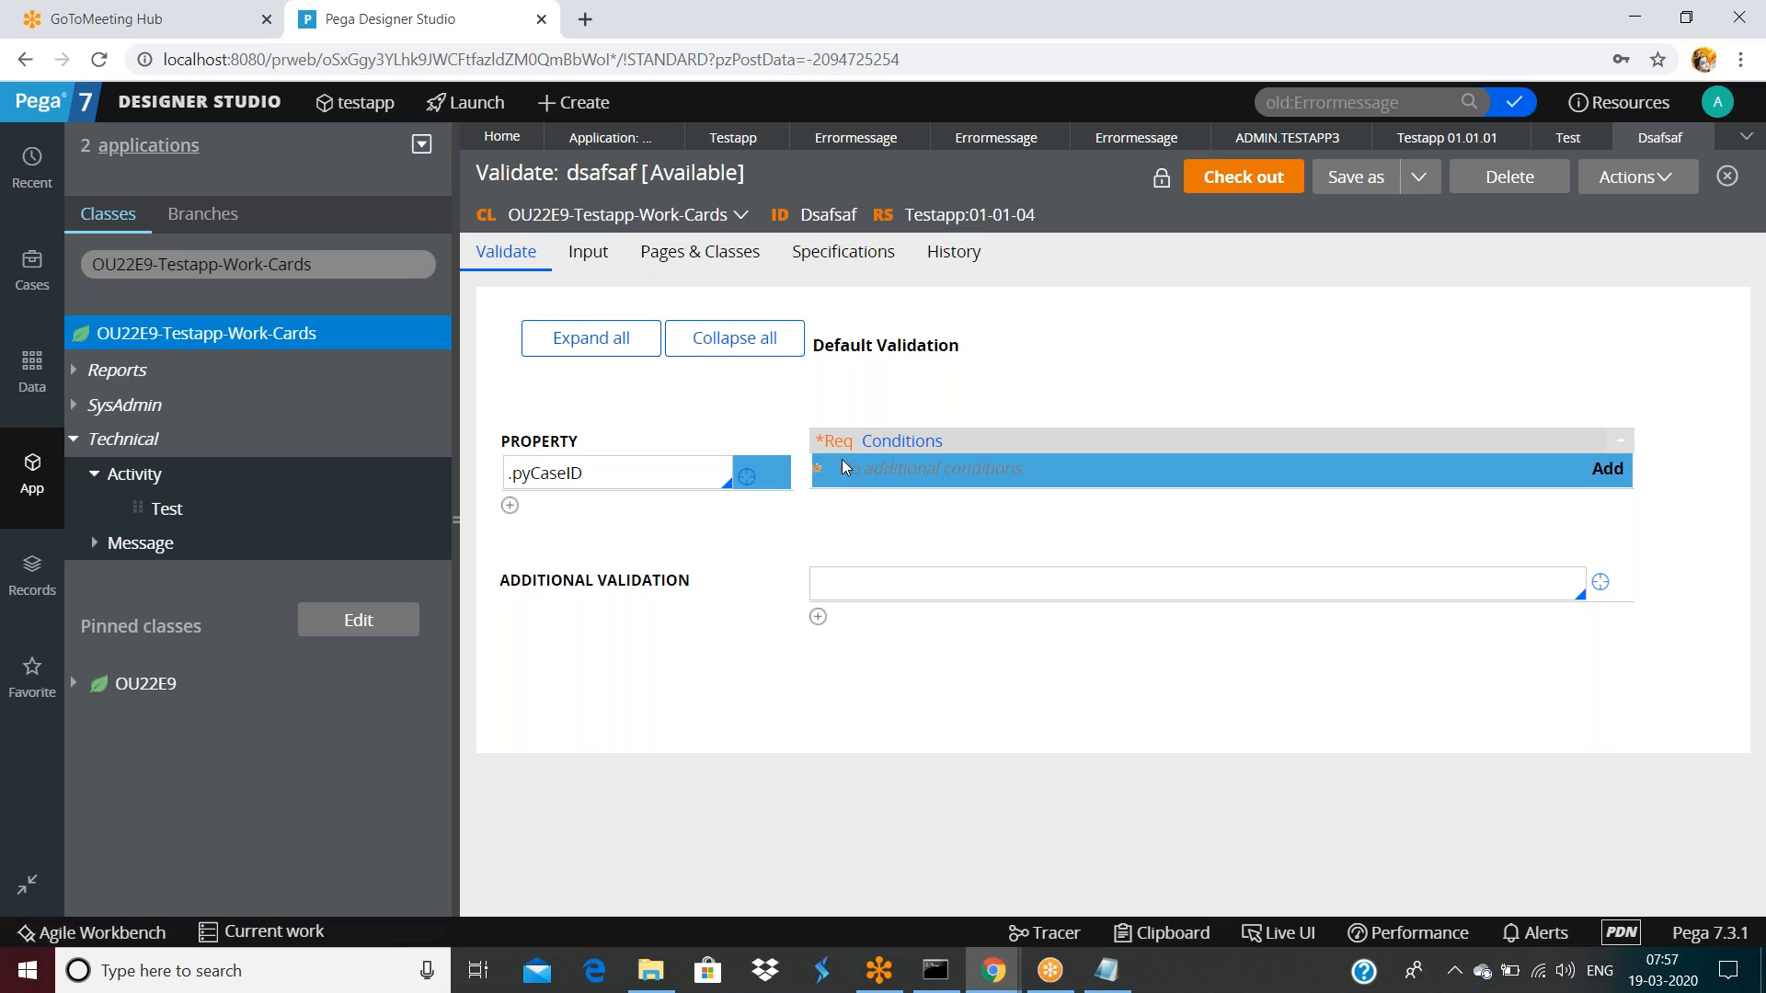
Open Errormessage from the pyCaseID conditions' Message field, collapse the explorer, and switch to Test
left_click(1560, 491)
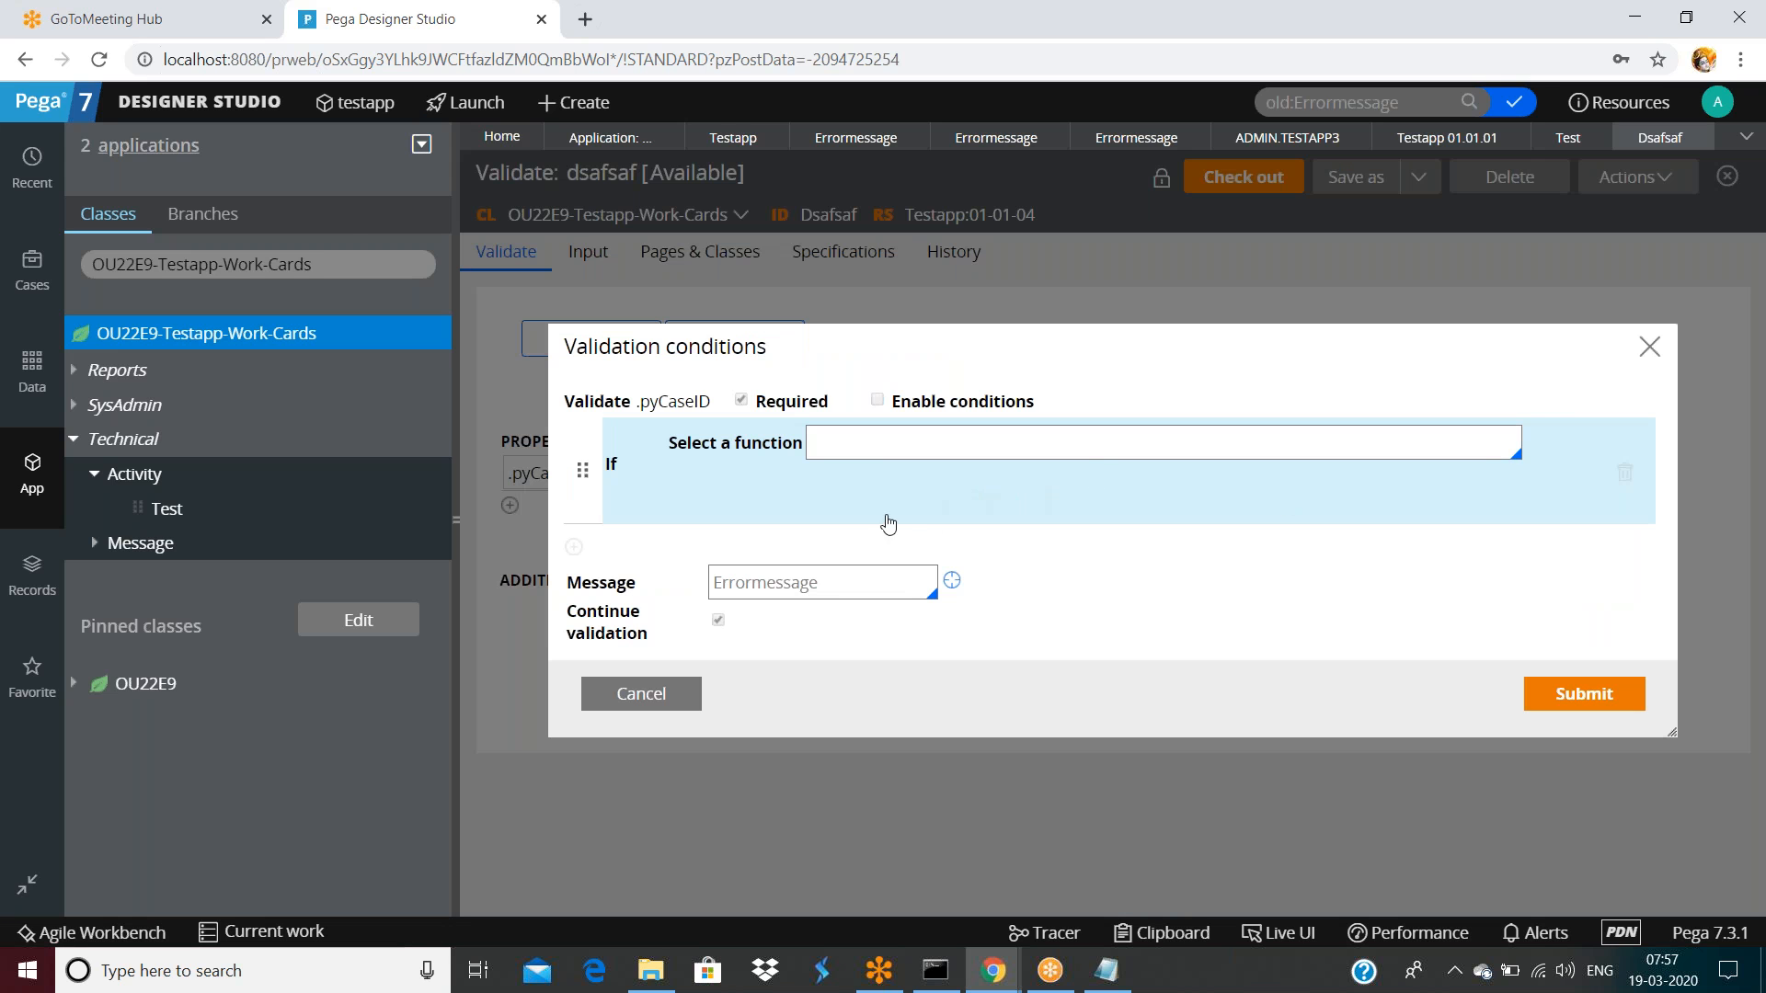
double_click(749, 586)
left_click(753, 587)
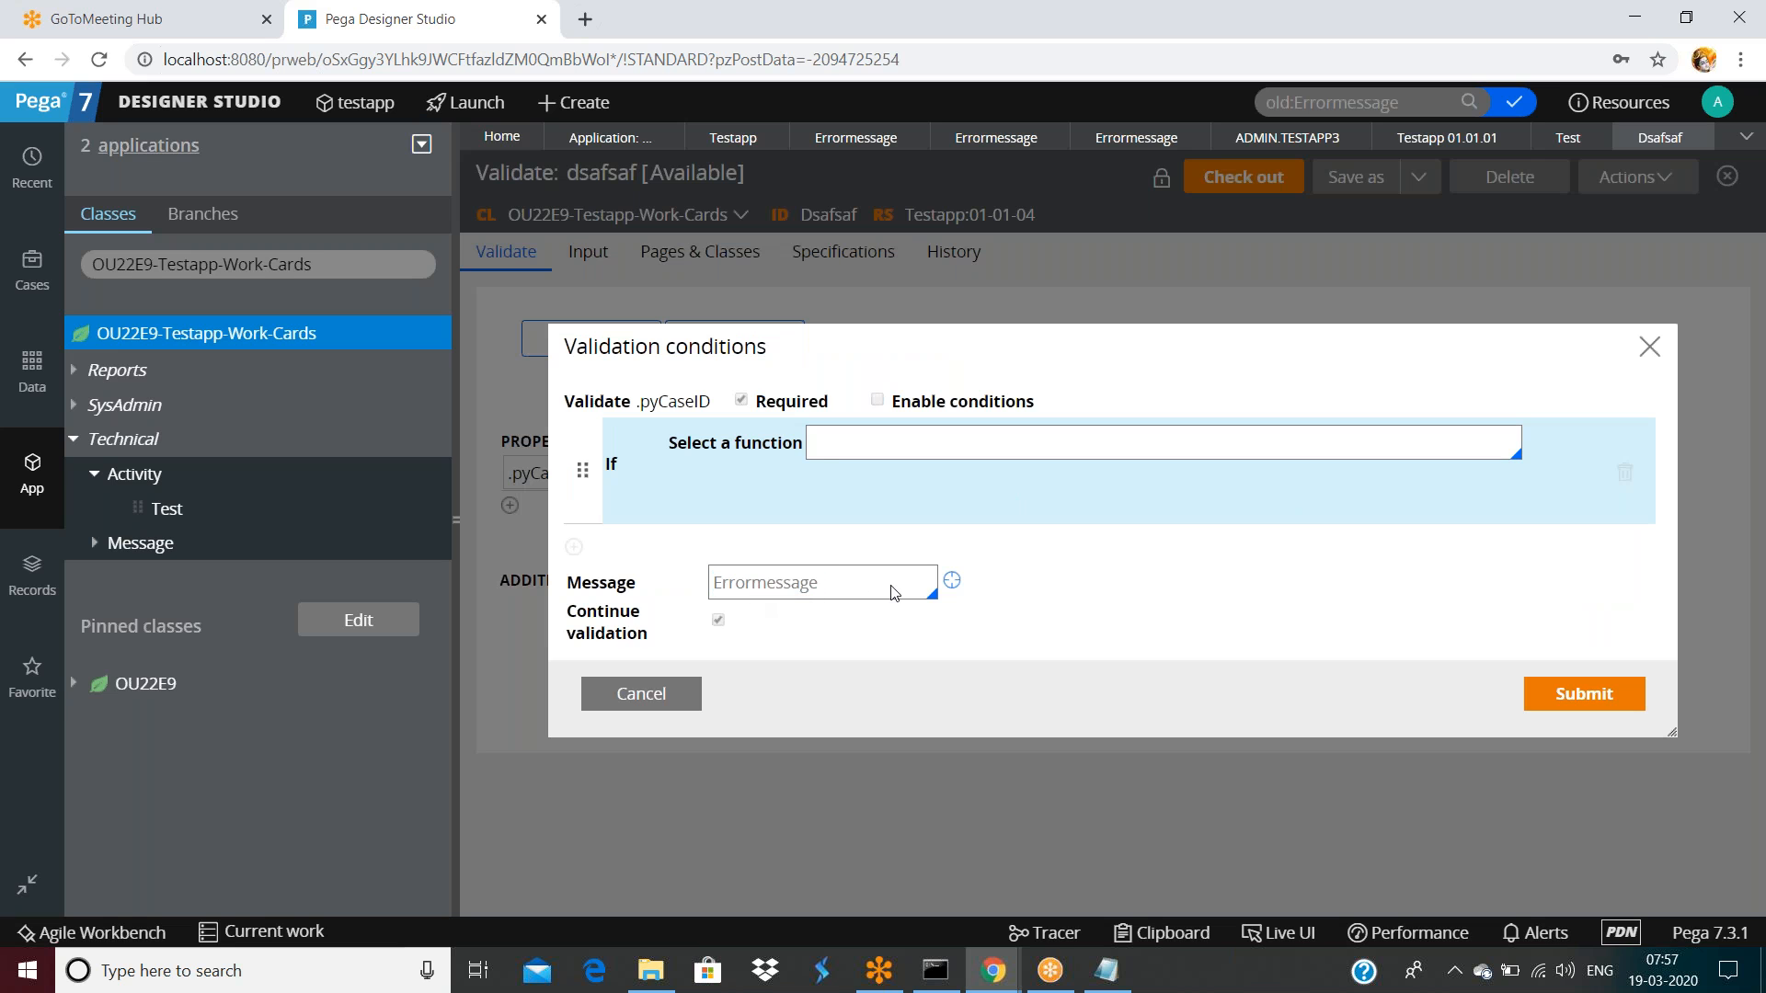
left_click(952, 583)
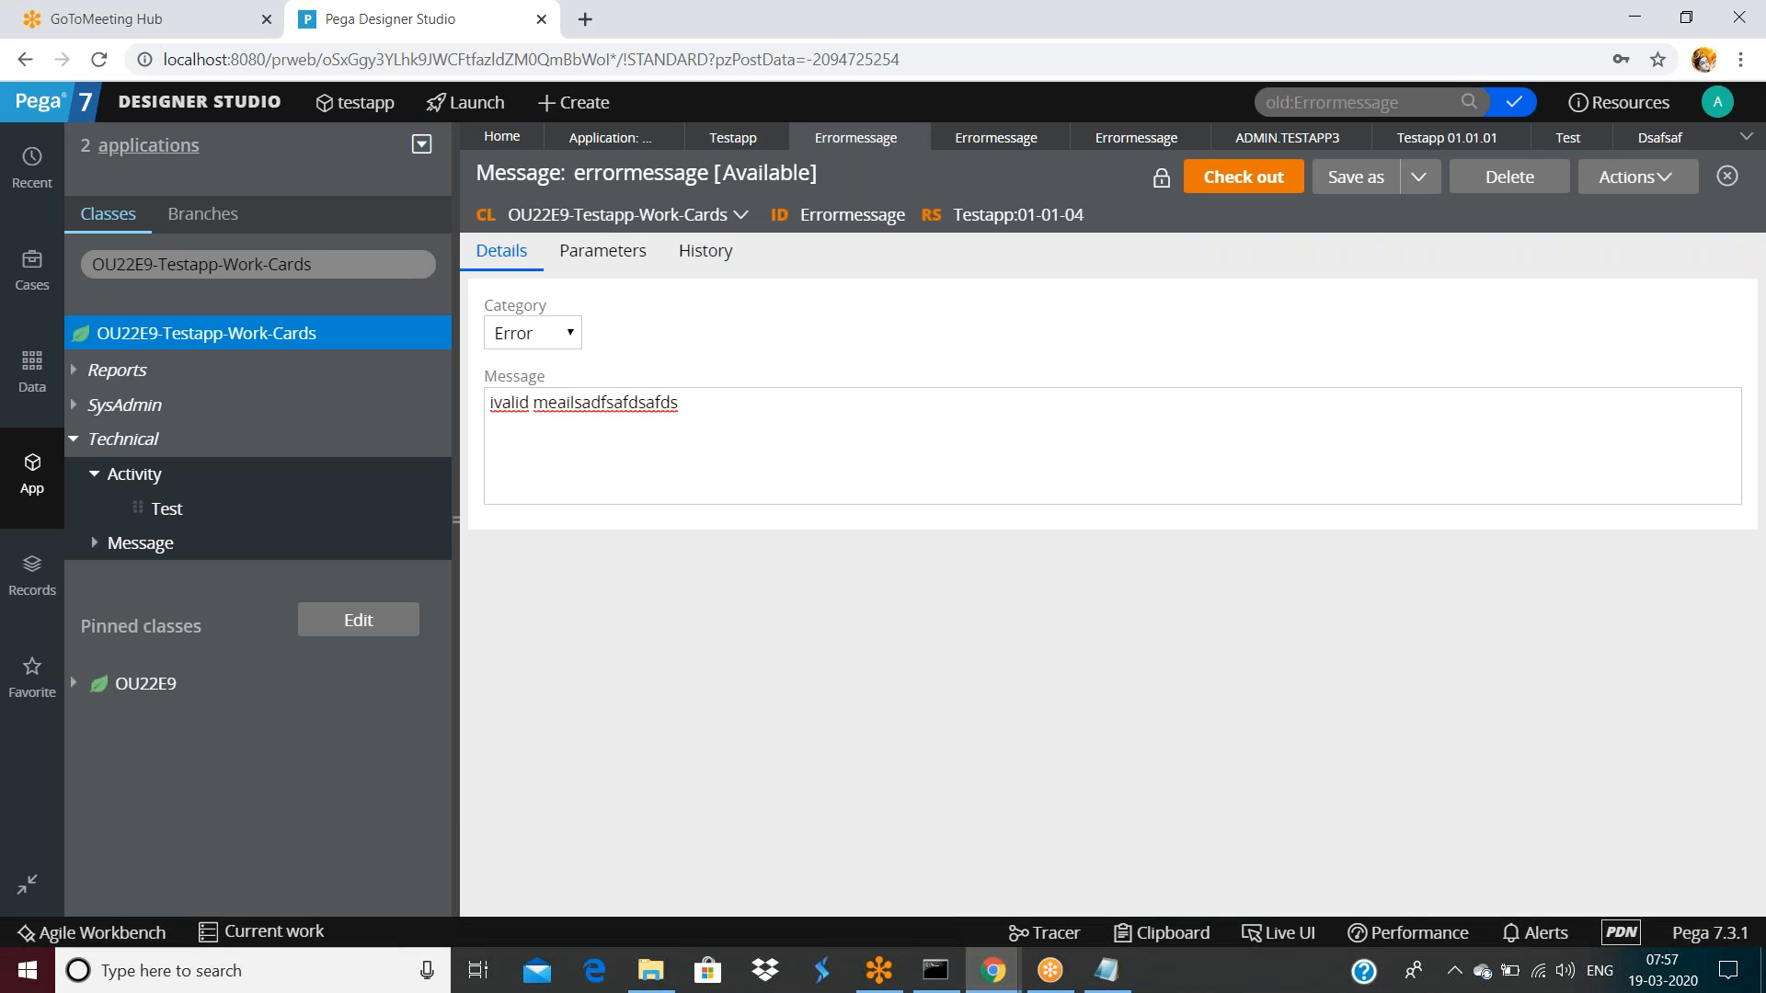
left_click(455, 520)
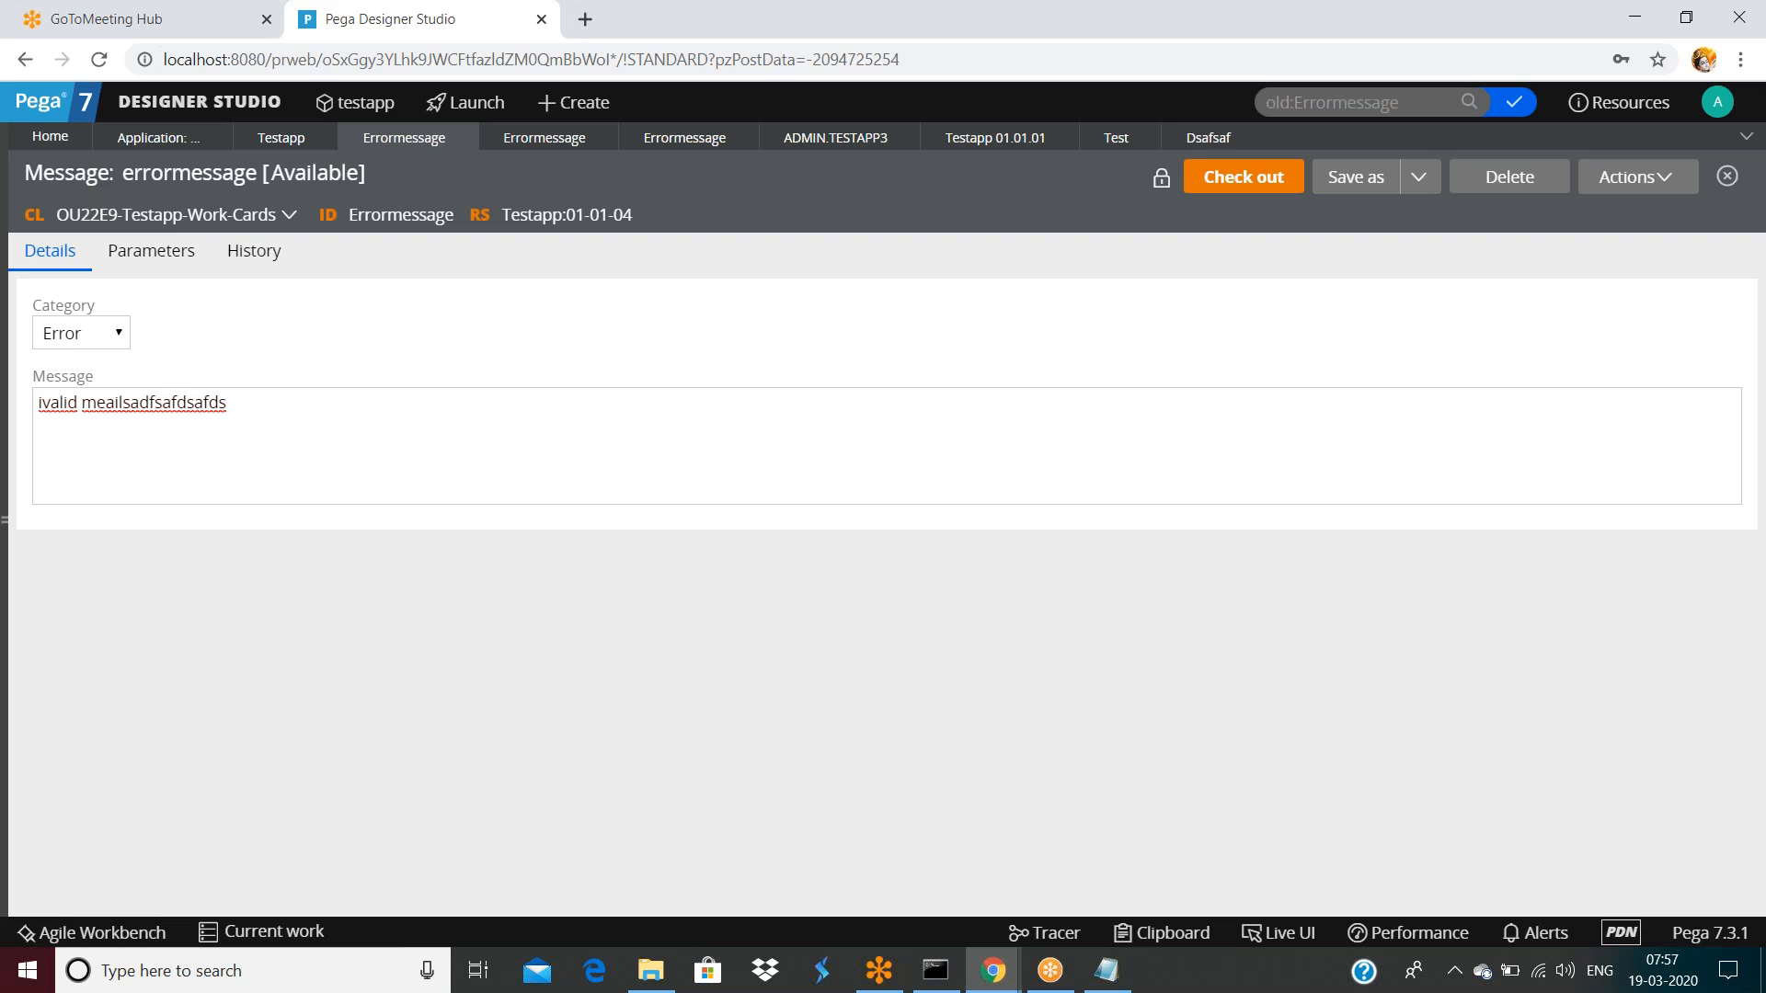
left_click(1111, 140)
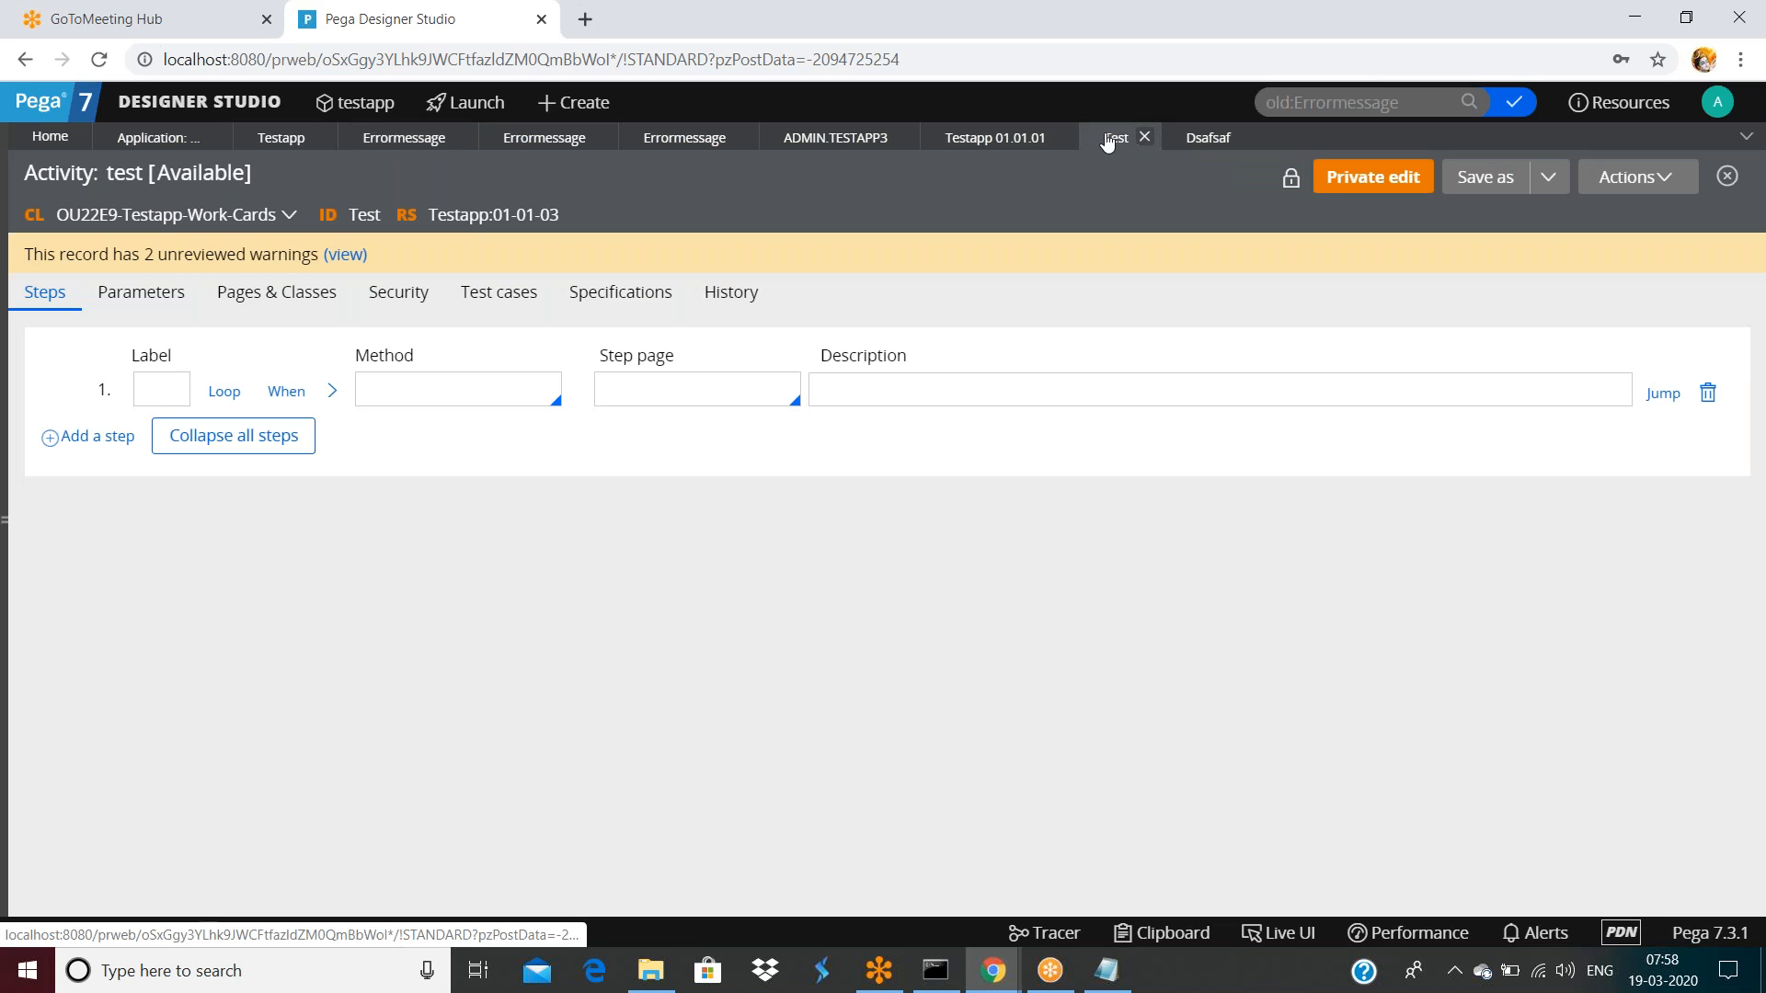
Close the test activity and cancel the pyCaseID validation conditions dialog
left_click(1153, 139)
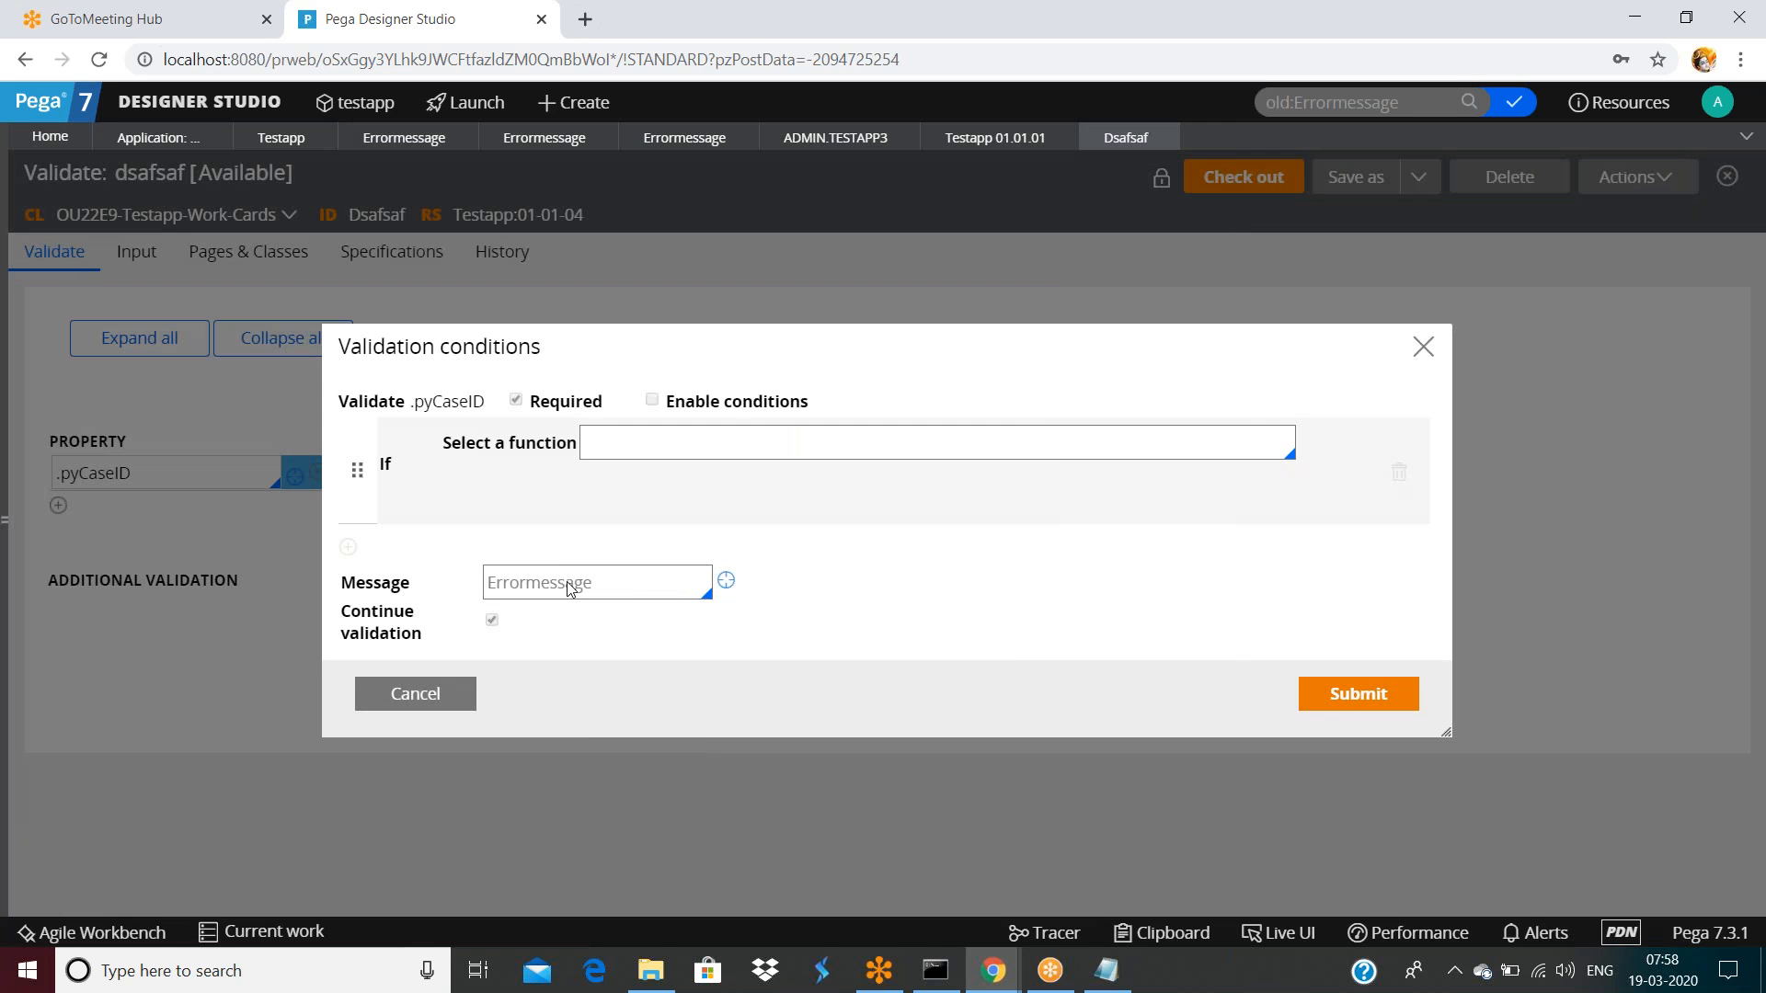
double_click(617, 590)
left_click(618, 590)
double_click(617, 590)
left_click(426, 697)
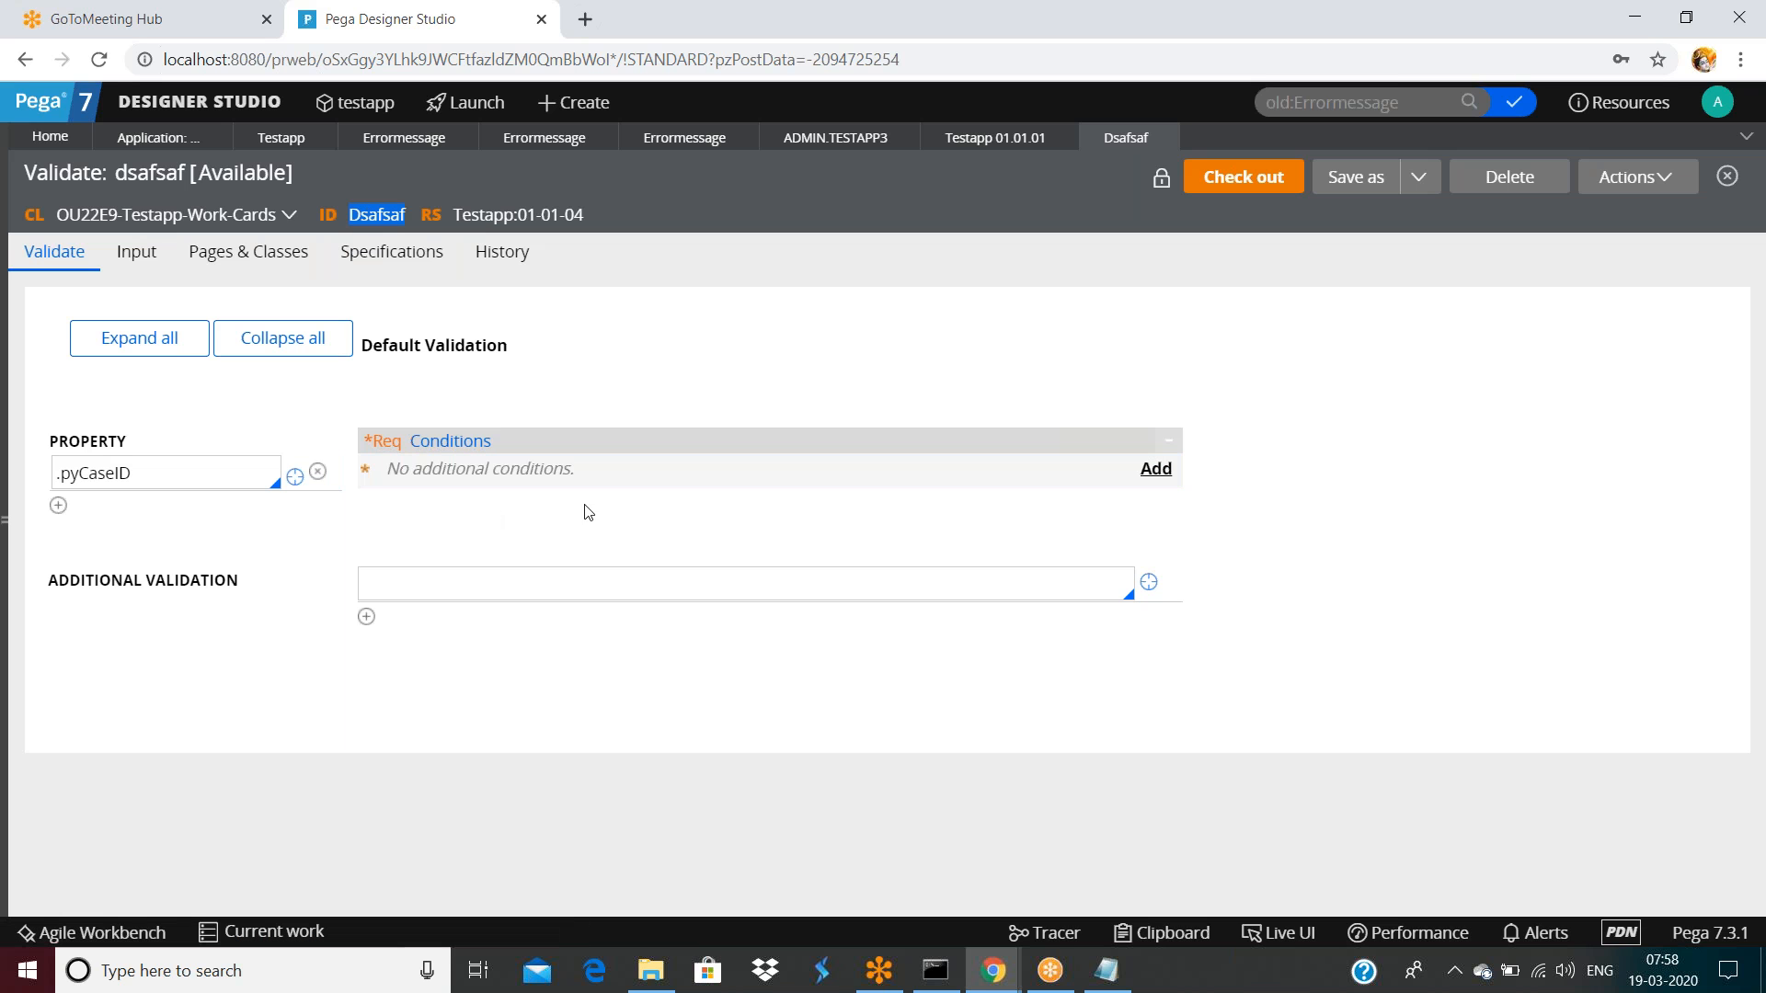
Reopen the pyCaseID conditions and try deleting the Errormessage message name
left_click(1157, 479)
double_click(641, 588)
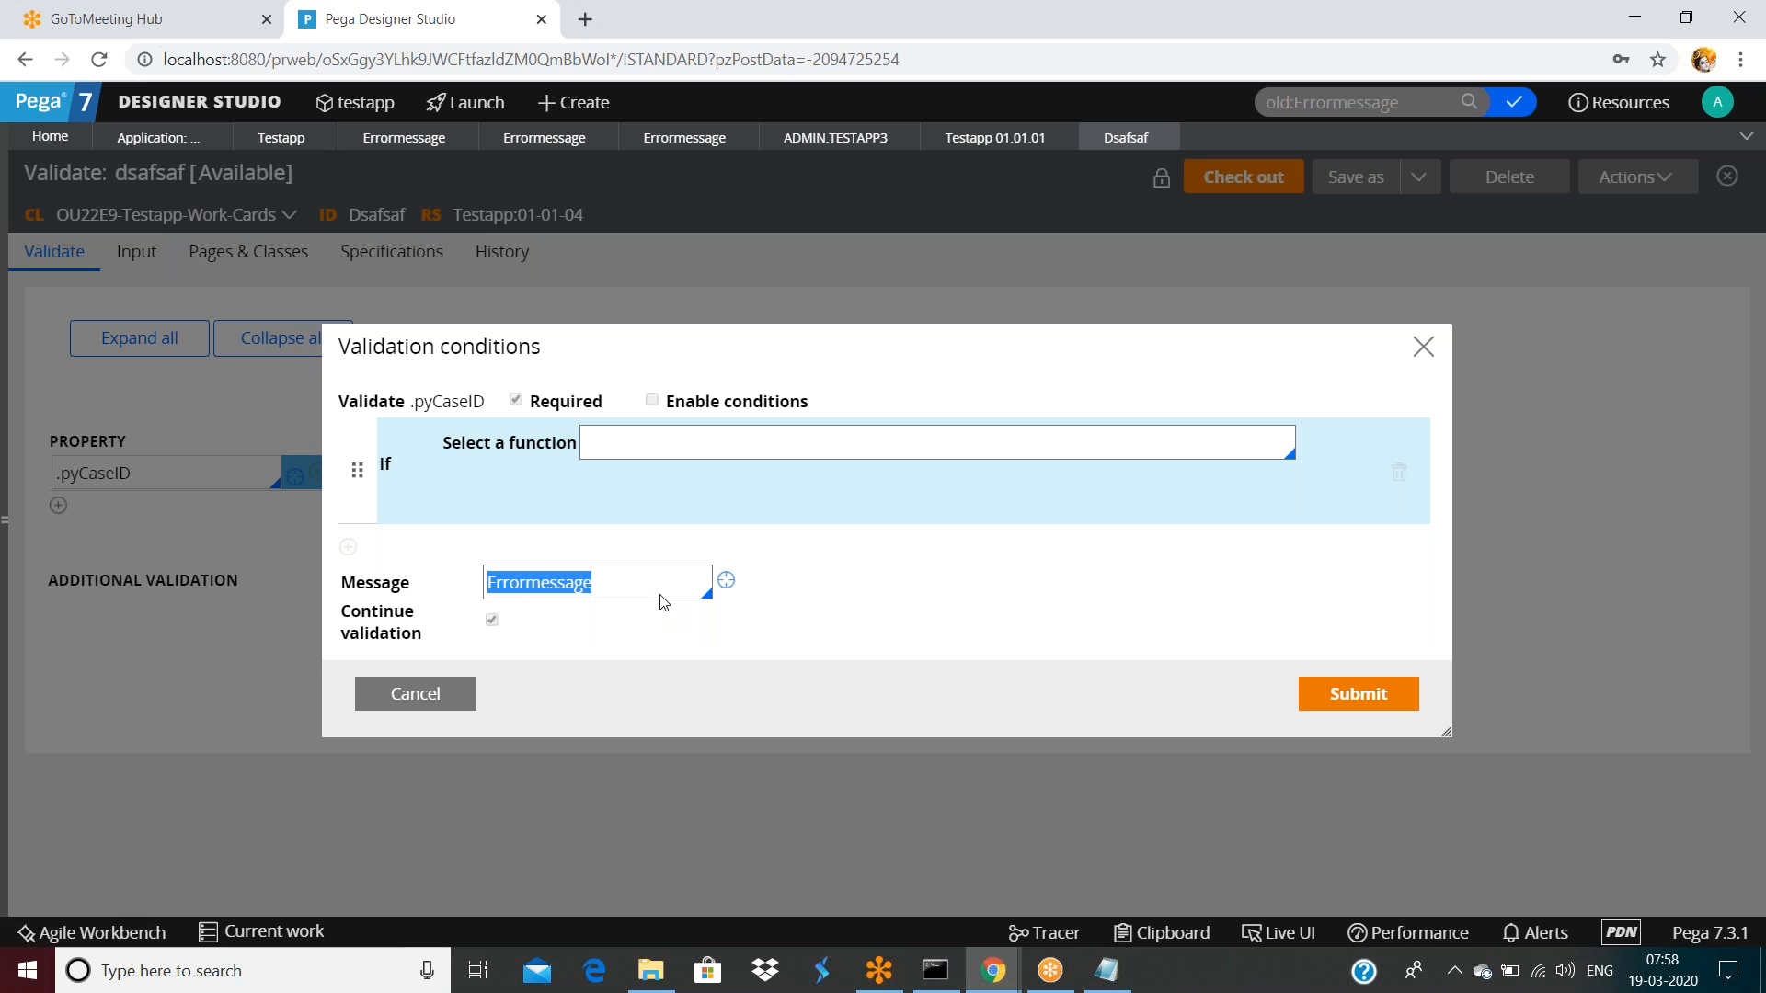
key("BackSpace")
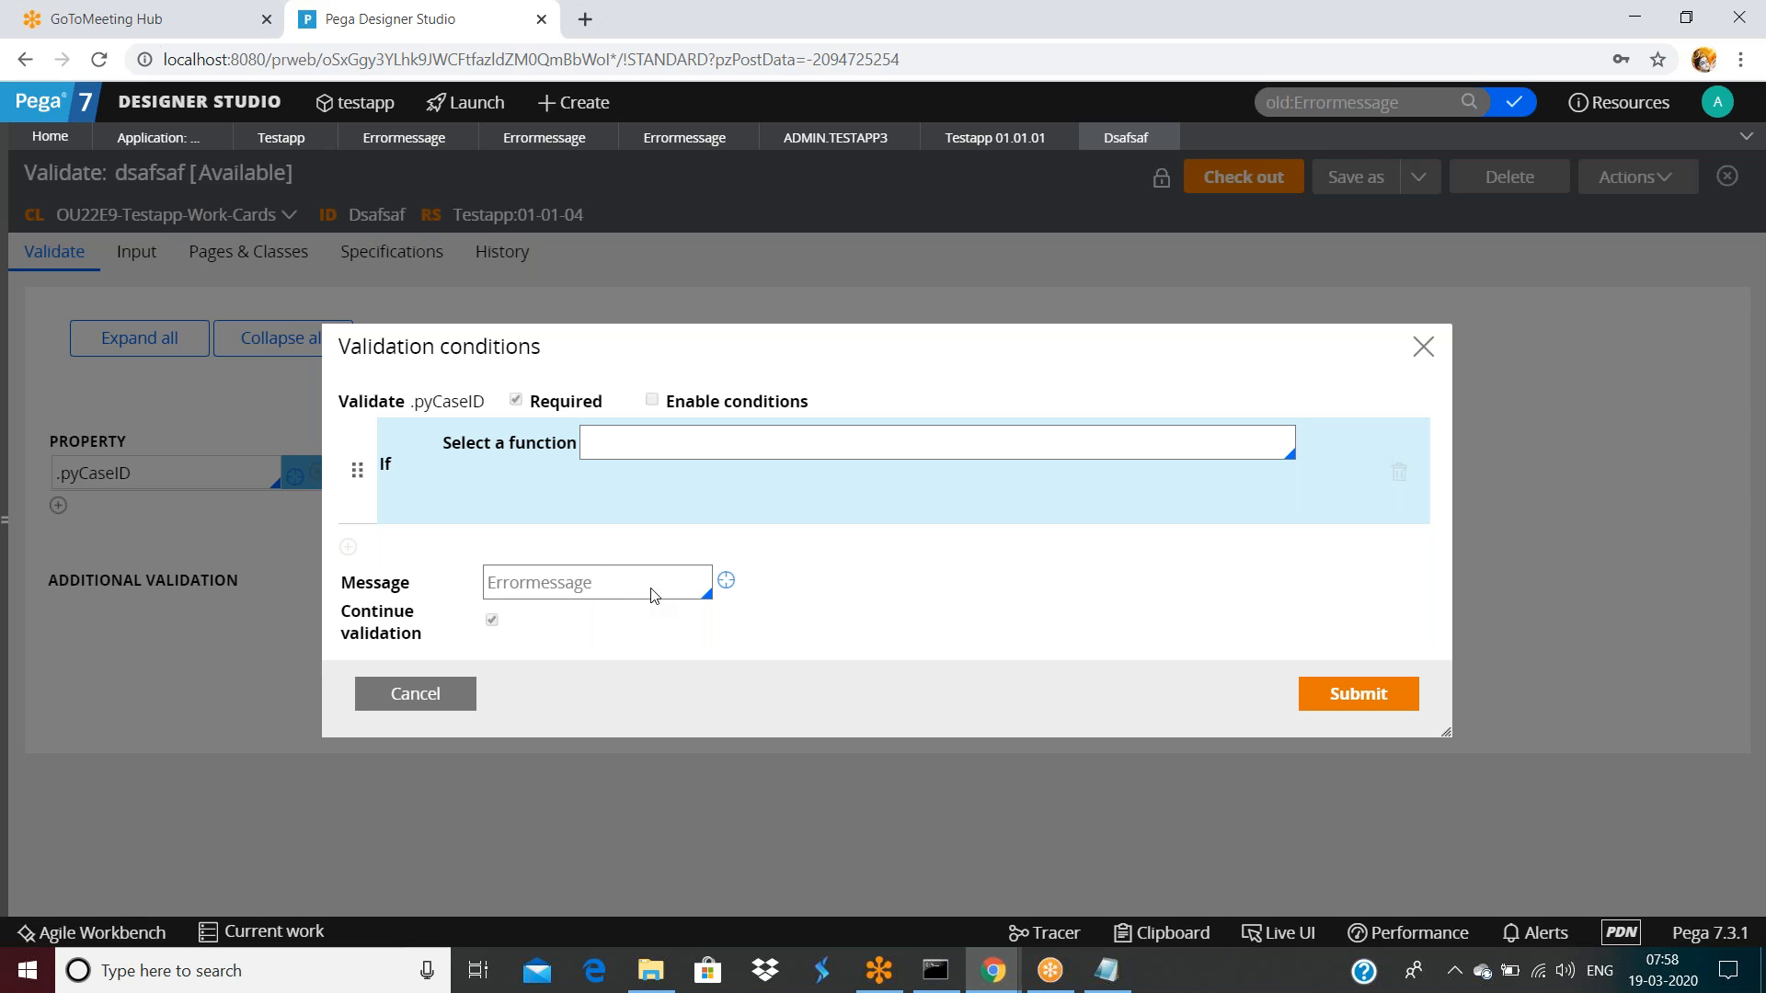
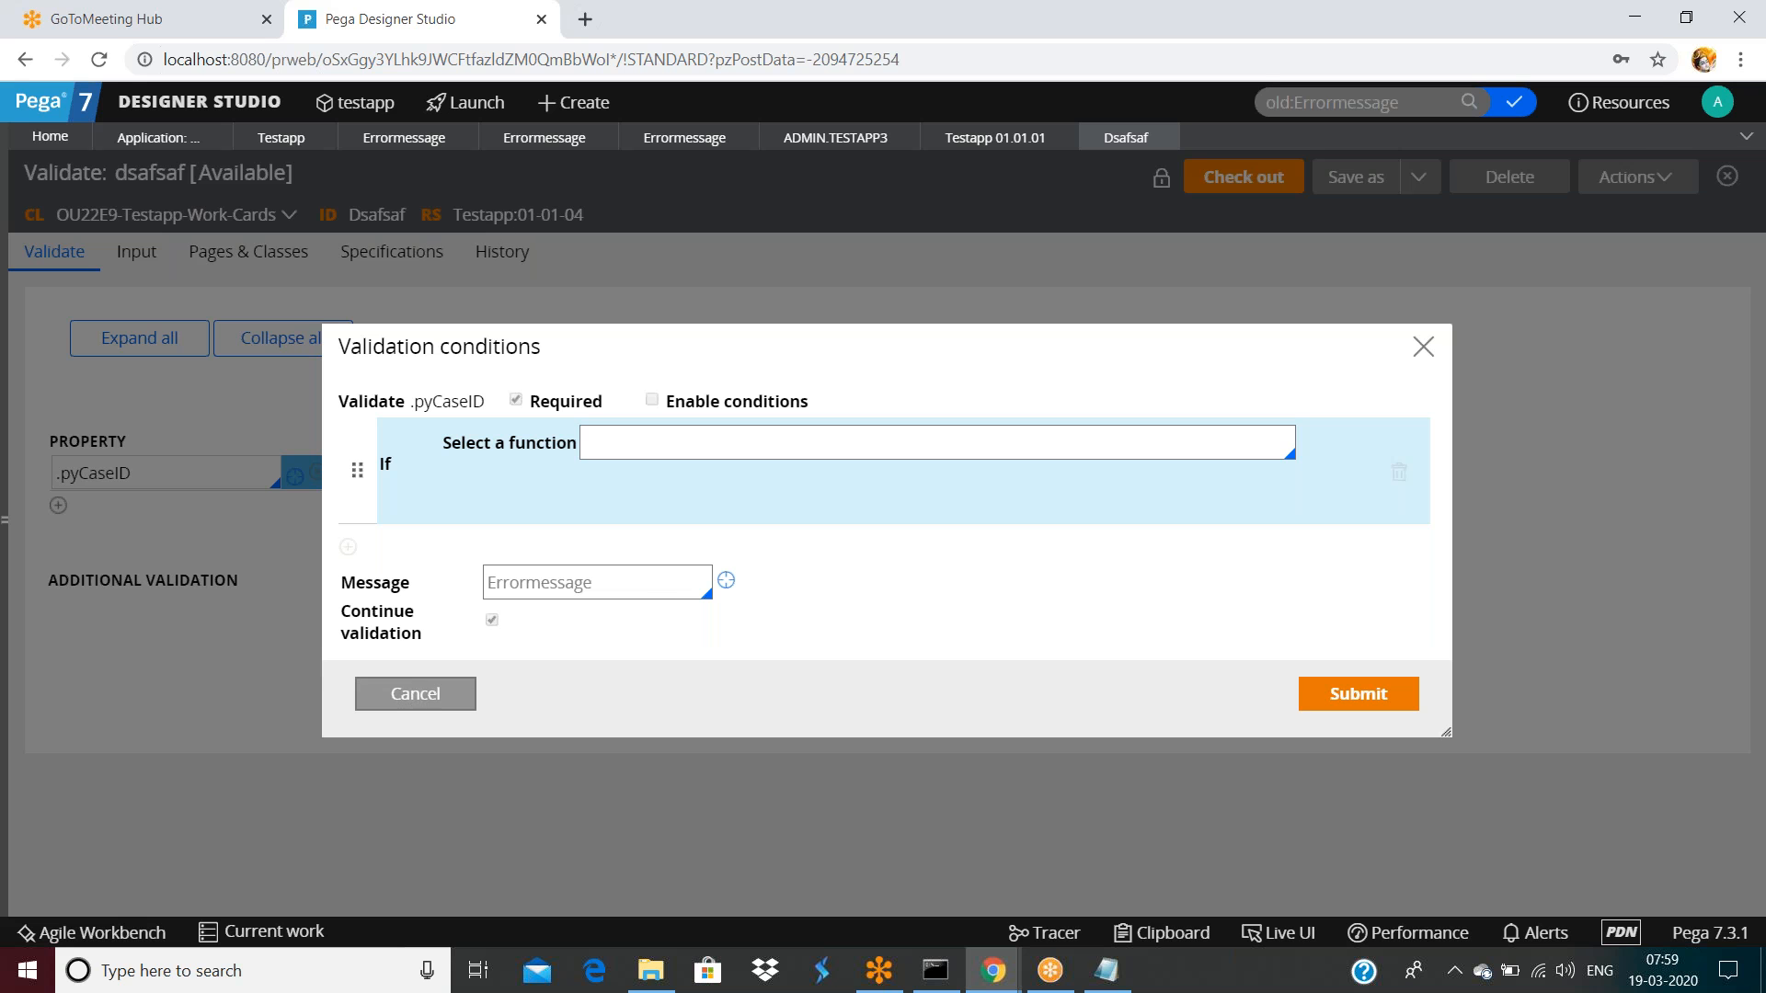
Cancel and reopen the pyCaseID validation conditions, then open the referenced Errormessage message rule
left_click(418, 693)
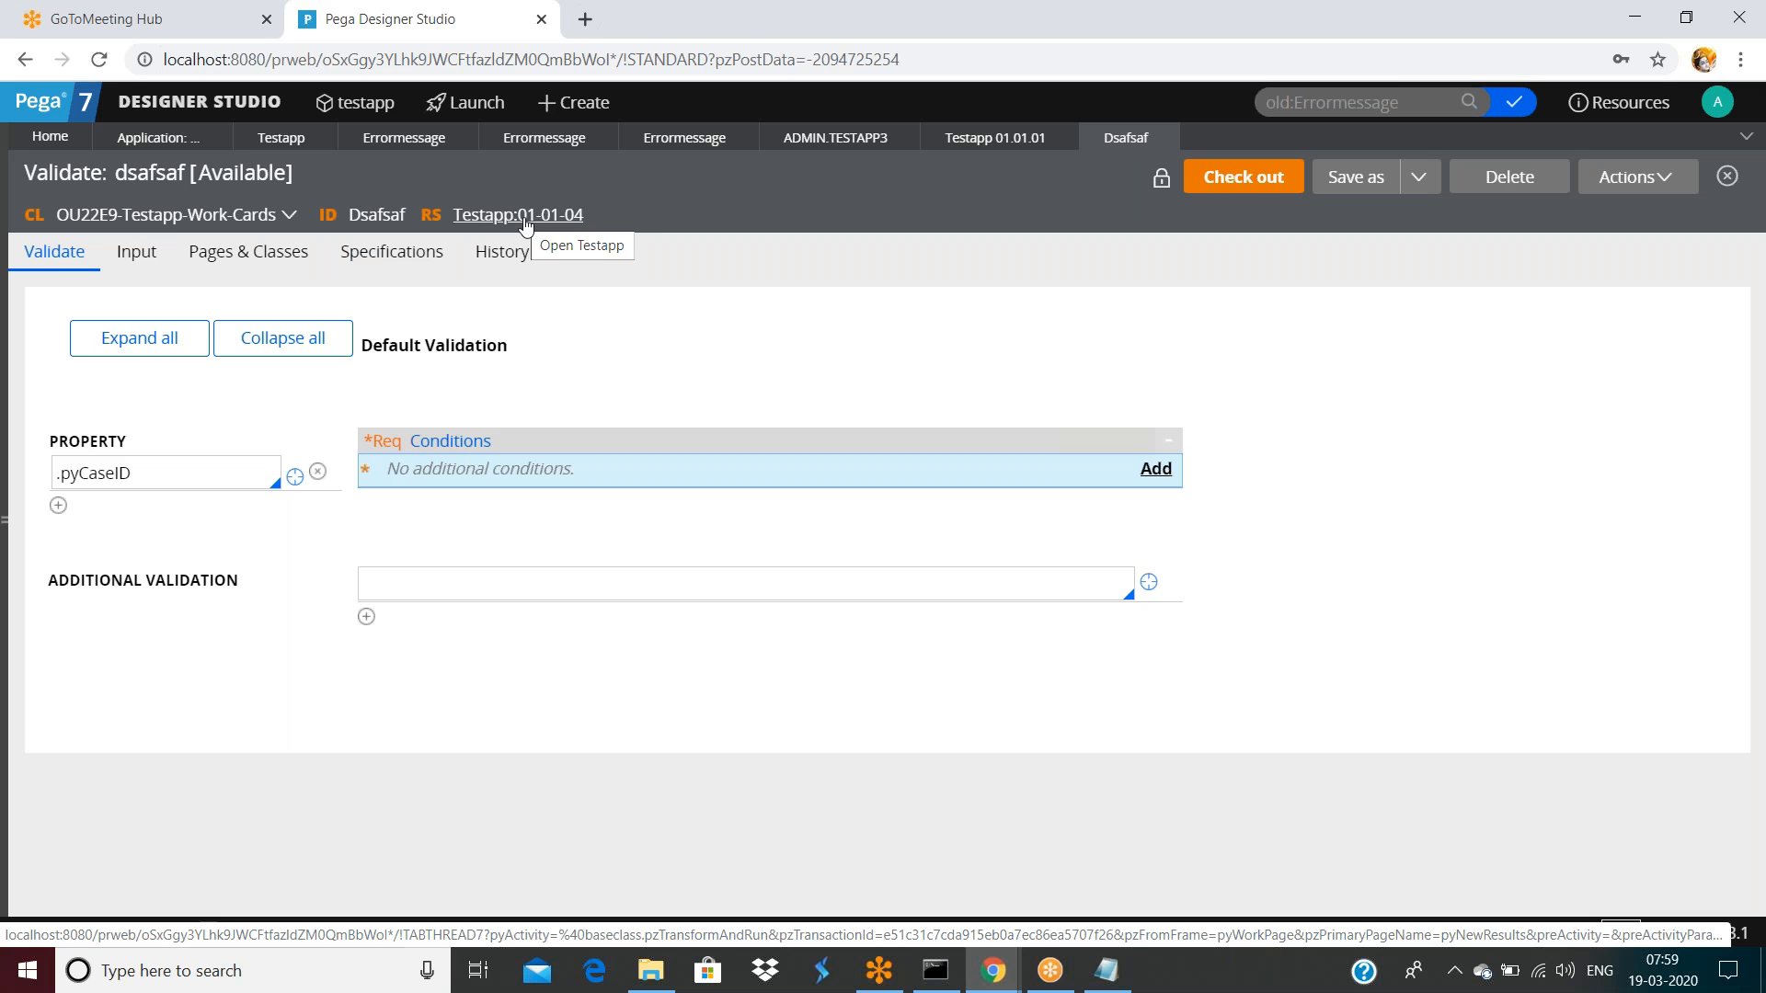
left_click(1156, 469)
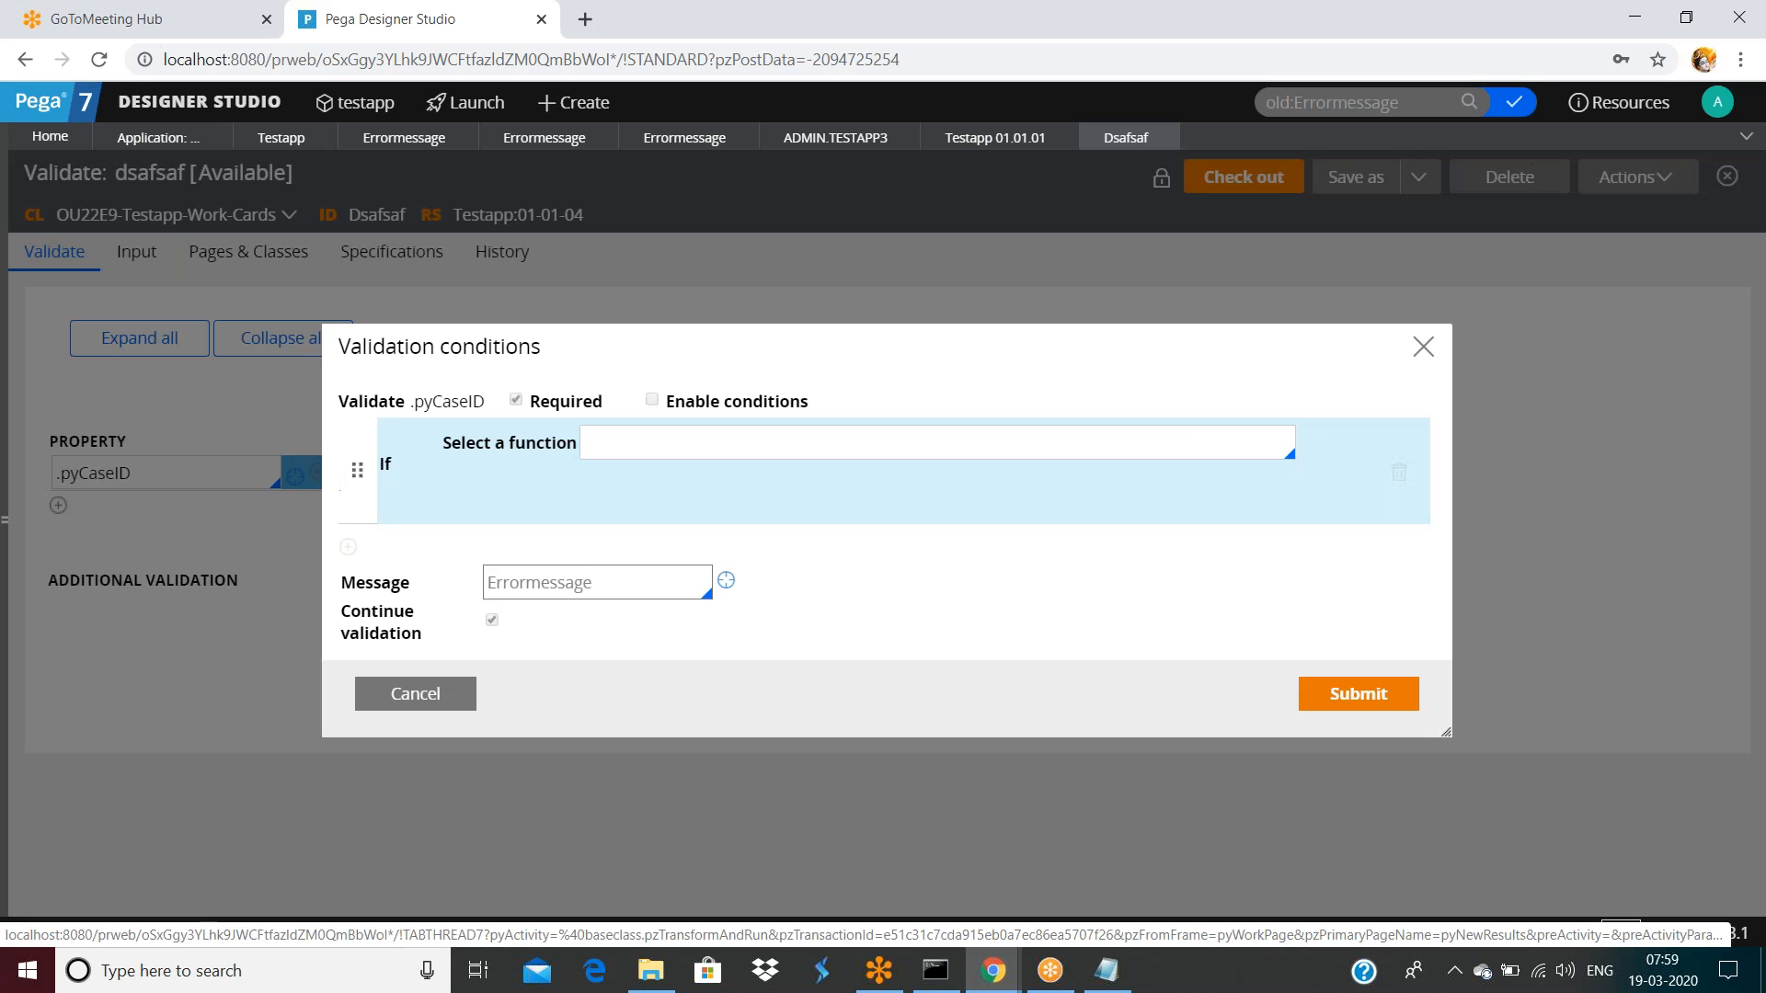
double_click(631, 590)
left_click(631, 590)
double_click(631, 590)
left_click(725, 581)
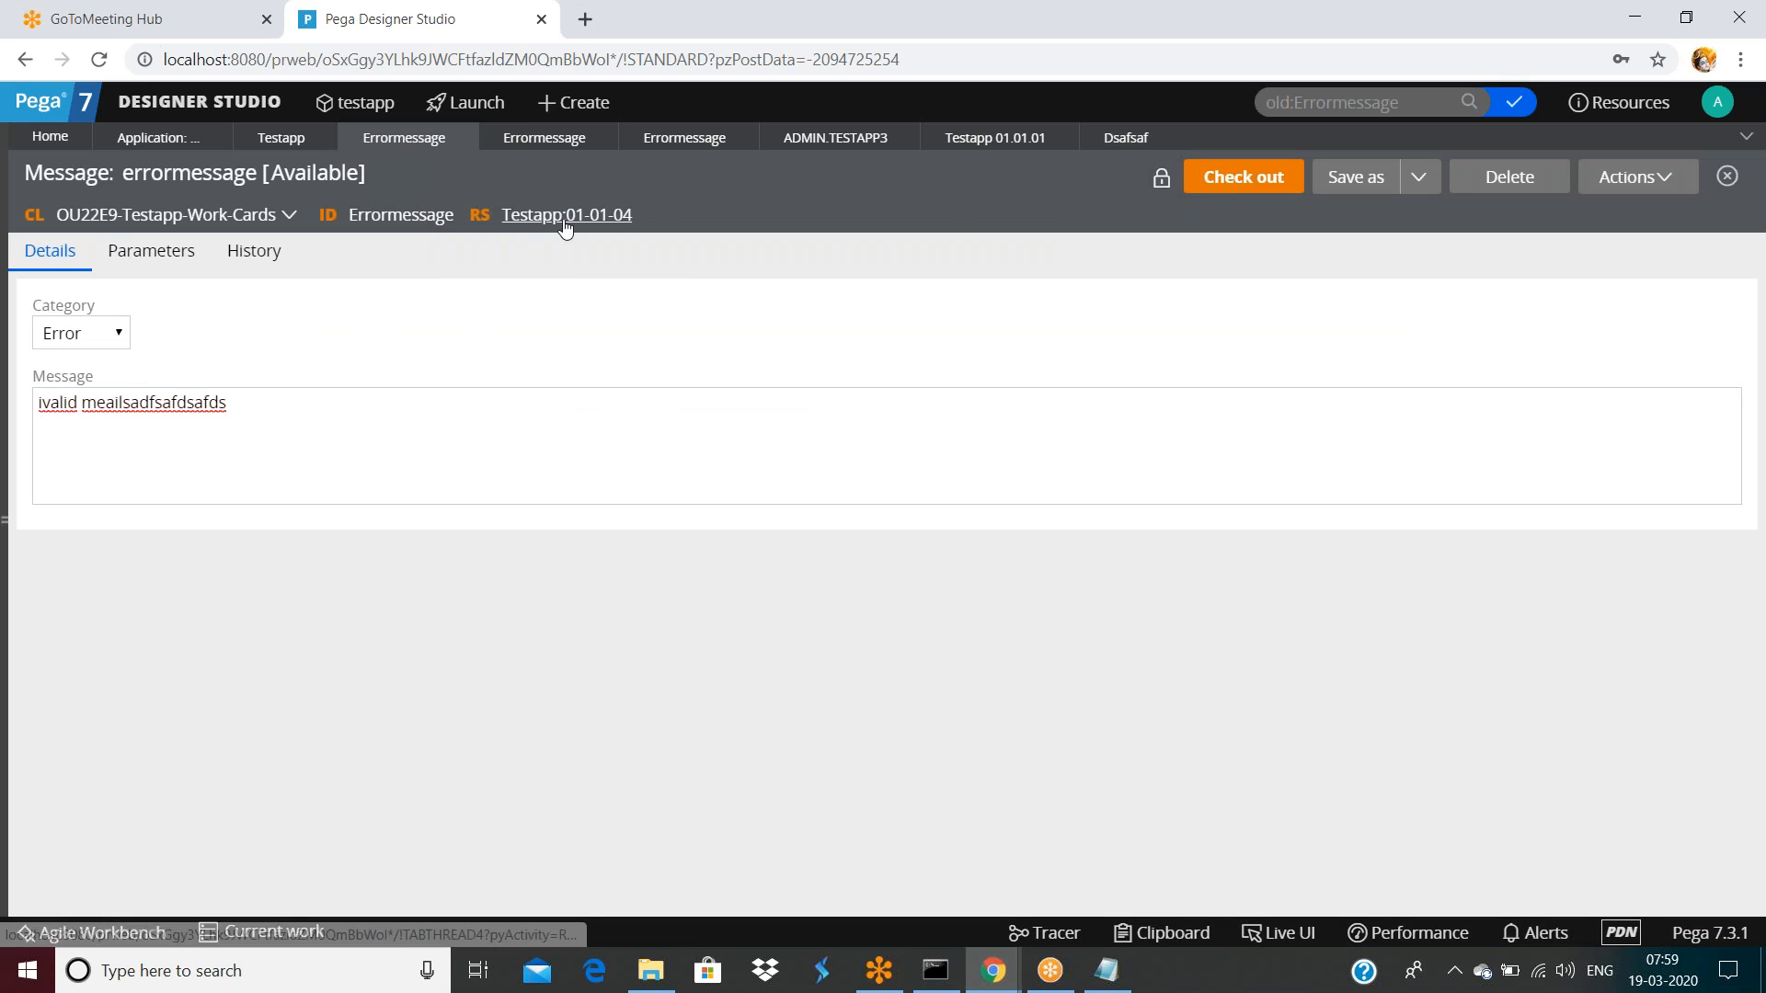
Delete the errormessage rule with reason 'nr' and close the dsafsaf tab
left_click(1509, 178)
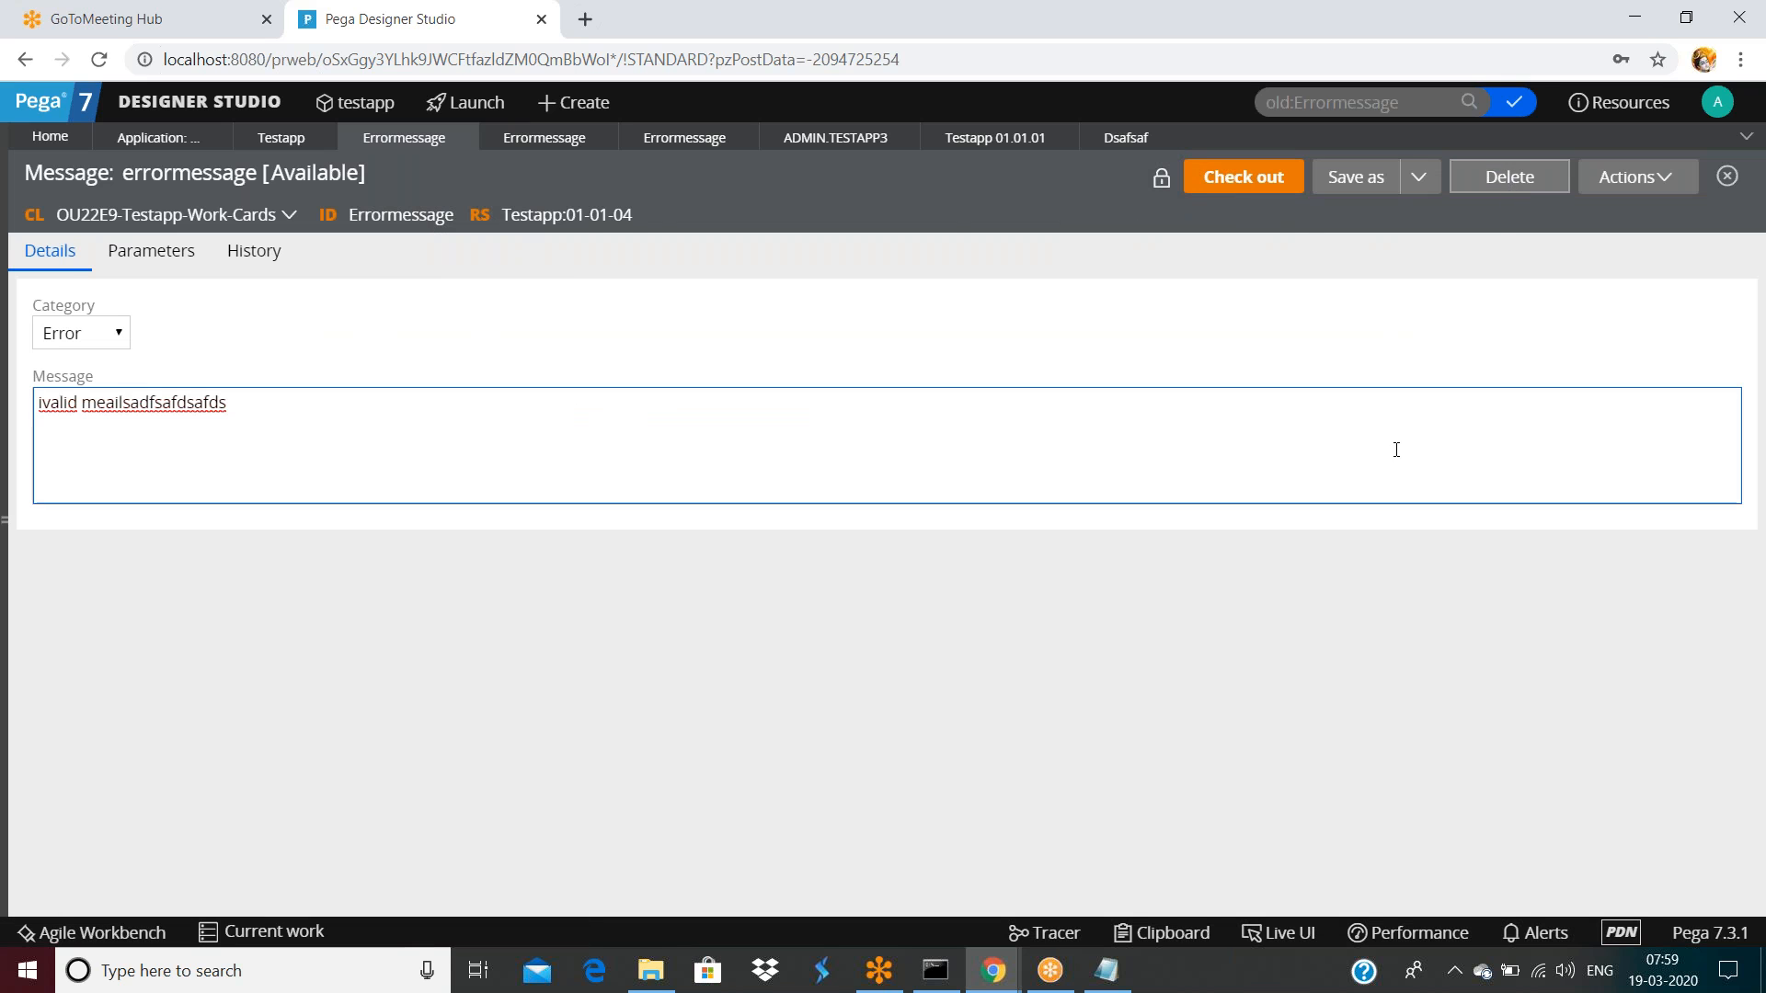
type("nr")
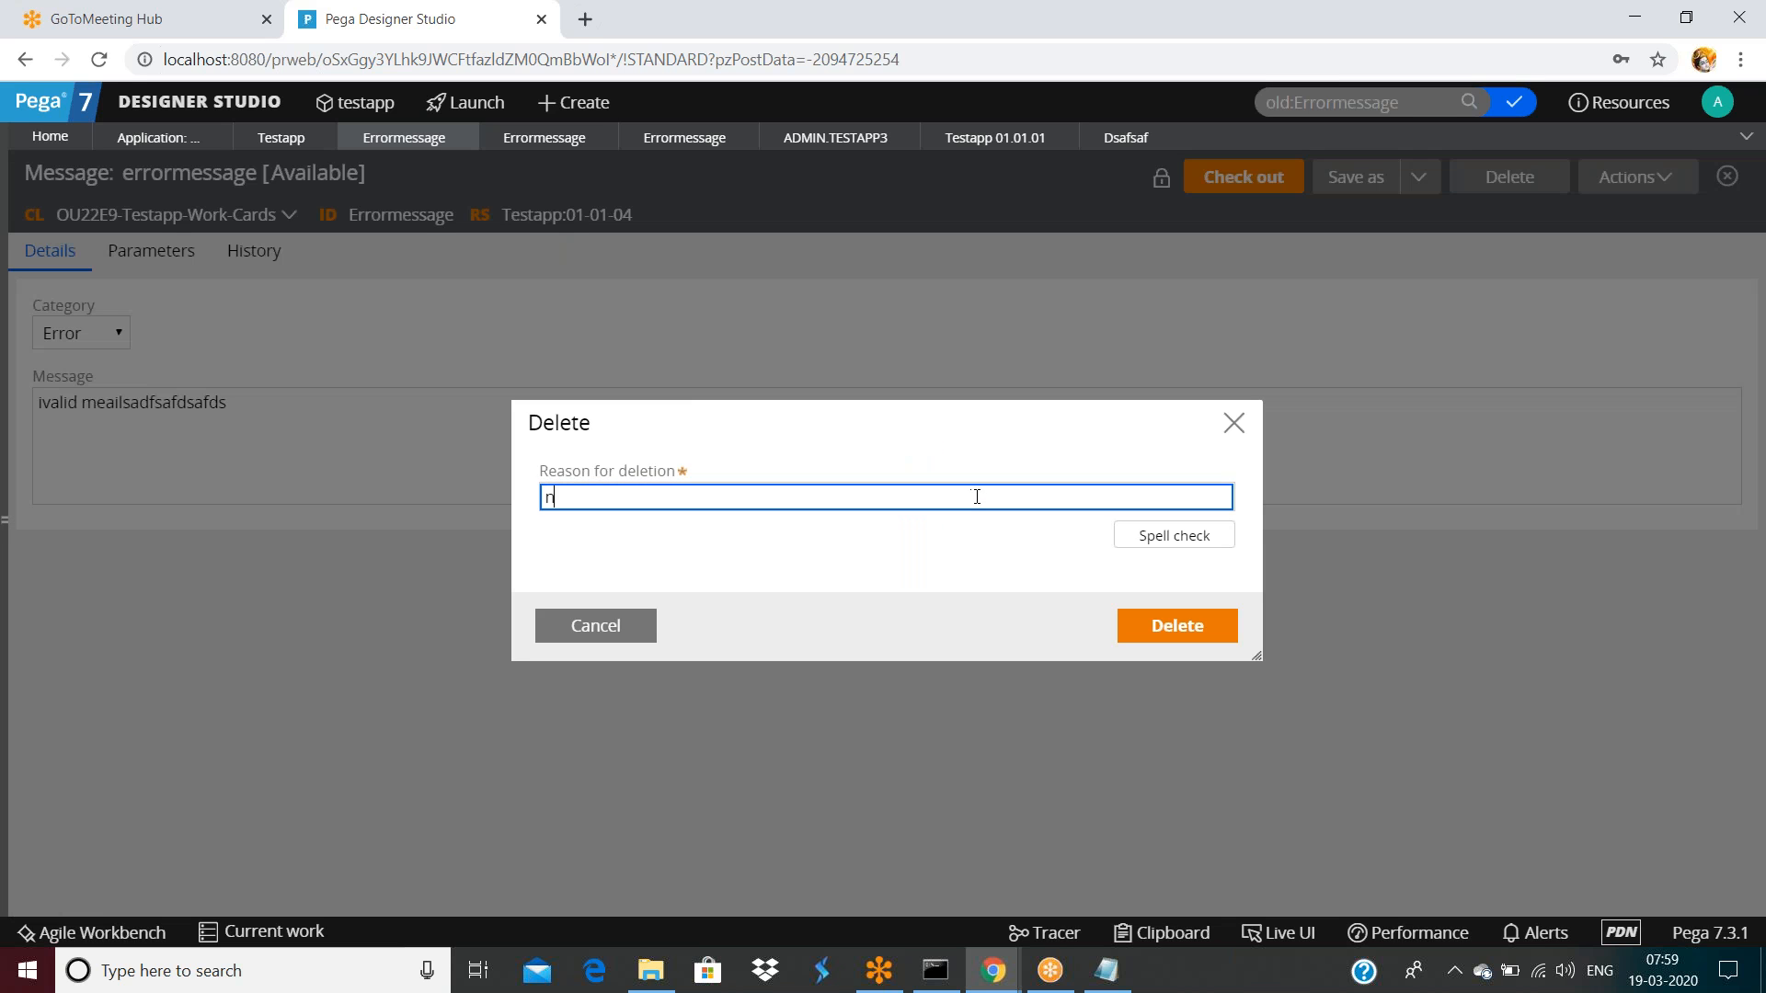
left_click(1197, 625)
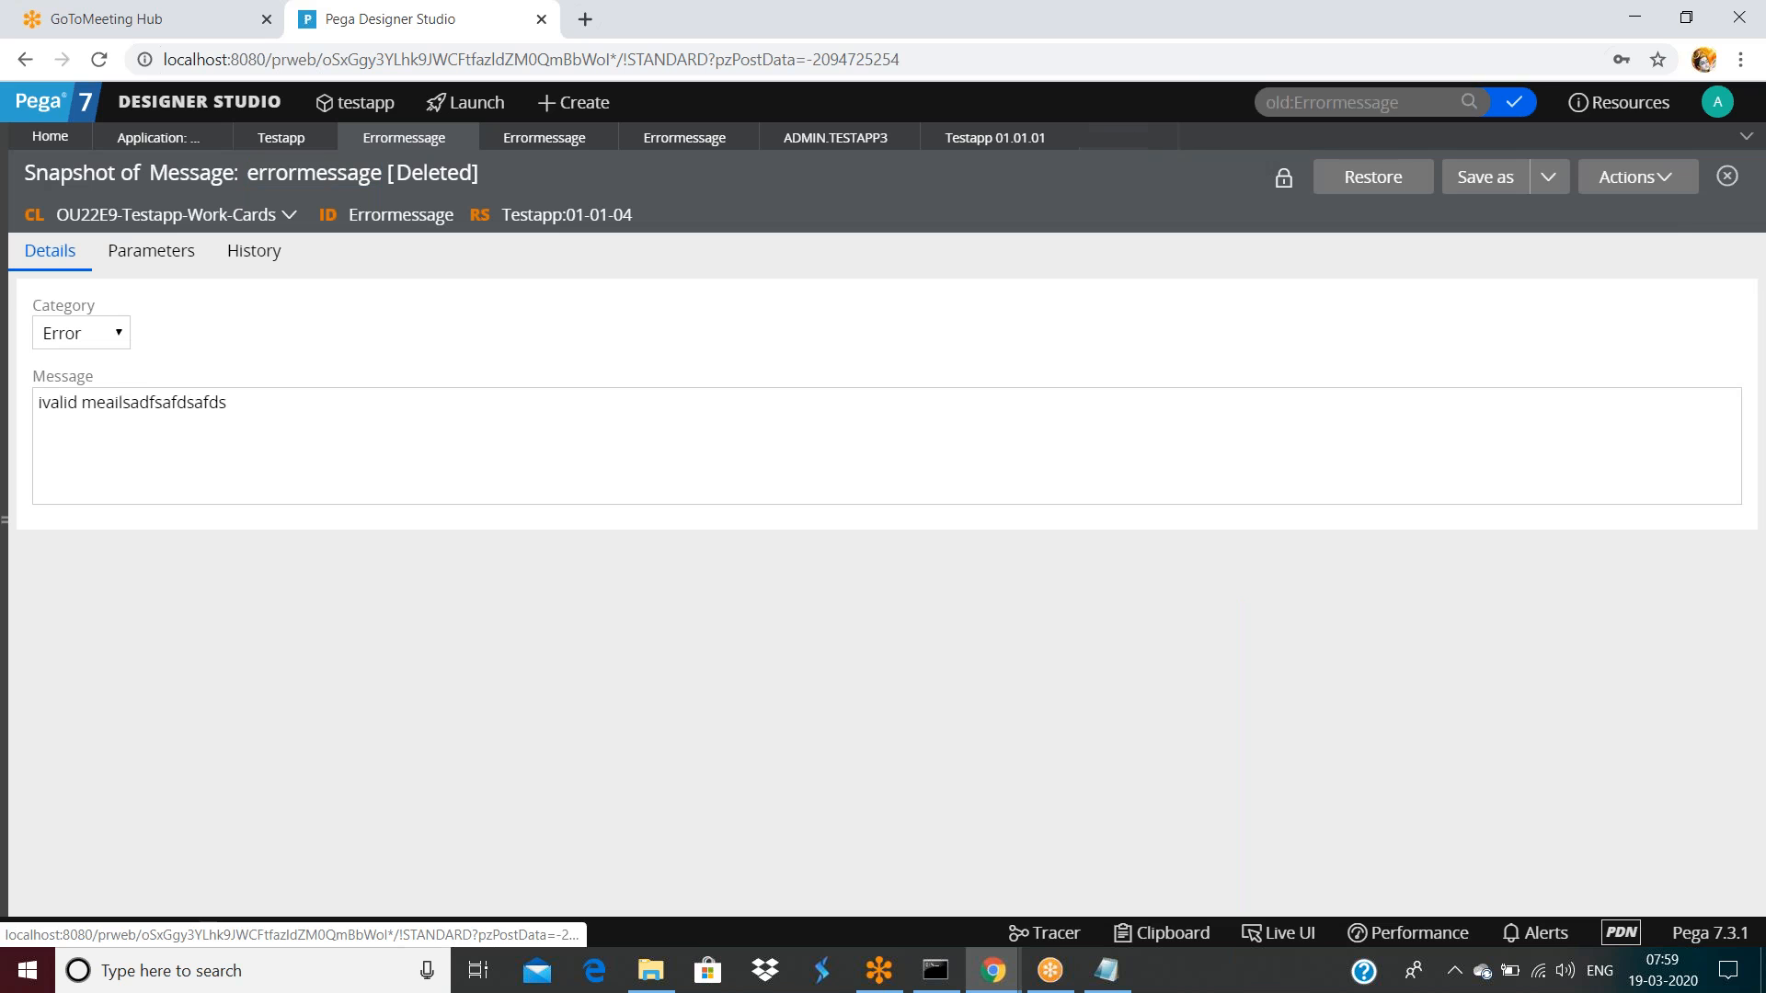
left_click(1161, 138)
left_click(1624, 257)
Browse the open record tabs, then reopen dsafsaf from Recent items
left_click(837, 138)
left_click(951, 148)
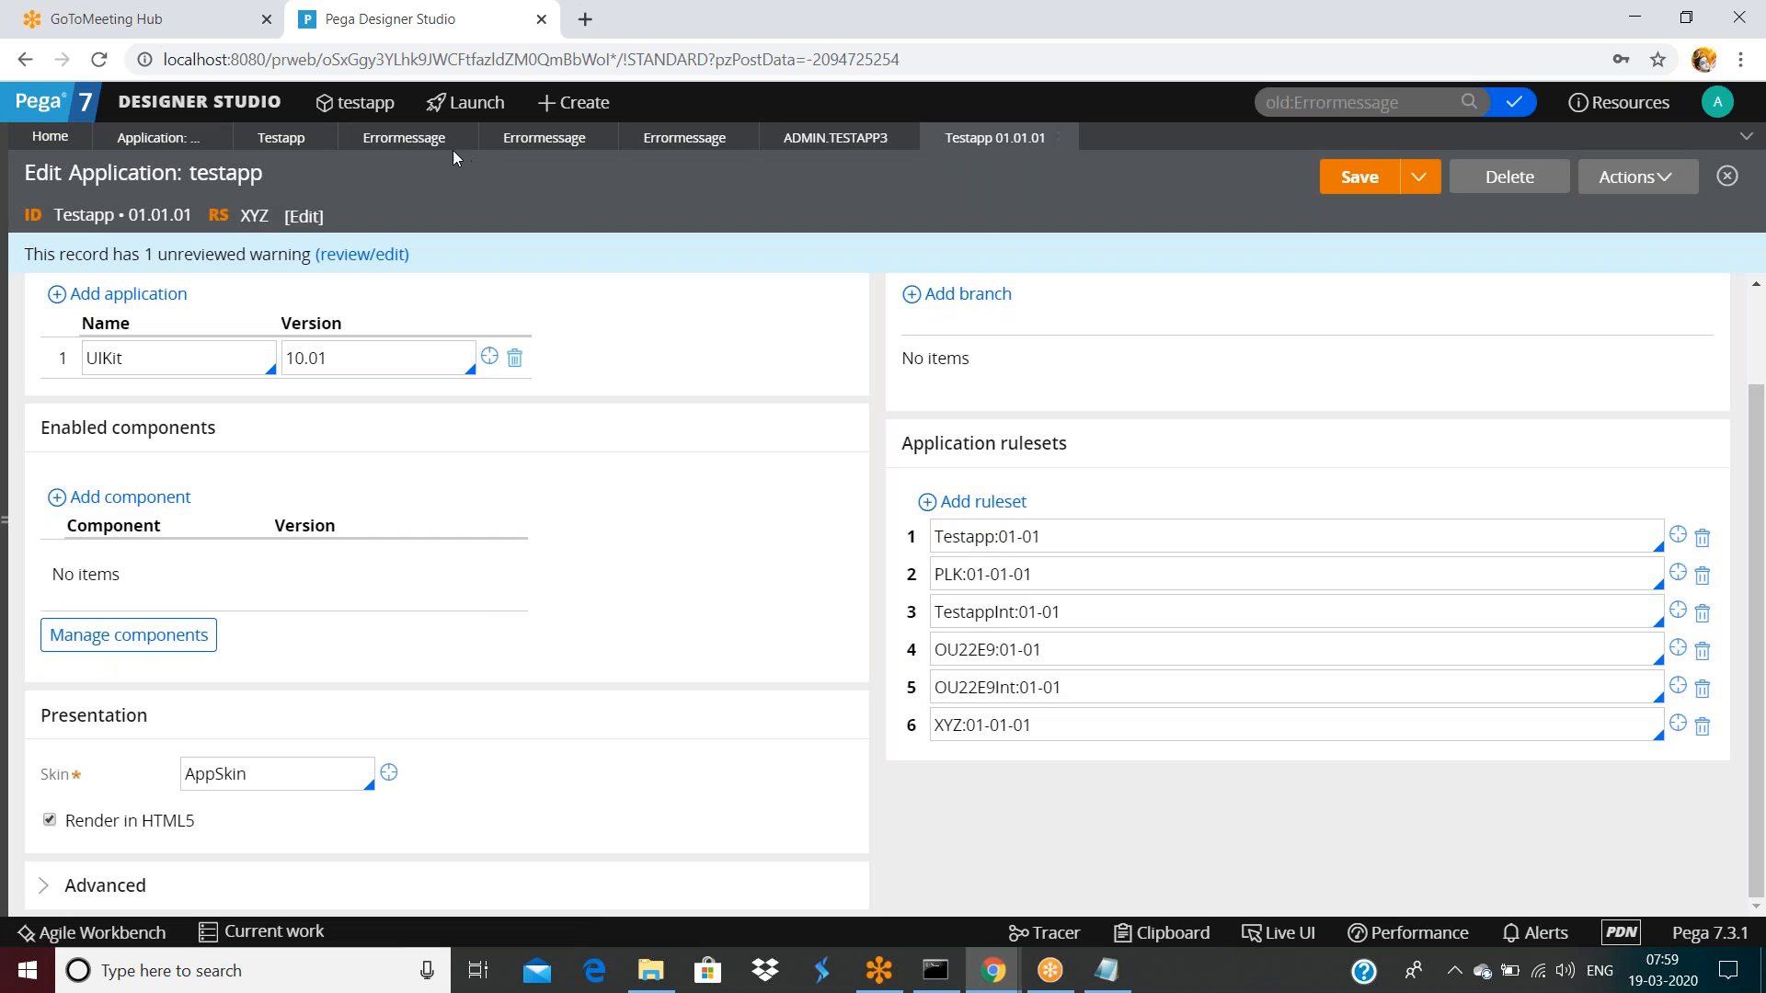
left_click(656, 147)
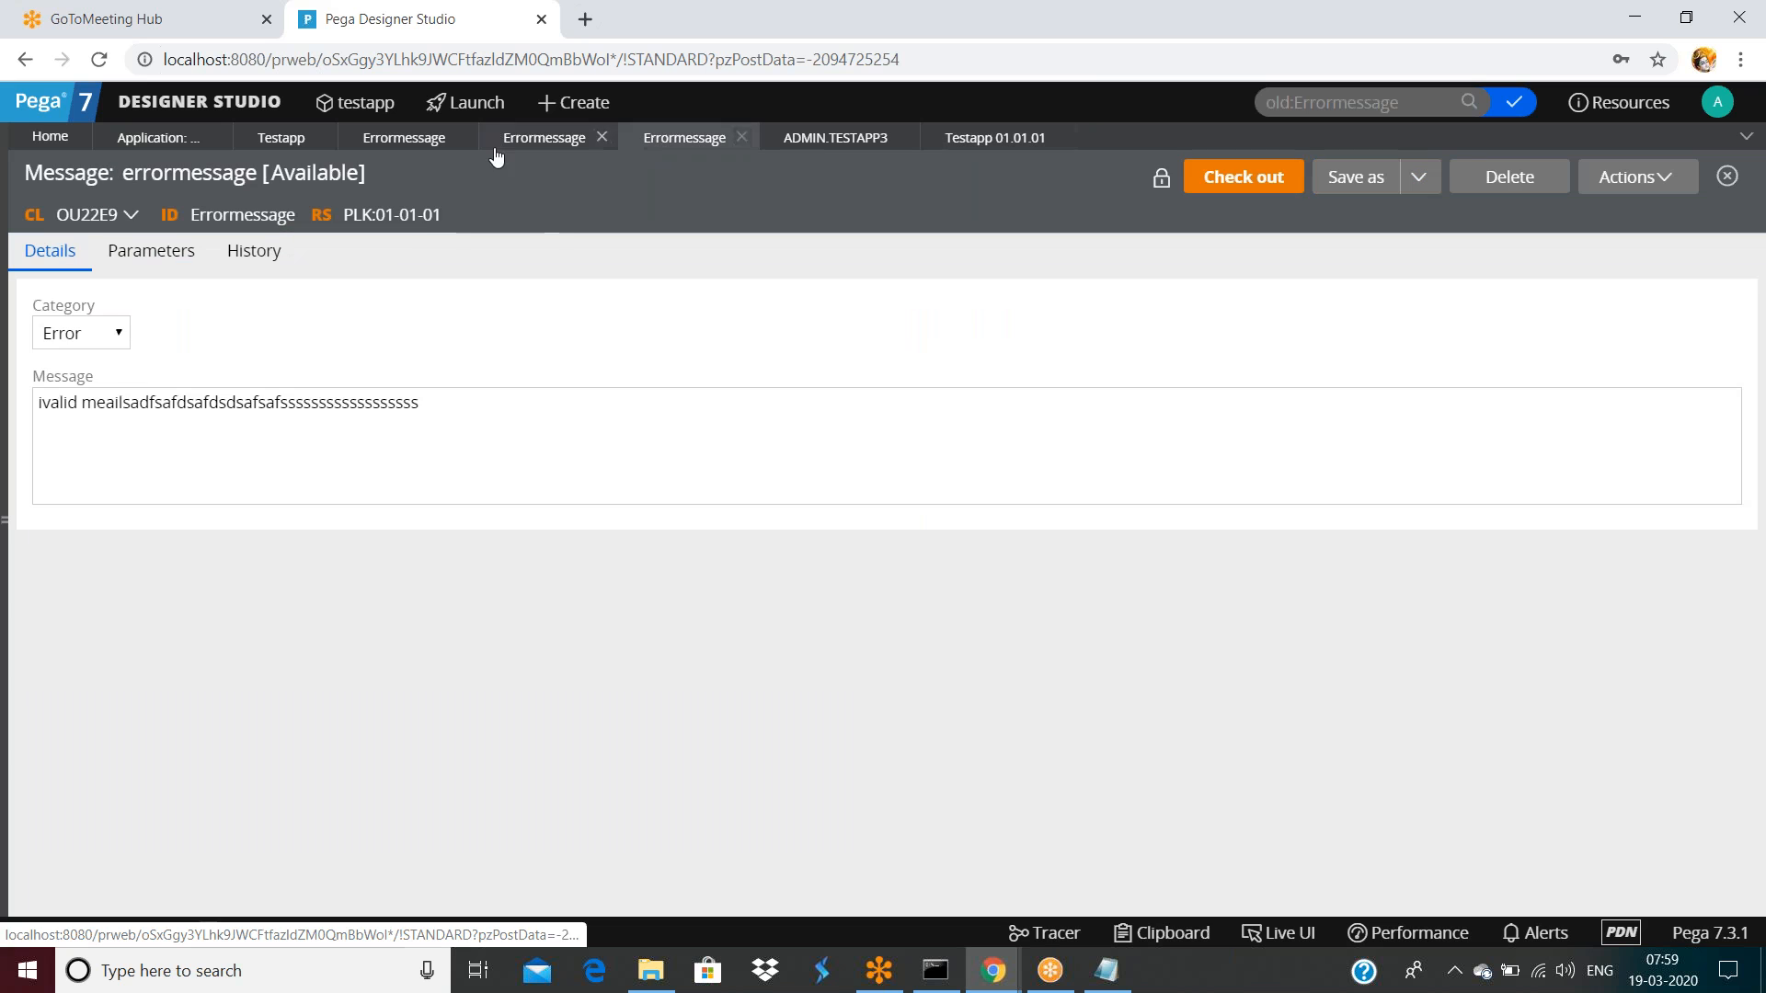
left_click(425, 145)
left_click(282, 147)
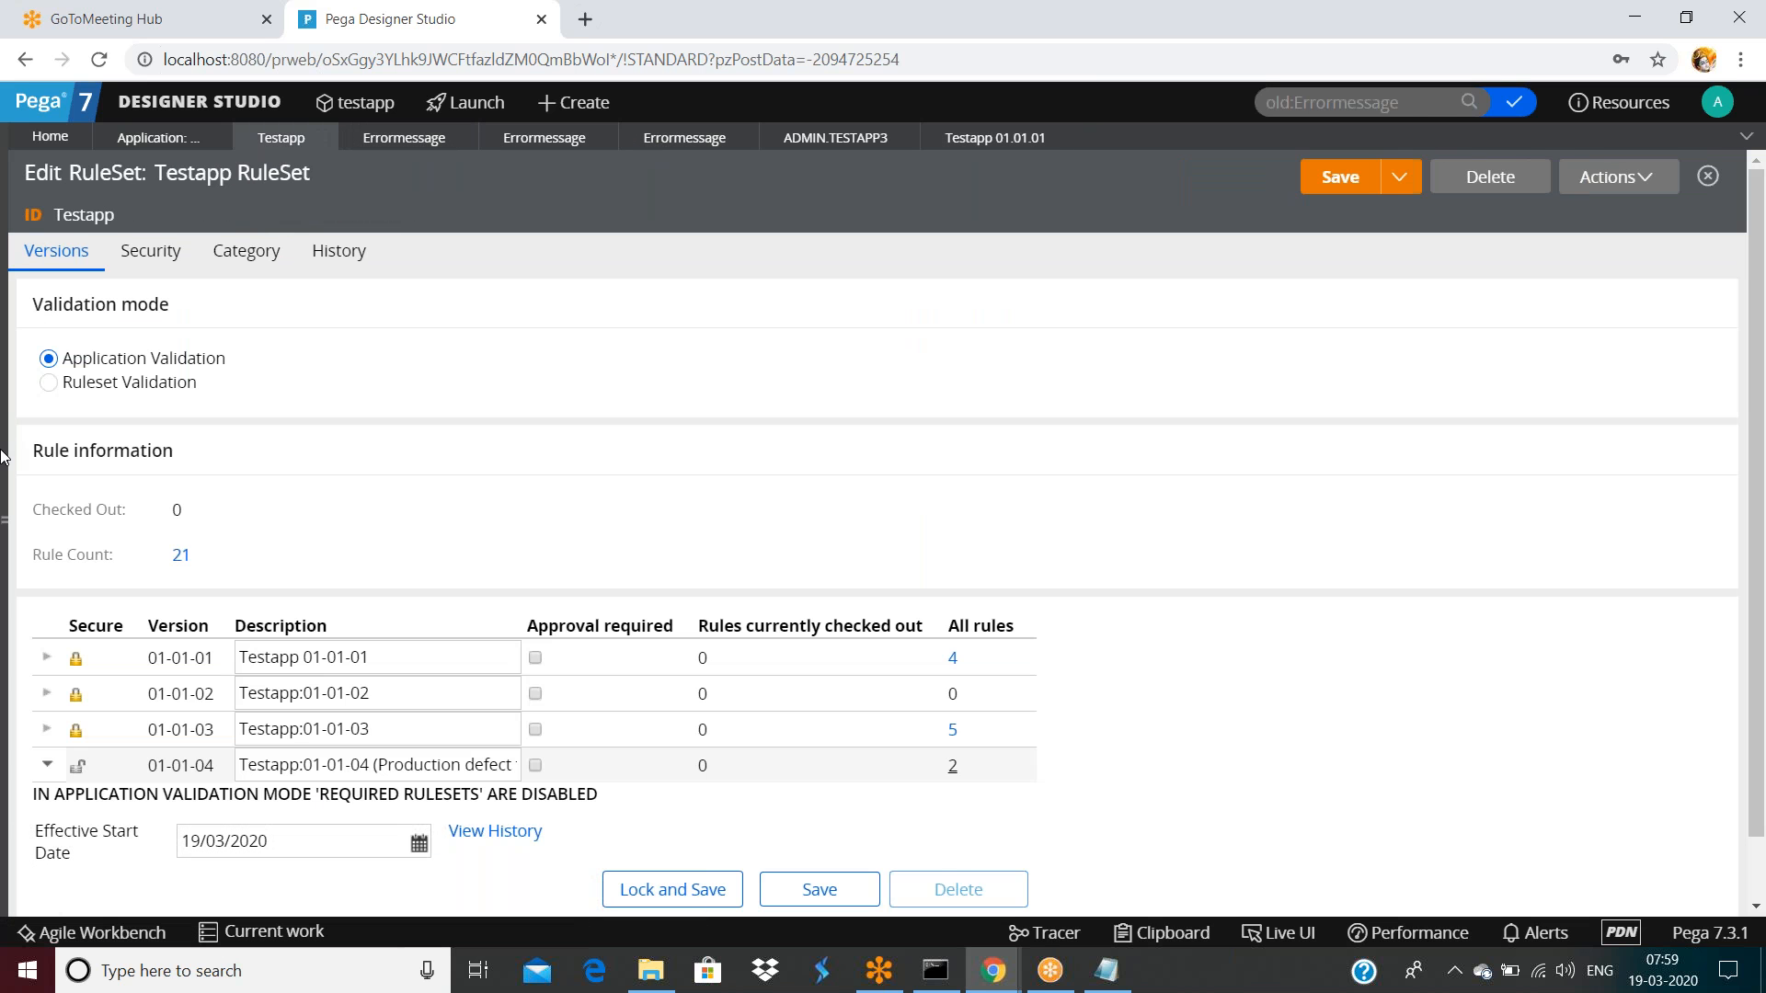
left_click(9, 522)
left_click(32, 170)
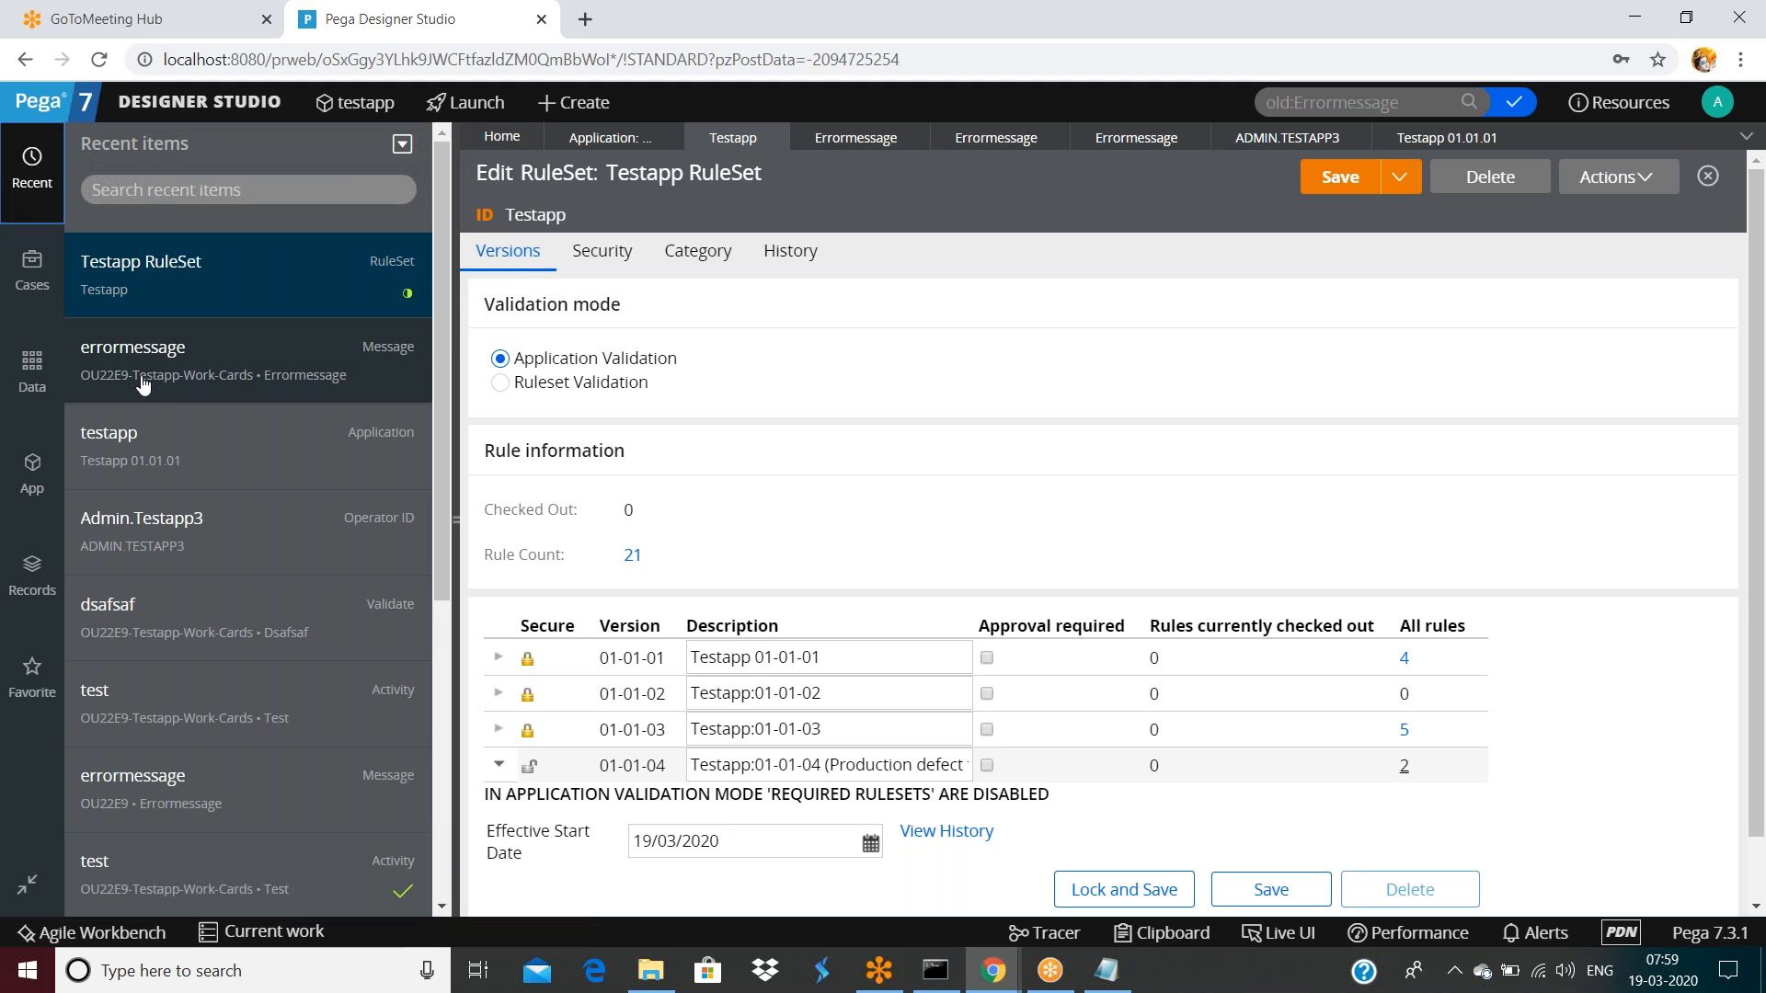
left_click(144, 605)
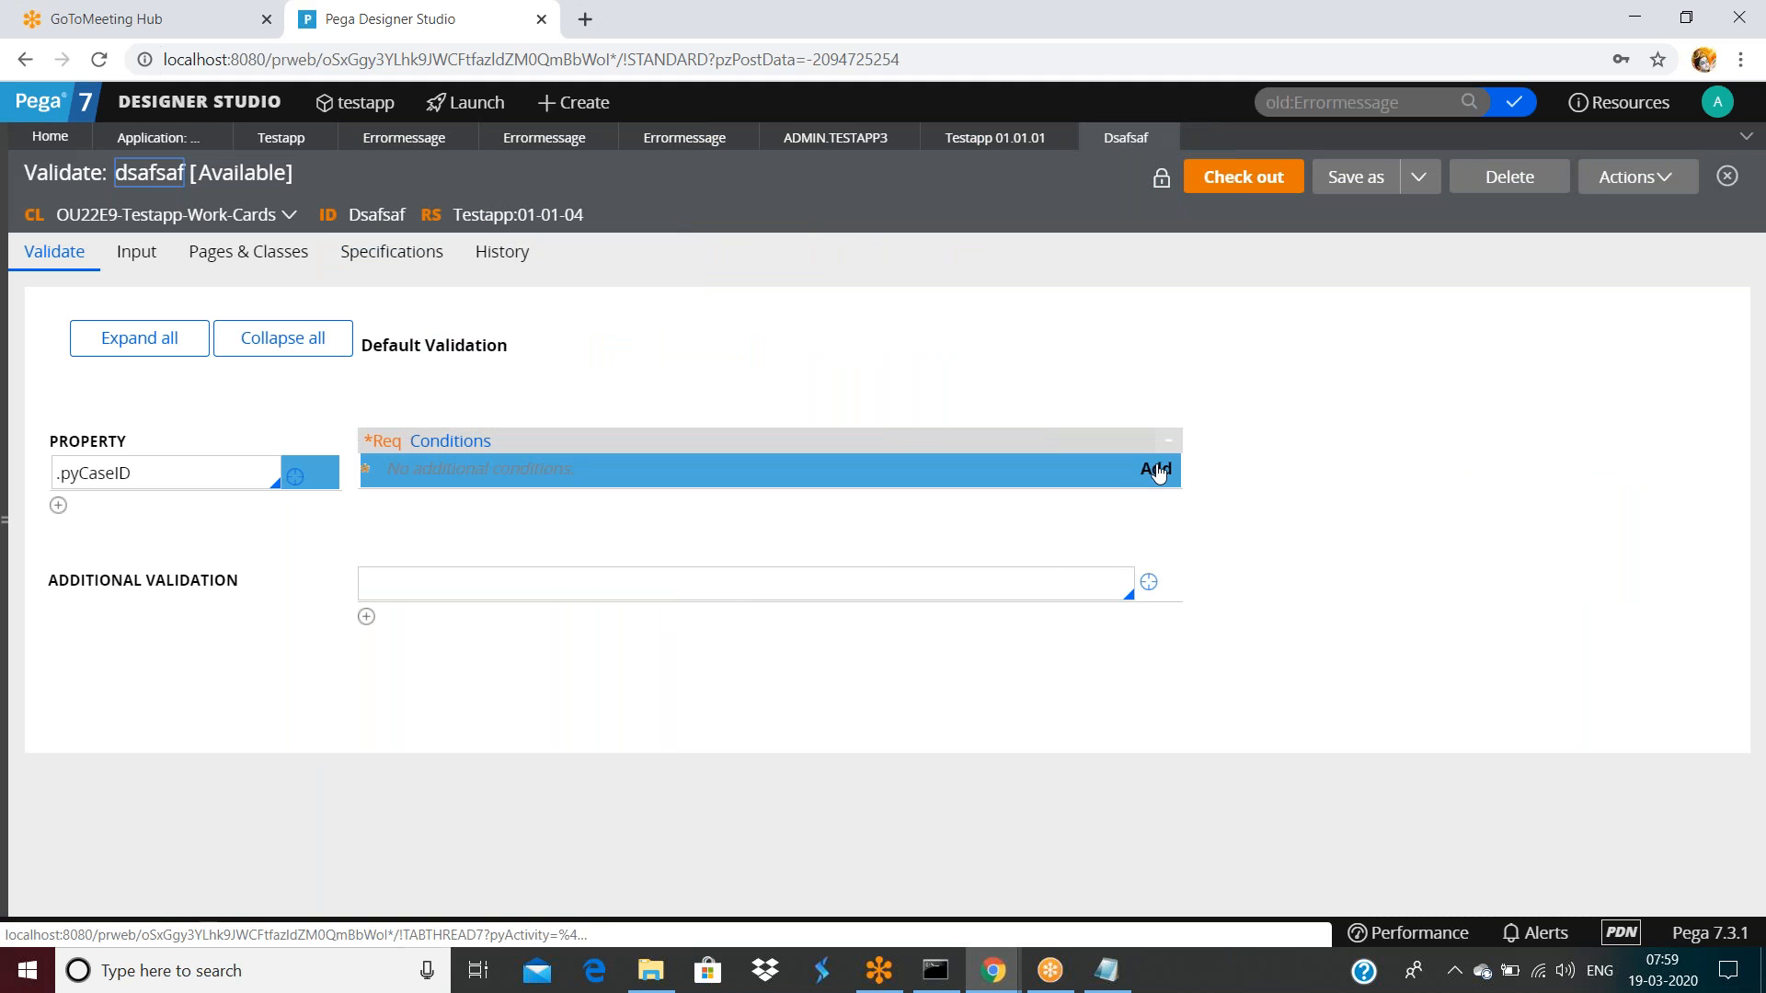
Reopen the pyCaseID validation conditions and open the Errormessage rule it now resolves to
left_click(1155, 467)
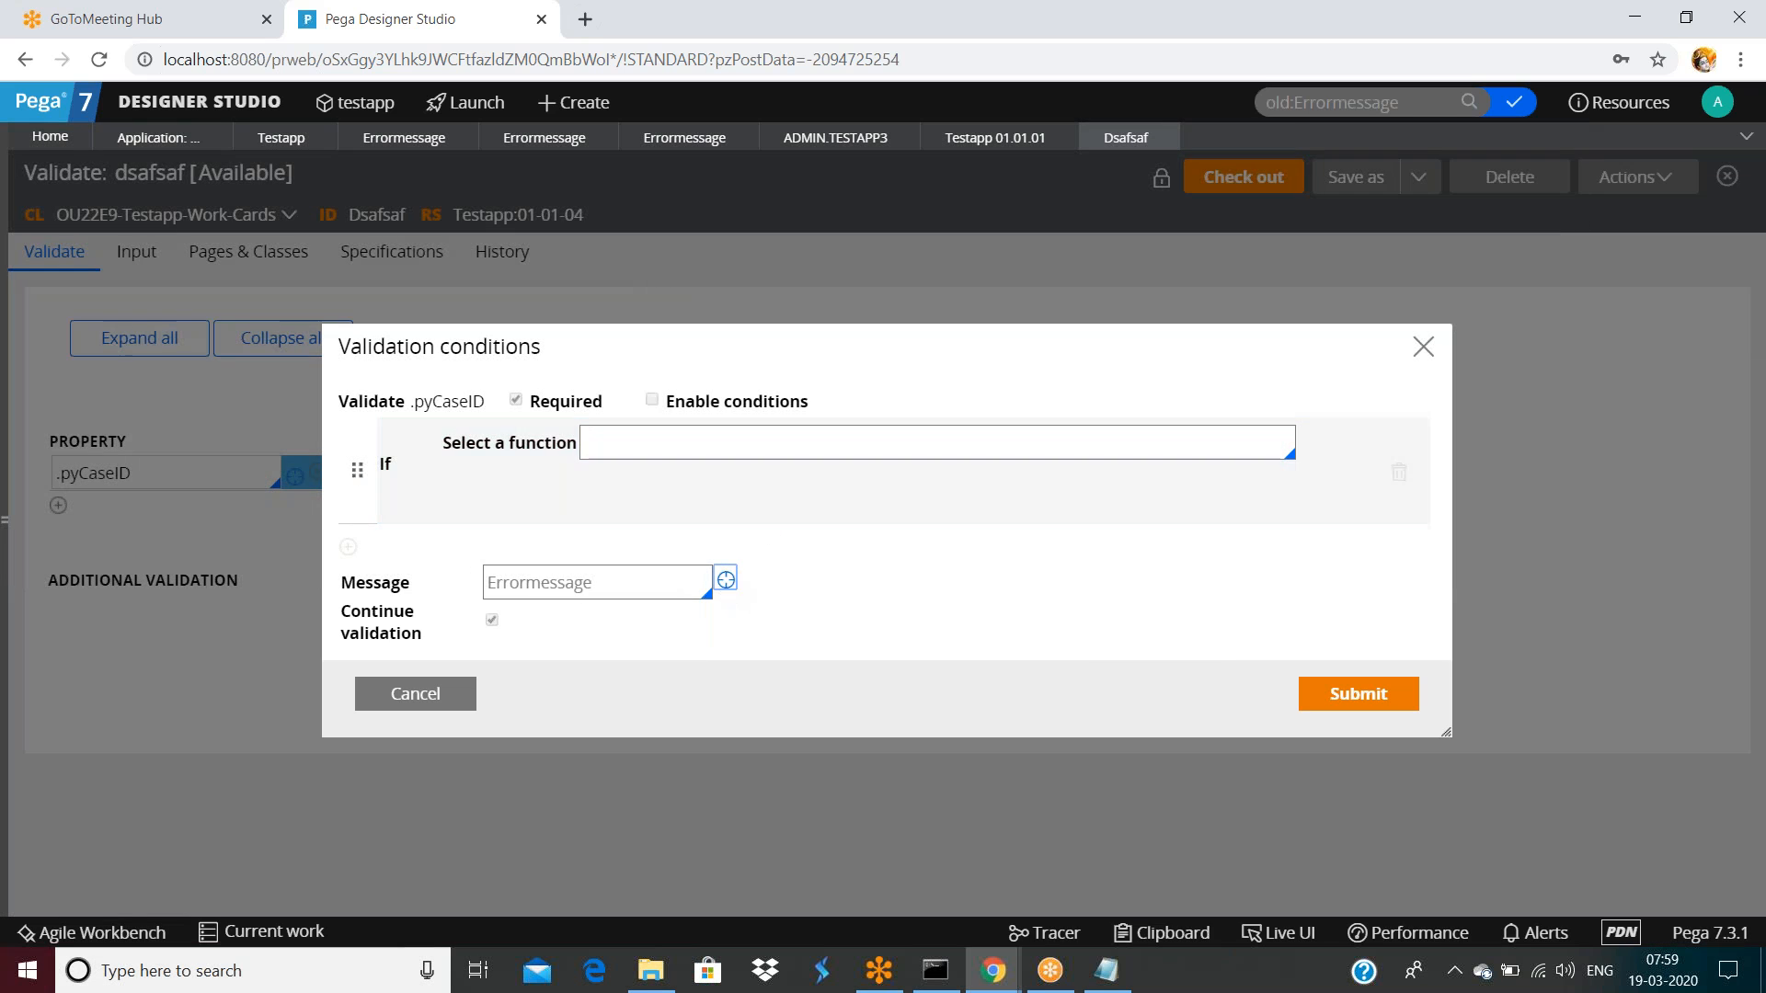
left_click(726, 580)
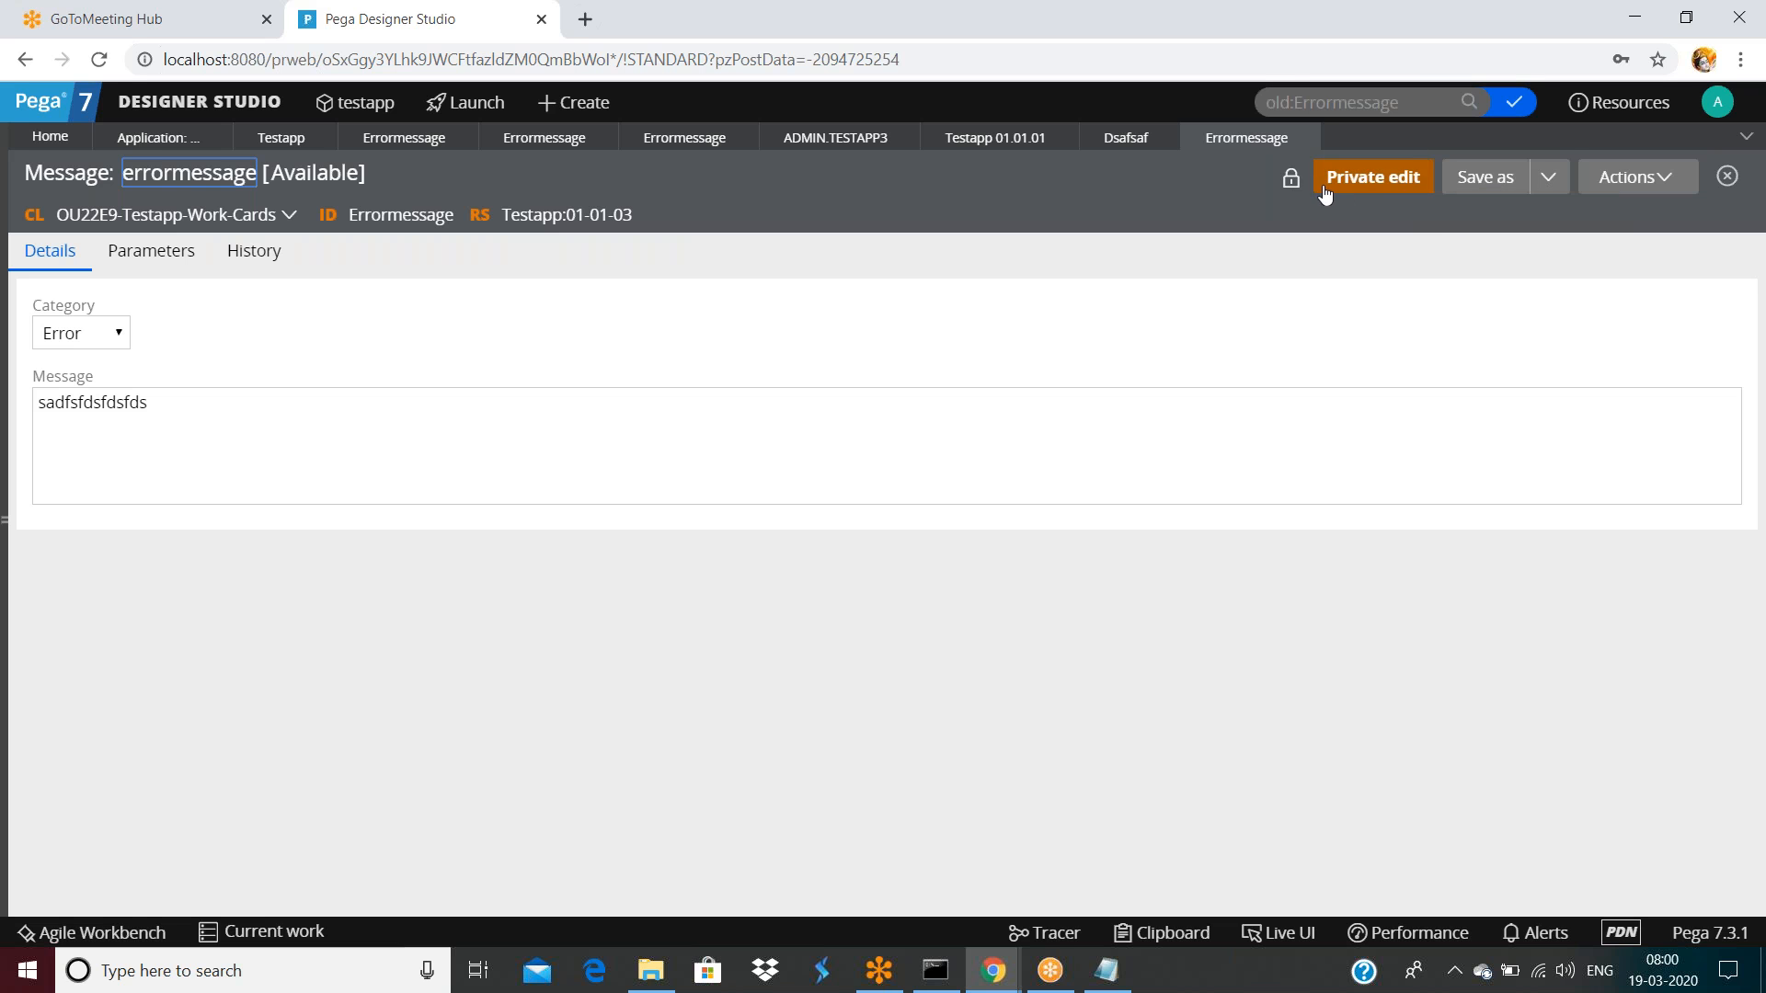
Unlock Testapp ruleset version 01-01-03 with its password and save it
left_click(568, 216)
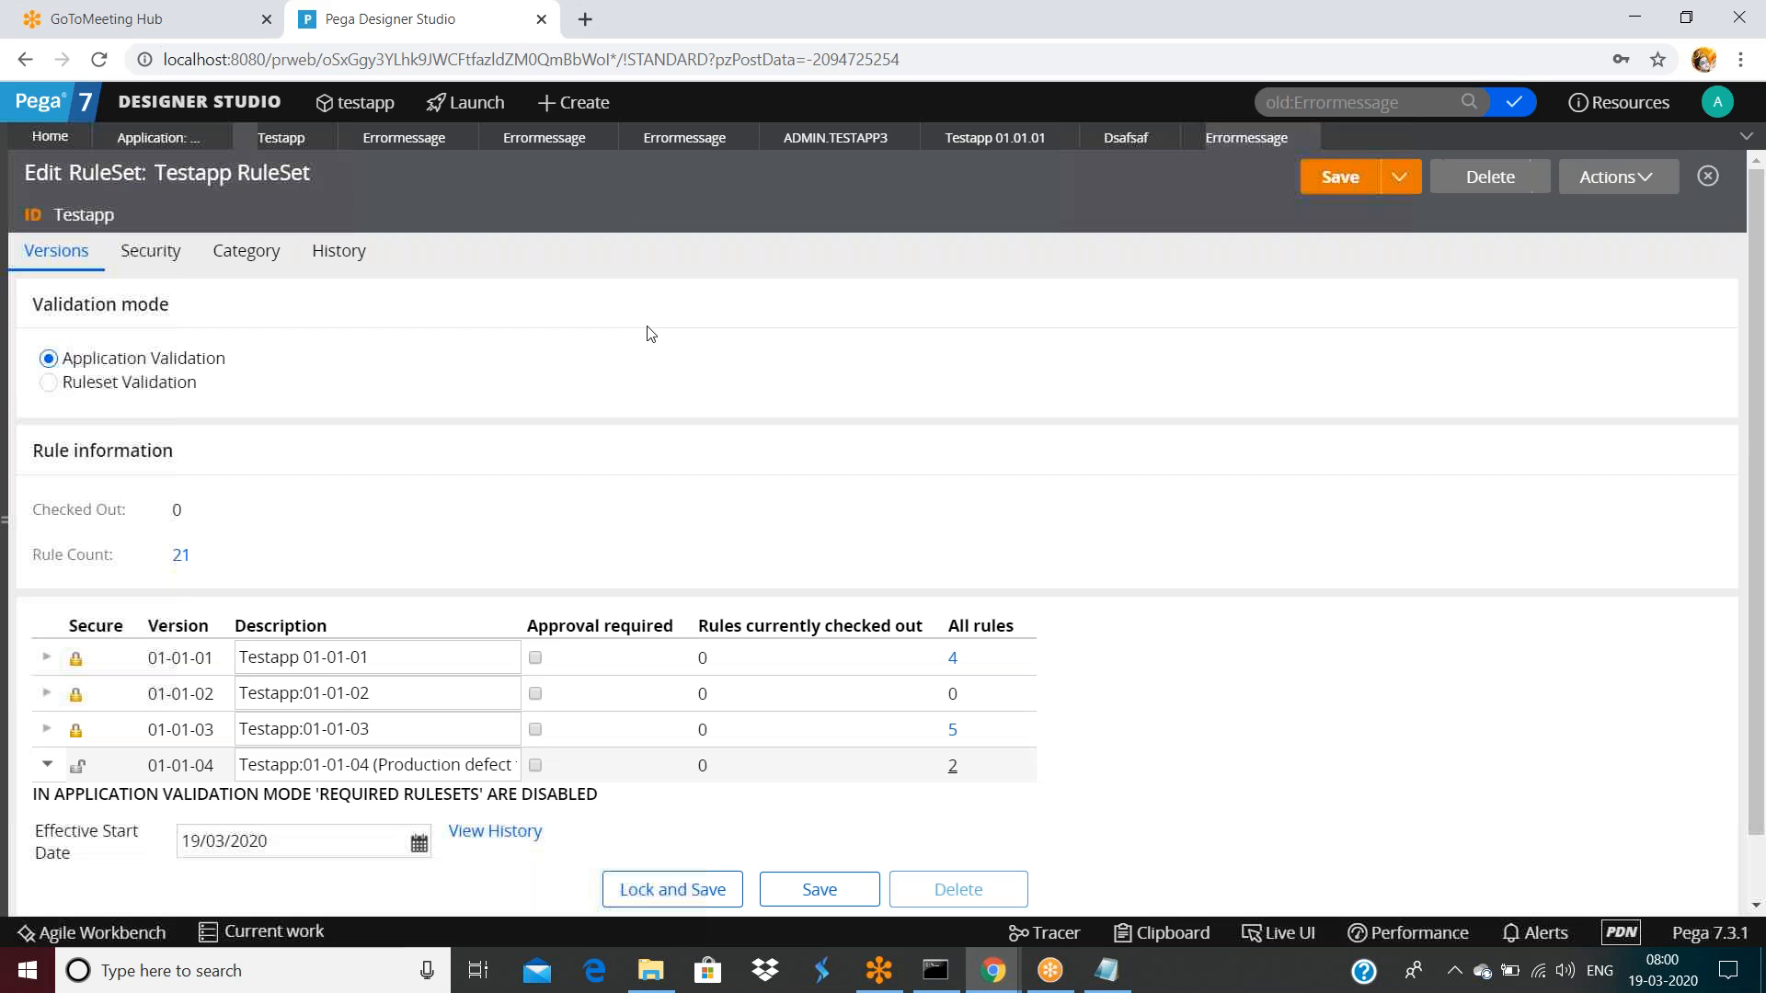
left_click(46, 729)
scroll(204, 733, "down", 2)
left_click(664, 649)
left_click(798, 527)
type("test")
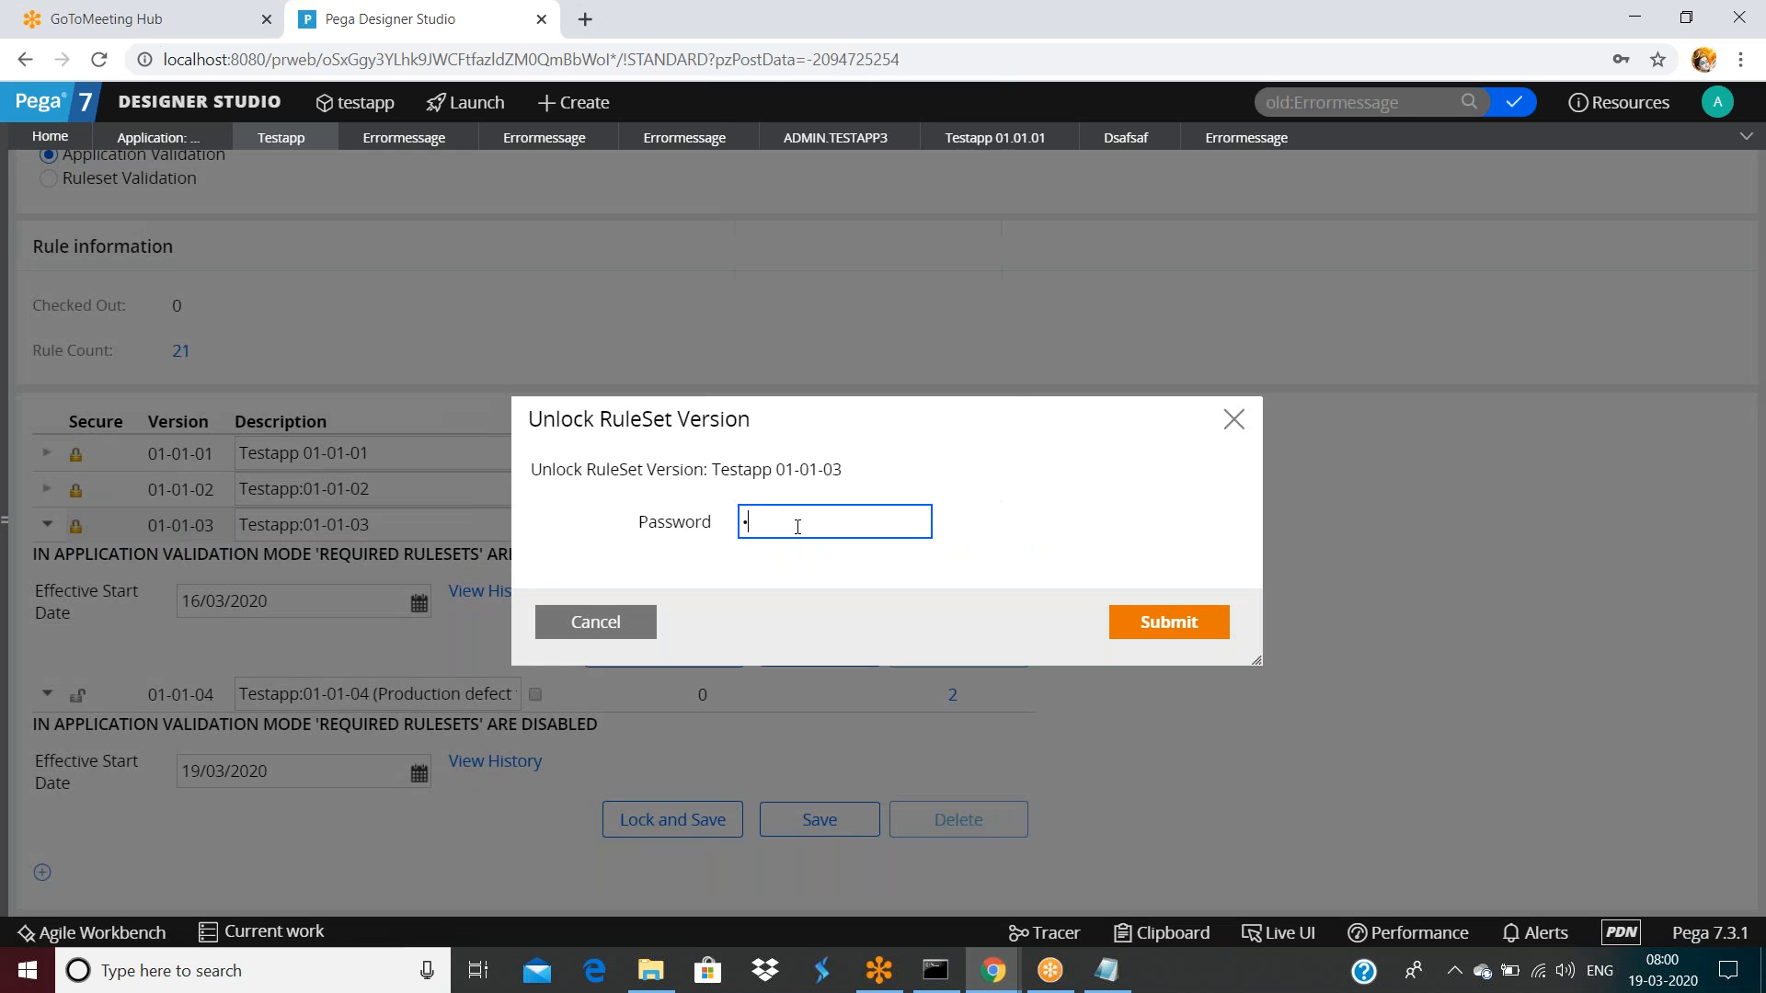
left_click(1168, 622)
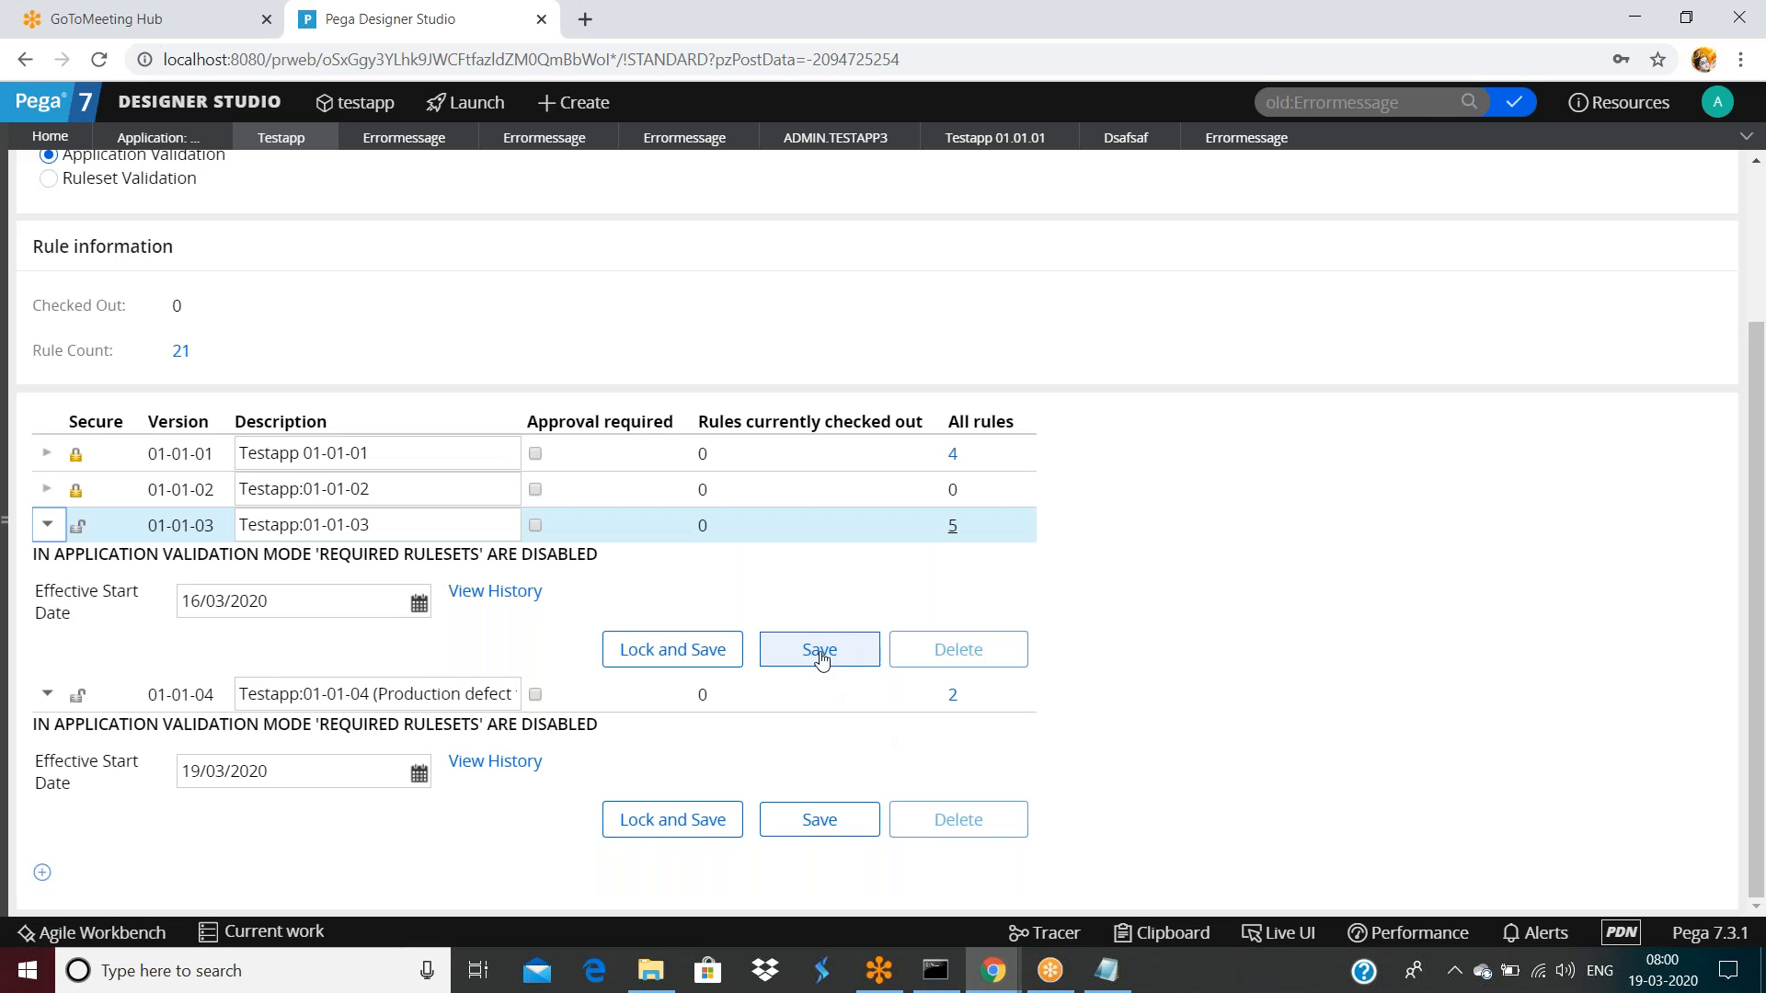
left_click(820, 651)
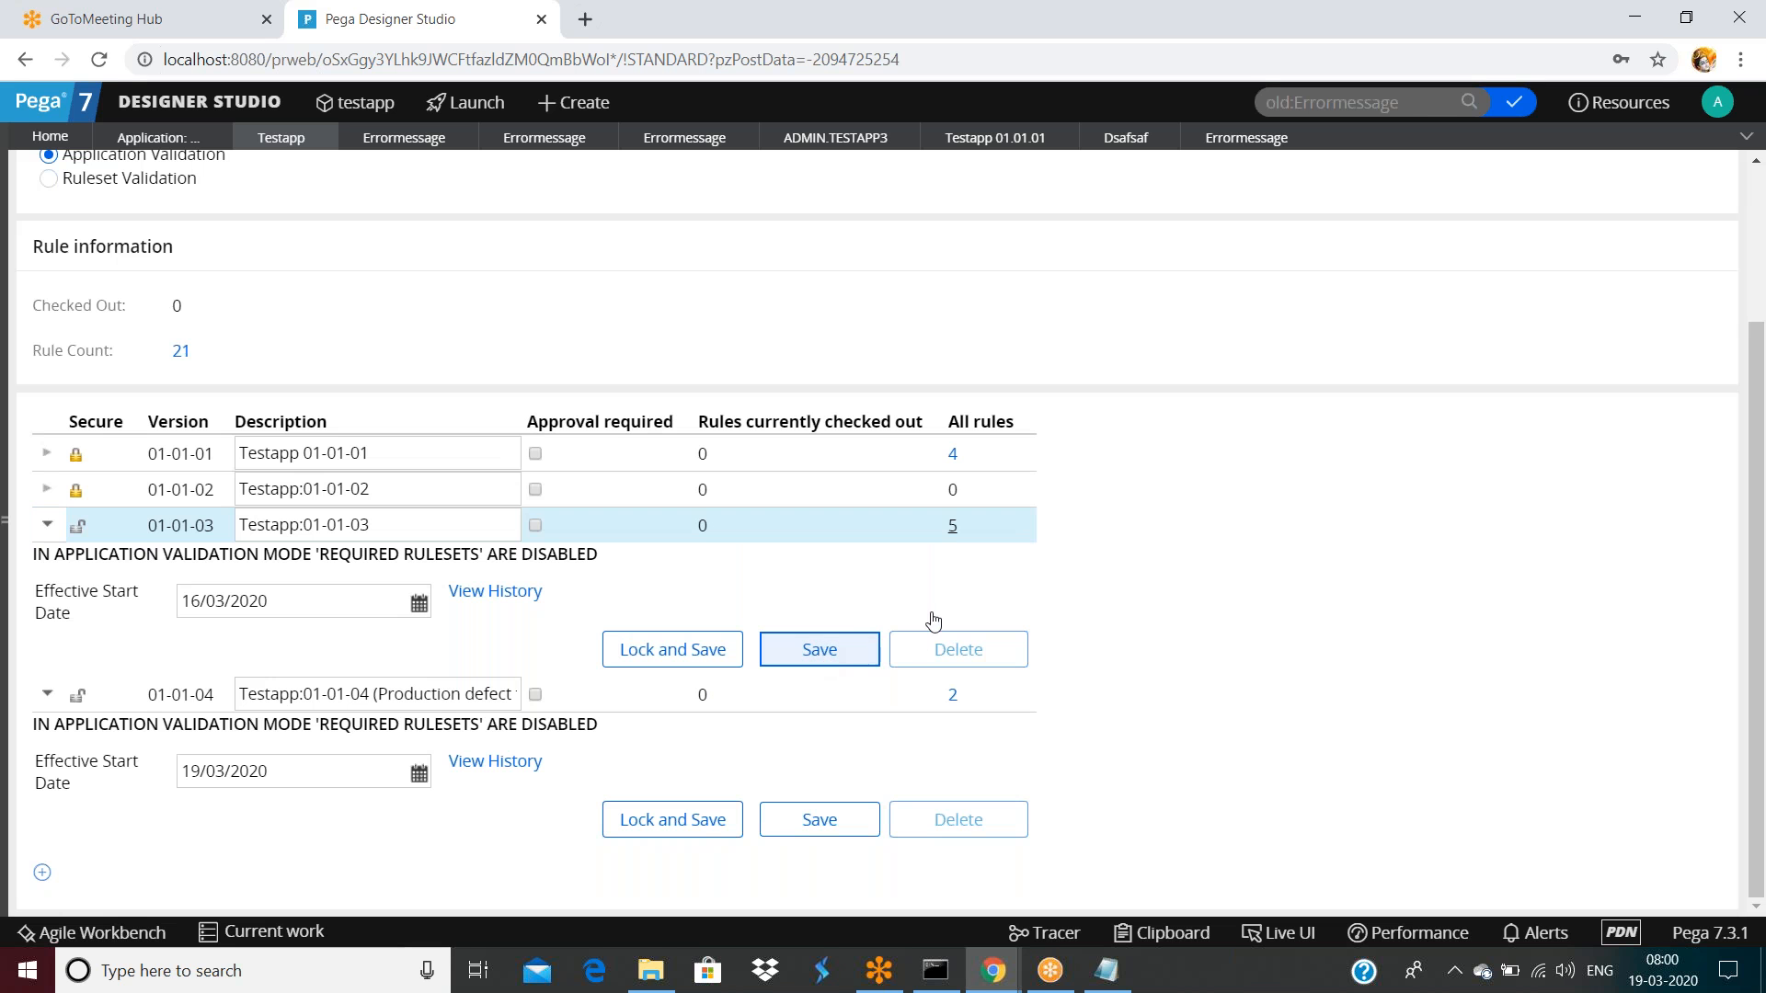
Refresh the 01-01-03 errormessage rule, delete it with reason 'nr', and return to dsafsaf
left_click(1247, 137)
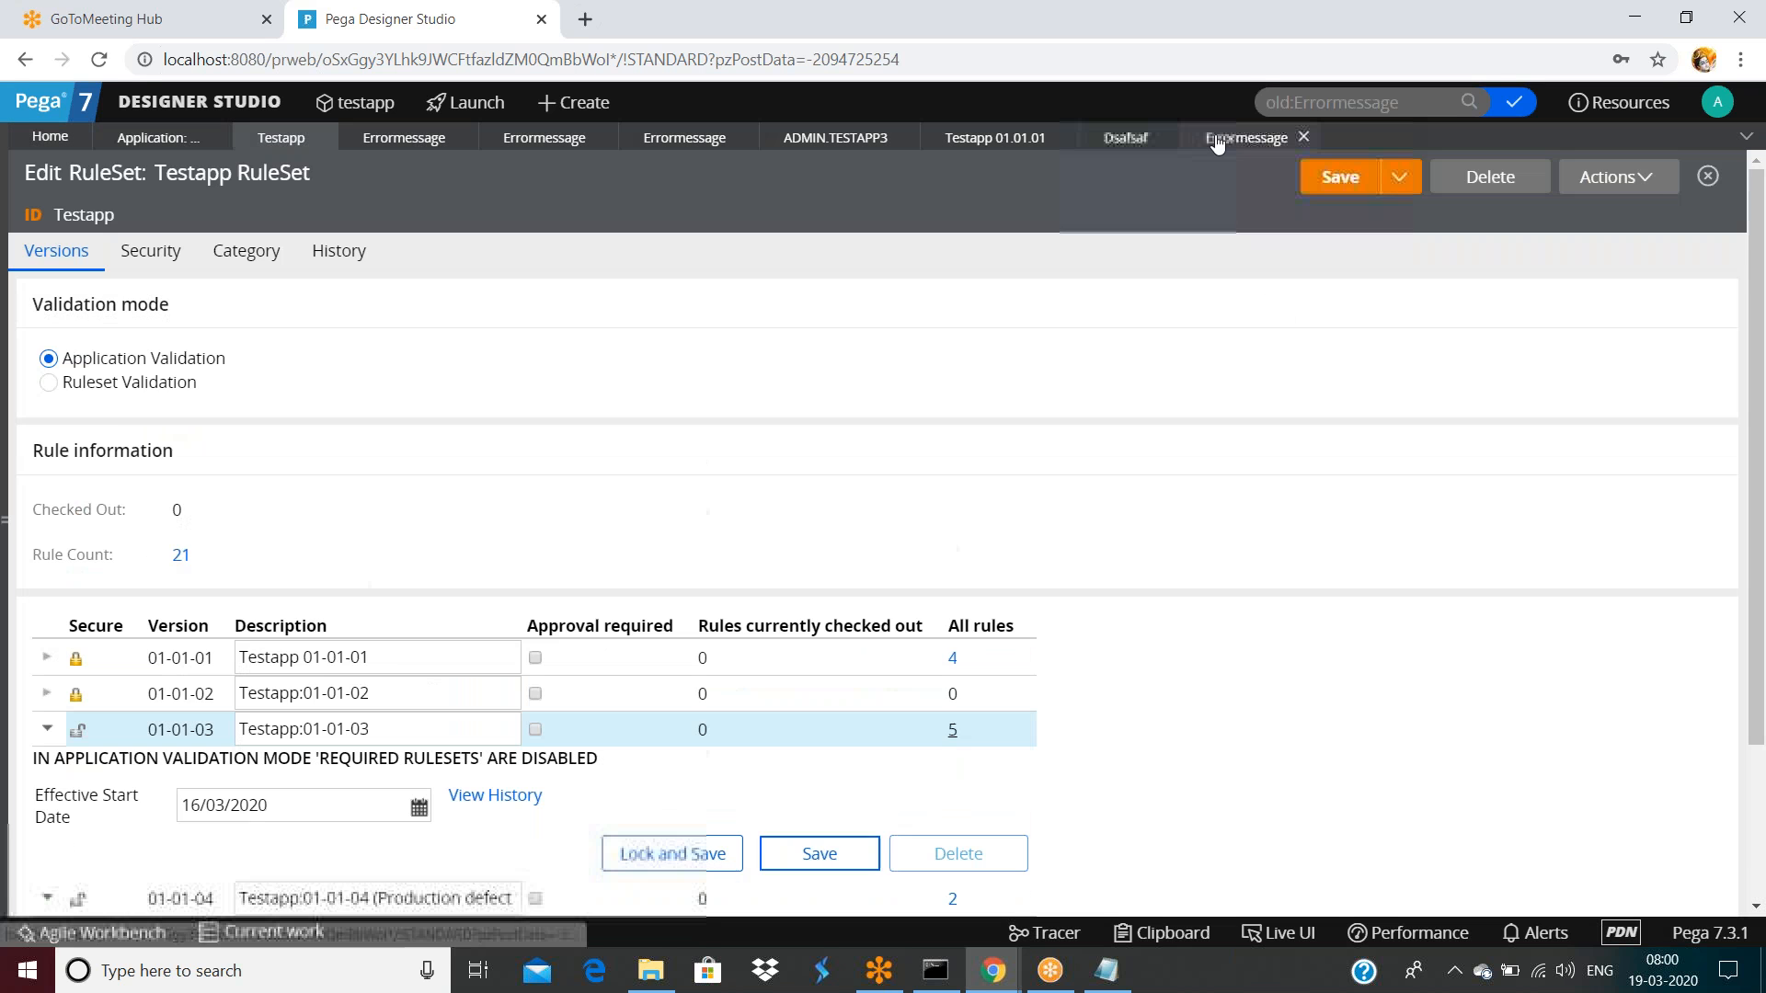
left_click(1635, 177)
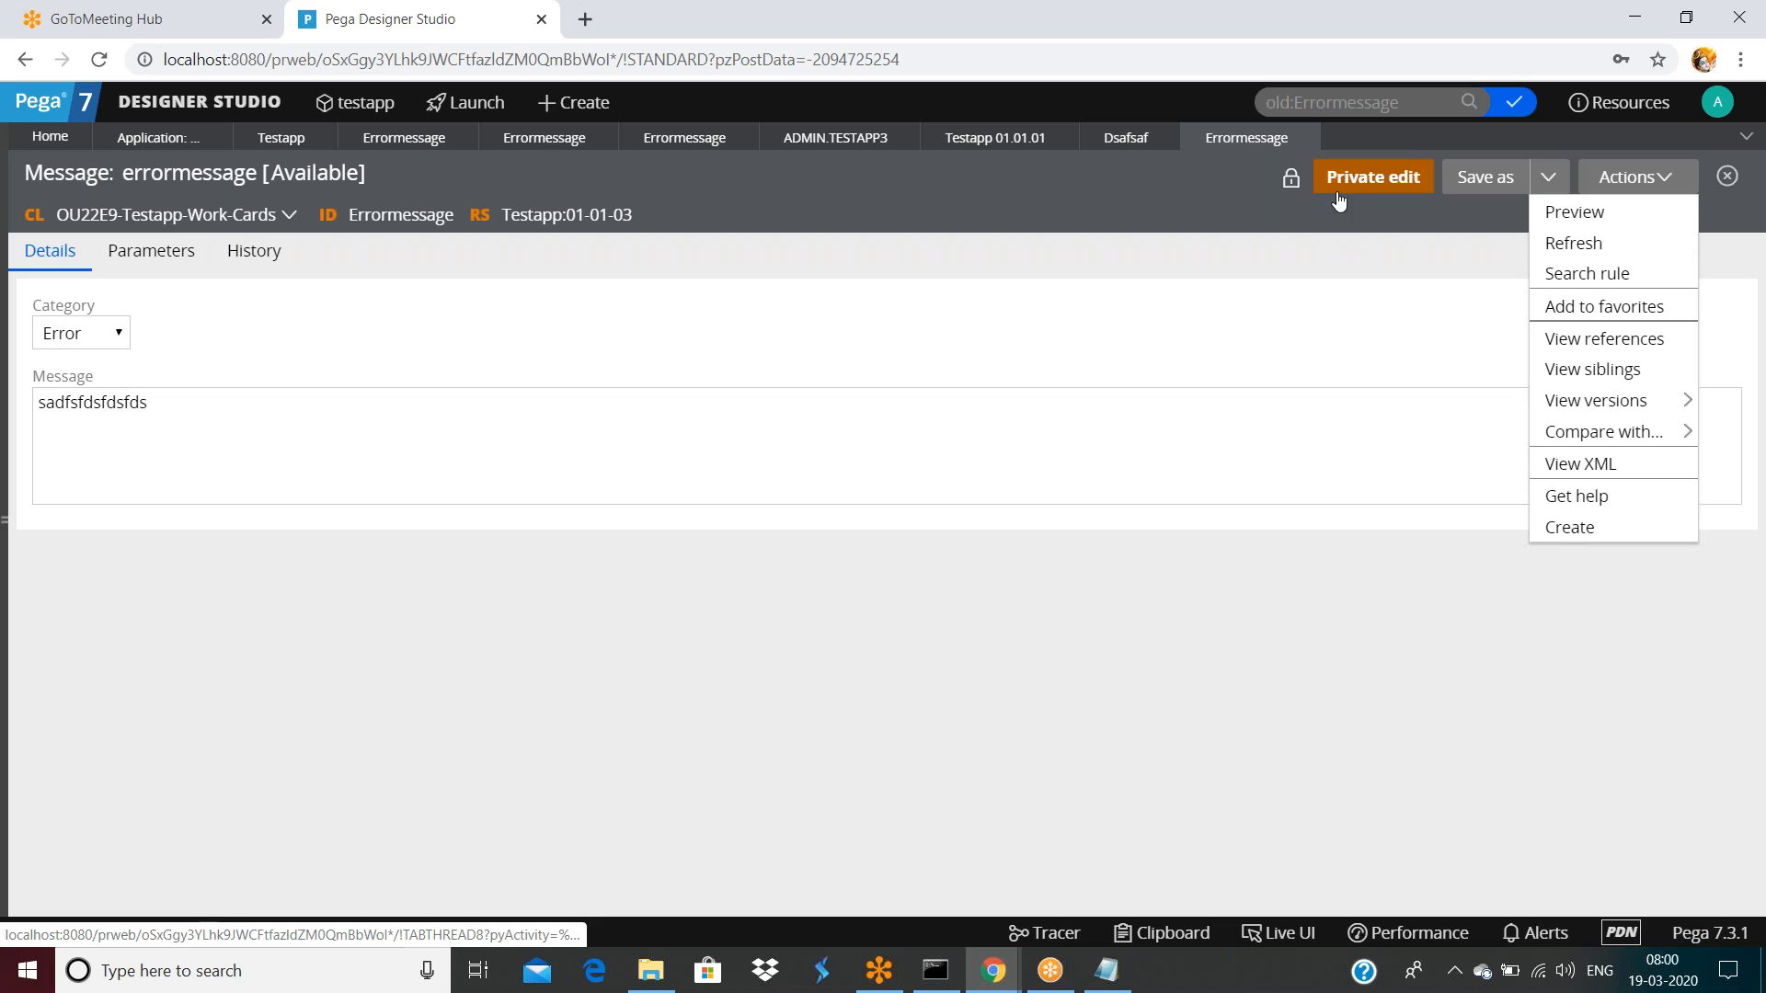
left_click(1573, 242)
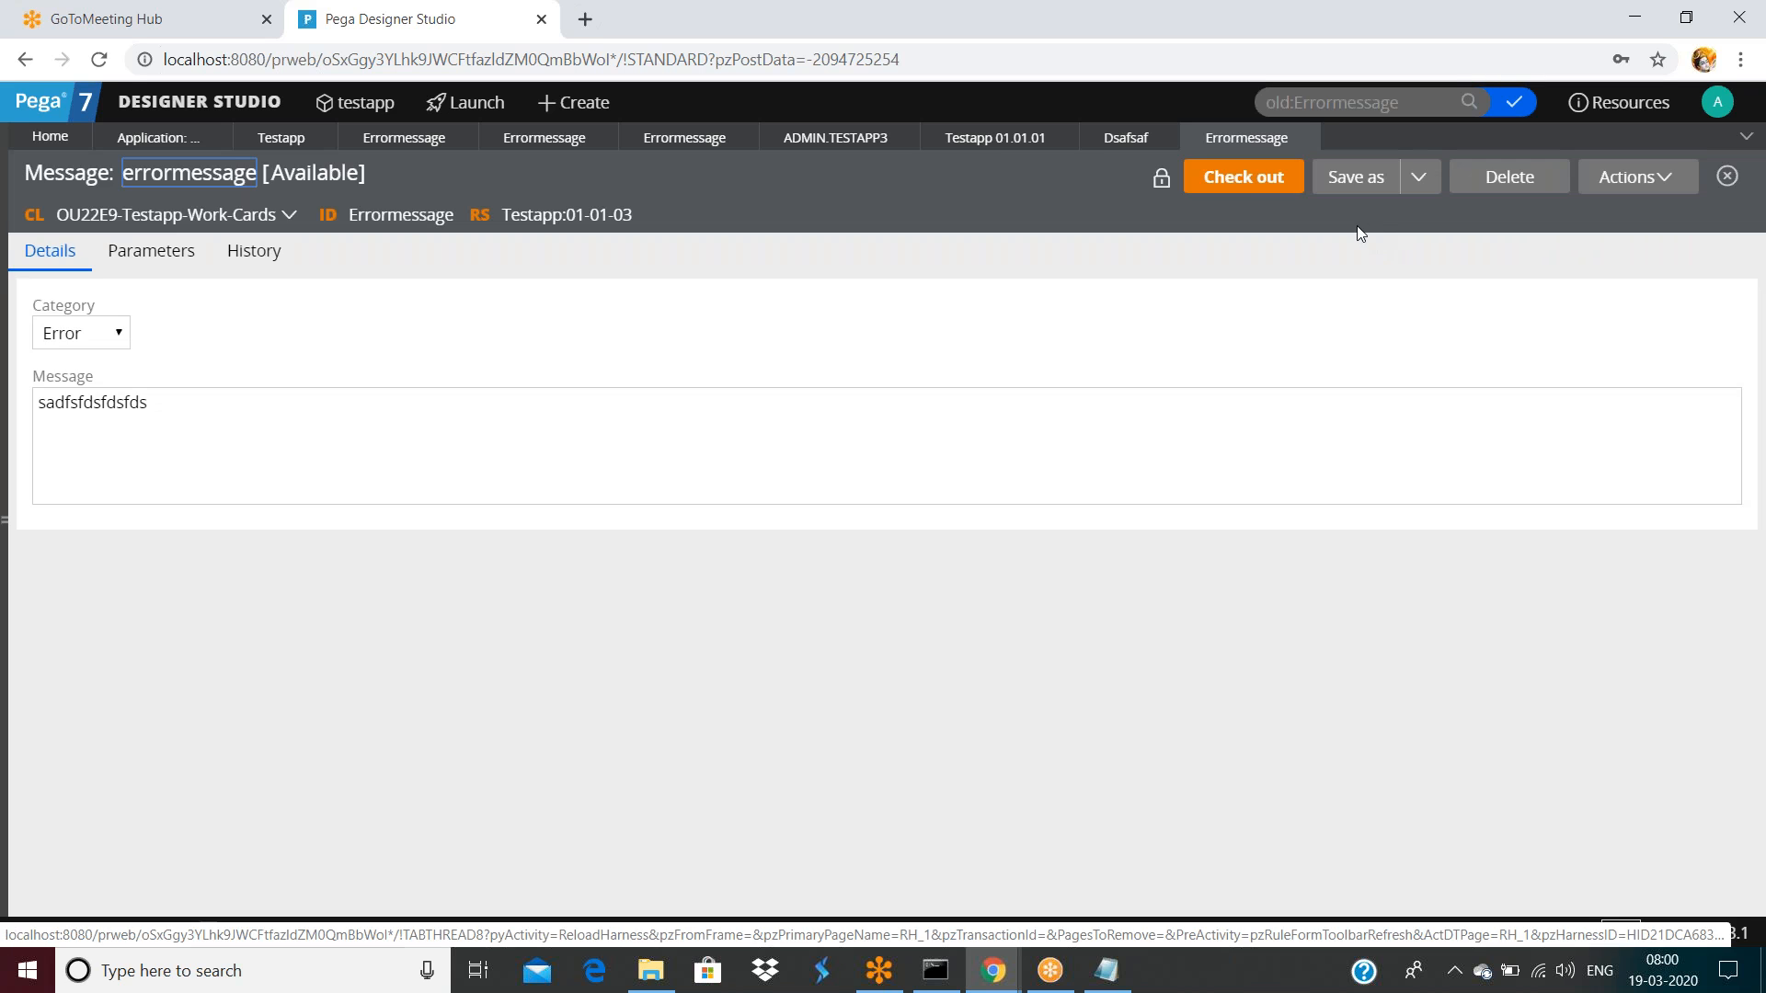
left_click(1495, 182)
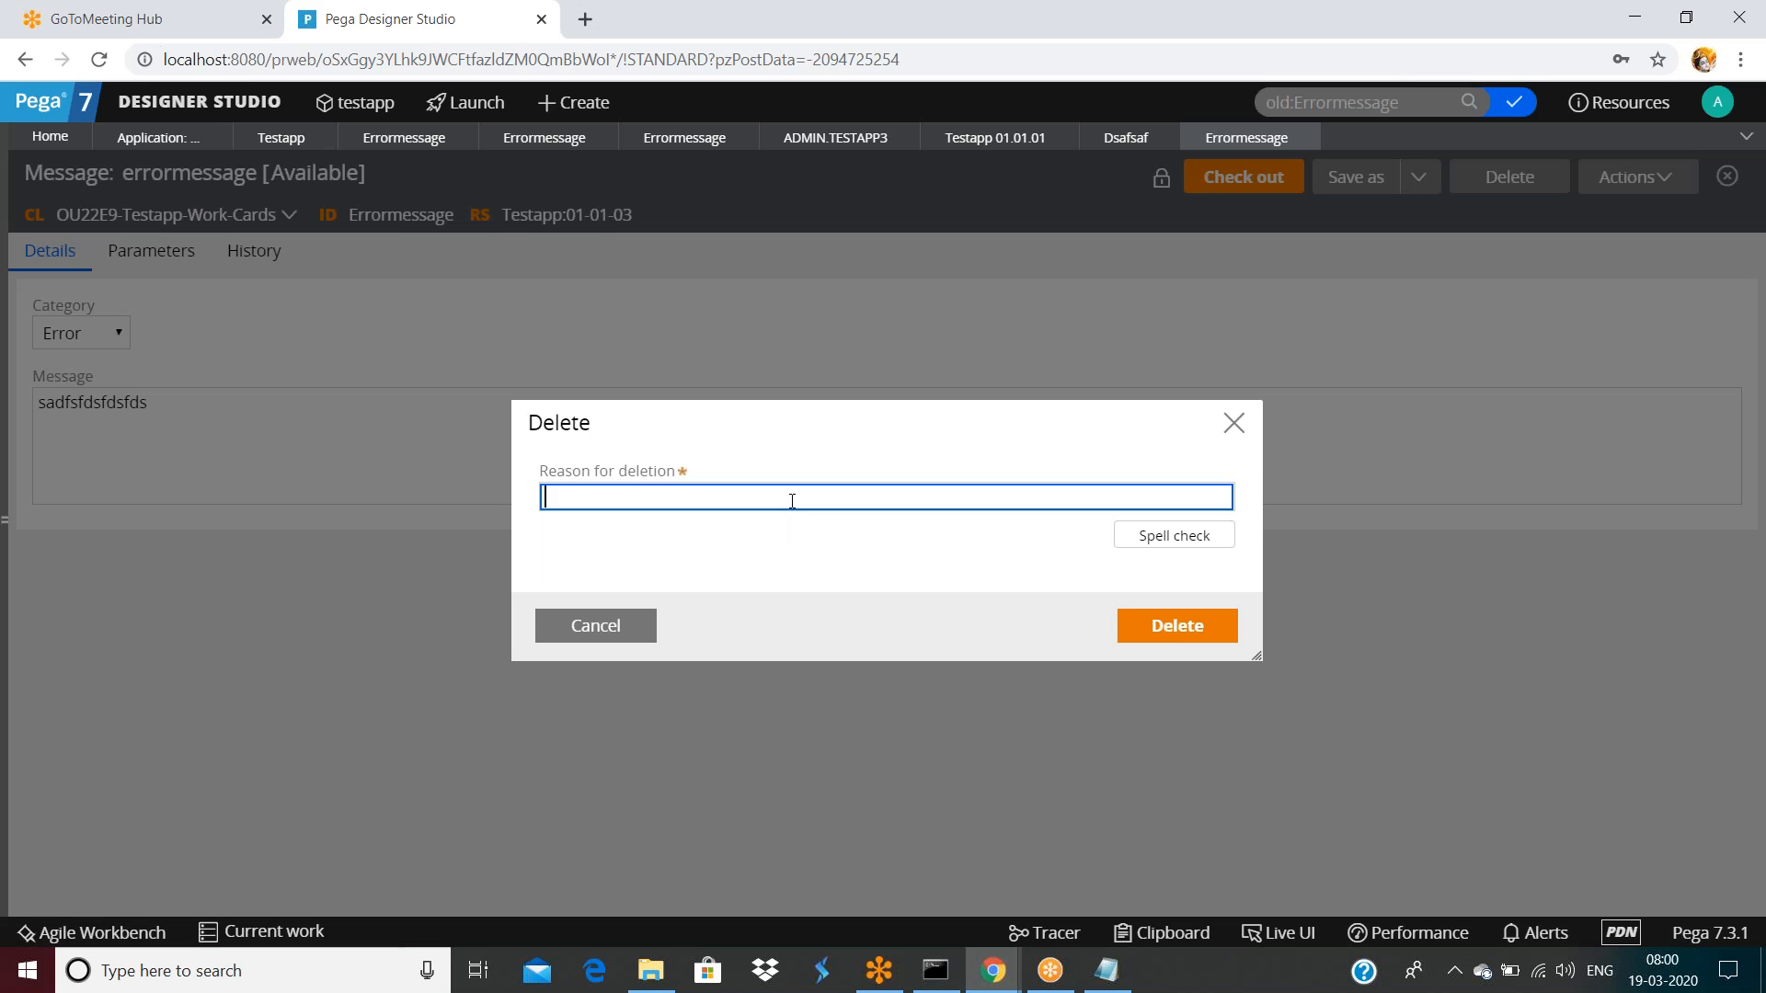
type("nr")
left_click(1156, 622)
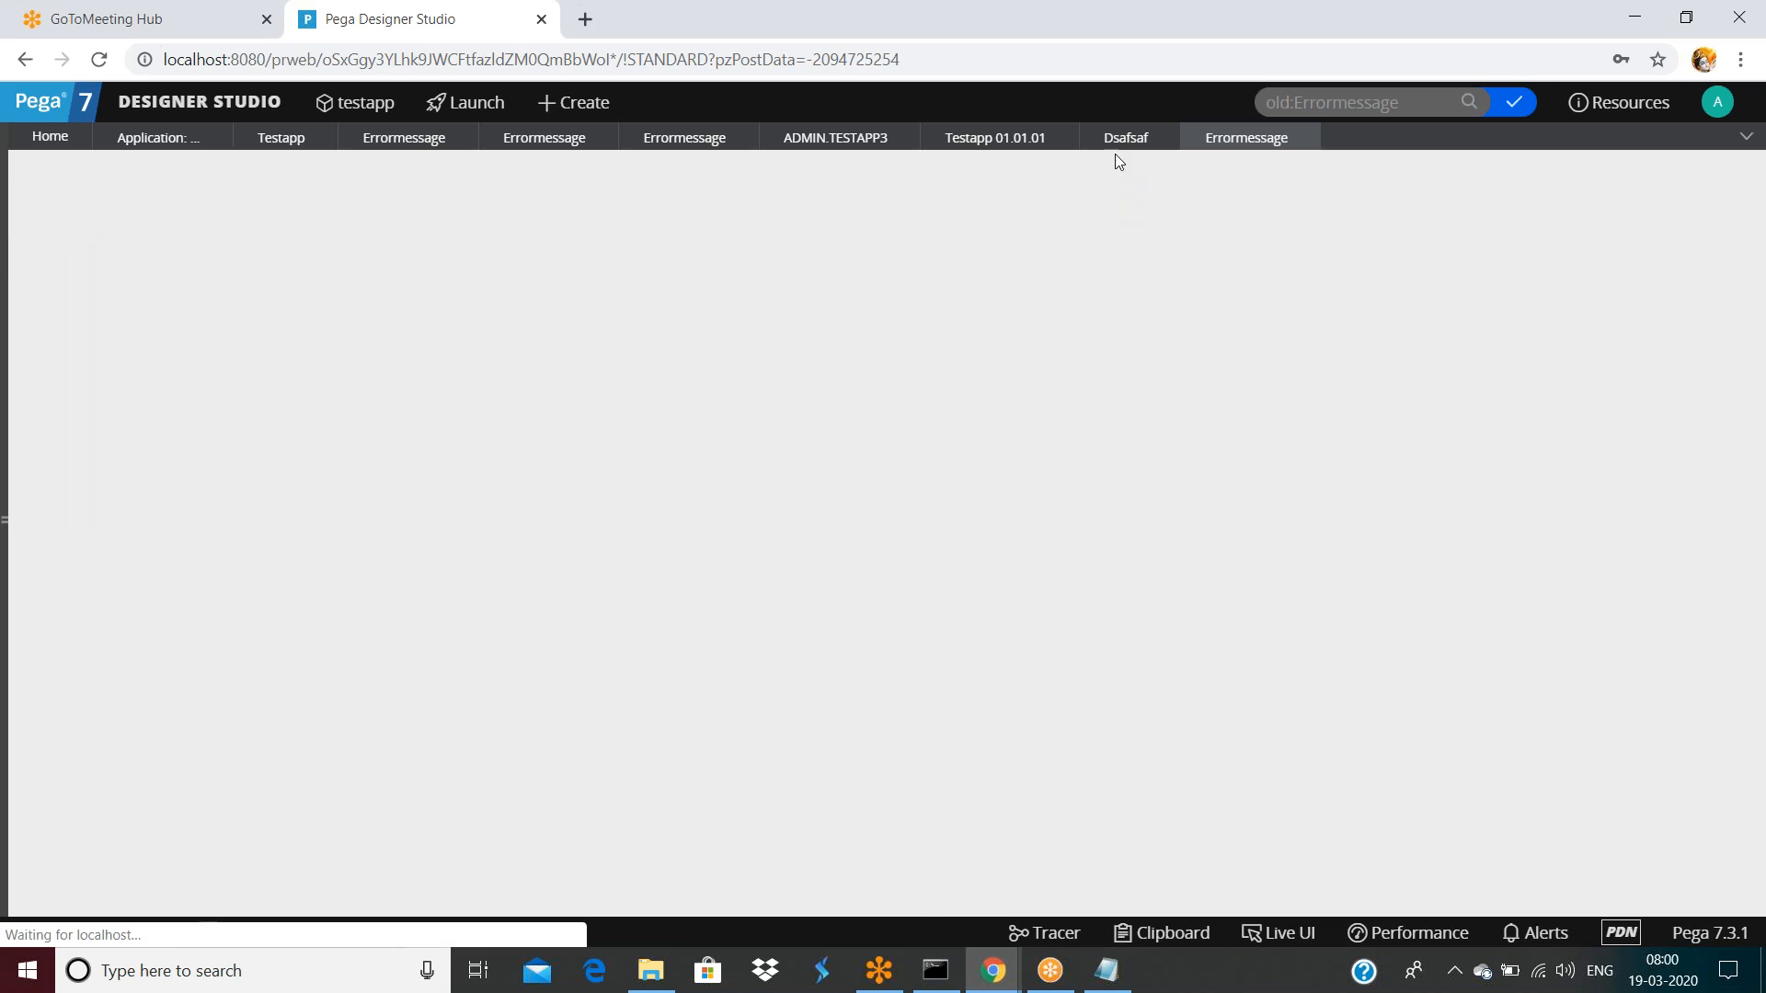
left_click(1116, 145)
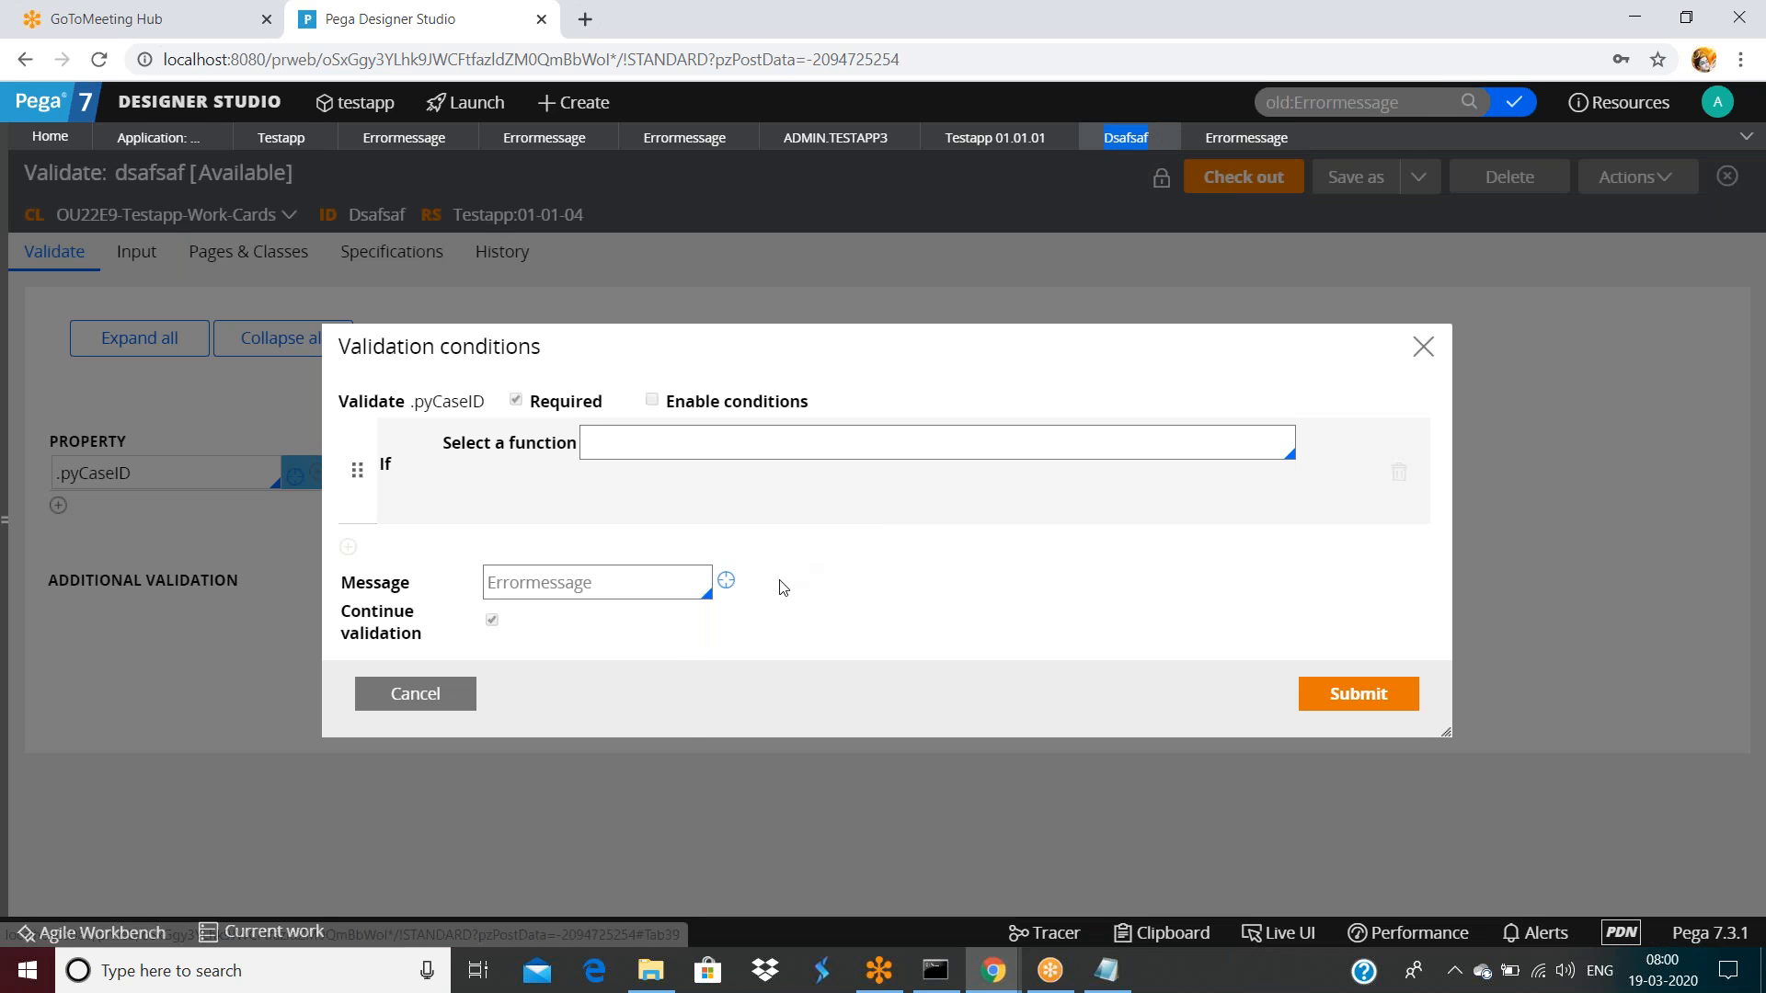
Delete the Testapp:01-01-04 errormessage rule with reason 'nr' and return to dsafsaf
left_click(726, 582)
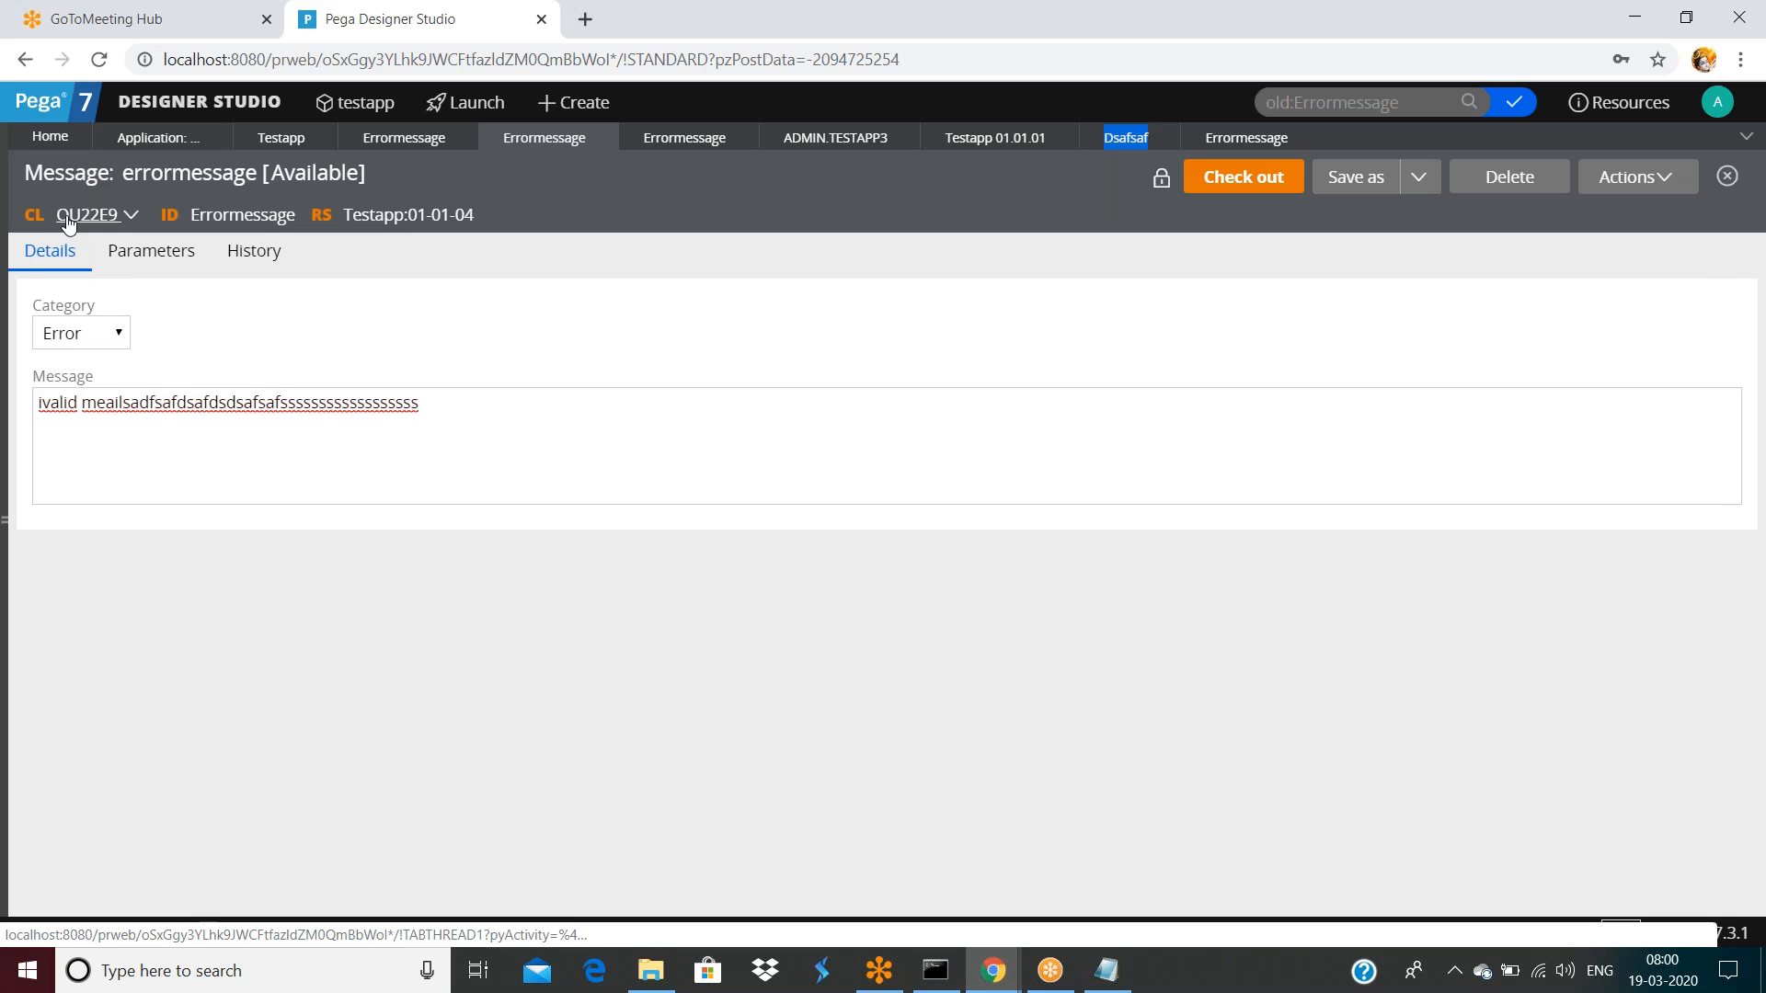
left_click(1509, 179)
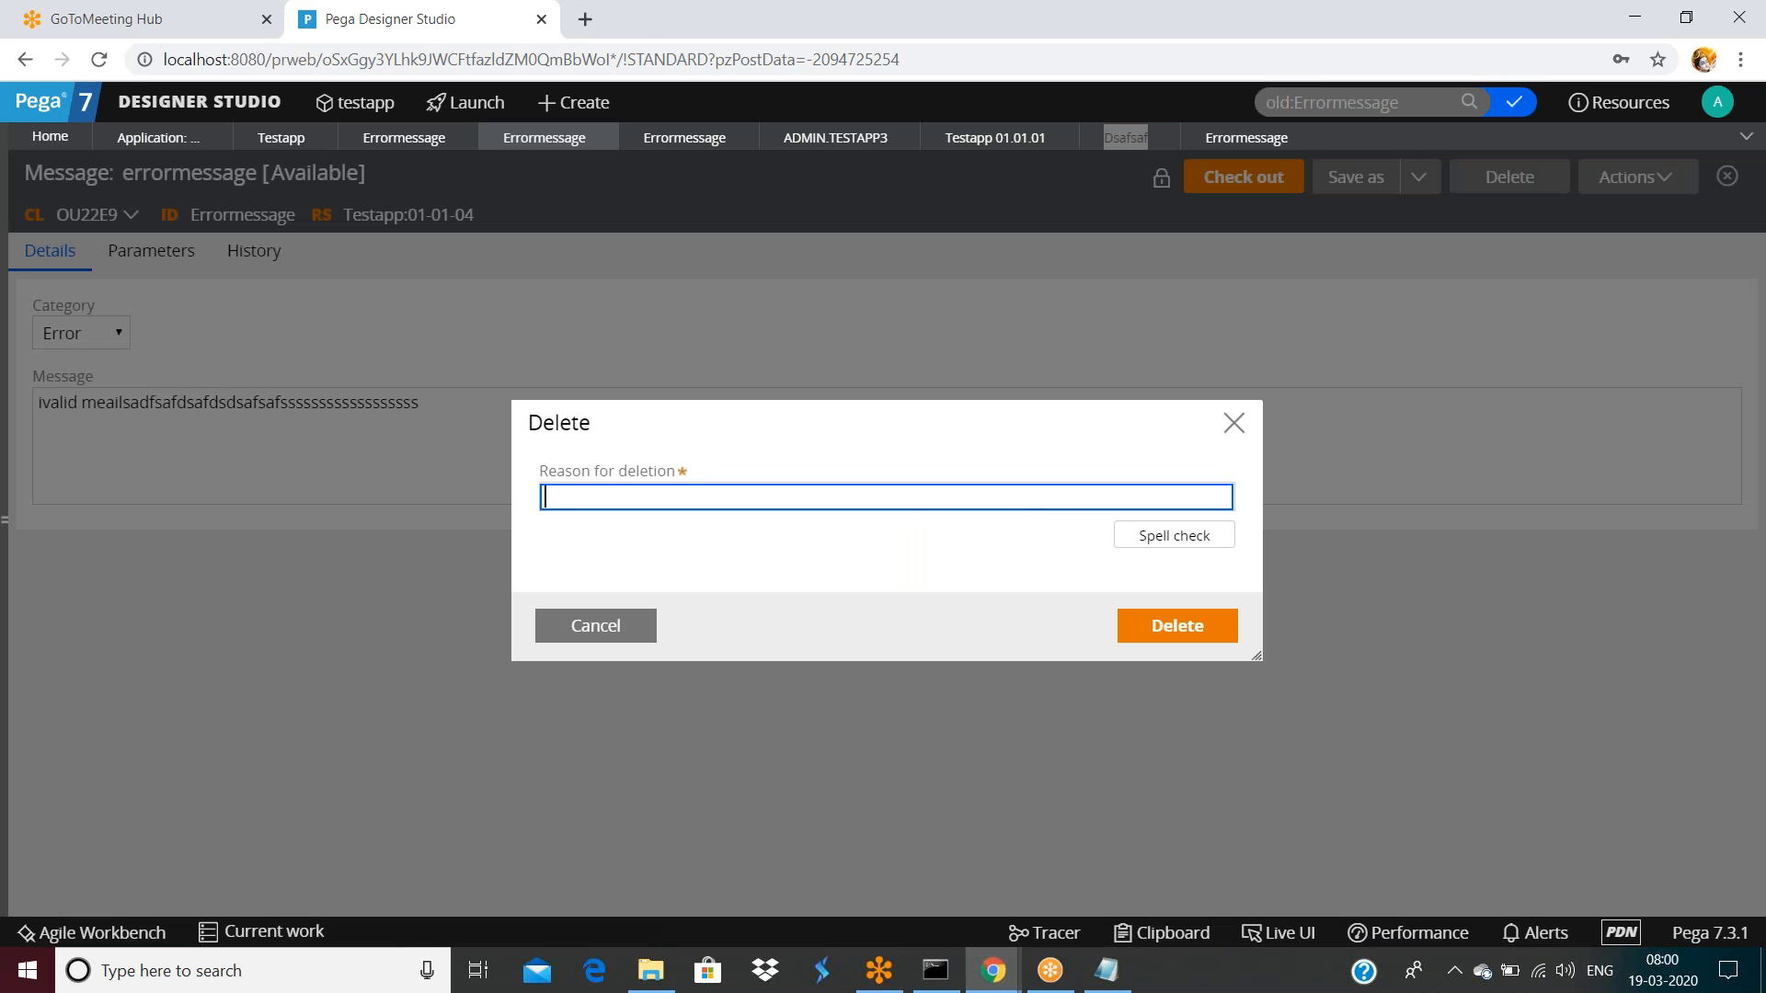
type("nr")
left_click(1196, 629)
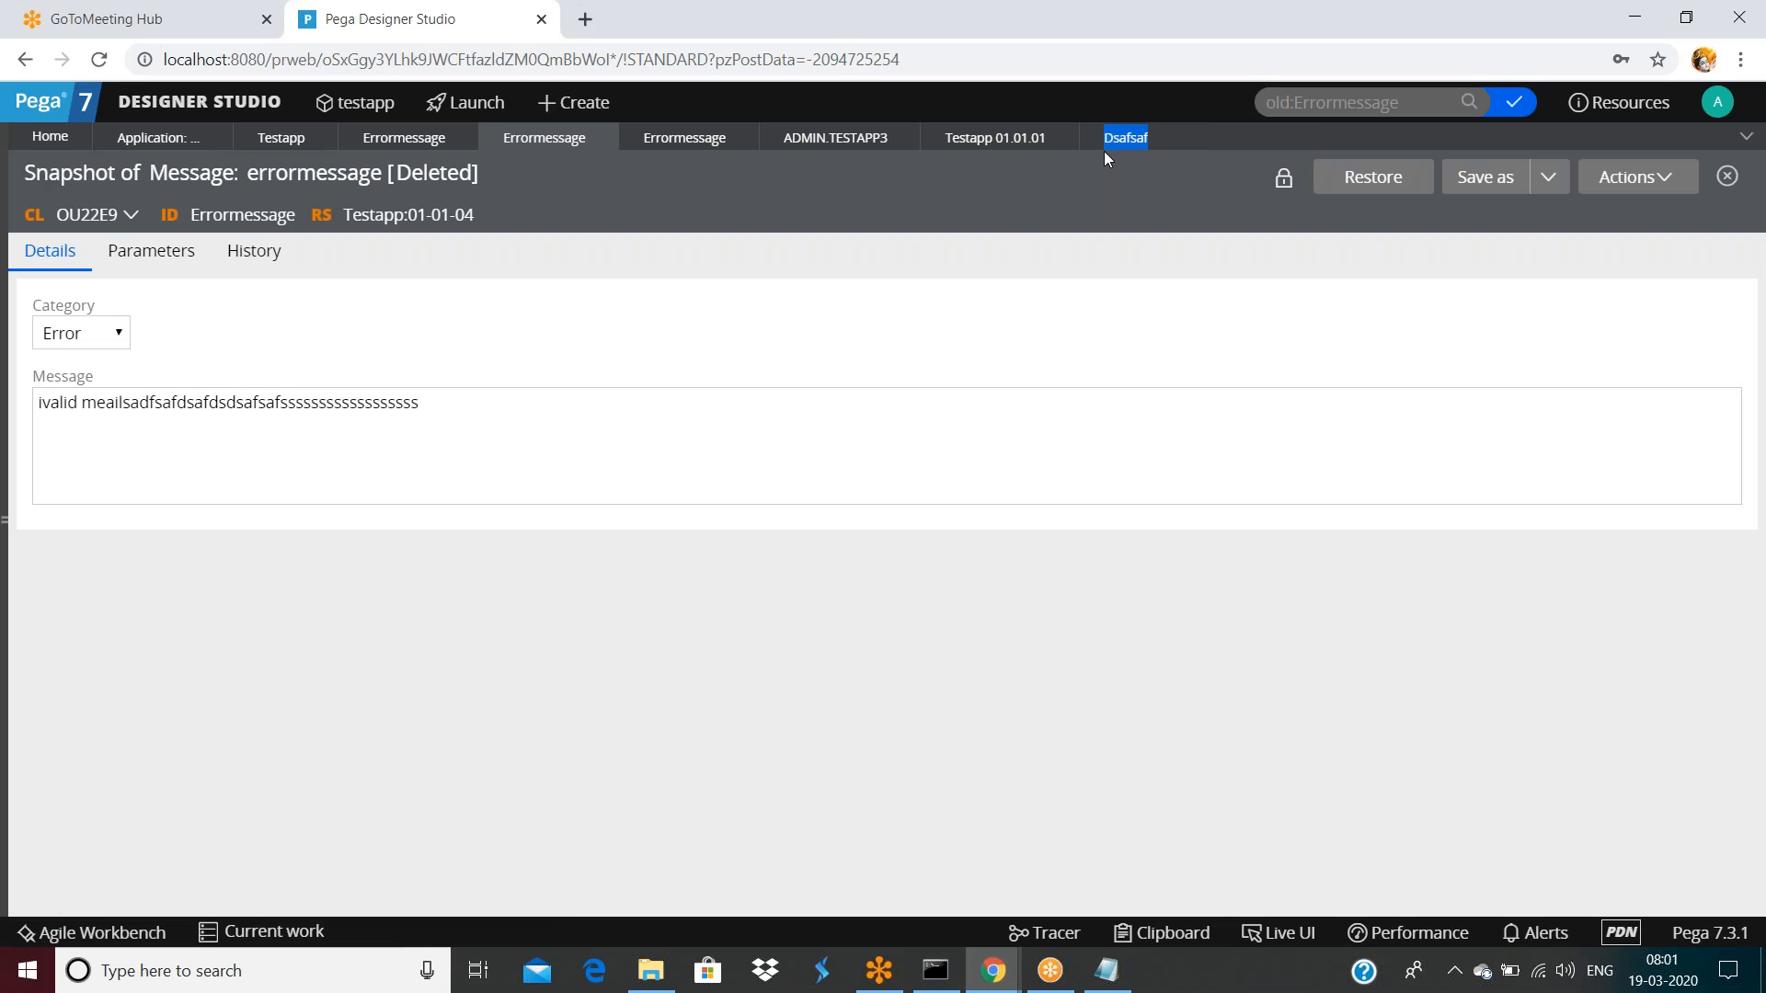
left_click(1126, 137)
Delete the PLK:01-01-01 errormessage rule and return to the dsafsaf validation conditions
left_click(726, 581)
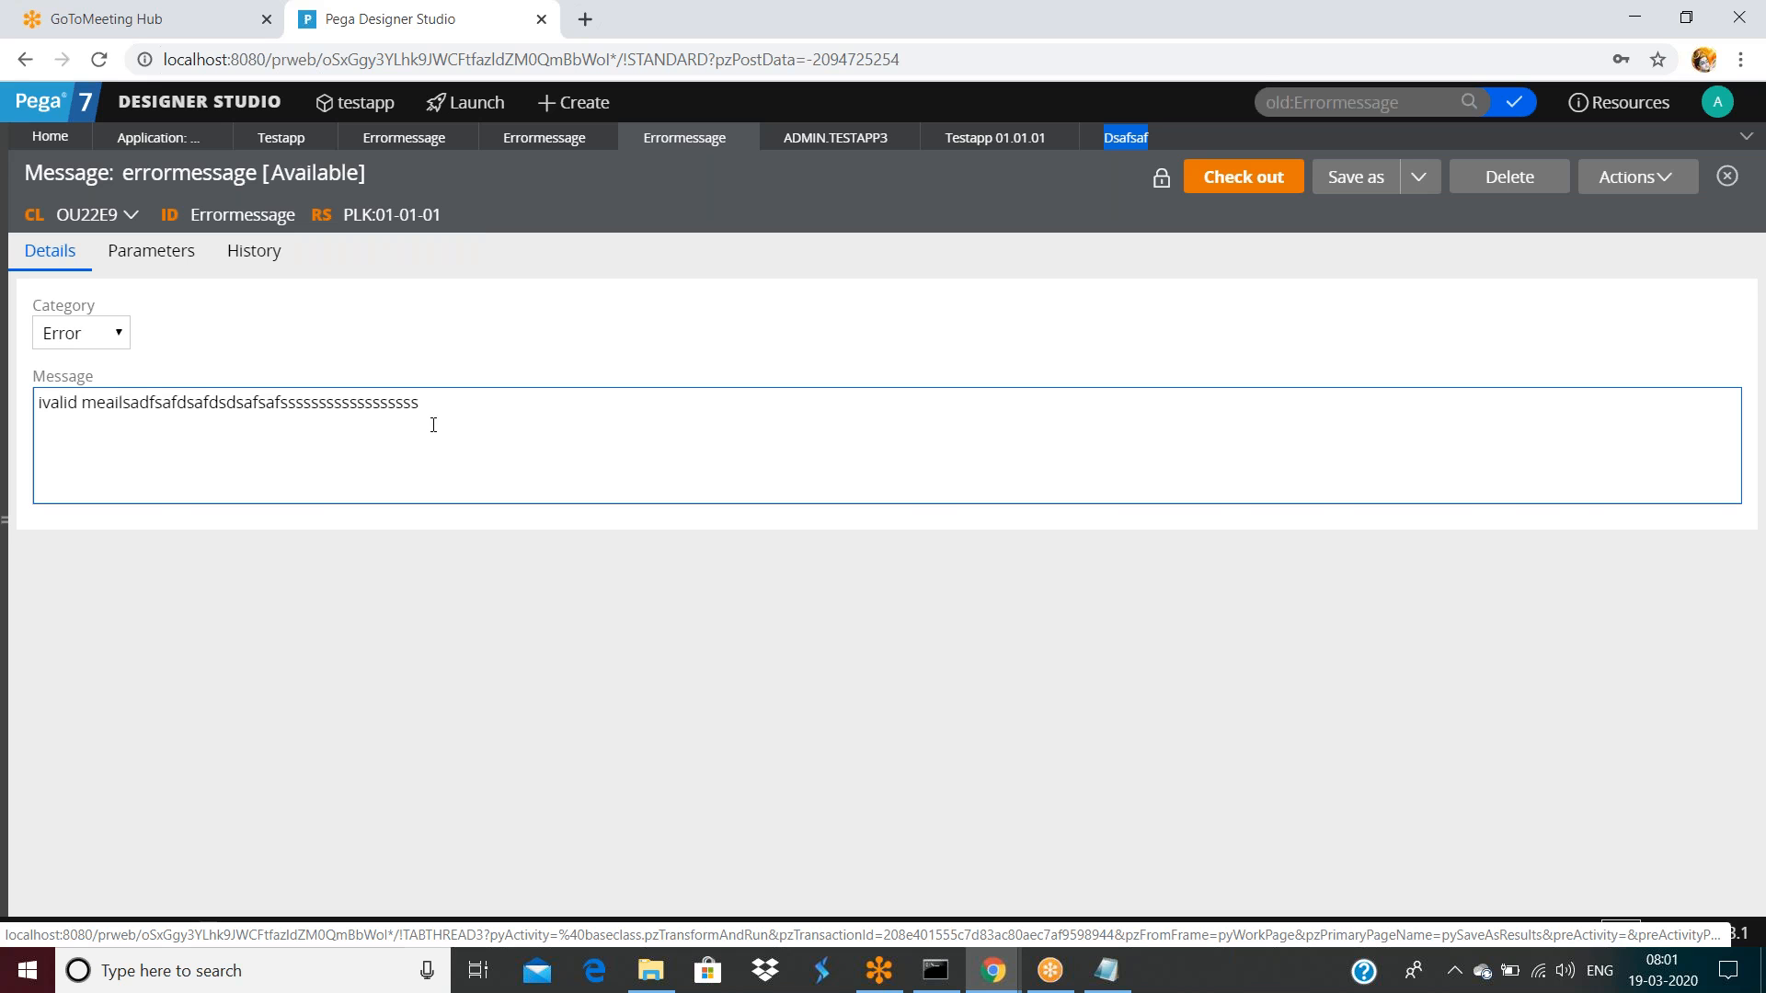
left_click(1495, 178)
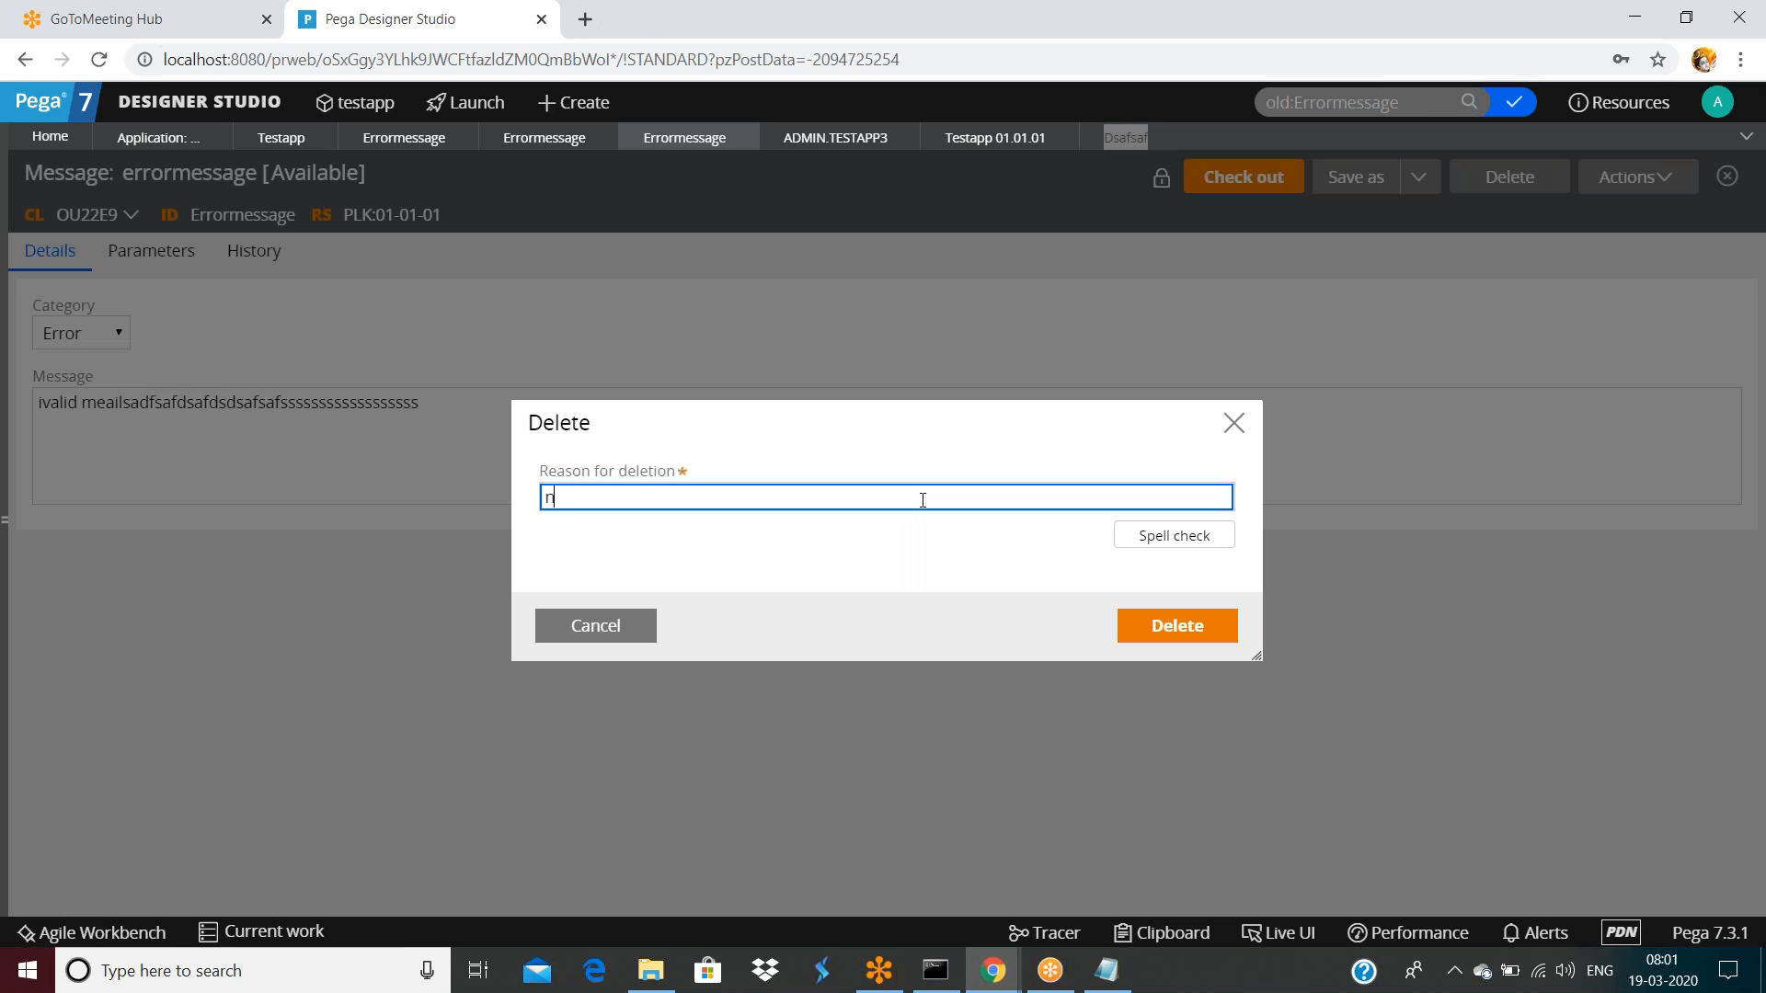
left_click(1177, 625)
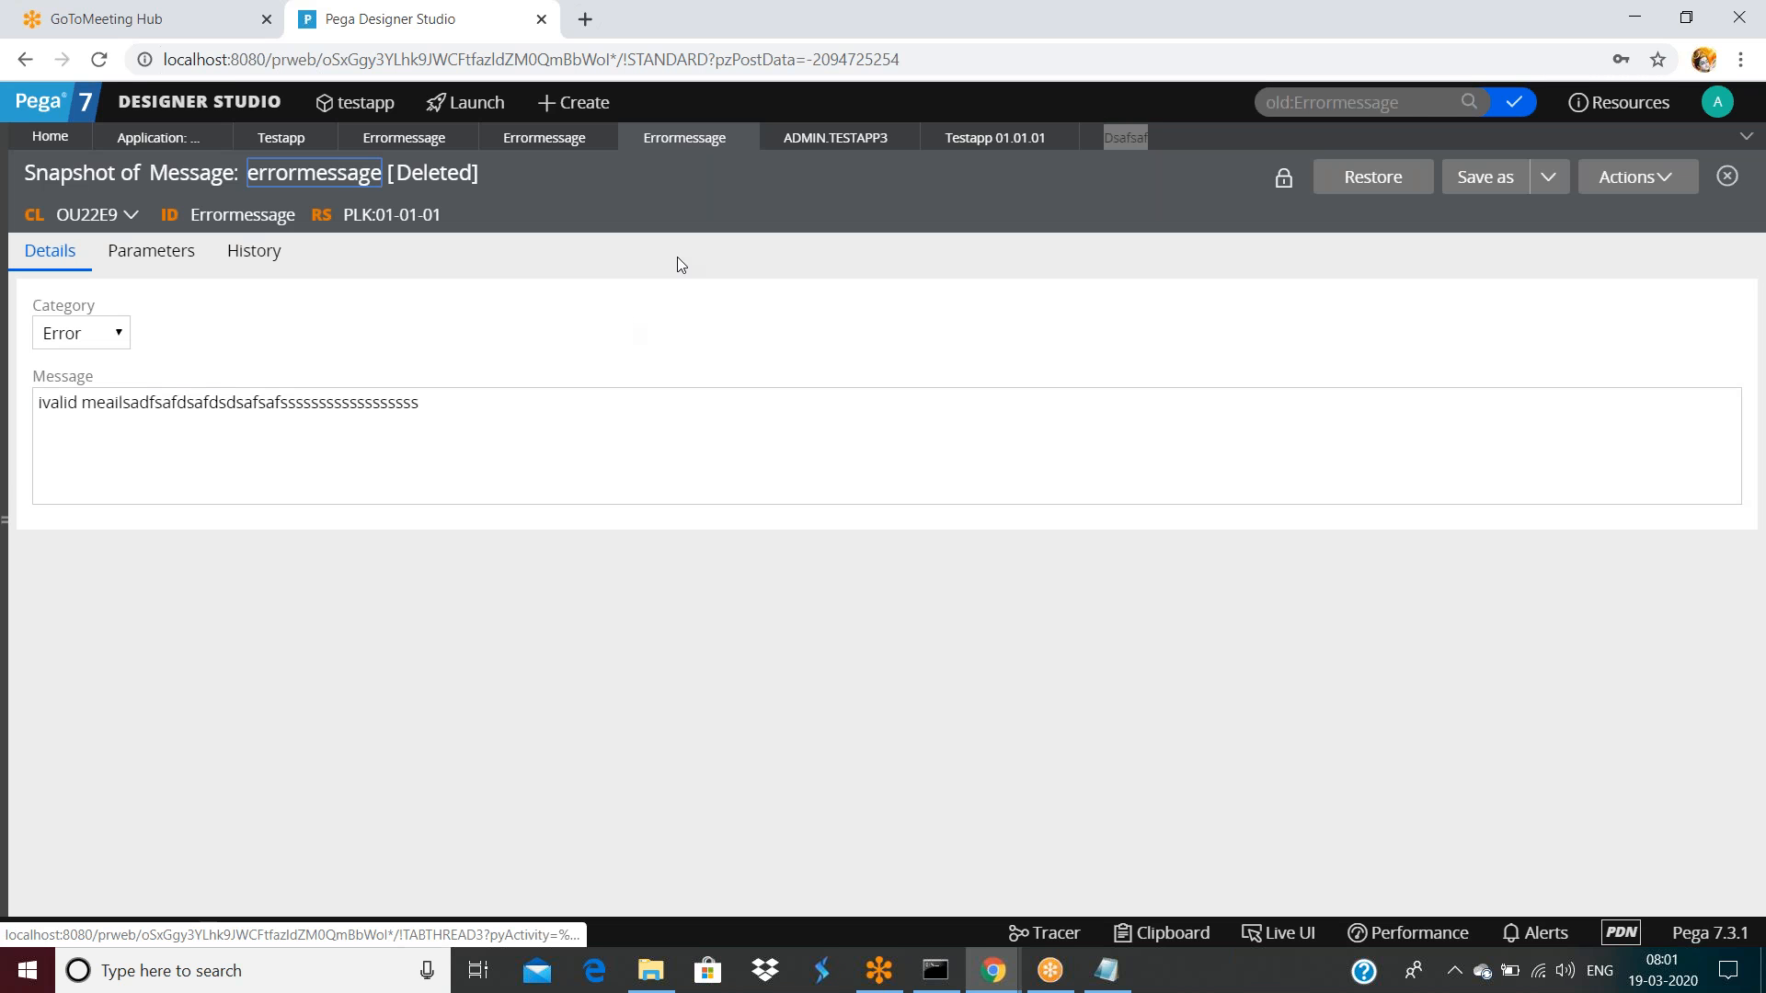
left_click(1124, 137)
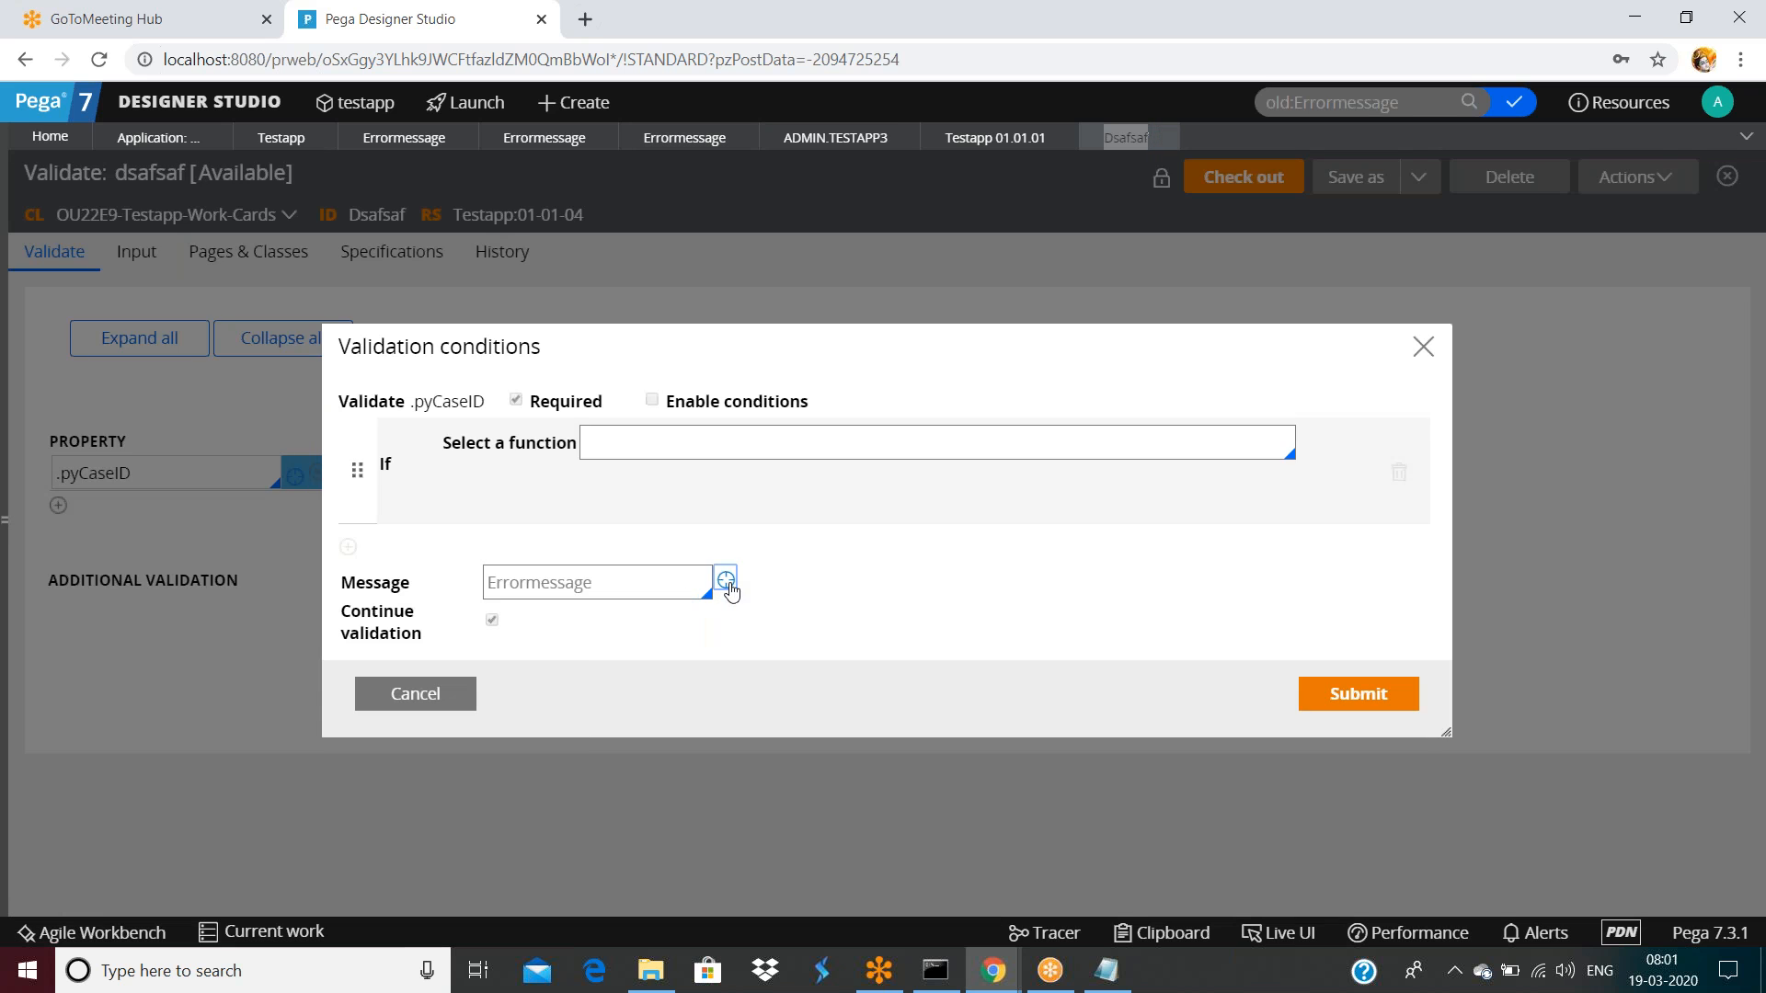
Confirm only a Create Message form remains for Errormessage, close it, and cancel the conditions
left_click(726, 580)
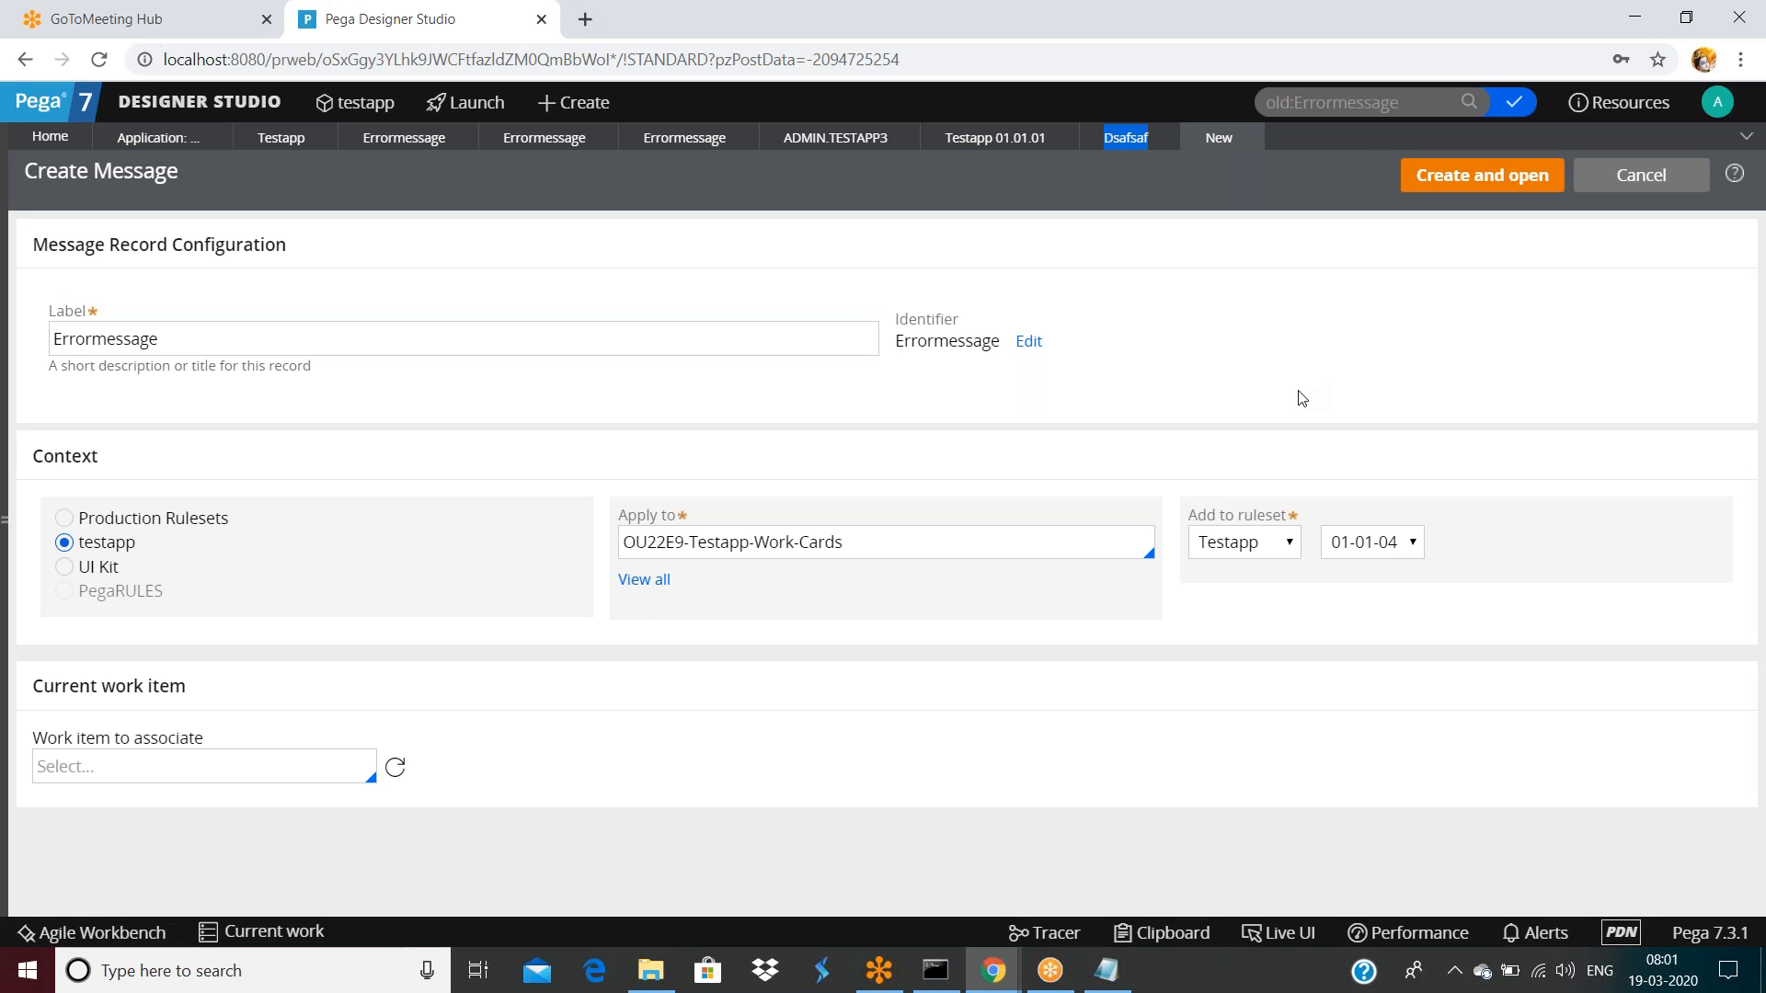
left_click(1247, 138)
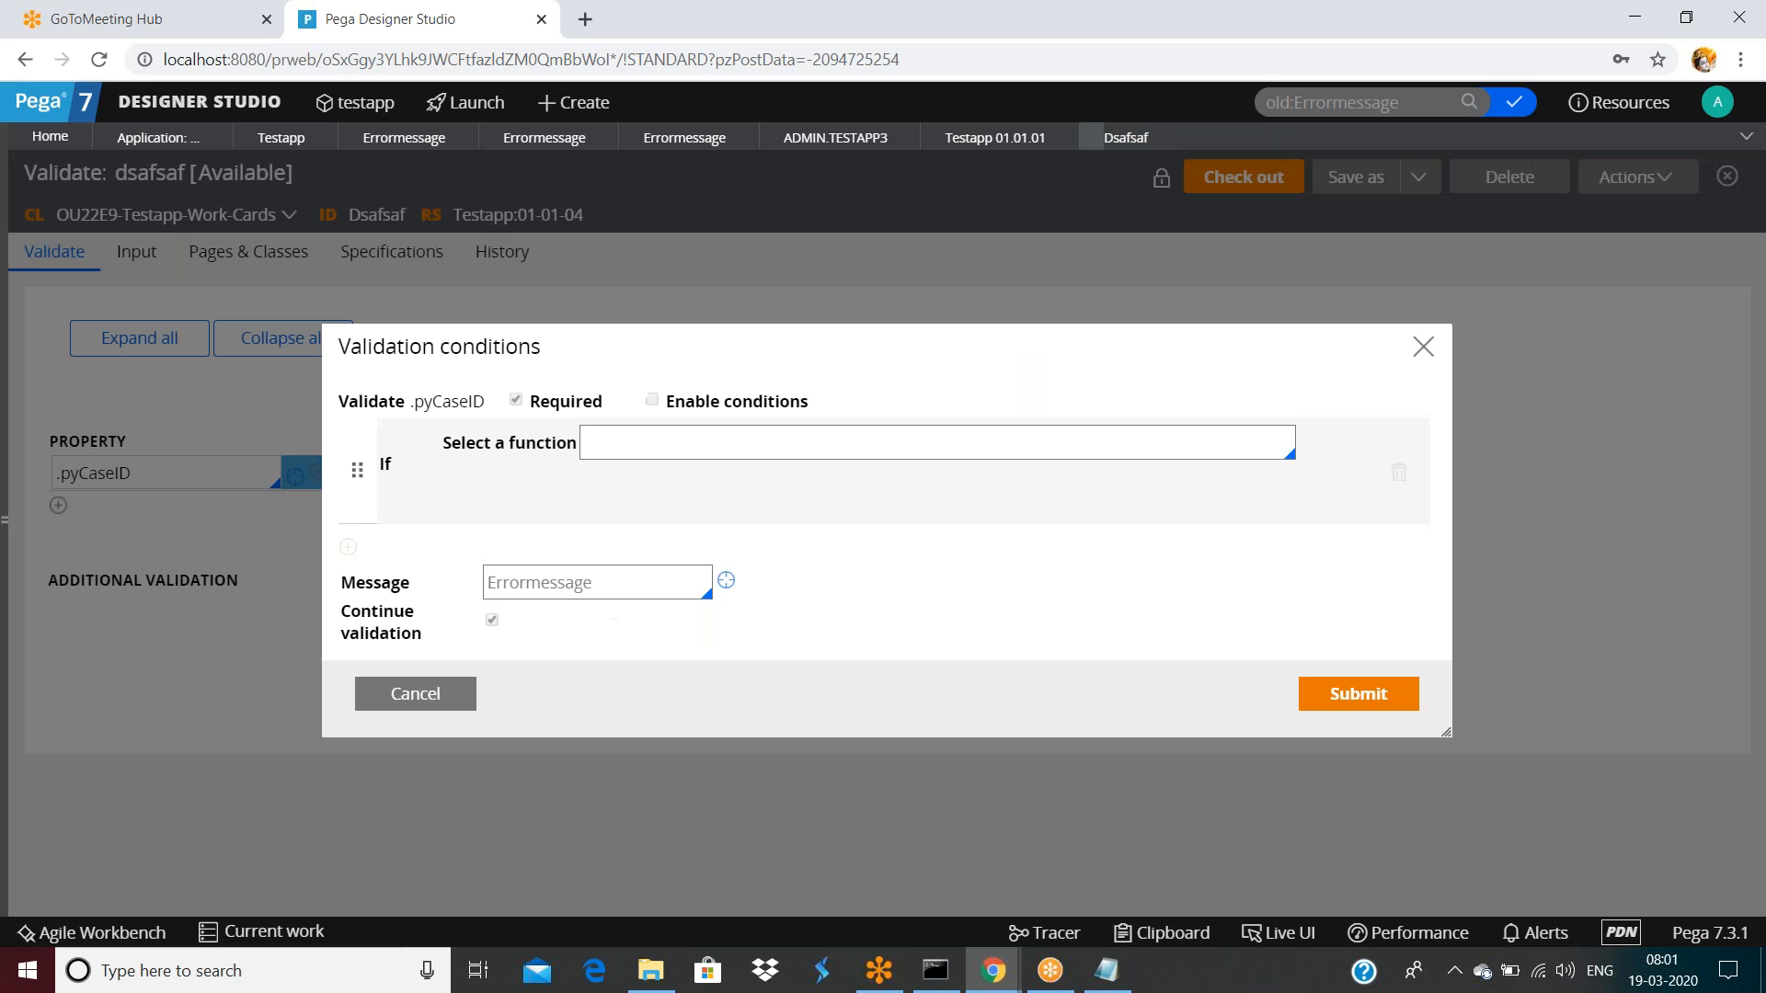
left_click(425, 699)
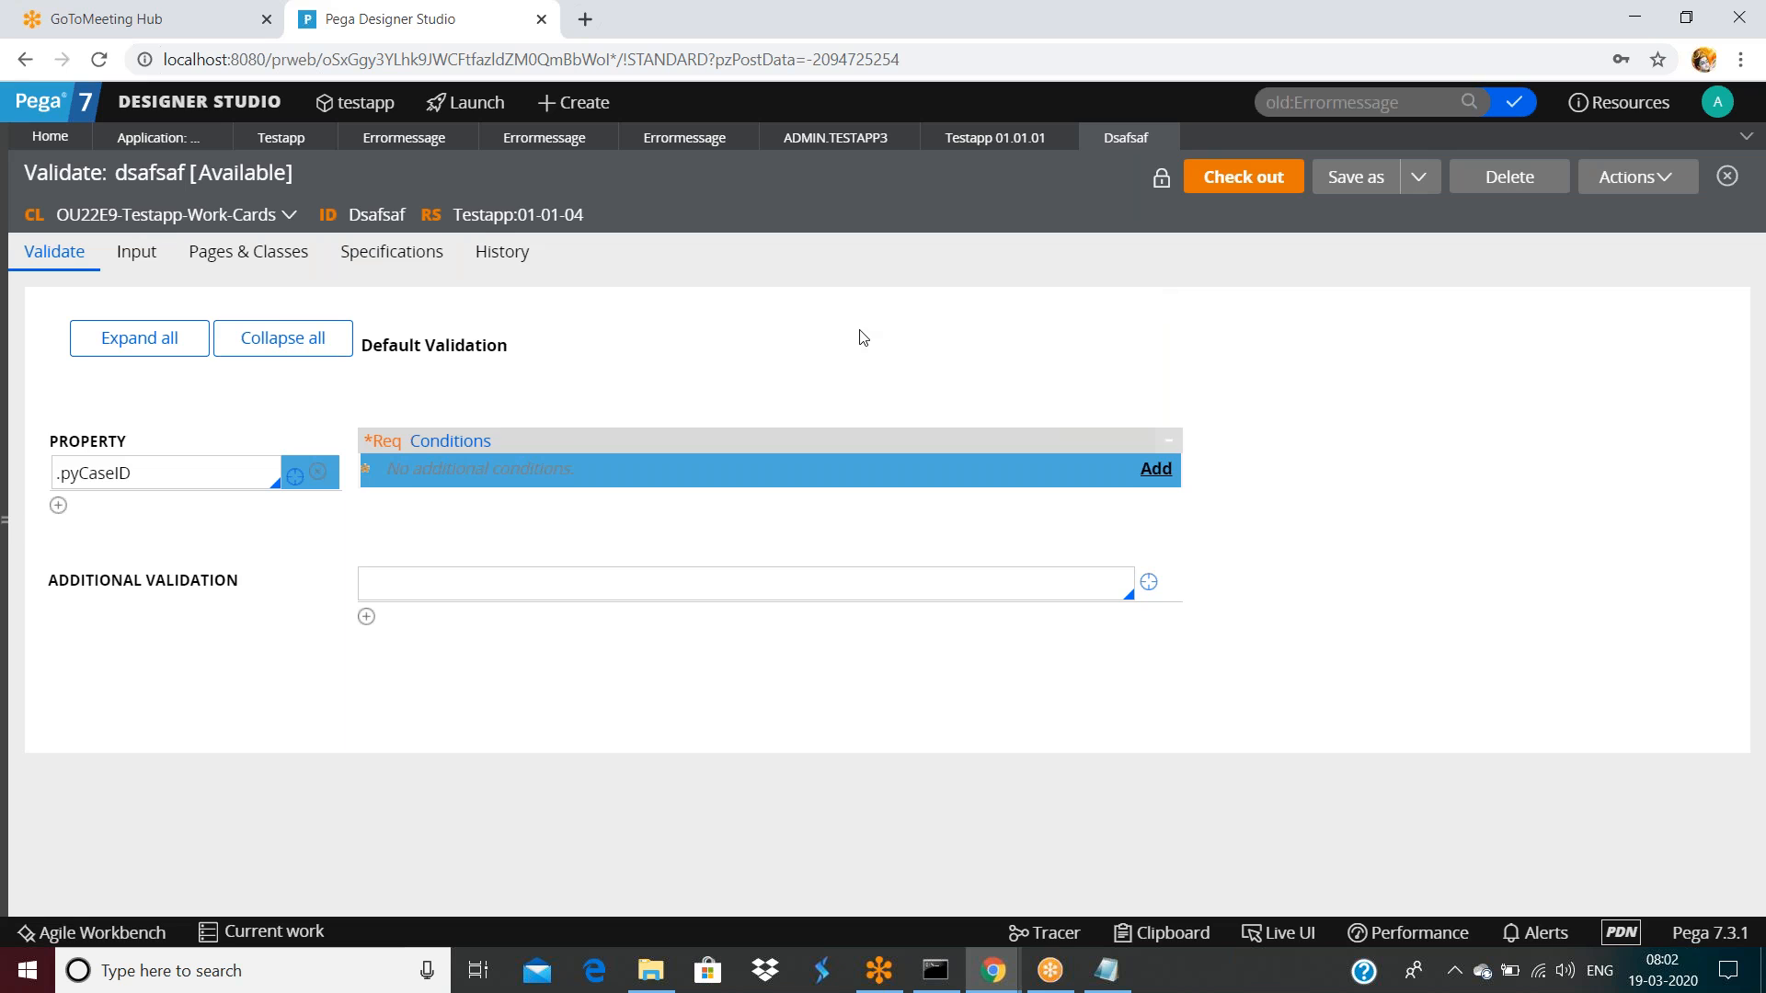
Close all the Errormessage rule tabs
double_click(996, 147)
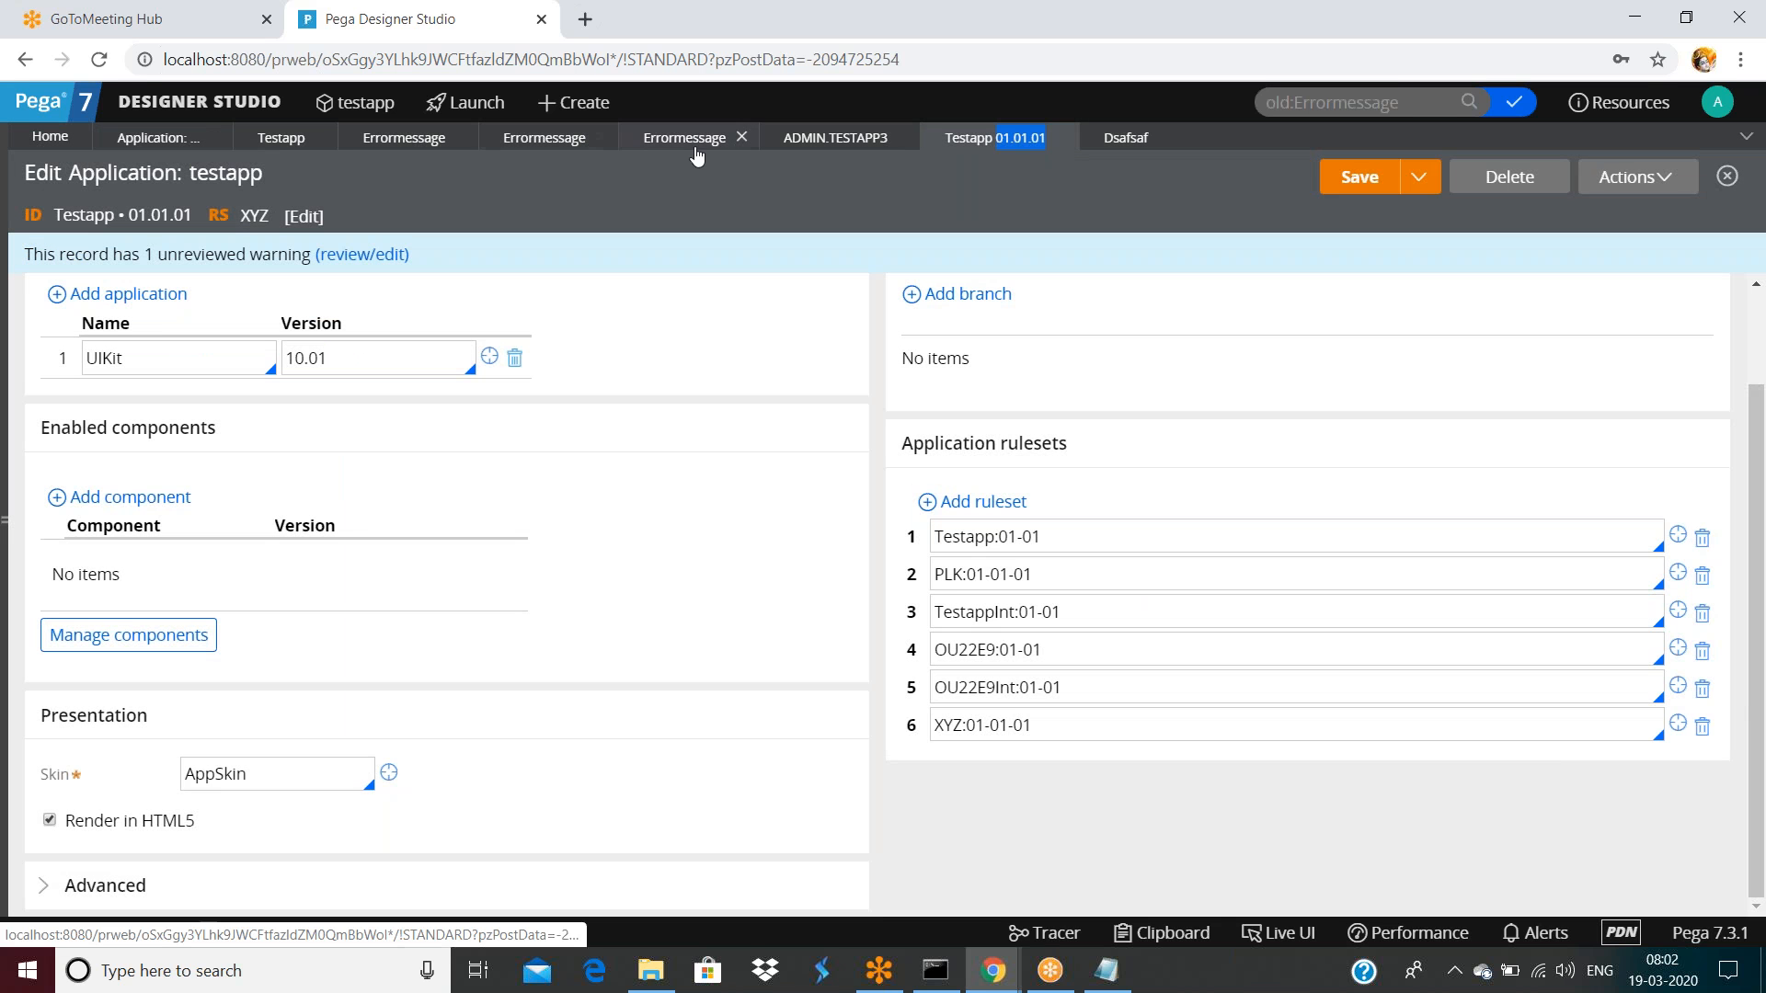
left_click(741, 137)
left_click(601, 137)
left_click(501, 147)
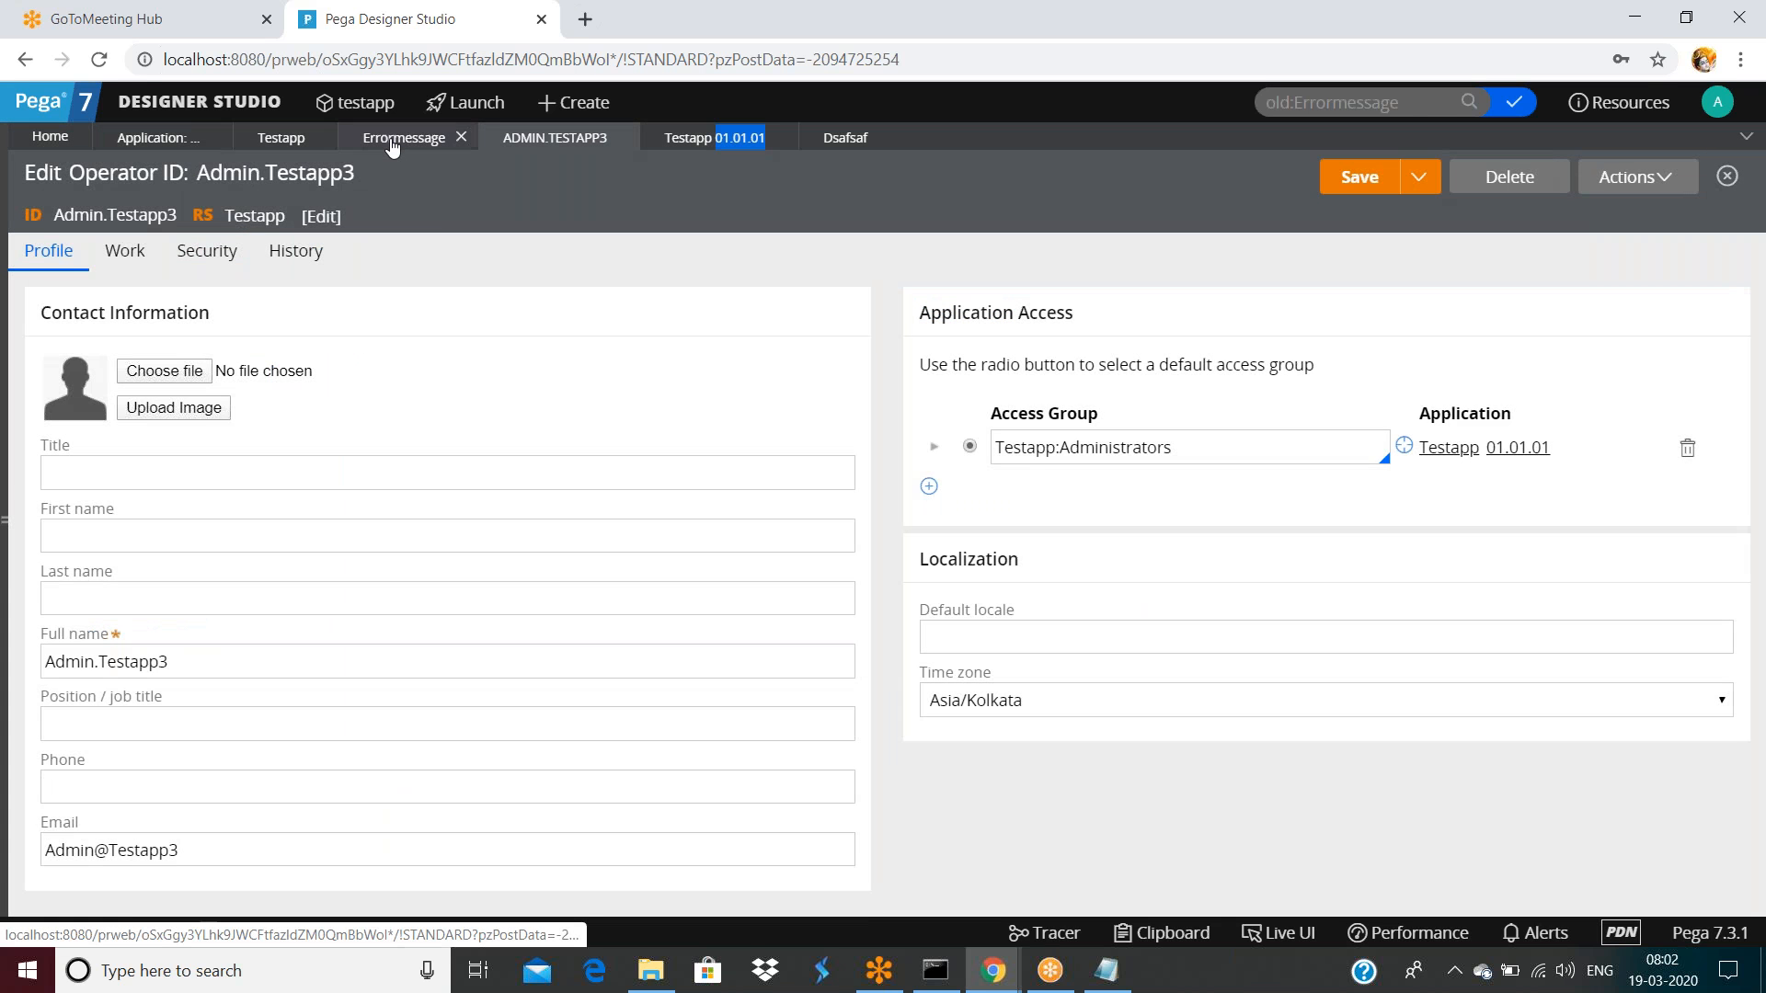
left_click(392, 148)
left_click(465, 138)
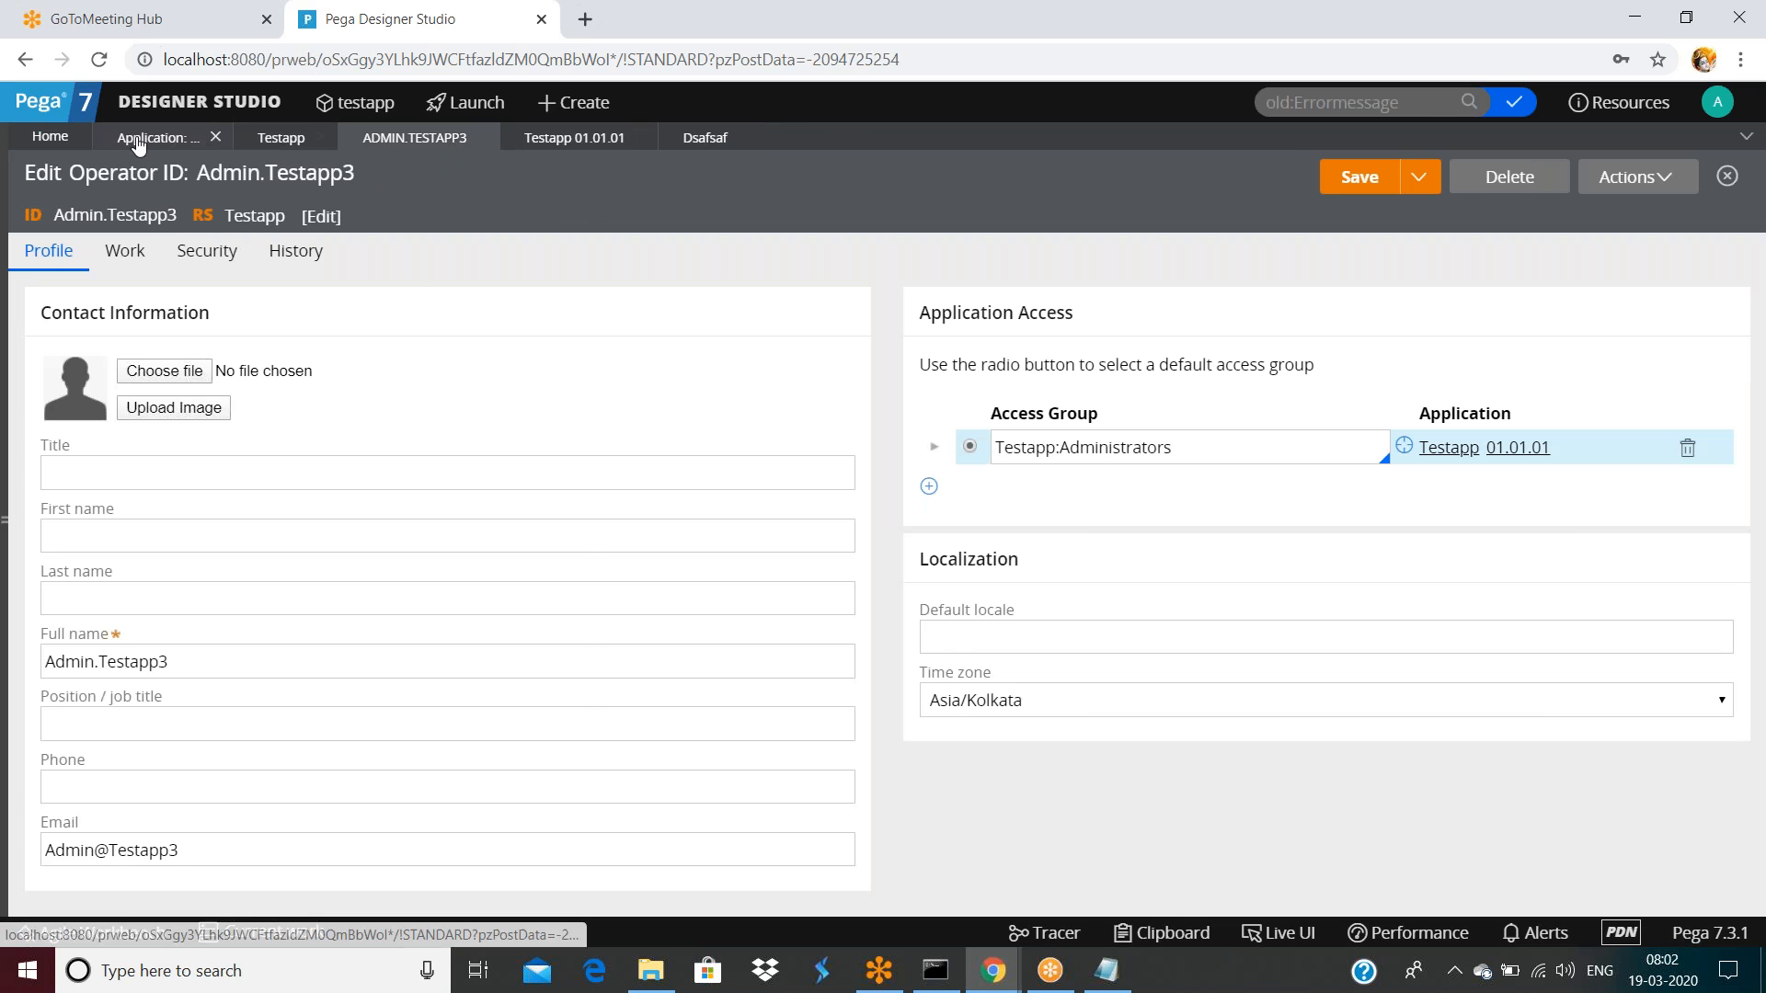
Lock Testapp ruleset version 01-01-03 with a password
left_click(274, 138)
scroll(469, 604, "down", 2)
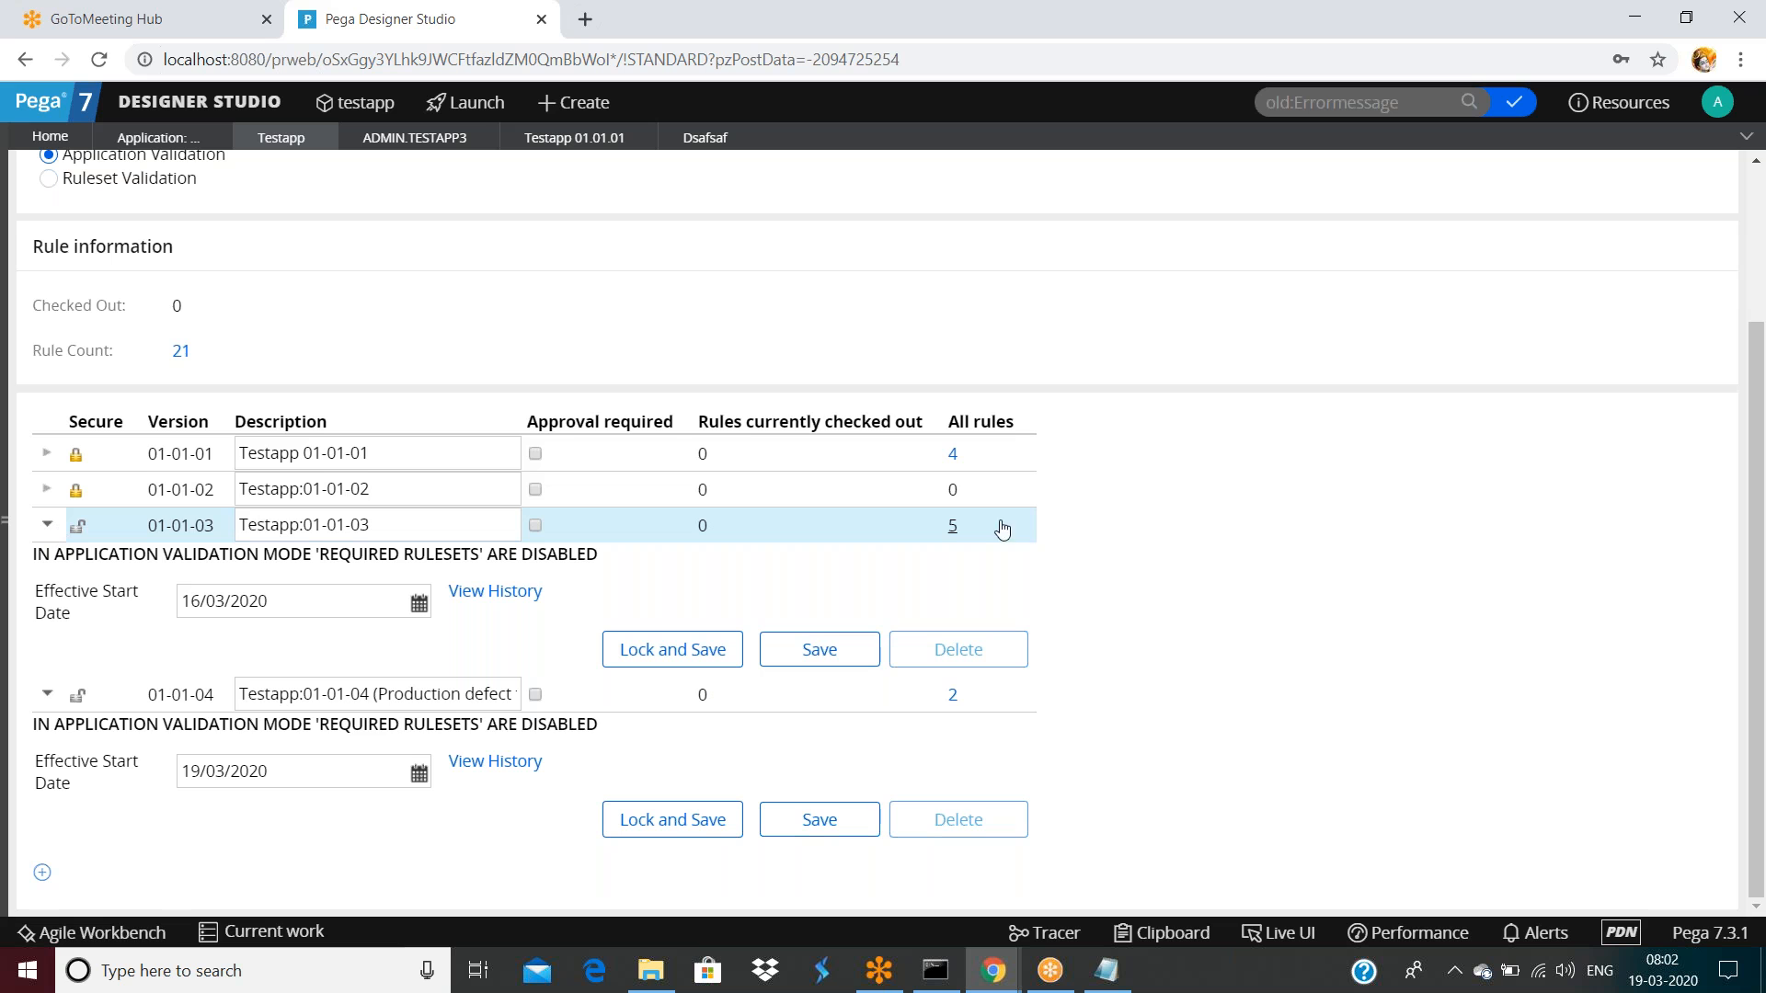
left_click(718, 652)
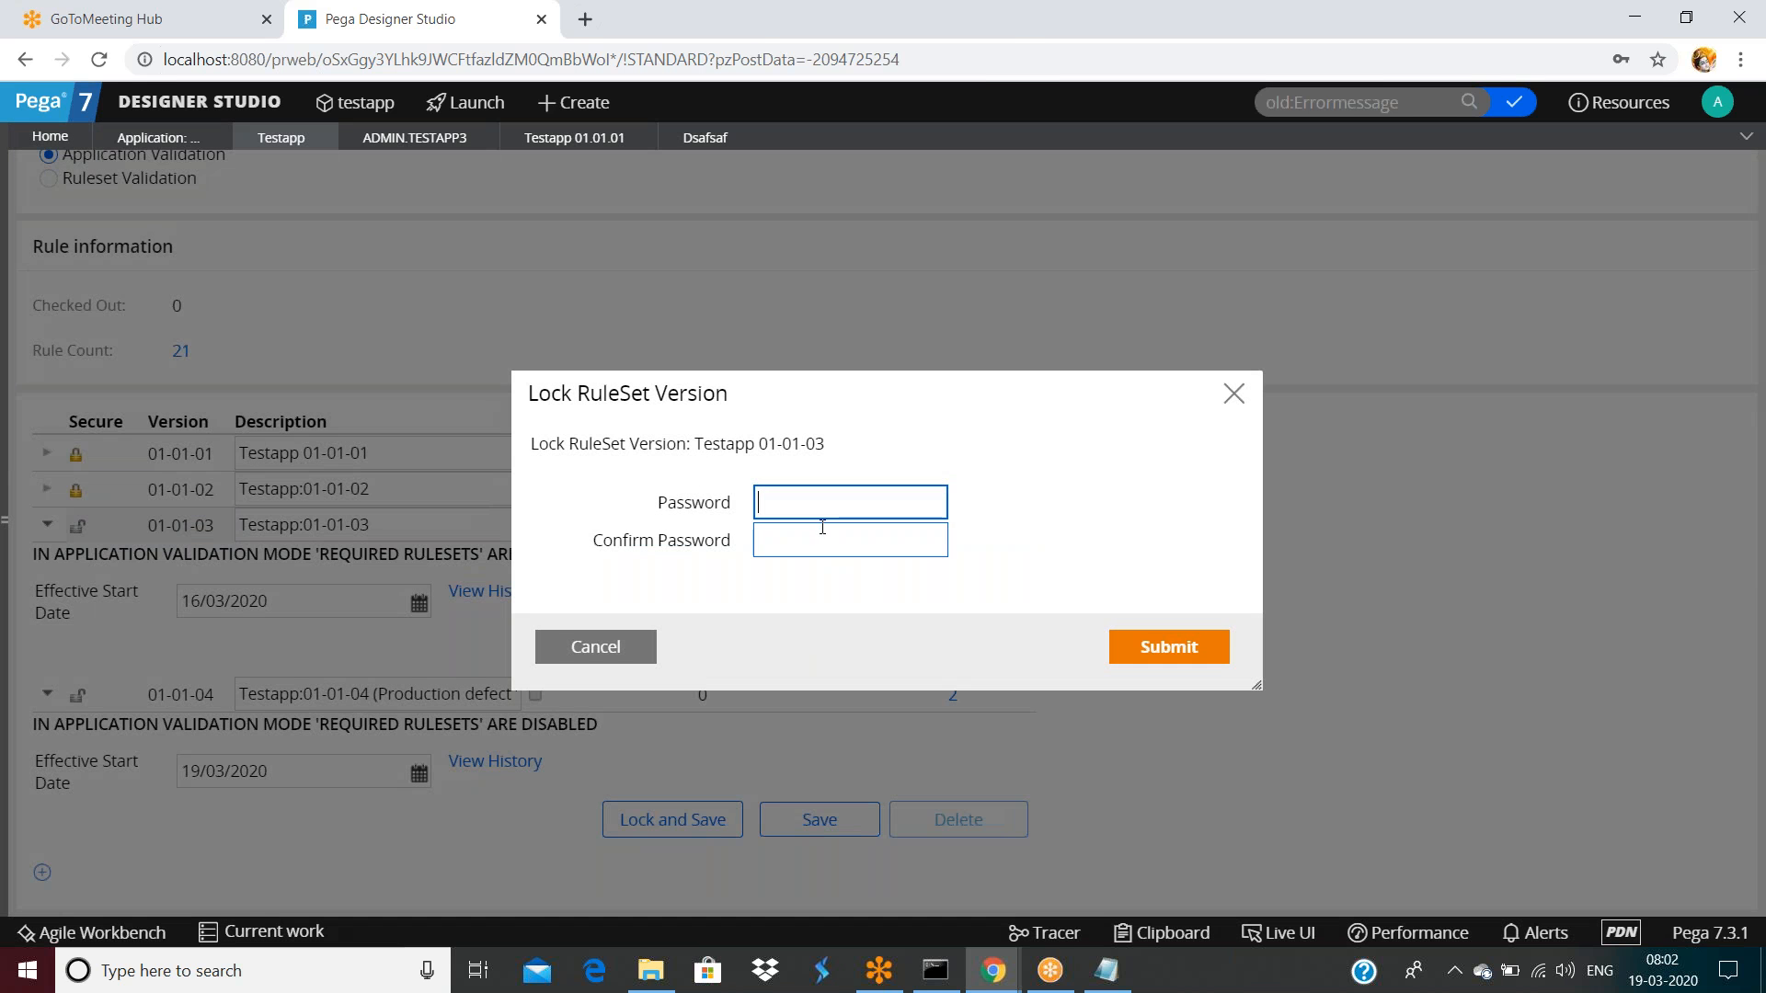
left_click(815, 505)
type("1234")
key("Tab")
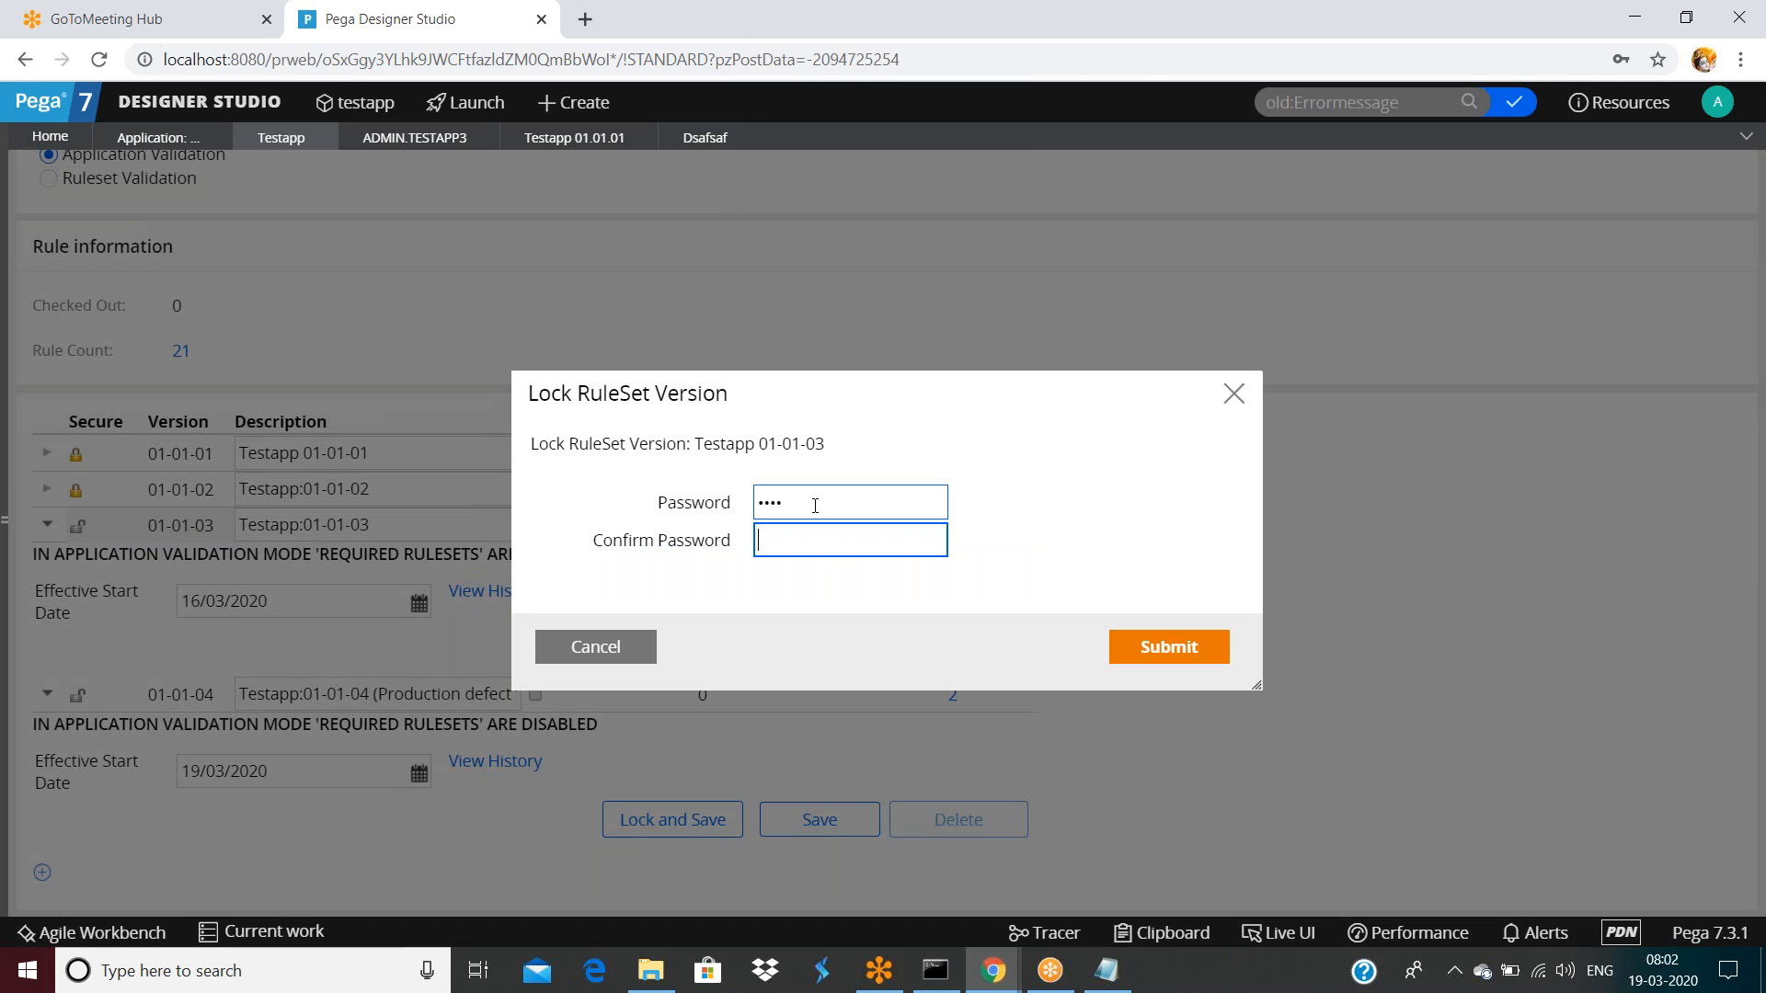
key("Return")
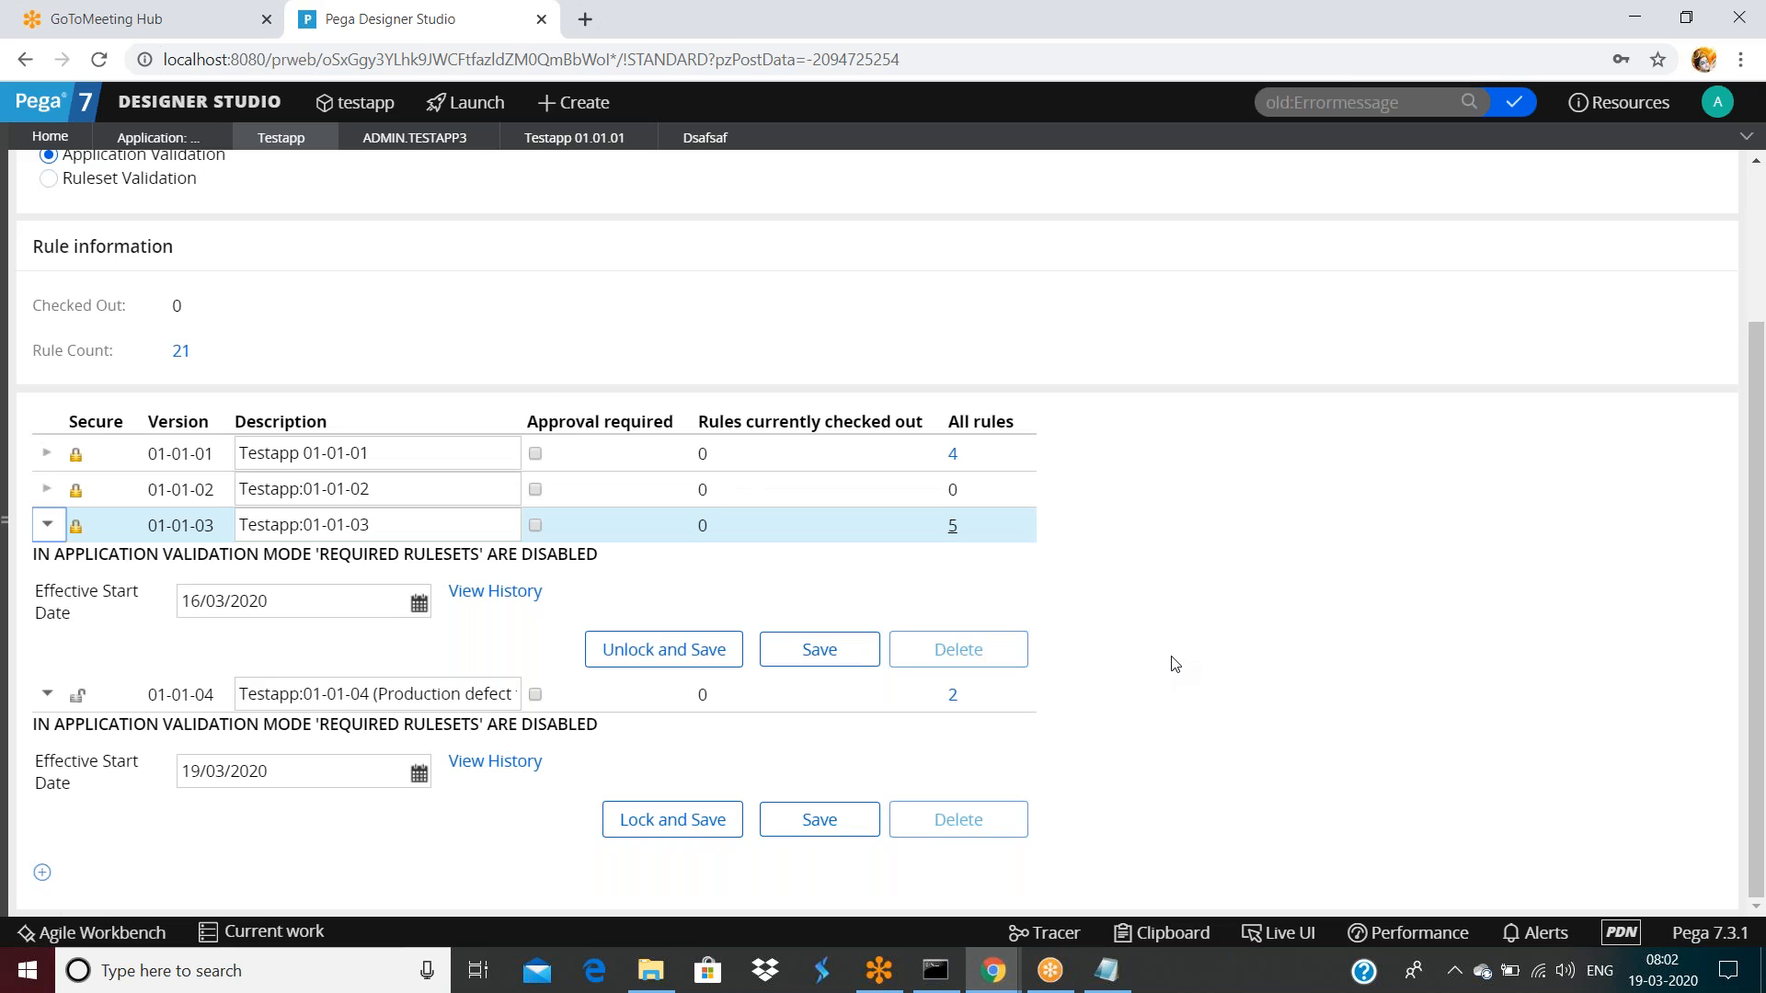
Attempt to lock version 01-01-04, dismiss the cannot-lock message, and save the Testapp RuleSet
left_click(730, 810)
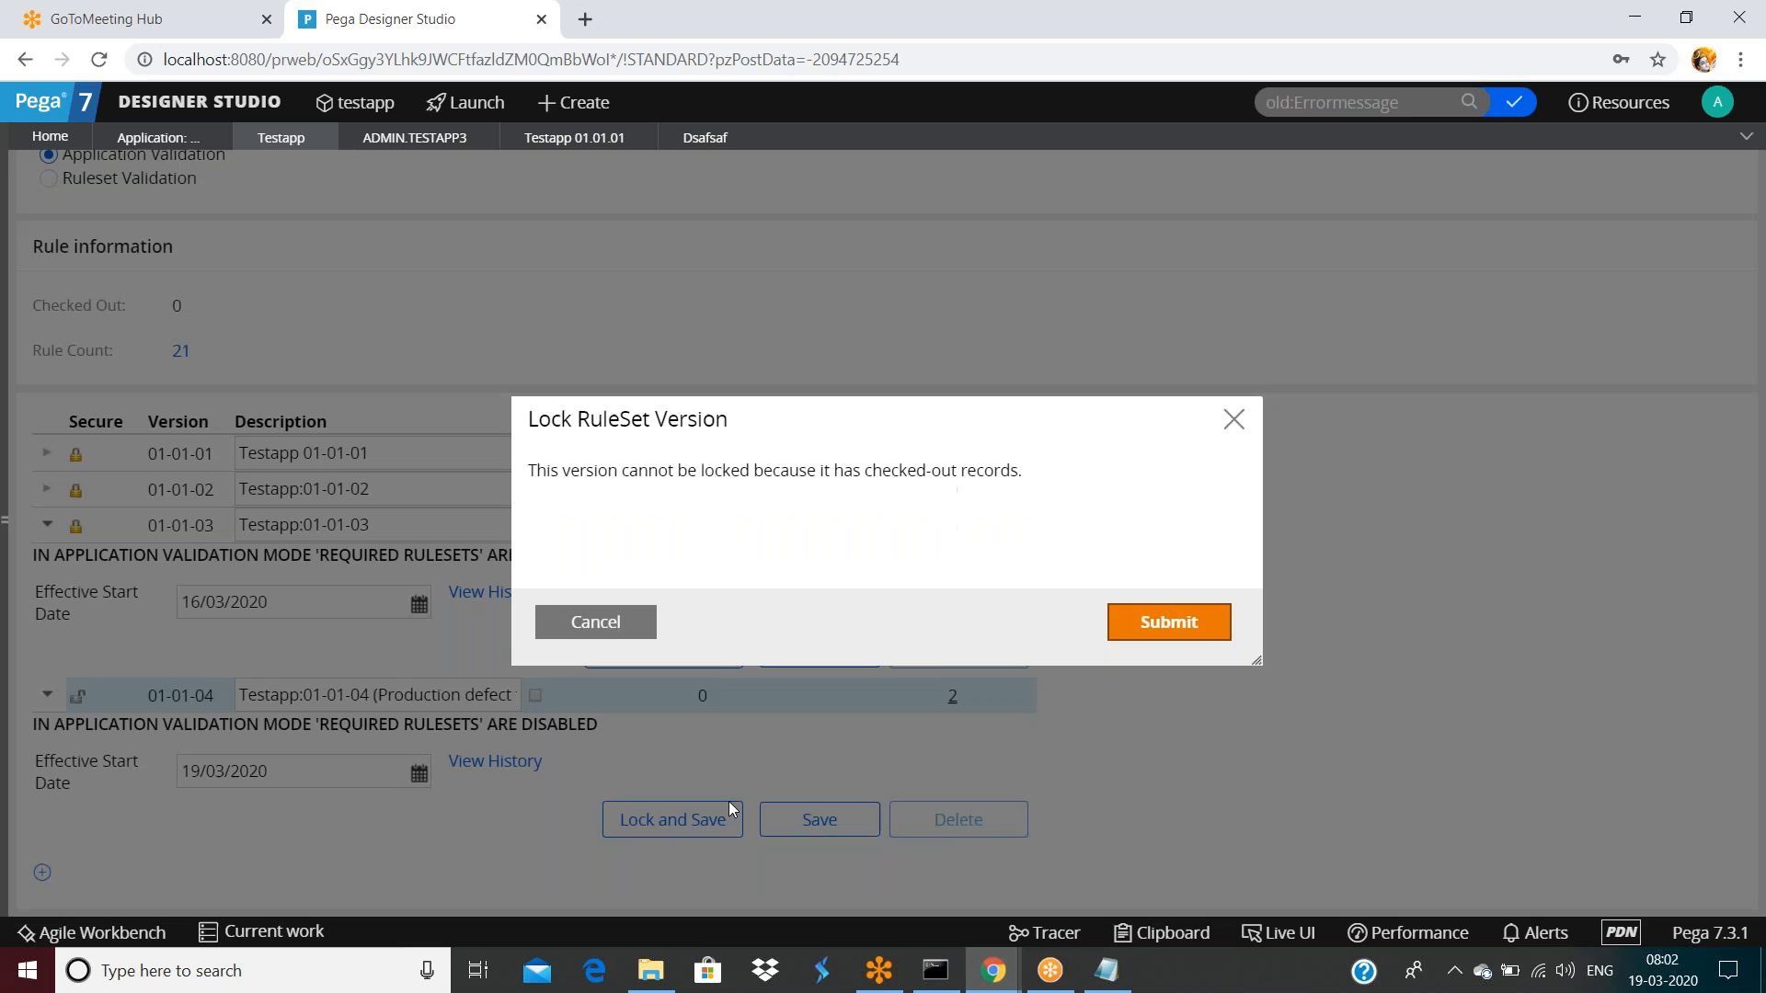
left_click(613, 622)
scroll(1407, 524, "up", 3)
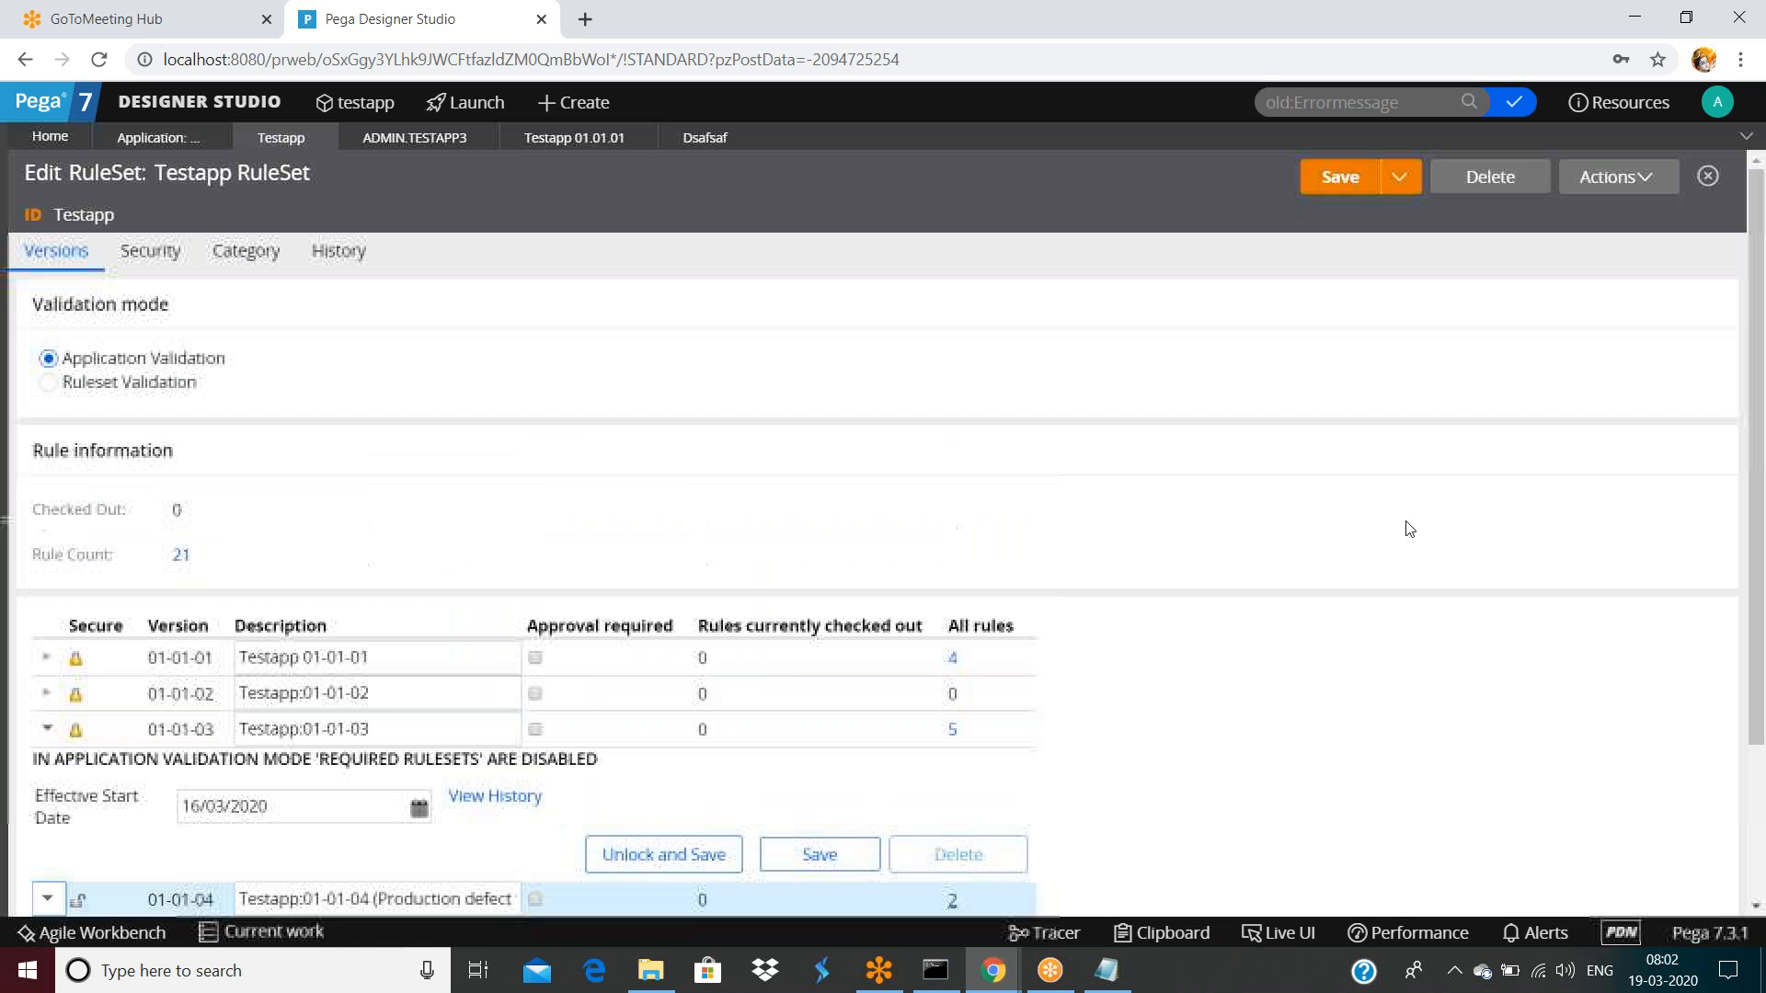
left_click(1342, 180)
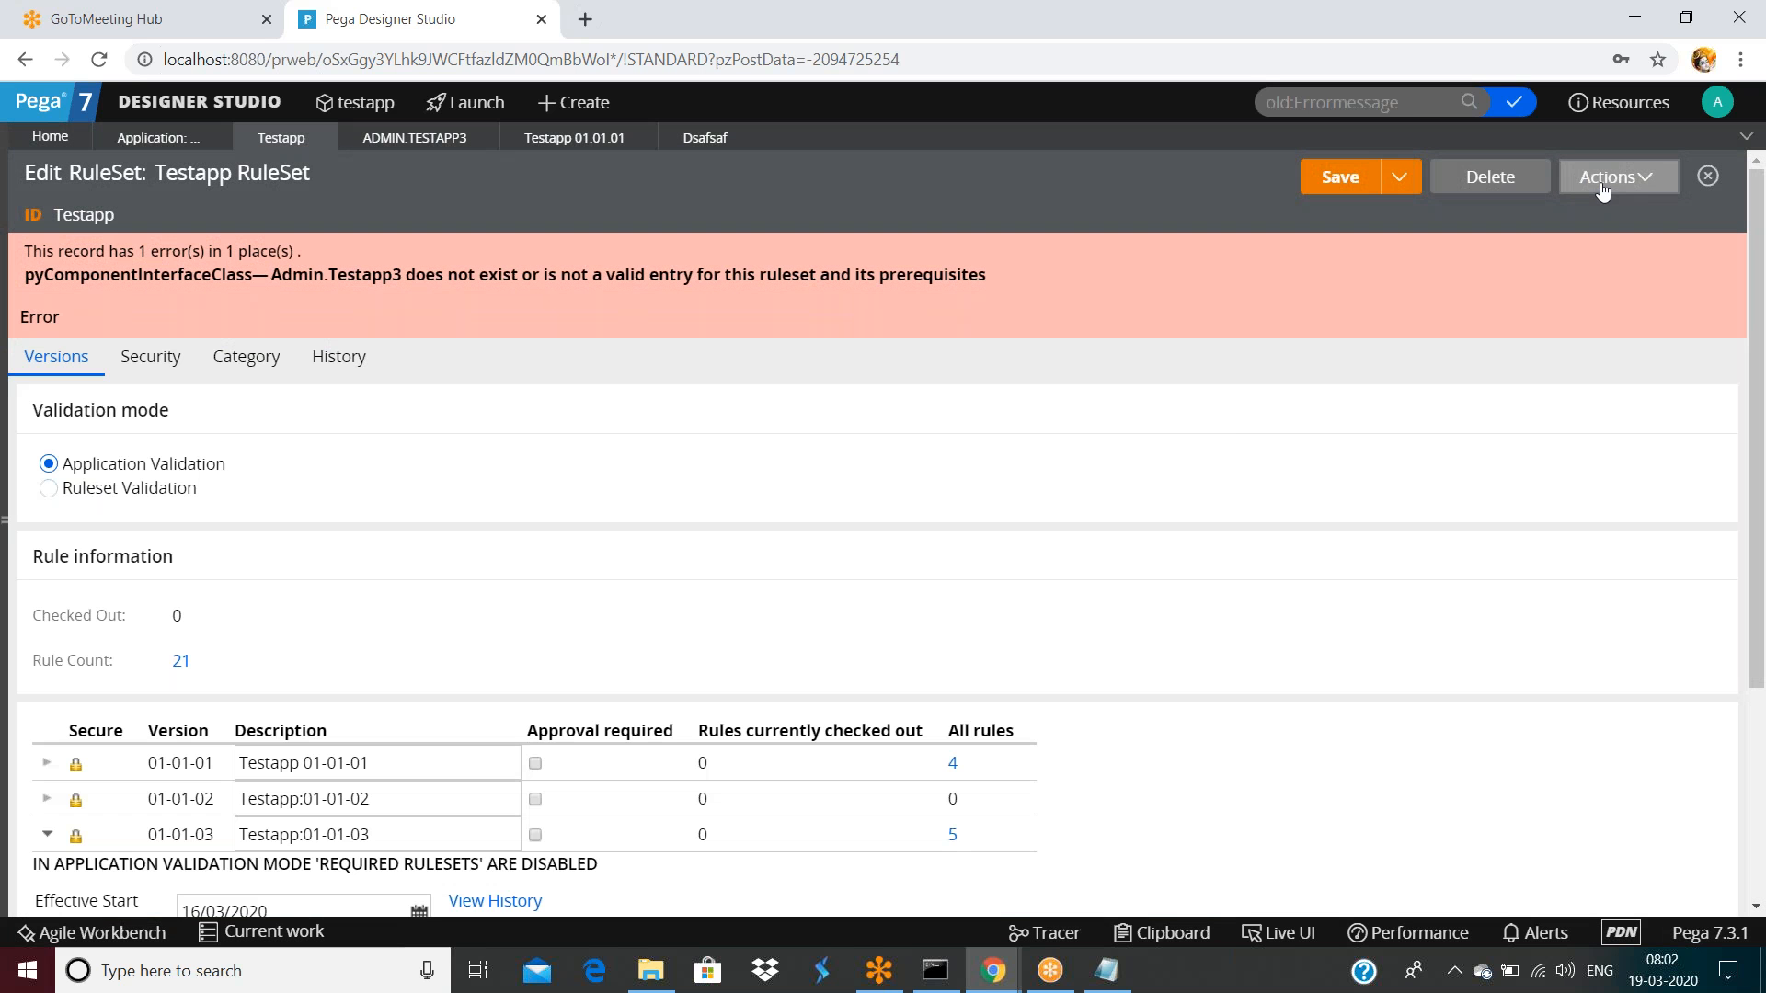
Refresh the Testapp RuleSet and open the checked-out Test activity from Checked out records
left_click(1602, 184)
left_click(1566, 214)
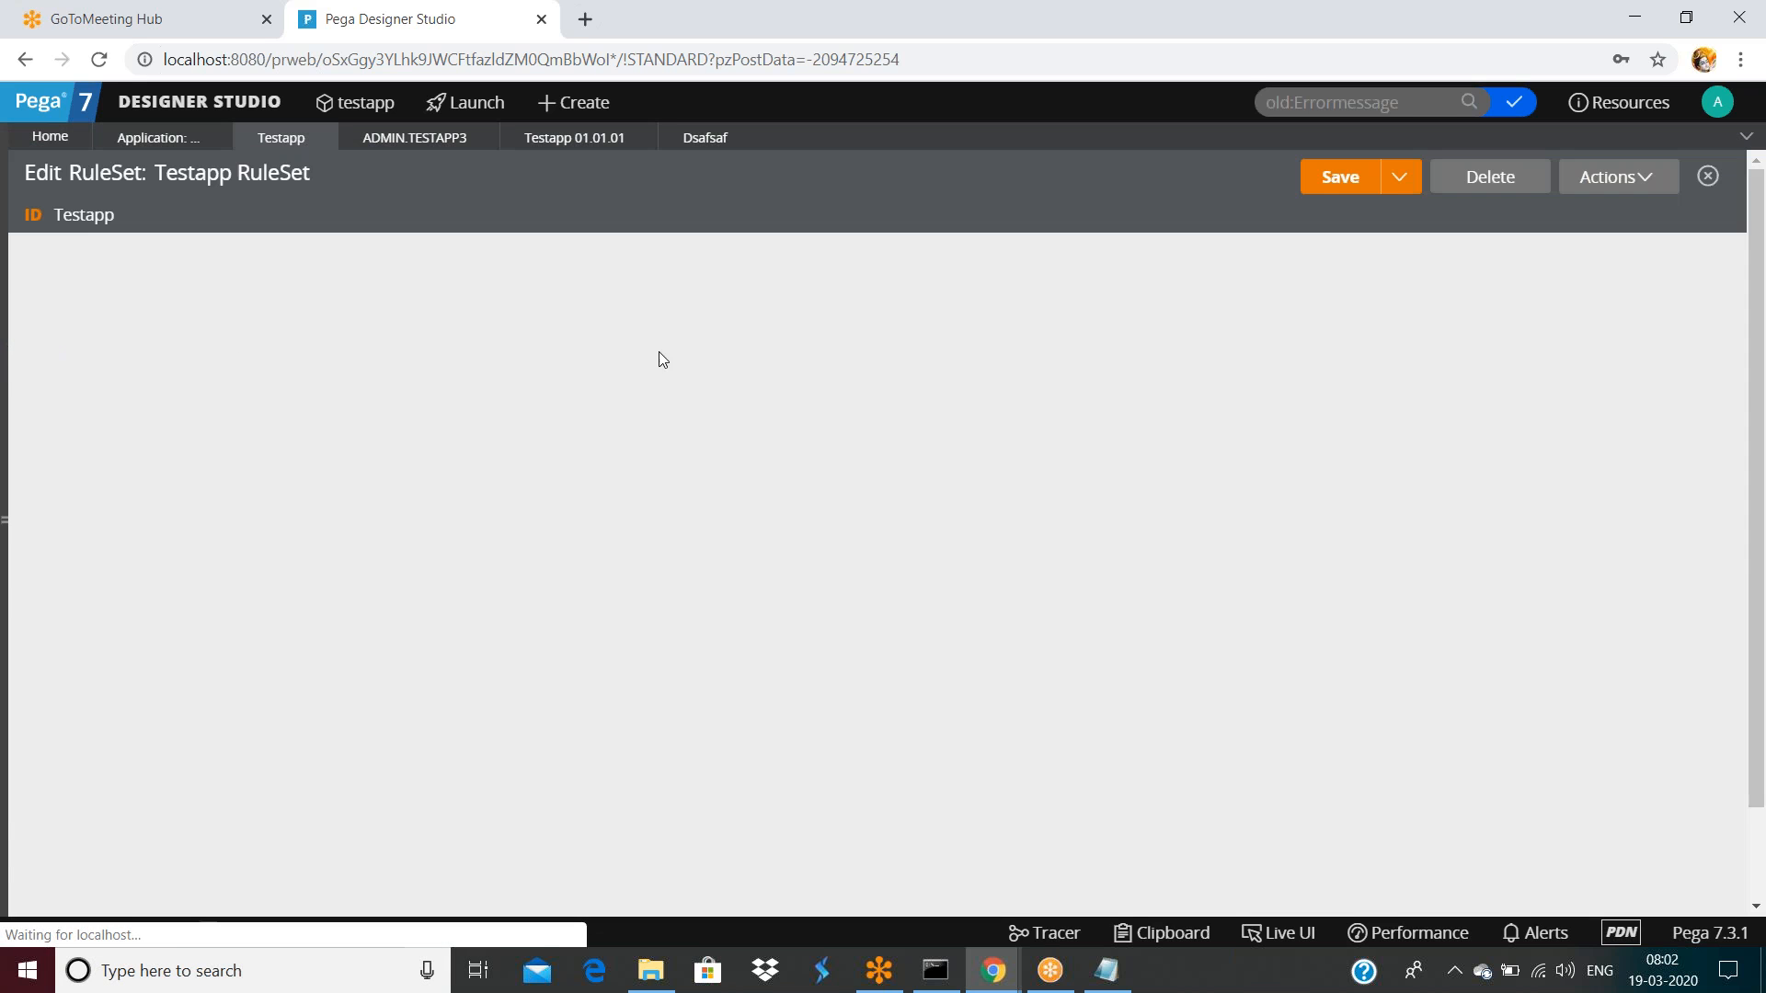
scroll(719, 460, "down", 1)
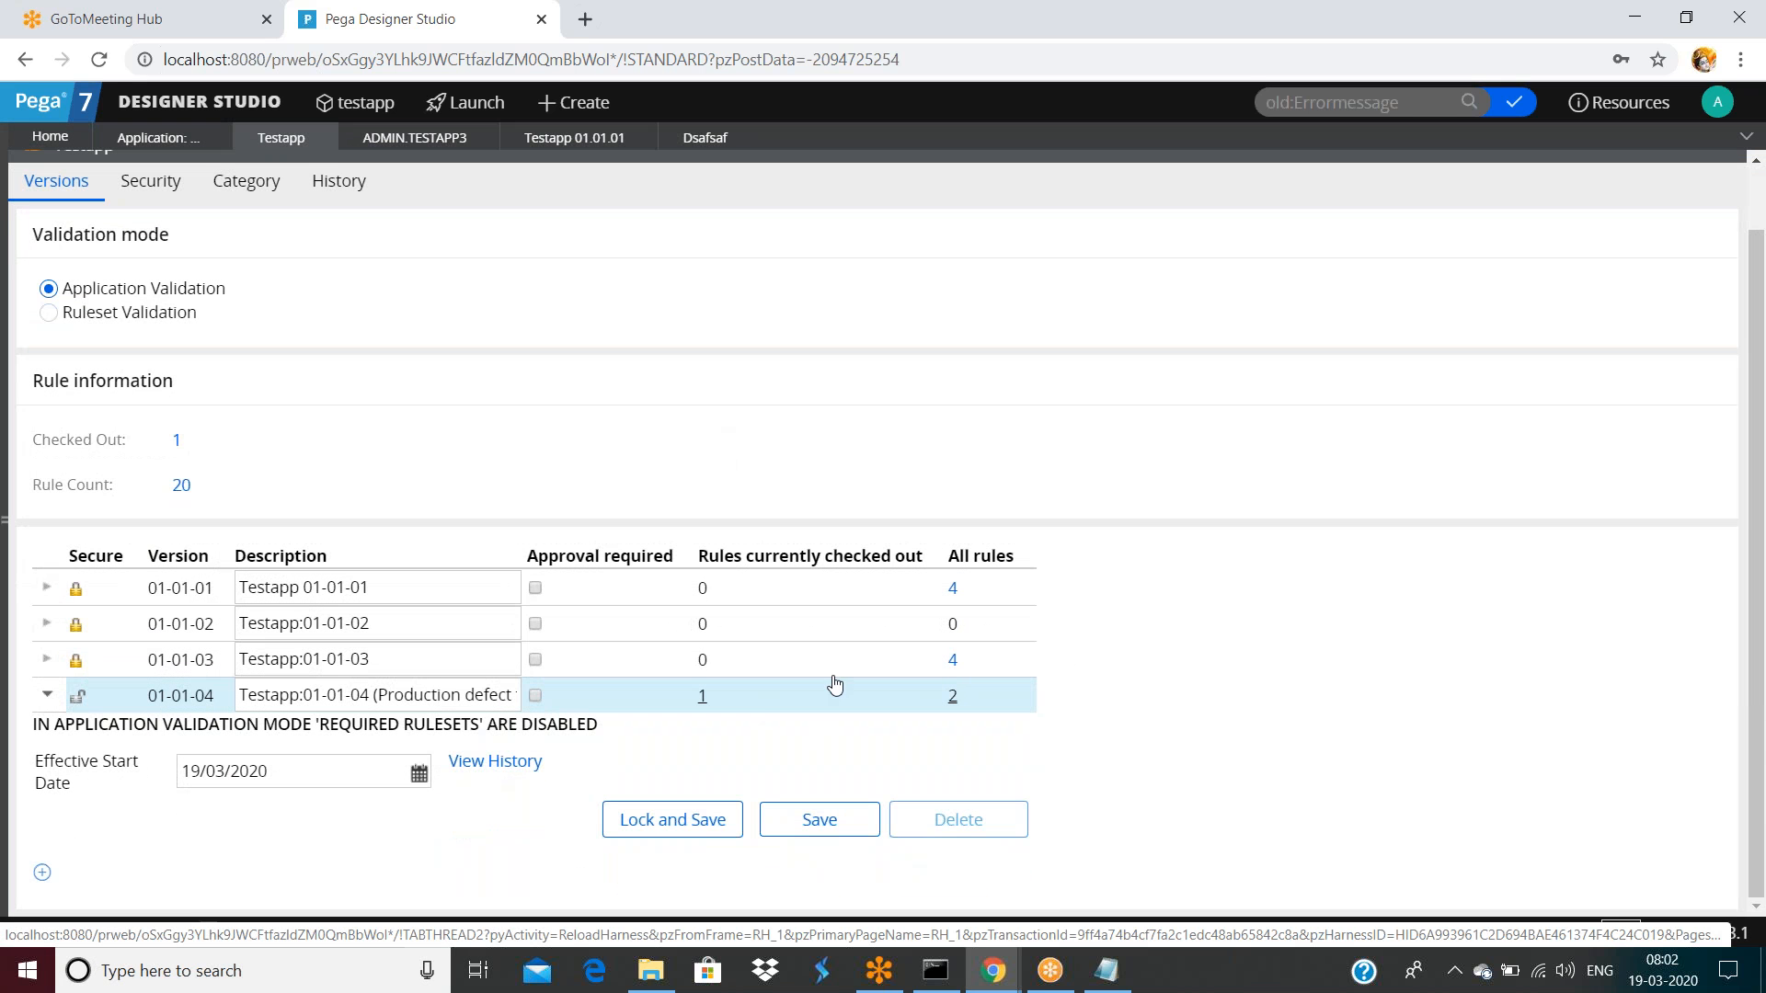
left_click(1516, 118)
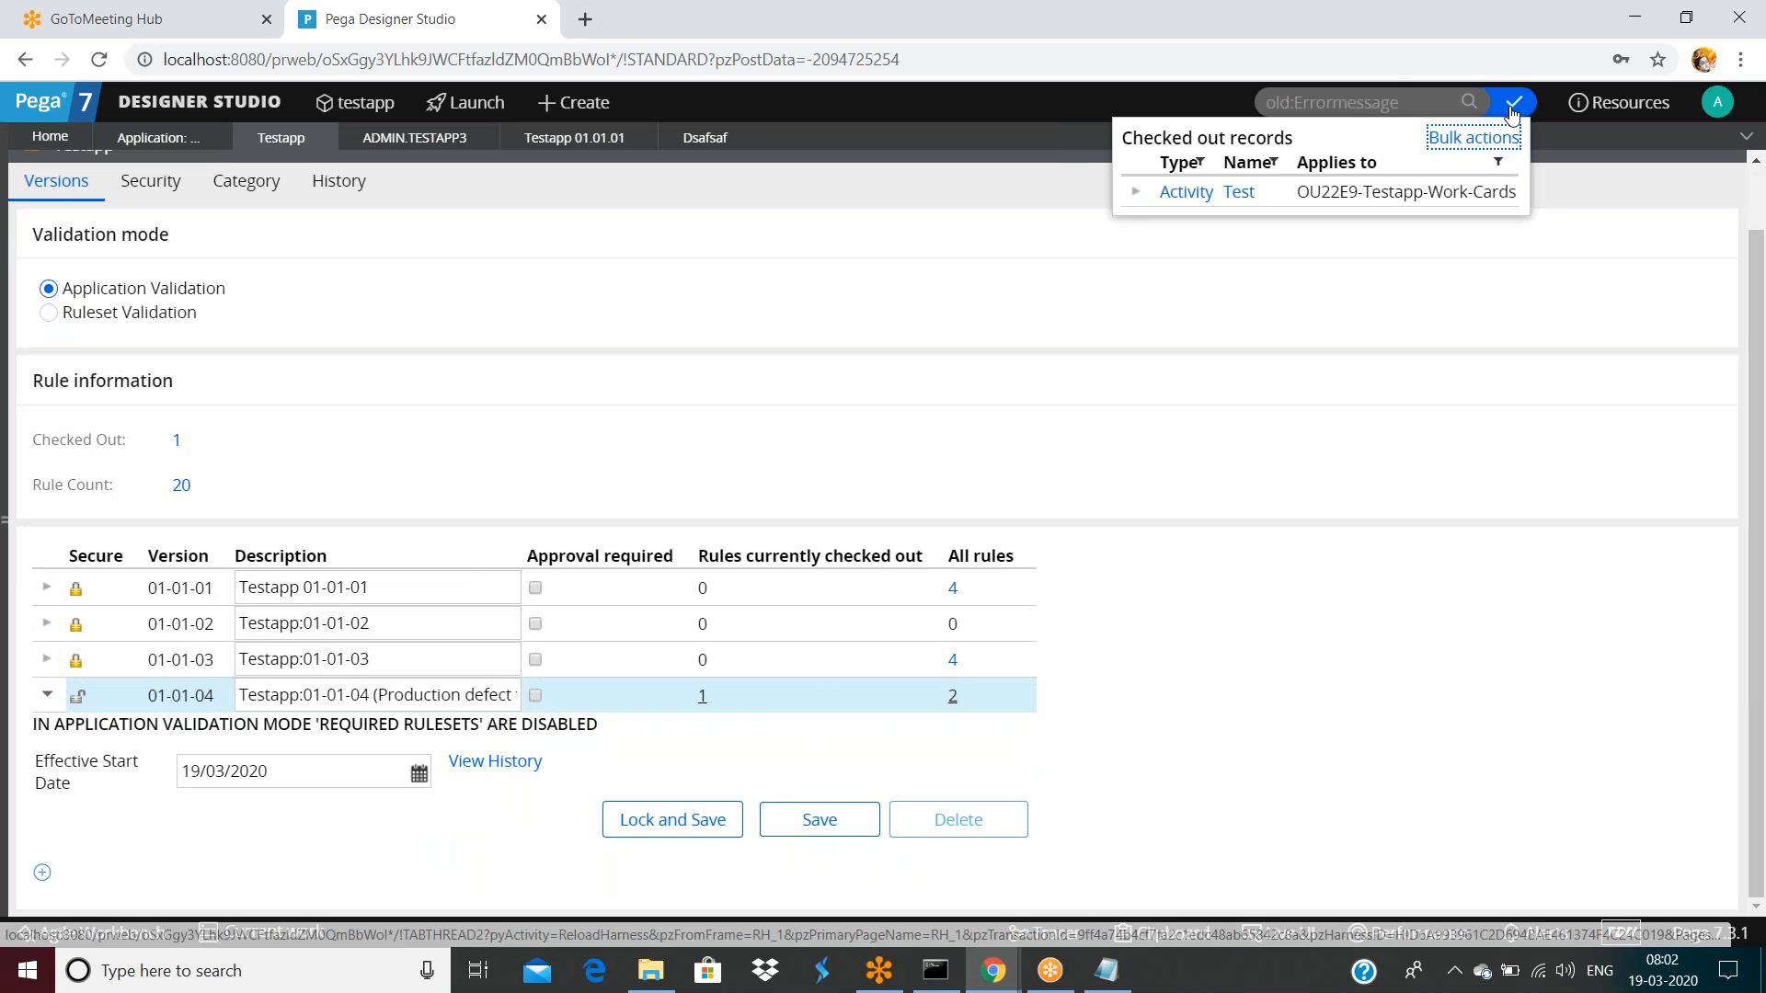
left_click(1234, 194)
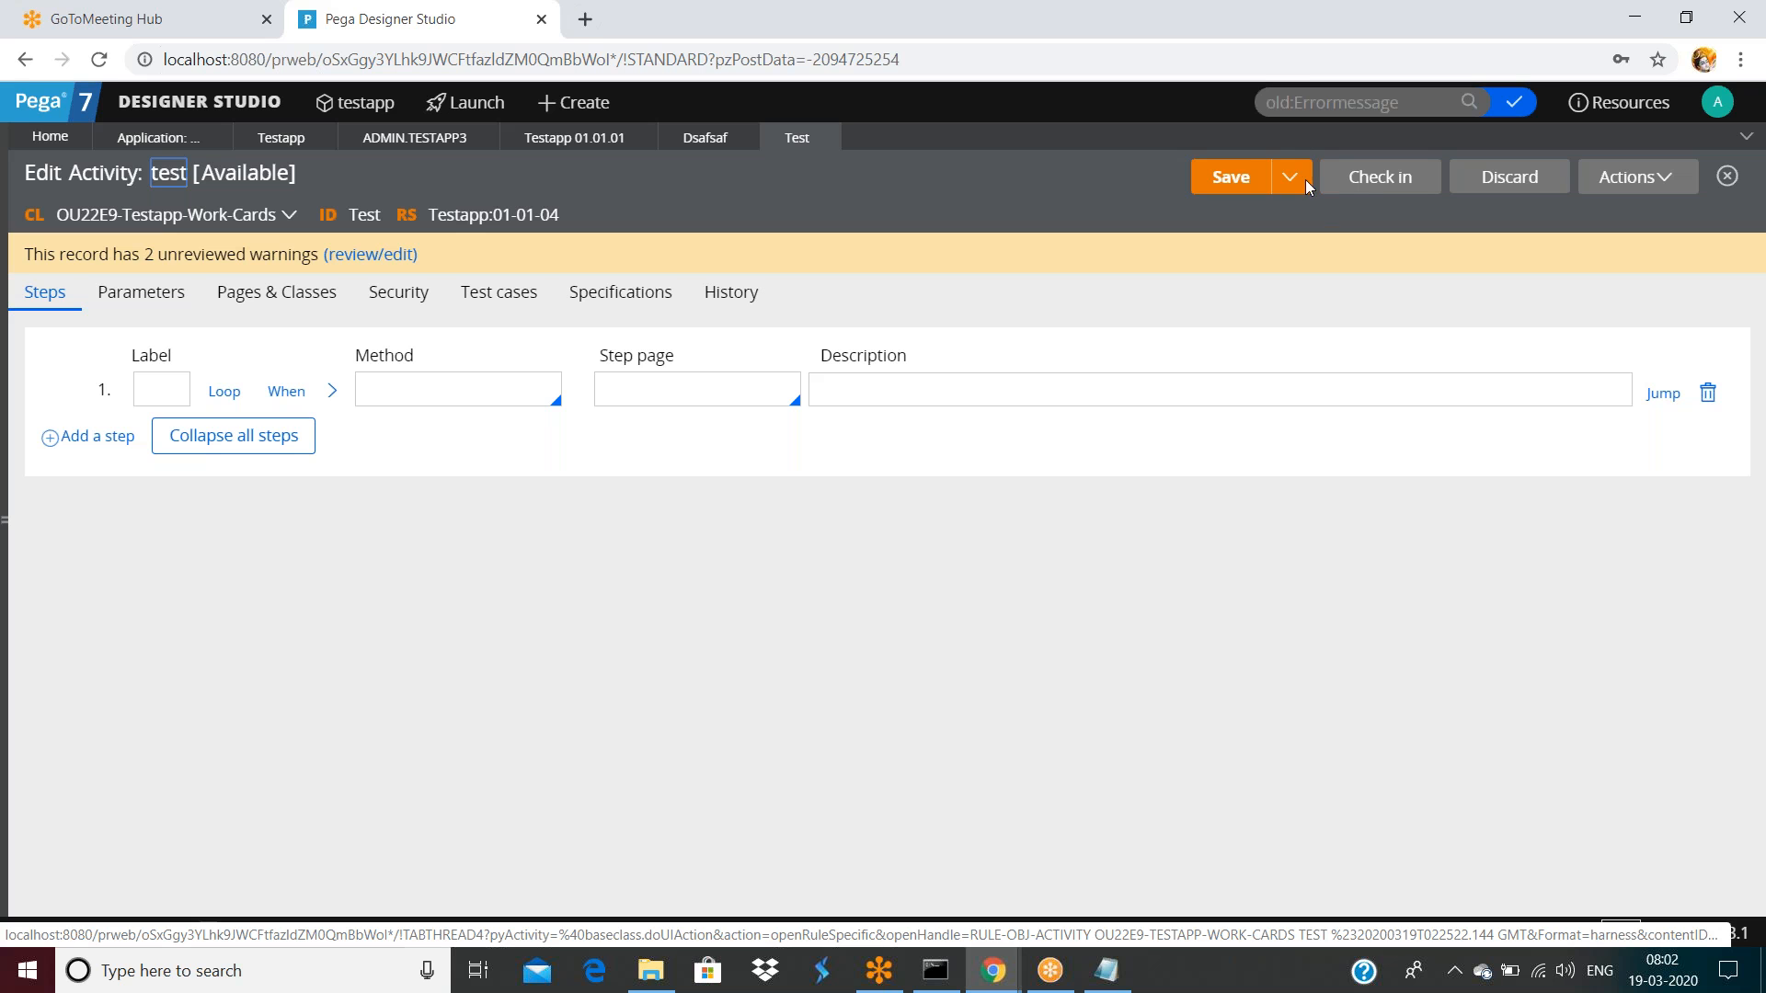
Check in the Test activity with comment 'dsafsa' and return to the Testapp RuleSet versions
left_click(1361, 185)
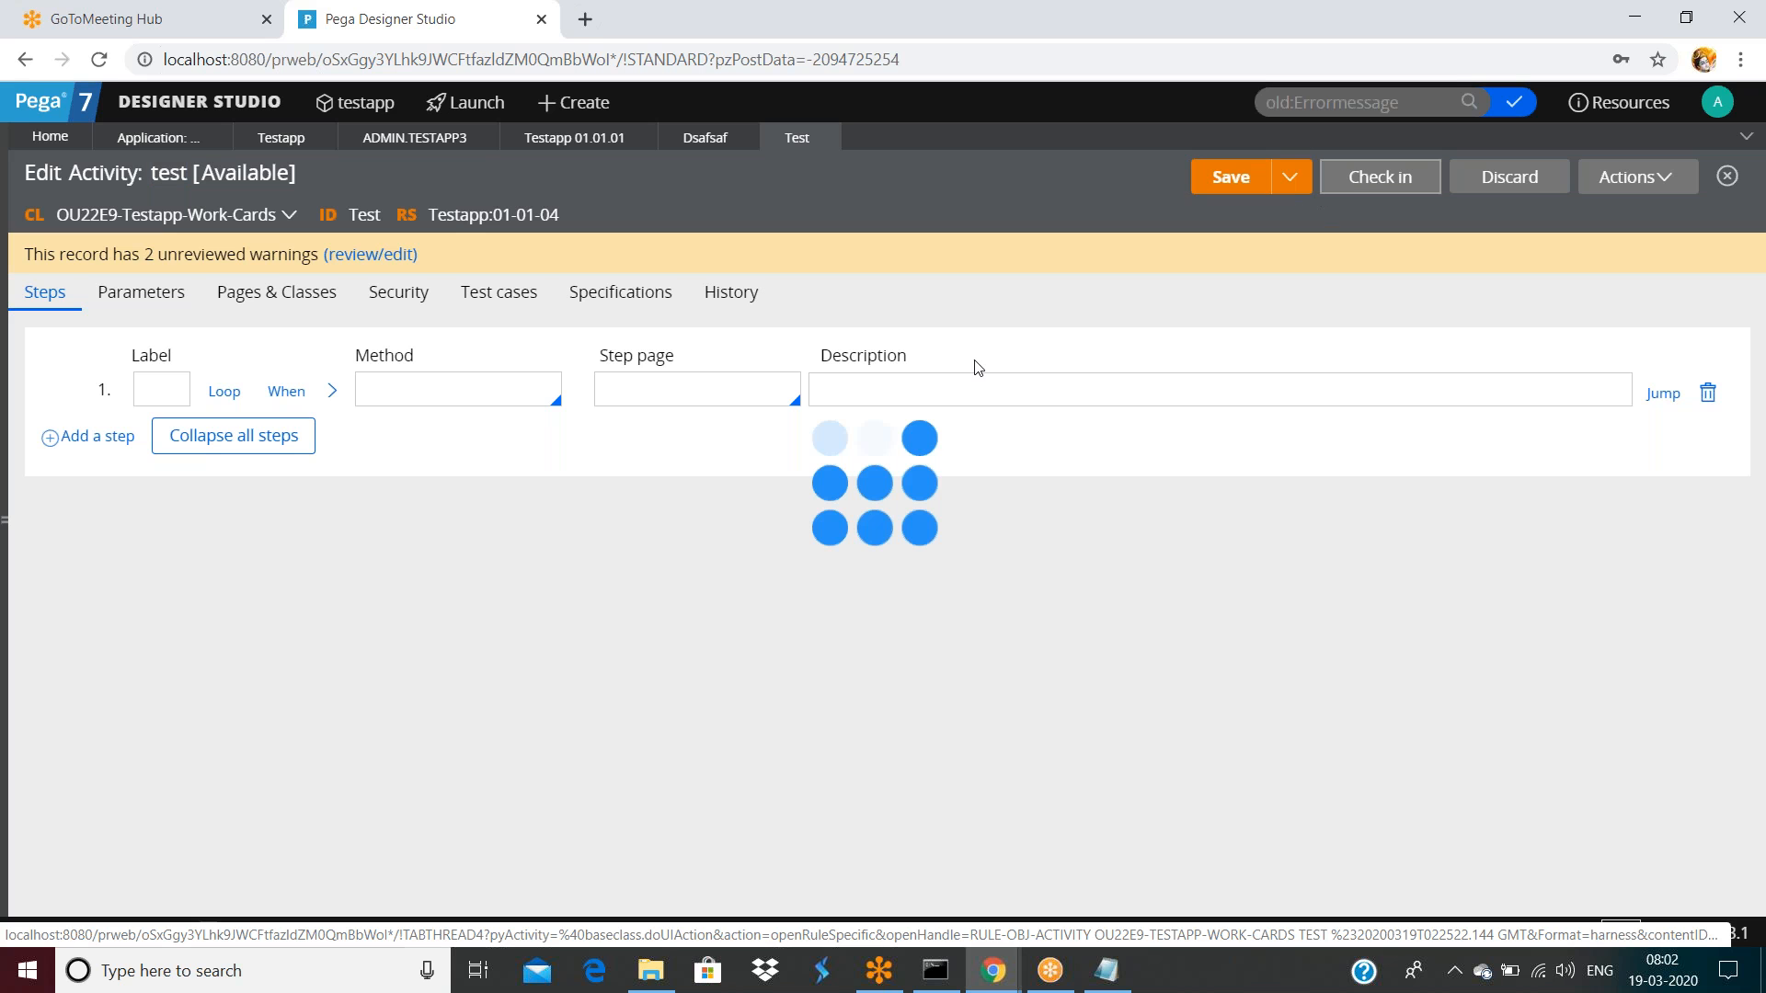
type("dsafsa")
left_click(1179, 632)
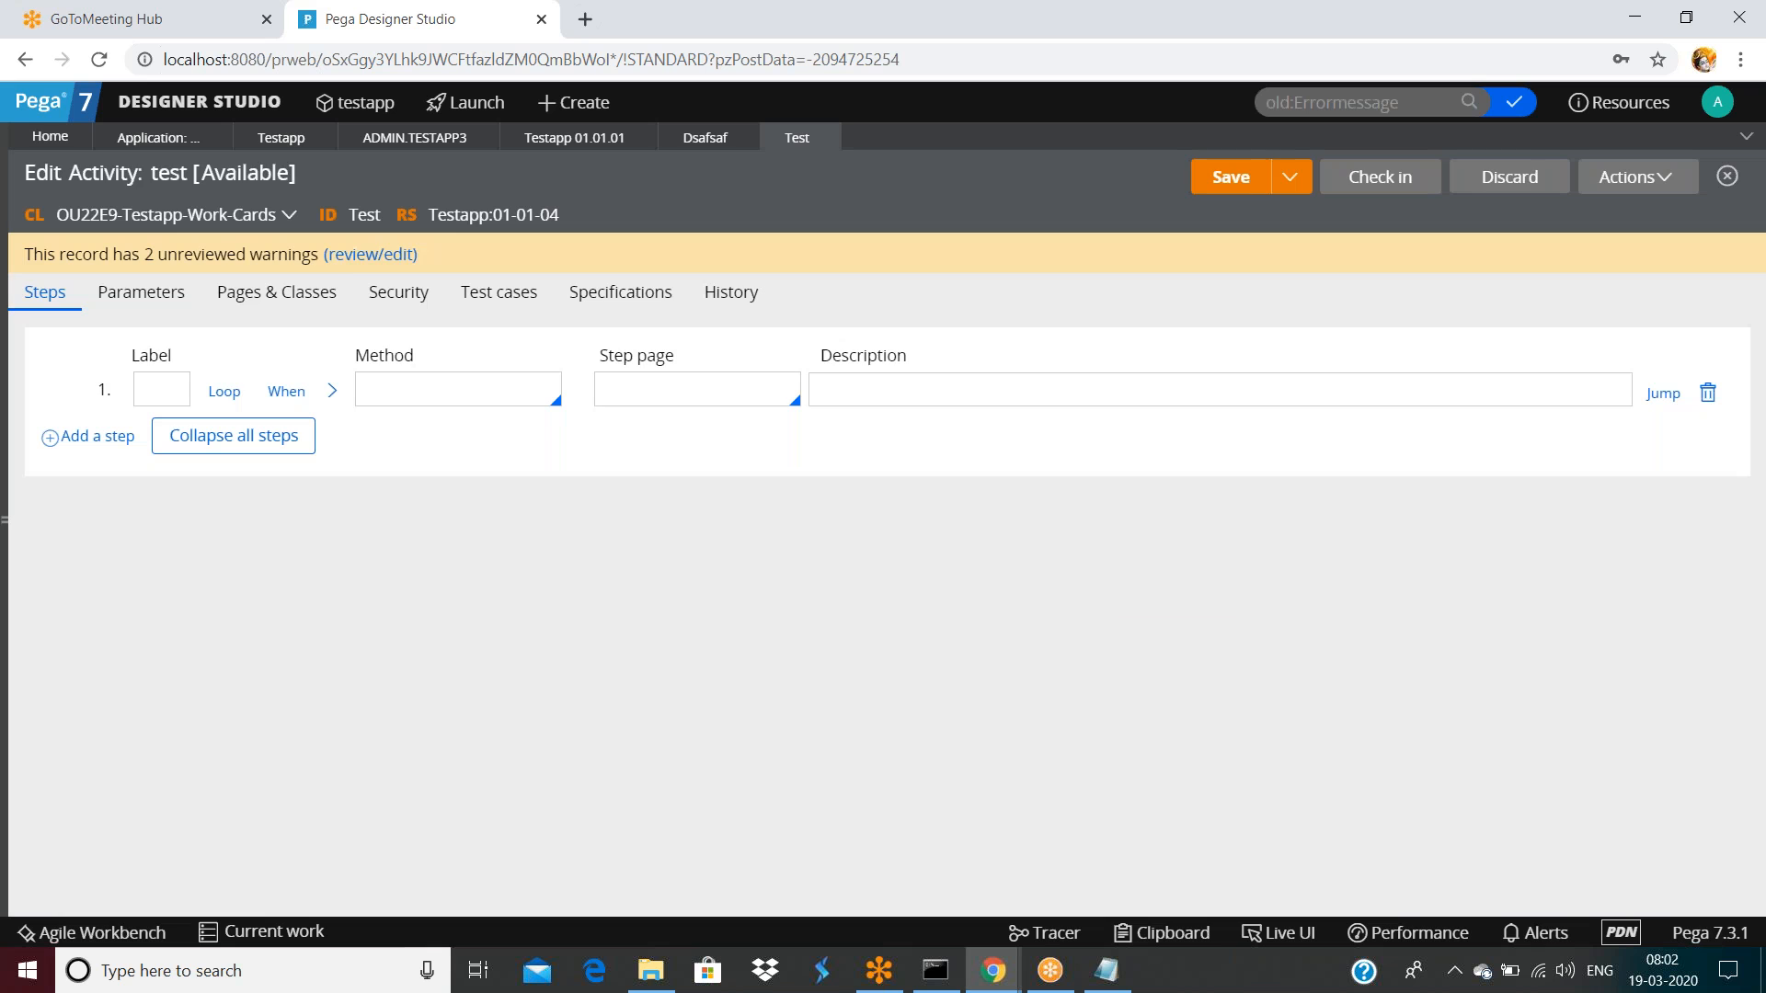
left_click(281, 137)
scroll(740, 568, "down", 2)
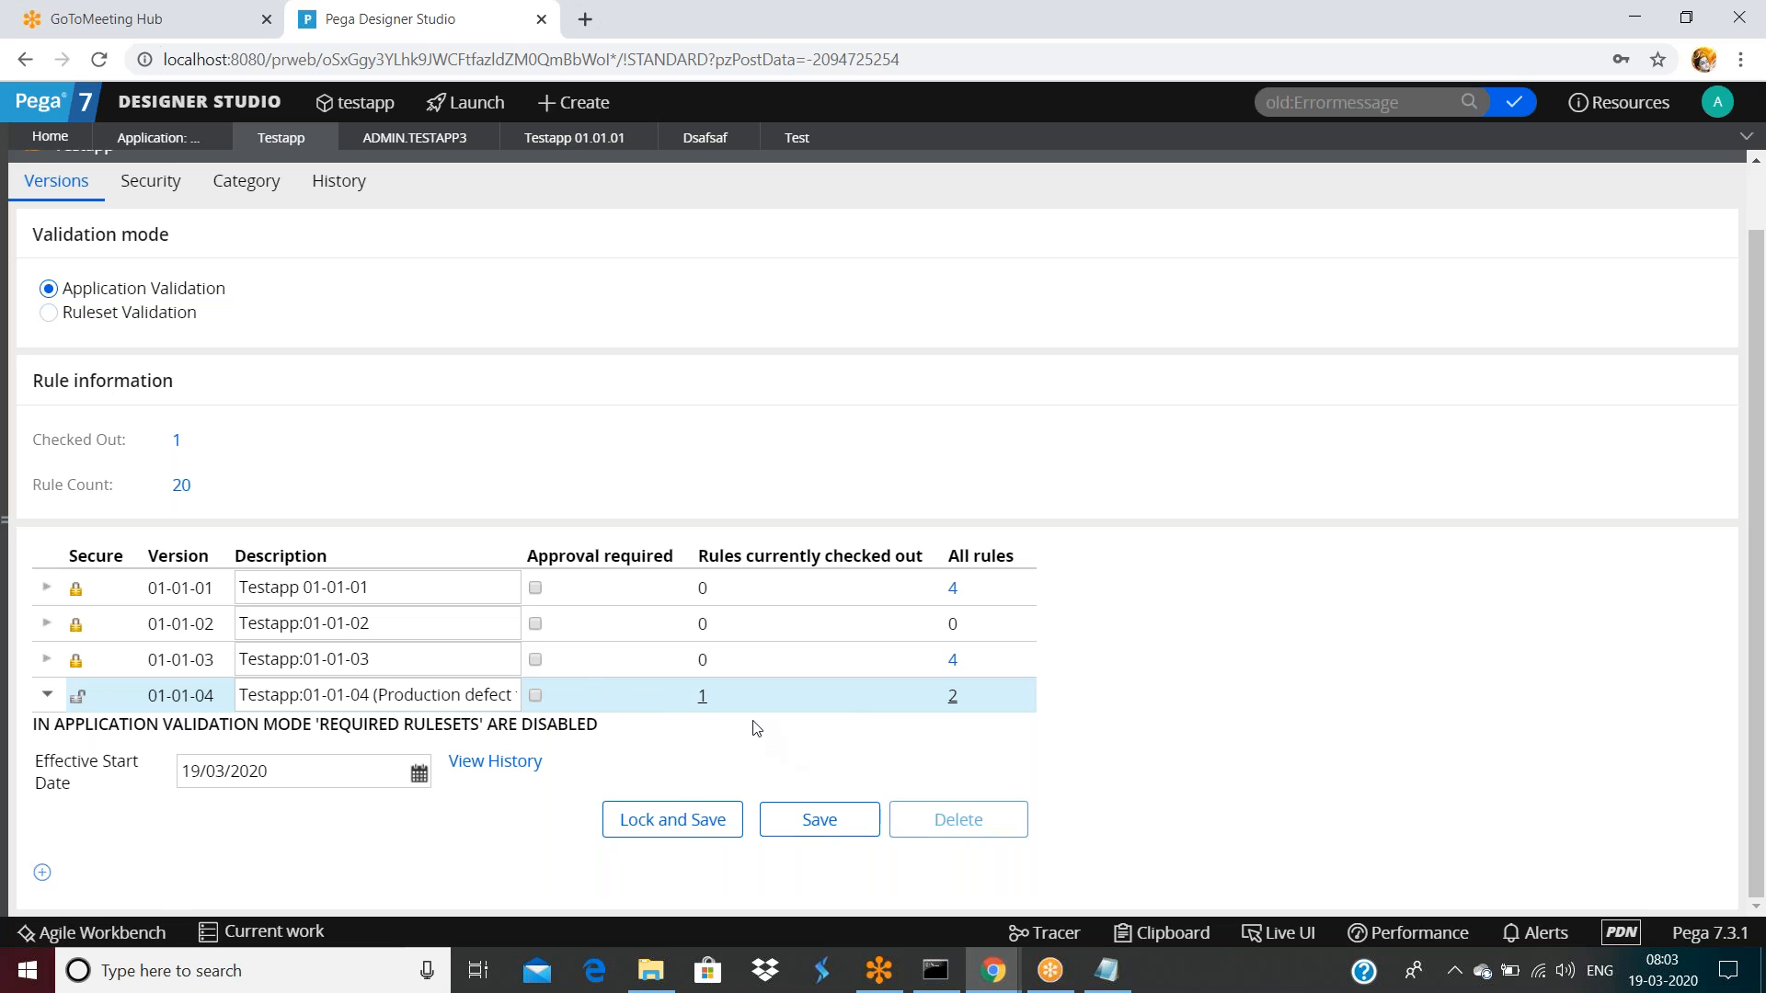
Try locking version 01-01-04 with a password and close the failure dialog
left_click(678, 819)
left_click(784, 508)
type("••••")
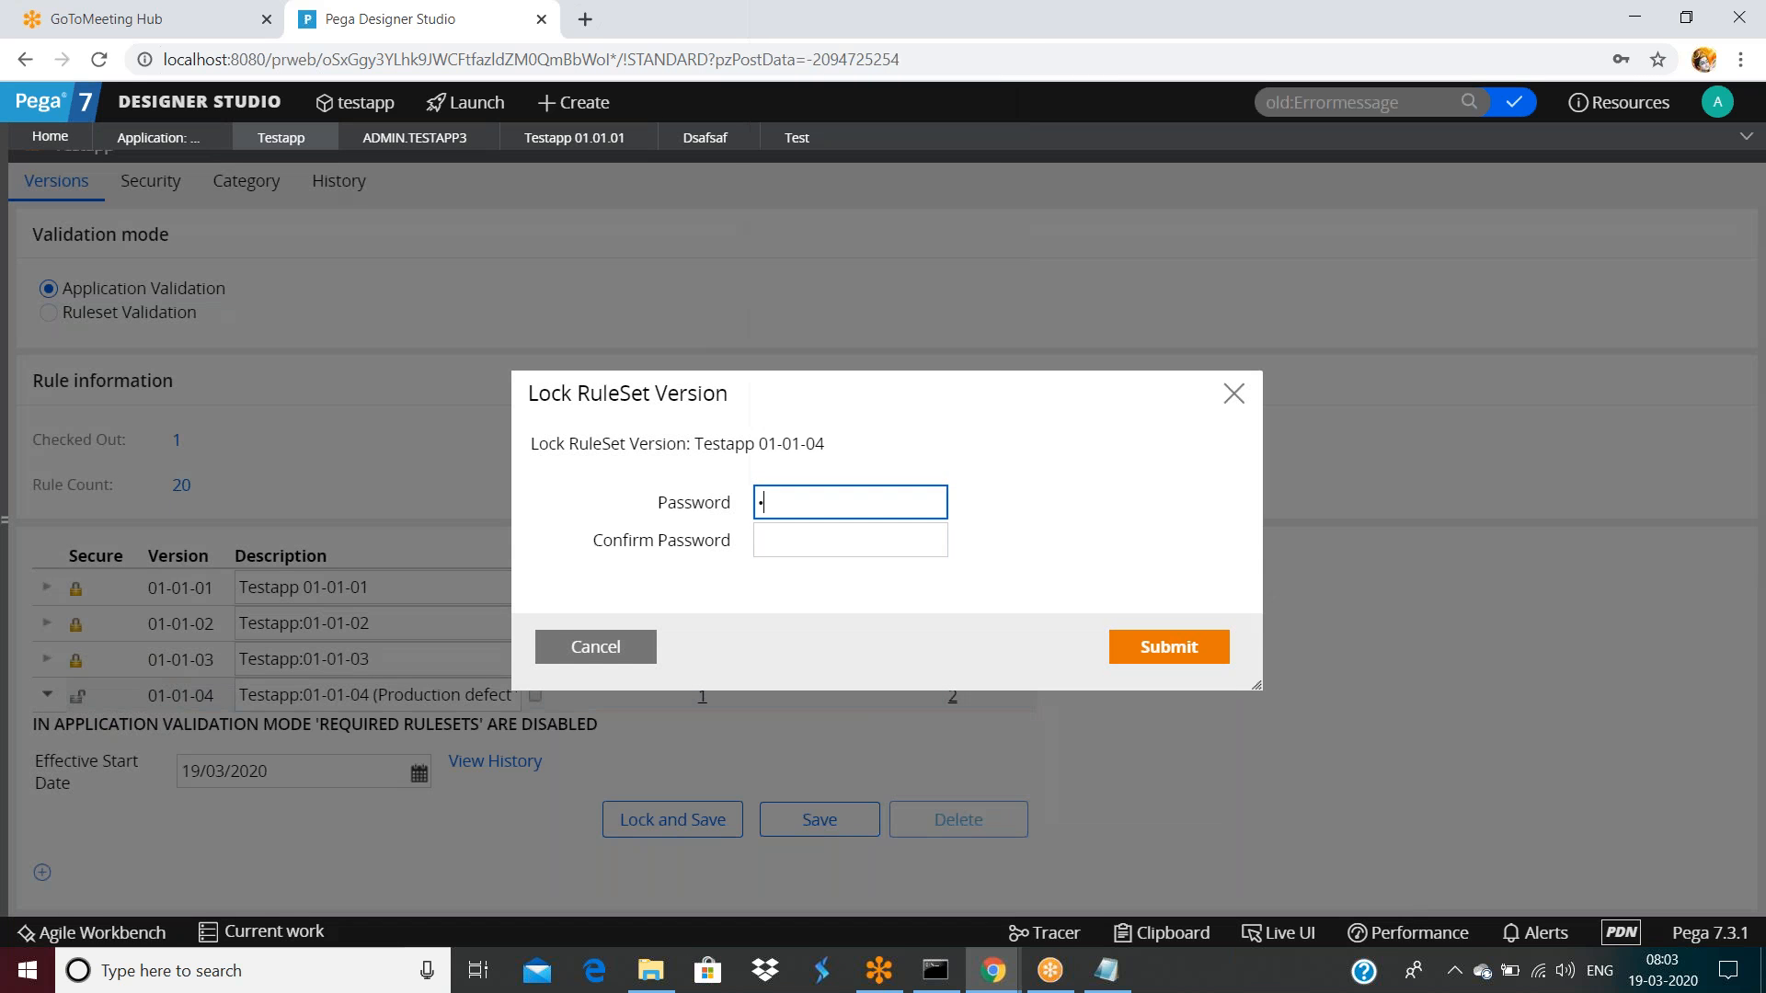
left_click(782, 542)
type("••••")
left_click(1152, 646)
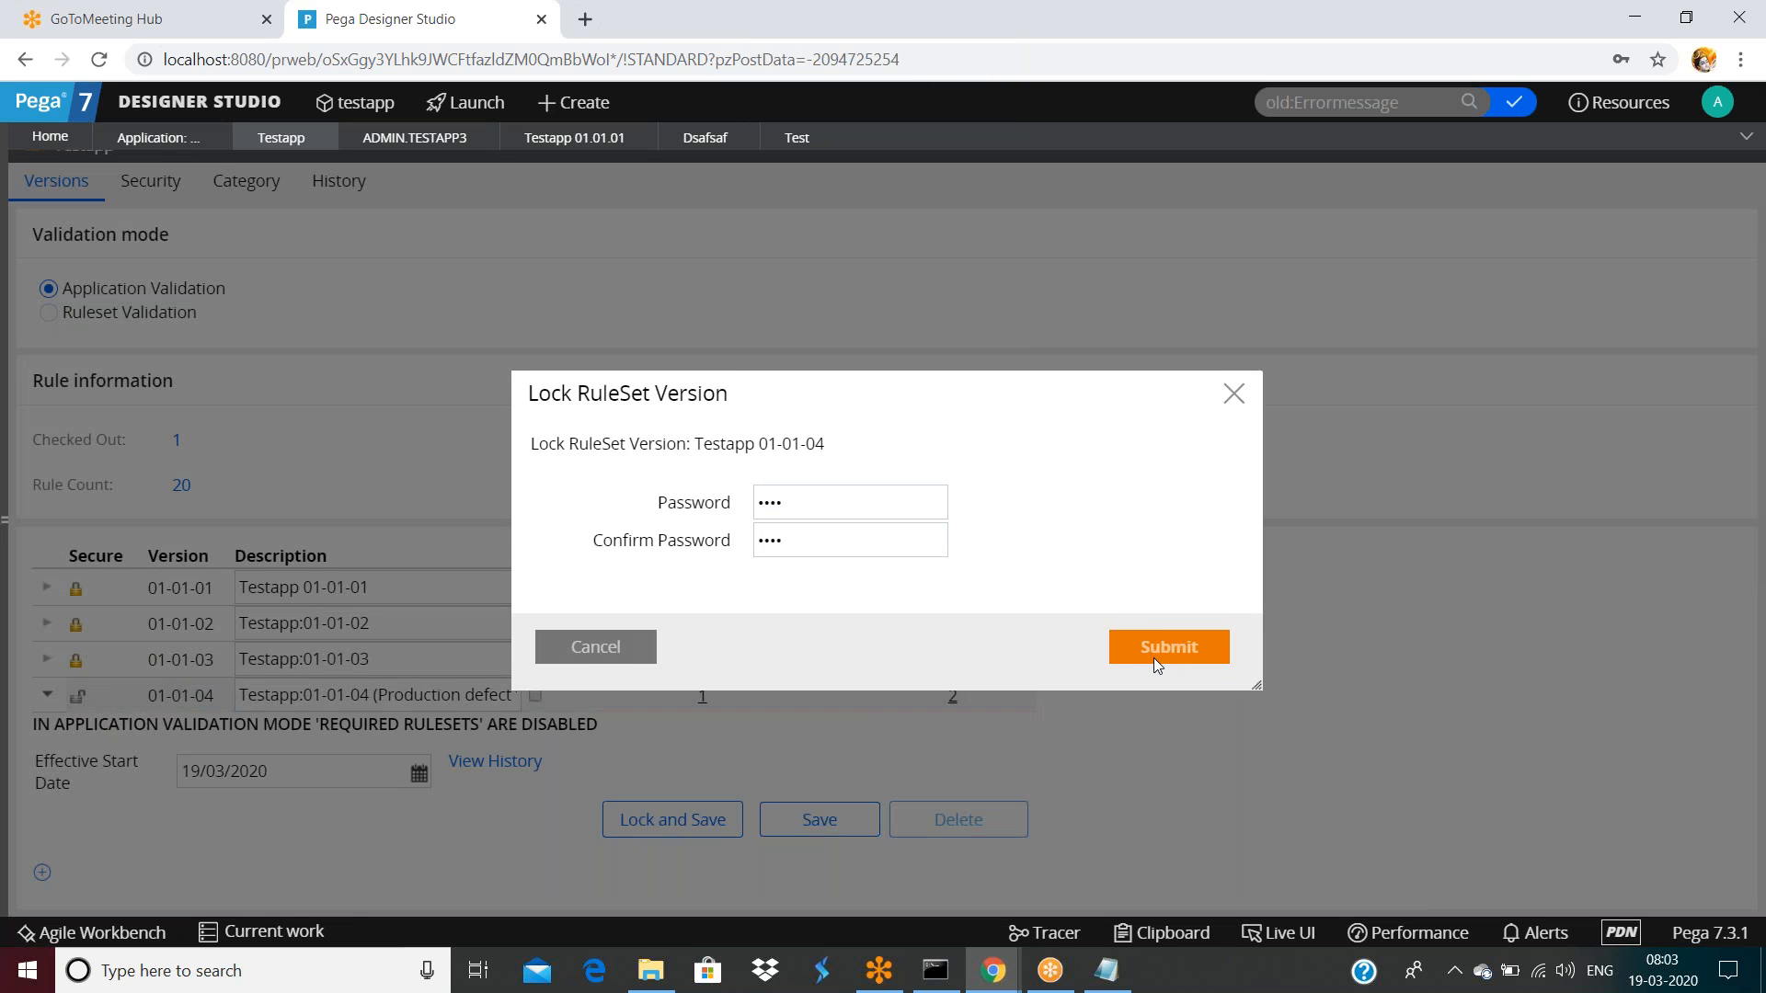
left_click(647, 698)
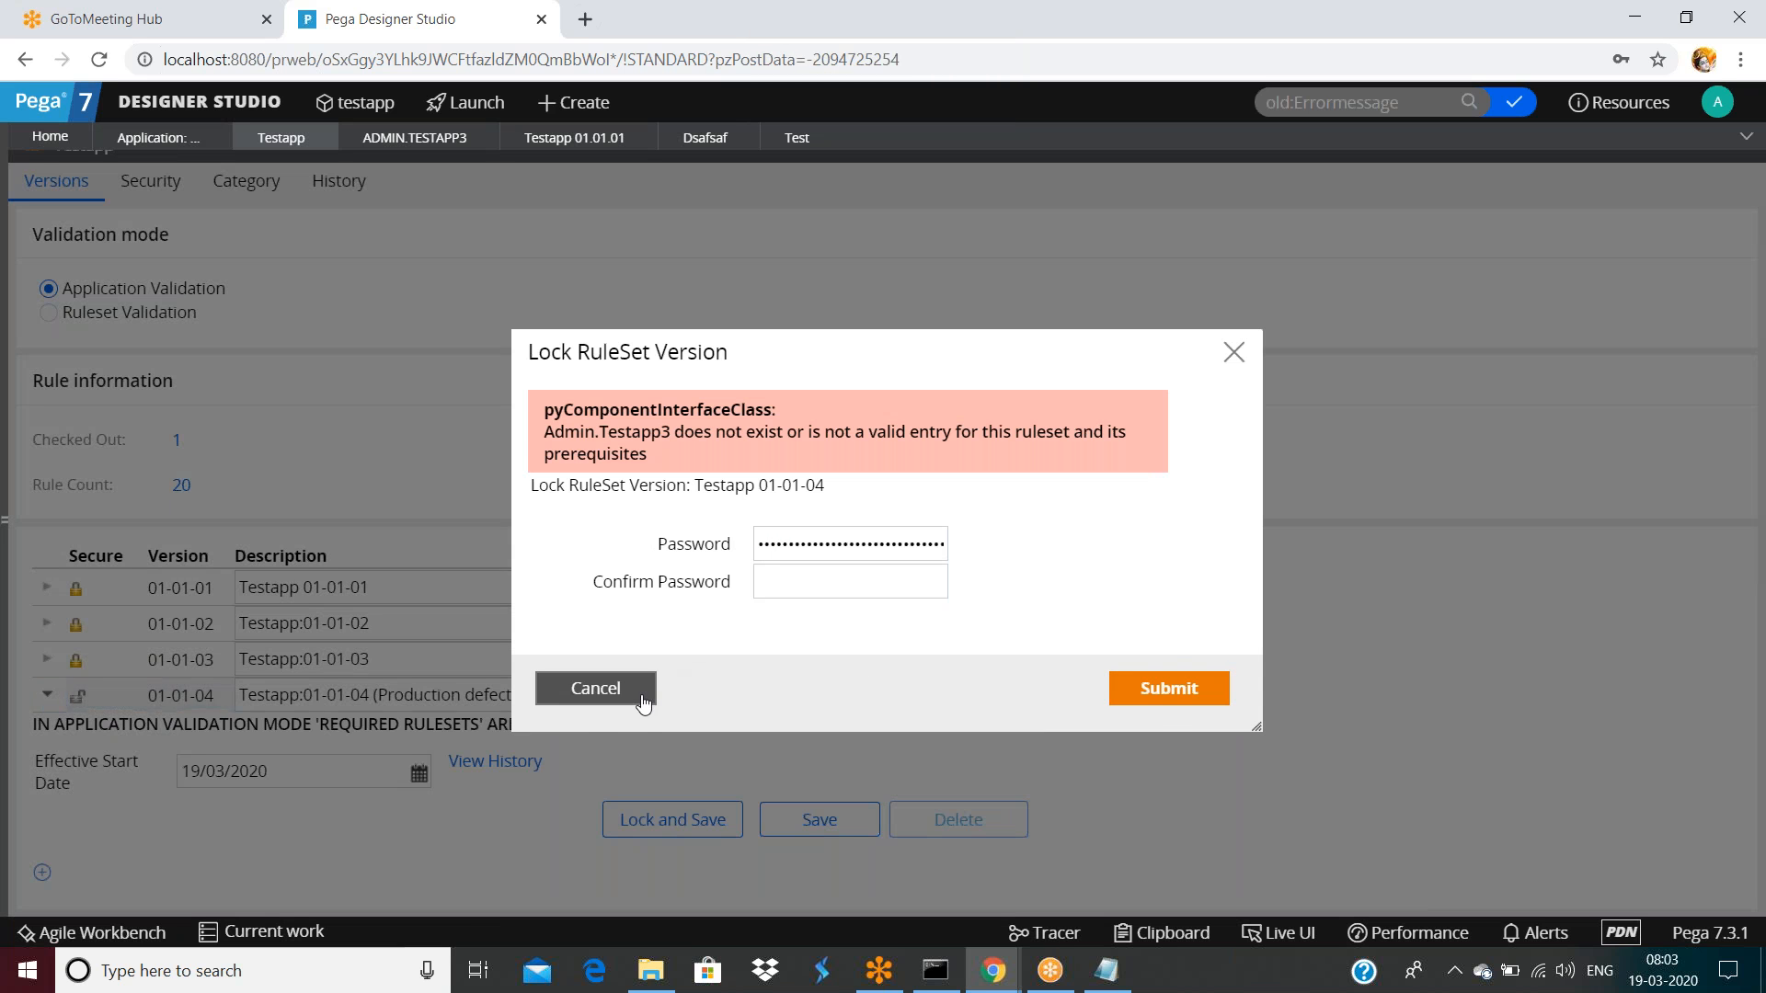
Refresh the Testapp RuleSet so it shows 0 rules checked out
scroll(1195, 479, "up", 1)
left_click(1612, 178)
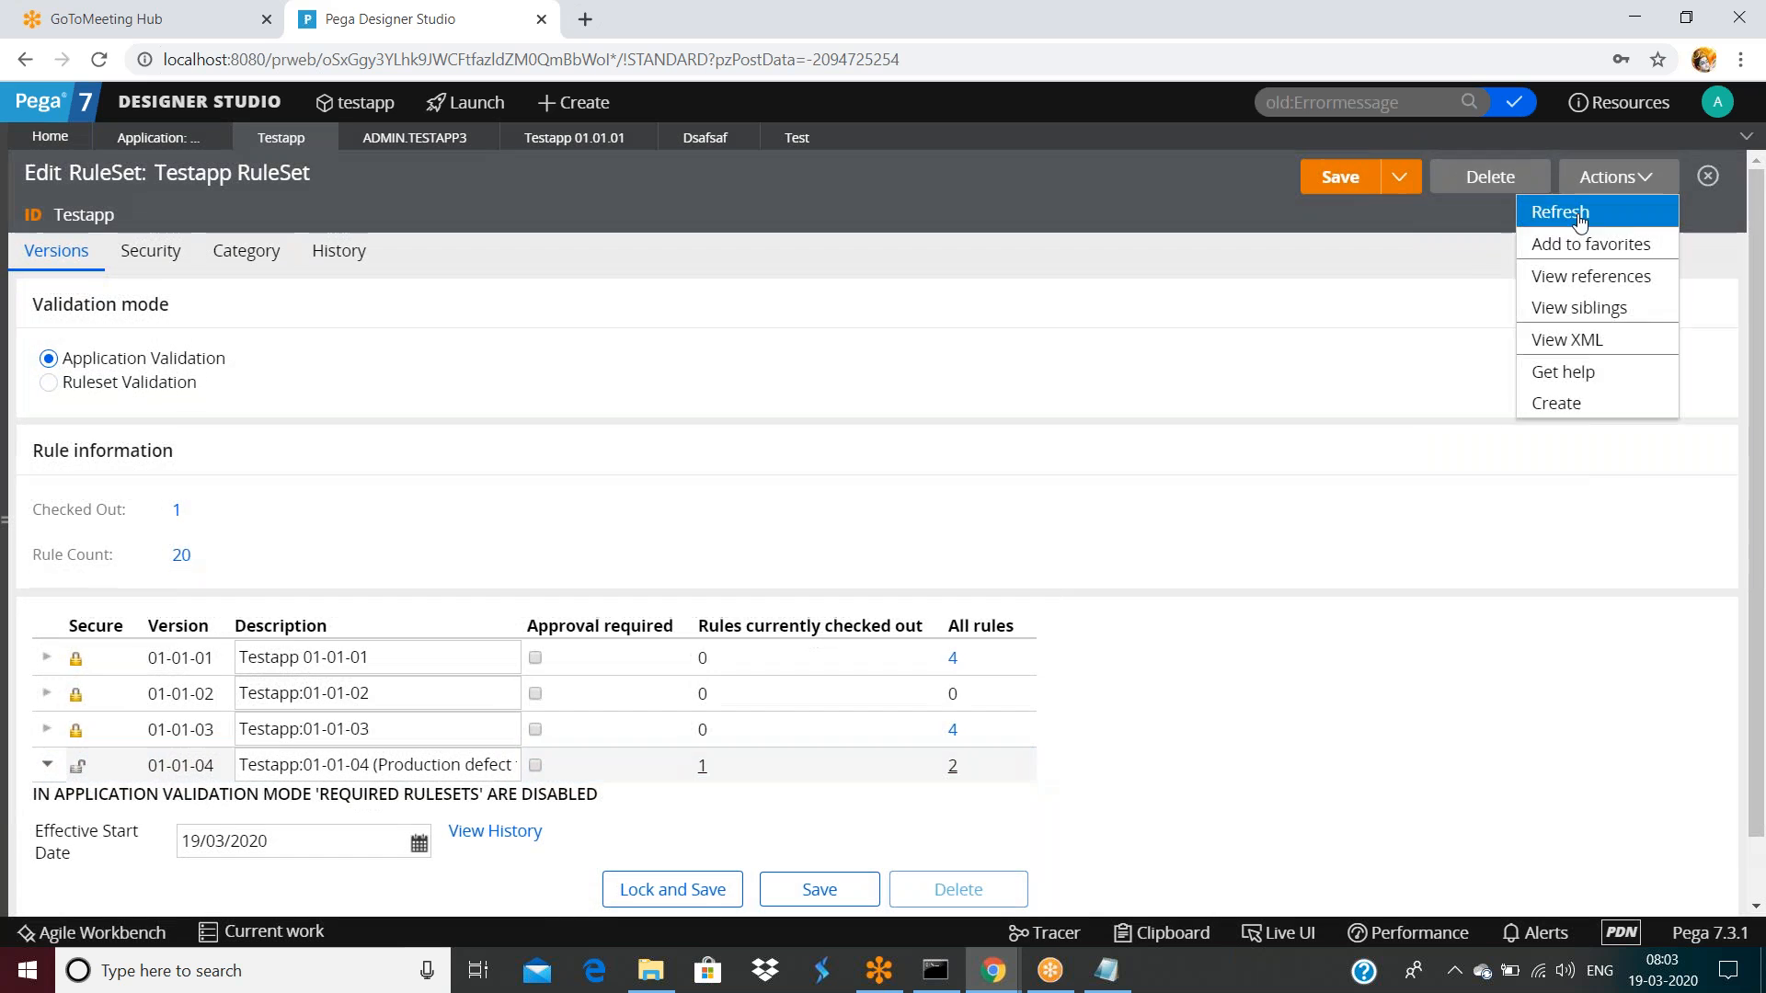
left_click(1554, 219)
scroll(820, 741, "down", 1)
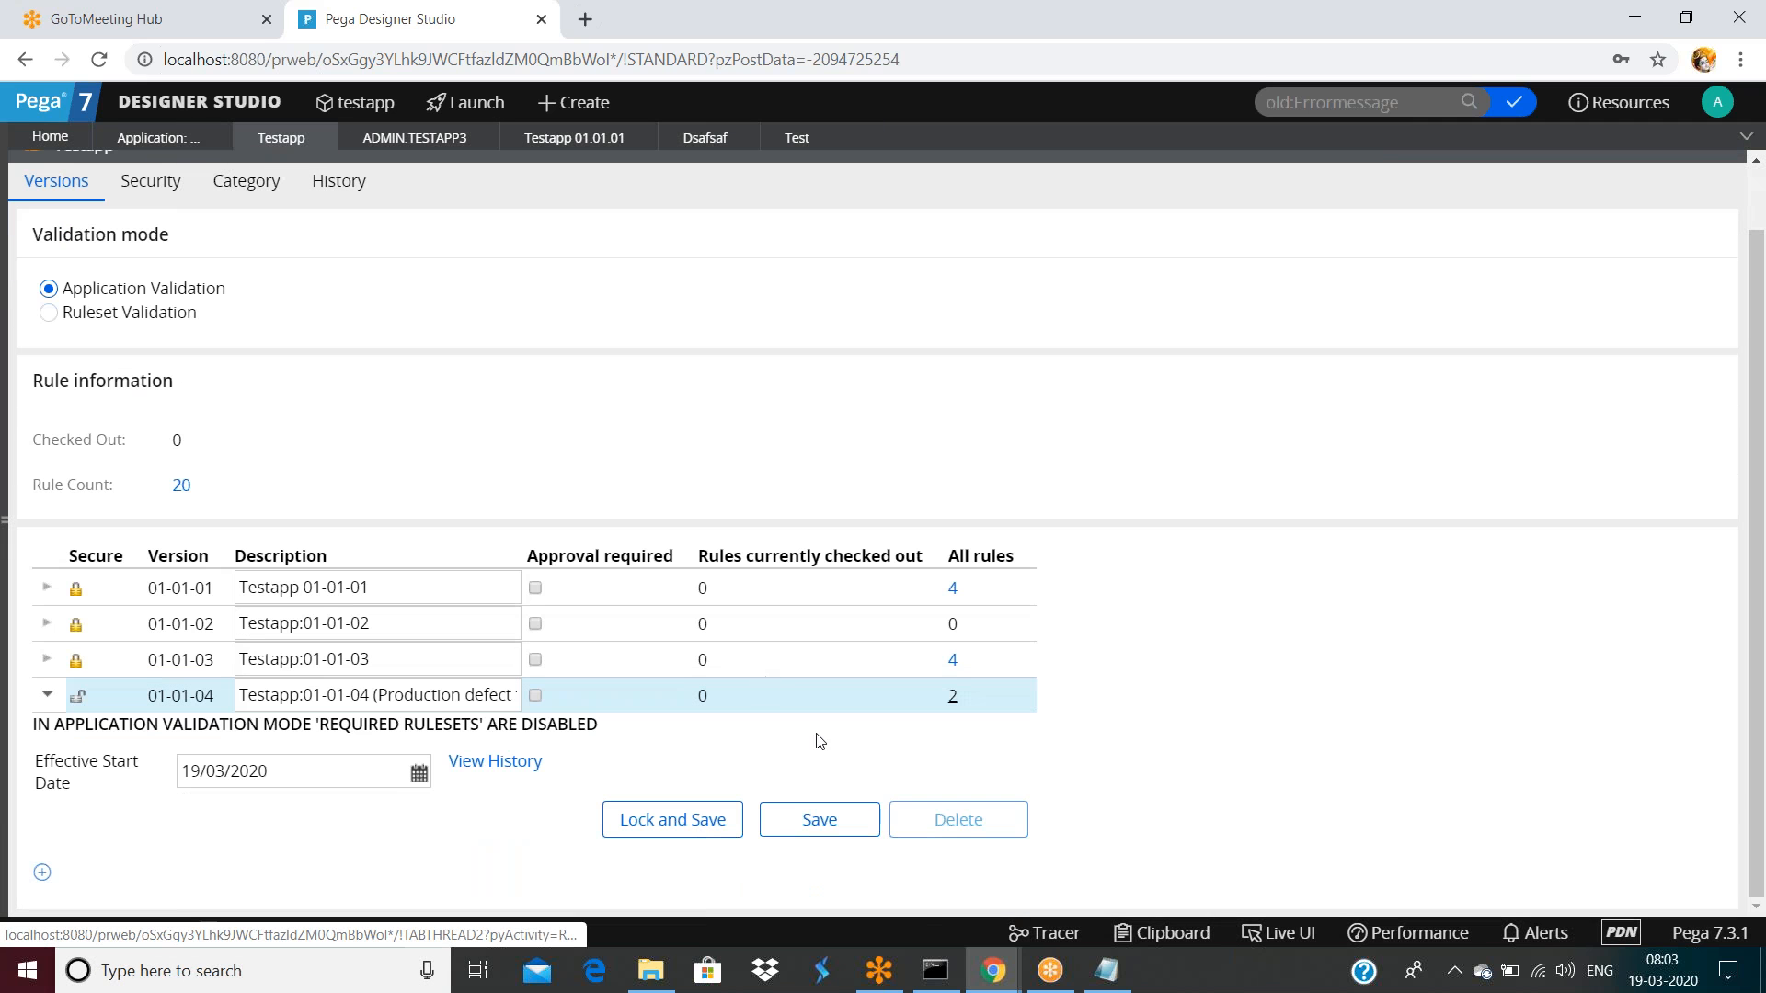
Retry locking version 01-01-04 with a password and close the failure dialog again
left_click(654, 815)
left_click(655, 819)
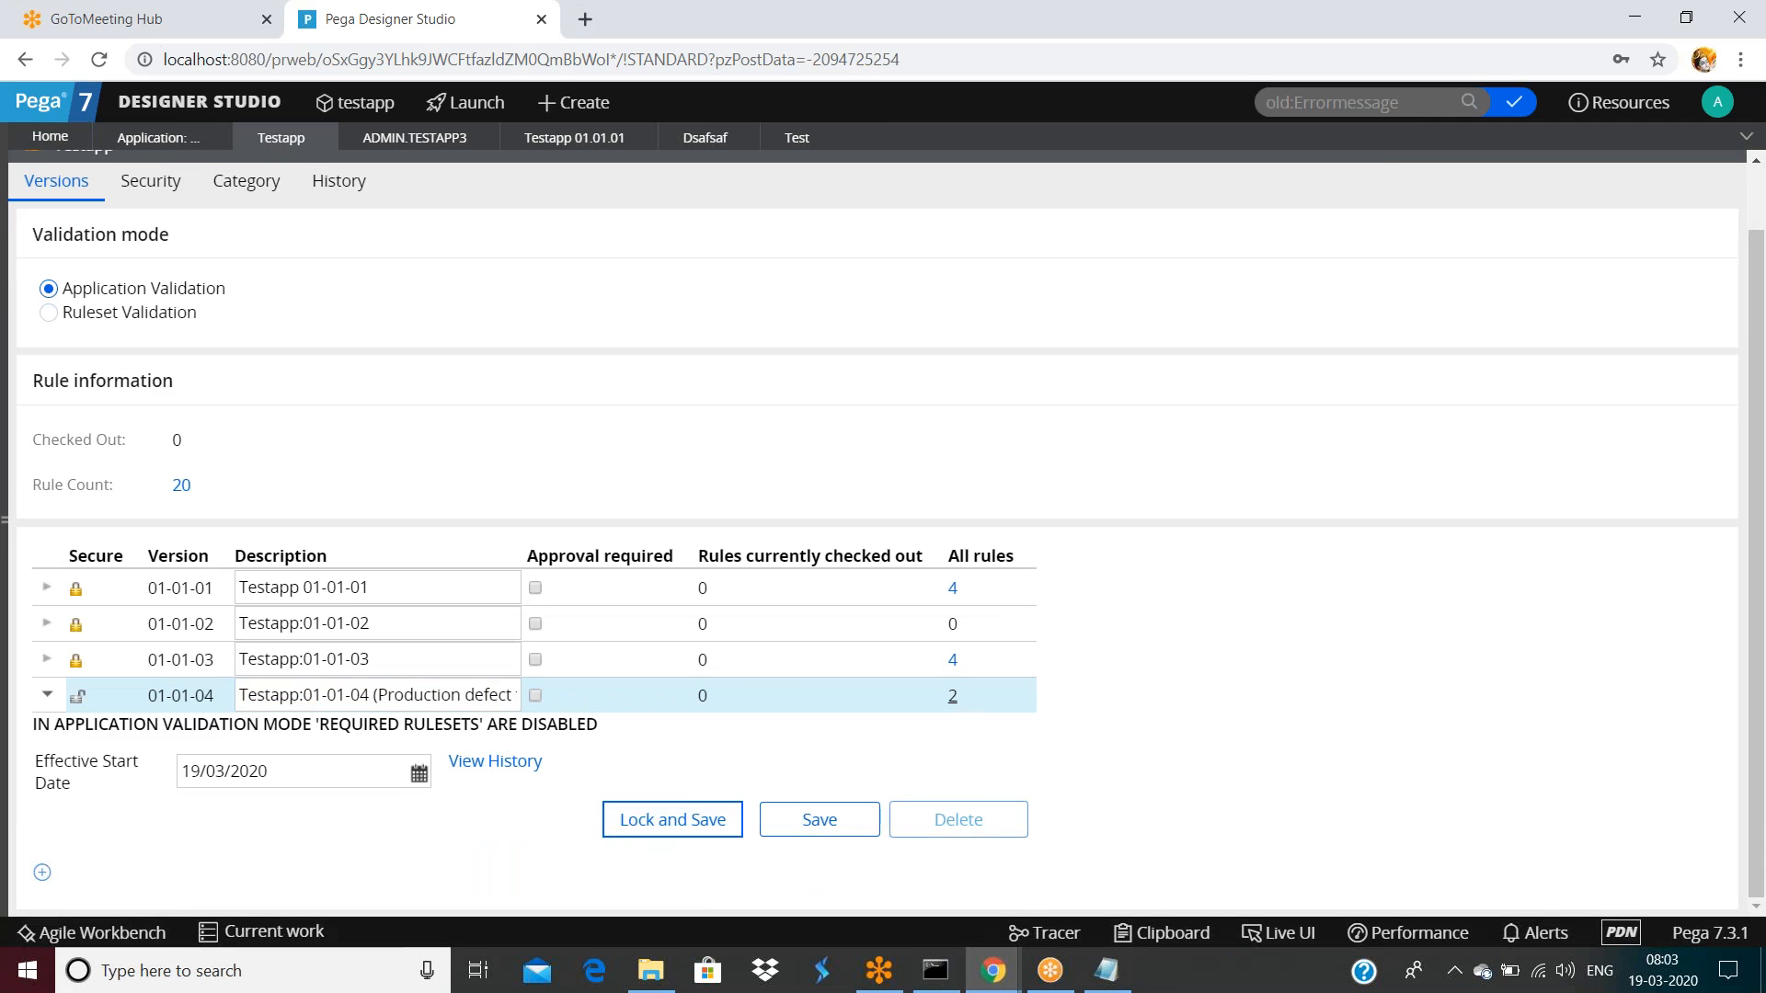
left_click(797, 505)
type("•••")
key("Tab")
type("•••")
left_click(1149, 646)
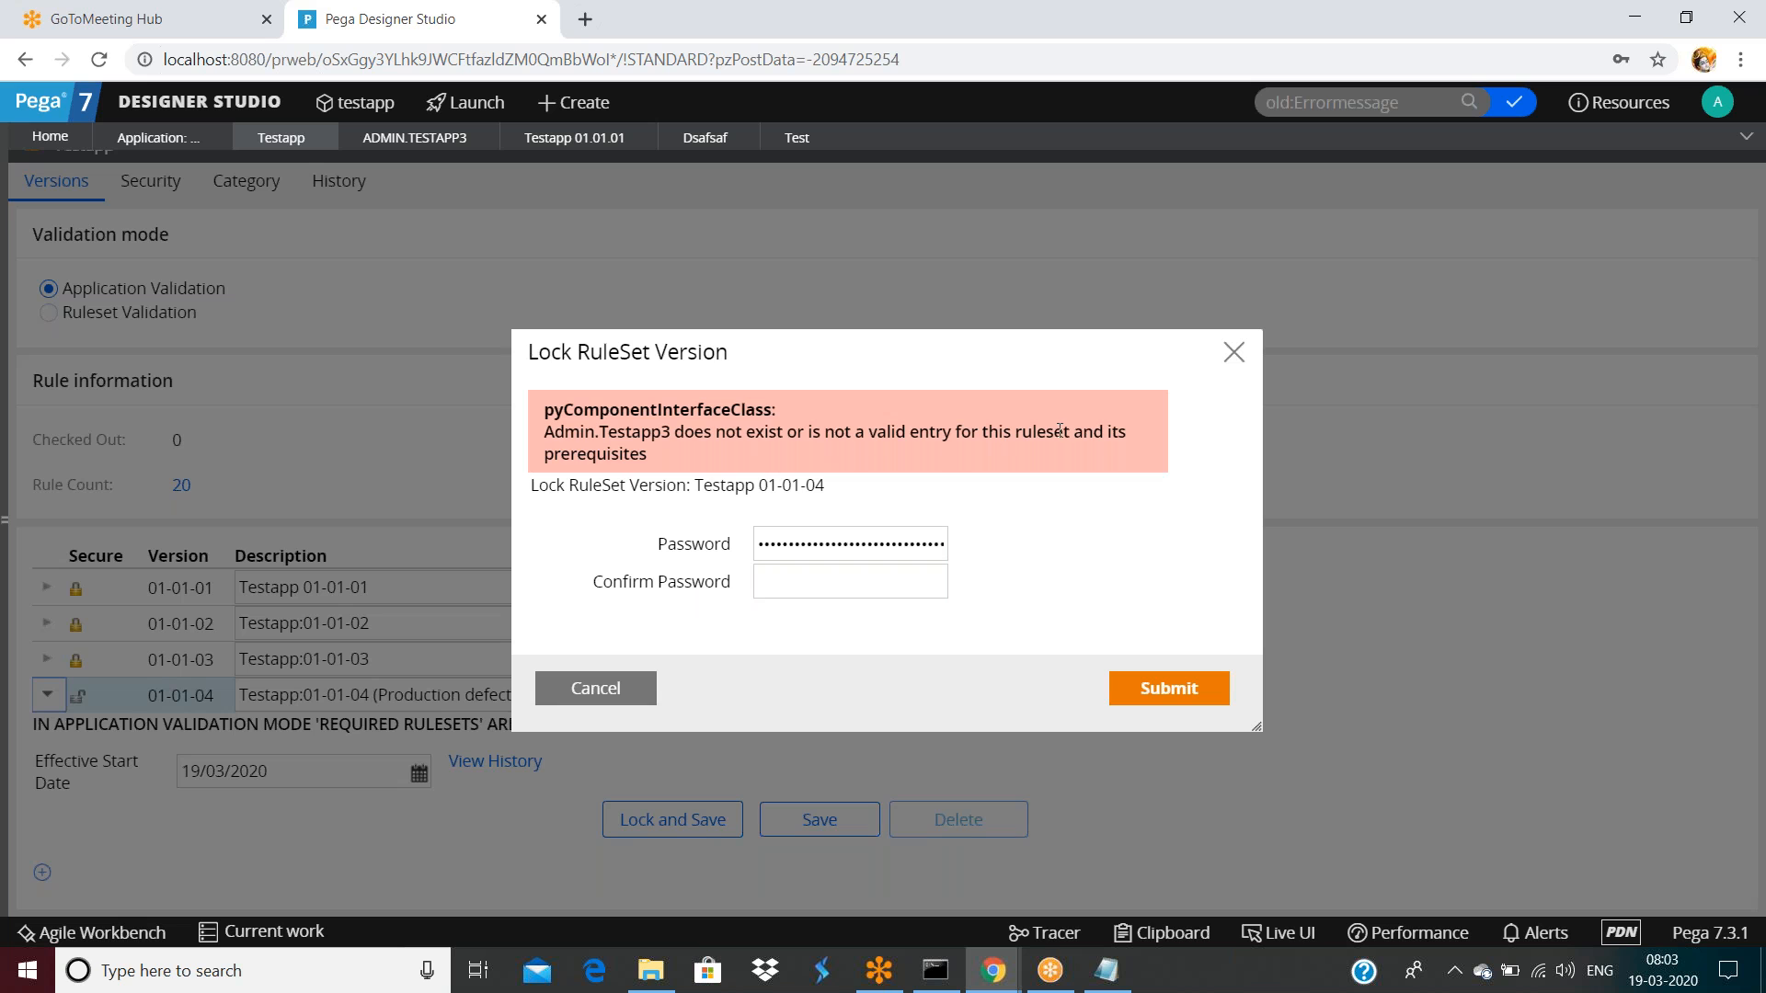
left_click(612, 688)
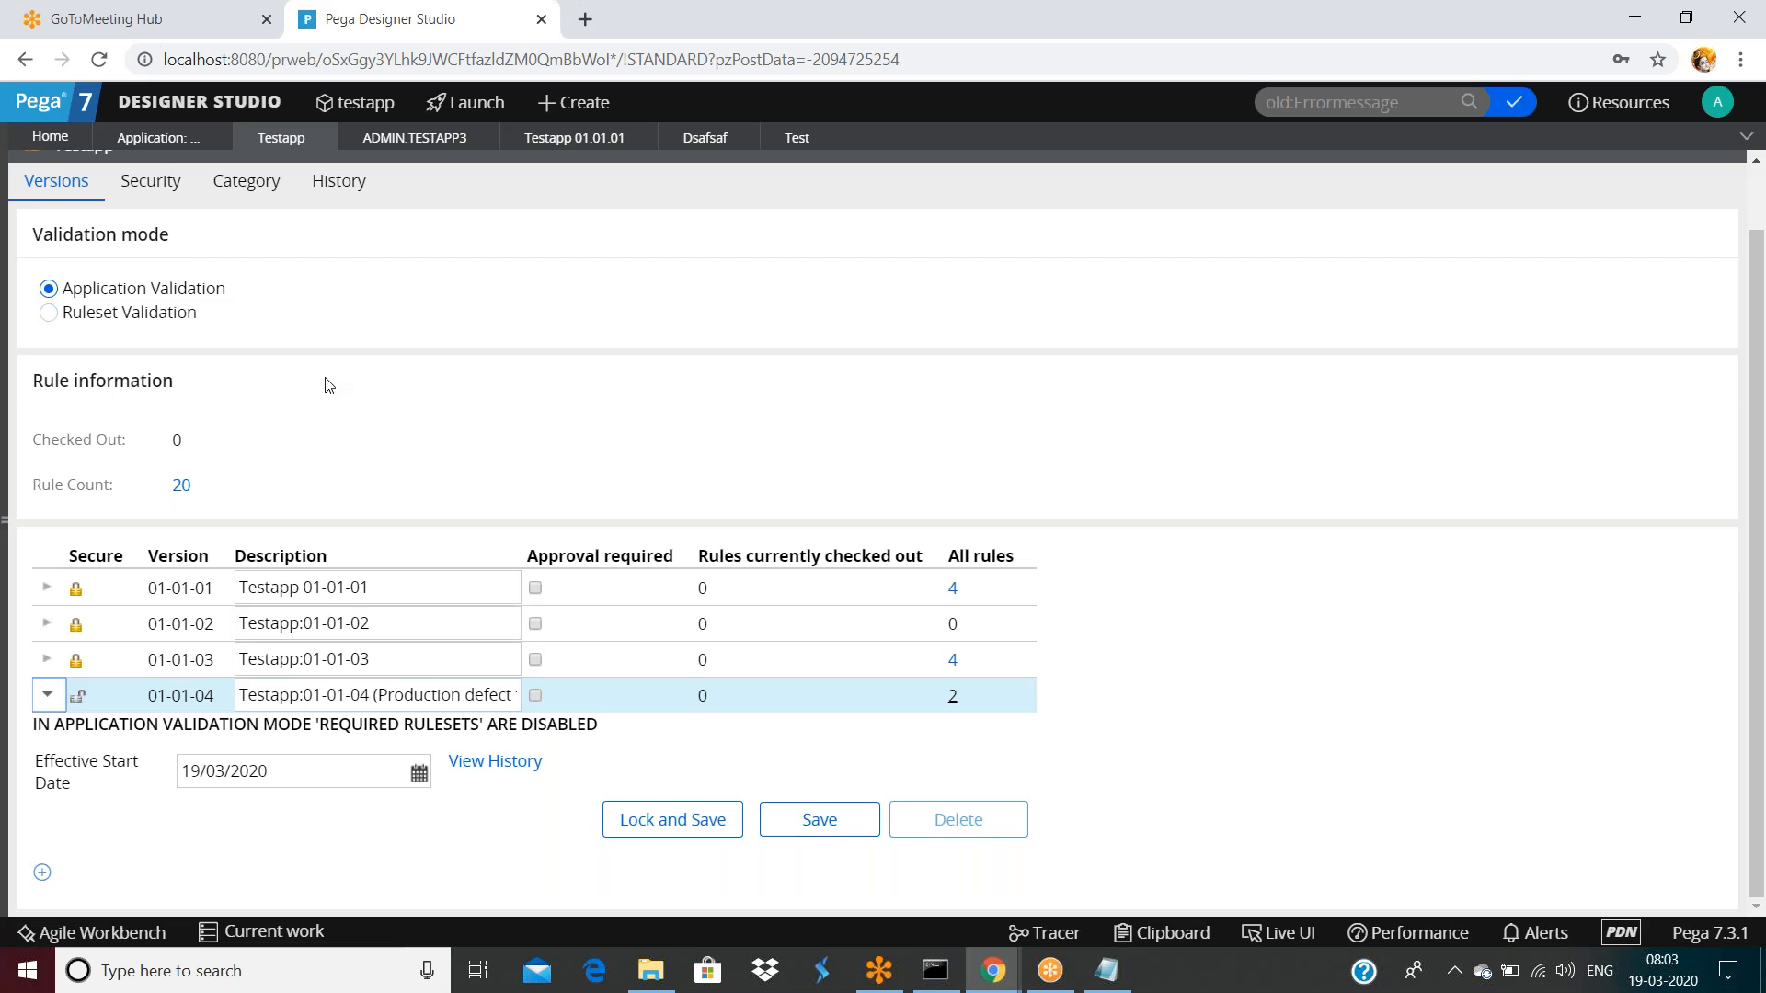
Look at the Testapp RuleSet's security settings, then return to the Versions list
scroll(239, 313, "up", 2)
left_click(175, 267)
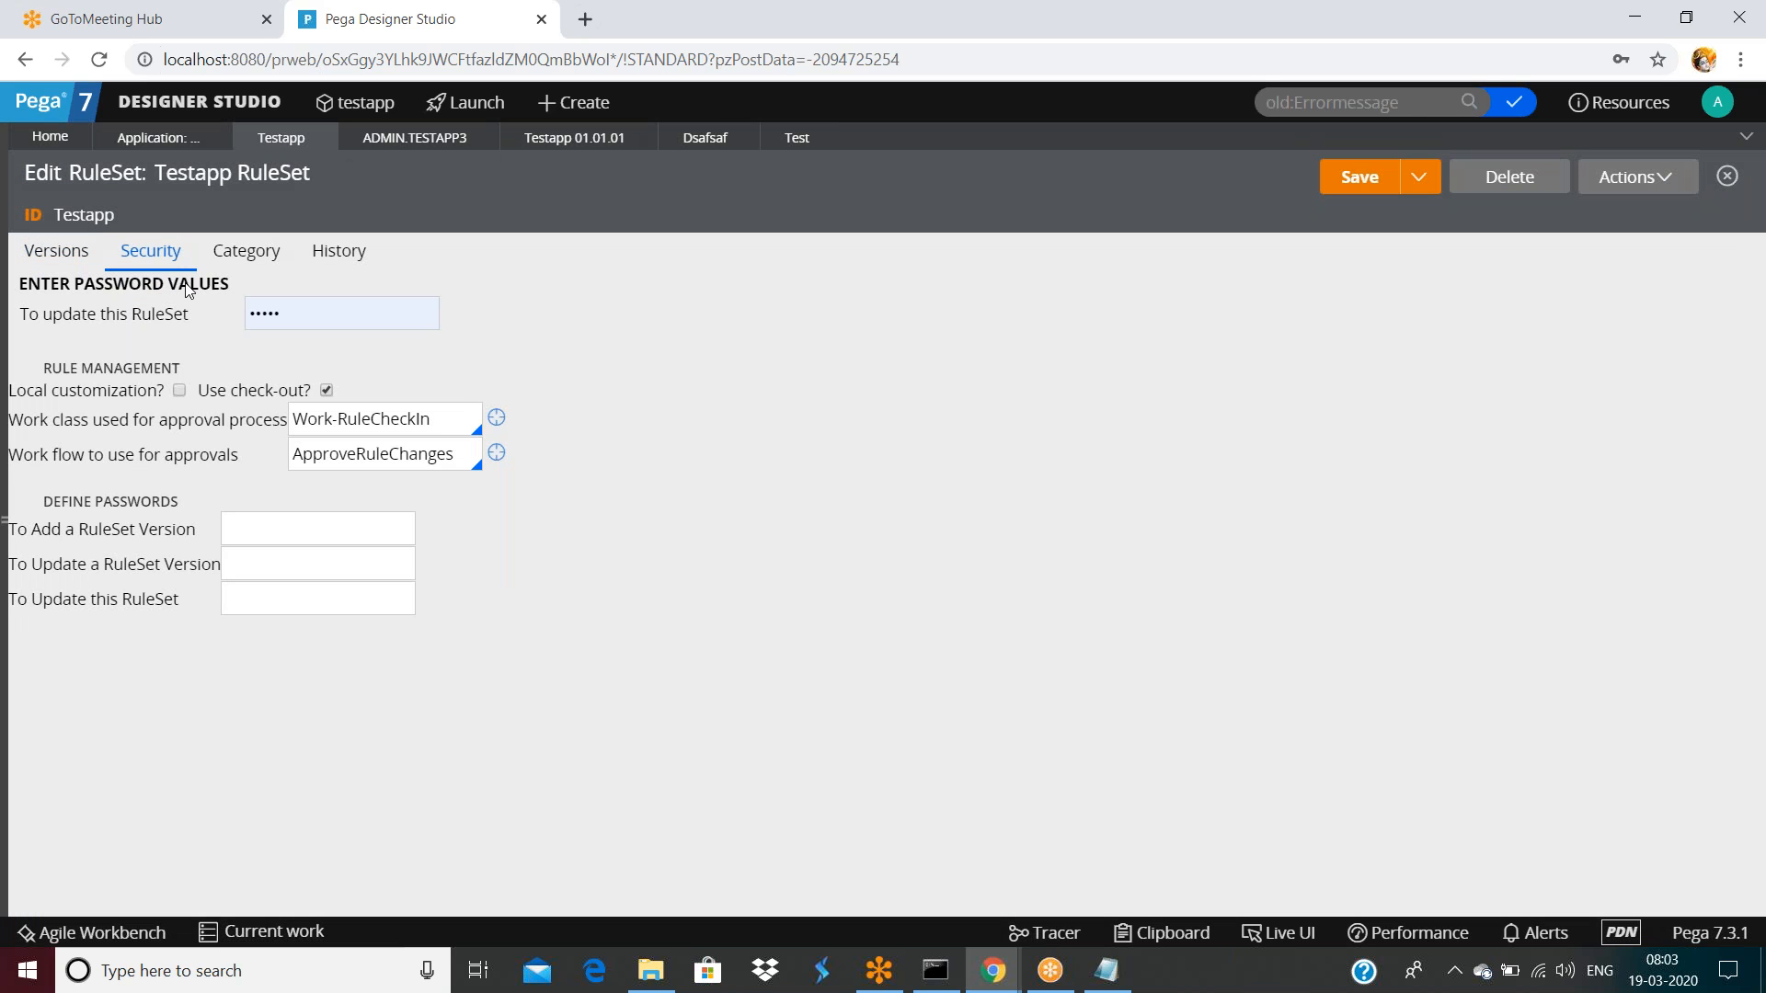
left_click(57, 263)
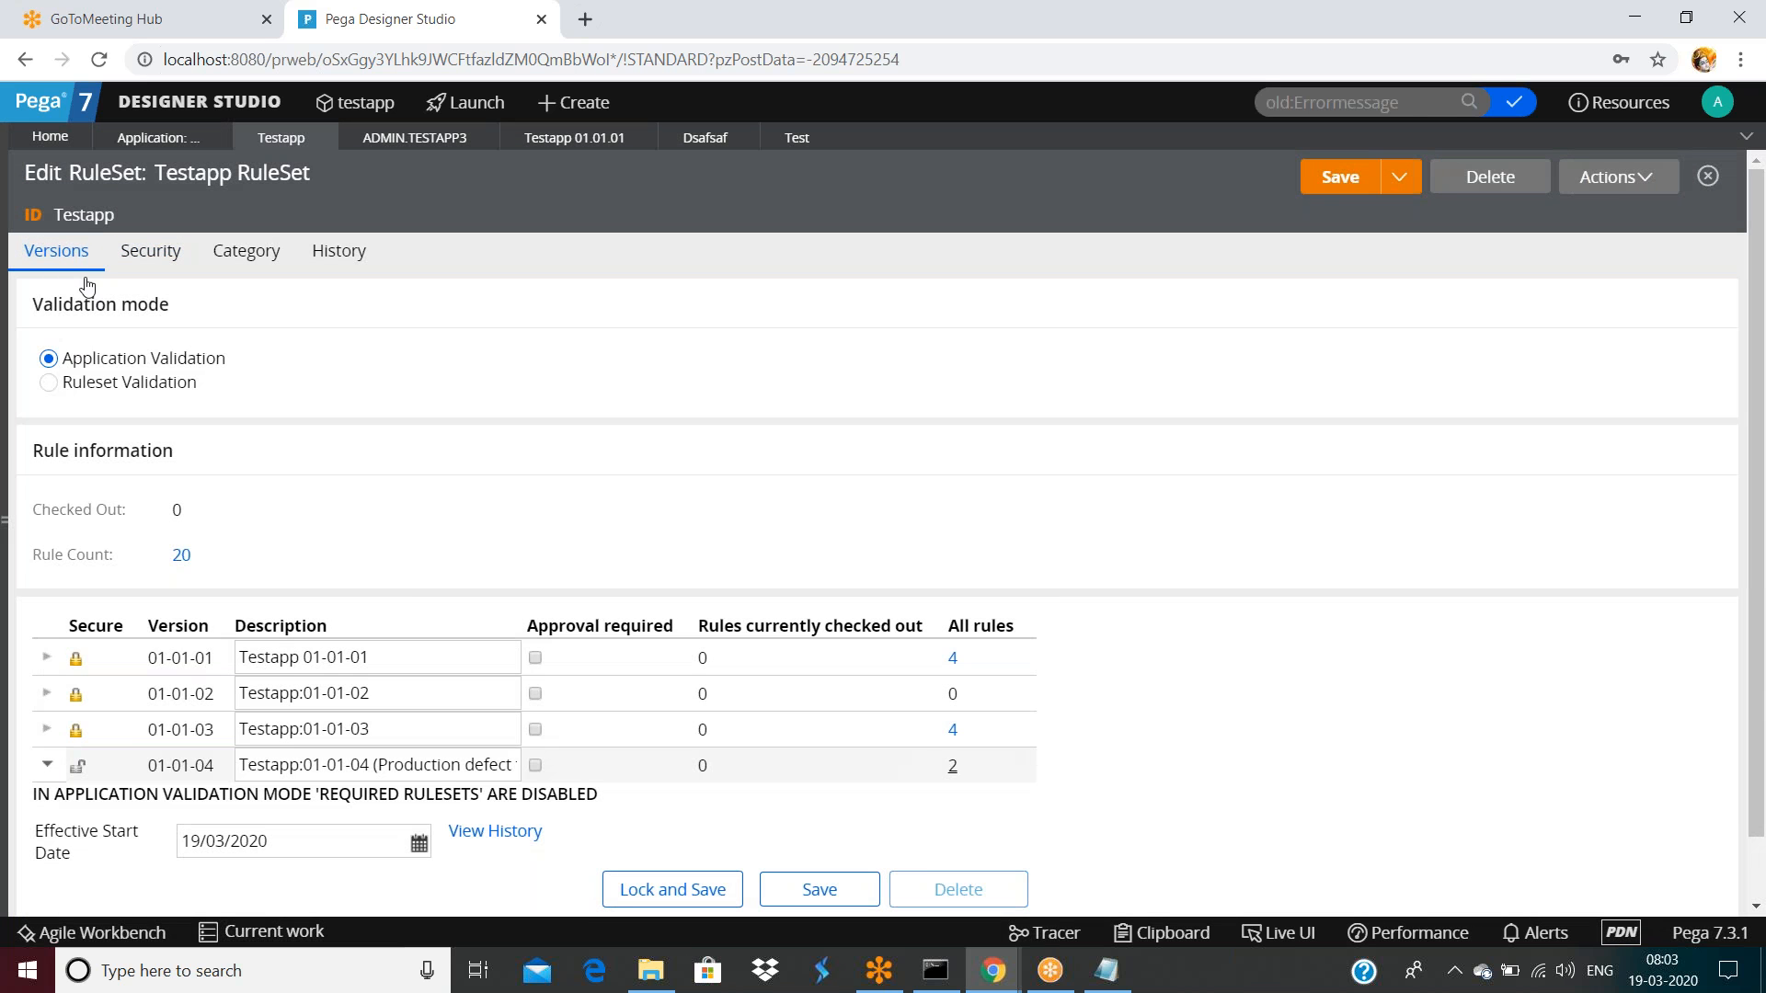
scroll(396, 571, "down", 1)
scroll(616, 704, "up", 1)
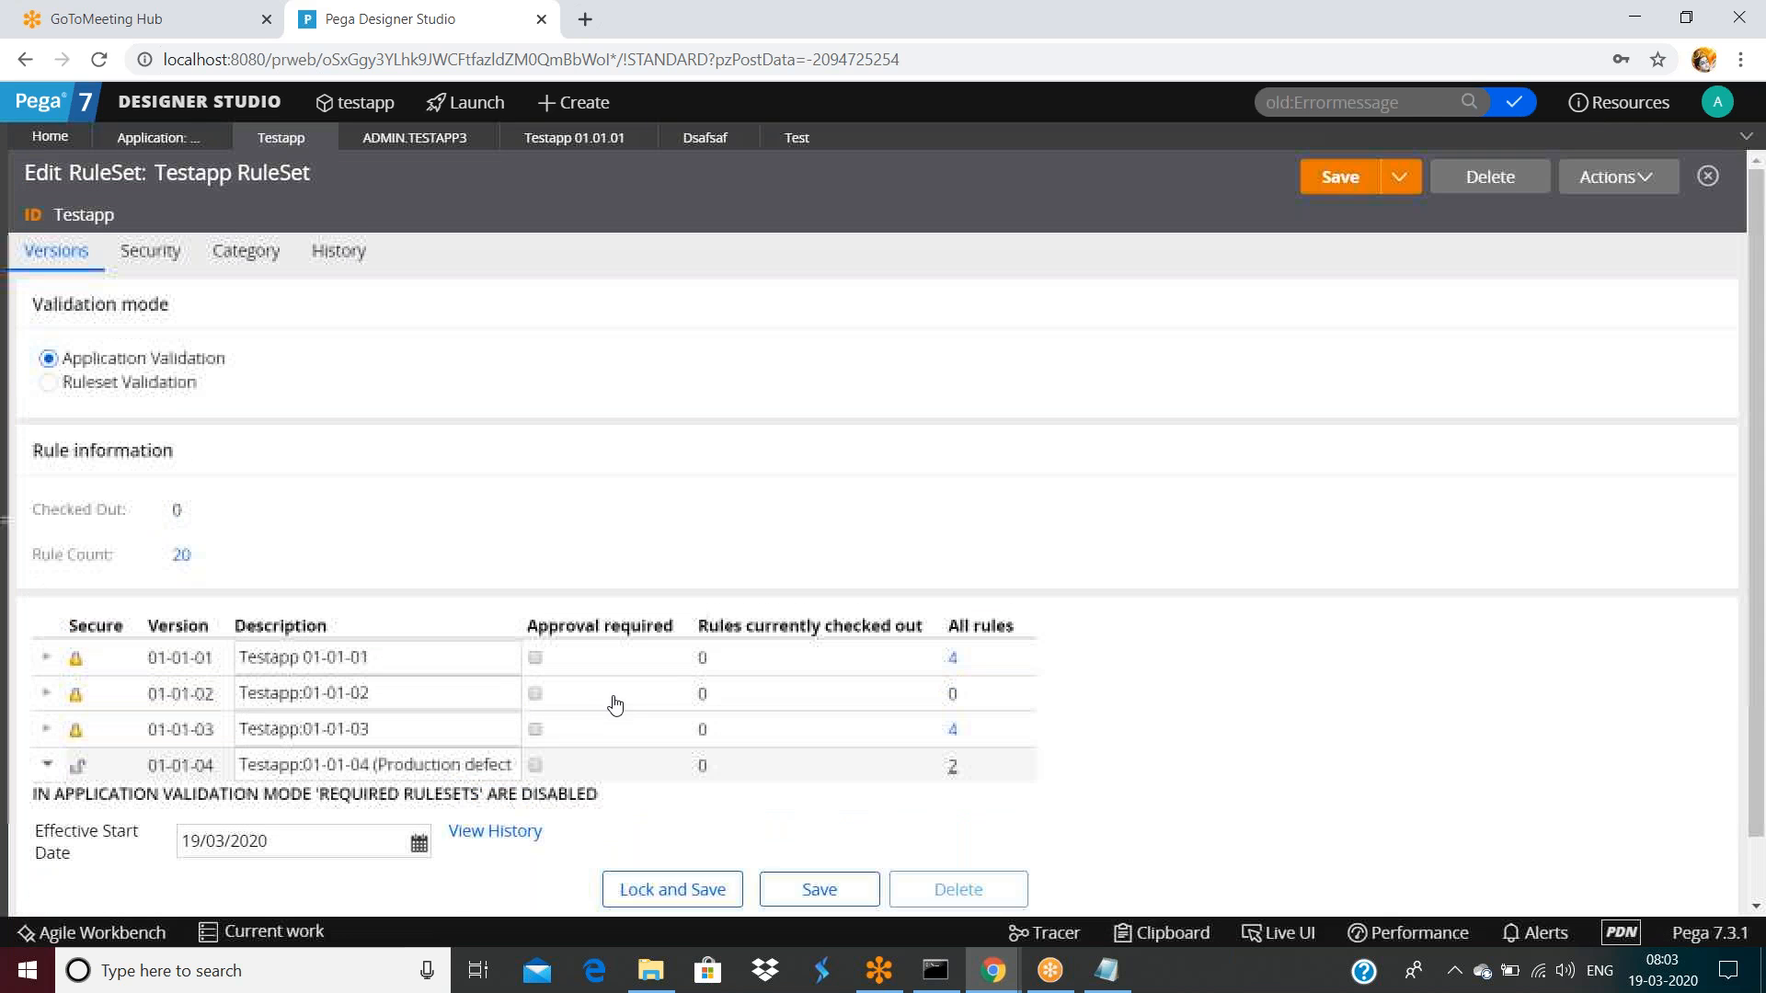
scroll(643, 736, "down", 1)
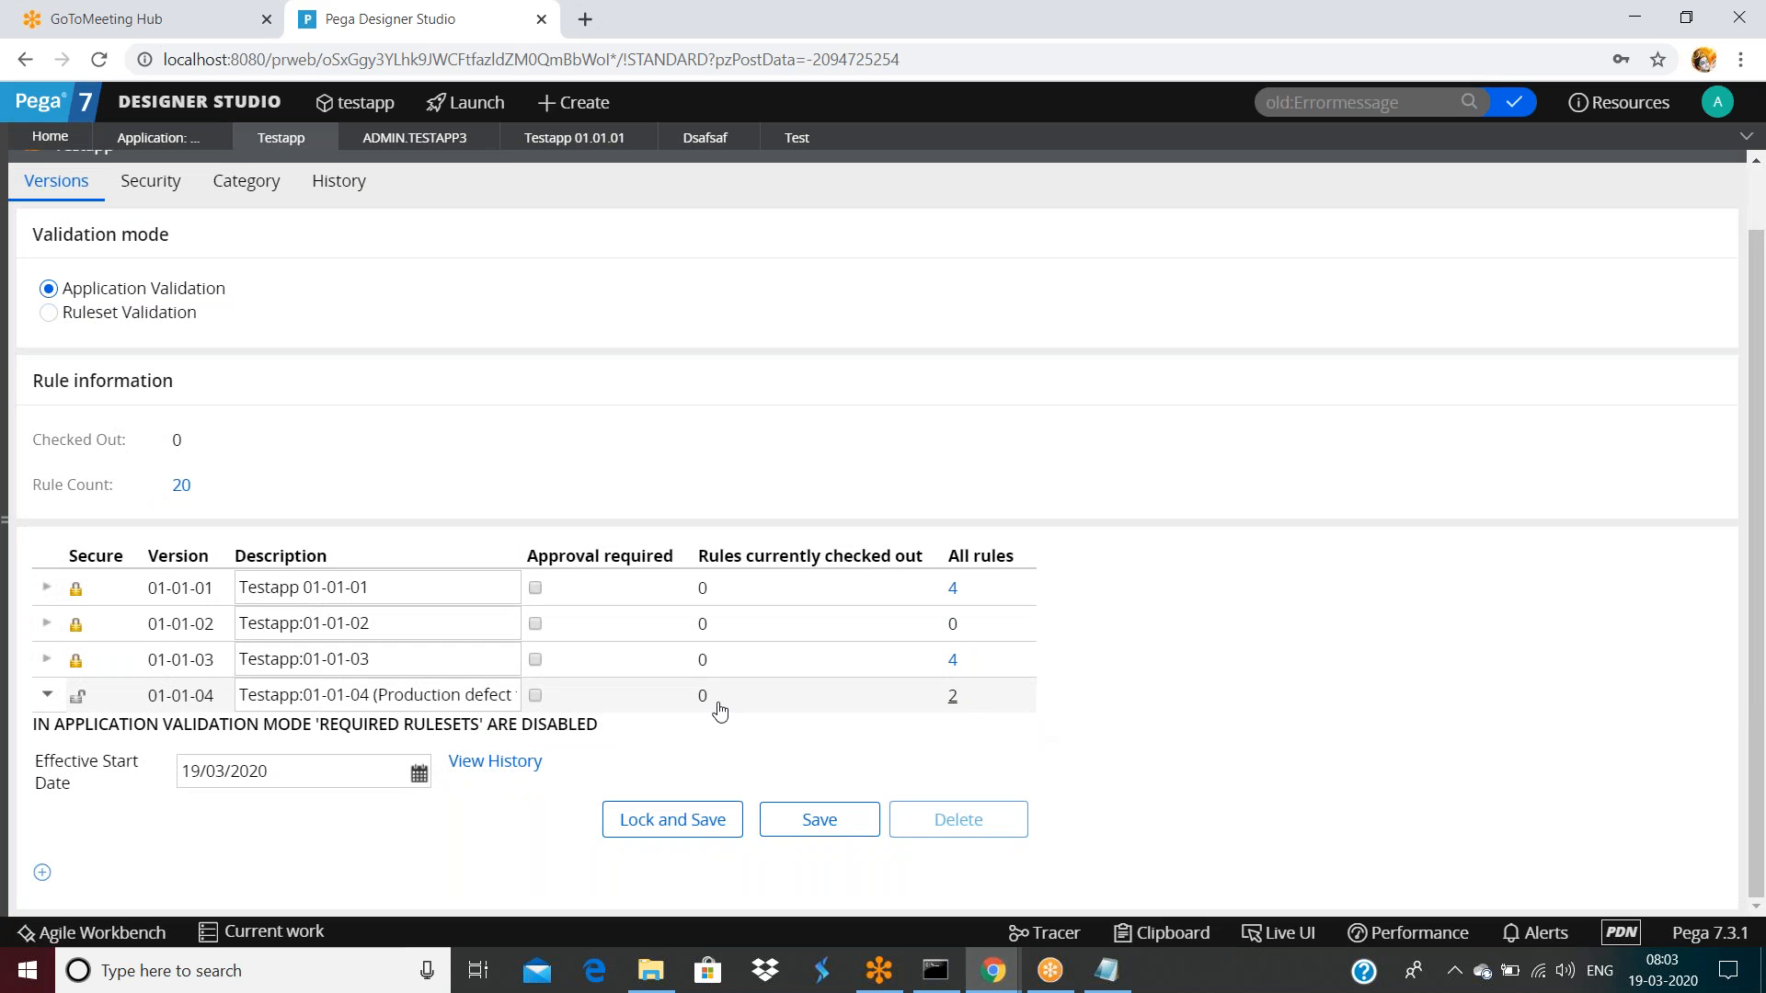
Enter the production-defect description for version 01-01-04, save the RuleSet and commit it
left_click(368, 695)
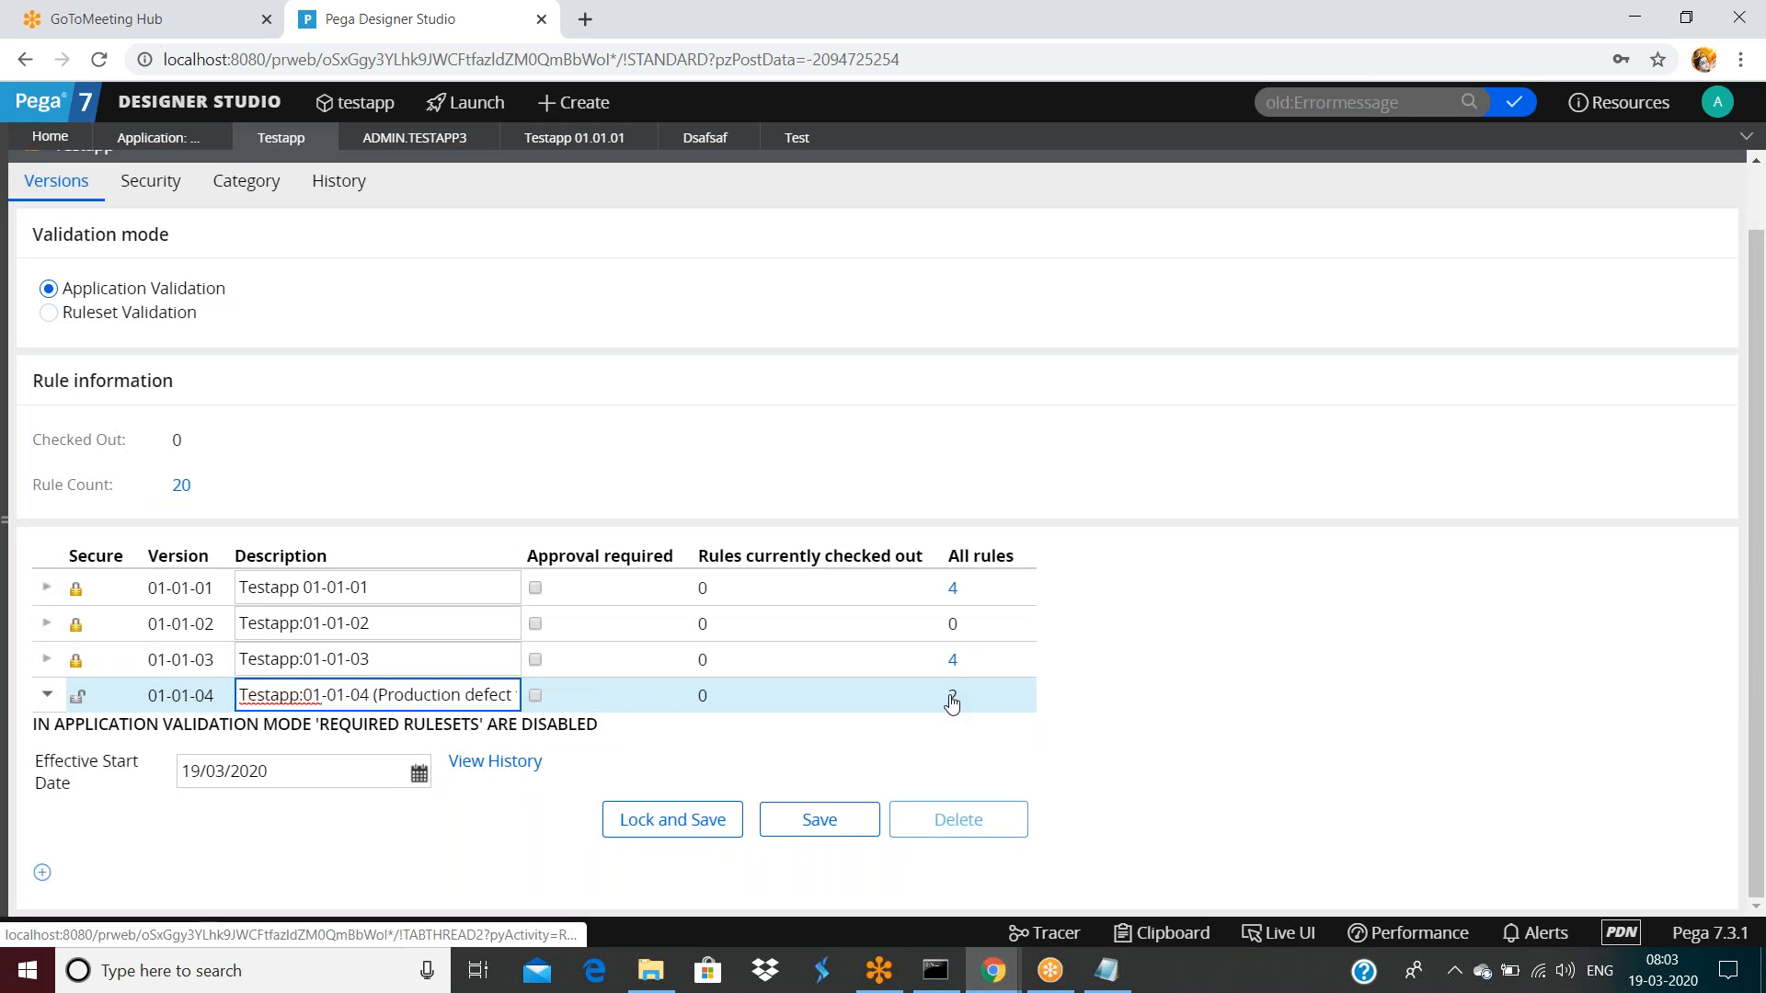
left_click(820, 820)
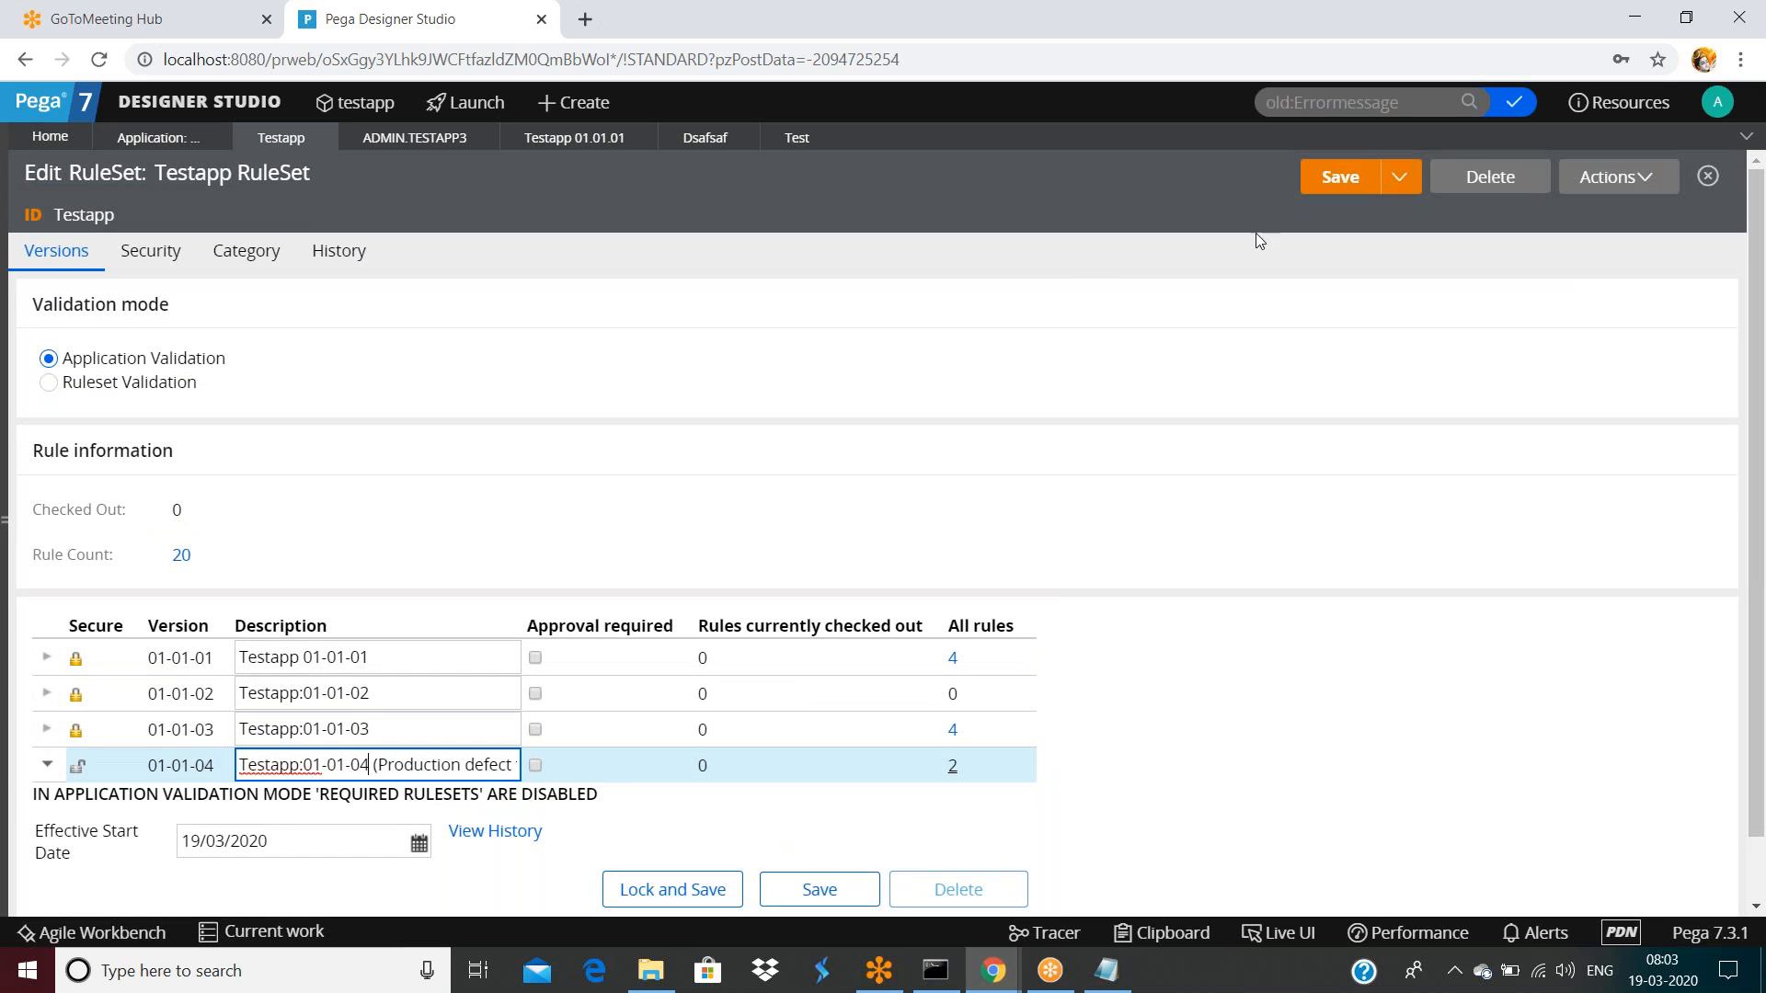
left_click(1060, 236)
scroll(1086, 386, "down", 2)
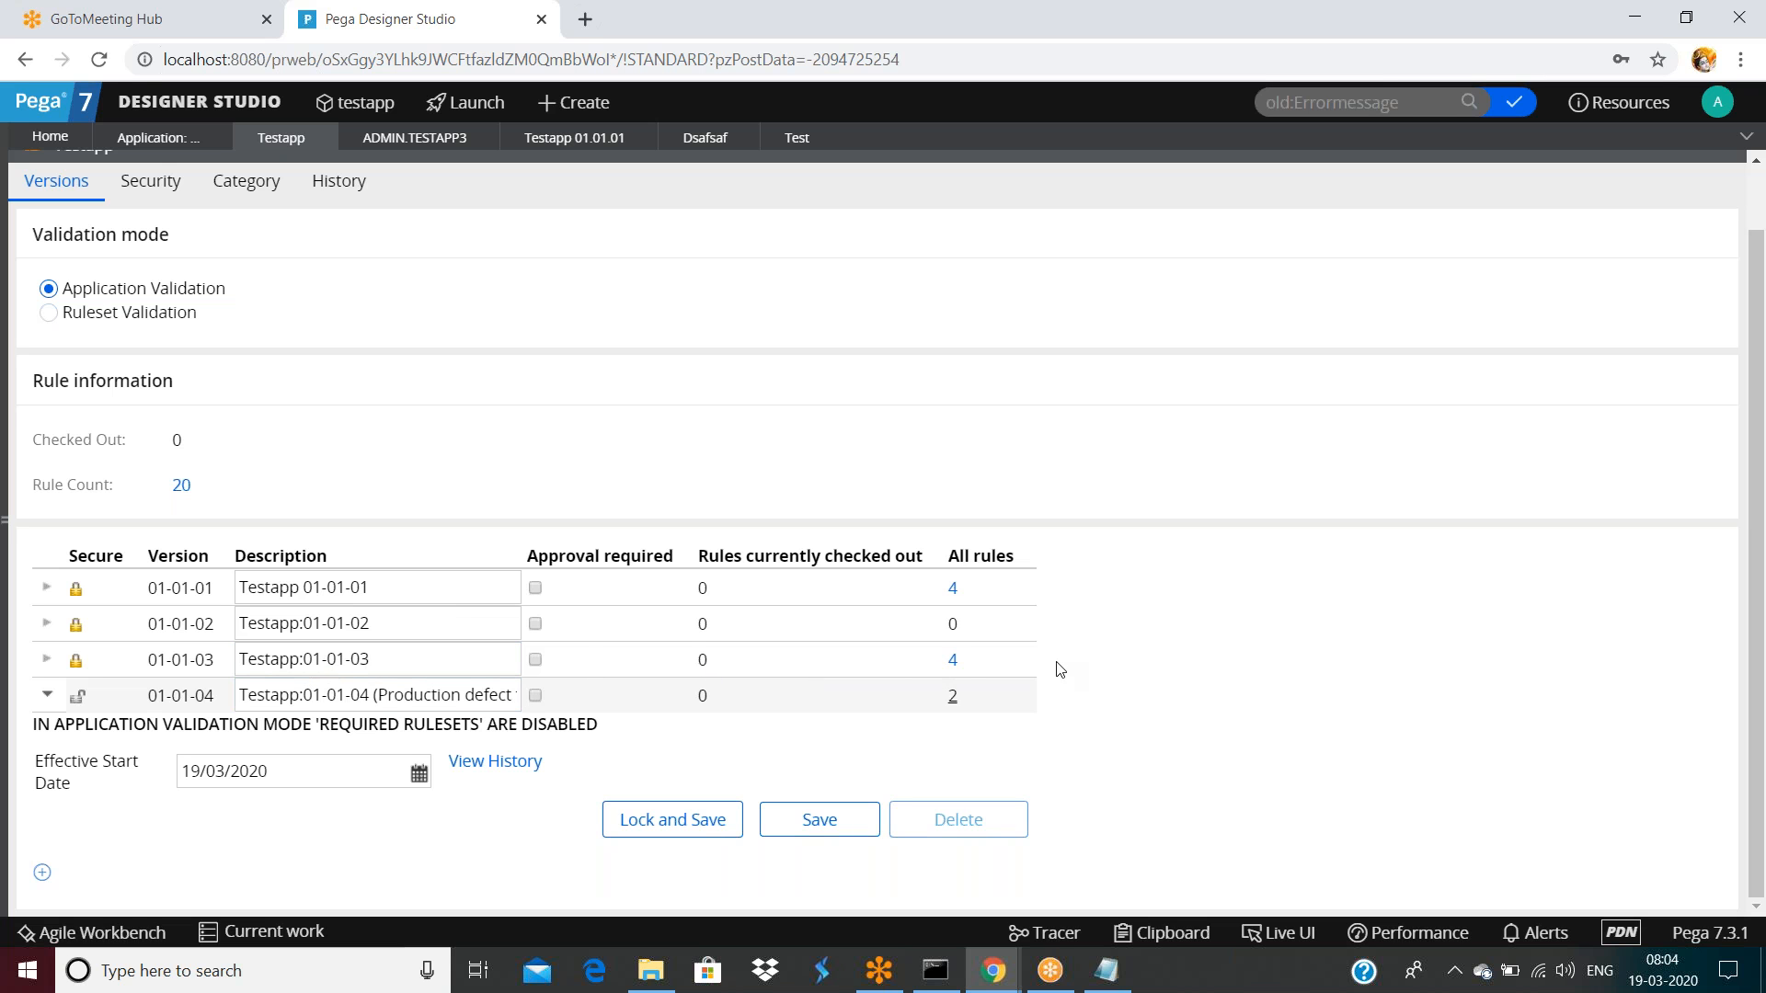
List version 01-01-03's activity rules, open the Test activity, and close the rules list
left_click(956, 664)
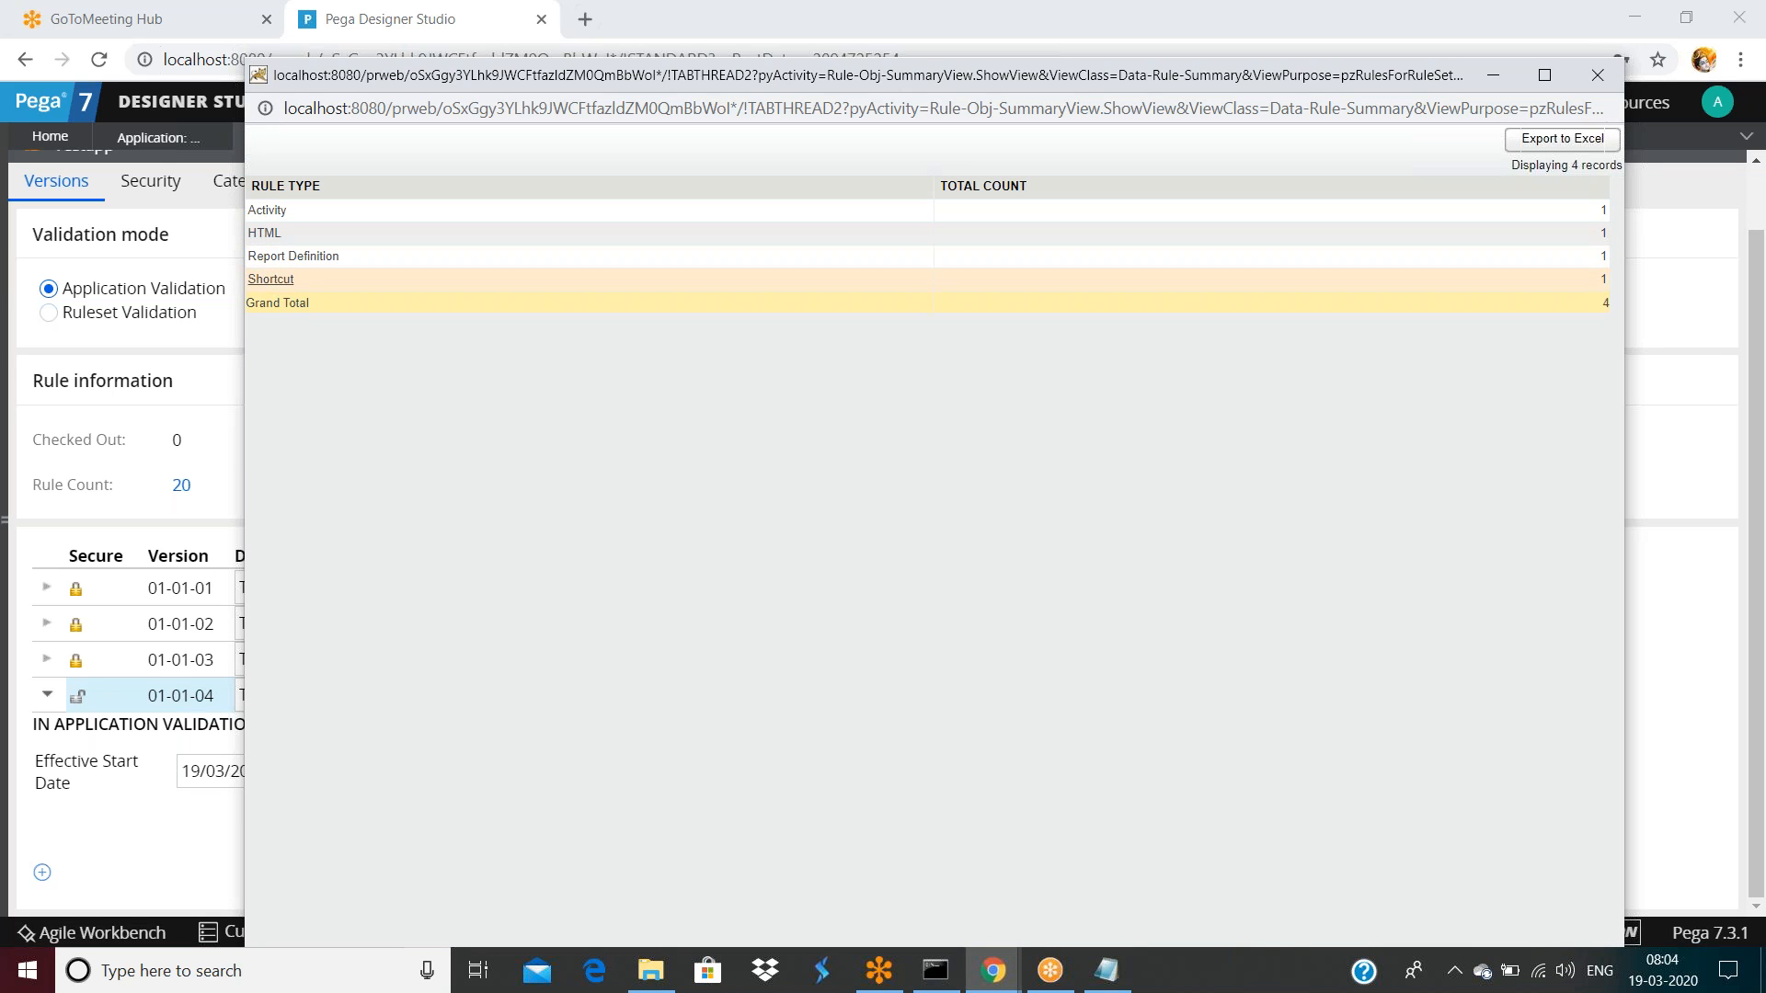
left_click(272, 212)
left_click(371, 253)
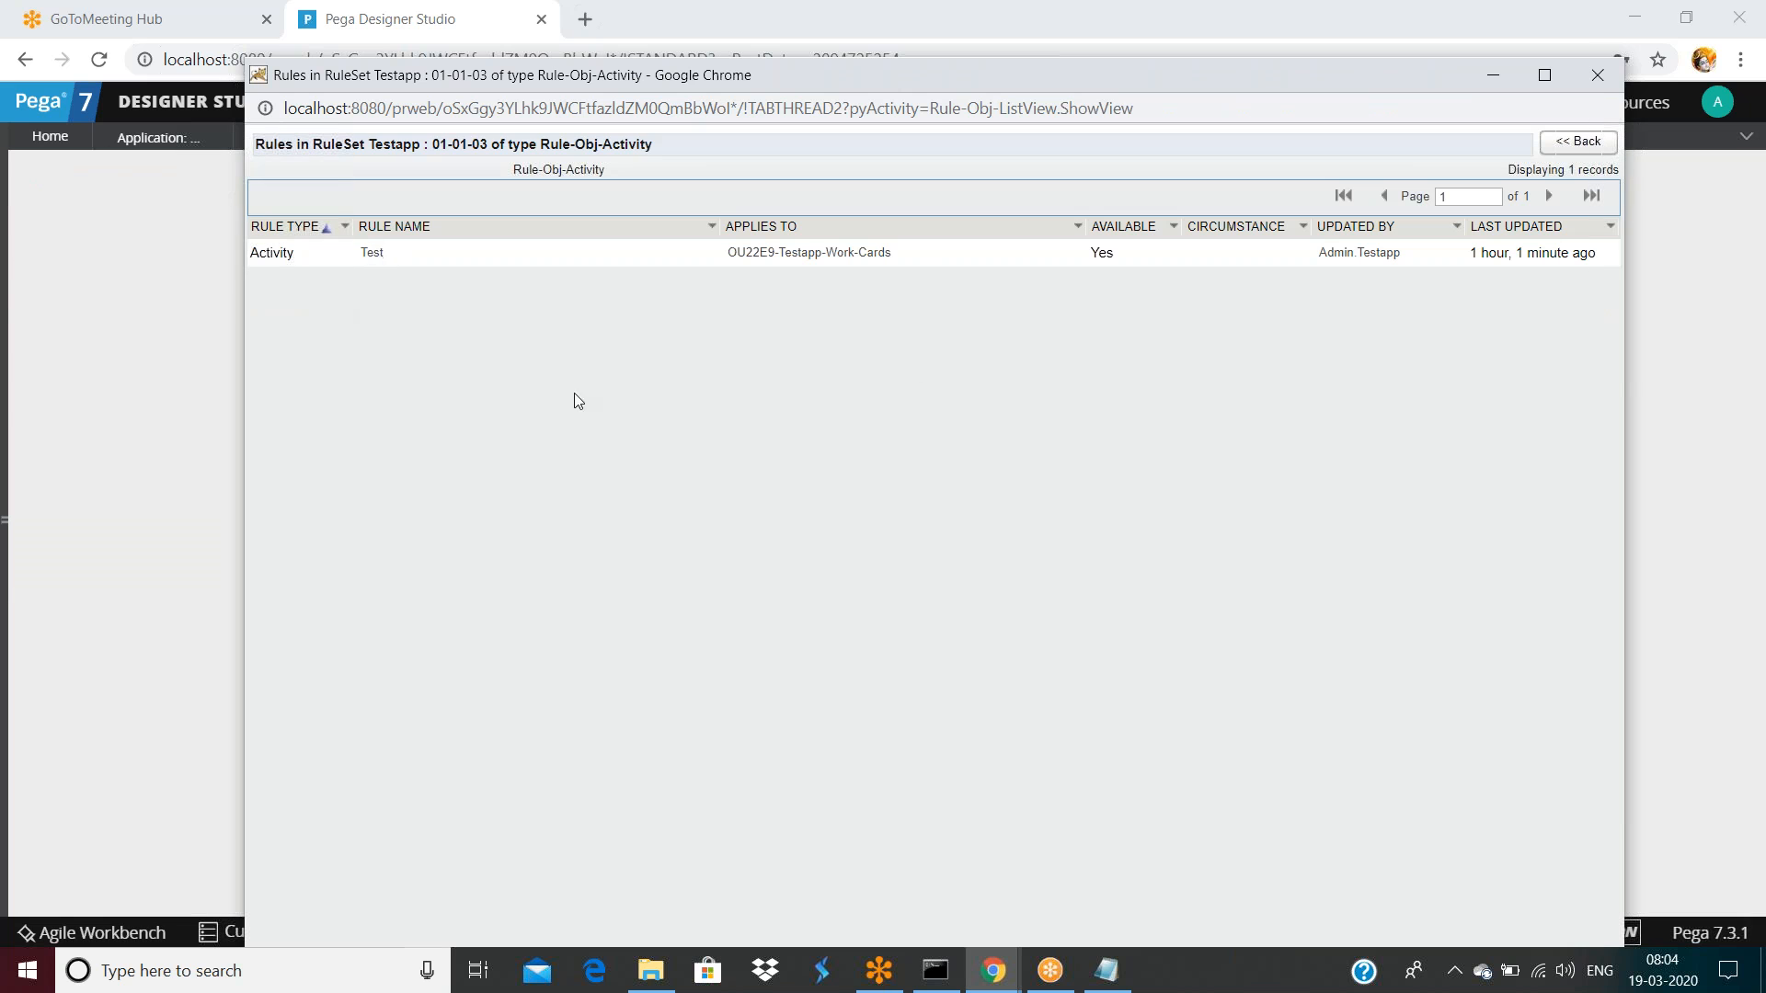
left_click_drag(1179, 78, 1133, 390)
left_click(1551, 392)
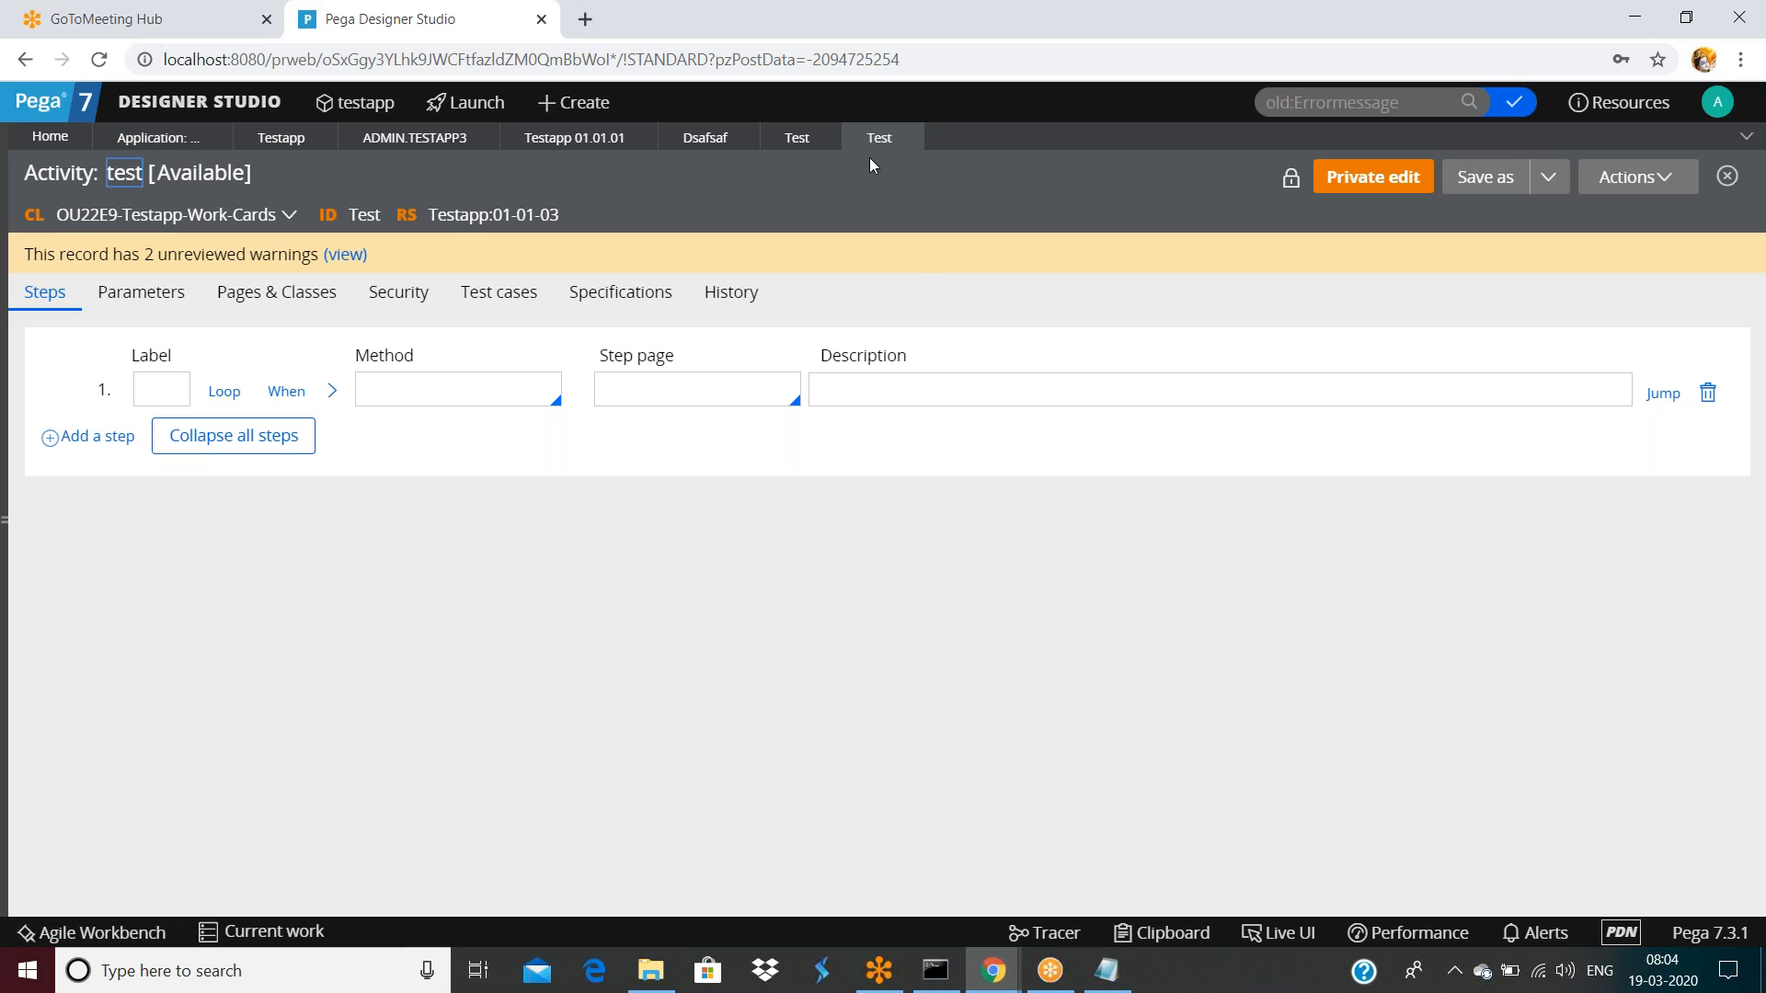
Close both Test tabs and dismiss Chrome's password update prompt
left_click(906, 138)
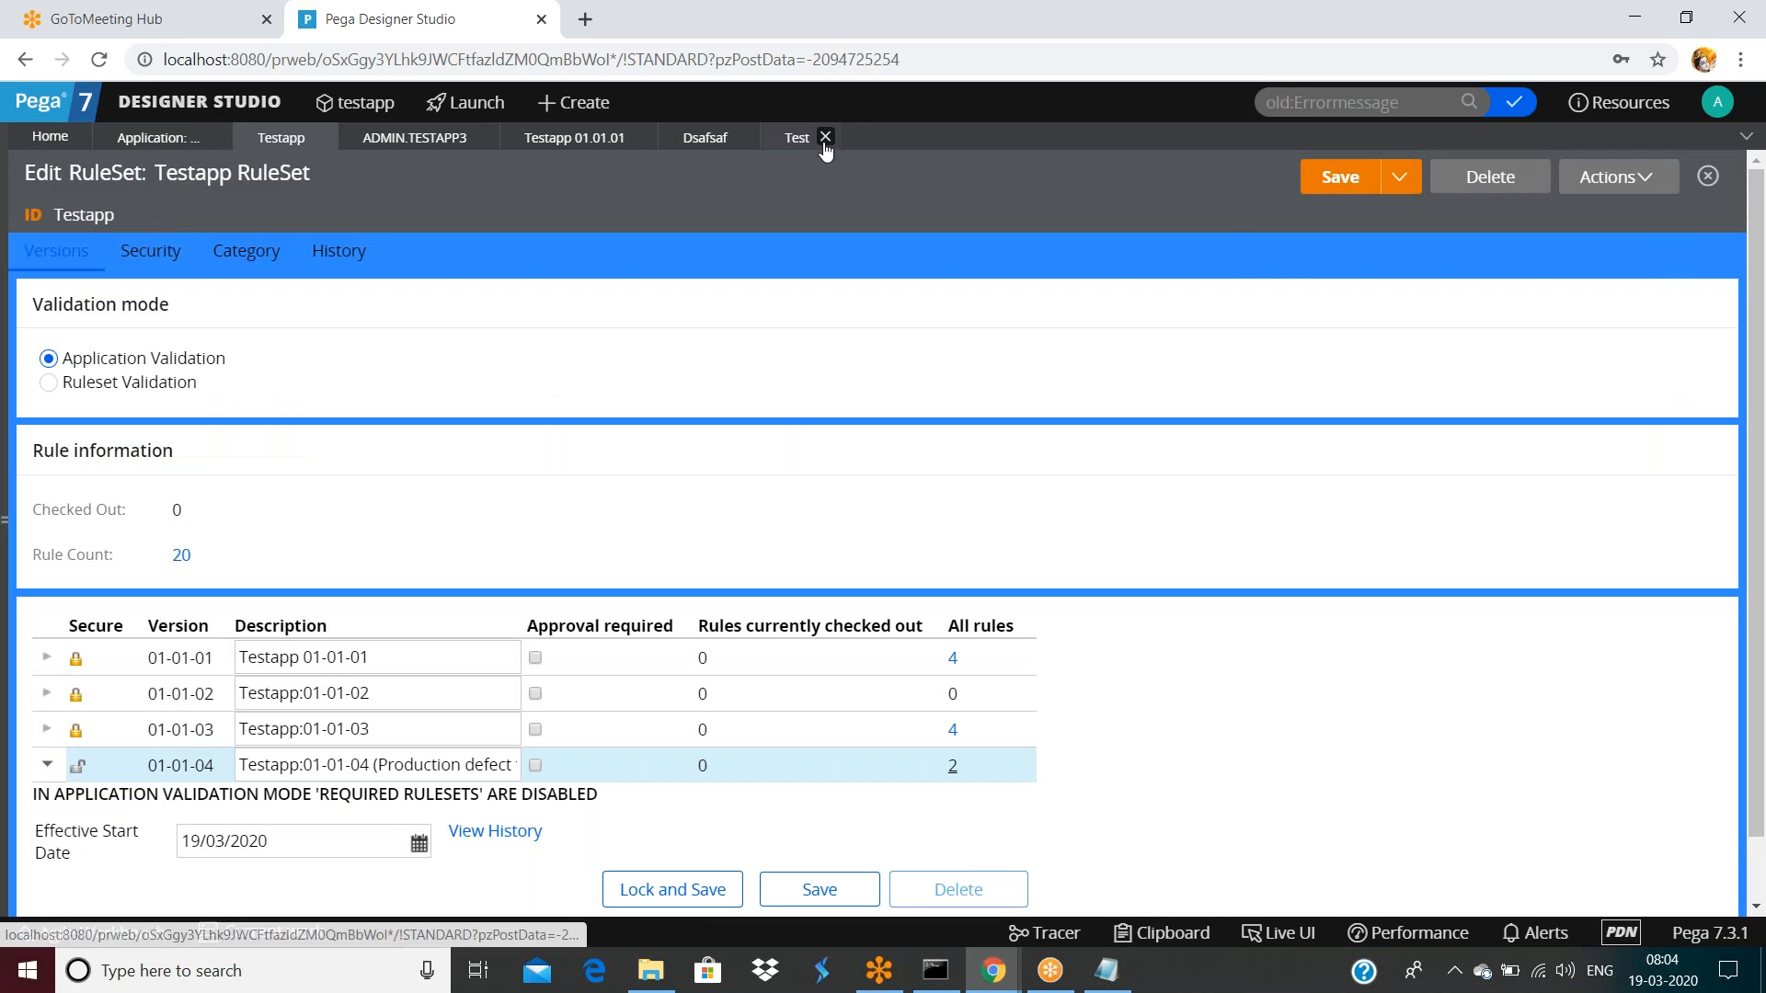
left_click(826, 137)
left_click(1624, 262)
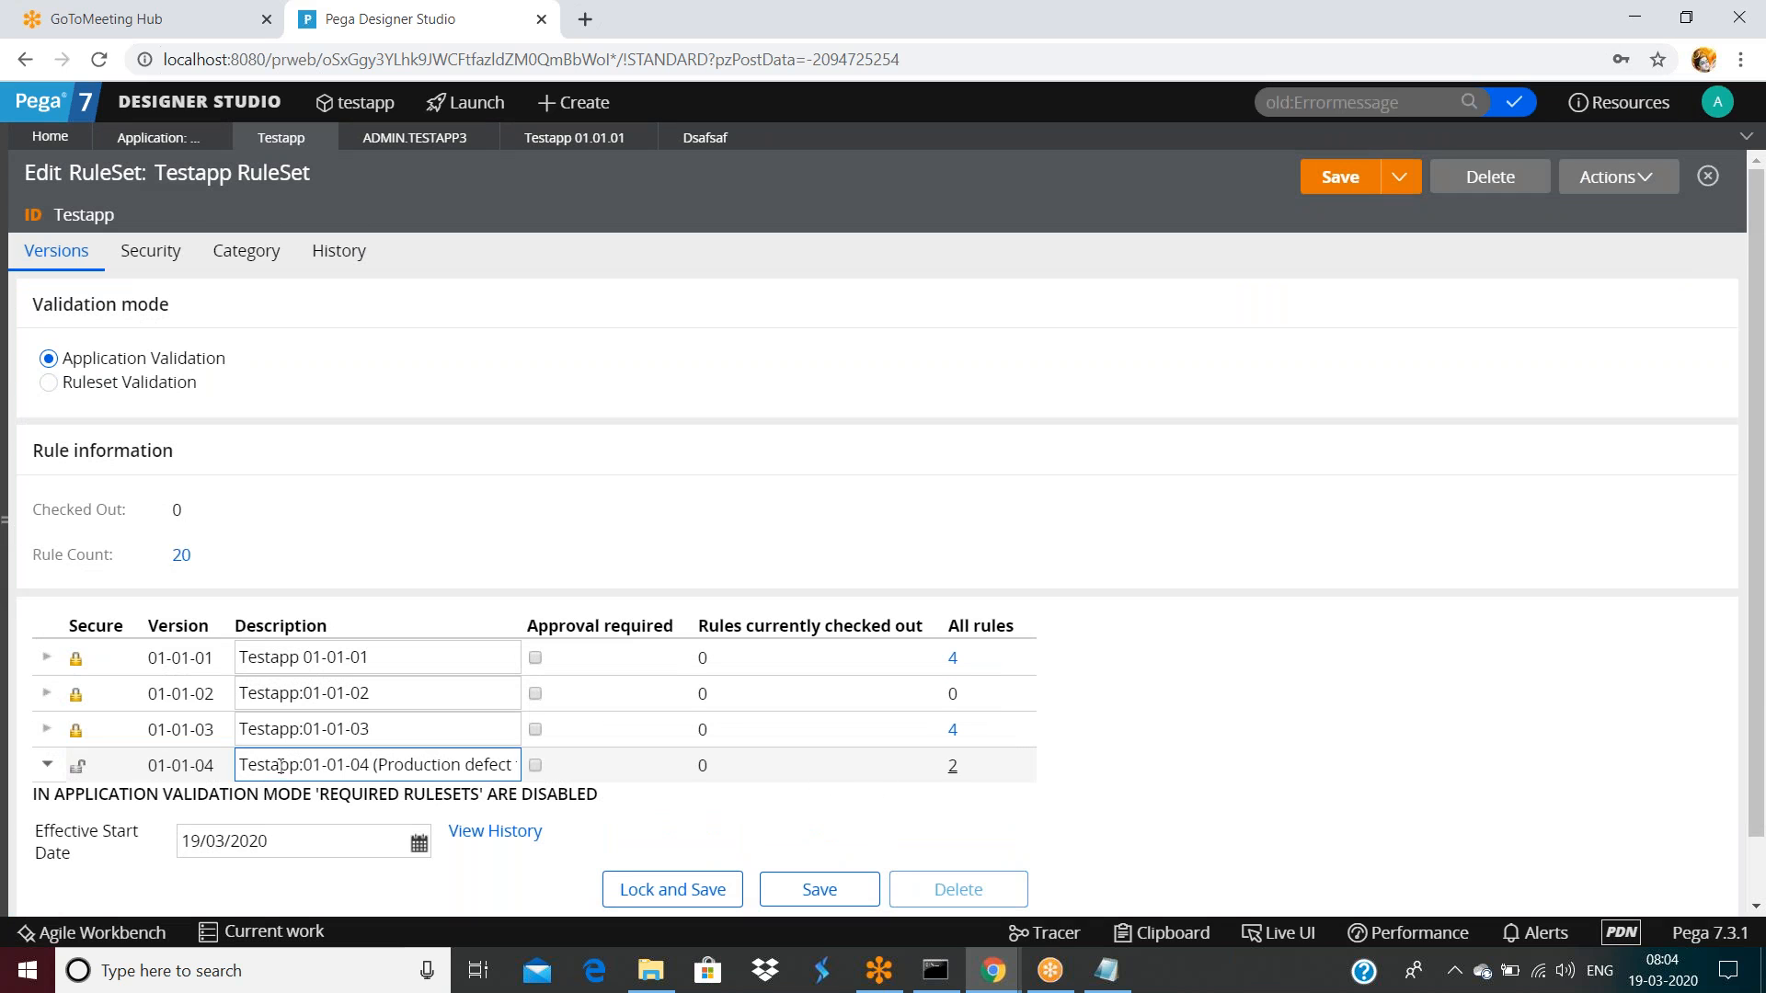
From App Explorer, start a Function rule on the work class, then discard it unsaved
left_click(8, 513)
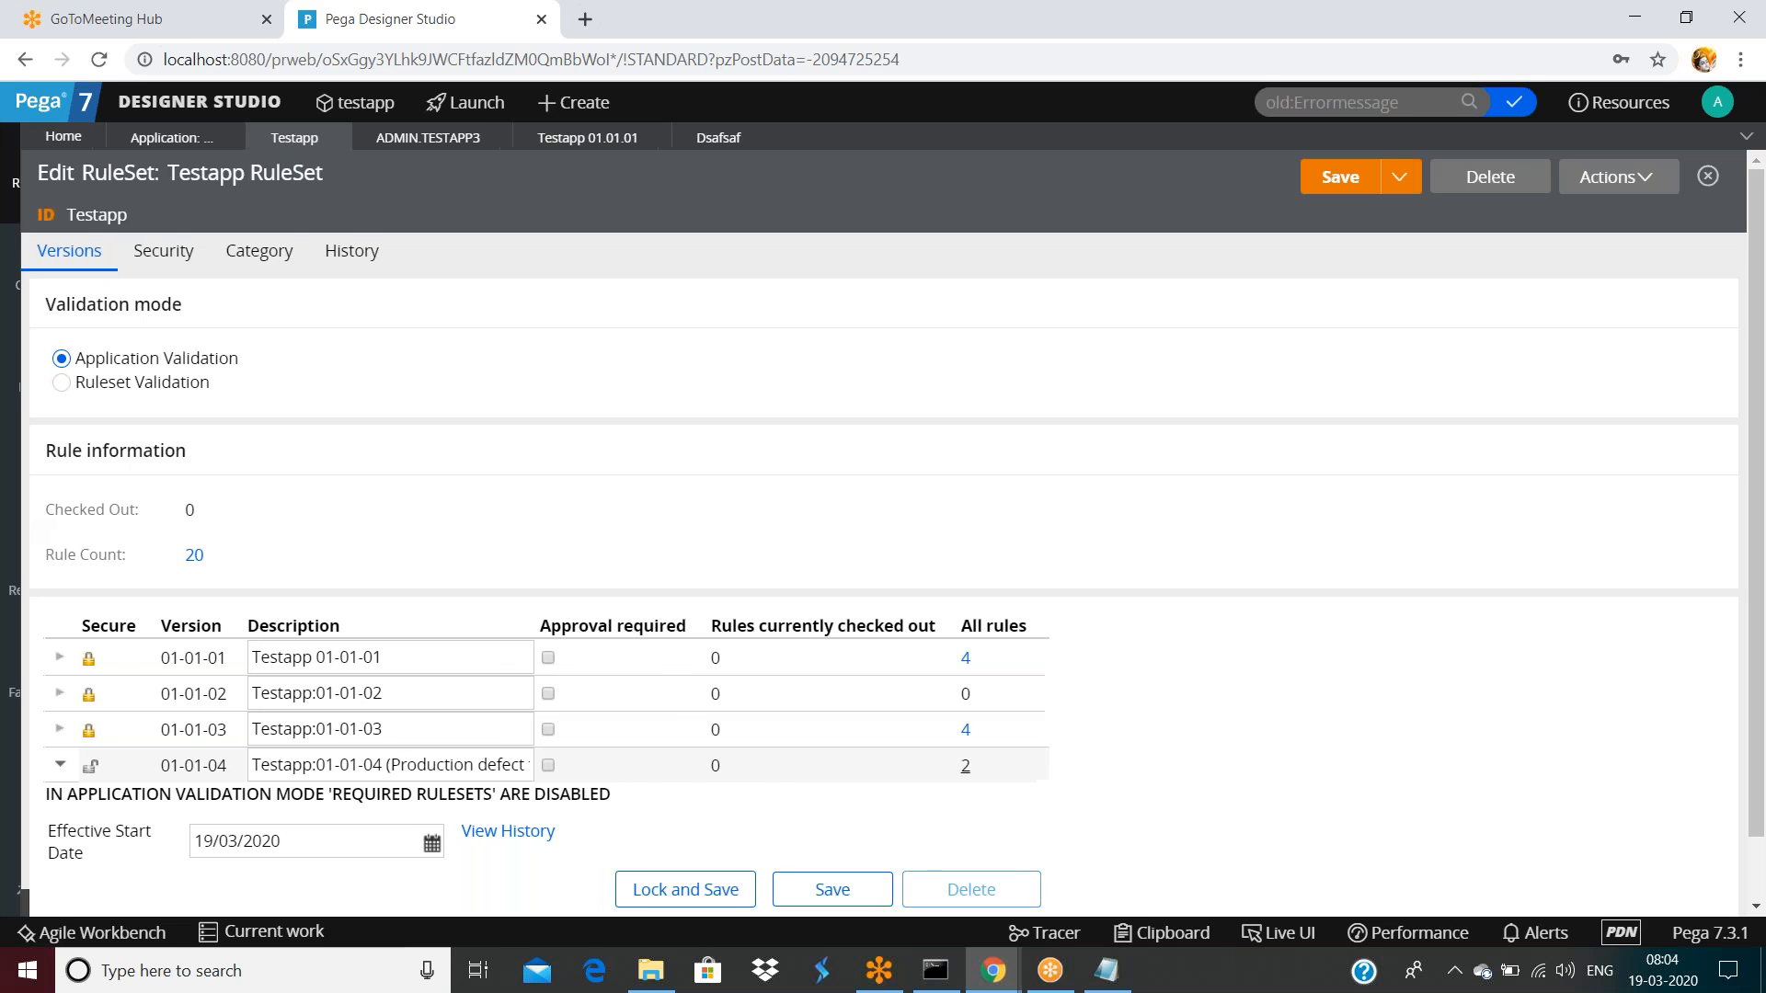
right_click(171, 328)
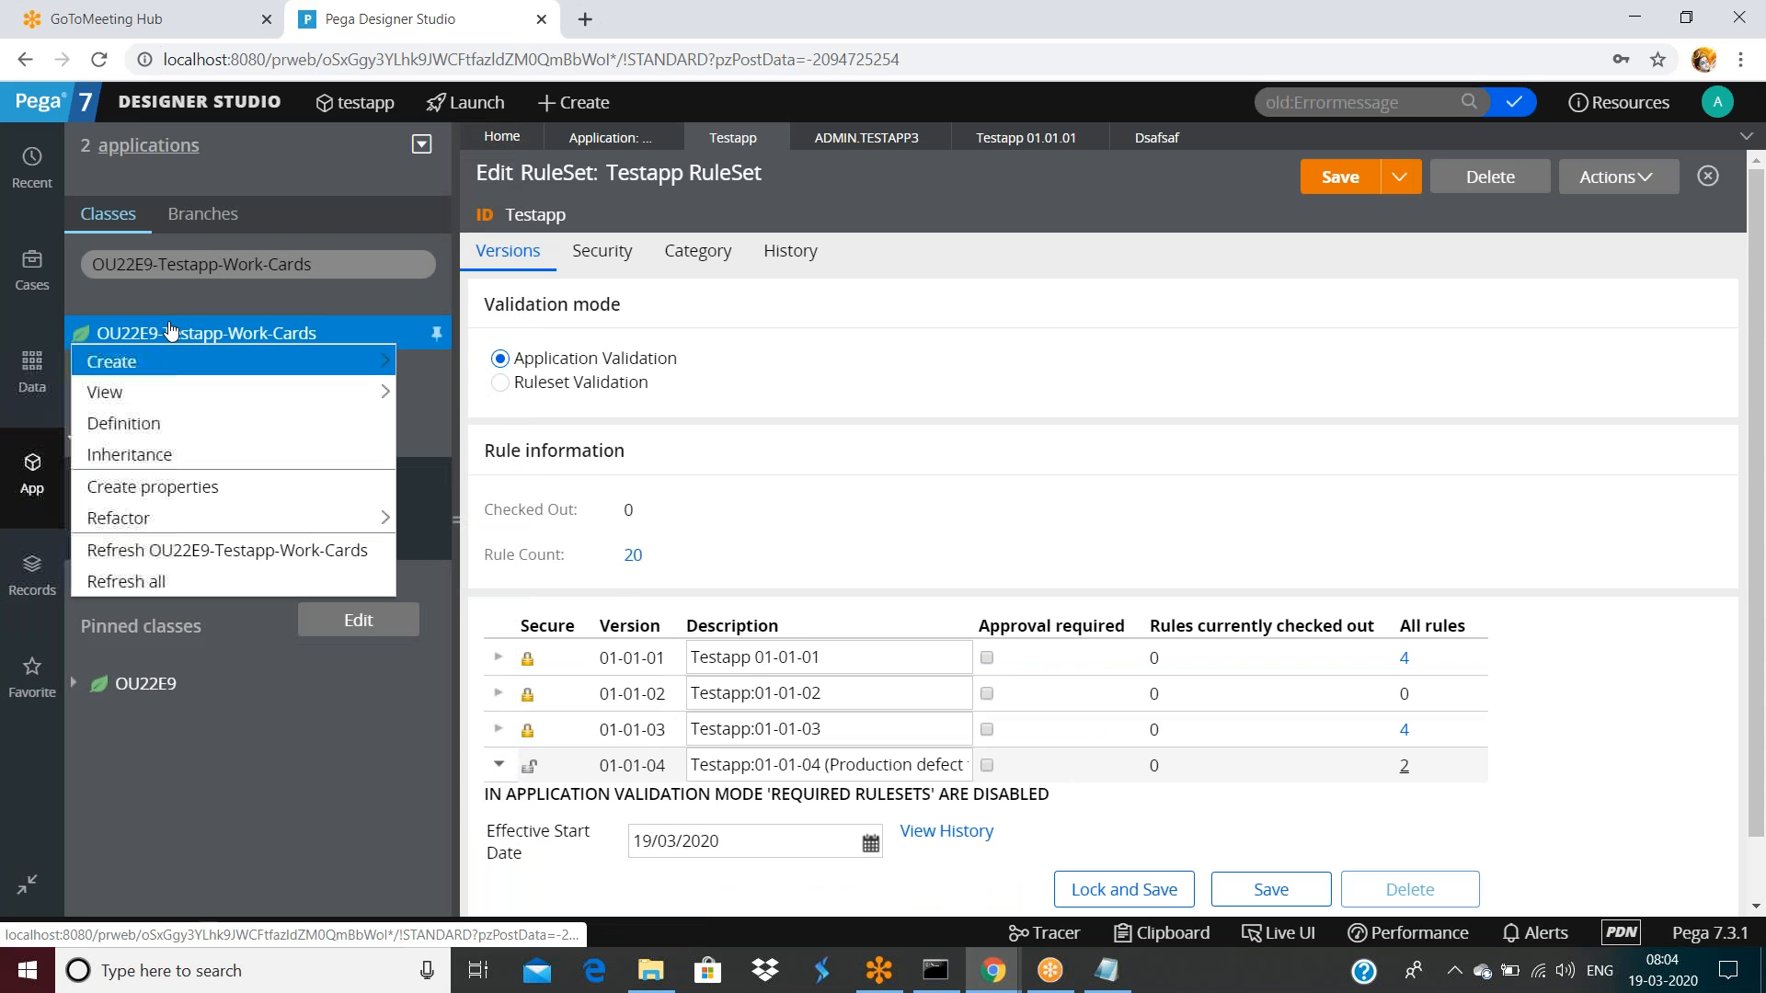
mouse_move(197, 362)
mouse_move(460, 766)
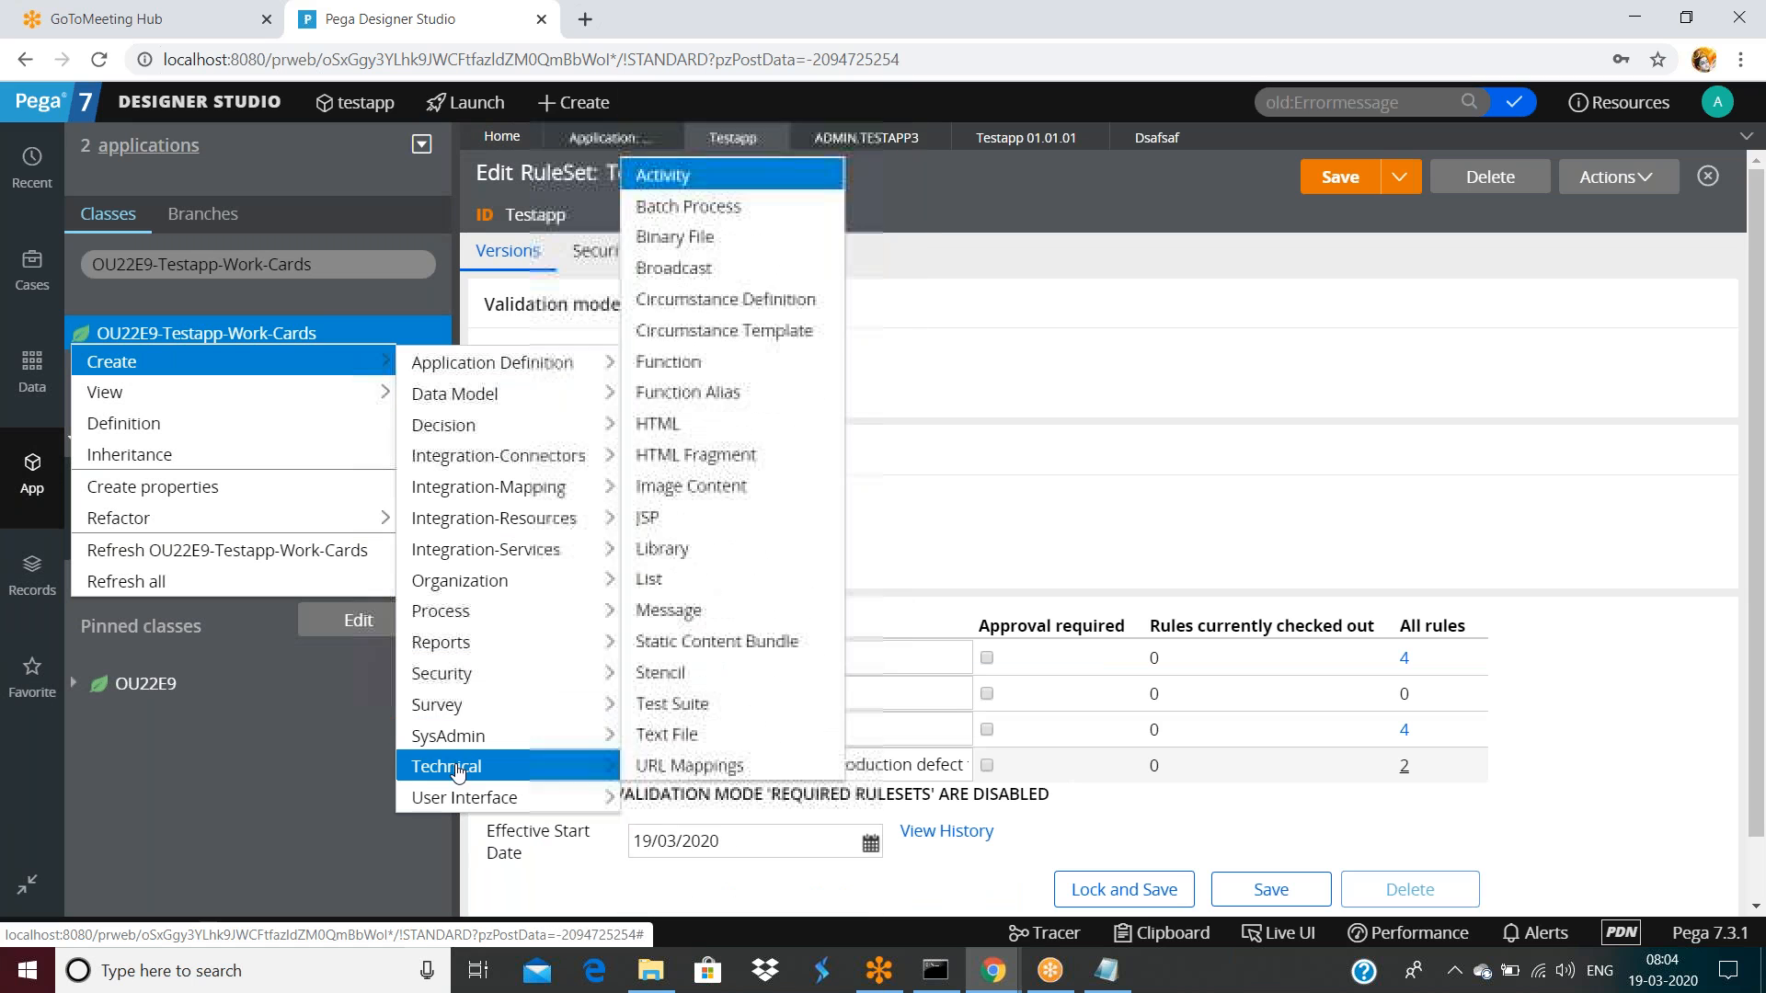
left_click(669, 371)
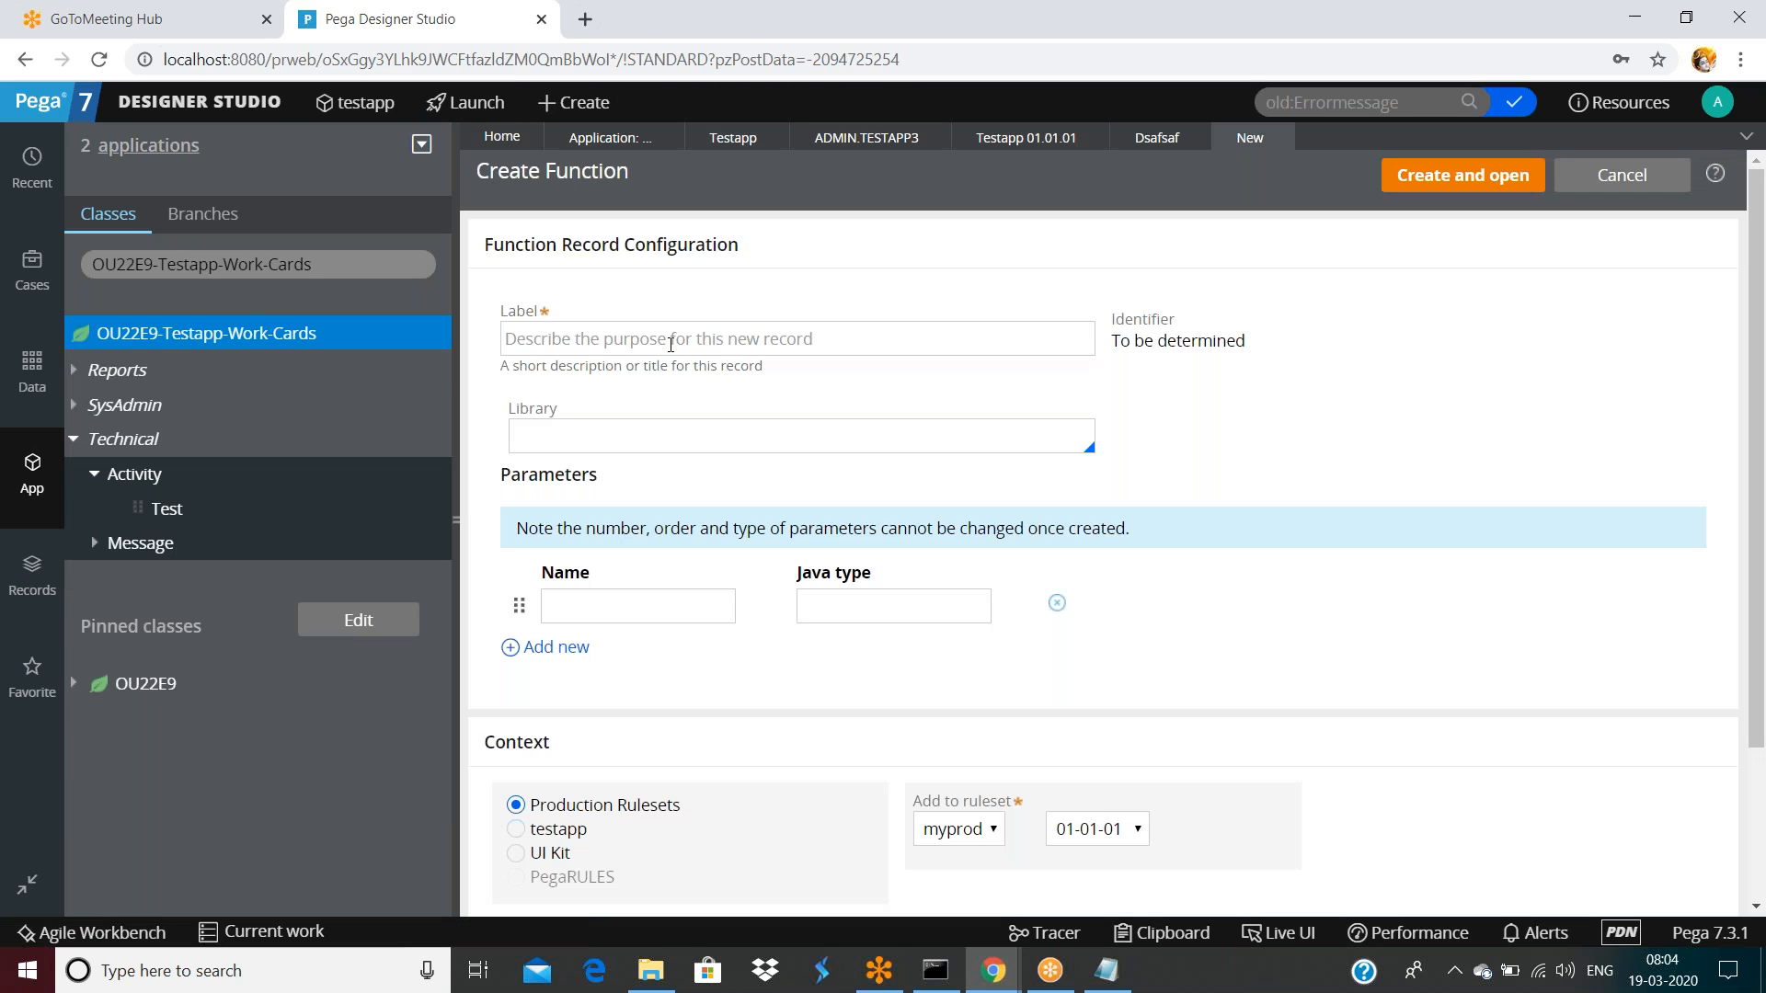
left_click(671, 338)
type("sadfsa")
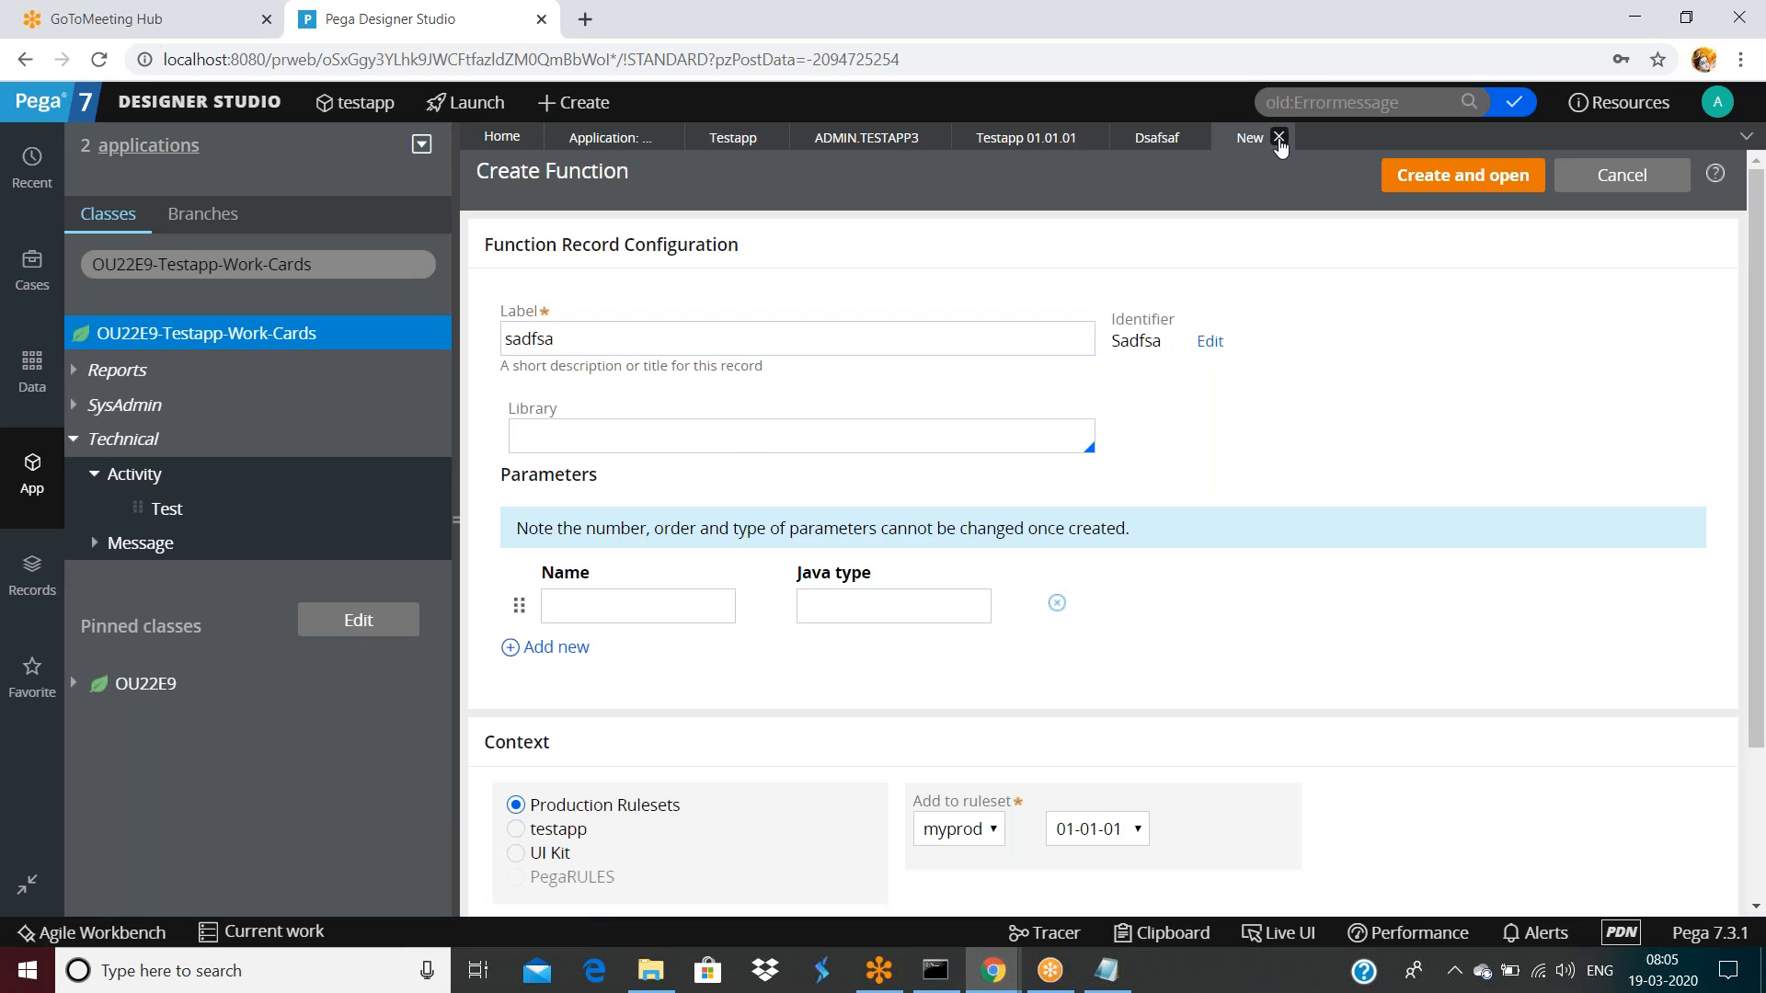
left_click(1280, 138)
left_click(1370, 583)
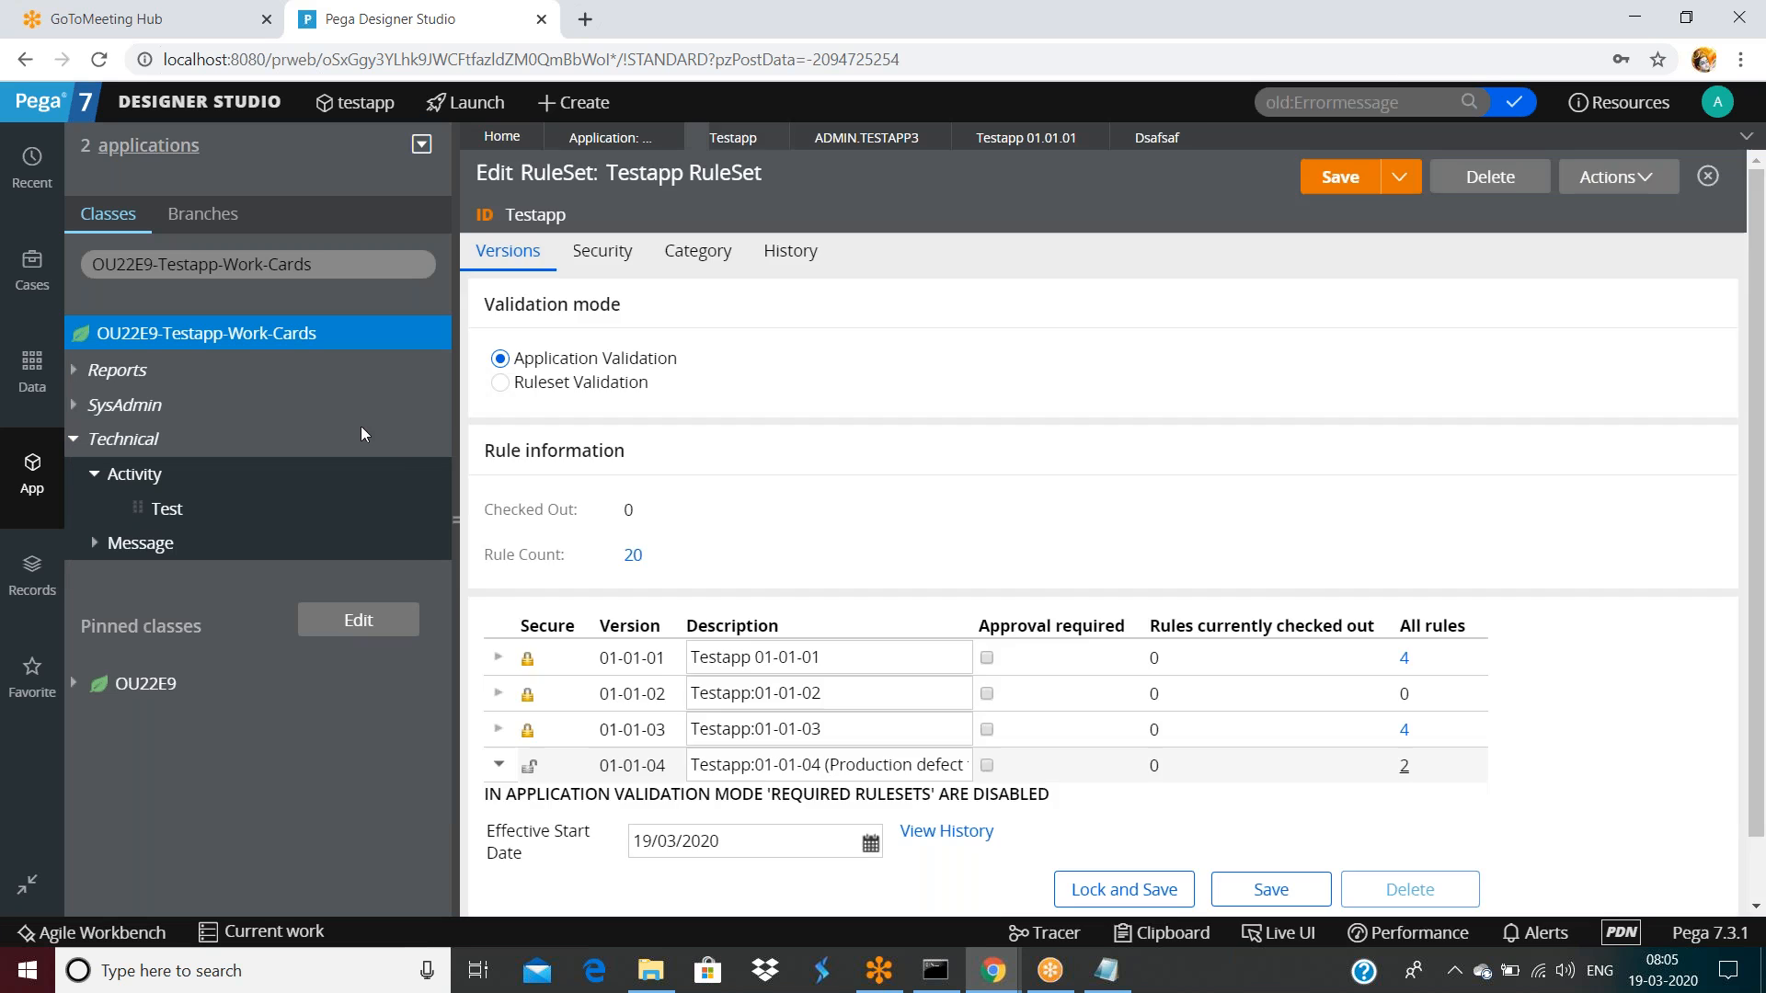
Create a Text property labelled testp in OU22E9-Testapp-Work-Cards and open it
right_click(307, 336)
mouse_move(193, 387)
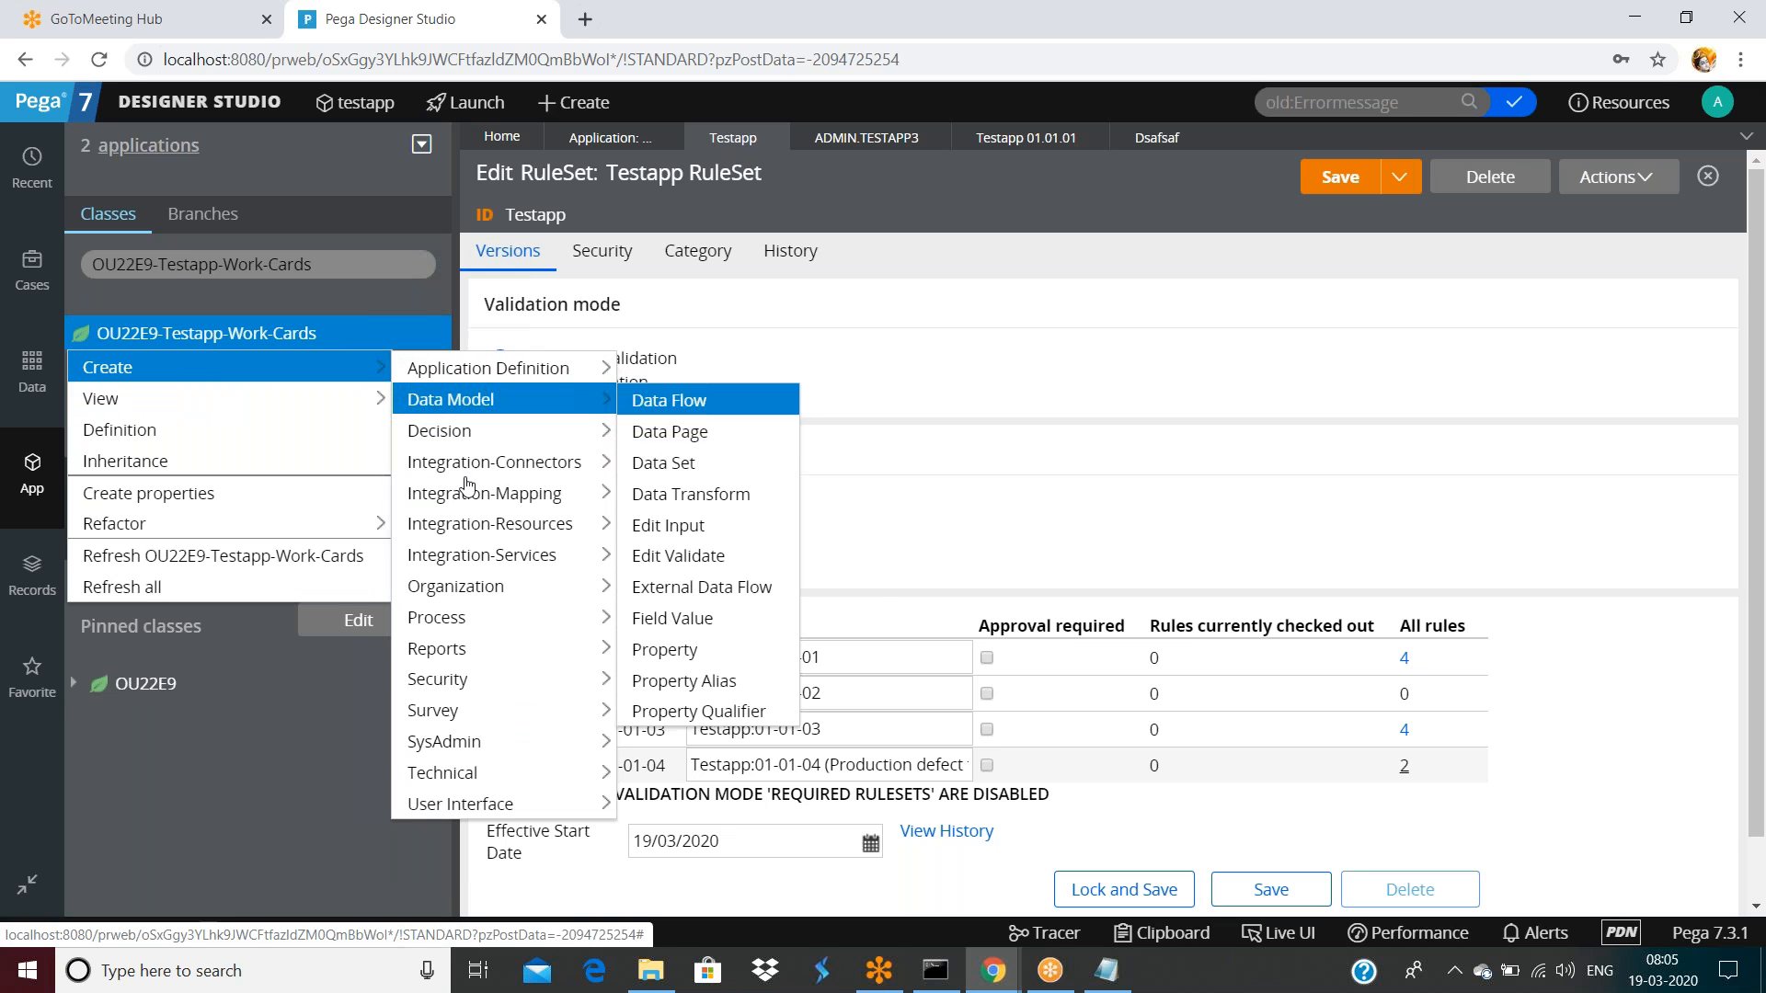
mouse_move(451, 399)
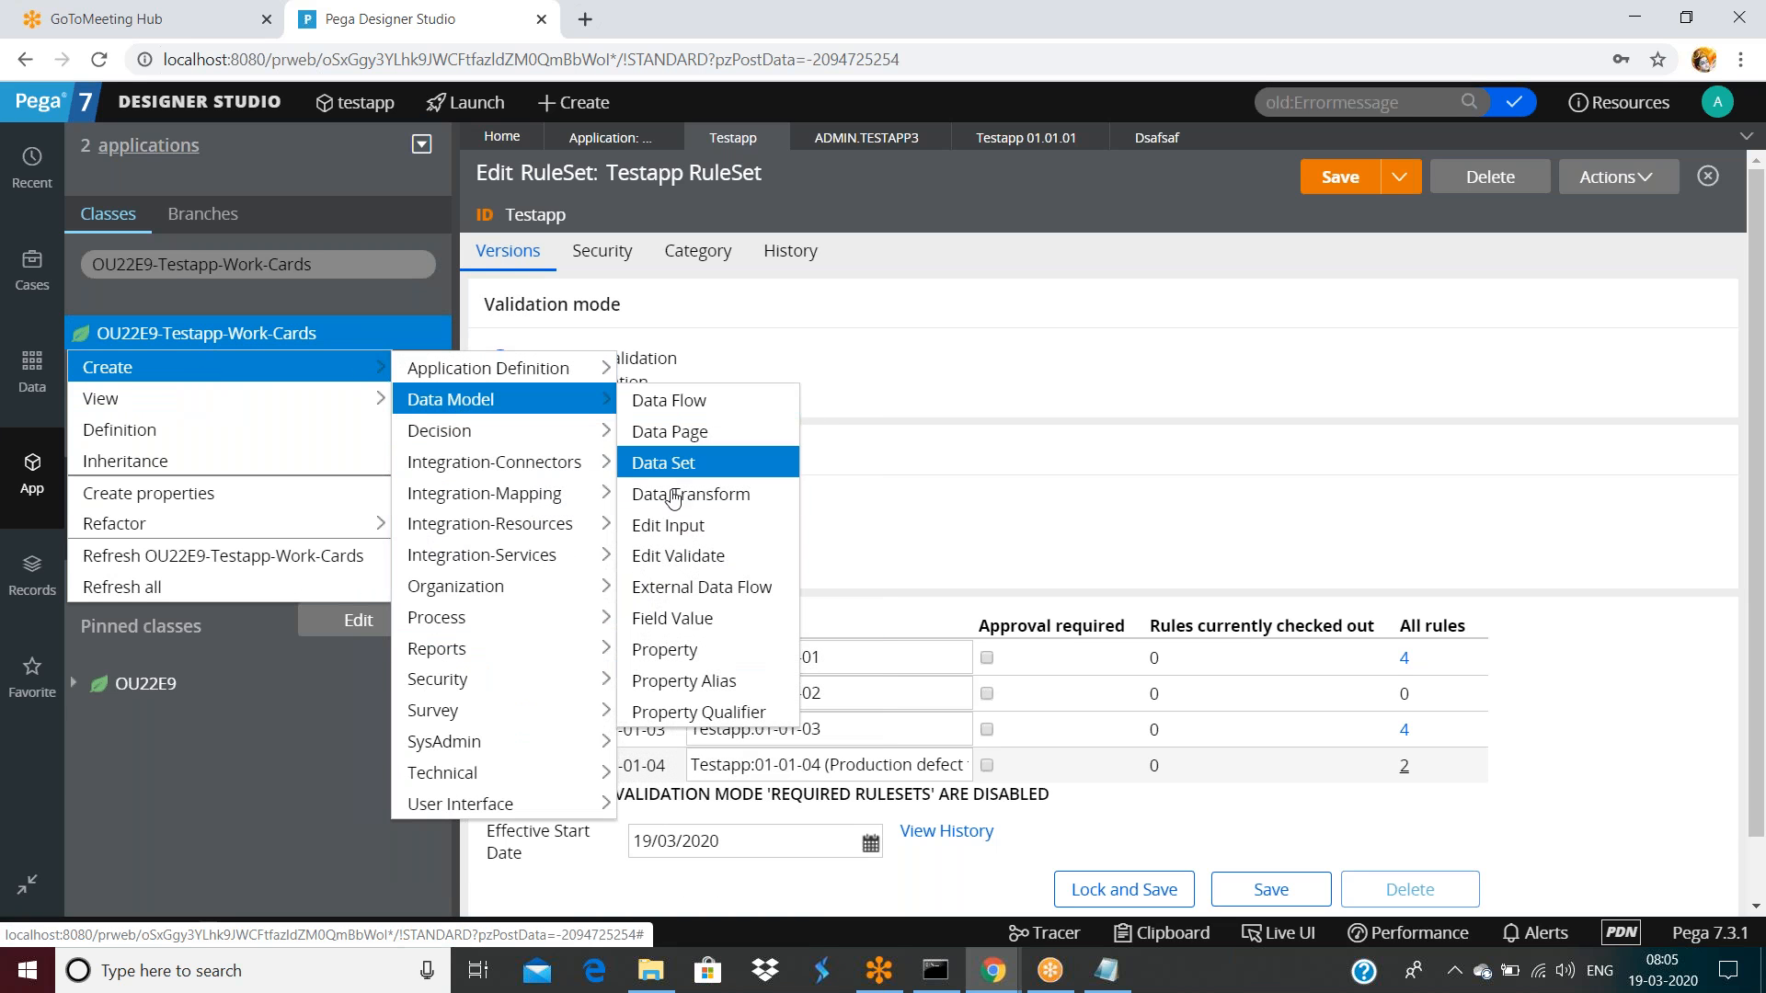
left_click(664, 649)
left_click(810, 345)
type("testp")
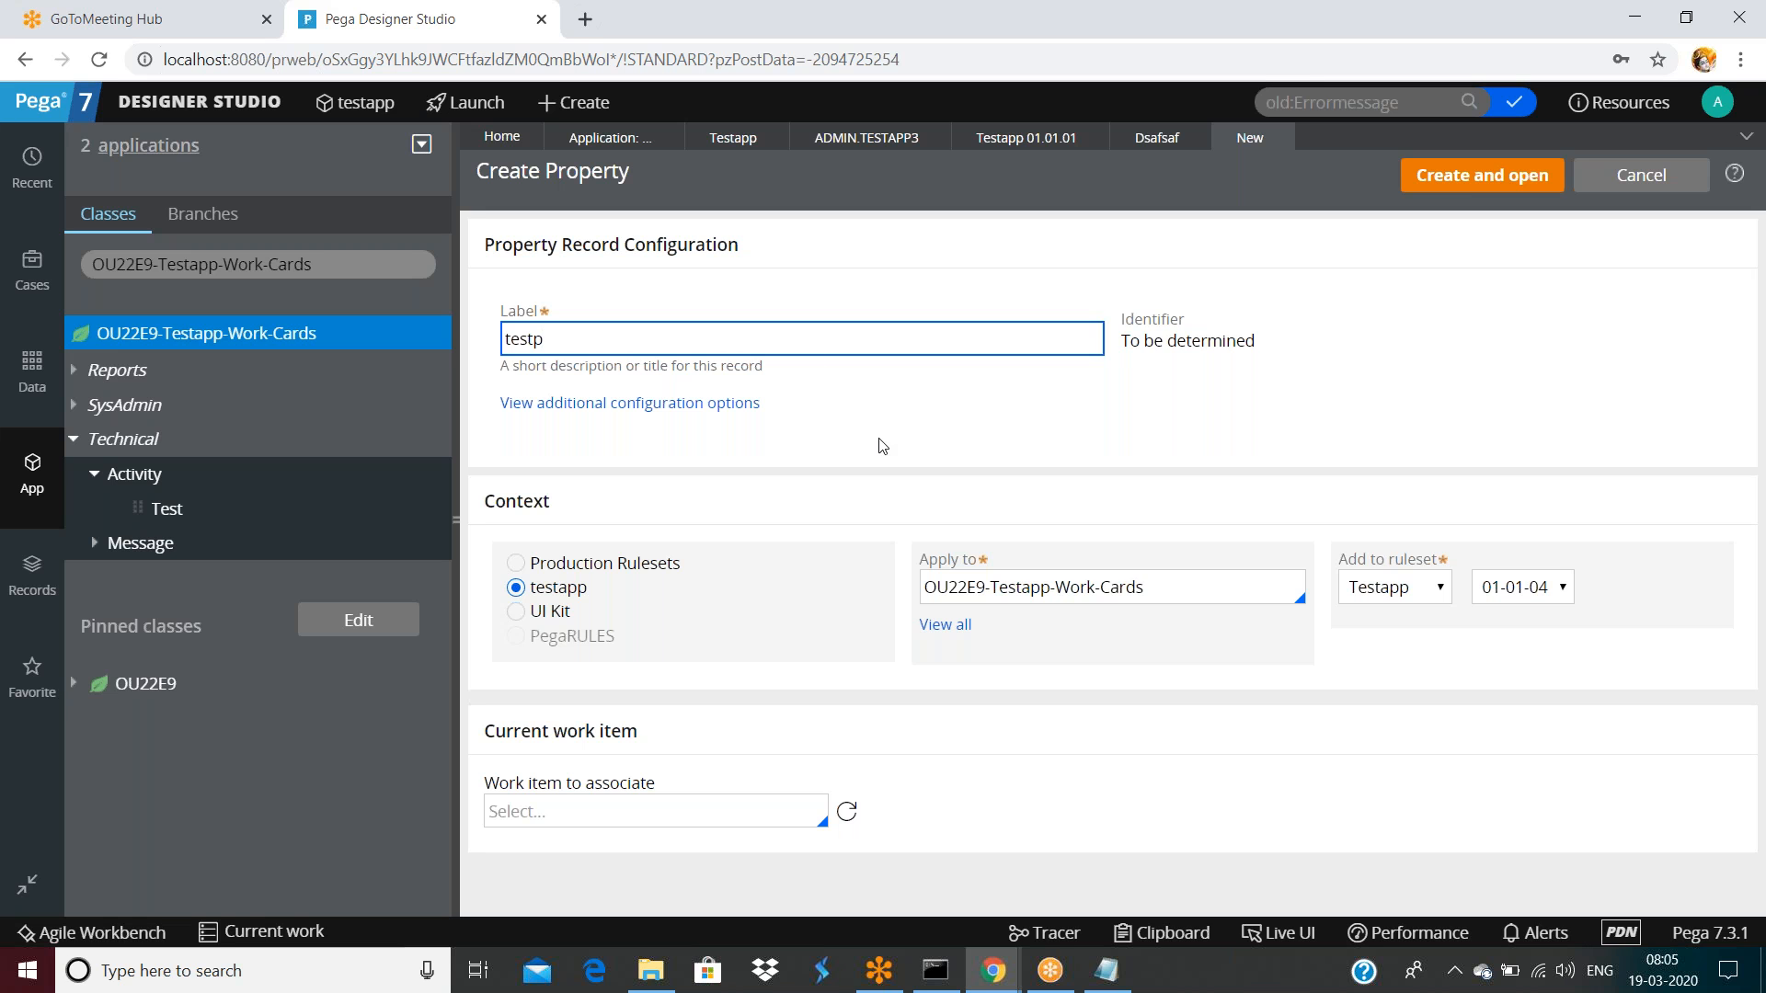
left_click(1462, 189)
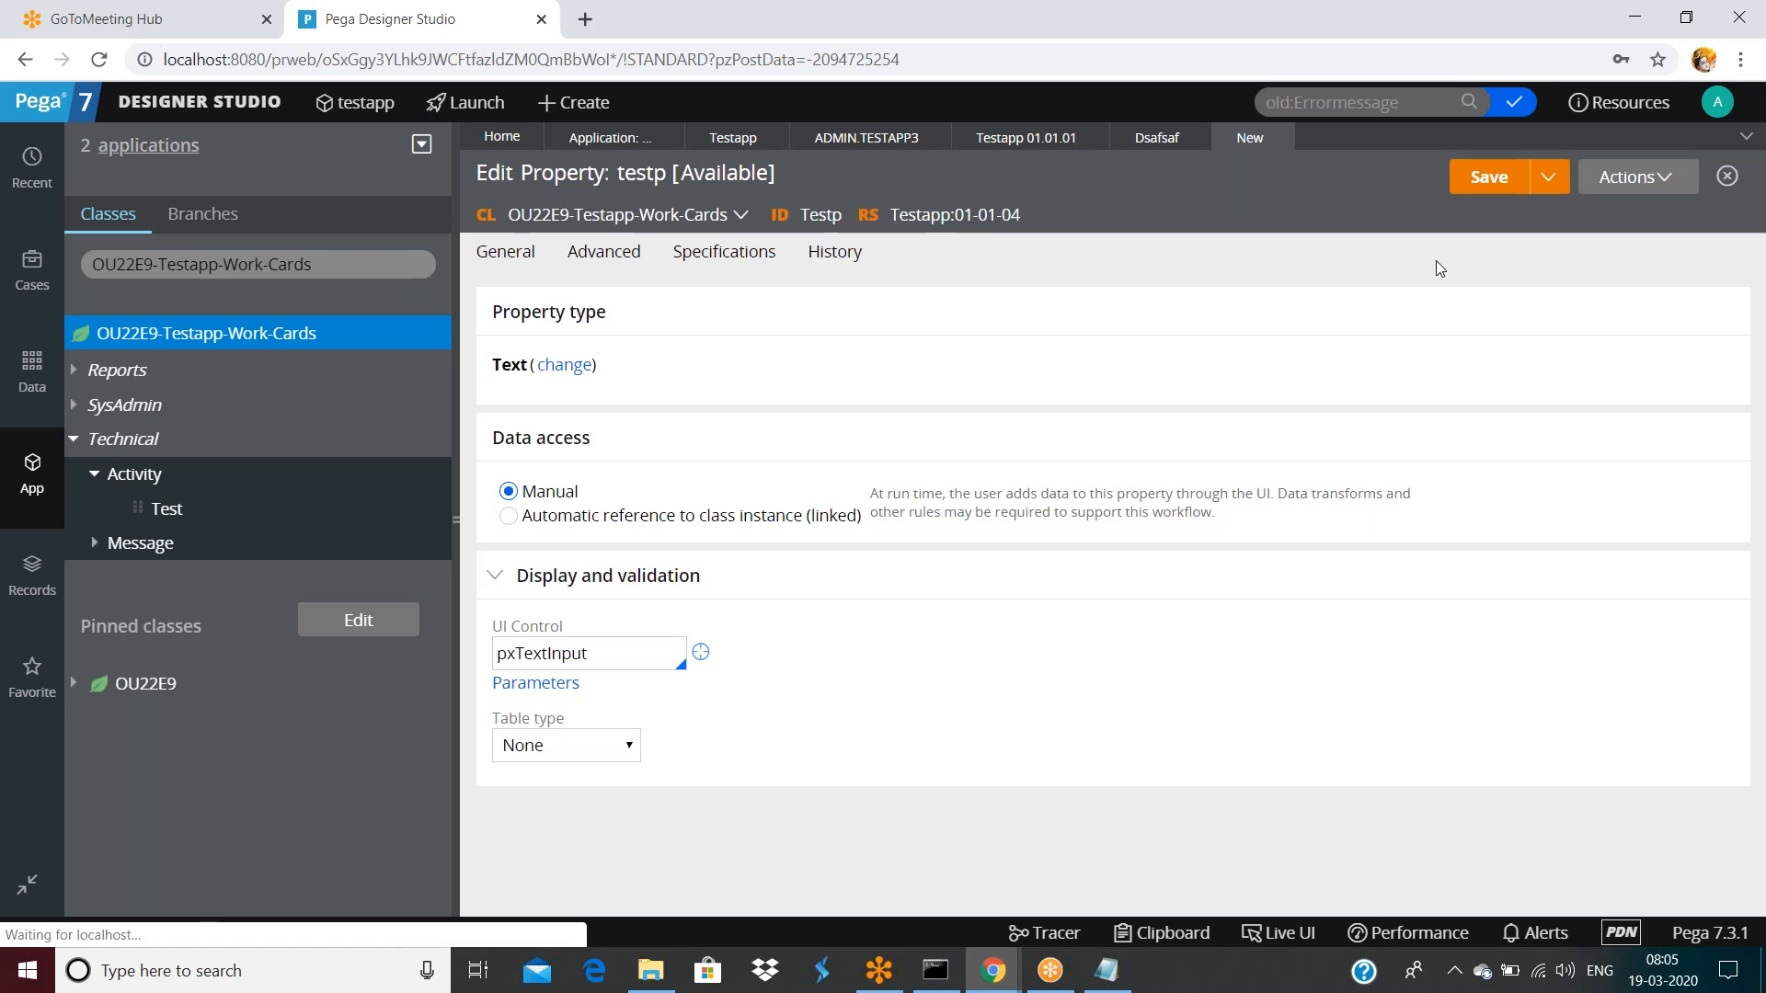
Save testp, check it out for editing, and save it again
left_click(1496, 177)
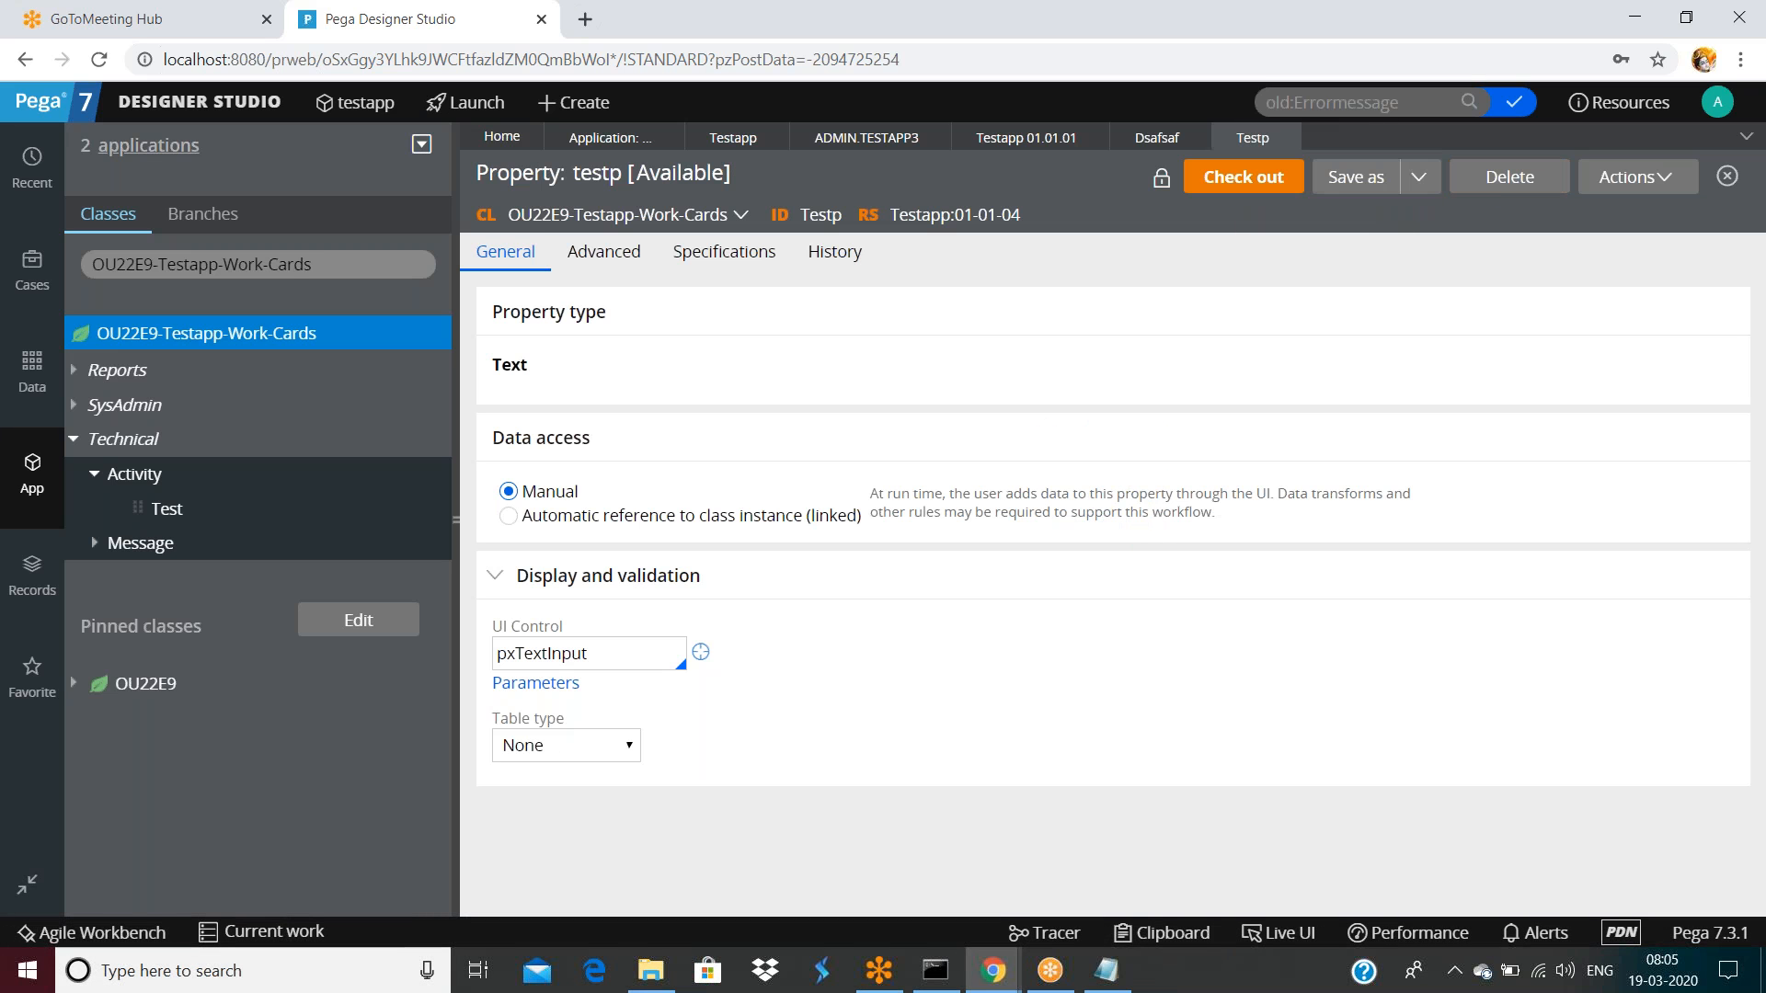
left_click(1251, 178)
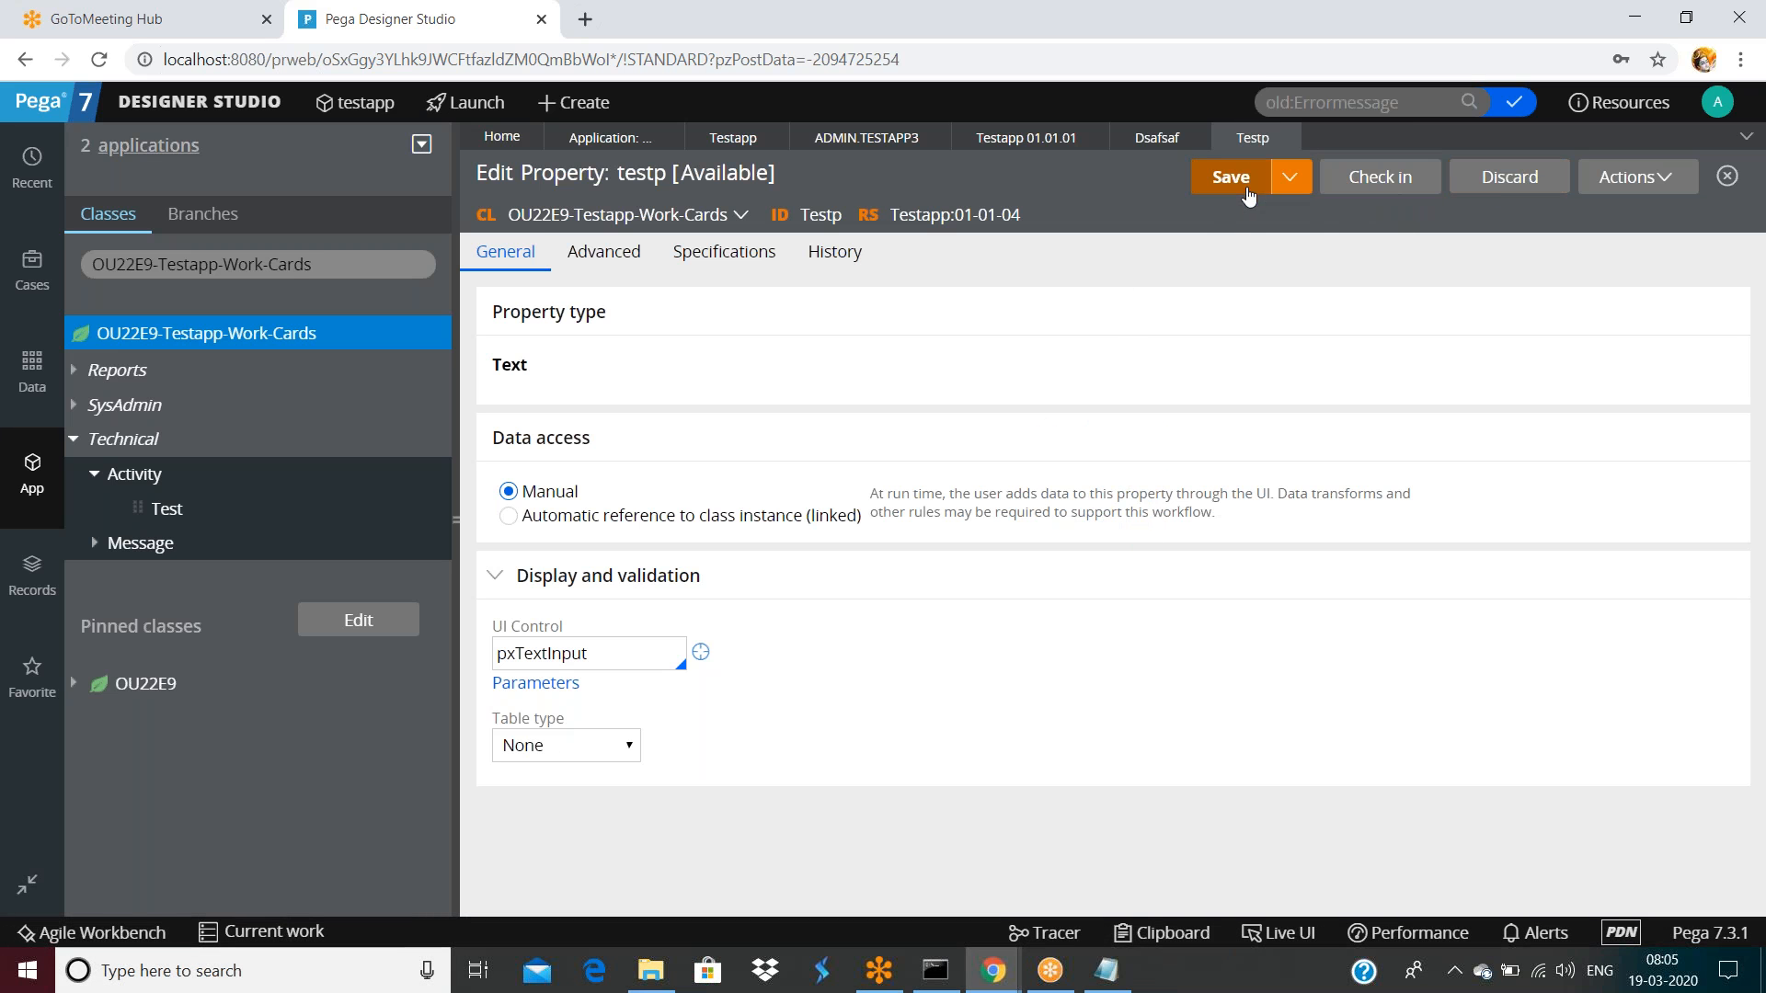
left_click(1232, 185)
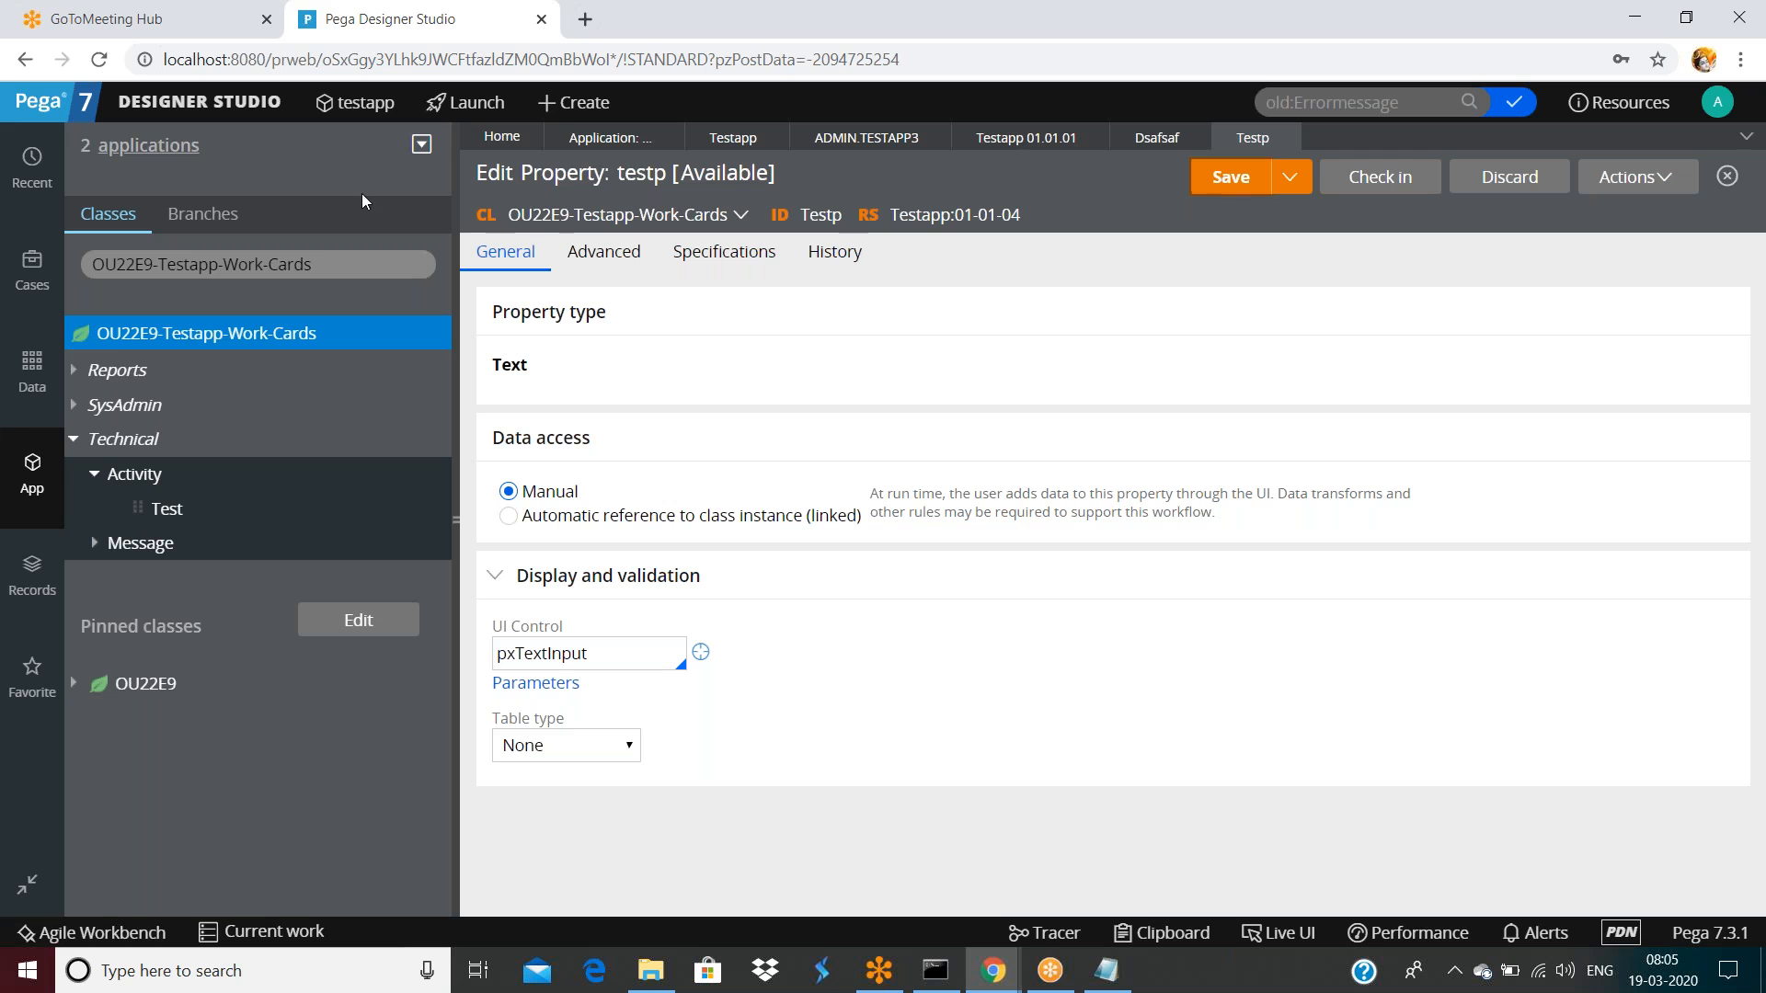
Log off, log back in with the saved login, and reopen testp from recent items
left_click(1718, 102)
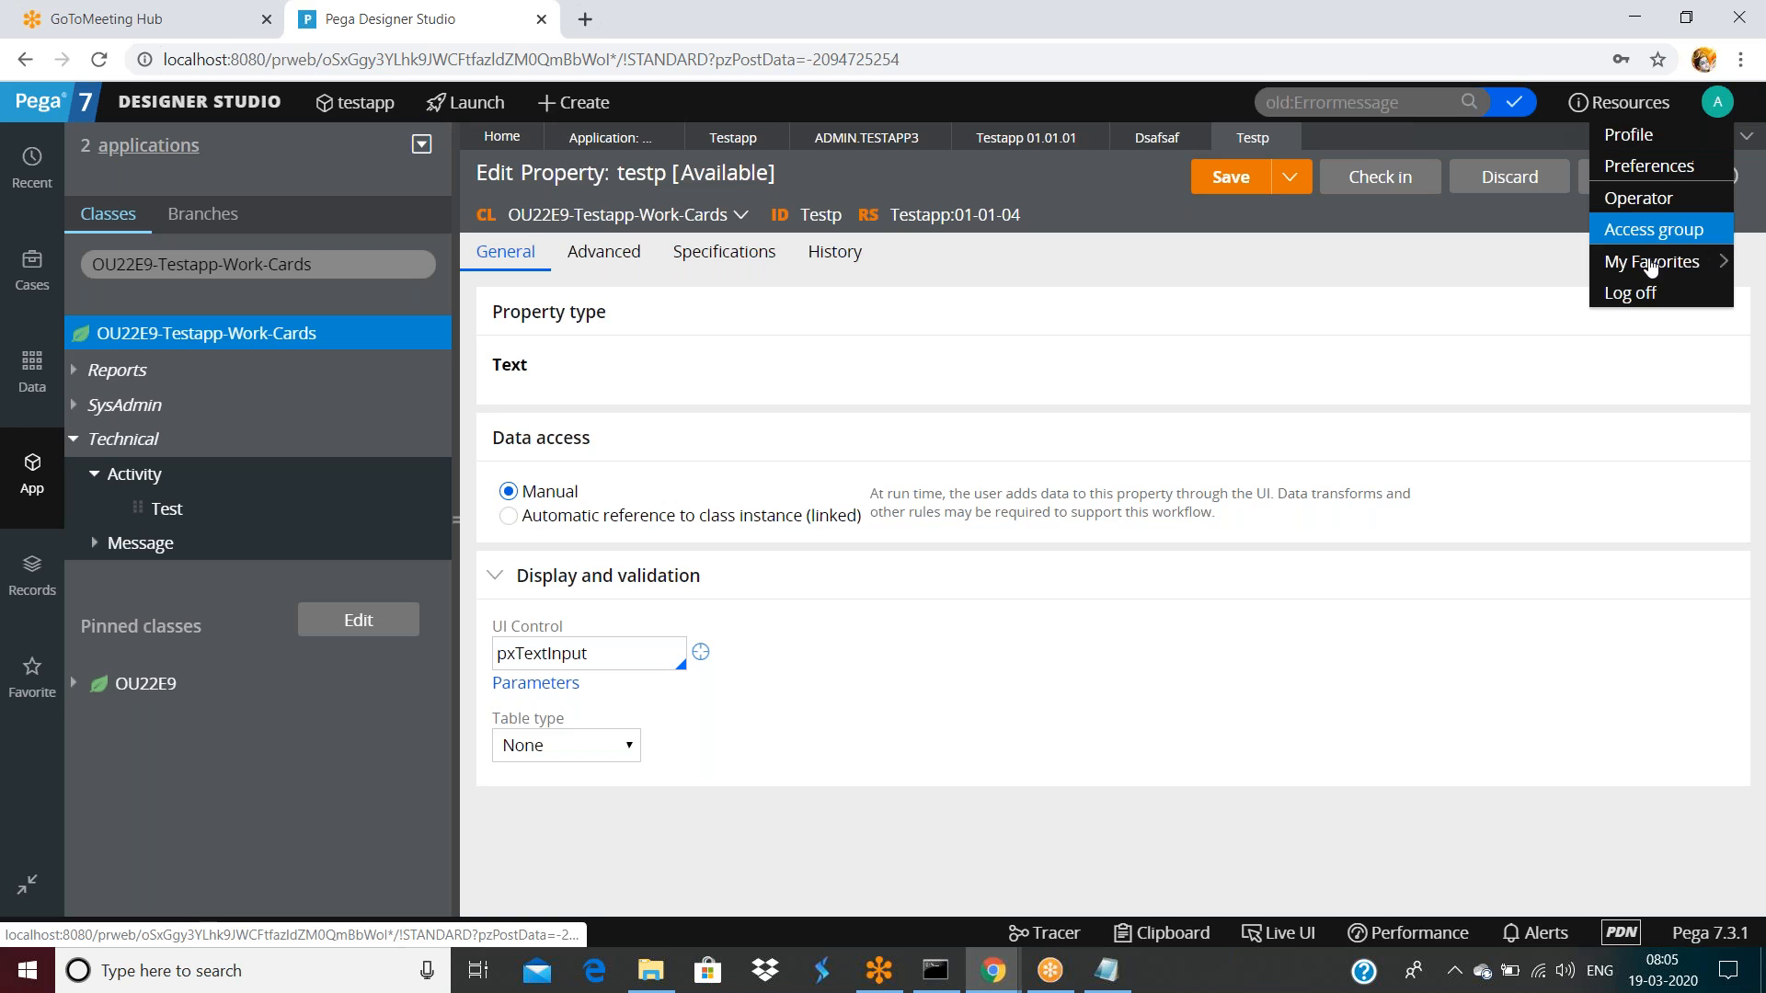
left_click(1630, 292)
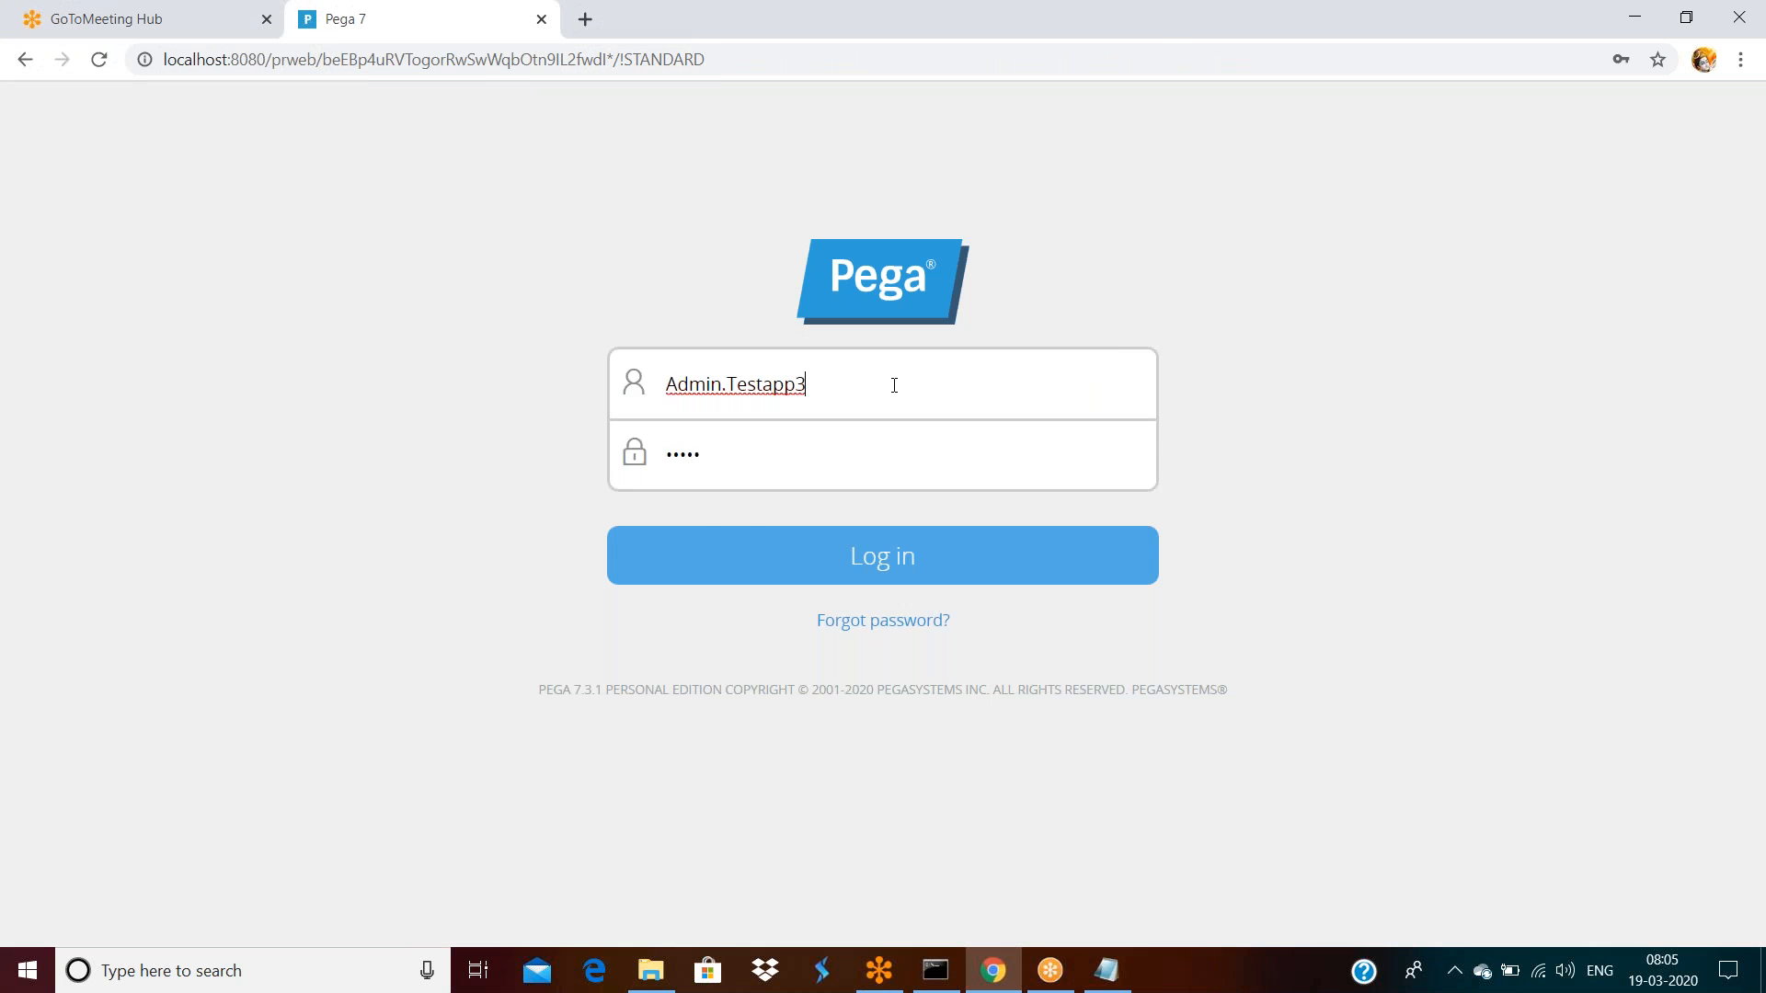
left_click(894, 386)
left_click(929, 558)
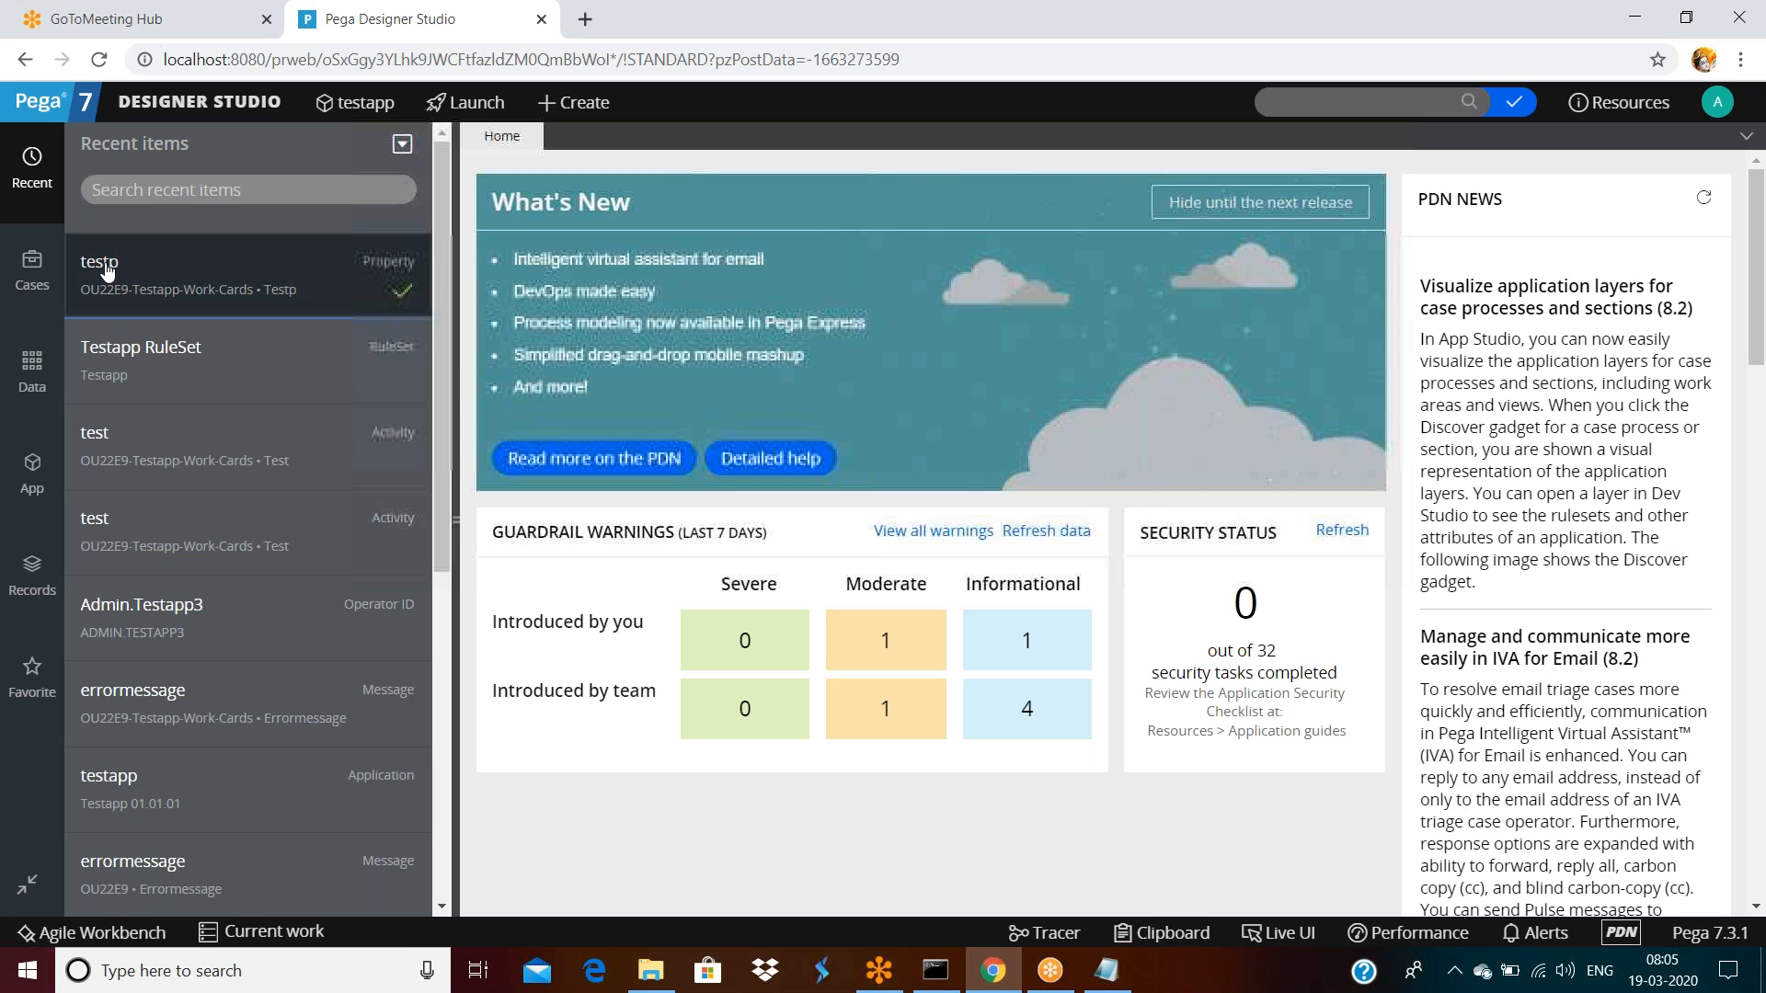
left_click(107, 269)
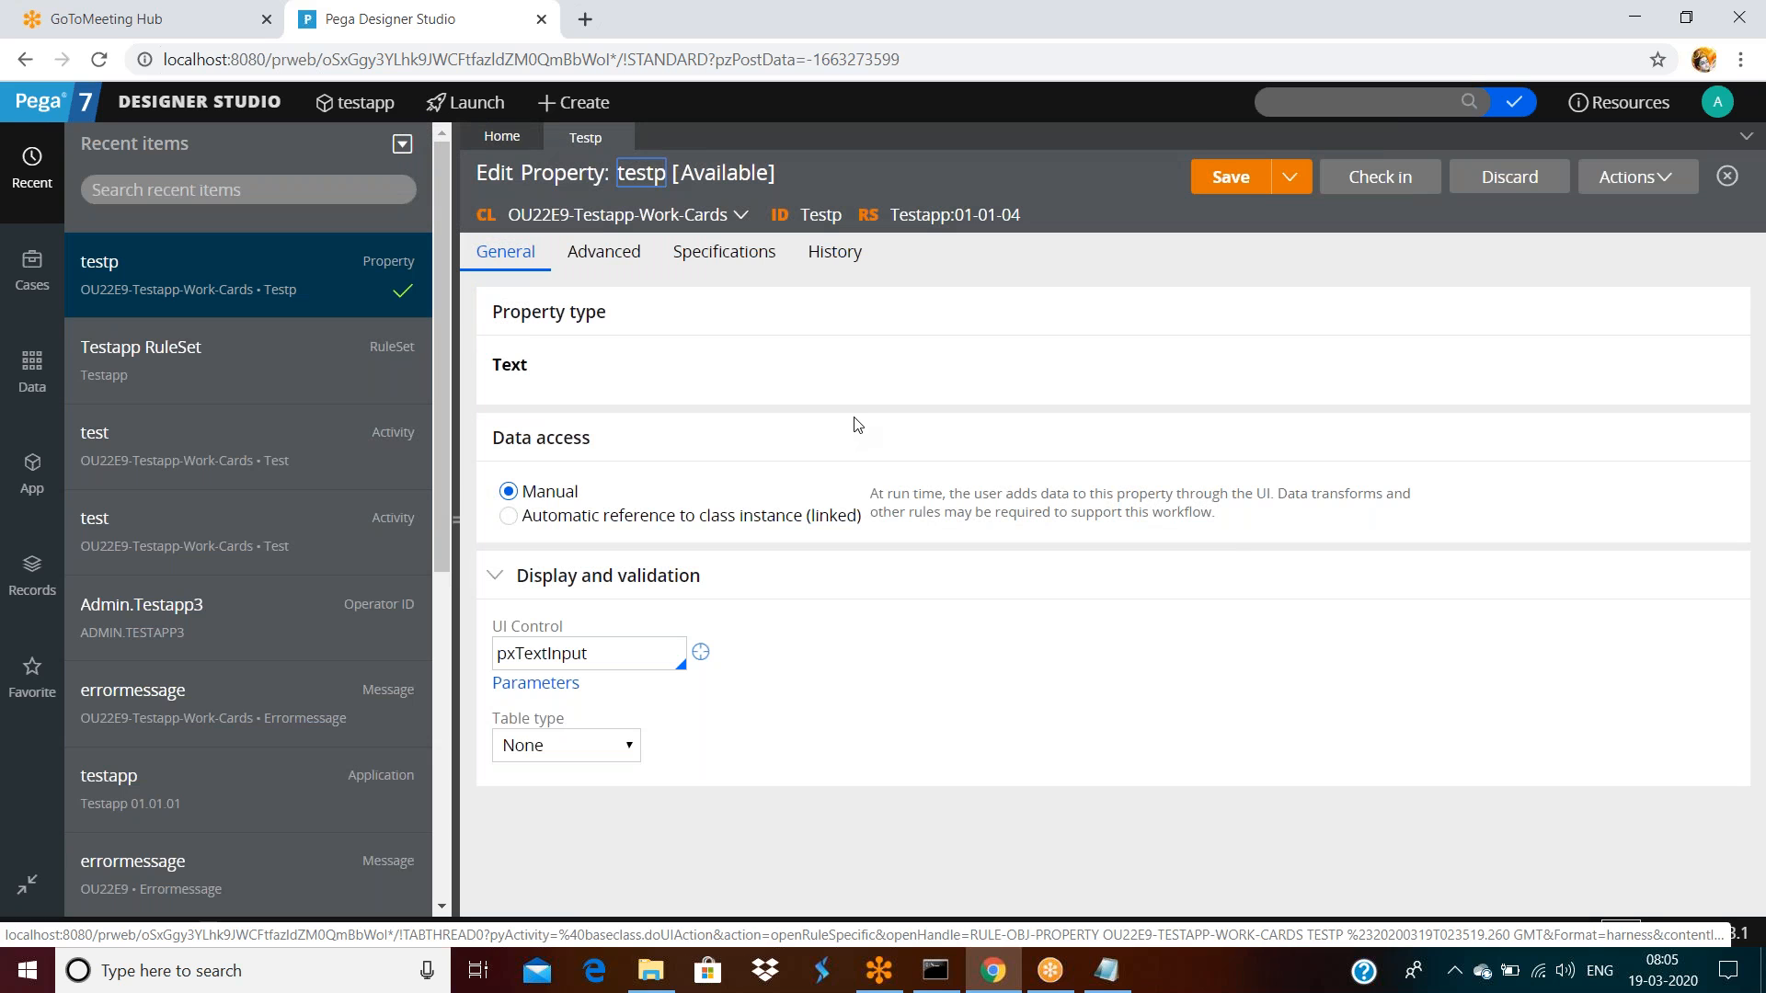
Log off again and sign in as the other operator with an edited username
left_click(1717, 102)
left_click(1627, 289)
left_click(811, 383)
key("BackSpace")
key("Return")
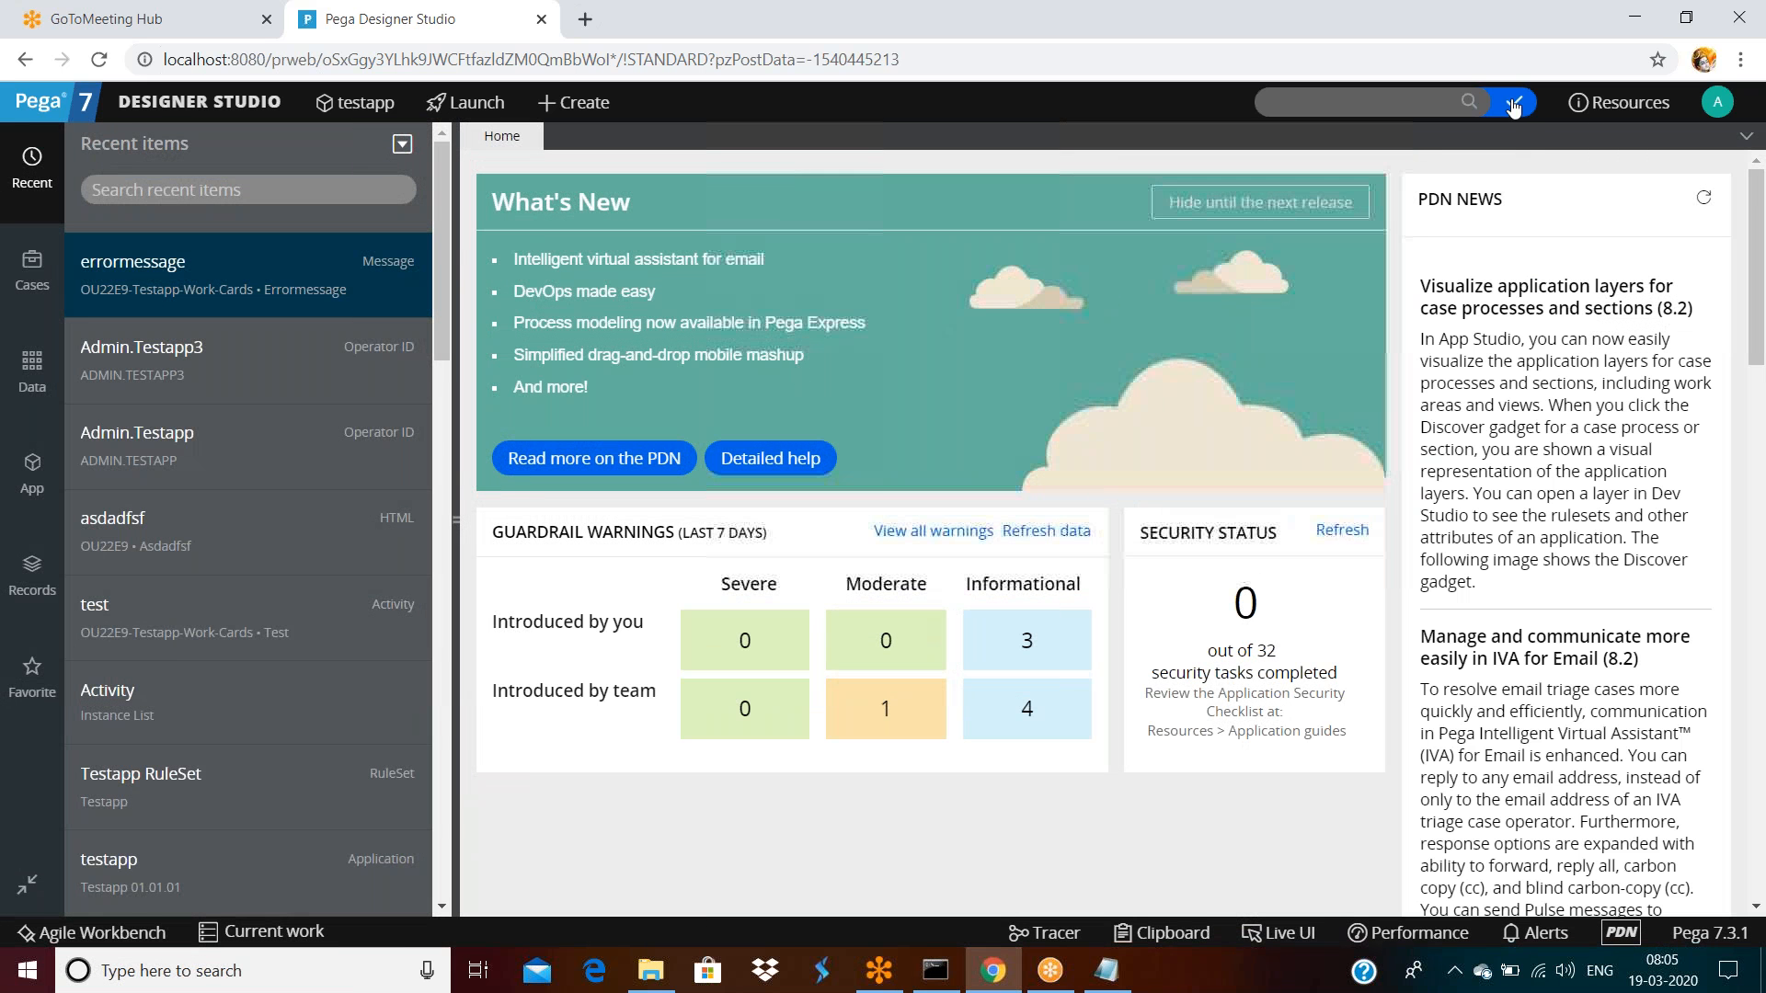
Search for old:testp and open the Testp property of OU22E9-Testapp-Work-Cards from the results
left_click(1333, 97)
type("o")
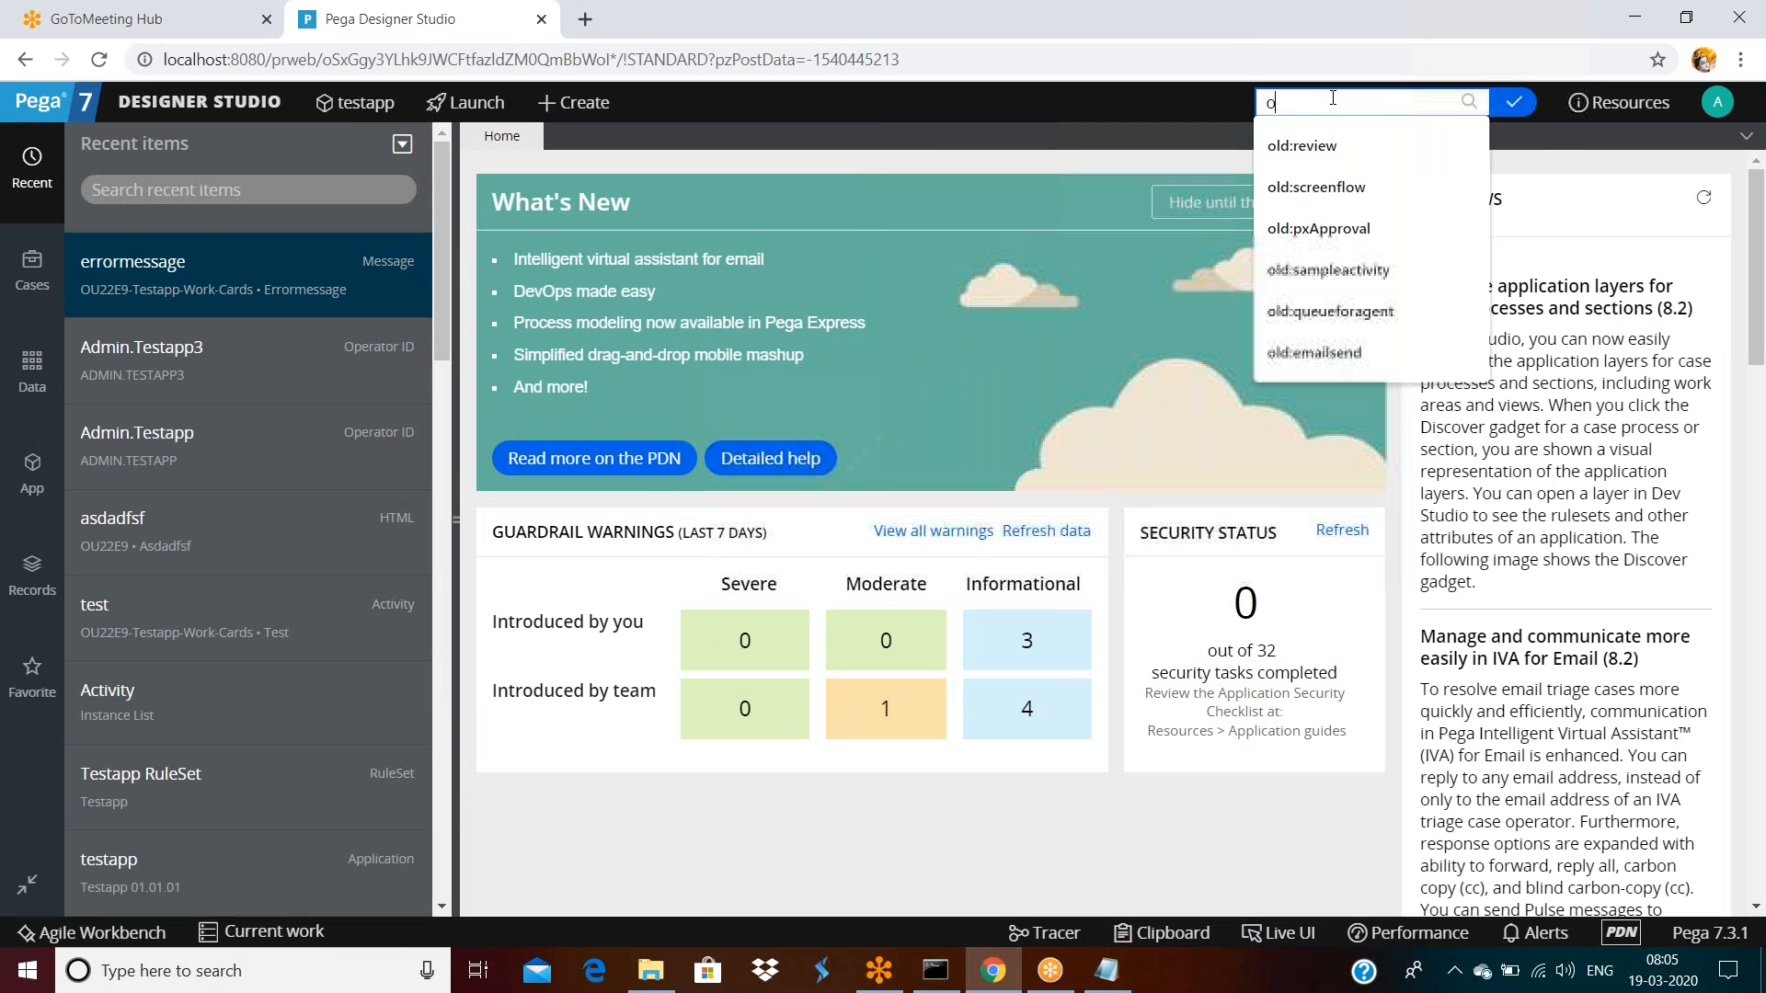
type("ld:tesp")
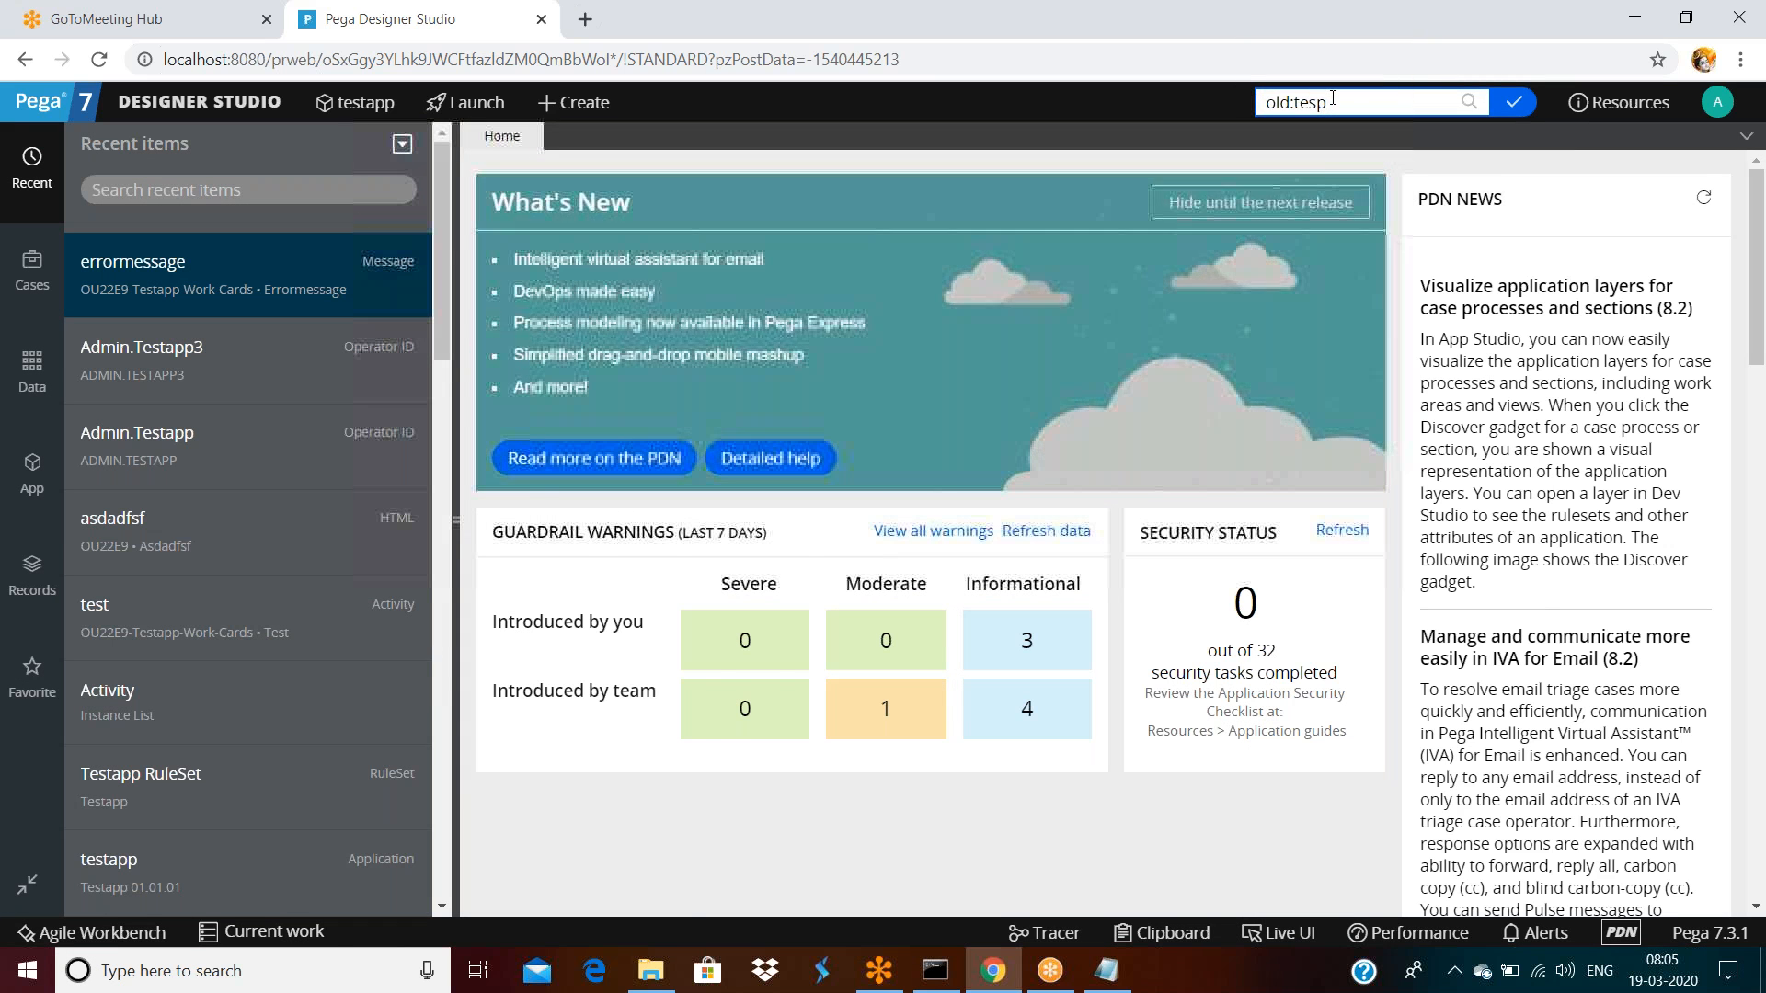
key("Return")
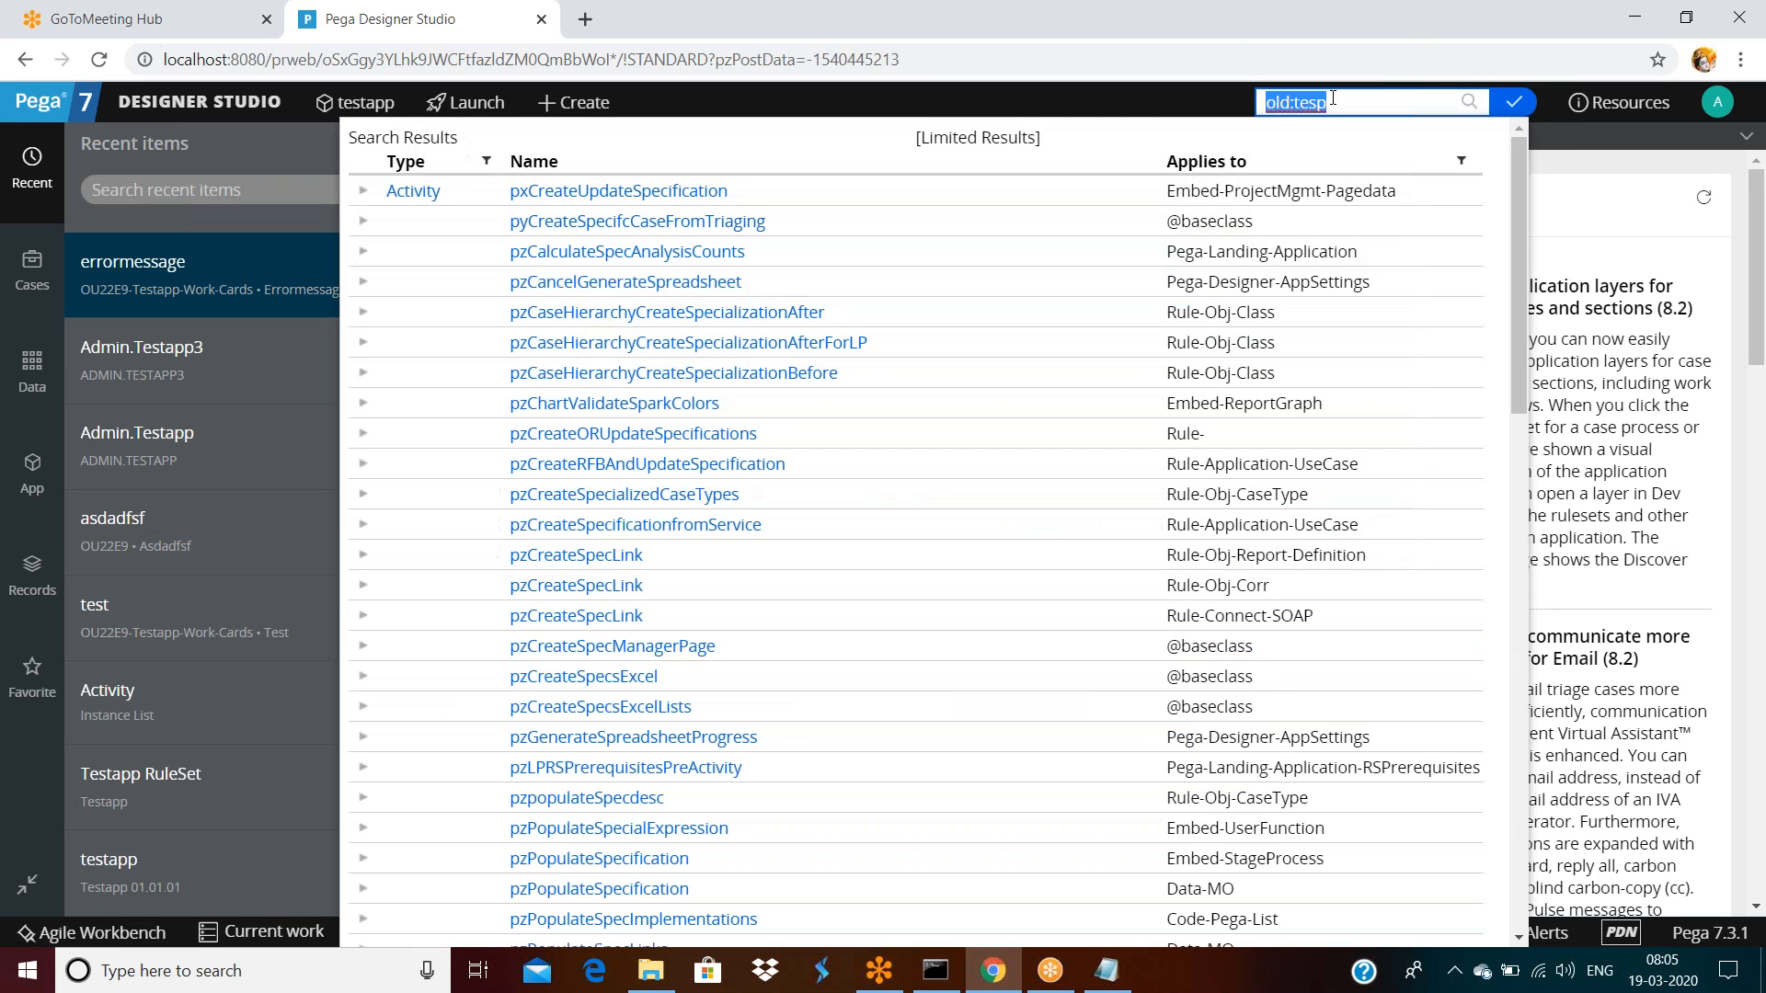
key("BackSpace")
type("tp")
key("Return")
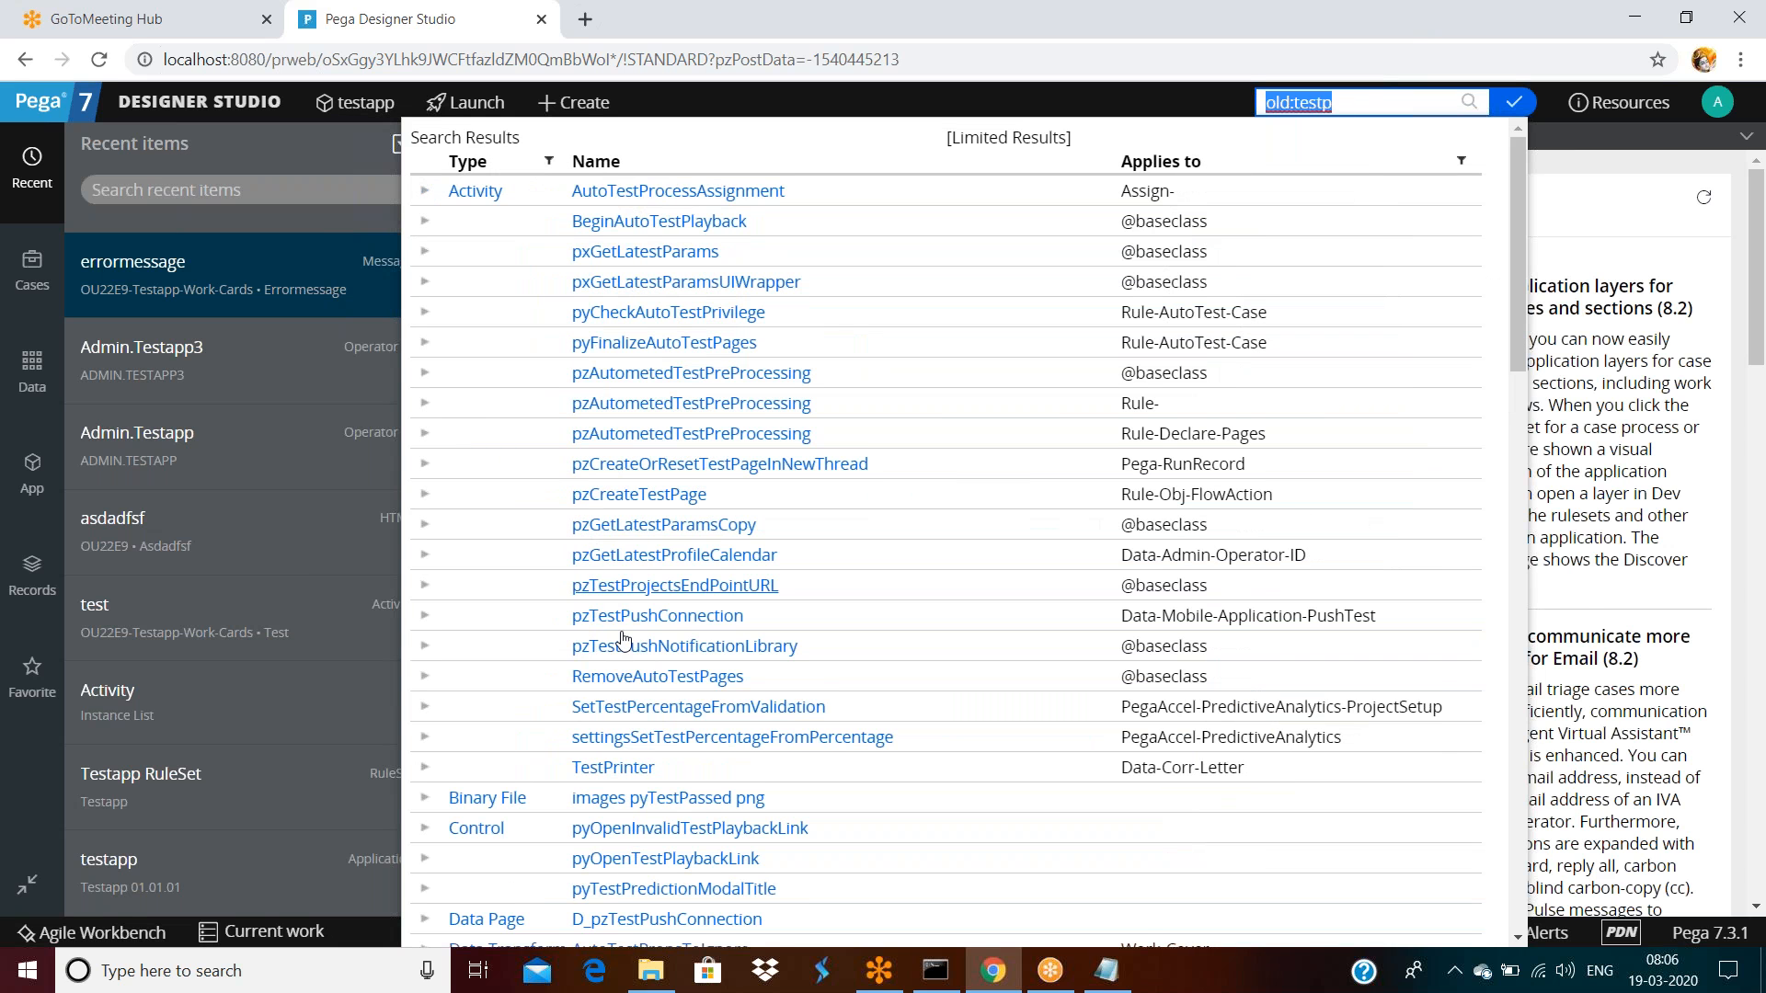
scroll(644, 634, "down", 6)
scroll(607, 640, "down", 5)
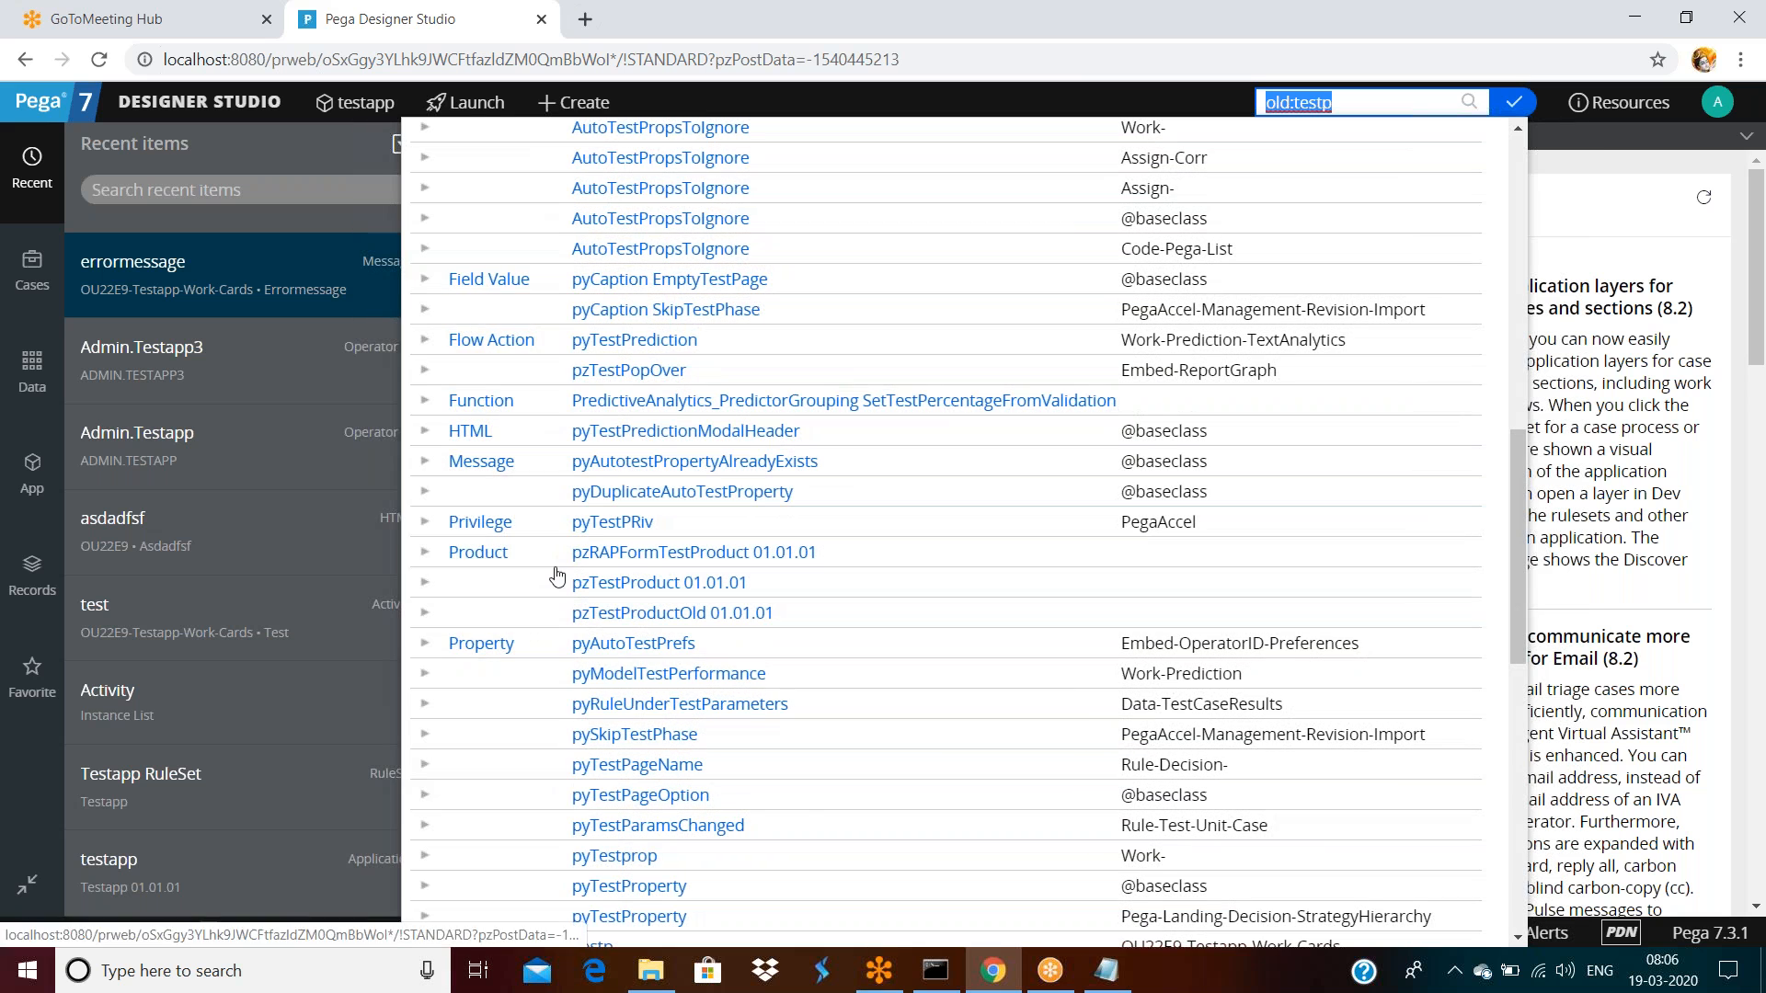
scroll(601, 657, "down", 4)
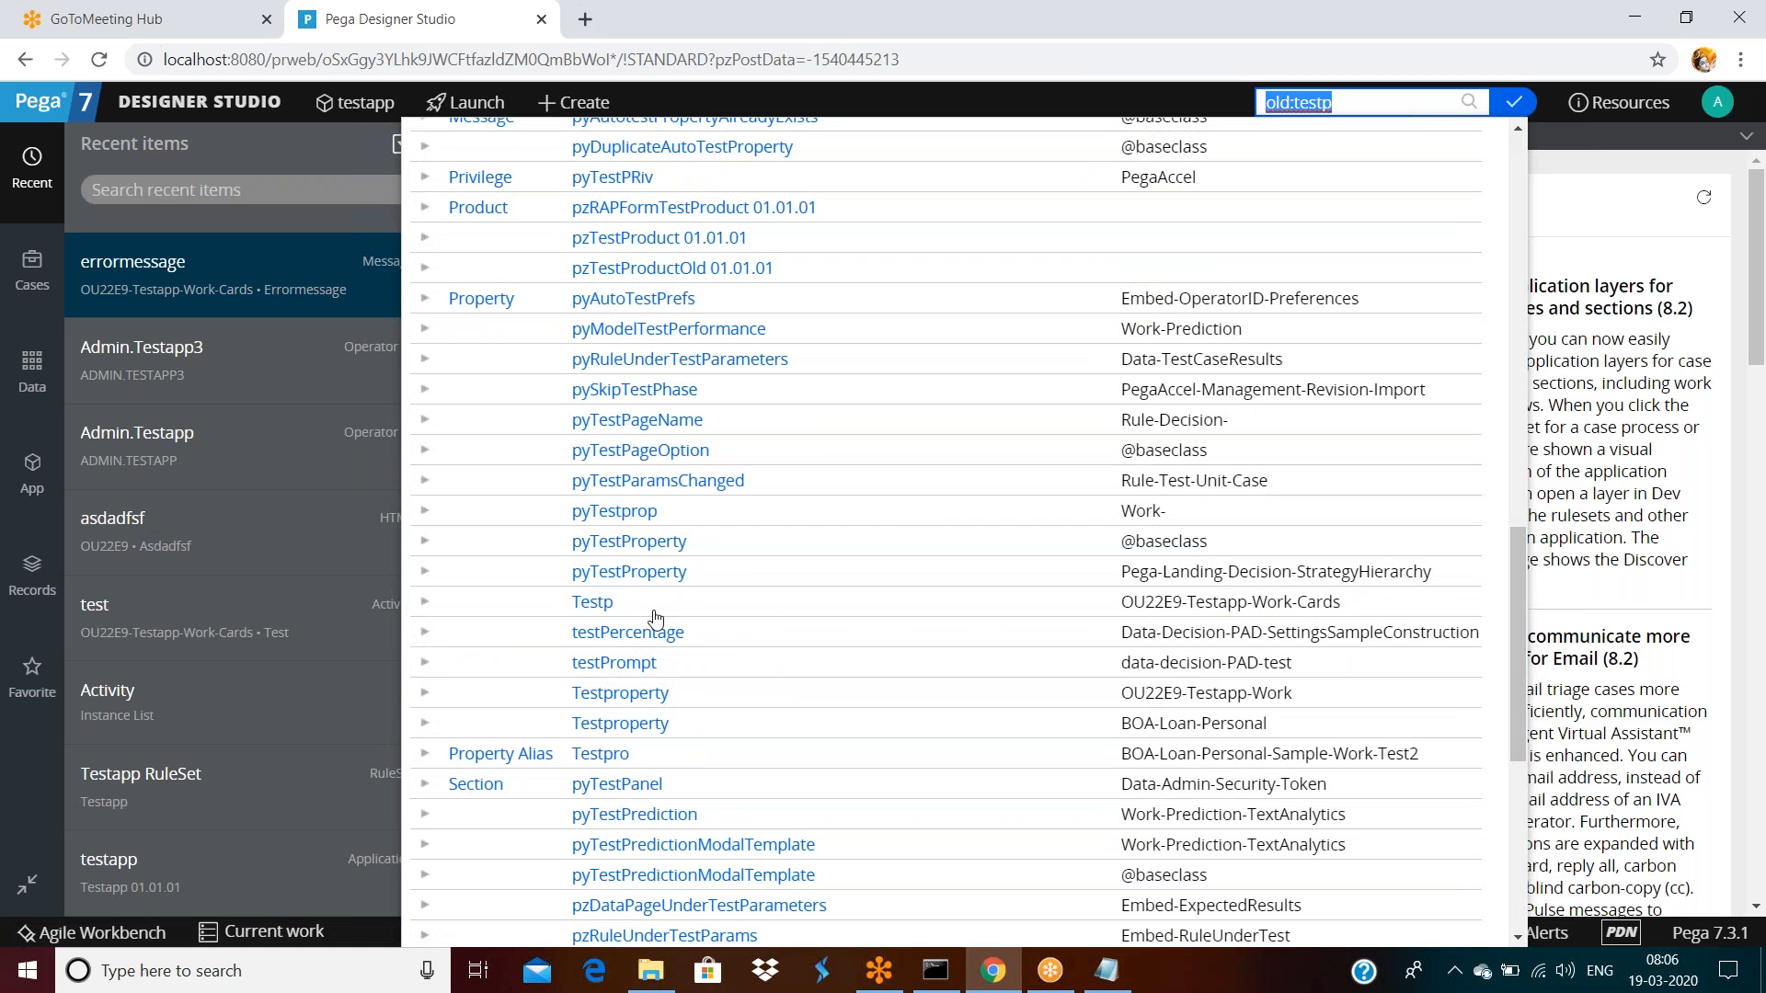
left_click(590, 602)
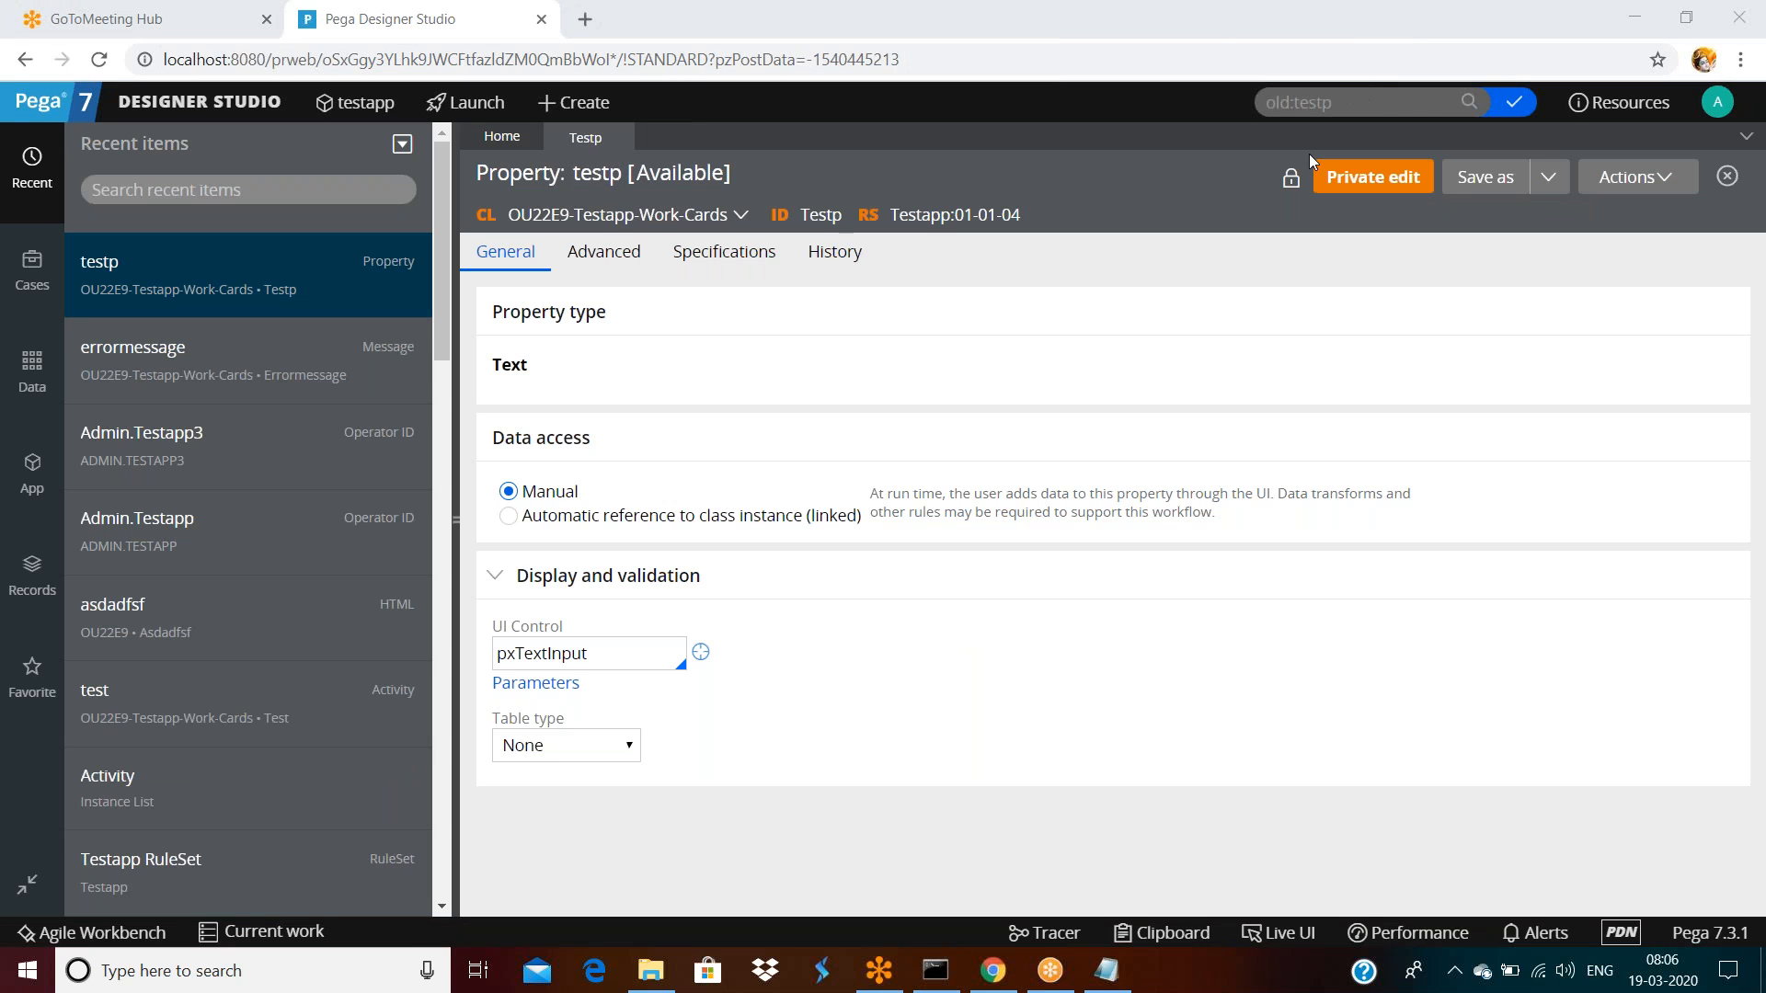
Check who holds testp's checkout, open the checked-out copy, and close the extra testp tab
left_click(1291, 182)
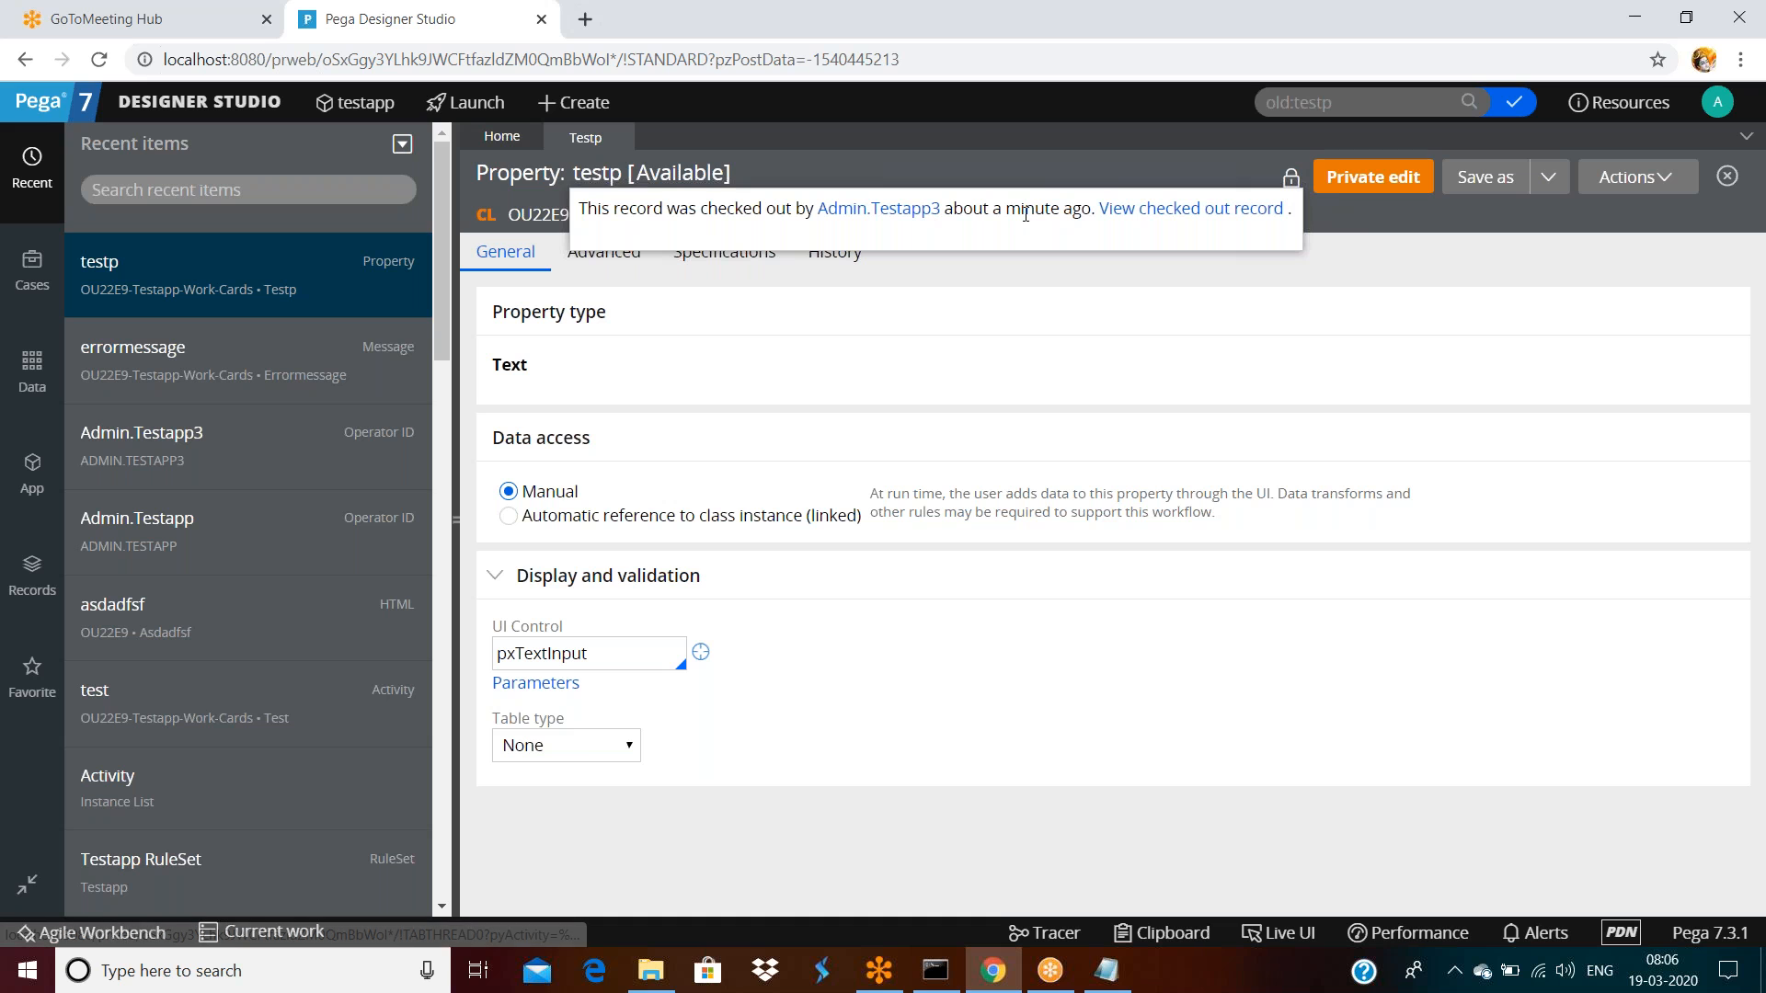
left_click(1153, 210)
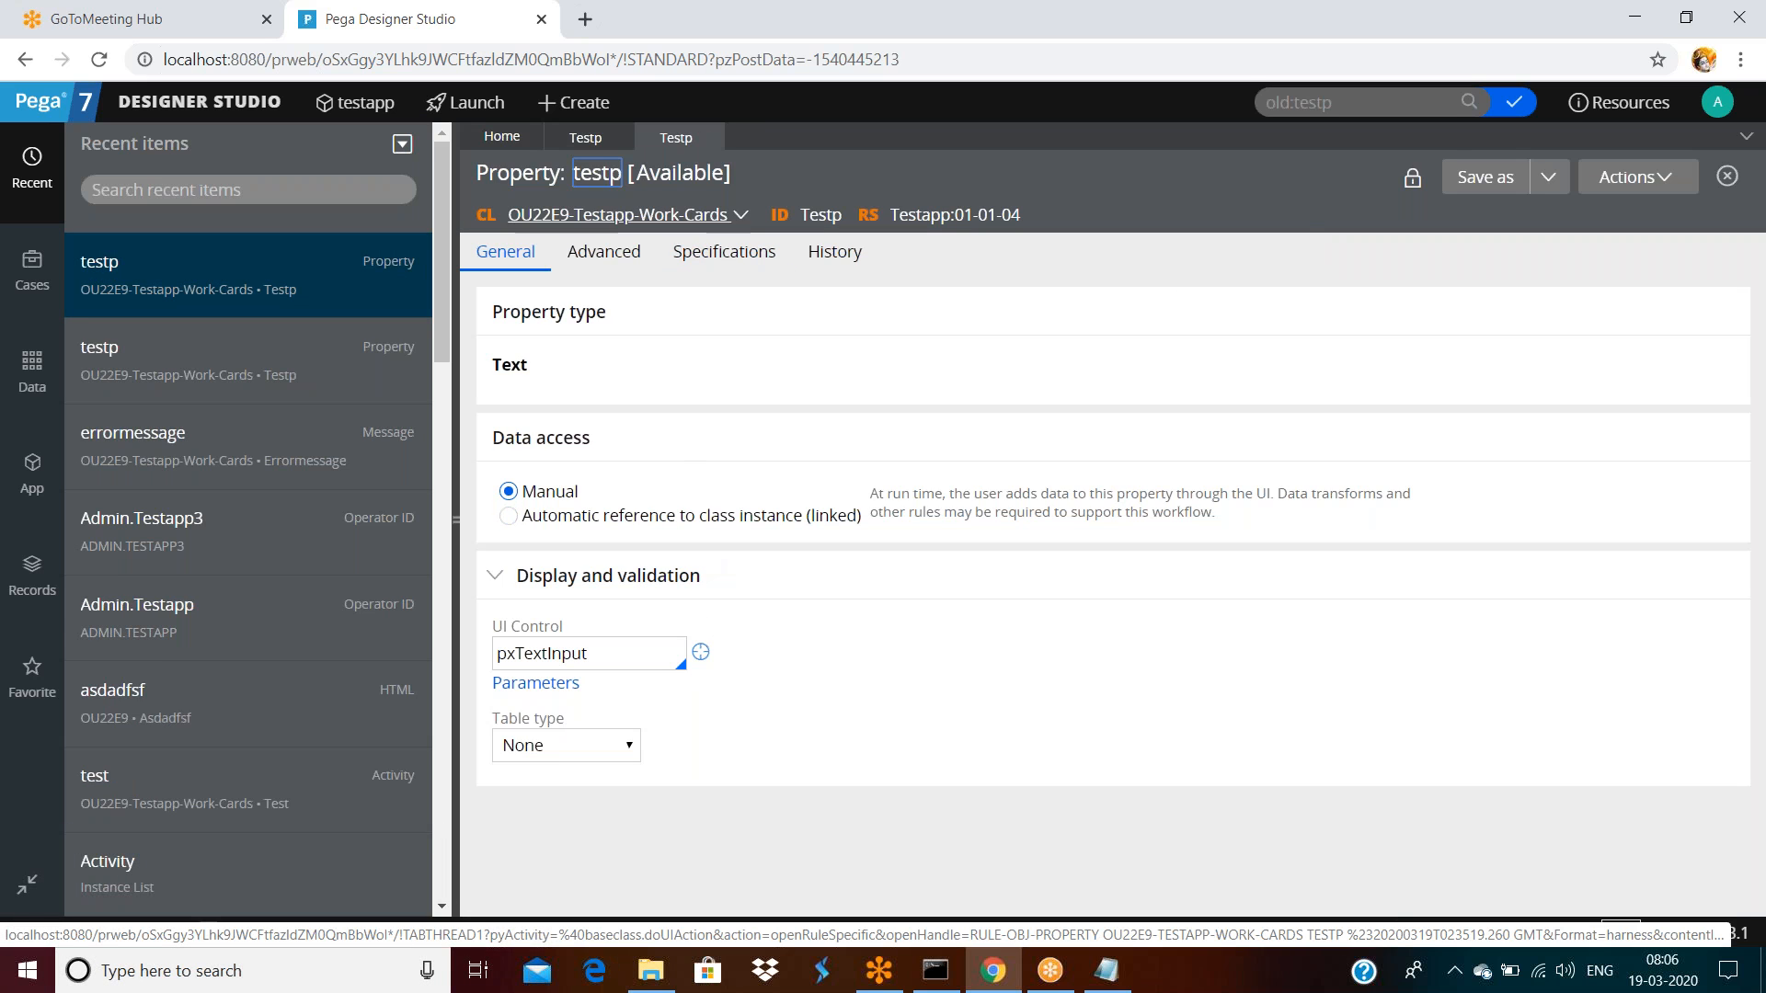
left_click(585, 140)
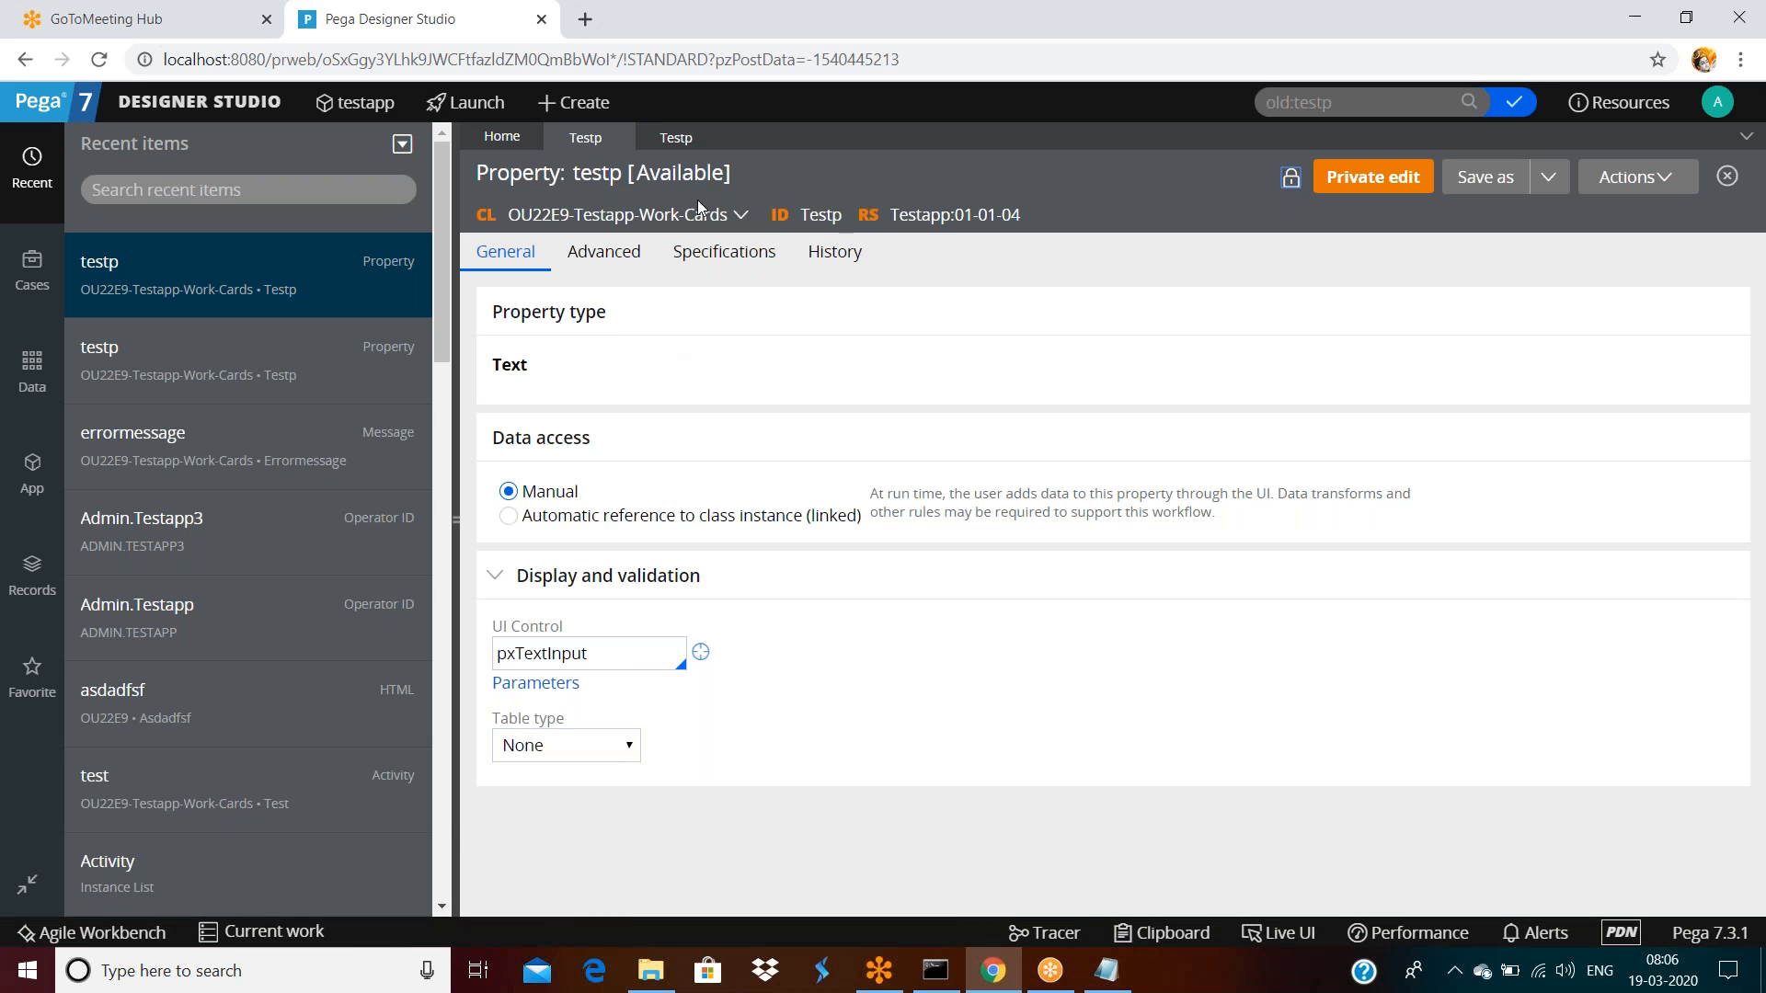
left_click(708, 136)
Log off and sign in as the second operator
left_click(1717, 102)
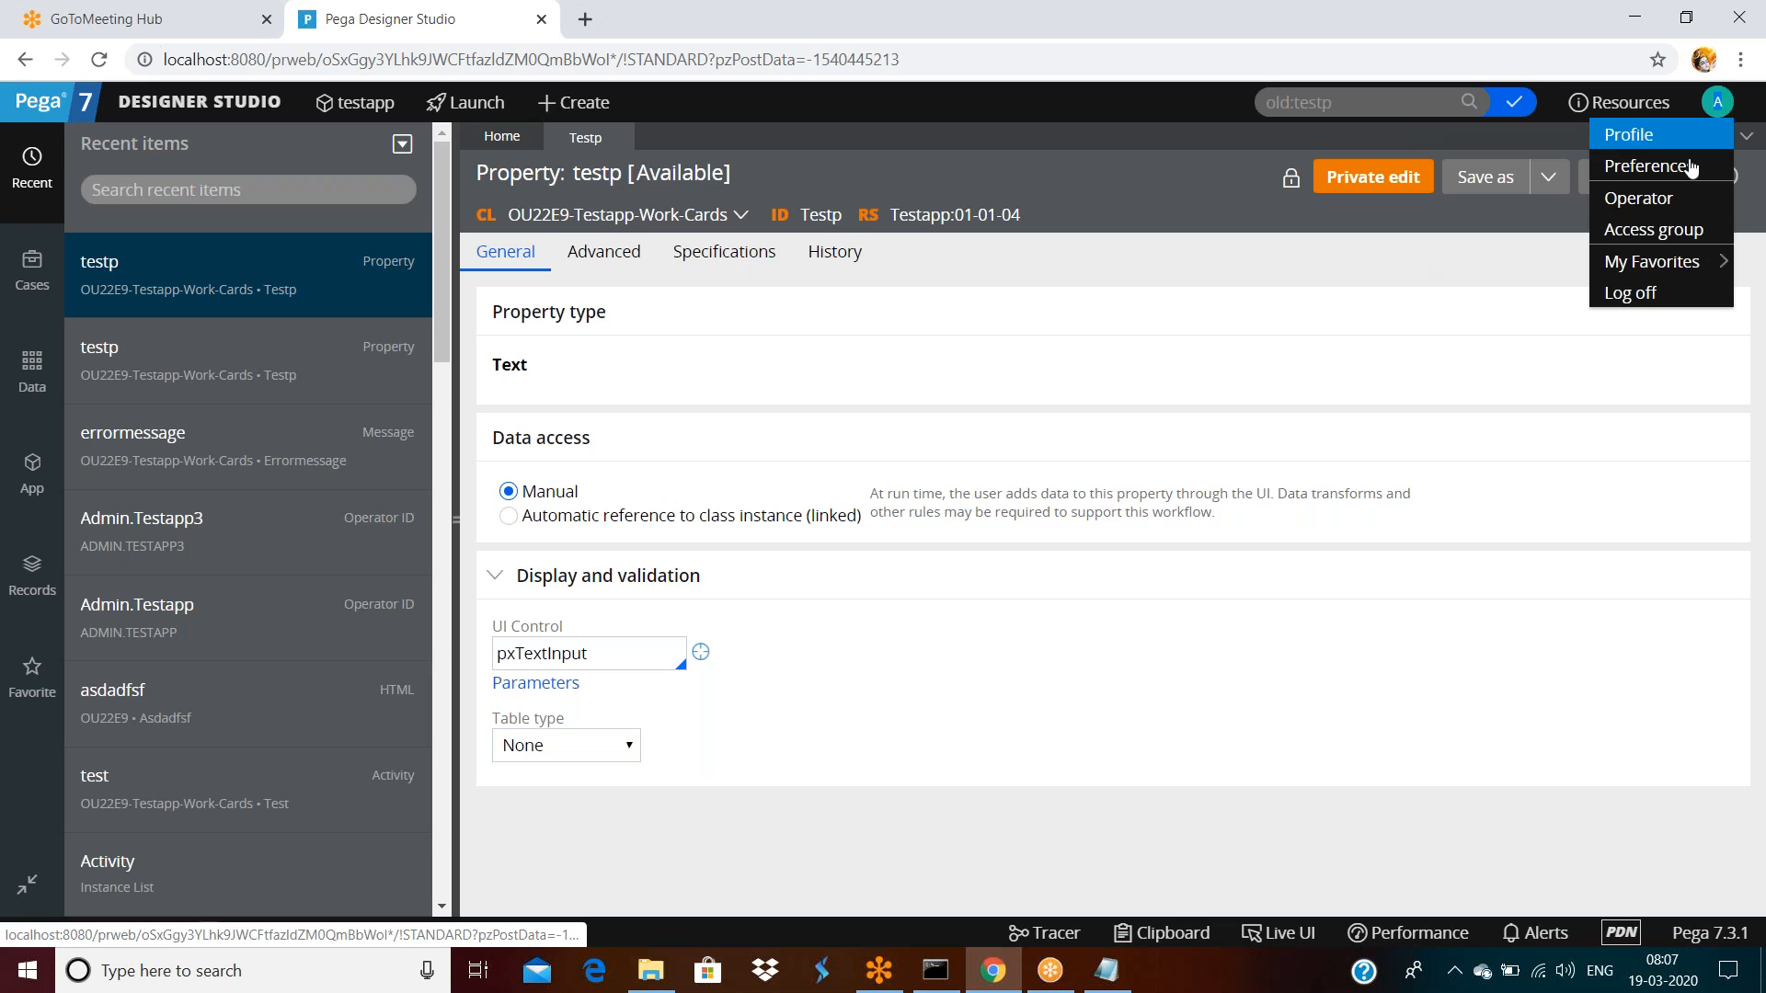
left_click(1626, 291)
left_click(867, 385)
type("3")
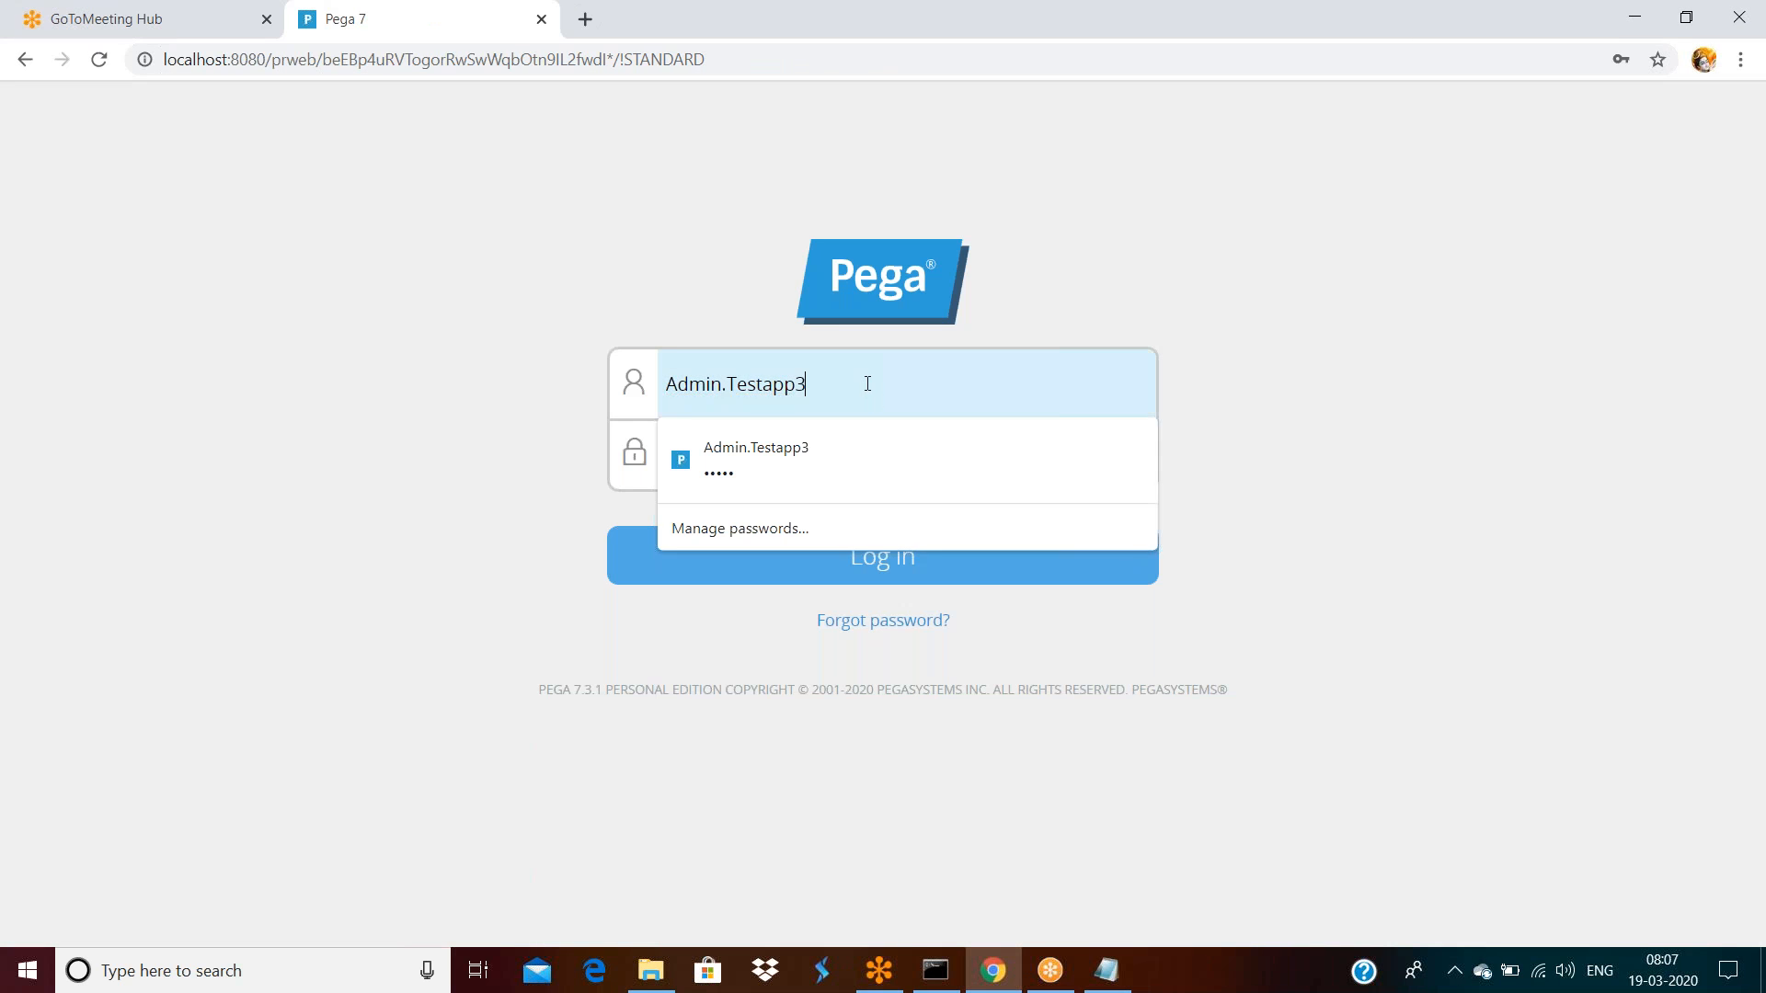
left_click(867, 571)
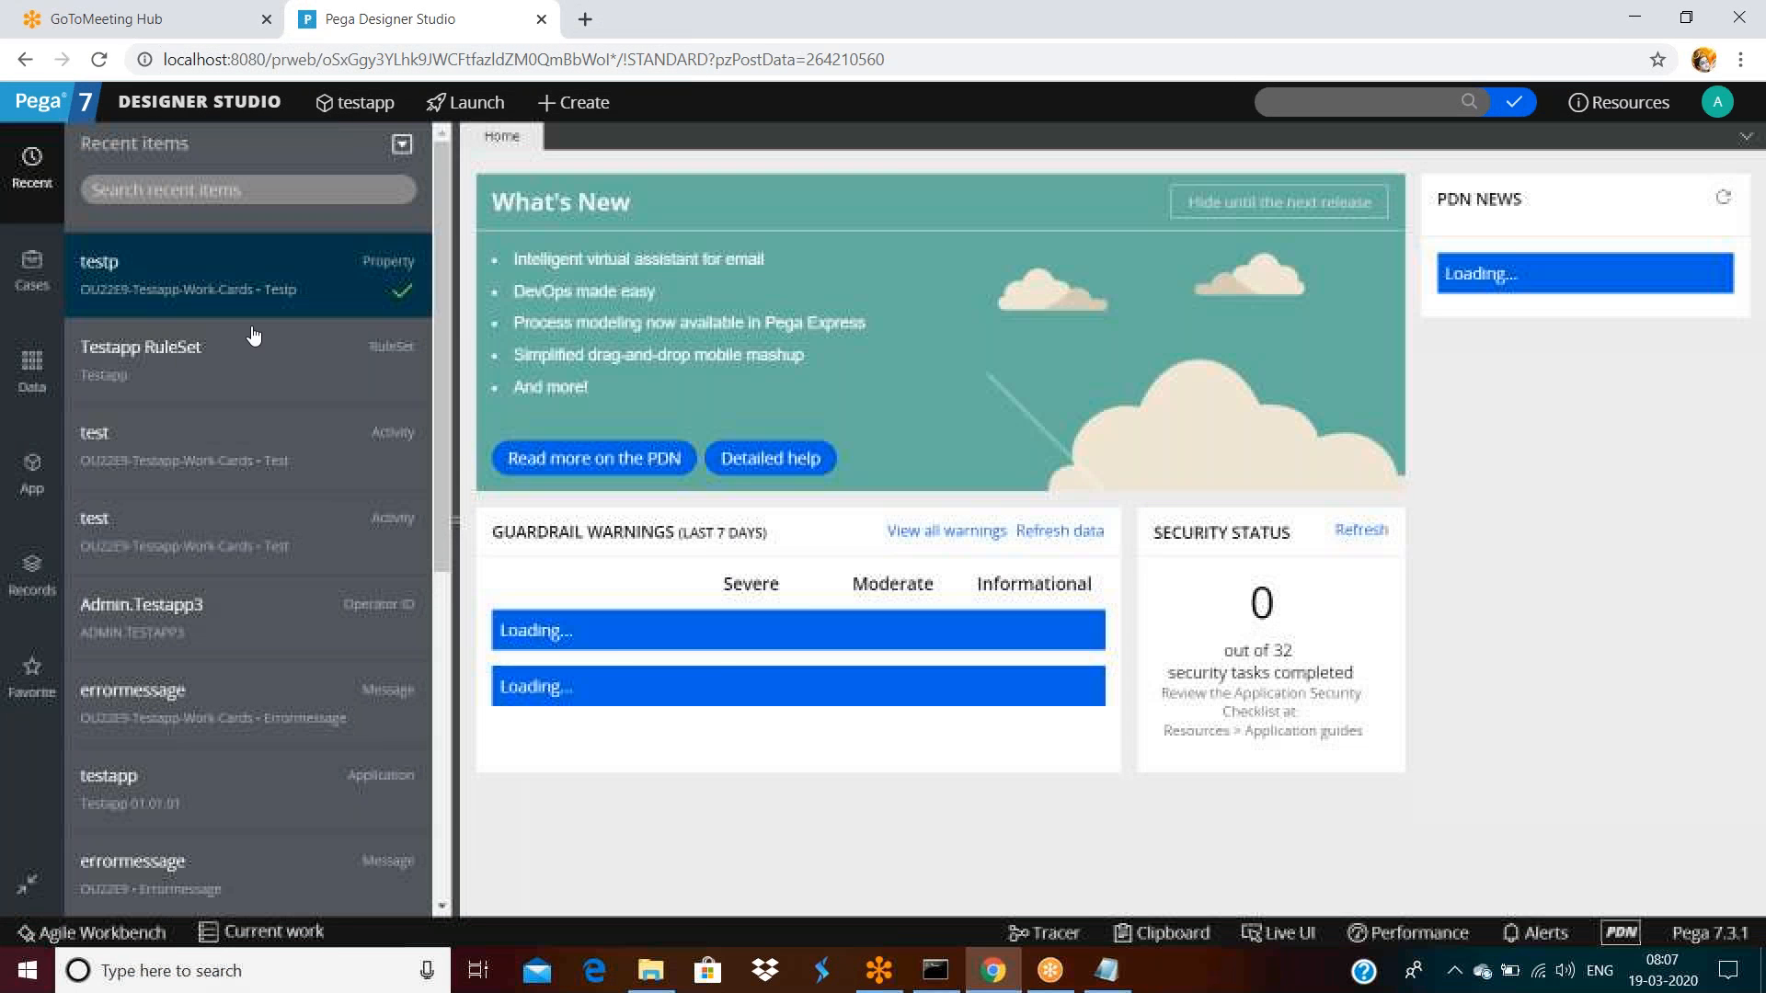
On testp's History tab, enter description 'fdsafdsaf' and usage 'asdfasf', then save
left_click(162, 294)
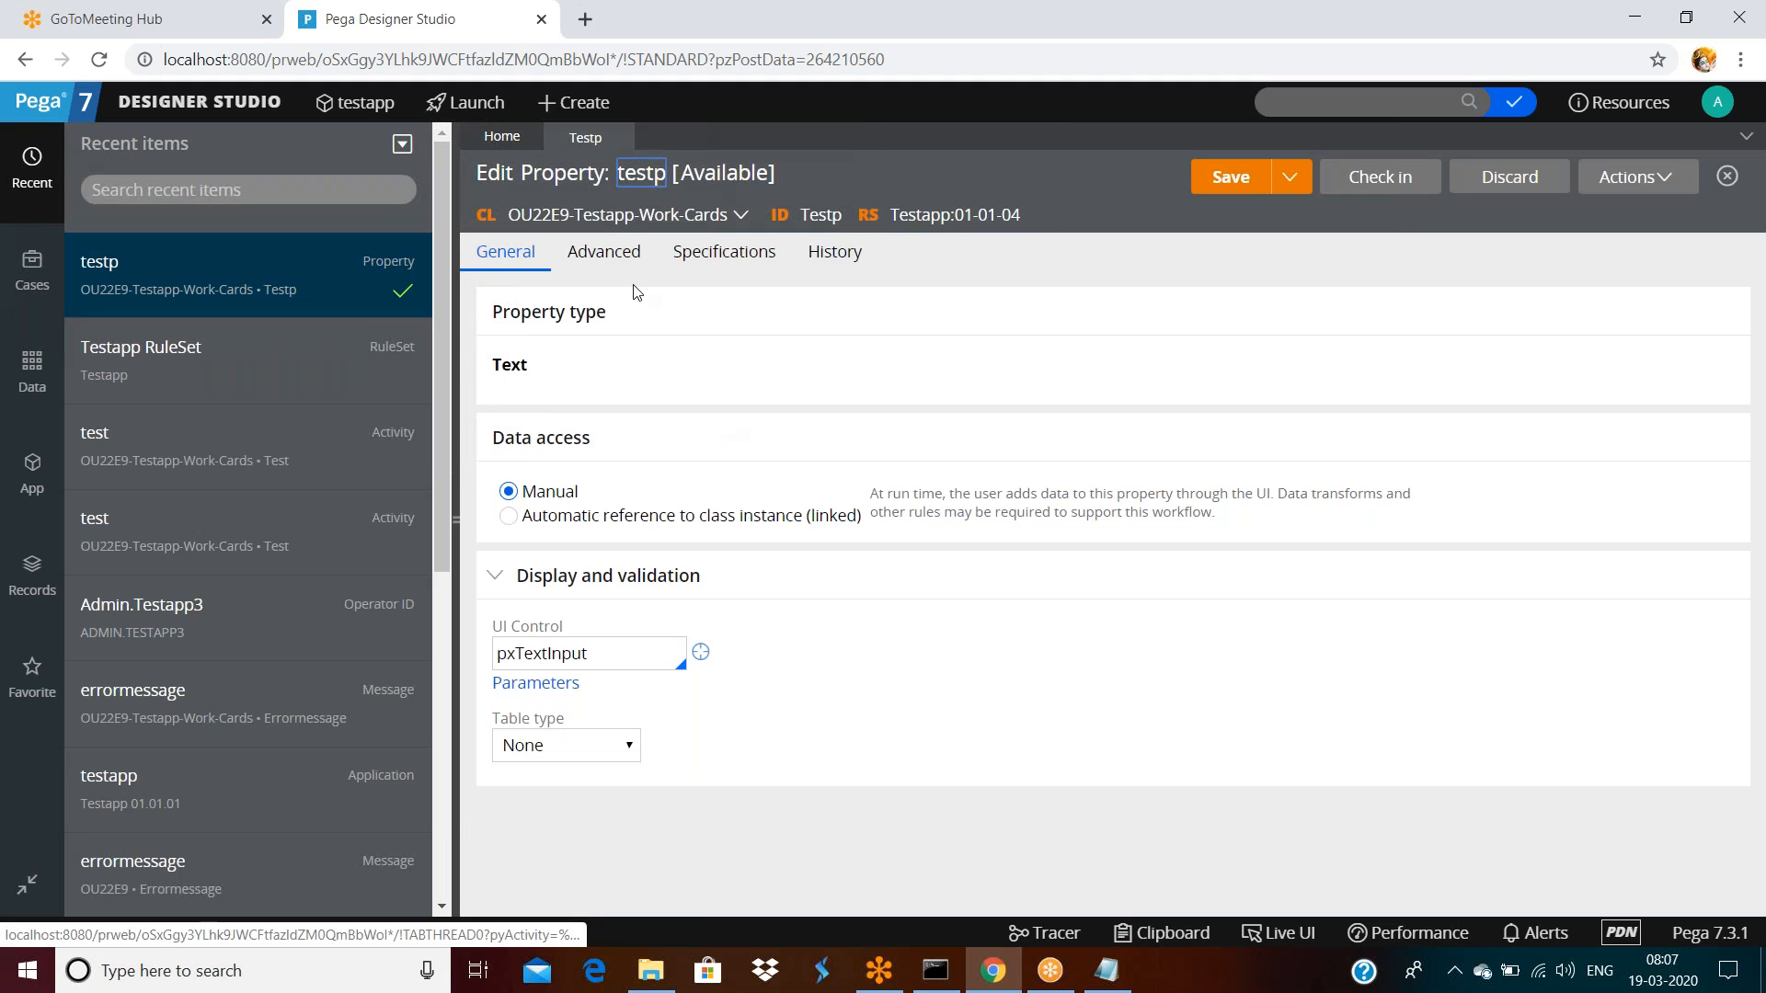
left_click(805, 262)
left_click(658, 418)
type("fdsafdsaf")
left_click(758, 571)
type("asdfasf")
left_click(1231, 176)
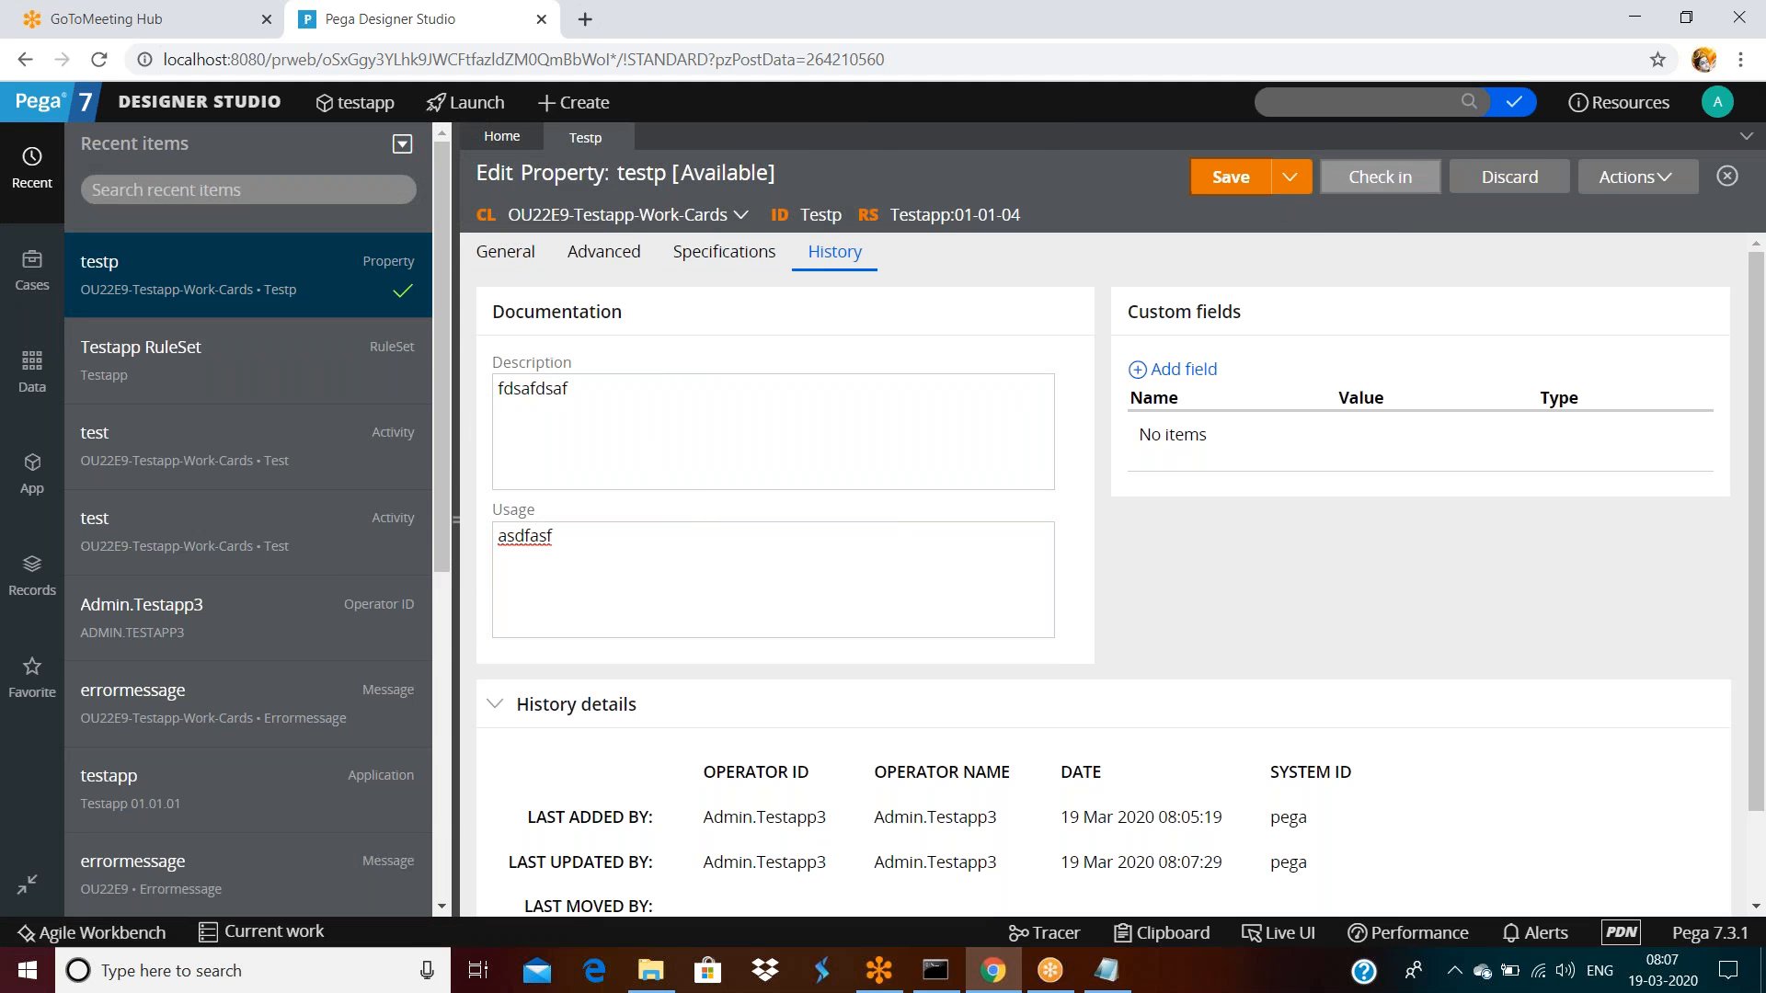
Log off and log back in with the saved login
left_click(1719, 102)
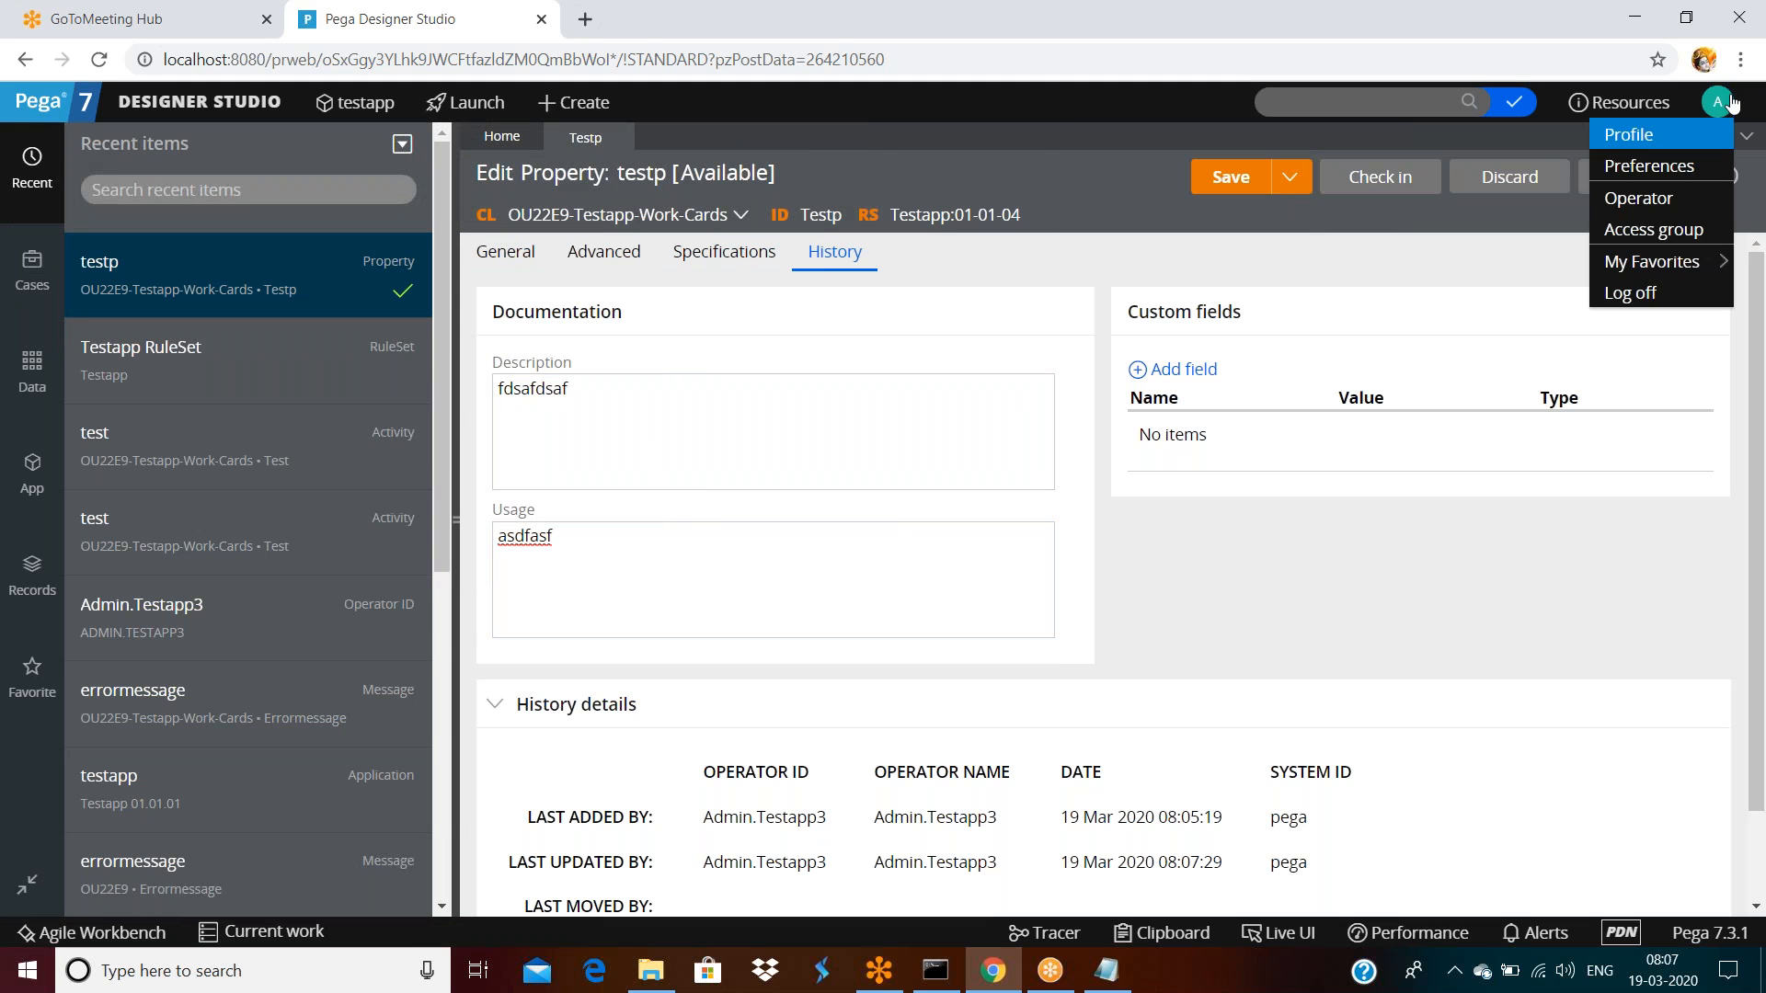
left_click(1640, 292)
left_click(807, 390)
key("Return")
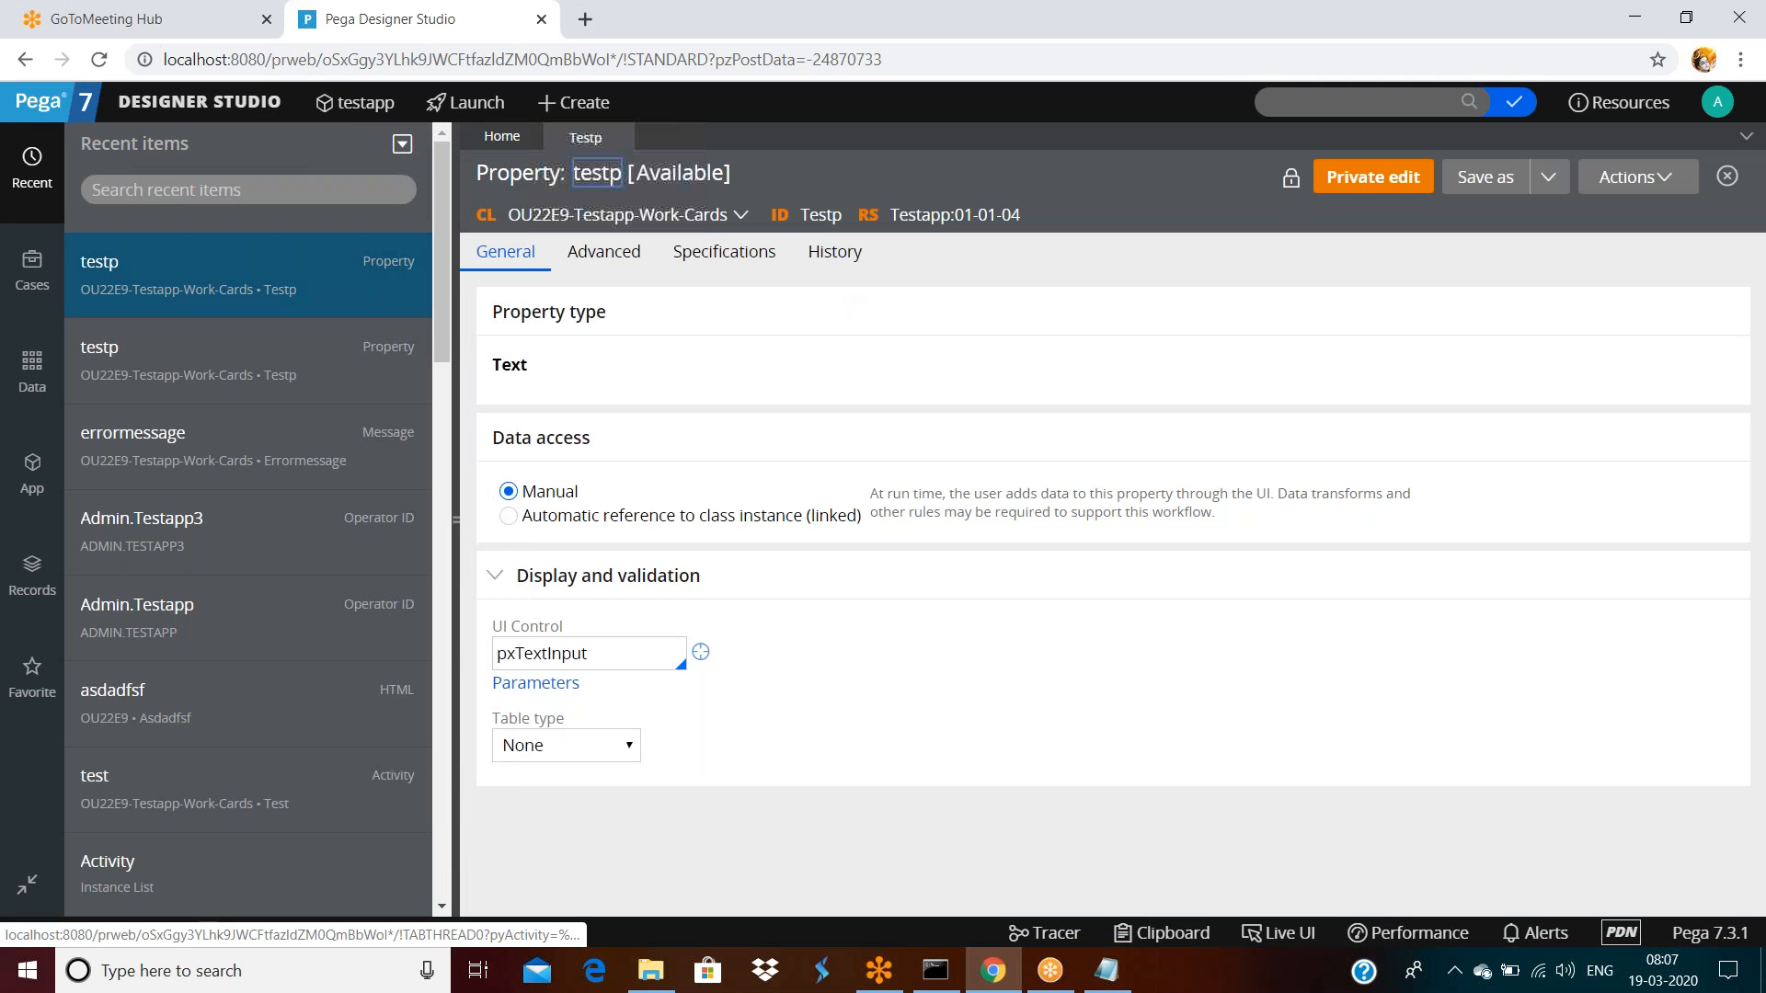
Open testp from Recent items, review its empty History fields, and return to General settings
double_click(835, 256)
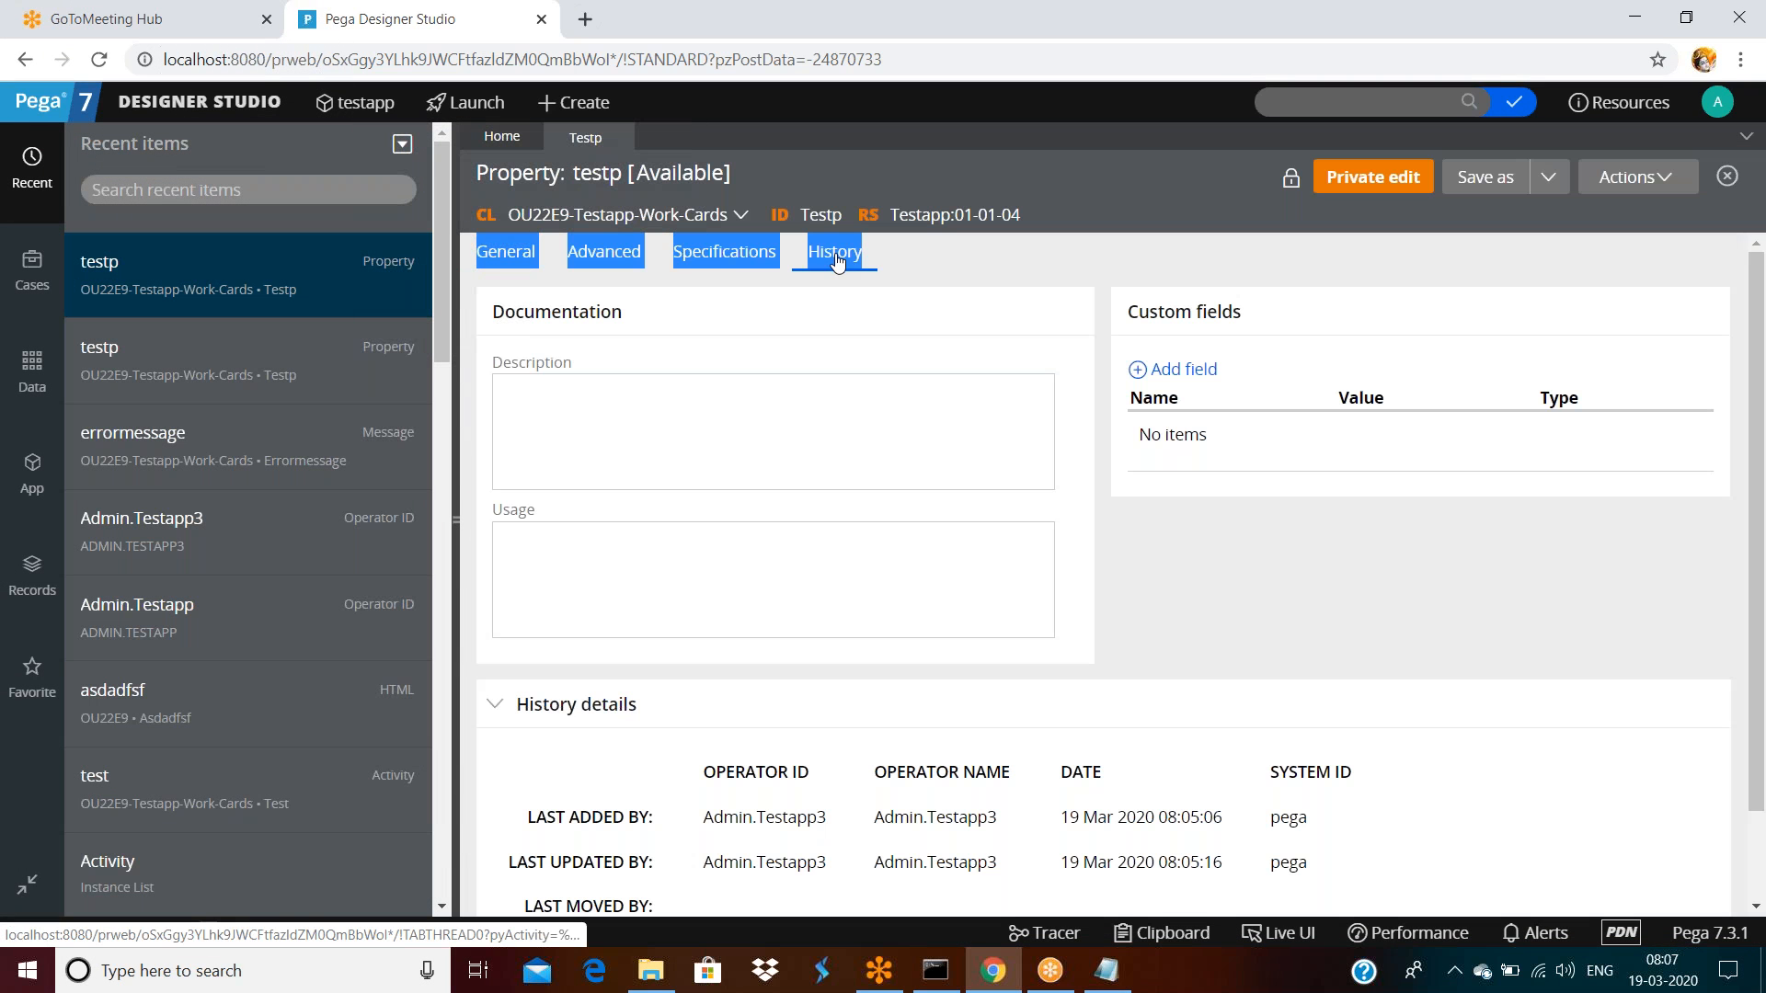
left_click(883, 307)
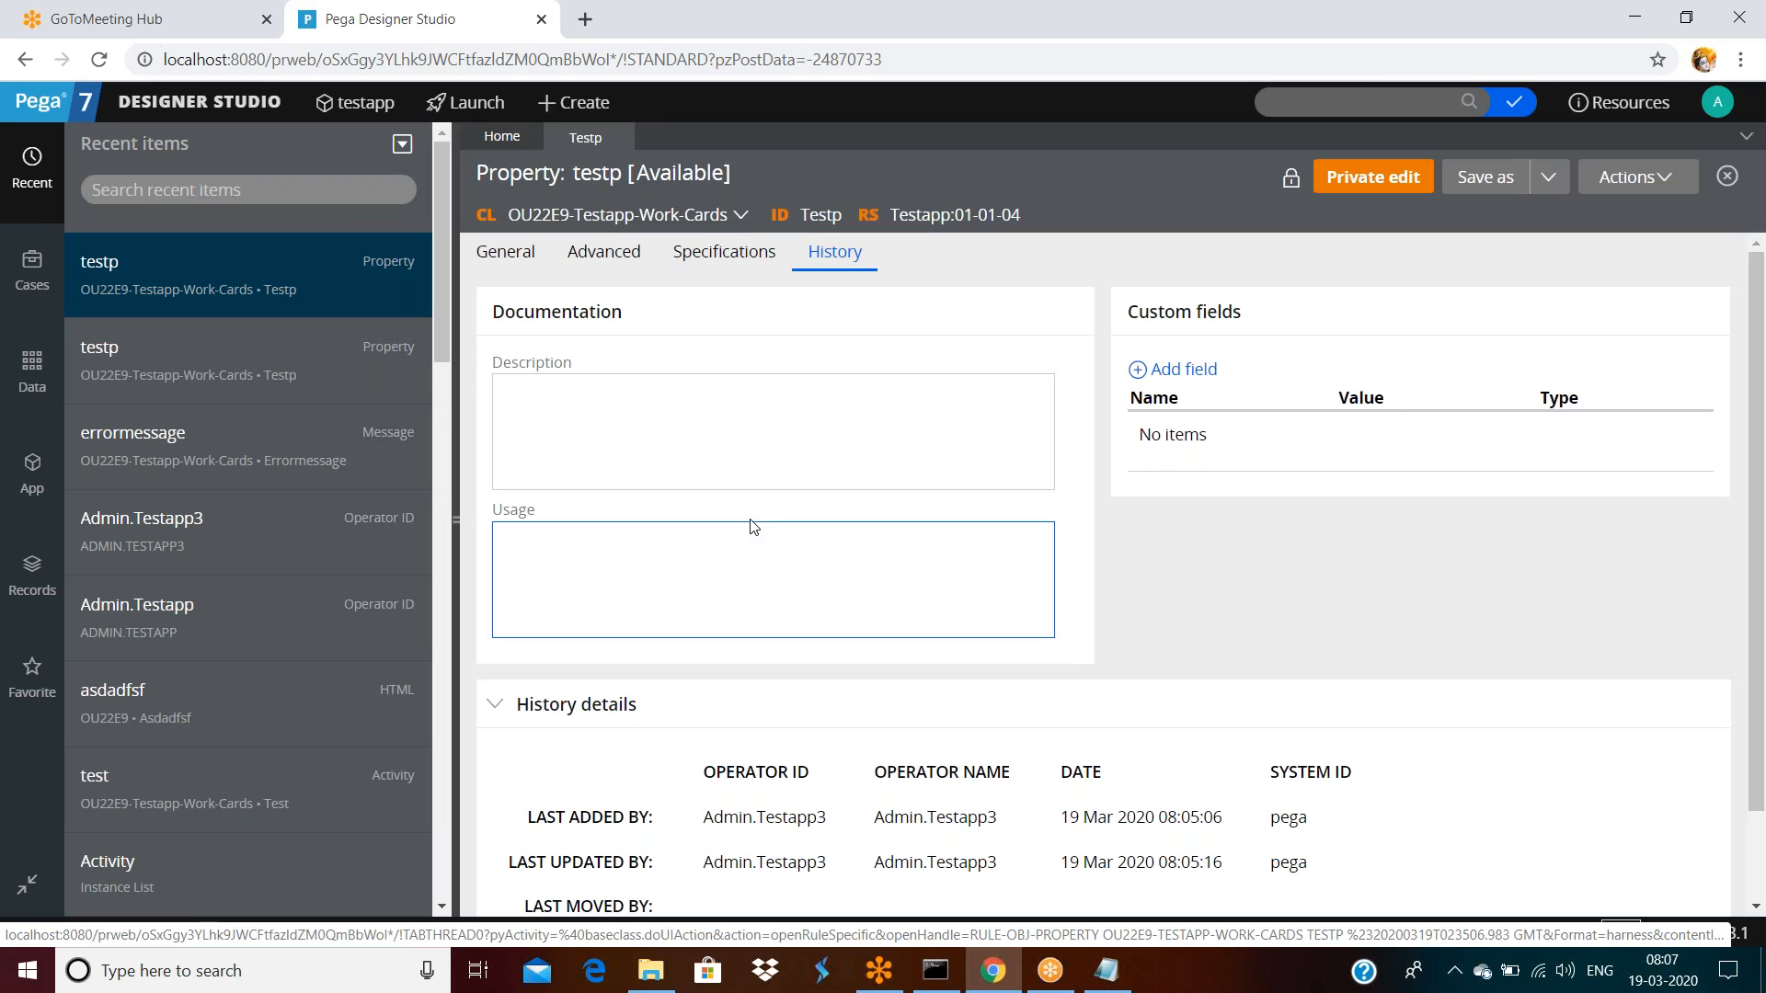
left_click(787, 542)
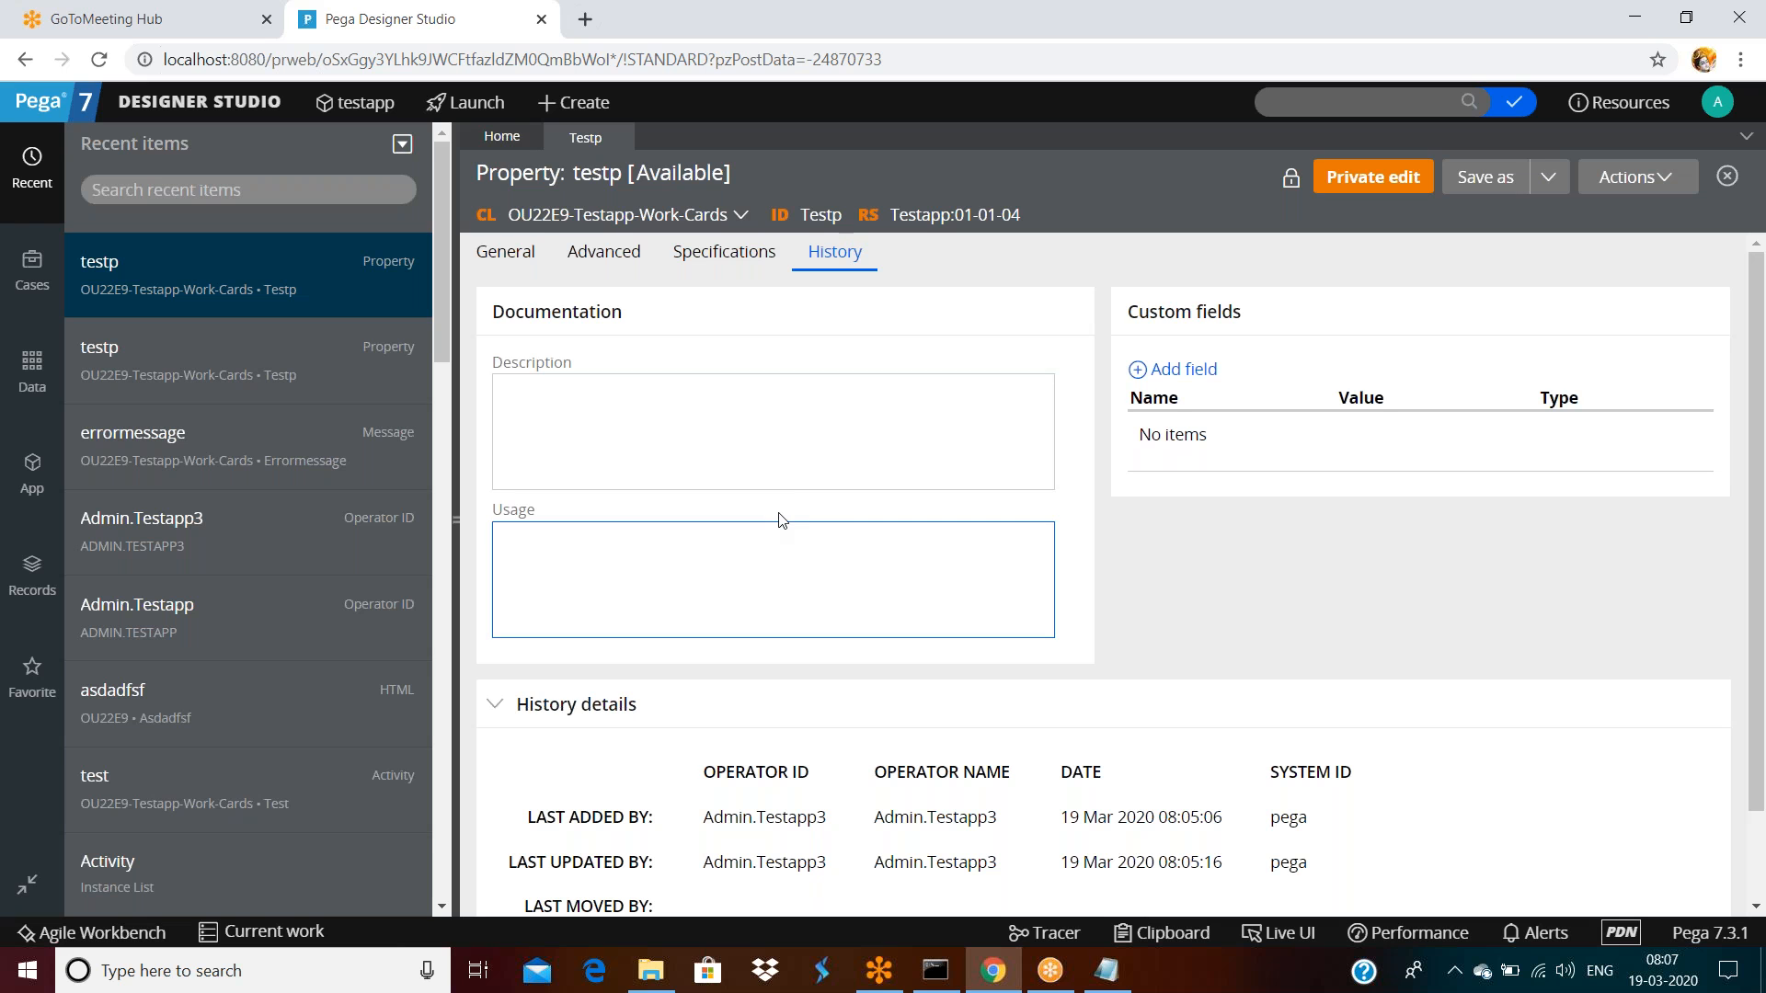
left_click(707, 393)
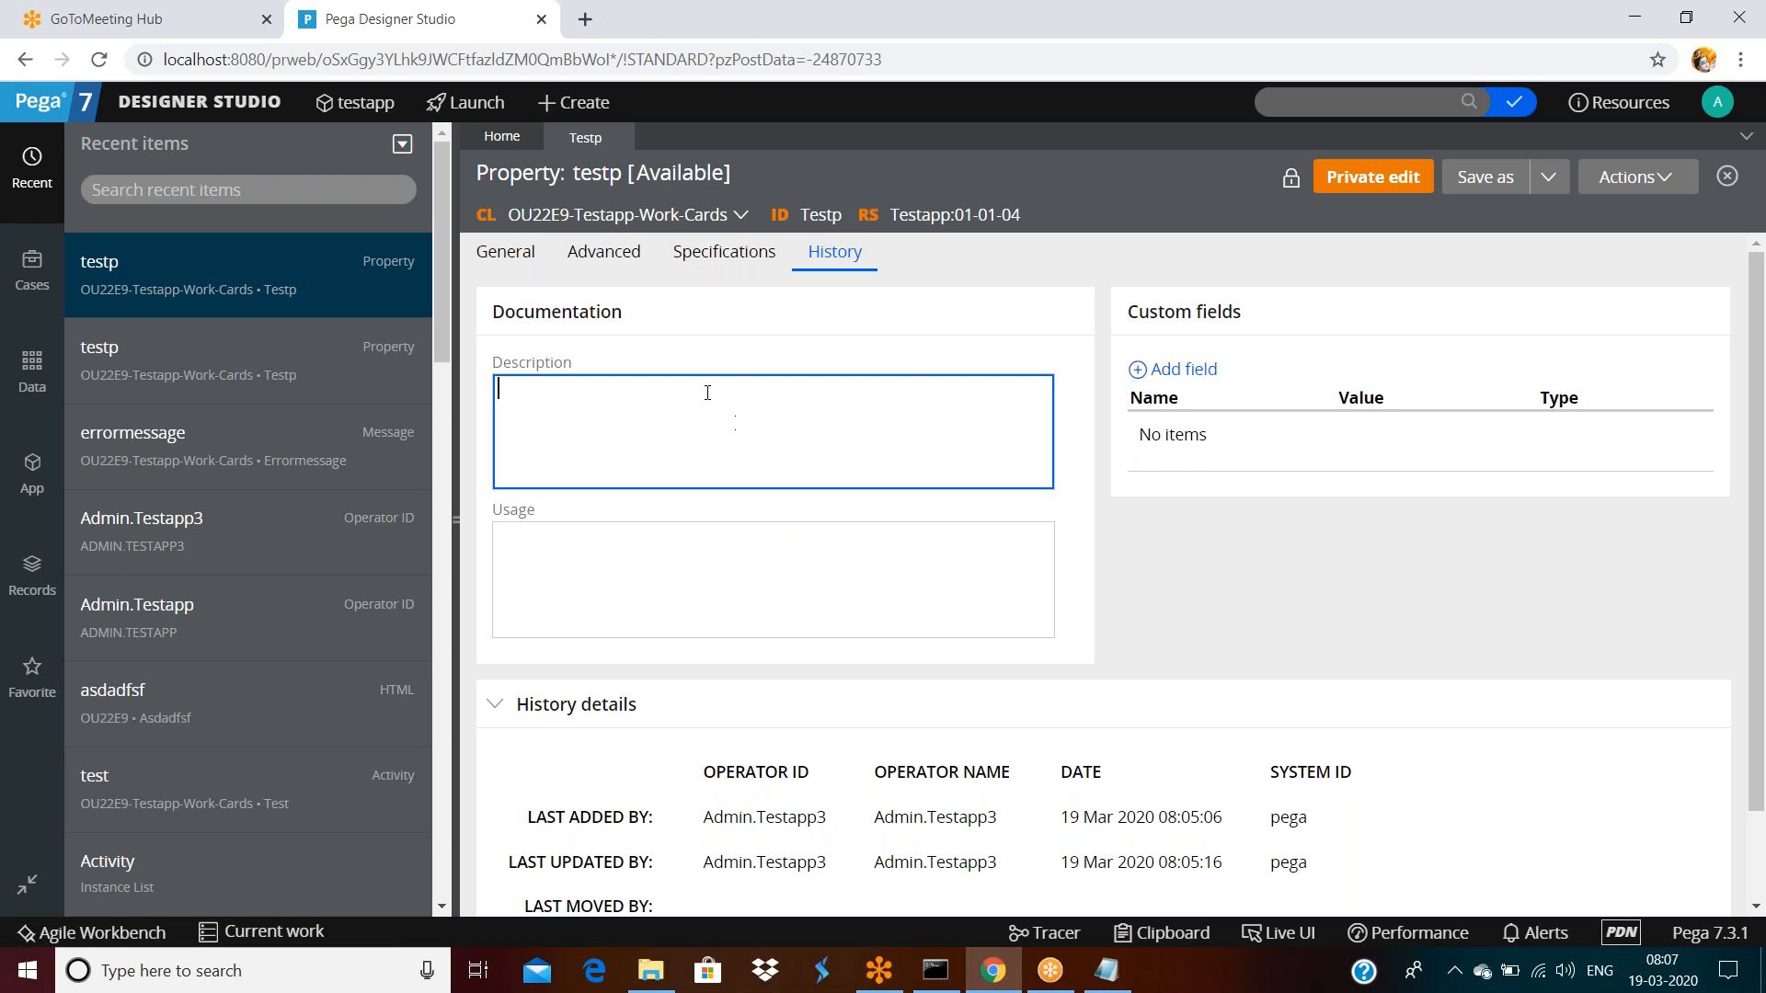
left_click(529, 266)
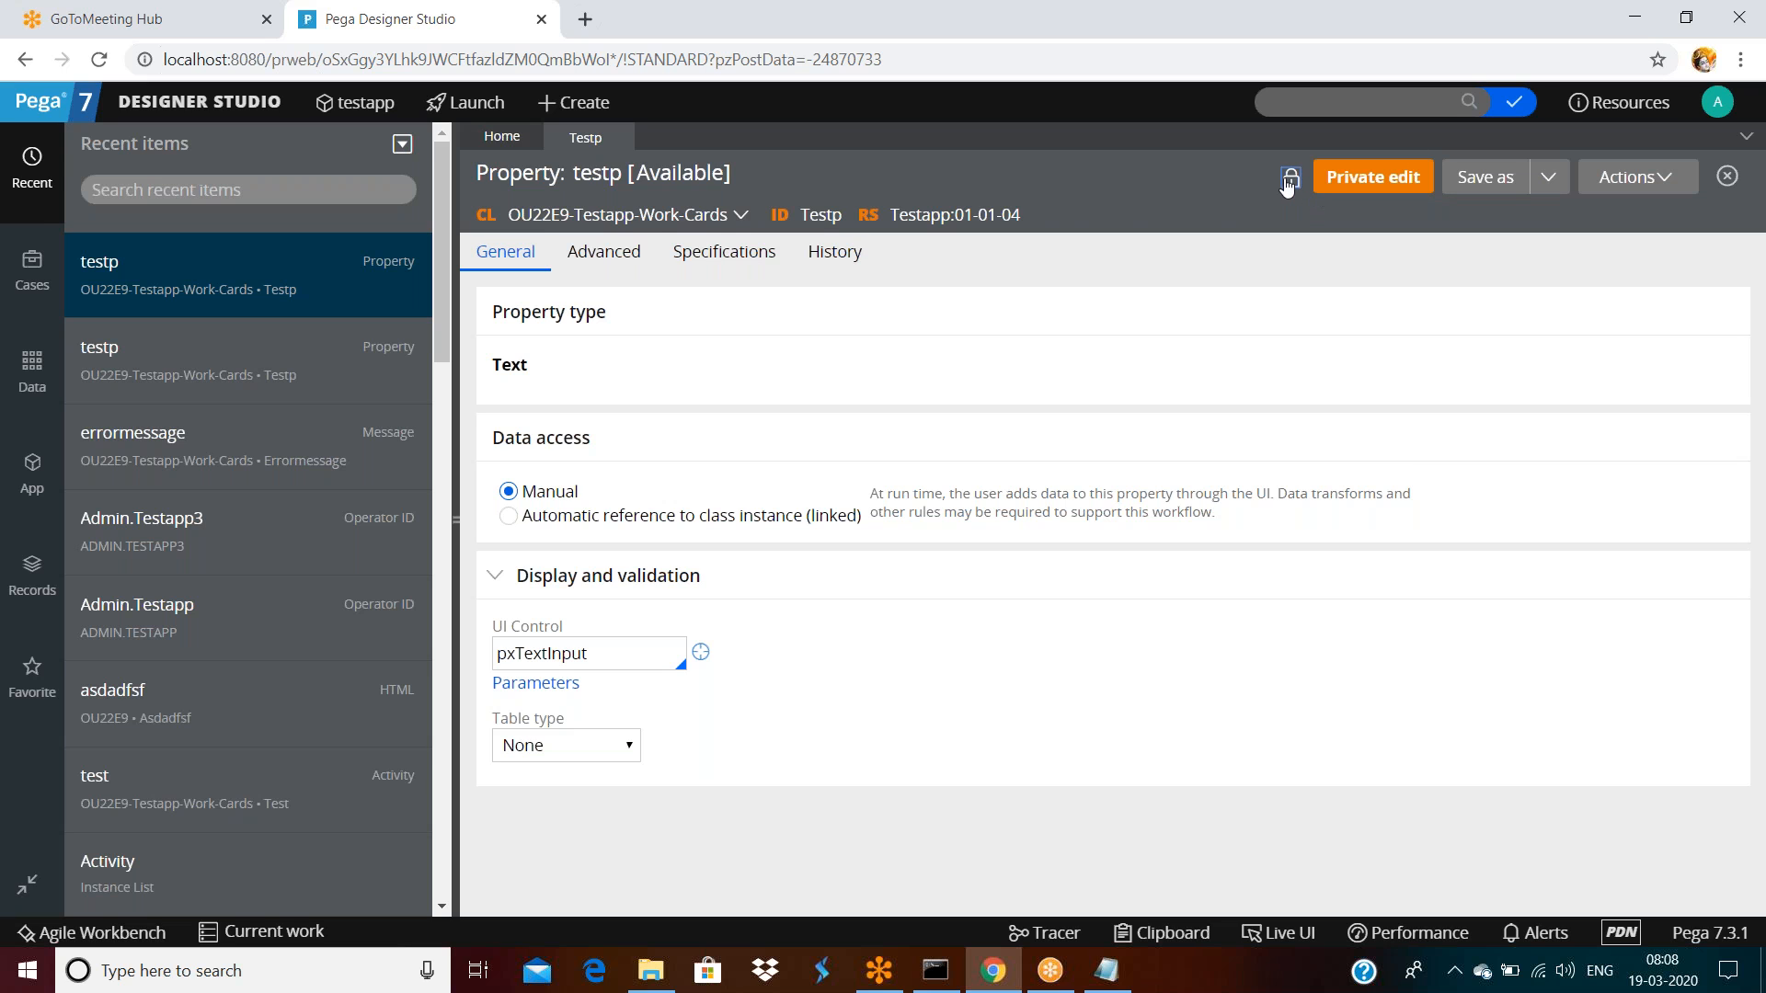
mouse_move(1281, 187)
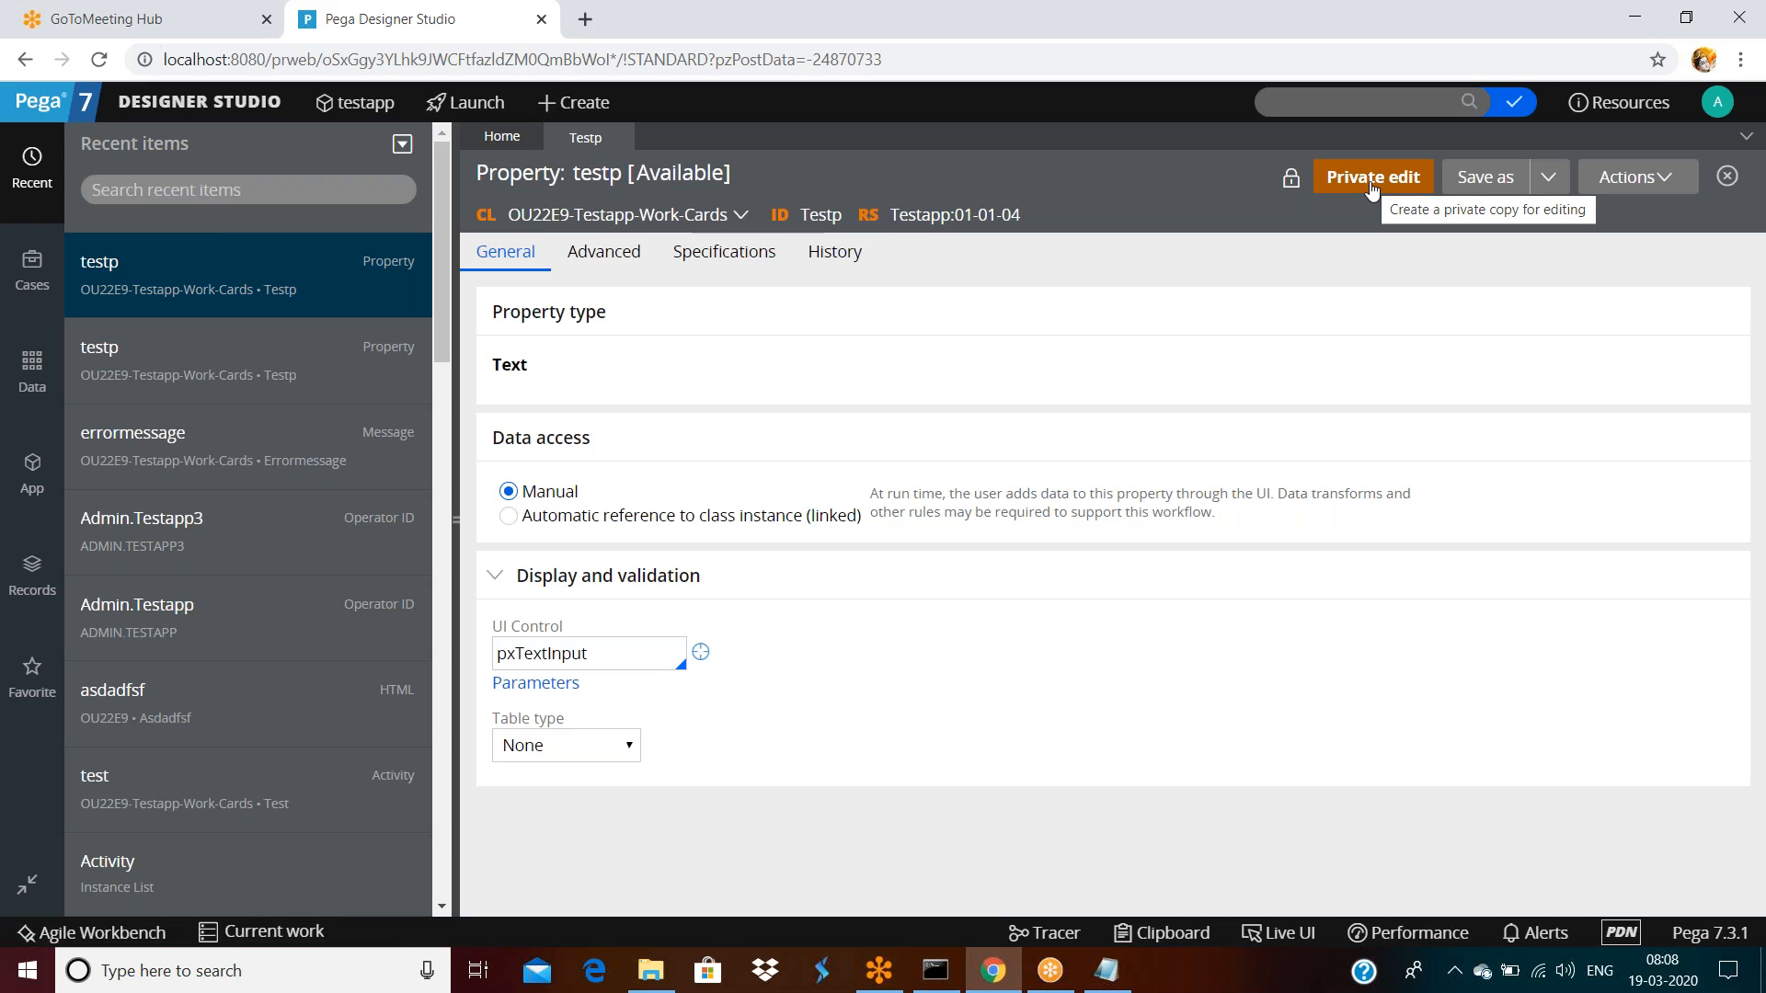
Make a private edit of testp with Advanced max length 3, save it, and start check-in
left_click(1373, 179)
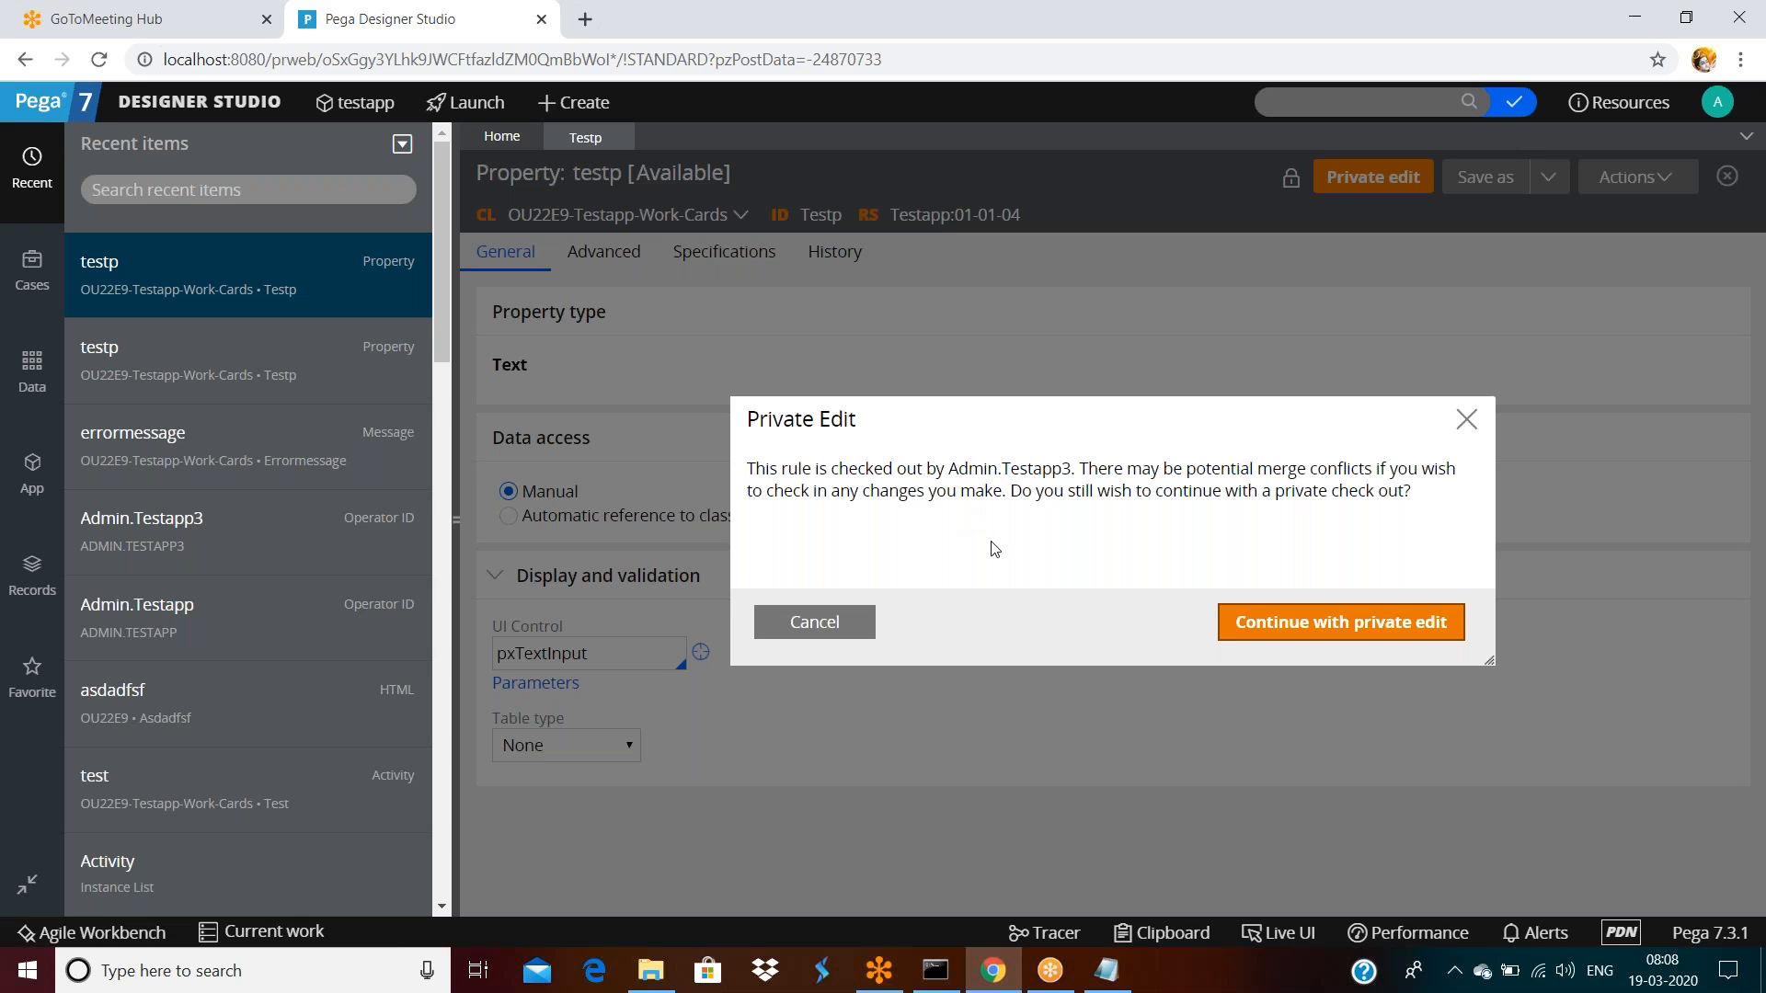
left_click(1274, 632)
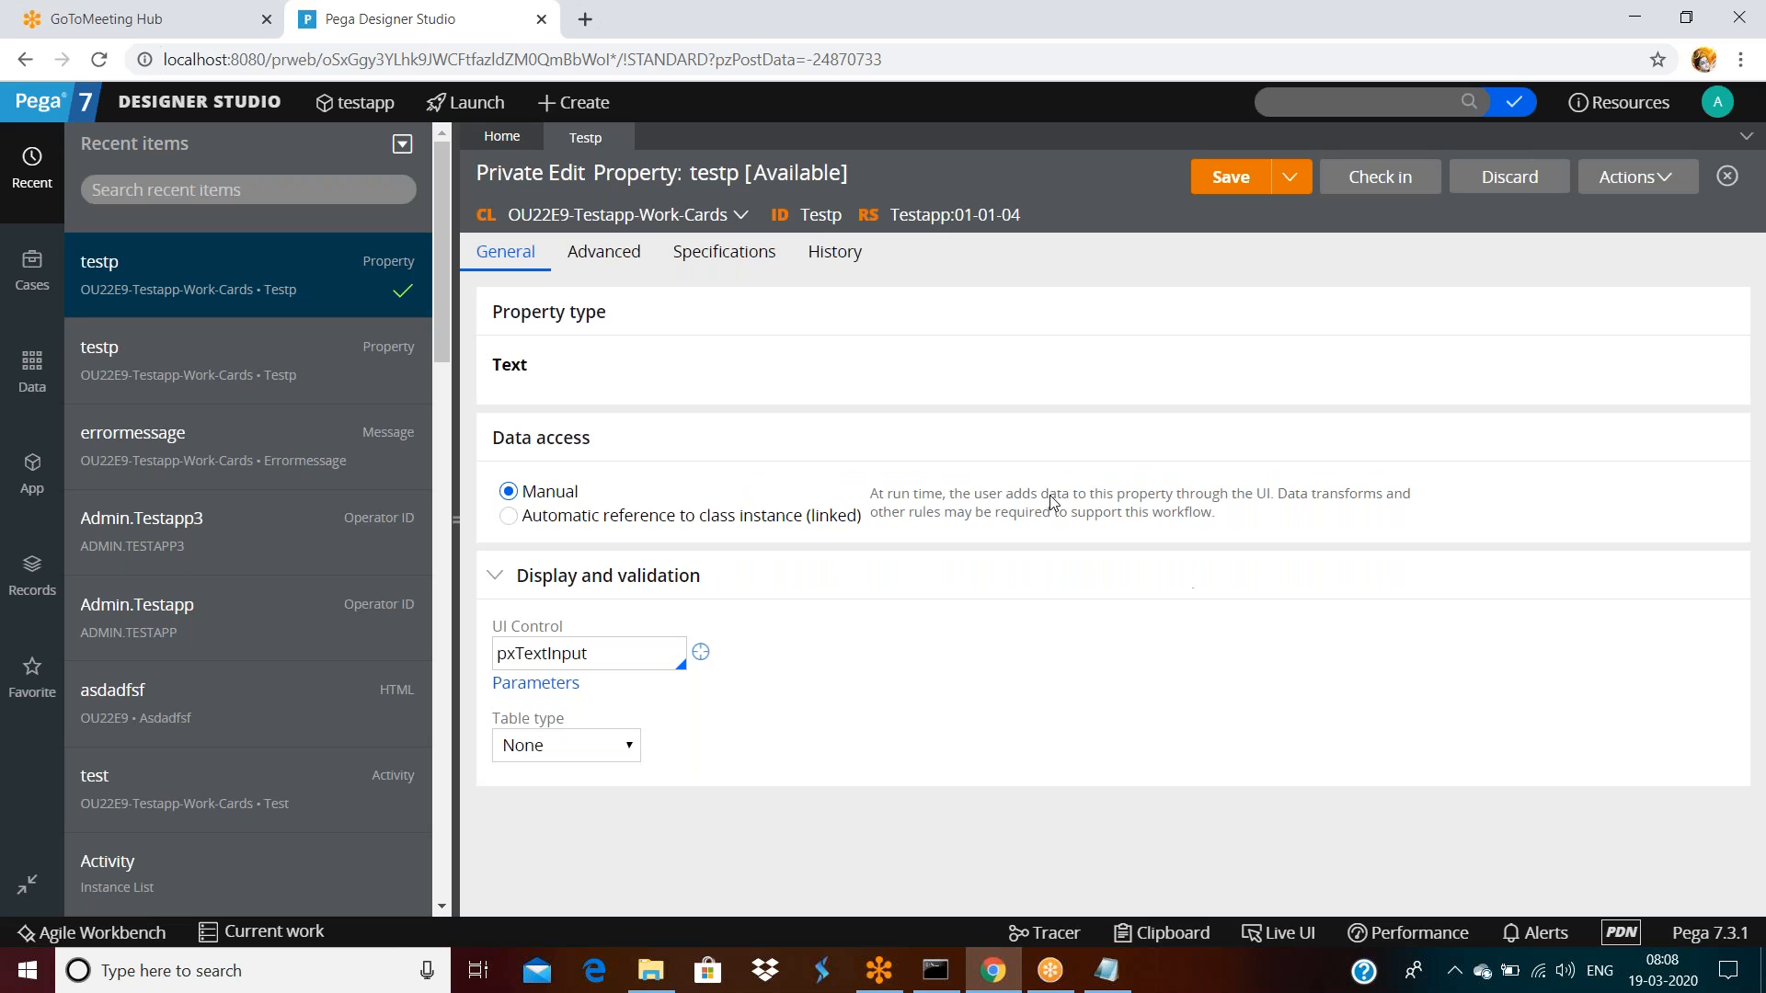
left_click(588, 255)
left_click(544, 390)
type("3")
left_click(1245, 177)
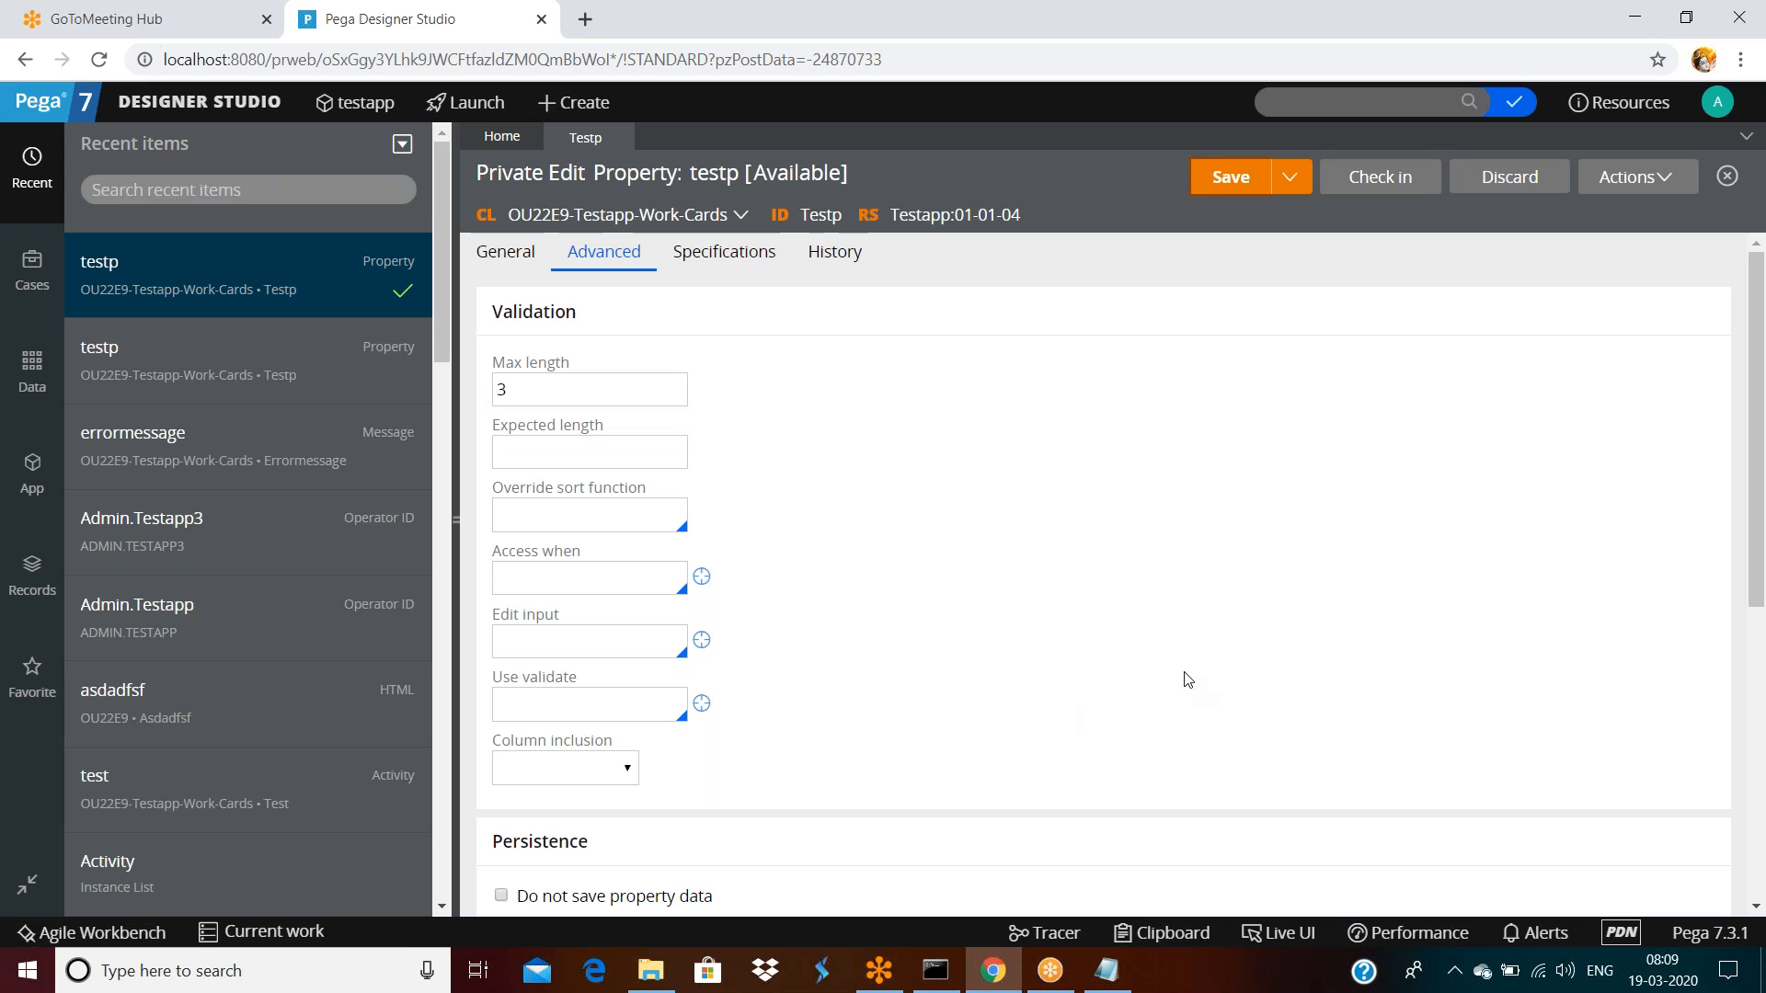
left_click(1389, 184)
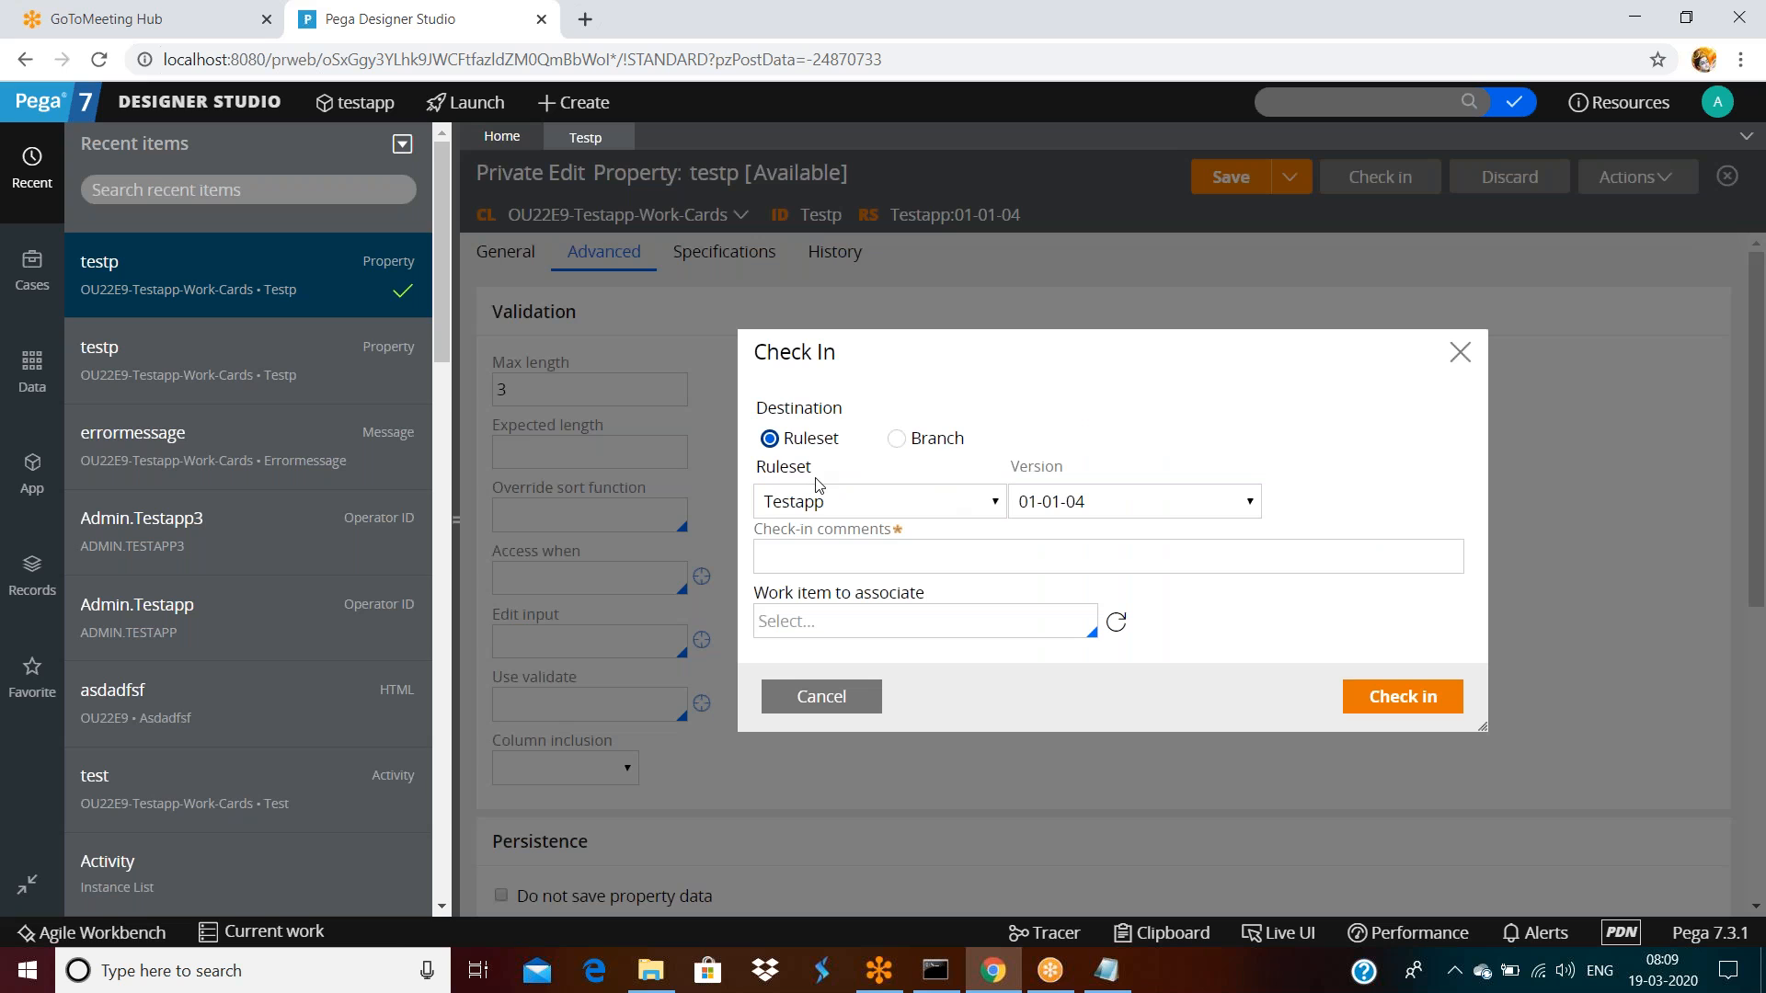
Attempt check-in to 01-01-04 with comment 'asdfsaf'; after the checkout error, cancel it
left_click(1155, 508)
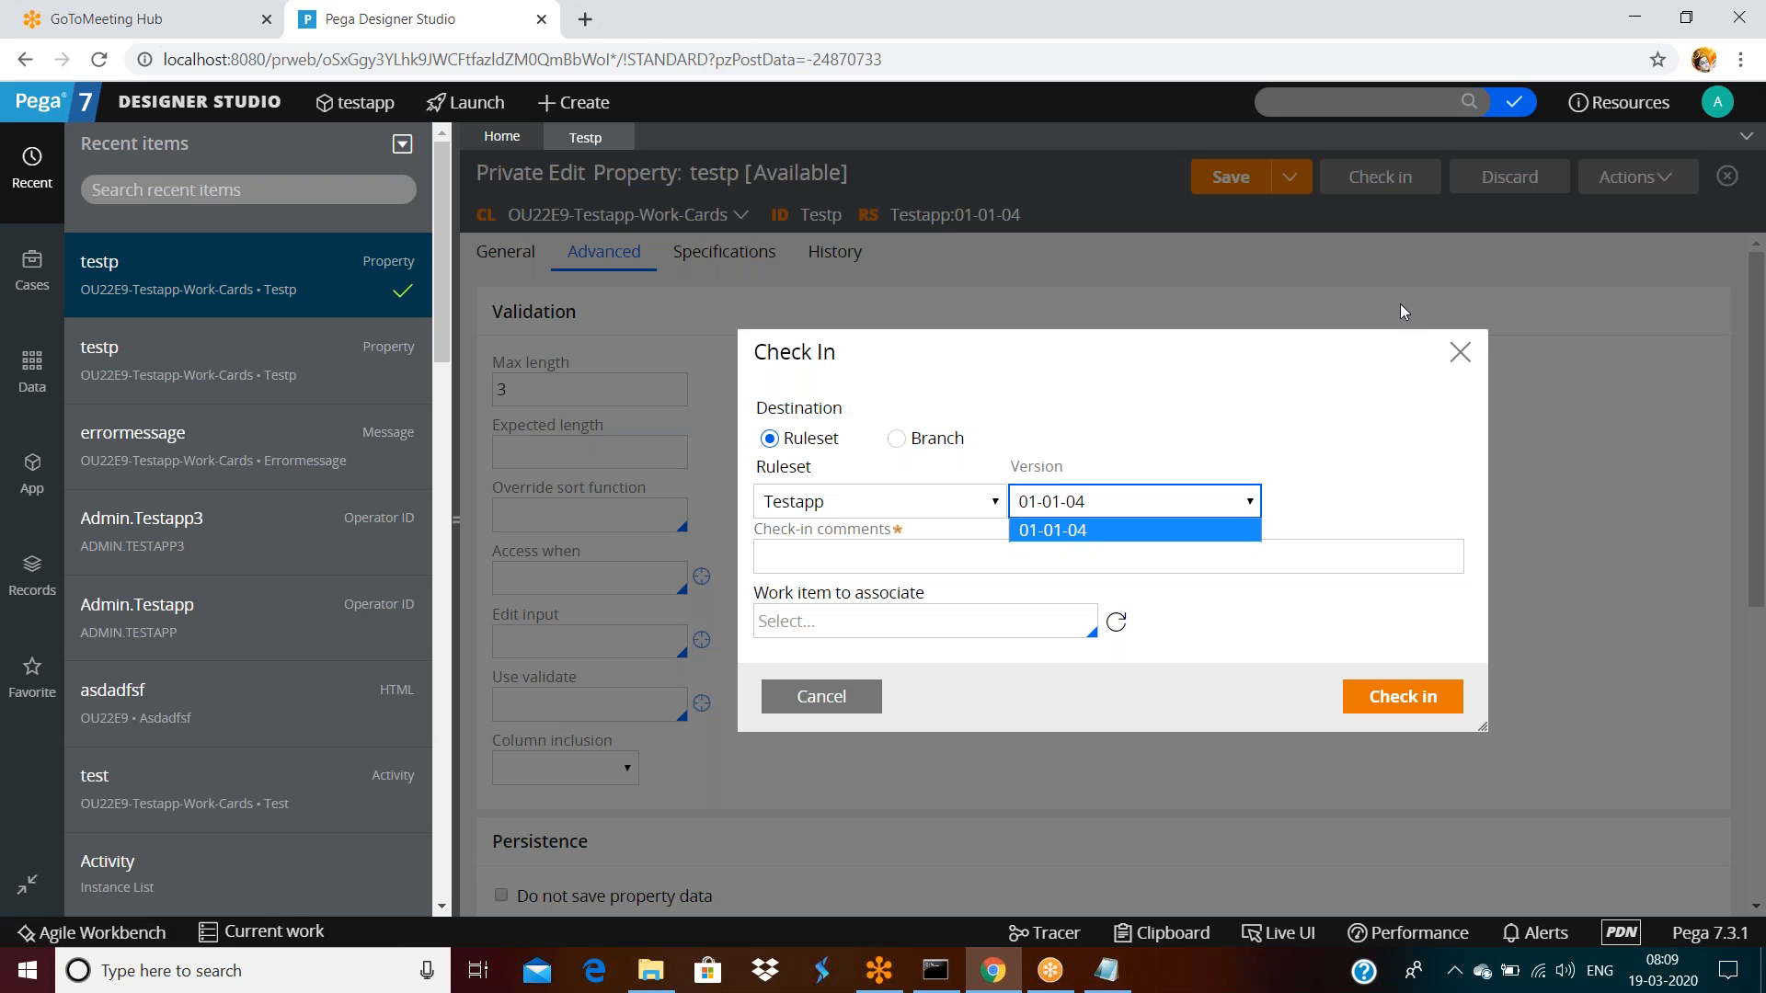
left_click(950, 552)
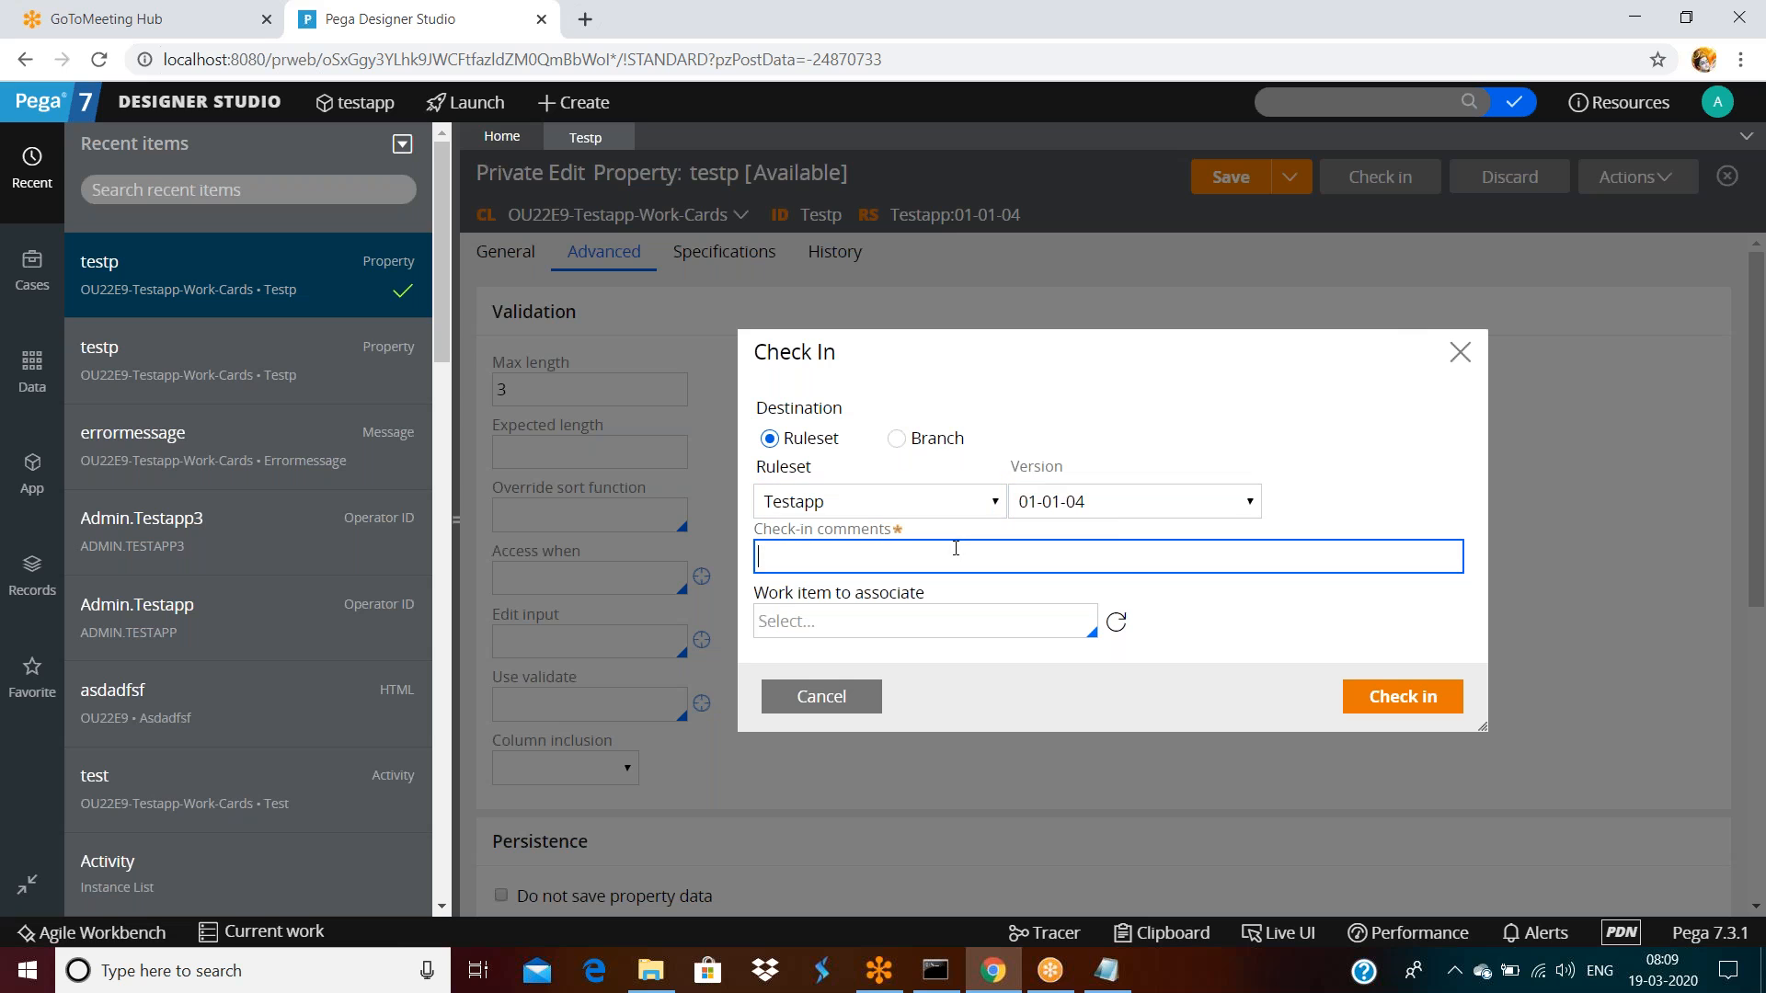
type("asdfsaf")
left_click(1407, 699)
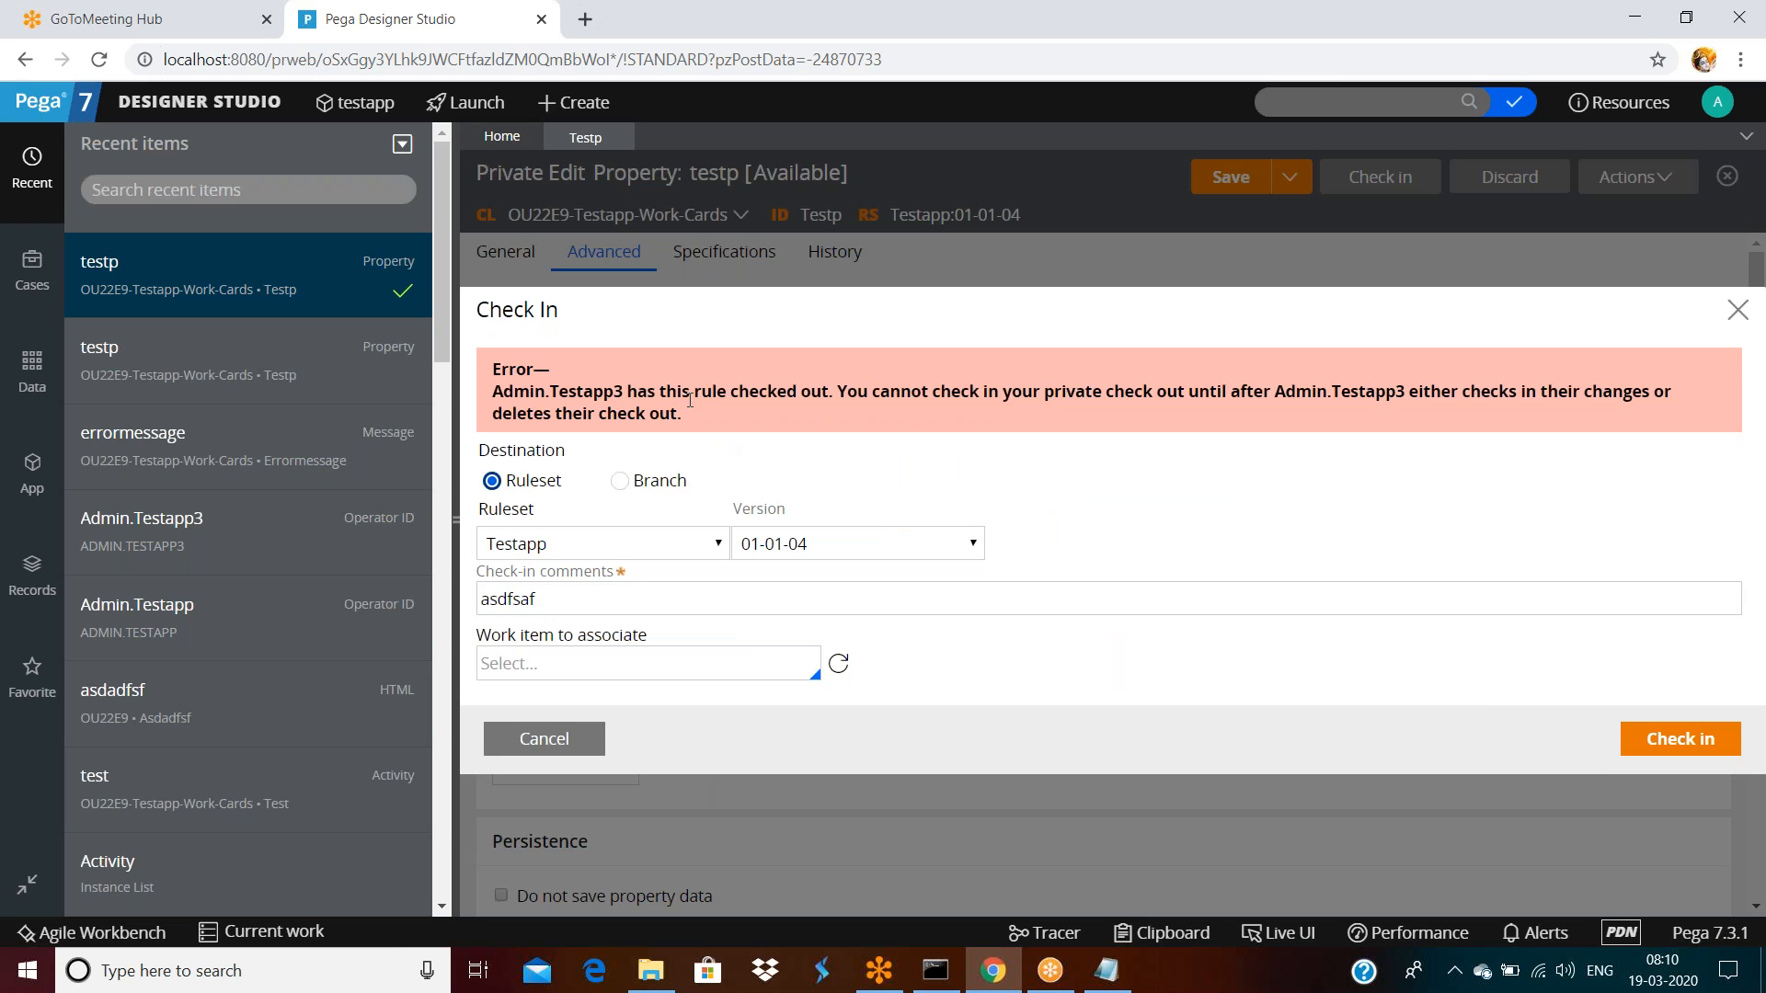
left_click_drag(616, 393, 625, 393)
left_click(529, 736)
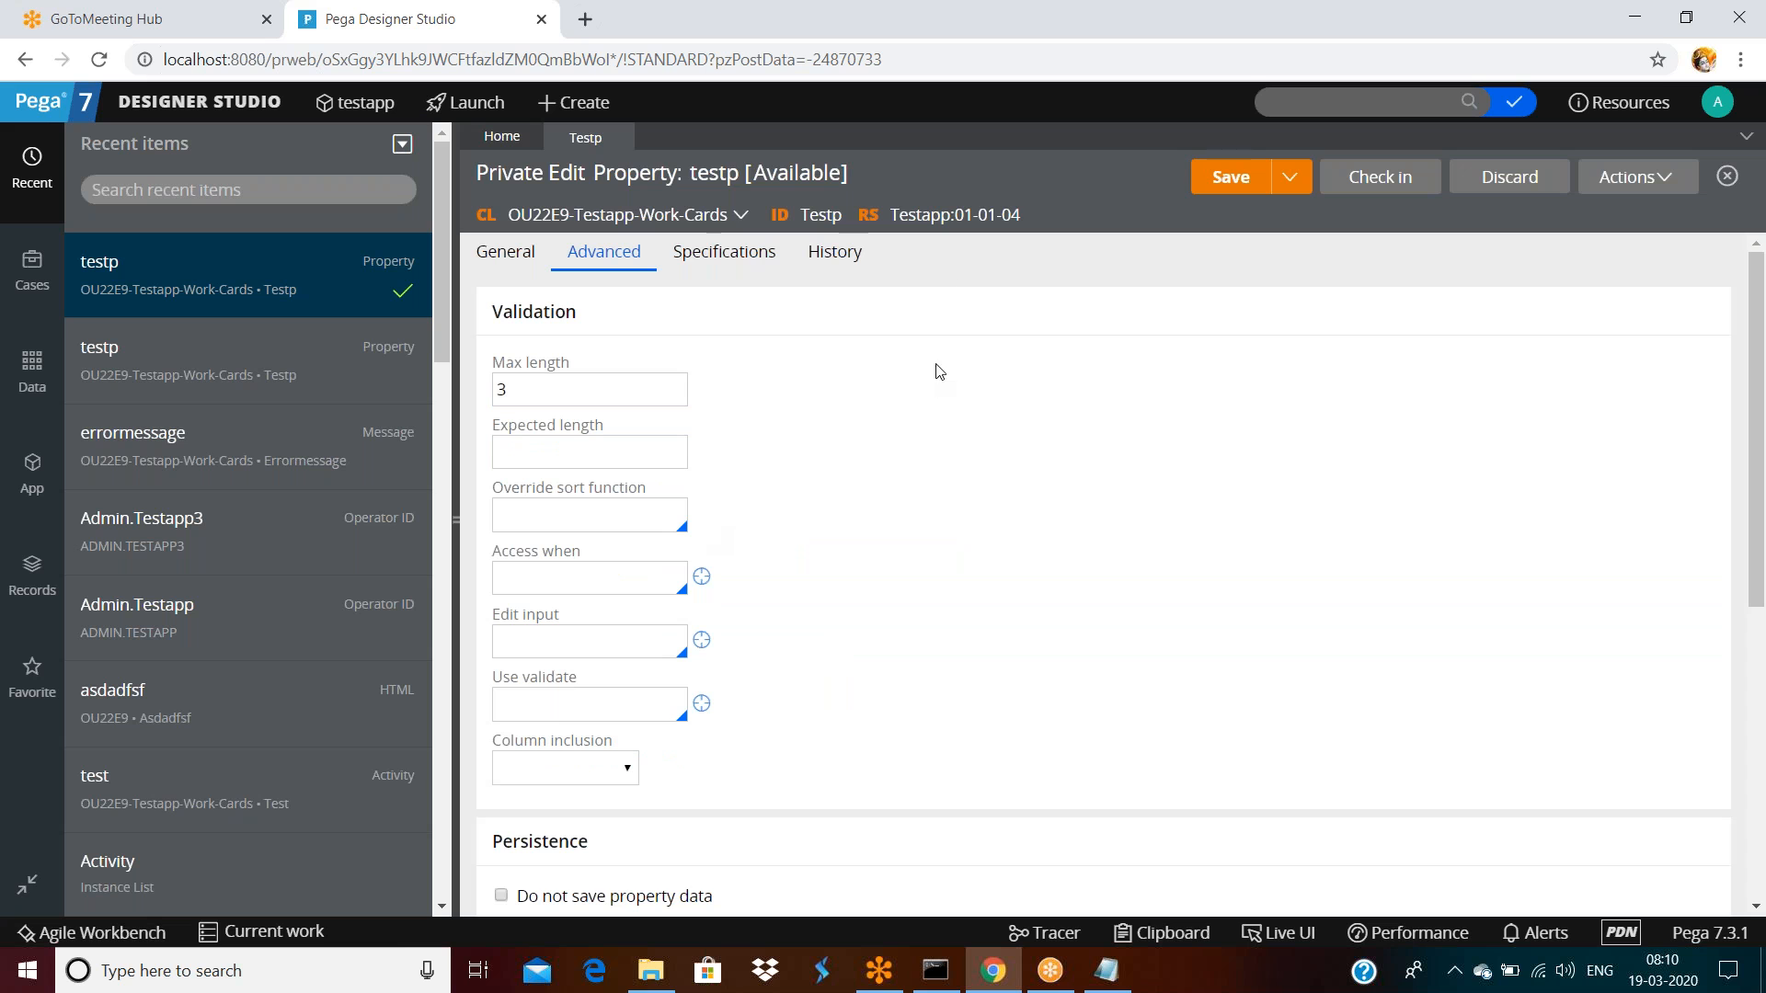
Add ruleset version 01-01-05 to the Testapp ruleset and save it
left_click(941, 214)
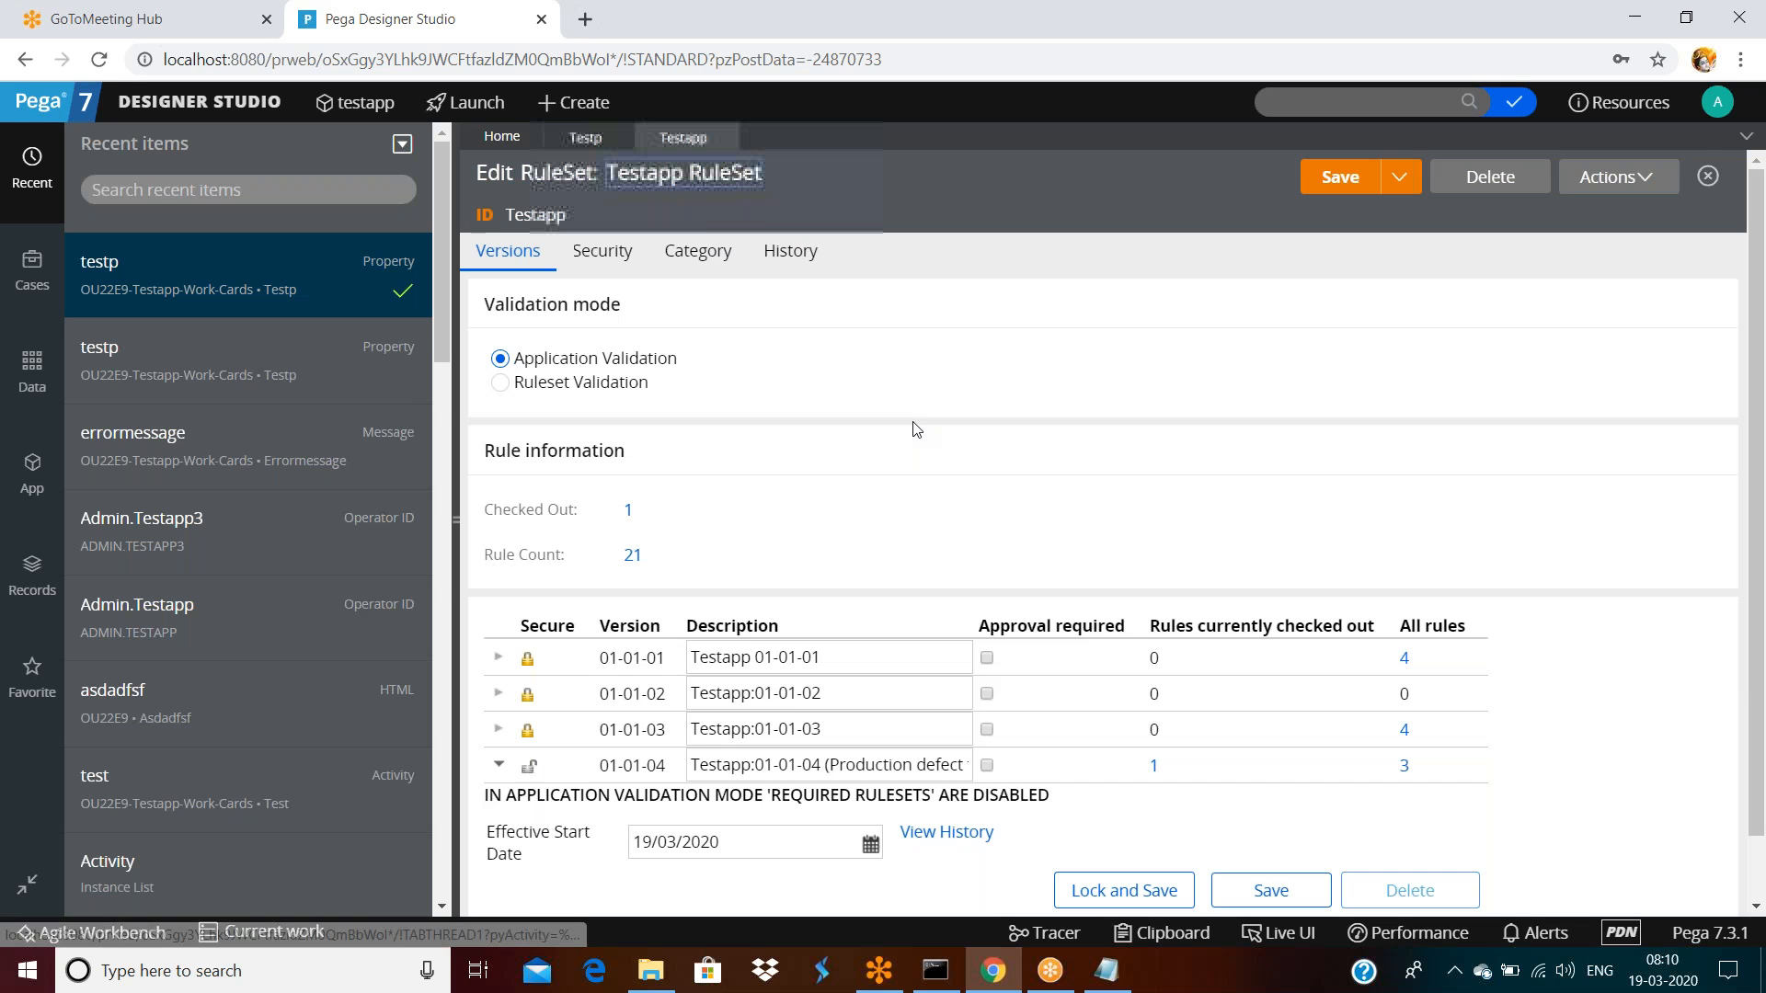
scroll(913, 423, "down", 2)
left_click(914, 696)
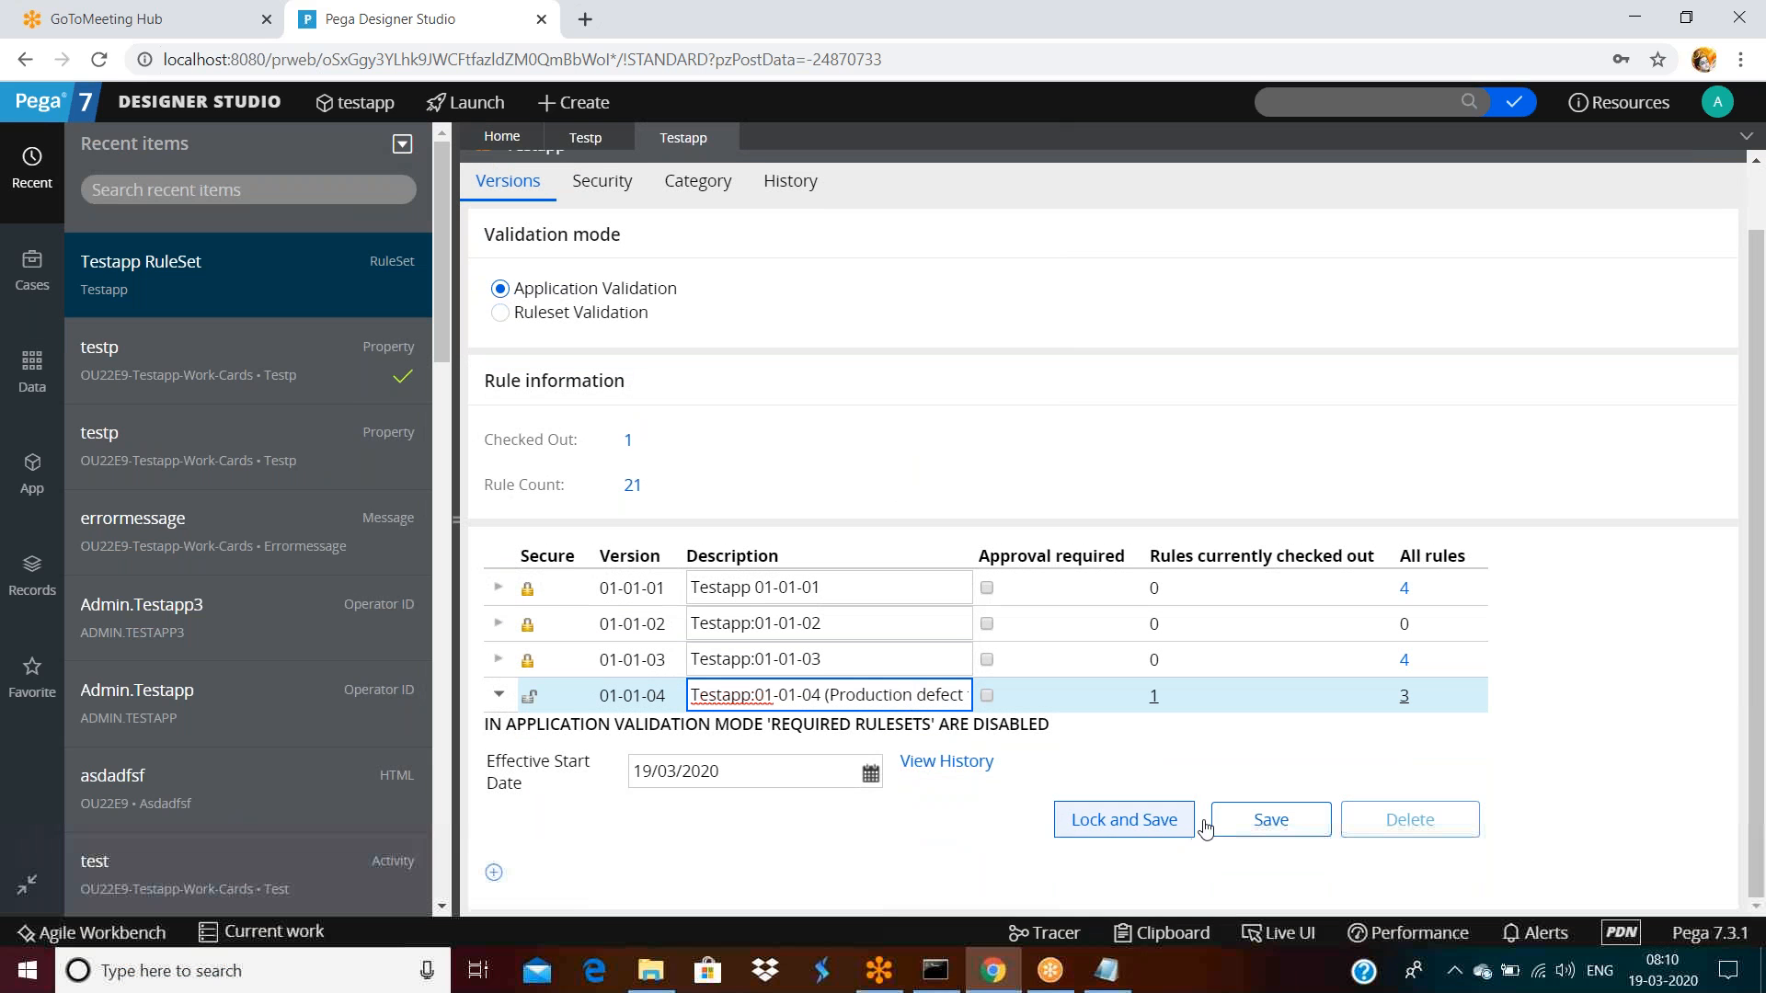
left_click(494, 872)
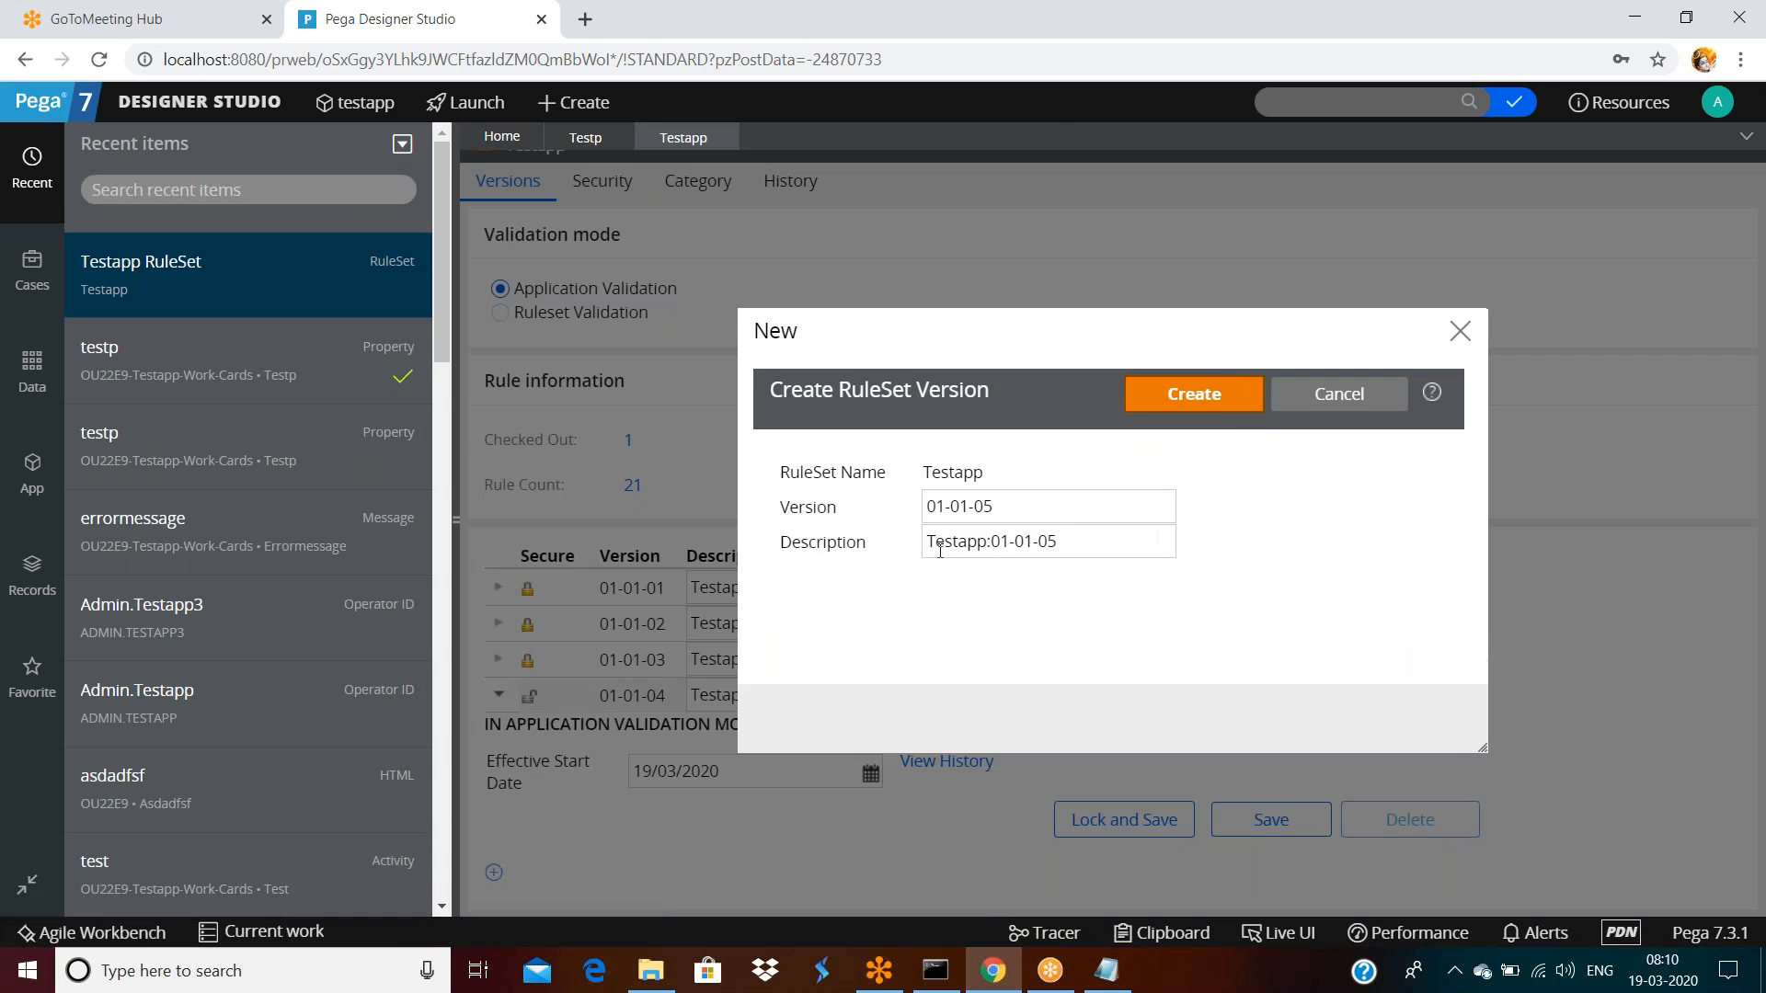
left_click(1189, 395)
scroll(1041, 542, "down", 2)
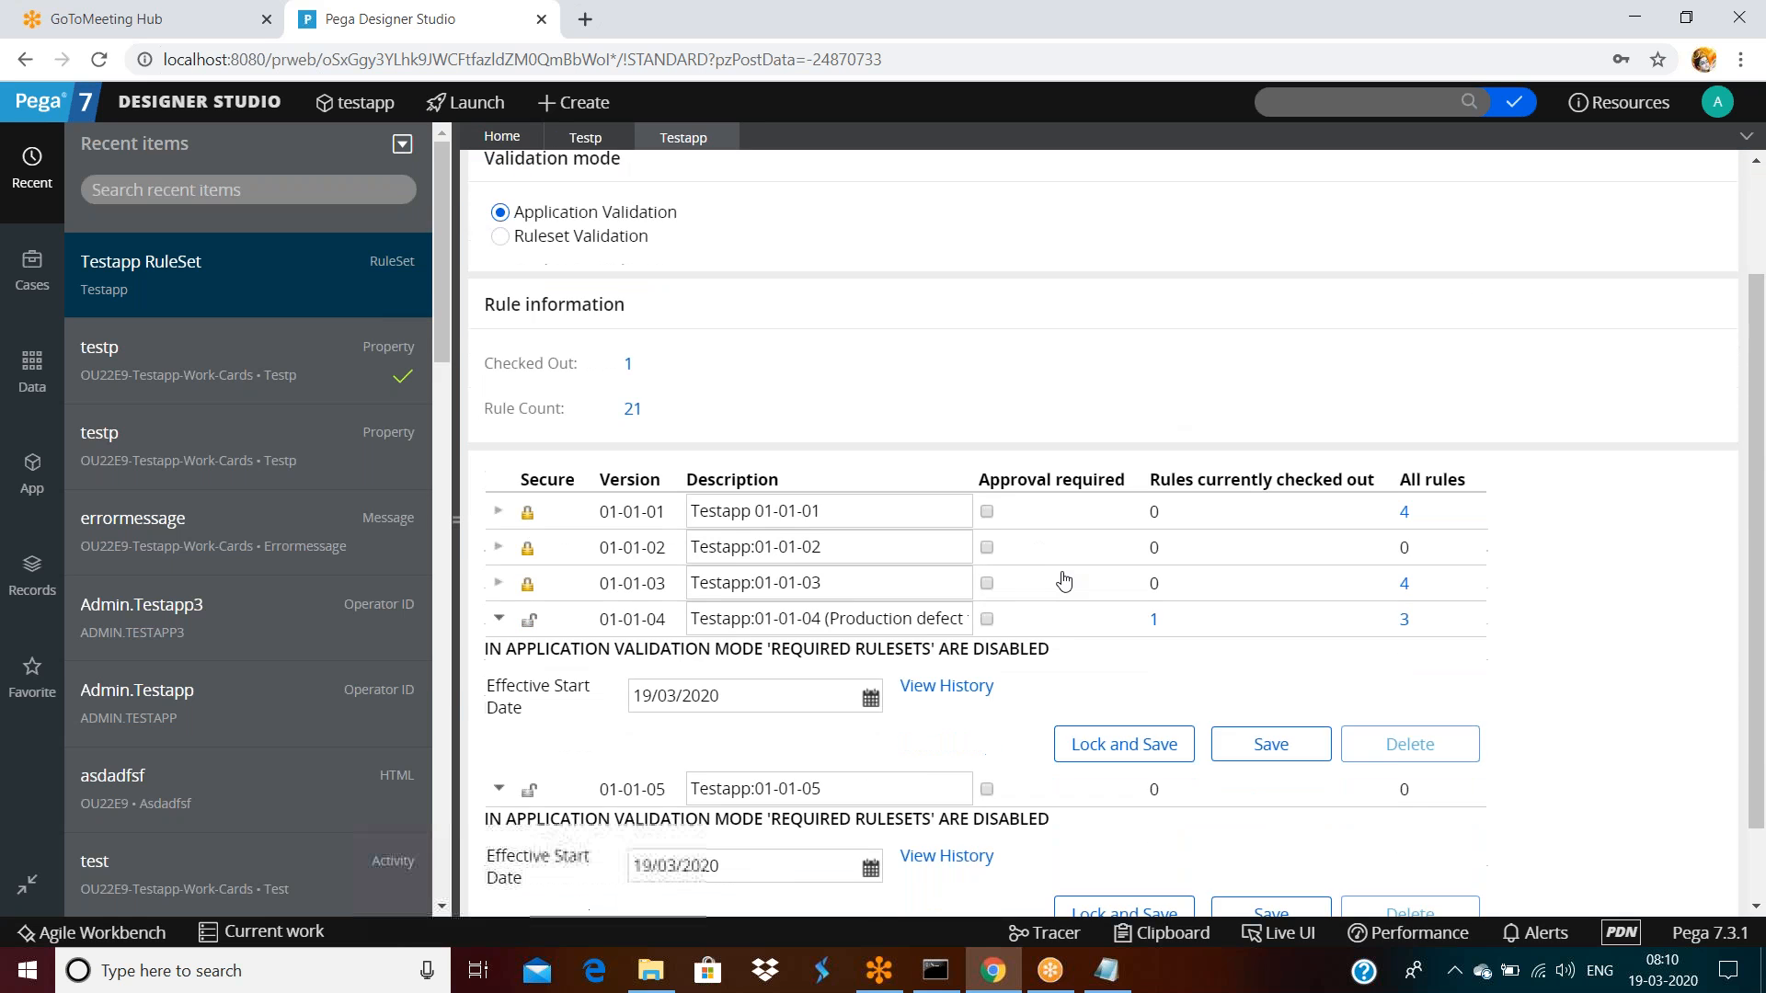
left_click(1273, 825)
left_click(1340, 177)
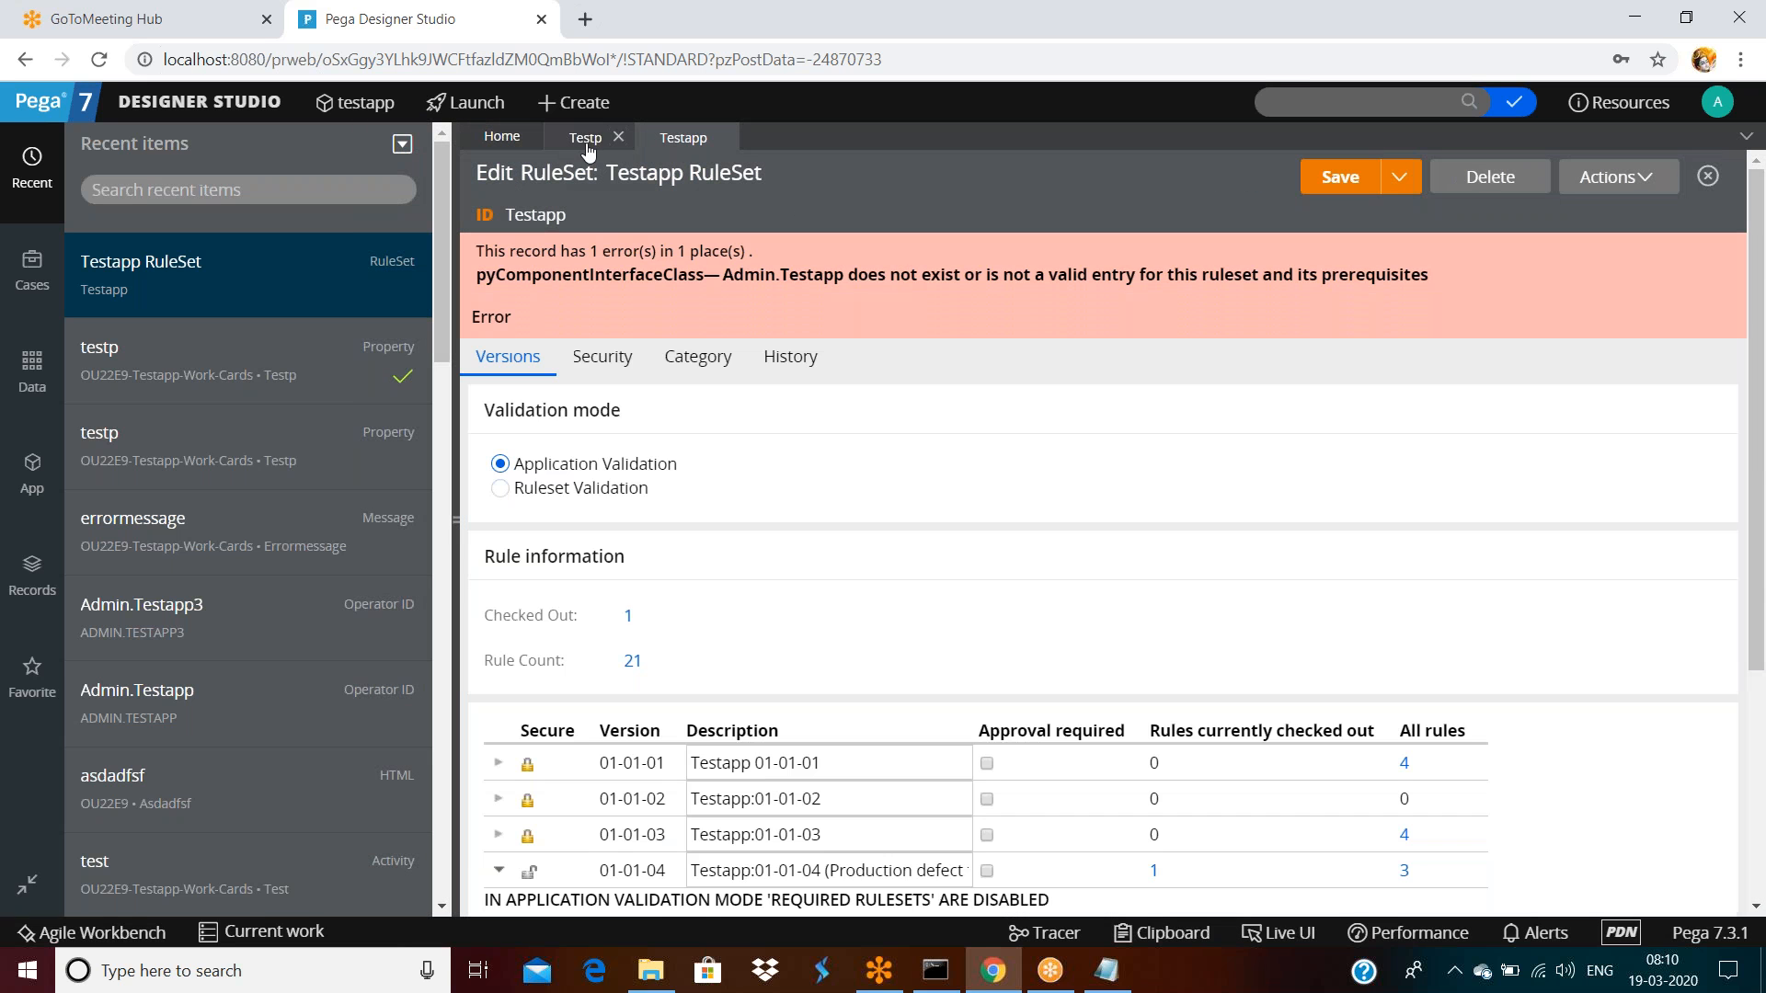
Return to the testp property and start checking it in
left_click(586, 138)
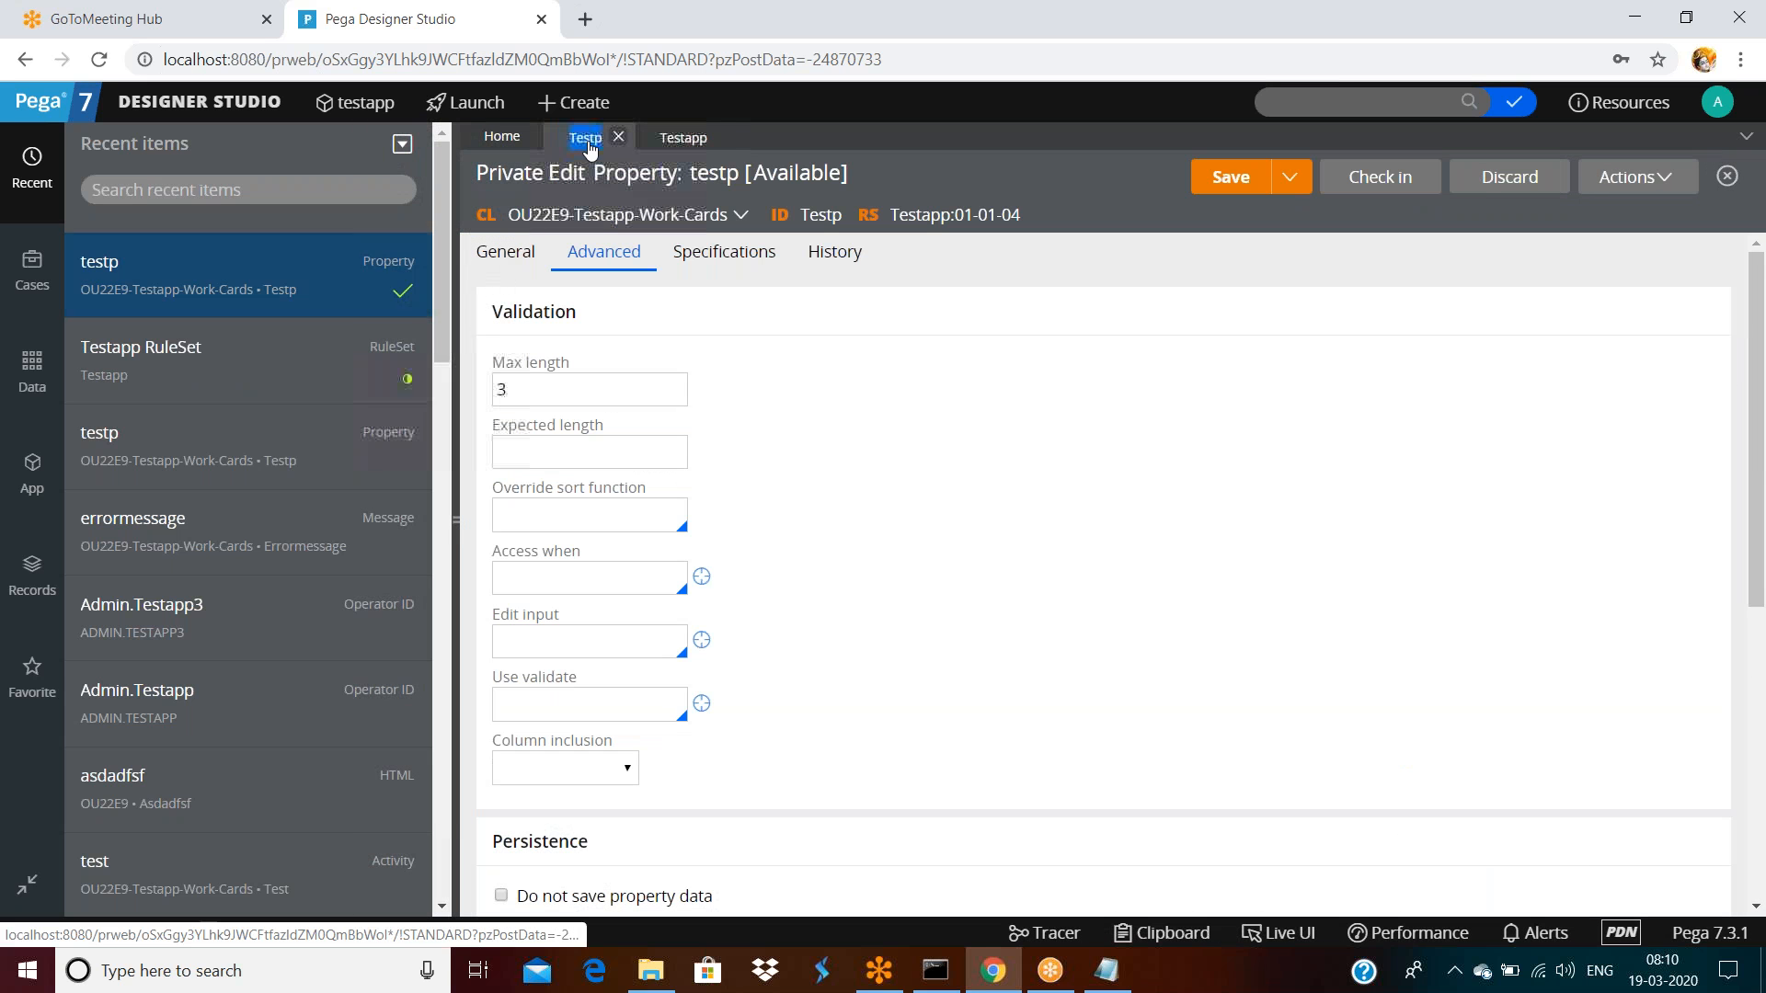
left_click(676, 138)
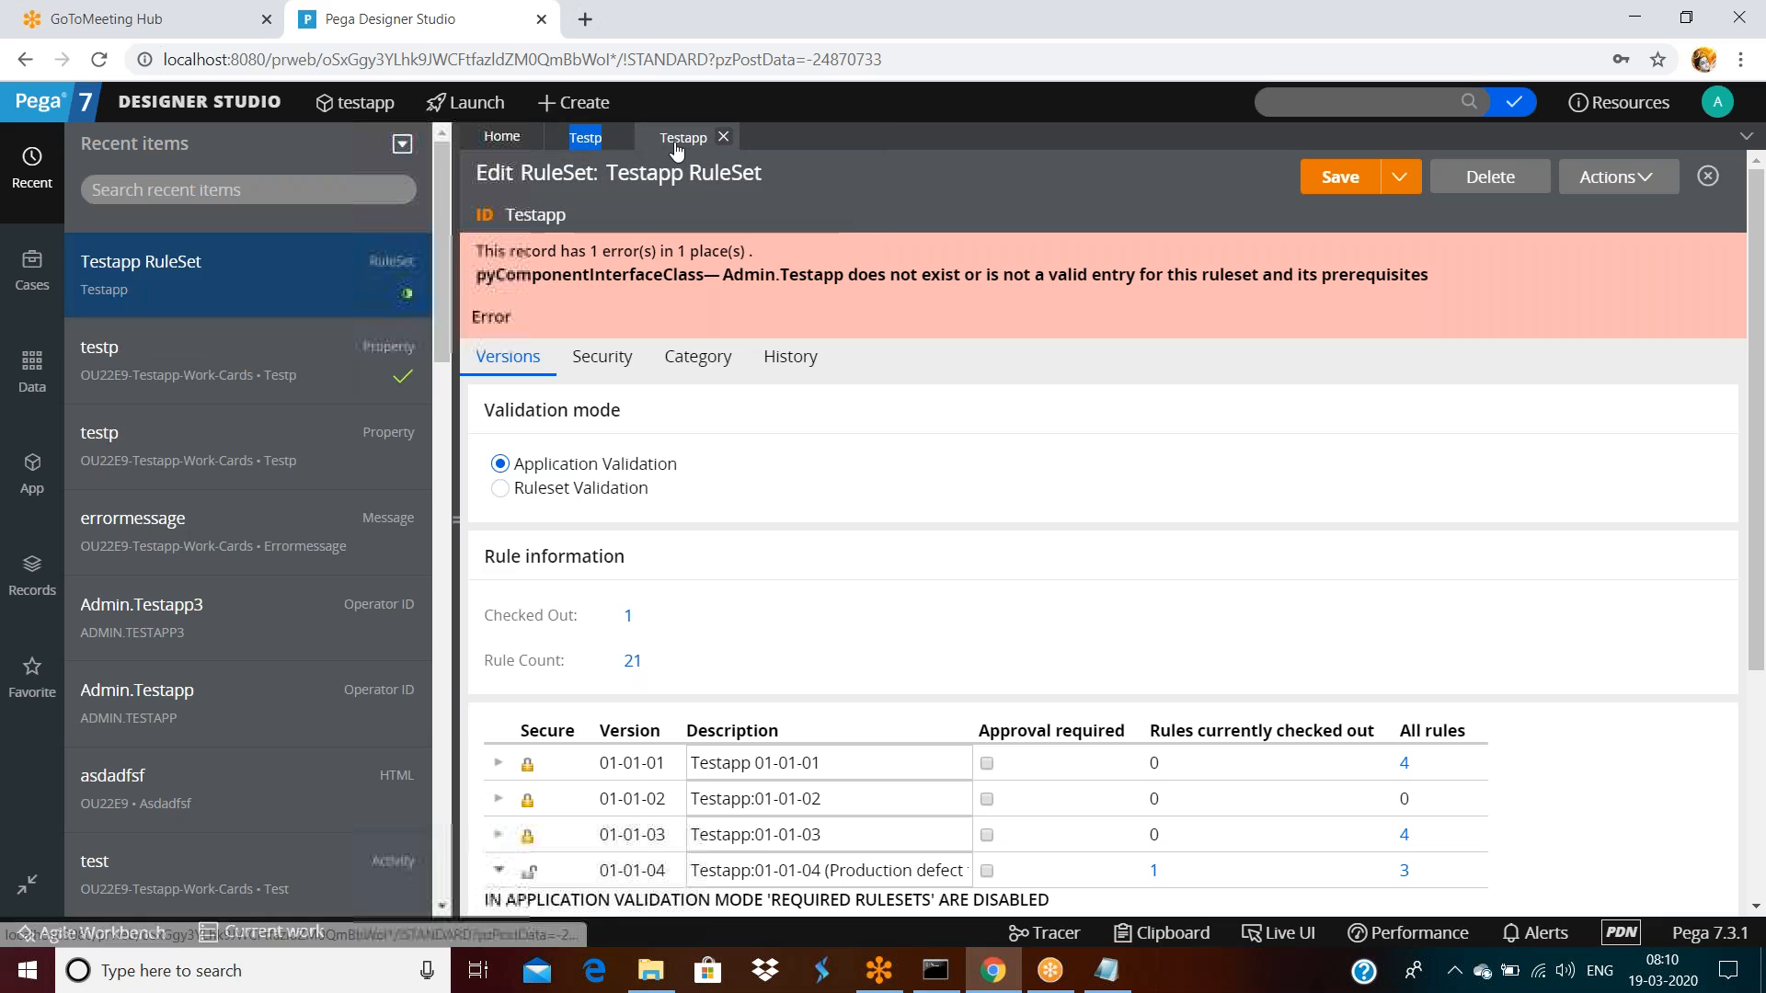
left_click(586, 138)
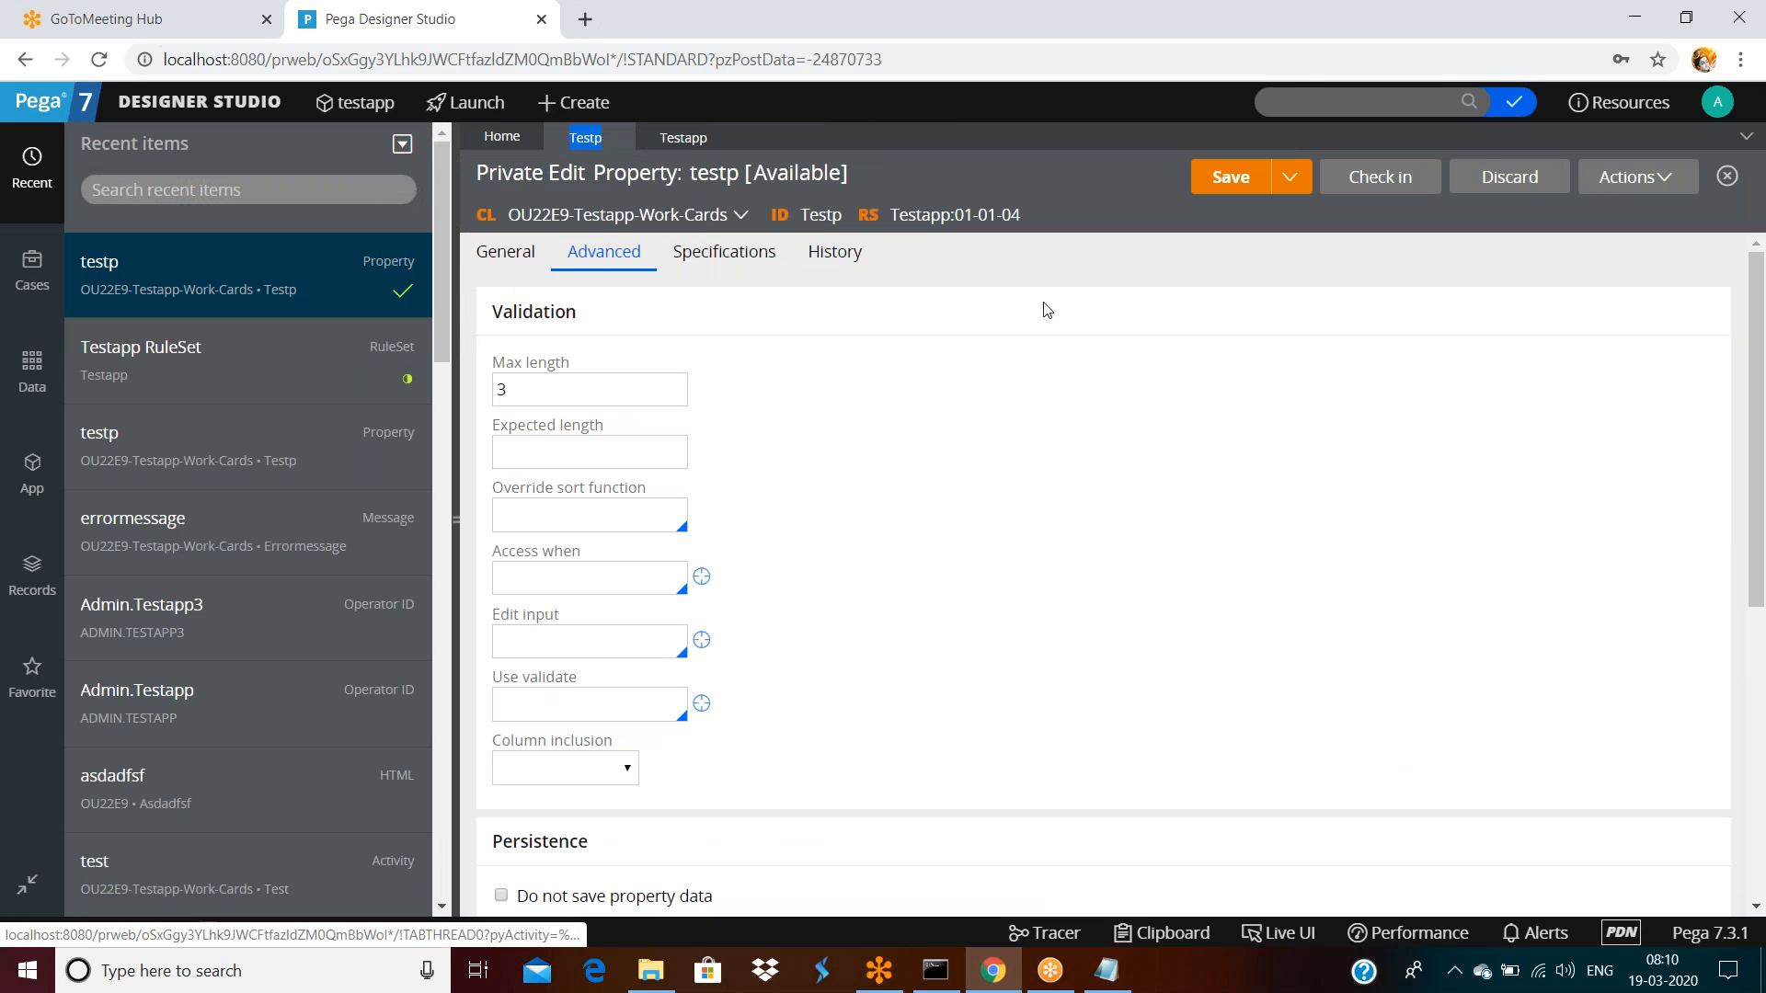
left_click(1371, 180)
Target version 01-01-05 with comment 'dsafsa' in testp's Check In dialog, then cancel it
left_click(1145, 501)
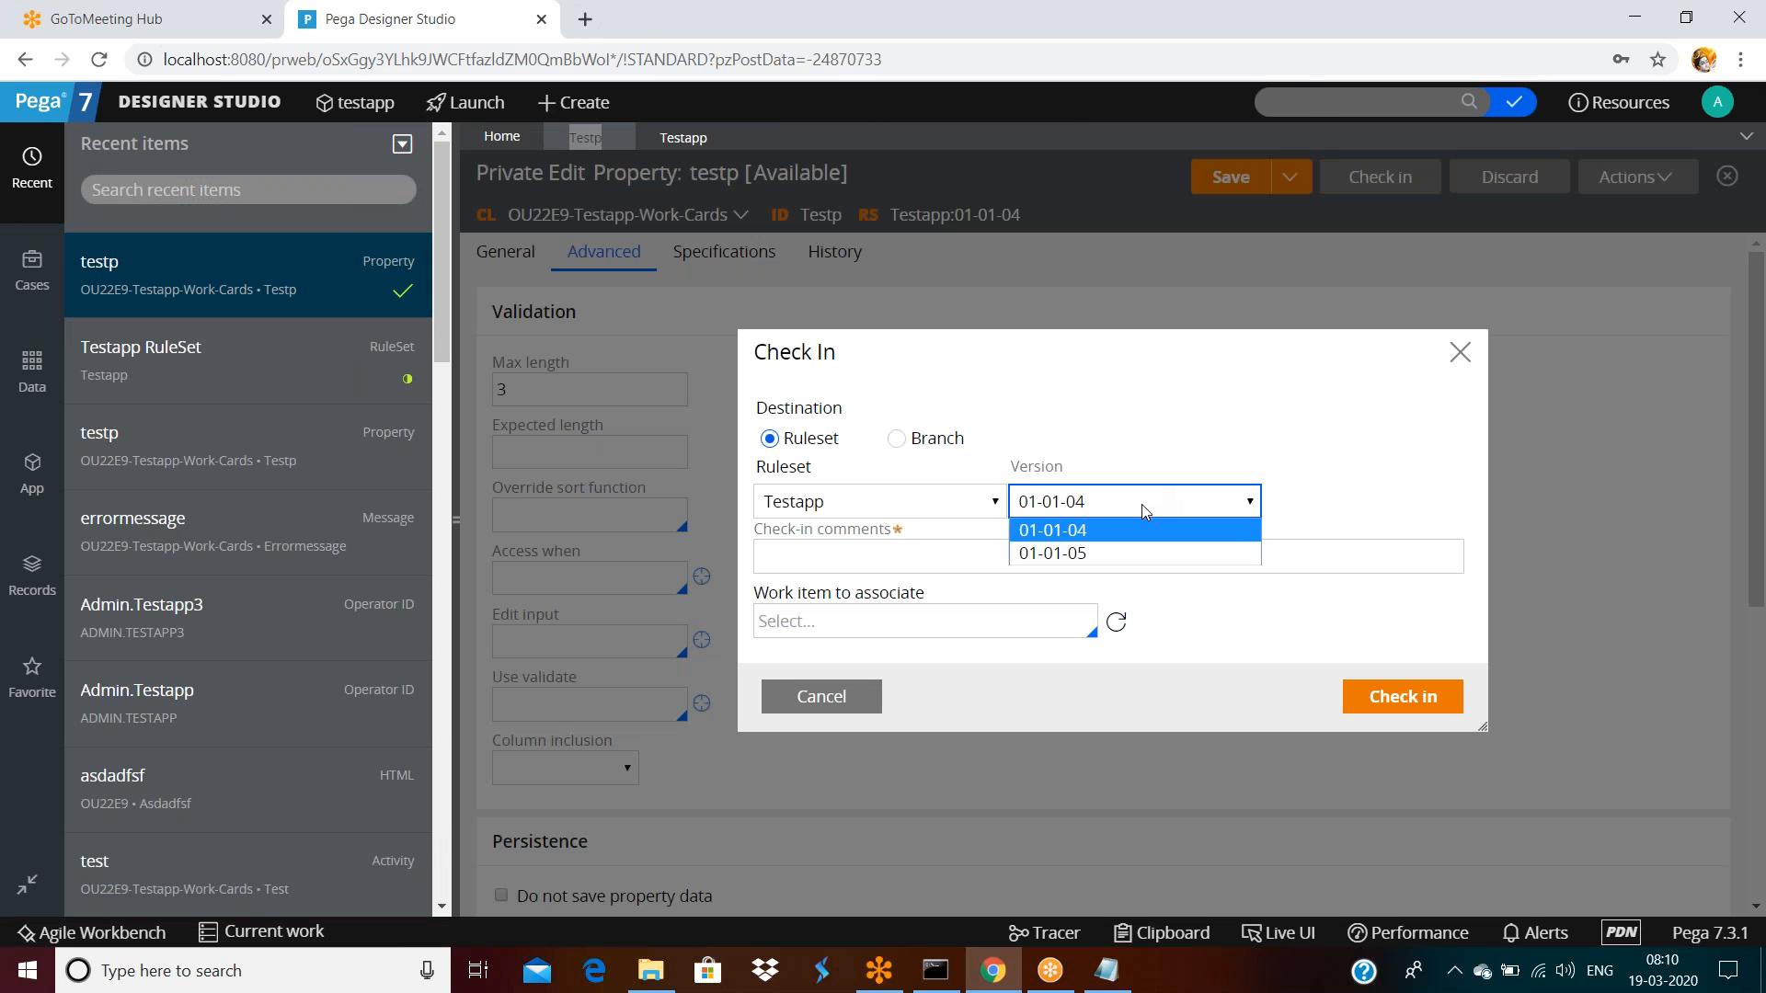
left_click(1090, 554)
left_click(996, 556)
type("dsafsa")
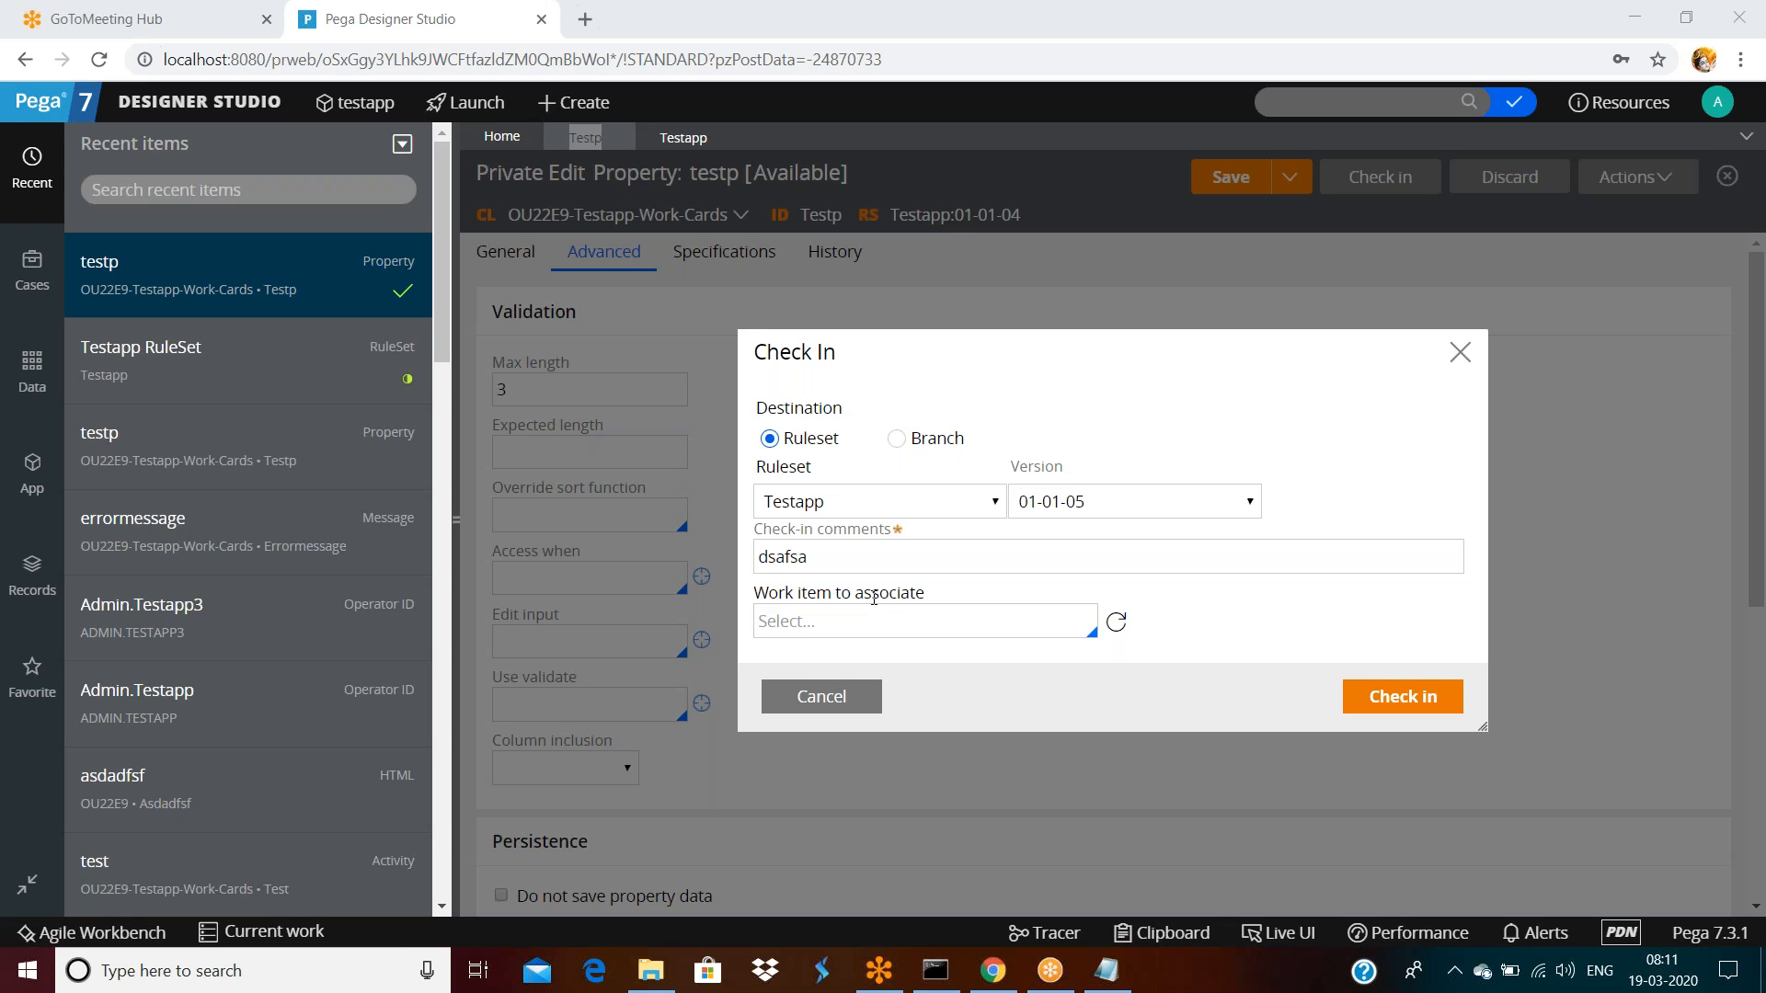
left_click(766, 694)
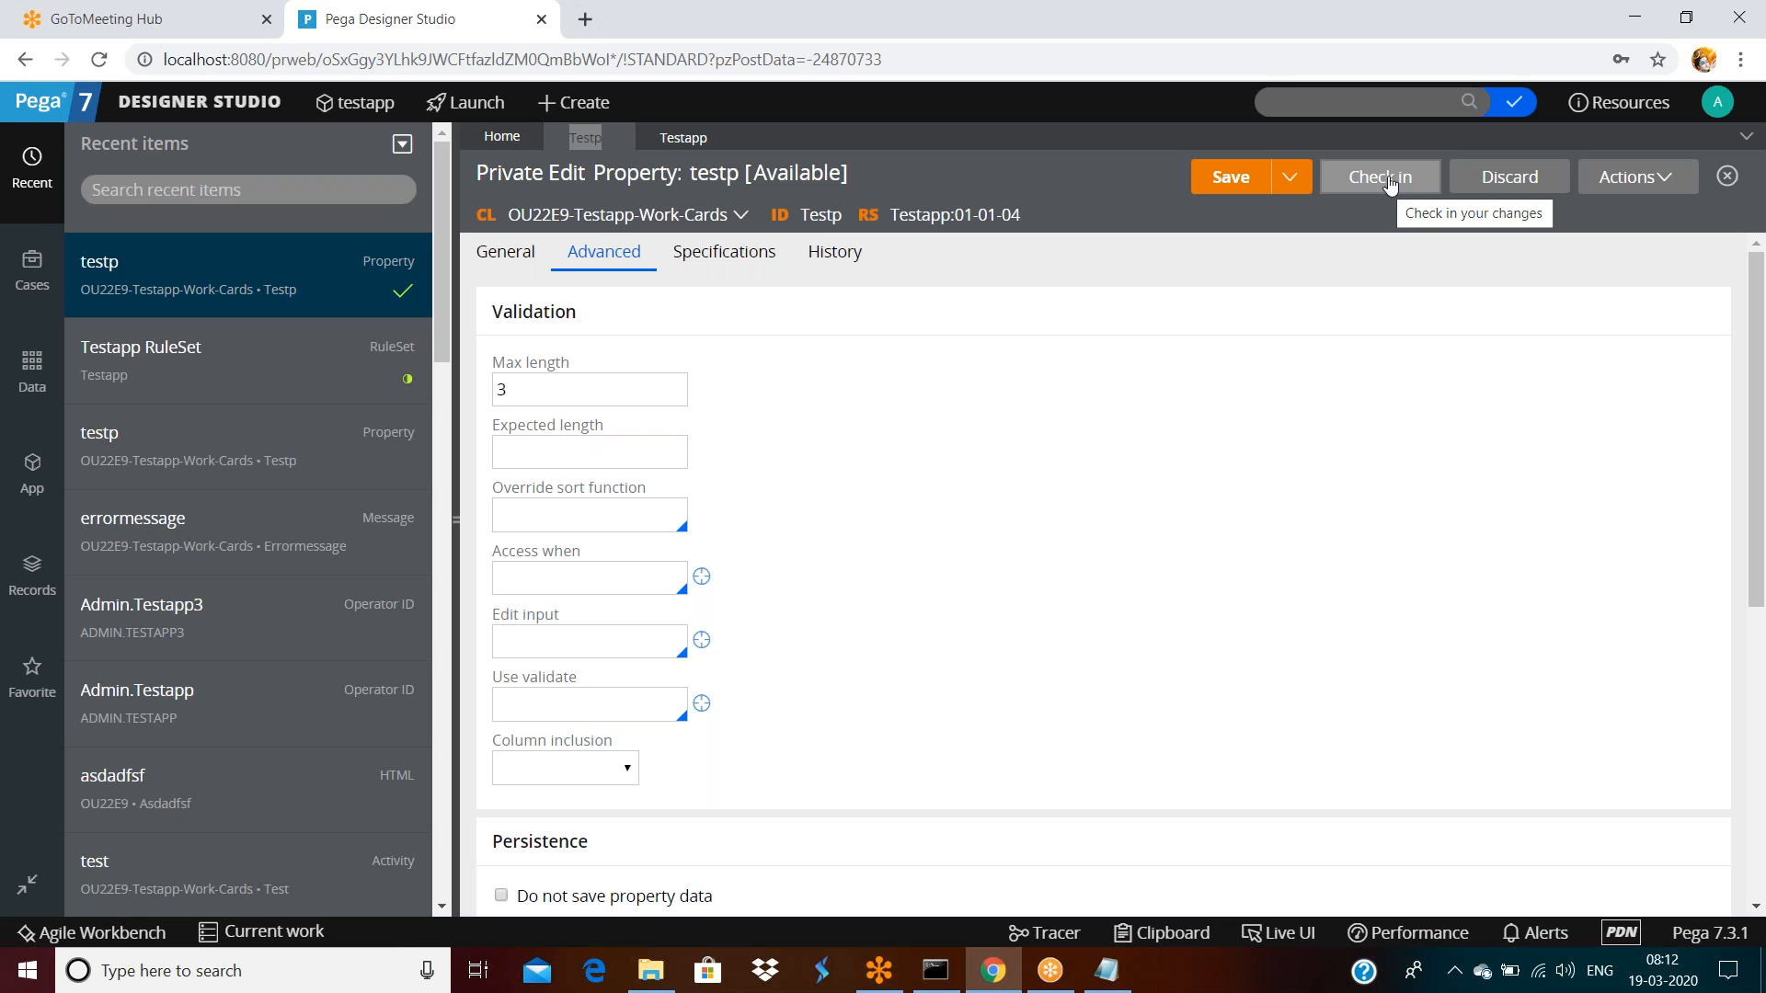
Request discarding testp's checked-out private edit
left_click(1506, 177)
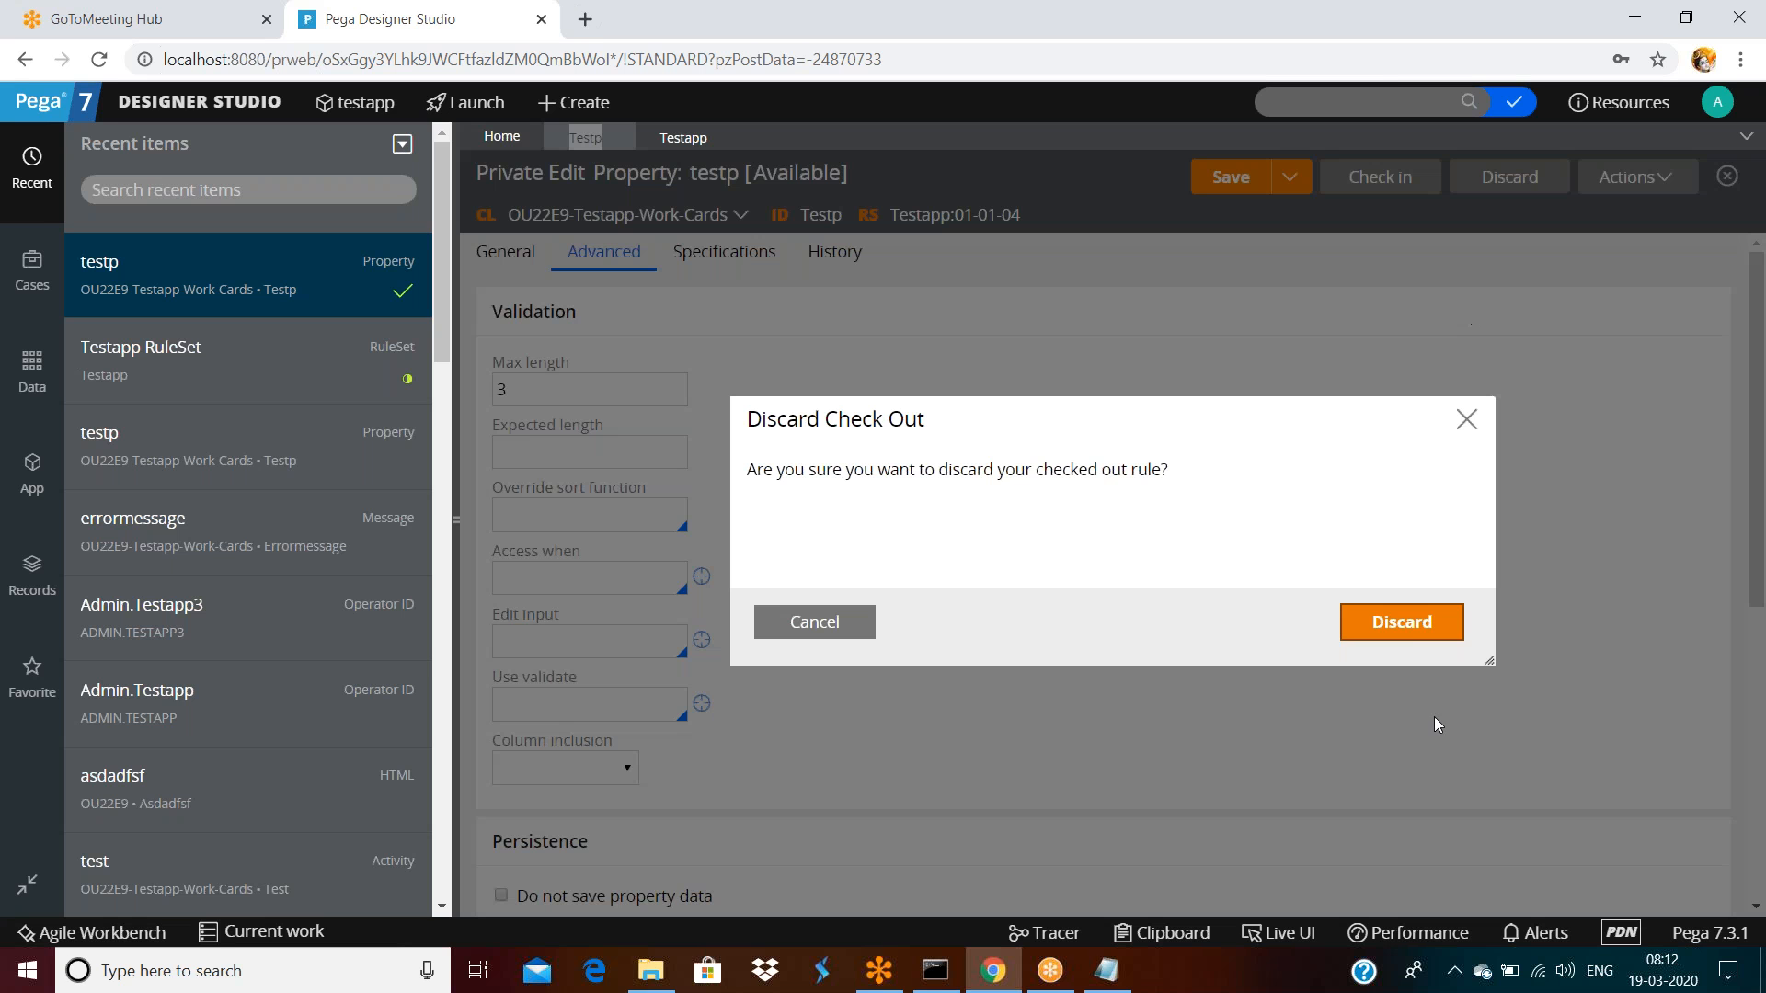
Confirm discarding testp's private edit, check which operator holds the checkout, then request a new private edit
left_click(1400, 620)
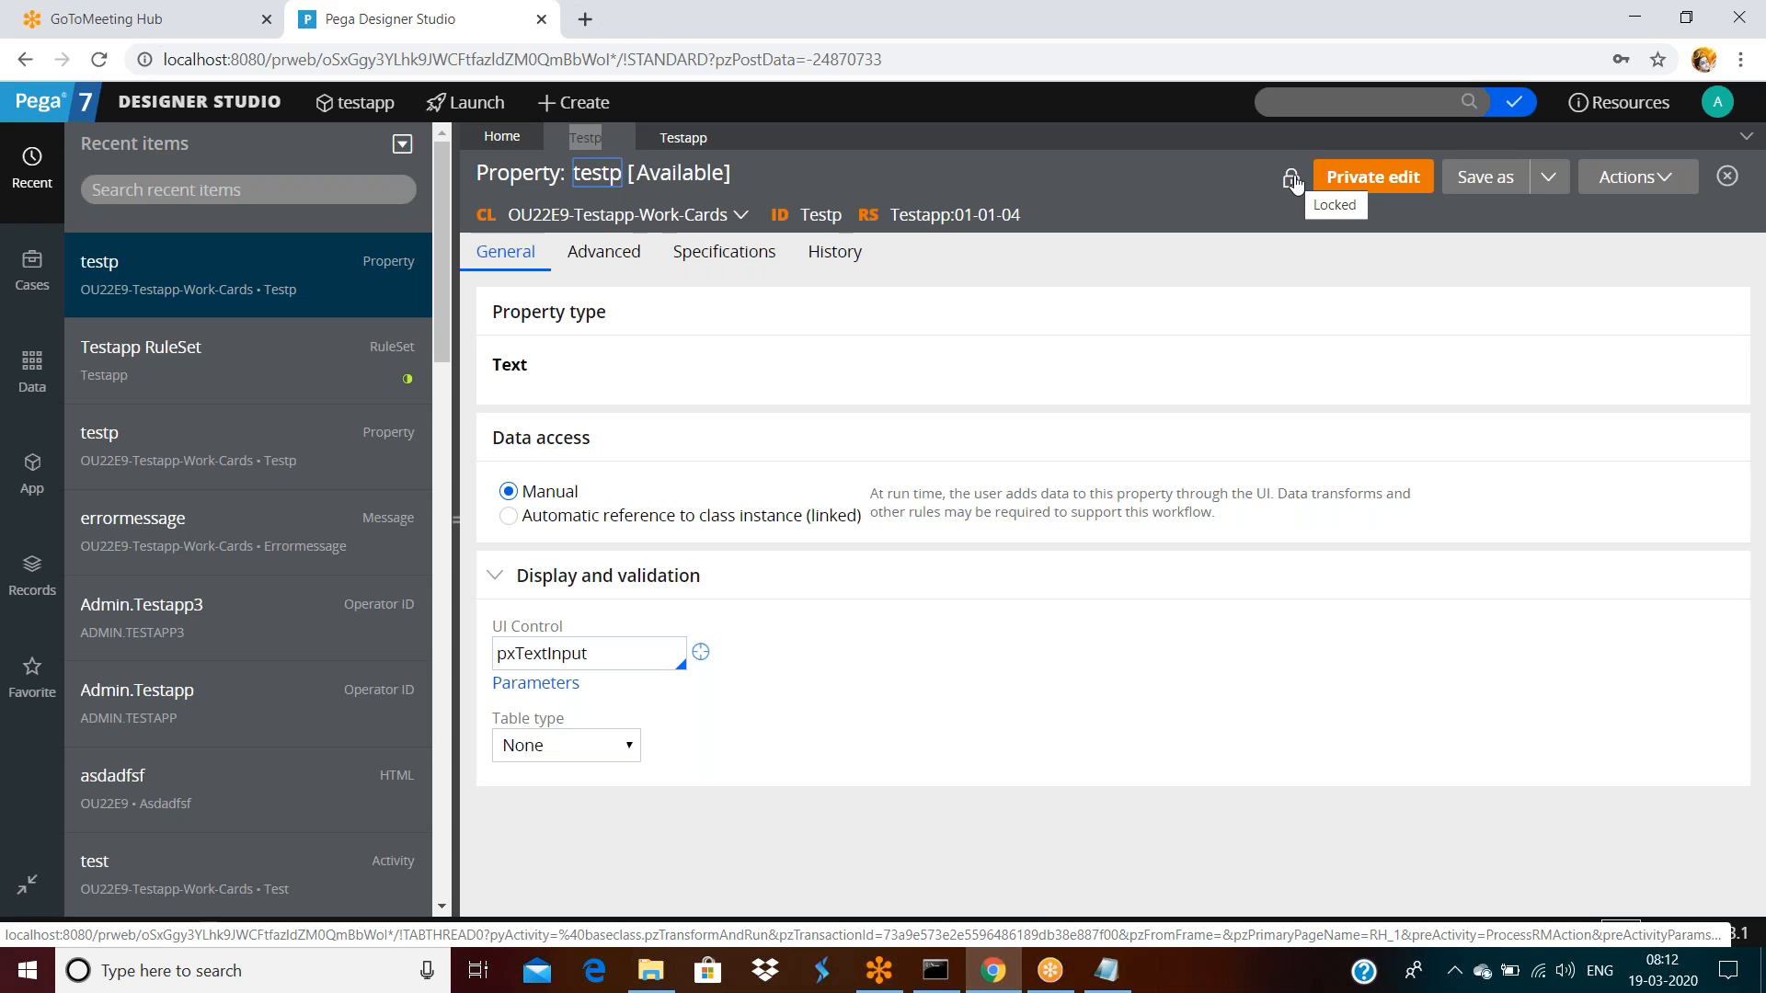
left_click(1292, 183)
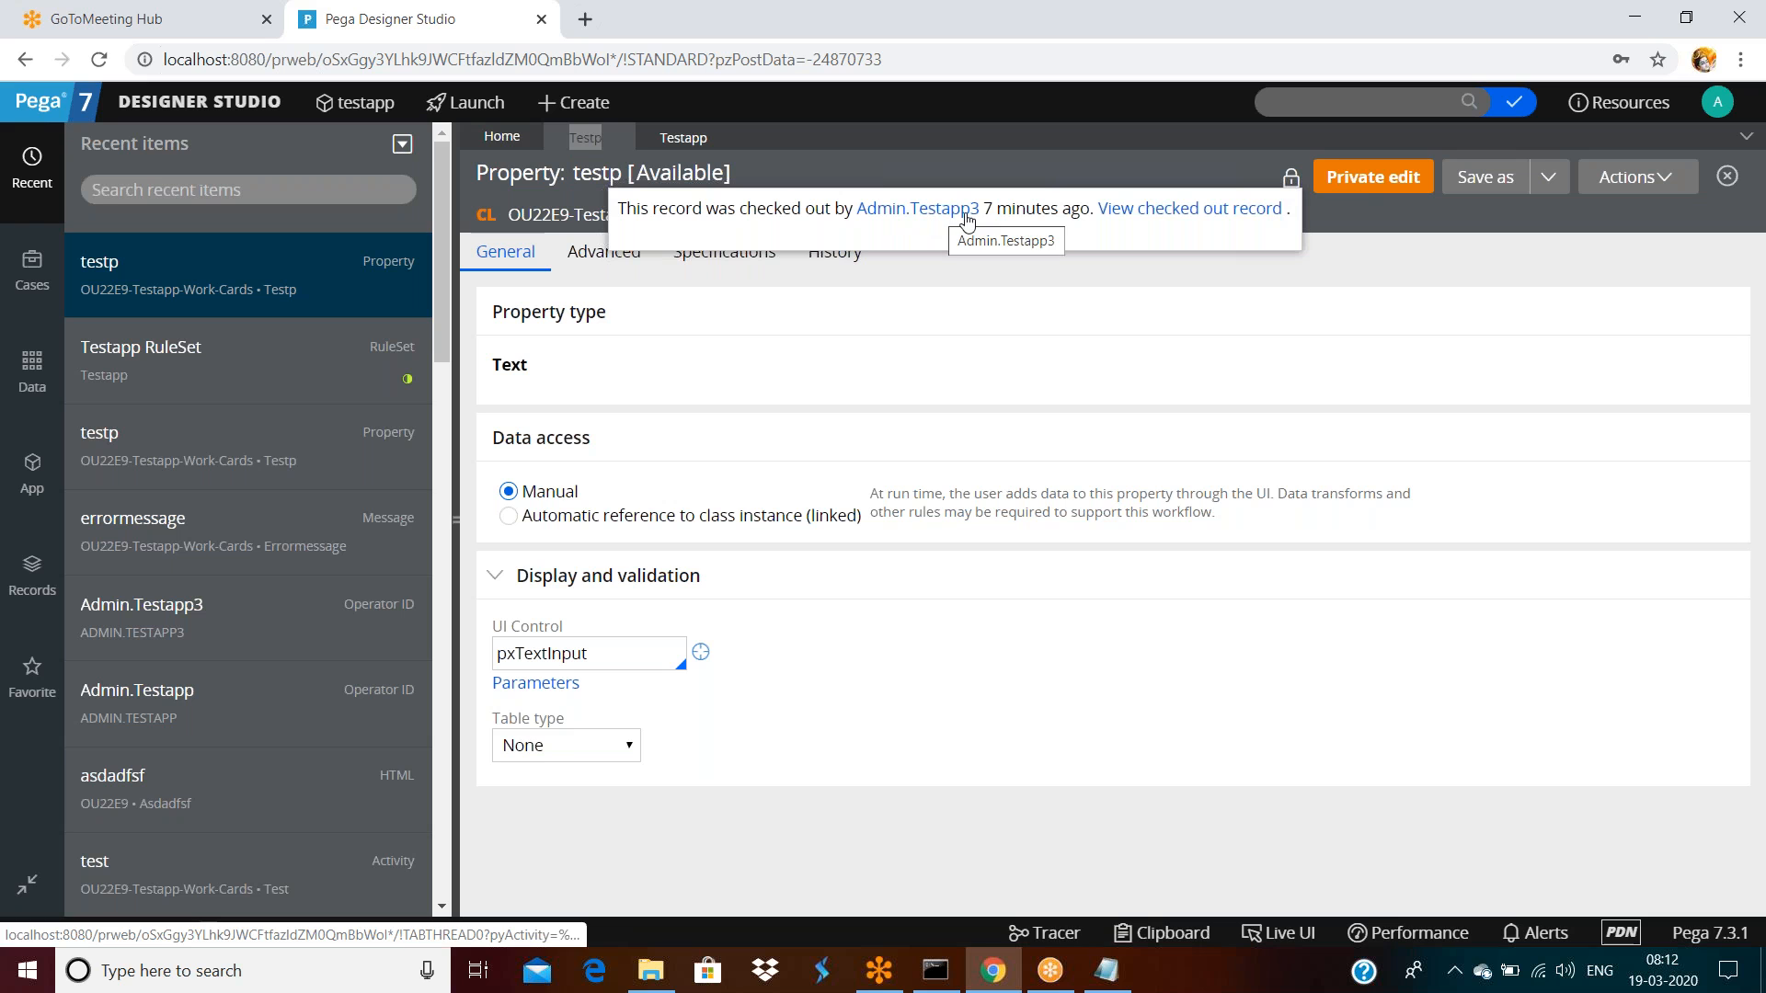
left_click(1428, 287)
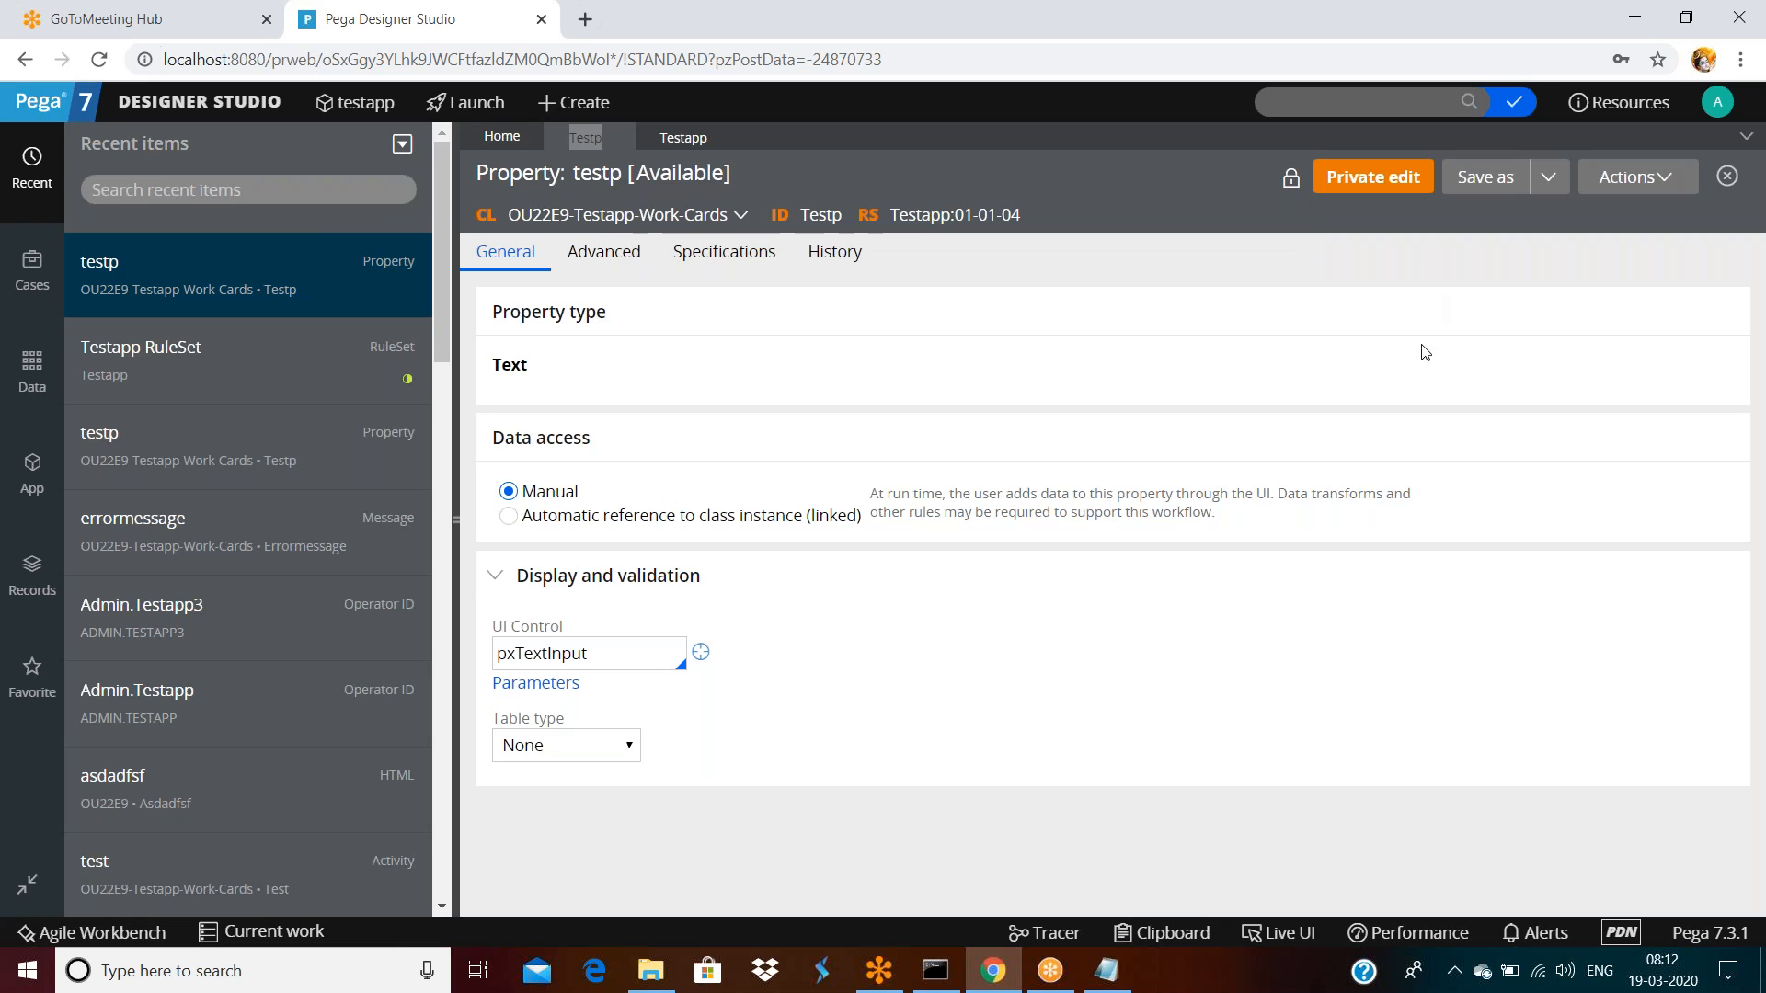
left_click(1376, 179)
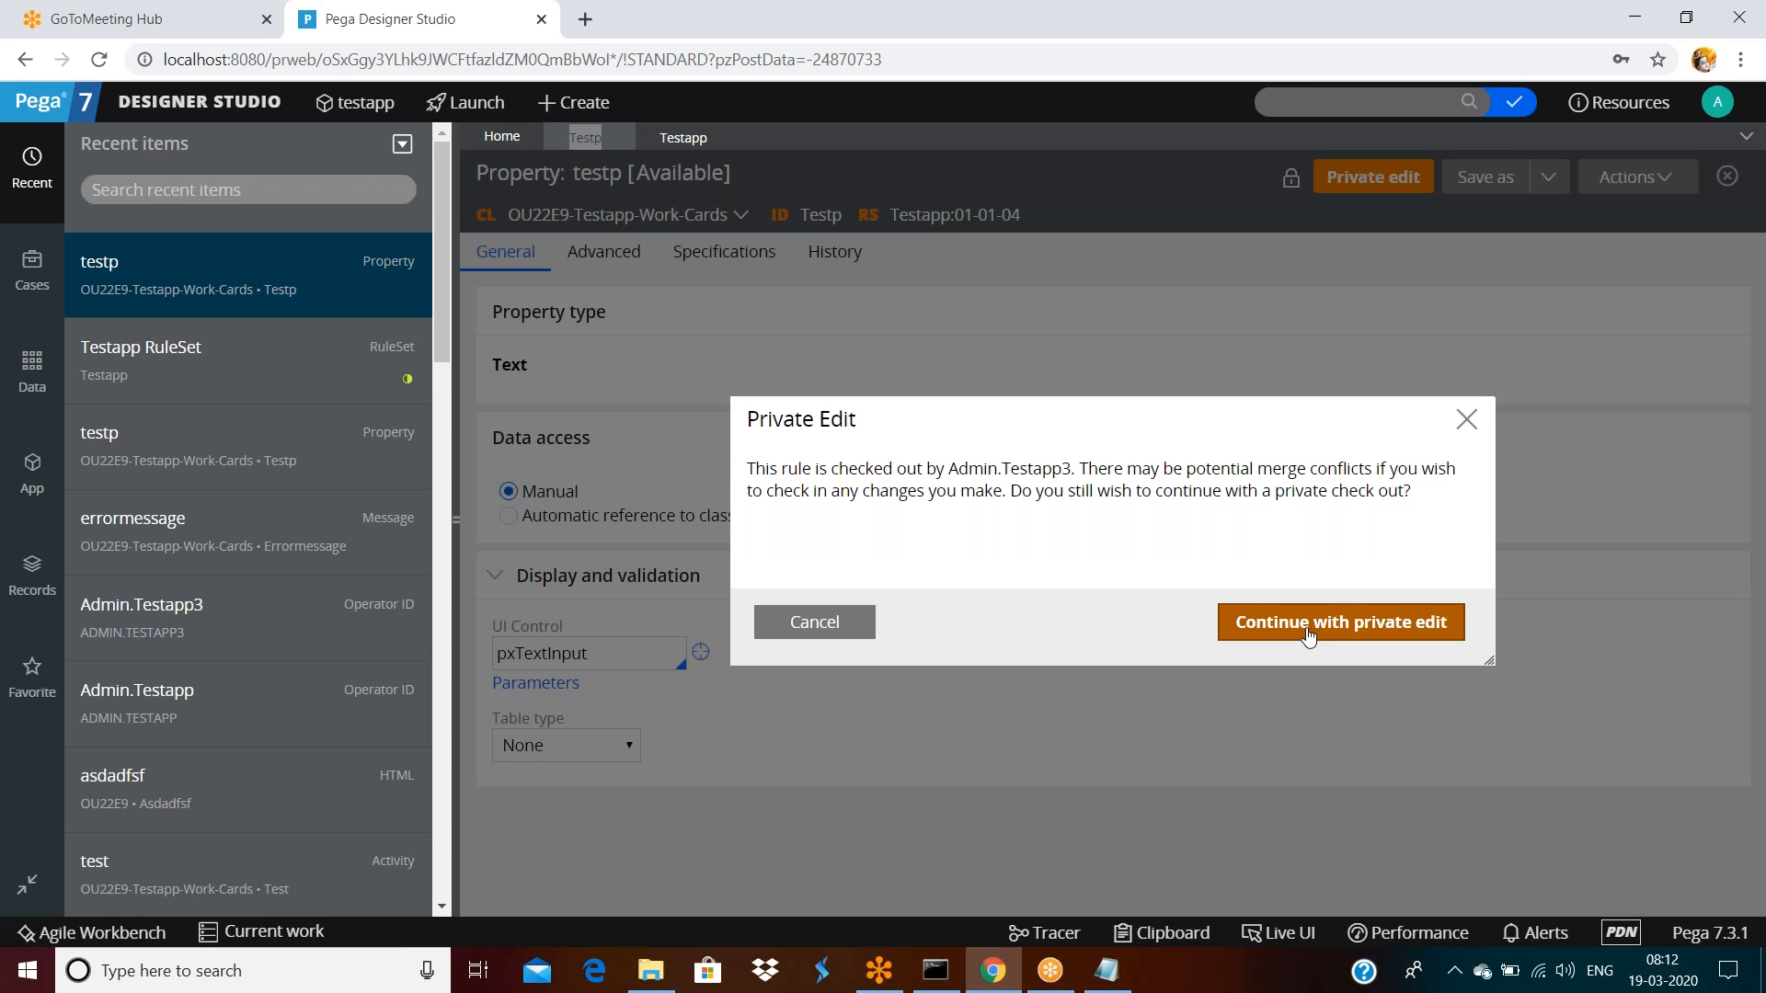
Continue the private edit, set testp's Max length to 3, and save
left_click(1309, 633)
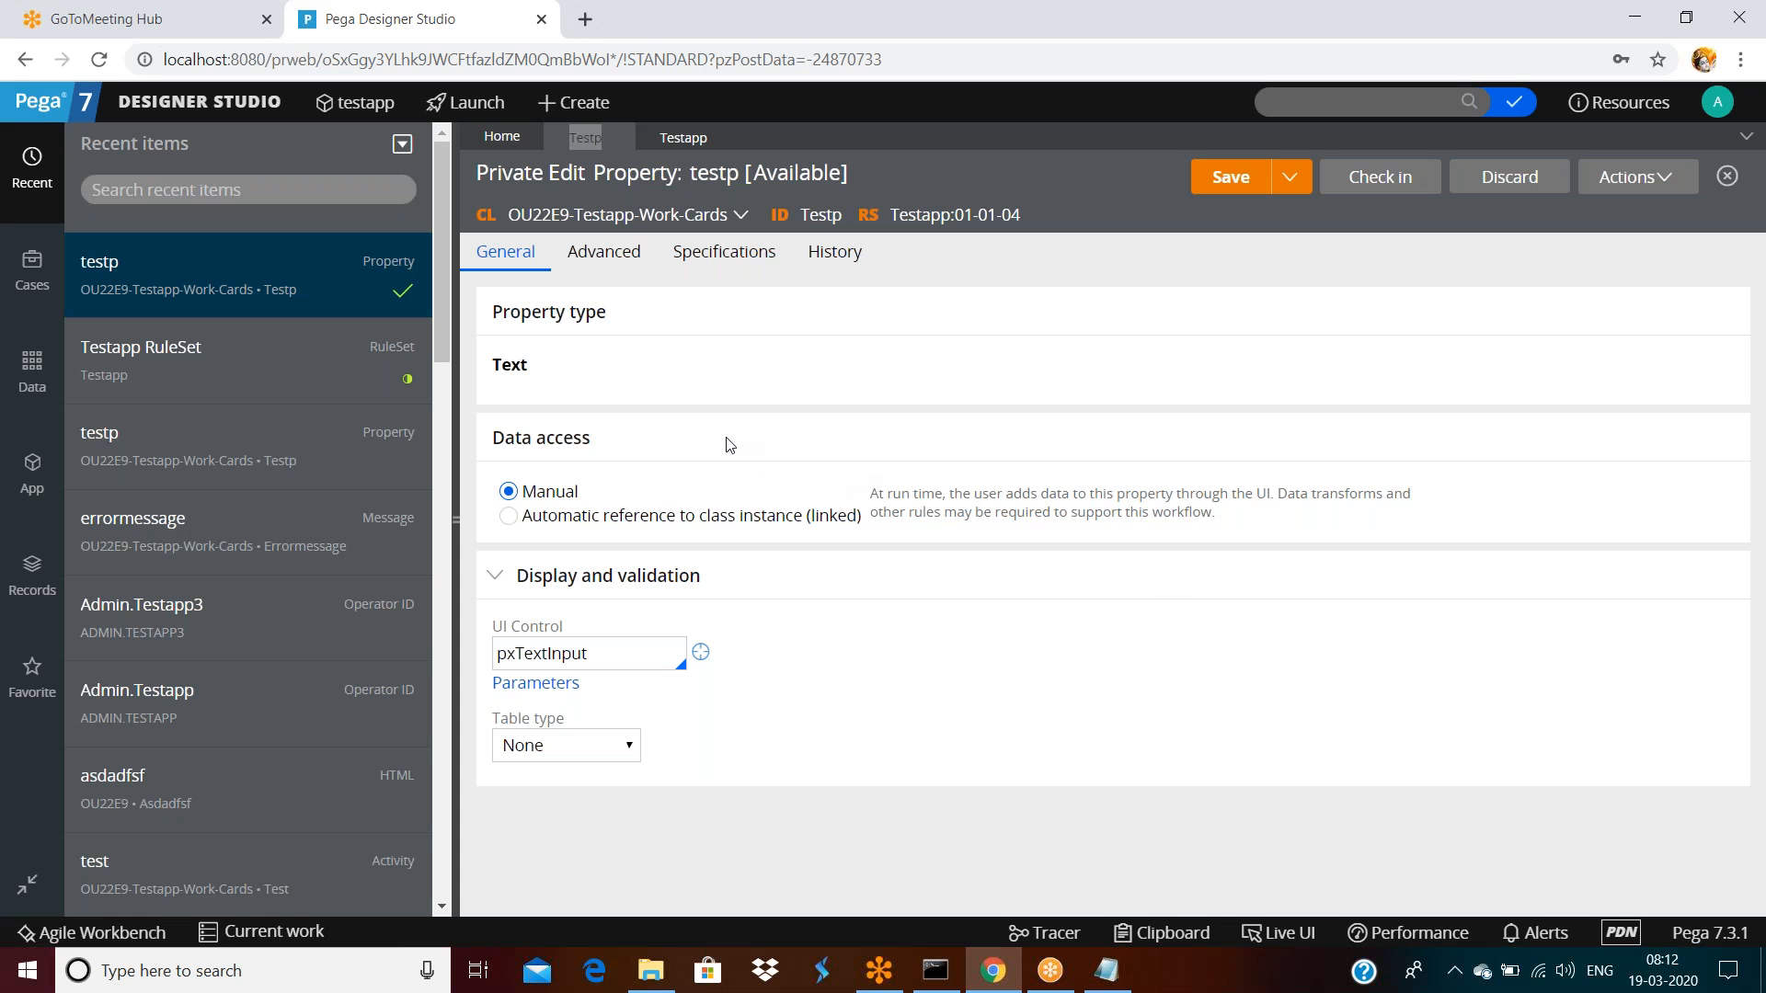
left_click(607, 252)
type("3")
left_click(1210, 187)
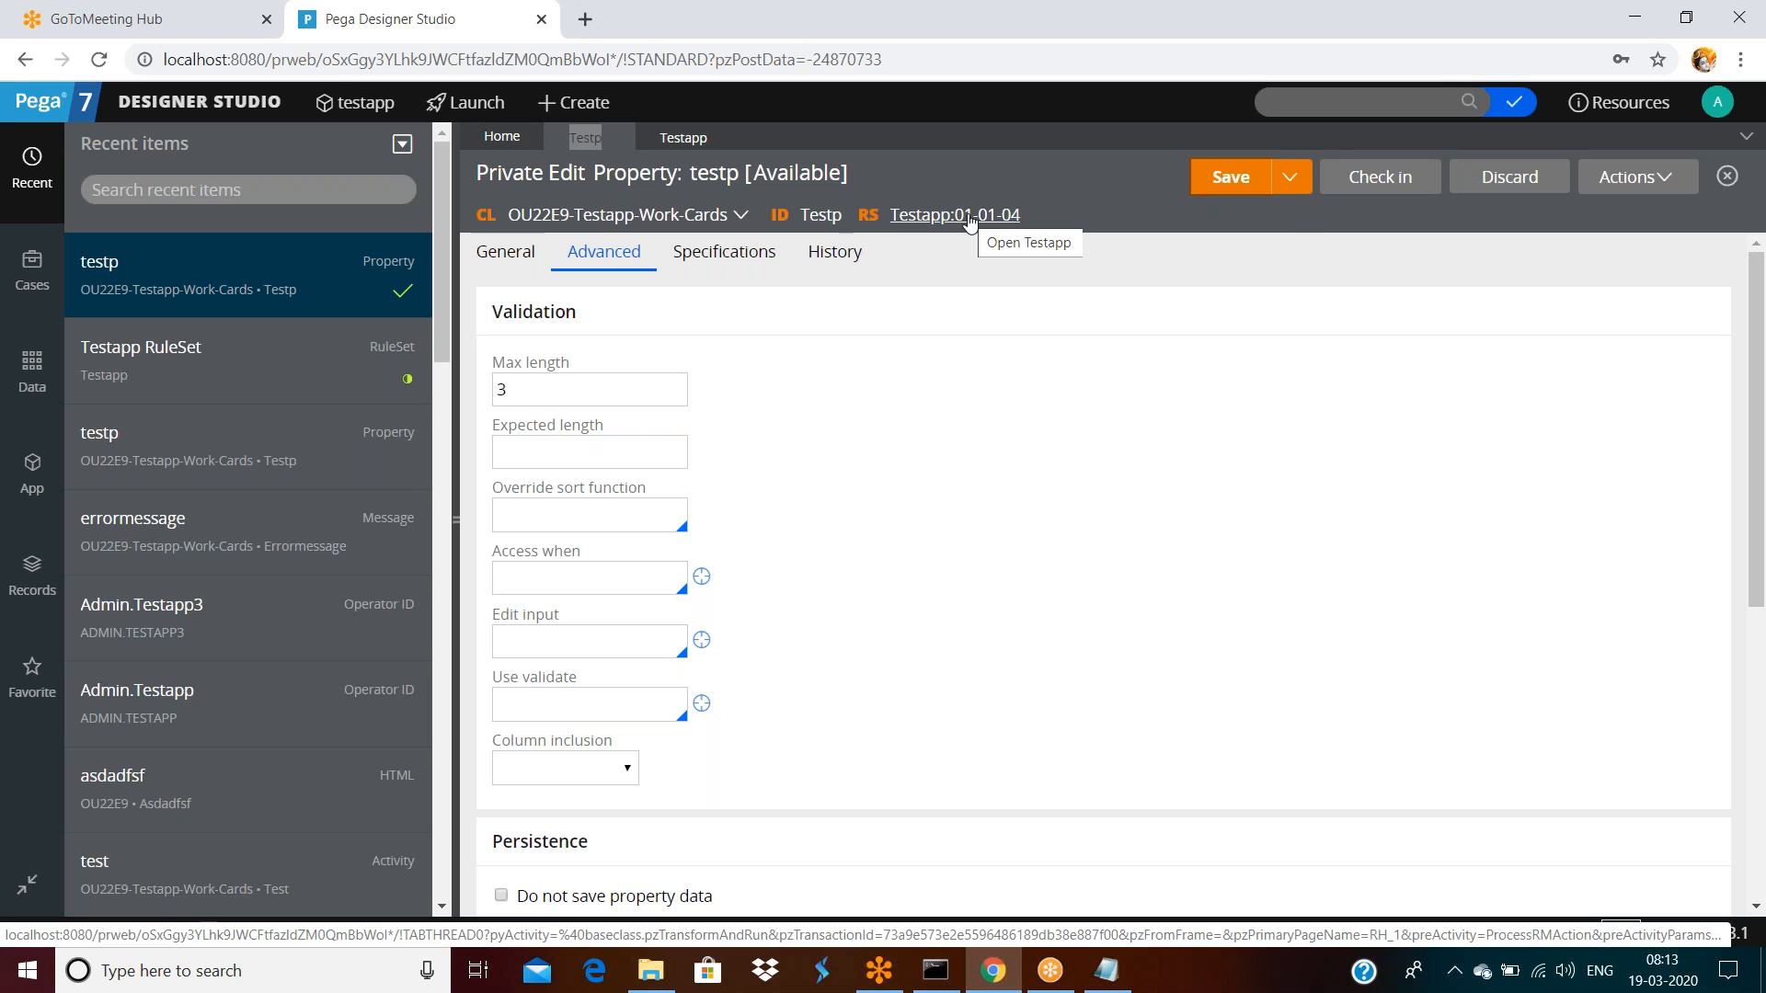
Check testp into ruleset version 01-01-05 with comment 'afdsadfsf'
left_click(1371, 175)
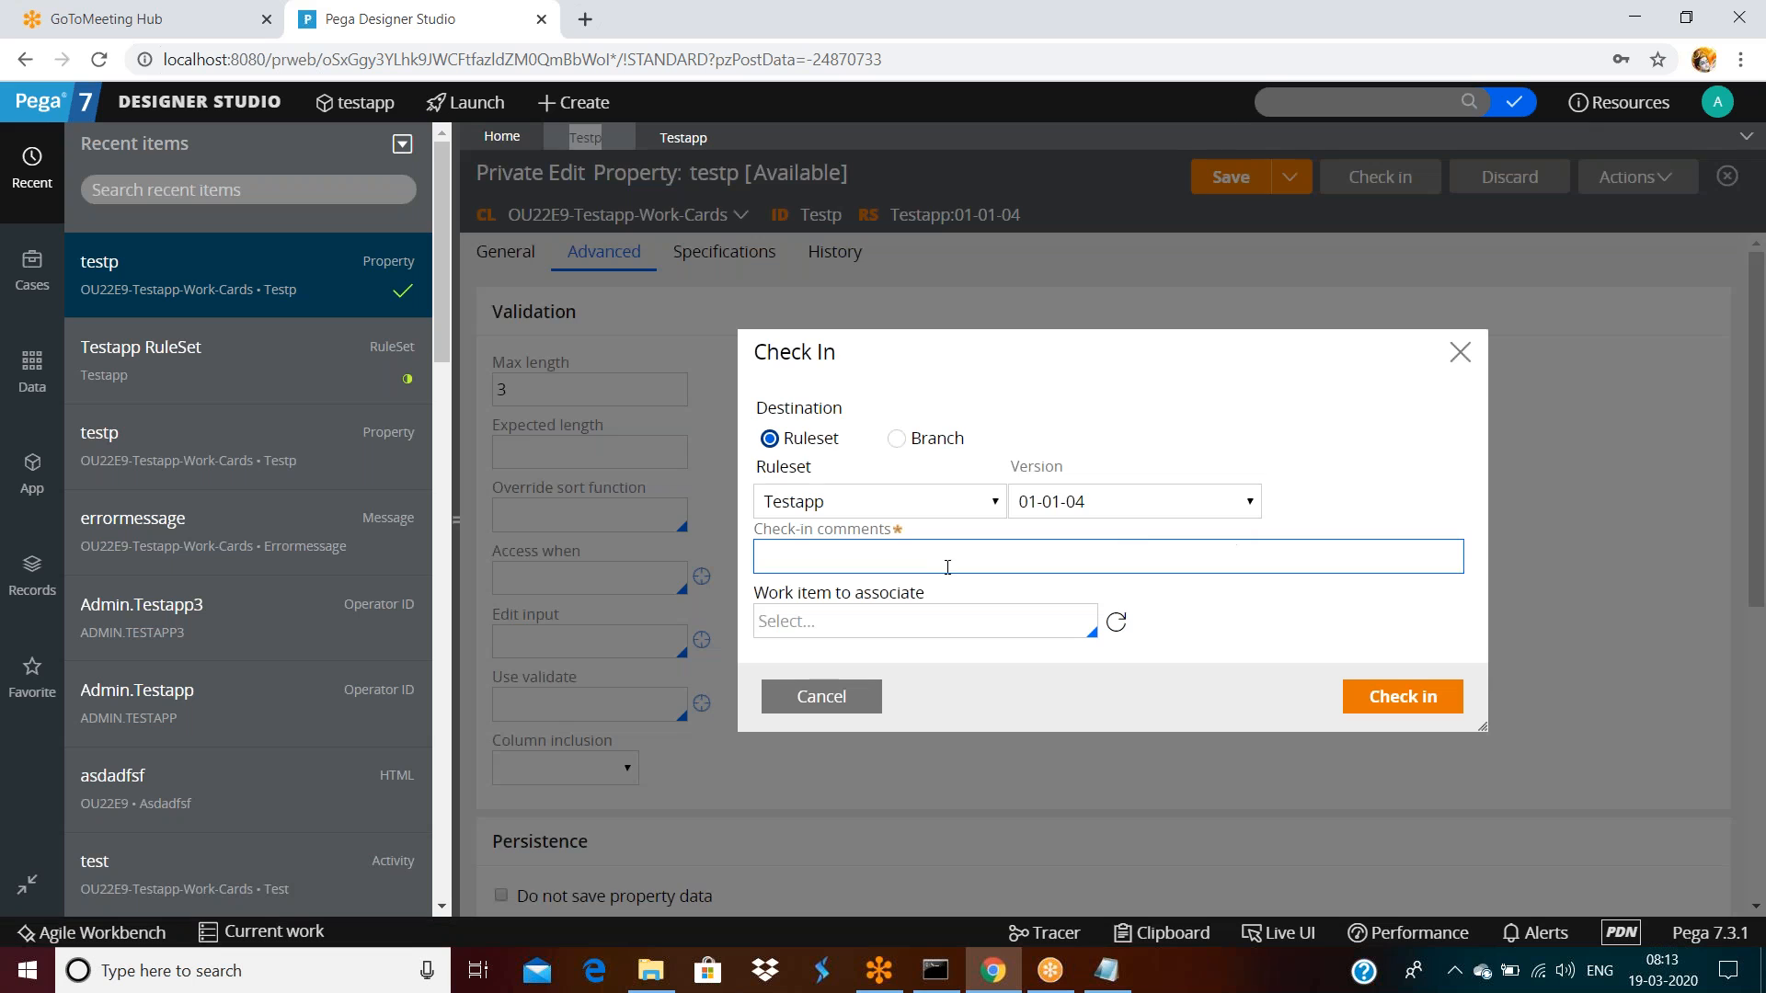
left_click(1230, 505)
left_click(1130, 553)
left_click(887, 563)
type("afdsadfsf")
left_click(1417, 698)
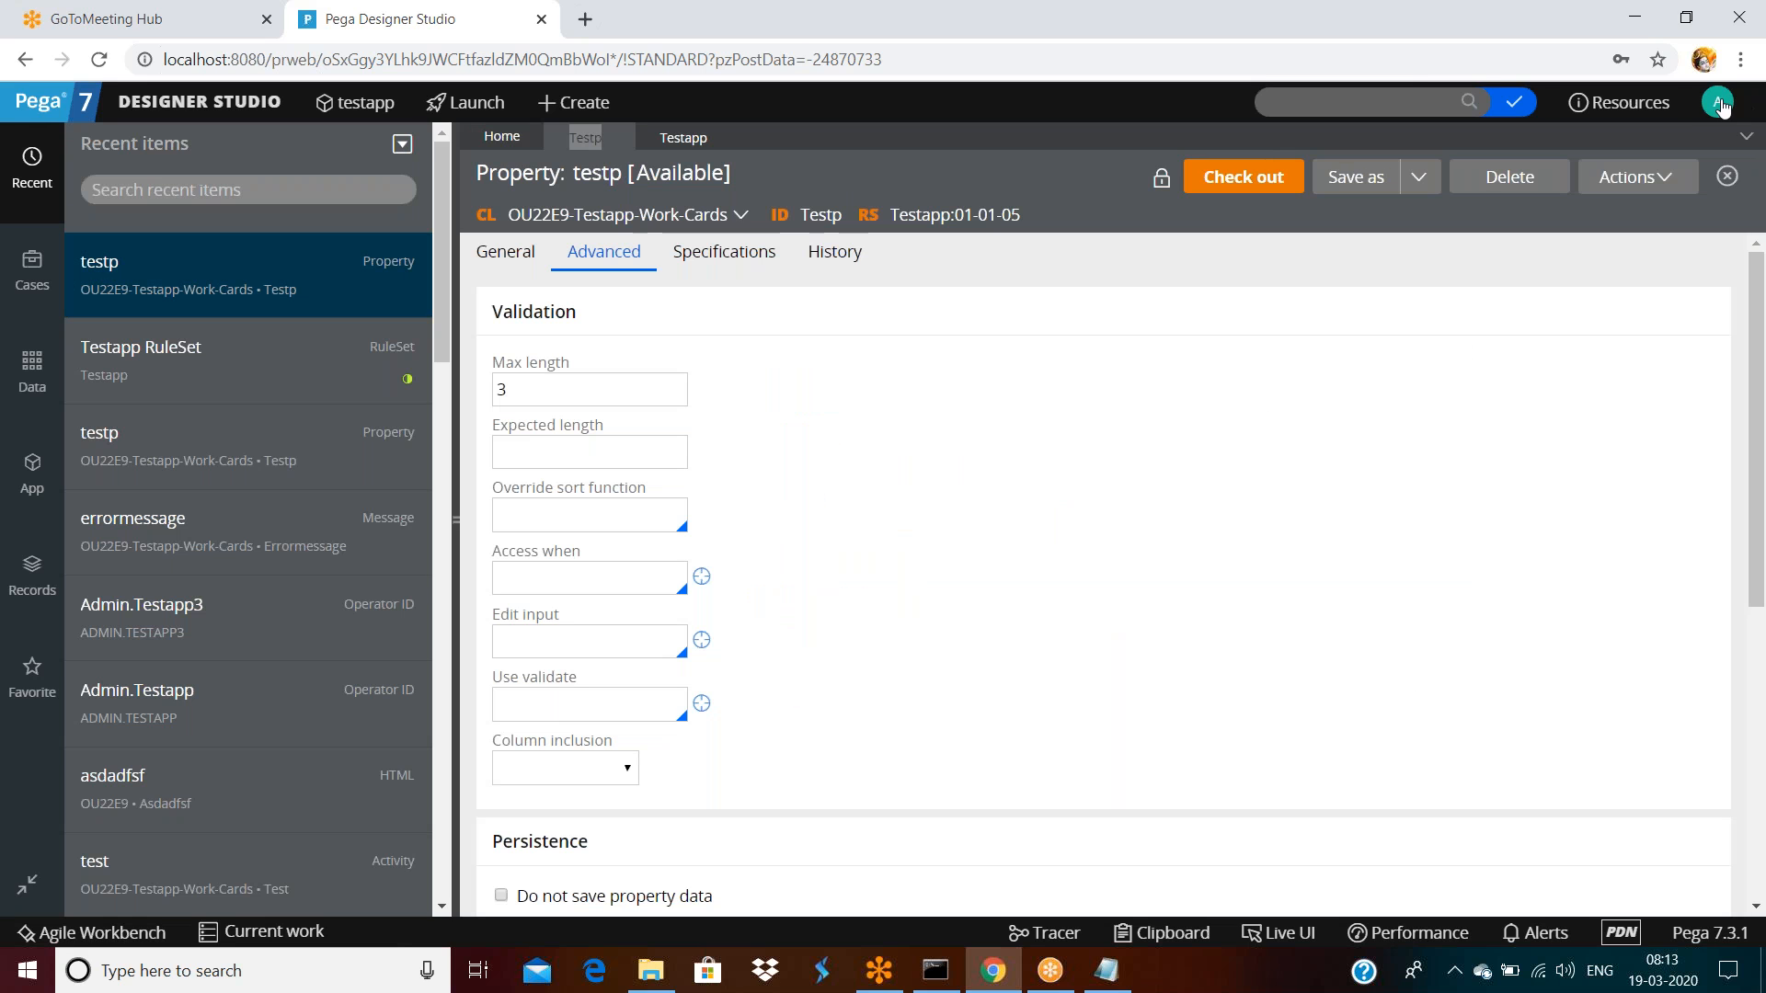
left_click(1717, 103)
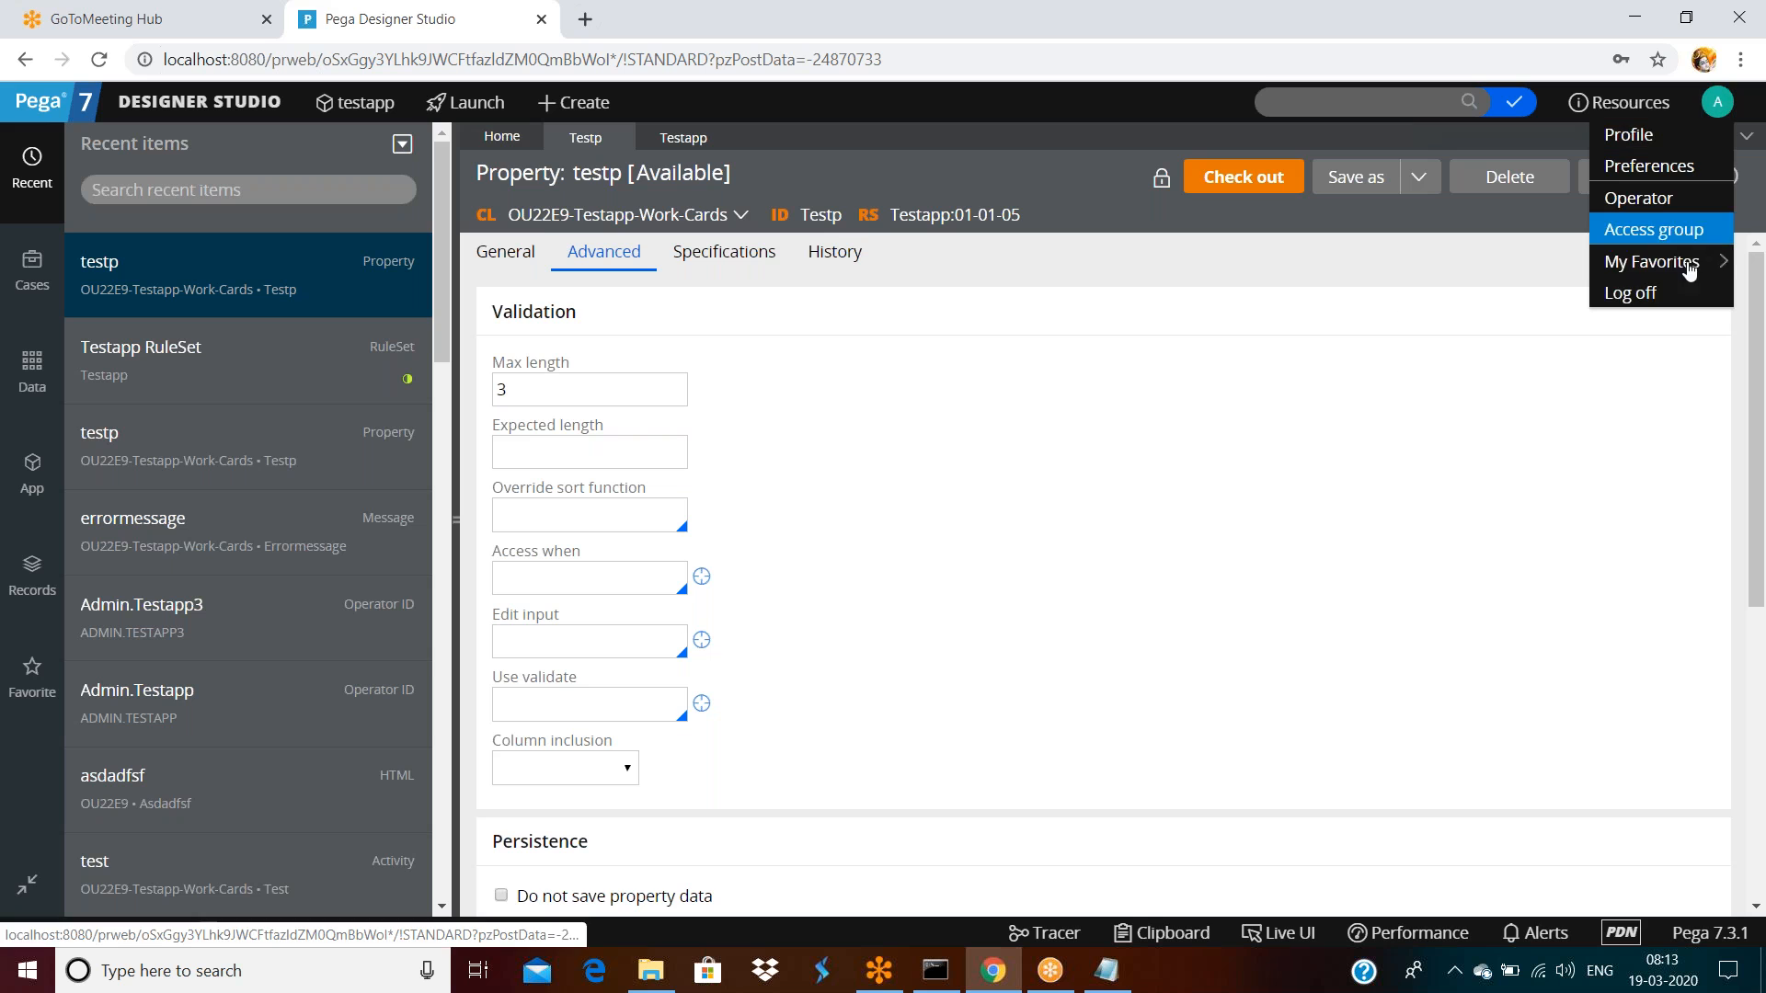
Log off, sign in as the other operator, and open testp from Recent items
left_click(1630, 293)
left_click(806, 384)
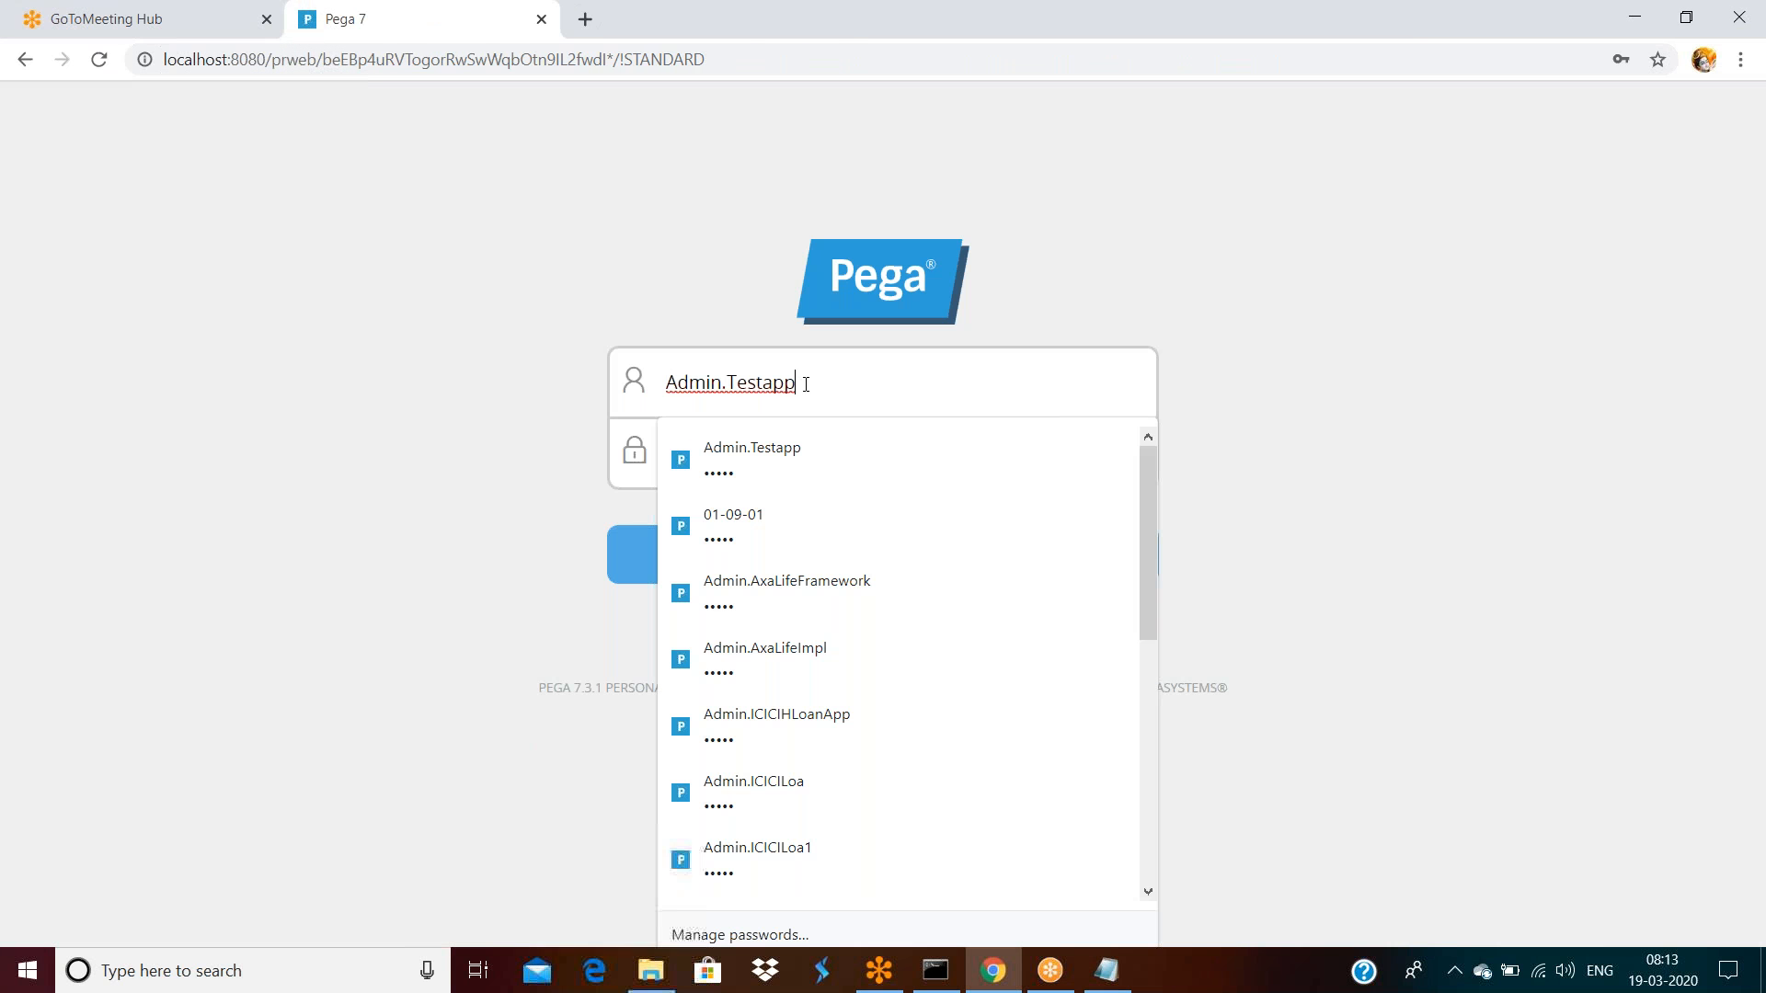
type("3")
left_click(903, 487)
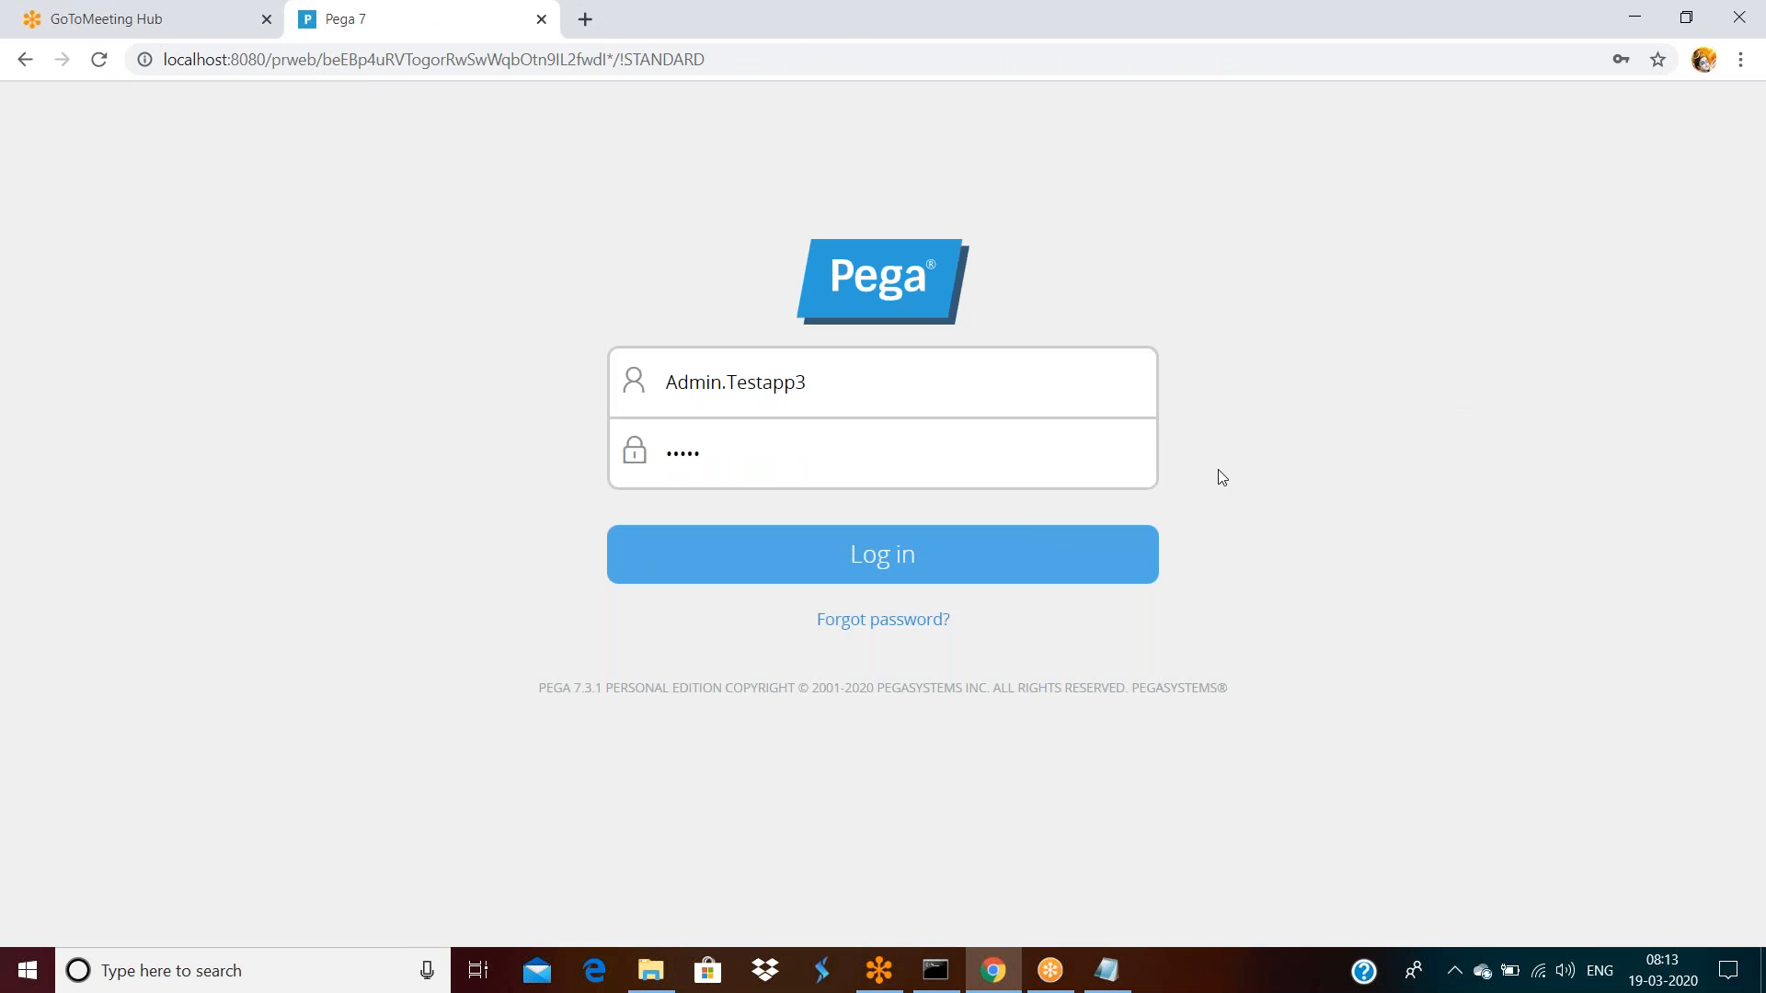
left_click(942, 552)
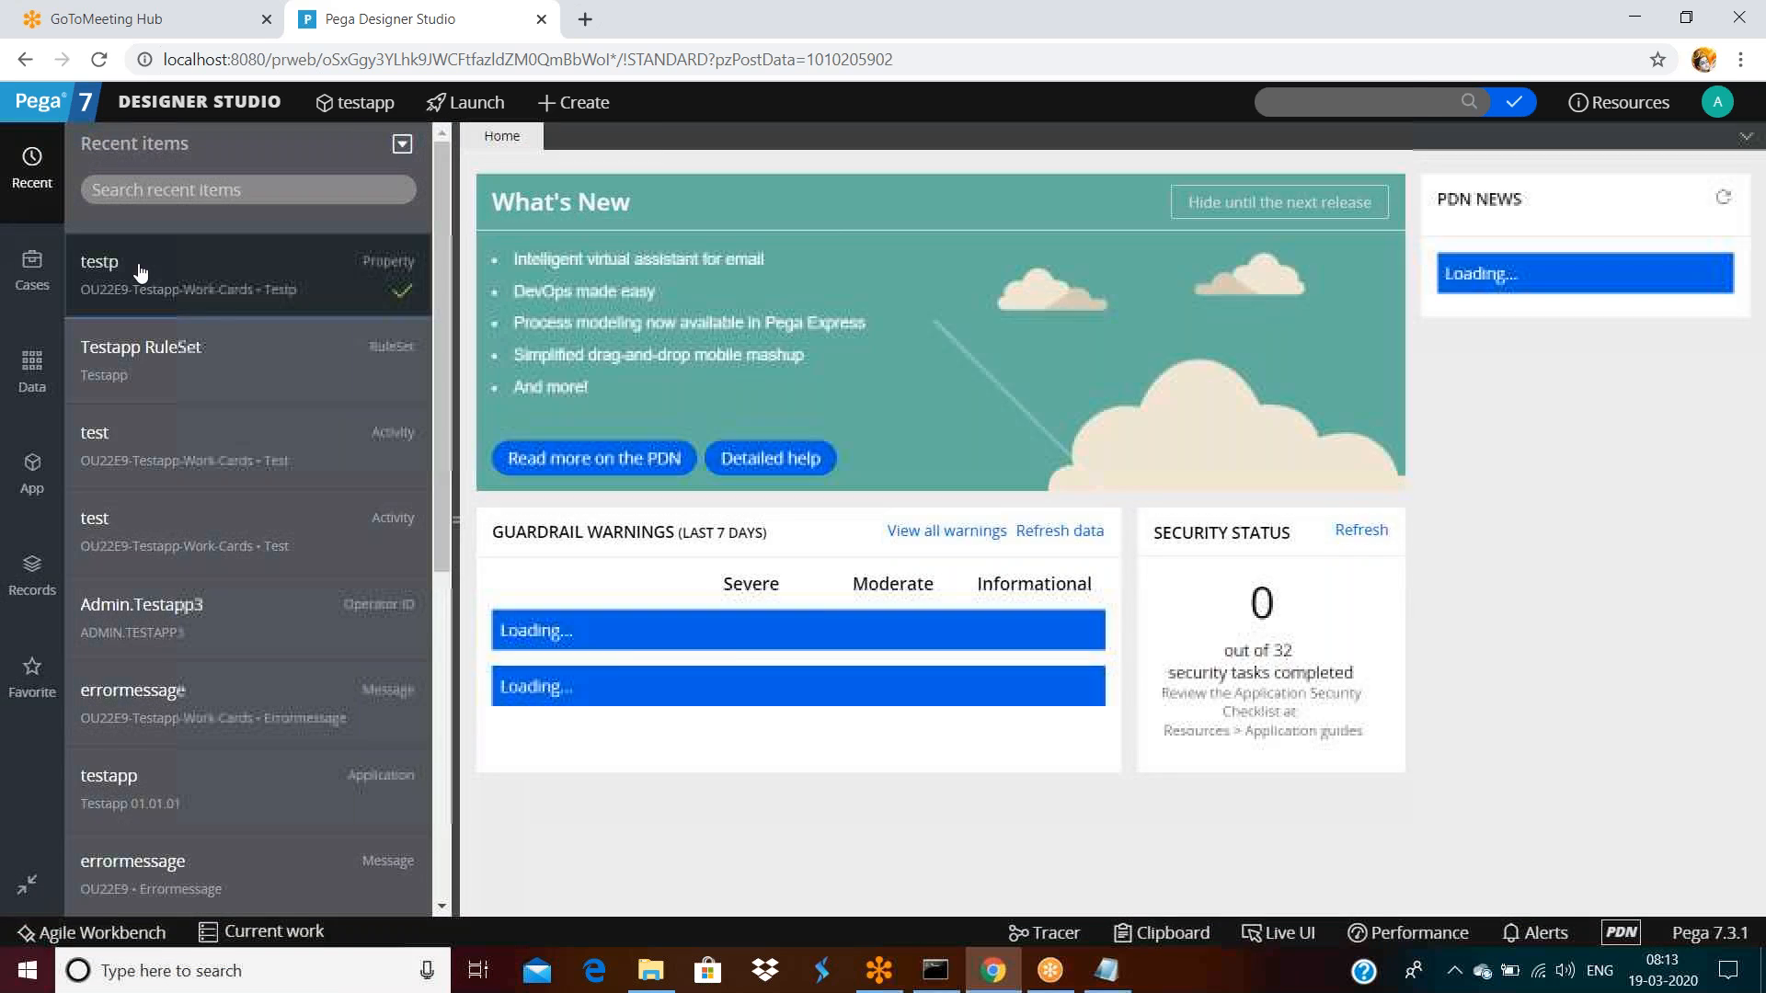
left_click(138, 267)
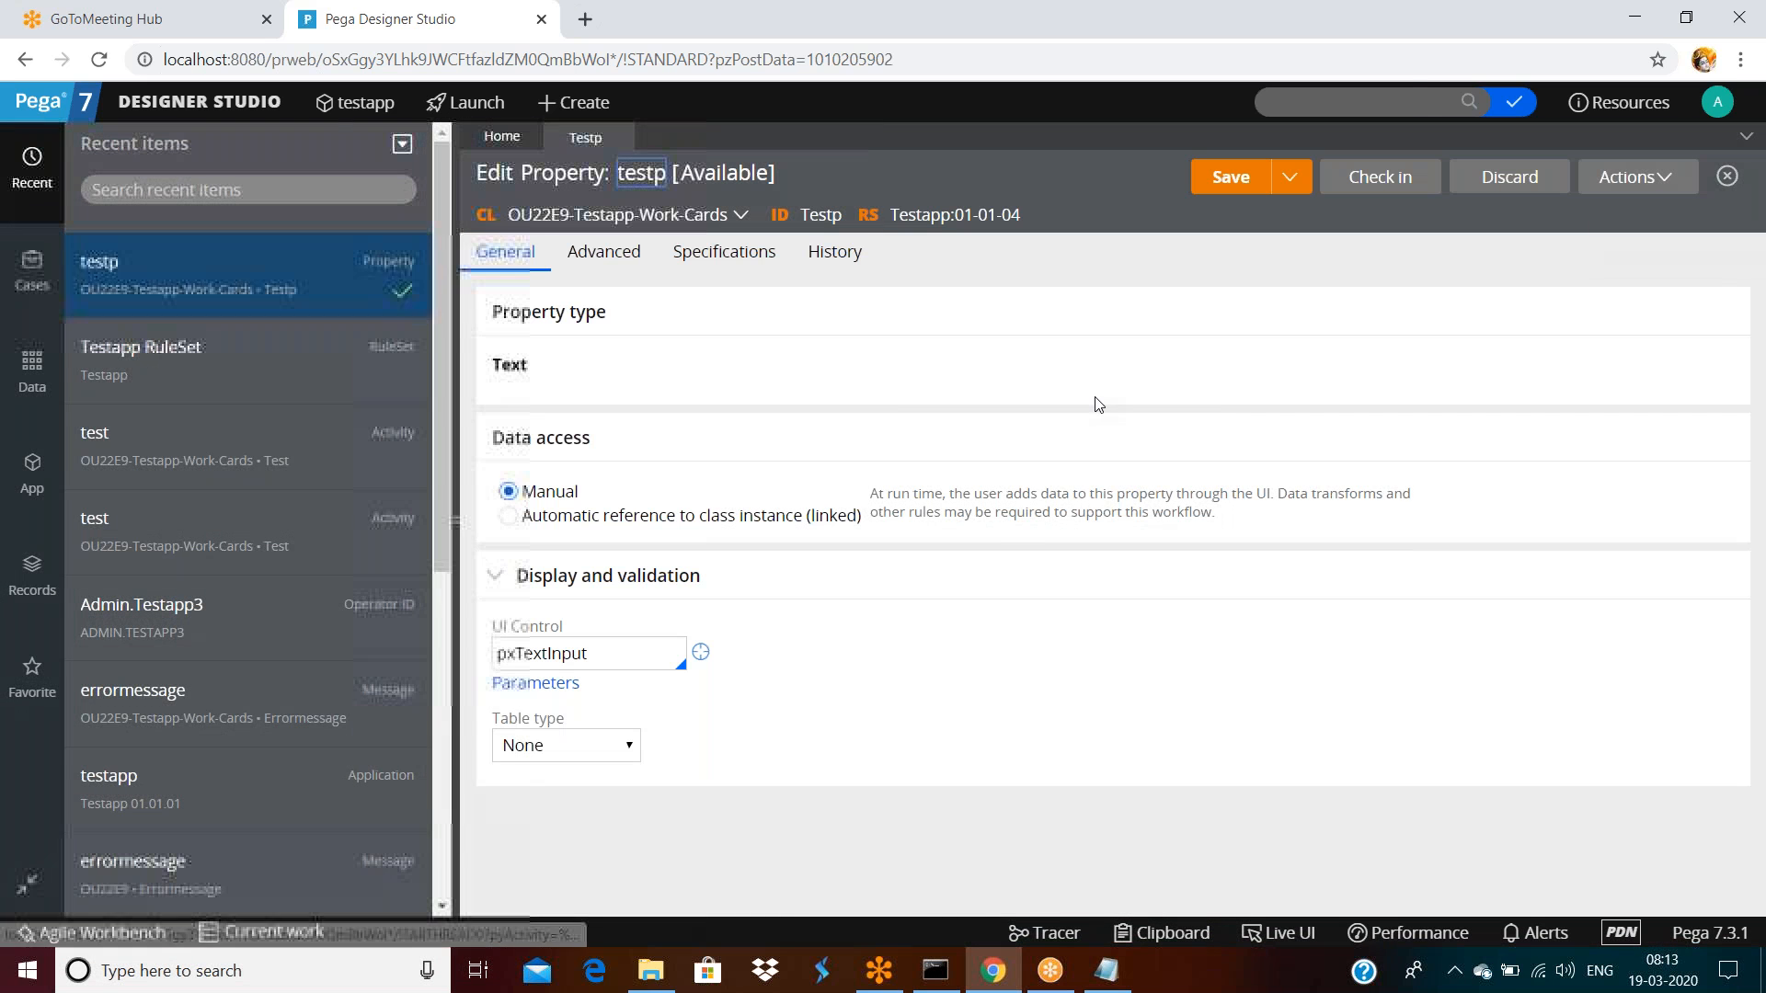
Set testp's Expected length to 2 and check it in with comment 'asdfasf'
left_click(1380, 176)
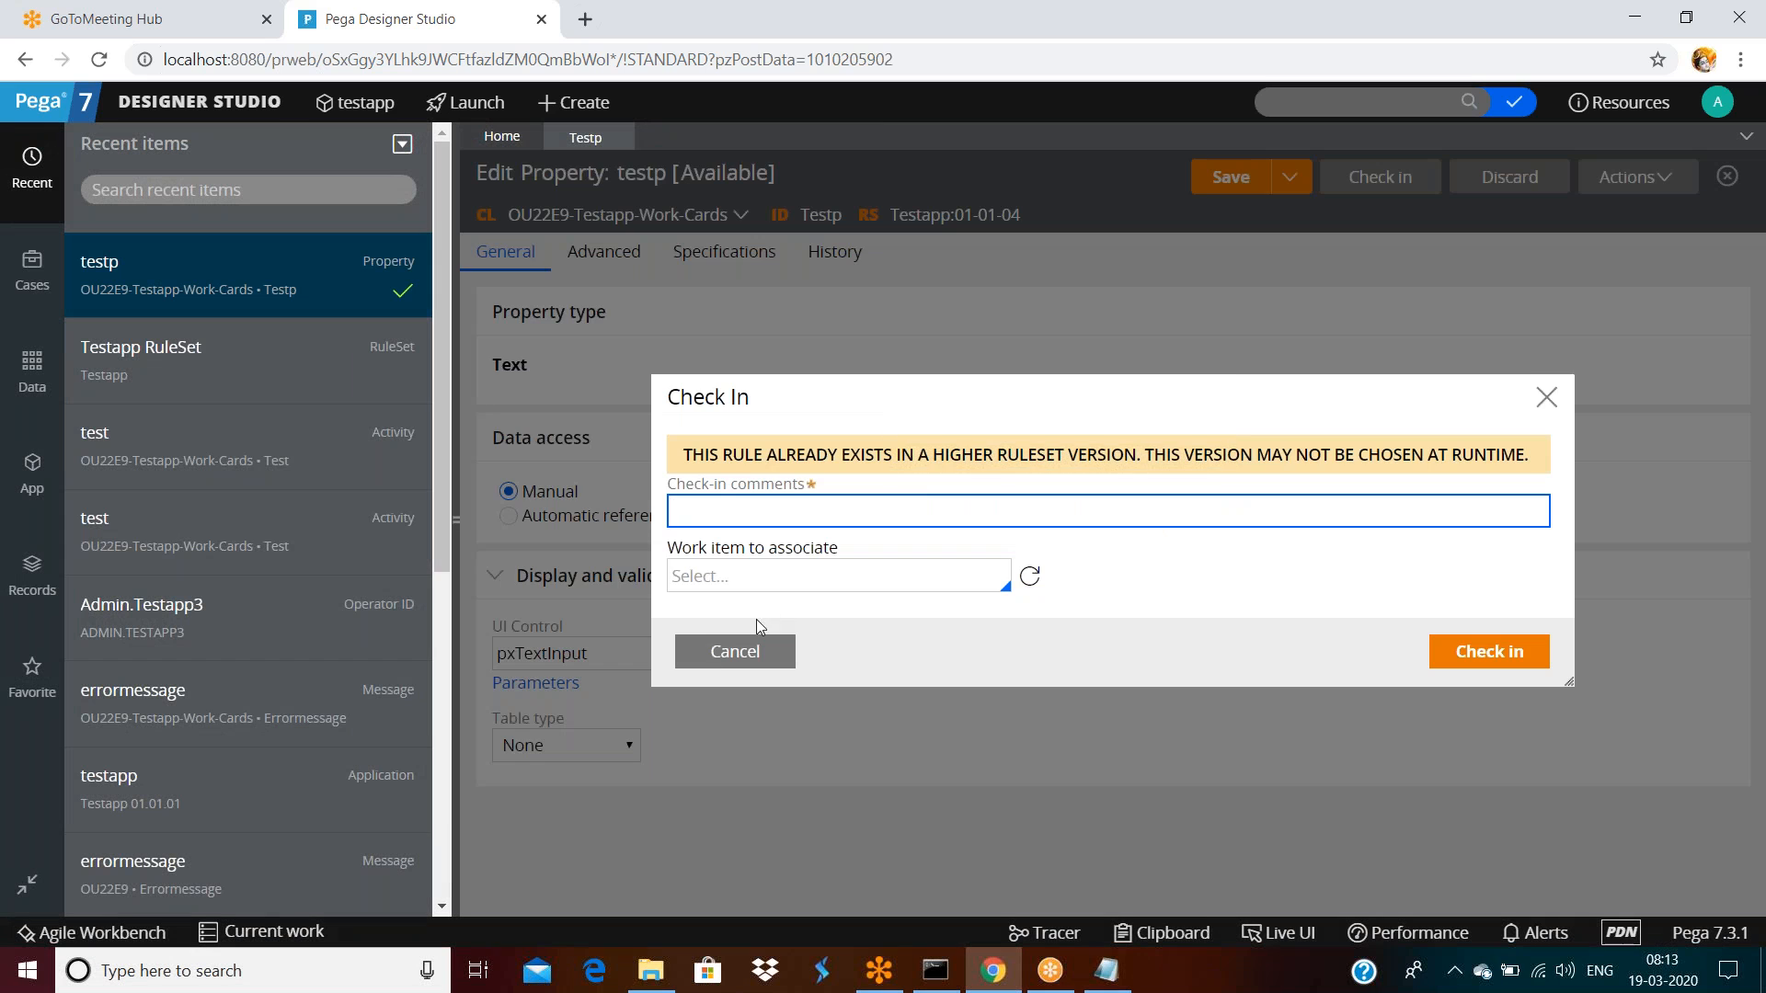
left_click(733, 657)
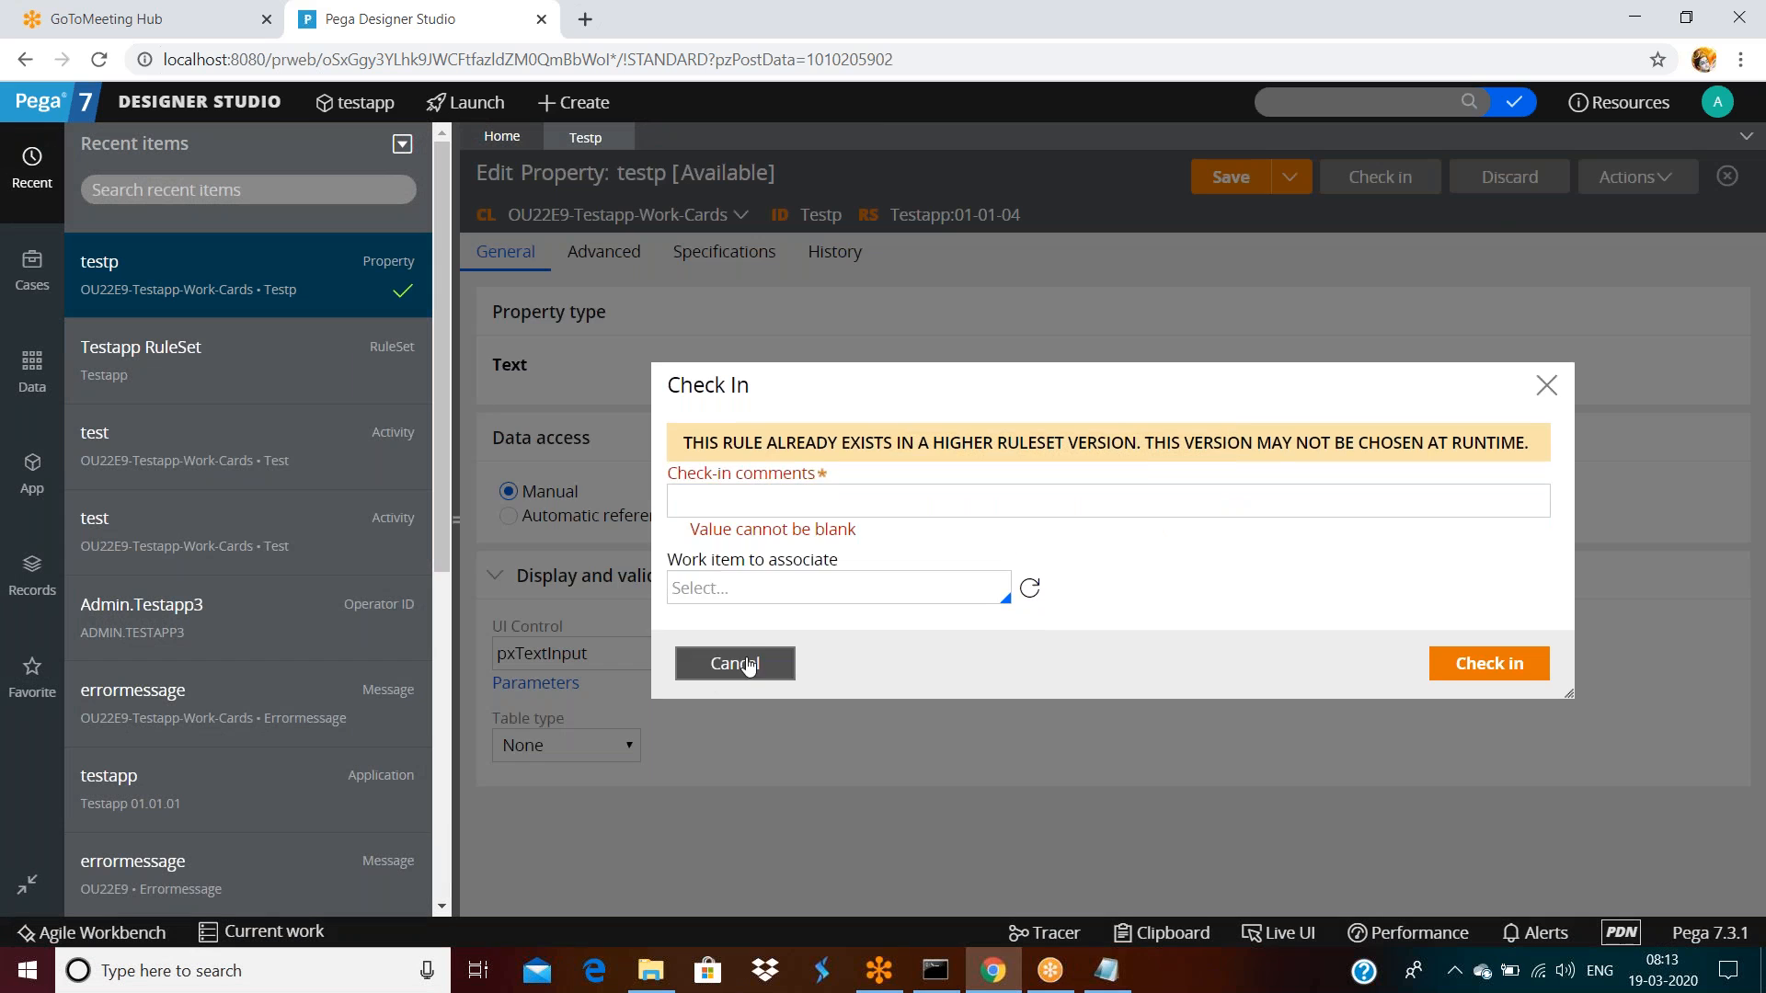
triple_click(604, 251)
left_click(606, 523)
left_click(593, 435)
type("2")
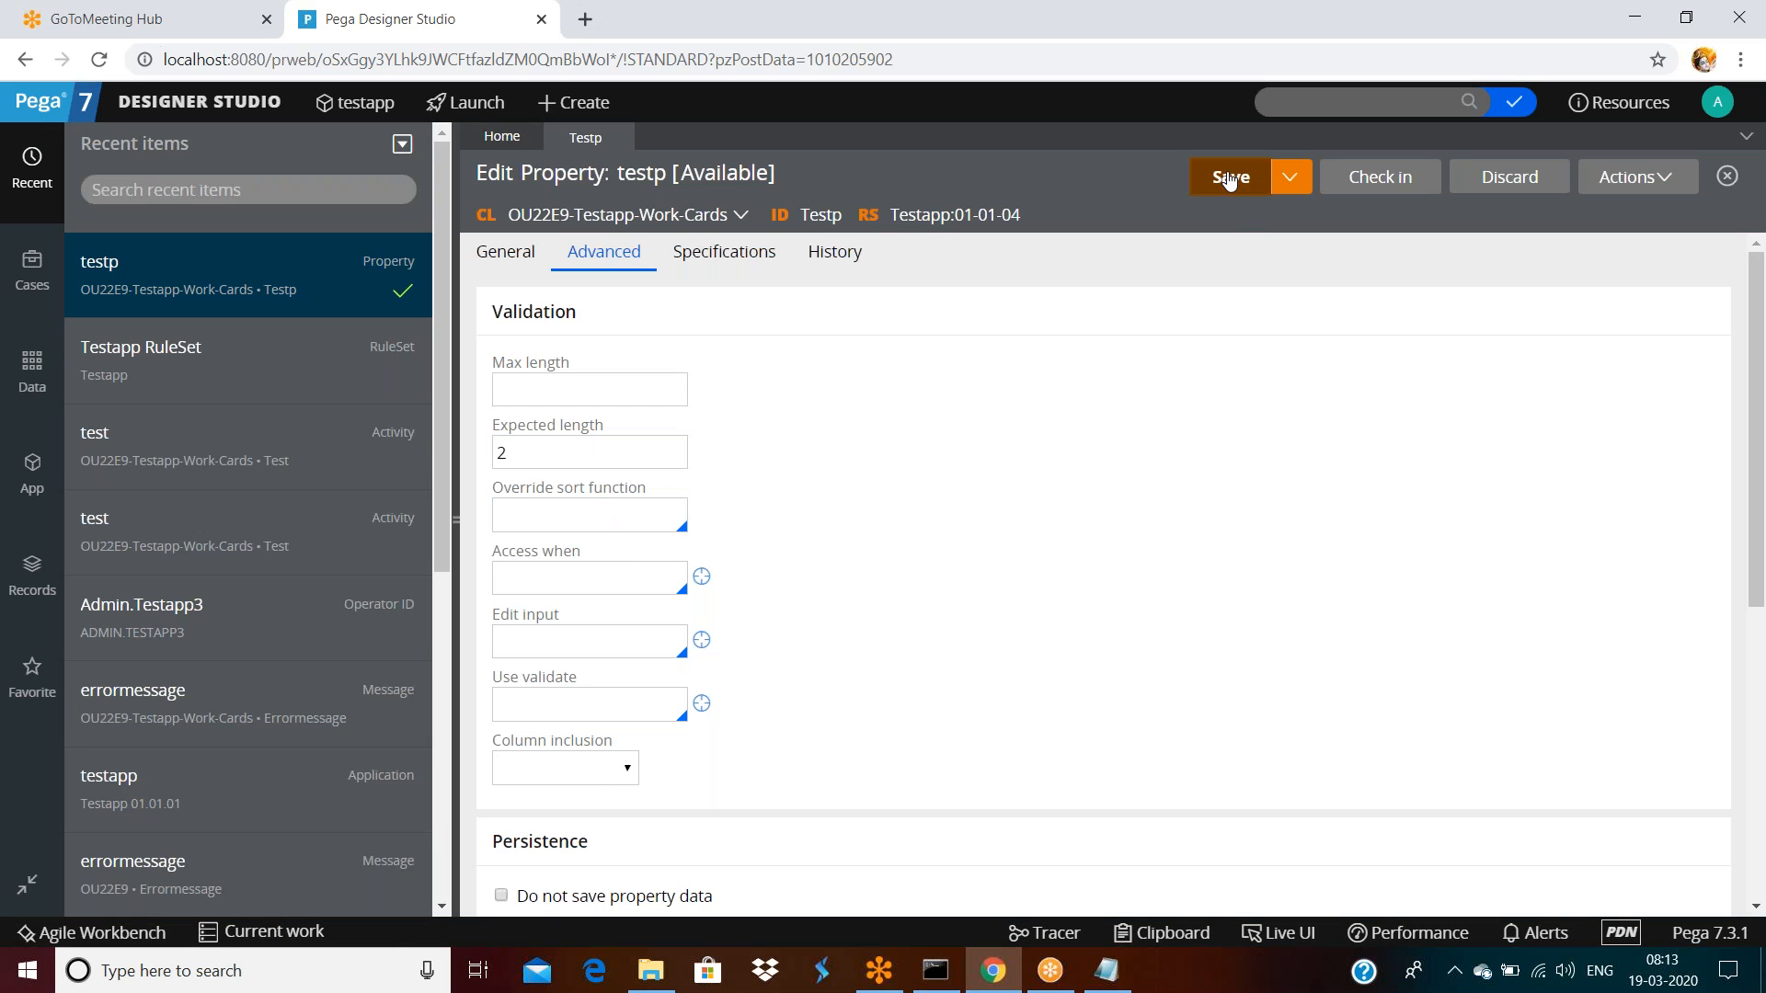
left_click(1380, 177)
type("asdfasf")
left_click(1504, 653)
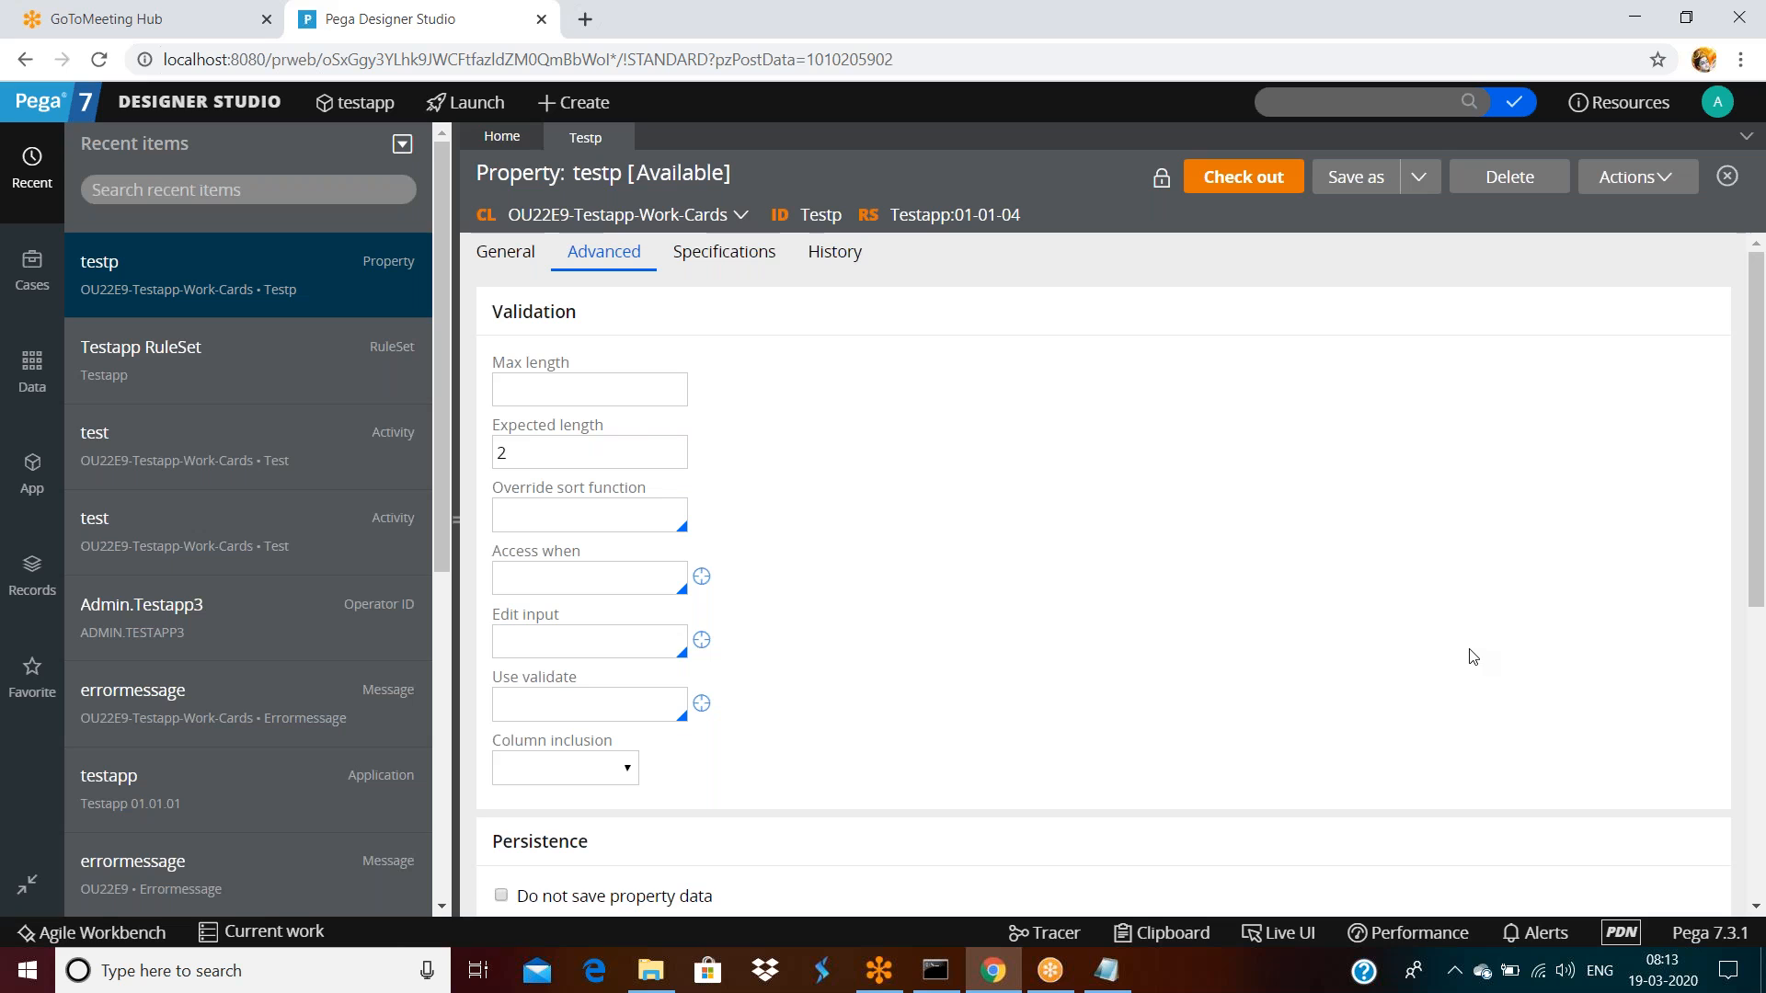
double_click(831, 217)
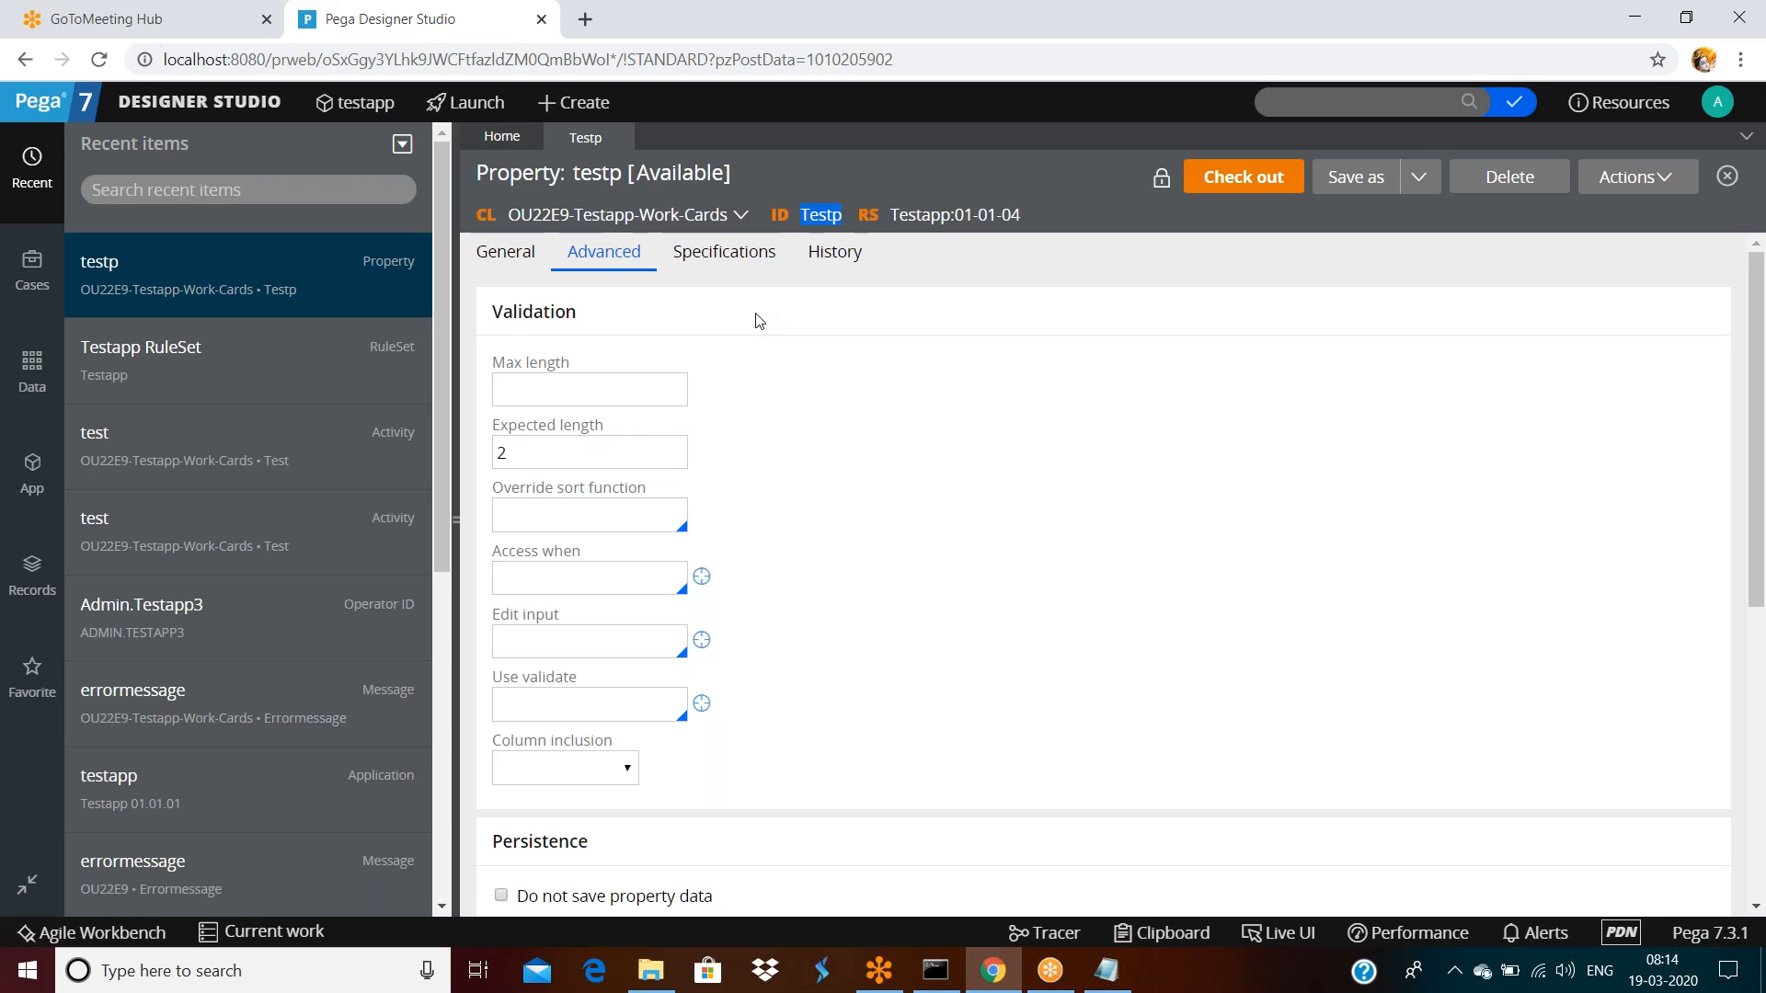
Open the Testapp RuleSet and try locking version 01-01-05 with a password, then cancel
left_click(1020, 329)
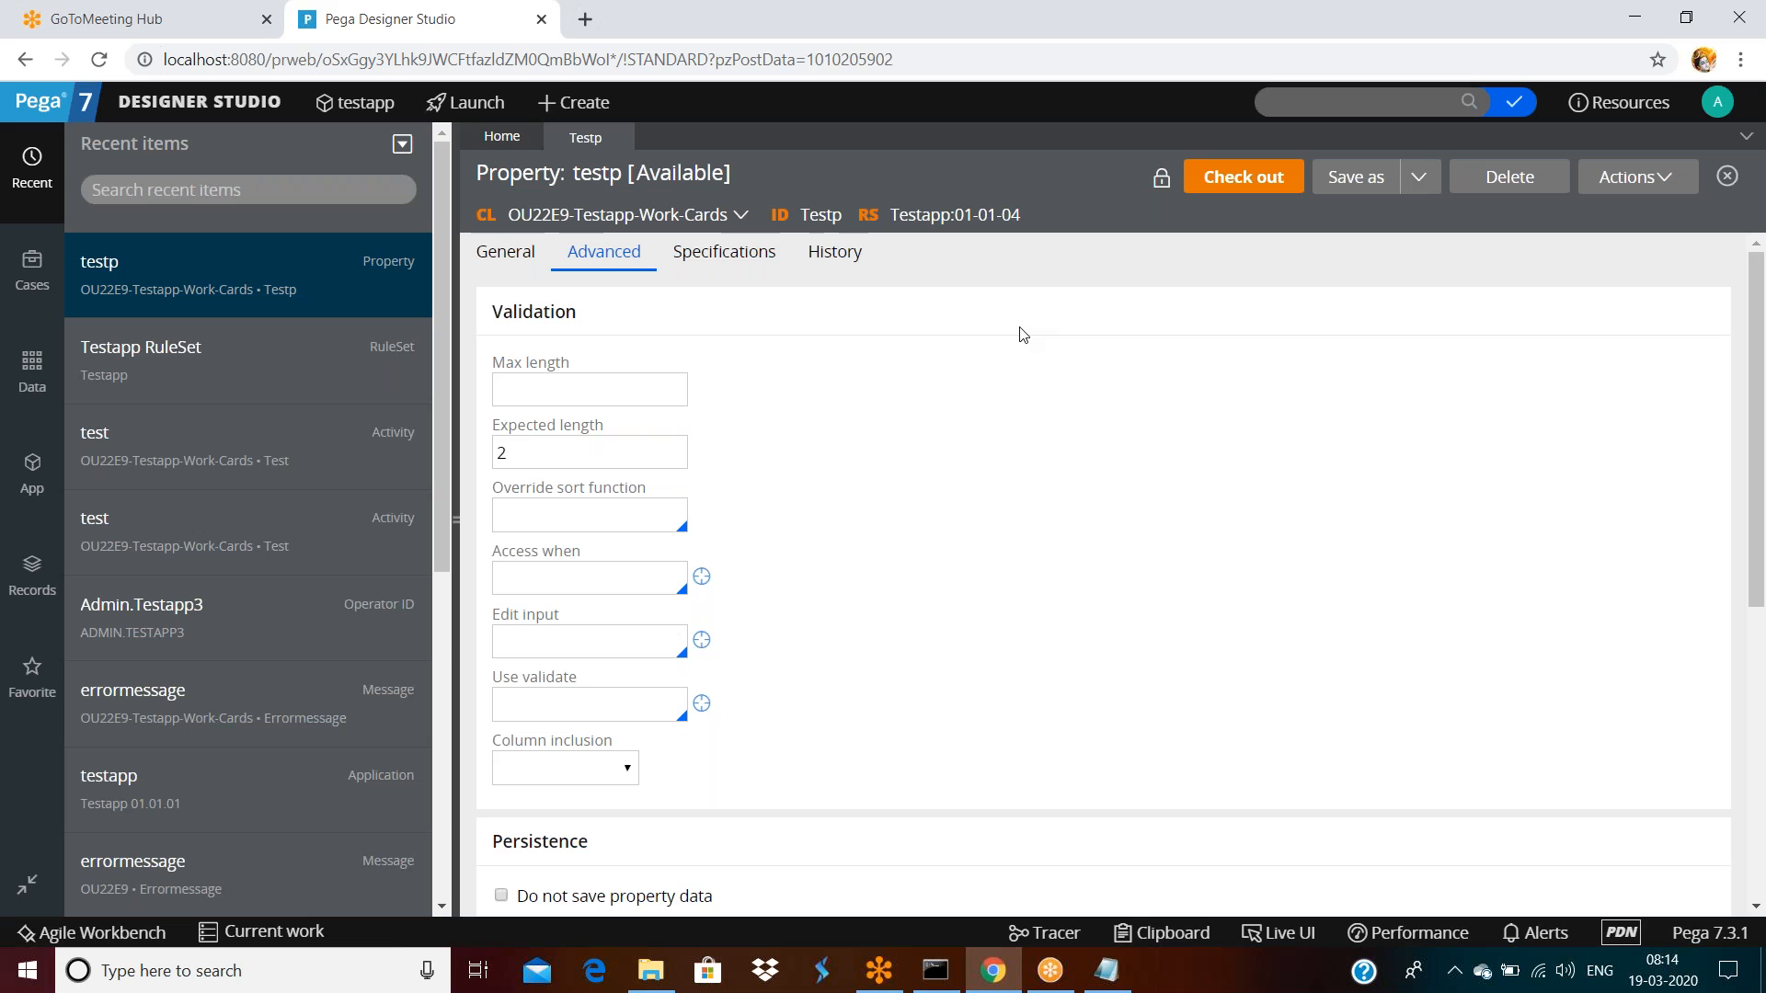
left_click(1007, 216)
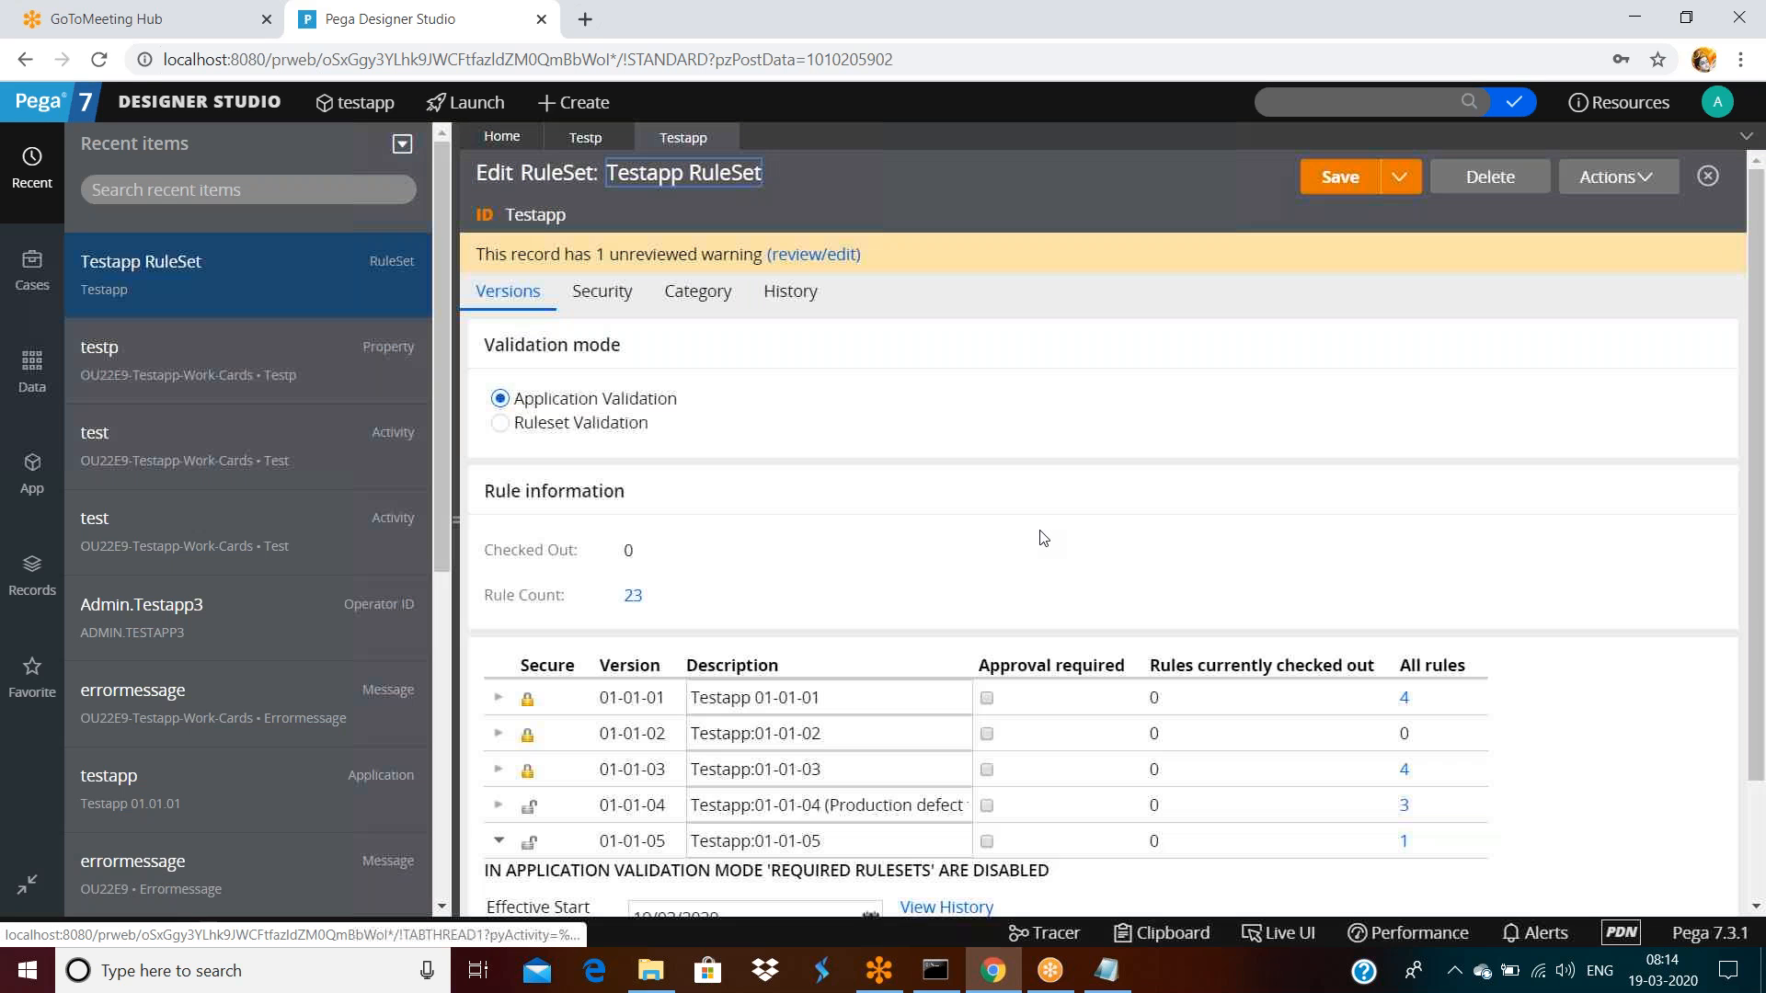
scroll(920, 598, "down", 3)
double_click(872, 697)
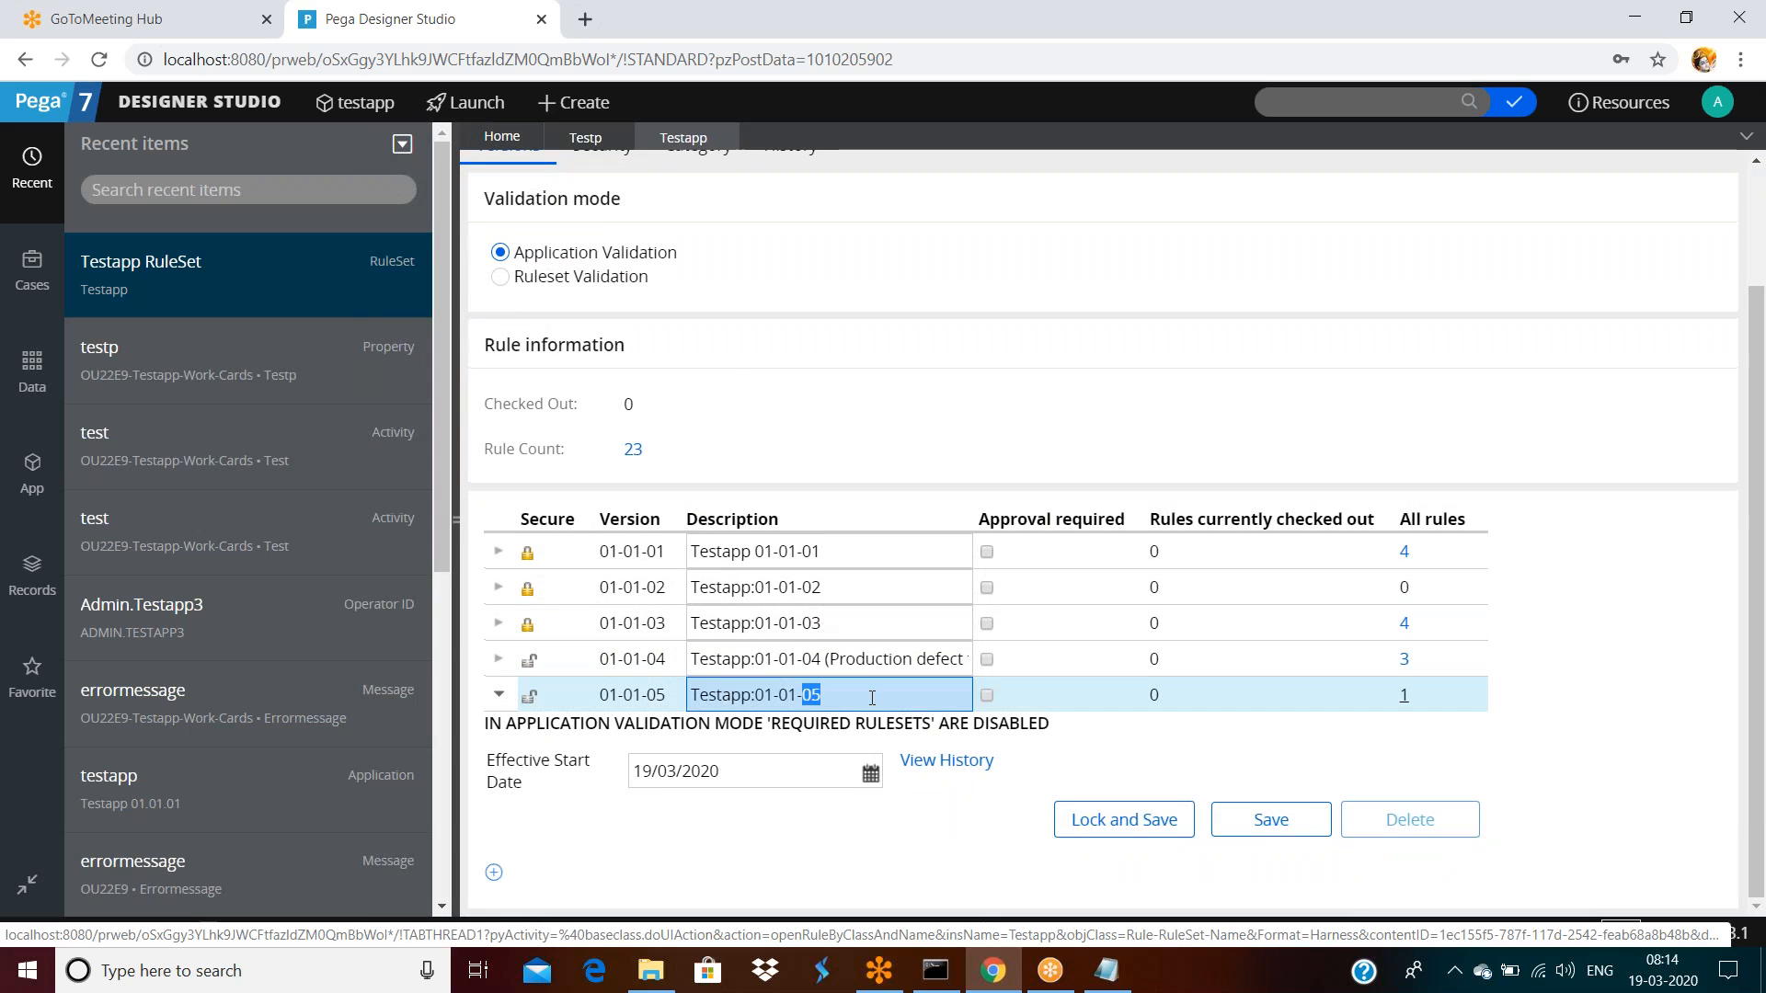
left_click(1124, 820)
type("1234")
left_click(1020, 551)
type("1234")
left_click(1394, 646)
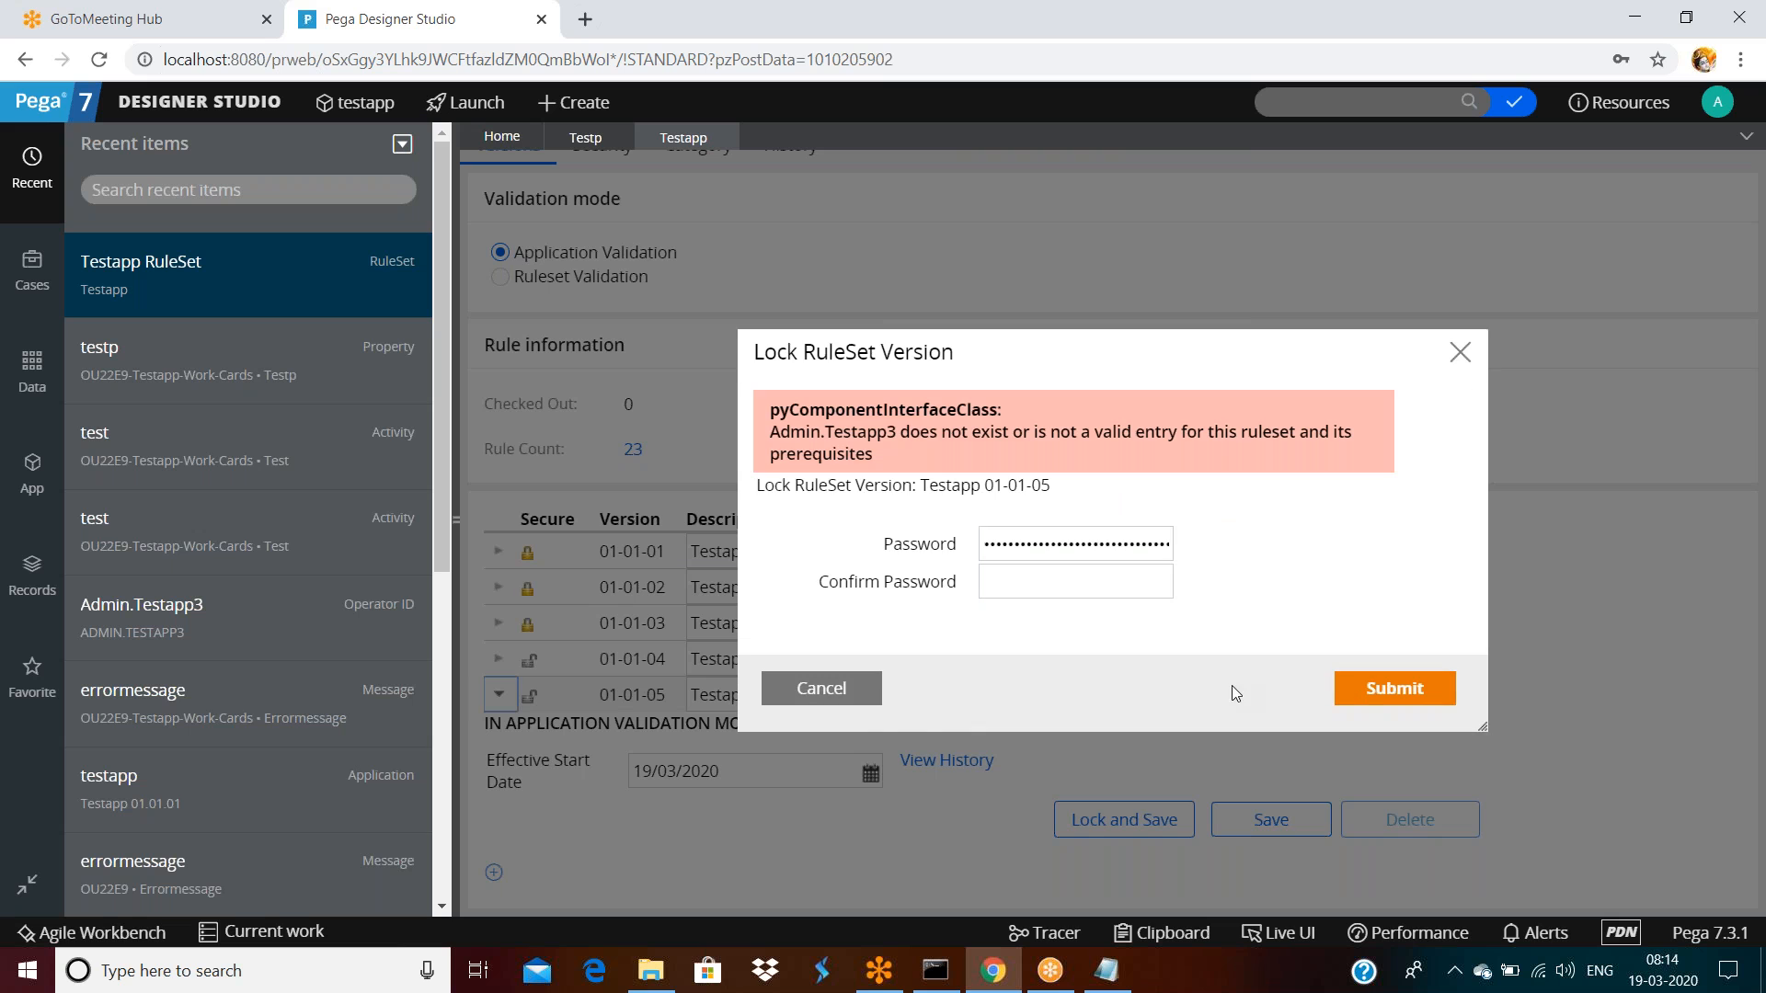
left_click(873, 705)
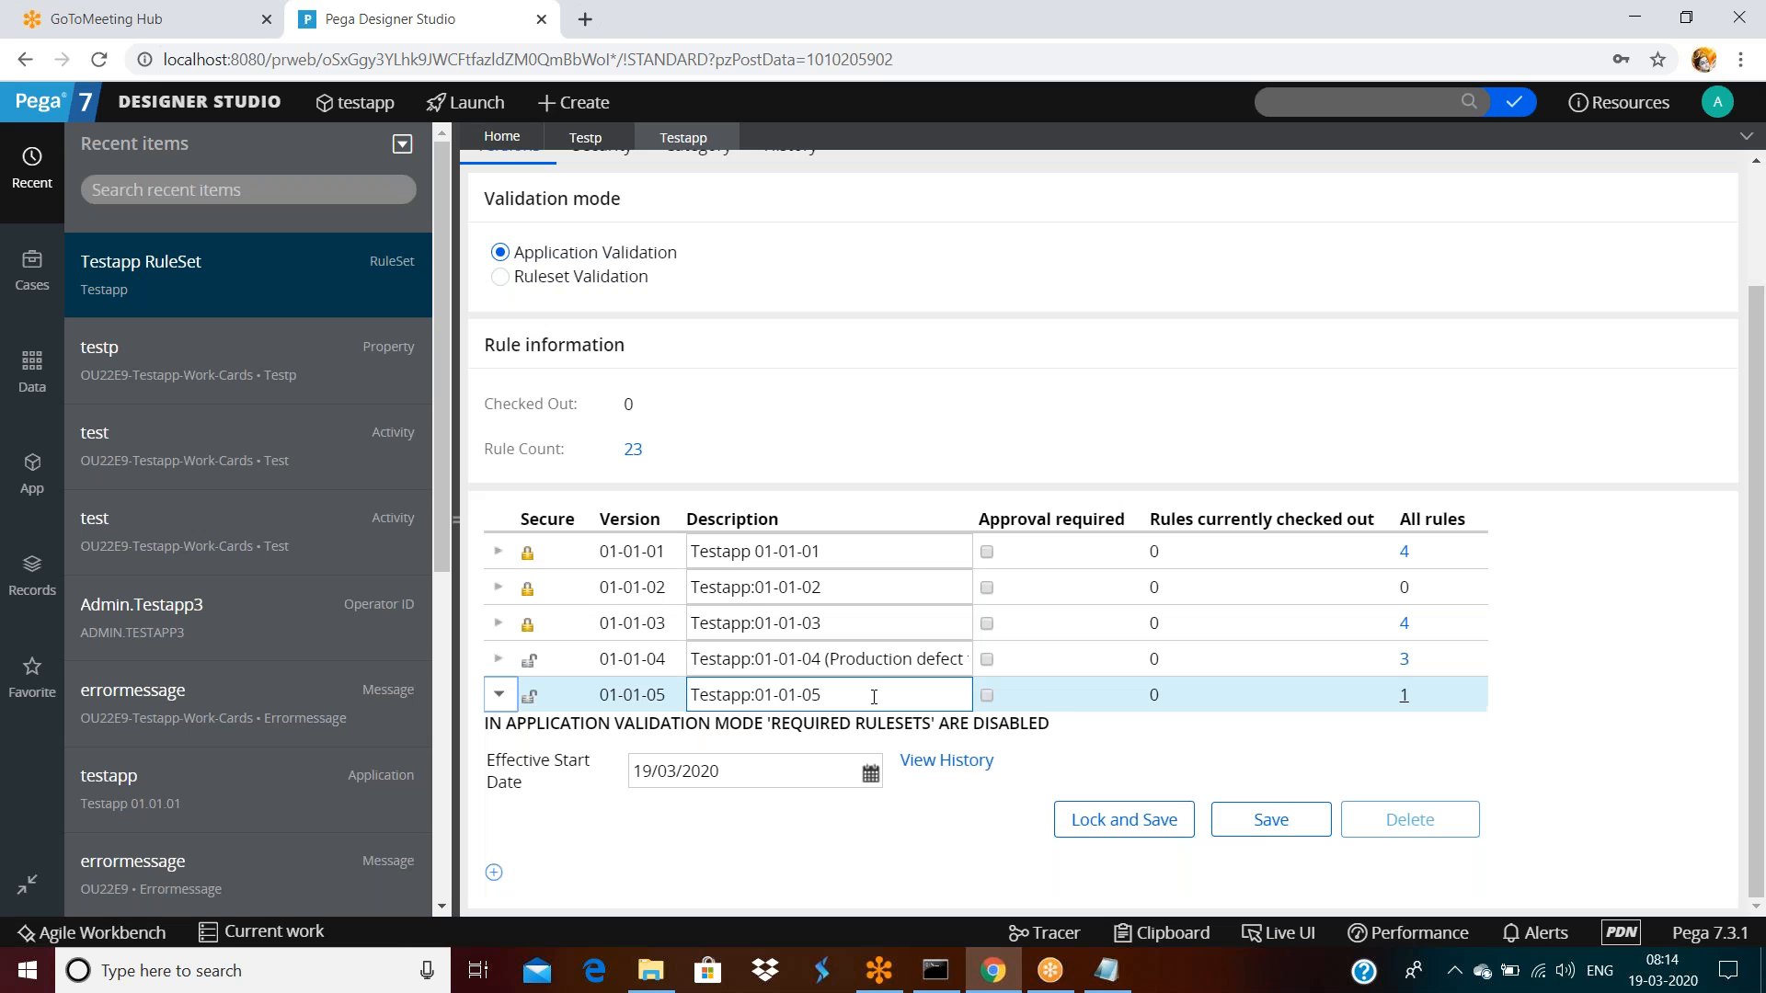
Try locking version 01-01-04, then log off Designer Studio
left_click(874, 659)
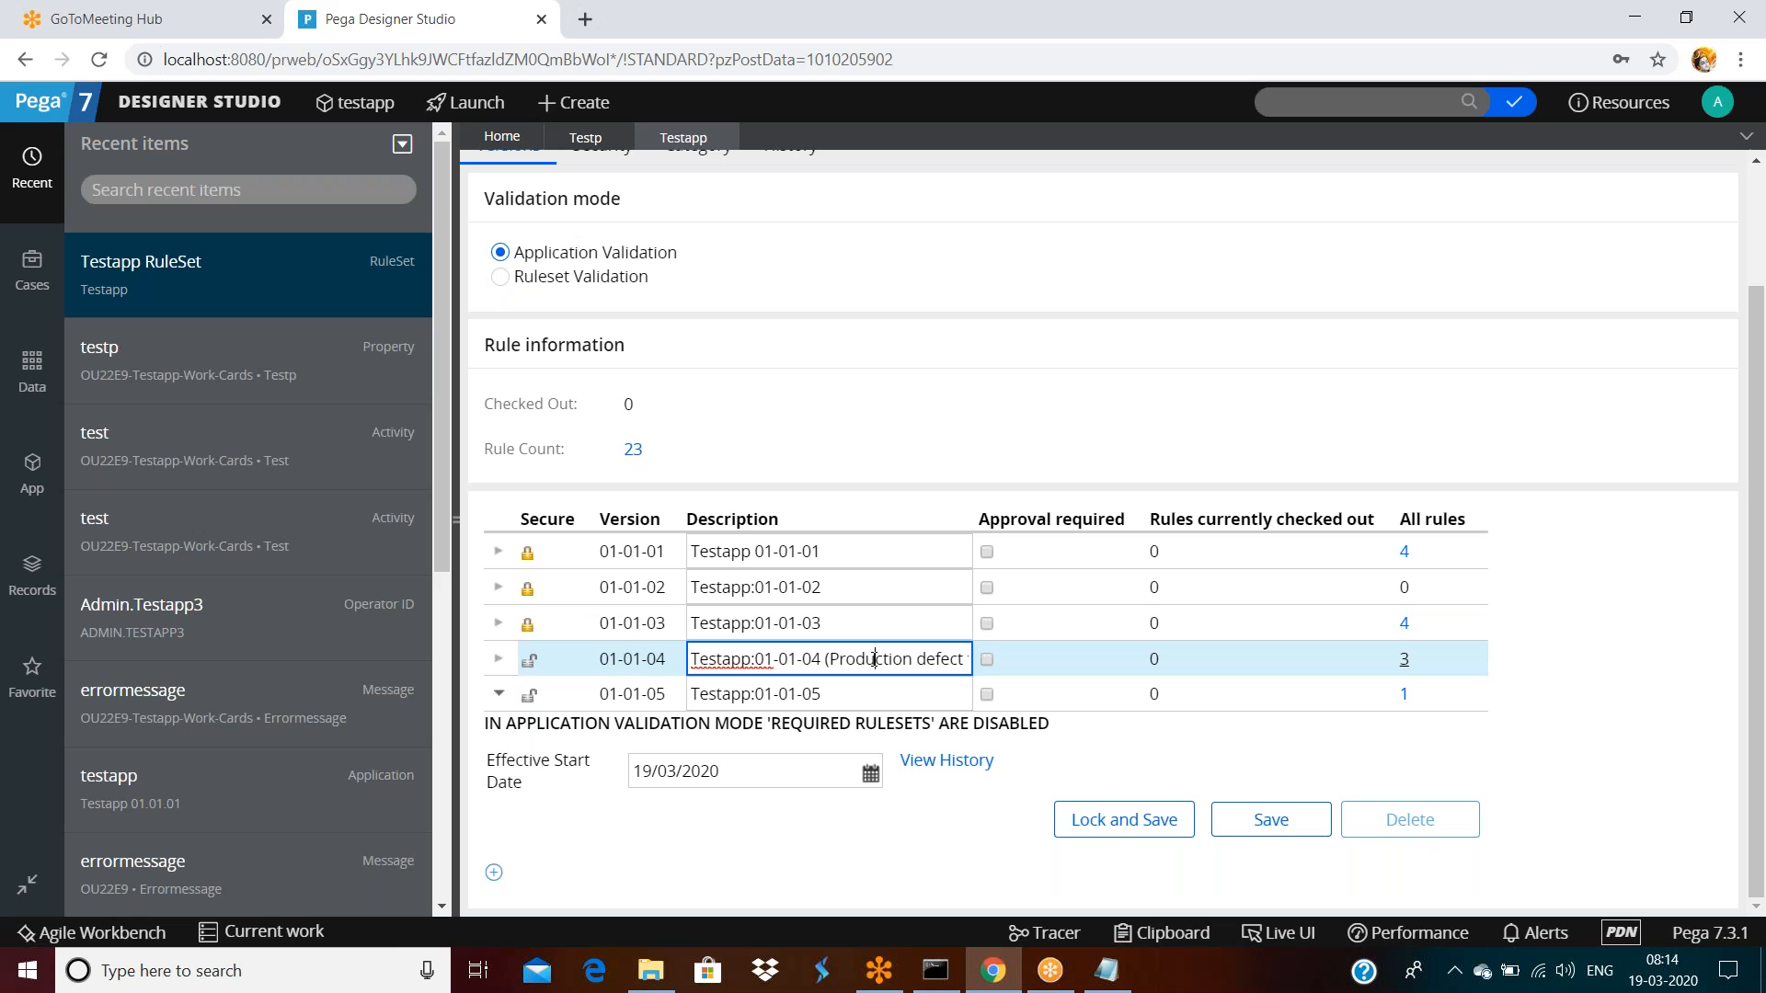
left_click(503, 663)
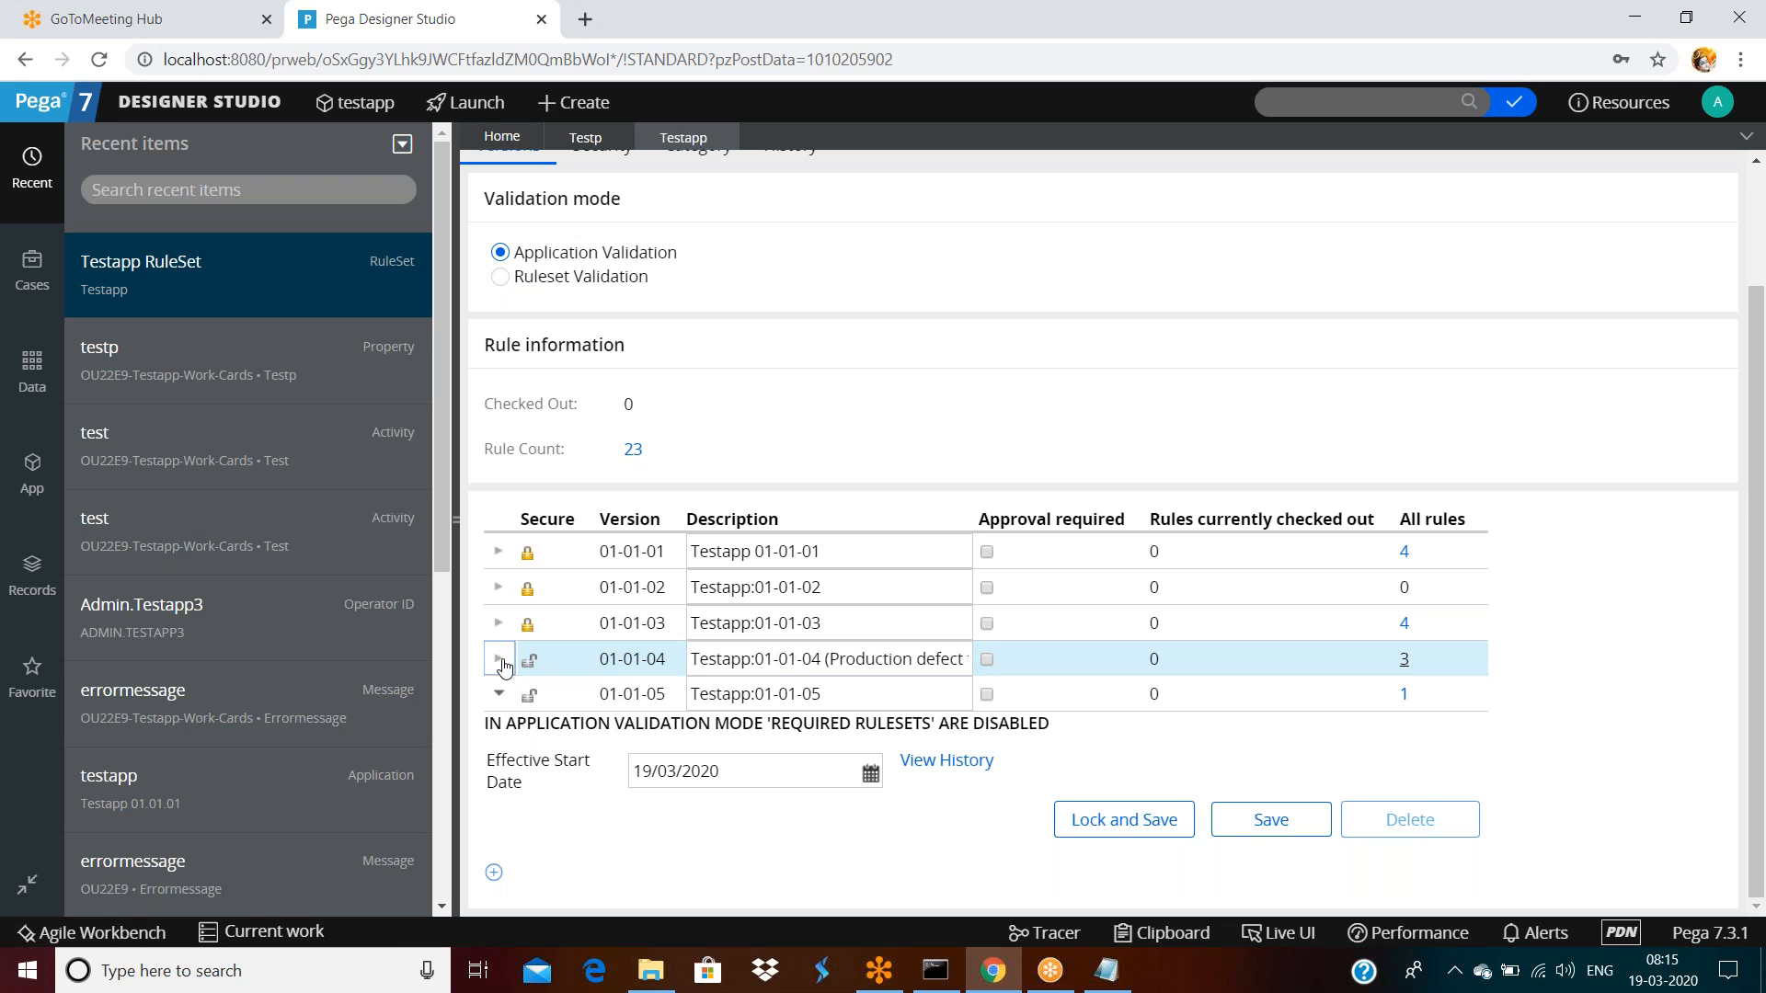
left_click(1145, 784)
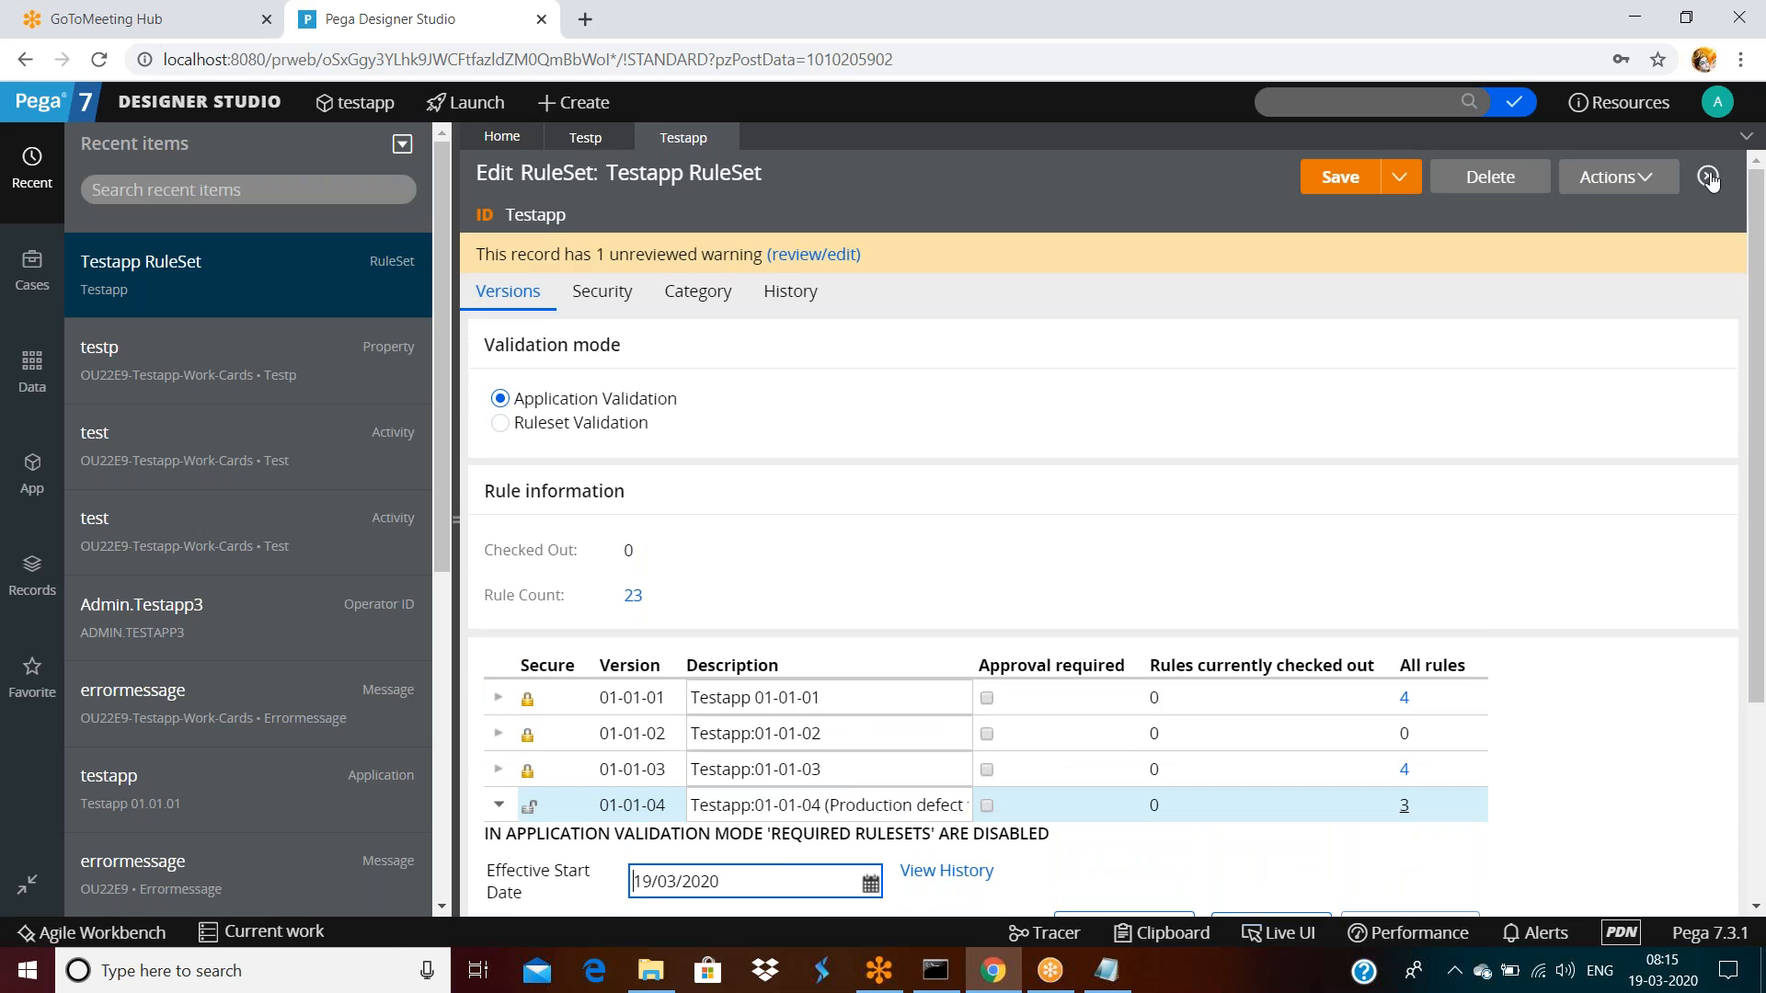
left_click(1717, 102)
left_click(1624, 293)
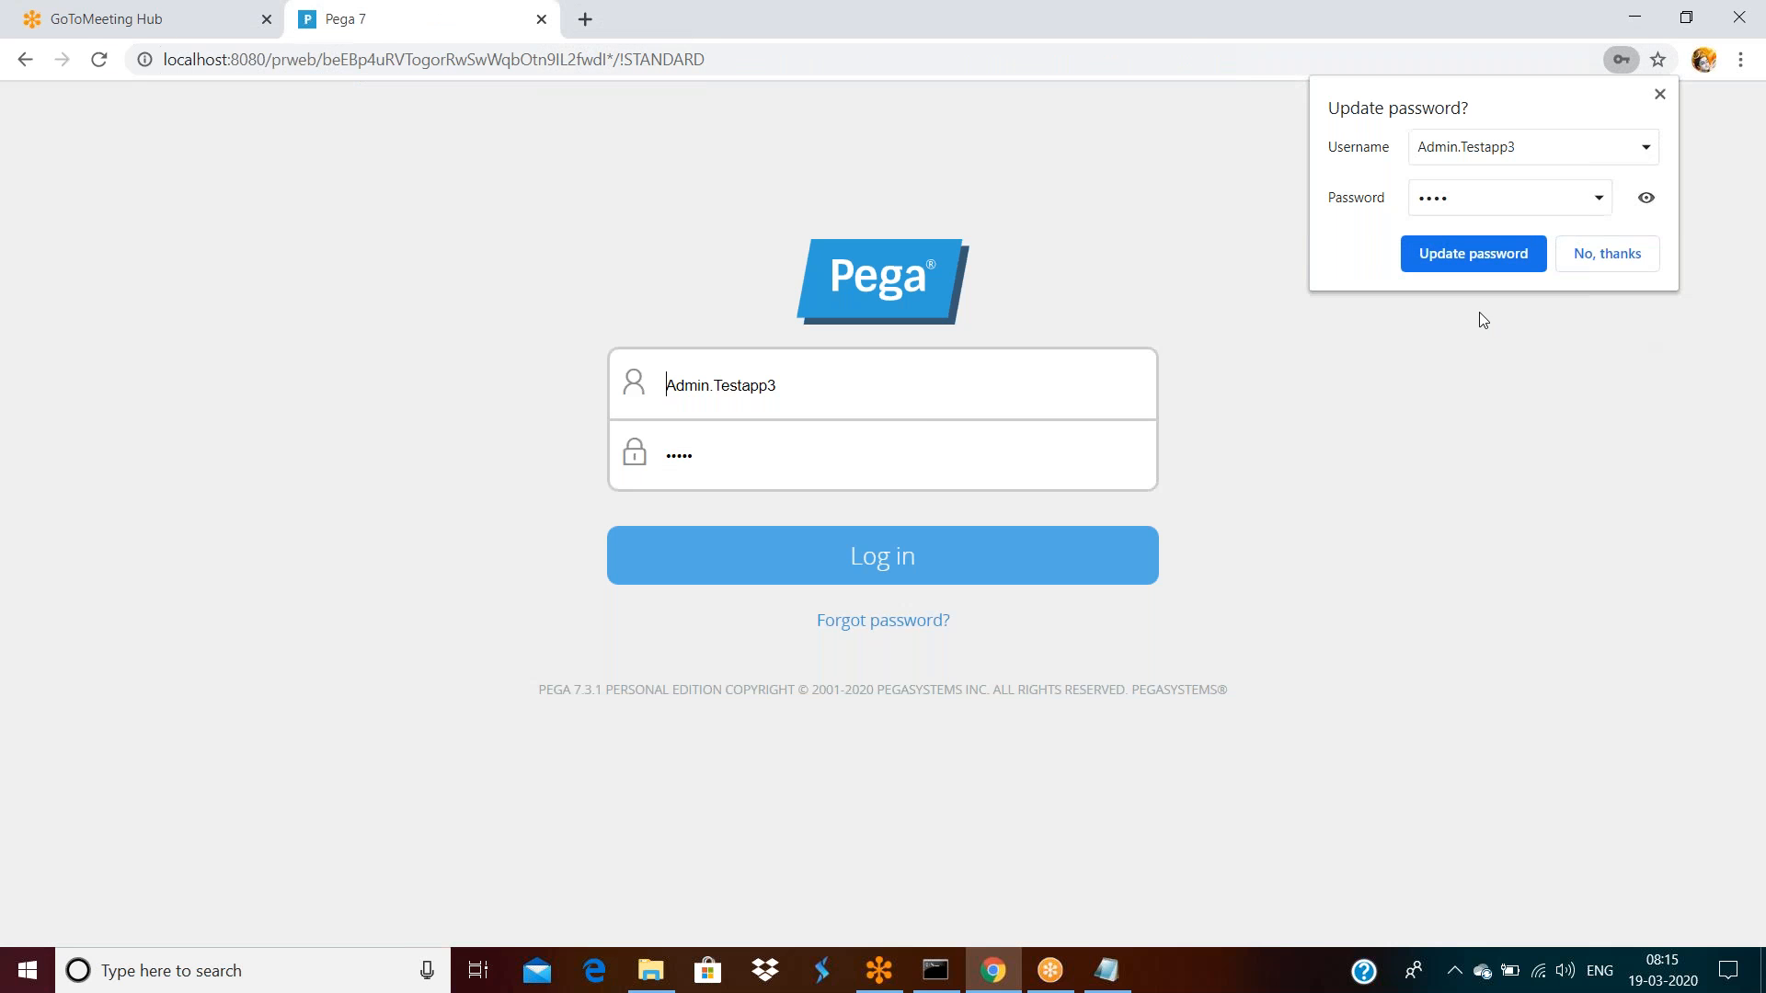
Log back in as the original operator and reopen the Testapp RuleSet from Recent items
left_click(833, 400)
key("BackSpace")
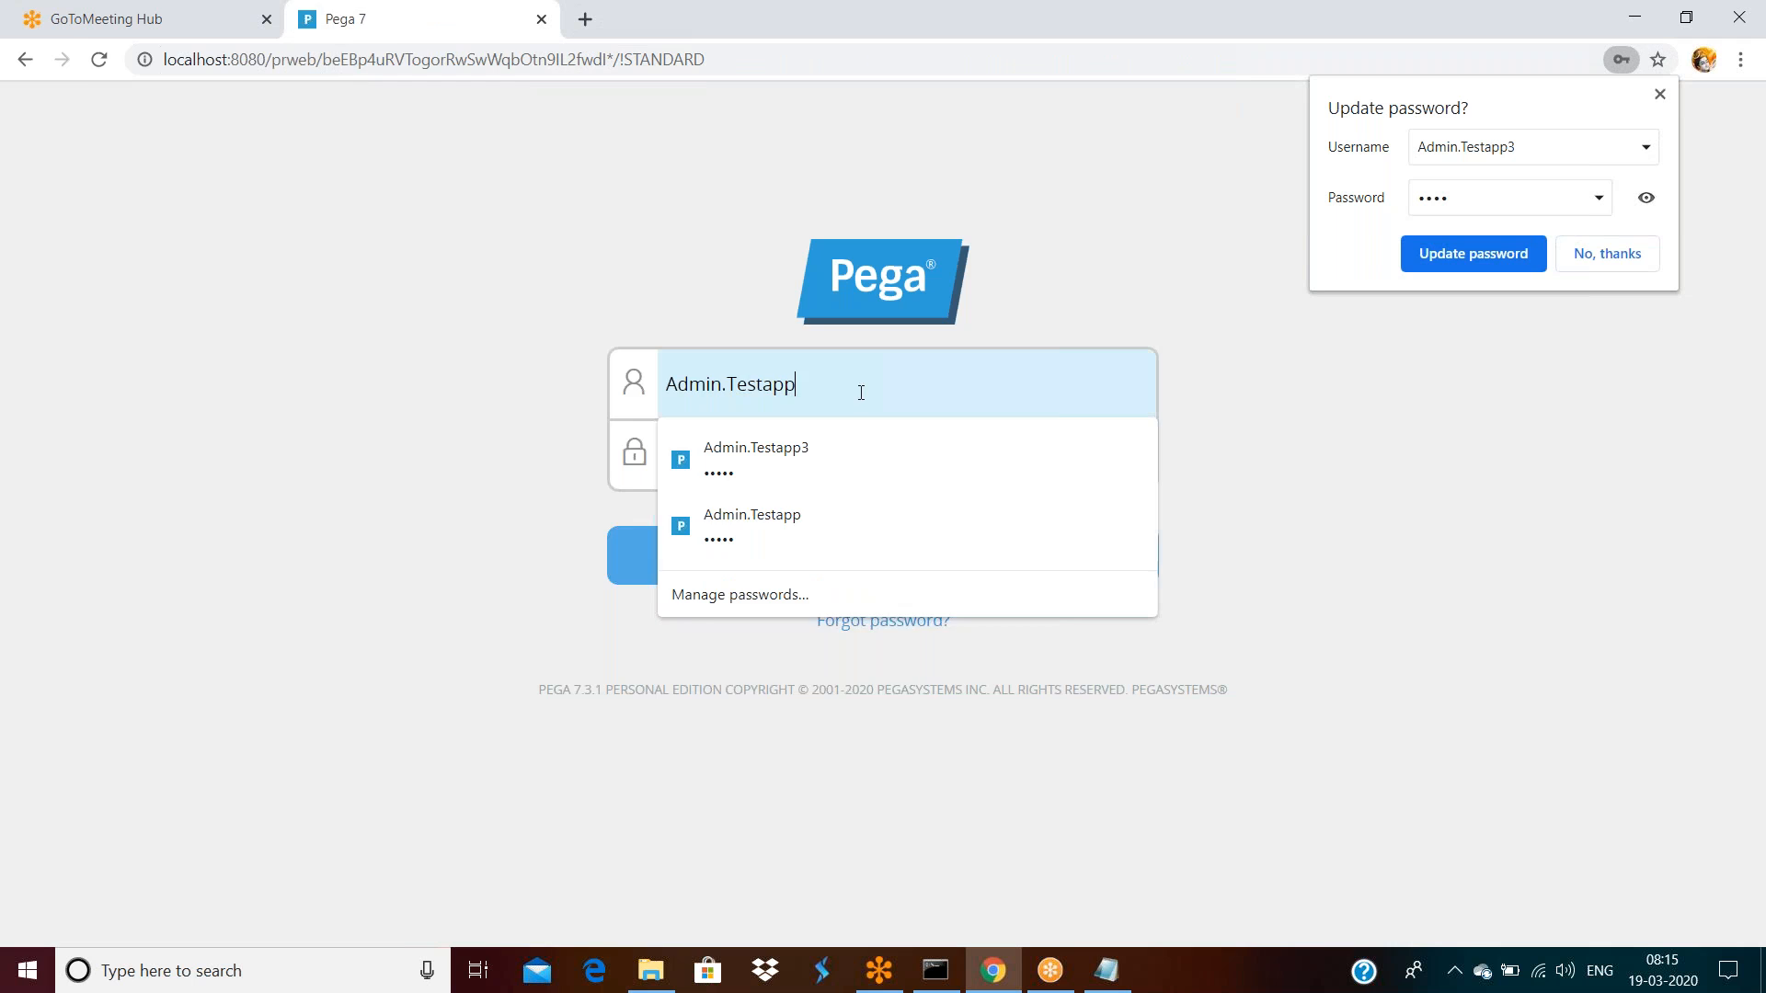
key("Return")
left_click(1605, 254)
left_click(293, 287)
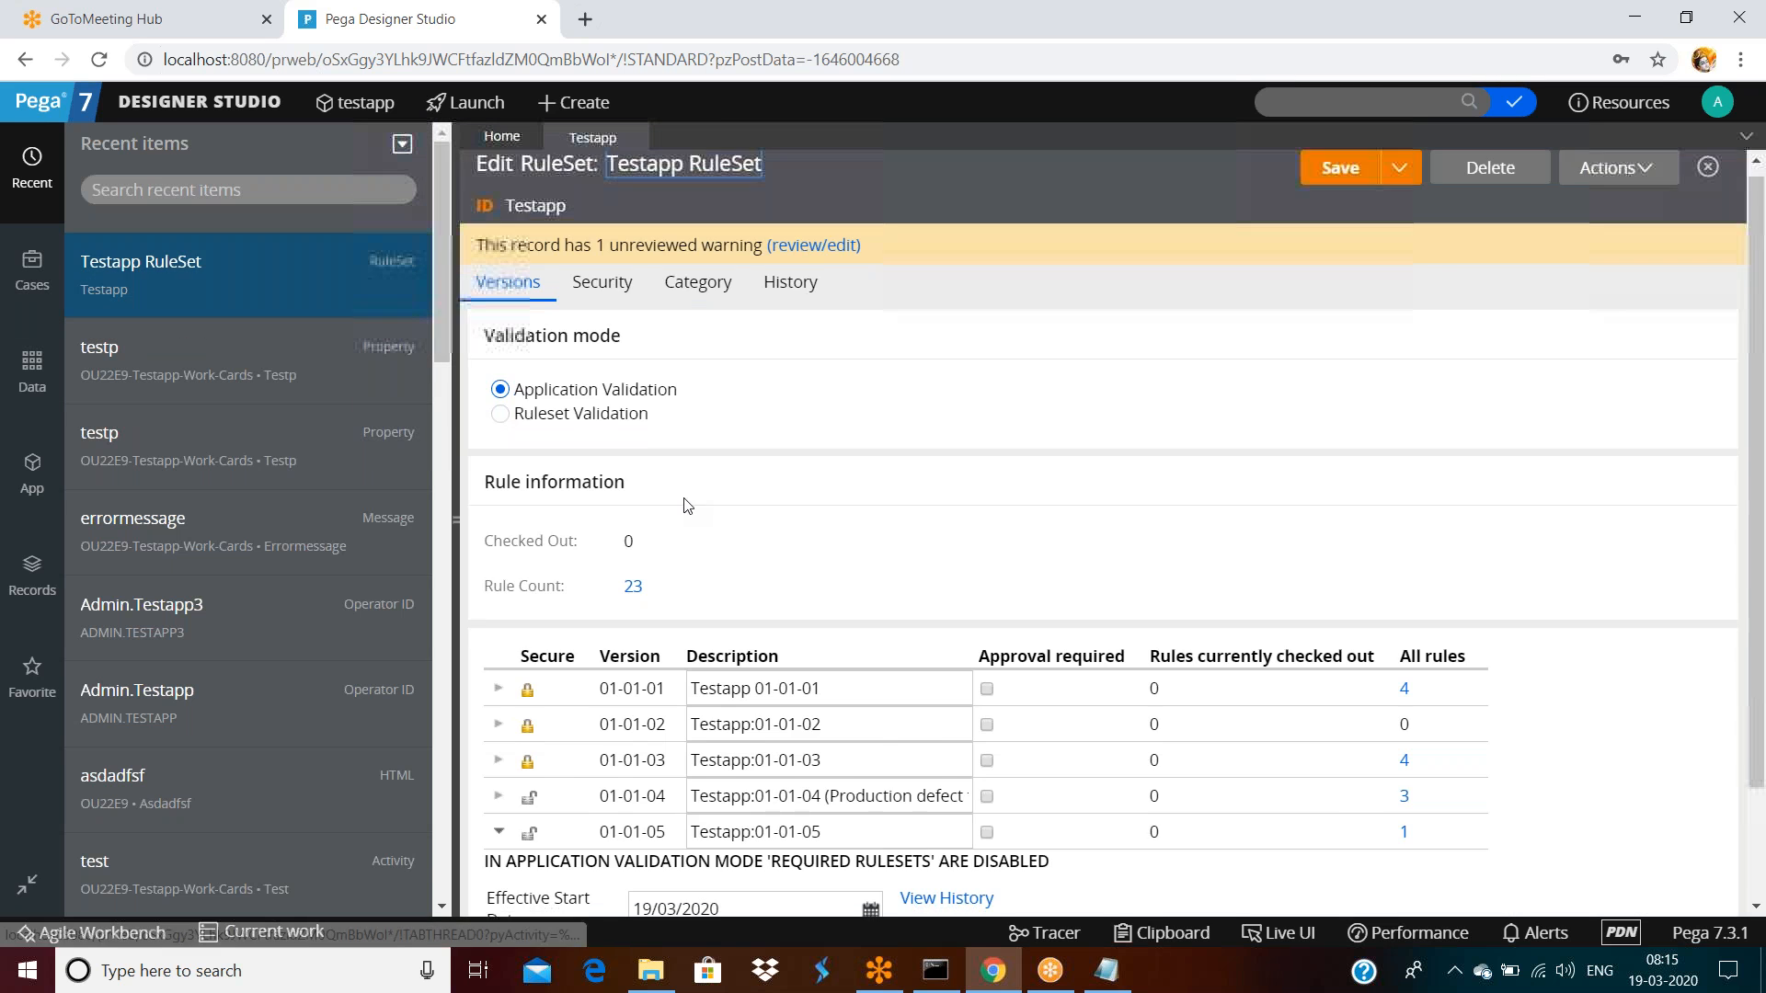
Lock ruleset version 01-01-04 by entering and confirming the lock password
scroll(873, 598, "down", 2)
double_click(871, 658)
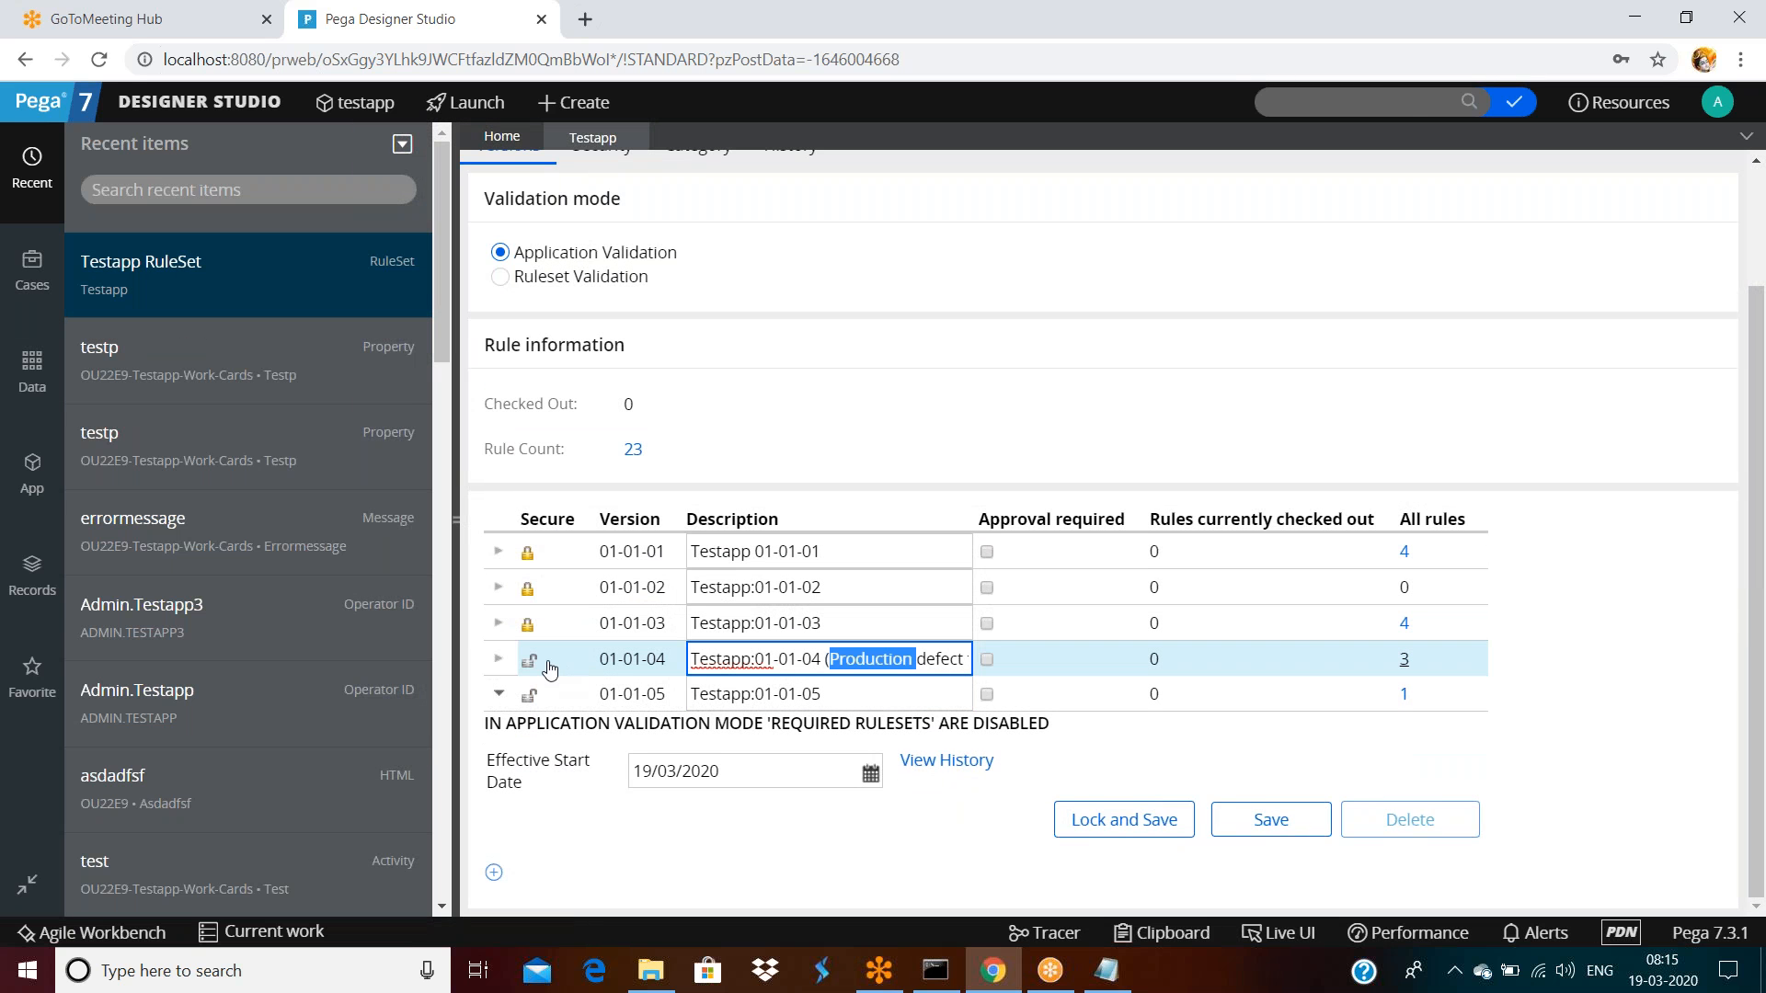
left_click(498, 658)
scroll(714, 619, "down", 2)
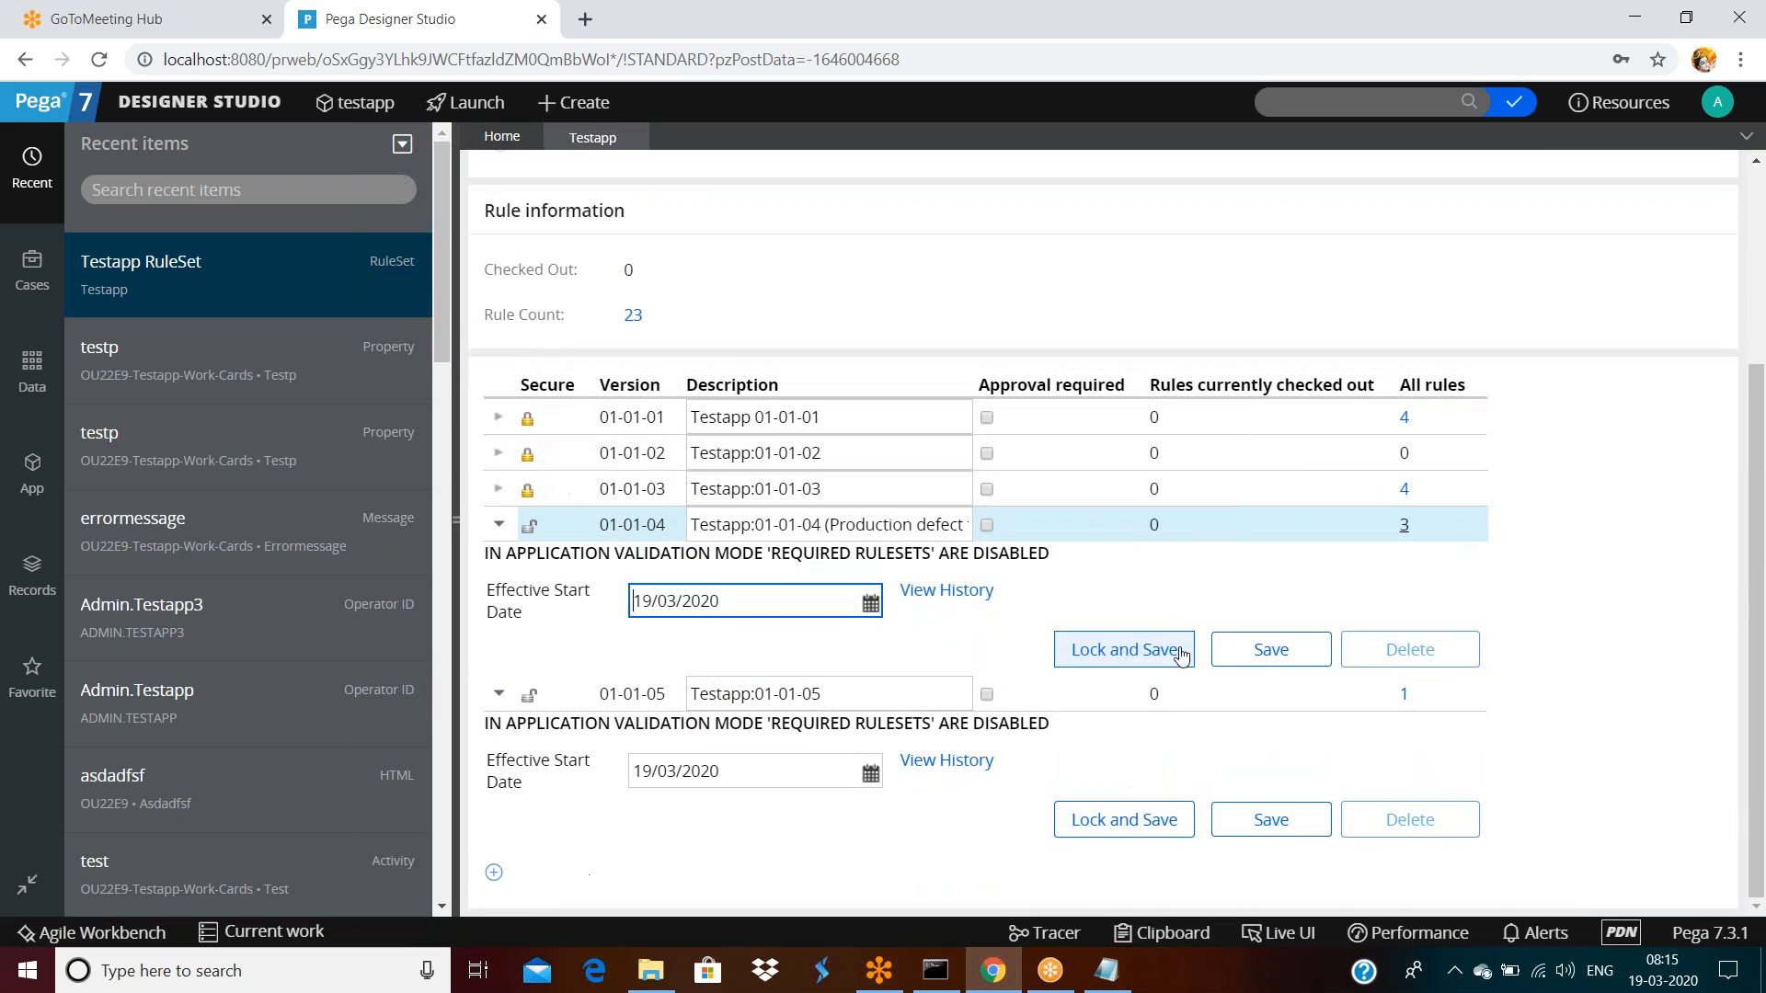
left_click(1110, 663)
left_click(1001, 505)
type("•••")
left_click(1017, 542)
type("•••")
left_click(1394, 647)
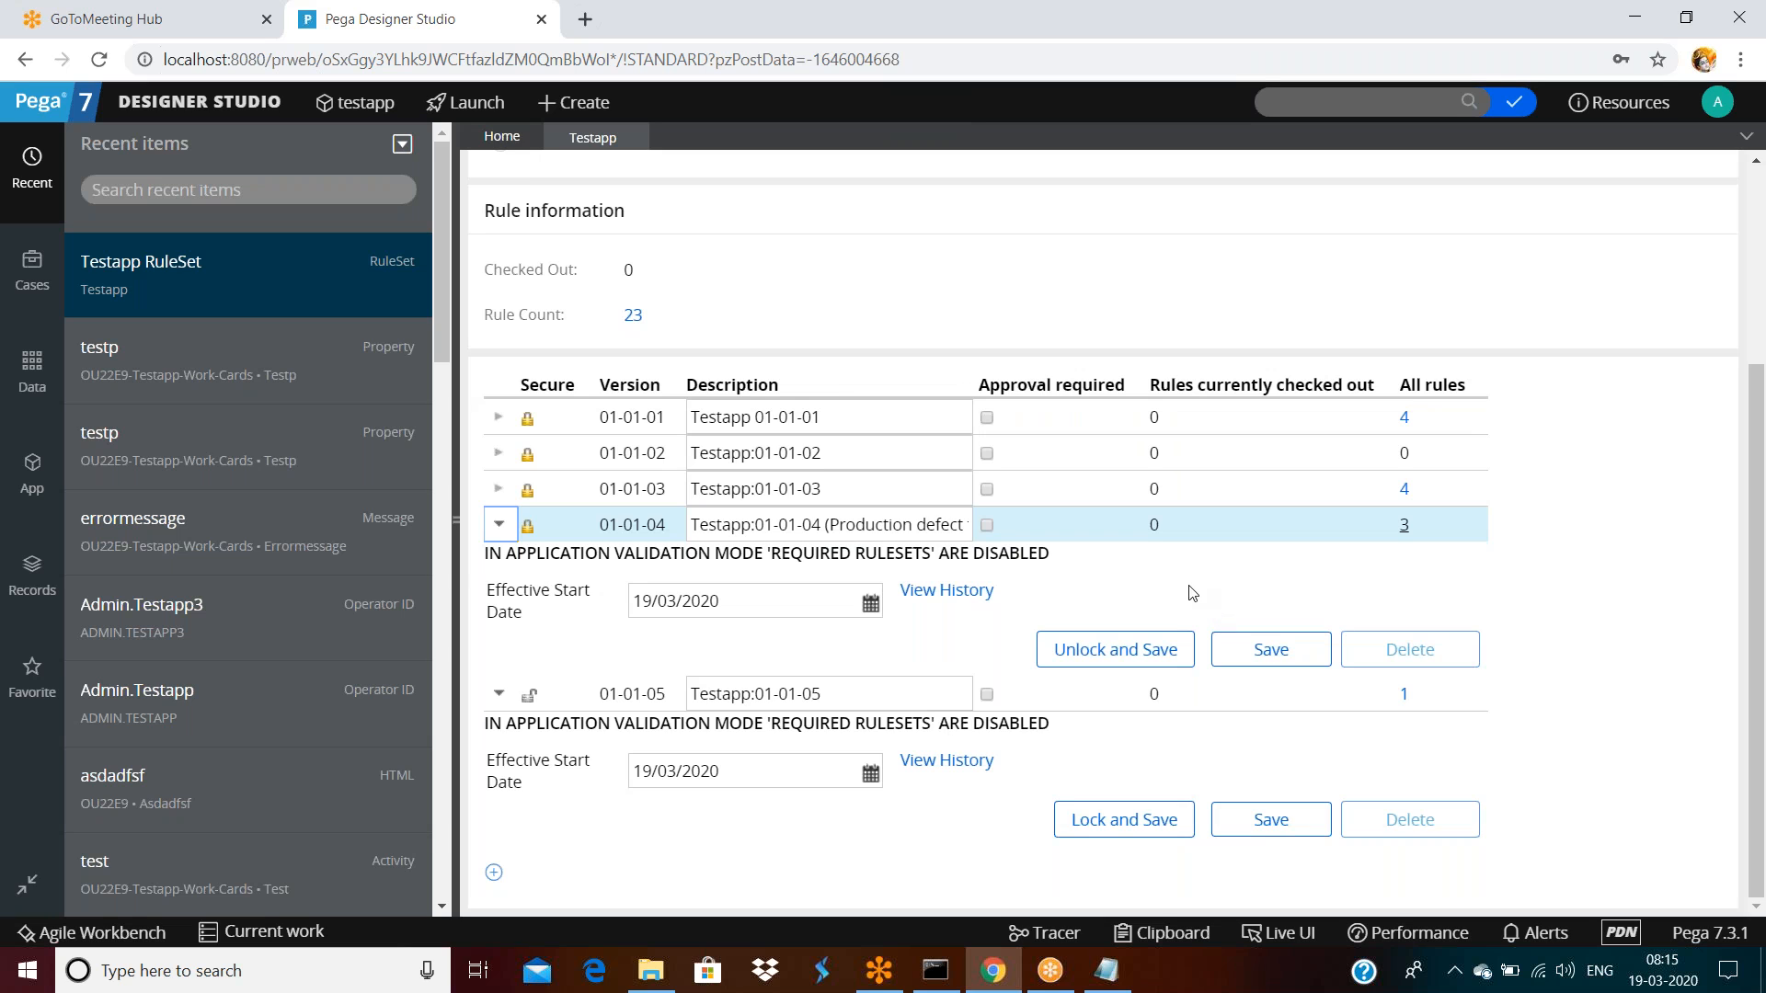
Retry locking version 01-01-05, cancel after the error, and collapse 01-01-04's details
left_click(1124, 820)
left_click(1076, 540)
type("•")
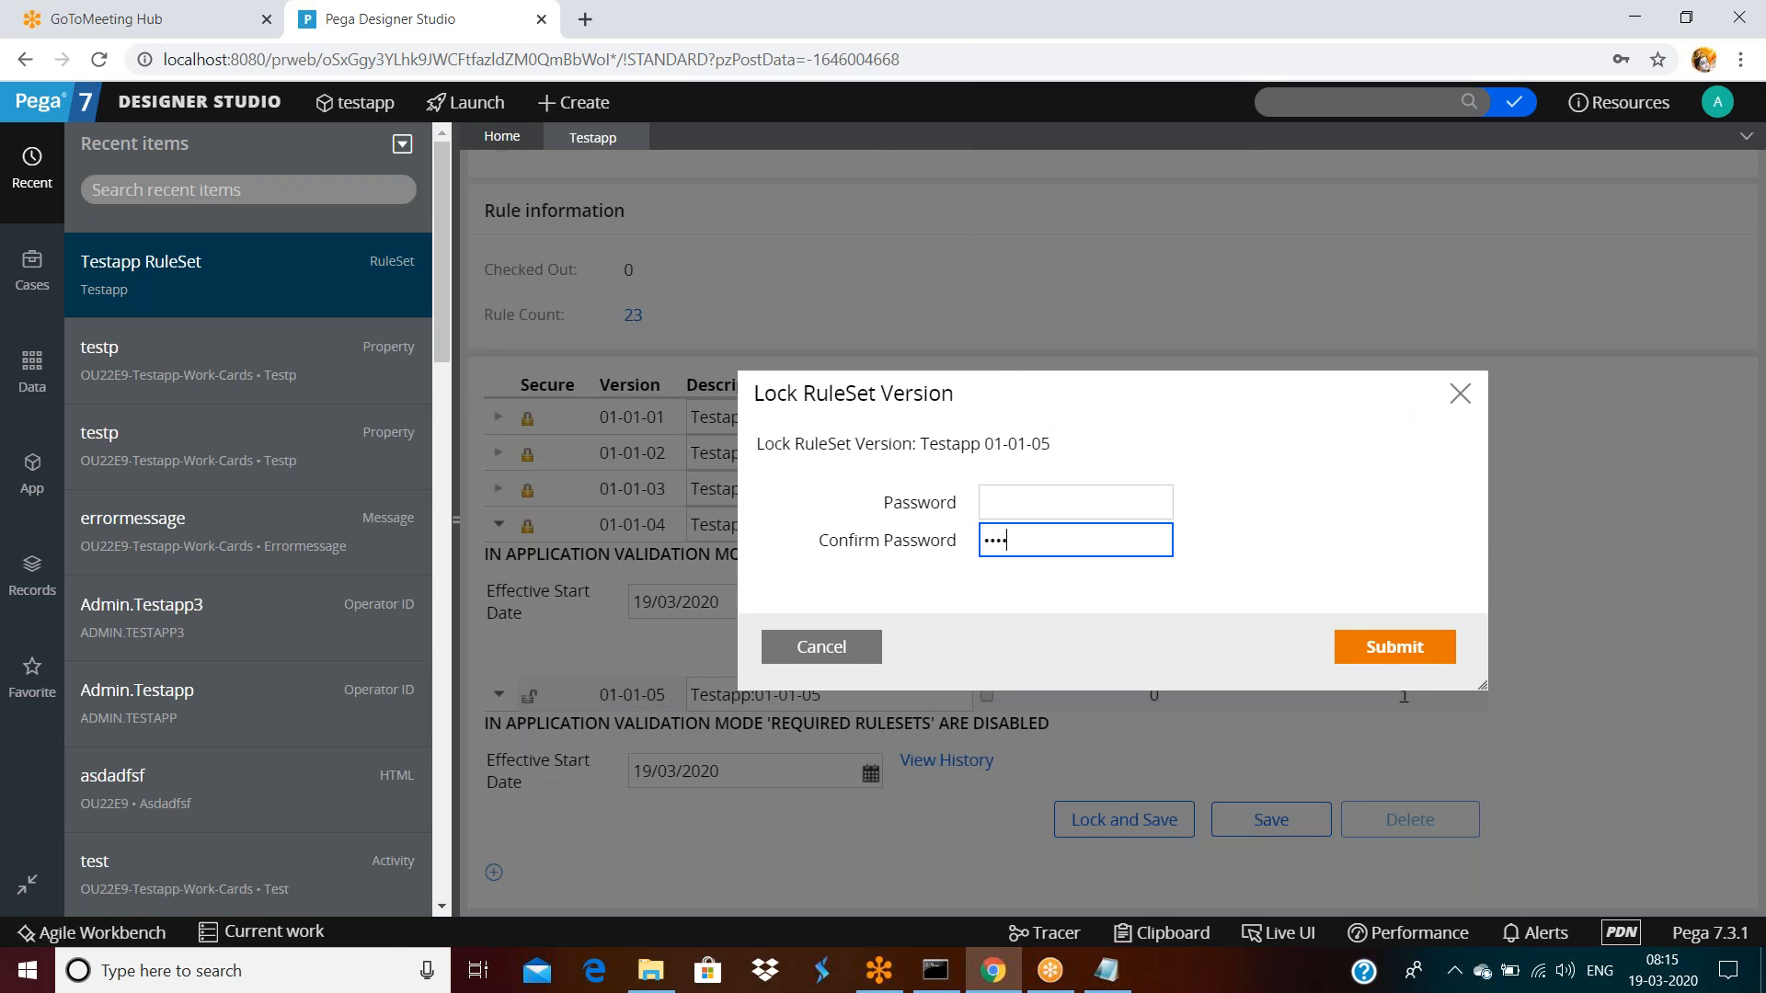
left_click(1077, 503)
type("••••")
left_click(1387, 643)
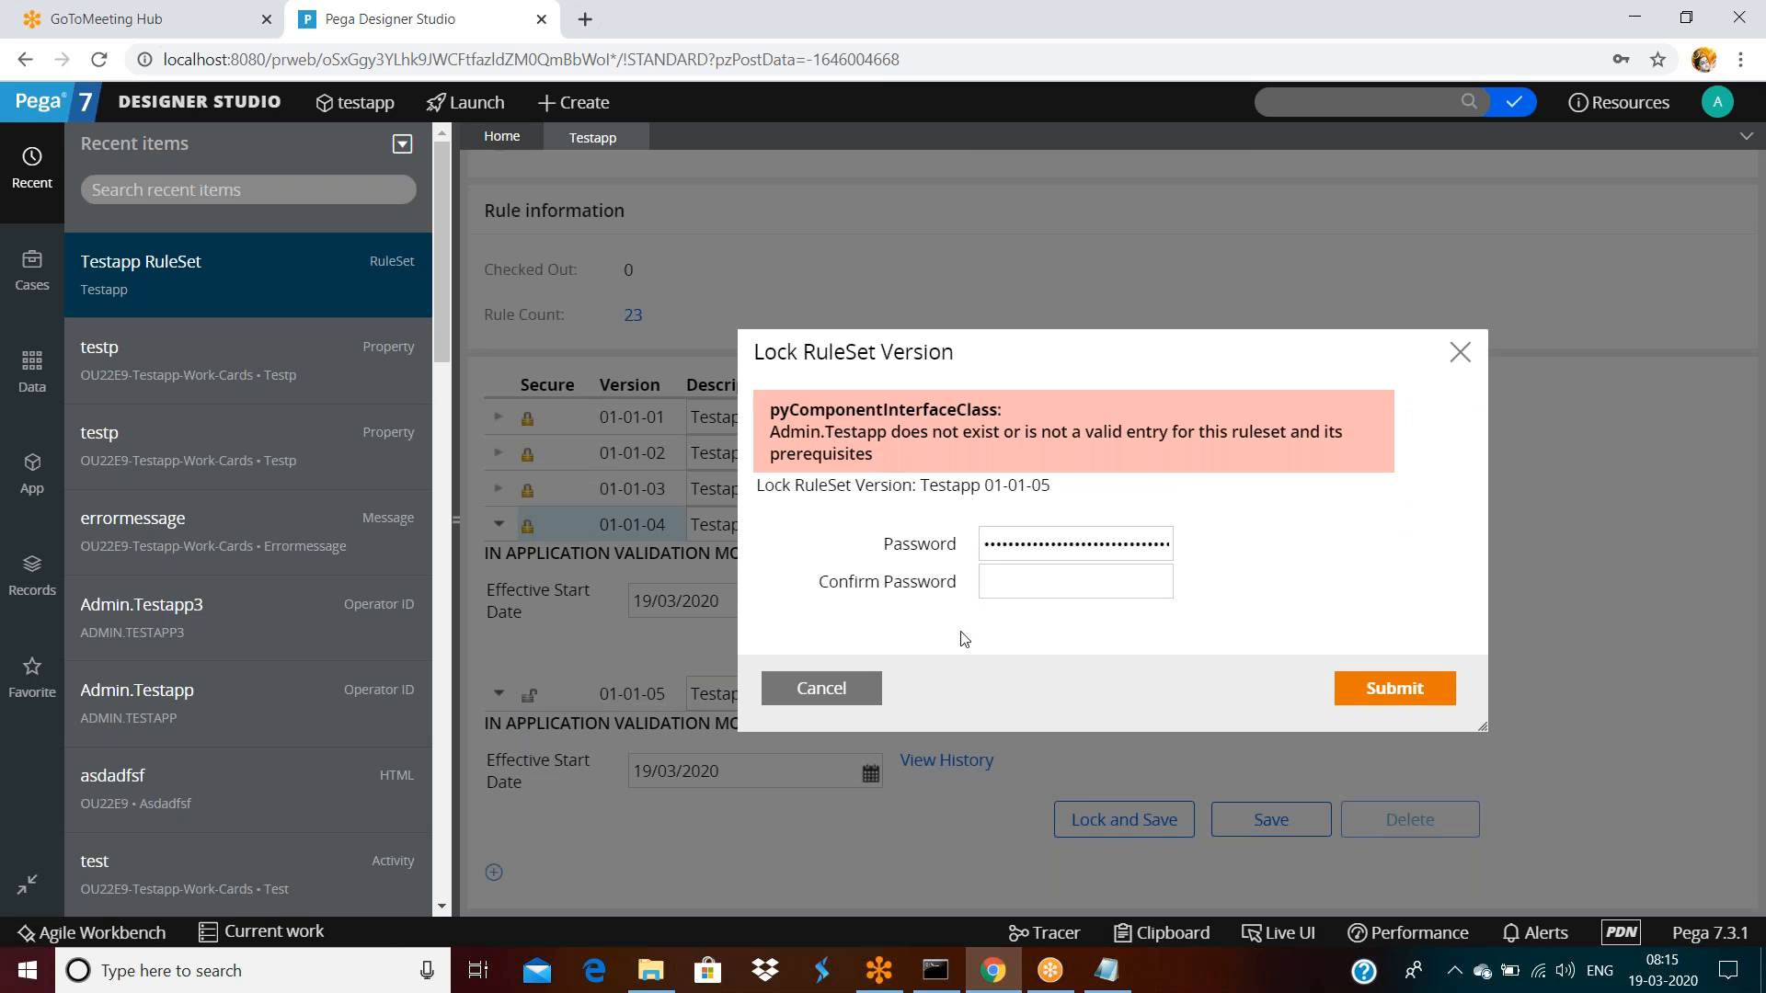
double_click(1073, 544)
type("••")
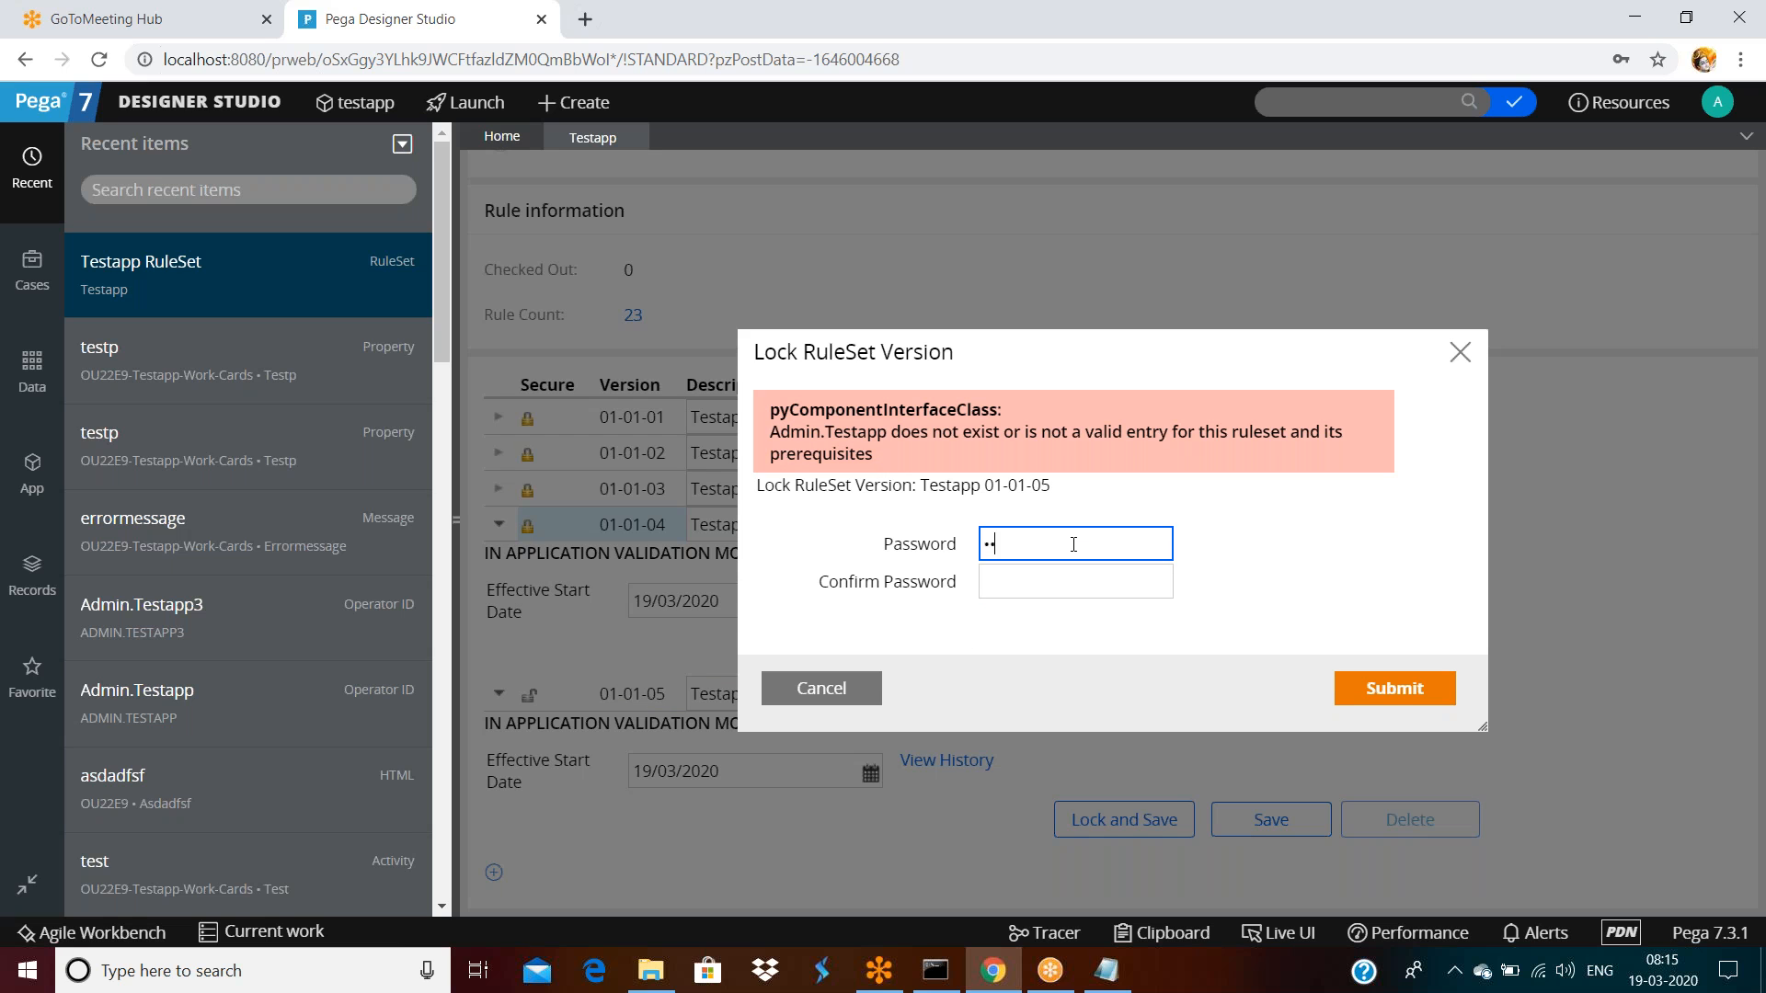
key("Tab")
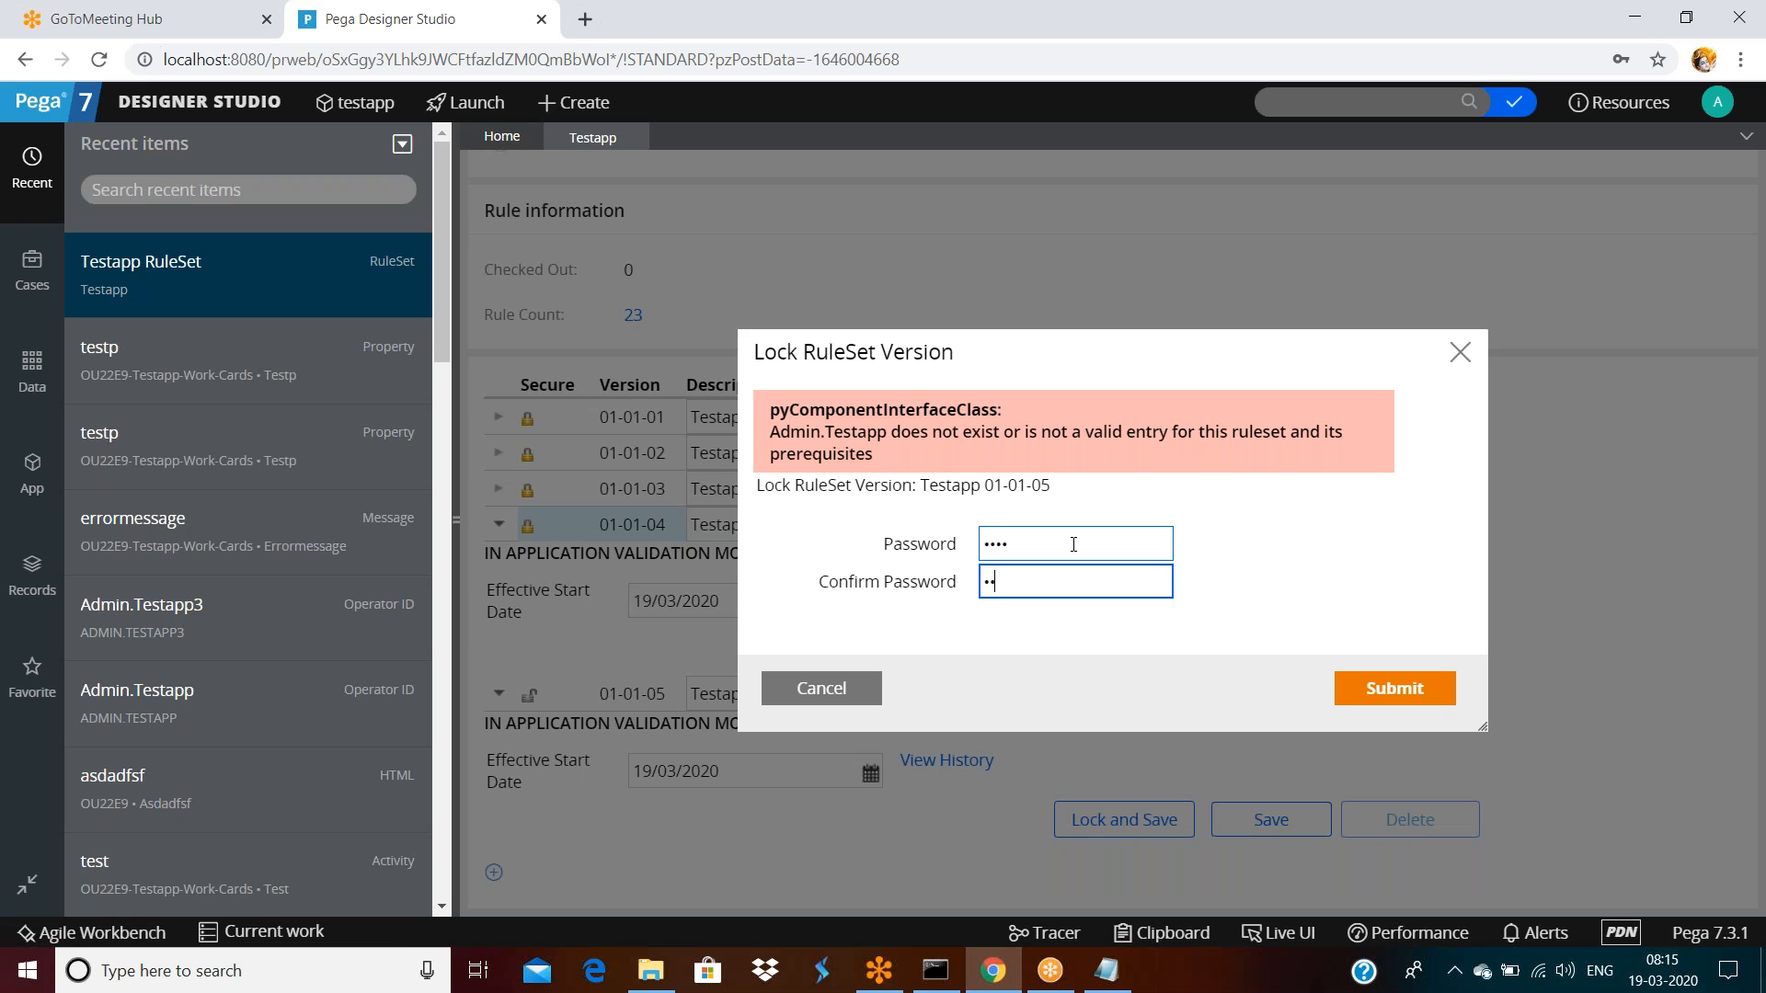
left_click(1441, 690)
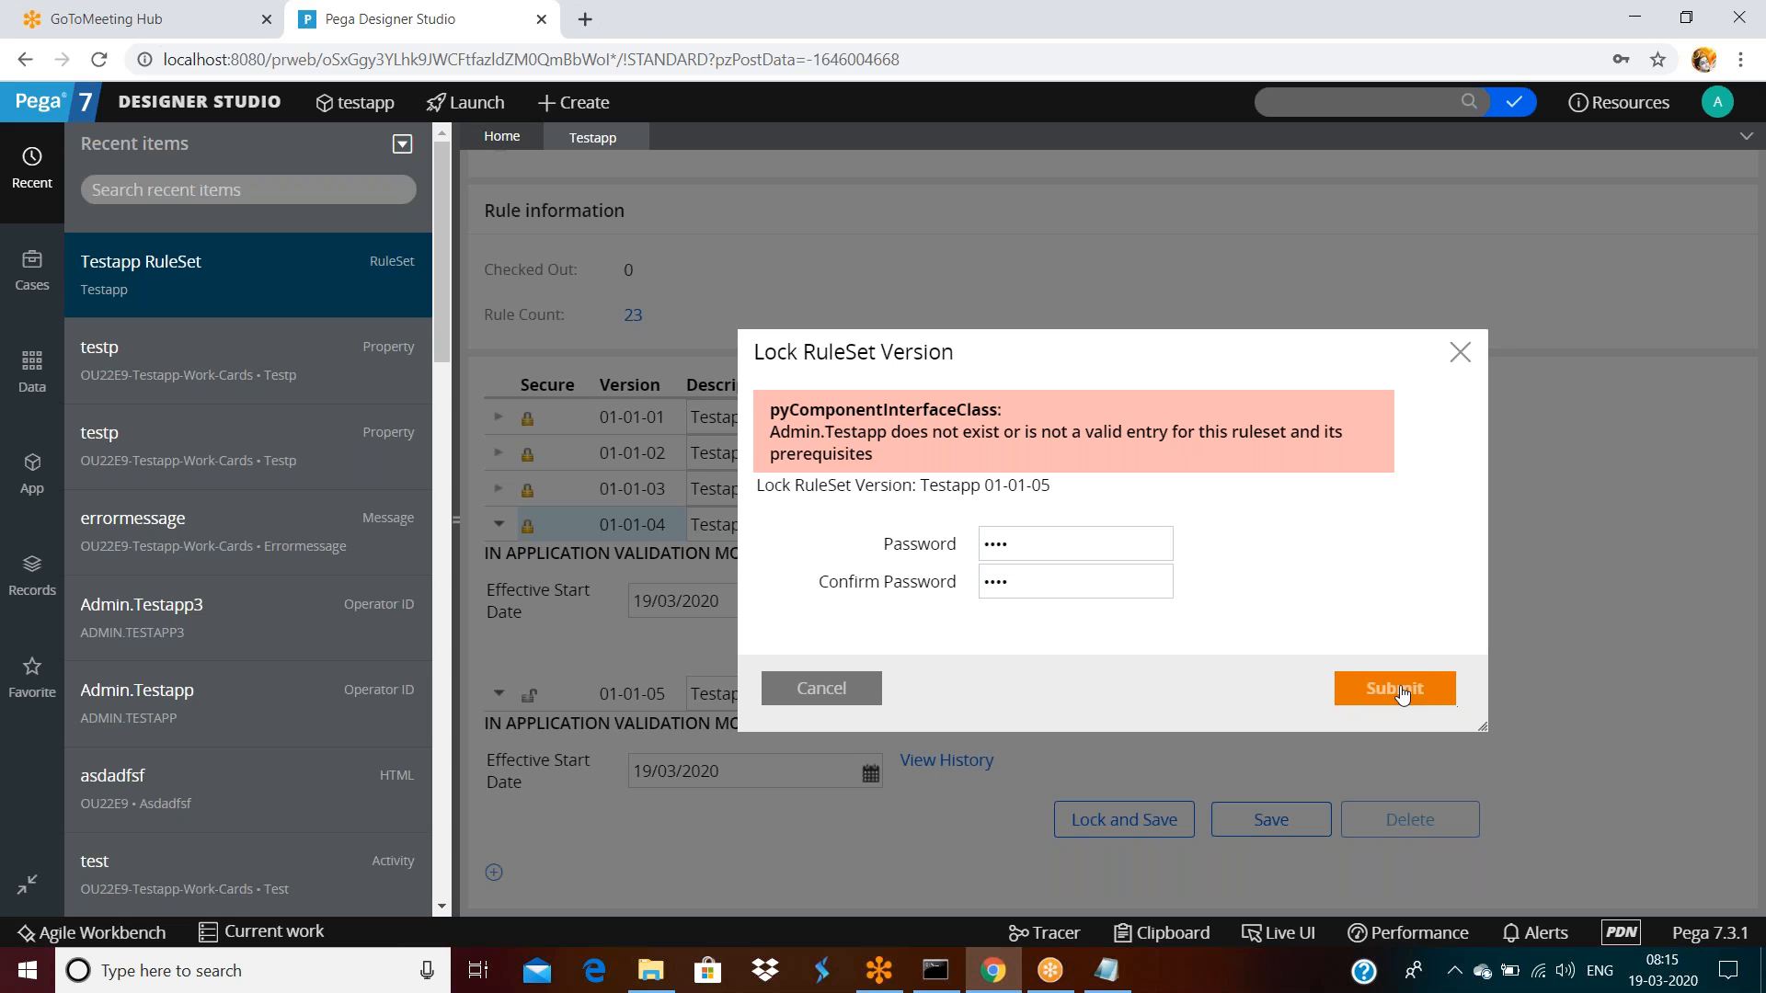
left_click(822, 688)
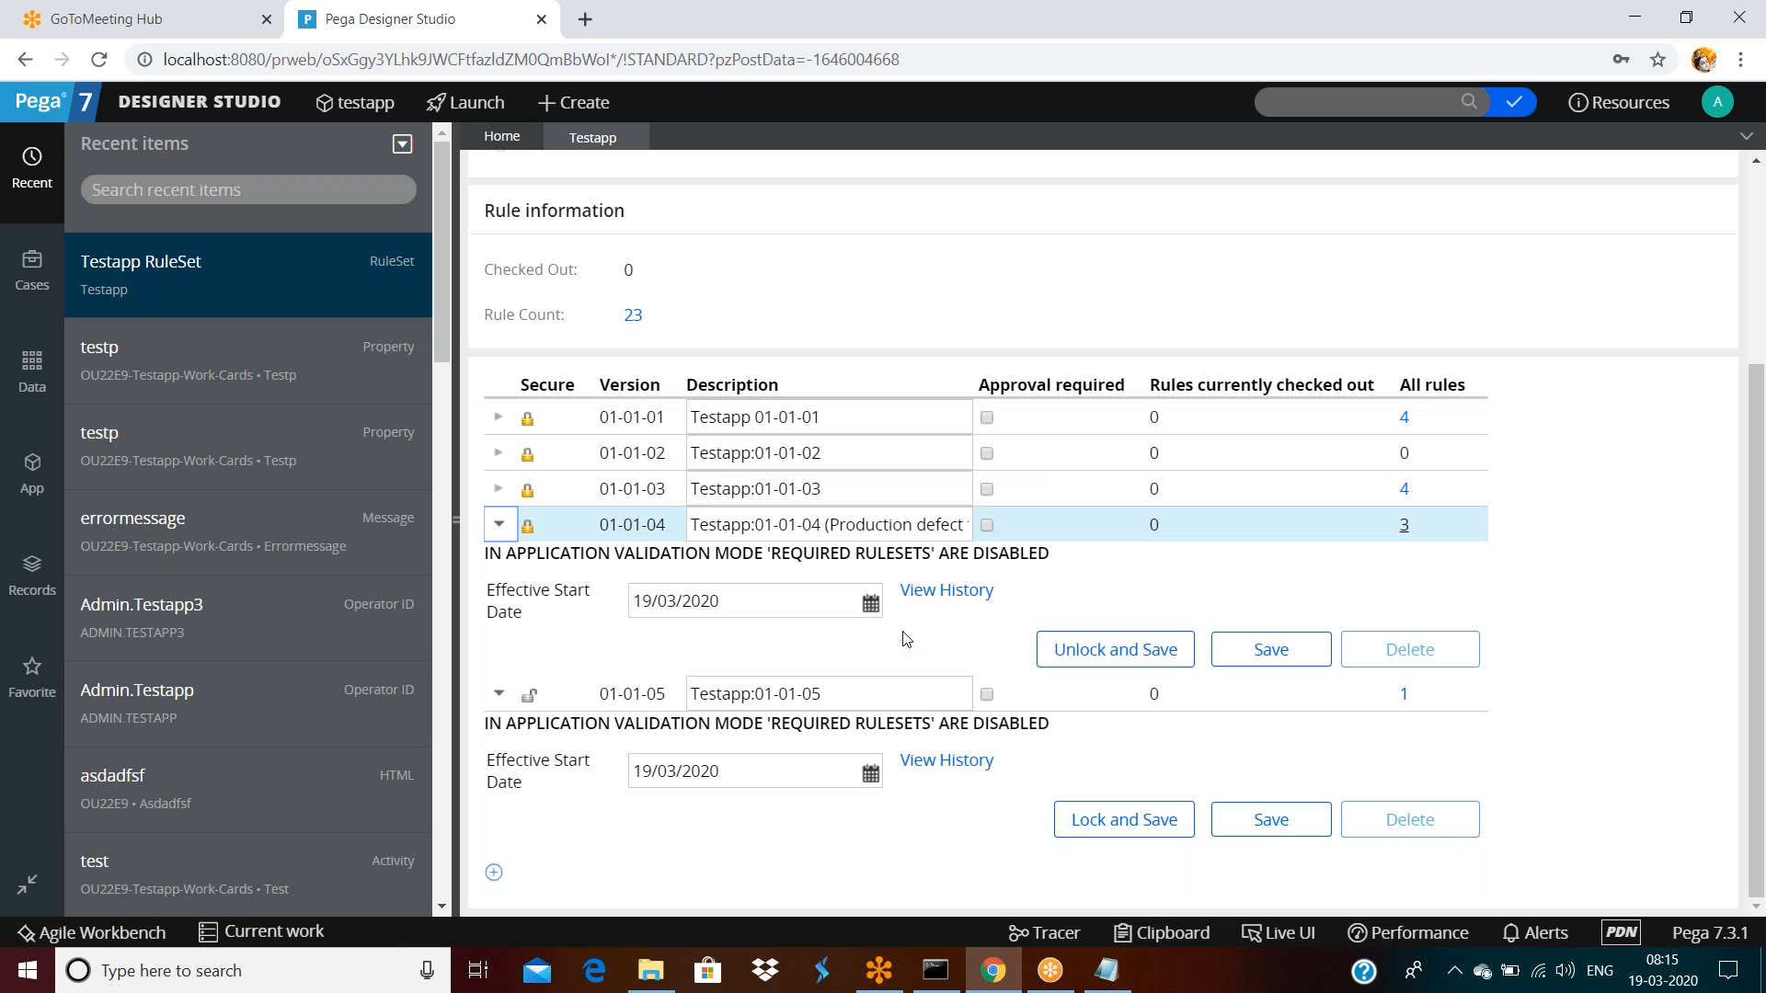
left_click(503, 535)
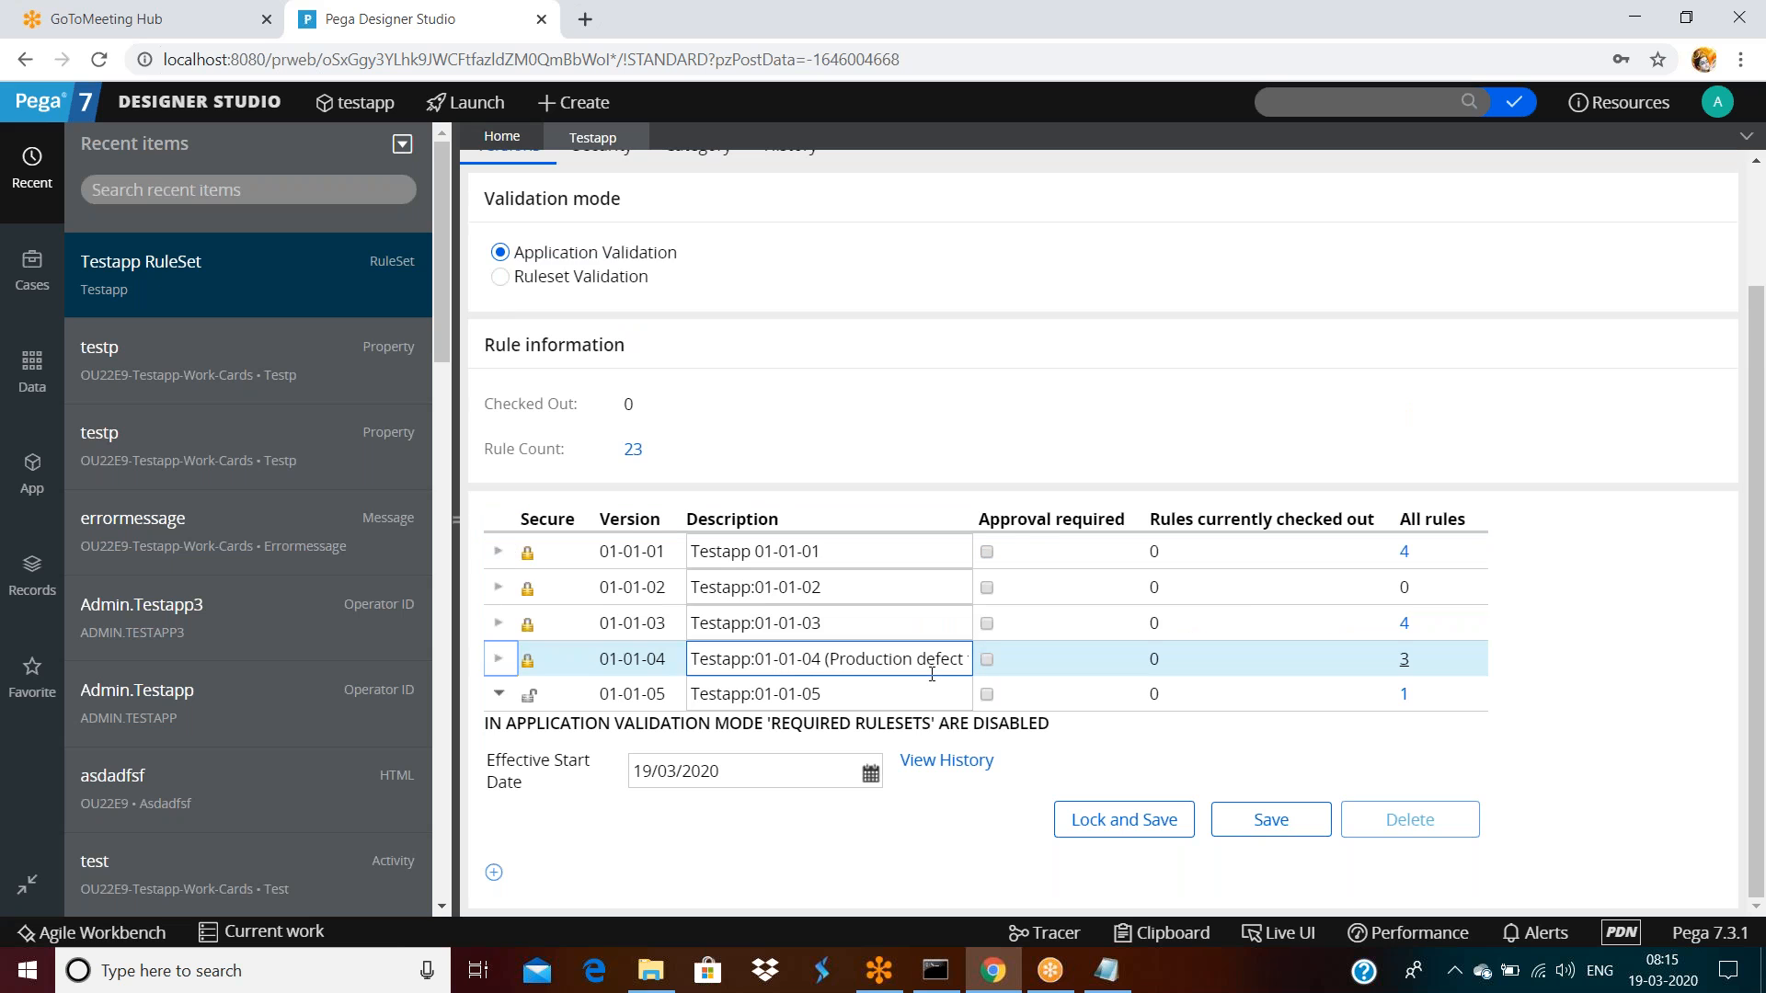
scroll(1273, 603, "up", 2)
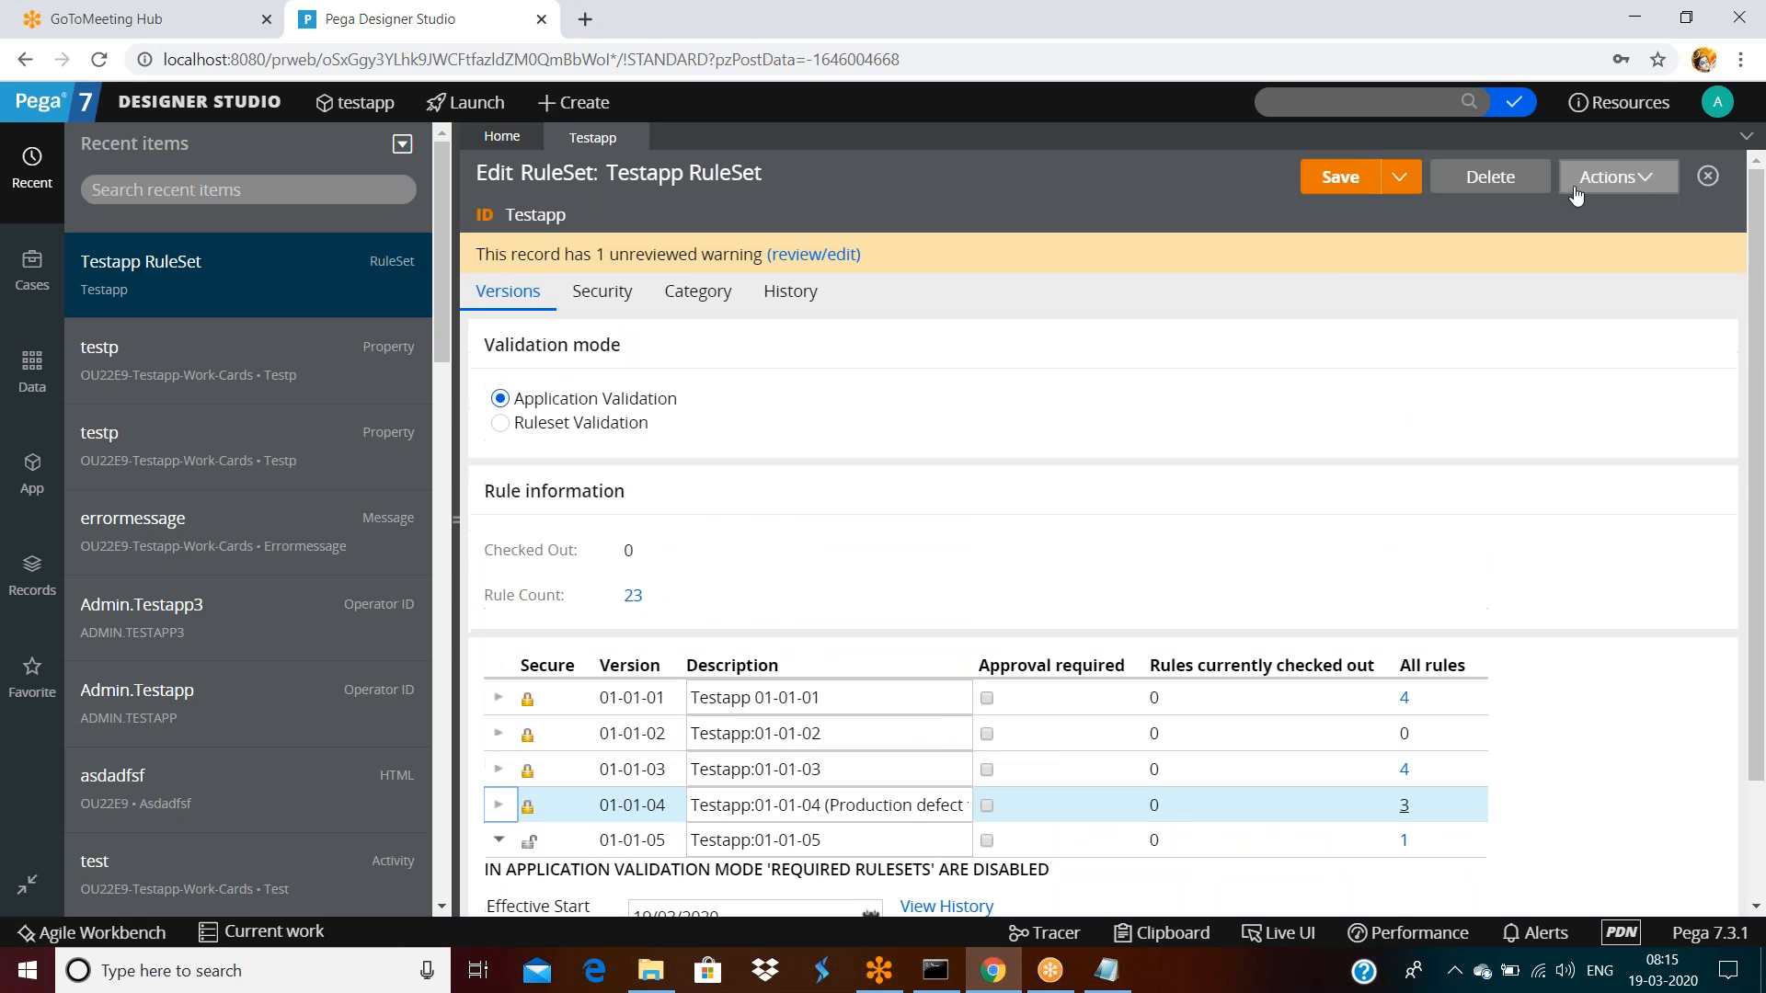
Save the RuleSet, log off, and sign back in as the other operator
left_click(1360, 190)
left_click(1717, 102)
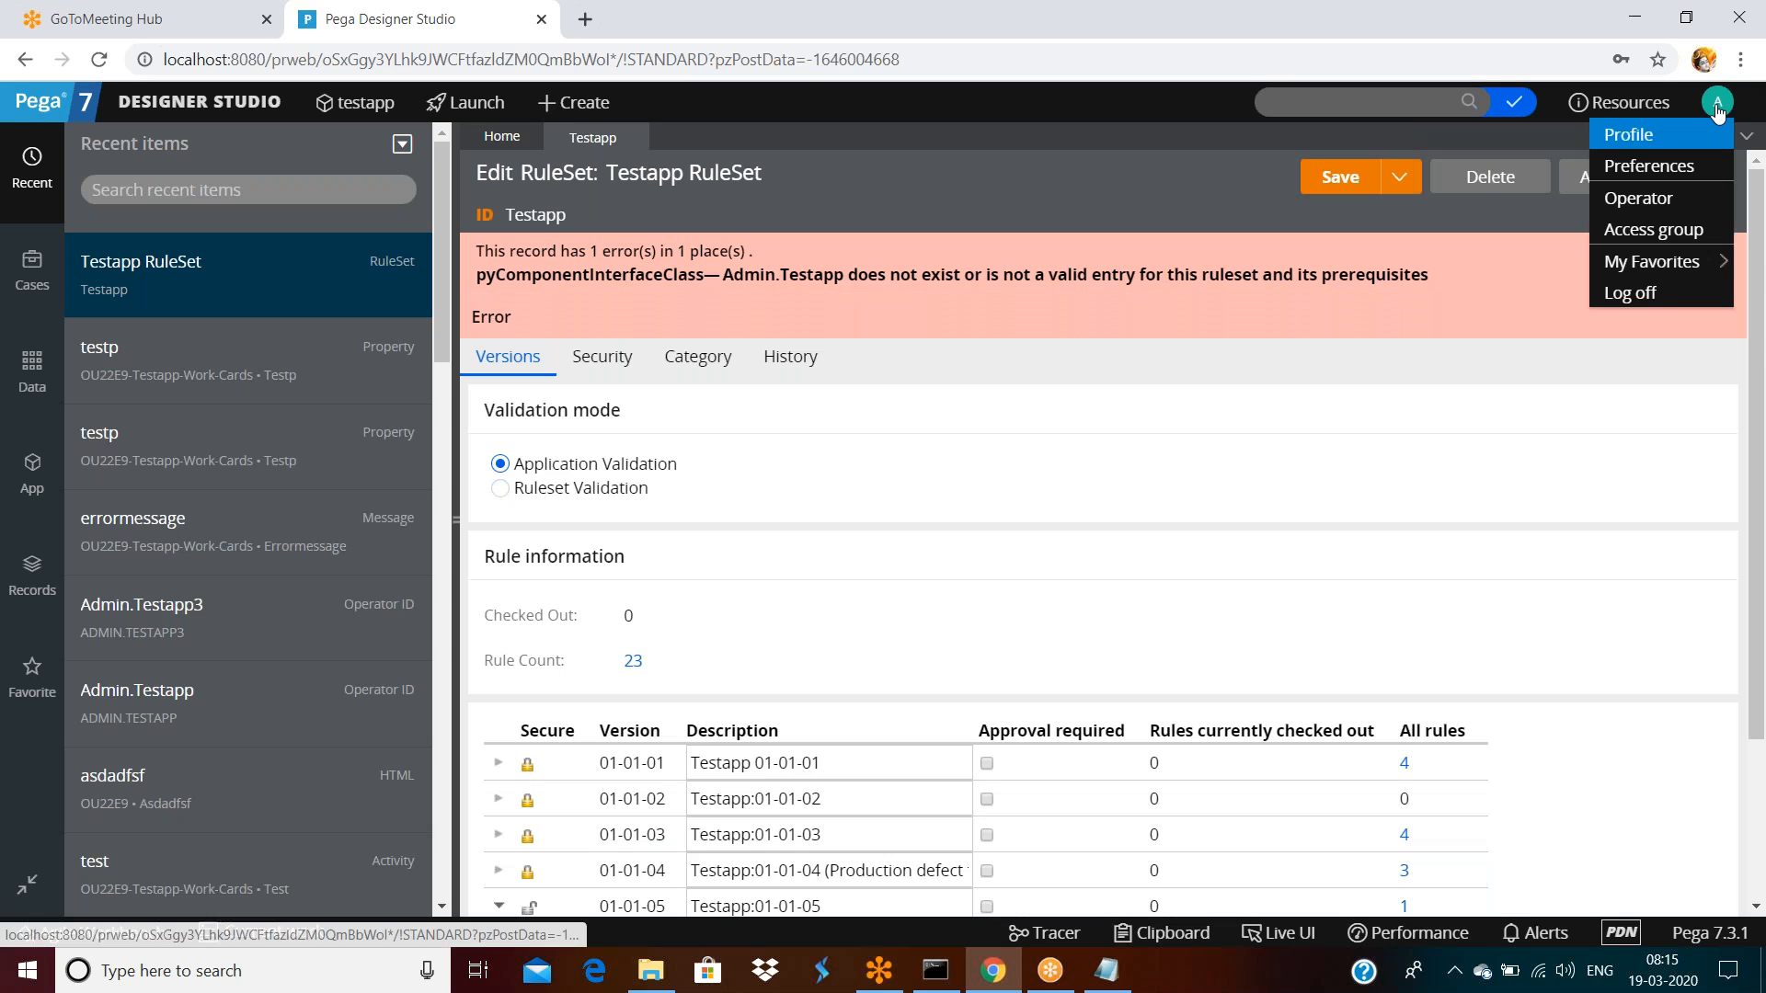
left_click(1631, 294)
left_click_drag(727, 385, 880, 402)
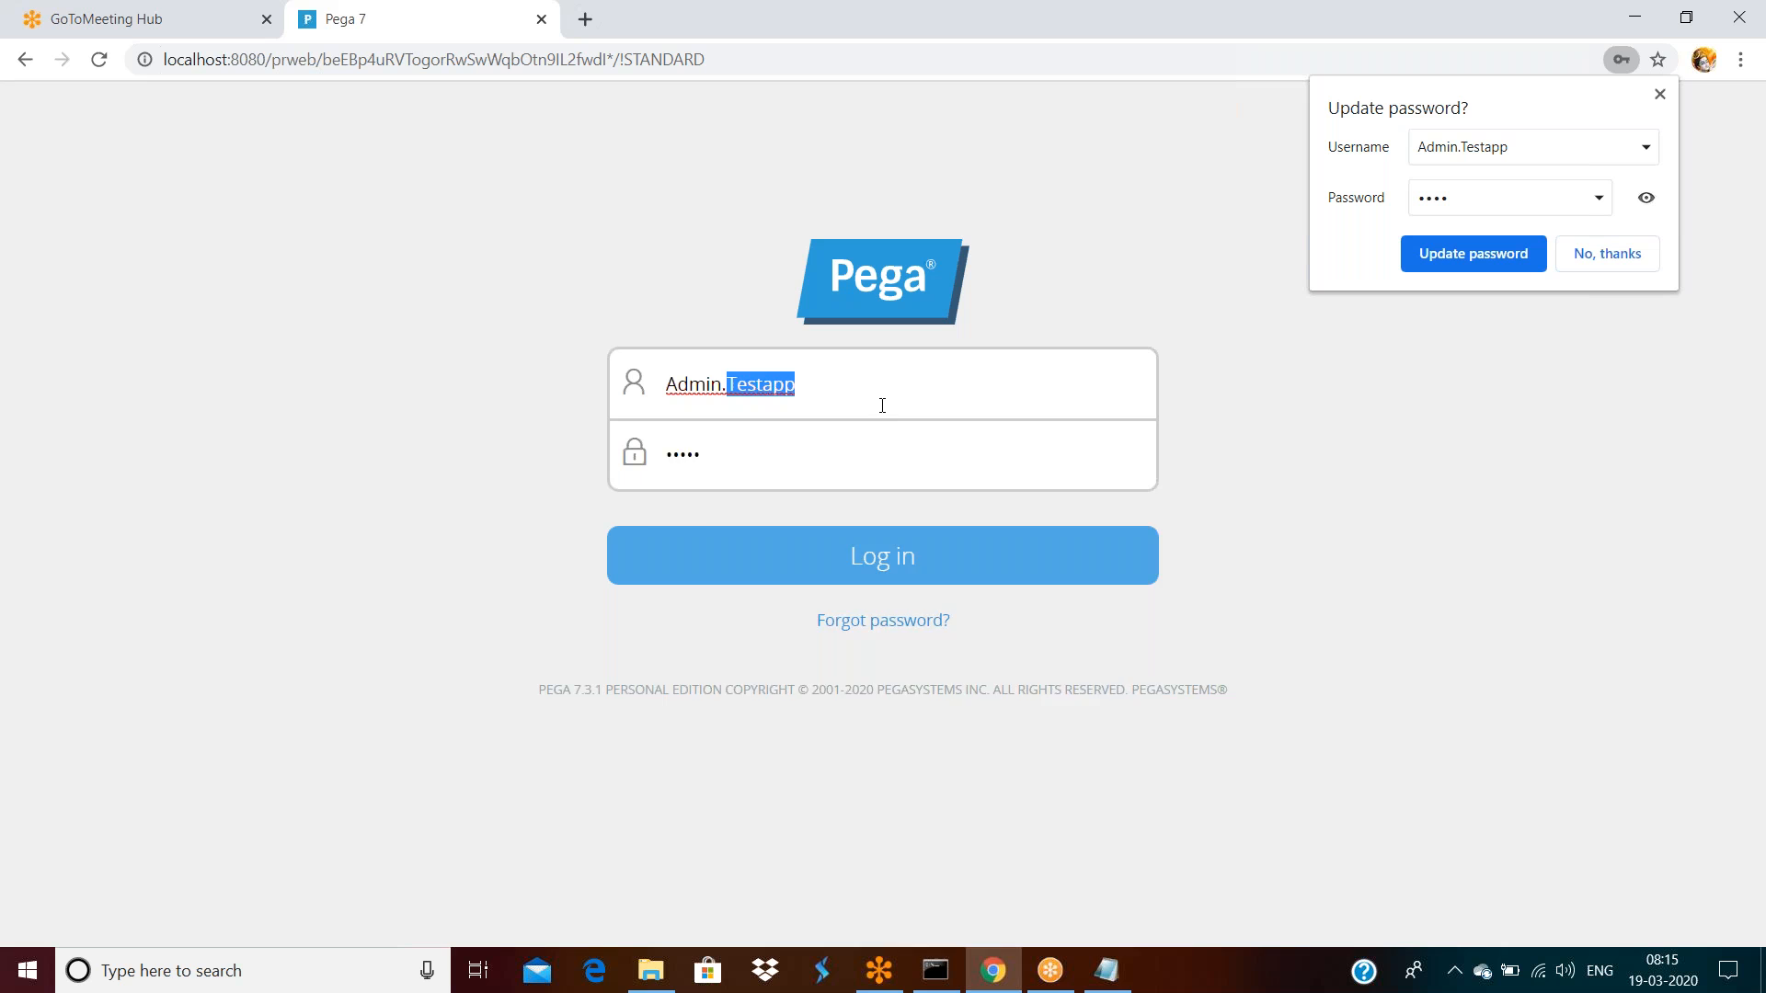
left_click(907, 402)
type("3")
key("Return")
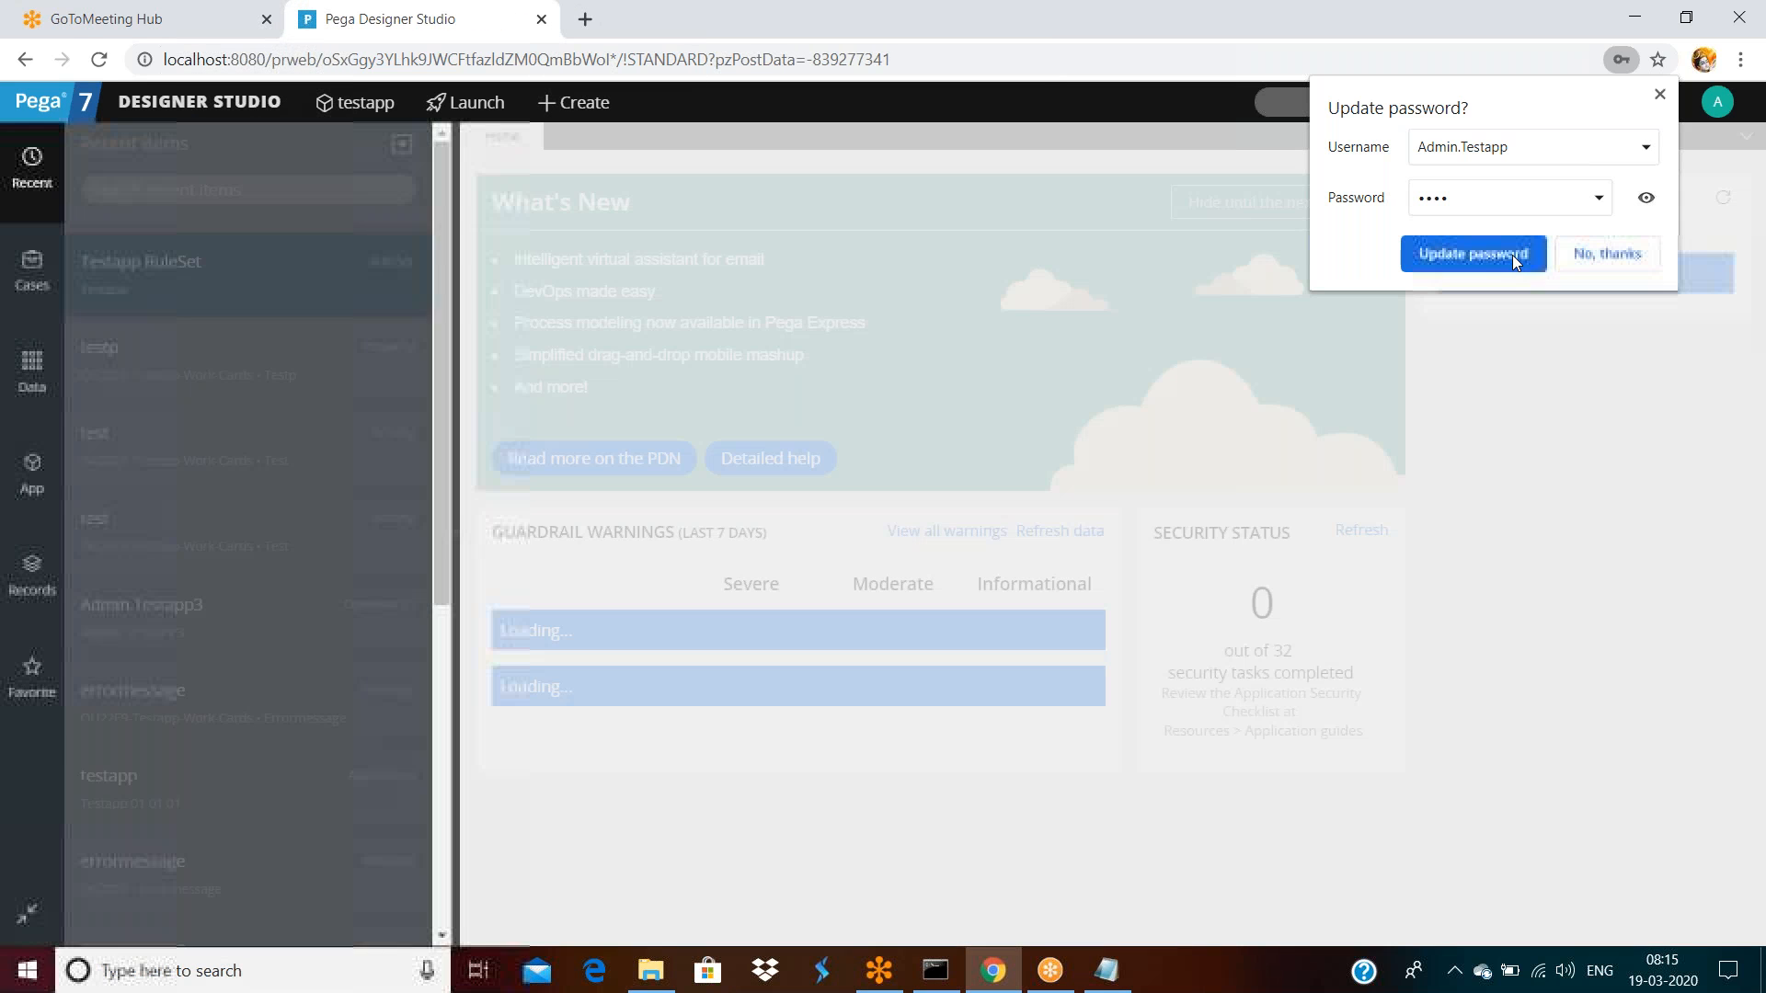
Reopen the Testapp RuleSet and start locking version 01-01-05
double_click(173, 261)
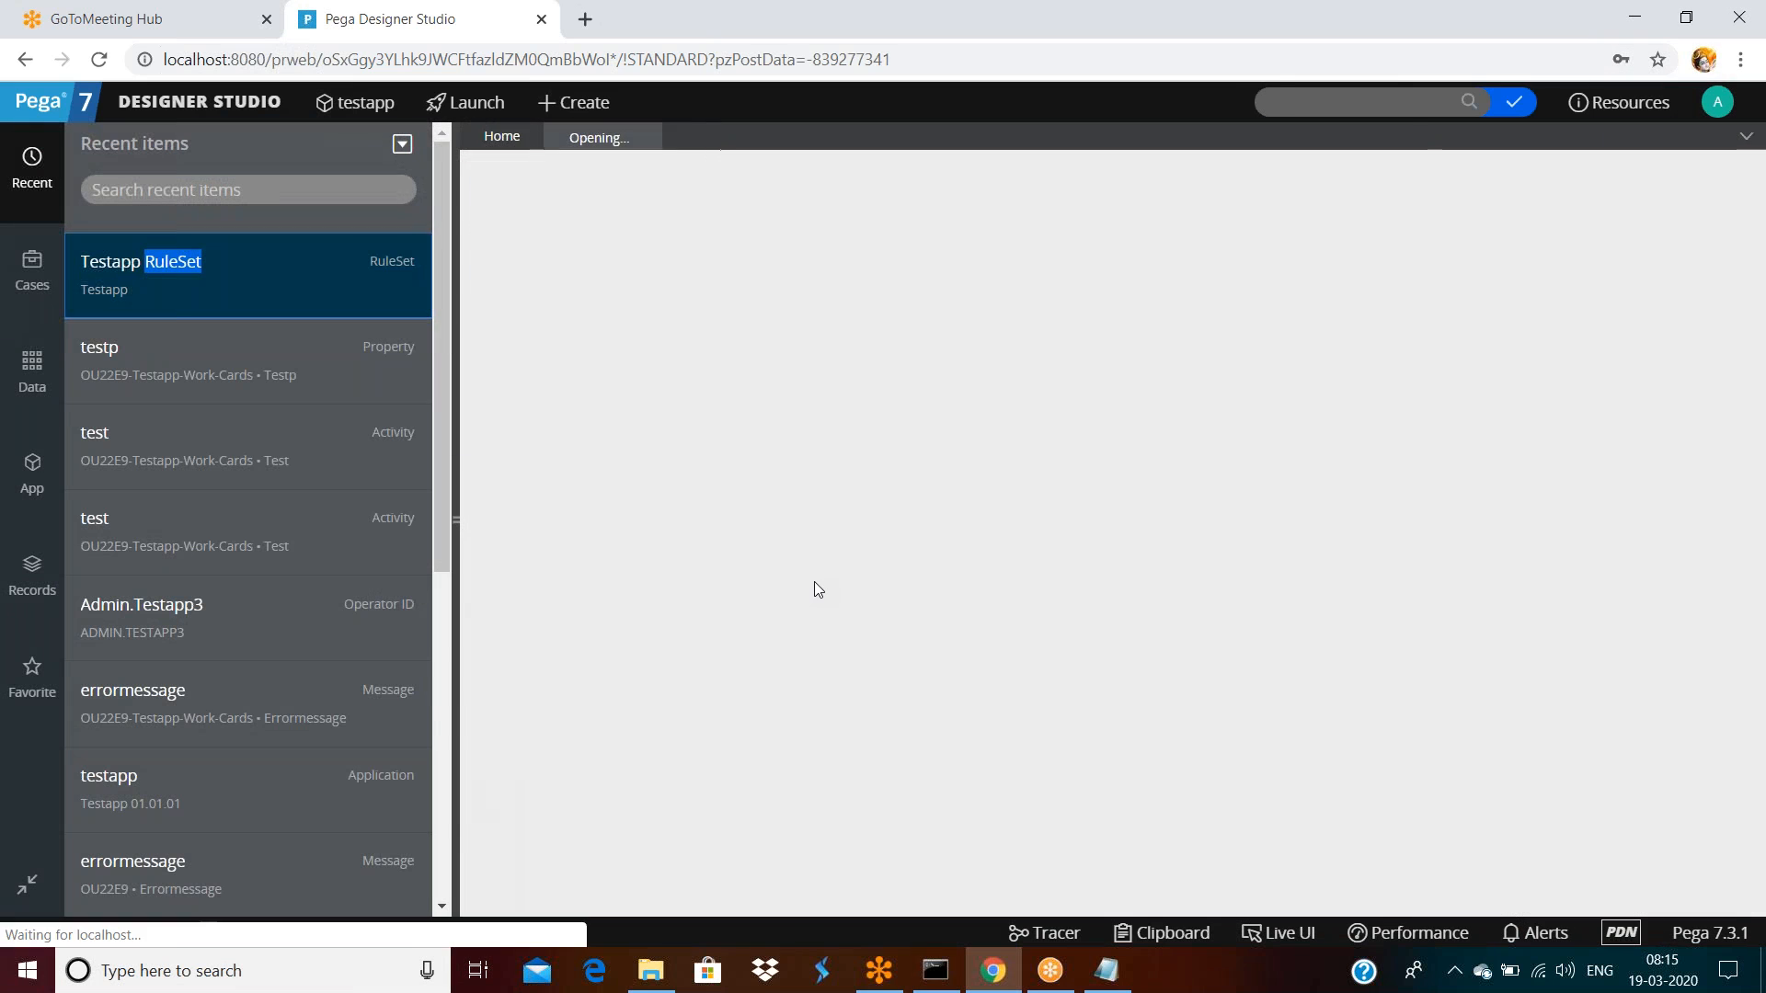
scroll(815, 585, "down", 3)
left_click(1113, 823)
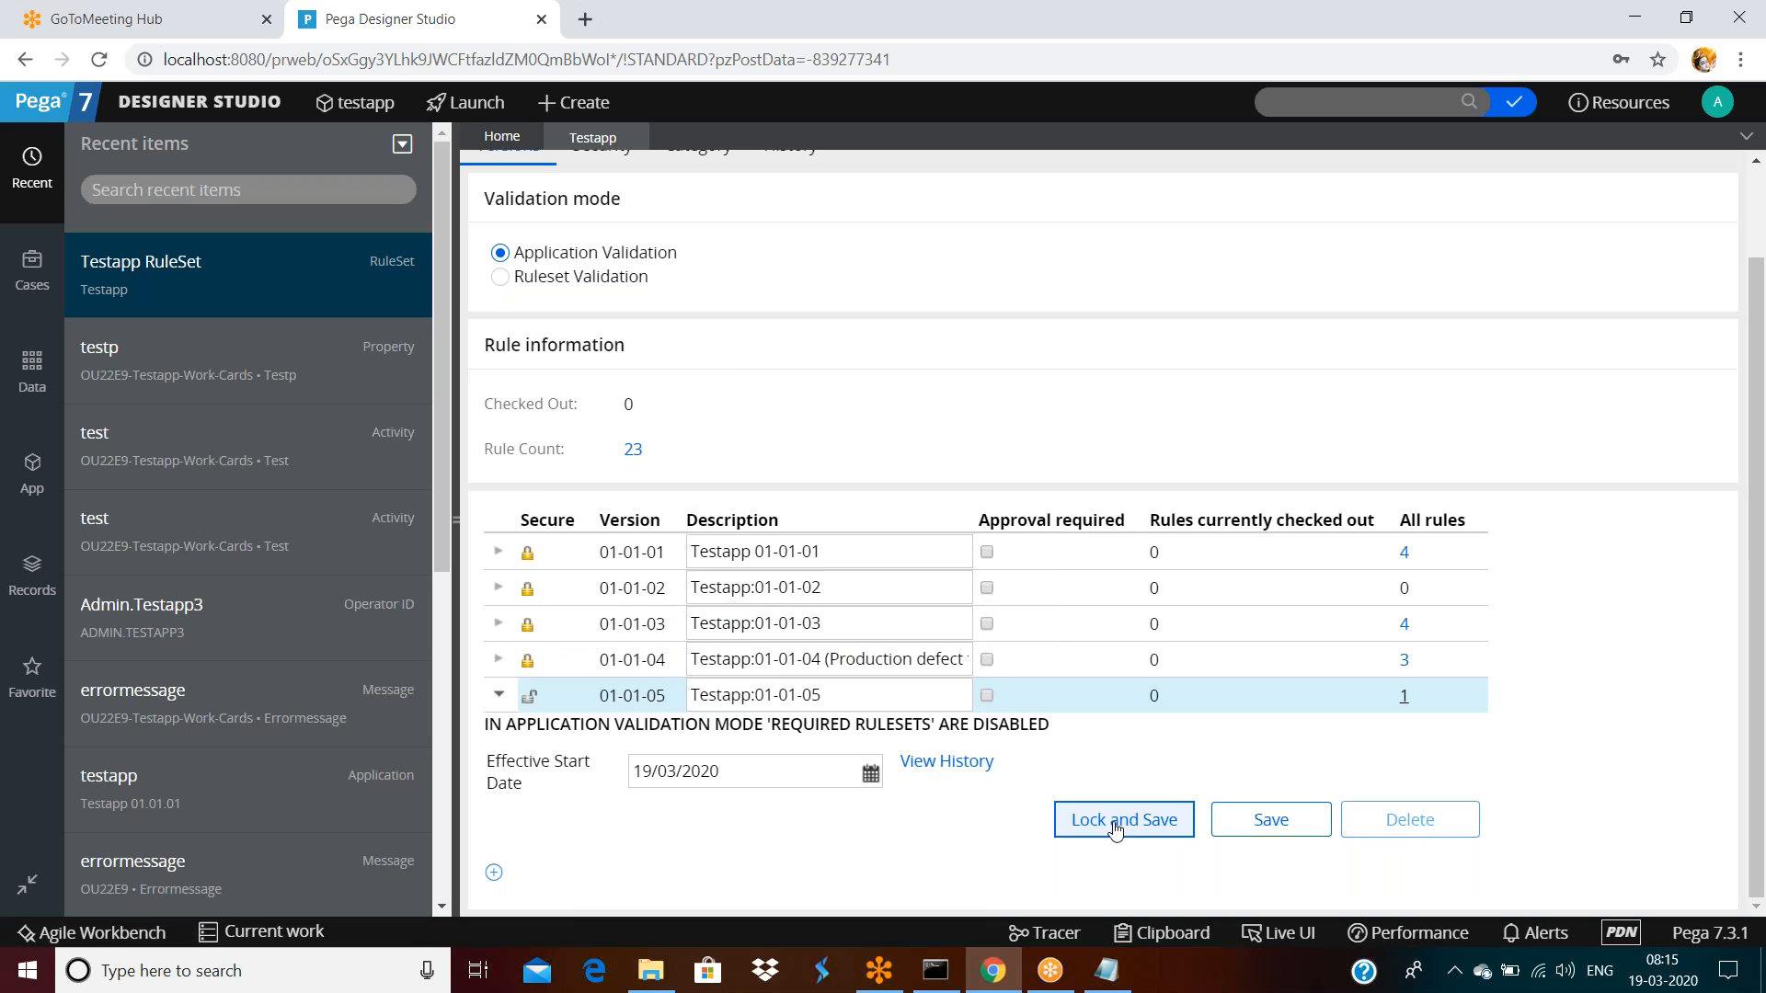
left_click(1115, 832)
left_click(1039, 510)
Submit the lock for version 01-01-05 with password and confirmation, then close after the error
type("•")
key("Tab")
type("•")
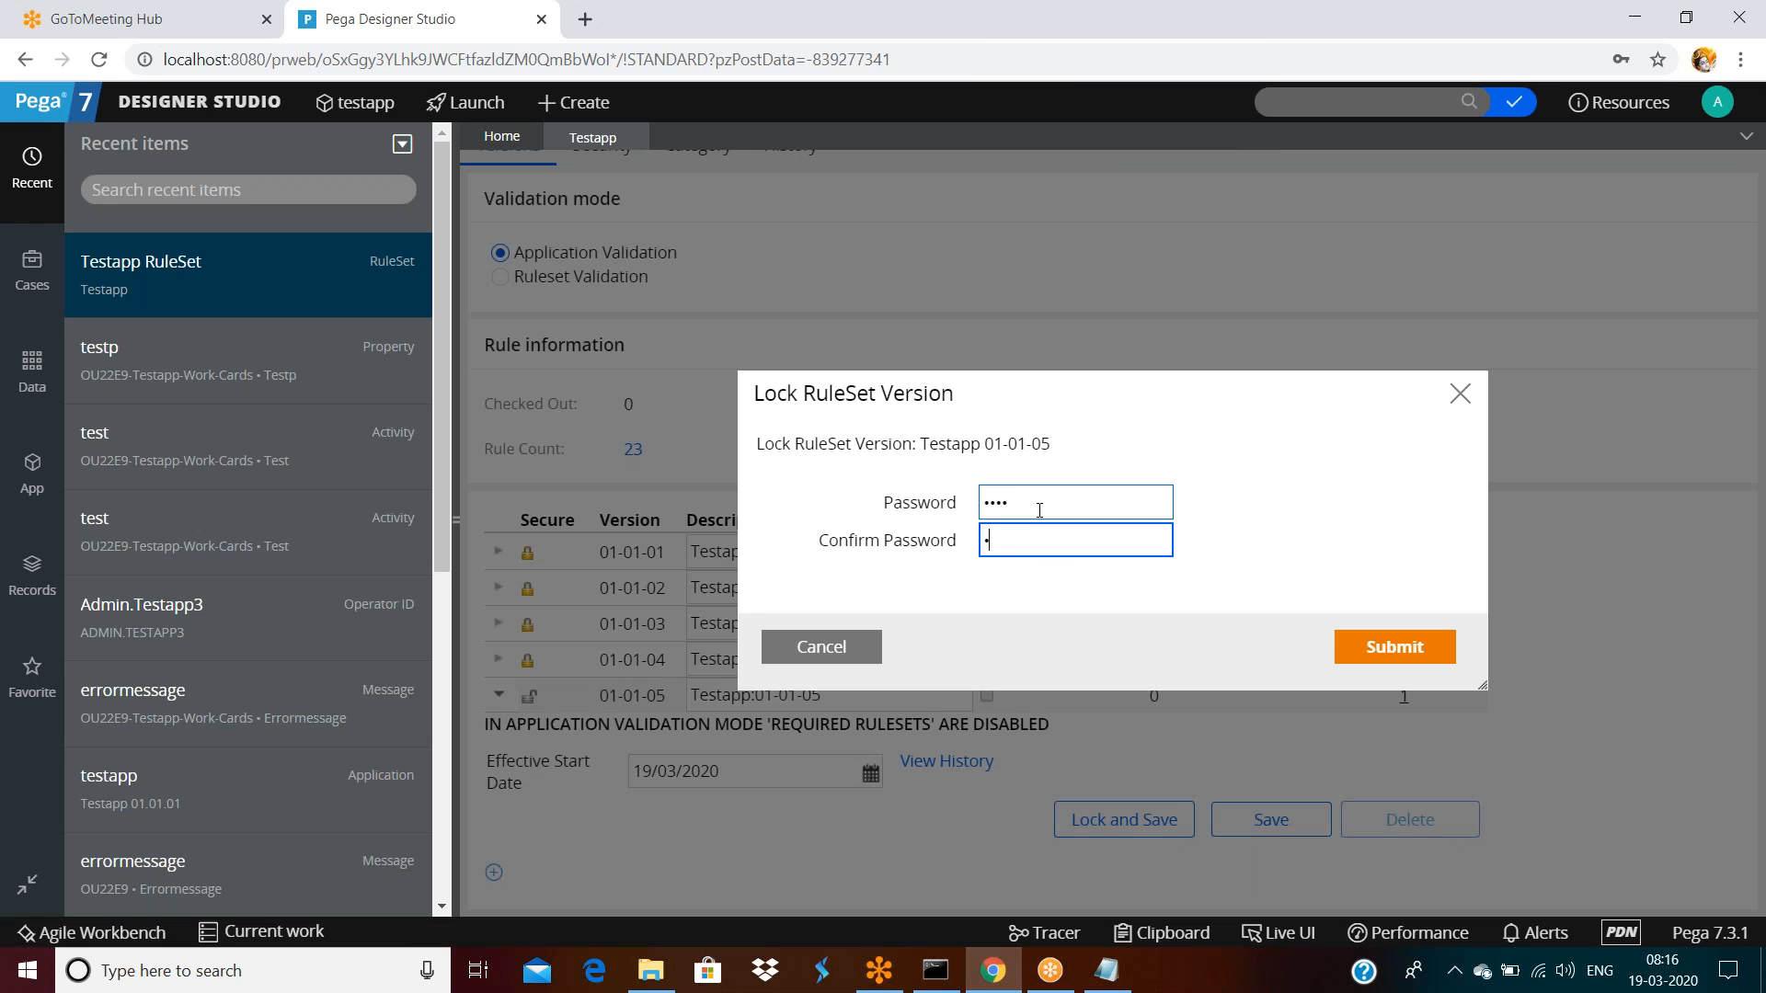
left_click(1388, 648)
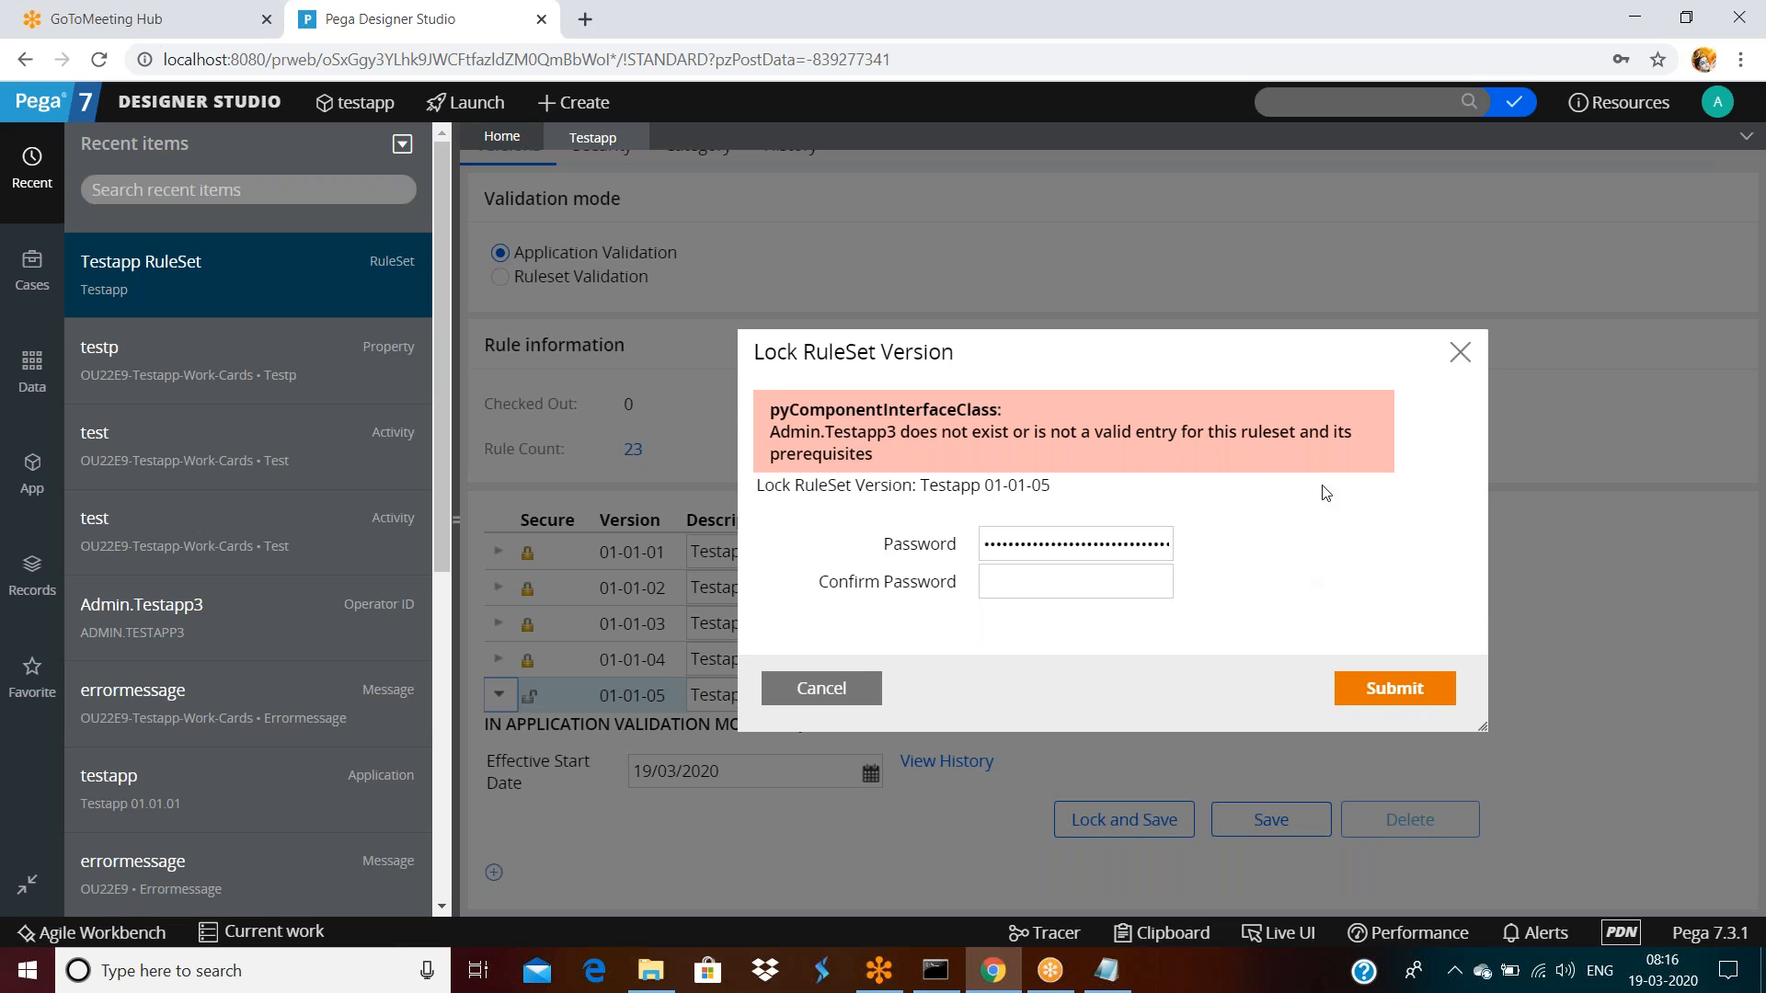
left_click(1470, 353)
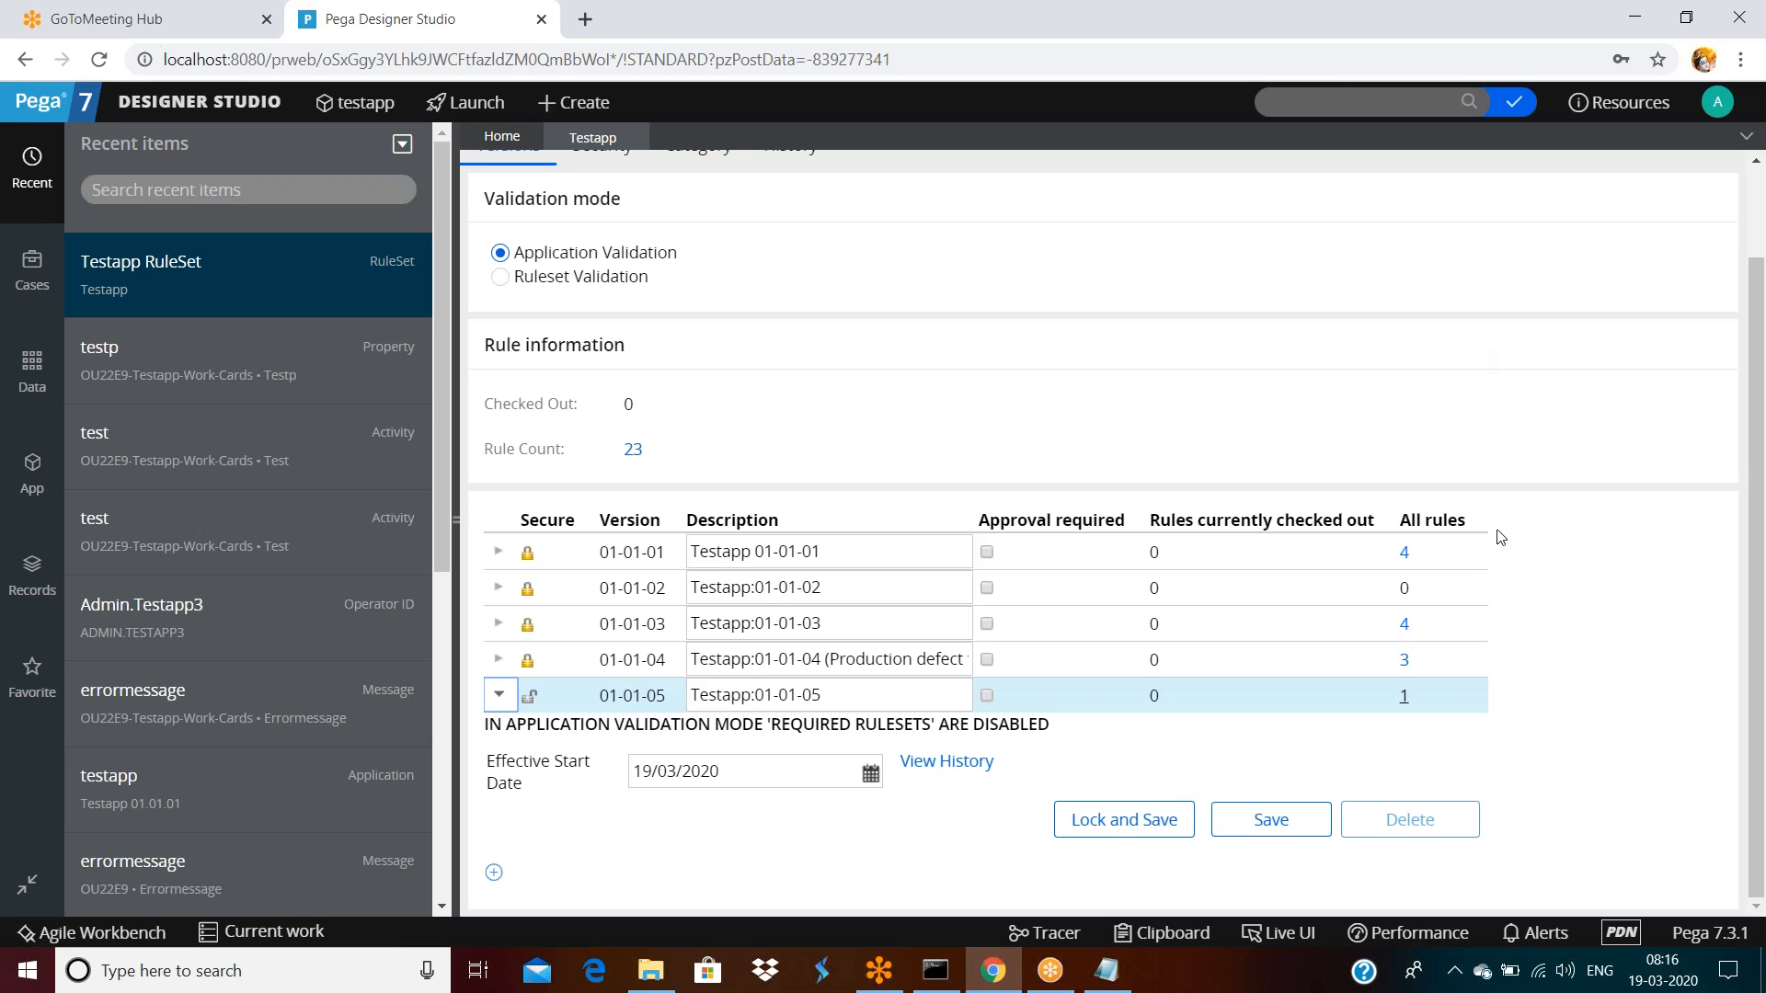
Retry locking 01-01-05, cancel after another failure, and open the RuleSet's Security tab
double_click(813, 695)
left_click(1124, 822)
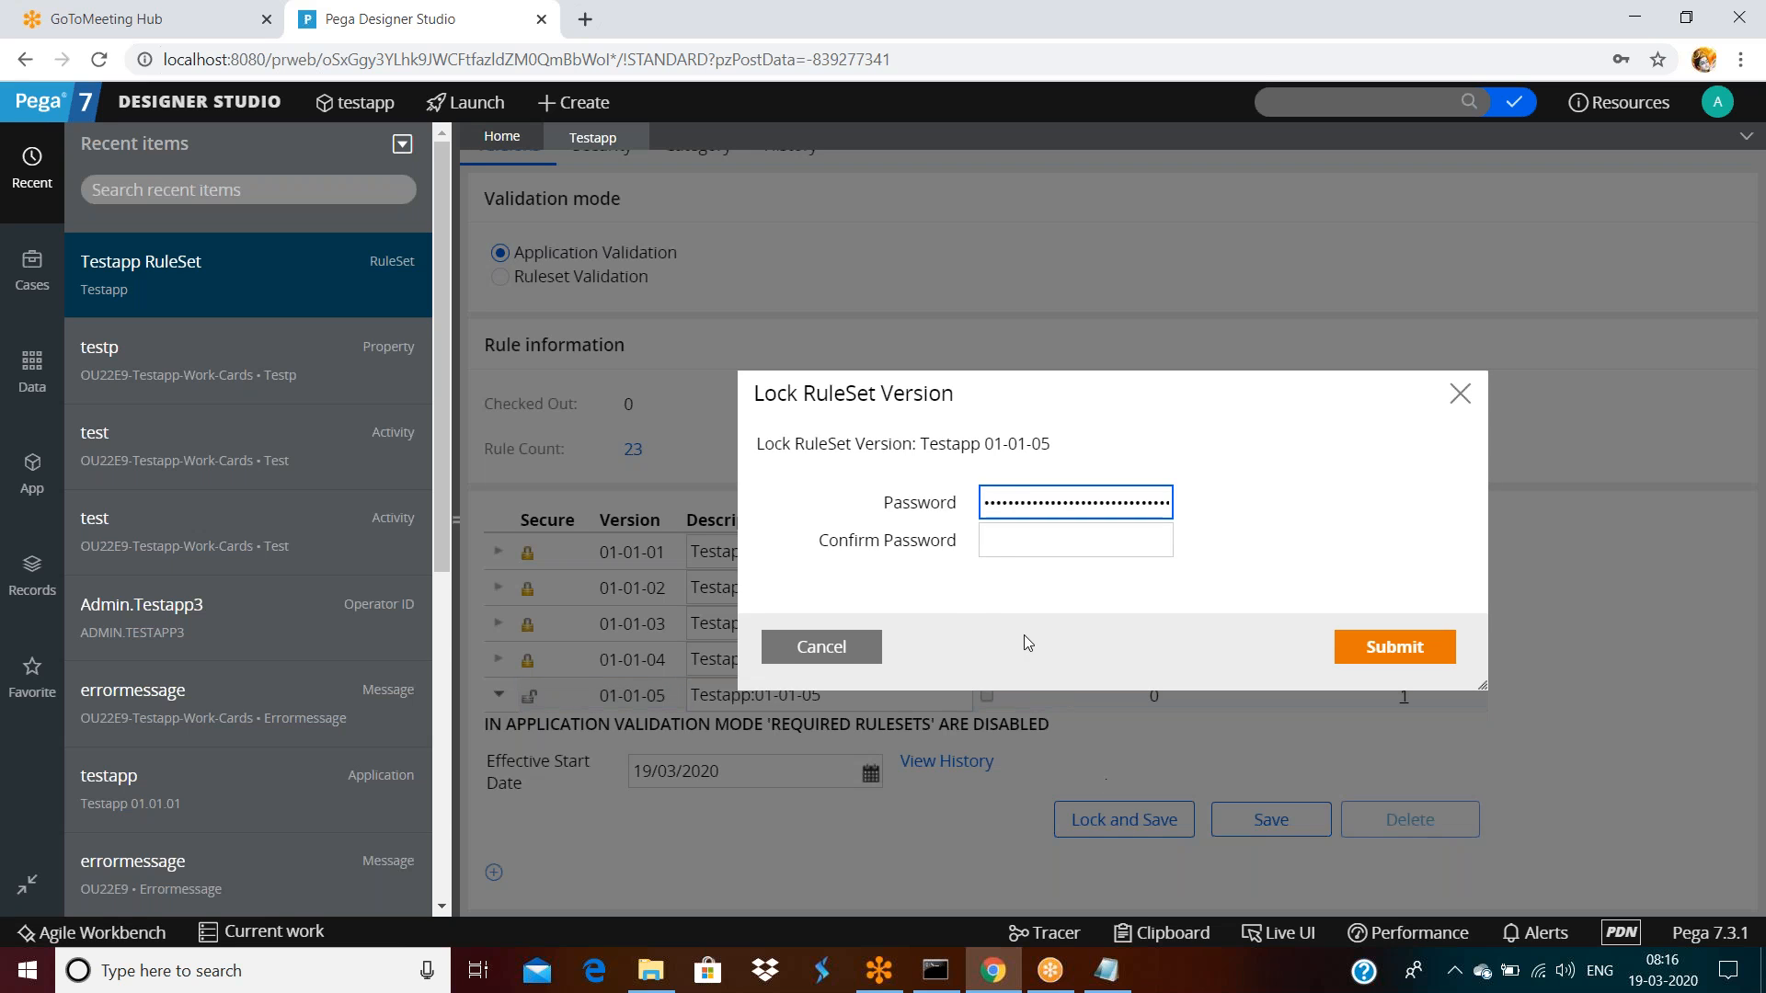
double_click(1016, 503)
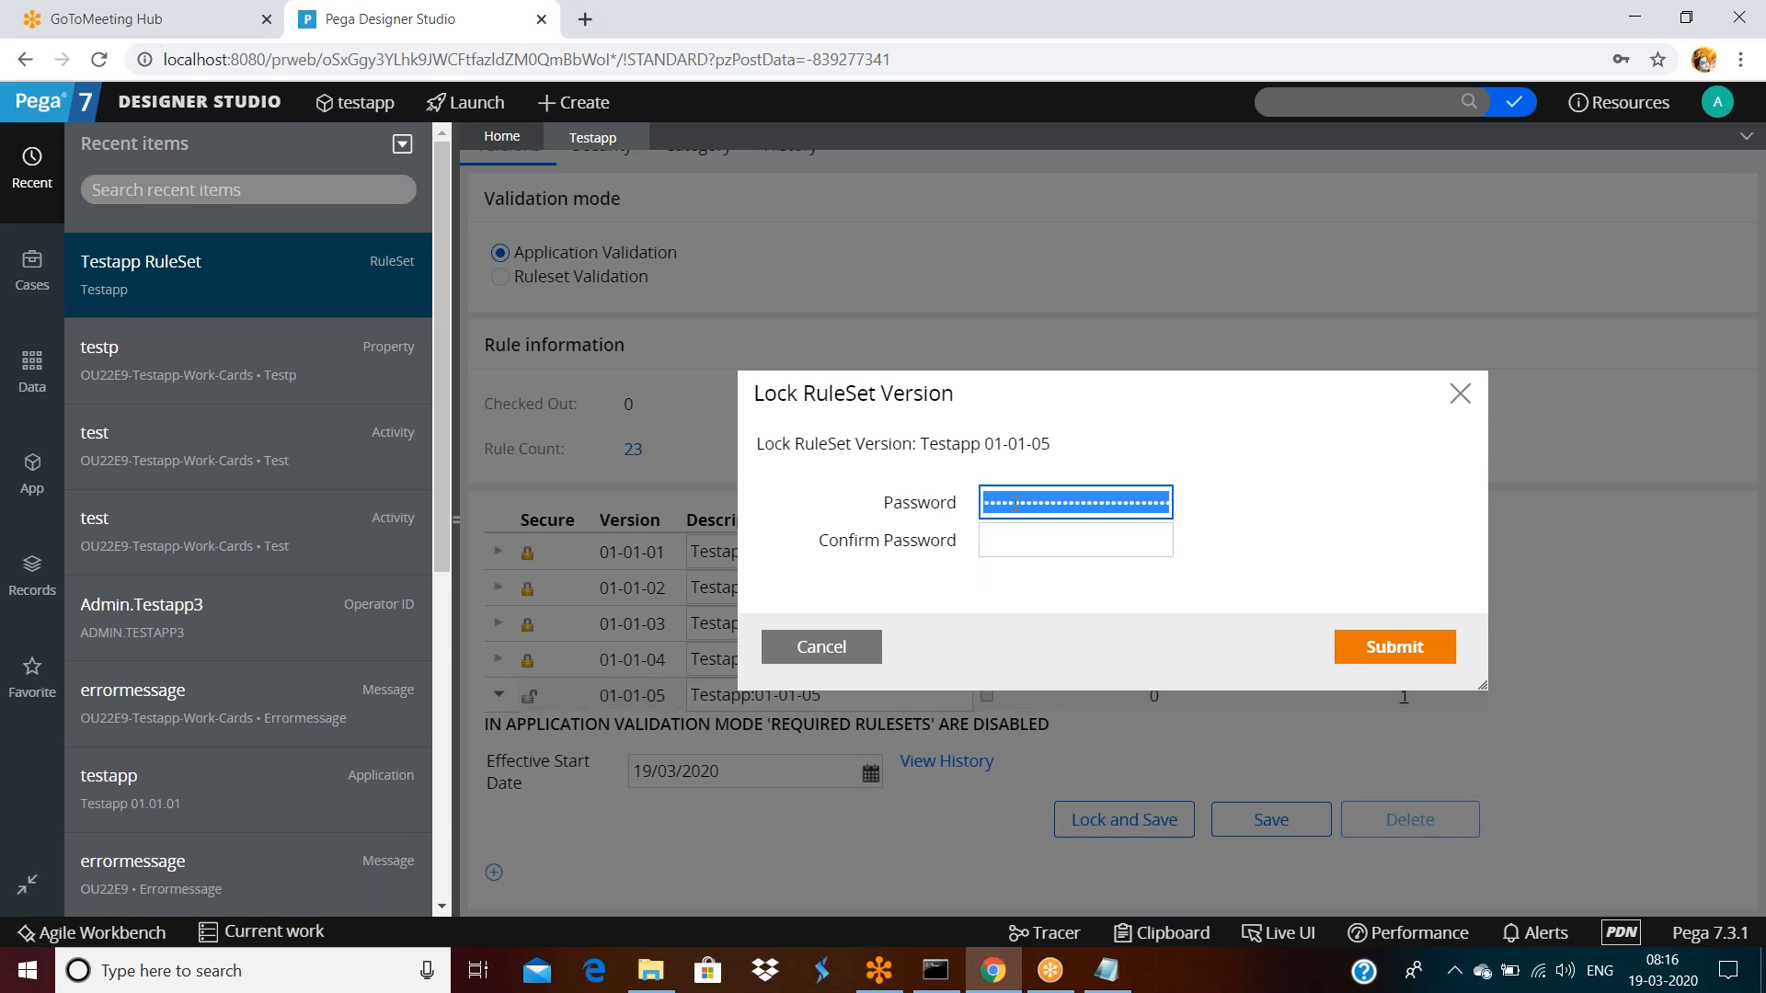
type("r")
key("Tab")
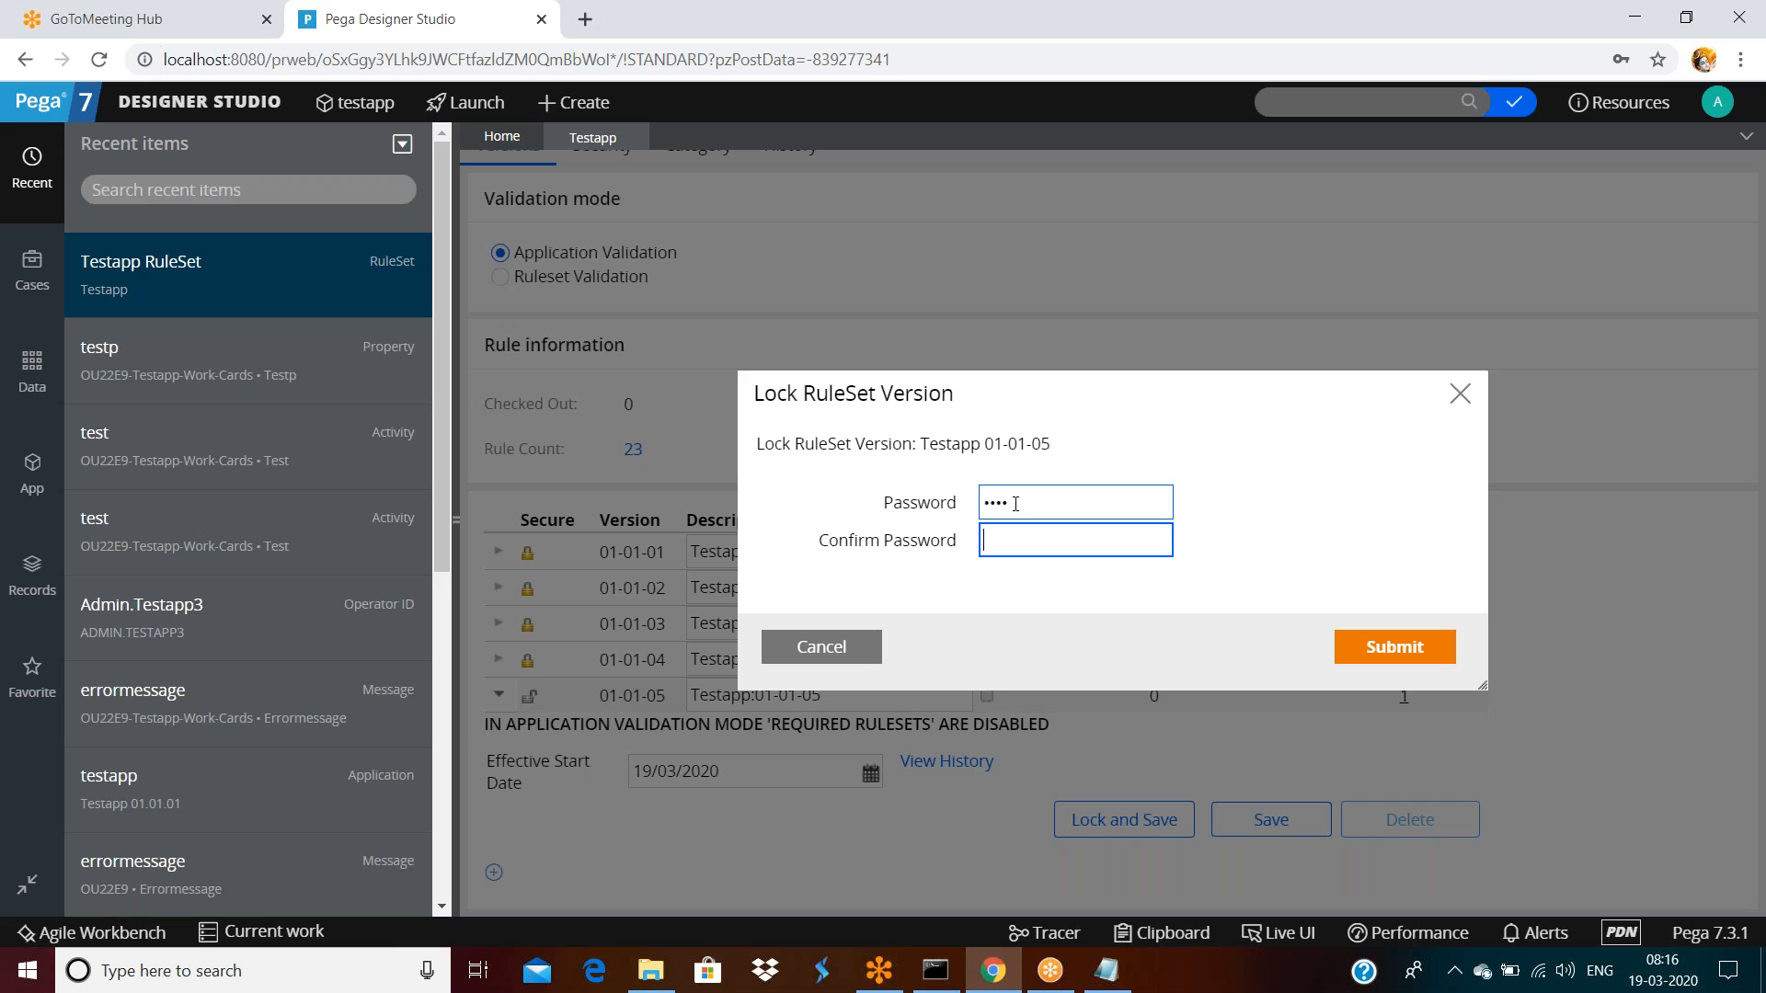
left_click(1373, 651)
left_click(809, 701)
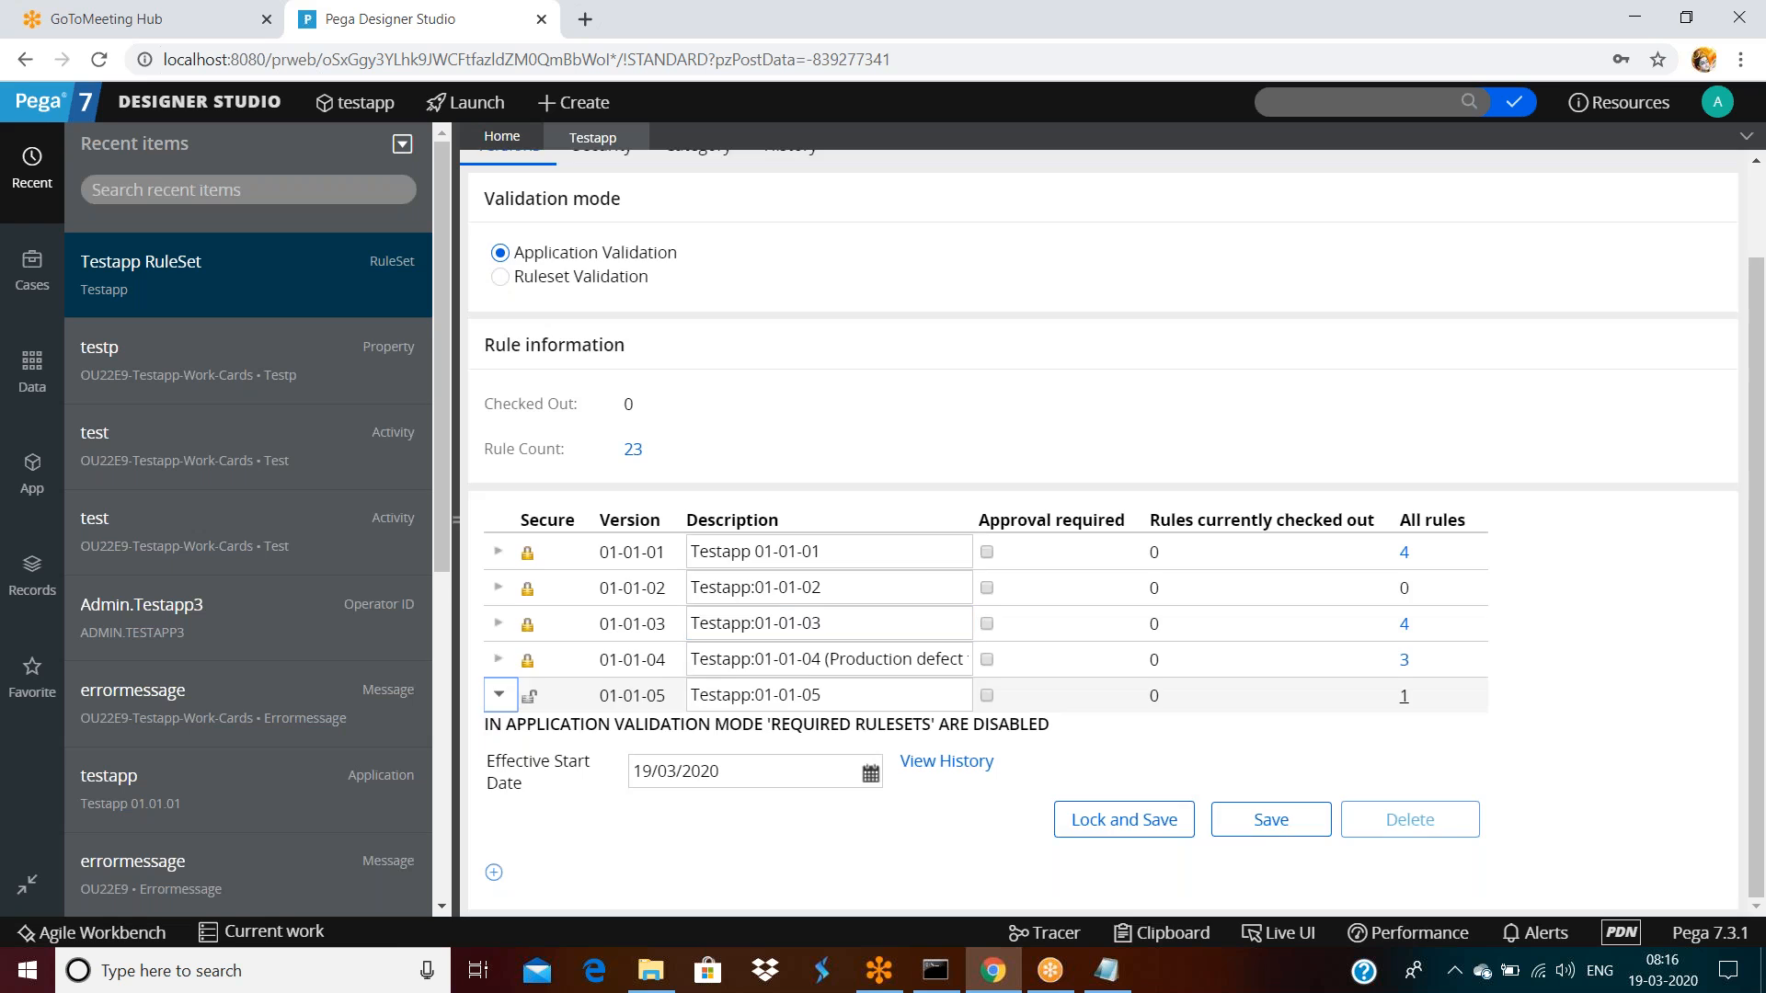
scroll(761, 405, "up", 2)
left_click(615, 256)
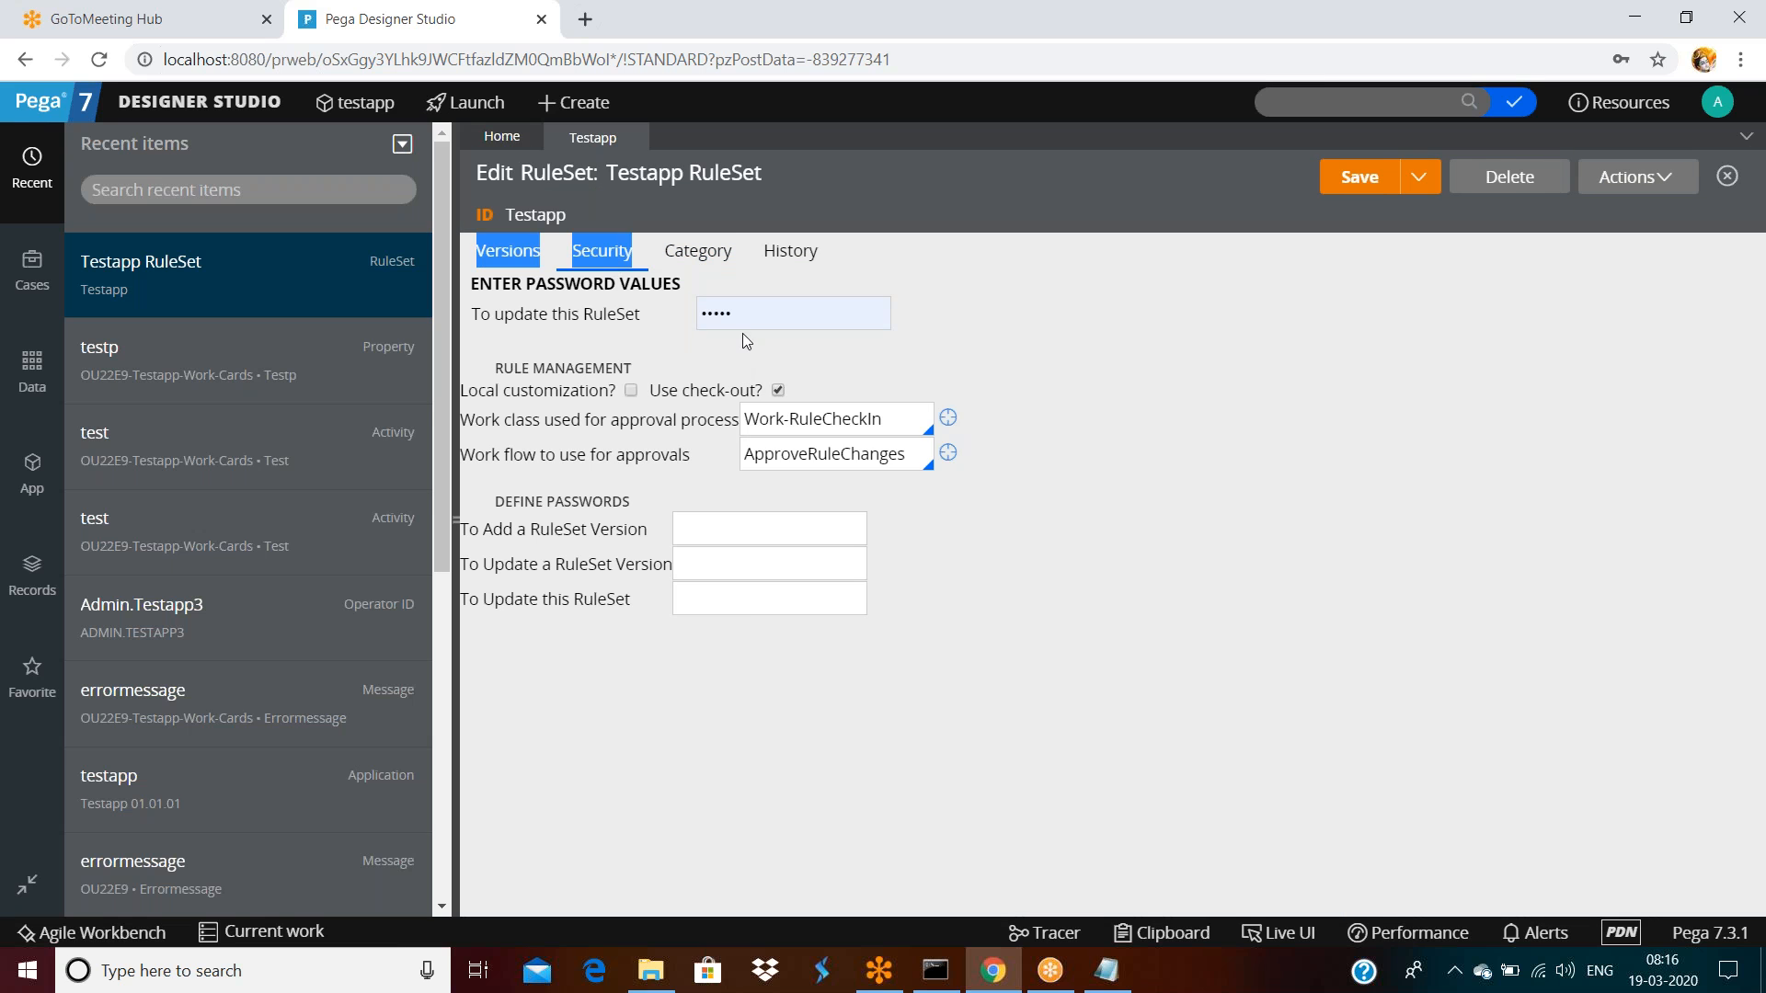
Clear the RuleSet's update password on the Security tab and save the RuleSet
left_click(743, 317)
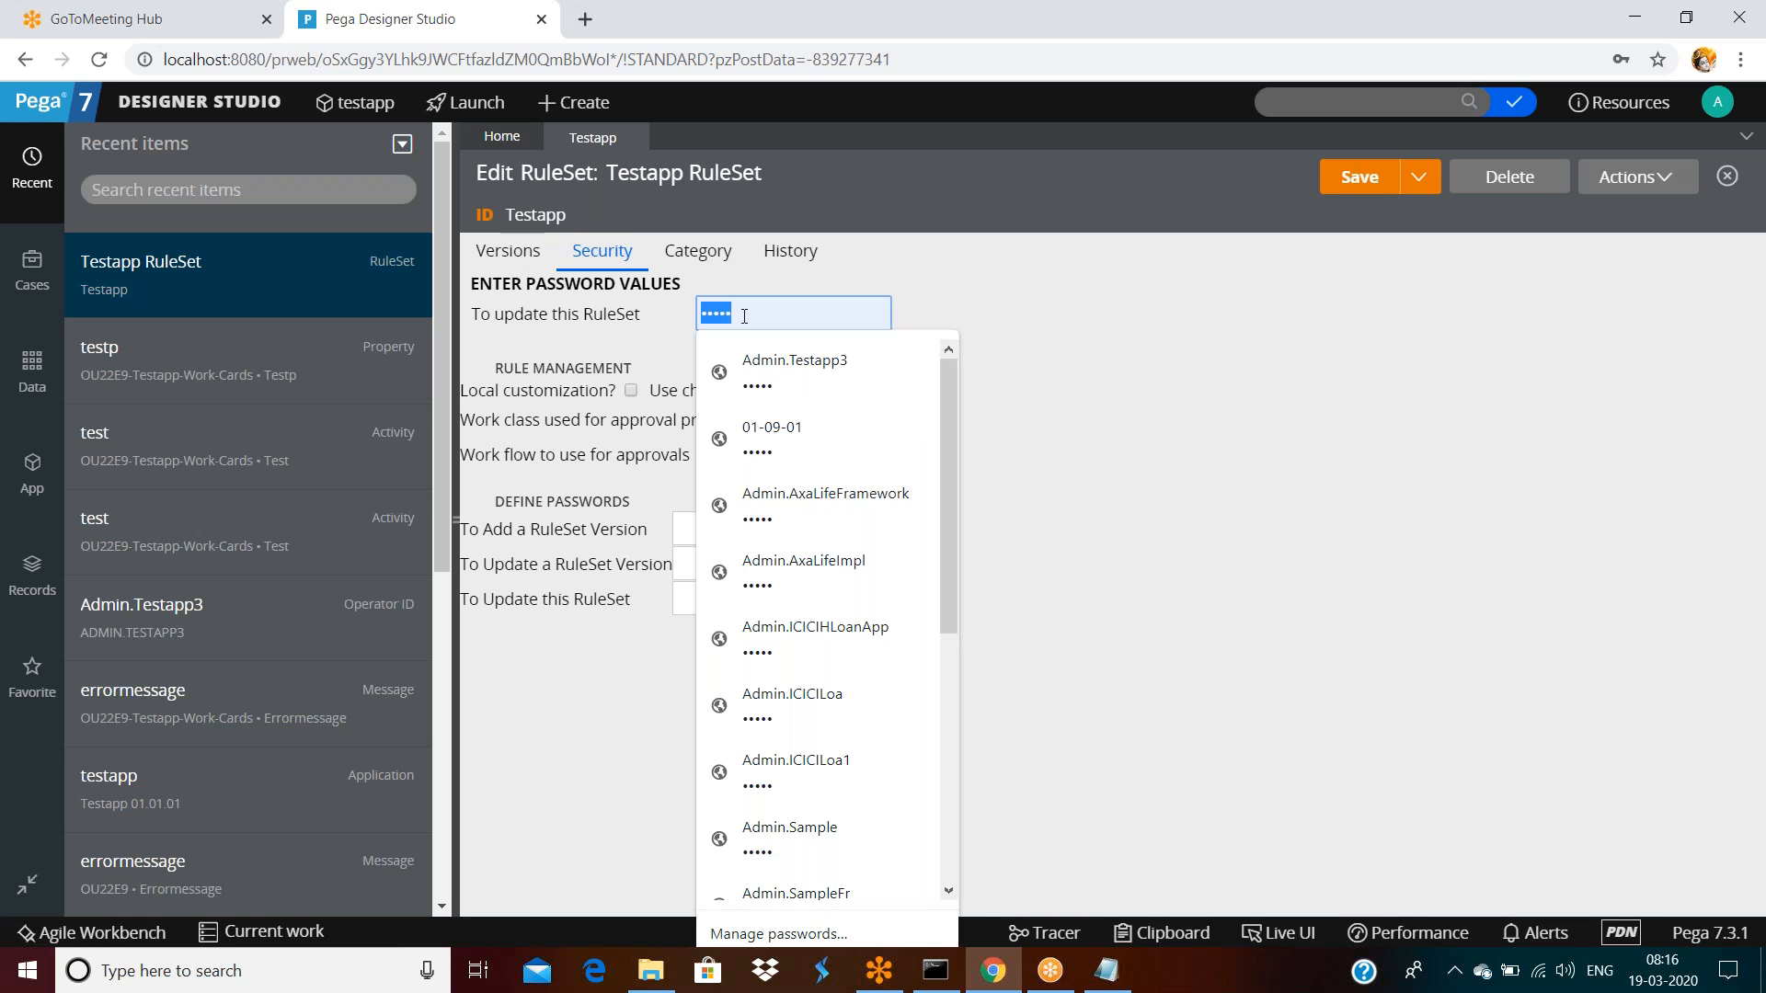
key("BackSpace")
left_click(1321, 366)
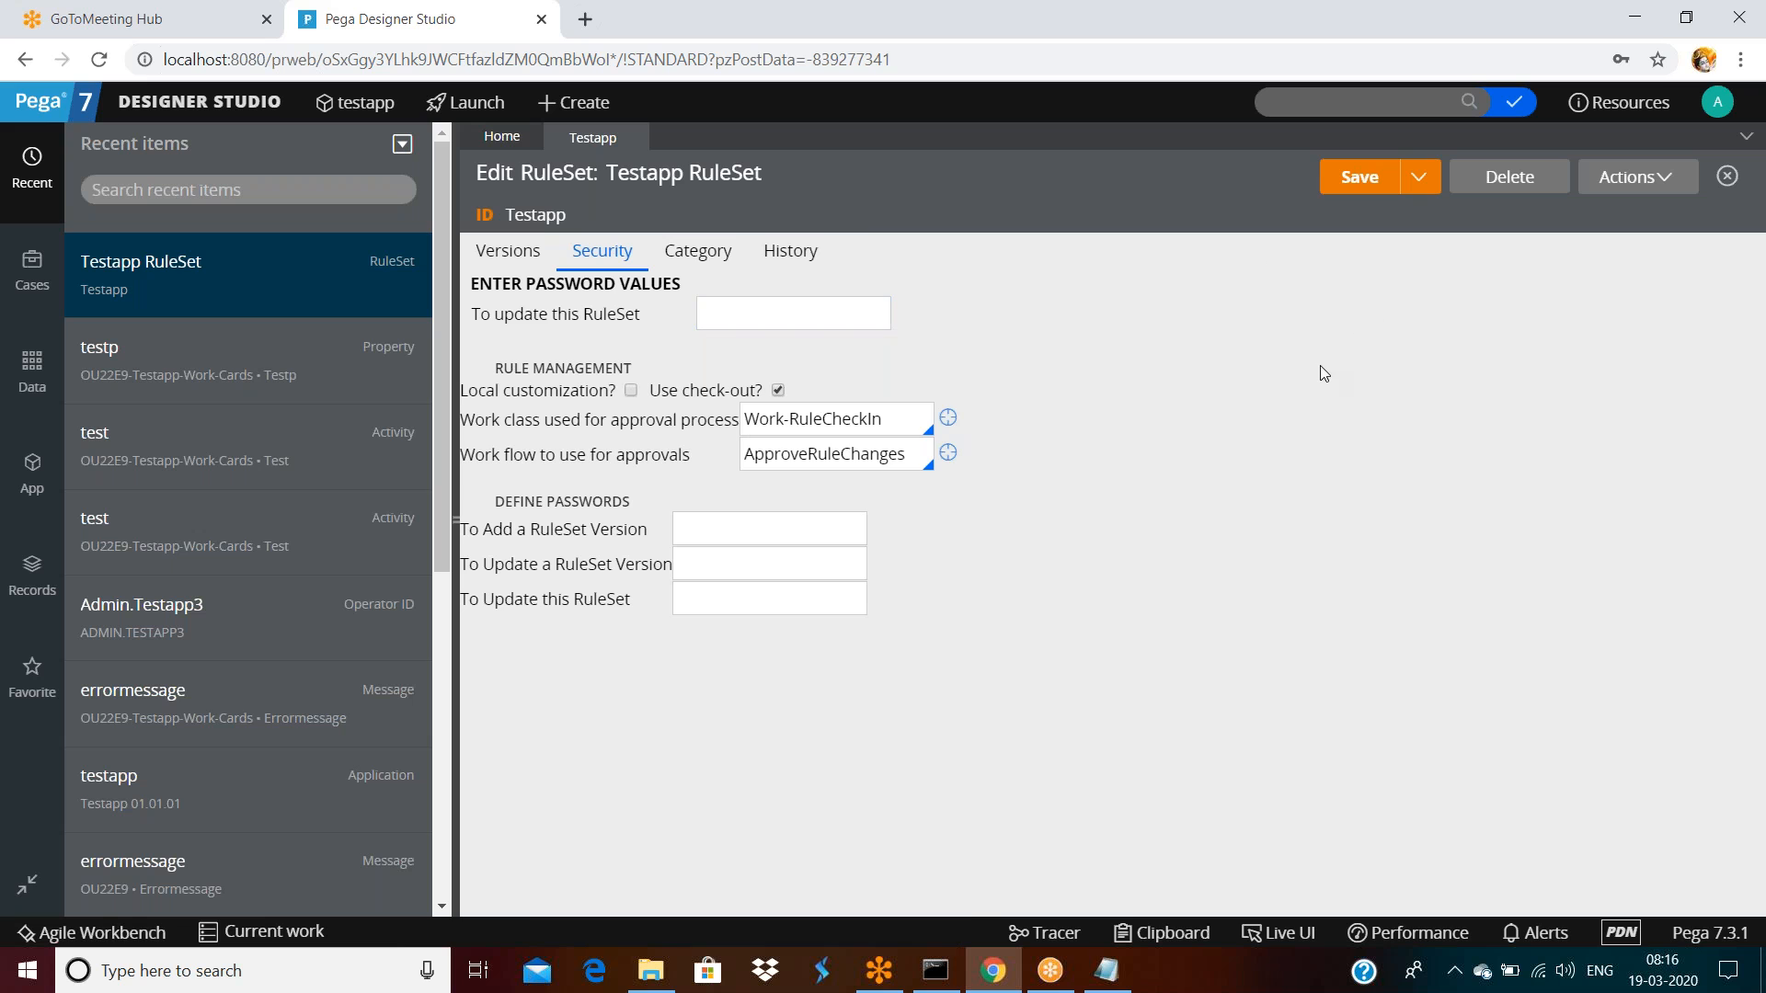
left_click(1365, 181)
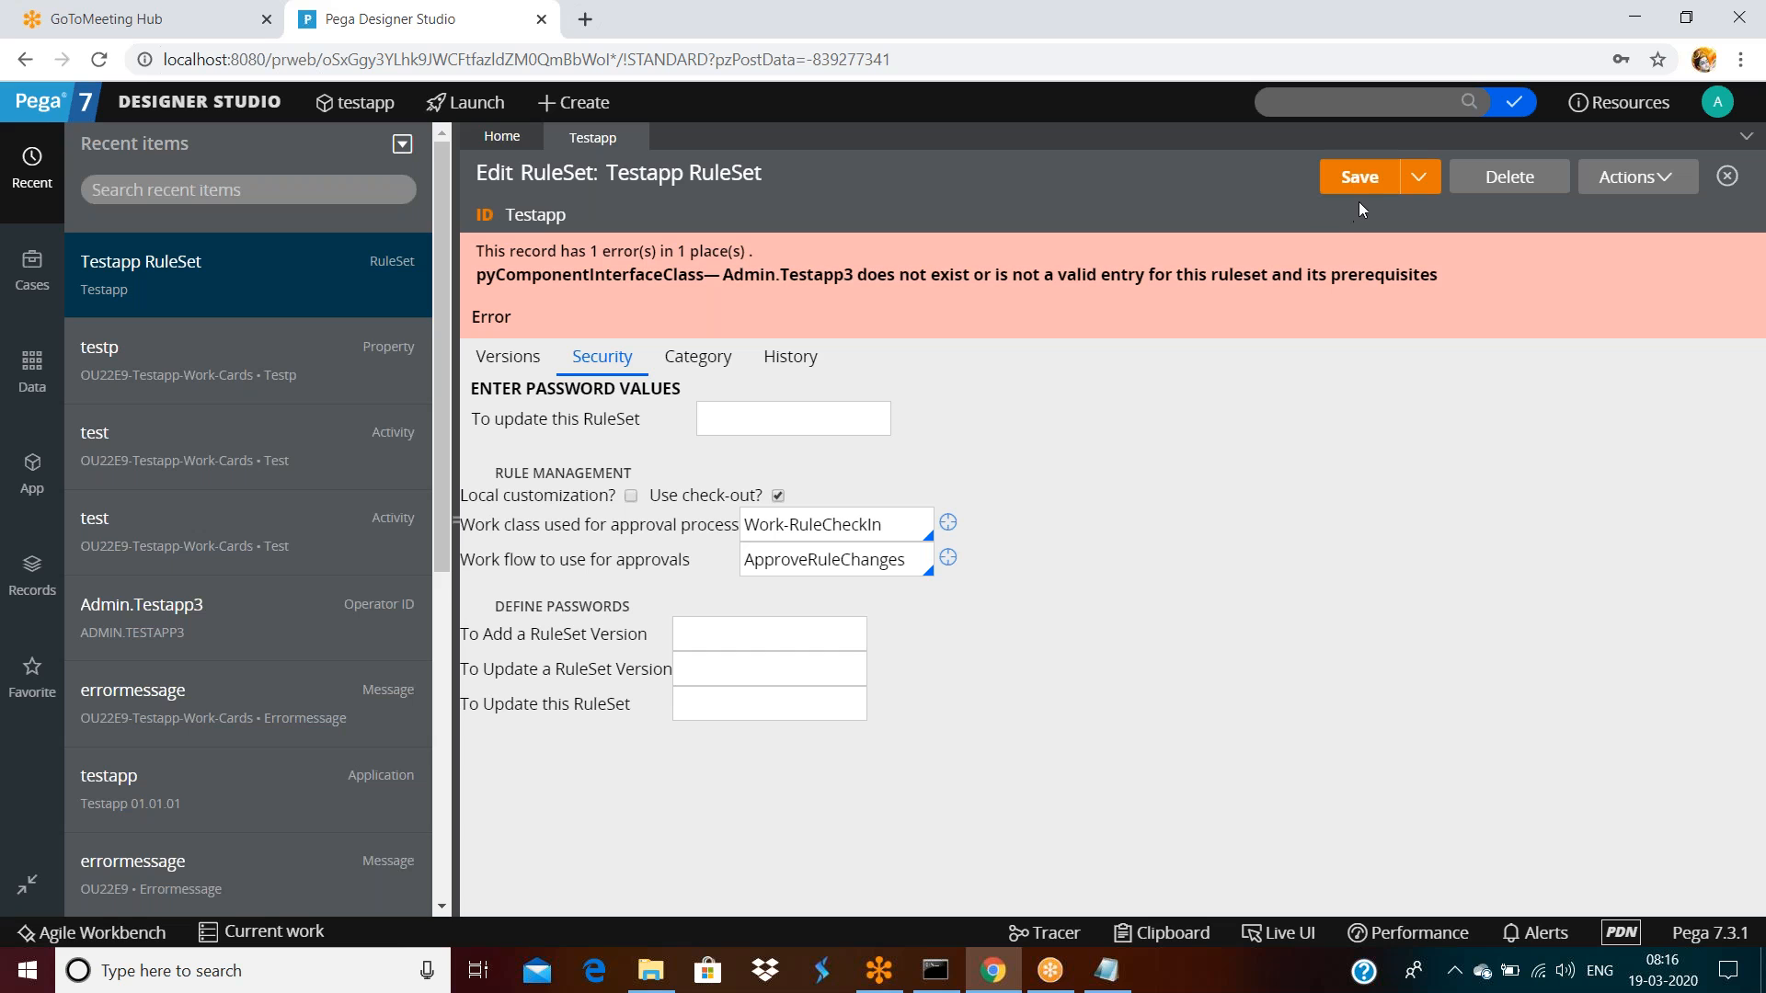
left_click(1359, 179)
Return to the RuleSet's Versions list and scroll down to version 01-01-05
left_click(512, 359)
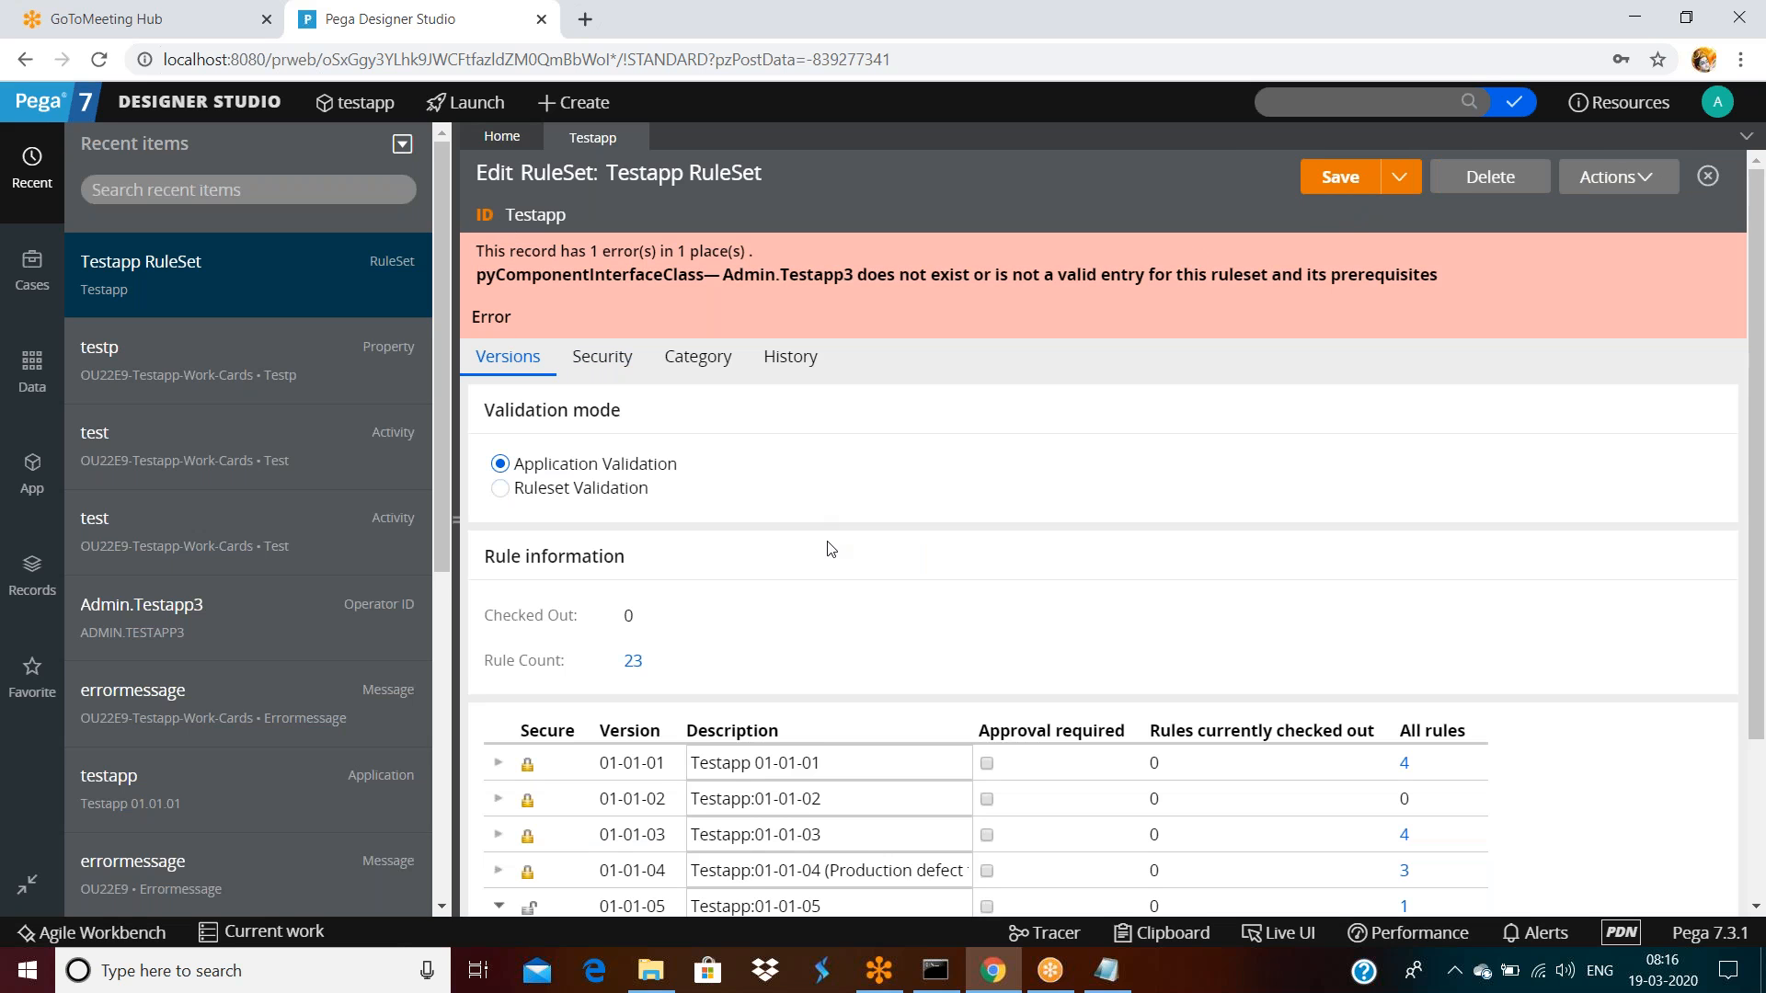
scroll(828, 543, "down", 2)
left_click(883, 697)
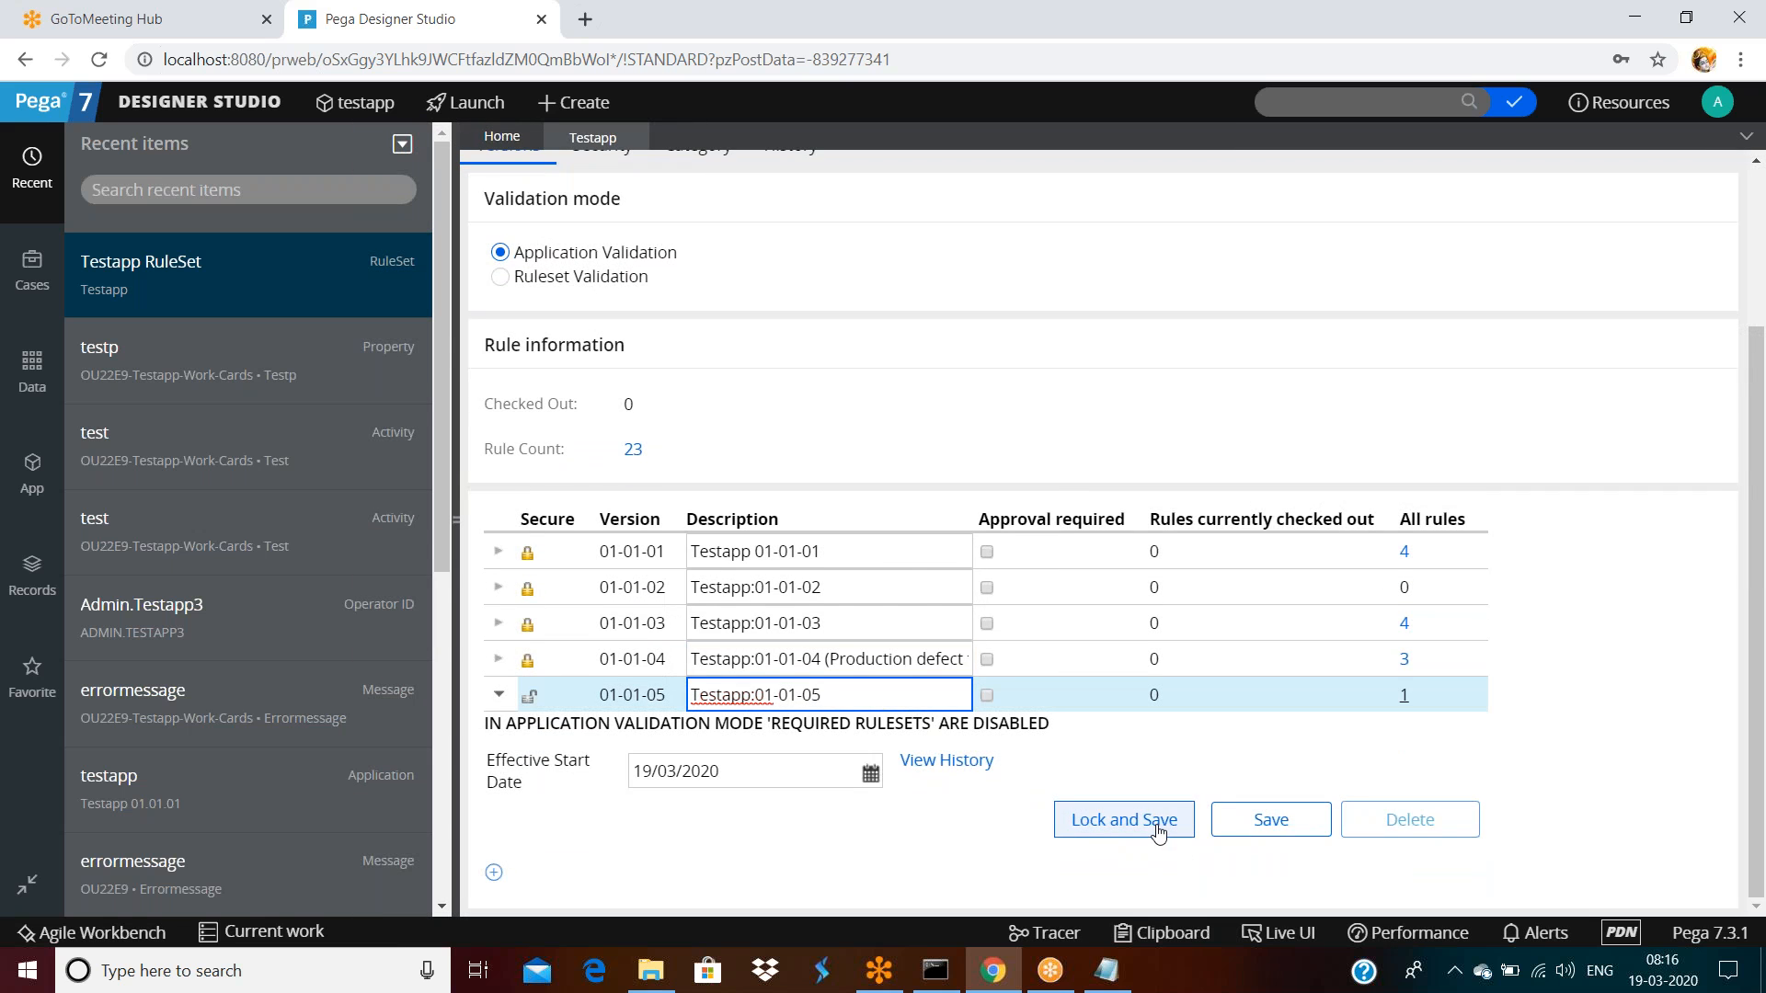
Try locking version 01-01-05 with a password, then cancel the lock and collapse its details
left_click(1160, 831)
double_click(1045, 503)
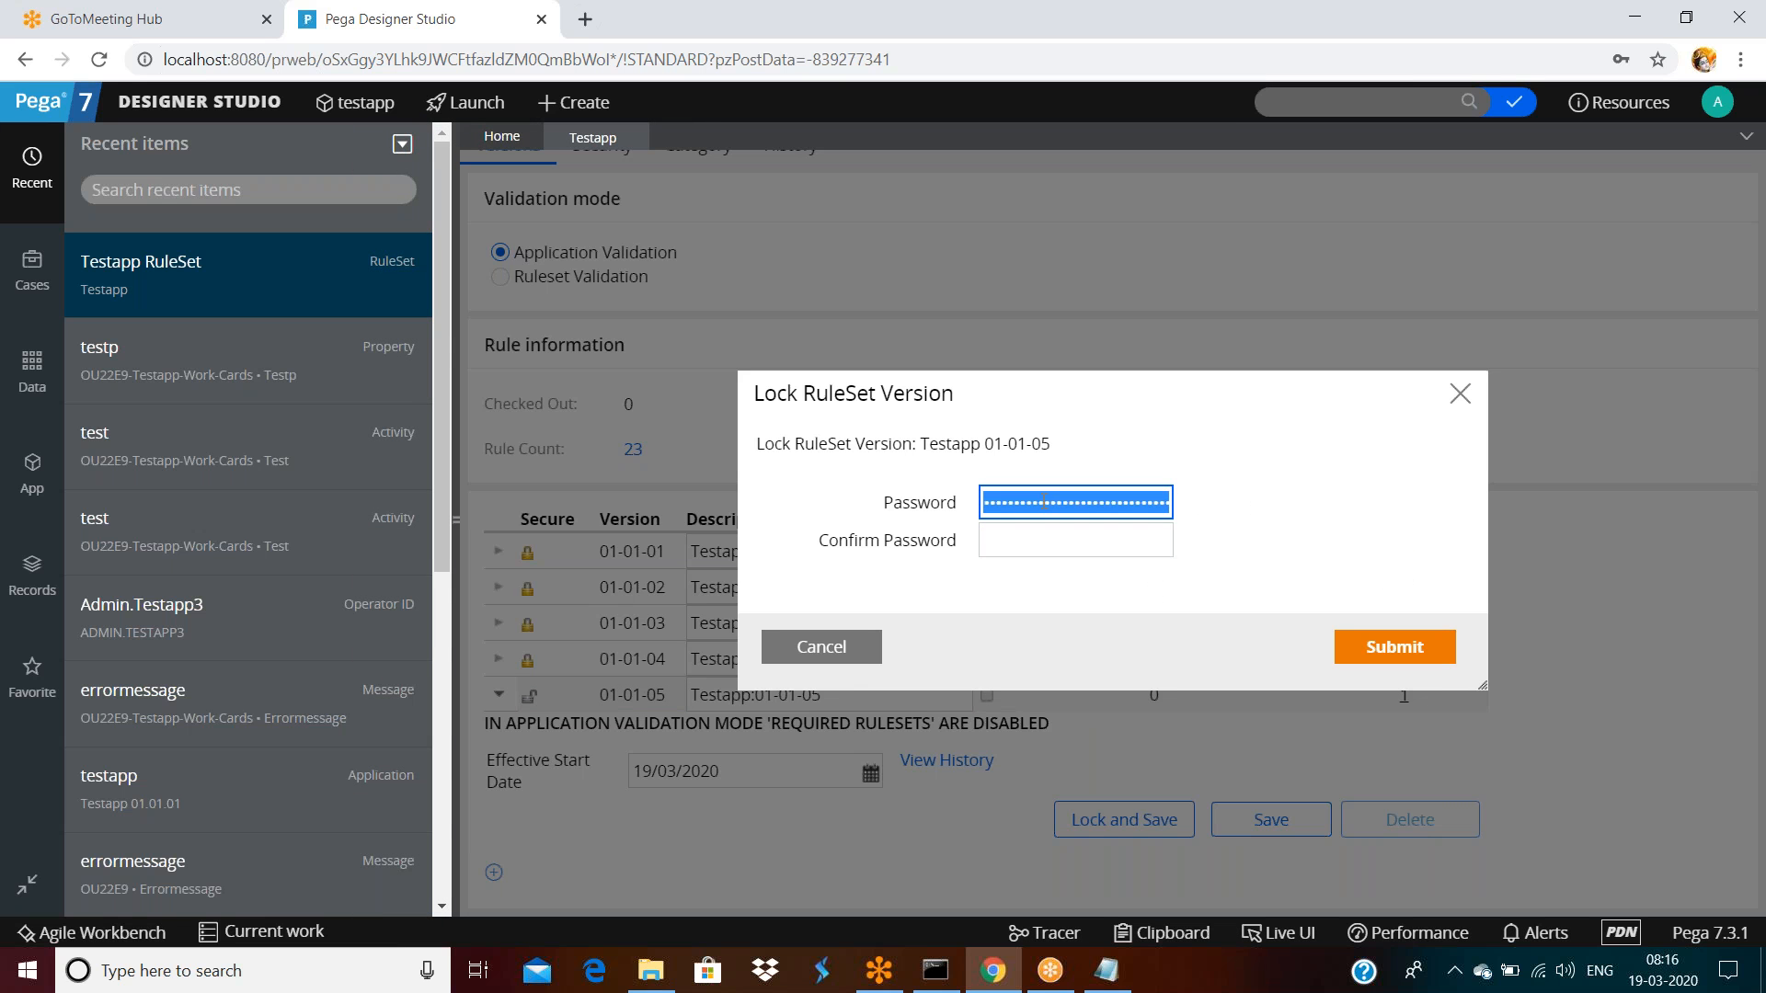
type("••••")
key("Tab")
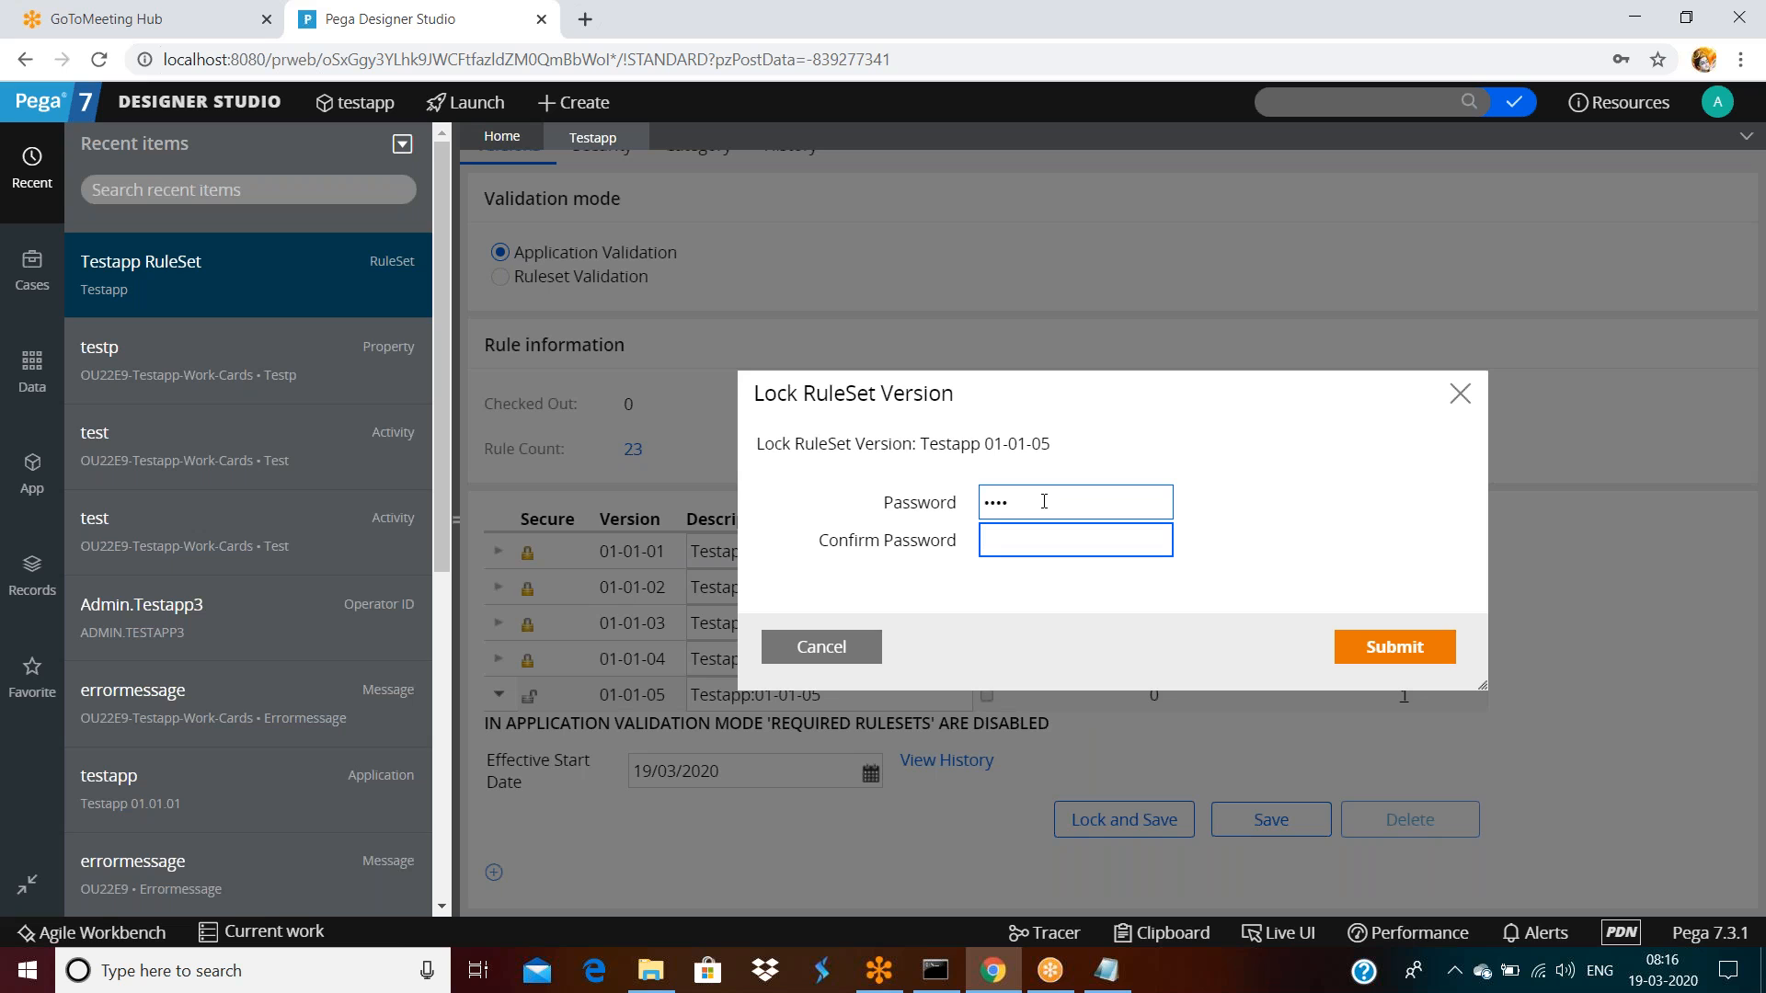
key("Return")
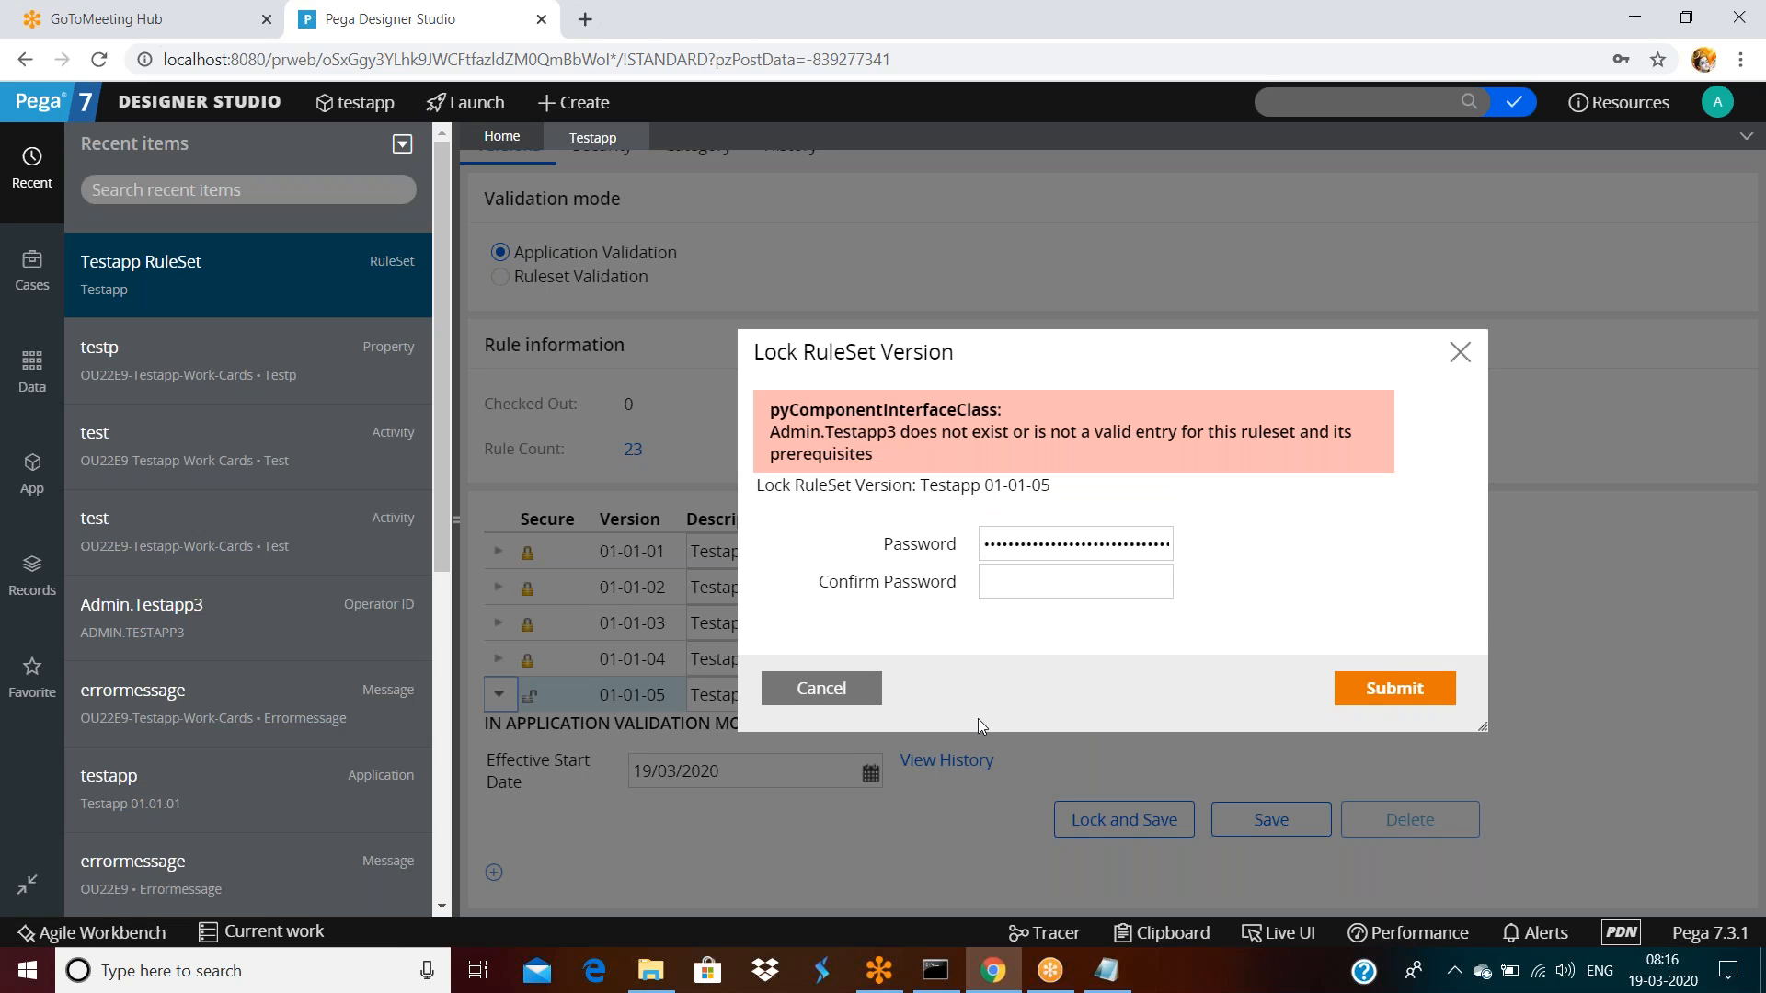
left_click(833, 688)
triple_click(856, 691)
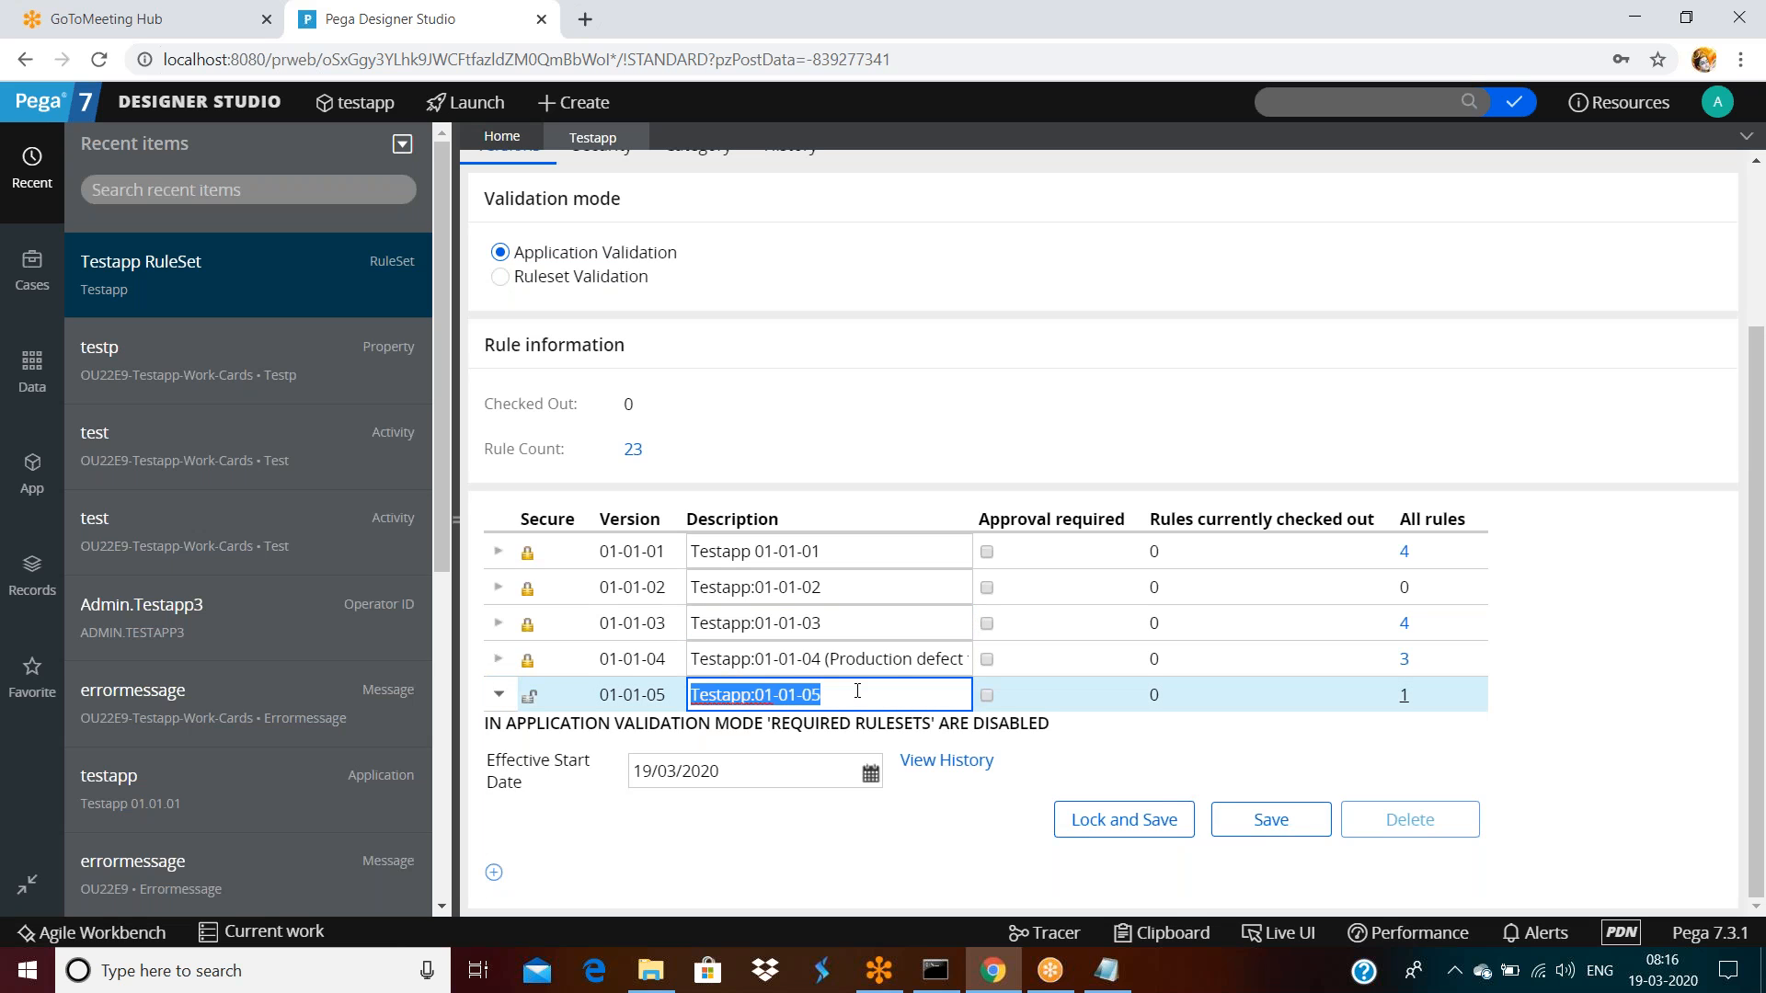
left_click(499, 697)
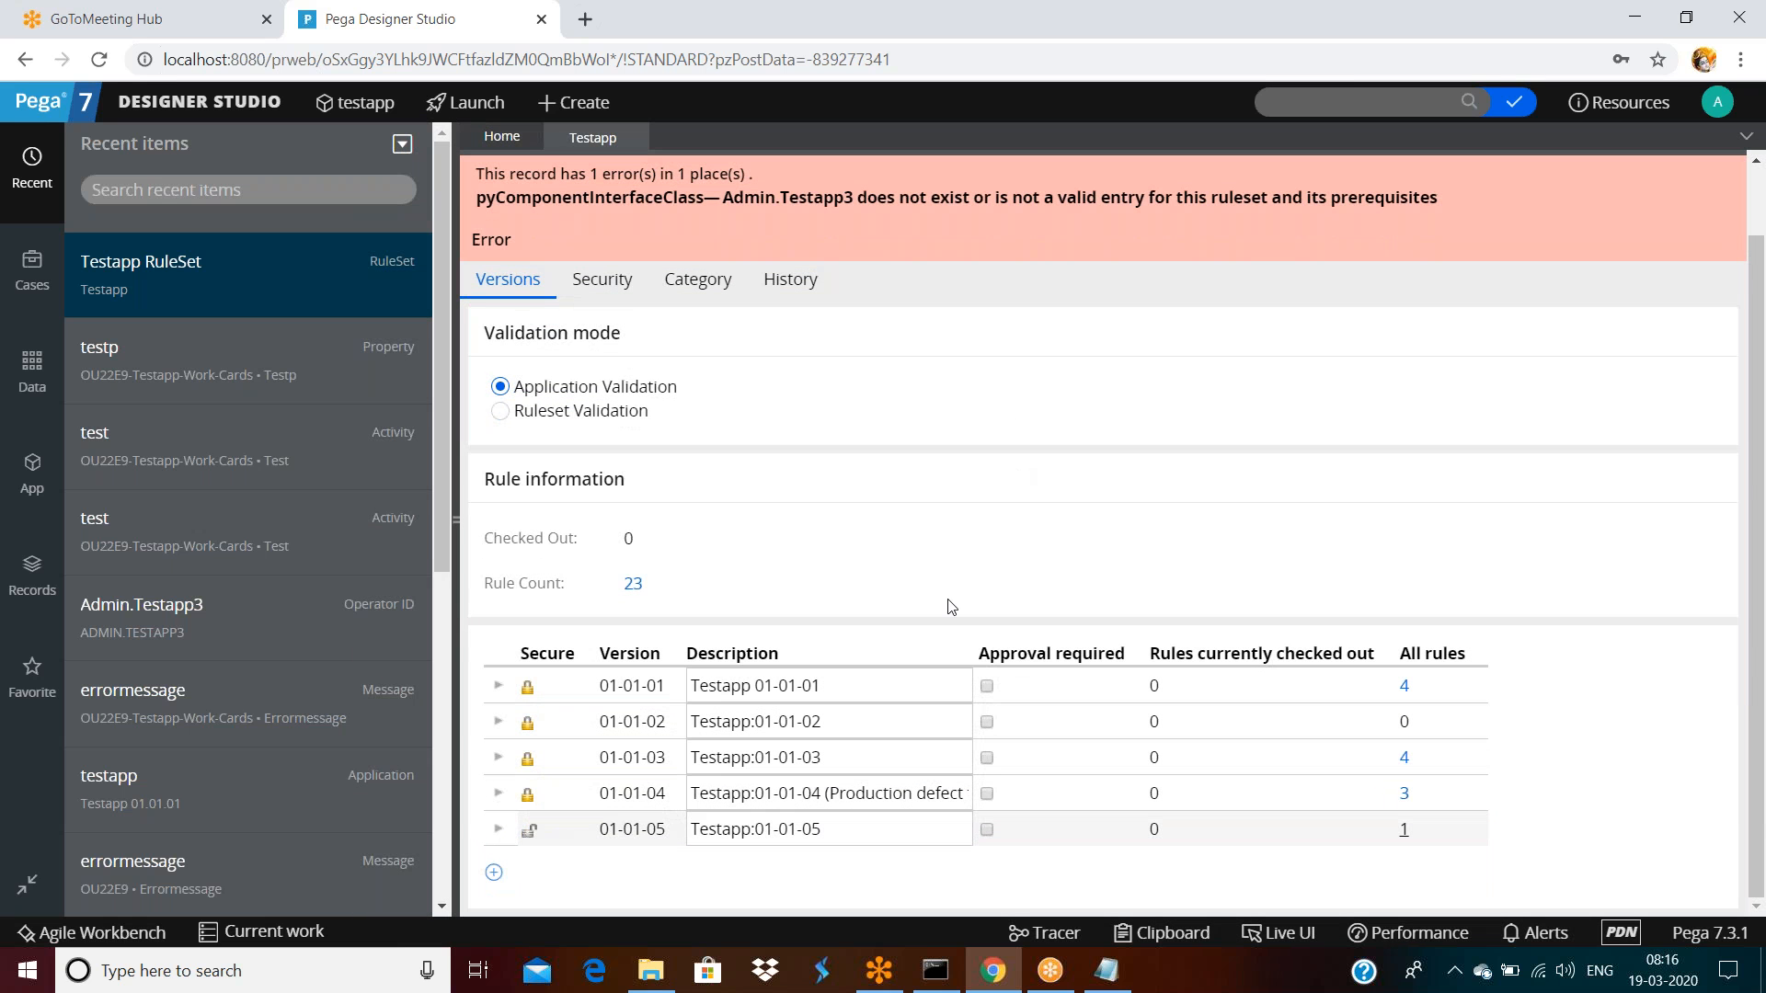
Cancel the new version 01-01-06, discard the unsaved tab, reopen Testapp RuleSet and show the class tree
left_click(865, 830)
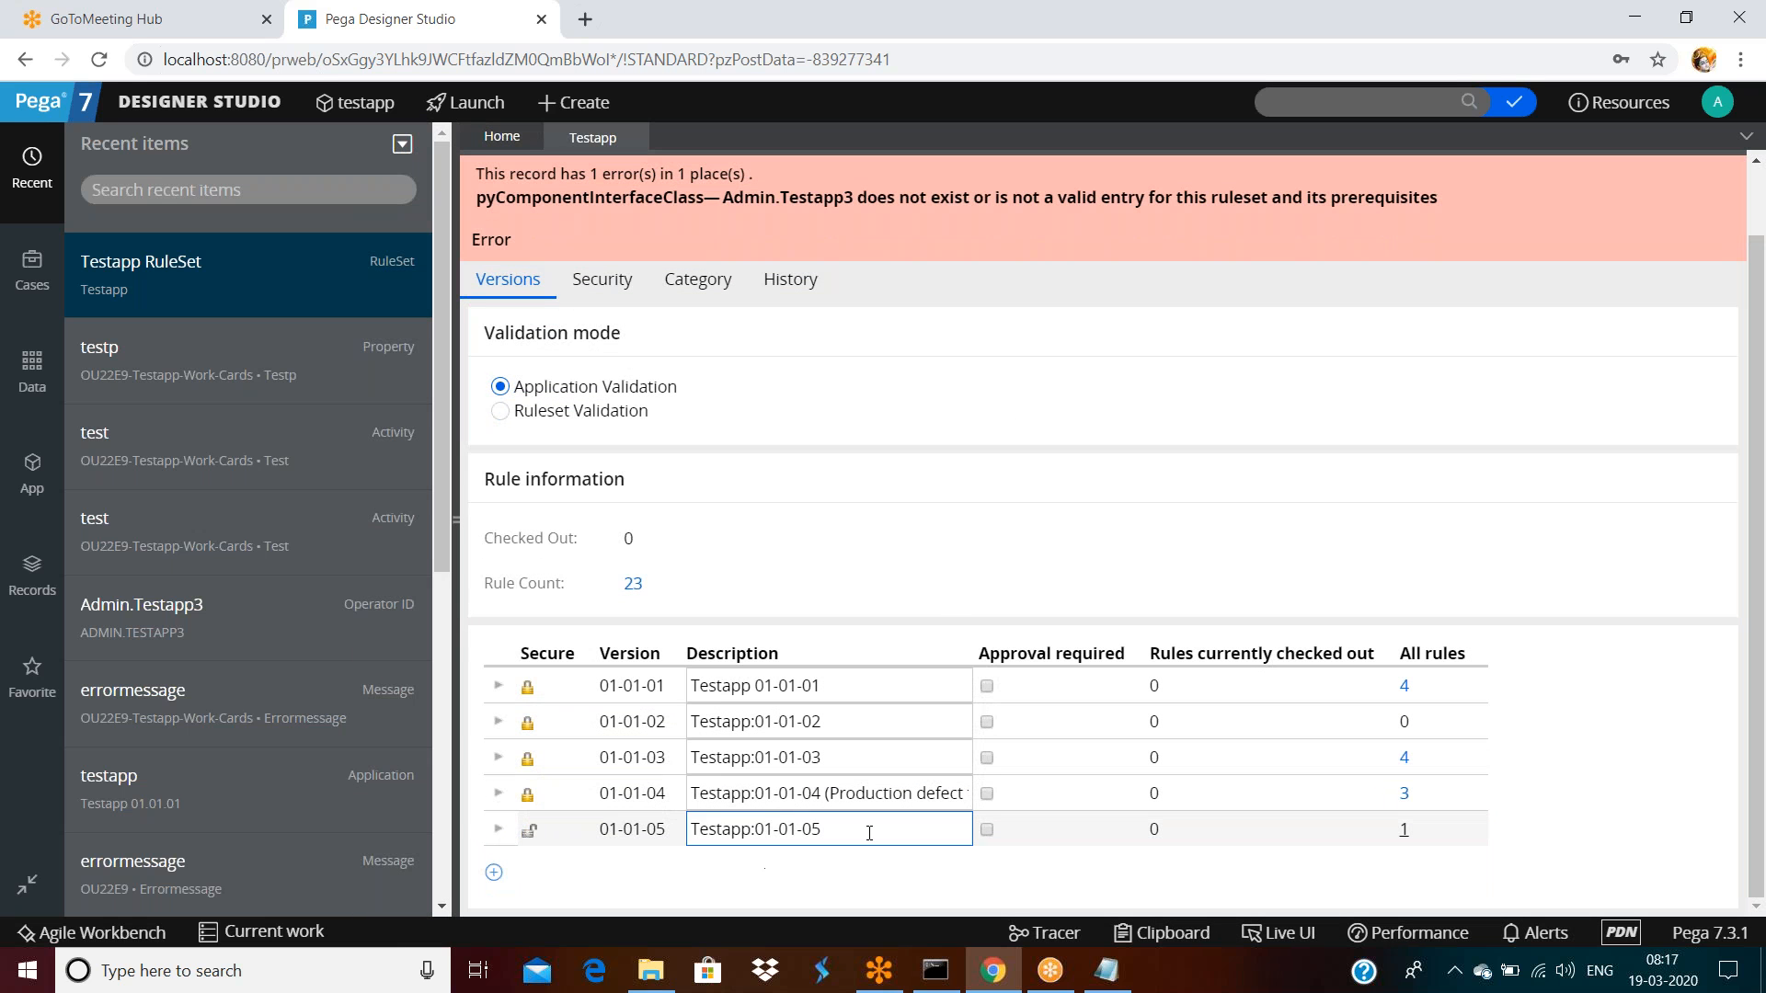
left_click(494, 874)
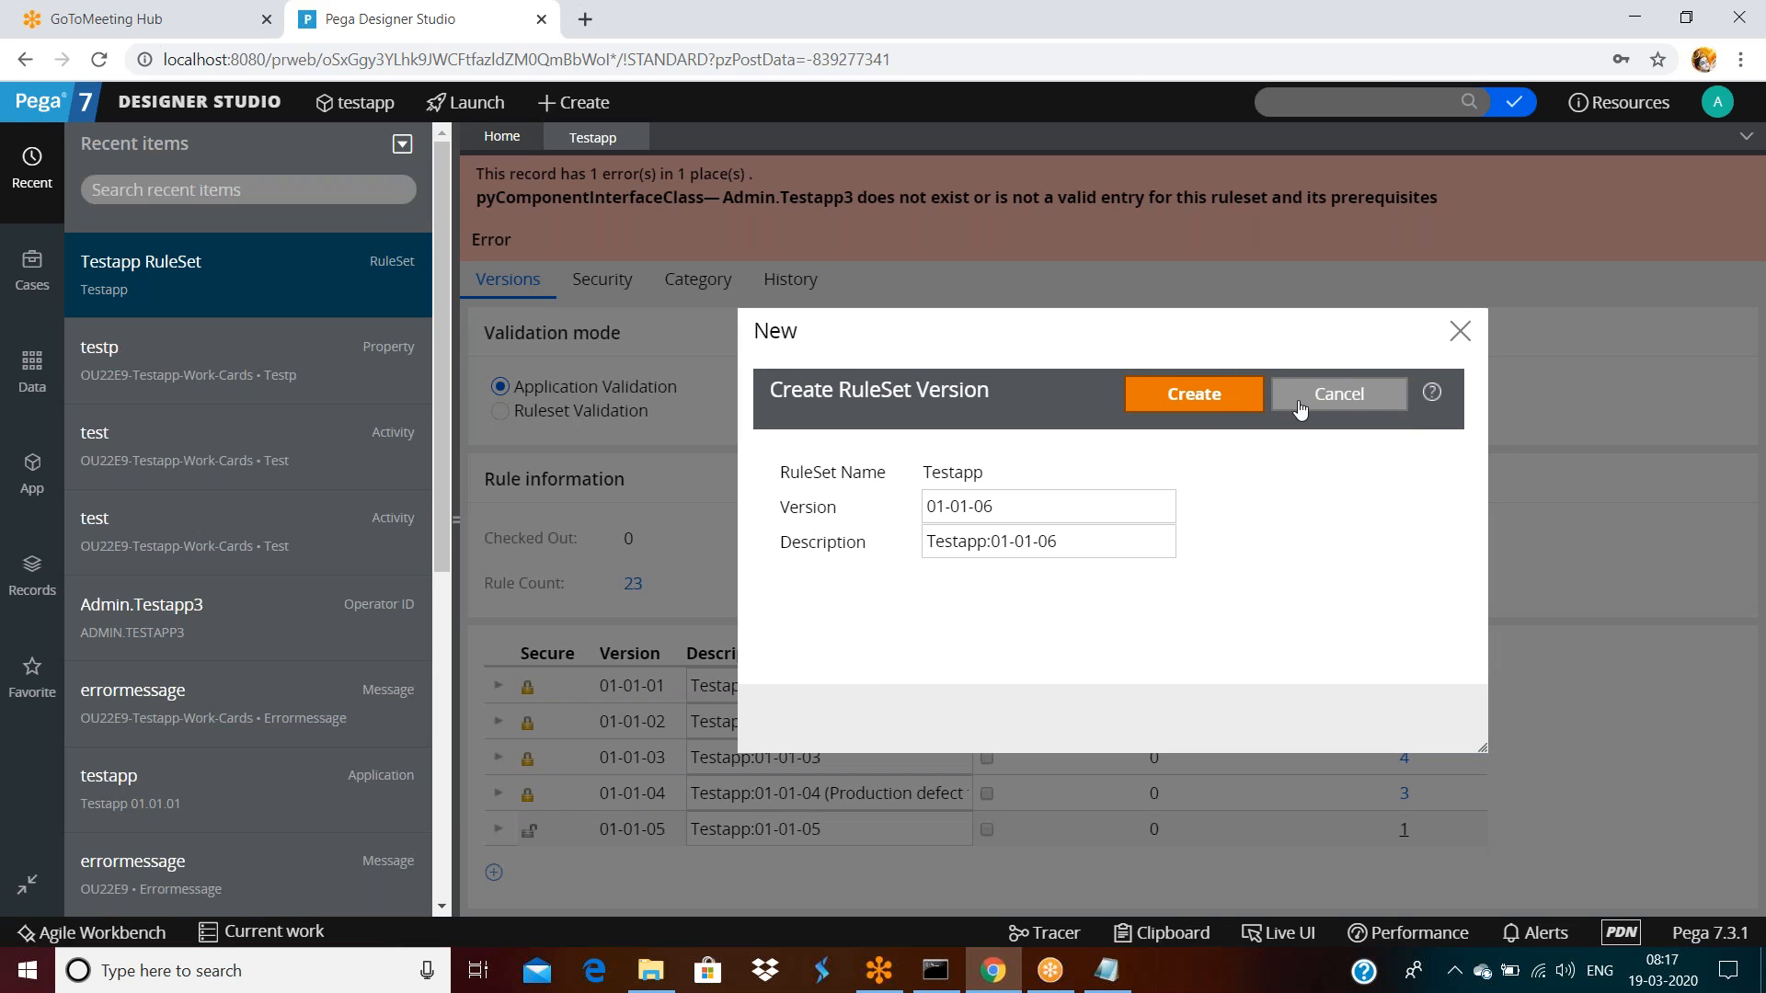
left_click(1362, 406)
left_click(990, 182)
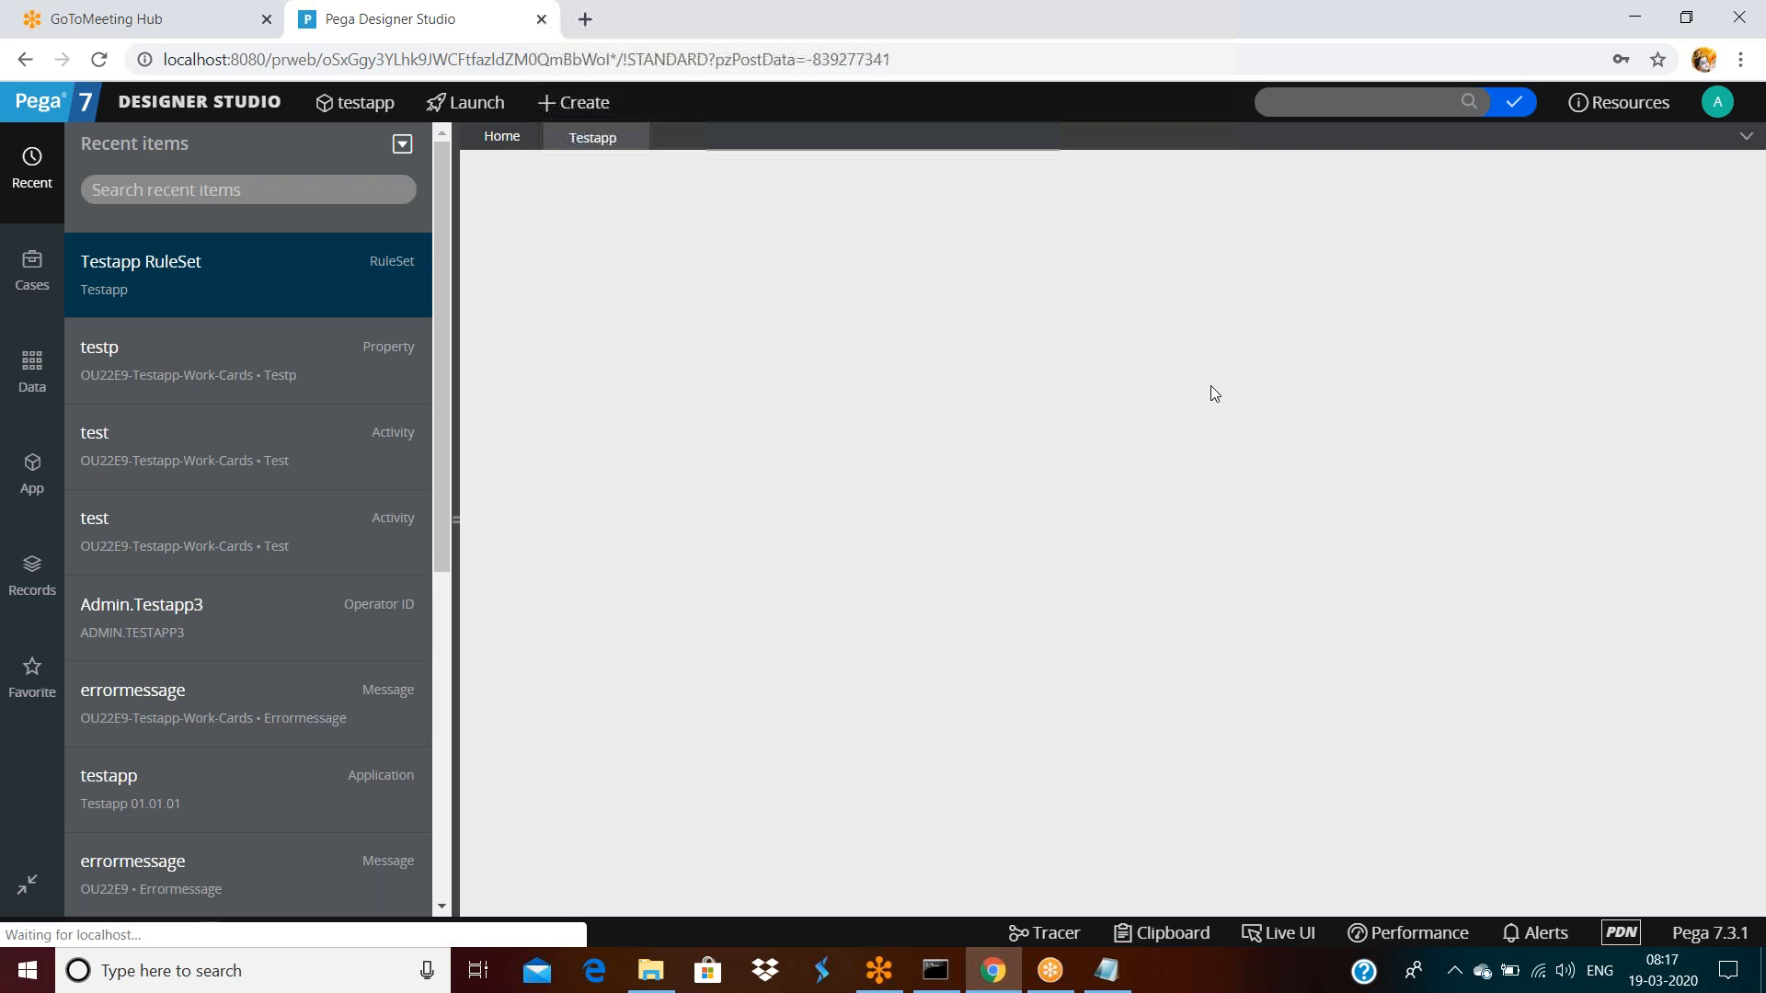
left_click(184, 269)
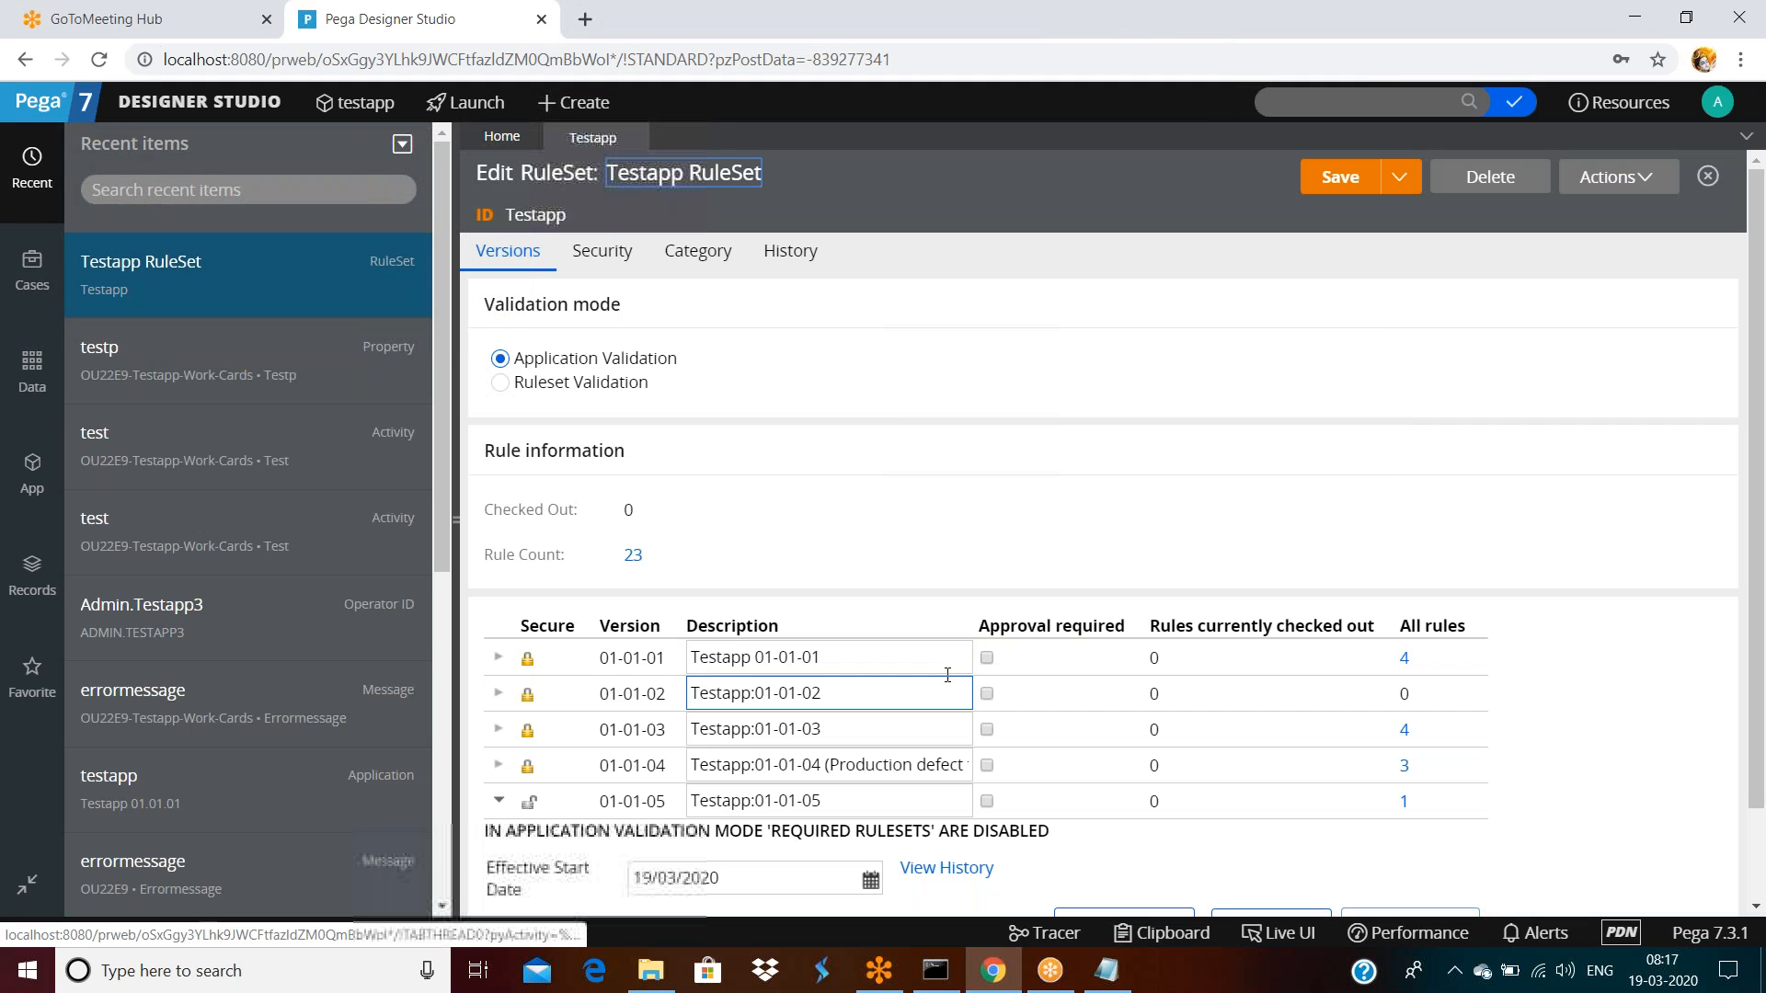
left_click(33, 473)
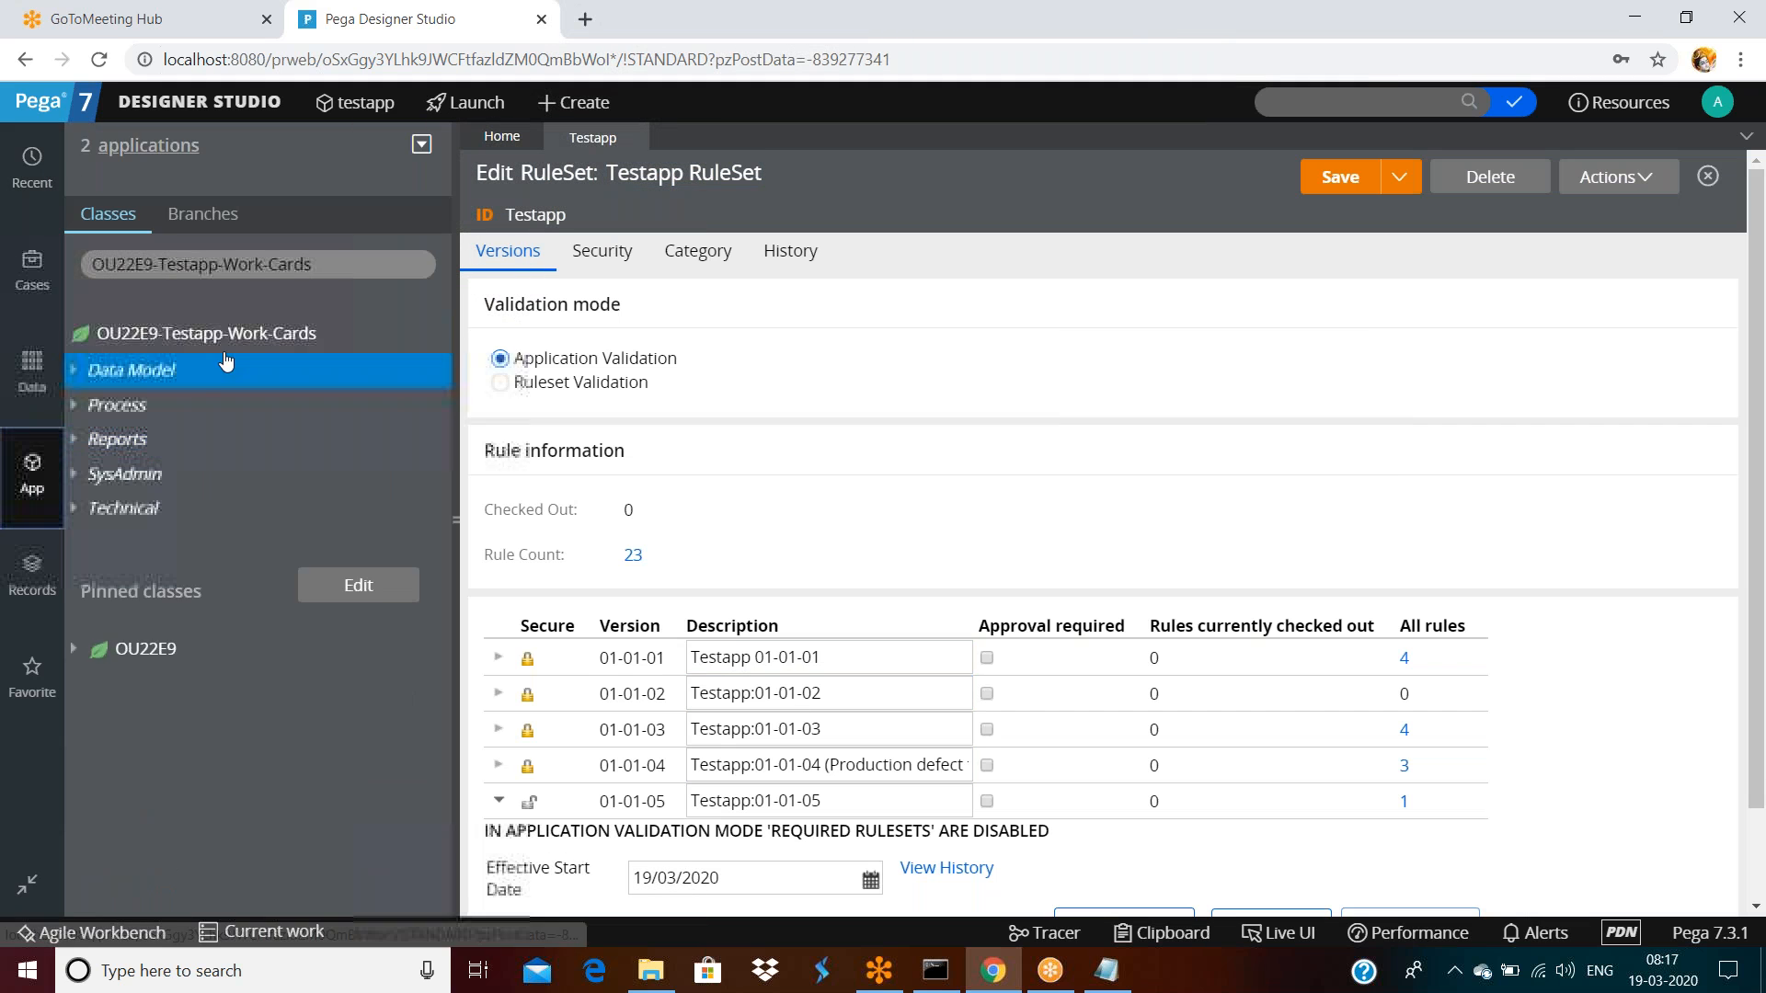
Create a property labelled hellop in OU22E9-Testapp-Work-Cards via Create > Data Model > Property and save it
right_click(212, 342)
mouse_move(465, 550)
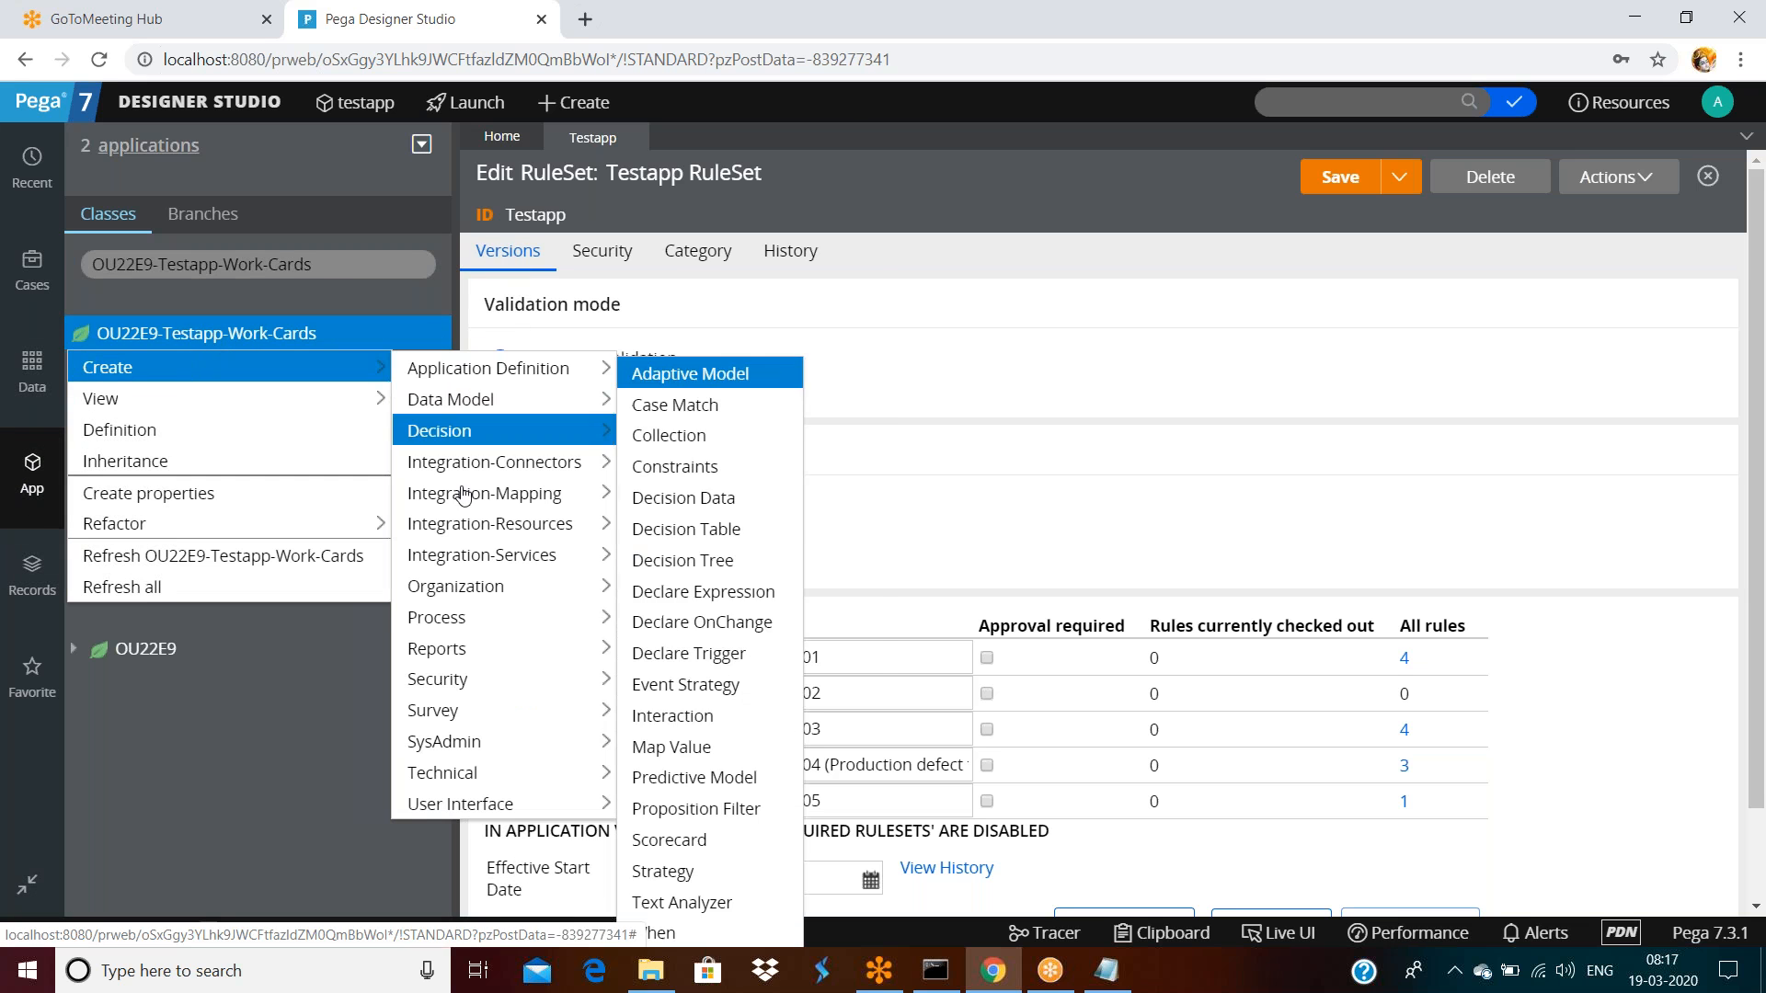
mouse_move(459, 400)
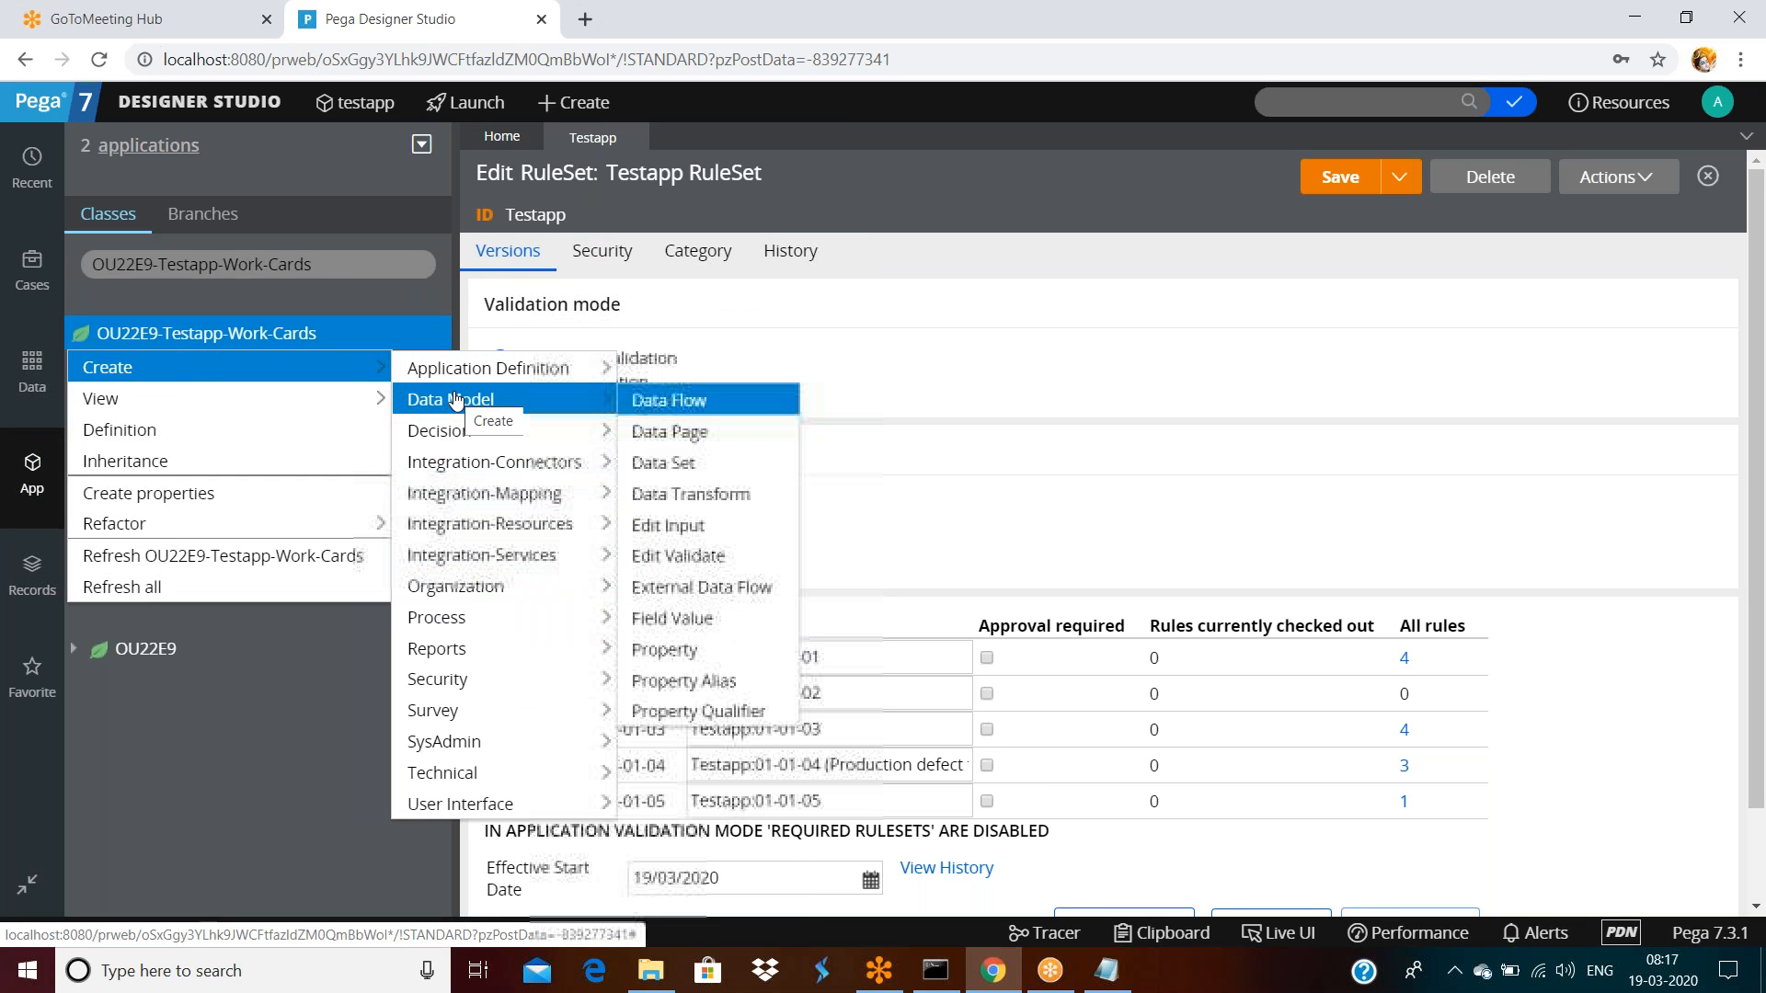
left_click(691, 655)
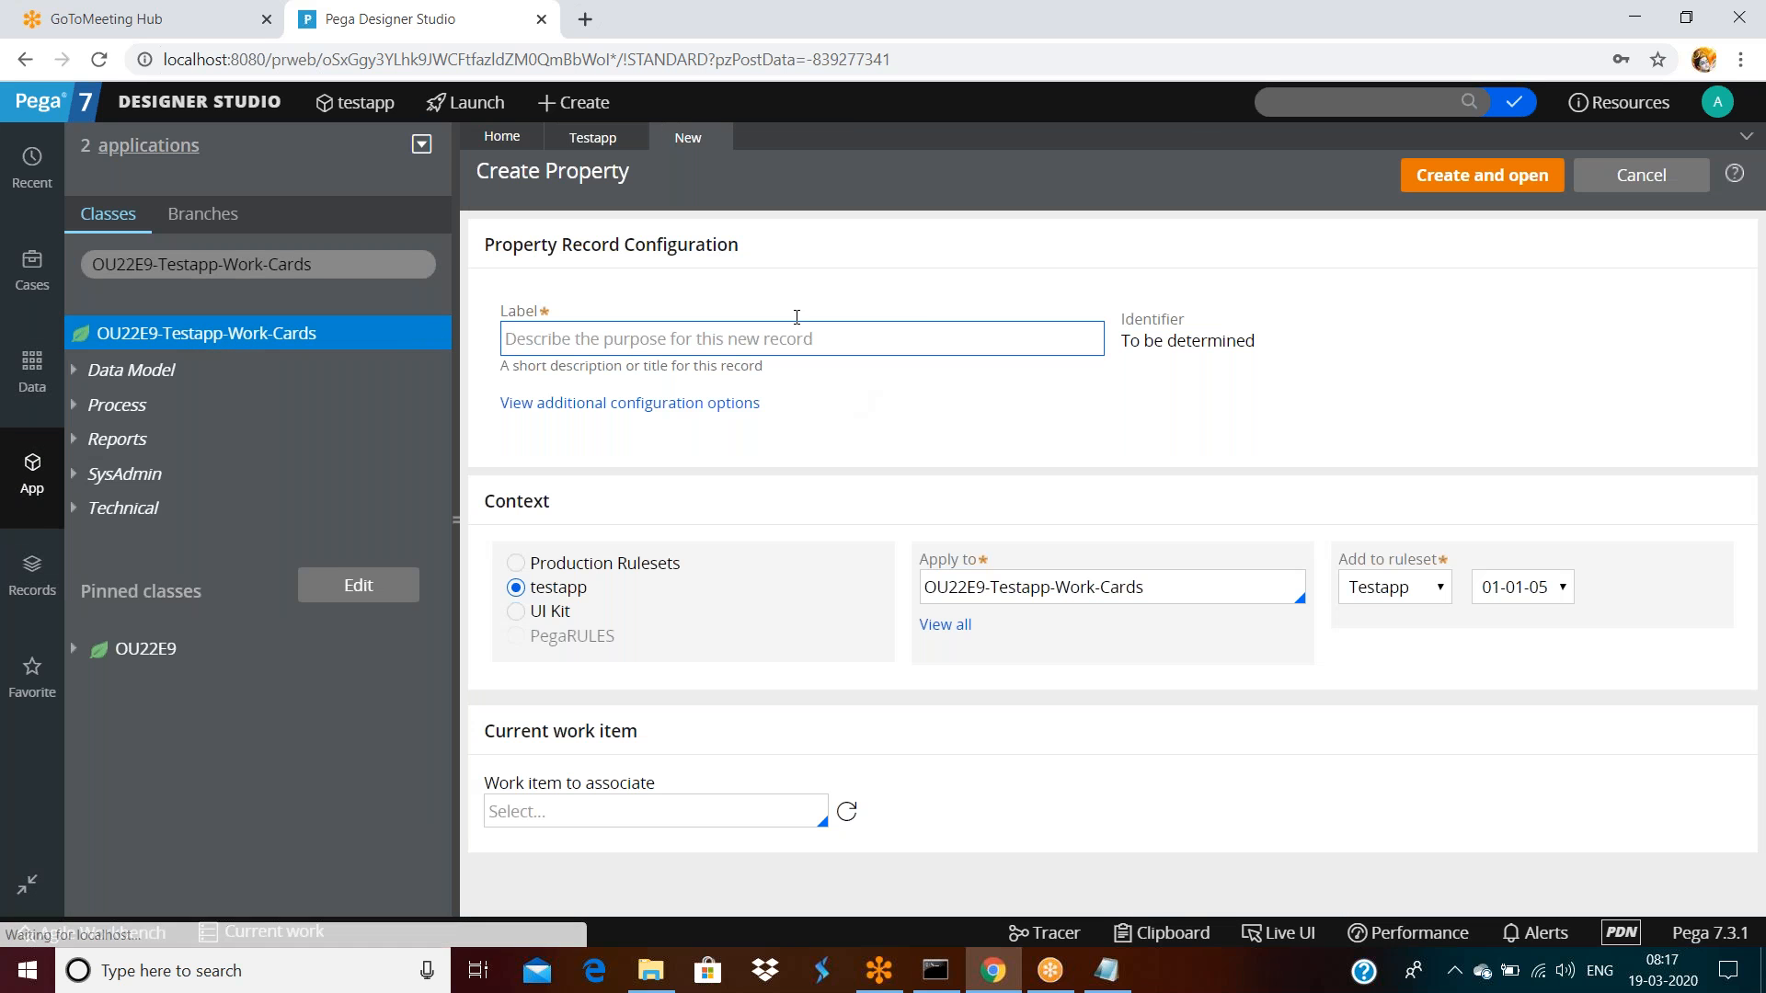
type("hellop")
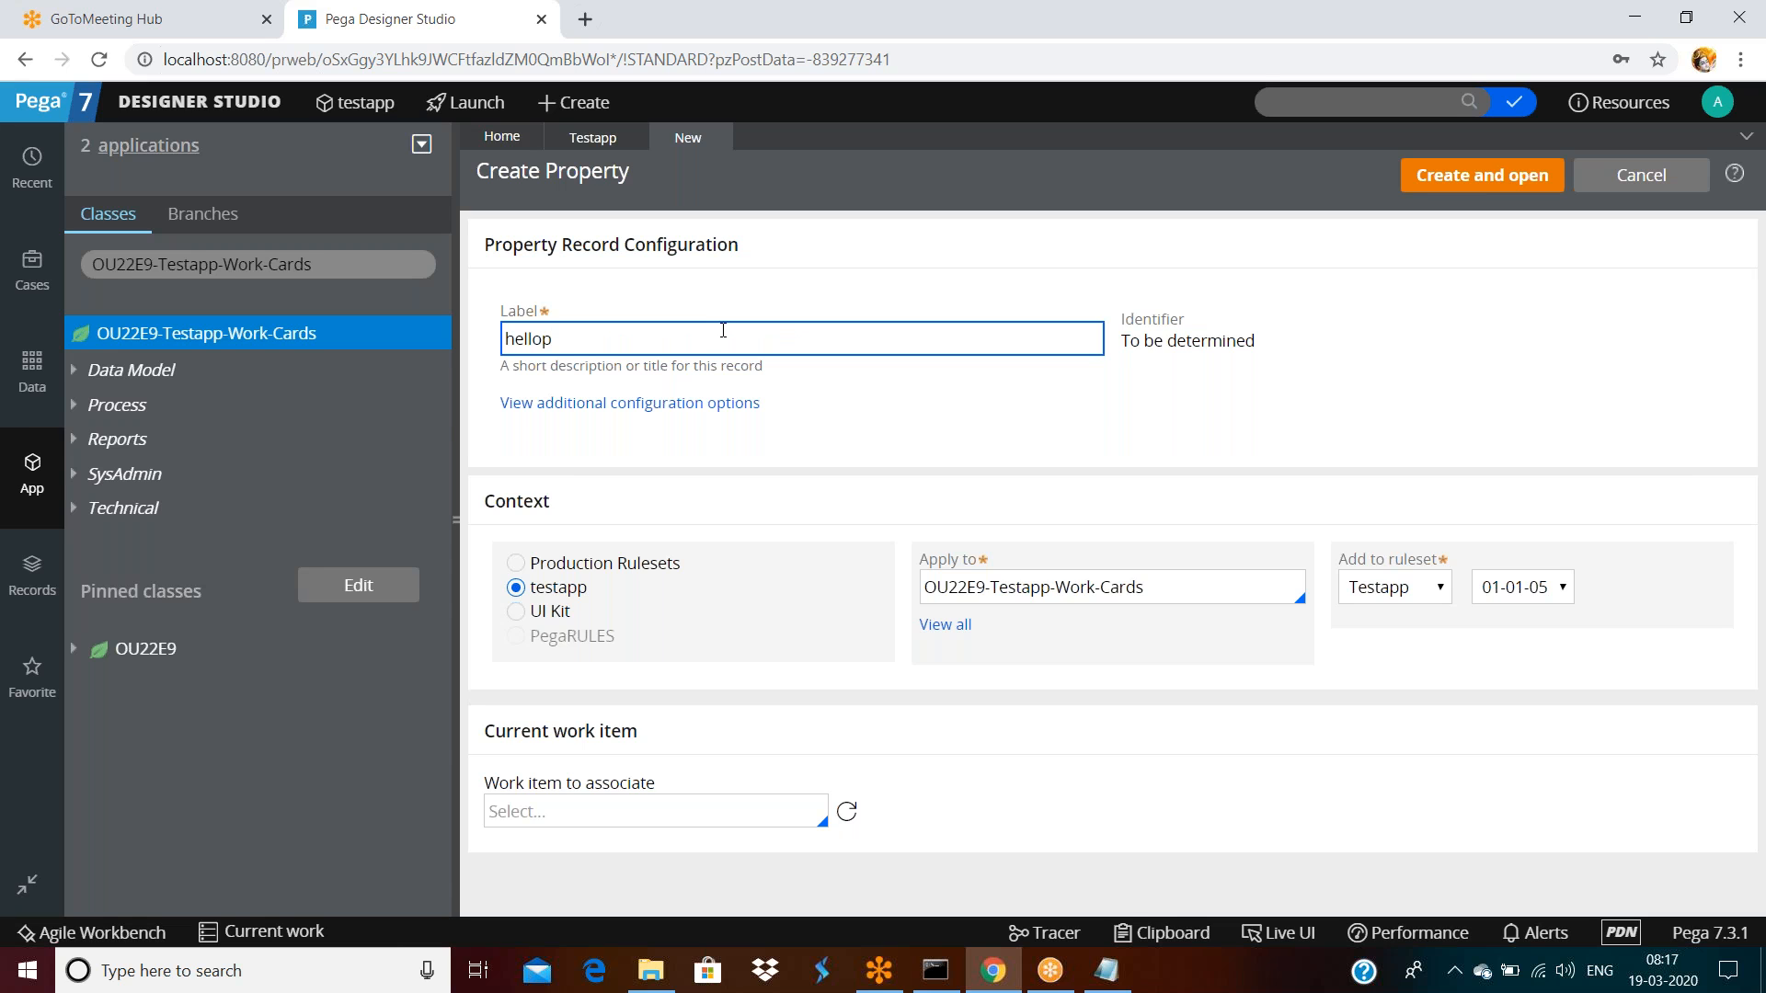
left_click(1155, 434)
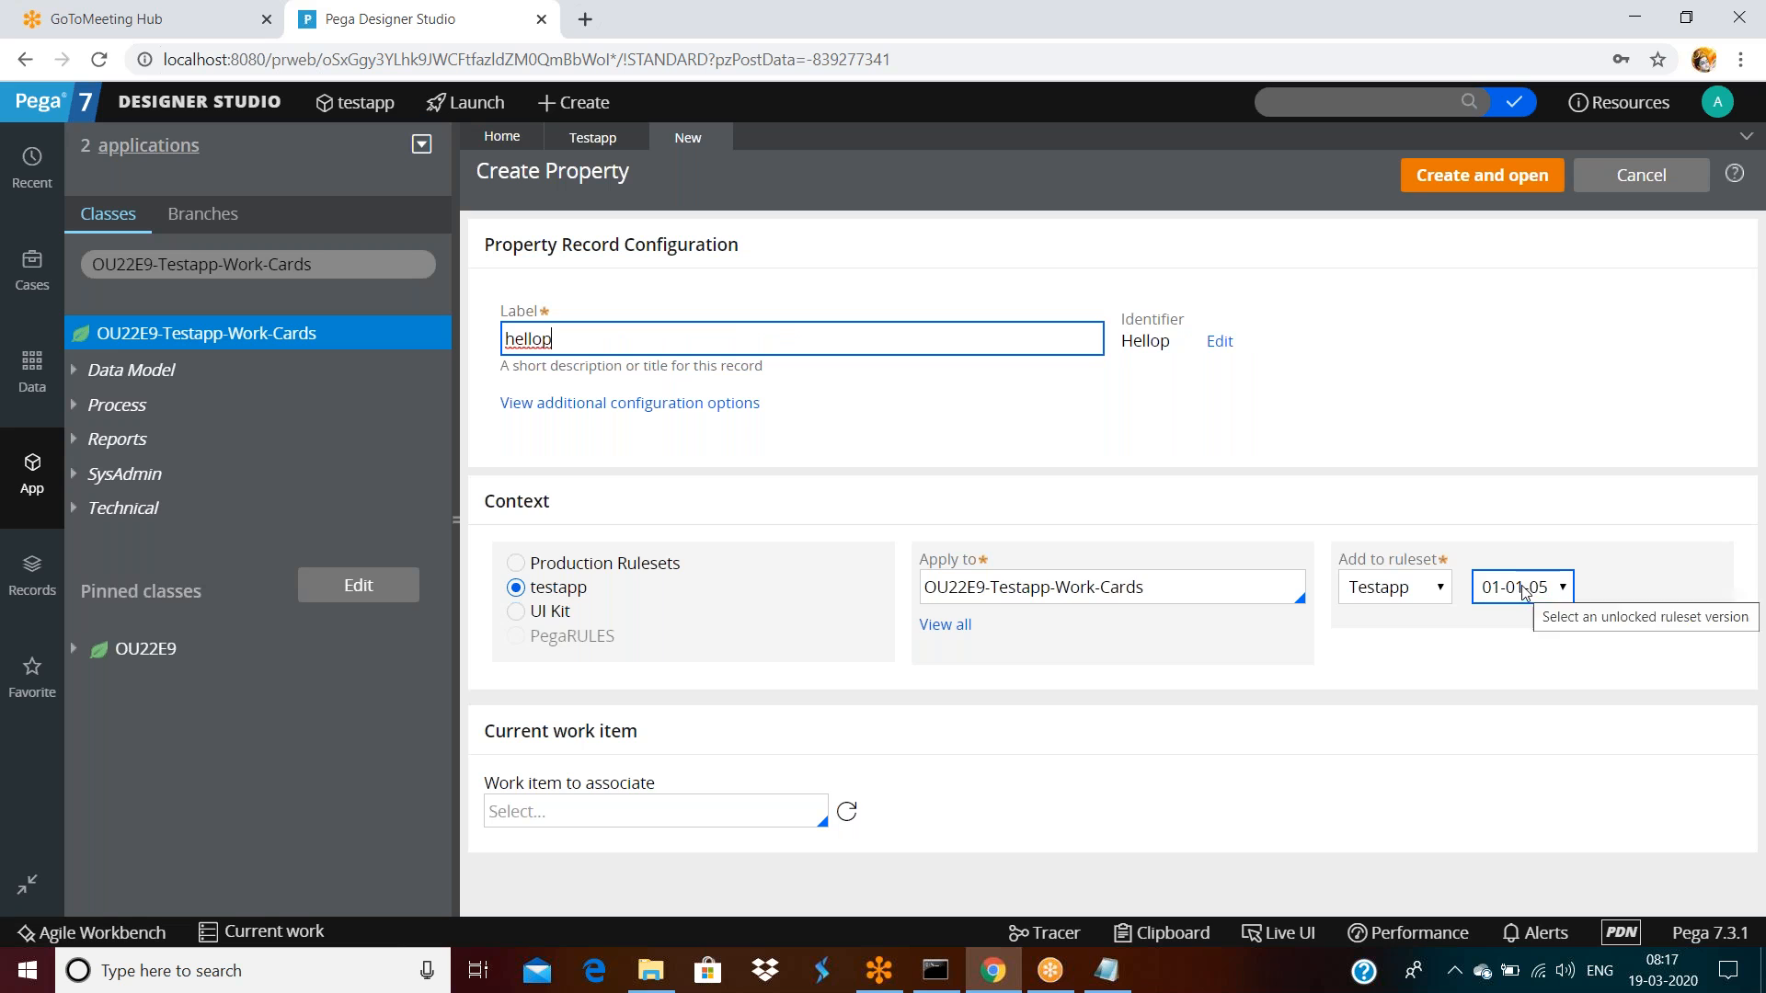
left_click(1473, 184)
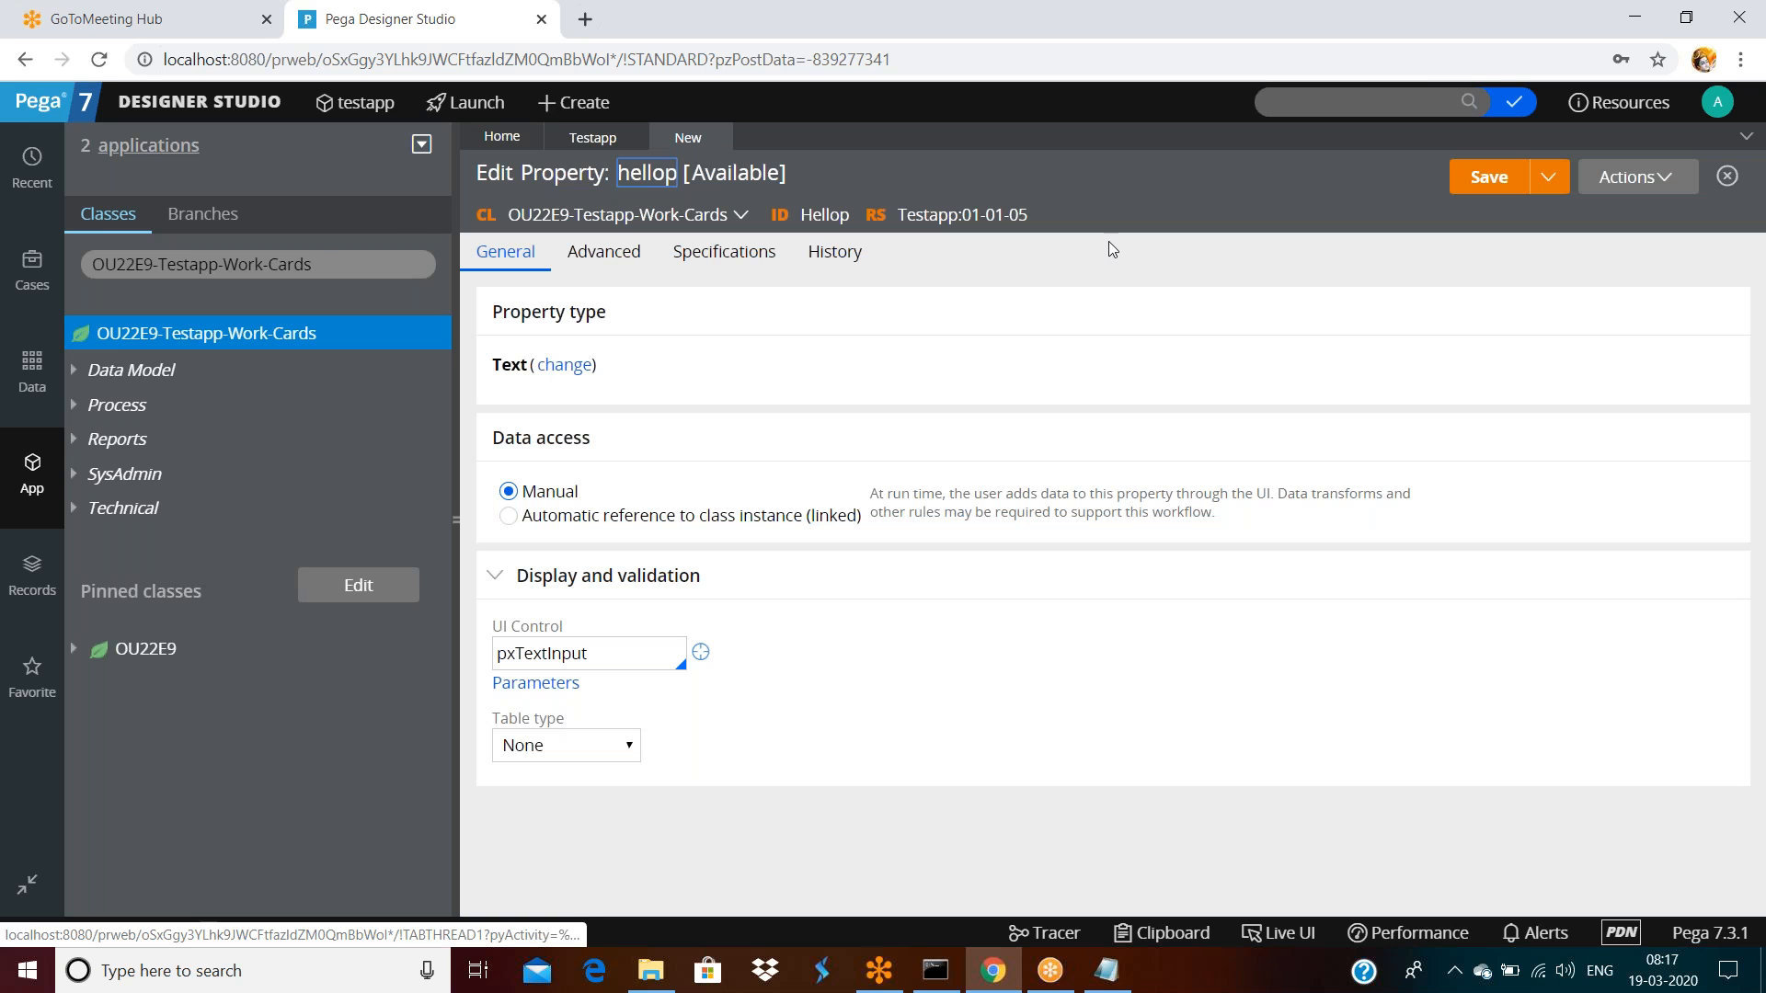
left_click(1484, 178)
left_click(607, 255)
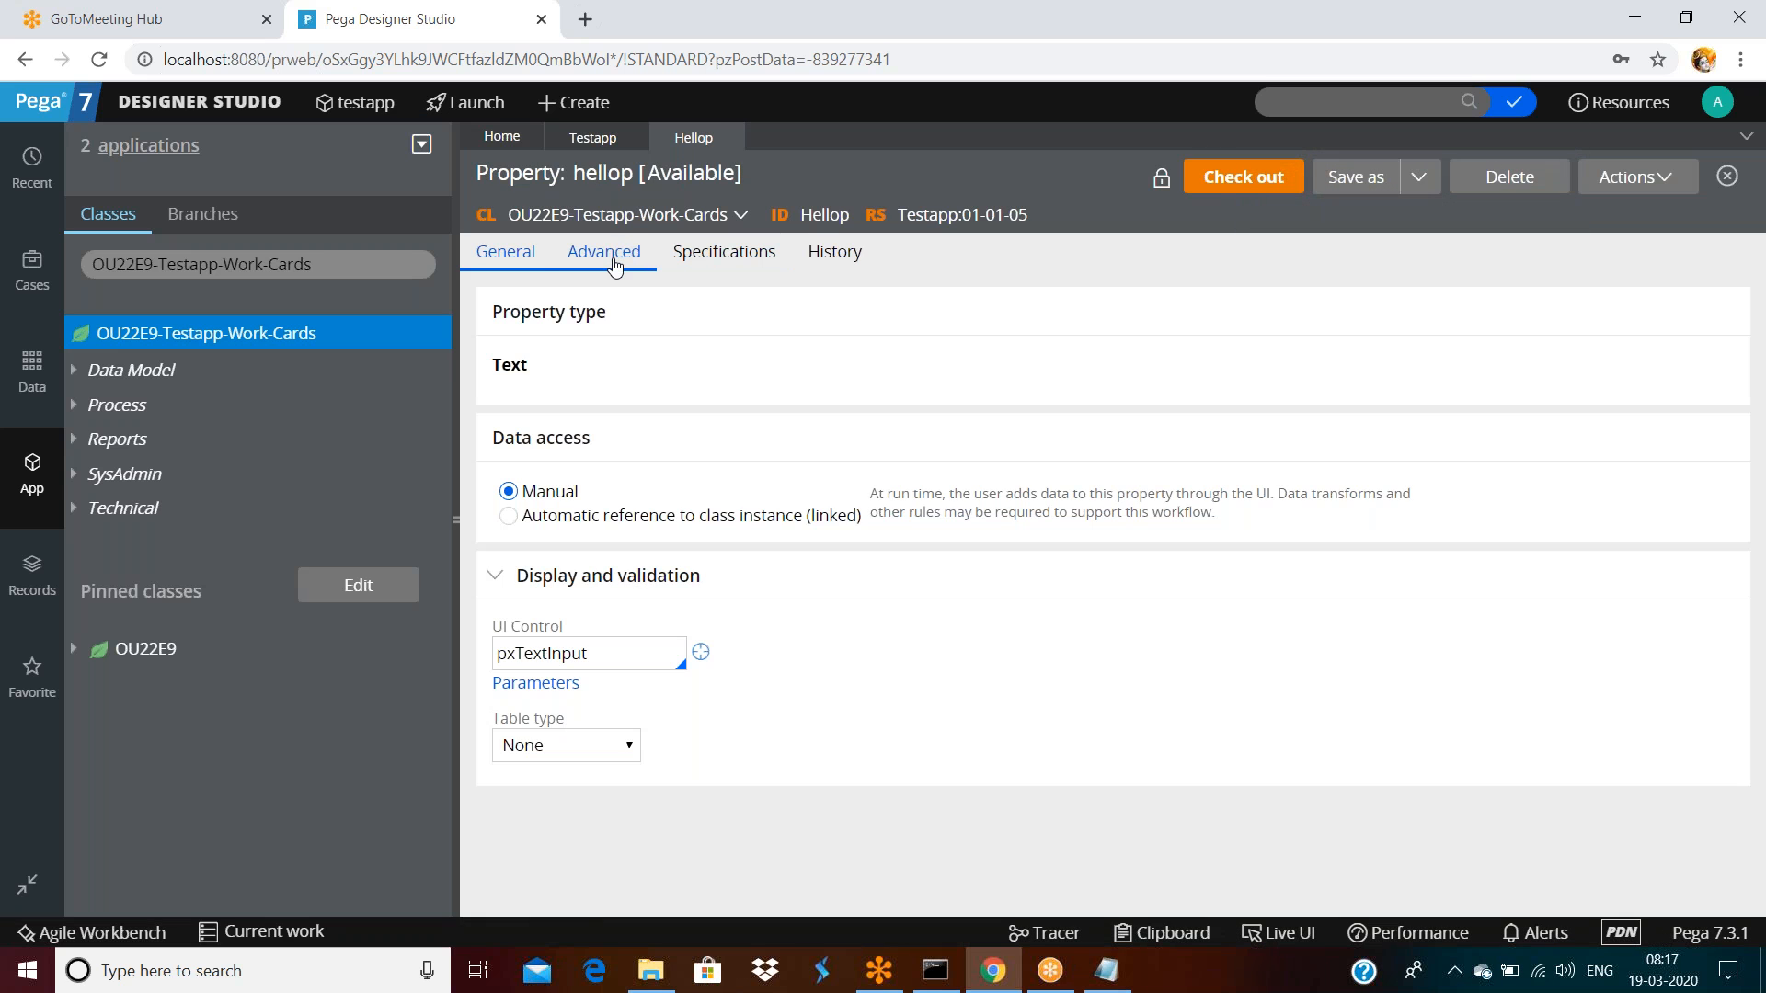
Check out hellop, enter a Max length of 6, and save
left_click(1225, 189)
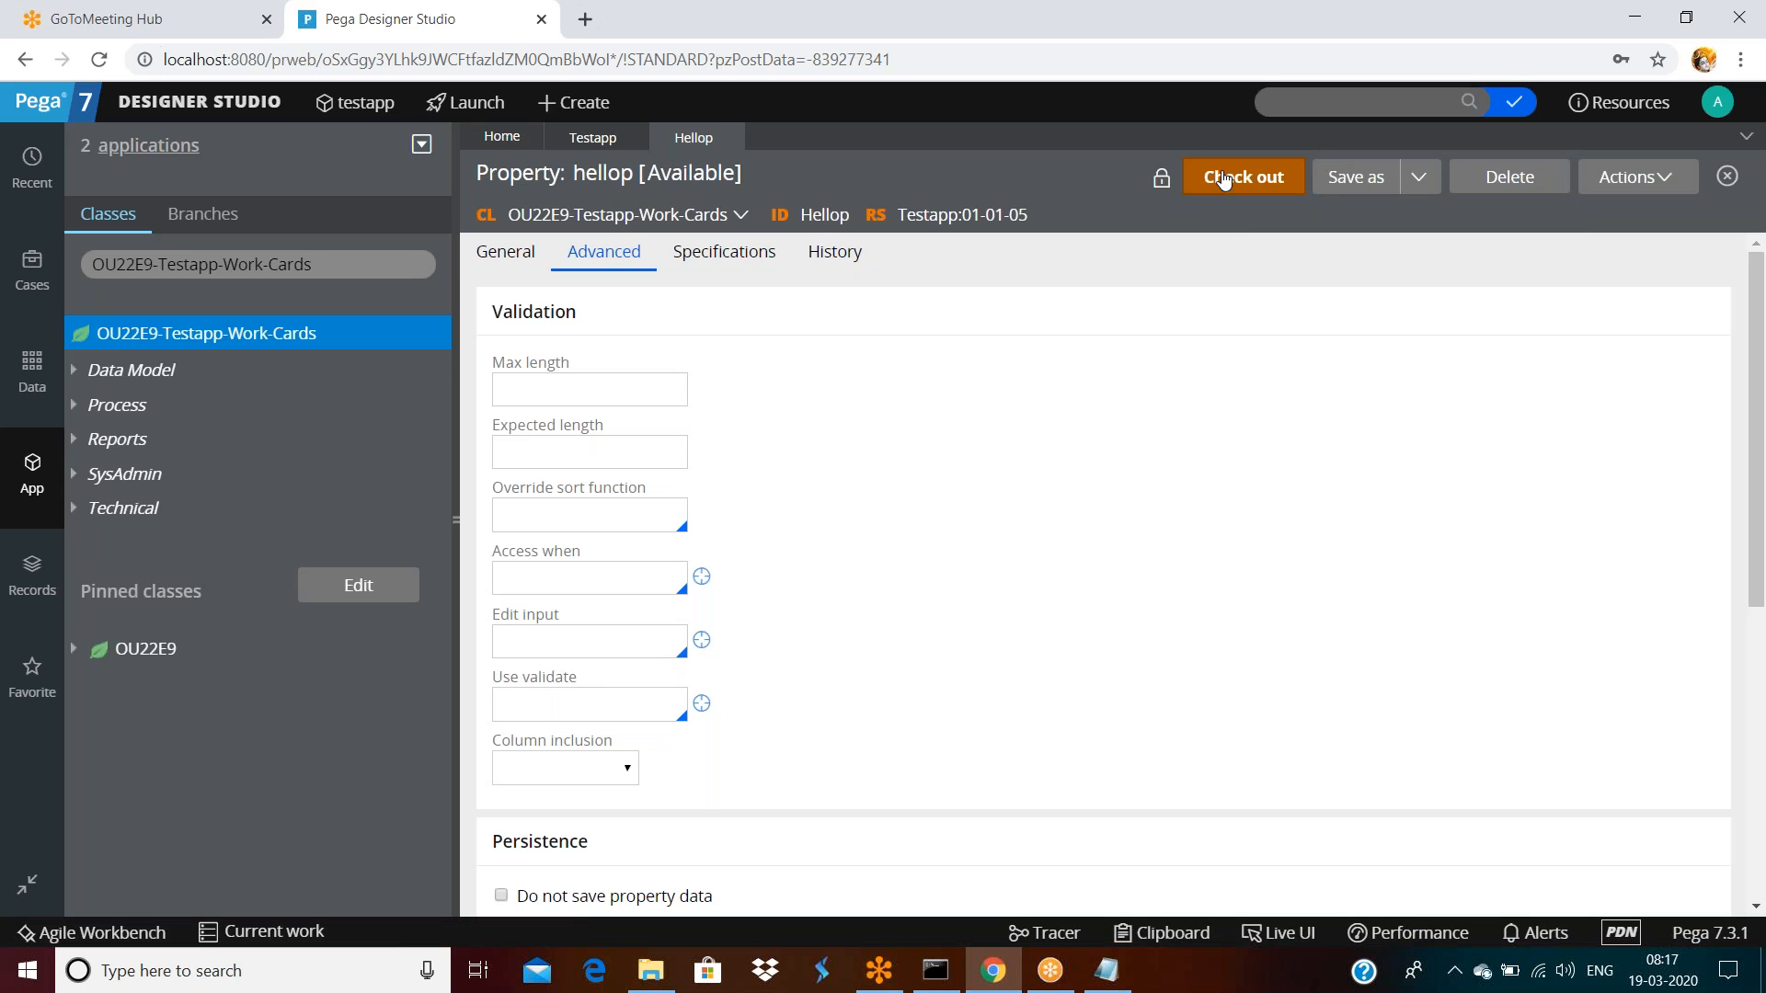
left_click(576, 387)
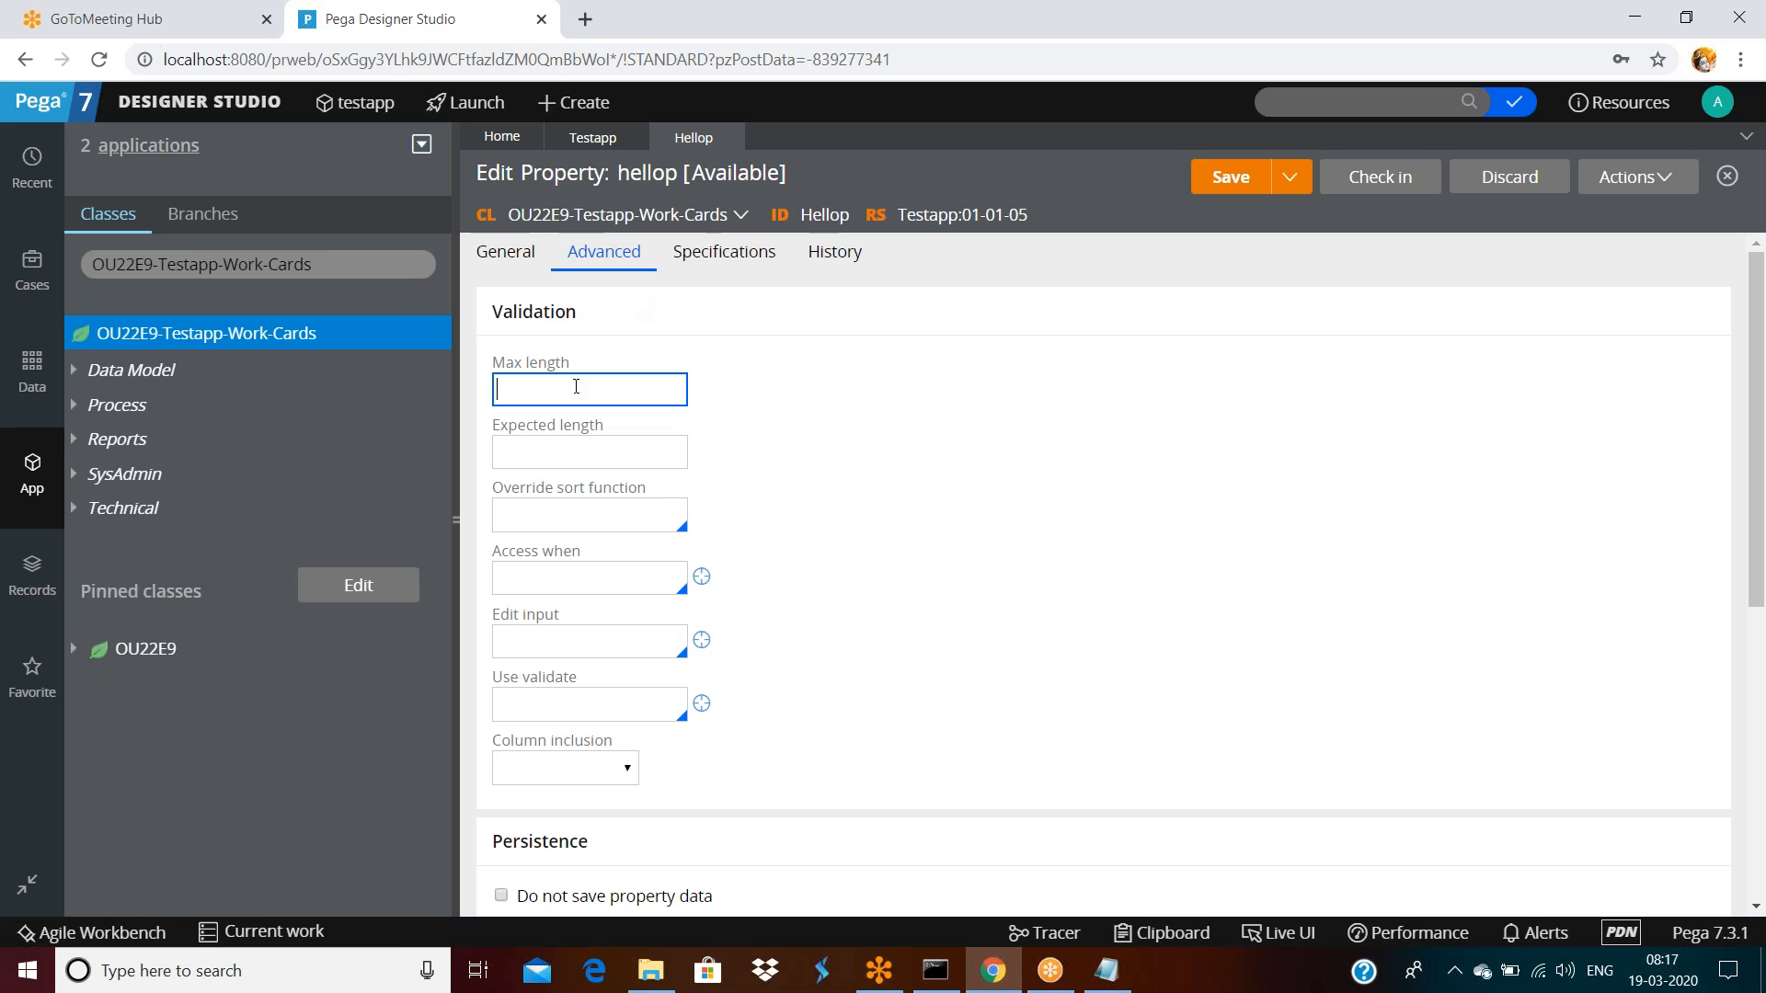
left_click(1227, 180)
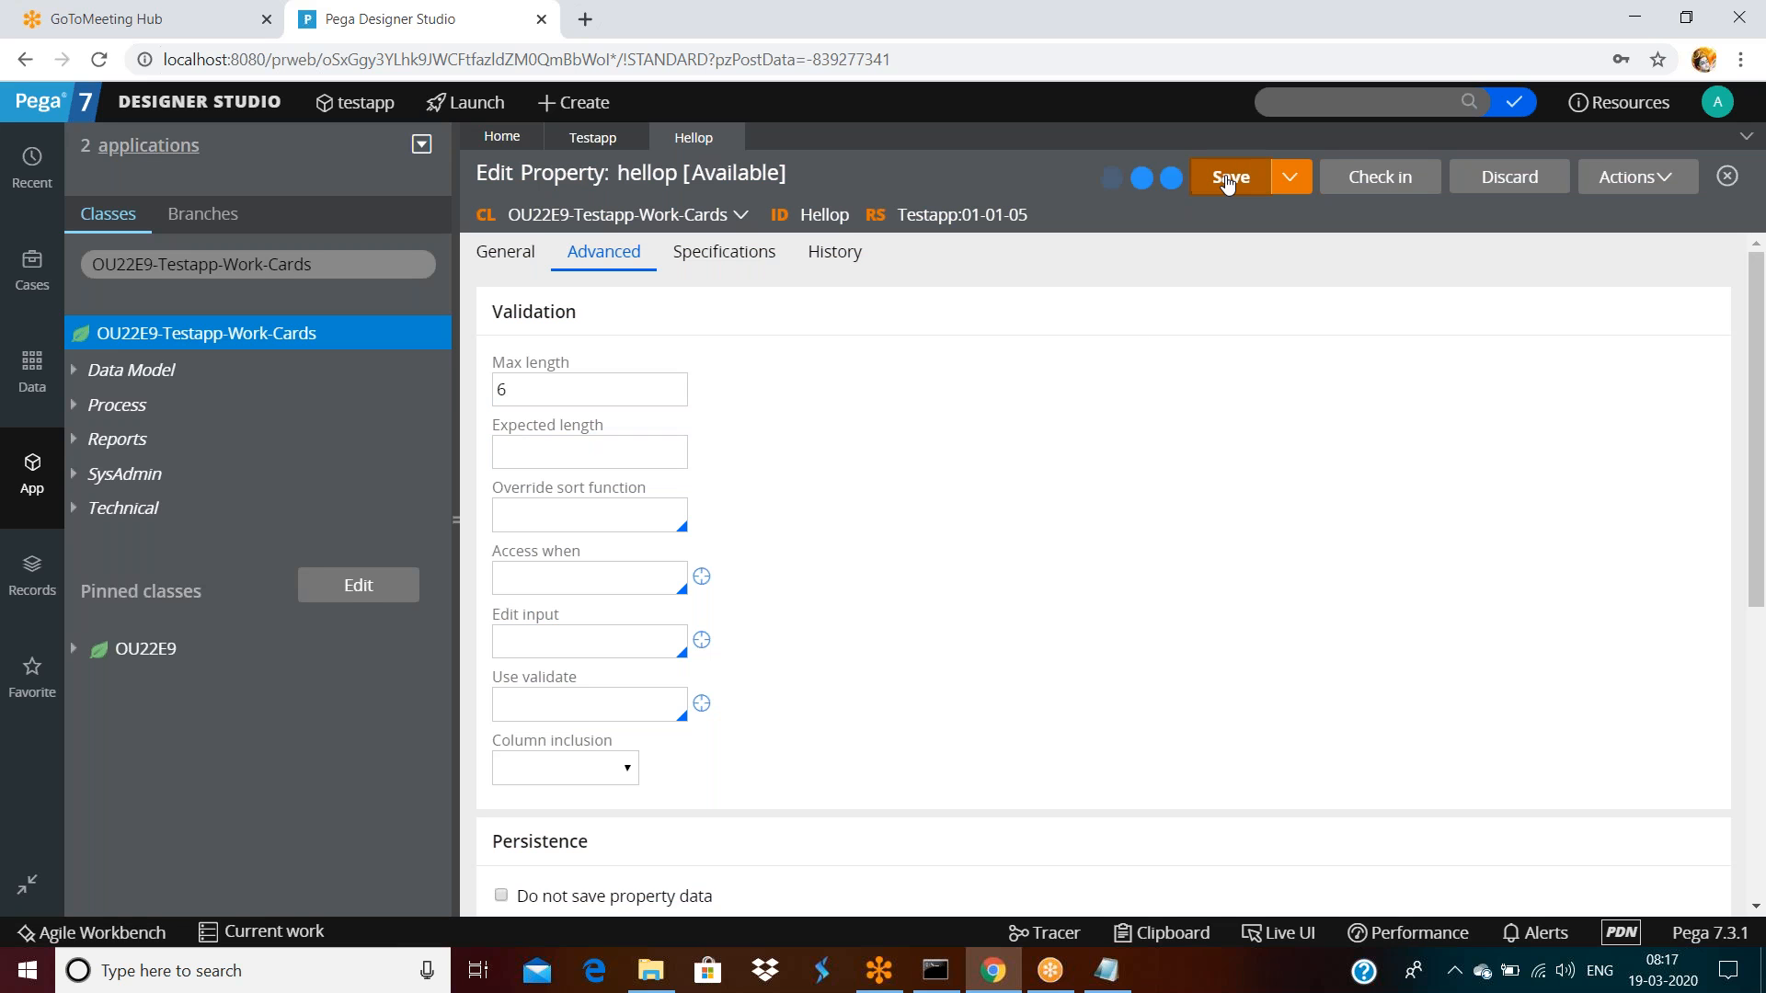
Open the current operator's record from the operator menu, then close it
left_click(1730, 111)
left_click(1206, 558)
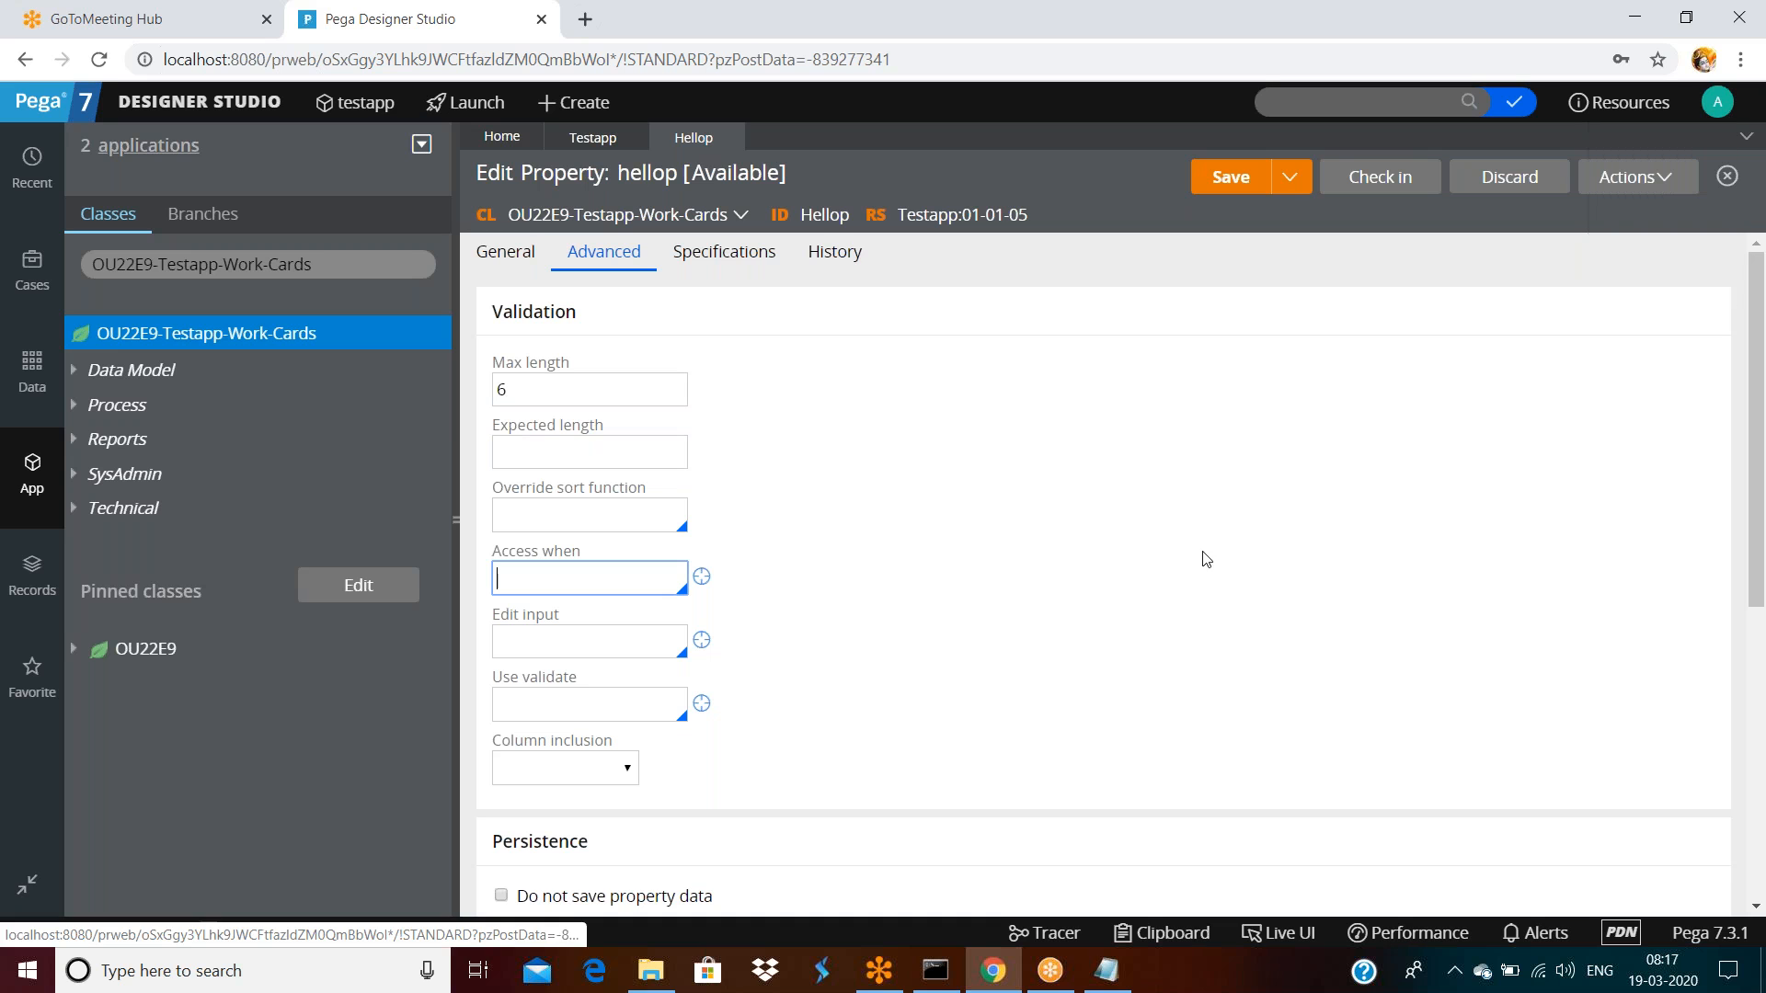
left_click(1722, 110)
left_click(1647, 193)
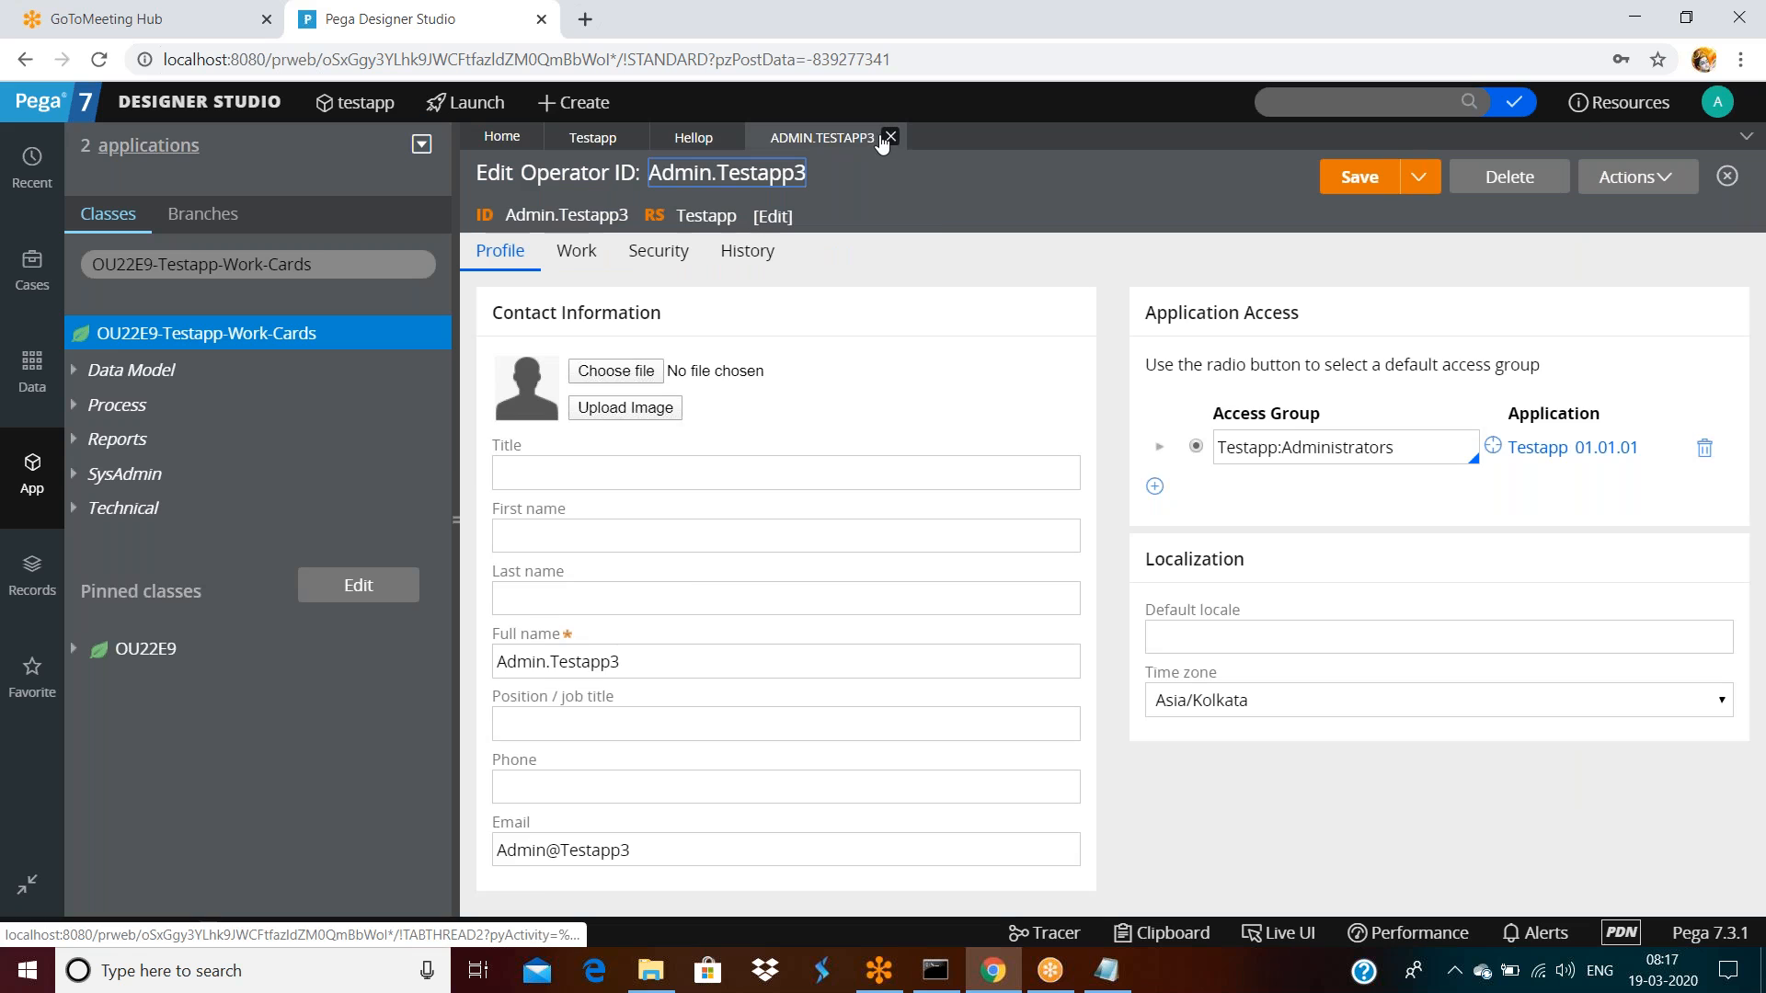
left_click(885, 138)
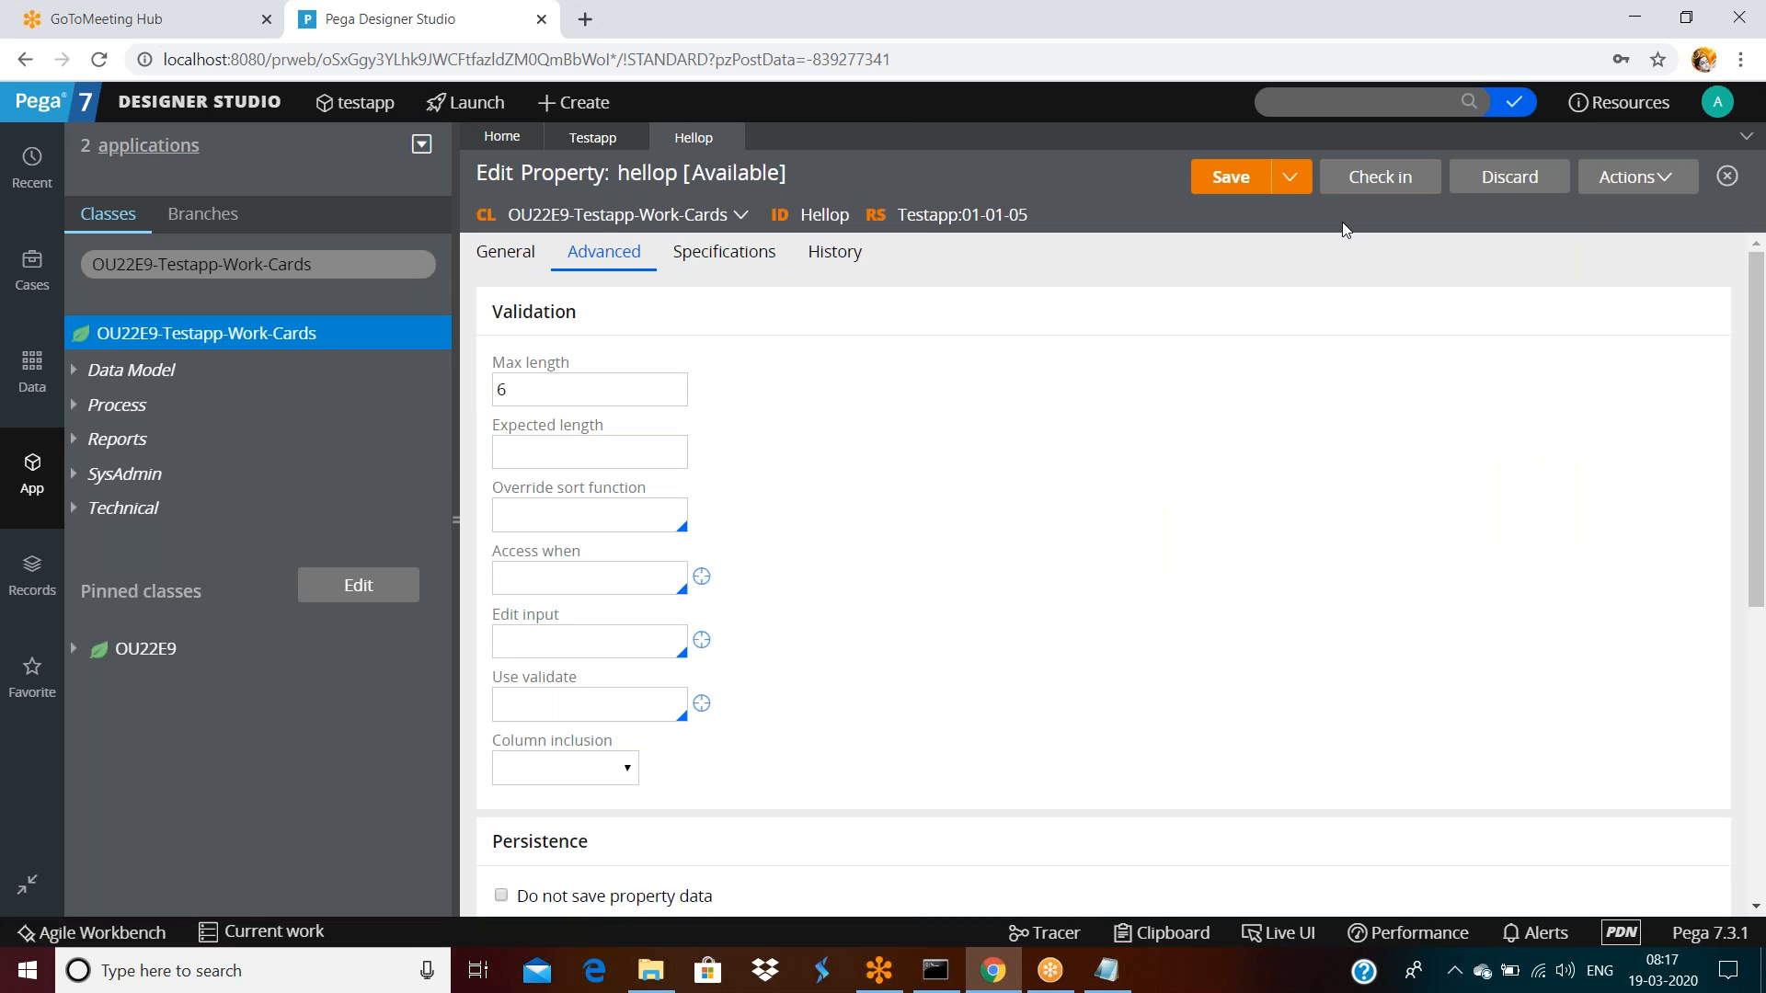
Log off and sign back in as the other operator
left_click(1718, 104)
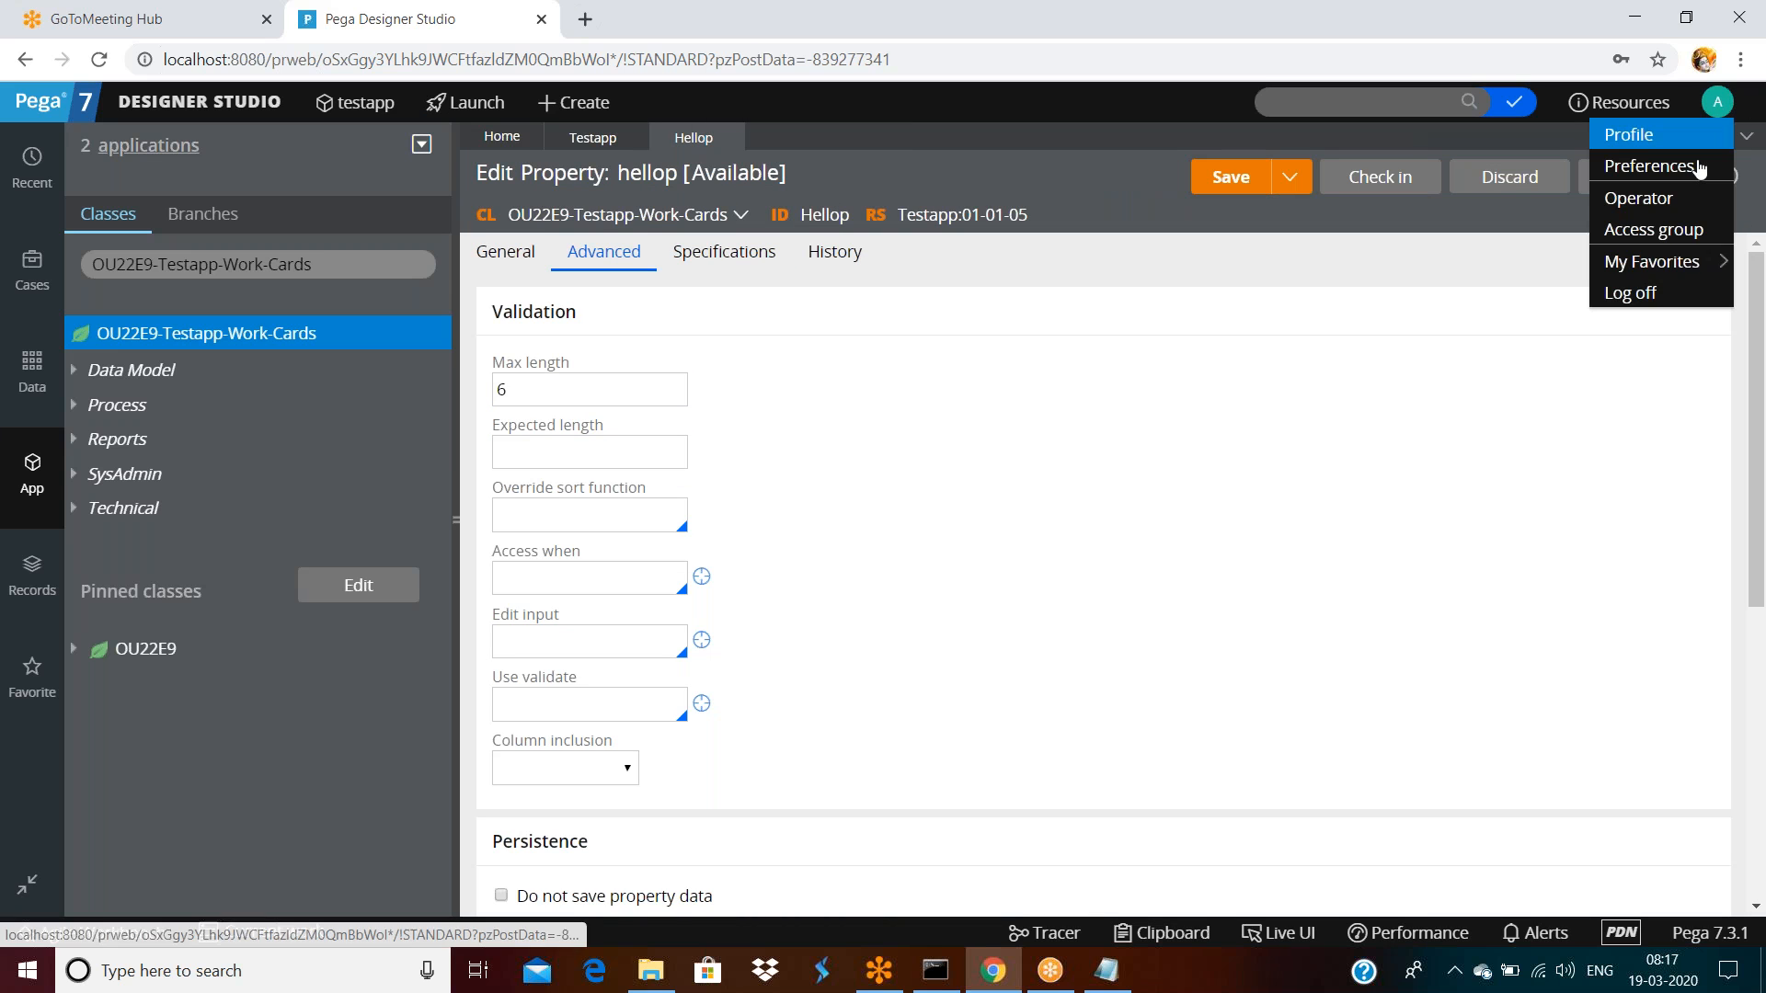
left_click(1652, 293)
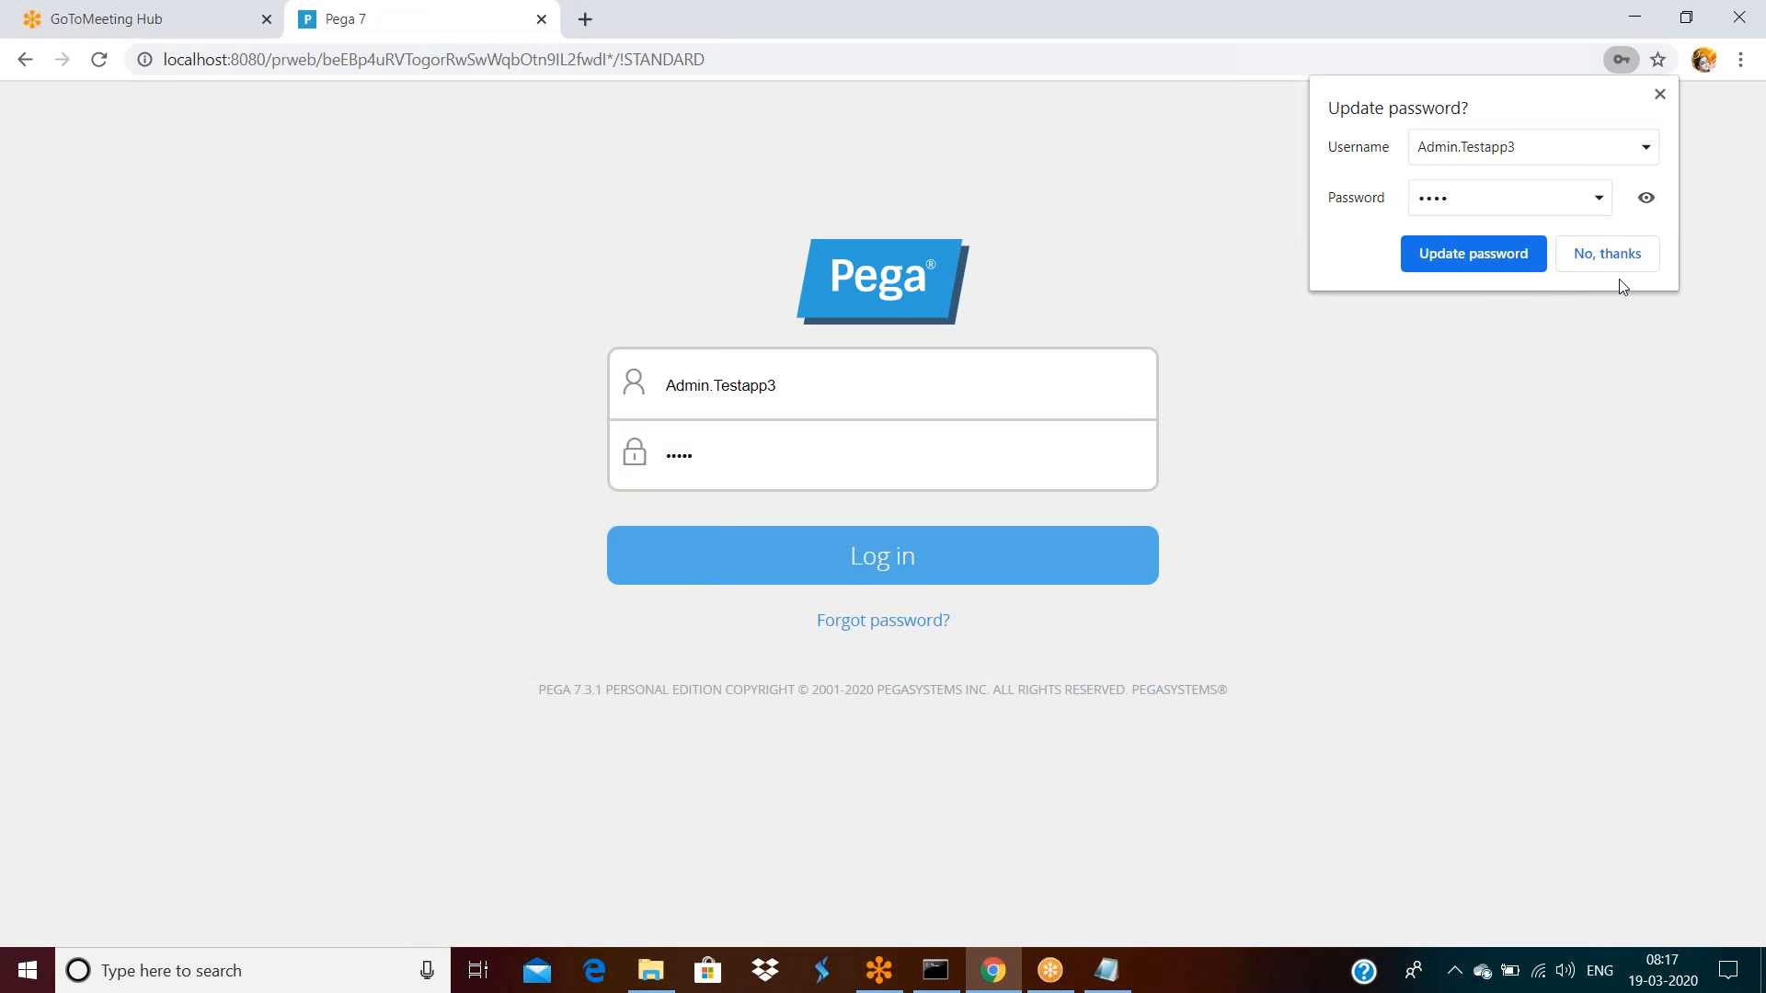
left_click(1605, 255)
left_click(879, 400)
key("BackSpace")
key("Tab")
key("Return")
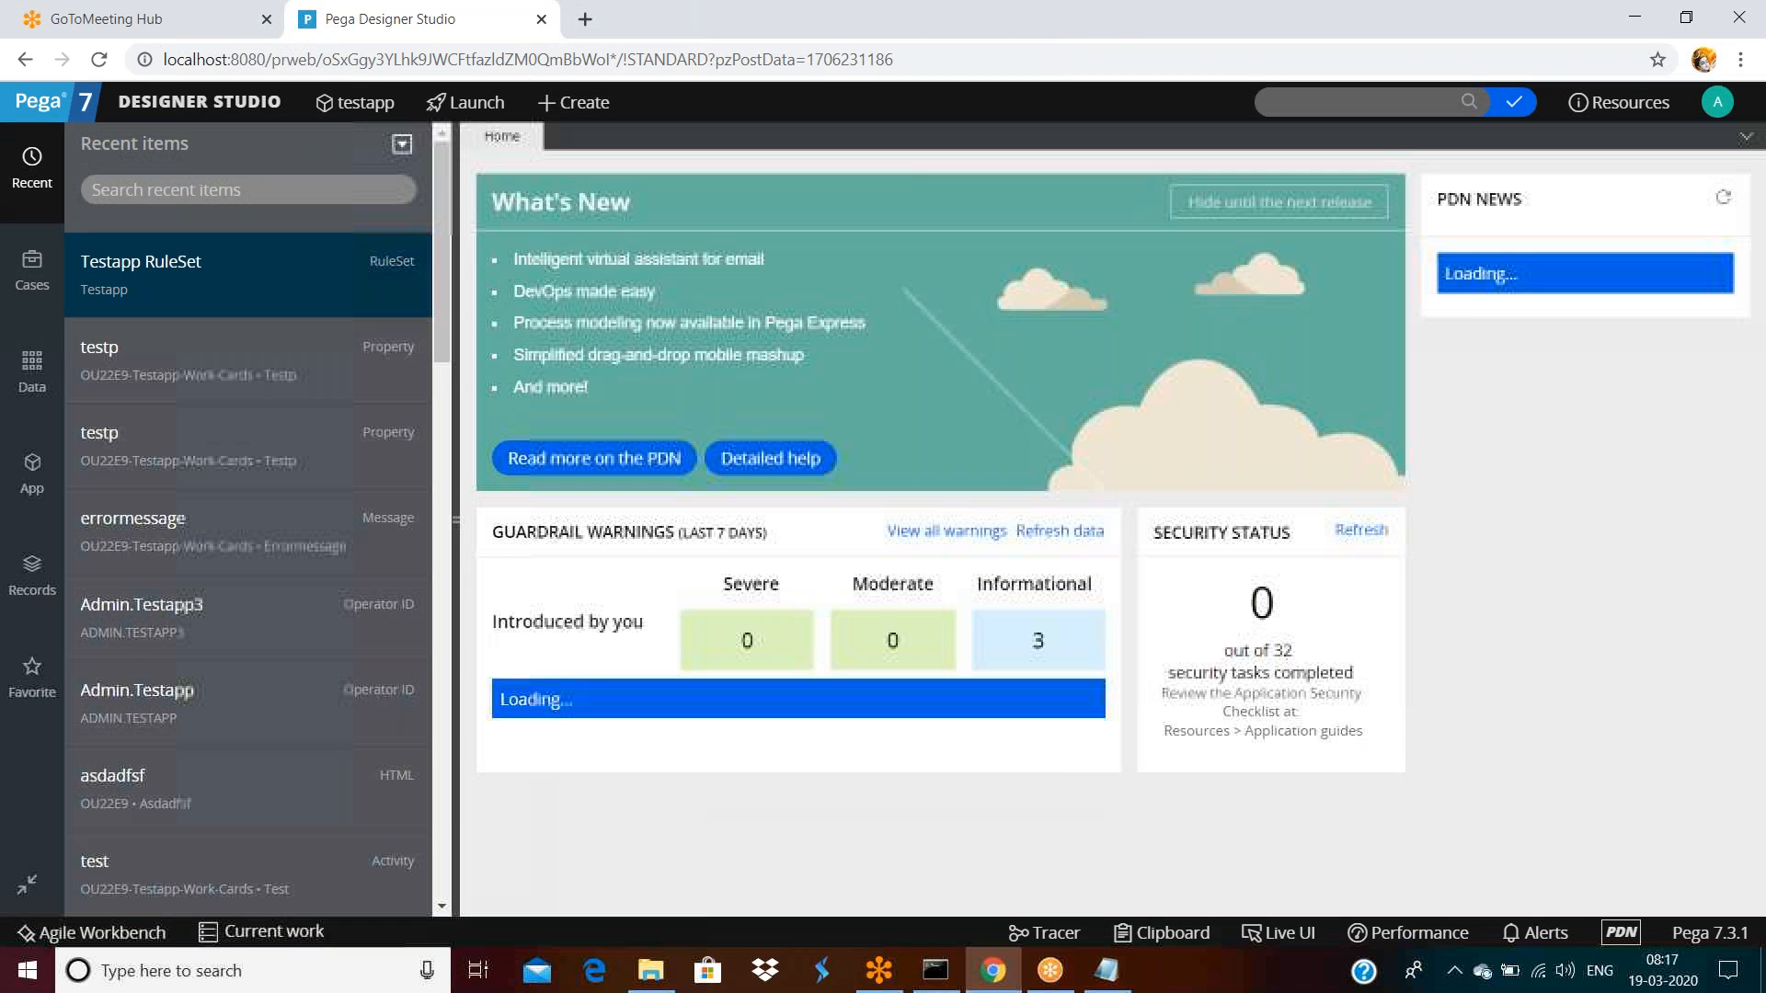
Search old:hellop, open the Hellop property, and start a private edit
type("old")
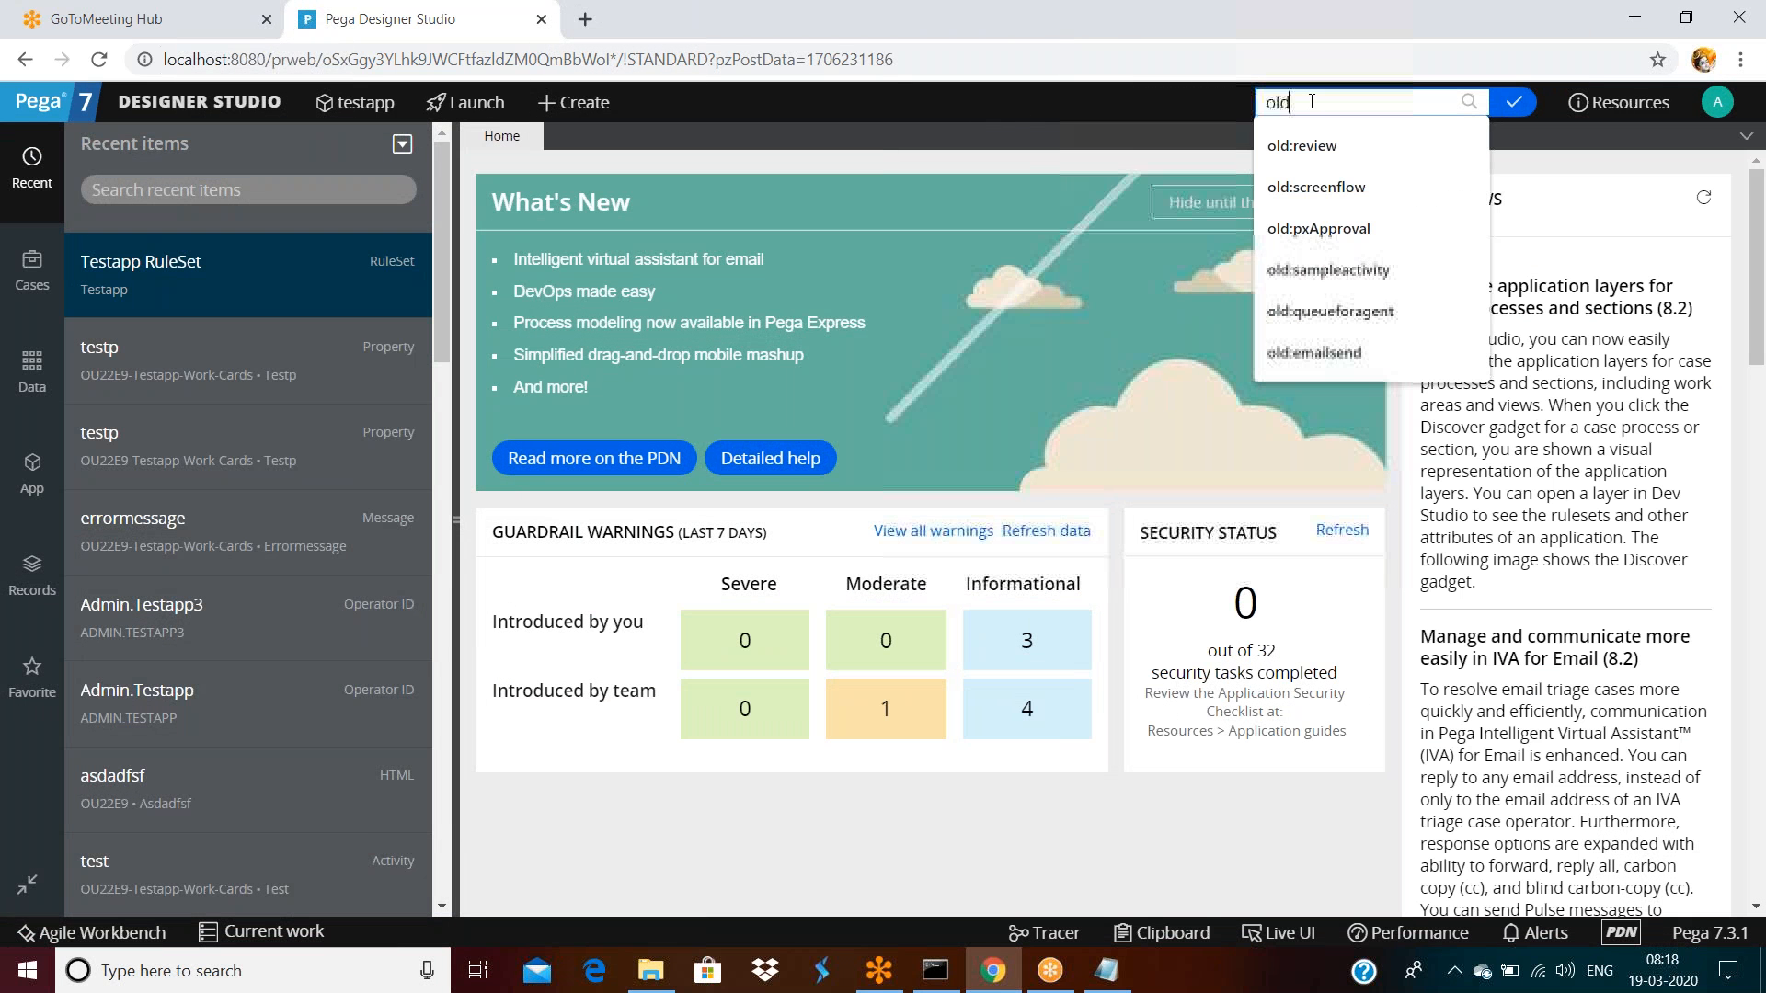
type(":hellop")
key("Return")
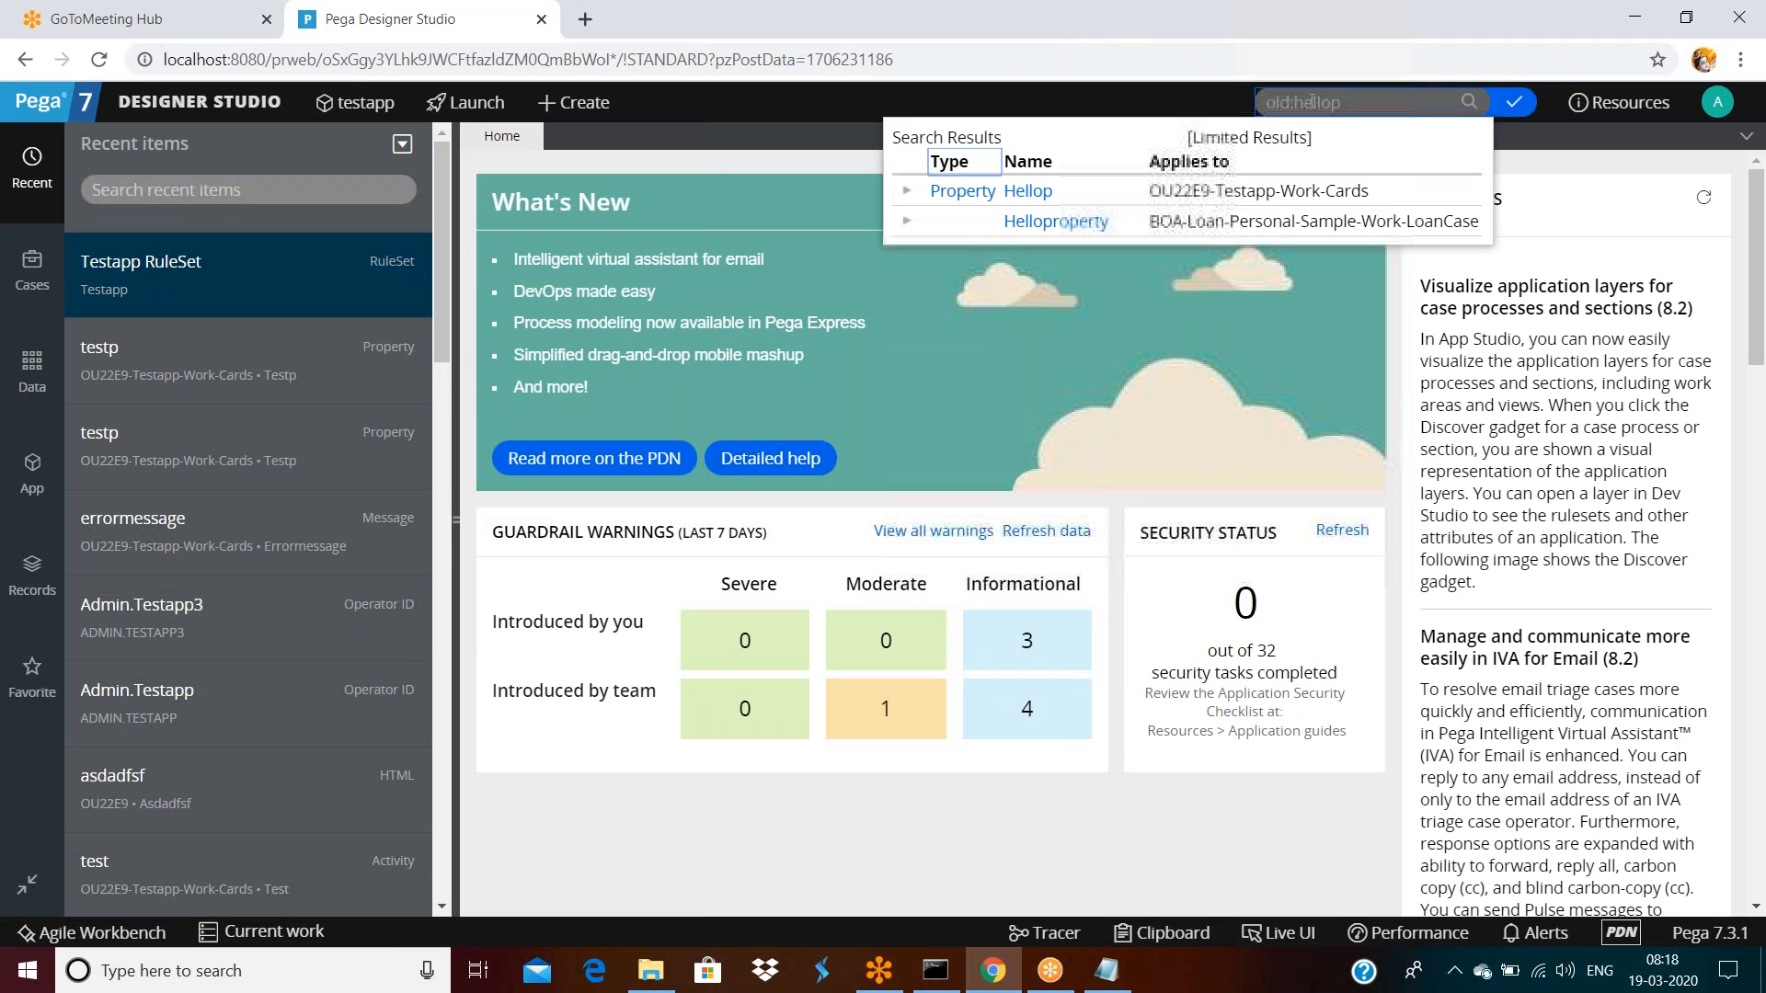
left_click(1027, 191)
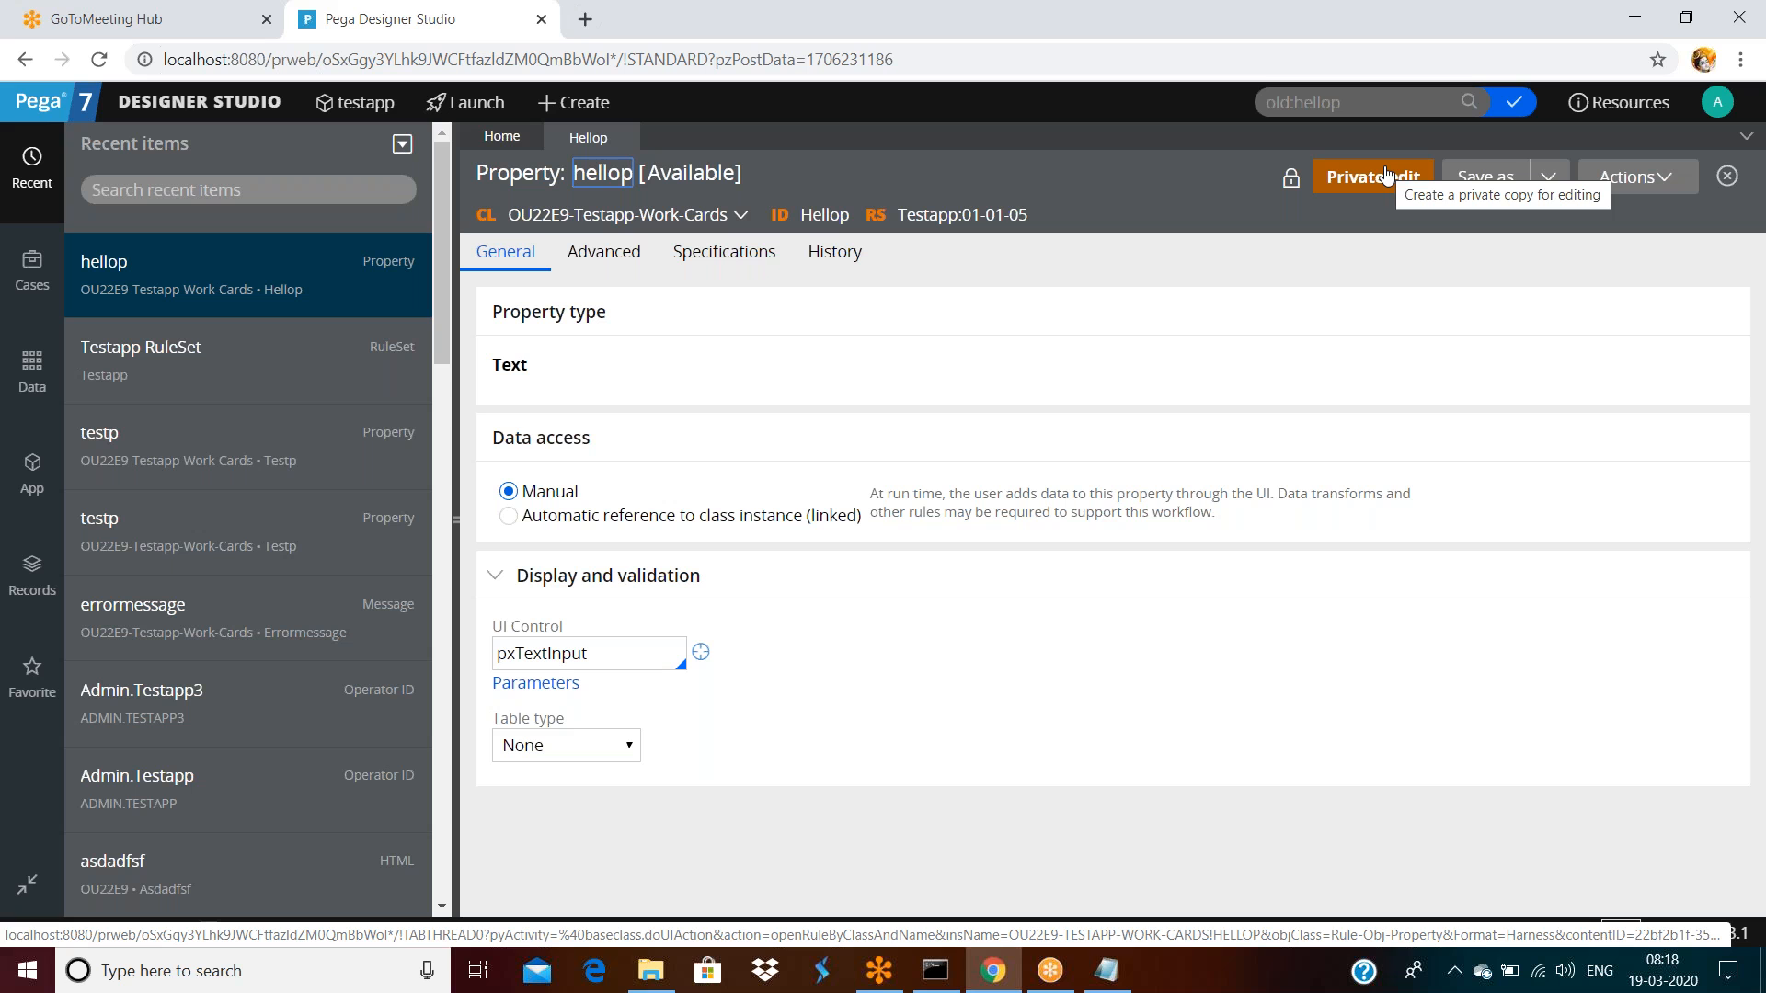
left_click(1370, 177)
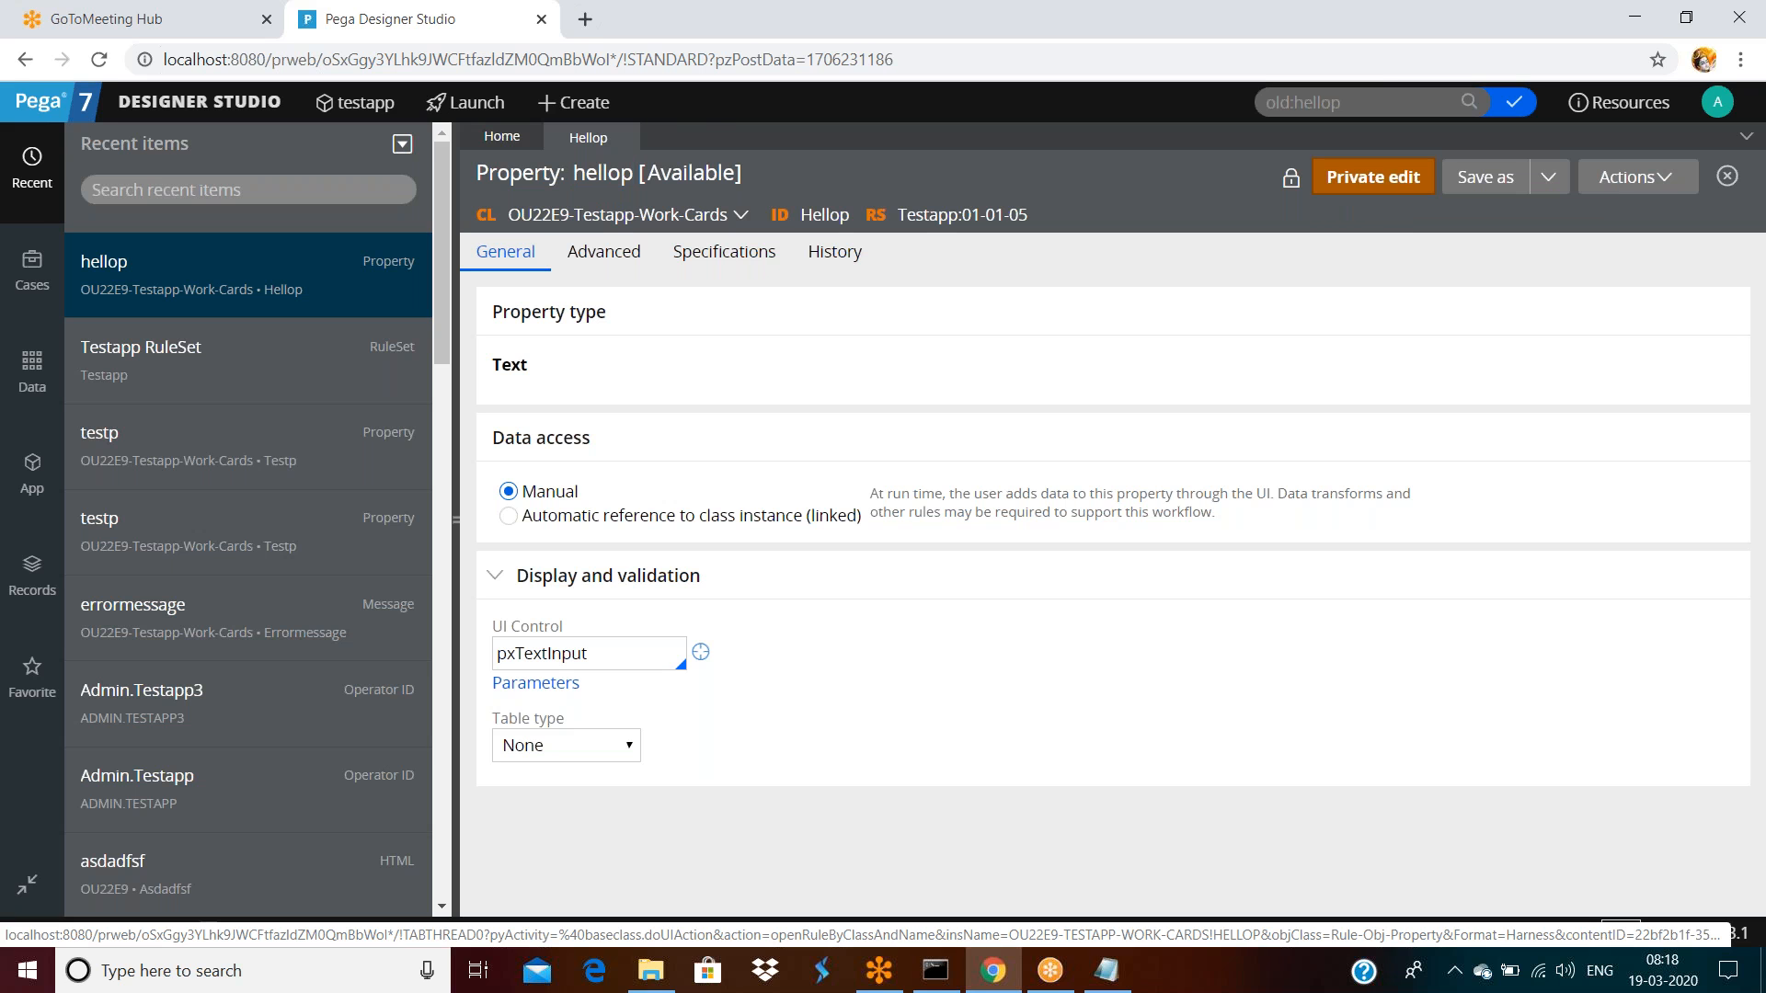
left_click(1311, 623)
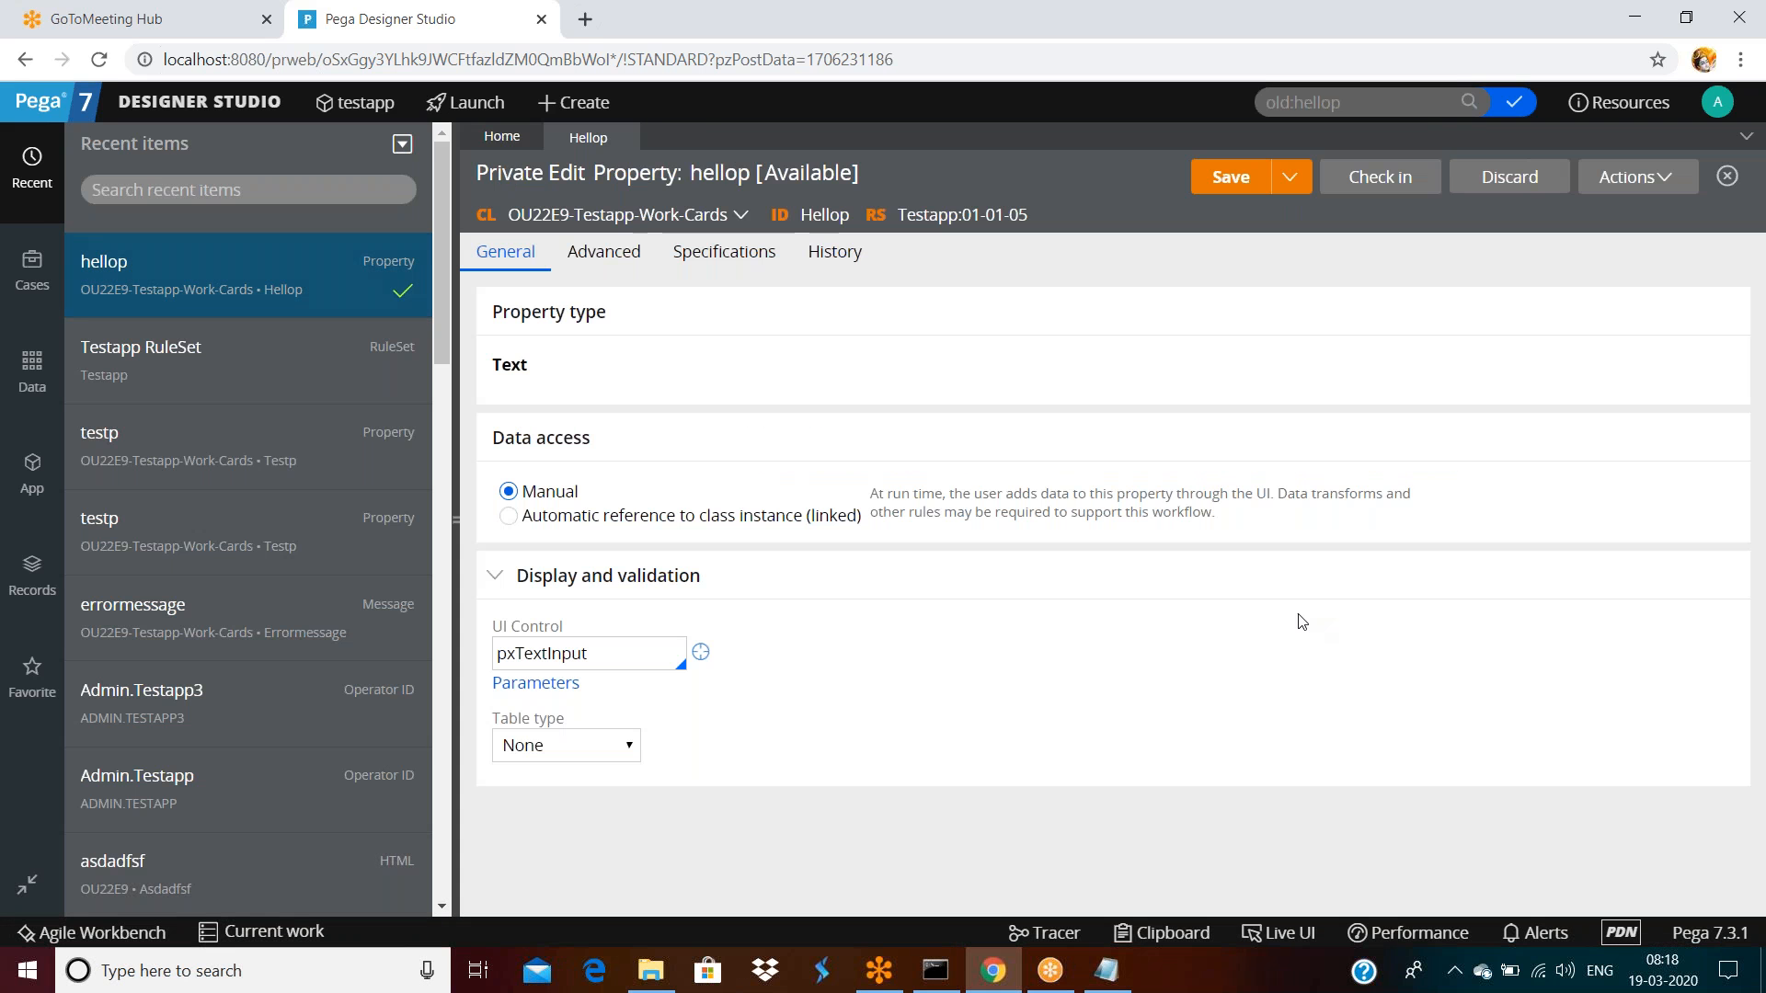
Set hellop's Column inclusion to Required on the Advanced tab and save the private edit
left_click(599, 260)
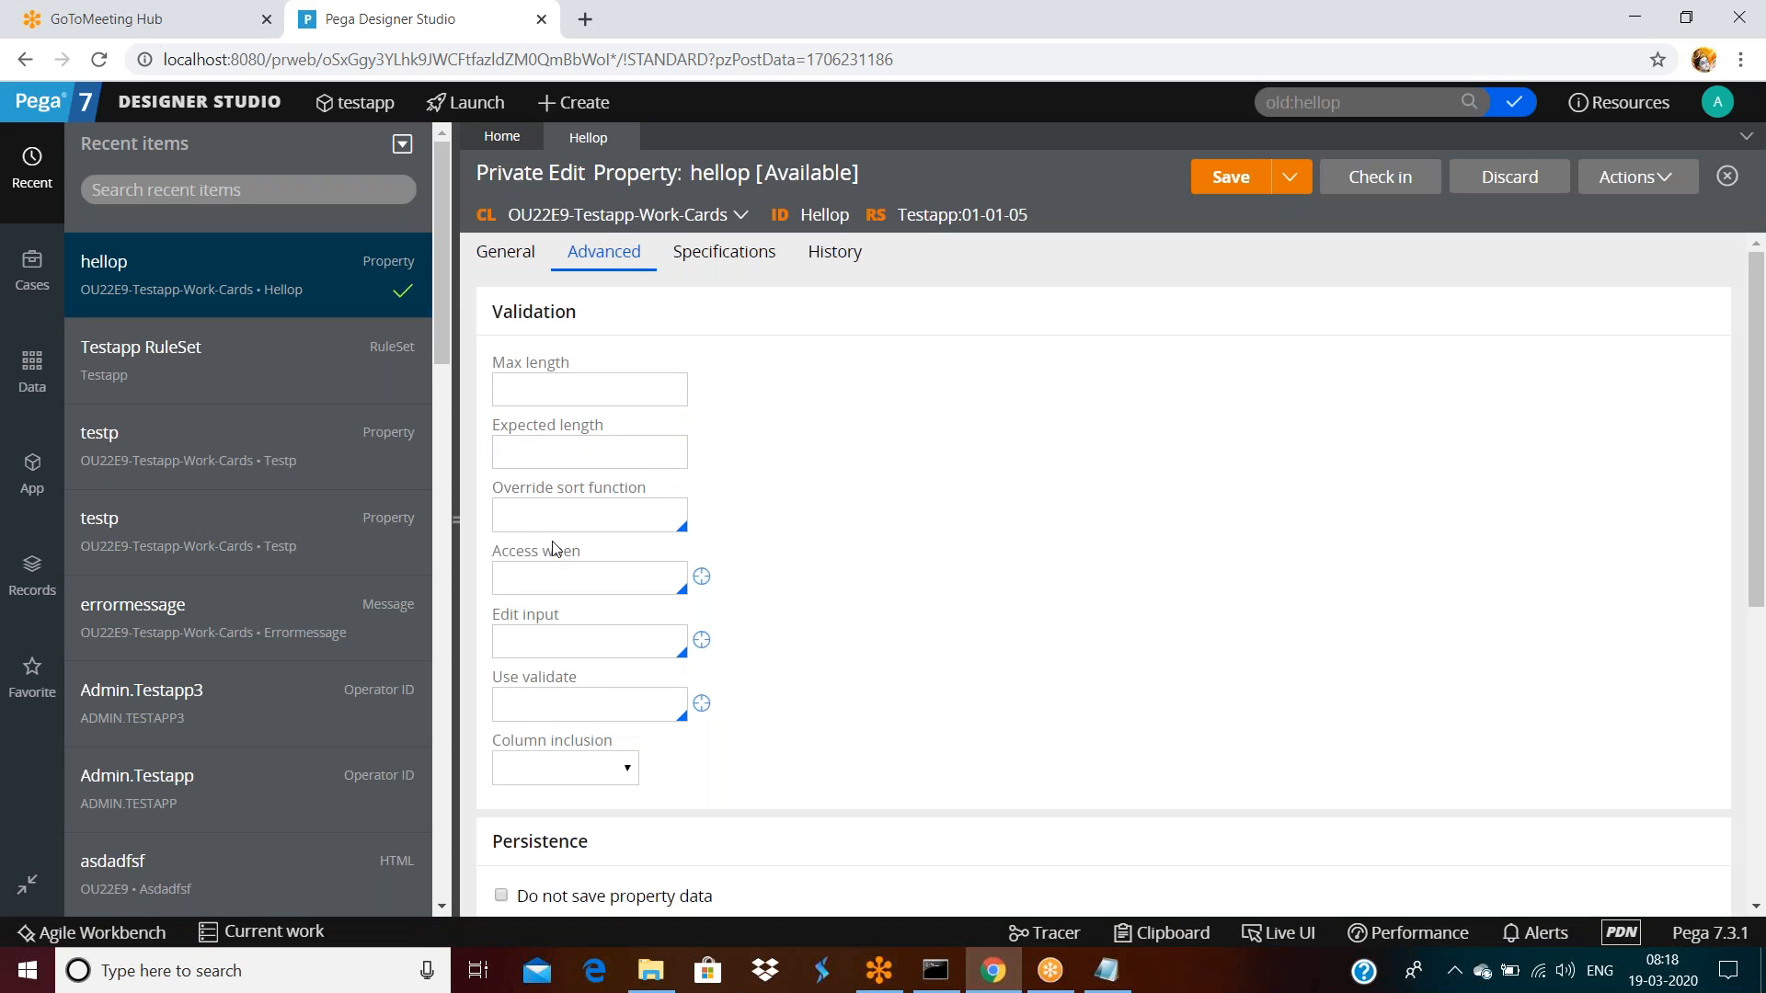
left_click(556, 455)
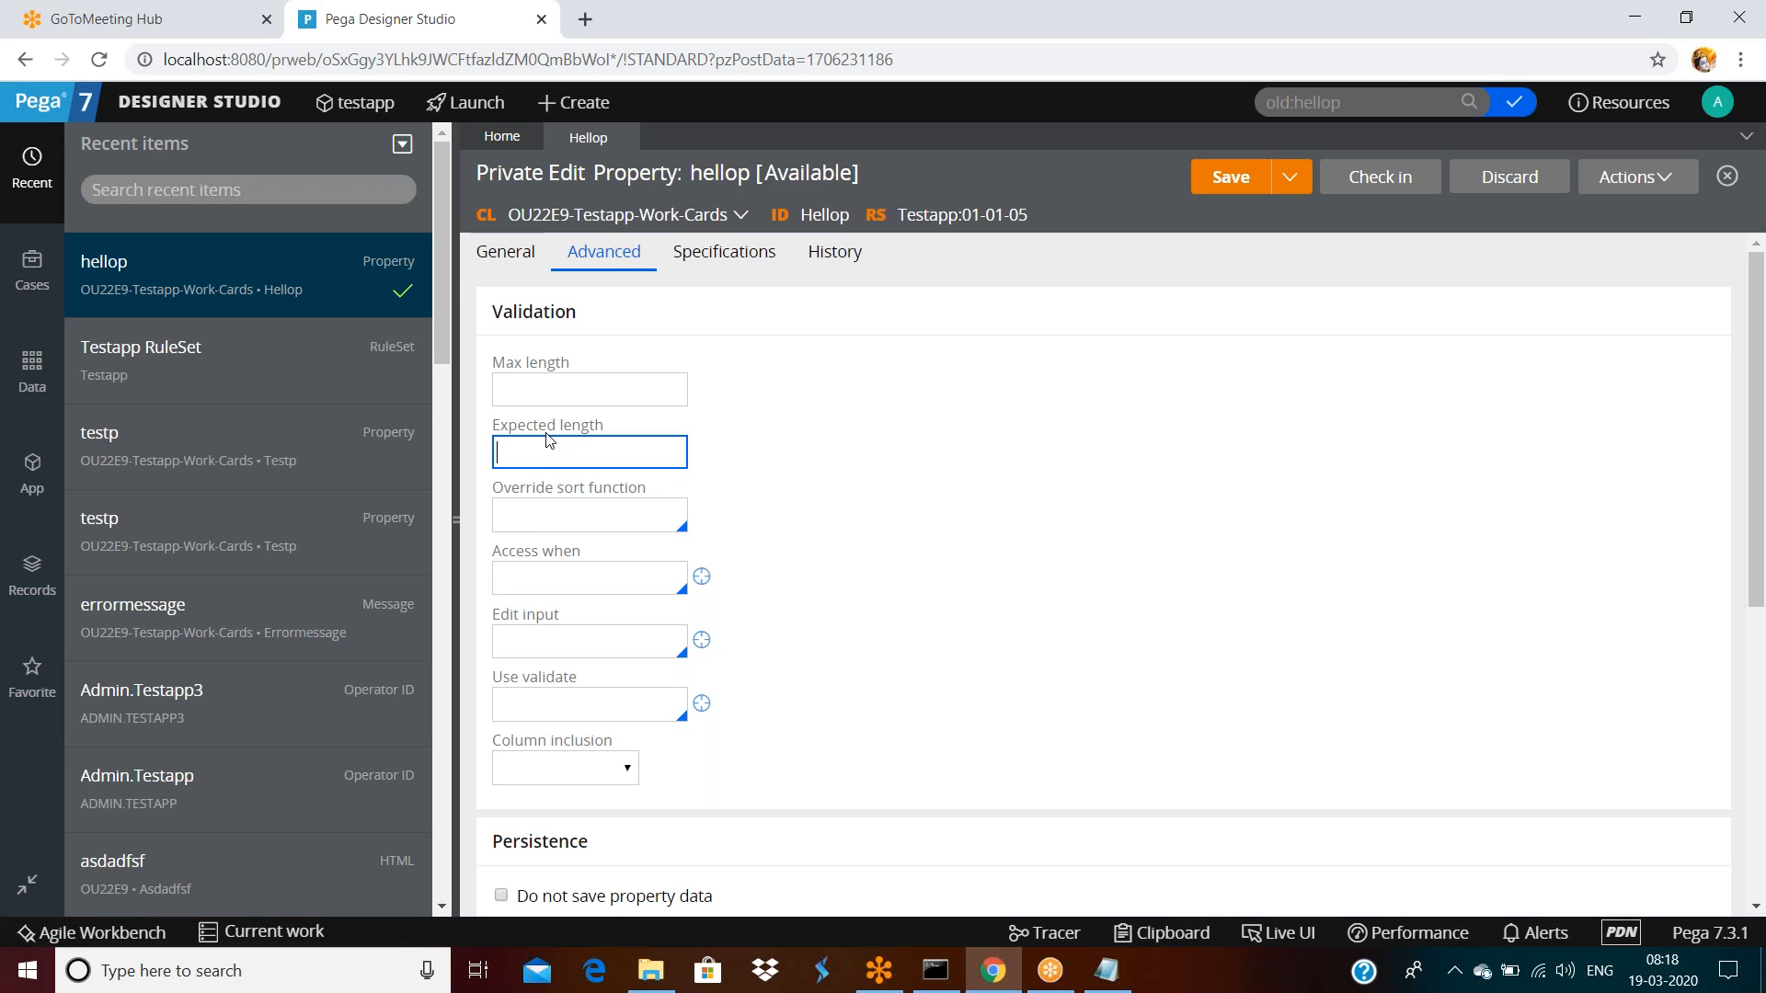
scroll(565, 717, "down", 5)
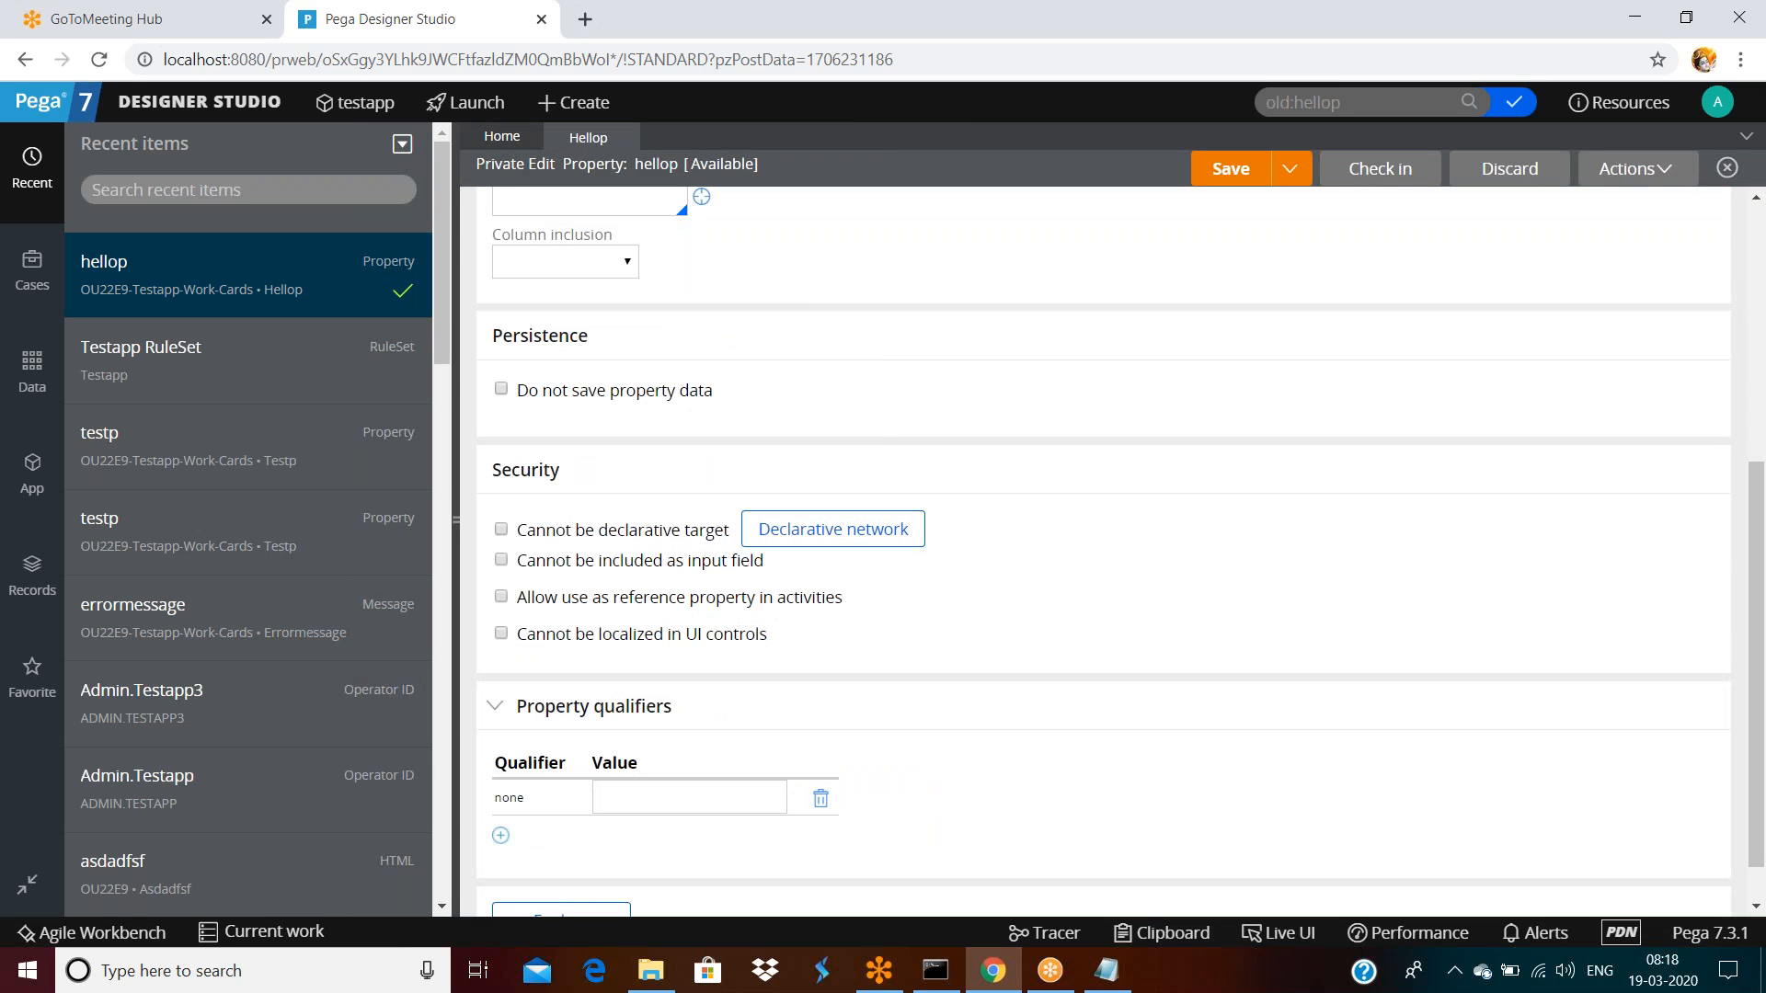
left_click(581, 269)
double_click(553, 314)
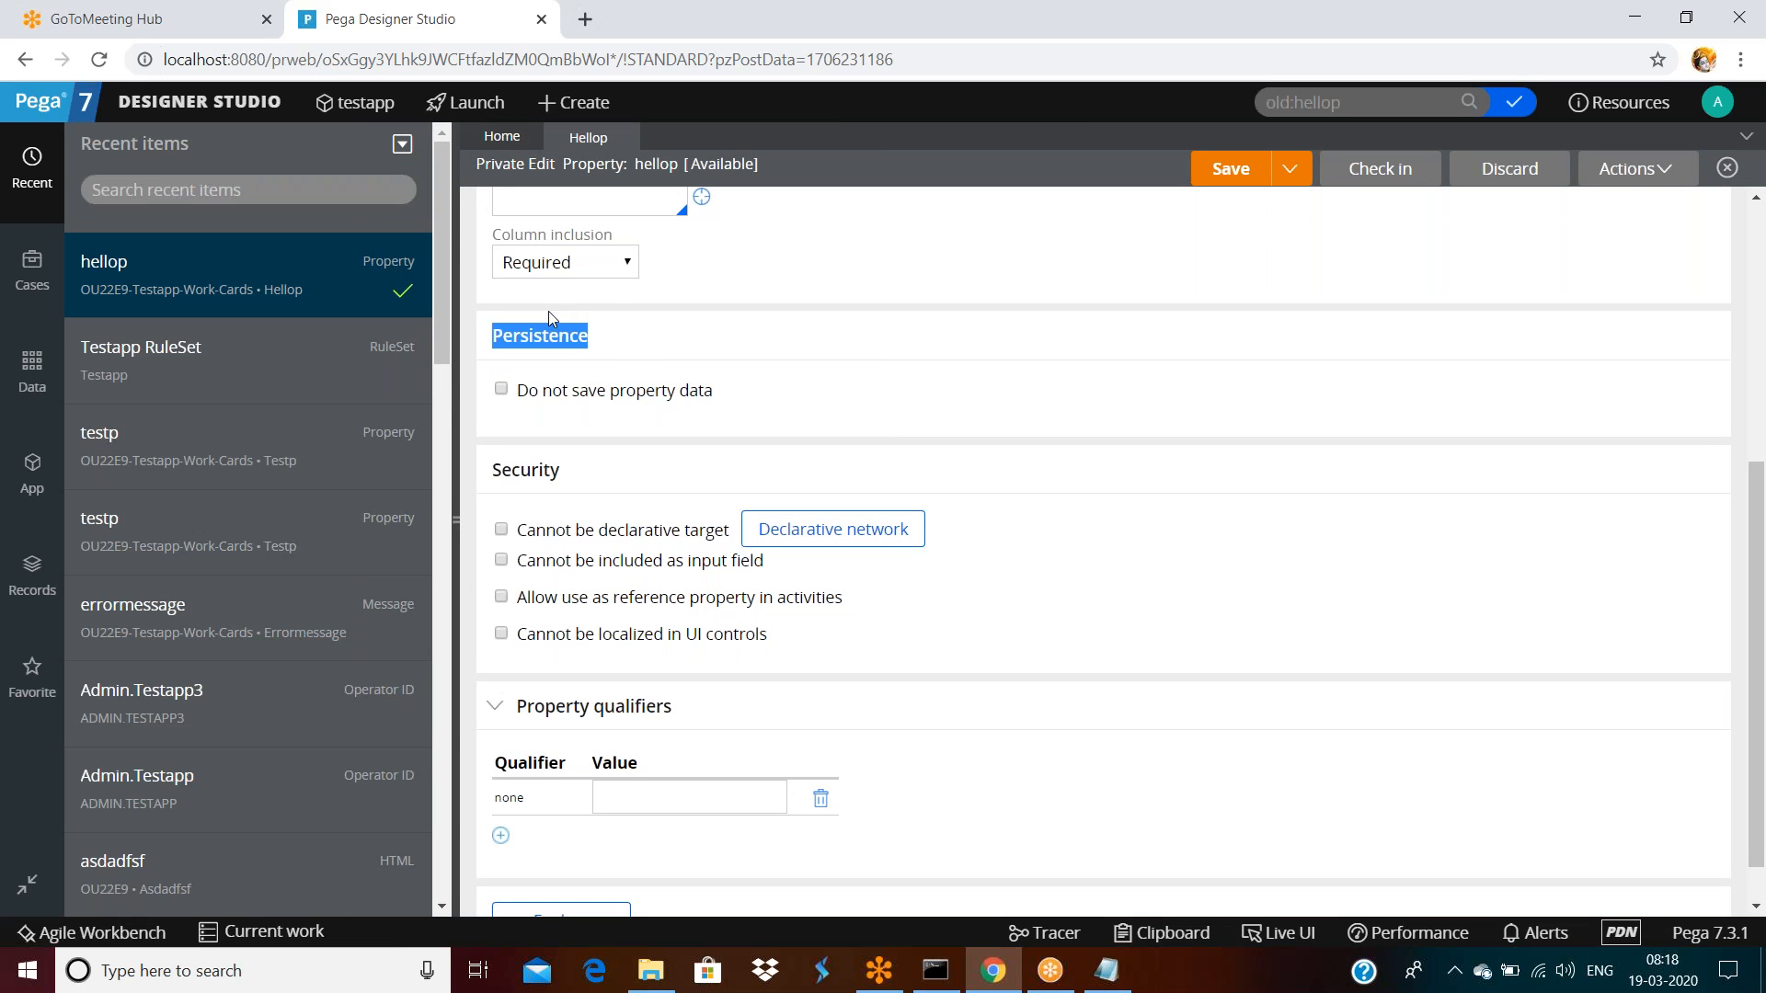
scroll(1055, 390, "up", 5)
left_click(1225, 179)
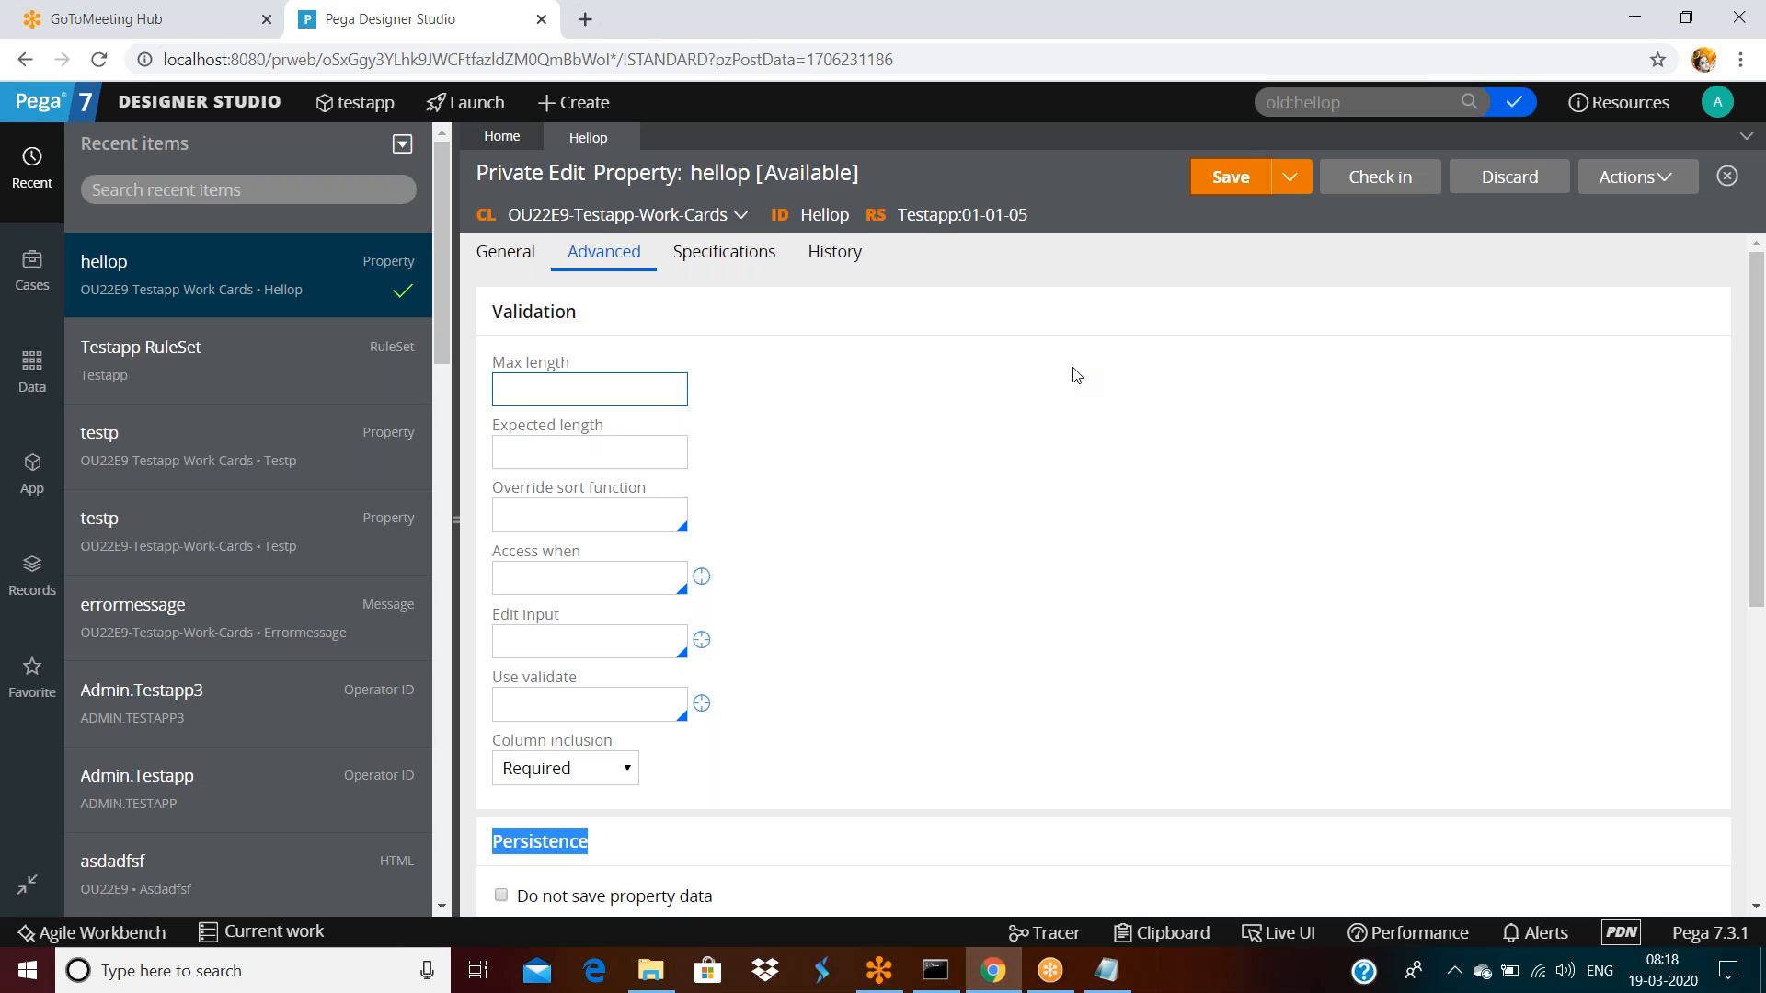
left_click(1077, 374)
Log off and sign back in as the original operator using the saved login
left_click(1342, 526)
left_click(1717, 103)
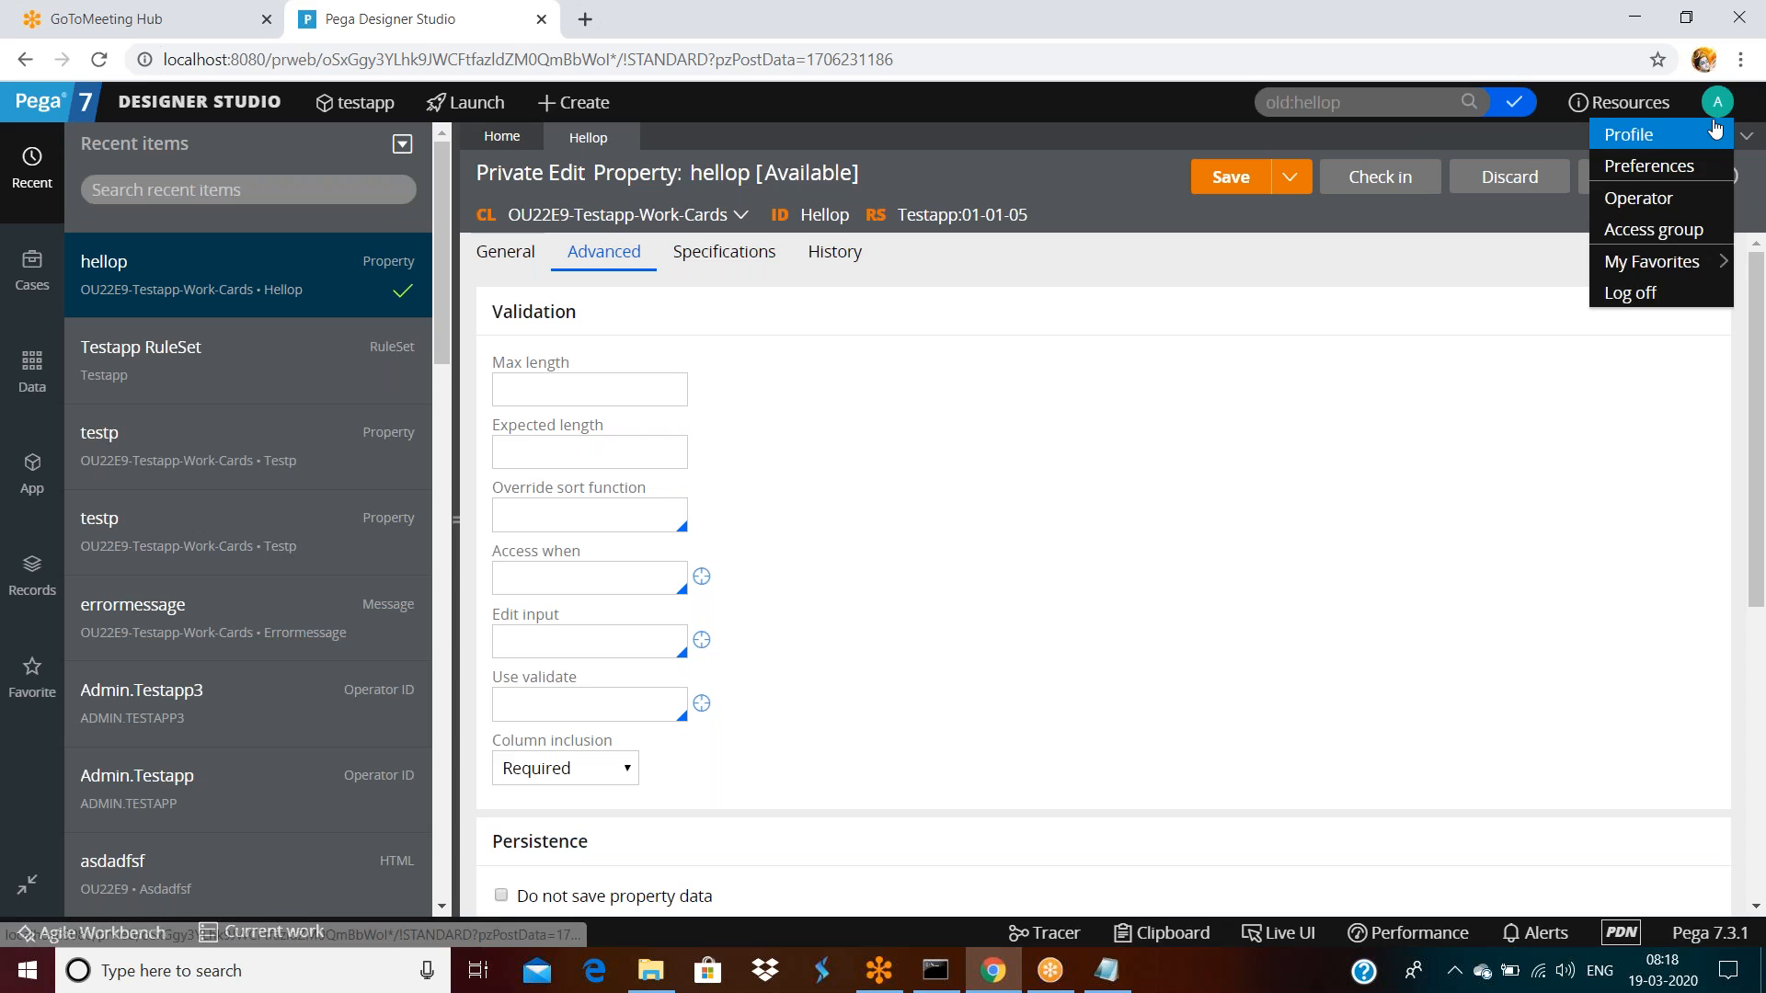
left_click(1630, 292)
left_click(854, 393)
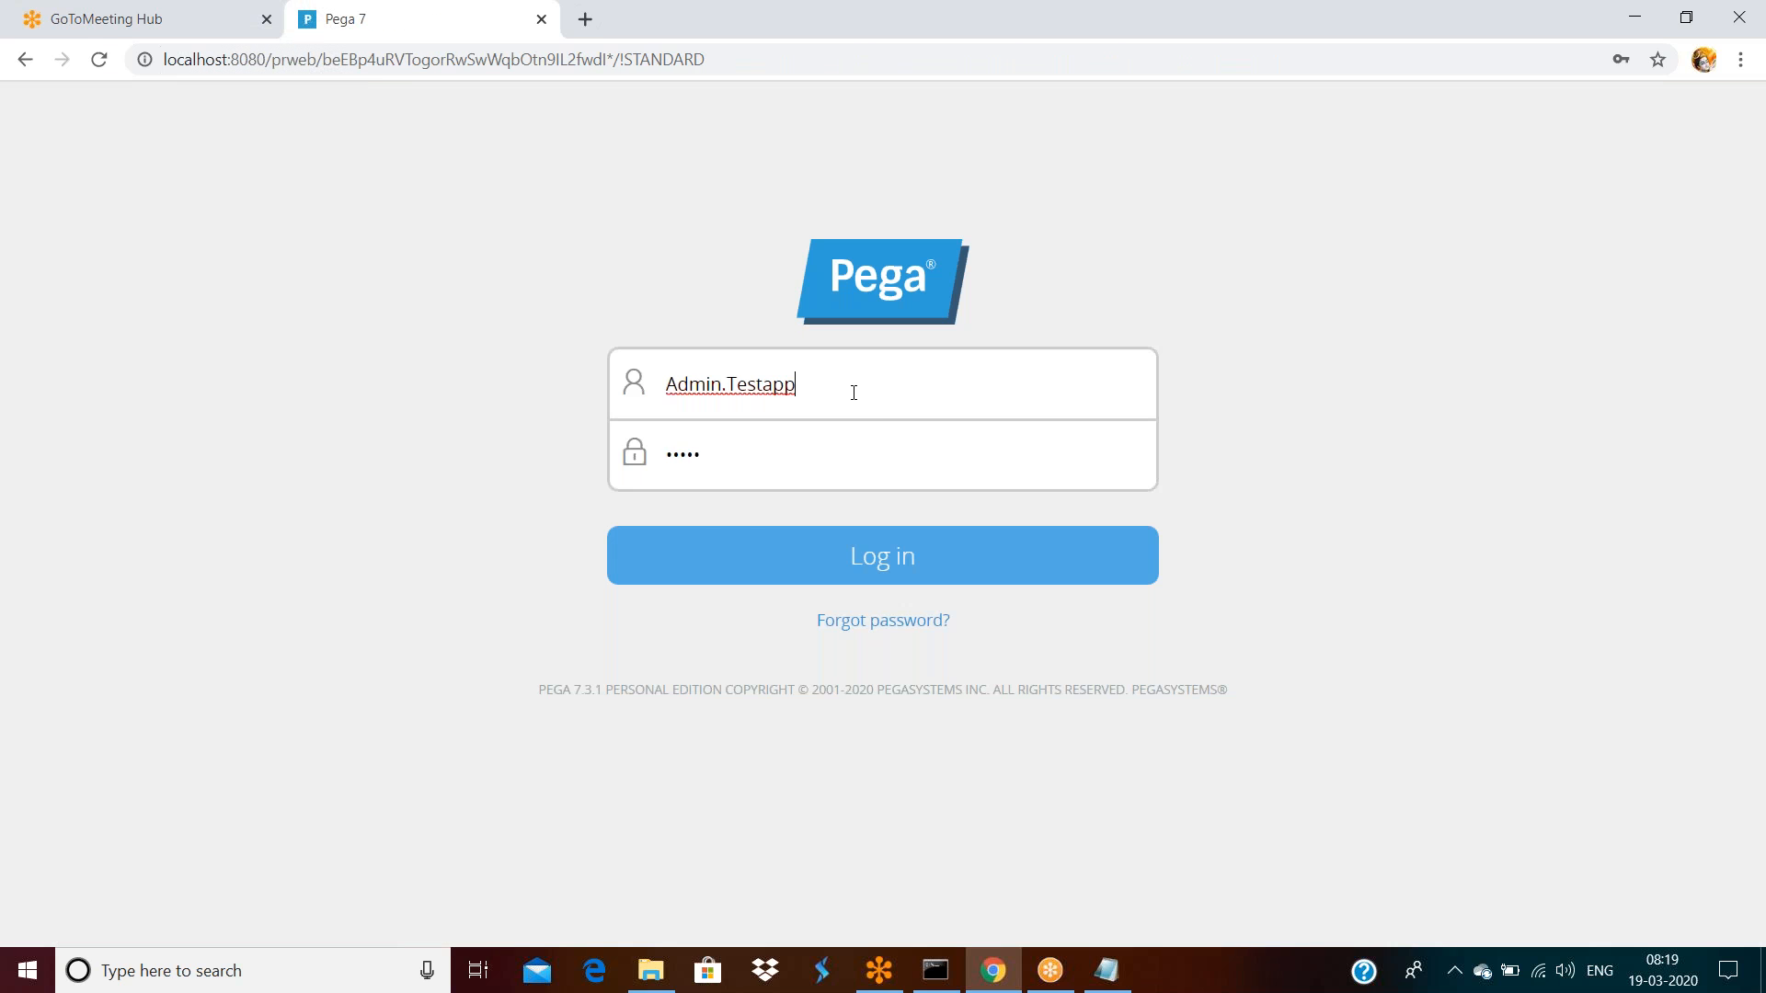
left_click(854, 393)
type("3")
left_click(736, 451)
left_click(869, 590)
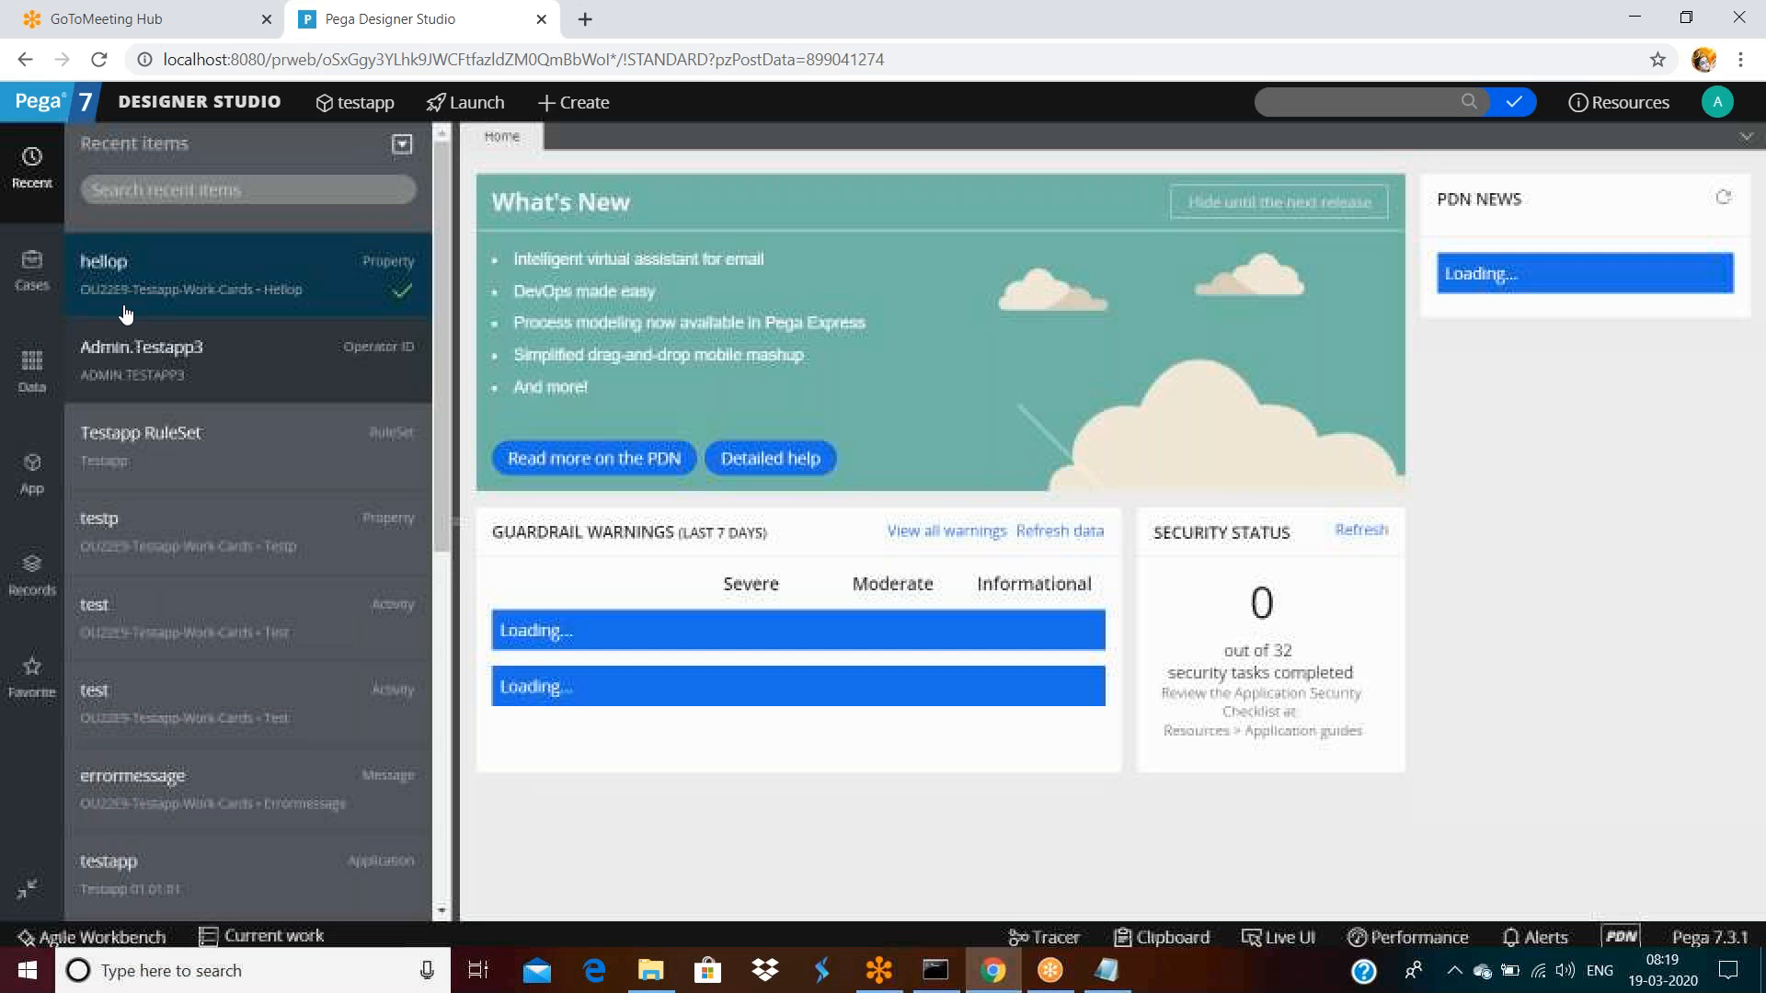
Open hellop from Recent and check it in with the comment 'dsafsaf'
left_click(103, 267)
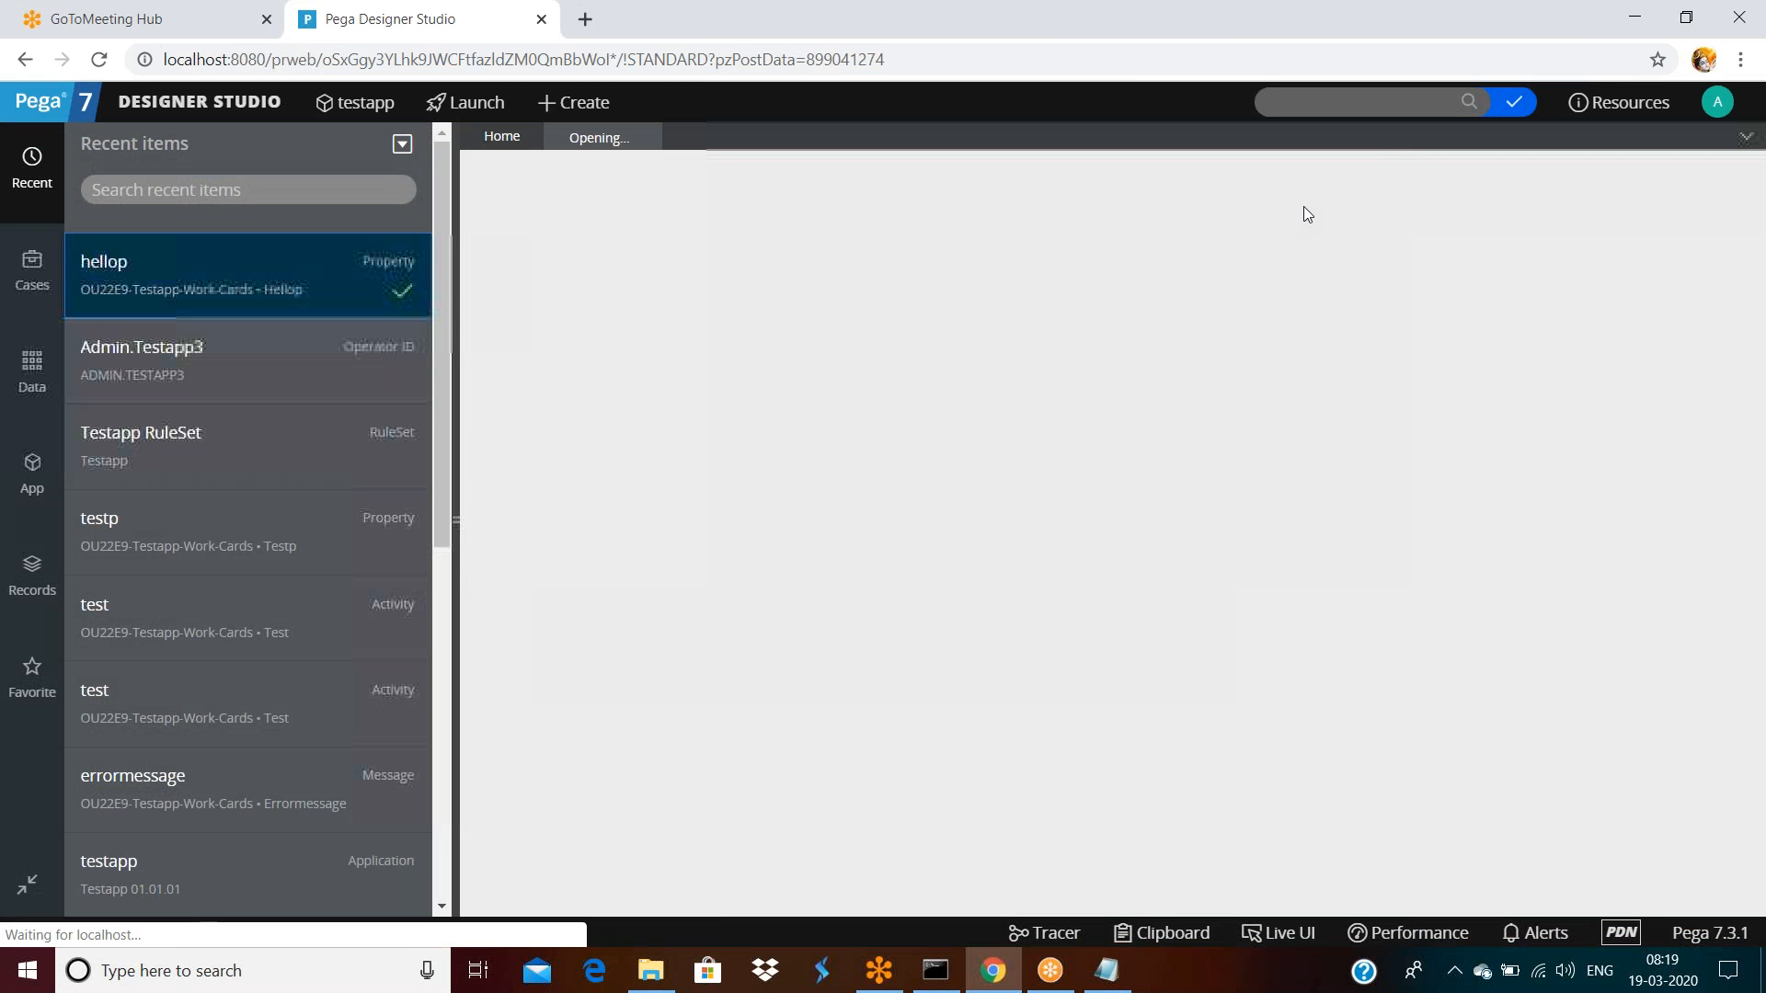
left_click(603, 252)
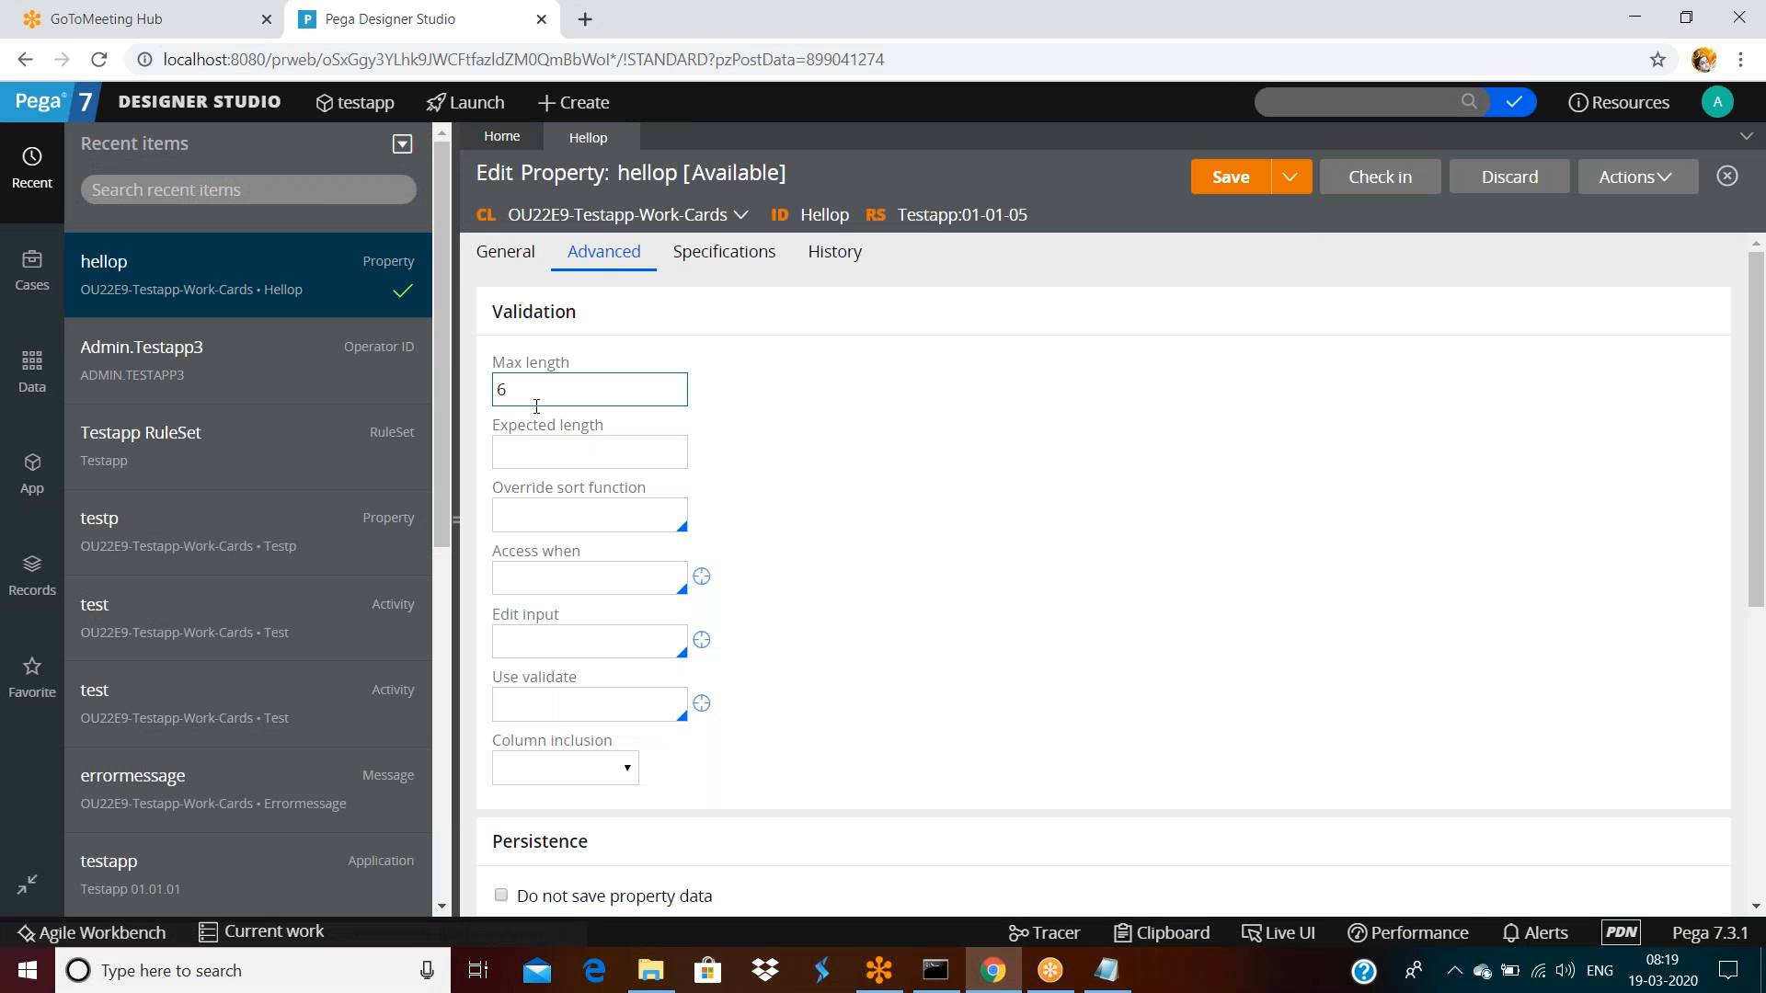
left_click(1365, 180)
type("dsafsaf")
left_click(1426, 644)
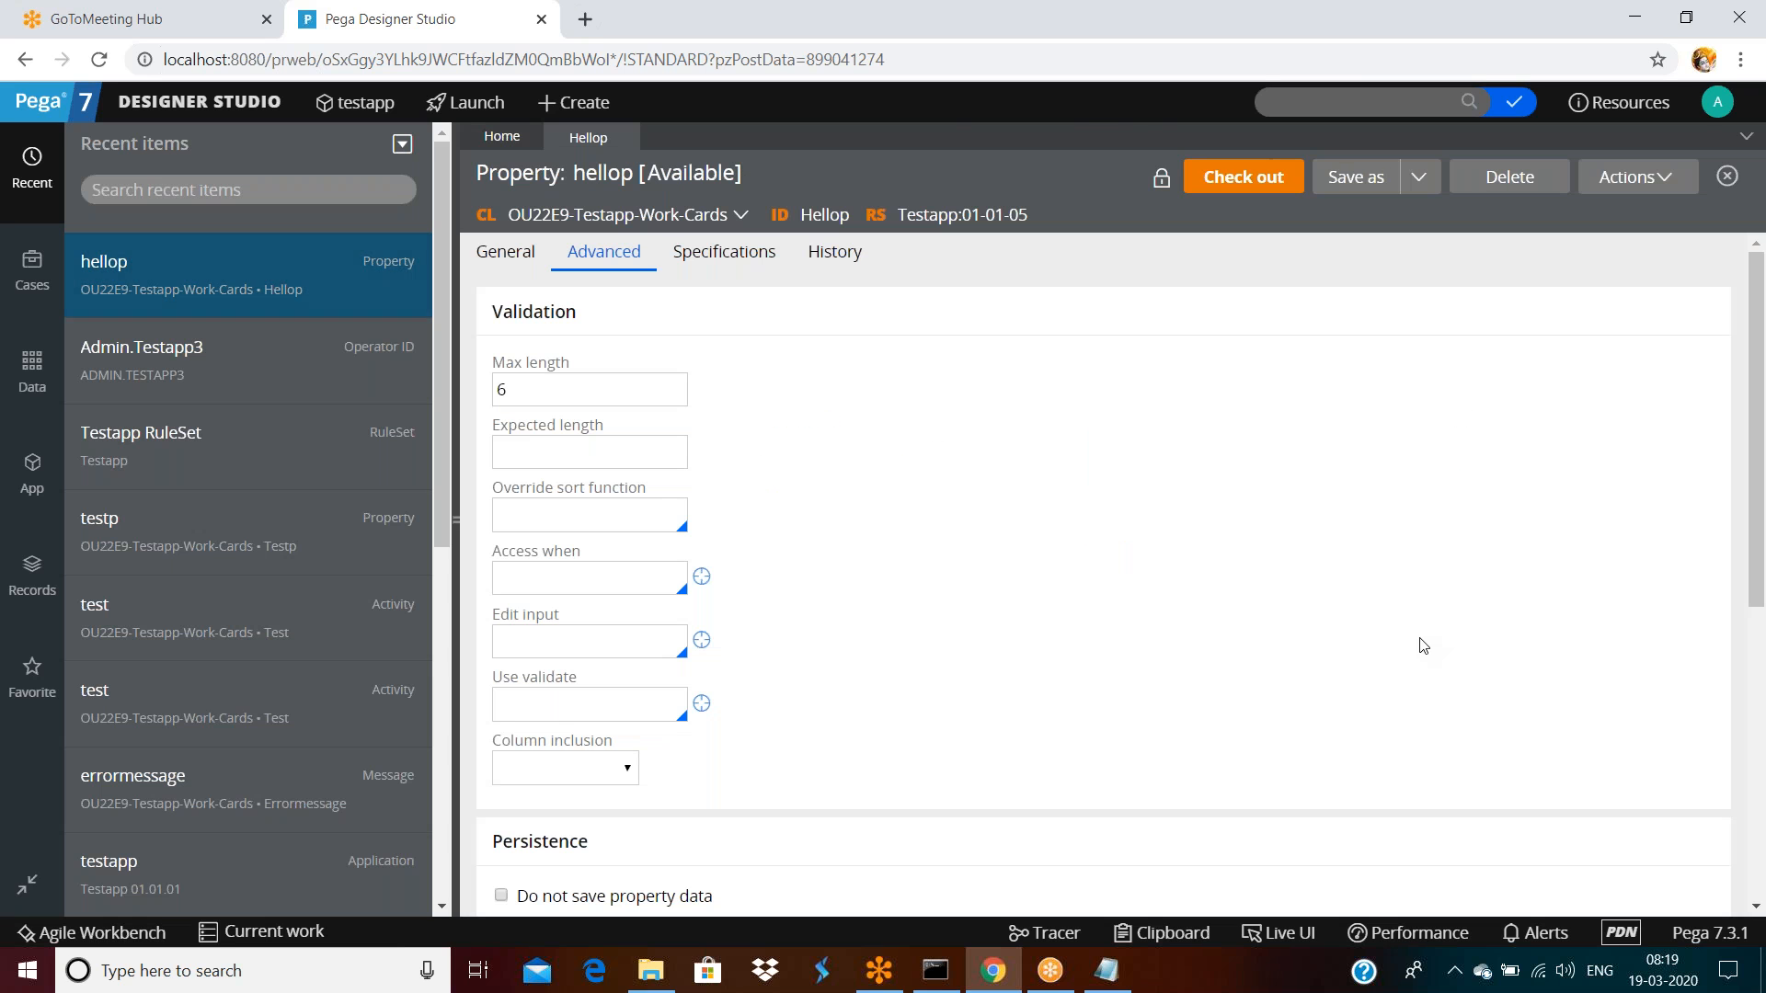
Log off, sign in as the other operator, and reopen hellop
left_click(1716, 105)
left_click(1628, 287)
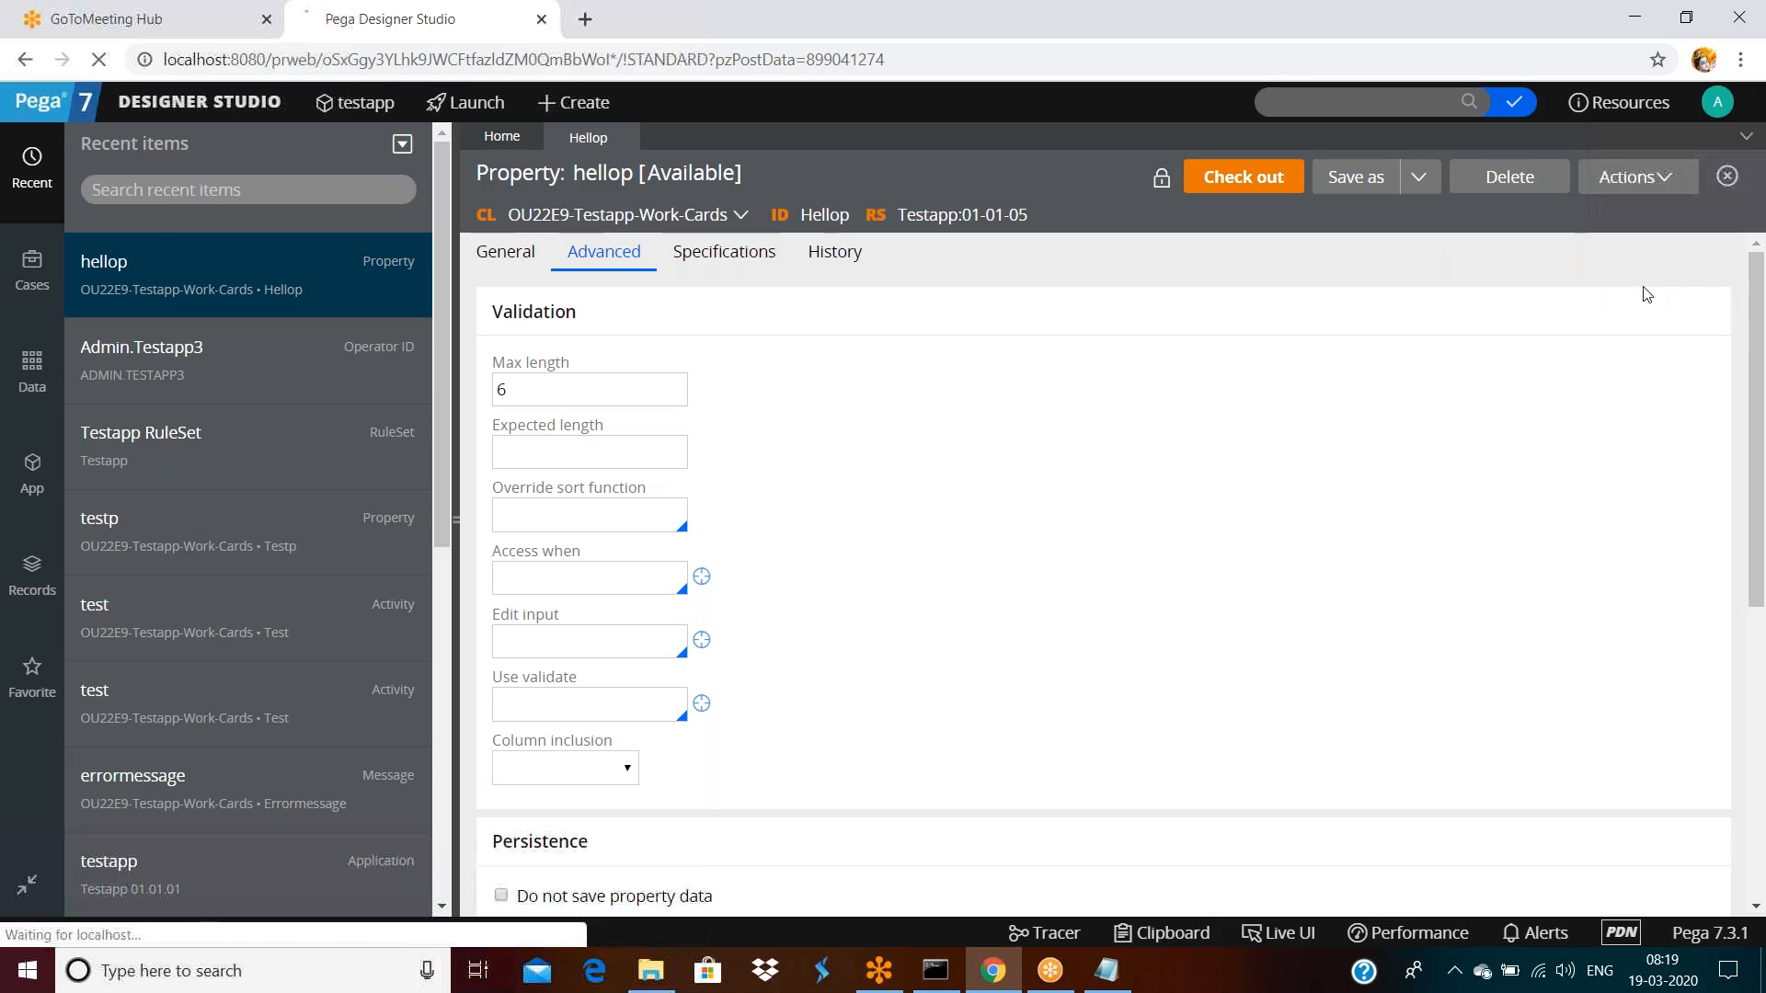
left_click(905, 391)
key("BackSpace")
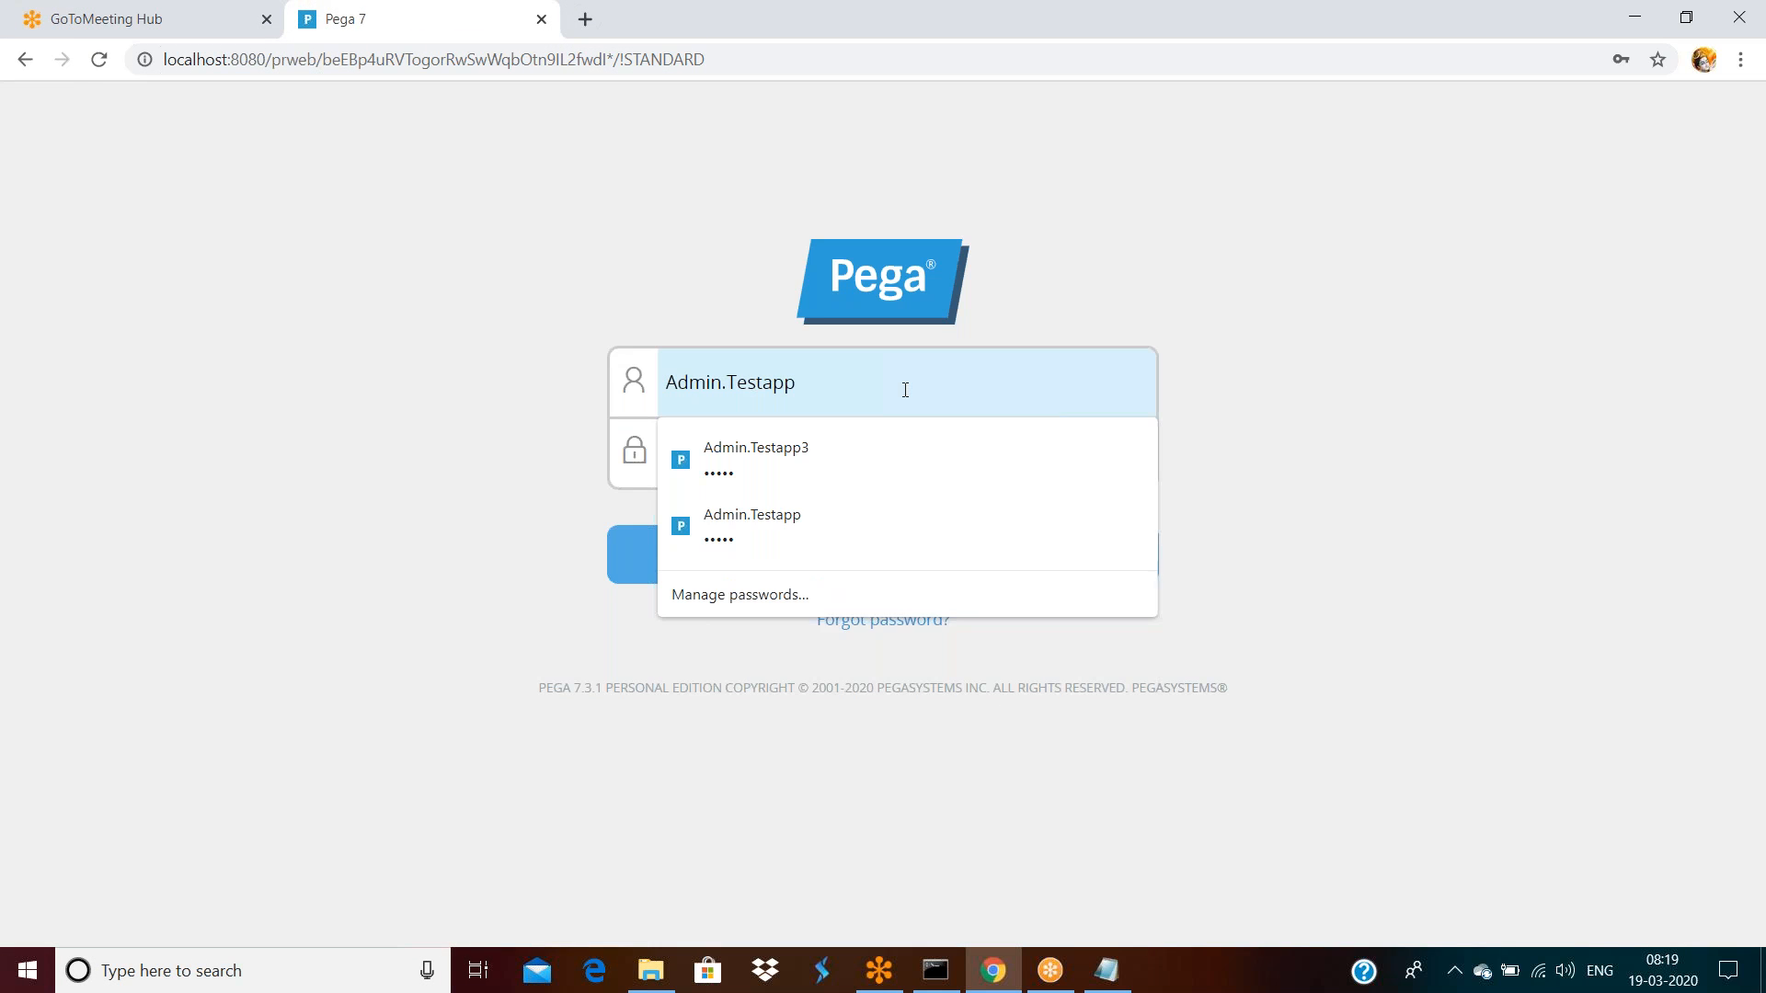
key("Return")
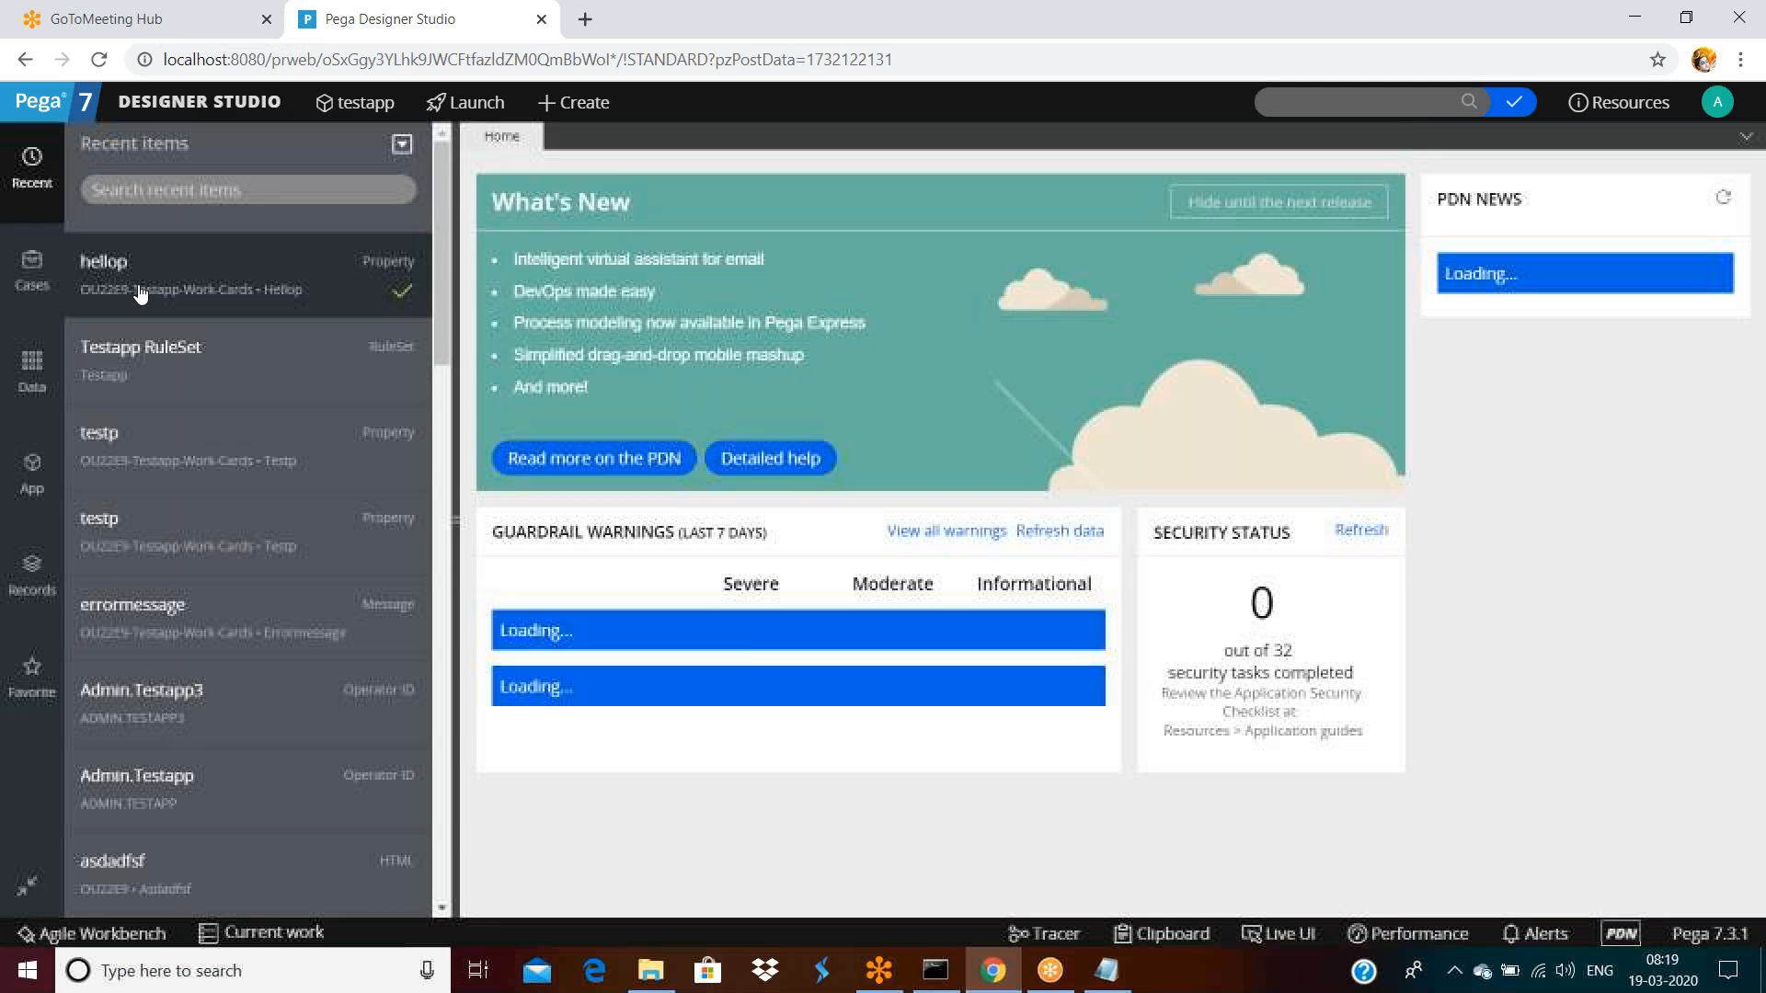
left_click(140, 292)
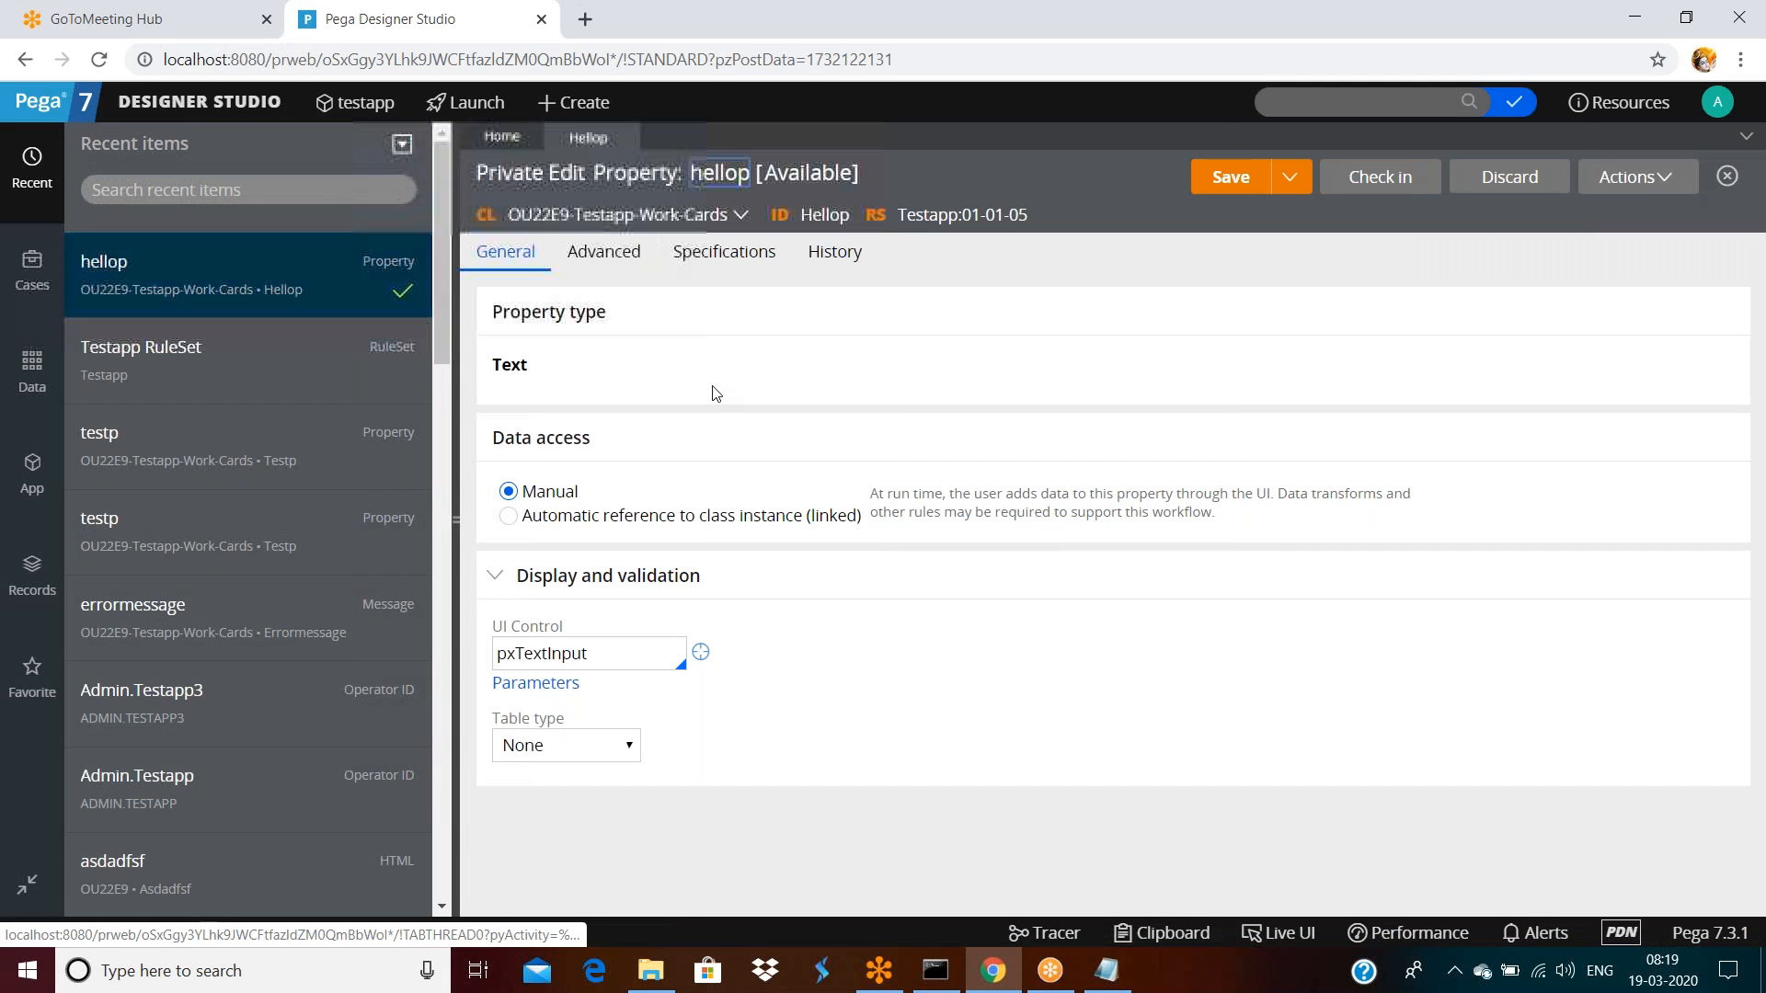
Refresh the hellop form and discard its private edit
left_click(1630, 176)
left_click(1556, 243)
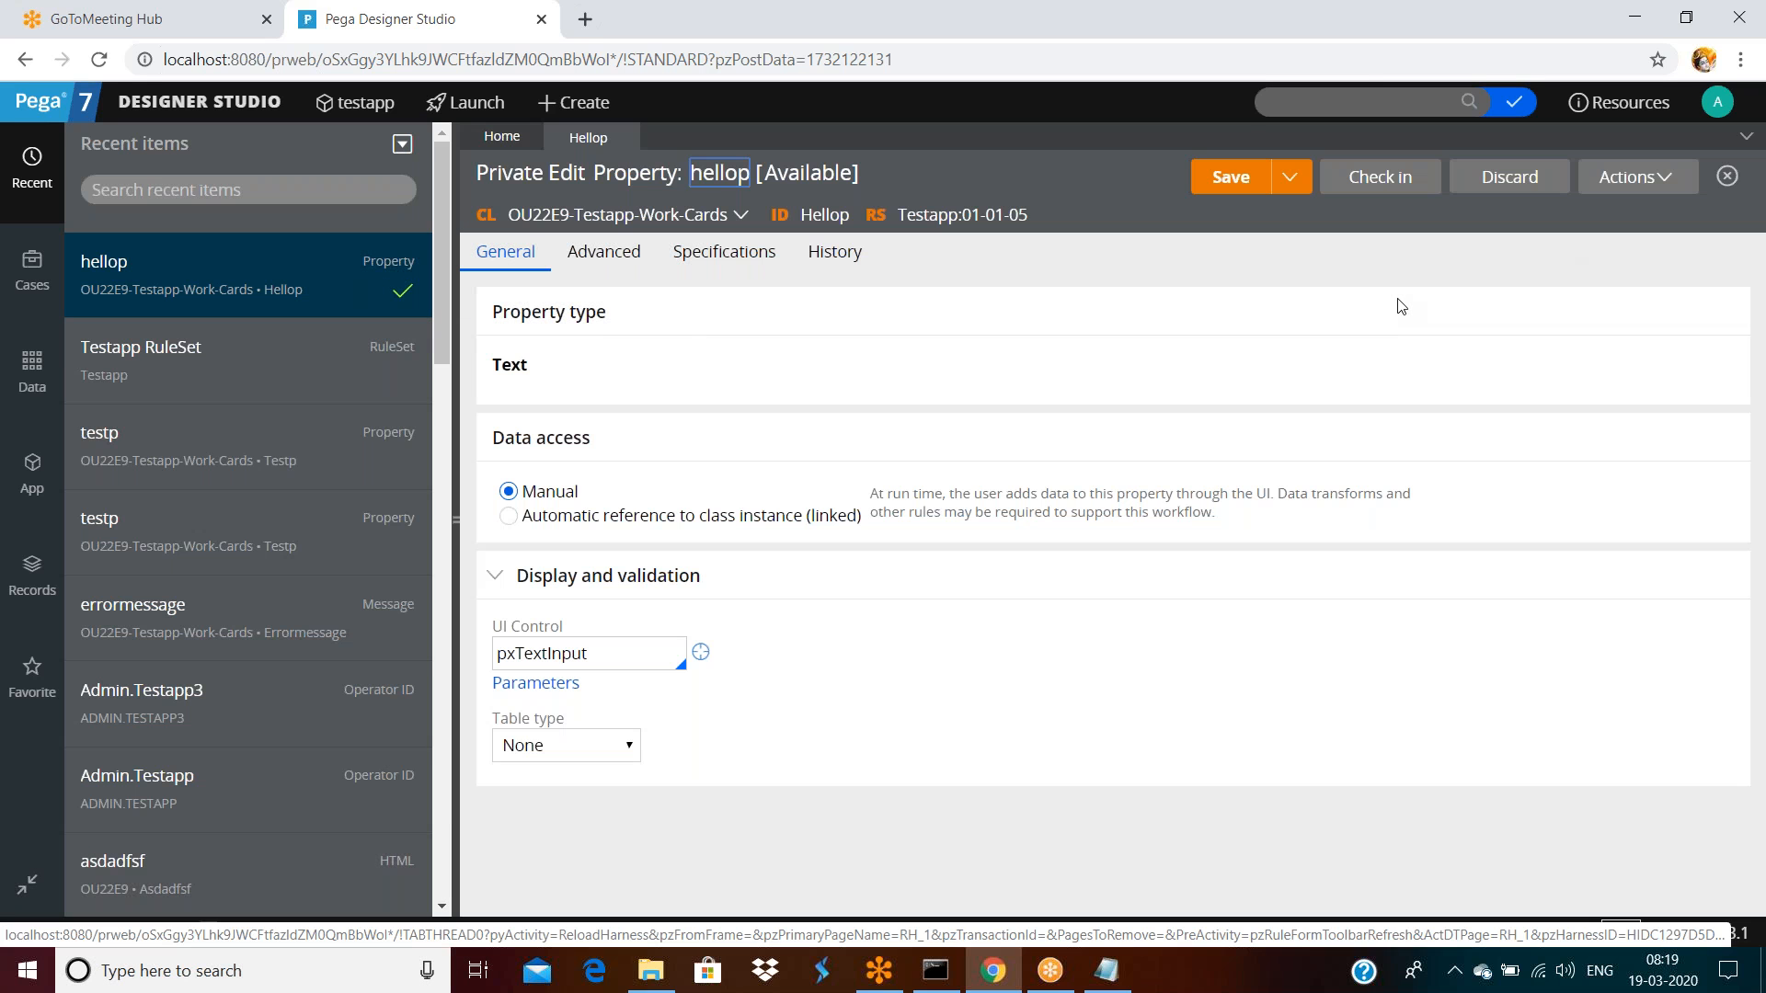
left_click(604, 252)
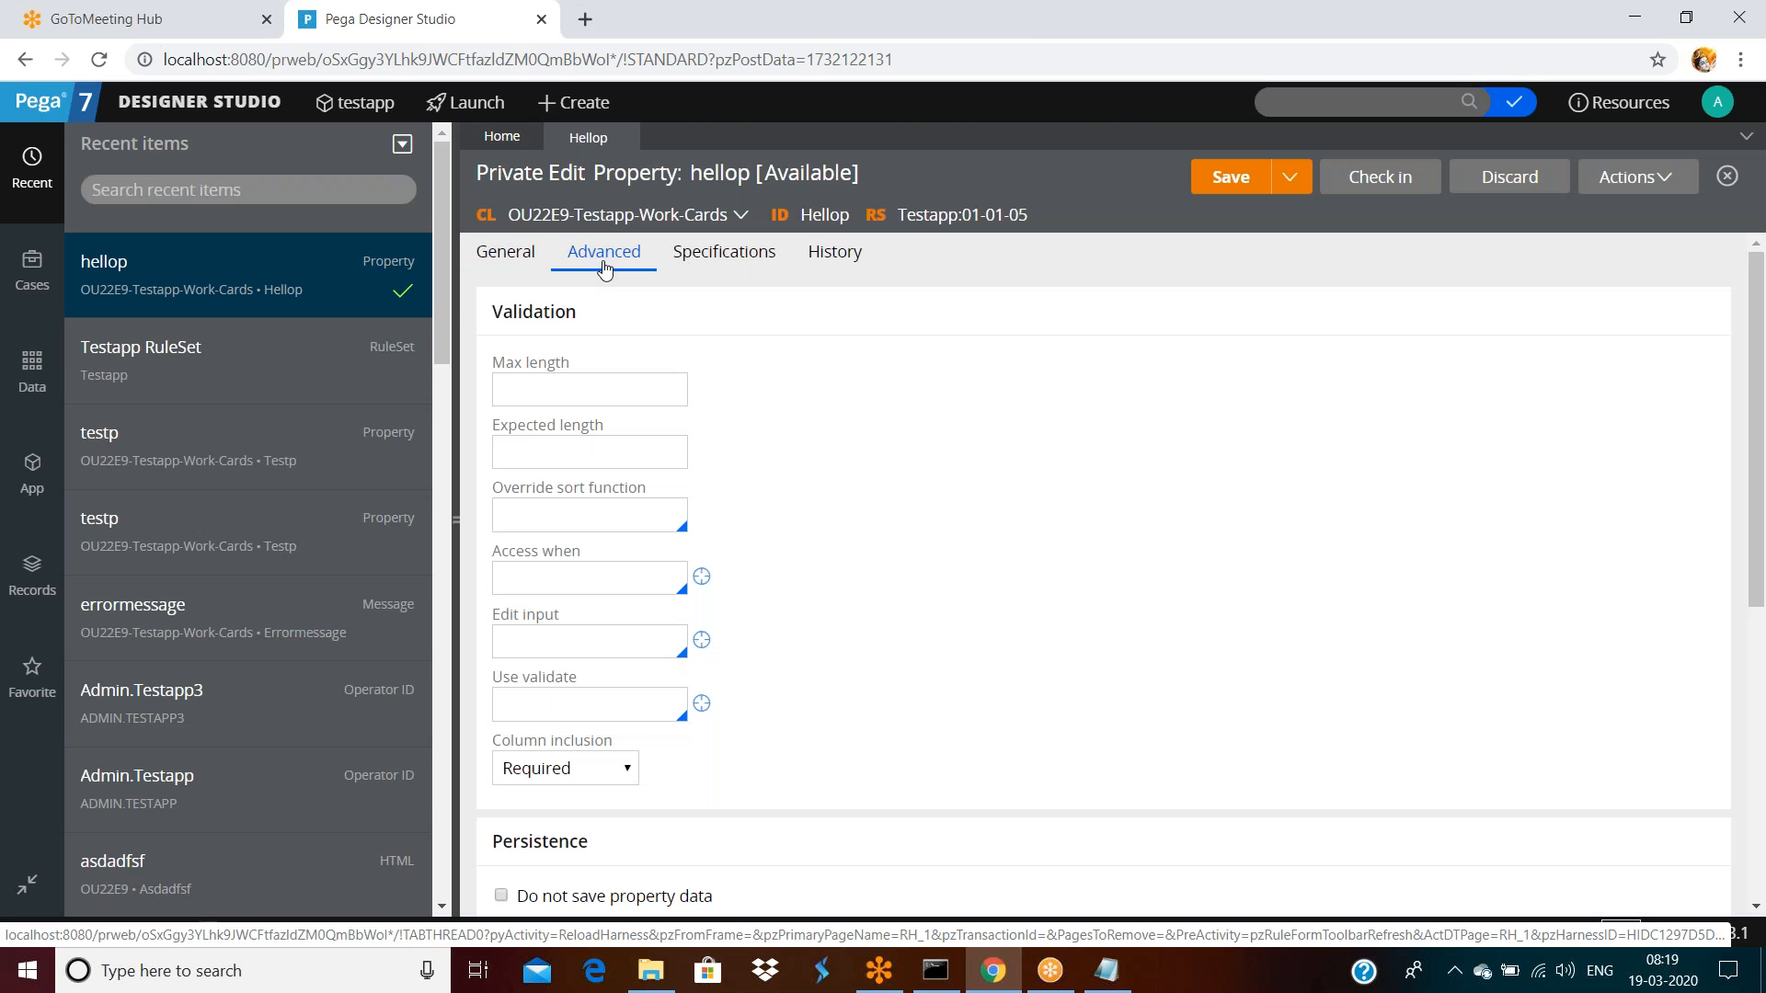
scroll(709, 628, "down", 5)
scroll(708, 628, "up", 3)
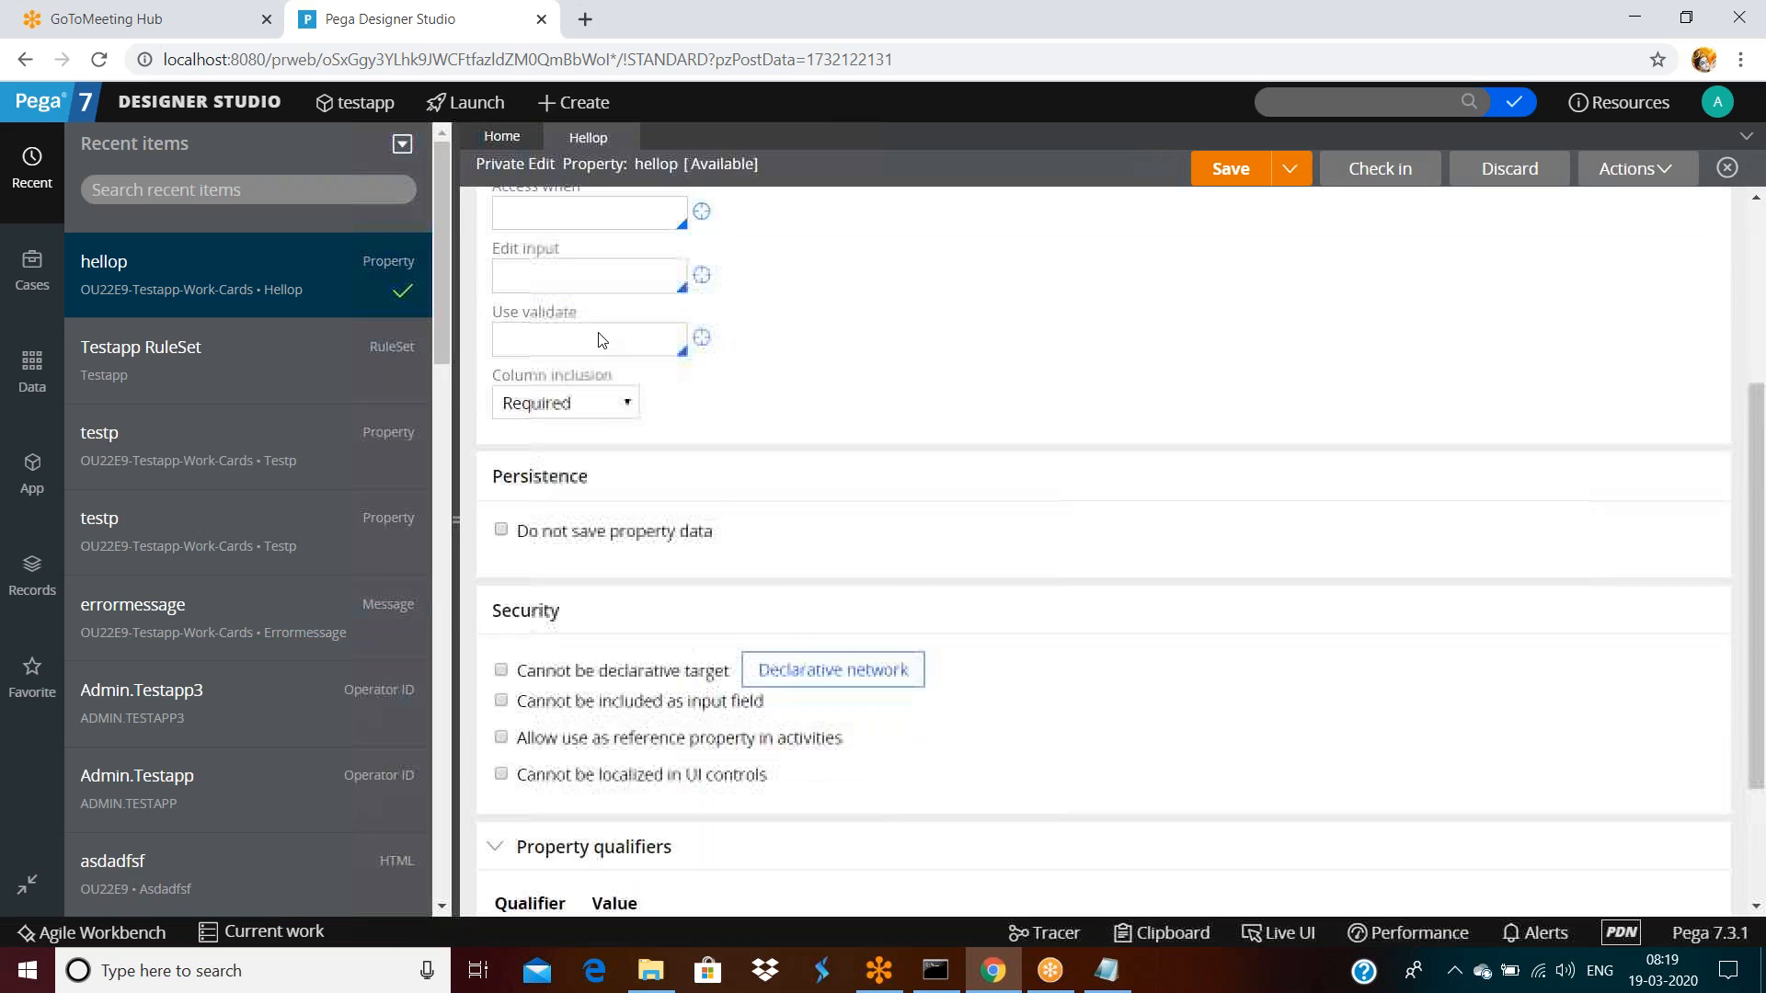
scroll(1255, 343, "up", 3)
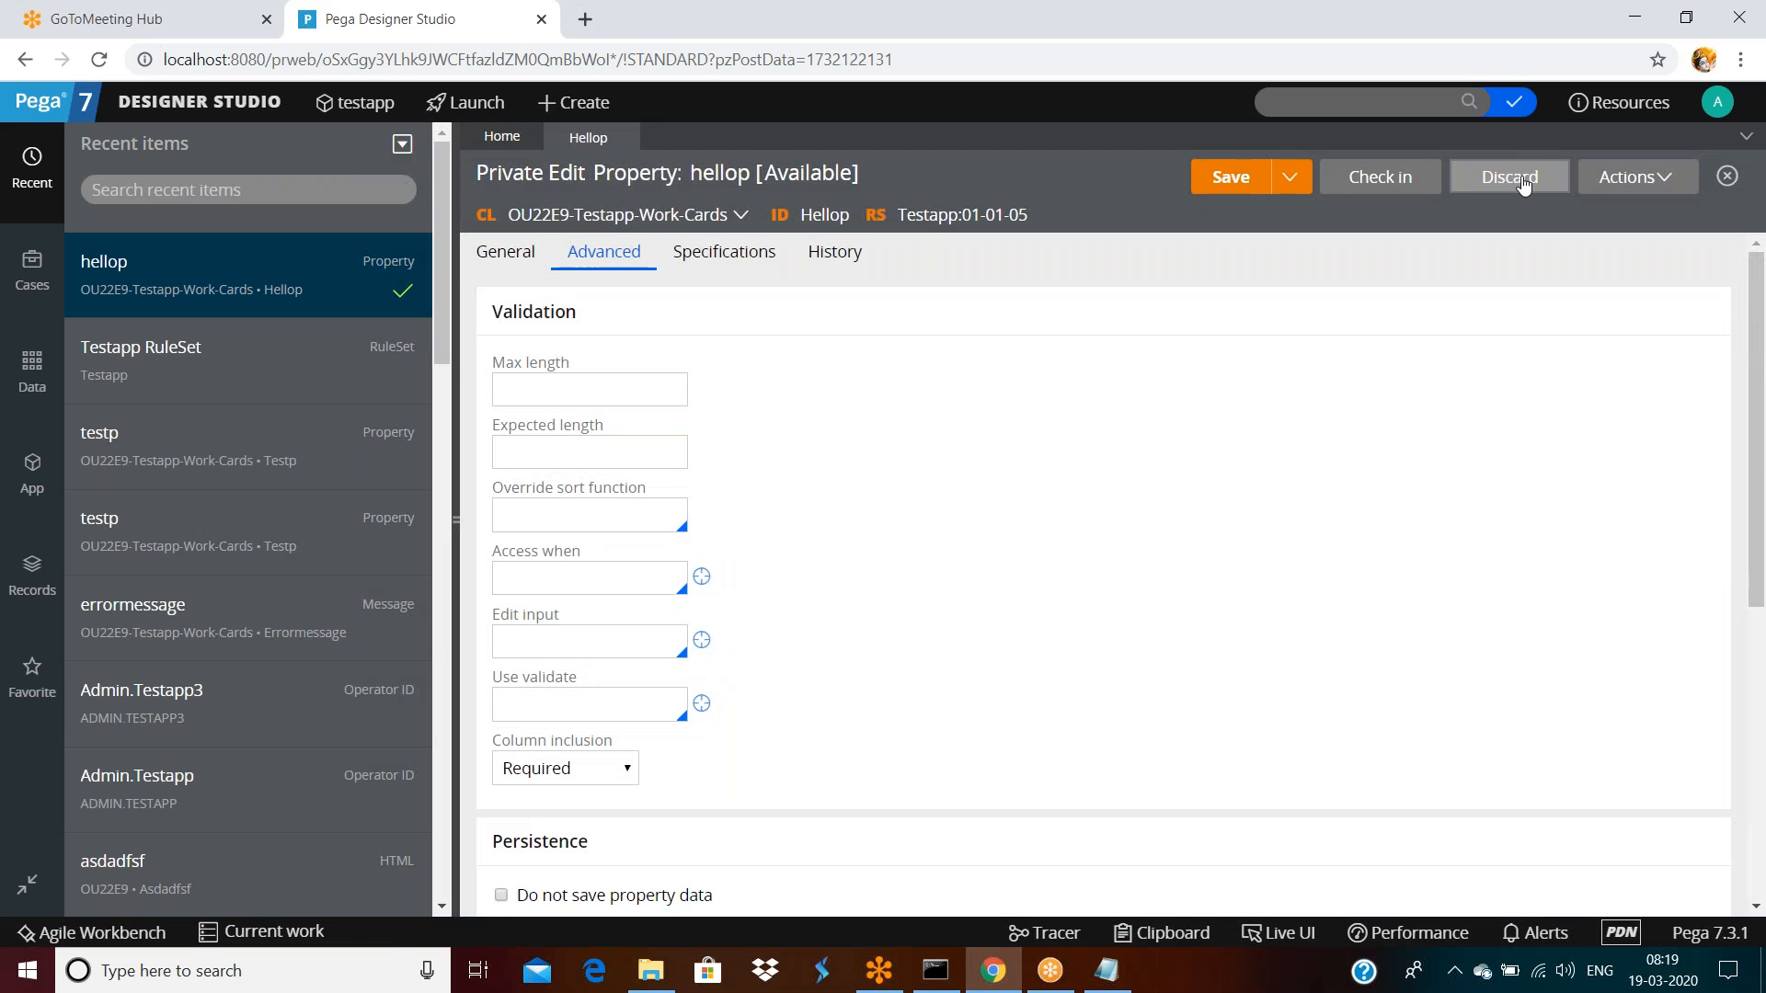
left_click(1507, 177)
left_click(1393, 612)
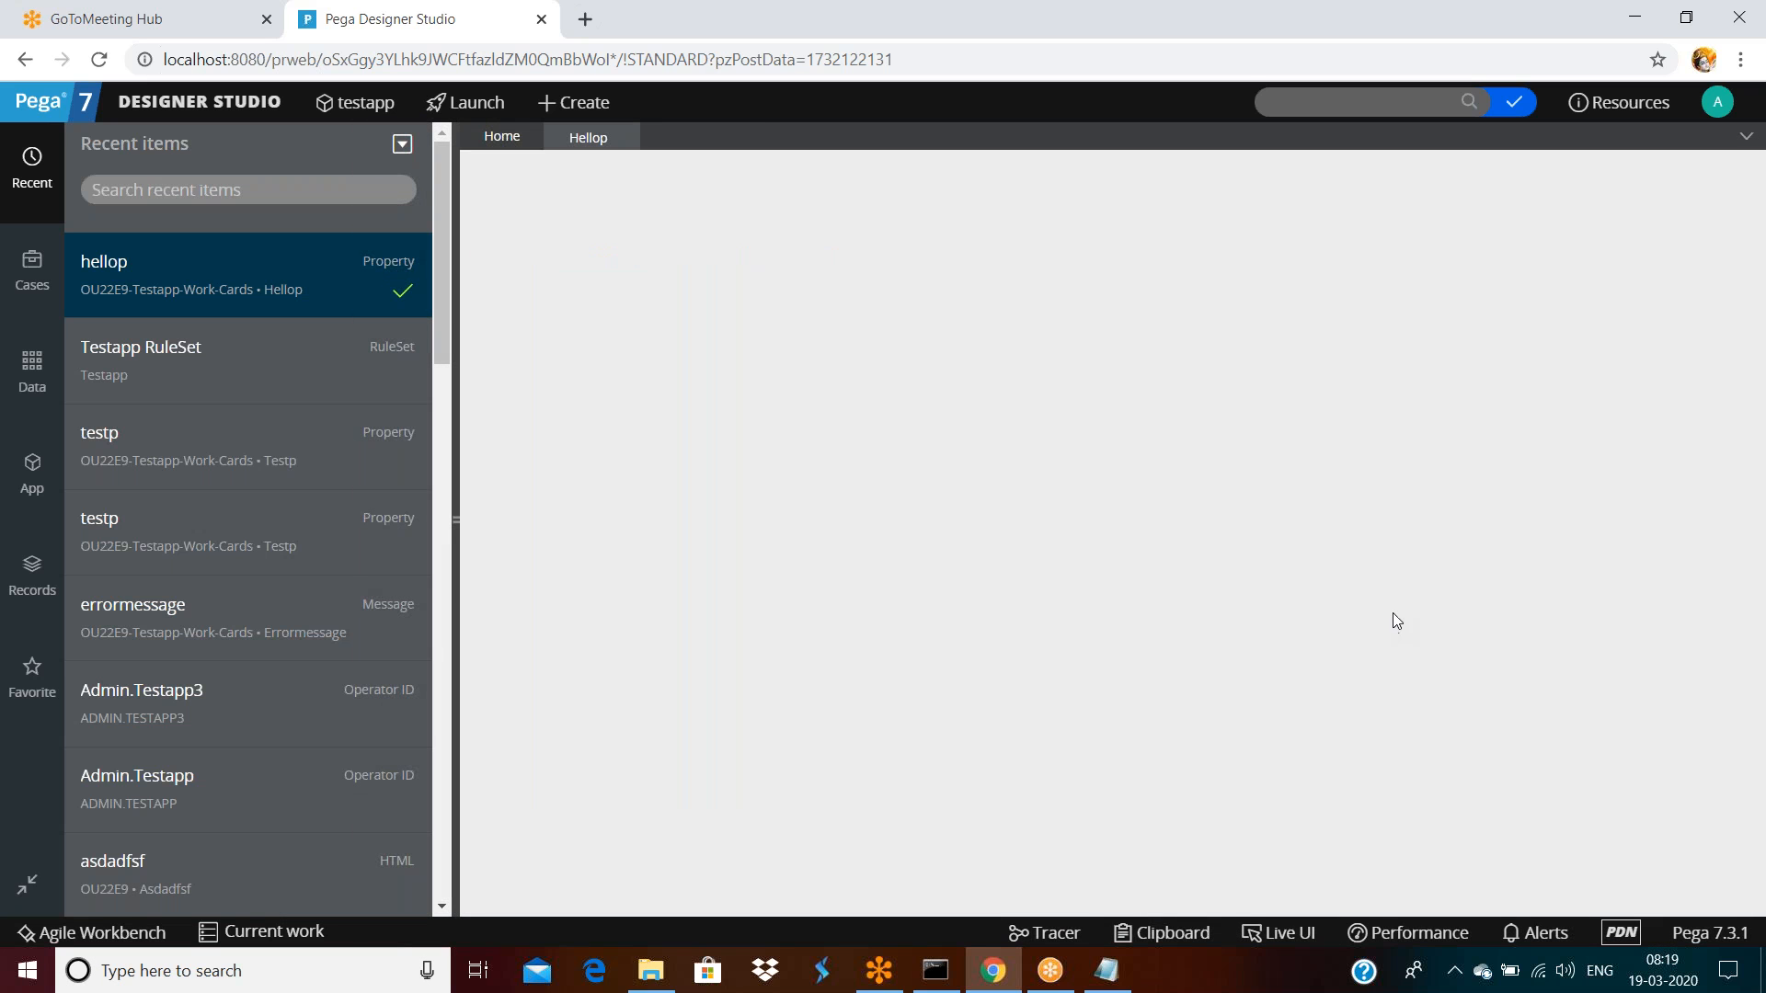
Set Column inclusion to Required and check hellop out
left_click(607, 251)
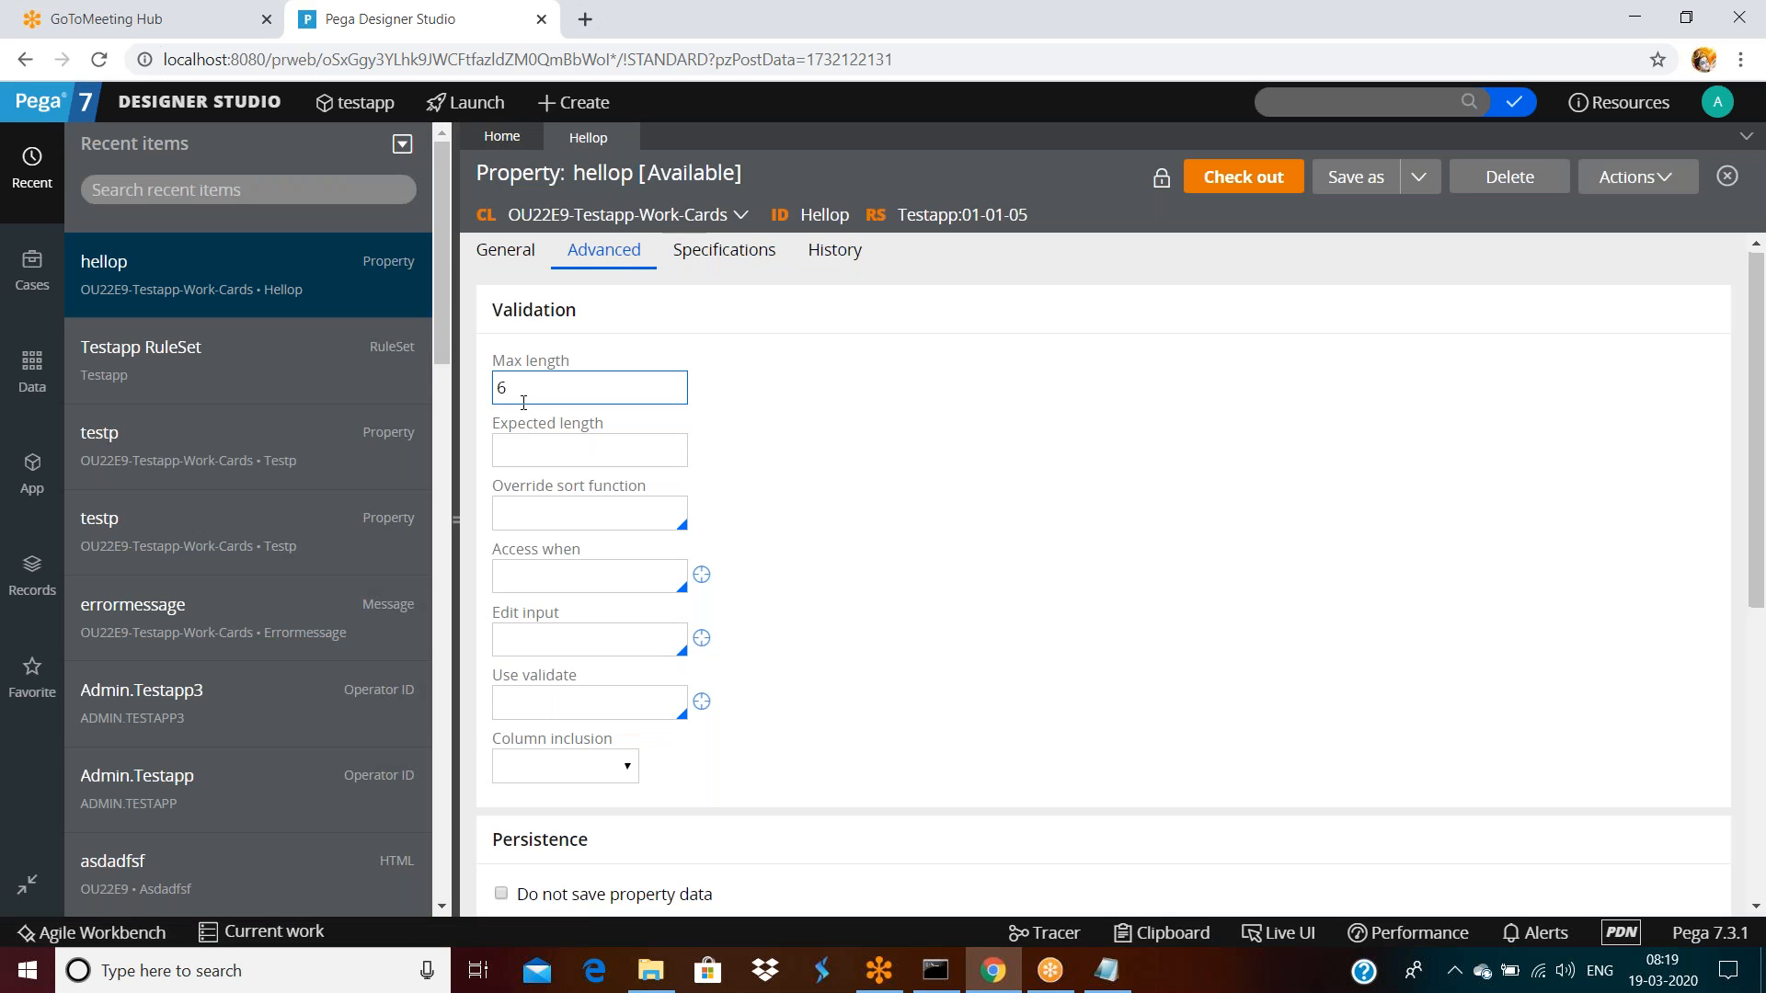
scroll(524, 402, "down", 5)
left_click(543, 263)
left_click(549, 312)
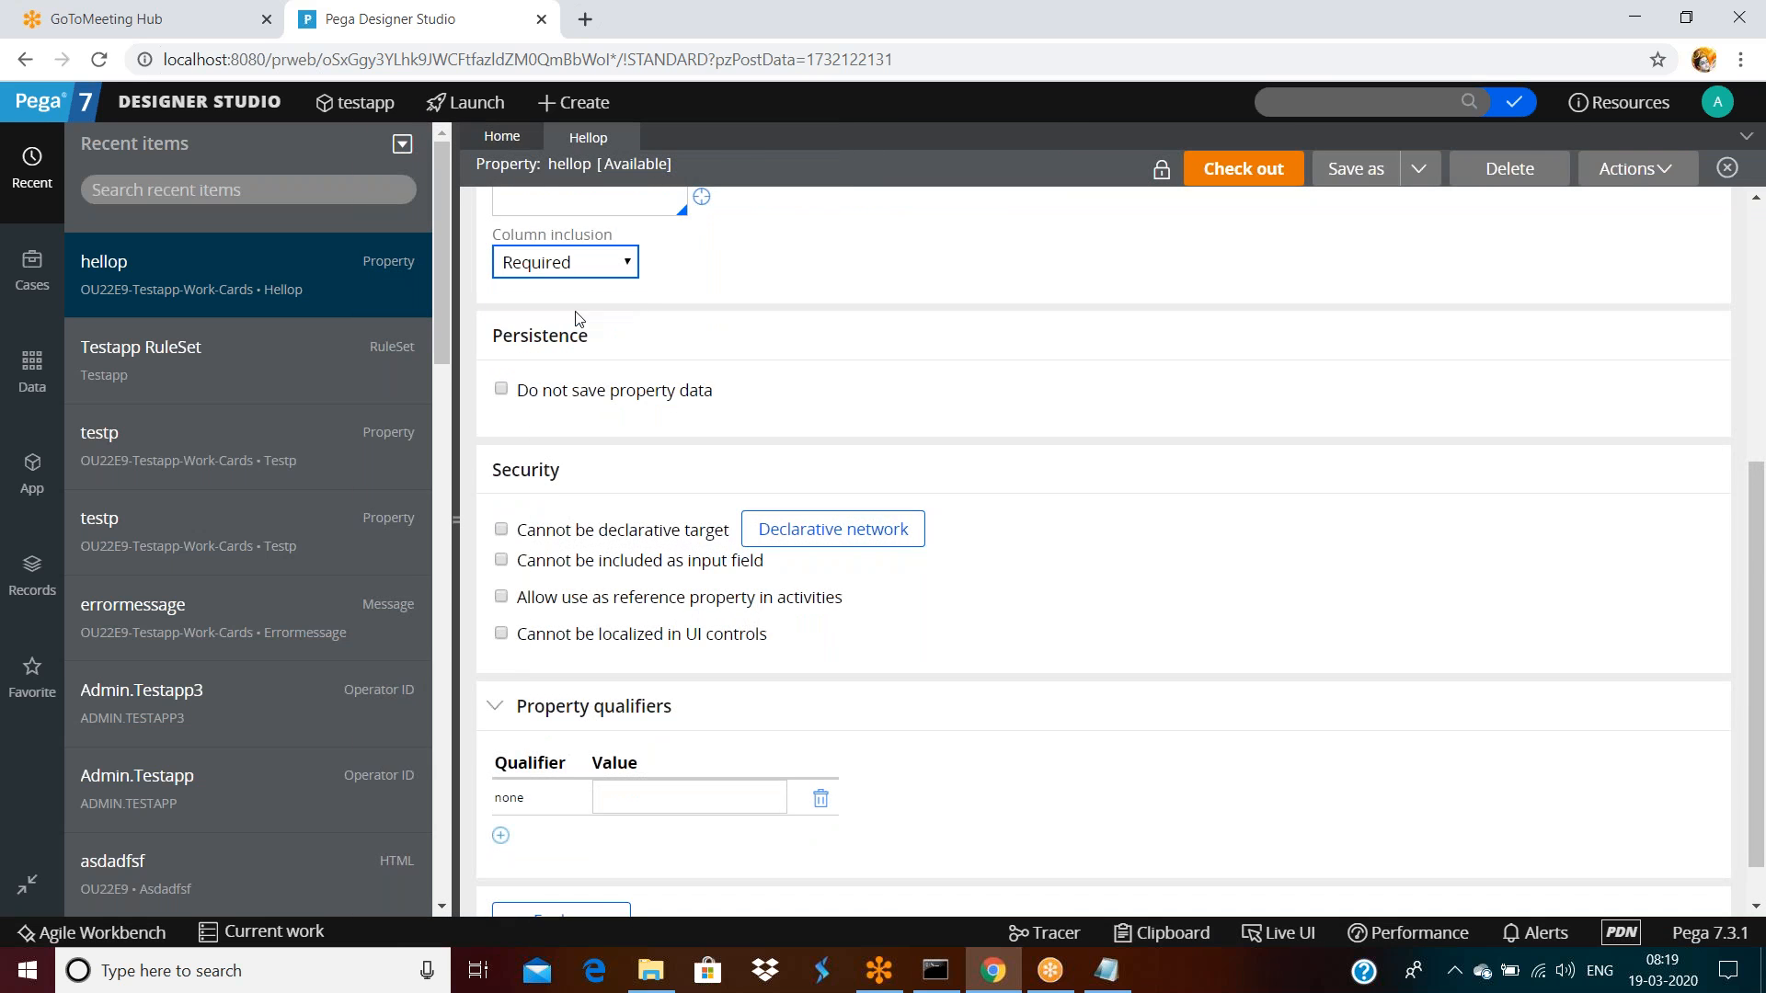
scroll(1062, 374, "up", 5)
left_click(1254, 179)
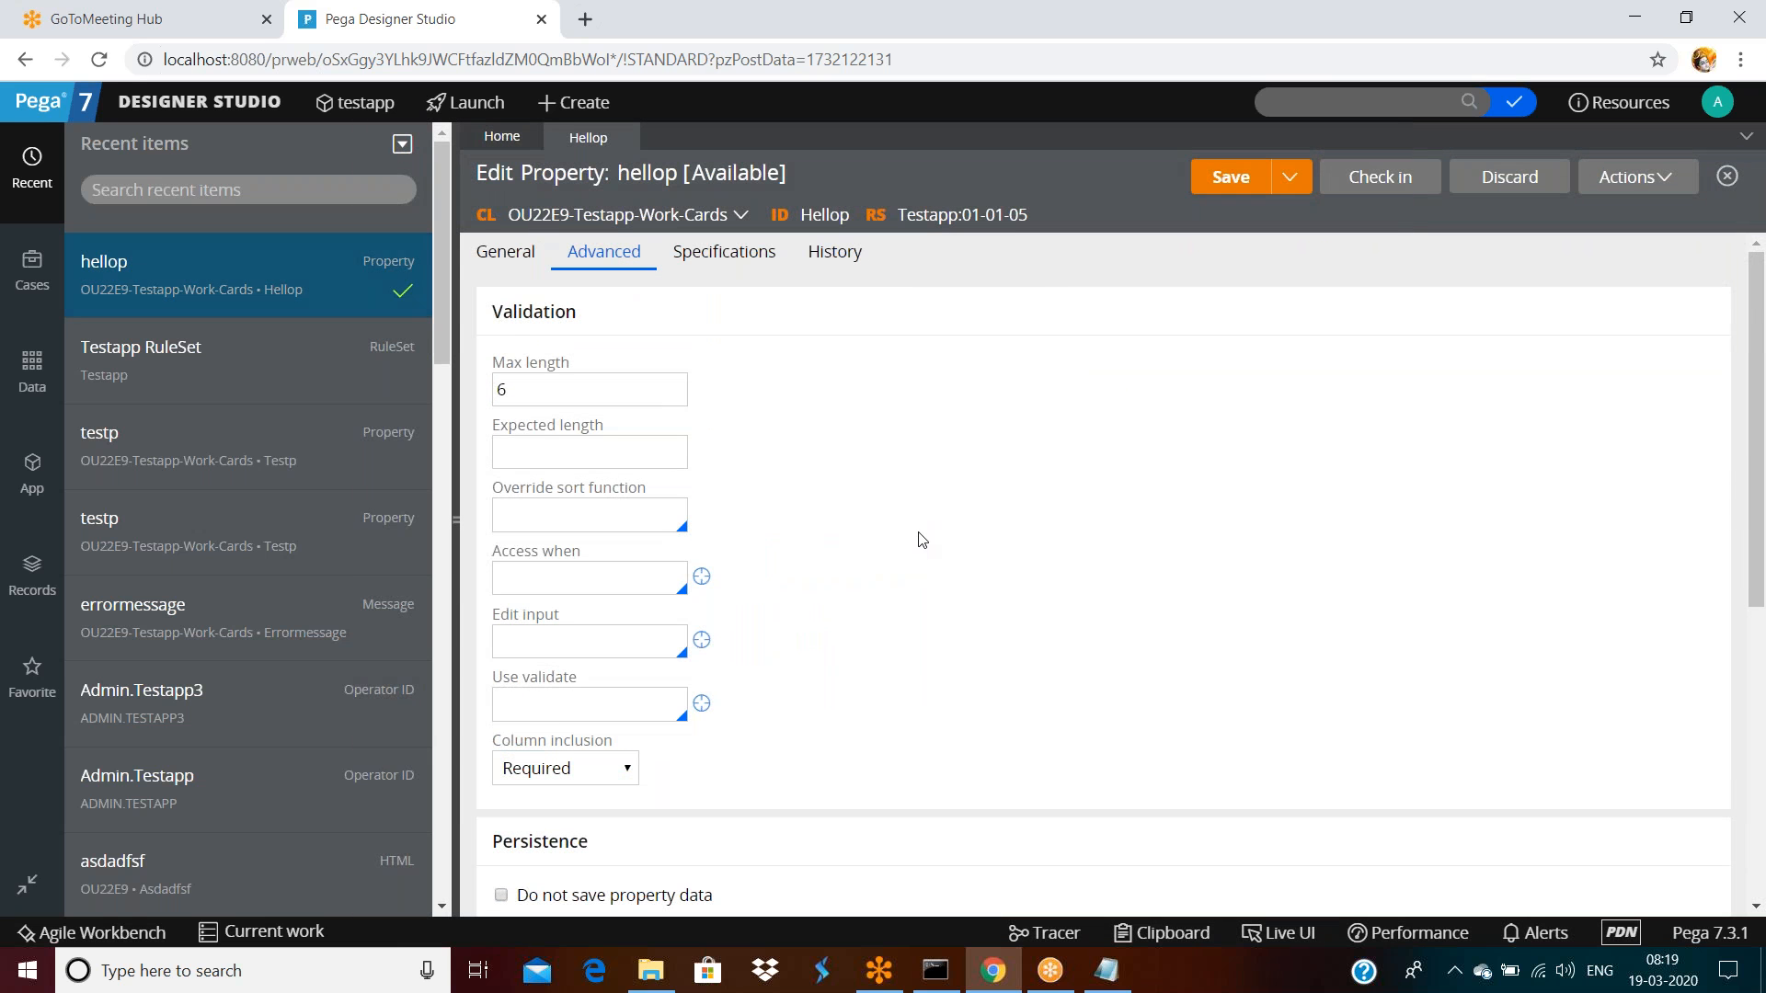
scroll(925, 535, "down", 1)
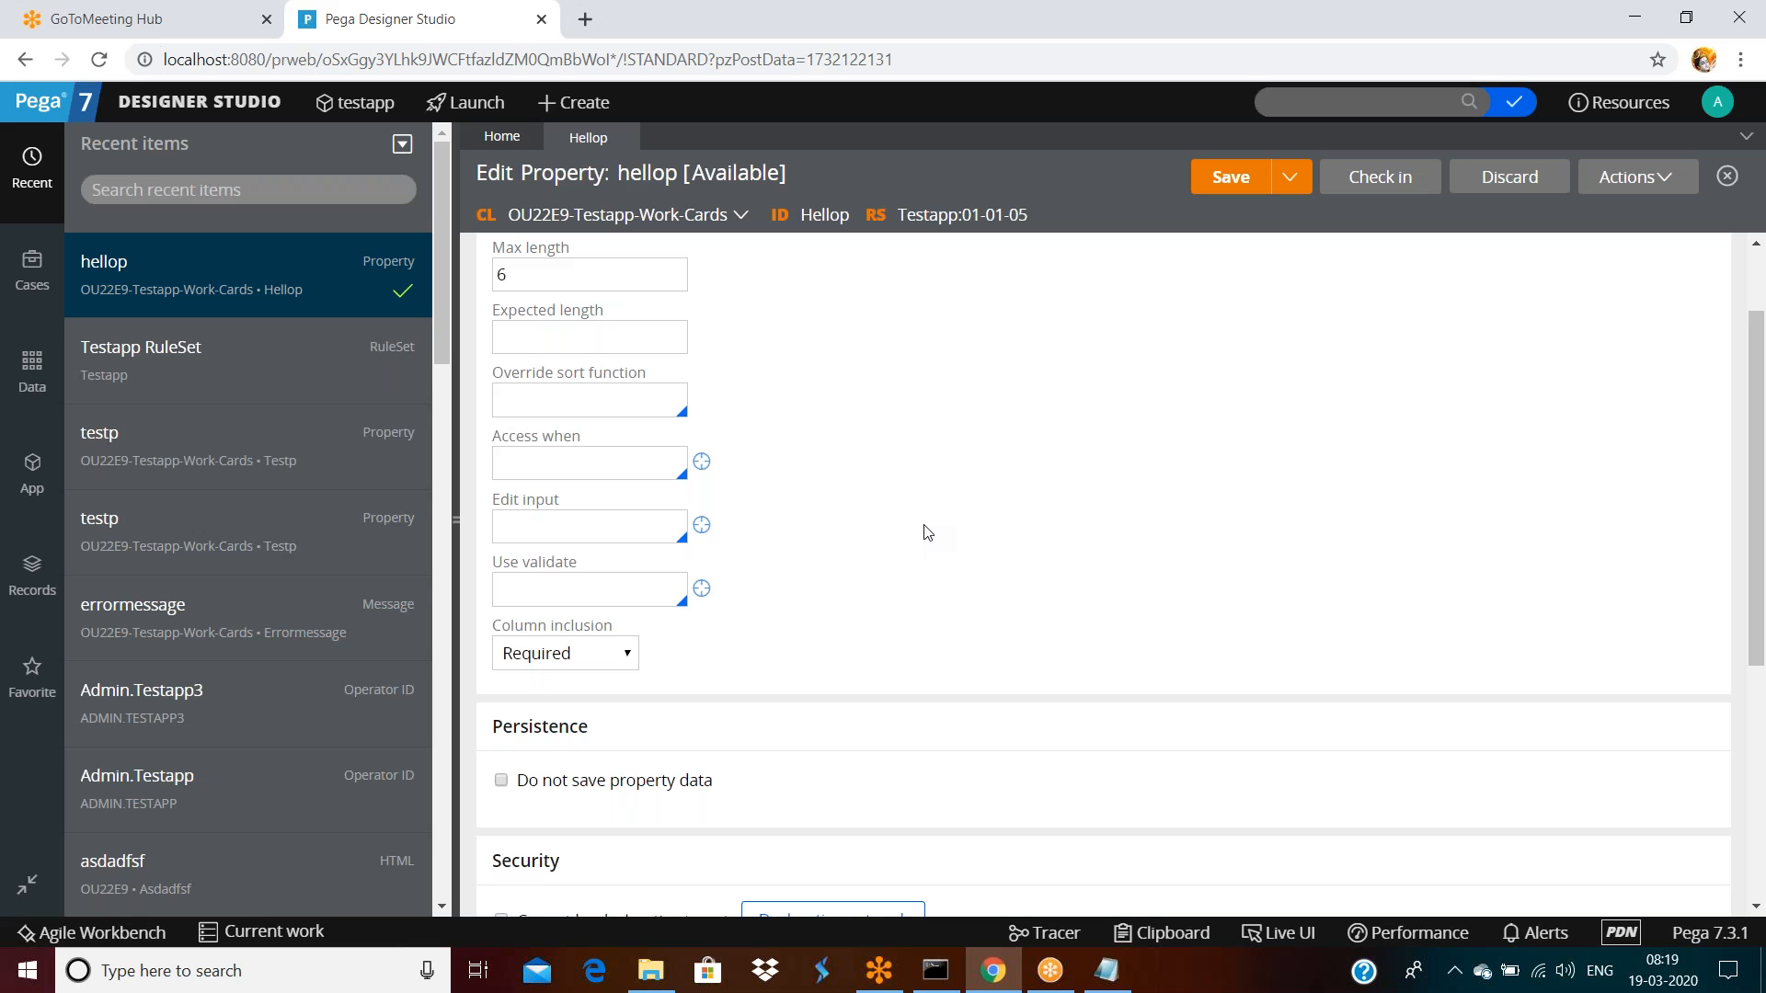
scroll(872, 553, "down", 3)
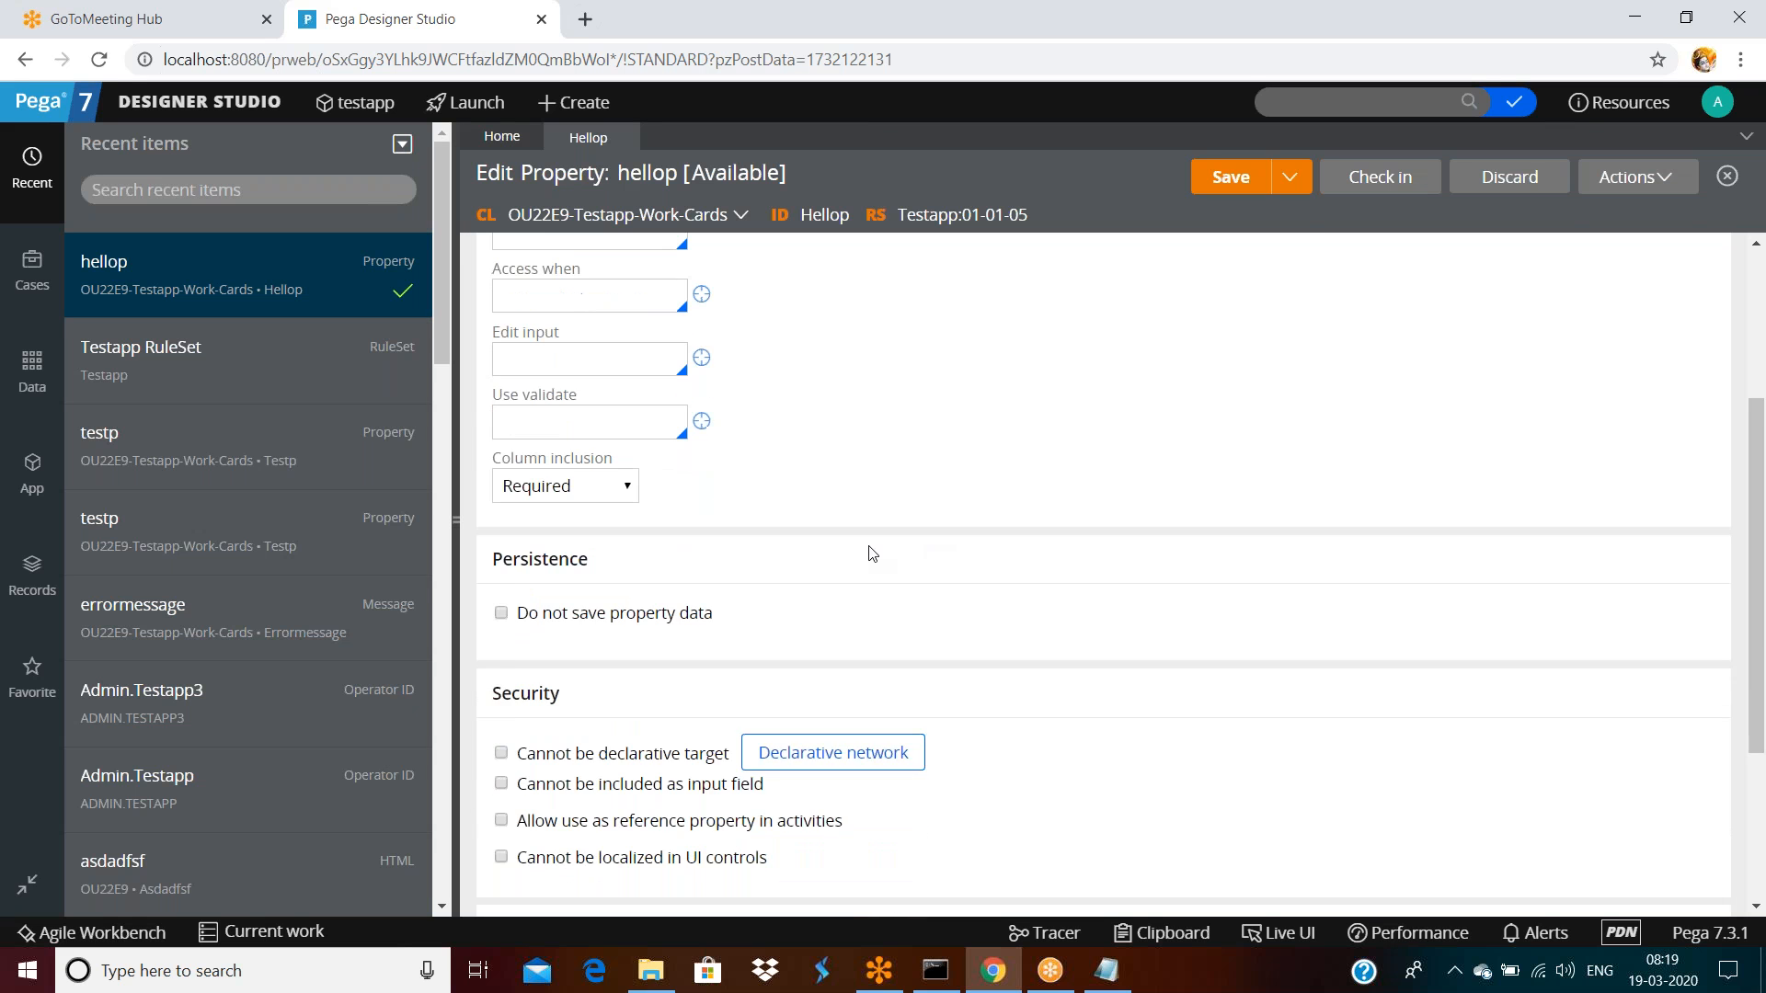
scroll(1283, 248, "up", 4)
Check in hellop with the comment 'asdfsafd'
left_click(1376, 179)
type("asdfsafd")
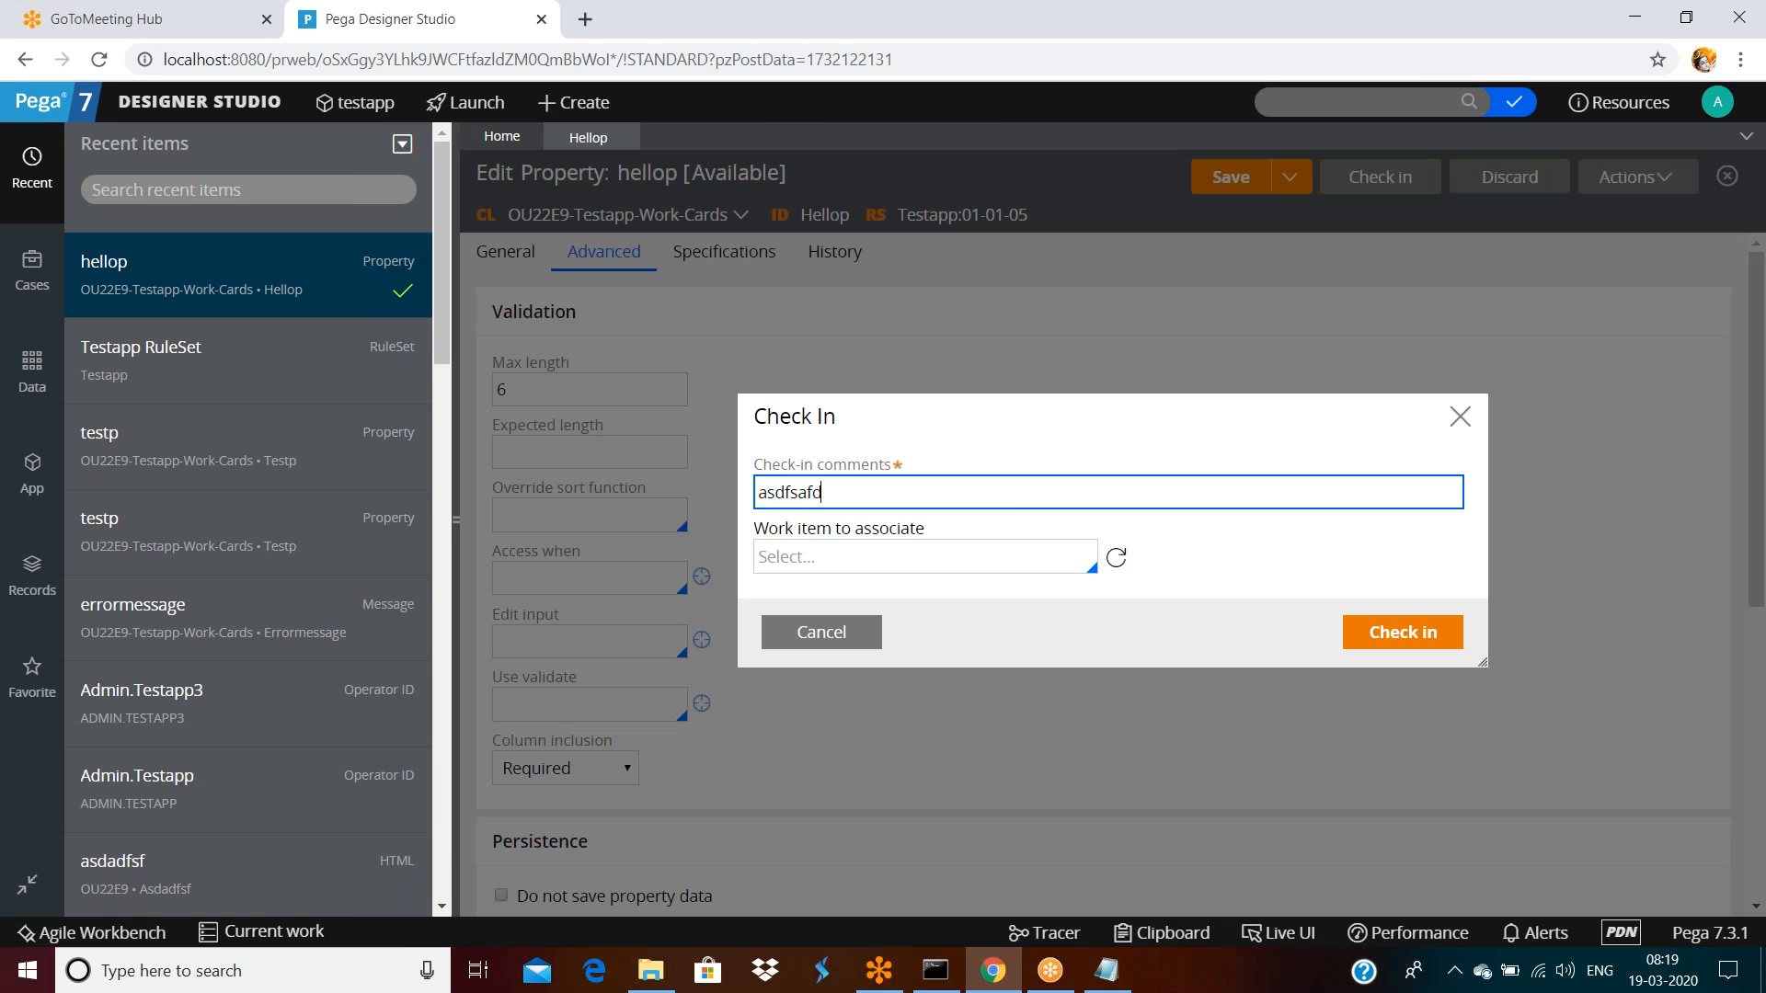
left_click(1408, 631)
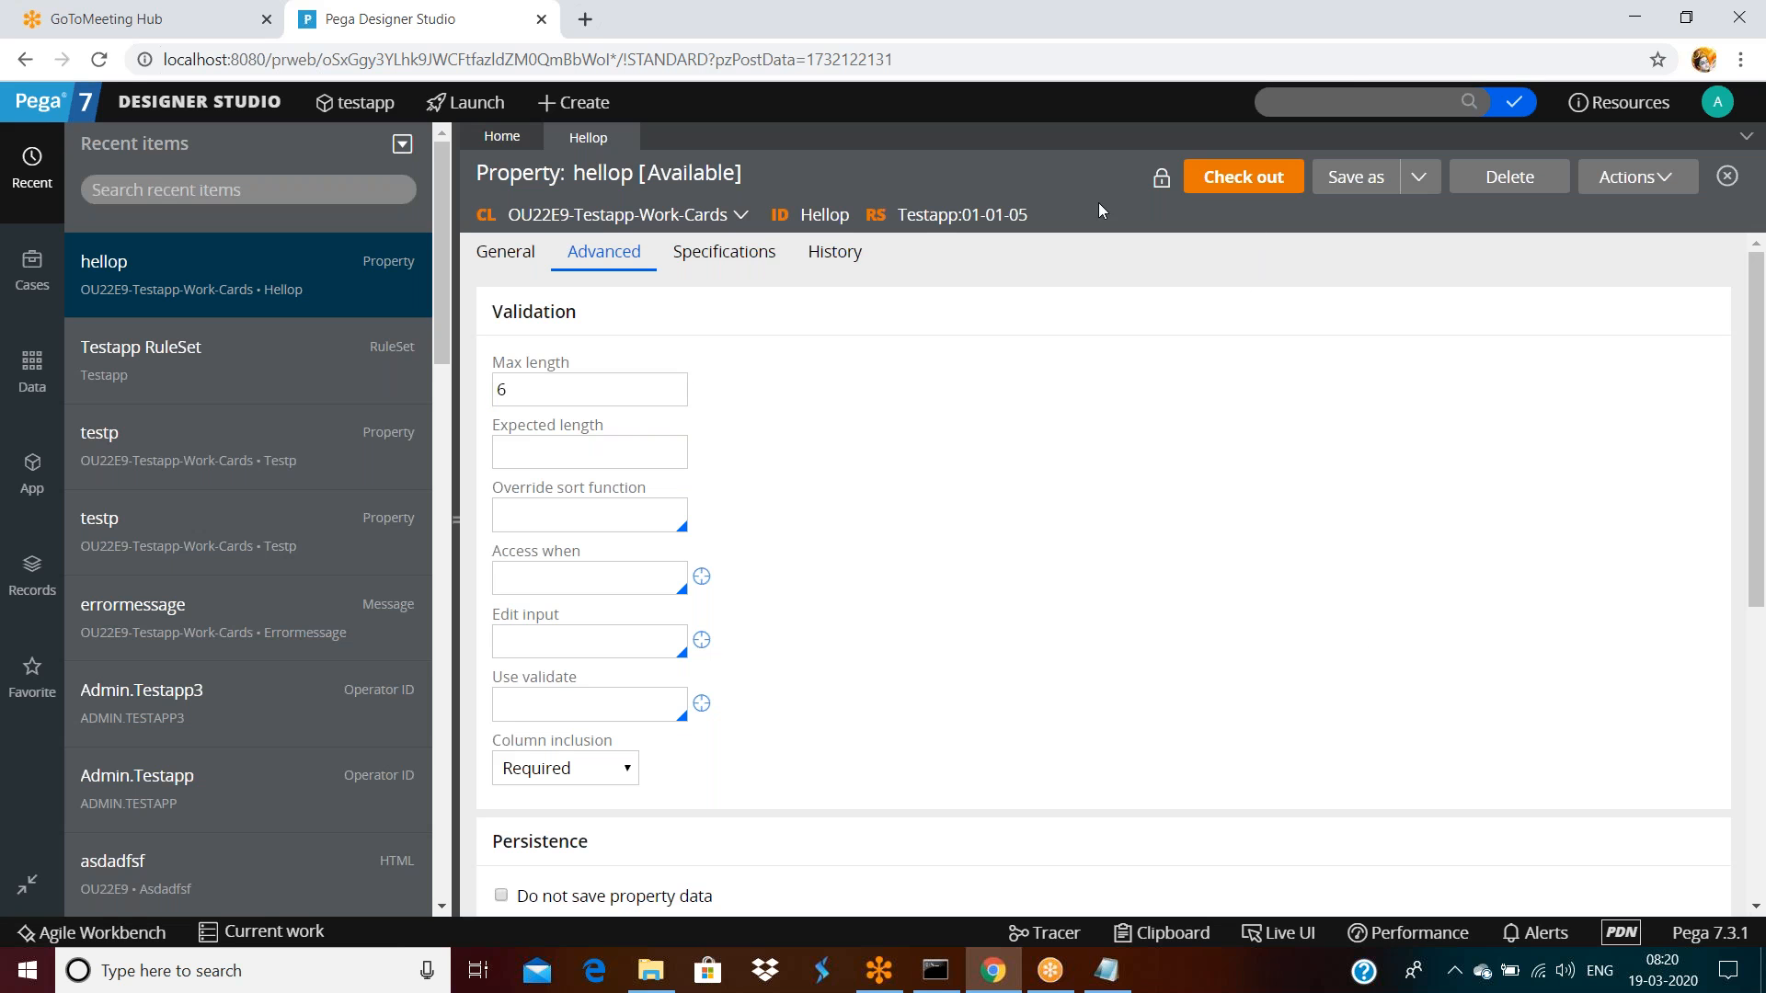
left_click(834, 254)
Review hellop's History details, briefly opening and closing the Actions menu
scroll(853, 273, "down", 1)
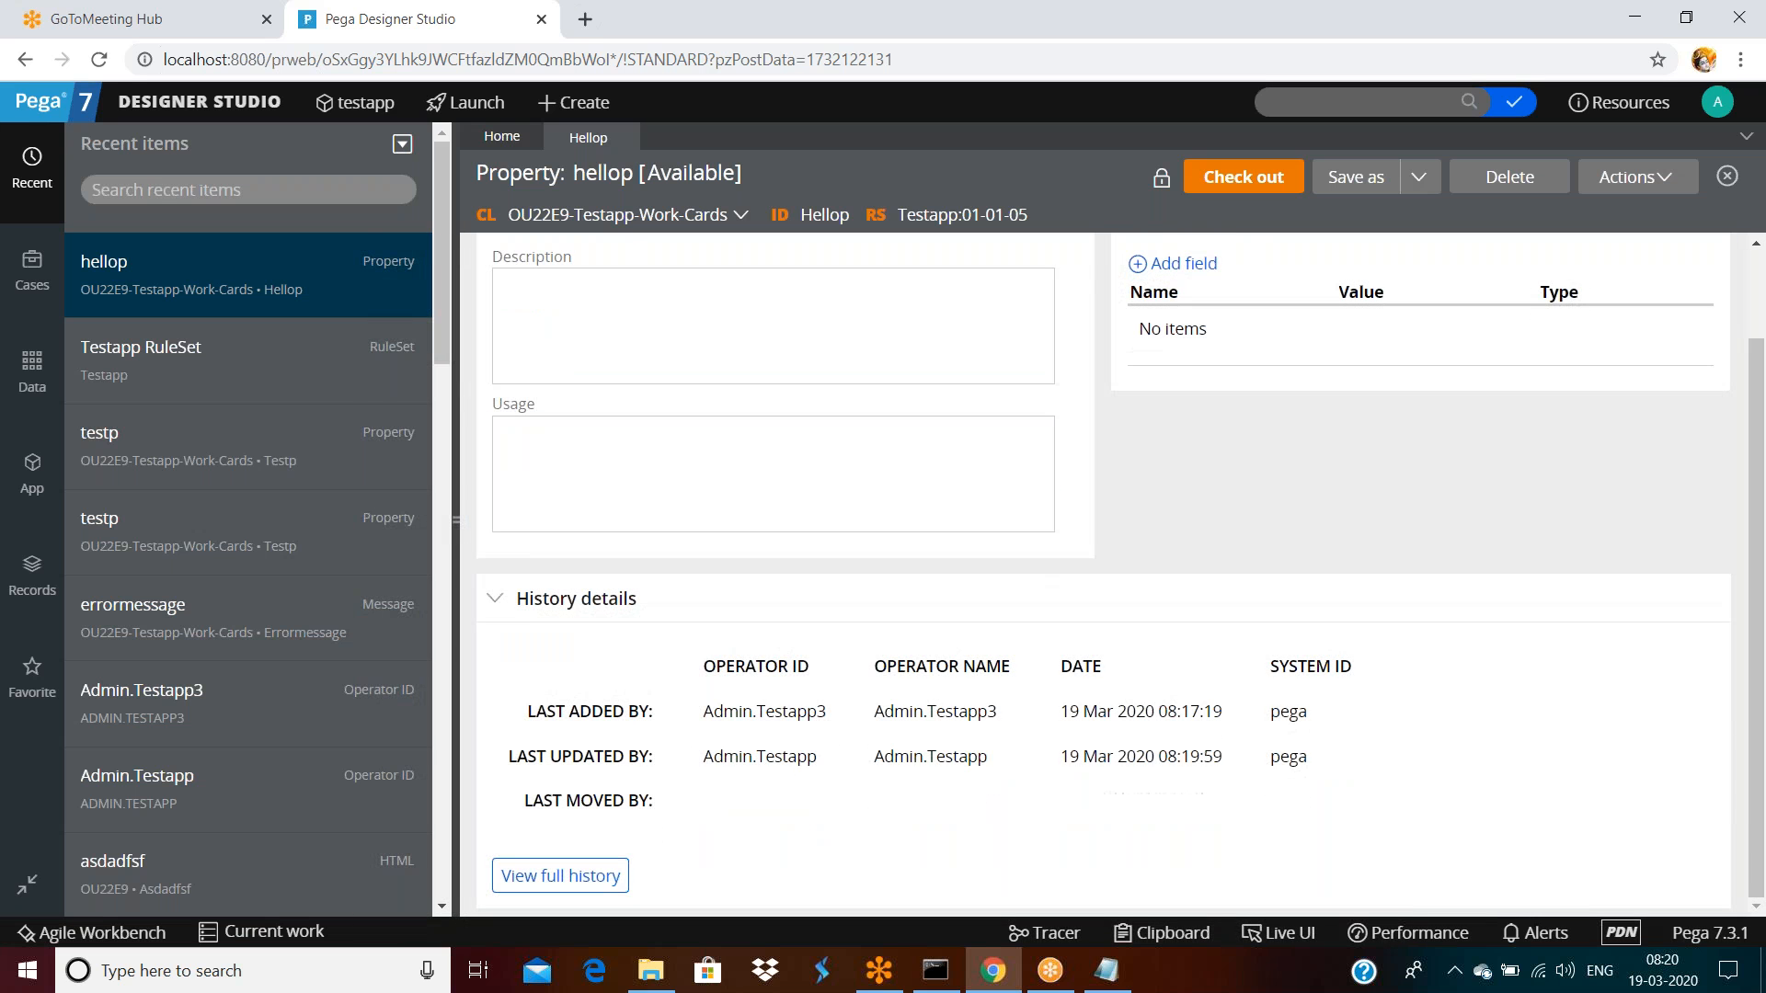
scroll(1121, 575, "up", 1)
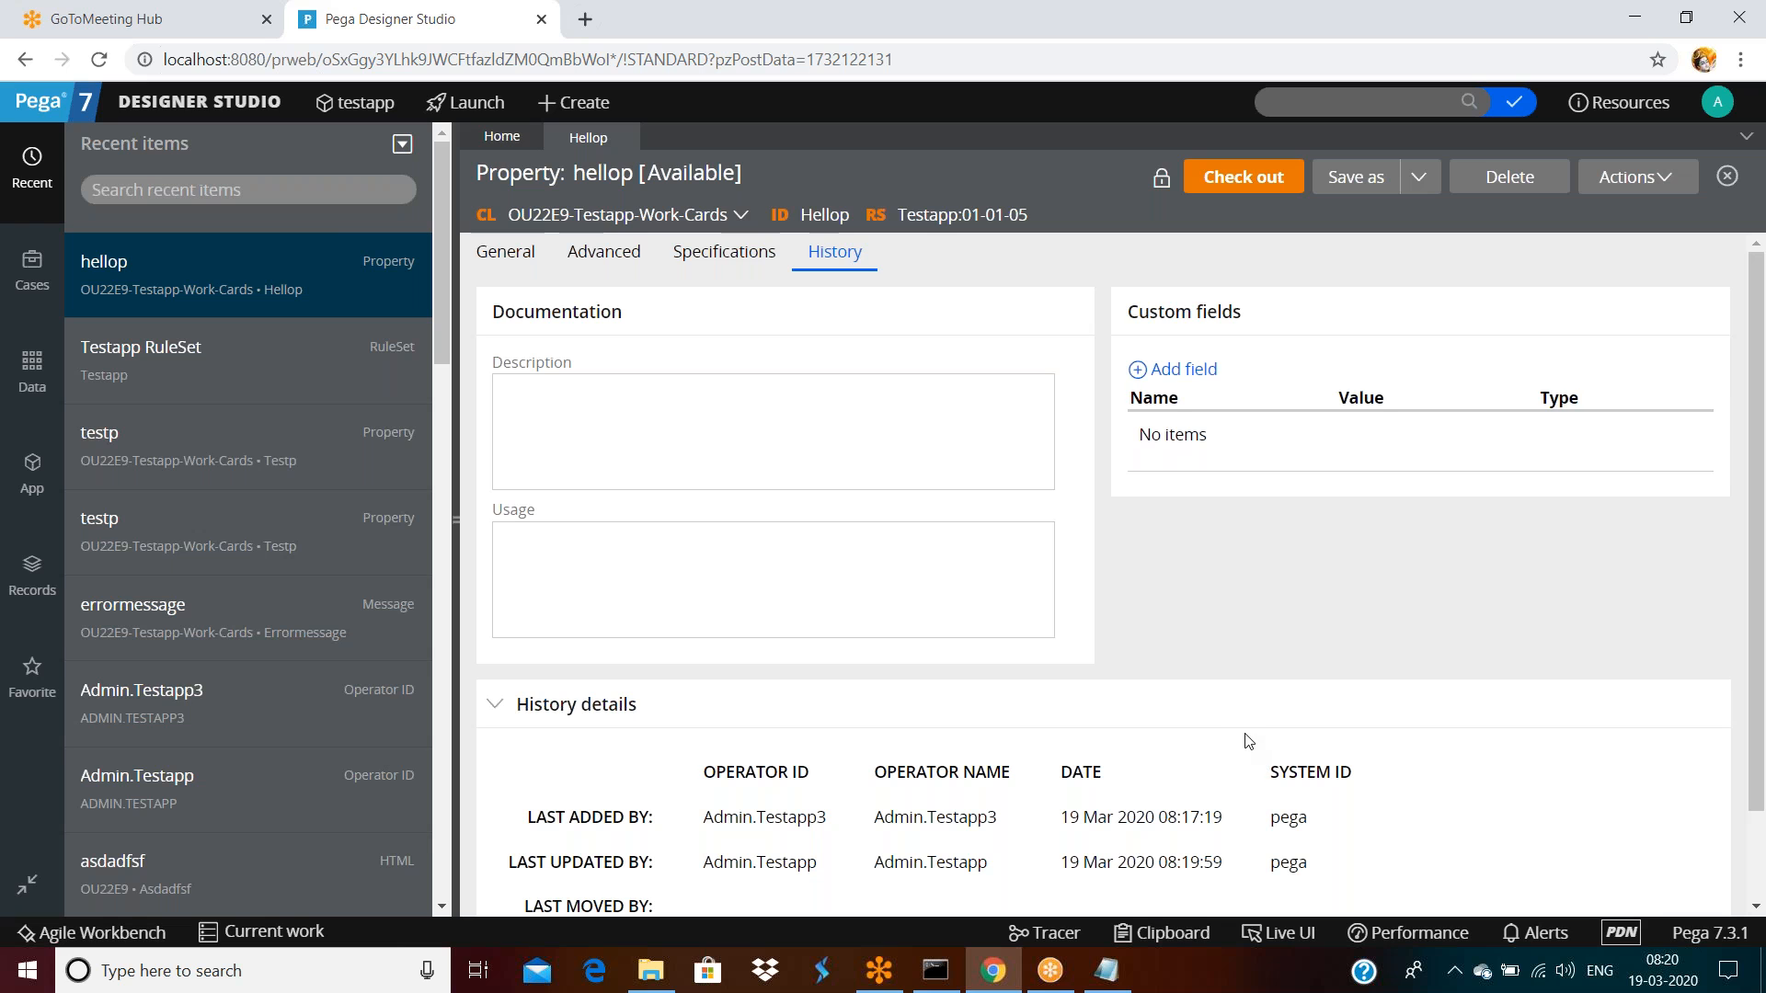
left_click(1634, 177)
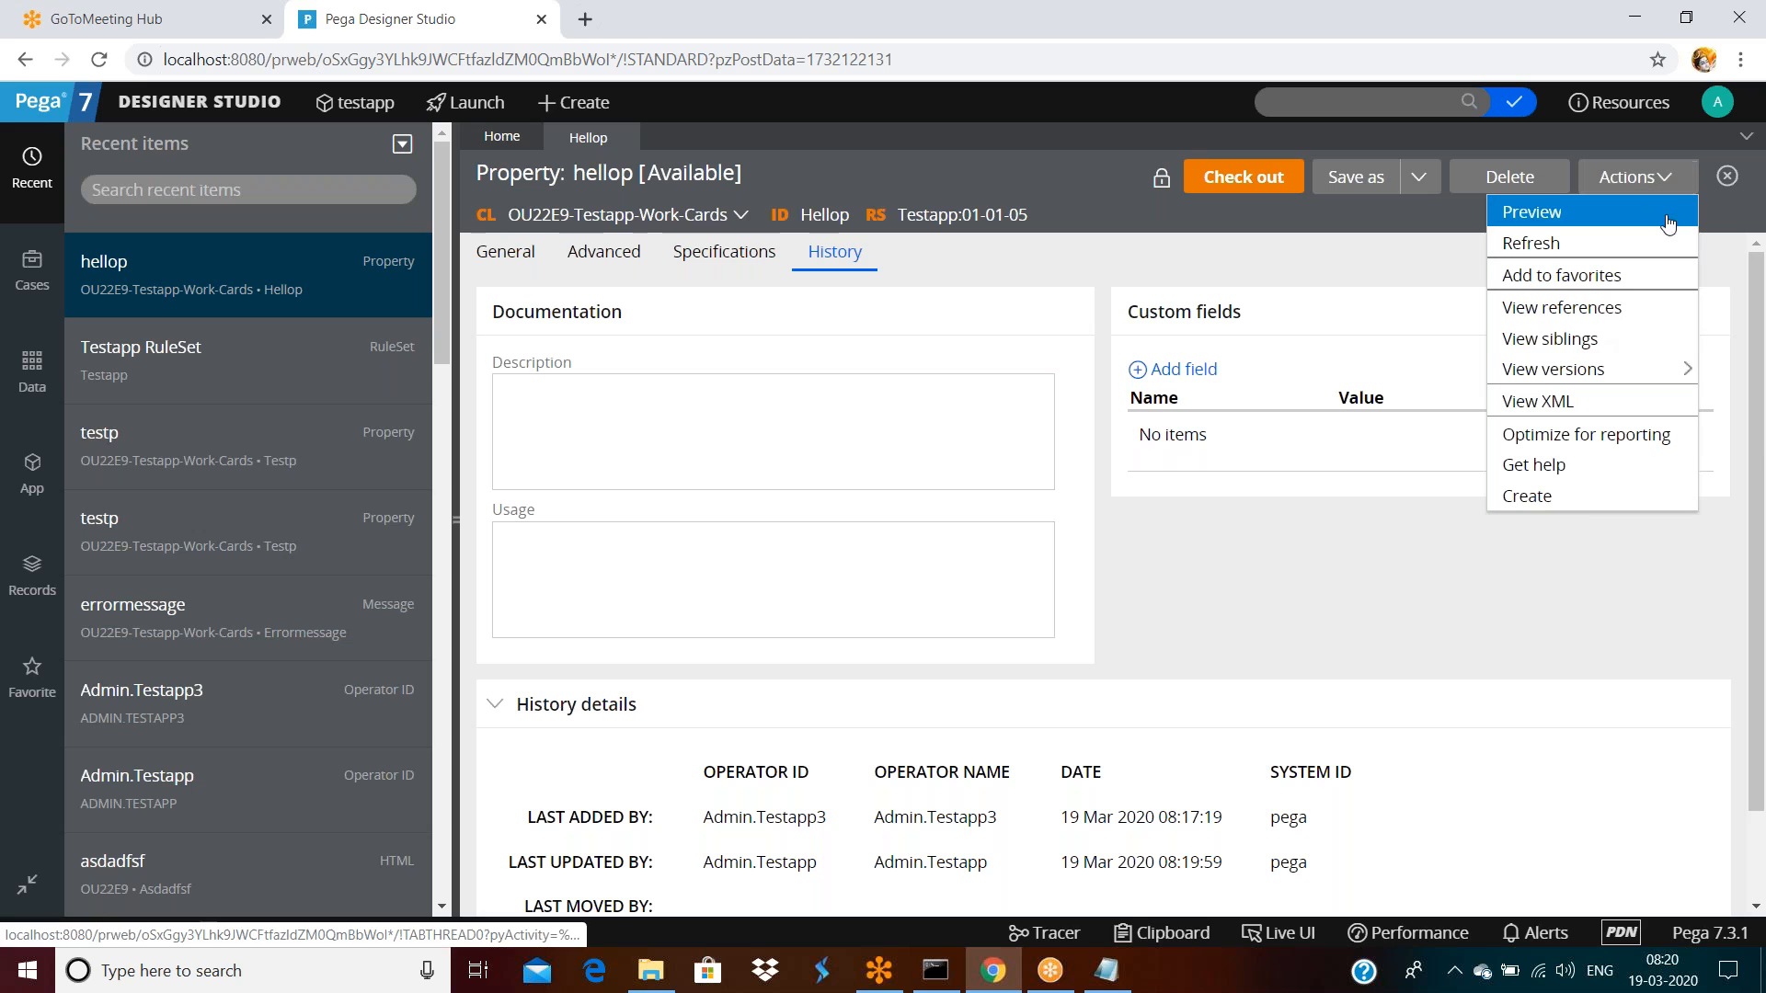
mouse_move(1591, 372)
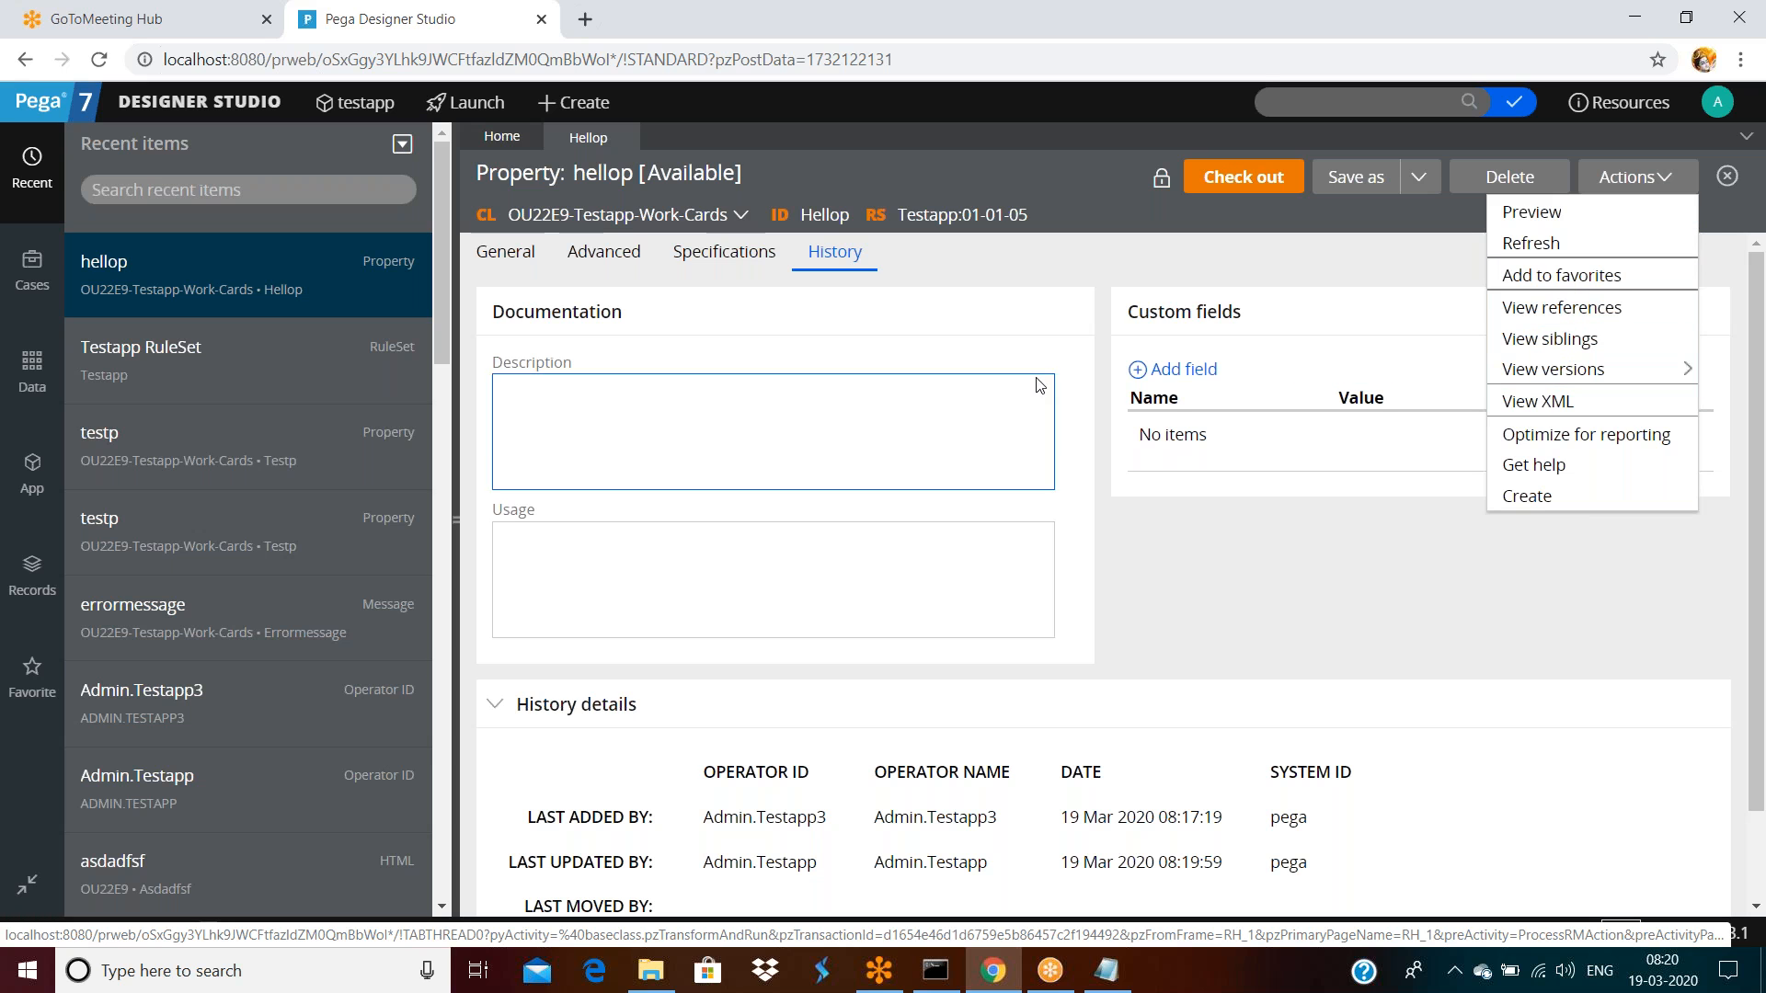
double_click(1154, 576)
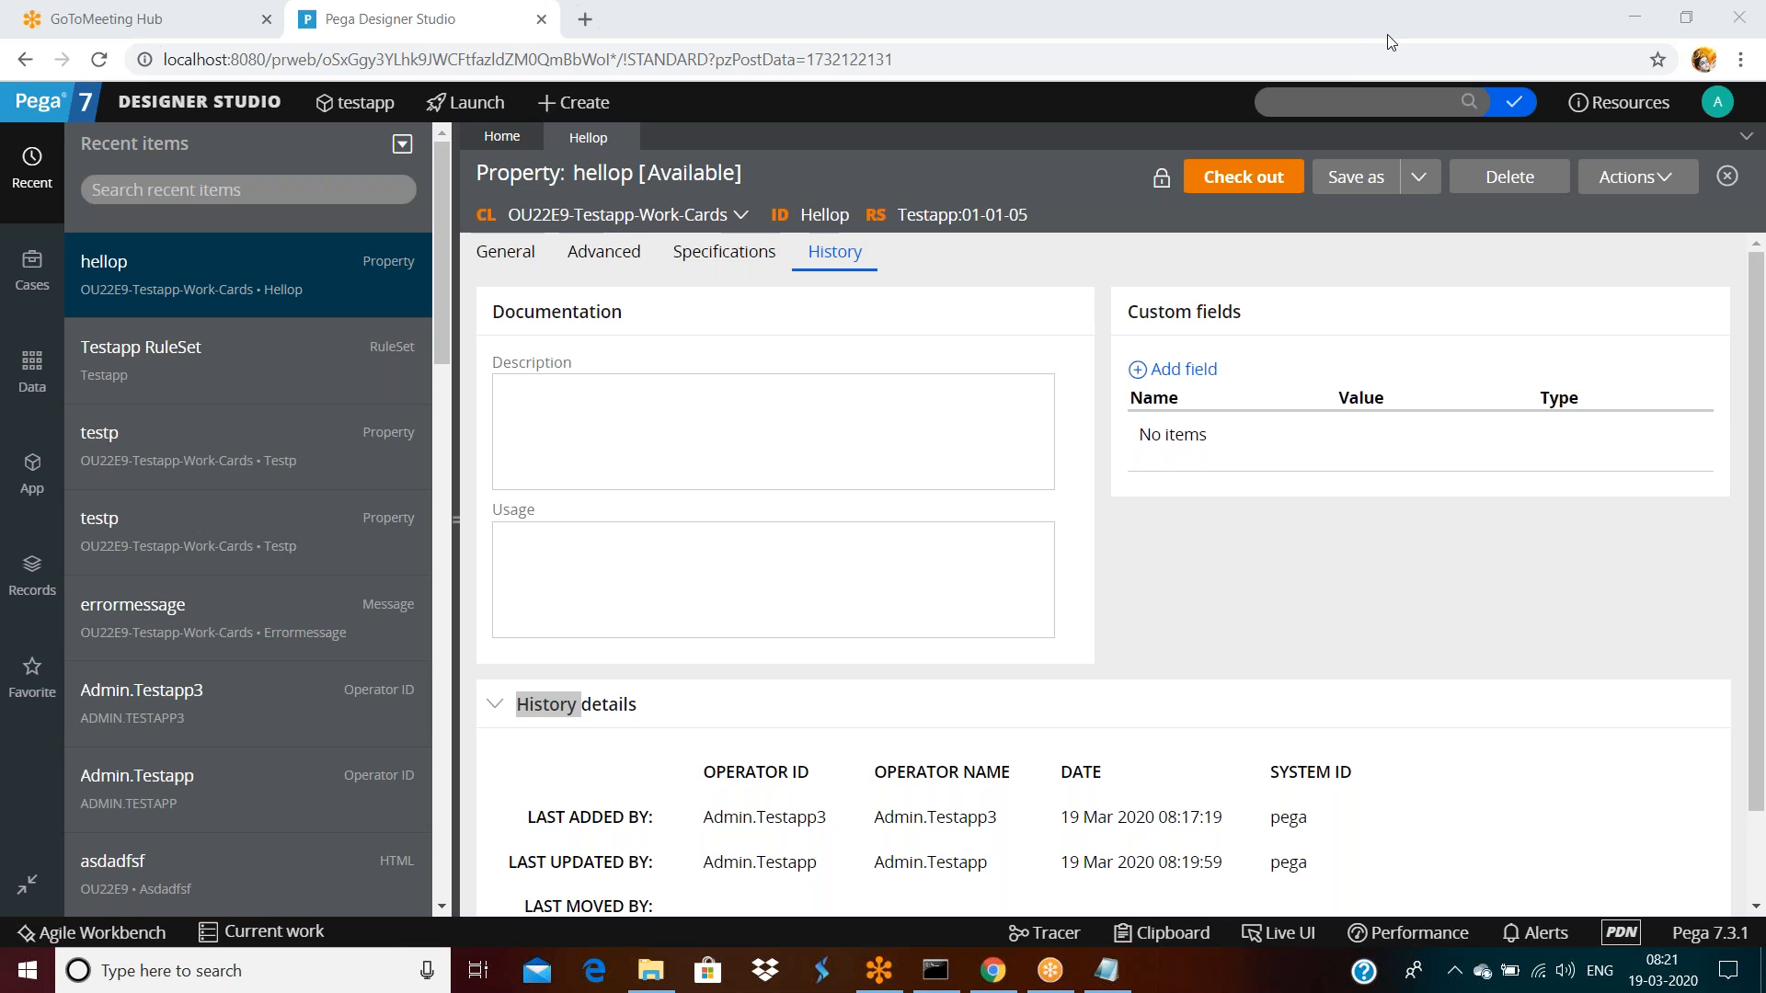
left_click(905, 540)
left_click(1028, 377)
left_click(991, 322)
left_click(200, 101)
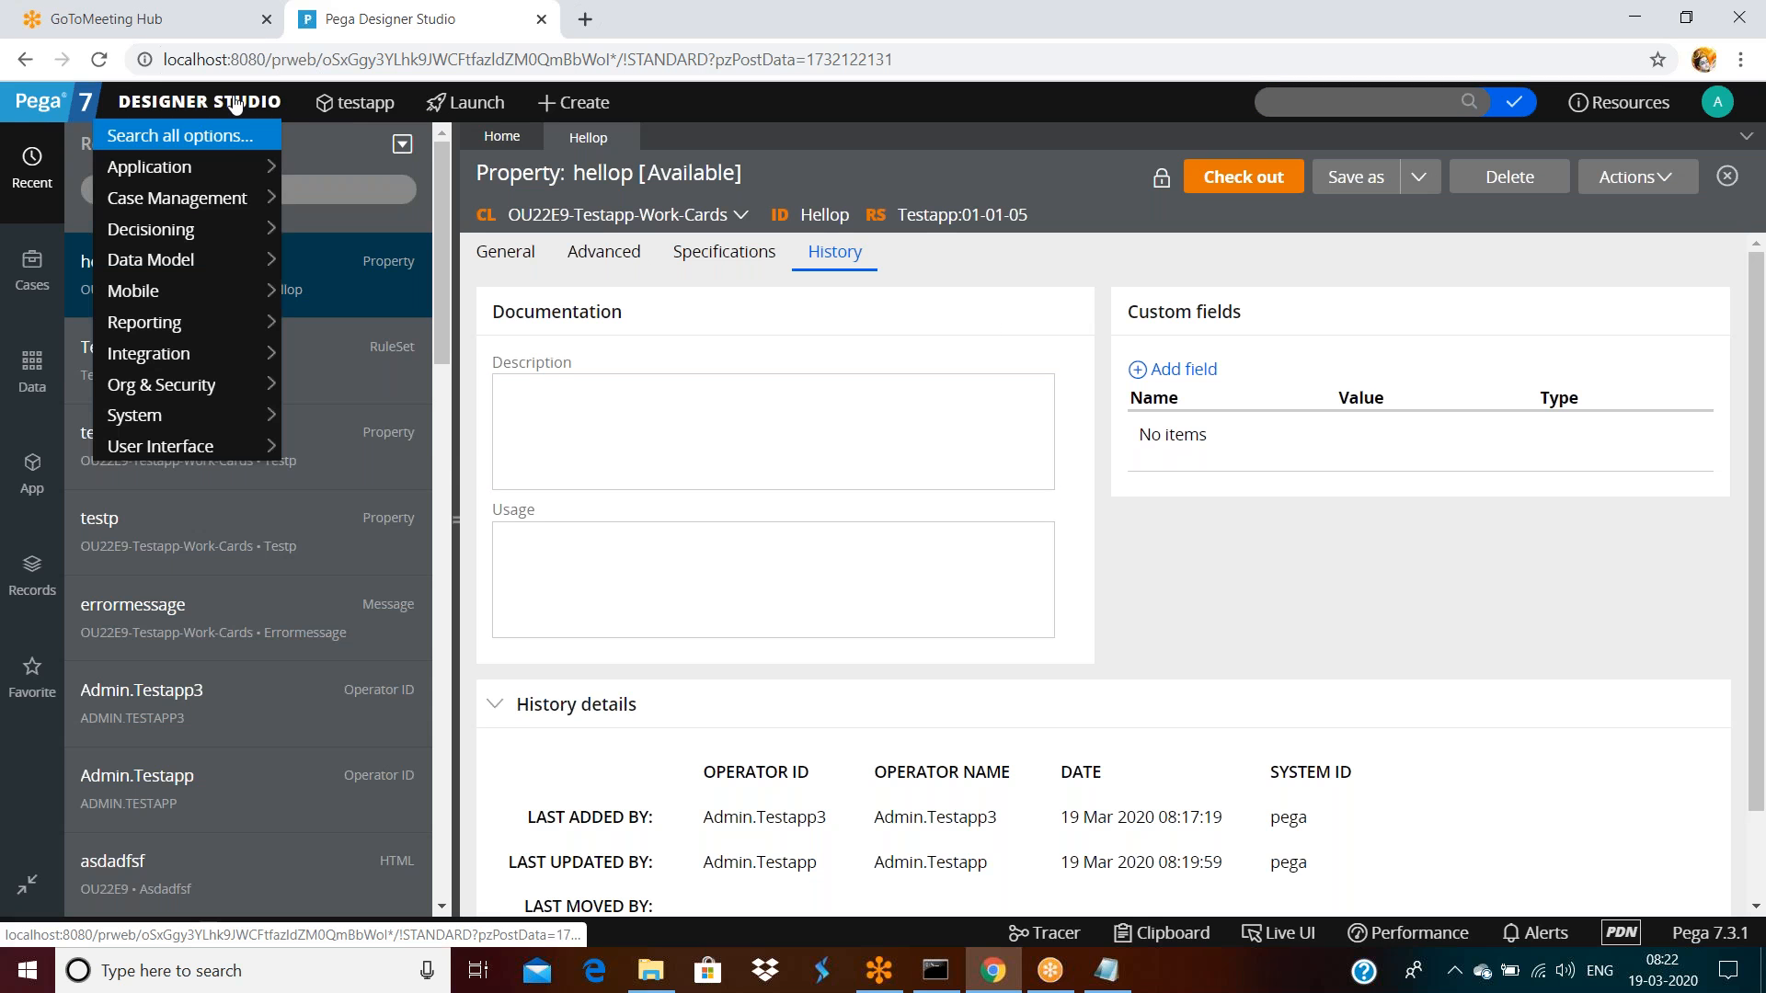
mouse_move(235, 172)
mouse_move(226, 354)
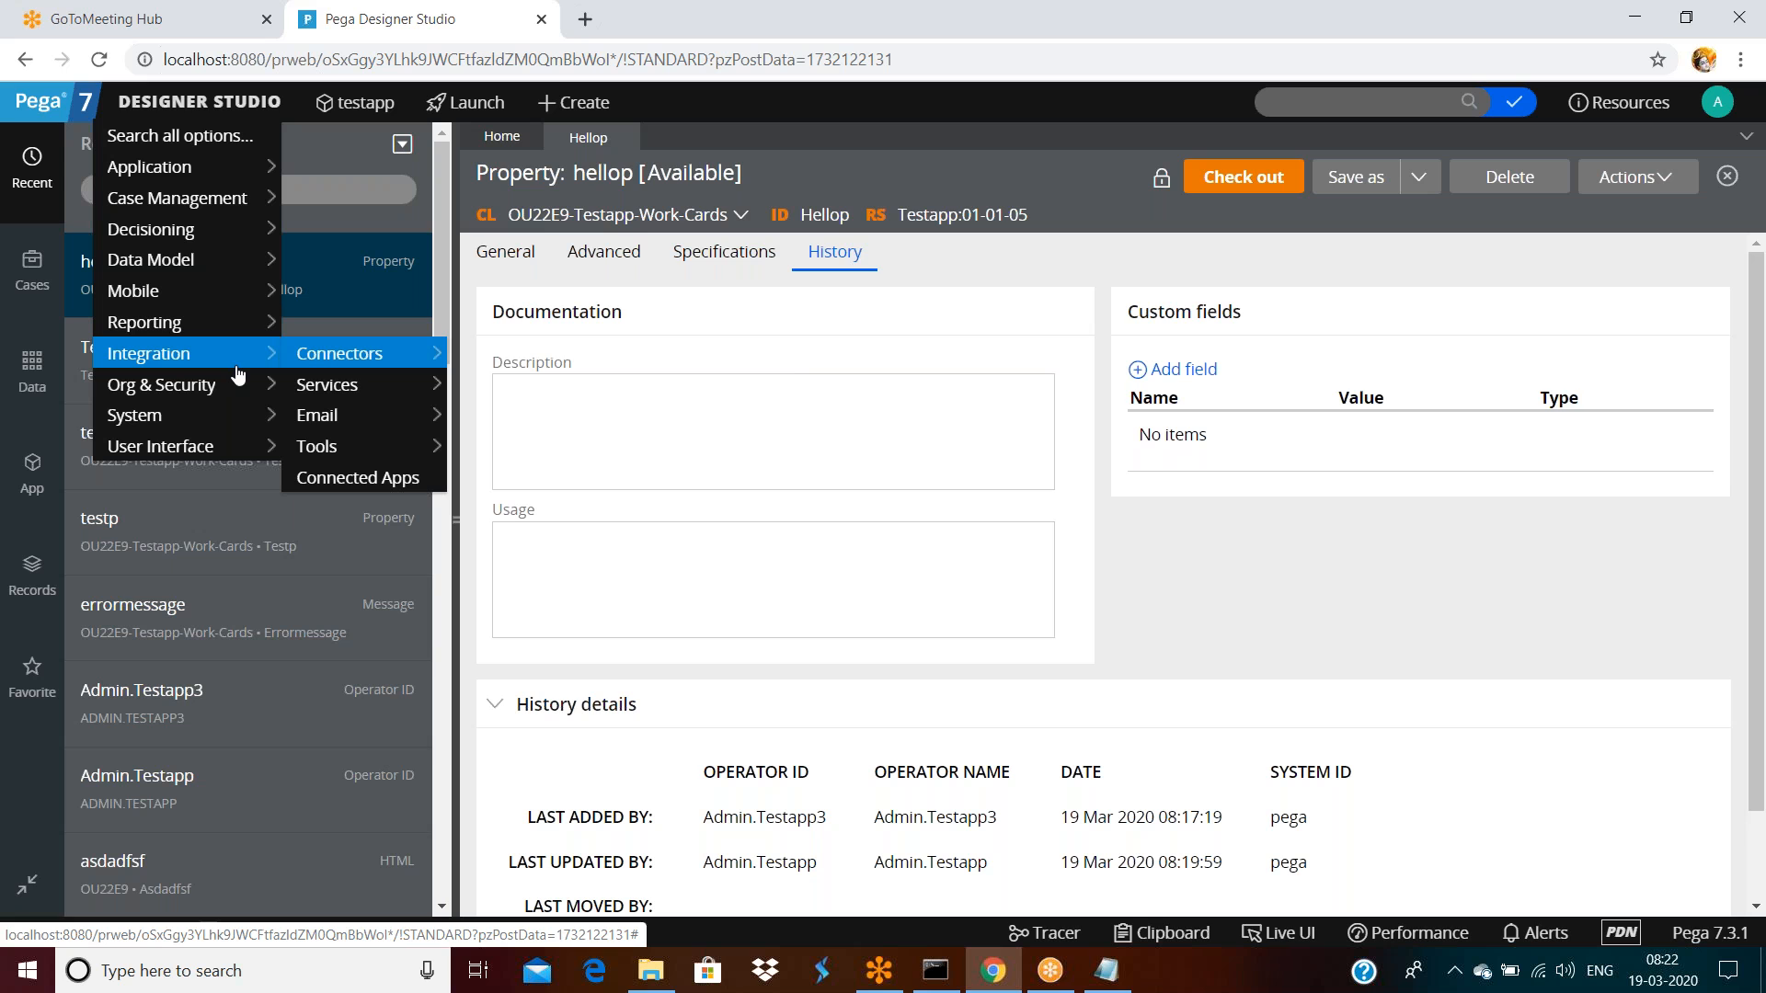
mouse_move(346, 369)
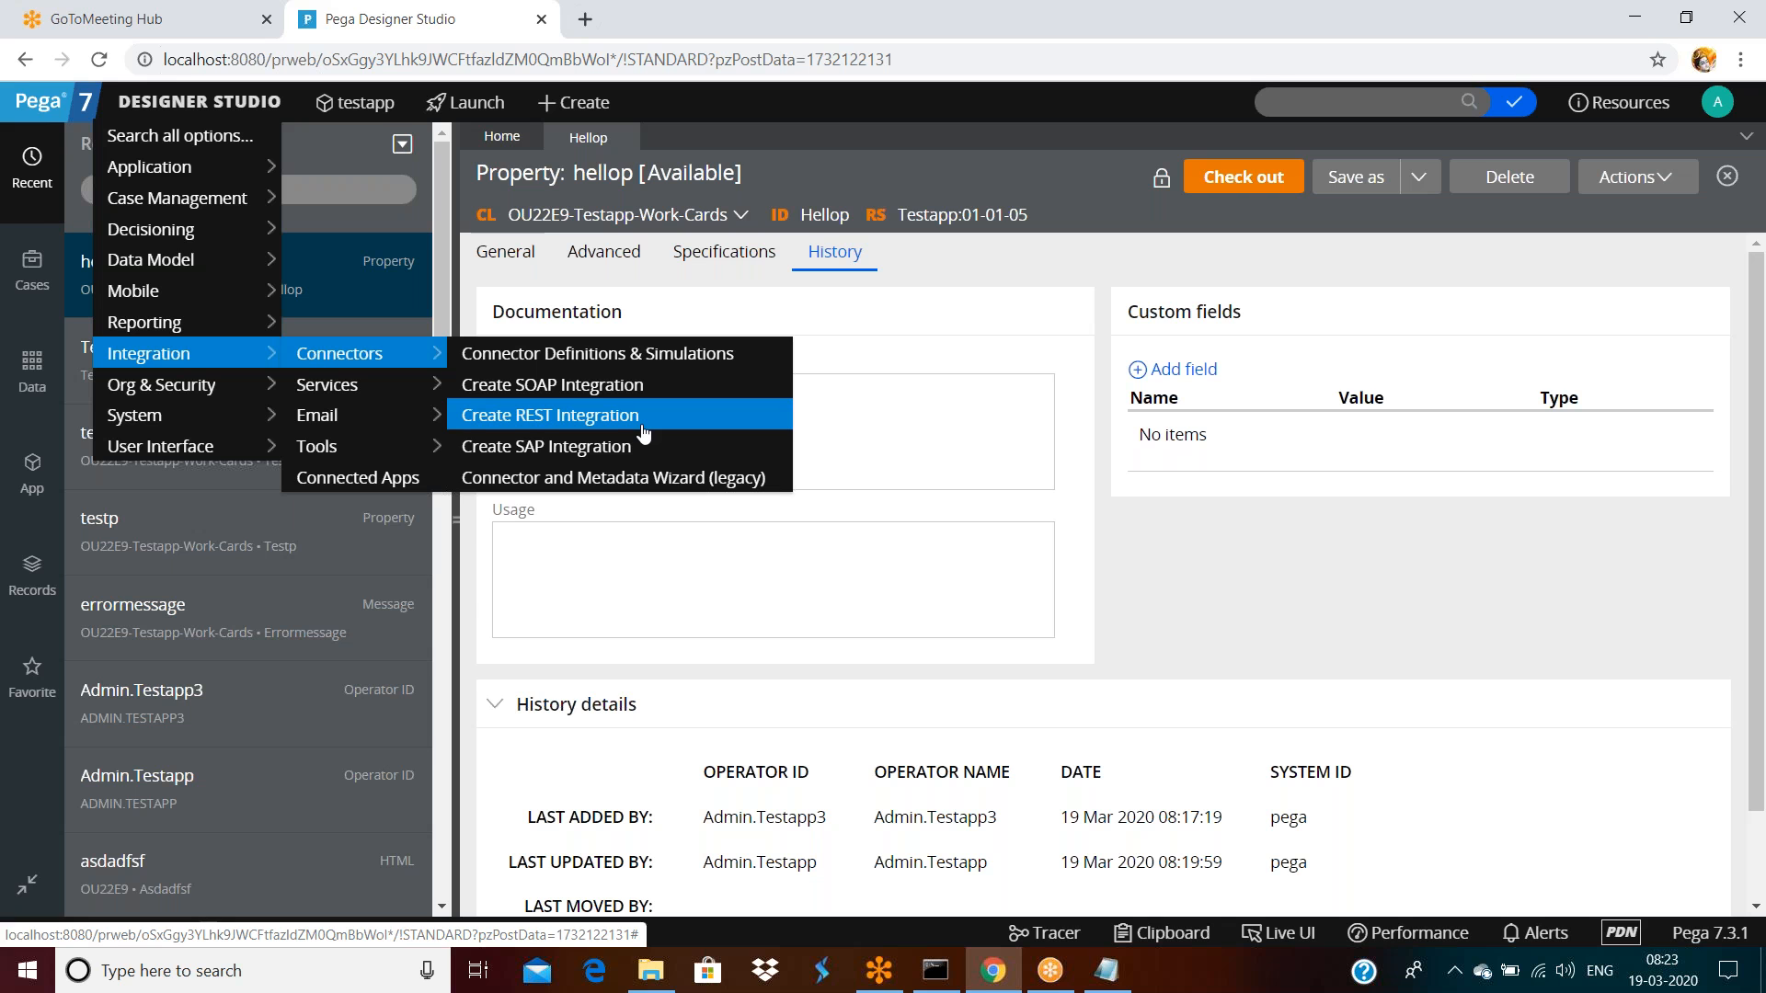
left_click(644, 418)
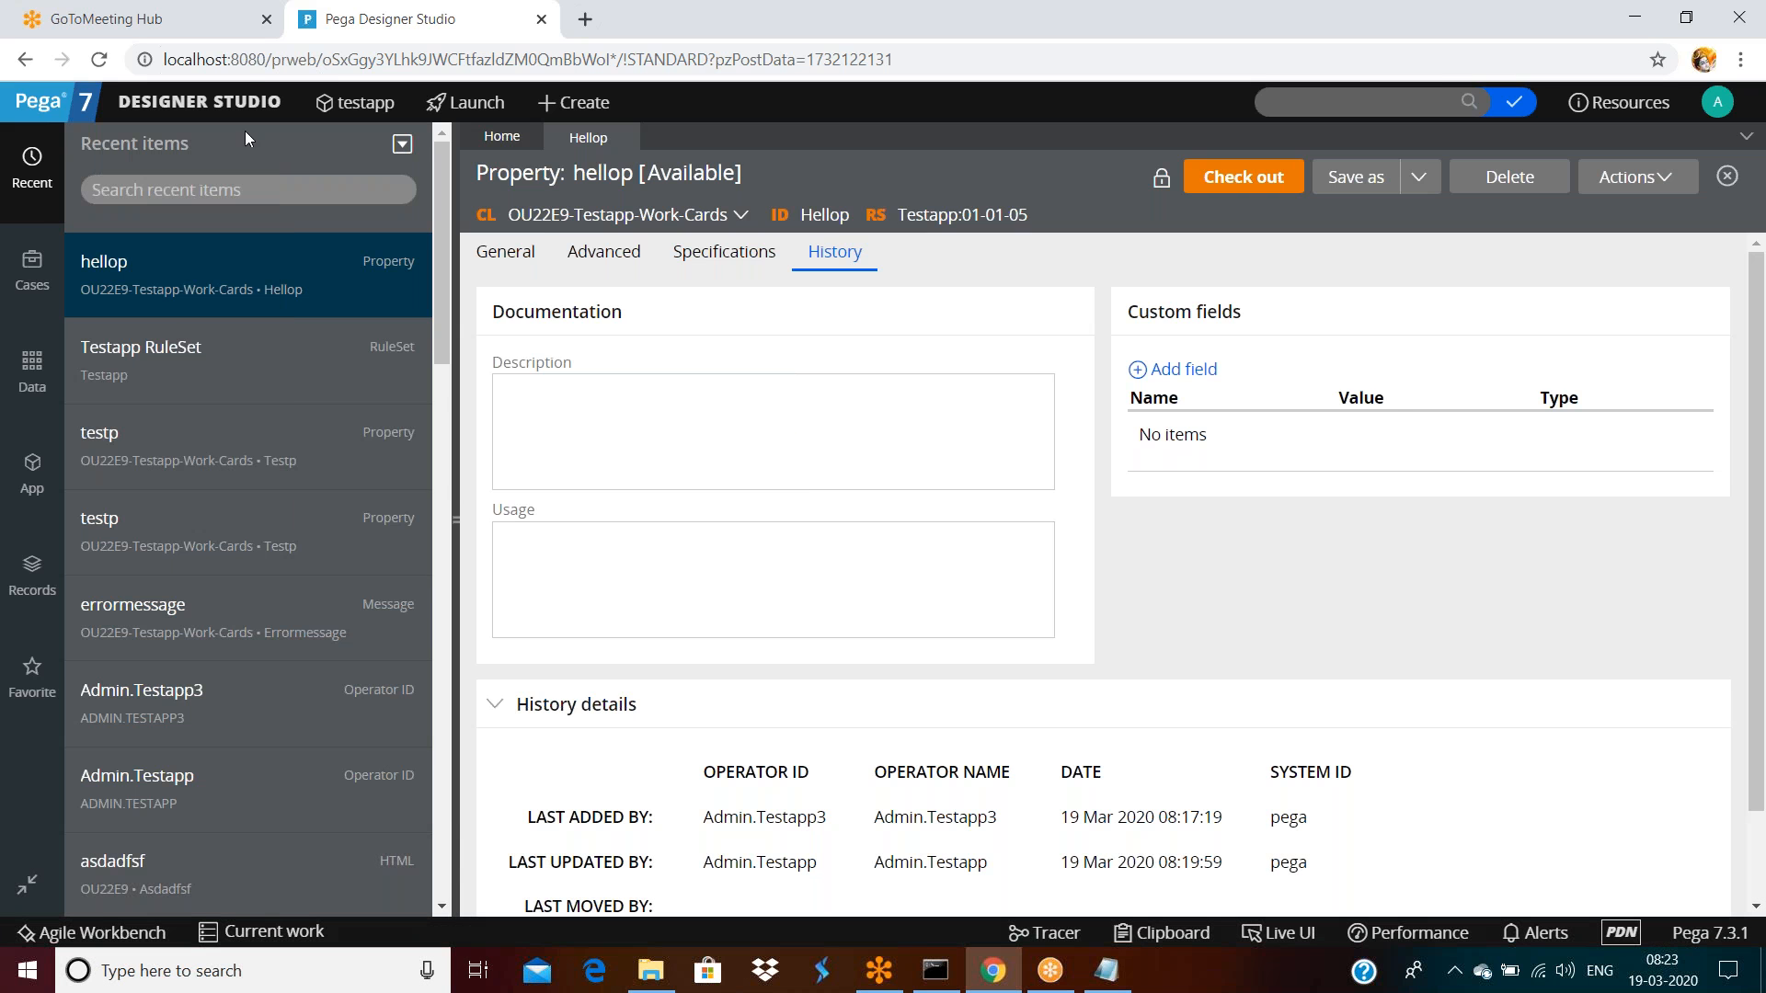
left_click(930, 387)
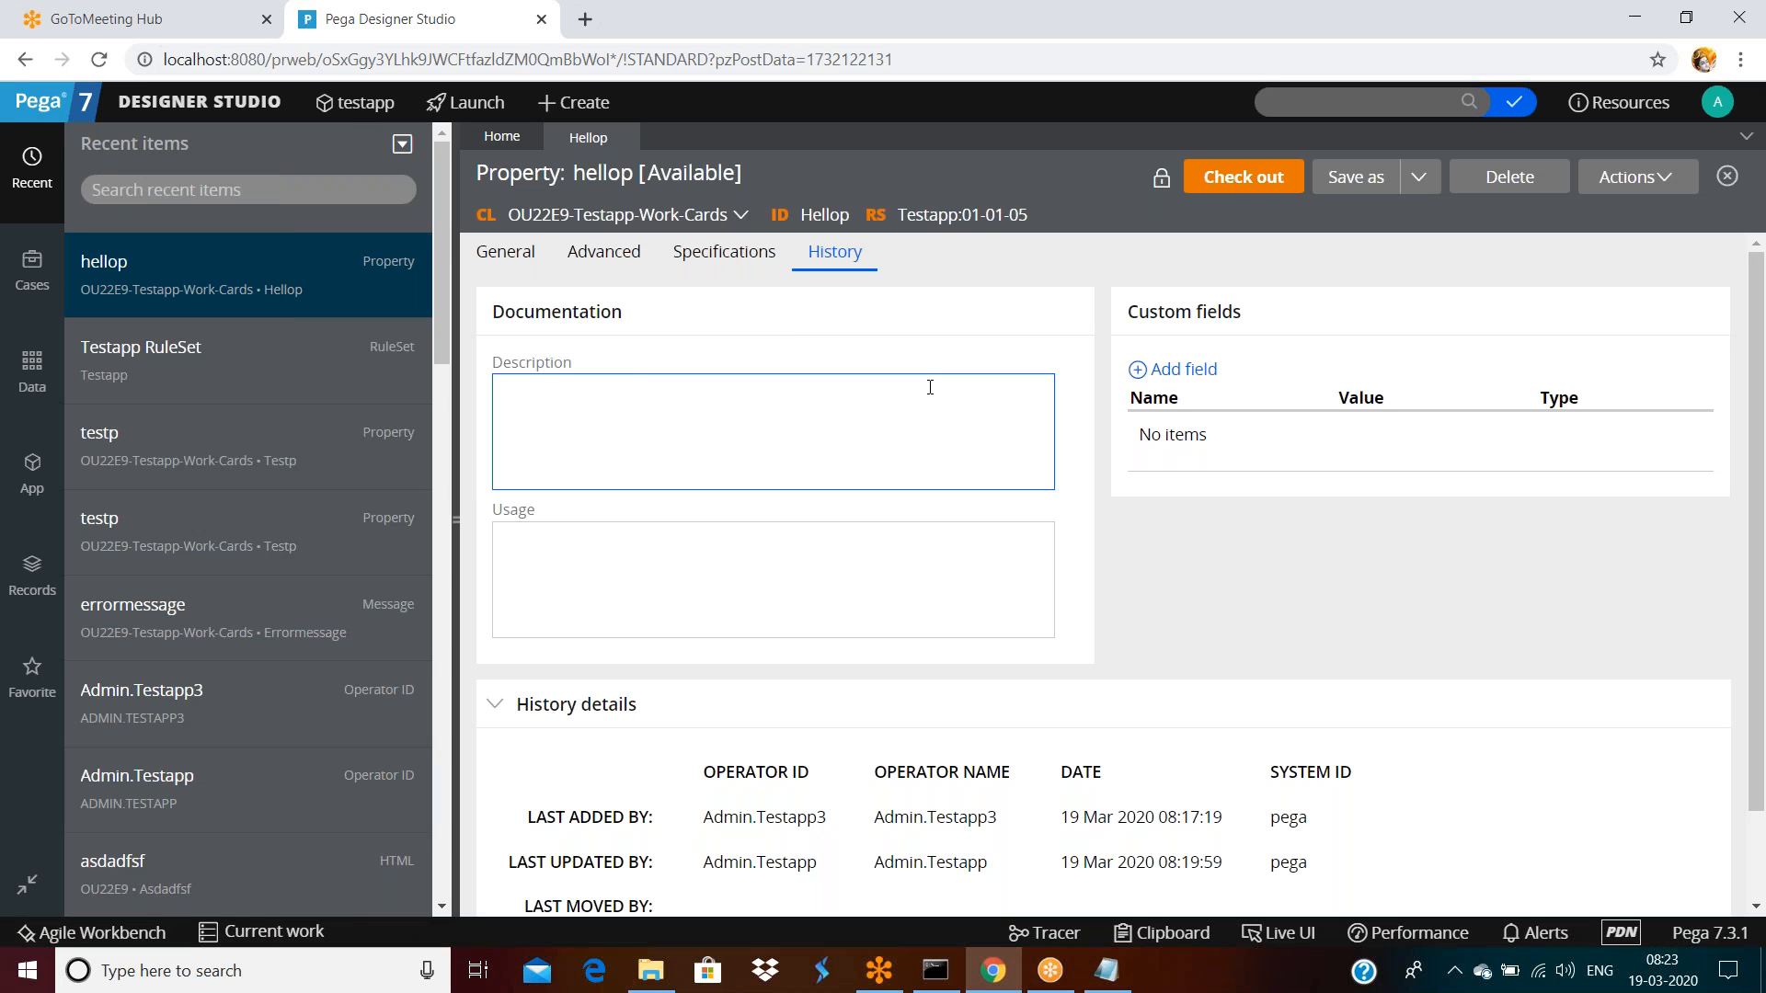